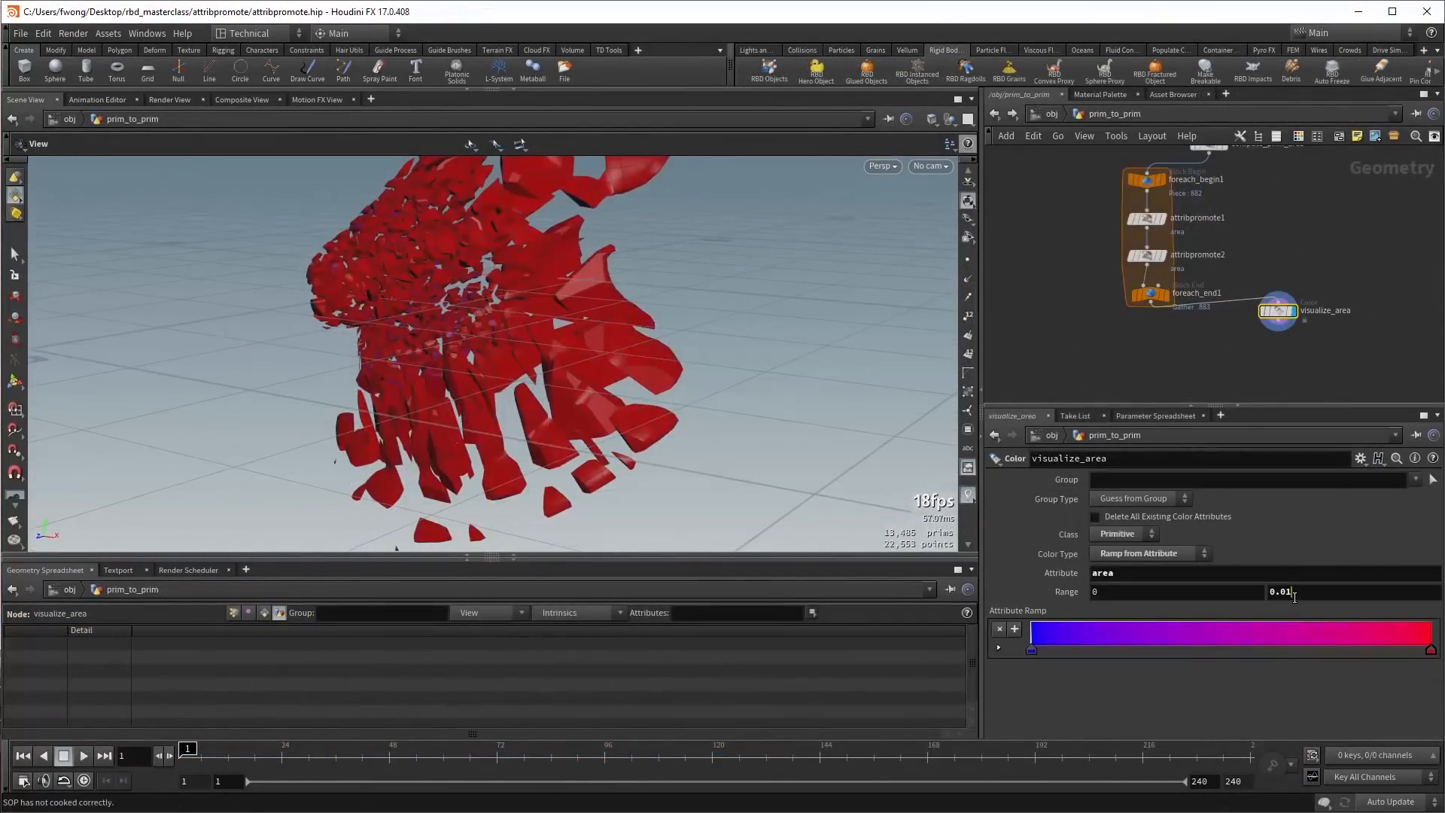
{"action": "key", "text": "Return"}
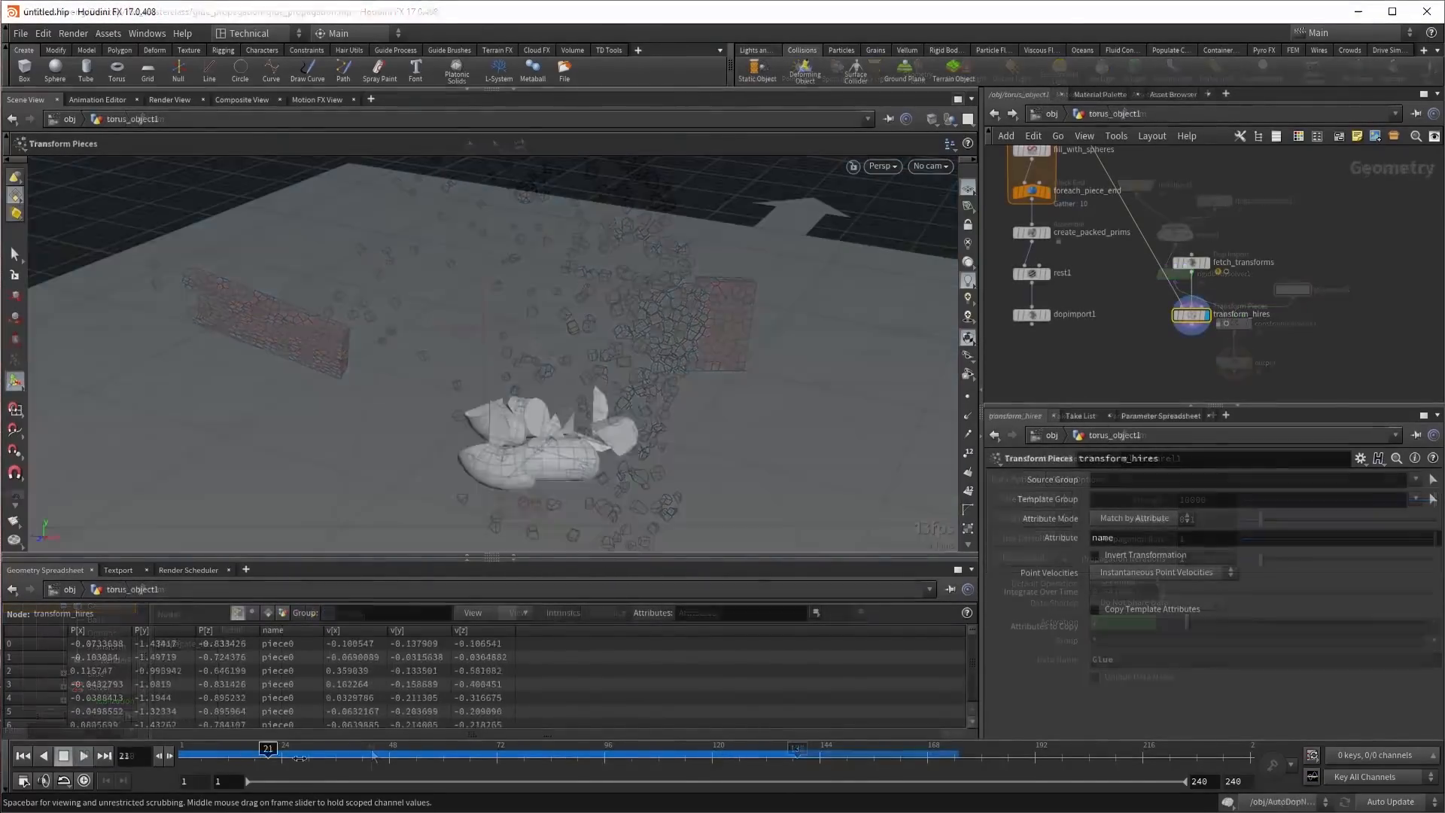
{"action": "left_click_drag", "start_coordinate": [452, 756], "coordinate": [514, 761]}
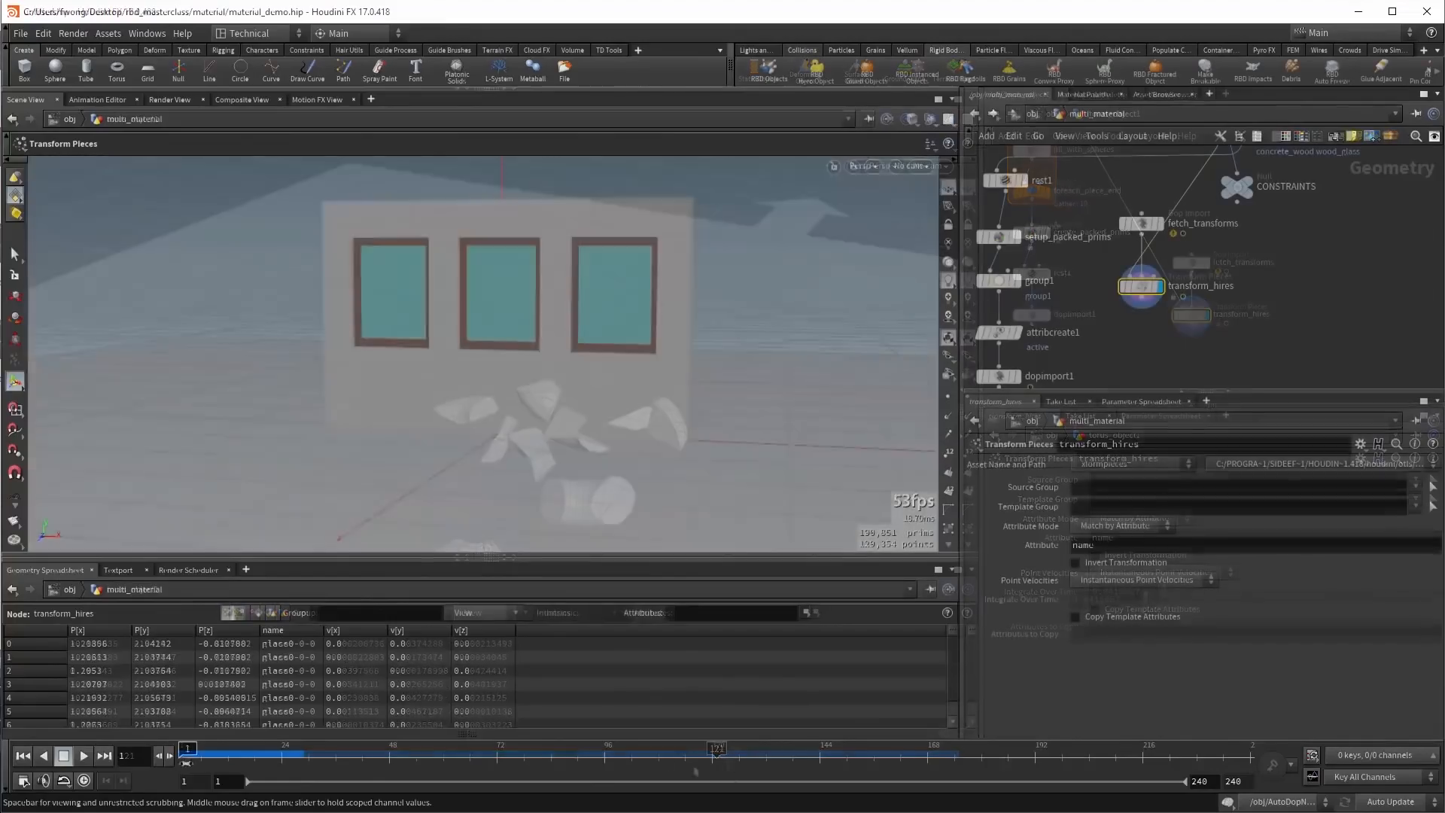
{"action": "left_click_drag", "start_coordinate": [218, 757], "coordinate": [311, 745]}
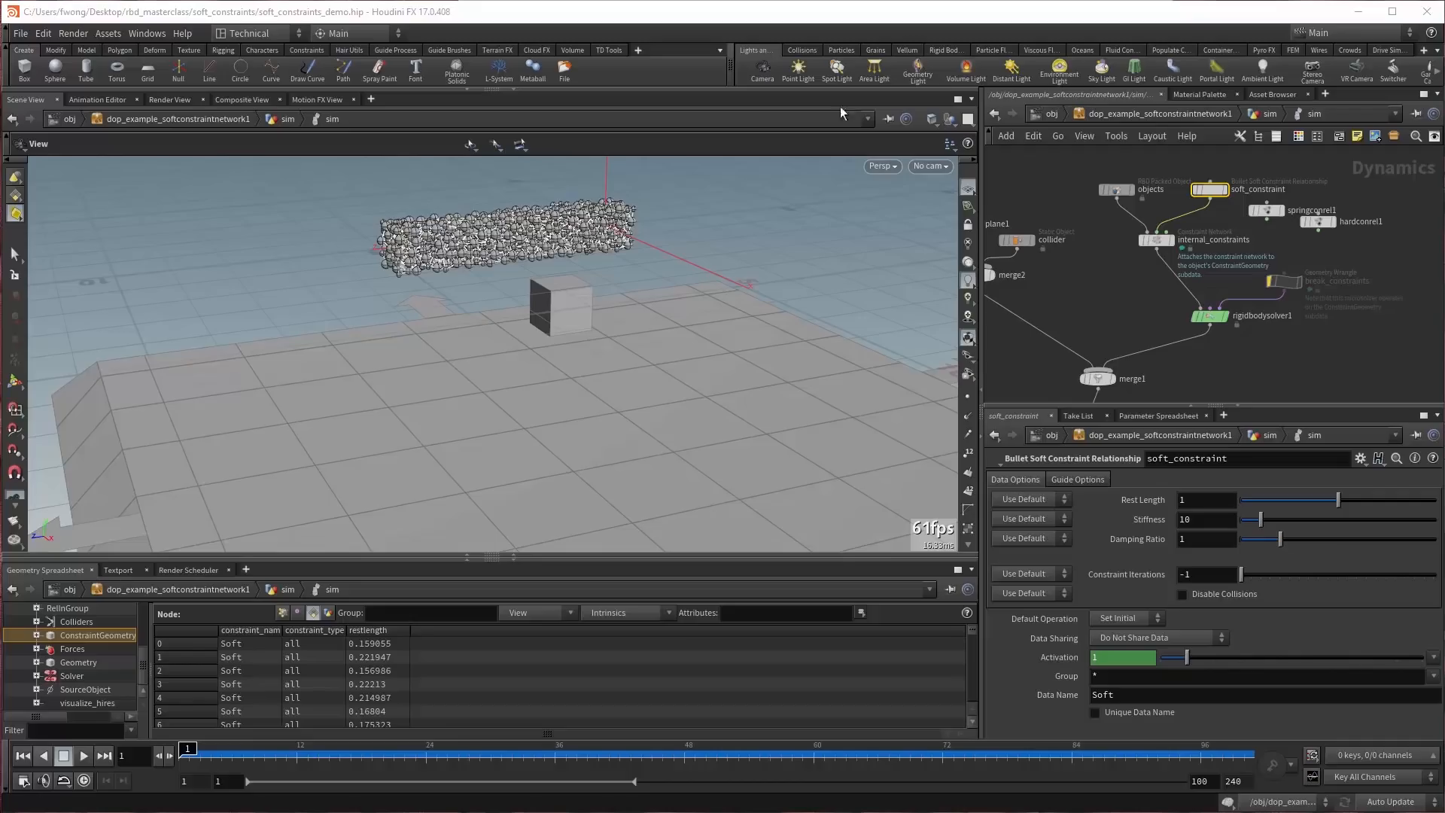
Examine the hardconrel1 node's Constraint Force Mixing parameter and compare it with the soft_constraint node's parameters.
{"action": "left_click", "coordinate": [1320, 223]}
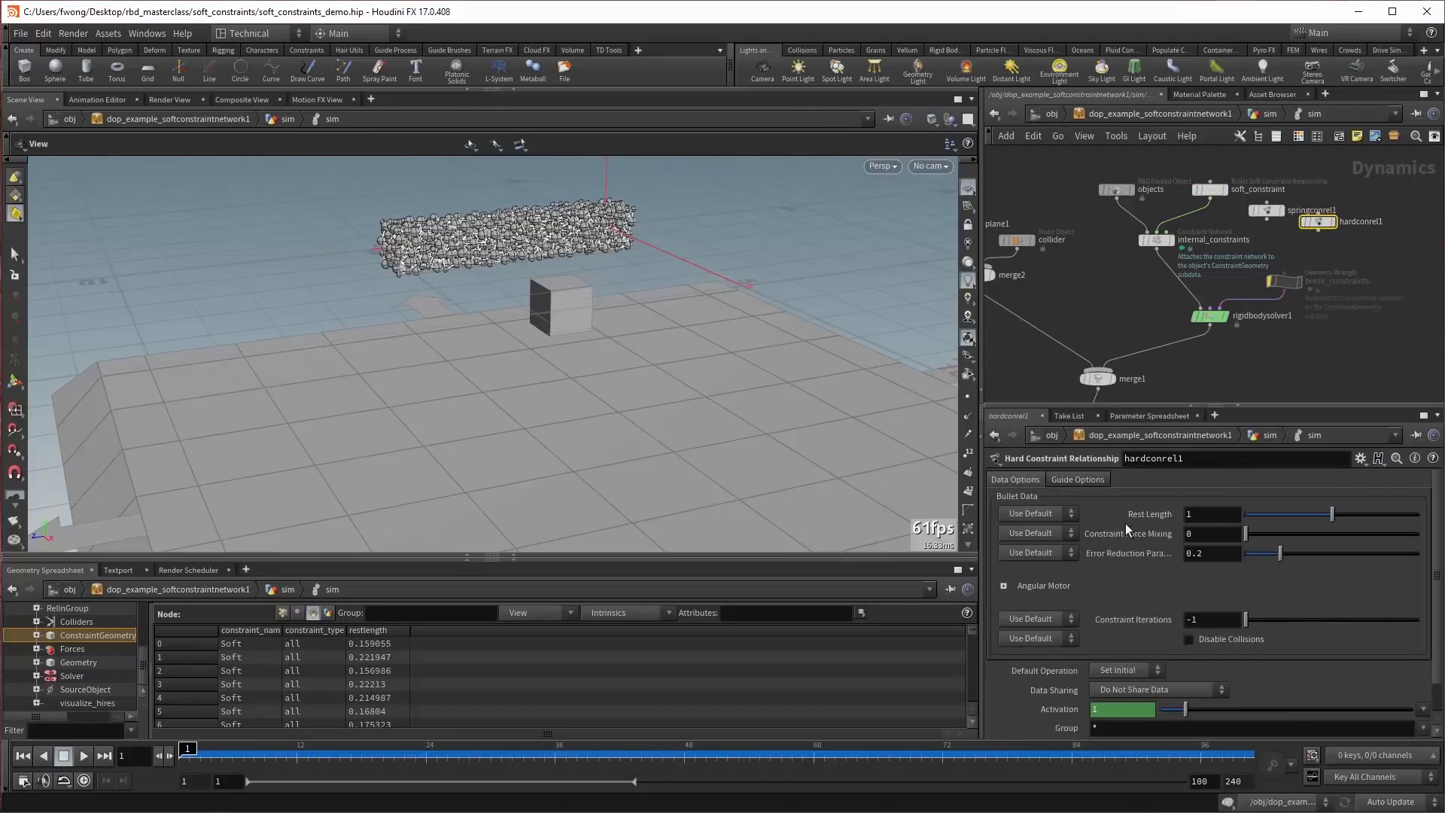
{"action": "mouse_move", "coordinate": [1135, 536]}
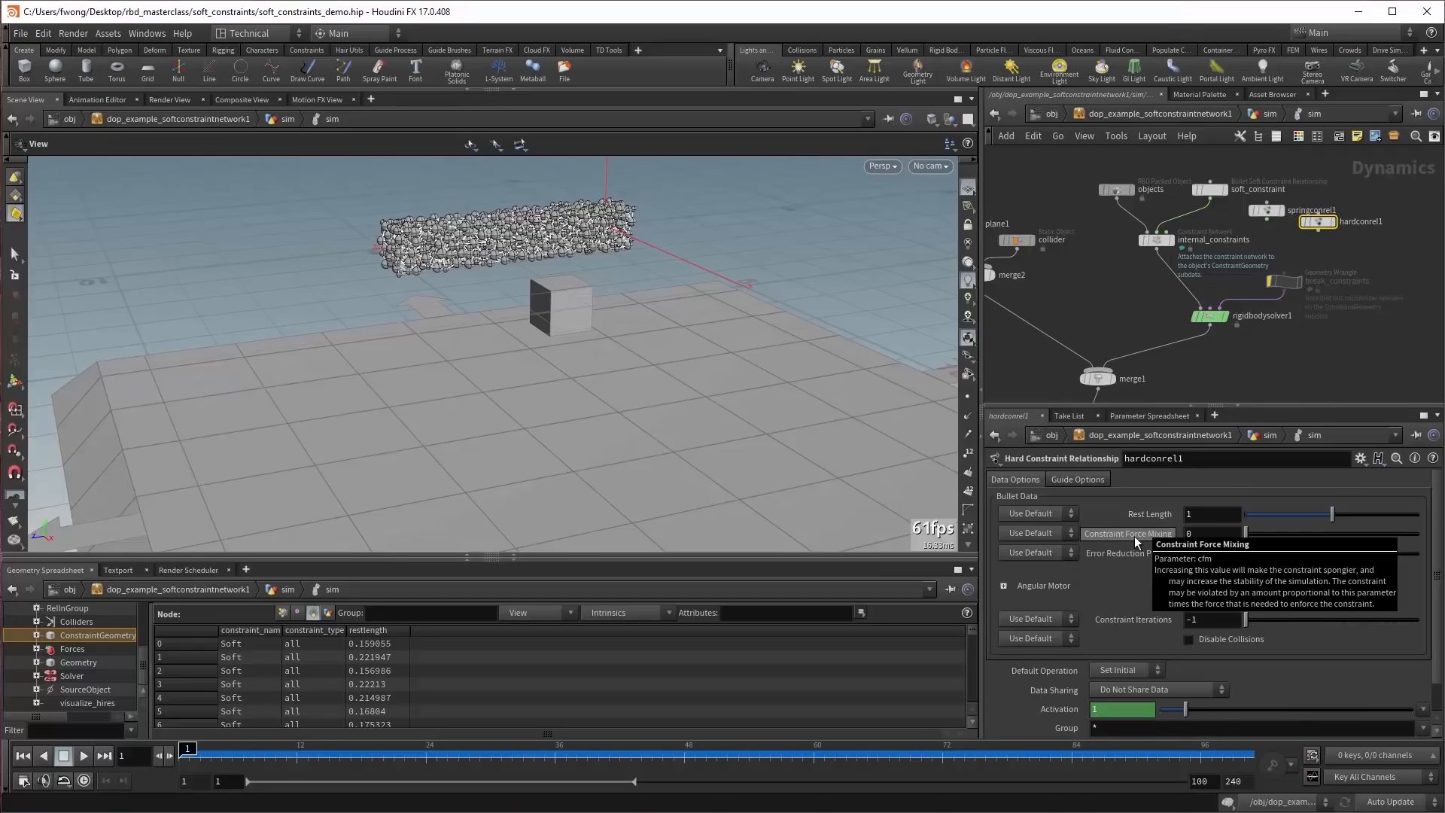
{"action": "left_click", "coordinate": [1213, 189]}
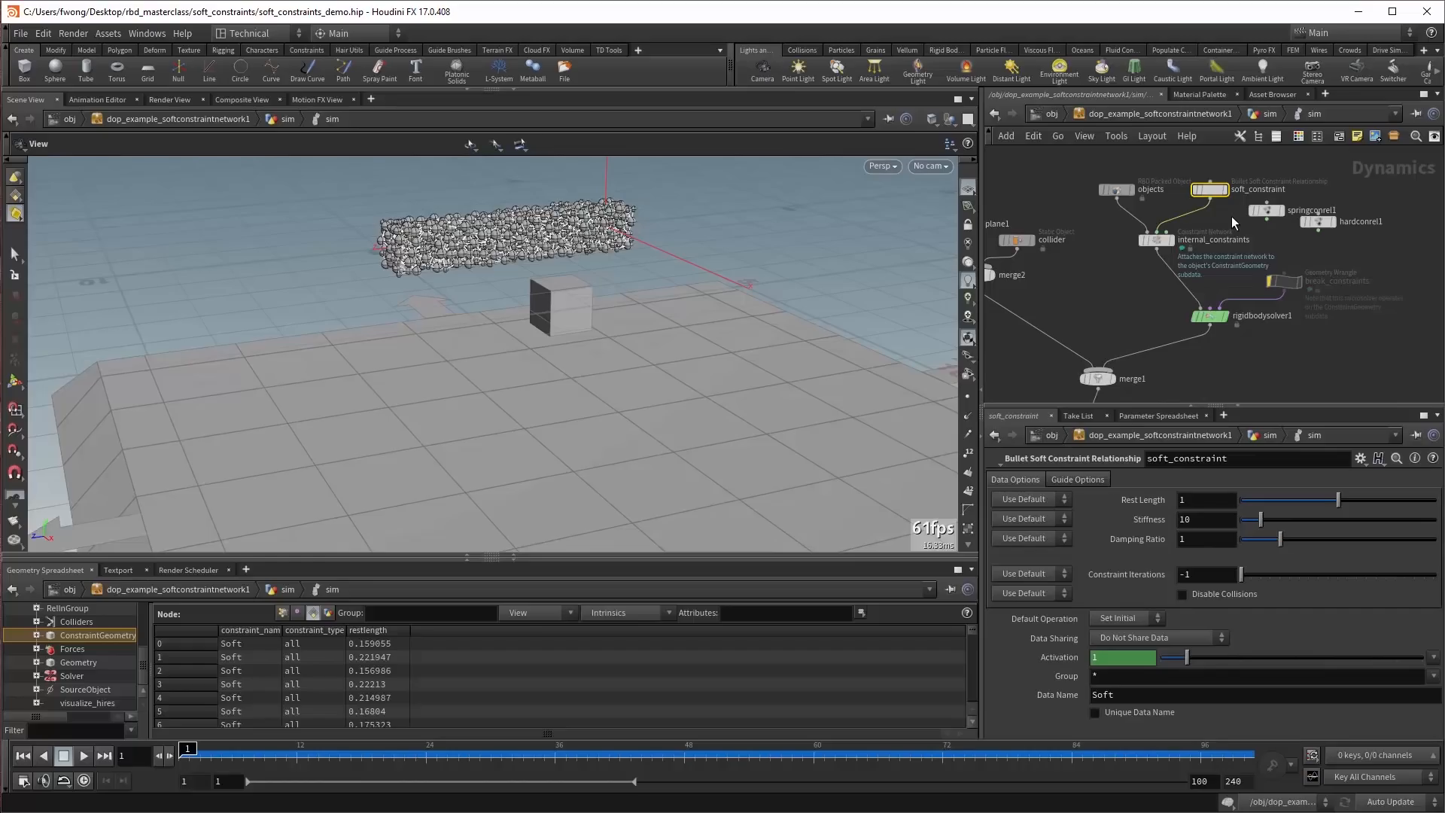
Go up to the geometry network containing the sim node and display the connectadjacentpieces1 constraint geometry.
{"action": "left_click", "coordinate": [1117, 247]}
{"action": "left_click", "coordinate": [1255, 114]}
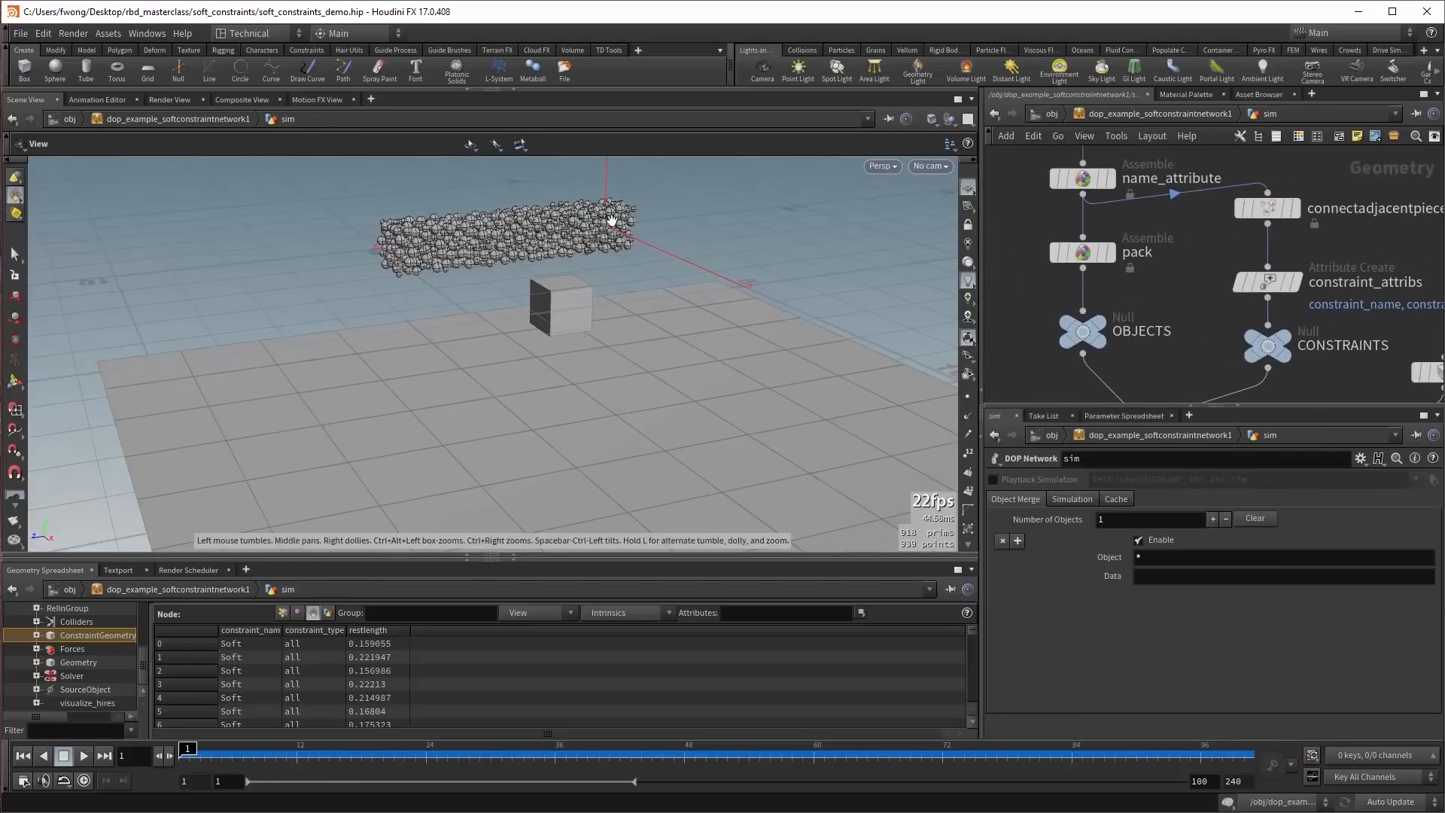
{"action": "left_click", "coordinate": [1295, 211]}
{"action": "left_click", "coordinate": [1279, 215]}
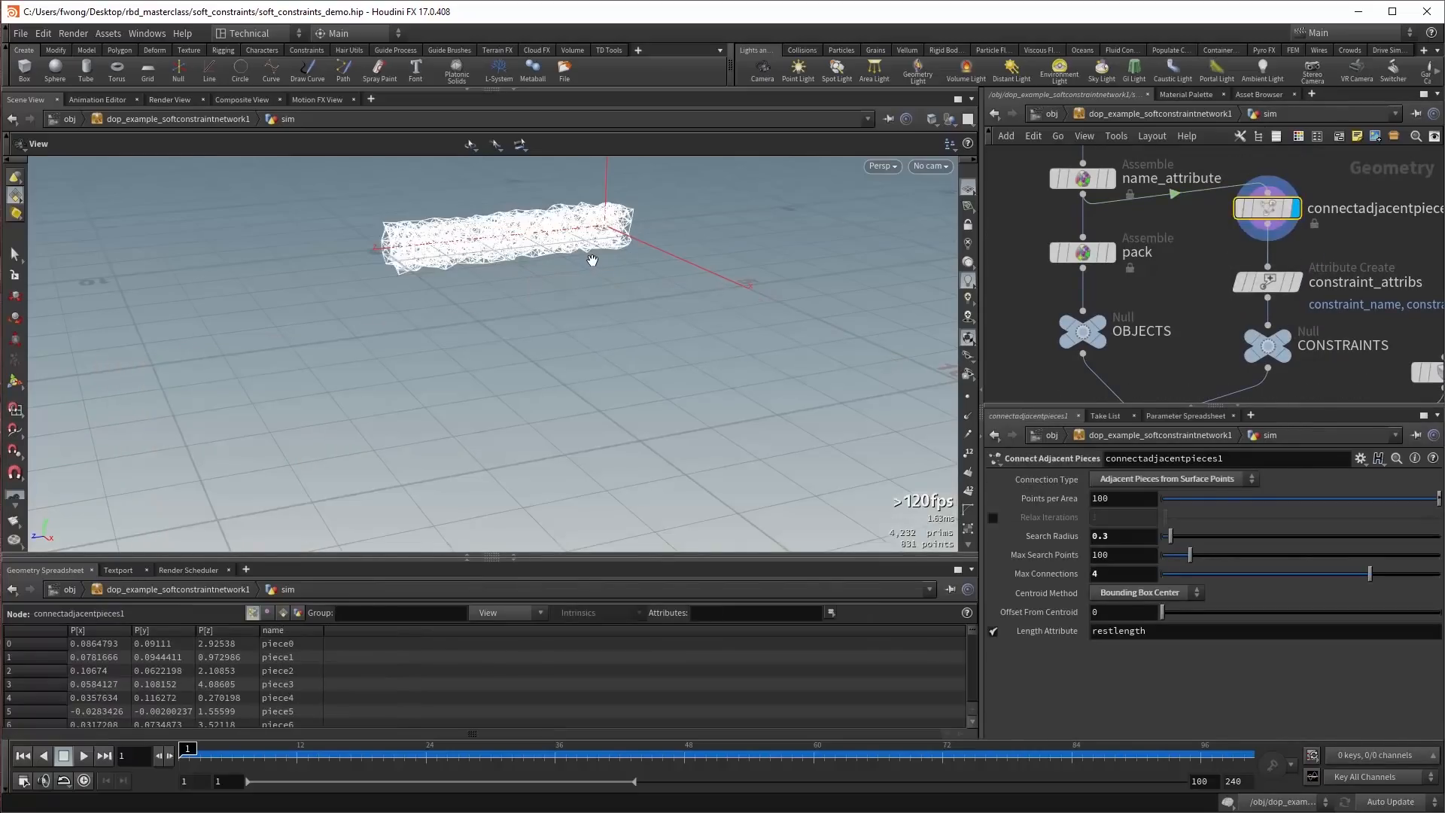
Inspect the constraint_attribs node and its primitive attributes in the geometry spreadsheet.
{"action": "left_click", "coordinate": [1273, 292]}
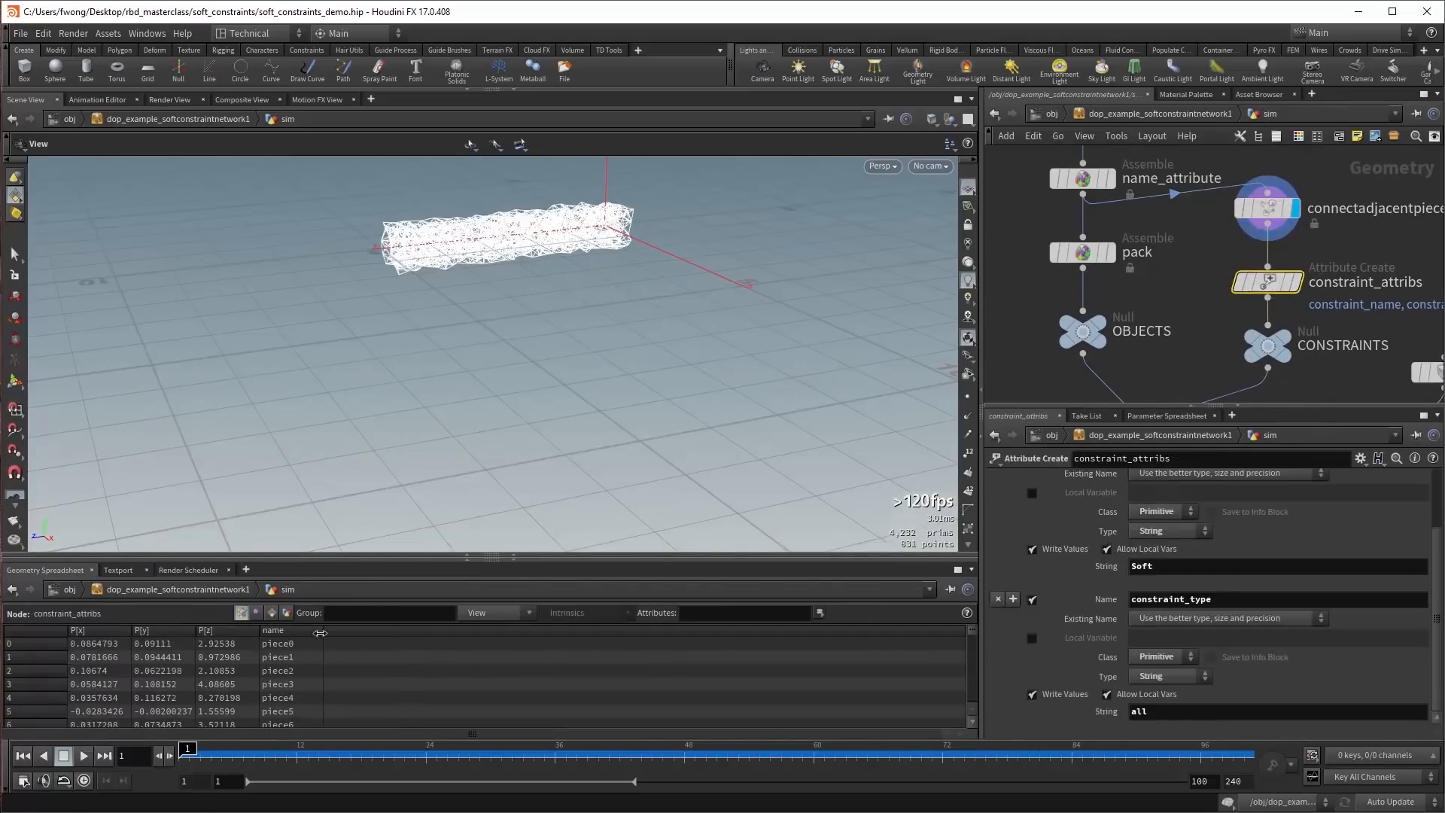
{"action": "left_click", "coordinate": [271, 613]}
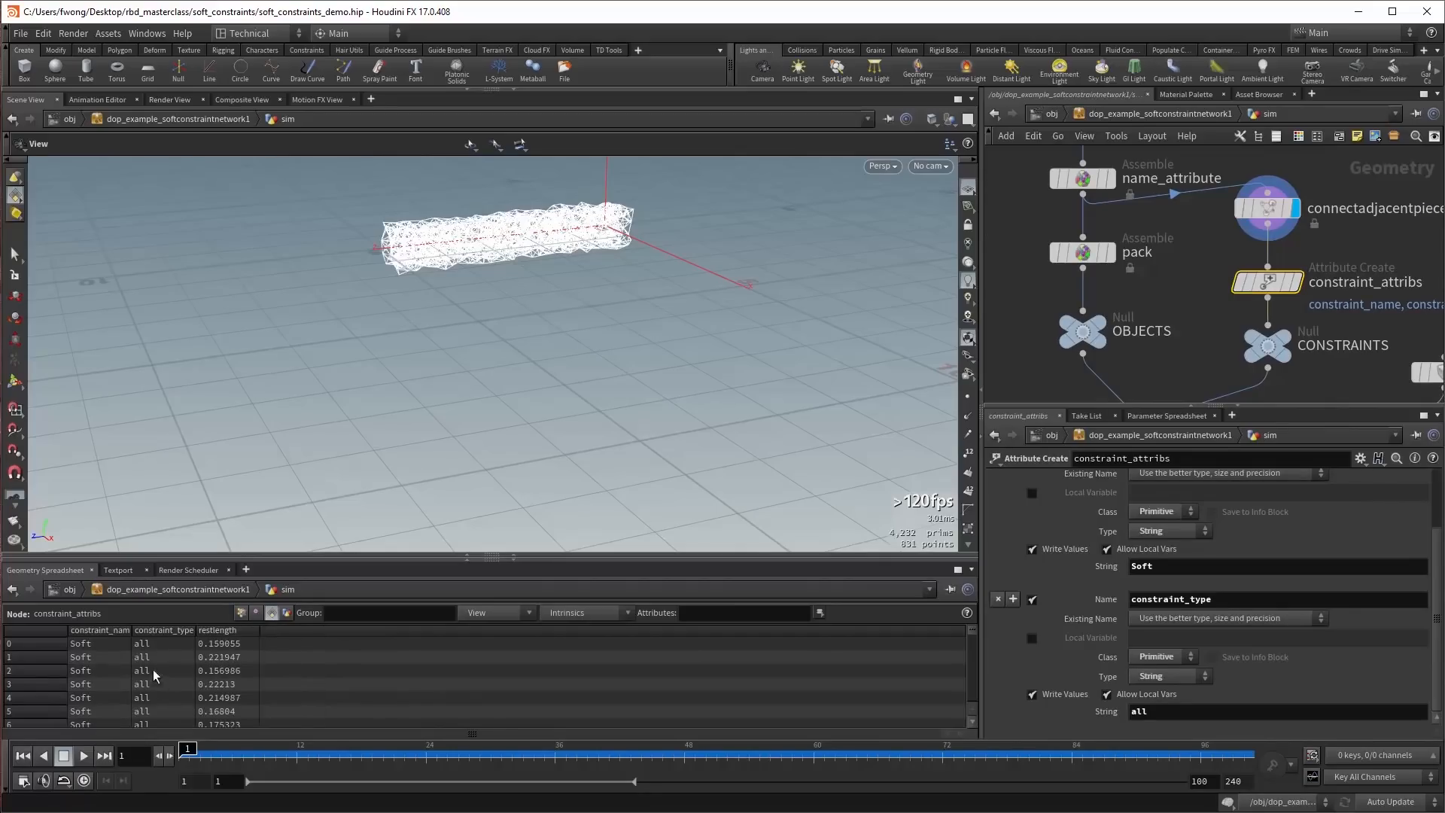
{"action": "middle_click_drag", "start_coordinate": [1176, 346], "coordinate": [1151, 290]}
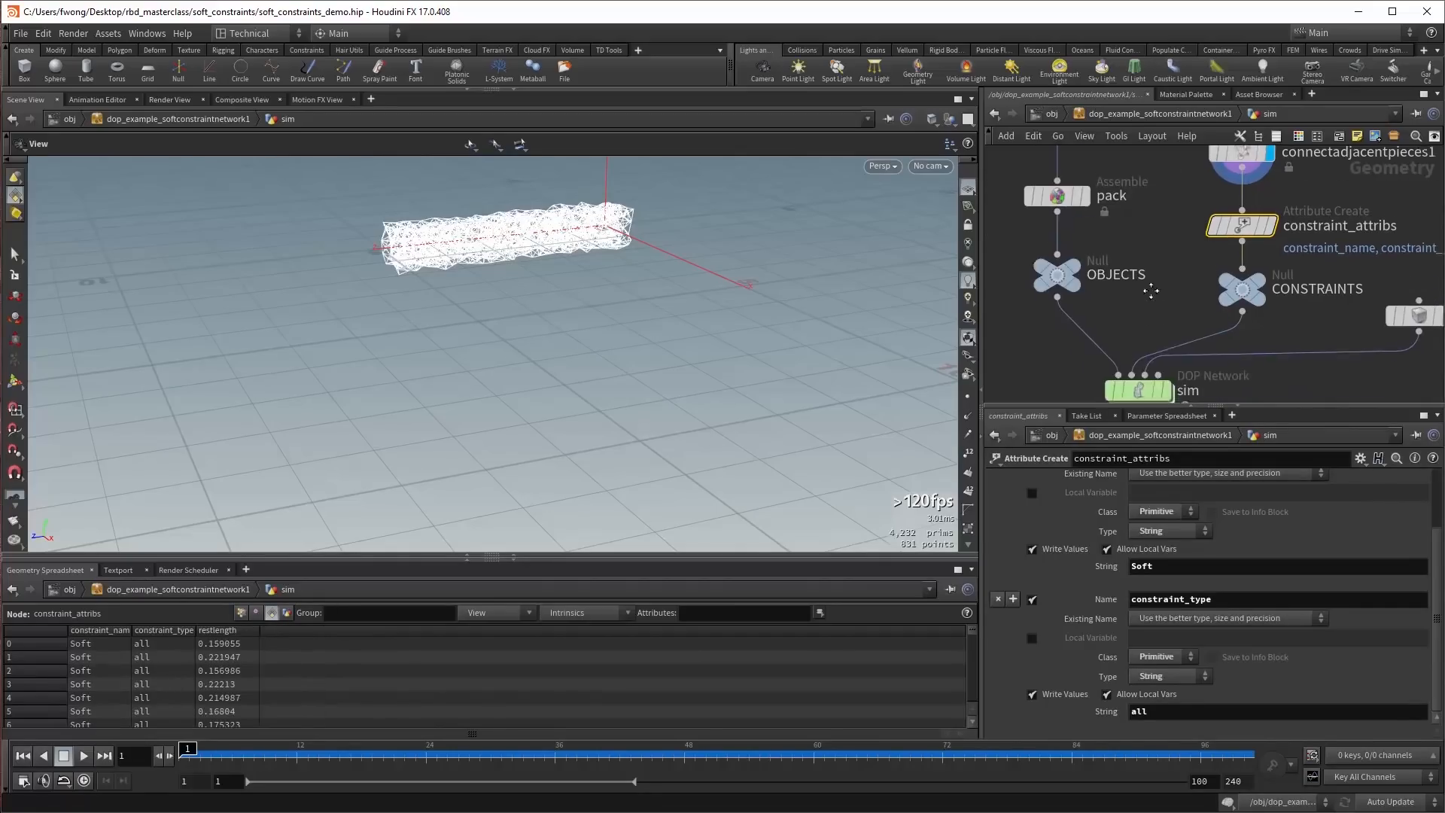
Enter the sim DOP network, review the constraint nodes, and play the soft constraint simulation before rewinding to frame 1.
{"action": "double_click", "coordinate": [1143, 387]}
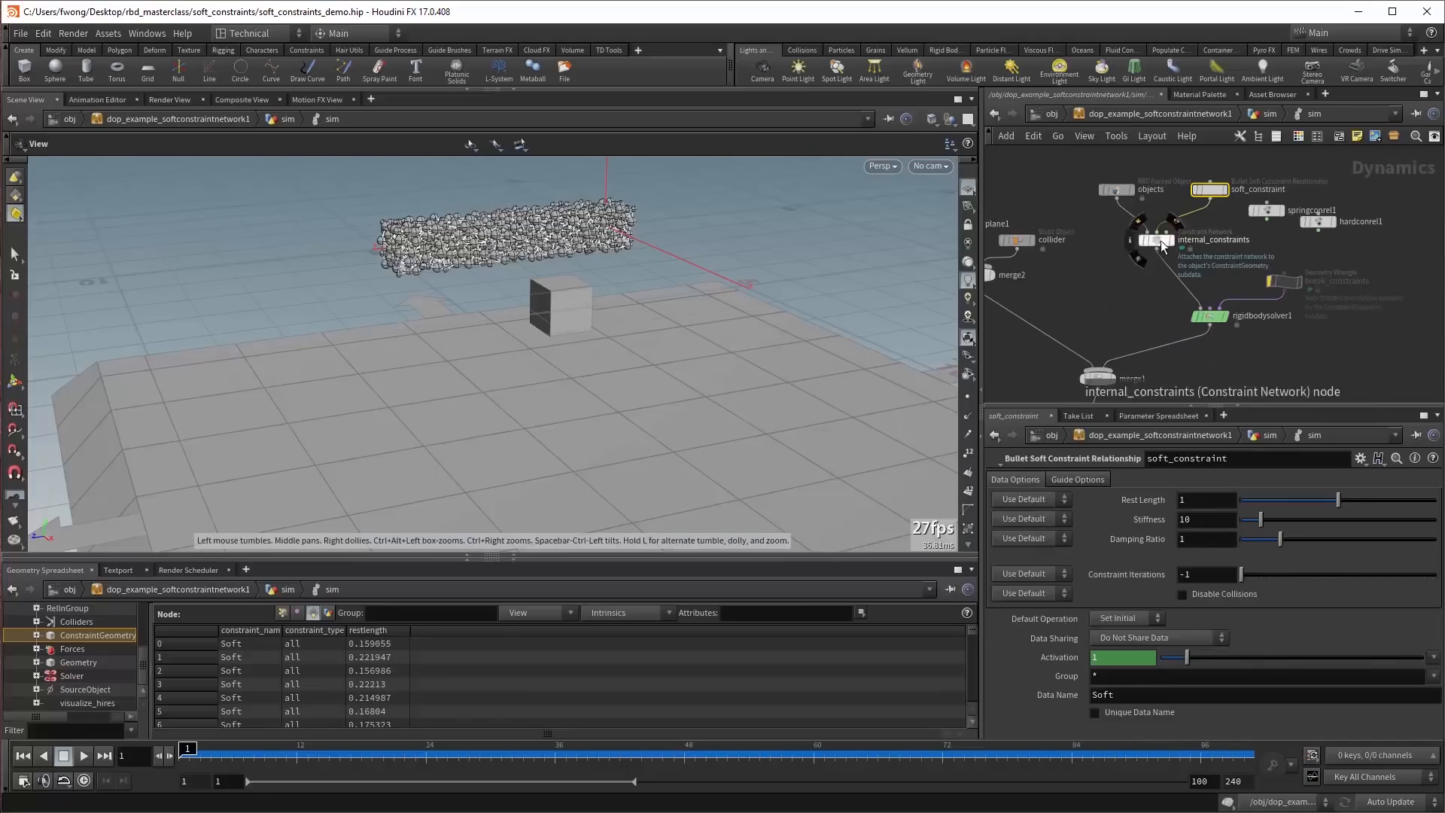
{"action": "left_click", "coordinate": [1157, 240]}
{"action": "left_click", "coordinate": [1211, 191]}
{"action": "left_click", "coordinate": [1258, 364]}
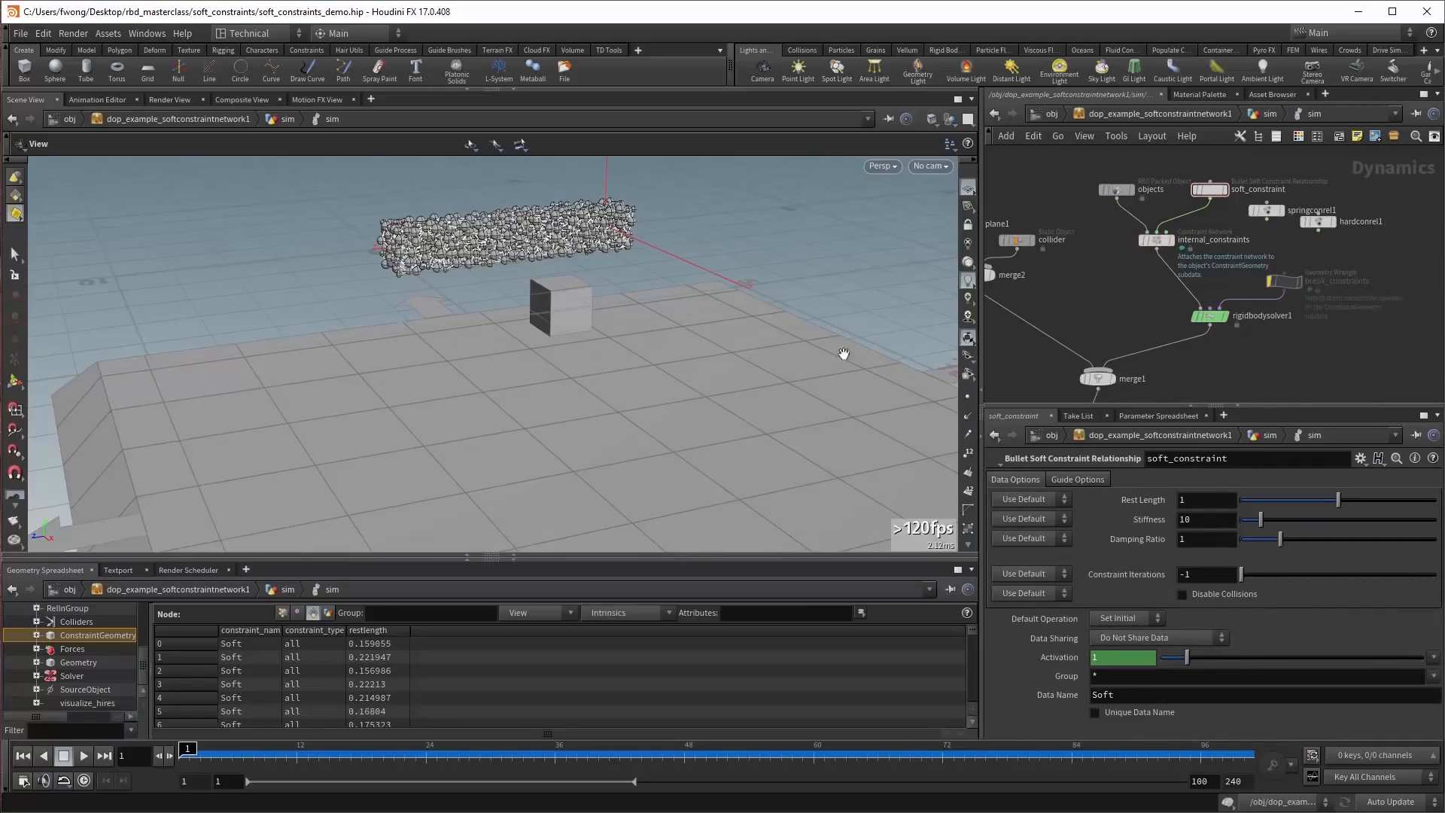
{"action": "left_click", "coordinate": [80, 756]}
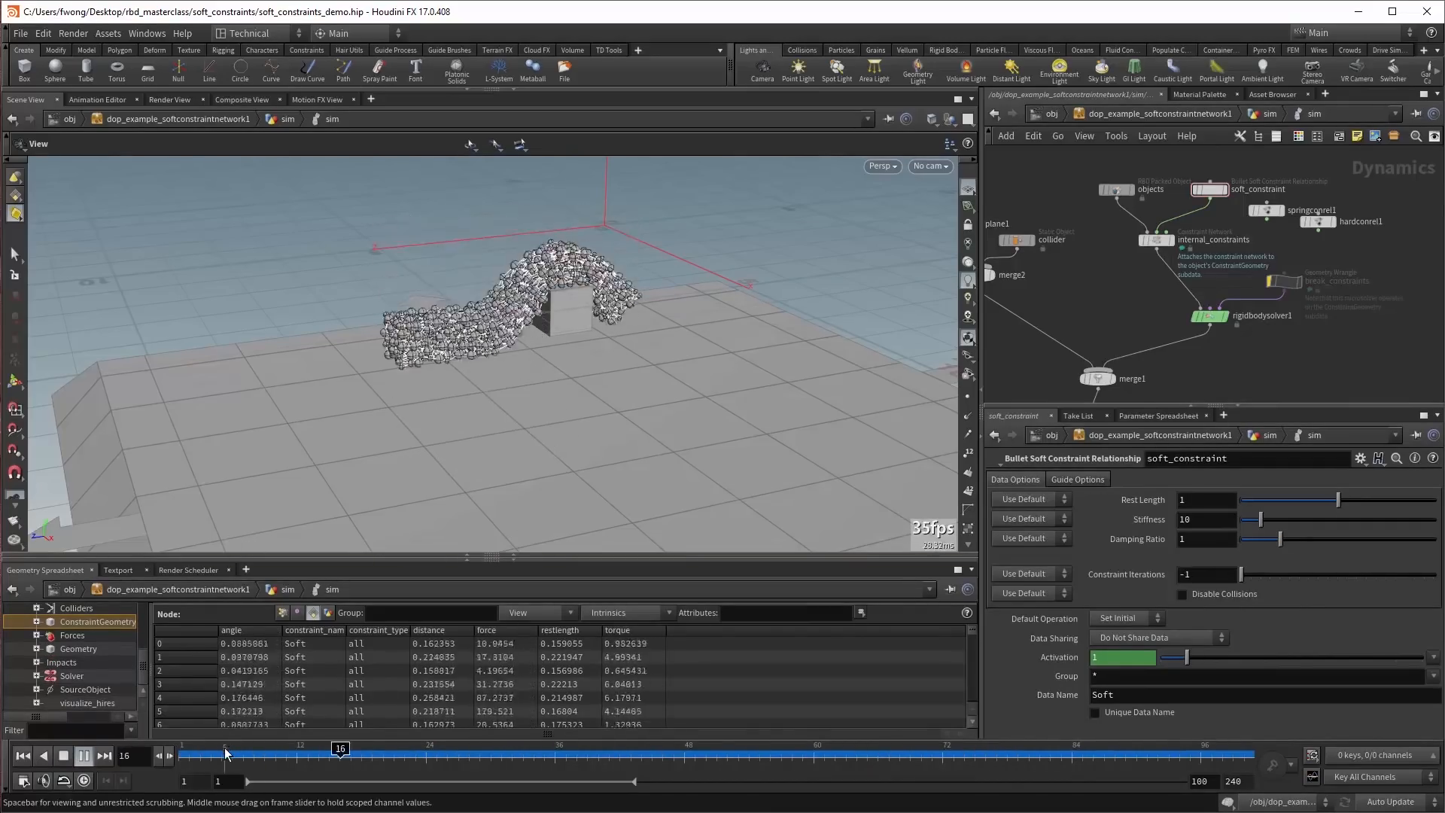
{"action": "left_click", "coordinate": [23, 756]}
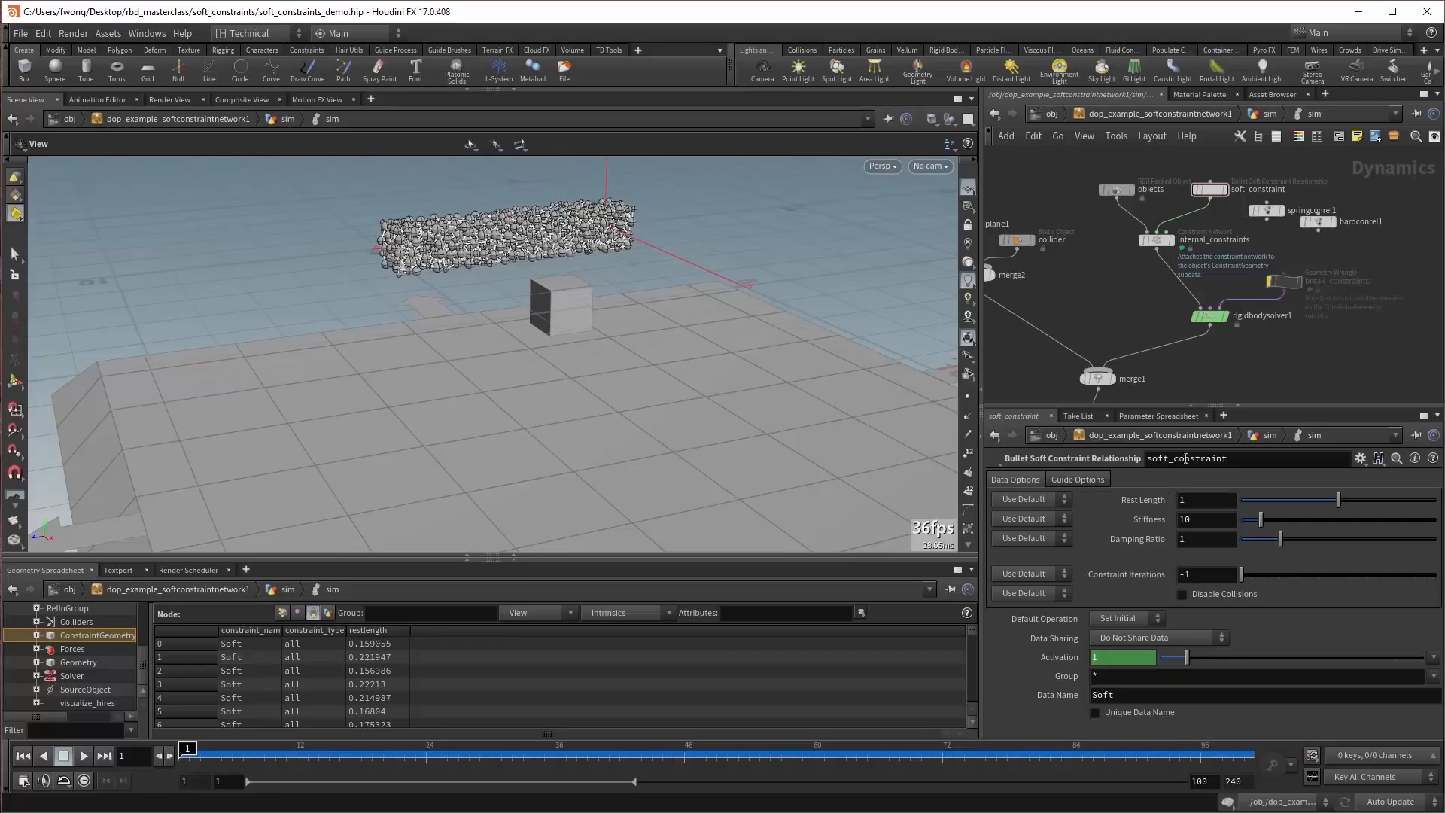
Review the rigidbodysolver1 constraint solver settings and the description of the soft constraint's Stiffness.
{"action": "left_click", "coordinate": [1210, 316]}
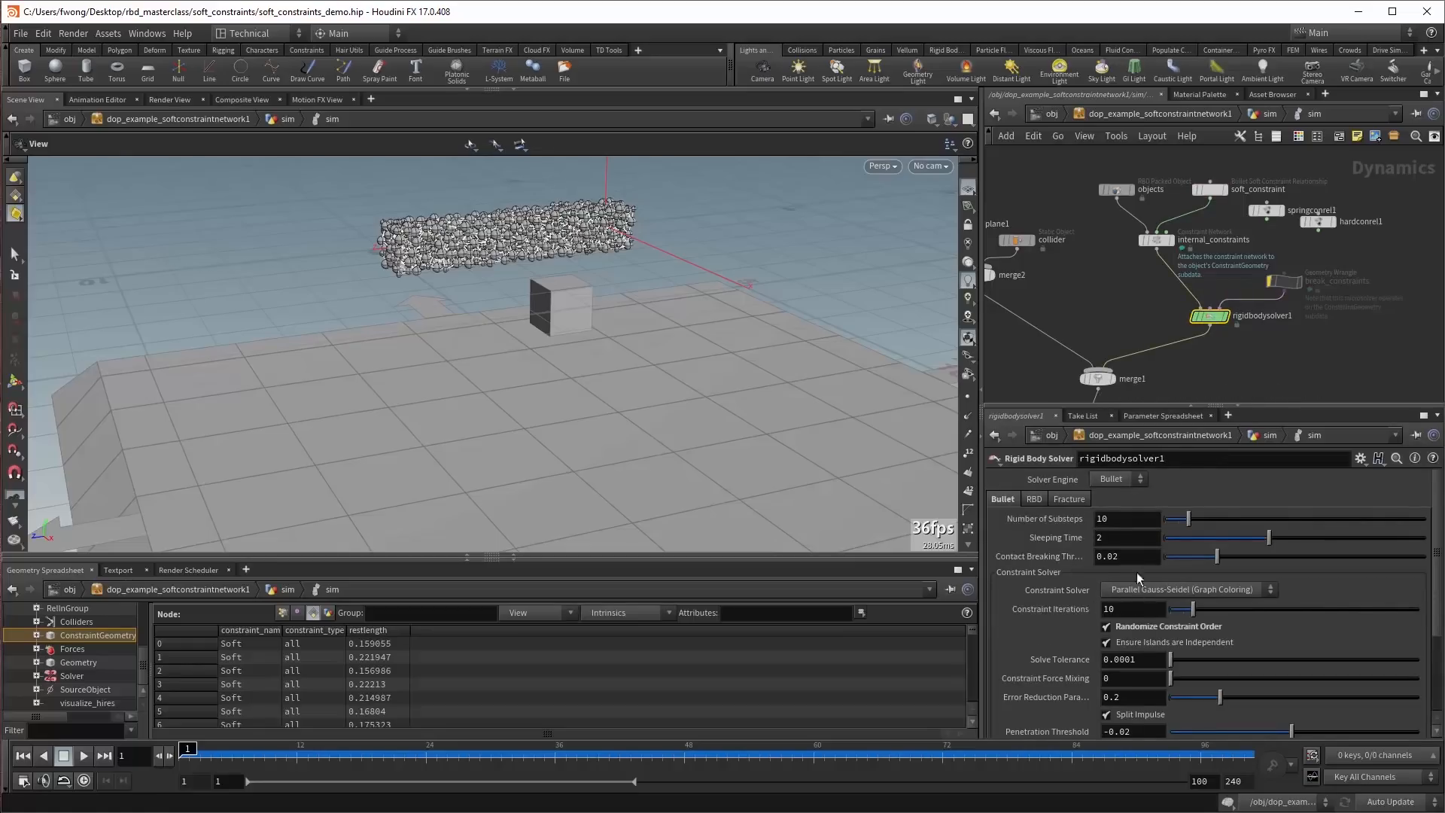
{"action": "left_click", "coordinate": [1216, 189]}
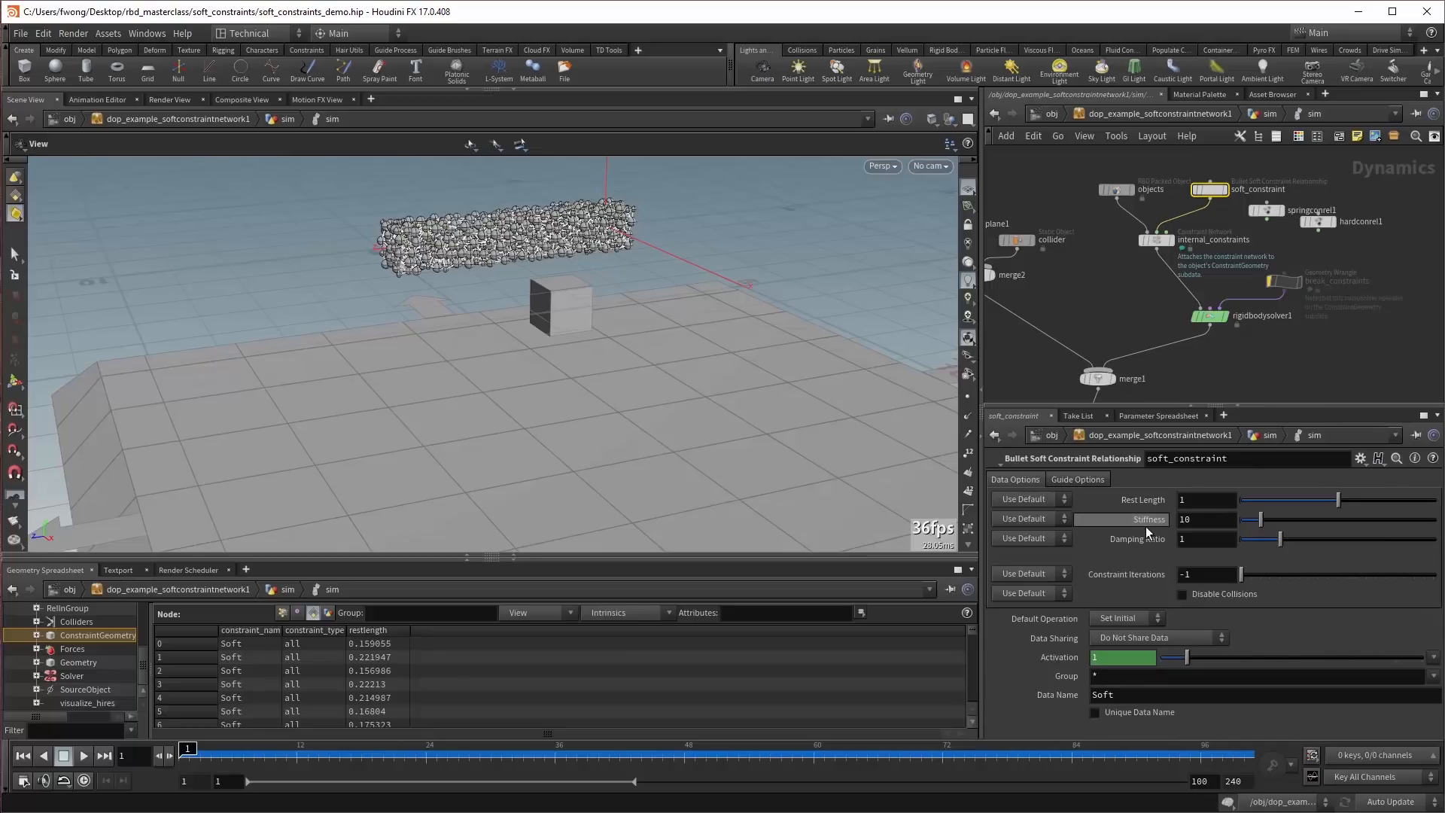
{"action": "mouse_move", "coordinate": [1146, 526]}
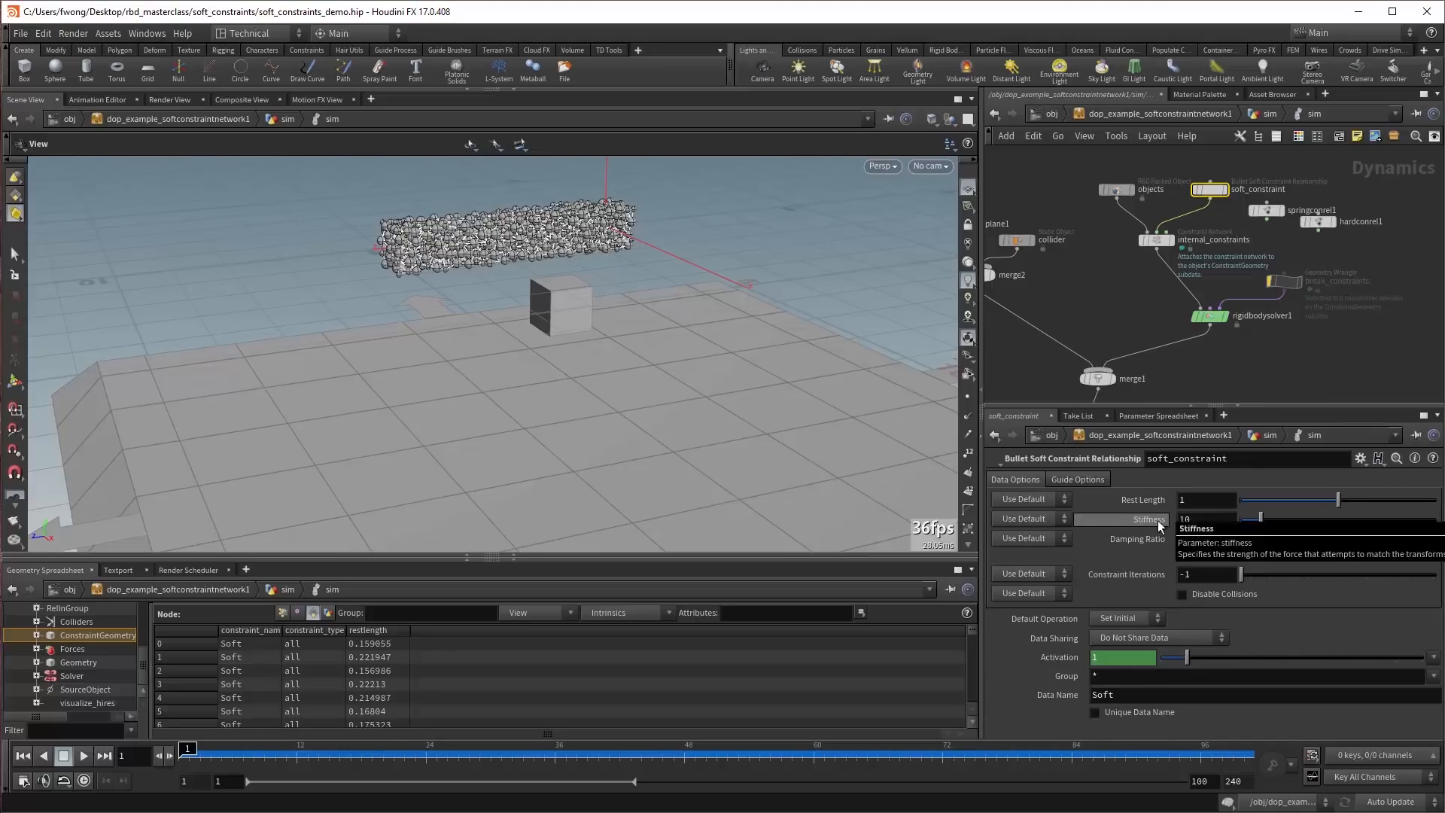
Compare the parameters of springconrel1, including Strength, with those of soft_constraint.
{"action": "left_click", "coordinate": [1263, 209]}
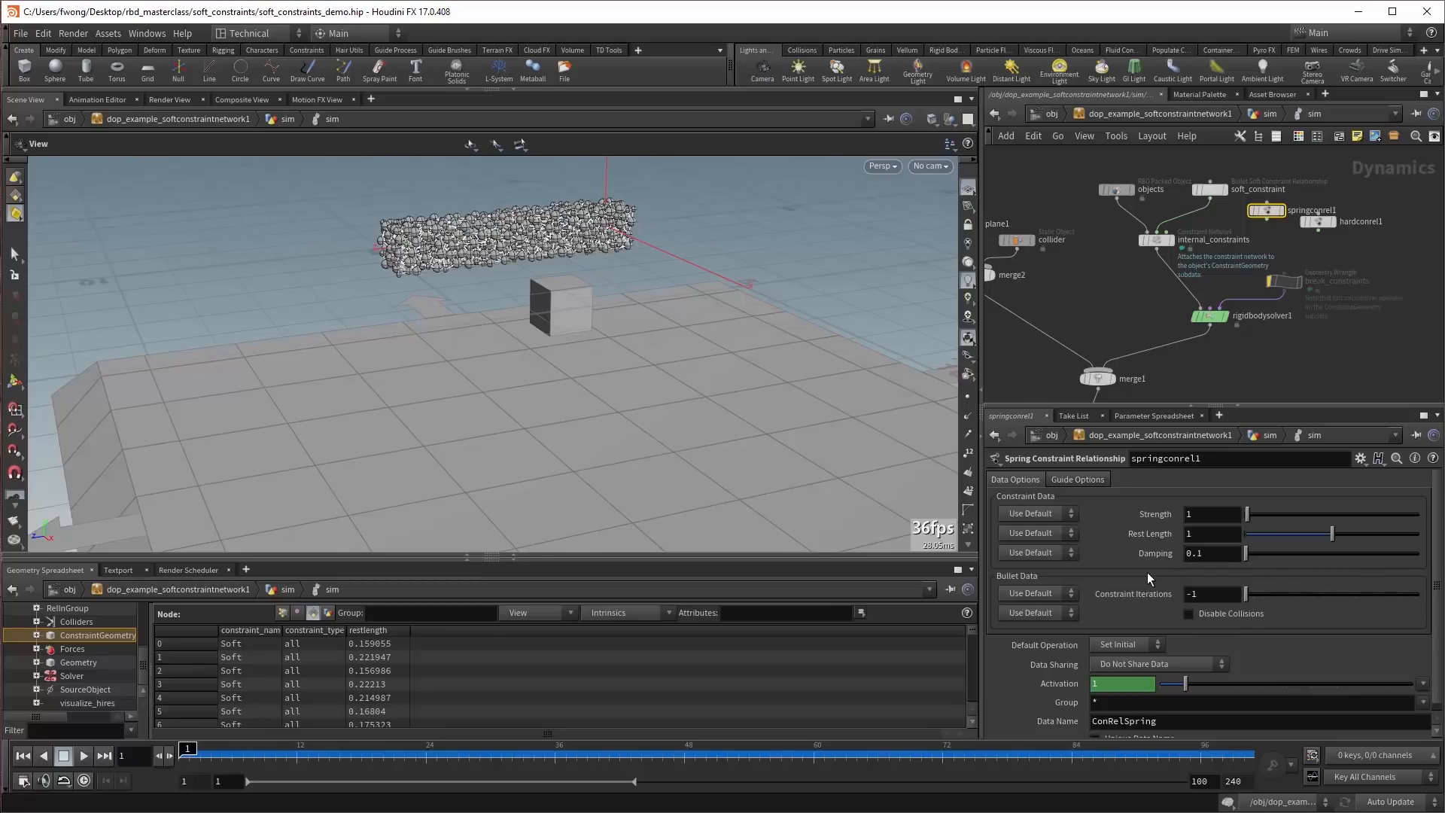
{"action": "left_click", "coordinate": [1216, 189]}
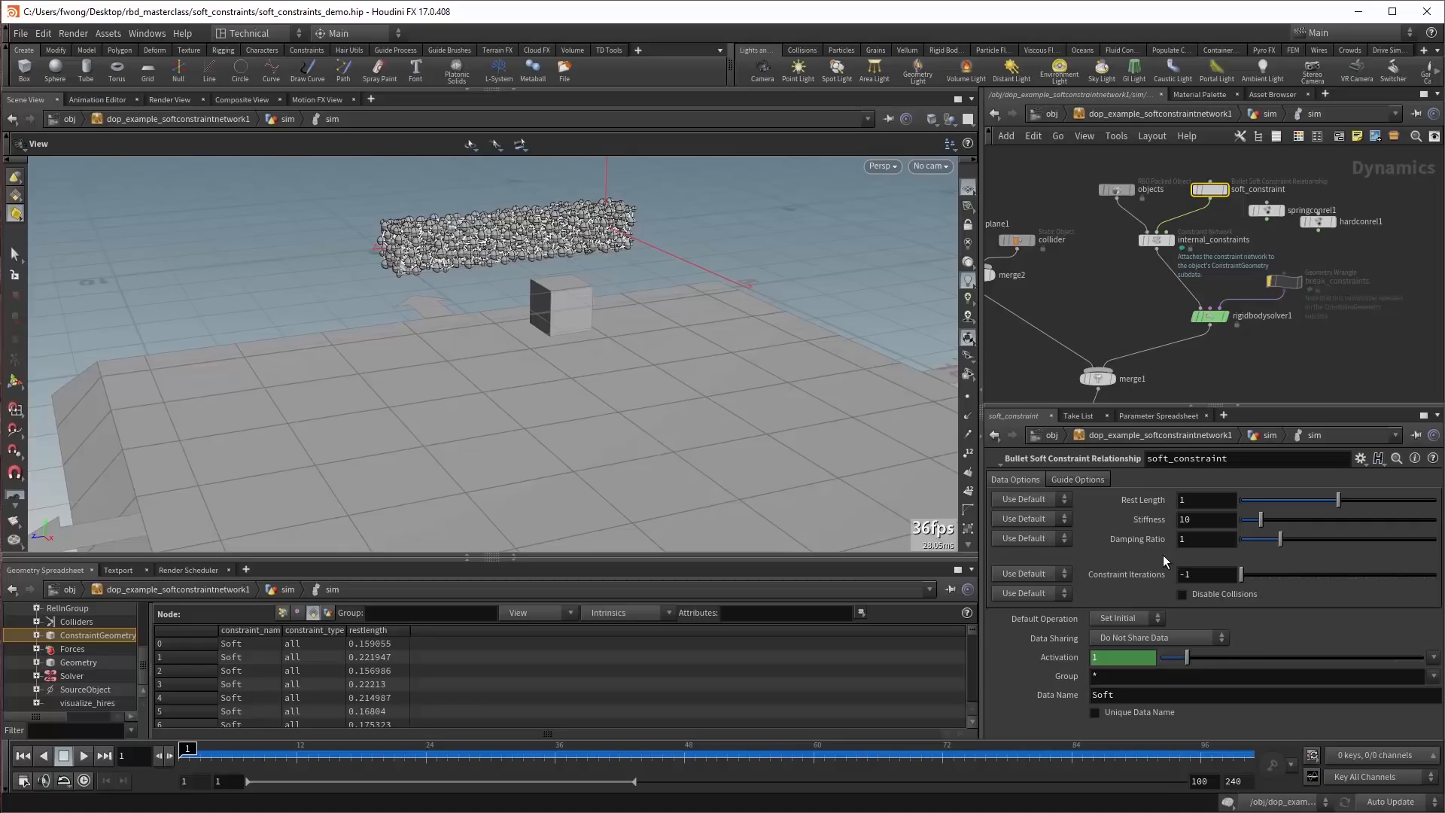
{"action": "mouse_move", "coordinate": [1117, 193]}
{"action": "left_click", "coordinate": [1267, 210]}
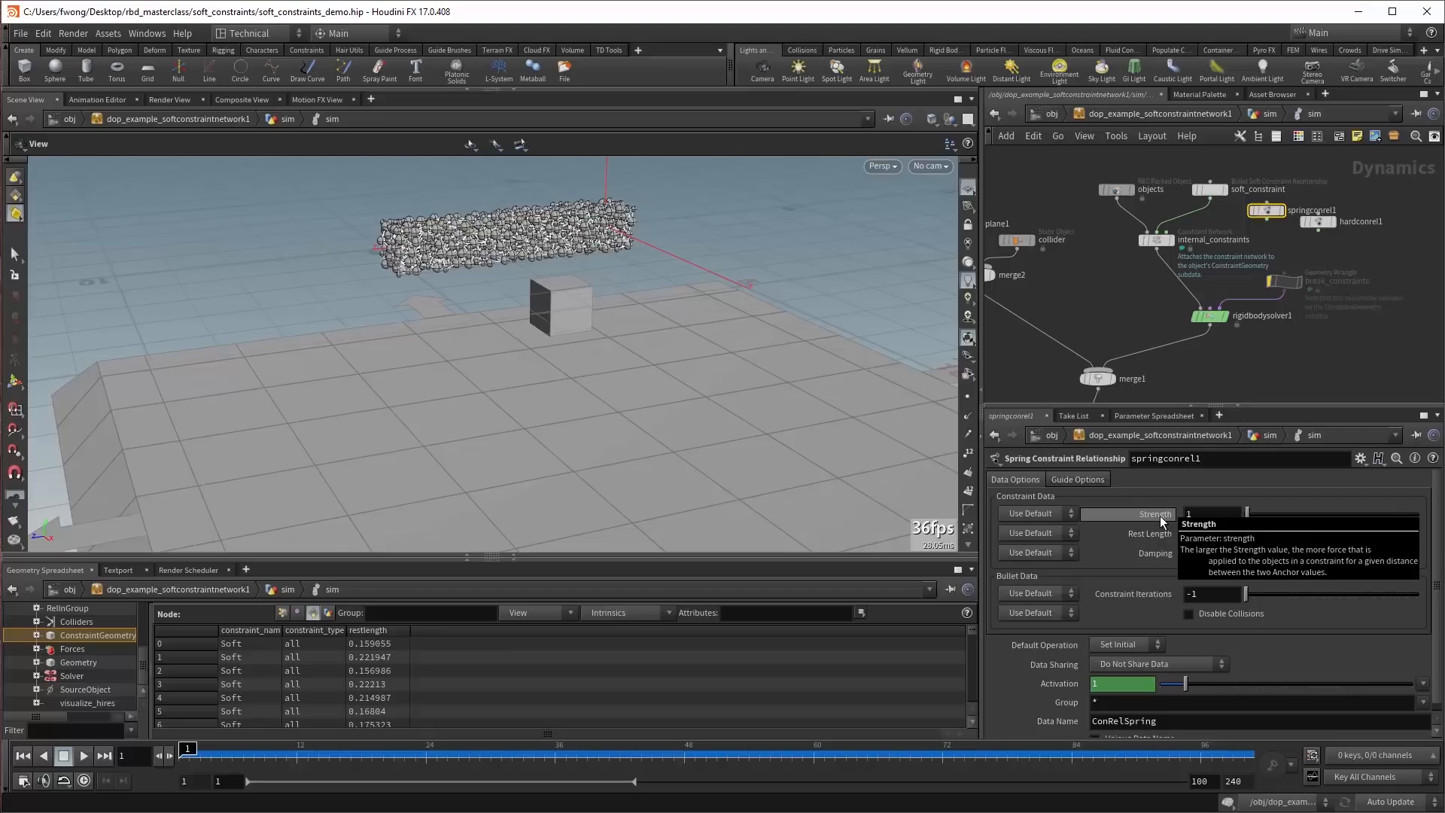
{"action": "left_click", "coordinate": [1210, 190]}
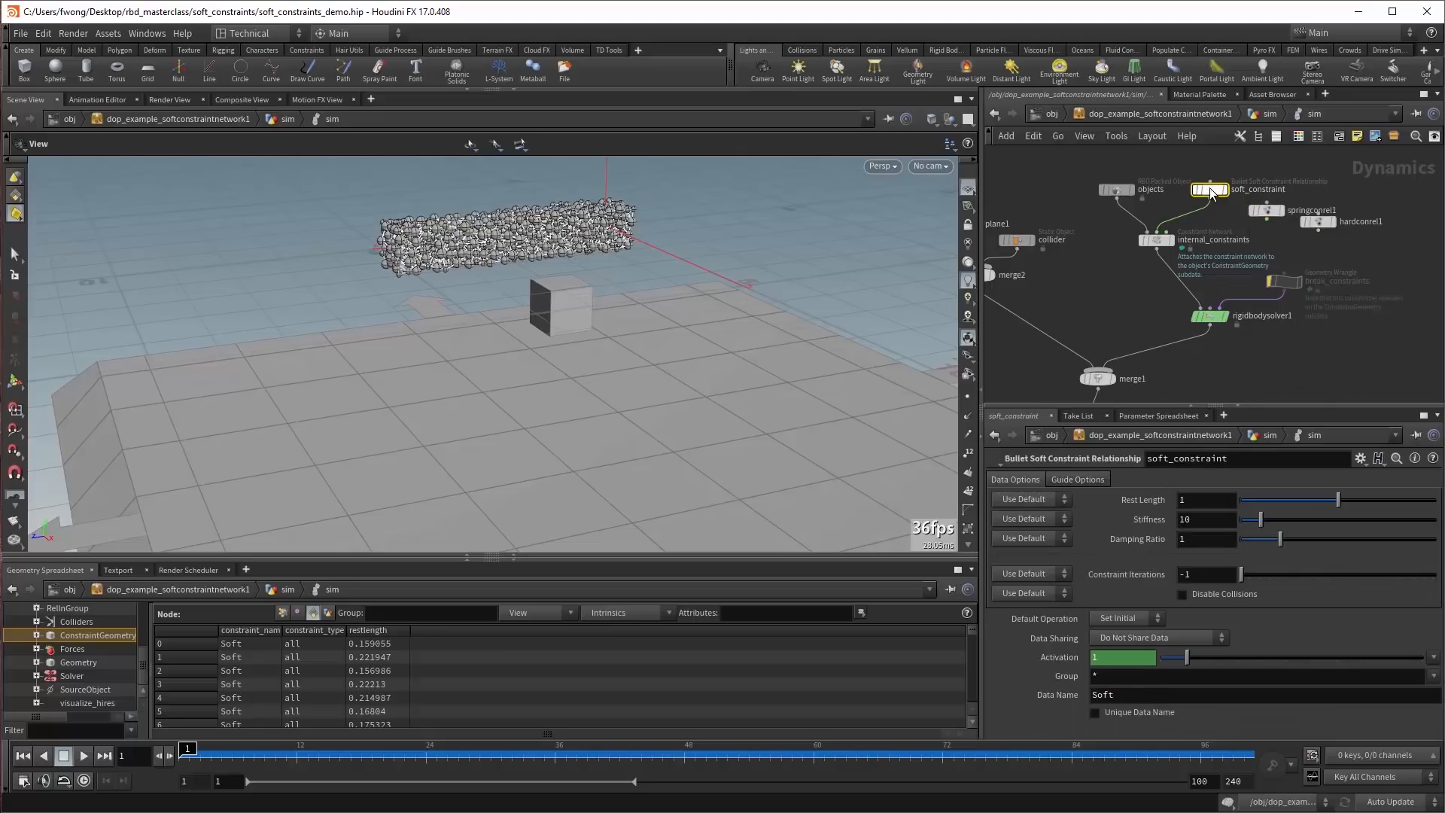
Set the Density of the RBD packed objects node to 10.
{"action": "left_click", "coordinate": [1117, 190]}
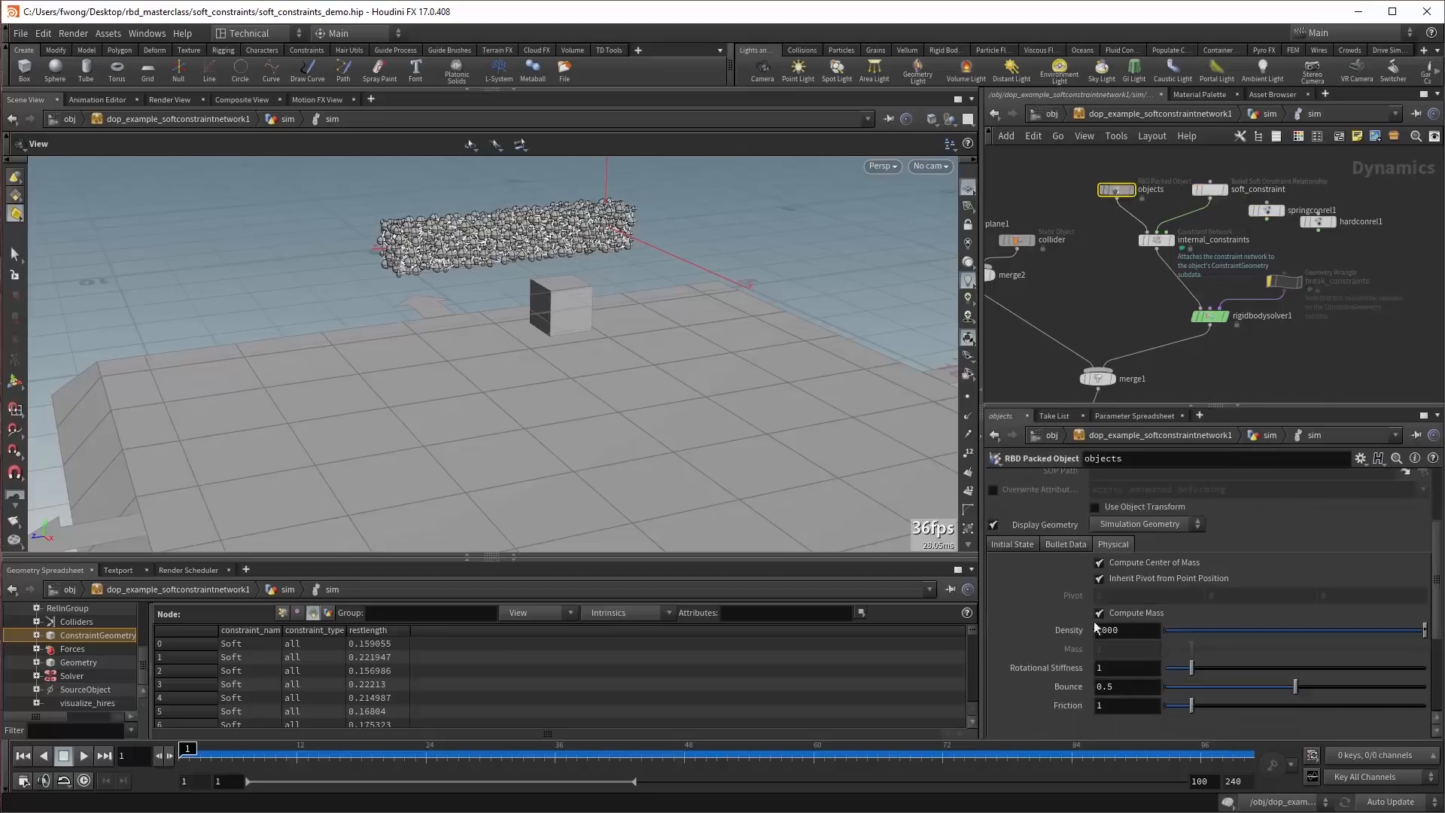
{"action": "left_click", "coordinate": [1134, 629]}
{"action": "key", "text": "BackSpace"}
{"action": "key", "text": "BackSpace"}
{"action": "key", "text": "Return"}
Simulate the lighter packed objects with the soft constraint, check the bending, and return to frame 1.
{"action": "left_click", "coordinate": [80, 756]}
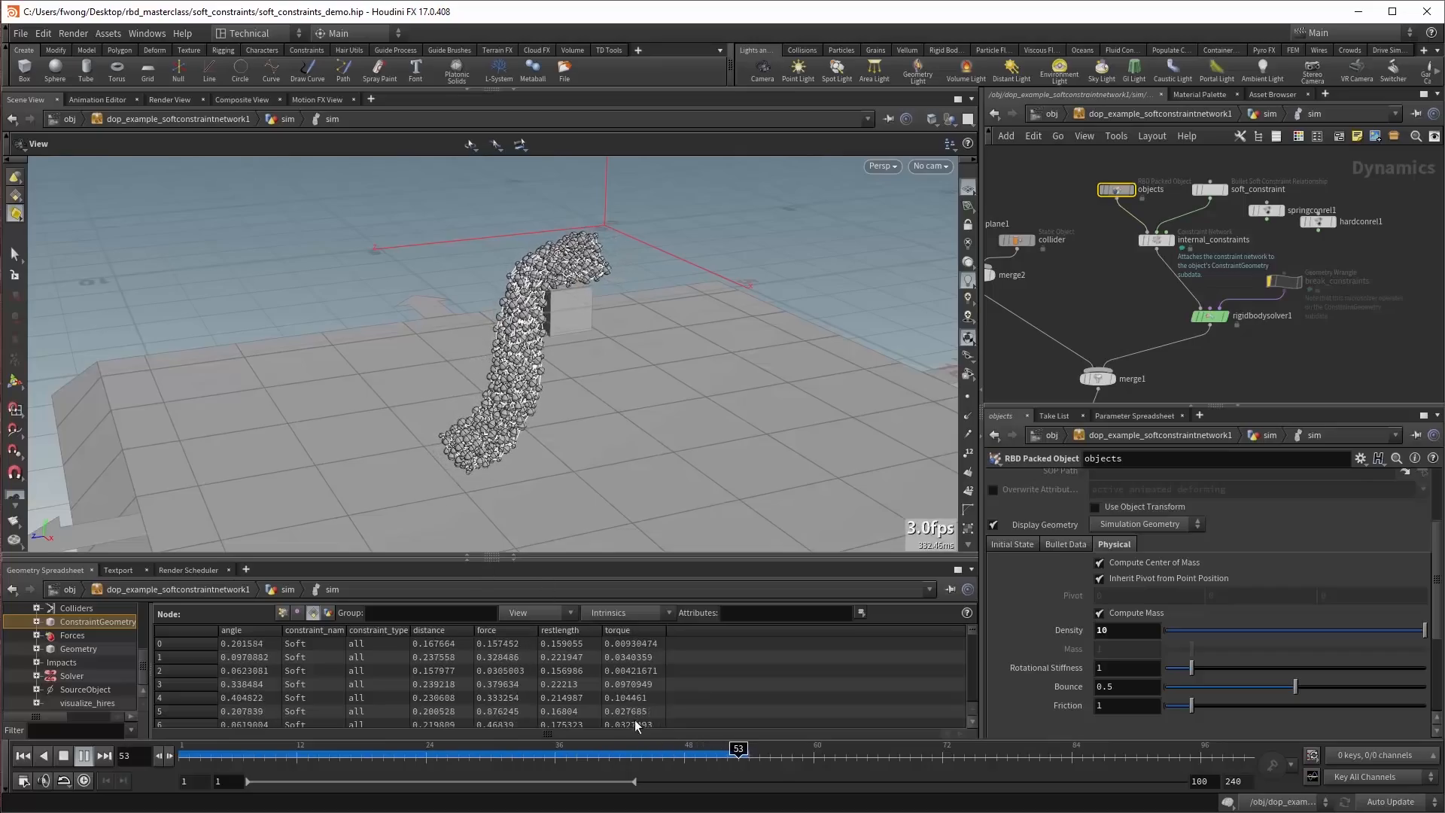
{"action": "left_click", "coordinate": [617, 752]}
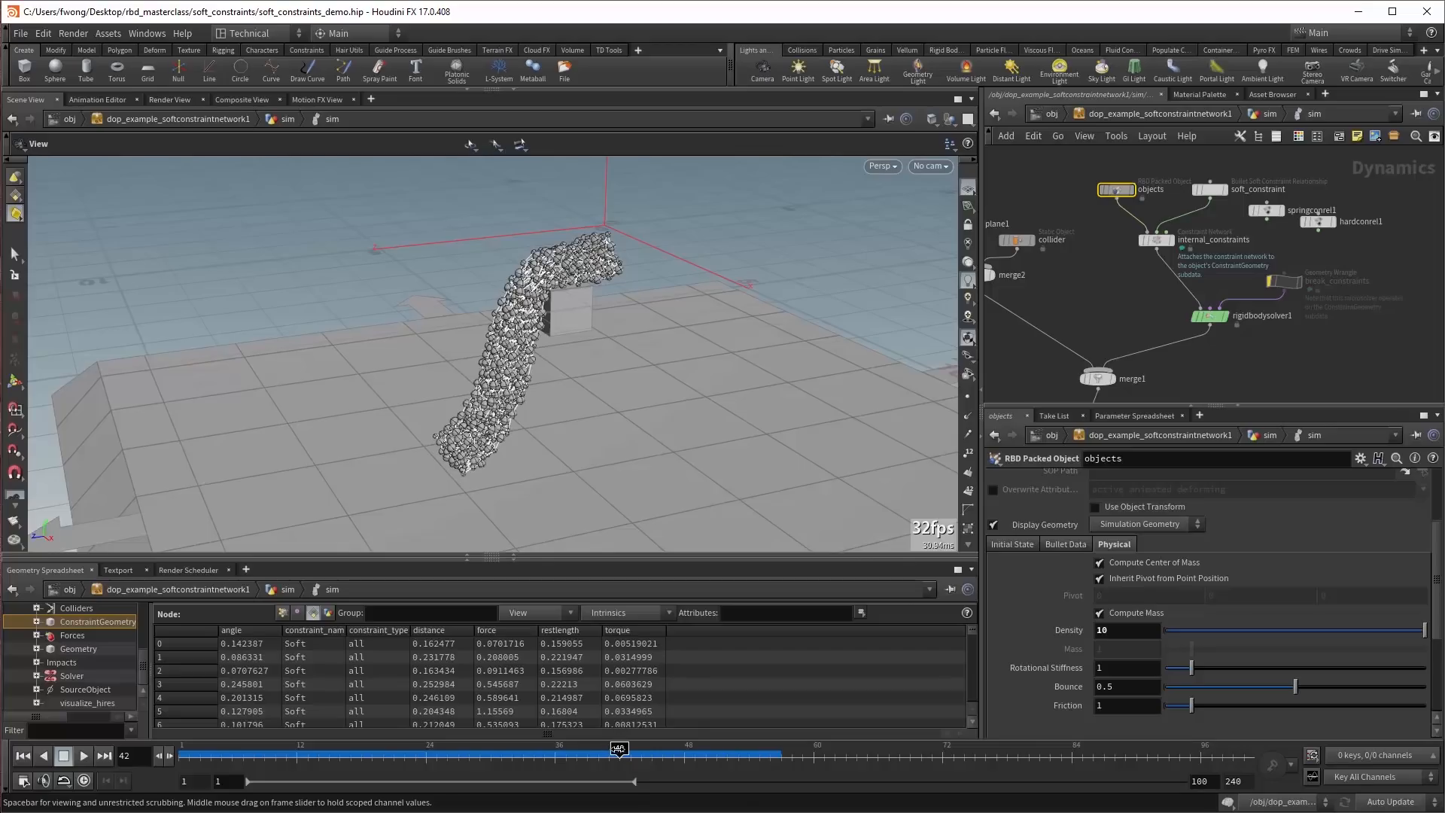
{"action": "left_click_drag", "start_coordinate": [619, 749], "coordinate": [187, 750]}
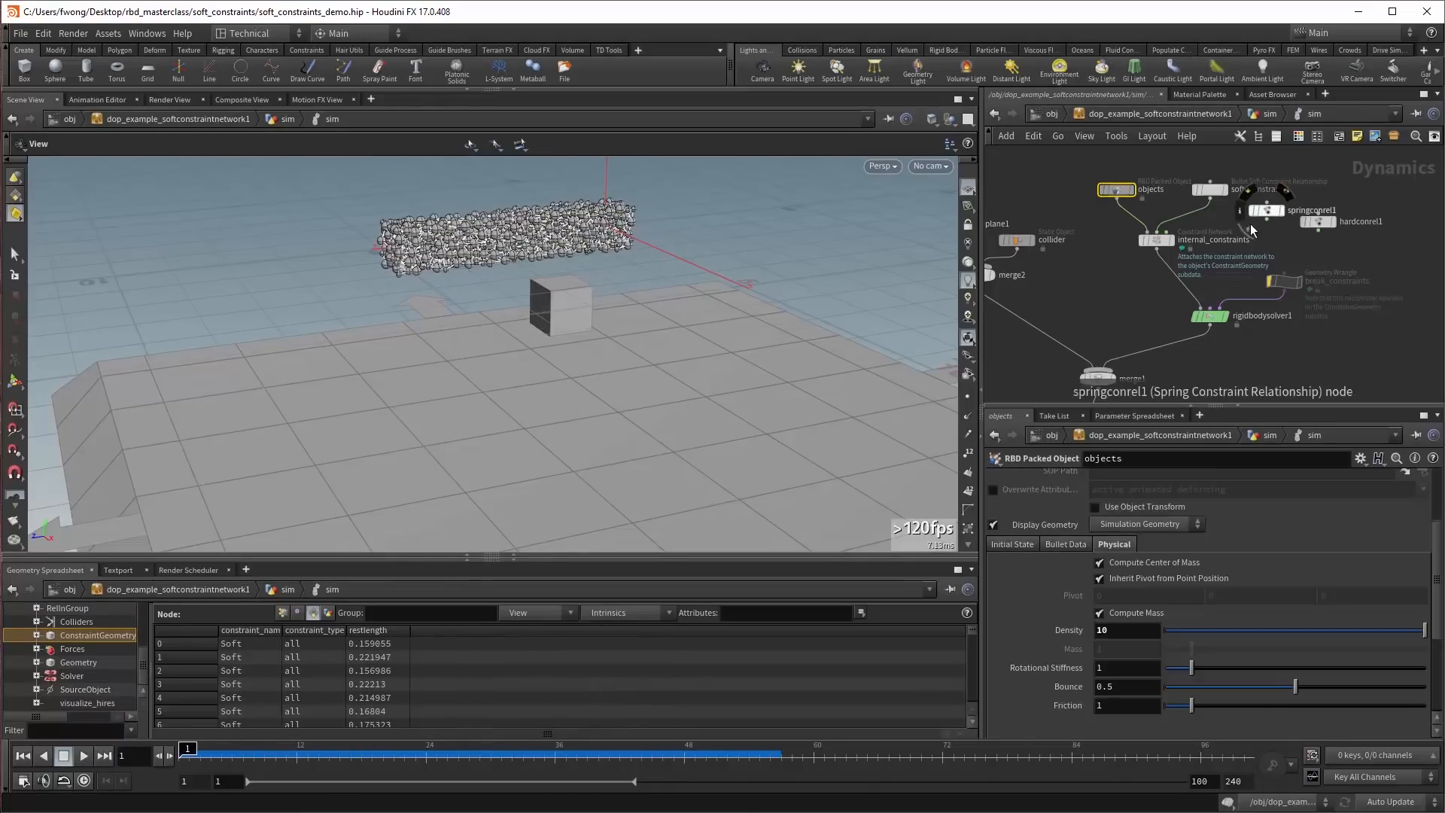
Wire springconrel1 into internal_constraints in place of soft_constraint and set its Data Name to Soft.
{"action": "left_click", "coordinate": [1267, 216]}
{"action": "left_click", "coordinate": [1160, 231]}
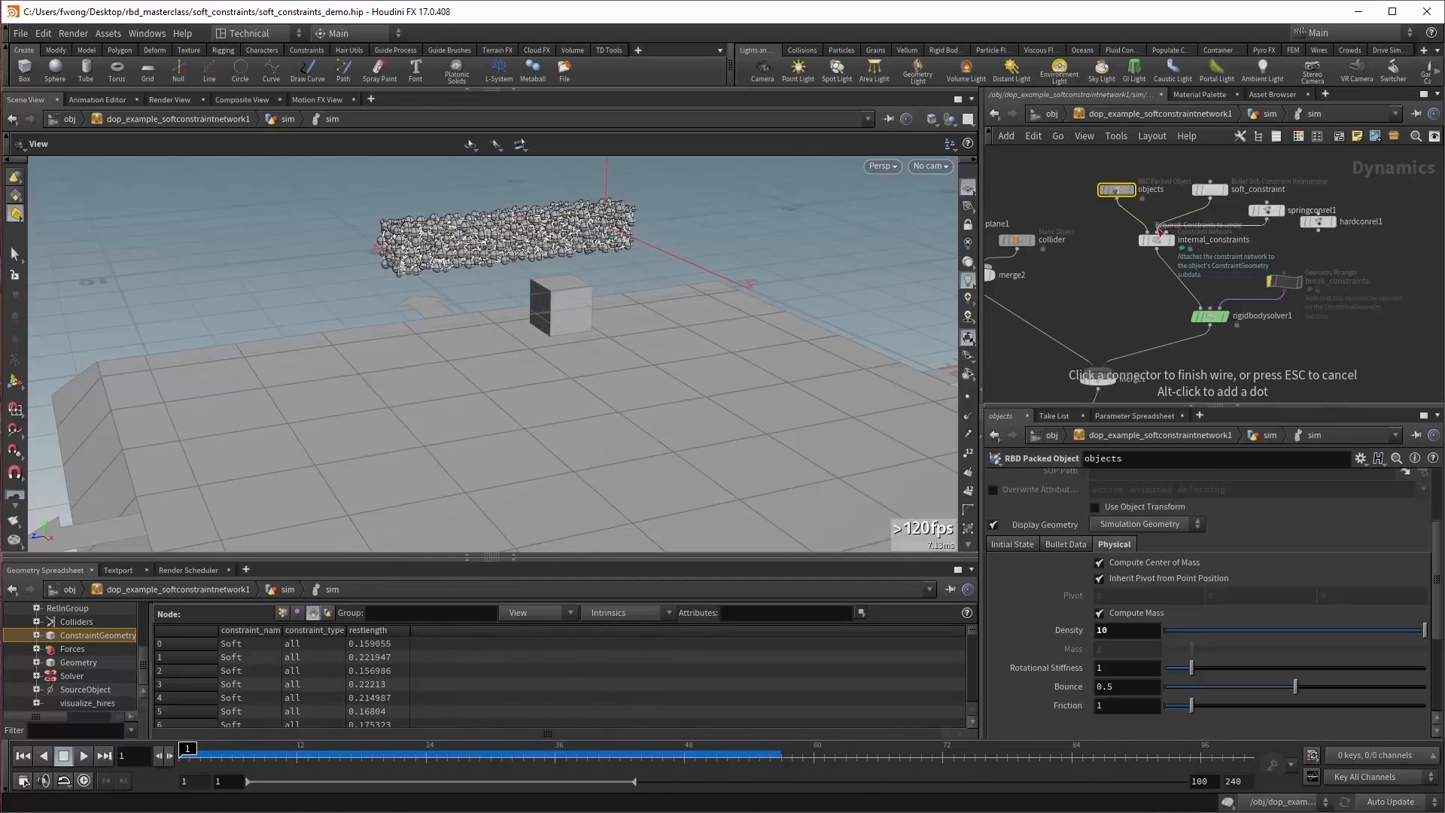
{"action": "left_click", "coordinate": [1267, 210]}
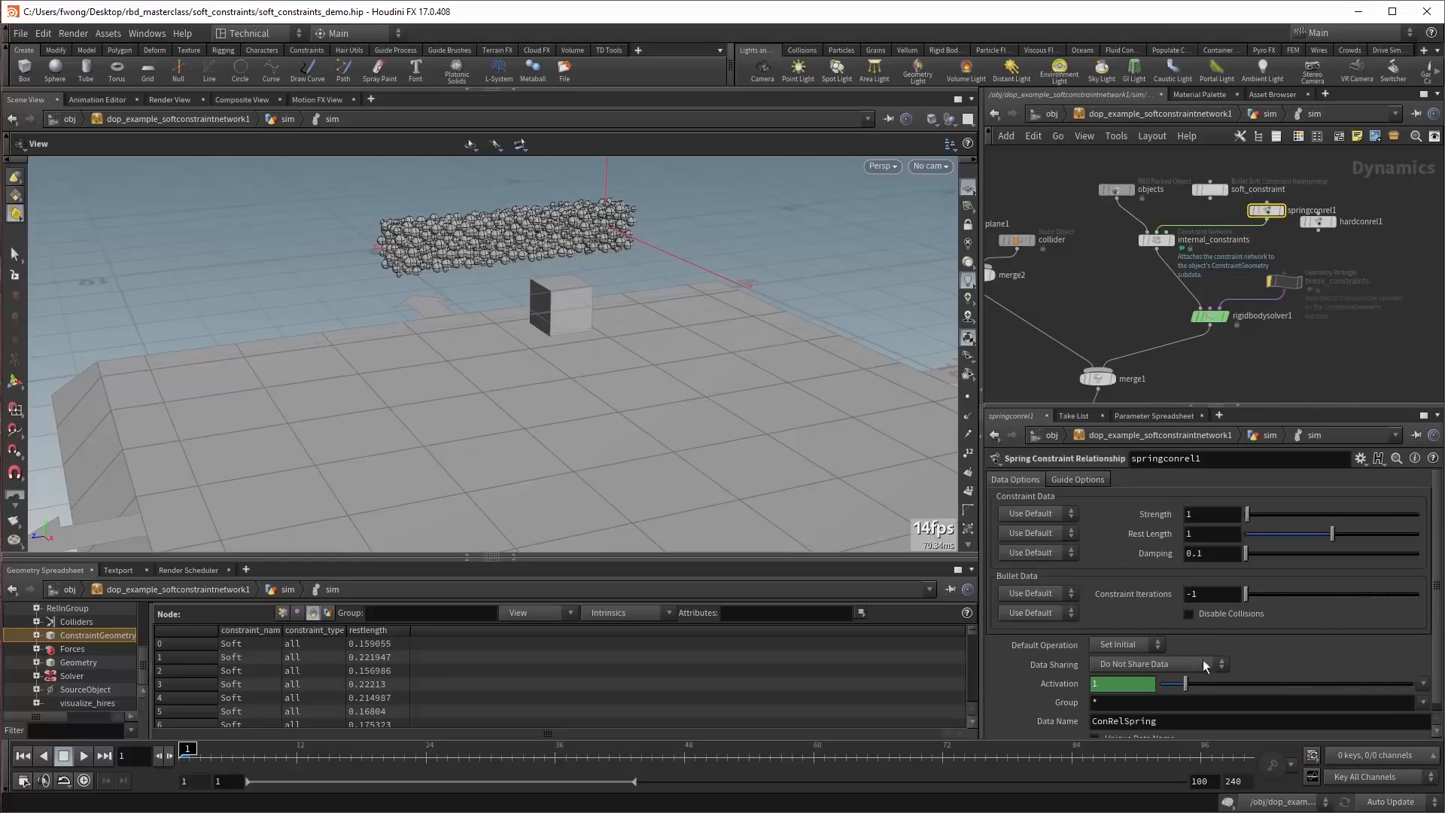
{"action": "double_click", "coordinate": [1172, 719]}
{"action": "type", "text": "Soft"}
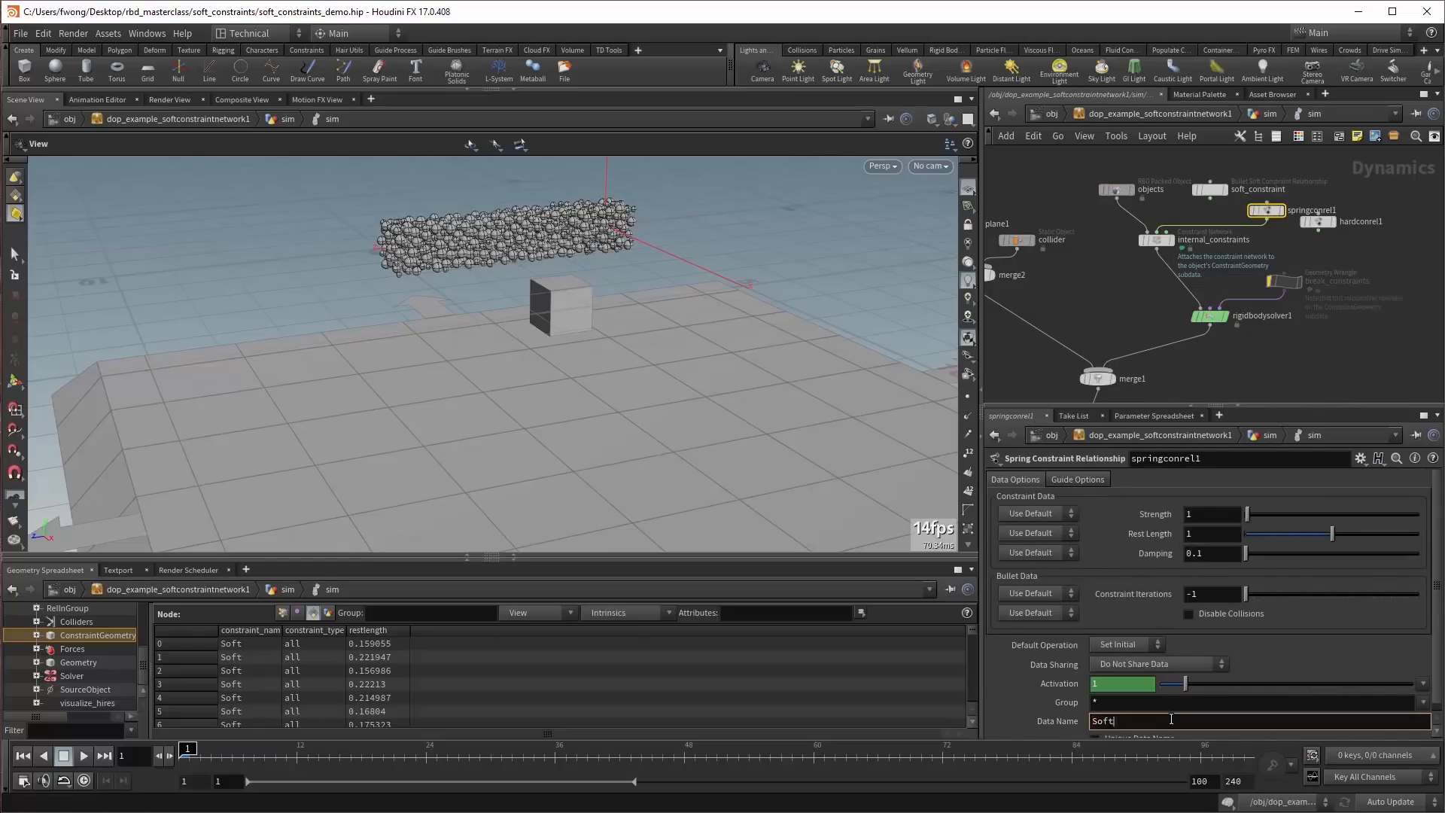
{"action": "key", "text": "Return"}
Set the spring constraint's Strength to 1000, play the simulation, and return to frame 1.
{"action": "double_click", "coordinate": [1196, 516]}
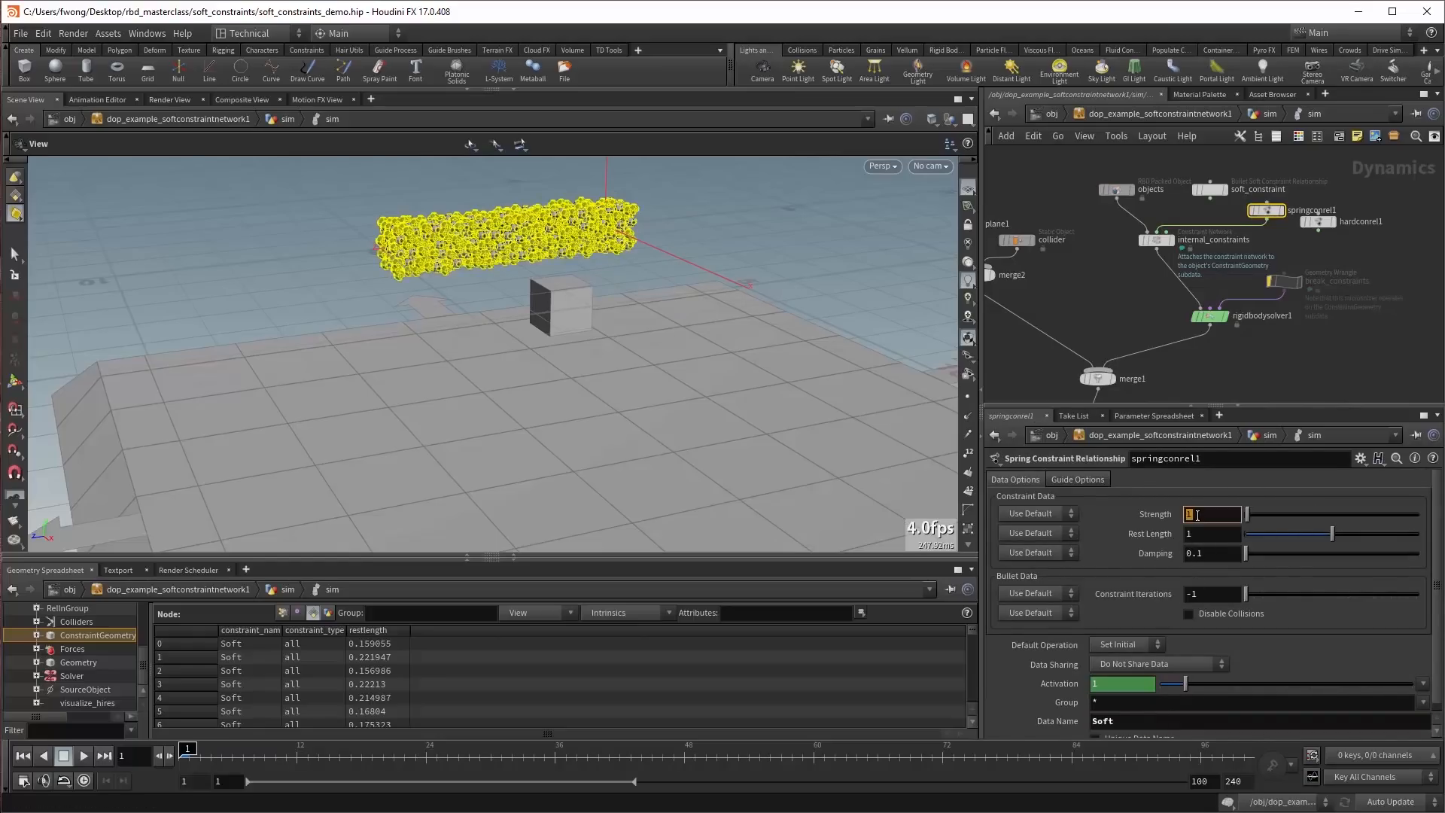
{"action": "key", "text": "Return"}
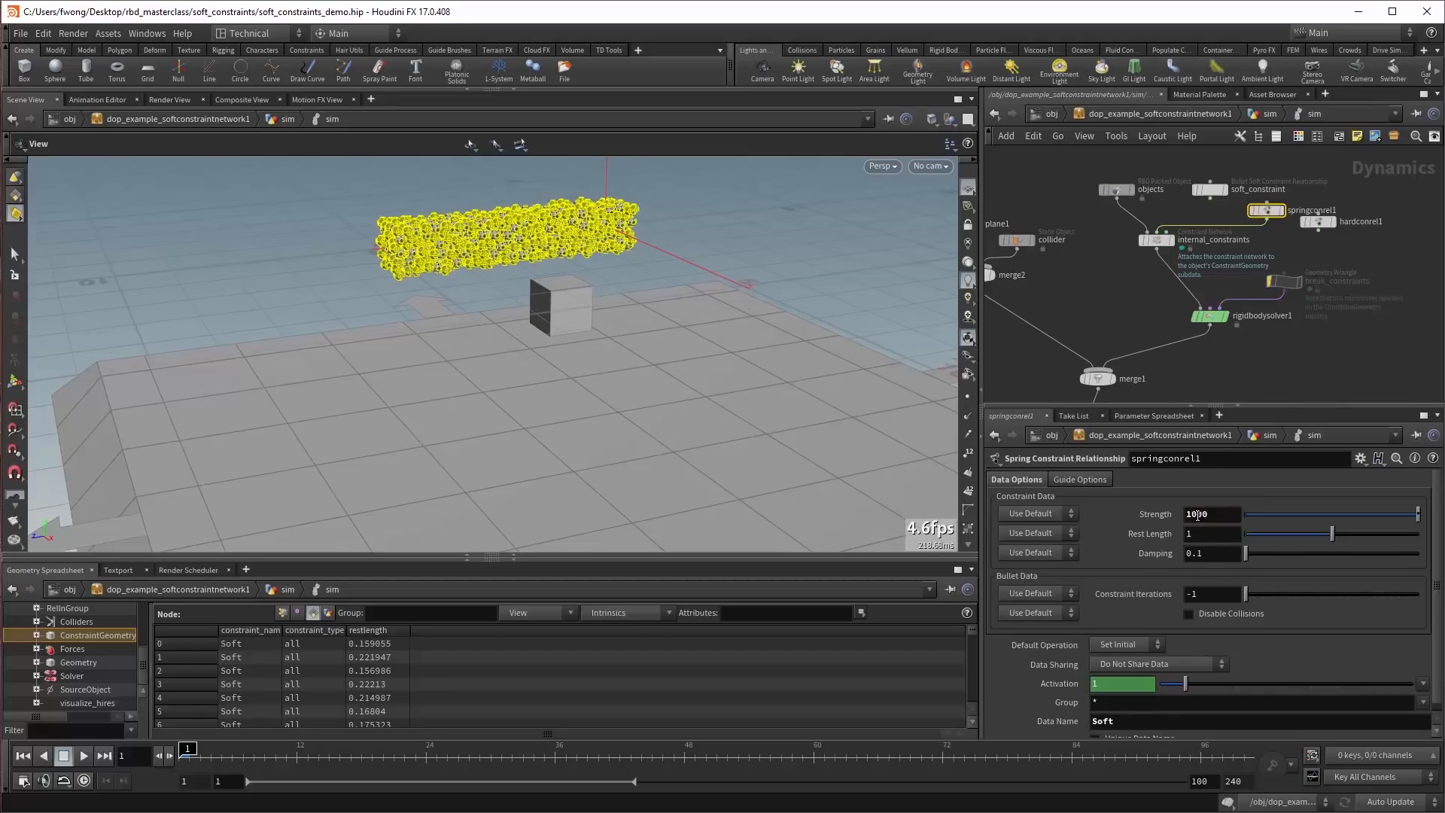
{"action": "key", "text": "Up"}
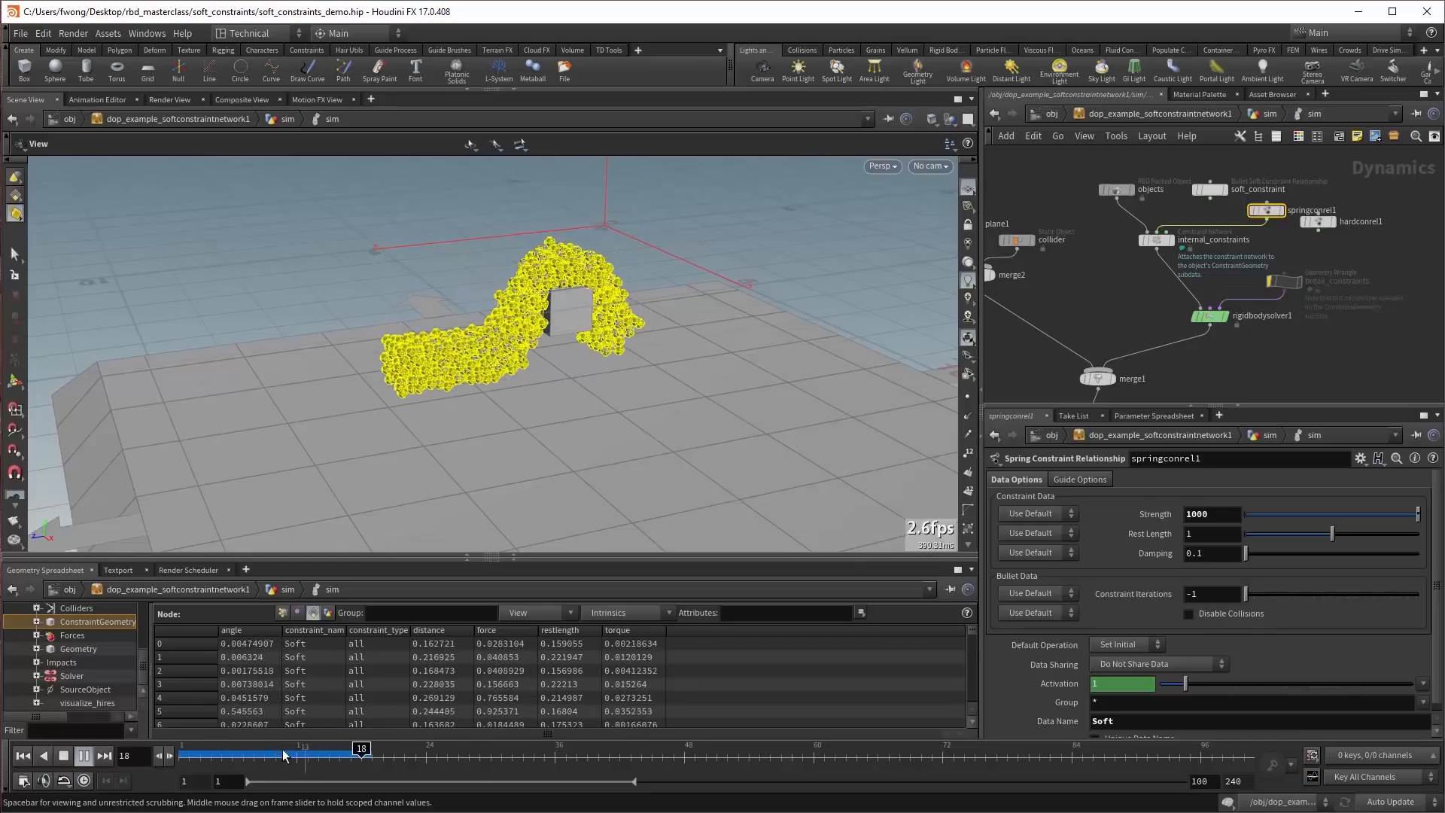
{"action": "key", "text": "ctrl+Up"}
Set the packed objects' Density to 1000, play the spring constraint simulation, and go back to the start of the timeline.
{"action": "left_click", "coordinate": [1124, 192]}
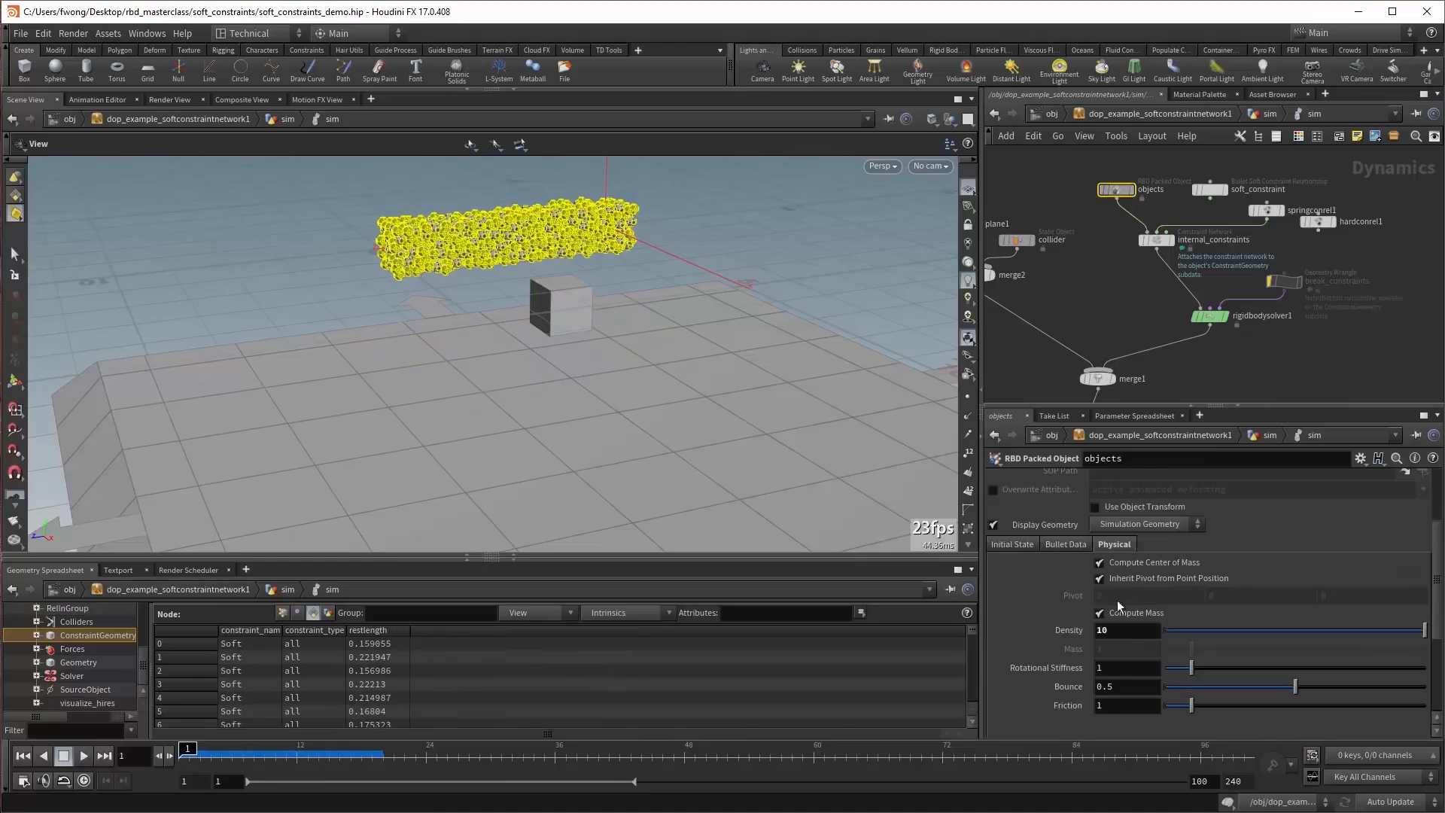
{"action": "left_click", "coordinate": [1115, 631]}
{"action": "type", "text": "1000"}
{"action": "key", "text": "Return"}
{"action": "left_click", "coordinate": [84, 756]}
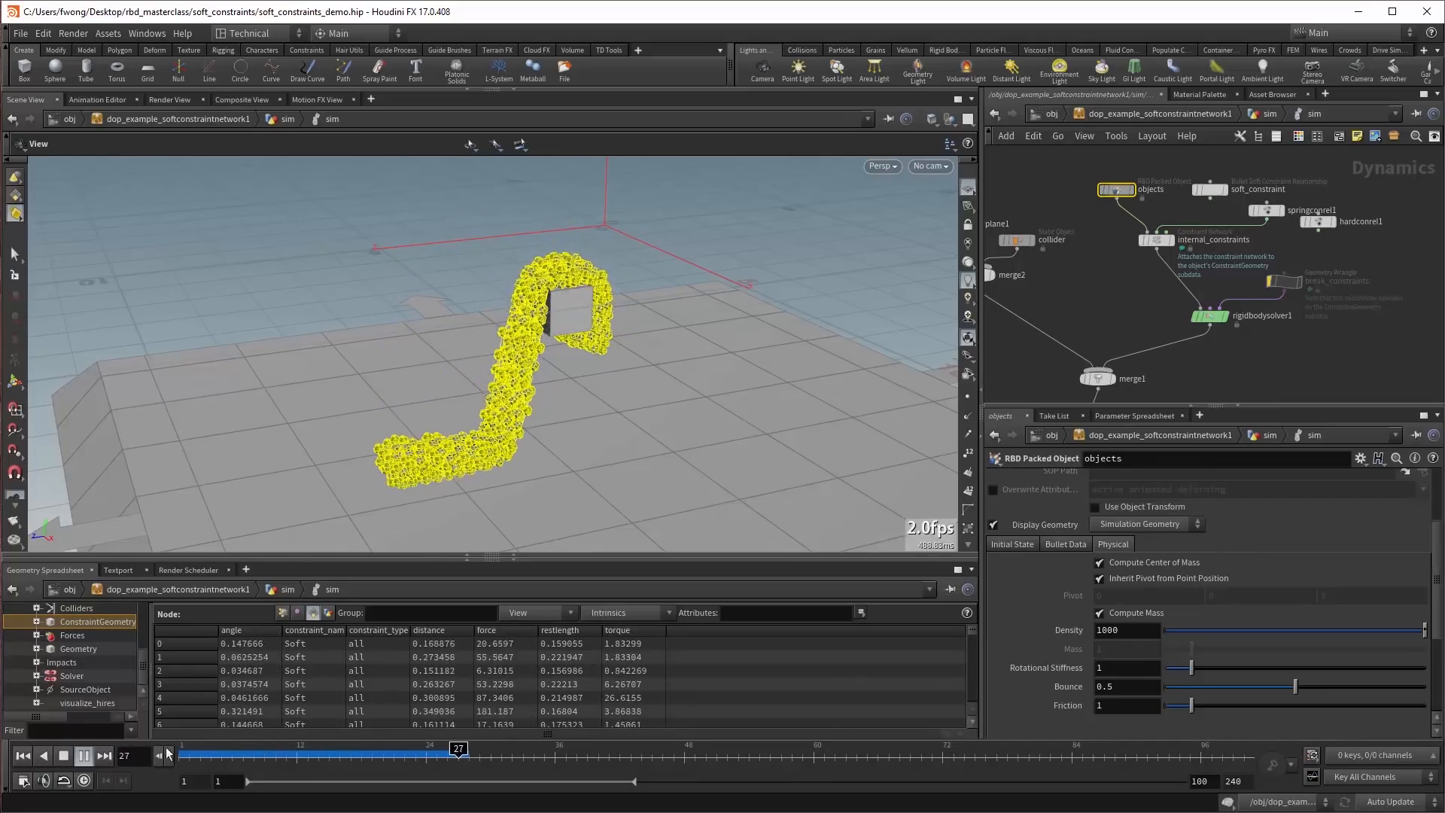
{"action": "left_click", "coordinate": [190, 753]}
Wire soft_constraint into internal_constraints in place of springconrel1 and open the soft constraint's parameters.
{"action": "left_click", "coordinate": [1165, 234]}
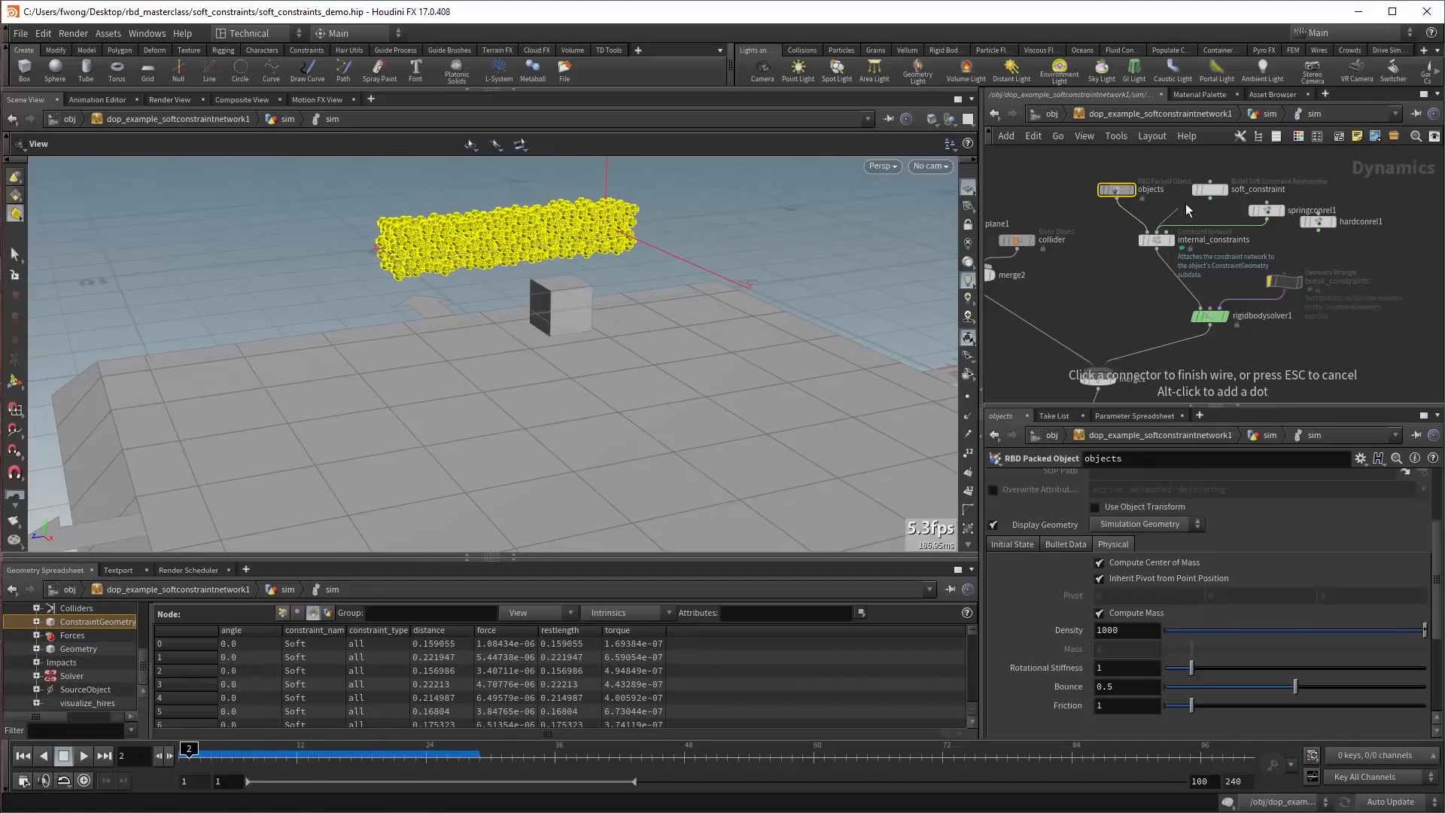
{"action": "left_click", "coordinate": [1205, 199]}
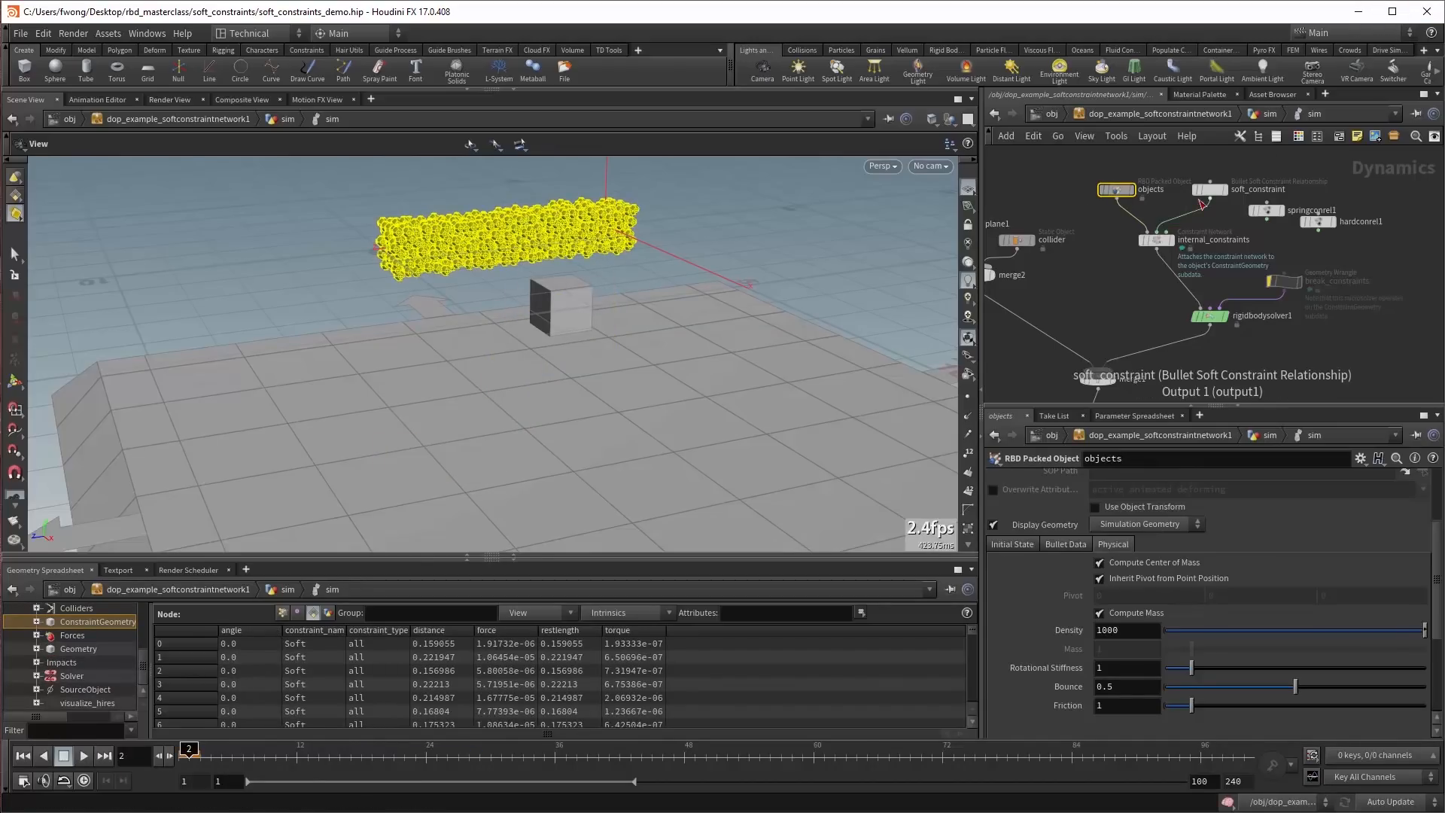
{"action": "left_click", "coordinate": [1211, 192]}
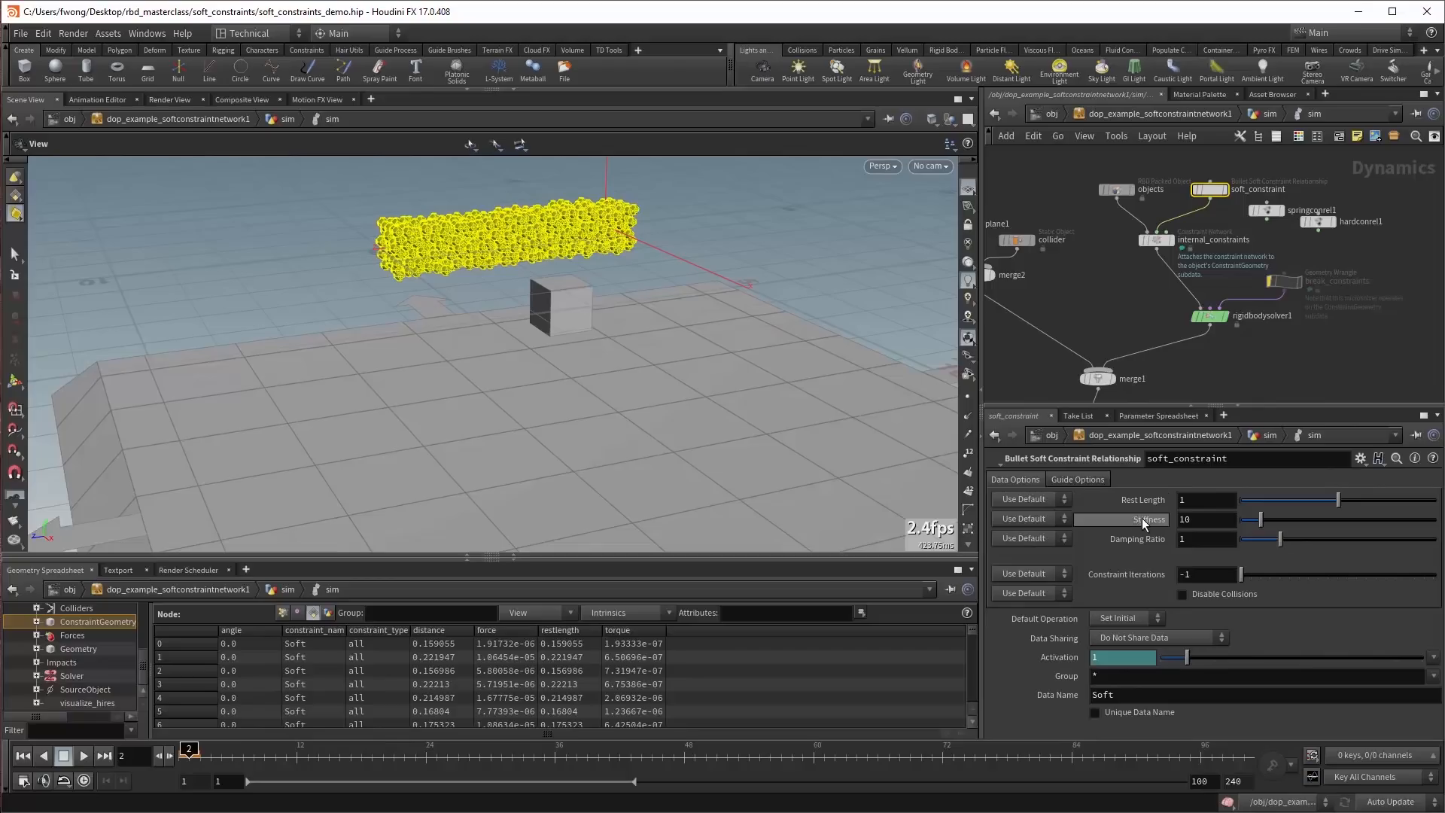
Set the soft constraint's Stiffness to 1, play the simulation, and return to frame 1.
{"action": "double_click", "coordinate": [1200, 519]}
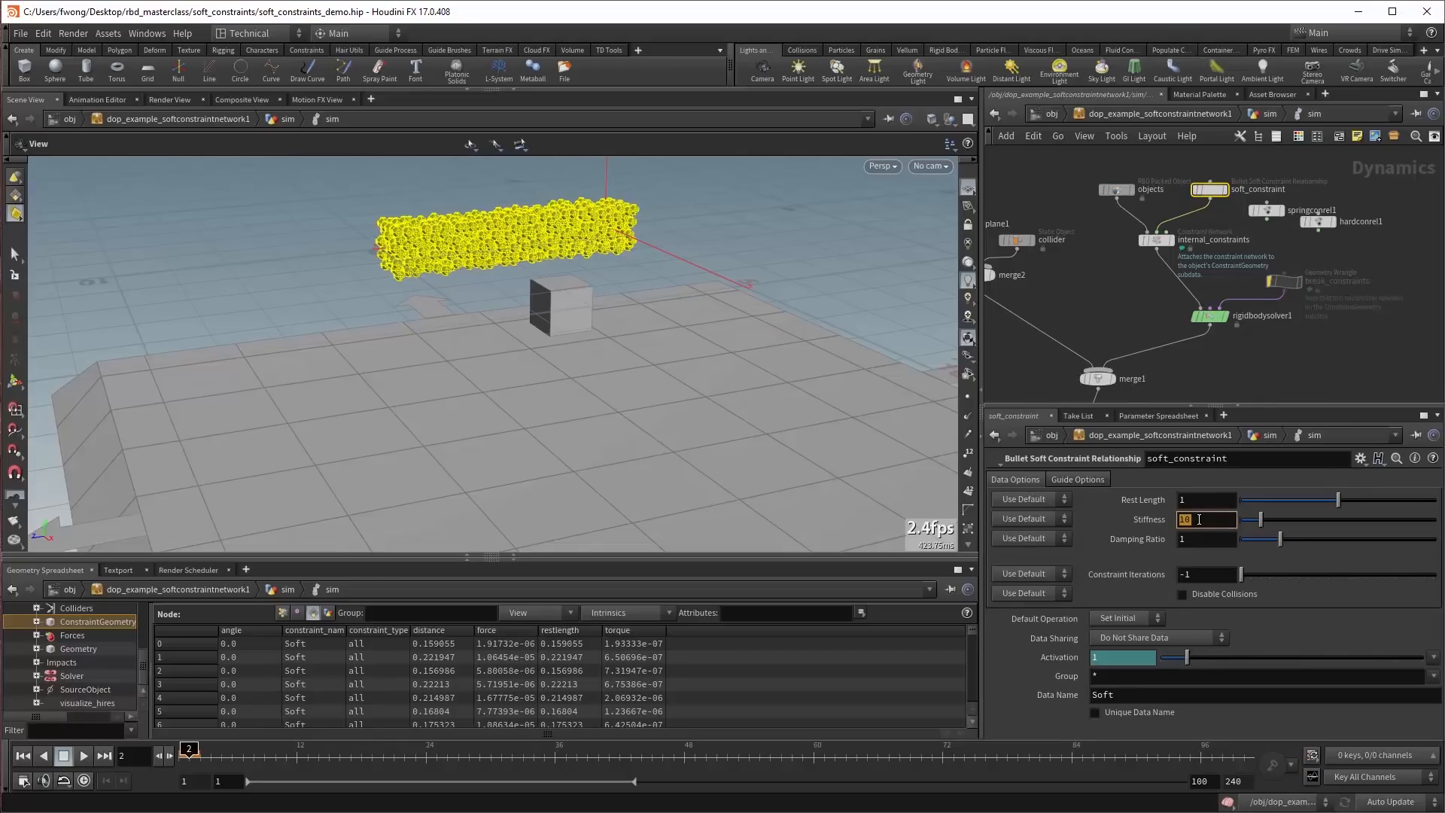
{"action": "type", "text": "1"}
{"action": "key", "text": "Return"}
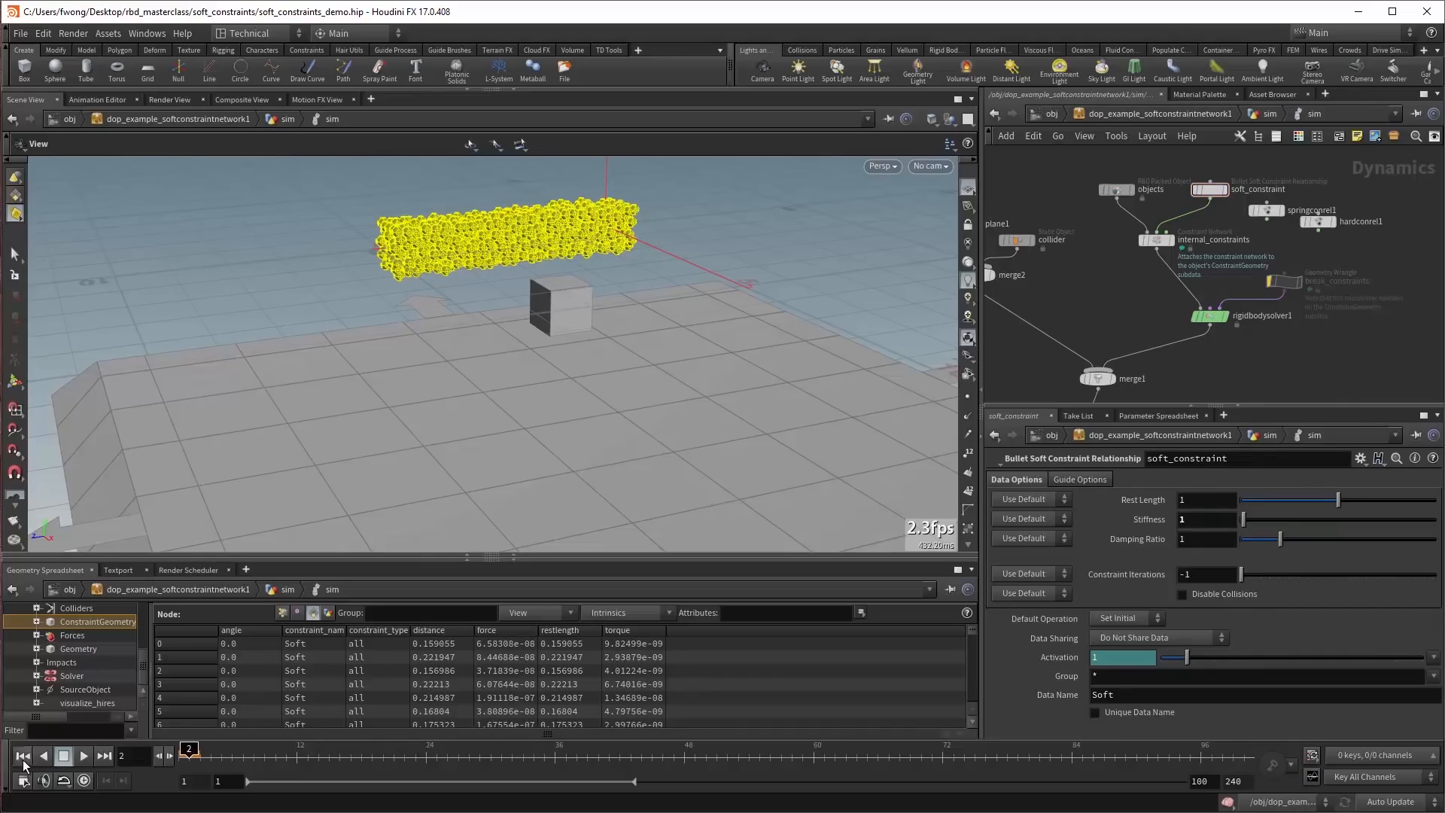
{"action": "left_click", "coordinate": [83, 756]}
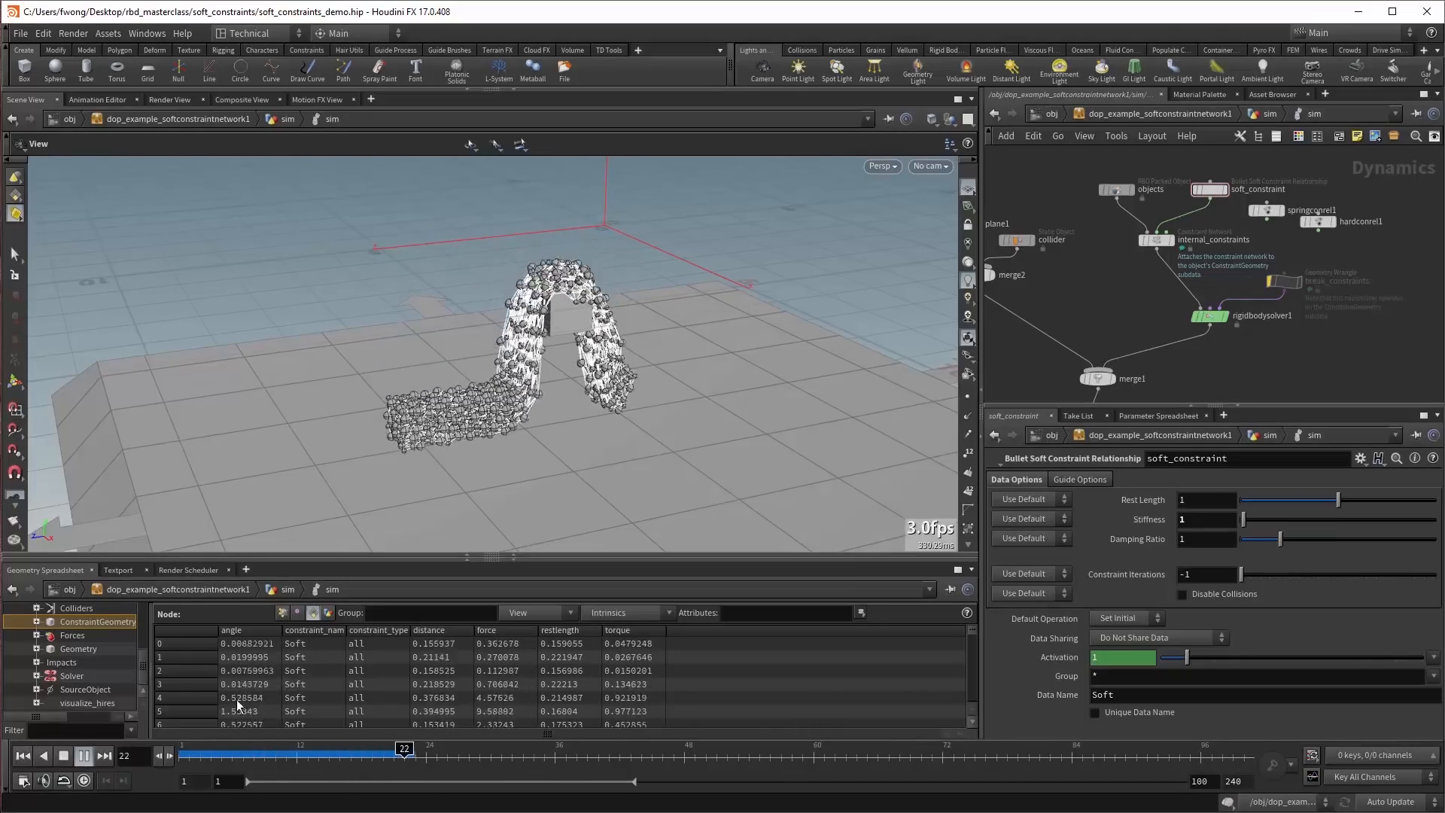
{"action": "key", "text": "ctrl+Up"}
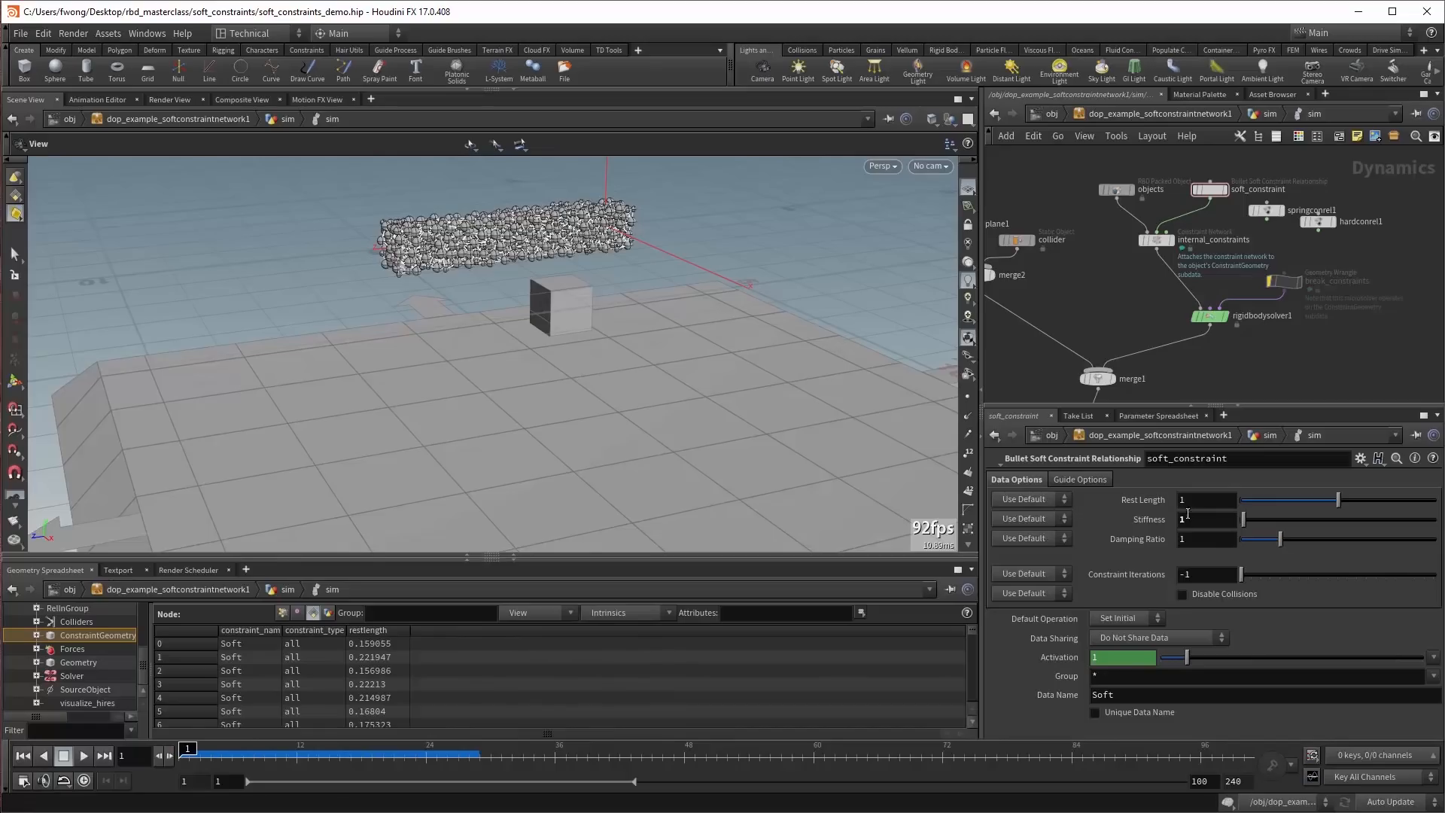
Raise the soft constraint's Stiffness to 100, play the simulation, and return to frame 1.
{"action": "left_click", "coordinate": [1191, 517]}
{"action": "type", "text": "00"}
{"action": "key", "text": "Return"}
{"action": "key", "text": "Up"}
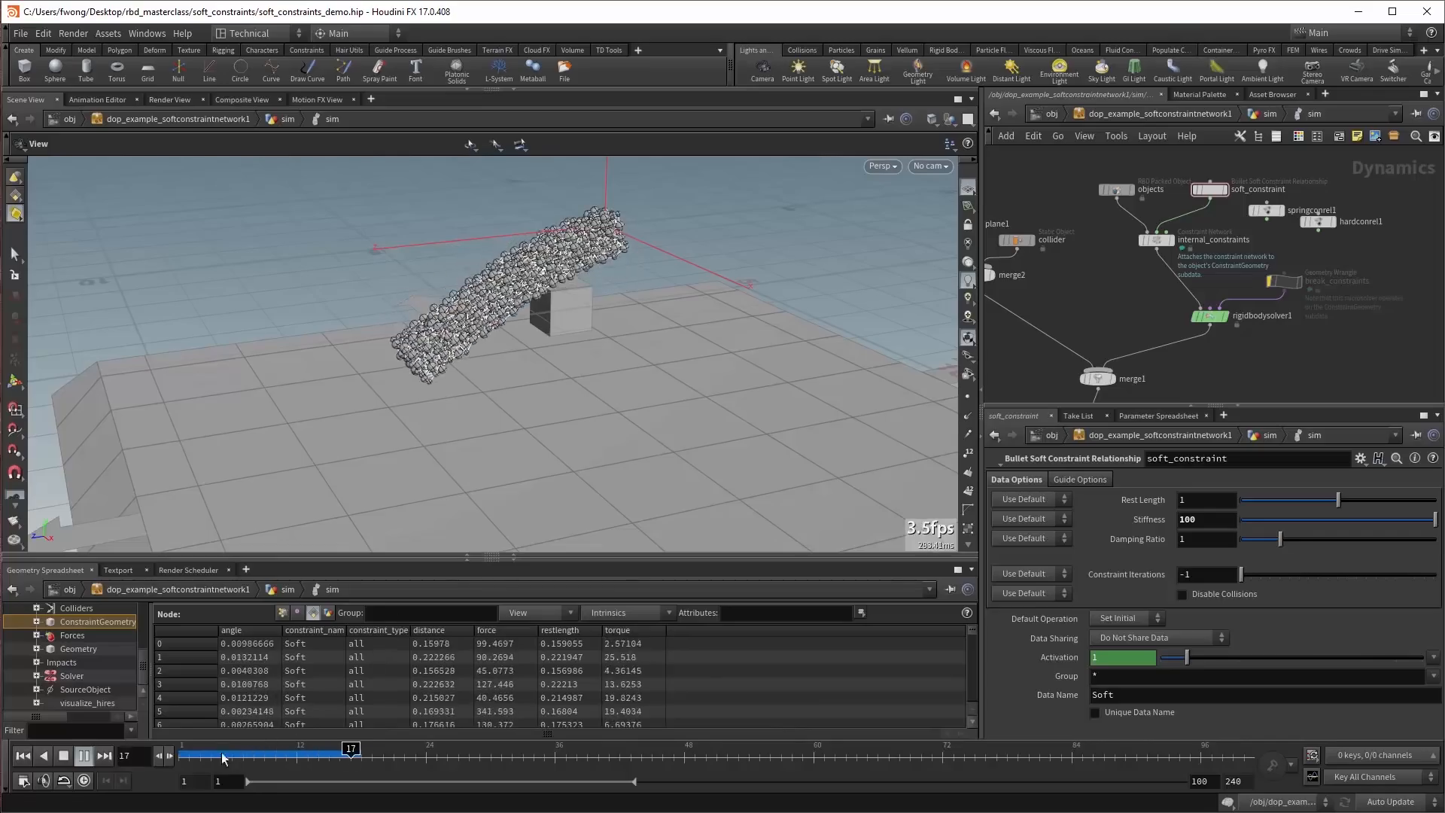
{"action": "key", "text": "ctrl+Up"}
Set the soft constraint's Stiffness to 1000, play the simulation, scrub through the early frames, and return to frame 1.
{"action": "left_click", "coordinate": [1201, 518]}
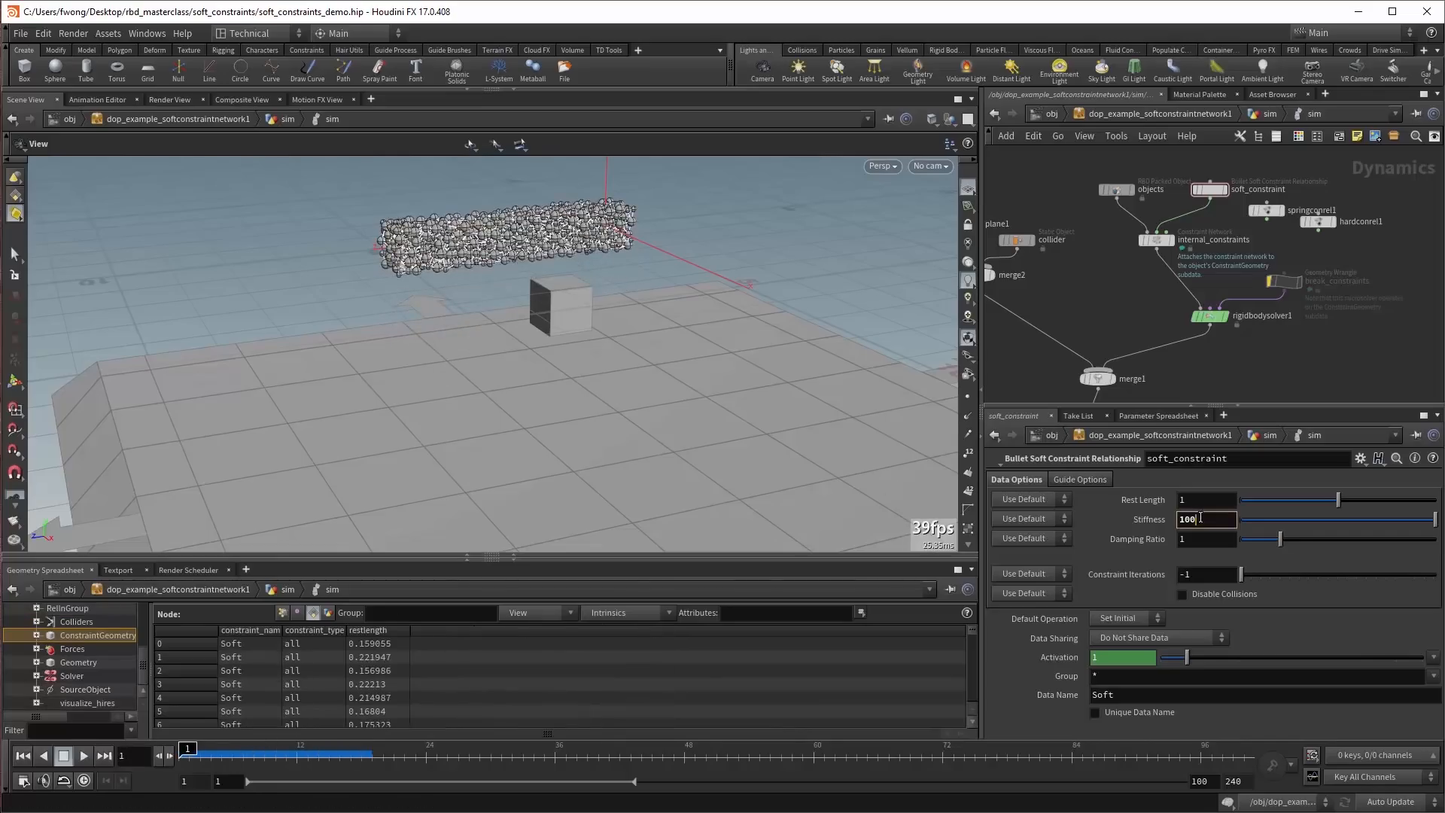
{"action": "type", "text": "0"}
{"action": "key", "text": "Return"}
{"action": "key", "text": "Up"}
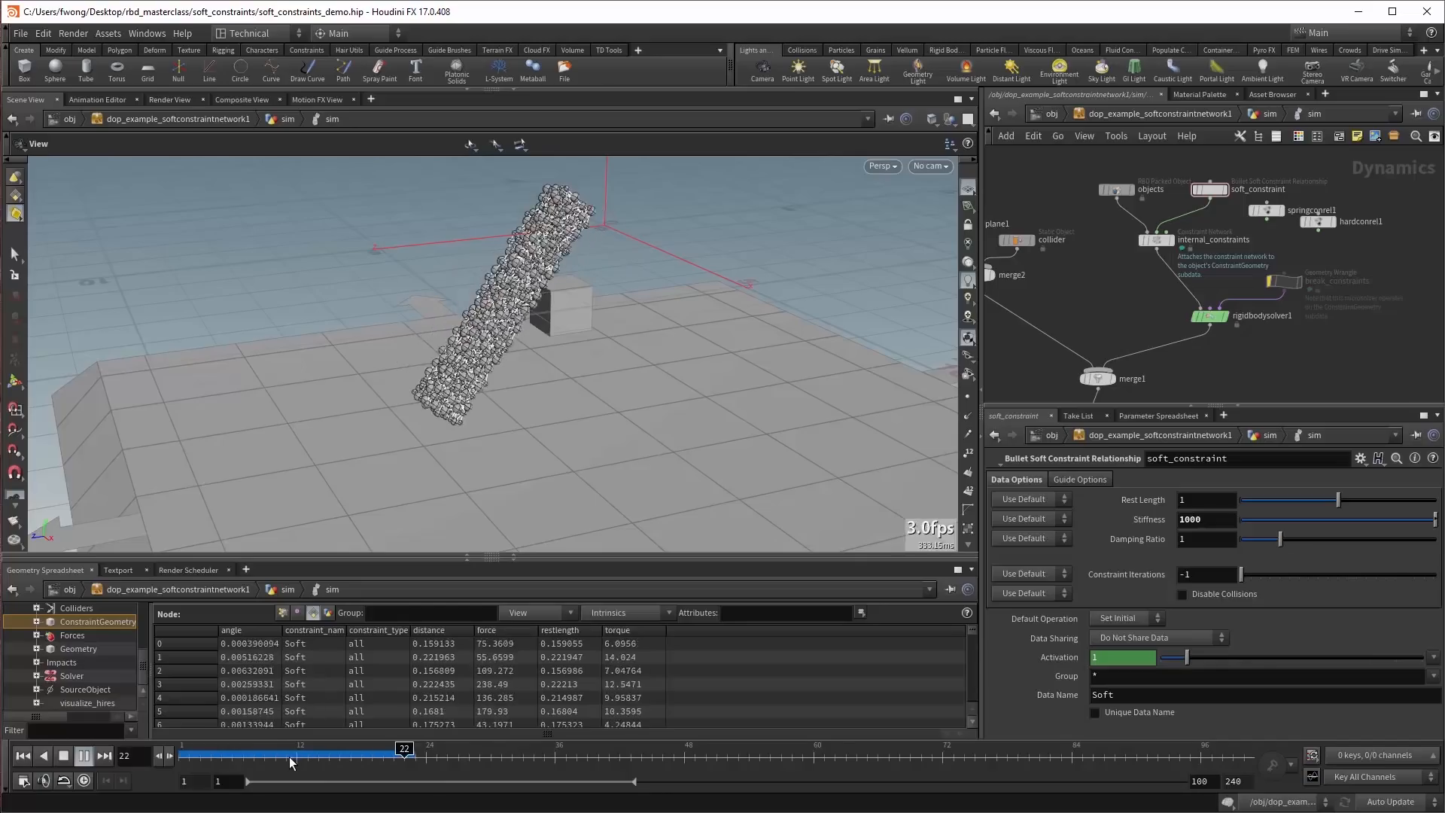
{"action": "left_click", "coordinate": [201, 756]}
{"action": "left_click_drag", "start_coordinate": [203, 758], "coordinate": [215, 759]}
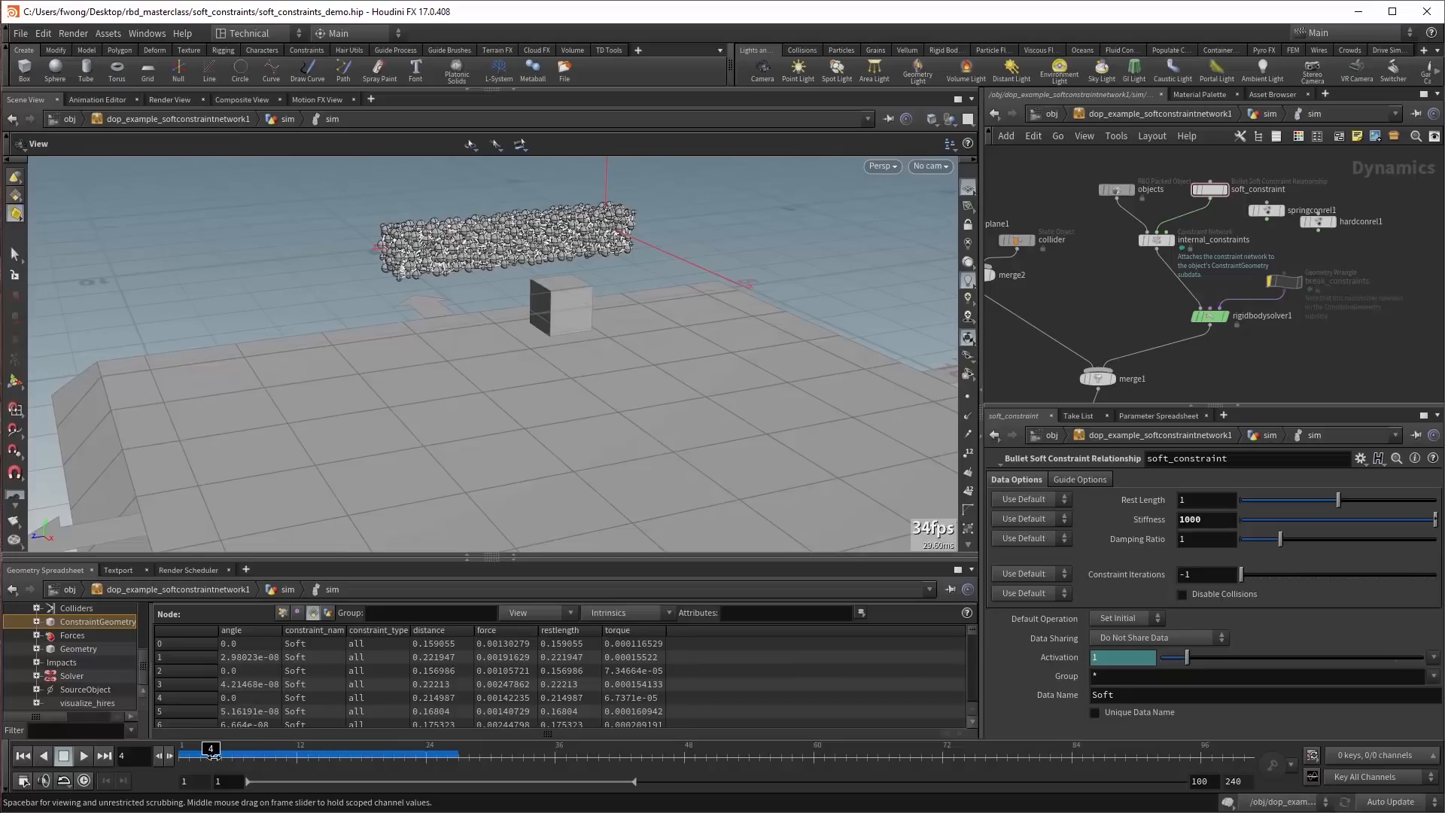
{"action": "mouse_move", "coordinate": [213, 749]}
{"action": "left_mouse_down"}
{"action": "mouse_move", "coordinate": [300, 758]}
{"action": "mouse_move", "coordinate": [187, 752]}
{"action": "left_mouse_up"}
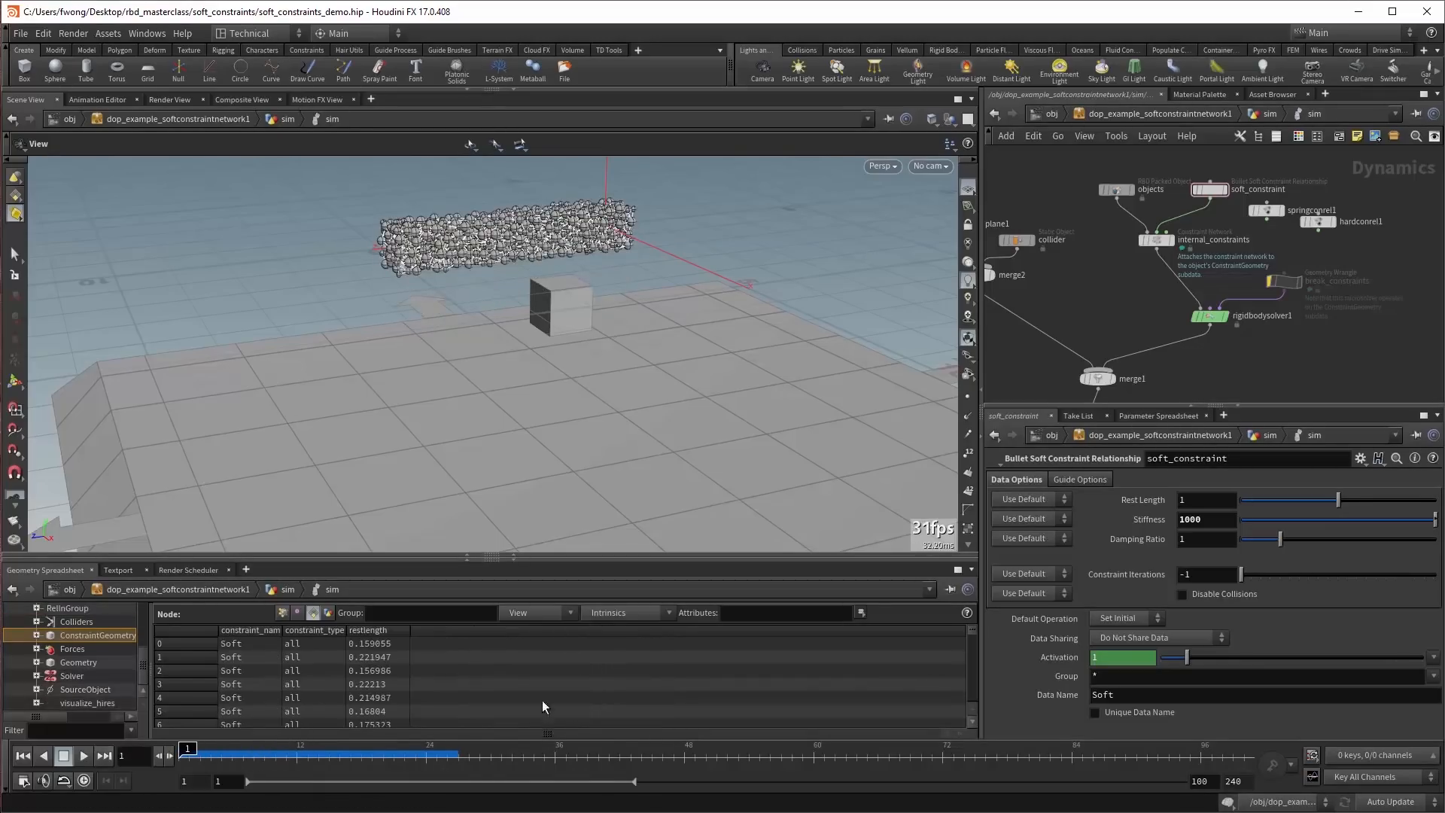
Set the soft constraint's Constraint Iterations to 50, play the simulation, and return to frame 1.
{"action": "double_click", "coordinate": [1189, 574]}
{"action": "type", "text": "50"}
{"action": "key", "text": "Return"}
{"action": "key", "text": "Up"}
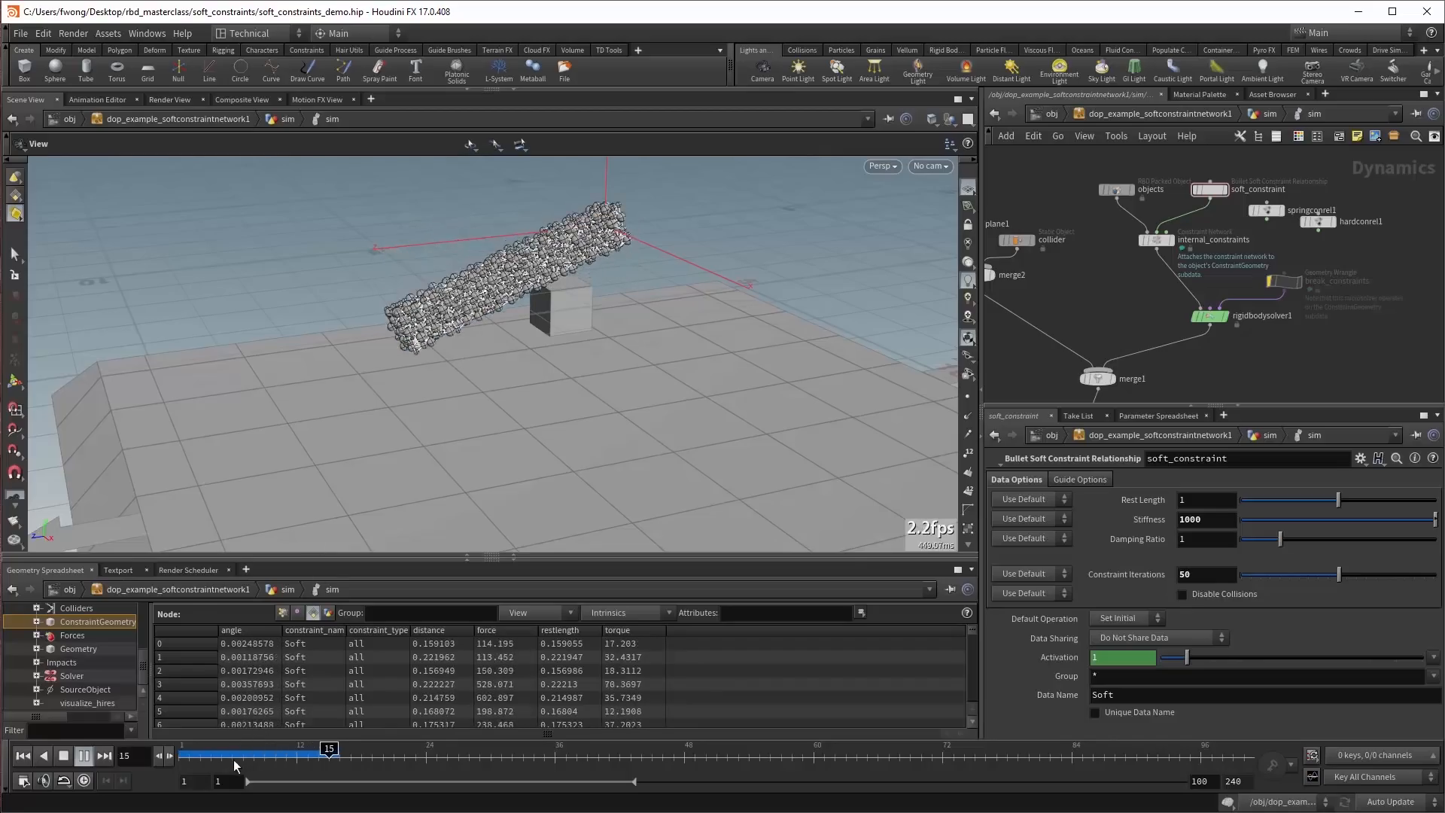
{"action": "key", "text": "ctrl+Up"}
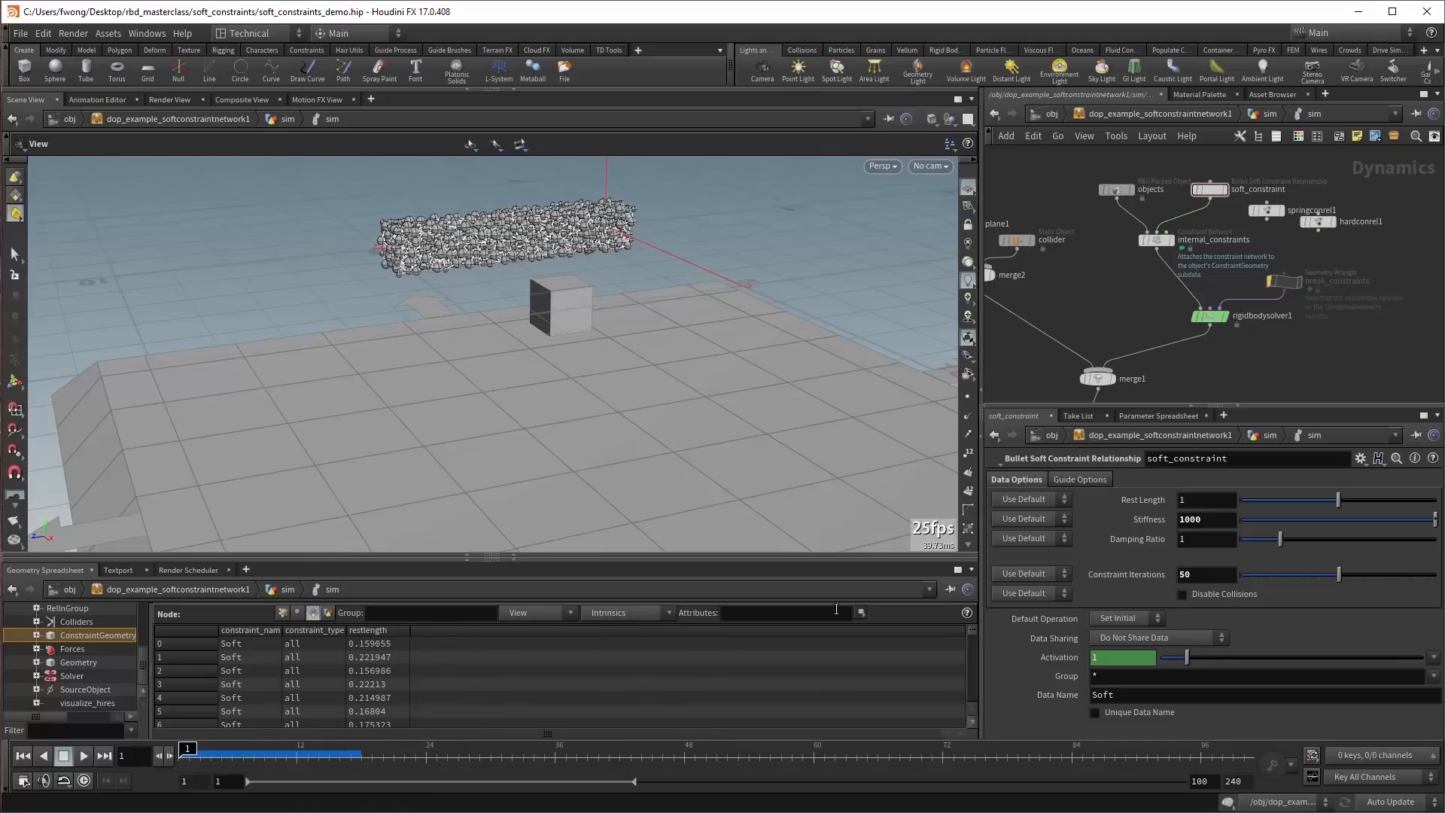
Reset Constraint Iterations to -1 and Stiffness to 10, then simulate with Damping Ratio 0 and return to frame 1.
{"action": "middle_click", "coordinate": [1203, 575], "text": "ctrl"}
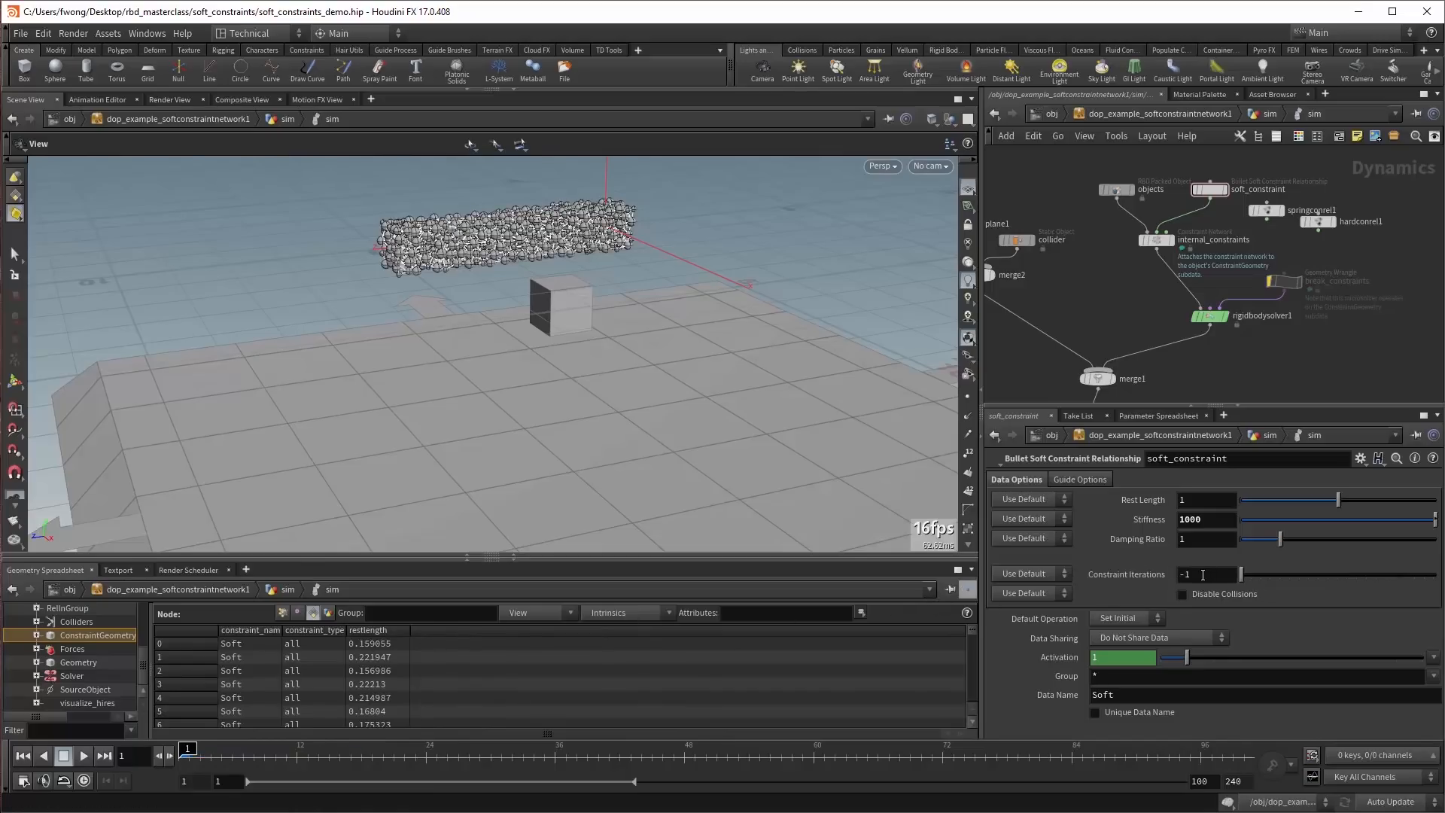
{"action": "middle_click", "coordinate": [1208, 521], "text": "ctrl"}
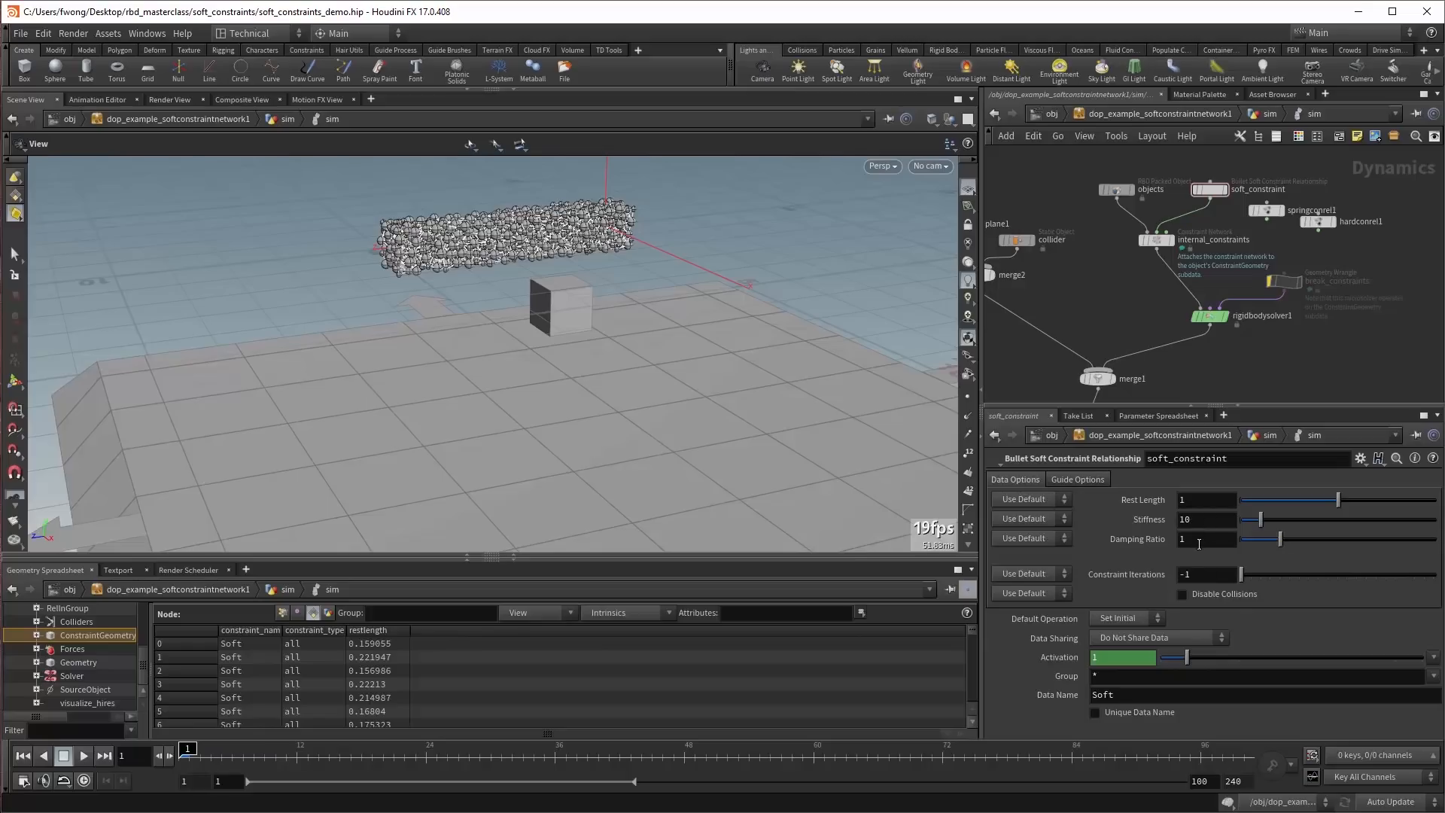
{"action": "middle_click", "coordinate": [1199, 542], "text": "ctrl"}
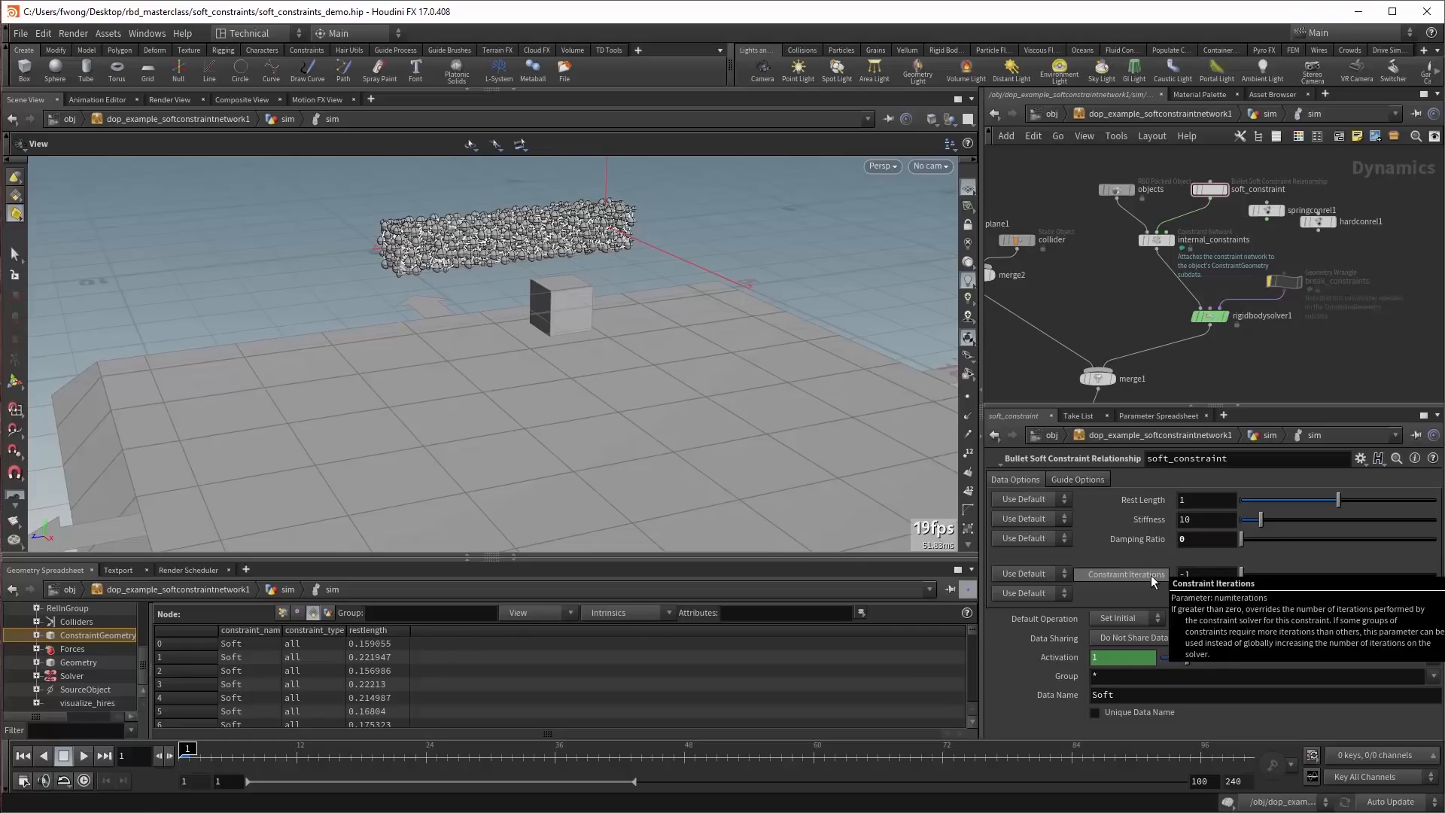
{"action": "key", "text": "Up"}
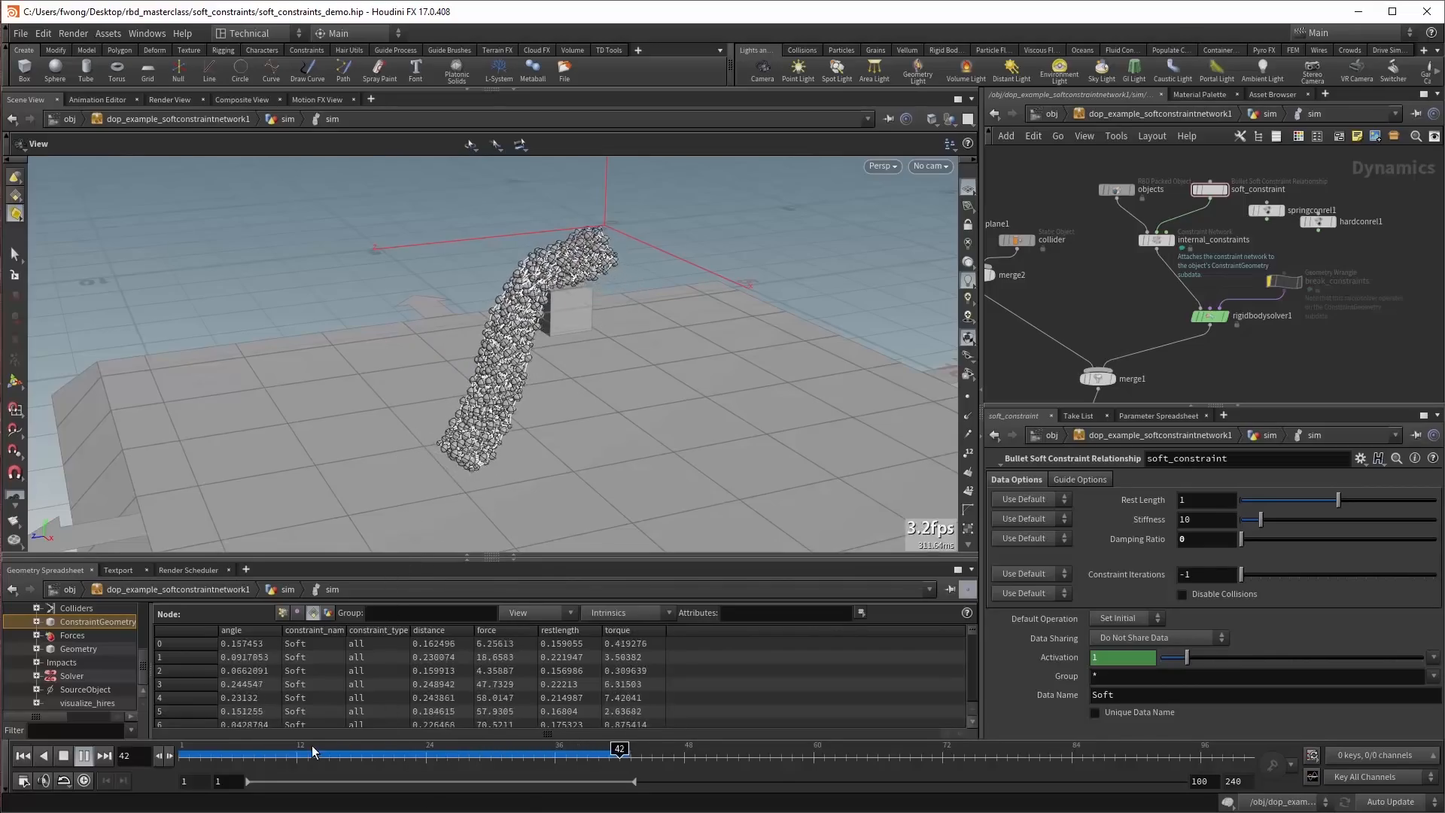
{"action": "left_click_drag", "start_coordinate": [307, 760], "coordinate": [185, 724]}
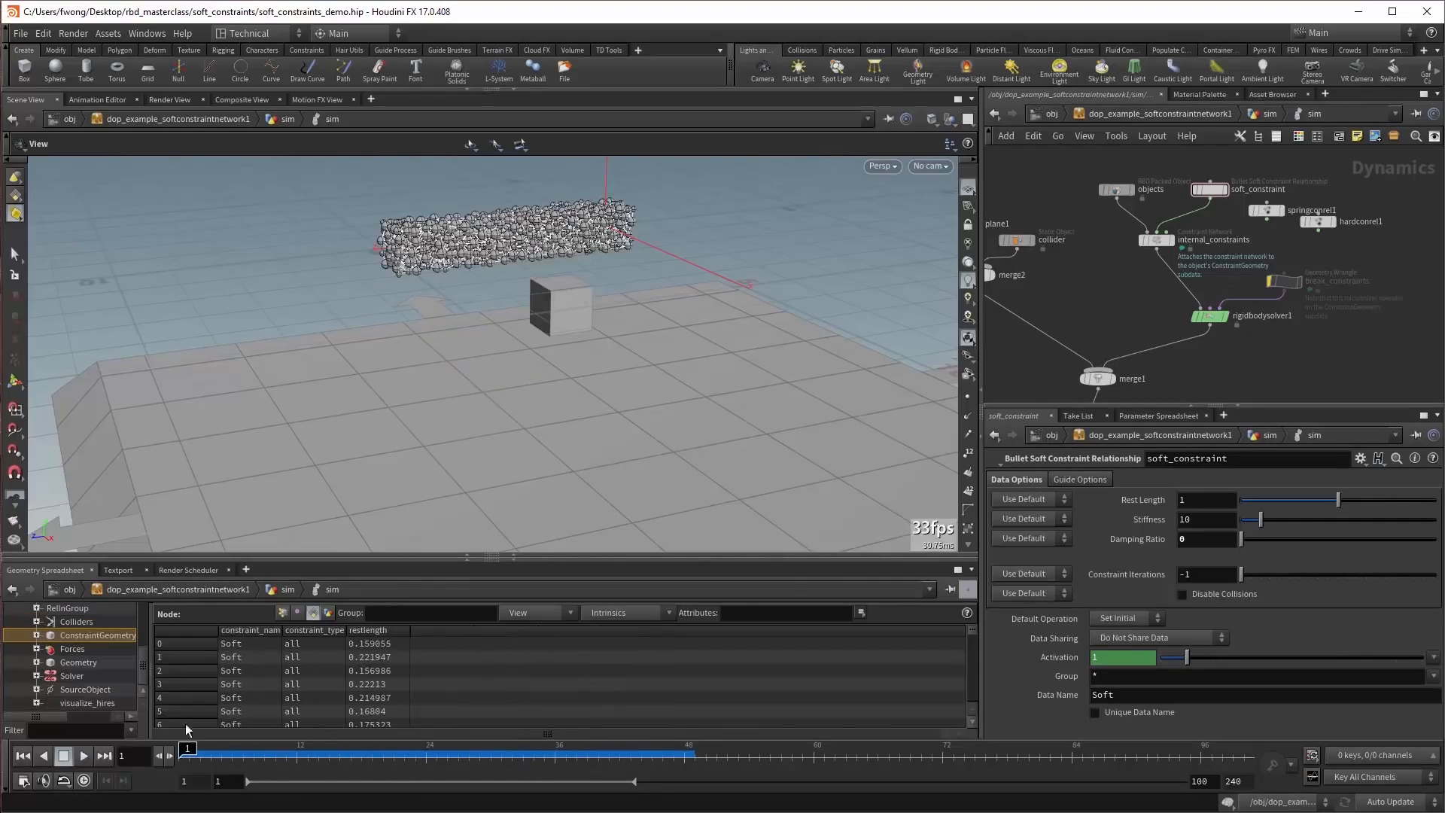
Set the soft constraint's Damping Ratio to 1, play and scrub the simulation, and return to frame 1.
{"action": "left_click", "coordinate": [1188, 541]}
{"action": "type", "text": "1"}
{"action": "key", "text": "Return"}
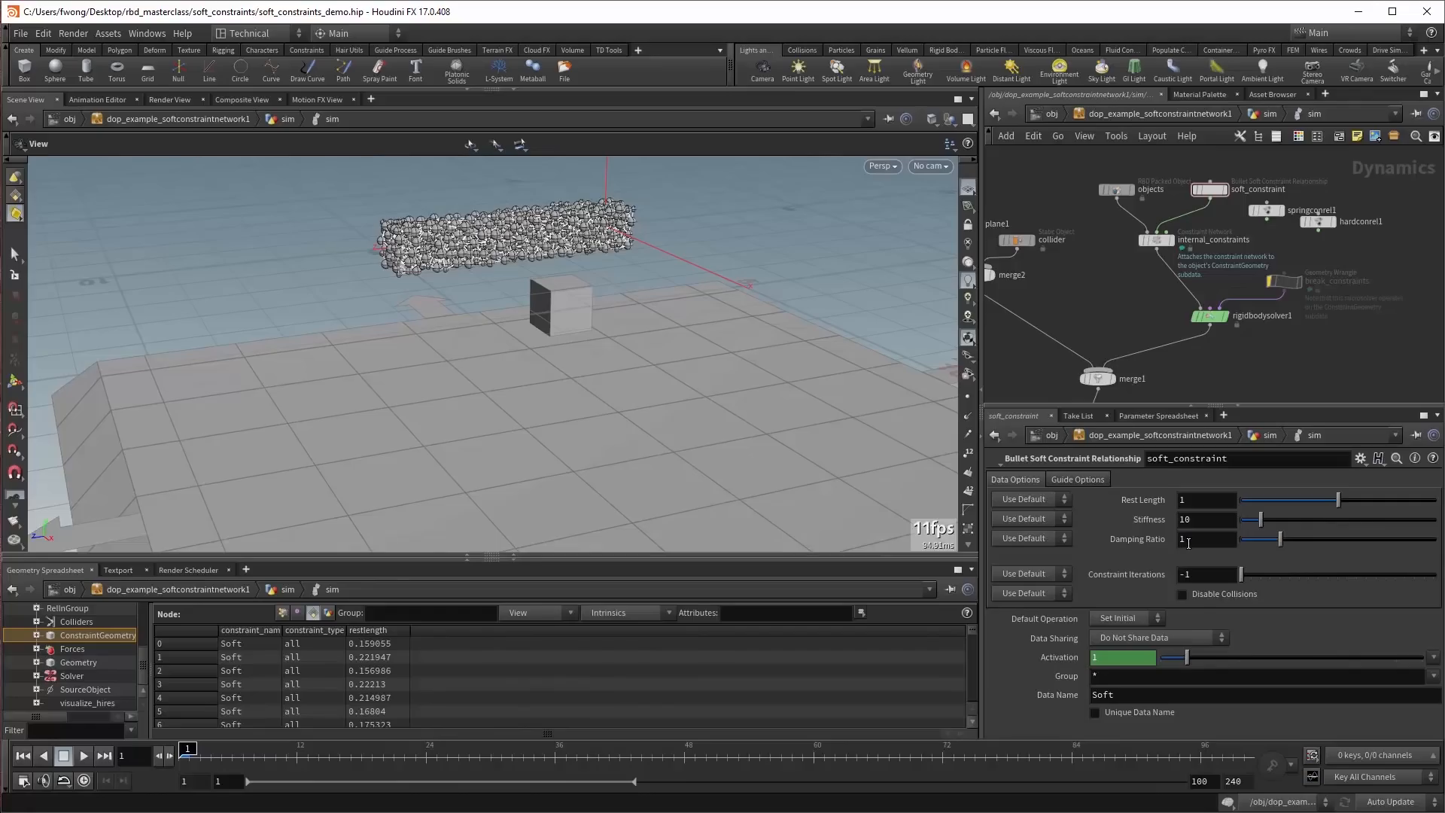
{"action": "key", "text": "Up"}
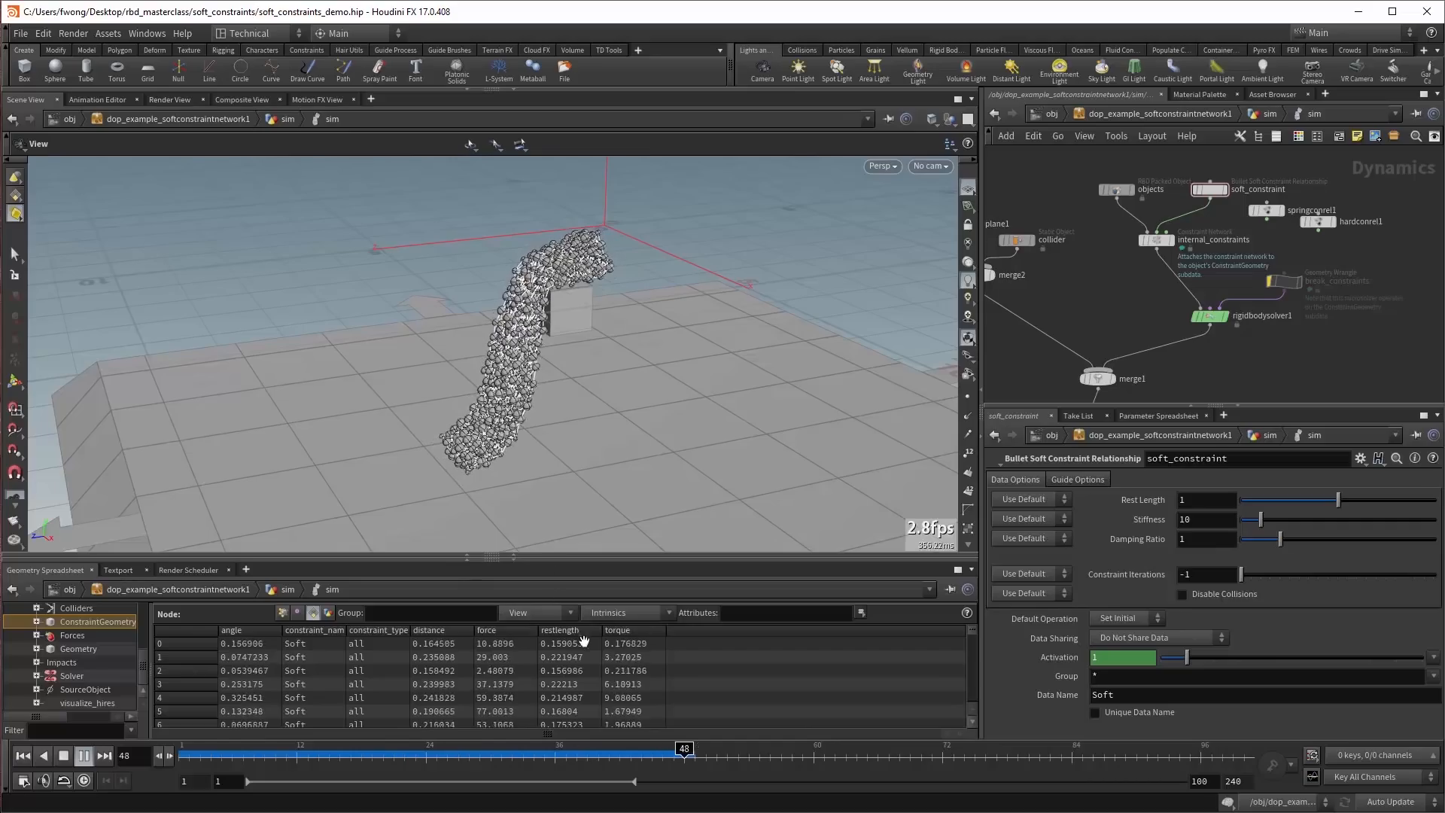
{"action": "left_click_drag", "start_coordinate": [550, 755], "coordinate": [495, 753]}
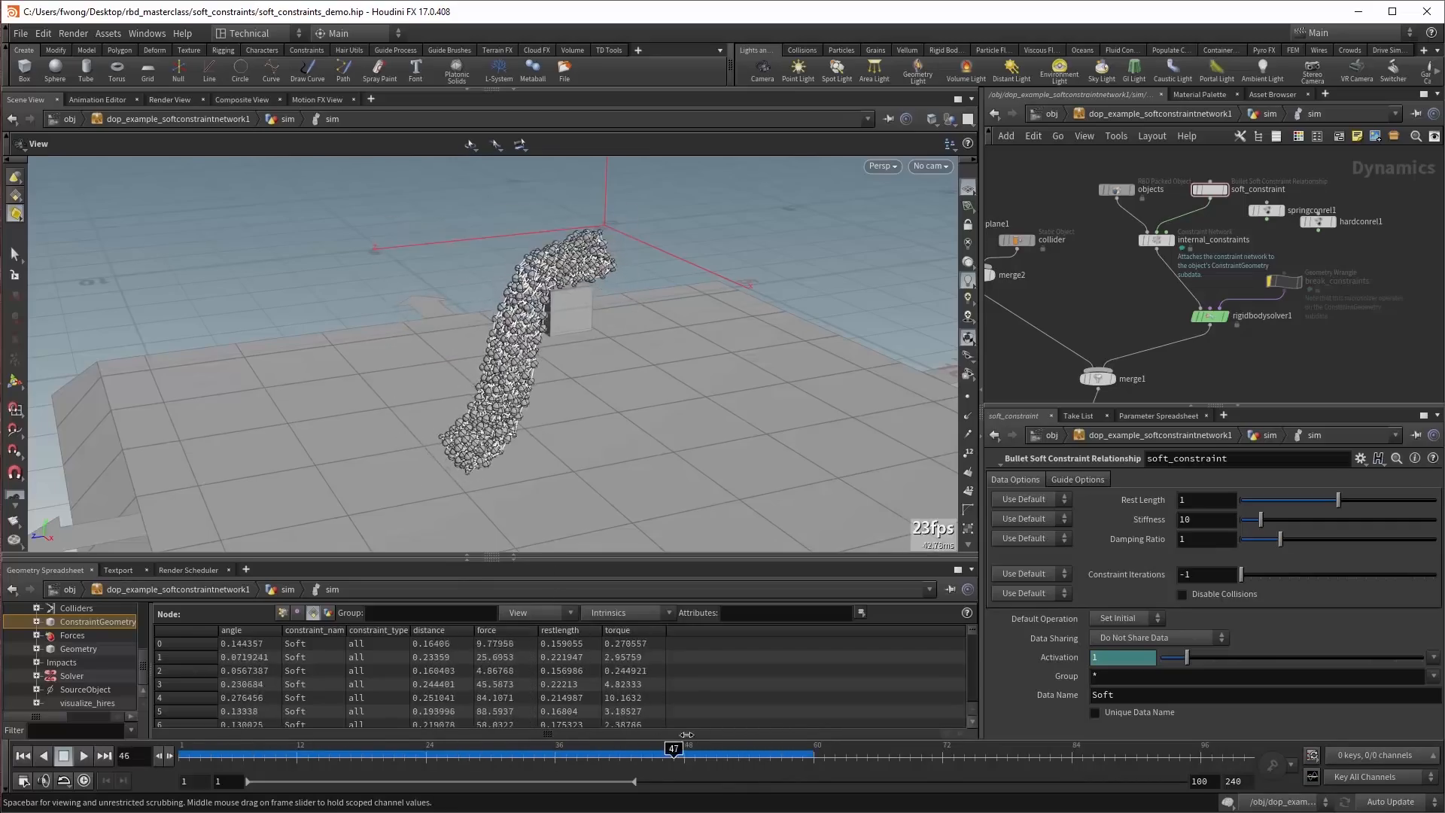
{"action": "key", "text": "ctrl+Up"}
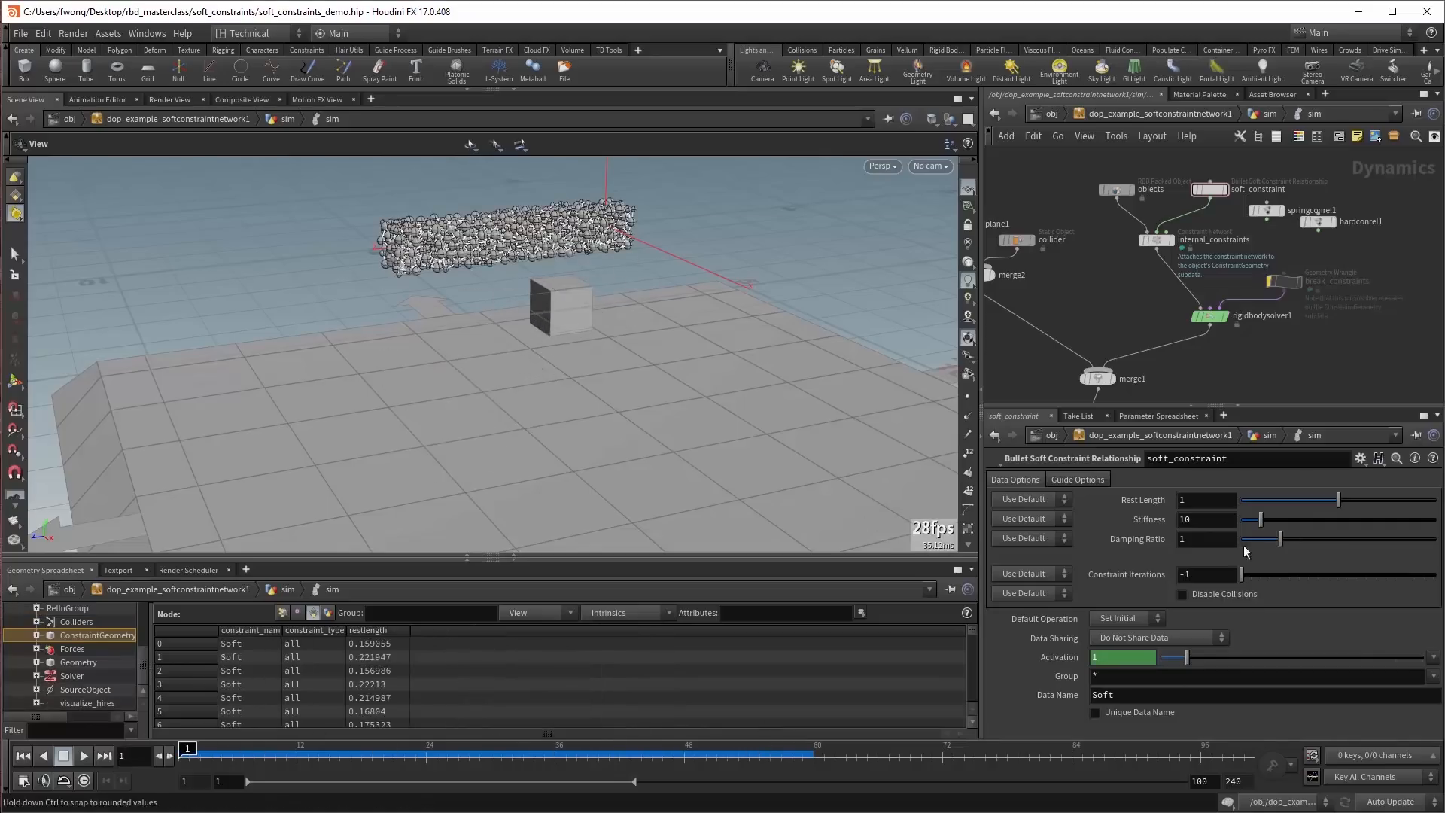
Set the Damping Ratio to 5, play the simulation, check the early frames' constraint values, and return to frame 1.
{"action": "left_click", "coordinate": [1210, 538]}
{"action": "type", "text": "5"}
{"action": "key", "text": "Return"}
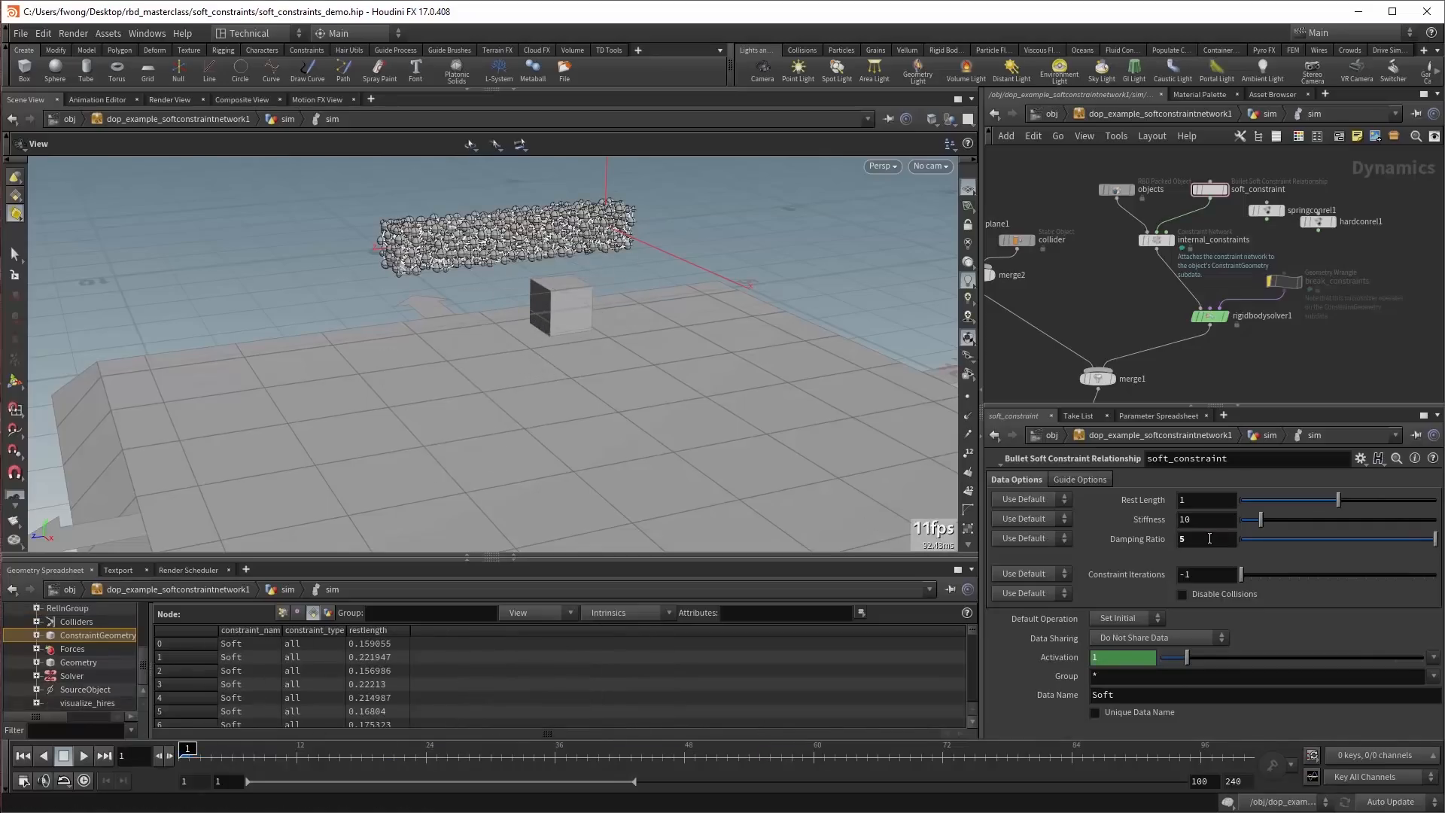
{"action": "key", "text": "Up"}
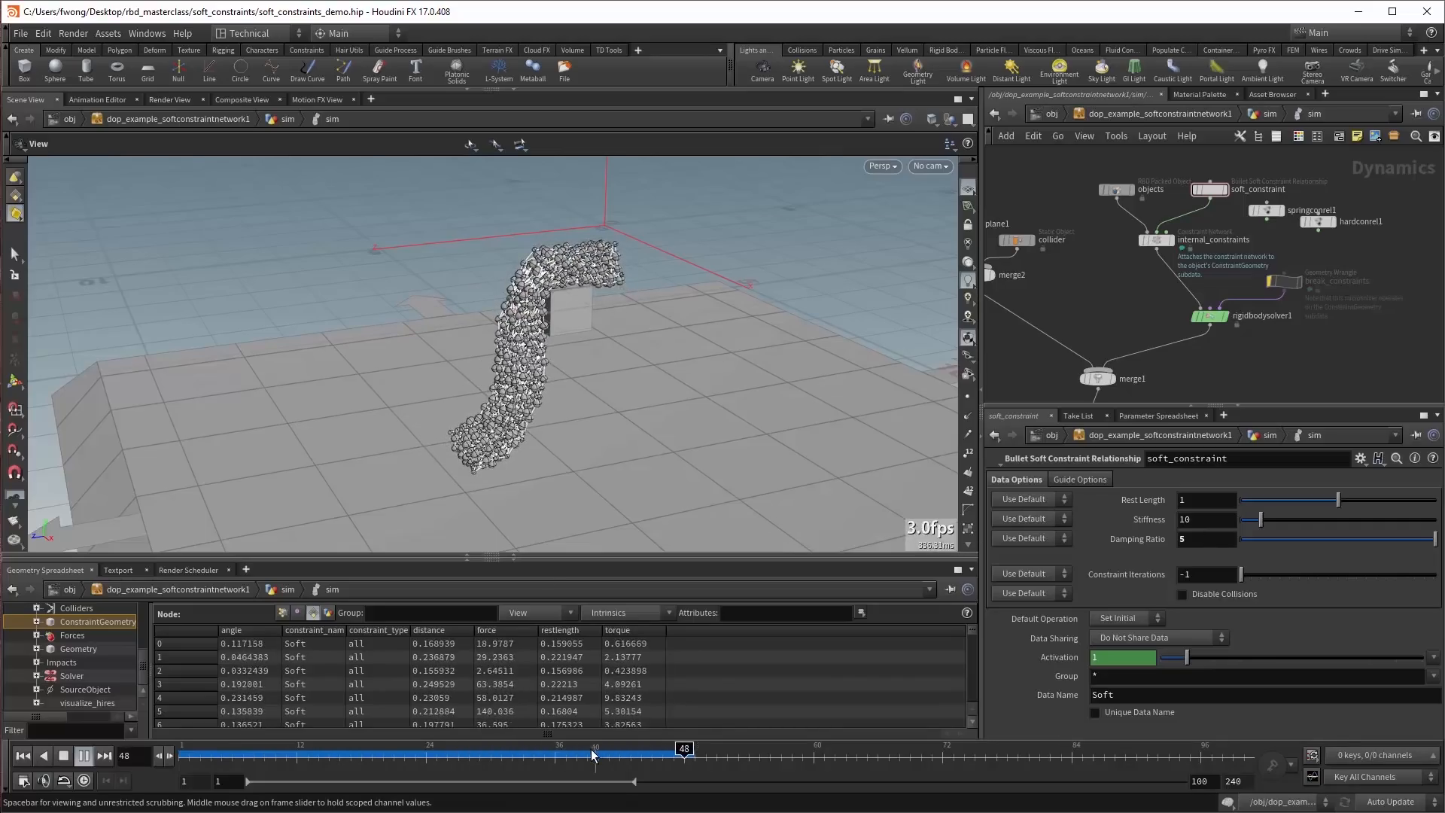
{"action": "key", "text": "ctrl+Up"}
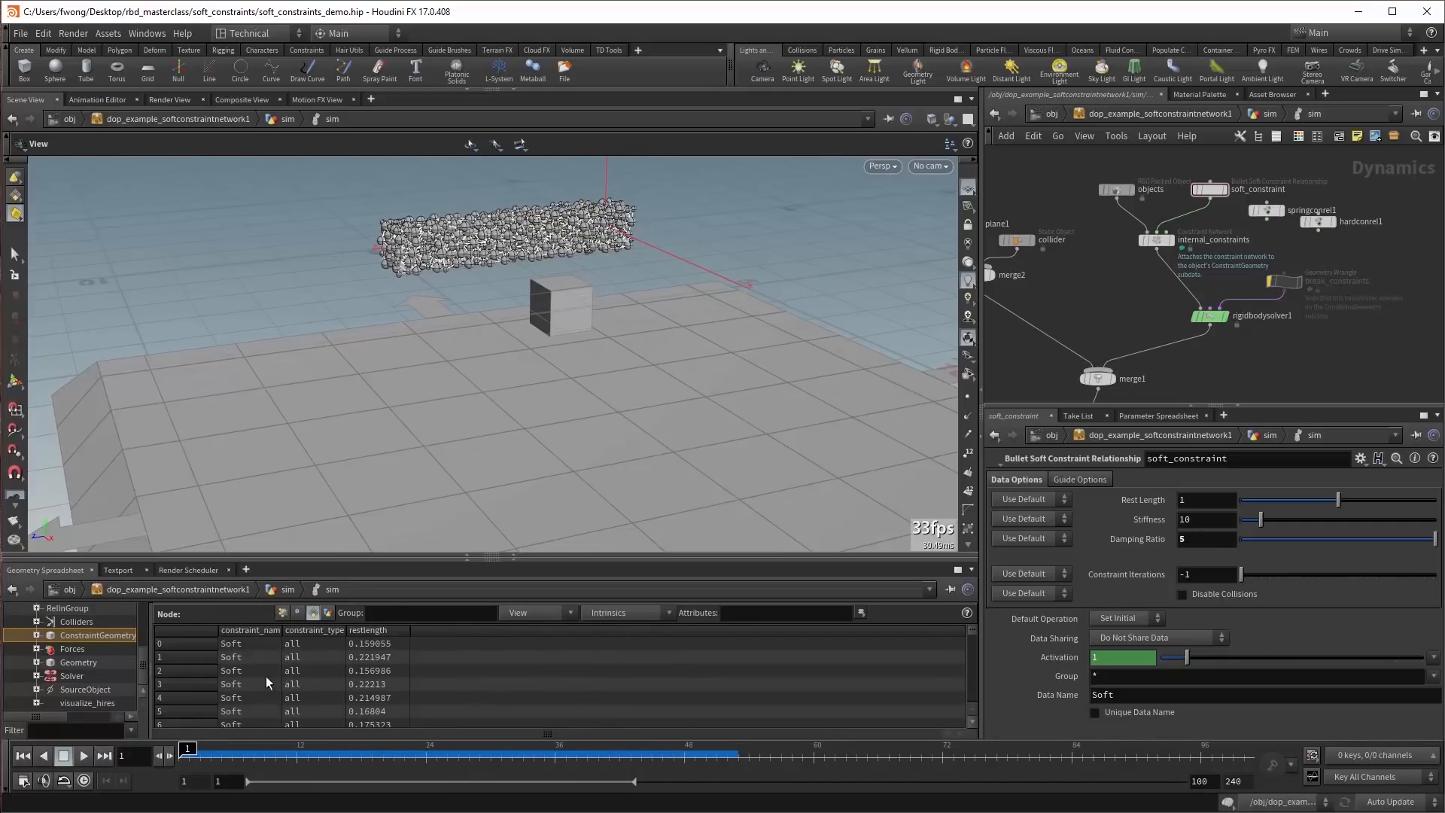
{"action": "left_click_drag", "start_coordinate": [195, 748], "coordinate": [240, 745]}
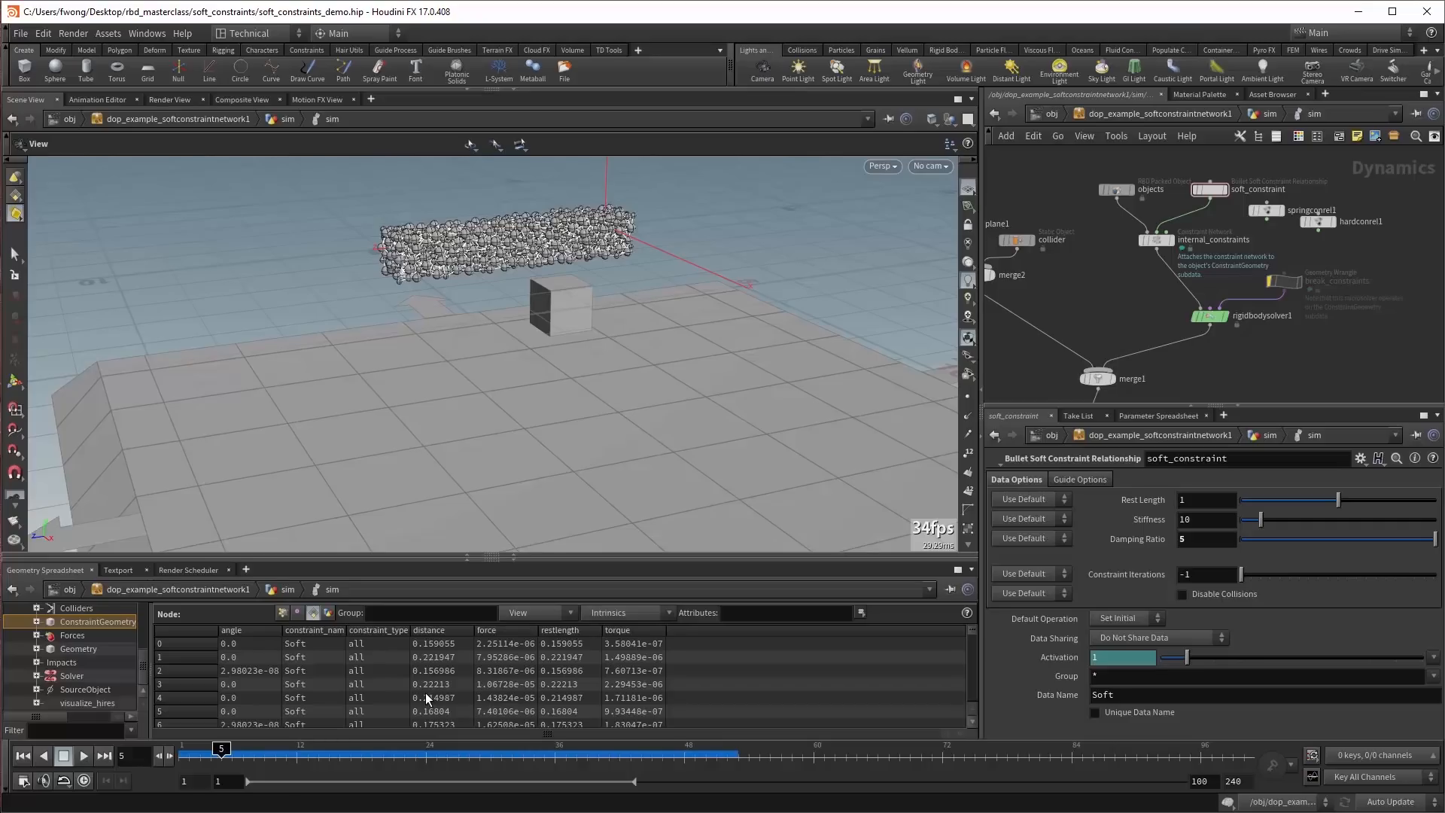
{"action": "left_click", "coordinate": [185, 751]}
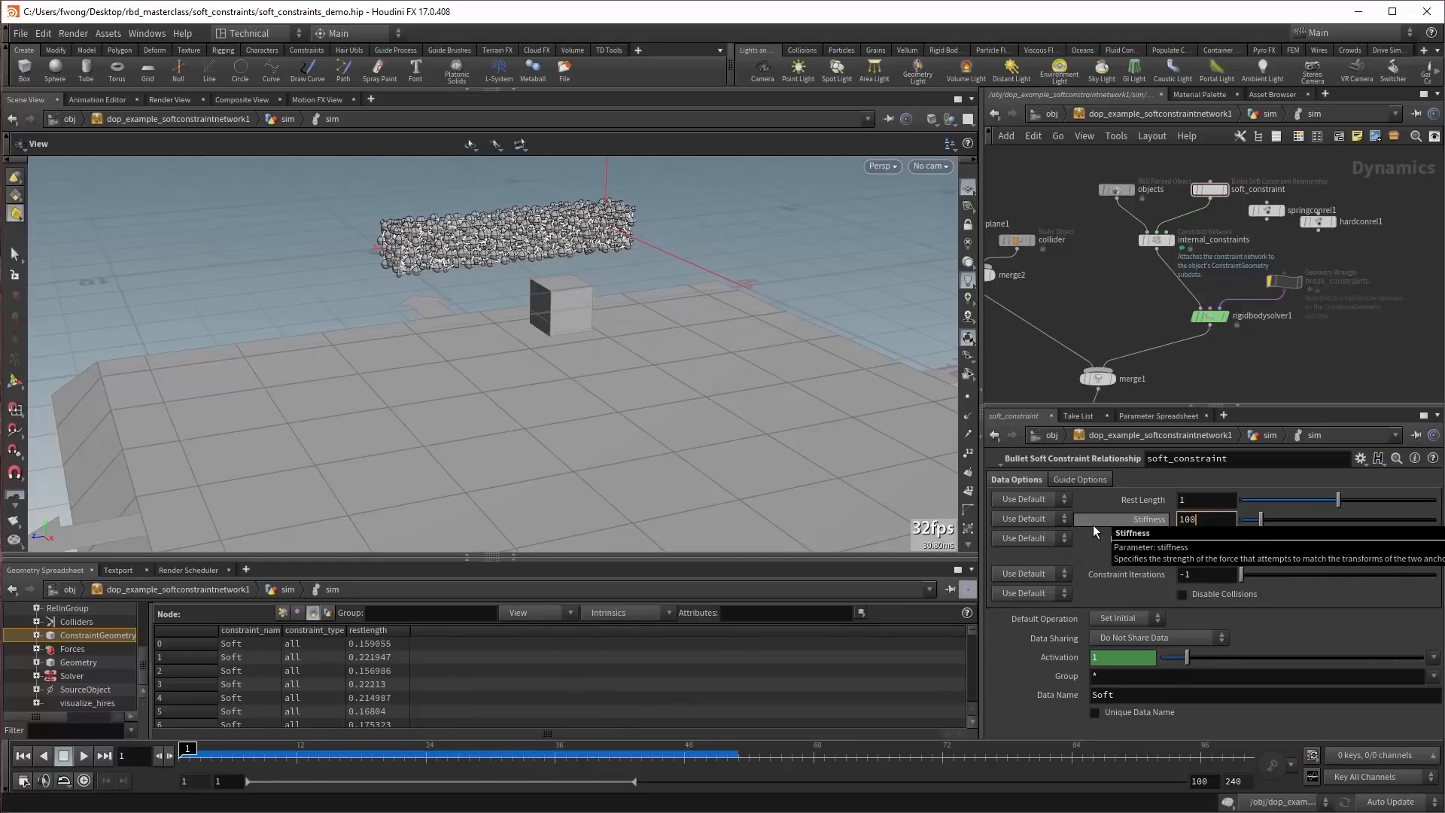
Set the soft constraint's Stiffness to 100 and its Damping Ratio to 1.
{"action": "key", "text": "Return"}
{"action": "left_click", "coordinate": [1229, 536]}
{"action": "type", "text": "1"}
{"action": "key", "text": "Return"}
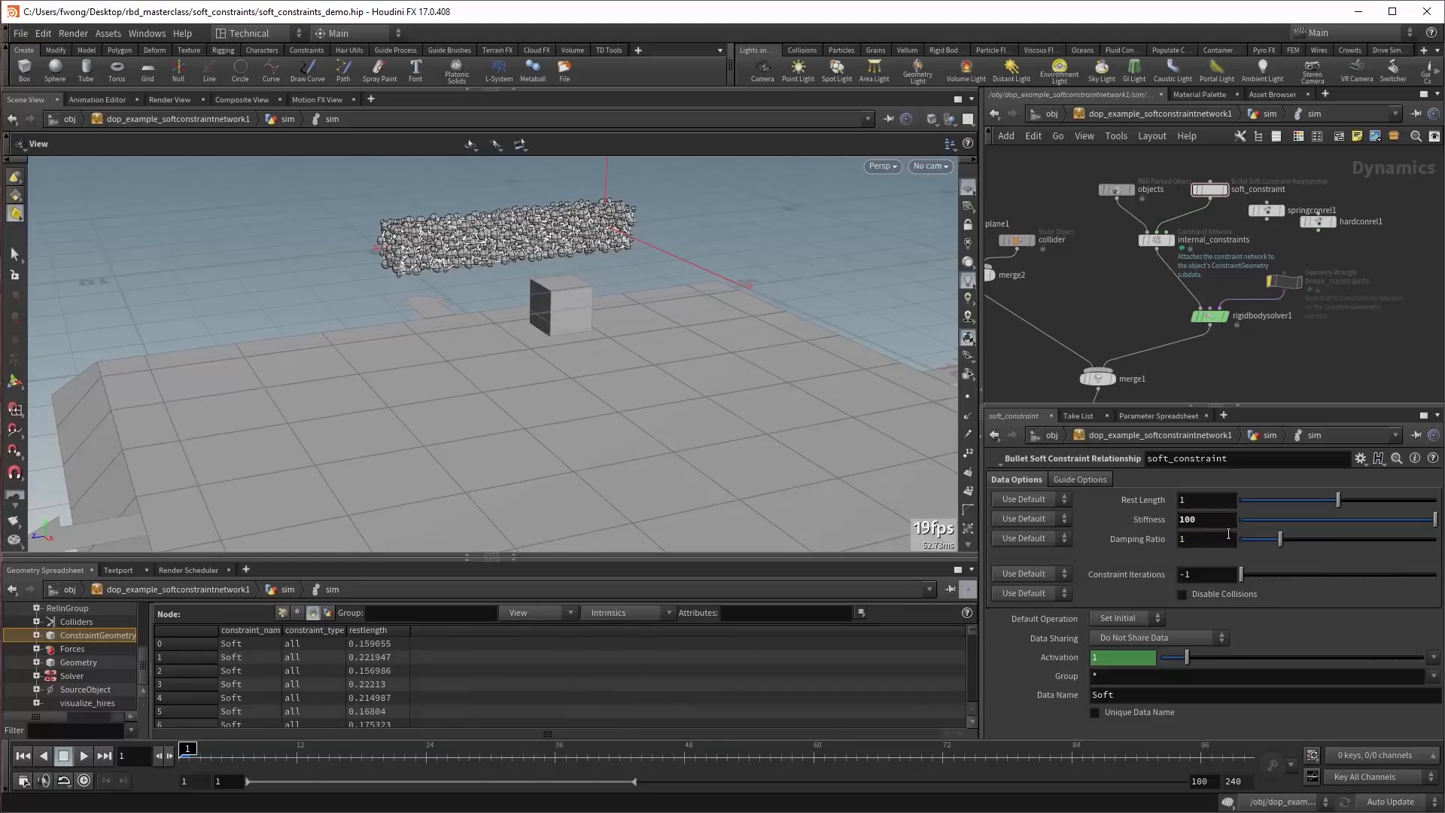
Enable the break_constraints wrangle, review its max_torque expression, and play the simulation.
{"action": "left_click", "coordinate": [1284, 282]}
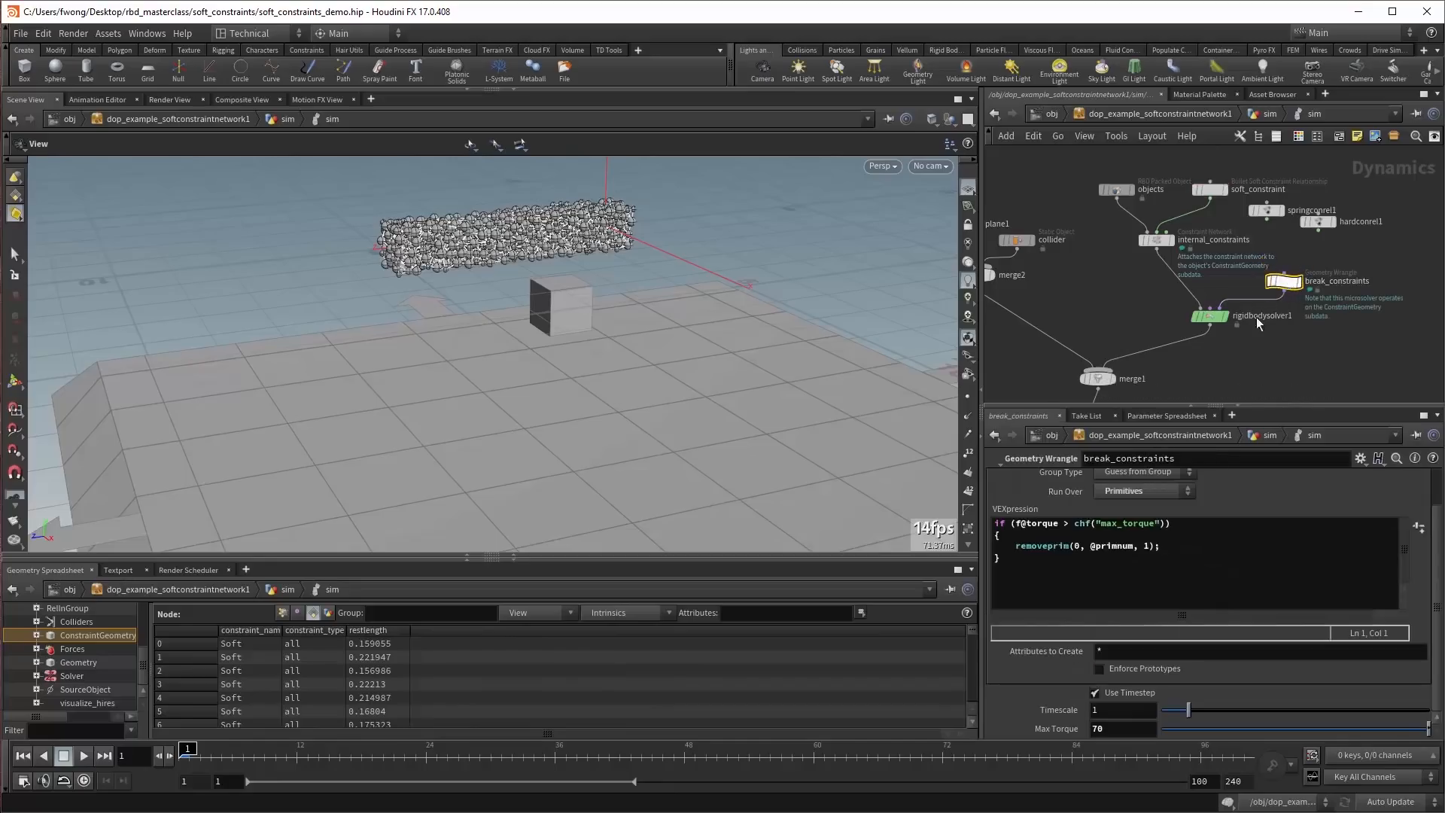
{"action": "scroll", "coordinate": [45, 656], "scroll_direction": "up", "scroll_amount": 2}
{"action": "scroll", "coordinate": [60, 645], "scroll_direction": "down", "scroll_amount": 2}
{"action": "left_click", "coordinate": [1046, 522]}
{"action": "left_click", "coordinate": [83, 756]}
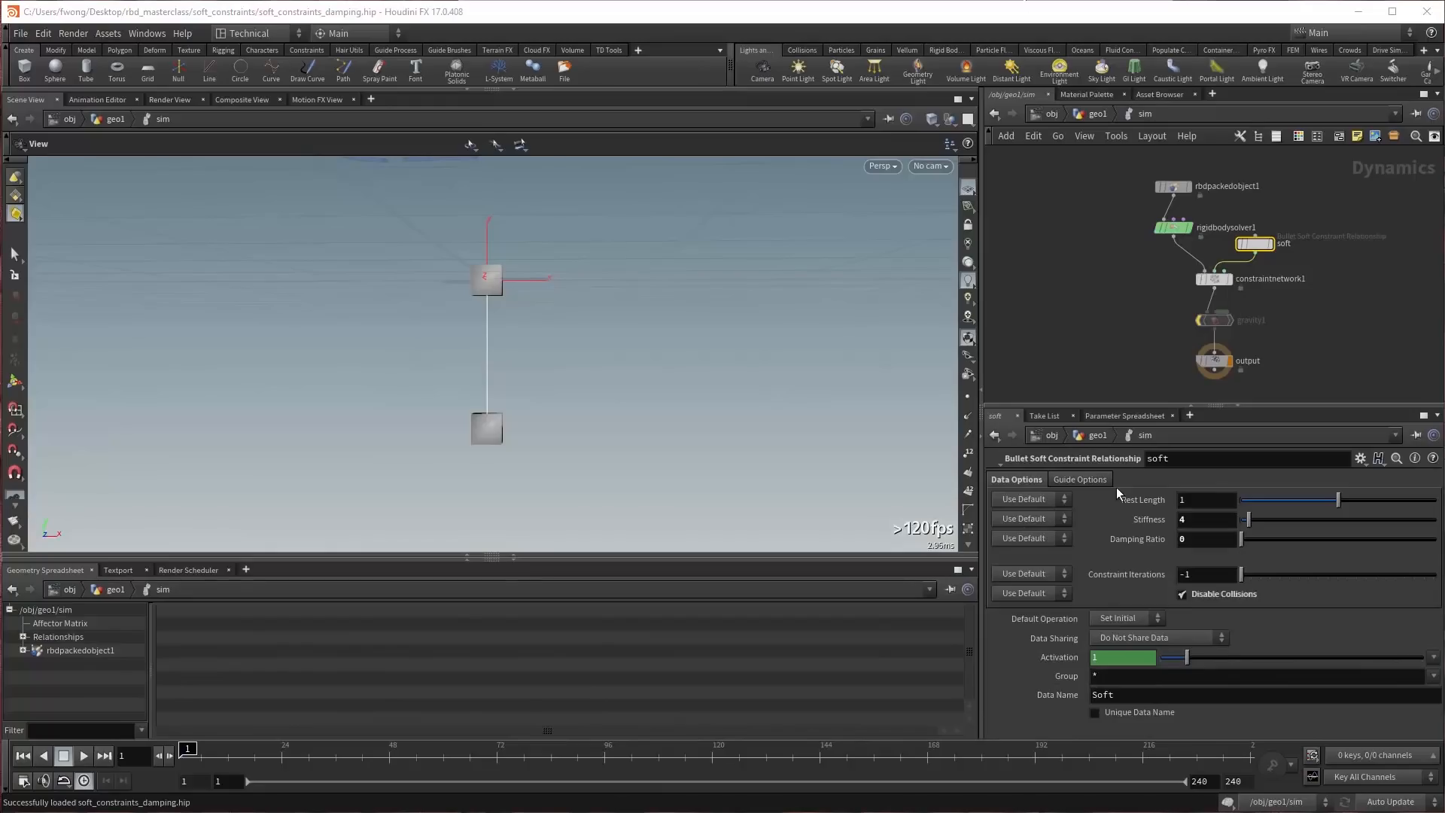
Inspect the mass on rbdpackedobject1, the substeps on rigidbodysolver1, and the soft constraint's stiffness and damping settings.
{"action": "mouse_move", "coordinate": [1129, 540]}
{"action": "mouse_move", "coordinate": [1176, 187]}
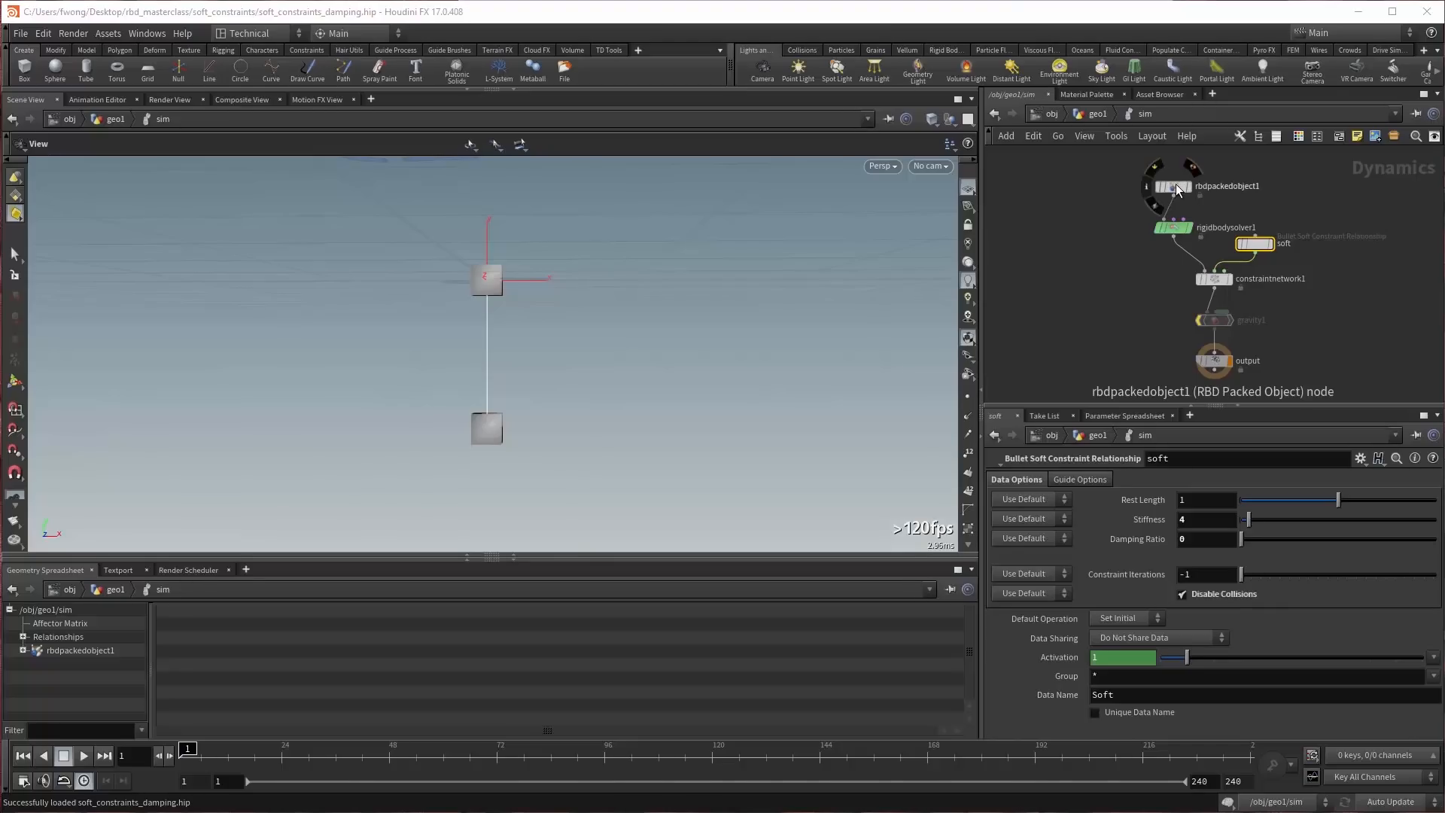
{"action": "left_click", "coordinate": [1176, 185]}
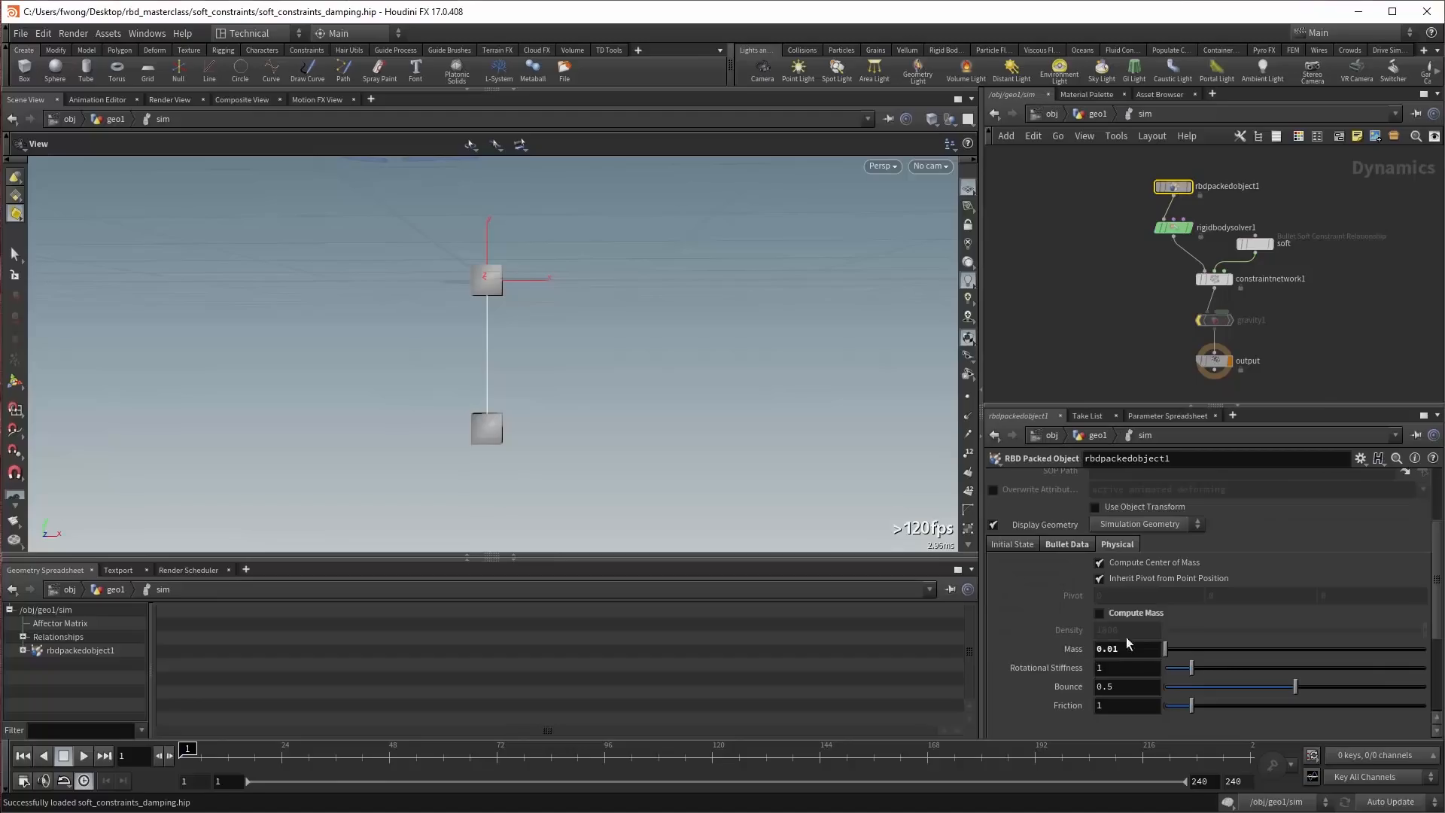
{"action": "left_click", "coordinate": [1174, 227]}
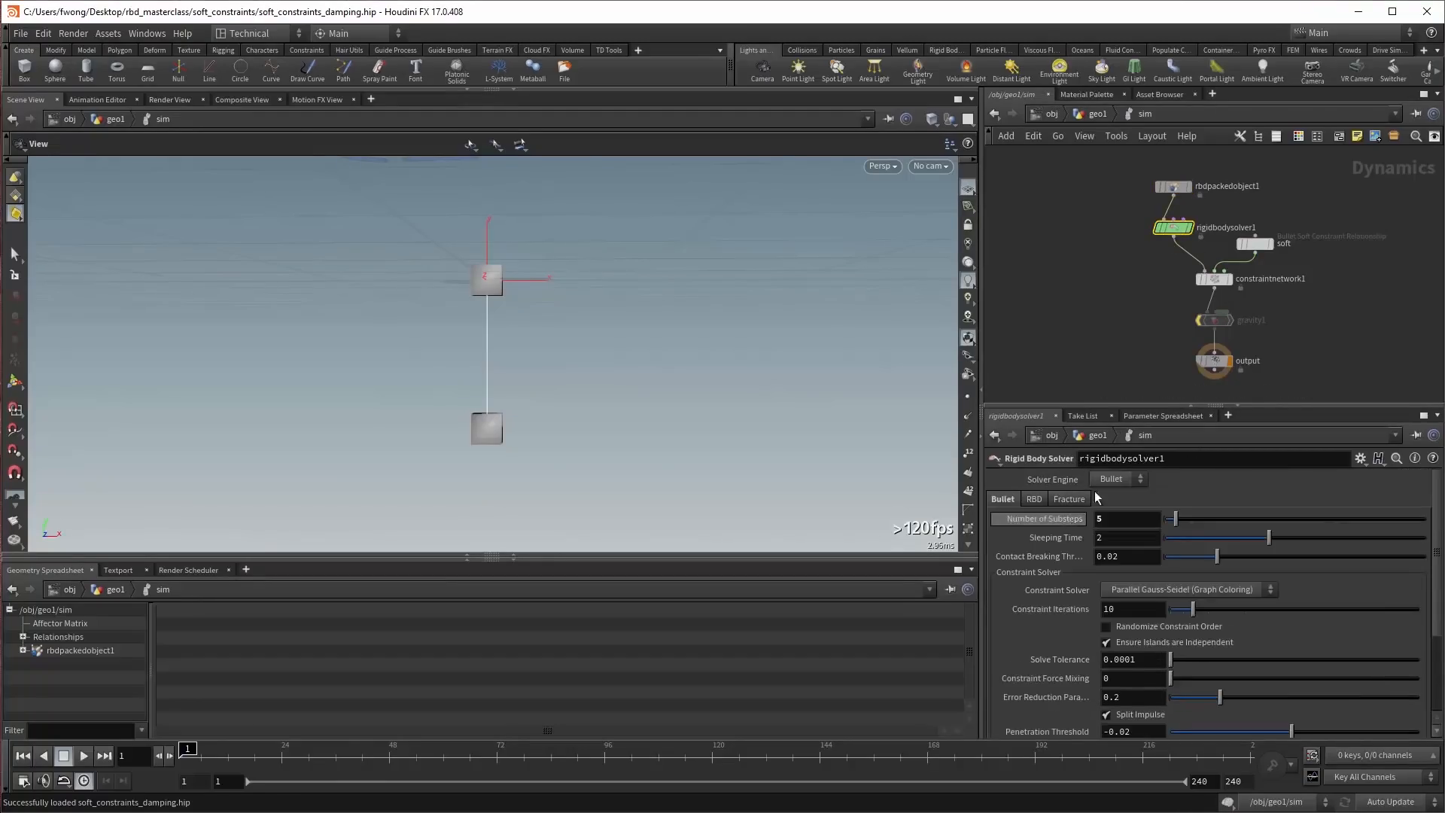
{"action": "left_click", "coordinate": [1255, 249]}
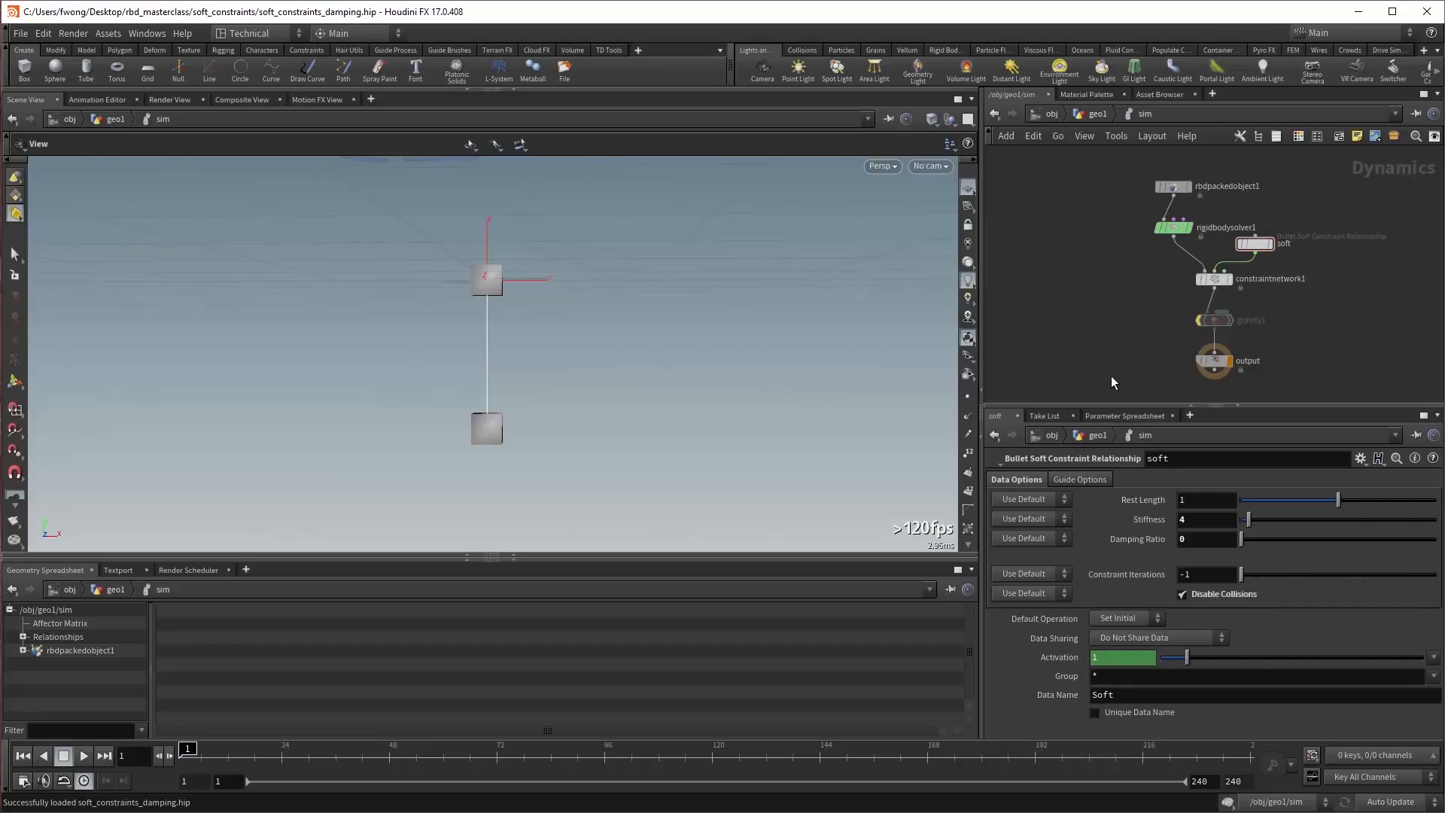
Play the undamped soft constraint simulation, set rigidbodysolver1's Number of Substeps to 1, and replay it.
{"action": "left_click", "coordinate": [82, 755]}
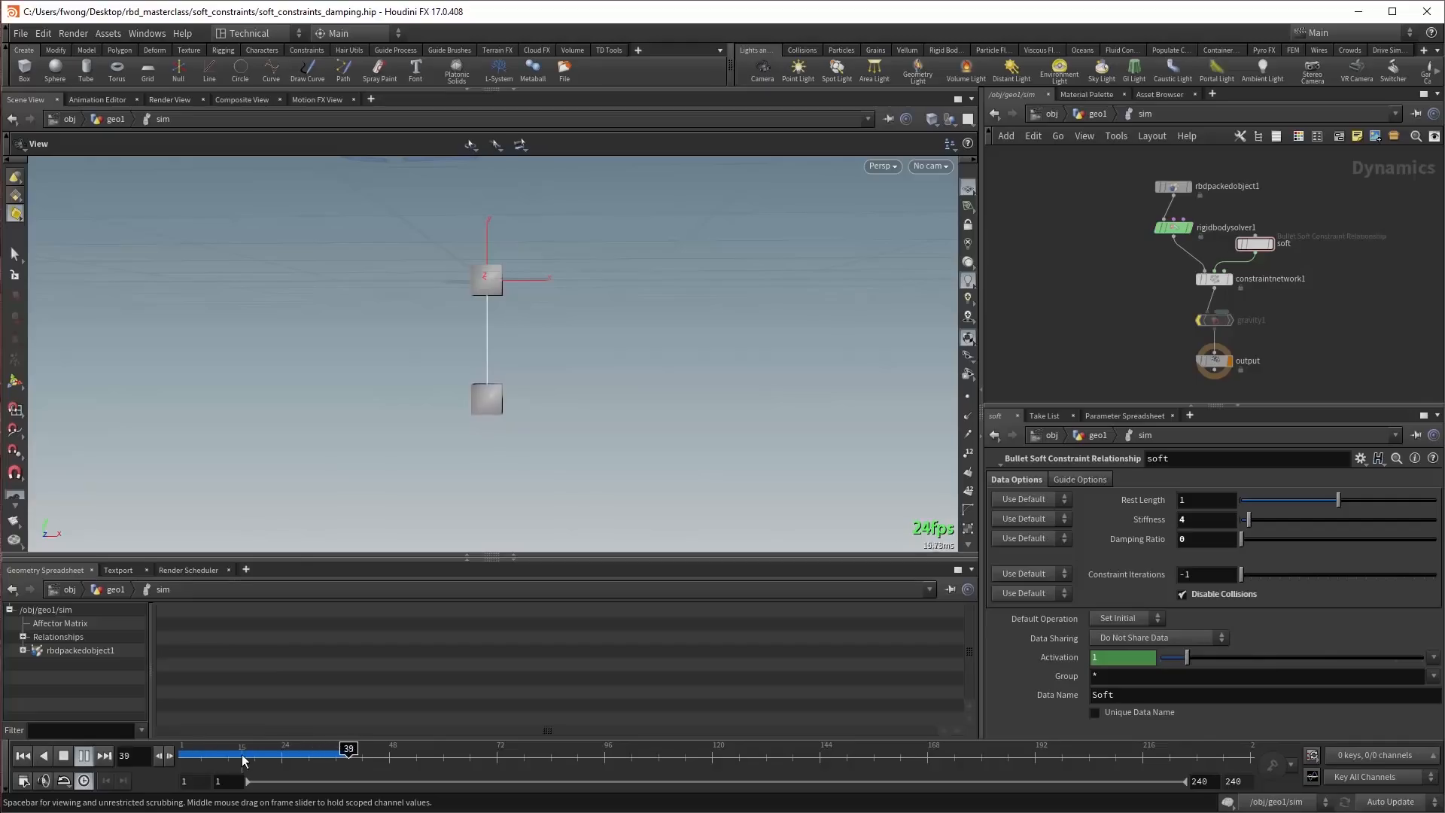
{"action": "left_click", "coordinate": [63, 756]}
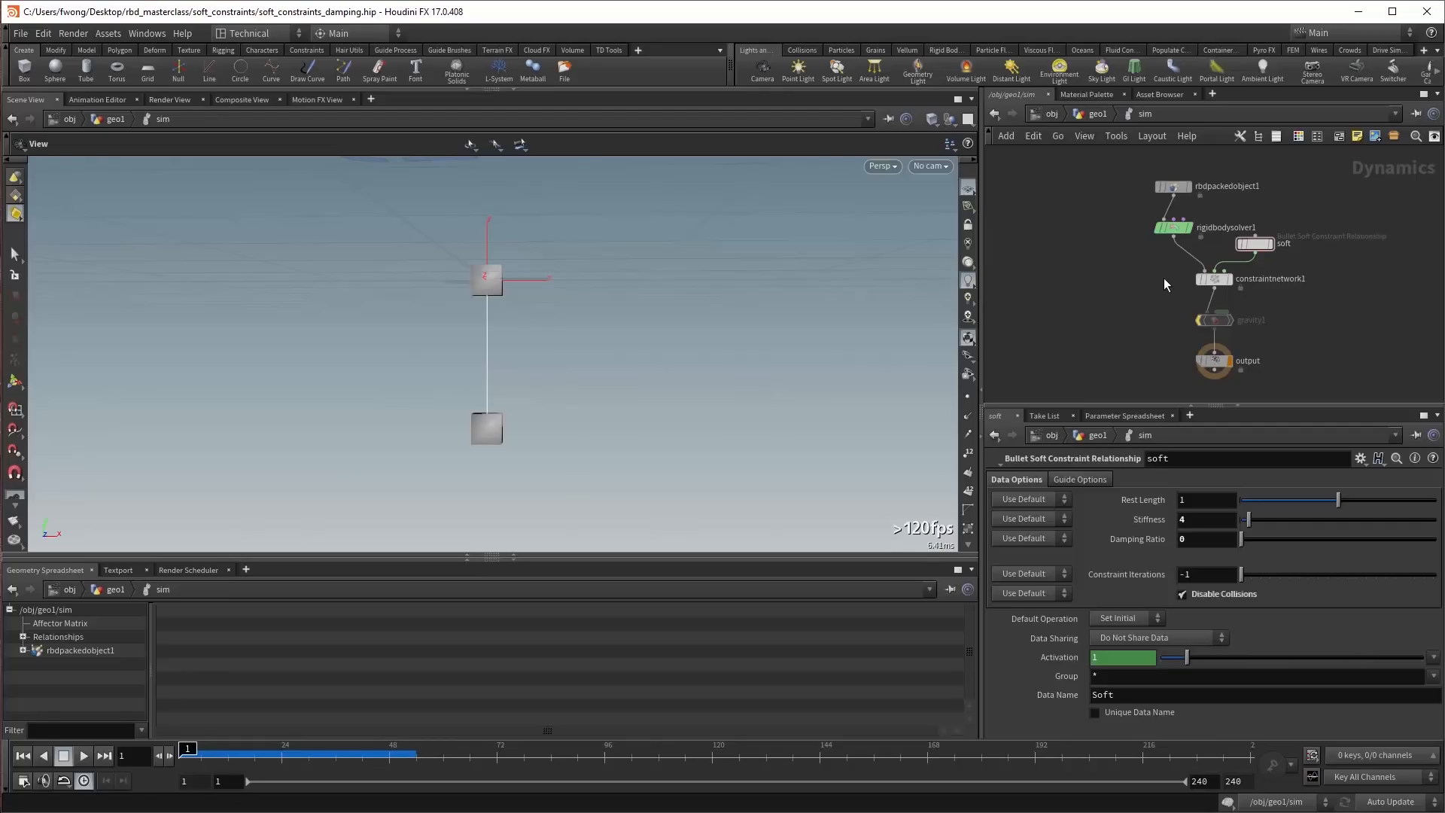
{"action": "left_click", "coordinate": [1173, 227]}
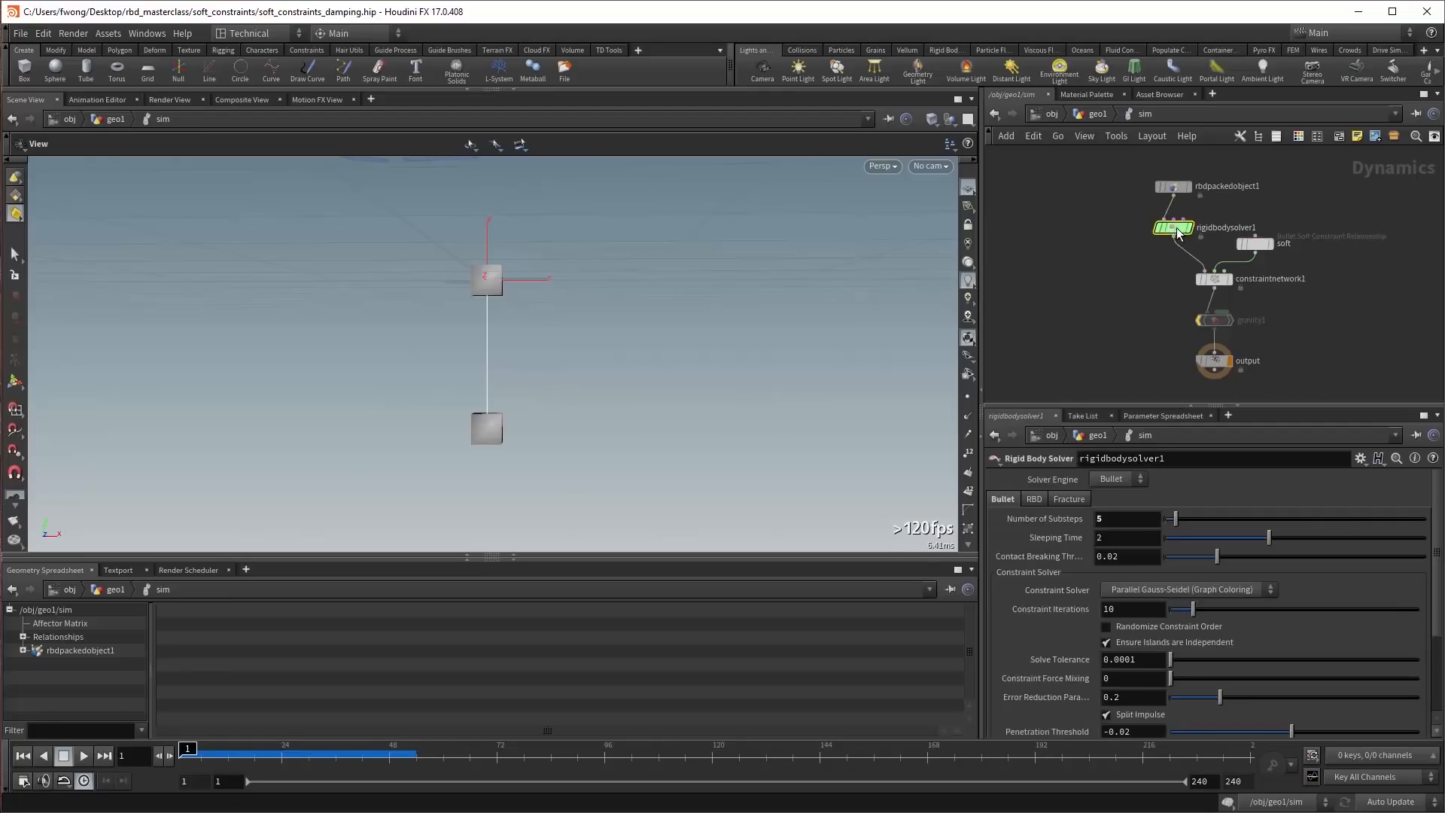
{"action": "double_click", "coordinate": [1101, 519]}
{"action": "type", "text": "1"}
{"action": "key", "text": "Return"}
{"action": "left_click", "coordinate": [84, 756]}
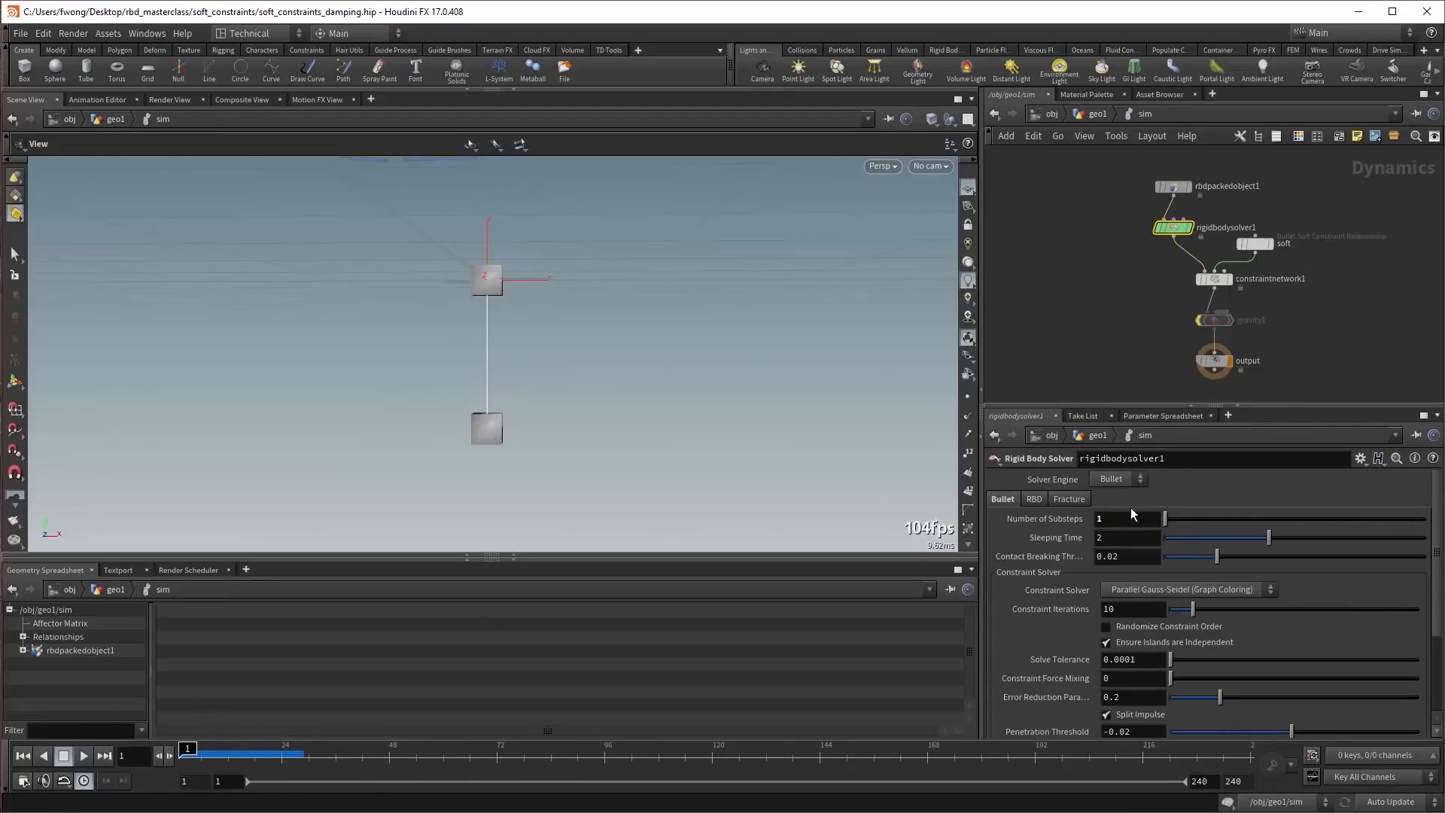
Set rigidbodysolver1's Number of Substeps to 50, play the simulation, and stop playback.
{"action": "double_click", "coordinate": [1131, 517]}
{"action": "type", "text": "50"}
{"action": "key", "text": "Return"}
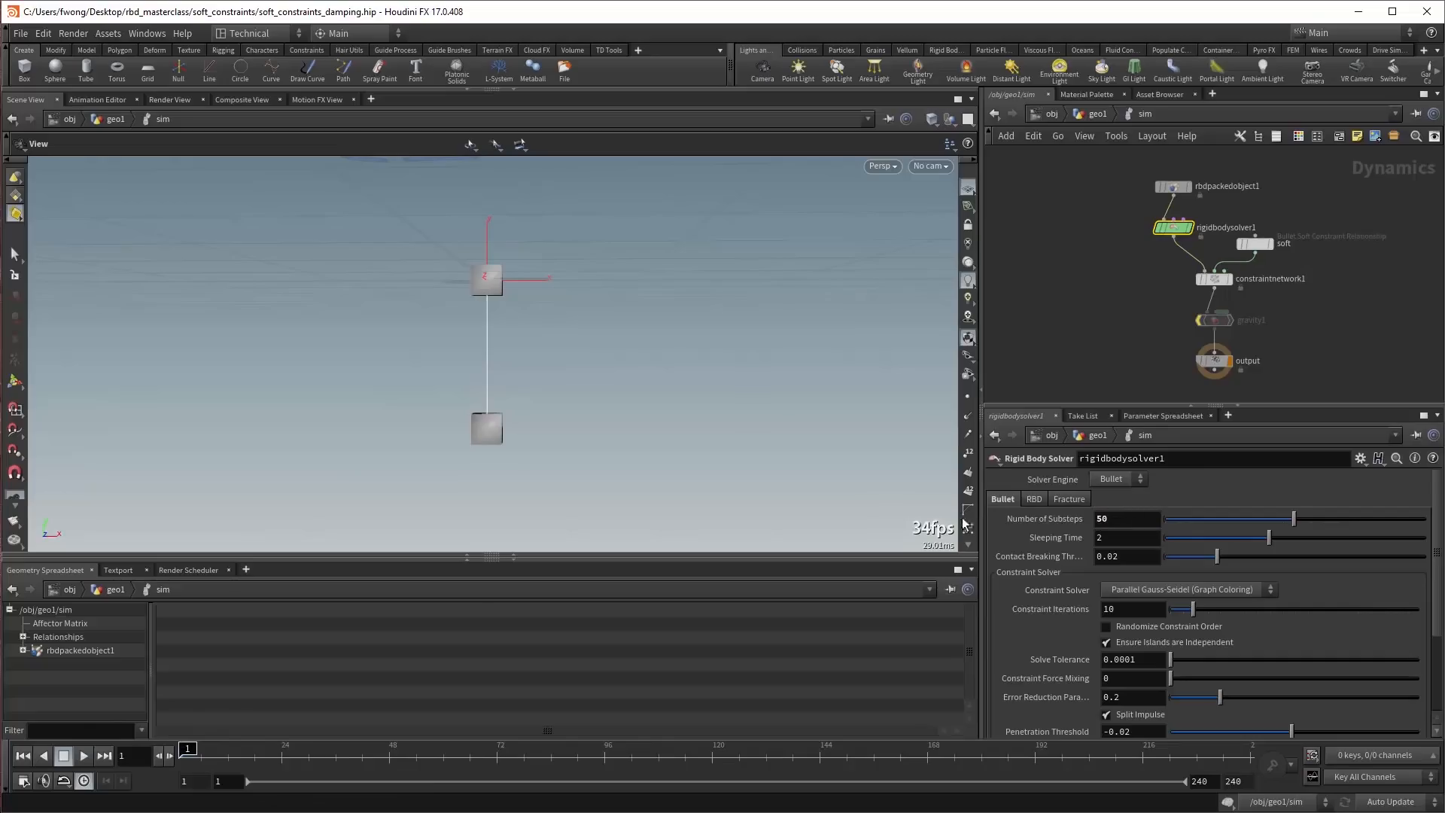
{"action": "left_click", "coordinate": [81, 755]}
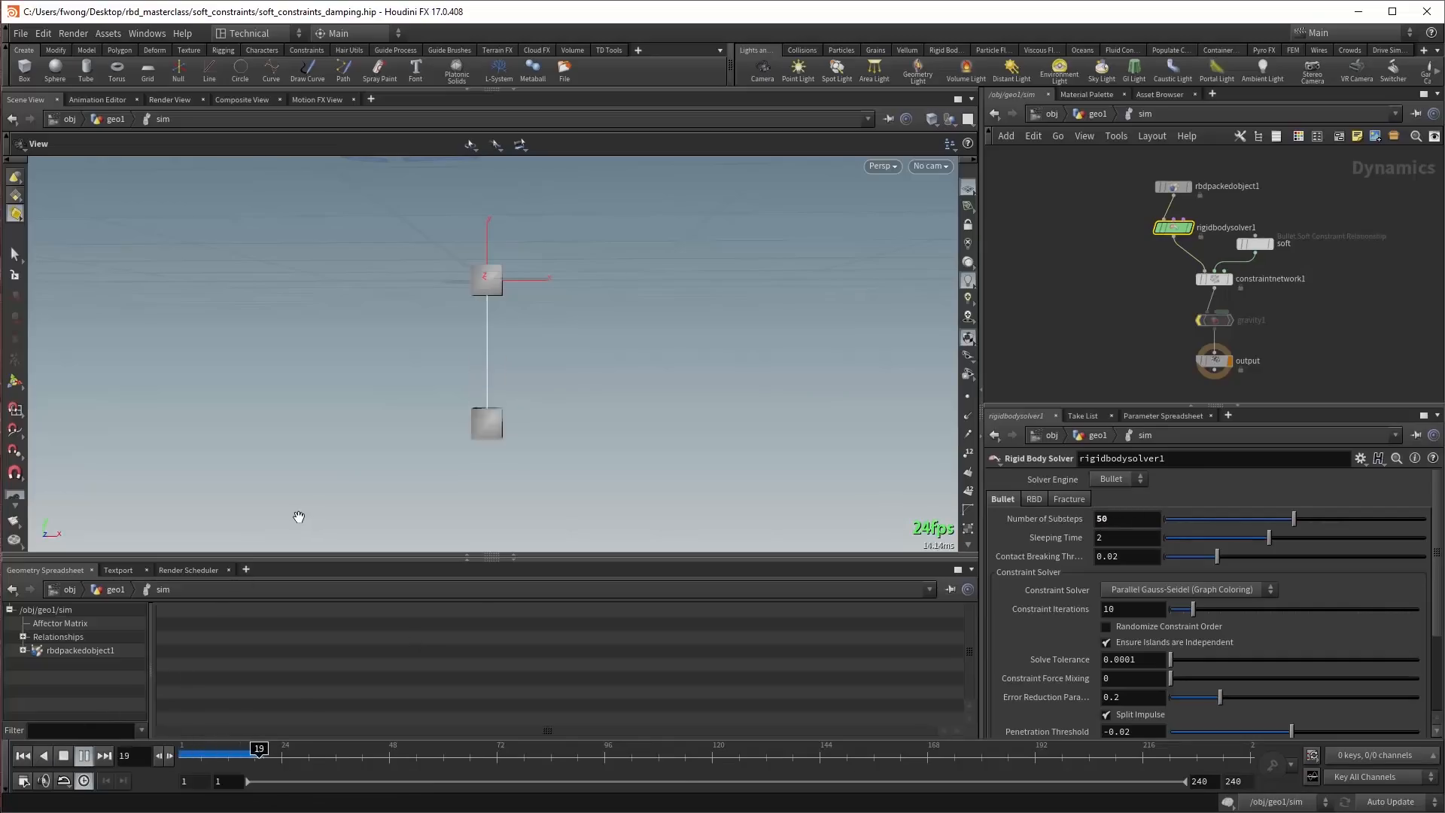
{"action": "left_click", "coordinate": [63, 755]}
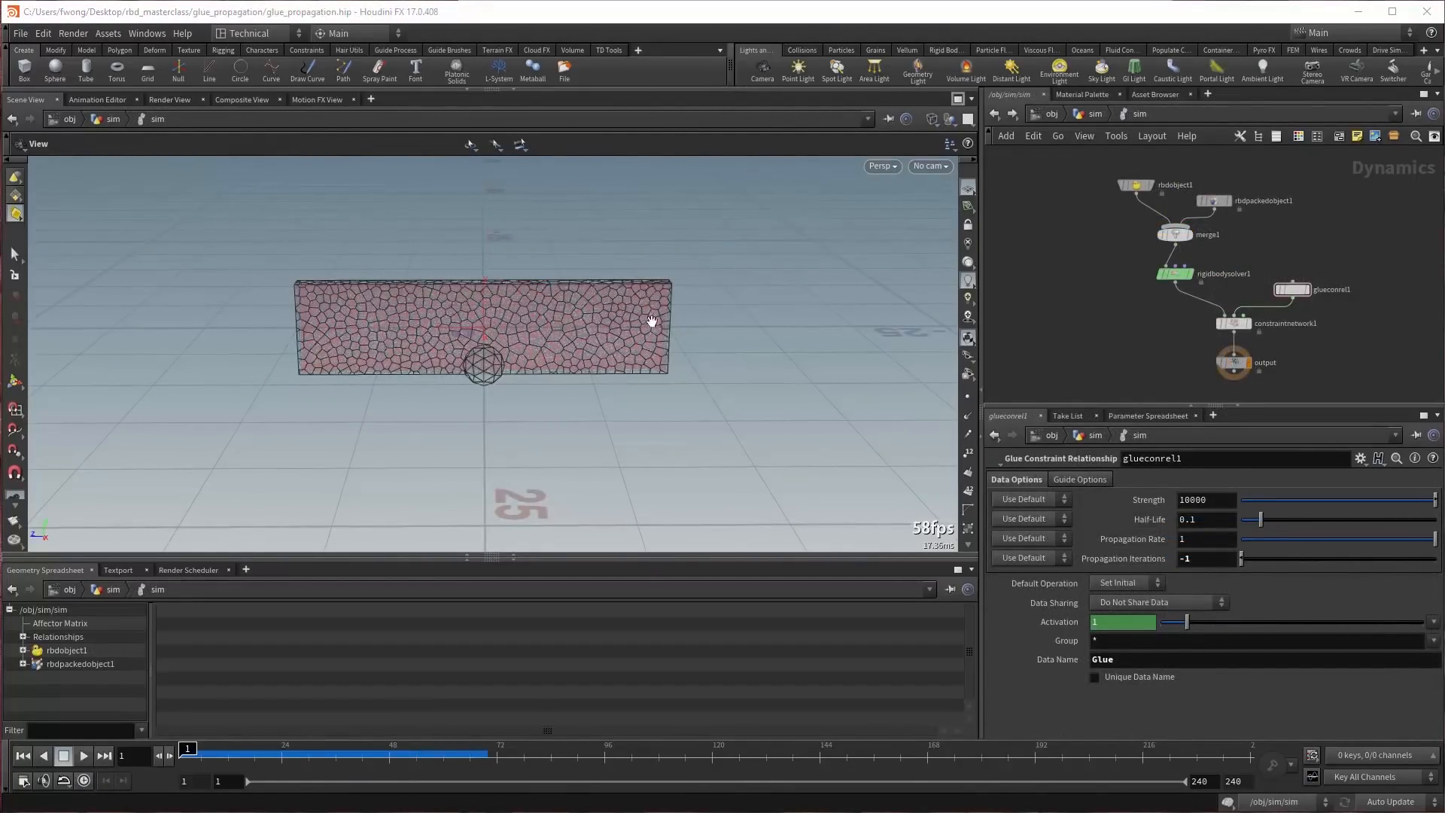
Play the glue_propagation simulation of the ball hitting the fractured wall, scrub through the early frames, and return to frame 1.
{"action": "left_click", "coordinate": [83, 756]}
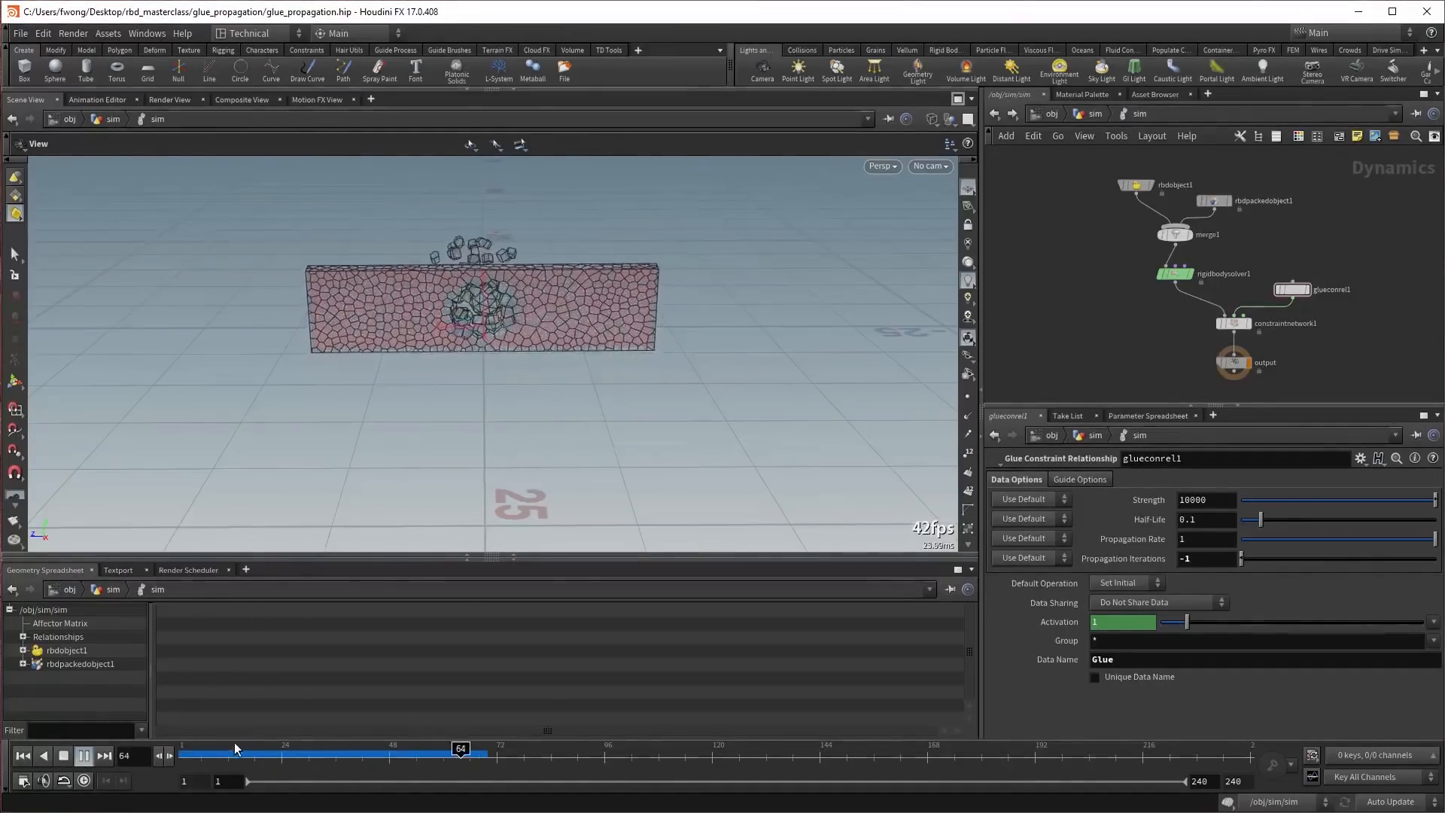
{"action": "key", "text": "ctrl+Up"}
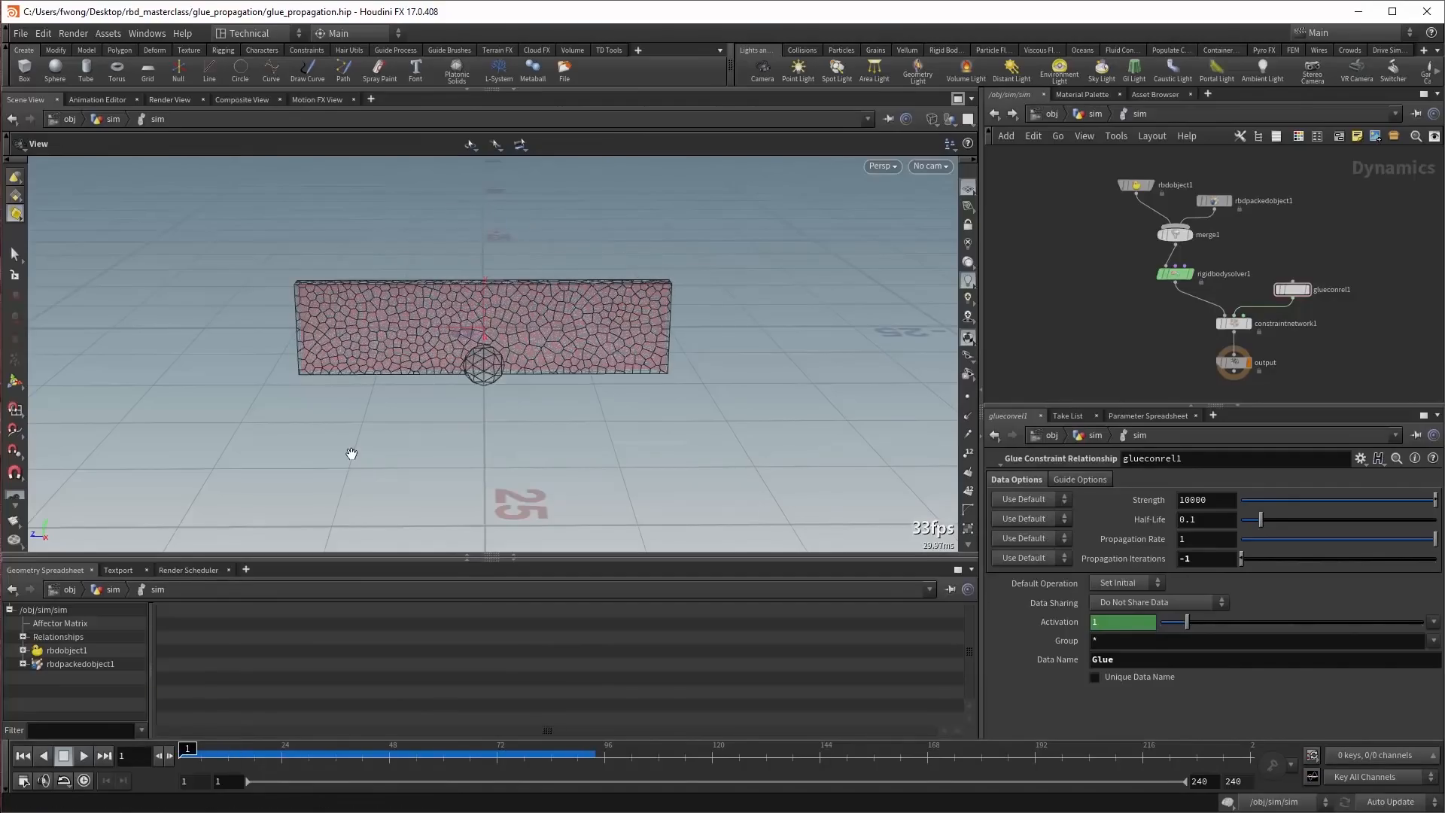
{"action": "left_click", "coordinate": [226, 749]}
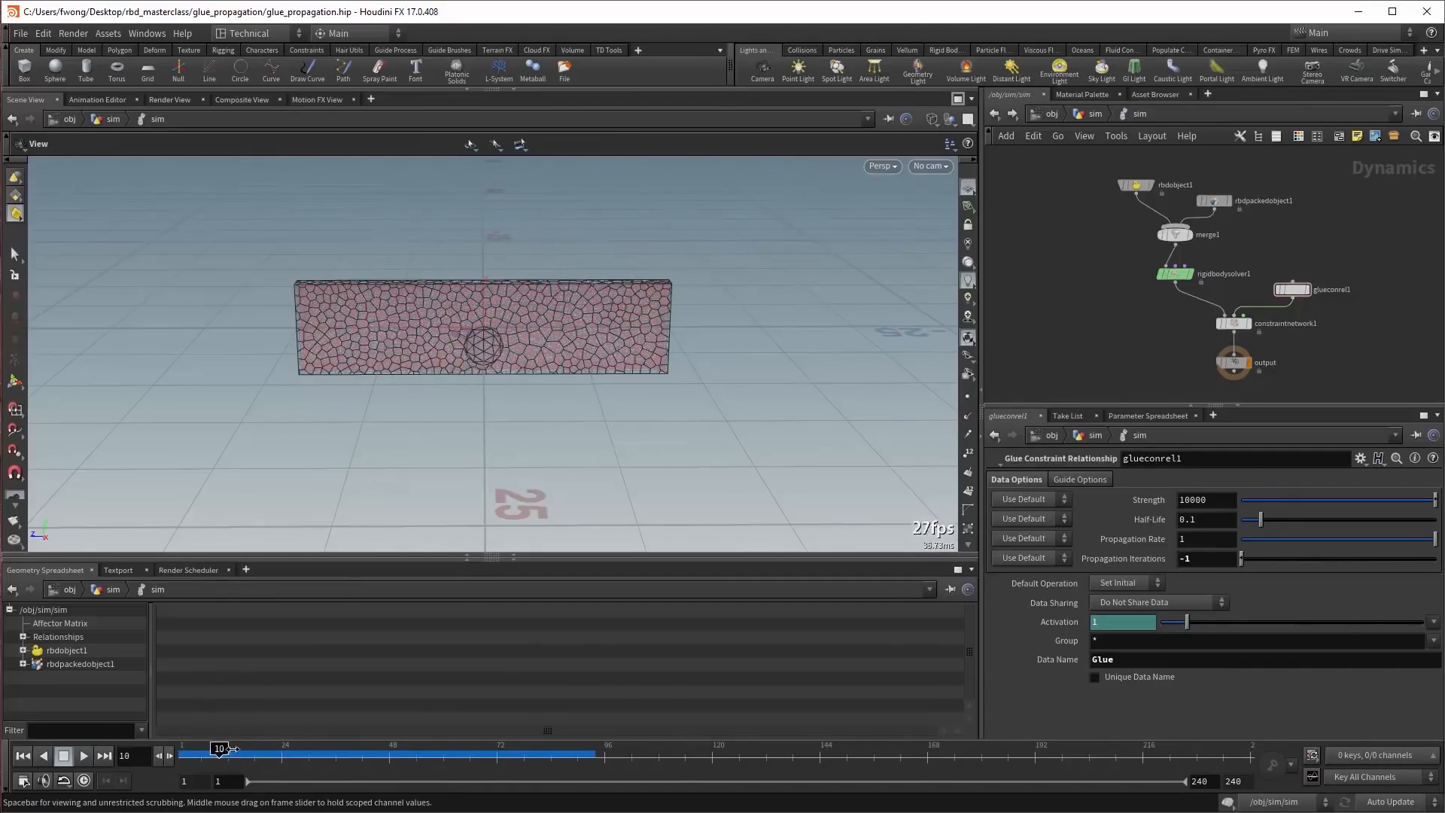
{"action": "left_click_drag", "start_coordinate": [233, 749], "coordinate": [180, 747]}
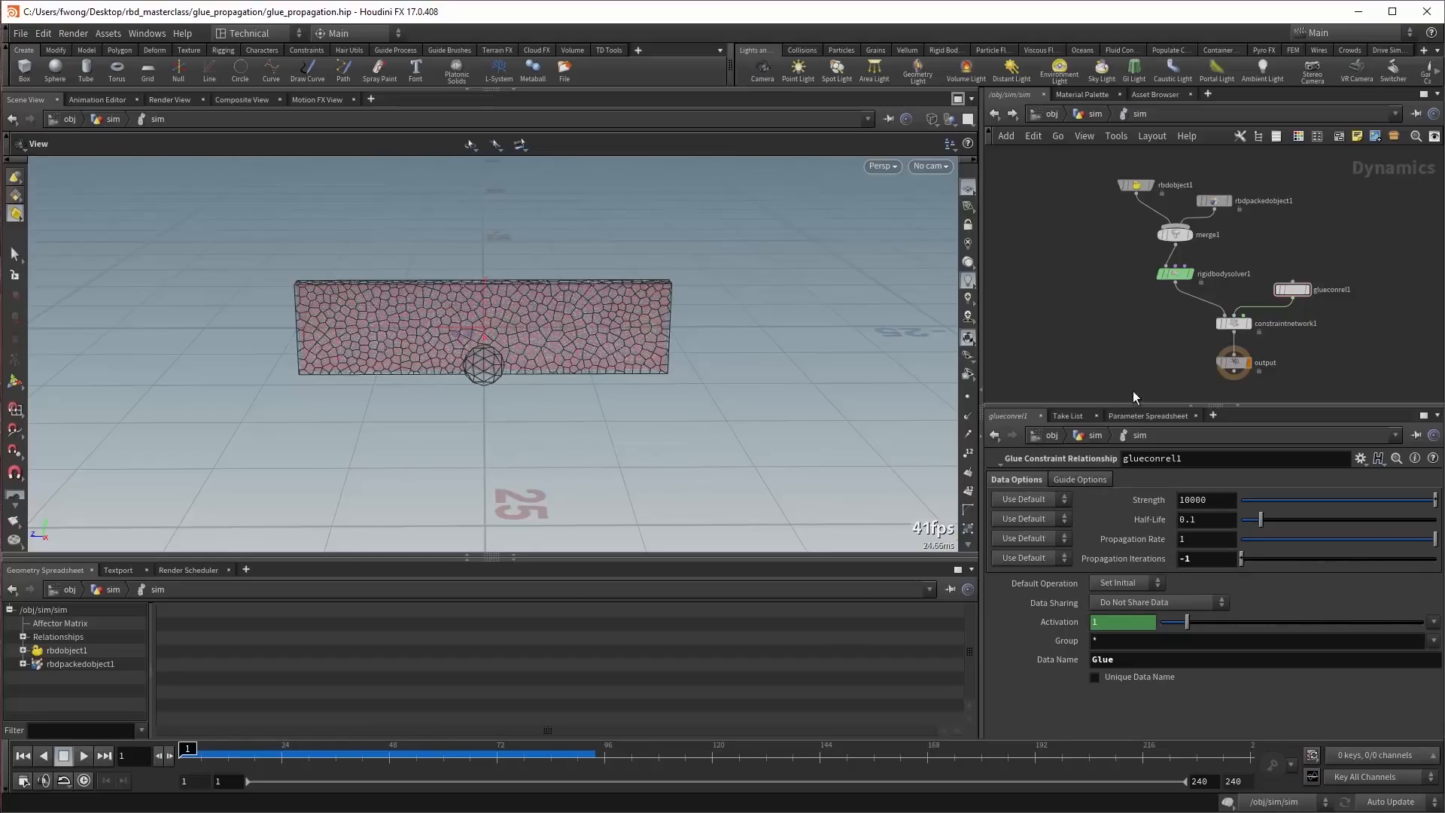
Examine the primitive attributes of the constraintnetwork1 relationship's Geometry data in the simulation's data tree.
{"action": "left_click", "coordinate": [22, 637]}
{"action": "left_click", "coordinate": [36, 649]}
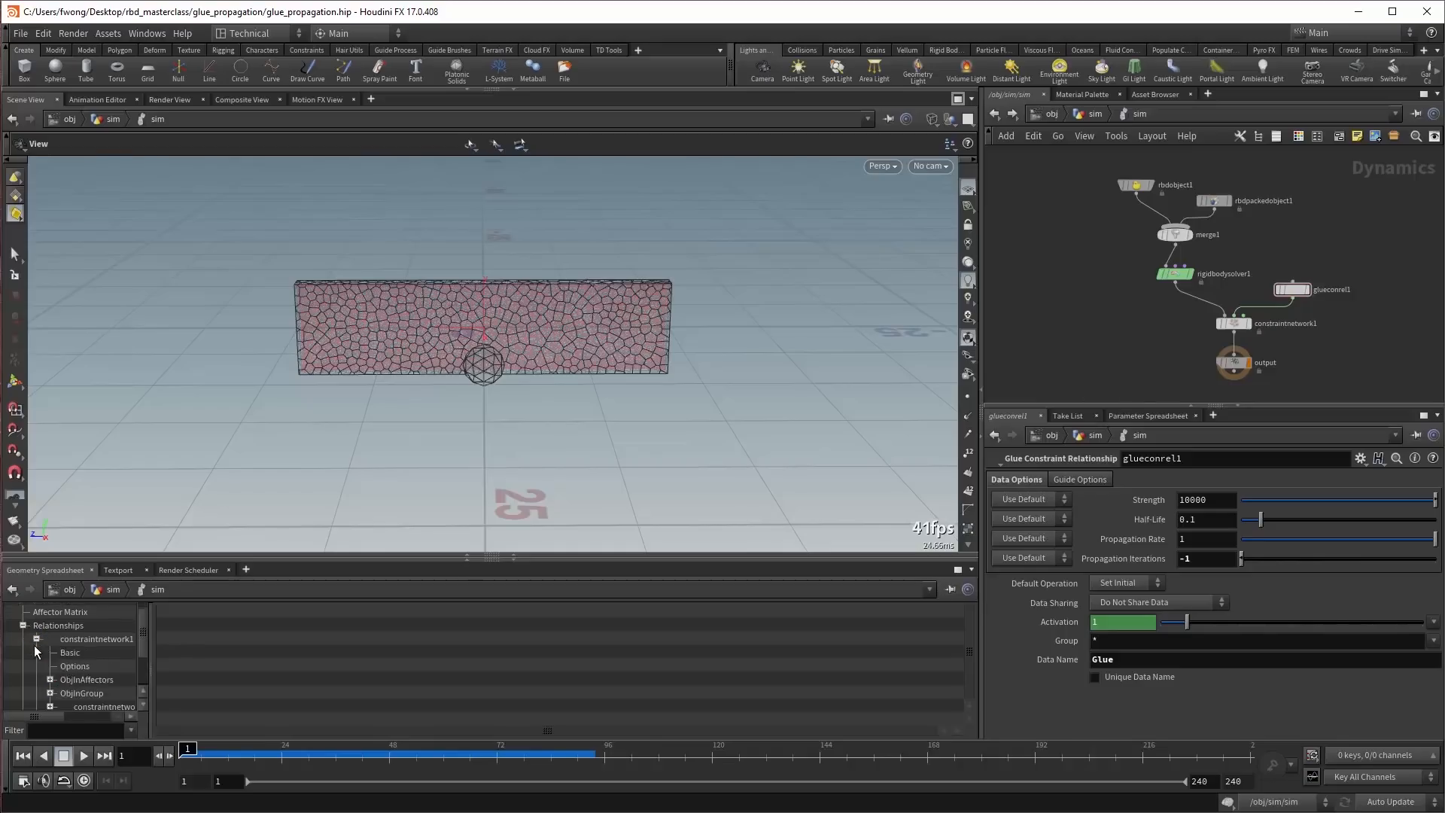
{"action": "scroll", "coordinate": [60, 662], "scroll_direction": "down", "scroll_amount": 2}
{"action": "left_click", "coordinate": [50, 649]}
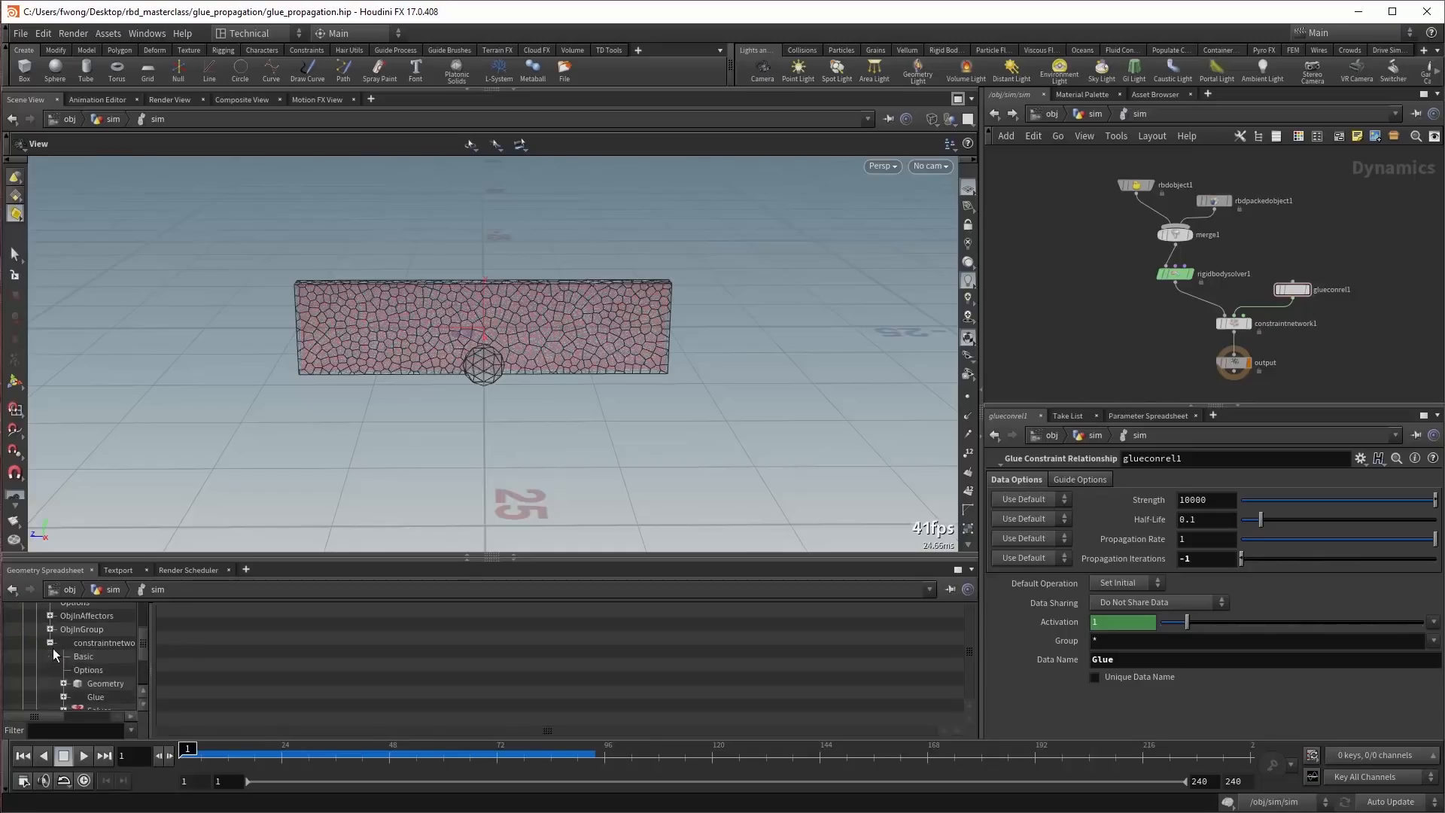
{"action": "scroll", "coordinate": [68, 648], "scroll_direction": "down", "scroll_amount": 2}
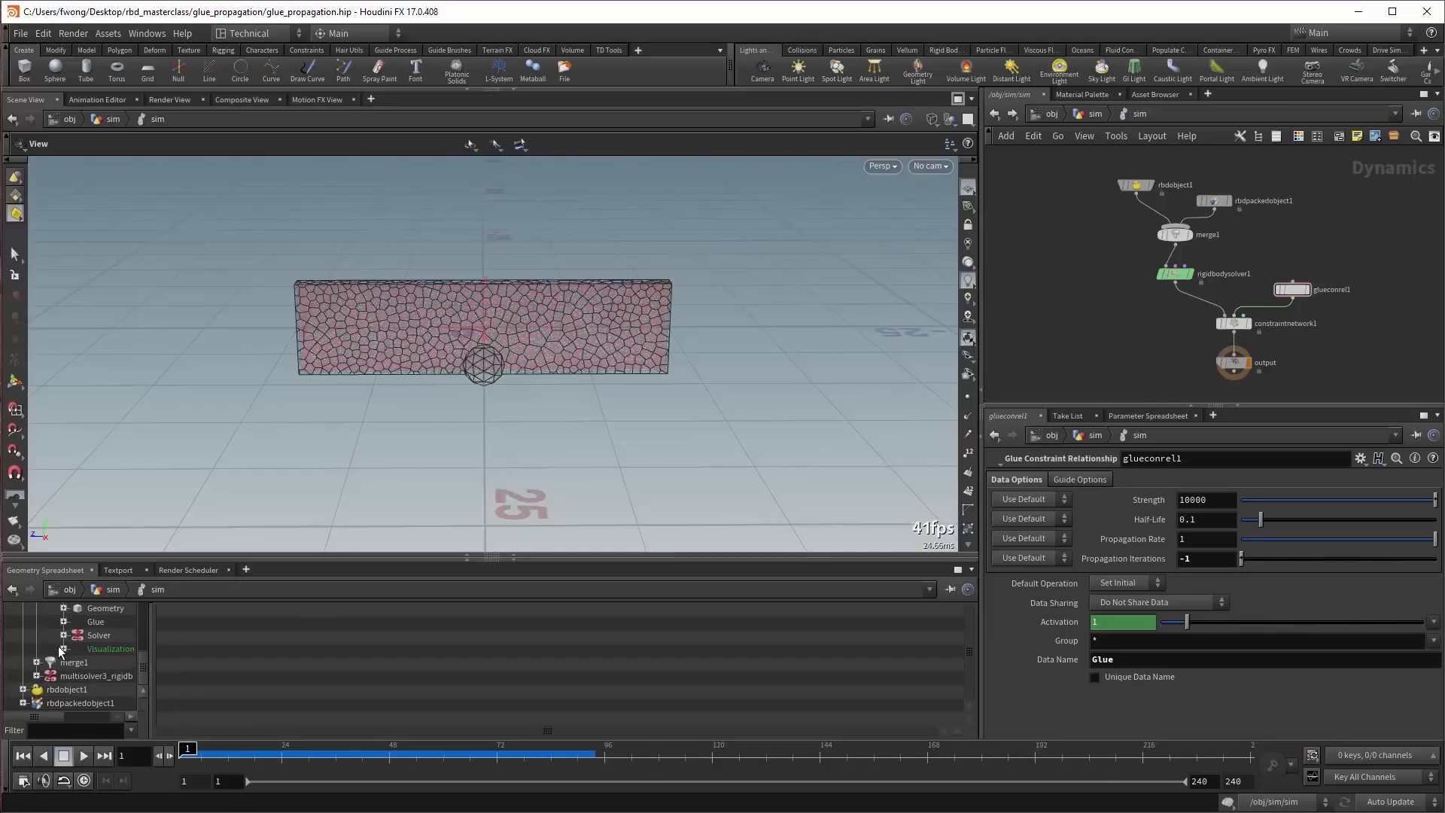
{"action": "left_click", "coordinate": [98, 610]}
{"action": "scroll", "coordinate": [91, 617], "scroll_direction": "up", "scroll_amount": 1}
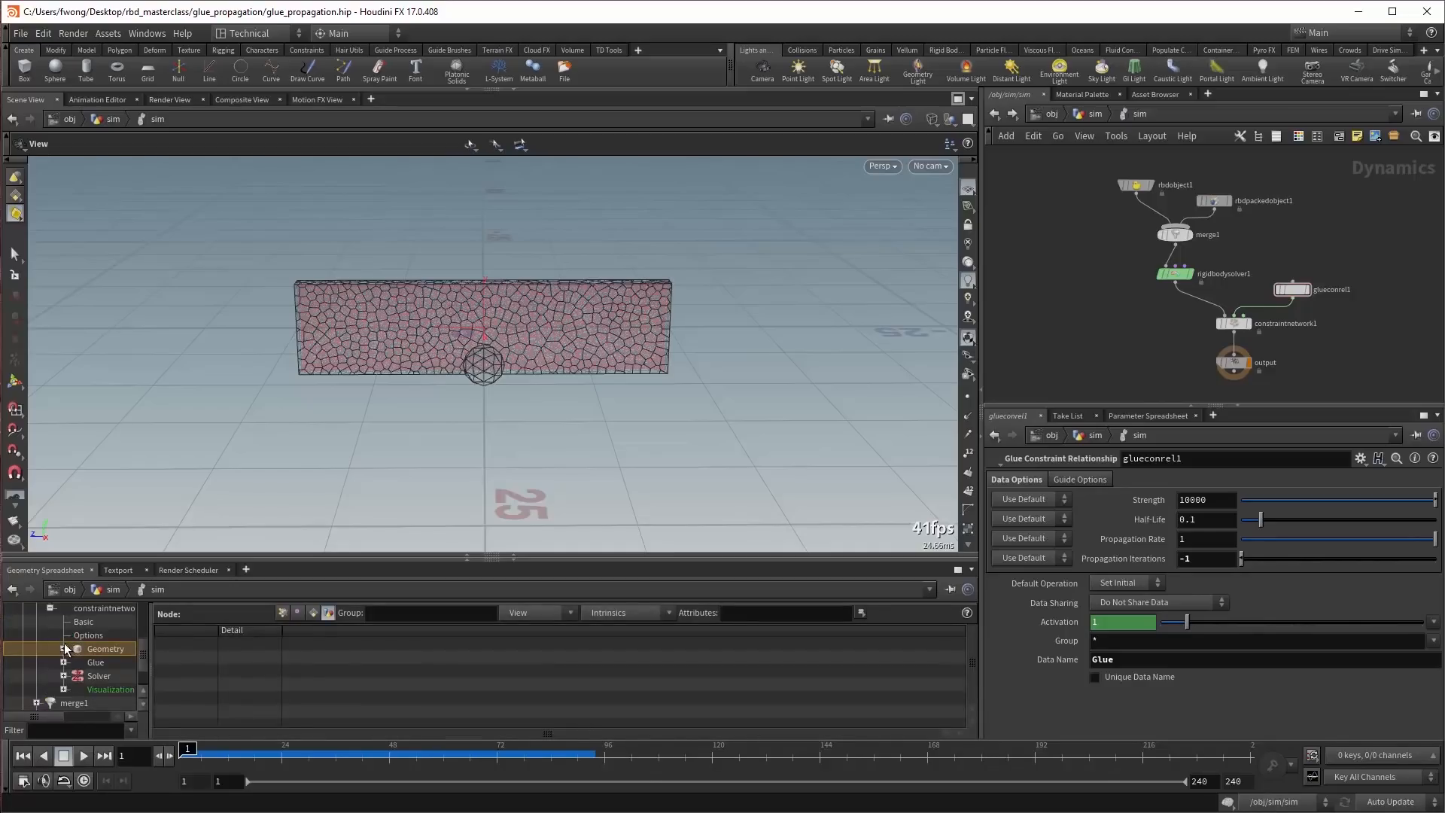
{"action": "left_click", "coordinate": [63, 649]}
{"action": "scroll", "coordinate": [92, 671], "scroll_direction": "down", "scroll_amount": 1}
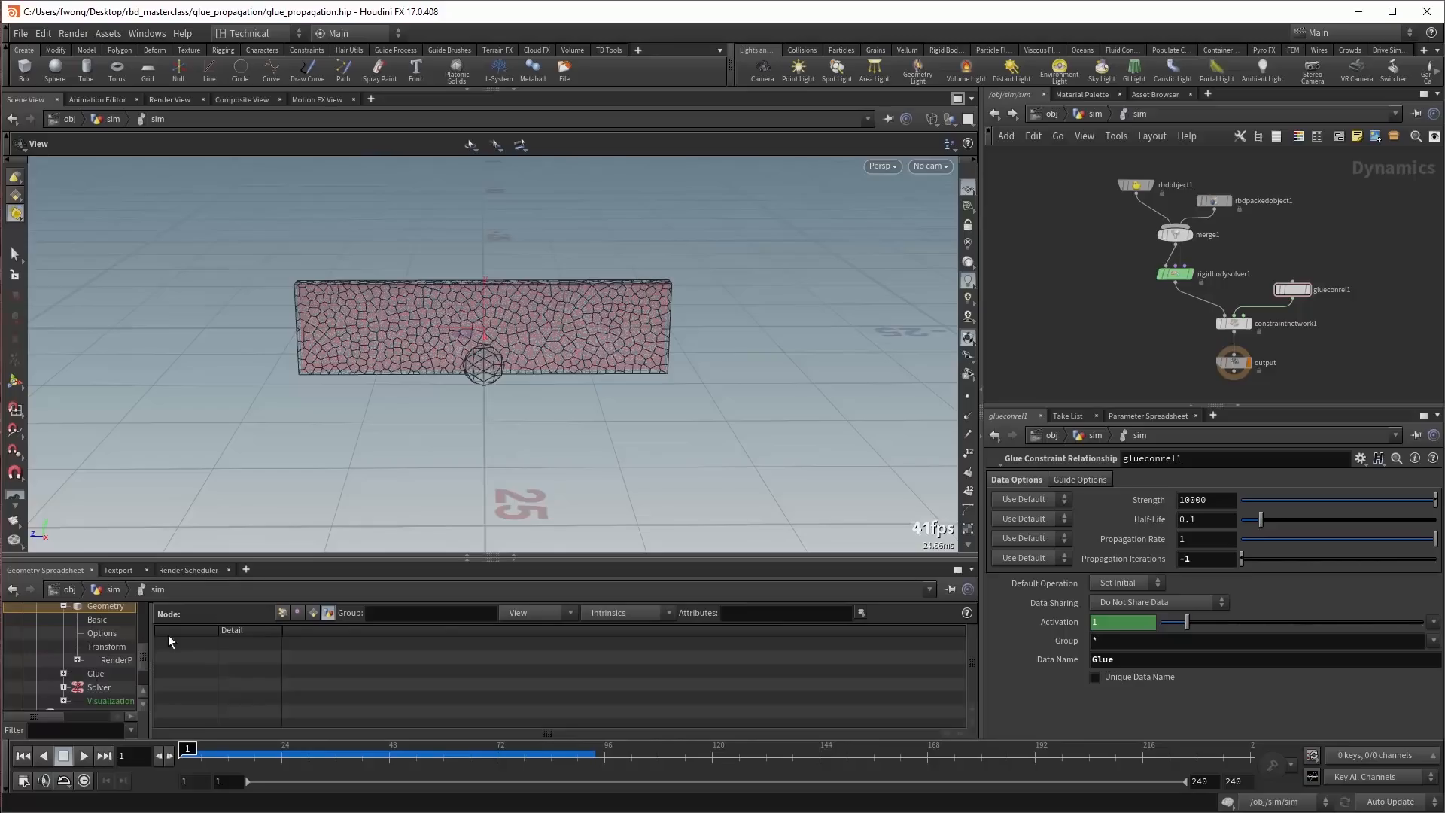
{"action": "left_click", "coordinate": [313, 613]}
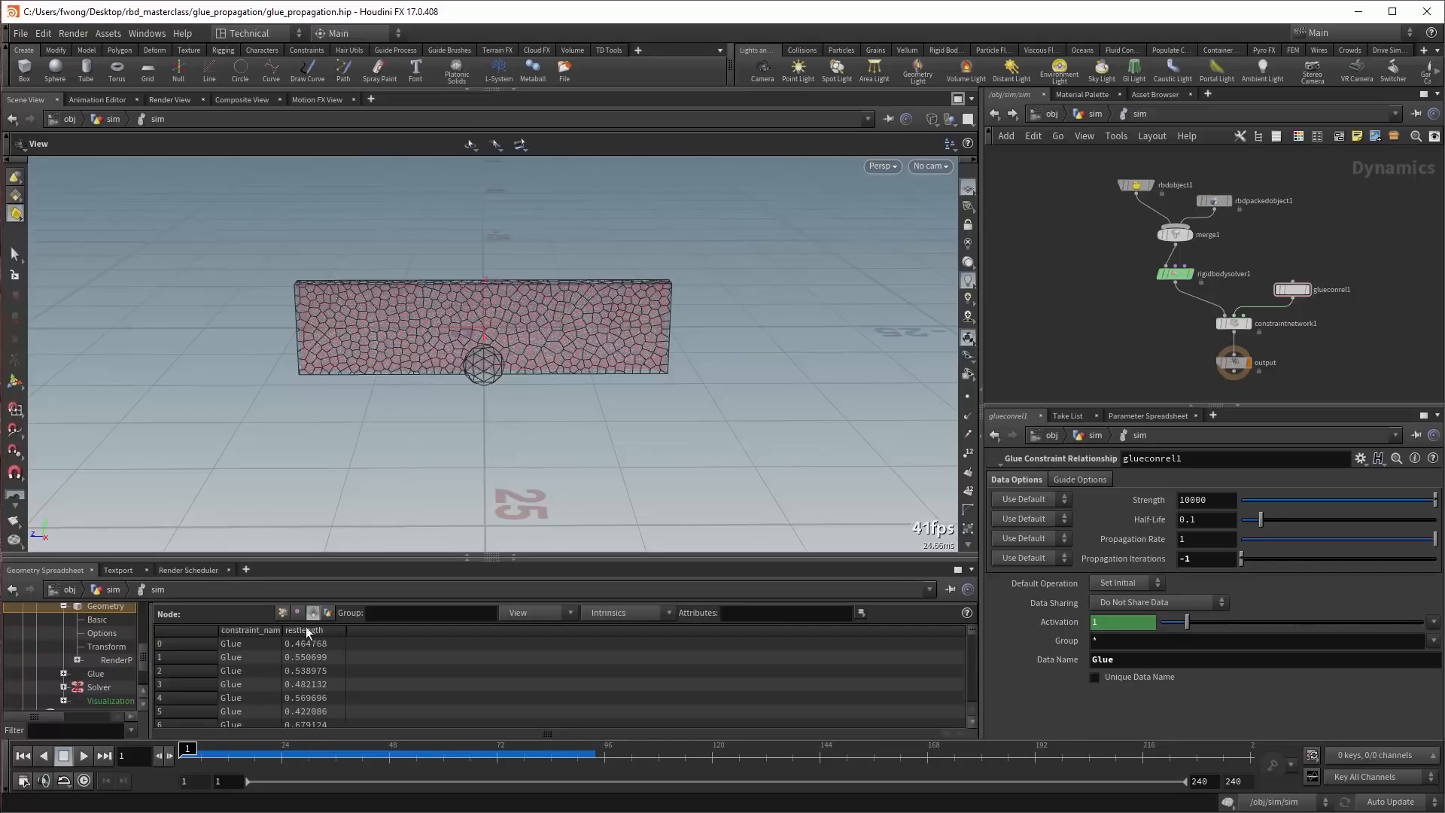
Sort the glue constraints by impact at frame 20, widen the impact column to read the values, and return to frame 1.
{"action": "left_click_drag", "start_coordinate": [210, 749], "coordinate": [263, 748]}
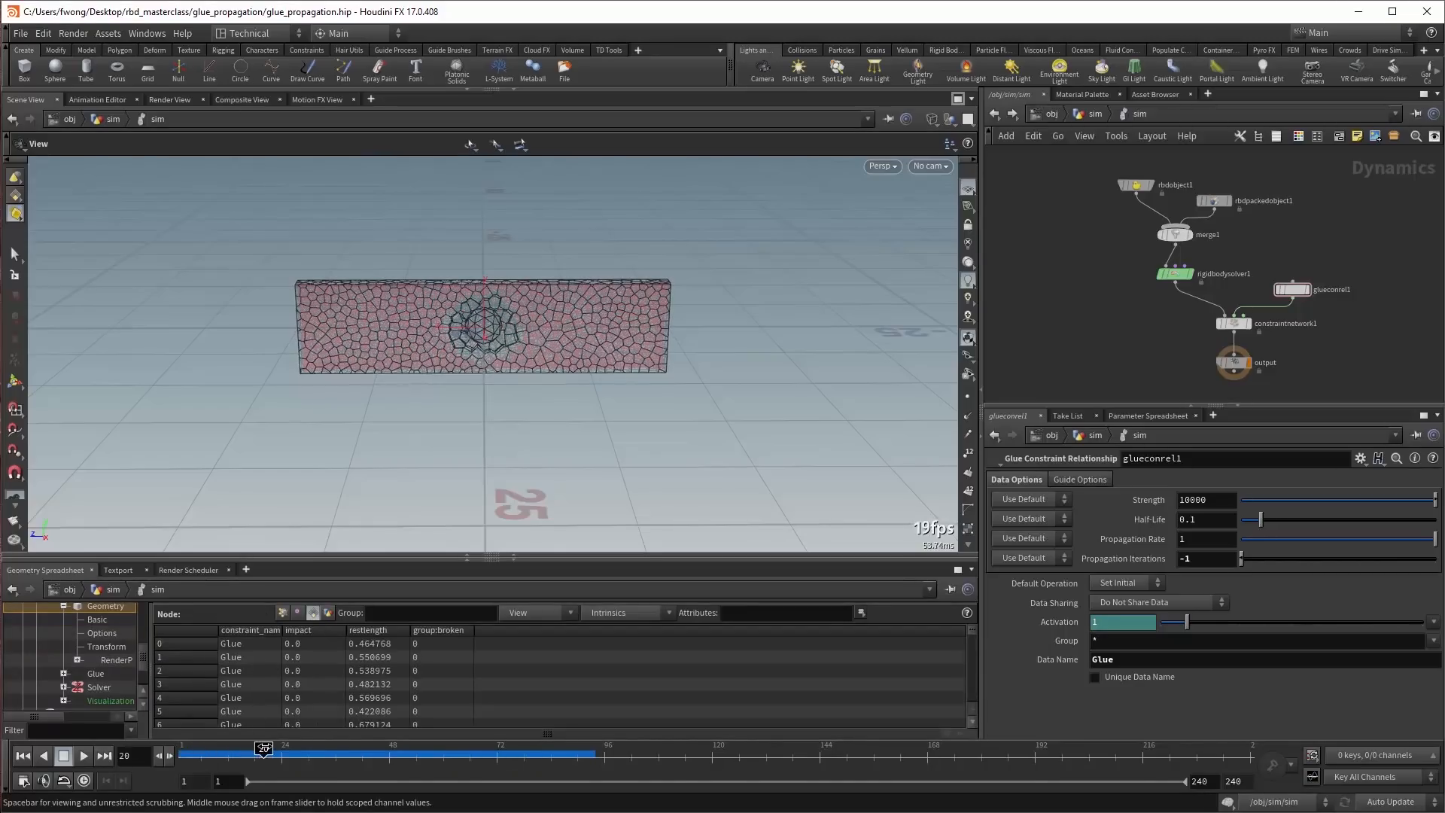
{"action": "left_click", "coordinate": [305, 631]}
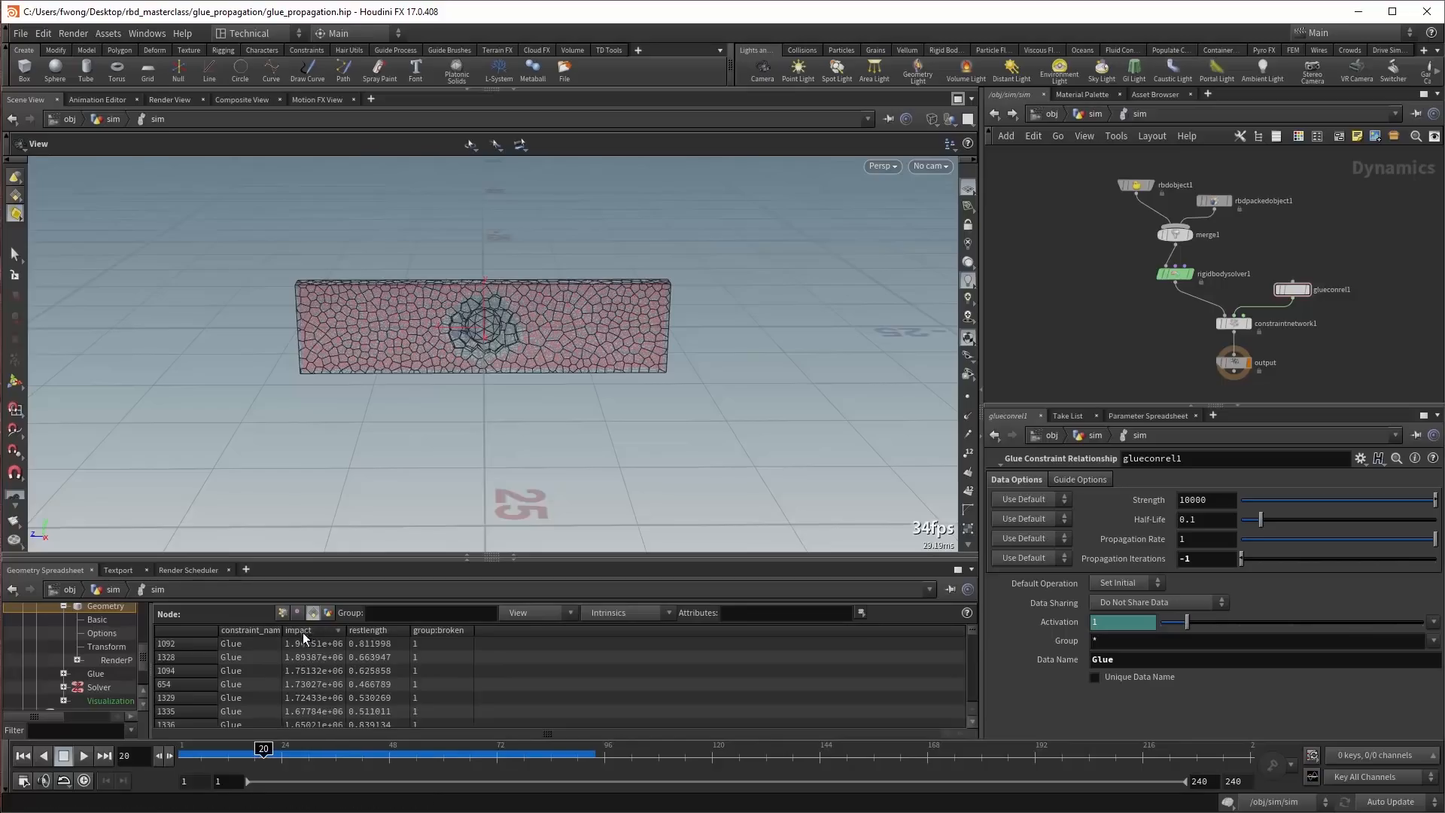
{"action": "left_click_drag", "start_coordinate": [345, 631], "coordinate": [397, 631]}
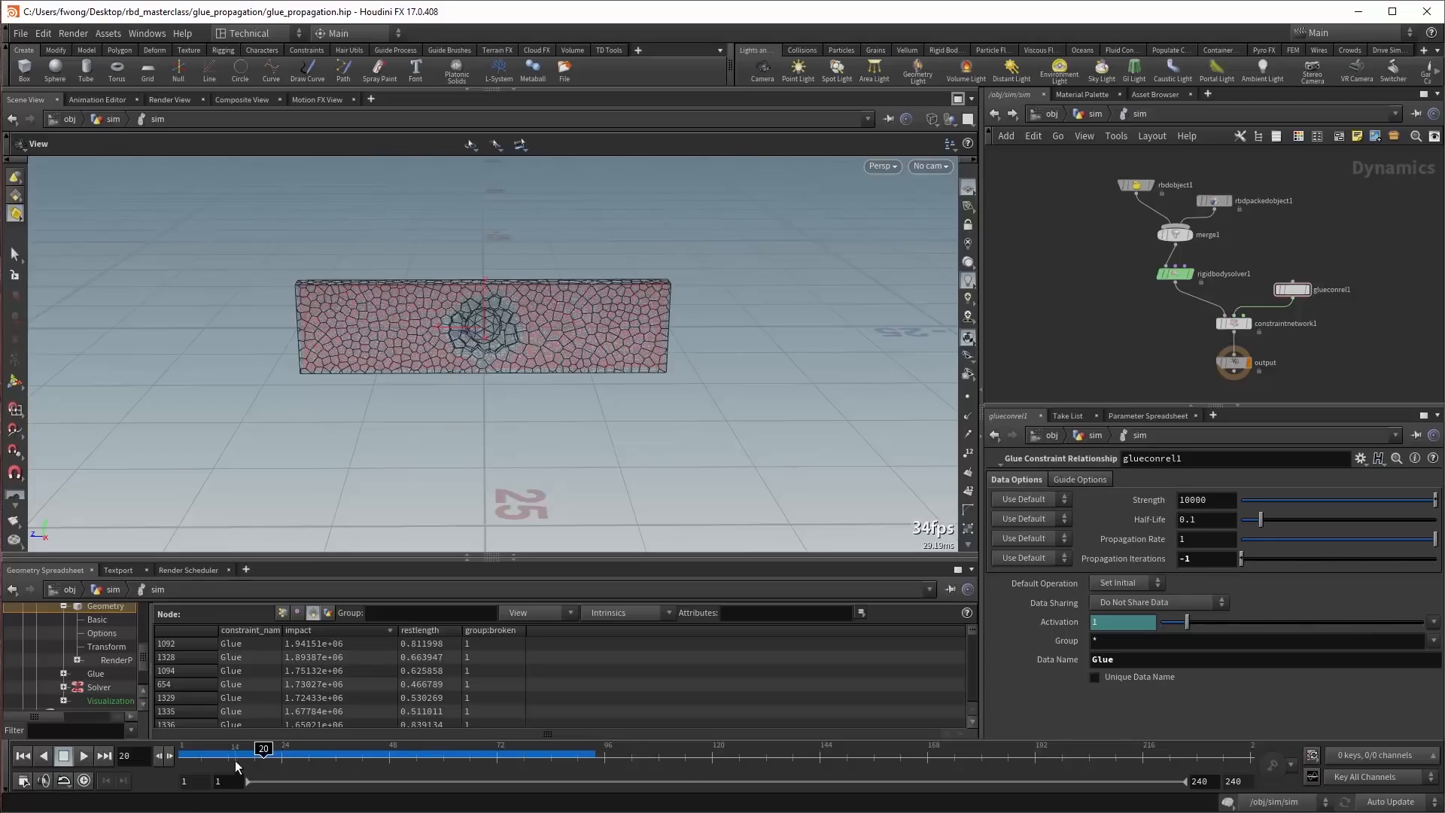
{"action": "left_click_drag", "start_coordinate": [235, 755], "coordinate": [185, 756]}
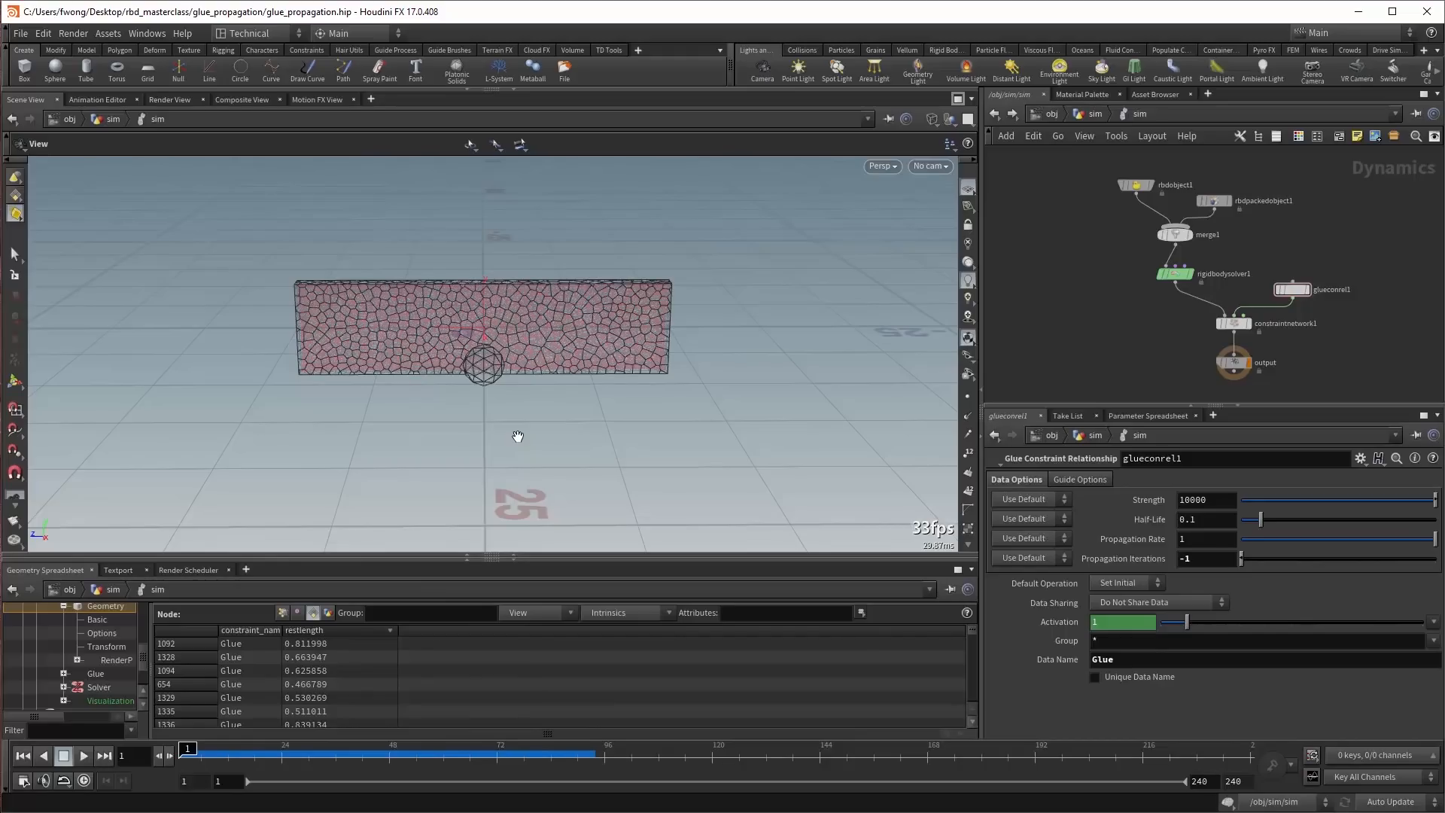
Enable the propagate_iteration detail attribute in constraint_attribs, replay the glue simulation inside the sim network, and return to frame 1.
{"action": "left_click", "coordinate": [1096, 113]}
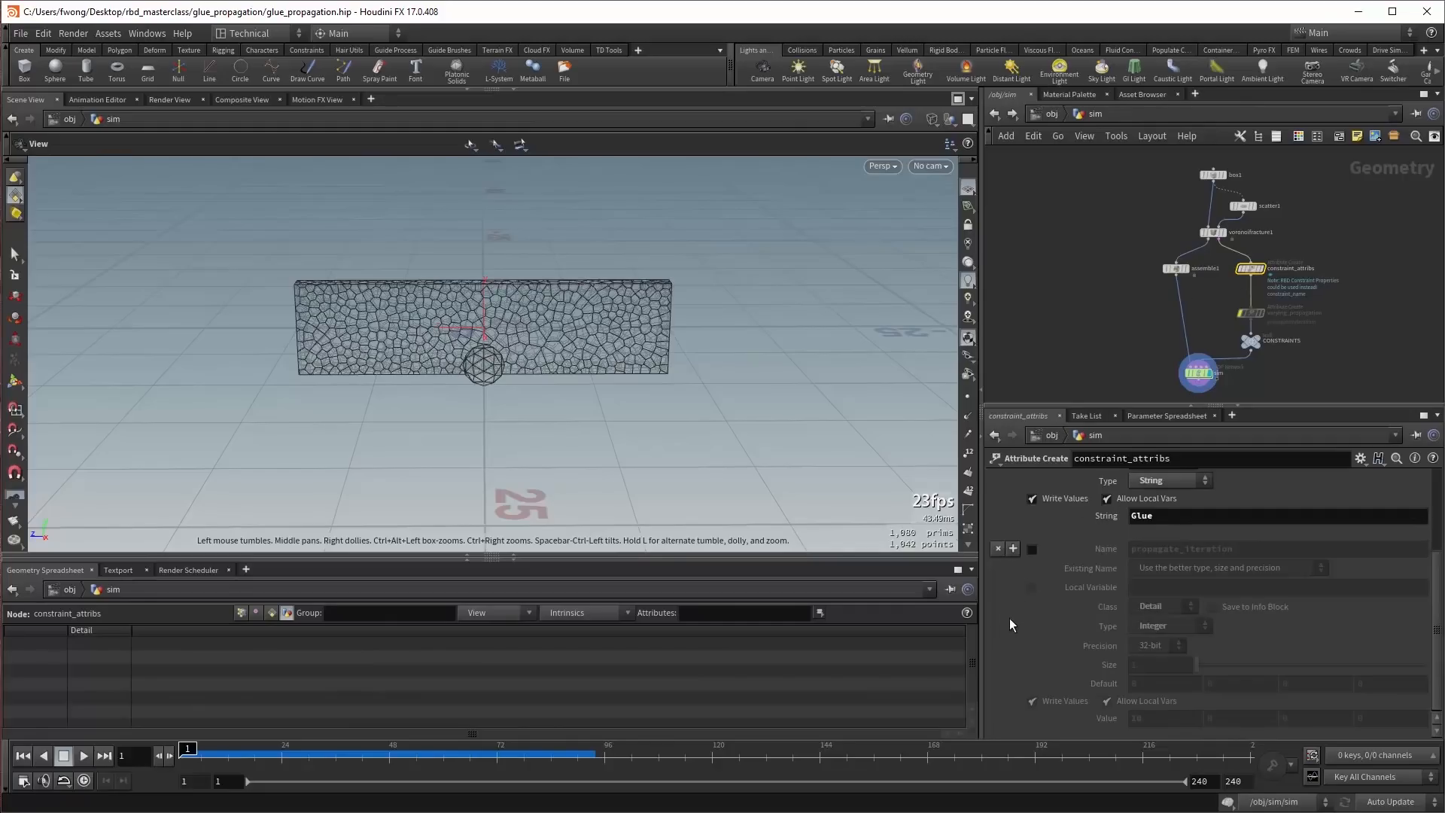
{"action": "left_click", "coordinate": [1032, 549]}
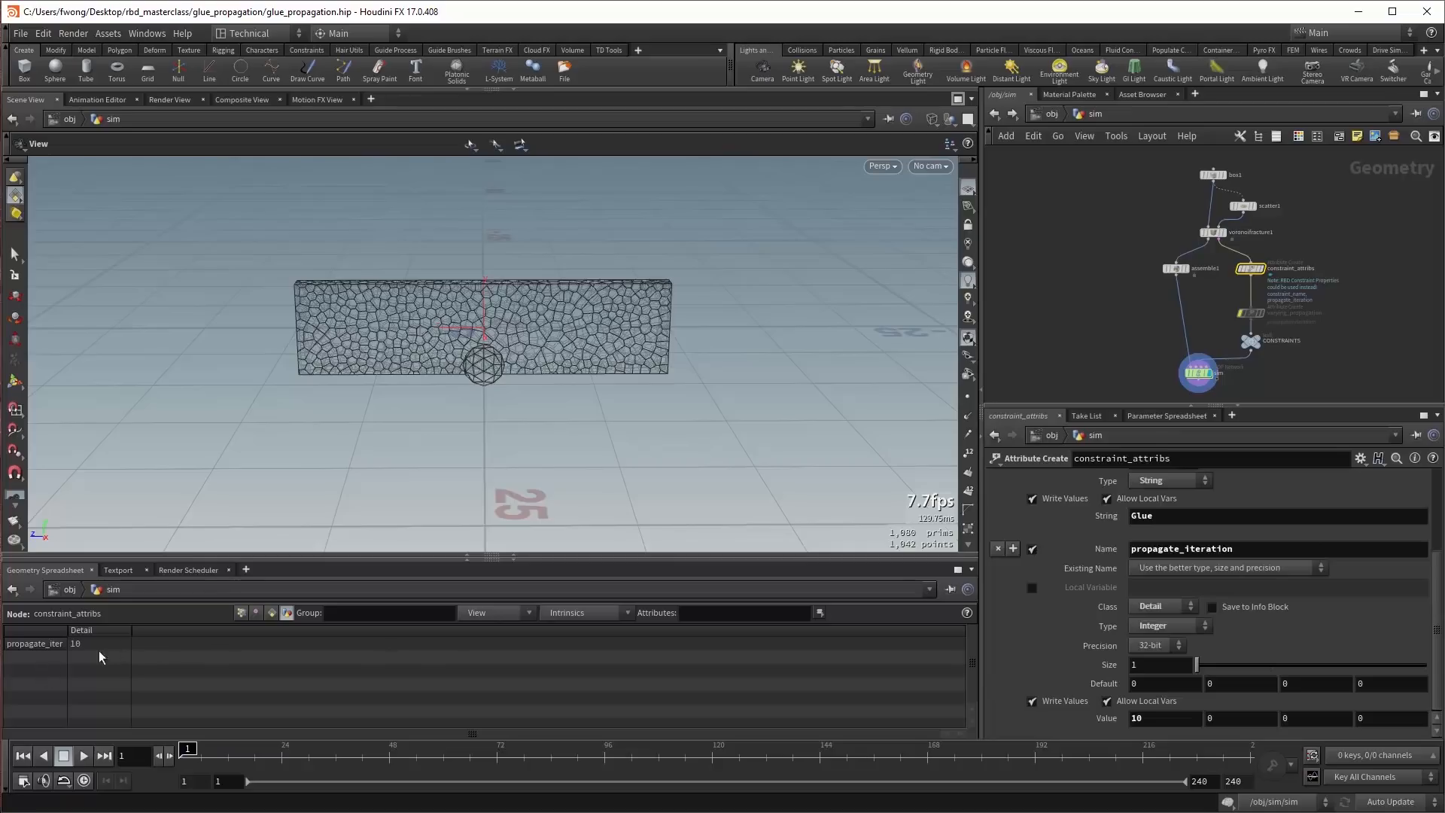
{"action": "left_click_drag", "start_coordinate": [68, 649], "coordinate": [116, 649]}
{"action": "double_click", "coordinate": [1199, 373]}
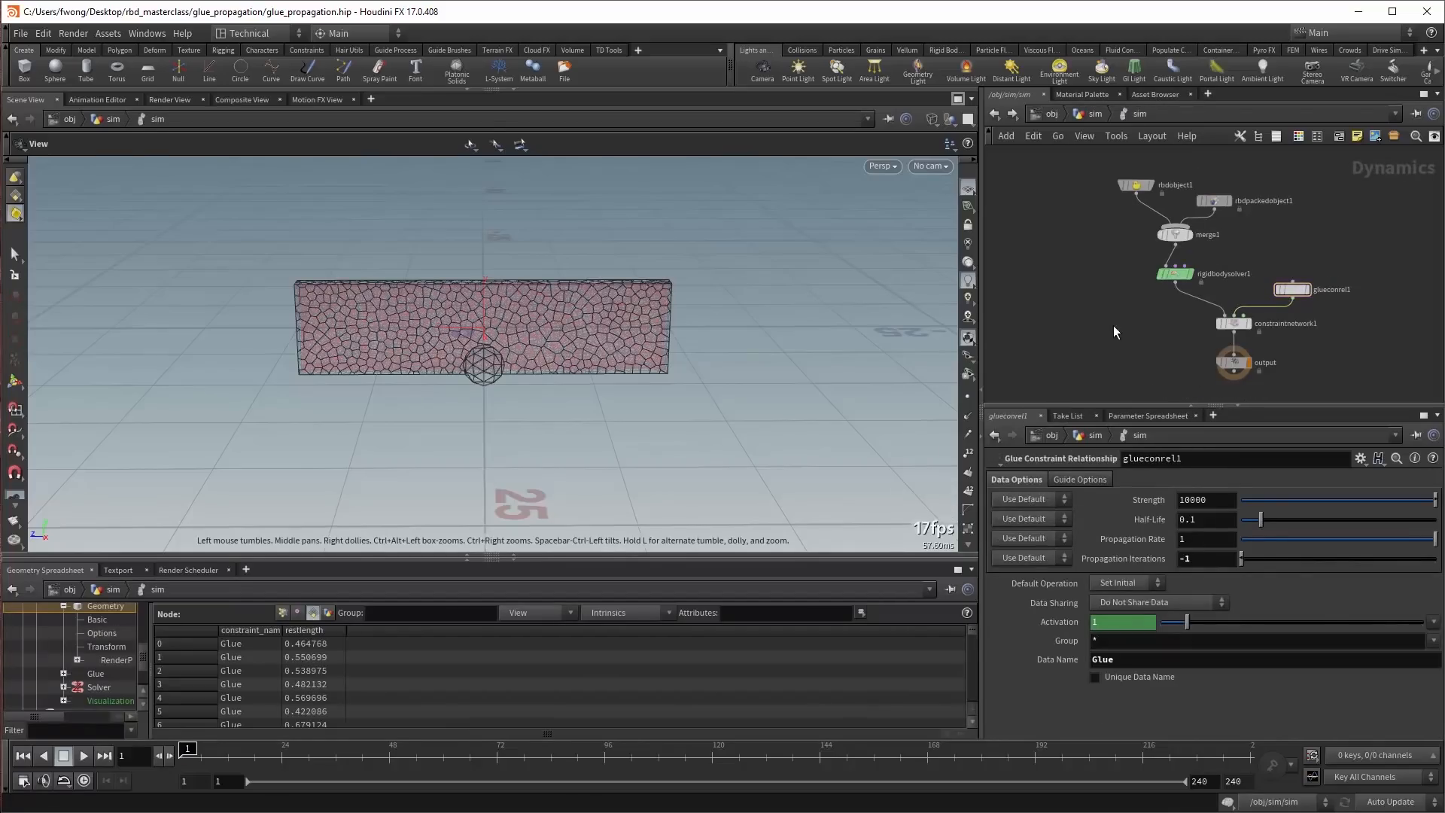
{"action": "key", "text": "Up"}
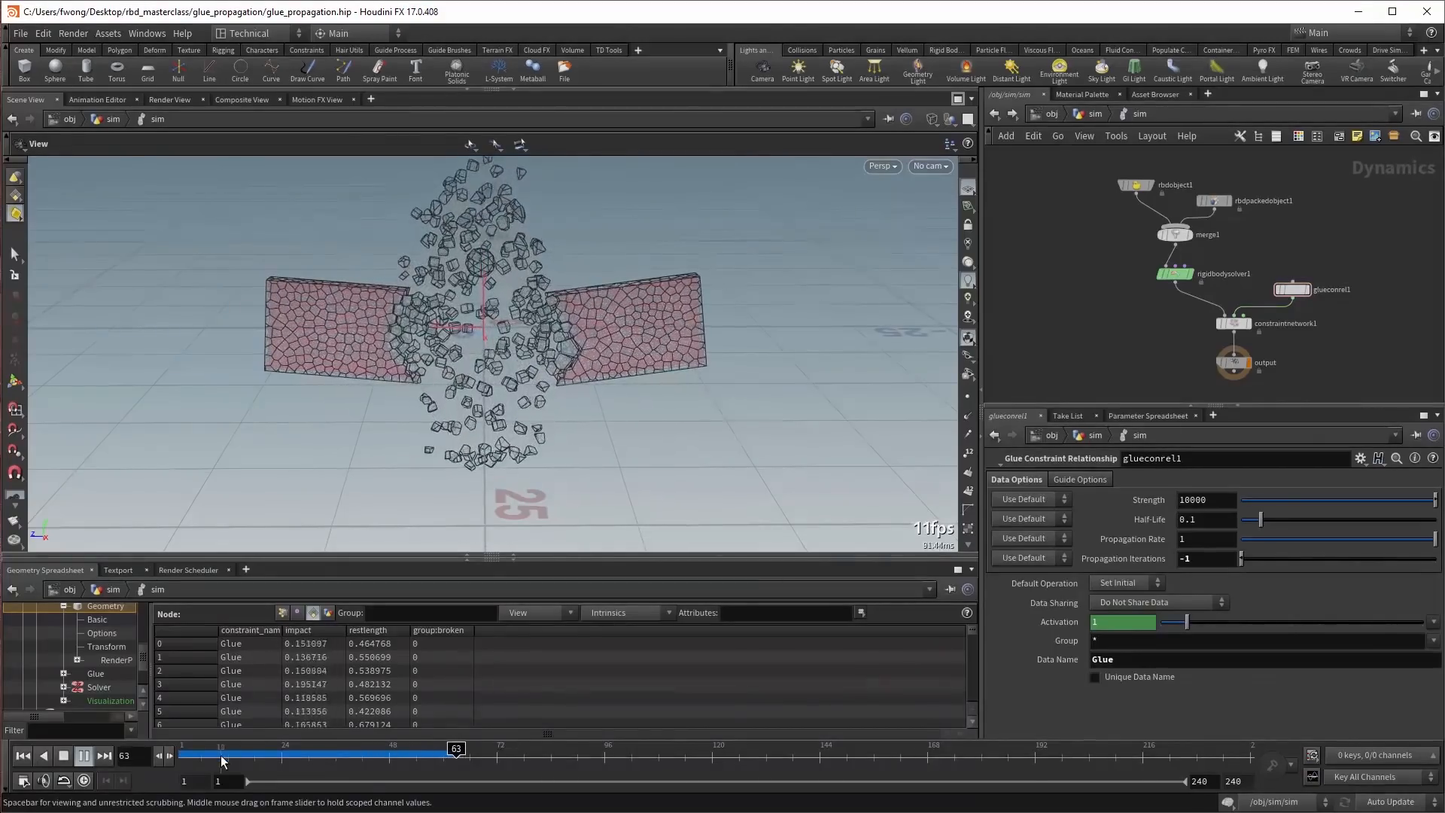
{"action": "key", "text": "ctrl+Up"}
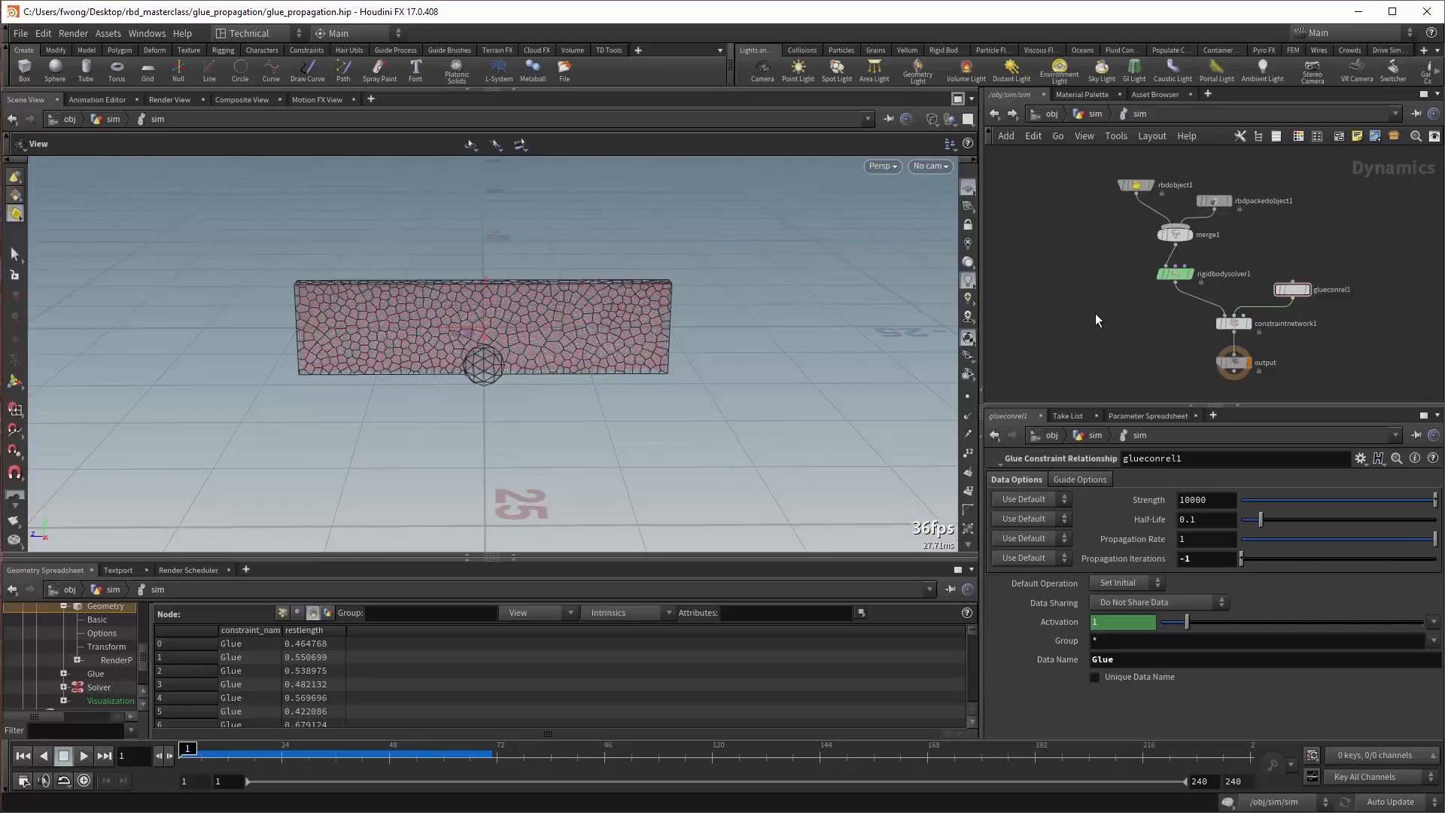
Add a temporary Hard Constraint Relationship to compare its Constraint Iterations with rigidbodysolver1's, and delete it again.
{"action": "left_click", "coordinate": [1292, 289]}
{"action": "left_click", "coordinate": [1128, 327]}
{"action": "key", "text": "Tab"}
{"action": "type", "text": "hard"}
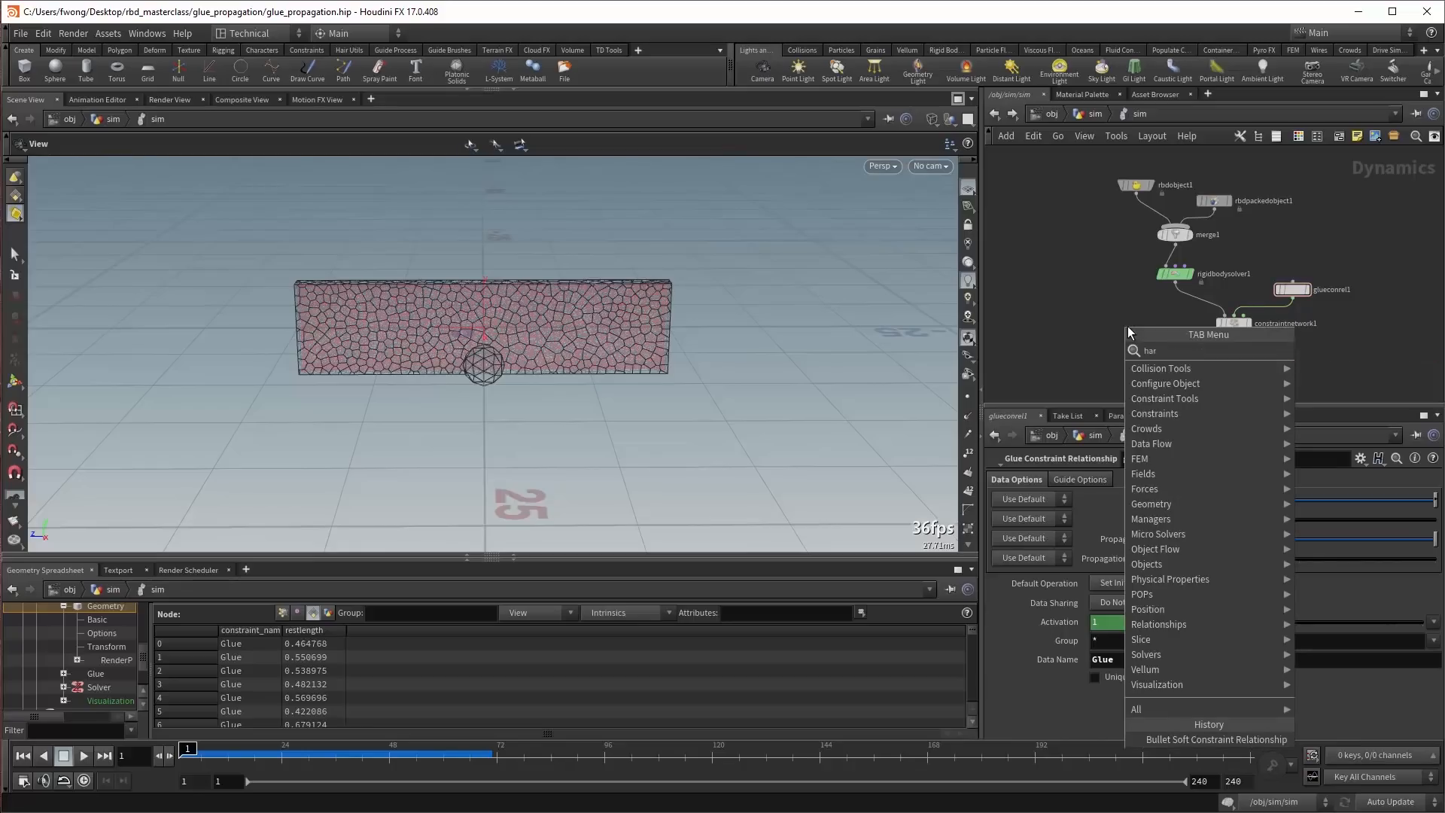
{"action": "key", "text": "Return"}
{"action": "left_click", "coordinate": [1128, 327]}
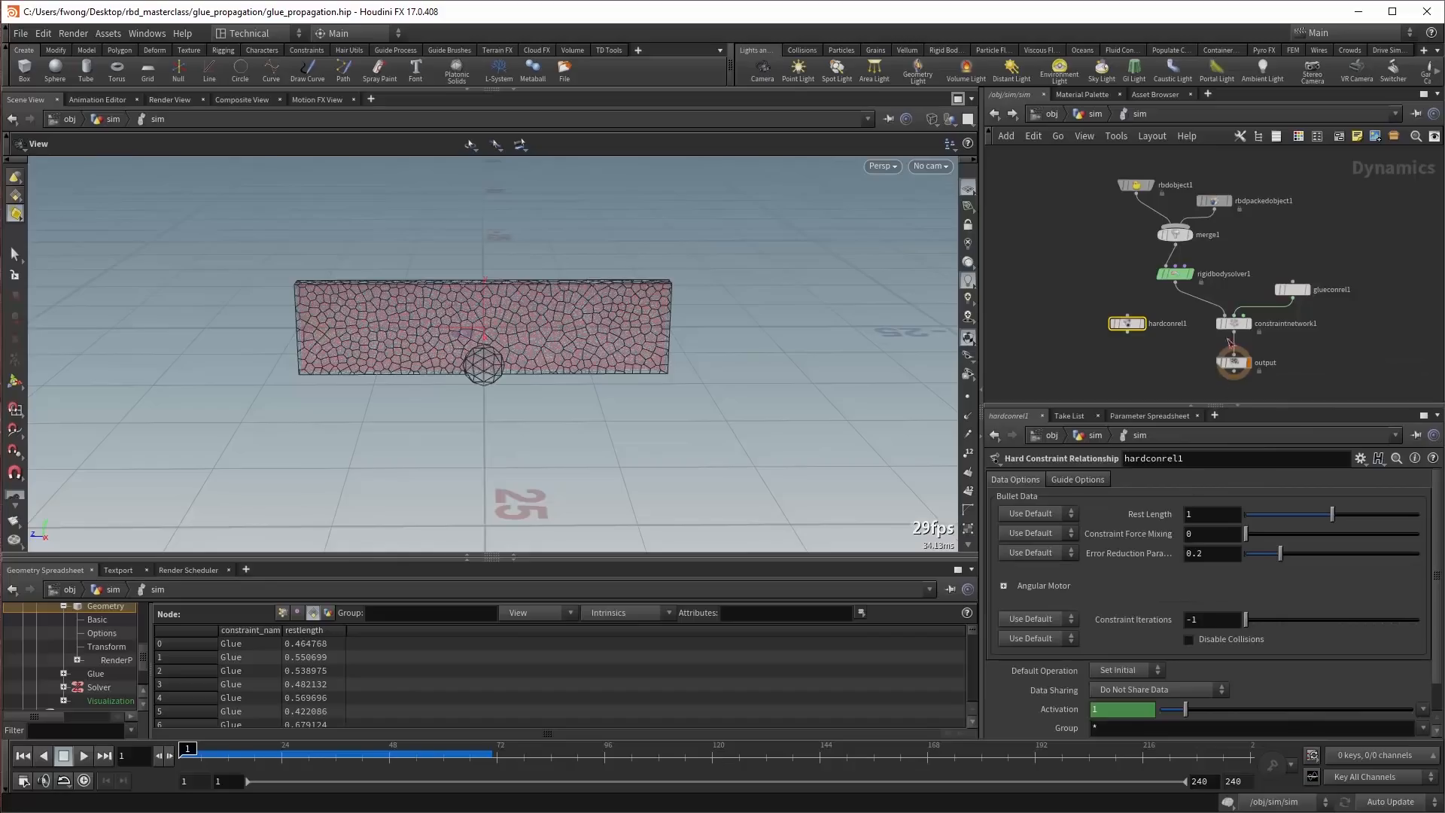
{"action": "left_click", "coordinate": [1178, 276]}
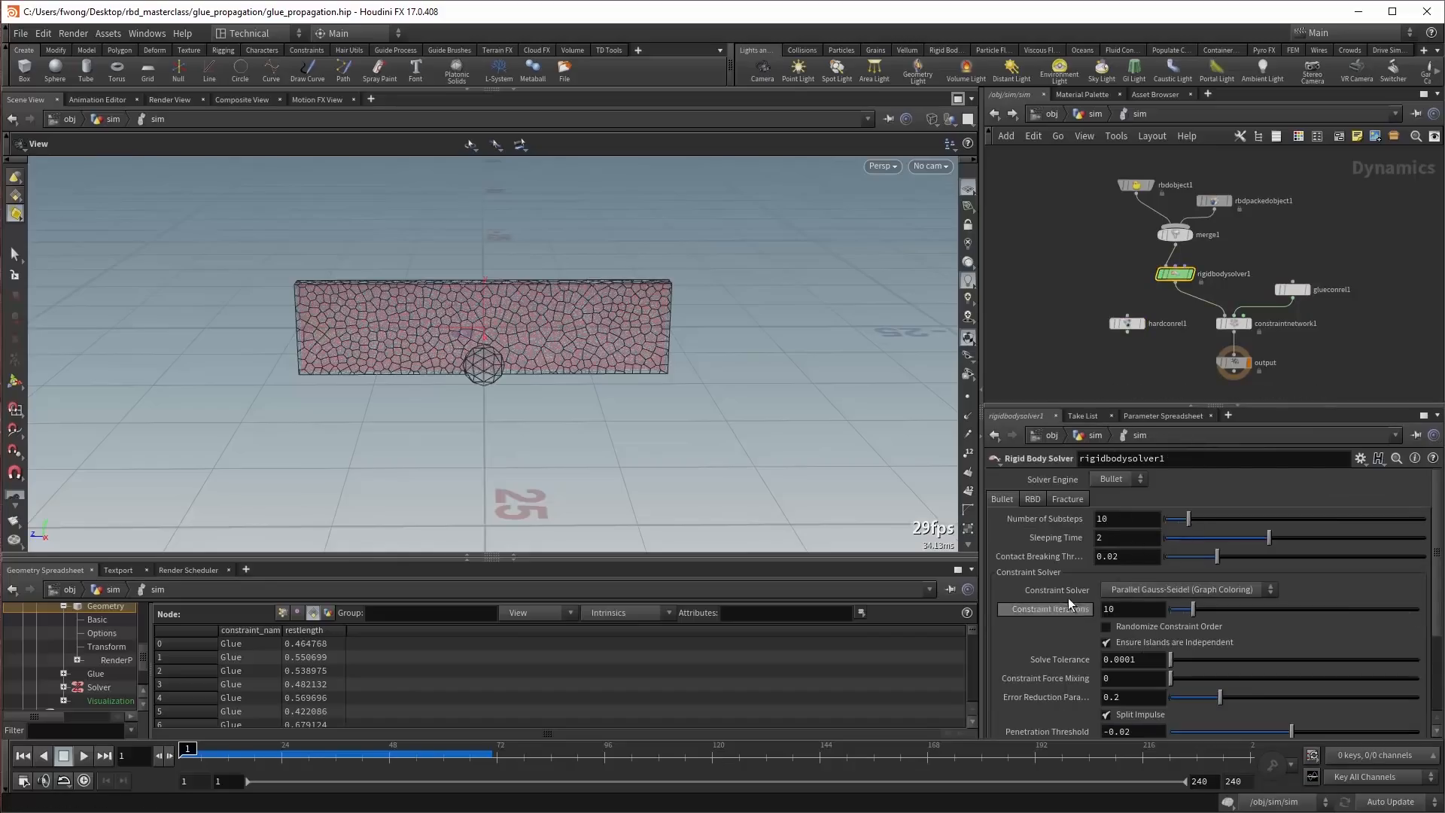
{"action": "left_click", "coordinate": [1111, 322]}
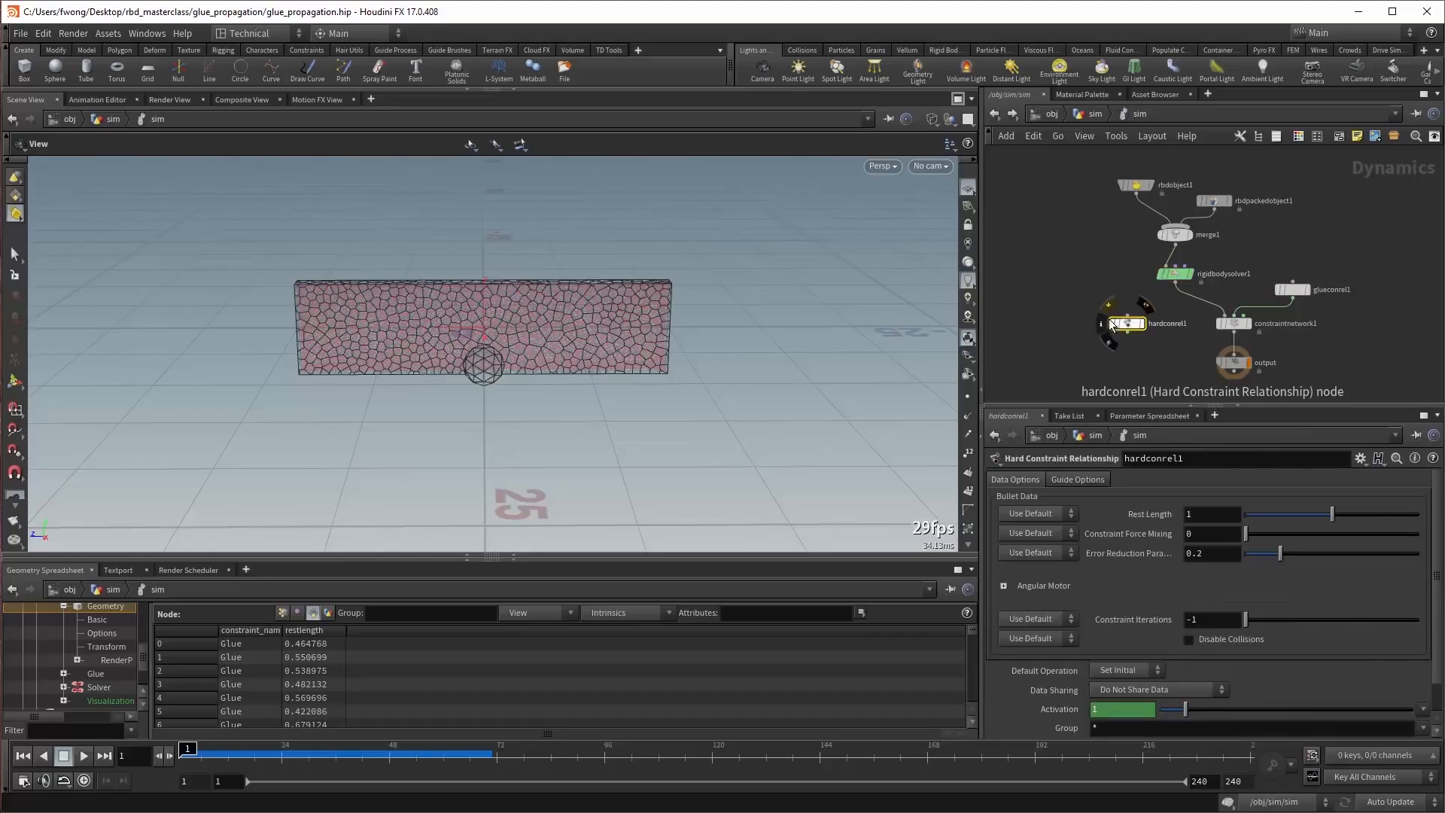
{"action": "left_click", "coordinate": [1104, 346]}
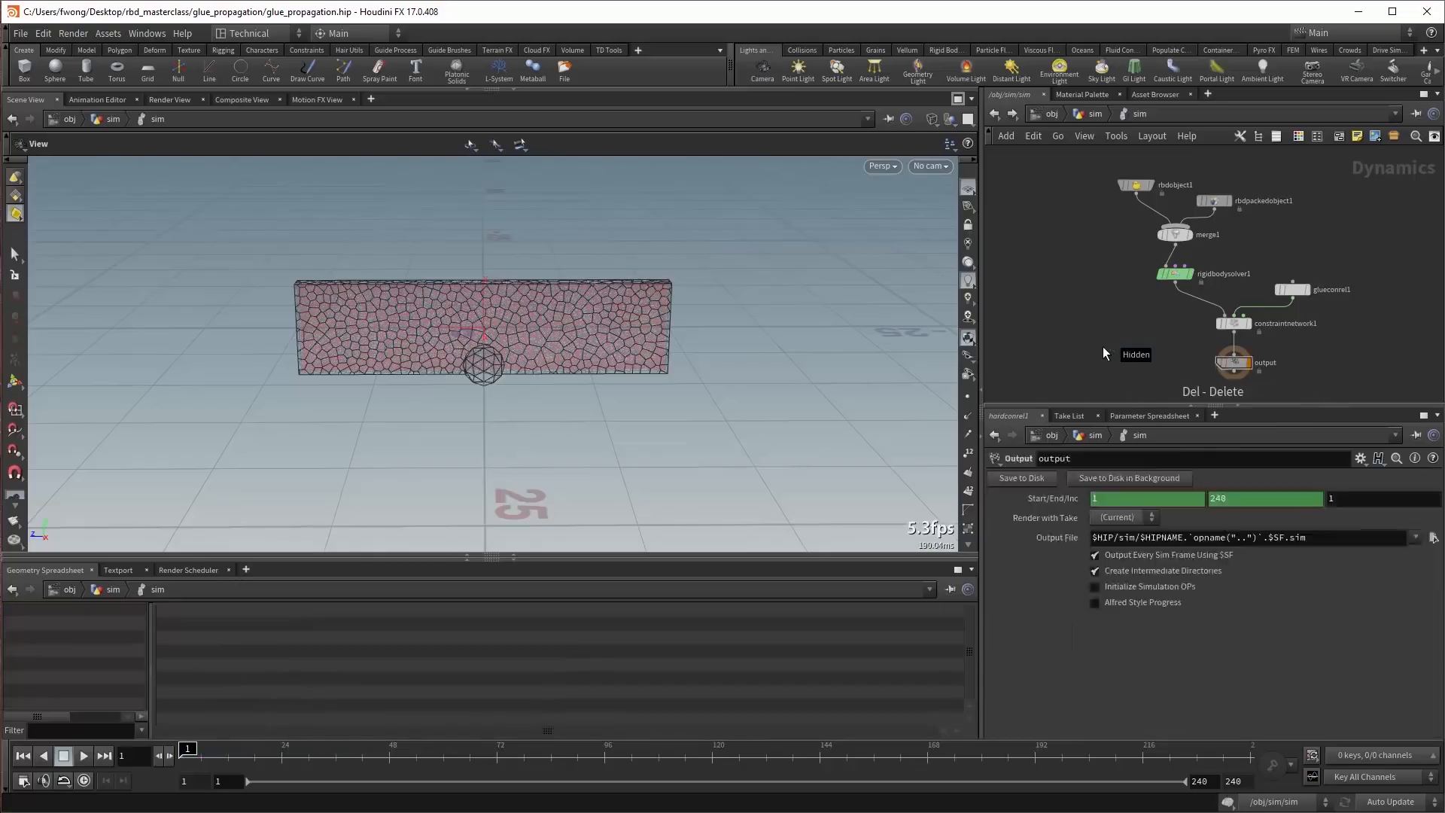
Check the constraint geometry's detail attributes, set glueconrel1's Propagation Iterations to 1, and play the simulation.
{"action": "left_click", "coordinate": [1292, 290]}
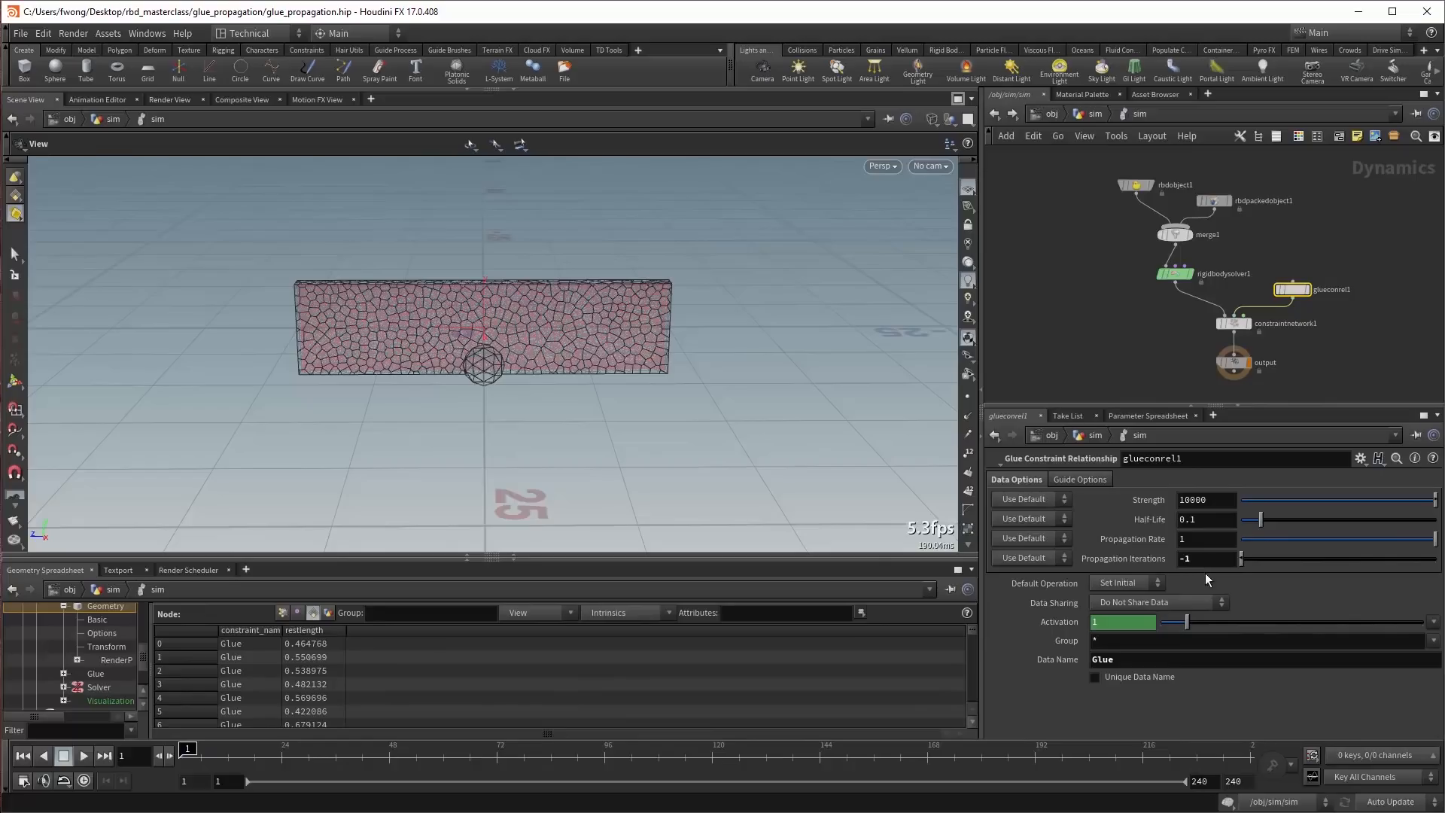
{"action": "left_click", "coordinate": [329, 614]}
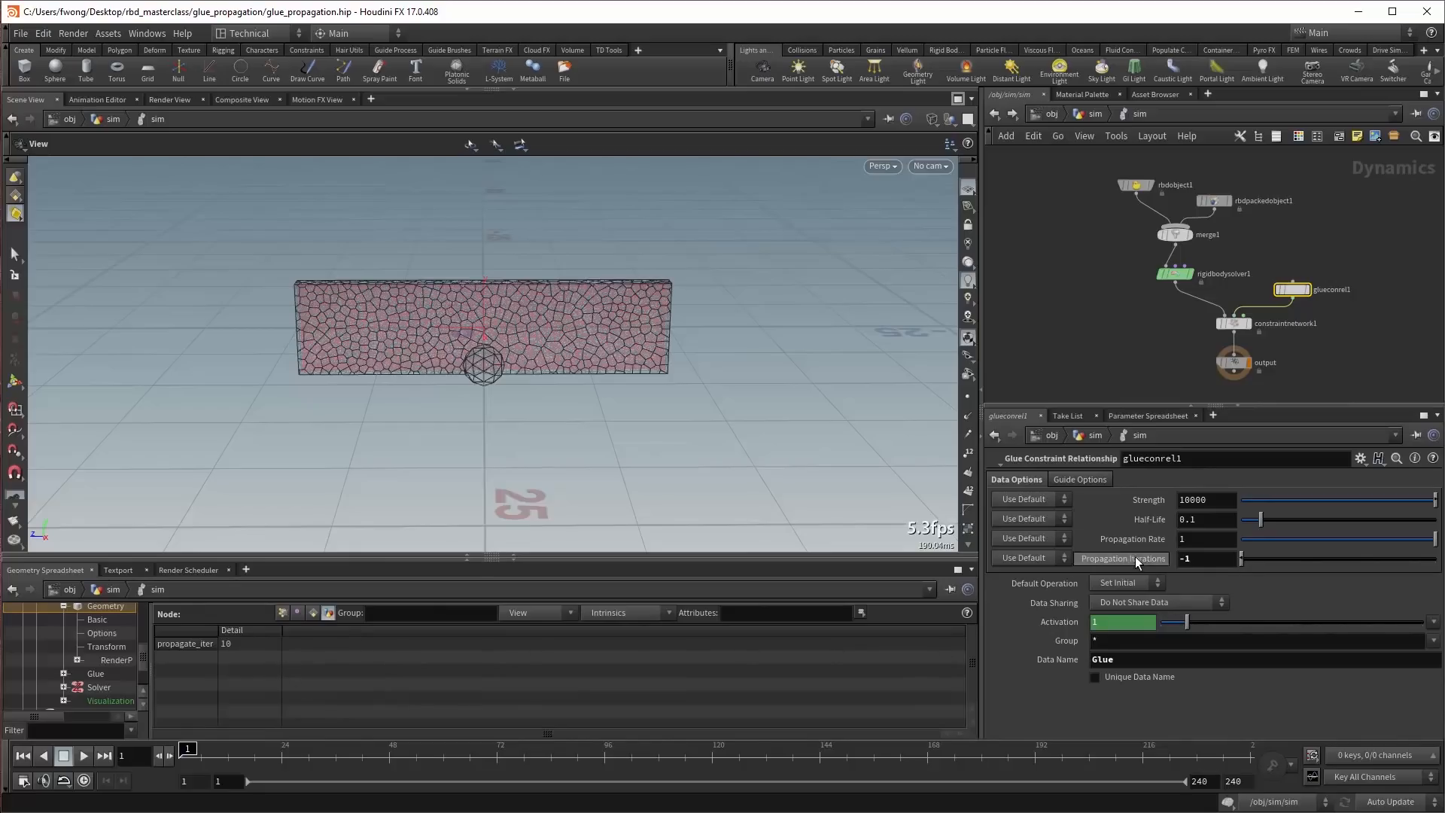
{"action": "left_click", "coordinate": [1195, 559]}
{"action": "type", "text": "1"}
{"action": "key", "text": "Return"}
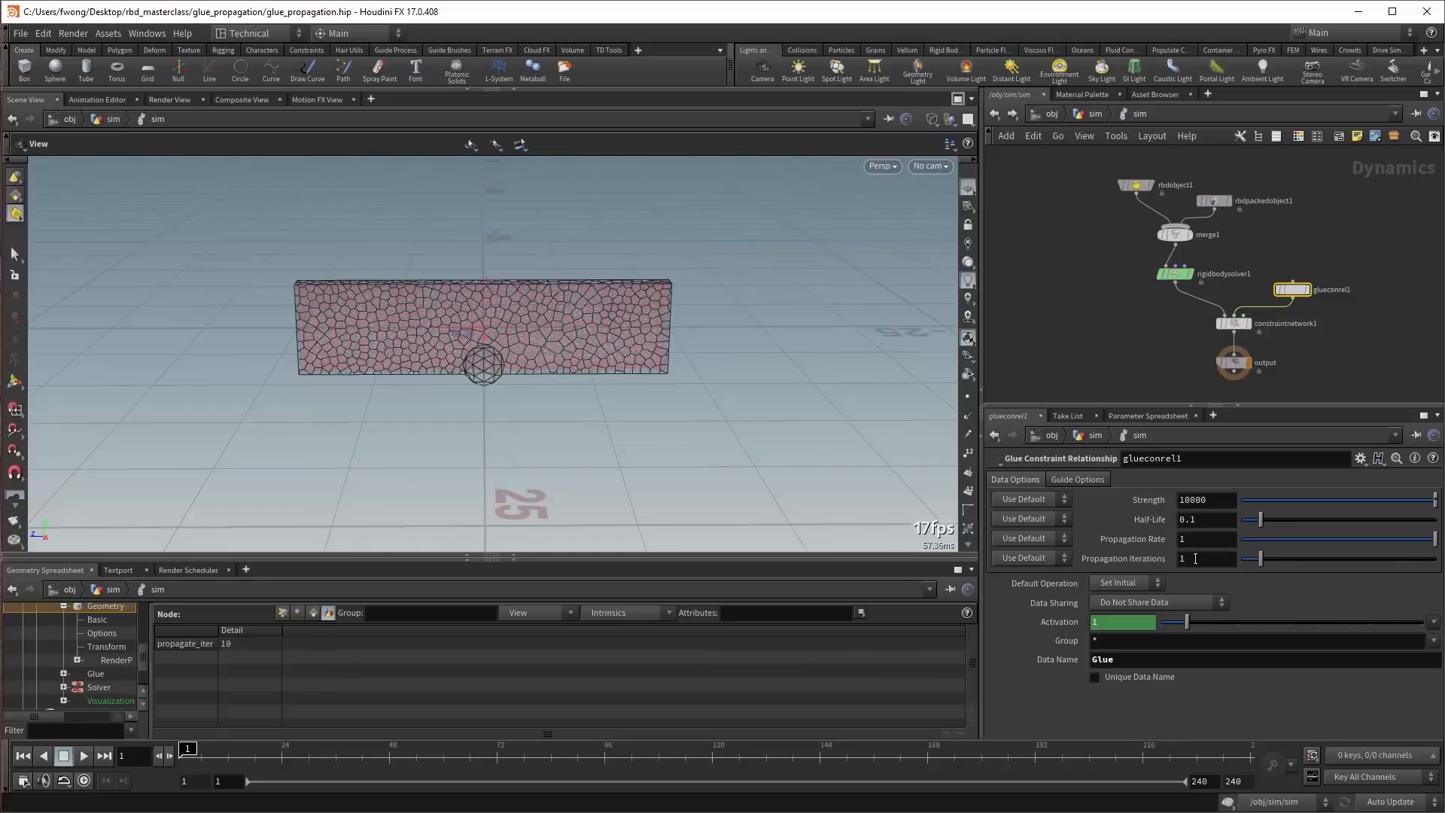
{"action": "key", "text": "Up"}
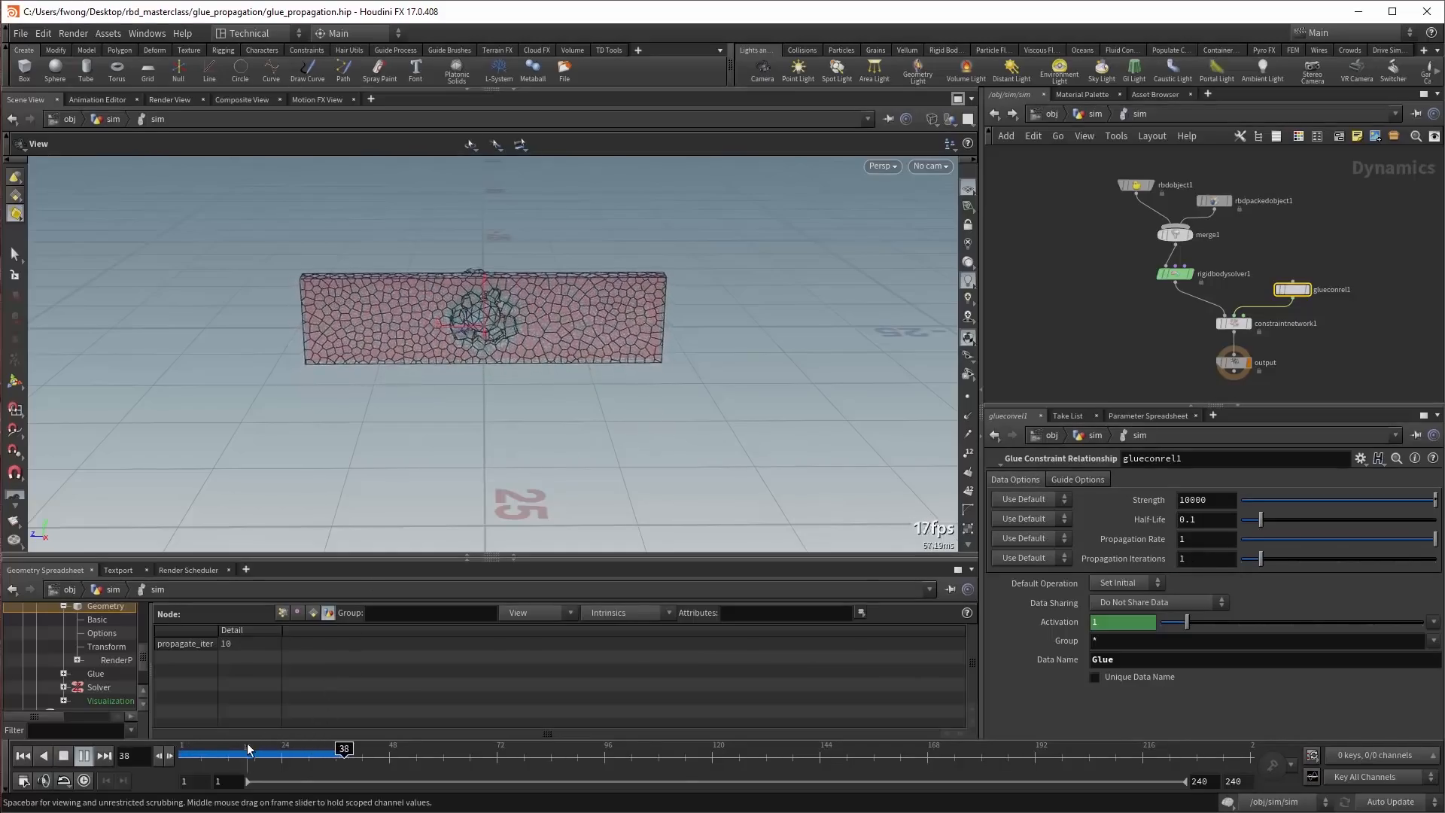
Set glueconrel1's Propagation Iterations to 100, play the simulation from frame 1, and return to the first frame.
{"action": "key", "text": "ctrl+Up"}
{"action": "left_click", "coordinate": [1194, 557]}
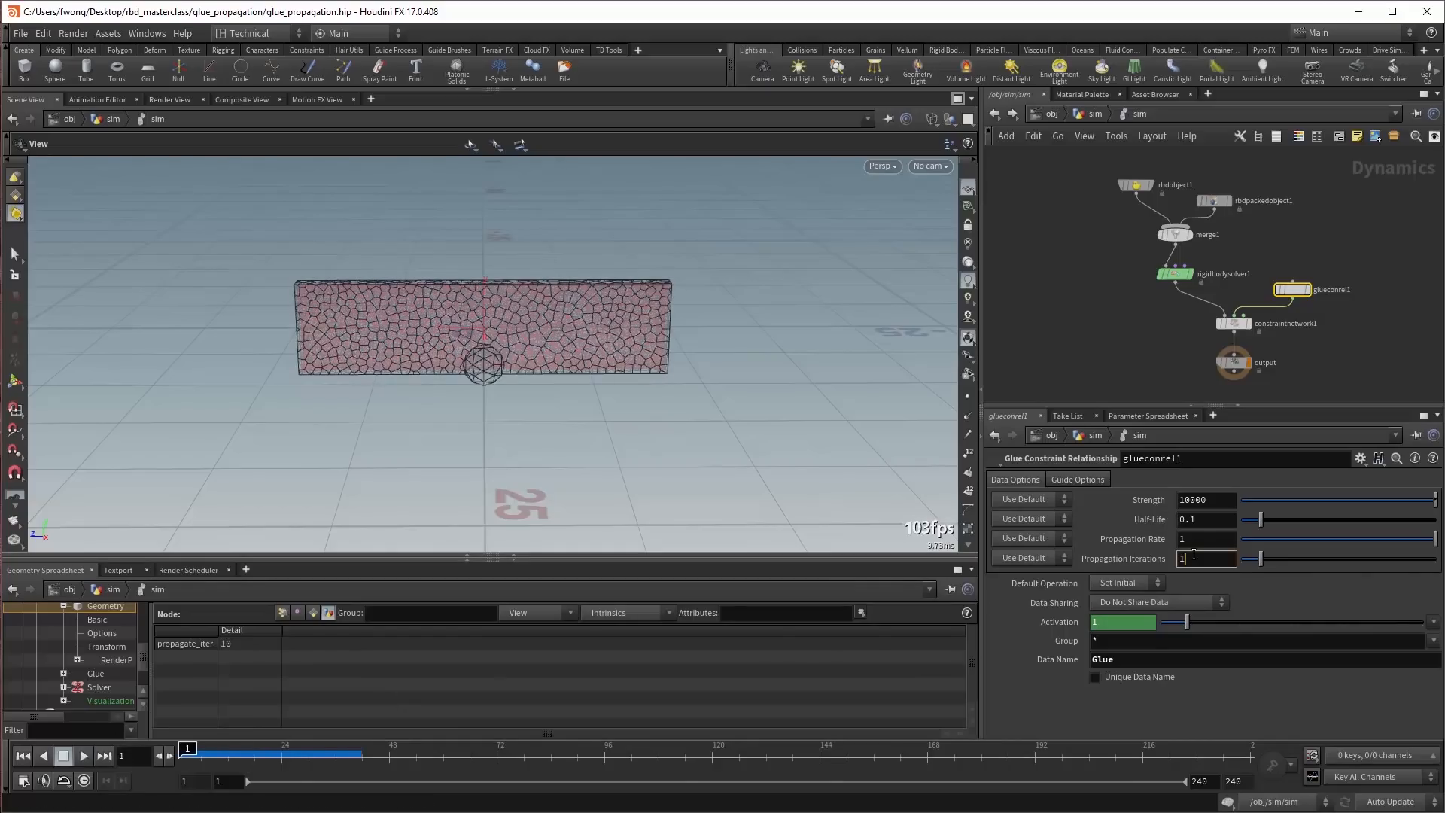
{"action": "type", "text": "00"}
{"action": "key", "text": "Return"}
{"action": "key", "text": "Up"}
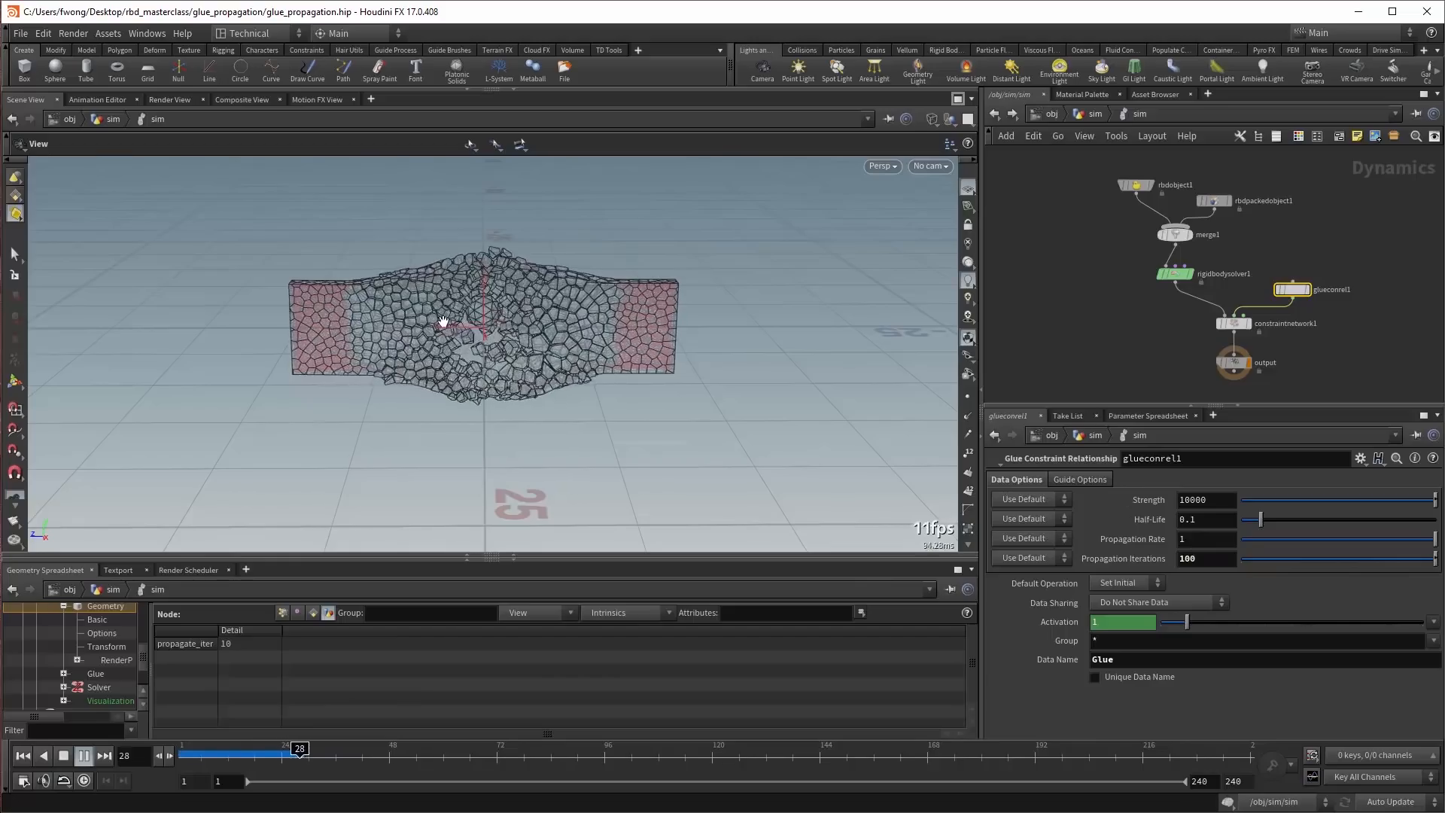
{"action": "left_click", "coordinate": [63, 756]}
{"action": "left_click", "coordinate": [23, 755]}
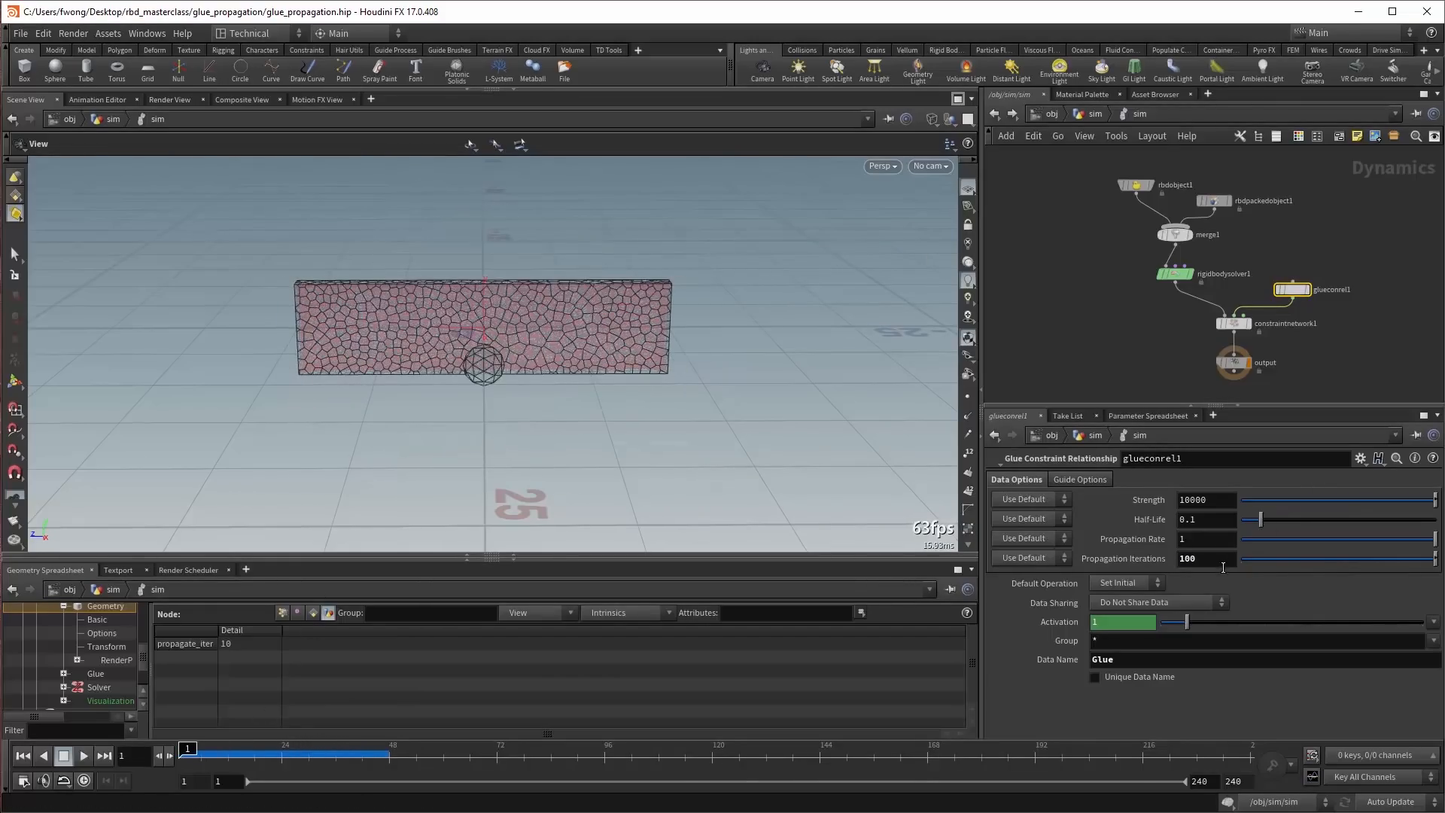
{"action": "mouse_move", "coordinate": [1149, 563]}
Enable and display the varying_propagation node in the sim geometry network, and compare its propagationiterations attribute with glueconrel1's parameters.
{"action": "left_click", "coordinate": [1094, 114]}
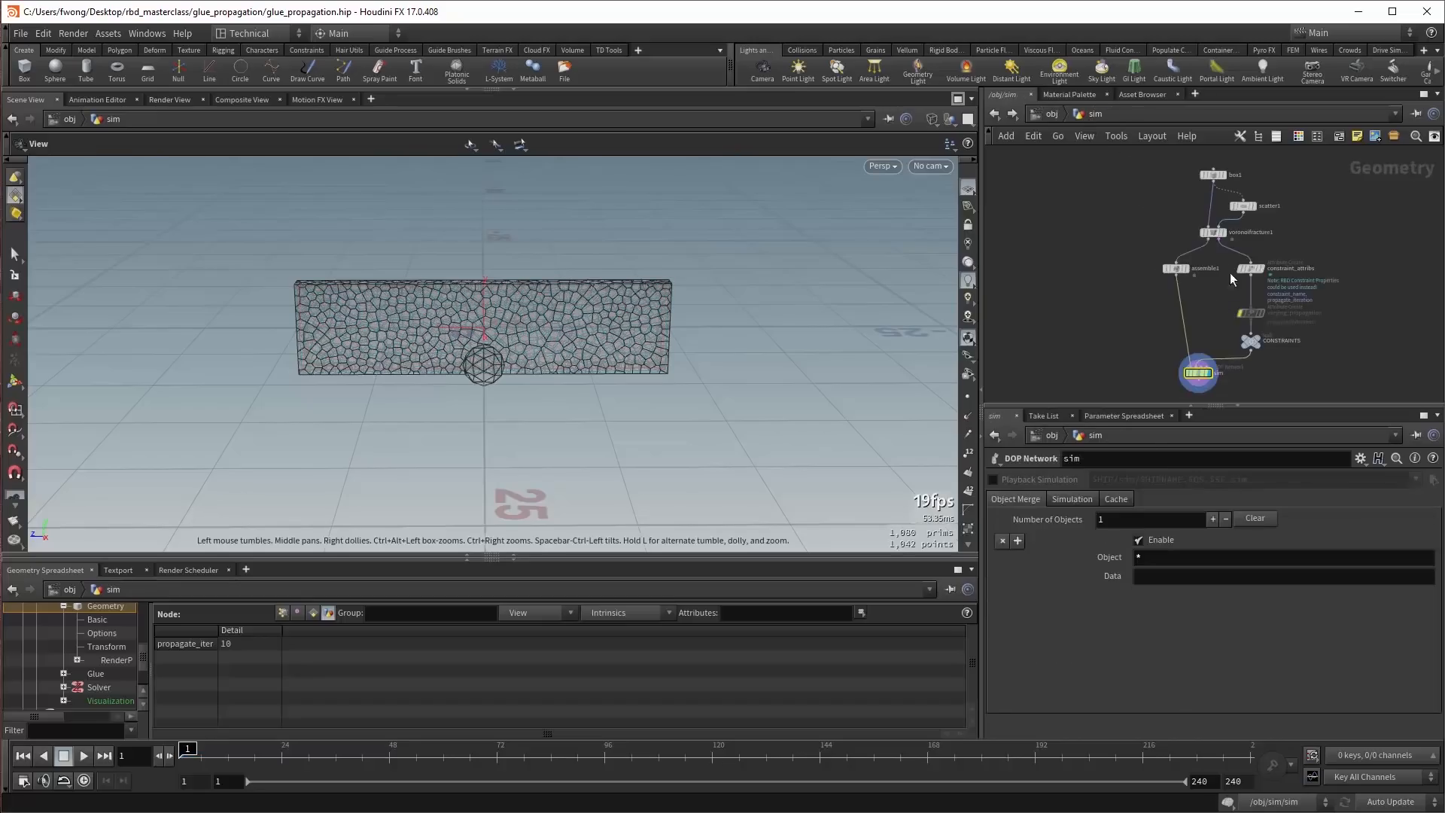
{"action": "scroll", "coordinate": [1257, 310], "scroll_direction": "up", "scroll_amount": 2}
{"action": "left_click", "coordinate": [1263, 311]}
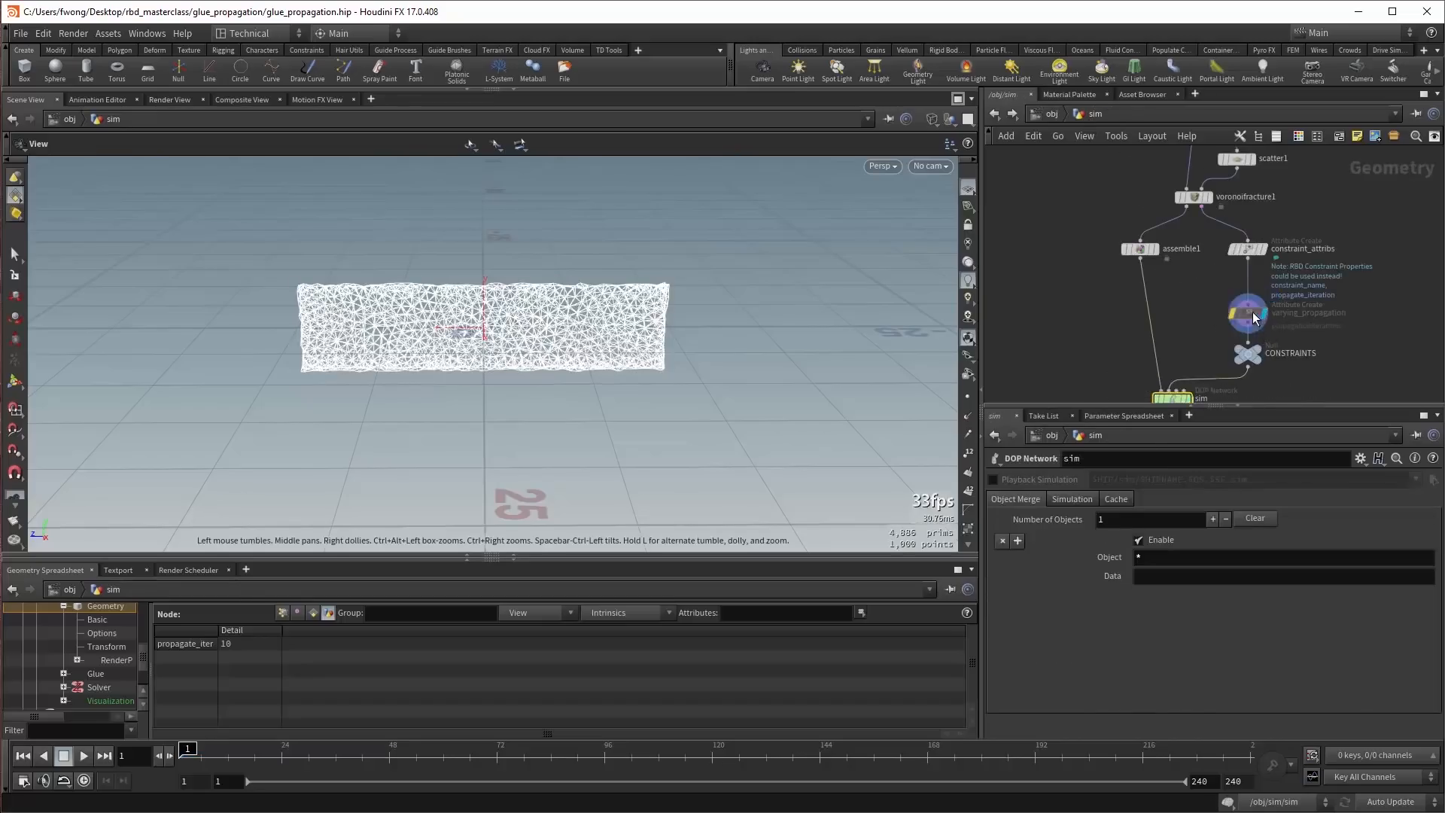
{"action": "left_click", "coordinate": [1232, 304]}
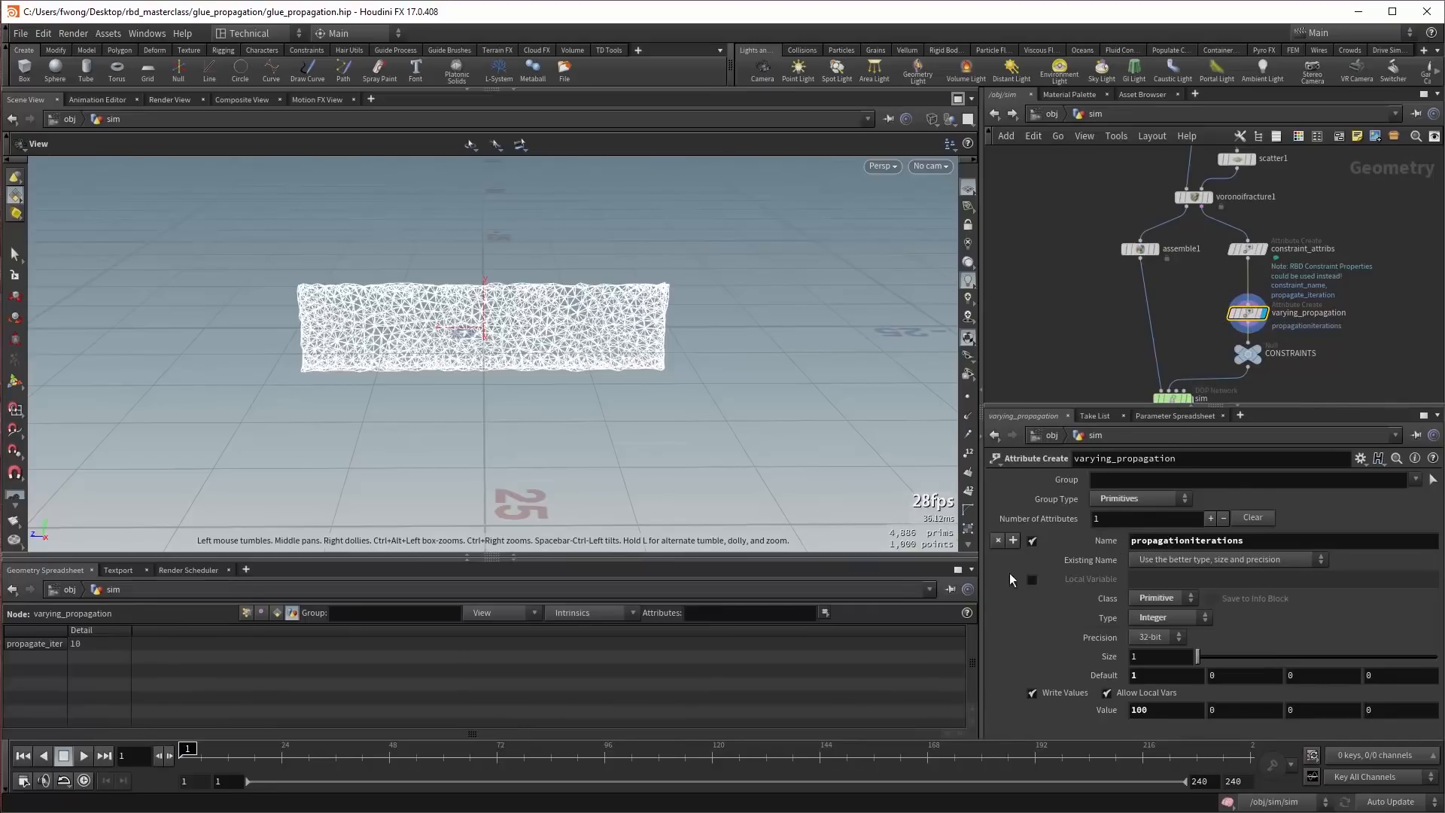
{"action": "left_click", "coordinate": [994, 114]}
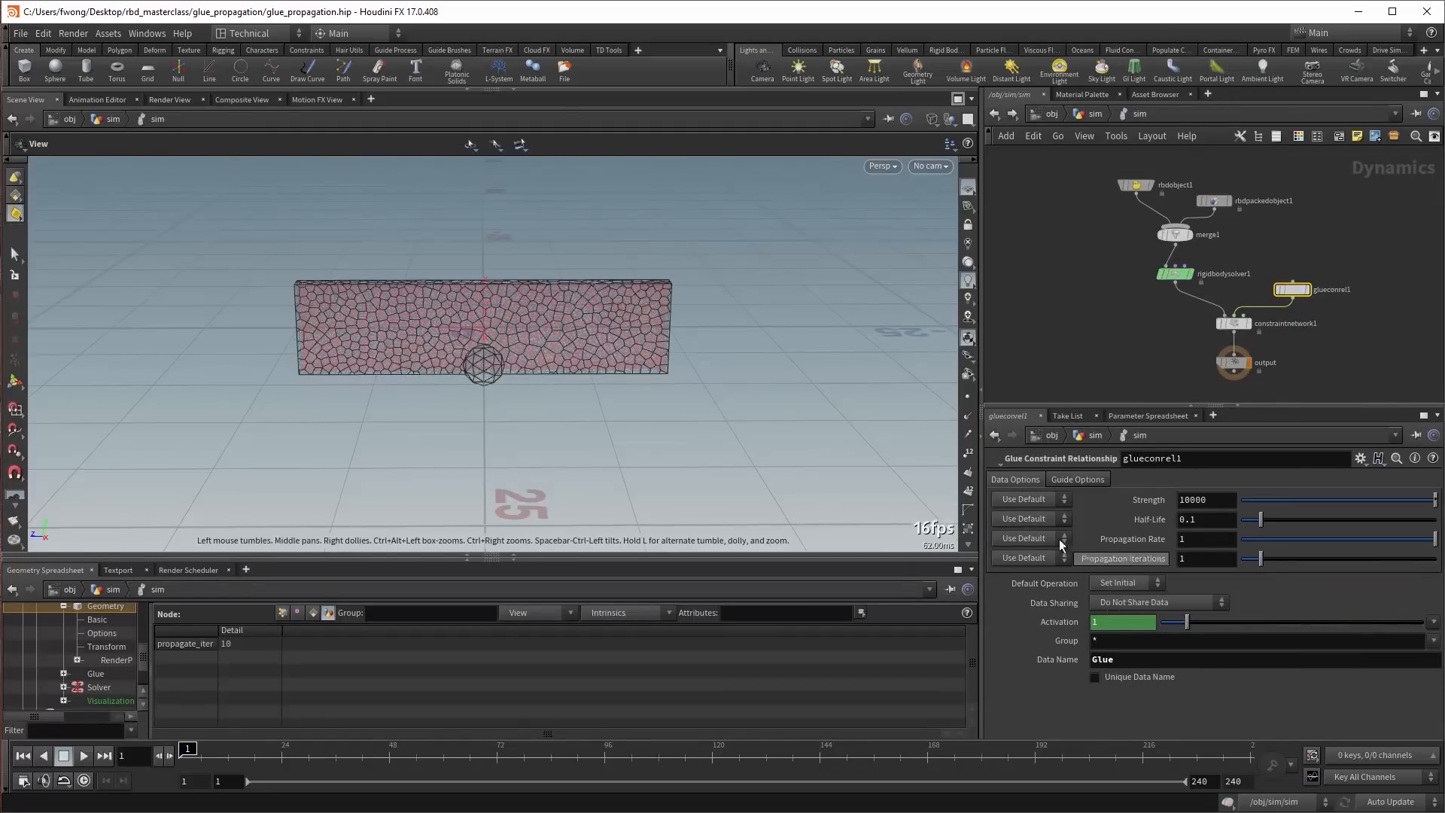
{"action": "left_click", "coordinate": [1078, 114]}
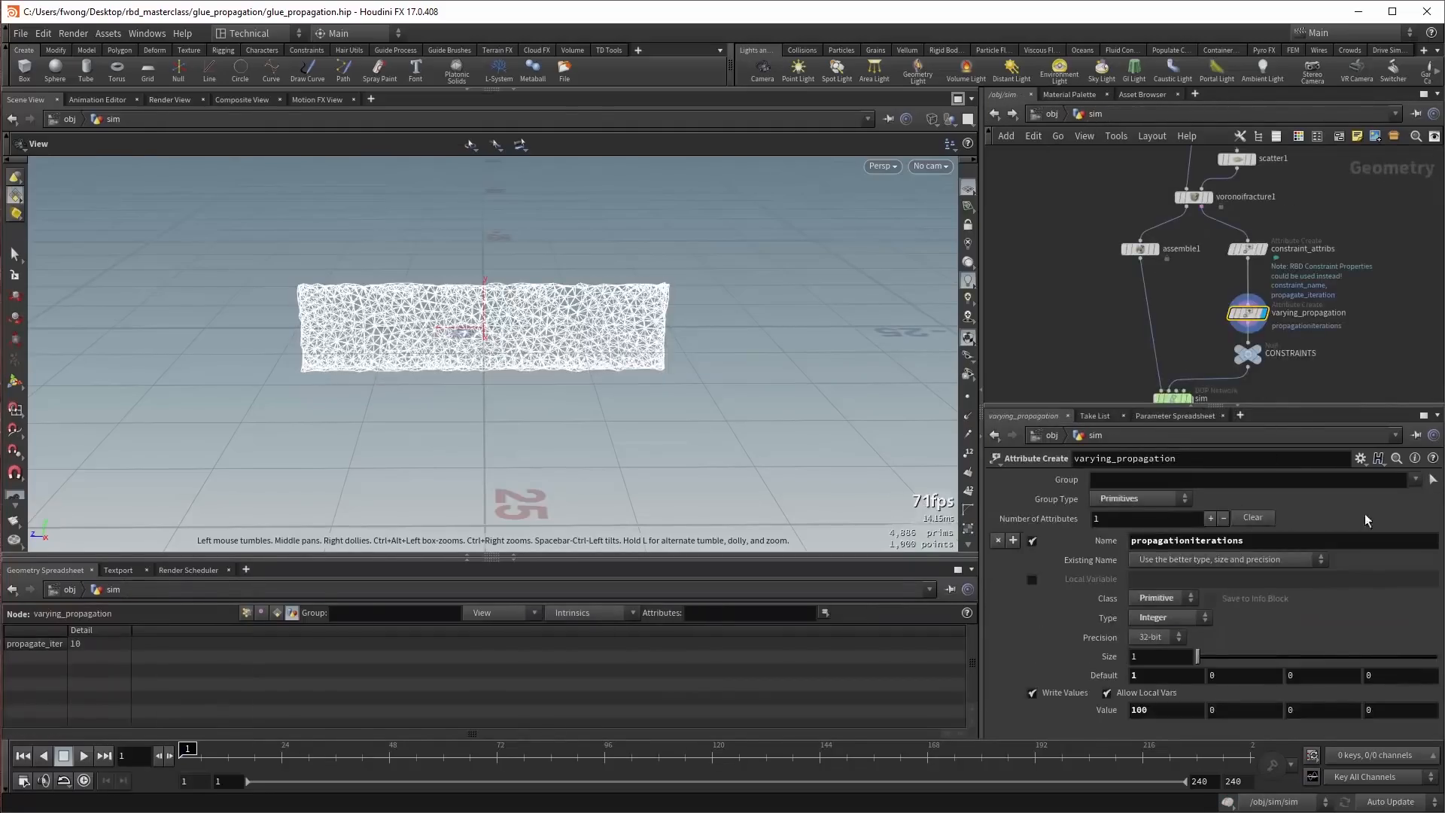
Restrict varying_propagation to a box-selected section of the wall's constraint primitives, and check the primitive attribute values.
{"action": "left_click_drag", "start_coordinate": [733, 399], "coordinate": [486, 247]}
{"action": "key", "text": "Return"}
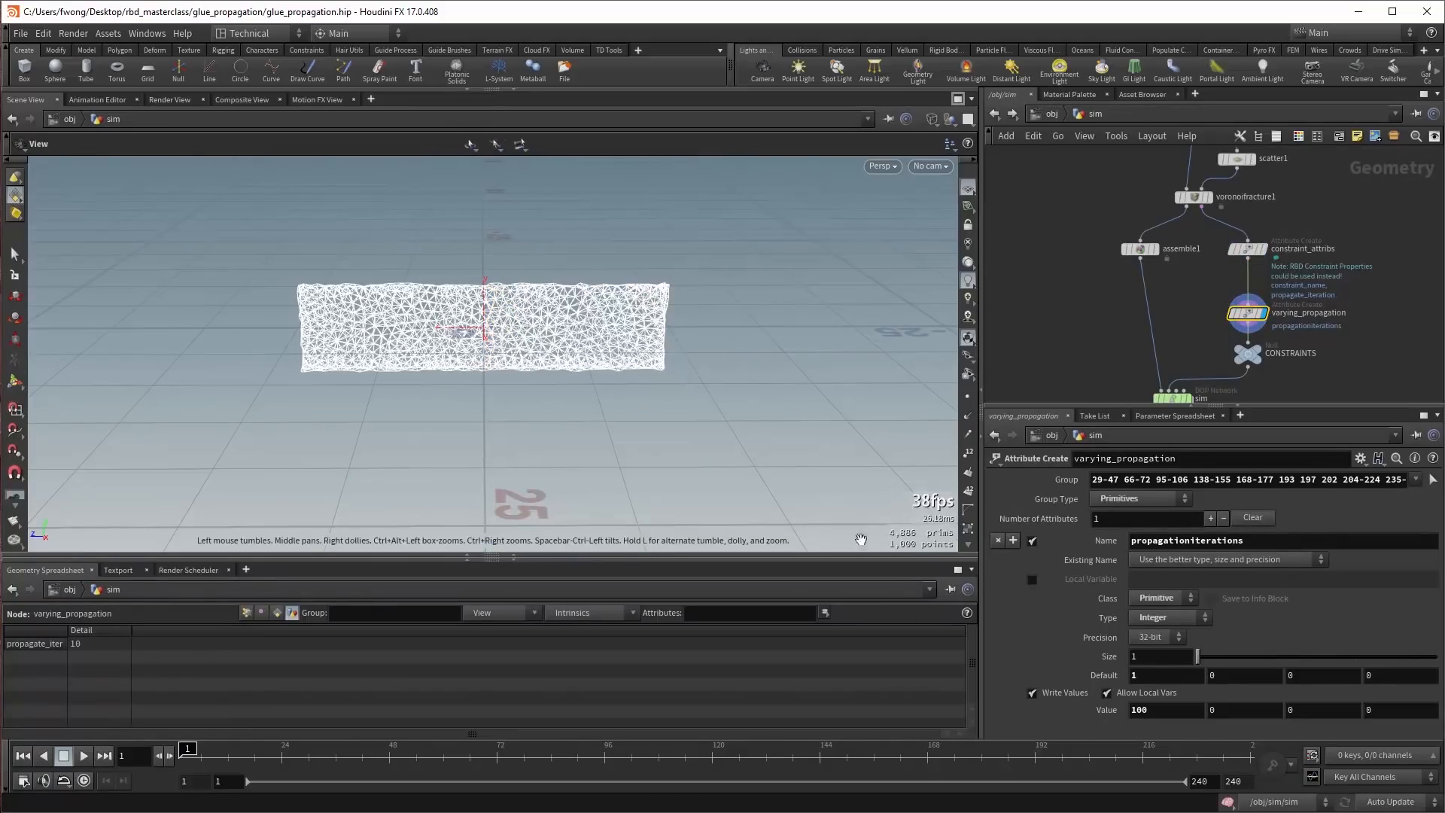
{"action": "left_click", "coordinate": [276, 614]}
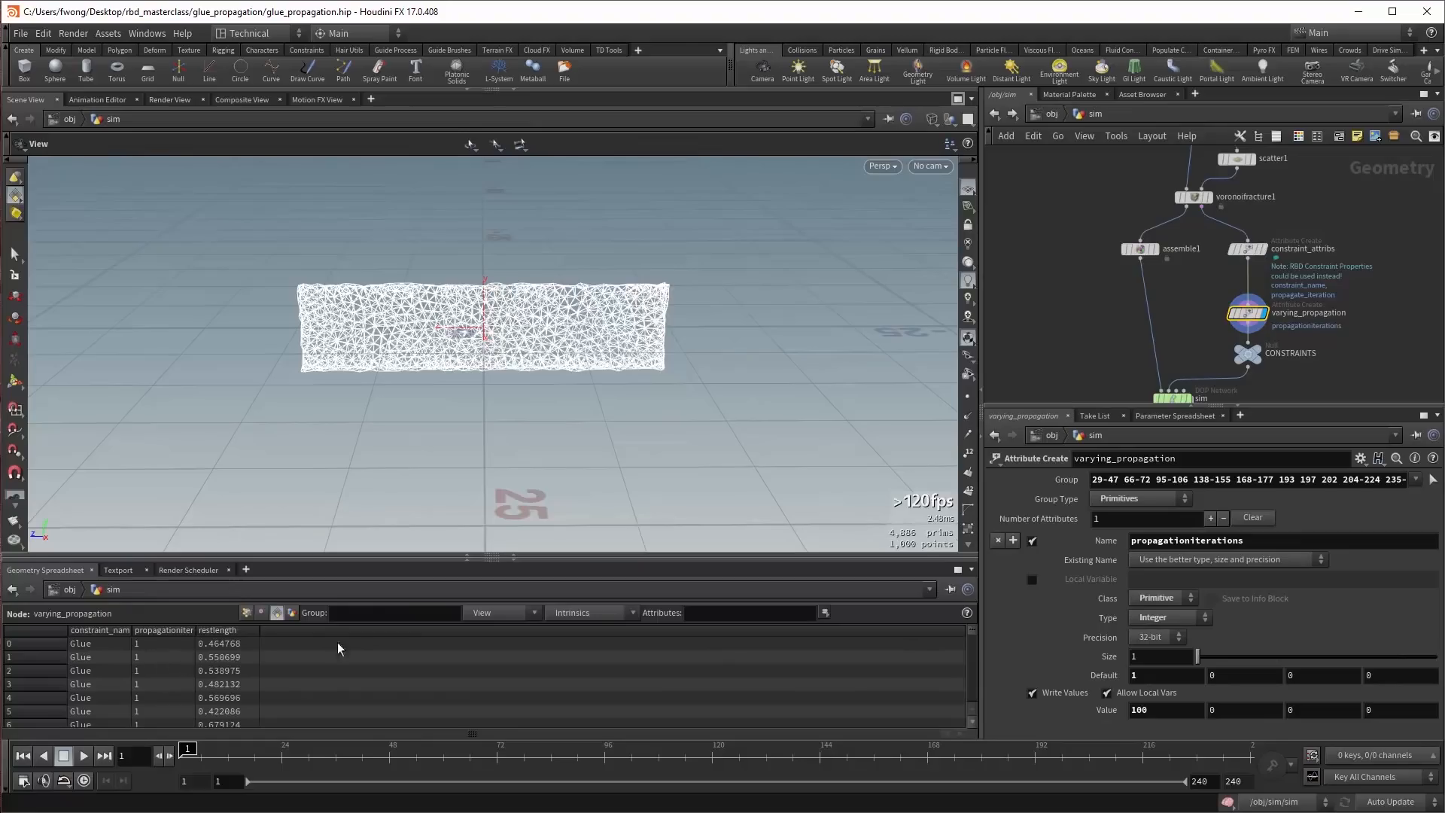
{"action": "mouse_move", "coordinate": [968, 631]}
{"action": "left_mouse_down"}
{"action": "mouse_move", "coordinate": [971, 673]}
{"action": "mouse_move", "coordinate": [956, 621]}
{"action": "left_mouse_up"}
Play the simulation with varying propagation inside the sim DOP network, and scrub back towards the start.
{"action": "middle_click_drag", "start_coordinate": [1135, 344], "coordinate": [1118, 299]}
{"action": "left_click", "coordinate": [1163, 356]}
{"action": "double_click", "coordinate": [1160, 358]}
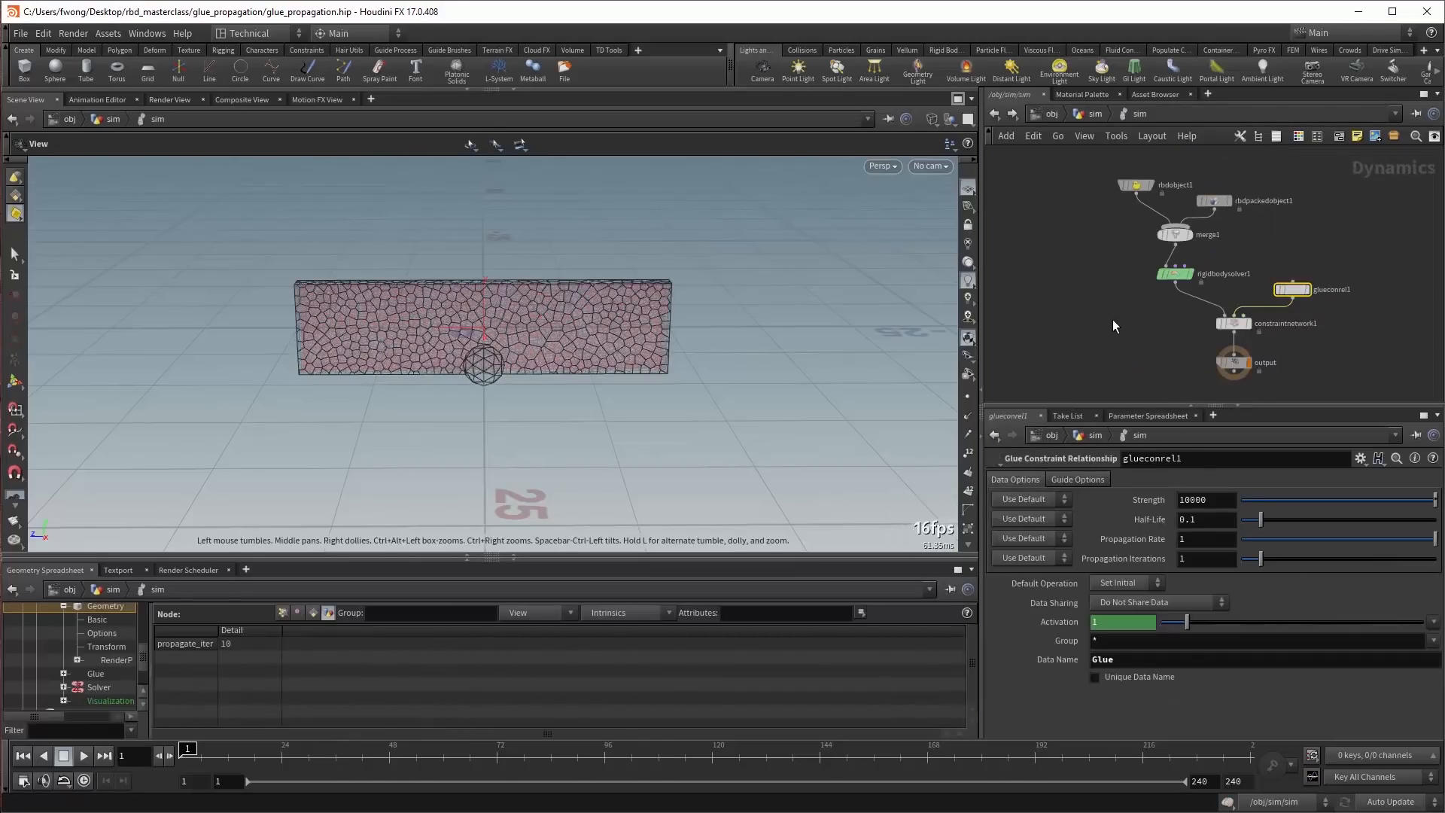
{"action": "key", "text": "Up"}
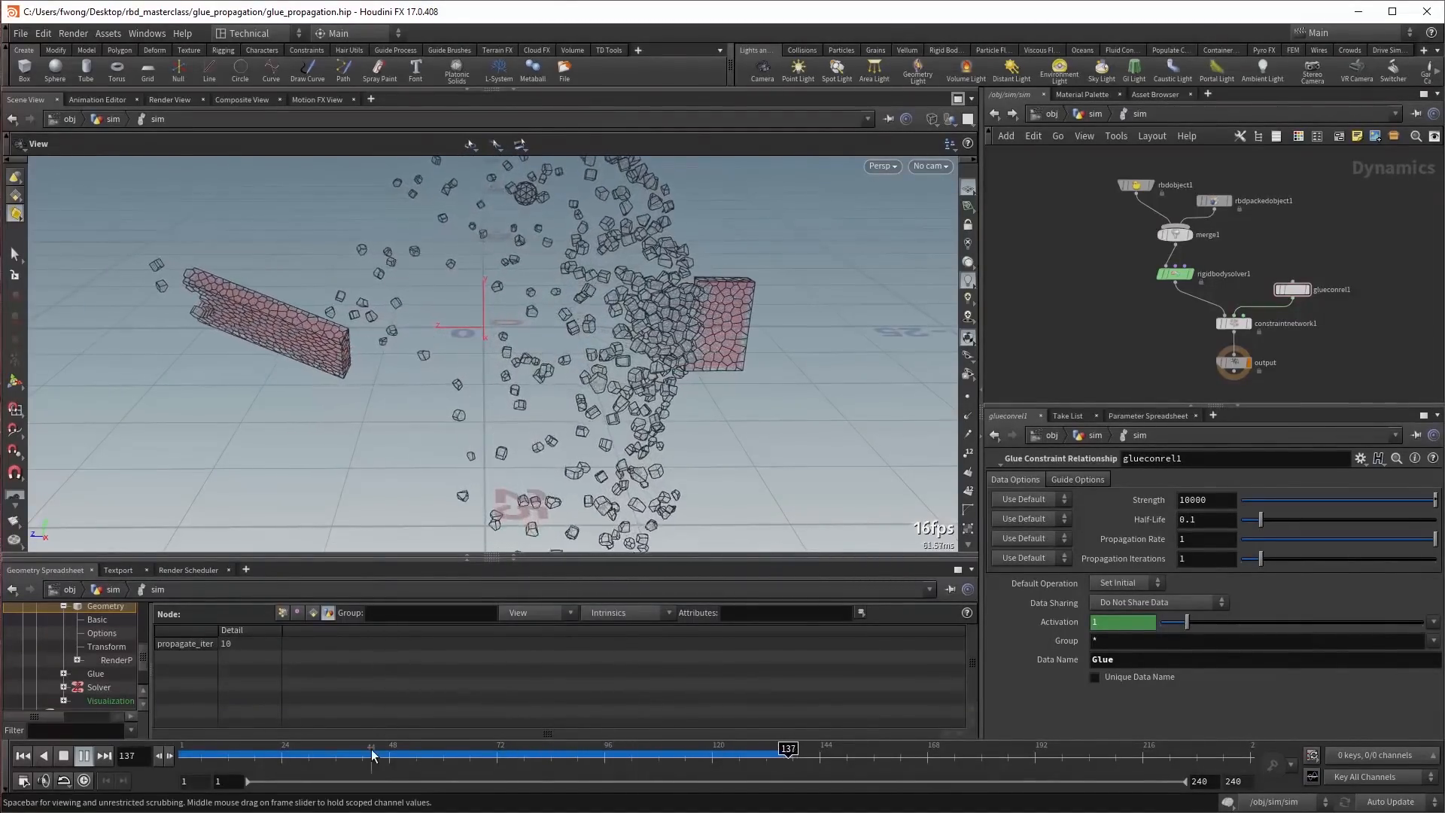
{"action": "left_click_drag", "start_coordinate": [392, 749], "coordinate": [122, 760]}
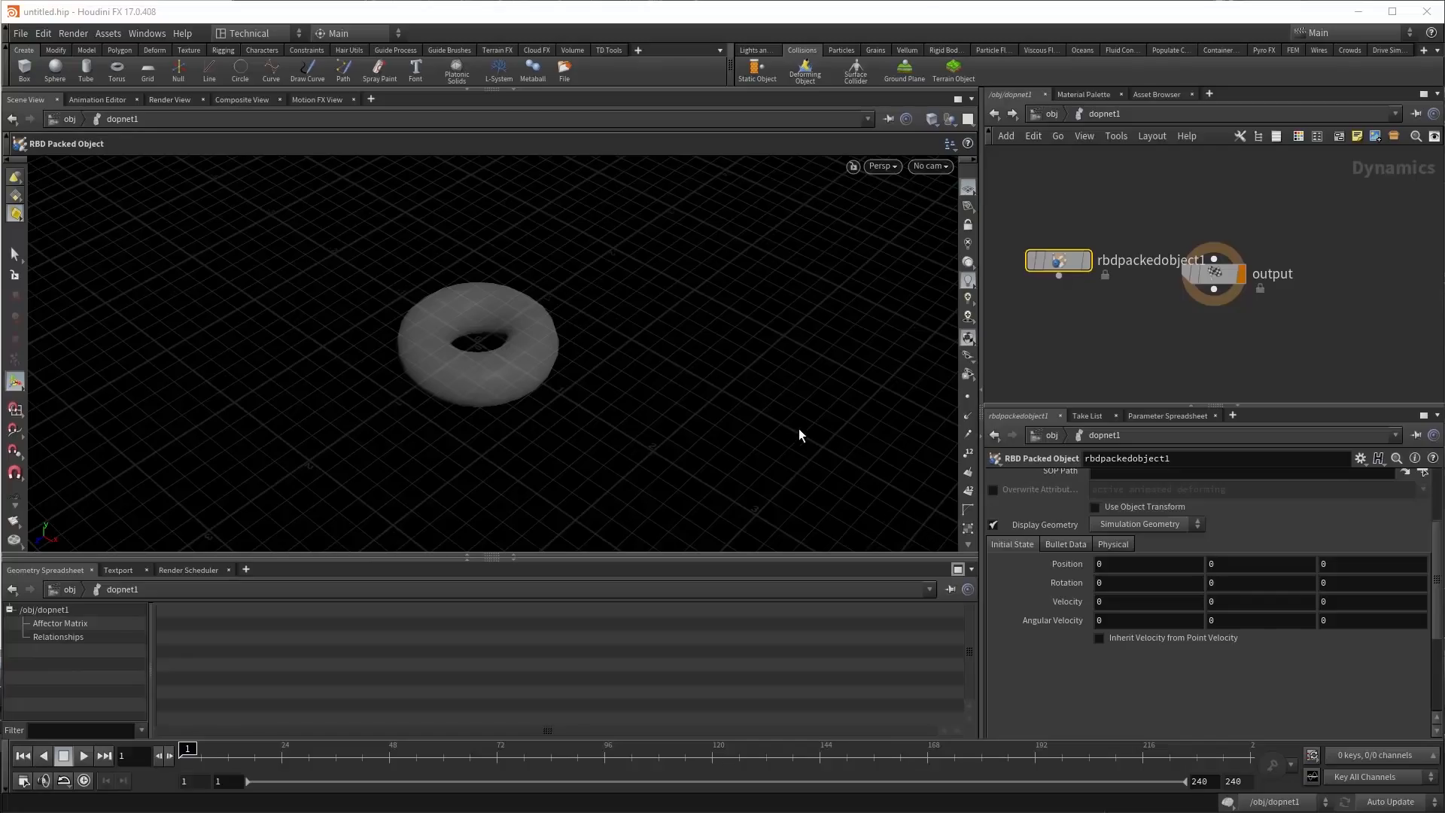
Set rbdpackedobject1's bullet Geometry Representation to Concave.
{"action": "left_click", "coordinate": [1050, 549]}
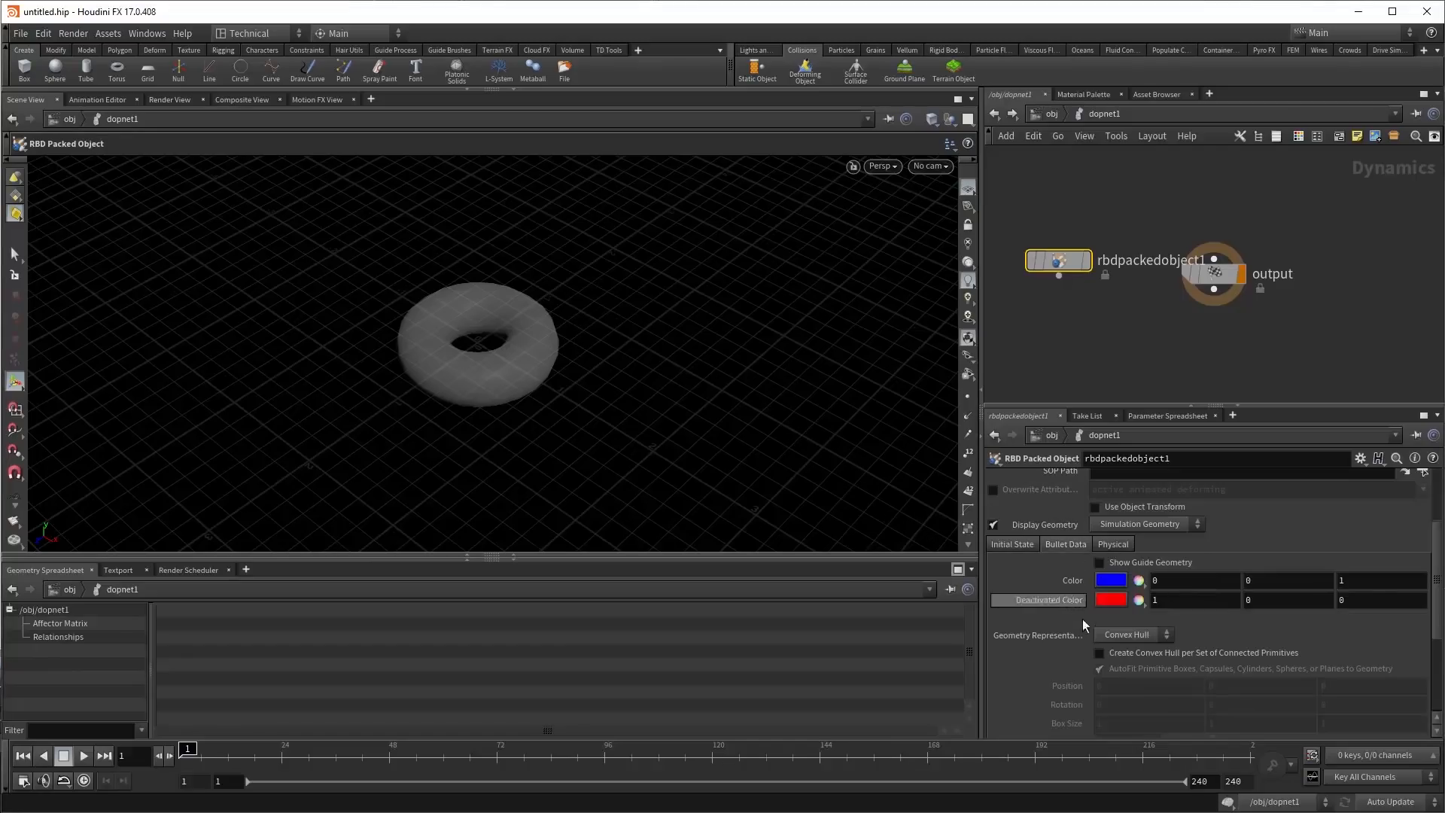
{"action": "left_click", "coordinate": [1122, 637]}
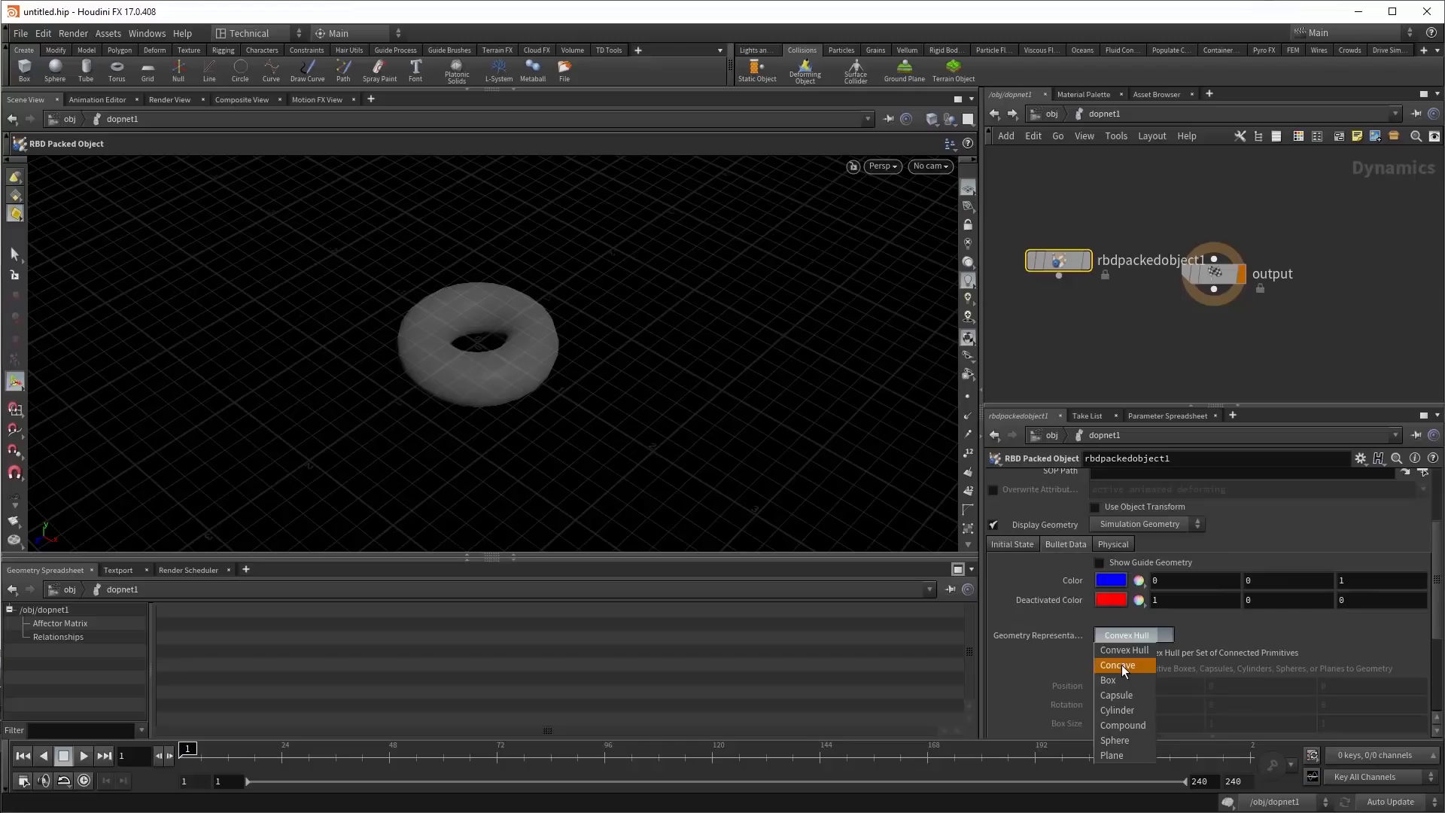
{"action": "left_click", "coordinate": [1122, 665]}
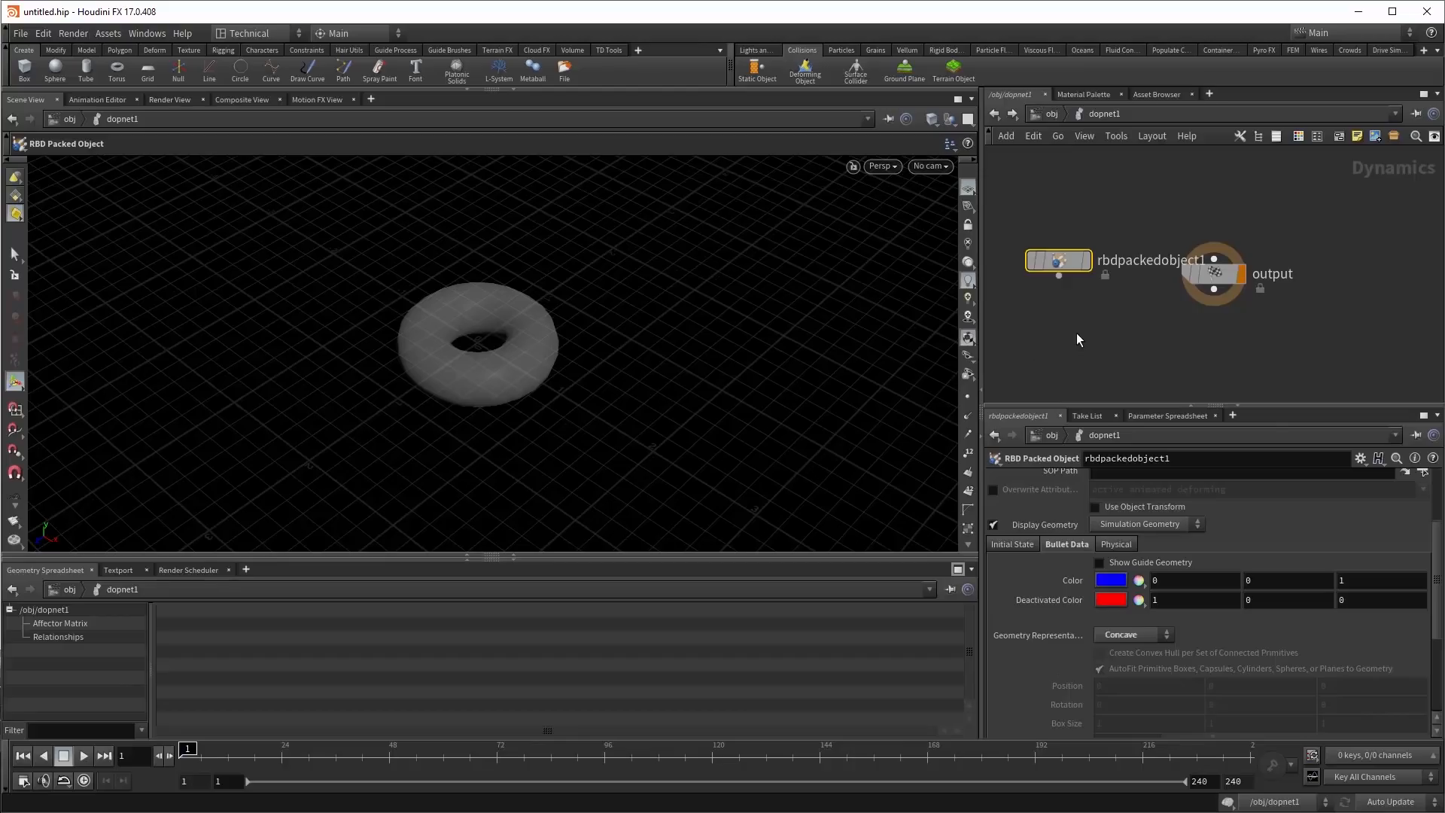
Go up to the object level and delete the dopnet1 network.
{"action": "scroll", "coordinate": [1076, 333], "scroll_direction": "down", "scroll_amount": 3}
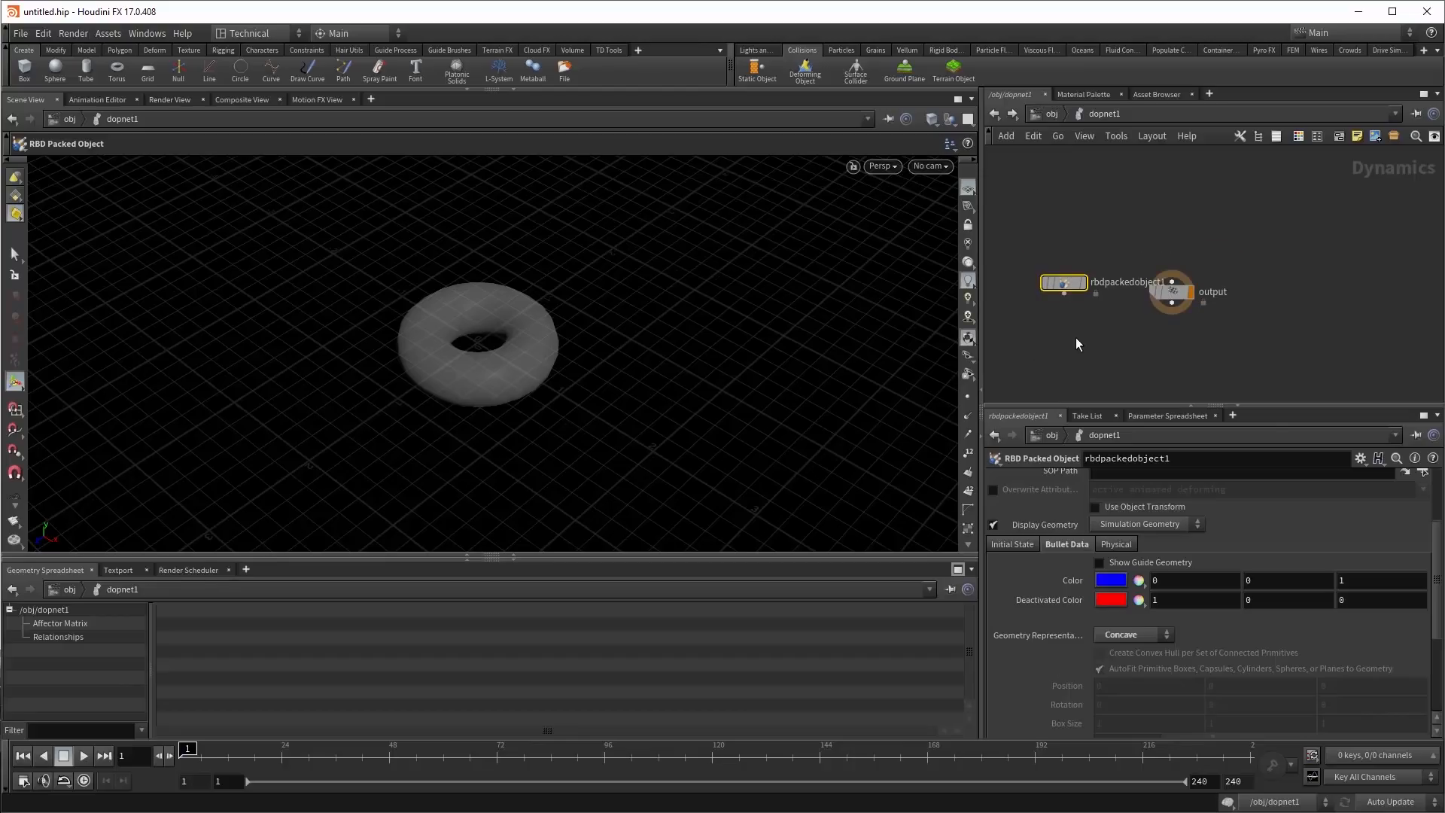
{"action": "left_click", "coordinate": [1052, 116]}
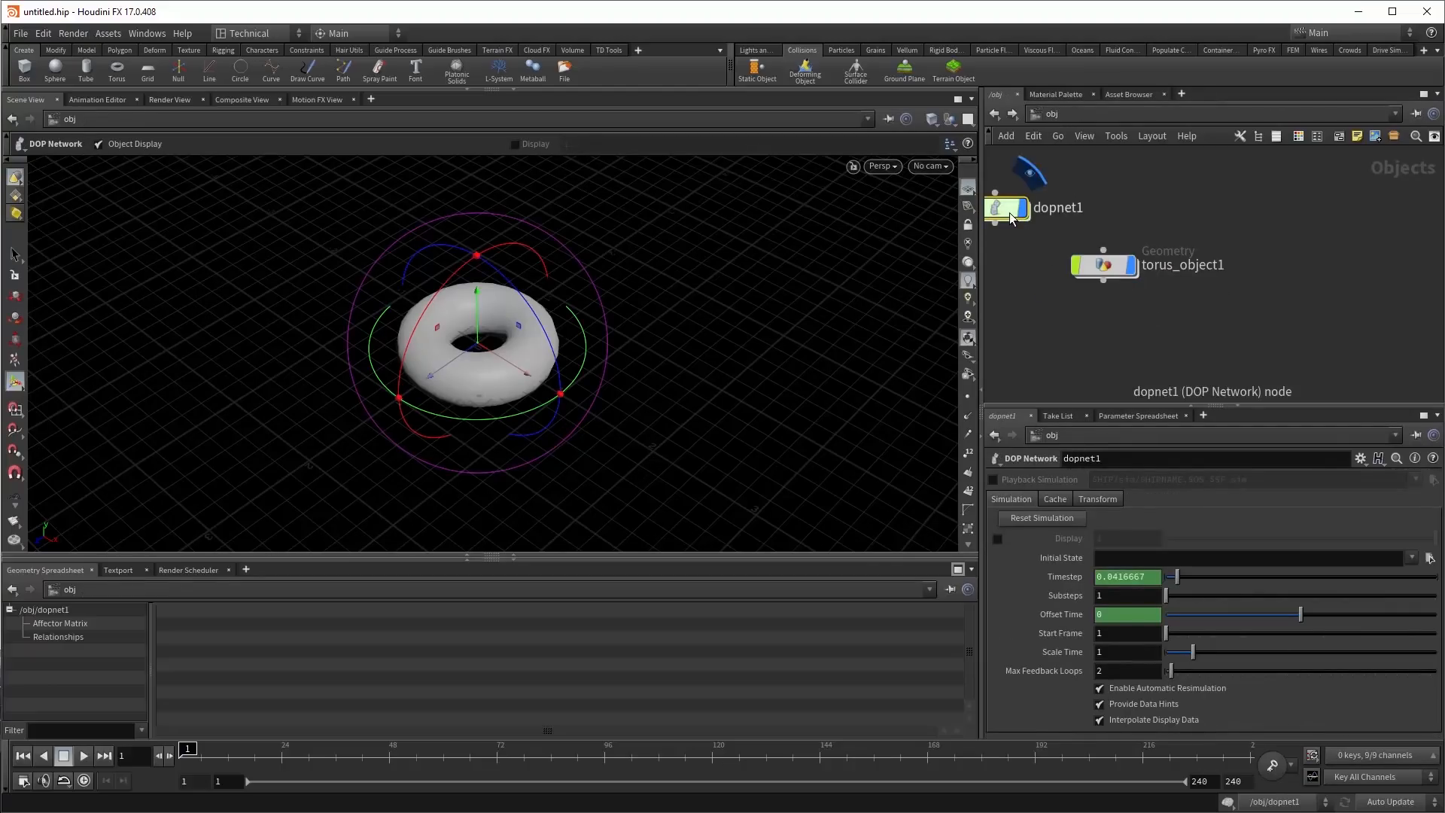
{"action": "key", "text": "Delete"}
Apply a Voronoi Fracture to torus_object1.
{"action": "left_click", "coordinate": [1103, 265]}
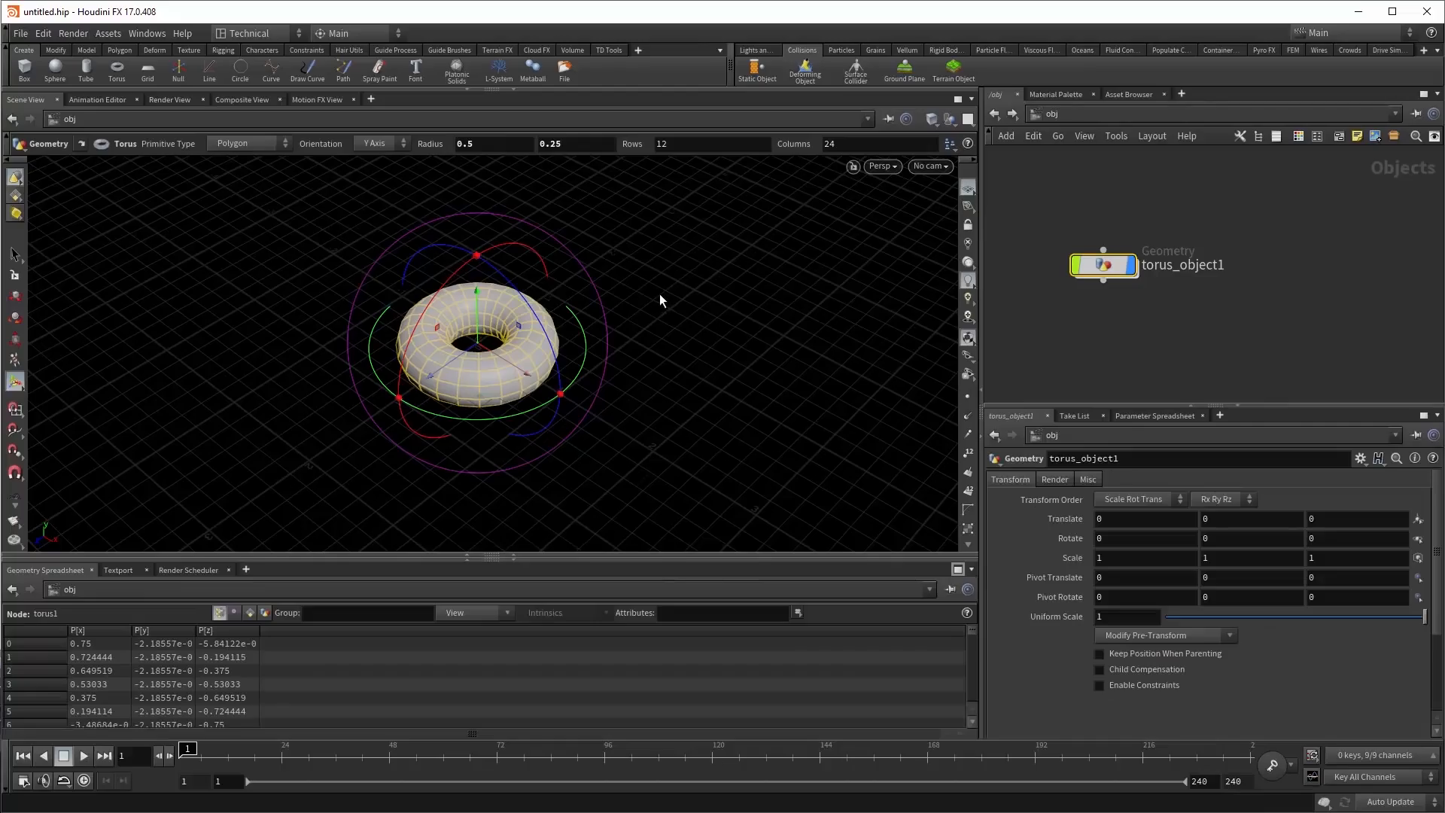
{"action": "key", "text": "Tab"}
{"action": "type", "text": "voronoi"}
{"action": "key", "text": "Return"}
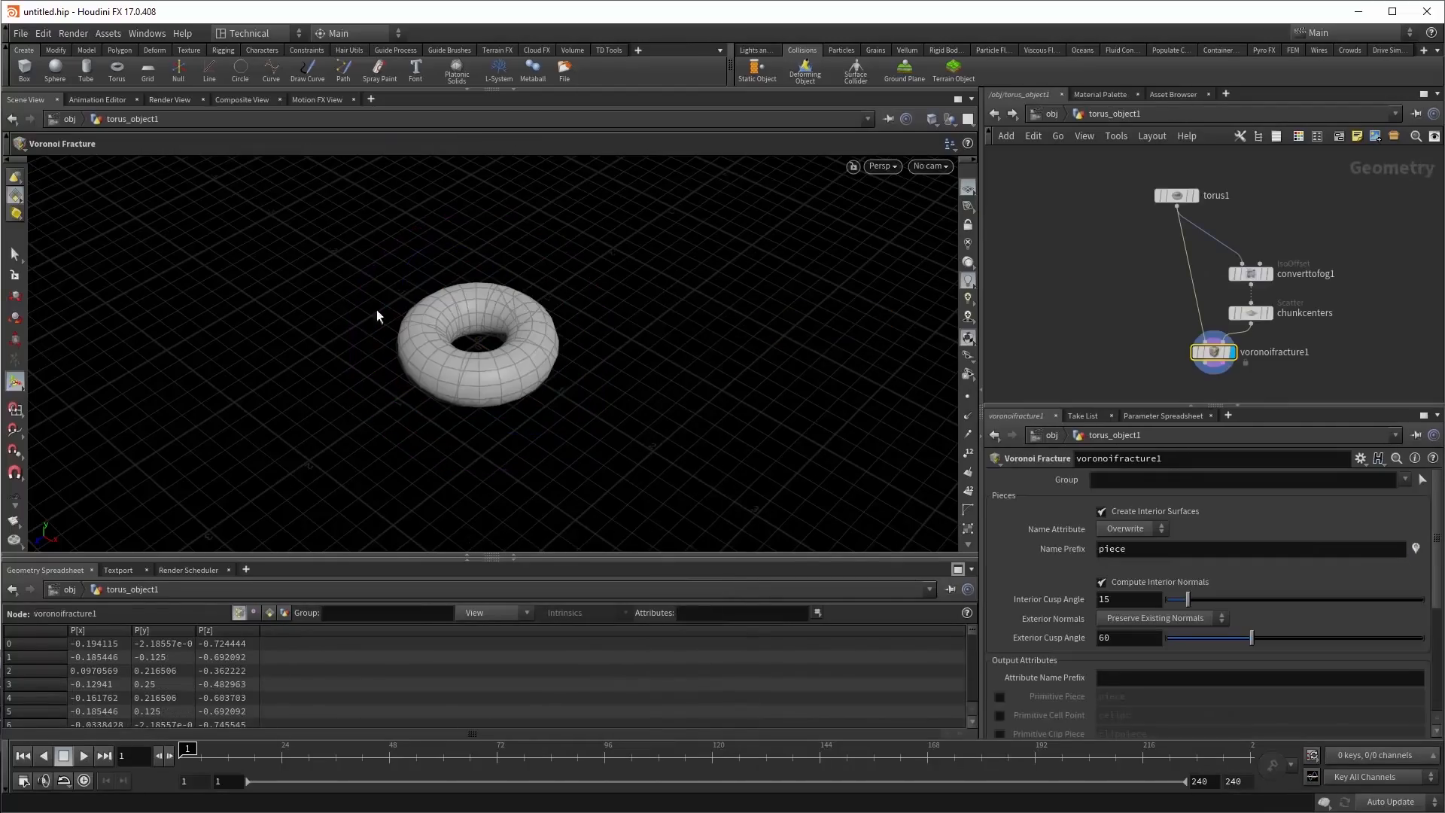
Create an RBD Sphere Proxy for the fractured torus using the rigid bodies tools.
{"action": "left_click_drag", "start_coordinate": [524, 361], "coordinate": [526, 409], "text": "alt"}
{"action": "scroll", "coordinate": [477, 345], "scroll_direction": "up", "scroll_amount": 3}
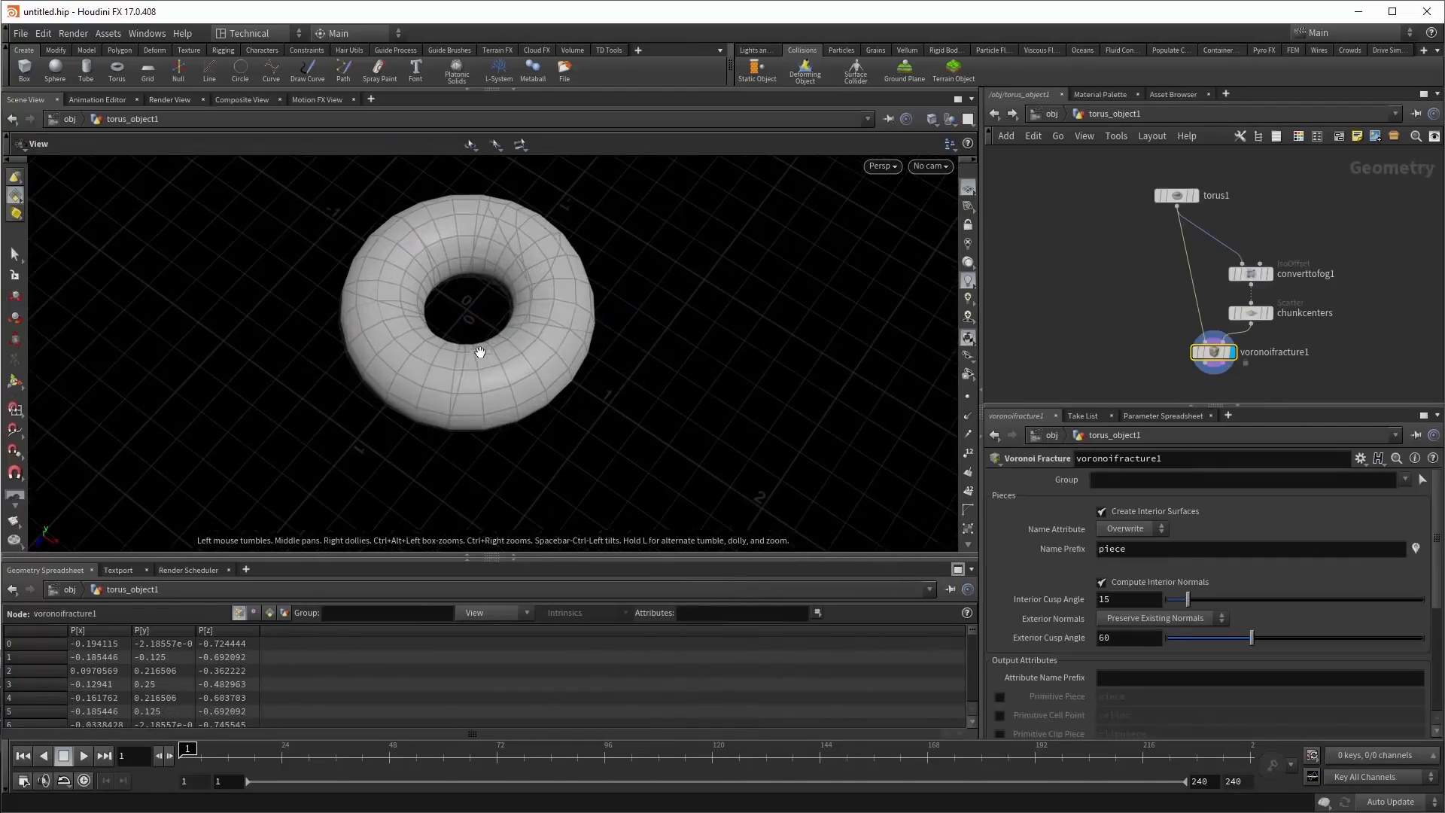
{"action": "left_click", "coordinate": [950, 50]}
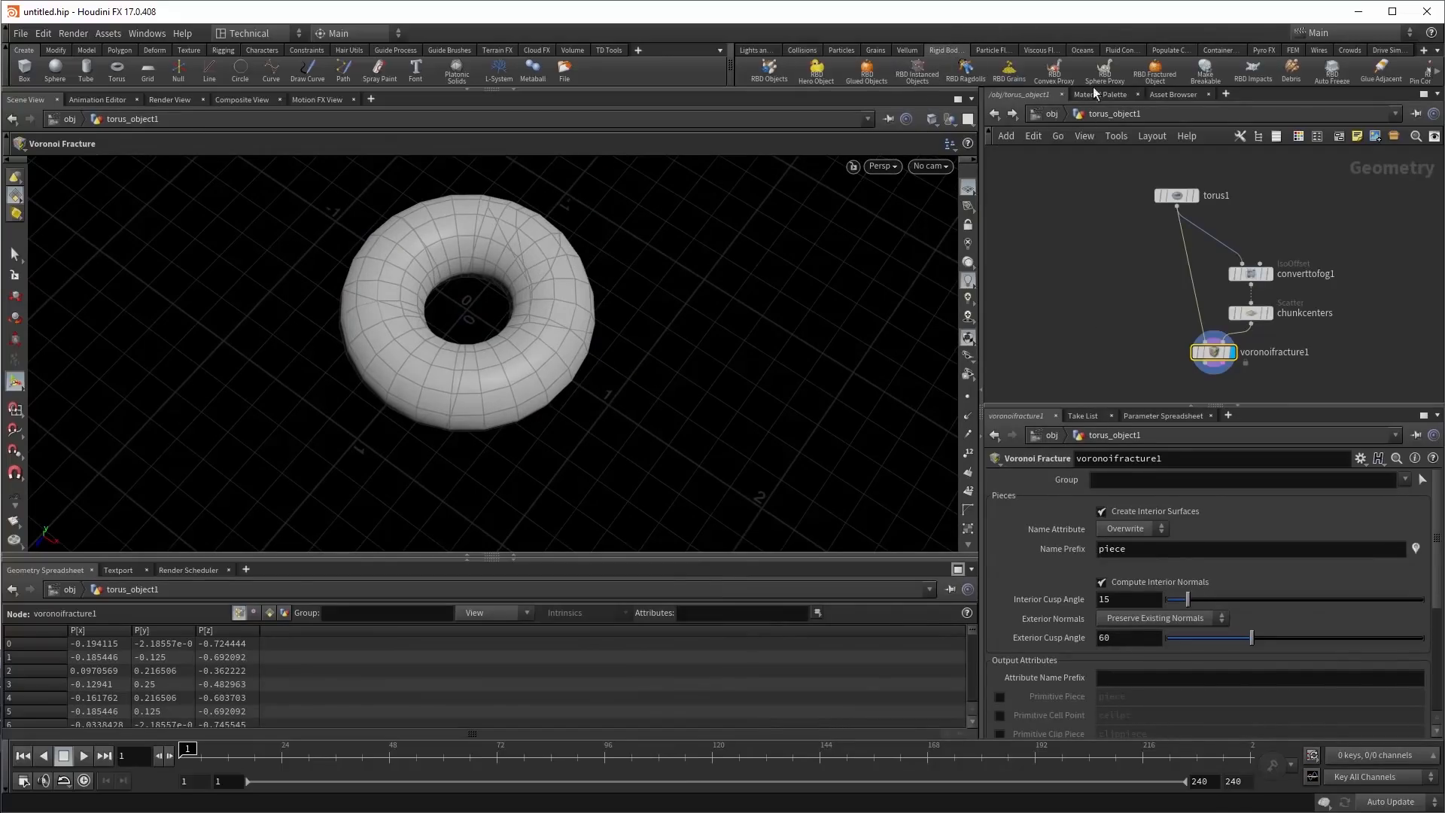
{"action": "left_click", "coordinate": [1104, 71]}
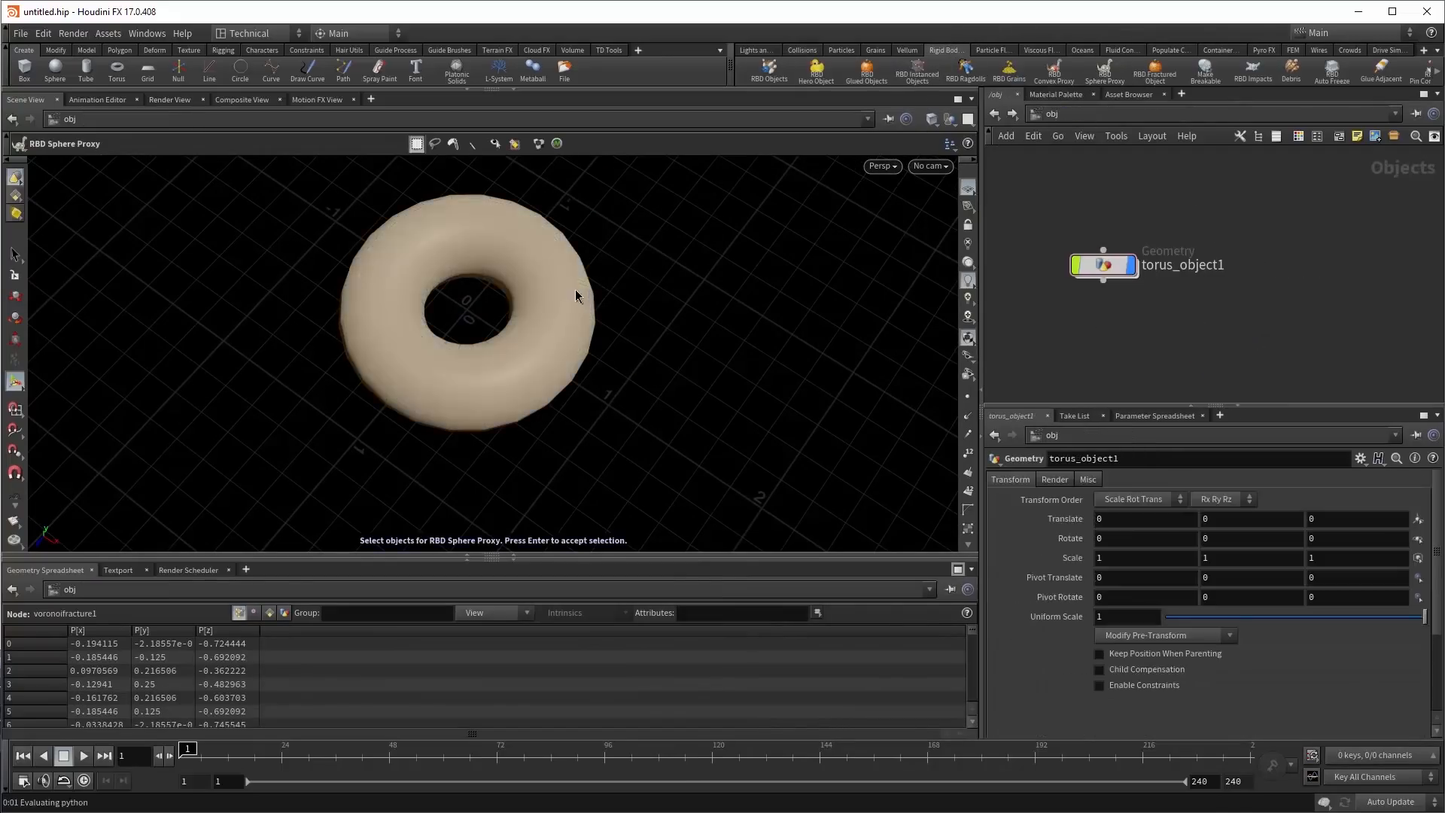
{"action": "key", "text": "Return"}
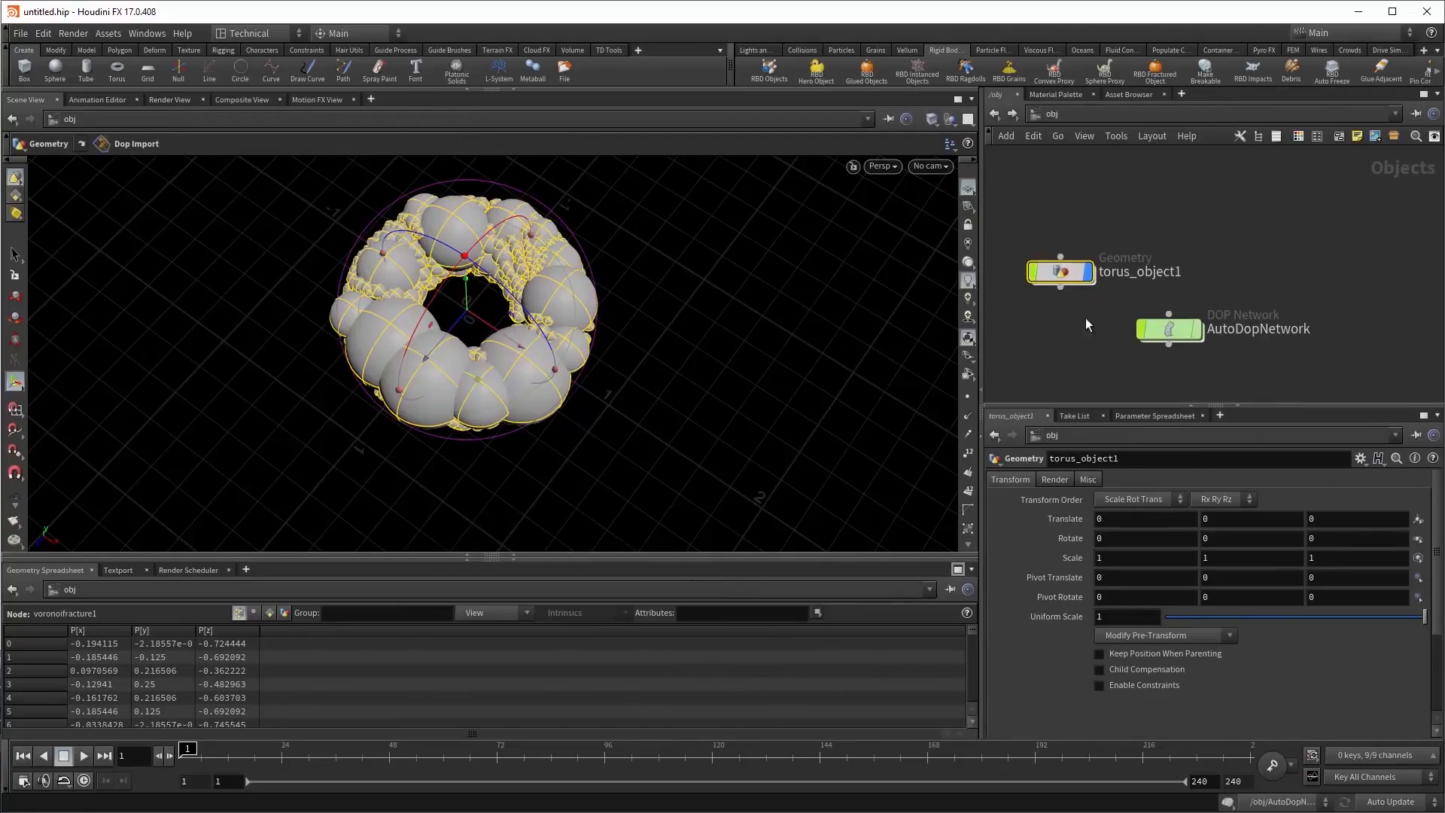
Inspect the sphere proxy network inside torus_object1 by displaying SOURCE_GEO and the single piece at foreach_piece_start.
{"action": "double_click", "coordinate": [1054, 268]}
{"action": "key", "text": "l"}
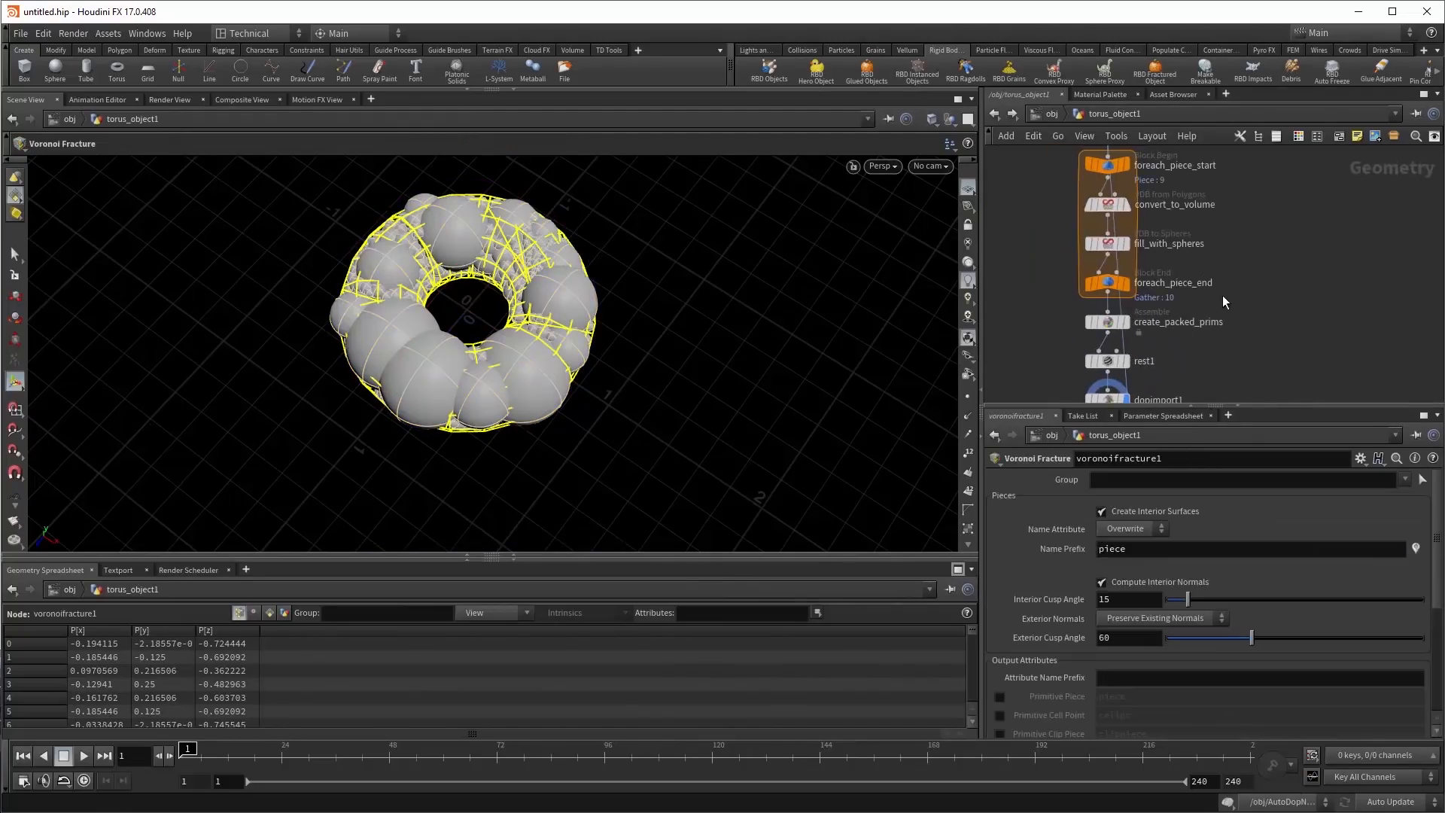
{"action": "mouse_move", "coordinate": [1202, 242]}
{"action": "middle_mouse_down"}
{"action": "mouse_move", "coordinate": [1169, 238]}
{"action": "mouse_move", "coordinate": [1210, 298]}
{"action": "mouse_move", "coordinate": [1194, 242]}
{"action": "middle_mouse_up"}
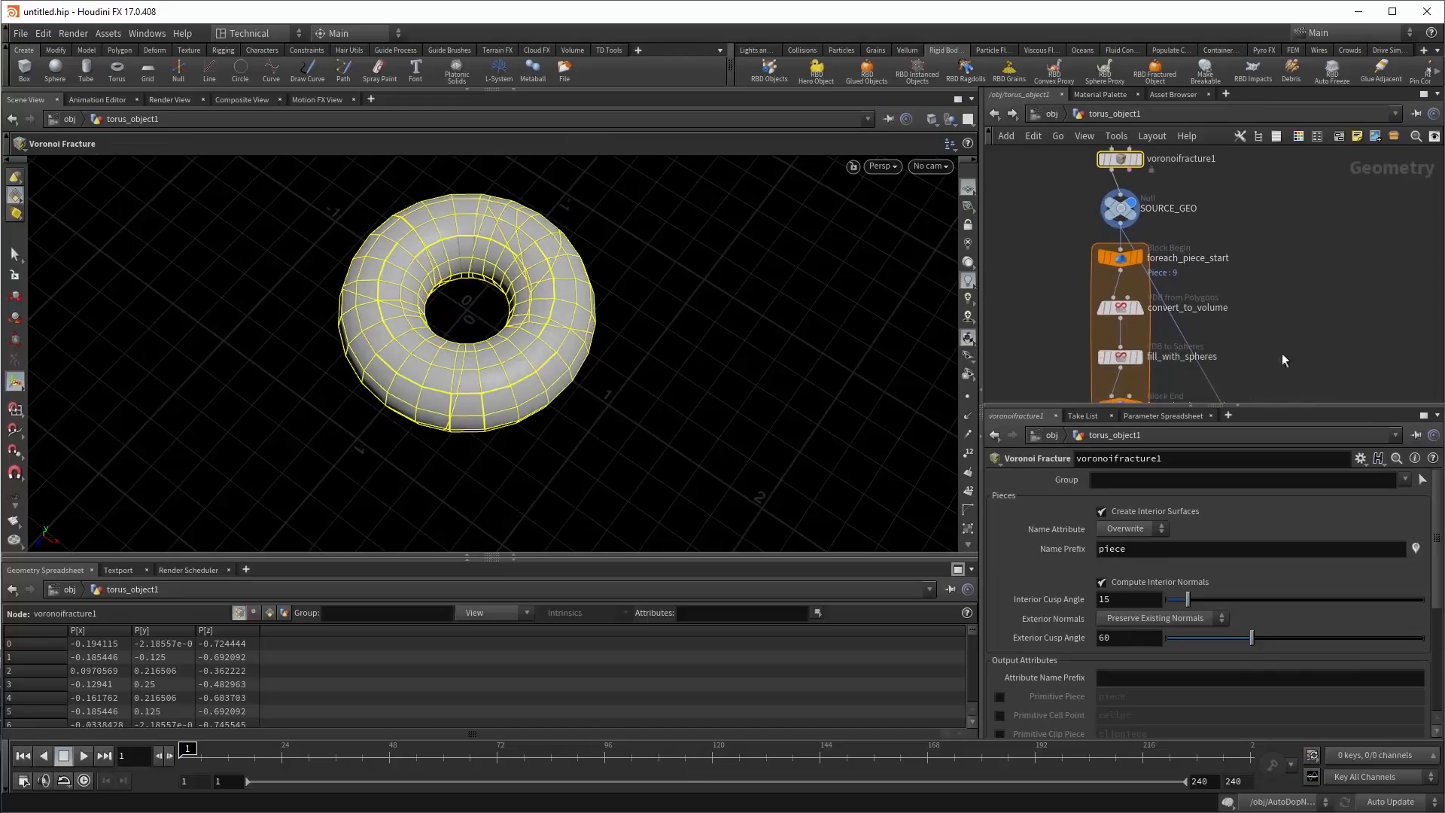
{"action": "key", "text": "Escape"}
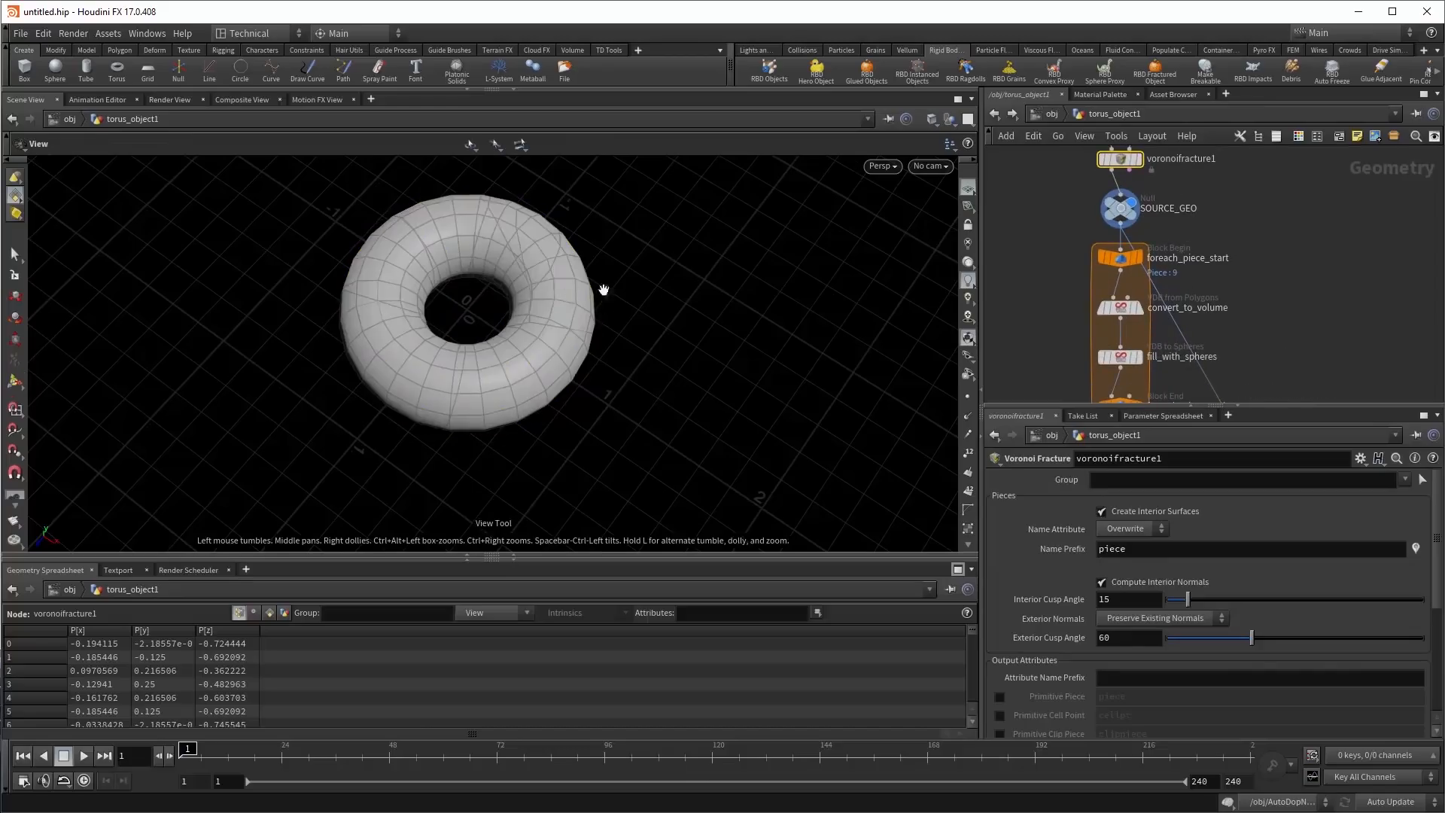
{"action": "left_click", "coordinate": [1140, 259]}
{"action": "left_click", "coordinate": [1139, 259]}
{"action": "left_click_drag", "start_coordinate": [566, 279], "coordinate": [669, 260]}
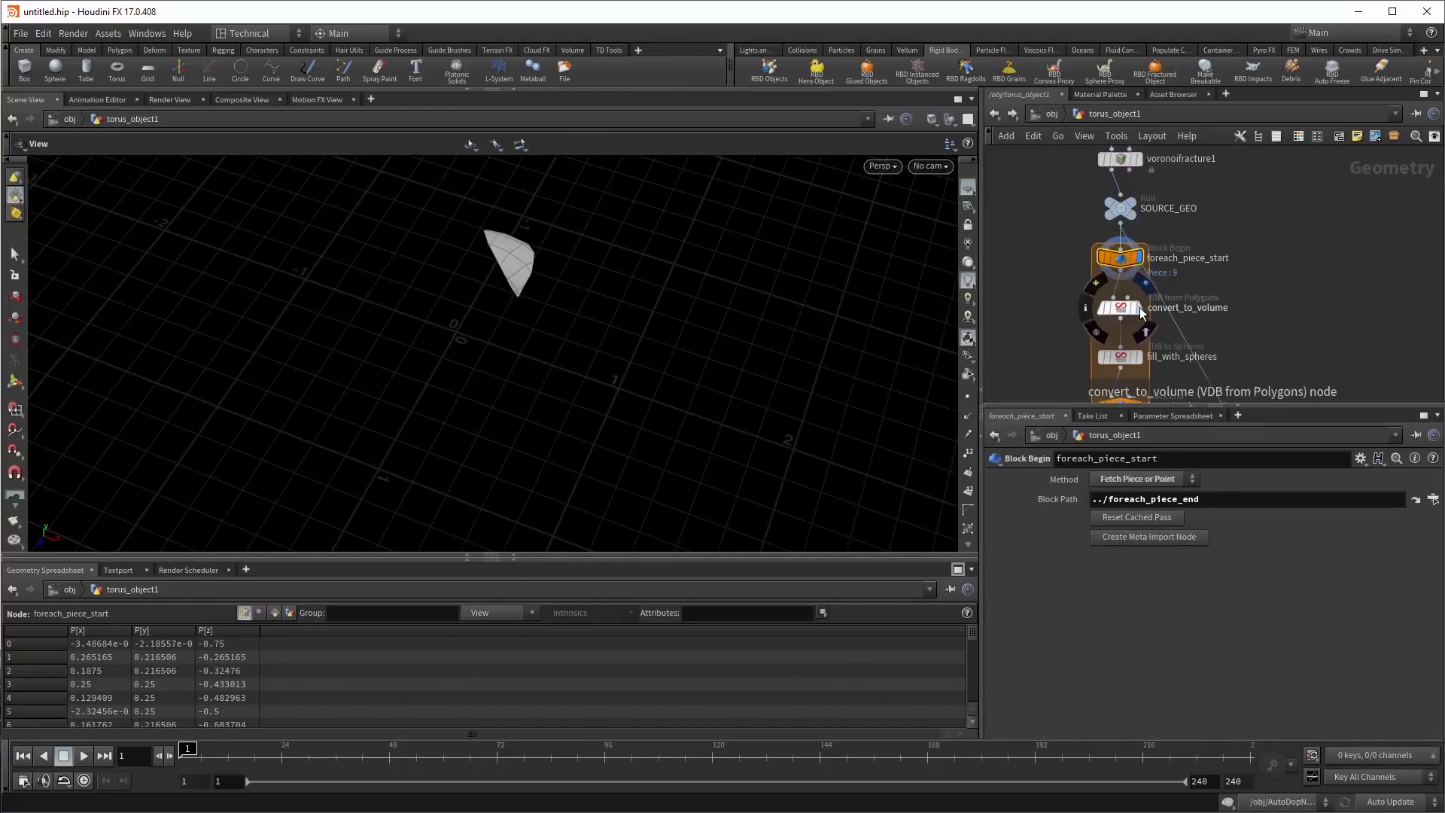
Display convert_to_volume and fill_with_spheres in turn, and examine how the single piece is turned into a volume and filled with spheres.
{"action": "left_click", "coordinate": [1140, 307]}
{"action": "left_click", "coordinate": [1115, 309]}
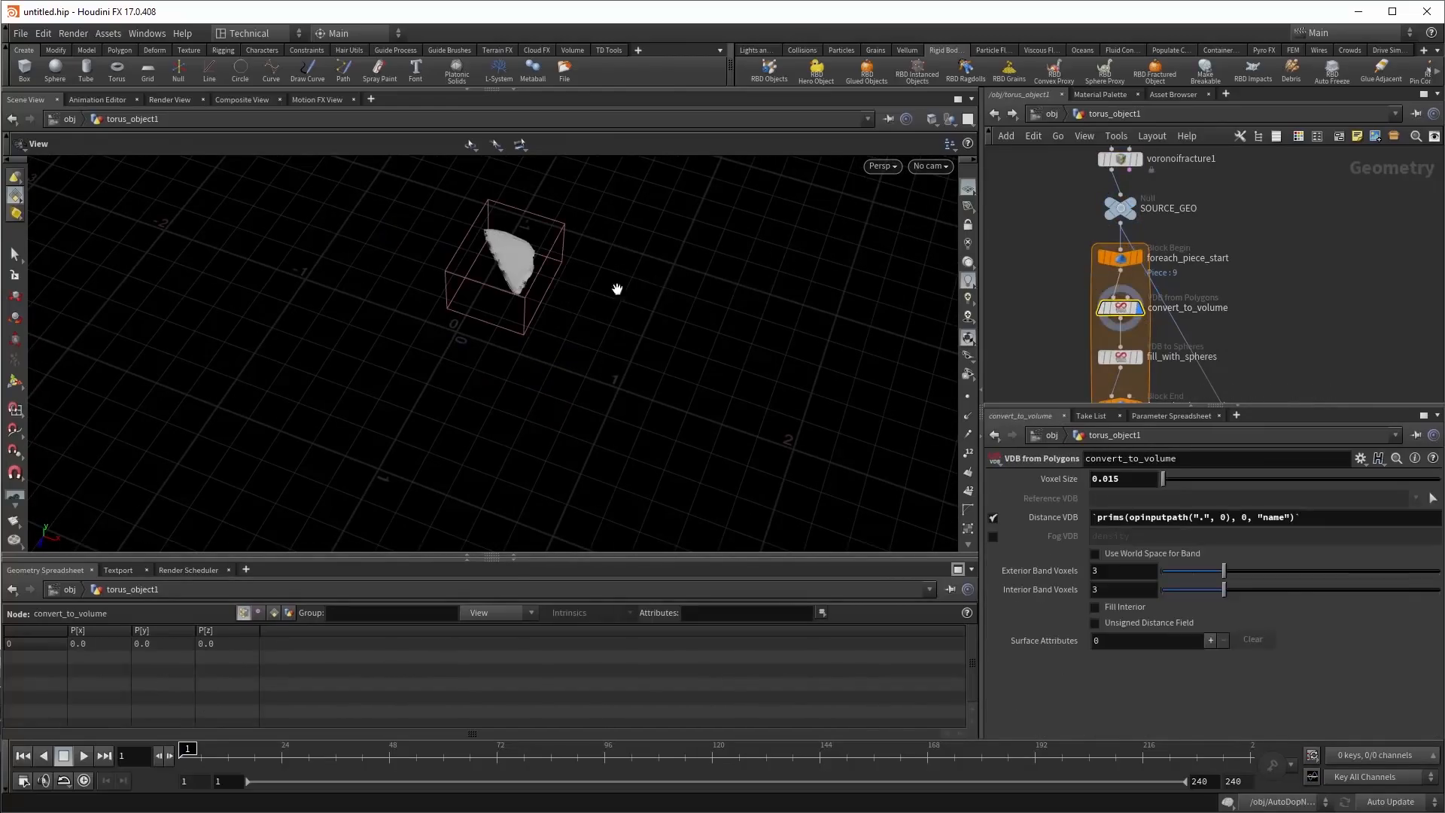
{"action": "left_click_drag", "start_coordinate": [616, 291], "coordinate": [682, 231]}
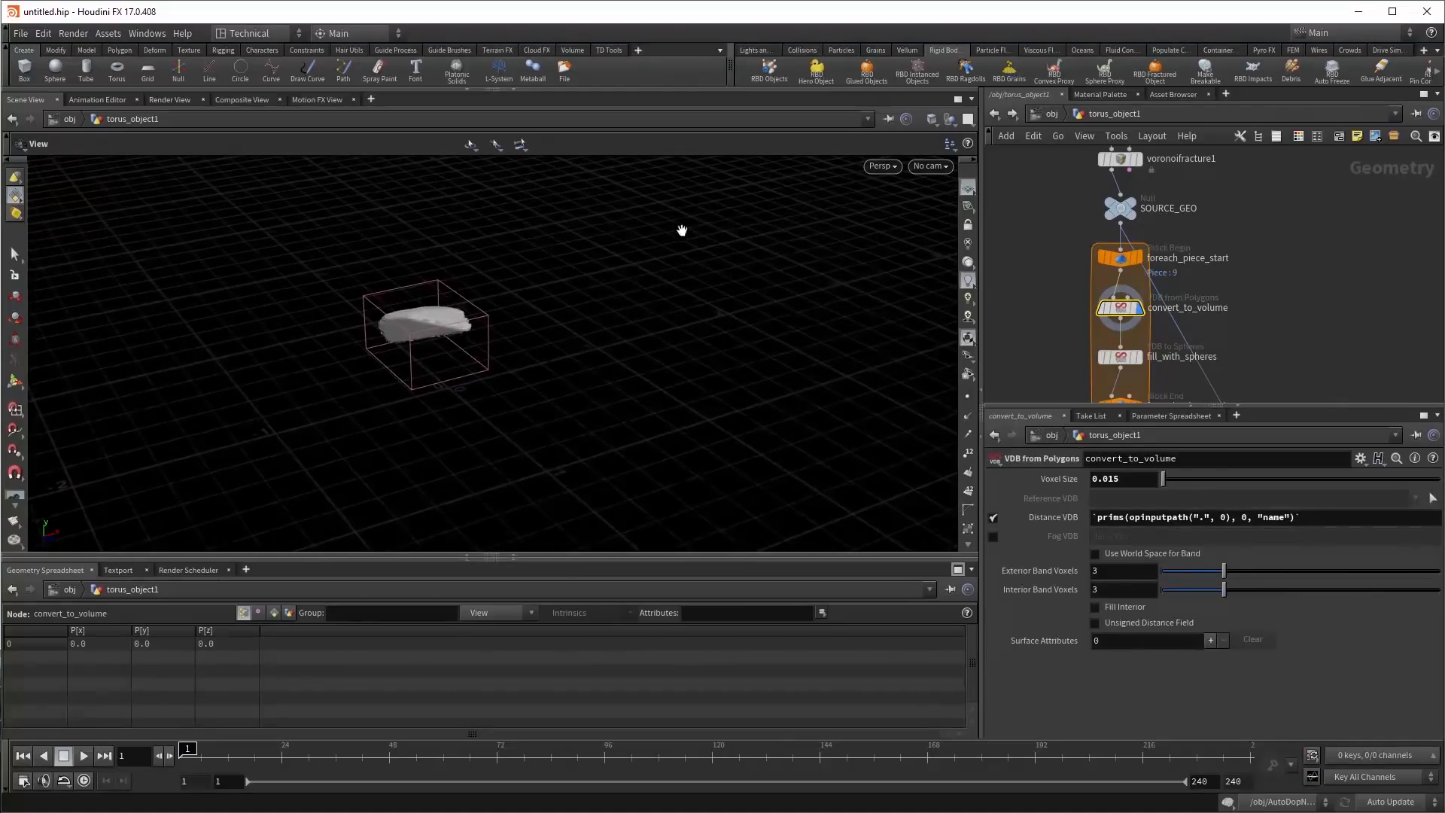
{"action": "left_click", "coordinate": [1138, 357]}
{"action": "left_click", "coordinate": [1118, 358]}
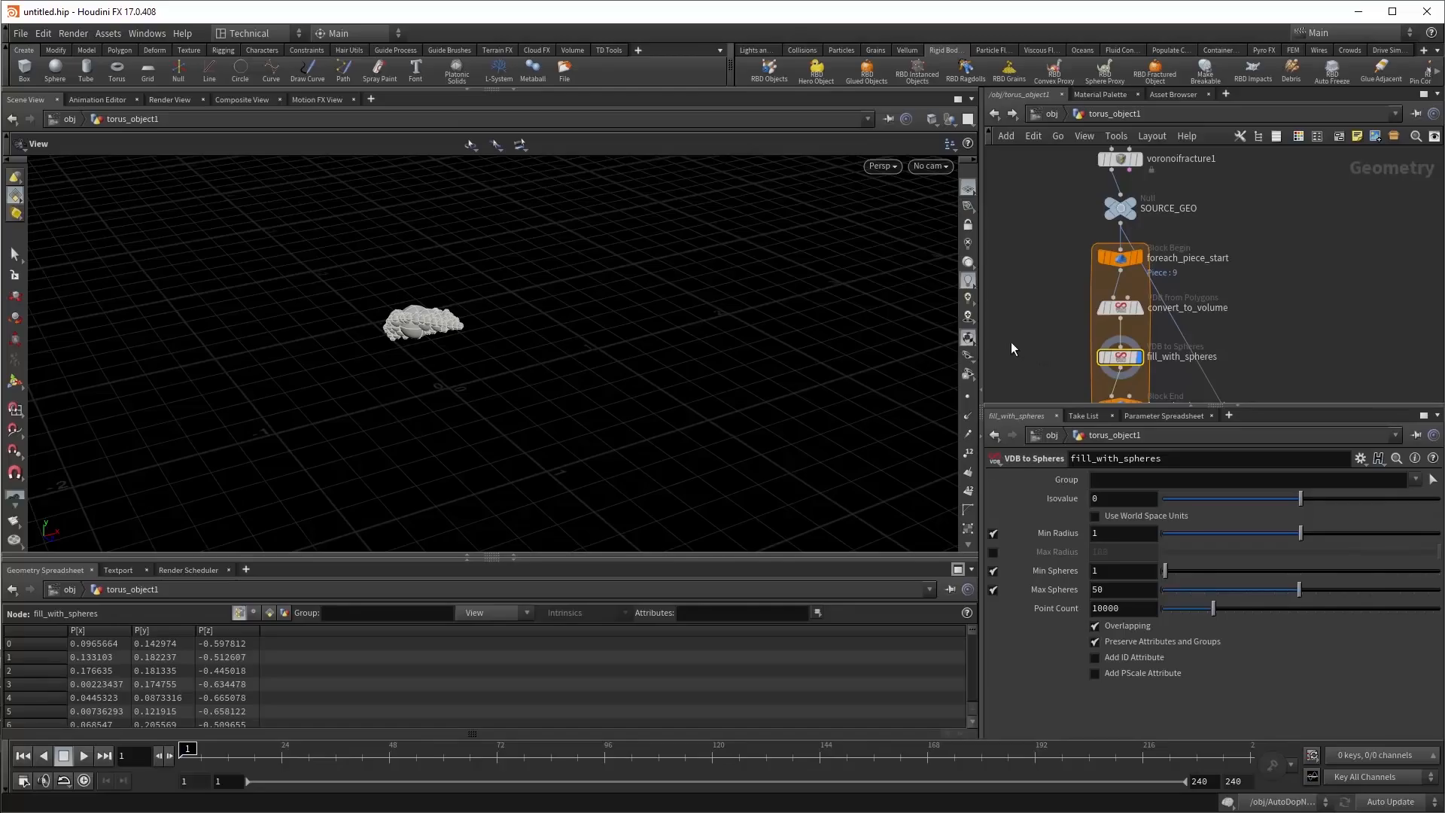
{"action": "key", "text": "g"}
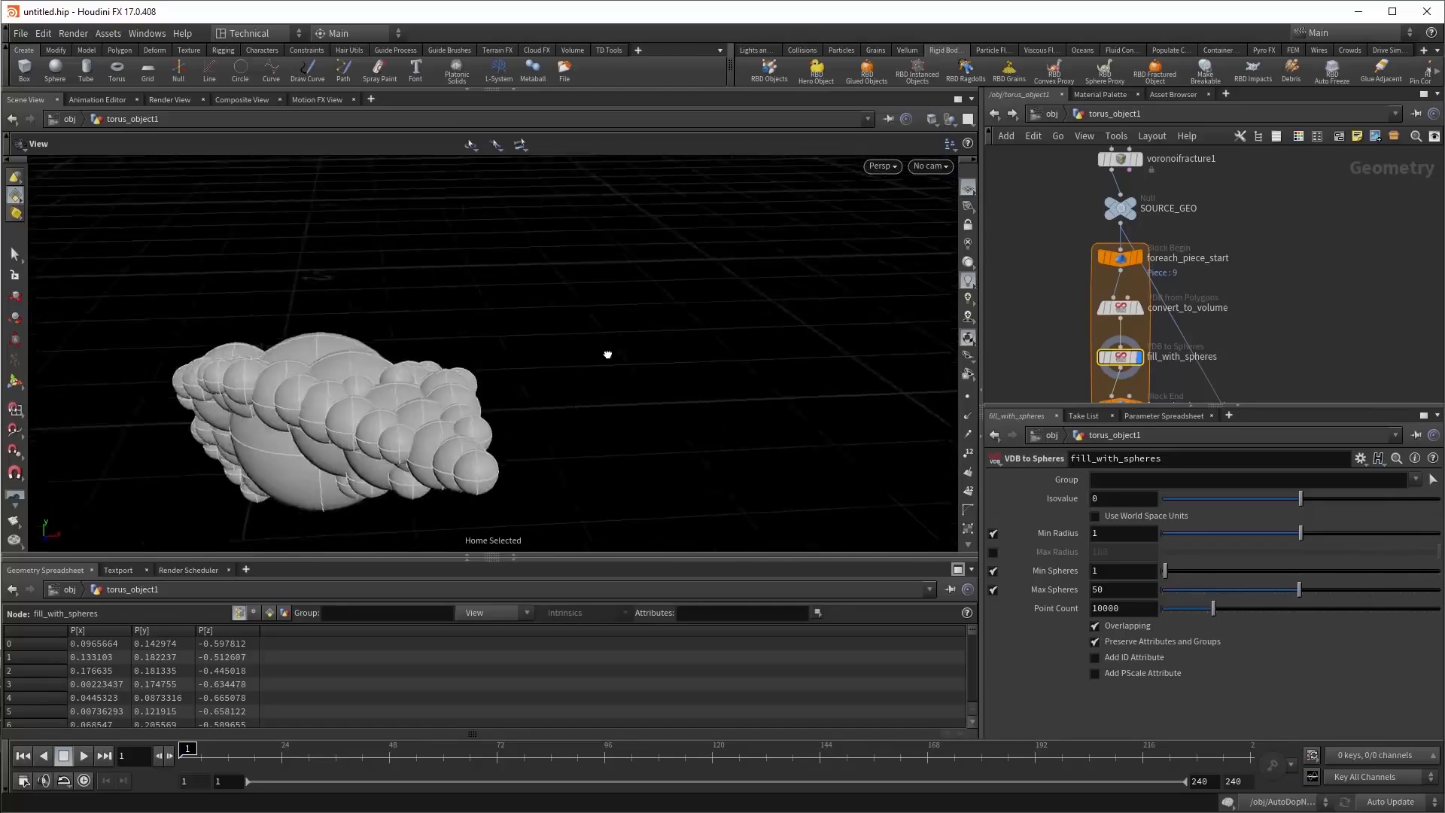
{"action": "left_click_drag", "start_coordinate": [608, 354], "coordinate": [536, 375]}
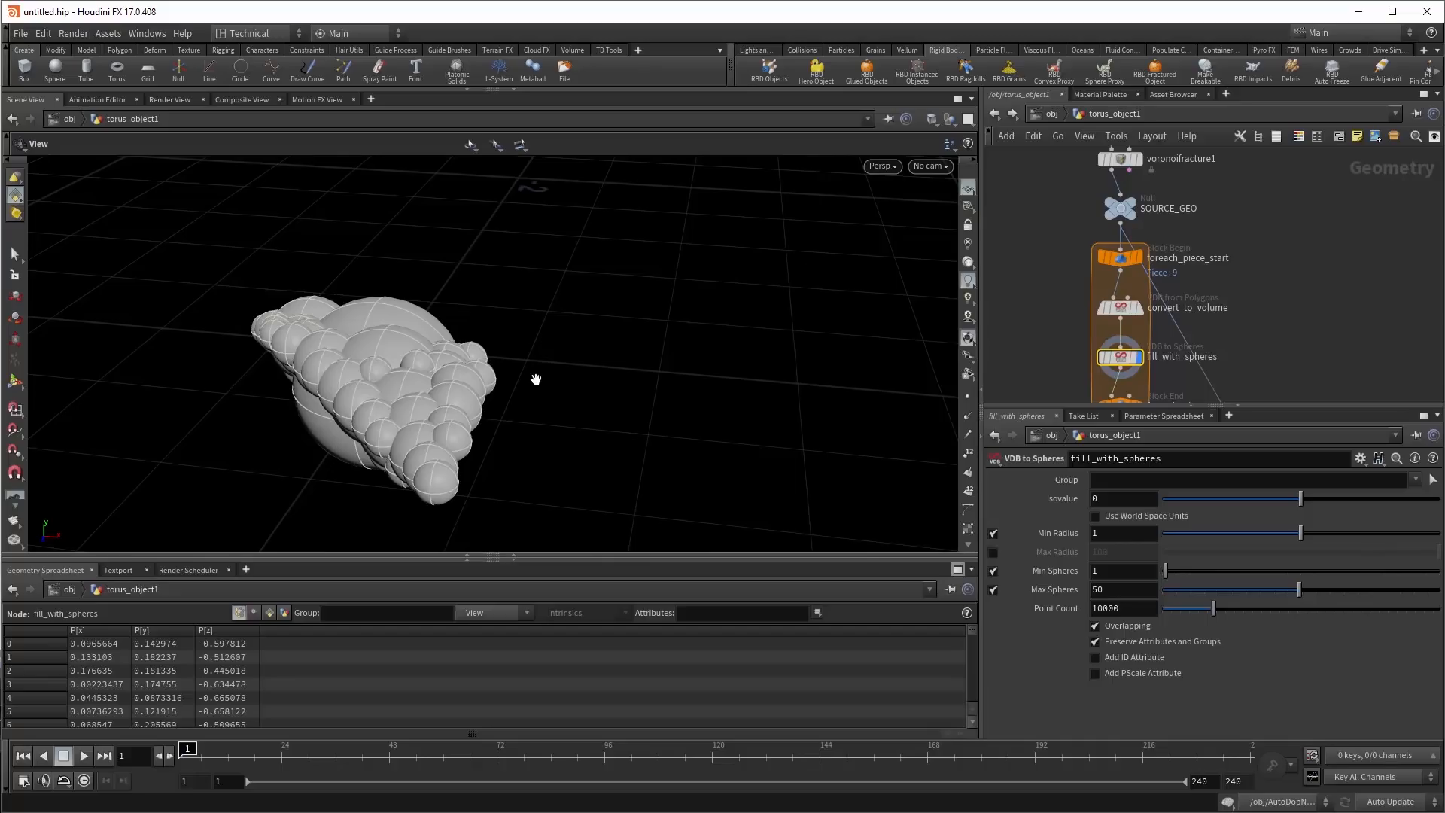
Display foreach_piece_end and examine the sphere-filled pieces of the whole torus.
{"action": "middle_click_drag", "start_coordinate": [1194, 304], "coordinate": [1196, 219]}
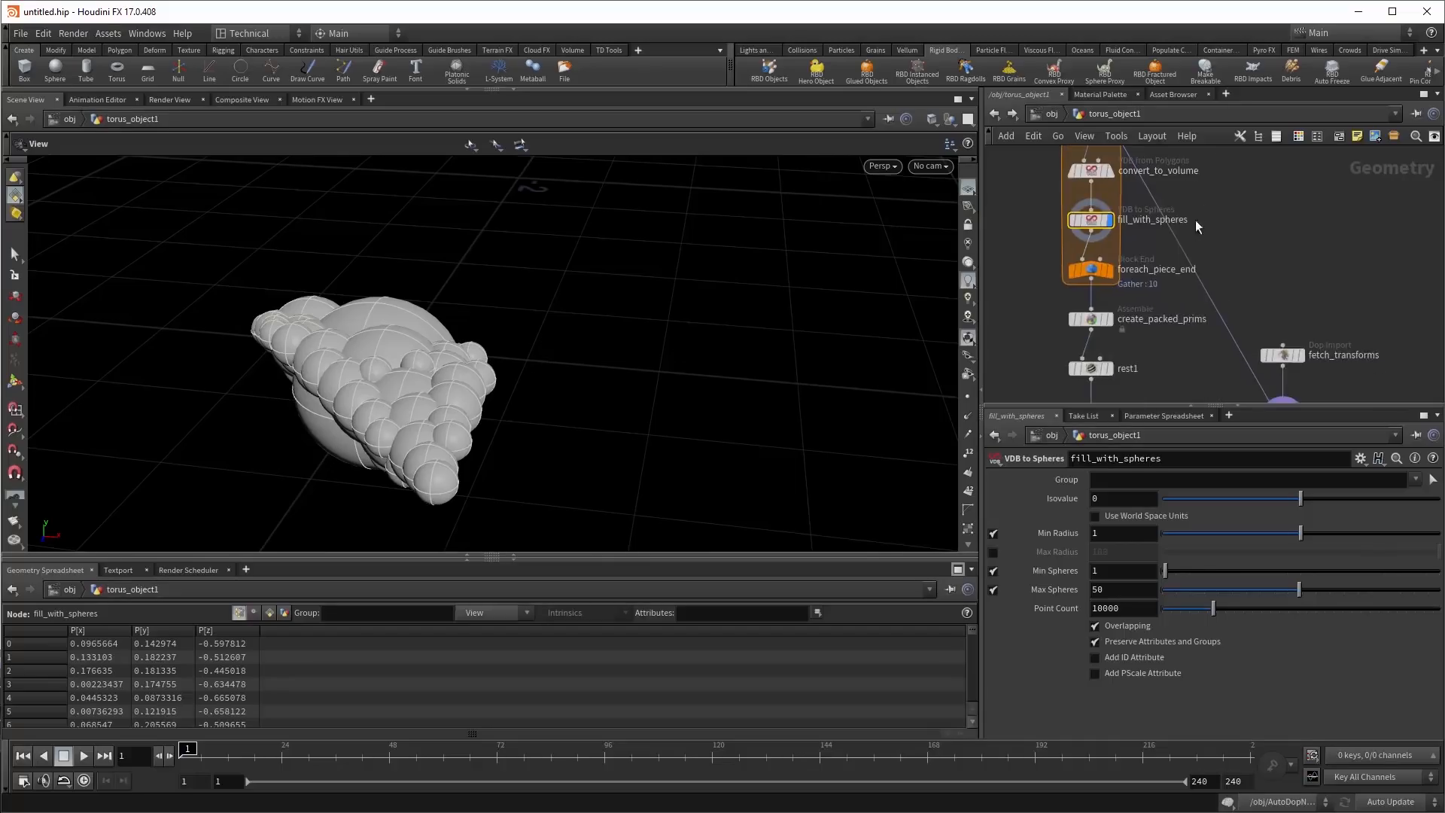
{"action": "left_click", "coordinate": [1108, 270]}
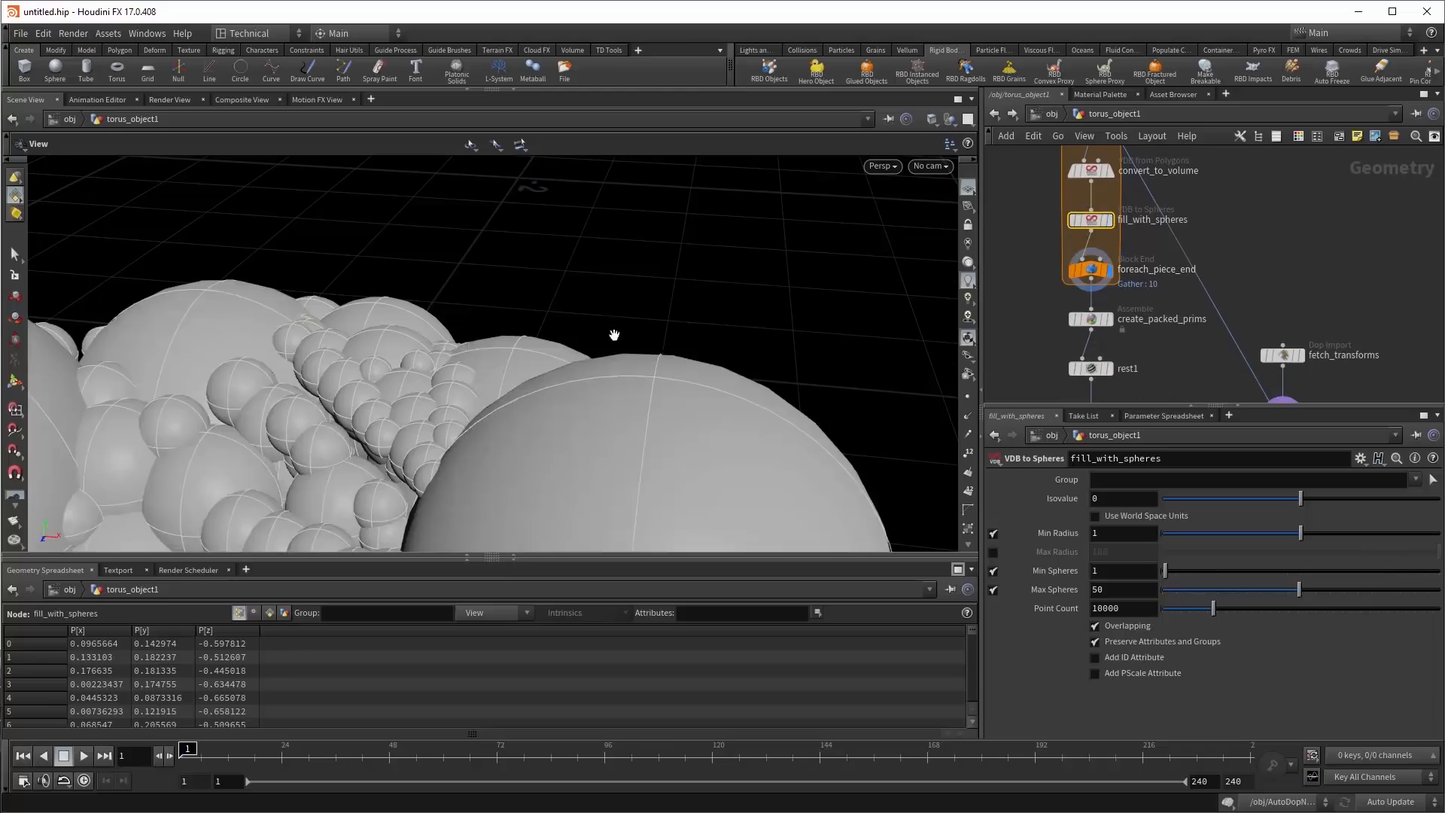
{"action": "key", "text": "g"}
{"action": "left_click_drag", "start_coordinate": [582, 355], "coordinate": [611, 355]}
{"action": "left_click_drag", "start_coordinate": [543, 390], "coordinate": [517, 346]}
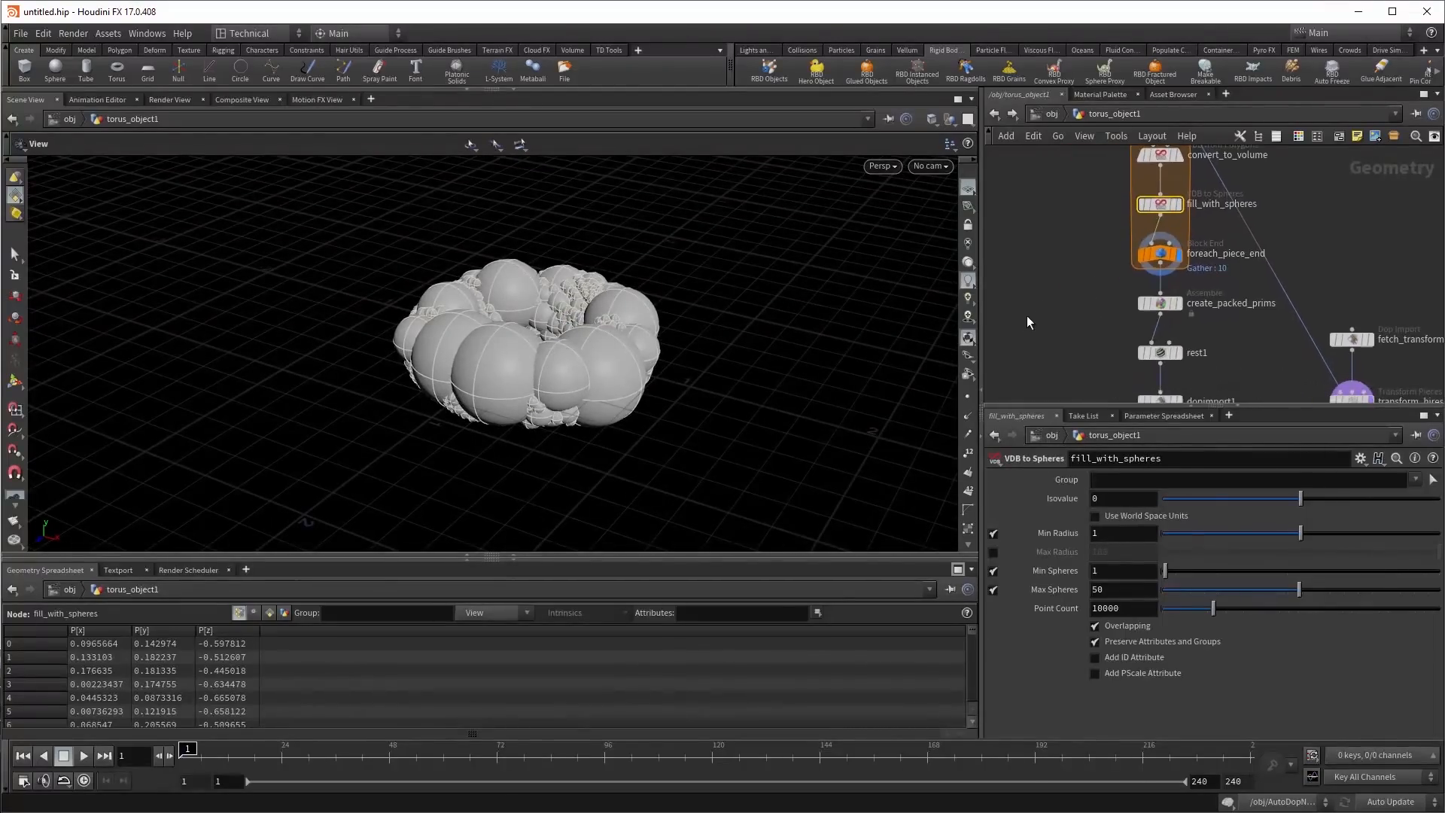
Select foreach_piece_end and review the name attribute of all its primitives in the geometry spreadsheet.
{"action": "left_click", "coordinate": [1160, 254]}
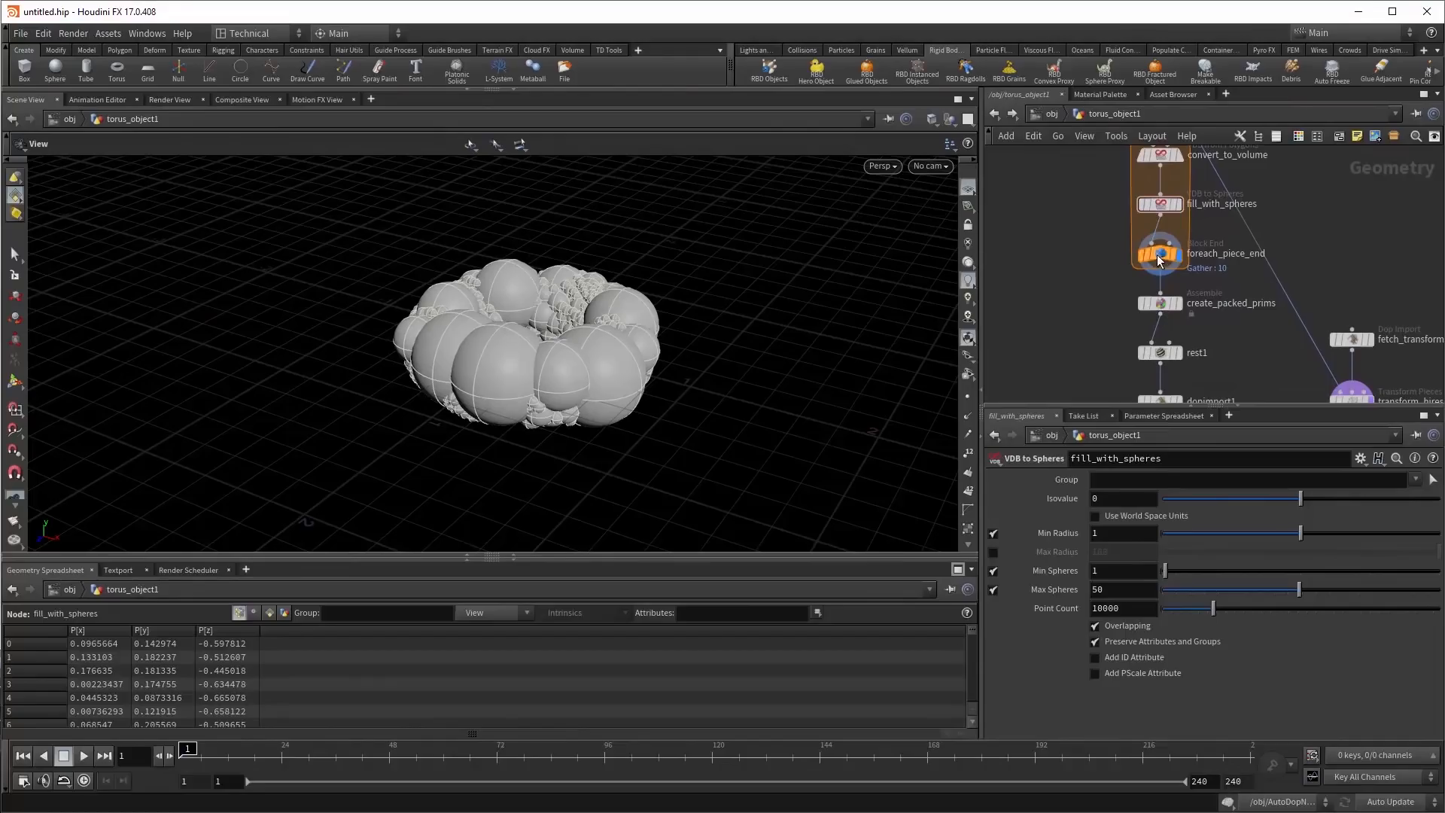
{"action": "left_click", "coordinate": [272, 613]}
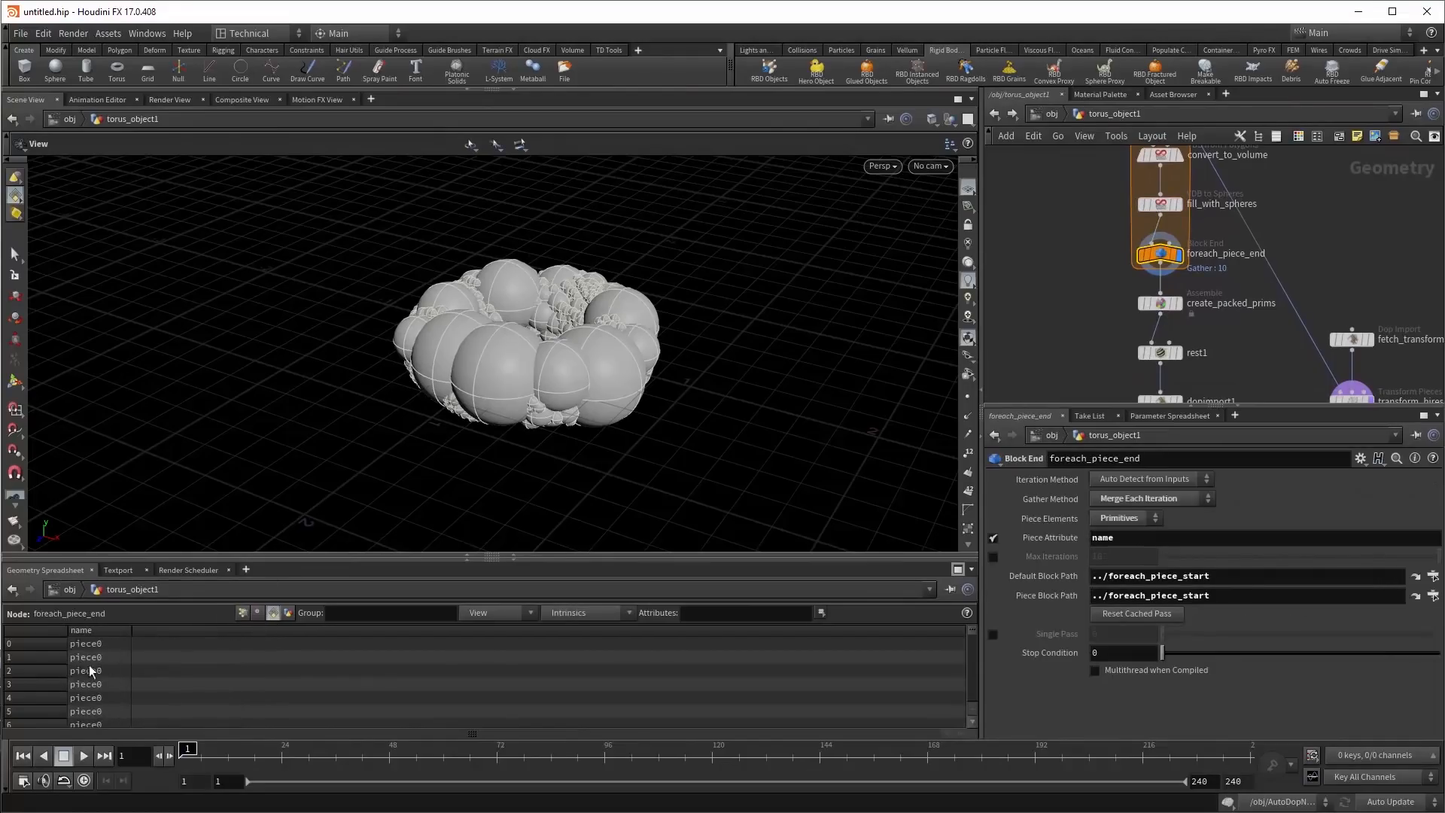
{"action": "left_click_drag", "start_coordinate": [969, 630], "coordinate": [964, 750]}
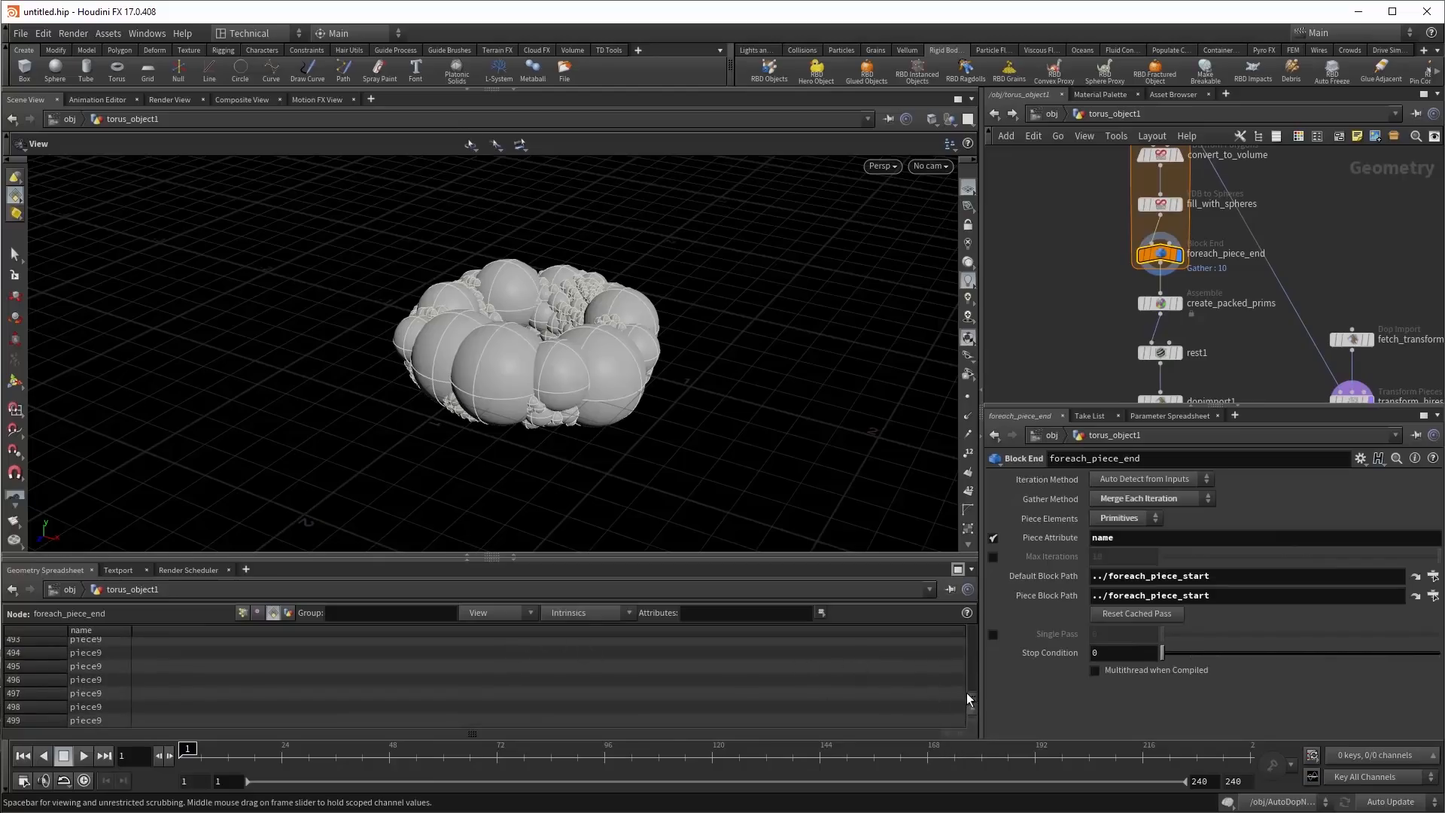
{"action": "left_click_drag", "start_coordinate": [971, 697], "coordinate": [964, 619]}
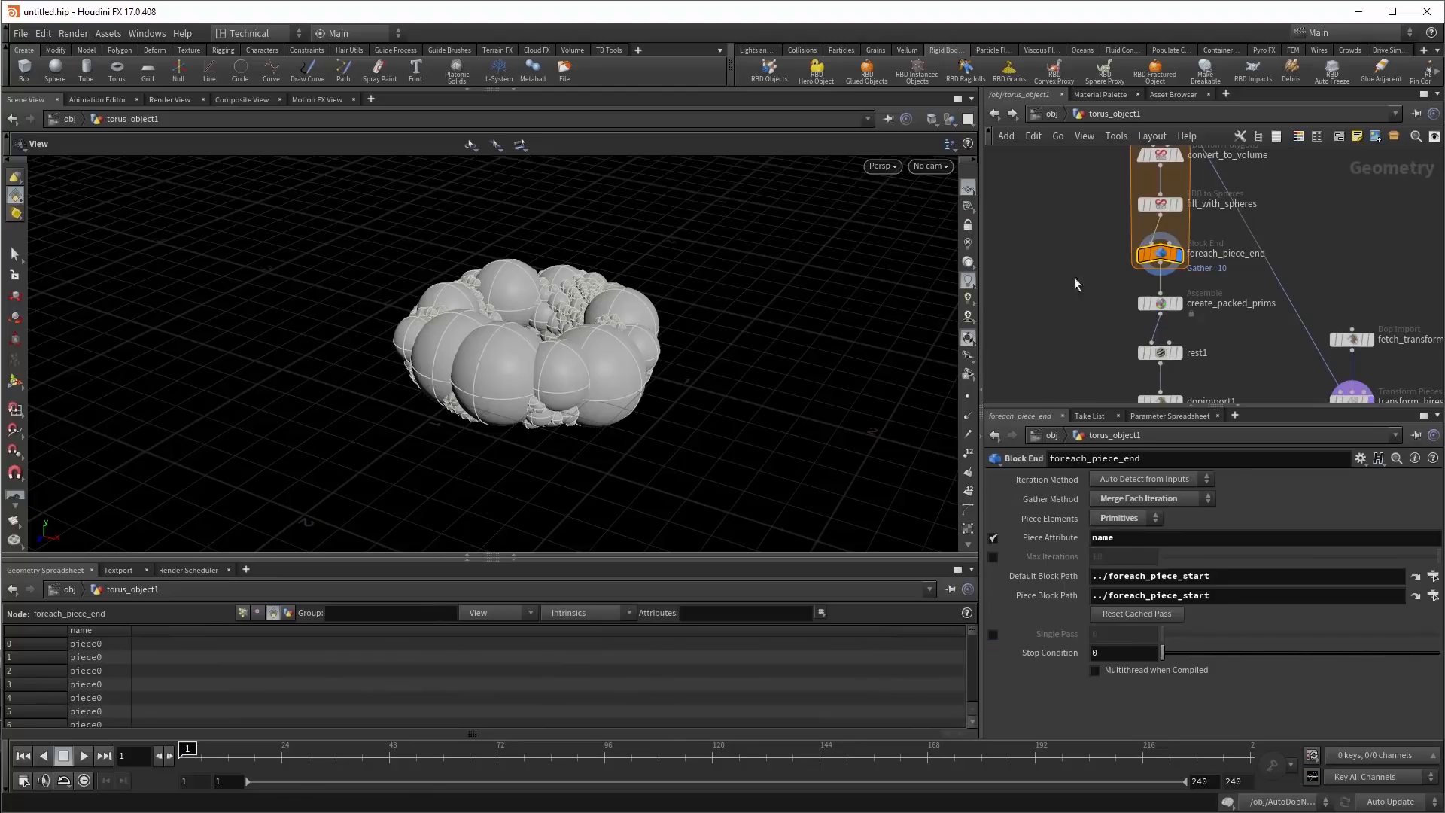
Preview the sphere-filled pieces separated with an Exploded View node connected to foreach_piece_end, and delete the node.
{"action": "key", "text": "Tab"}
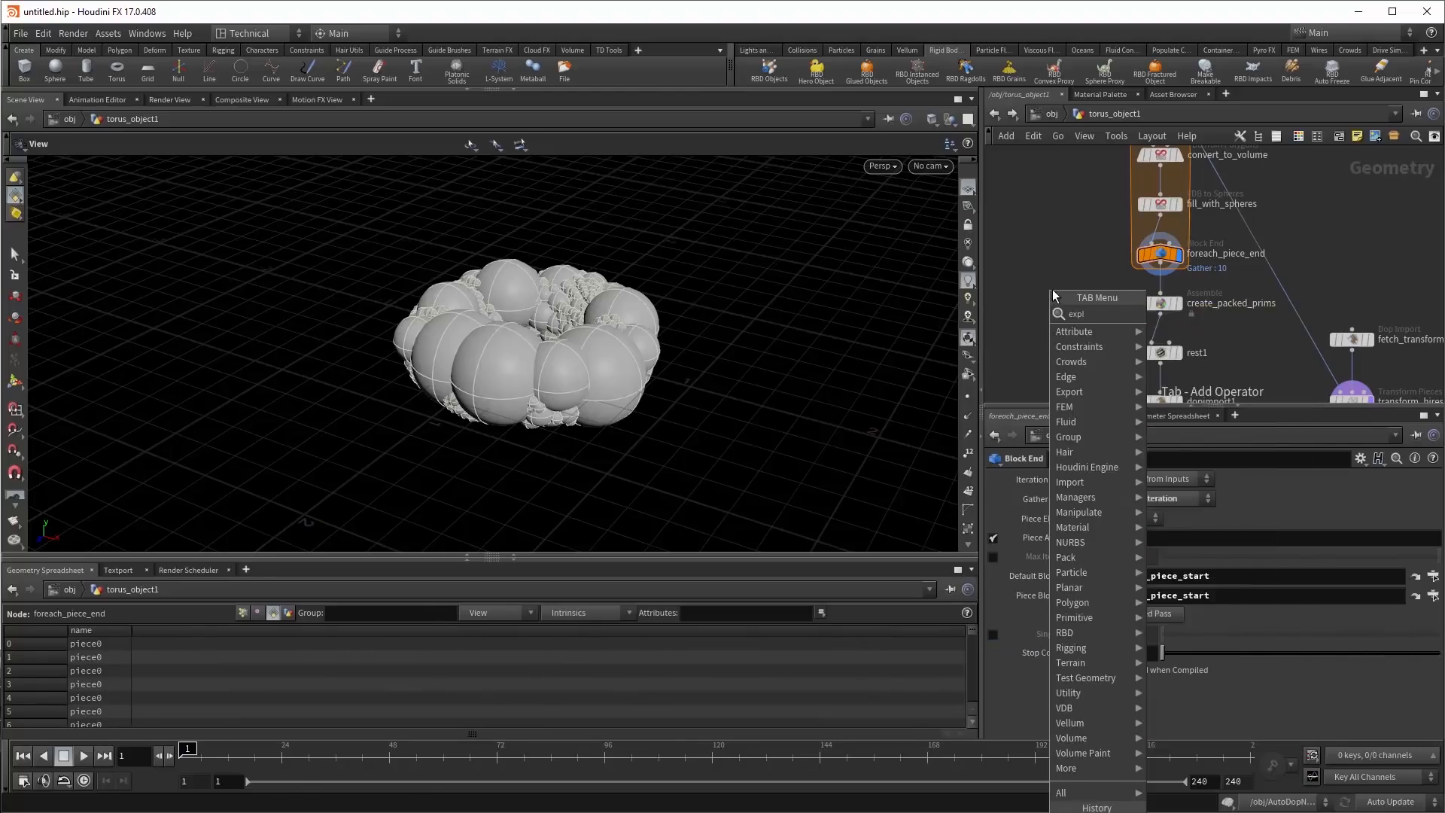
{"action": "type", "text": "exploded"}
{"action": "key", "text": "Return"}
{"action": "left_click_drag", "start_coordinate": [1161, 267], "coordinate": [1053, 278]}
{"action": "left_click", "coordinate": [1072, 289]}
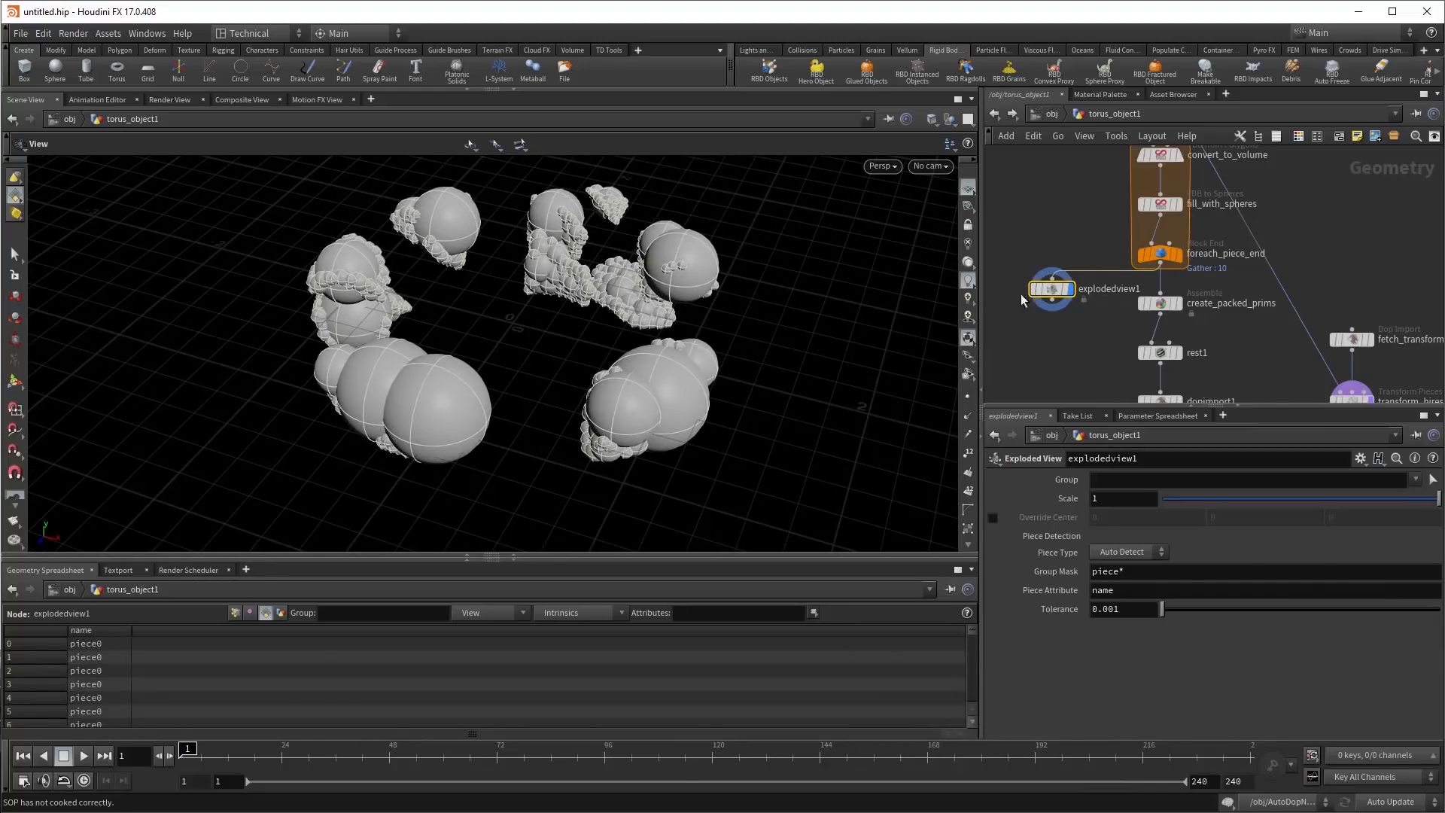
{"action": "key", "text": "Delete"}
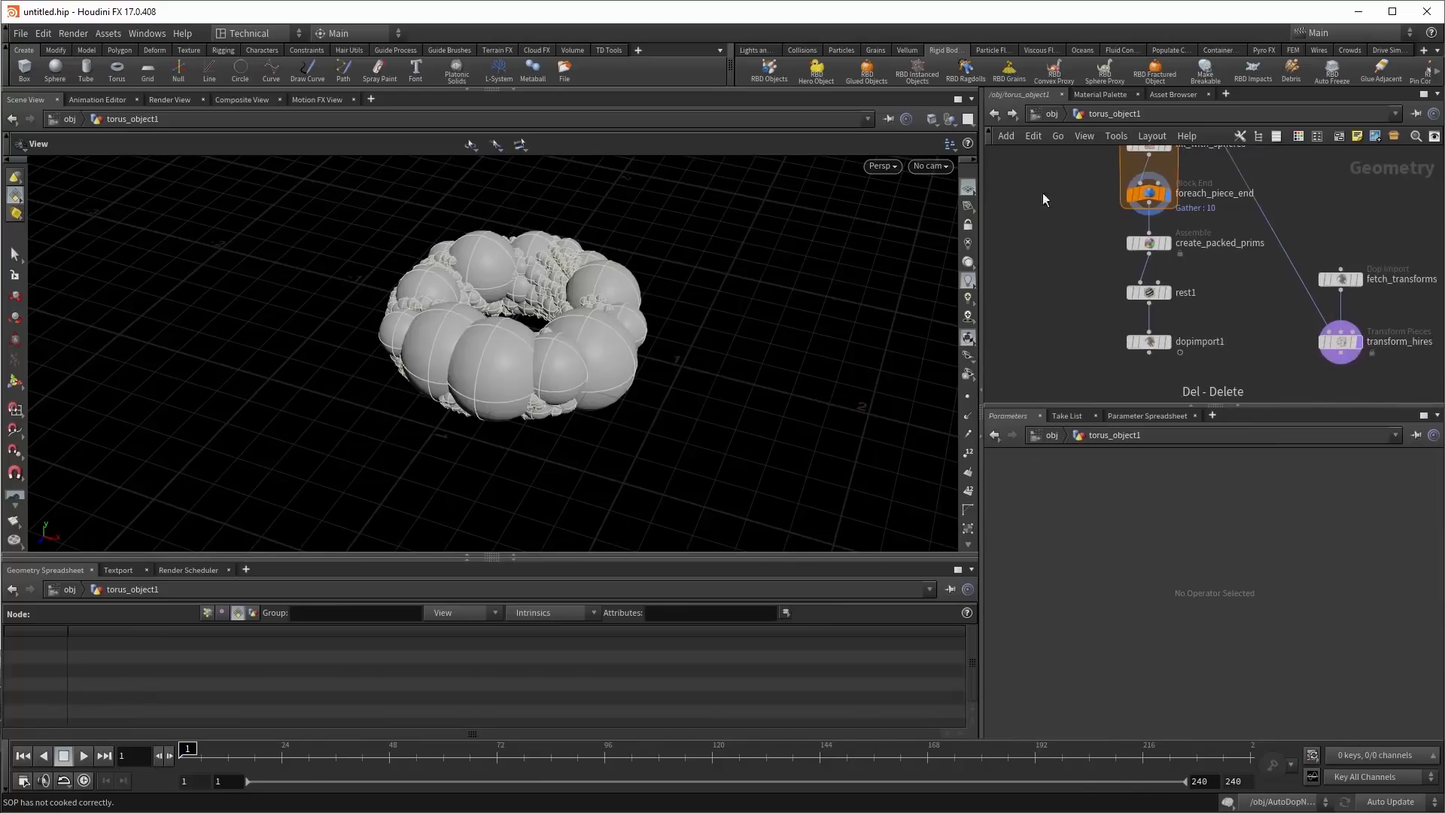
In torus_object1's bullet data inside AutoDopNetwork, disable Create Convex Hull per Set of Connected Primitives and enable Show Guide Geometry.
{"action": "left_click", "coordinate": [1052, 114]}
{"action": "double_click", "coordinate": [1169, 328]}
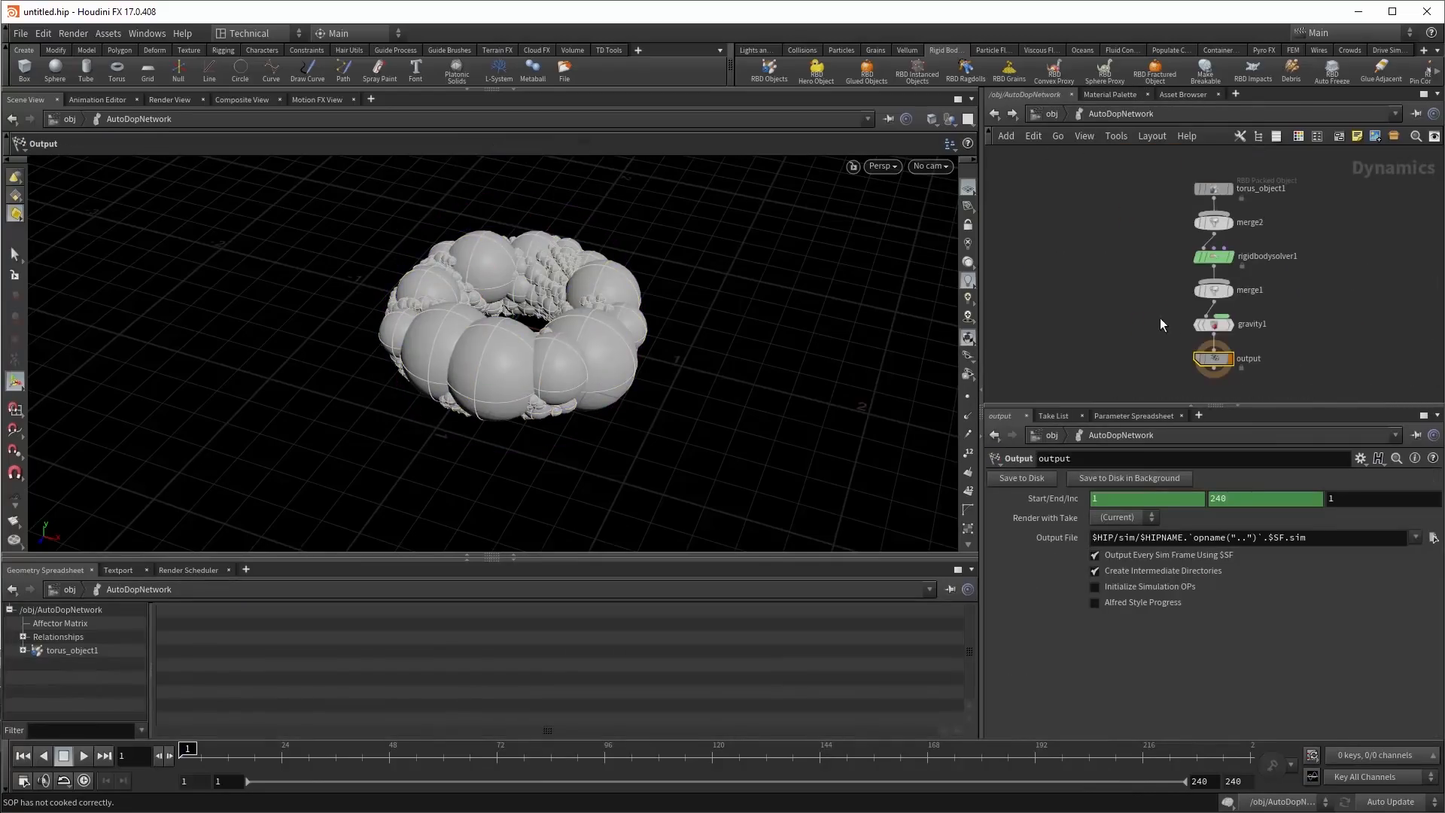
{"action": "left_click", "coordinate": [1215, 189]}
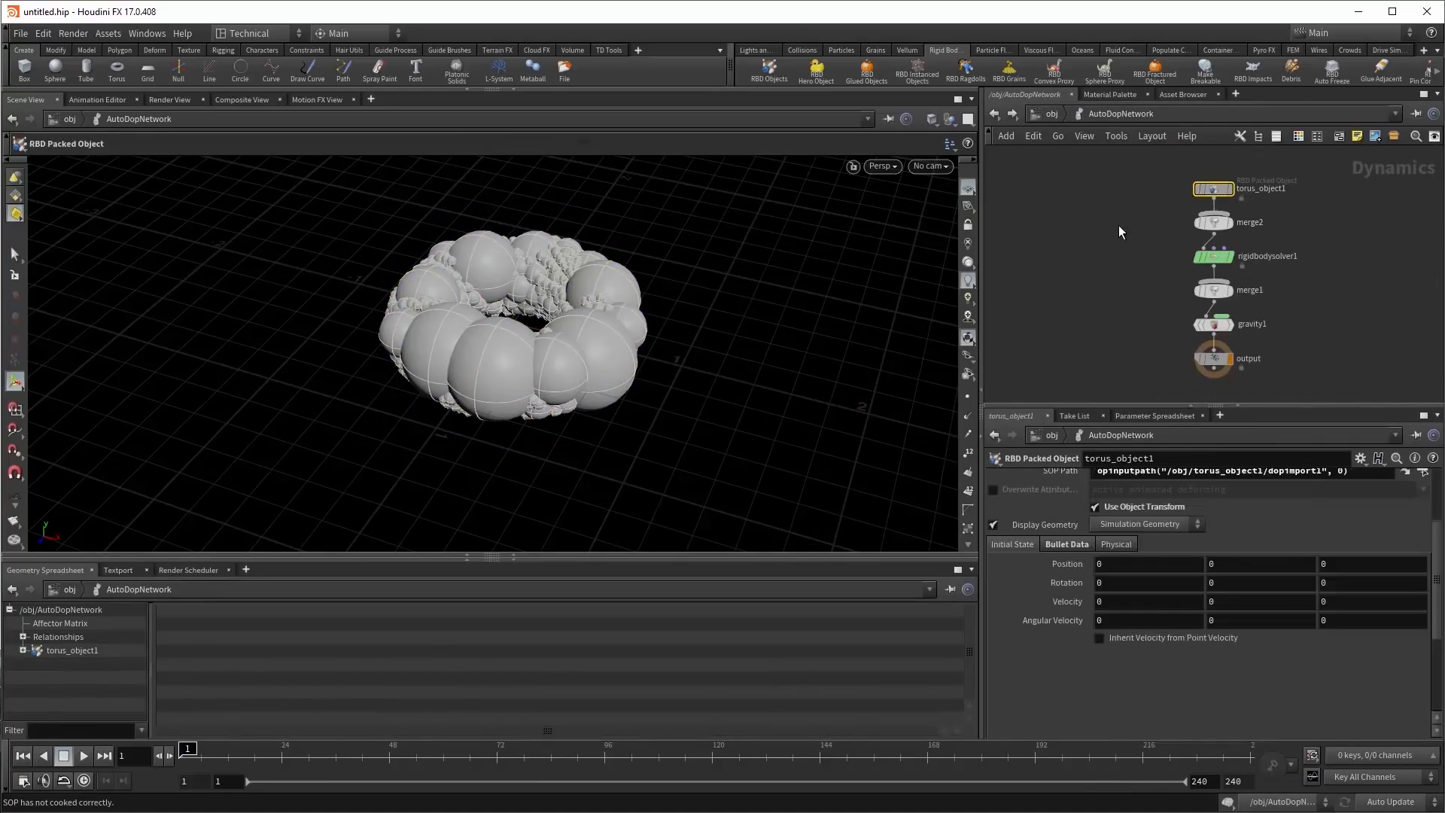
{"action": "left_click", "coordinate": [1063, 543]}
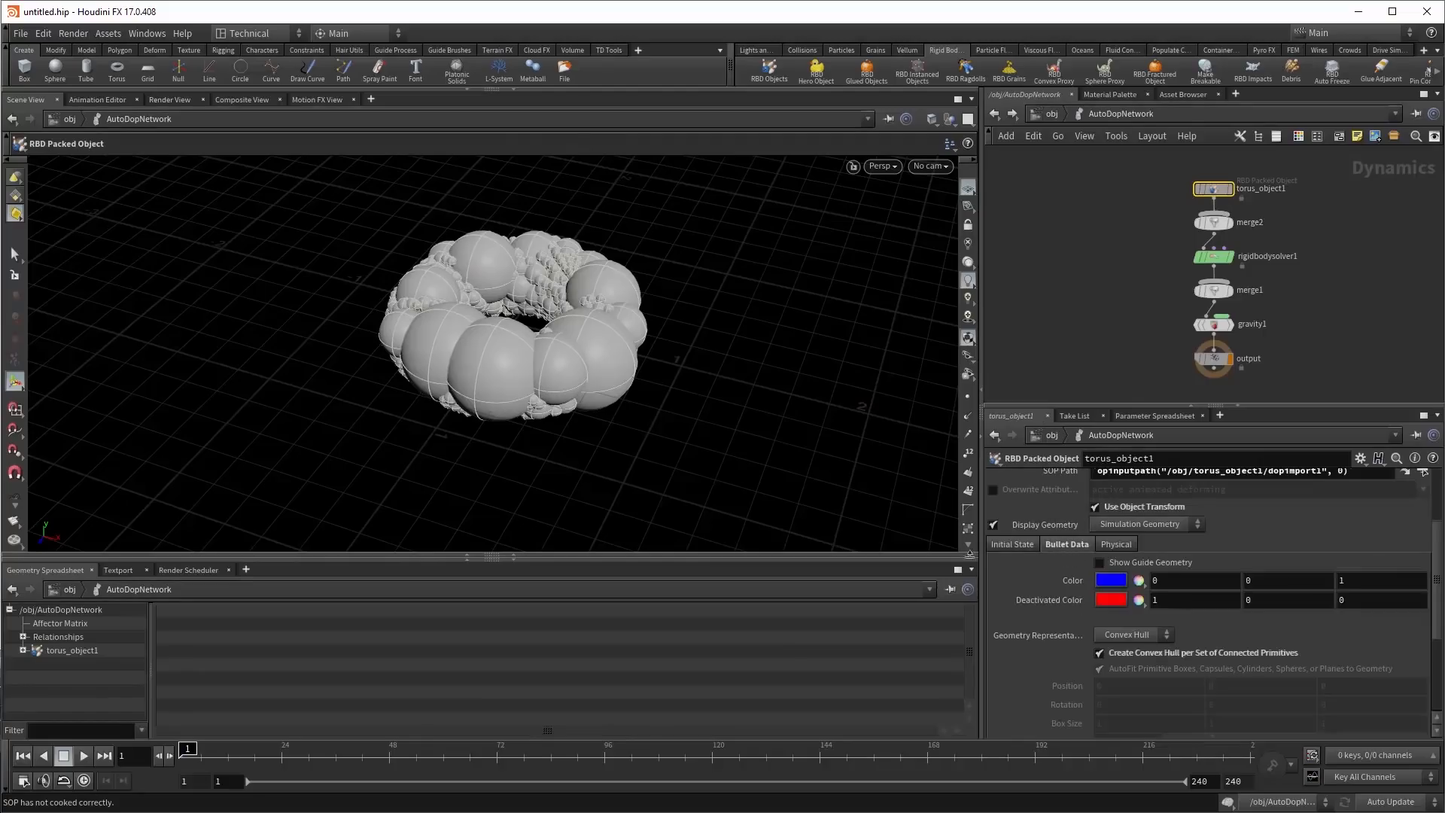
{"action": "left_click", "coordinate": [1119, 656]}
{"action": "left_click", "coordinate": [1099, 563]}
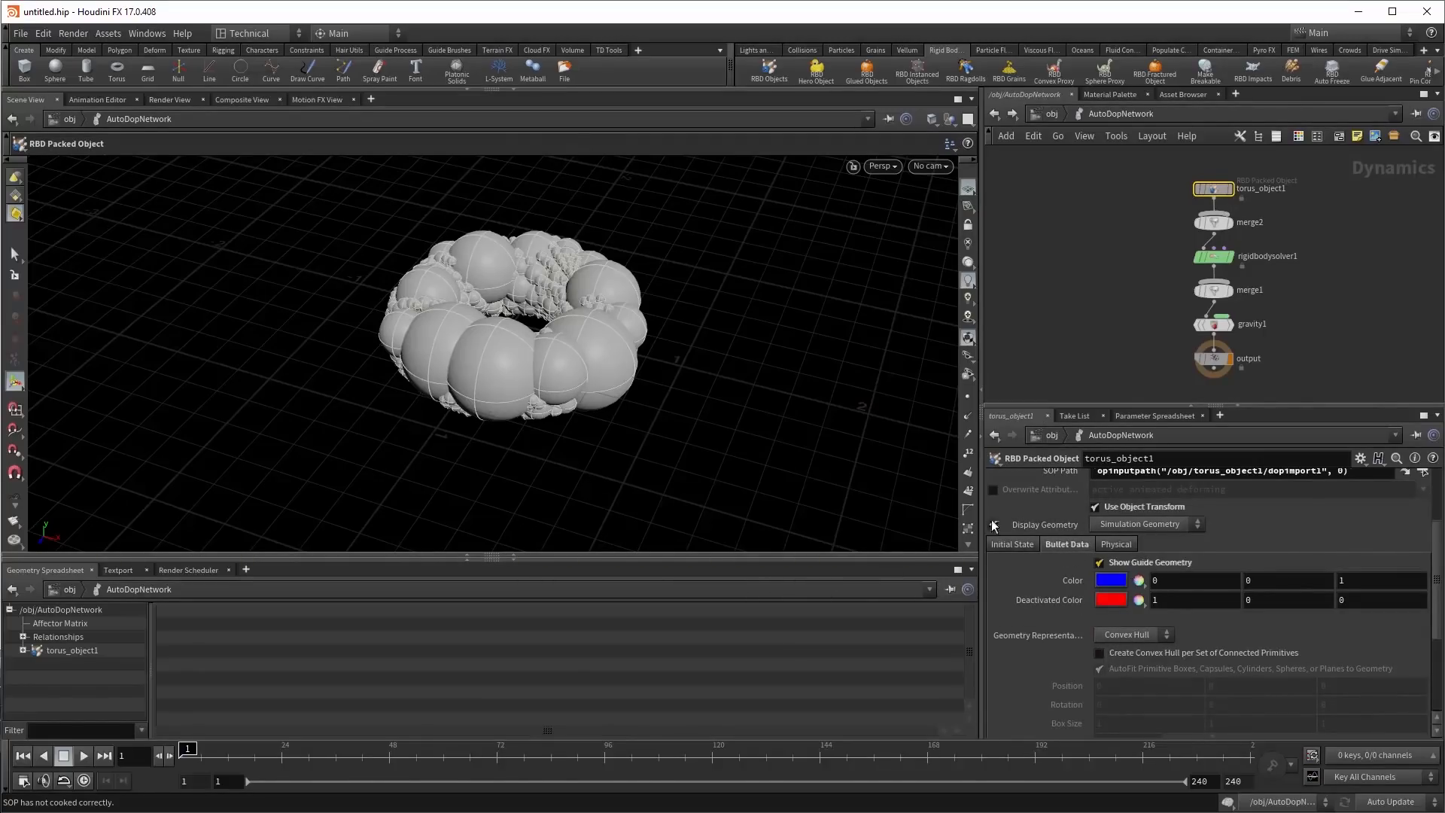
Examine the torus pieces' convex hull collision guides from several angles in shaded and wireframe display.
{"action": "left_click_drag", "start_coordinate": [652, 395], "coordinate": [639, 415], "text": "alt"}
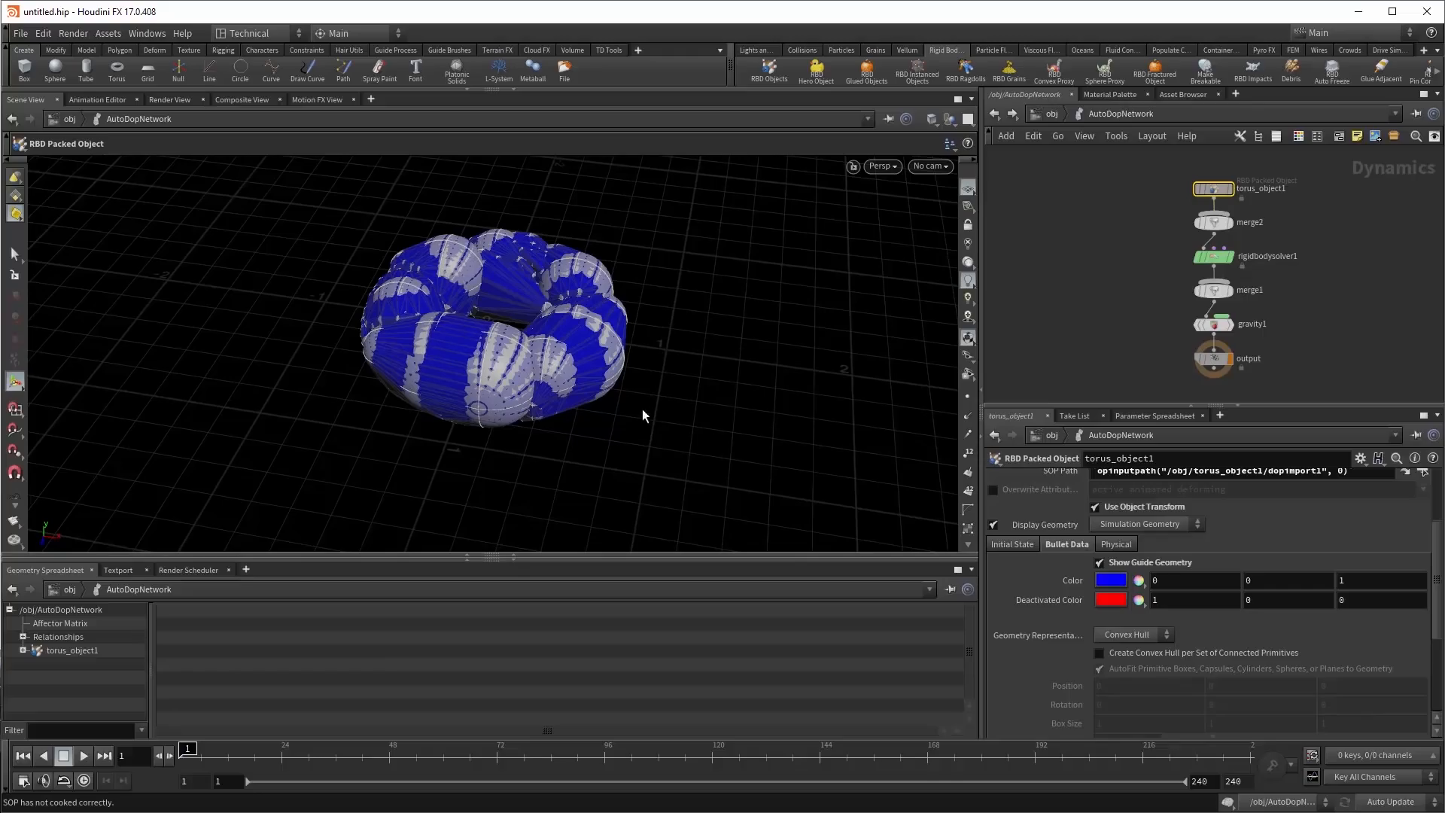
{"action": "key", "text": "Escape"}
{"action": "mouse_move", "coordinate": [516, 306]}
{"action": "left_mouse_down"}
{"action": "mouse_move", "coordinate": [544, 327]}
{"action": "mouse_move", "coordinate": [517, 294]}
{"action": "mouse_move", "coordinate": [500, 322]}
{"action": "mouse_move", "coordinate": [502, 306]}
{"action": "left_mouse_up"}
{"action": "key", "text": "Return"}
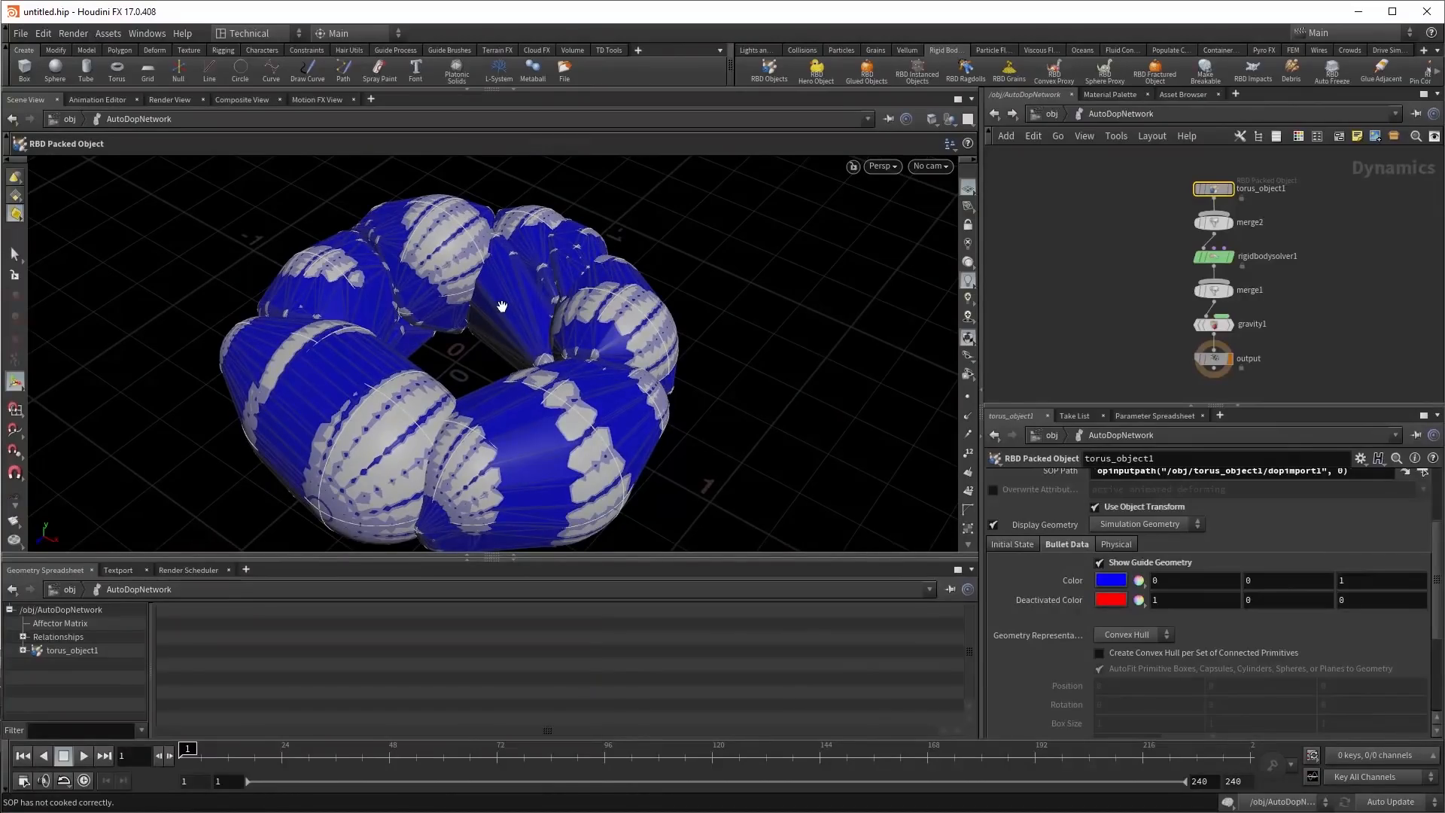
{"action": "mouse_move", "coordinate": [502, 306]}
{"action": "left_mouse_down"}
{"action": "mouse_move", "coordinate": [525, 342]}
{"action": "mouse_move", "coordinate": [526, 322]}
{"action": "mouse_move", "coordinate": [413, 334]}
{"action": "mouse_move", "coordinate": [484, 336]}
{"action": "mouse_move", "coordinate": [505, 295]}
{"action": "left_mouse_up"}
{"action": "key", "text": "w"}
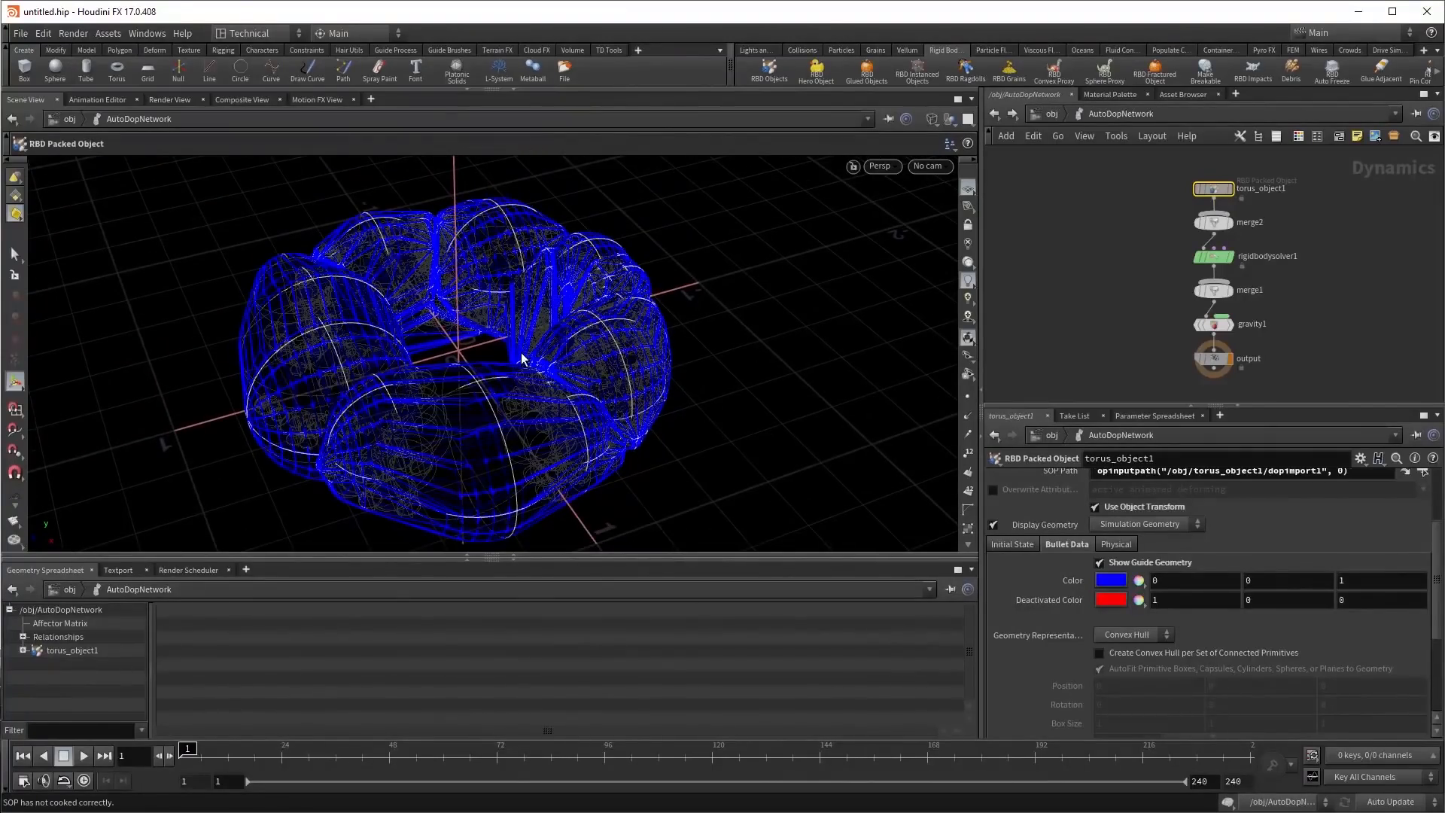
{"action": "mouse_move", "coordinate": [523, 359]}
{"action": "left_mouse_down"}
{"action": "mouse_move", "coordinate": [549, 381]}
{"action": "mouse_move", "coordinate": [519, 346]}
{"action": "left_mouse_up"}
{"action": "key", "text": "w"}
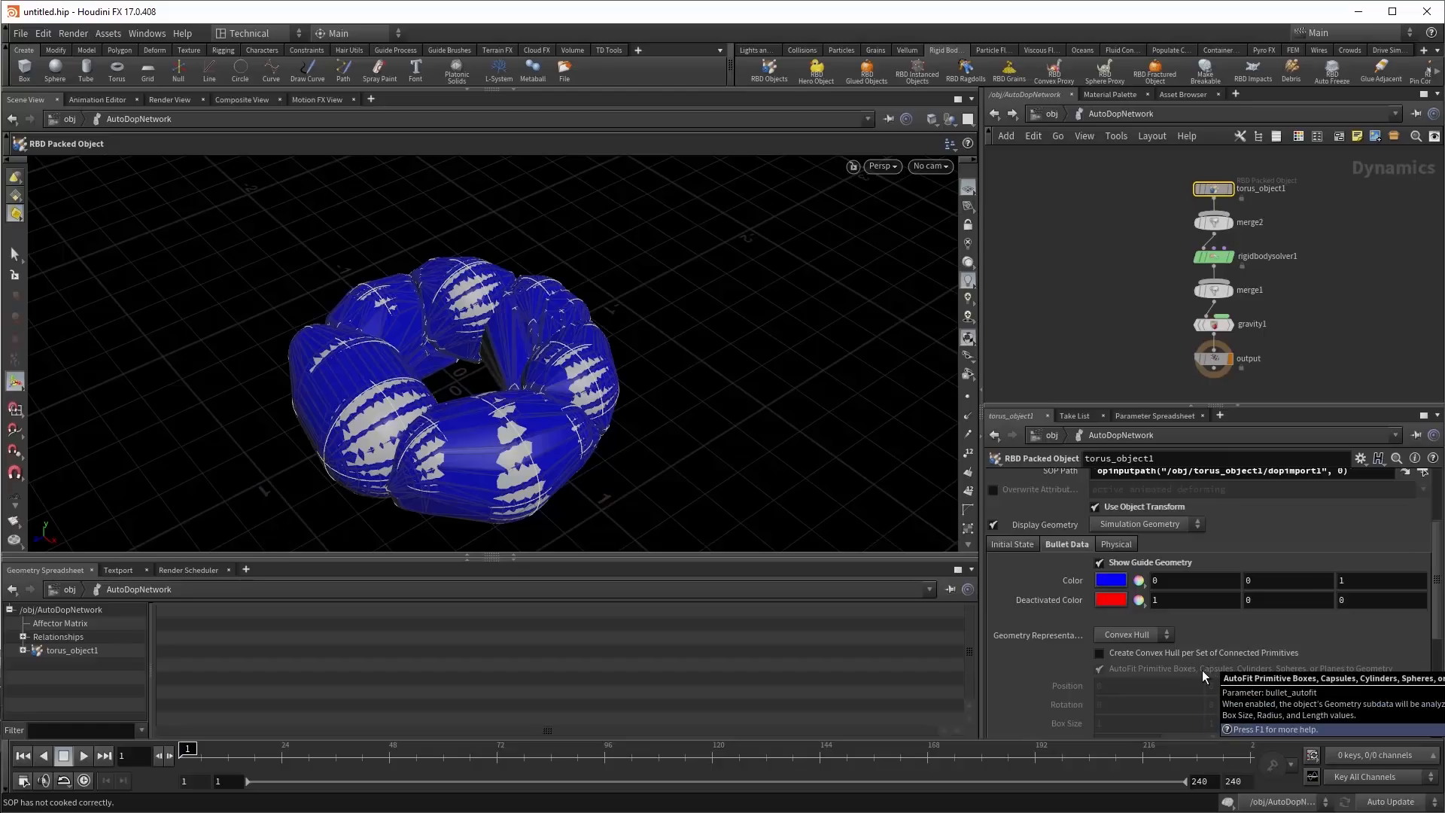
Enable Create Convex Hull per Set of Connected Primitives and turn off Display Geometry to view only the collision guides.
{"action": "left_click", "coordinate": [1150, 653]}
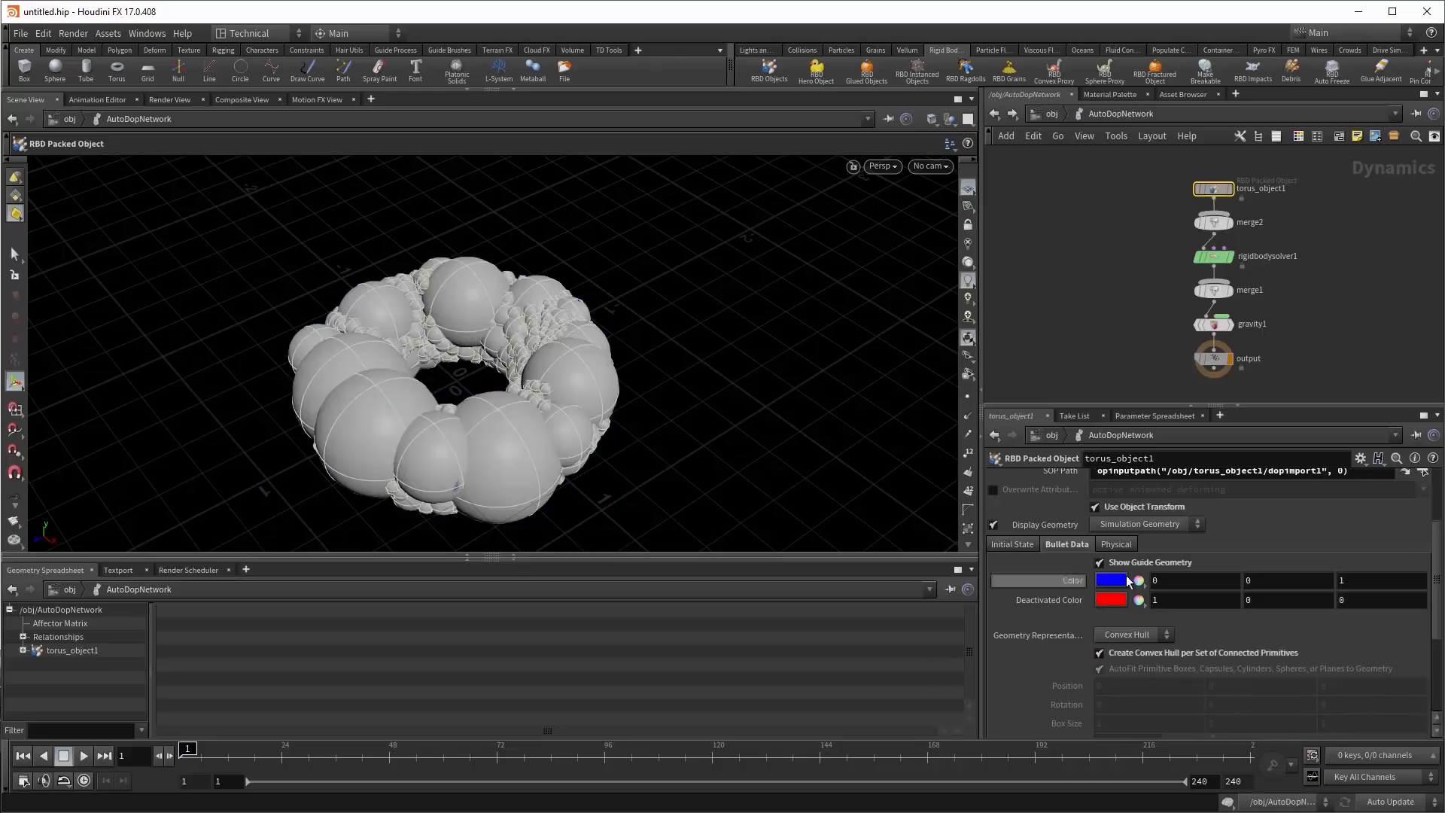
{"action": "left_click", "coordinate": [992, 526]}
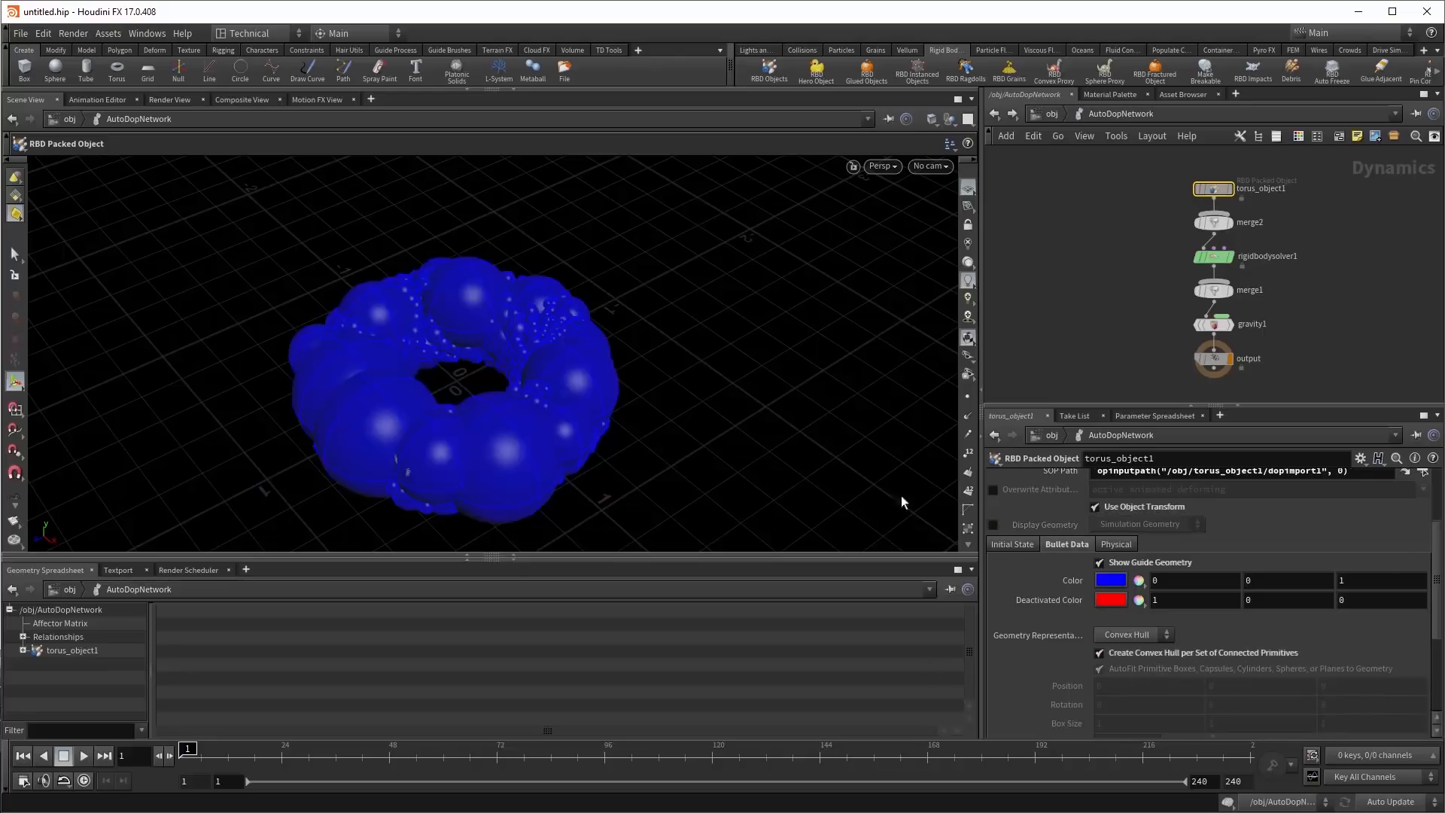
{"action": "key", "text": "Escape"}
{"action": "left_click_drag", "start_coordinate": [610, 450], "coordinate": [612, 391]}
{"action": "key", "text": "Return"}
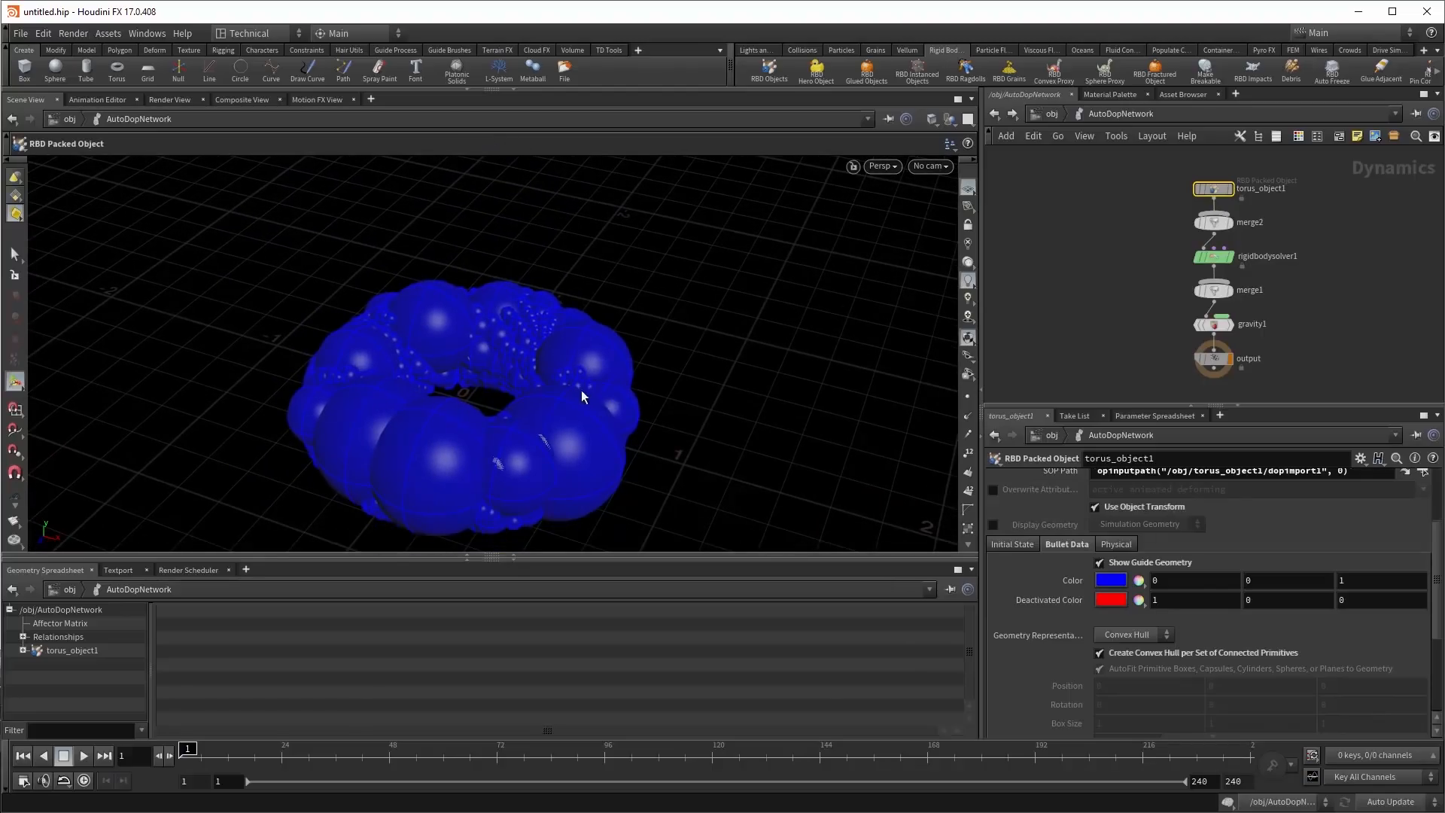
Add a ground plane and lower it to -1.49284 in Y below the torus.
{"action": "left_click", "coordinate": [804, 51]}
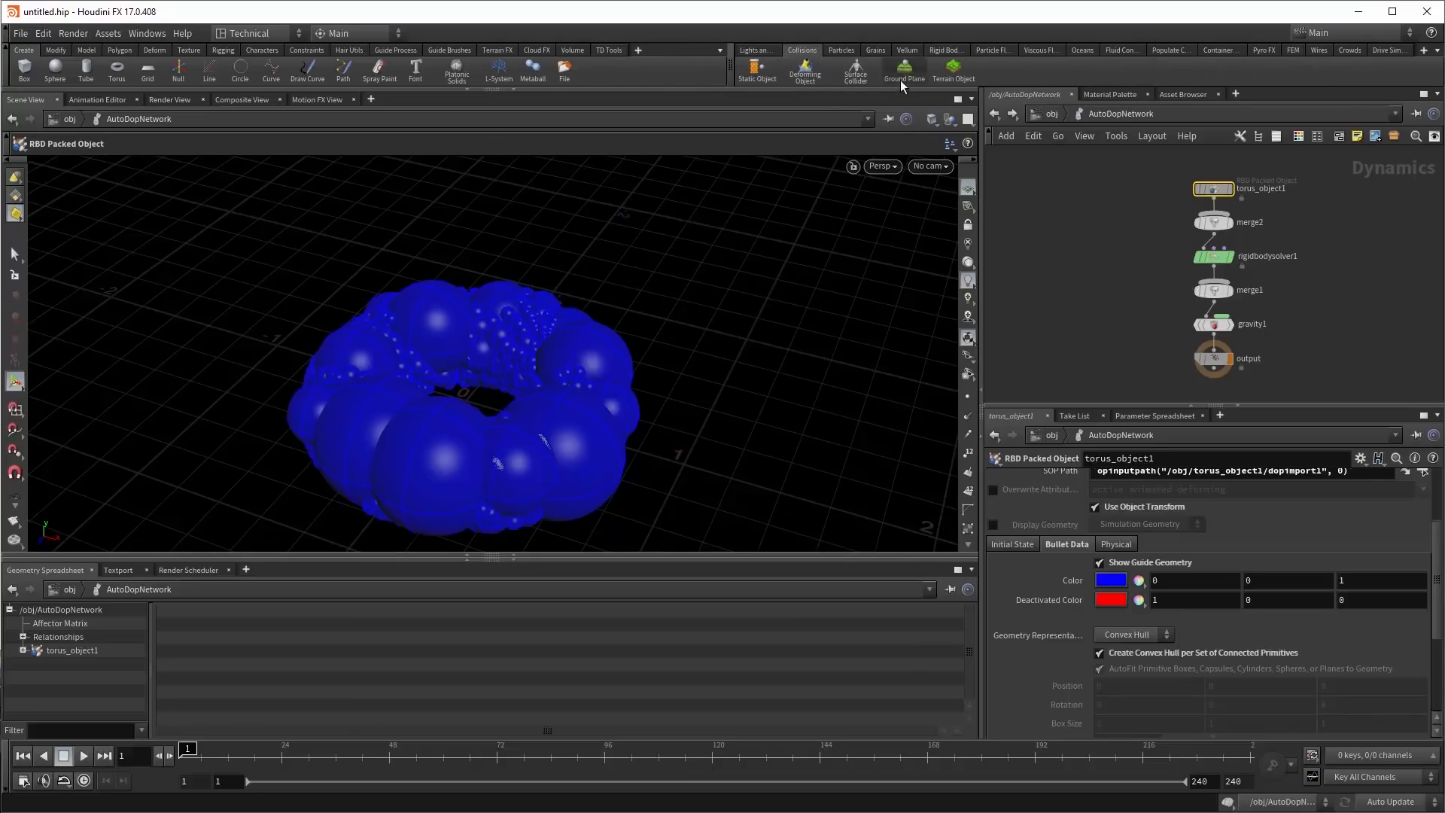
{"action": "left_click", "coordinate": [902, 75]}
{"action": "left_click_drag", "start_coordinate": [473, 366], "coordinate": [461, 572]}
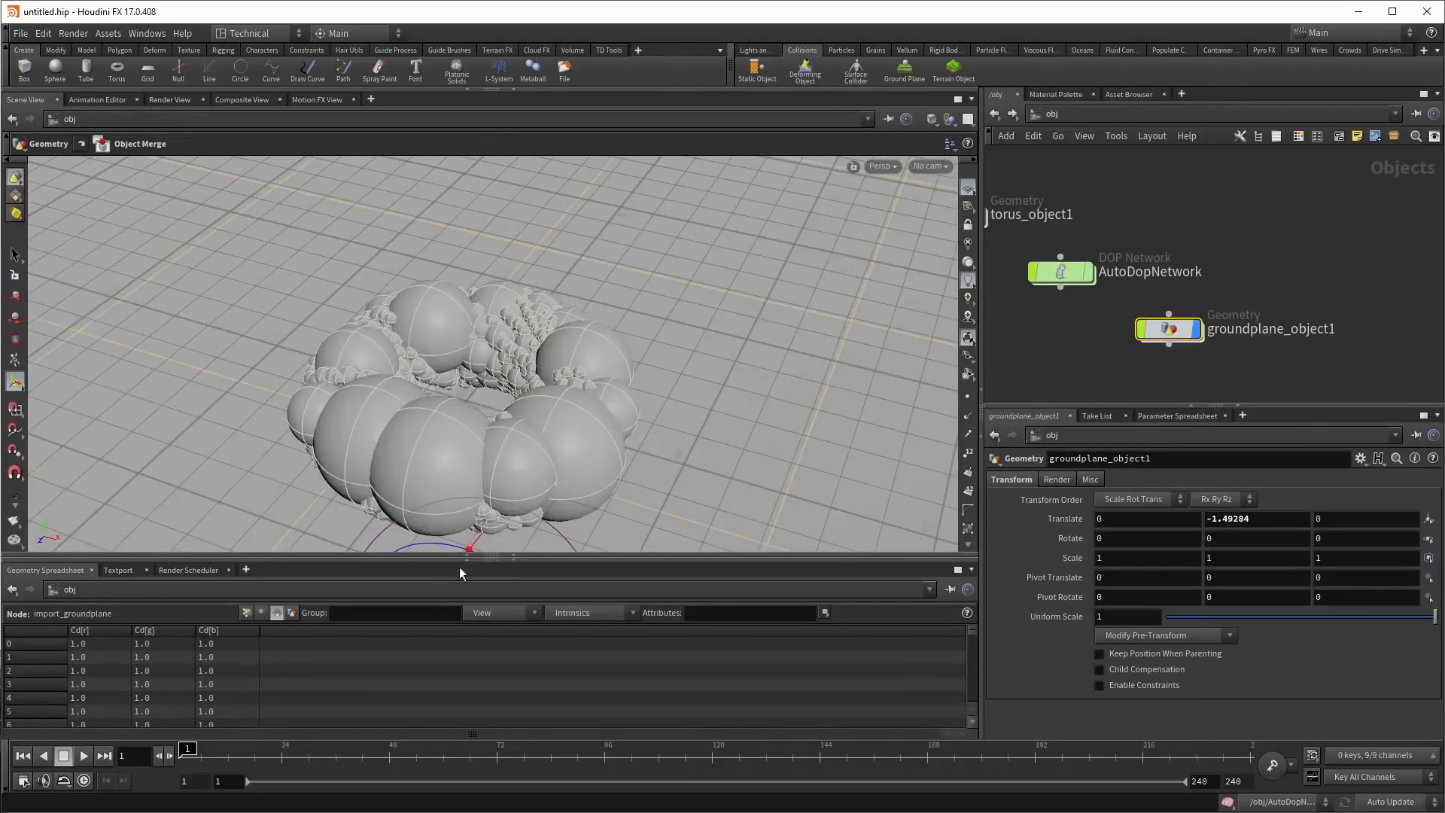
{"action": "scroll", "coordinate": [351, 524], "scroll_direction": "down", "scroll_amount": 5}
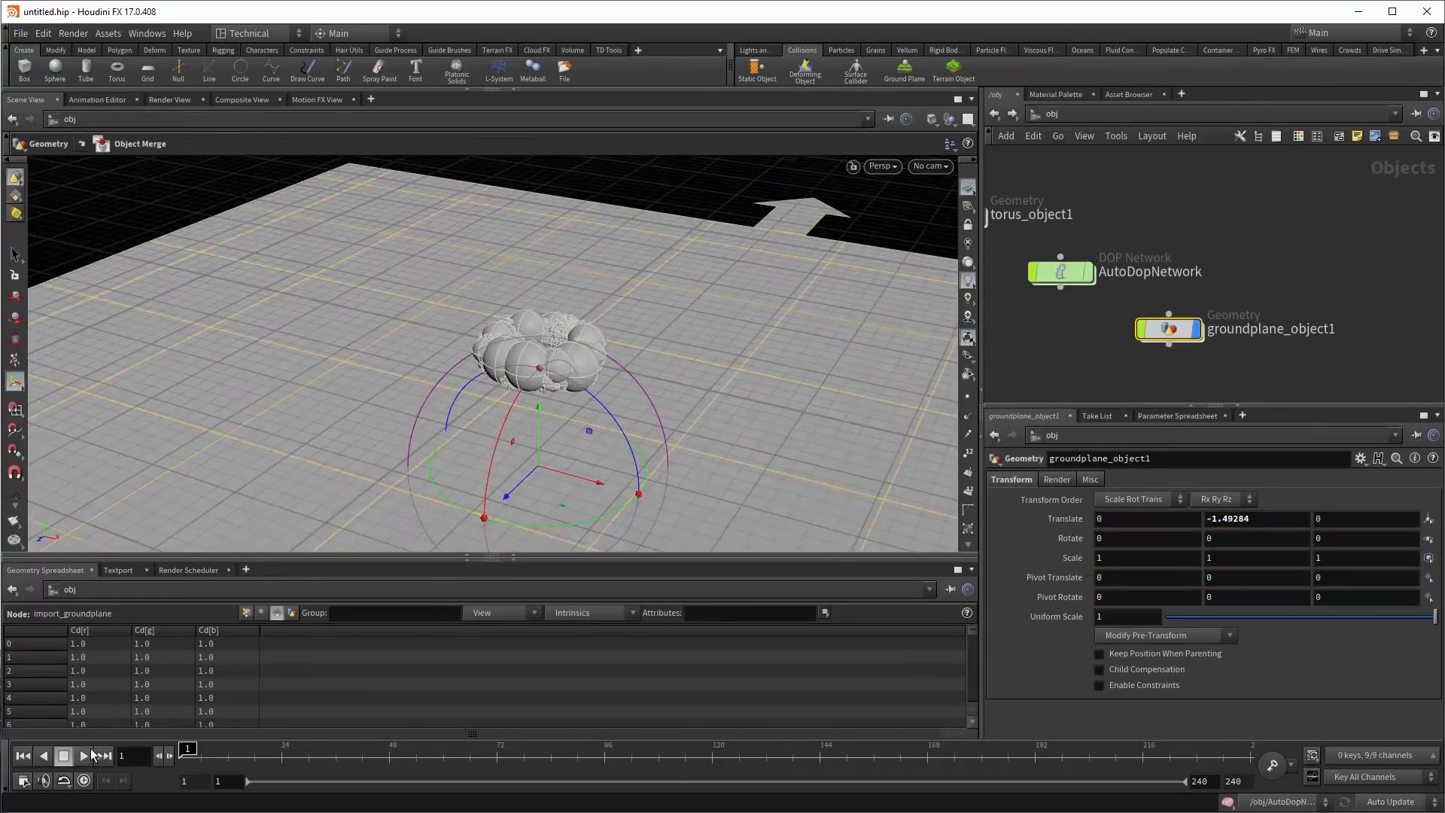
Play the simulation in AutoDopNetwork with the collision guides shown, and return to frame 1.
{"action": "double_click", "coordinate": [1081, 274]}
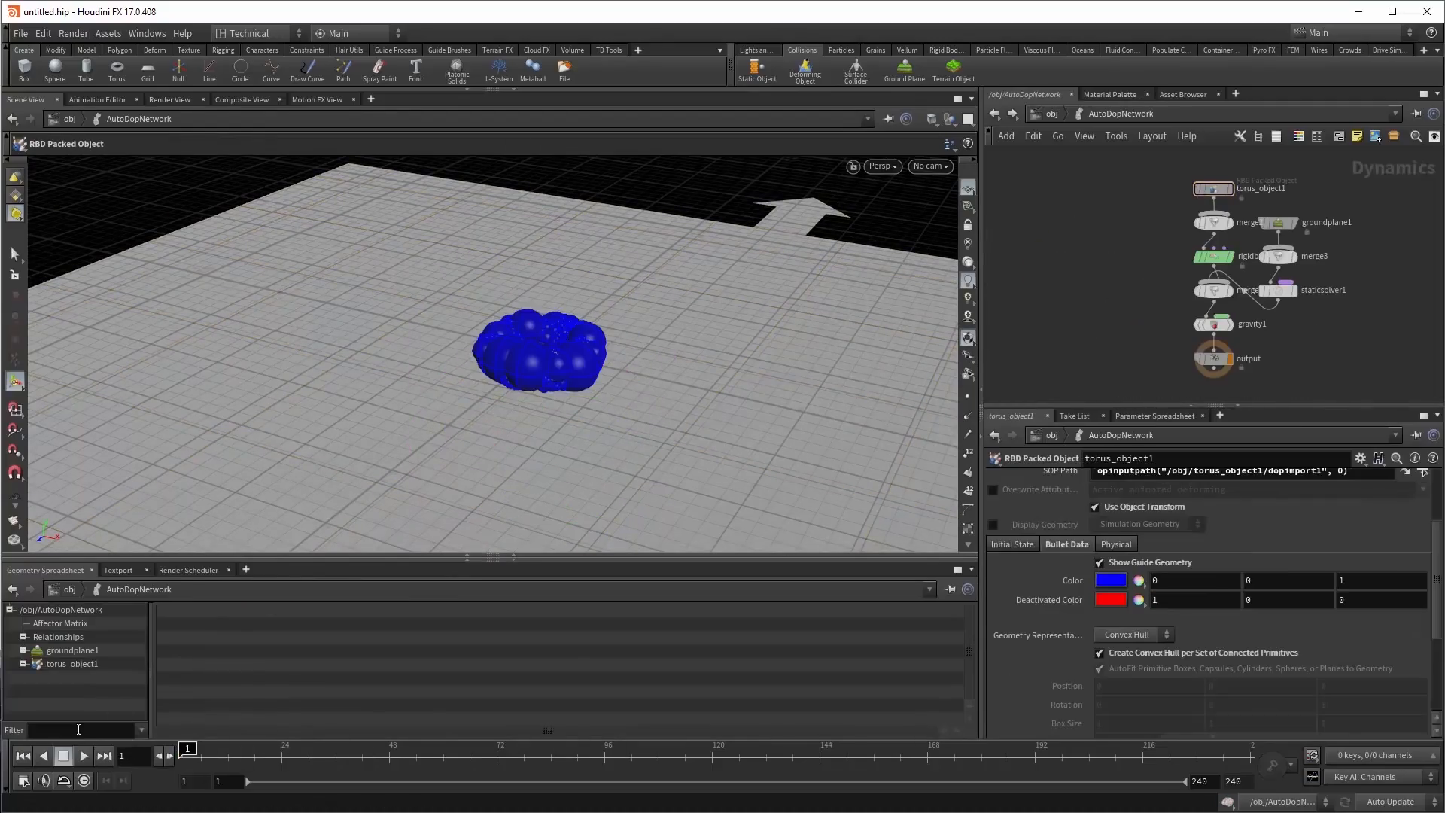
{"action": "left_click", "coordinate": [84, 756]}
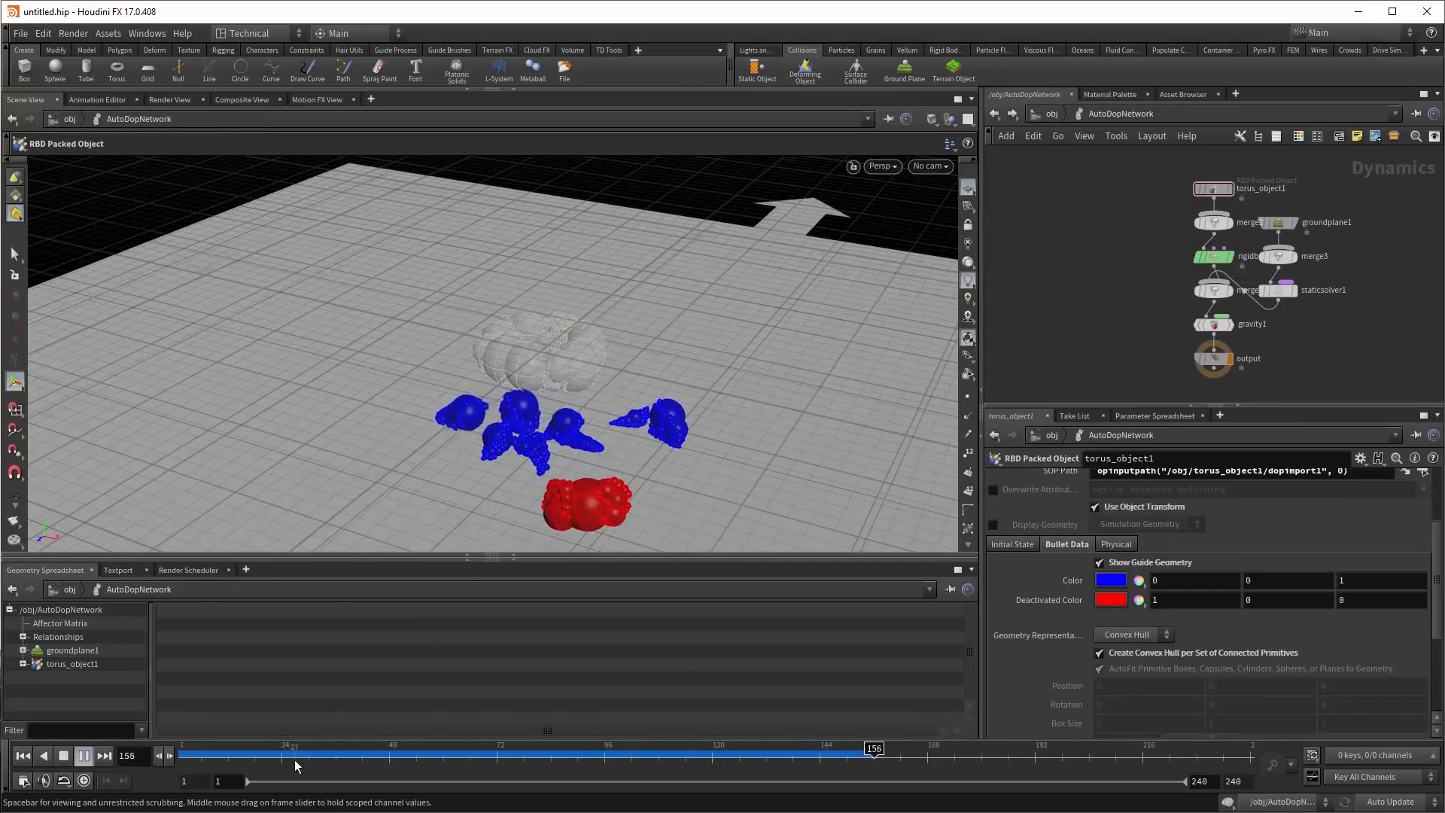
{"action": "left_click_drag", "start_coordinate": [295, 765], "coordinate": [187, 757]}
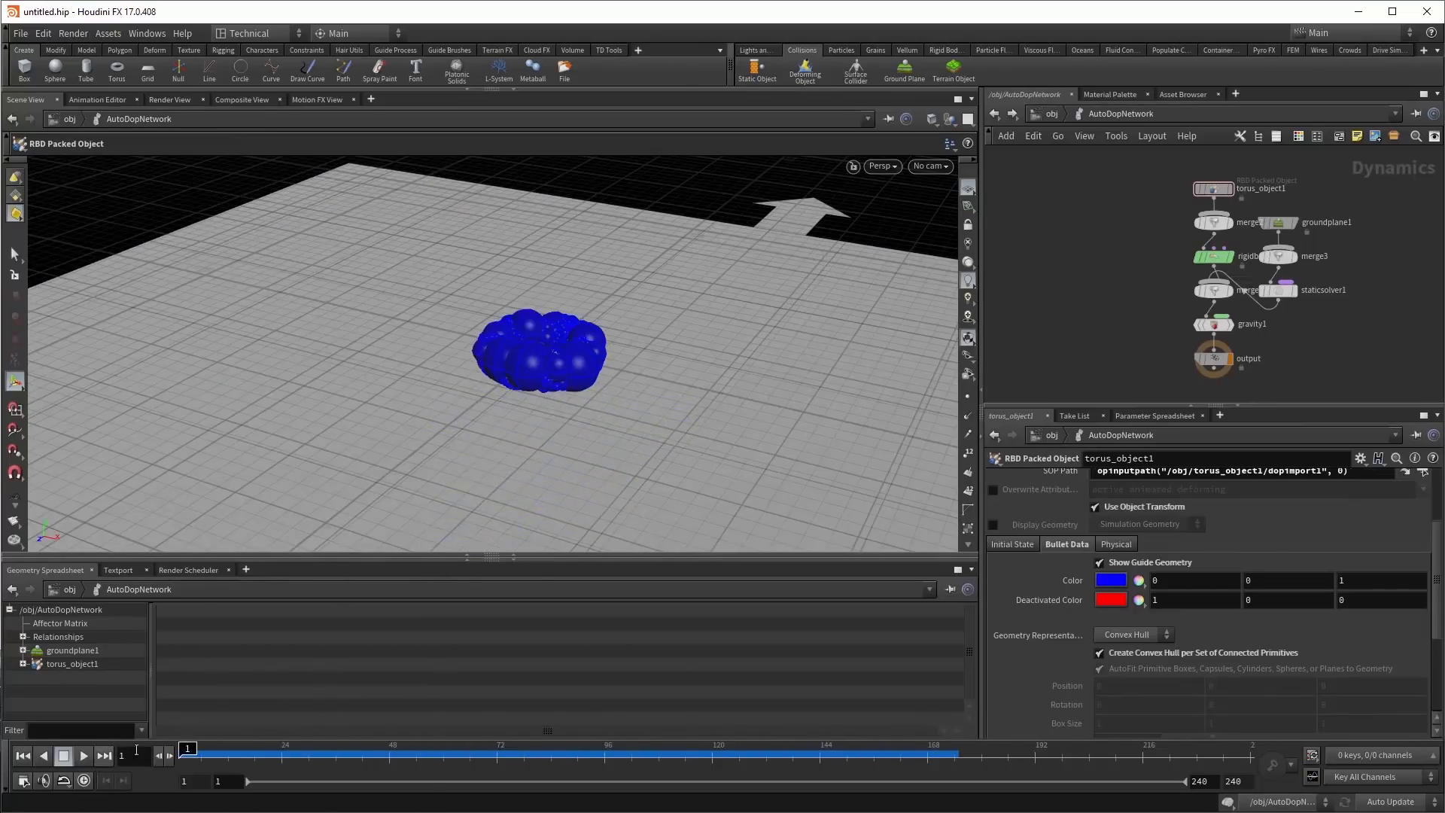
Go into torus_object1 and display SOURCE_GEO to view the original fractured geometry.
{"action": "left_click", "coordinate": [1052, 114]}
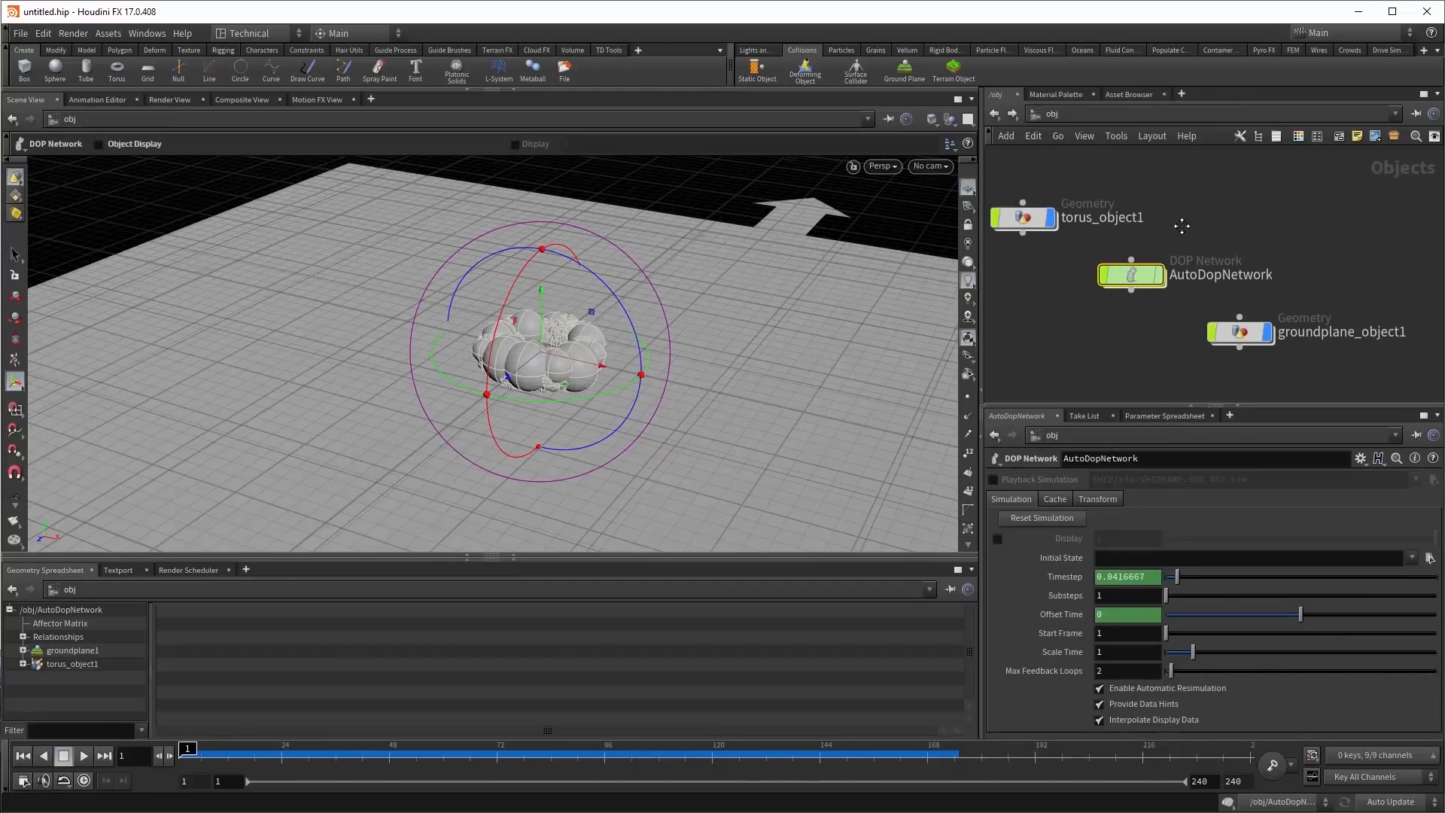
{"action": "middle_click_drag", "start_coordinate": [1149, 235], "coordinate": [1190, 230]}
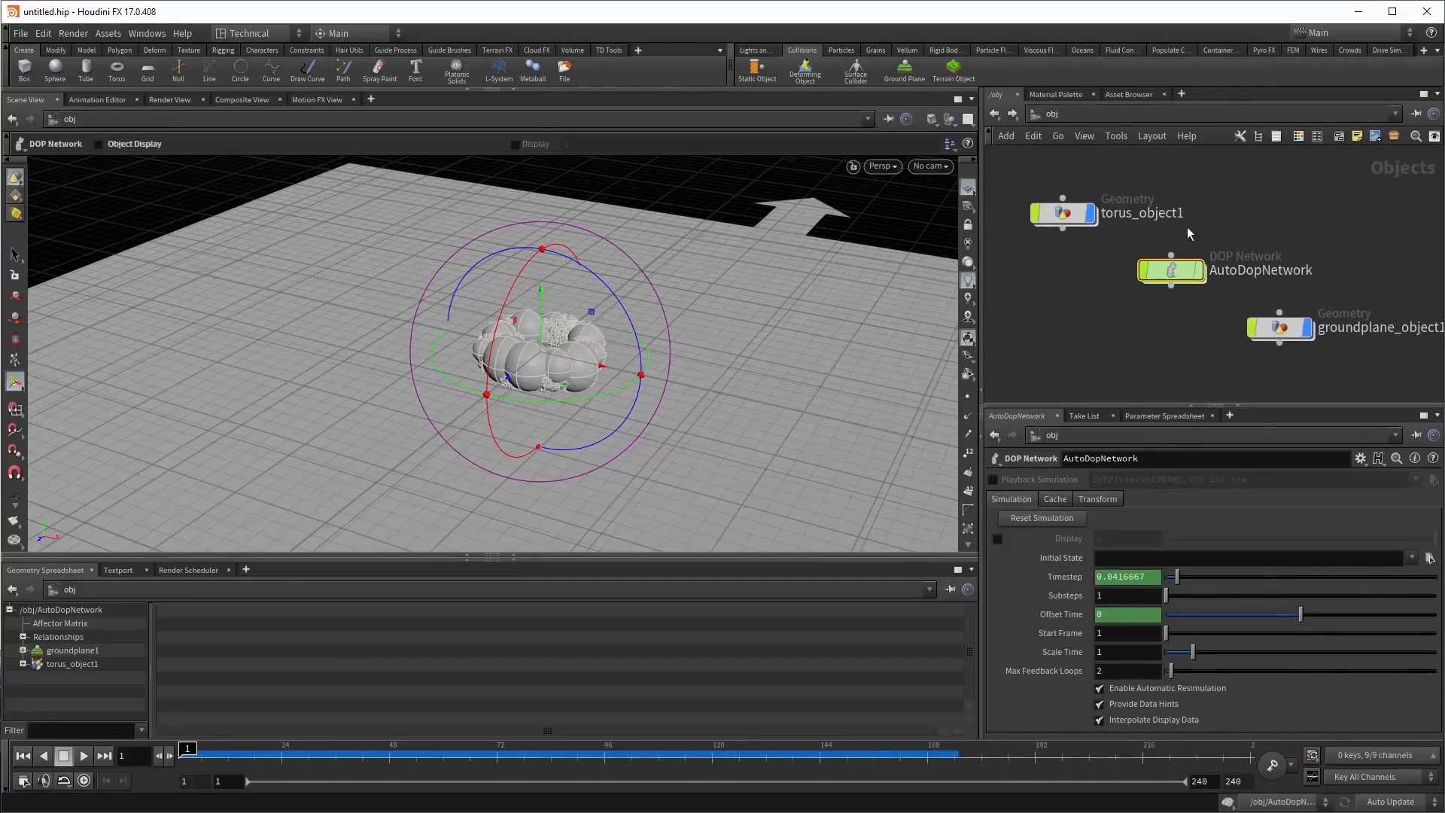
{"action": "left_click", "coordinate": [1065, 214]}
{"action": "double_click", "coordinate": [1065, 215]}
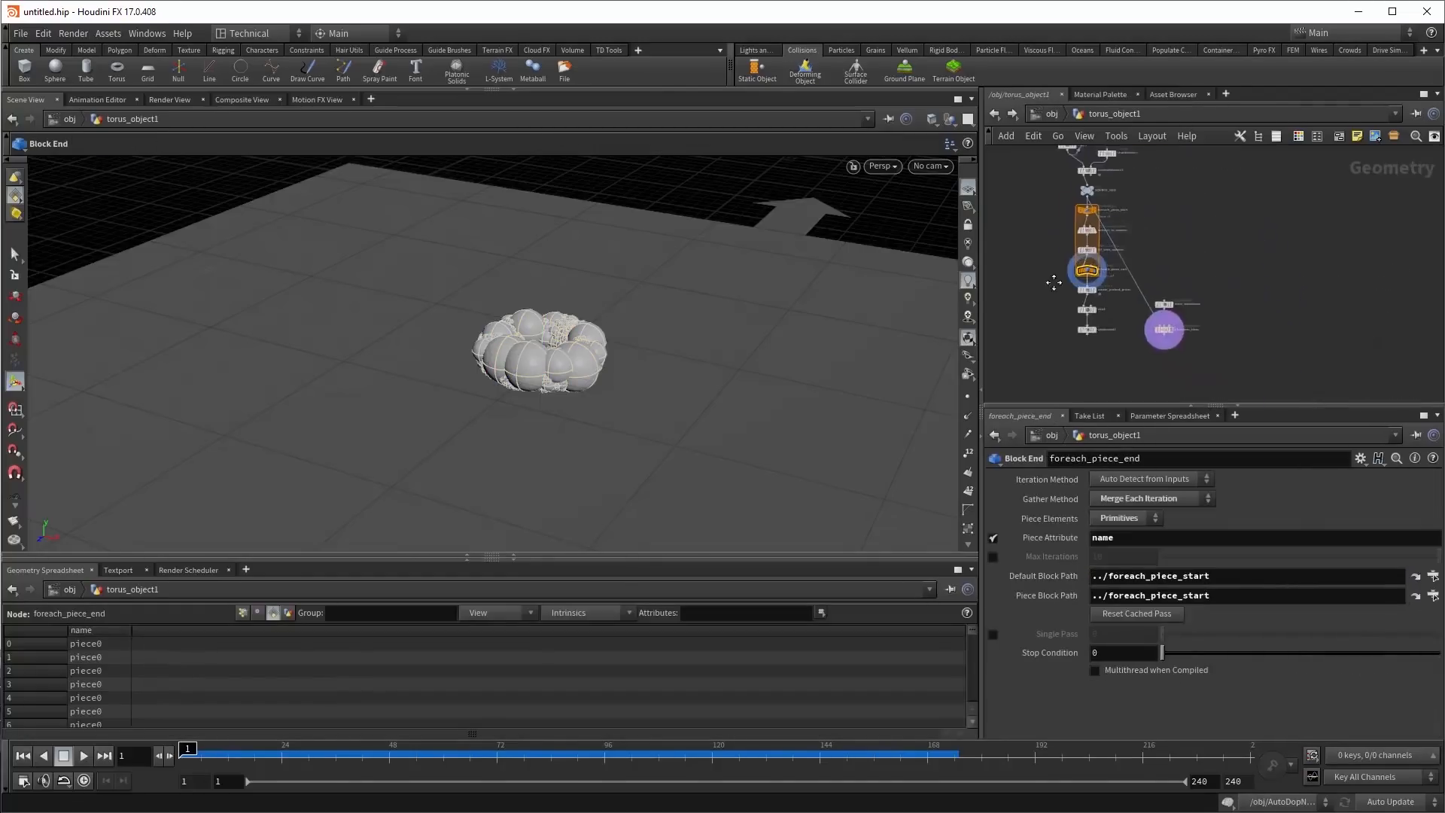
{"action": "scroll", "coordinate": [1126, 252], "scroll_direction": "up", "scroll_amount": 3}
{"action": "scroll", "coordinate": [1099, 252], "scroll_direction": "up", "scroll_amount": 2}
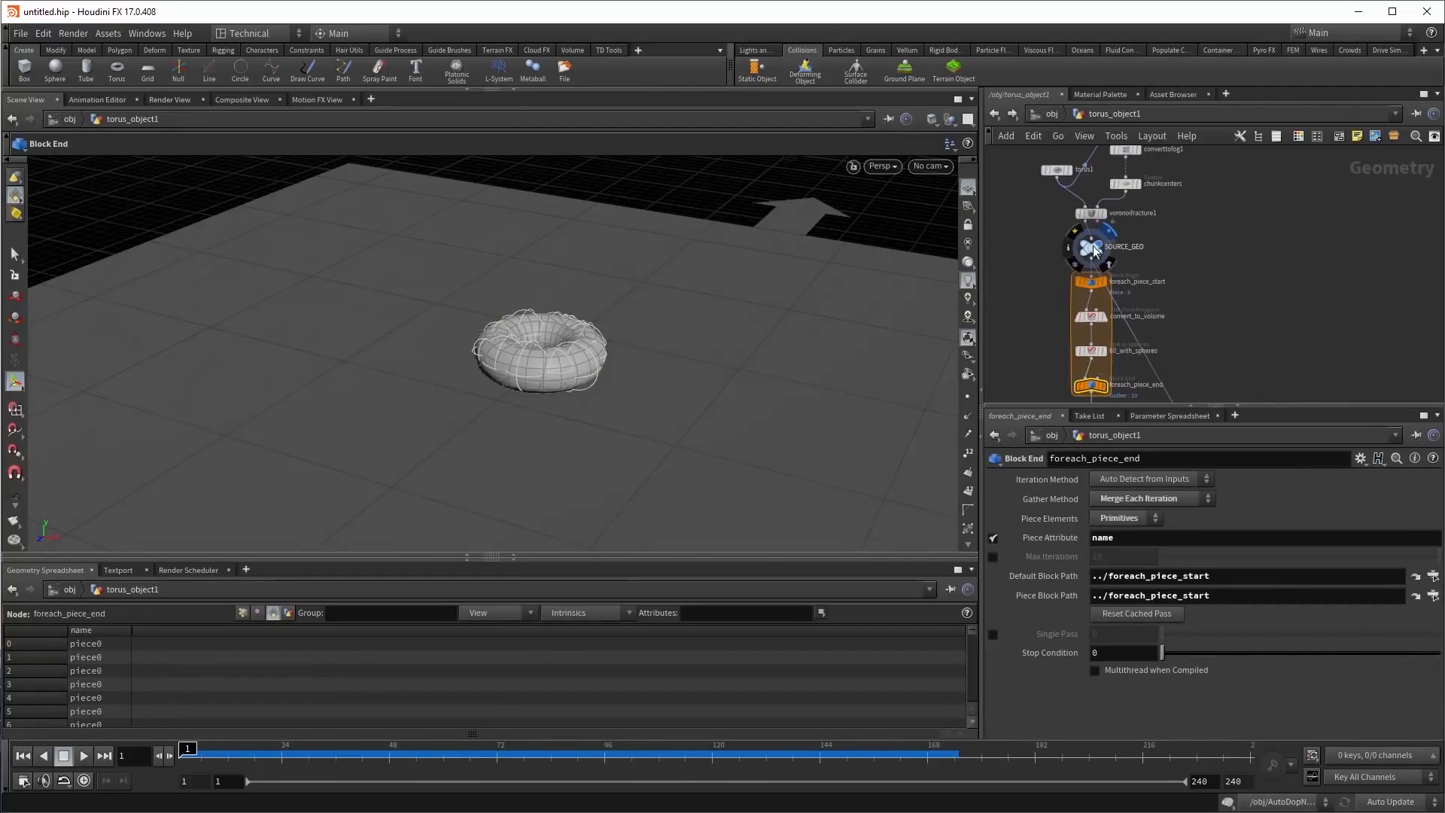
{"action": "left_click", "coordinate": [1106, 232]}
Display fetch_transforms with its points shown, and examine its point attributes in the geometry spreadsheet.
{"action": "middle_click_drag", "start_coordinate": [1197, 301], "coordinate": [1169, 192]}
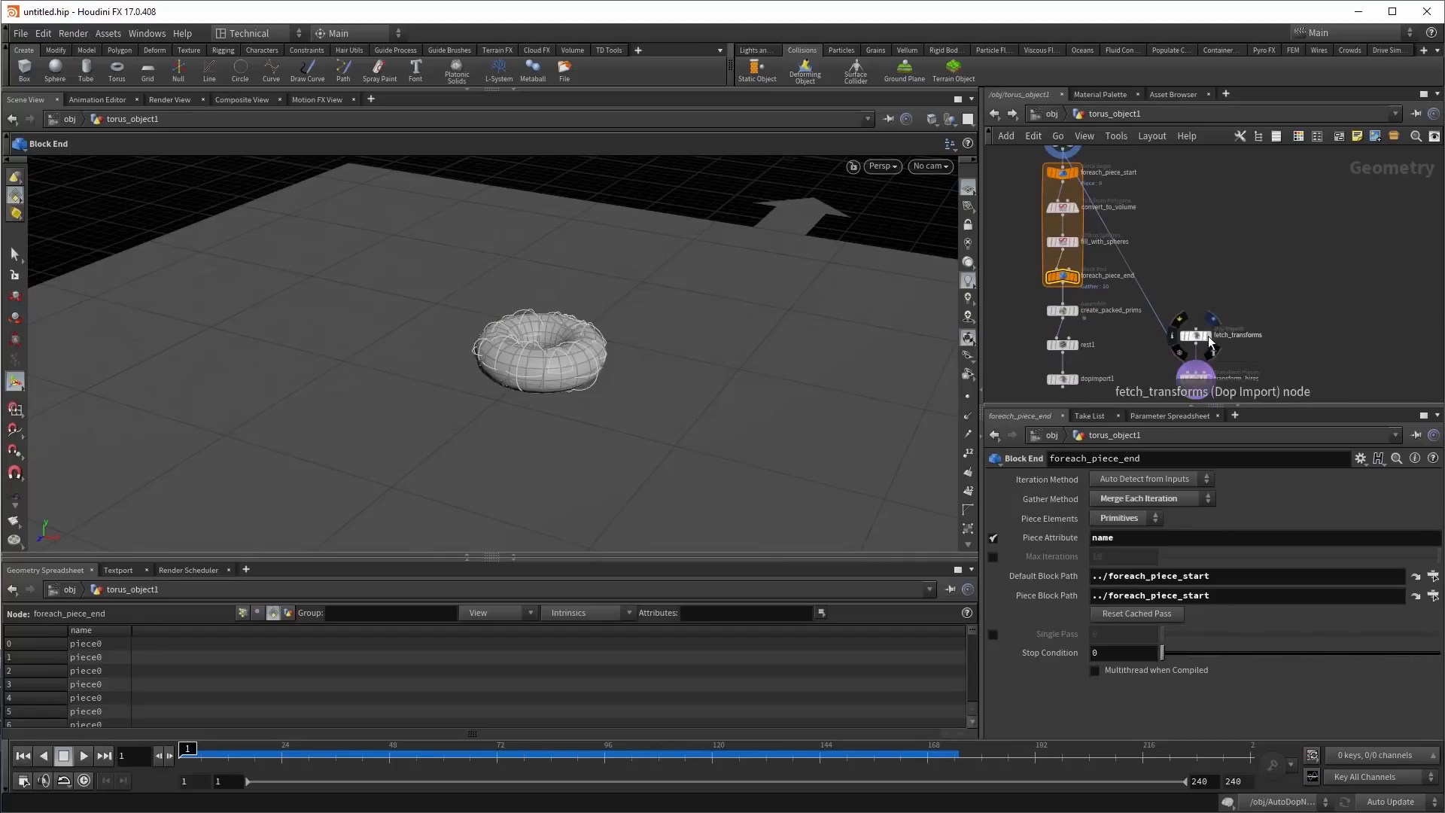
{"action": "left_click", "coordinate": [1203, 339]}
{"action": "left_click", "coordinate": [1198, 337]}
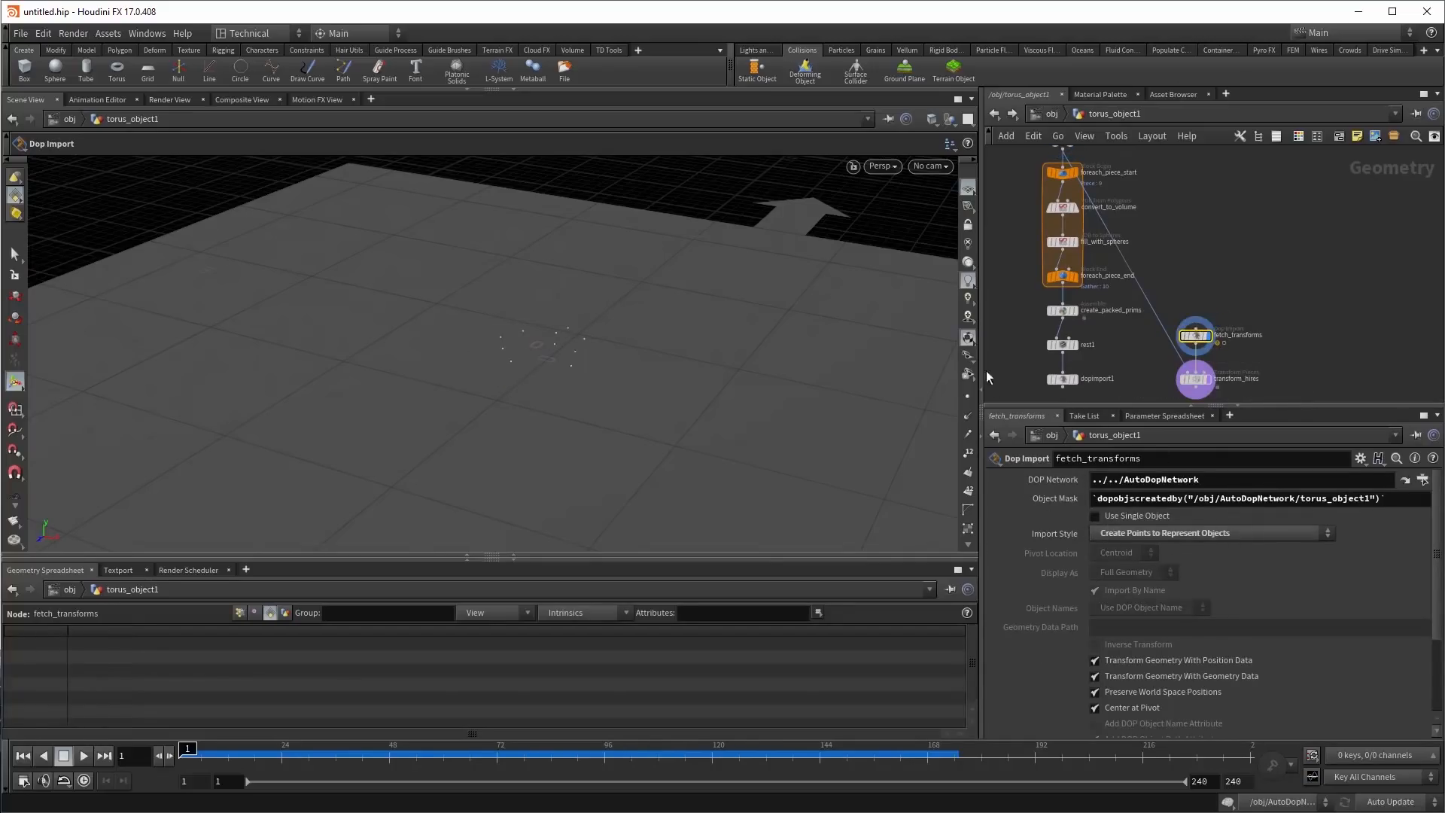
{"action": "left_click", "coordinate": [968, 397]}
{"action": "left_click", "coordinate": [240, 613]}
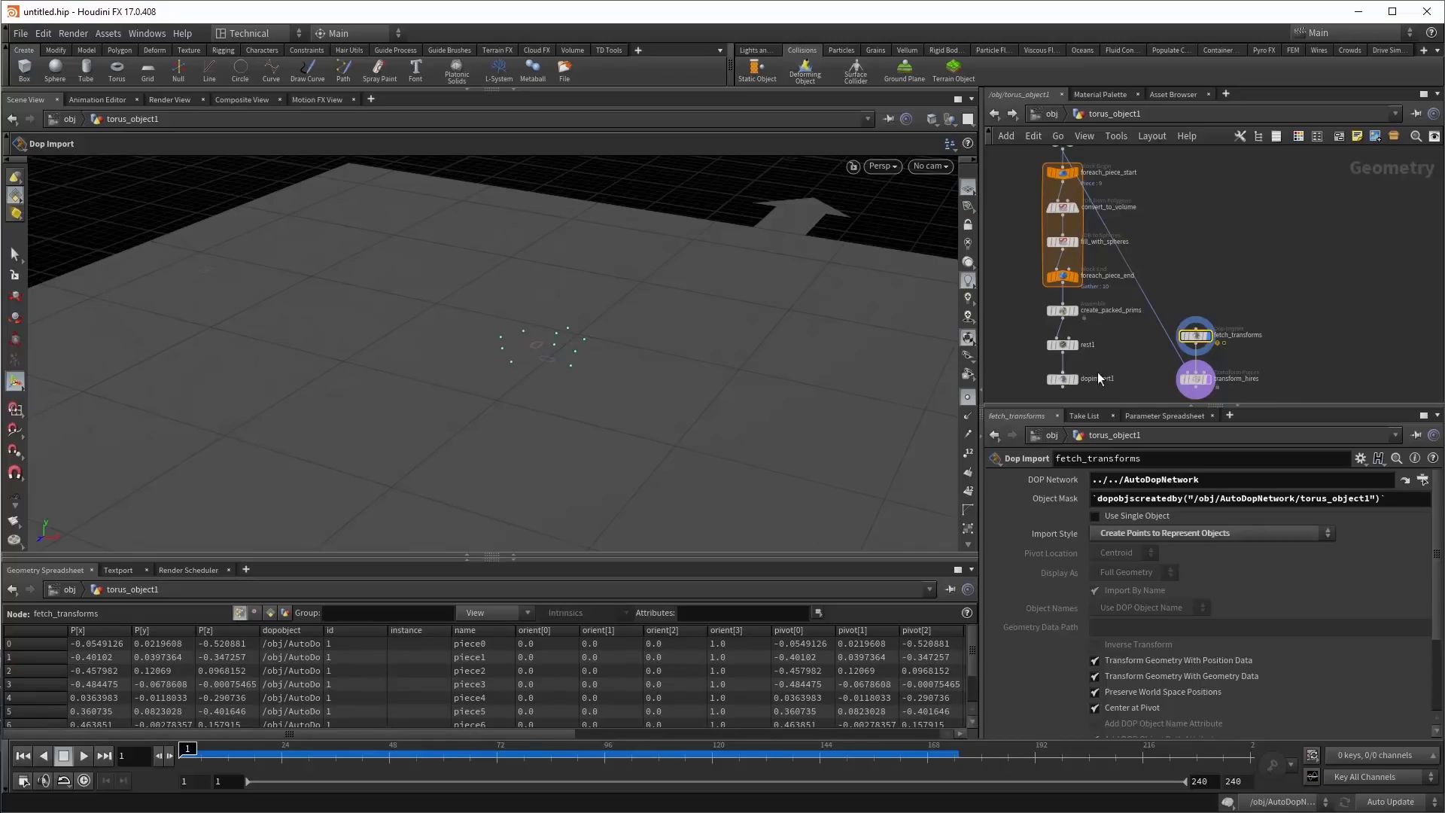
Select and display SOURCE_GEO to compare its points and point attributes with the fetched transforms.
{"action": "middle_click_drag", "start_coordinate": [1214, 391], "coordinate": [1256, 435]}
{"action": "left_click", "coordinate": [1182, 327]}
{"action": "left_click", "coordinate": [1169, 325]}
{"action": "left_click", "coordinate": [1096, 205]}
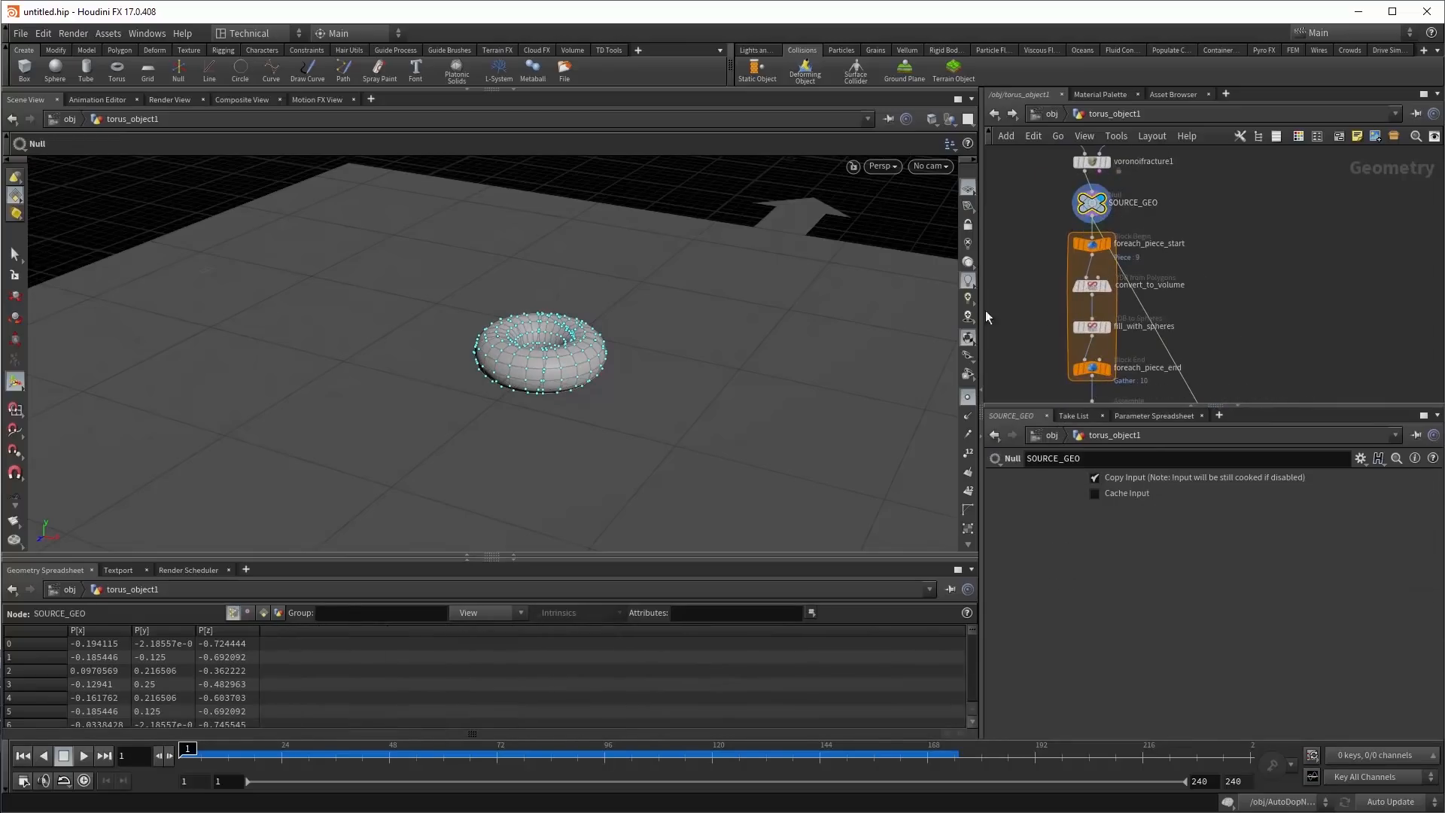
Display transform_hires and scrub the timeline to frame 121 and on to frame 157 to inspect the simulated high-resolution pieces.
{"action": "middle_click_drag", "start_coordinate": [1192, 355], "coordinate": [1131, 178]}
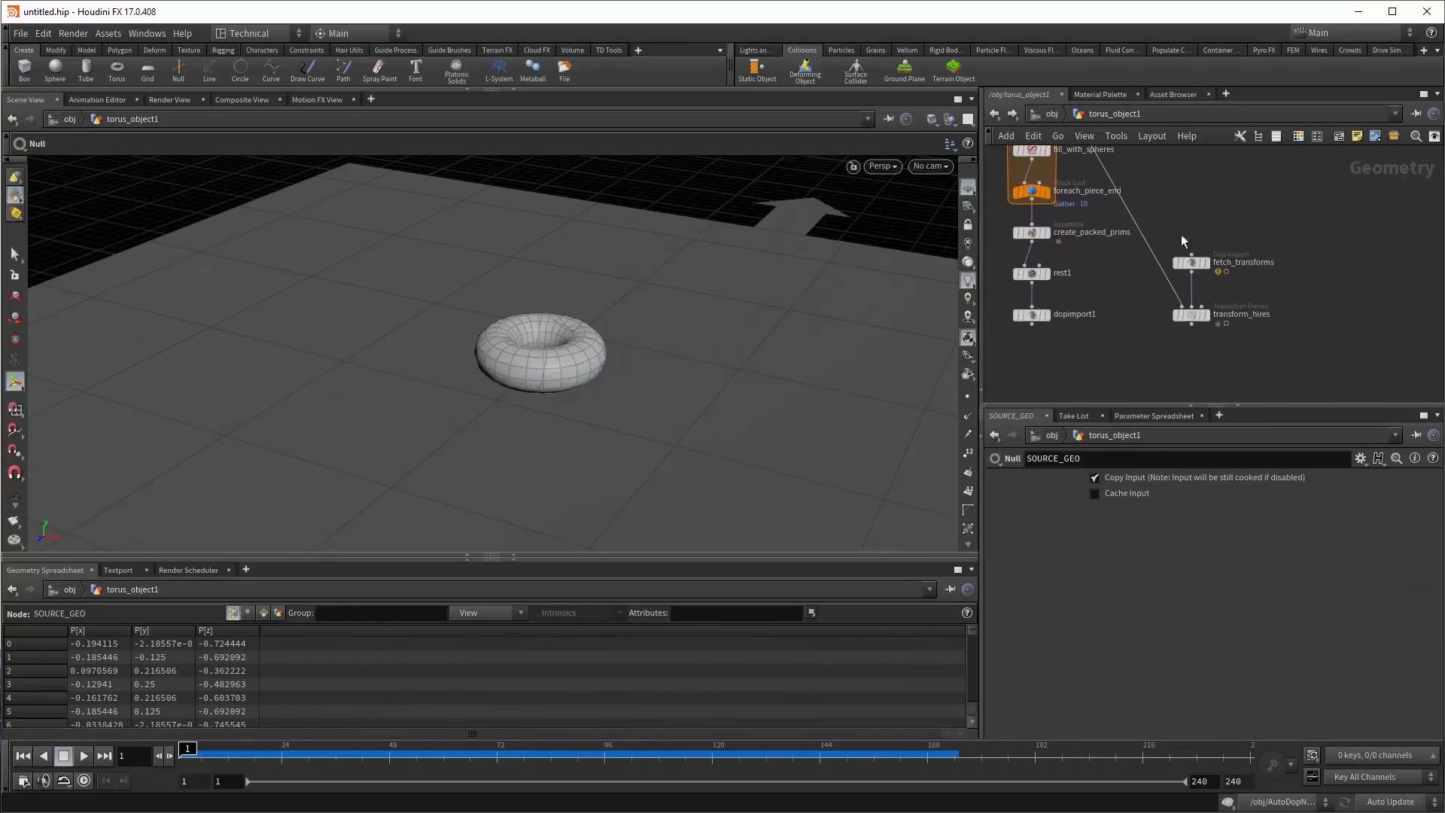
{"action": "left_click", "coordinate": [1192, 319]}
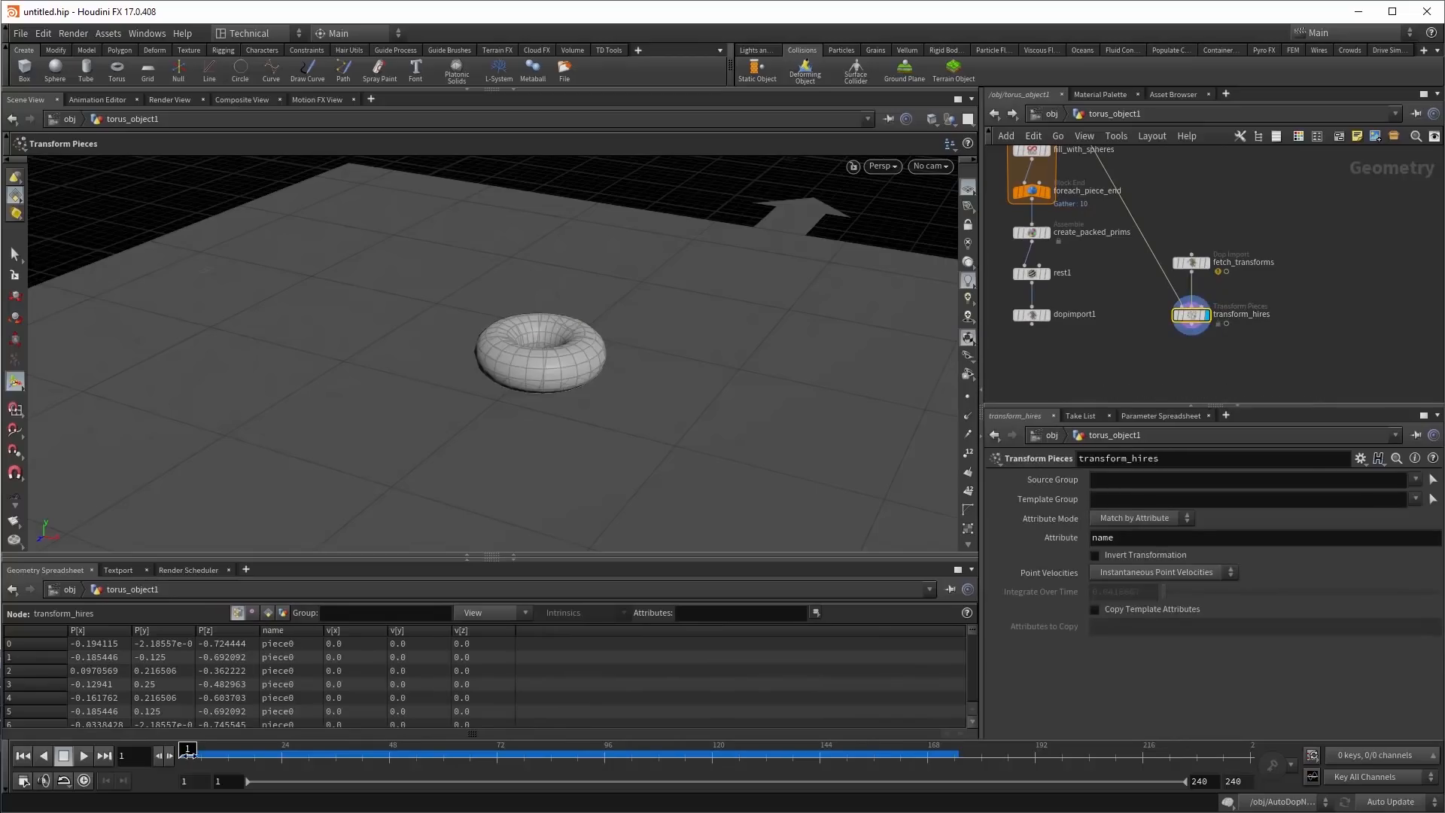
{"action": "left_click_drag", "start_coordinate": [192, 755], "coordinate": [719, 757]}
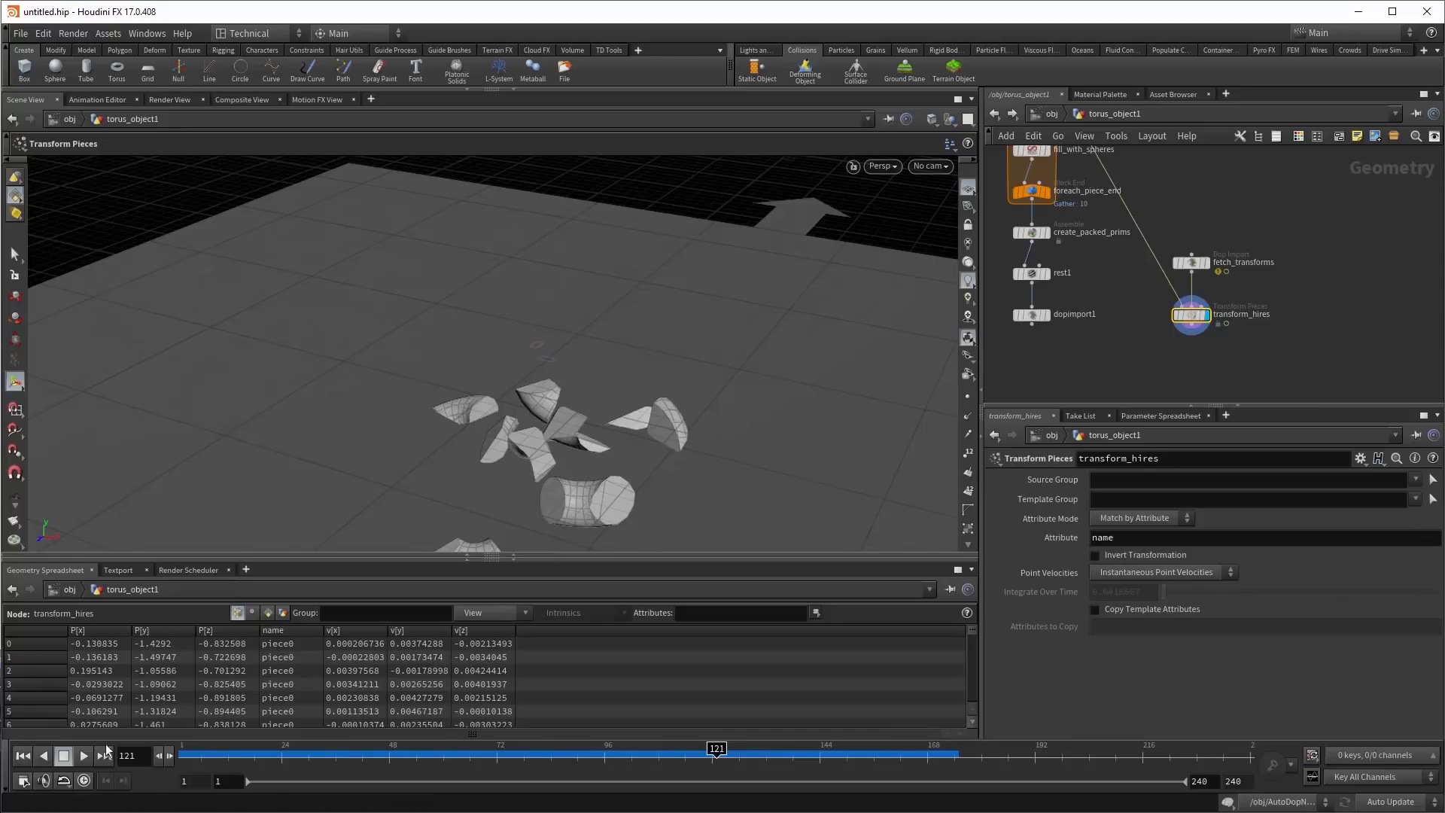
{"action": "scroll", "coordinate": [1111, 339], "scroll_direction": "down", "scroll_amount": 2}
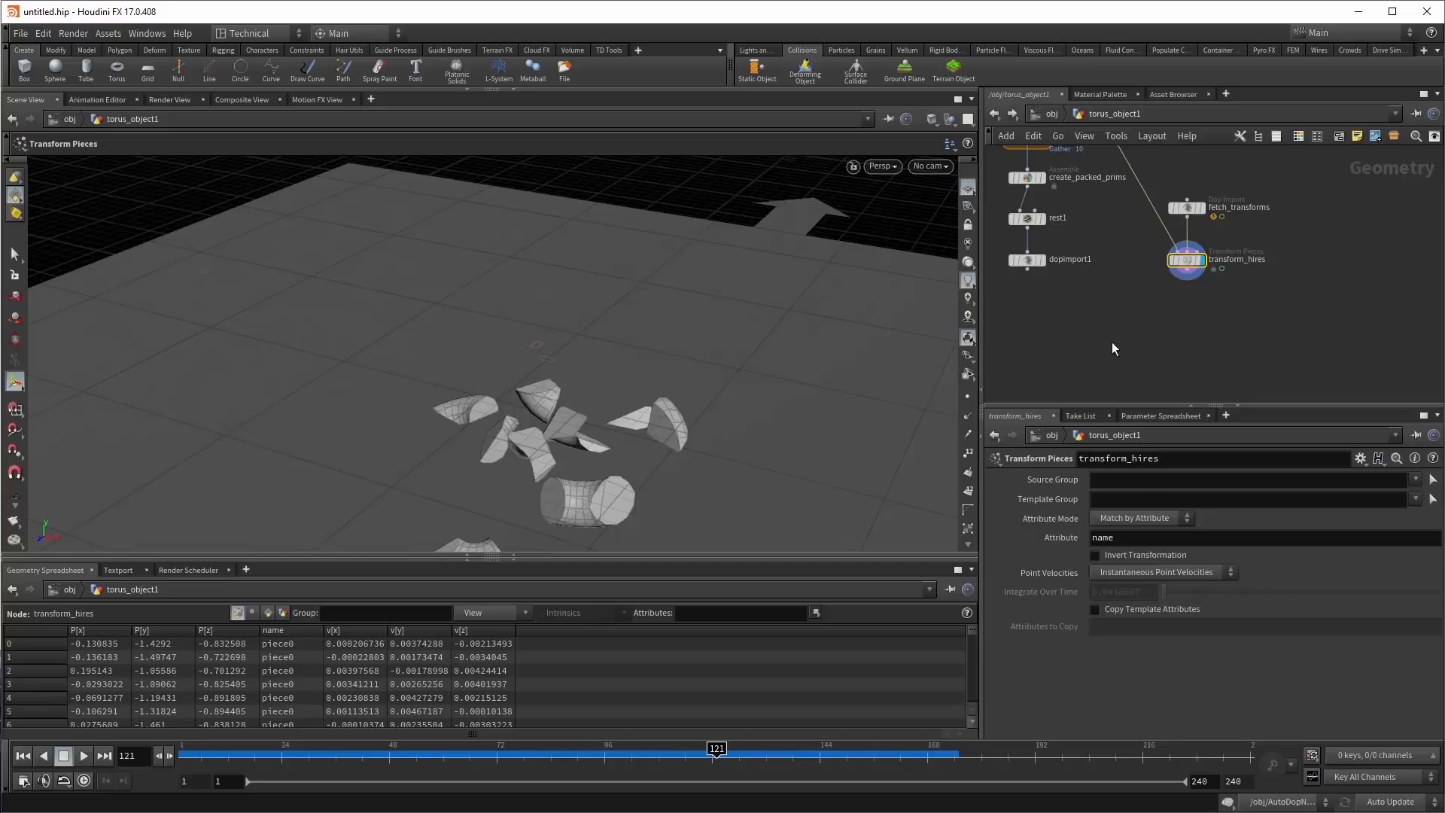
{"action": "key", "text": "s"}
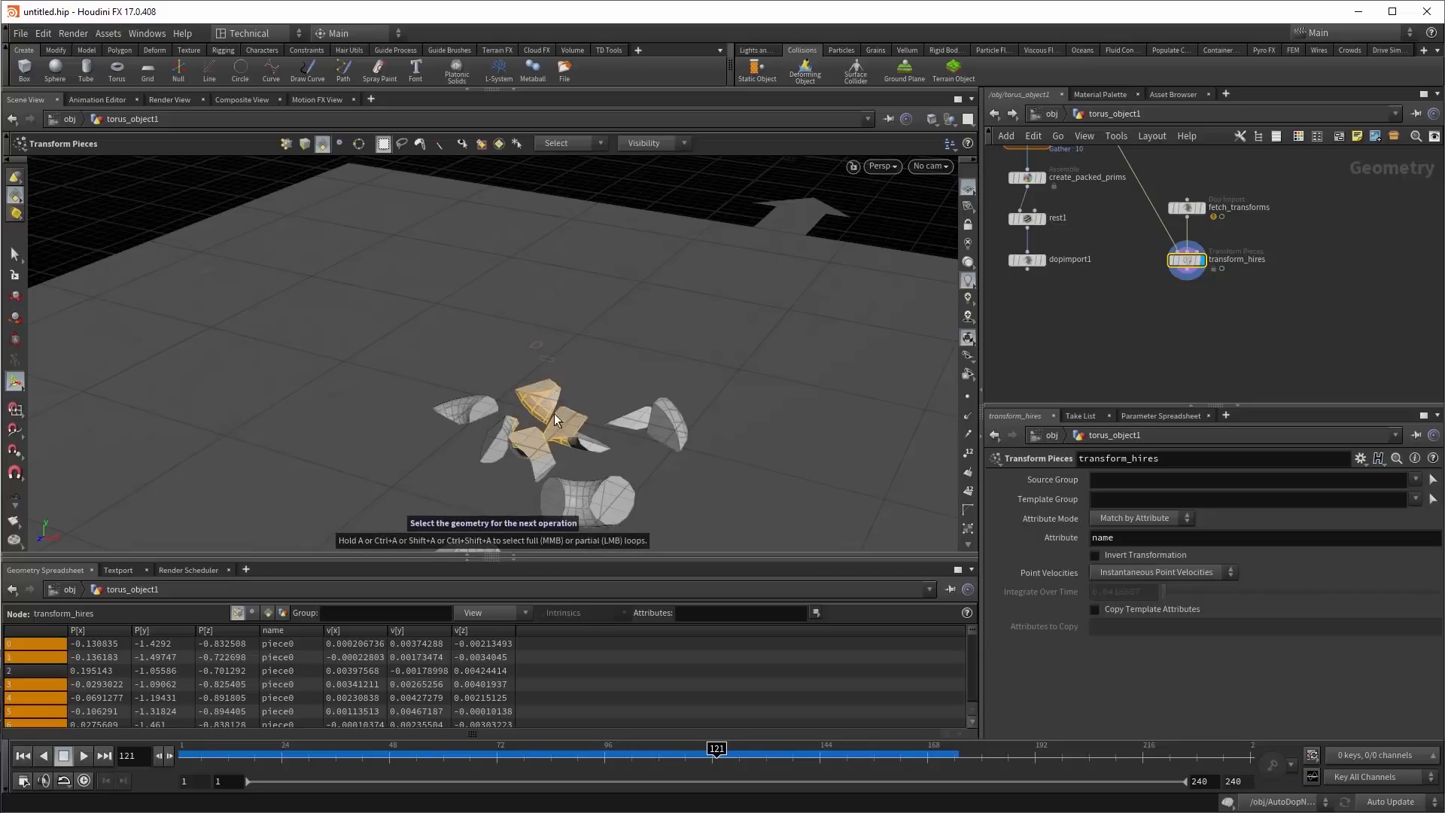
{"action": "key", "text": "Escape"}
{"action": "left_click_drag", "start_coordinate": [184, 755], "coordinate": [879, 757]}
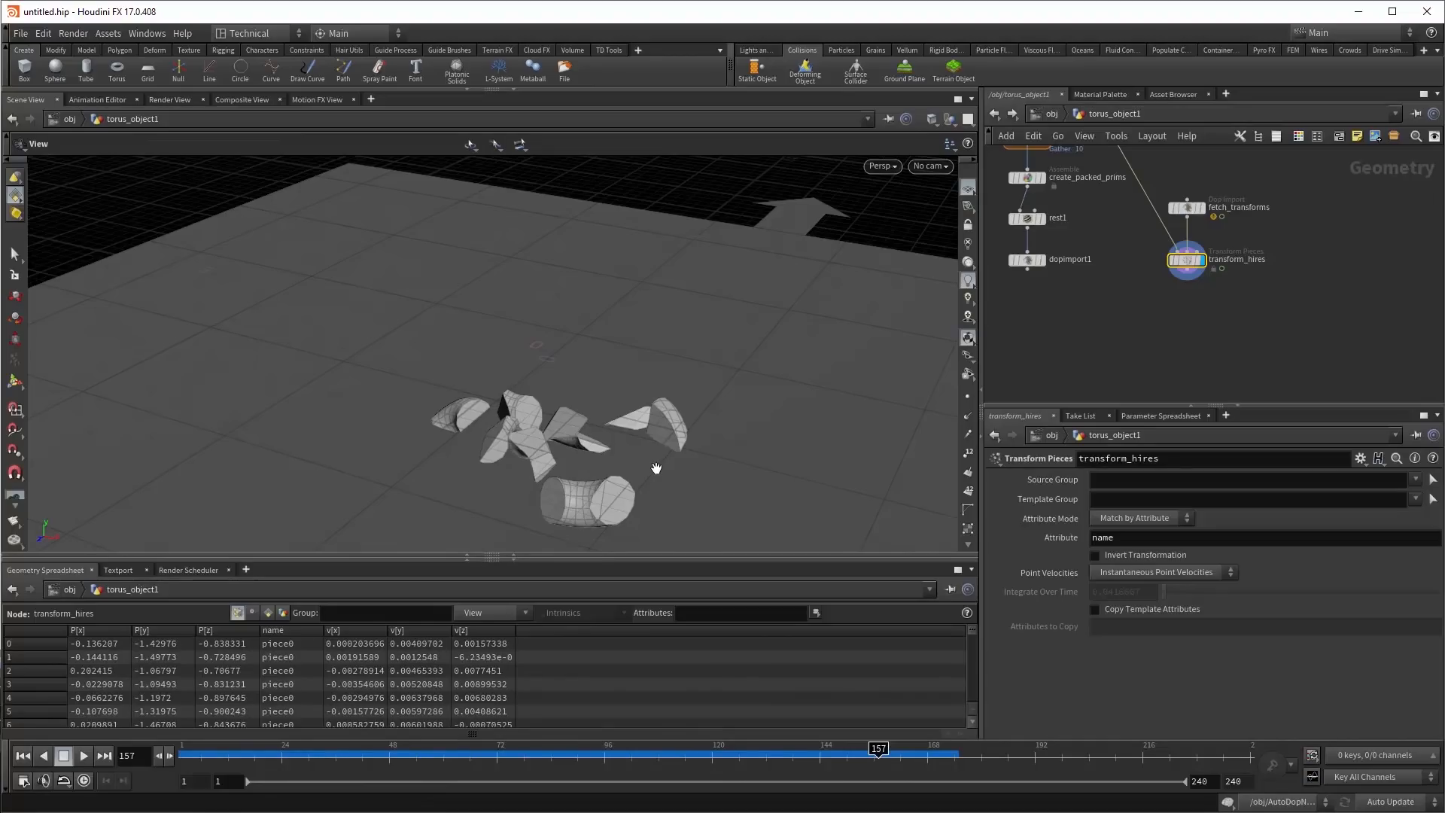
Display convert_to_volume and fill_with_spheres in turn to review how each fractured piece is turned into proxy spheres.
{"action": "middle_click_drag", "start_coordinate": [1090, 301], "coordinate": [1144, 422]}
{"action": "middle_click_drag", "start_coordinate": [1069, 180], "coordinate": [1096, 275]}
{"action": "left_click", "coordinate": [1095, 271]}
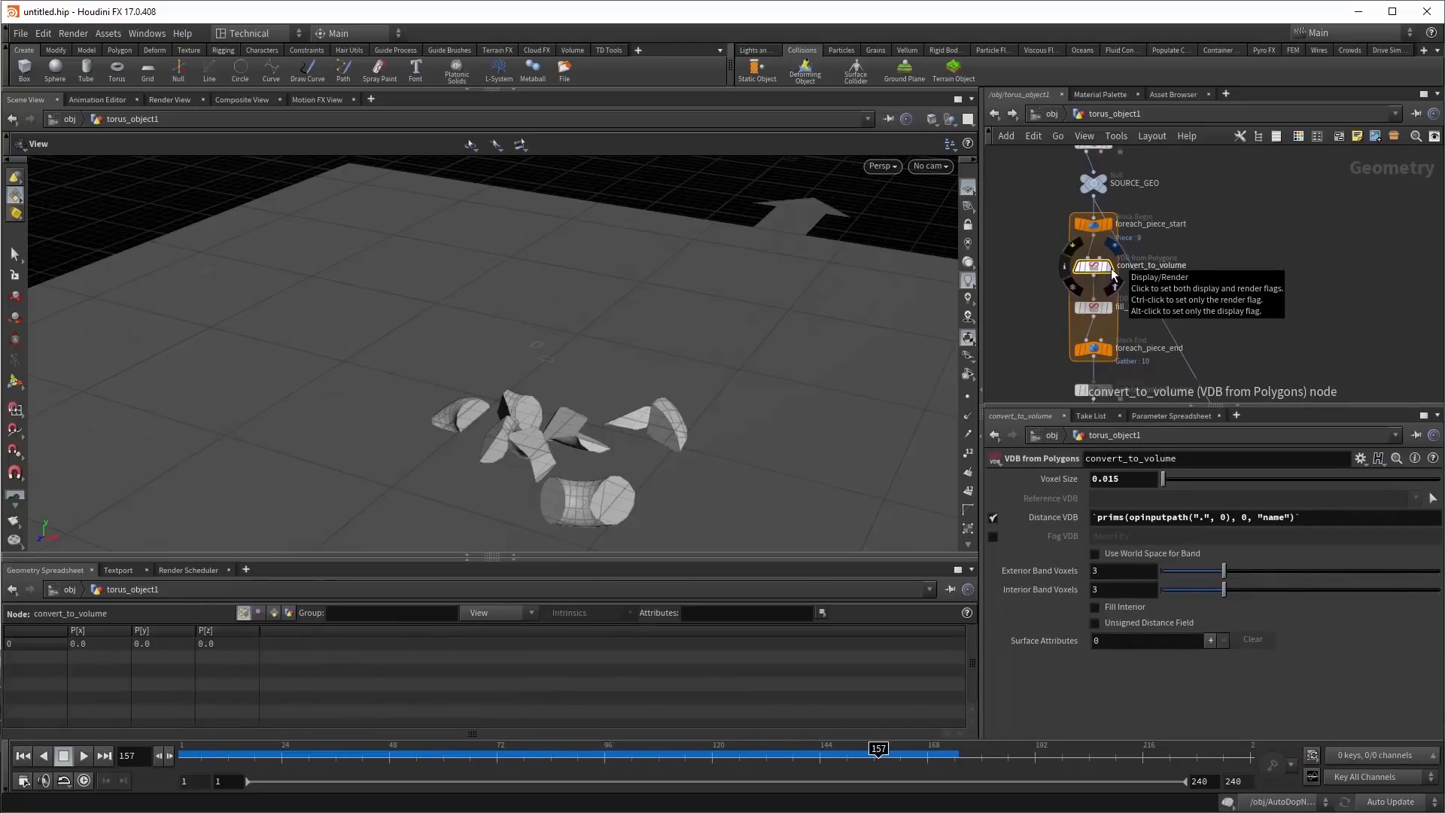
{"action": "left_click", "coordinate": [1111, 268]}
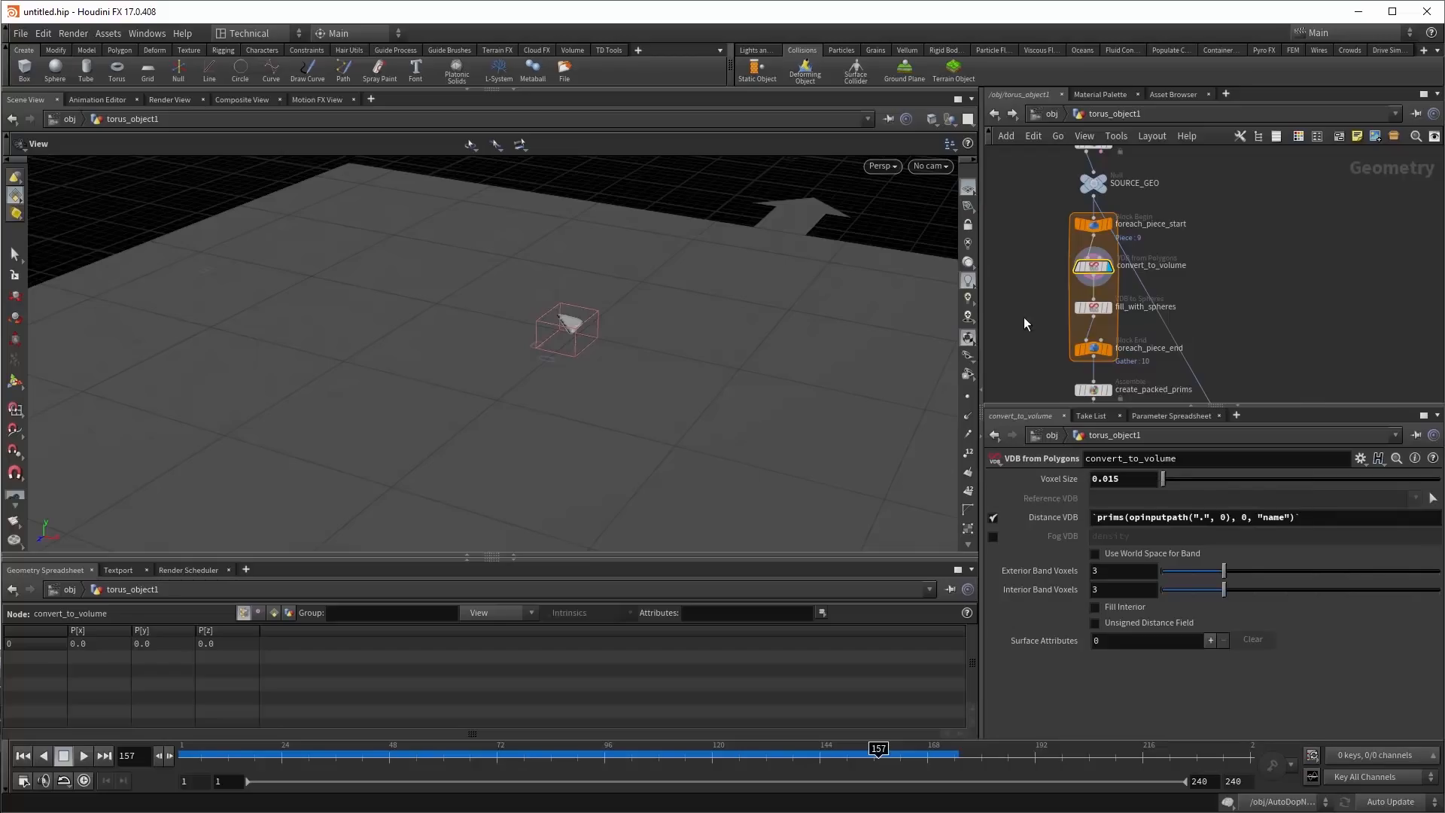
{"action": "left_click", "coordinate": [1106, 307]}
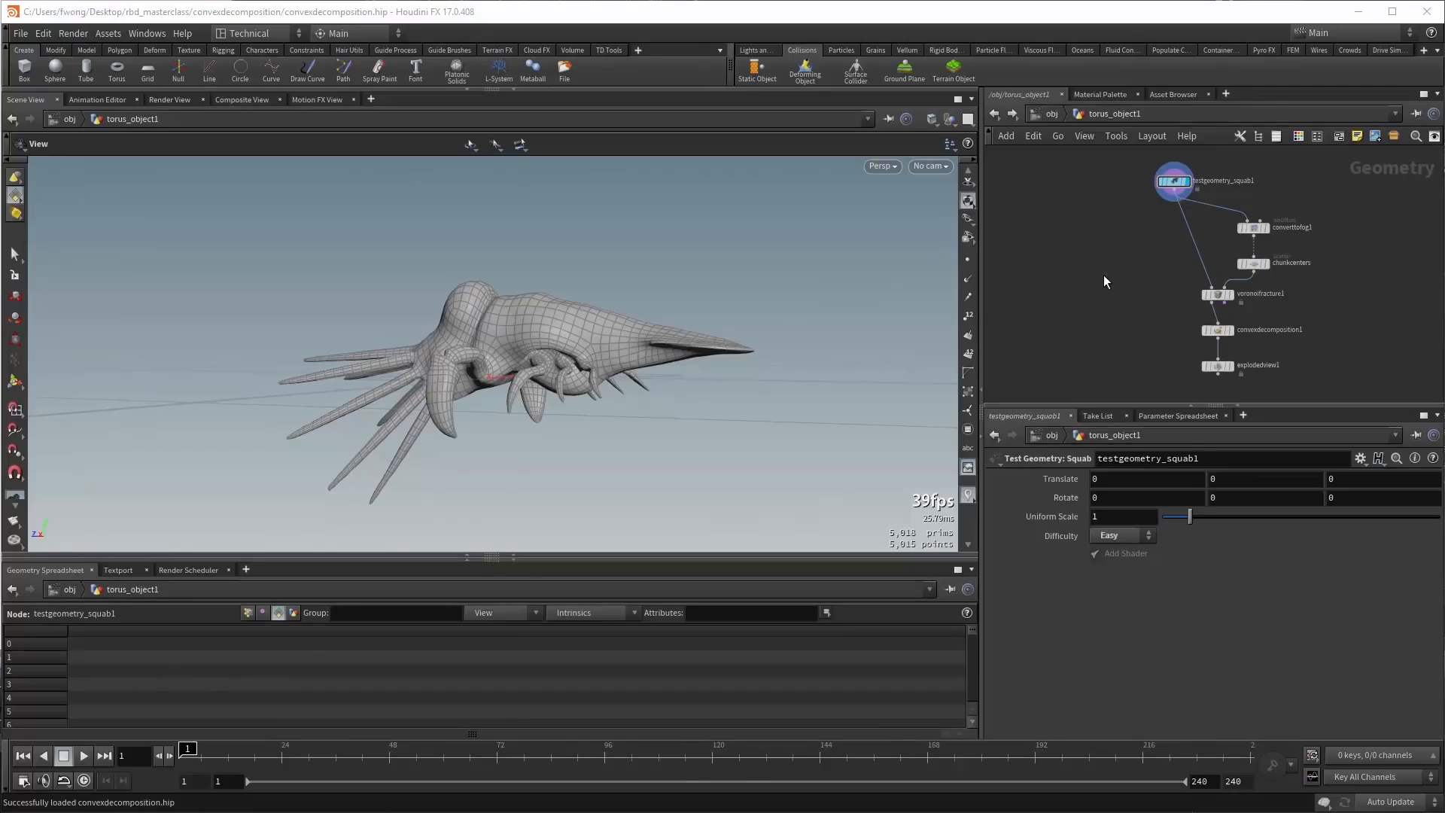
Add a Convex Decomposition node beside the existing network and connect testgeometry_squab1 to its input.
{"action": "key", "text": "Tab"}
{"action": "type", "text": "convex"}
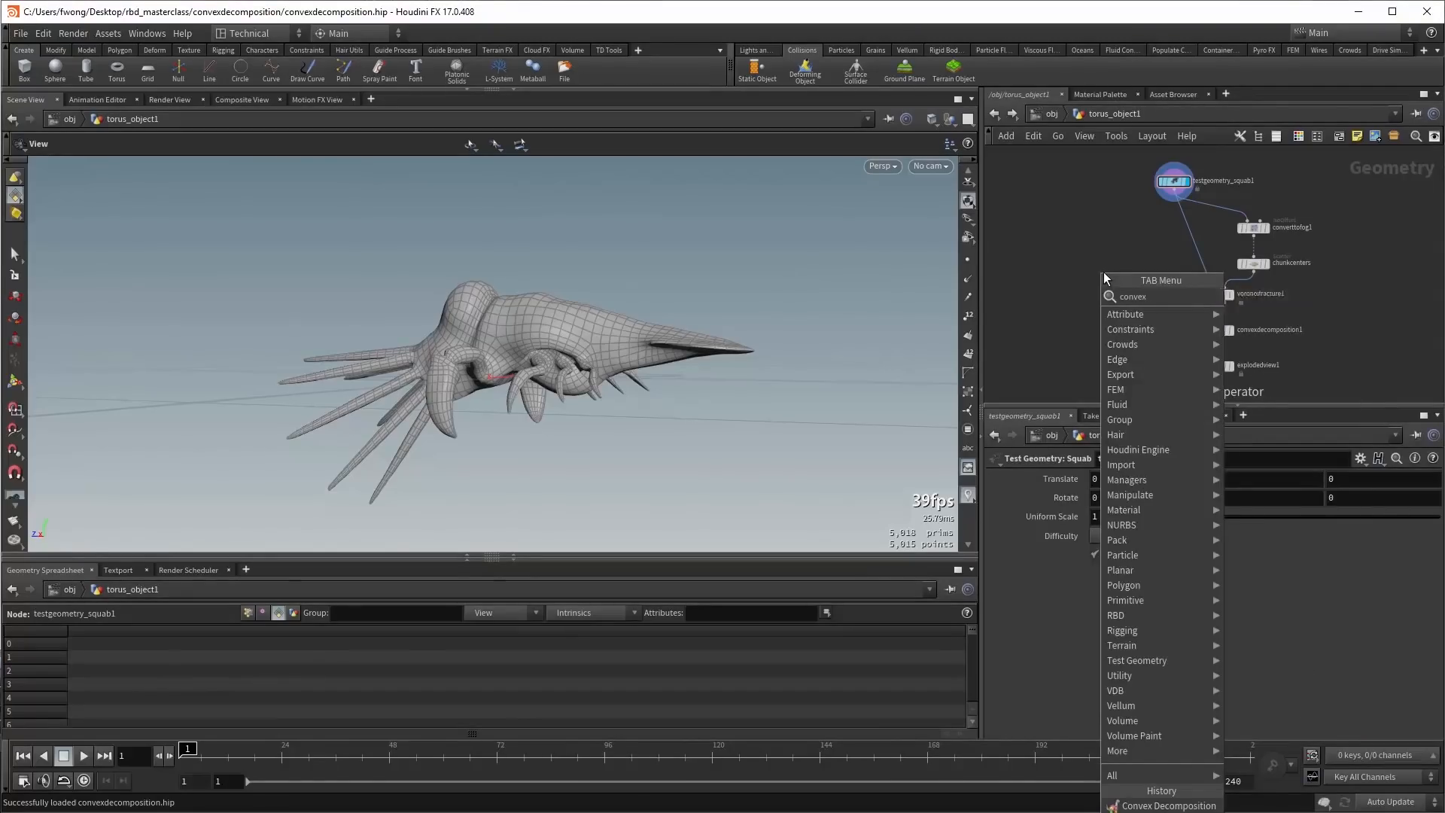
{"action": "key", "text": "Return"}
{"action": "left_click", "coordinate": [1104, 271]}
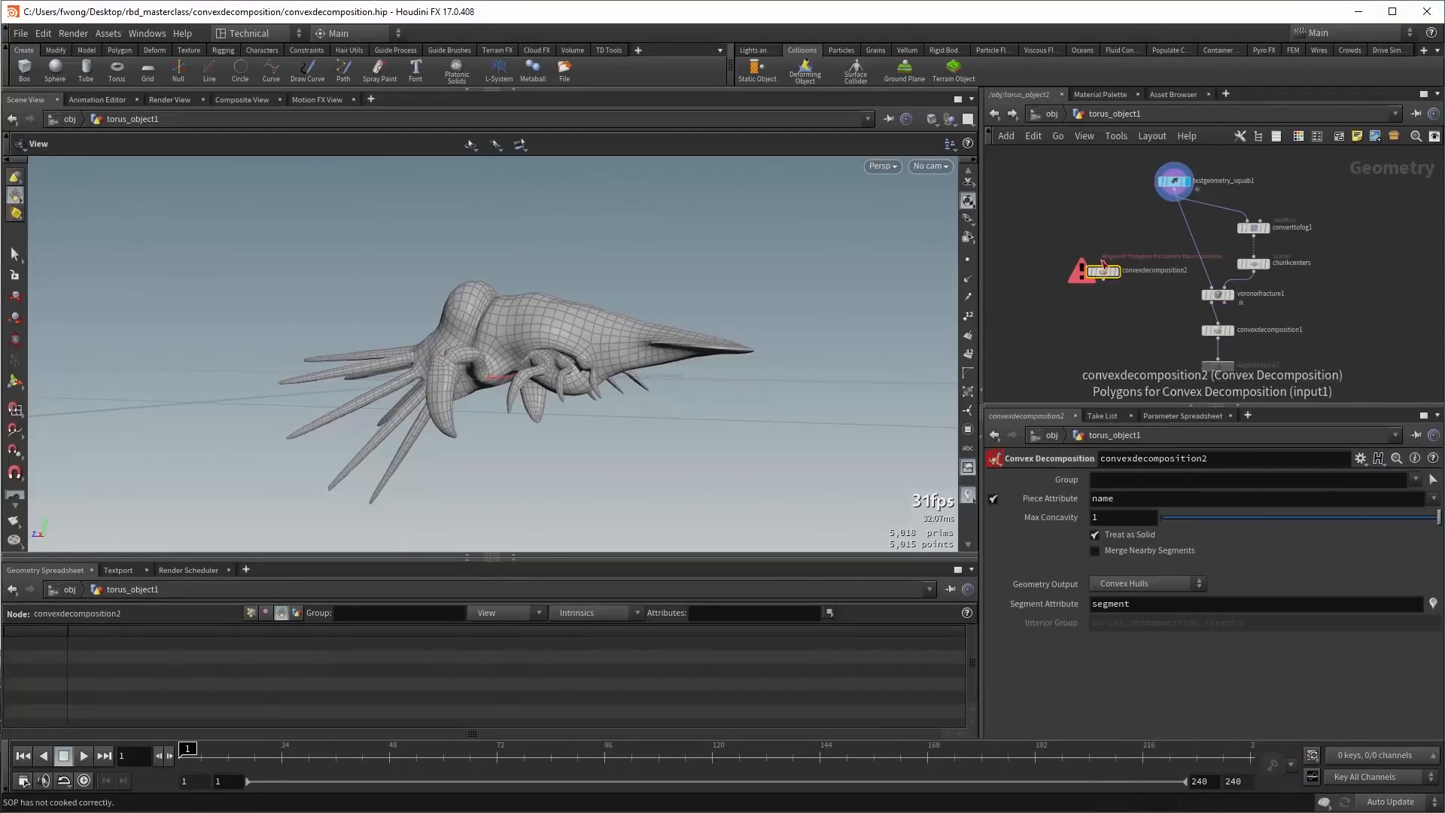
{"action": "left_click", "coordinate": [1104, 263]}
{"action": "left_click", "coordinate": [1165, 197]}
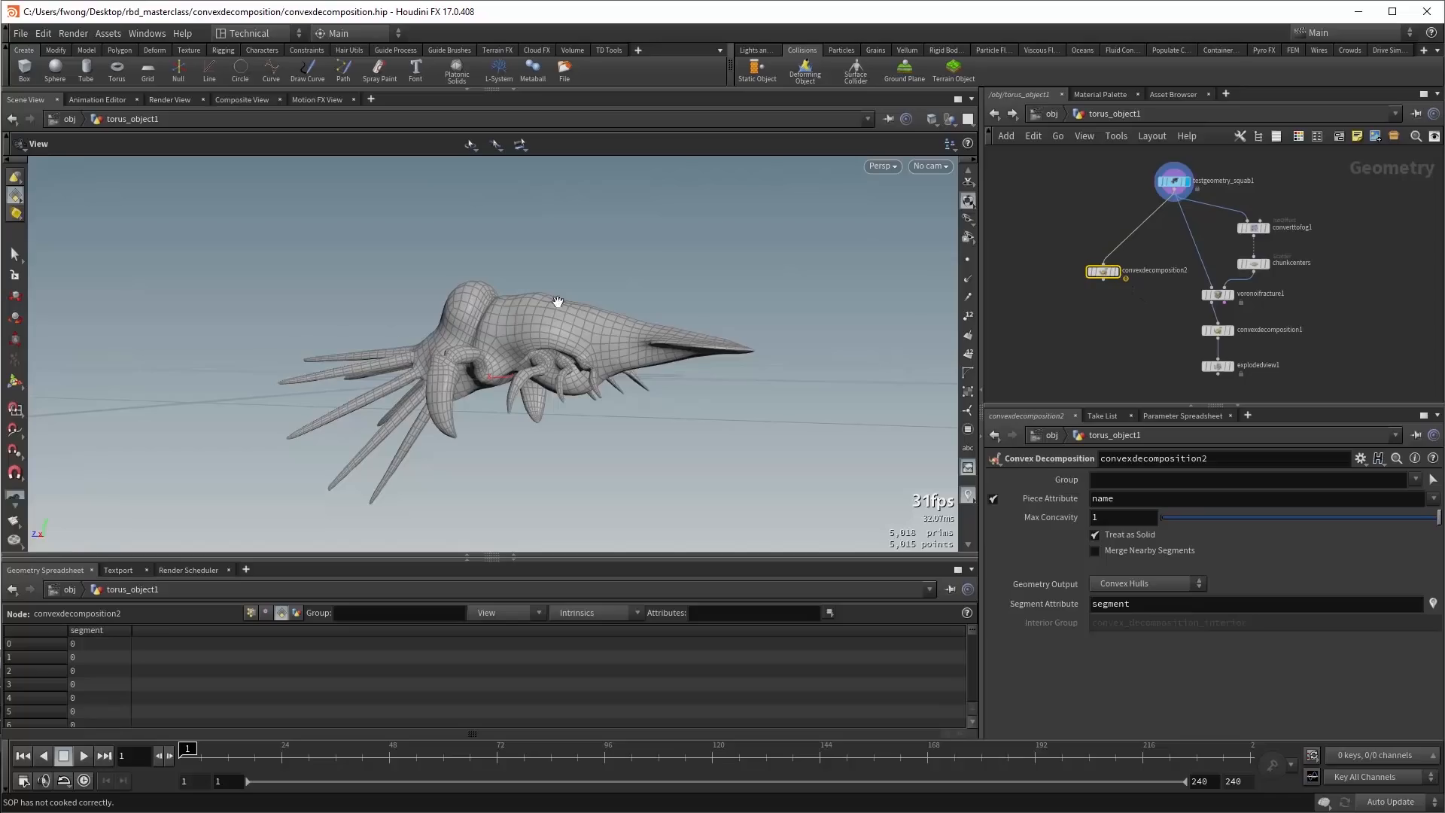
Display convexdecomposition2 and visualize its segment attribute as colors on the squab's convex hulls.
{"action": "left_click_drag", "start_coordinate": [461, 362], "coordinate": [565, 346]}
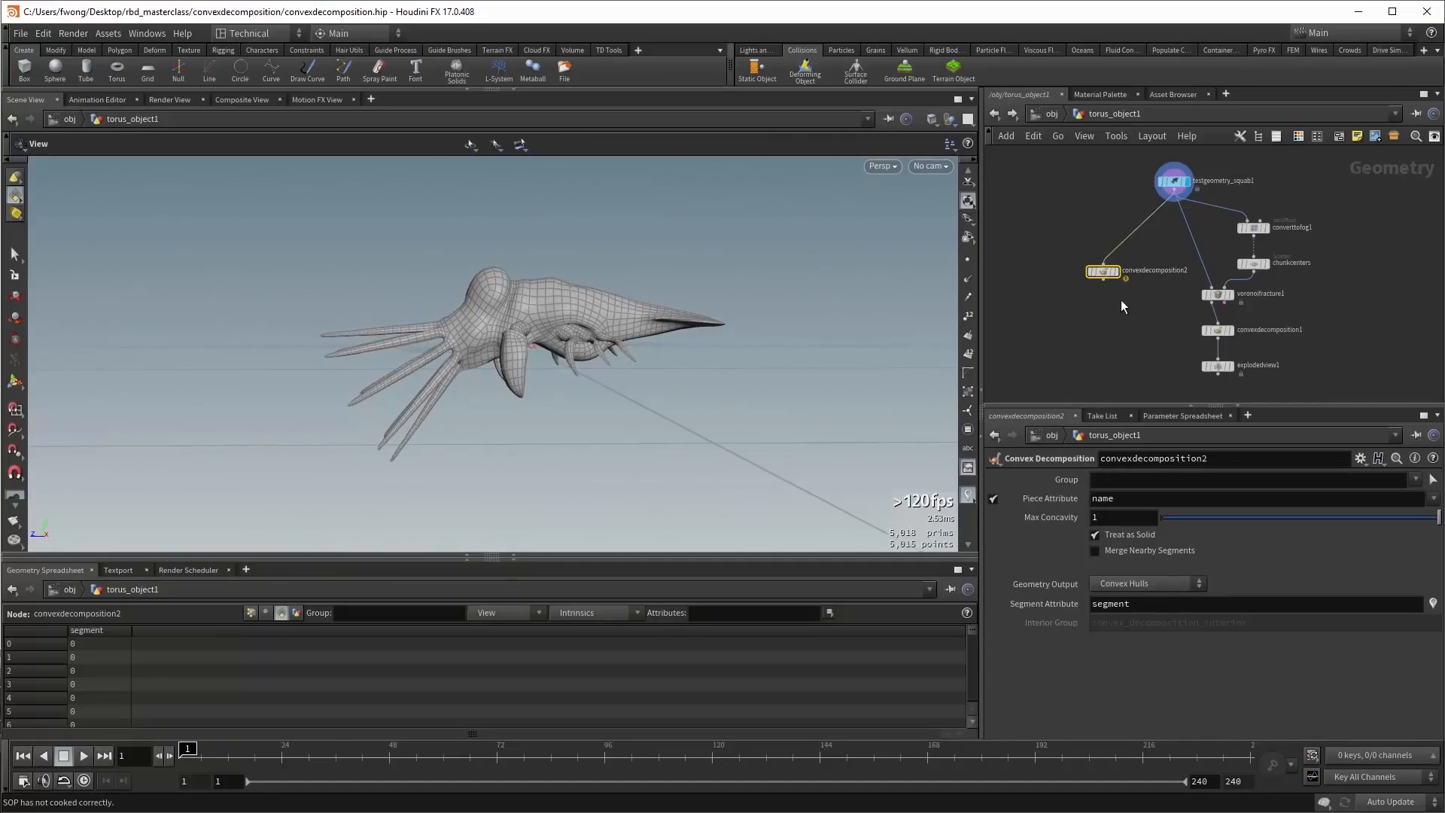
{"action": "left_click", "coordinate": [1118, 272]}
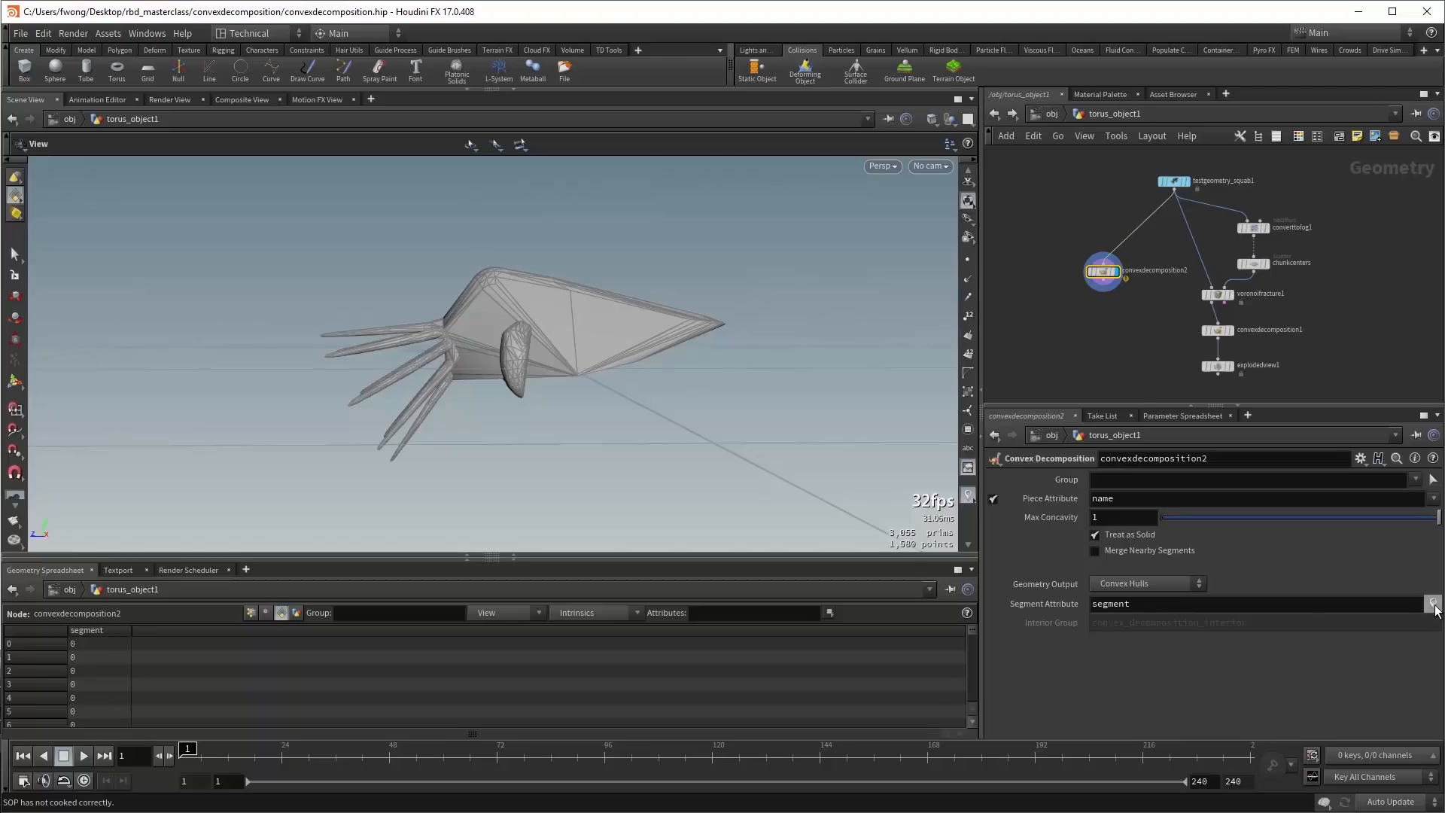
{"action": "left_click_drag", "start_coordinate": [494, 332], "coordinate": [630, 389]}
Set the Max Concavity of convexdecomposition2 to 10.
{"action": "left_click", "coordinate": [1120, 523]}
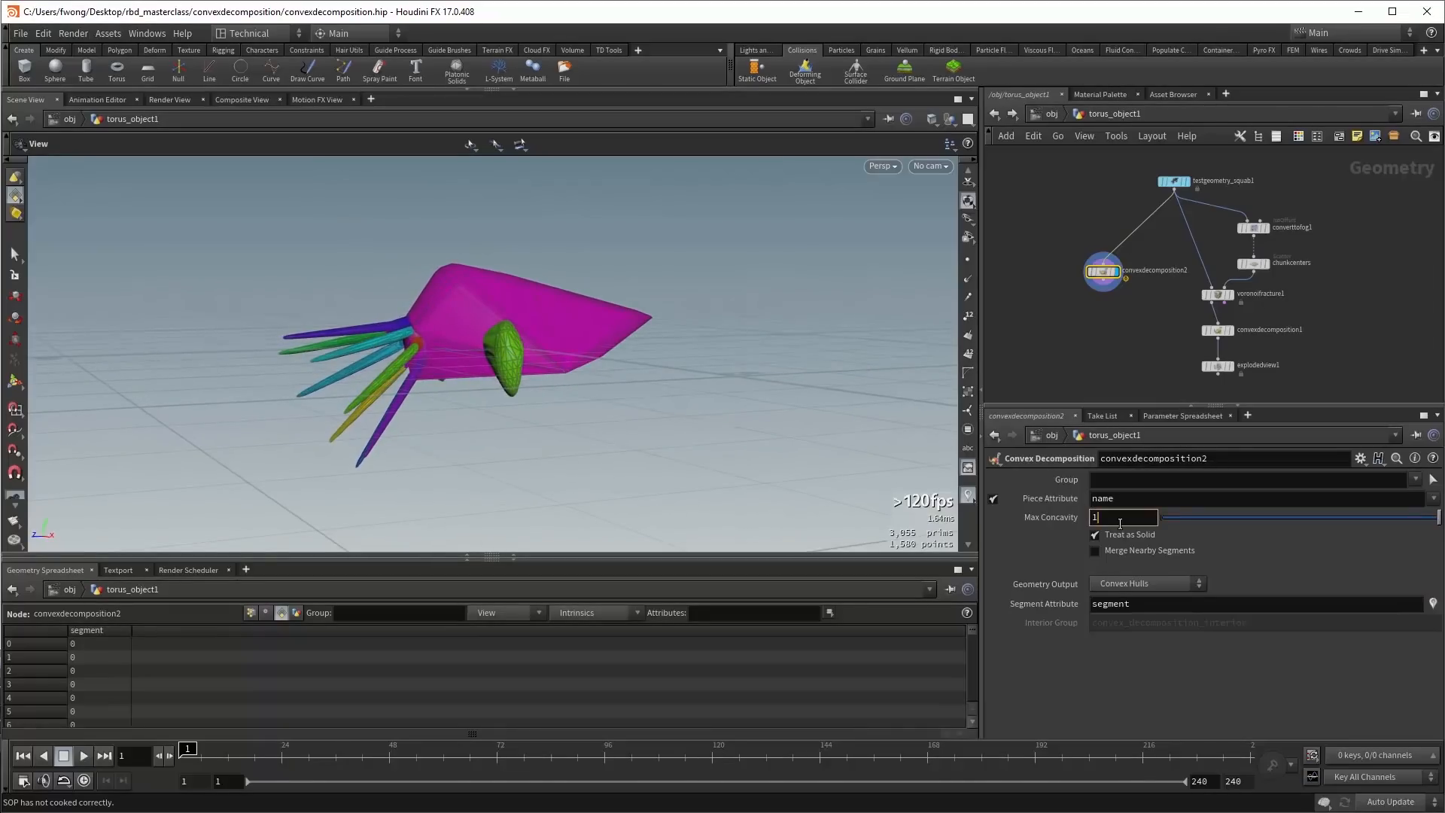
{"action": "type", "text": "0"}
{"action": "key", "text": "Return"}
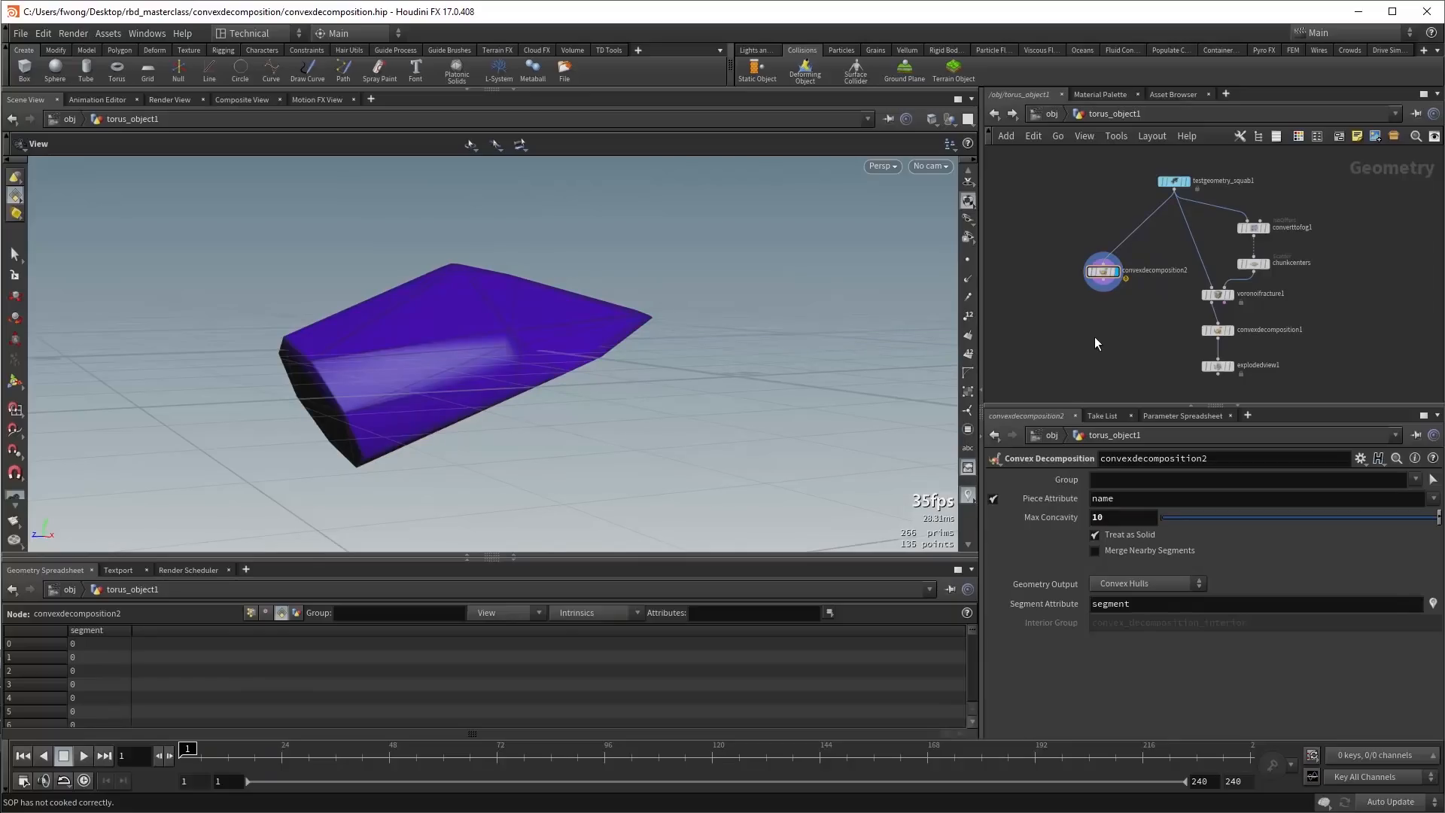
Lower the Max Concavity to 0.16 and raise it to 0.236, inspecting the squab's convex segments at each value.
{"action": "left_click_drag", "start_coordinate": [1368, 518], "coordinate": [1266, 519]}
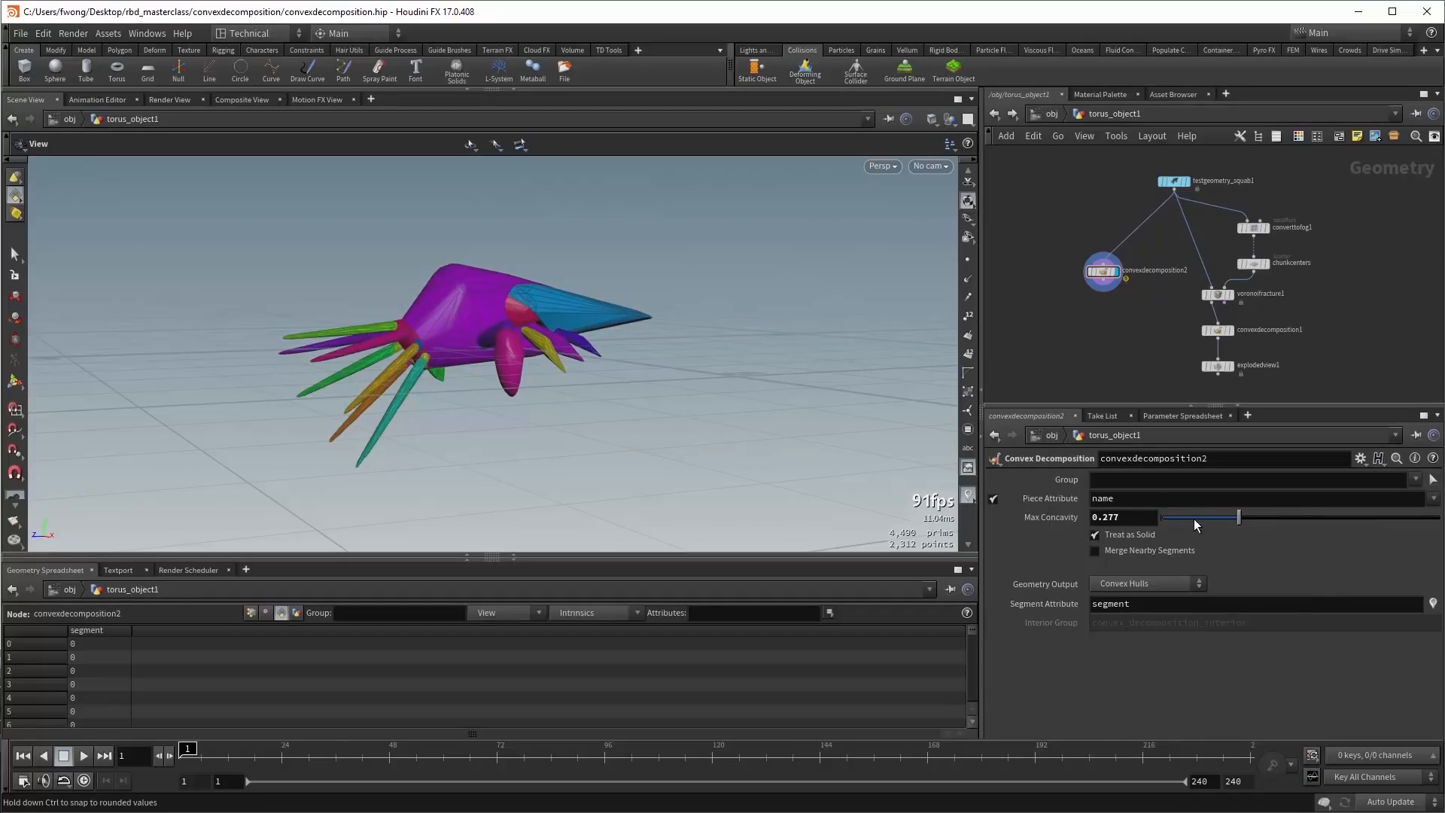
{"action": "left_click_drag", "start_coordinate": [604, 327], "coordinate": [633, 361]}
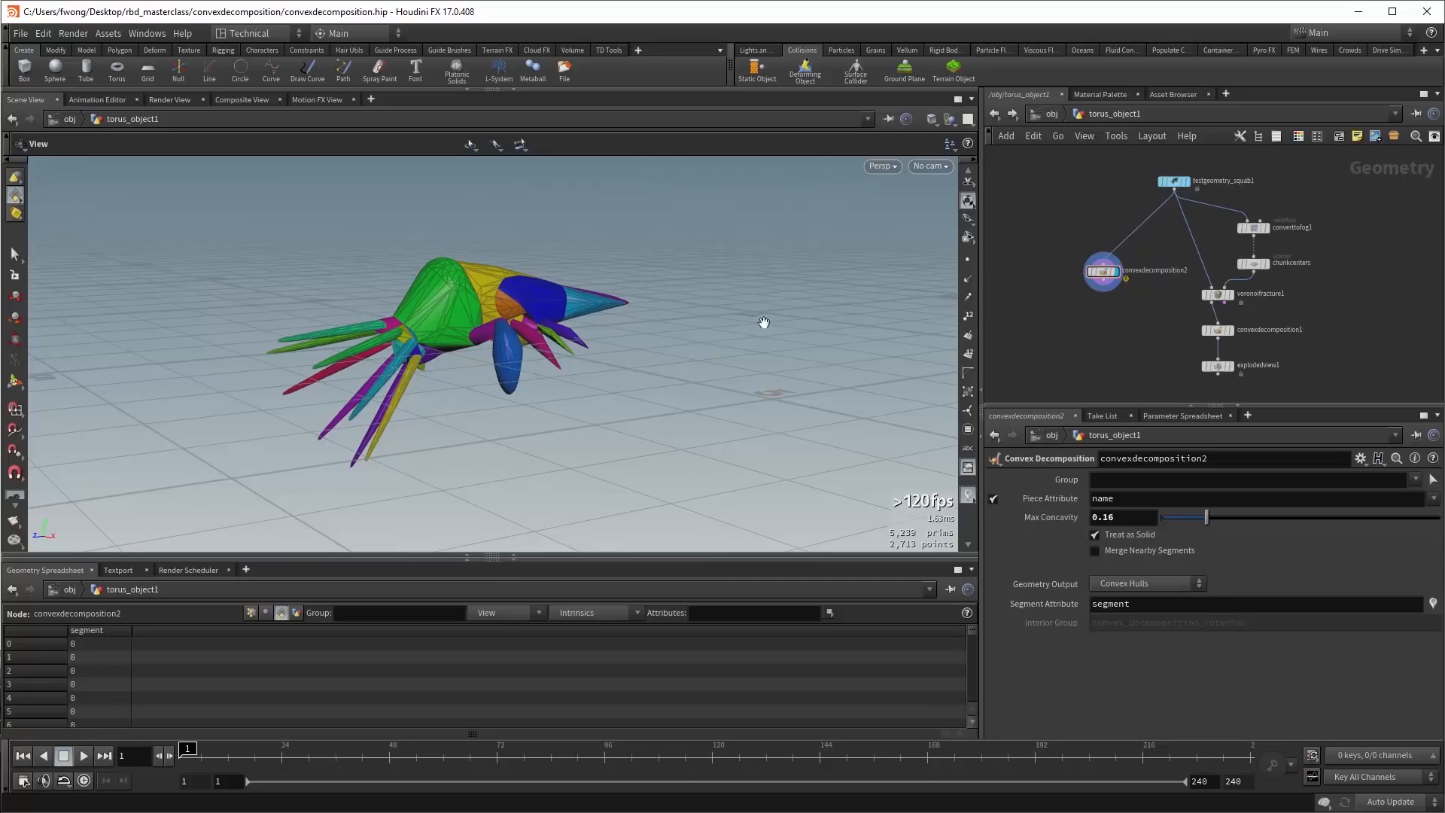
{"action": "scroll", "coordinate": [555, 355], "scroll_direction": "up", "scroll_amount": 3}
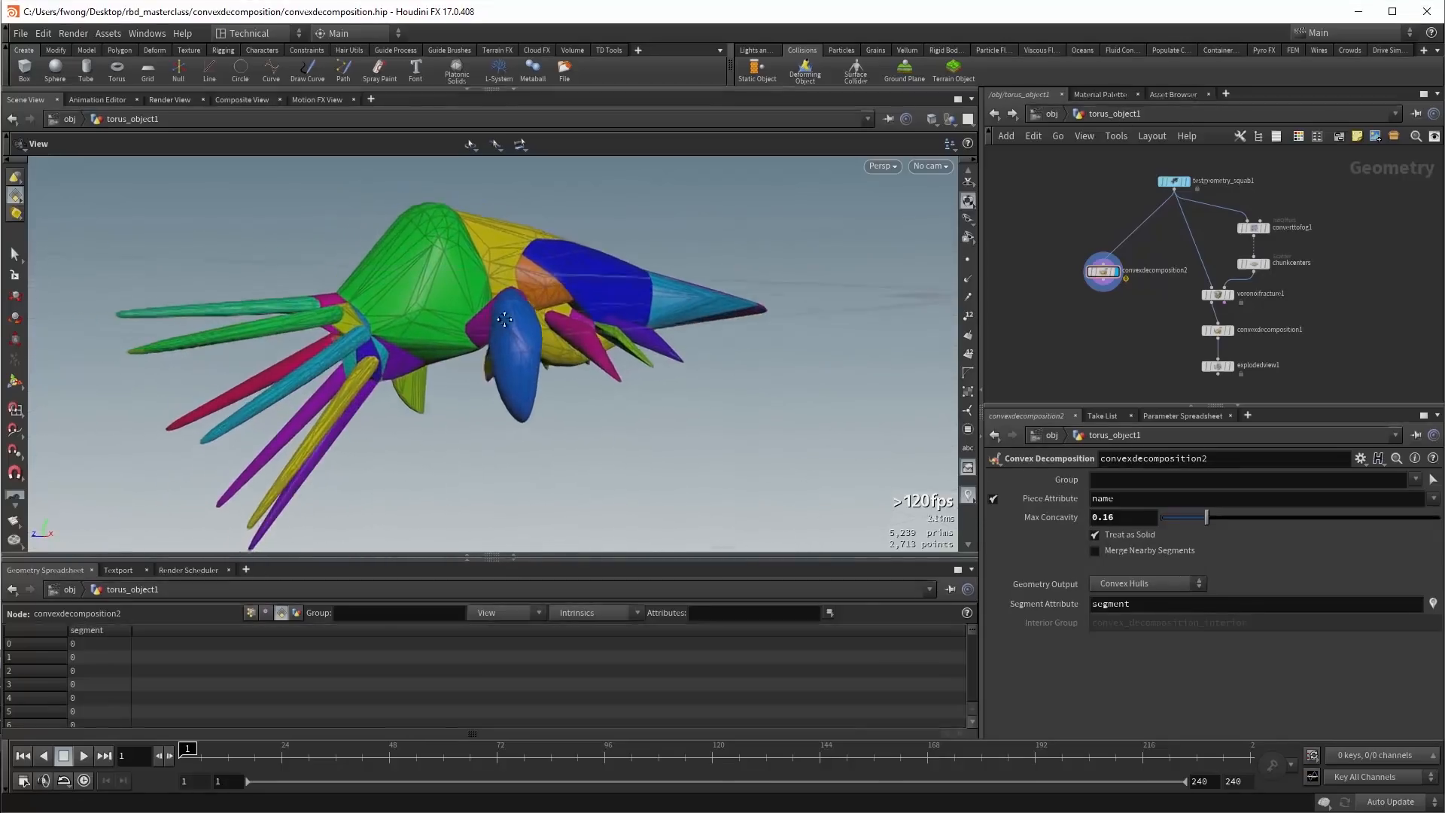
{"action": "left_click", "coordinate": [1226, 516]}
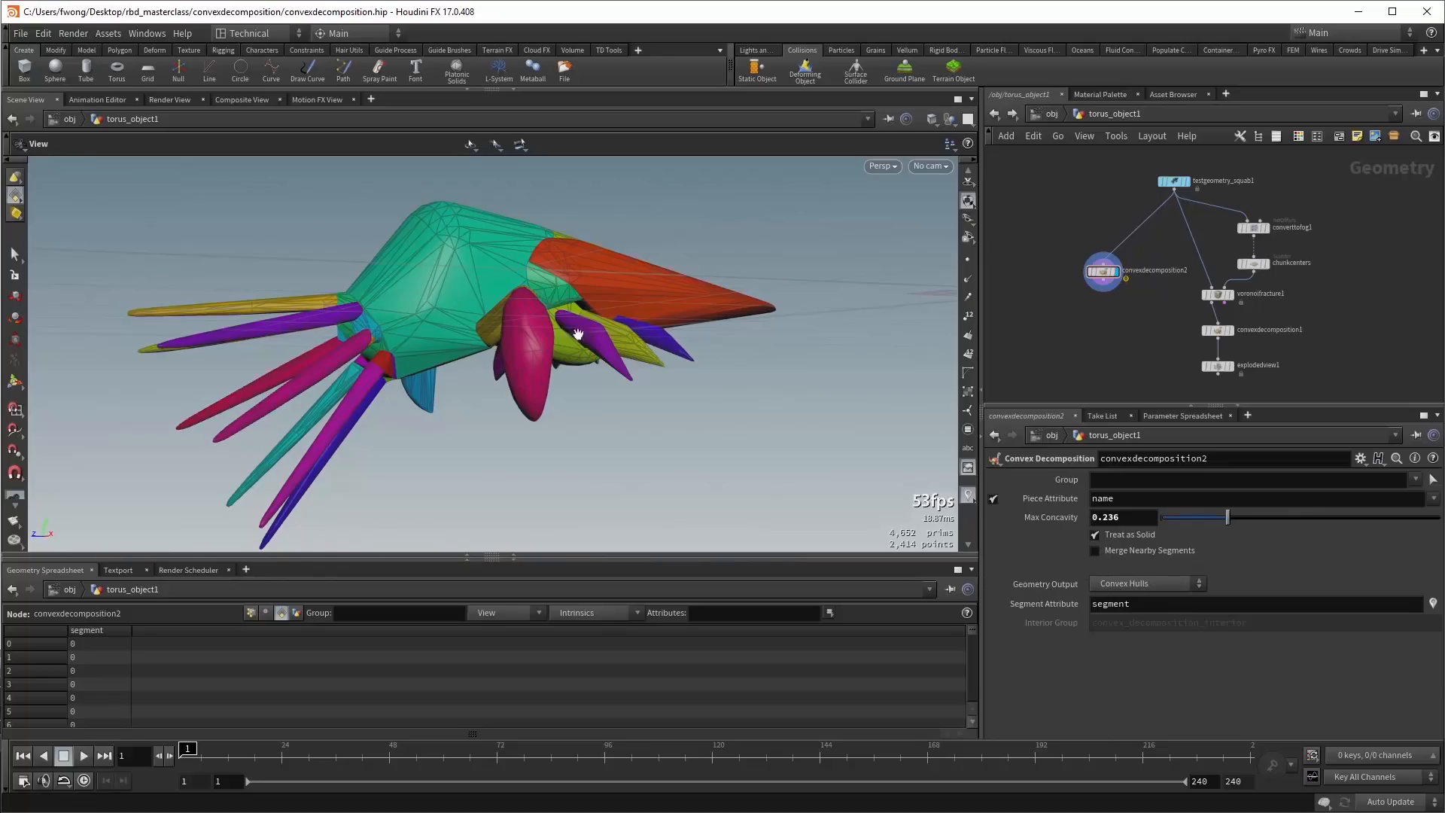
{"action": "left_click_drag", "start_coordinate": [532, 345], "coordinate": [696, 365]}
Raise the Max Concavity to 0.671 and inspect the hulls around the squab's body and claw.
{"action": "left_click", "coordinate": [1270, 522]}
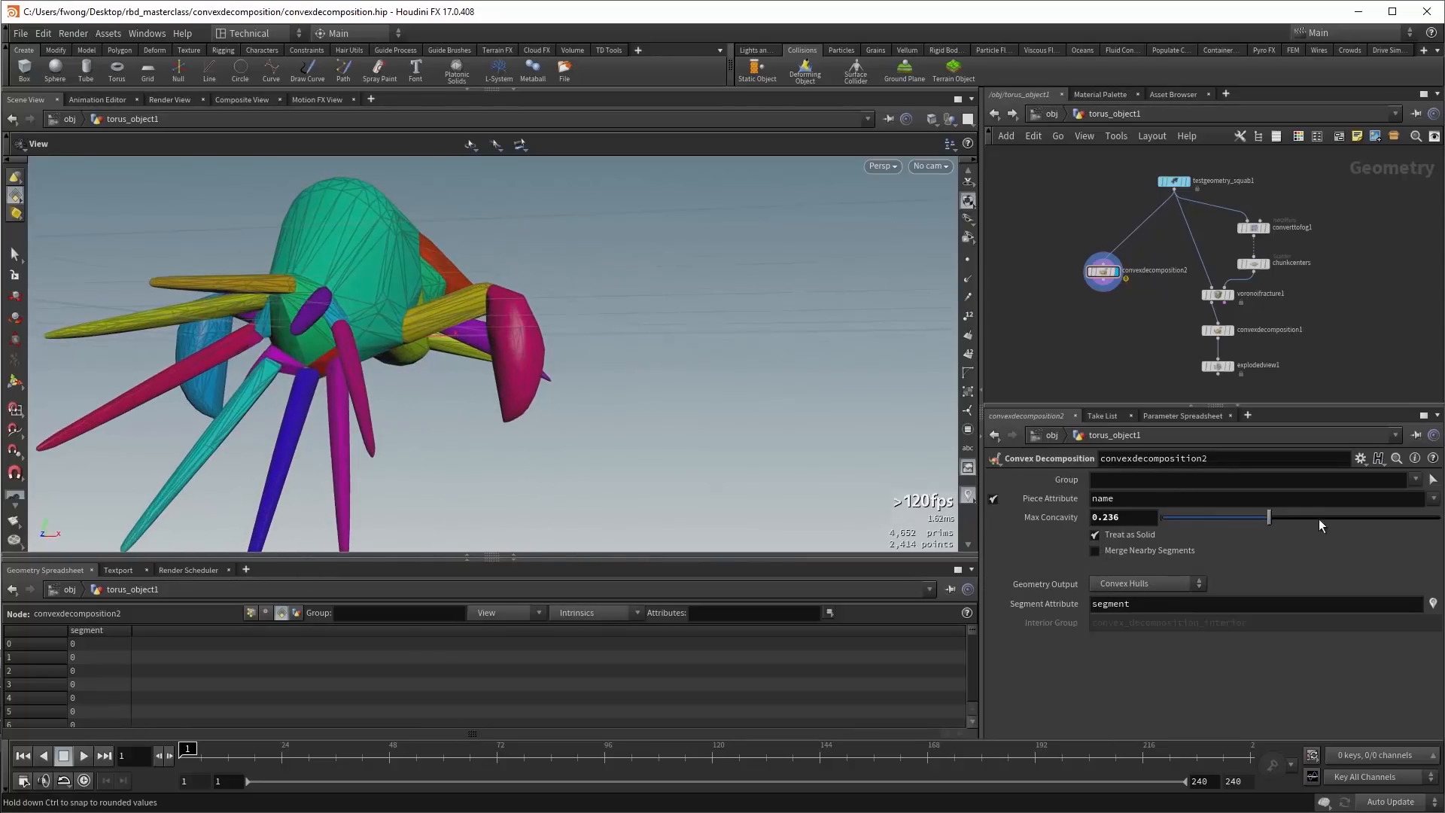
{"action": "left_click", "coordinate": [1346, 518]}
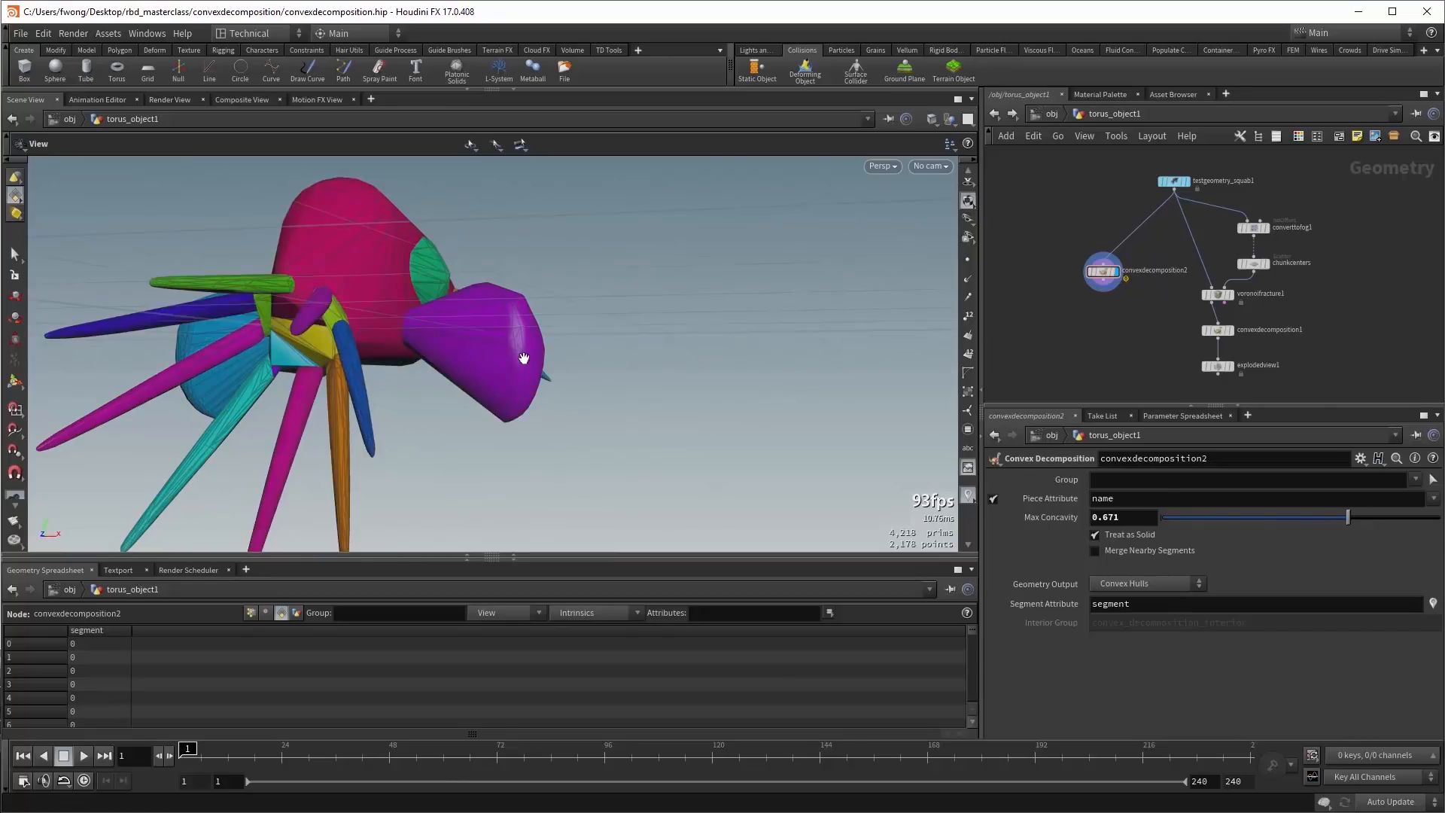
{"action": "left_click_drag", "start_coordinate": [524, 357], "coordinate": [439, 387]}
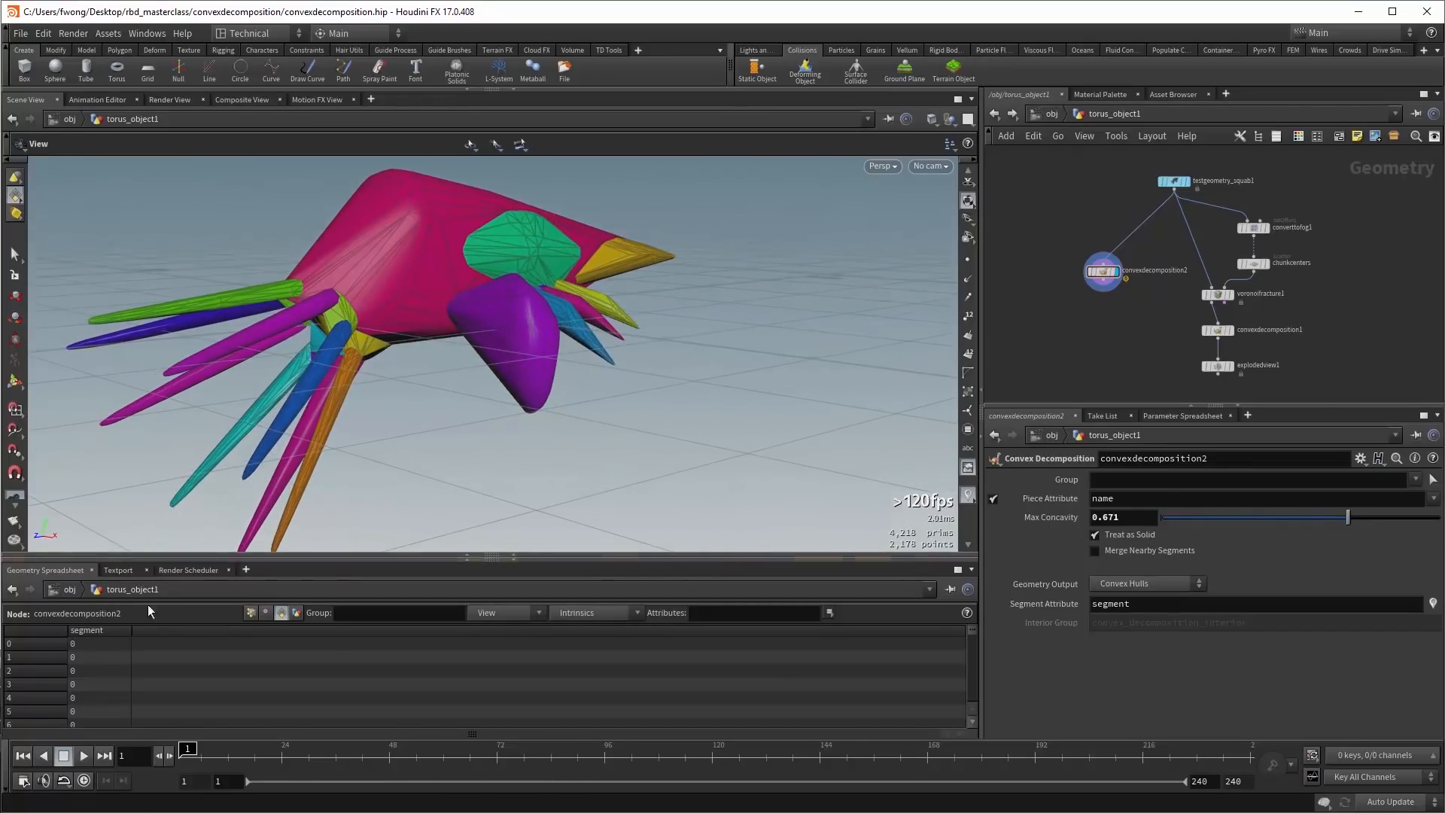
Switch the Geometry Output of convexdecomposition2 to Segmented Geometry.
{"action": "scroll", "coordinate": [195, 659], "scroll_direction": "down", "scroll_amount": 5}
{"action": "left_click", "coordinate": [1134, 581]}
{"action": "left_click", "coordinate": [1122, 614]}
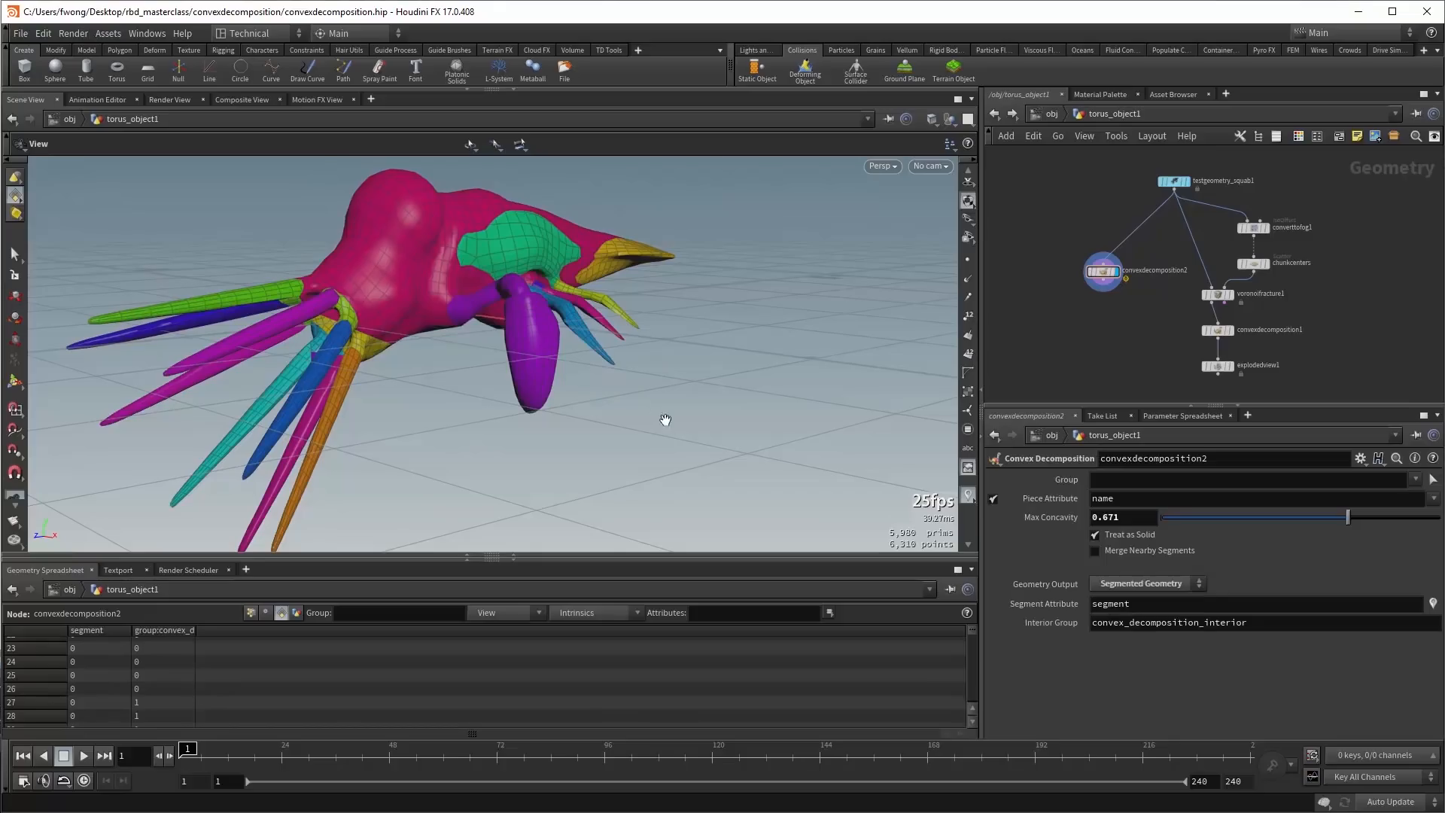
Add an Exploded View node after convexdecomposition2, display it, and inspect the separated squab segments from several angles.
{"action": "key", "text": "Tab"}
{"action": "type", "text": "ex"}
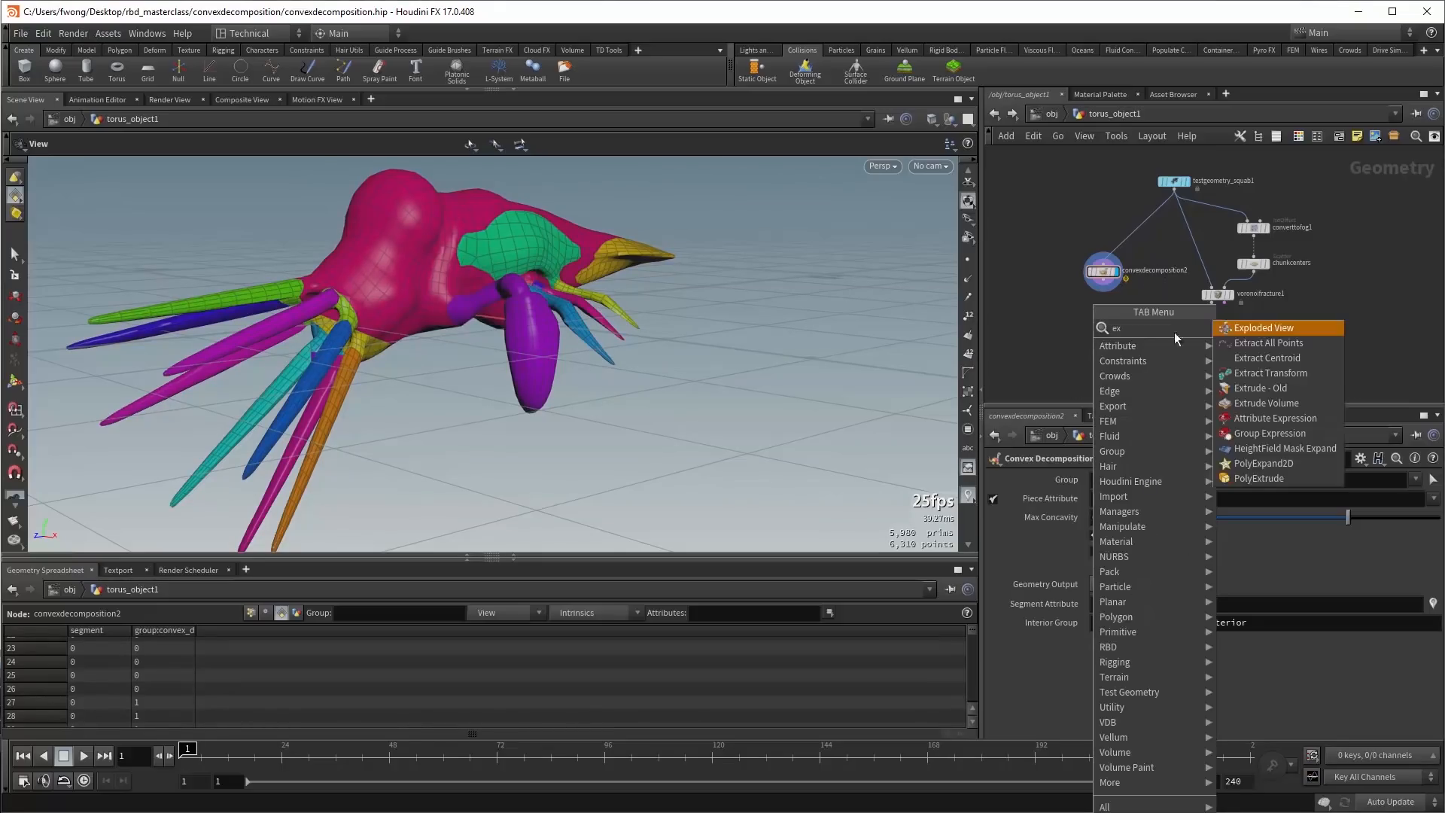
{"action": "left_click", "coordinate": [1249, 328]}
{"action": "left_click", "coordinate": [1077, 324]}
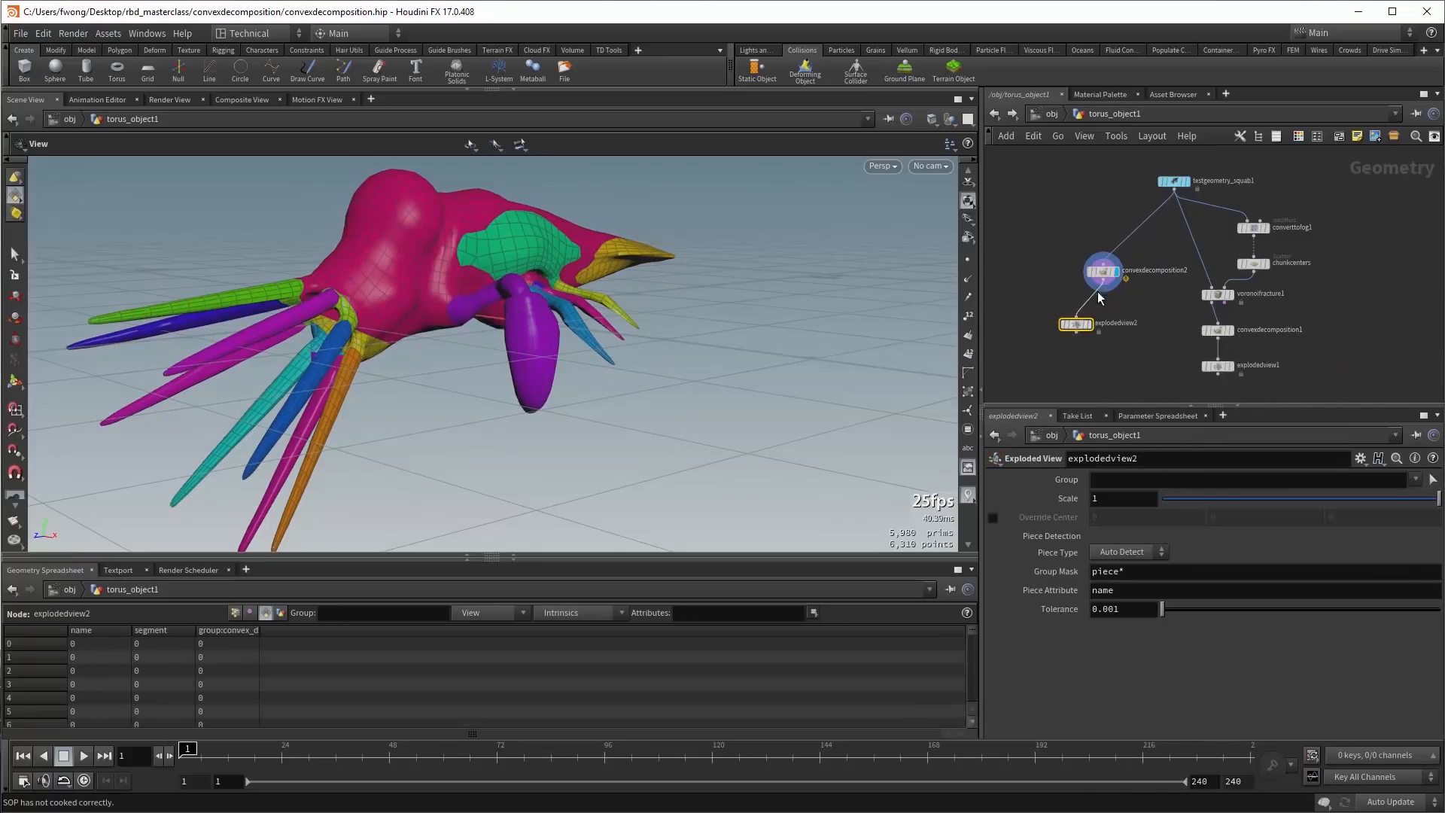
{"action": "left_click", "coordinate": [1092, 324]}
{"action": "left_click_drag", "start_coordinate": [536, 293], "coordinate": [638, 317]}
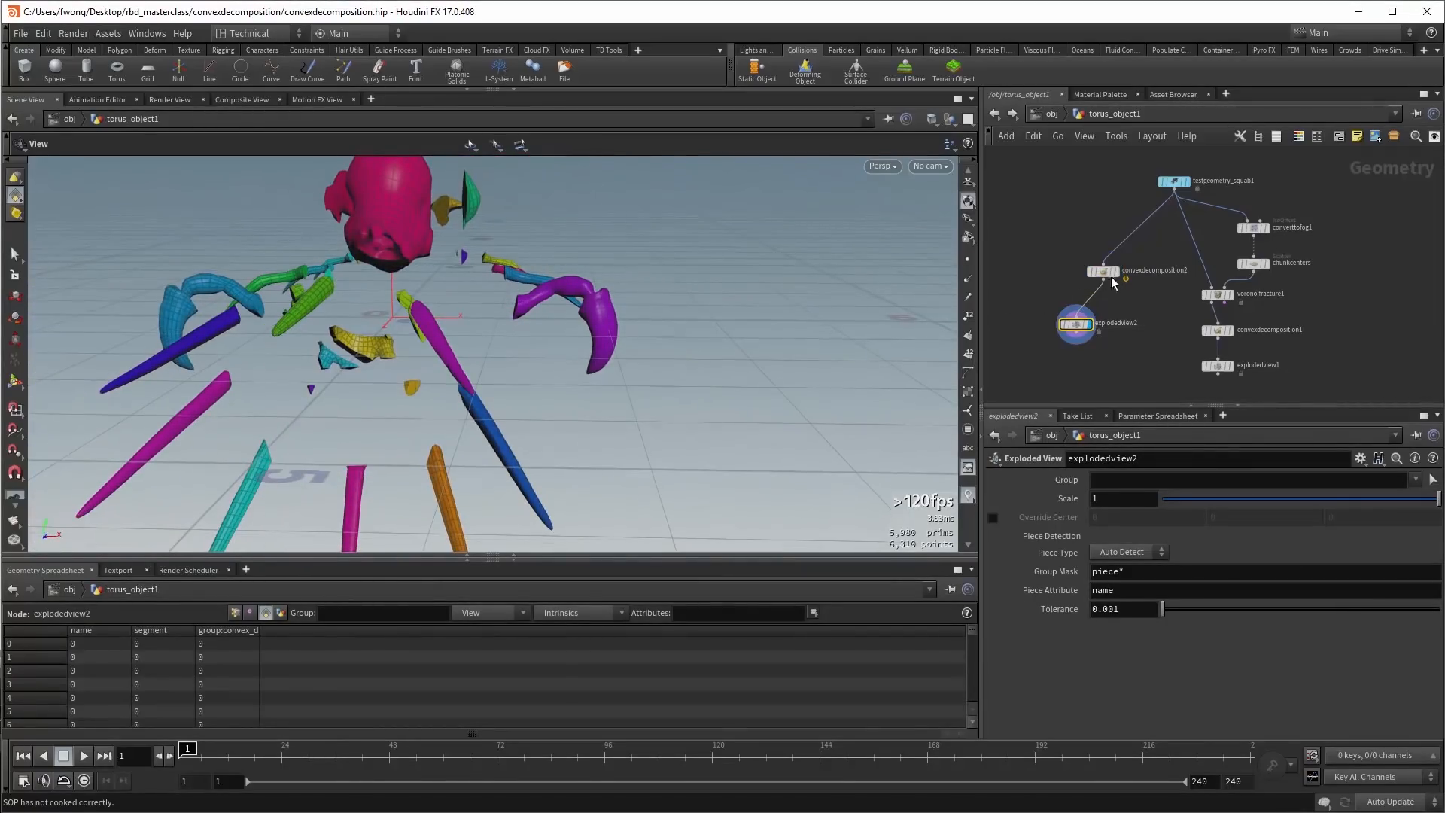
{"action": "left_click_drag", "start_coordinate": [433, 234], "coordinate": [756, 257]}
{"action": "left_click_drag", "start_coordinate": [531, 254], "coordinate": [761, 354]}
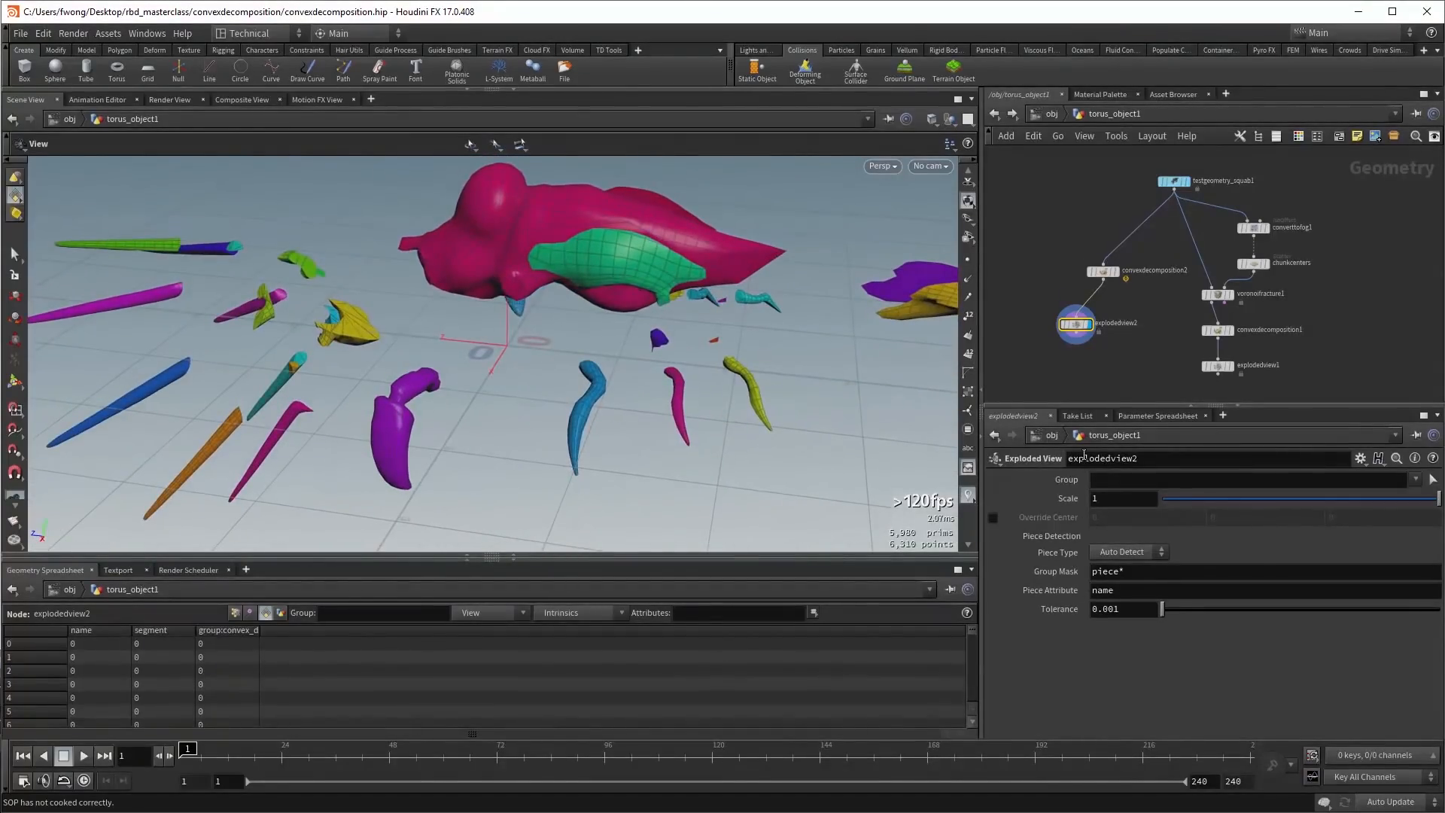
Select convexdecomposition2 and show the viewport group list for primitives to examine the convex_decomposition_interior group.
{"action": "left_click", "coordinate": [1103, 271]}
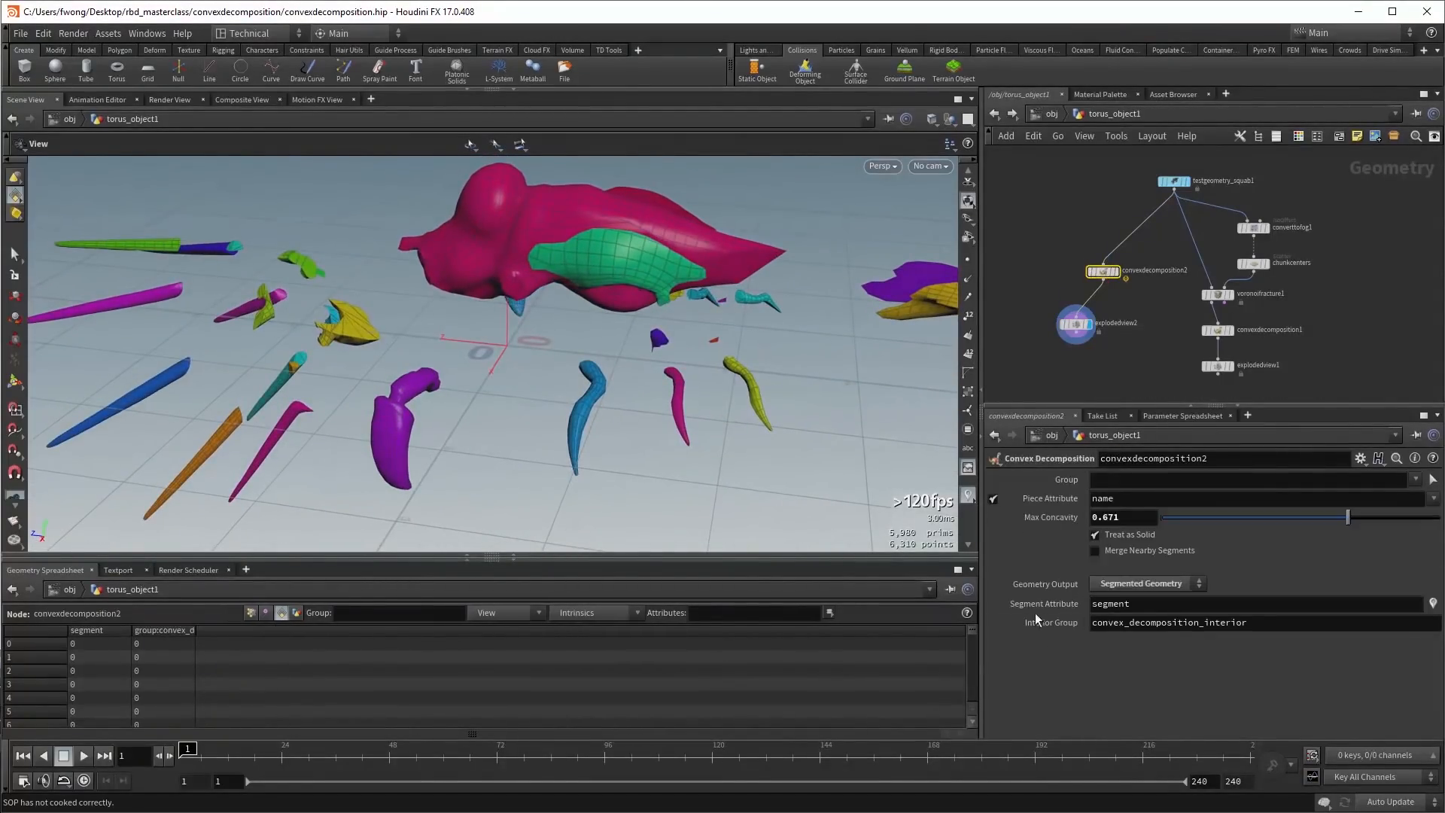
{"action": "left_click", "coordinate": [968, 430]}
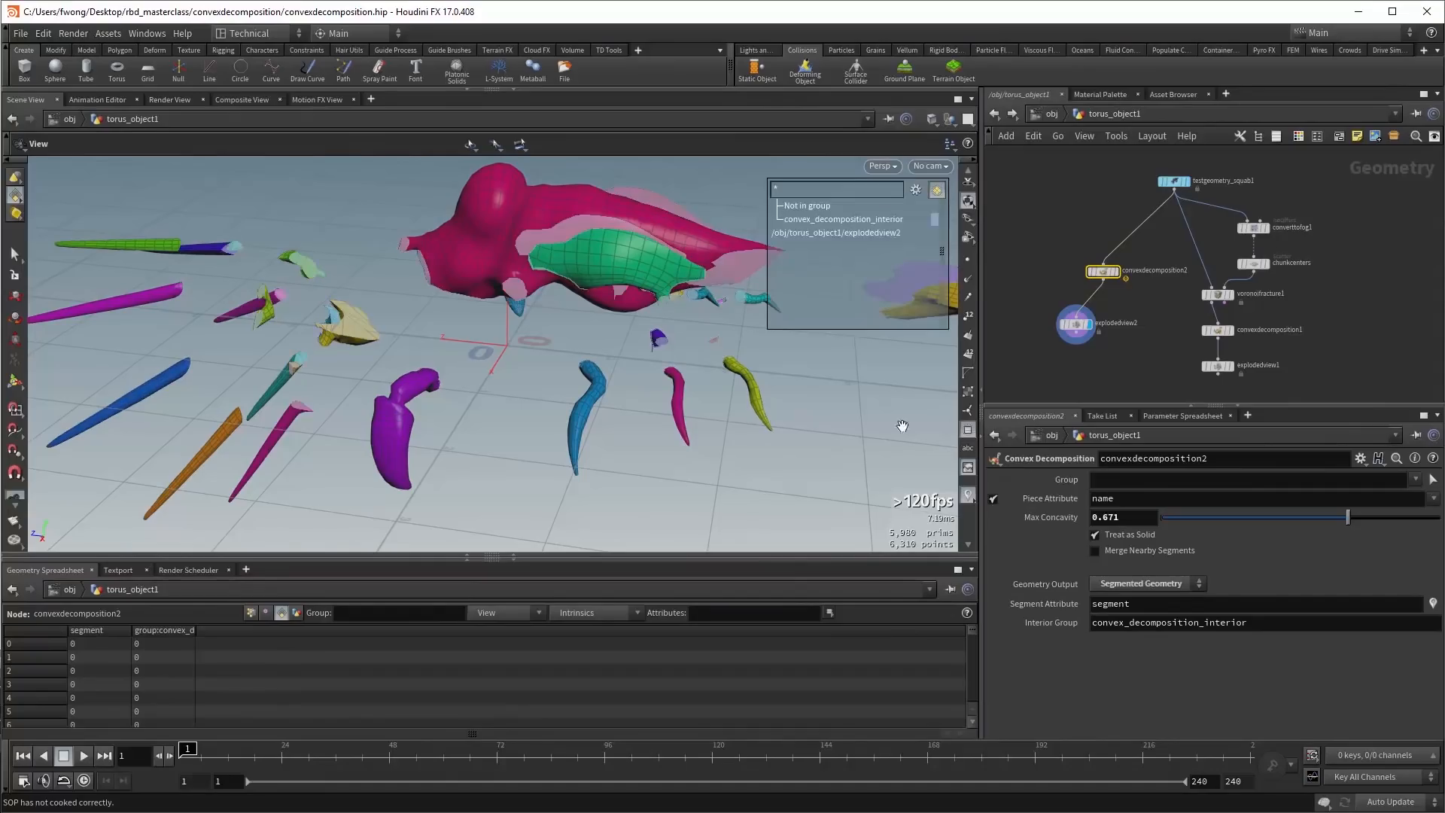
{"action": "left_click", "coordinate": [916, 190]}
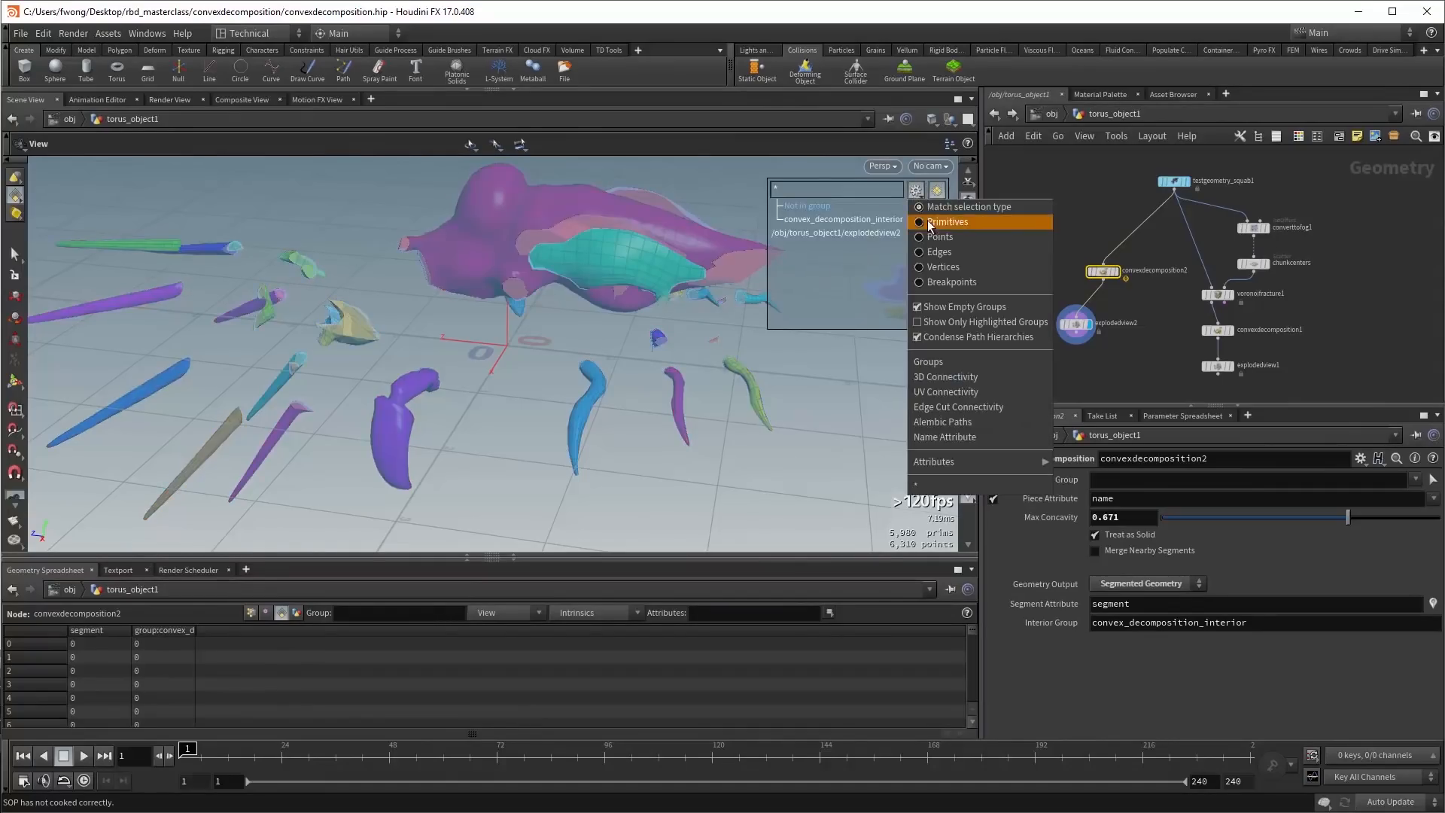
{"action": "left_click", "coordinate": [941, 220]}
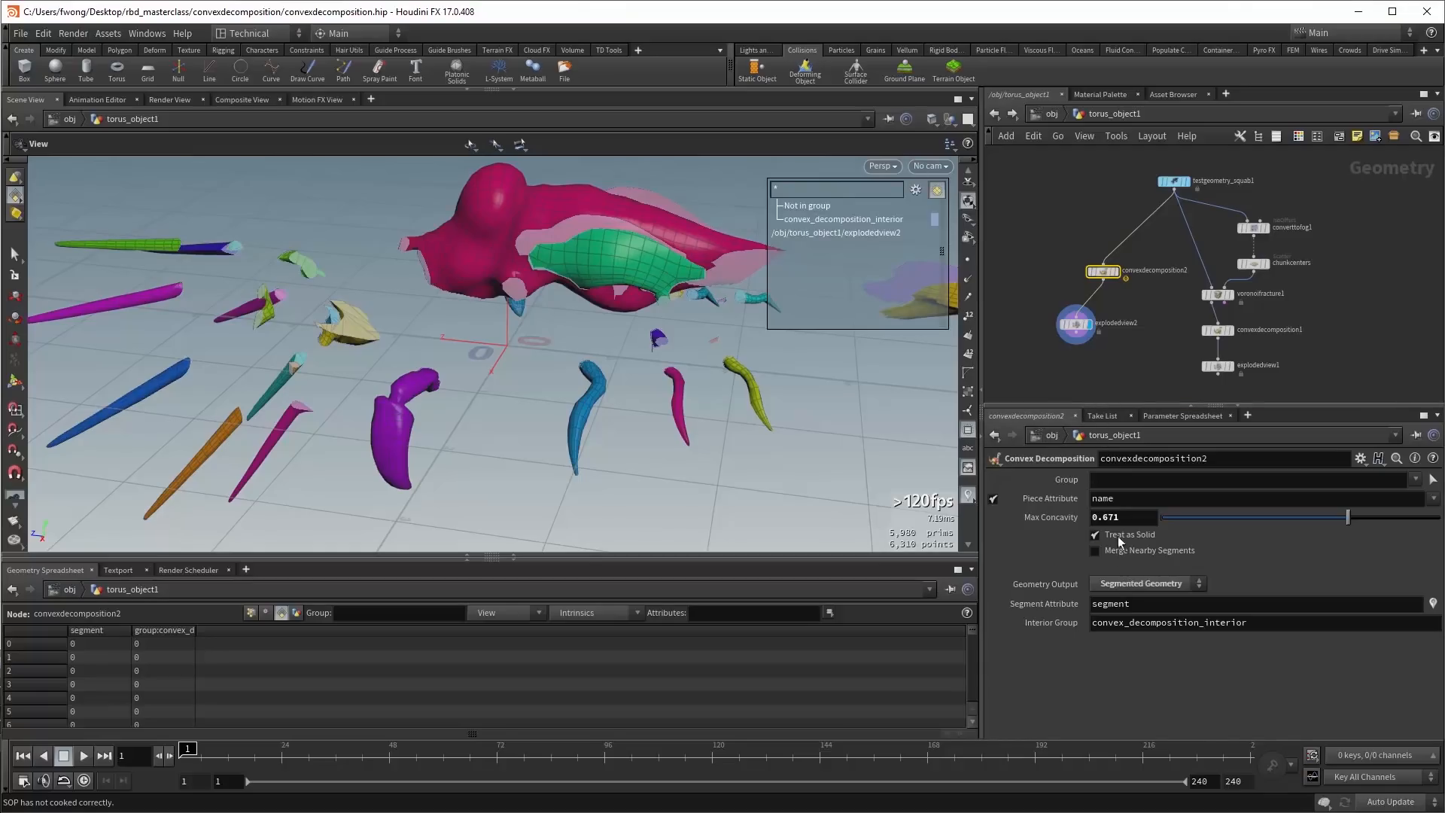
Set the Geometry Output back to Convex Hulls and display convexdecomposition2 to view the unexploded hulls.
{"action": "left_click", "coordinate": [1139, 584]}
{"action": "left_click", "coordinate": [1127, 601]}
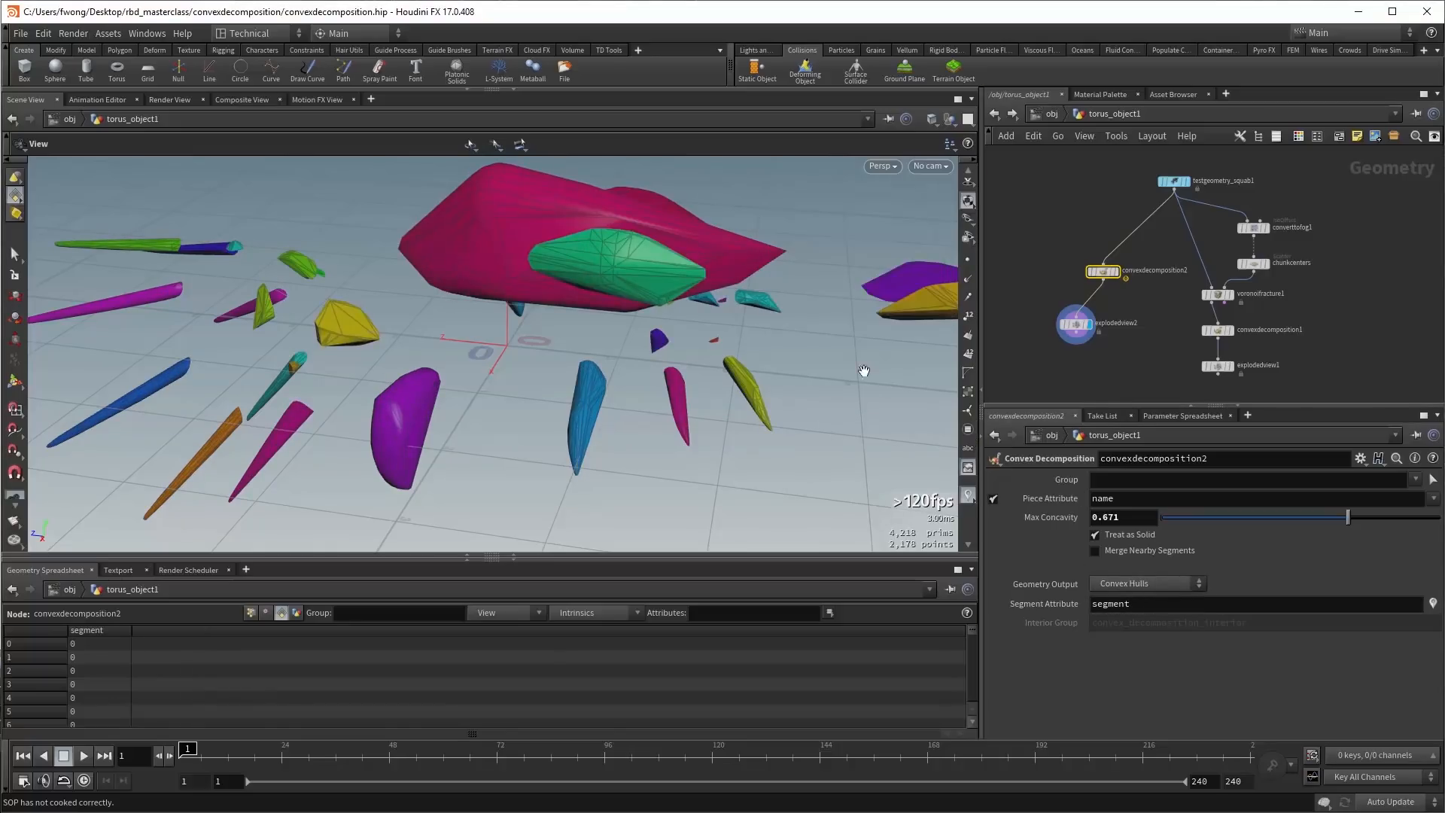
{"action": "left_click", "coordinate": [1116, 271]}
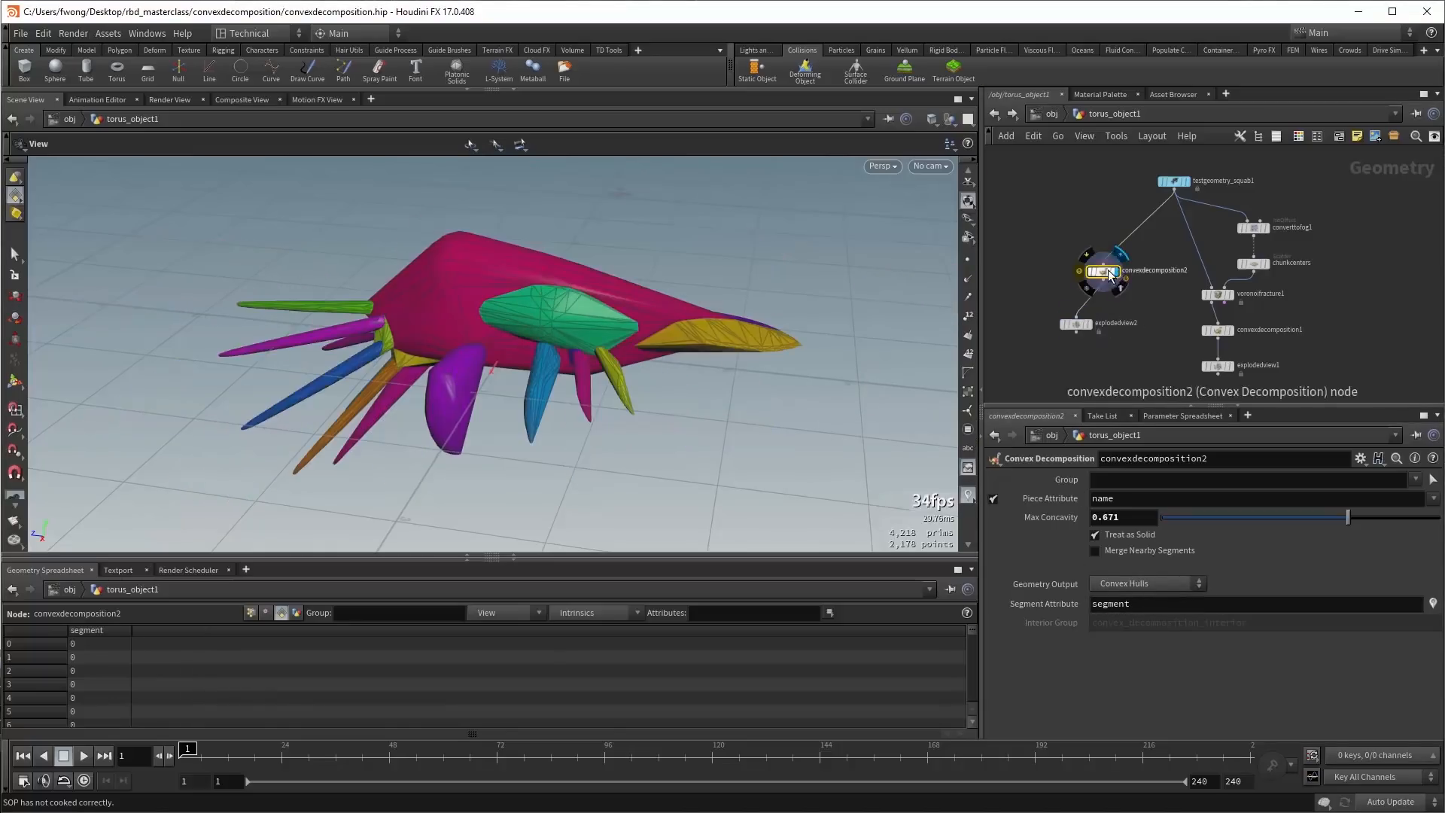
{"action": "mouse_move", "coordinate": [660, 353]}
{"action": "left_mouse_down"}
{"action": "mouse_move", "coordinate": [454, 345]}
{"action": "mouse_move", "coordinate": [680, 338]}
{"action": "mouse_move", "coordinate": [451, 342]}
{"action": "mouse_move", "coordinate": [716, 326]}
{"action": "mouse_move", "coordinate": [684, 338]}
{"action": "left_mouse_up"}
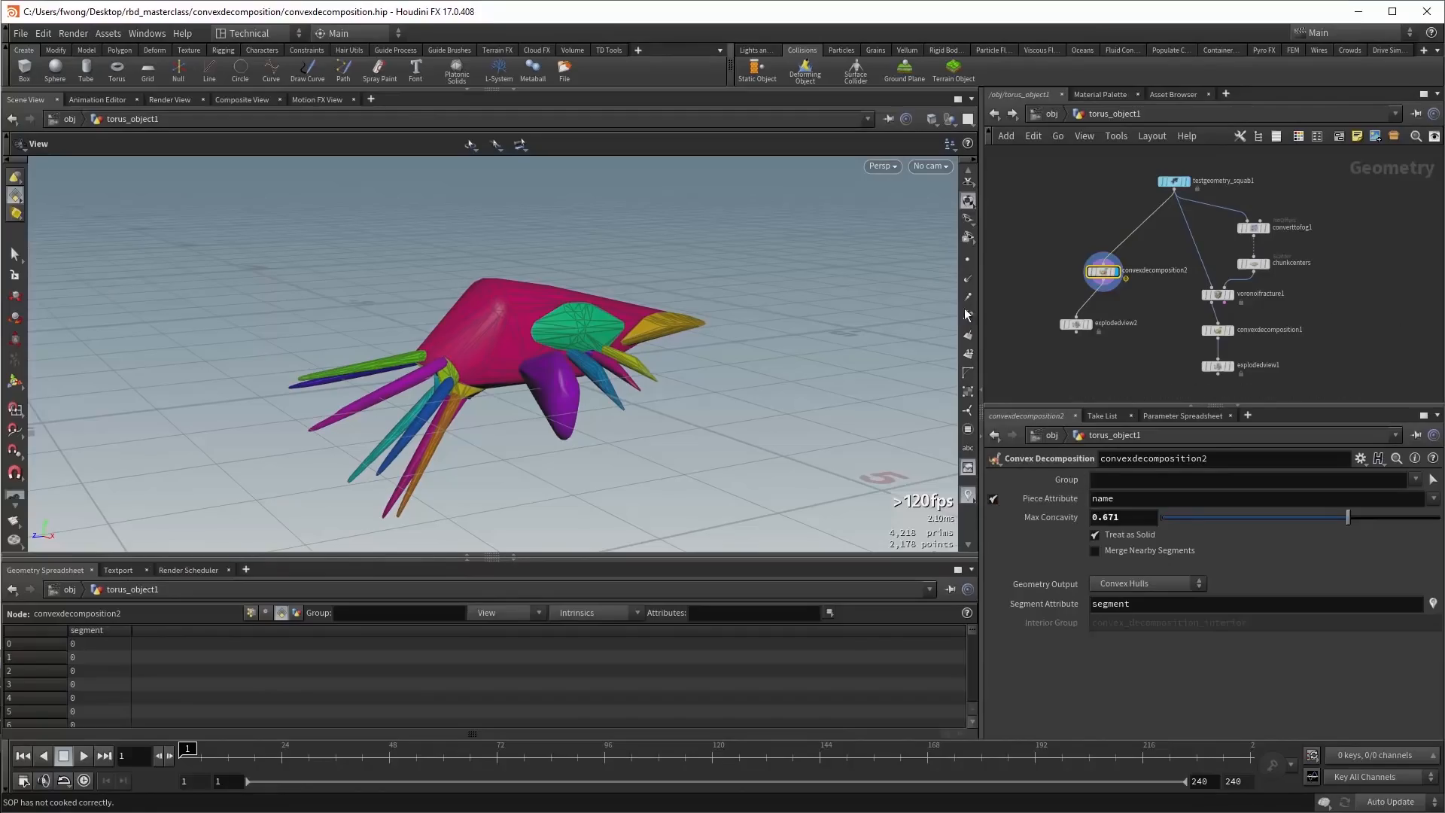
Inspect the fractured squab pieces with a temporary Exploded View node wired to voronoifracture1, and delete that node.
{"action": "left_click", "coordinate": [1231, 295]}
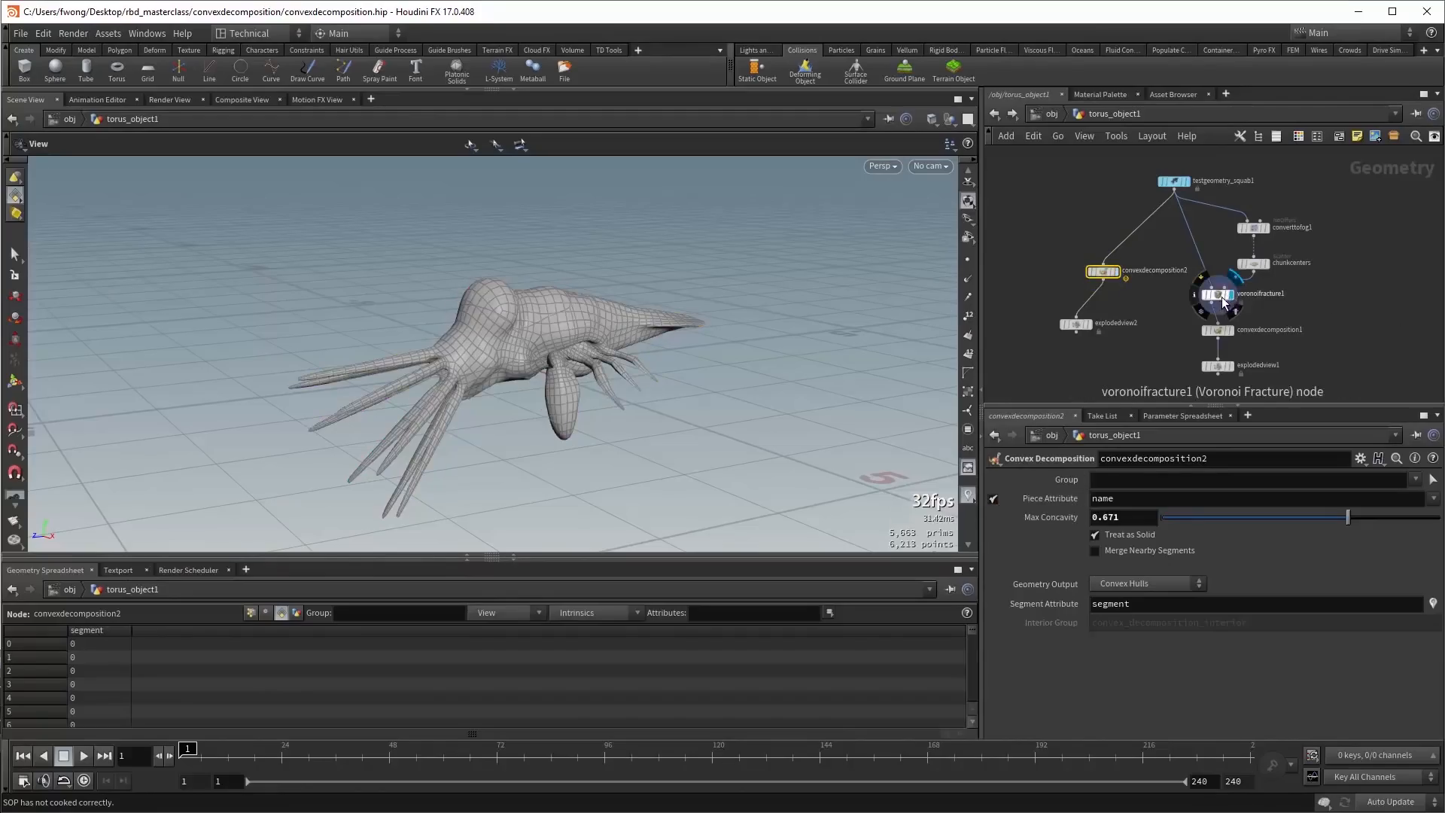
{"action": "left_click", "coordinate": [1220, 301]}
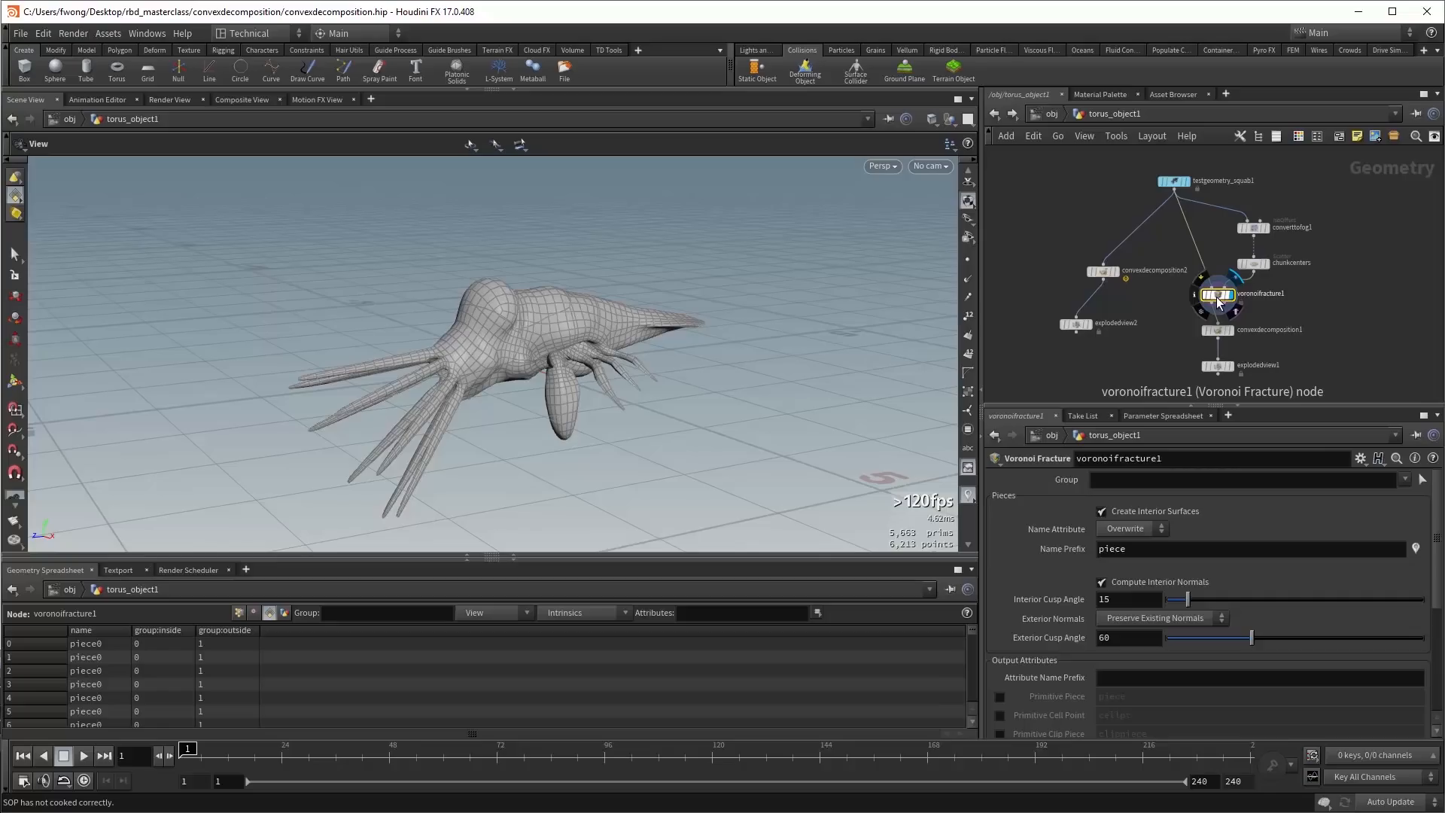
{"action": "left_click", "coordinate": [1290, 320]}
{"action": "key", "text": "Tab"}
{"action": "key", "text": "Return"}
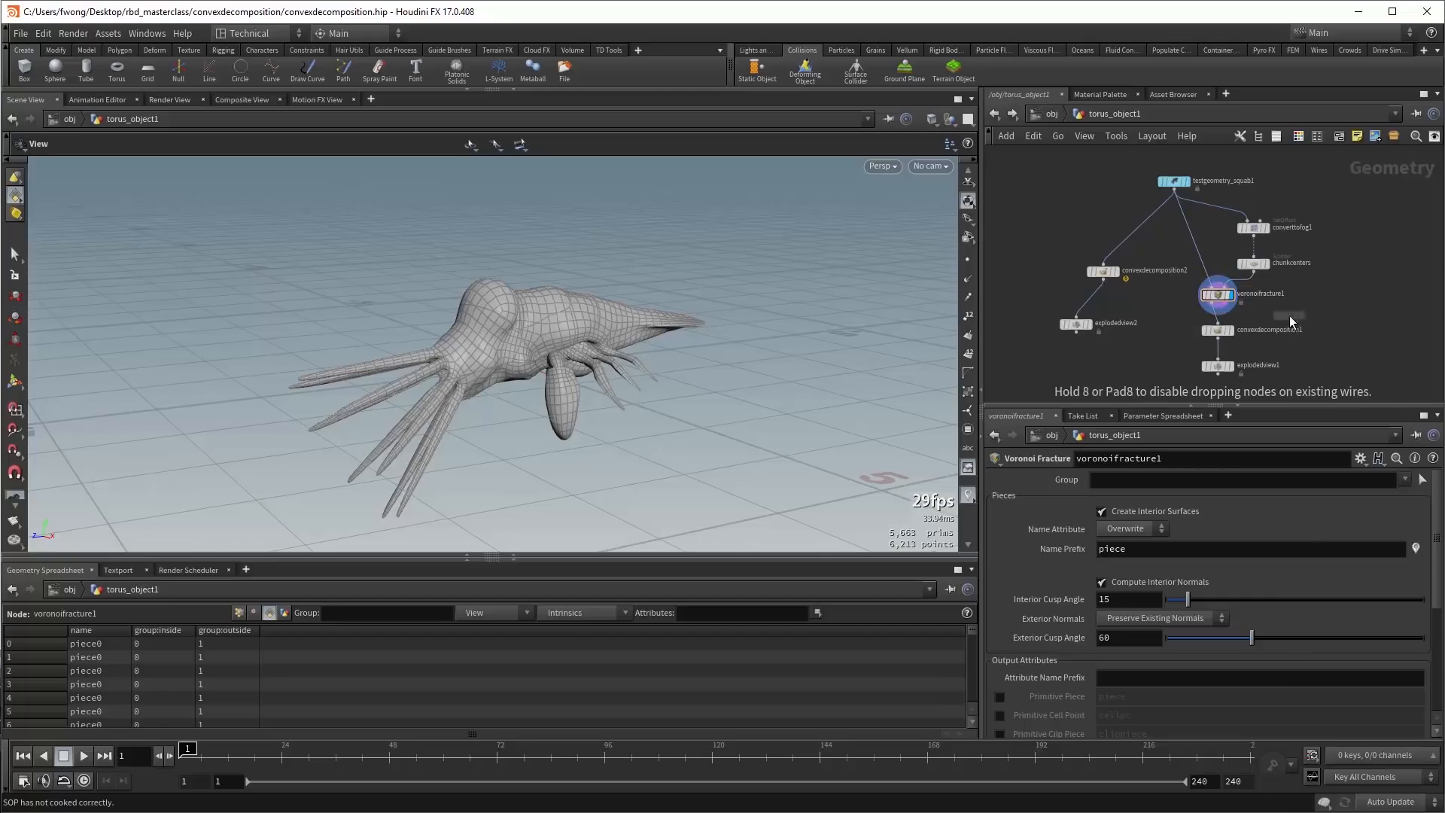
{"action": "left_click", "coordinate": [1289, 315]}
{"action": "left_click", "coordinate": [1289, 307]}
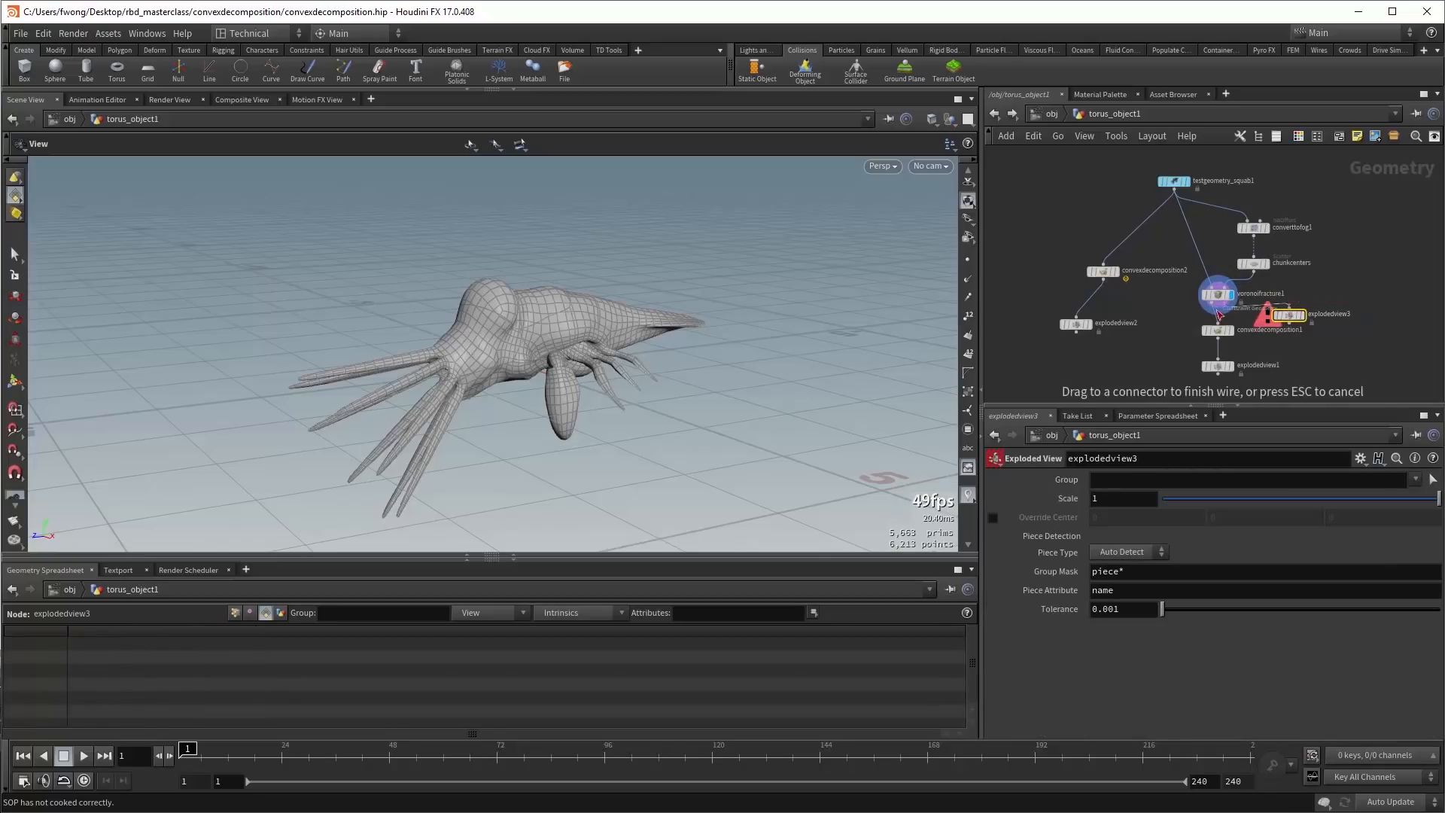
{"action": "left_click", "coordinate": [1217, 299]}
{"action": "left_click", "coordinate": [1299, 314]}
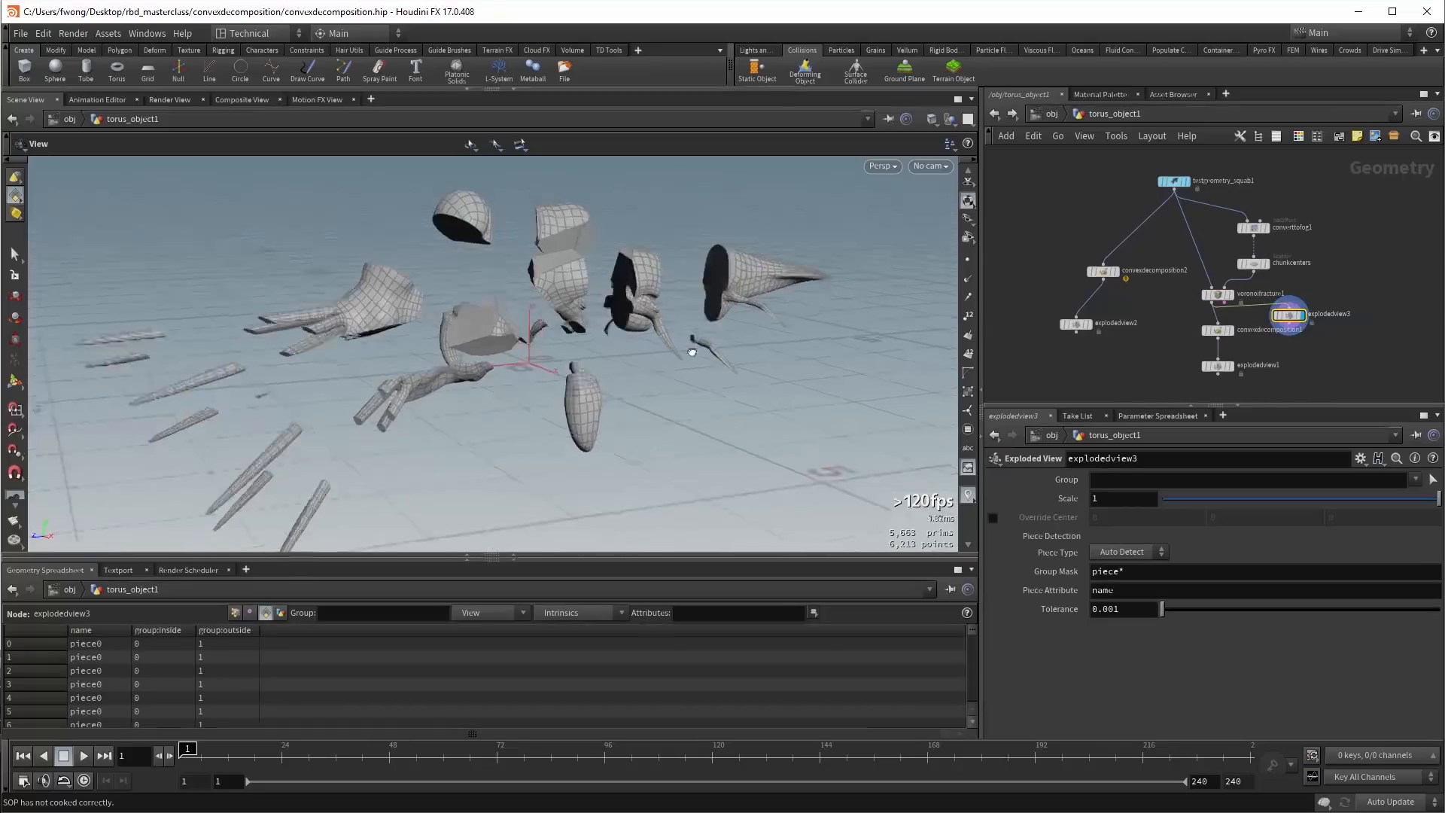
{"action": "left_click_drag", "start_coordinate": [692, 352], "coordinate": [597, 313]}
{"action": "mouse_move", "coordinate": [1276, 319]}
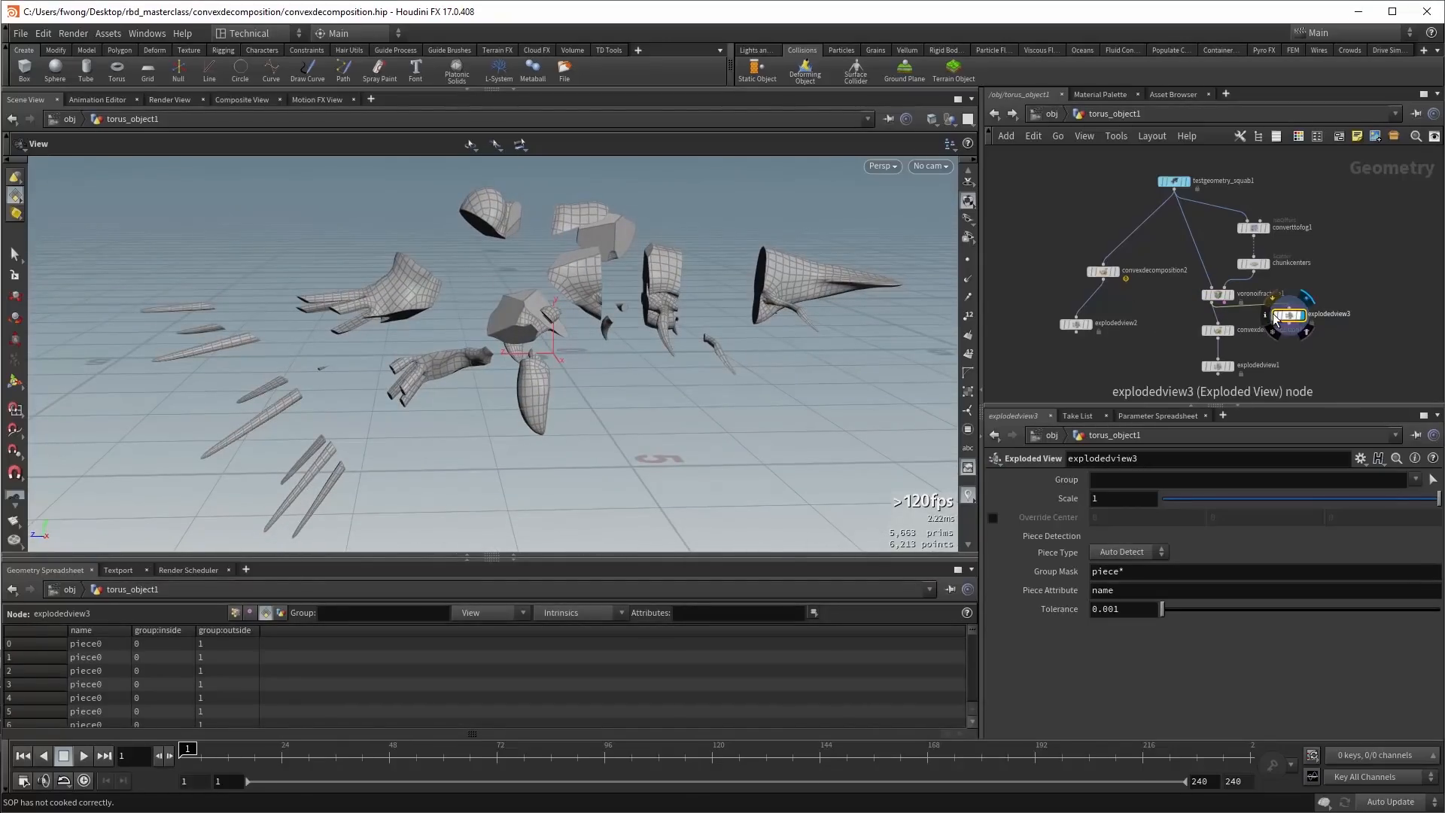
{"action": "key", "text": "Delete"}
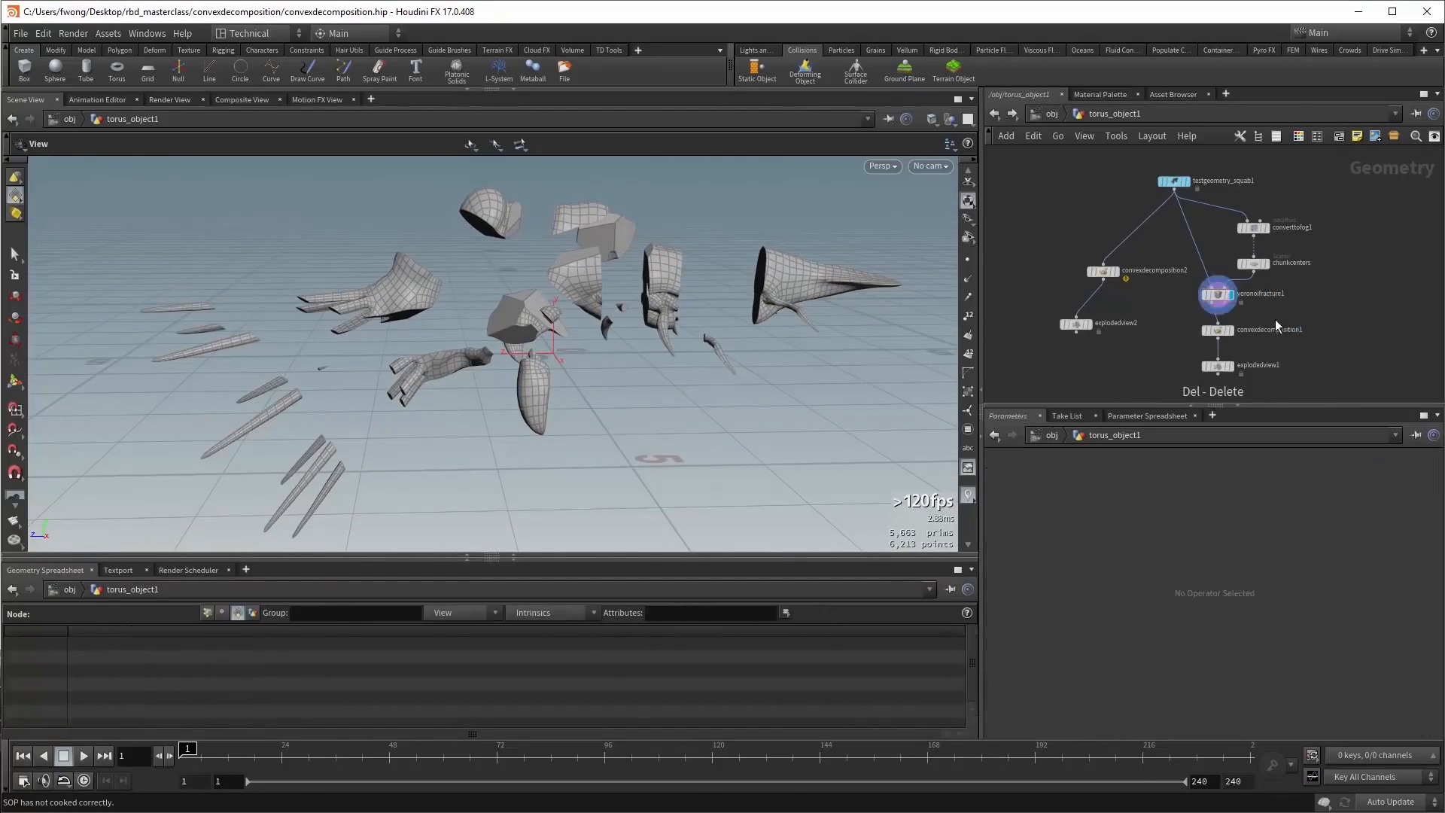
Display convexdecomposition1, try its Max Concavity at 1, and set it to 0.063 to view the finer hulls.
{"action": "left_click", "coordinate": [1229, 330]}
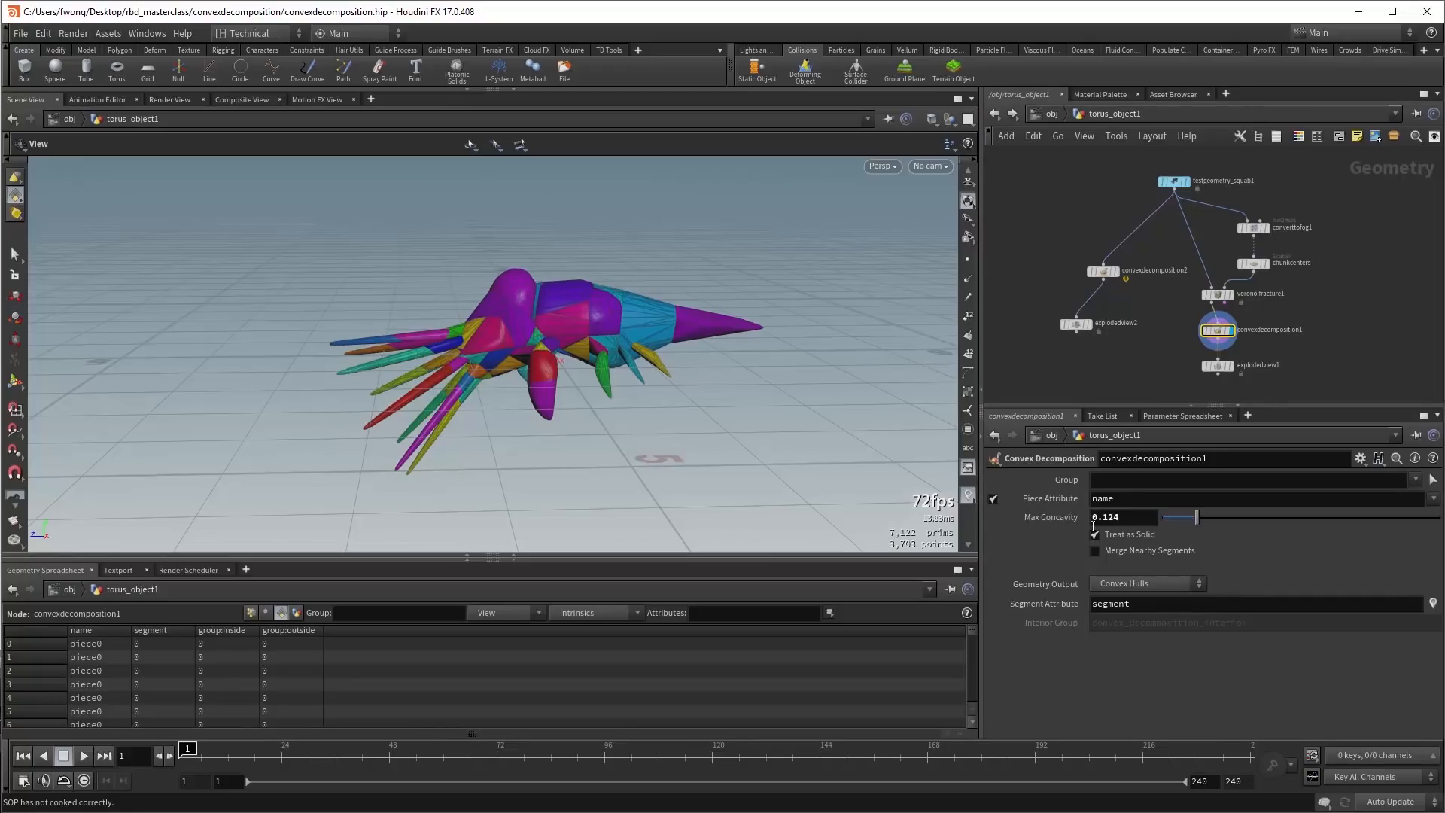
{"action": "left_click_drag", "start_coordinate": [1200, 521], "coordinate": [1438, 517]}
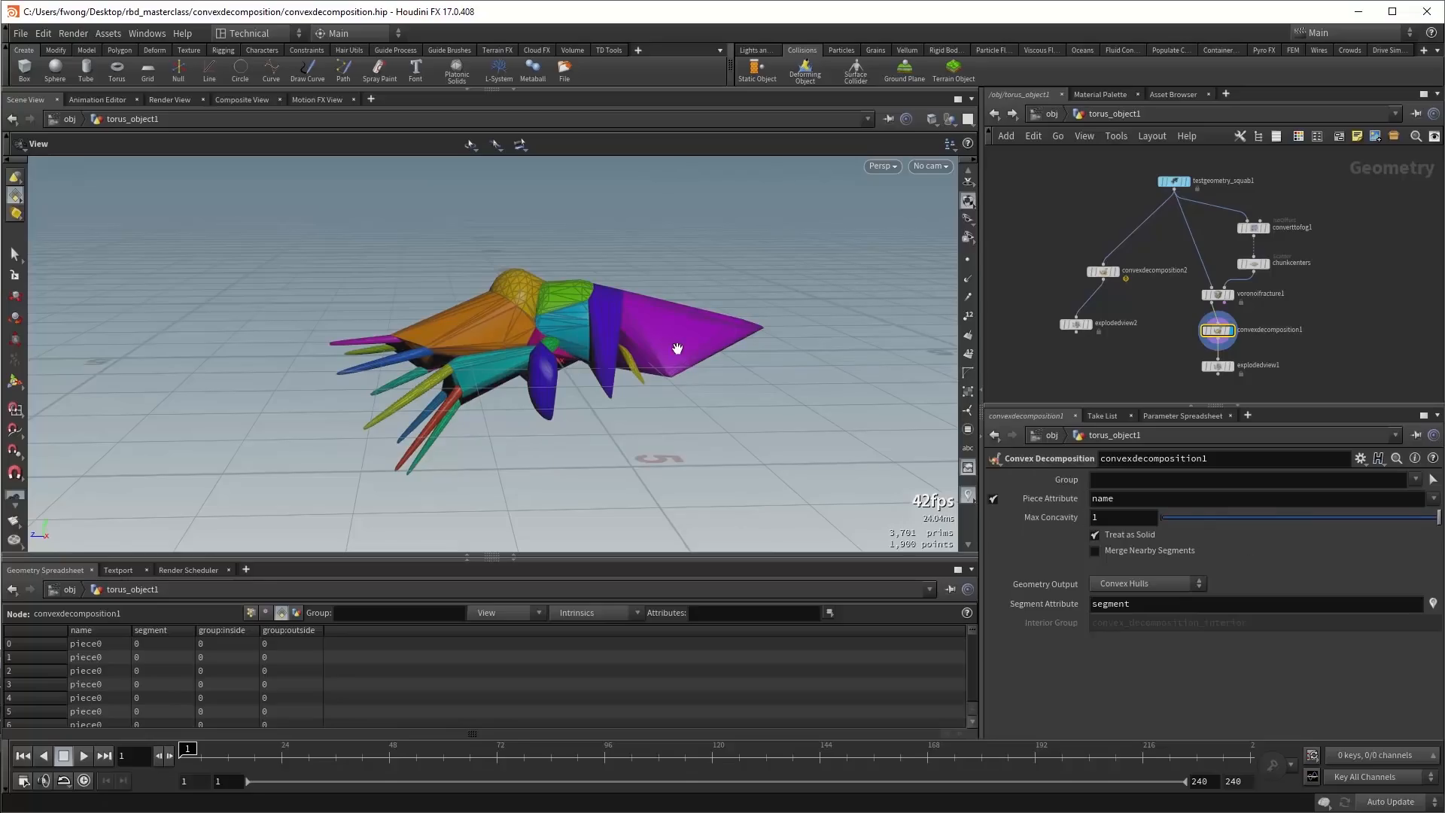
{"action": "left_click_drag", "start_coordinate": [1299, 528], "coordinate": [1182, 527]}
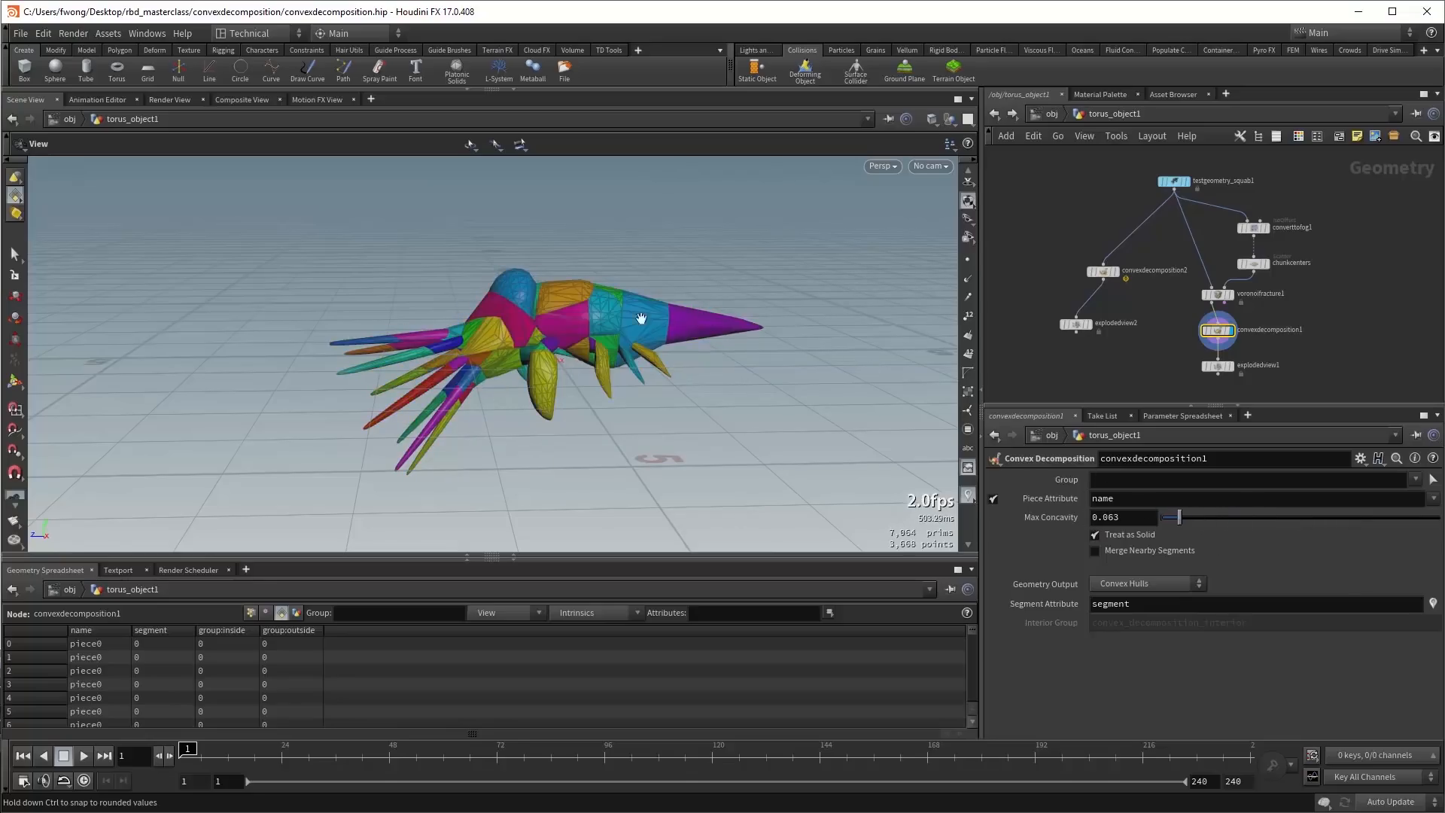
{"action": "left_click_drag", "start_coordinate": [627, 337], "coordinate": [714, 310]}
{"action": "mouse_move", "coordinate": [626, 335]}
{"action": "left_mouse_down"}
{"action": "mouse_move", "coordinate": [662, 332]}
{"action": "mouse_move", "coordinate": [629, 337]}
{"action": "left_mouse_up"}
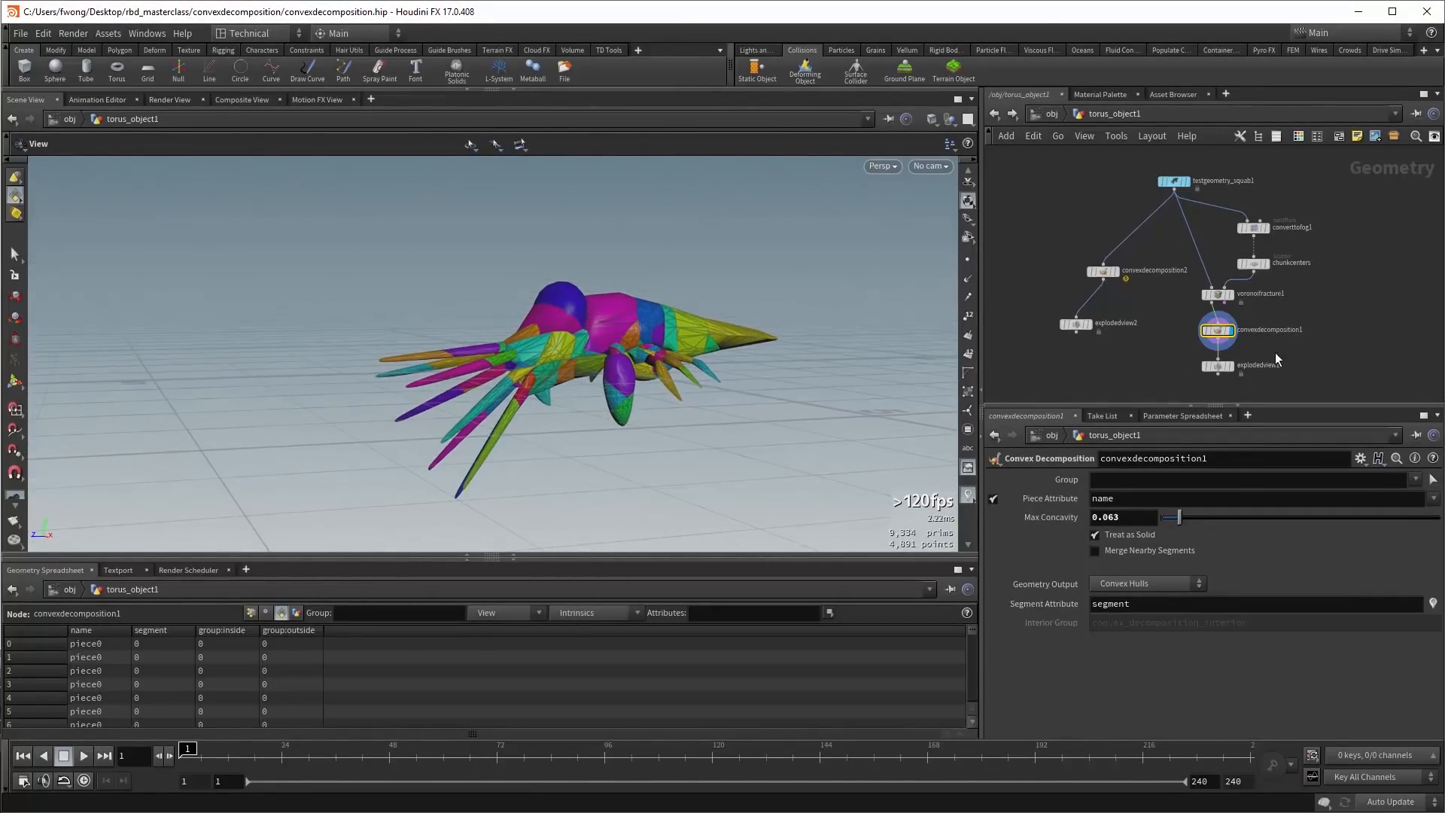
Display explodedview1 and set its Piece Attribute to name, checking the node information of voronoifracture1 and convexdecomposition1.
{"action": "left_click", "coordinate": [1239, 327]}
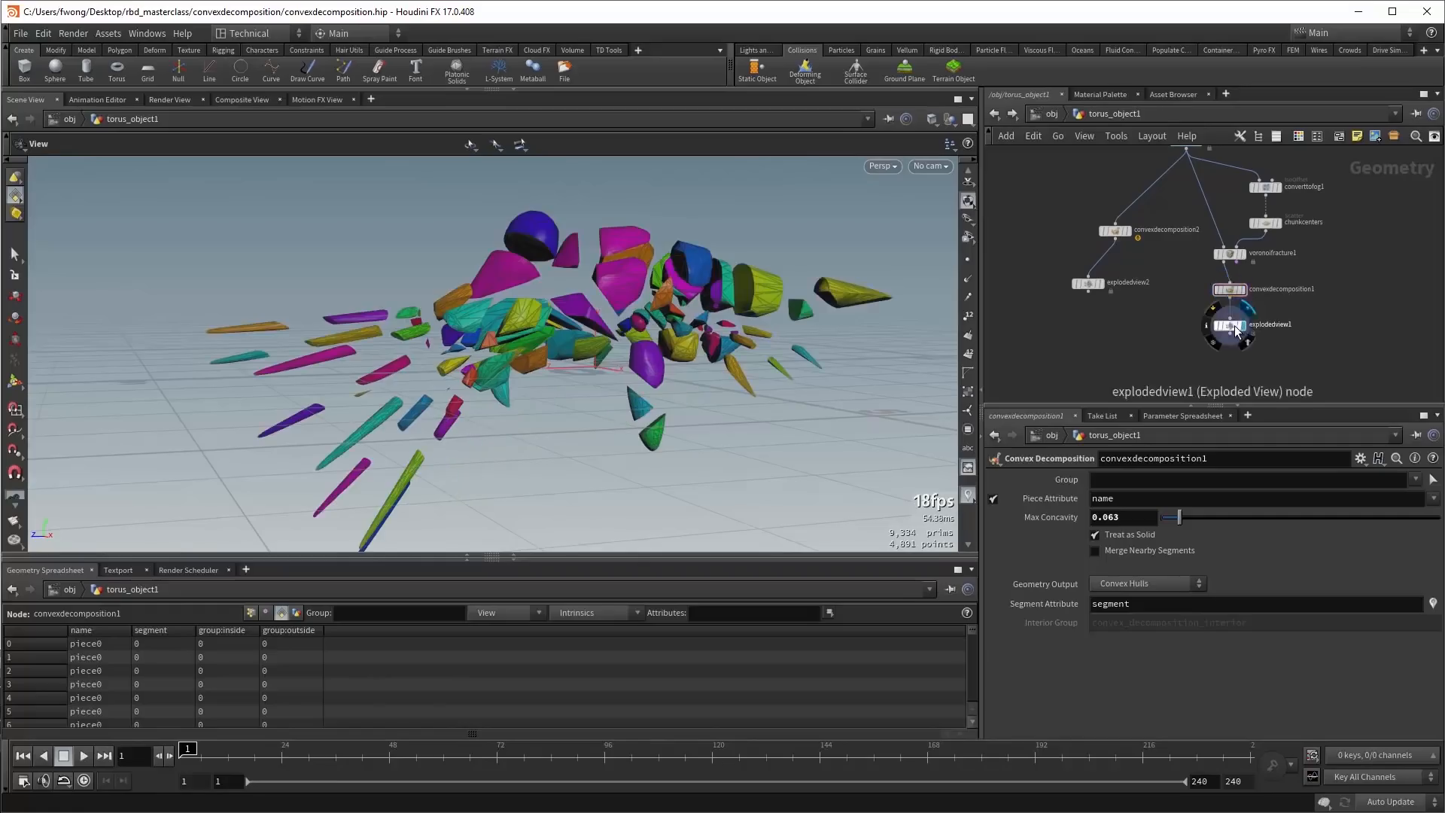
{"action": "left_click", "coordinate": [1235, 328]}
{"action": "double_click", "coordinate": [1138, 588]}
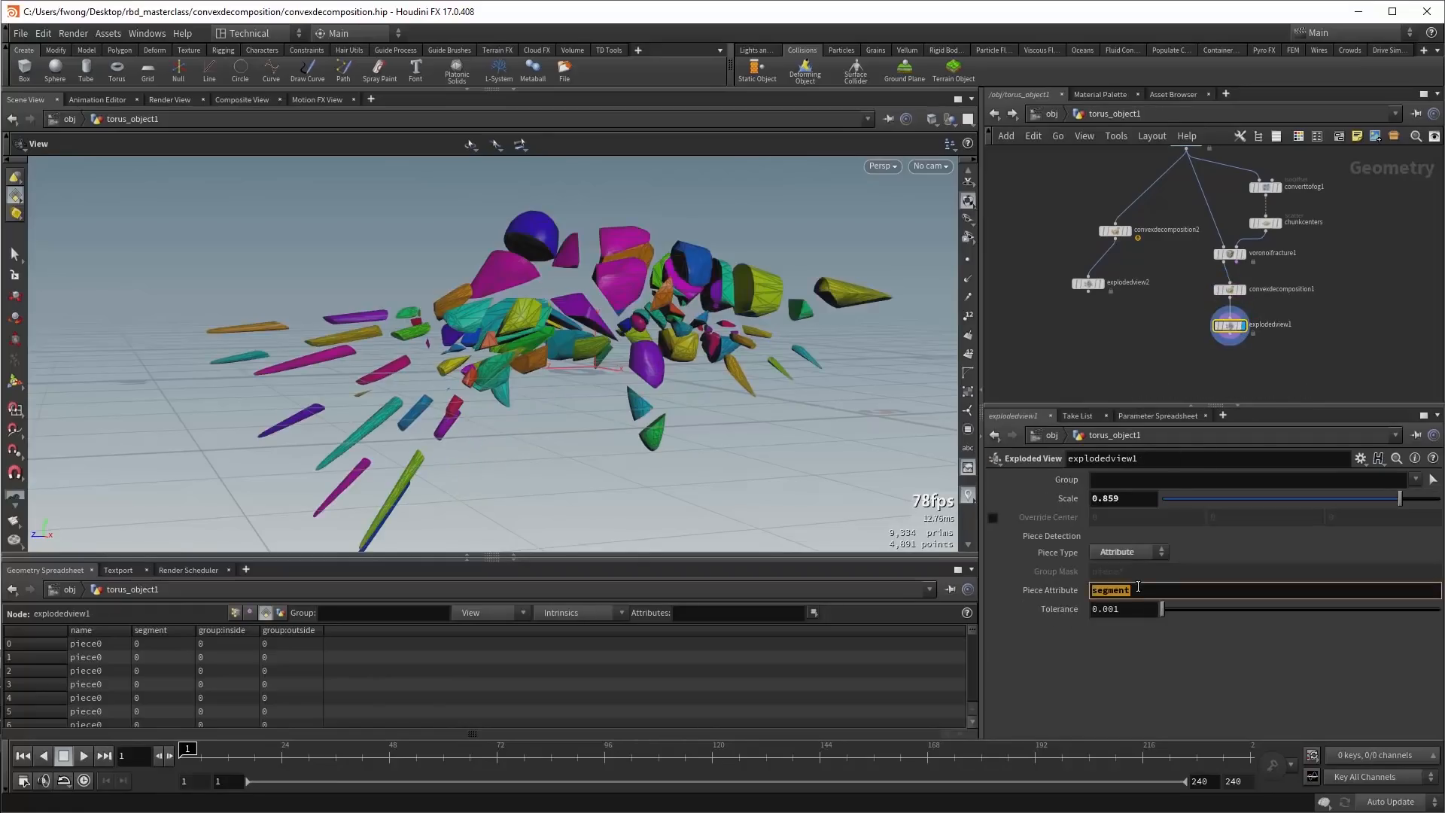
{"action": "type", "text": "name"}
{"action": "key", "text": "Return"}
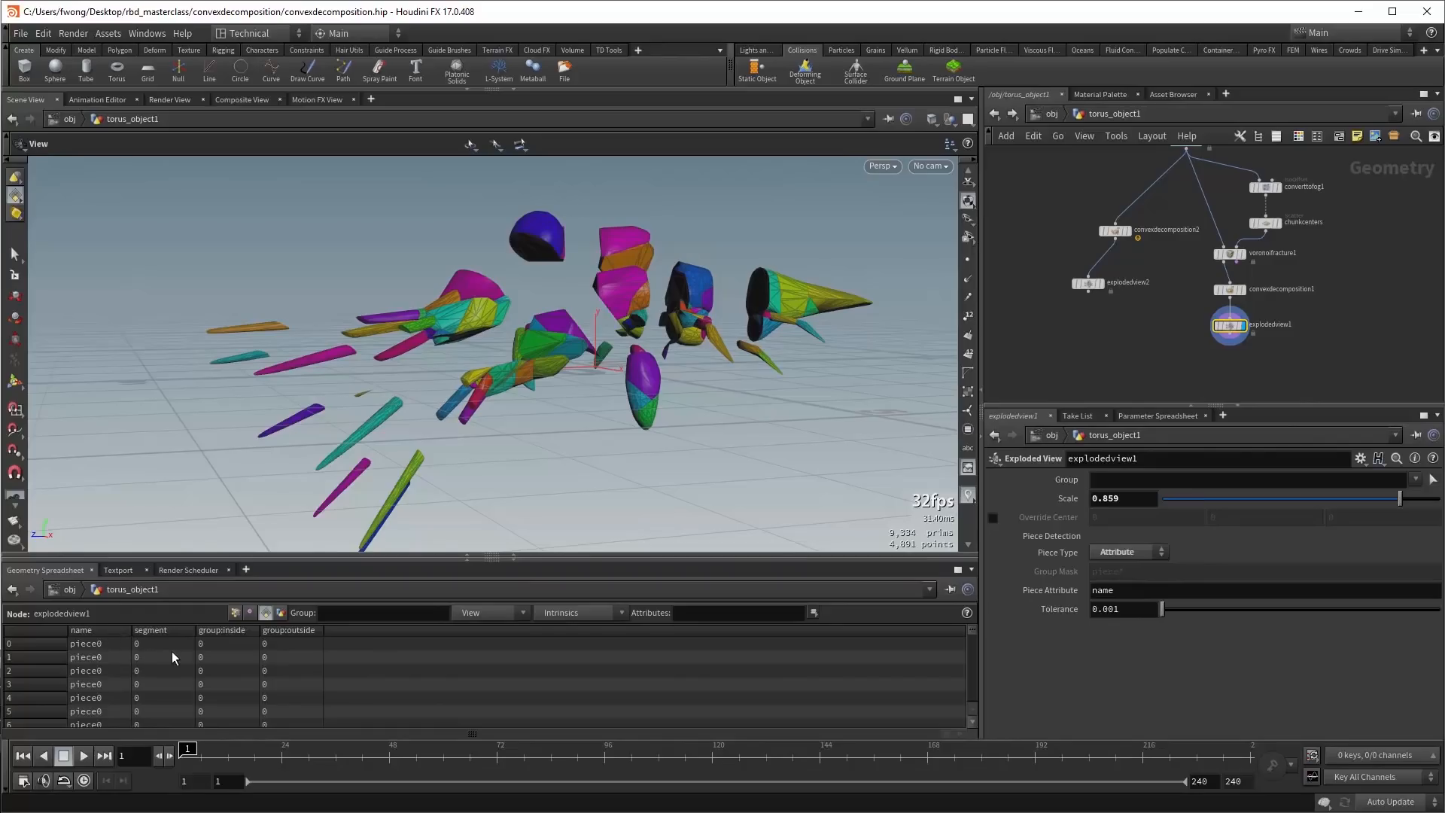
{"action": "middle_click", "coordinate": [1232, 261]}
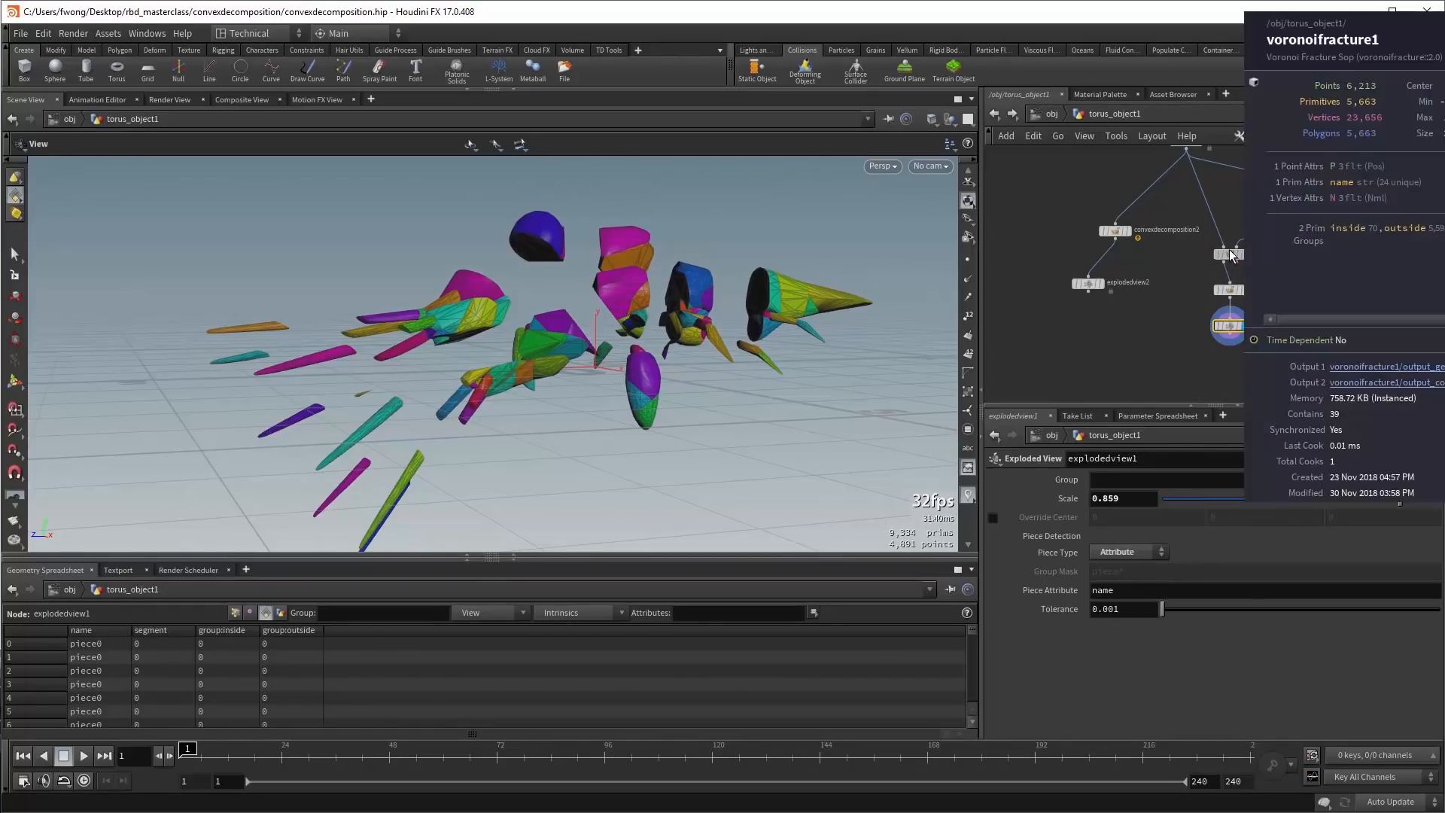
{"action": "middle_click", "coordinate": [1230, 292]}
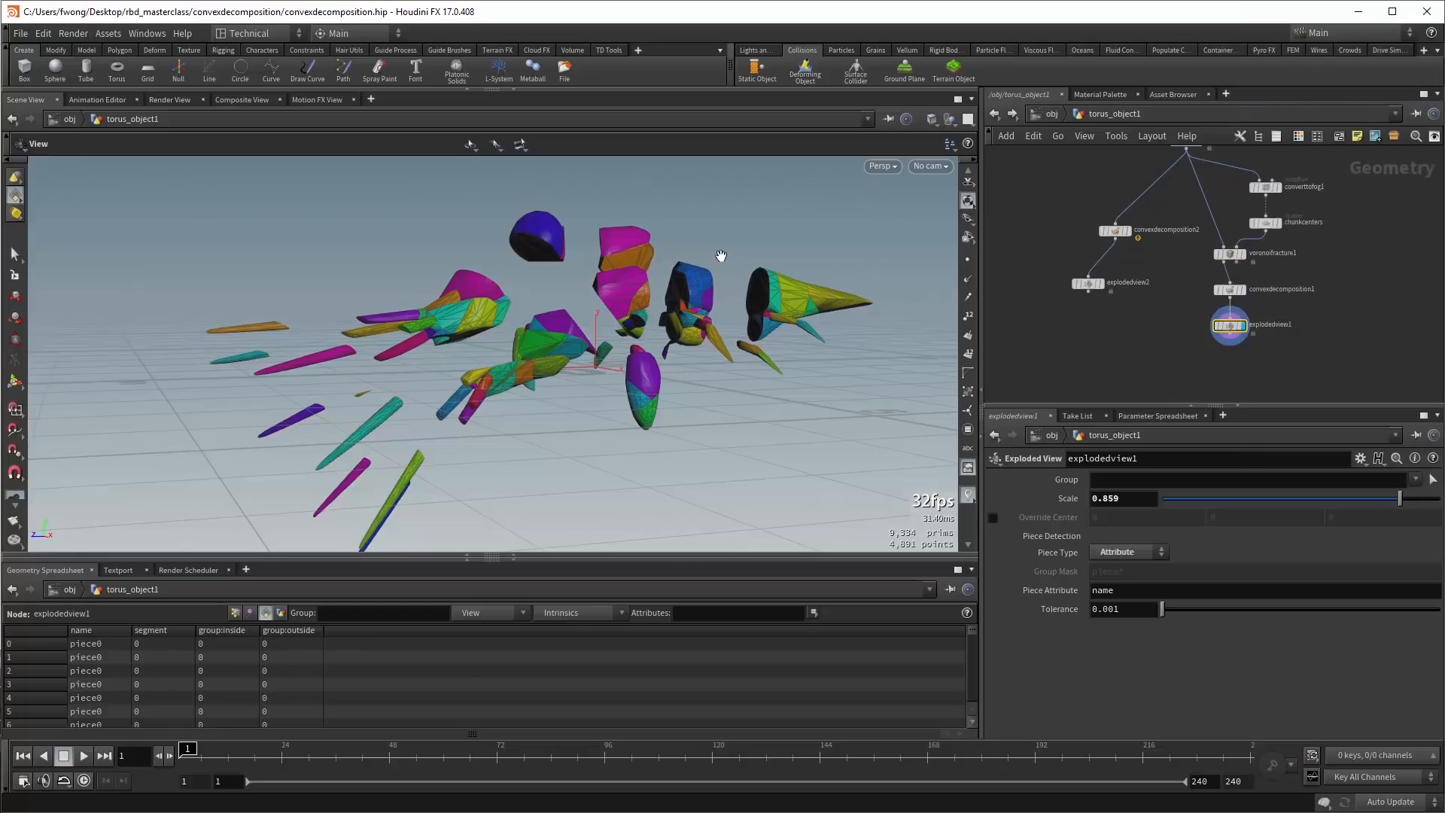
{"action": "mouse_move", "coordinate": [795, 284]}
{"action": "left_mouse_down"}
{"action": "mouse_move", "coordinate": [726, 332]}
{"action": "mouse_move", "coordinate": [775, 288]}
{"action": "left_mouse_up"}
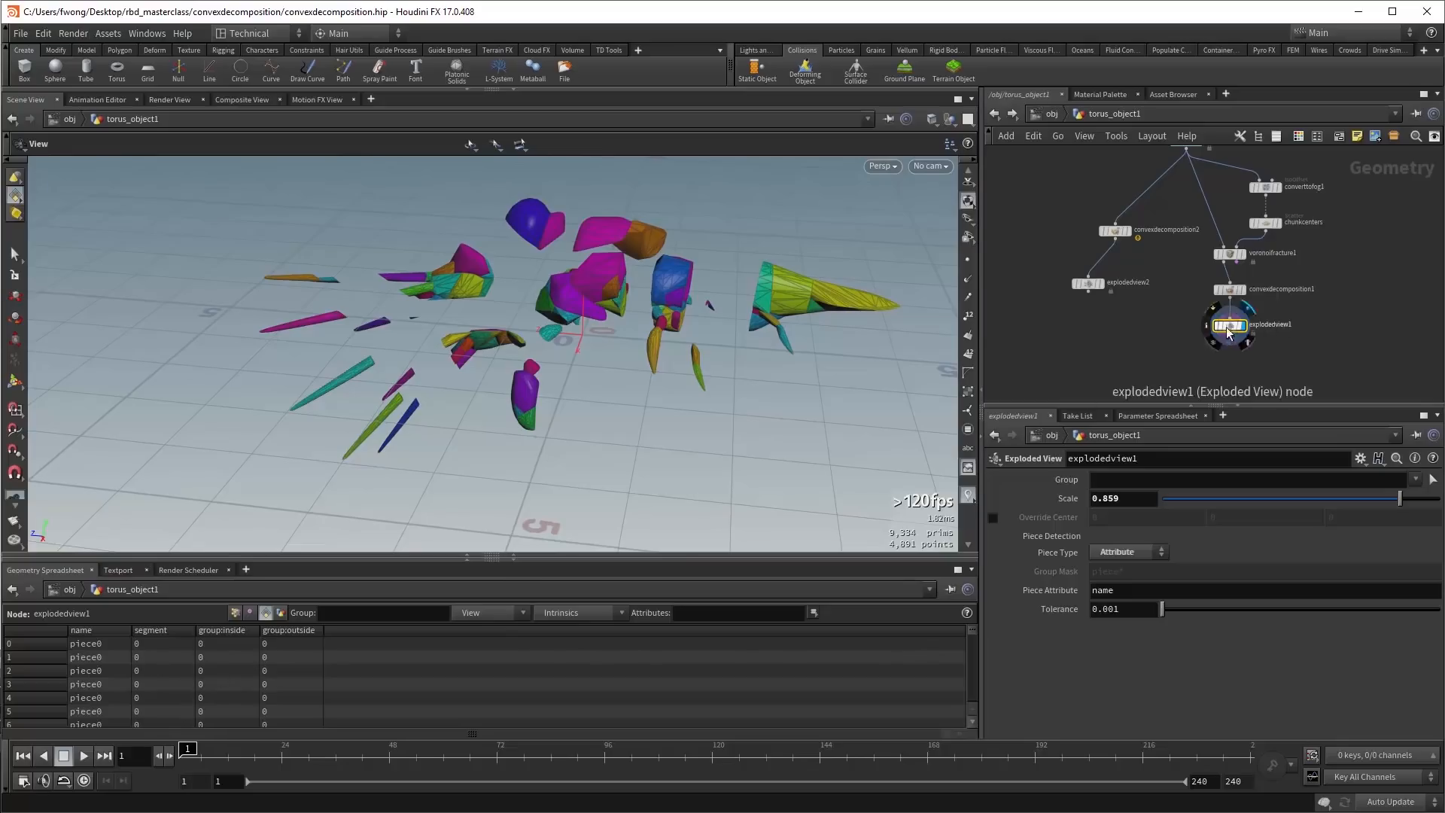
Switch explodedview1's Piece Attribute to segment to compare the exploded hulls, and return it to name.
{"action": "double_click", "coordinate": [1126, 591]}
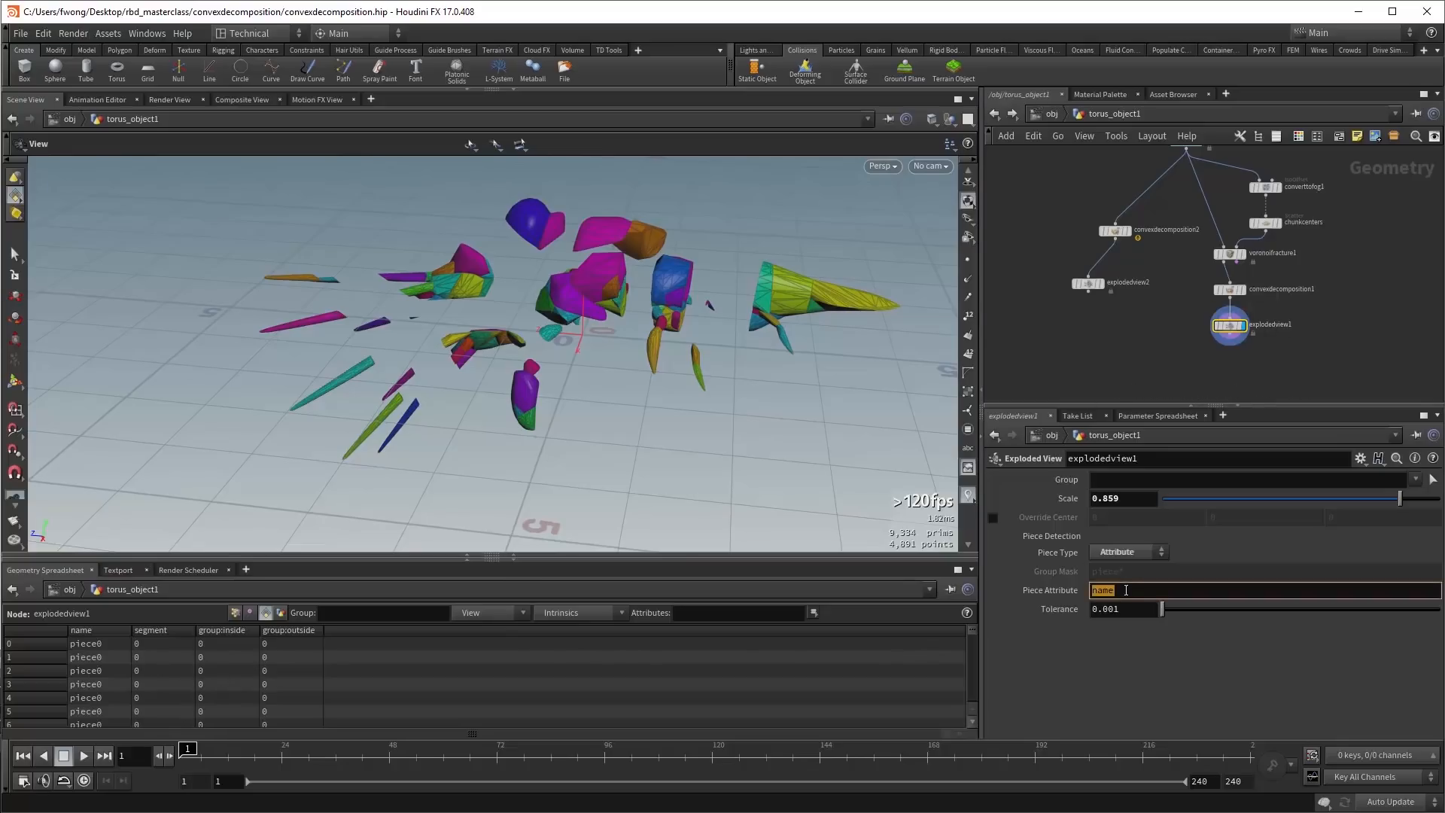
{"action": "type", "text": "segment"}
{"action": "key", "text": "Return"}
{"action": "left_click_drag", "start_coordinate": [667, 312], "coordinate": [714, 307]}
{"action": "double_click", "coordinate": [1131, 589]}
{"action": "type", "text": "name"}
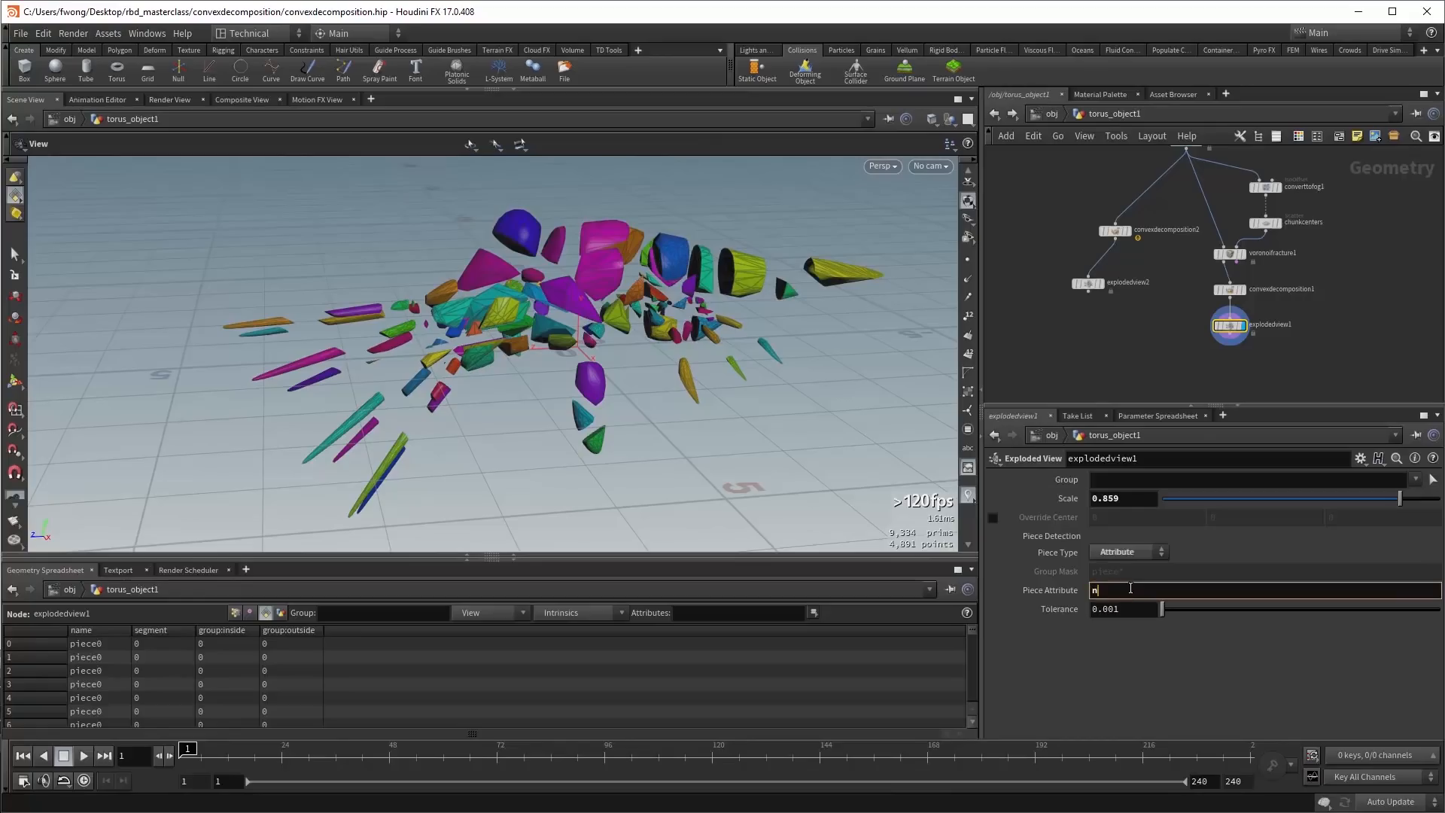
{"action": "key", "text": "Return"}
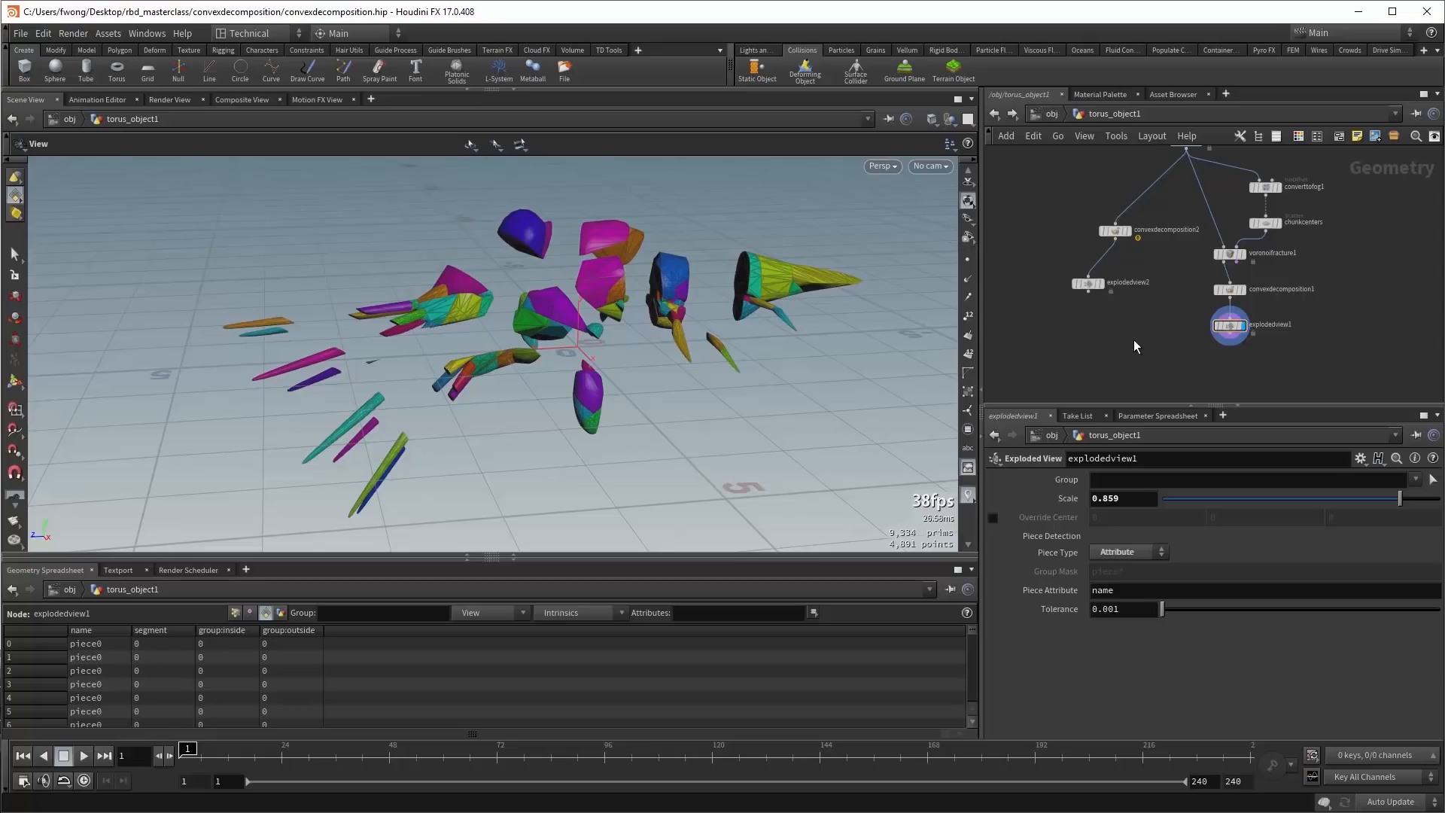
Display convexdecomposition2, insert a Blast node between testgeometry_squab1 and convexdecomposition2, and display the Blast node.
{"action": "left_click", "coordinate": [1128, 233]}
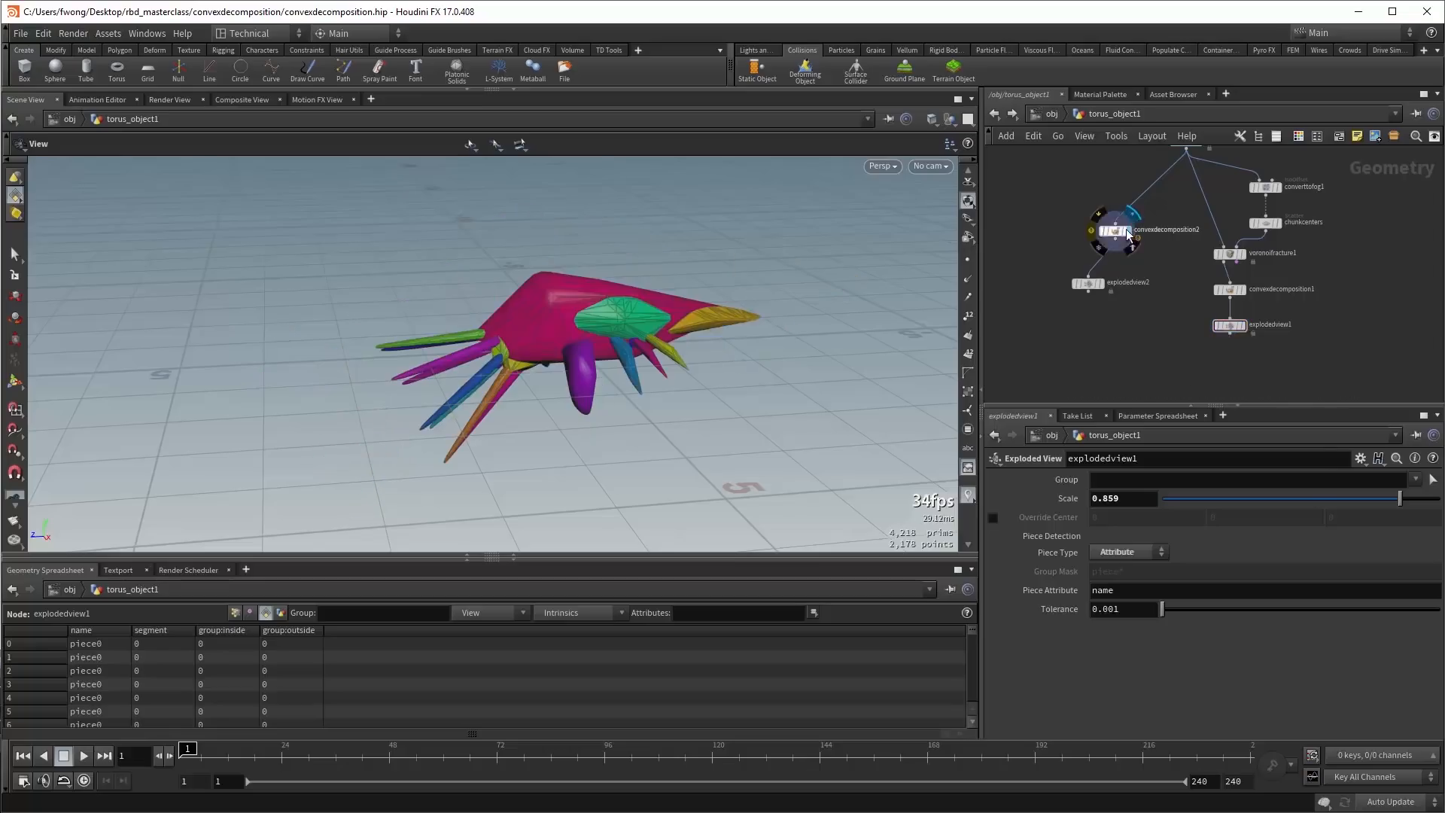
{"action": "left_click", "coordinate": [1117, 231]}
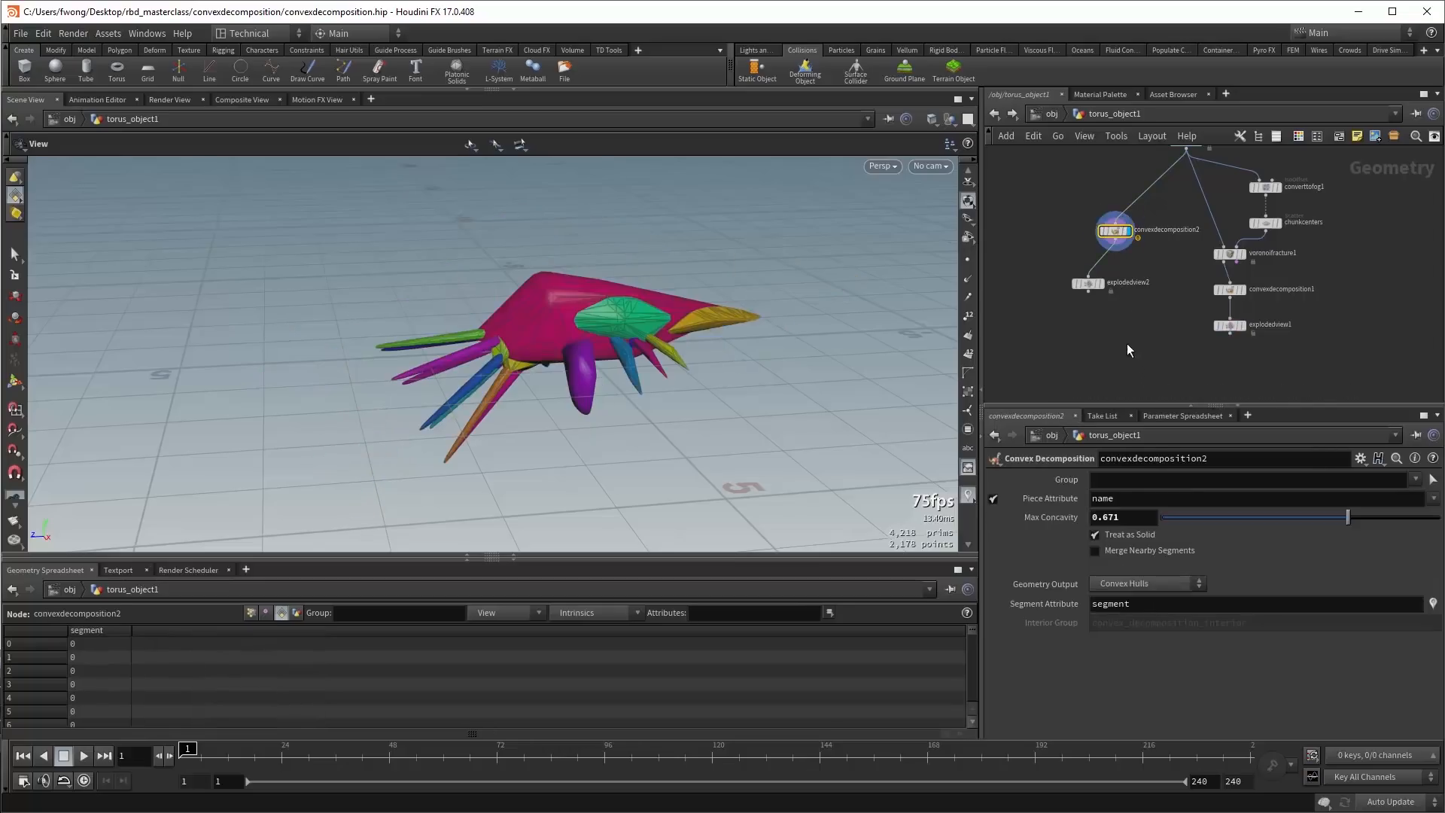
{"action": "middle_click_drag", "start_coordinate": [1145, 283], "coordinate": [1139, 387]}
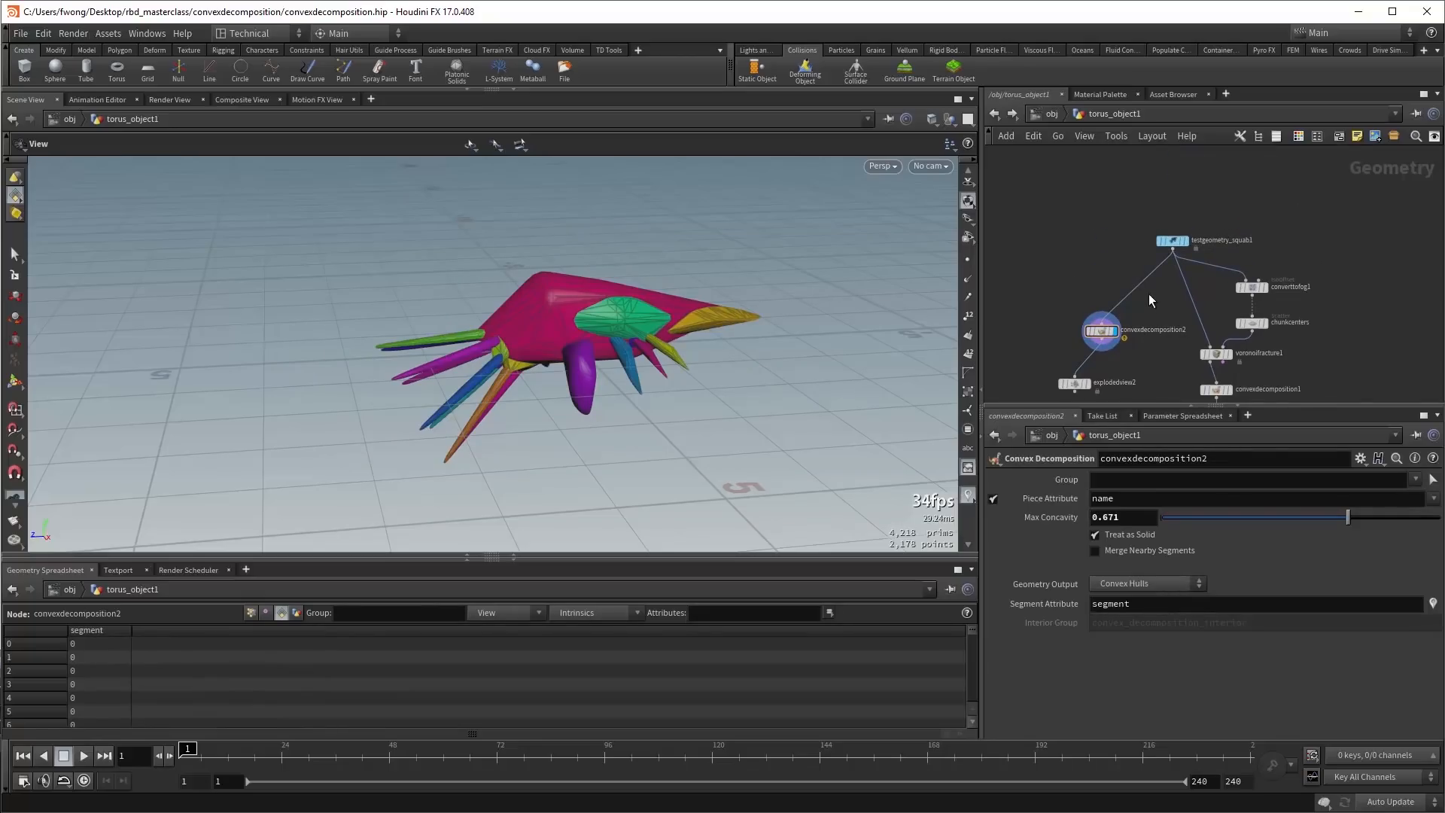
{"action": "key", "text": "Tab"}
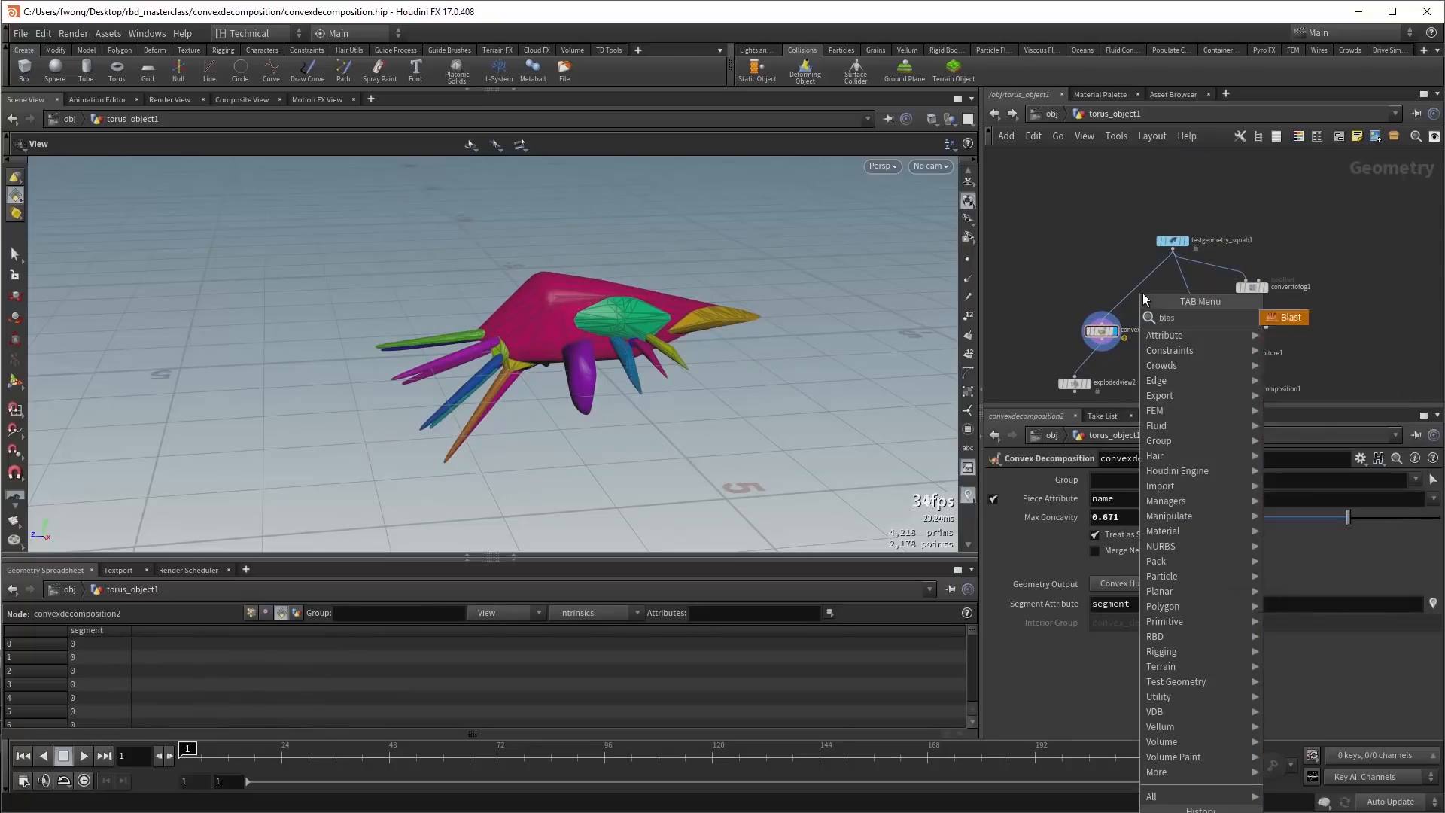
{"action": "key", "text": "Return"}
{"action": "left_click", "coordinate": [1141, 292]}
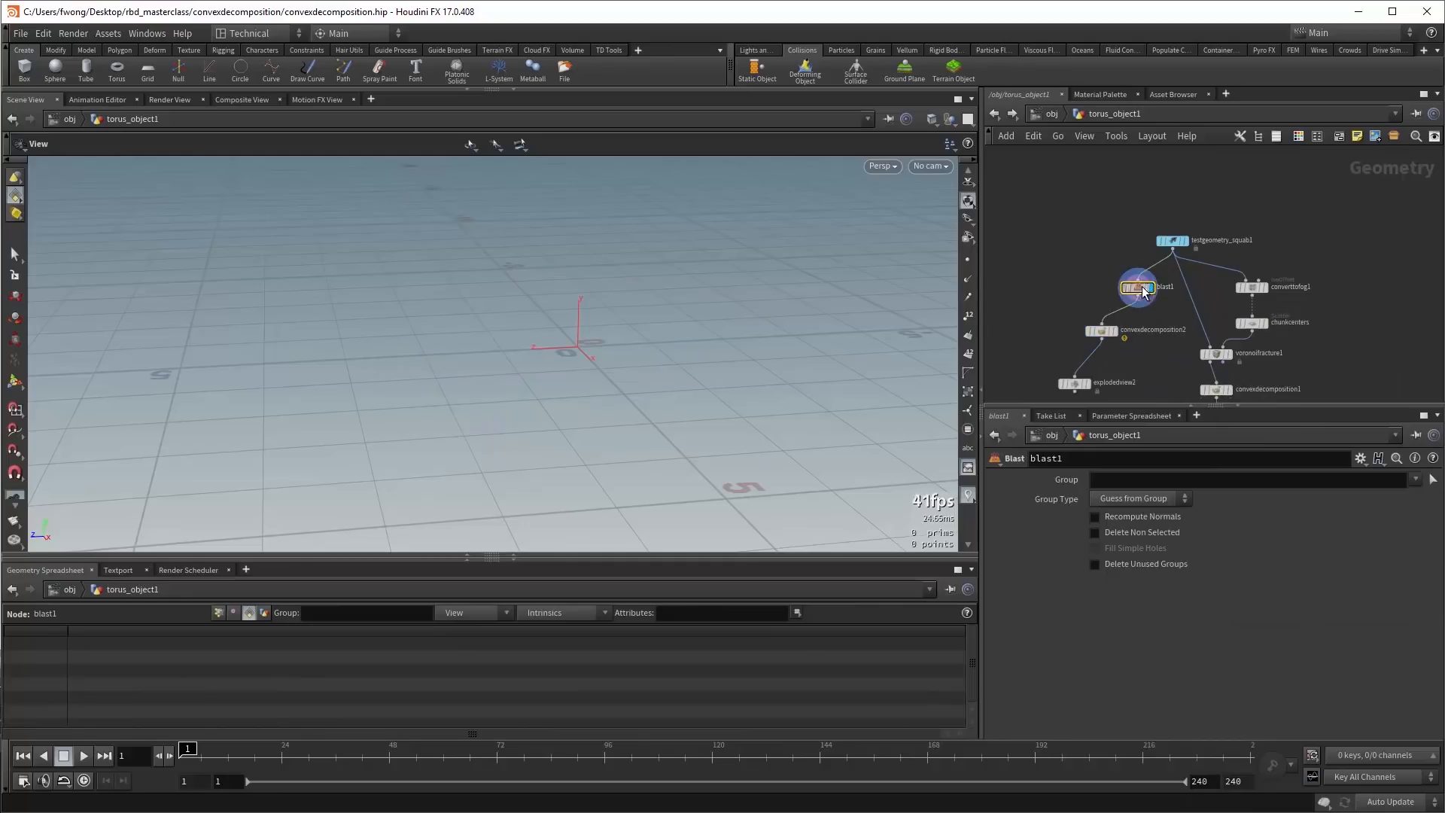
Set the Blast group to primitive 1223 on the squab's back to cut a one-polygon hole in the mesh.
{"action": "left_click", "coordinate": [1433, 480]}
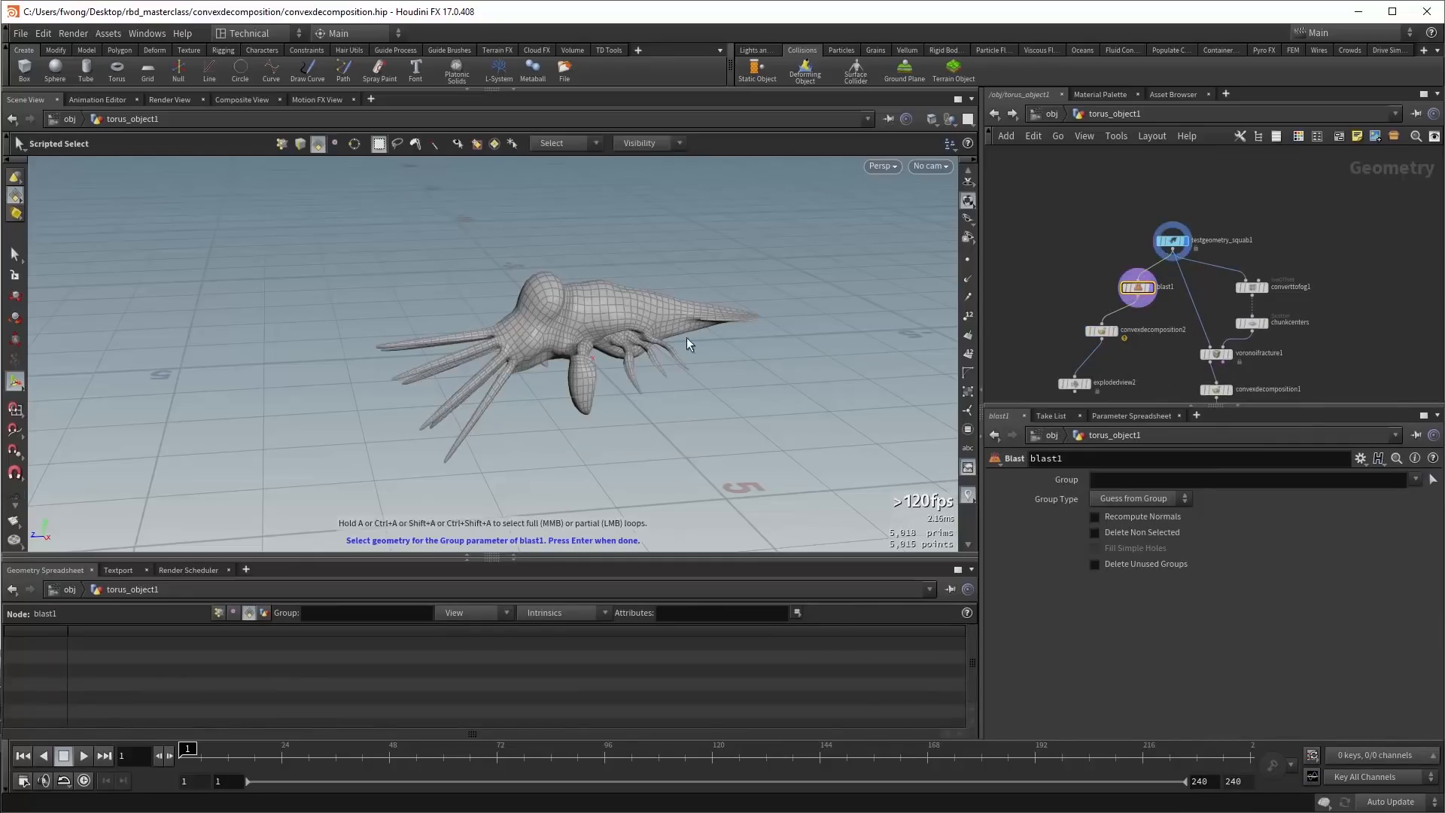
{"action": "left_click", "coordinate": [613, 301]}
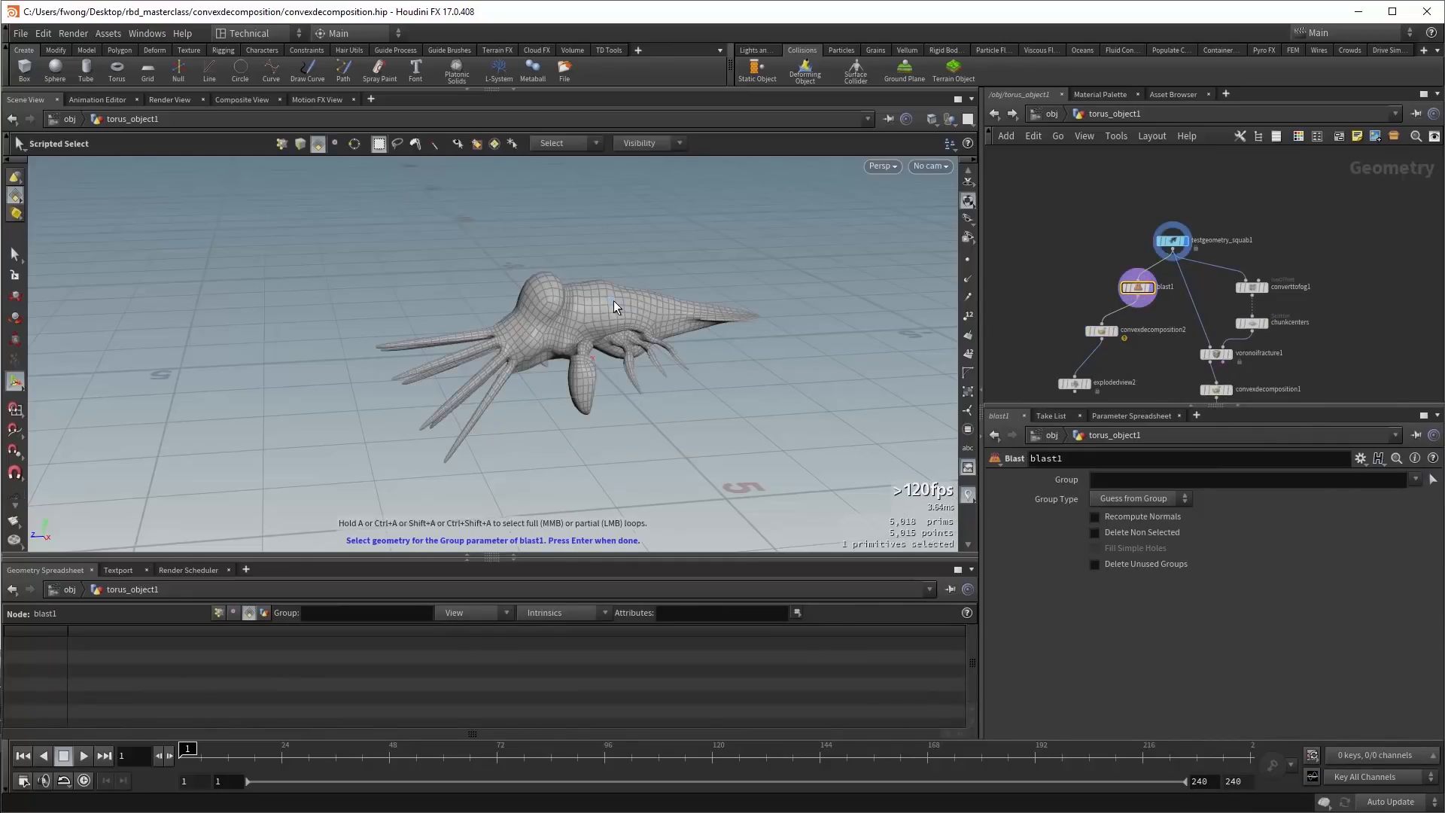
{"action": "key", "text": "Delete"}
{"action": "key", "text": "ctrl+z"}
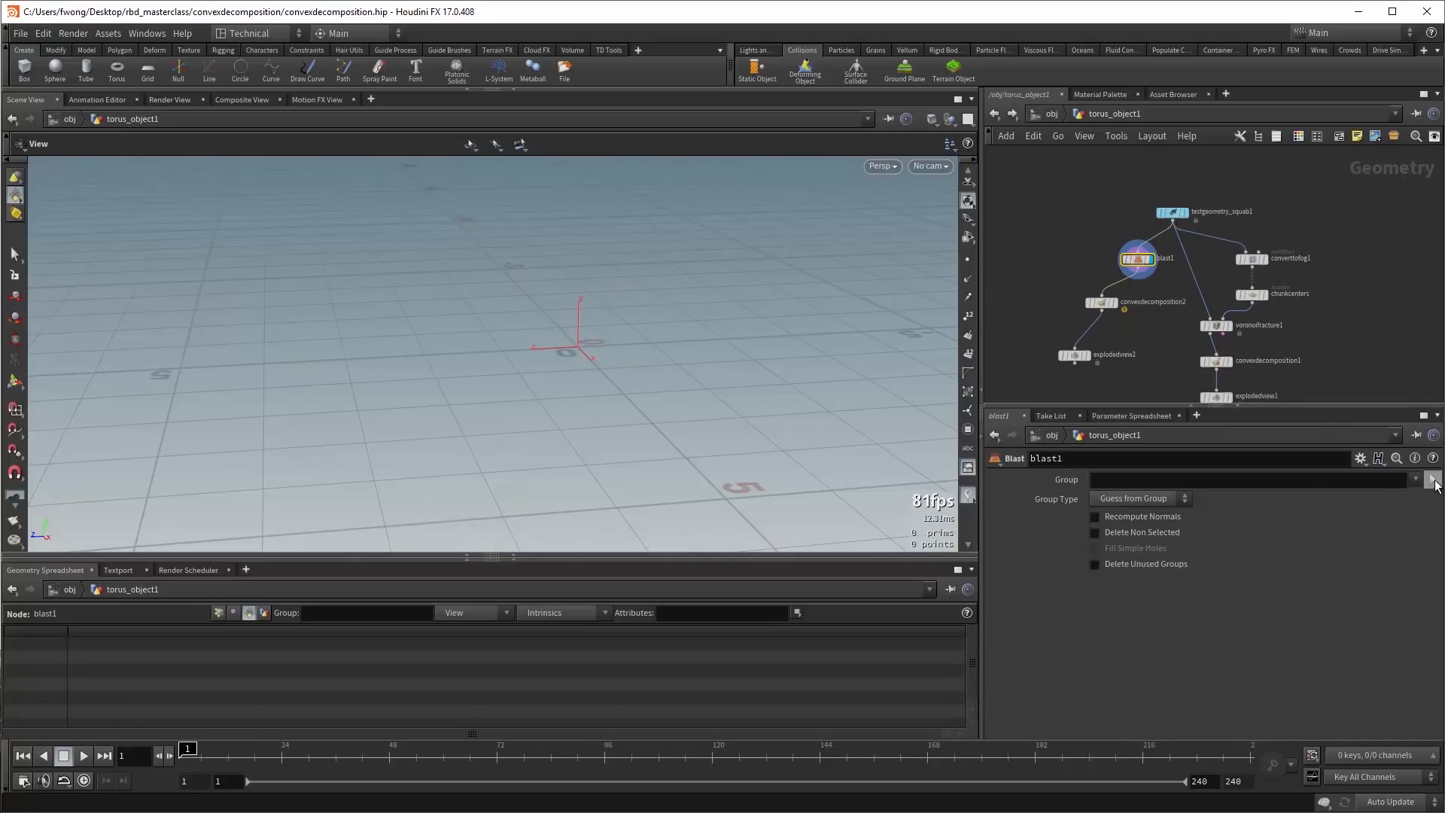
{"action": "left_click", "coordinate": [1432, 478]}
{"action": "key", "text": "Return"}
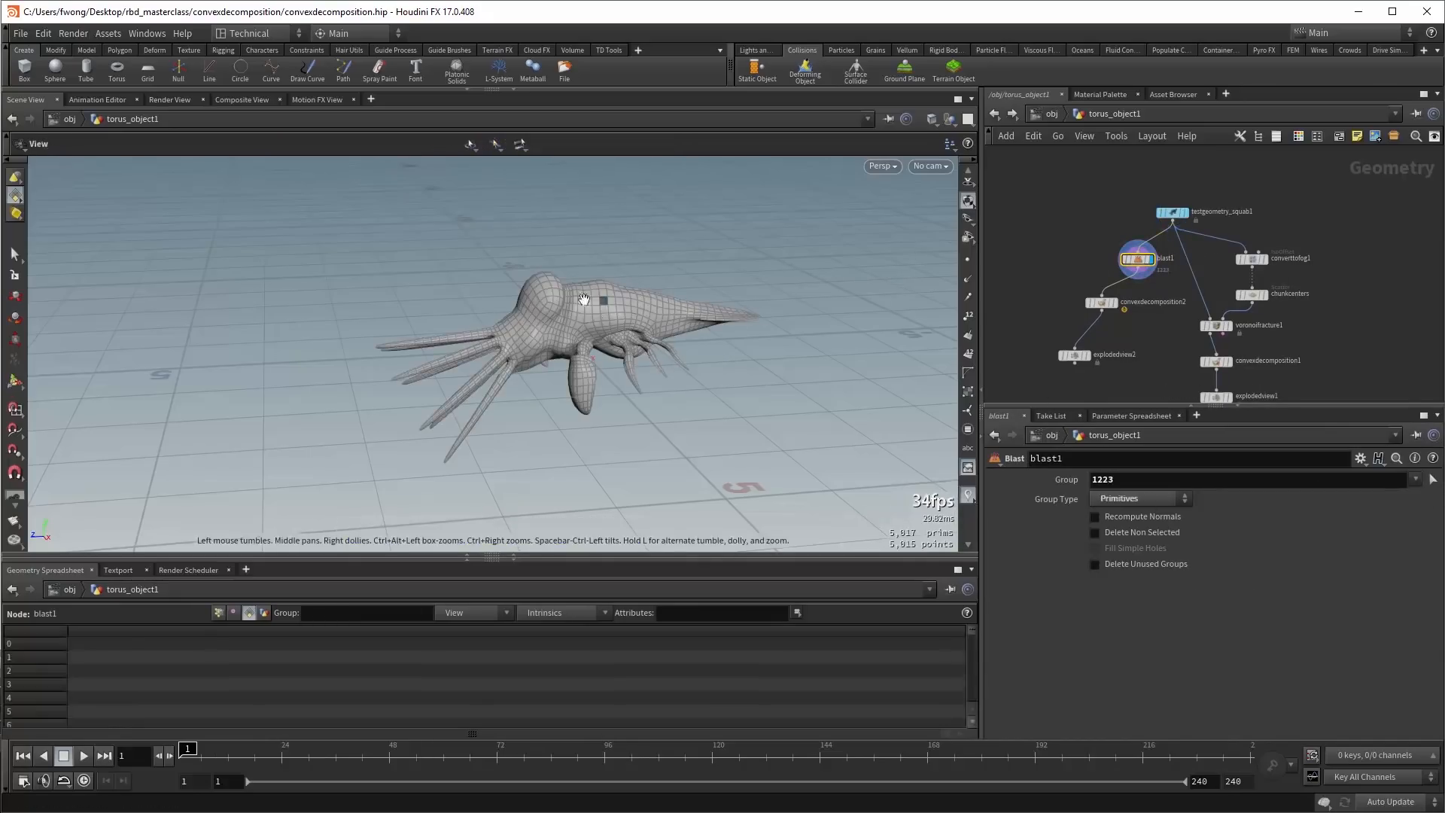
{"action": "left_click_drag", "start_coordinate": [578, 319], "coordinate": [527, 331]}
Turn off Treat as Solid on convexdecomposition2, set its Geometry Output to Segmented Geometry, and inspect the area around the hole.
{"action": "left_click", "coordinate": [1115, 303]}
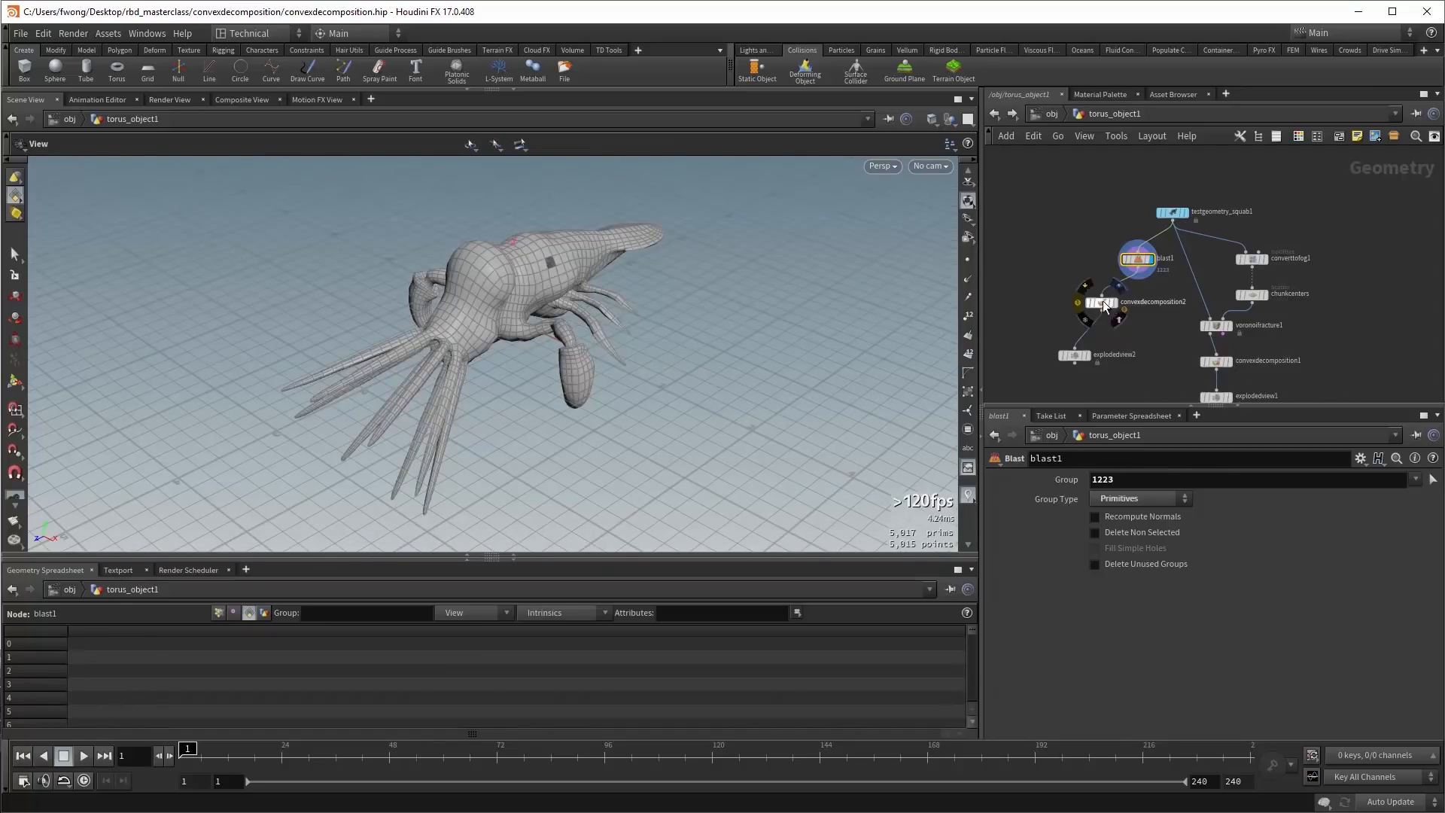
{"action": "left_click", "coordinate": [1139, 535]}
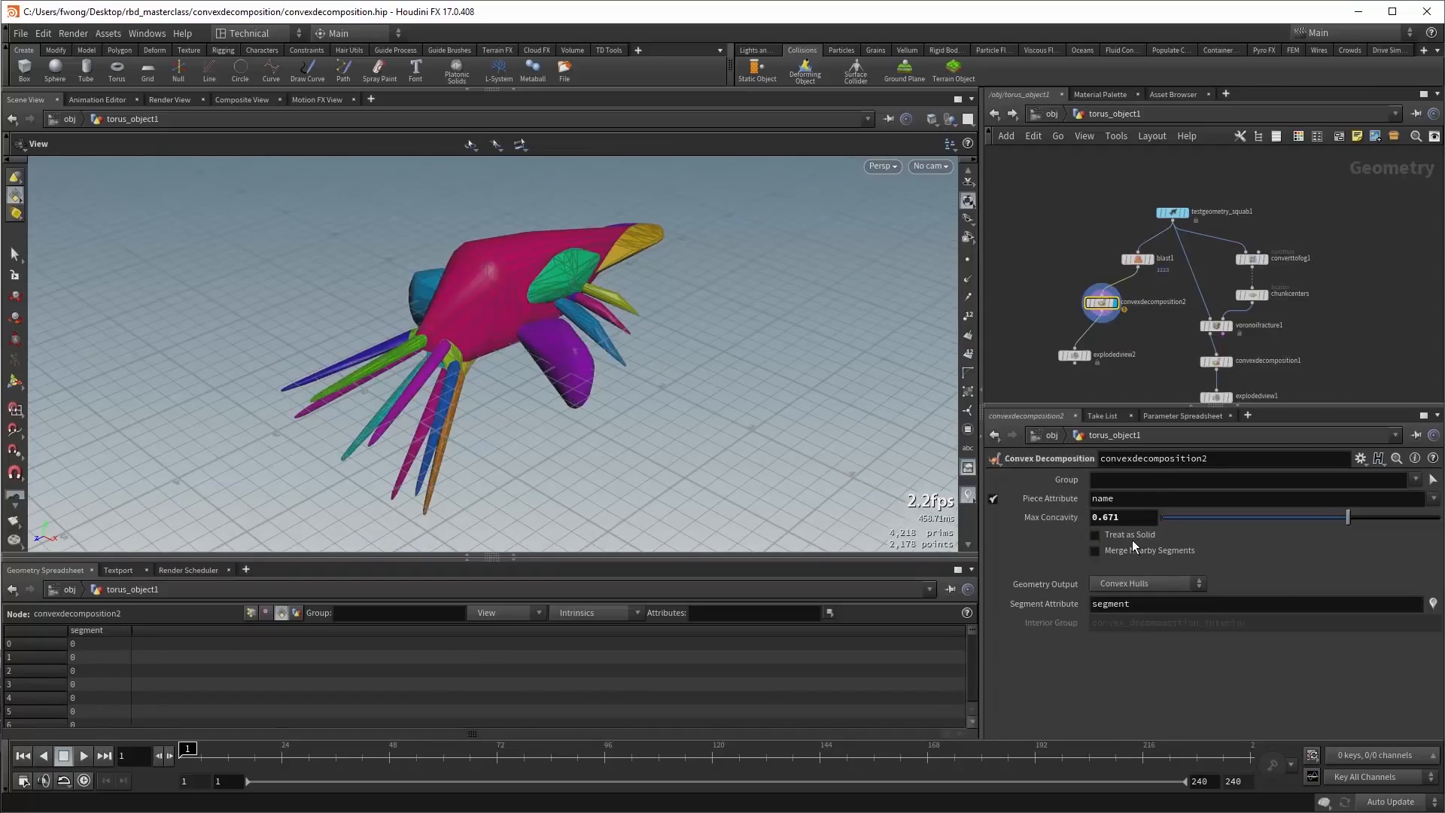
{"action": "left_click", "coordinate": [1135, 585]}
{"action": "left_click", "coordinate": [1139, 615]}
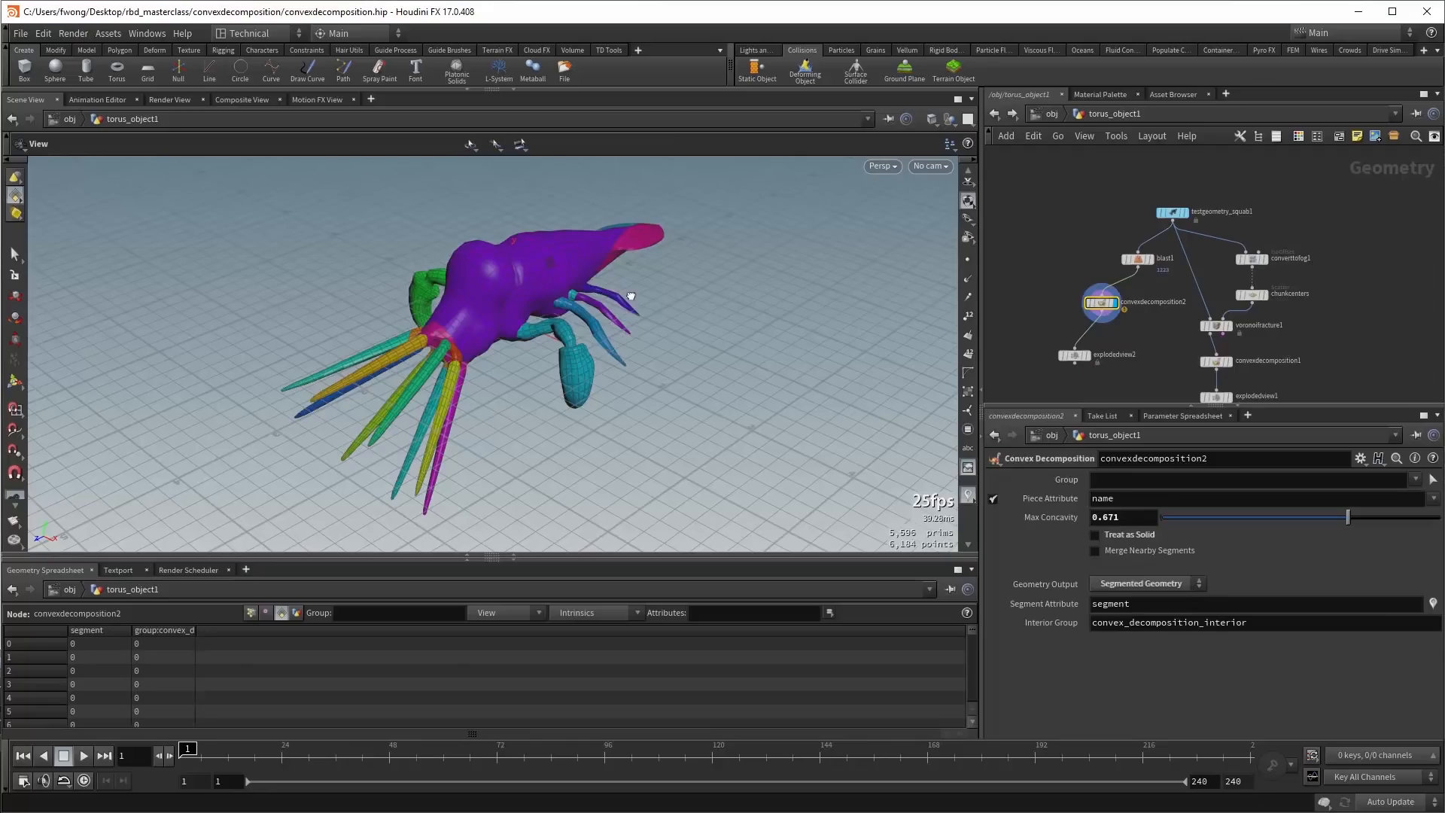
{"action": "left_click_drag", "start_coordinate": [527, 339], "coordinate": [583, 277]}
{"action": "scroll", "coordinate": [608, 337], "scroll_direction": "up", "scroll_amount": 5}
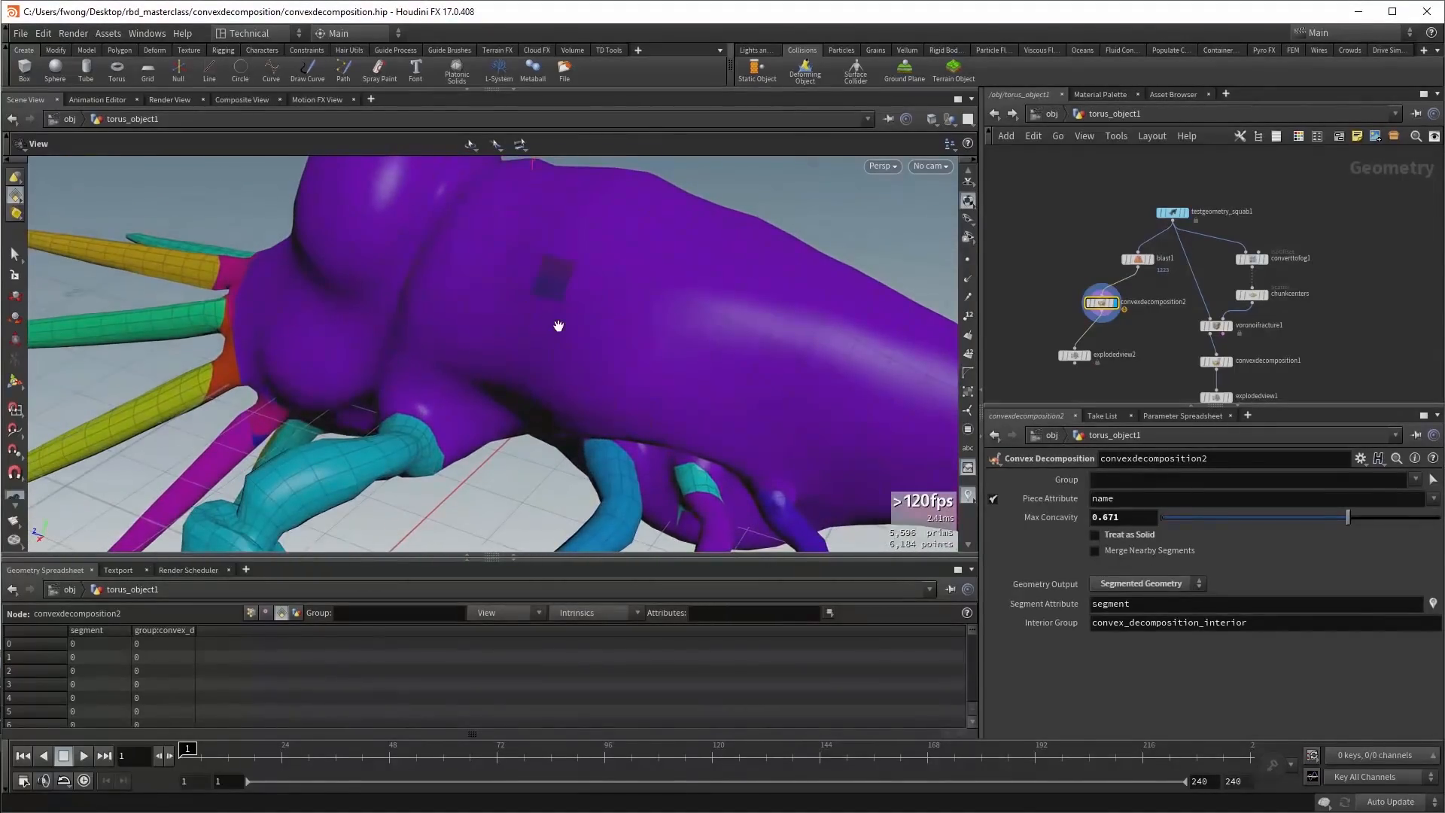
{"action": "left_click_drag", "start_coordinate": [632, 326], "coordinate": [655, 295]}
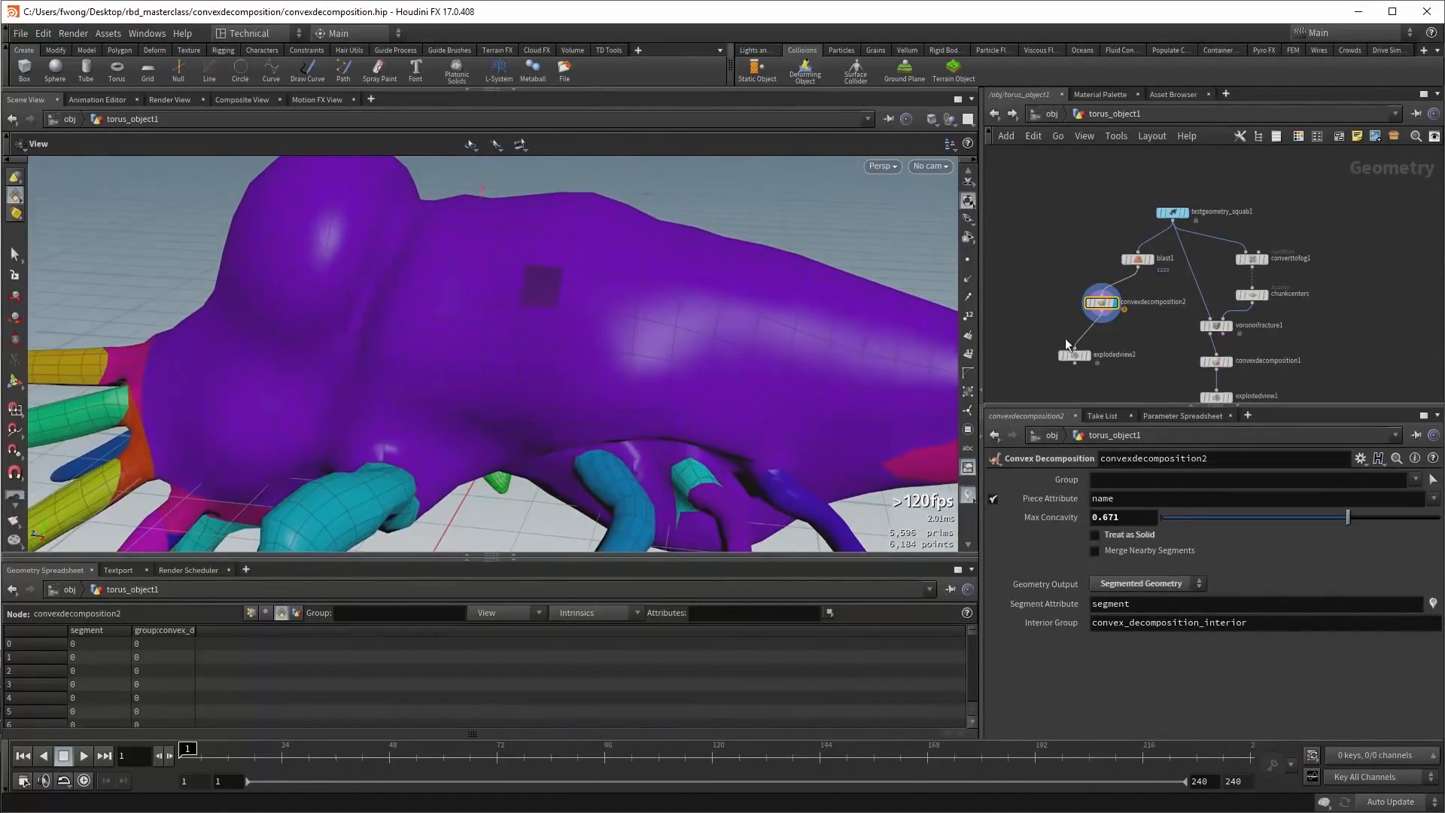
Display explodedview2, inspect the open interiors of the separated segments, and select convexdecomposition2.
{"action": "left_click", "coordinate": [1074, 355]}
{"action": "left_click_drag", "start_coordinate": [760, 350], "coordinate": [598, 315]}
{"action": "left_click_drag", "start_coordinate": [812, 354], "coordinate": [896, 348]}
{"action": "left_click", "coordinate": [1102, 302]}
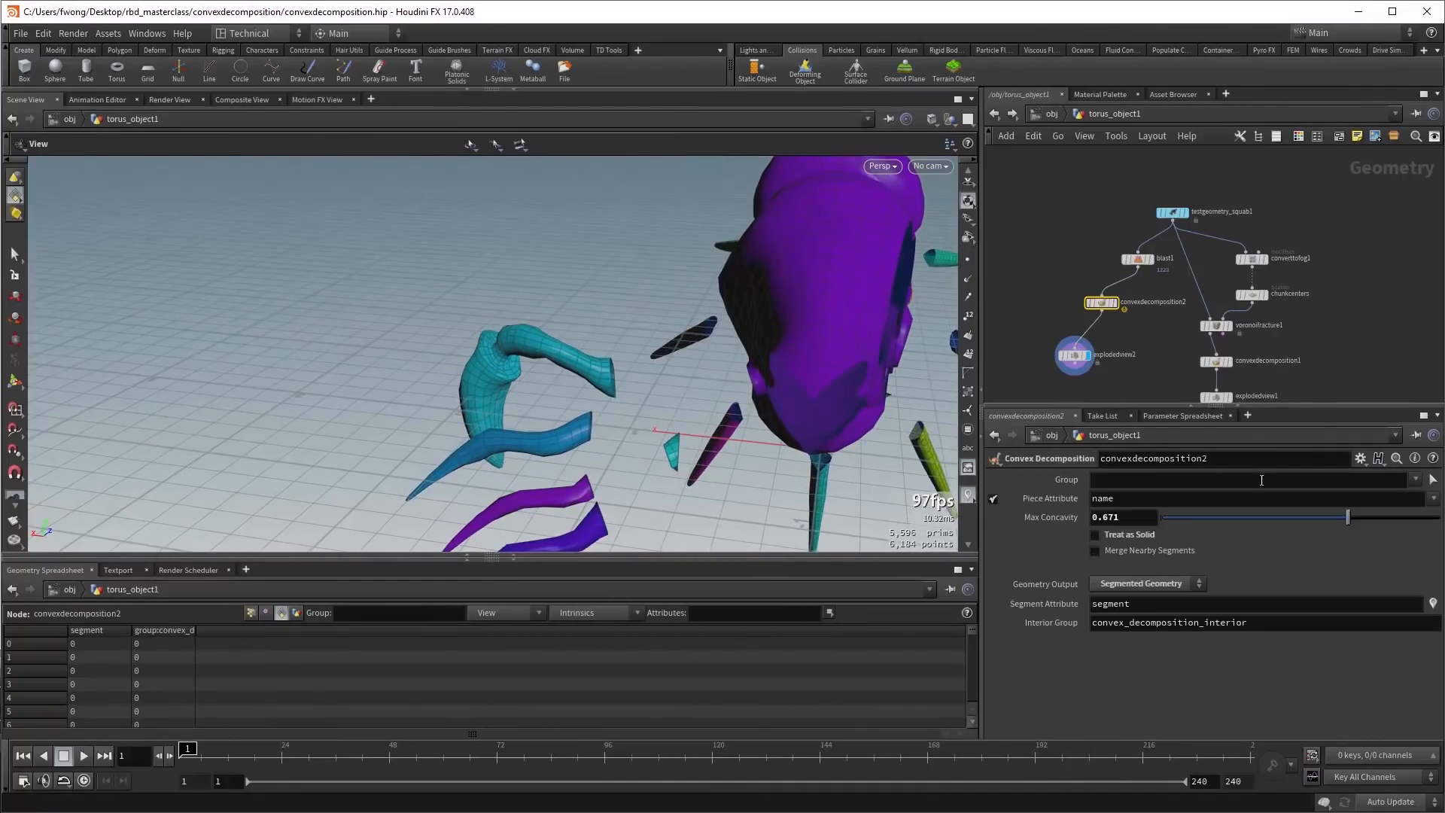
Lower convexdecomposition2's Max Concavity to 0.231 and further to 0.152, inspecting the exploded segments at each setting.
{"action": "left_click_drag", "start_coordinate": [1266, 518], "coordinate": [1227, 523]}
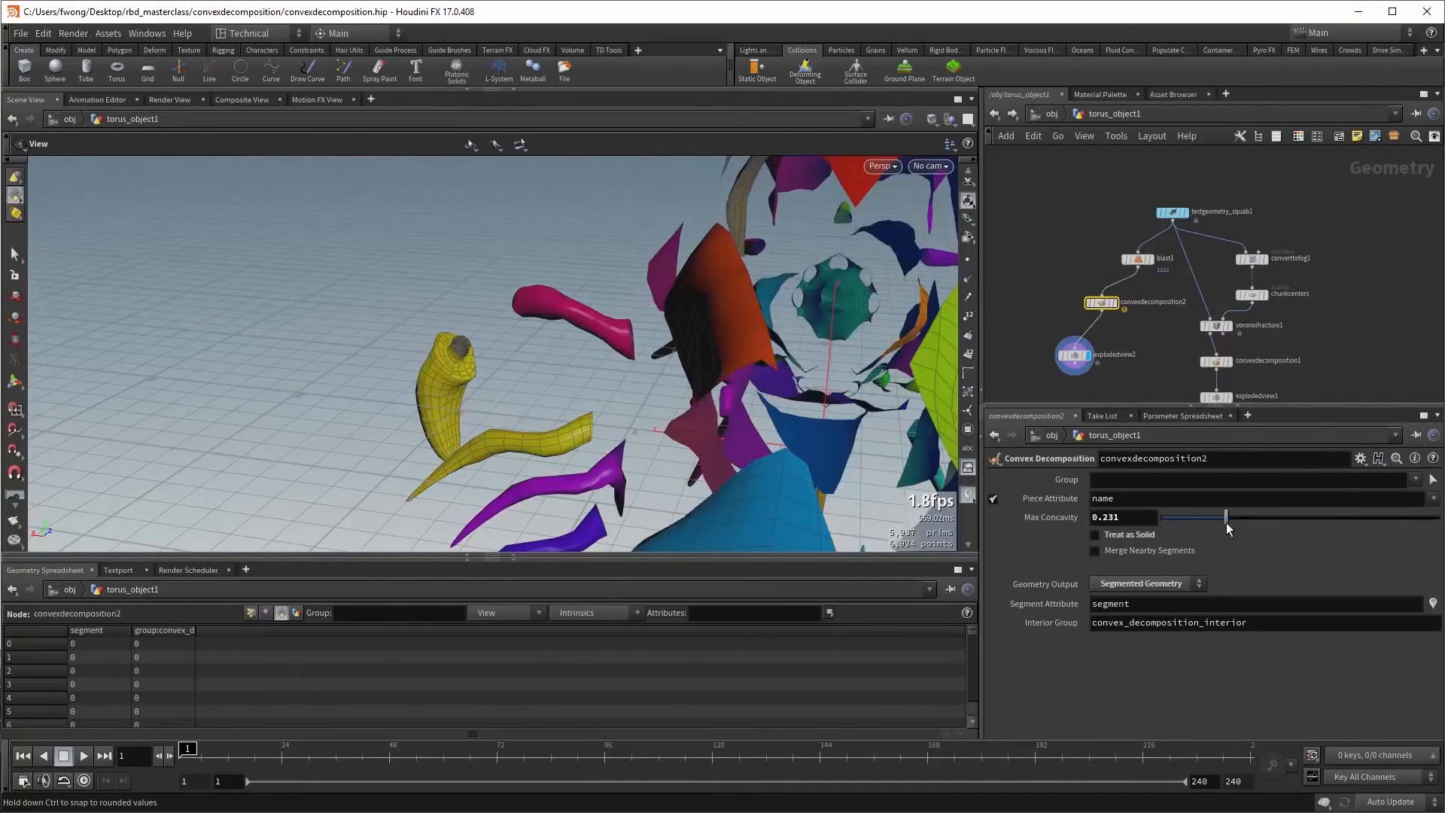
{"action": "left_click_drag", "start_coordinate": [745, 361], "coordinate": [843, 324]}
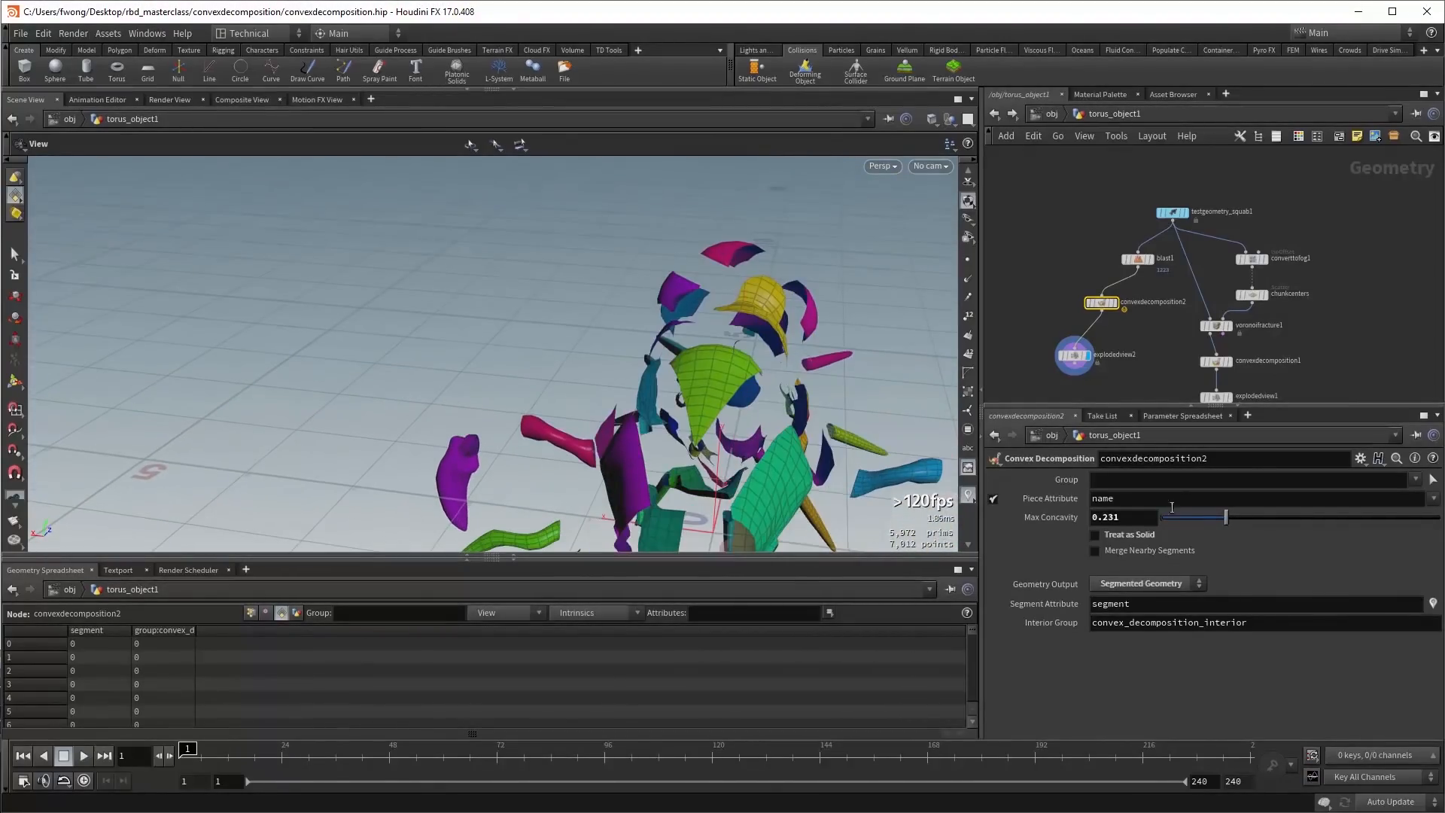
{"action": "left_click_drag", "start_coordinate": [1227, 518], "coordinate": [1205, 517]}
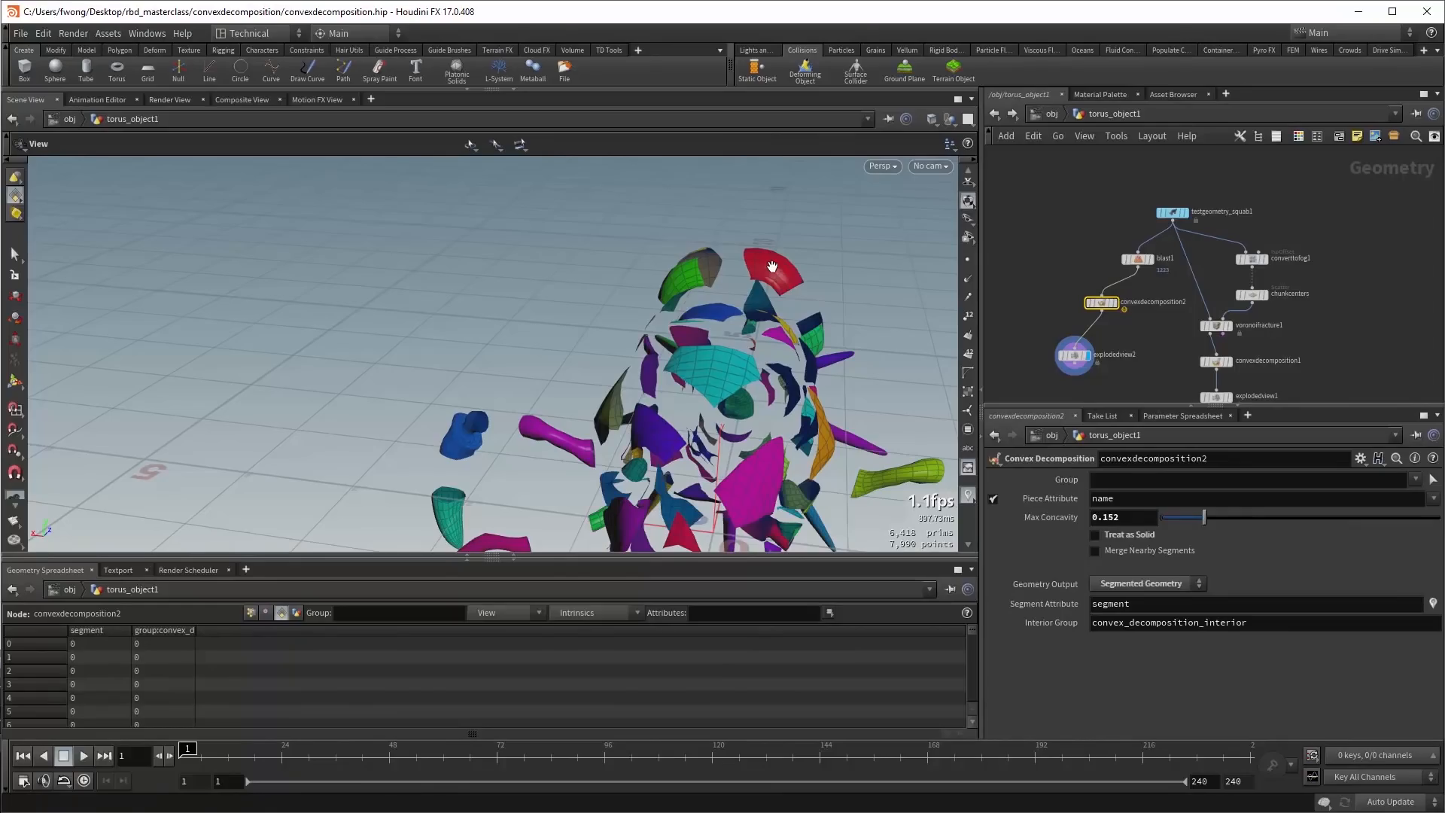
{"action": "left_click_drag", "start_coordinate": [771, 267], "coordinate": [807, 281]}
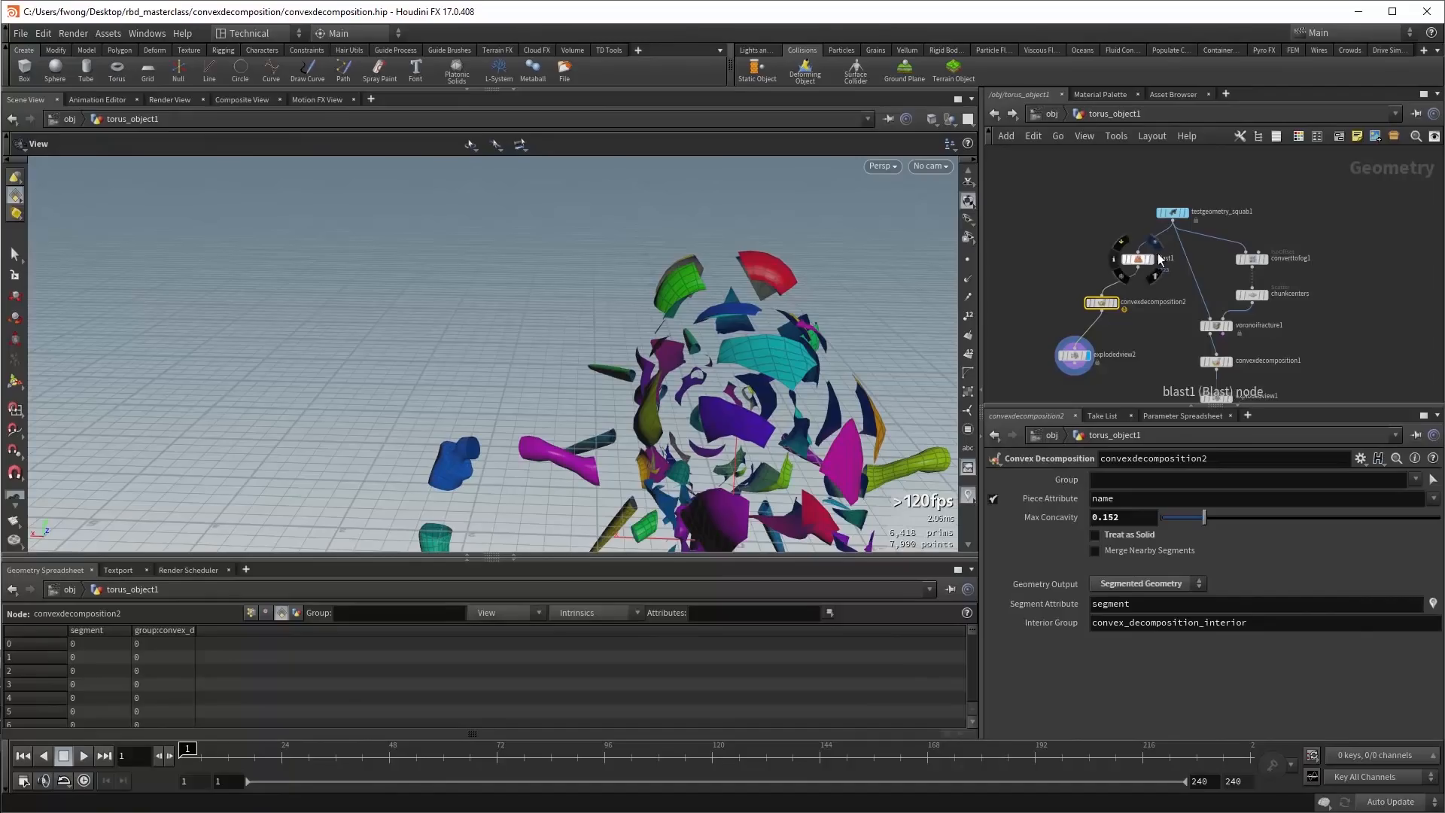
Turn on Treat as Solid on convexdecomposition2, set Max Concavity to 0.342, and inspect the exploded segments.
{"action": "mouse_move", "coordinate": [1132, 283]}
{"action": "left_click", "coordinate": [1127, 536]}
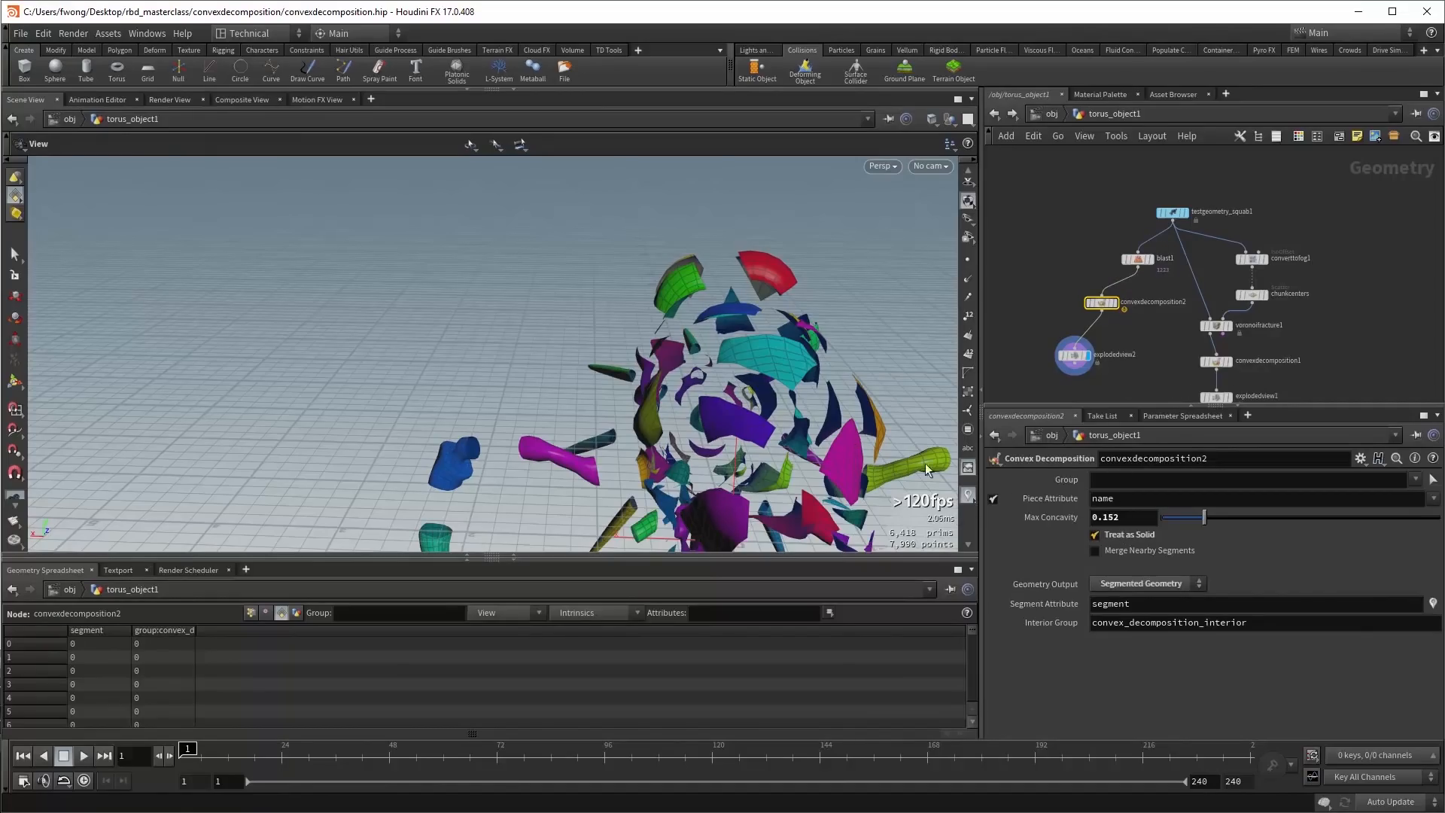
{"action": "left_click_drag", "start_coordinate": [602, 451], "coordinate": [568, 354]}
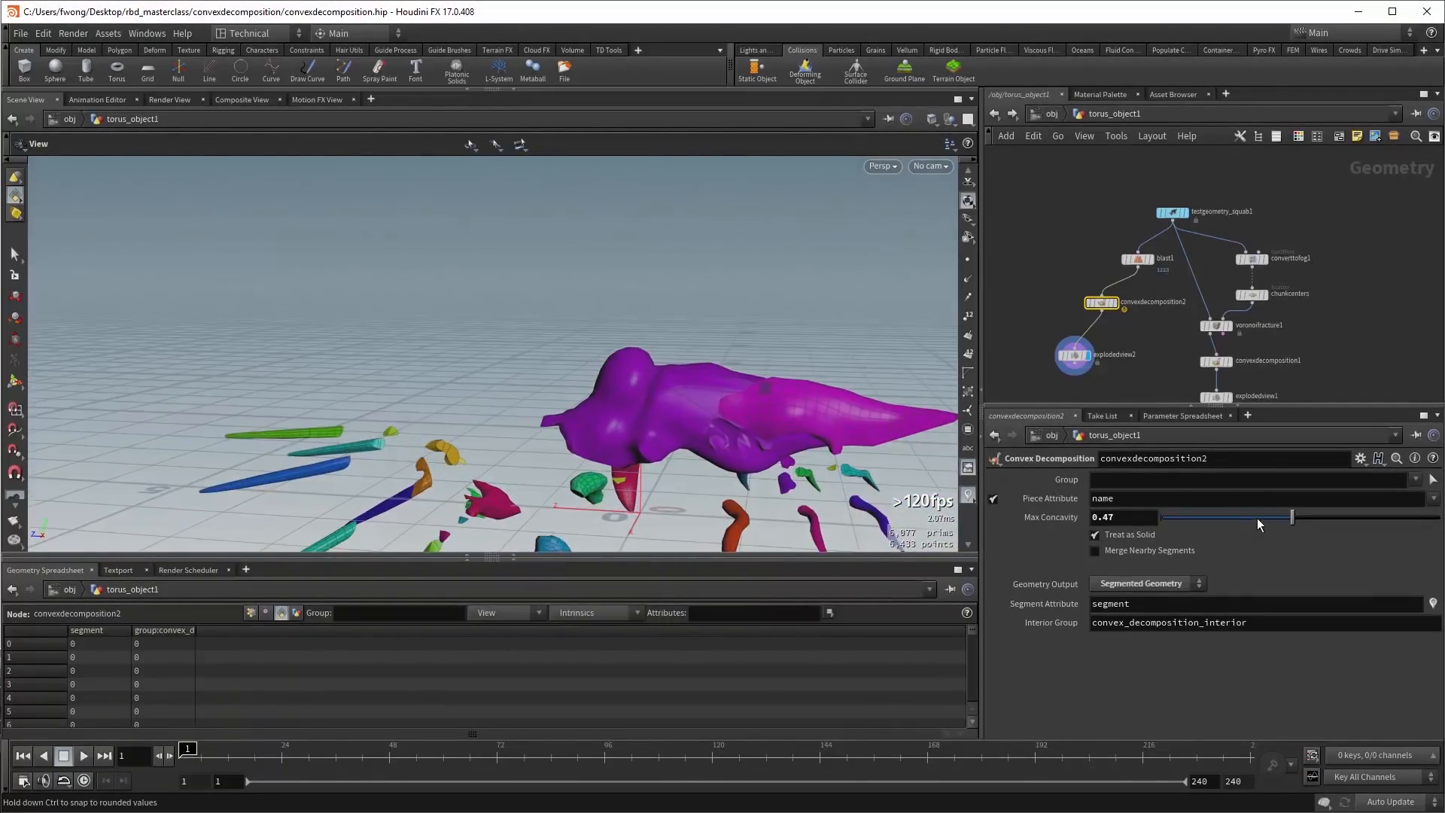
{"action": "left_click_drag", "start_coordinate": [807, 419], "coordinate": [644, 446]}
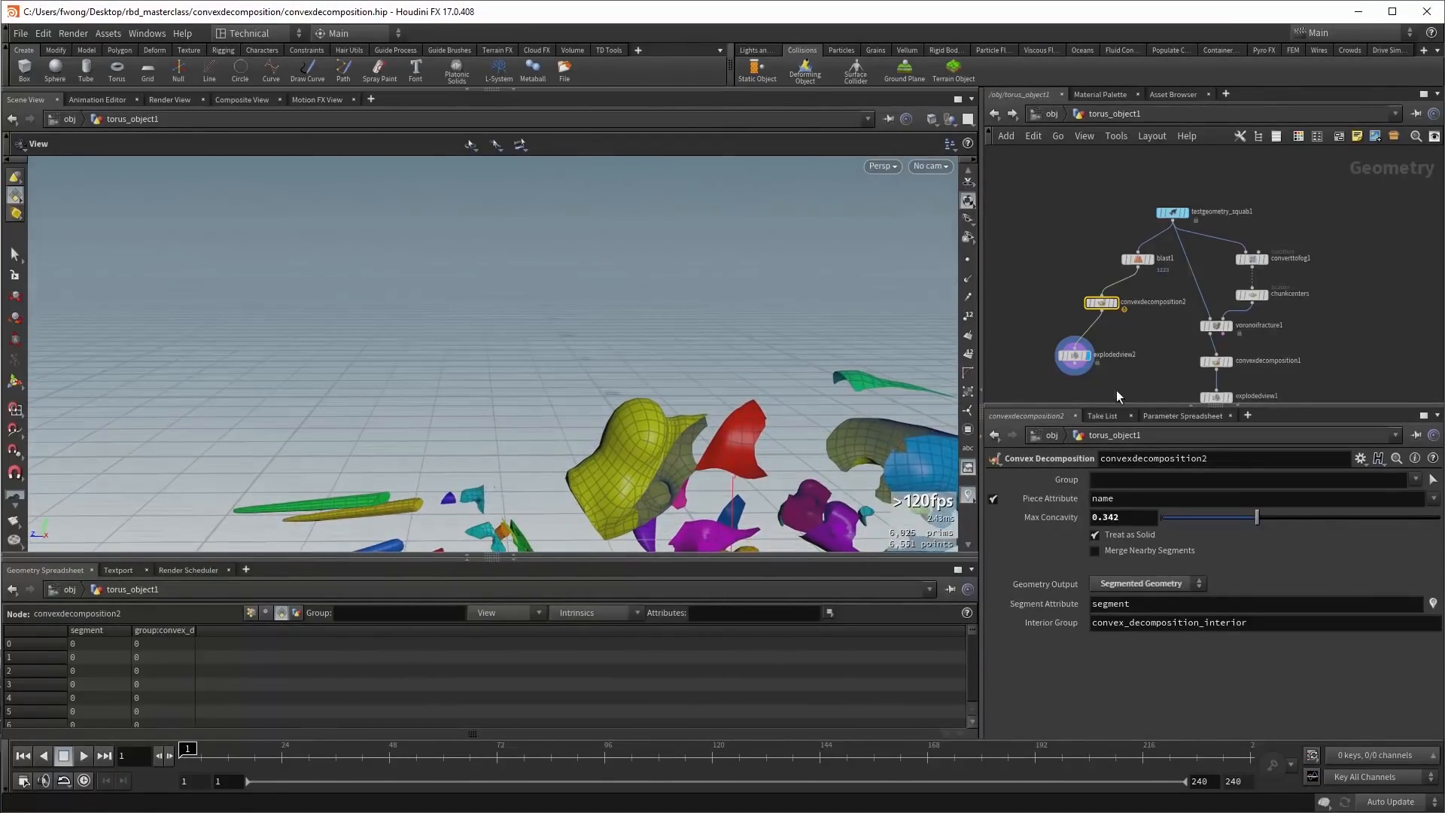
Move blast1 and convexdecomposition2 aside in the network, then delete blast1.
{"action": "middle_click_drag", "start_coordinate": [1151, 290], "coordinate": [1155, 355]}
{"action": "left_click", "coordinate": [1124, 286], "text": "shift"}
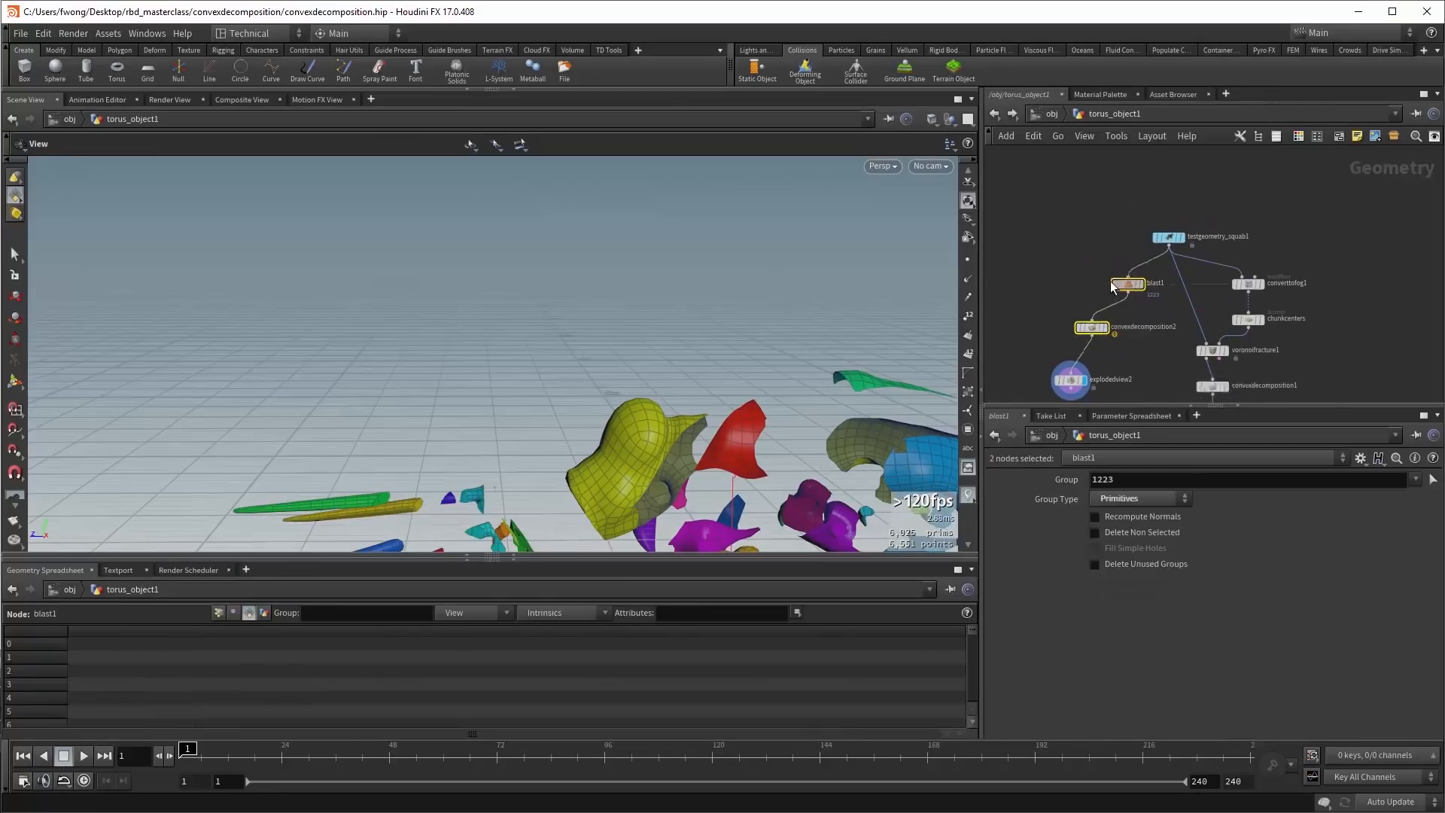
{"action": "left_click_drag", "start_coordinate": [1124, 286], "coordinate": [1049, 271]}
{"action": "left_click", "coordinate": [1107, 284]}
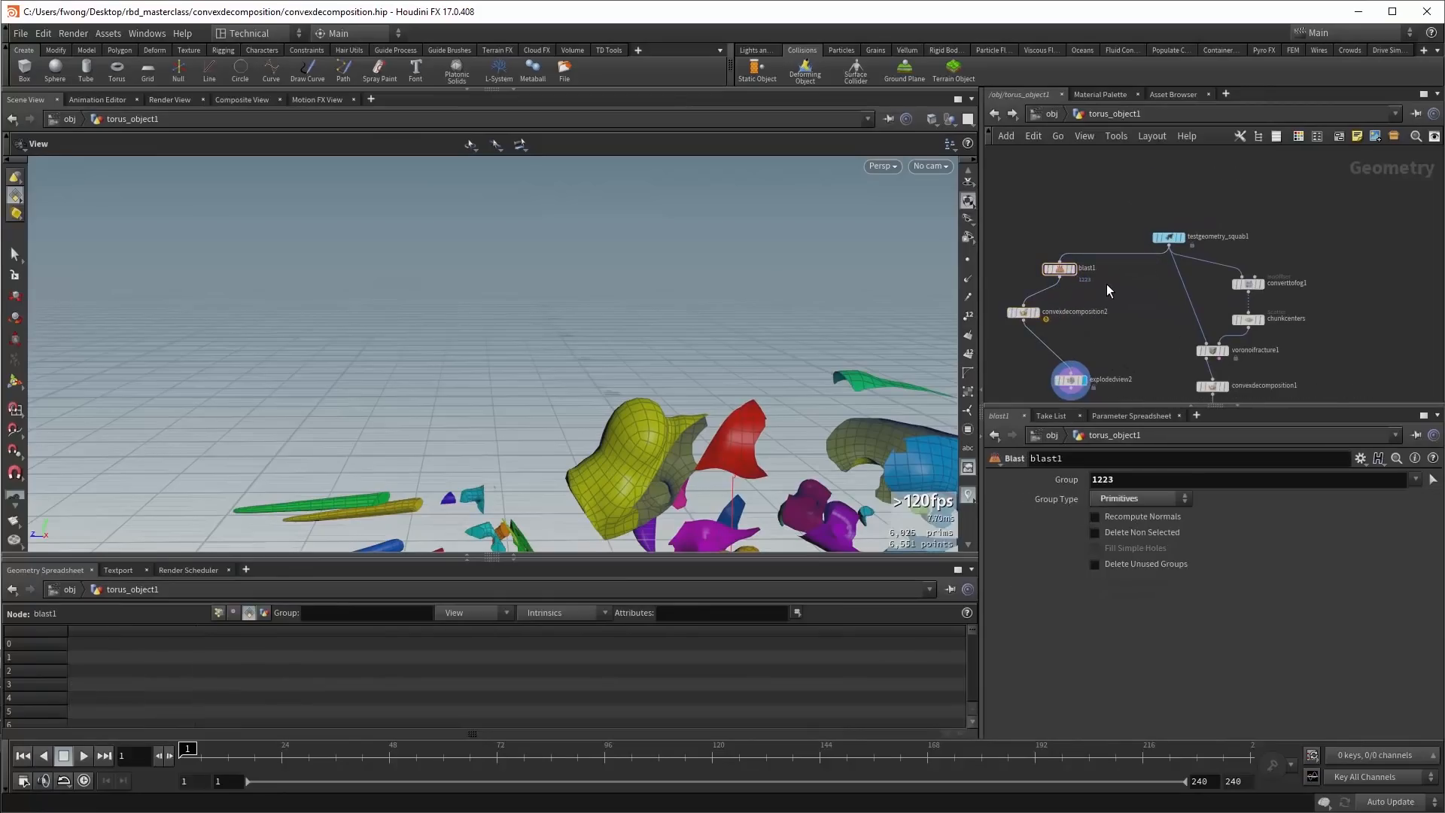
{"action": "mouse_move", "coordinate": [1067, 274]}
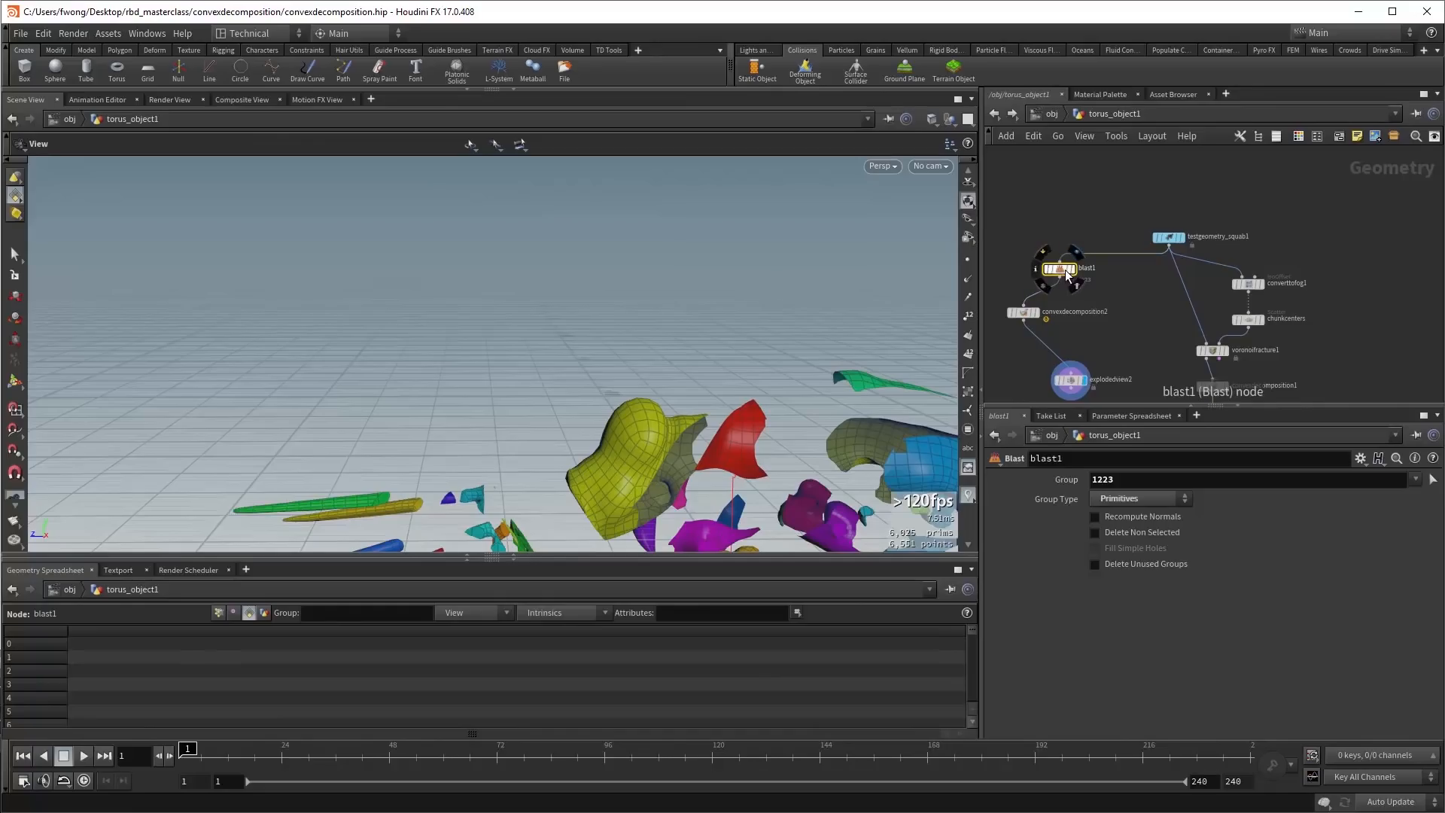
{"action": "key", "text": "Delete"}
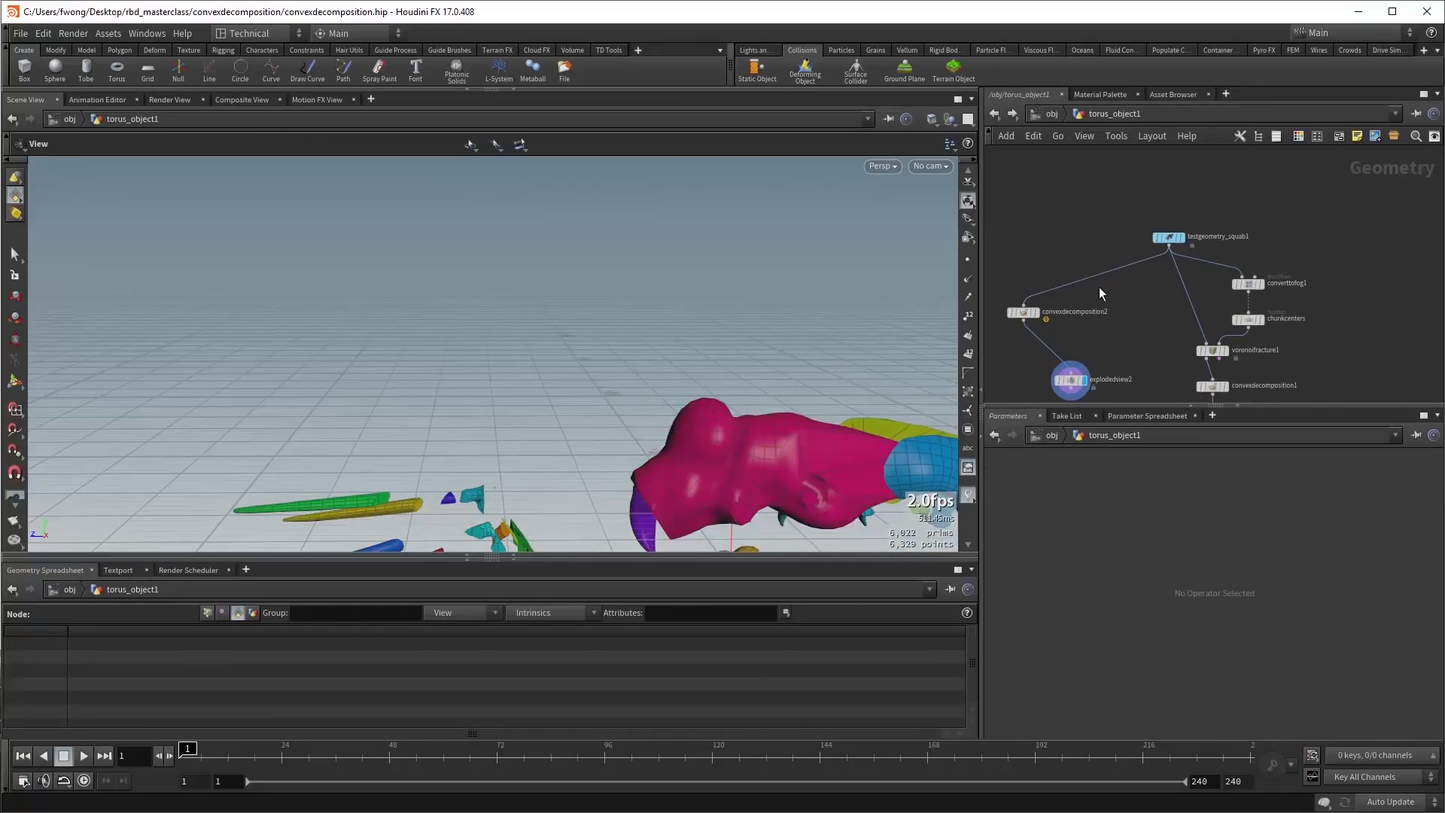
Insert a Merge node between testgeometry_squab1 and convexdecomposition2, display it, and frame the squab.
{"action": "key", "text": "Tab"}
{"action": "type", "text": "m"}
{"action": "key", "text": "BackSpace"}
{"action": "key", "text": "Escape"}
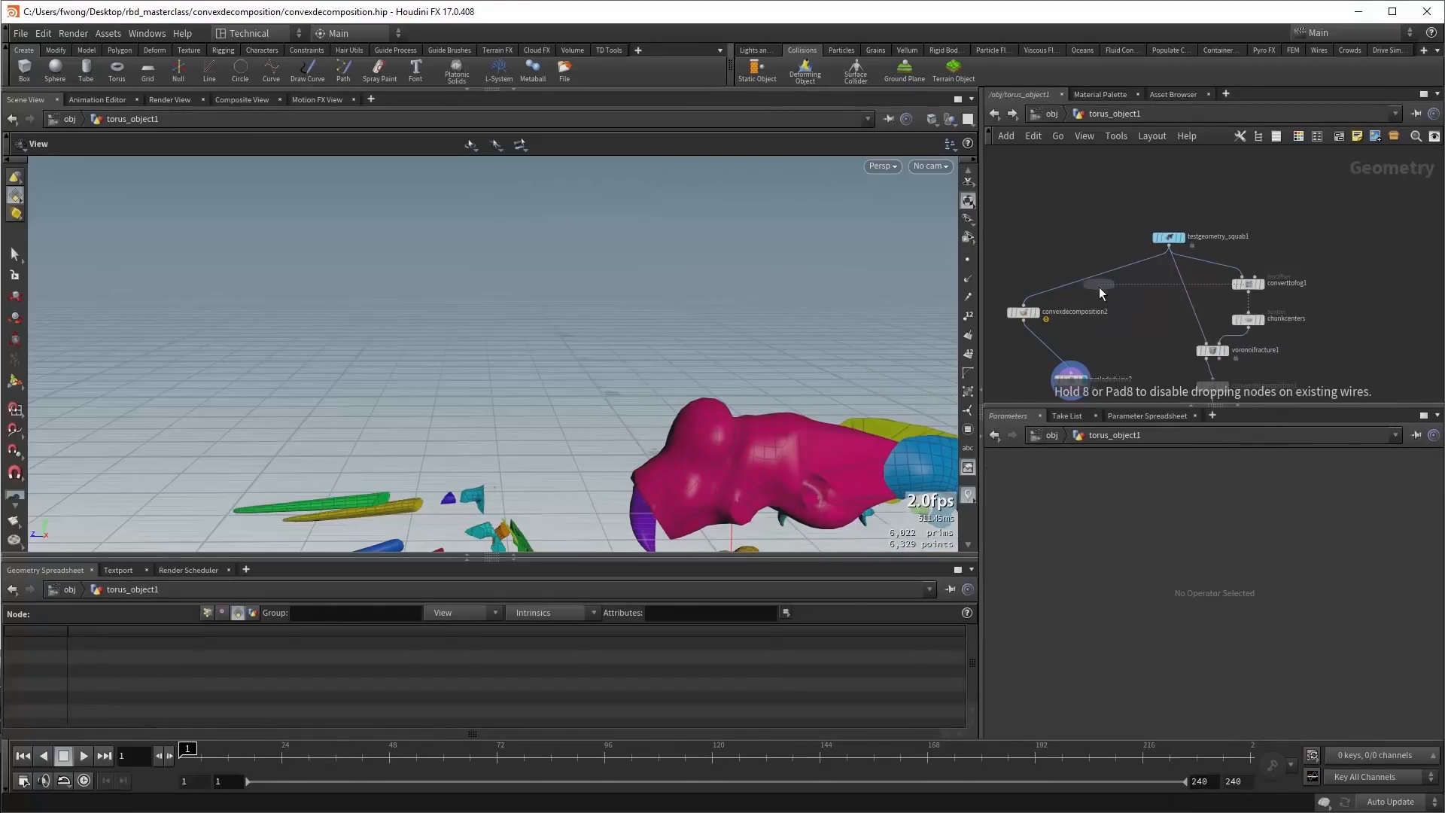
{"action": "key", "text": "Tab"}
{"action": "type", "text": "merge"}
{"action": "key", "text": "Return"}
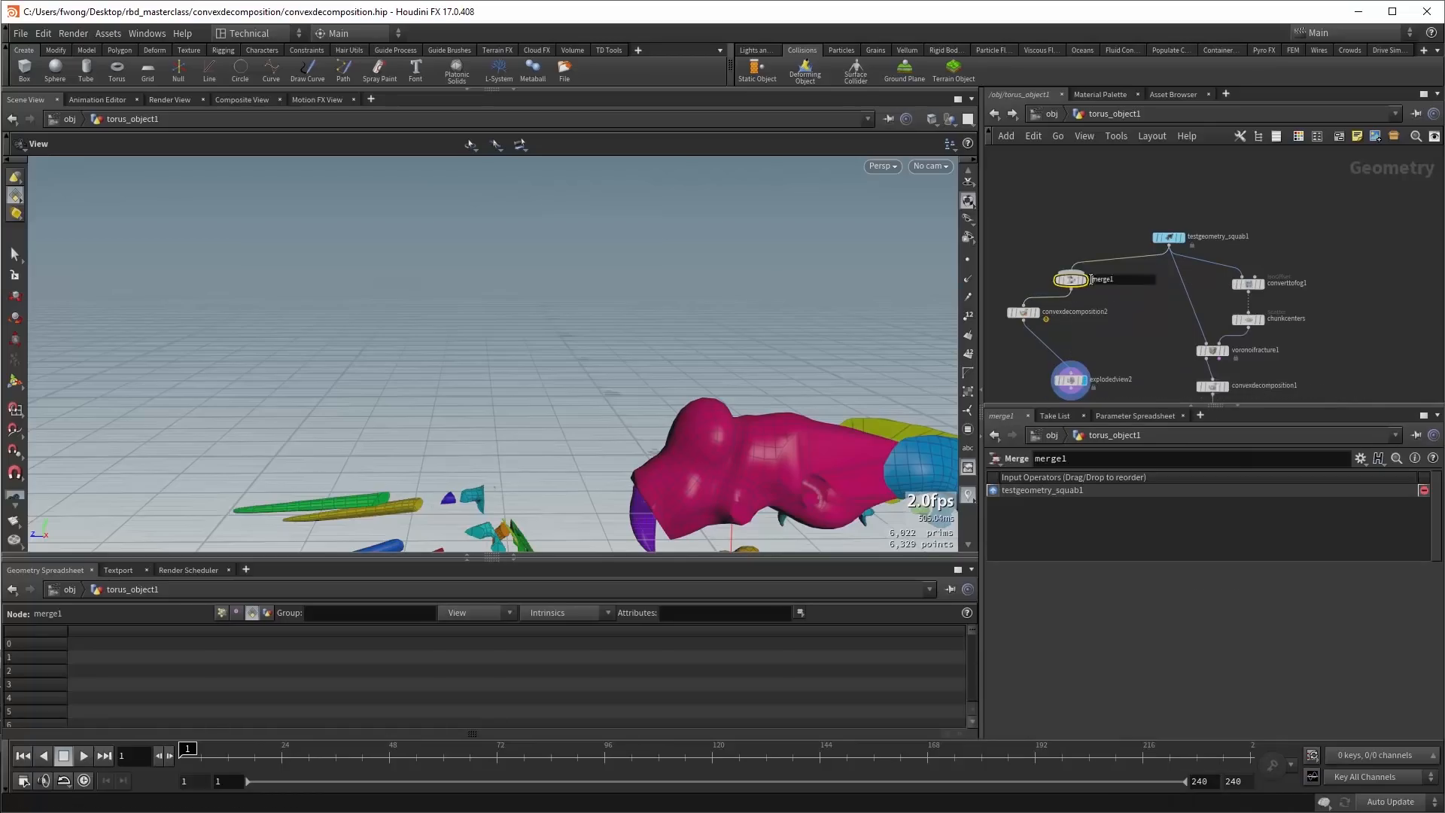
{"action": "left_click", "coordinate": [1082, 282]}
{"action": "key", "text": "g"}
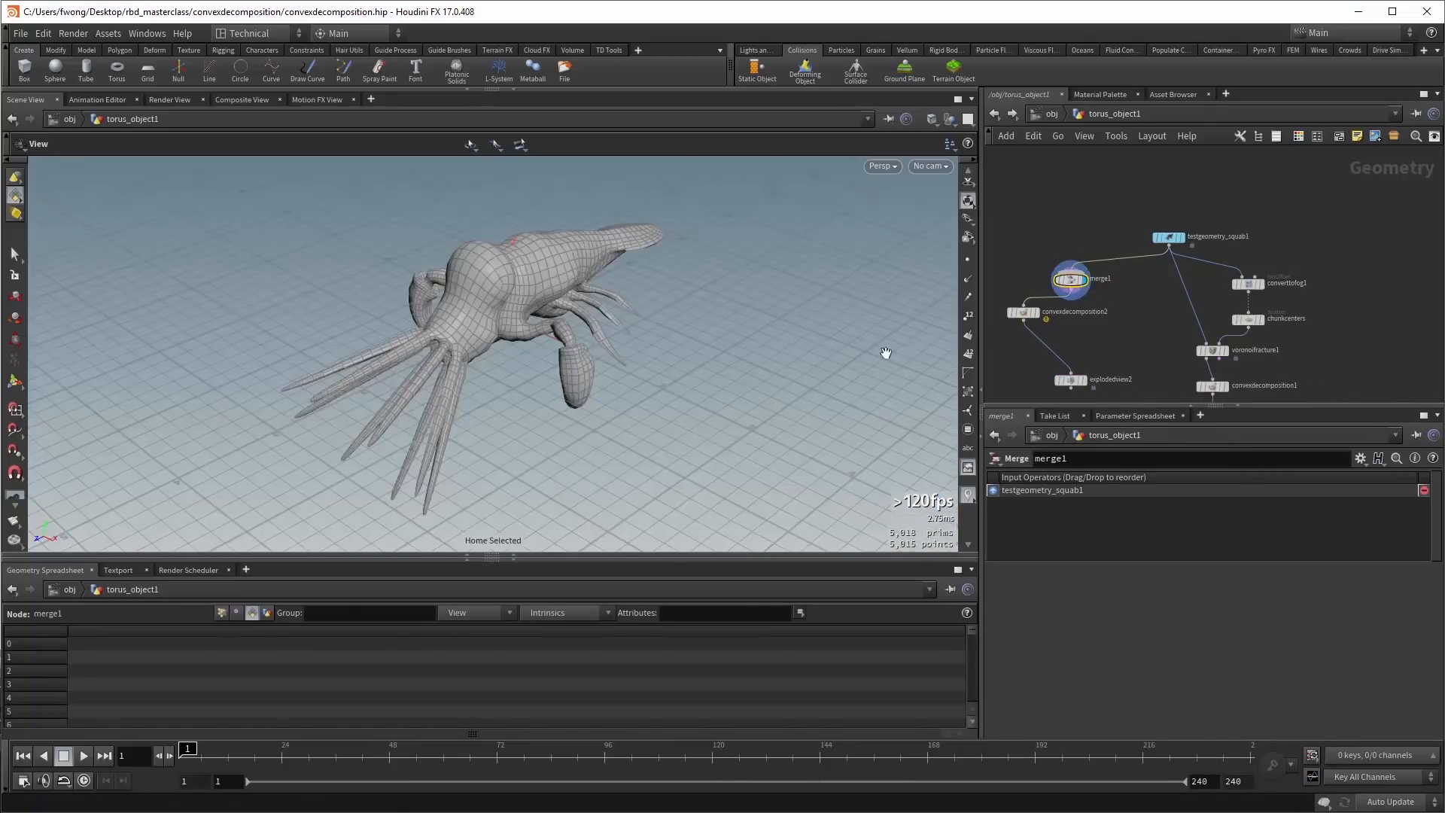
Add a Box node beside merge1 and connect it as a second input of merge1.
{"action": "key", "text": "Tab"}
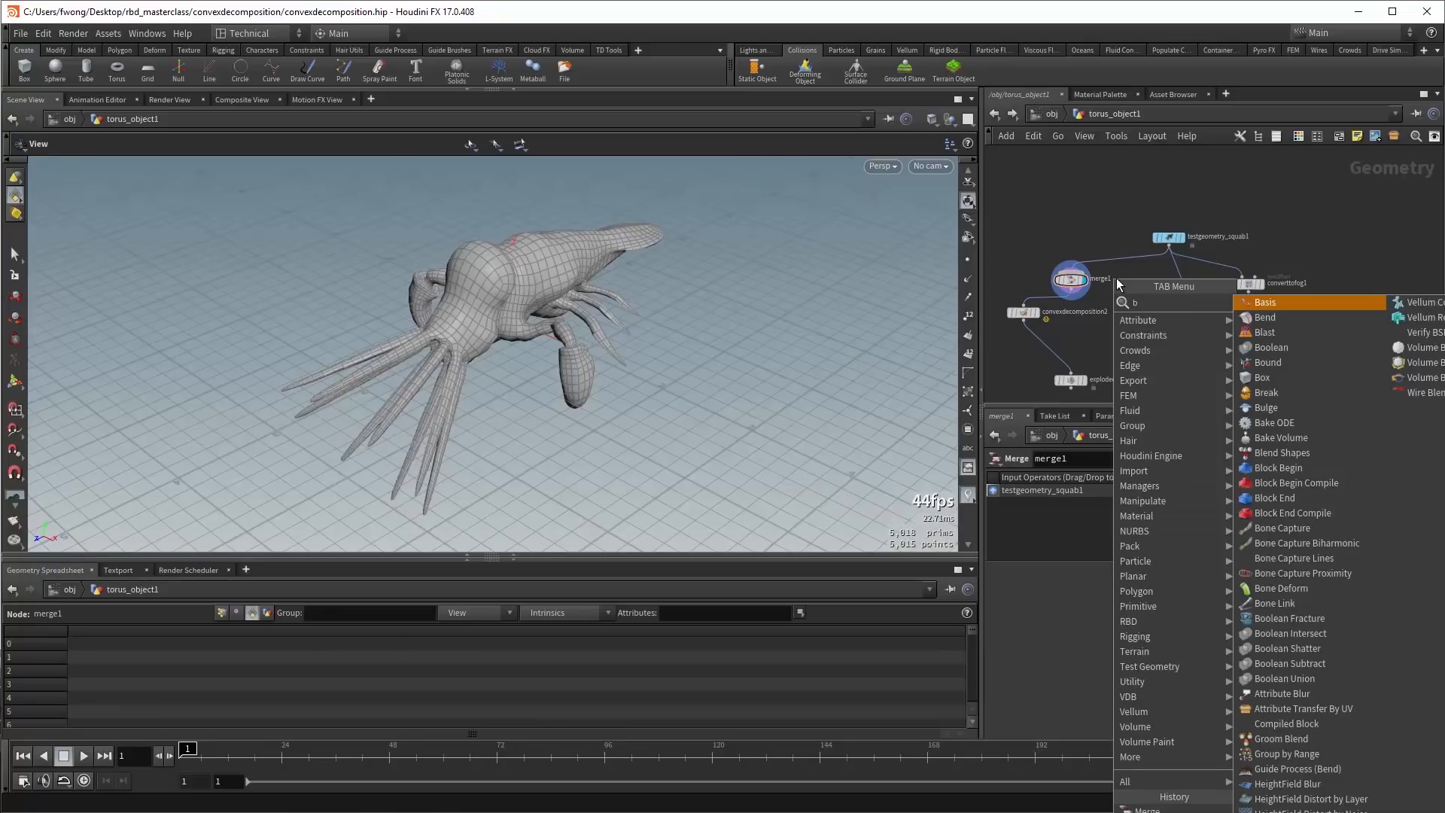
{"action": "key", "text": "Escape"}
{"action": "key", "text": "Tab"}
{"action": "type", "text": "box"}
{"action": "key", "text": "Return"}
{"action": "left_click", "coordinate": [1126, 282]}
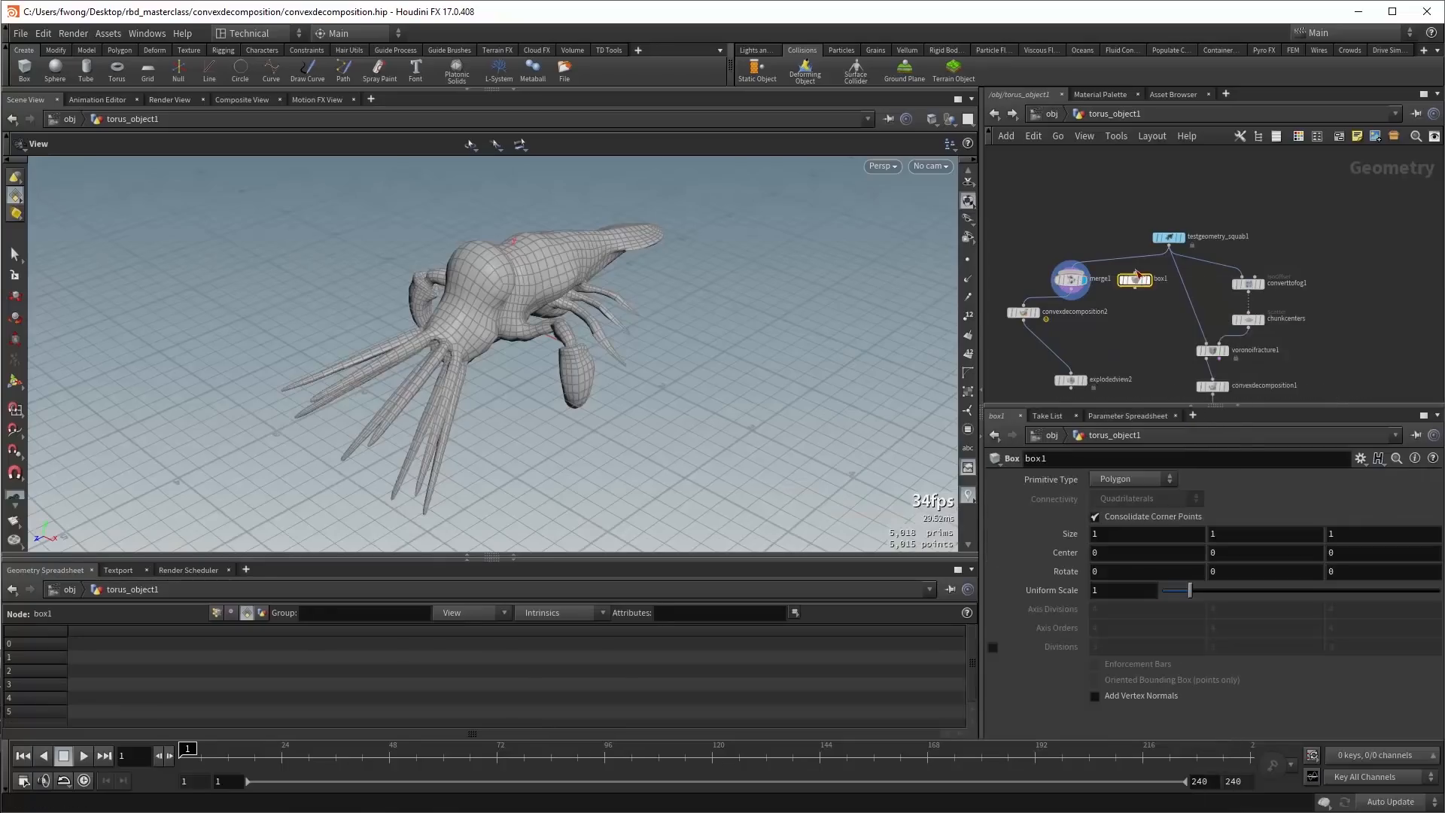
Set the box's Uniform Scale to 0.4 and its Center Y to 0.7 so it overlaps the squab's back.
{"action": "double_click", "coordinate": [1122, 590]}
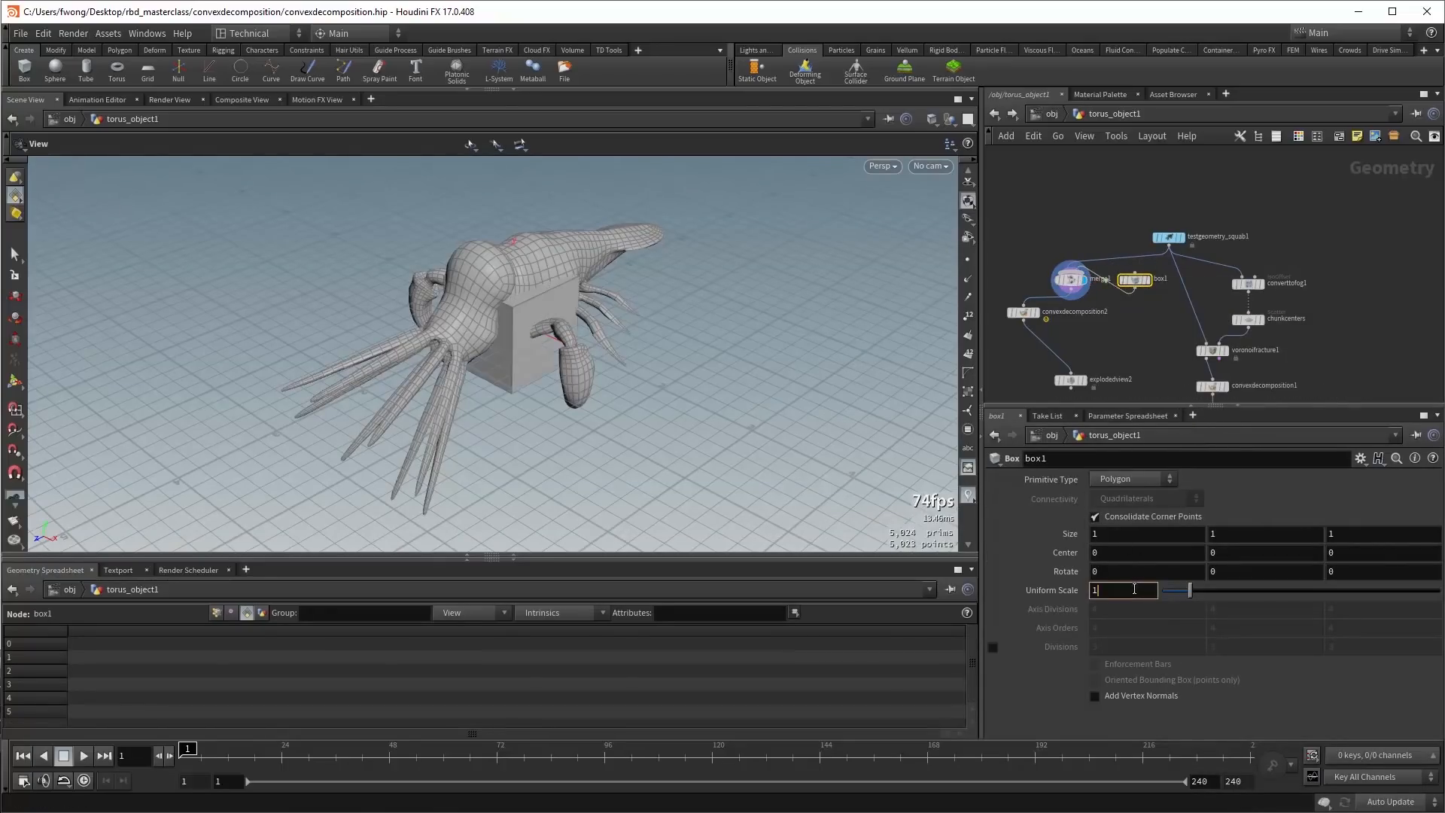
{"action": "type", "text": "0.6"}
{"action": "key", "text": "BackSpace"}
{"action": "type", "text": "4"}
{"action": "key", "text": "Return"}
{"action": "left_click", "coordinate": [1237, 553]}
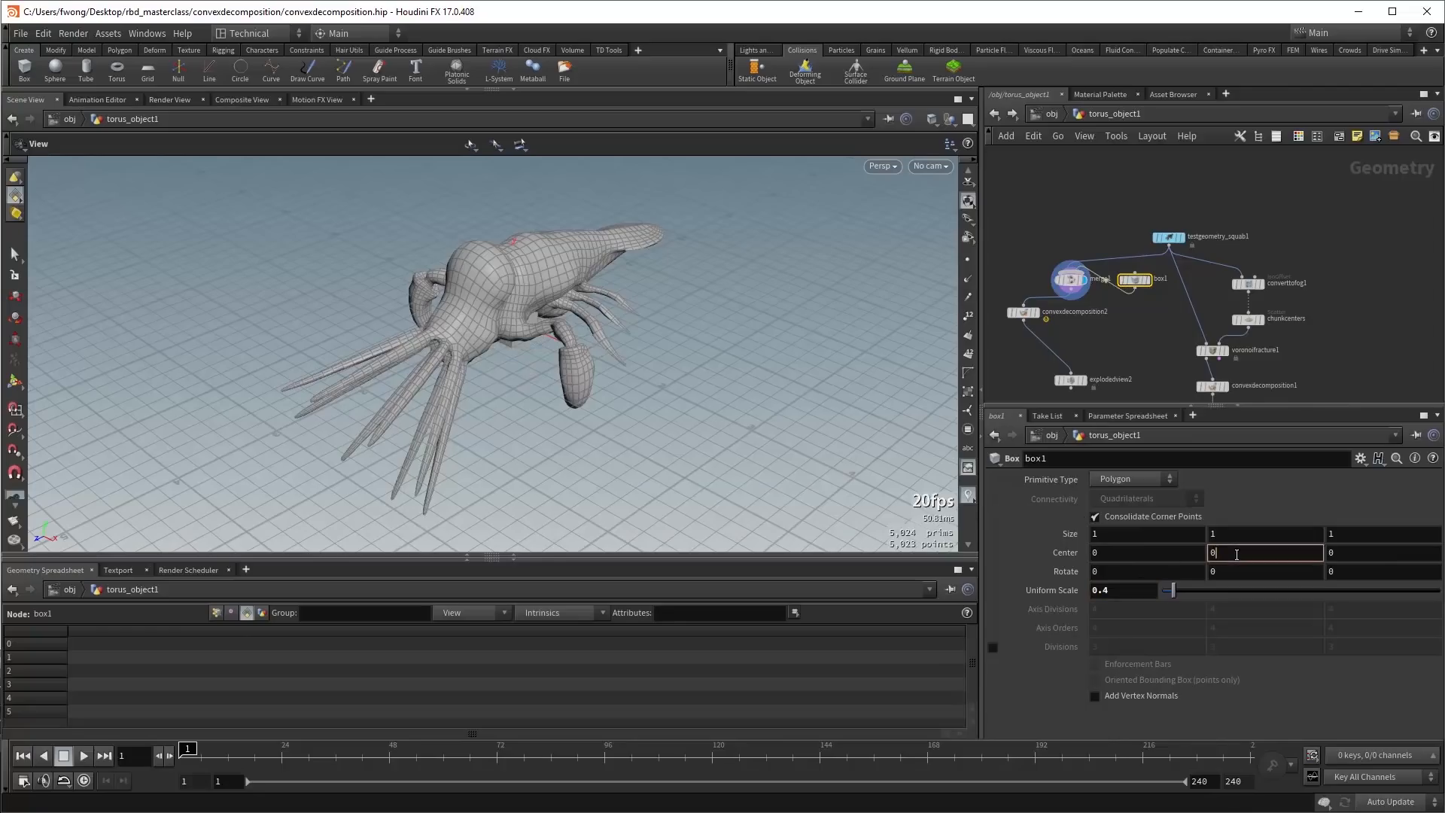
{"action": "type", "text": ".4"}
{"action": "key", "text": "Return"}
{"action": "left_click", "coordinate": [1106, 348]}
{"action": "left_click_drag", "start_coordinate": [779, 345], "coordinate": [632, 338]}
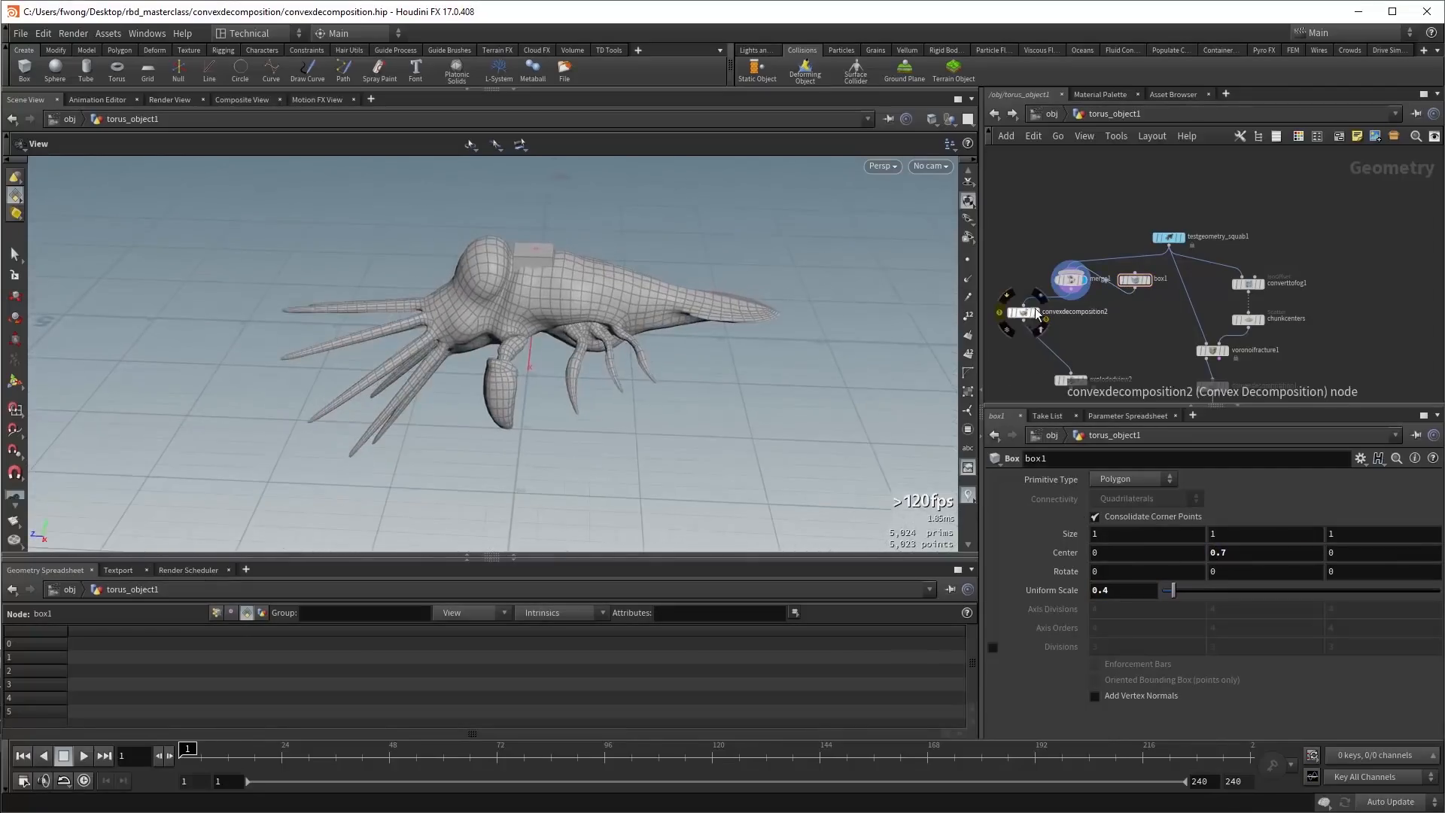
Display convexdecomposition2, turn off its Piece Attribute, and set Geometry Output to Convex Hulls.
{"action": "left_click", "coordinate": [1033, 314]}
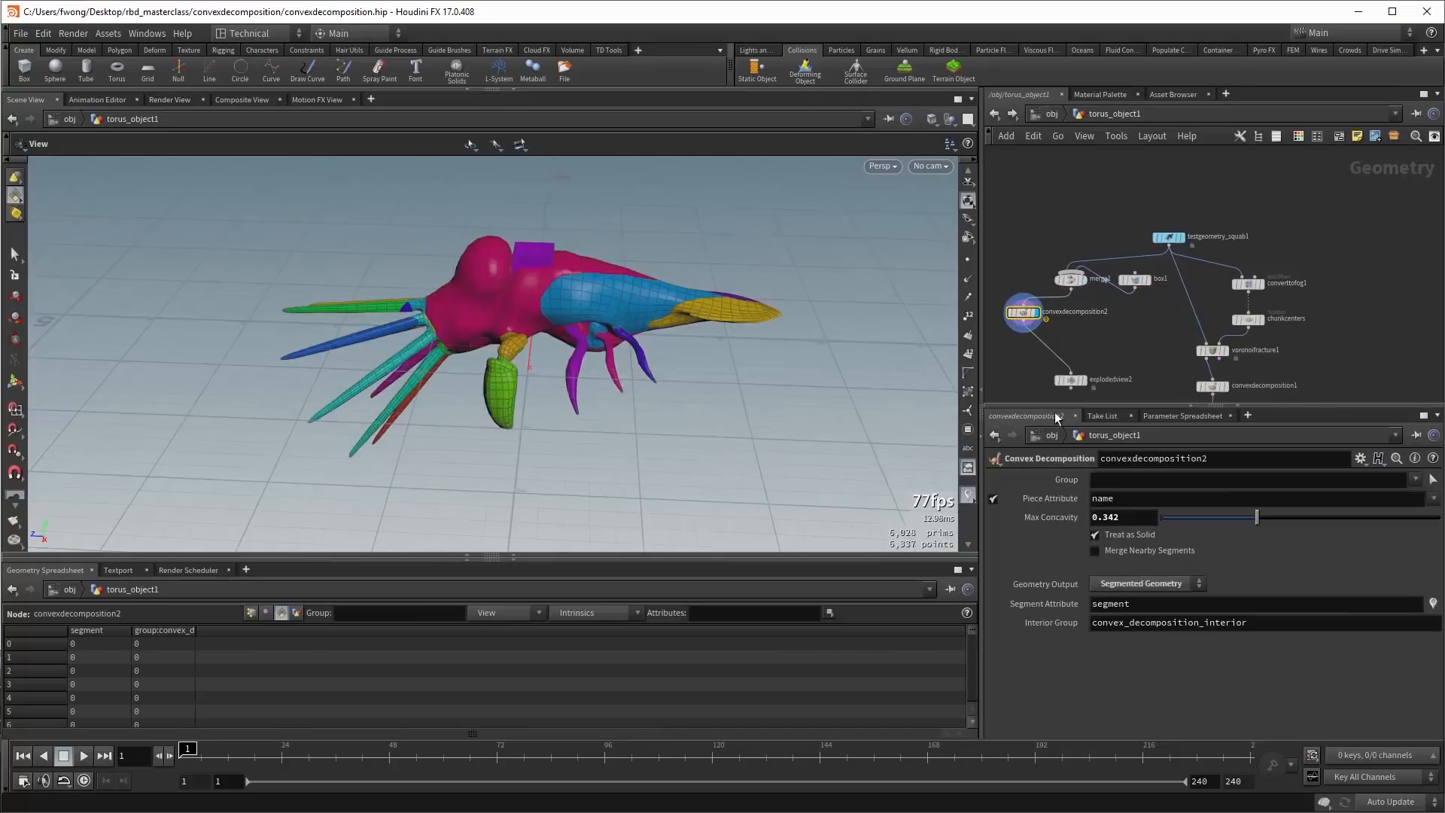
{"action": "left_click", "coordinate": [1004, 497]}
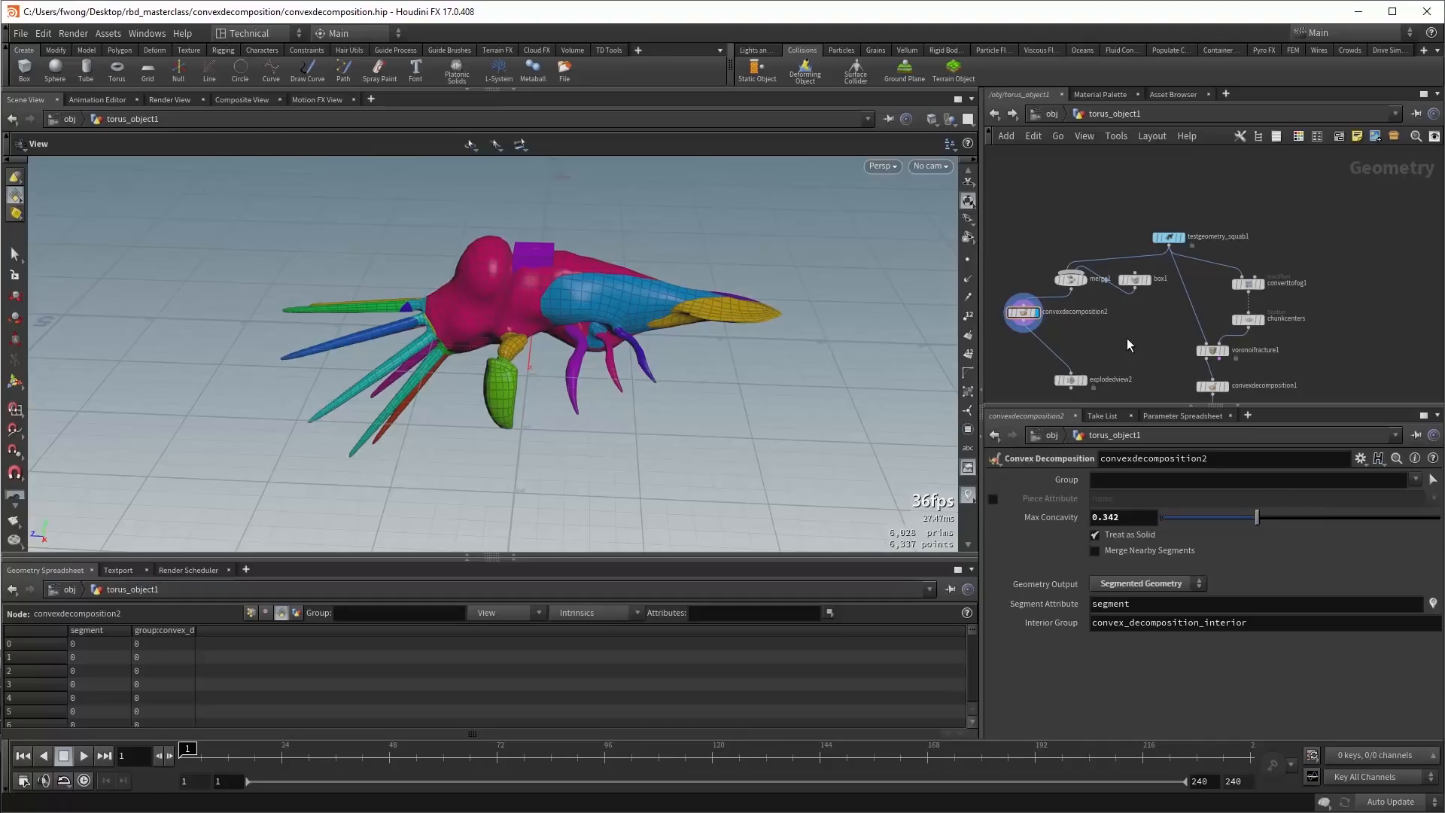
{"action": "left_click", "coordinate": [1168, 585]}
{"action": "left_click", "coordinate": [1157, 598]}
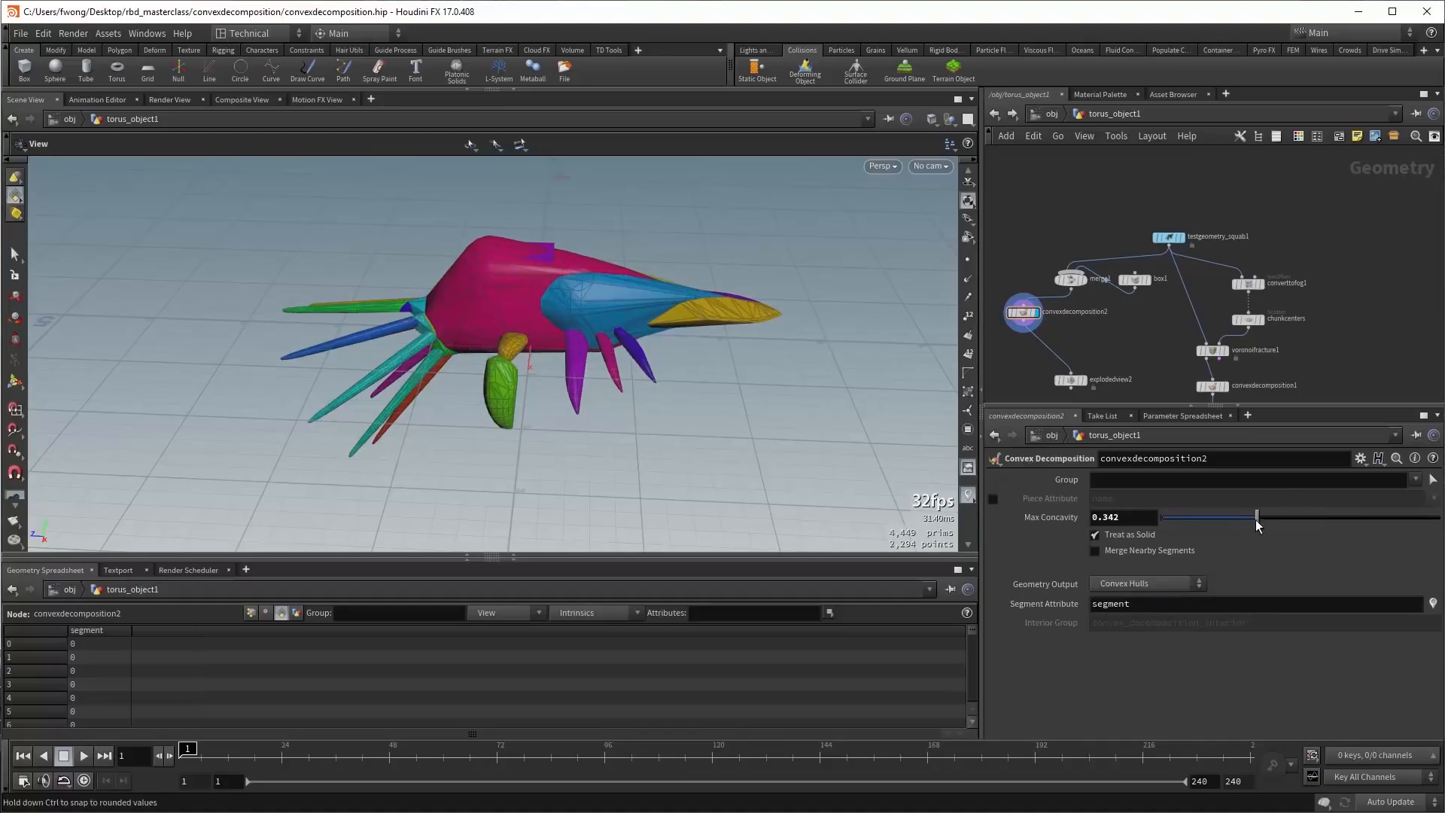
Set Max Concavity to 10 and inspect where the box's hull pokes through the squab's hull.
{"action": "left_click", "coordinate": [1150, 520]}
{"action": "type", "text": "10"}
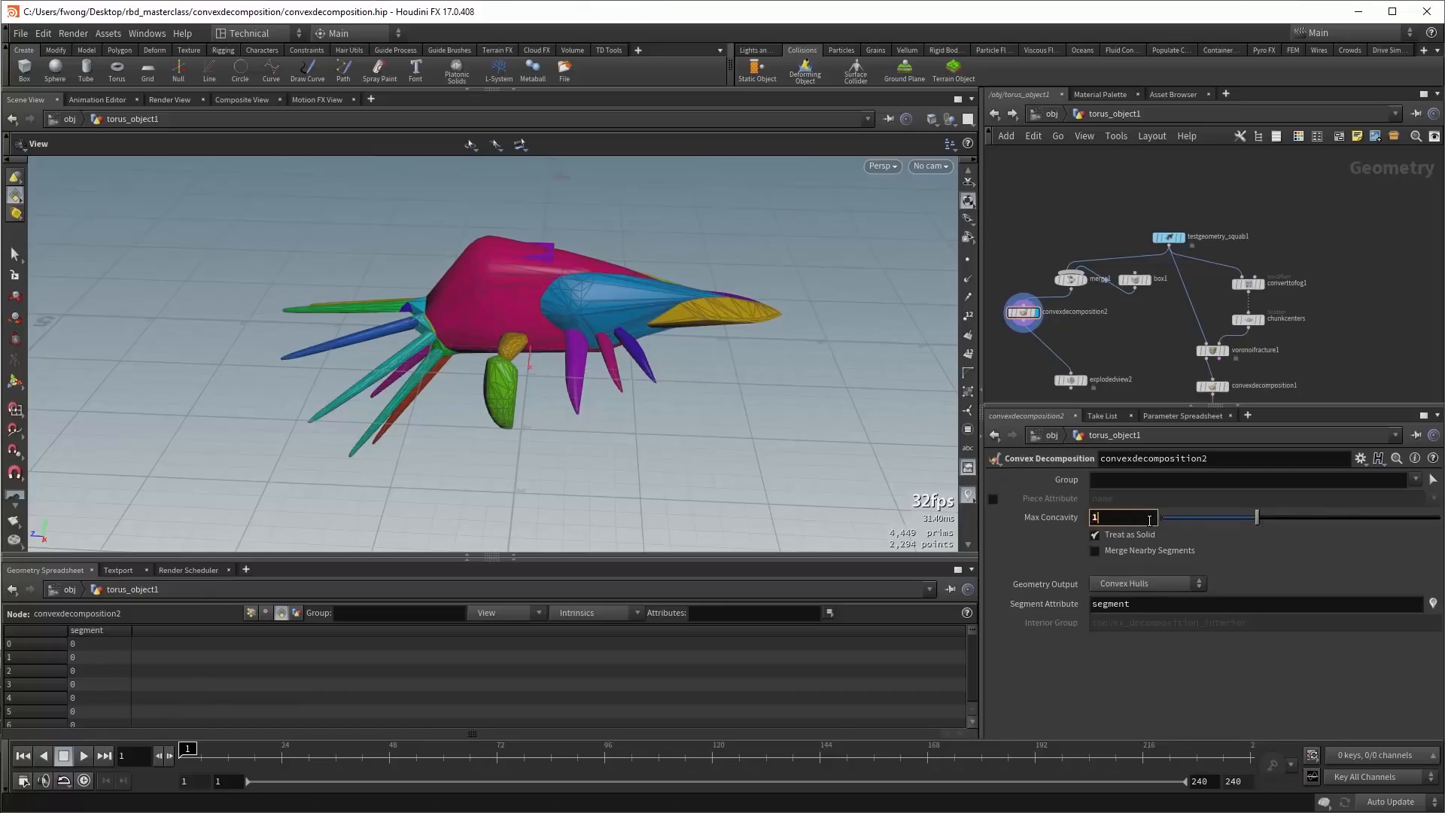
{"action": "key", "text": "Return"}
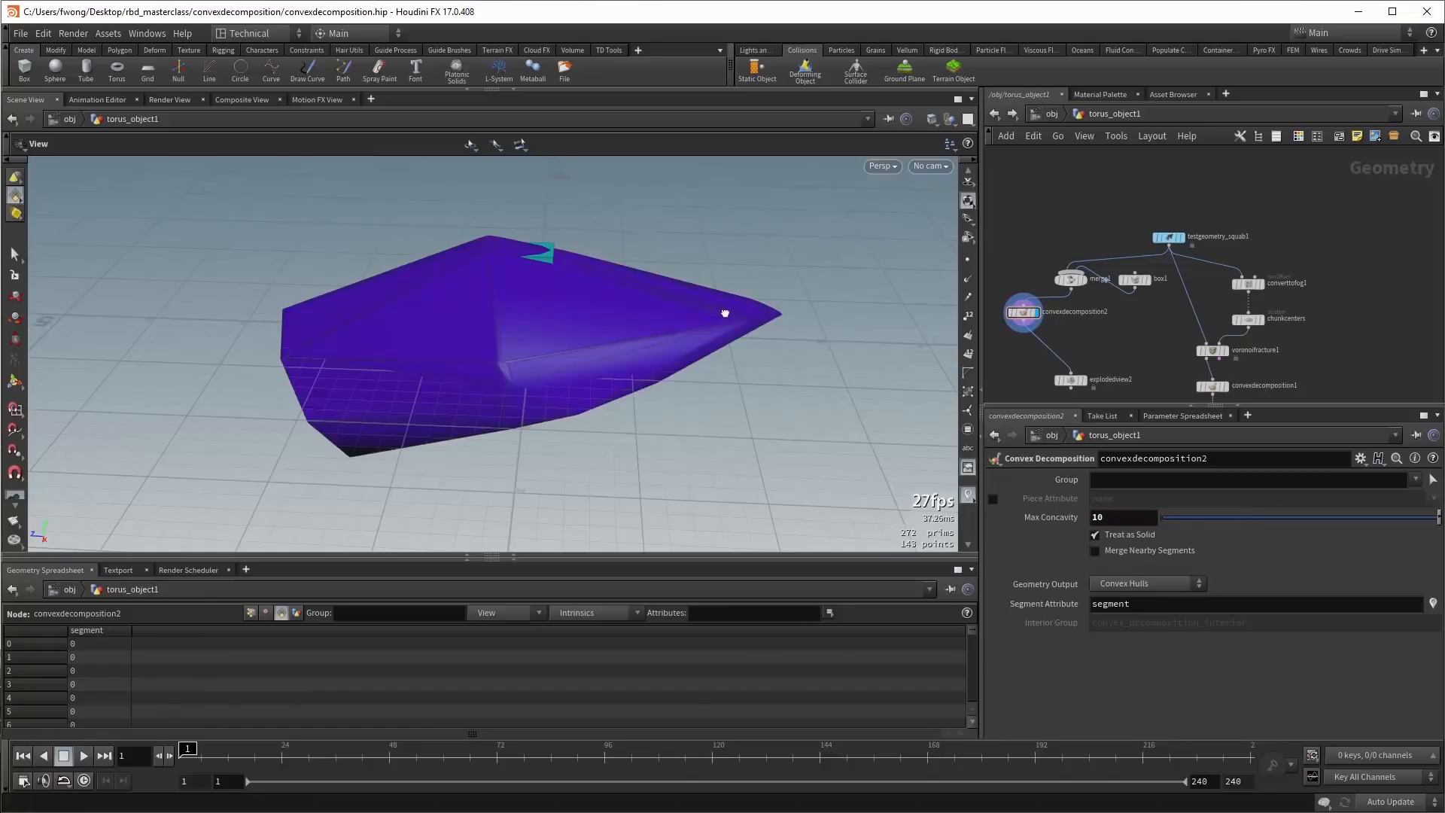
{"action": "left_click_drag", "start_coordinate": [725, 313], "coordinate": [566, 244]}
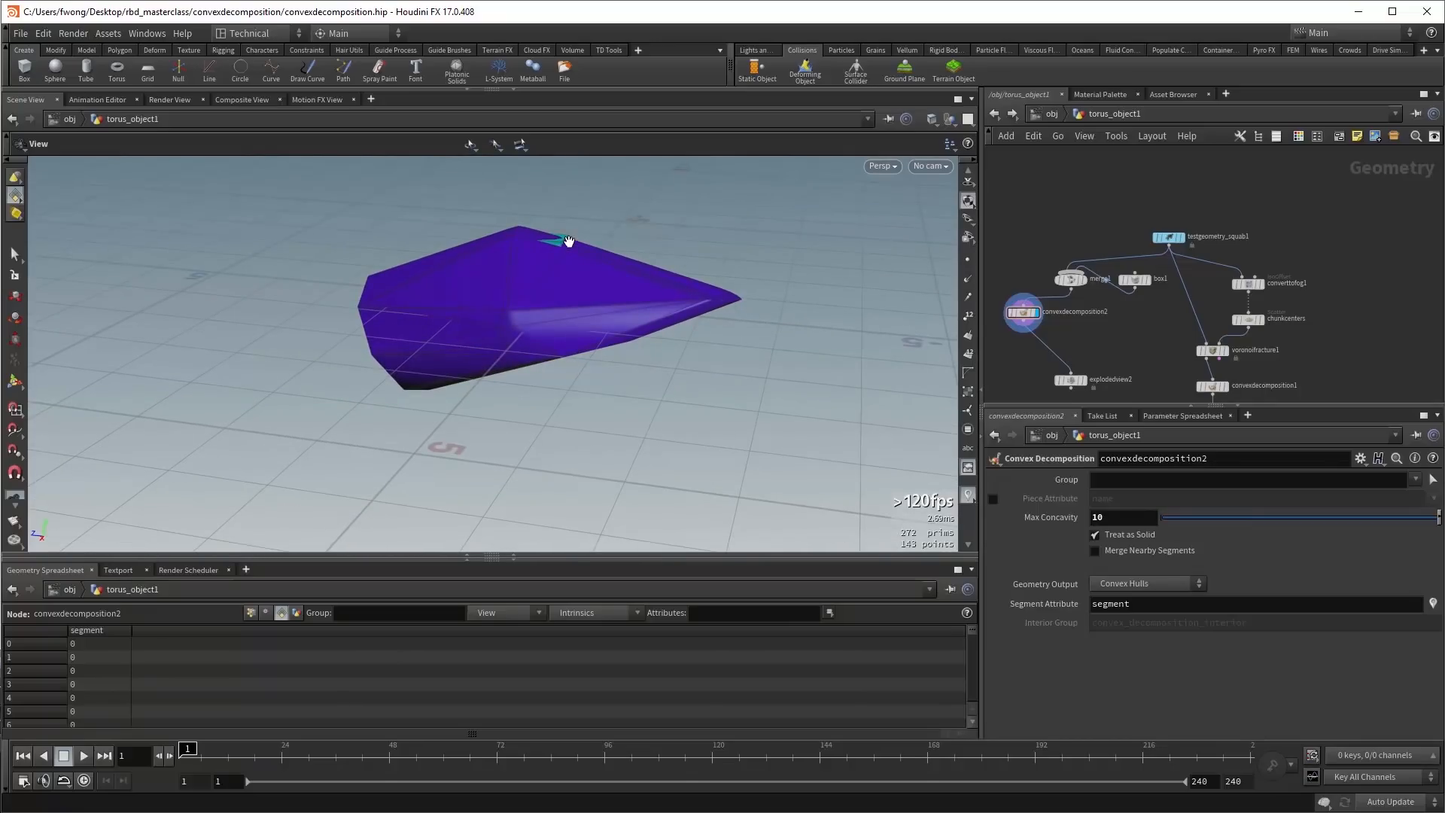
{"action": "right_click_drag", "start_coordinate": [562, 252], "coordinate": [694, 290]}
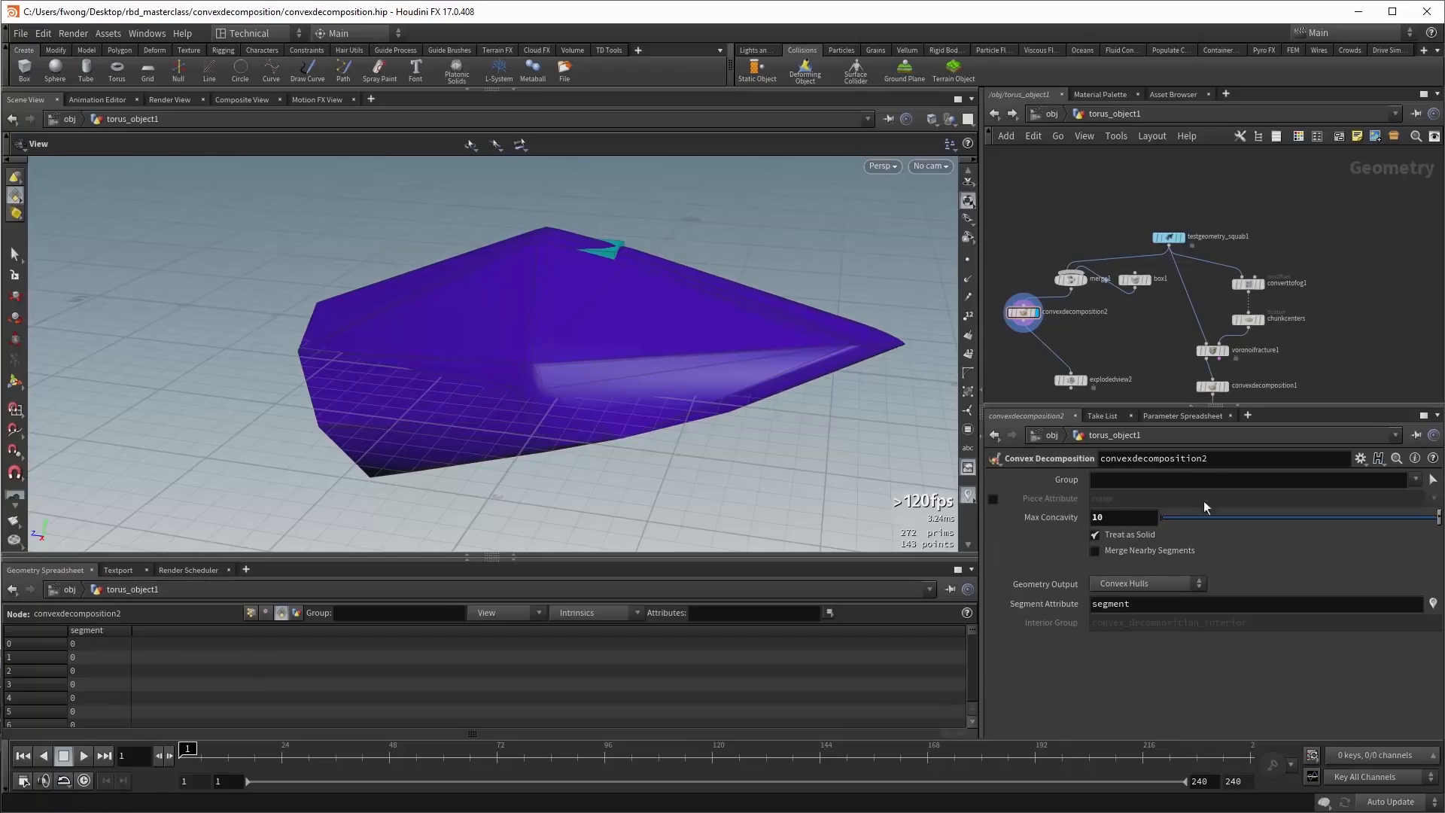
Turn on Merge Nearby Segments and compare the hull with merge1's geometry in wireframe.
{"action": "left_click", "coordinate": [1095, 550]}
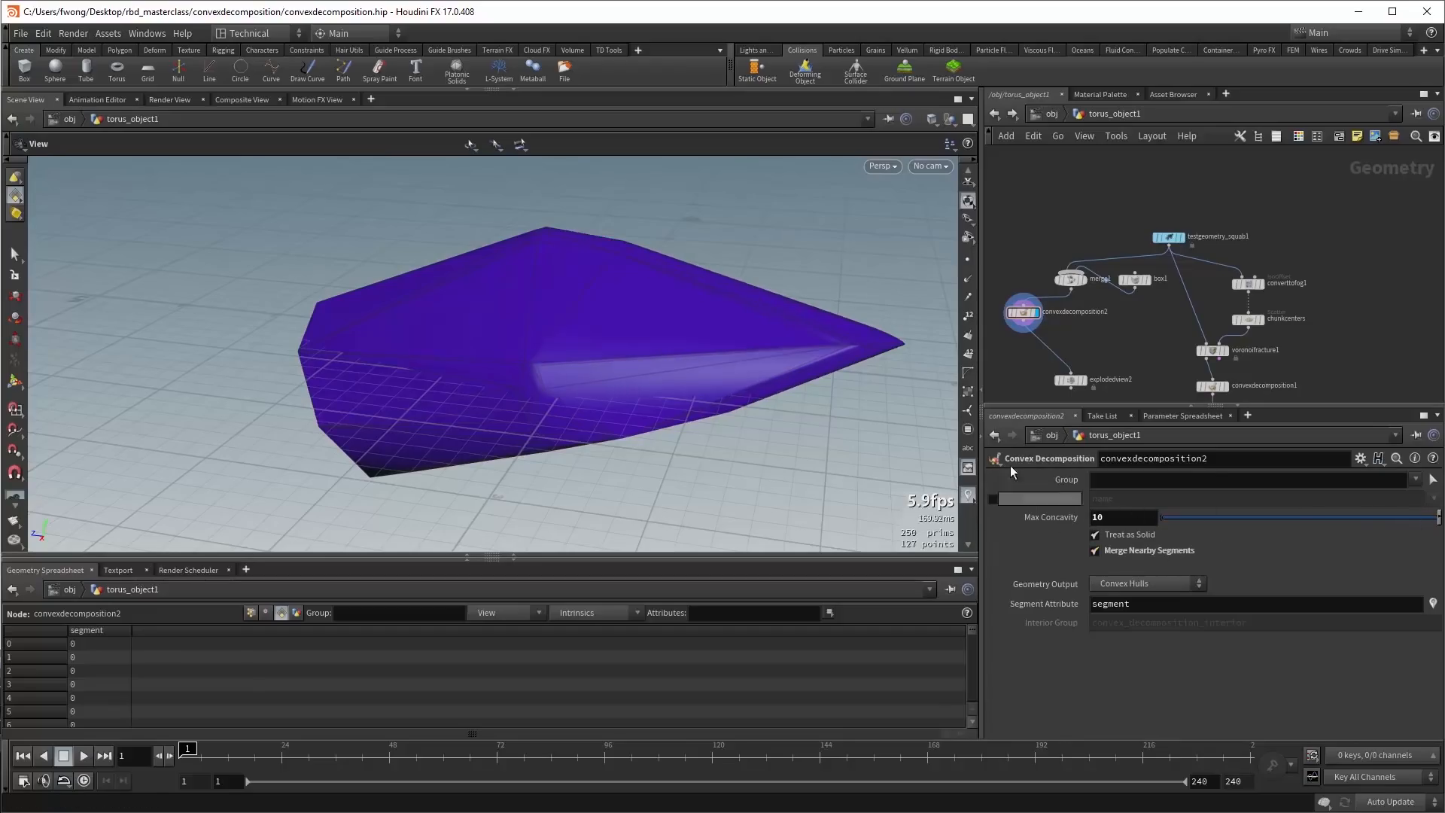
{"action": "left_click_drag", "start_coordinate": [716, 301], "coordinate": [611, 348]}
{"action": "key", "text": "w"}
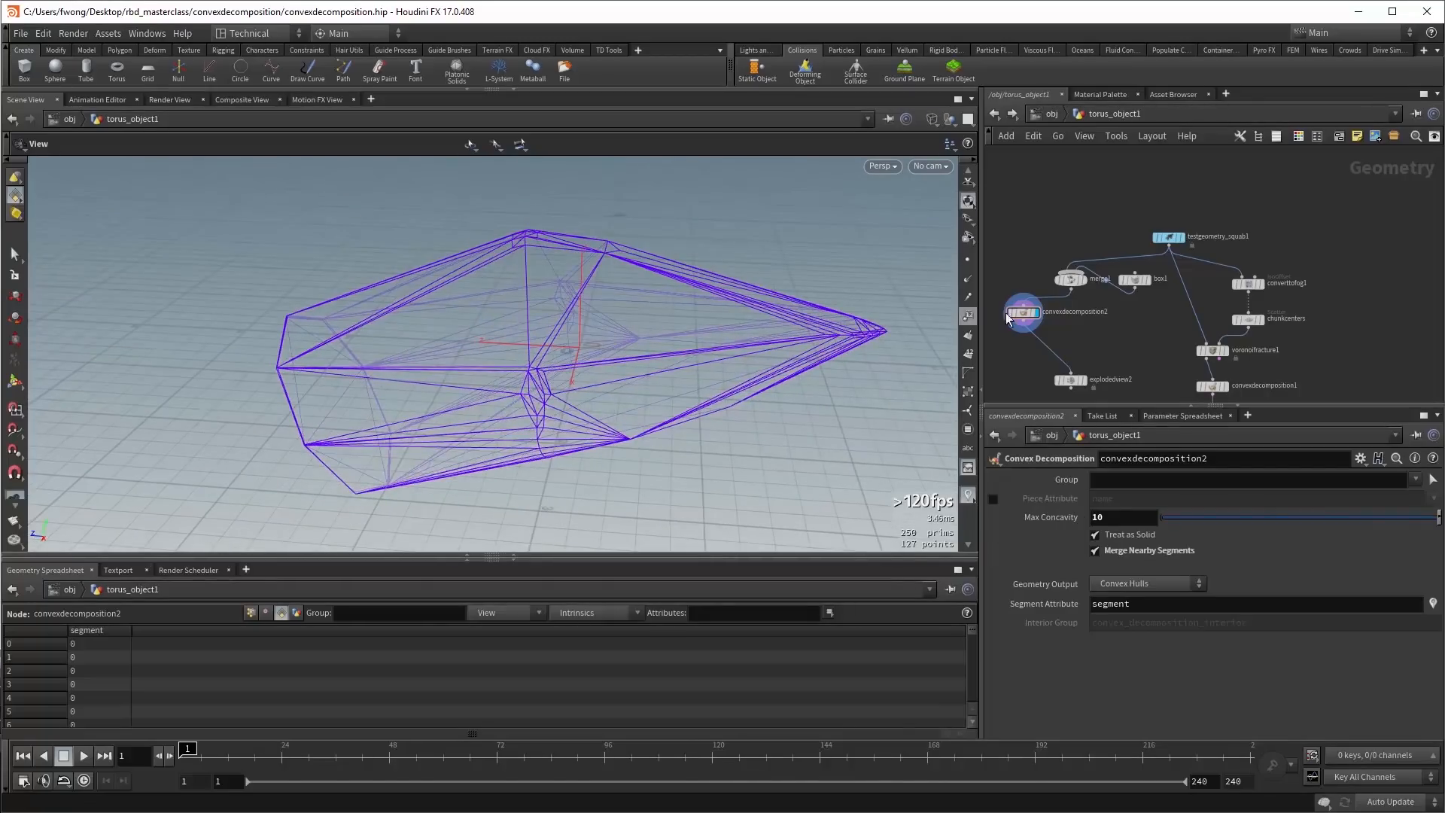
{"action": "left_click", "coordinate": [1088, 287]}
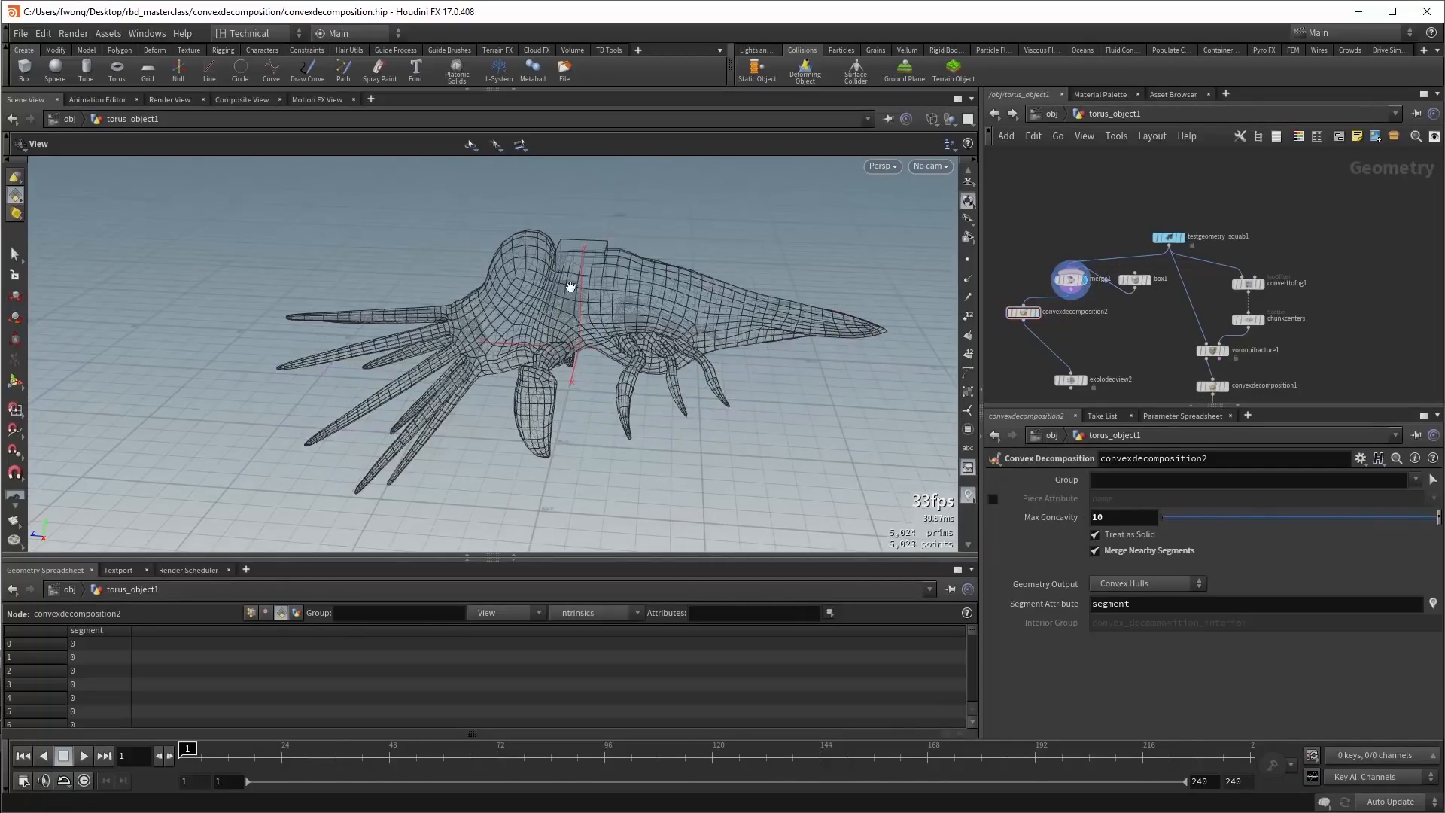
{"action": "left_click", "coordinate": [1036, 322]}
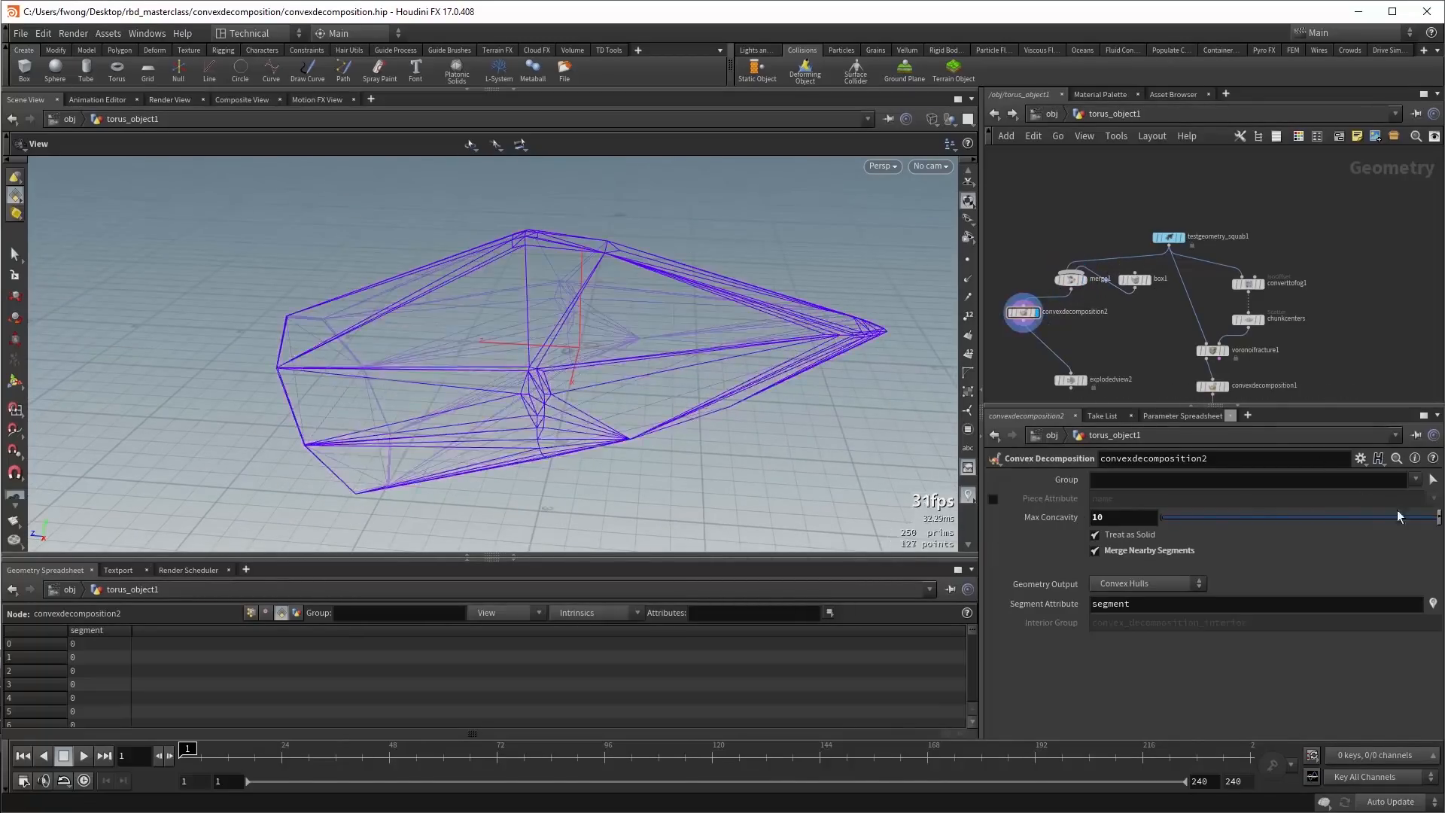
Lower Max Concavity to 0.356 and inspect the convex hulls in shaded display.
{"action": "left_click_drag", "start_coordinate": [1438, 518], "coordinate": [1274, 516]}
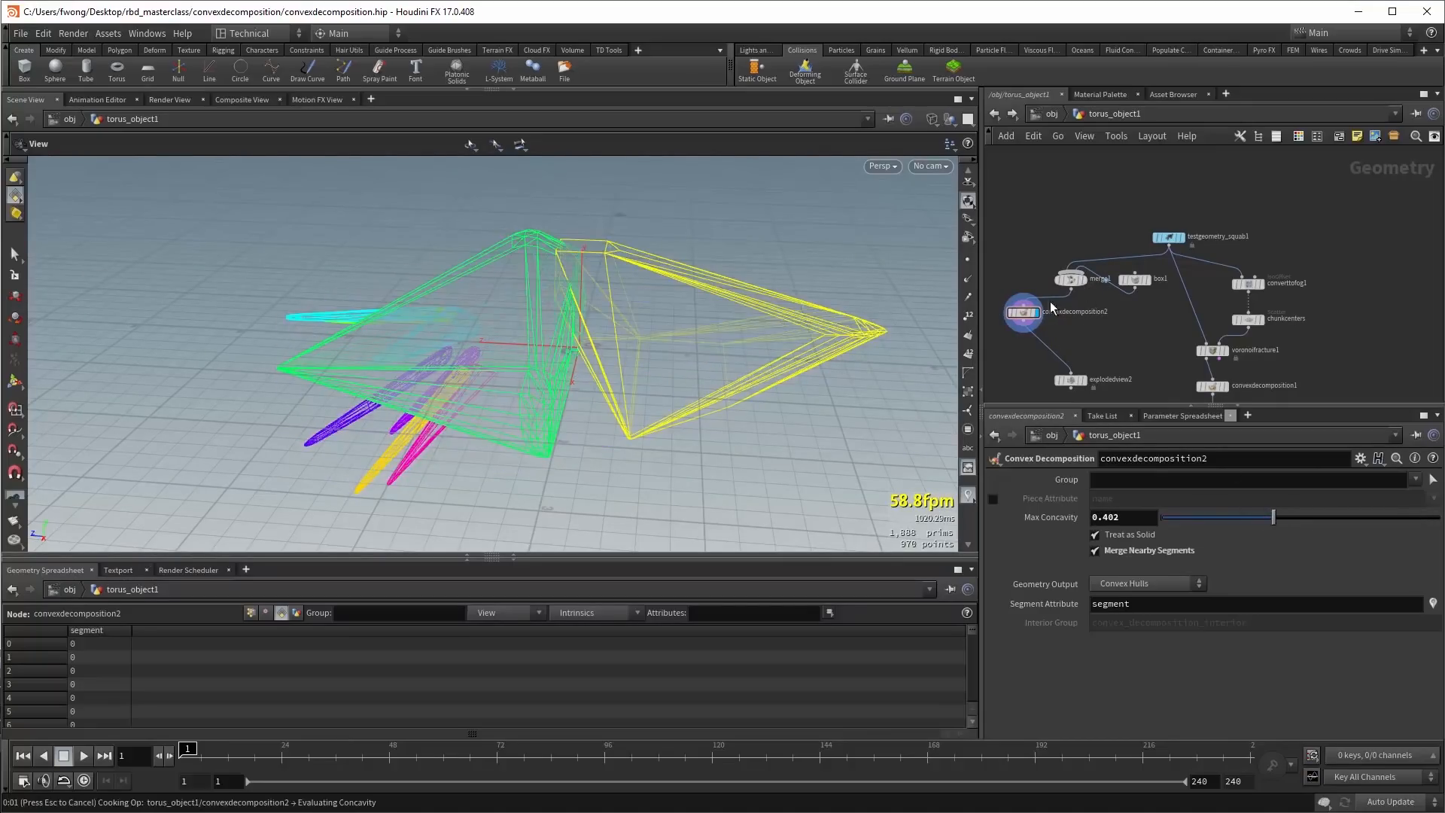
{"action": "key", "text": "w"}
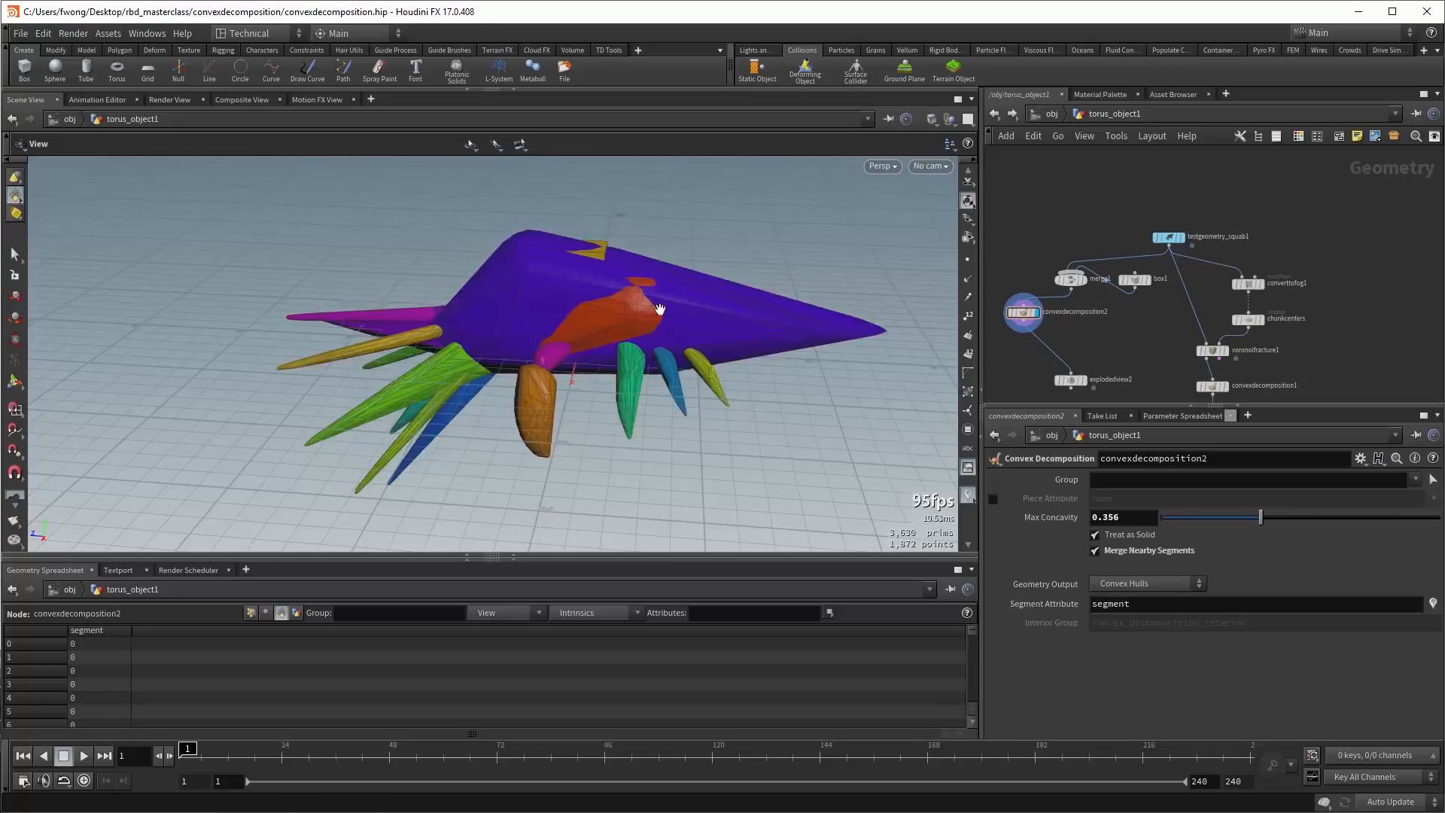
{"action": "left_click_drag", "start_coordinate": [658, 310], "coordinate": [680, 314]}
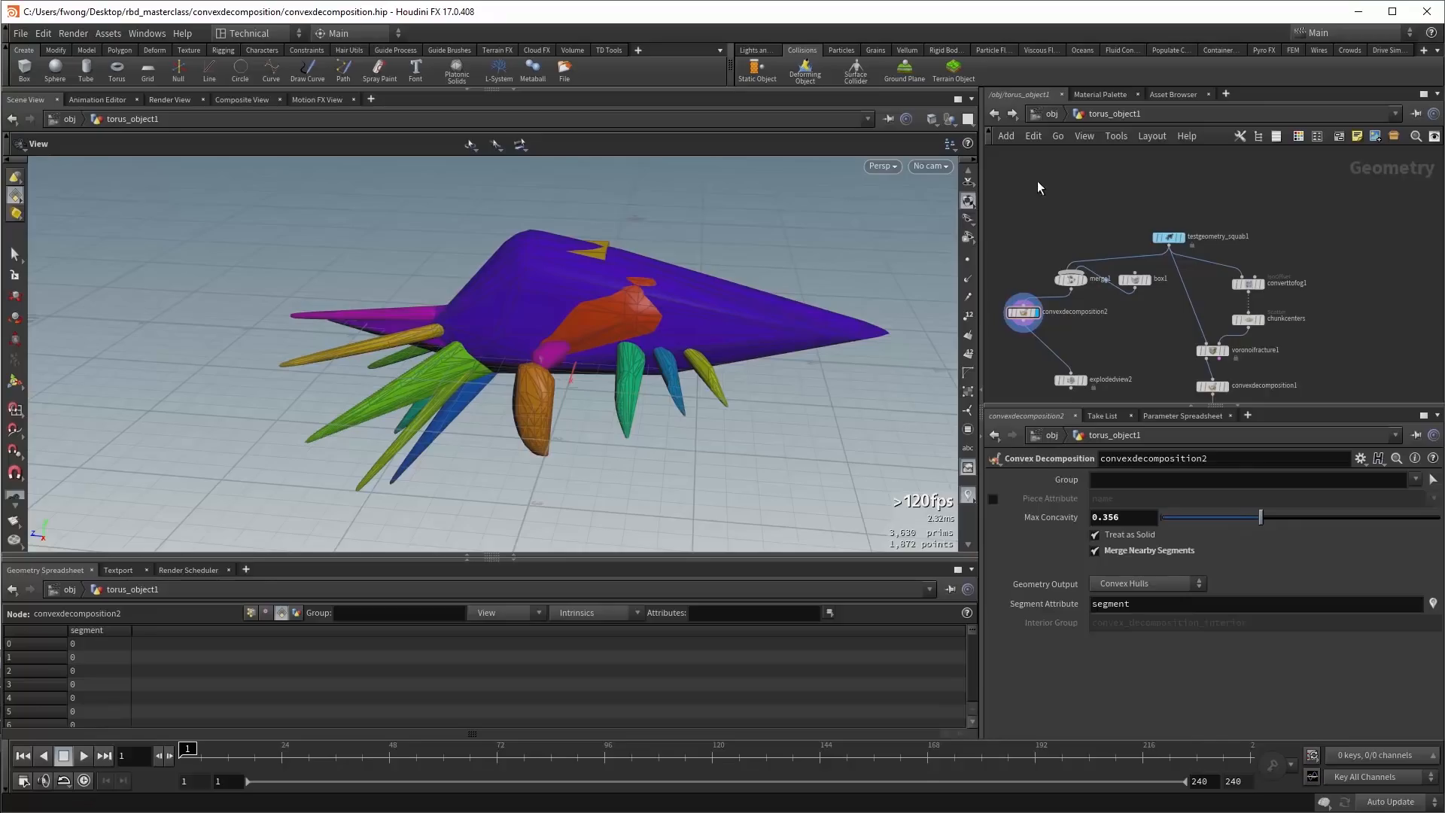
Delete all nodes in the network except testgeometry_squab1 and display the plain squab.
{"action": "middle_click_drag", "start_coordinate": [1073, 195], "coordinate": [1077, 140]}
{"action": "left_click", "coordinate": [944, 50]}
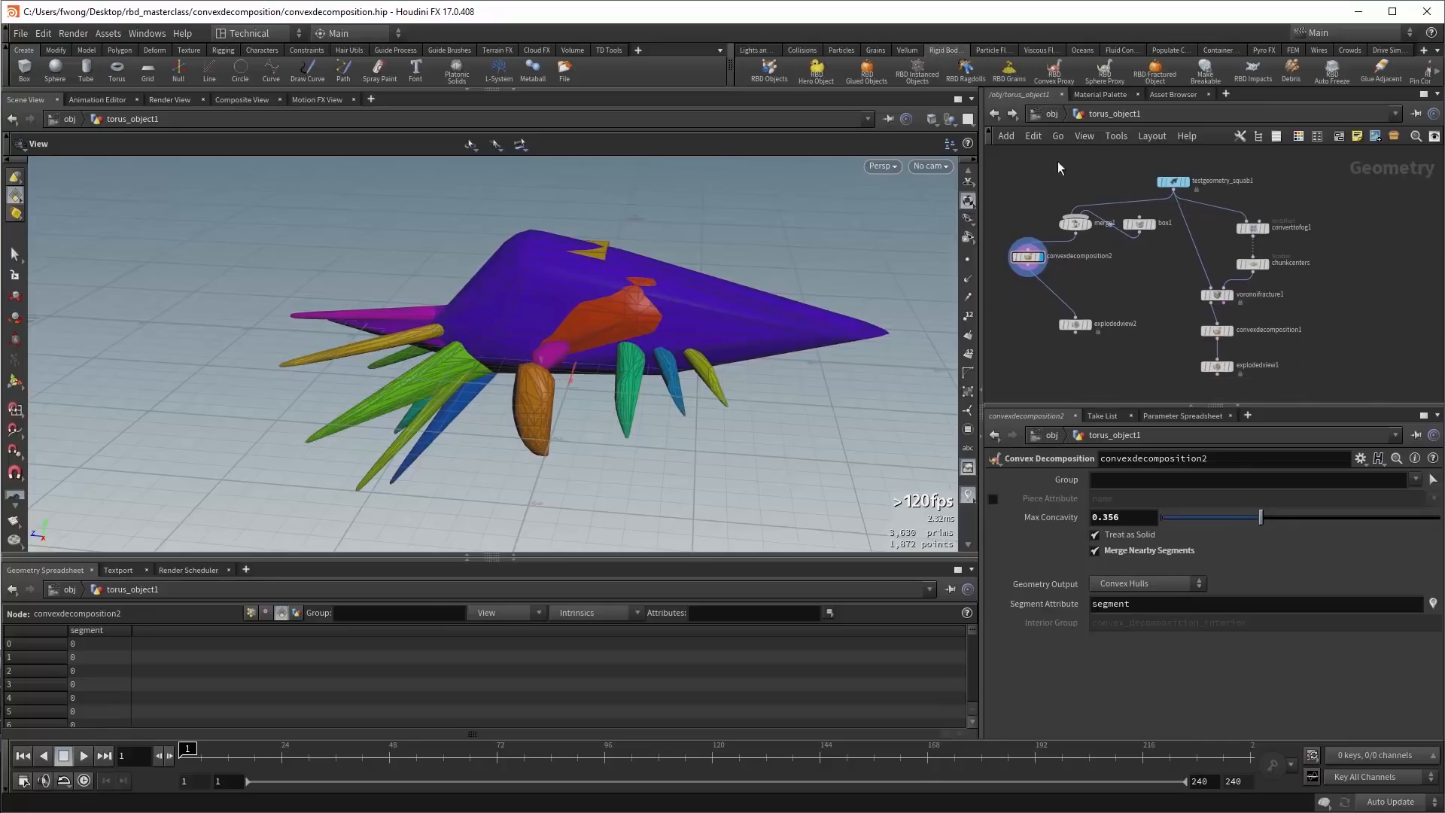
{"action": "left_click_drag", "start_coordinate": [1006, 181], "coordinate": [1321, 377]}
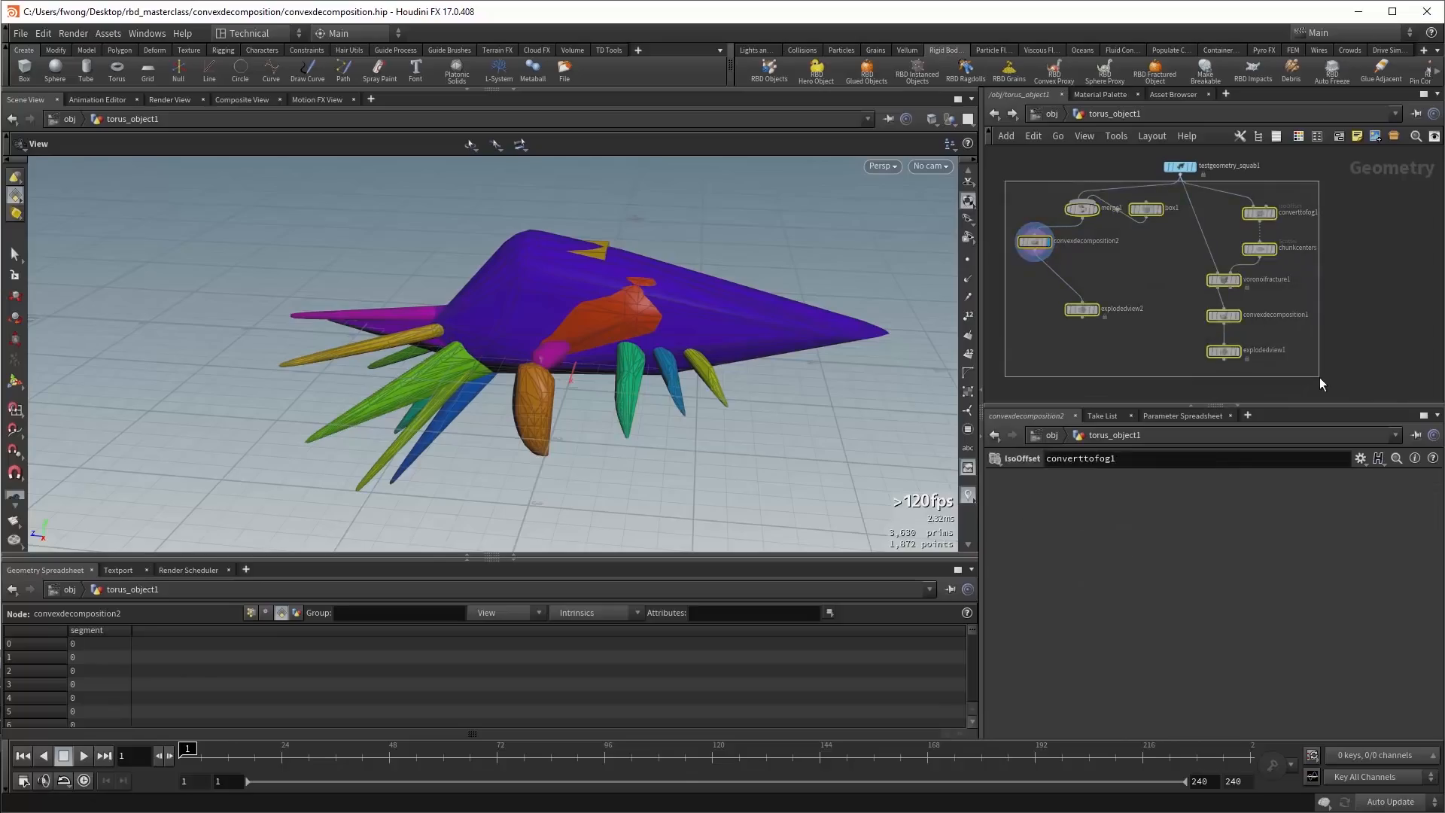
{"action": "key", "text": "Delete"}
{"action": "left_click", "coordinate": [1179, 171]}
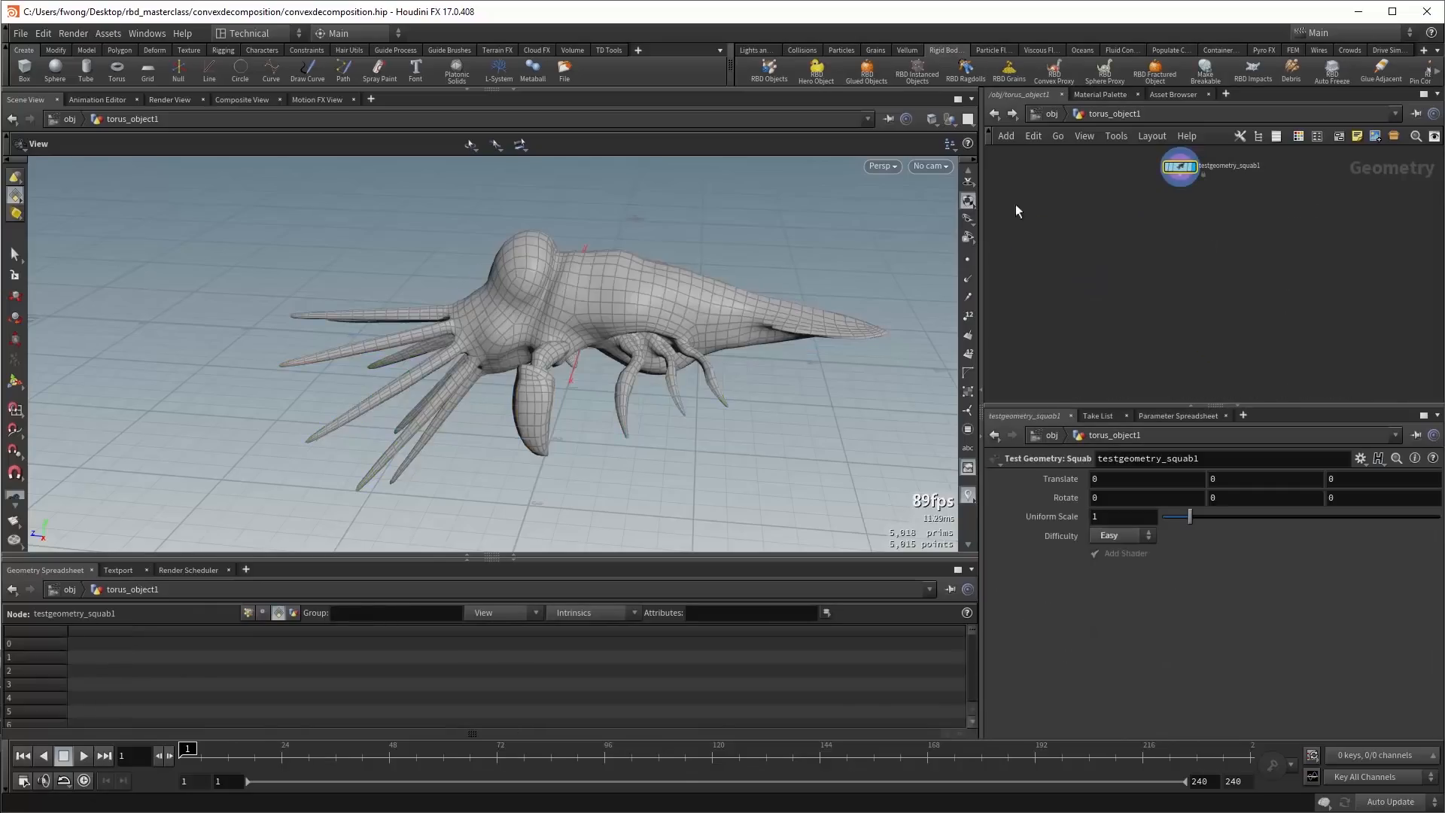
Apply the RBD Convex Proxy tool to the squab and show the whole network generated inside torus_object1.
{"action": "left_click", "coordinate": [1054, 75]}
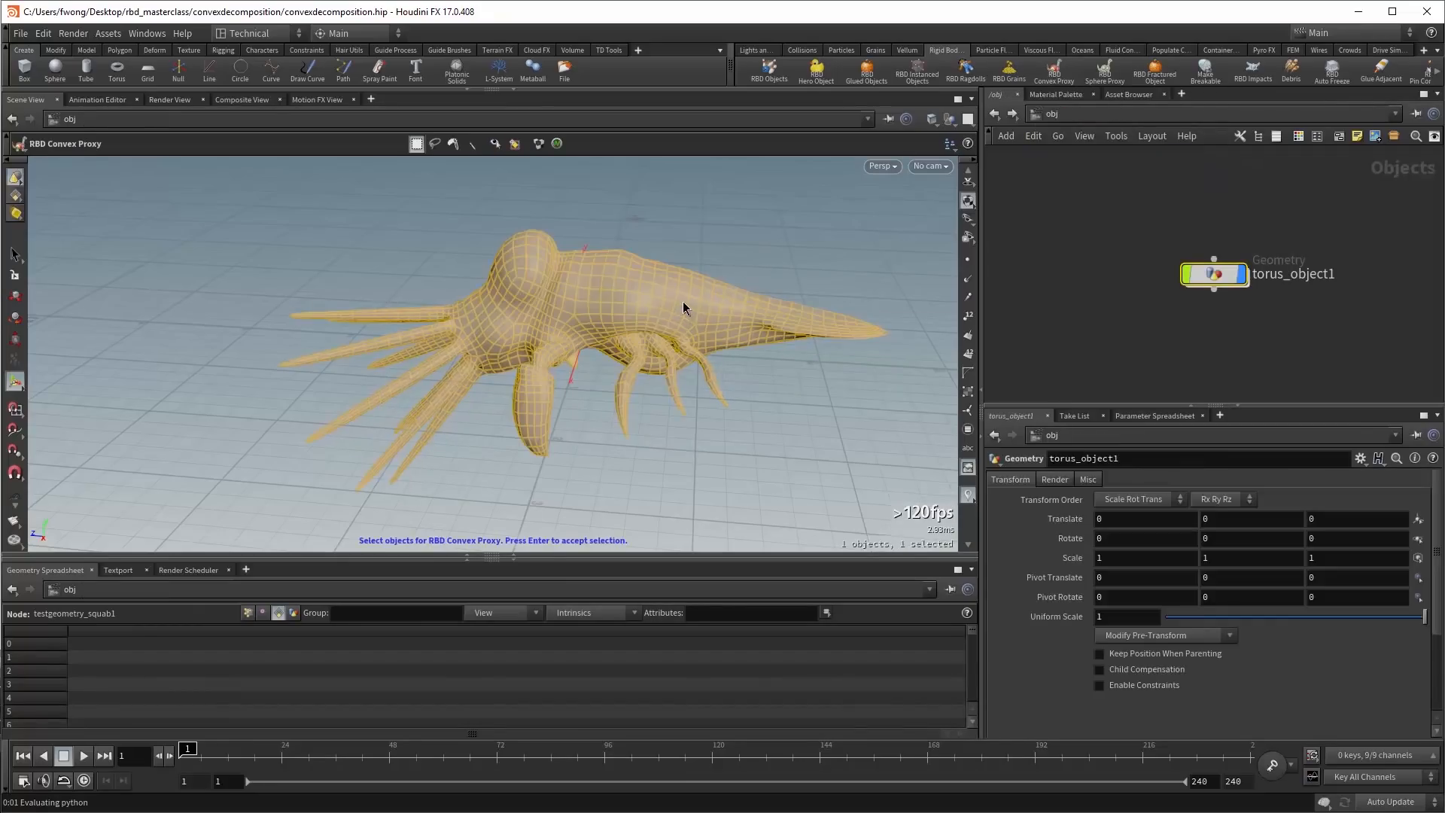
{"action": "key", "text": "Return"}
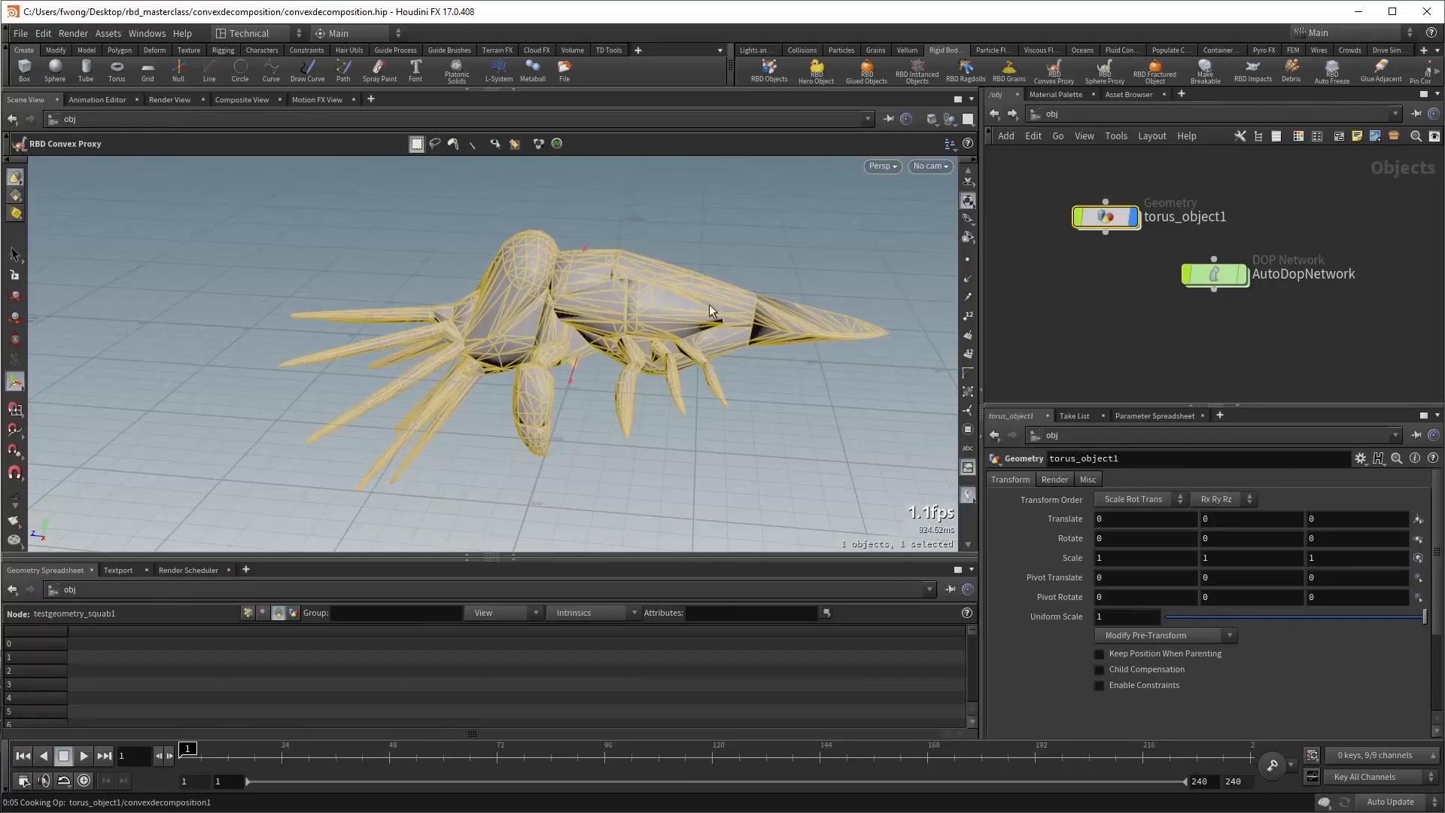
{"action": "double_click", "coordinate": [1109, 221]}
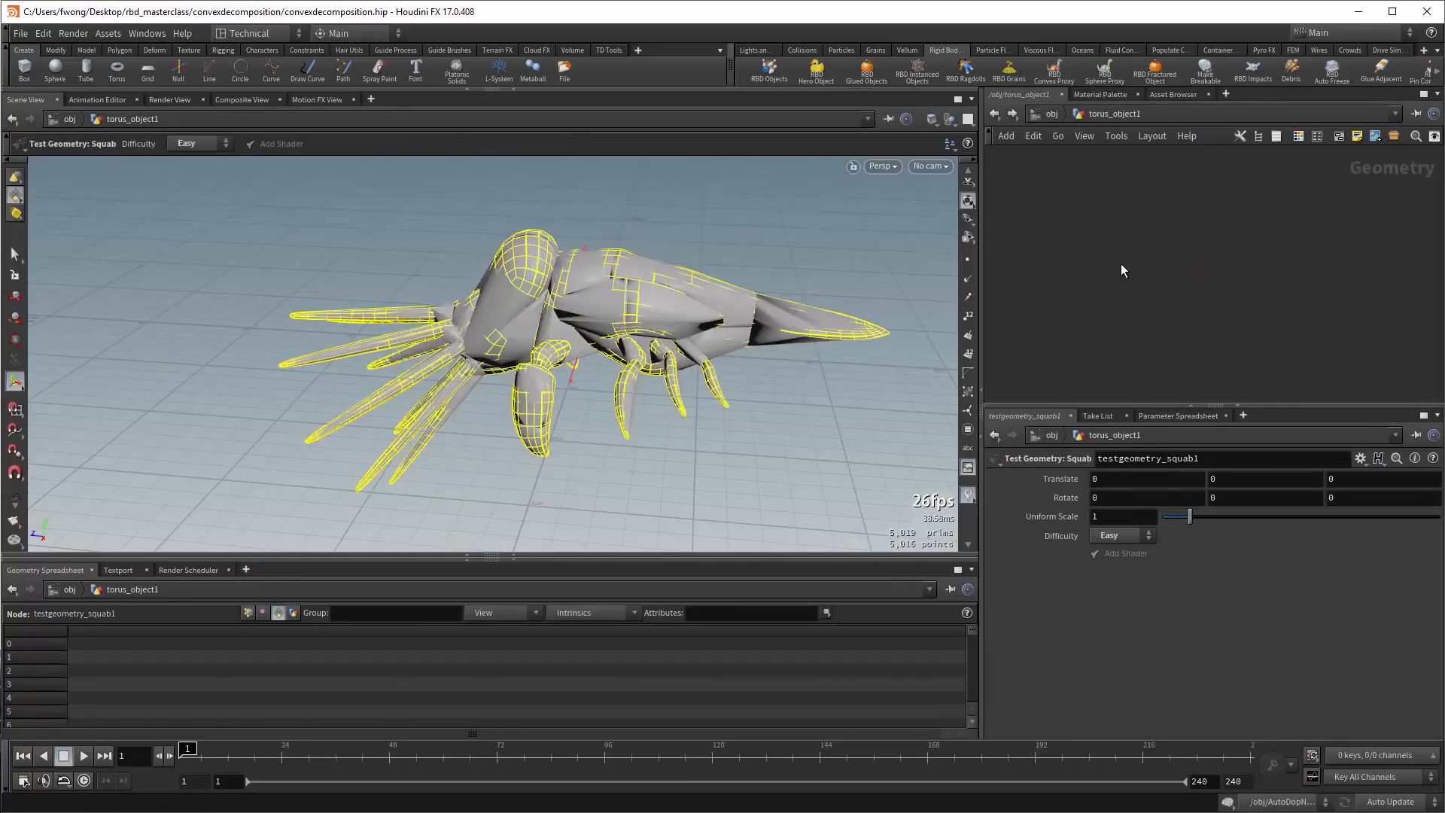
{"action": "key", "text": "l"}
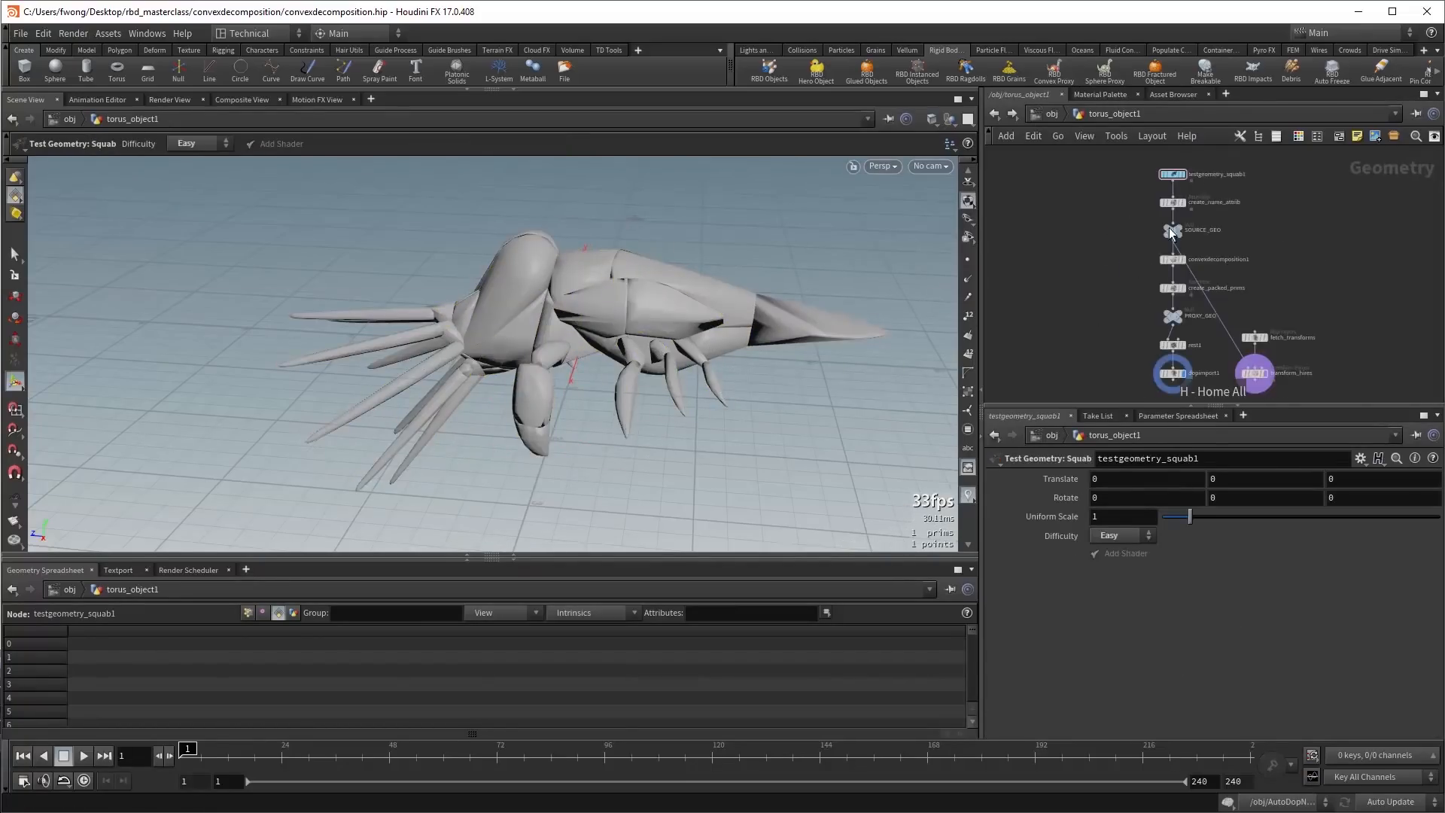
Display SOURCE_GEO and overlay the convex hulls from convexdecomposition1 for comparison, bringing up that node's parameters.
{"action": "scroll", "coordinate": [1194, 238], "scroll_direction": "up", "scroll_amount": 3}
{"action": "left_click", "coordinate": [1162, 260]}
{"action": "middle_click_drag", "start_coordinate": [1215, 265], "coordinate": [1201, 188]}
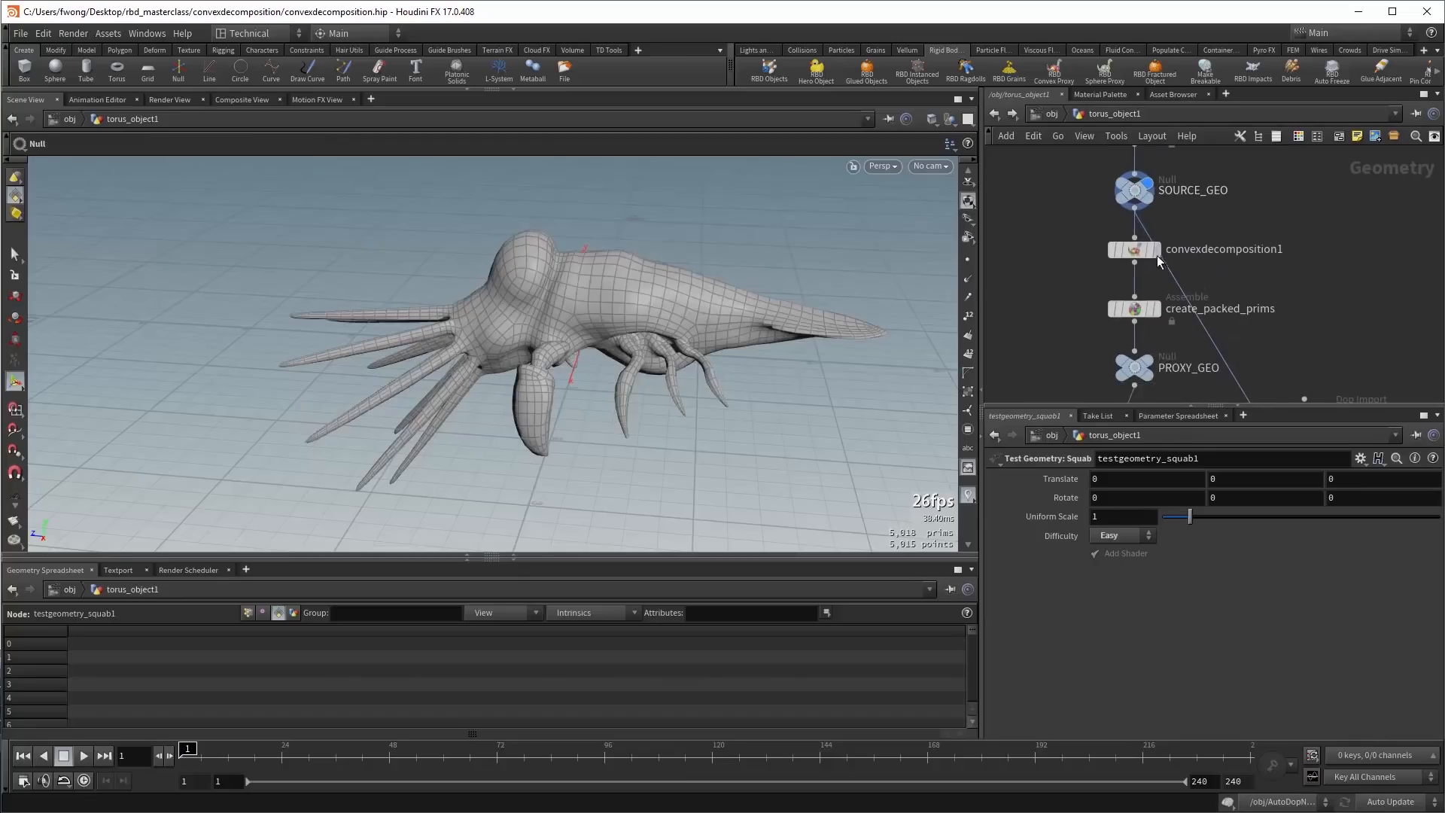
{"action": "left_click", "coordinate": [1135, 250]}
{"action": "left_click", "coordinate": [1157, 249]}
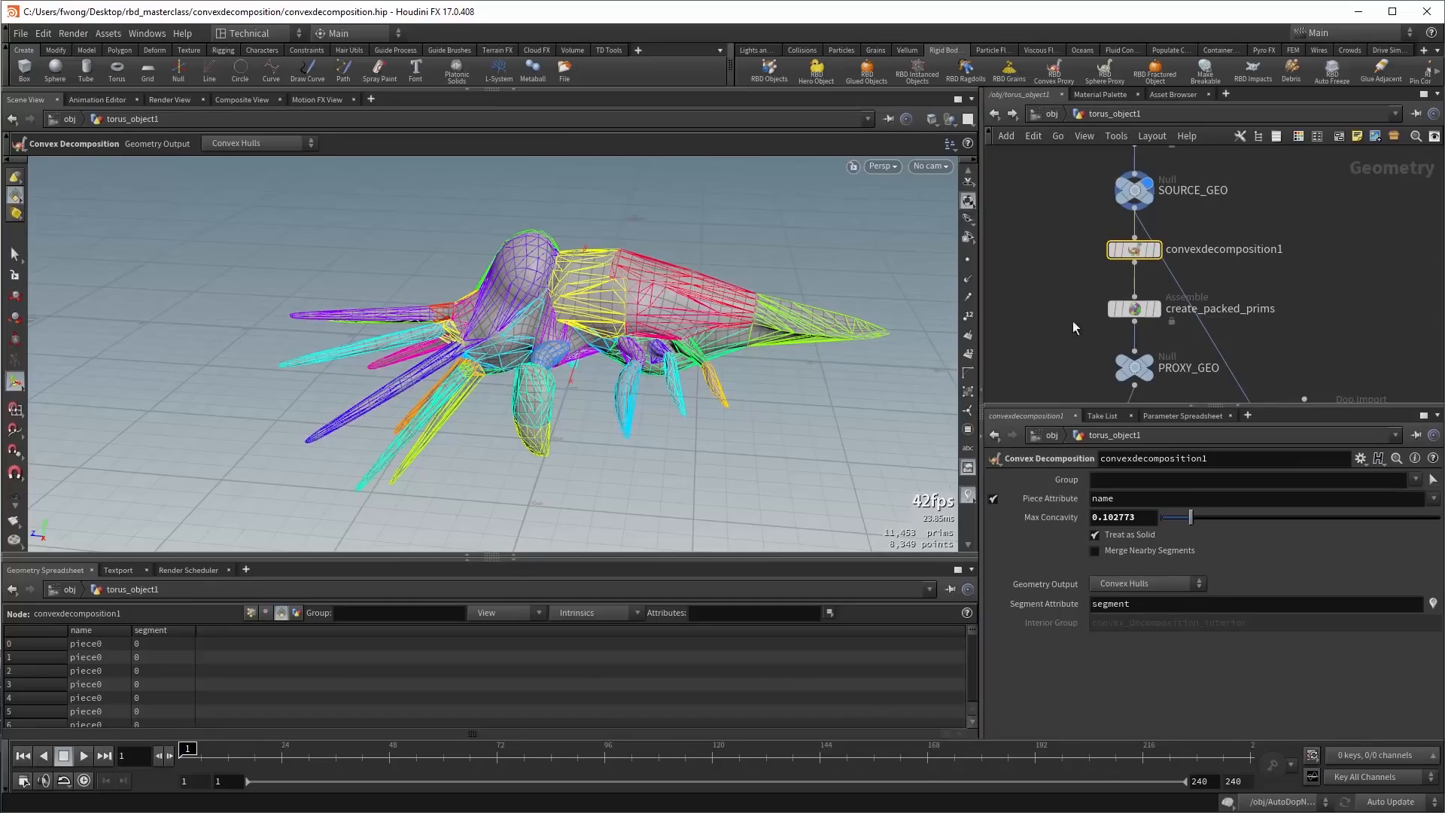
Turn on Show Guide Geometry in the Bullet data of torus_object1 inside AutoDopNetwork and inspect the collision shapes.
{"action": "middle_click_drag", "start_coordinate": [1073, 321], "coordinate": [1048, 184]}
{"action": "left_click", "coordinate": [1051, 114]}
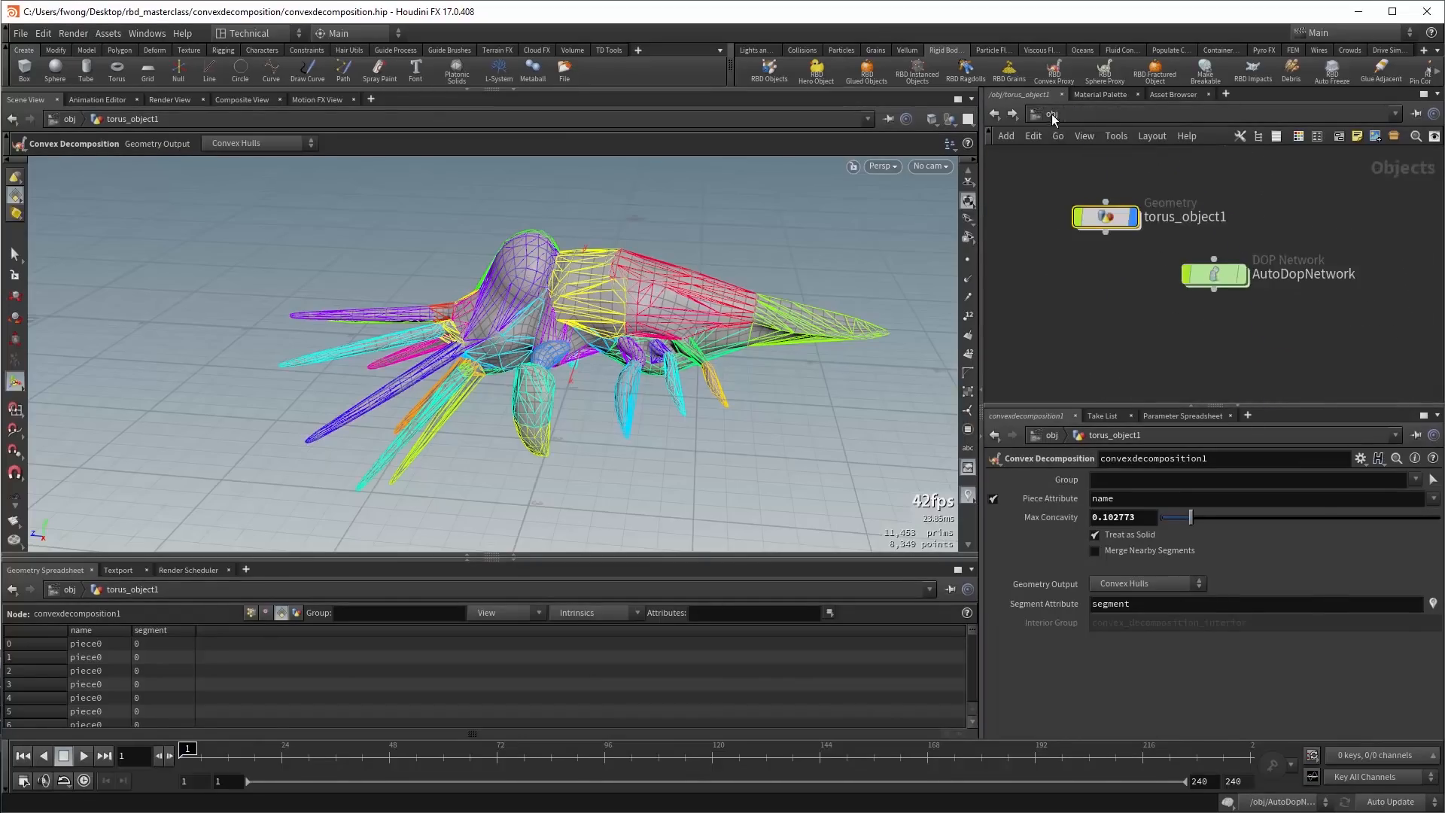
{"action": "double_click", "coordinate": [1225, 276]}
{"action": "left_click", "coordinate": [1214, 190]}
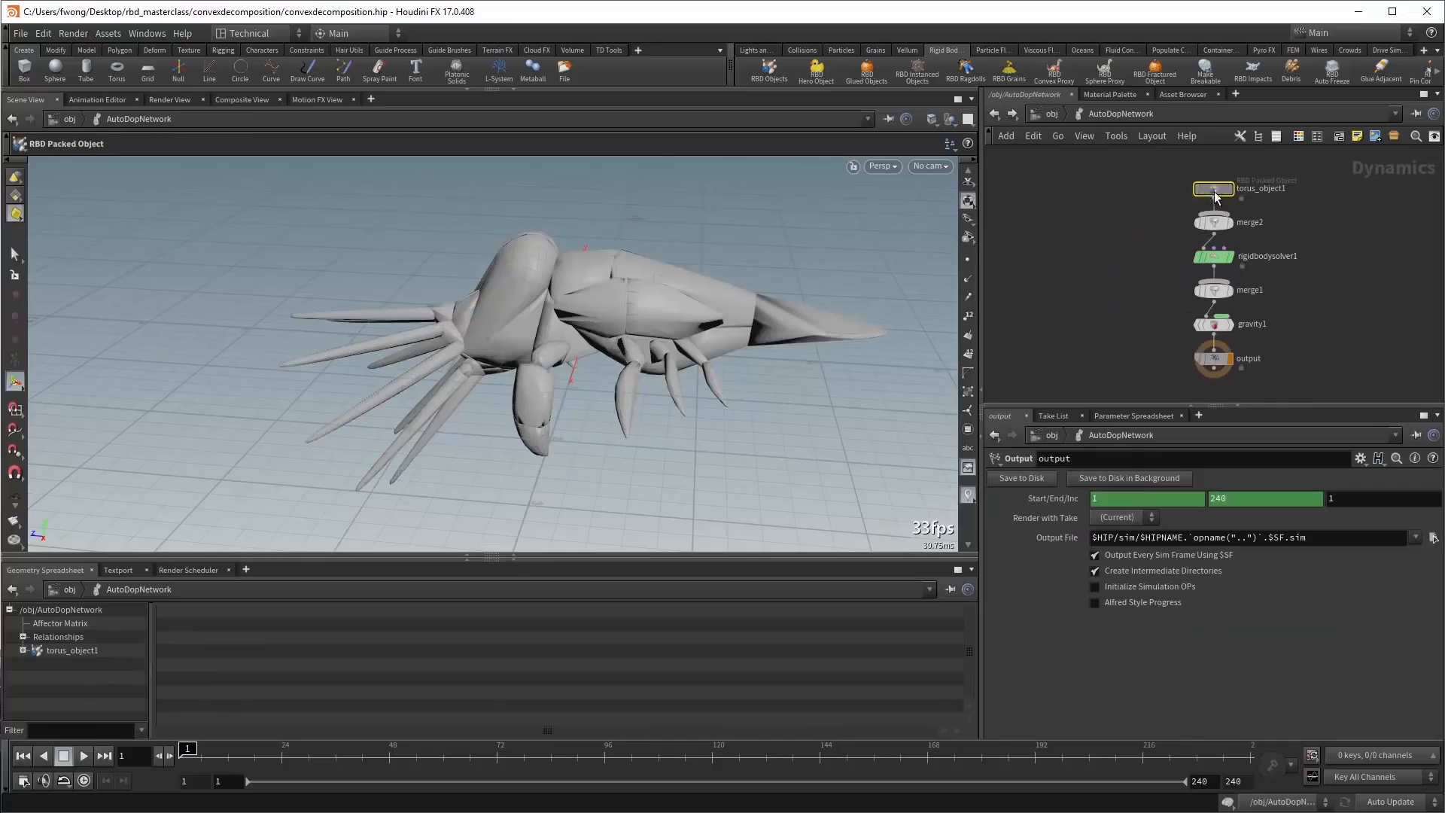
{"action": "left_click", "coordinate": [1067, 545]}
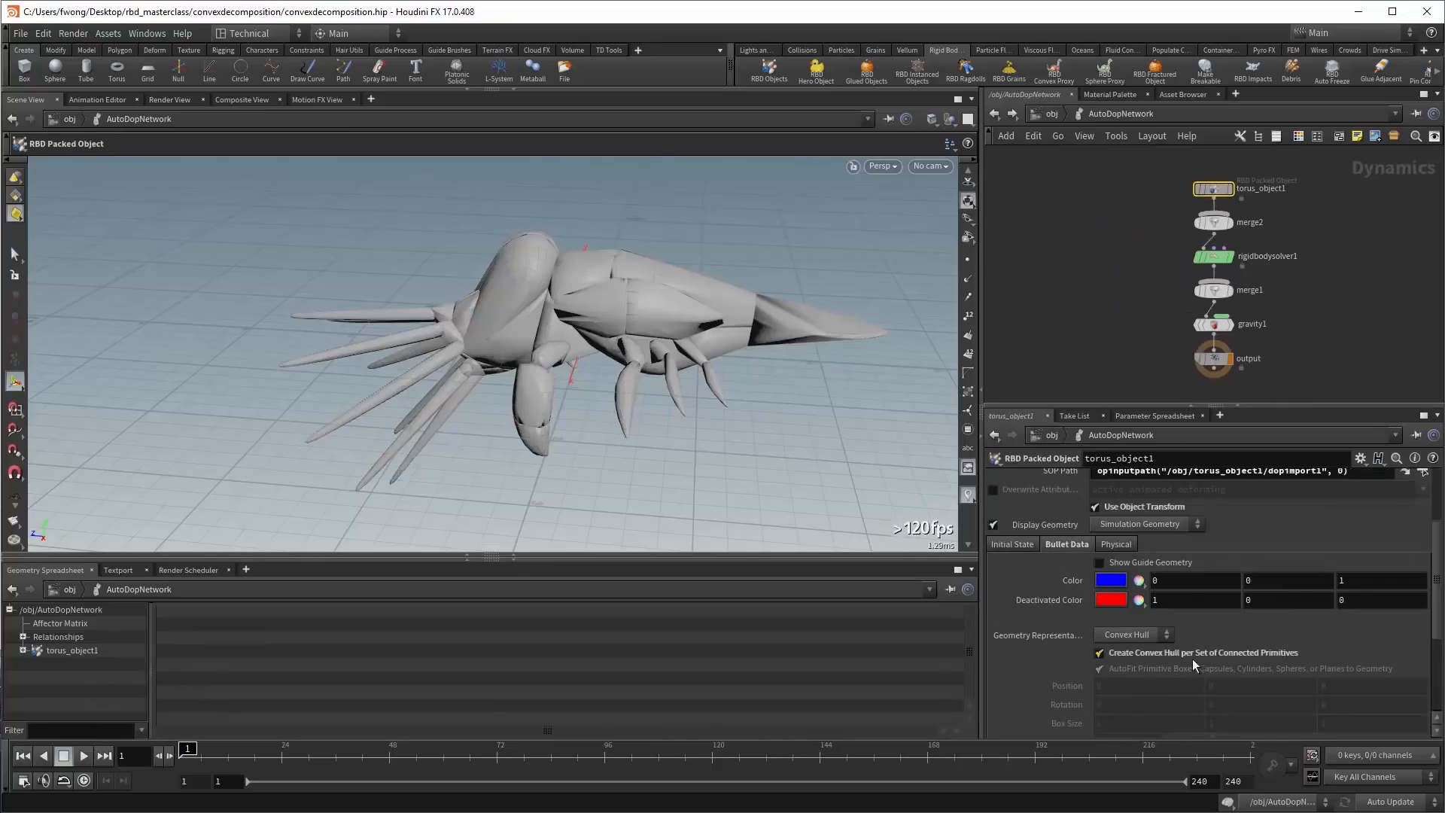
{"action": "left_click", "coordinate": [1135, 565]}
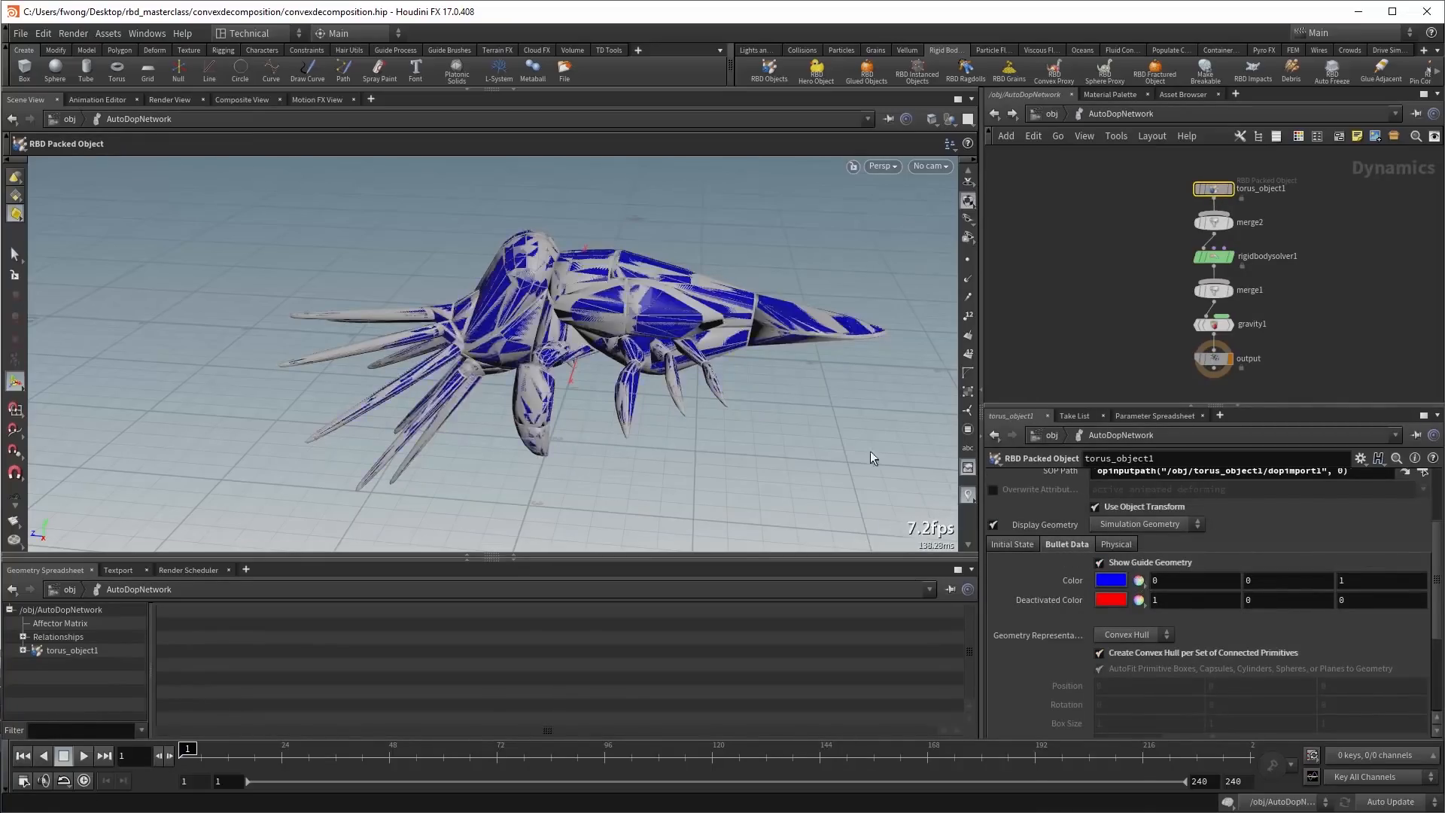
{"action": "left_click_drag", "start_coordinate": [870, 450], "coordinate": [830, 387]}
{"action": "left_click_drag", "start_coordinate": [687, 396], "coordinate": [721, 354]}
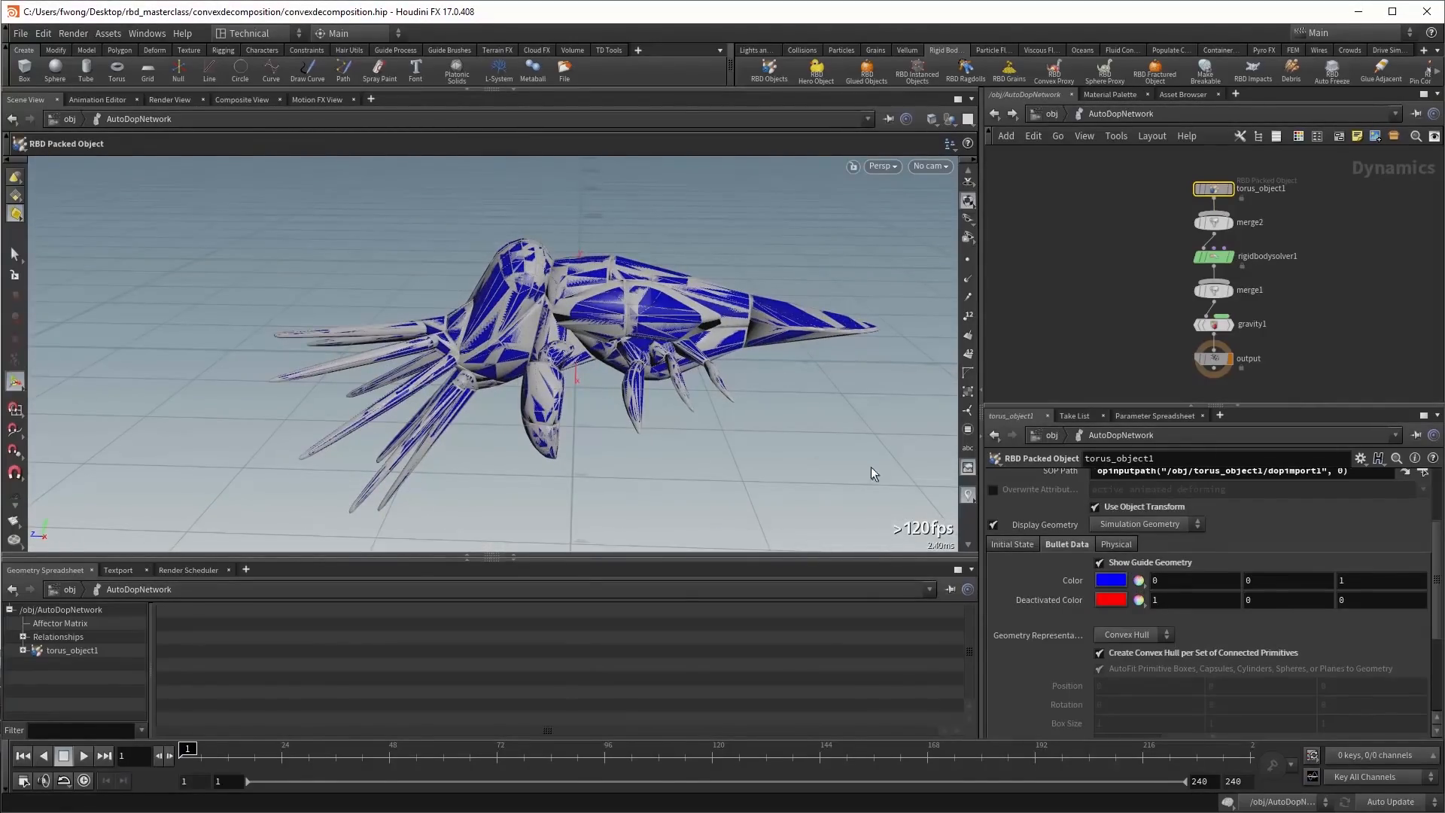
Compare the collision guide with Create Convex Hull per Set of Connected Primitives switched off and on again.
{"action": "left_click", "coordinate": [1150, 653]}
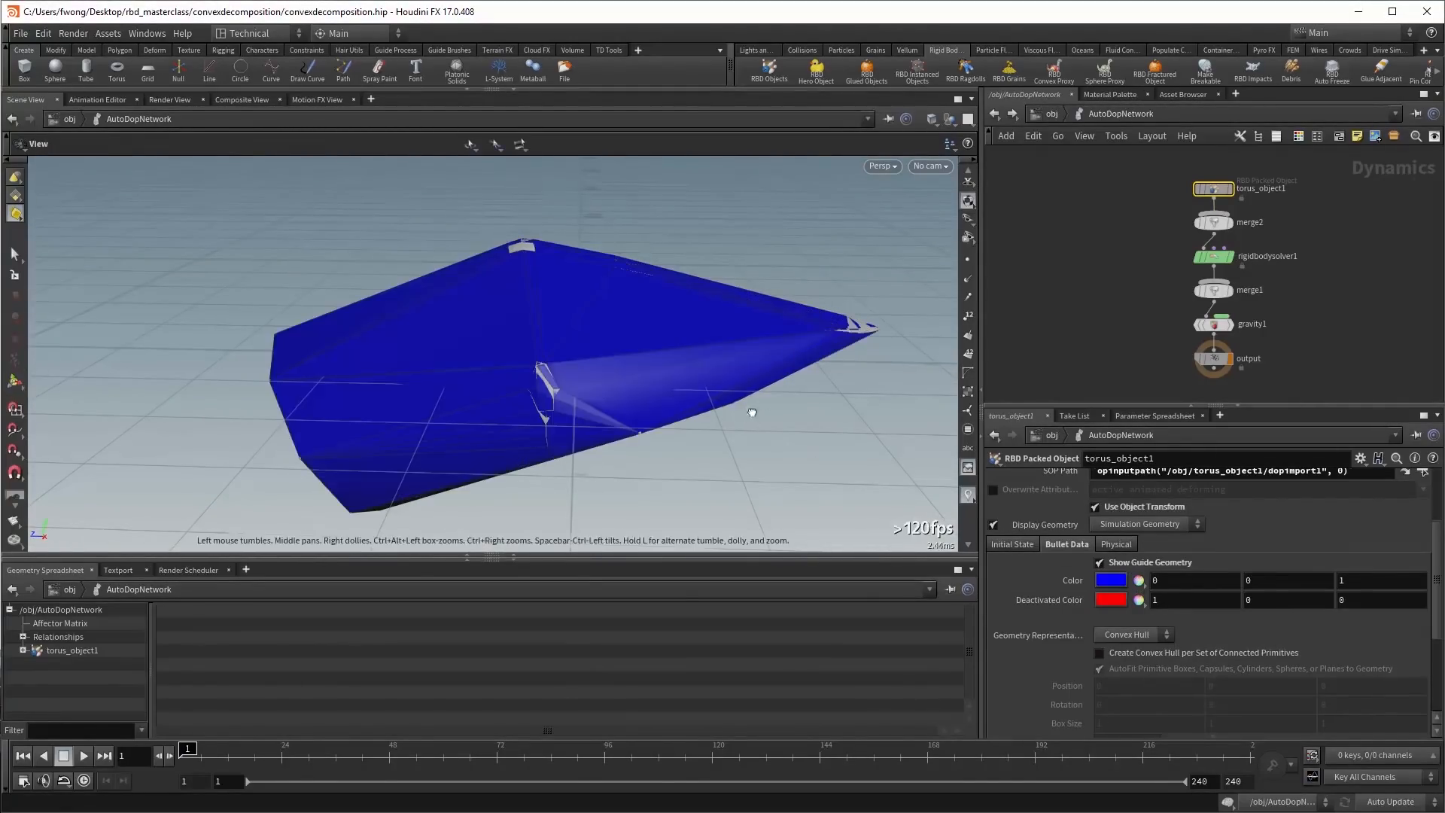
{"action": "left_click_drag", "start_coordinate": [751, 412], "coordinate": [851, 406]}
{"action": "left_click", "coordinate": [1137, 652]}
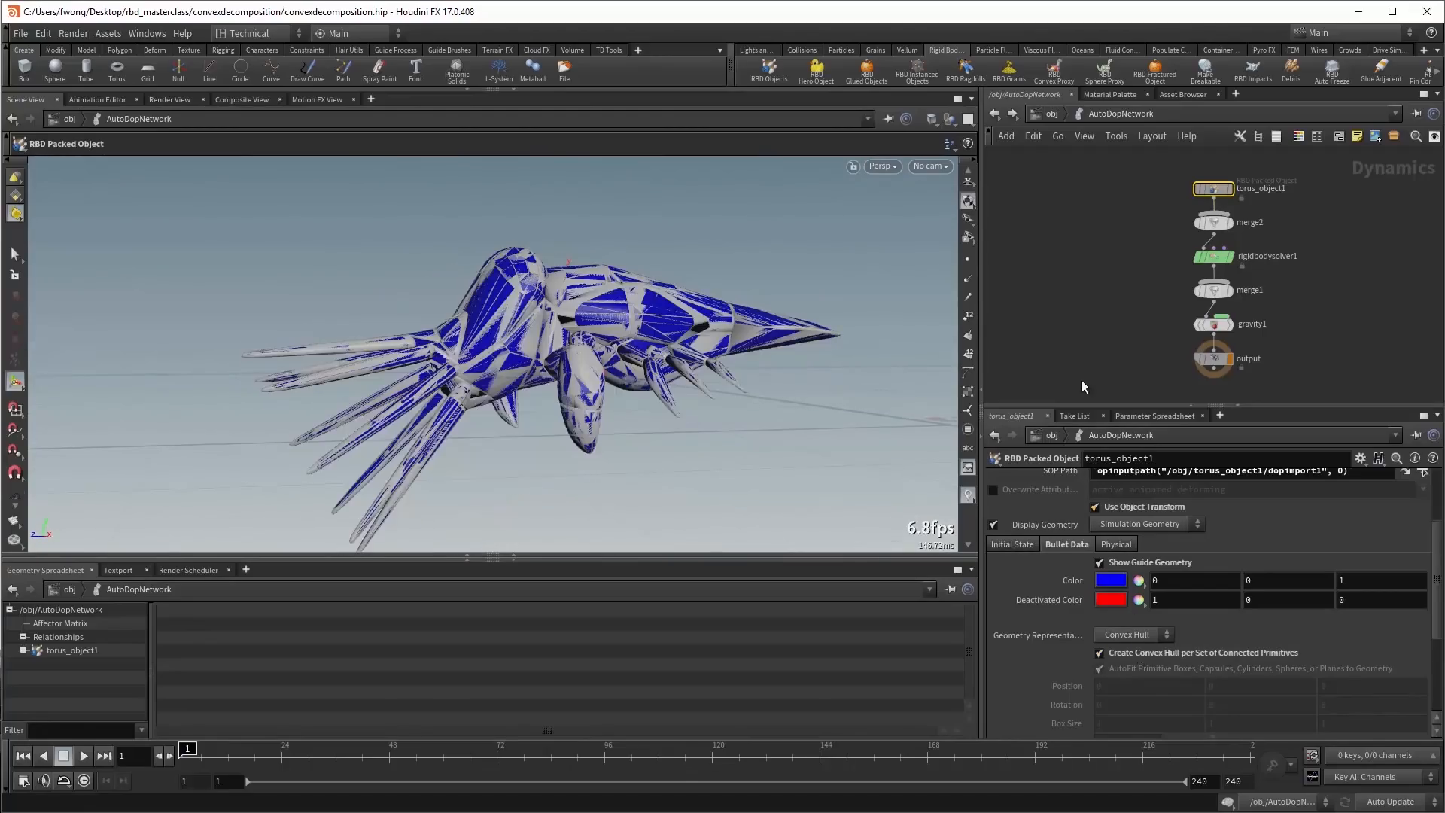
Return to the torus_object1 network and examine the output of fetch_transforms and transform_hires alongside the proxy chain.
{"action": "key", "text": "u"}
{"action": "left_click", "coordinate": [1107, 218]}
{"action": "double_click", "coordinate": [1110, 224]}
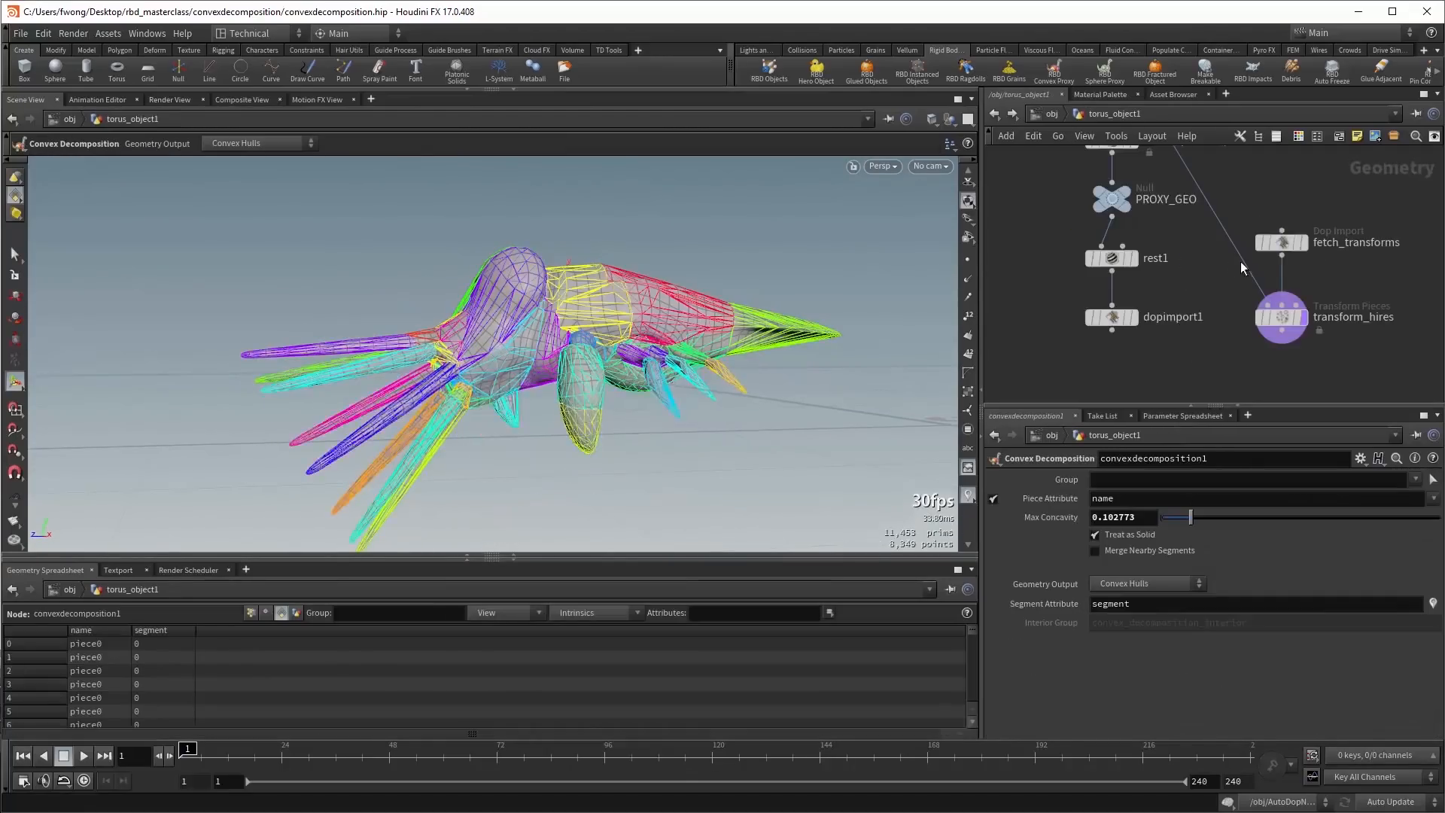
{"action": "left_click", "coordinate": [1305, 242]}
{"action": "left_click", "coordinate": [1280, 244]}
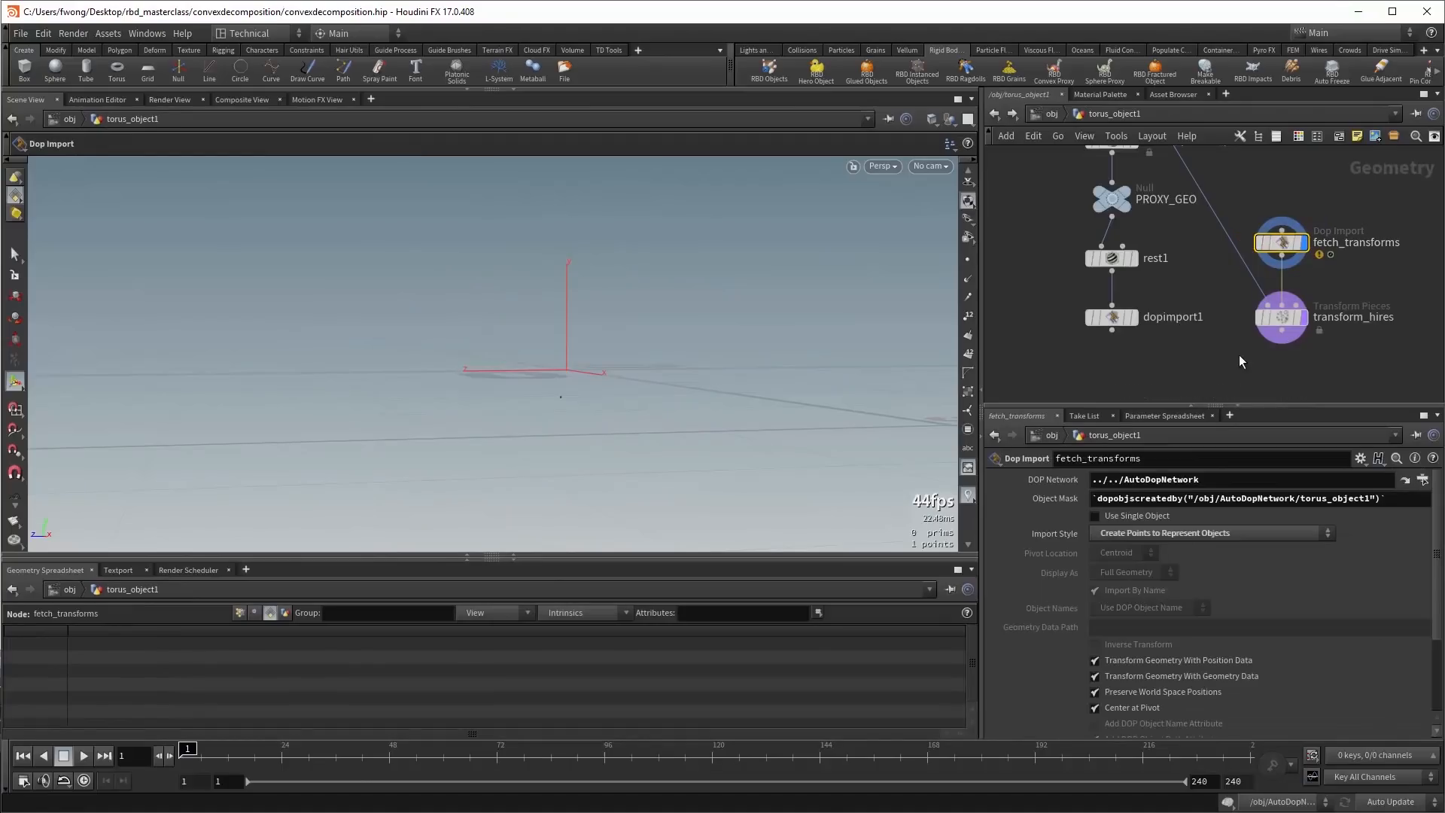
{"action": "left_click", "coordinate": [1289, 323]}
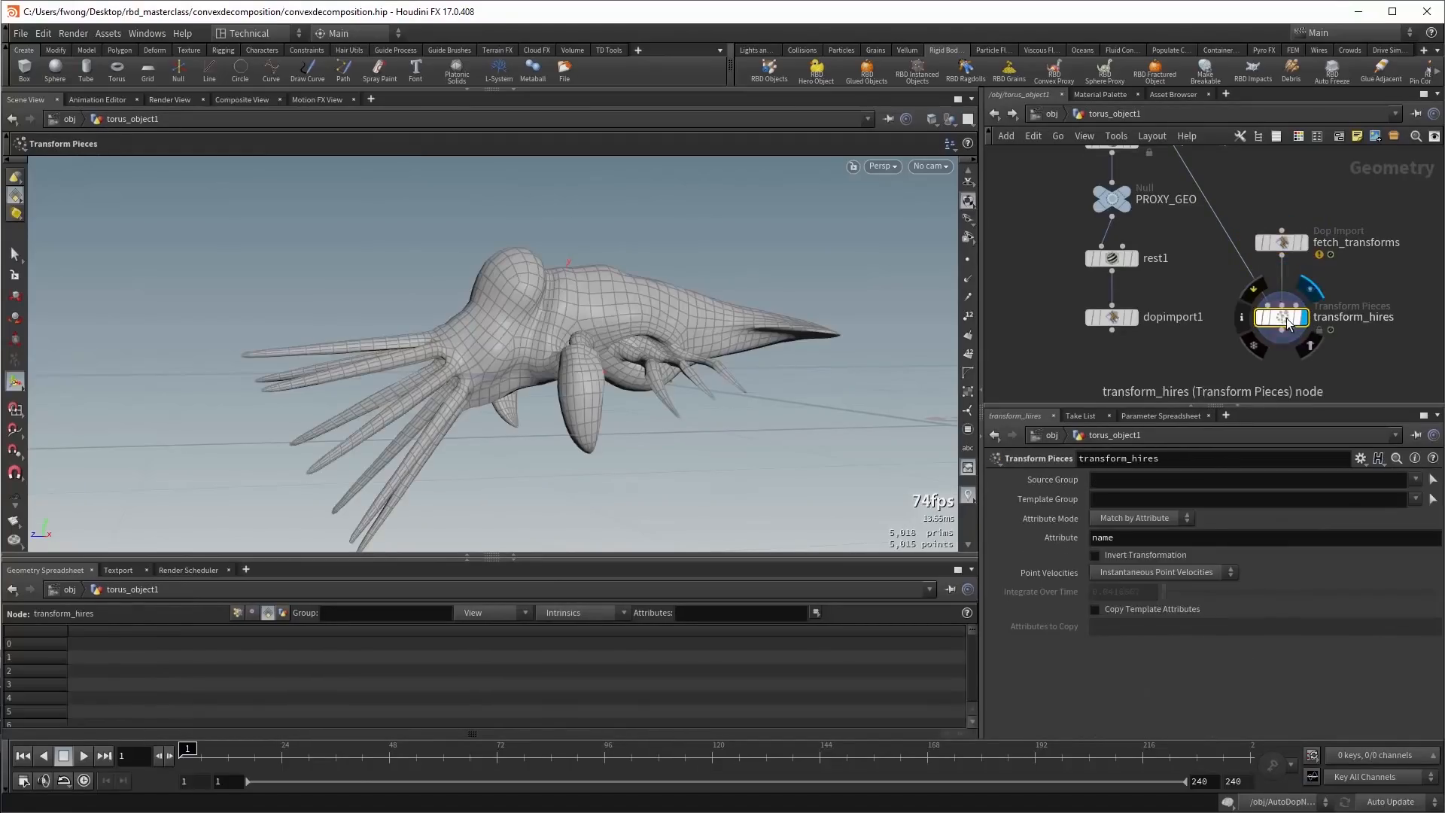
{"action": "middle_click_drag", "start_coordinate": [1050, 262], "coordinate": [1080, 343]}
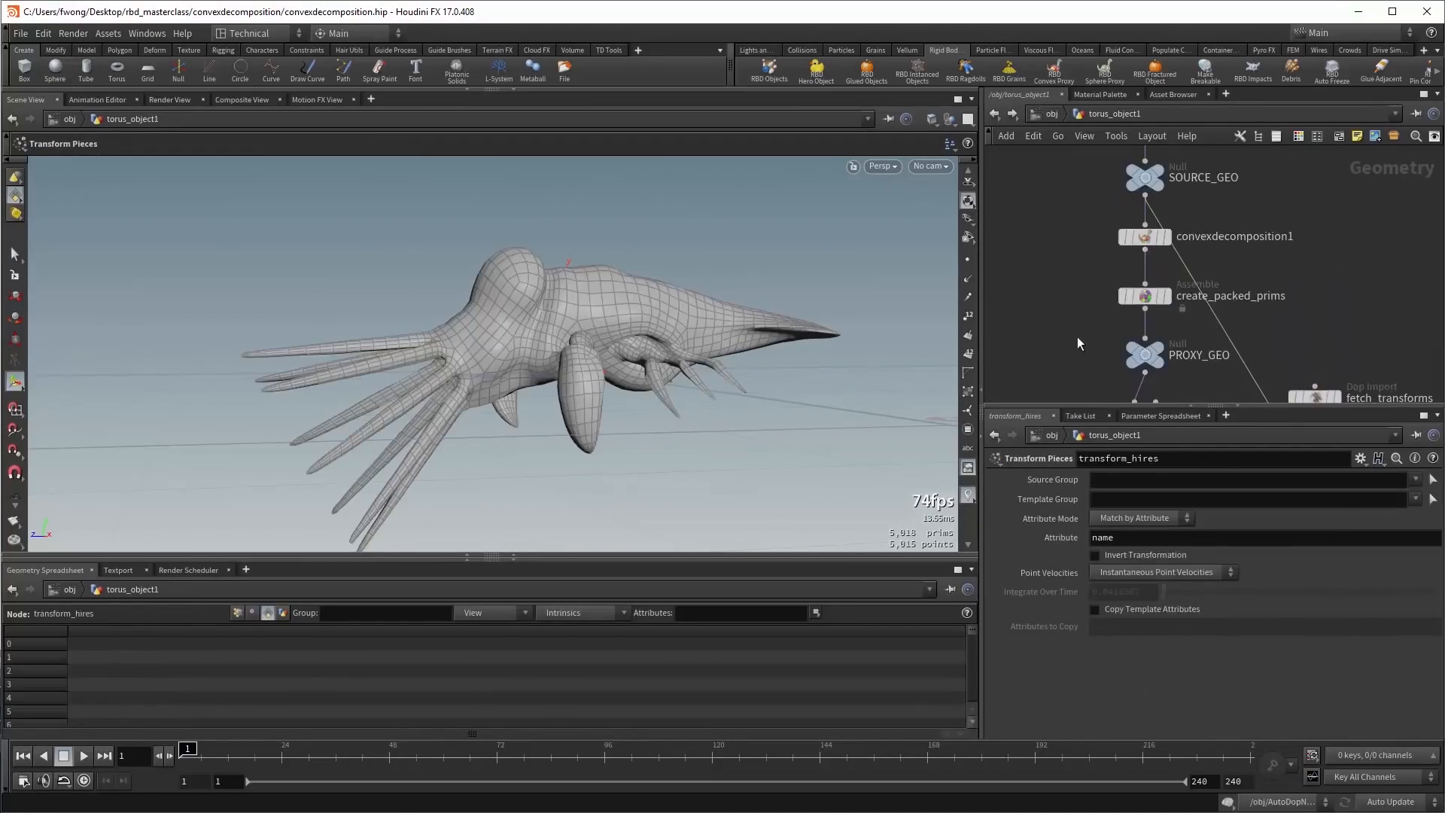
{"action": "middle_click_drag", "start_coordinate": [1254, 265], "coordinate": [1249, 296]}
{"action": "left_click", "coordinate": [1160, 267]}
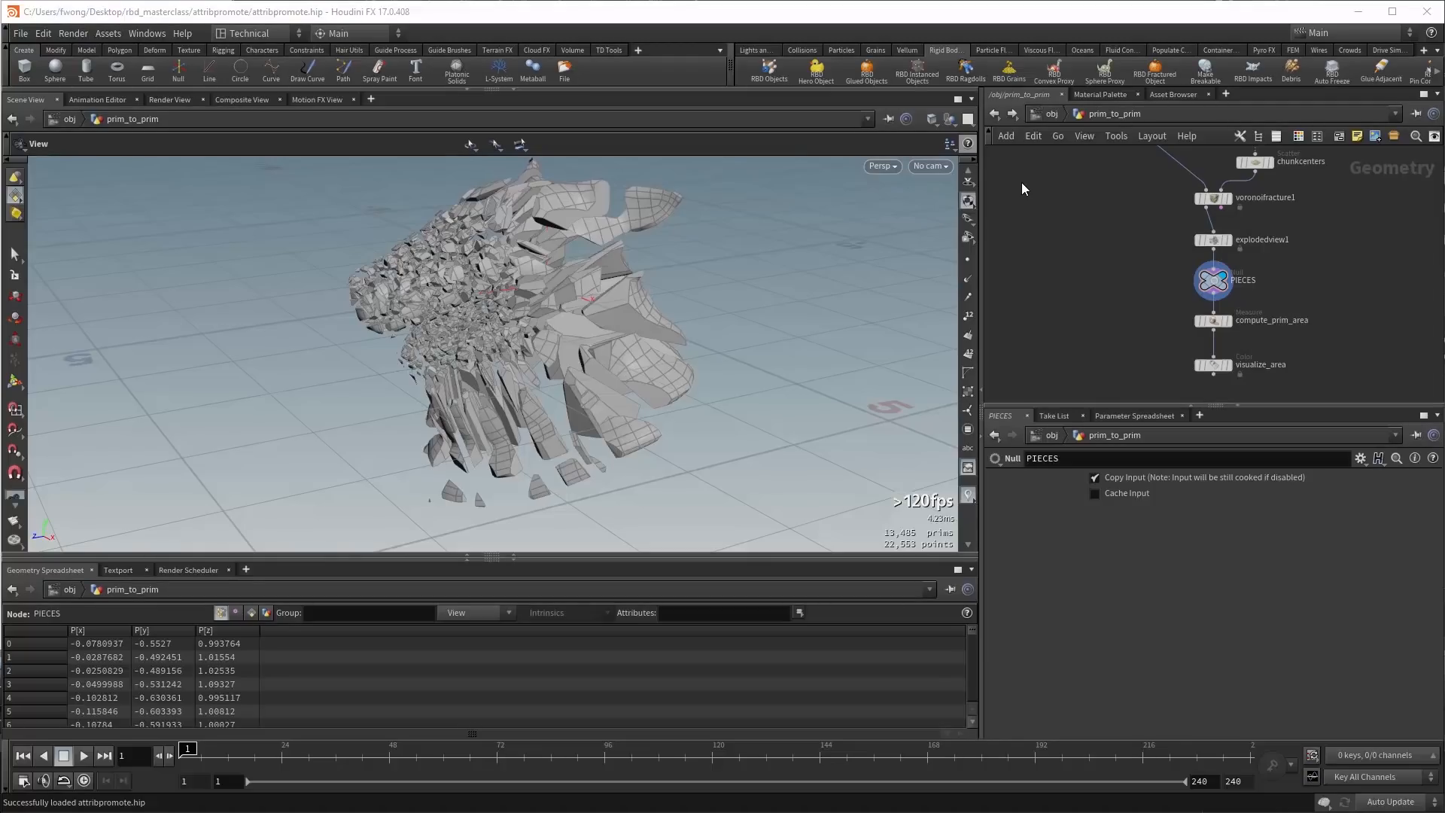
Display compute_prim_area in the prim_to_prim network and list its primitive attributes in the Geometry Spreadsheet.
{"action": "middle_click_drag", "start_coordinate": [1082, 255], "coordinate": [1068, 202]}
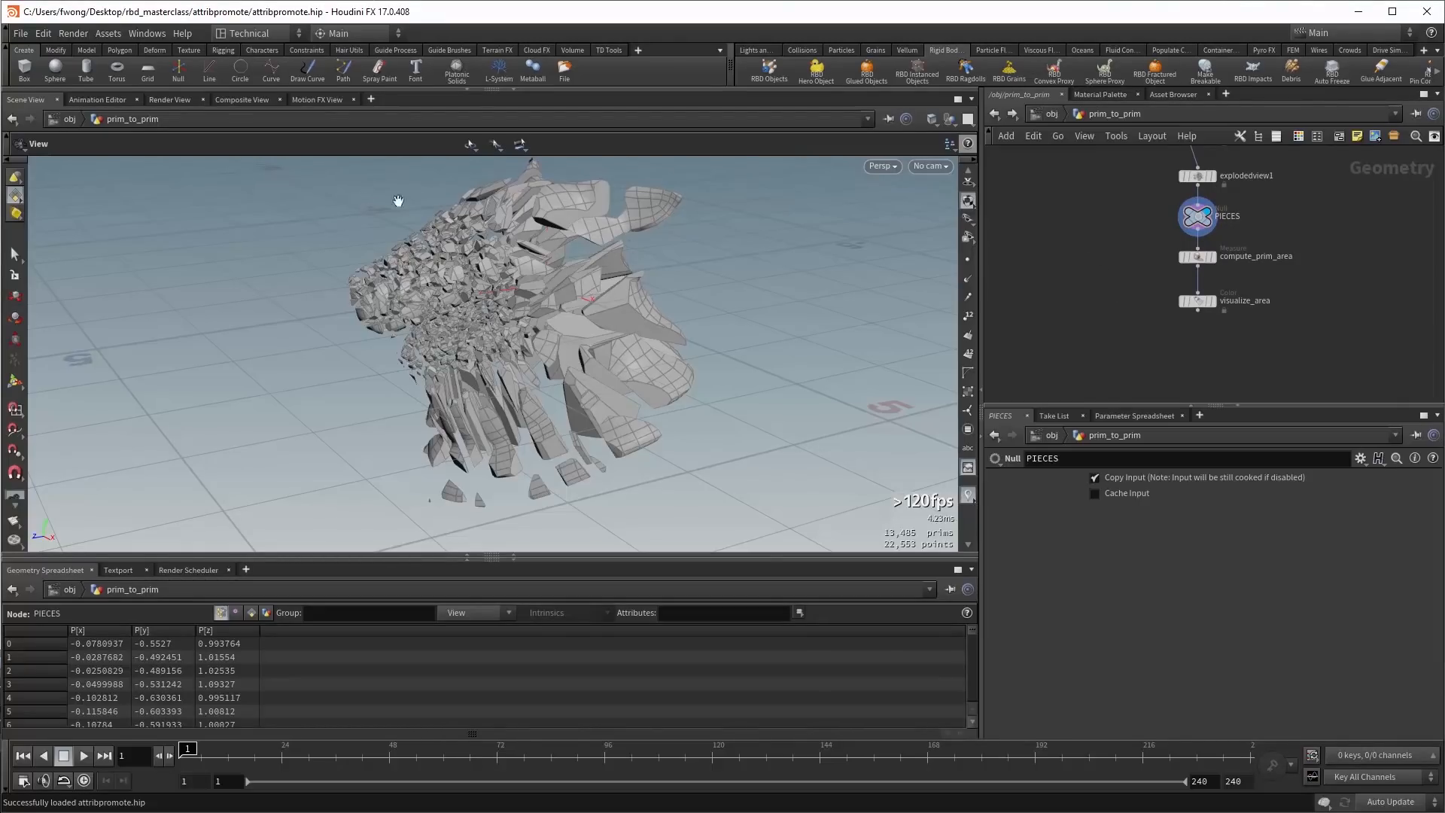
{"action": "middle_click_drag", "start_coordinate": [1135, 219], "coordinate": [1138, 262]}
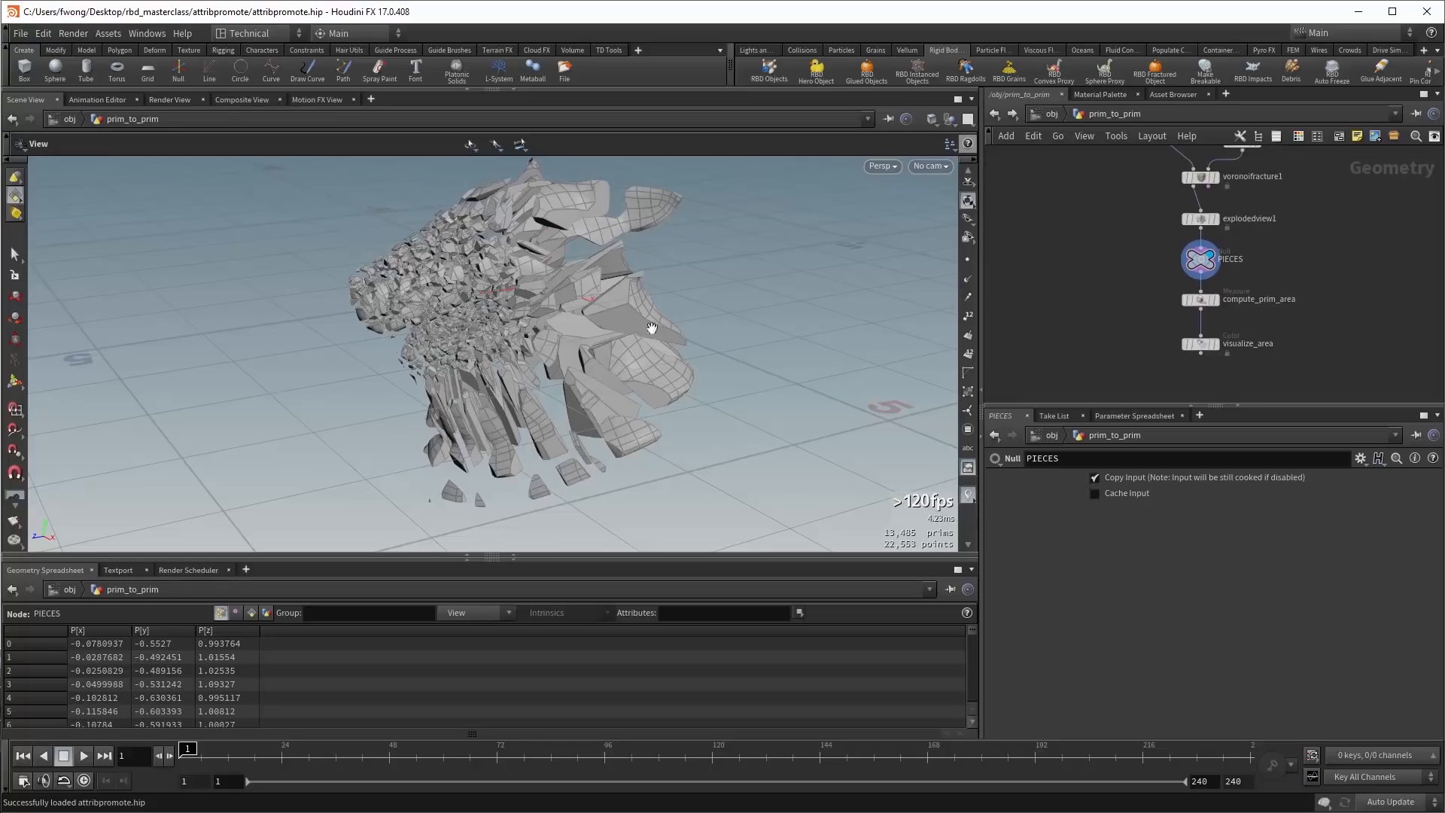
{"action": "middle_click_drag", "start_coordinate": [1316, 343], "coordinate": [1313, 309]}
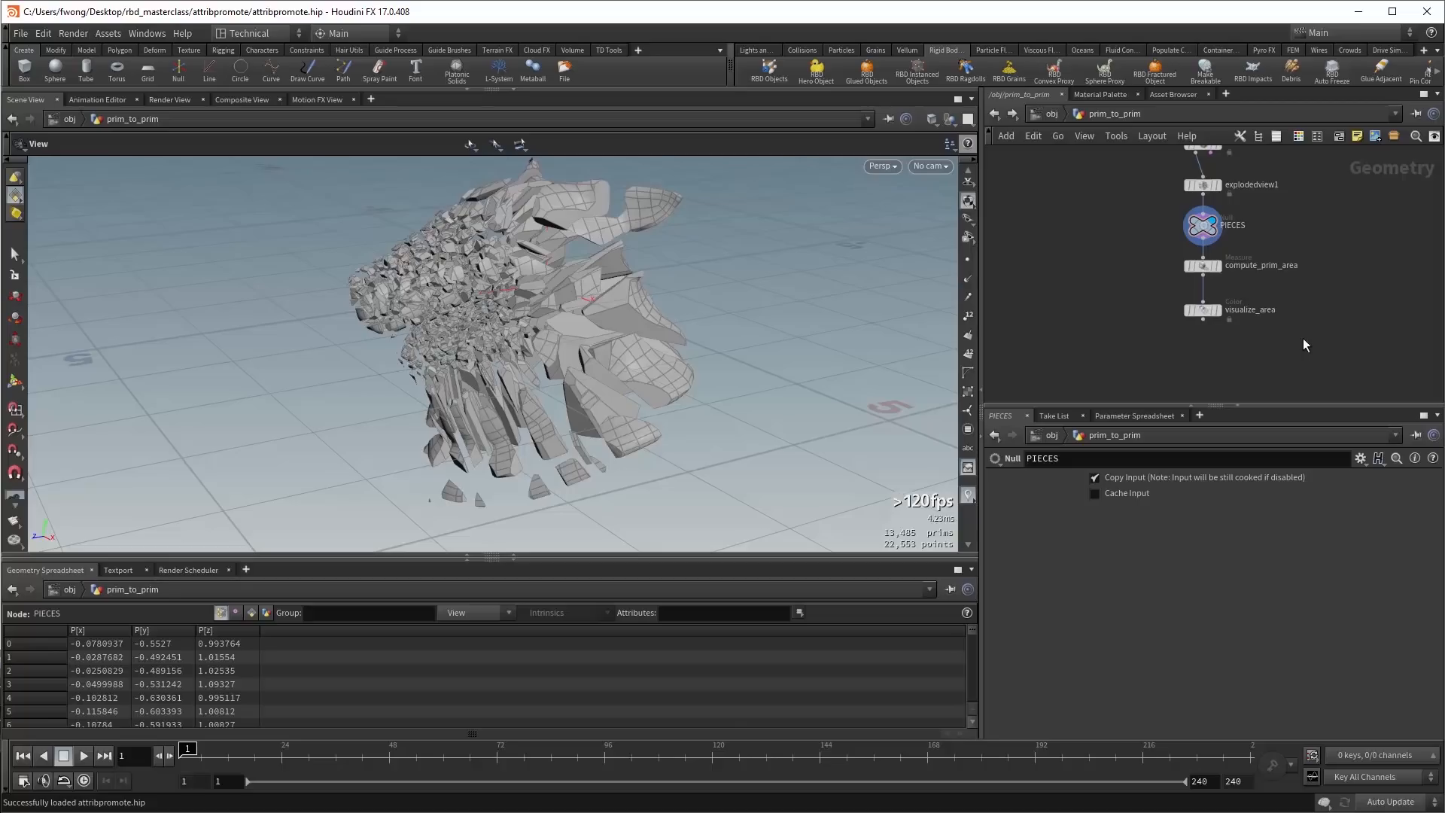
{"action": "left_click", "coordinate": [1202, 270]}
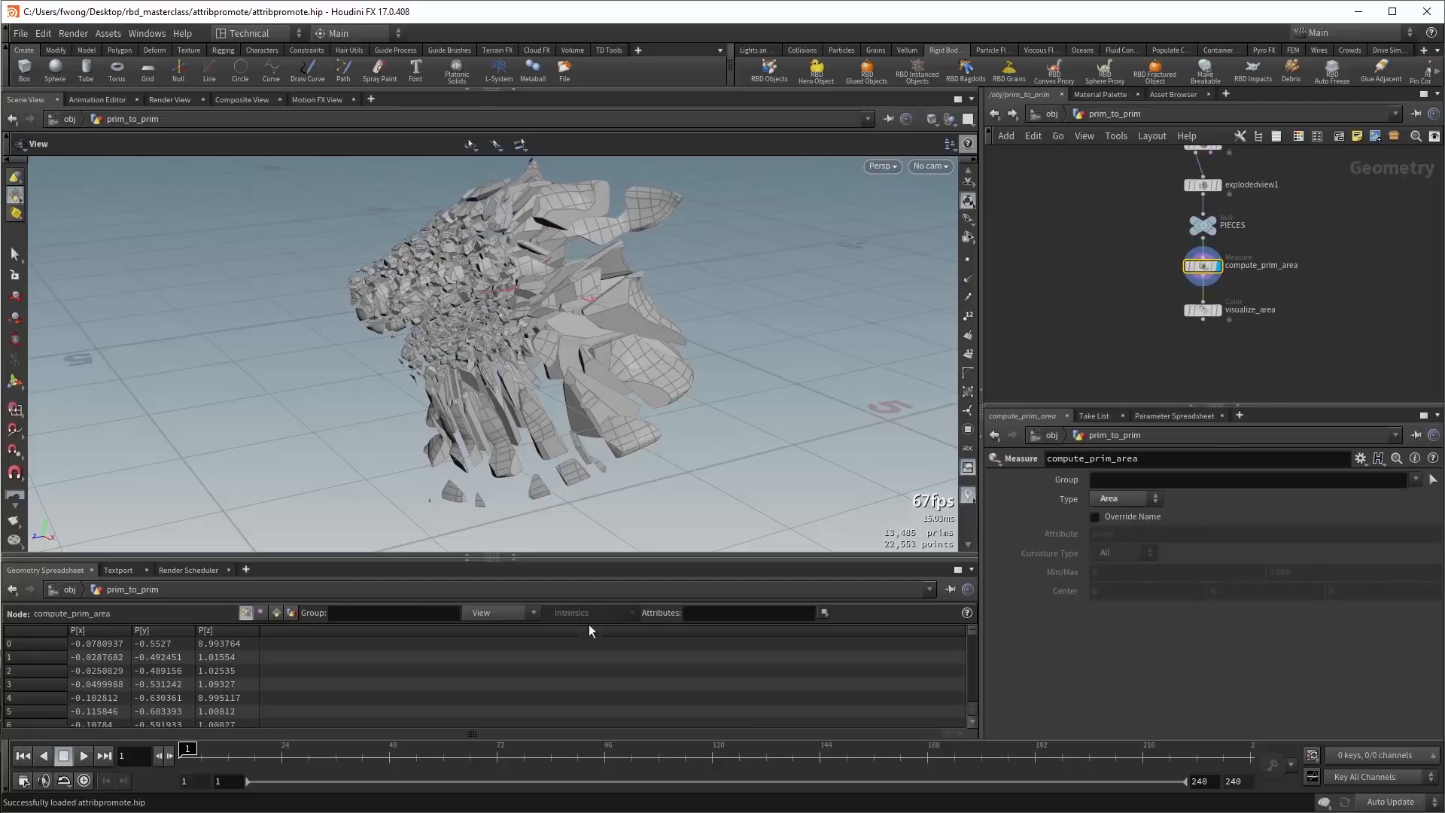
{"action": "left_click", "coordinate": [276, 613]}
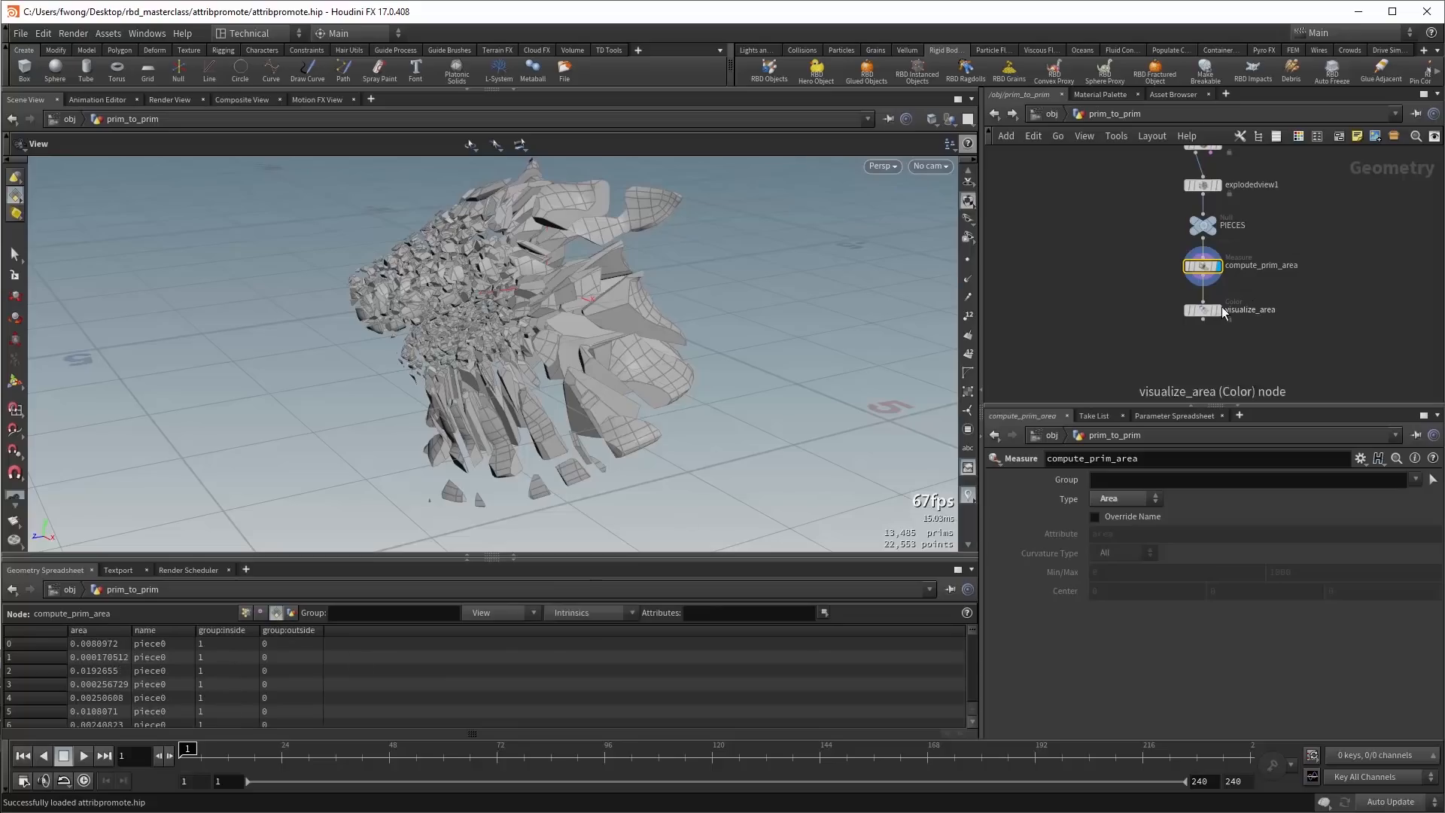
Display visualize_area and examine how the fractured pieces are coloured by primitive area.
{"action": "left_click", "coordinate": [1203, 309]}
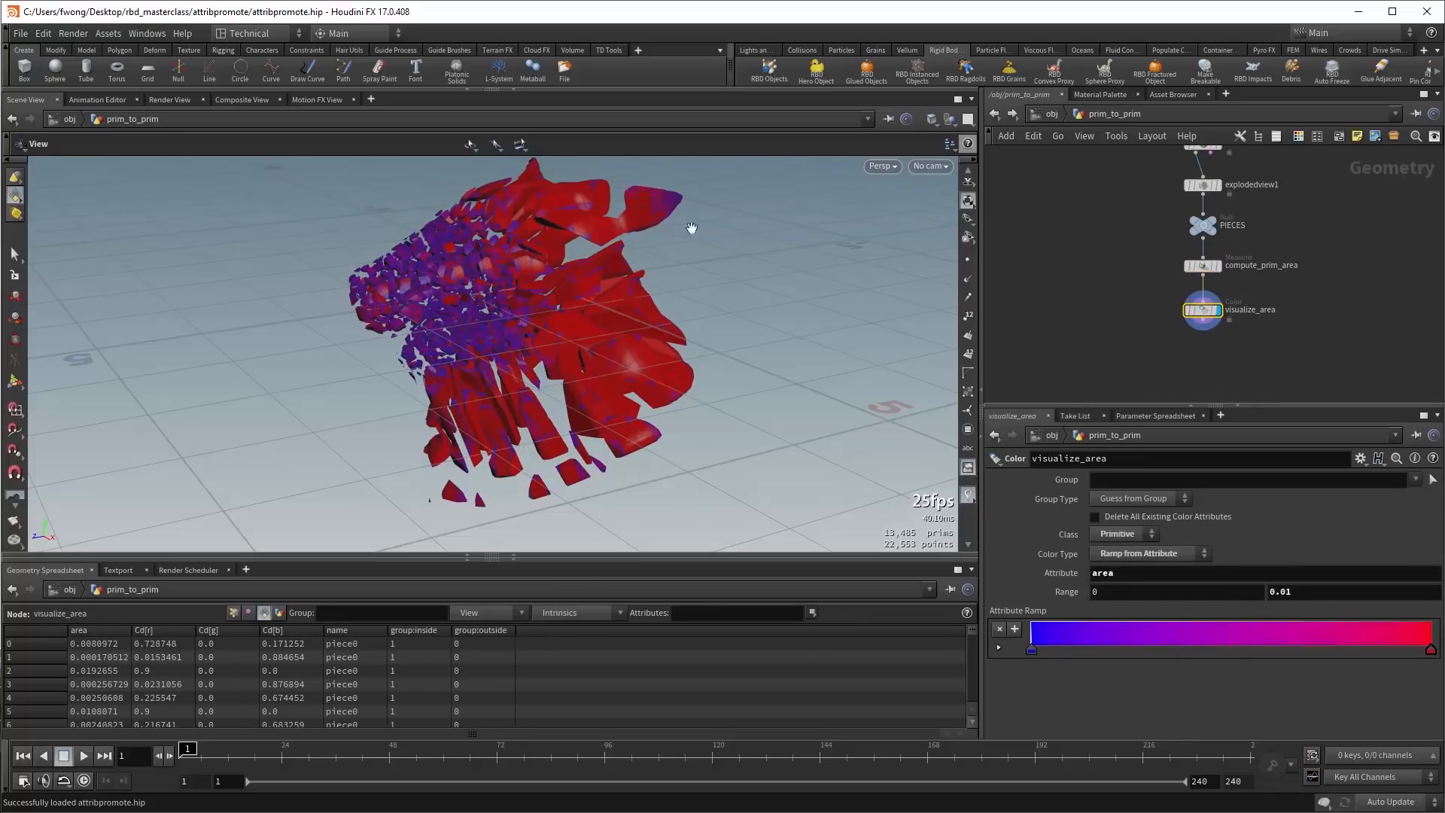
{"action": "scroll", "coordinate": [595, 380], "scroll_direction": "up", "scroll_amount": 5}
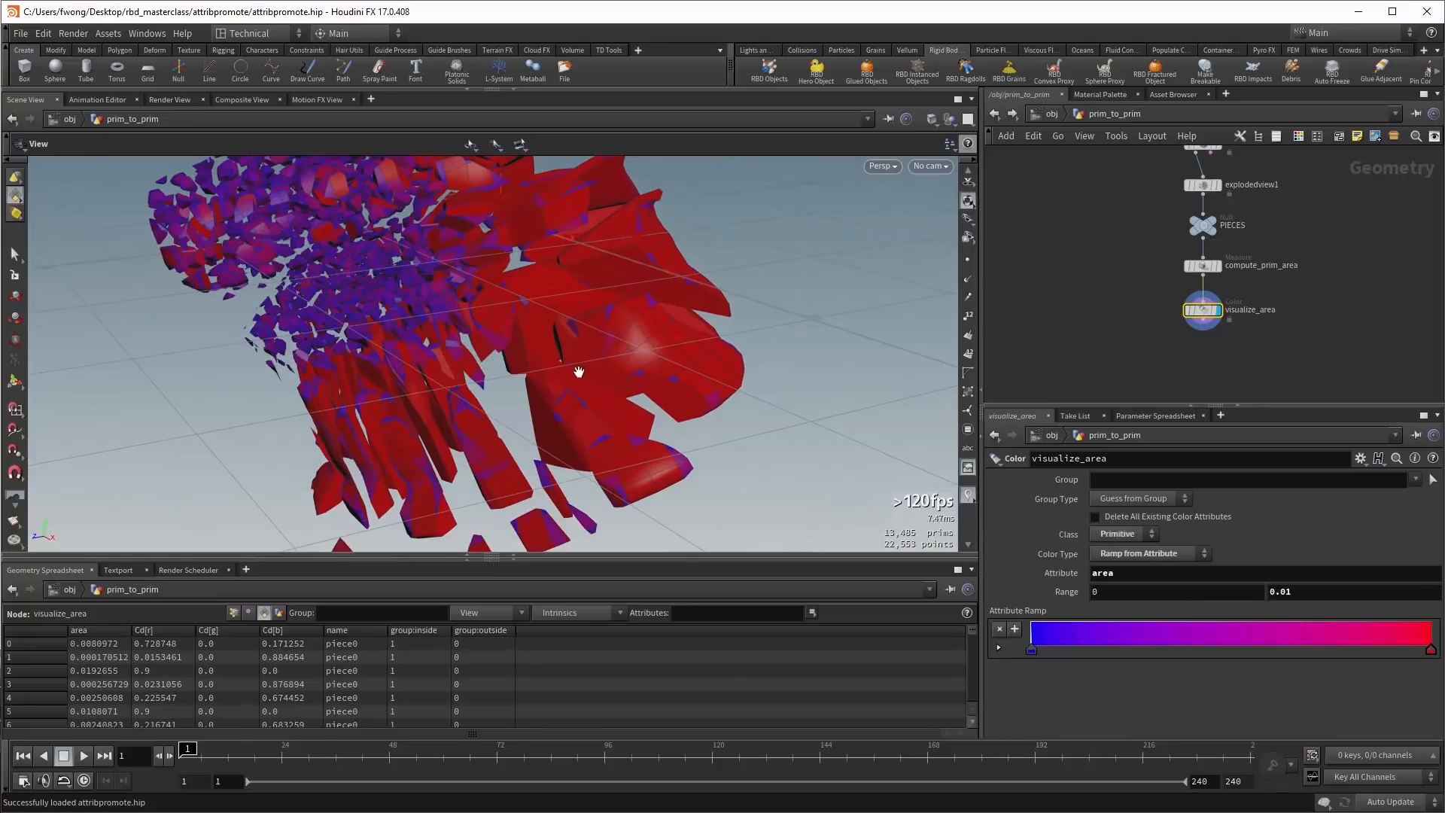
{"action": "left_click_drag", "start_coordinate": [568, 368], "coordinate": [645, 356]}
Move visualize_area aside, add a For-Each Named Primitive loop after compute_prim_area, and display foreach_begin1.
{"action": "left_click_drag", "start_coordinate": [1206, 320], "coordinate": [1253, 317]}
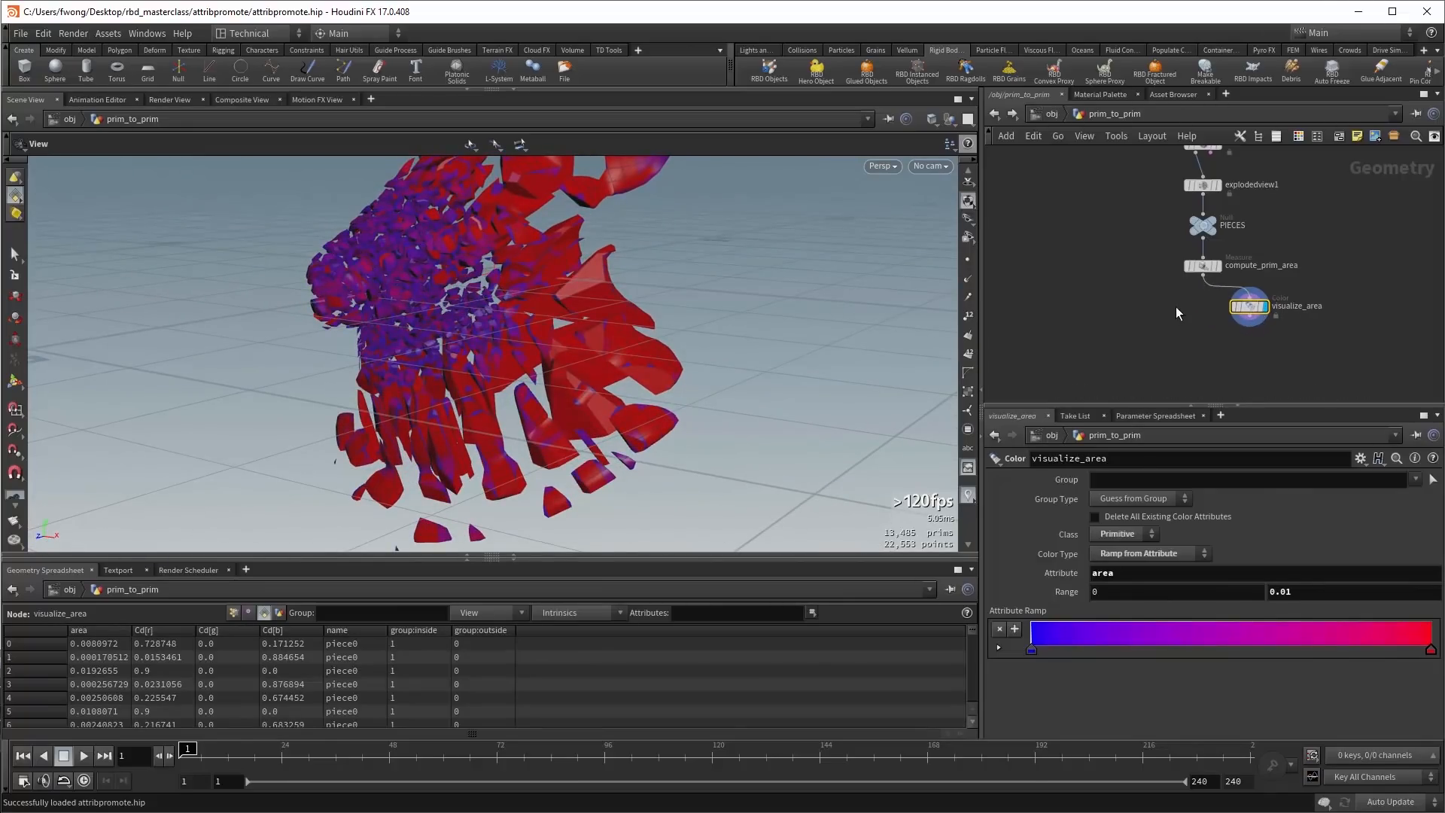
{"action": "key", "text": "Tab"}
{"action": "type", "text": "for"}
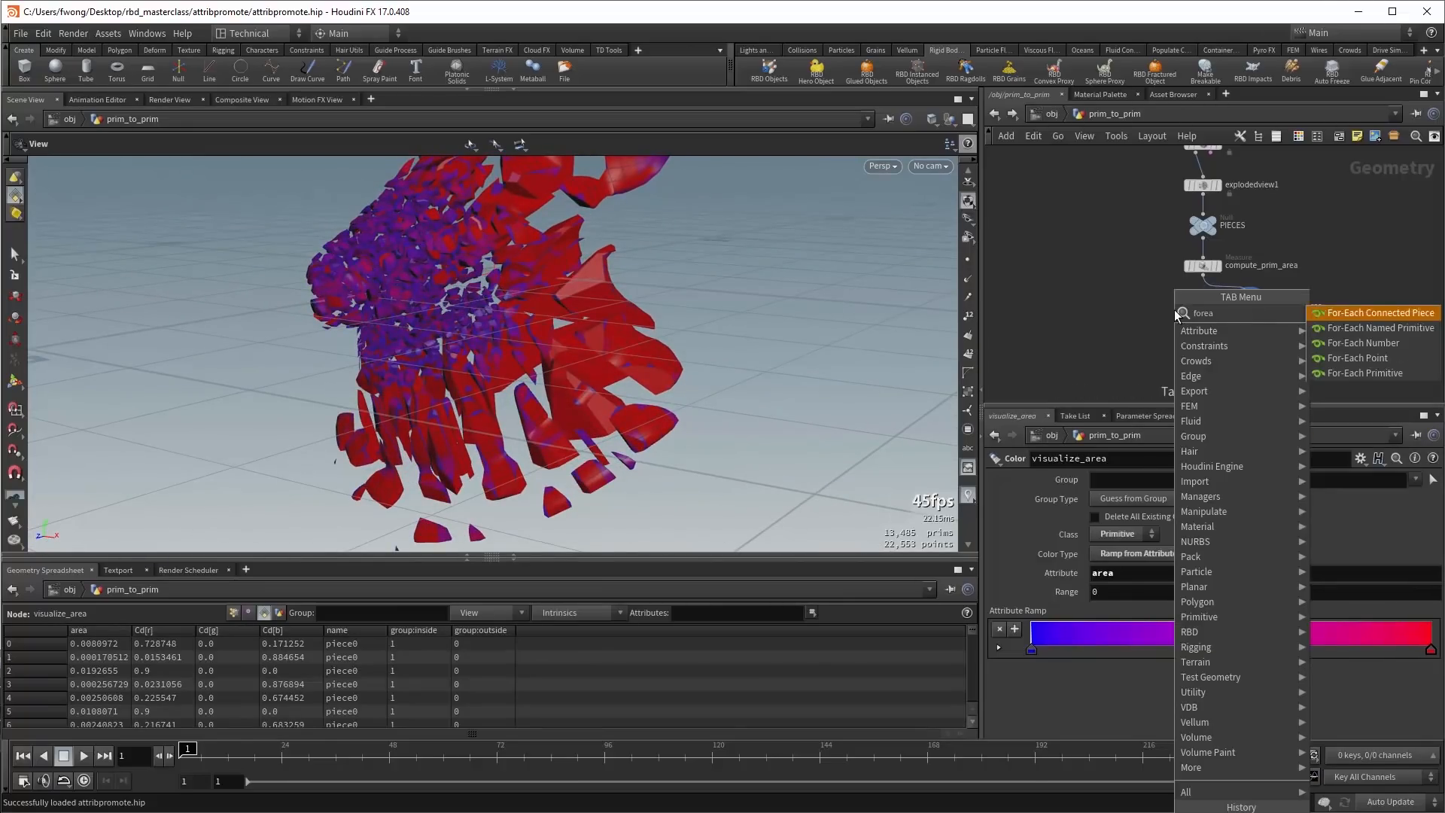
{"action": "key", "text": "Return"}
{"action": "left_click", "coordinate": [1156, 327]}
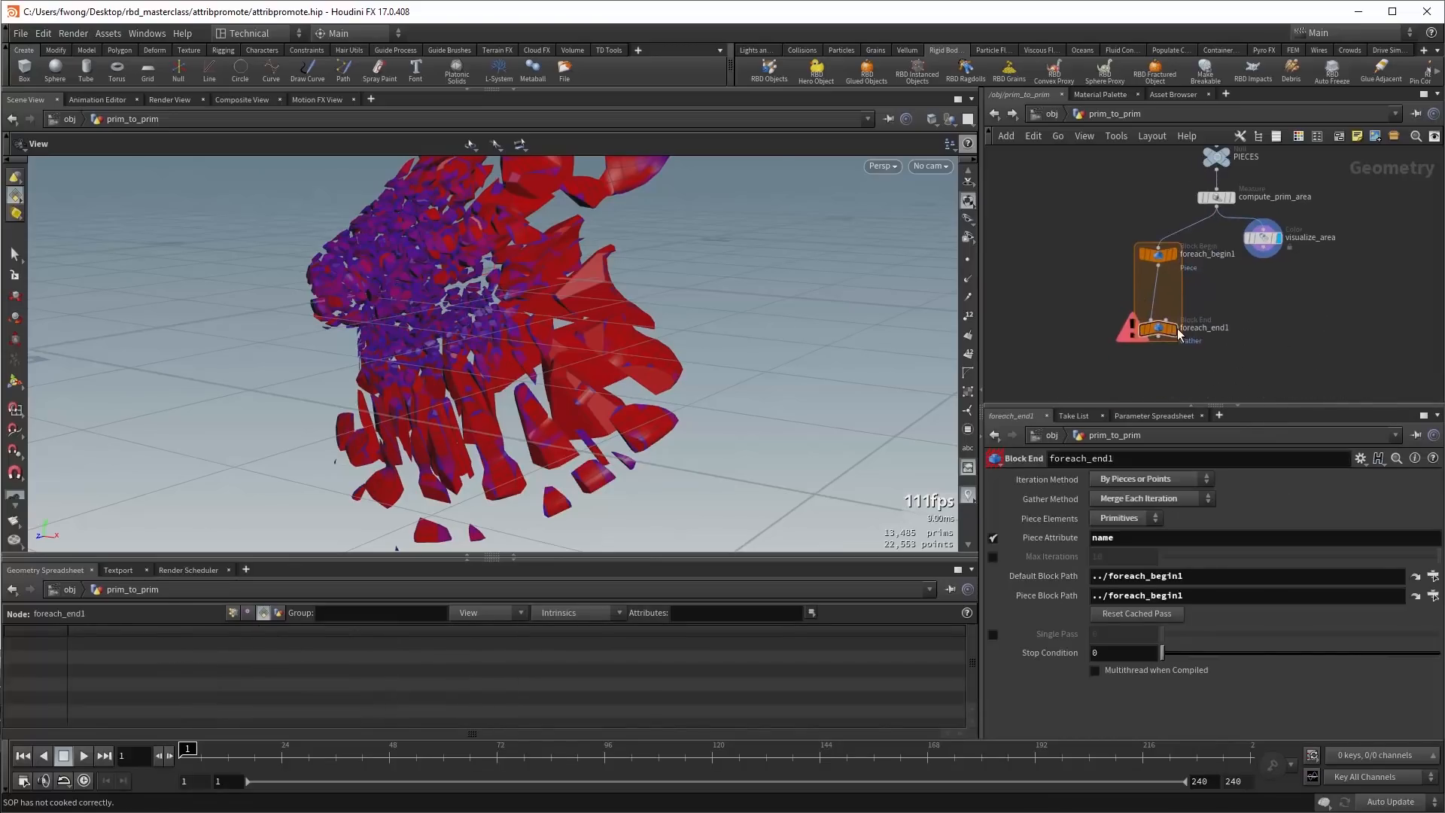
{"action": "left_click", "coordinate": [1173, 239]}
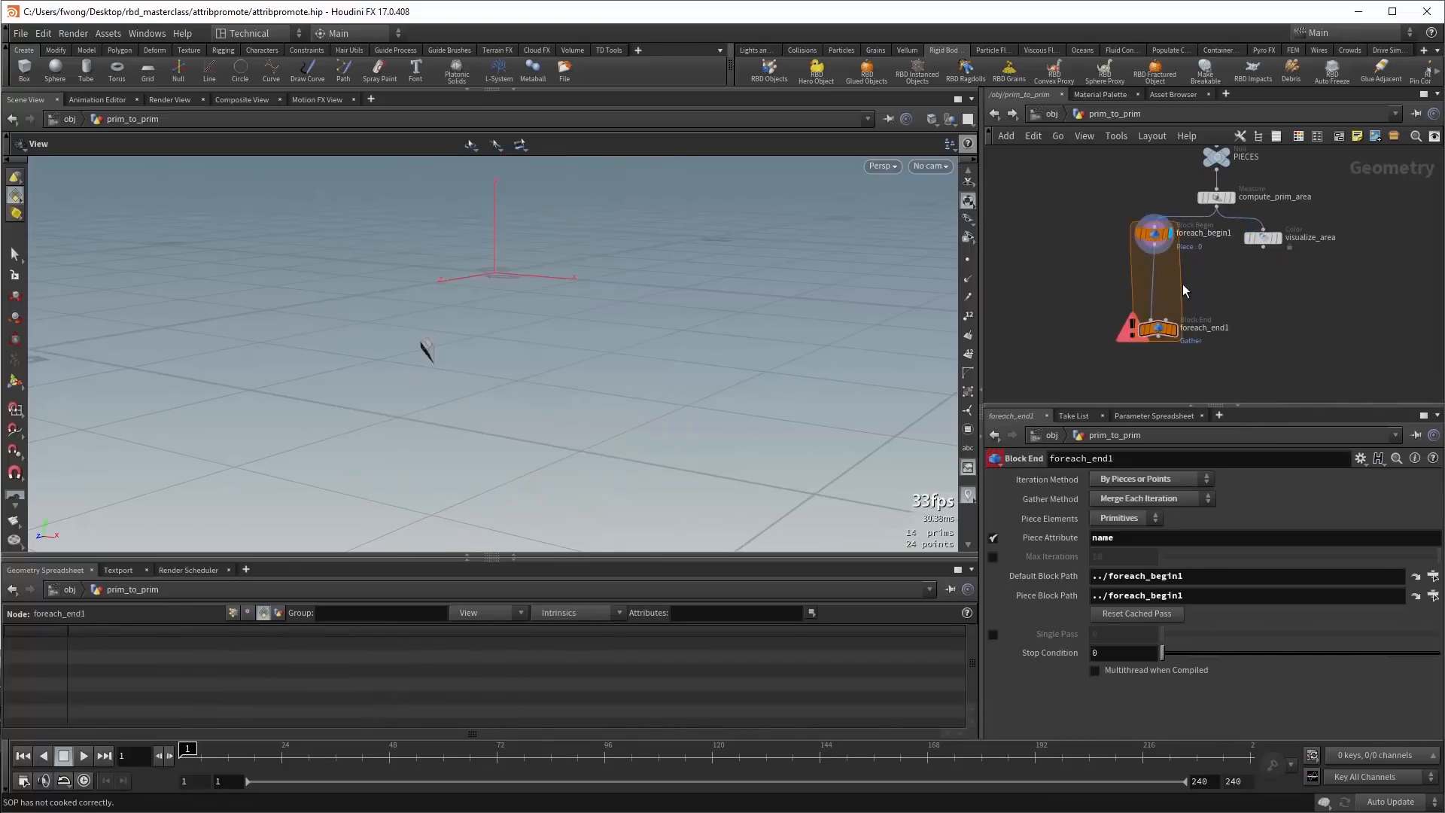
Insert an Attribute Promote node between foreach_begin1 and foreach_end1.
{"action": "key", "text": "Tab"}
{"action": "type", "text": "attribpro"}
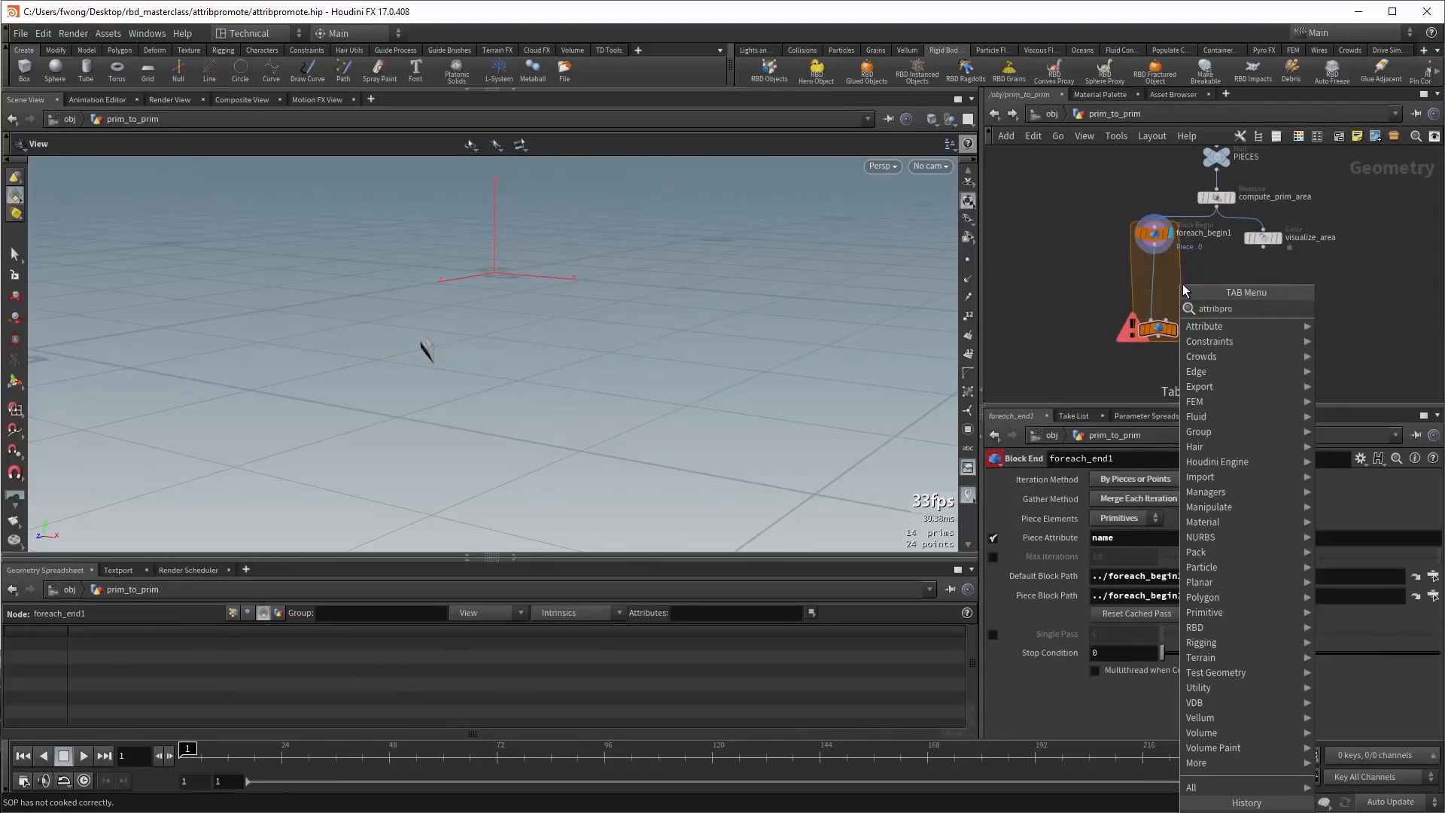
{"action": "key", "text": "Return"}
{"action": "left_click", "coordinate": [1159, 276]}
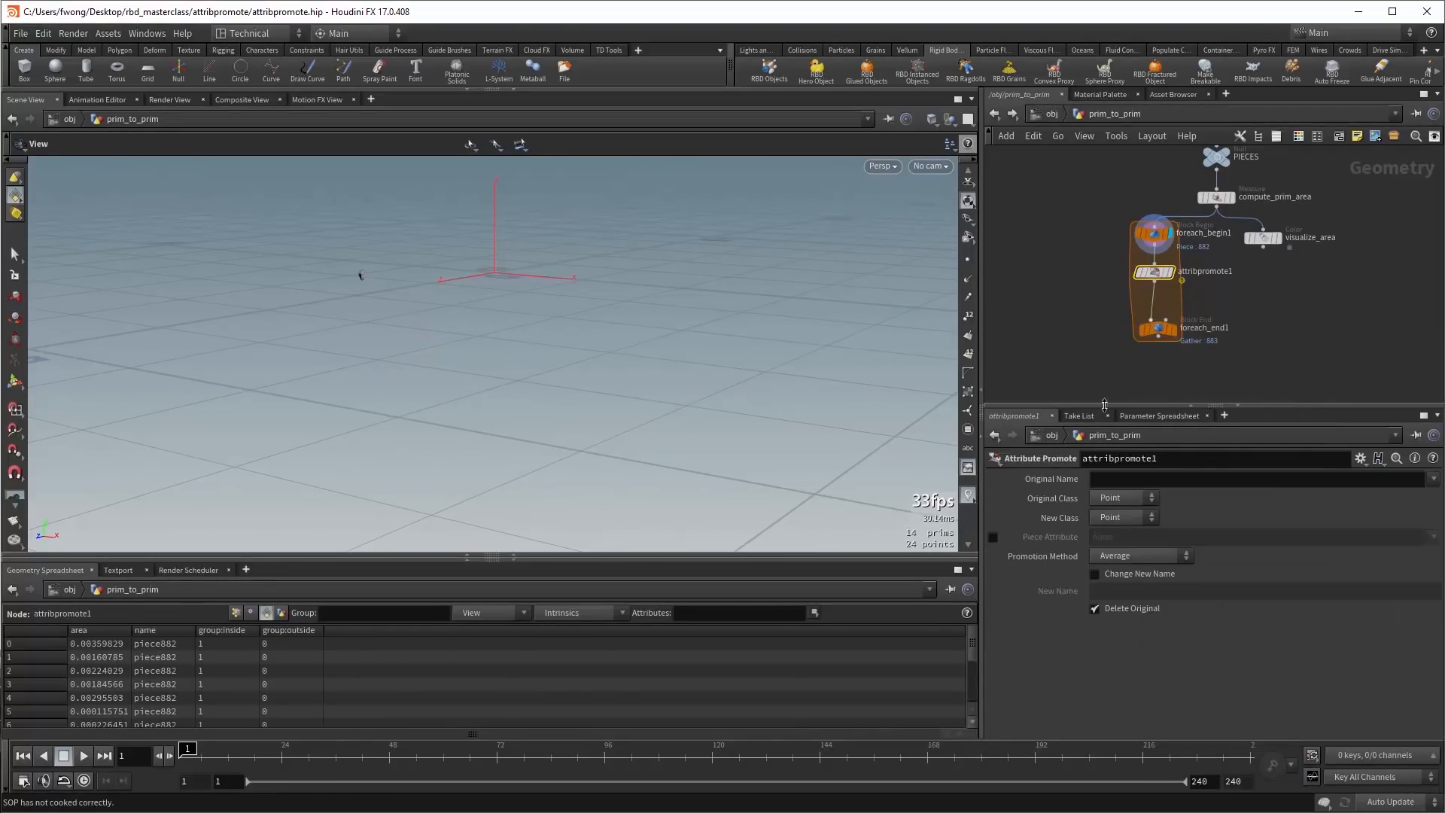
Set attribpromote1's Original Class to Primitive and its Original Name to area.
{"action": "left_click", "coordinate": [1124, 498]}
{"action": "left_click", "coordinate": [1114, 538]}
{"action": "left_click", "coordinate": [1434, 478]}
{"action": "left_click", "coordinate": [1433, 505]}
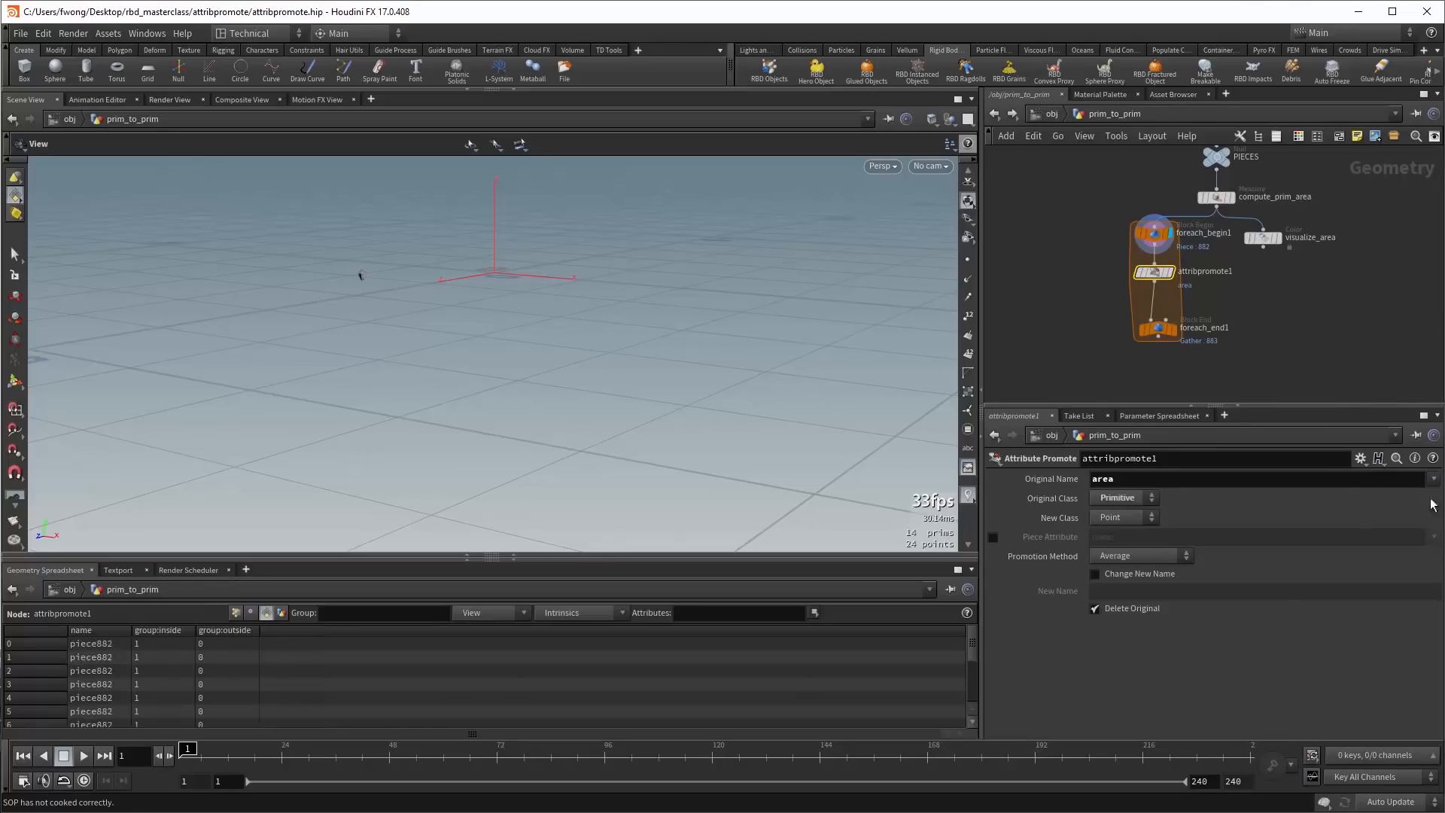
Set attribpromote1's New Class to Detail and Promotion Method to Sum, and check the detail attributes in the Geometry Spreadsheet.
{"action": "left_click", "coordinate": [1123, 517]}
{"action": "left_click", "coordinate": [1114, 576]}
{"action": "left_click", "coordinate": [1129, 557]}
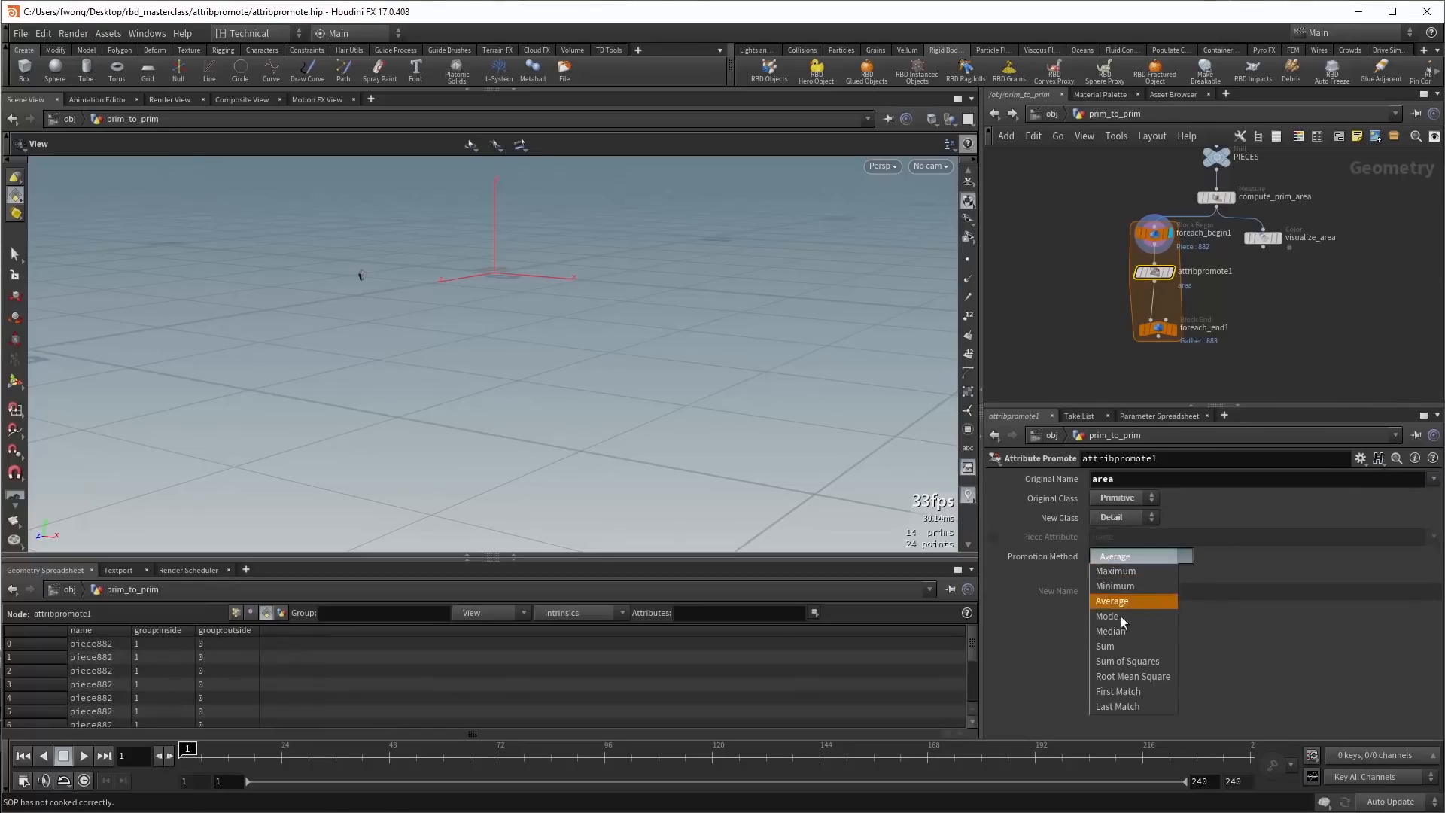
{"action": "left_click", "coordinate": [1106, 646]}
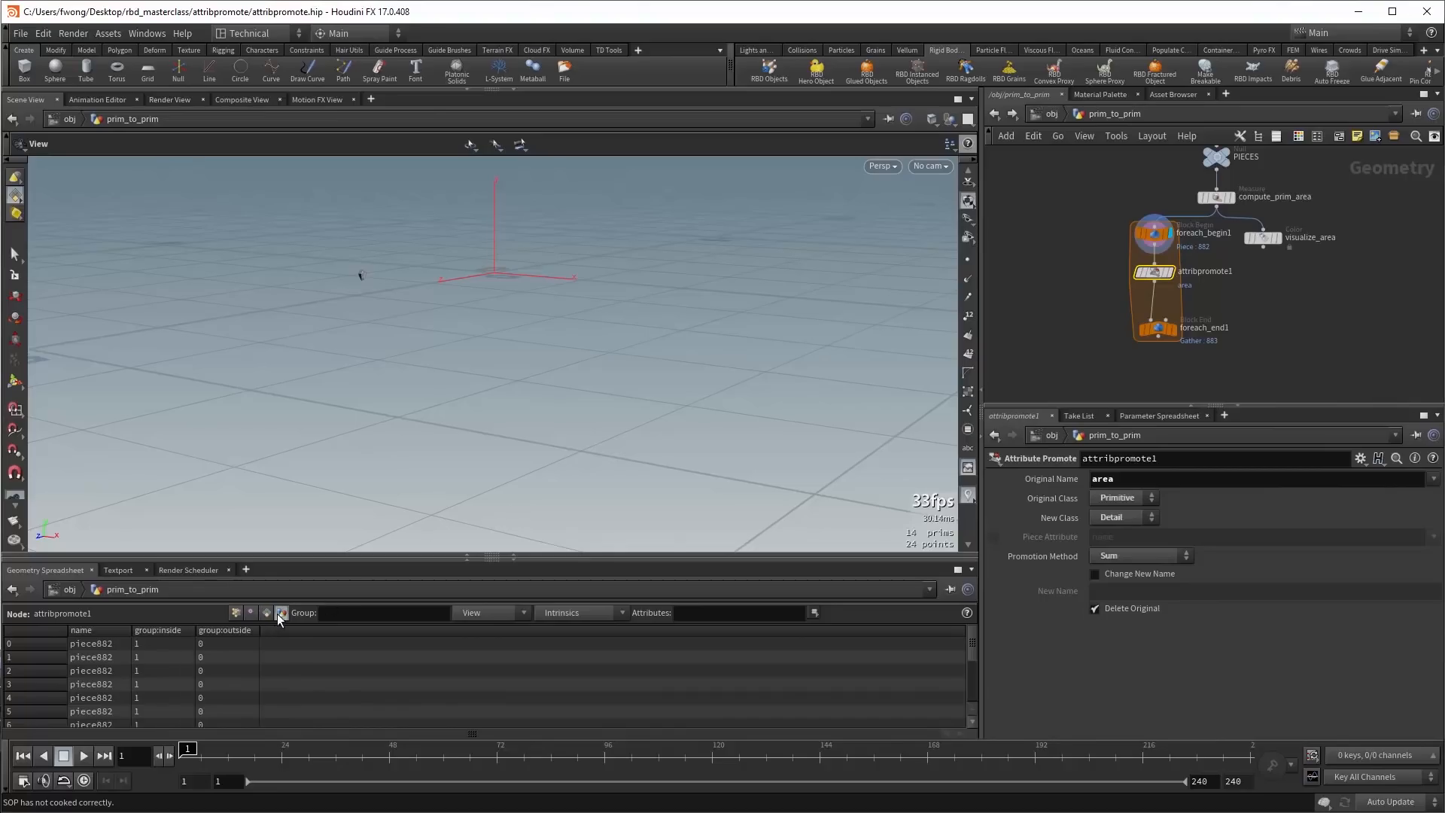
{"action": "left_click", "coordinate": [280, 613]}
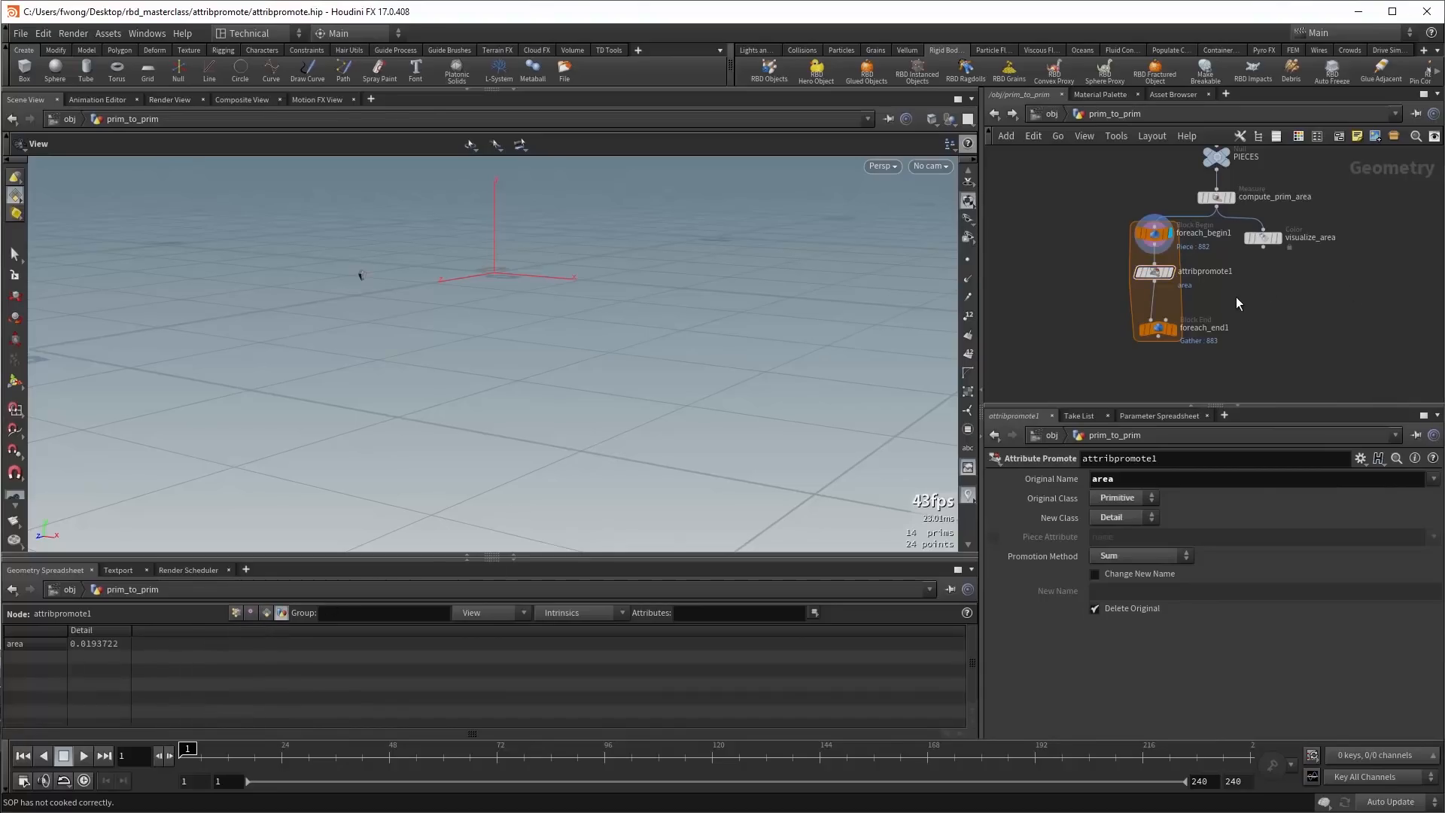
Insert a second Attribute Promote node between attribpromote1 and foreach_end1.
{"action": "key", "text": "Tab"}
{"action": "type", "text": "prom"}
{"action": "key", "text": "Return"}
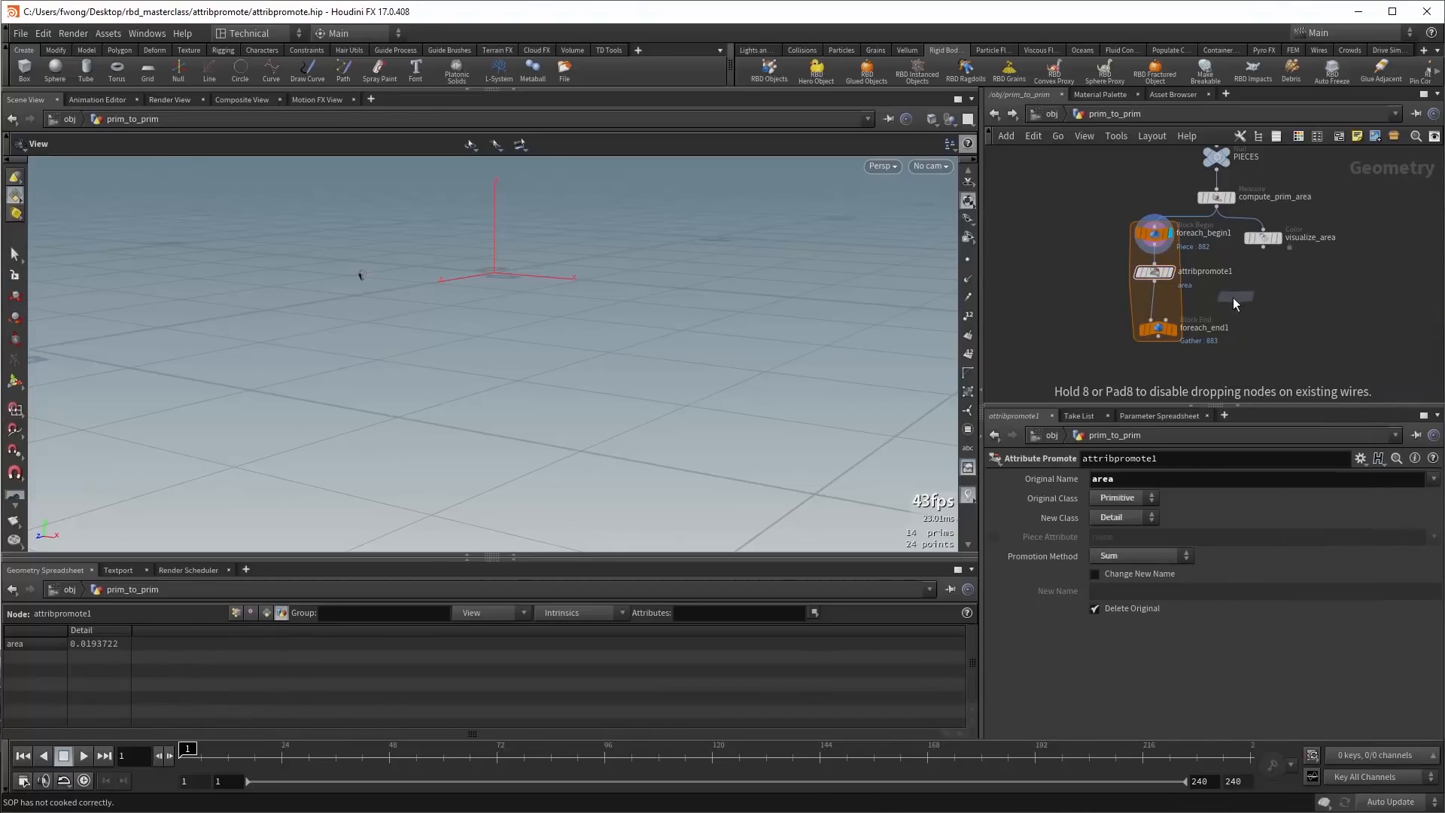
{"action": "left_click", "coordinate": [1154, 309]}
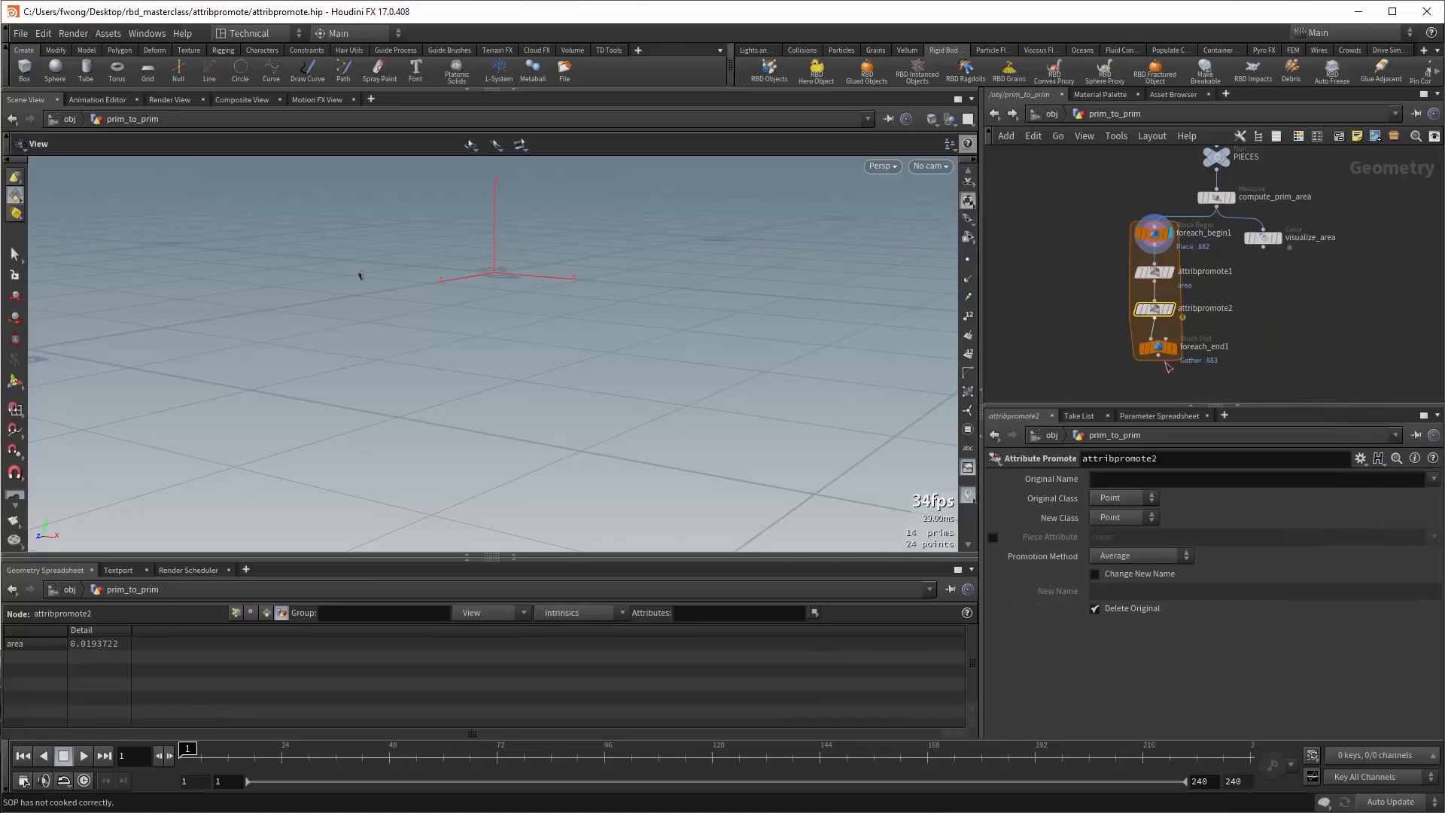
Configure attribpromote2 to promote area from Detail to Primitive, with First Match as the Promotion Method.
{"action": "left_click", "coordinate": [1119, 495]}
{"action": "left_click", "coordinate": [1118, 525]}
{"action": "left_click", "coordinate": [1119, 519]}
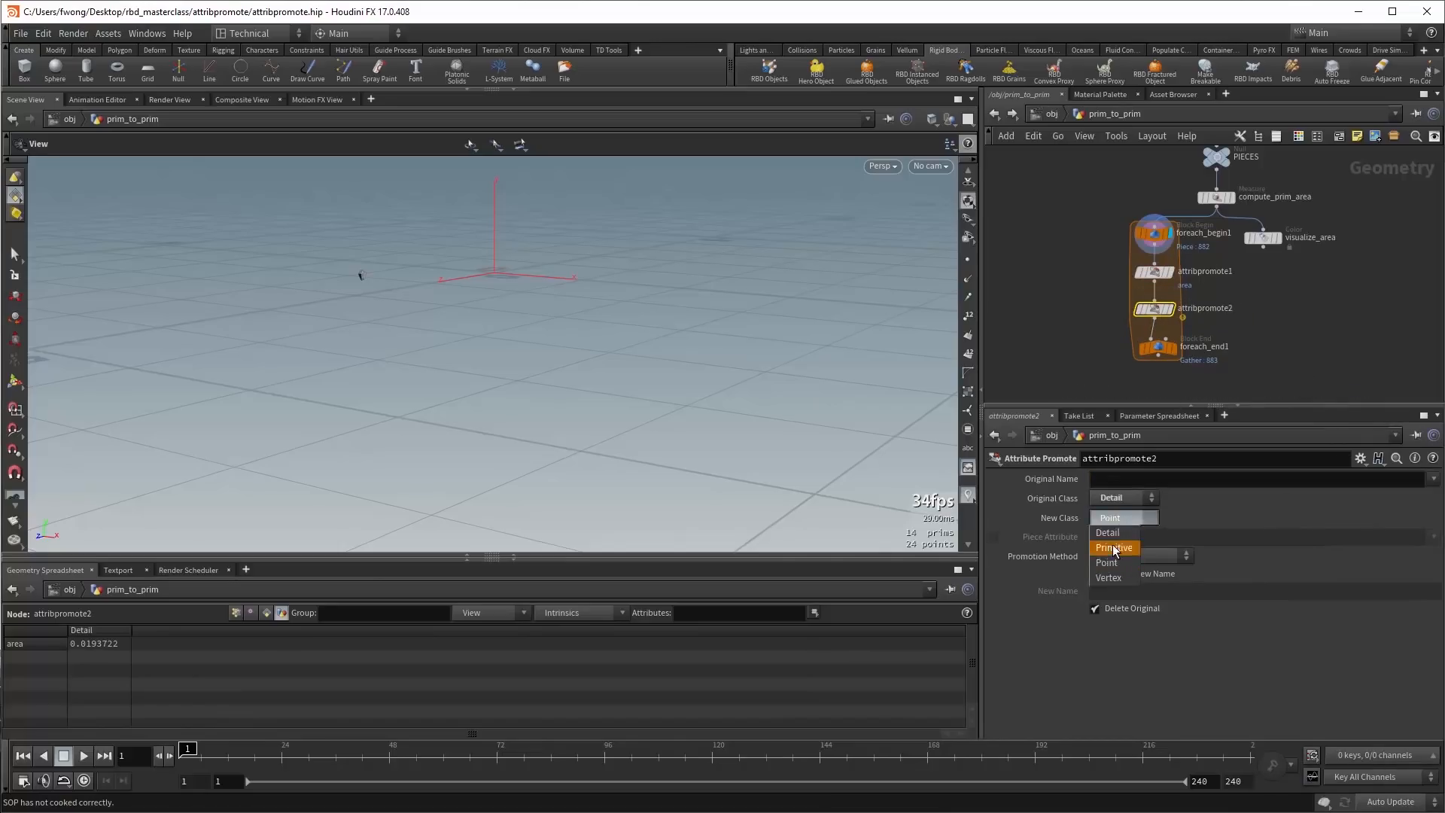
{"action": "left_click", "coordinate": [1118, 548]}
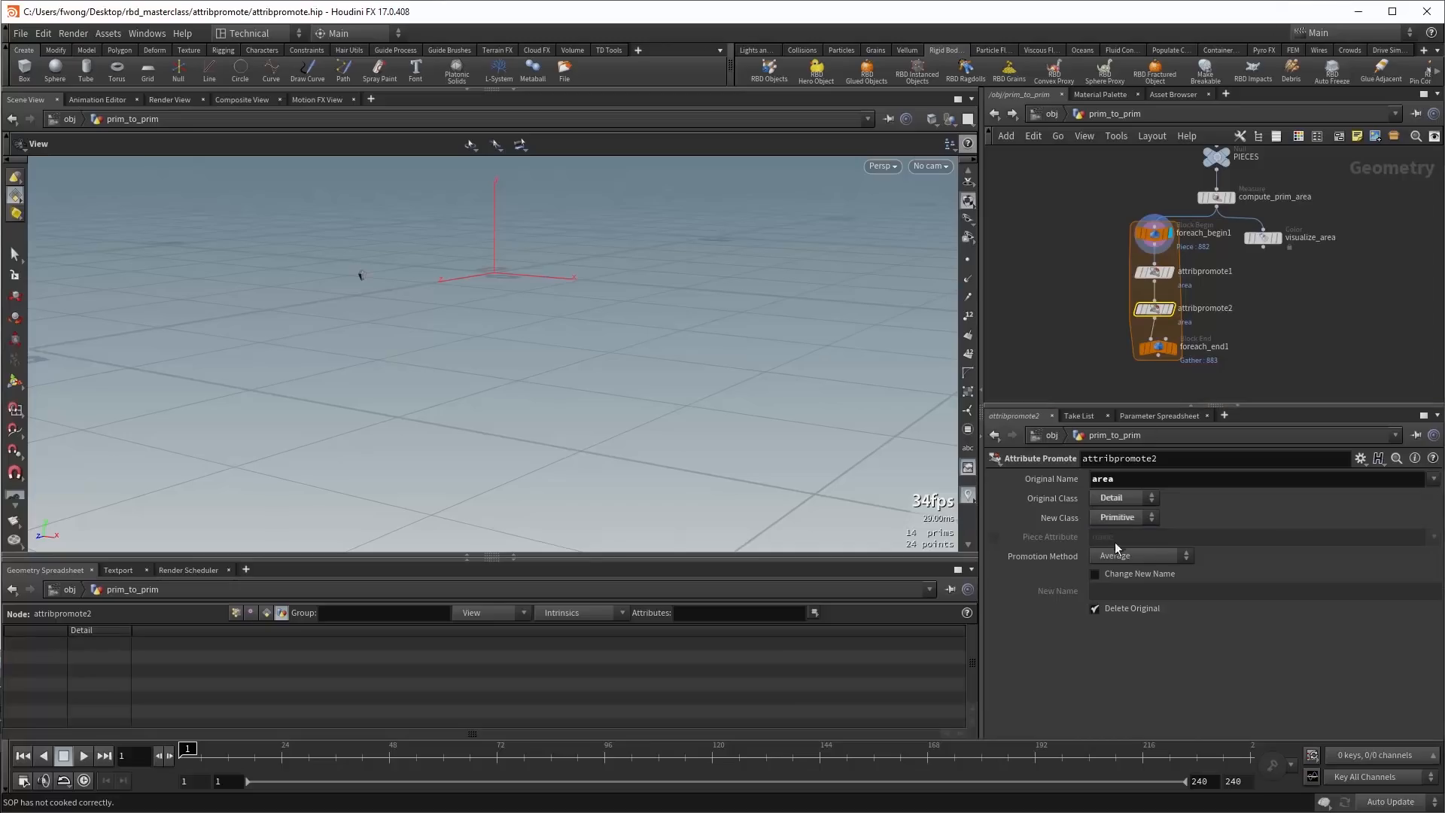
{"action": "left_click", "coordinate": [1141, 556]}
{"action": "left_click", "coordinate": [1131, 678]}
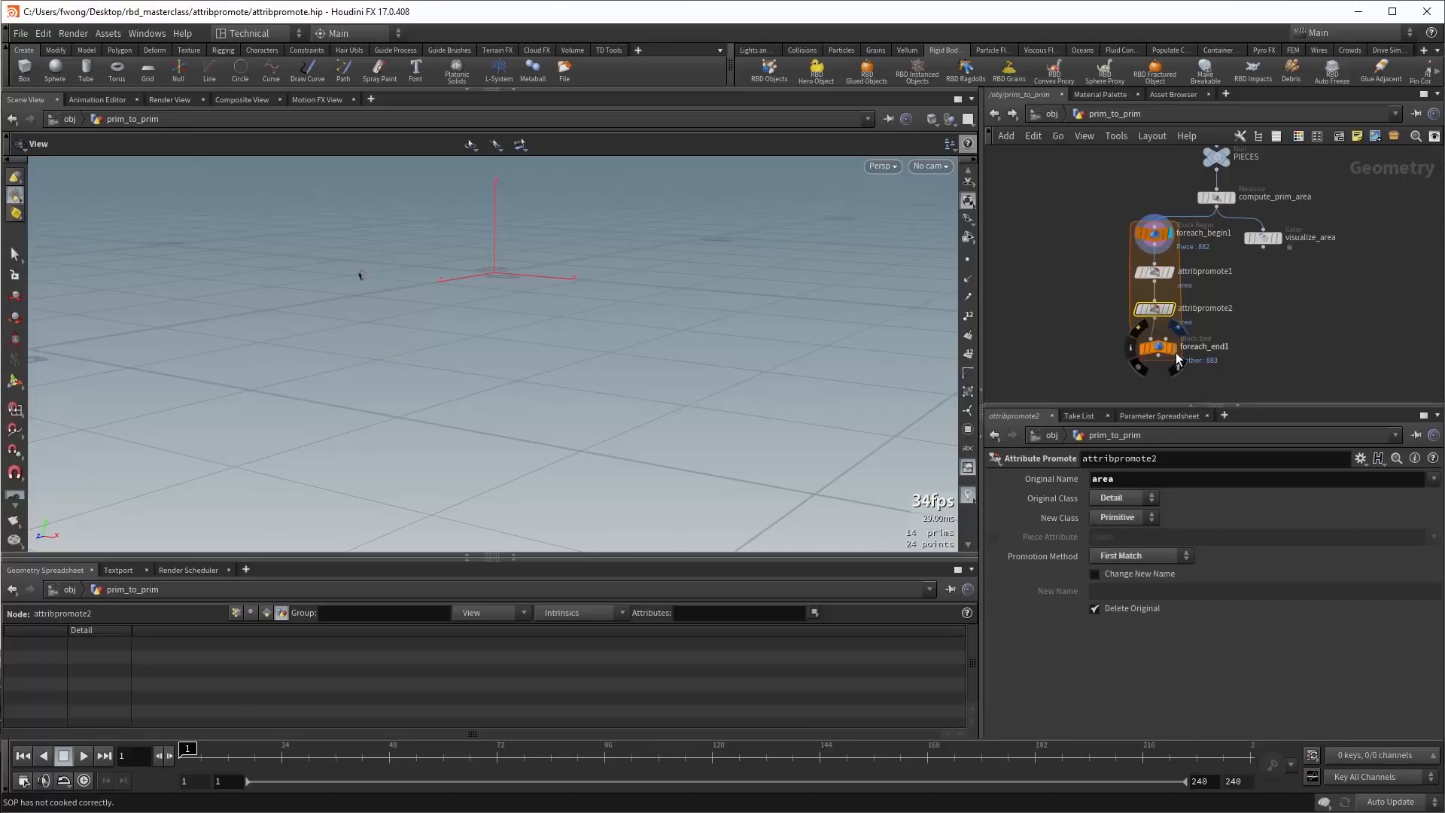
Select foreach_end1 and display its gathered output.
{"action": "left_click", "coordinate": [1175, 348]}
{"action": "left_click", "coordinate": [1155, 347]}
{"action": "middle_click_drag", "start_coordinate": [1276, 257], "coordinate": [1269, 204]}
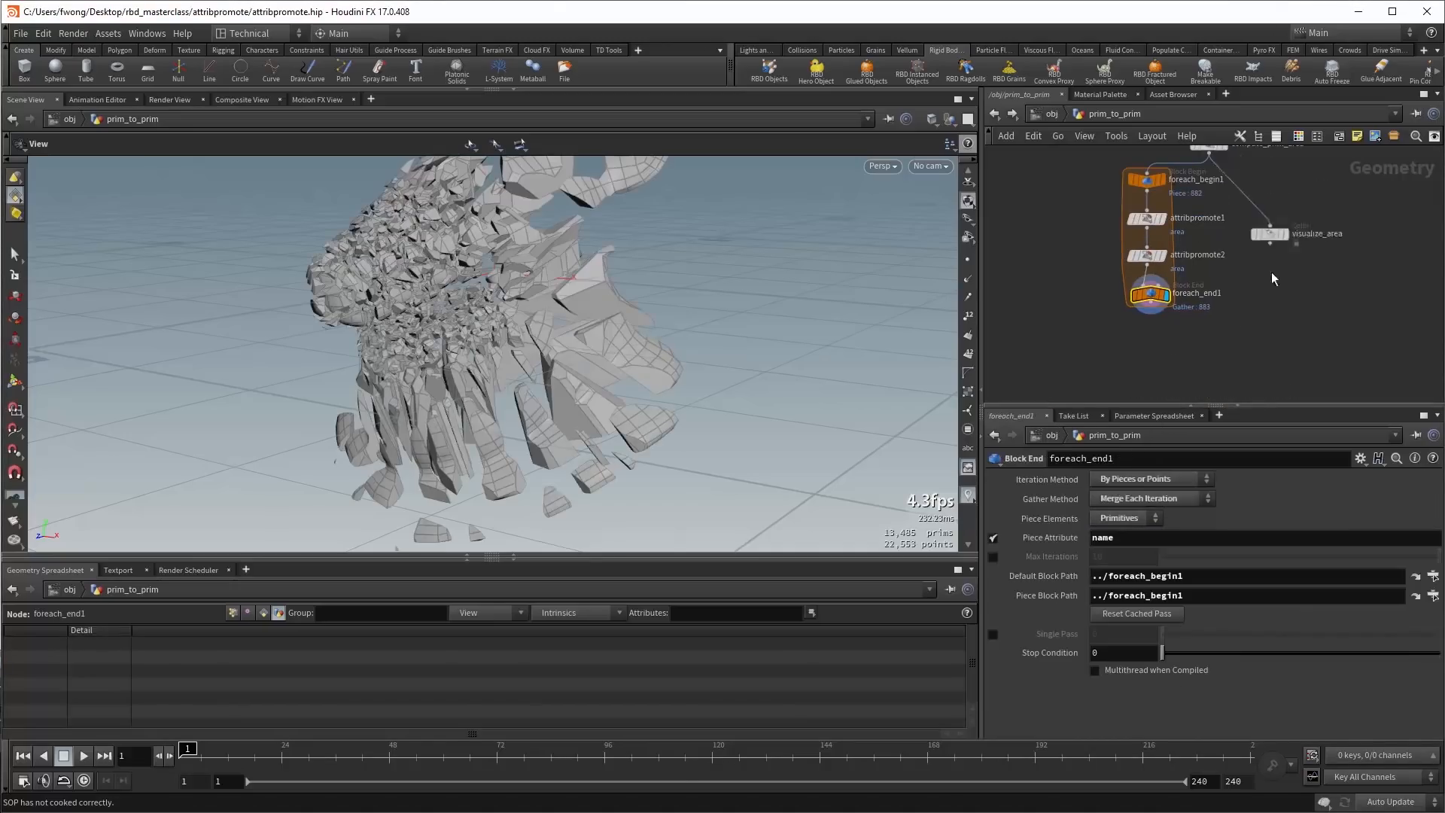
Connect visualize_area to foreach_end1, display it, and set its upper Range value to 1.91.
{"action": "left_click_drag", "start_coordinate": [1256, 184], "coordinate": [1182, 303]}
{"action": "left_click", "coordinate": [1291, 310]}
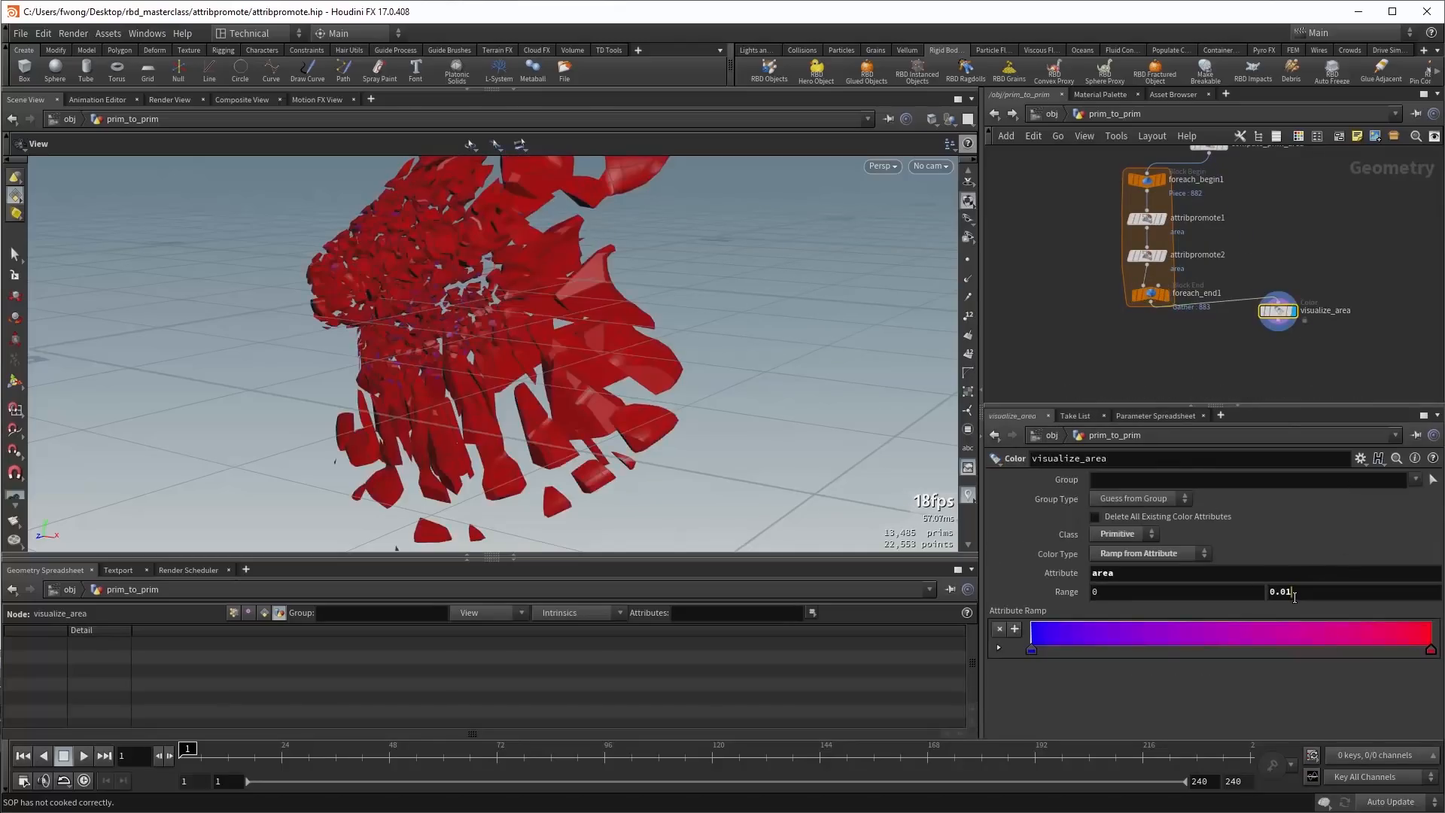
{"action": "scroll", "coordinate": [1294, 593], "scroll_direction": "up", "scroll_amount": 10}
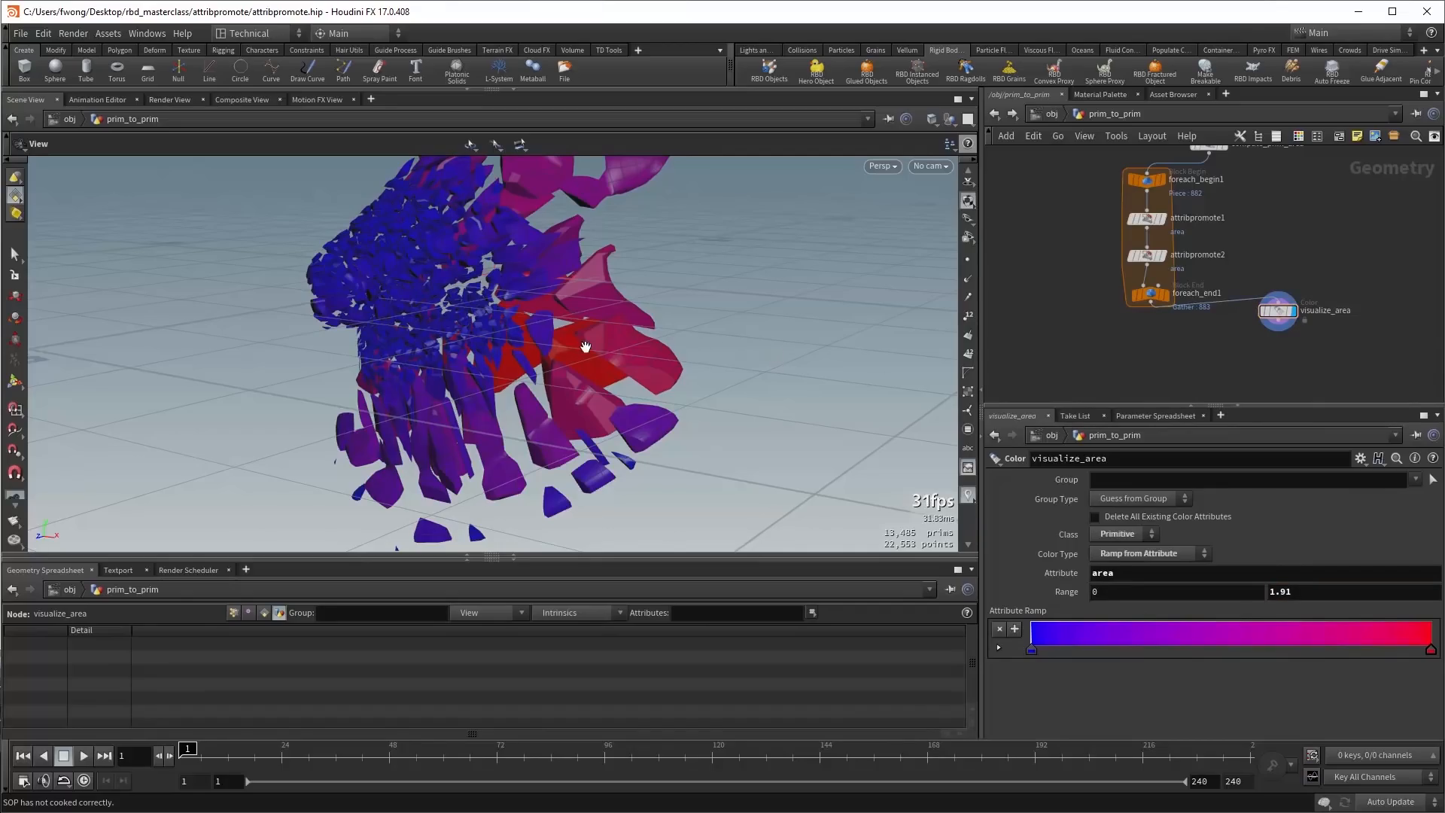
{"action": "left_click_drag", "start_coordinate": [644, 350], "coordinate": [655, 316]}
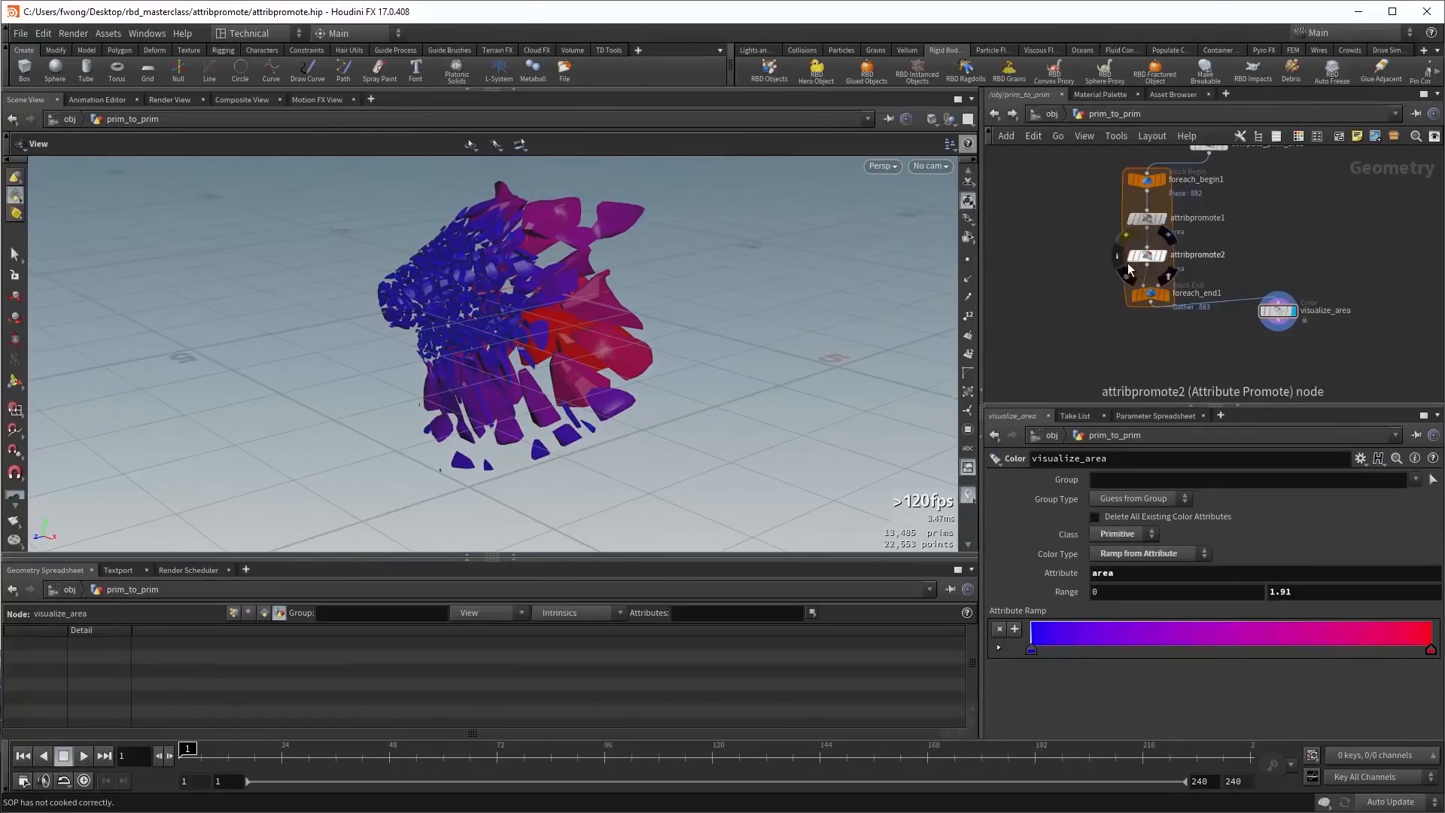
Add a third Attribute Promote node beside the loop and connect it to compute_prim_area's output.
{"action": "middle_click_drag", "start_coordinate": [1270, 228], "coordinate": [1229, 258]}
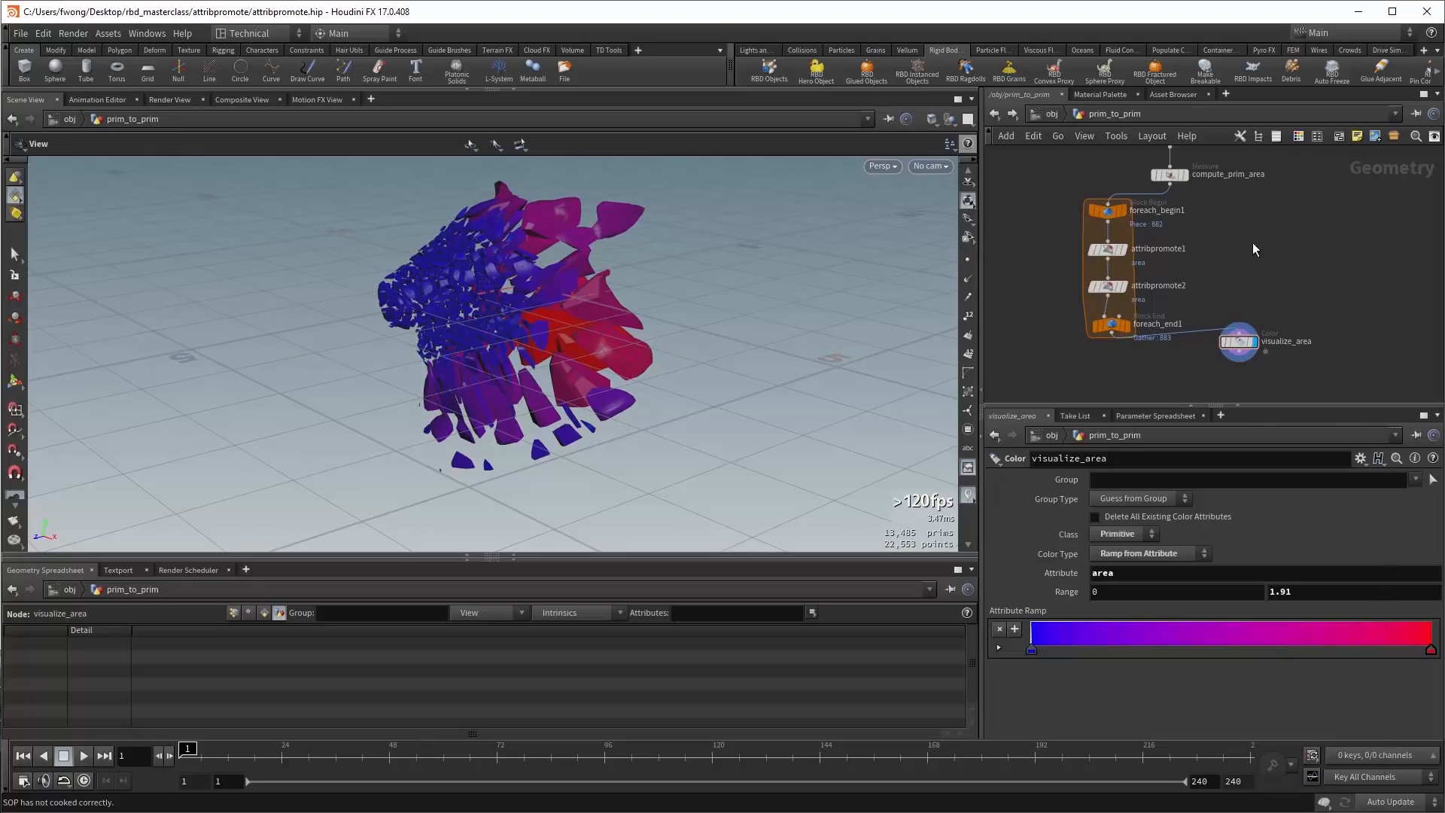
{"action": "key", "text": "Tab"}
{"action": "type", "text": "attribp"}
{"action": "key", "text": "Return"}
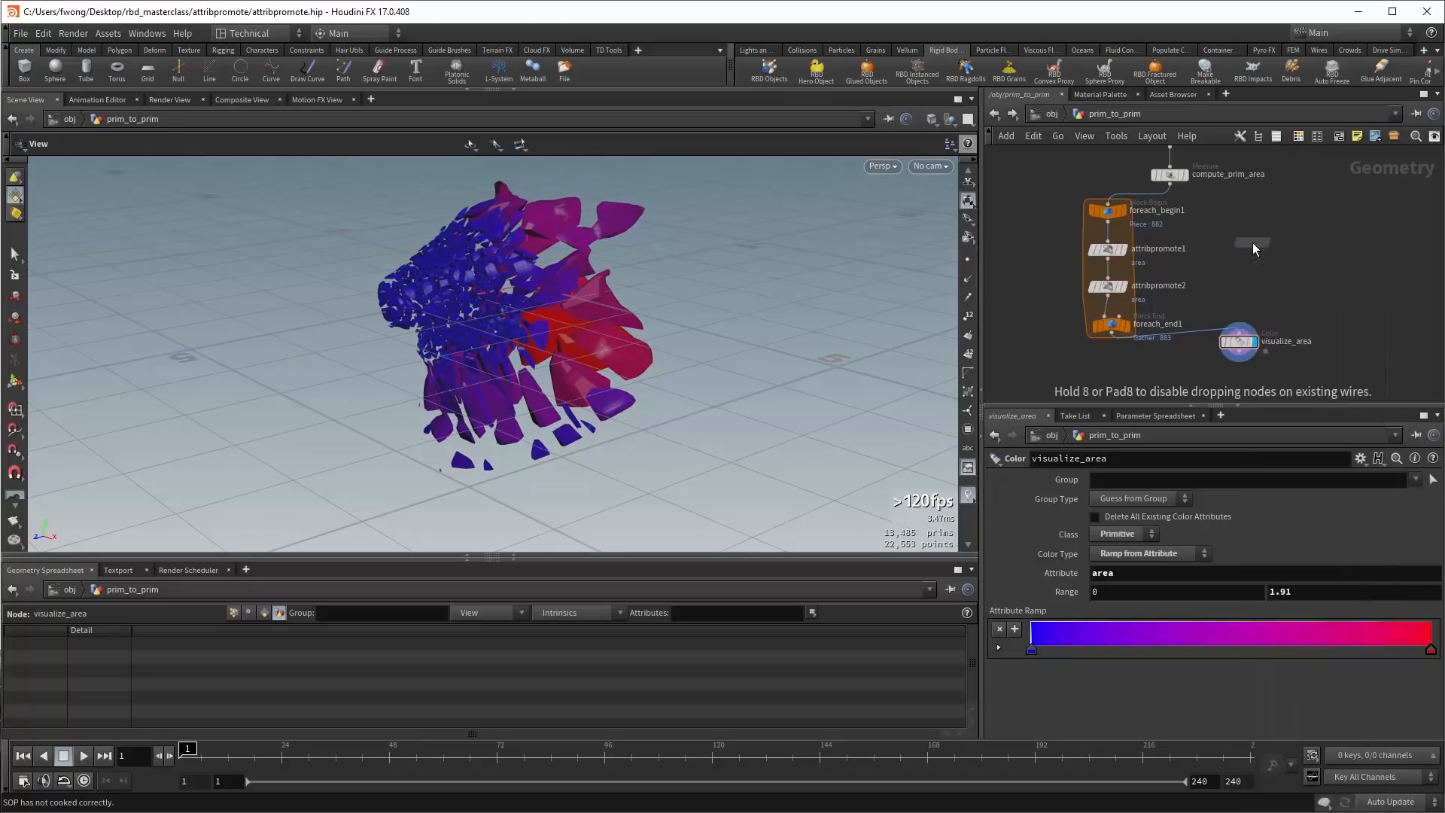
{"action": "left_click", "coordinate": [1246, 230]}
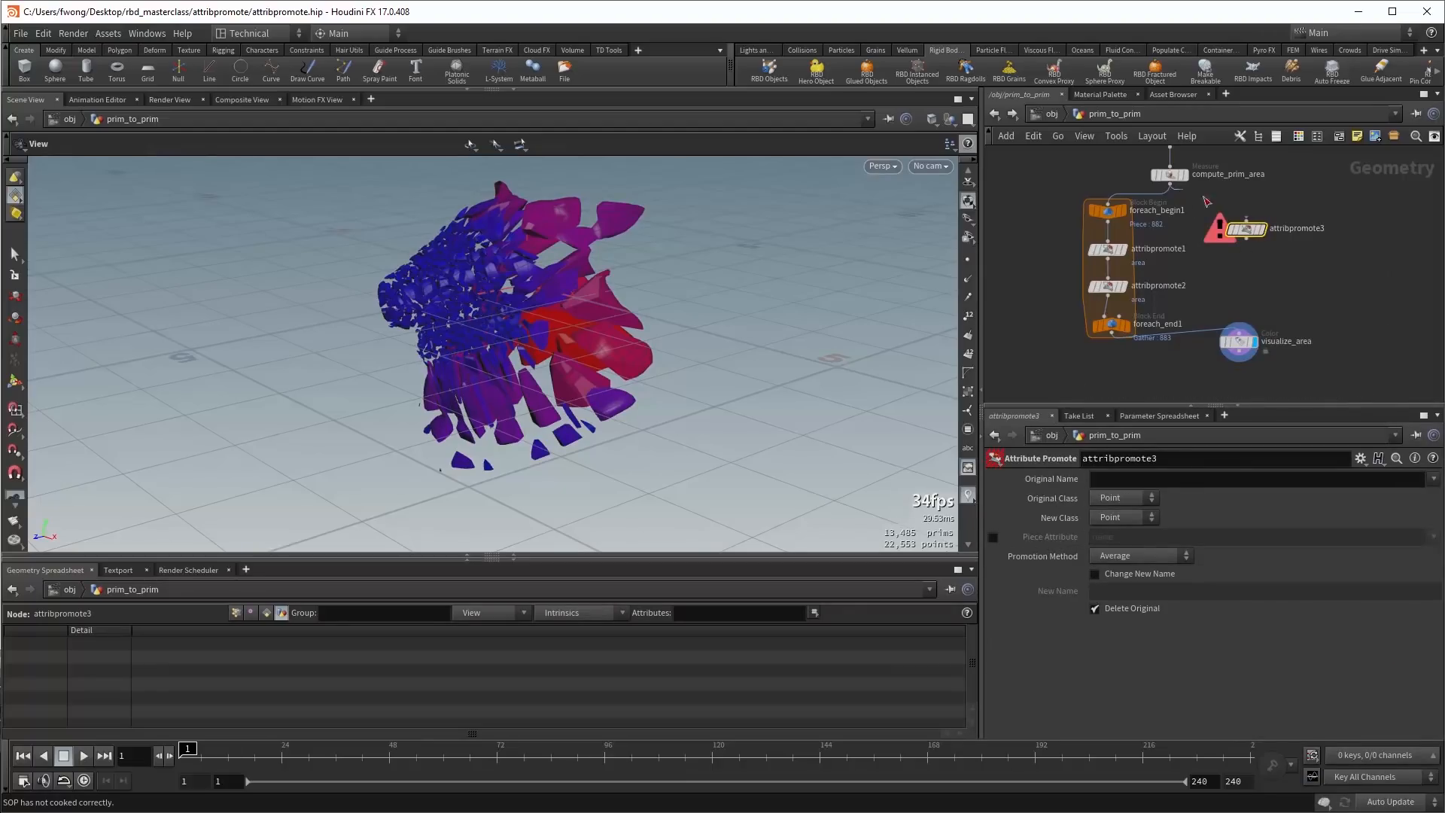
{"action": "left_click_drag", "start_coordinate": [1169, 183], "coordinate": [1246, 220]}
Set attribpromote3's Original Class and New Class to Primitive, and enable name as its Piece Attribute.
{"action": "left_click", "coordinate": [1099, 515]}
{"action": "left_click", "coordinate": [1115, 538]}
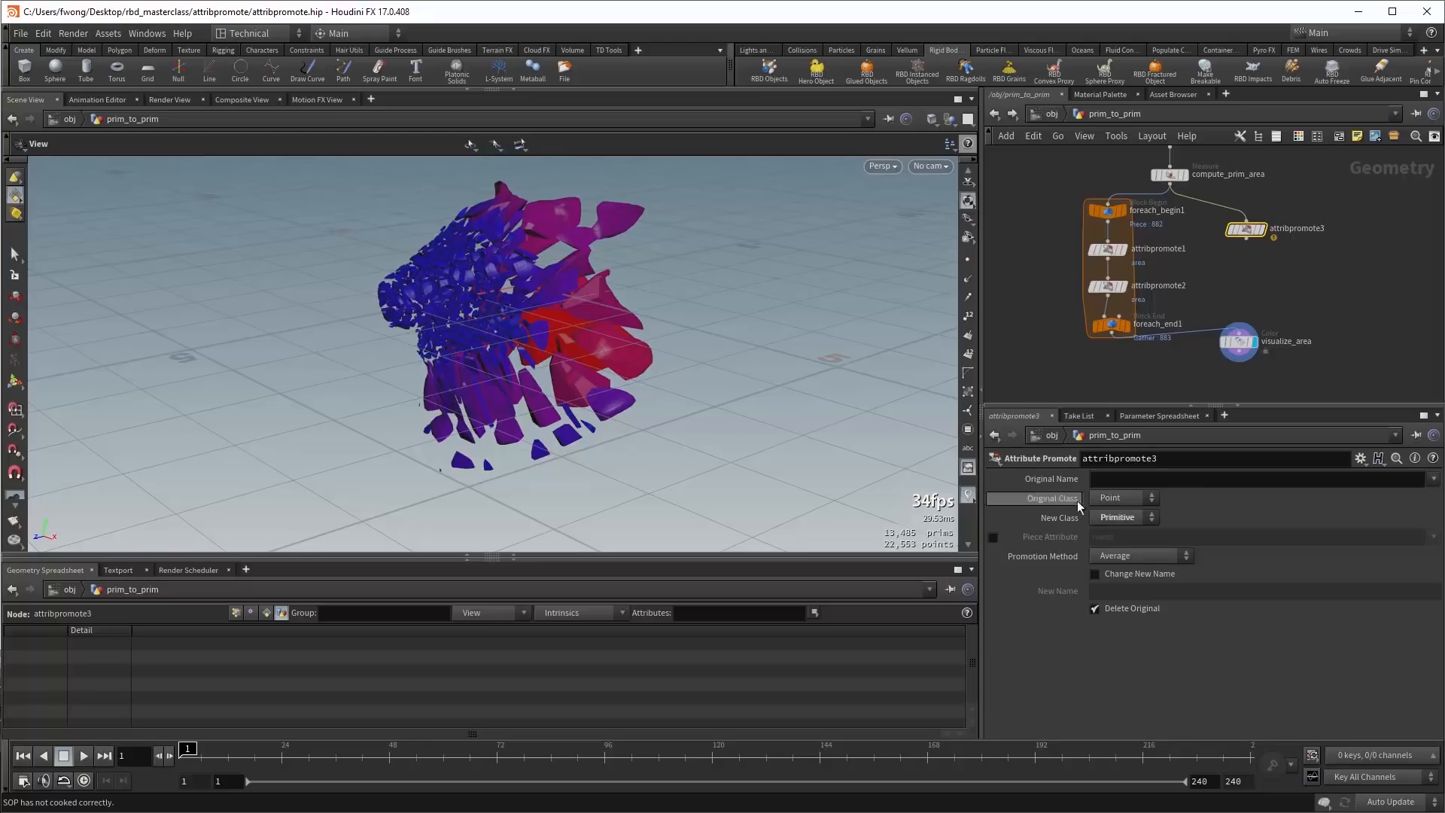
{"action": "left_click", "coordinate": [1108, 499]}
{"action": "left_click", "coordinate": [1109, 529]}
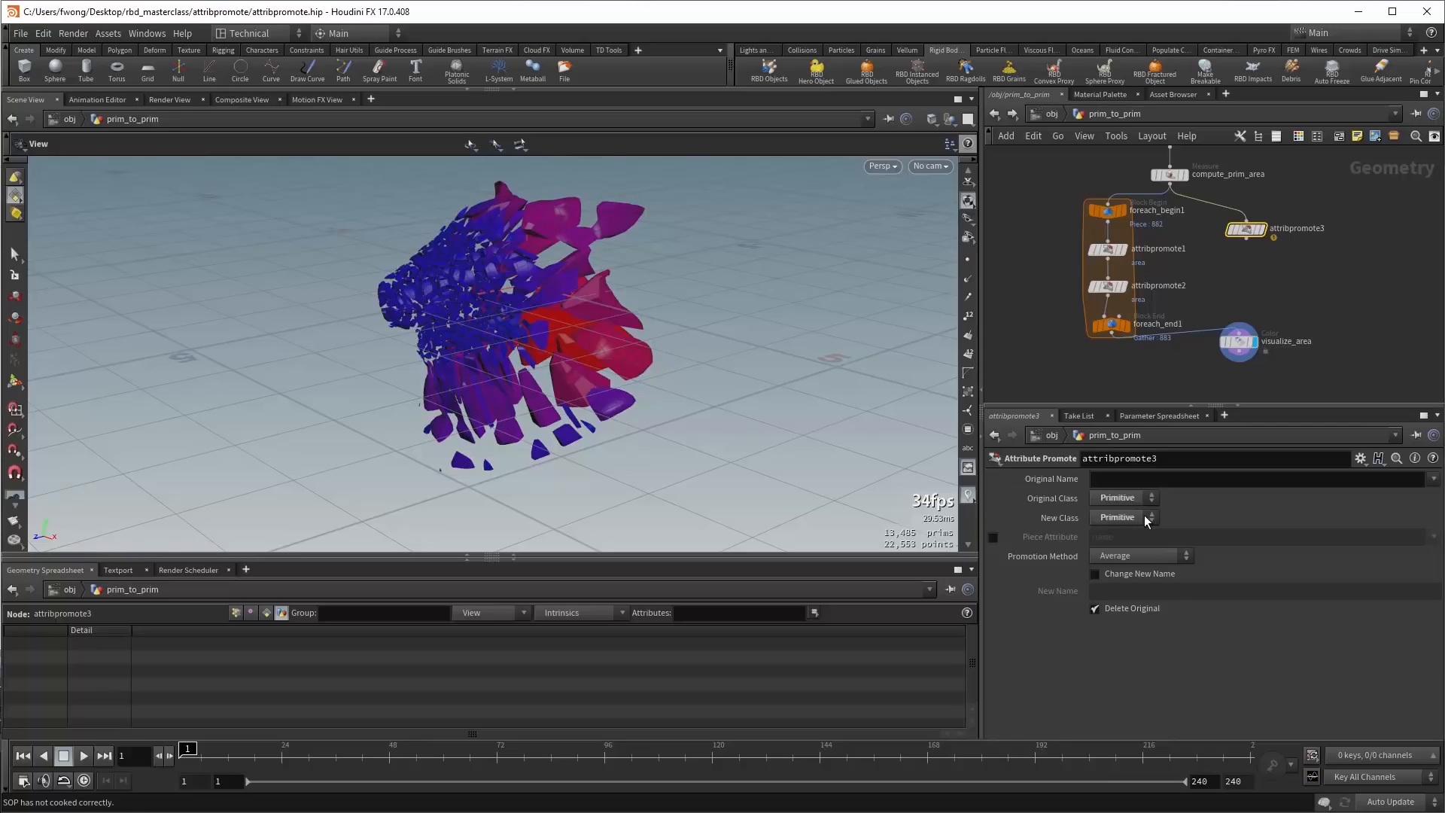
{"action": "left_click", "coordinate": [994, 537]}
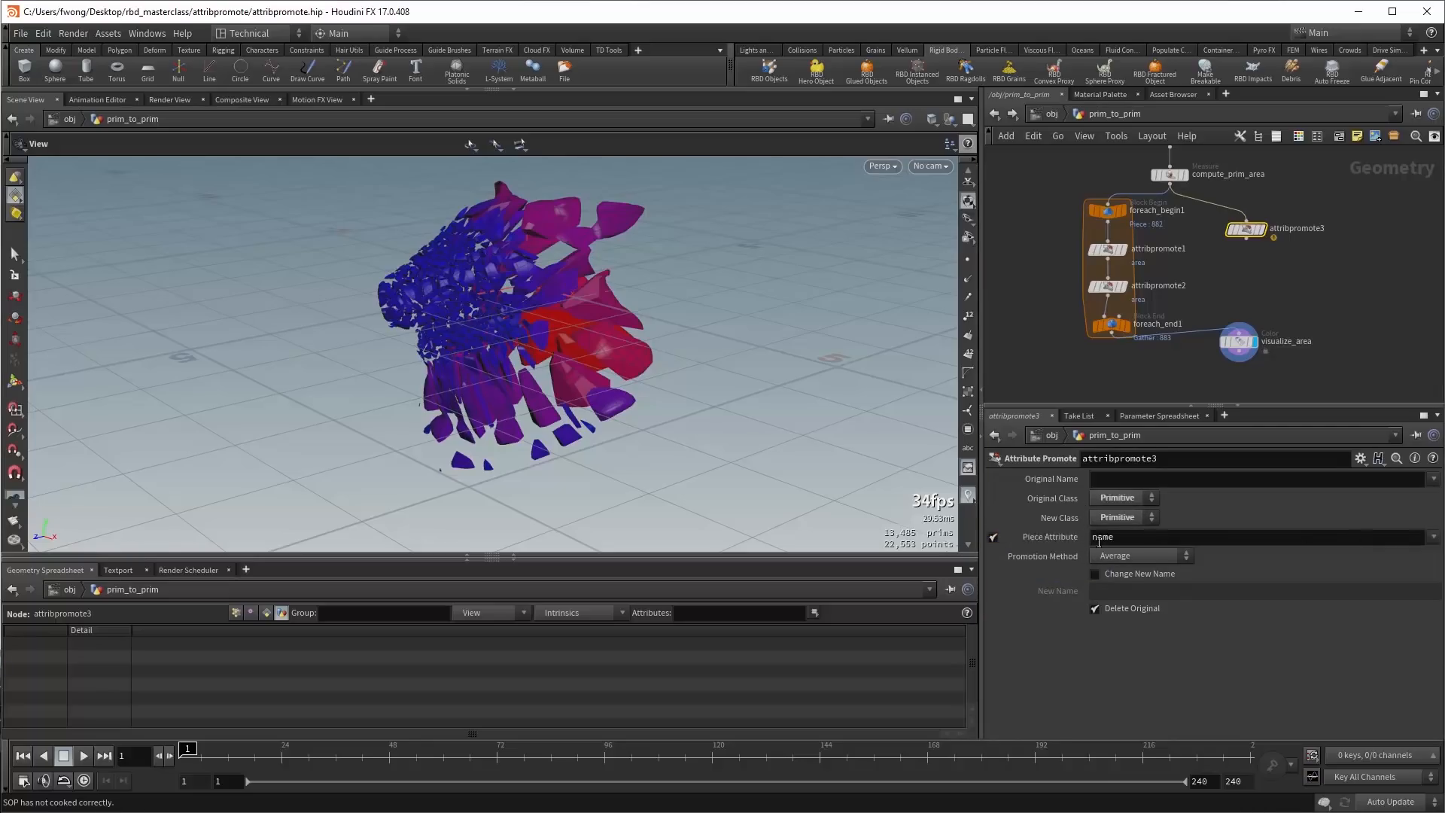
Set attribpromote3's Original Name to area and Promotion Method to Sum, and check the primitive values in the Geometry Spreadsheet.
{"action": "middle_click", "coordinate": [1172, 179]}
{"action": "left_click", "coordinate": [1434, 479]}
{"action": "left_click", "coordinate": [1437, 497]}
{"action": "left_click", "coordinate": [1115, 557]}
{"action": "left_click", "coordinate": [1117, 645]}
{"action": "left_click", "coordinate": [266, 612]}
{"action": "scroll", "coordinate": [87, 648], "scroll_direction": "down", "scroll_amount": 3}
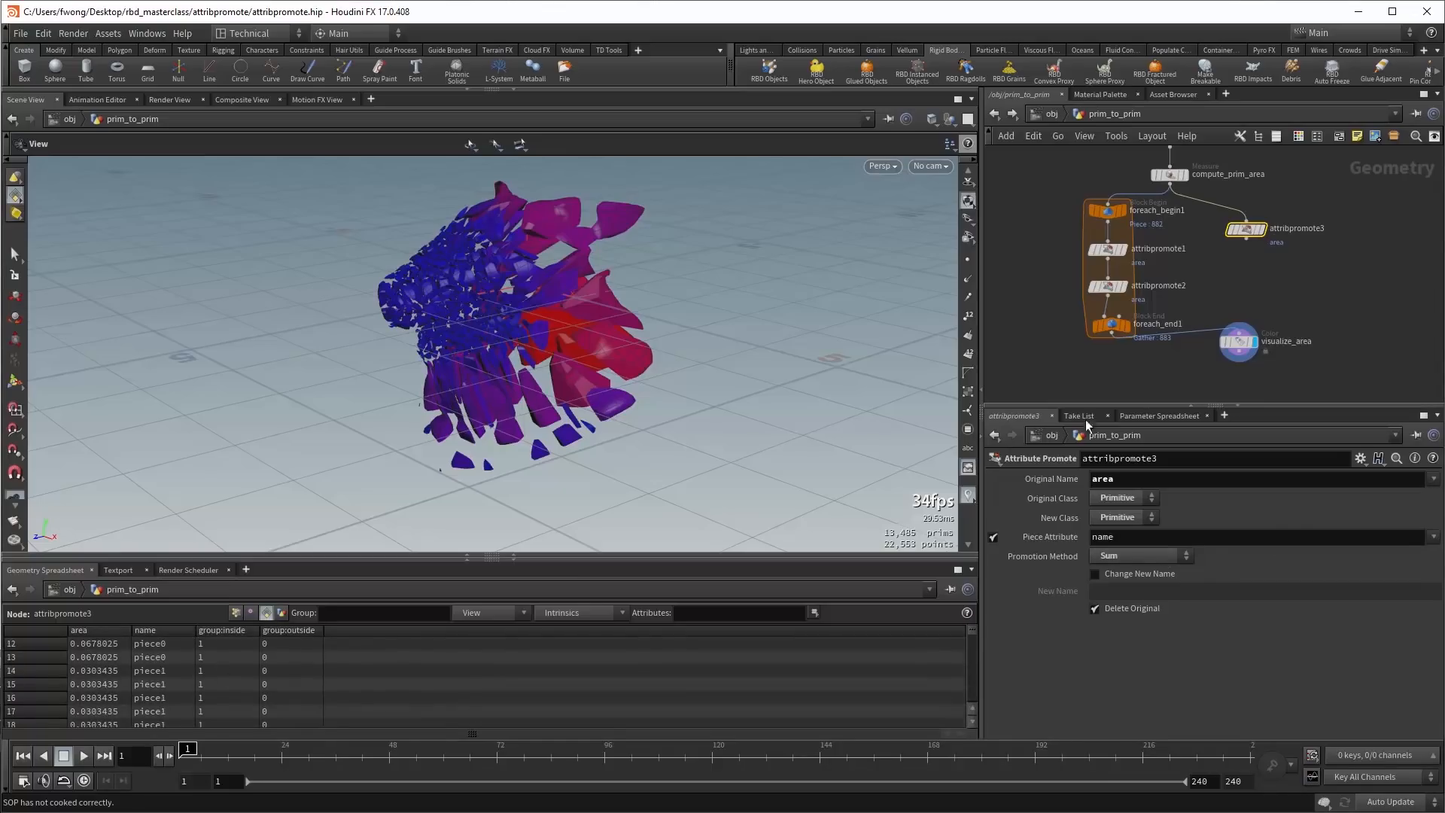
Connect visualize_area to attribpromote3's output, and open the point_to_prim network with its fractured pieces.
{"action": "left_click_drag", "start_coordinate": [1239, 322], "coordinate": [1250, 241]}
{"action": "mouse_move", "coordinate": [1228, 252]}
{"action": "key", "text": "u"}
{"action": "double_click", "coordinate": [1221, 270]}
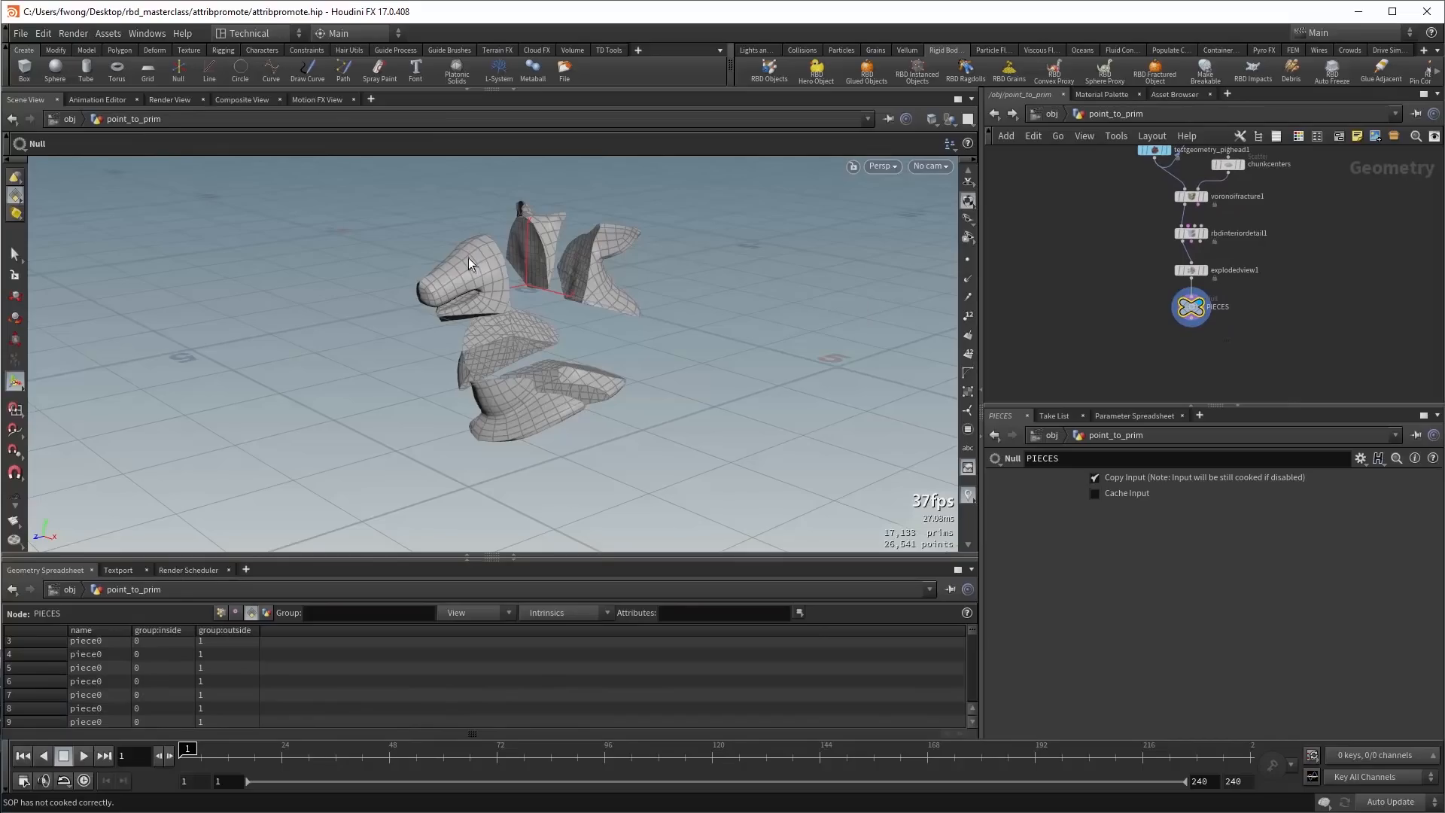
{"action": "scroll", "coordinate": [545, 323], "scroll_direction": "up", "scroll_amount": 5}
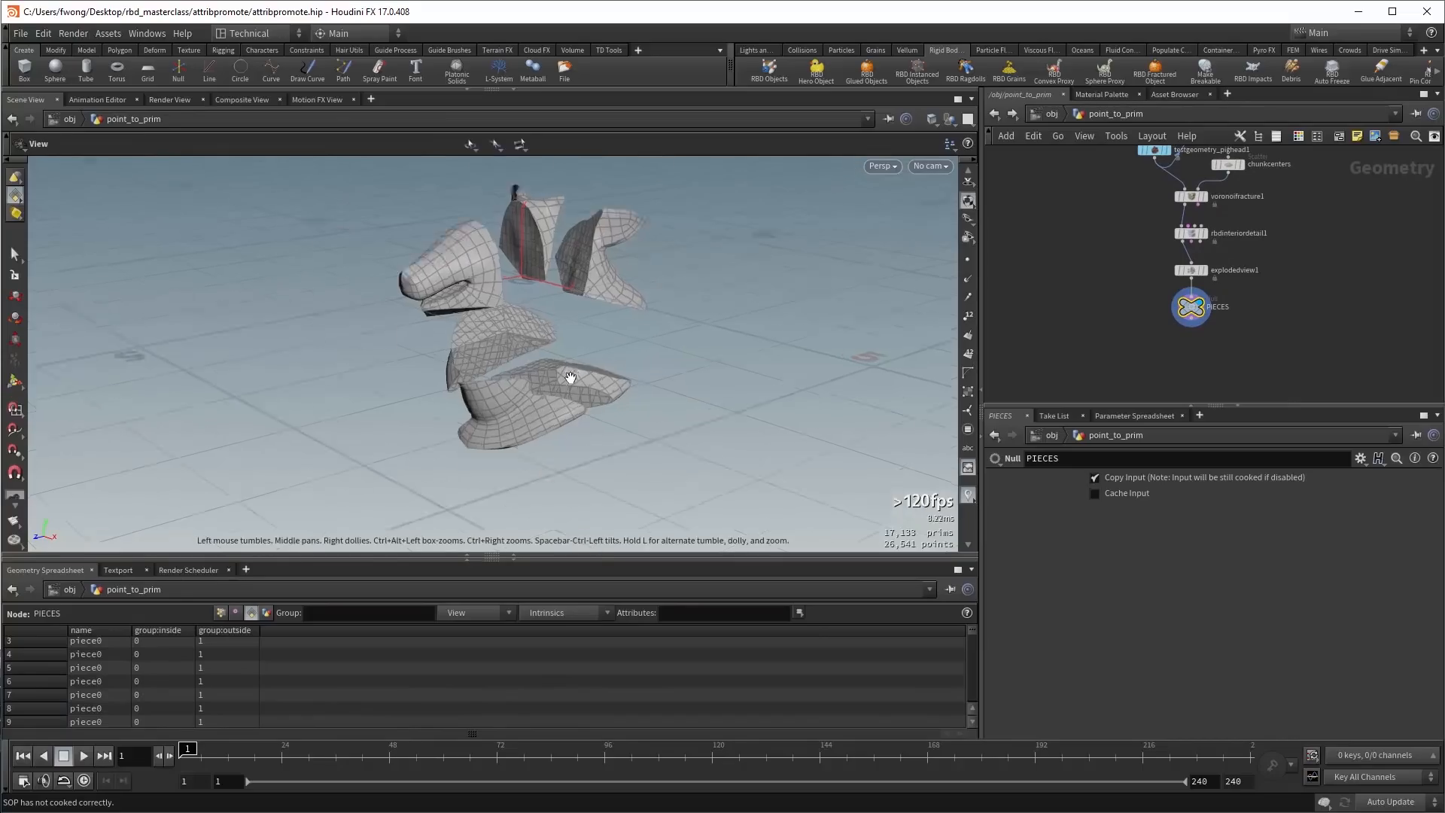
Add an Attribute Promote node below PIECES, connect it to PIECES, and display it.
{"action": "middle_click_drag", "start_coordinate": [1218, 347], "coordinate": [1212, 337]}
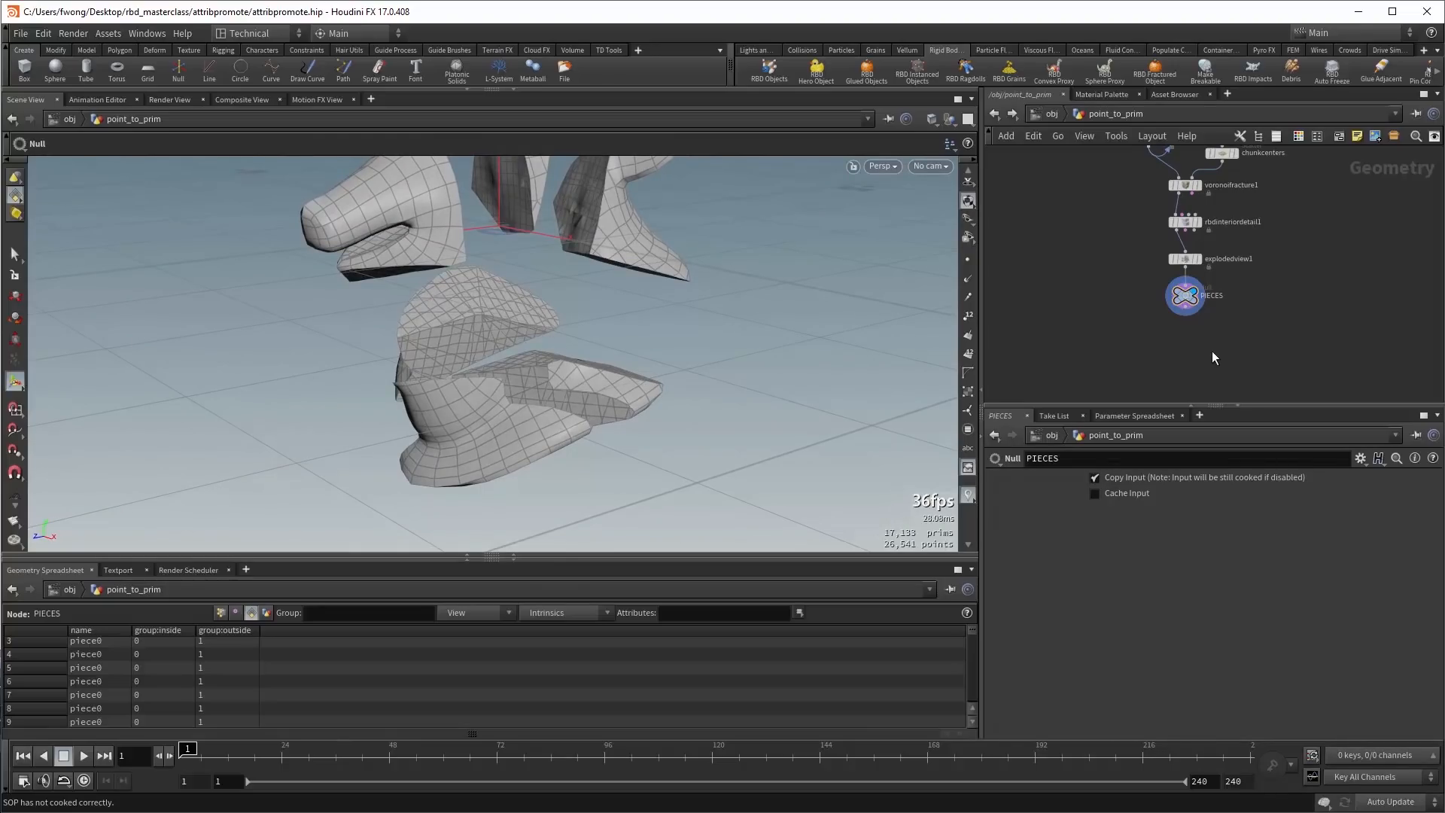
{"action": "key", "text": "Tab"}
{"action": "type", "text": "att"}
{"action": "key", "text": "Return"}
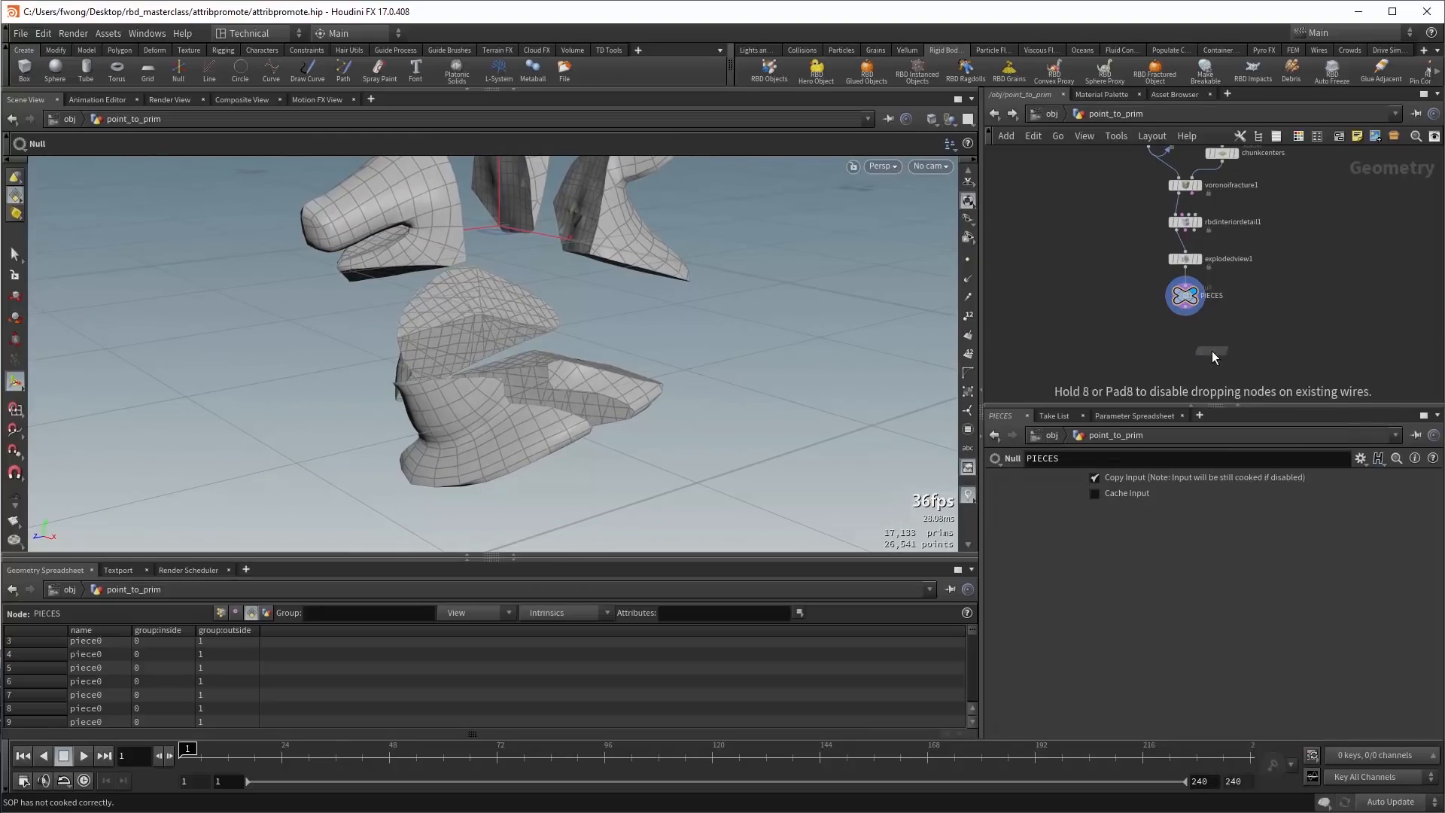
{"action": "left_click", "coordinate": [1202, 351]}
{"action": "middle_click_drag", "start_coordinate": [1221, 339], "coordinate": [1218, 313]}
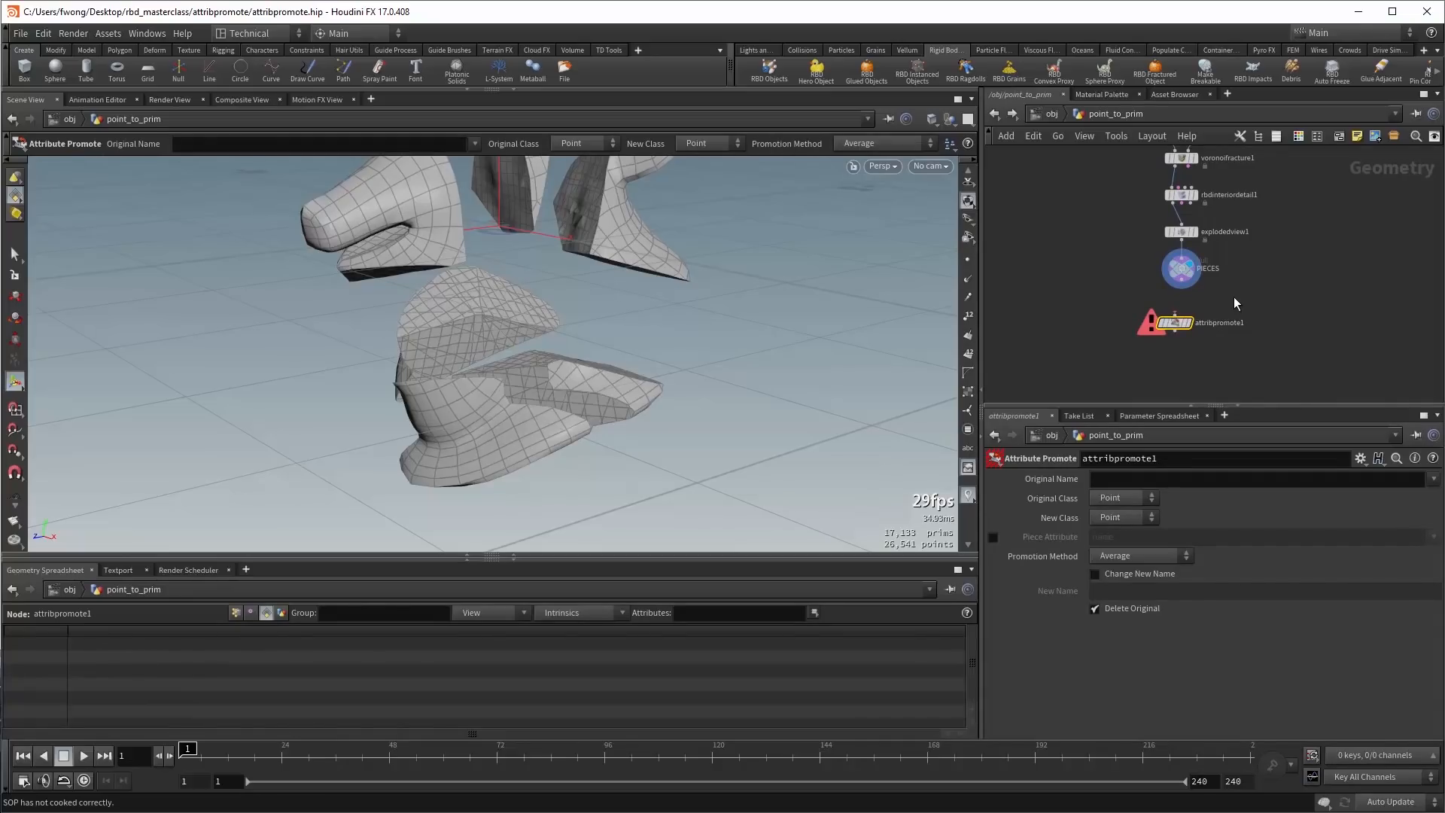
{"action": "left_click_drag", "start_coordinate": [1181, 288], "coordinate": [1175, 314]}
{"action": "left_click", "coordinate": [1190, 322]}
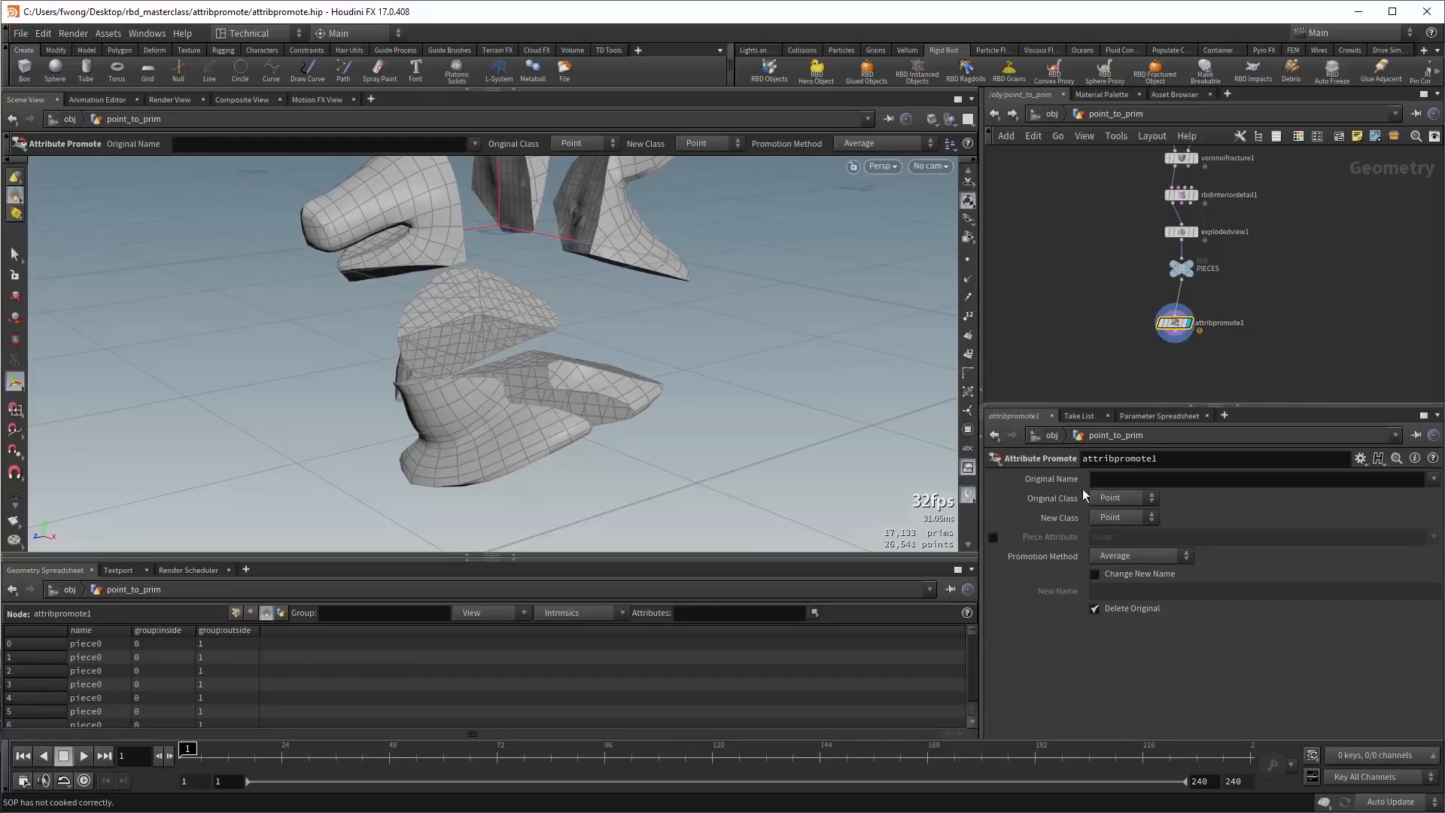
Set attribpromote1 to promote P from Point to Primitive, and enable name as its Piece Attribute.
{"action": "left_click", "coordinate": [1435, 479]}
{"action": "left_click", "coordinate": [1437, 493]}
{"action": "left_click", "coordinate": [1123, 517]}
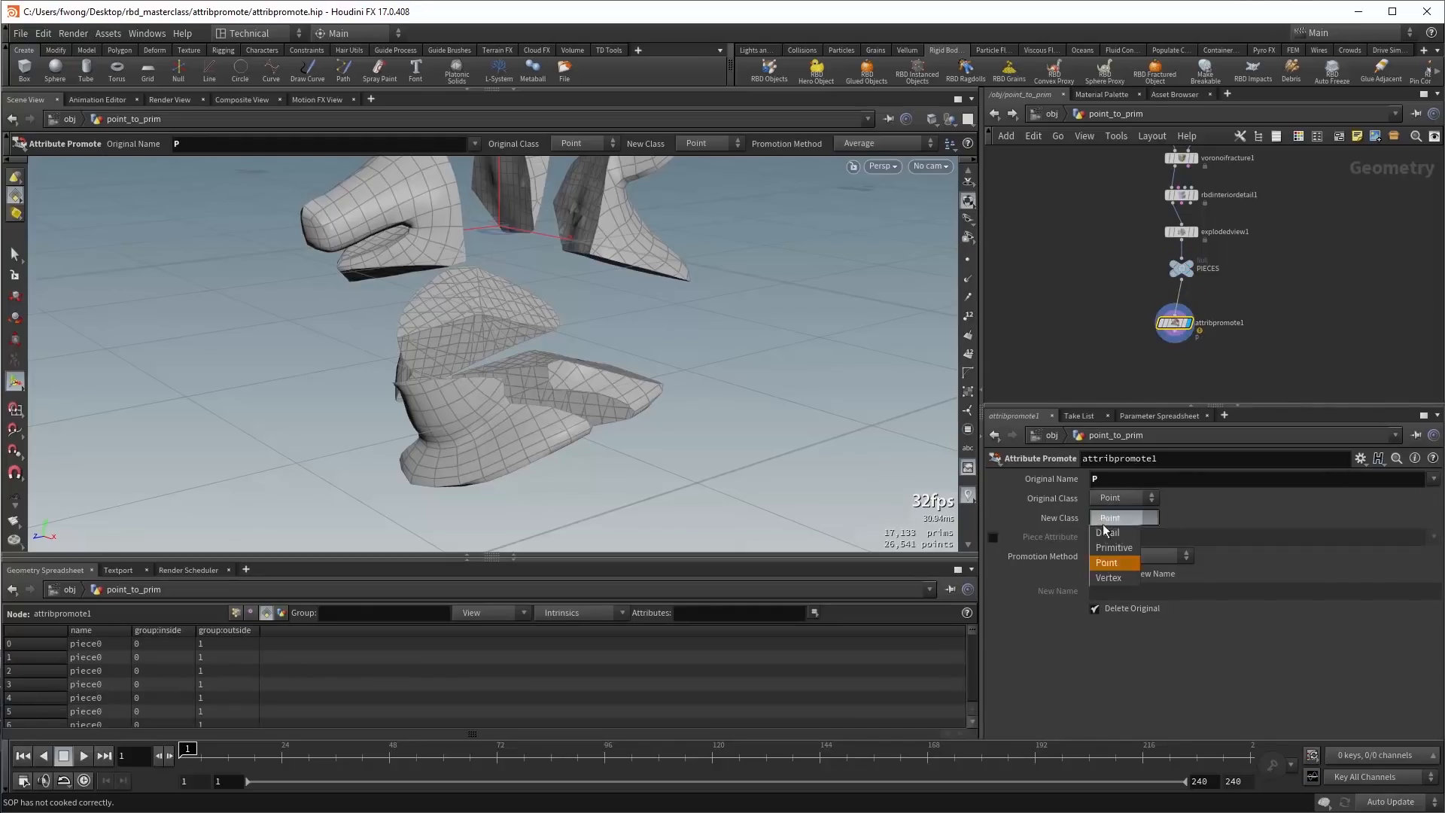
{"action": "left_click", "coordinate": [1112, 554]}
{"action": "left_click", "coordinate": [993, 537]}
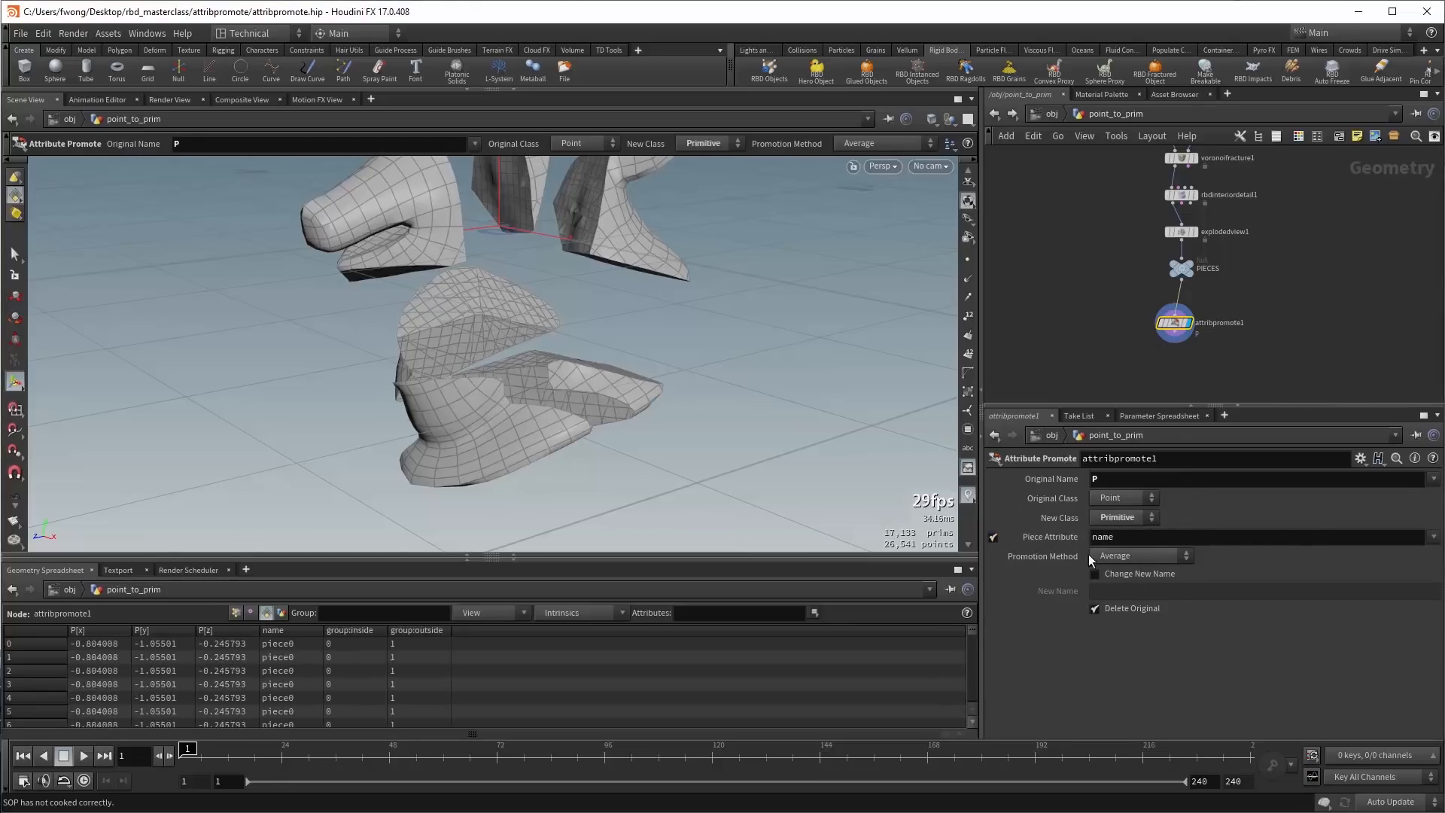
Enable Change New Name on attribpromote1 and name the promoted attribute avgP.
{"action": "left_click", "coordinate": [1129, 576]}
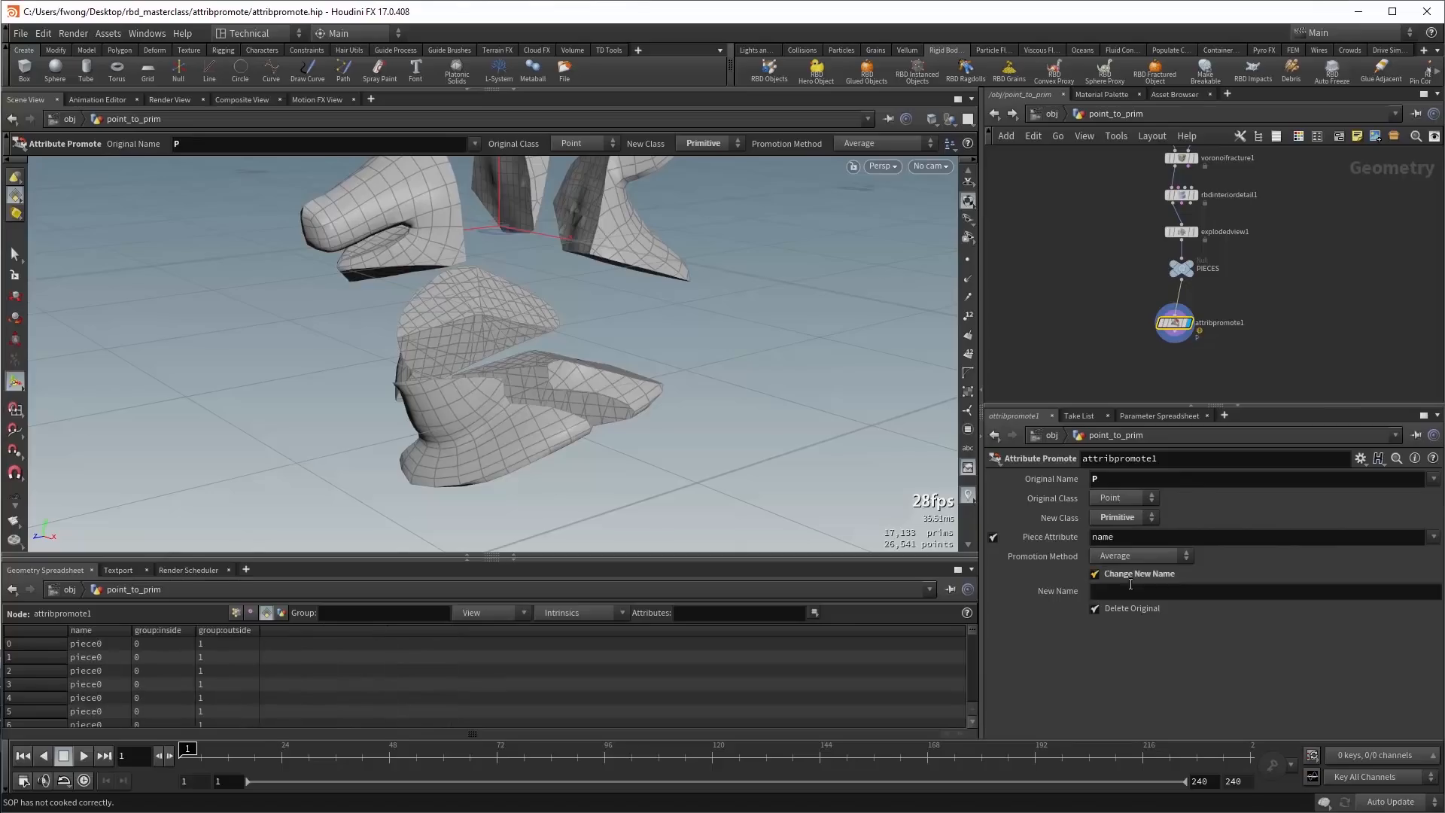
{"action": "left_click", "coordinate": [1133, 589]}
{"action": "type", "text": "avgP"}
{"action": "key", "text": "Return"}
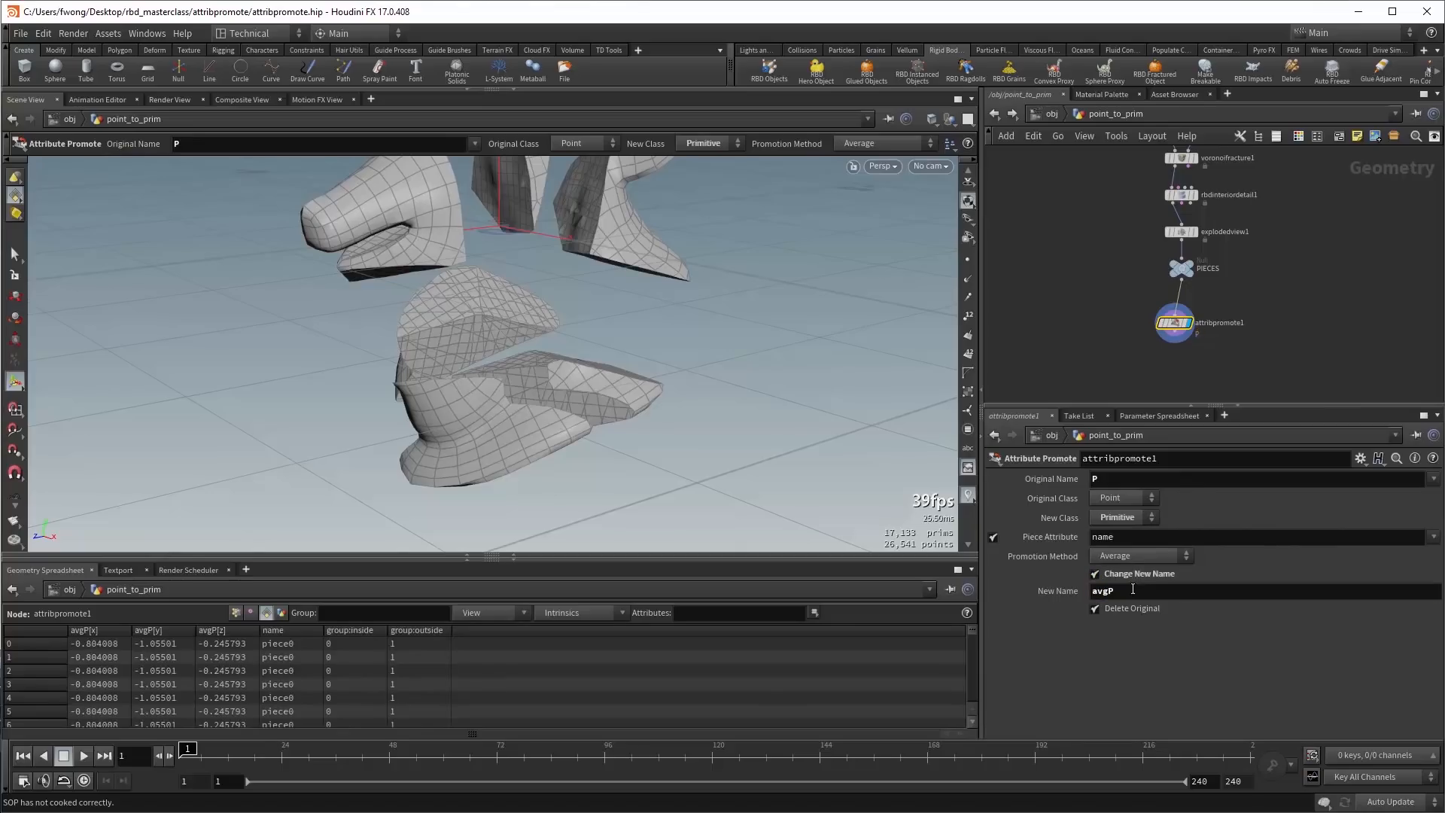
Add an Attribute Wrangle node connected to attribpromote1's output.
{"action": "middle_click_drag", "start_coordinate": [1134, 366], "coordinate": [1114, 327]}
{"action": "key", "text": "Tab"}
{"action": "type", "text": "wra"}
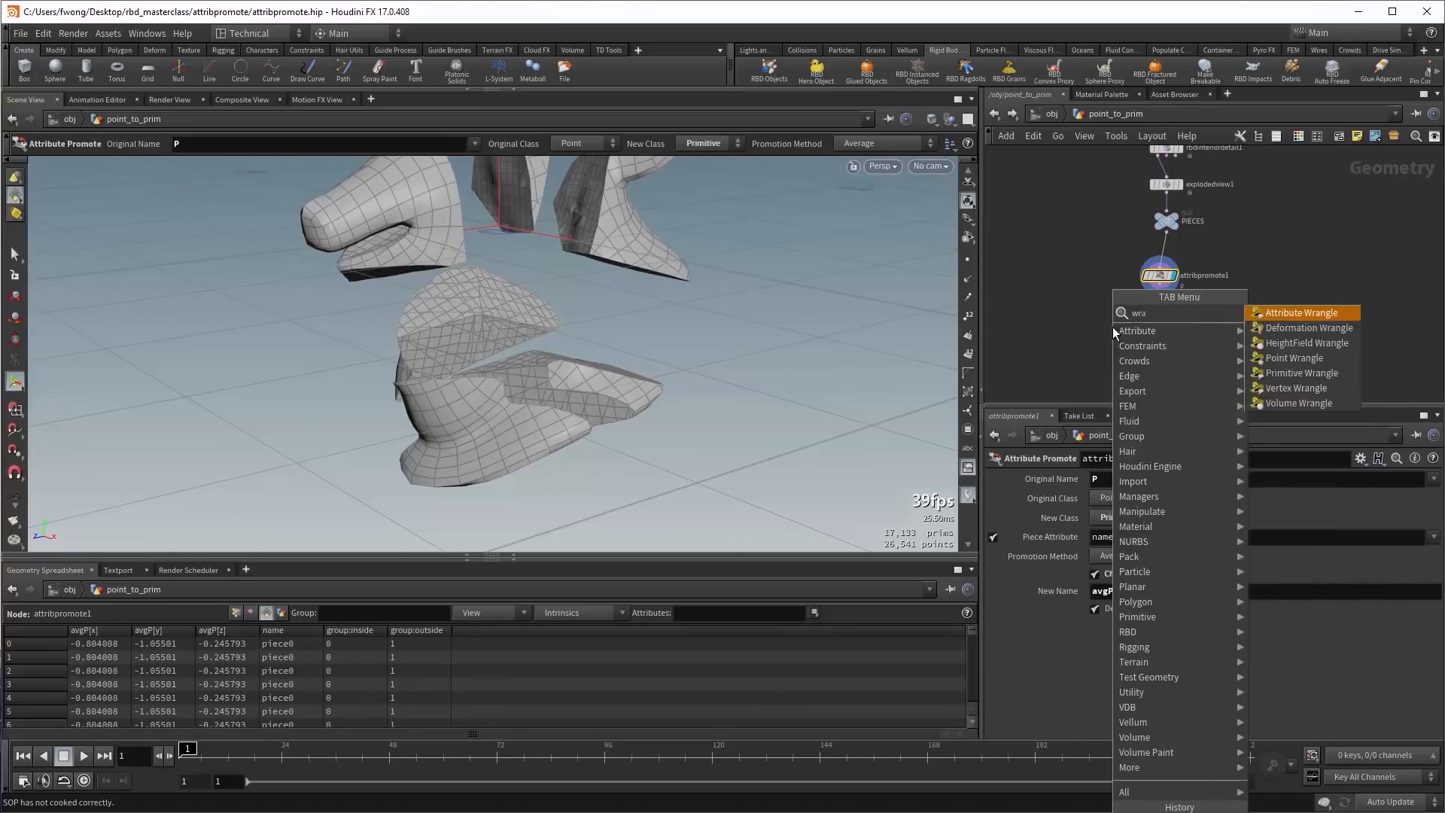
{"action": "key", "text": "Return"}
{"action": "left_click", "coordinate": [1113, 327]}
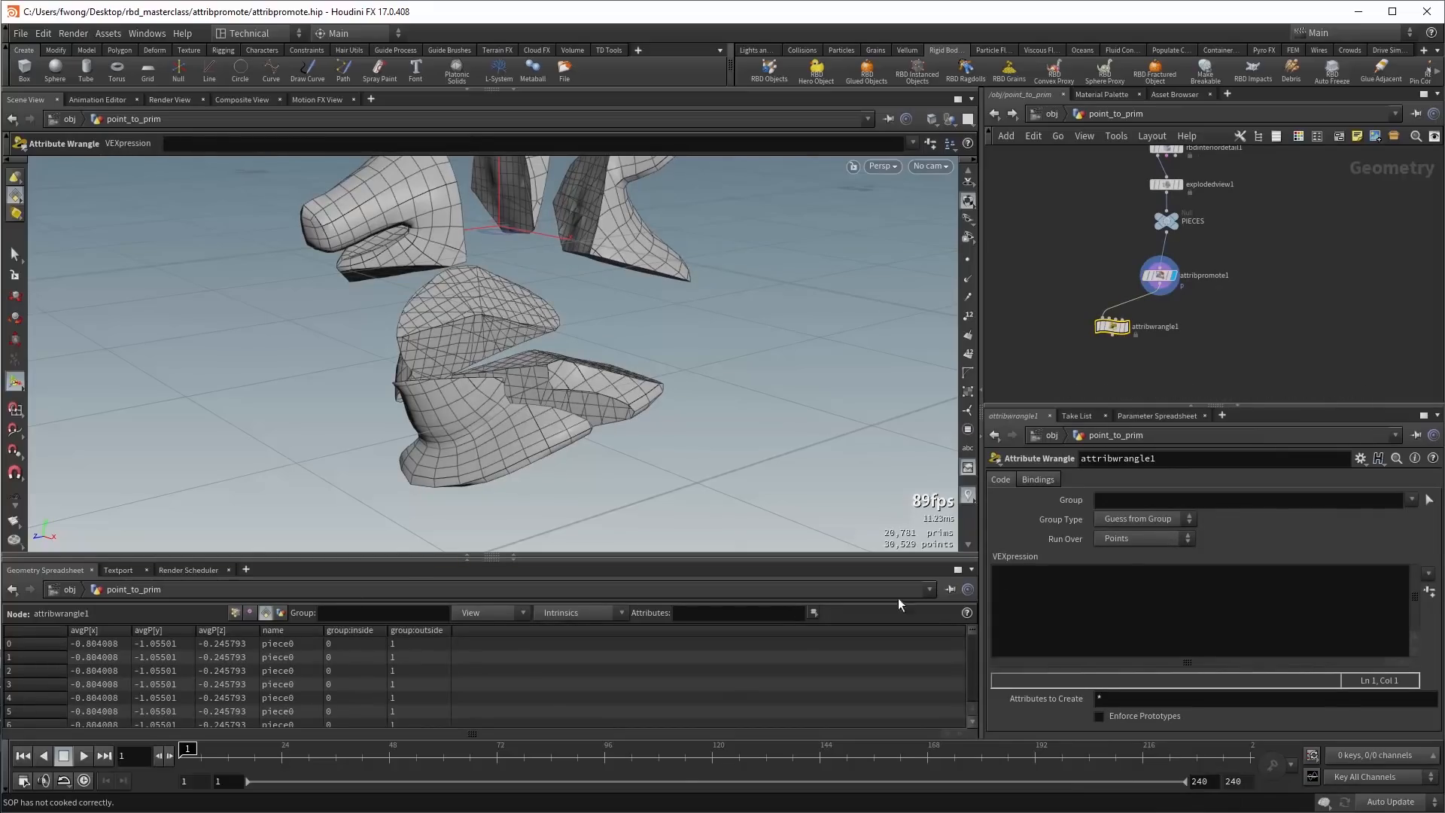
Set attribwrangle1 to Run Over Primitives and enter the VEXpression f@dist = distance(@P, v@avgP);.
{"action": "left_click", "coordinate": [1119, 542]}
{"action": "left_click", "coordinate": [1129, 567]}
{"action": "left_click", "coordinate": [1126, 593]}
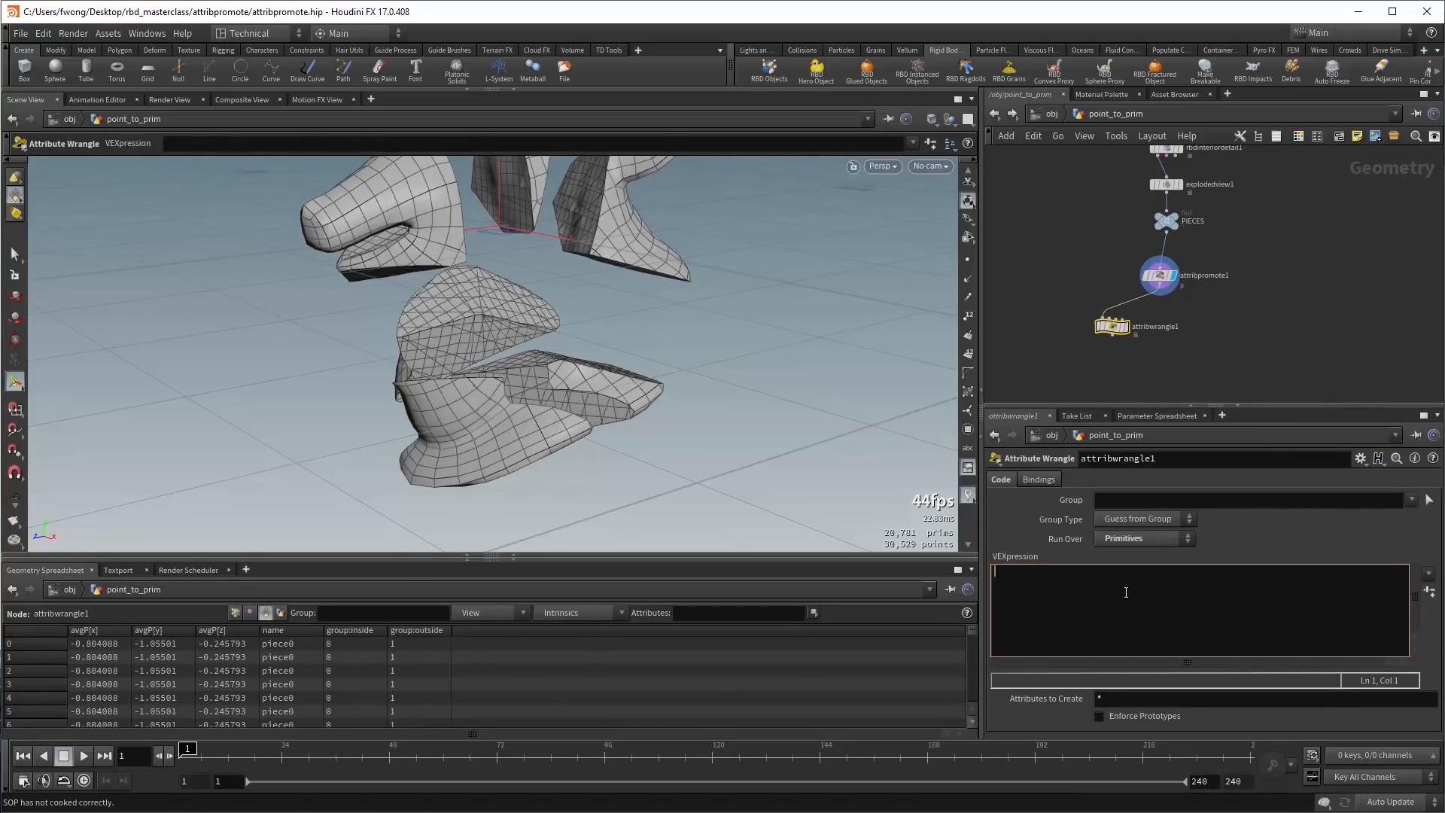
{"action": "type", "text": "f@dist"}
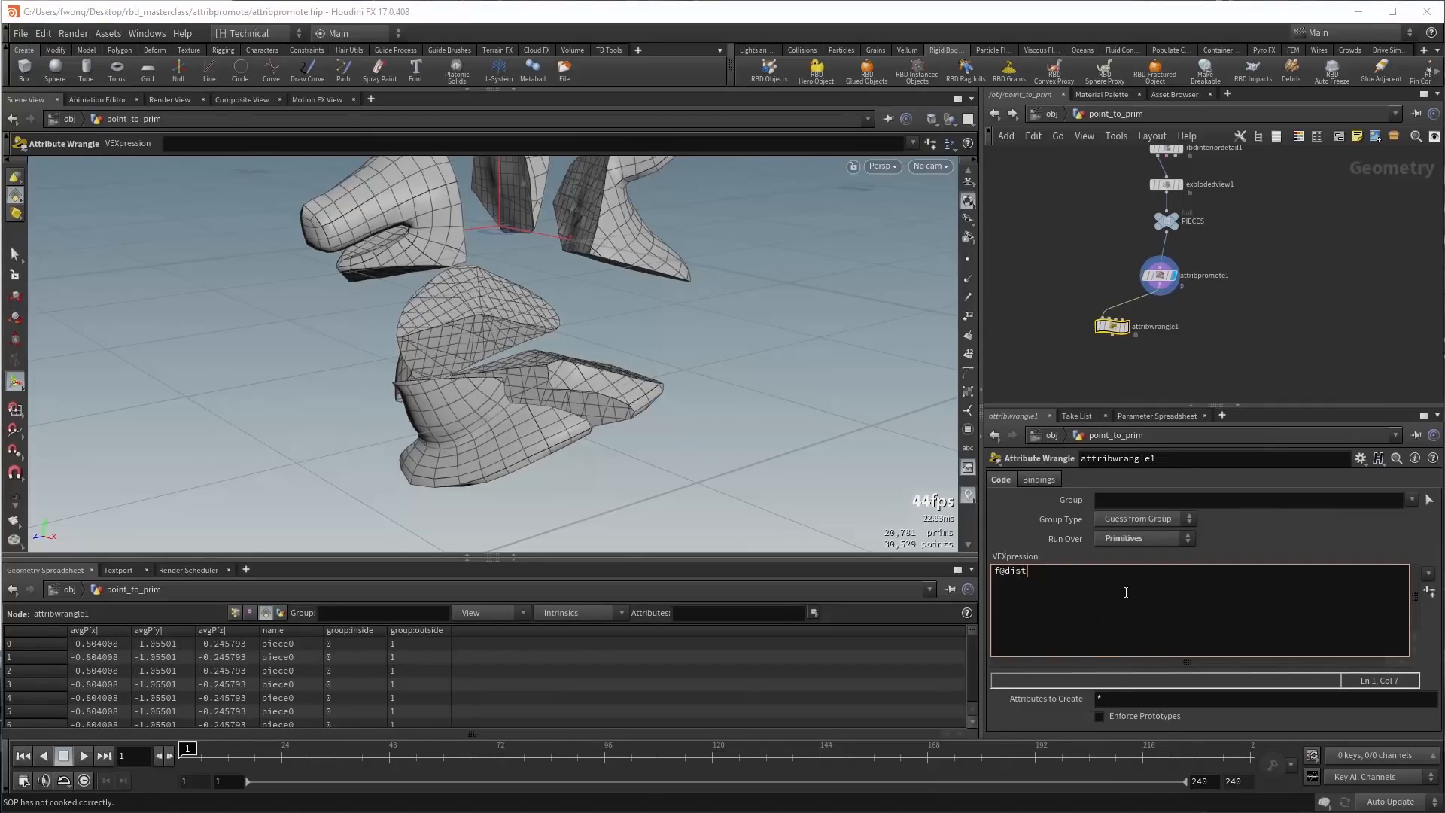
{"action": "type", "text": " = distance(@P"}
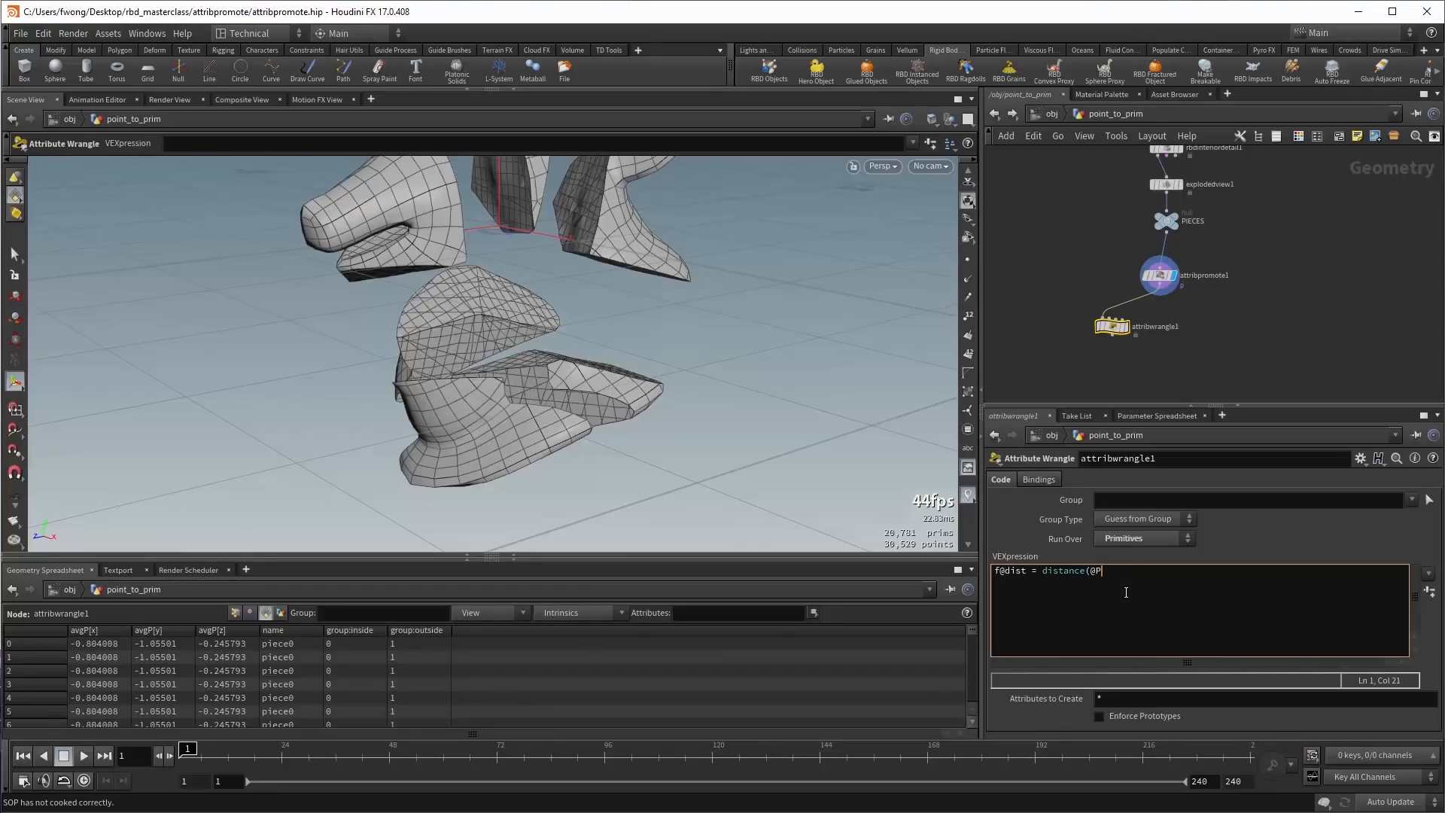
{"action": "type", "text": ", avgPavgP);"}
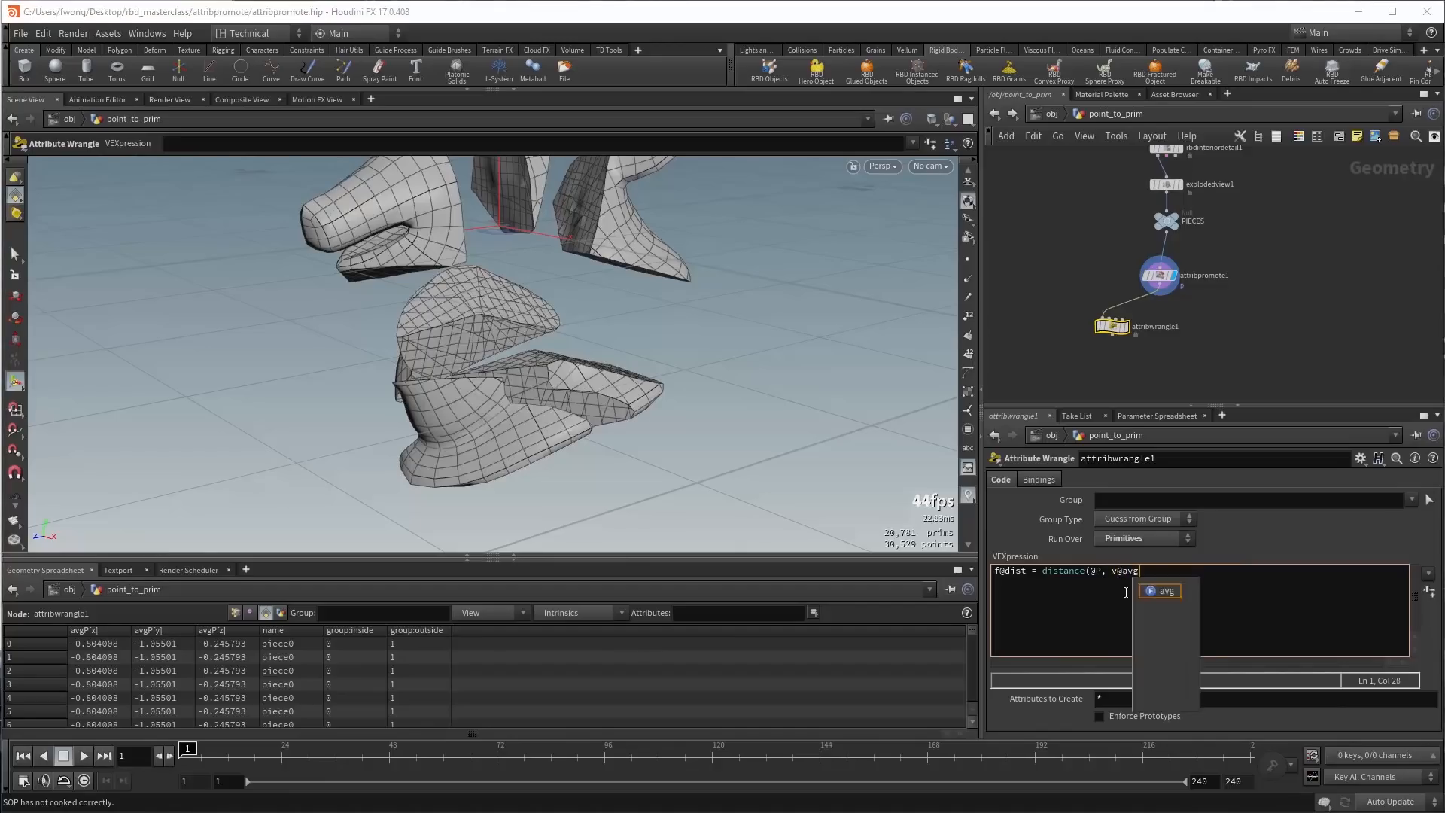
Apply the distance expression, display attribwrangle1's output, and visualise its dist attribute on the fractured pieces.
{"action": "left_click", "coordinate": [1231, 389]}
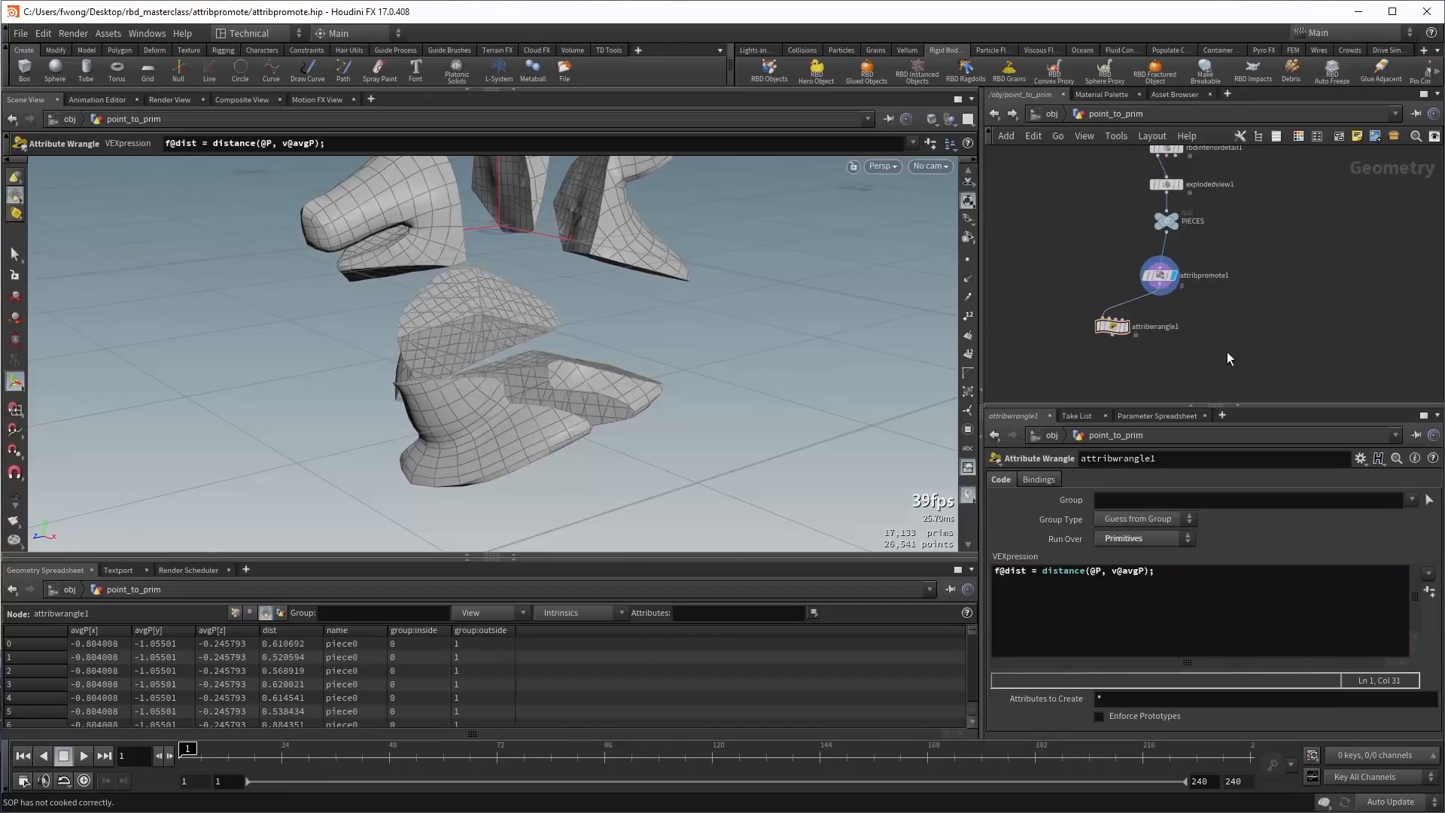
{"action": "left_click", "coordinate": [1089, 326]}
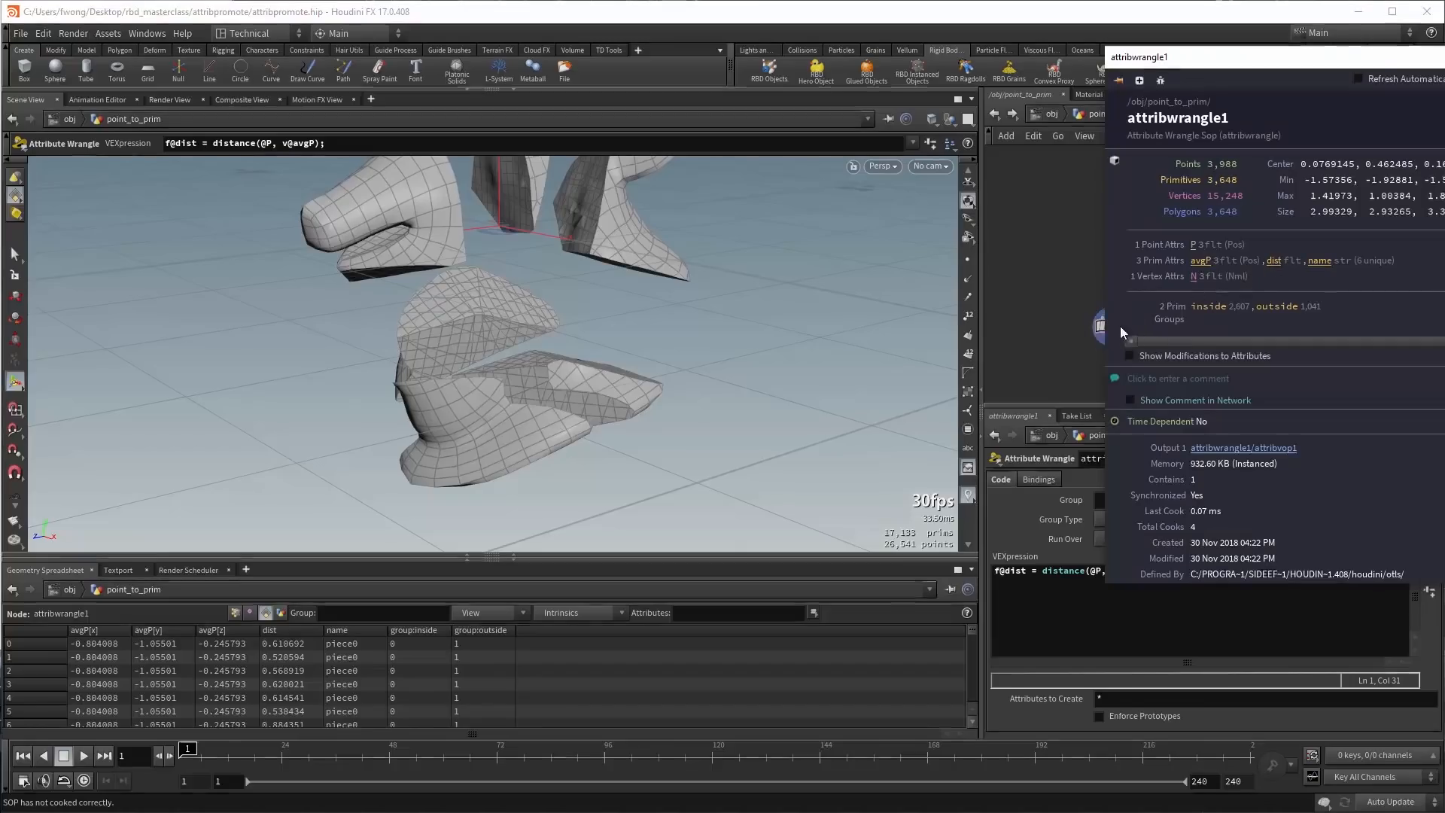
{"action": "left_click", "coordinate": [1274, 261]}
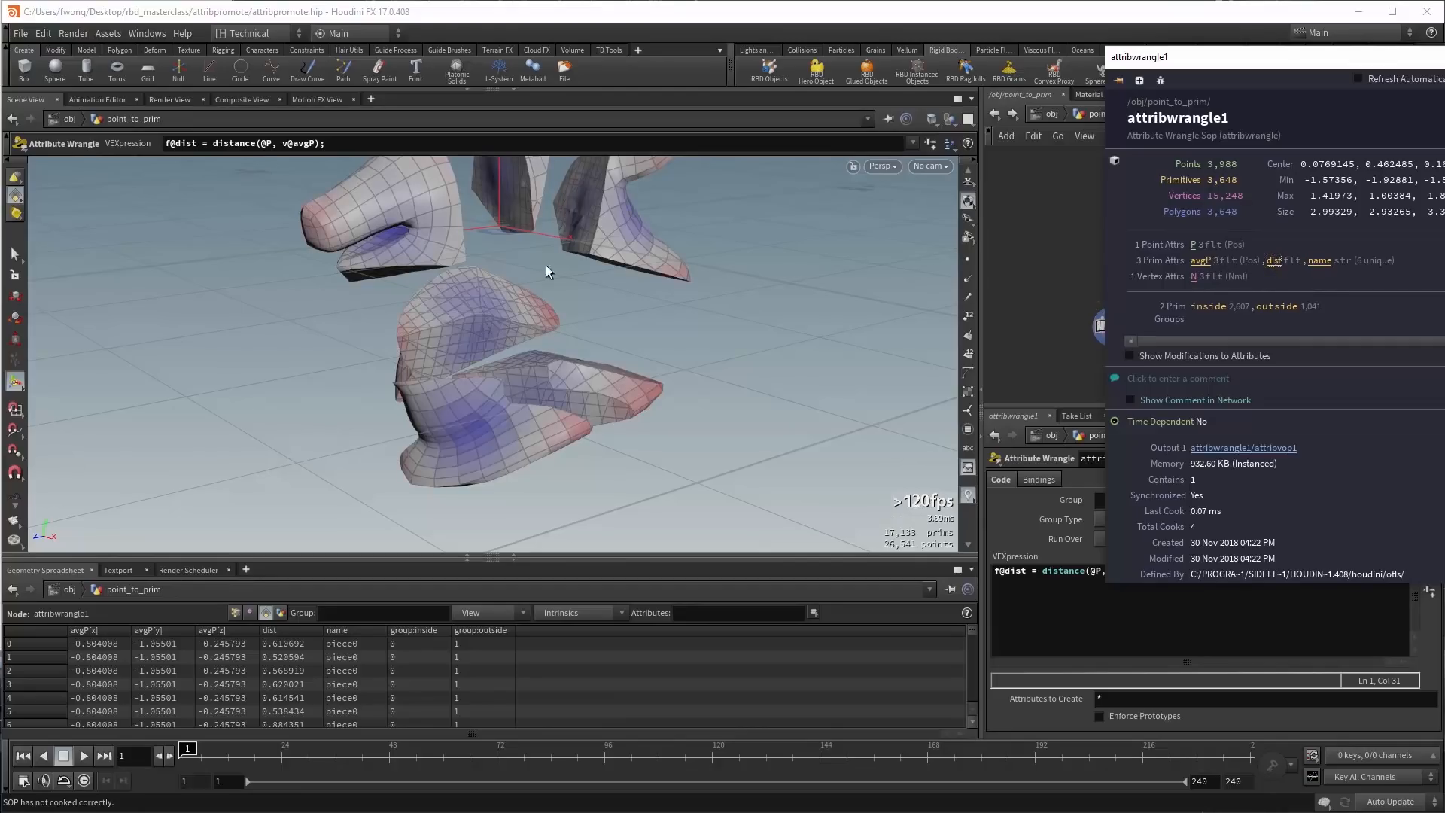
{"action": "key", "text": "Escape"}
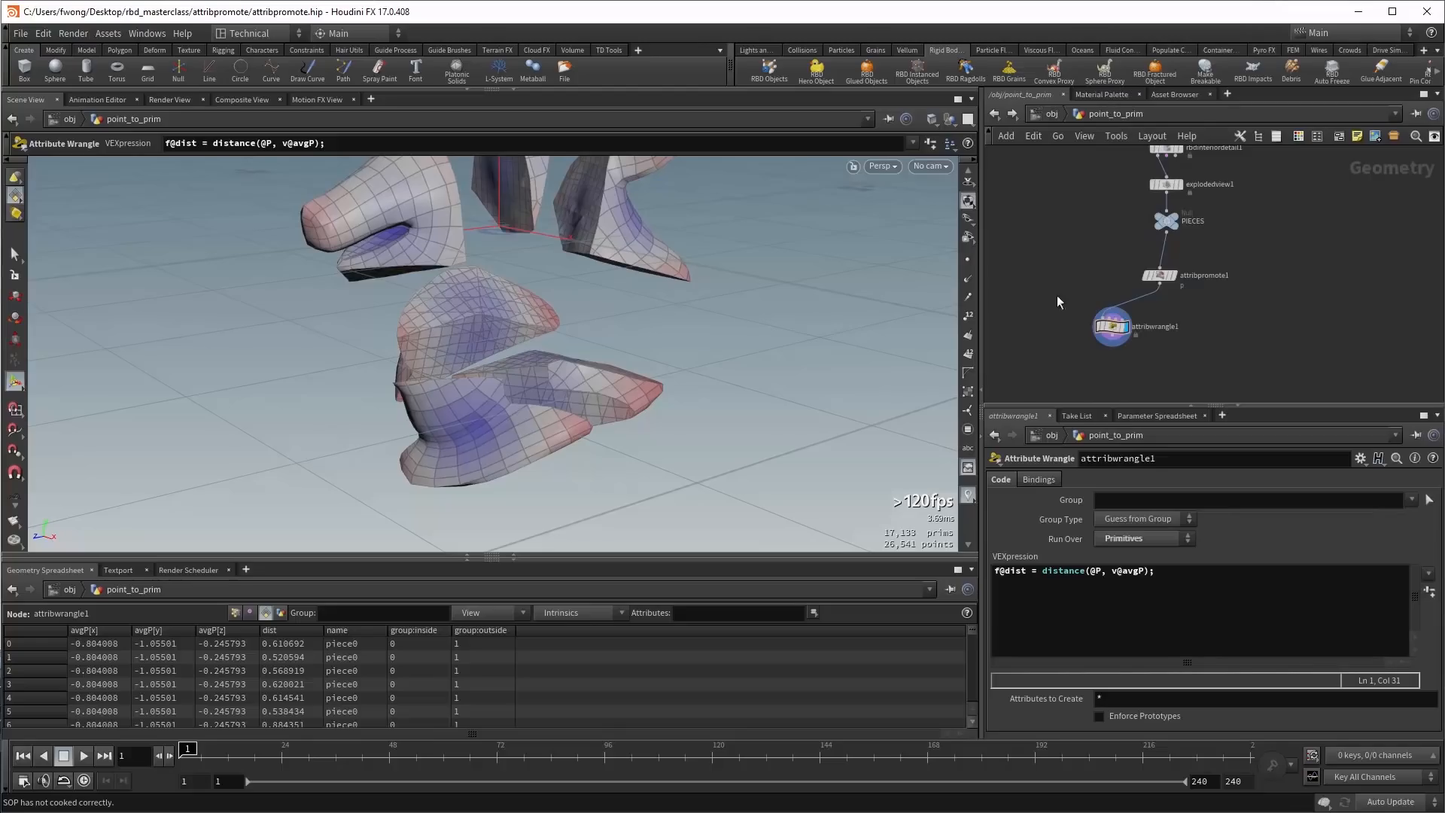
{"action": "key", "text": "Escape"}
{"action": "left_click_drag", "start_coordinate": [500, 332], "coordinate": [597, 313]}
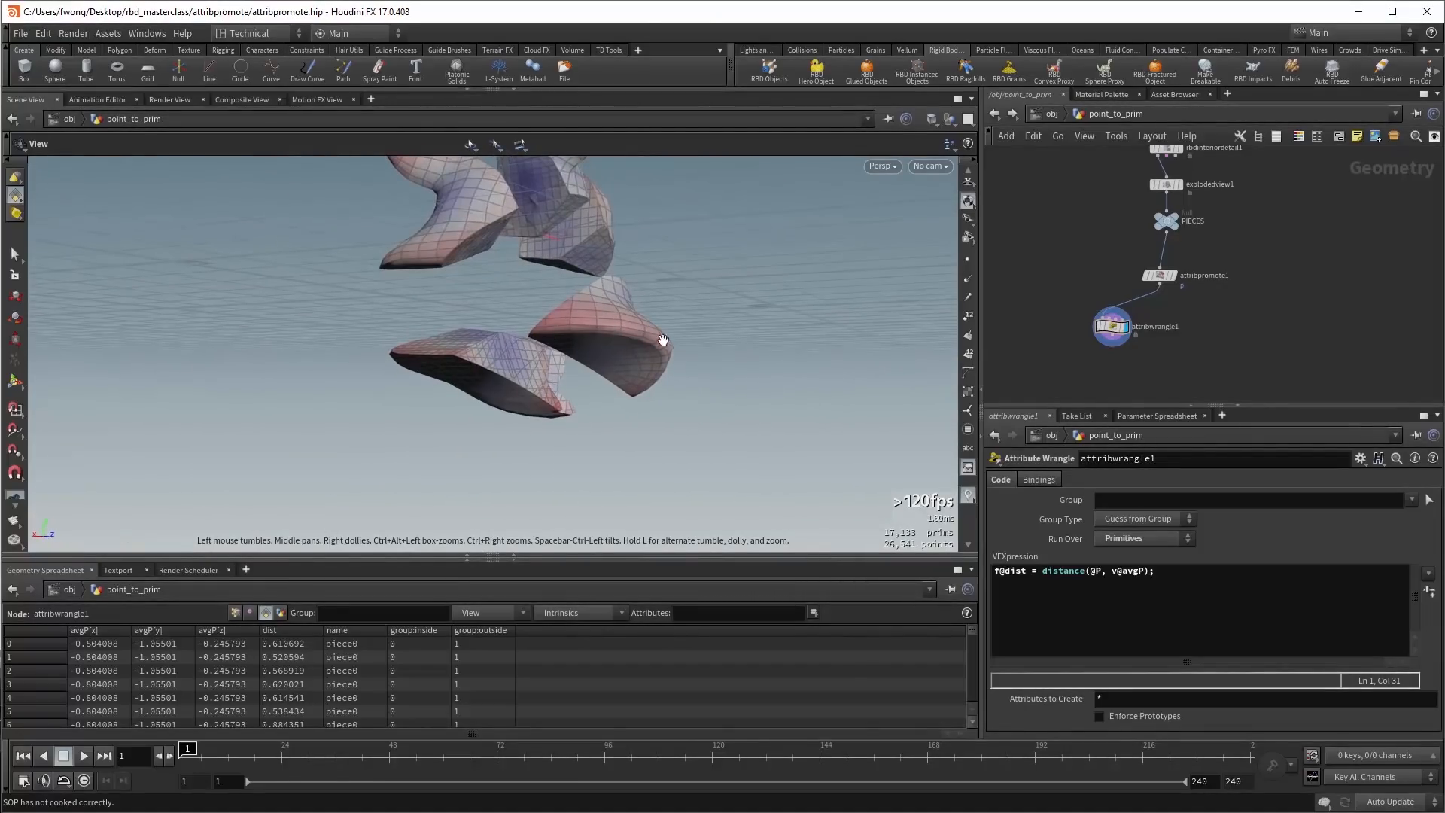
Return to the object level, enter the point_centroids network, and display the create_clusters node's output.
{"action": "key", "text": "Return"}
{"action": "left_click", "coordinate": [1053, 115]}
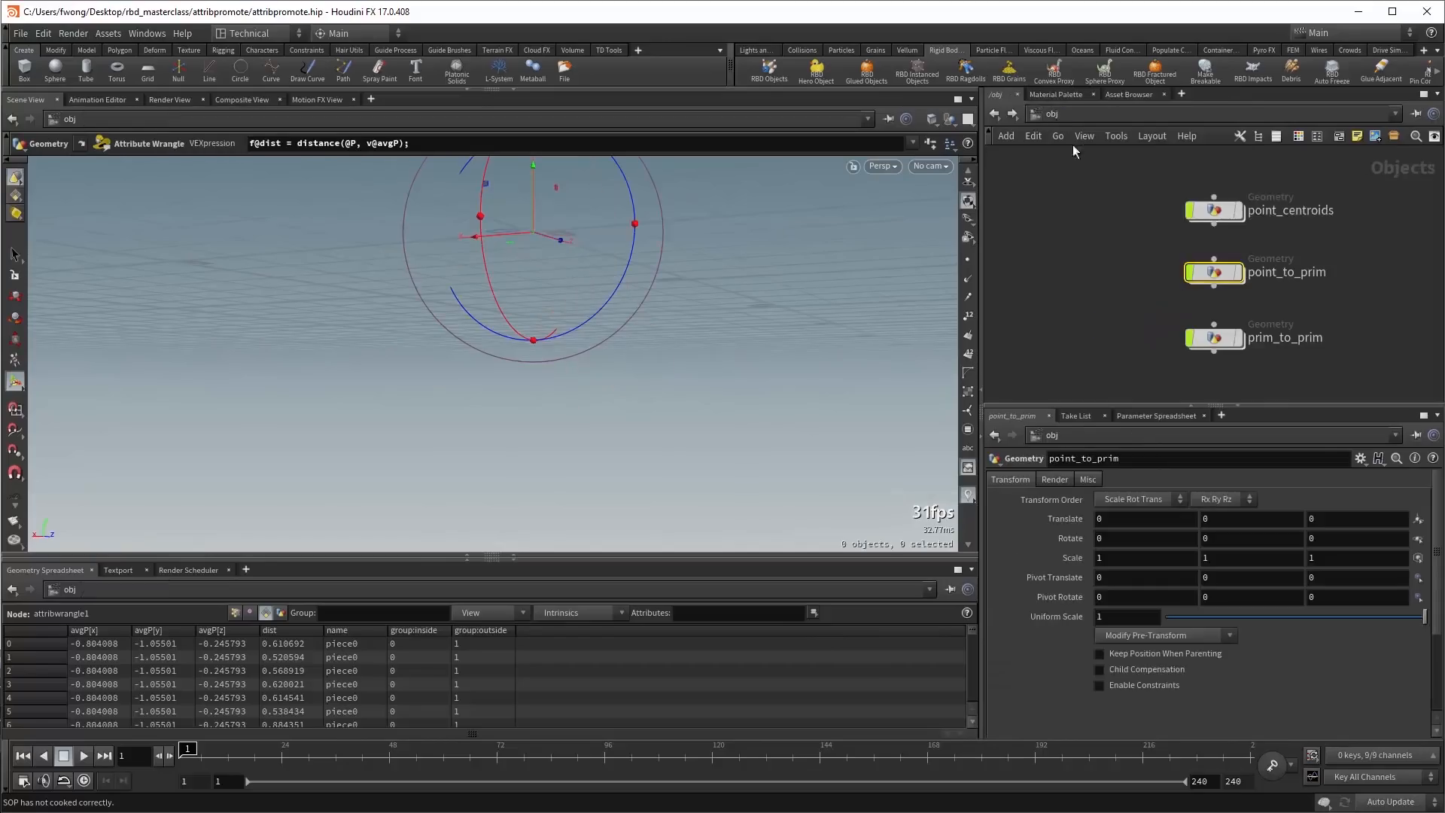
{"action": "double_click", "coordinate": [1185, 226]}
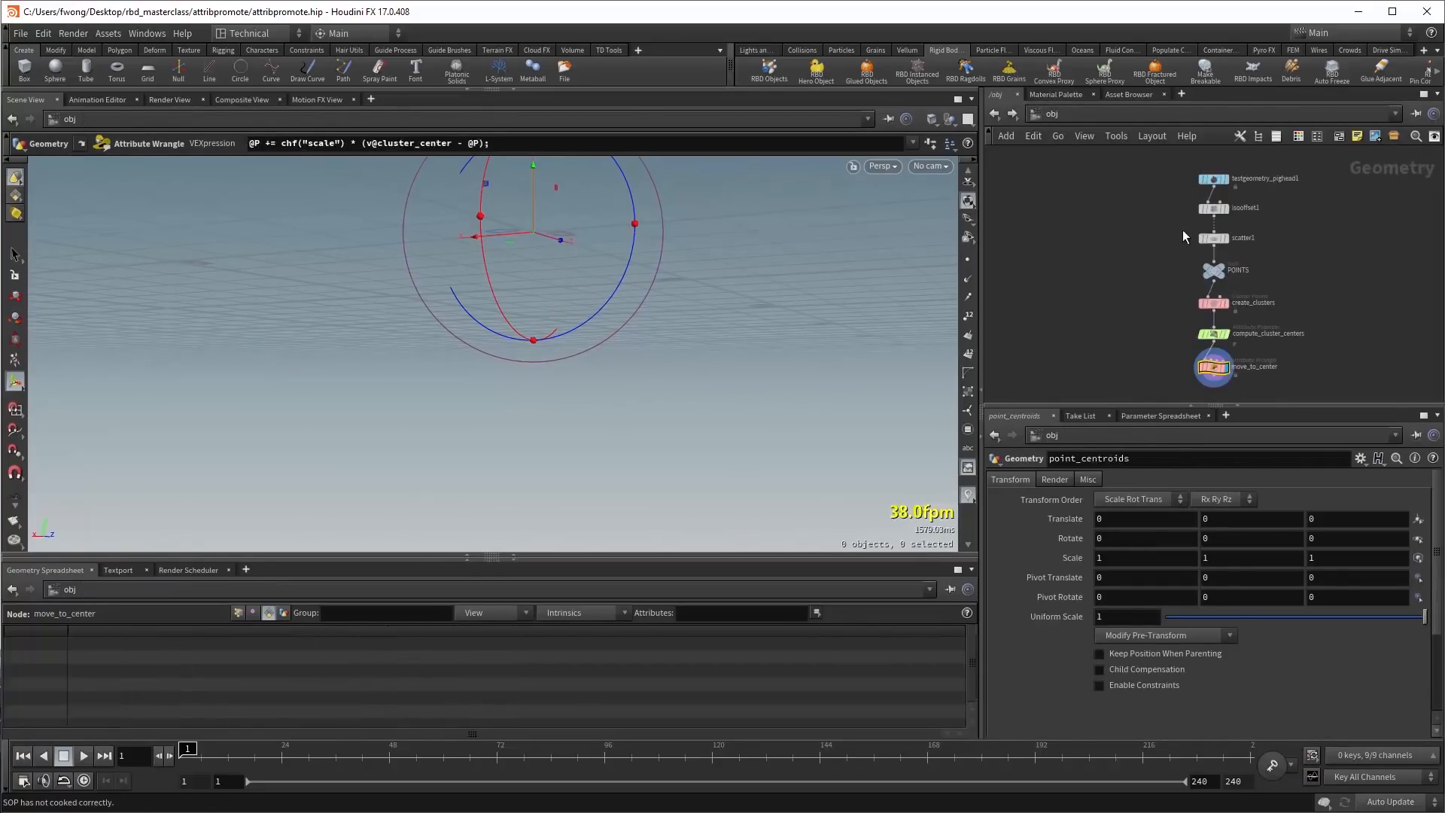
{"action": "left_click", "coordinate": [1216, 304]}
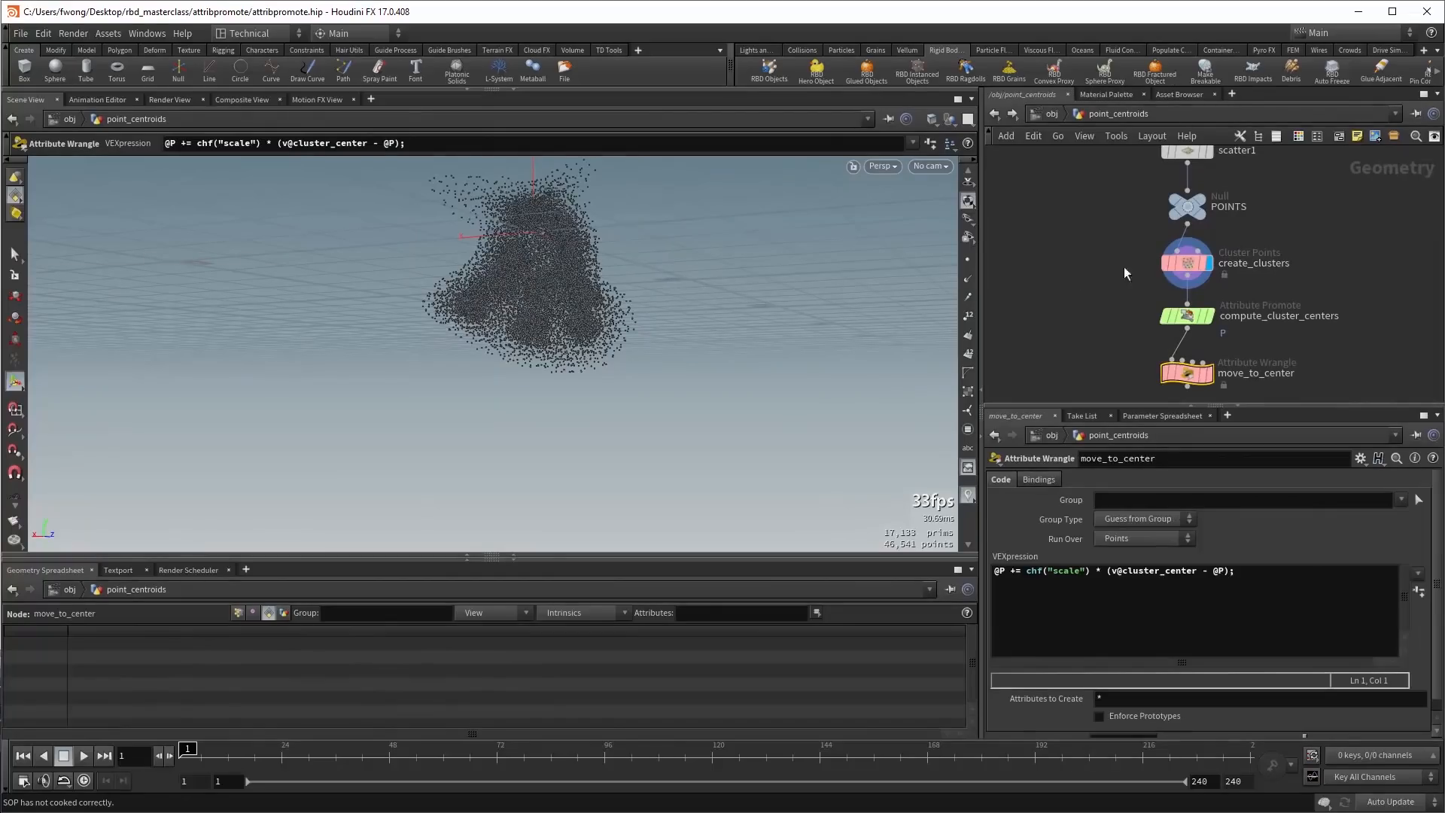
Select the create_clusters node and open the choices for its point output type.
{"action": "left_click", "coordinate": [1187, 263]}
{"action": "left_click", "coordinate": [1410, 480]}
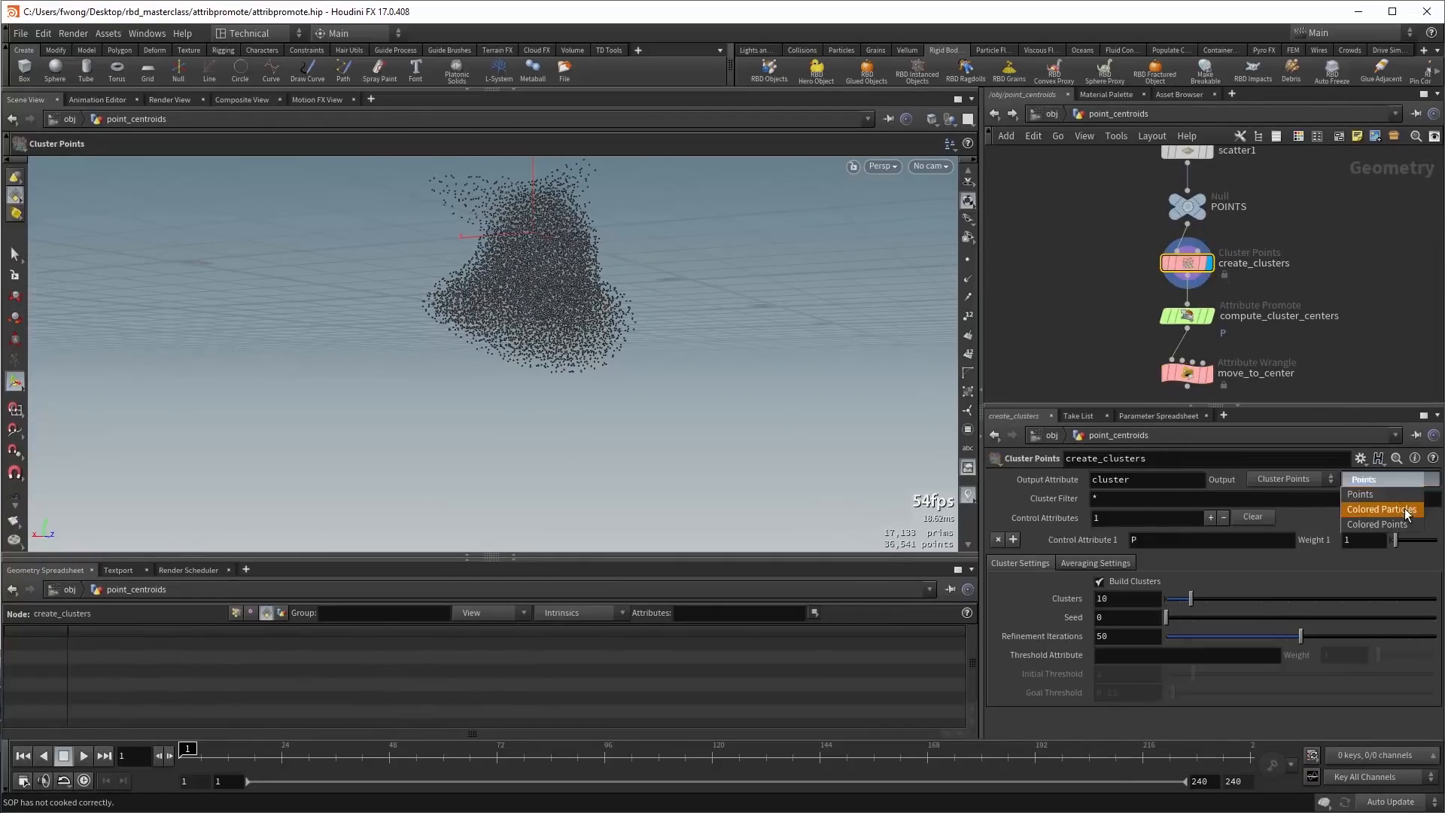
Preview the create_clusters output as Colored Particles from another angle, and restore the output to Points.
{"action": "left_click", "coordinate": [1382, 509]}
{"action": "left_click_drag", "start_coordinate": [603, 313], "coordinate": [444, 350]}
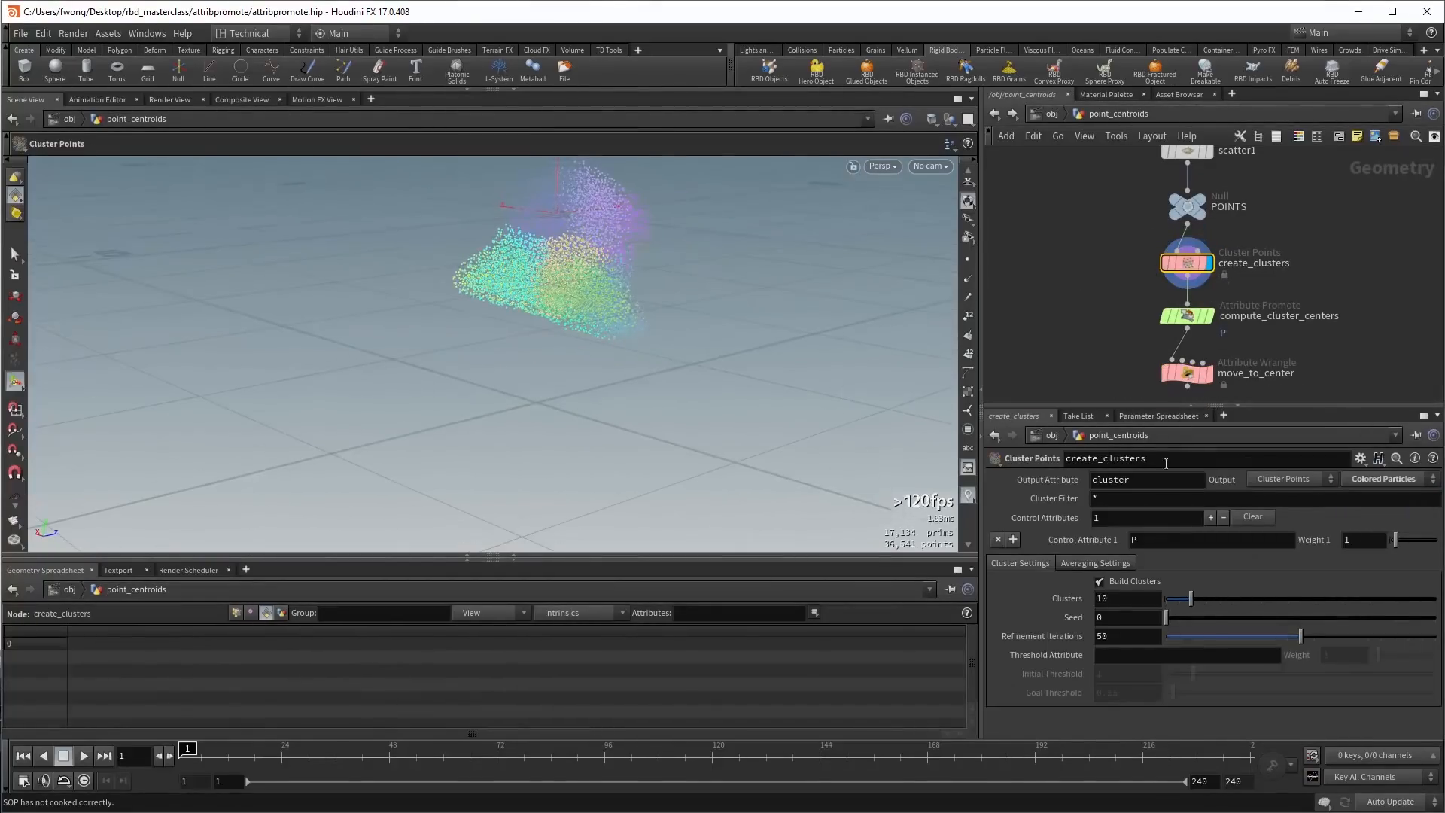
{"action": "left_click", "coordinate": [1369, 481]}
{"action": "left_click", "coordinate": [1369, 485]}
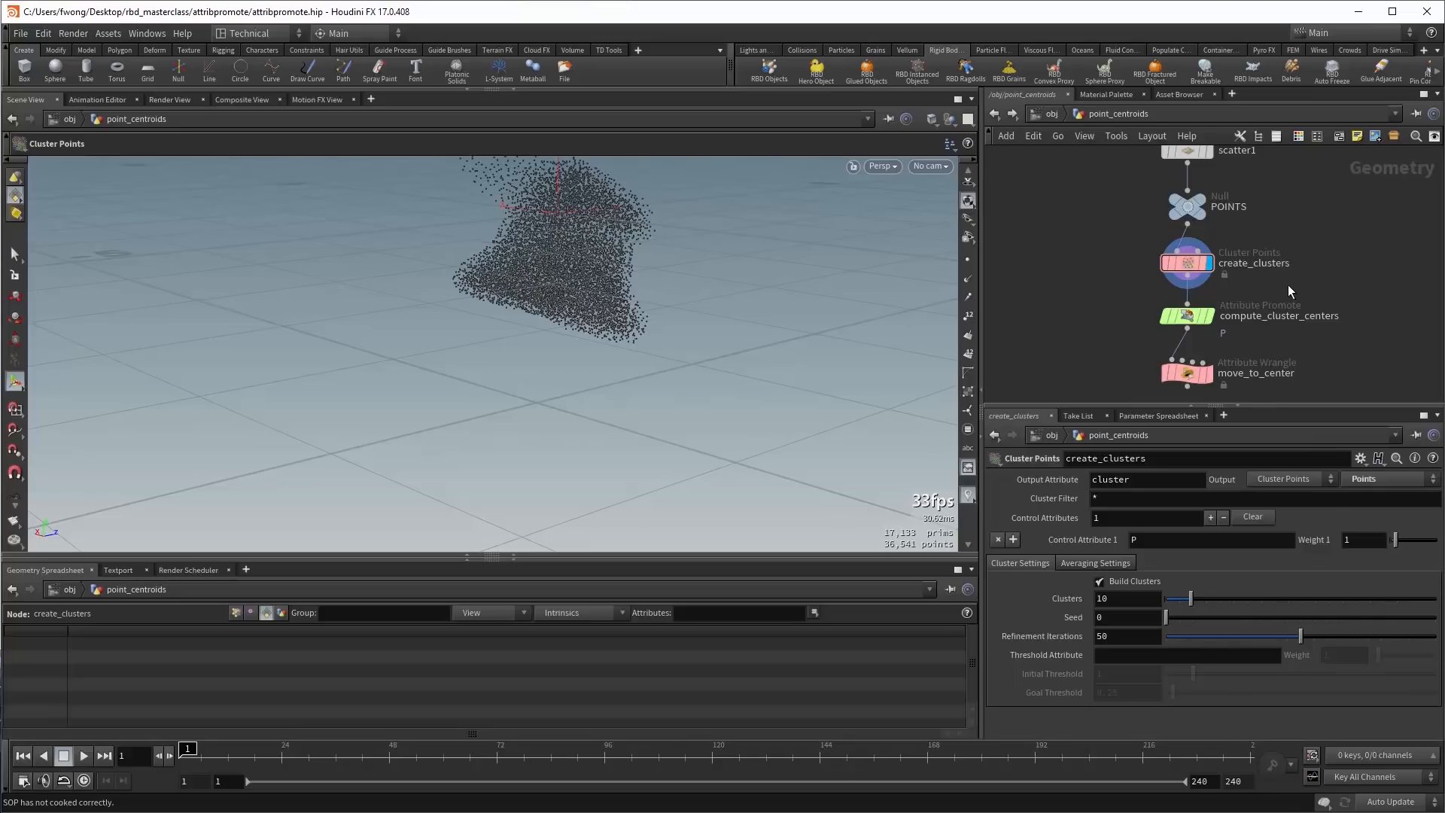
Display the compute_cluster_centers node and show its point attributes in the geometry spreadsheet.
{"action": "left_click", "coordinate": [1187, 316]}
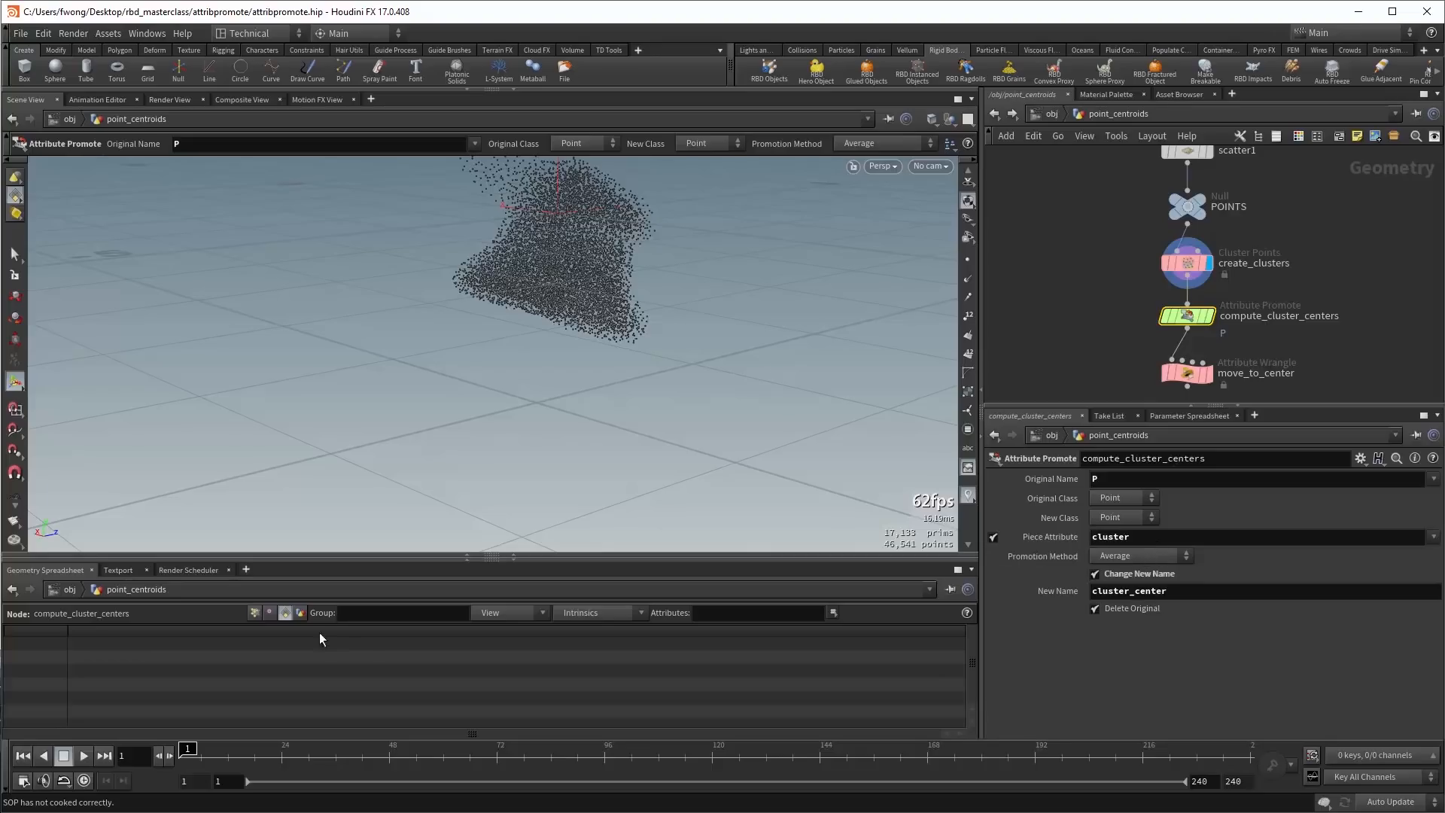
{"action": "left_click", "coordinate": [256, 614]}
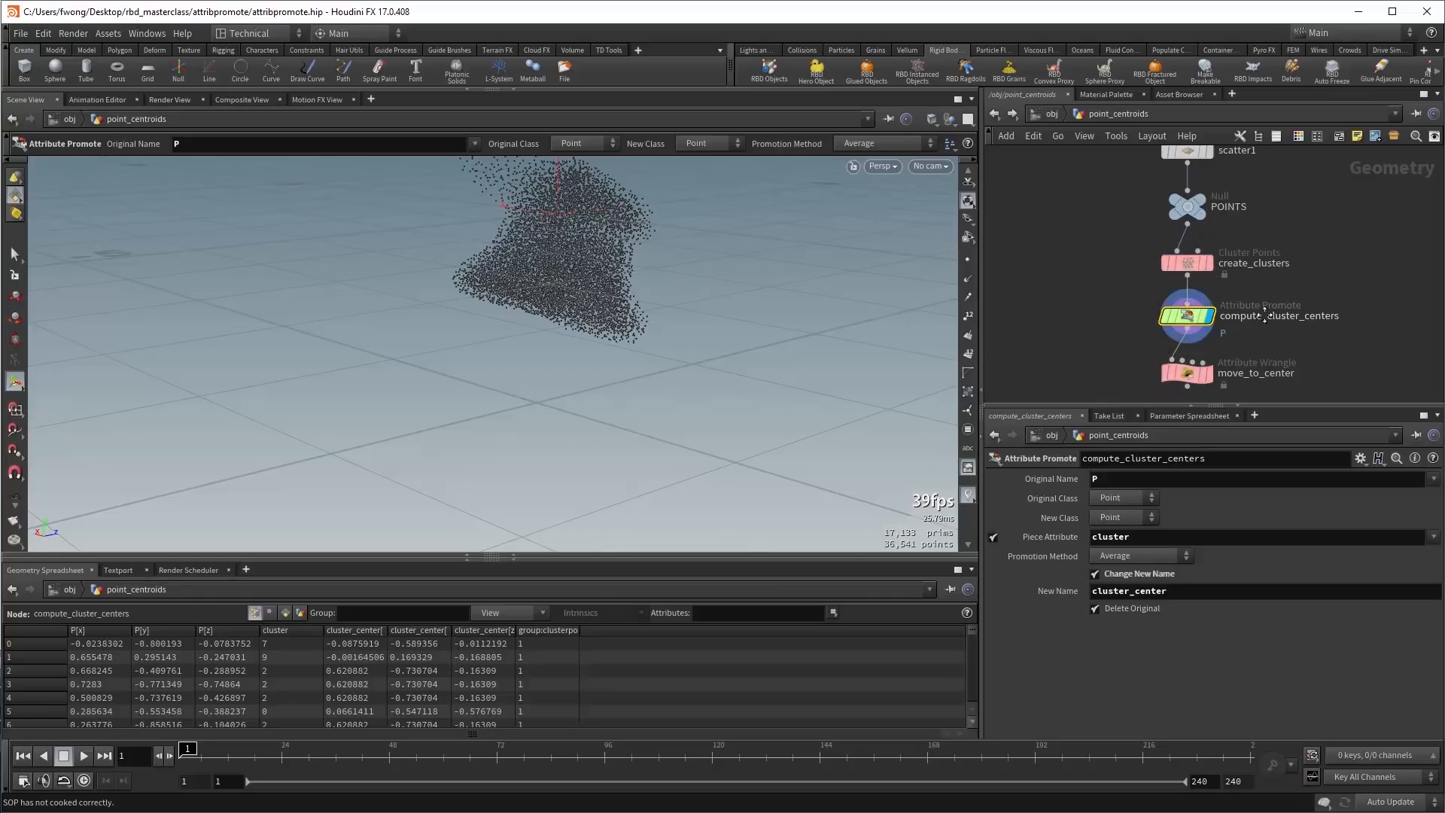
Display the move_to_center wrangle and set its Scale to 0.645 to pull the points toward their cluster centers.
{"action": "middle_click_drag", "start_coordinate": [1194, 375], "coordinate": [1189, 329]}
{"action": "left_click", "coordinate": [1189, 329]}
{"action": "left_click", "coordinate": [1205, 329]}
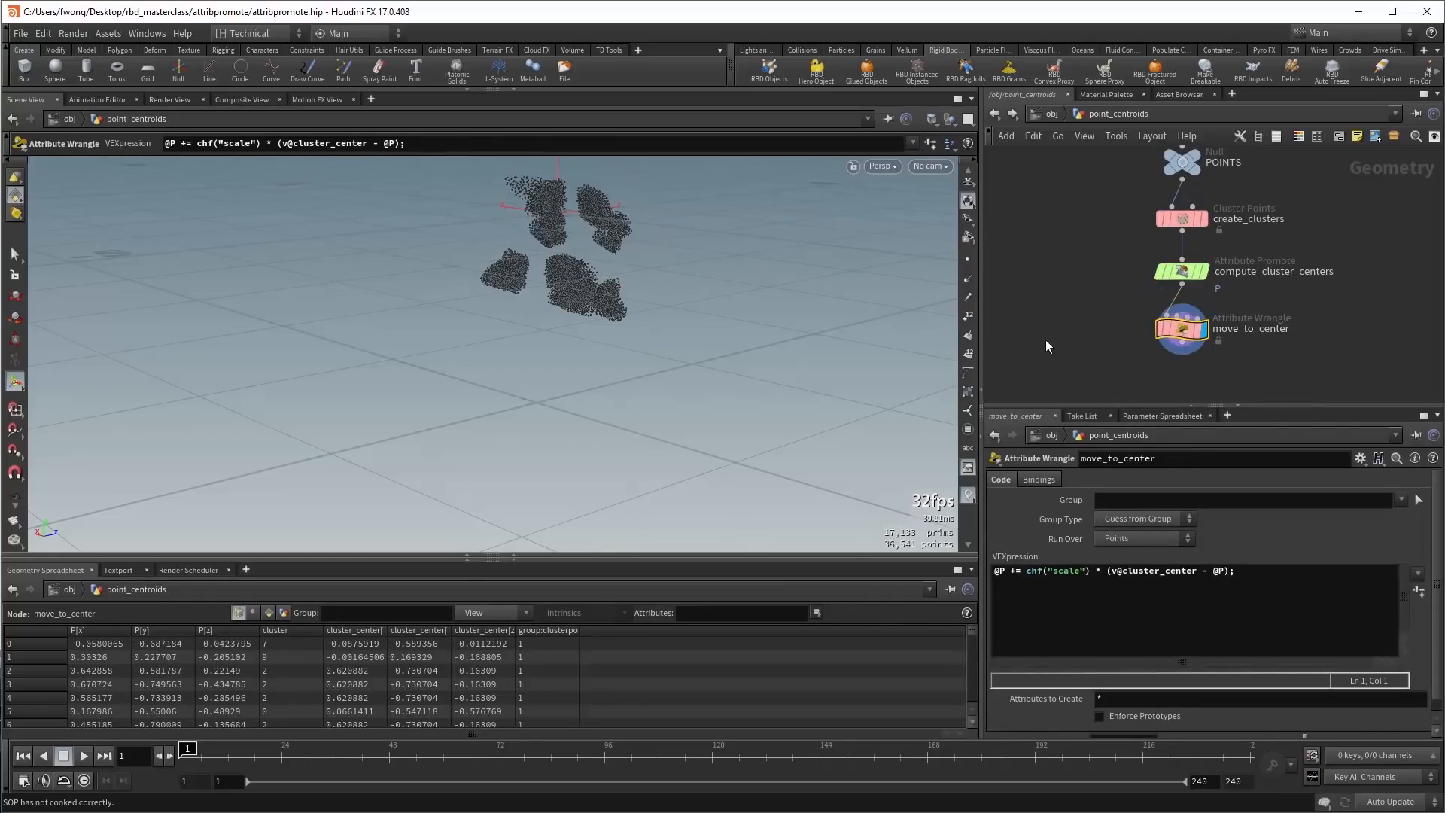
{"action": "scroll", "coordinate": [1399, 533], "scroll_direction": "down", "scroll_amount": 1}
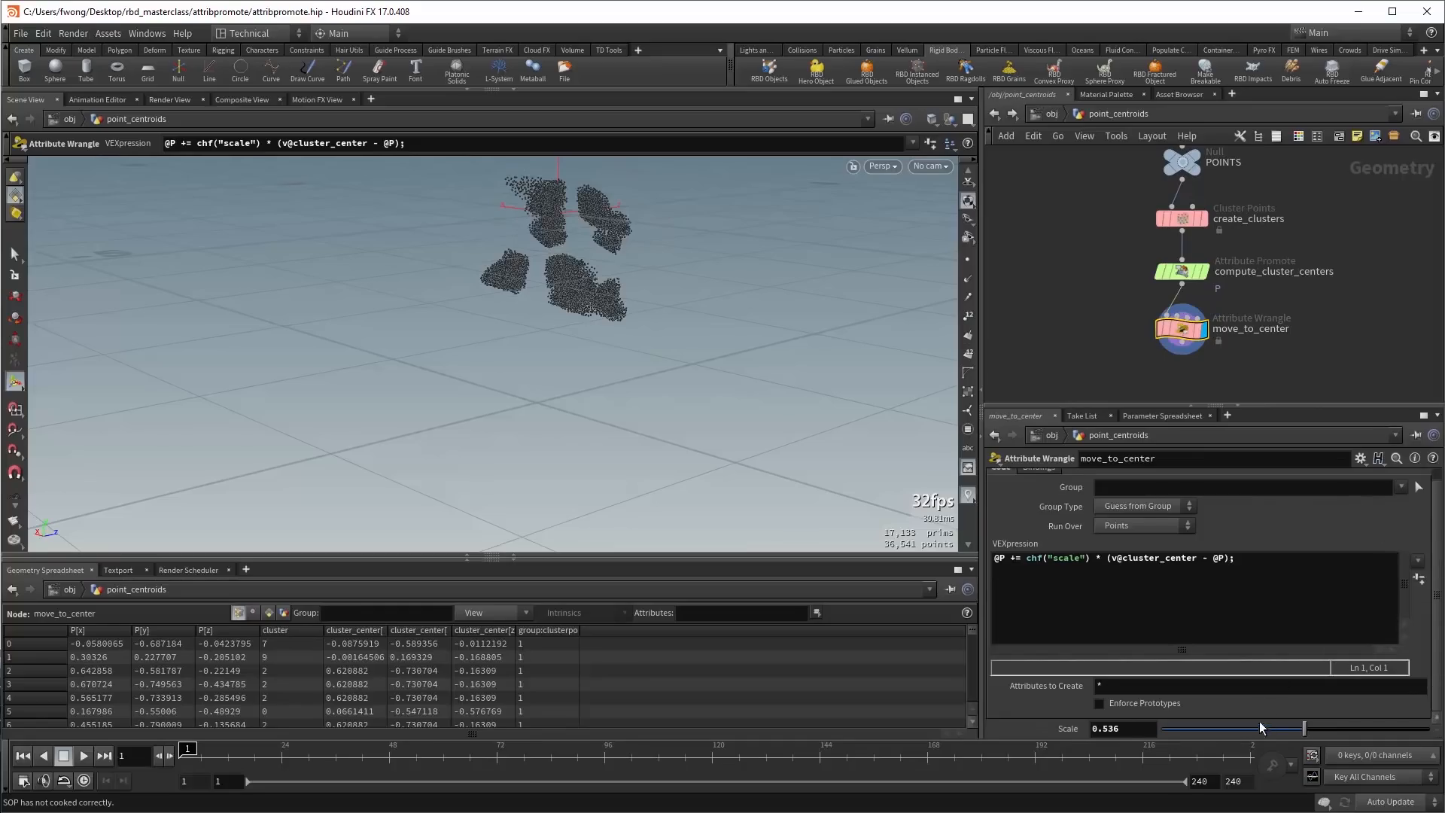
{"action": "left_click_drag", "start_coordinate": [1258, 721], "coordinate": [1330, 725]}
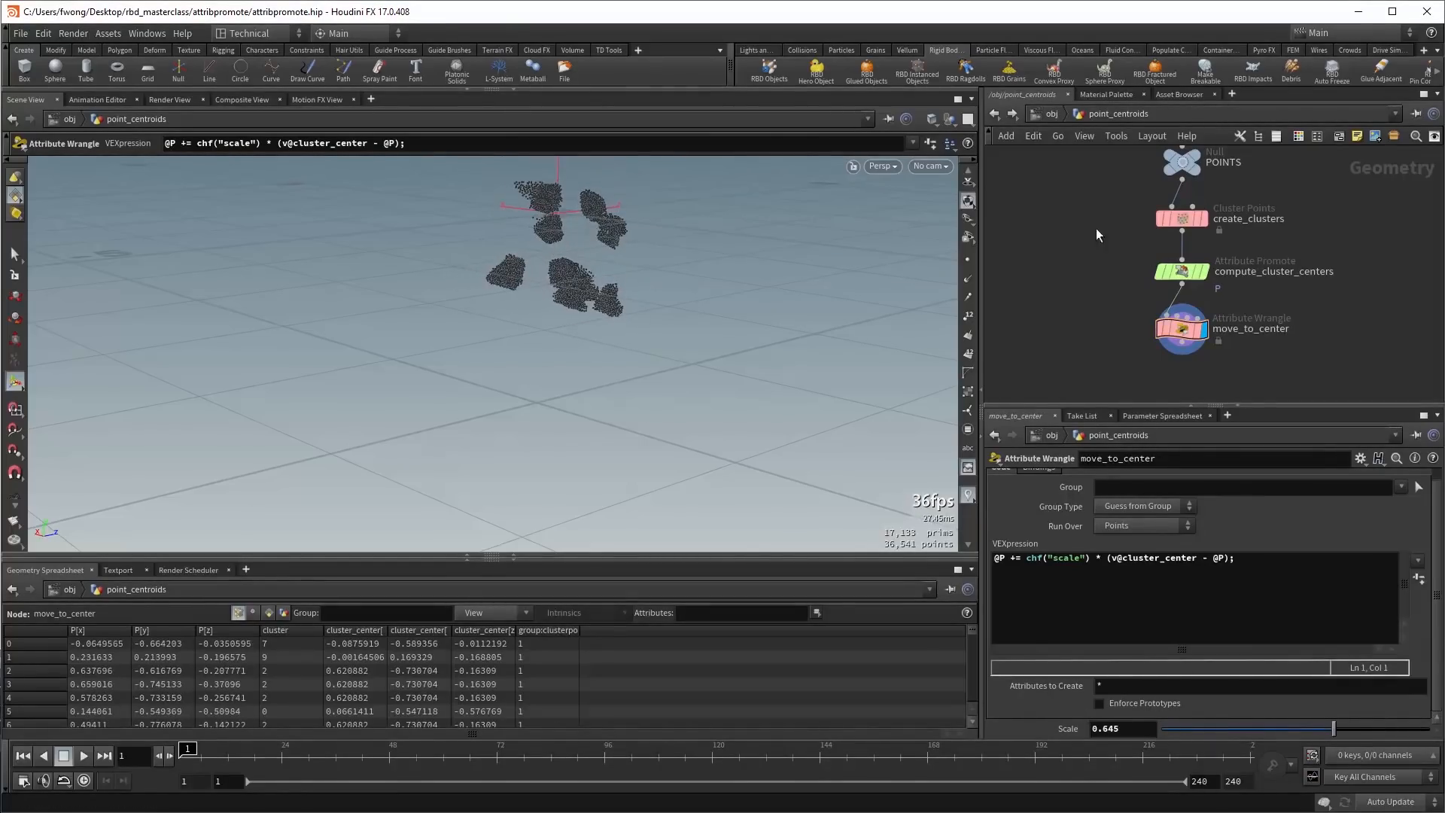
{"action": "left_click", "coordinate": [1159, 272]}
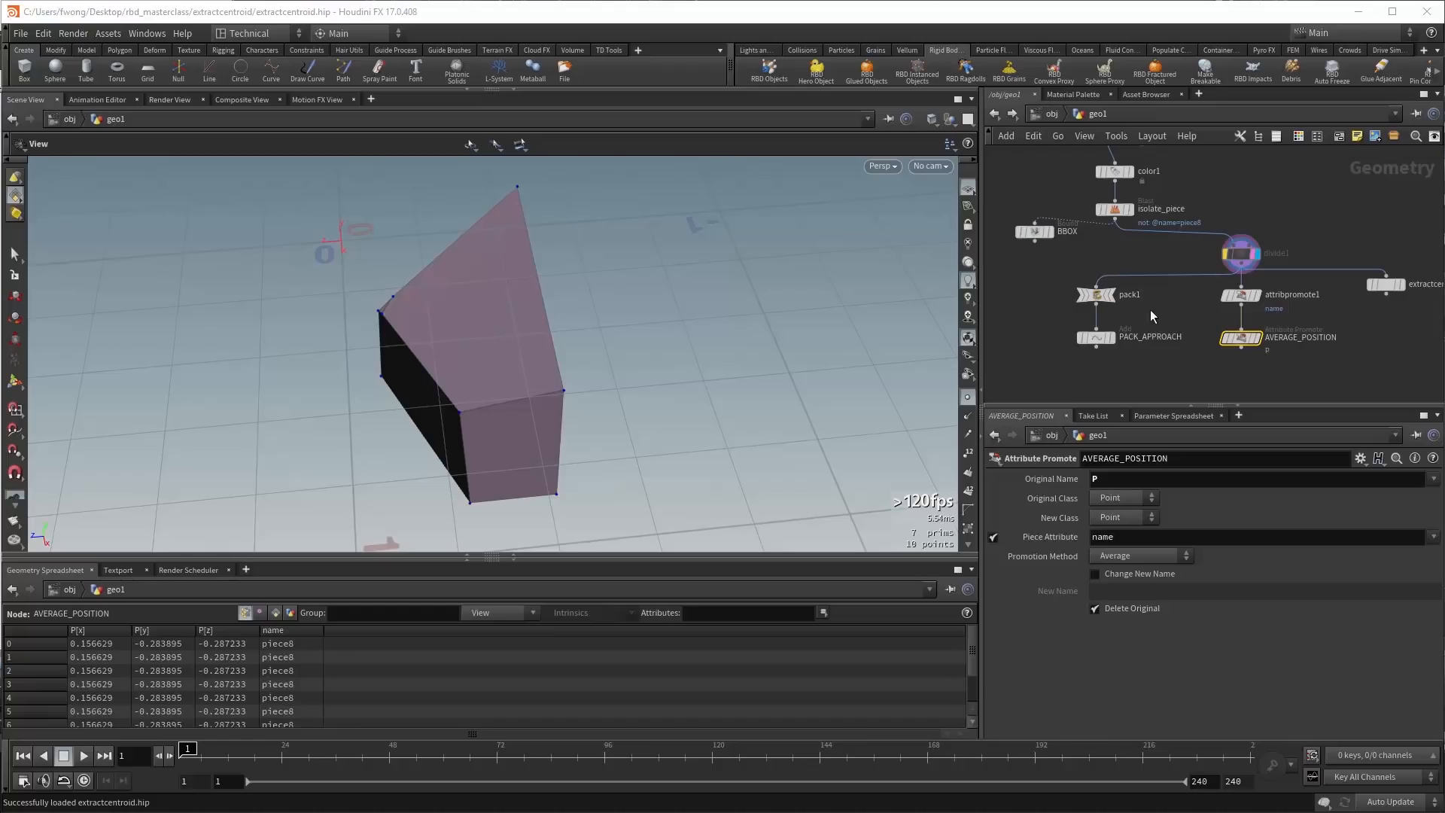
Display pack1 and its PACK_APPROACH node in extractcentroid.hip, and examine where the packed piece's centroid point sits.
{"action": "left_click", "coordinate": [1109, 296]}
{"action": "left_click", "coordinate": [1107, 296]}
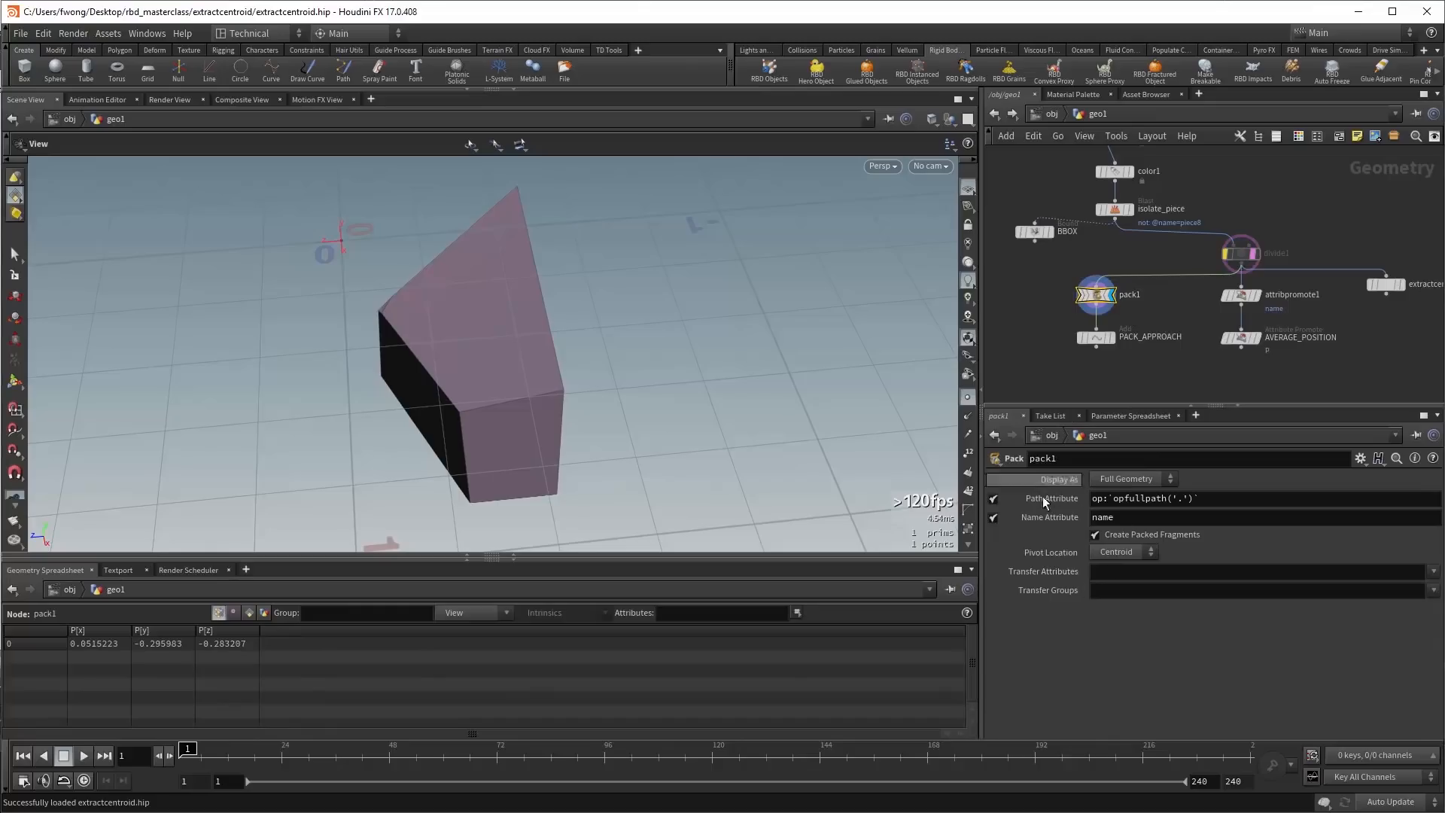
{"action": "middle_click", "coordinate": [1098, 298]}
{"action": "left_click", "coordinate": [1115, 340]}
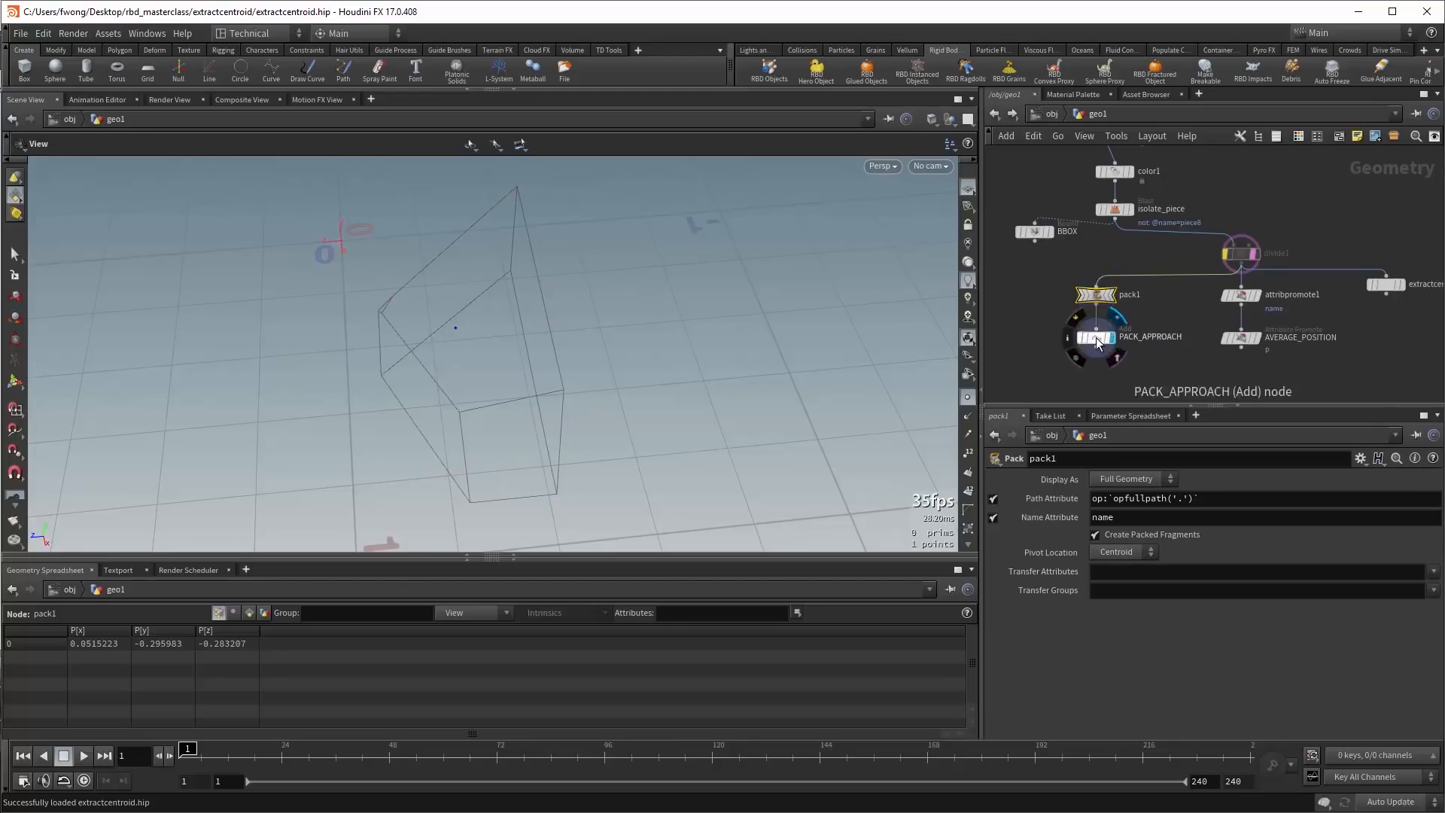
{"action": "left_click", "coordinate": [1097, 337]}
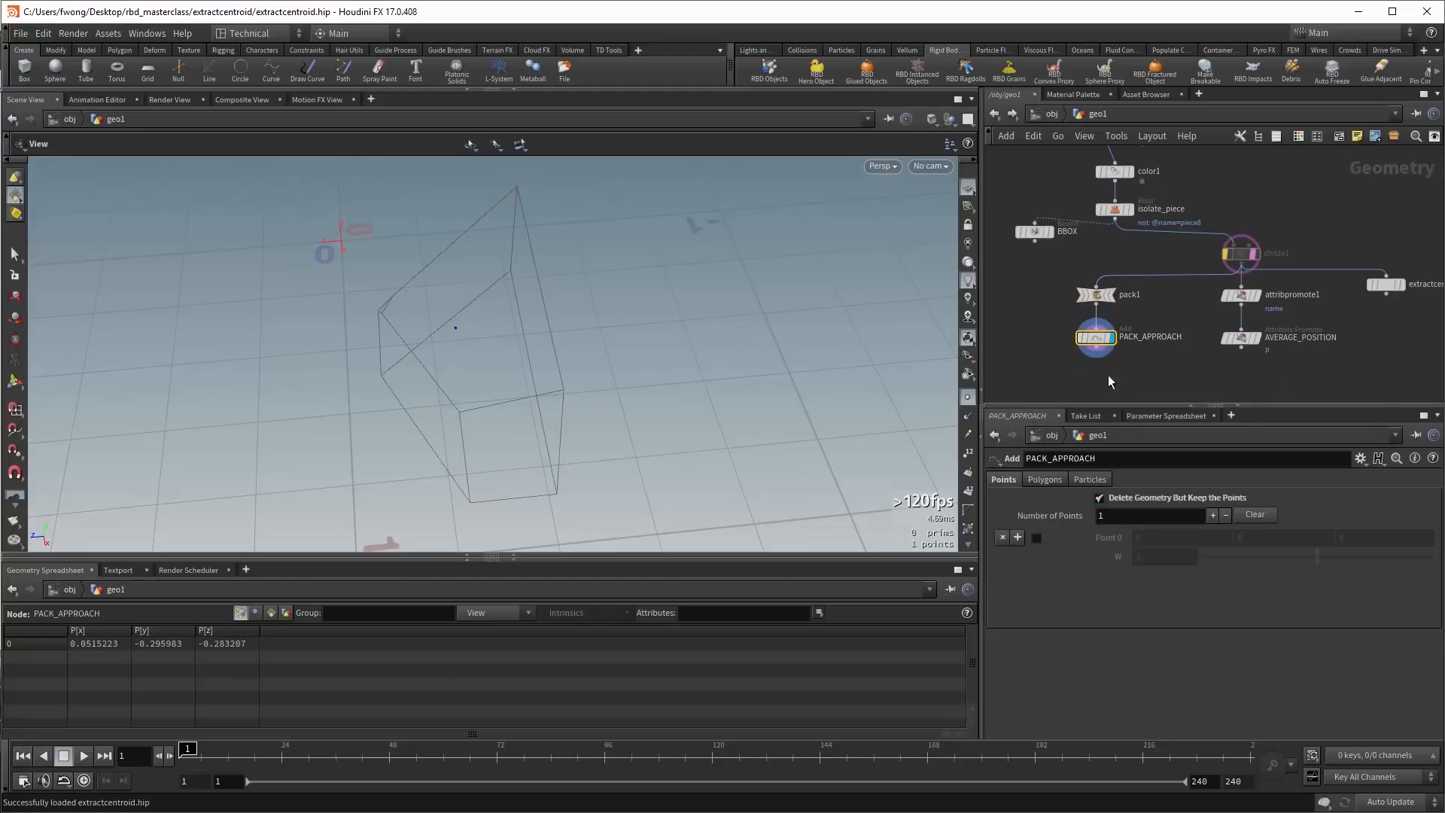
{"action": "mouse_move", "coordinate": [455, 339]}
{"action": "left_mouse_down"}
{"action": "mouse_move", "coordinate": [441, 409]}
{"action": "mouse_move", "coordinate": [491, 384]}
{"action": "mouse_move", "coordinate": [519, 338]}
{"action": "mouse_move", "coordinate": [536, 359]}
{"action": "mouse_move", "coordinate": [500, 358]}
{"action": "mouse_move", "coordinate": [555, 374]}
{"action": "mouse_move", "coordinate": [481, 346]}
{"action": "mouse_move", "coordinate": [506, 386]}
{"action": "left_mouse_up"}
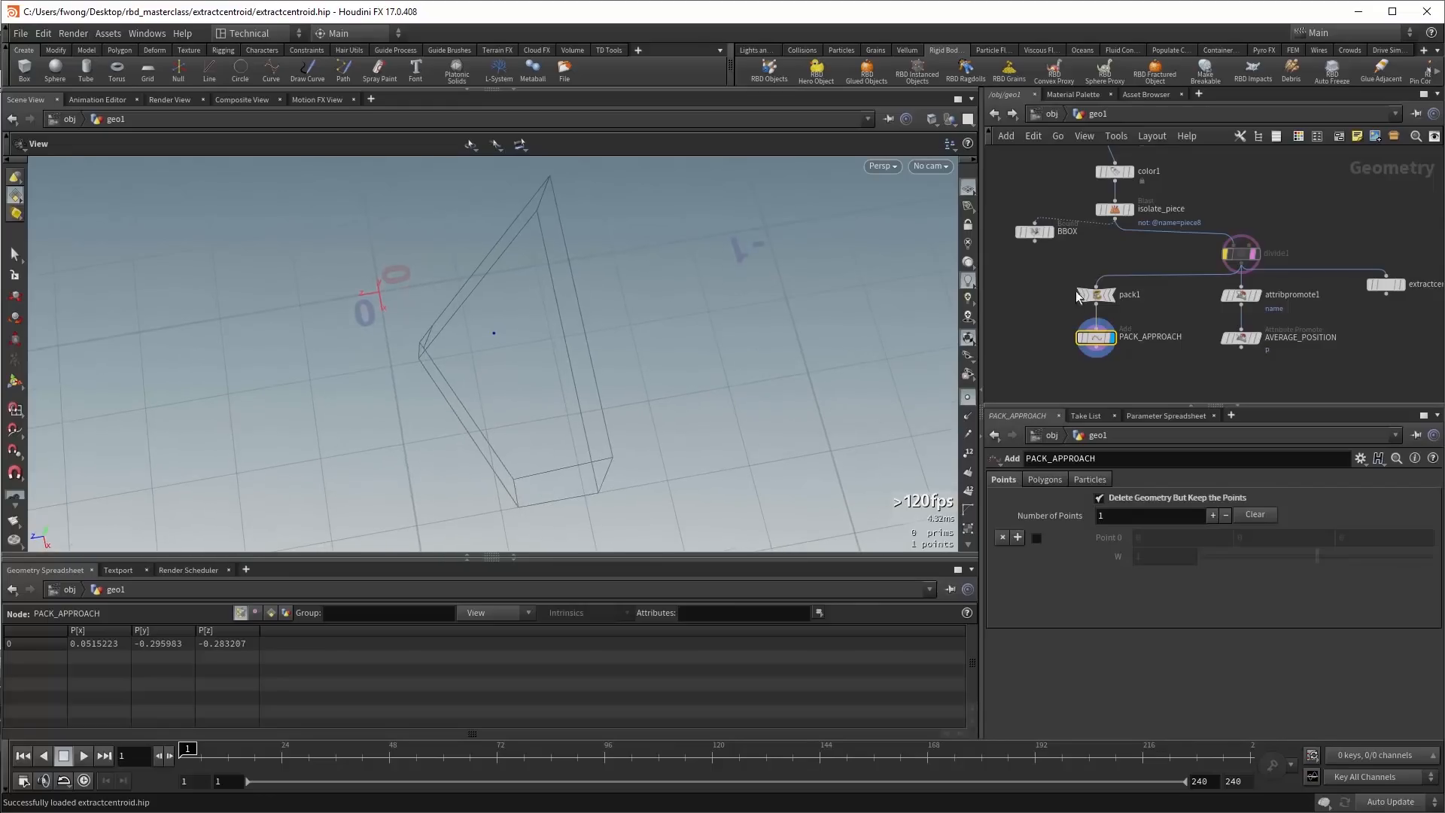
Compare the pack centroid with the BBOX node shown as template, and restore divide1 as the template.
{"action": "left_click", "coordinate": [1097, 295]}
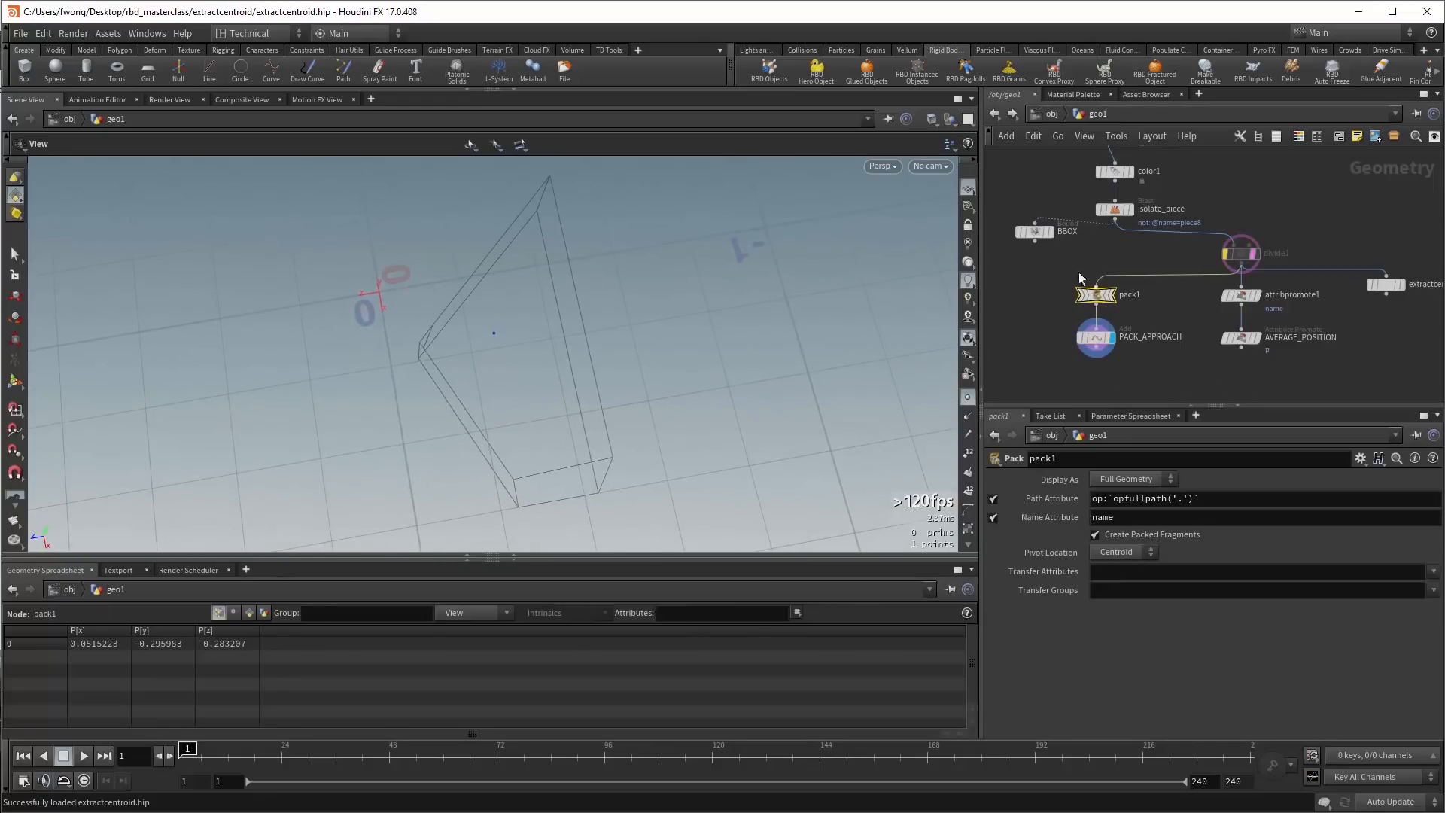
{"action": "left_click", "coordinate": [1048, 232]}
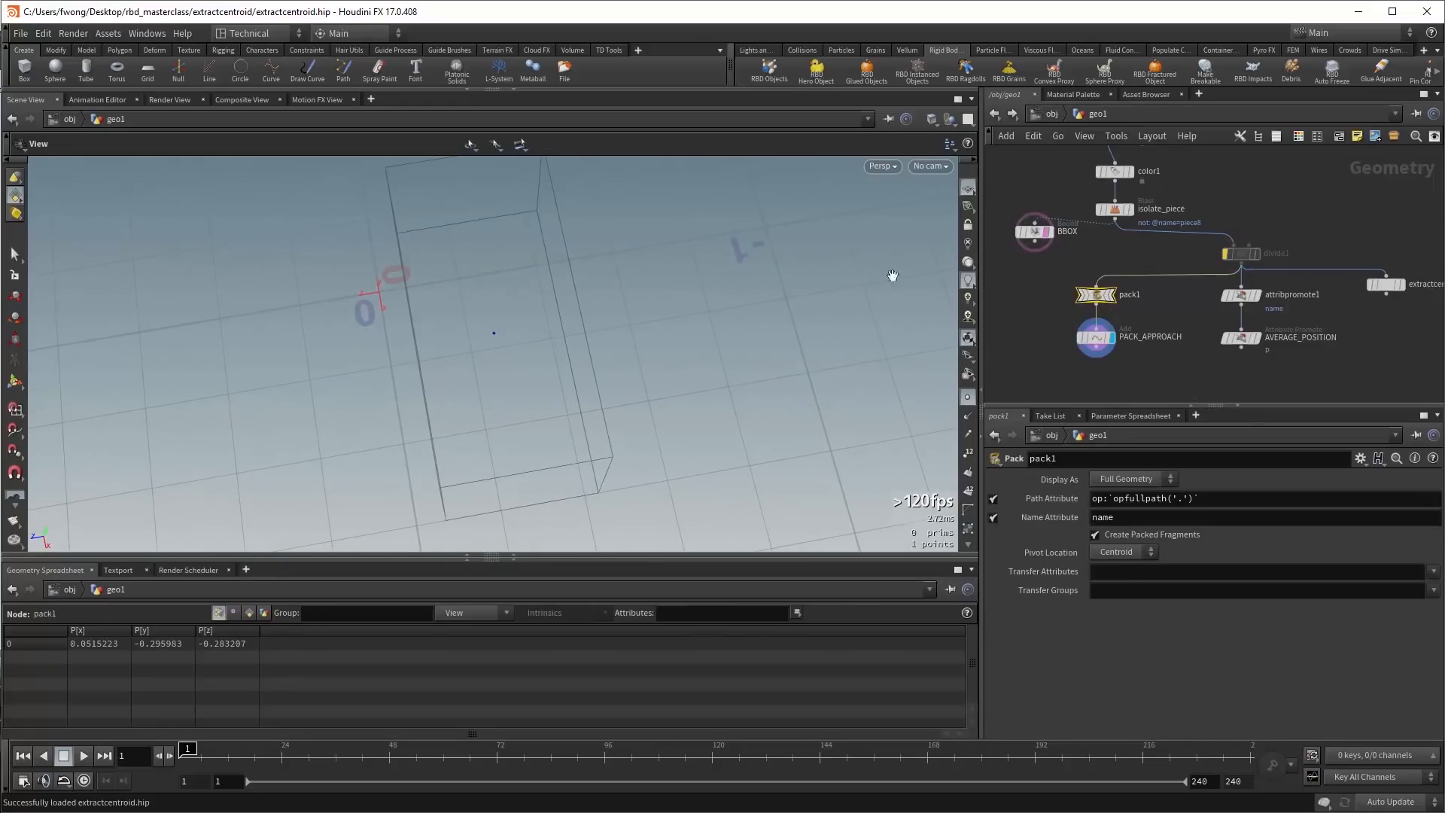
{"action": "left_click_drag", "start_coordinate": [891, 275], "coordinate": [665, 341]}
{"action": "left_click", "coordinate": [1253, 254]}
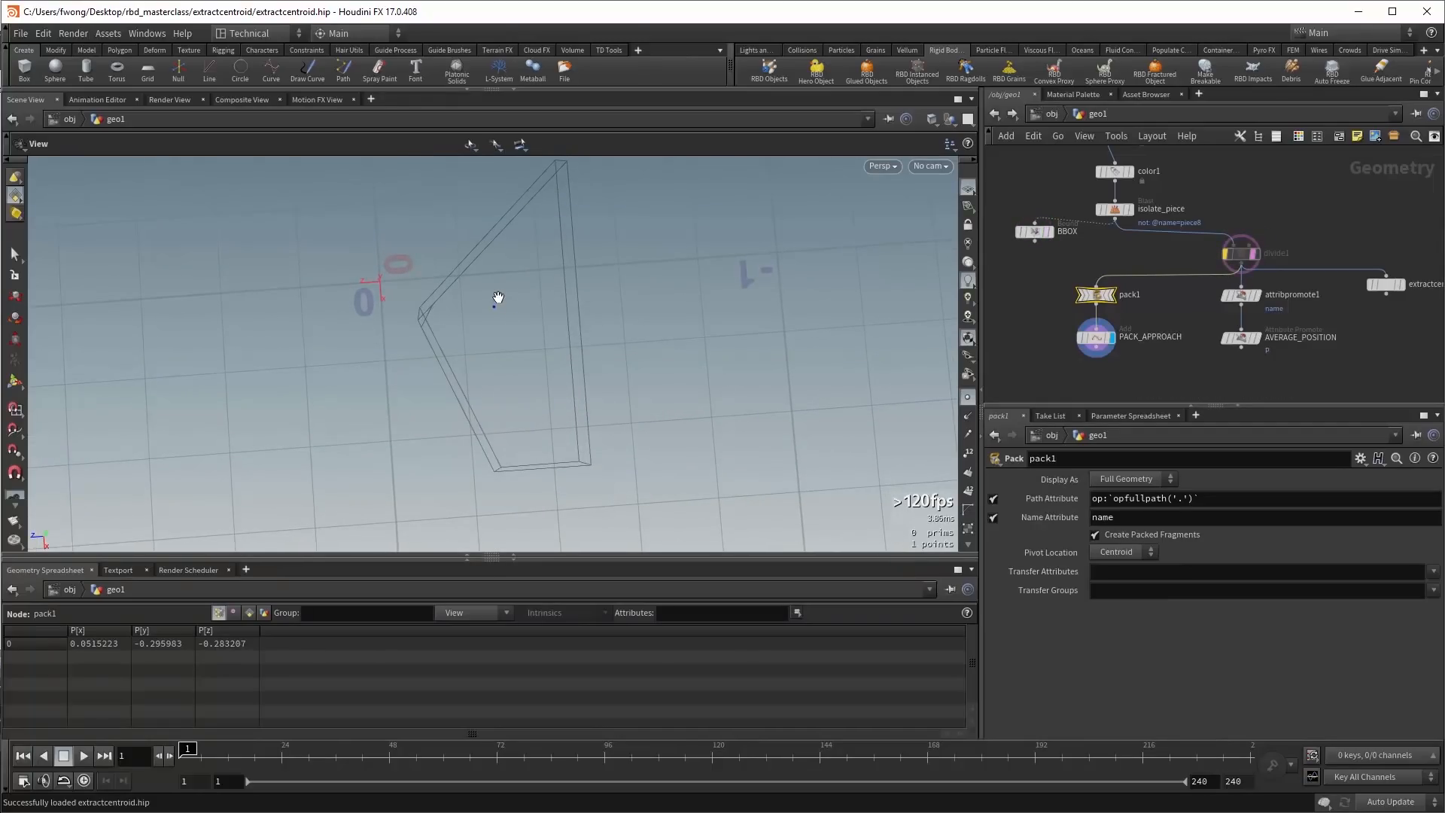
{"action": "left_click_drag", "start_coordinate": [499, 343], "coordinate": [503, 314]}
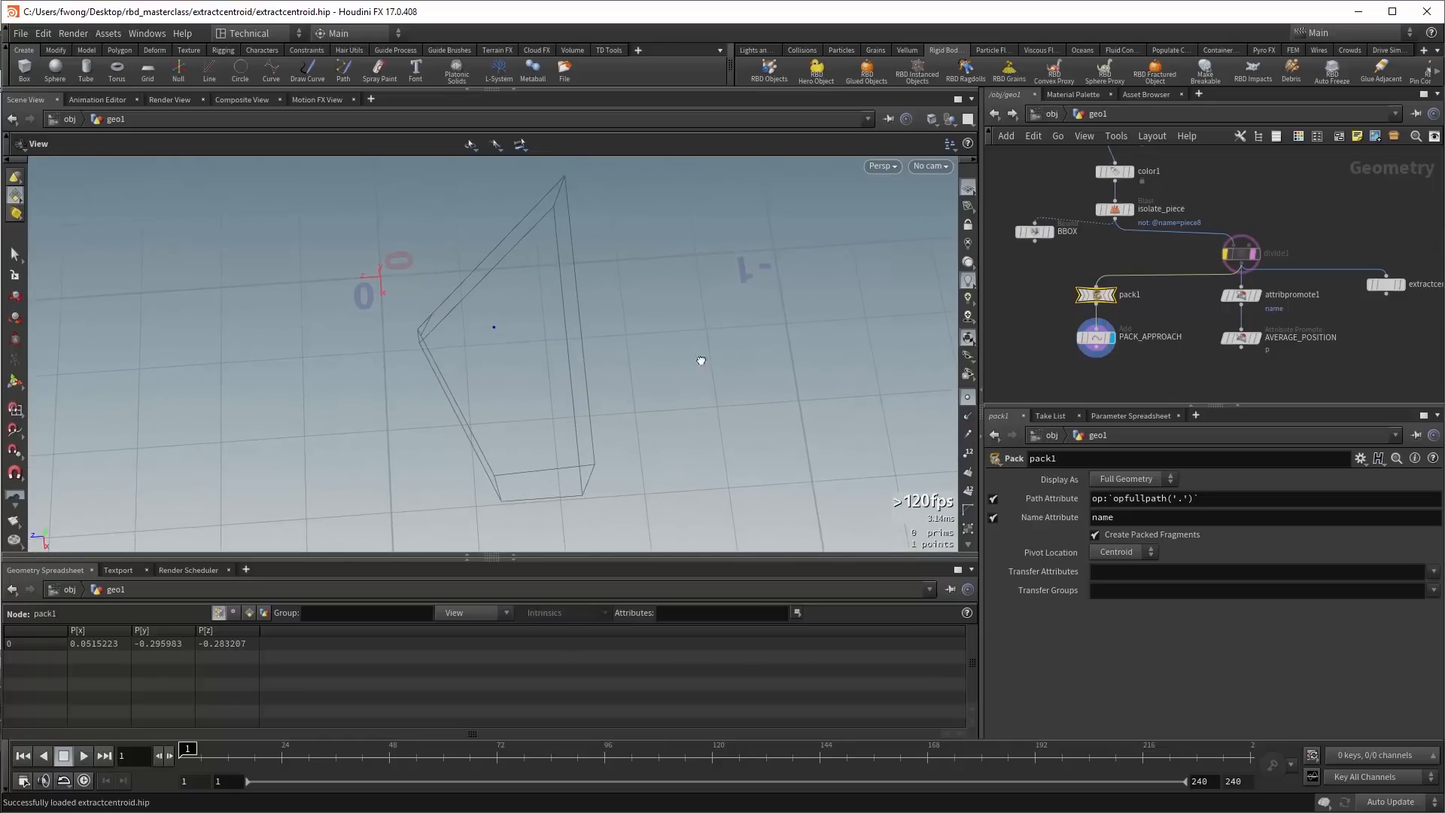
{"action": "left_click_drag", "start_coordinate": [701, 361], "coordinate": [697, 332]}
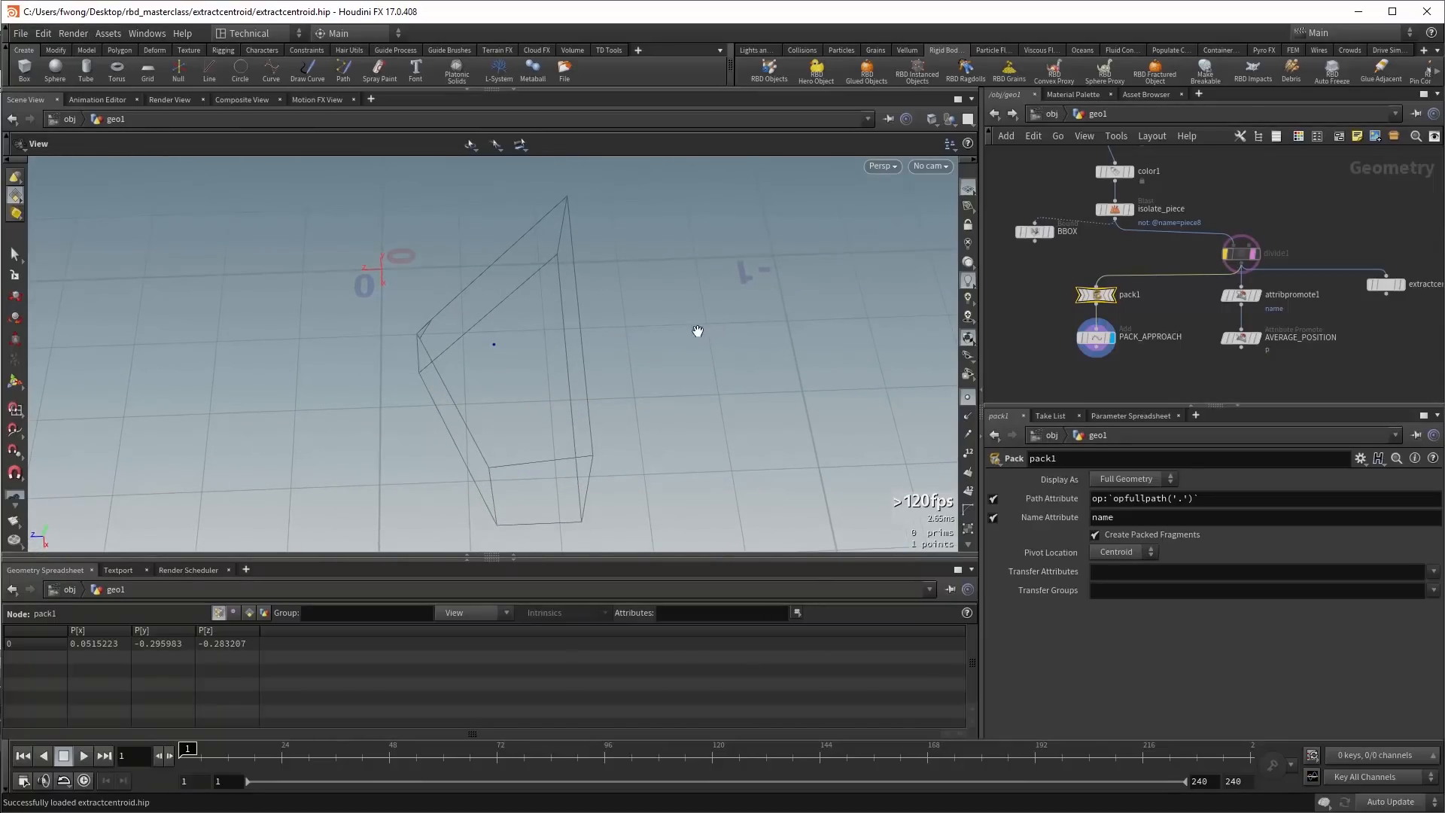
Display the AVERAGE_POSITION node and examine the averaged point inside the piece from several angles.
{"action": "middle_click_drag", "start_coordinate": [1283, 375], "coordinate": [1265, 374]}
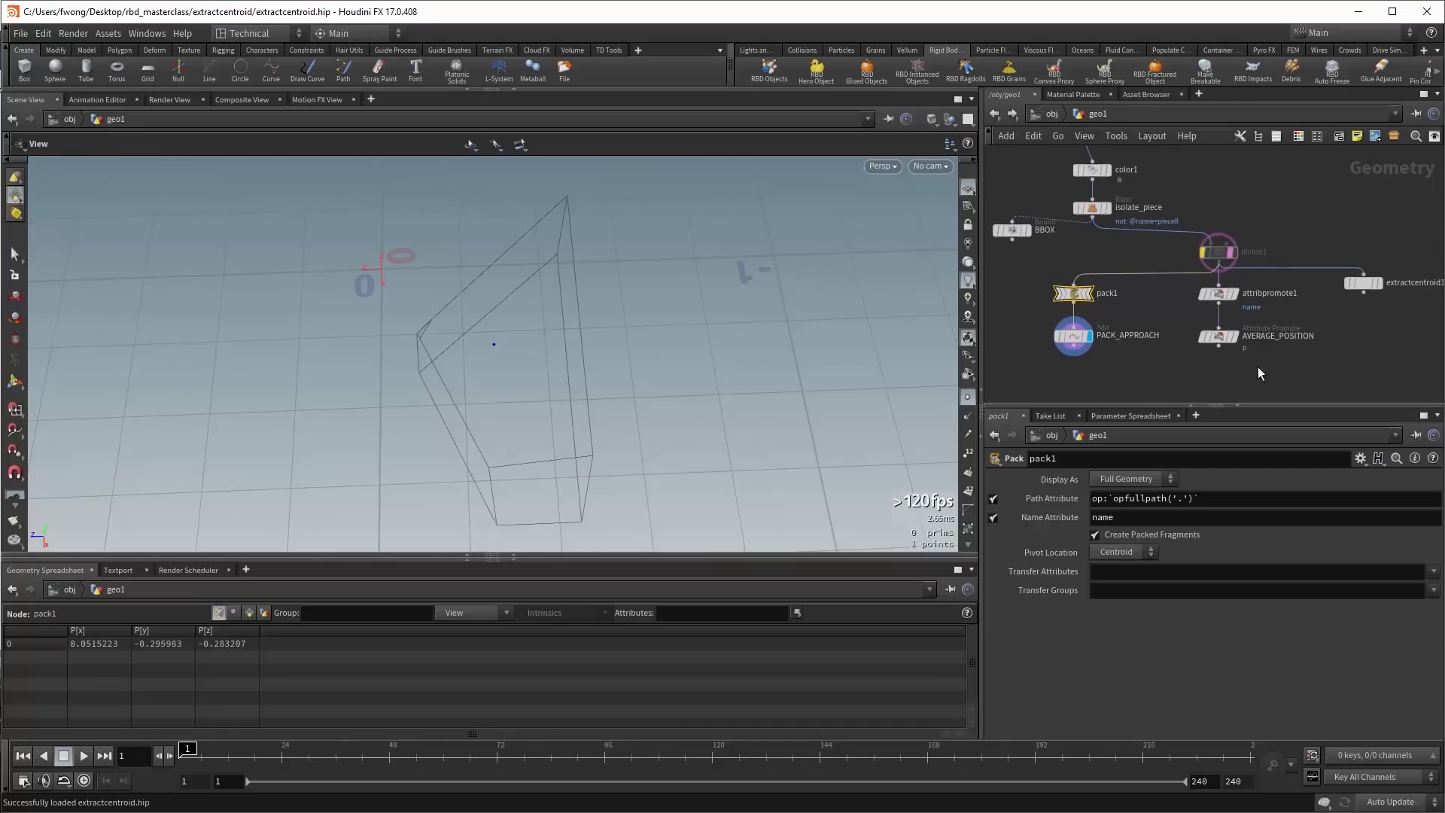
{"action": "mouse_move", "coordinate": [1239, 340]}
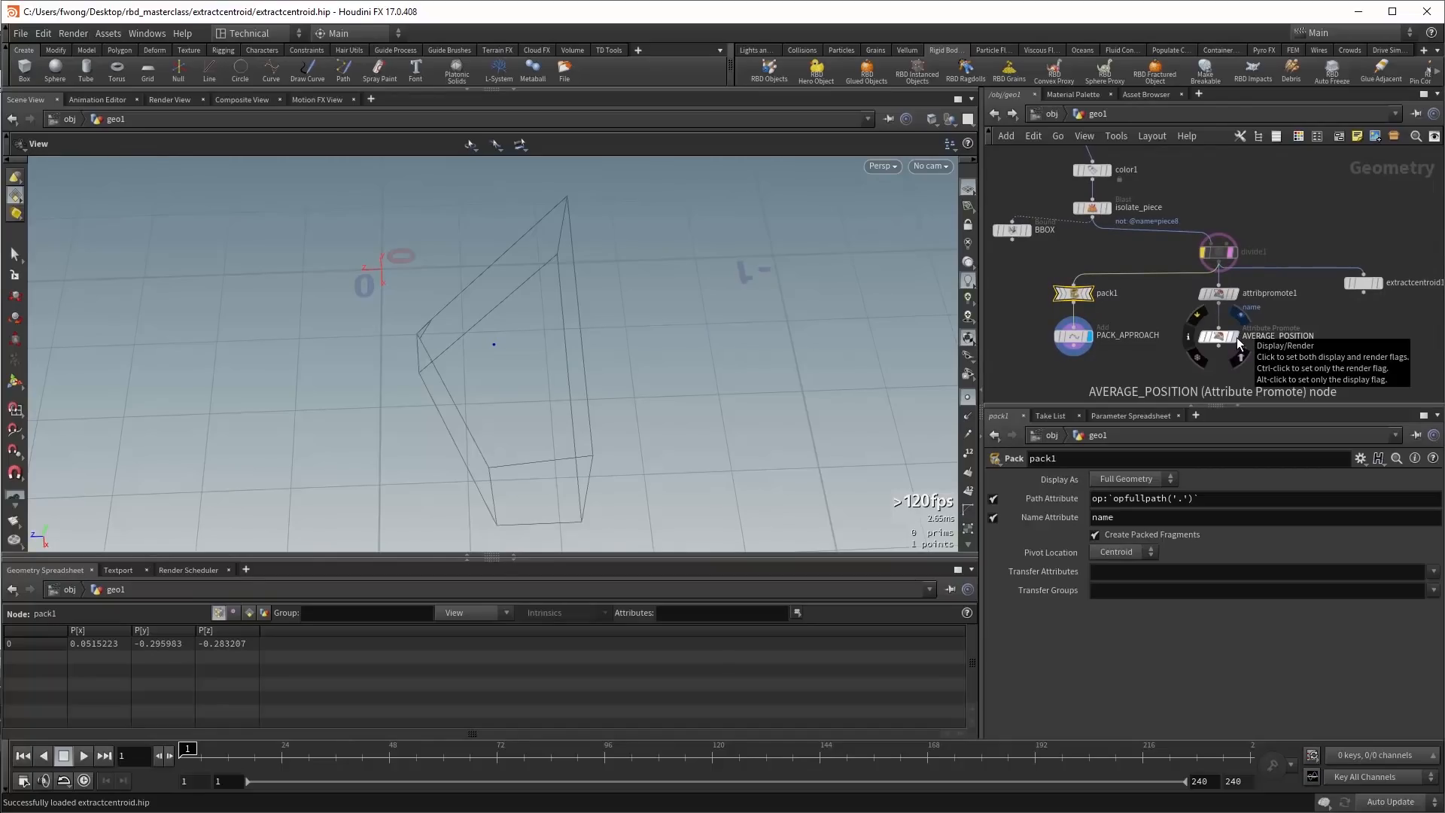
{"action": "left_click", "coordinate": [1239, 340]}
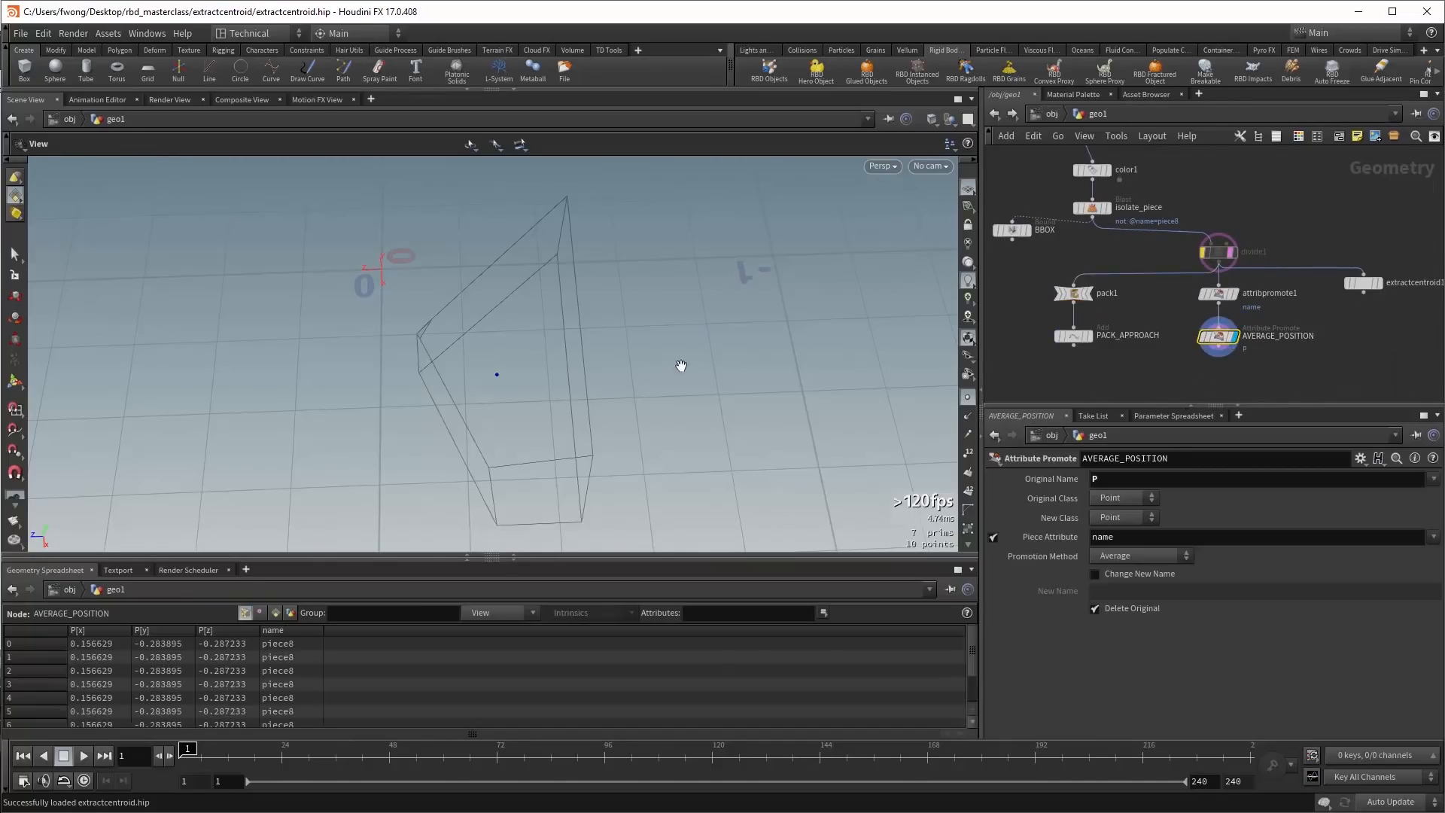
{"action": "left_click_drag", "start_coordinate": [660, 340], "coordinate": [458, 371]}
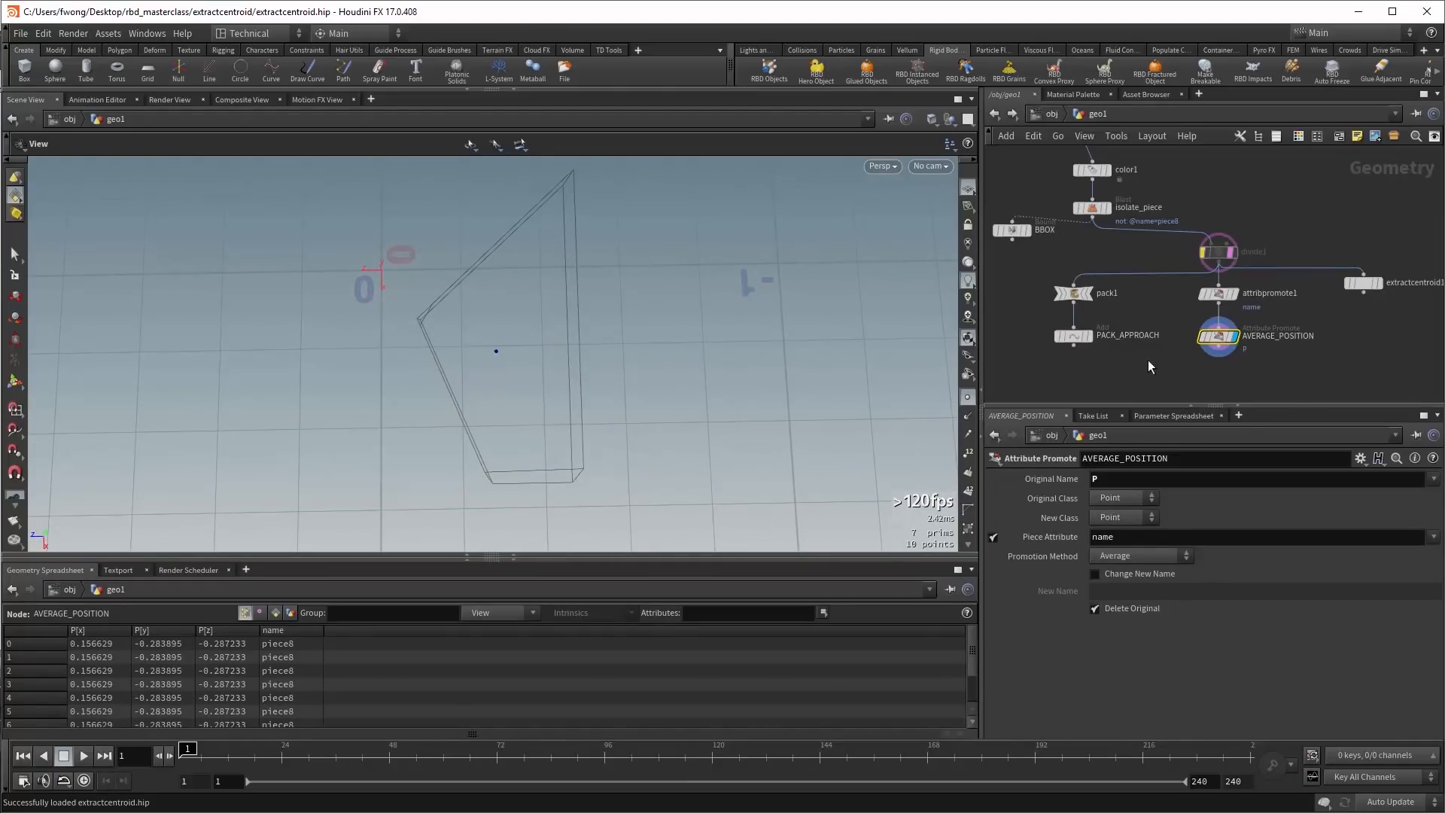
{"action": "left_click_drag", "start_coordinate": [781, 327], "coordinate": [698, 237]}
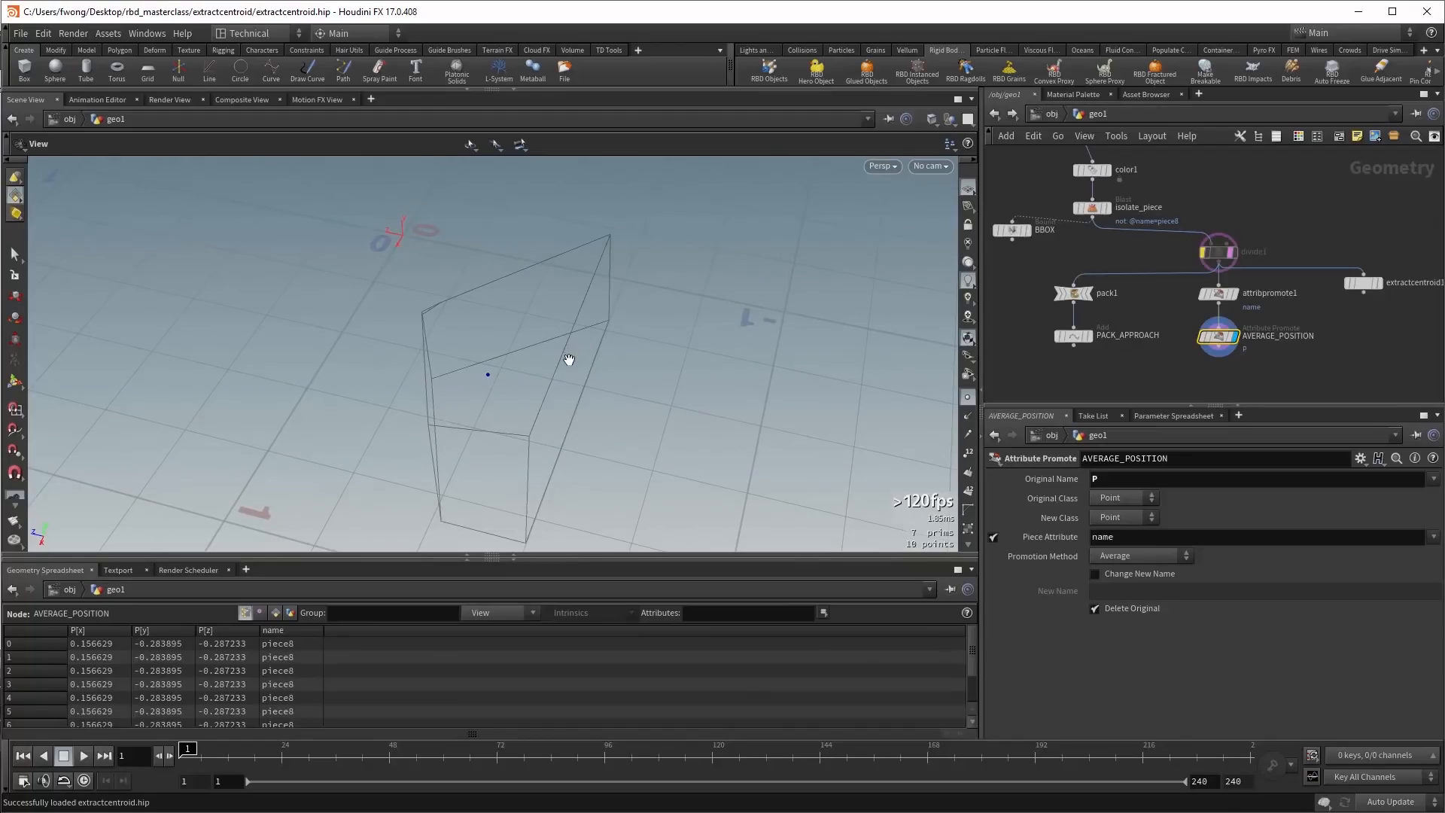
Turn off the bypass on divide1 to subdivide one face, and examine the shift of the averaged point.
{"action": "left_click", "coordinate": [1220, 255]}
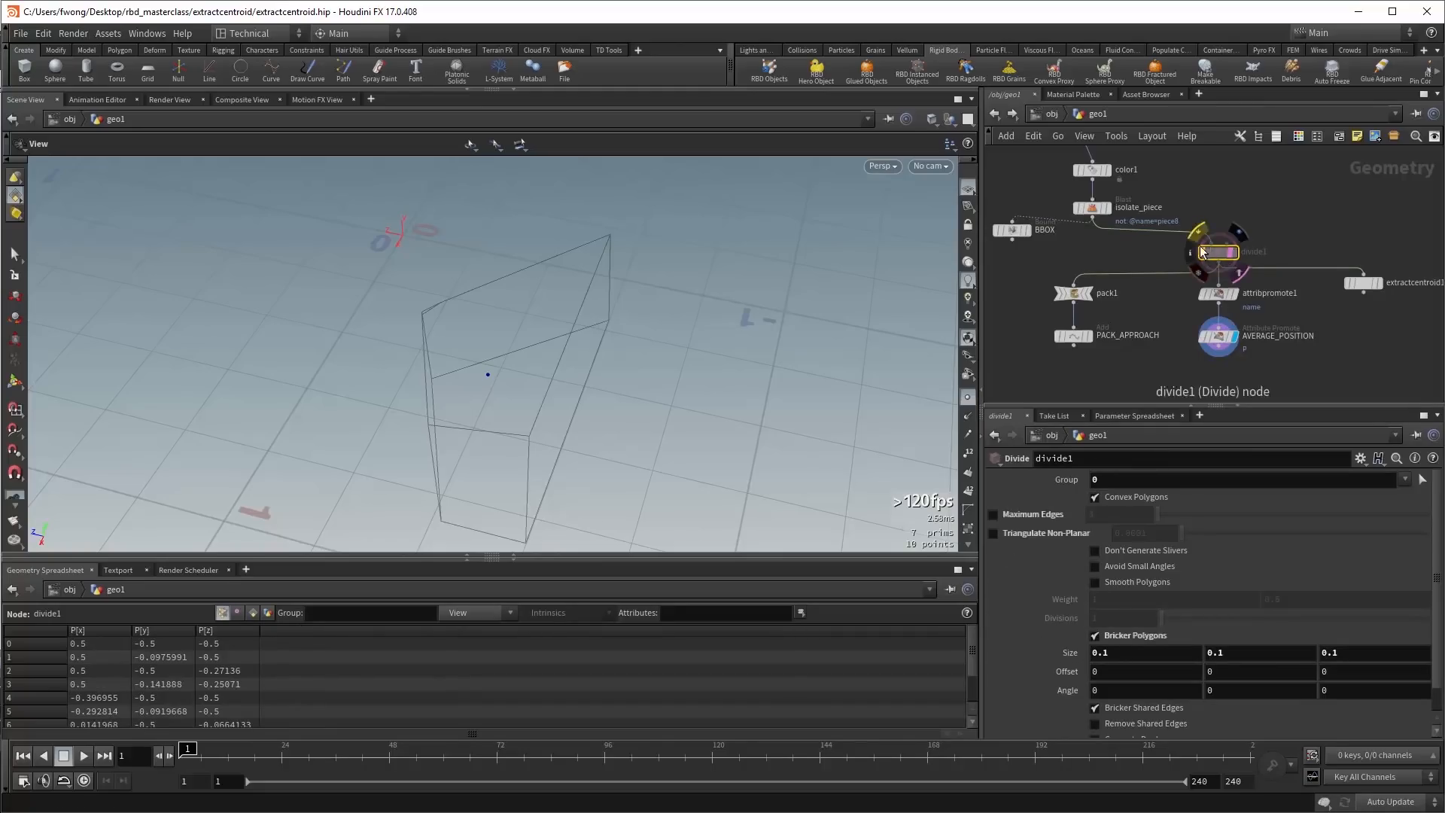
{"action": "left_click", "coordinate": [1197, 234]}
{"action": "left_click_drag", "start_coordinate": [695, 377], "coordinate": [571, 339]}
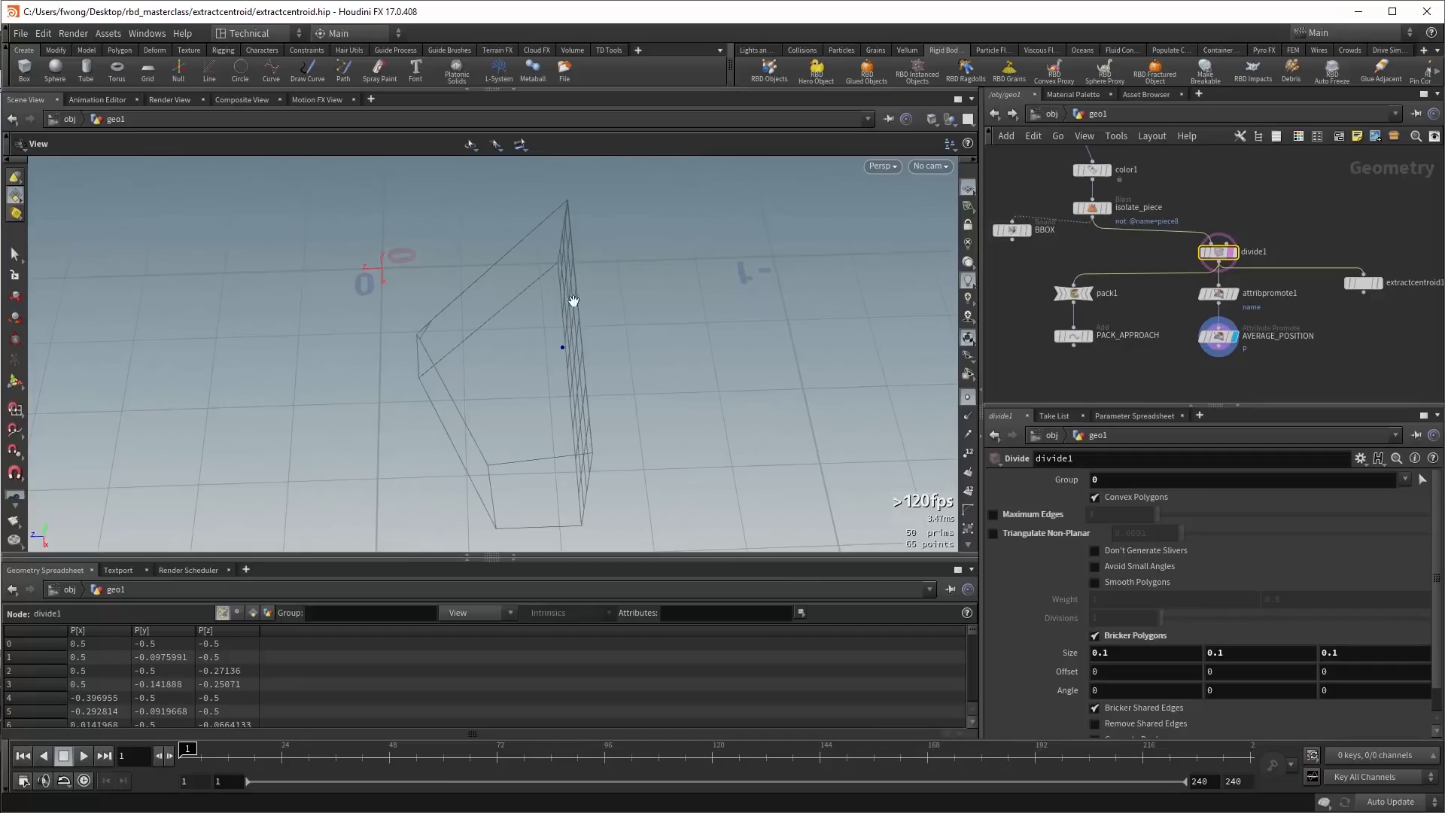
{"action": "left_click_drag", "start_coordinate": [623, 416], "coordinate": [508, 407]}
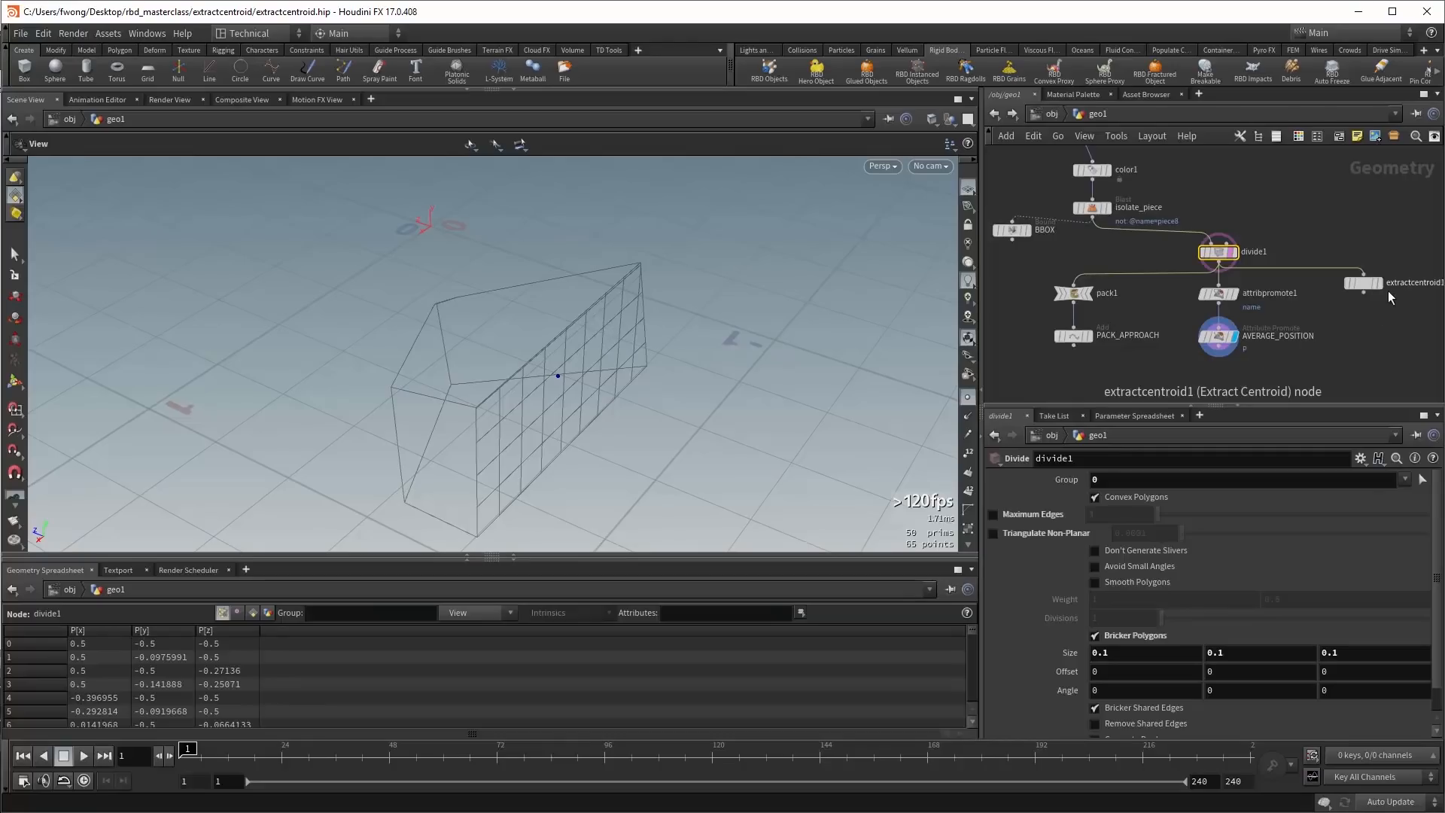
Display and select the extractcentroid1 node, and examine its centroid point against the subdivided piece.
{"action": "mouse_move", "coordinate": [1384, 291]}
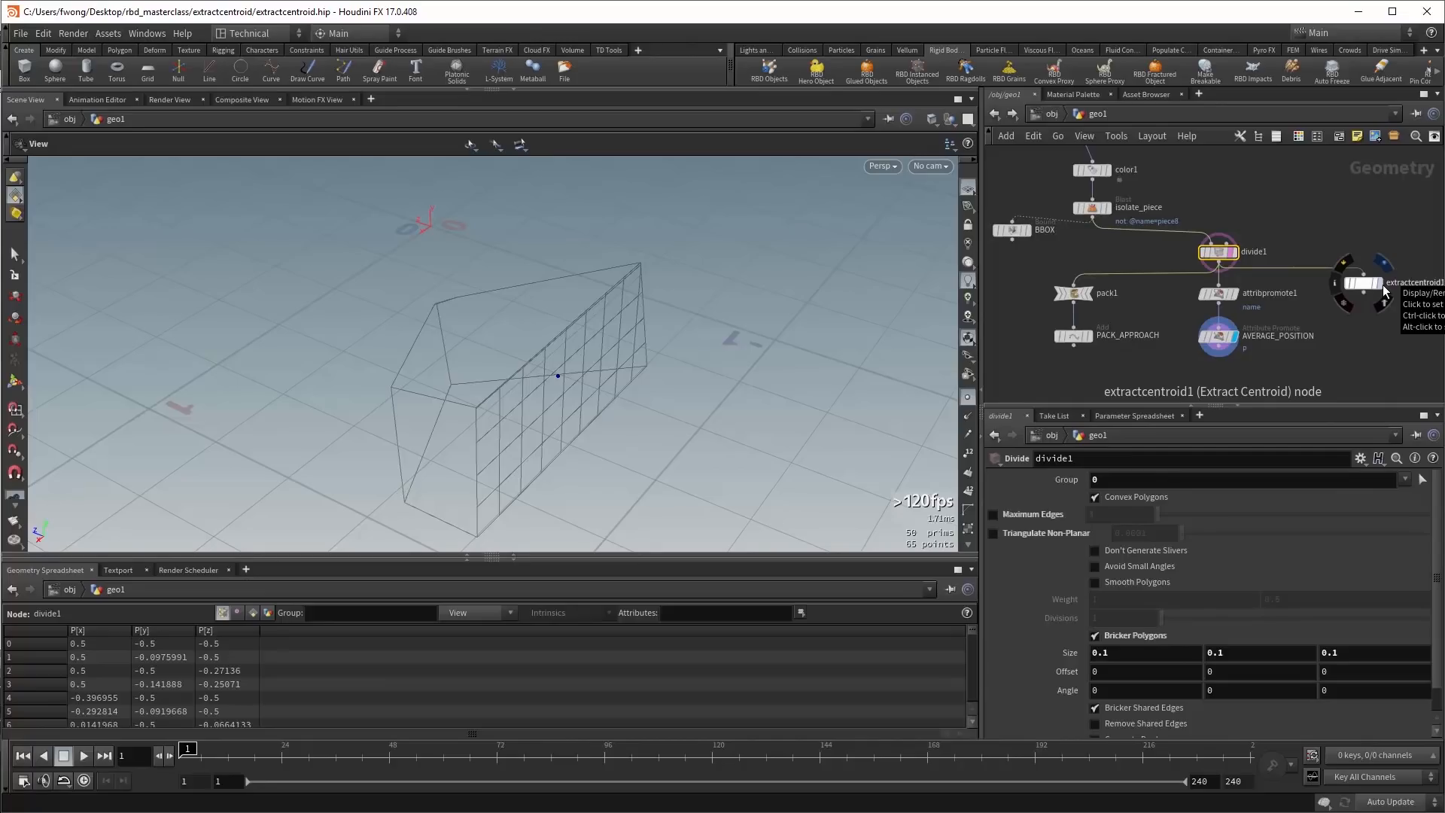
{"action": "left_click", "coordinate": [1384, 292]}
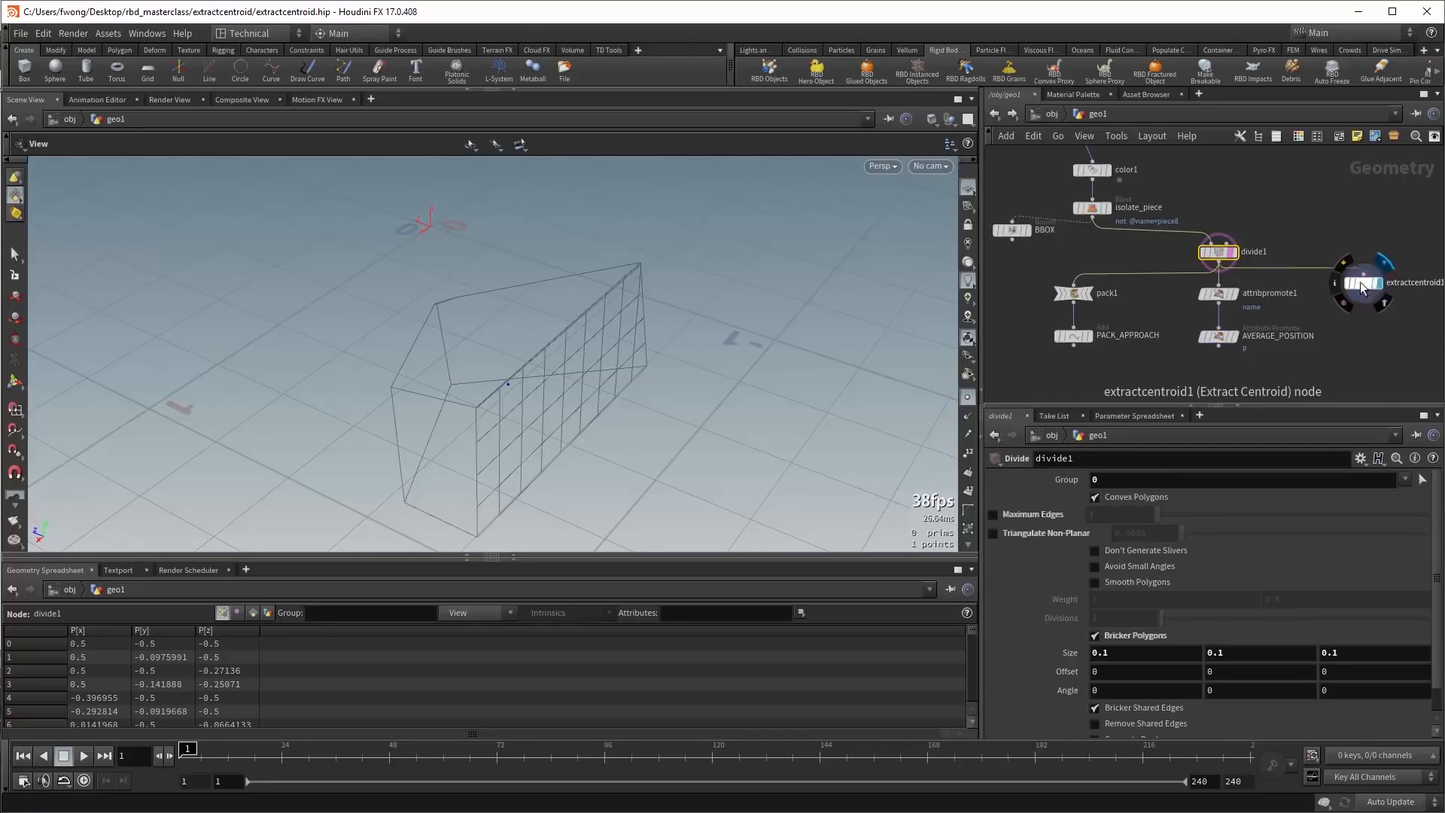
{"action": "left_click", "coordinate": [1361, 281]}
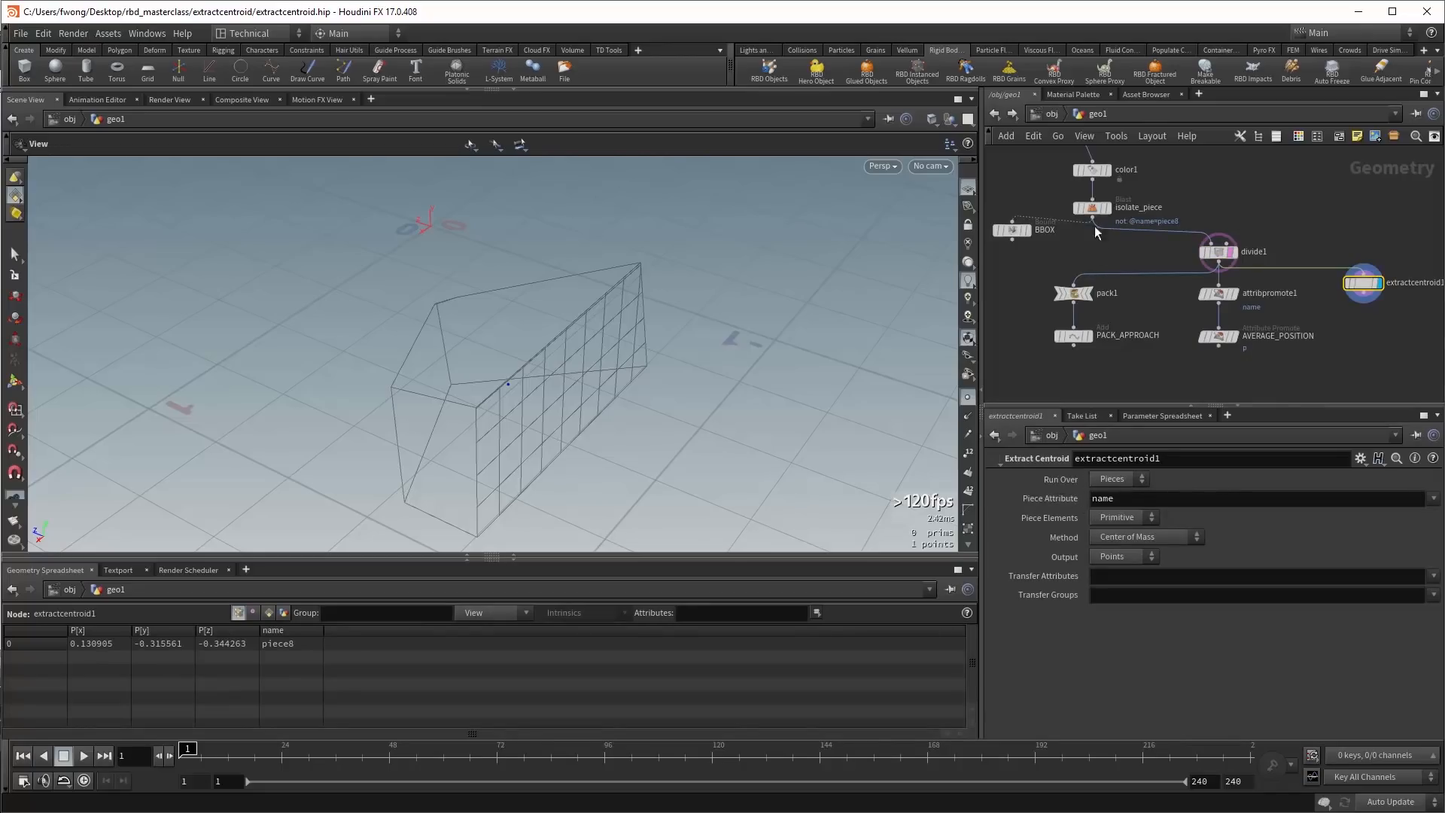
{"action": "left_click", "coordinate": [1078, 208]}
{"action": "left_click_drag", "start_coordinate": [526, 301], "coordinate": [558, 314], "text": "alt"}
{"action": "left_click", "coordinate": [1076, 206]}
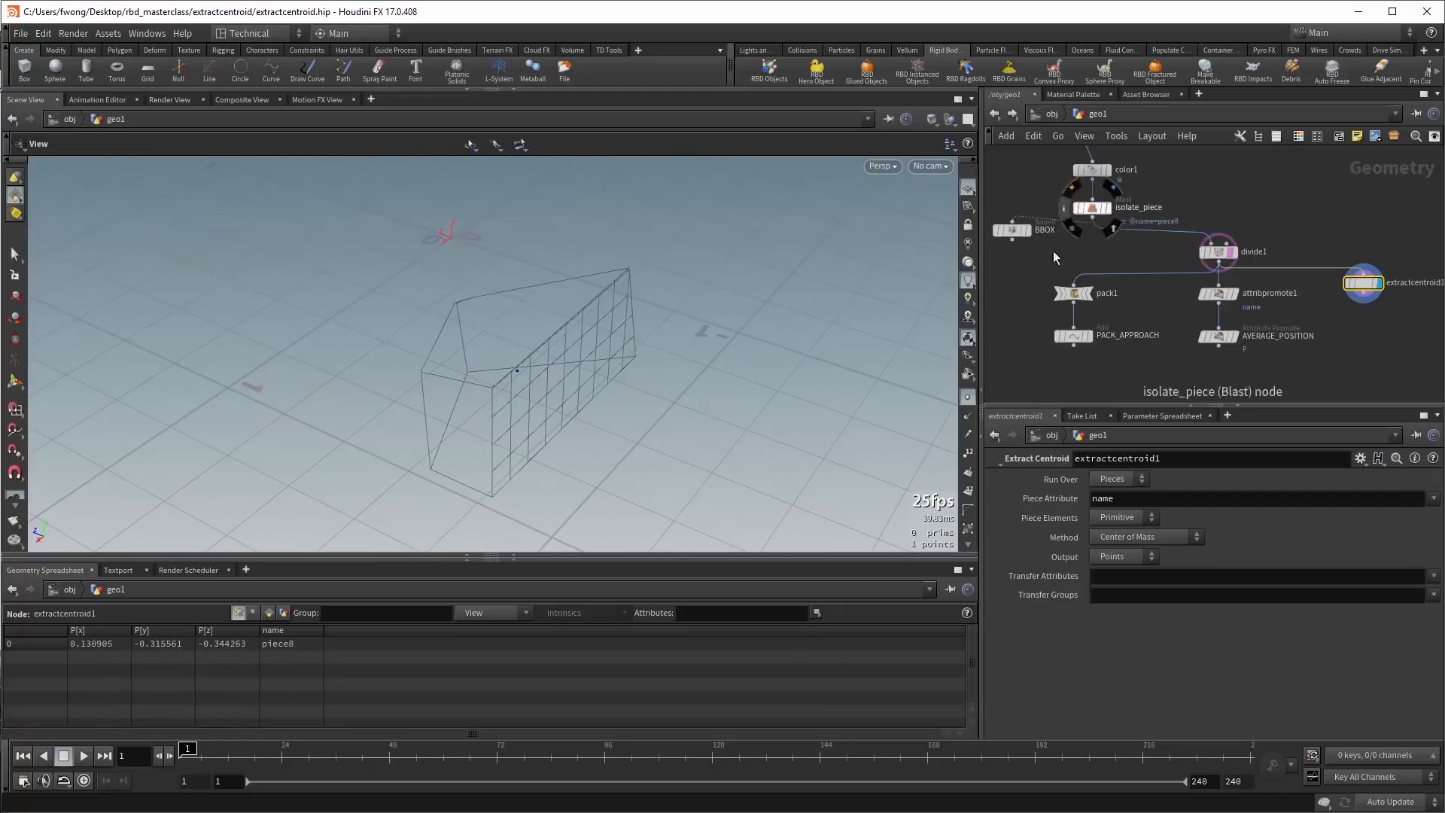
Try Bounding Box Center as the extractcentroid1 method, restore Center of Mass, and compare the point positions.
{"action": "left_click", "coordinate": [1095, 536]}
{"action": "left_click", "coordinate": [1117, 567]}
{"action": "left_click_drag", "start_coordinate": [590, 400], "coordinate": [614, 357]}
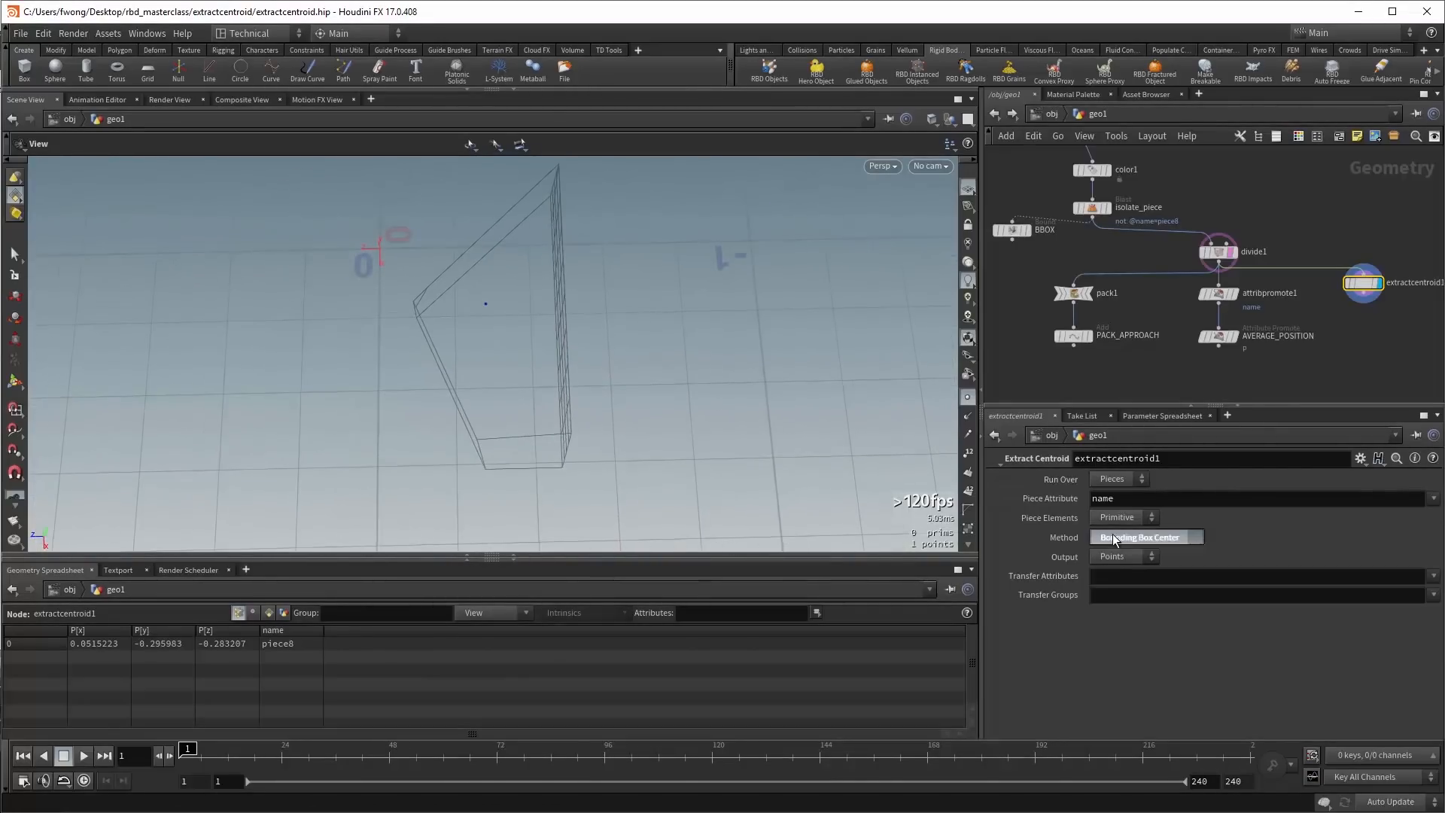
{"action": "left_click", "coordinate": [1115, 539]}
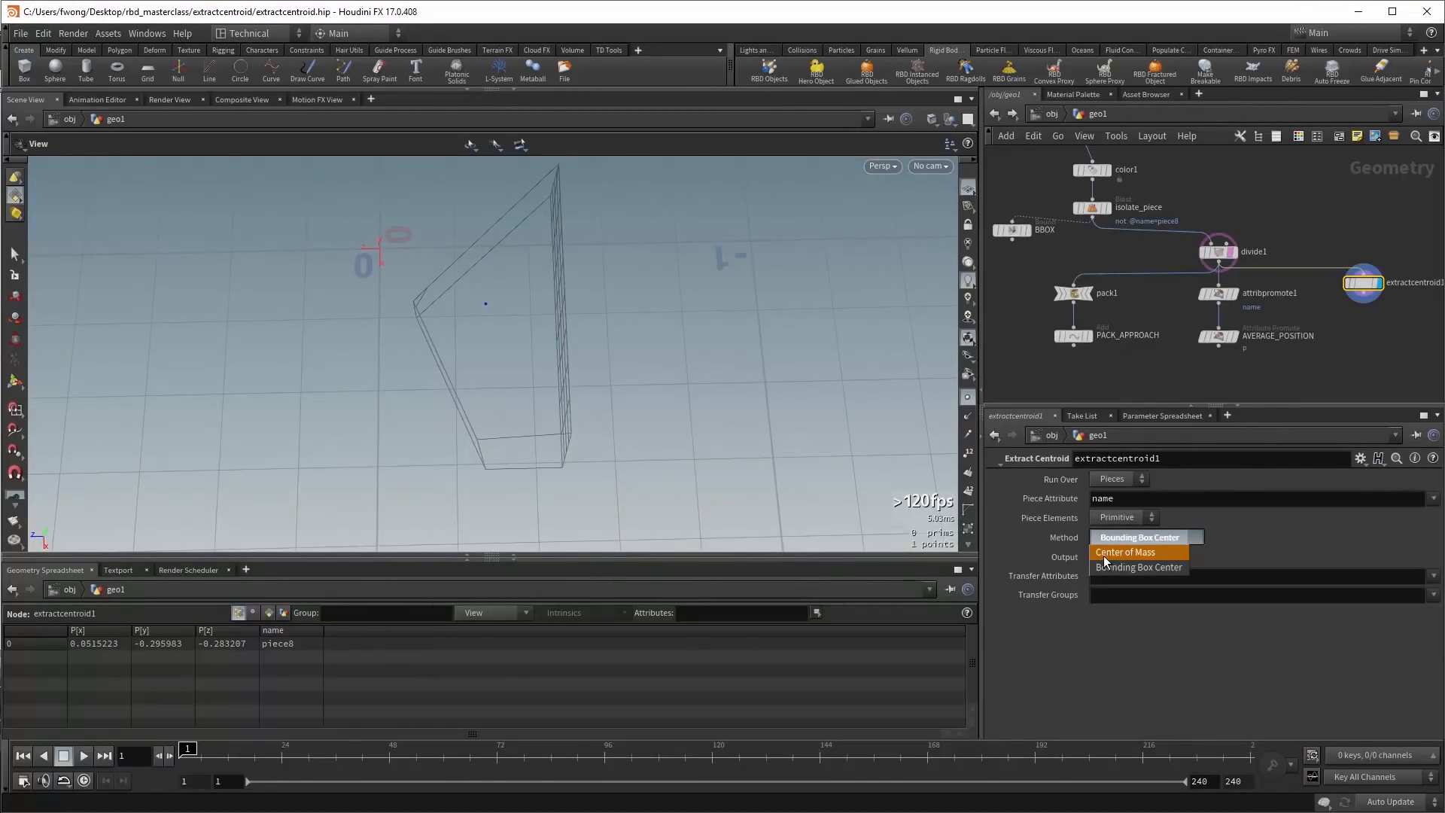
{"action": "left_click", "coordinate": [1105, 556]}
{"action": "left_click_drag", "start_coordinate": [516, 393], "coordinate": [527, 331]}
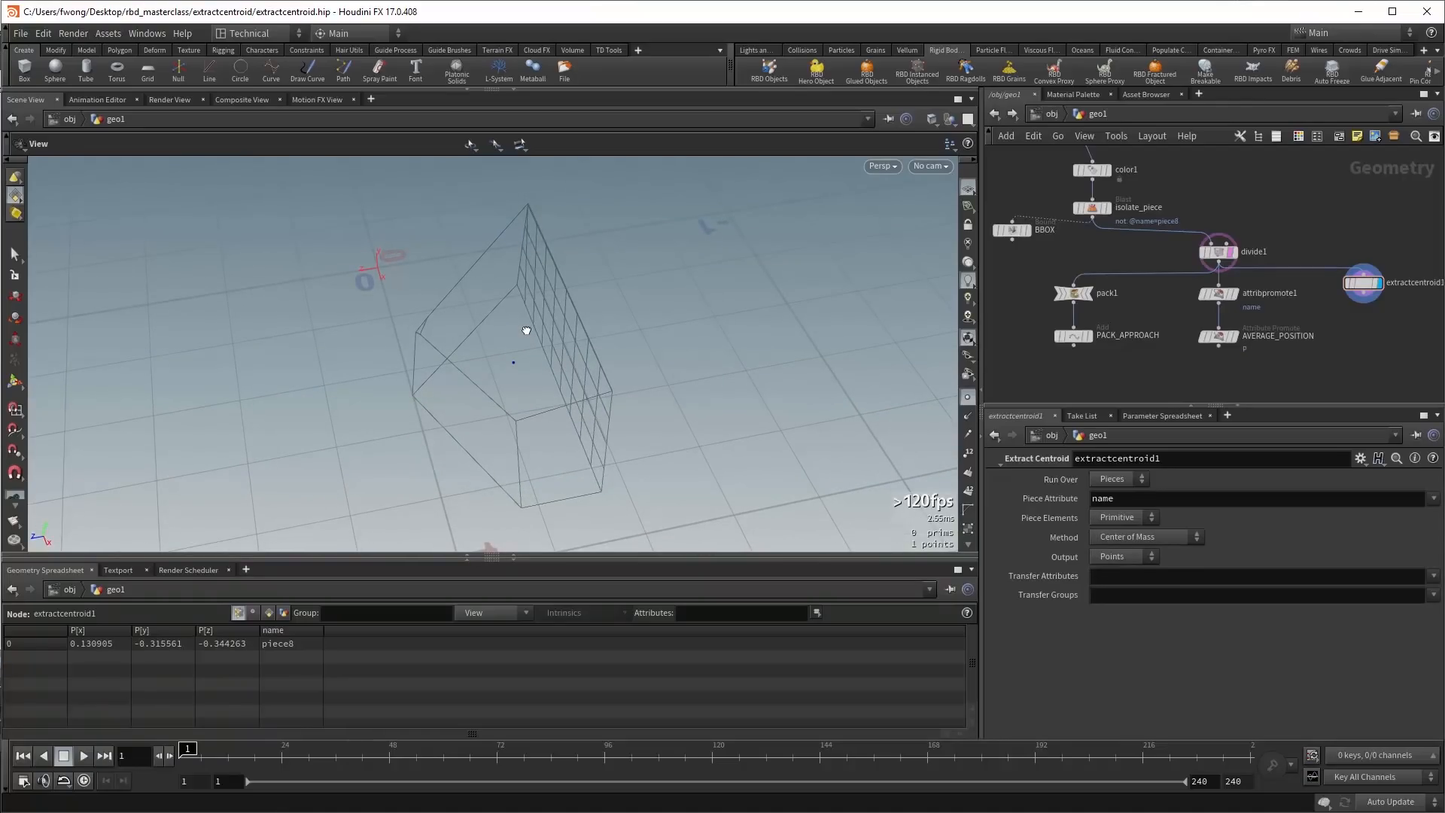
{"action": "left_click_drag", "start_coordinate": [490, 362], "coordinate": [549, 297]}
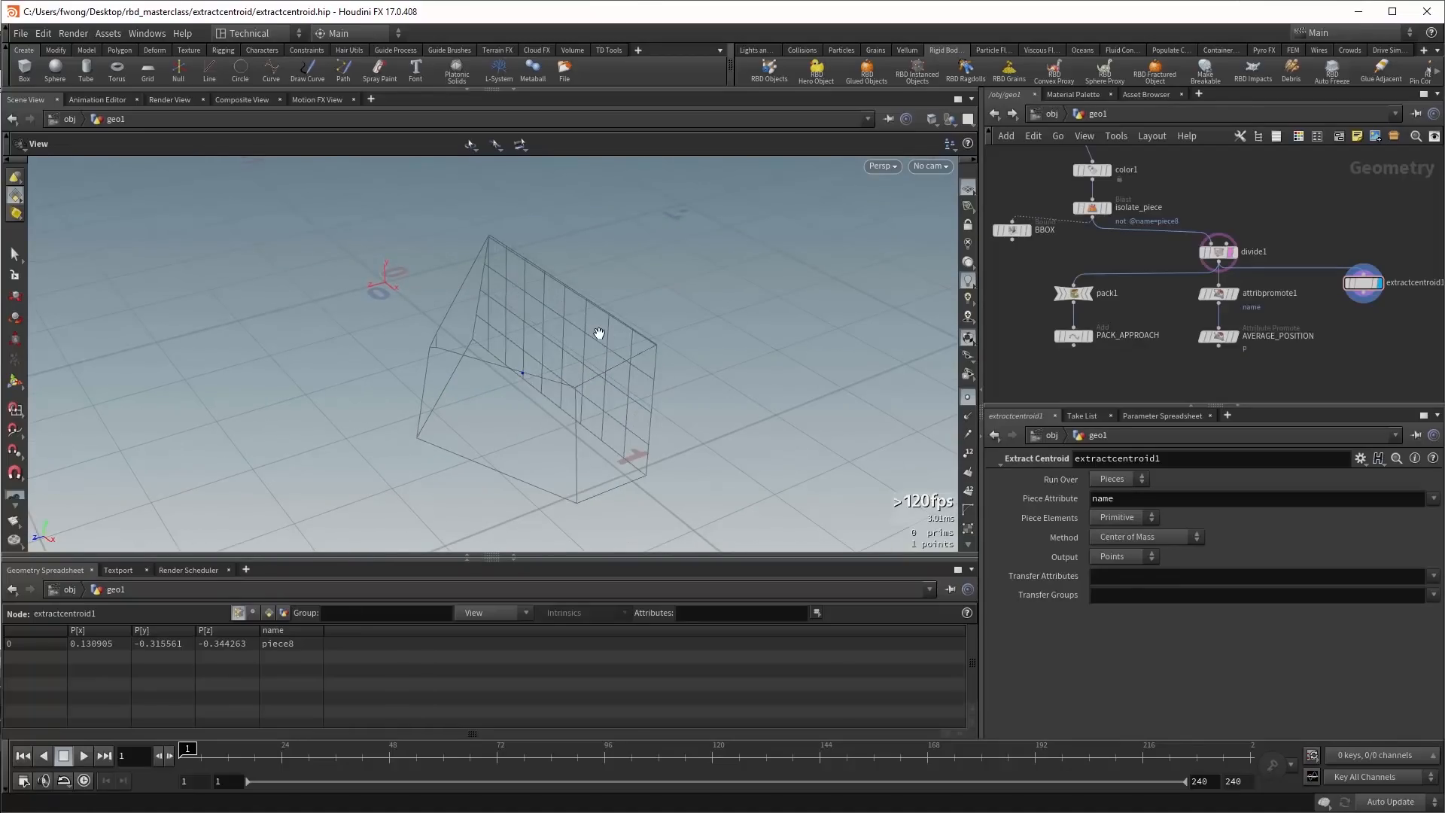
{"action": "left_click_drag", "start_coordinate": [599, 334], "coordinate": [500, 451]}
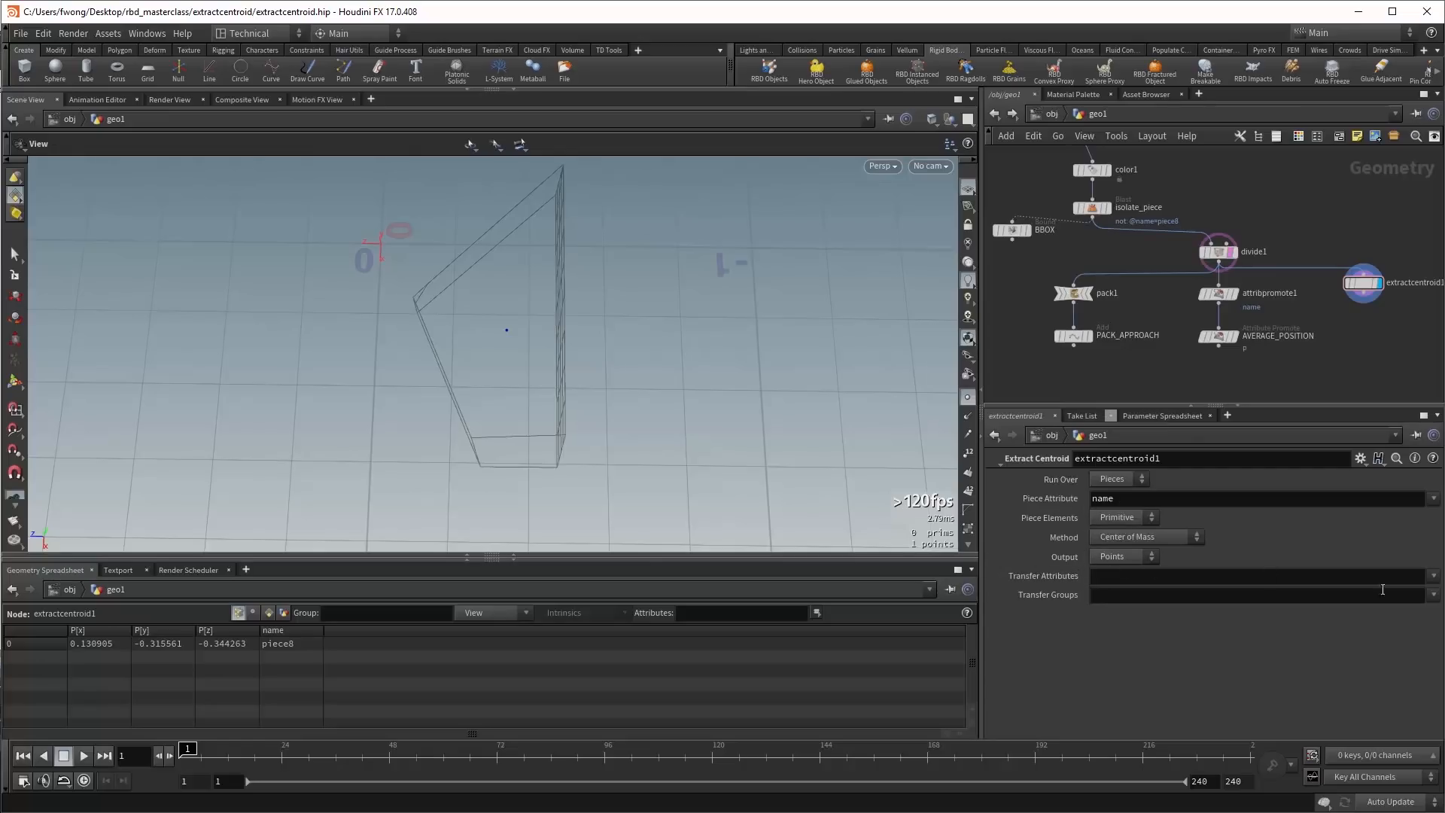
Set the extractcentroid1 output to Attribute and examine the centroid values stored on the primitives.
{"action": "left_click", "coordinate": [1434, 576]}
{"action": "left_click", "coordinate": [1118, 557]}
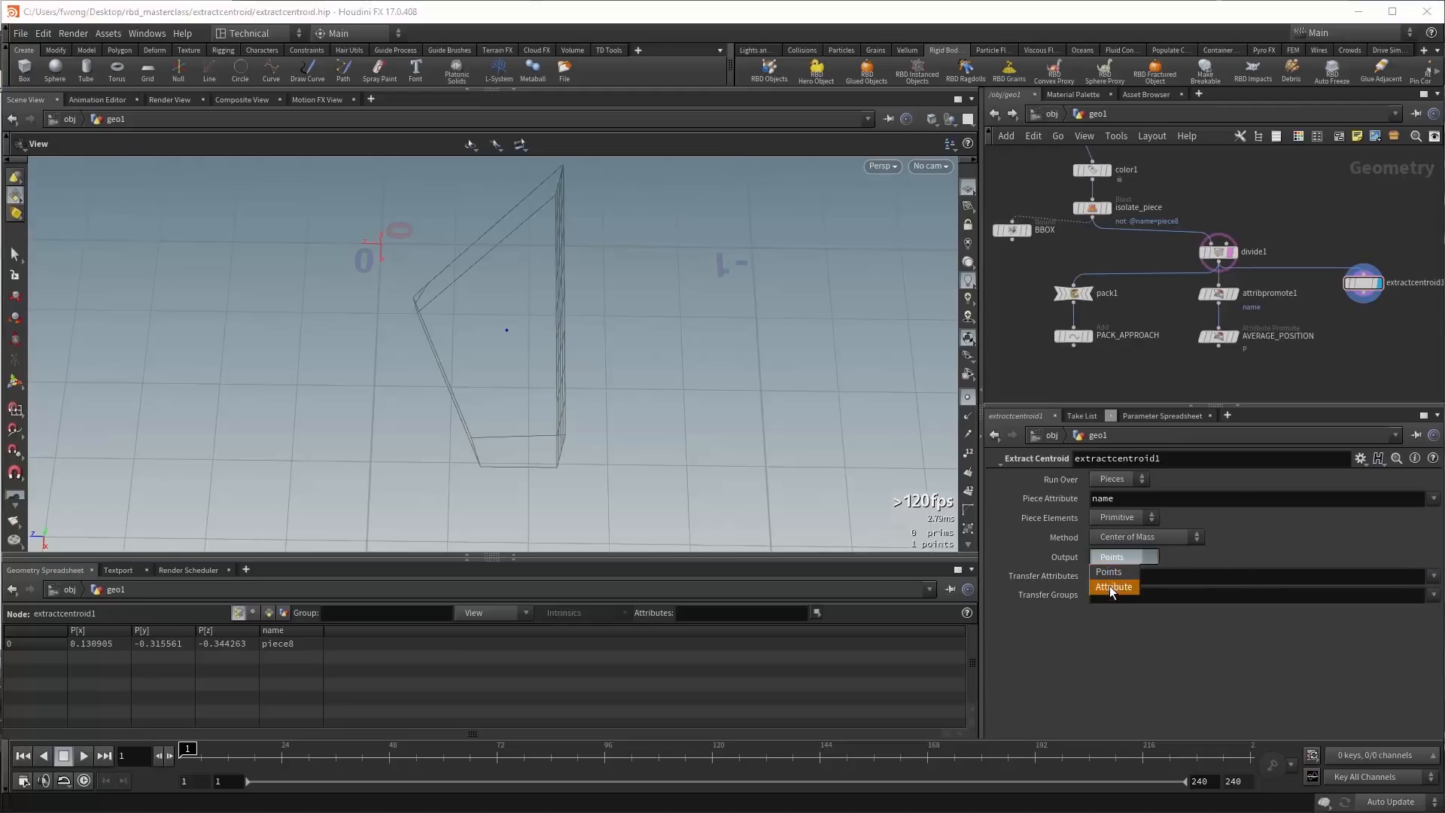
{"action": "left_click", "coordinate": [1112, 588]}
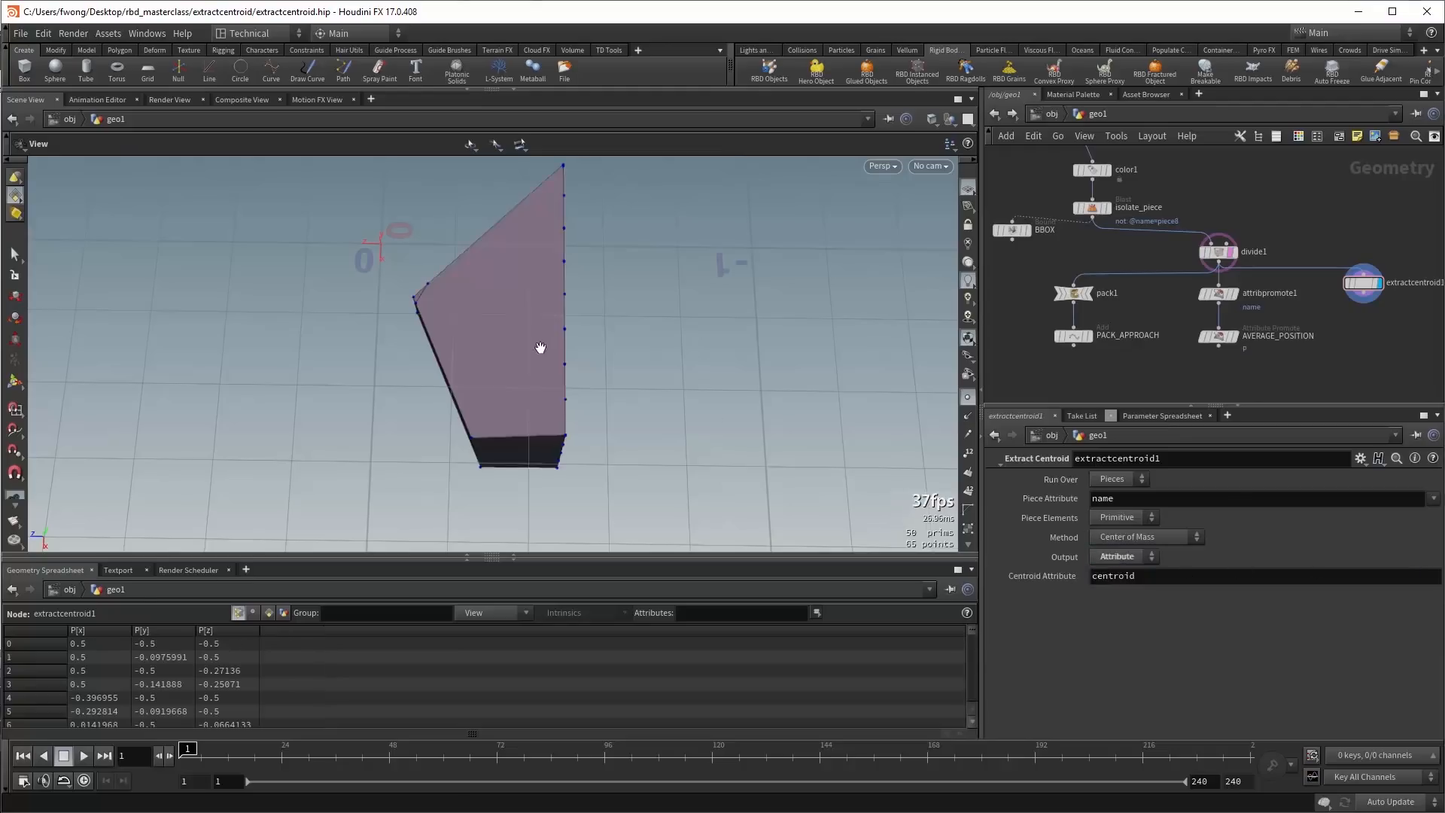
{"action": "left_click", "coordinate": [268, 613]}
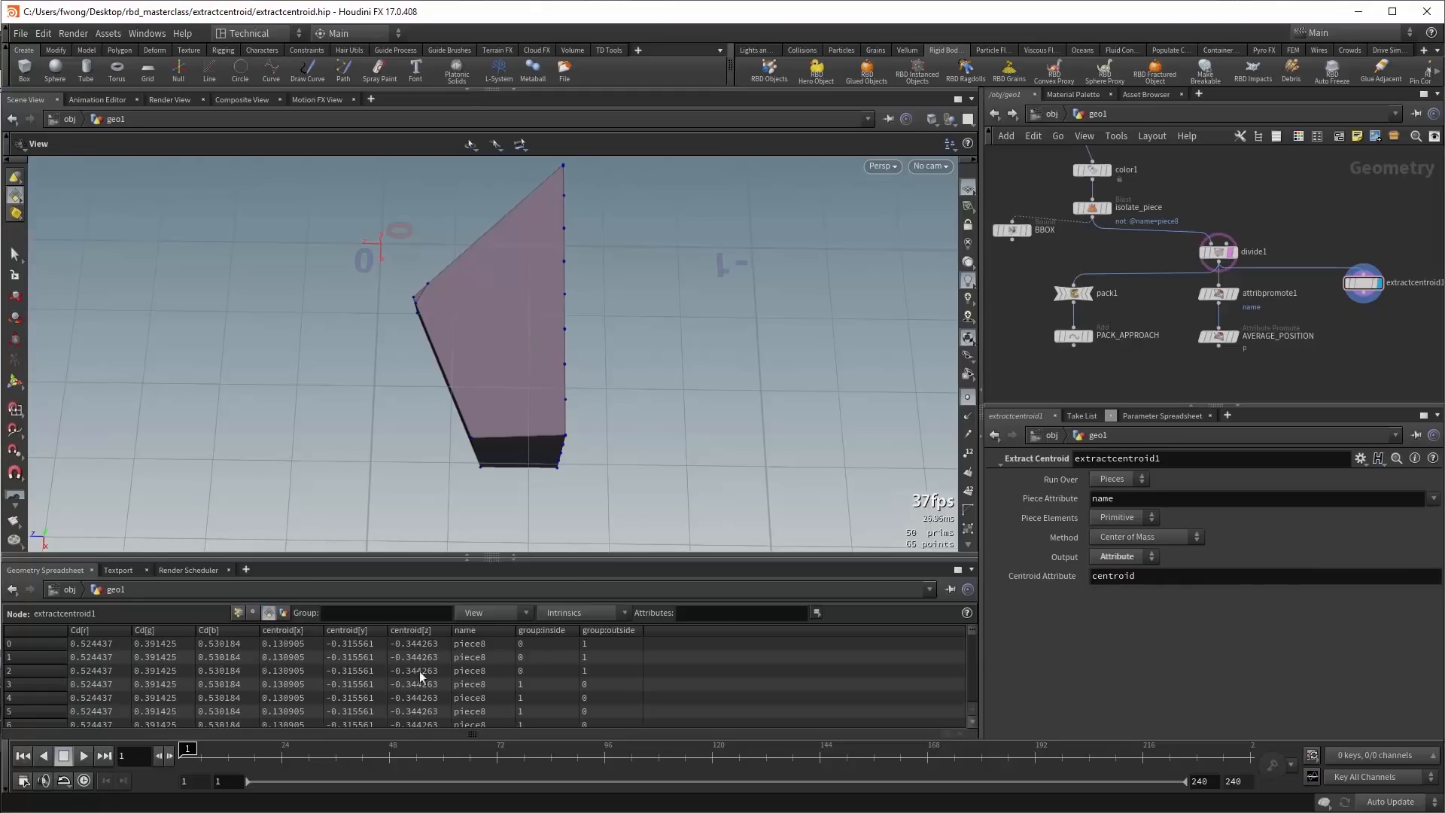
{"action": "scroll", "coordinate": [315, 661], "scroll_direction": "down", "scroll_amount": 3}
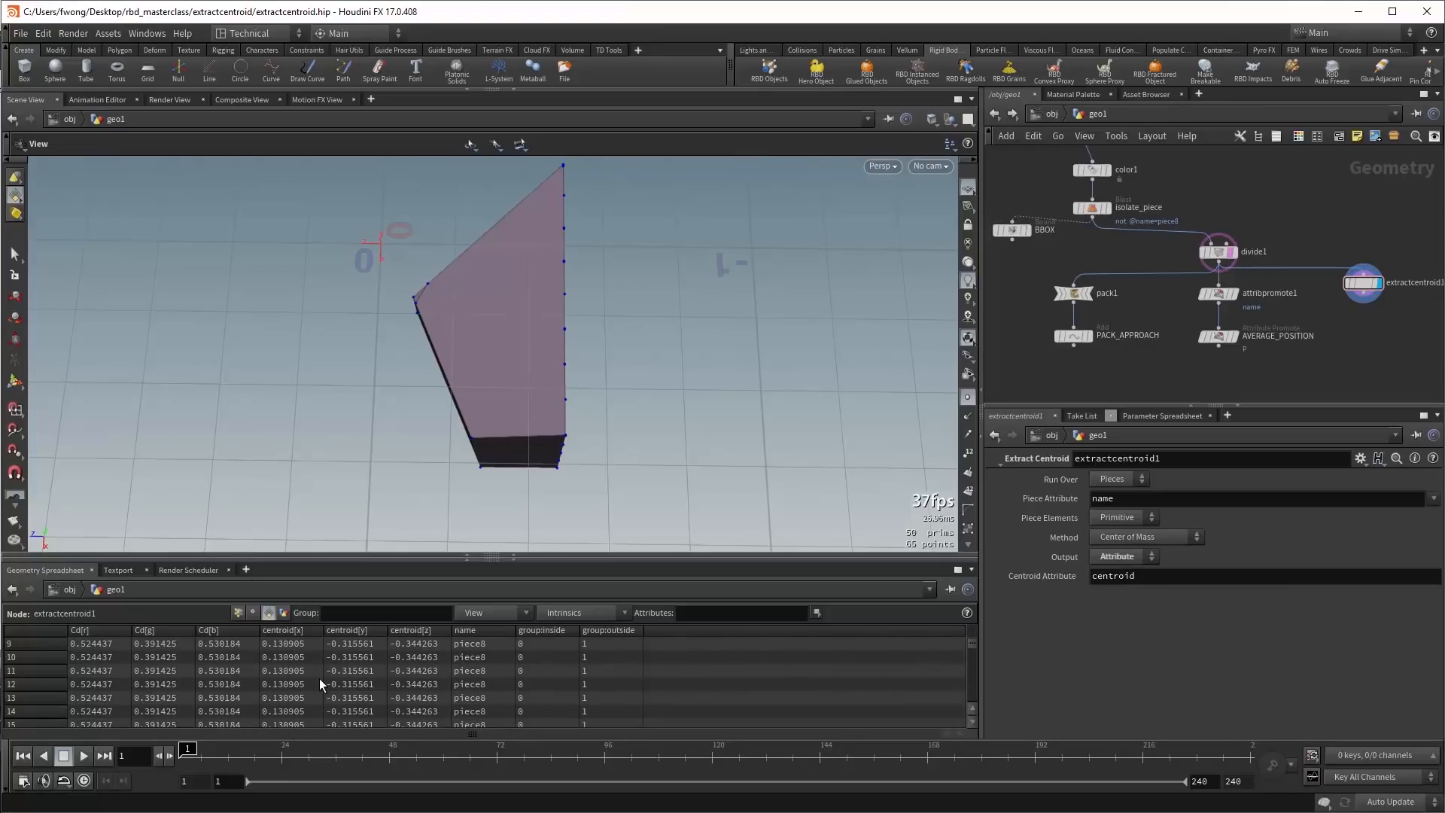
Set extractcentroid1 to run over Detail and examine the centroid stored as a detail attribute.
{"action": "left_click", "coordinate": [1100, 479]}
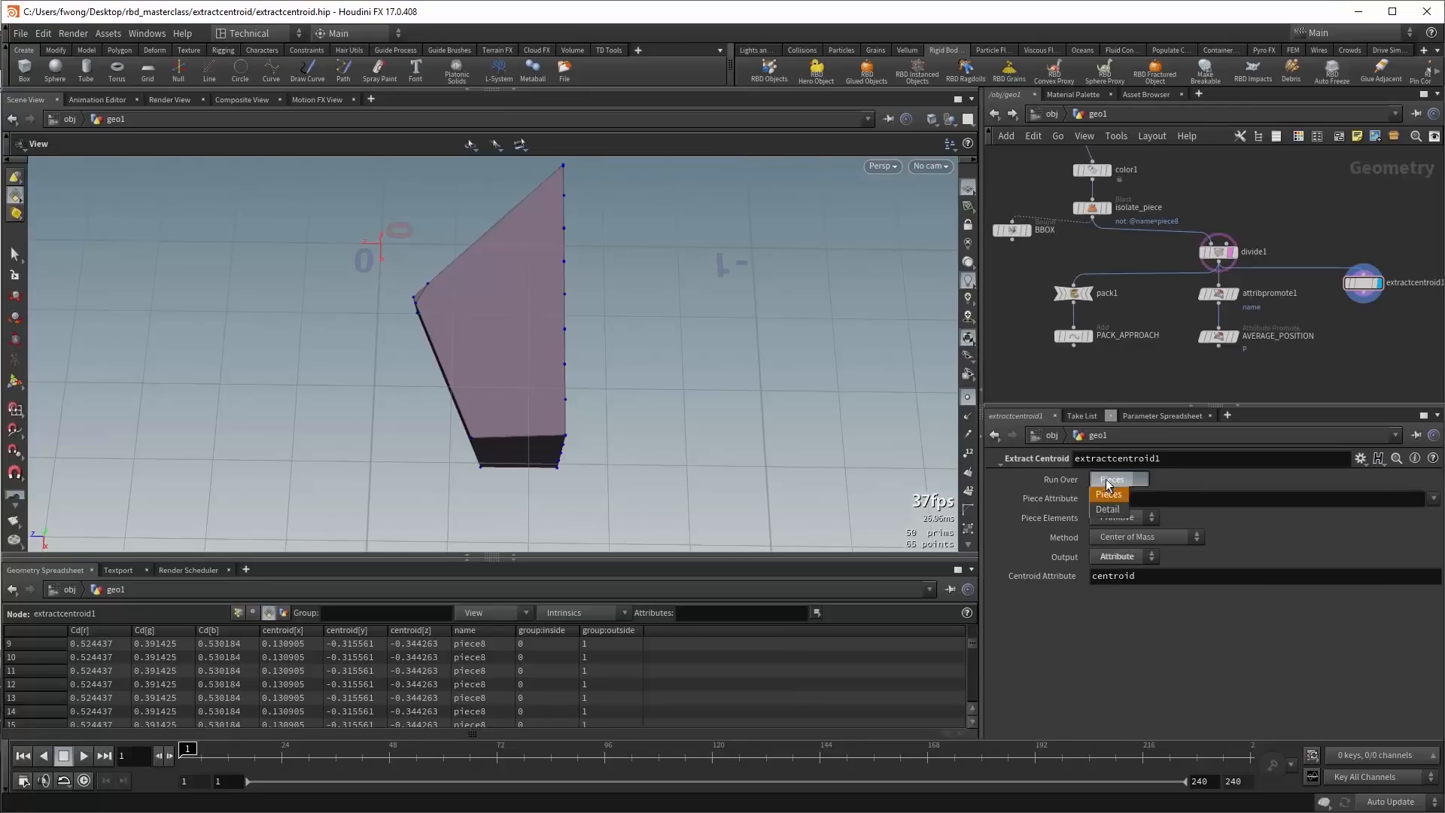
{"action": "left_click", "coordinate": [1103, 509]}
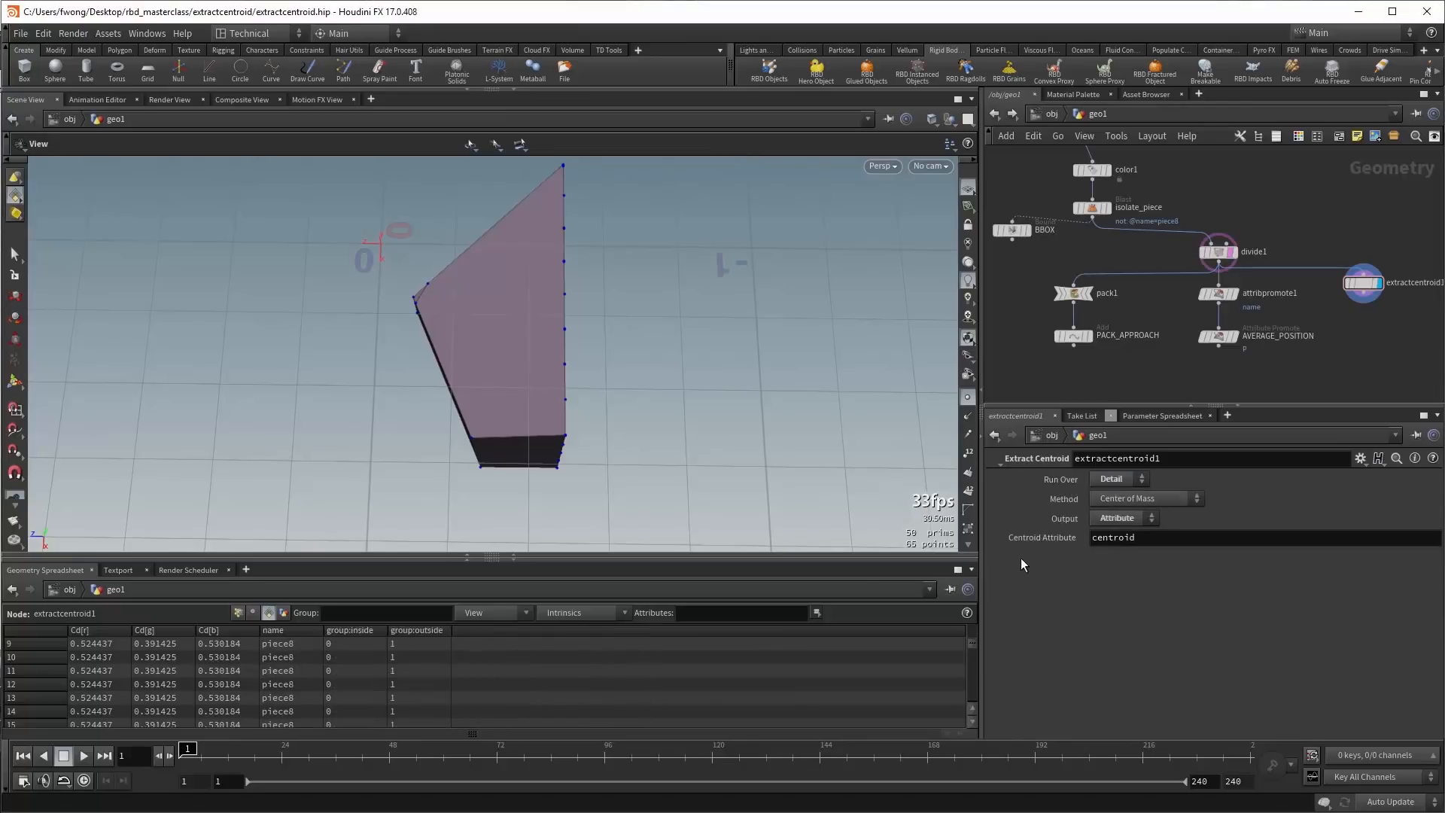
{"action": "left_click", "coordinate": [284, 612]}
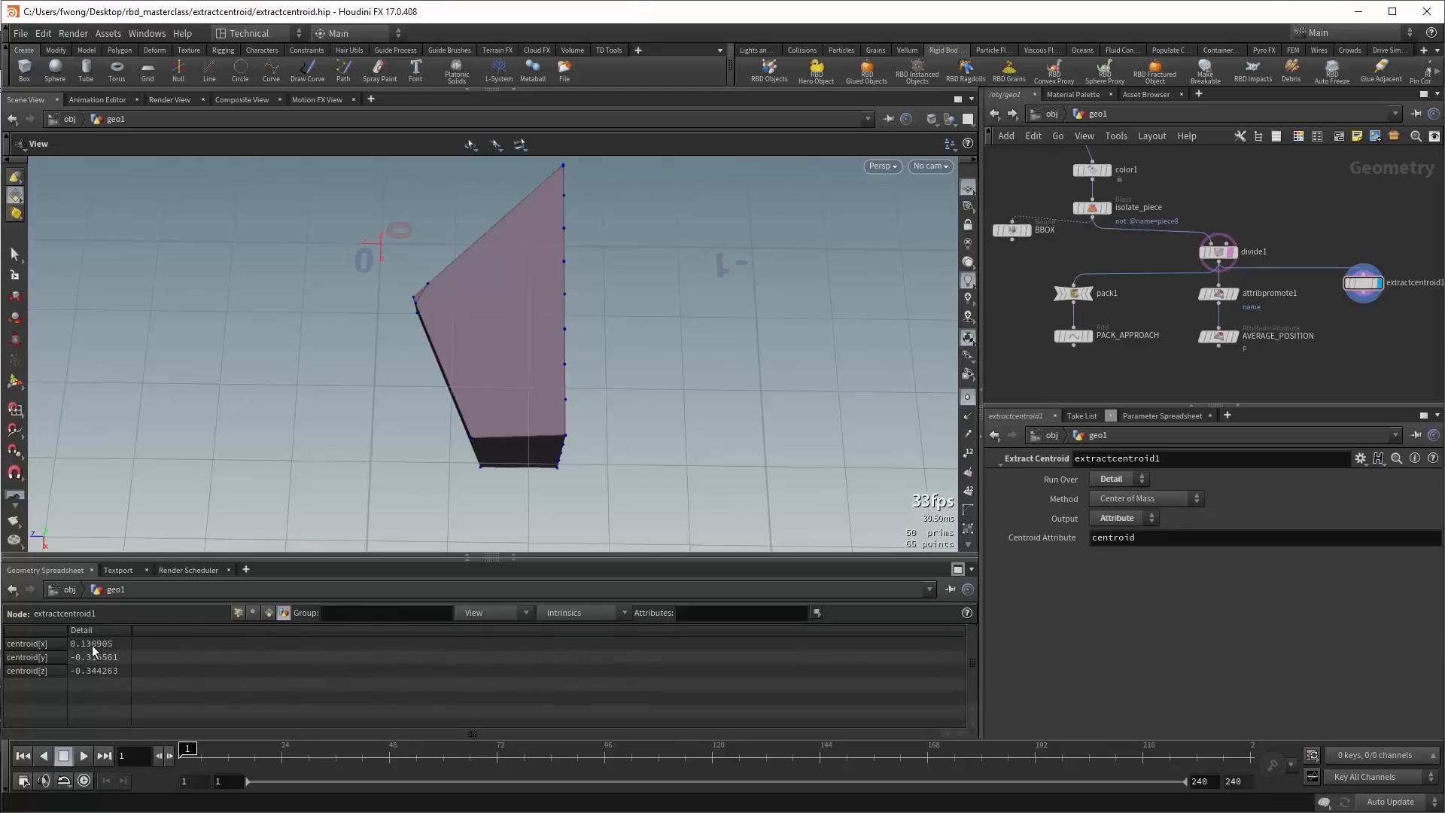
Try Points as the extractcentroid1 output, examine the resulting point's position, and restore the Attribute output.
{"action": "left_click", "coordinate": [1107, 479]}
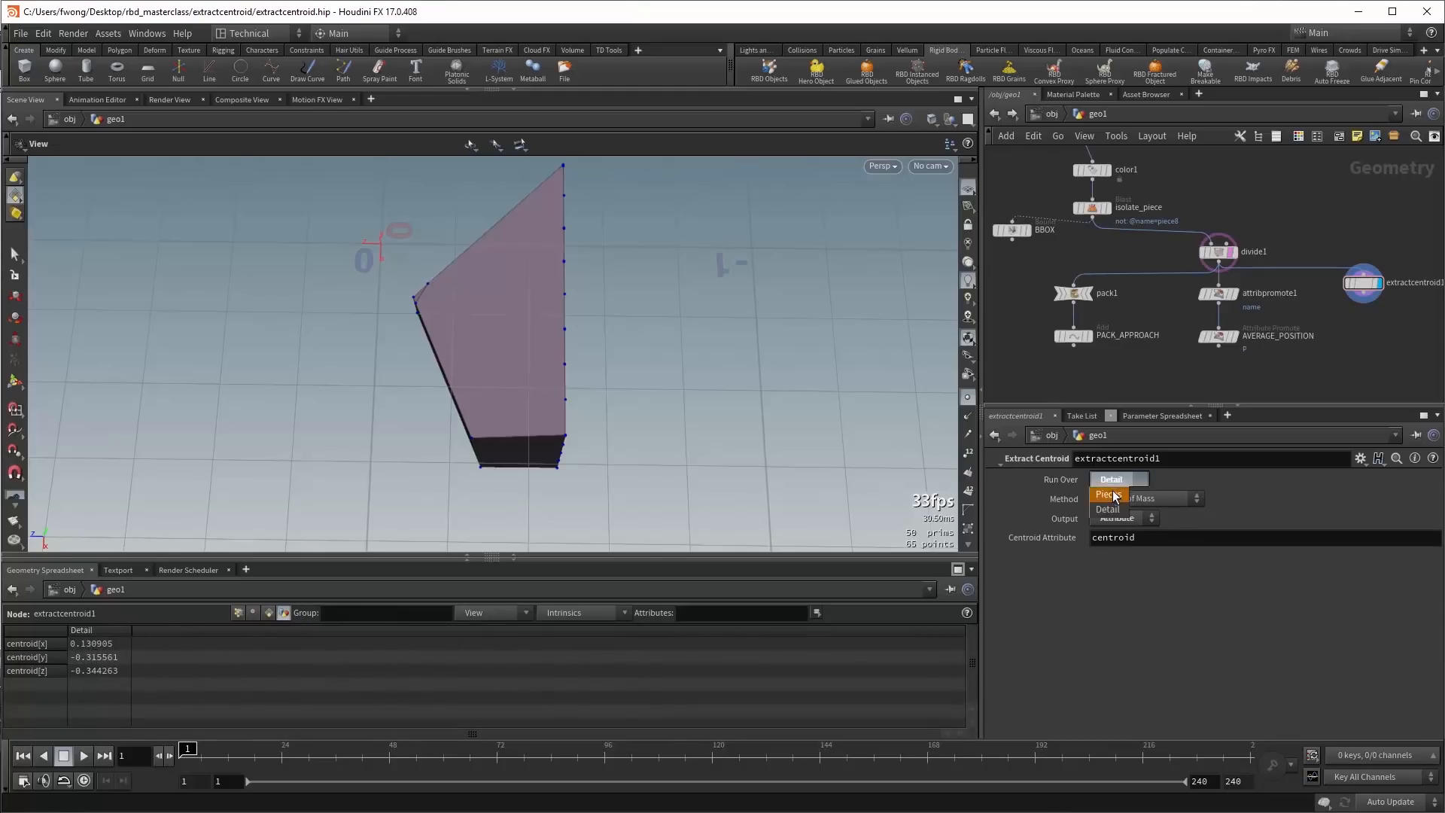
{"action": "left_click", "coordinate": [1126, 519]}
{"action": "left_click", "coordinate": [1113, 548]}
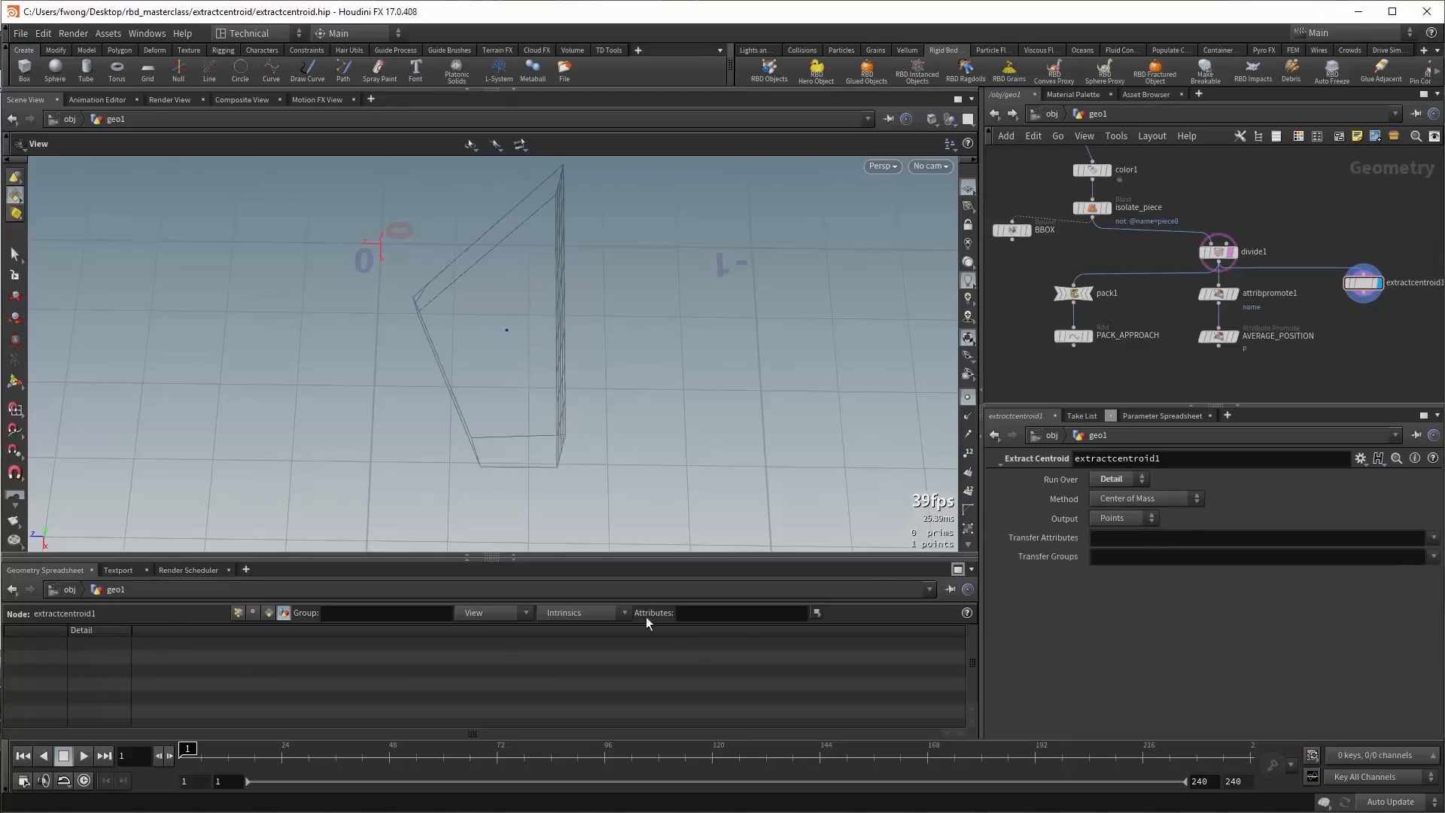
{"action": "left_click", "coordinate": [239, 614]}
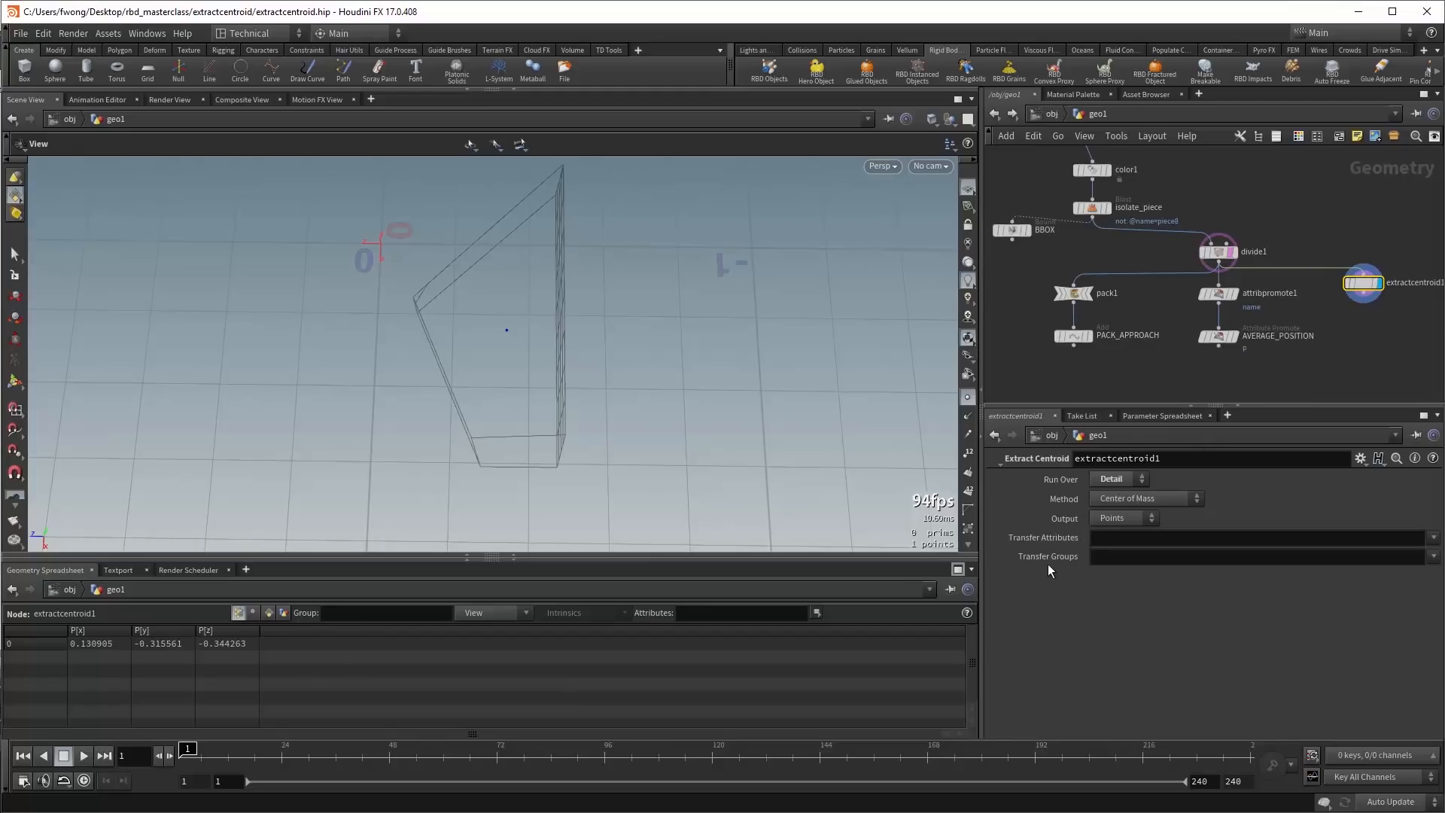
{"action": "left_click", "coordinate": [1130, 518]}
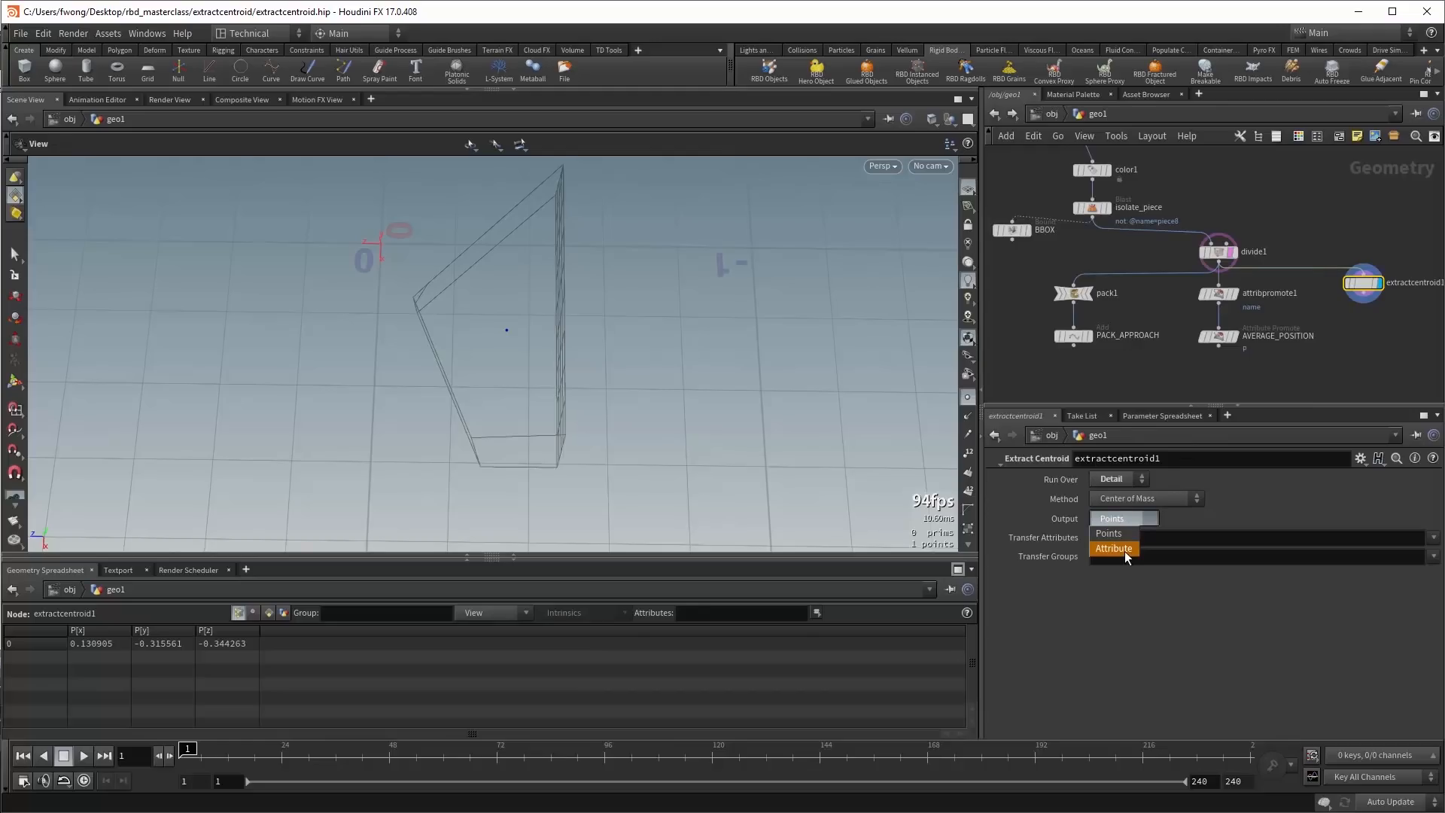
{"action": "left_click", "coordinate": [1125, 549]}
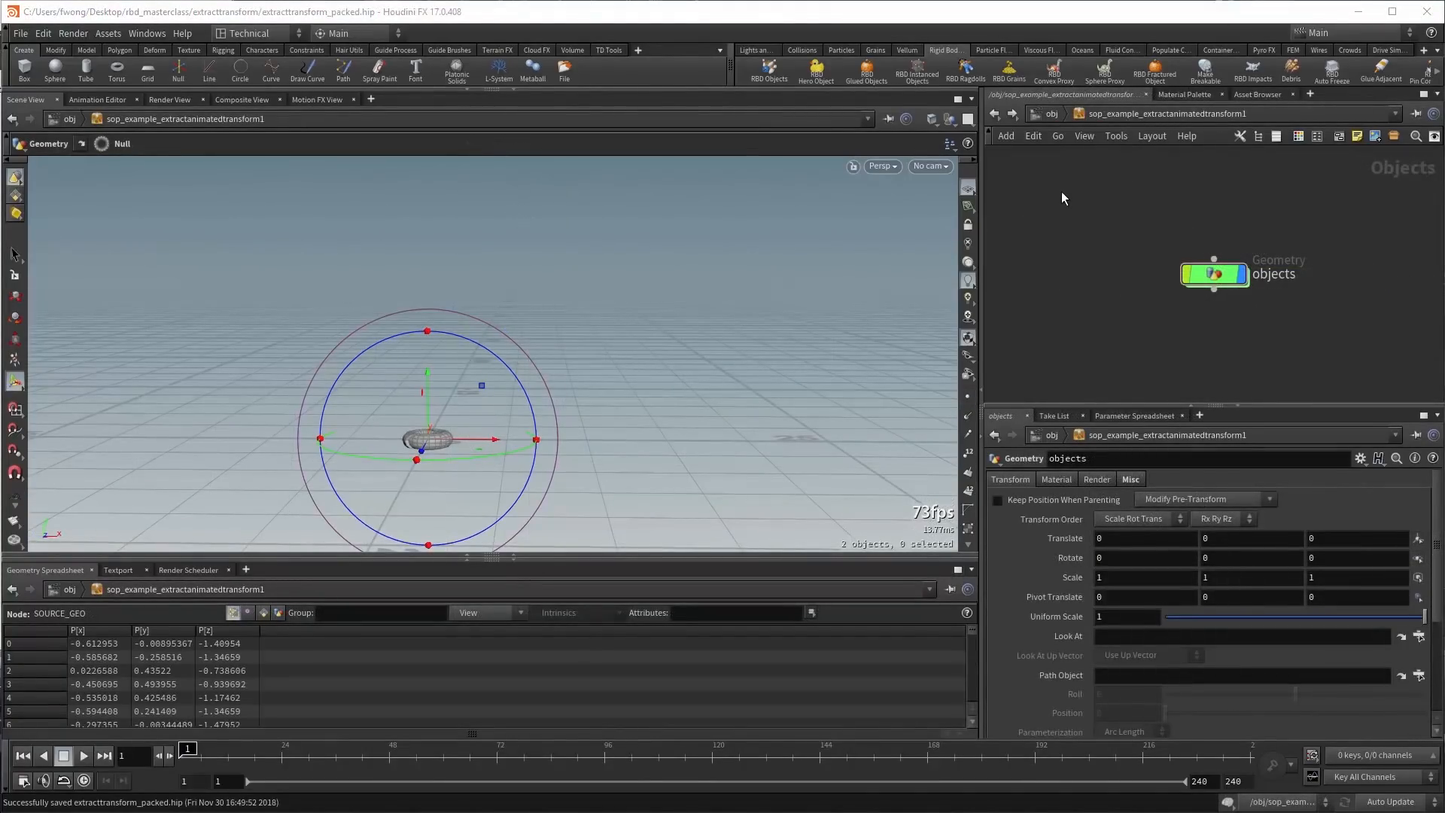
Add an Extract Transform object to the network, and delete it again.
{"action": "key", "text": "Tab"}
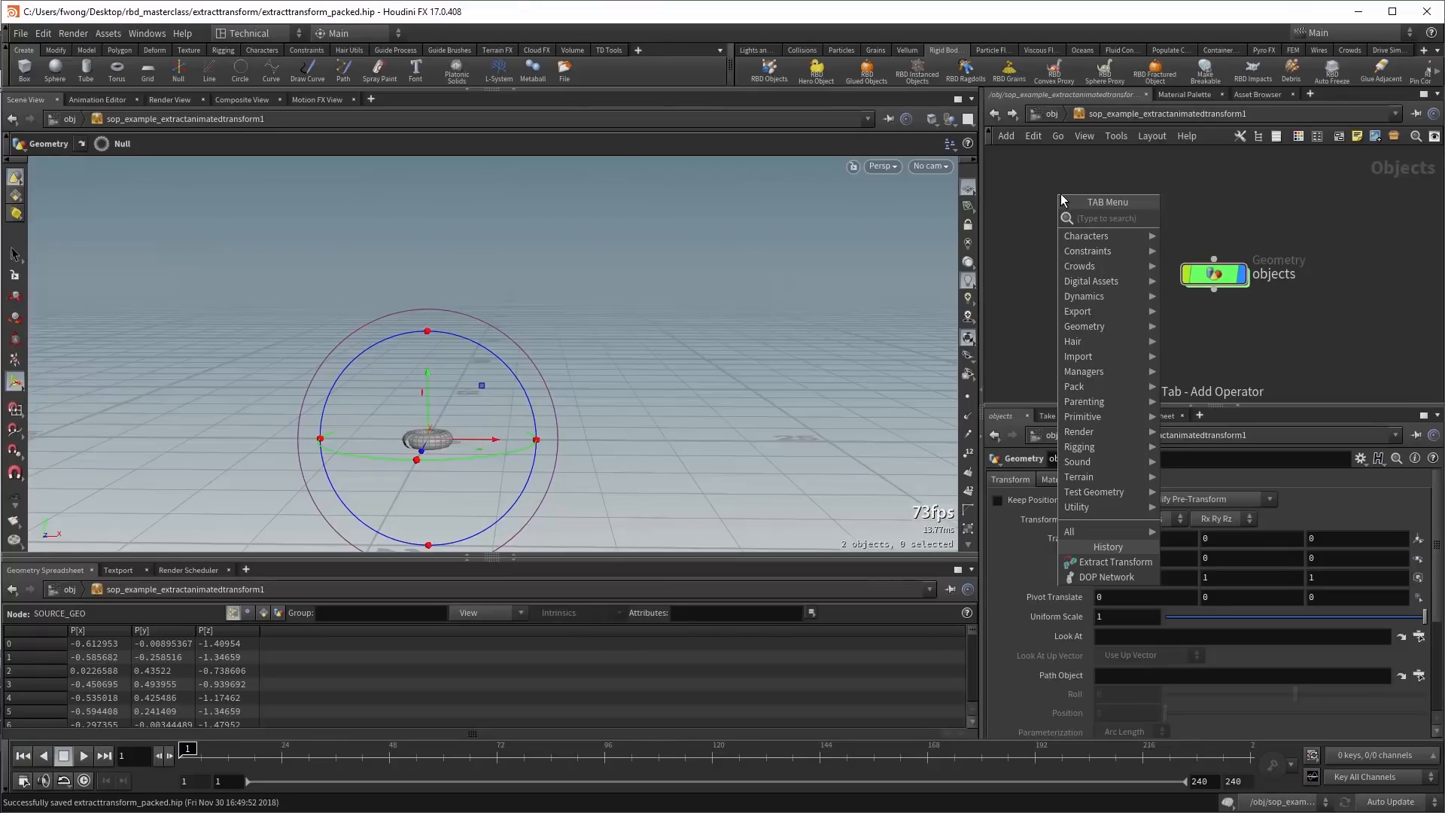
{"action": "type", "text": "extract"}
{"action": "key", "text": "Return"}
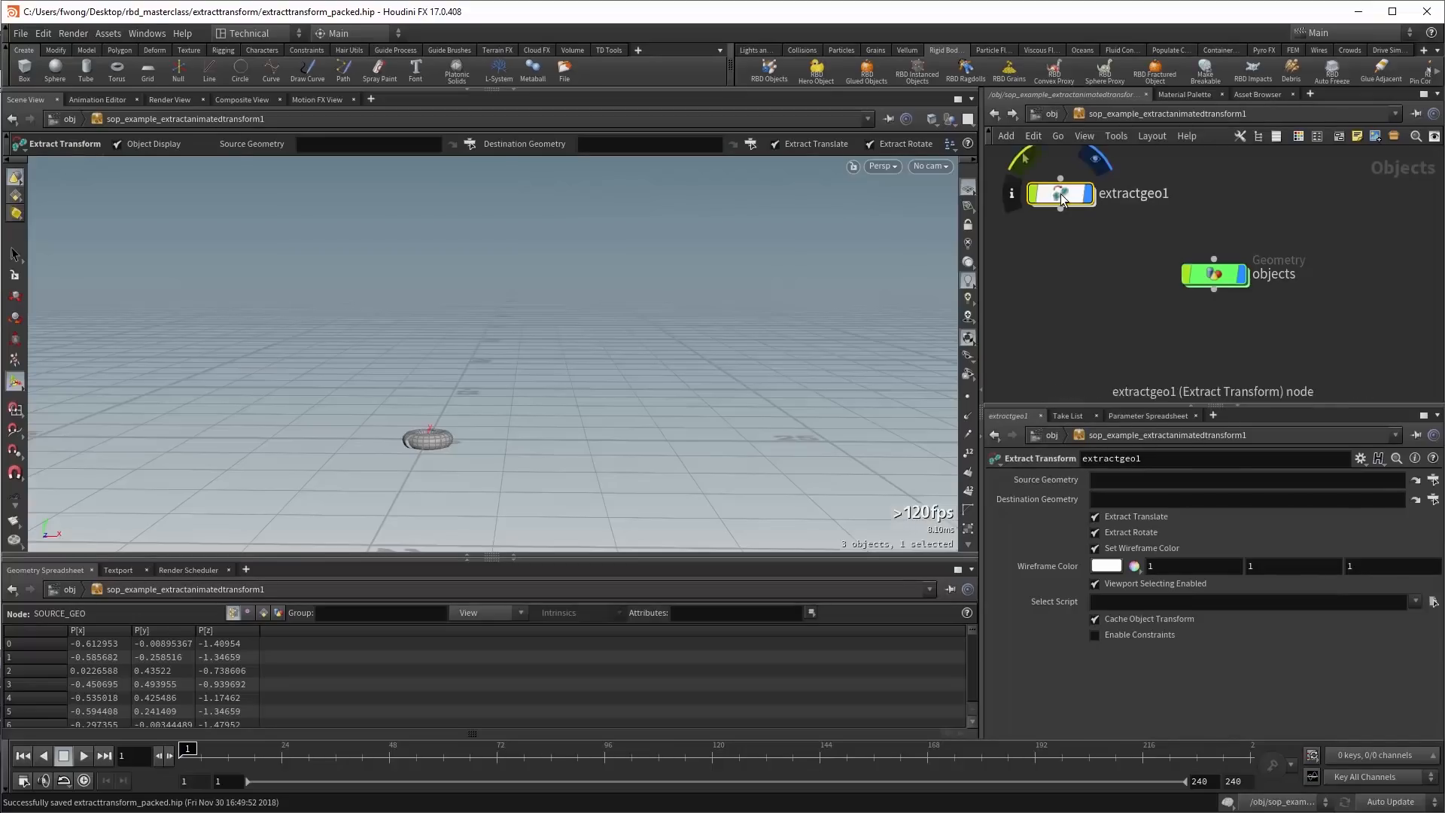
{"action": "key", "text": "Delete"}
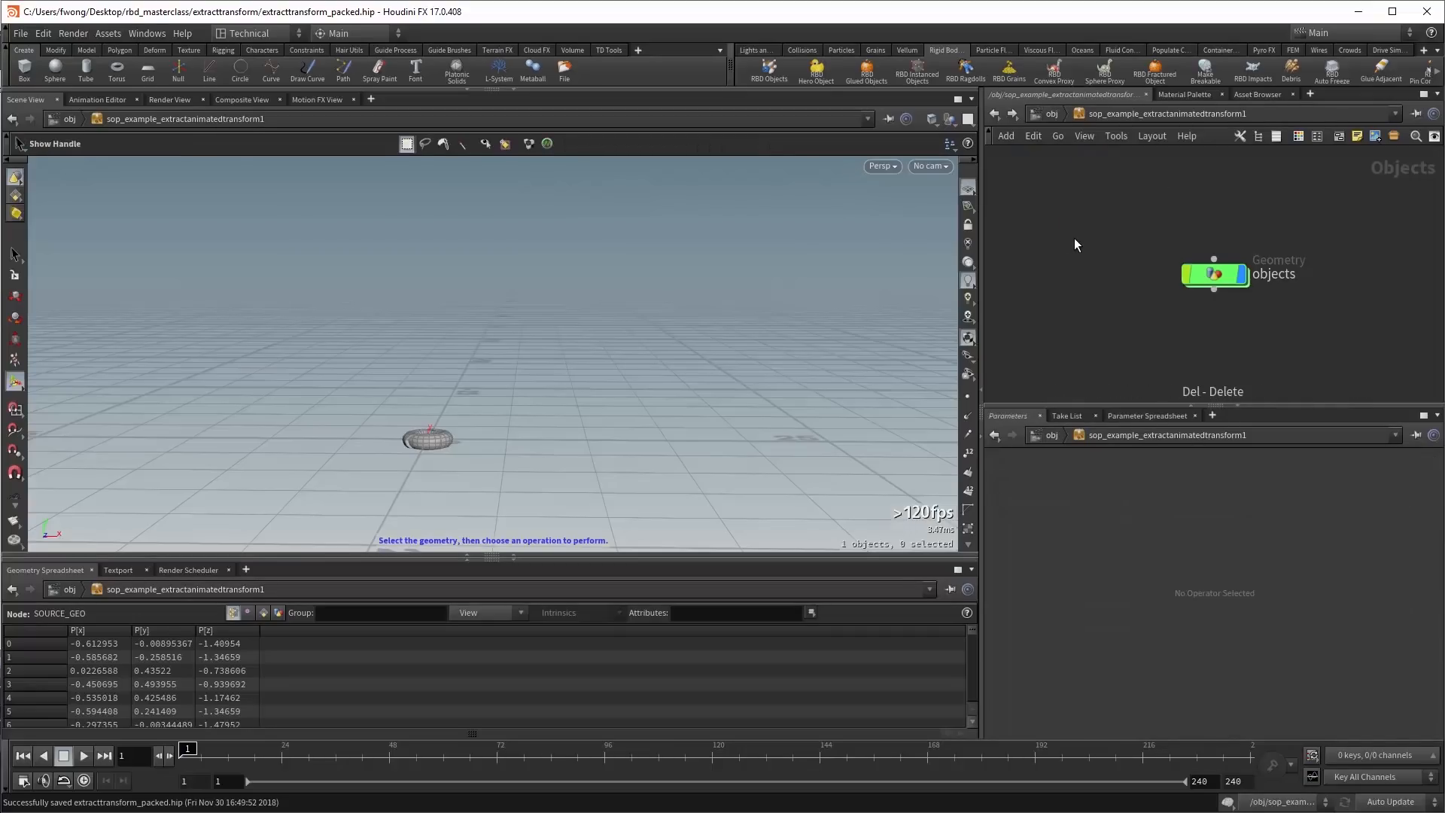
Open the objects geometry network, and select and display the voronoifracture1 node.
{"action": "double_click", "coordinate": [1215, 273]}
{"action": "middle_click_drag", "start_coordinate": [1249, 330], "coordinate": [1222, 273]}
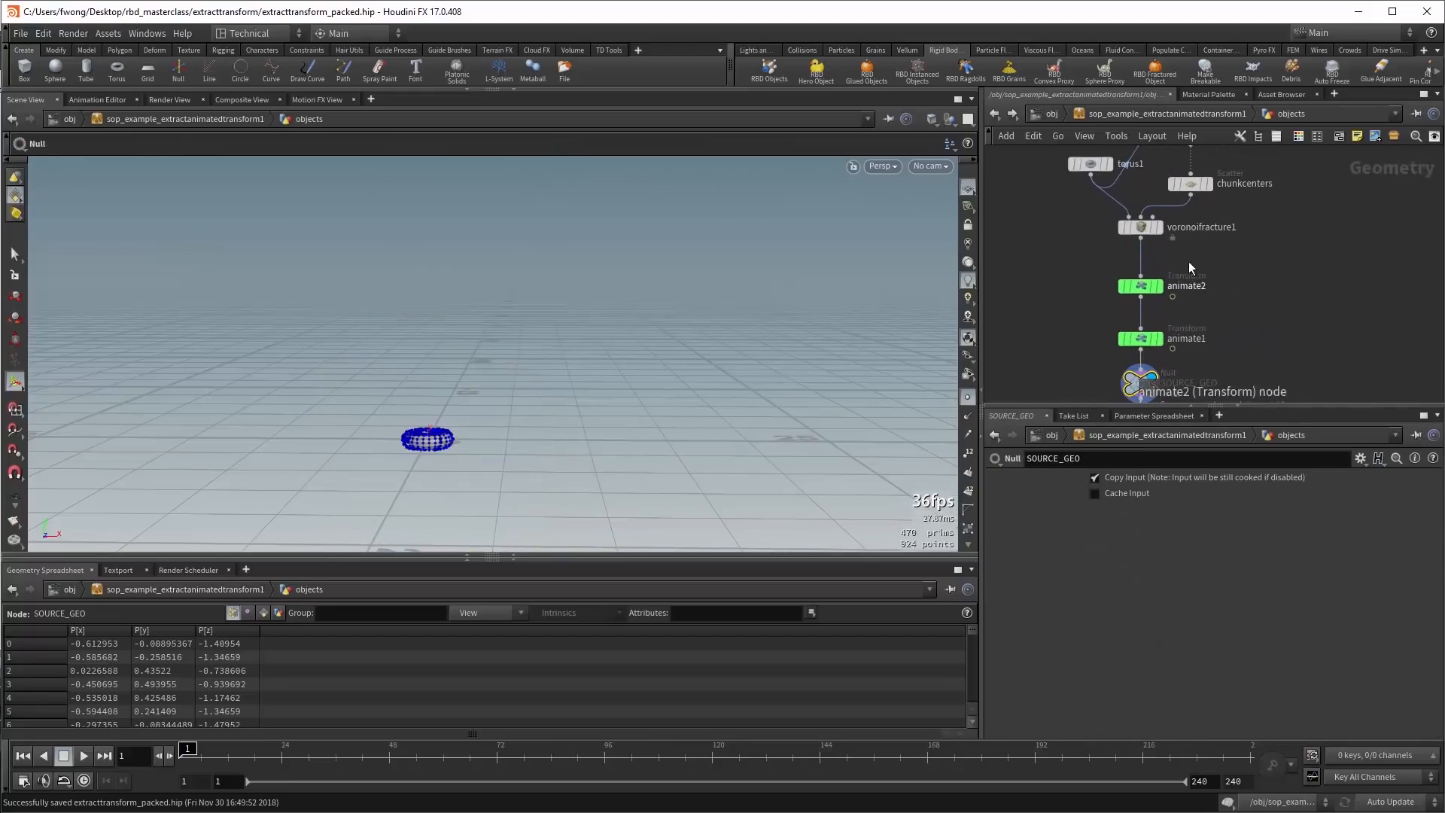
{"action": "left_click", "coordinate": [1160, 227]}
{"action": "left_click", "coordinate": [1143, 227]}
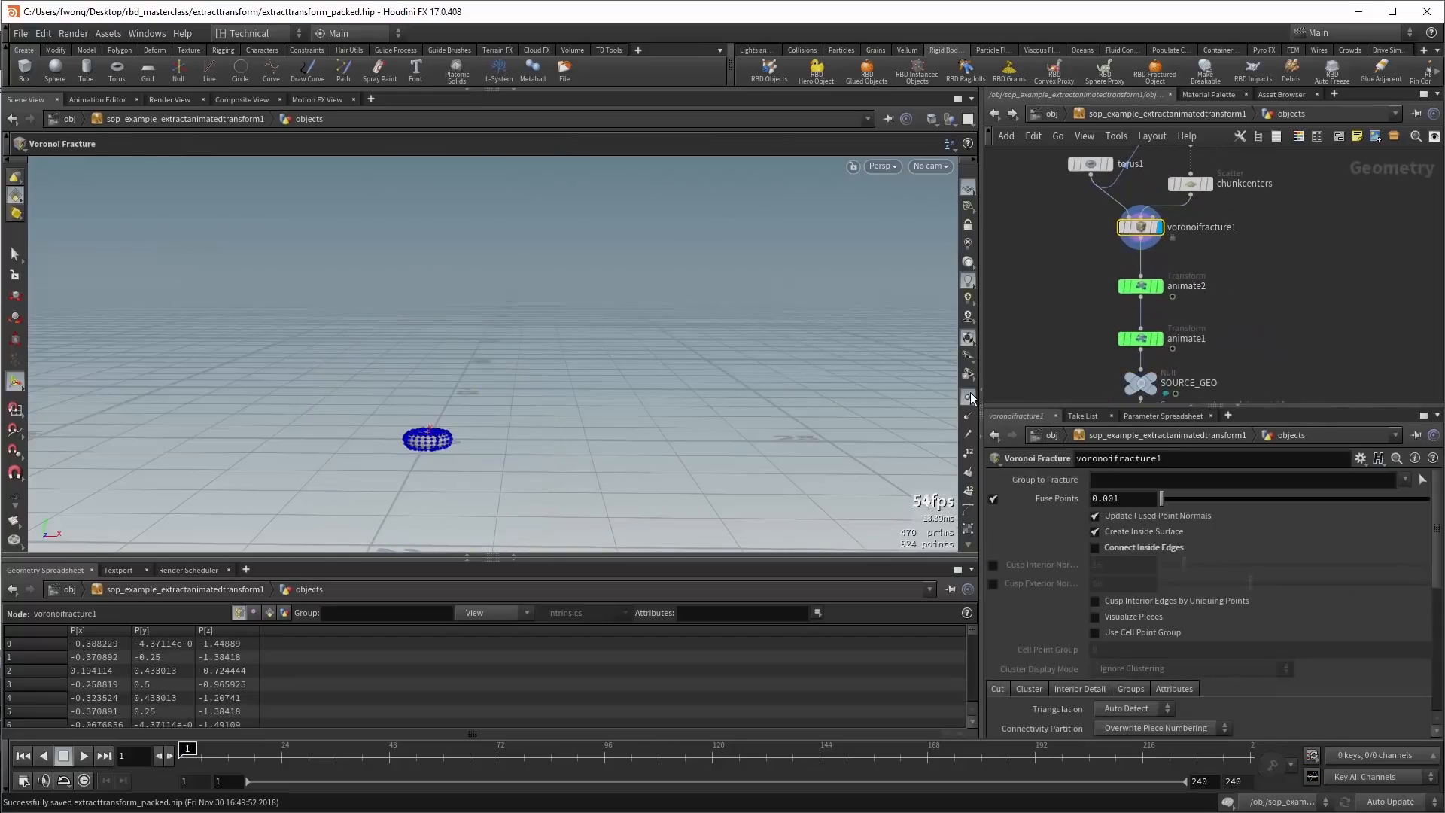
Display the animate2, animate1 and SOURCE_GEO nodes one after another, and select SOURCE_GEO.
{"action": "left_click", "coordinate": [1159, 285]}
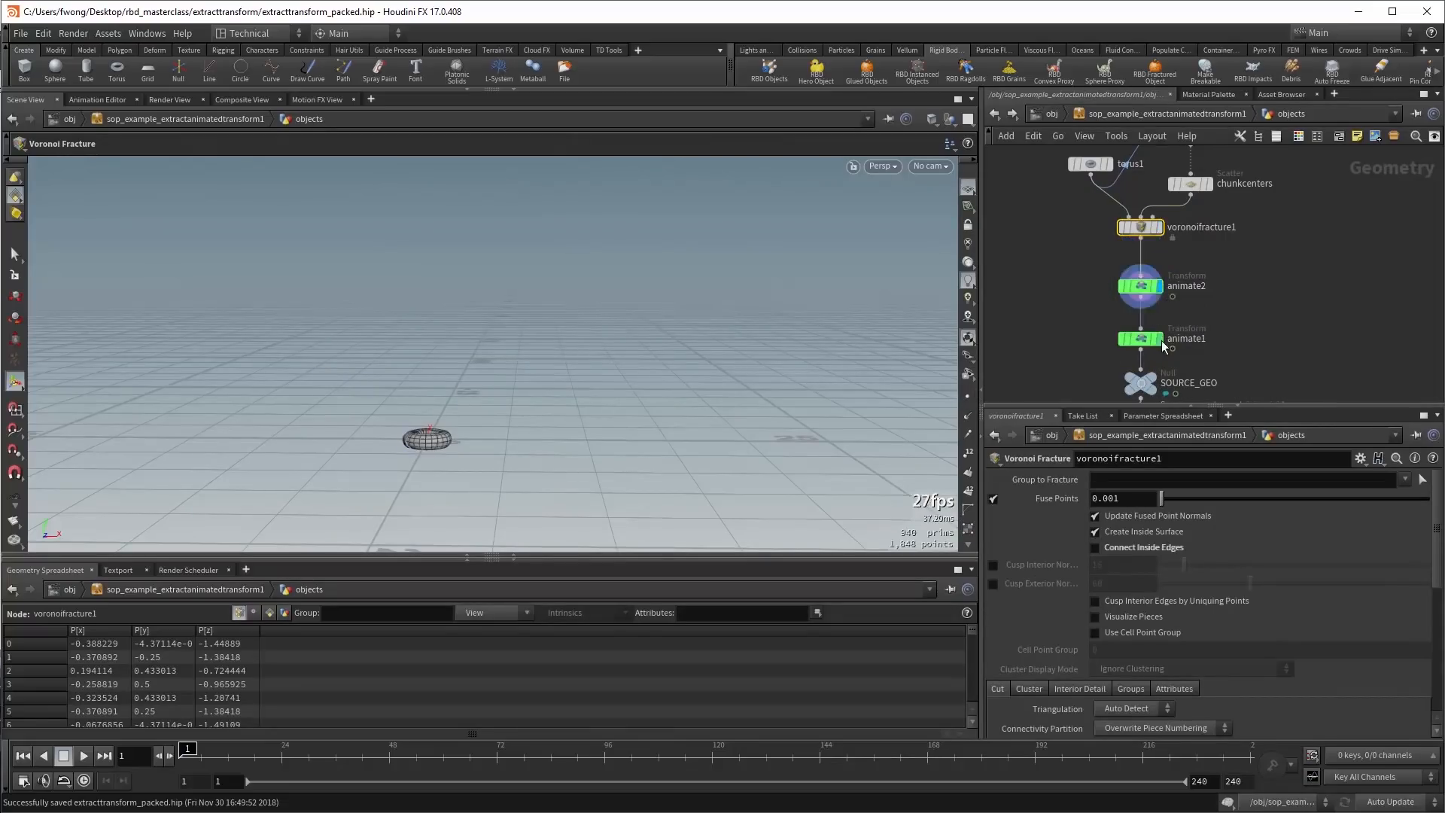
{"action": "left_click", "coordinate": [1159, 338]}
{"action": "middle_click_drag", "start_coordinate": [1168, 391], "coordinate": [1168, 335]}
{"action": "left_click", "coordinate": [1155, 325]}
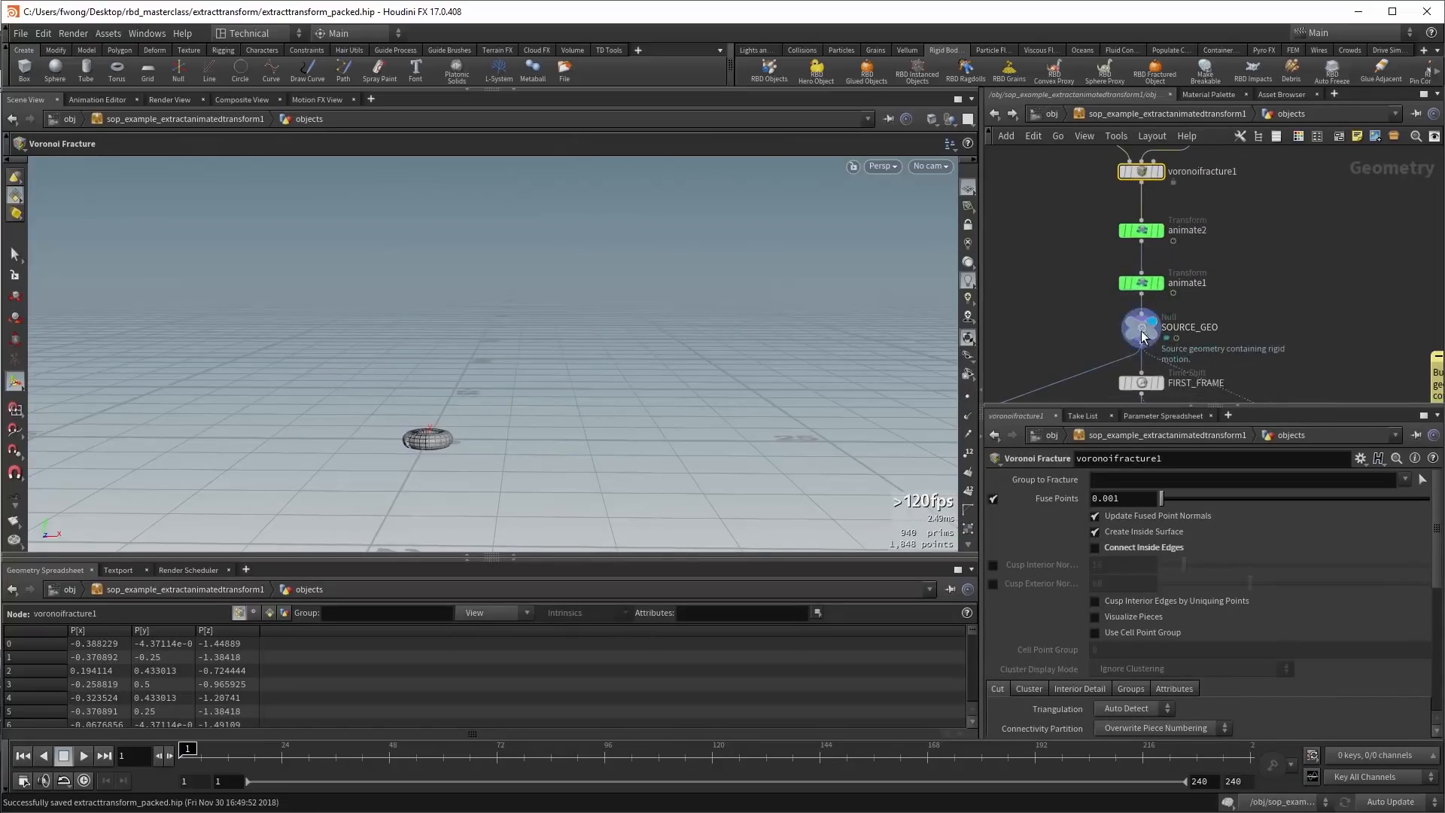
{"action": "left_click", "coordinate": [1142, 327]}
Scrub through the timeline to examine the rigid motion of the source pieces, and return to frame 1.
{"action": "left_click", "coordinate": [161, 755]}
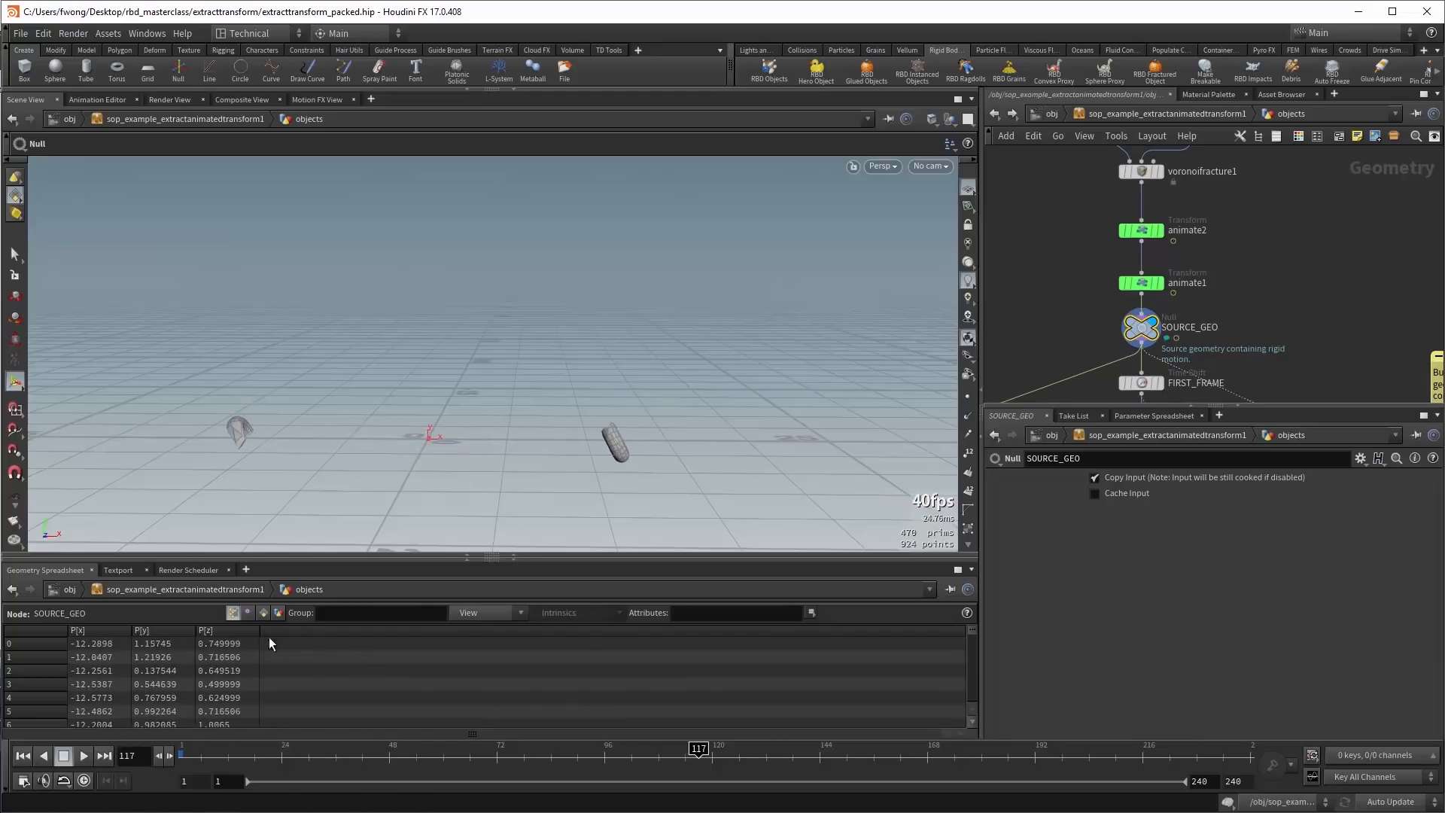
{"action": "left_click_drag", "start_coordinate": [600, 751], "coordinate": [451, 753]}
{"action": "left_click_drag", "start_coordinate": [182, 751], "coordinate": [582, 748]}
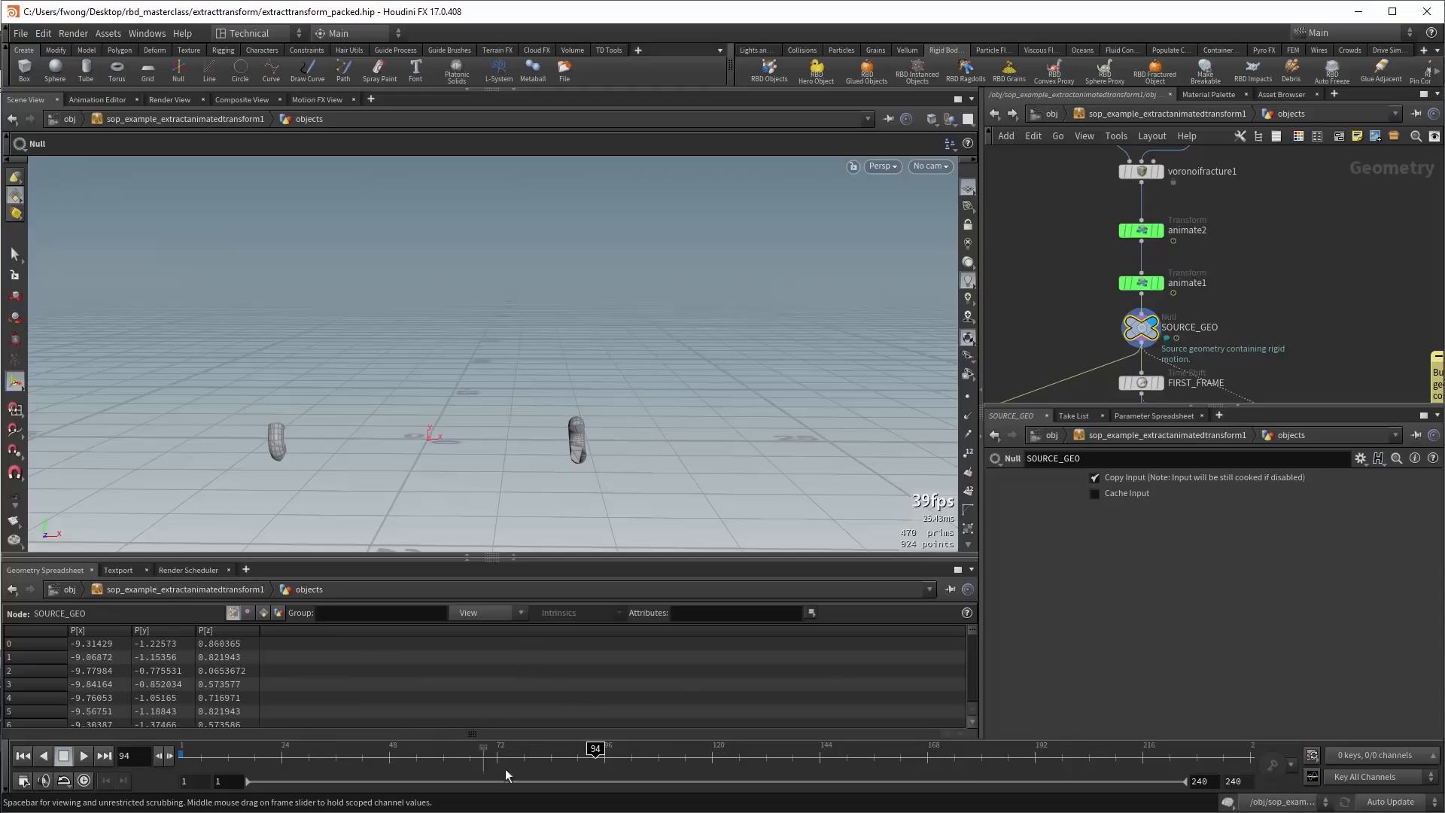
{"action": "left_click_drag", "start_coordinate": [595, 749], "coordinate": [188, 757]}
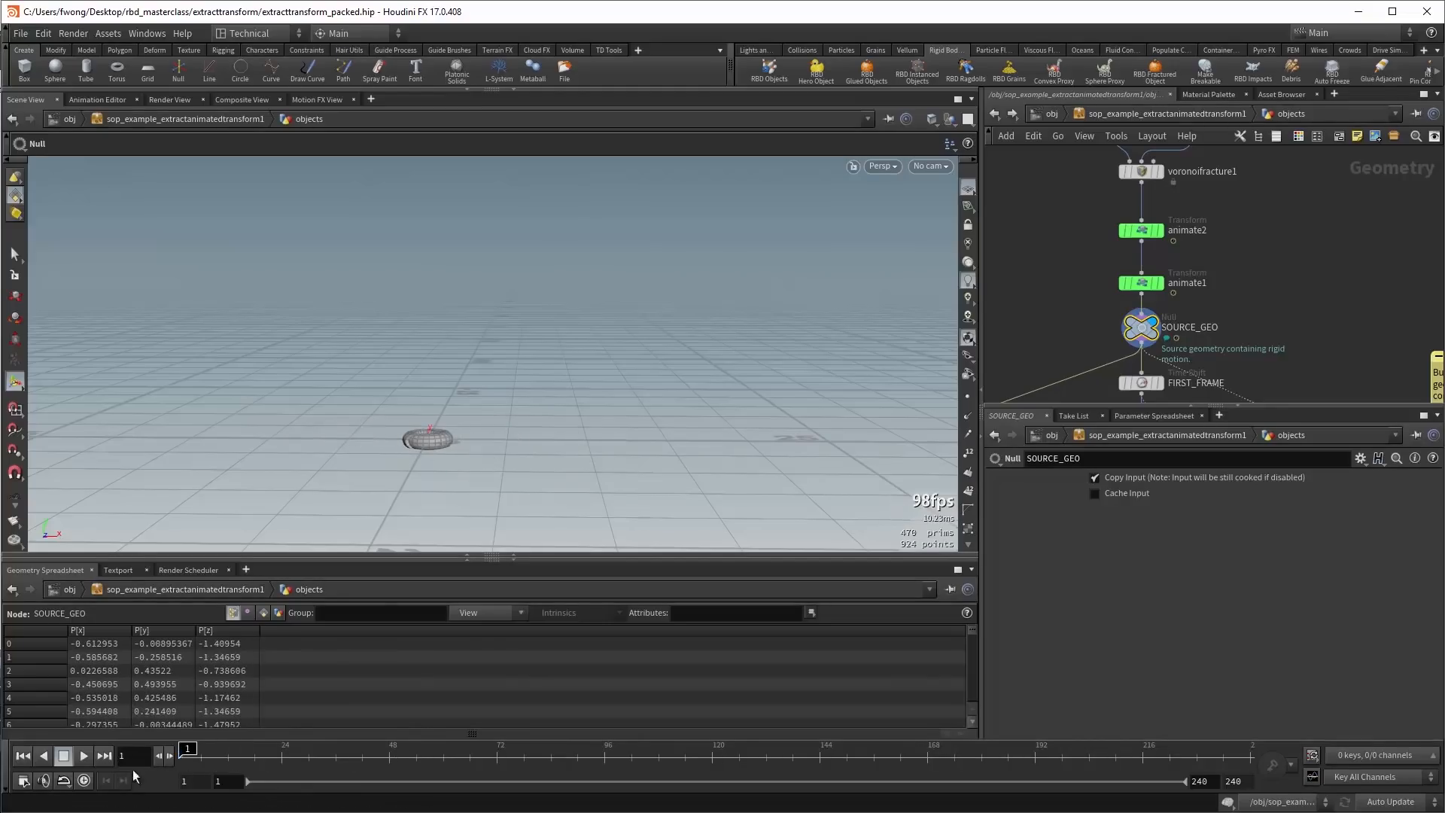
Display assemble1, select to_active, and examine the intrinsic transforms of its packed primitives across the timeline.
{"action": "middle_click_drag", "start_coordinate": [1050, 364], "coordinate": [1146, 281]}
{"action": "left_click", "coordinate": [1118, 276]}
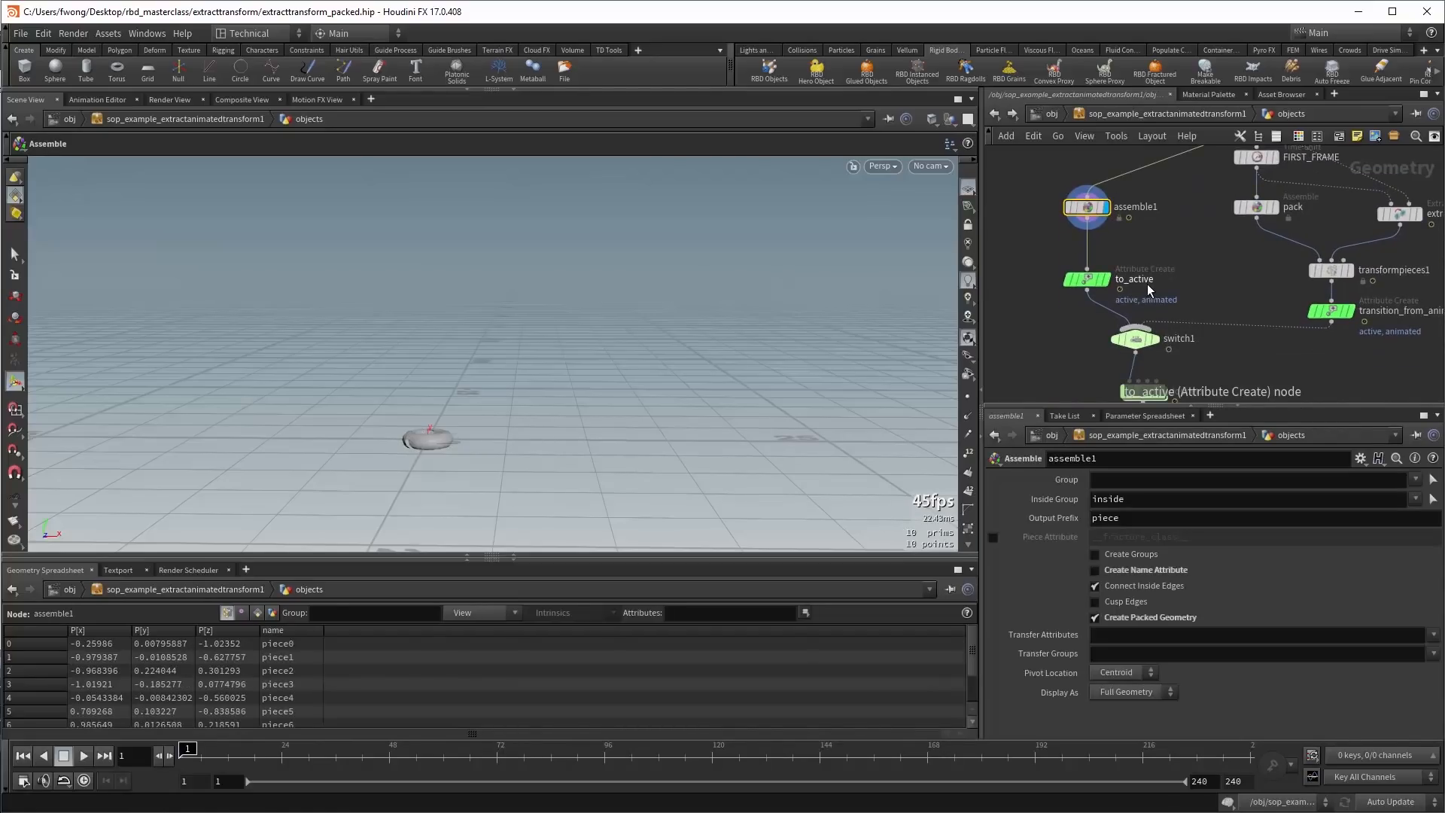
{"action": "middle_click_drag", "start_coordinate": [1087, 284], "coordinate": [1080, 269]}
{"action": "left_click", "coordinate": [1079, 269]}
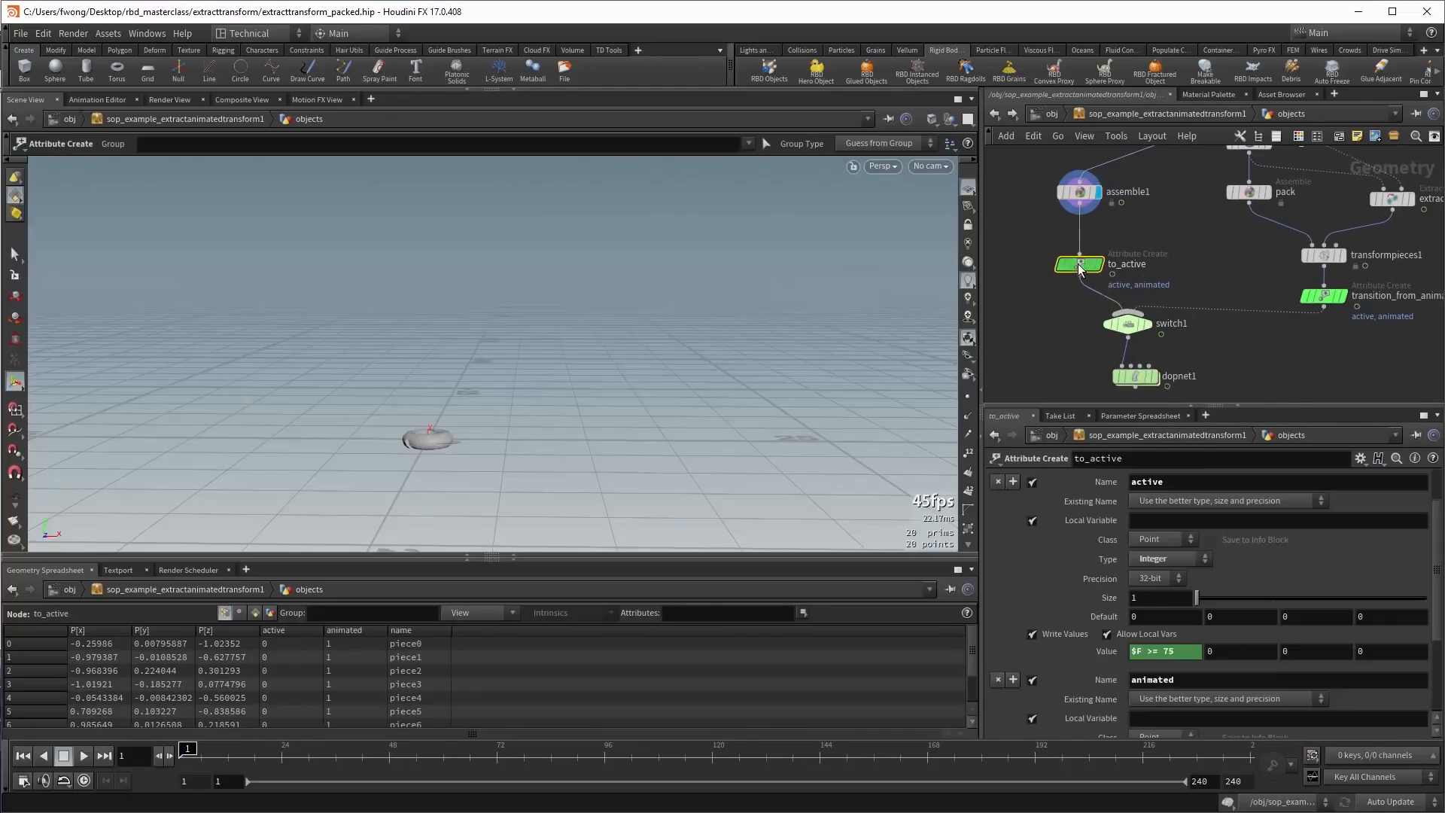
{"action": "left_click", "coordinate": [255, 613]}
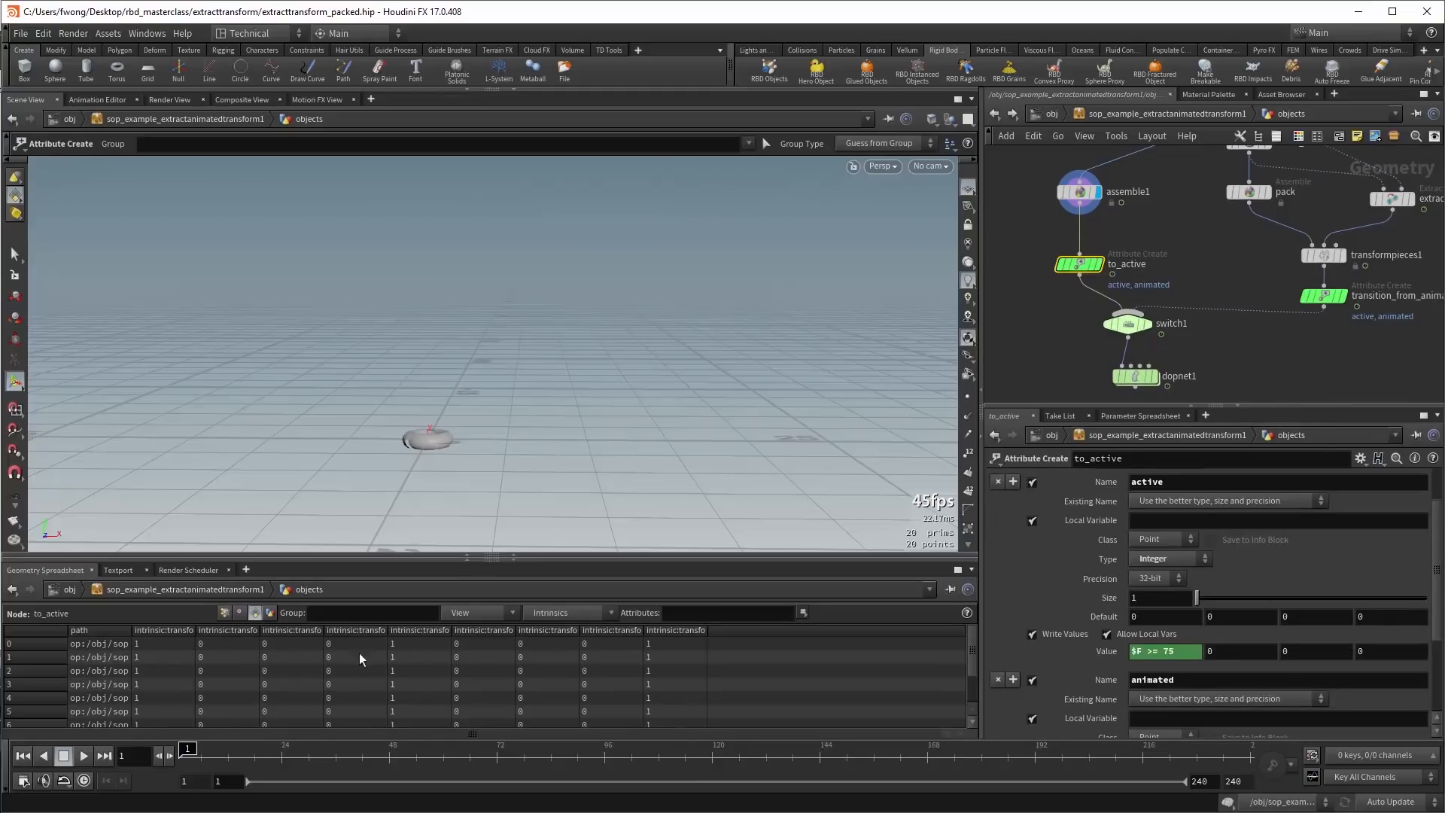
{"action": "mouse_move", "coordinate": [186, 753]}
{"action": "left_mouse_down"}
{"action": "mouse_move", "coordinate": [497, 746]}
{"action": "mouse_move", "coordinate": [543, 723]}
{"action": "mouse_move", "coordinate": [180, 749]}
{"action": "left_mouse_up"}
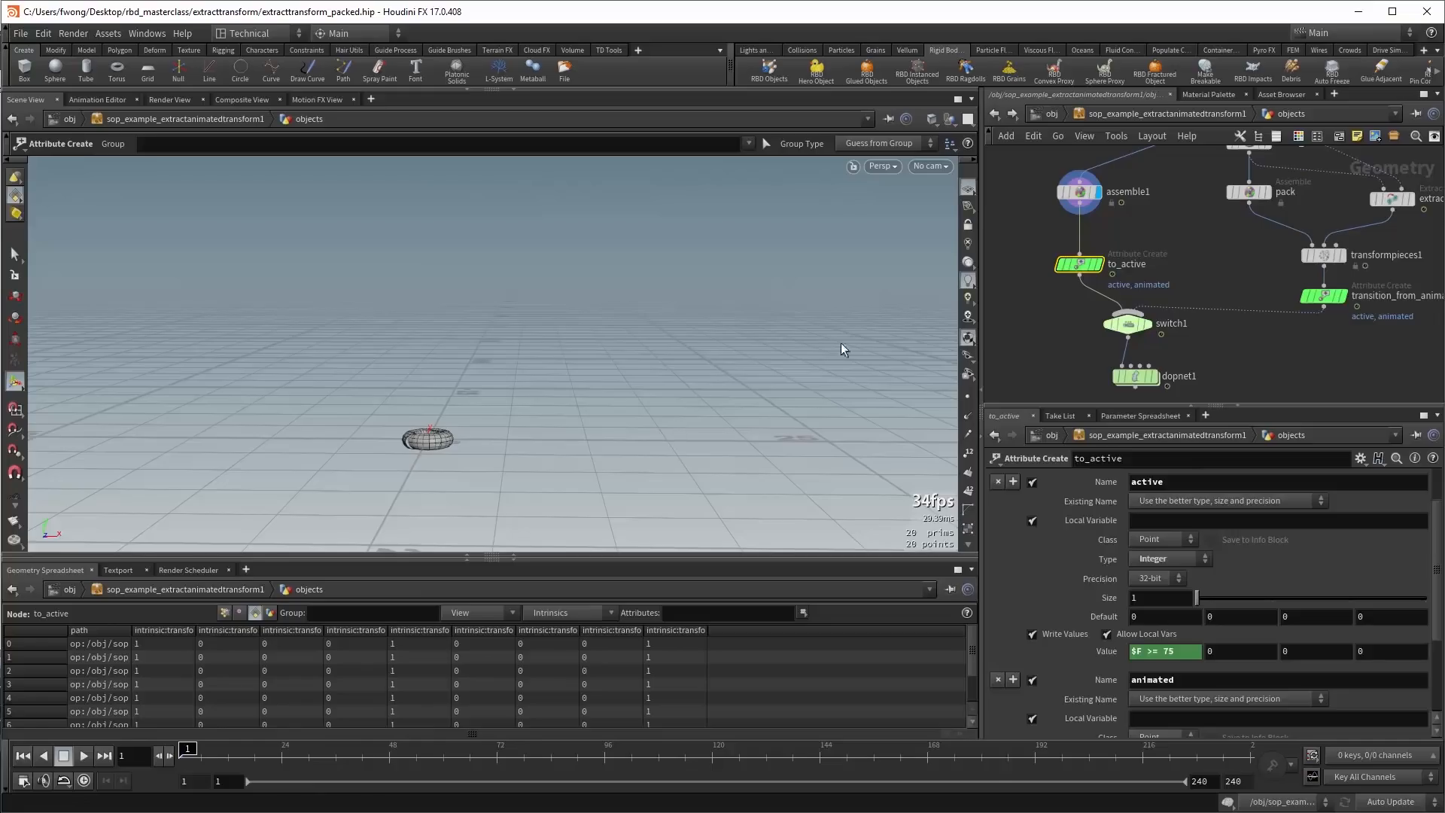
Display dopnet1, review the attributes on to_active, and play the simulation before returning to frame 1.
{"action": "left_click", "coordinate": [1153, 376]}
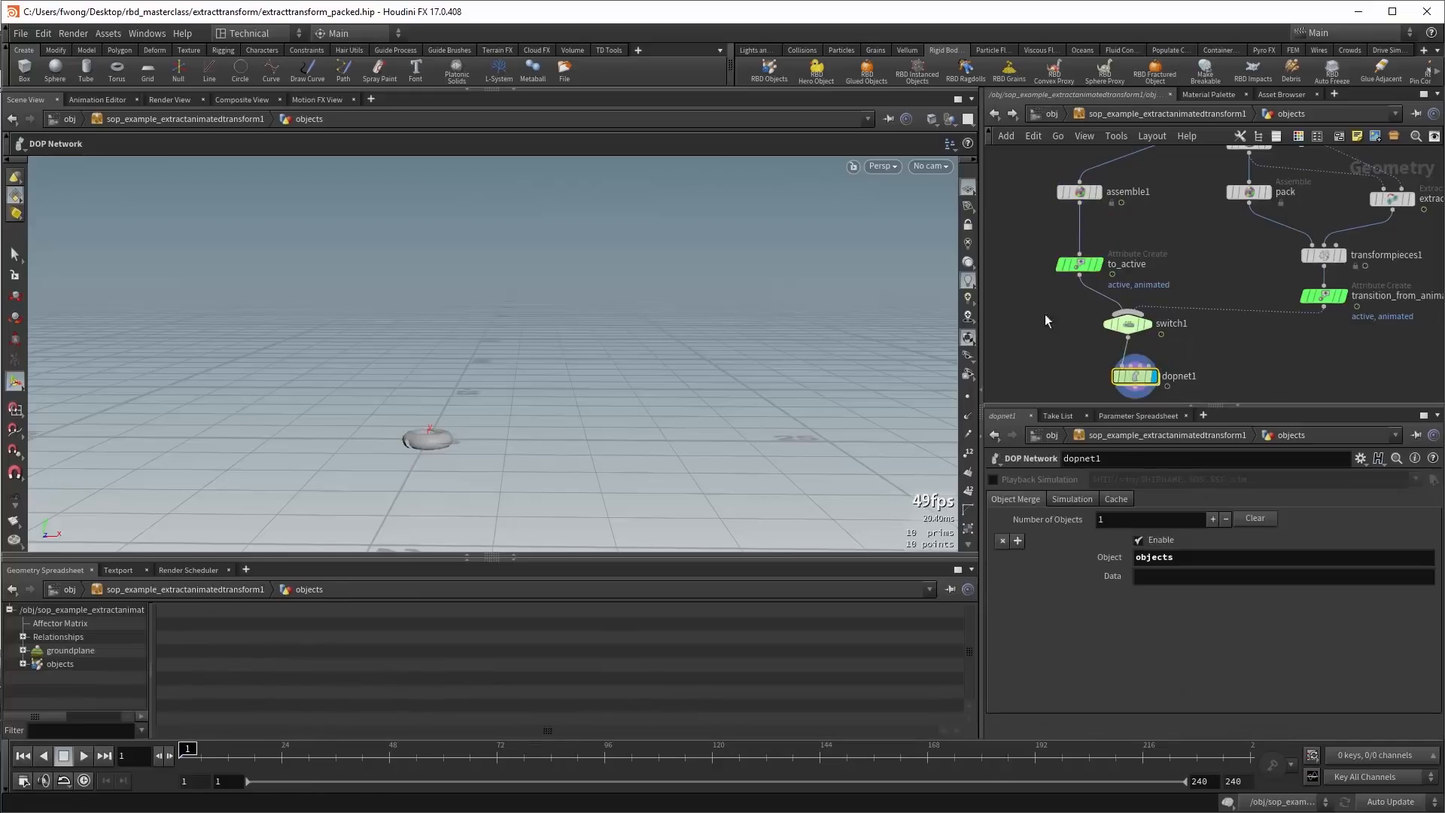
{"action": "middle_click_drag", "start_coordinate": [1064, 288], "coordinate": [1065, 250]}
{"action": "left_click", "coordinate": [1080, 225]}
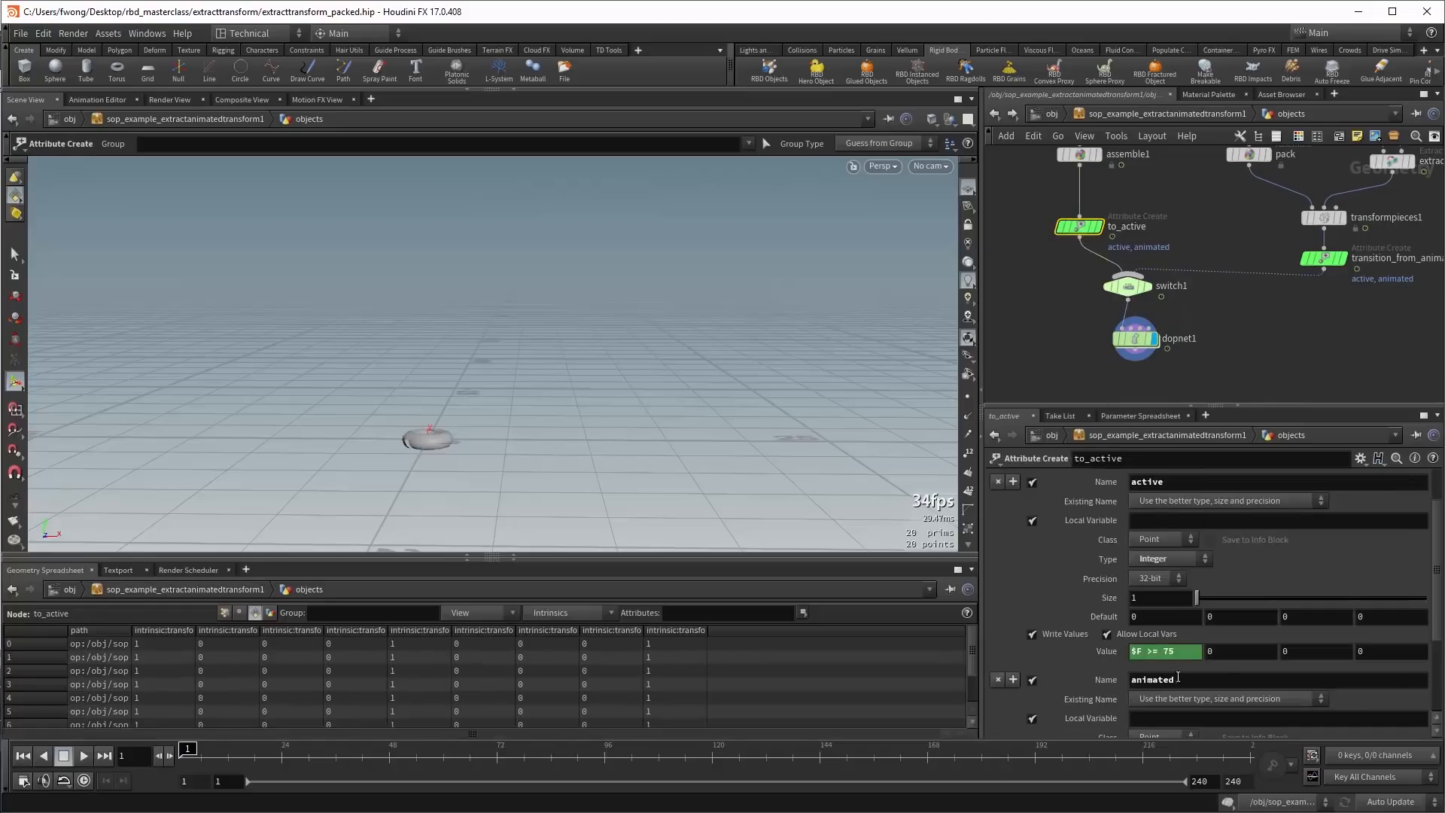
{"action": "left_click", "coordinate": [1135, 338]}
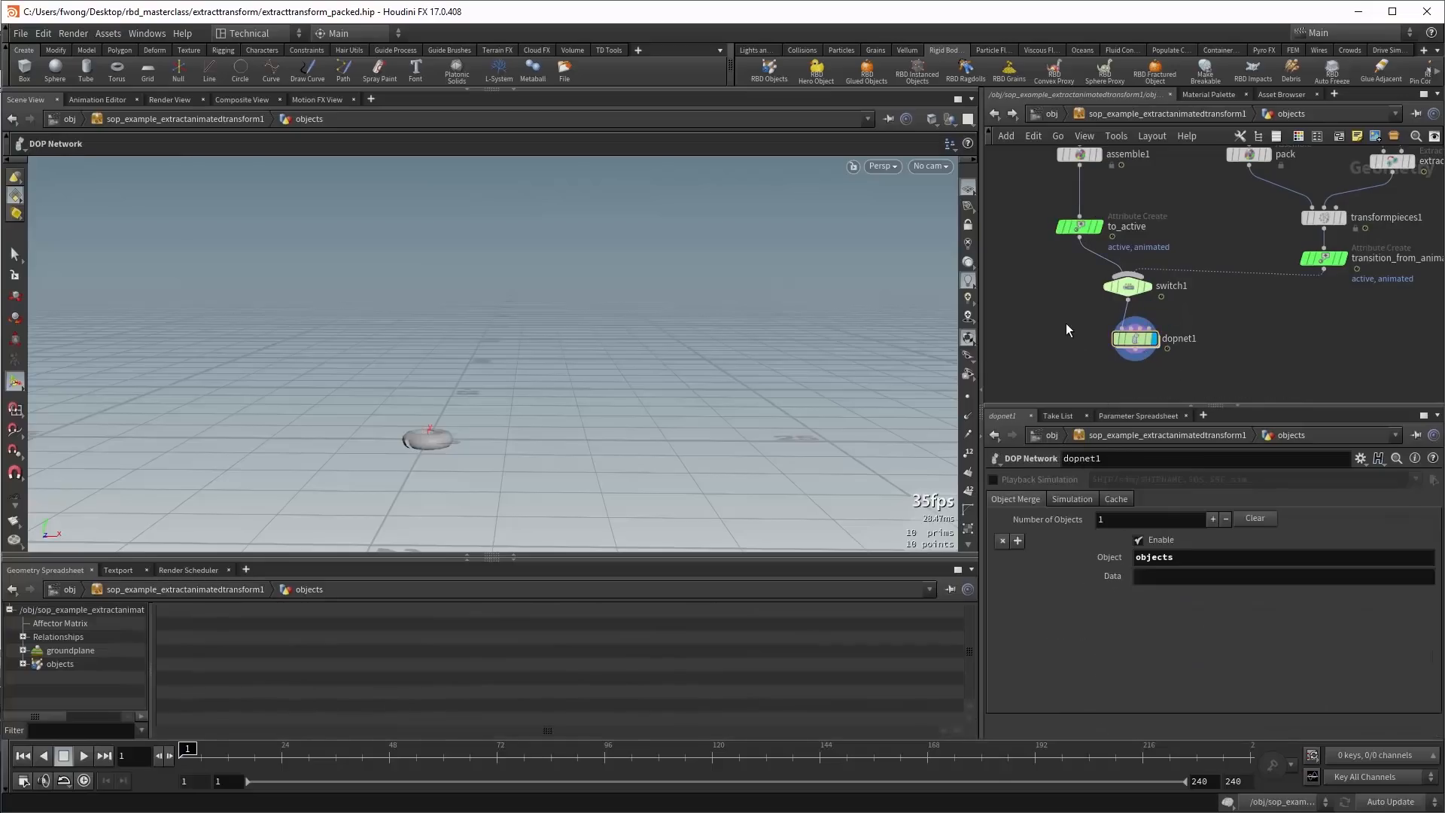
{"action": "key", "text": "Up"}
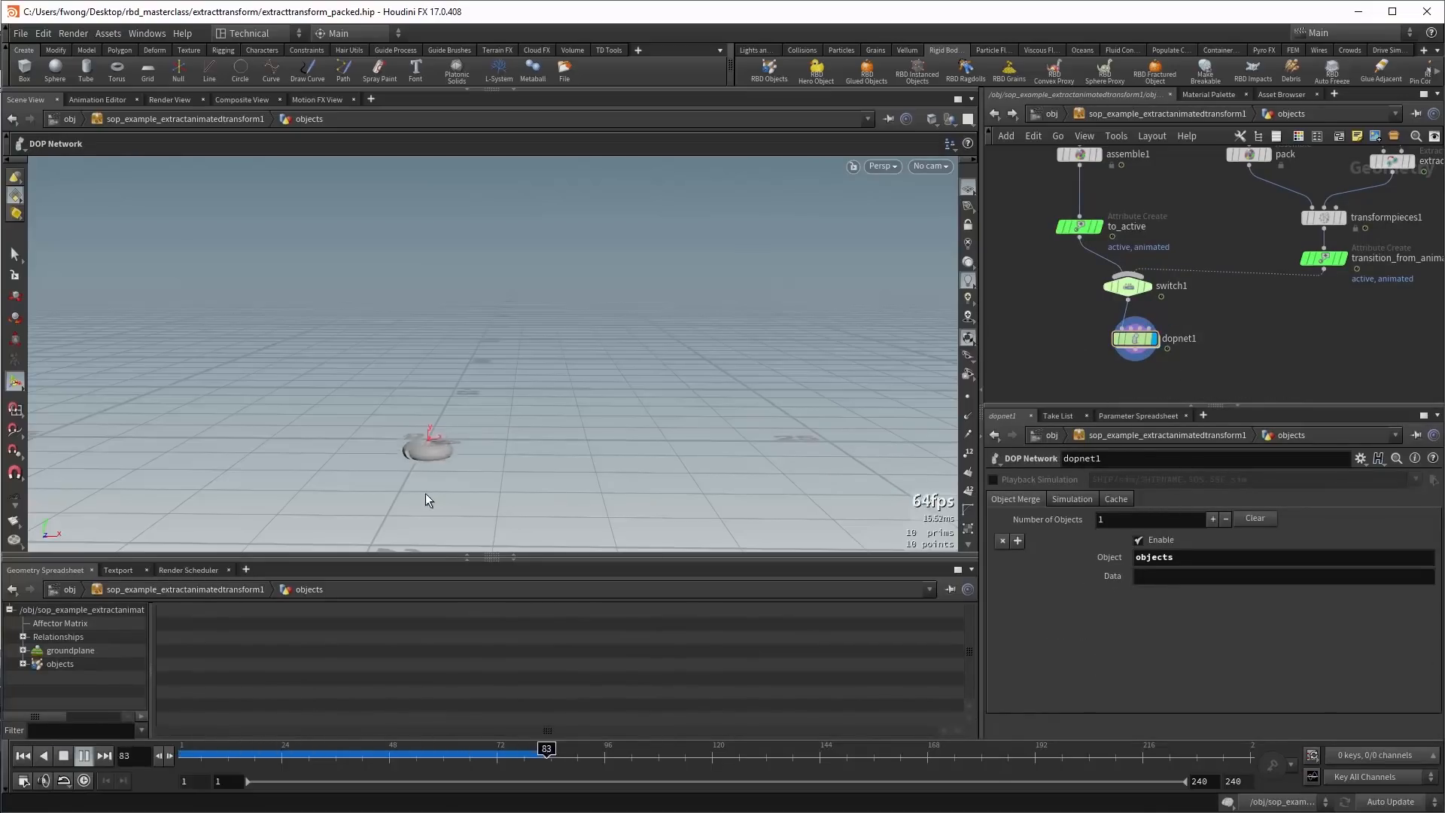
{"action": "left_click_drag", "start_coordinate": [332, 759], "coordinate": [119, 765]}
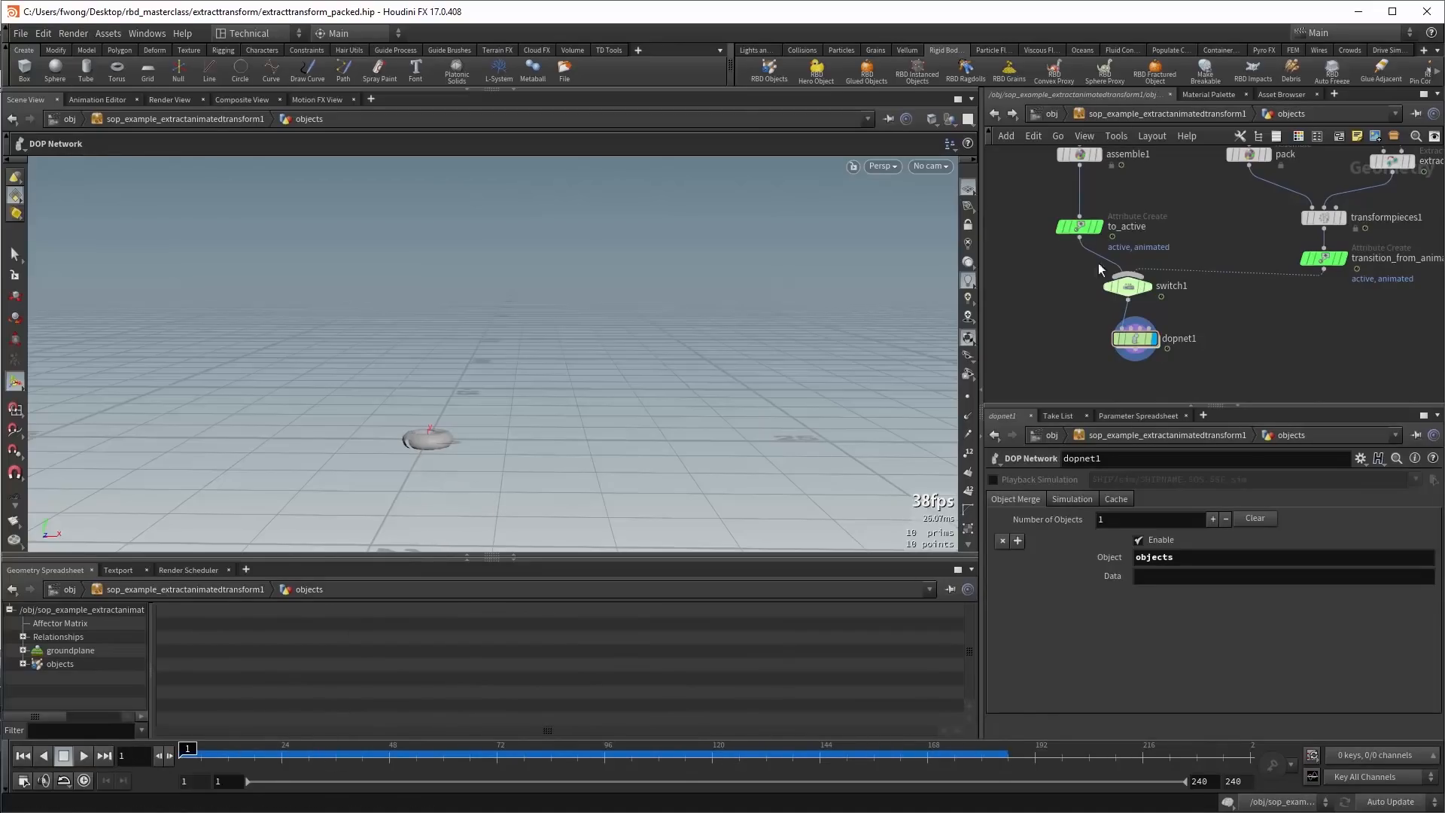
Rename the animated attribute on the to_active node to deforming.
{"action": "left_click", "coordinate": [1079, 226]}
{"action": "left_click", "coordinate": [1188, 681]}
{"action": "key", "text": "ctrl+a"}
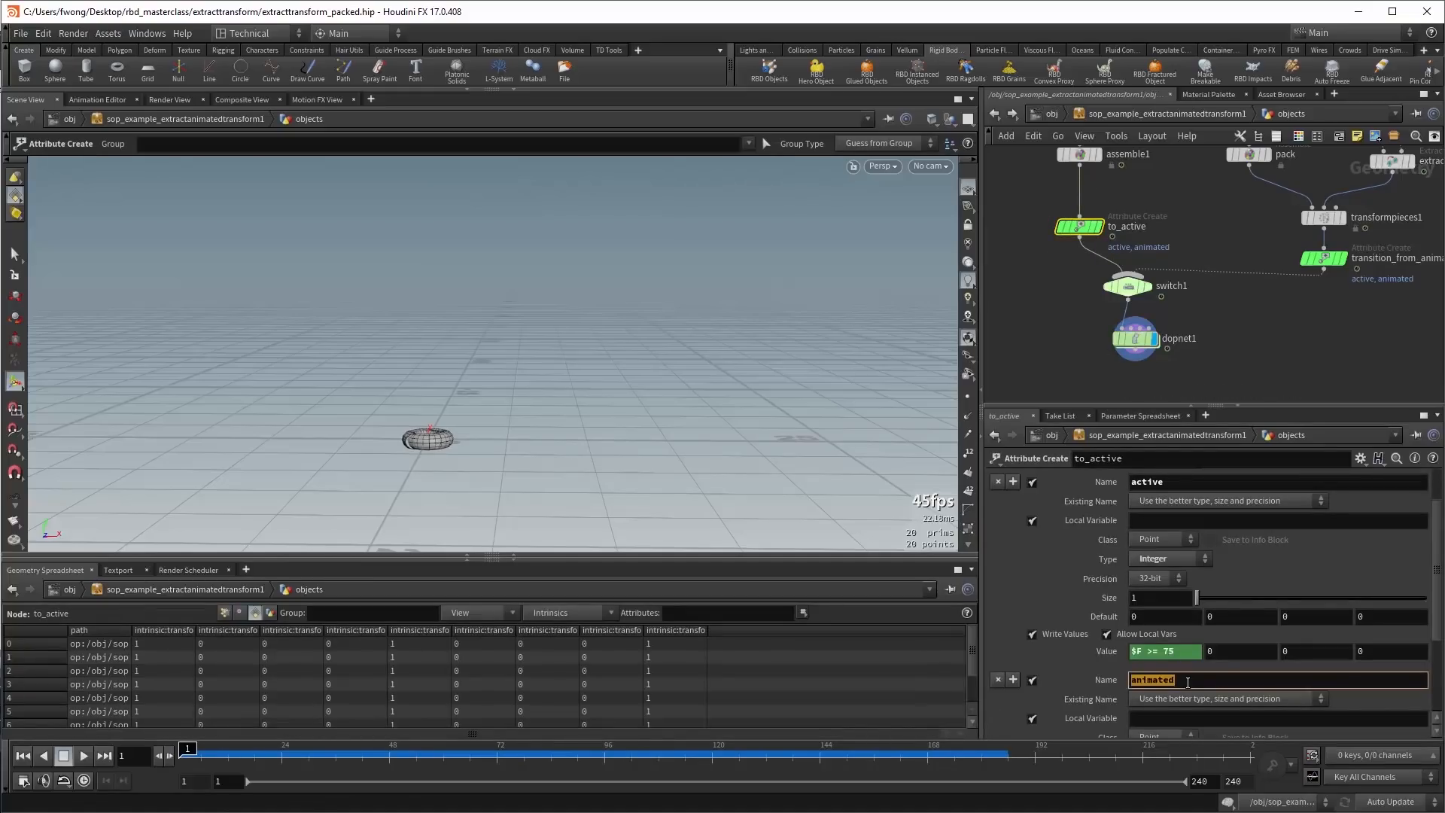
{"action": "type", "text": "deforming"}
{"action": "key", "text": "Return"}
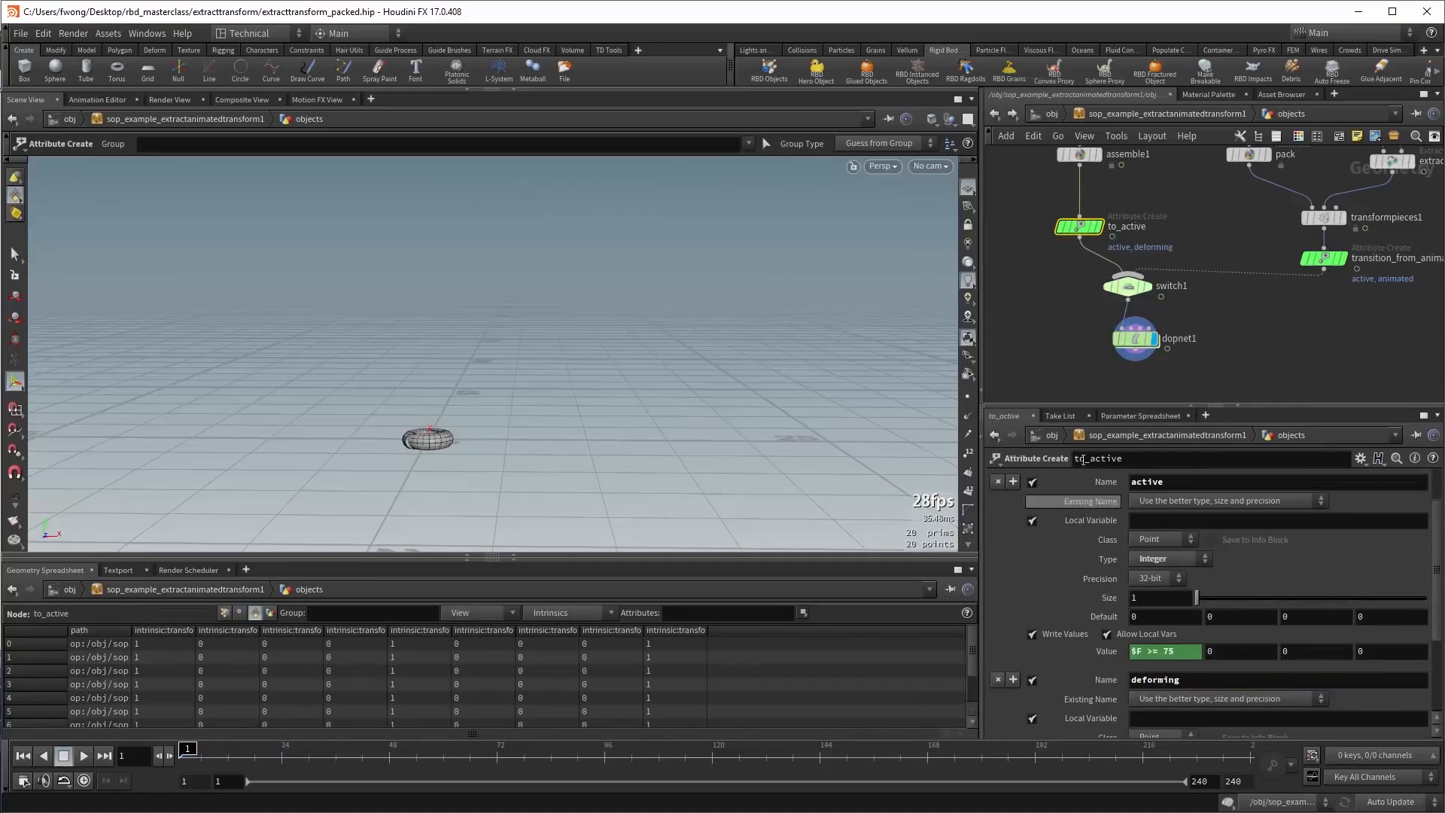
Play the simulation with the deforming attribute to examine the pieces' motion, and rewind to frame 1.
{"action": "key", "text": "Up"}
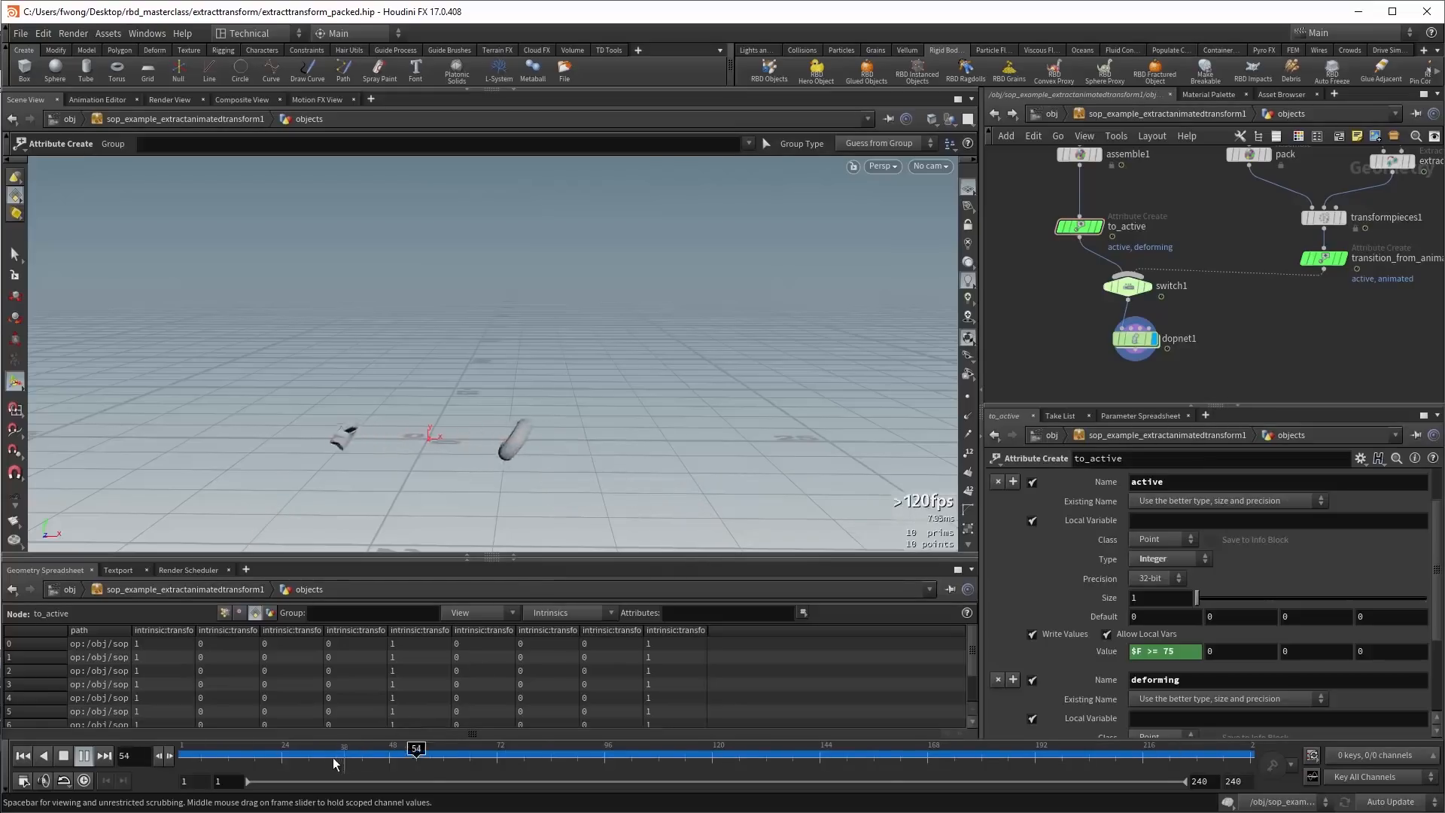
{"action": "key", "text": "Up"}
{"action": "key", "text": "ctrl+Left"}
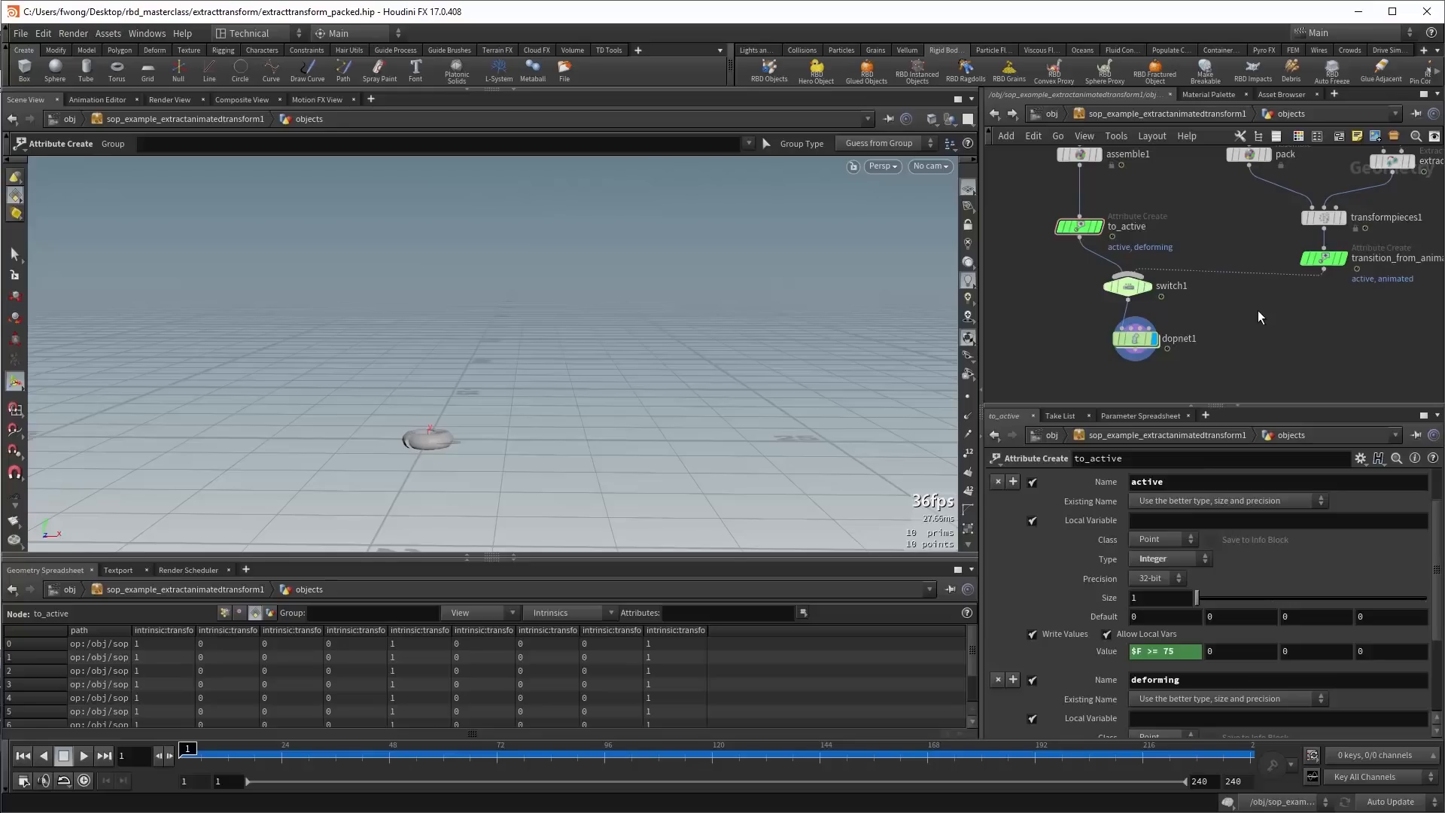
Inspect extract_rigid_transform's inputs by displaying FIRST_FRAME and the animated SOURCE_GEO at different frames up to frame 49.
{"action": "middle_click_drag", "start_coordinate": [1184, 245], "coordinate": [1033, 365]}
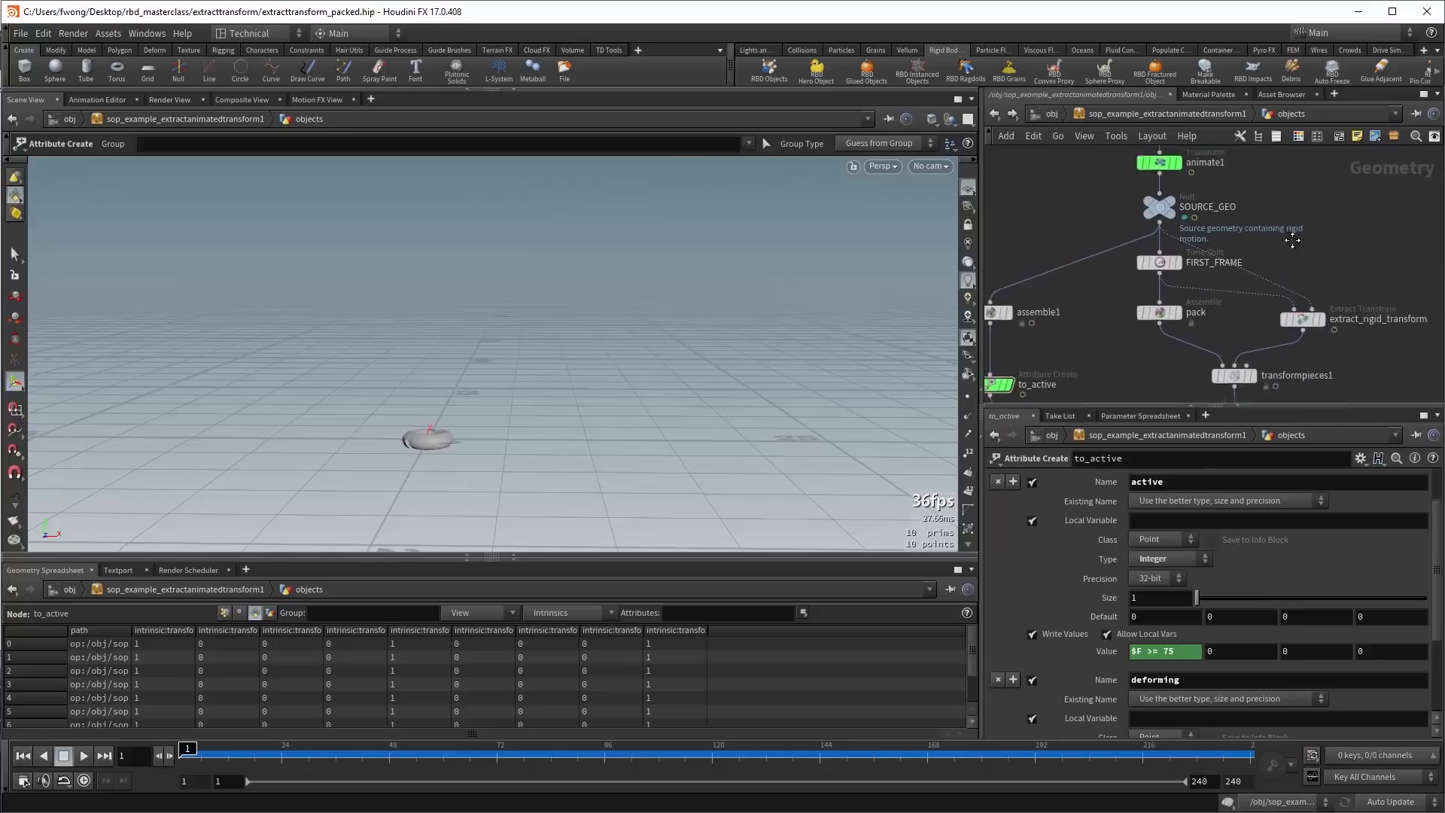
{"action": "mouse_move", "coordinate": [1256, 283]}
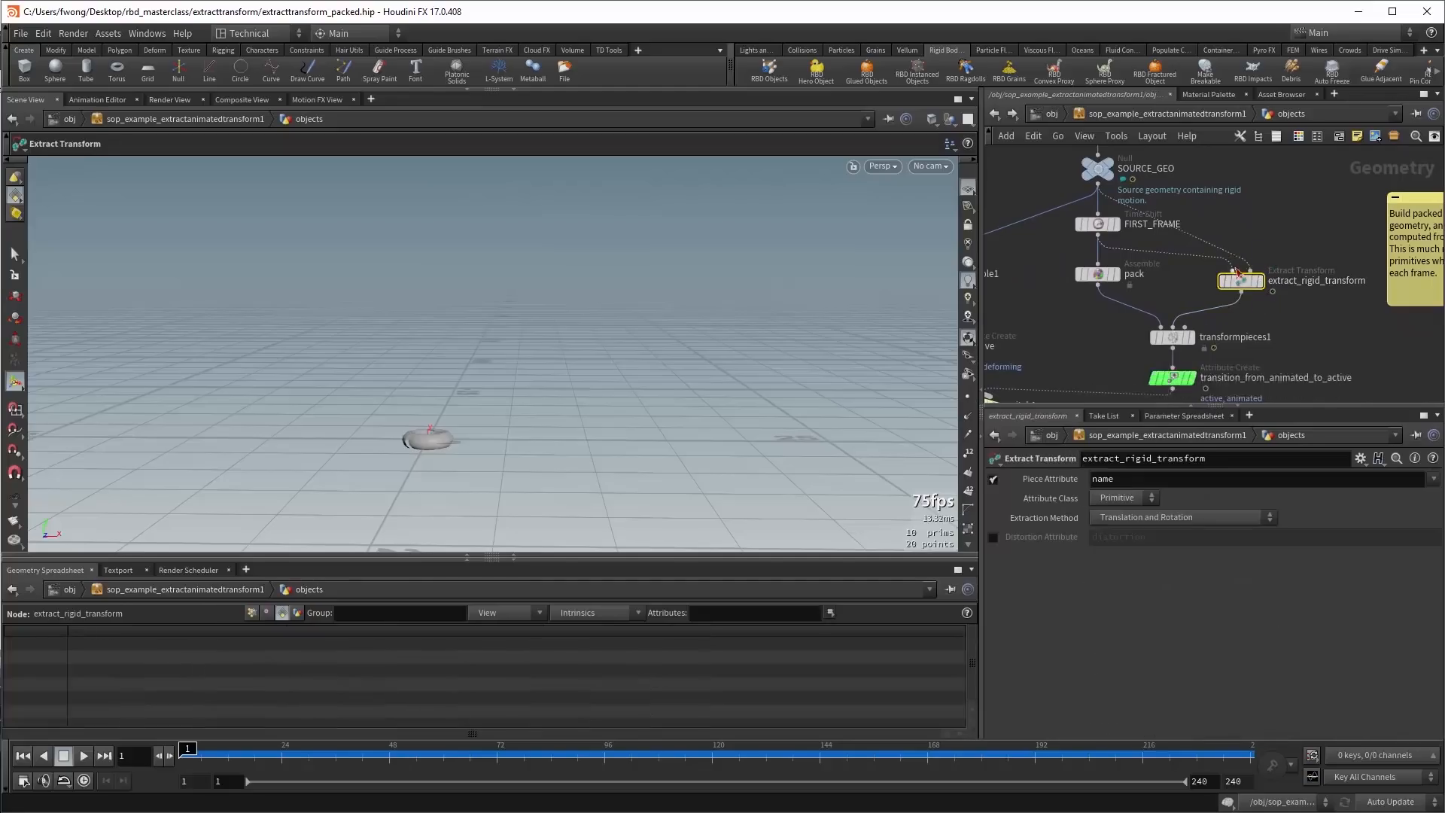
{"action": "left_click", "coordinate": [1244, 279]}
{"action": "left_click", "coordinate": [1099, 226]}
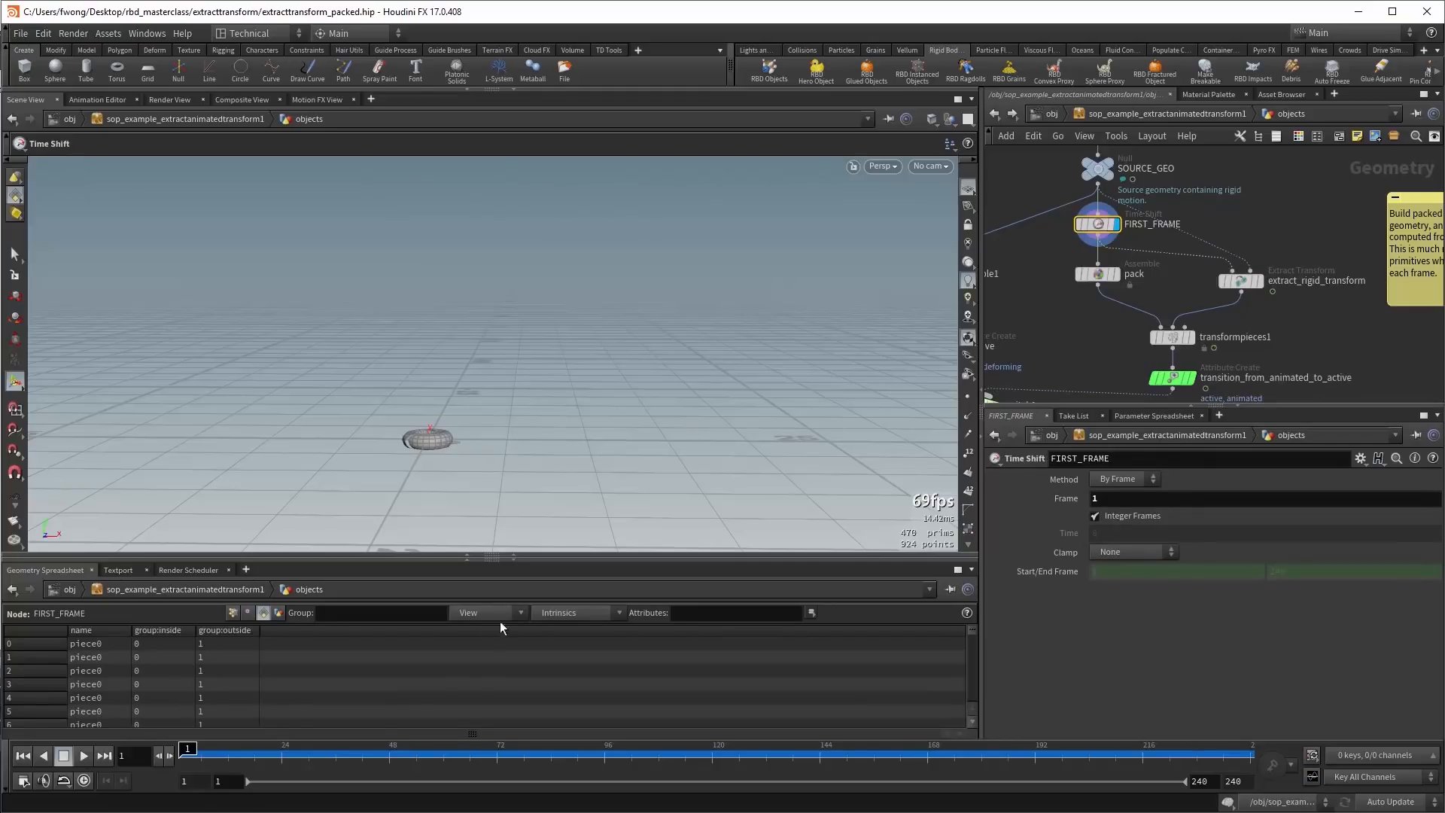
{"action": "left_click_drag", "start_coordinate": [298, 755], "coordinate": [336, 754]}
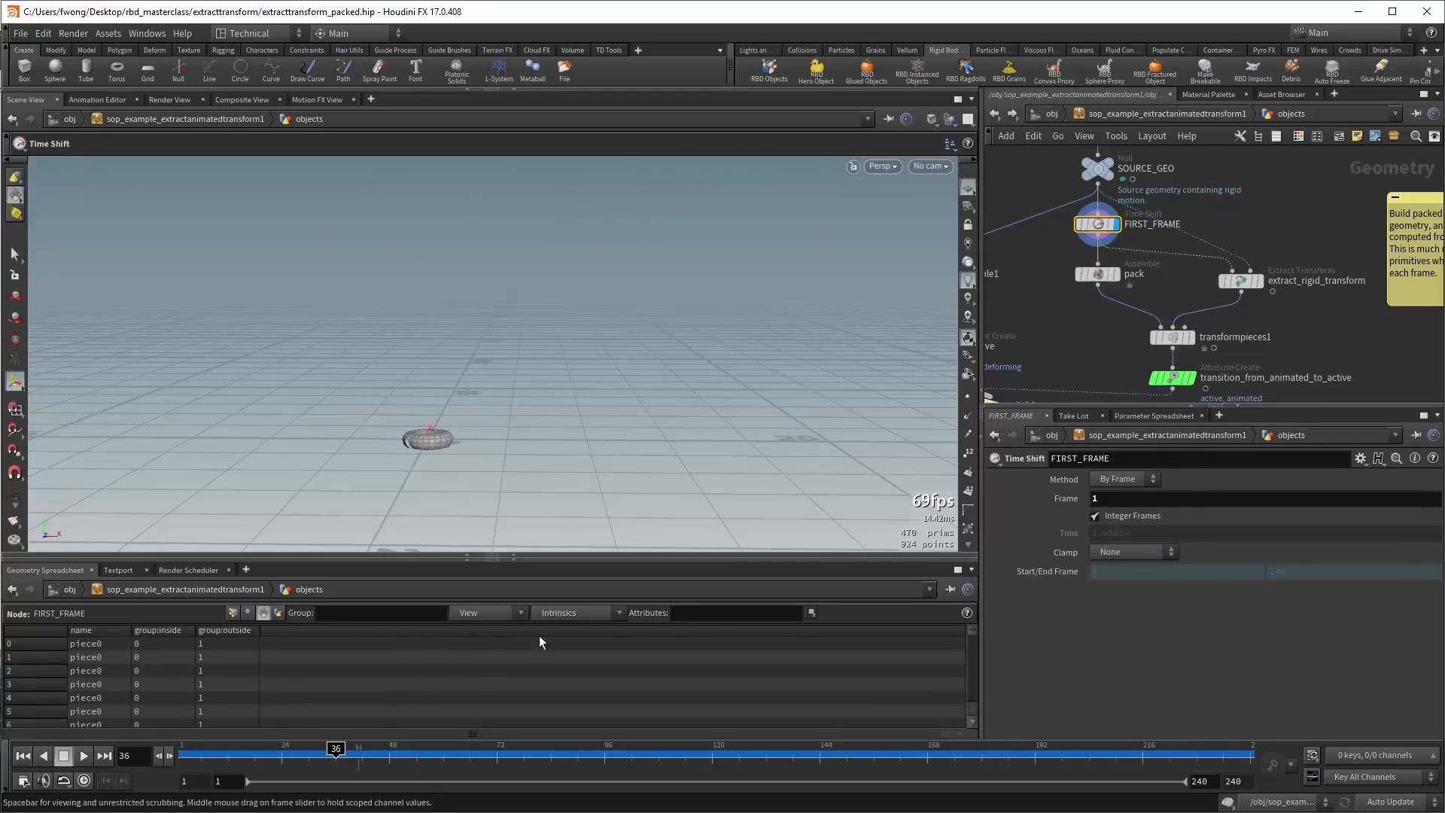
{"action": "left_click", "coordinate": [1112, 167]}
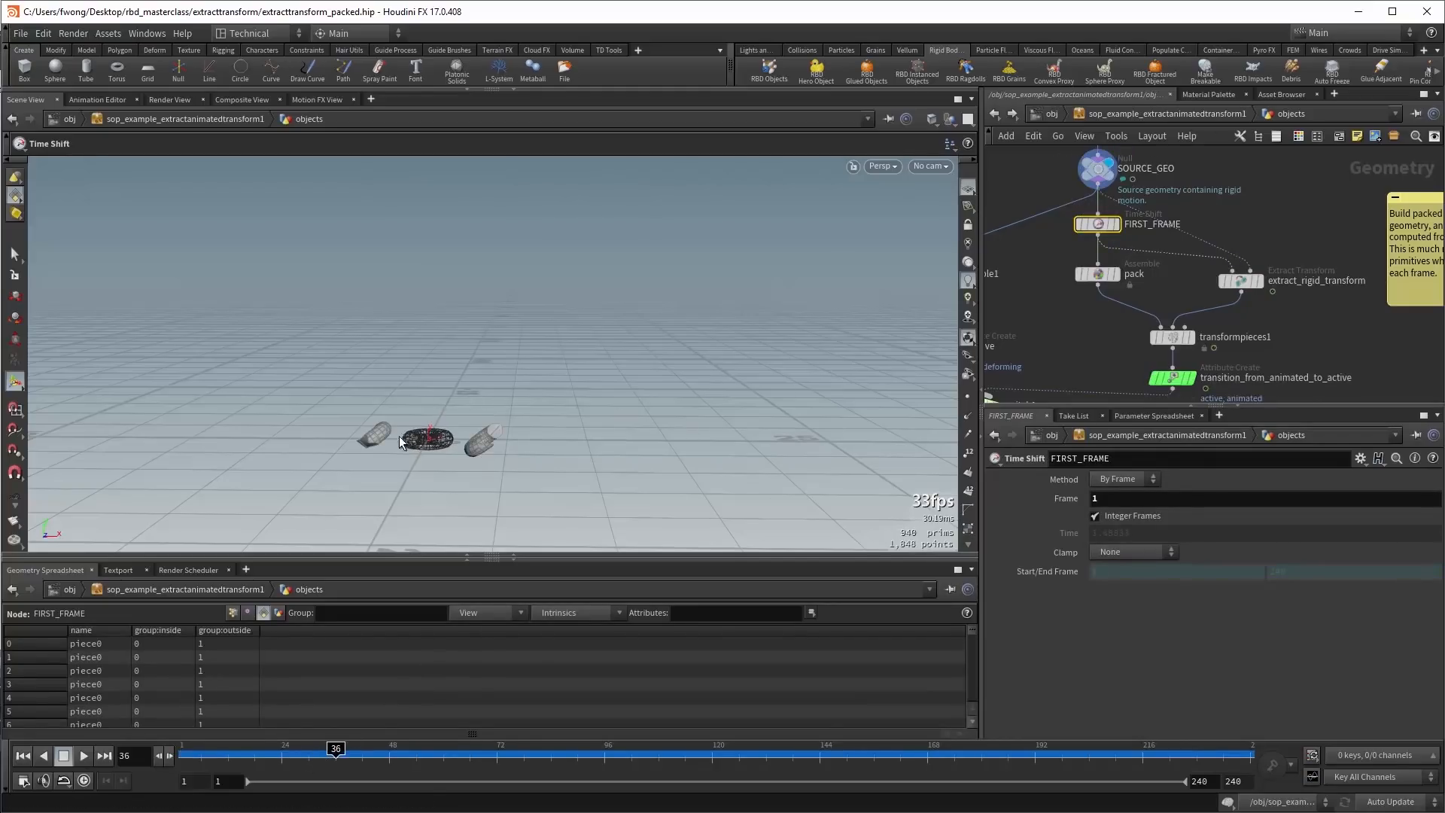
{"action": "left_click_drag", "start_coordinate": [364, 752], "coordinate": [393, 750]}
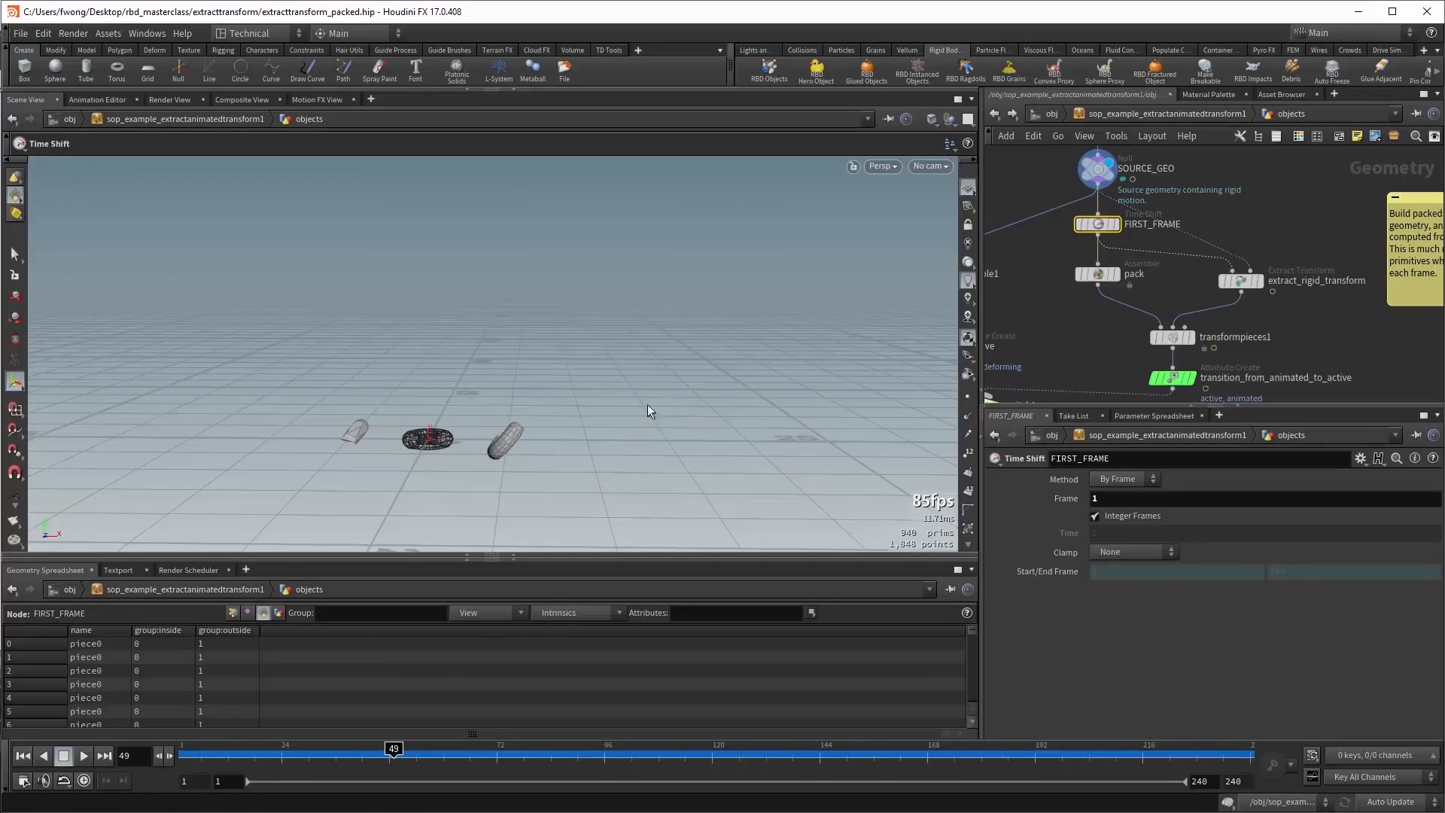
{"action": "key", "text": "r"}
Display extract_rigid_transform with point markers on, list its point attributes, and scrub the timeline to frame 48.
{"action": "left_click", "coordinate": [1237, 280]}
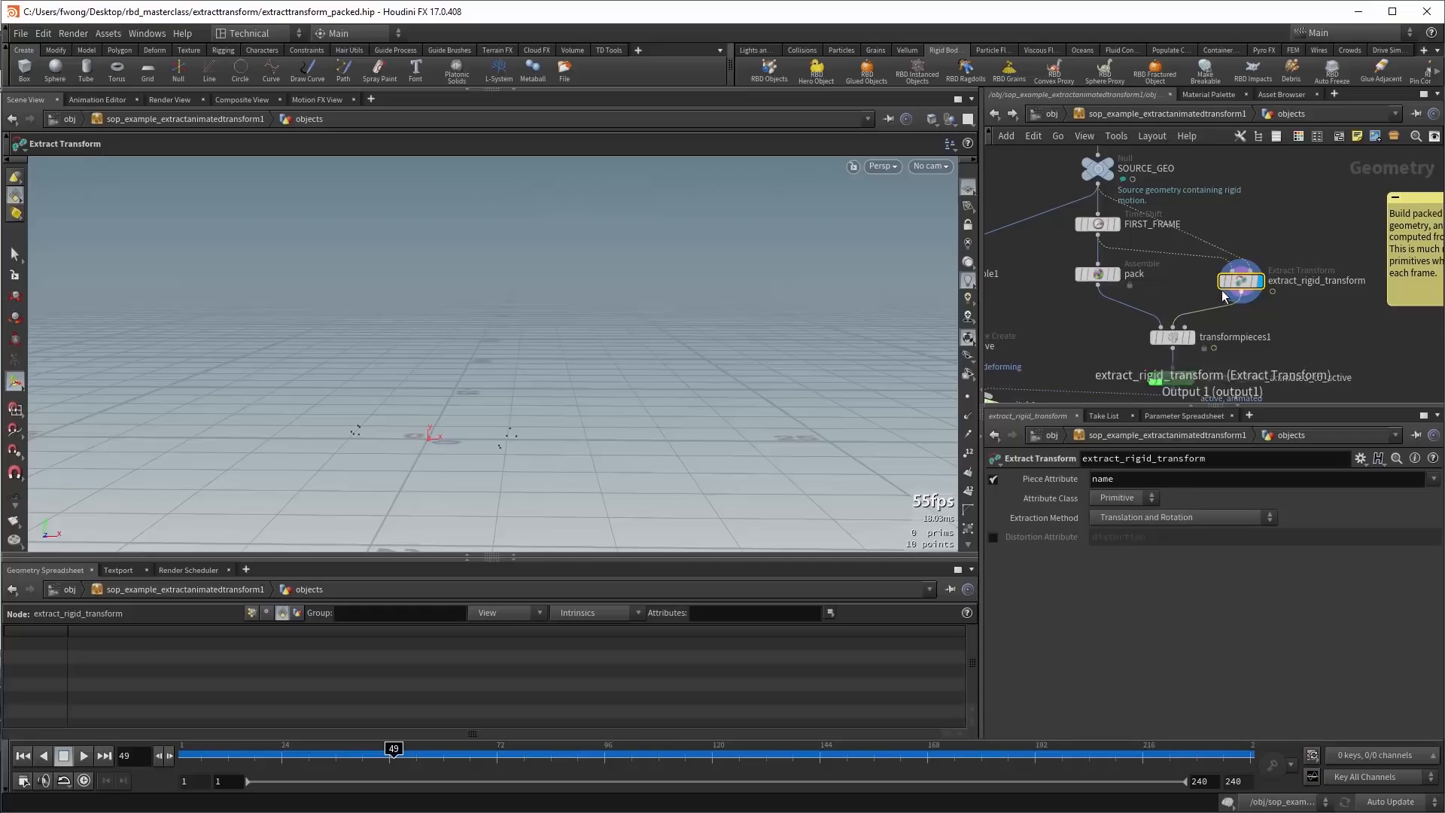
{"action": "mouse_move", "coordinate": [1224, 296]}
{"action": "left_click", "coordinate": [251, 613]}
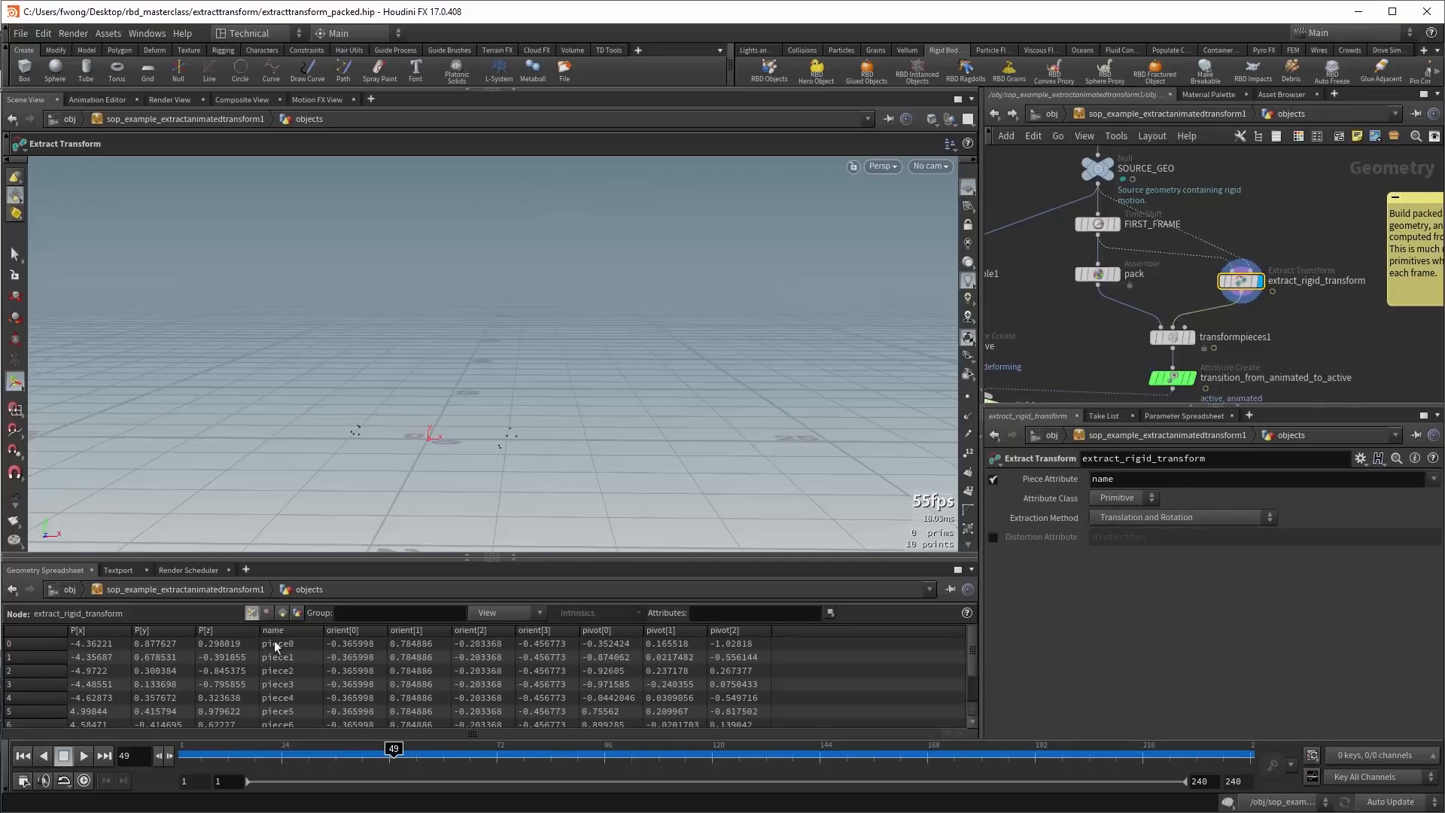
{"action": "left_click", "coordinate": [968, 396]}
{"action": "left_click_drag", "start_coordinate": [204, 752], "coordinate": [390, 752]}
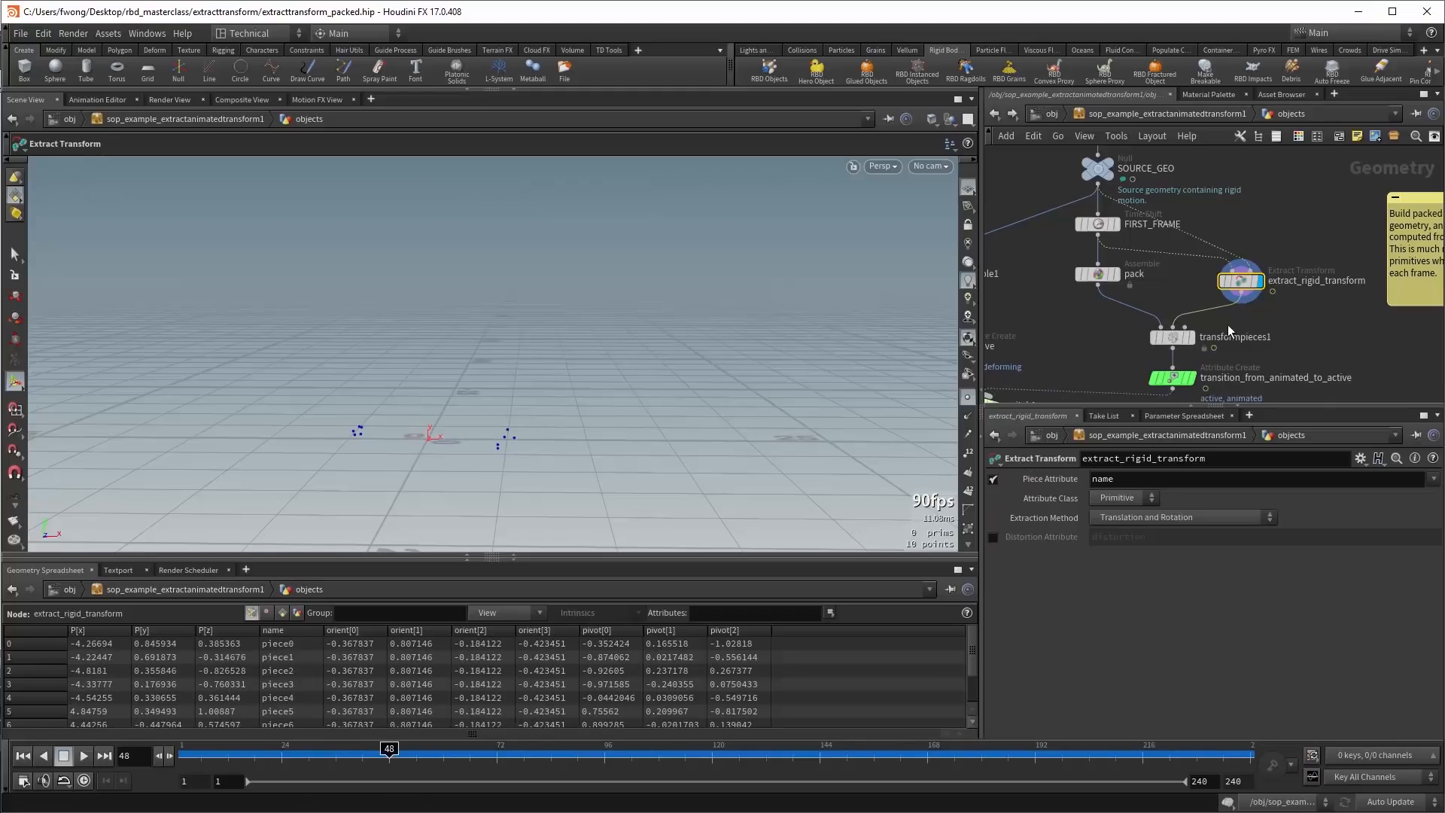
Trace how the pieces are transformed by displaying transformpieces1, FIRST_FRAME and pack in turn, ending on transformpieces1.
{"action": "left_click", "coordinate": [1192, 338]}
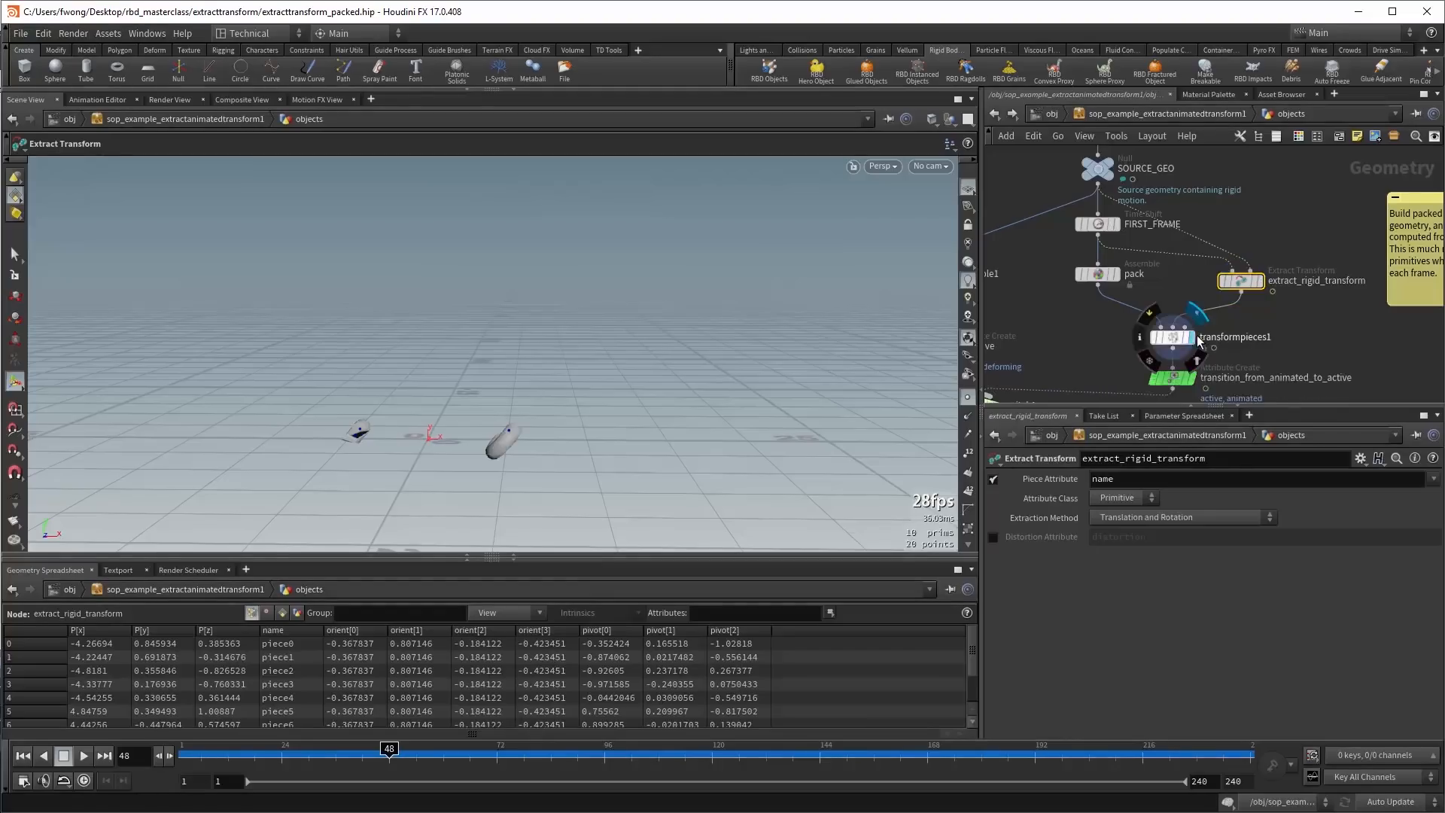
{"action": "left_click", "coordinate": [1178, 337]}
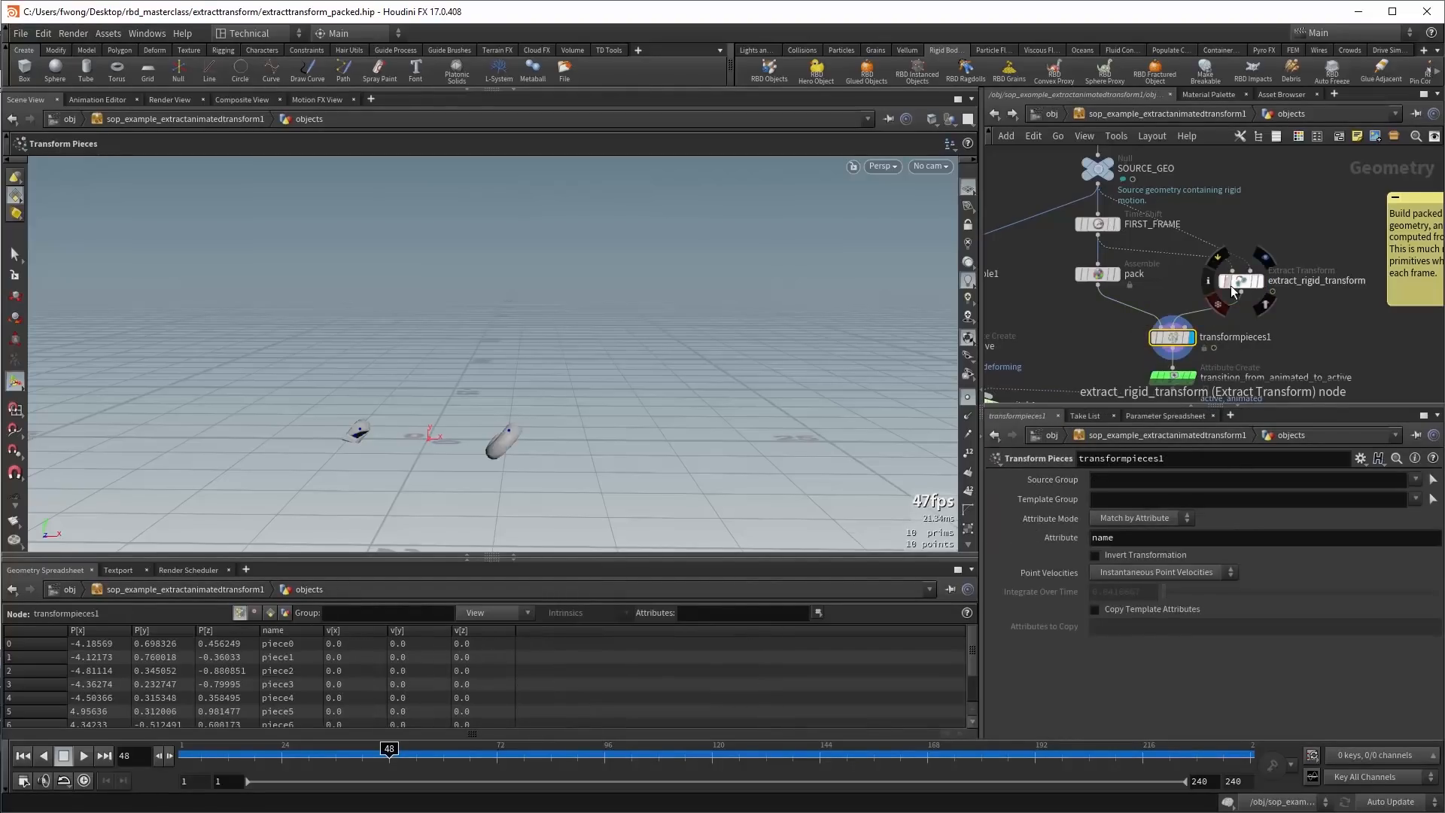
{"action": "left_click", "coordinate": [1117, 225]}
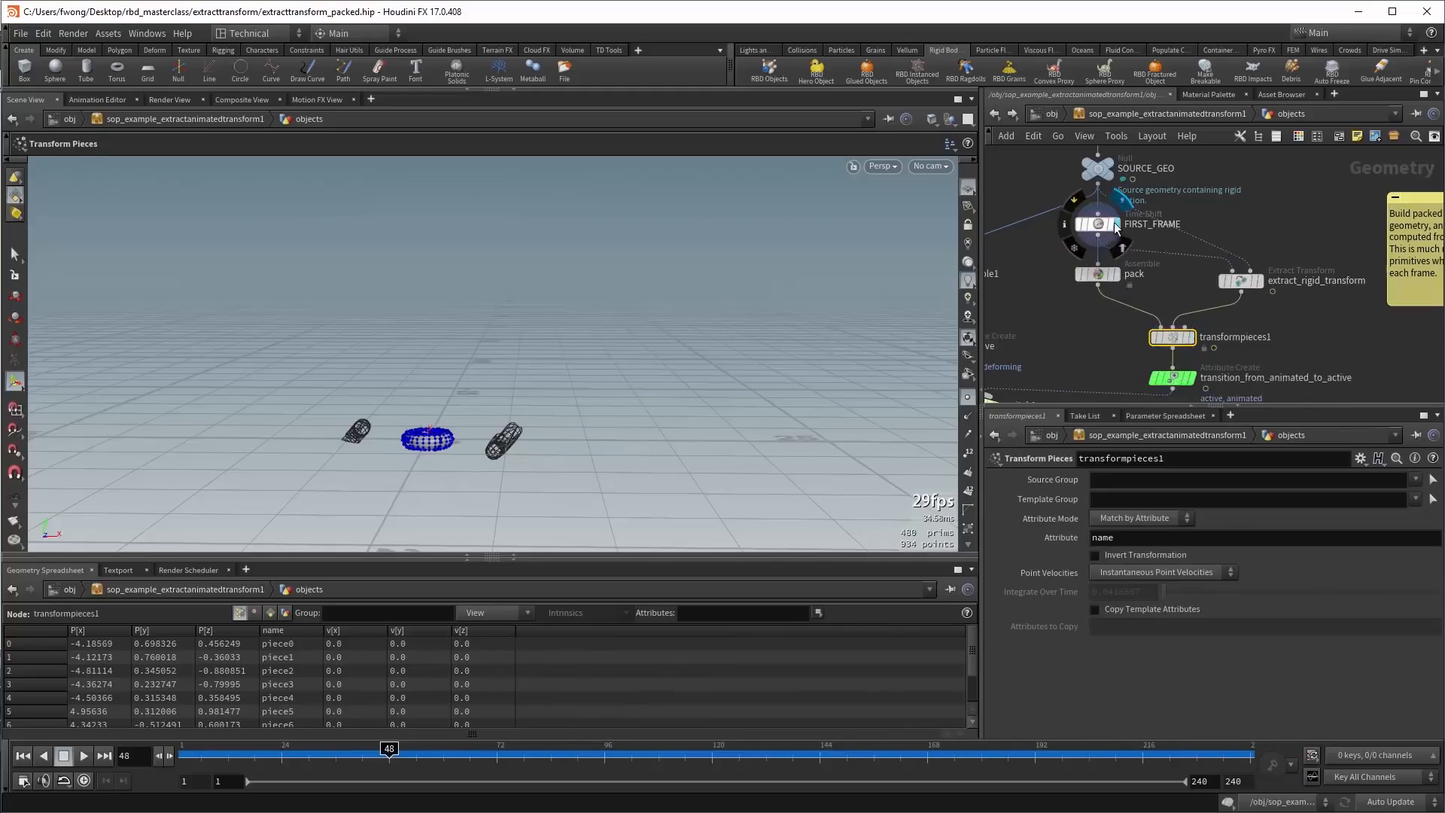
{"action": "left_click", "coordinate": [1099, 225]}
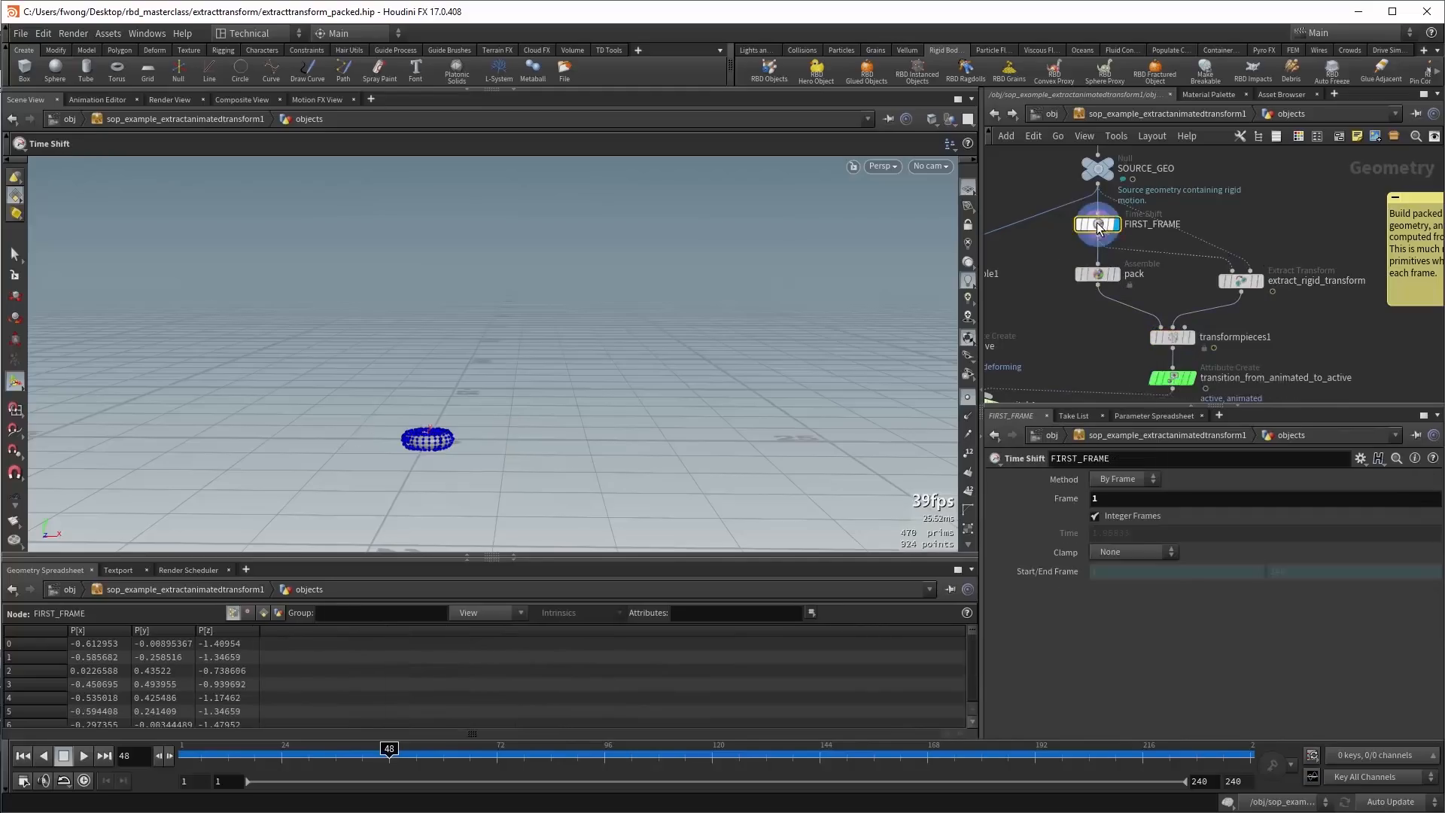
{"action": "left_click", "coordinate": [1118, 276]}
{"action": "middle_click", "coordinate": [1107, 277]}
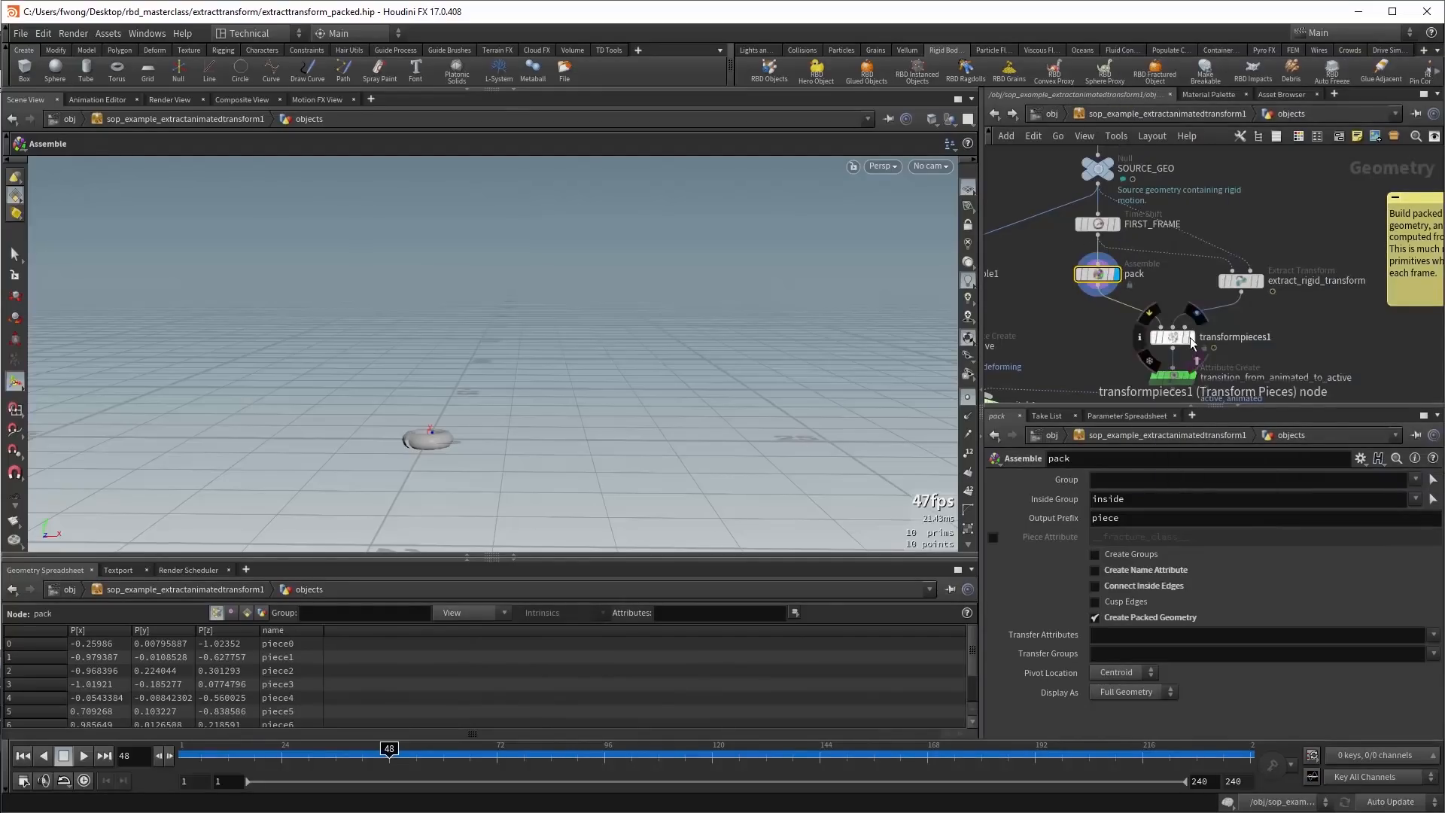
{"action": "left_click", "coordinate": [1191, 339]}
{"action": "left_click", "coordinate": [1173, 337]}
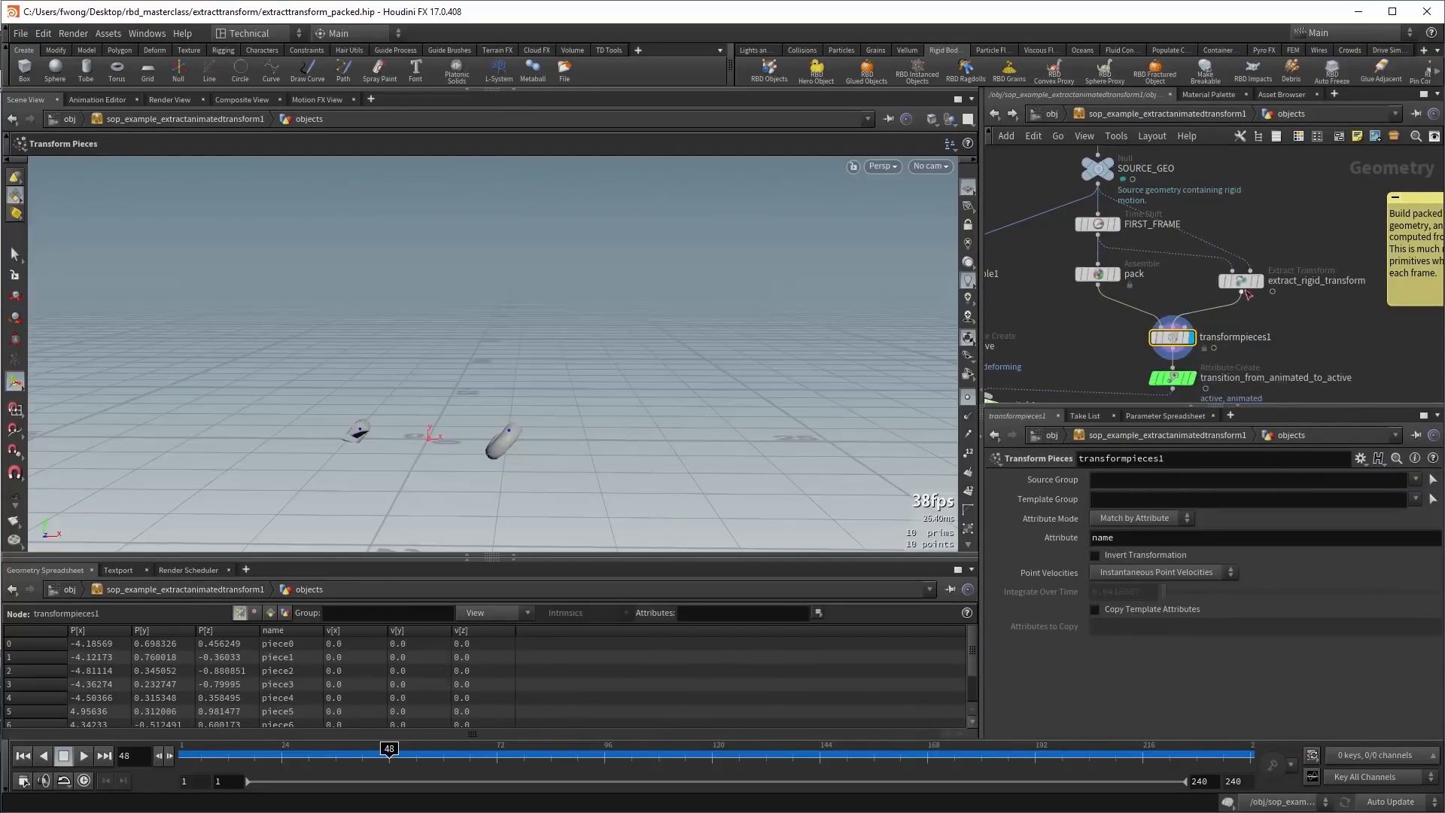
Compare the primitive intrinsics of transformpieces1 with the pack and FIRST_FRAME nodes while scrubbing, and return to frame 1.
{"action": "left_click_drag", "start_coordinate": [304, 752], "coordinate": [362, 753]}
{"action": "left_click", "coordinate": [271, 613]}
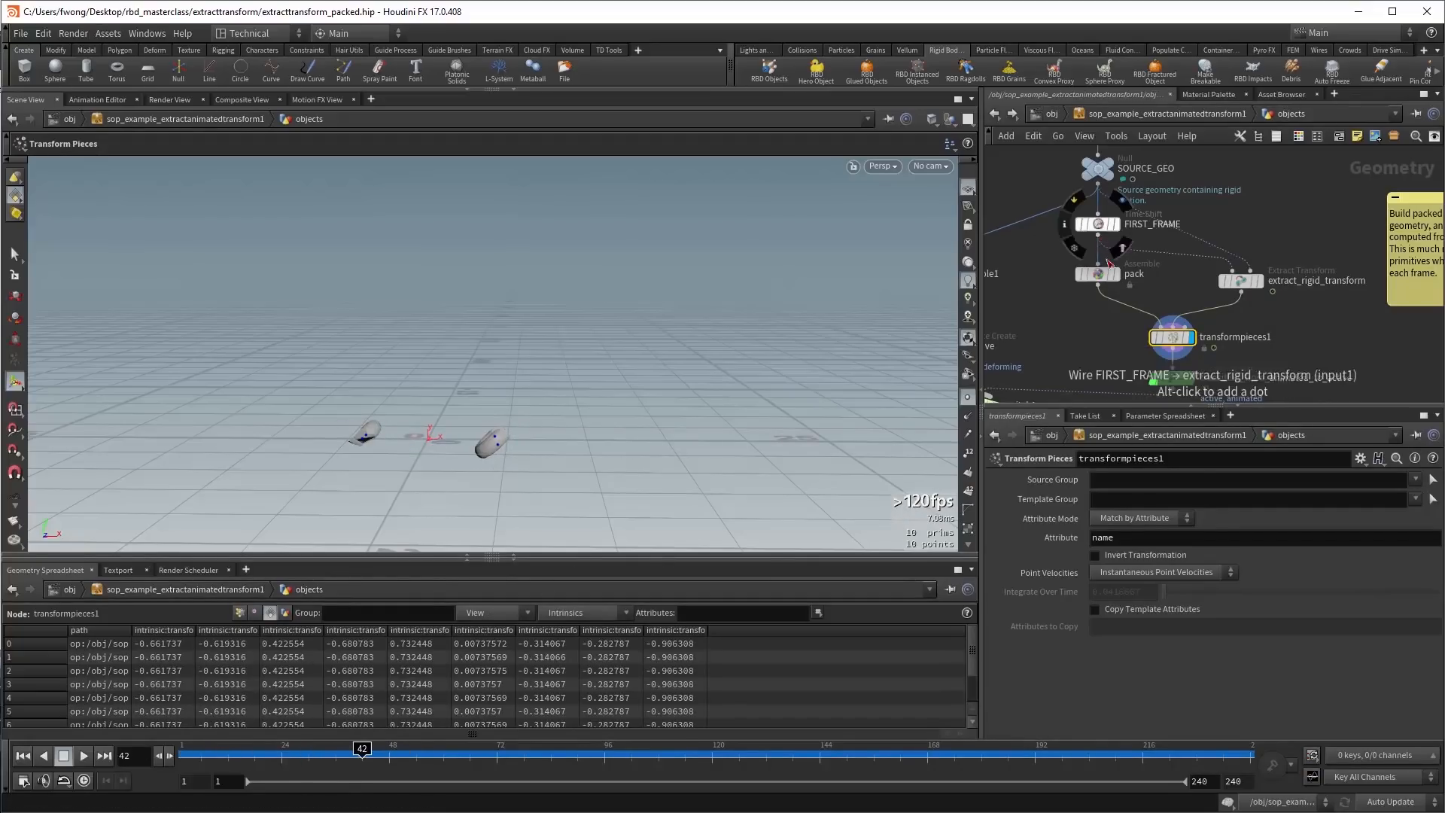
{"action": "key", "text": "Up"}
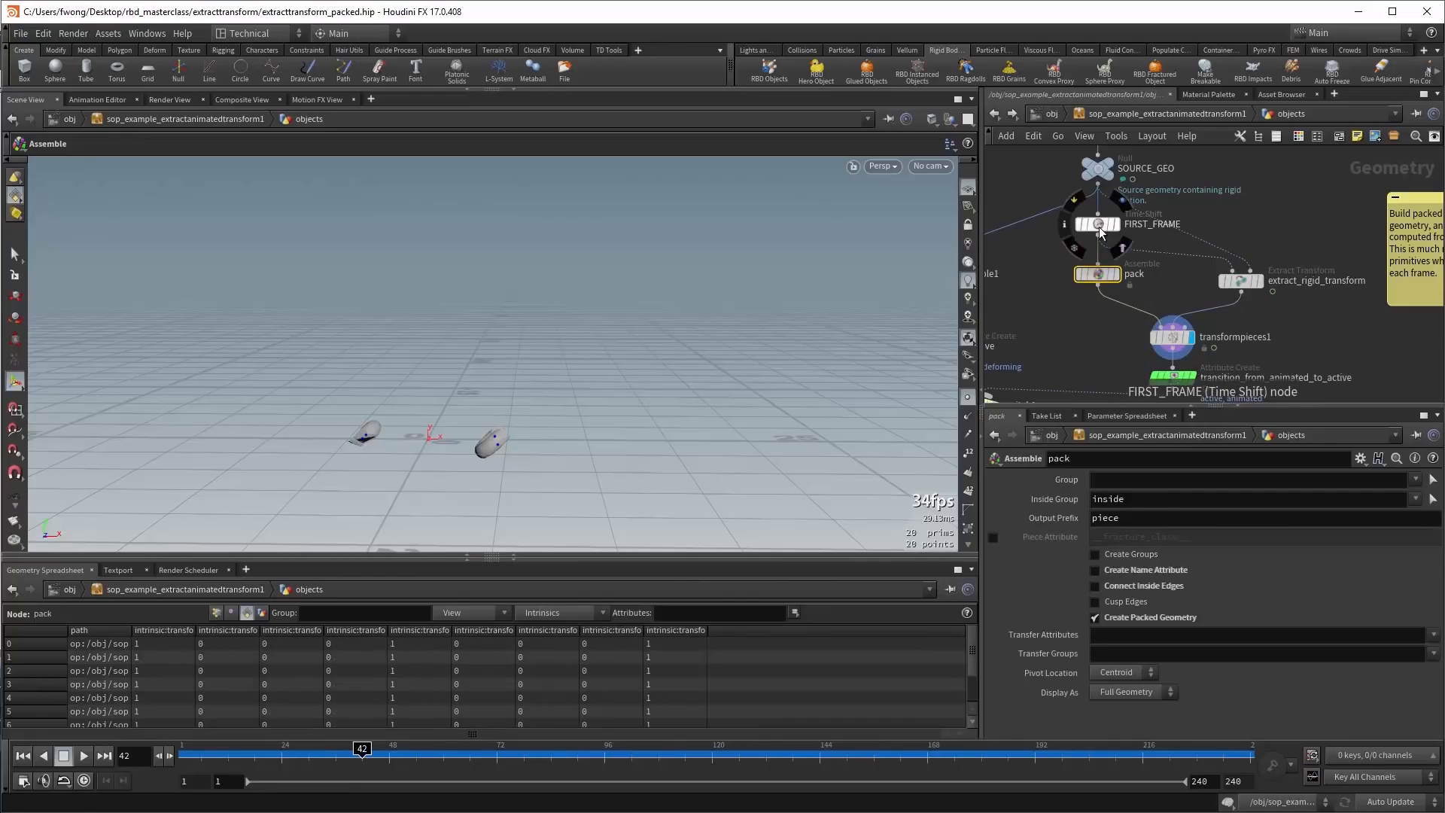
{"action": "left_click", "coordinate": [1099, 224]}
{"action": "middle_click", "coordinate": [1099, 226]}
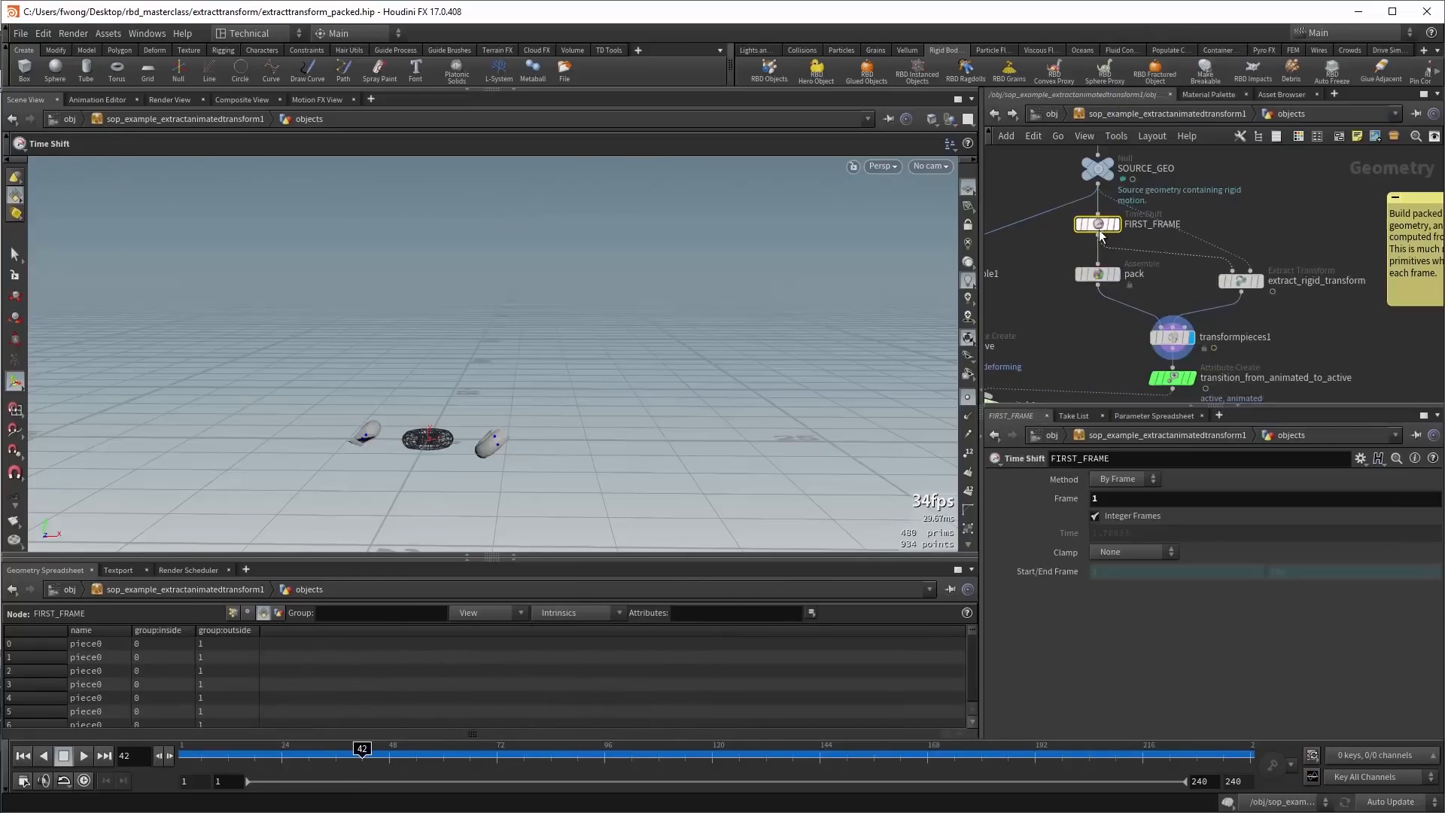
{"action": "left_click", "coordinate": [1173, 337]}
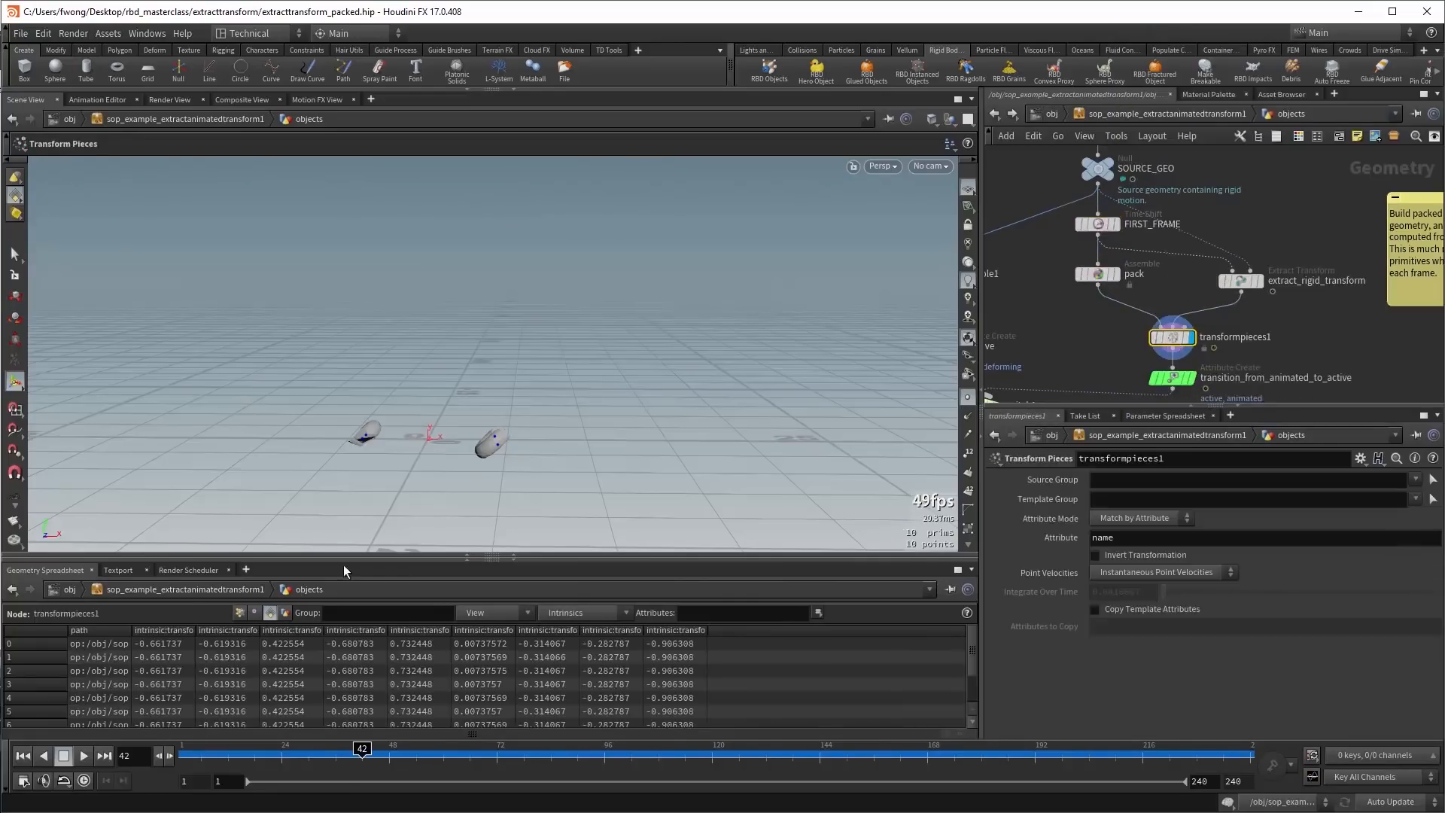
{"action": "left_click", "coordinate": [339, 755]}
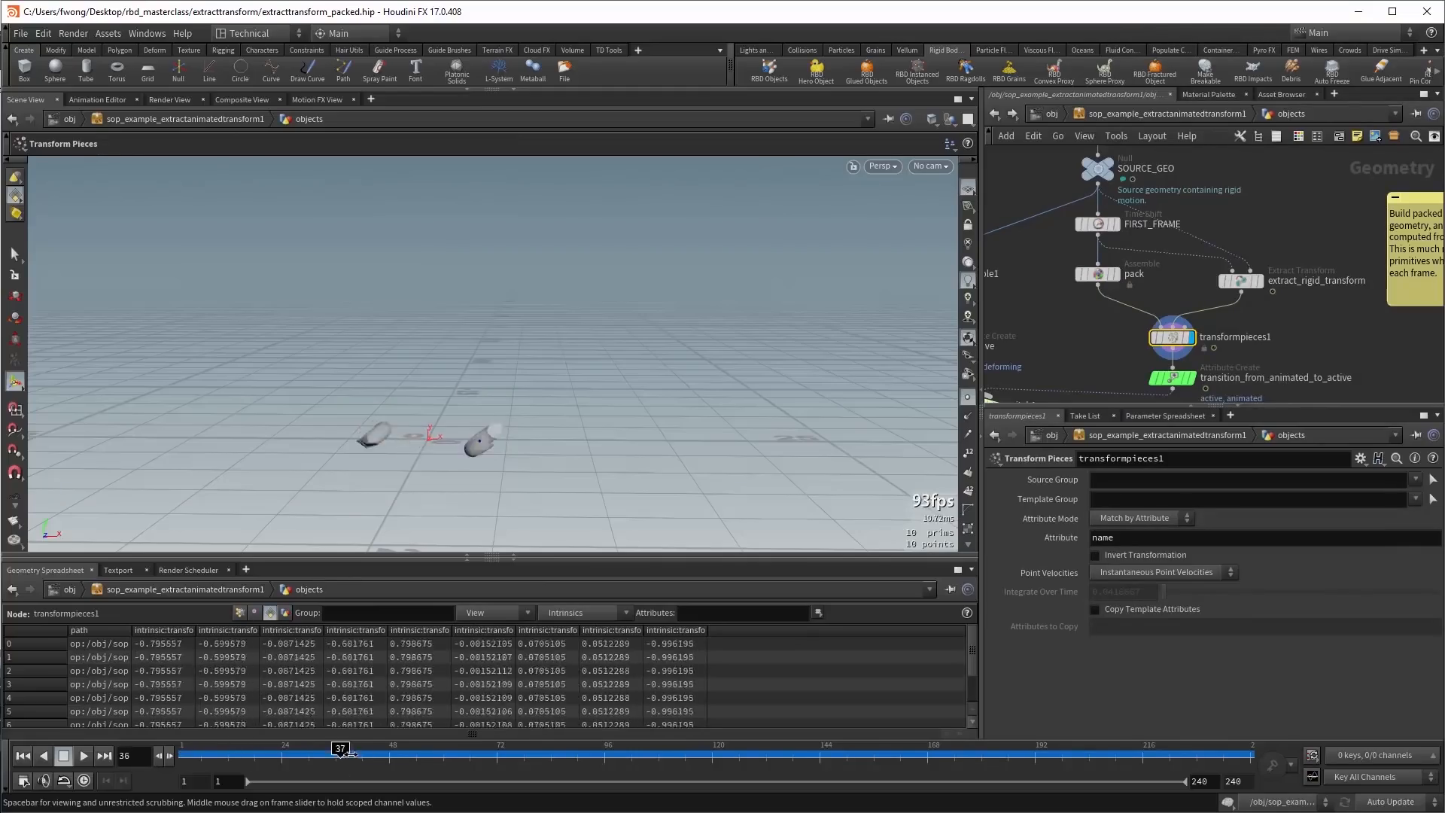
{"action": "left_click_drag", "start_coordinate": [348, 753], "coordinate": [183, 753]}
Set switch1's Select Input to 1 to feed transition_from_animated_to_active into the simulation.
{"action": "middle_click_drag", "start_coordinate": [1277, 319], "coordinate": [1318, 229]}
{"action": "left_click", "coordinate": [1020, 316]}
{"action": "left_click", "coordinate": [1112, 479]}
{"action": "type", "text": "1"}
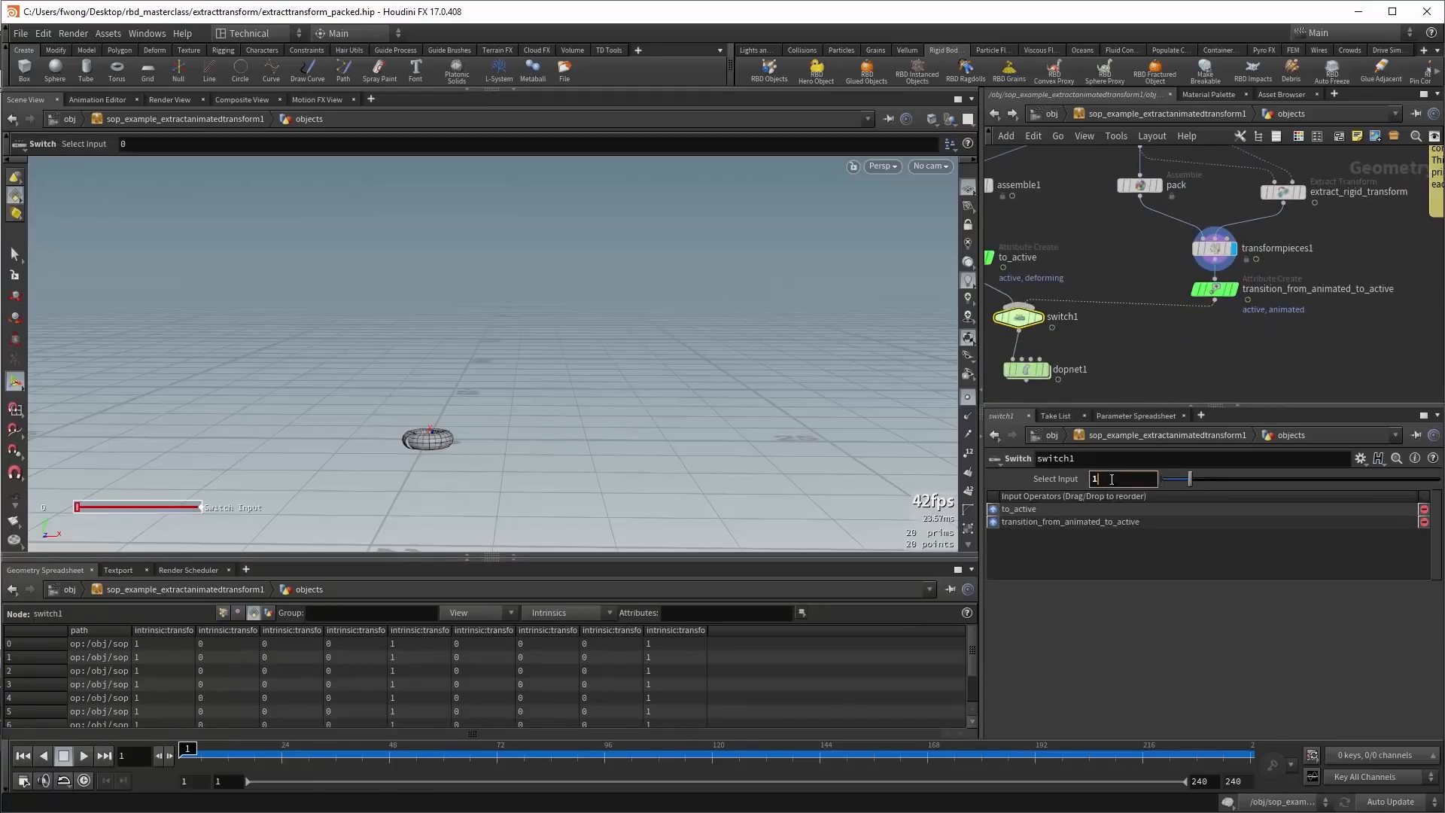
{"action": "key", "text": "Return"}
Display dopnet1, play and scrub the simulation to examine the pieces' motion, and rewind to frame 1.
{"action": "middle_click_drag", "start_coordinate": [1119, 345], "coordinate": [1145, 307]}
{"action": "left_click", "coordinate": [1052, 331]}
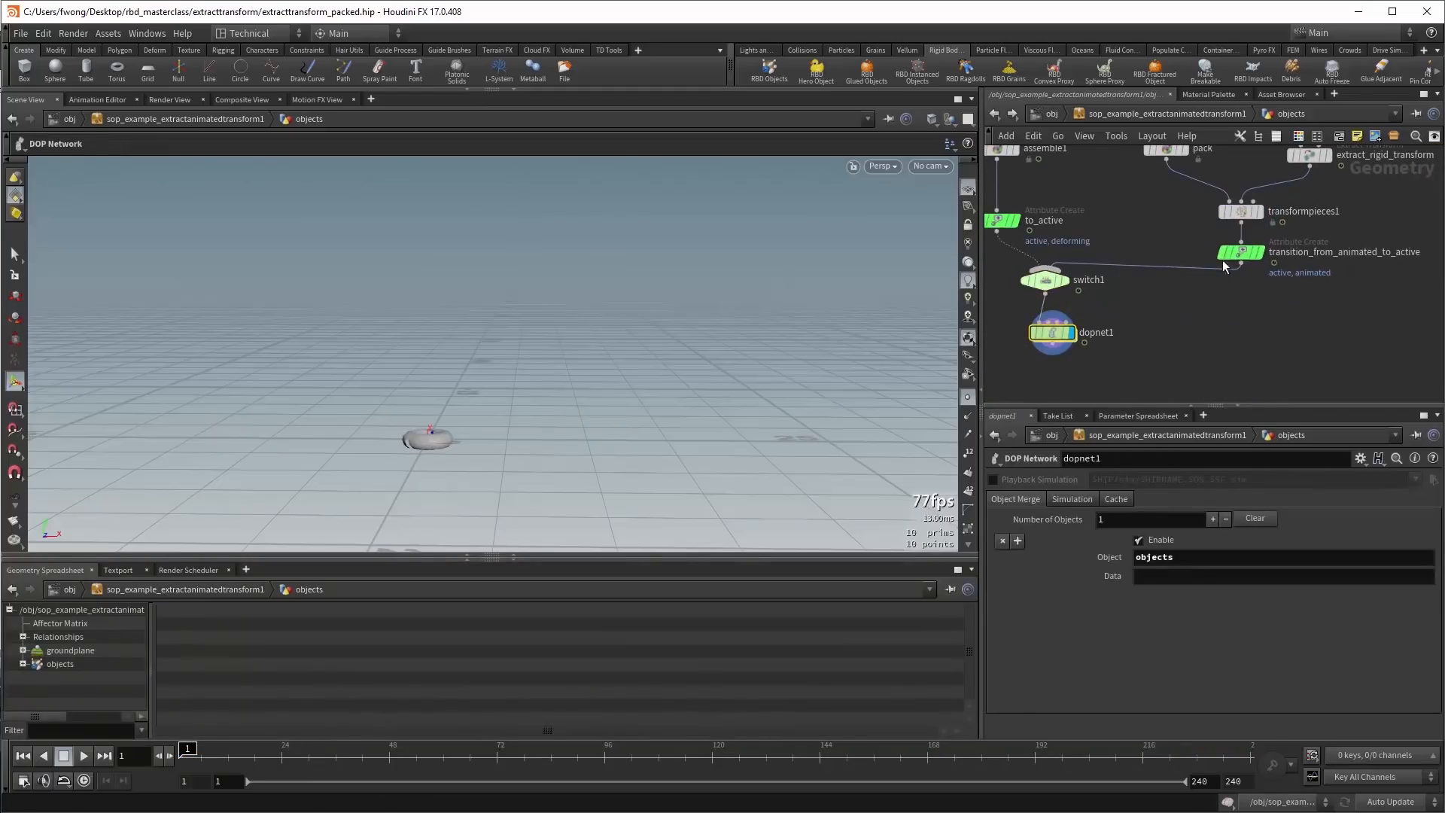
{"action": "left_click", "coordinate": [83, 755]}
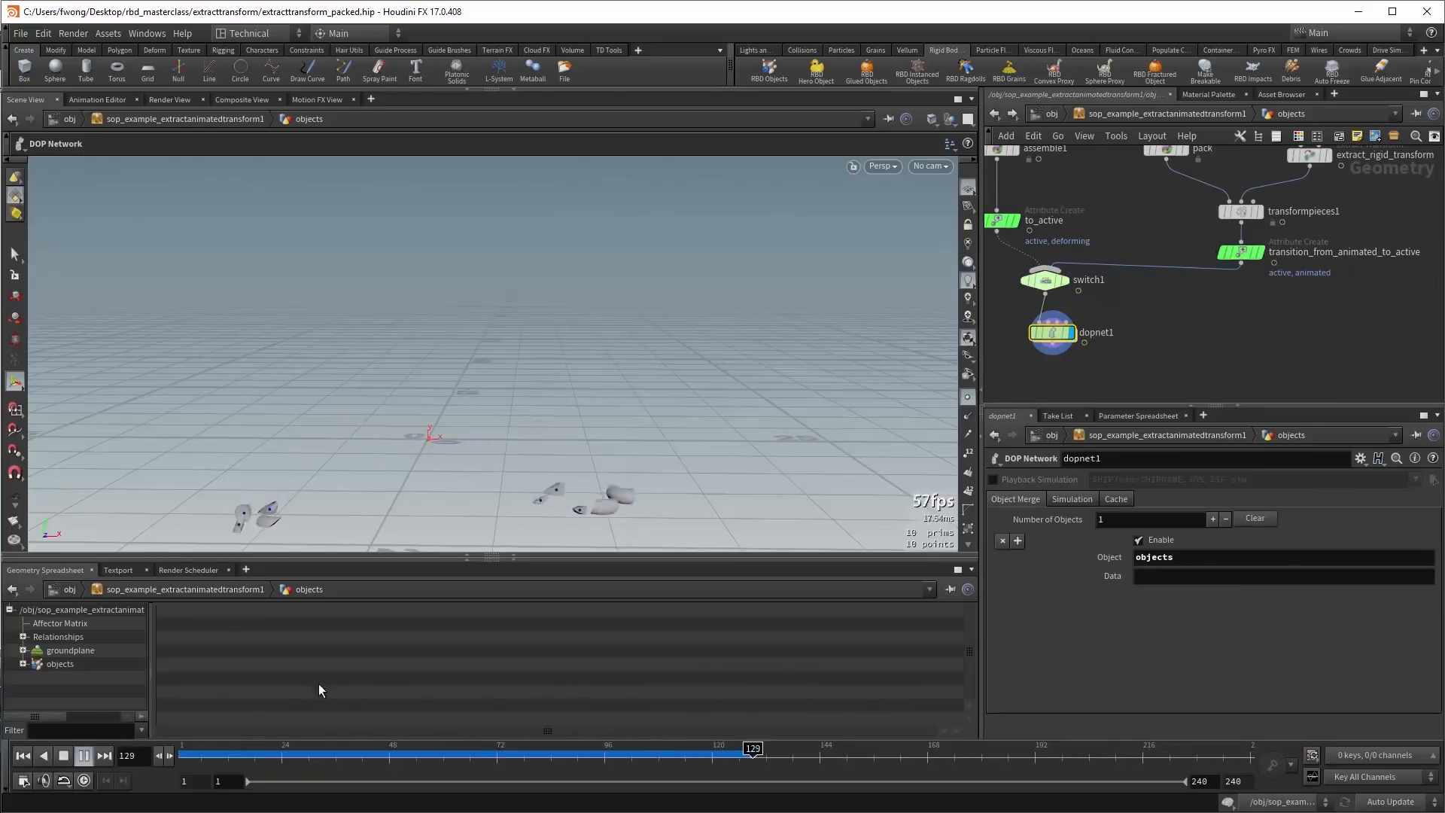
{"action": "left_click", "coordinate": [371, 753]}
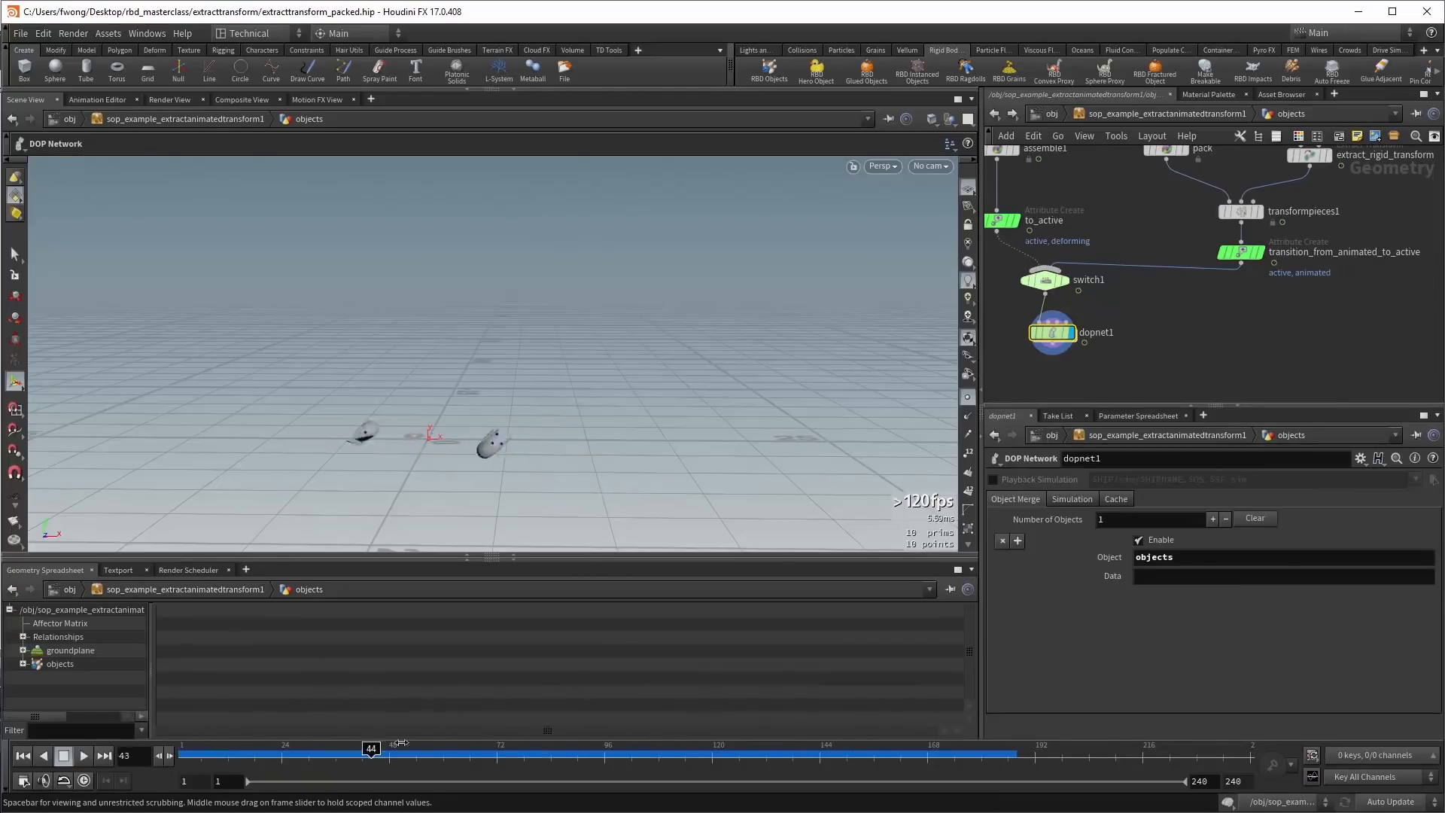
{"action": "left_click_drag", "start_coordinate": [402, 746], "coordinate": [872, 729]}
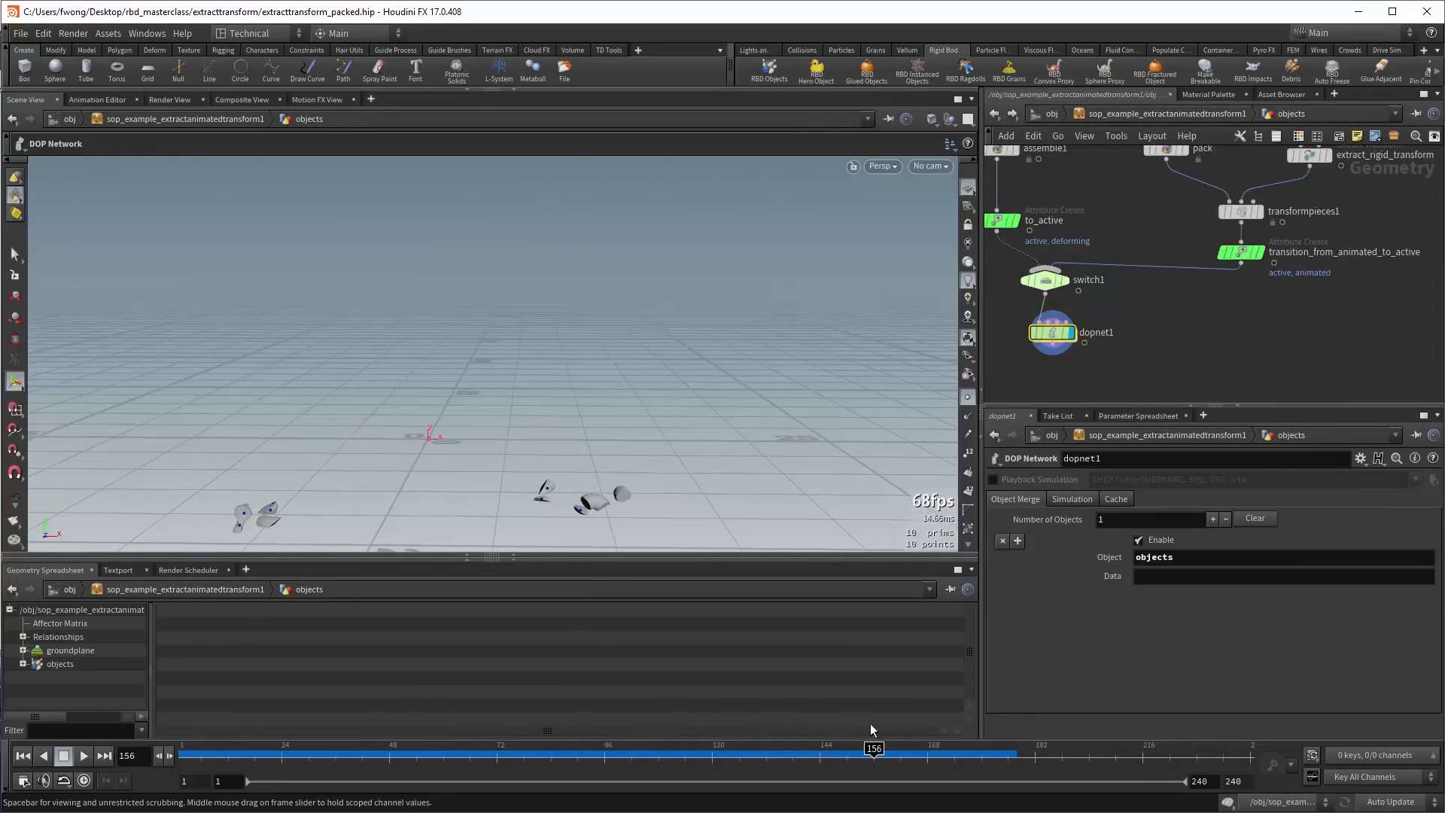
{"action": "key", "text": "ctrl+Left"}
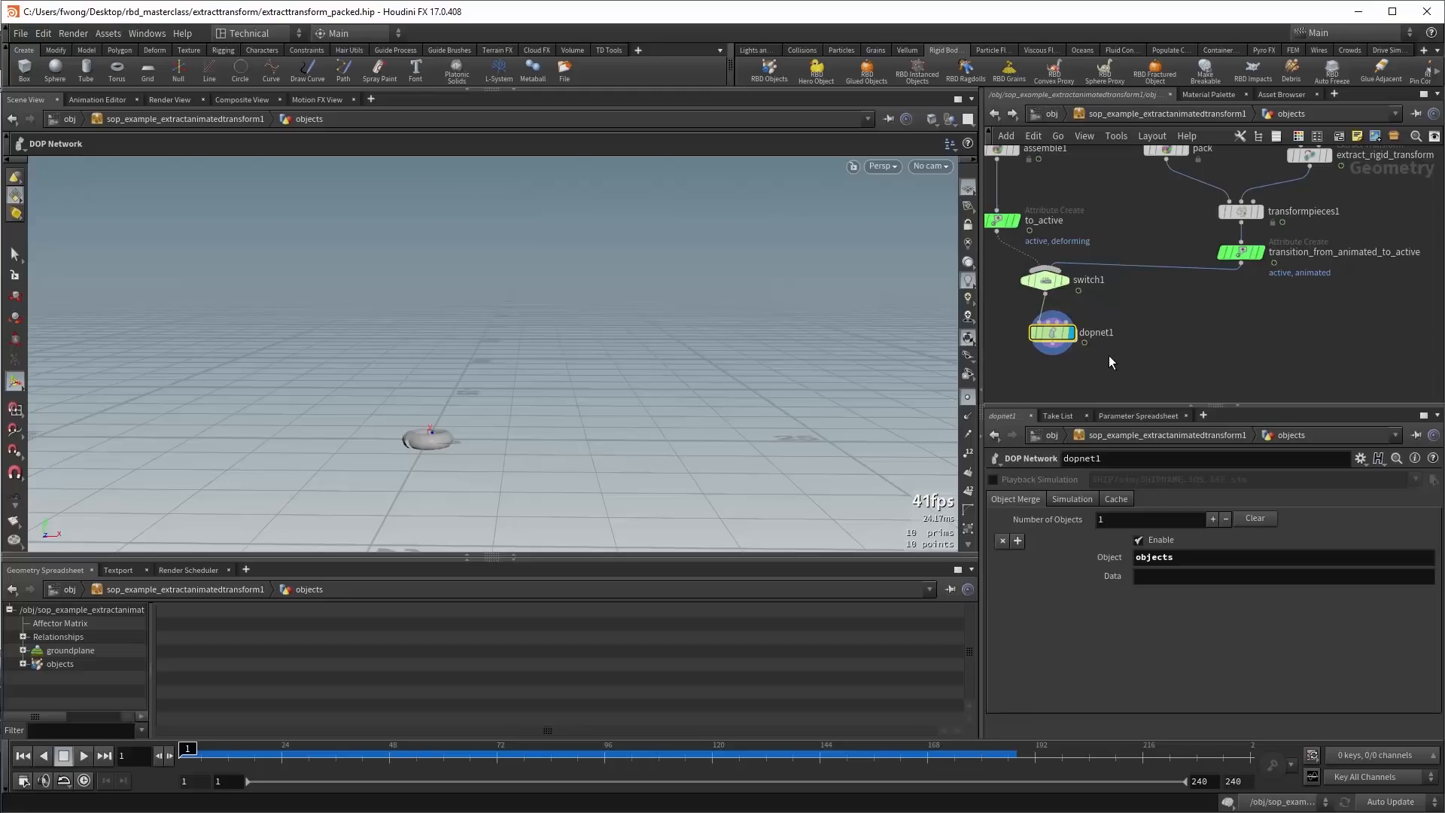
Add a Pig Head test geometry node in the empty area below dopnet1, display it, and reset the viewport to the home view.
{"action": "middle_click_drag", "start_coordinate": [1162, 362], "coordinate": [1142, 263]}
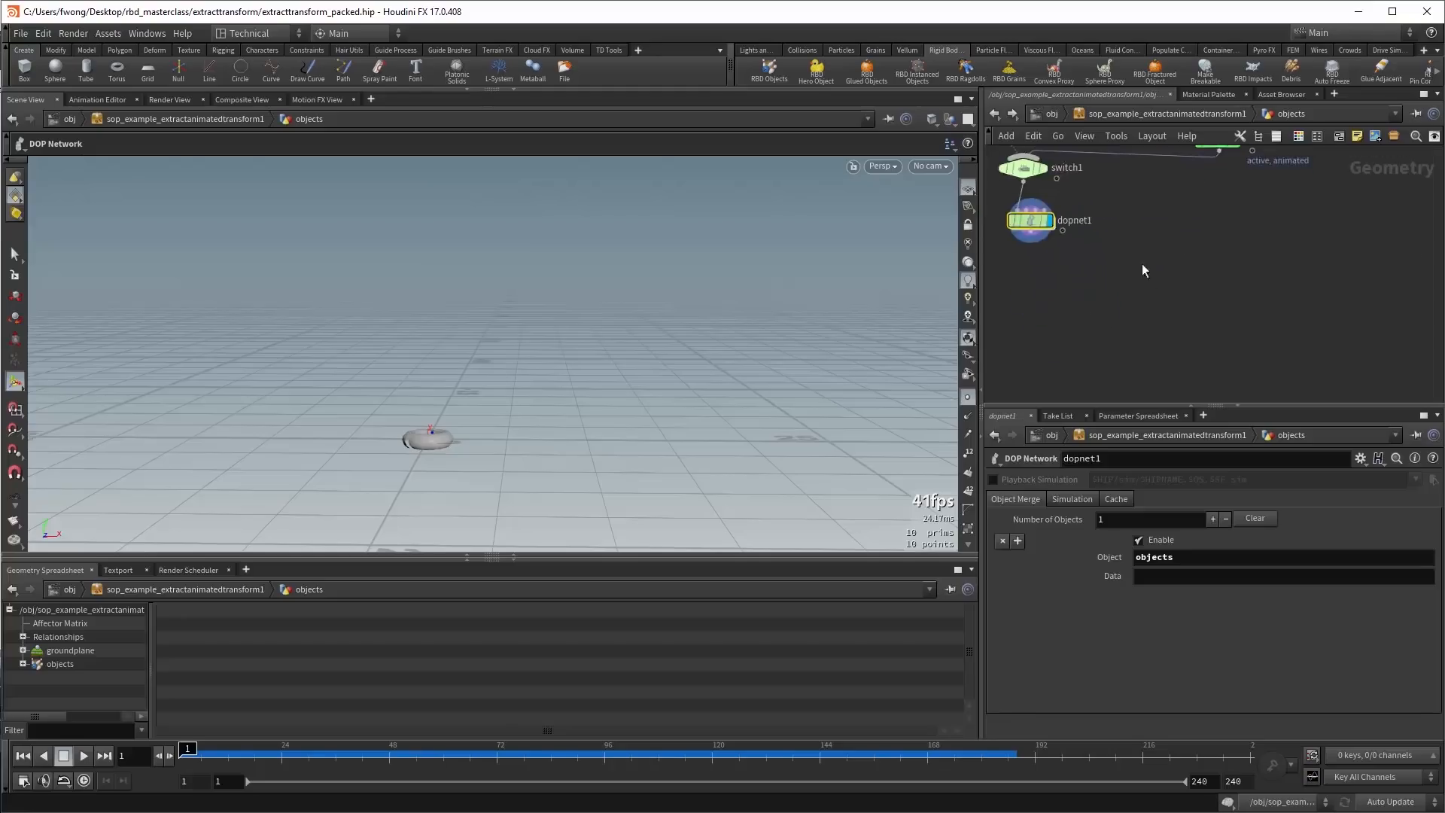
{"action": "scroll", "coordinate": [1133, 293], "scroll_direction": "down", "scroll_amount": 2}
{"action": "key", "text": "Tab"}
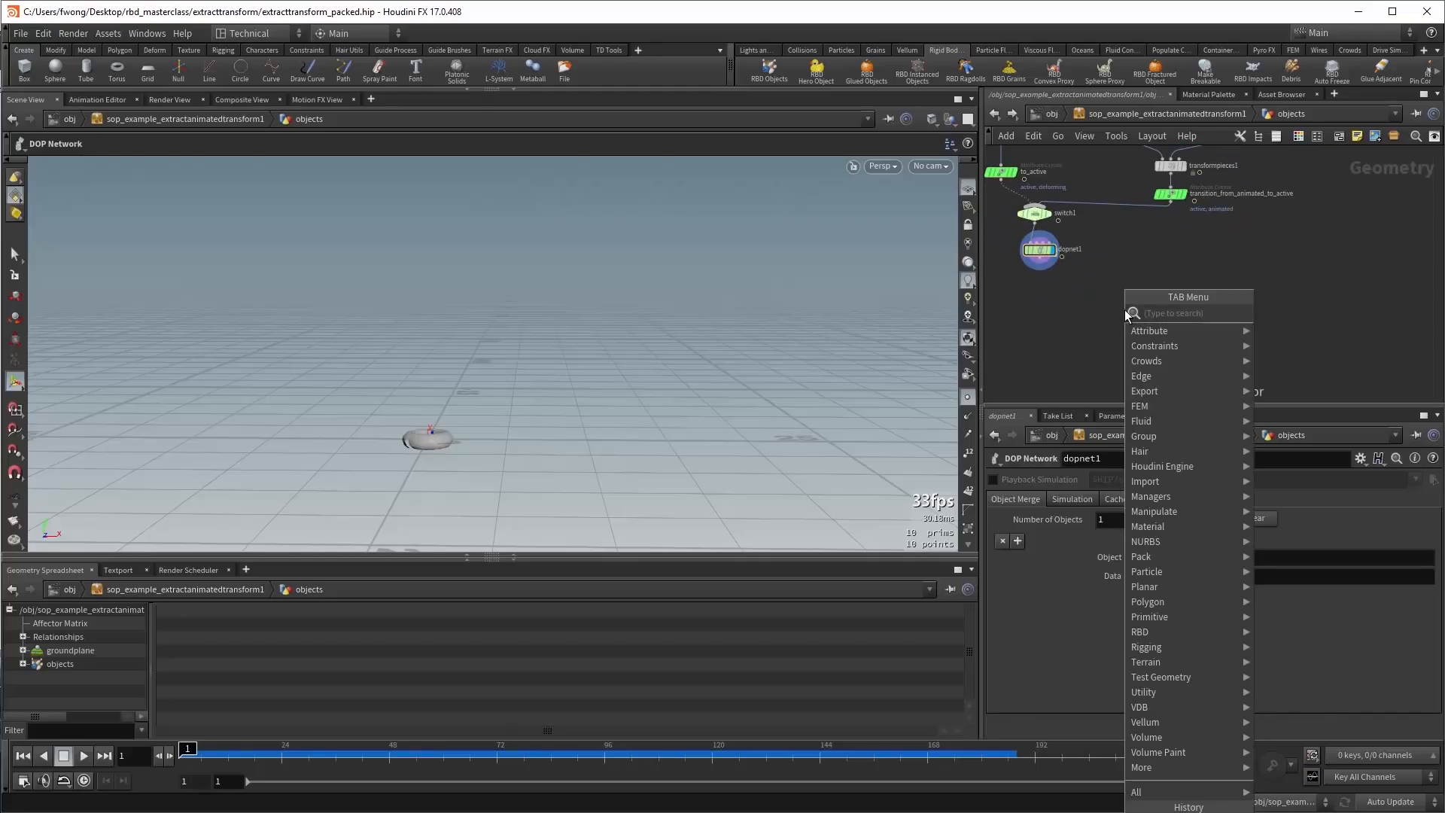
{"action": "type", "text": "dopimport"}
{"action": "key", "text": "Return"}
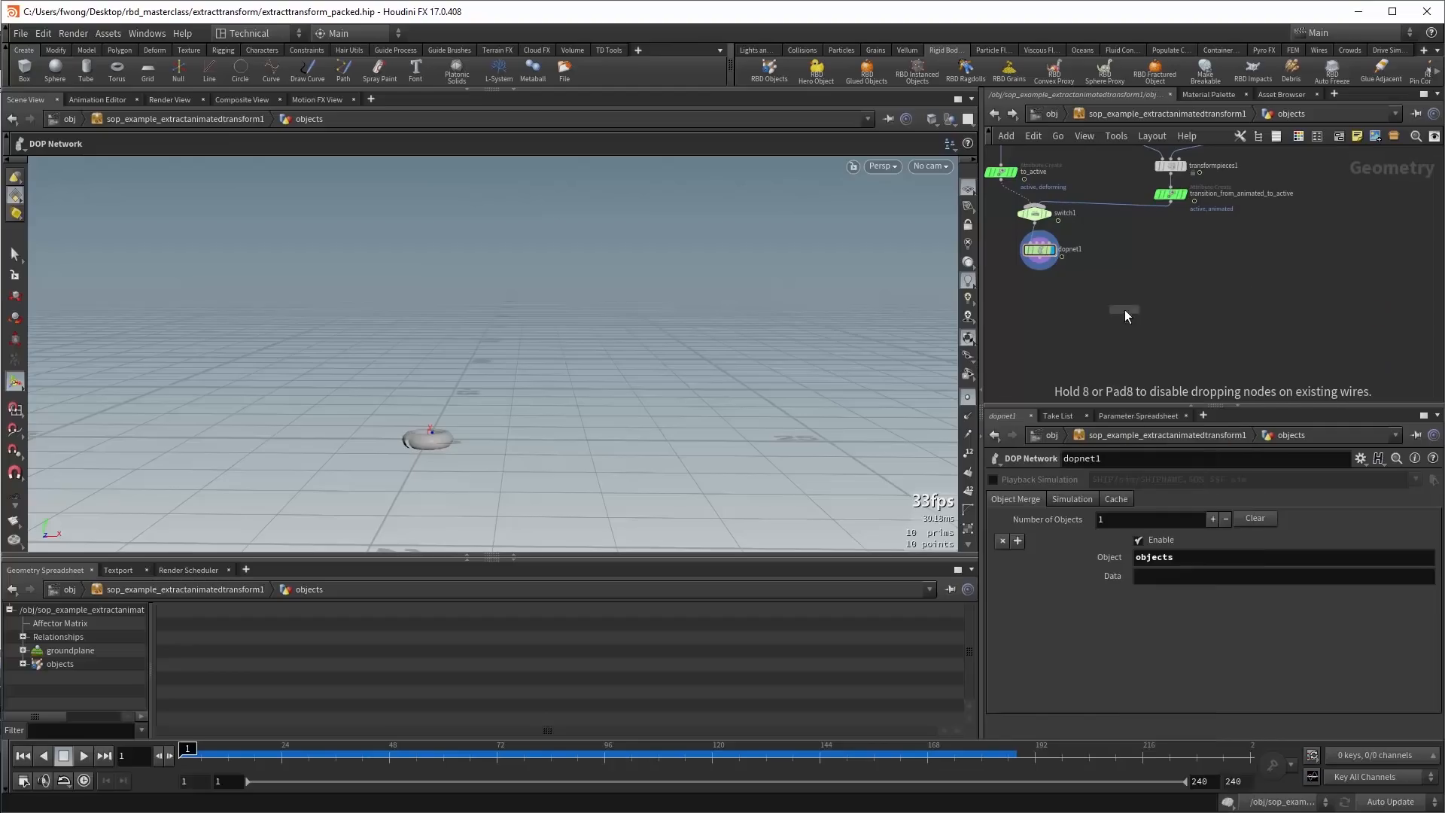
{"action": "left_click", "coordinate": [1125, 311]}
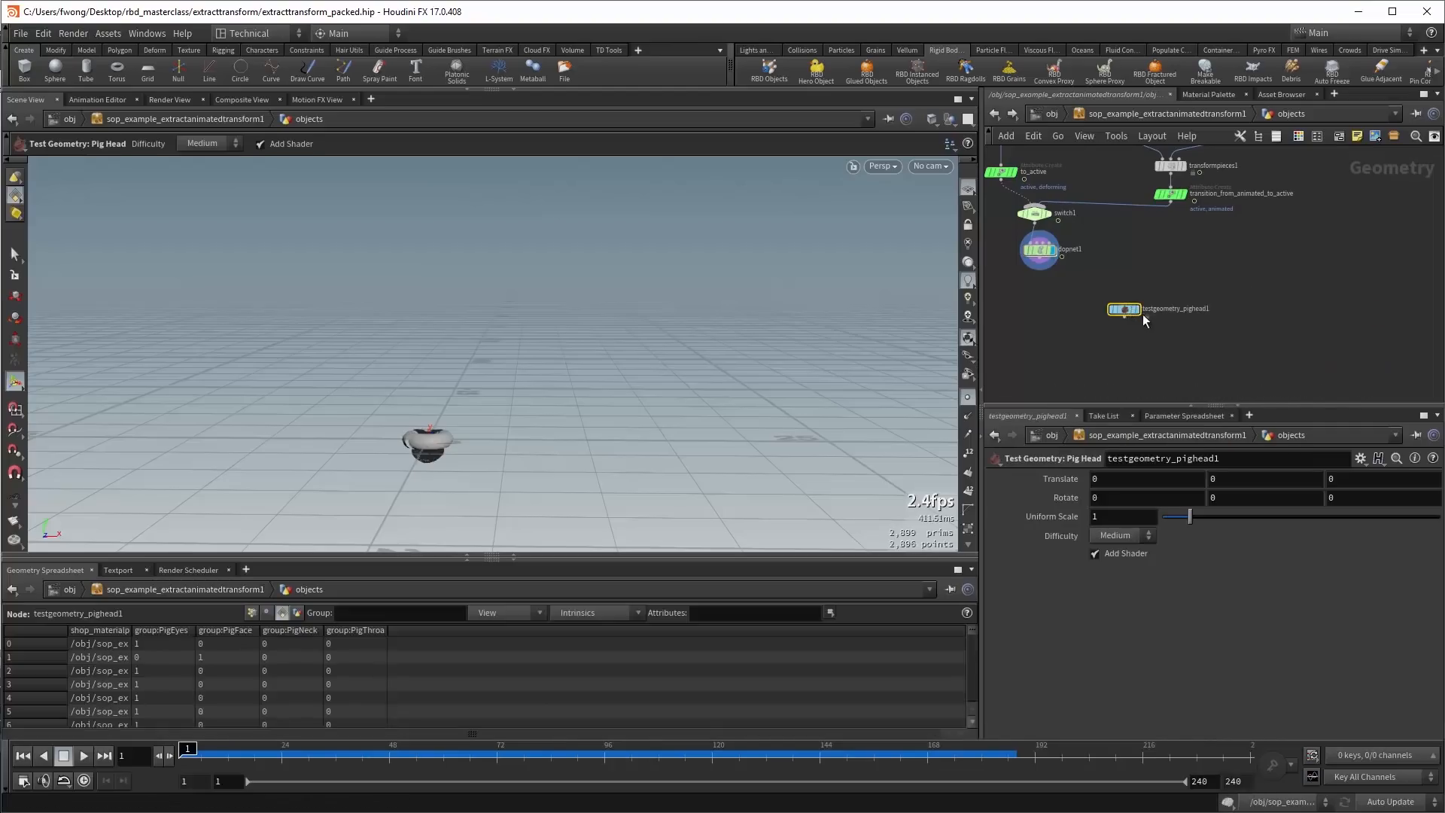
{"action": "scroll", "coordinate": [1141, 322], "scroll_direction": "up", "scroll_amount": 3}
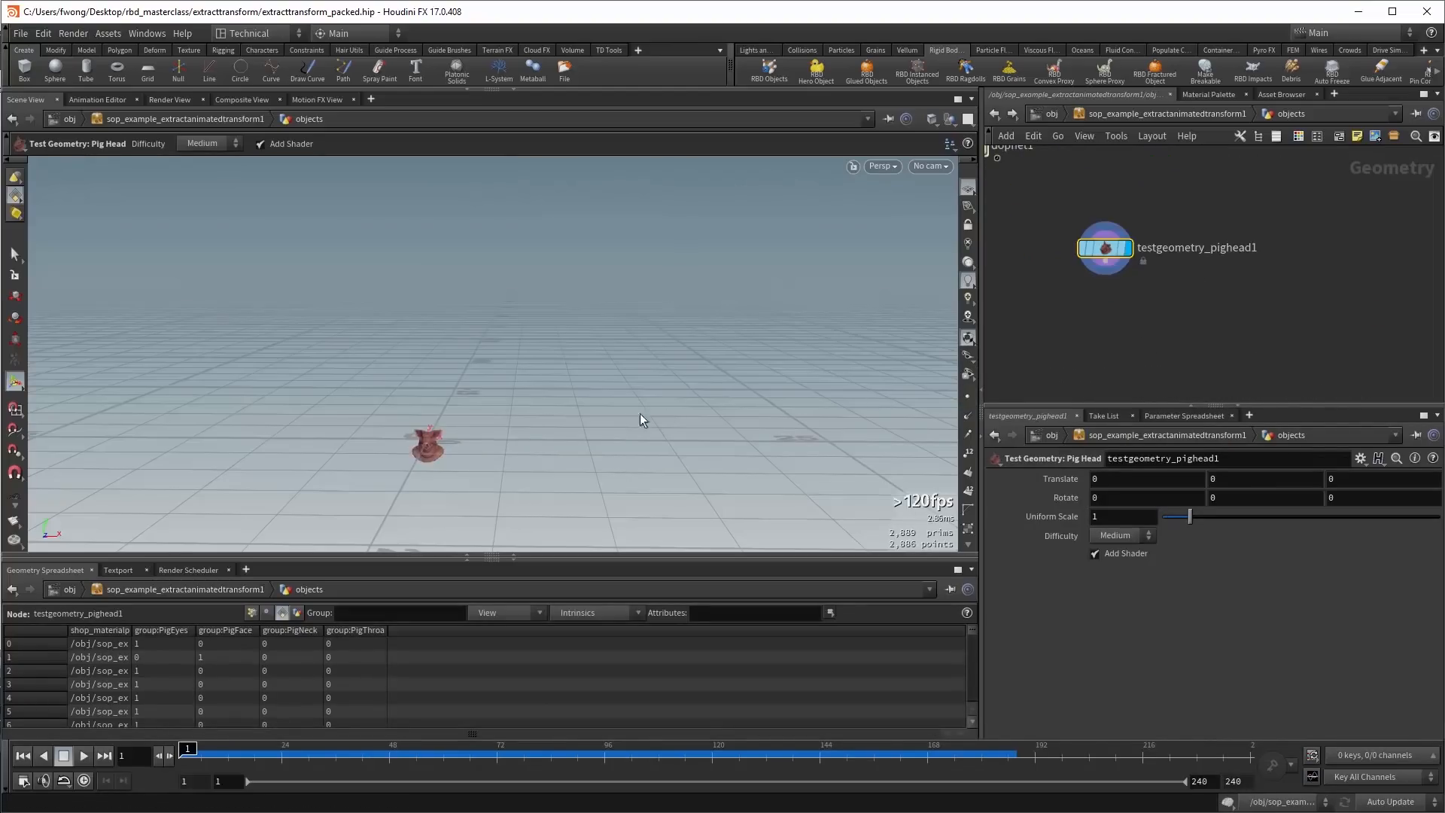
{"action": "key", "text": "space+h"}
{"action": "scroll", "coordinate": [673, 395], "scroll_direction": "down", "scroll_amount": 4}
Connect and display a Transform node below the pig head, moving it about 4 units in X and rotating it about 25° around Z.
{"action": "key", "text": "Tab"}
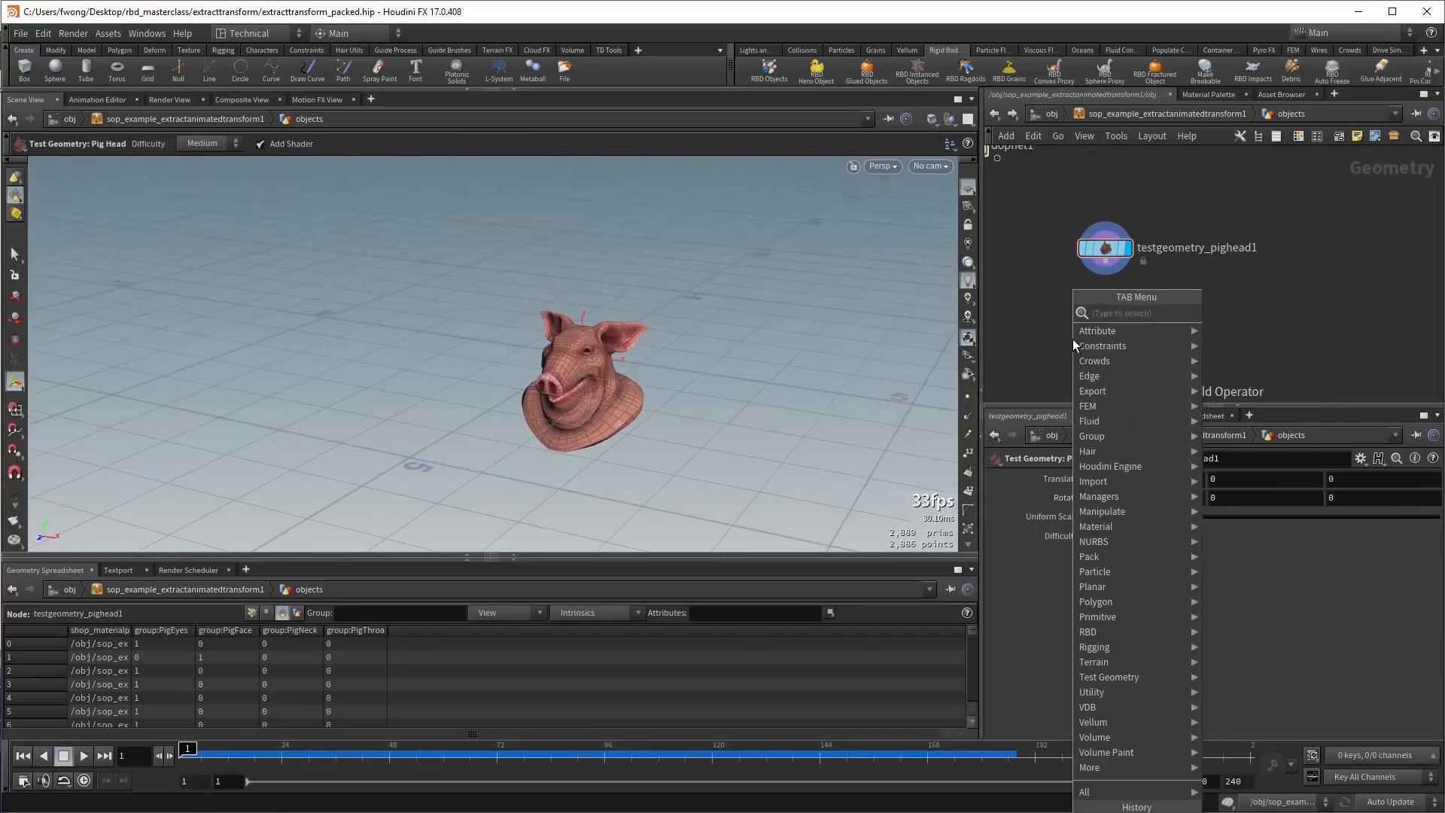
{"action": "type", "text": "tra"}
{"action": "key", "text": "Return"}
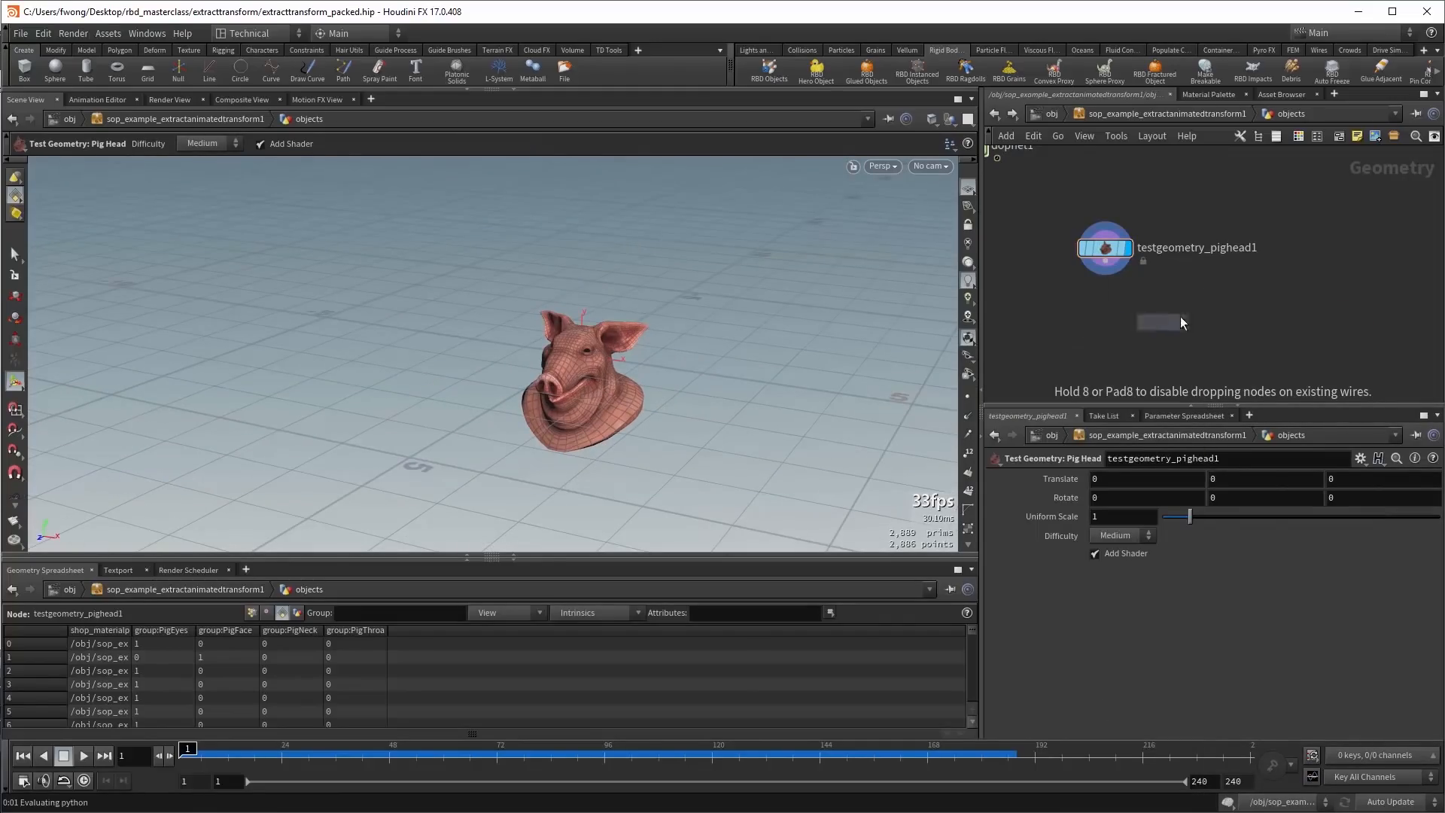
{"action": "left_click", "coordinate": [1180, 316]}
{"action": "left_click_drag", "start_coordinate": [1105, 262], "coordinate": [1186, 301]}
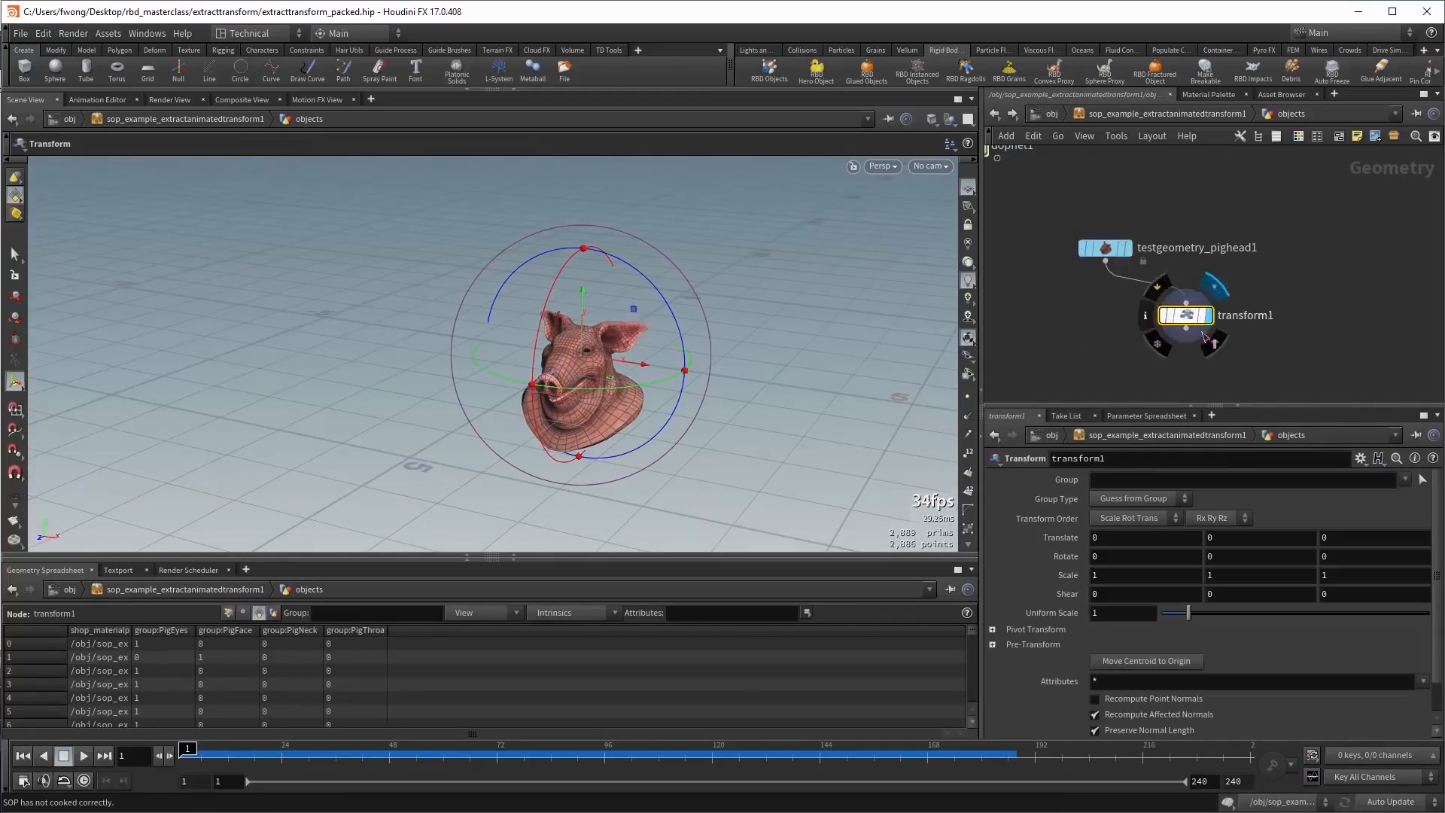
{"action": "left_click_drag", "start_coordinate": [615, 364], "coordinate": [842, 305]}
{"action": "left_click_drag", "start_coordinate": [778, 263], "coordinate": [828, 392]}
Add and display an Extract Transform node, with testgeometry_pighead1 as its first input and transform1 as its second.
{"action": "middle_click_drag", "start_coordinate": [1100, 364], "coordinate": [1123, 315]}
{"action": "key", "text": "Tab"}
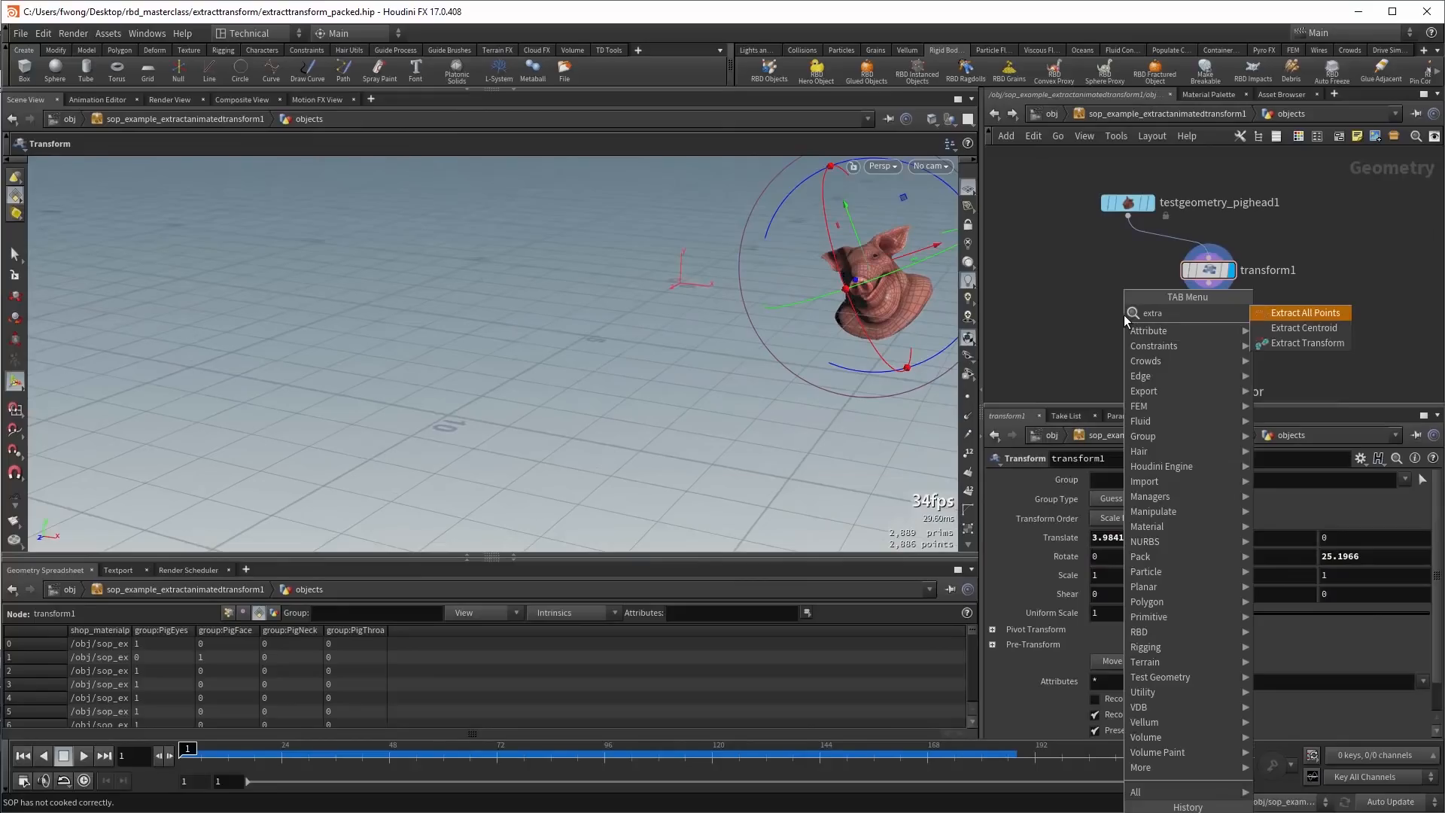
{"action": "key", "text": "Down"}
{"action": "key", "text": "Down"}
{"action": "key", "text": "Return"}
{"action": "left_click", "coordinate": [1126, 316]}
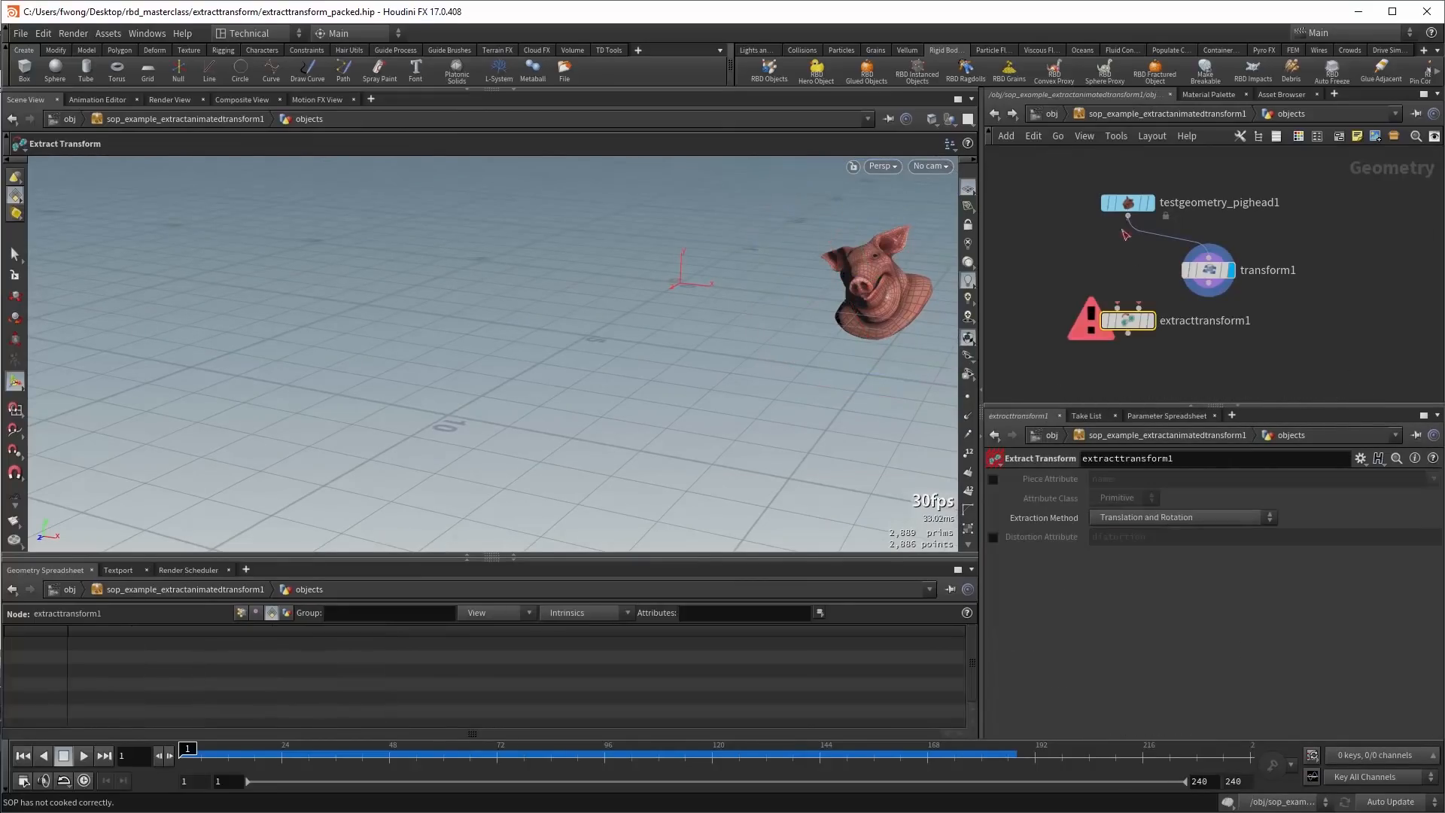
{"action": "left_click_drag", "start_coordinate": [1139, 305], "coordinate": [1210, 285]}
{"action": "left_click", "coordinate": [1151, 320]}
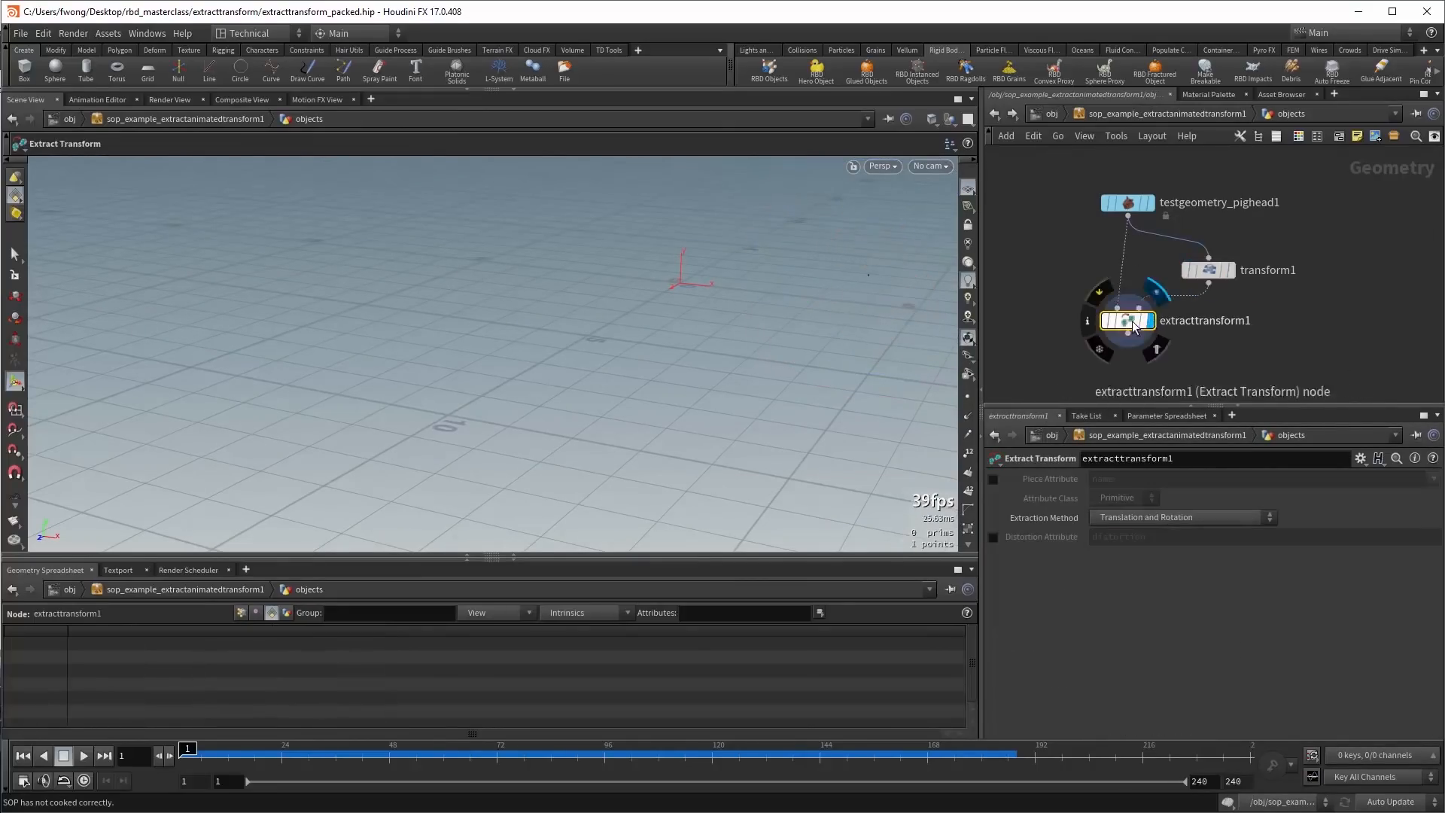
{"action": "left_click_drag", "start_coordinate": [1126, 322], "coordinate": [1174, 305]}
Add and display a Transform Pieces node fed by the original pig head and the point output of extracttransform1.
{"action": "middle_click_drag", "start_coordinate": [1104, 382], "coordinate": [1101, 314]}
{"action": "key", "text": "Tab"}
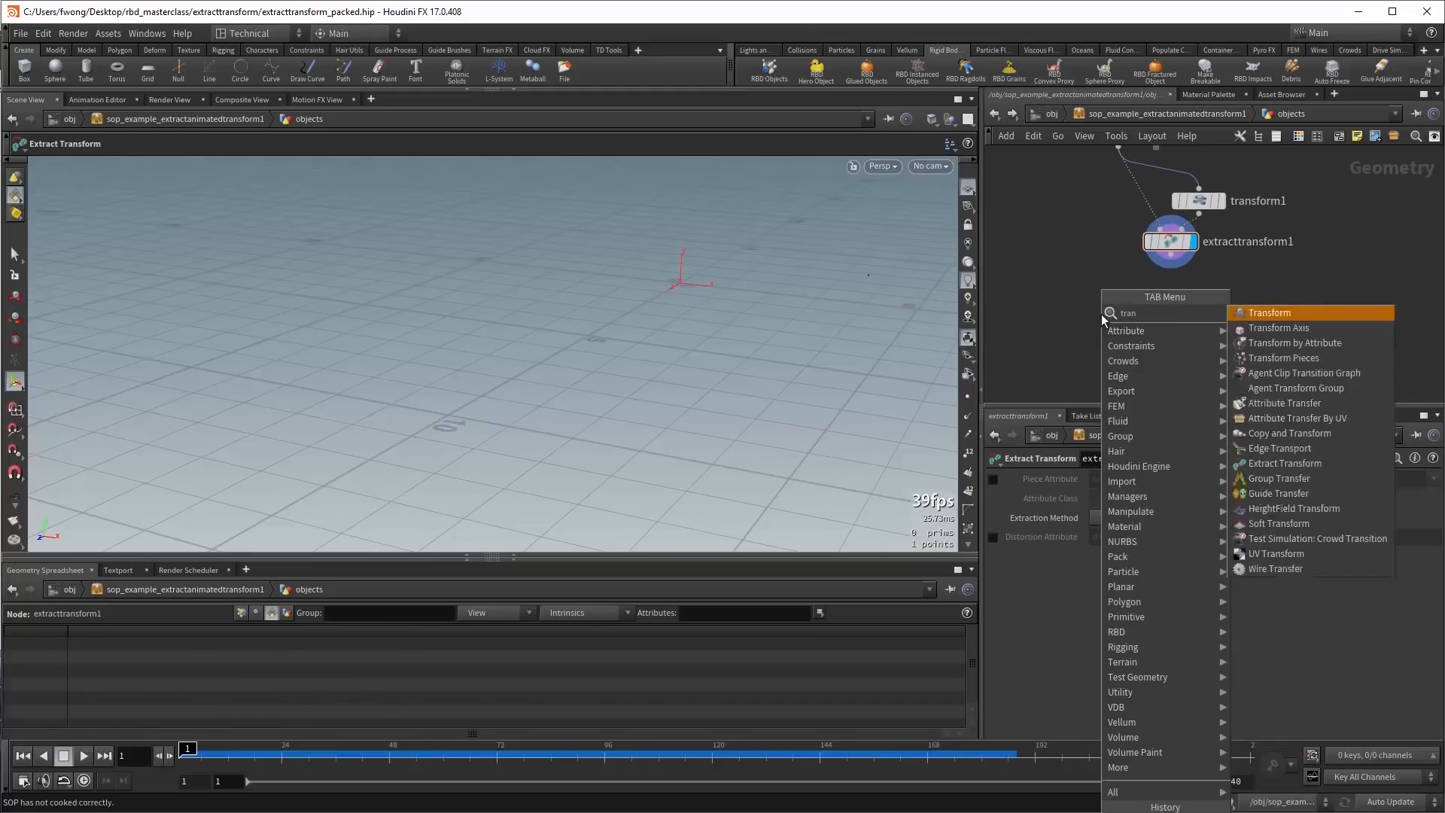
{"action": "key", "text": "Escape"}
{"action": "left_click", "coordinate": [1101, 313]}
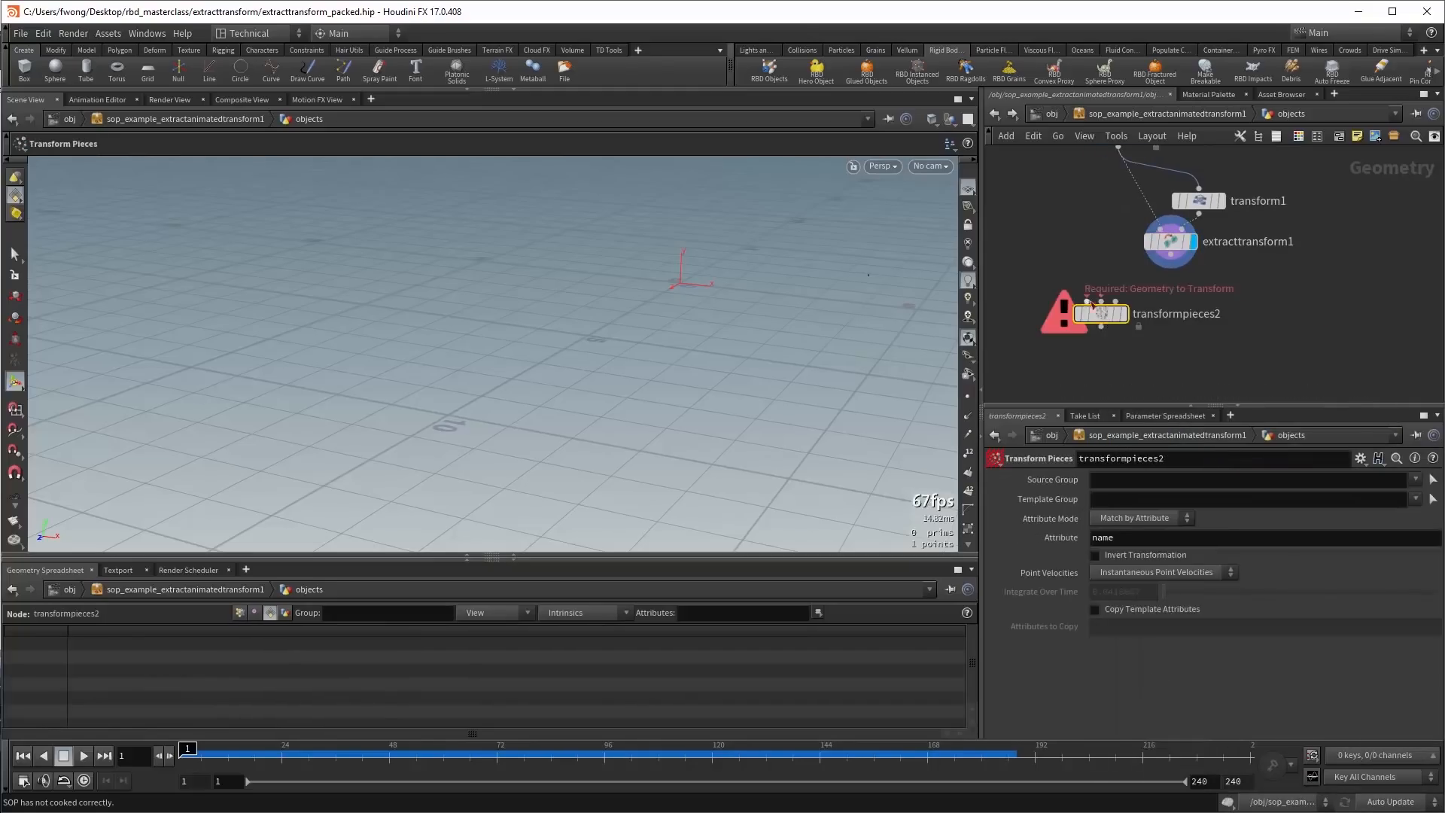
{"action": "left_click", "coordinate": [1086, 301]}
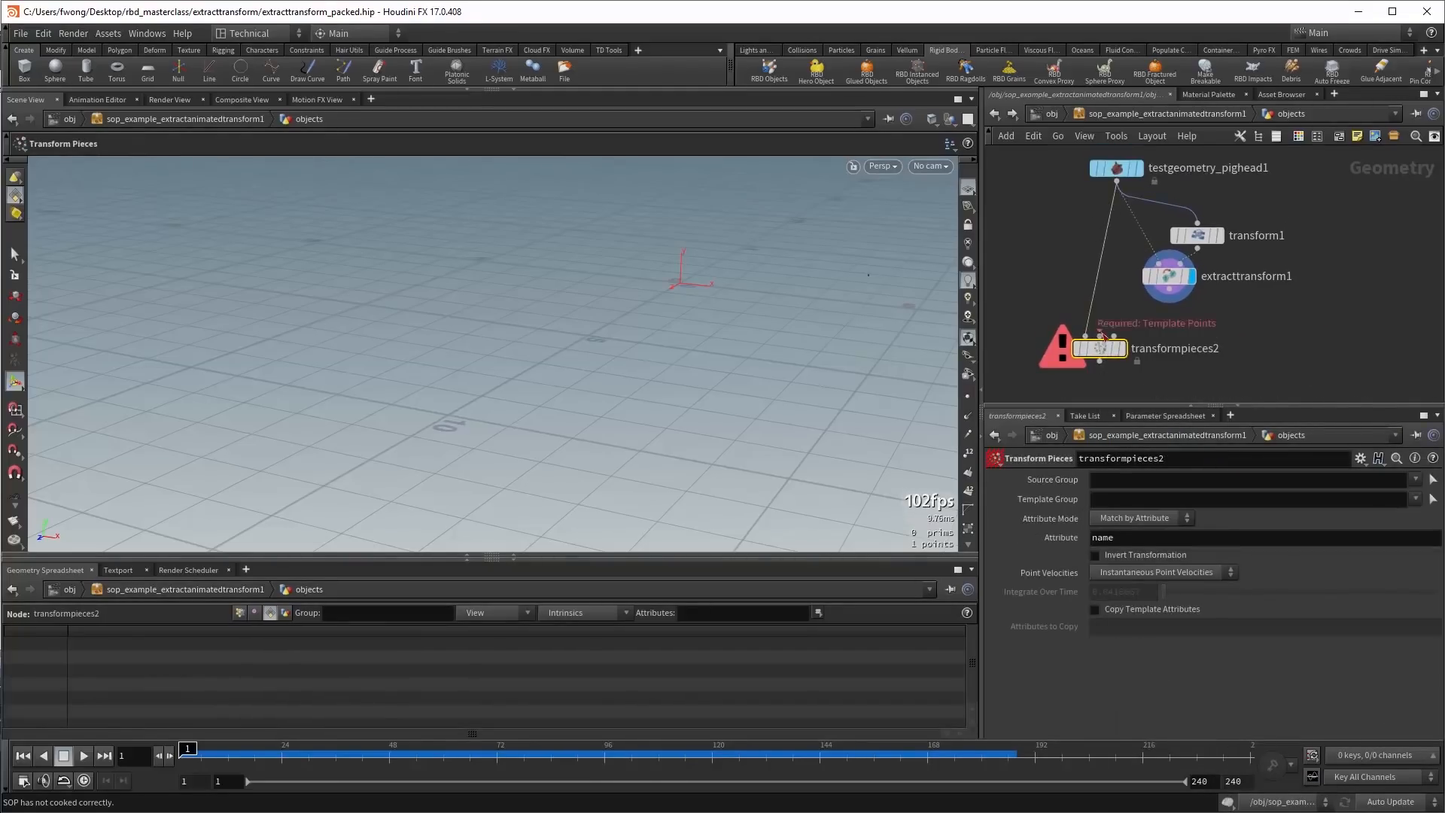
{"action": "left_click", "coordinate": [1169, 303]}
{"action": "left_click", "coordinate": [1123, 349]}
{"action": "left_click", "coordinate": [1124, 348]}
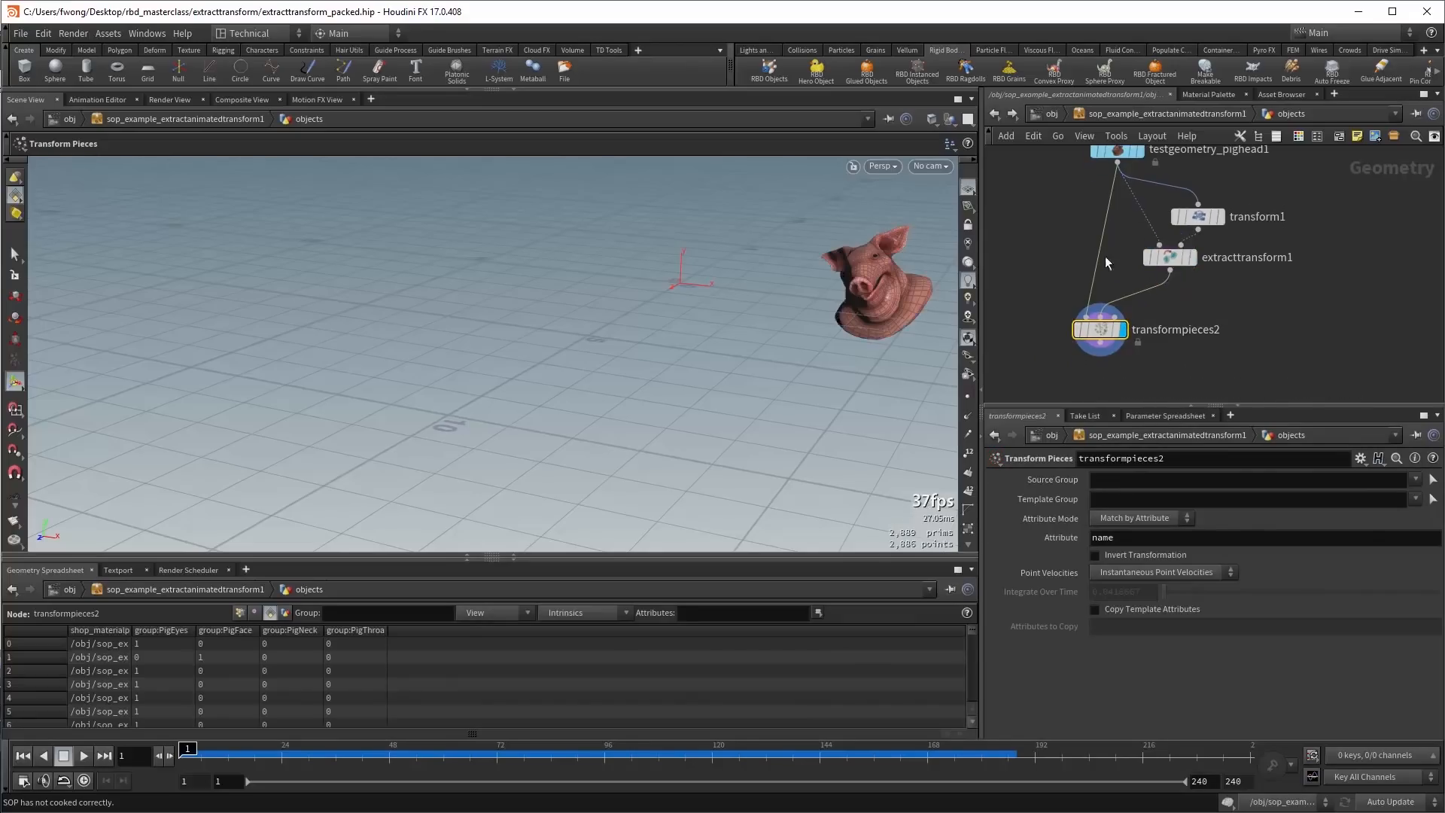
Template transform1 to compare it with the transformpieces2 result in the viewport, and space extracttransform1 slightly lower in the network.
{"action": "left_click", "coordinate": [1215, 218]}
{"action": "left_click_drag", "start_coordinate": [860, 297], "coordinate": [882, 292], "text": "alt"}
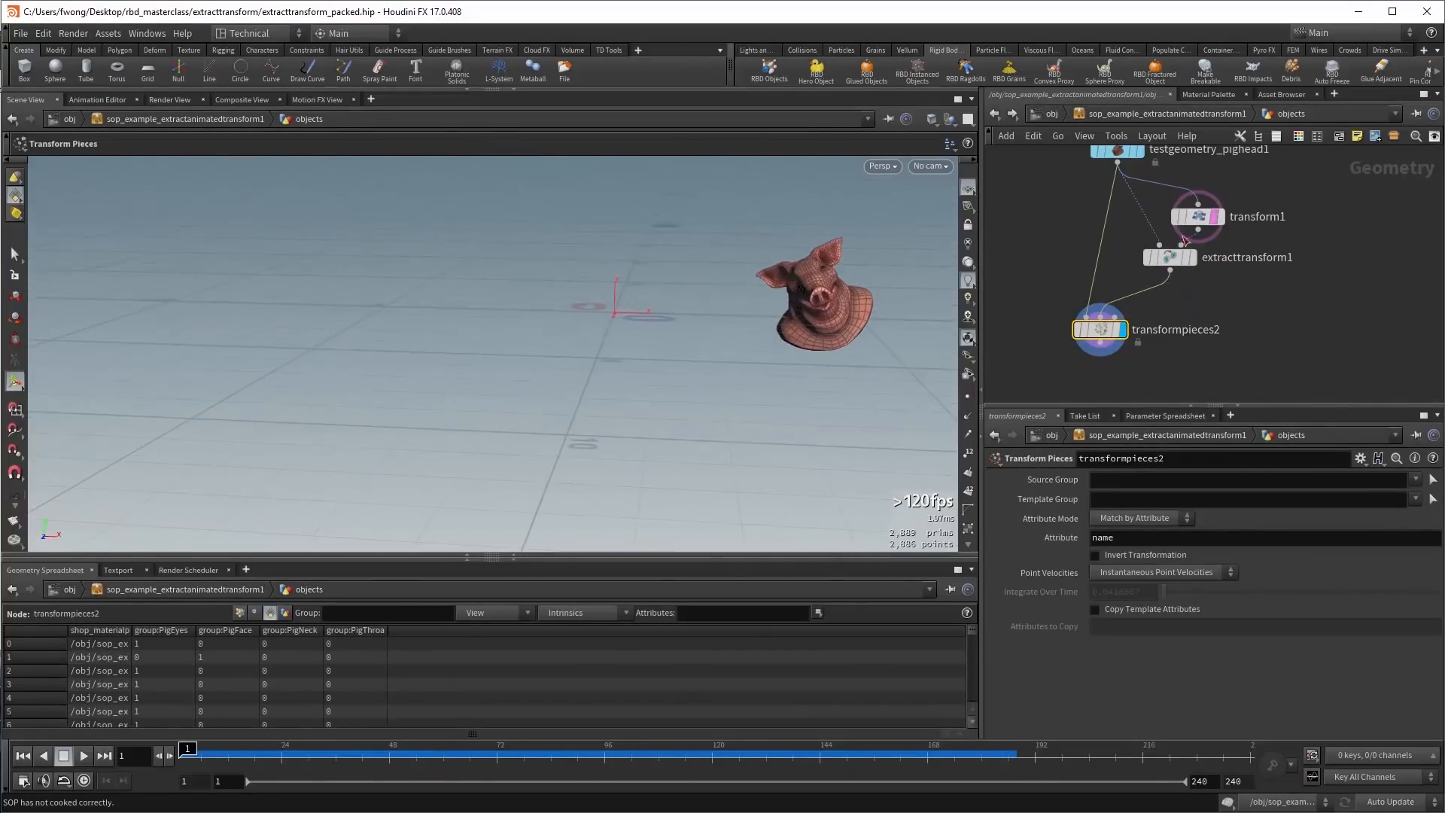
{"action": "left_click", "coordinate": [1195, 220]}
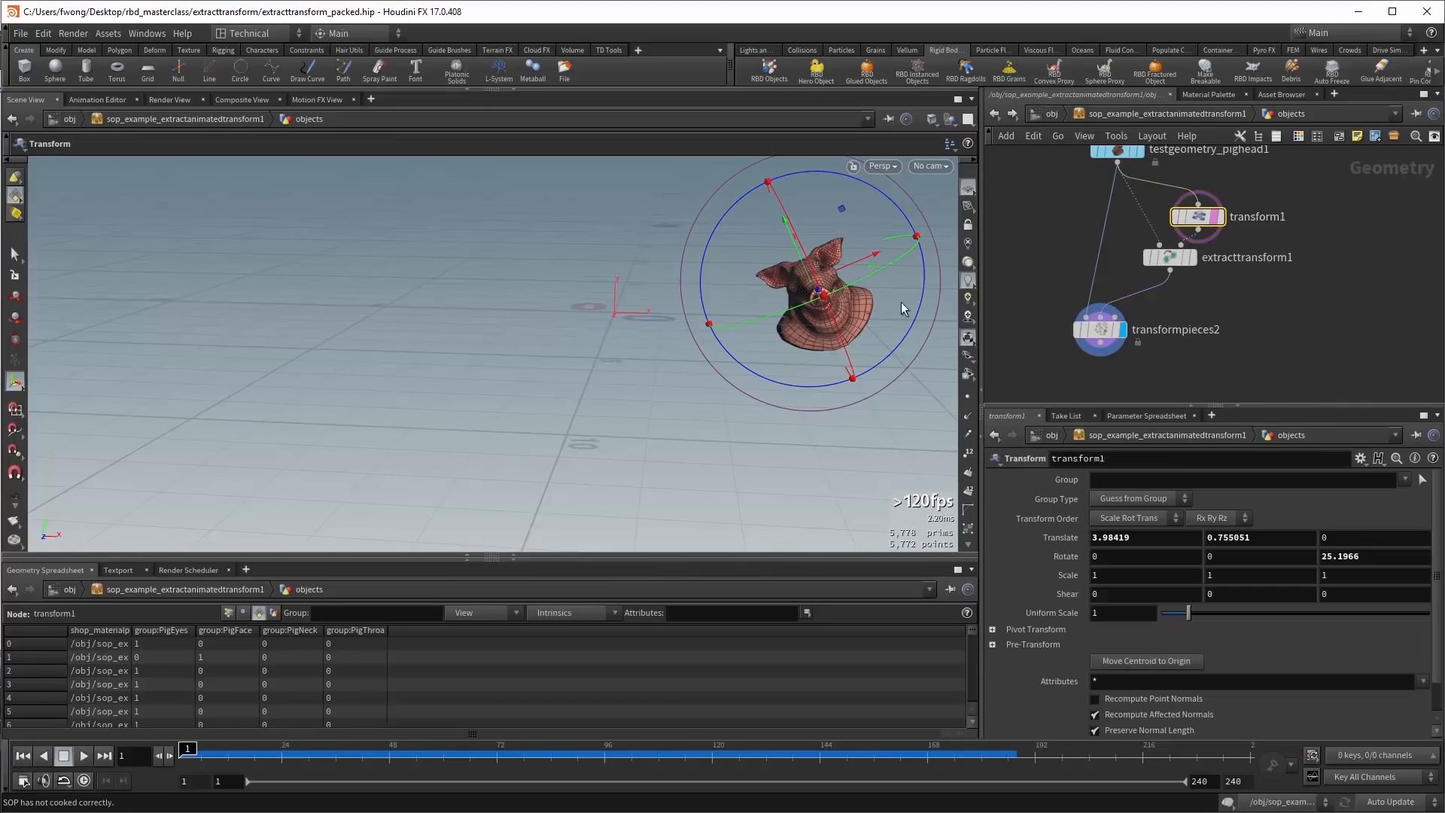
{"action": "left_click", "coordinate": [1099, 329]}
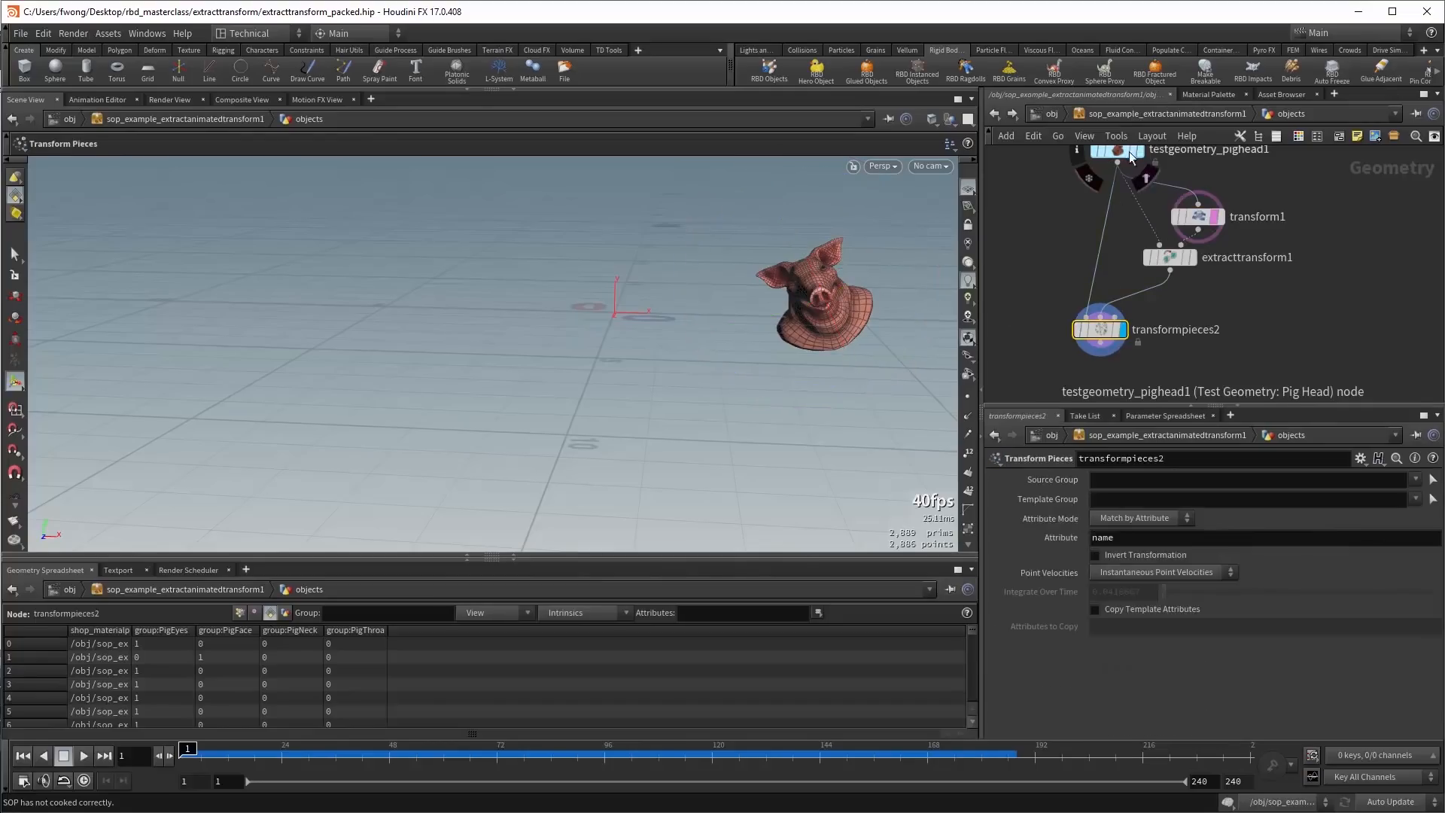
{"action": "left_click_drag", "start_coordinate": [1170, 256], "coordinate": [1171, 268]}
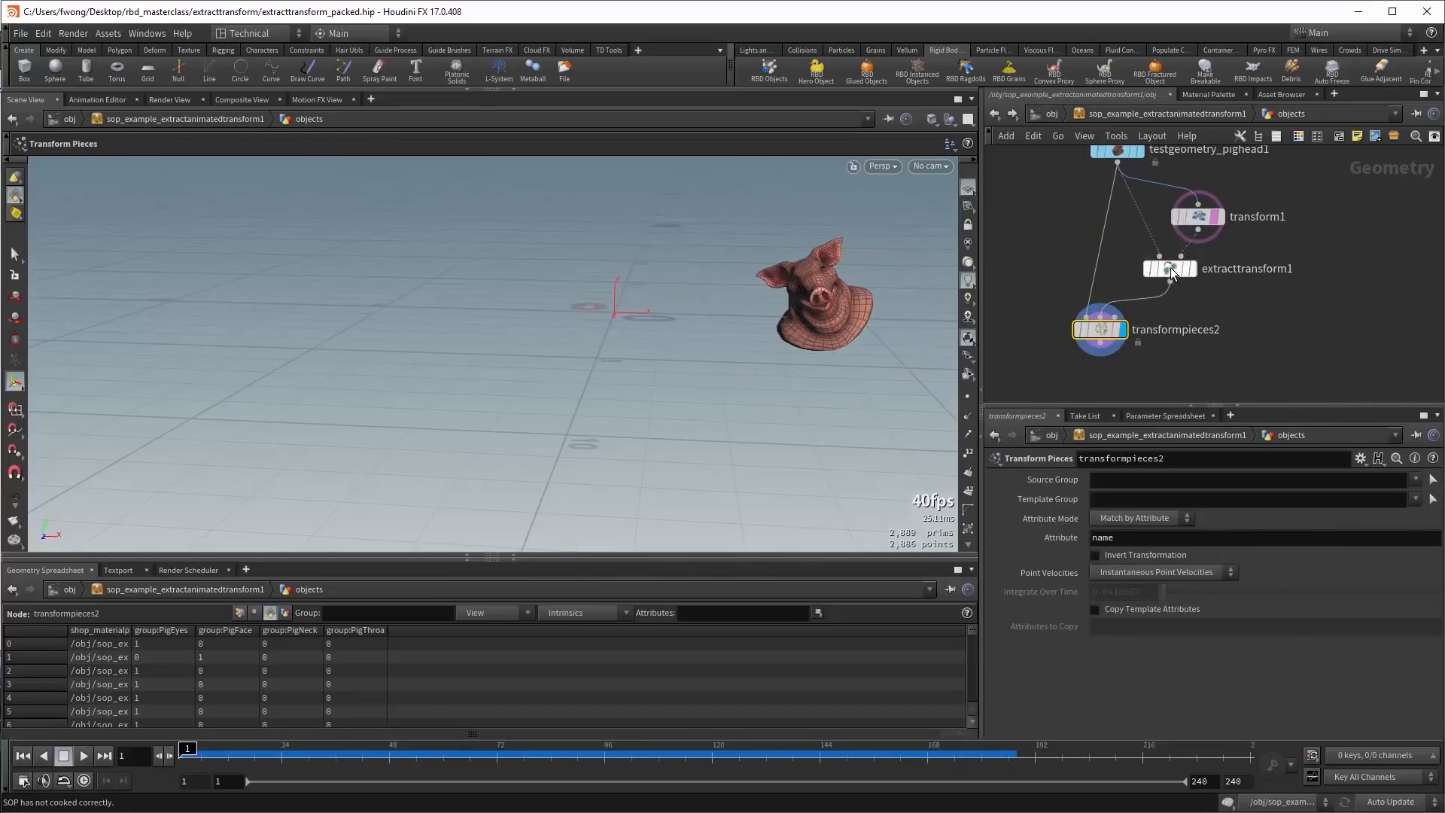
Set transform1's Y scale to 1.2 to stretch the target pig head non-uniformly.
{"action": "left_click", "coordinate": [1197, 217]}
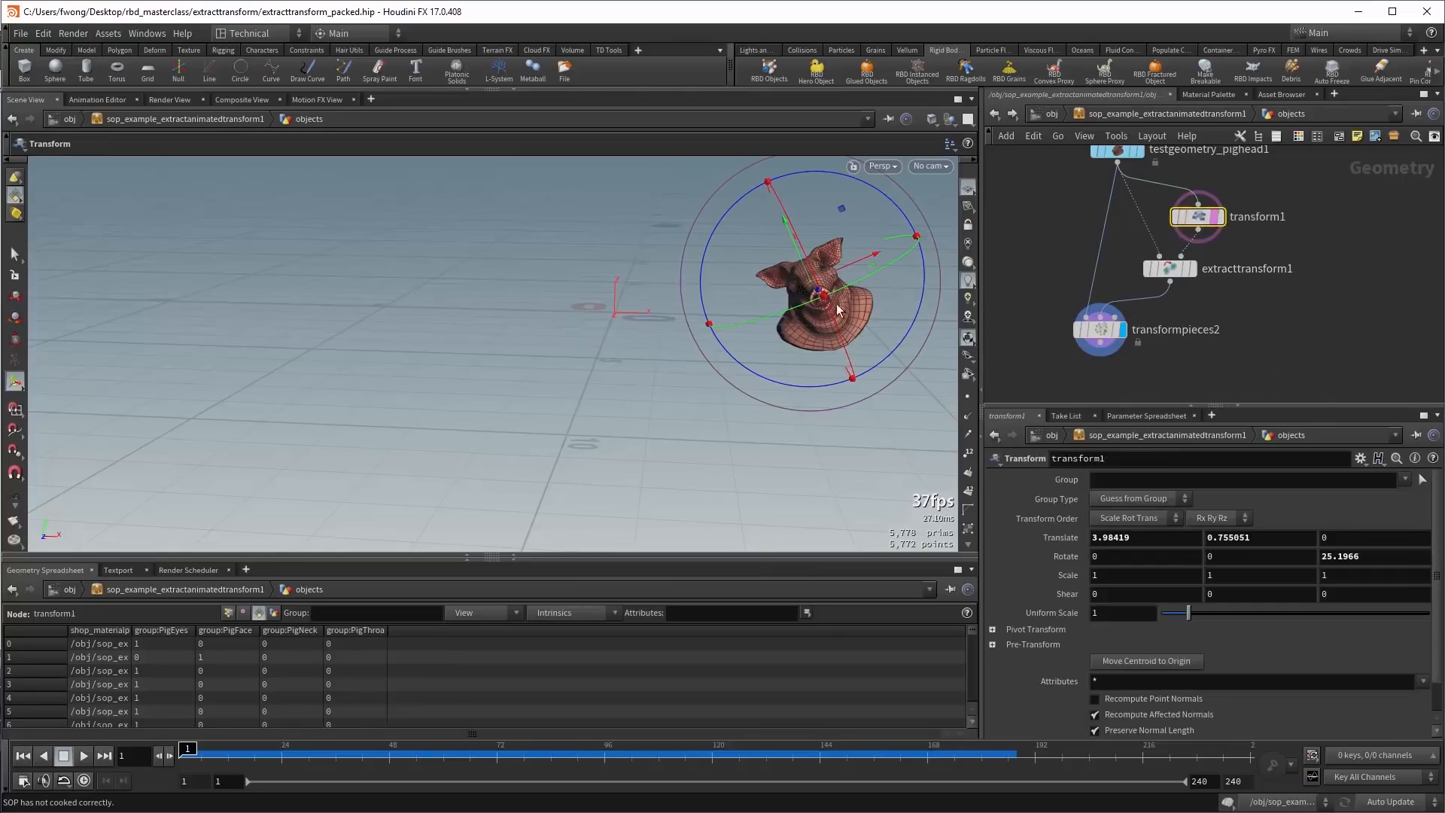
{"action": "double_click", "coordinate": [1242, 580]}
{"action": "type", "text": "1.2"}
{"action": "key", "text": "Return"}
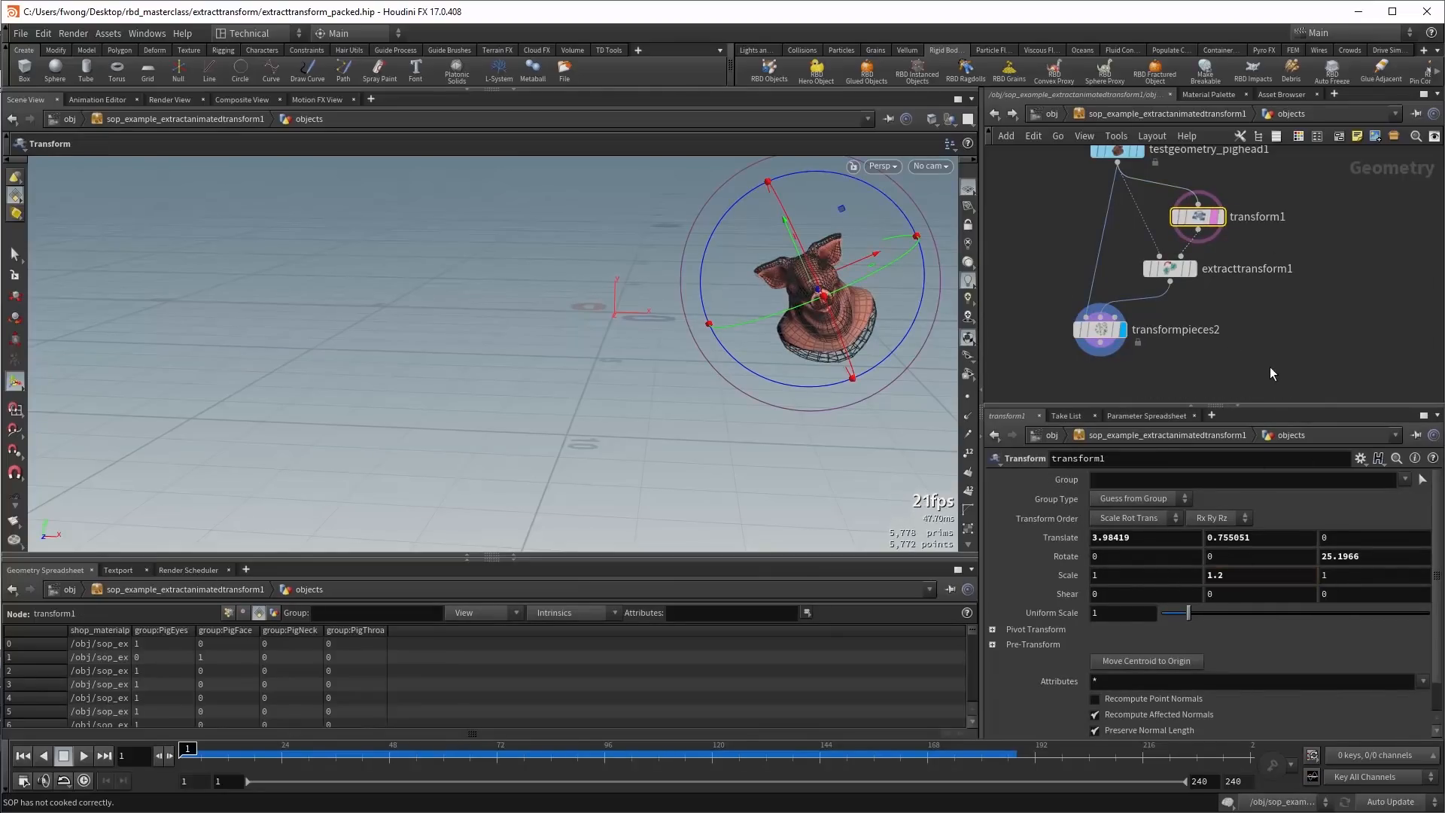
{"action": "key", "text": "Escape"}
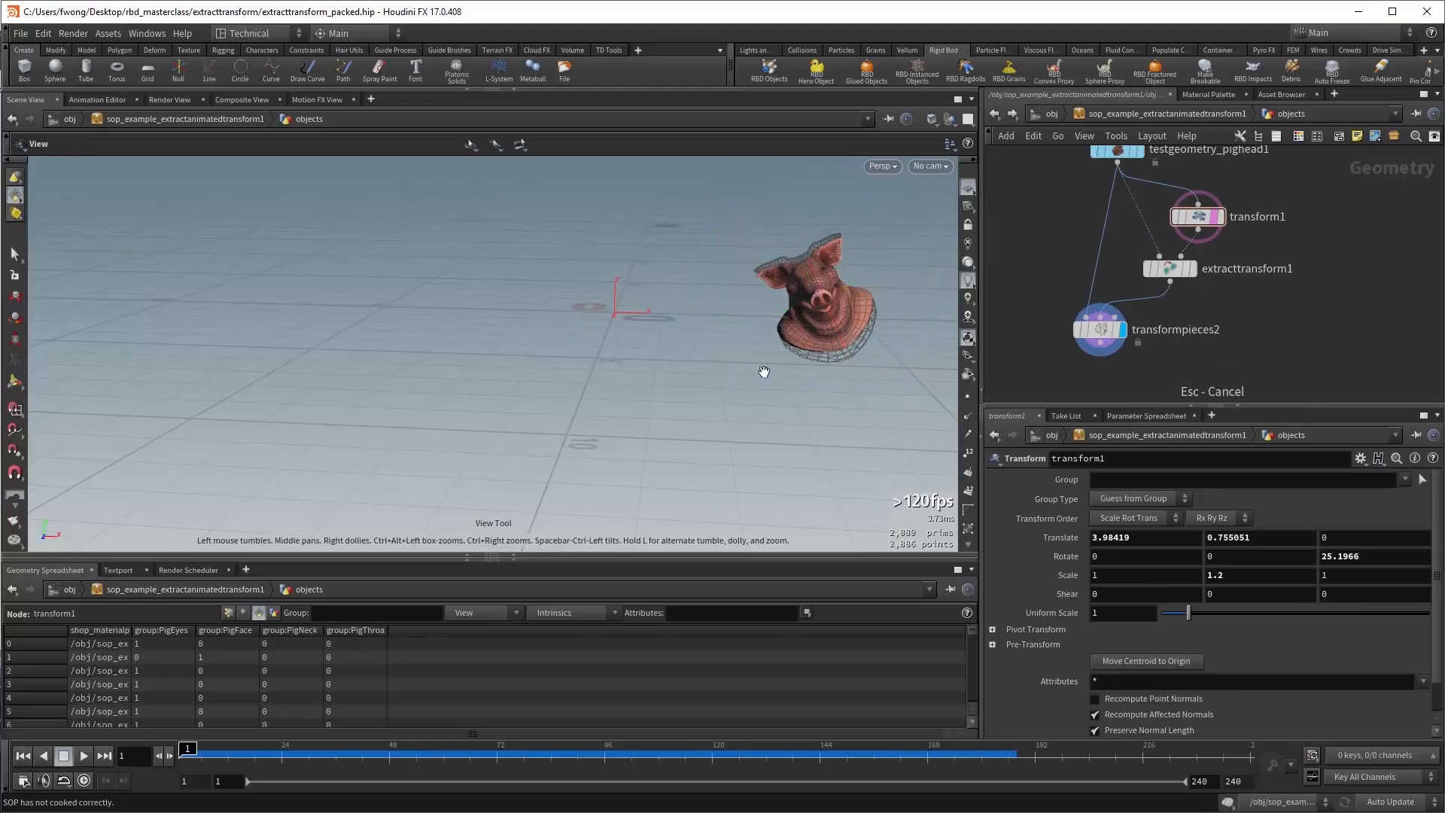
Examine extracttransform1's point attributes in the spreadsheet and compare the rebuilt pig head with the stretched template.
{"action": "left_click", "coordinate": [1166, 271]}
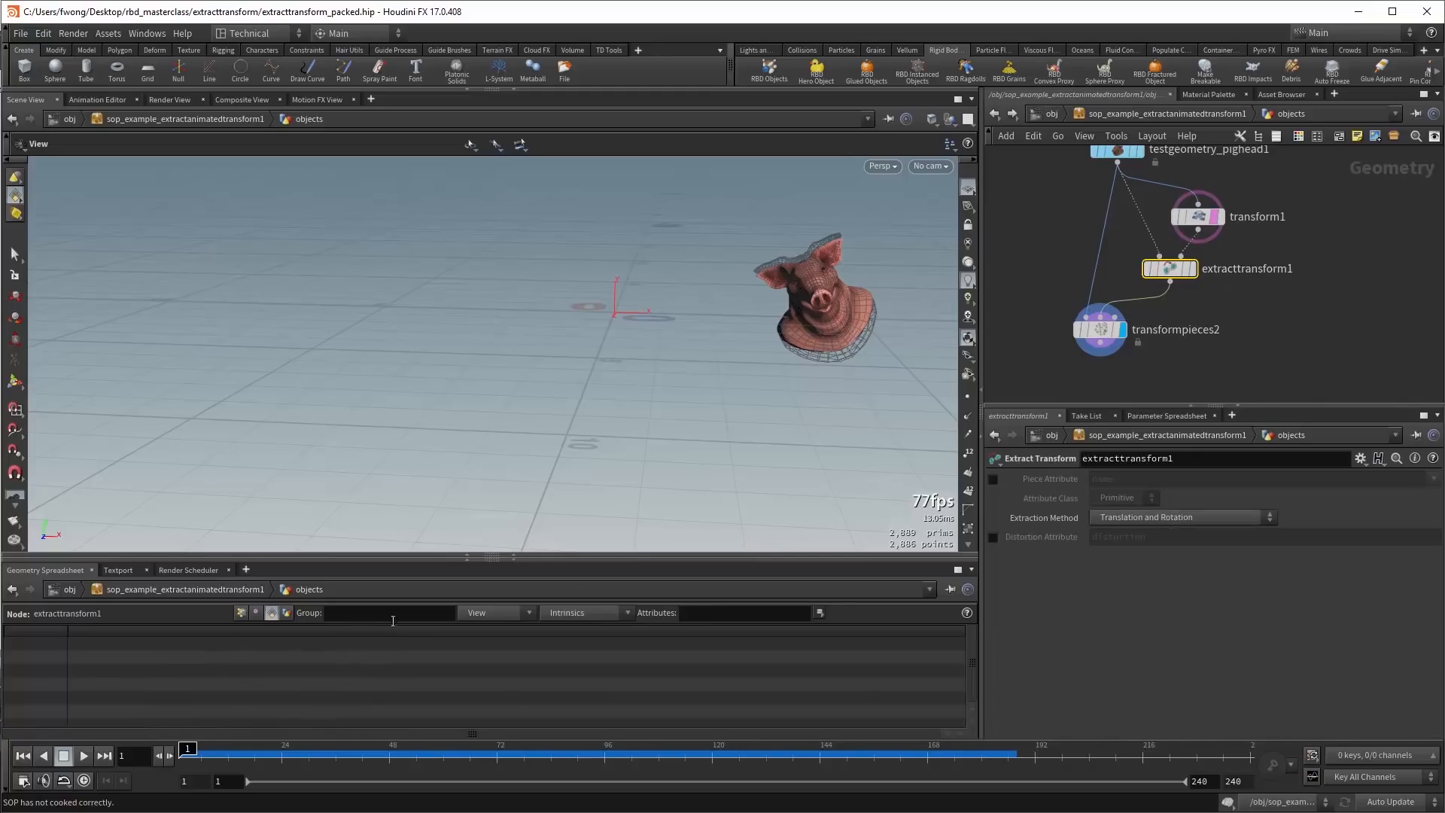
{"action": "left_click", "coordinate": [241, 613]}
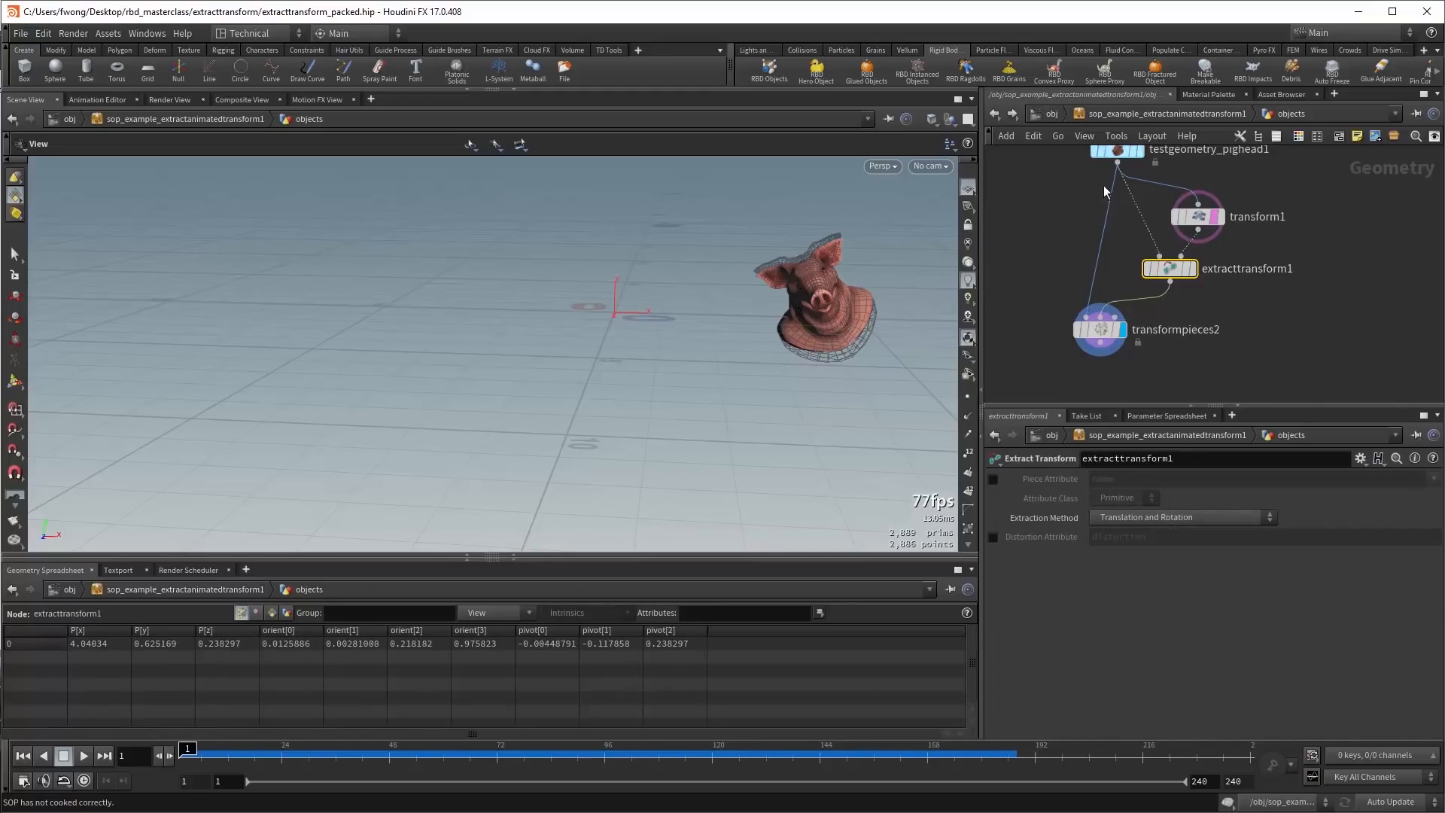
{"action": "mouse_move", "coordinate": [1167, 271]}
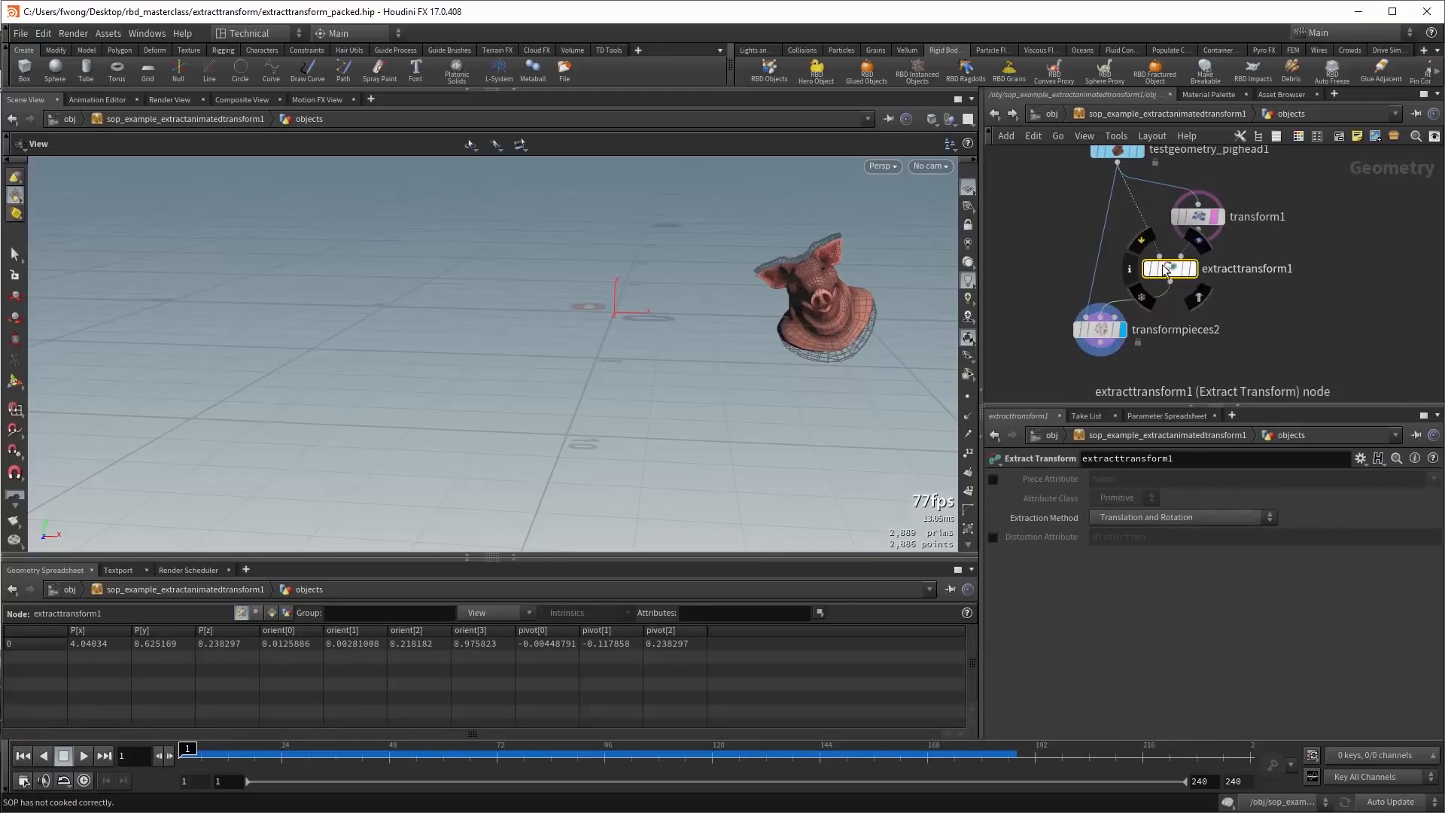
{"action": "mouse_move", "coordinate": [1197, 218]}
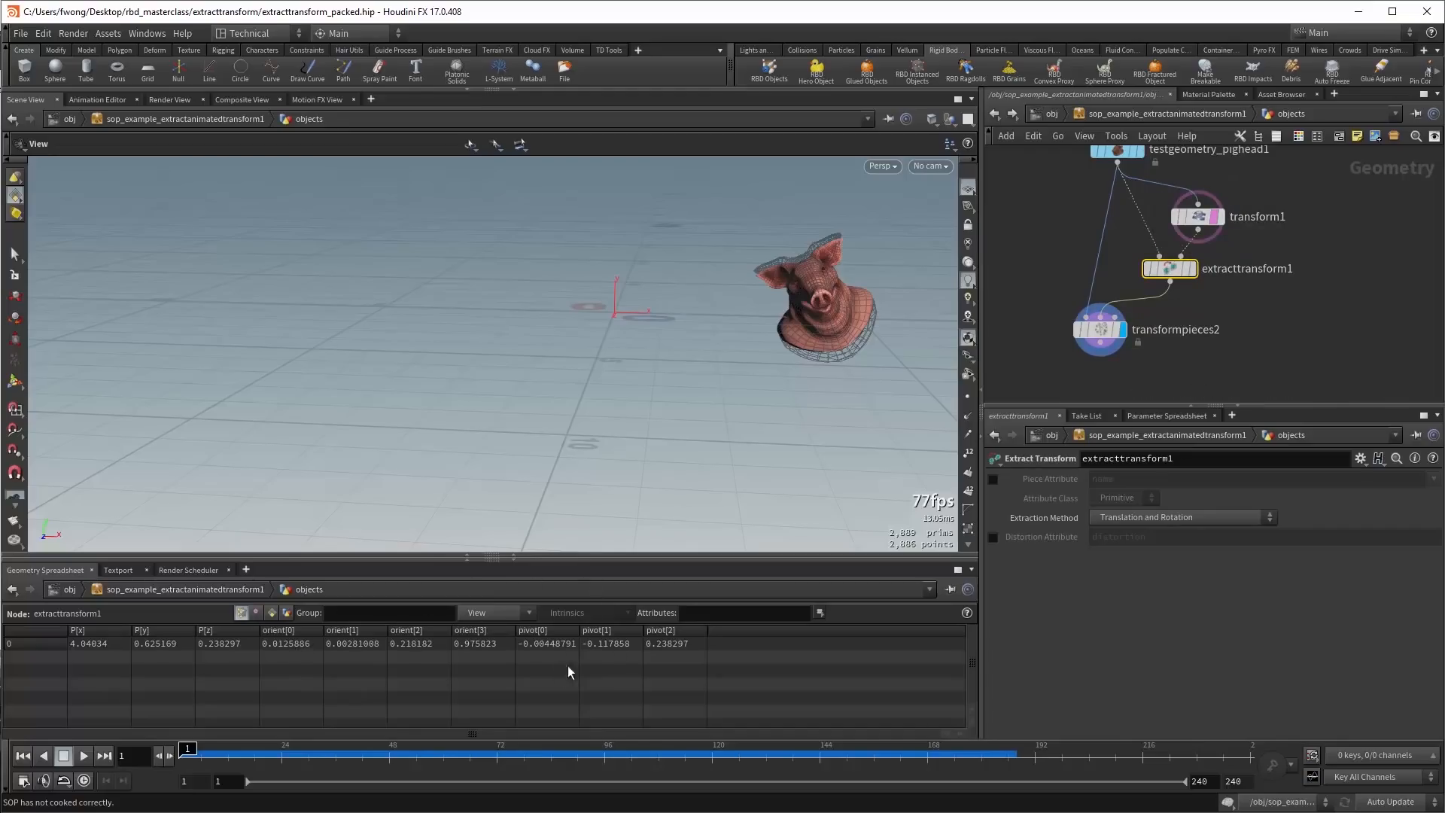
{"action": "left_click", "coordinate": [1187, 224]}
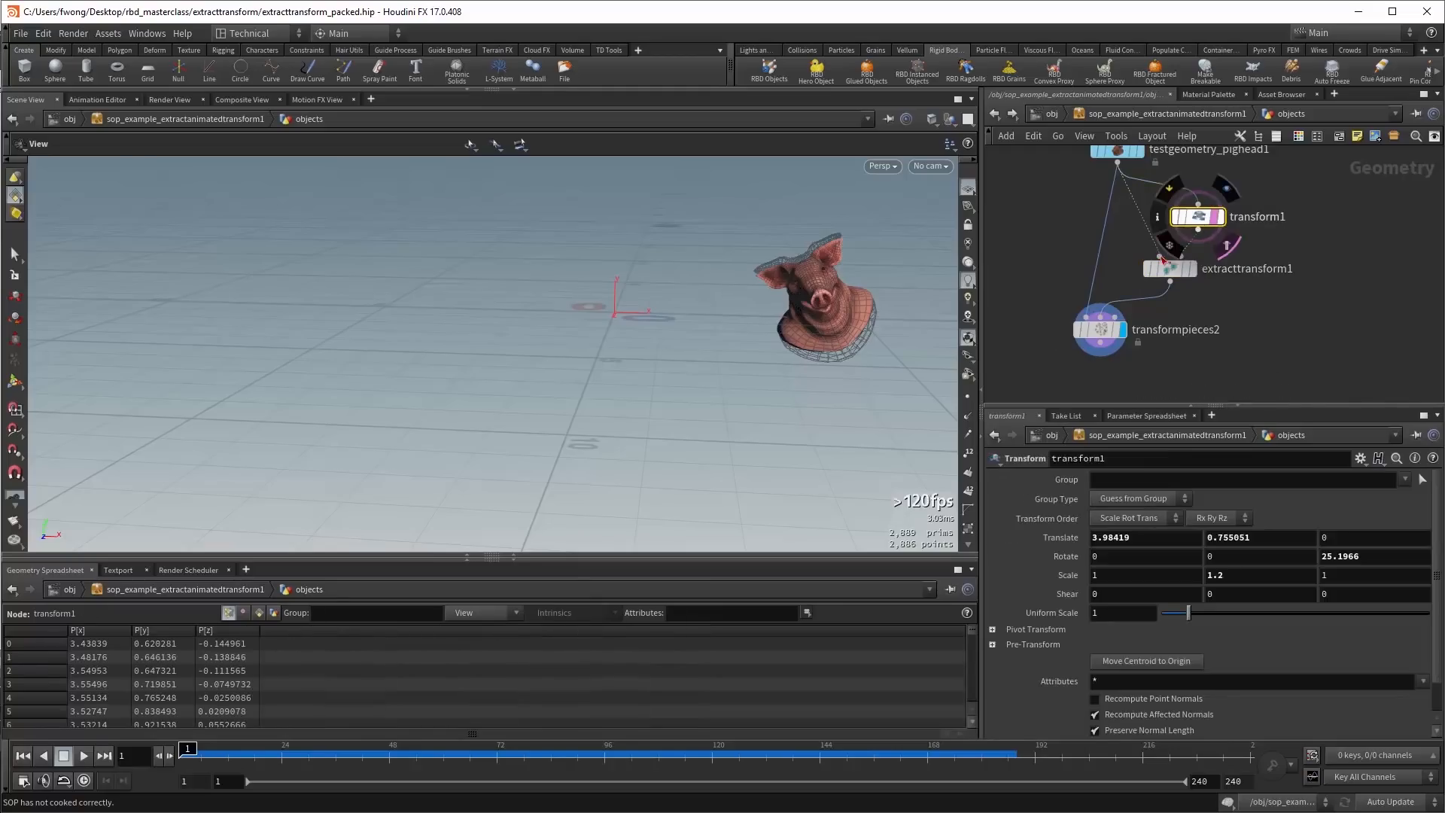
{"action": "scroll", "coordinate": [832, 288], "scroll_direction": "up", "scroll_amount": 3}
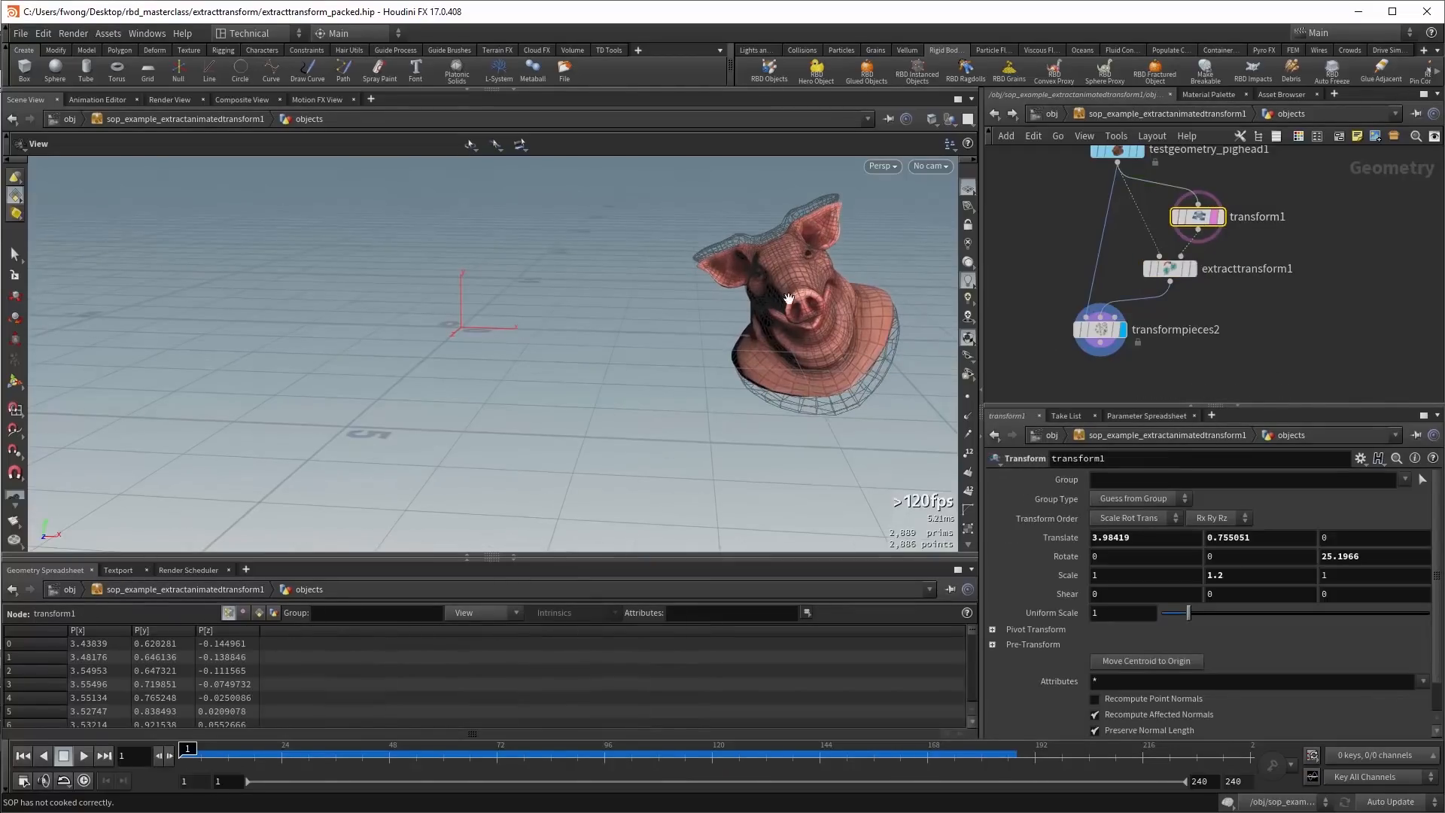
{"action": "mouse_move", "coordinate": [825, 344]}
{"action": "left_mouse_down"}
{"action": "mouse_move", "coordinate": [820, 368]}
{"action": "mouse_move", "coordinate": [843, 361]}
{"action": "left_mouse_up"}
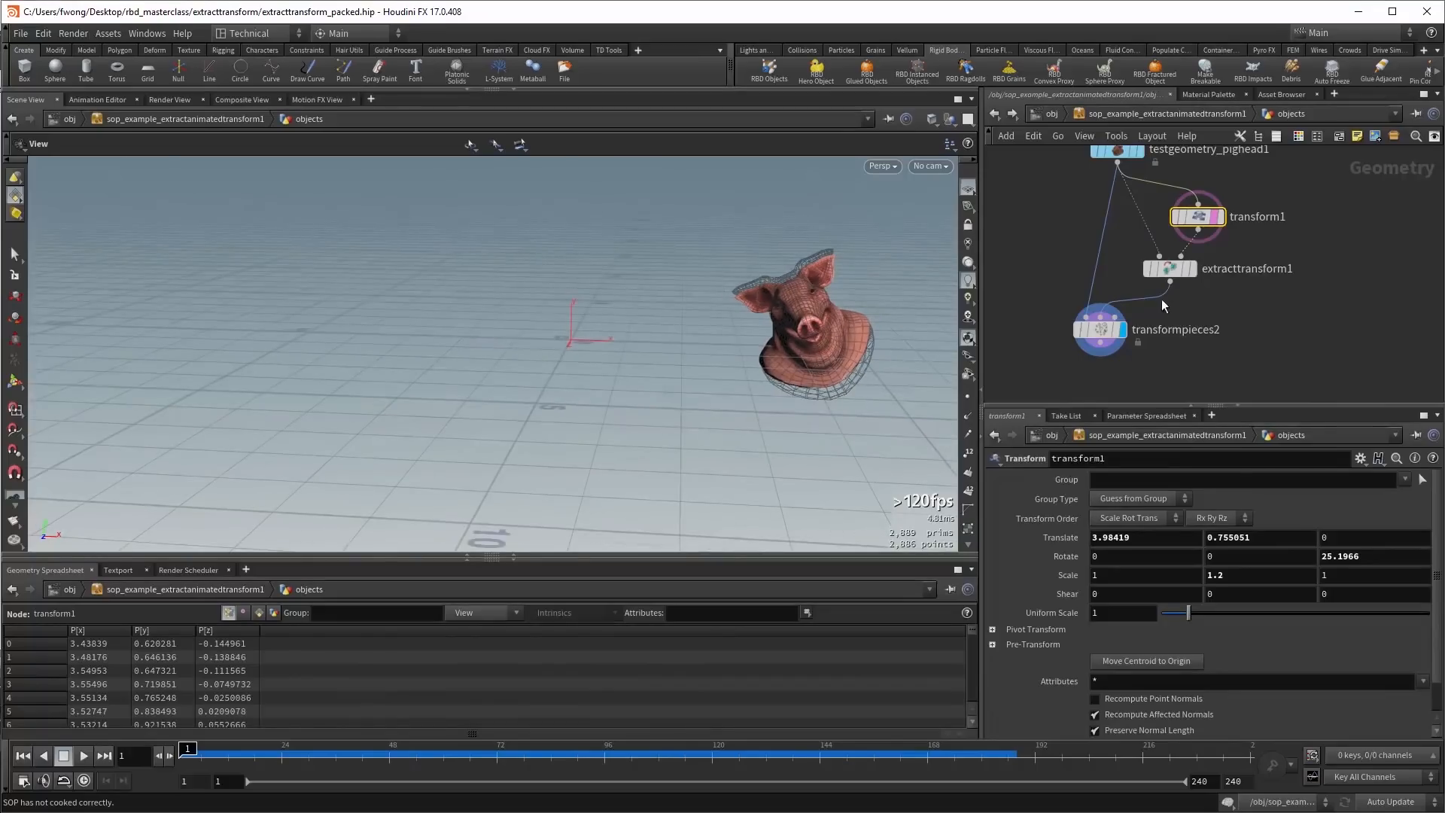
Enable the Distortion Attribute output on extracttransform1 and restore transform1's Y scale to 1.
{"action": "left_click", "coordinate": [1170, 268]}
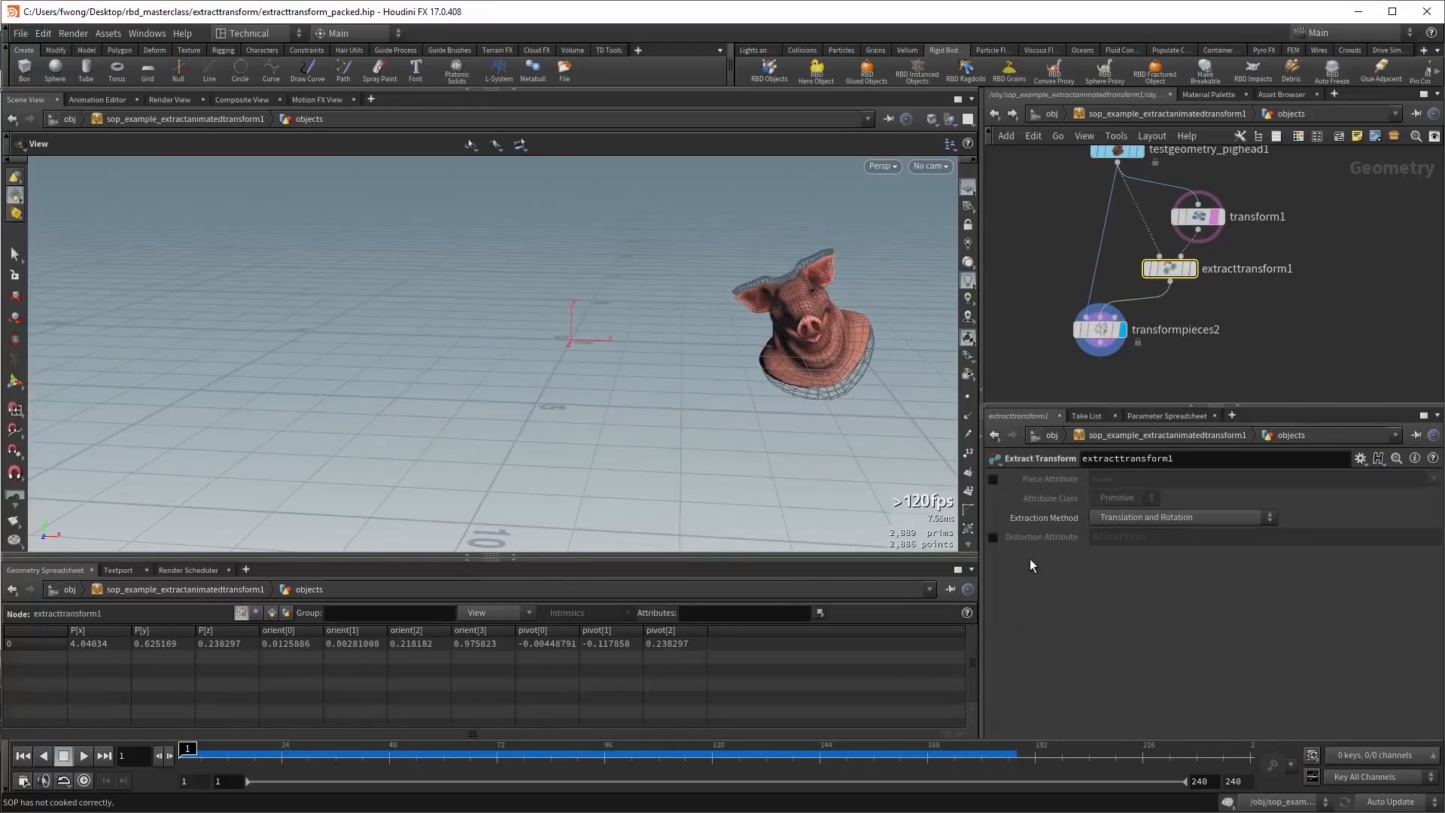
{"action": "left_click", "coordinate": [993, 537]}
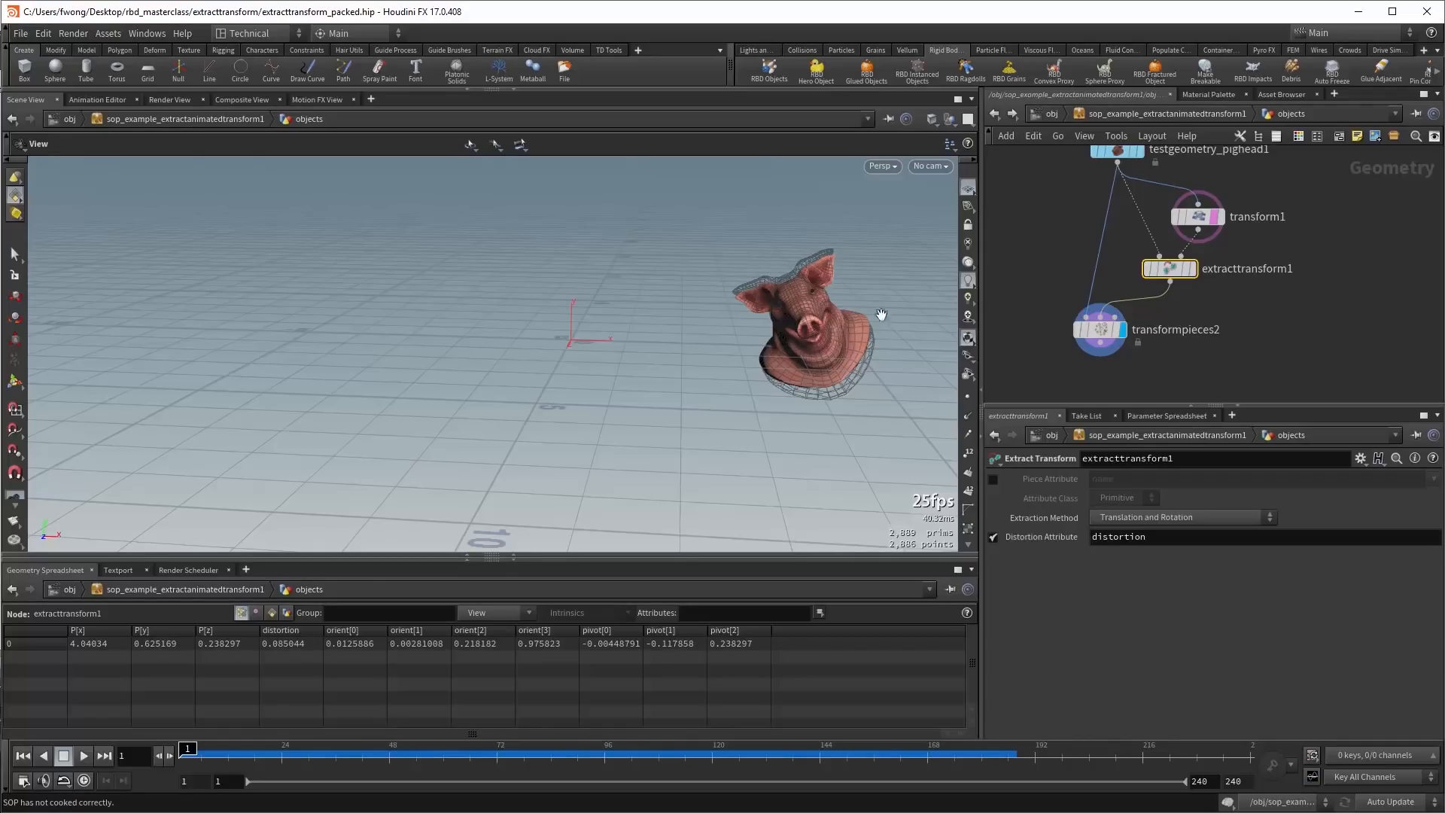
{"action": "left_click", "coordinate": [1195, 220]}
{"action": "left_click", "coordinate": [1170, 269]}
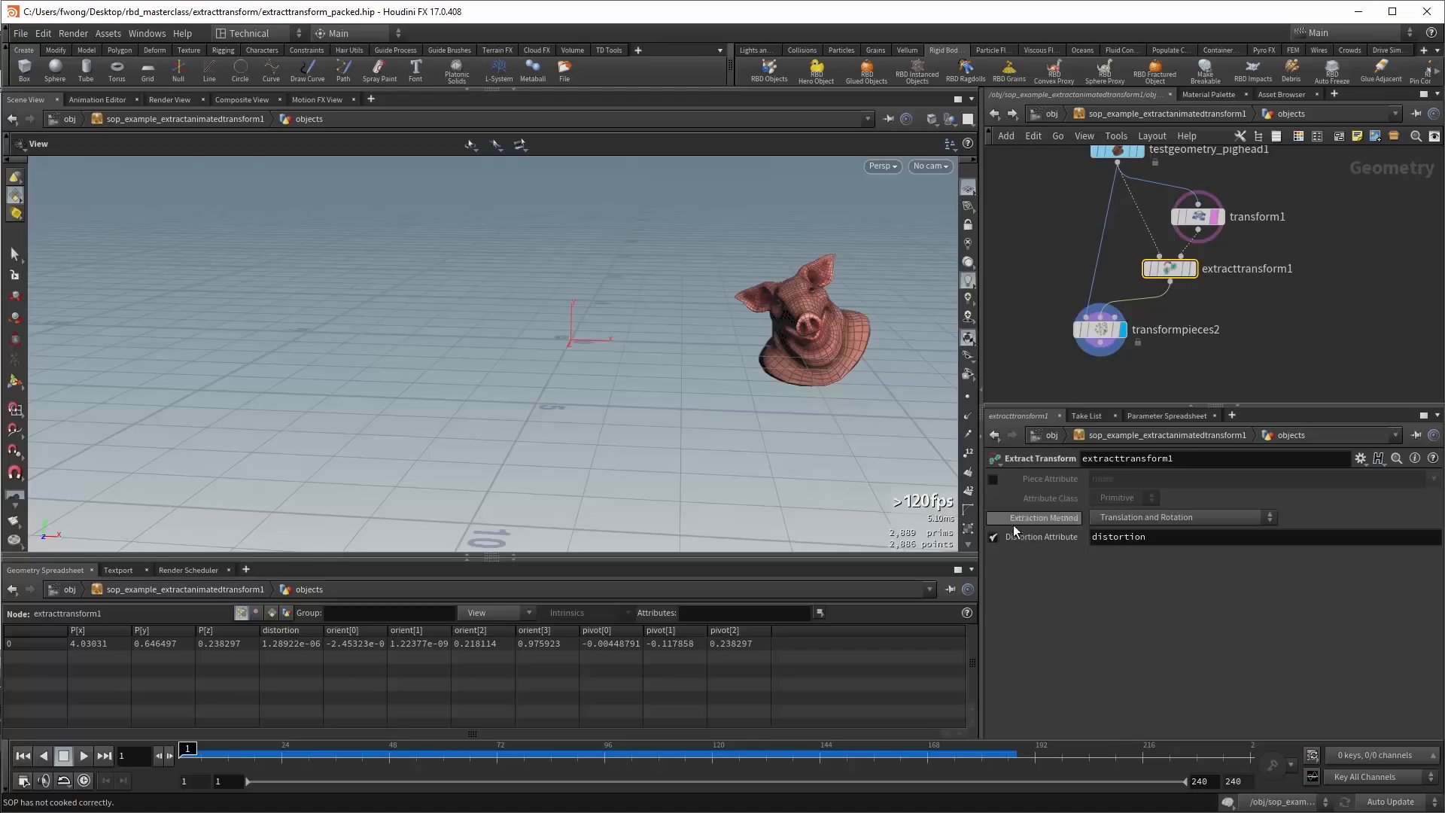
Set extracttransform1's Extraction Method to Translation, Rotation, and Uniform Scale.
{"action": "left_click", "coordinate": [1143, 520]}
{"action": "left_click", "coordinate": [1112, 518]}
{"action": "left_click", "coordinate": [1112, 518]}
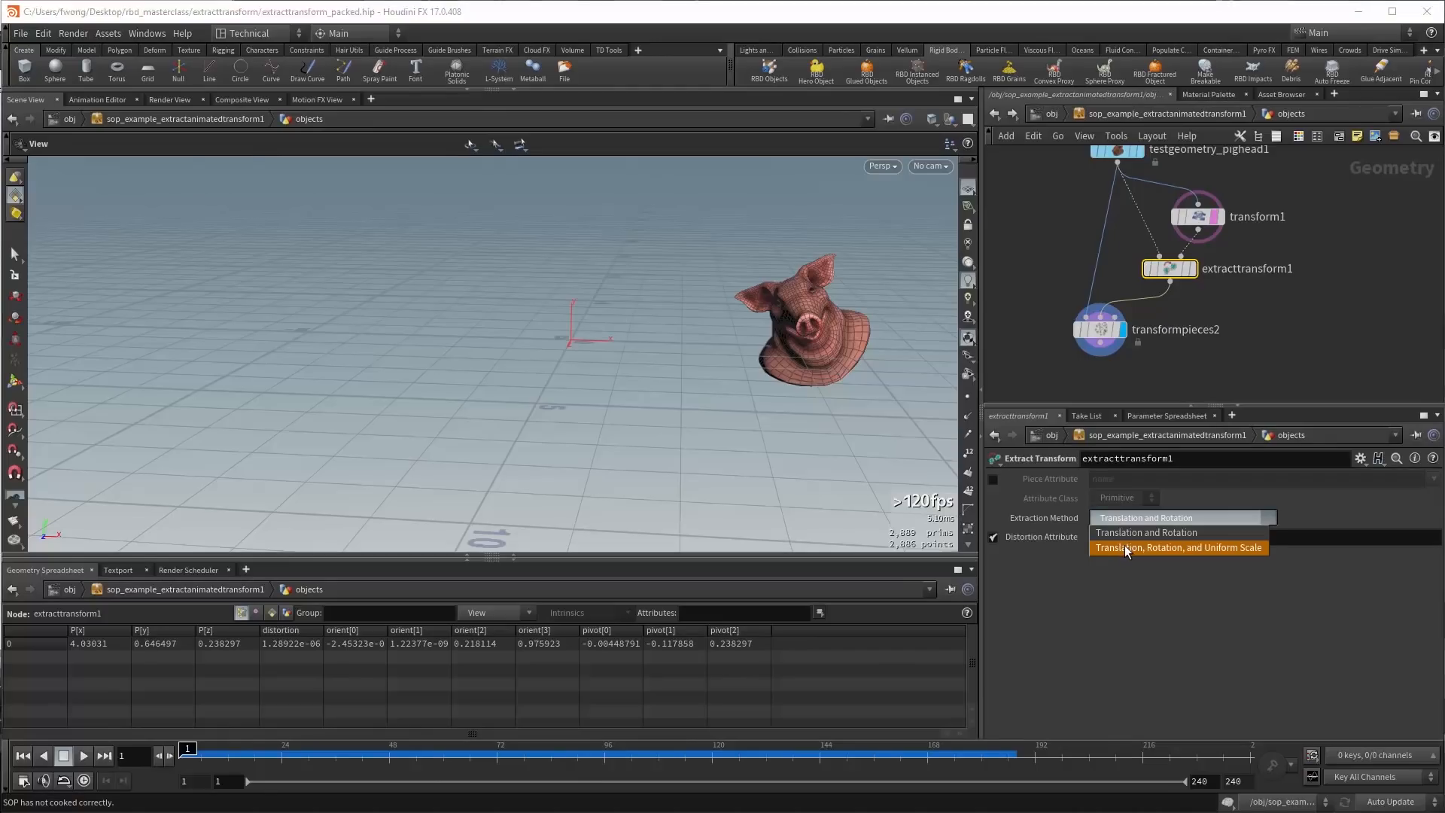
{"action": "left_click", "coordinate": [1125, 548]}
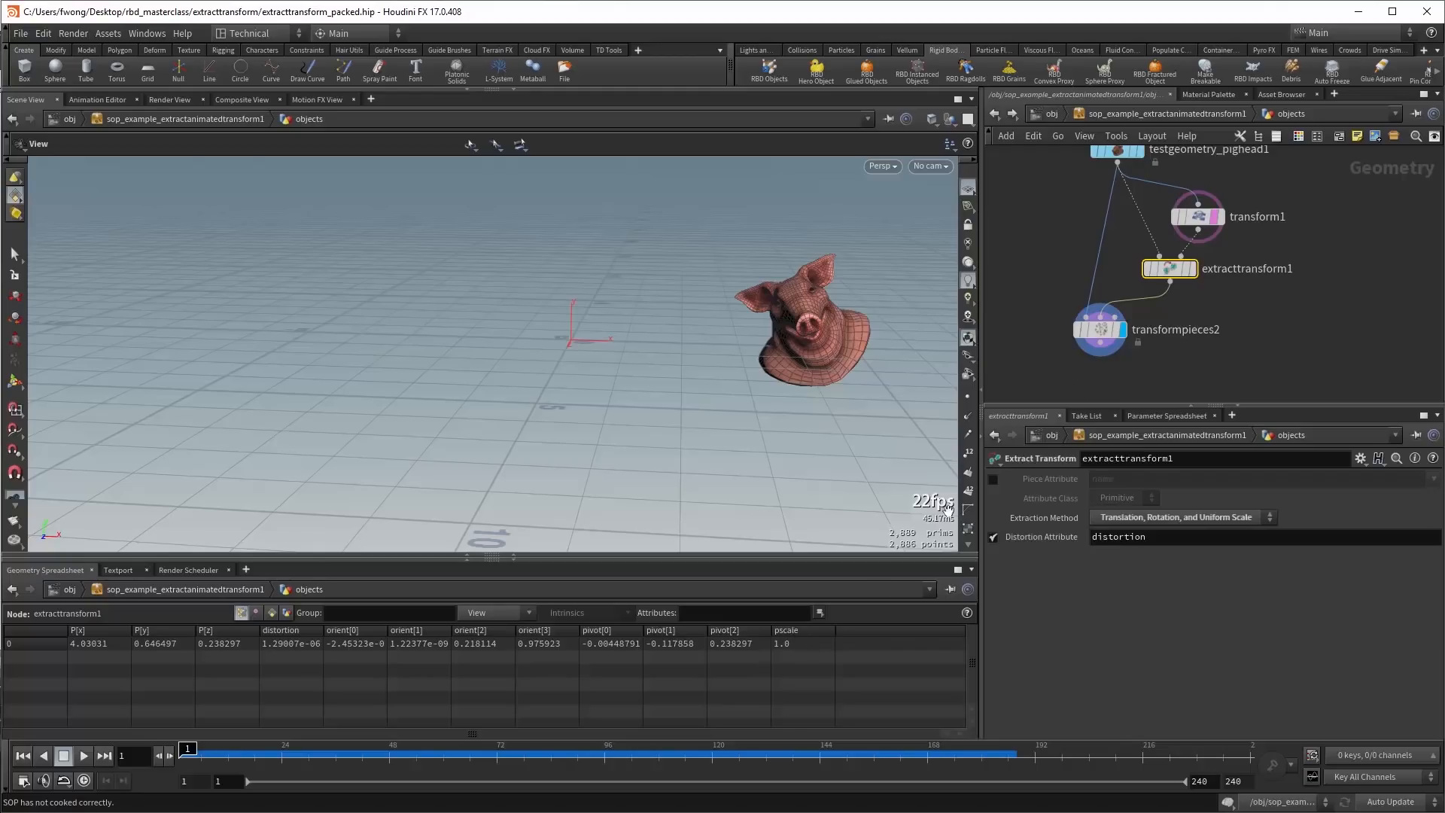
Try a Y scale of 1.4 on transform1, comparing the fitted and templated heads, and return it to 1.
{"action": "left_click", "coordinate": [1198, 217]}
{"action": "left_click", "coordinate": [1215, 576]}
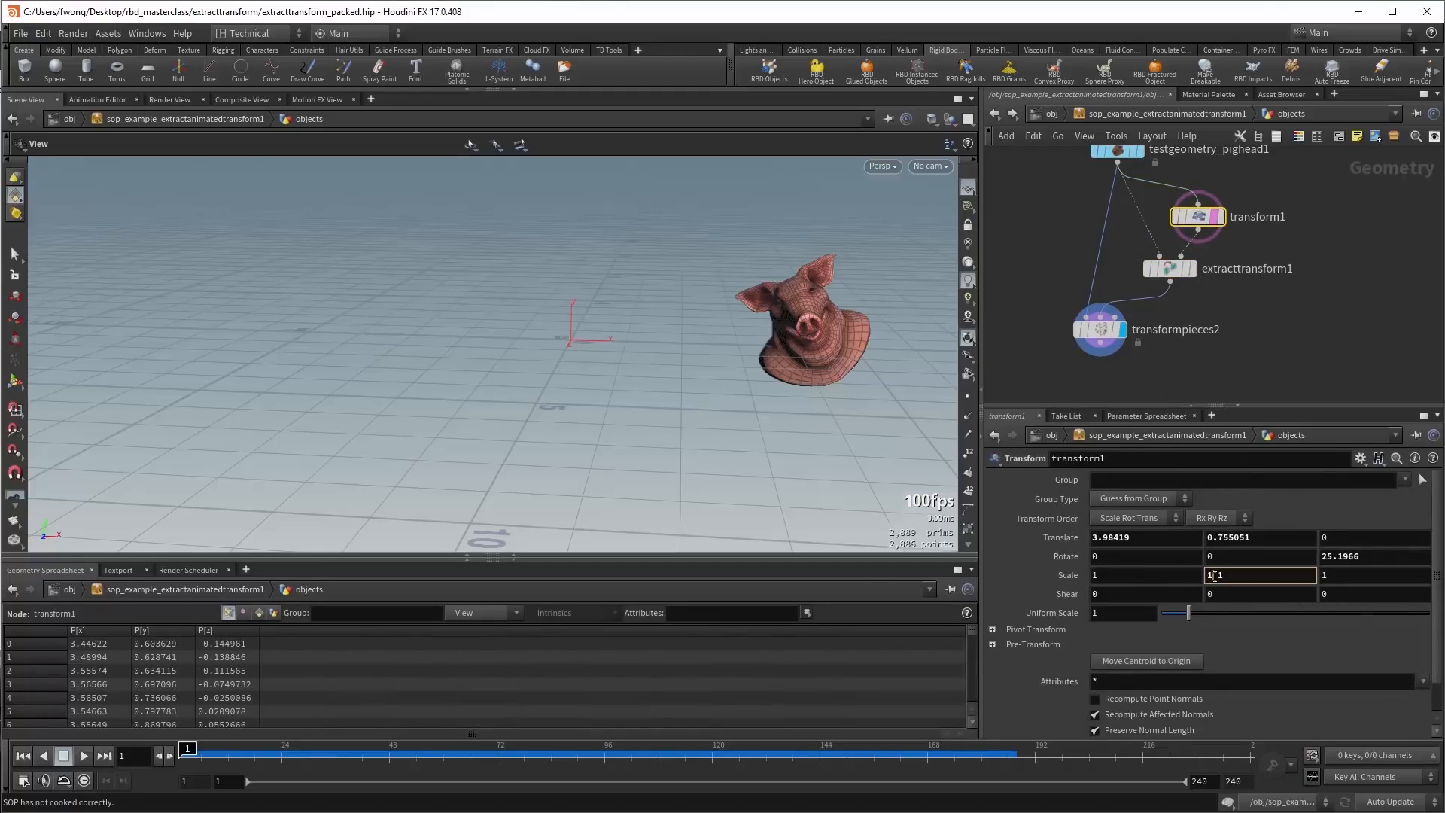
{"action": "scroll", "coordinate": [1215, 577], "scroll_direction": "up", "scroll_amount": 4}
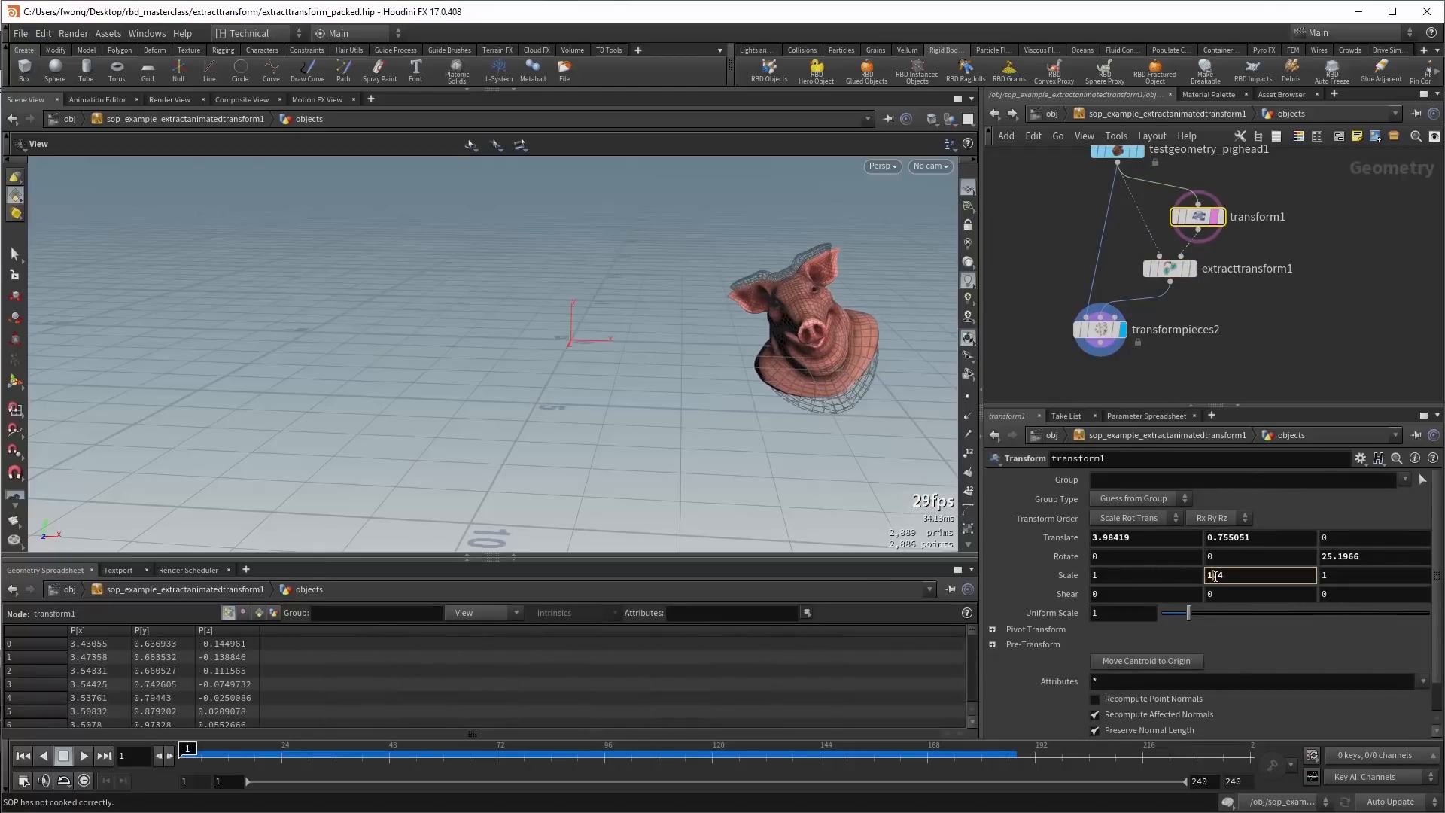
{"action": "scroll", "coordinate": [1215, 576], "scroll_direction": "down", "scroll_amount": 4}
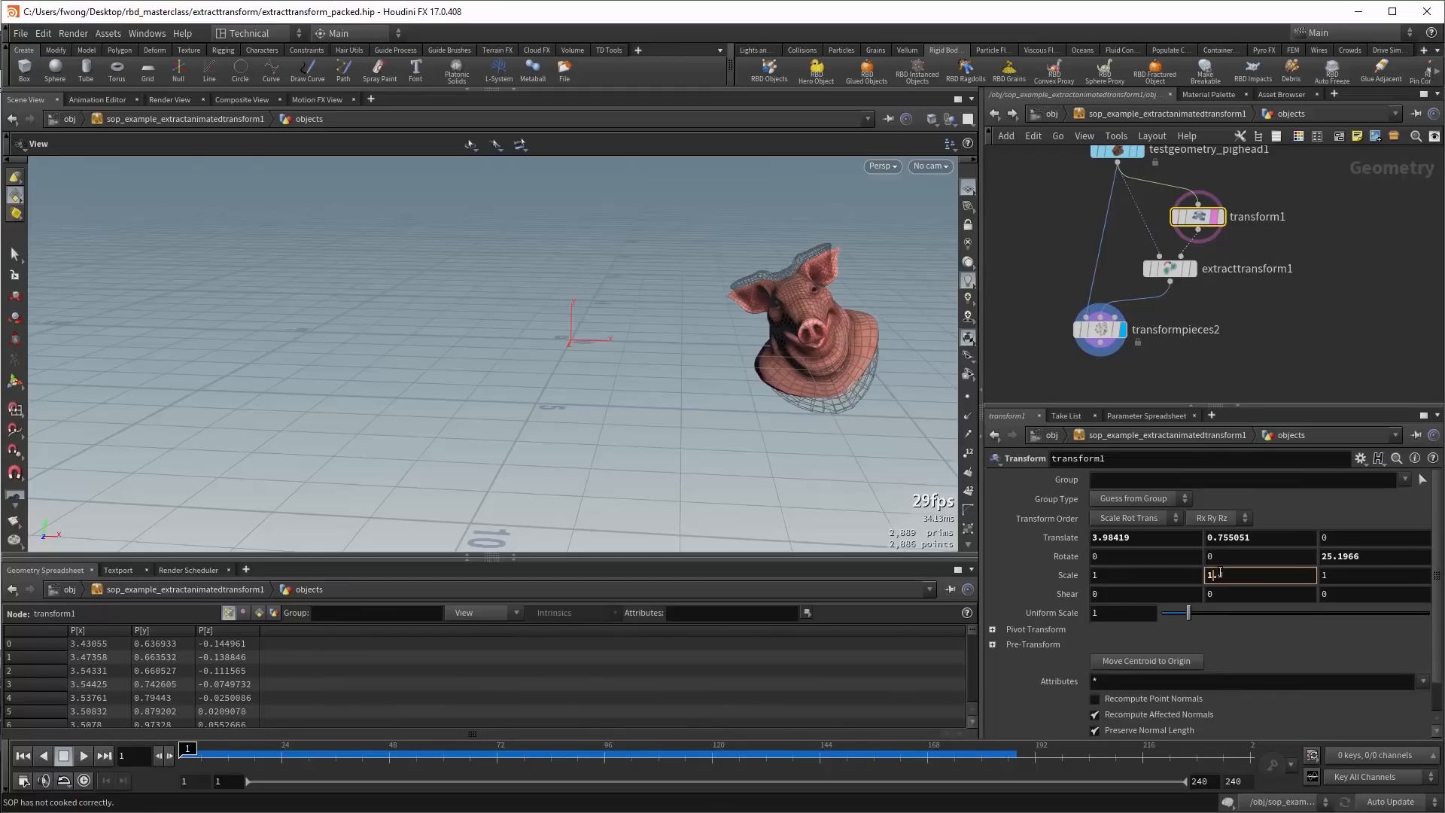
Set transform1's Uniform Scale to 1.5 and check the resulting point attributes on extracttransform1.
{"action": "left_click", "coordinate": [1139, 612]}
{"action": "scroll", "coordinate": [1139, 612], "scroll_direction": "up", "scroll_amount": 3}
{"action": "scroll", "coordinate": [1139, 612], "scroll_direction": "up", "scroll_amount": 3}
{"action": "scroll", "coordinate": [1139, 612], "scroll_direction": "down", "scroll_amount": 4}
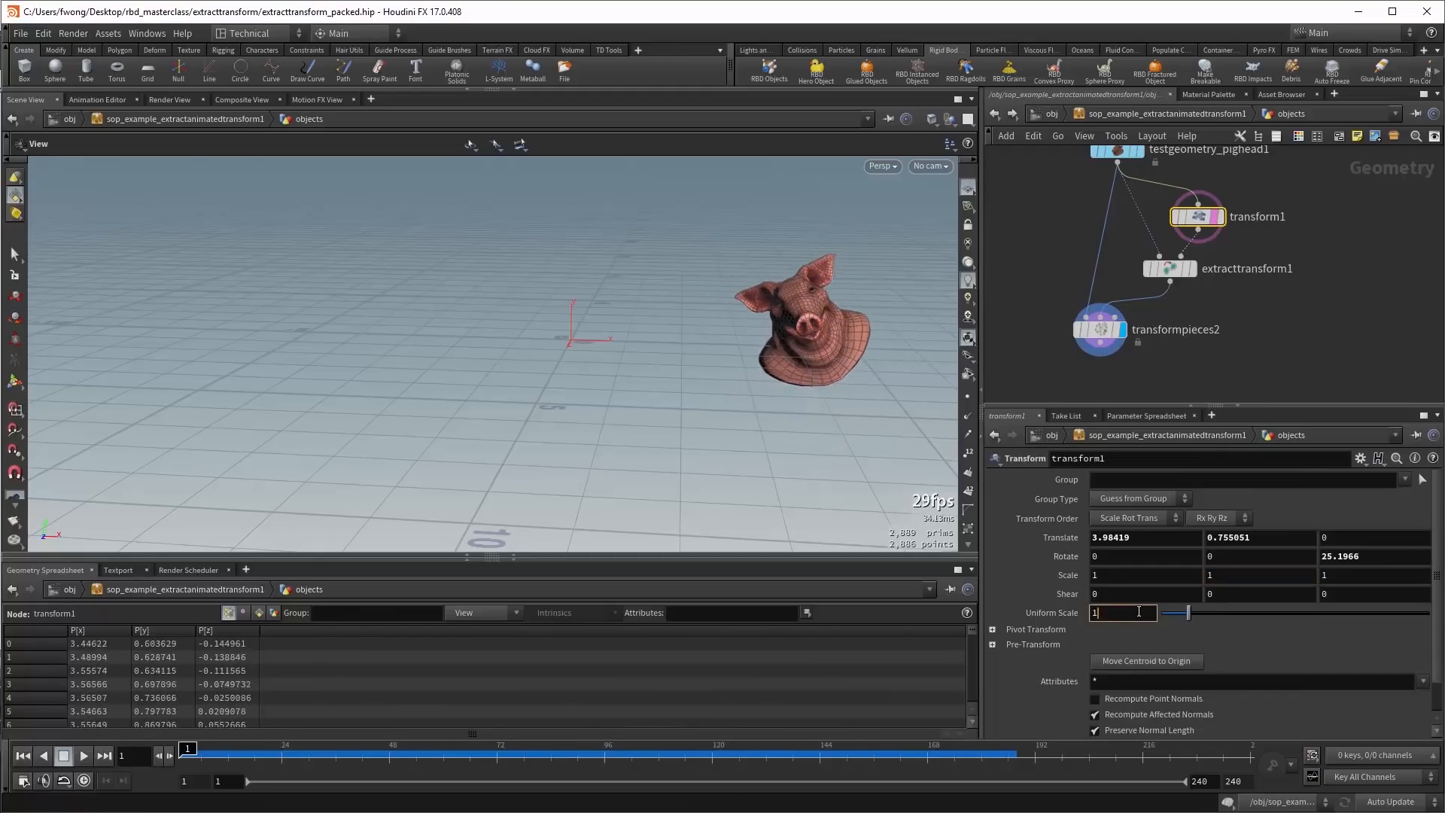
{"action": "scroll", "coordinate": [1139, 612], "scroll_direction": "up", "scroll_amount": 3}
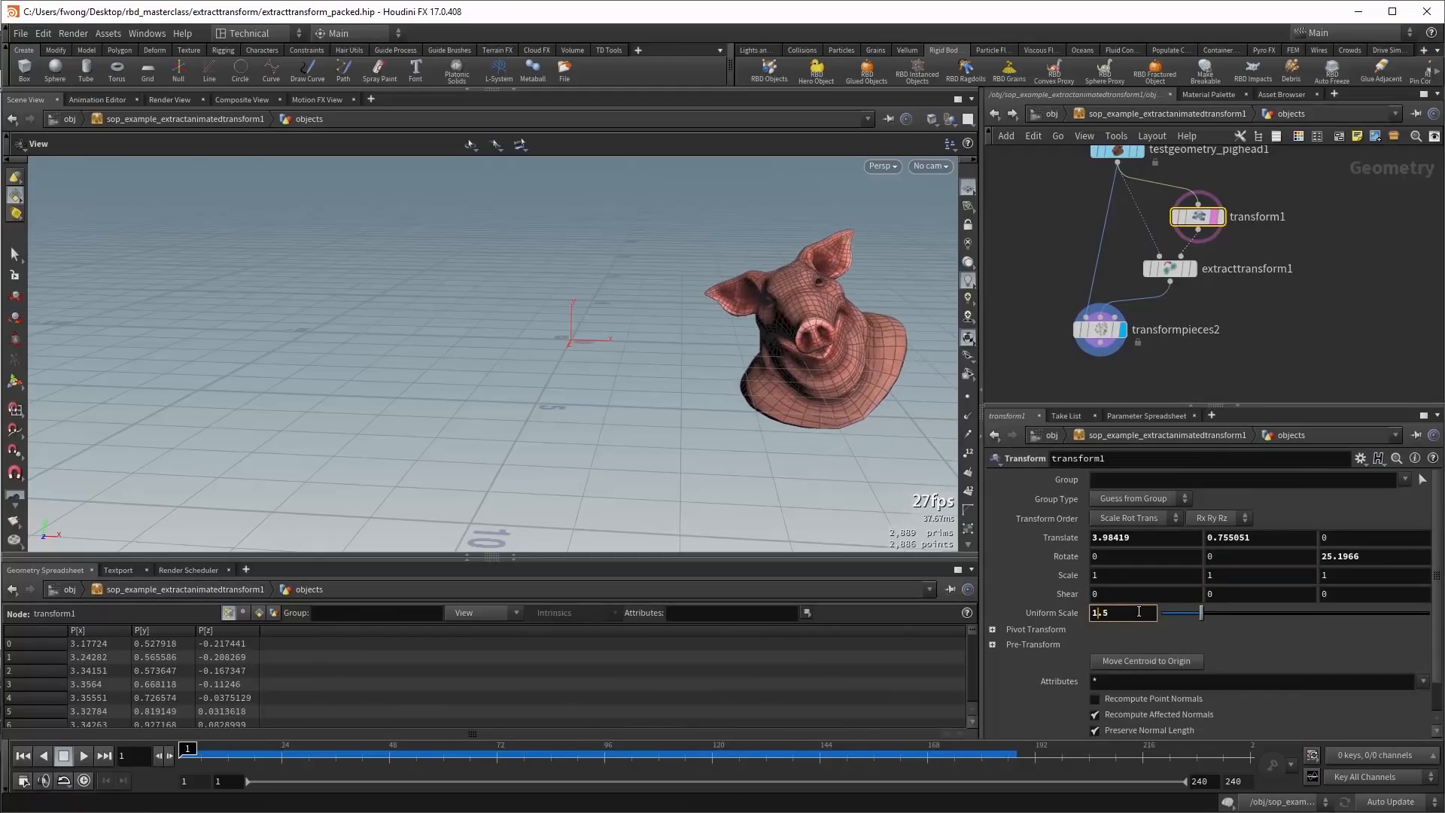
{"action": "left_click", "coordinate": [1168, 270]}
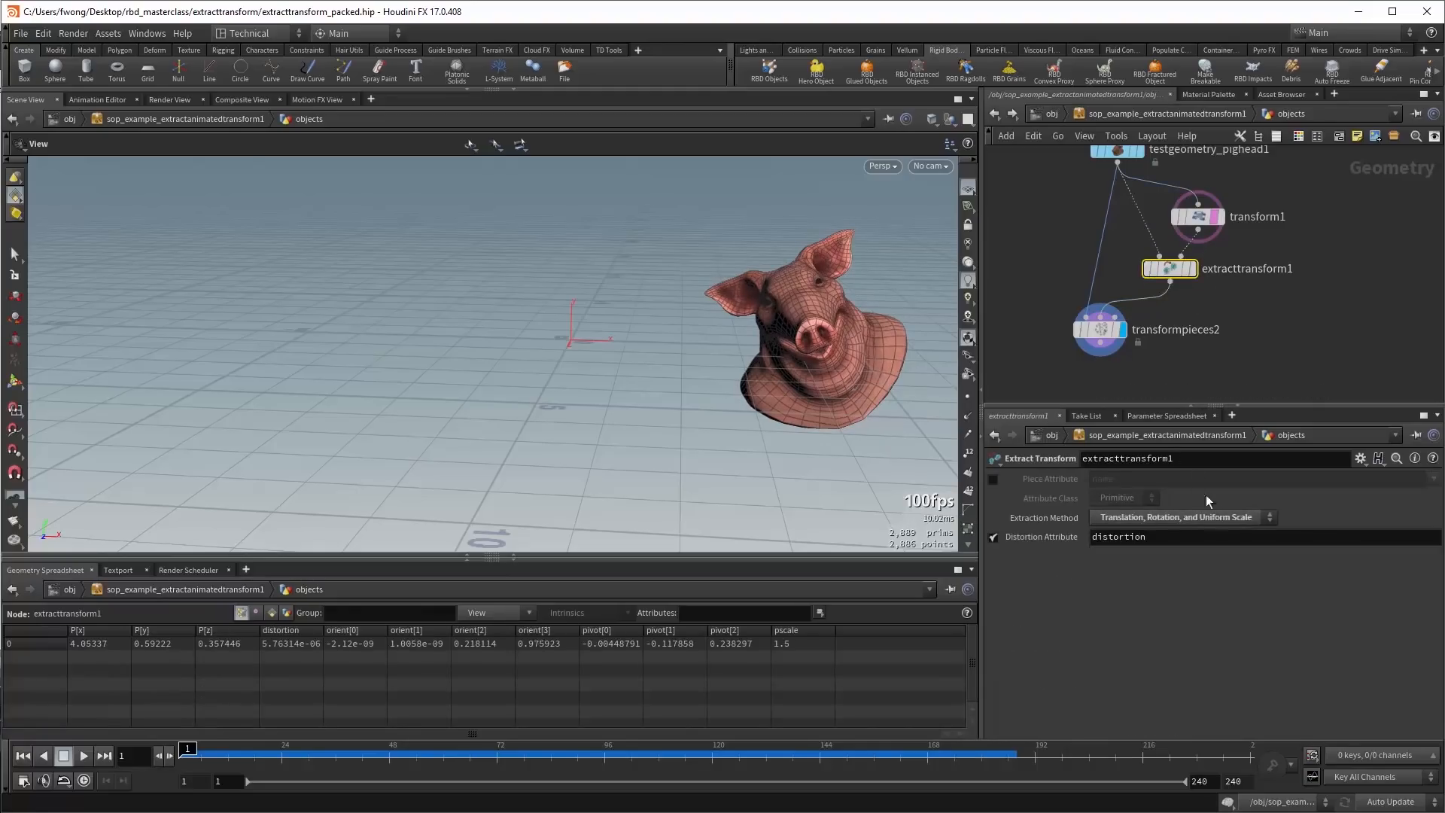
{"action": "left_click", "coordinate": [1238, 365]}
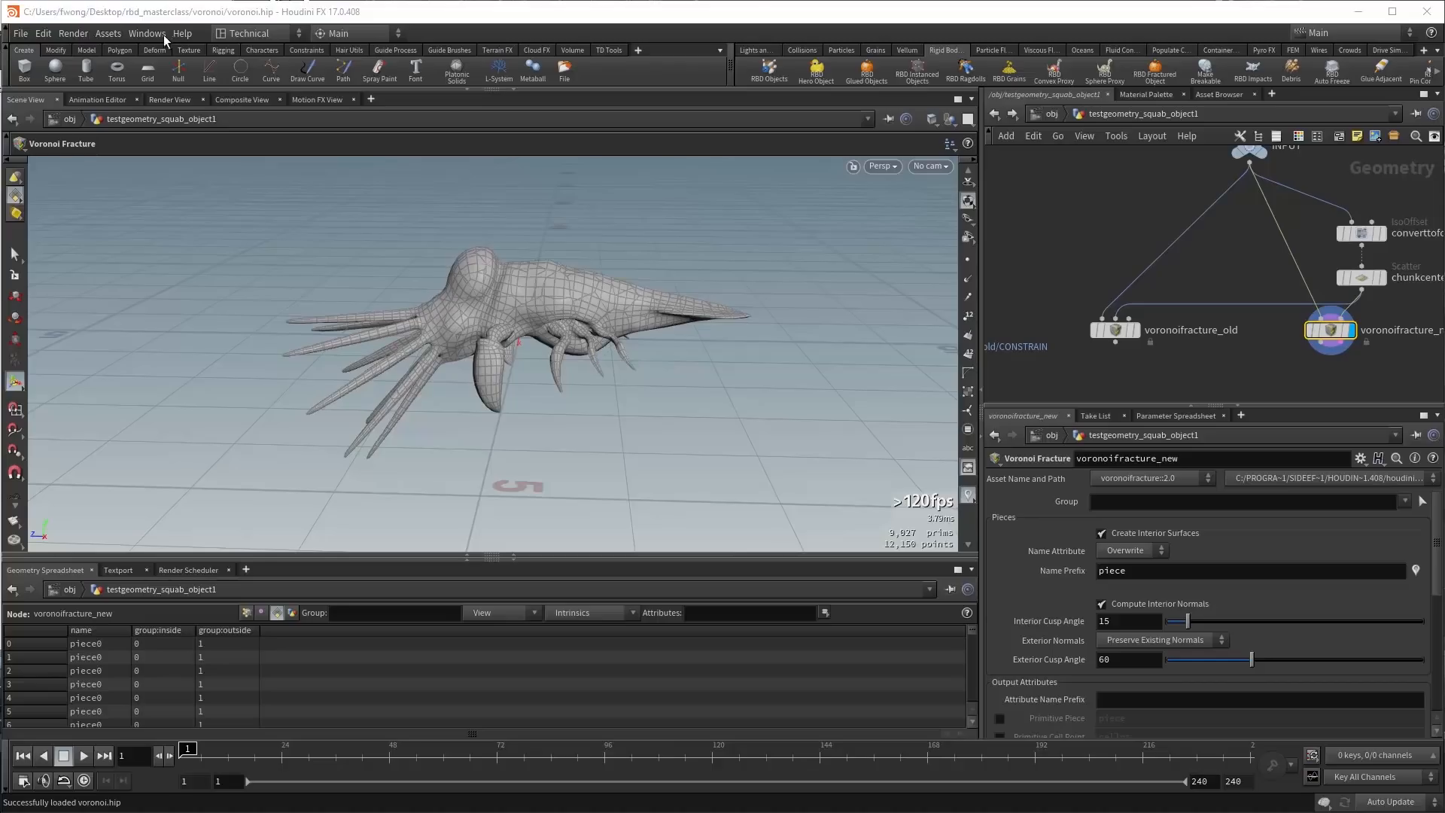
In the Asset Manager configuration, hide the Asset Bar and restore it to Display Menu of All Definitions.
{"action": "left_click", "coordinate": [108, 34]}
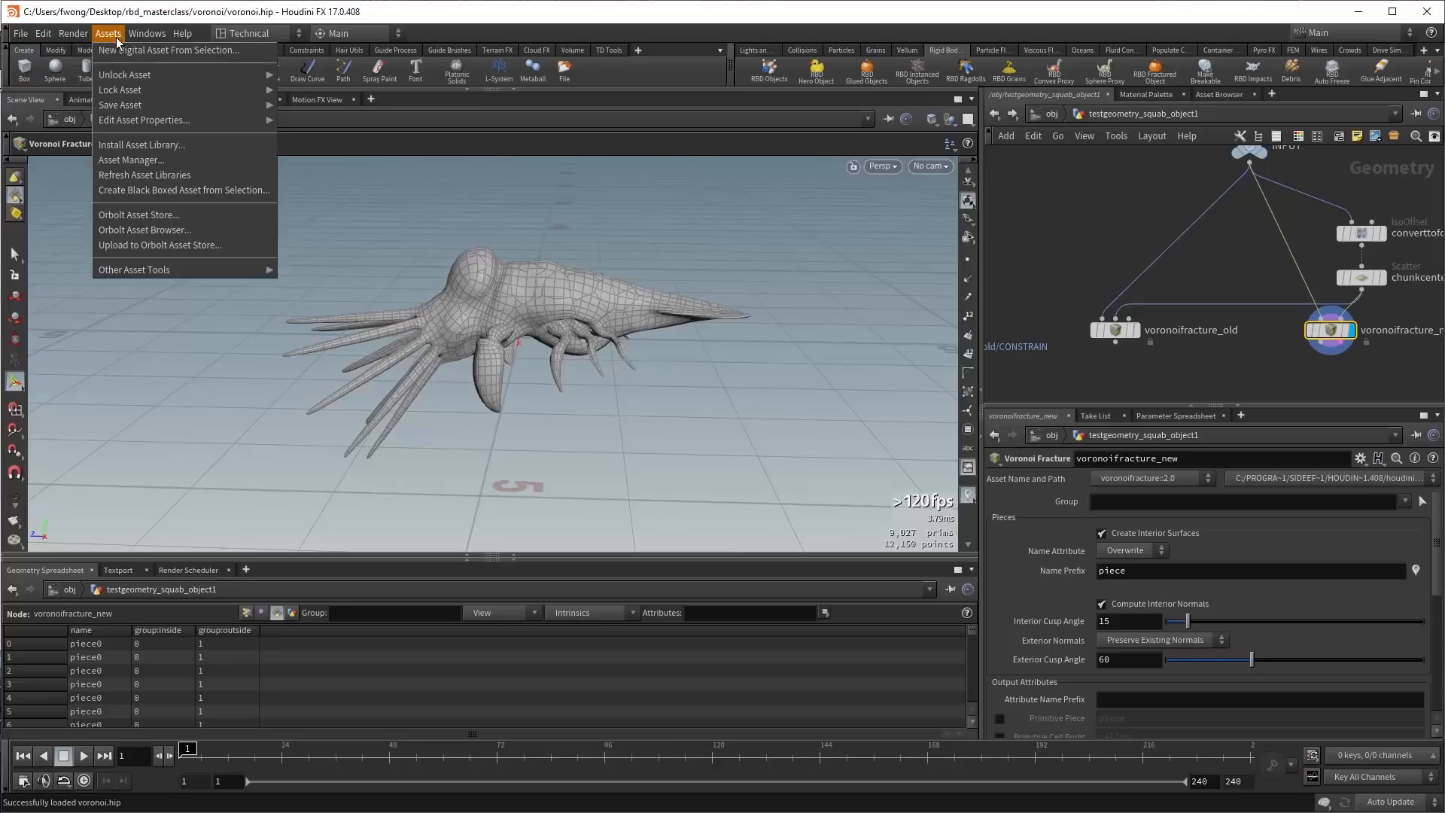
{"action": "left_click", "coordinate": [154, 159]}
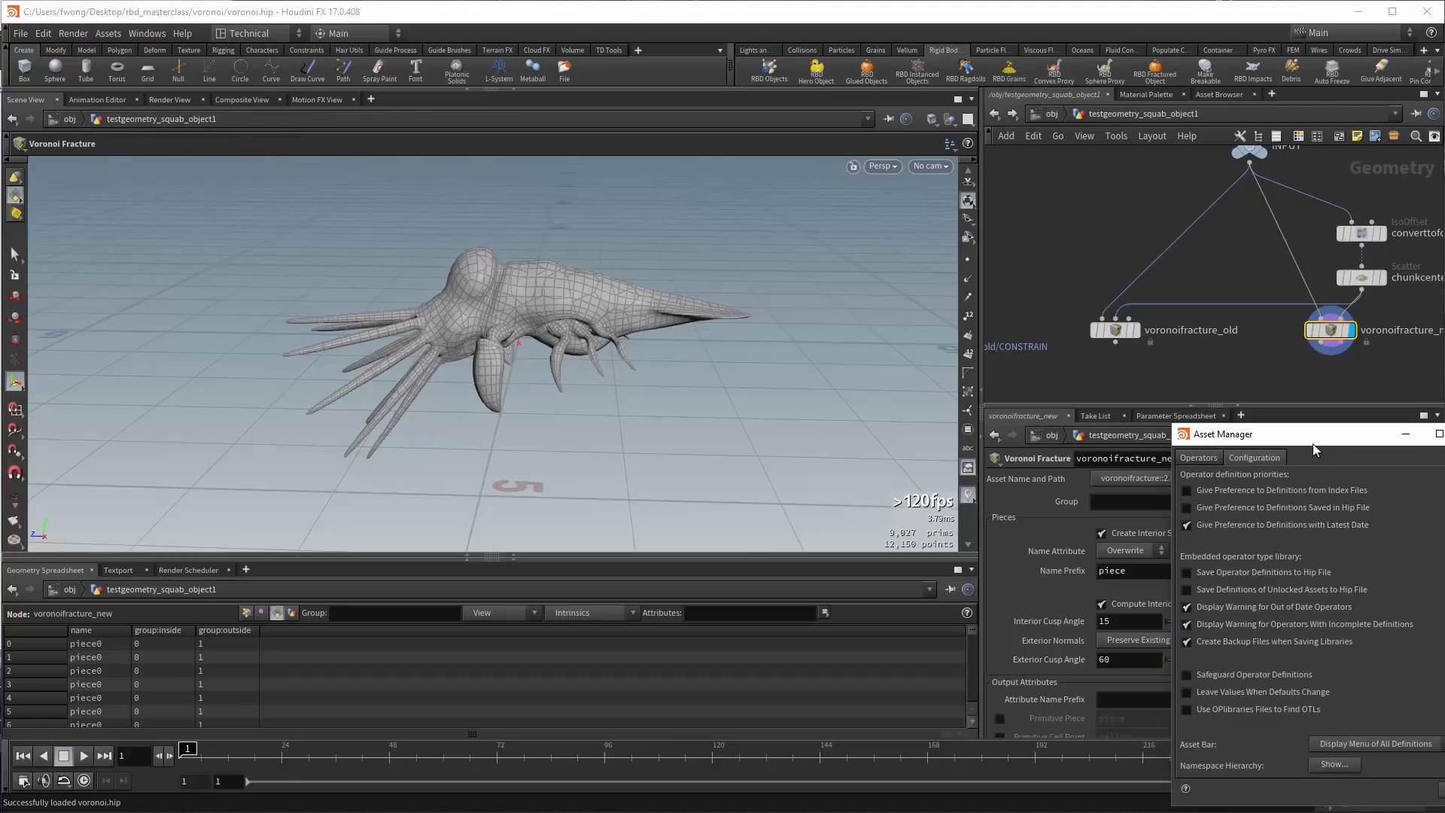
{"action": "left_click_drag", "start_coordinate": [1313, 435], "coordinate": [820, 340]}
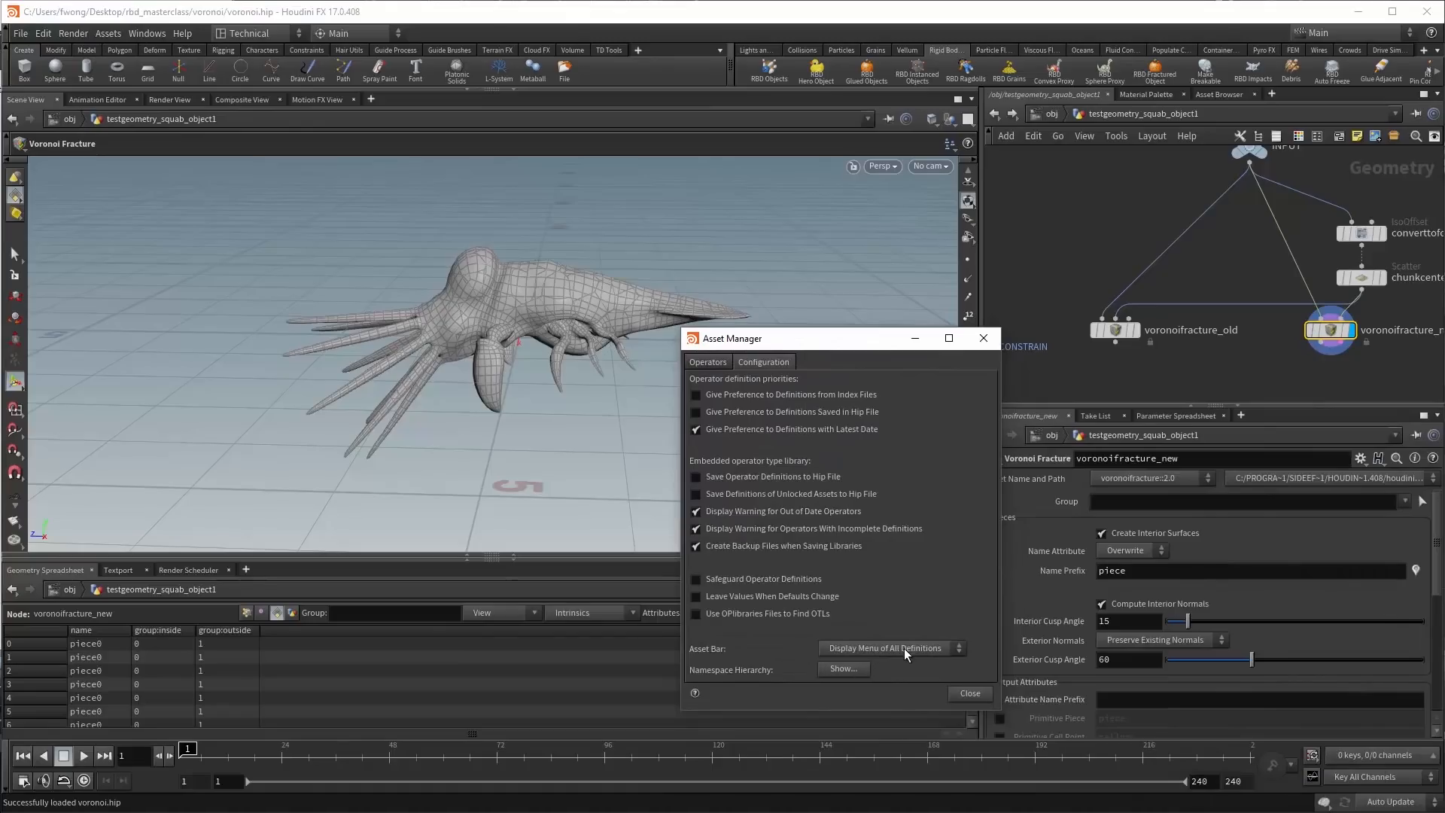
{"action": "left_click", "coordinate": [905, 648]}
{"action": "left_click", "coordinate": [892, 649]}
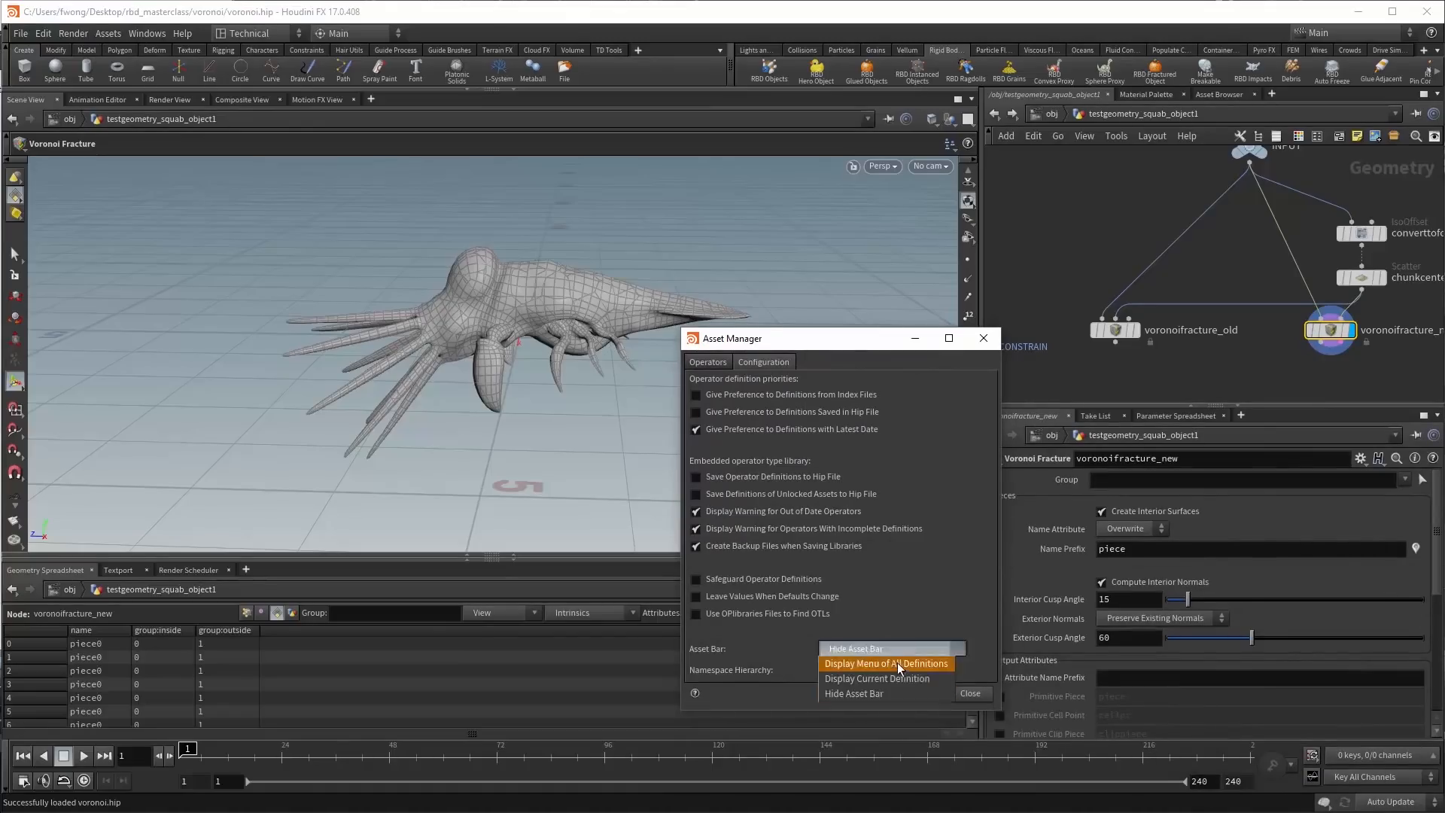
{"action": "left_click", "coordinate": [897, 665]}
Look at the definition versions available for voronoifracture_new and close the Asset Manager.
{"action": "left_click", "coordinate": [1121, 476]}
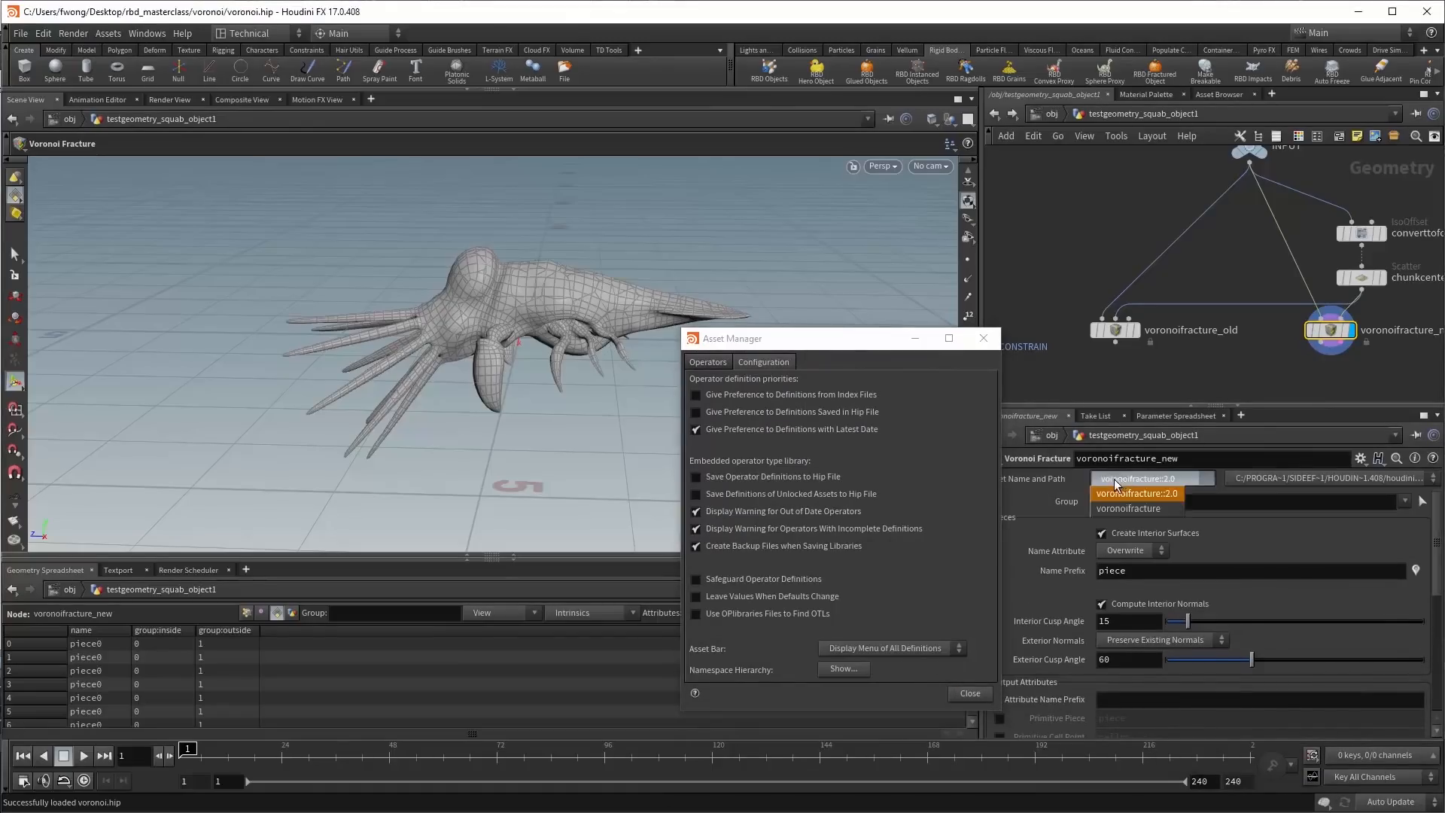
{"action": "left_click", "coordinate": [1128, 474]}
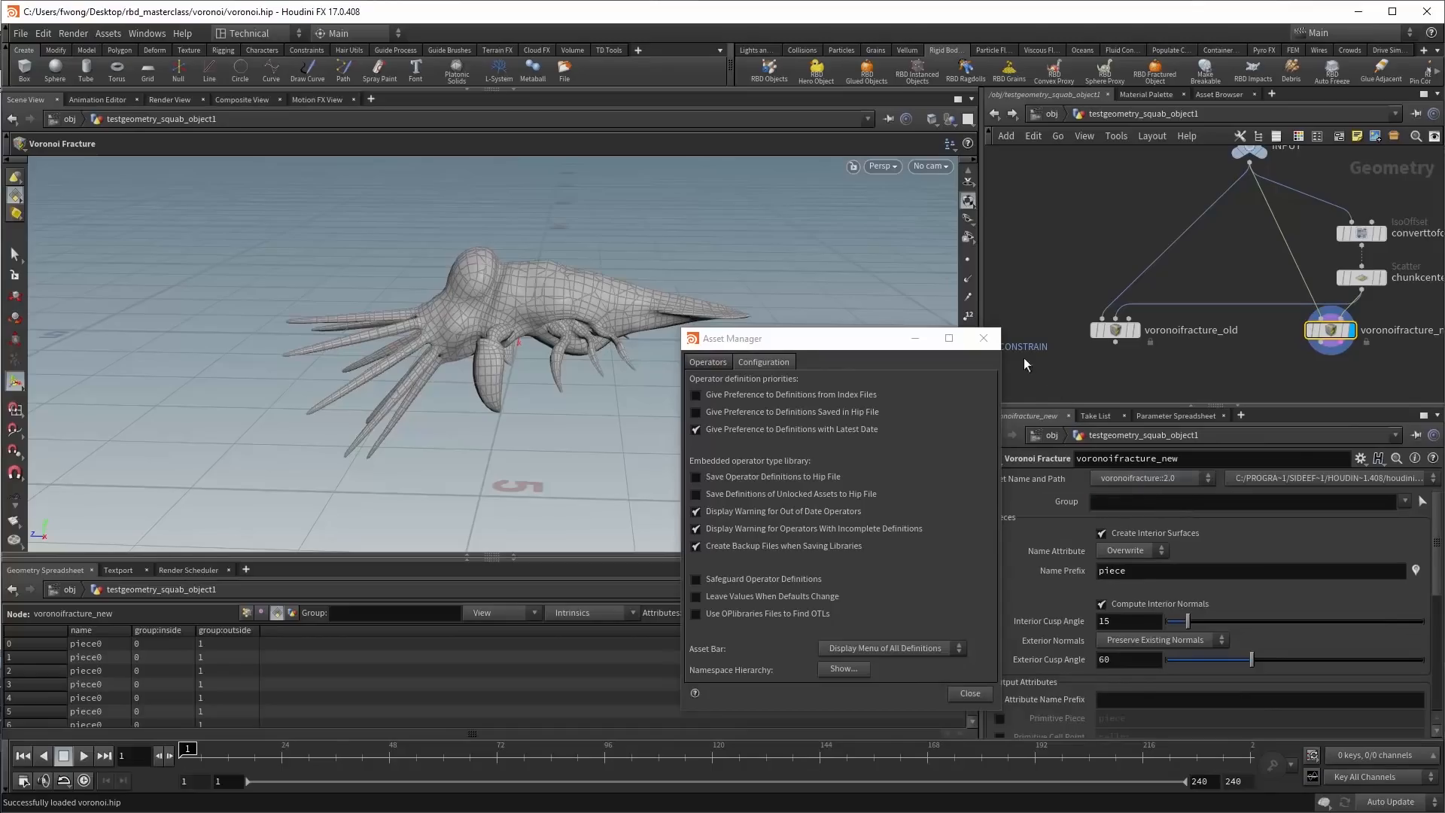
{"action": "left_click", "coordinate": [983, 338]}
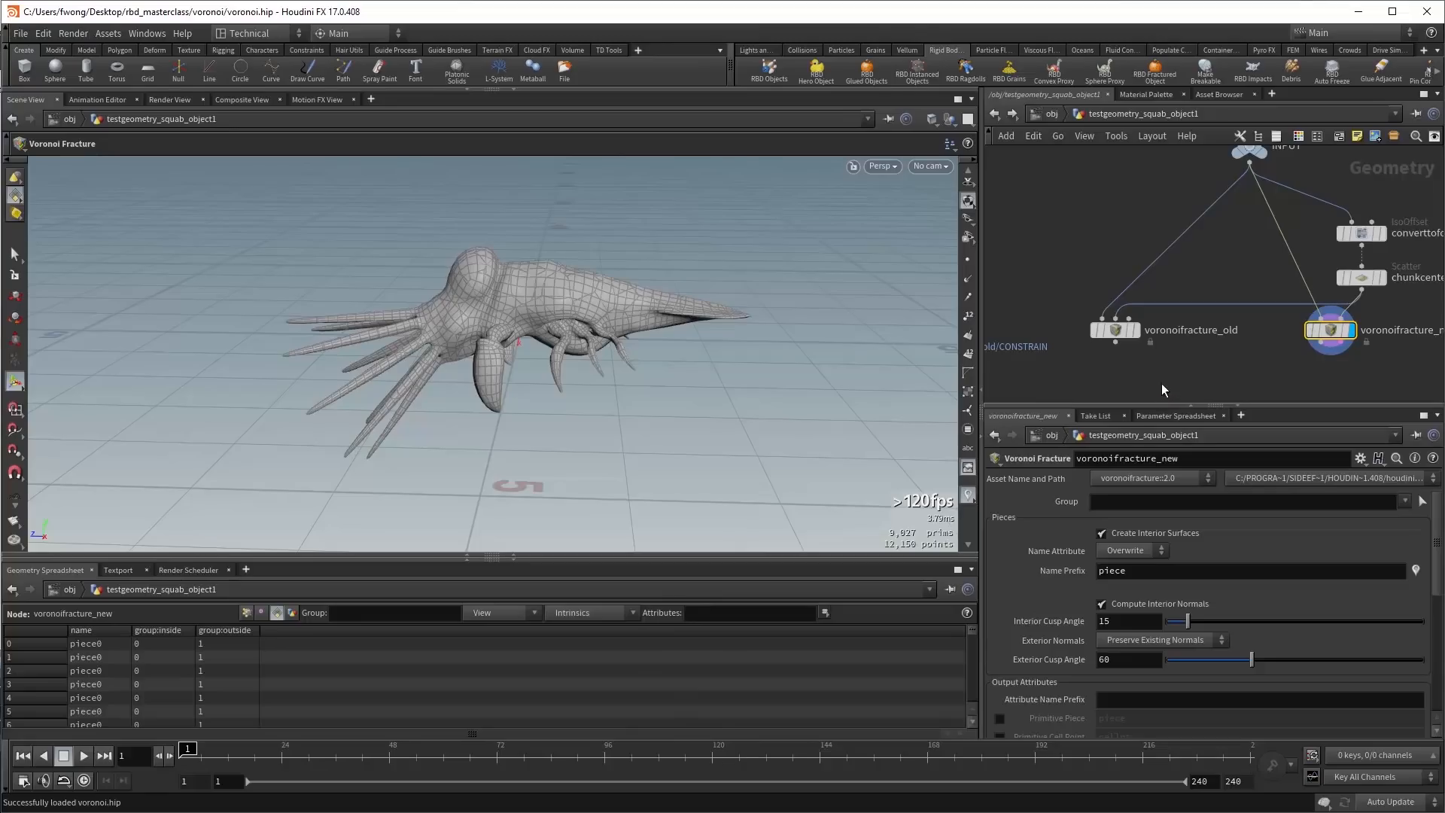
Look inside voronoifracture_new's internal network, return to the parent level, and compare its parameters with those of voronoifracture_old.
{"action": "double_click", "coordinate": [1331, 330]}
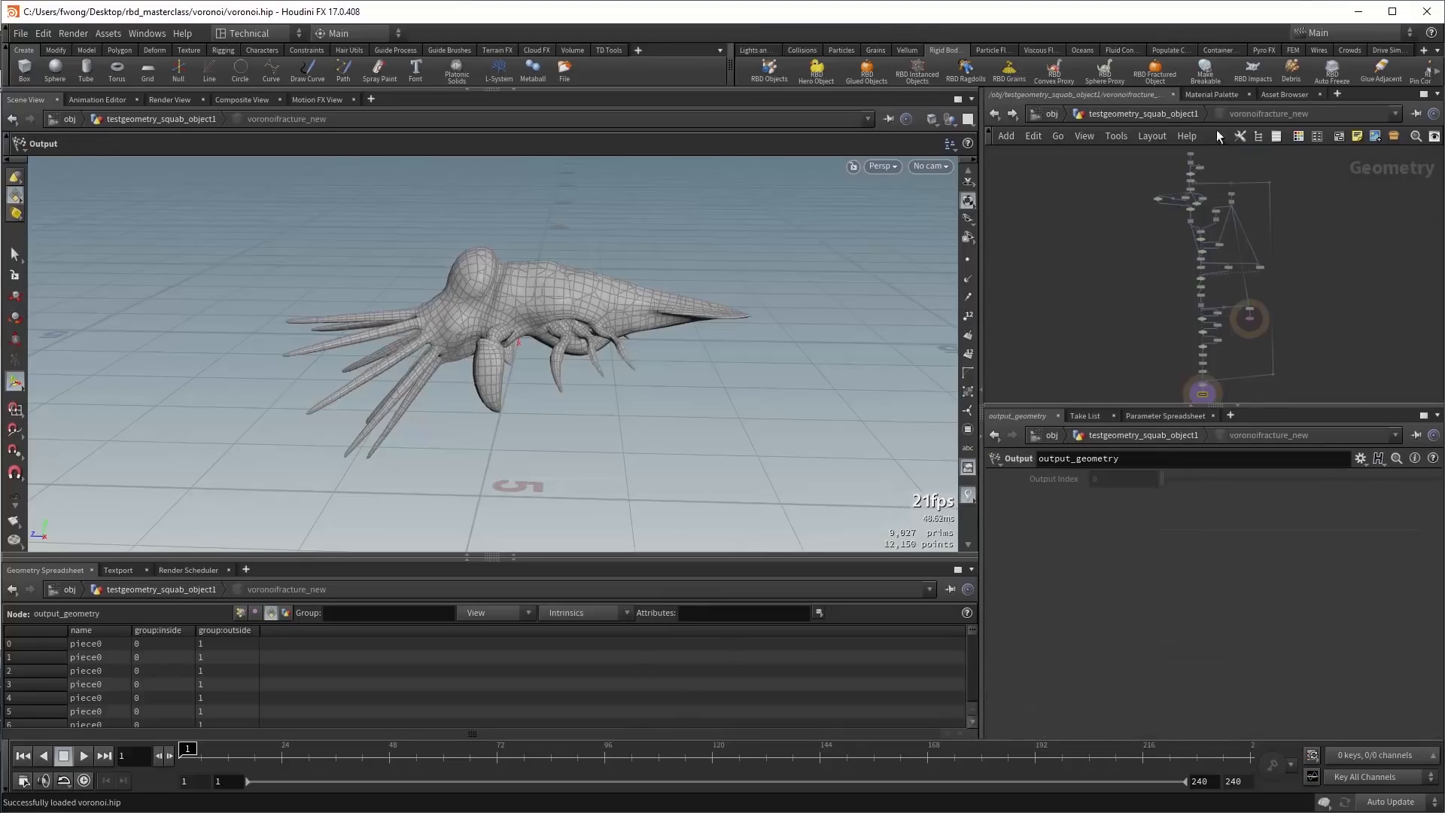
{"action": "left_click", "coordinate": [1153, 114]}
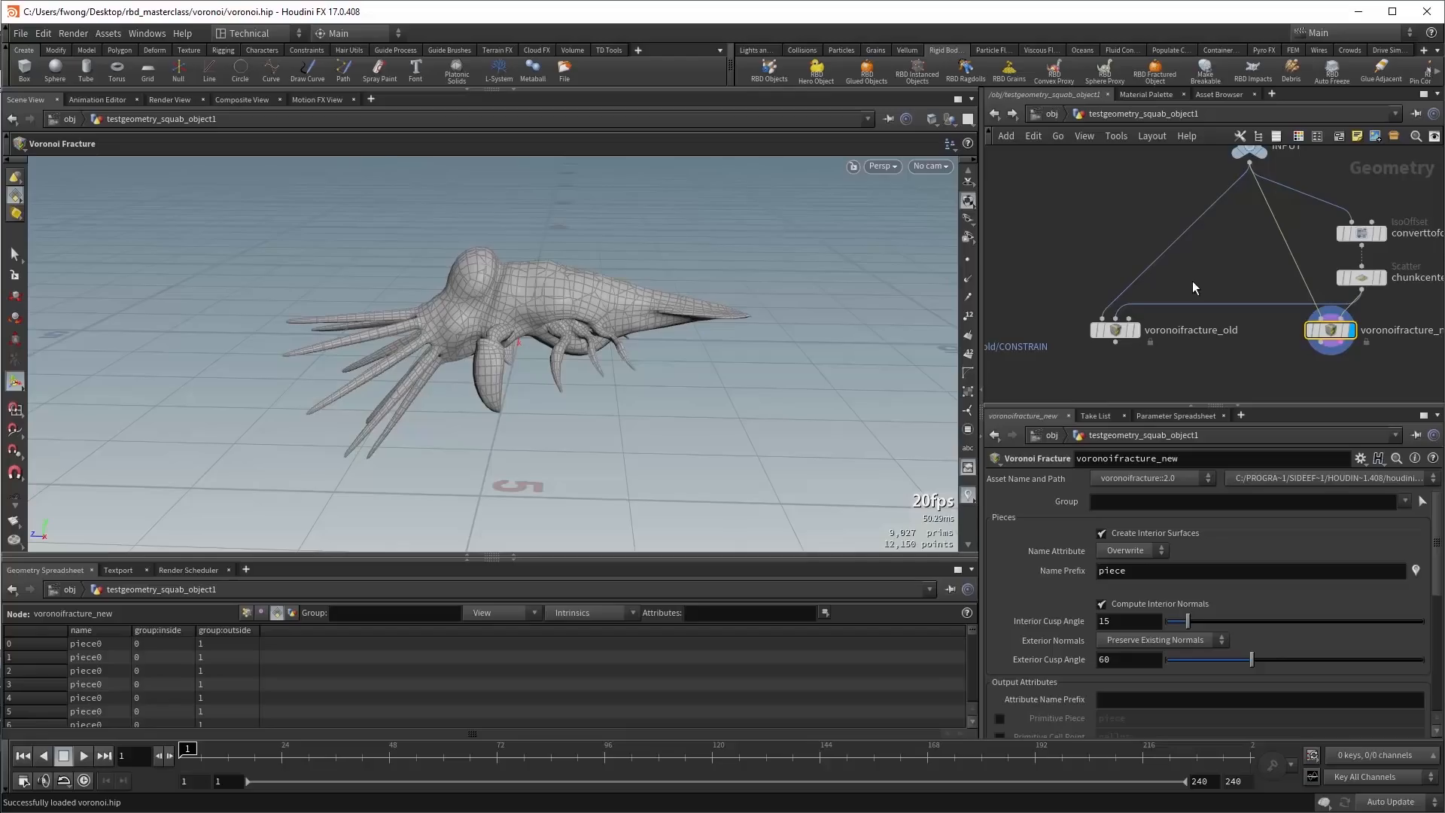
{"action": "scroll", "coordinate": [1048, 518], "scroll_direction": "down", "scroll_amount": 5}
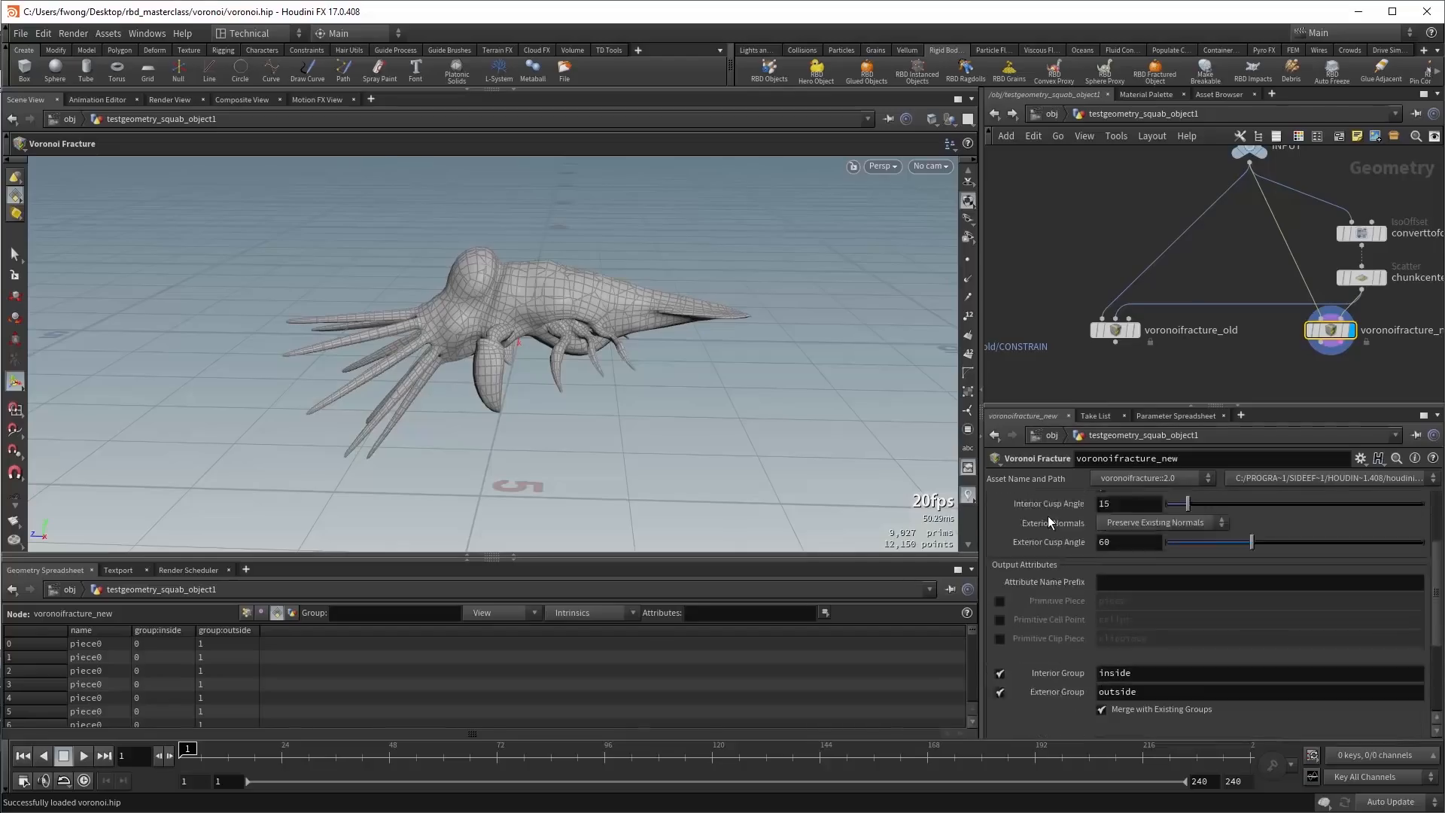
{"action": "scroll", "coordinate": [1051, 535], "scroll_direction": "up", "scroll_amount": 5}
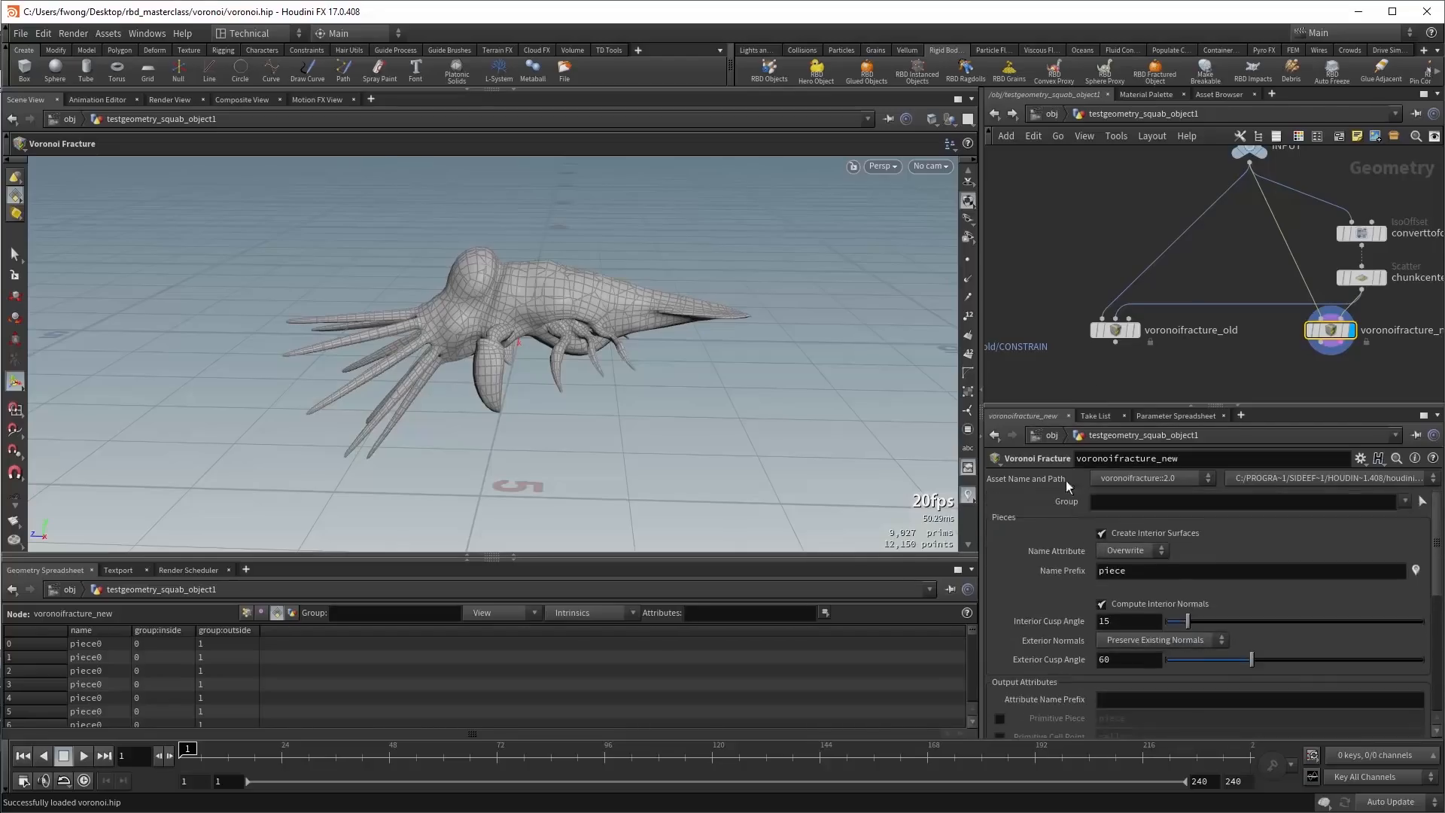
{"action": "left_click", "coordinate": [1115, 330]}
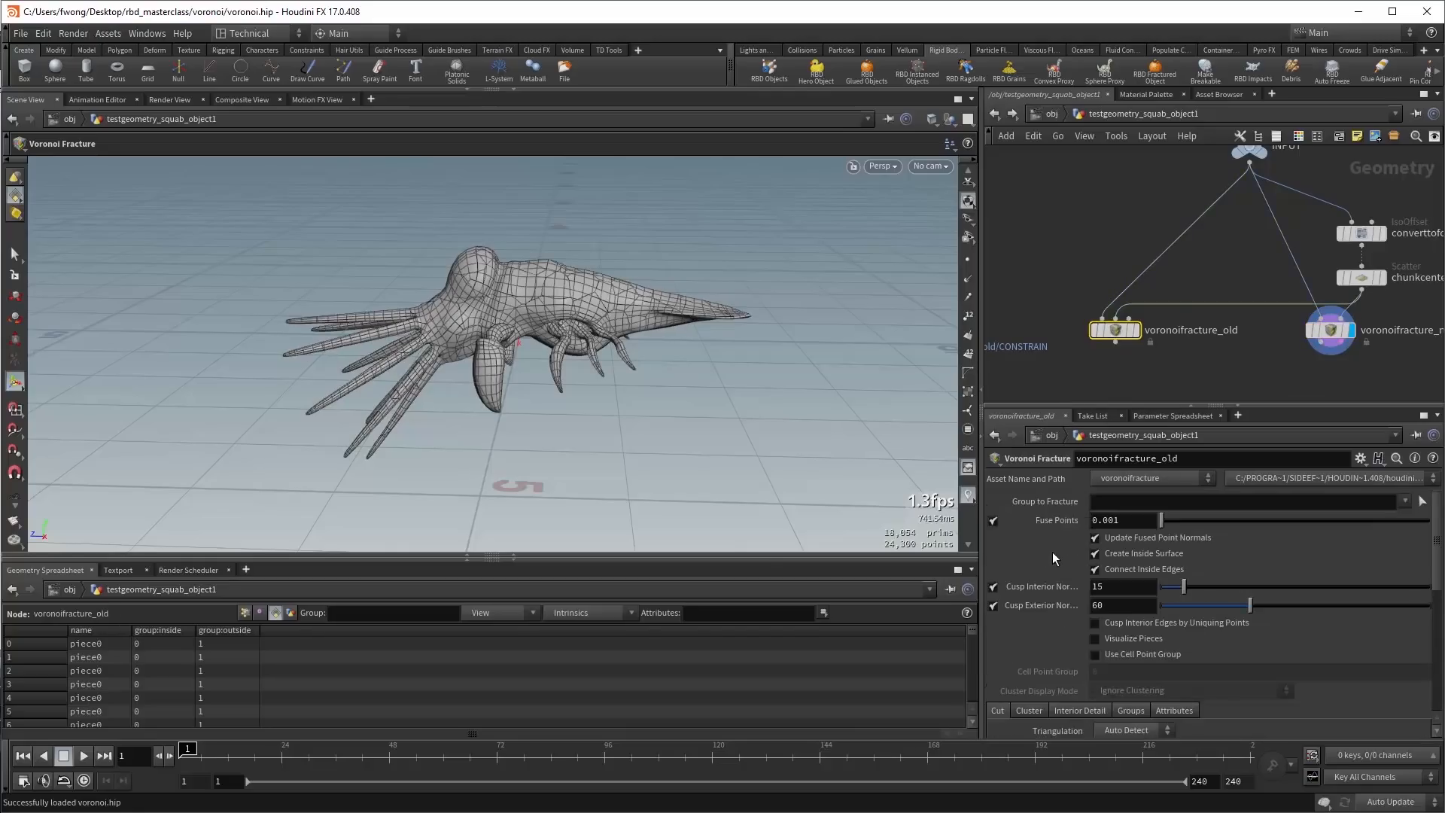
{"action": "left_click", "coordinate": [1329, 330]}
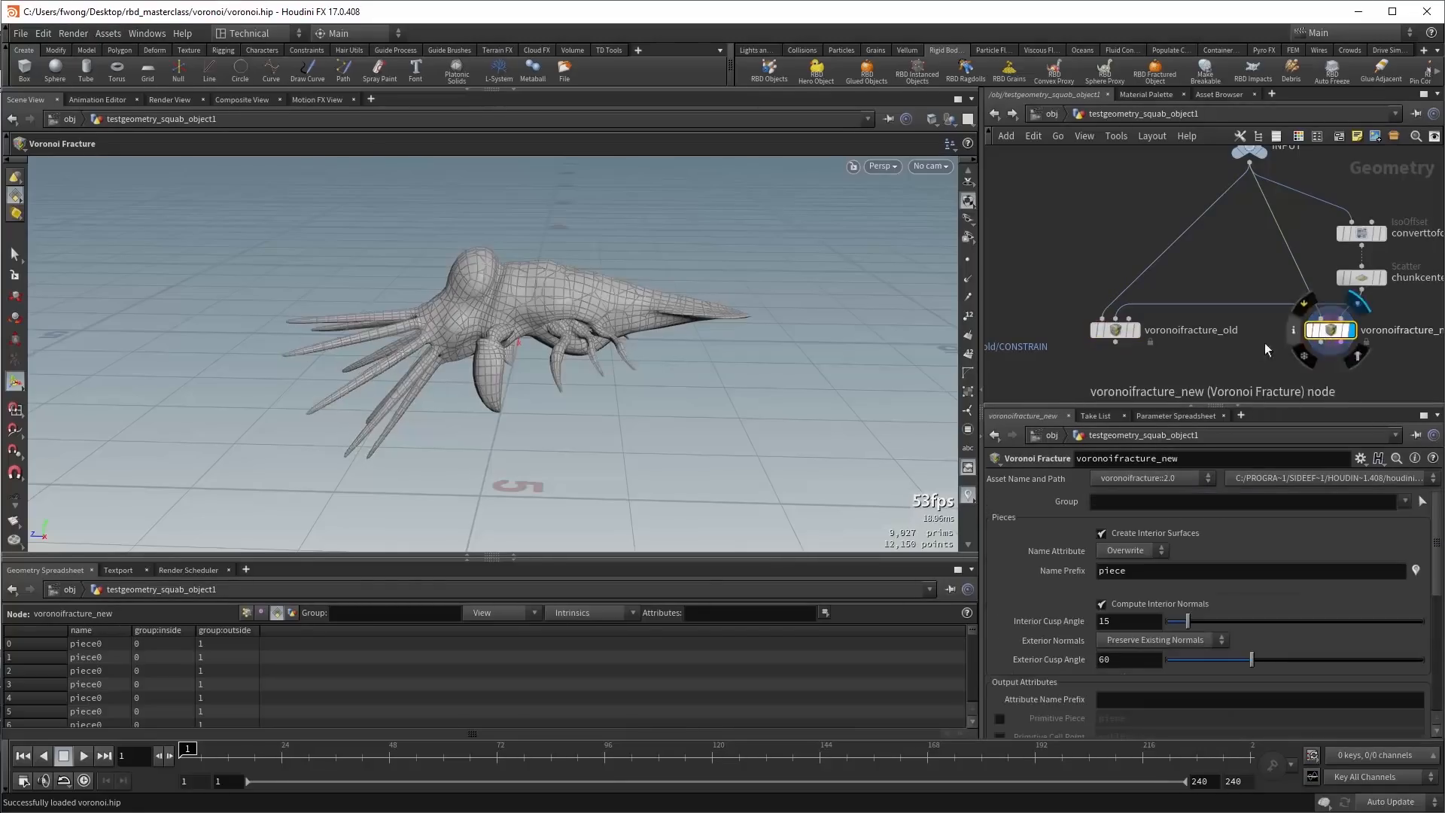
Look up the available "rbd" operators in the node creation list without adding one.
{"action": "left_click", "coordinate": [1251, 373]}
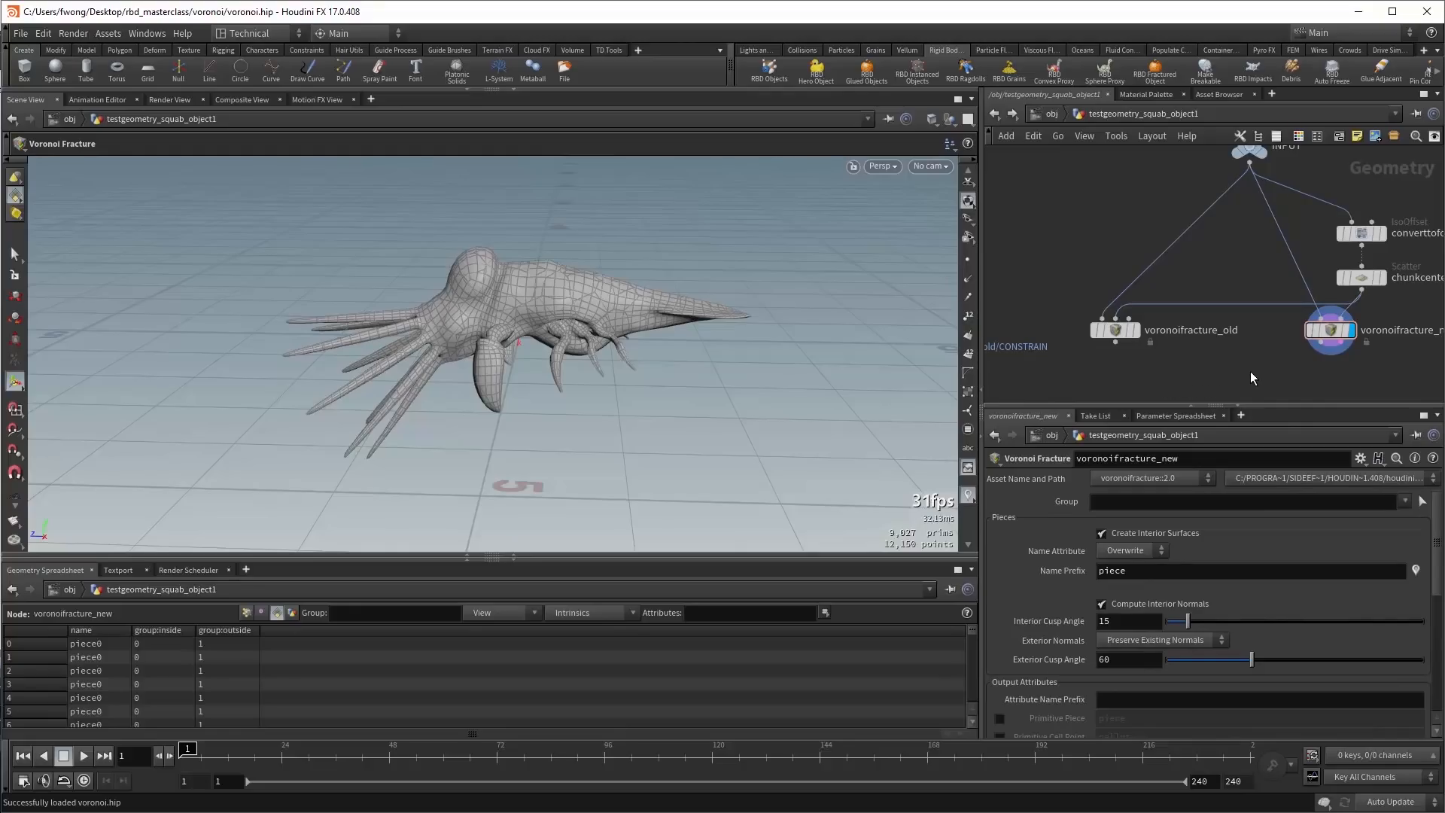
{"action": "key", "text": "Tab"}
{"action": "type", "text": "rbd"}
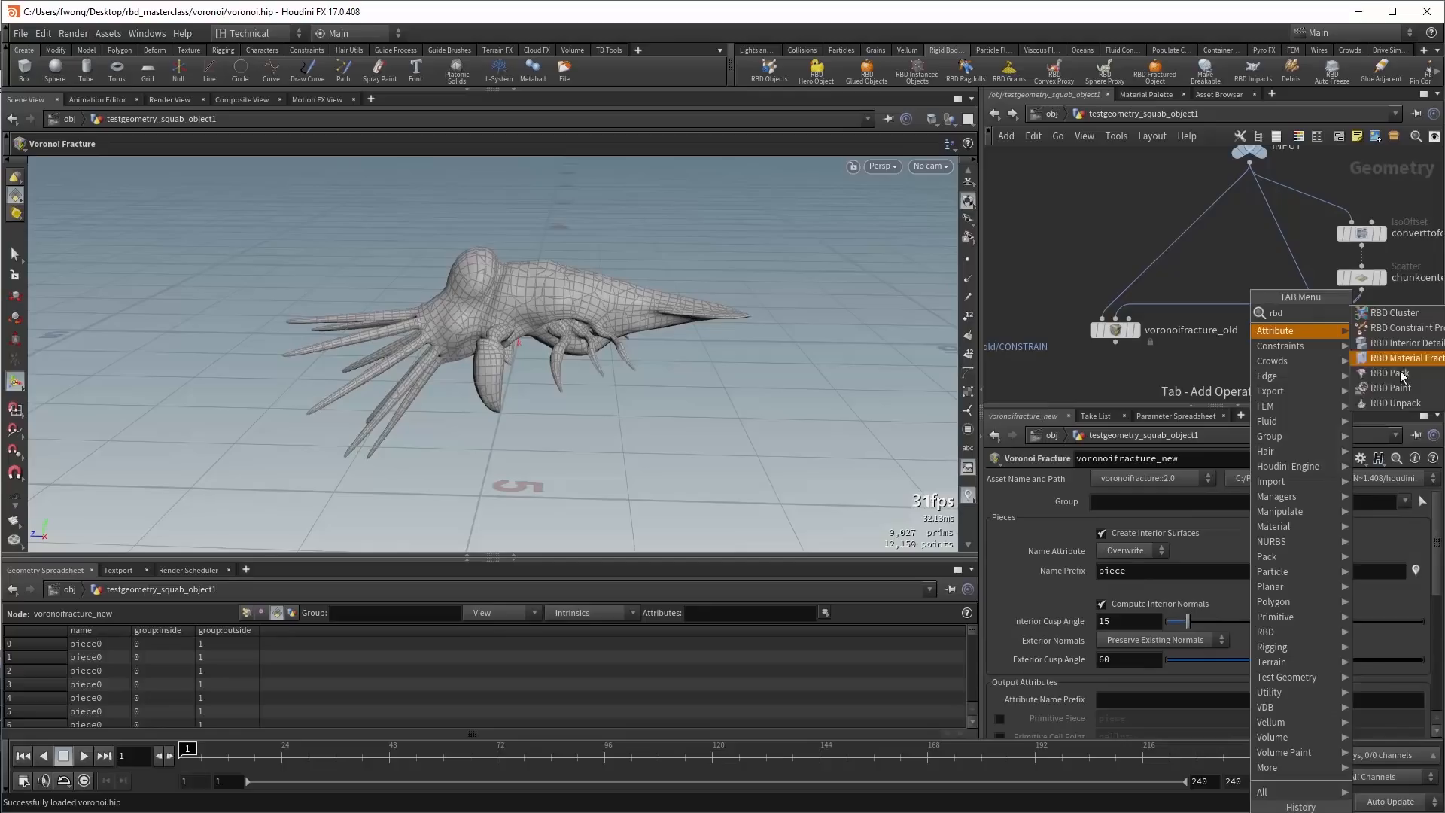
{"action": "left_click", "coordinate": [1230, 358]}
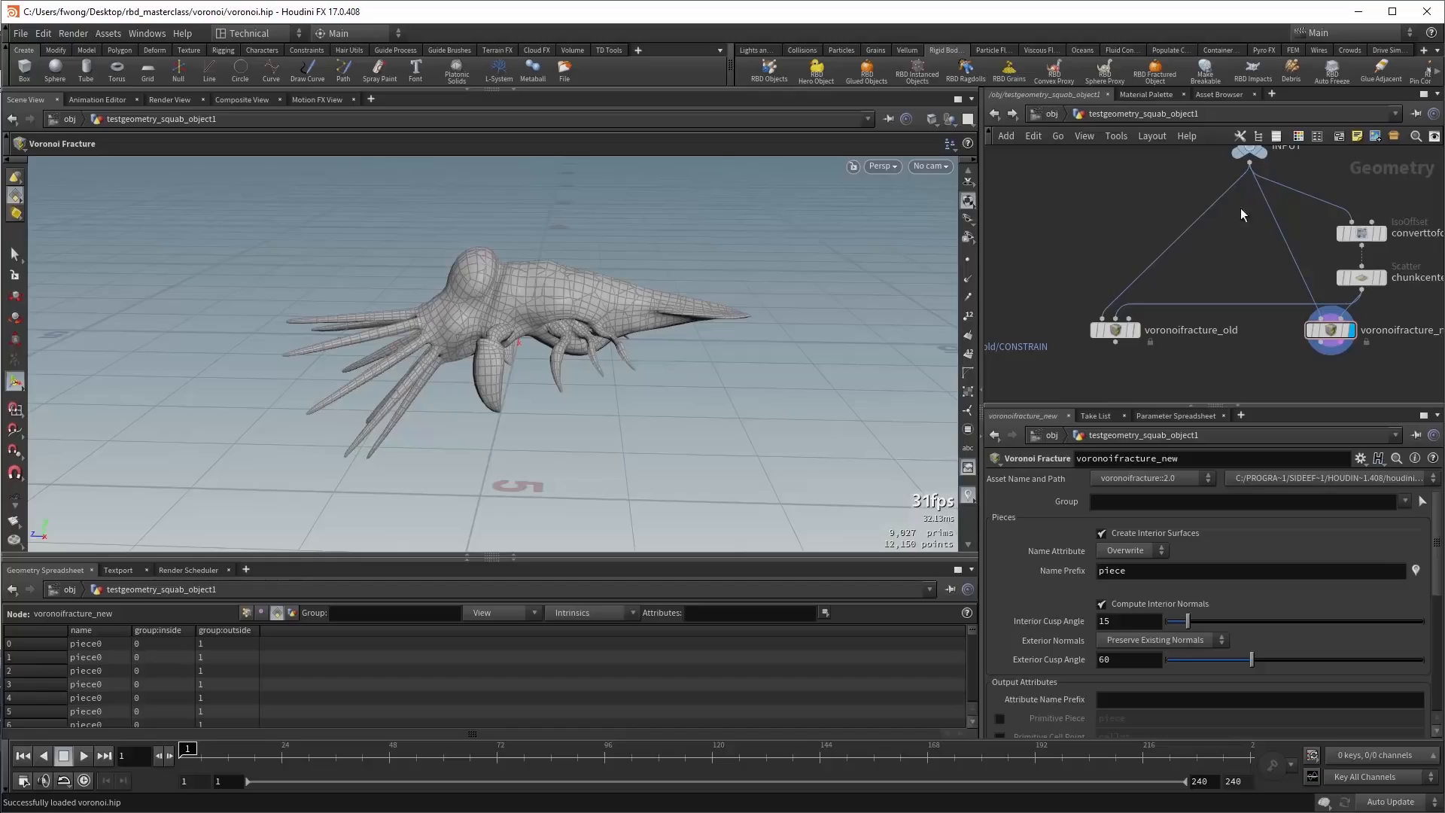
Display the chunkcenters scatter points and examine the settings of converttofog1 and chunkcenters feeding the Voronoi fracture nodes.
{"action": "left_click", "coordinate": [1111, 327]}
{"action": "left_click", "coordinate": [1325, 332]}
{"action": "middle_click_drag", "start_coordinate": [1231, 352], "coordinate": [1194, 346]}
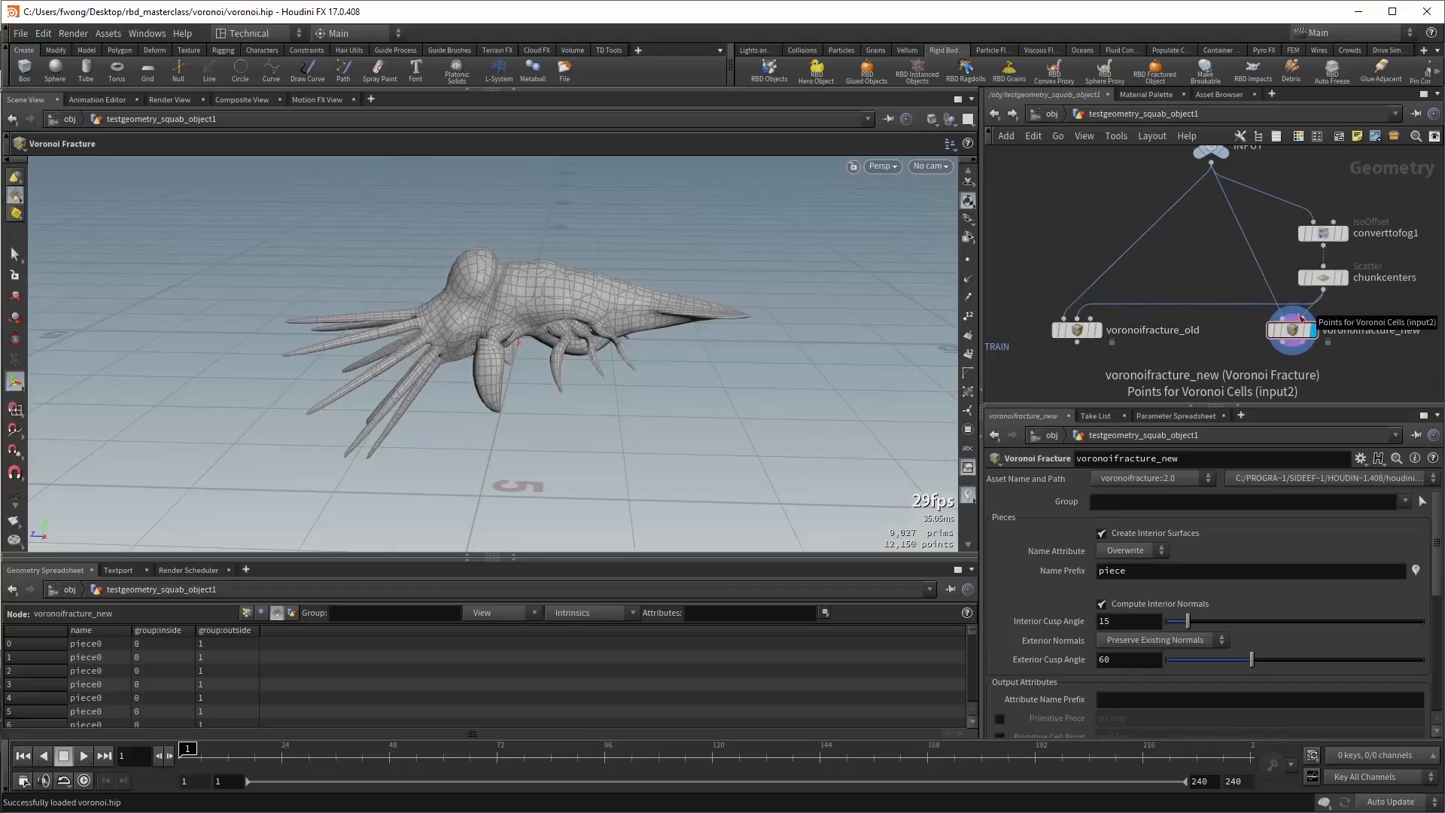
{"action": "left_click", "coordinate": [1345, 278]}
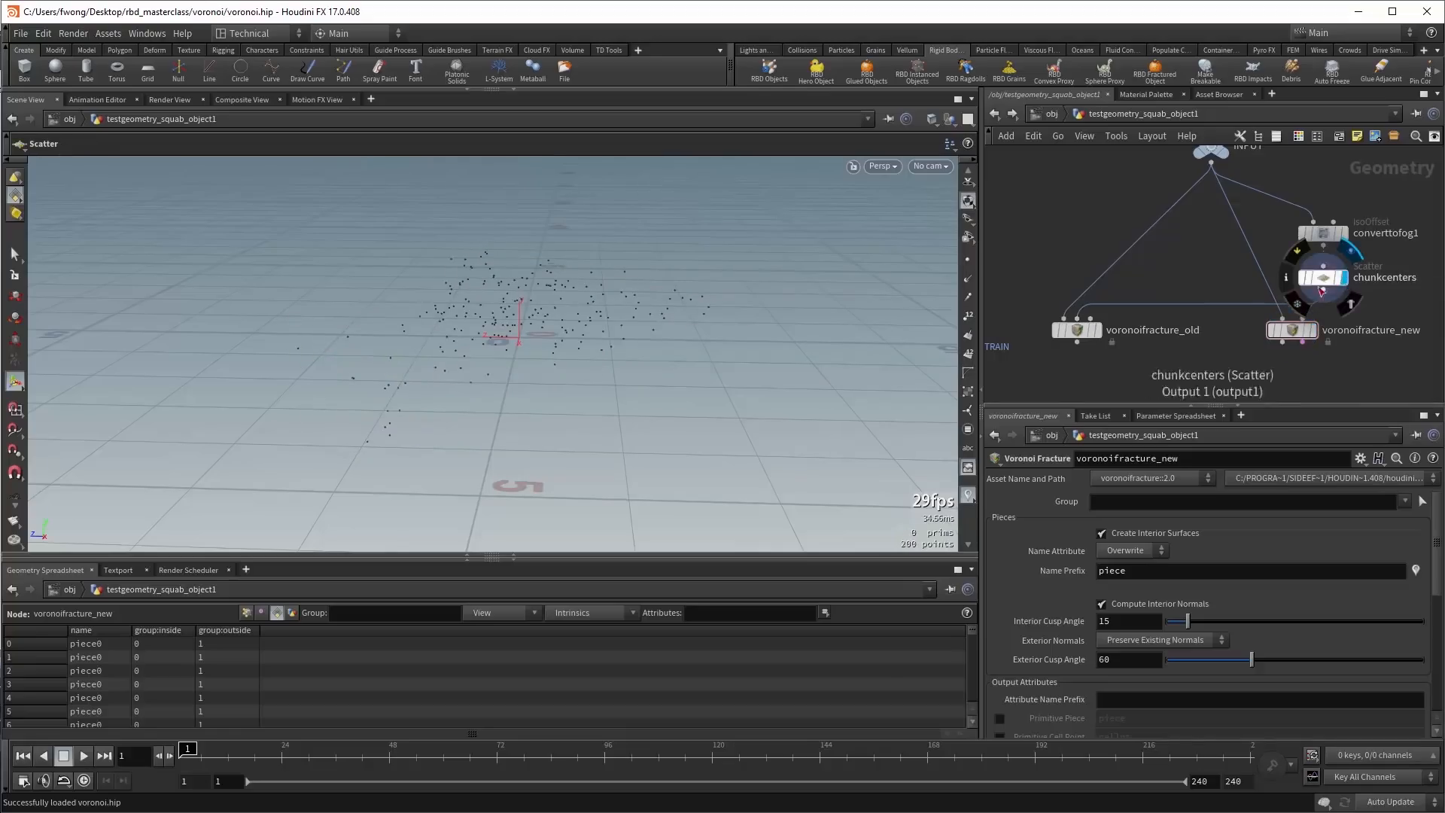
{"action": "left_click", "coordinate": [1319, 281]}
{"action": "left_click", "coordinate": [1323, 233]}
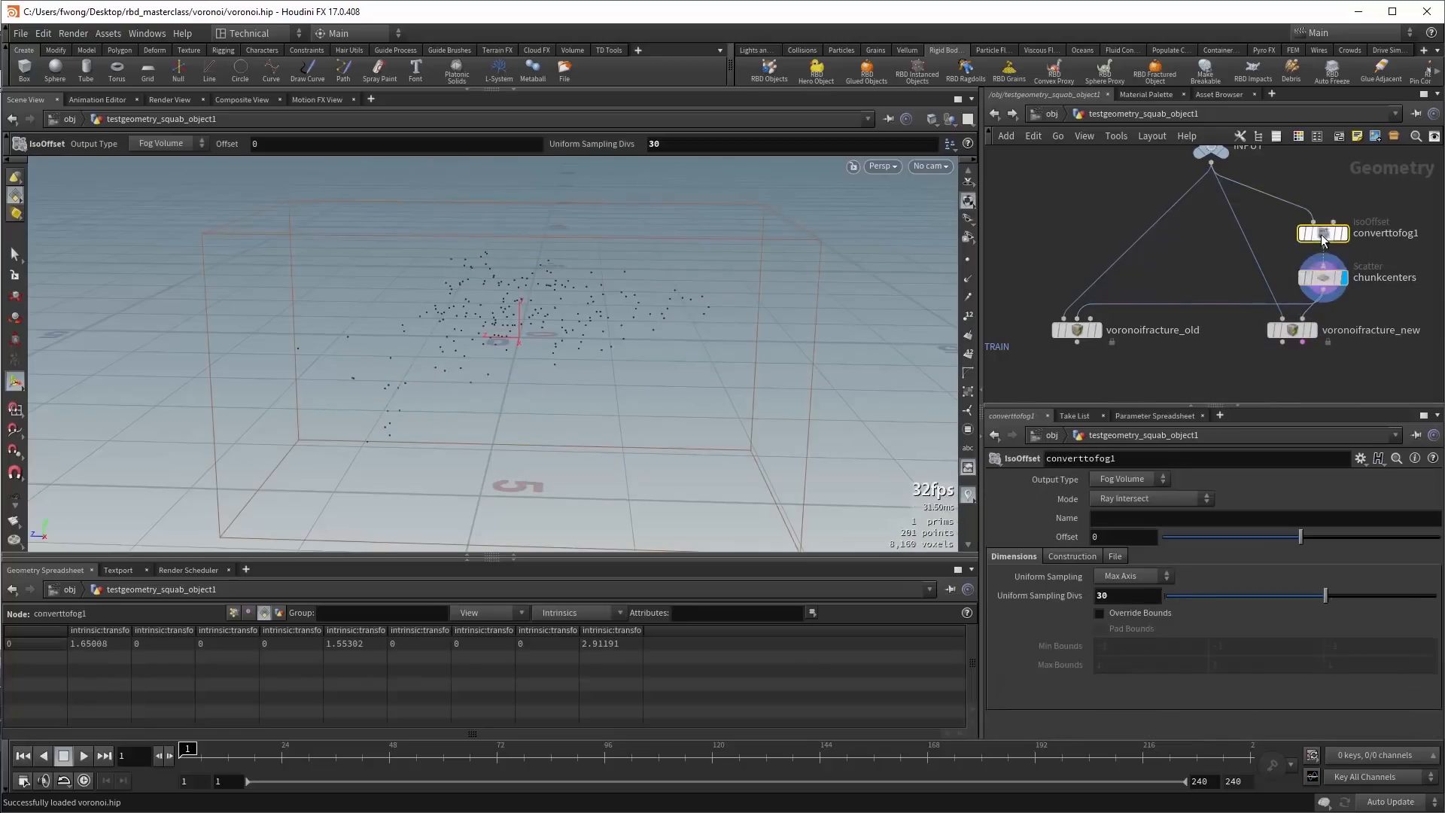
{"action": "left_click", "coordinate": [1326, 278]}
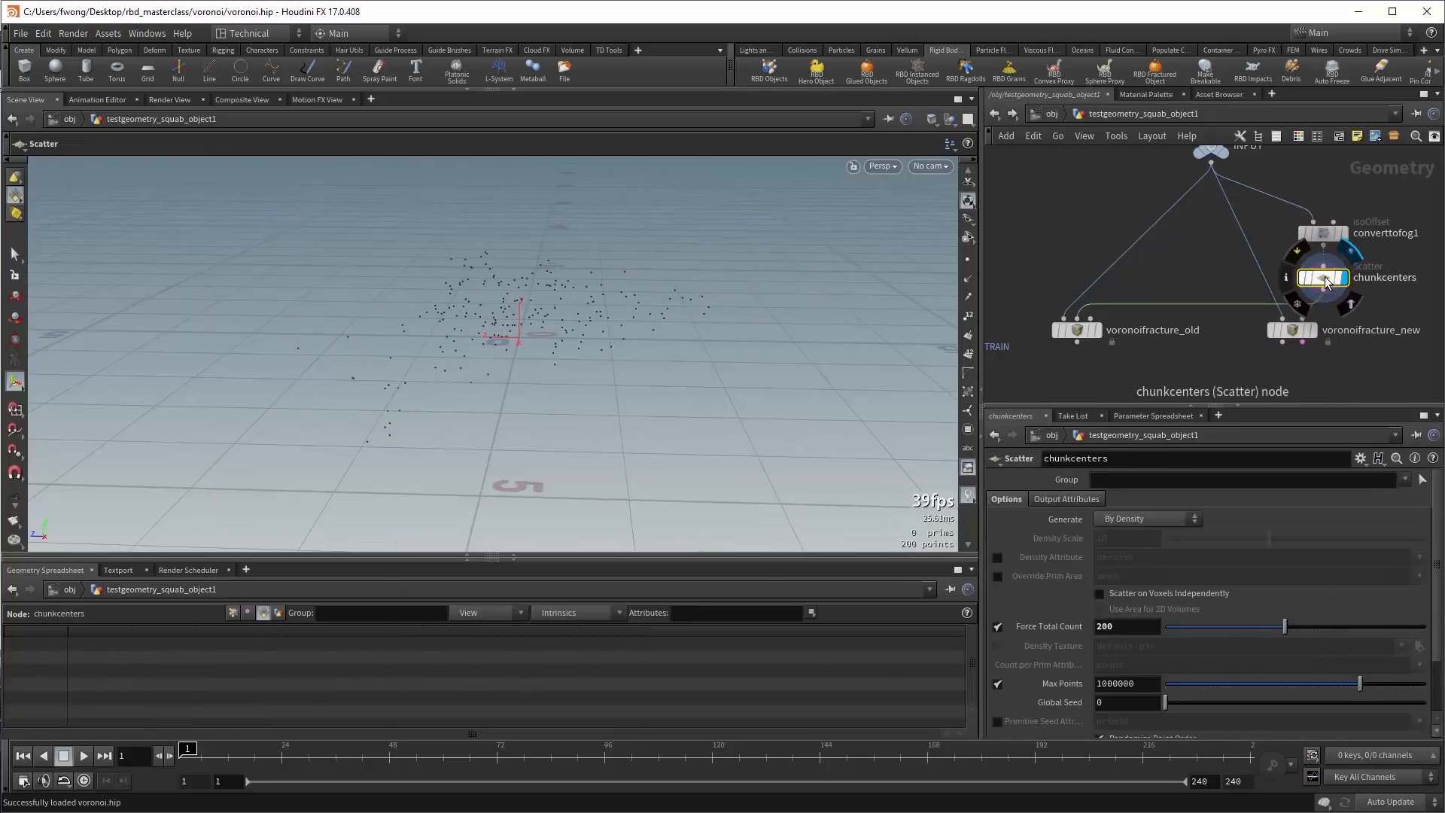
Add an Exploded View node, wire voronoifracture_new into it, and display the exploded pieces.
{"action": "left_click", "coordinate": [1095, 326]}
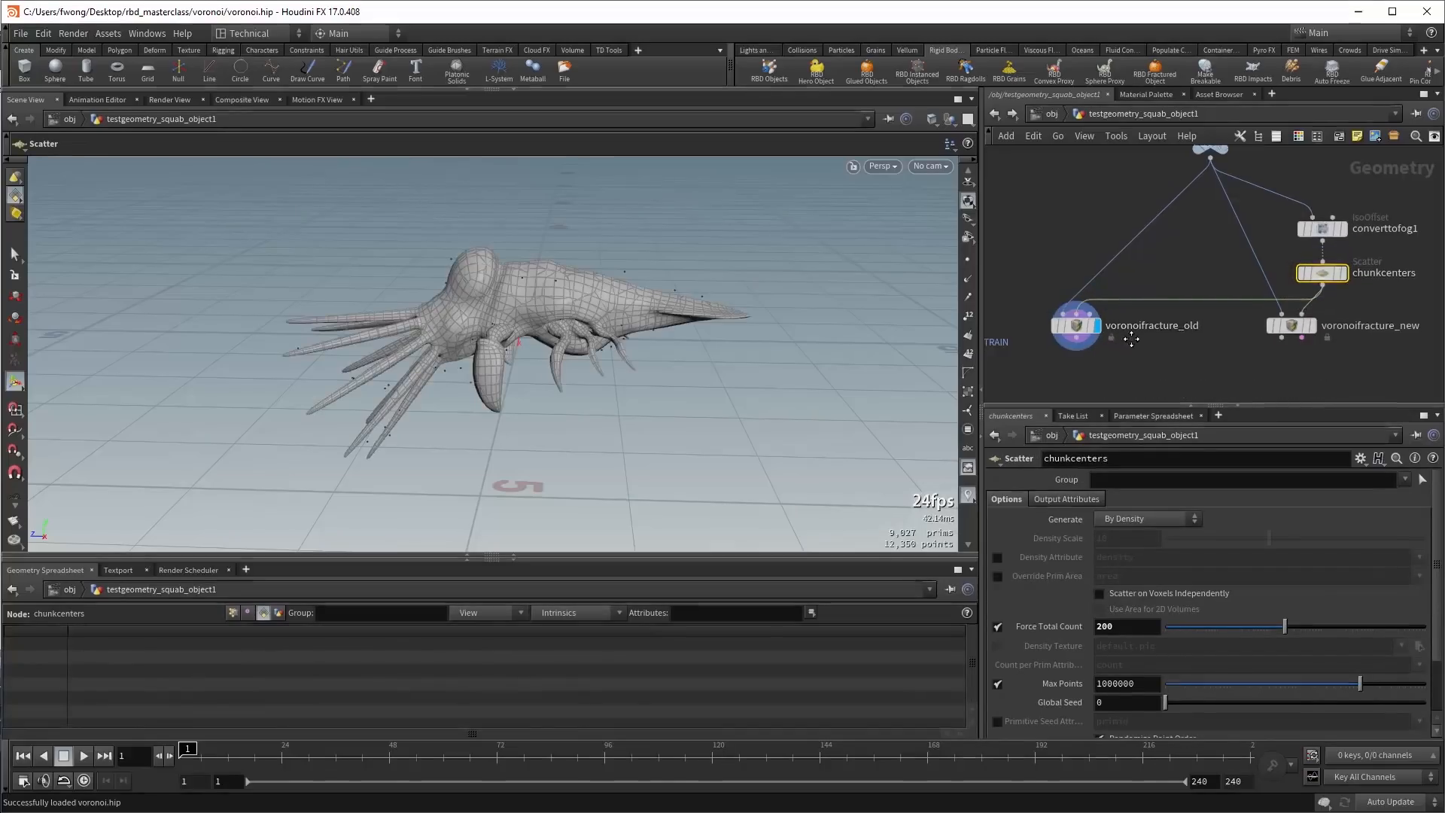
{"action": "middle_click_drag", "start_coordinate": [1132, 339], "coordinate": [1136, 315]}
{"action": "key", "text": "Tab"}
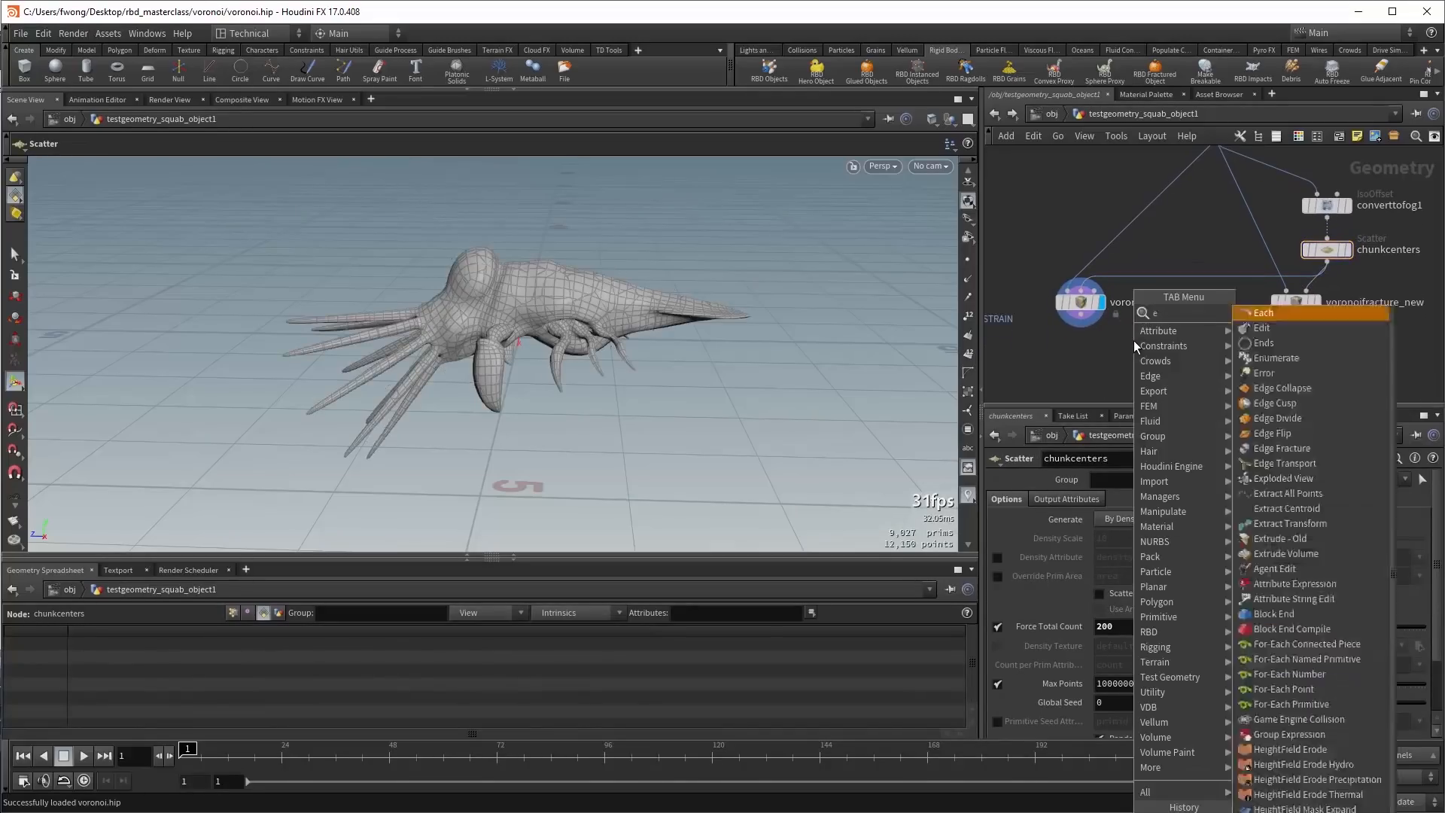
{"action": "key", "text": "Return"}
{"action": "left_click", "coordinate": [1134, 340]}
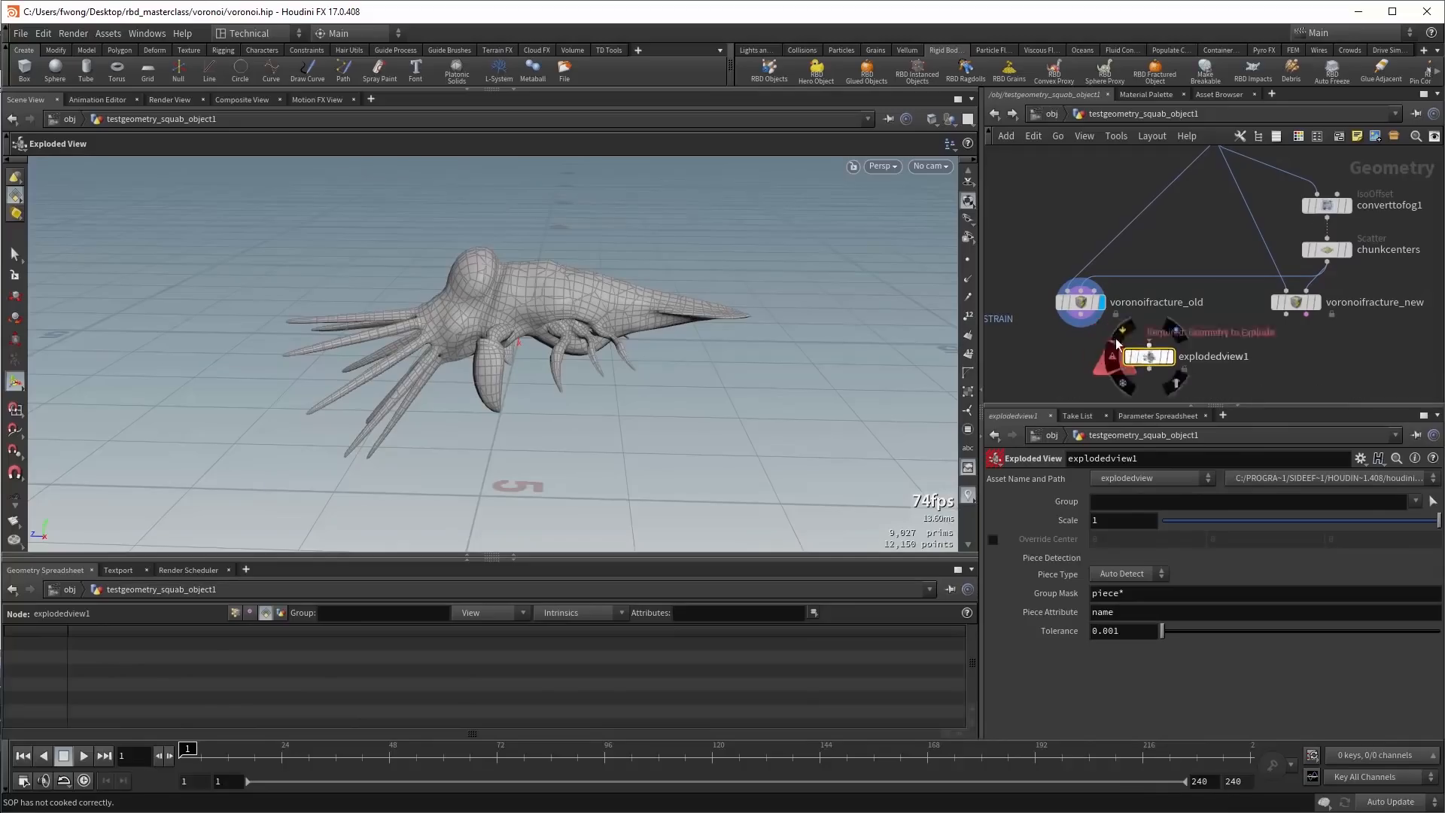
{"action": "left_click_drag", "start_coordinate": [1081, 326], "coordinate": [1246, 331]}
{"action": "left_click", "coordinate": [1168, 357]}
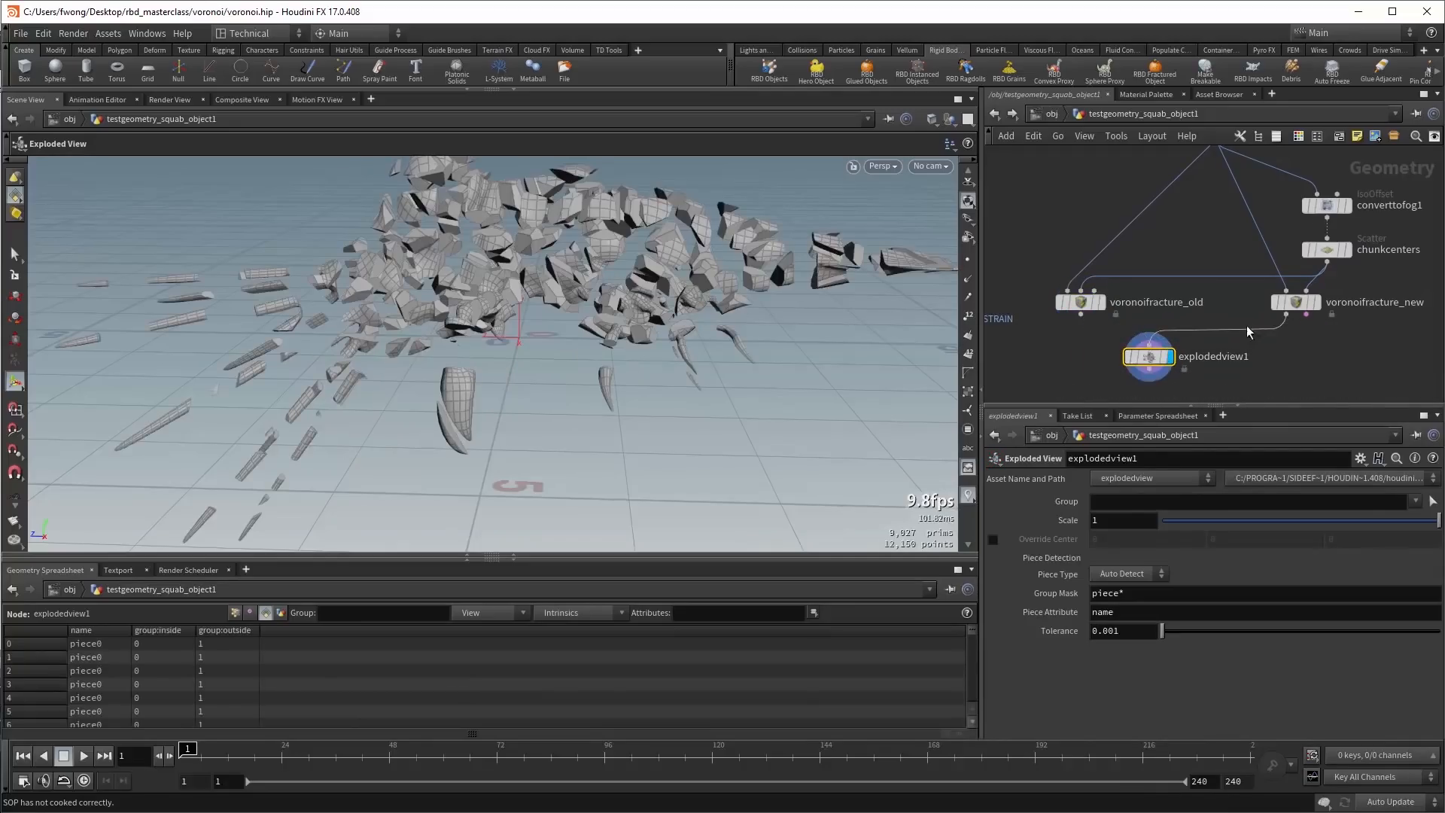
View voronoifracture_old's Interior Detail options and wire that node into explodedview1 in place of voronoifracture_new.
{"action": "left_click", "coordinate": [1081, 301]}
{"action": "left_click", "coordinate": [1078, 599]}
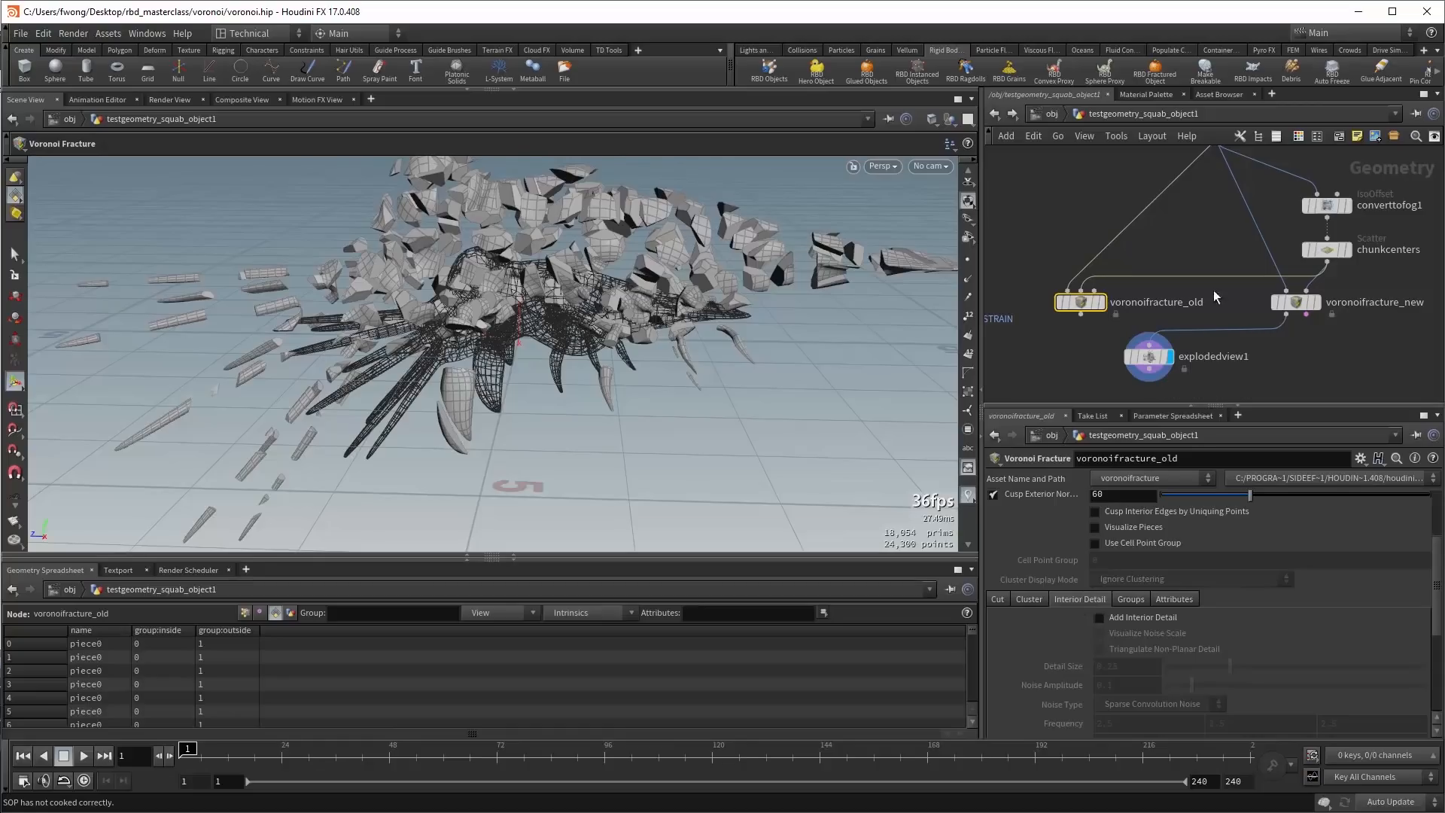
{"action": "mouse_move", "coordinate": [1081, 317]}
{"action": "left_click_drag", "start_coordinate": [1089, 322], "coordinate": [1150, 353]}
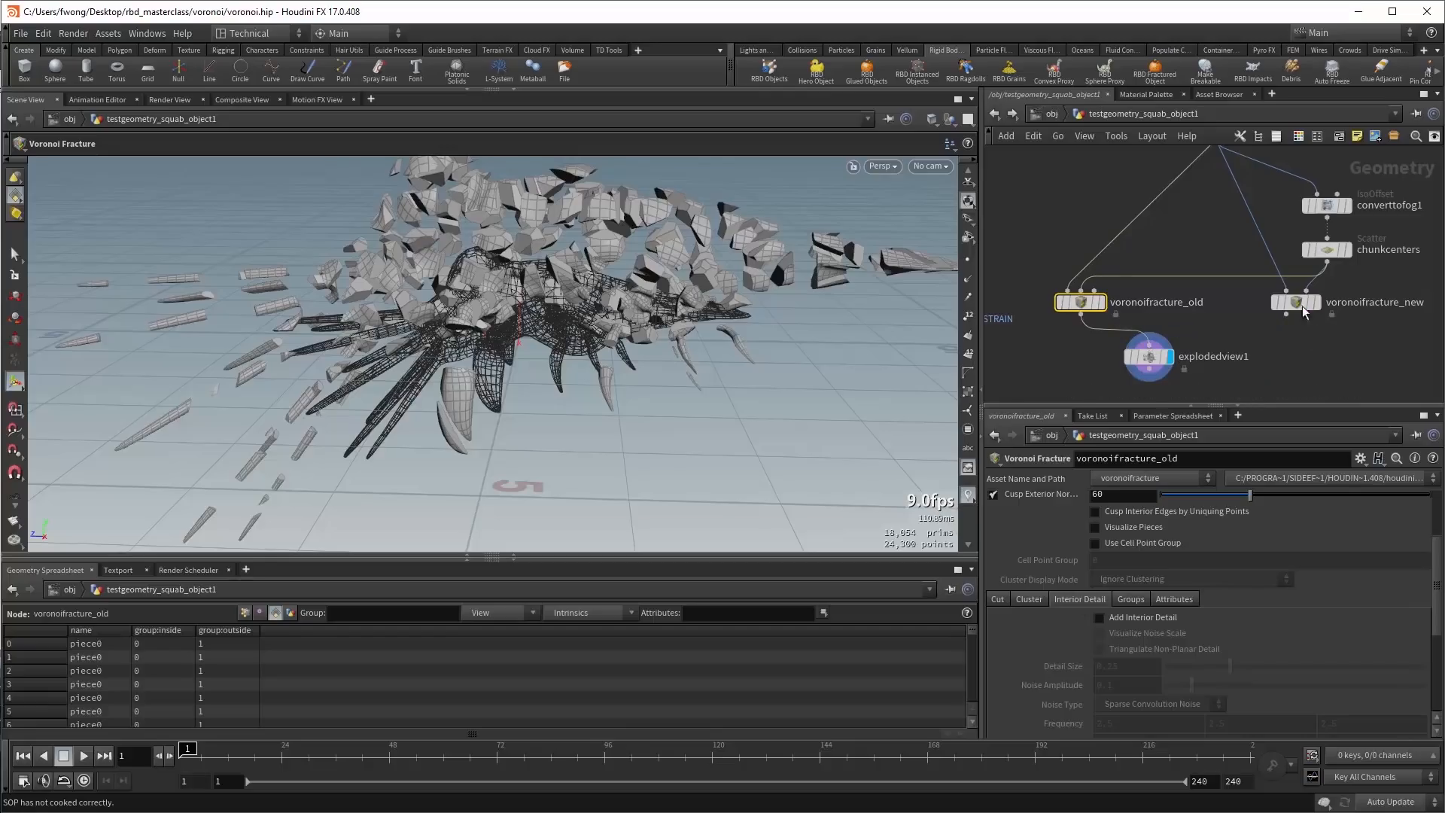
Add a Null node to the second output of voronoifracture_new and display its constraint network.
{"action": "mouse_move", "coordinate": [1305, 313]}
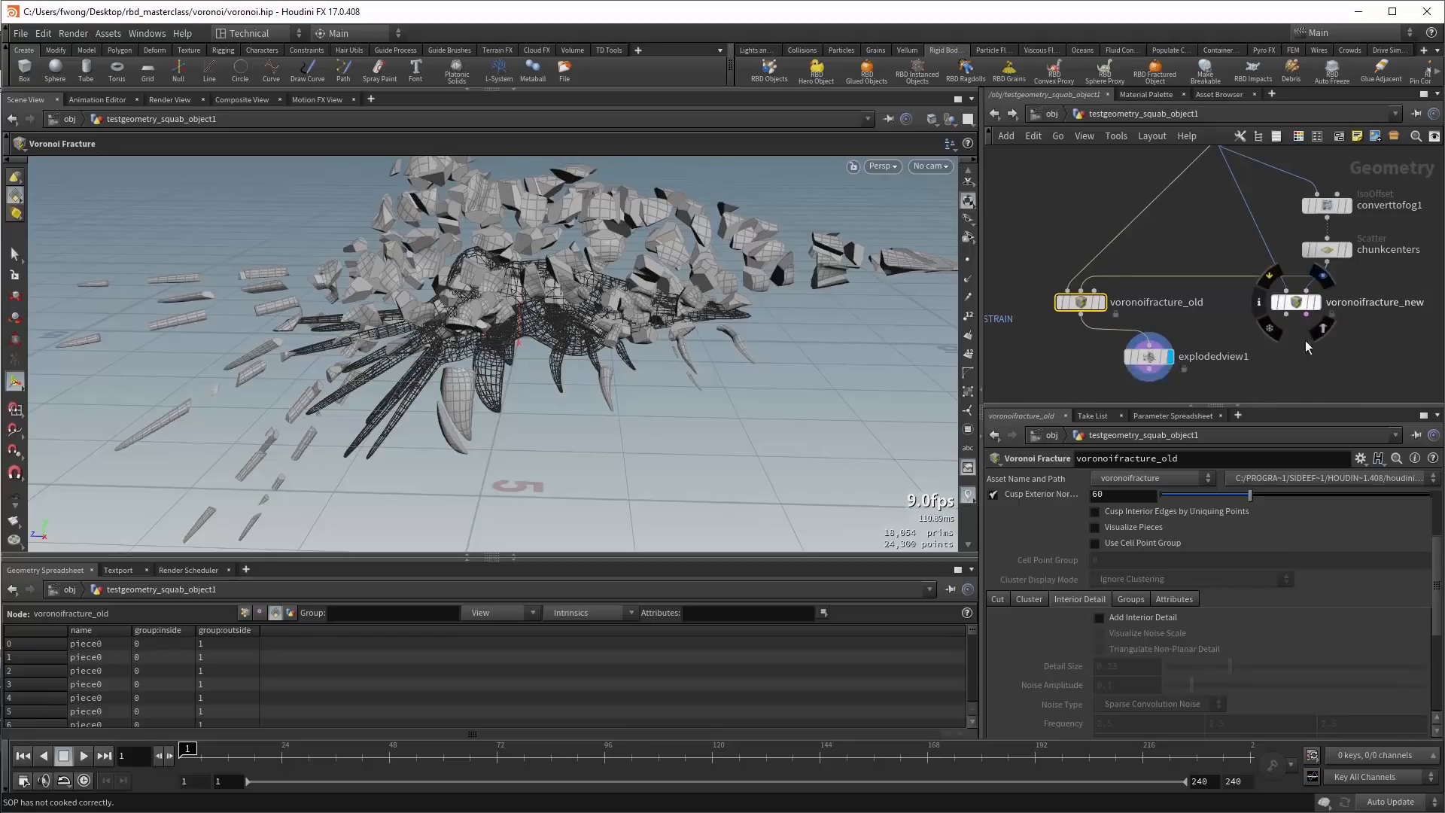
{"action": "scroll", "coordinate": [1310, 324], "scroll_direction": "down", "scroll_amount": 2}
{"action": "left_click", "coordinate": [1321, 318]}
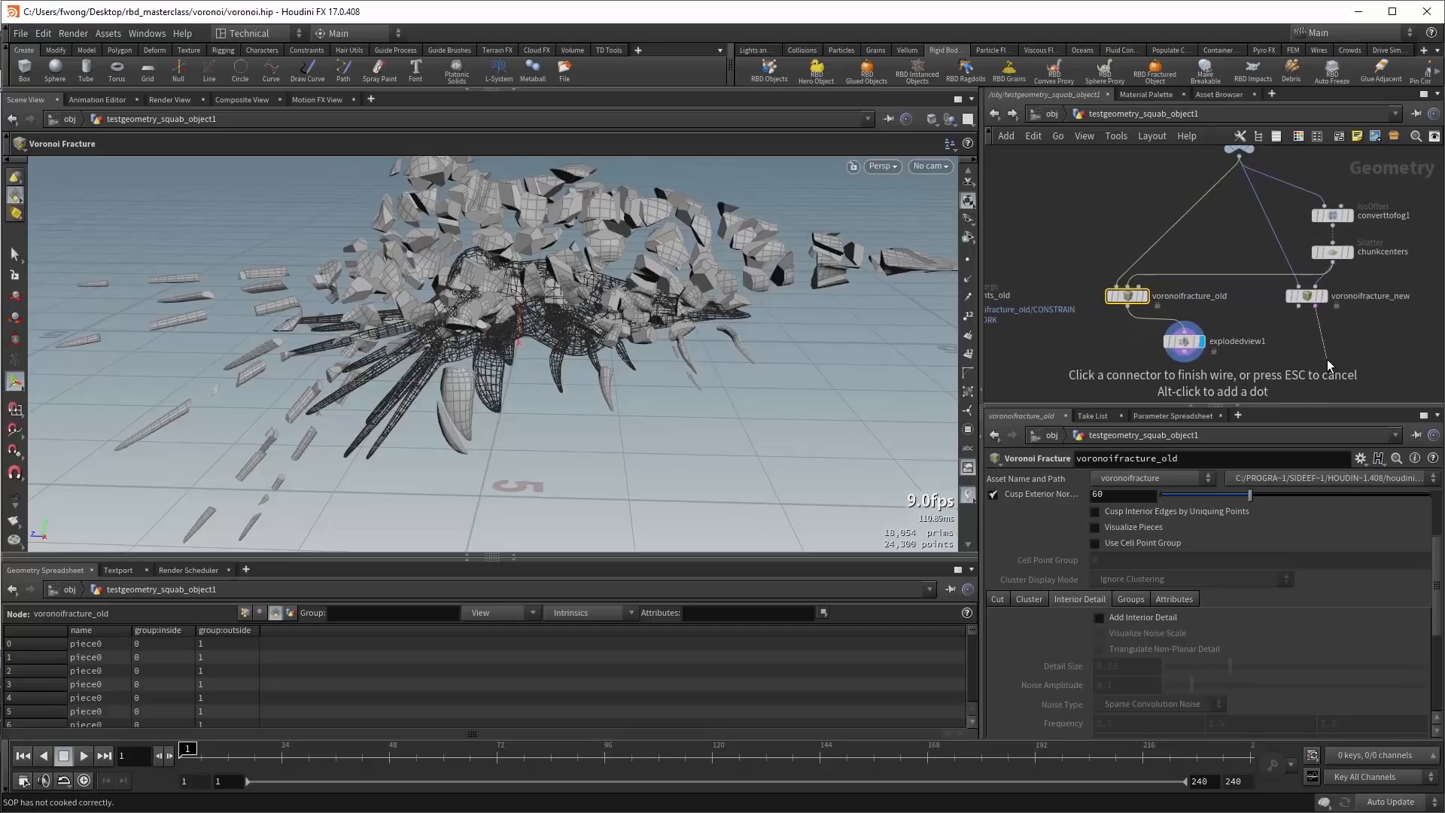
{"action": "key", "text": "Tab"}
{"action": "type", "text": "null"}
{"action": "key", "text": "Return"}
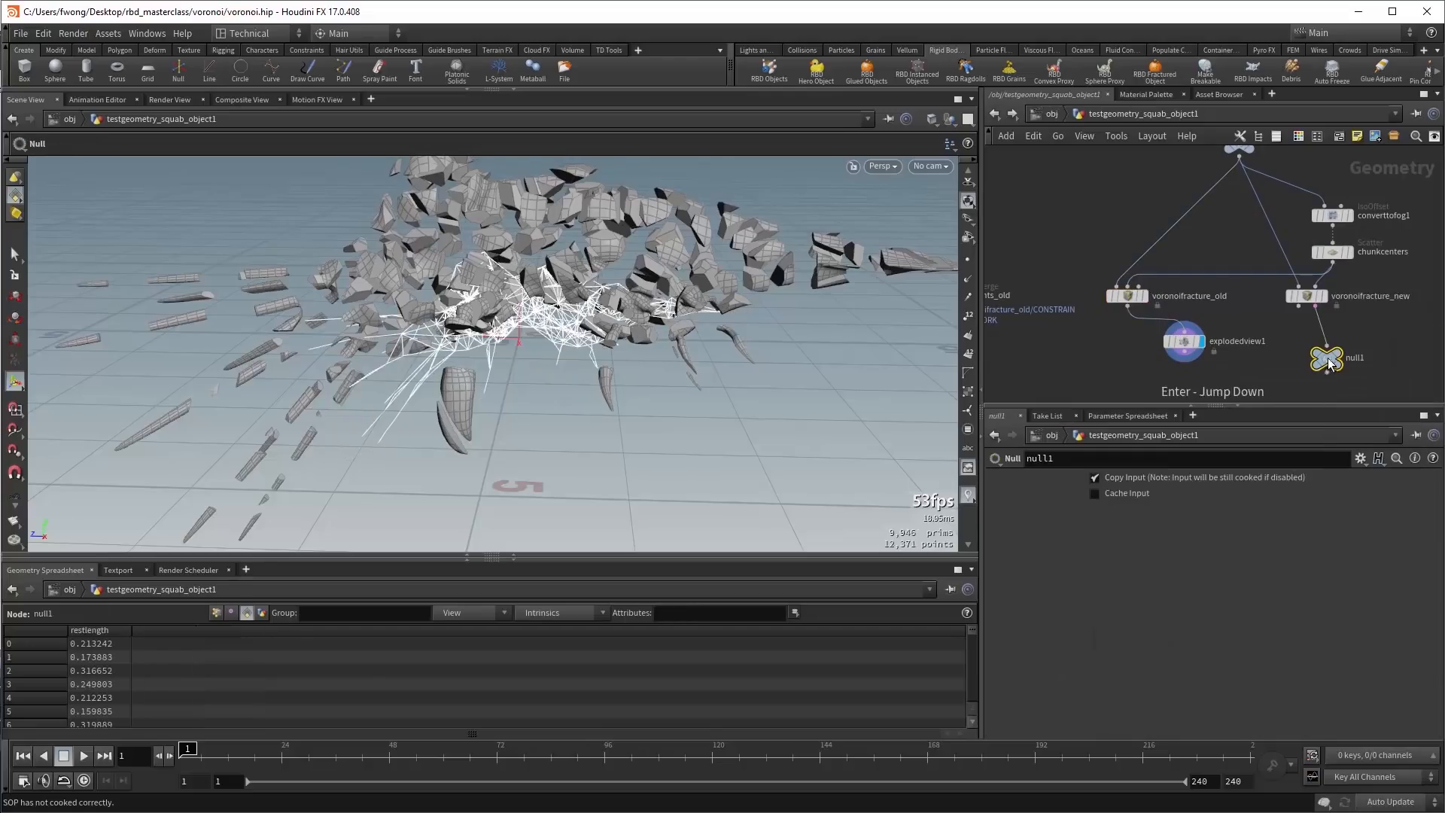
{"action": "left_click", "coordinate": [1335, 353]}
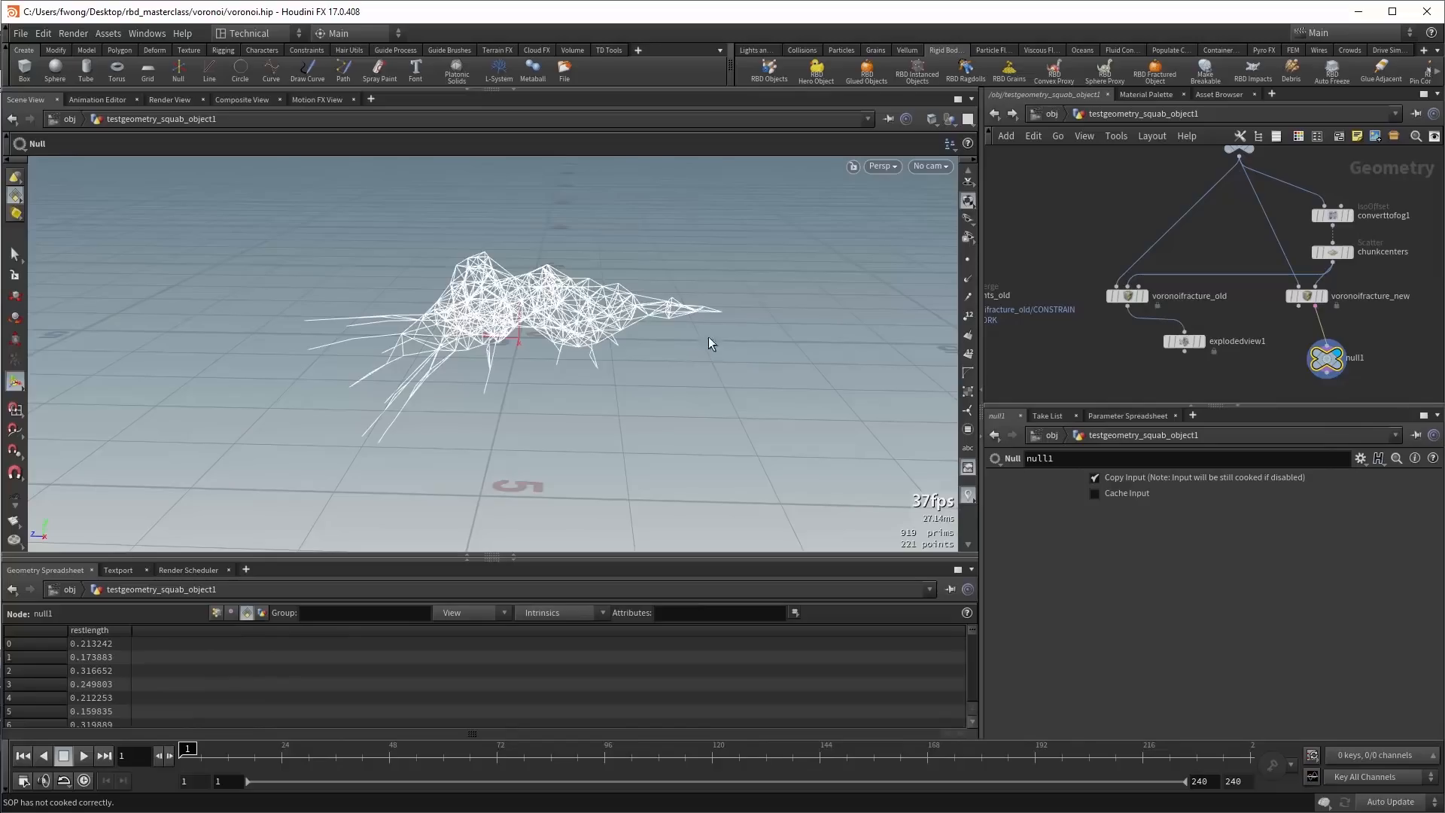
Show the constraints_old network in the viewport and template voronoifracture_old to compare the constraints with the fractured geometry.
{"action": "key", "text": "h"}
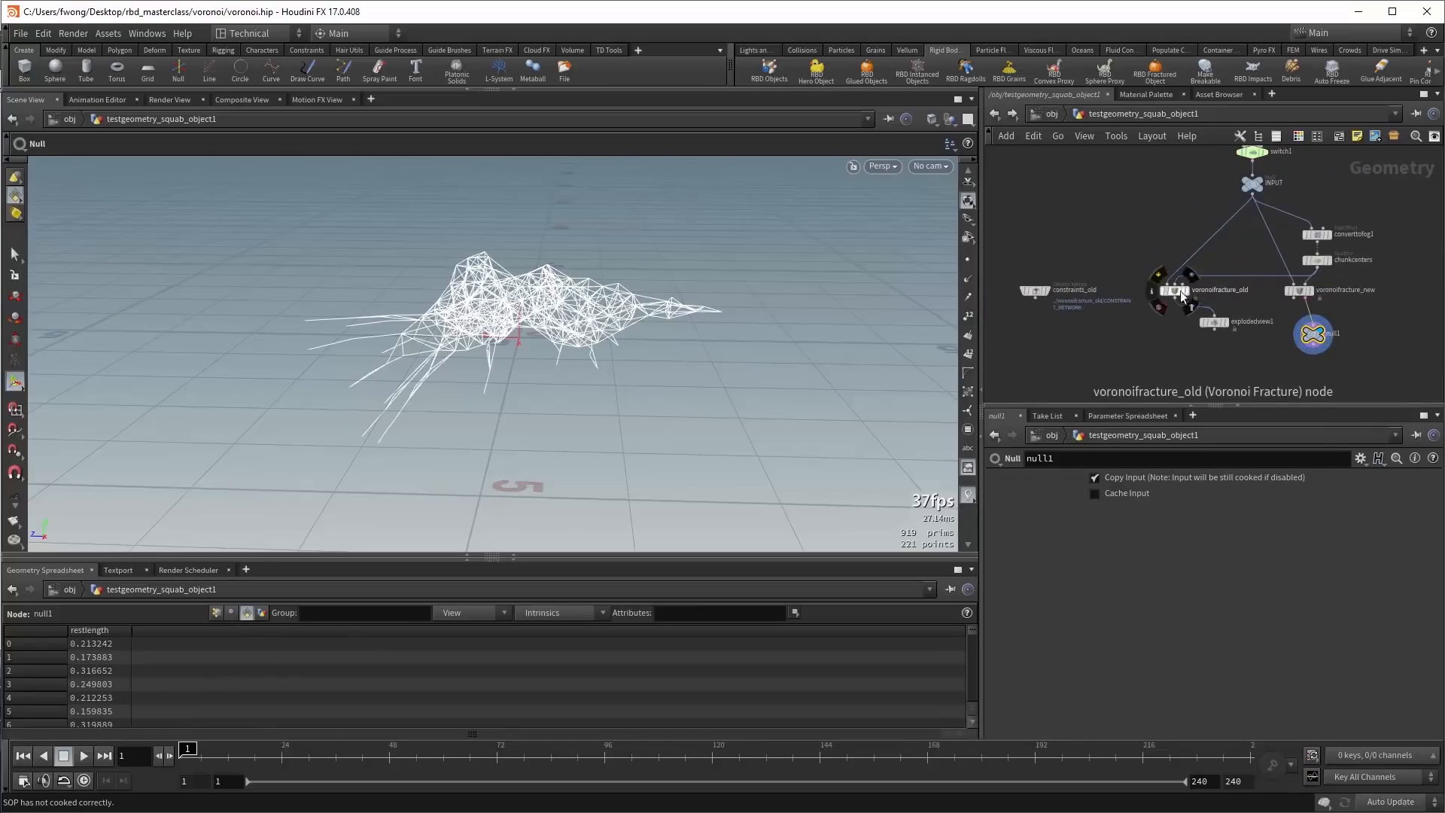
{"action": "scroll", "coordinate": [1178, 299], "scroll_direction": "up", "scroll_amount": 1}
{"action": "mouse_move", "coordinate": [1178, 305]}
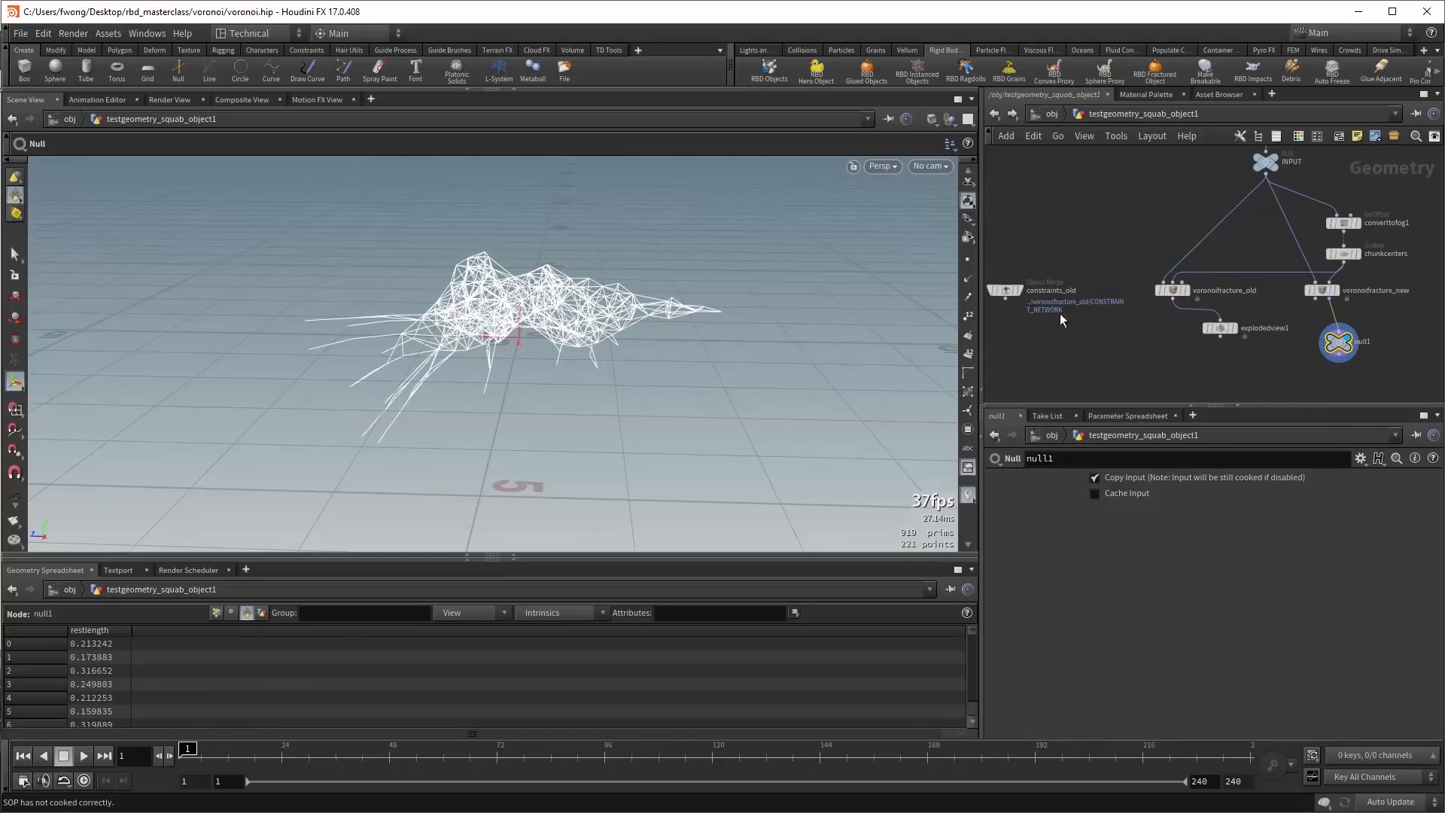
{"action": "left_click", "coordinate": [1011, 288]}
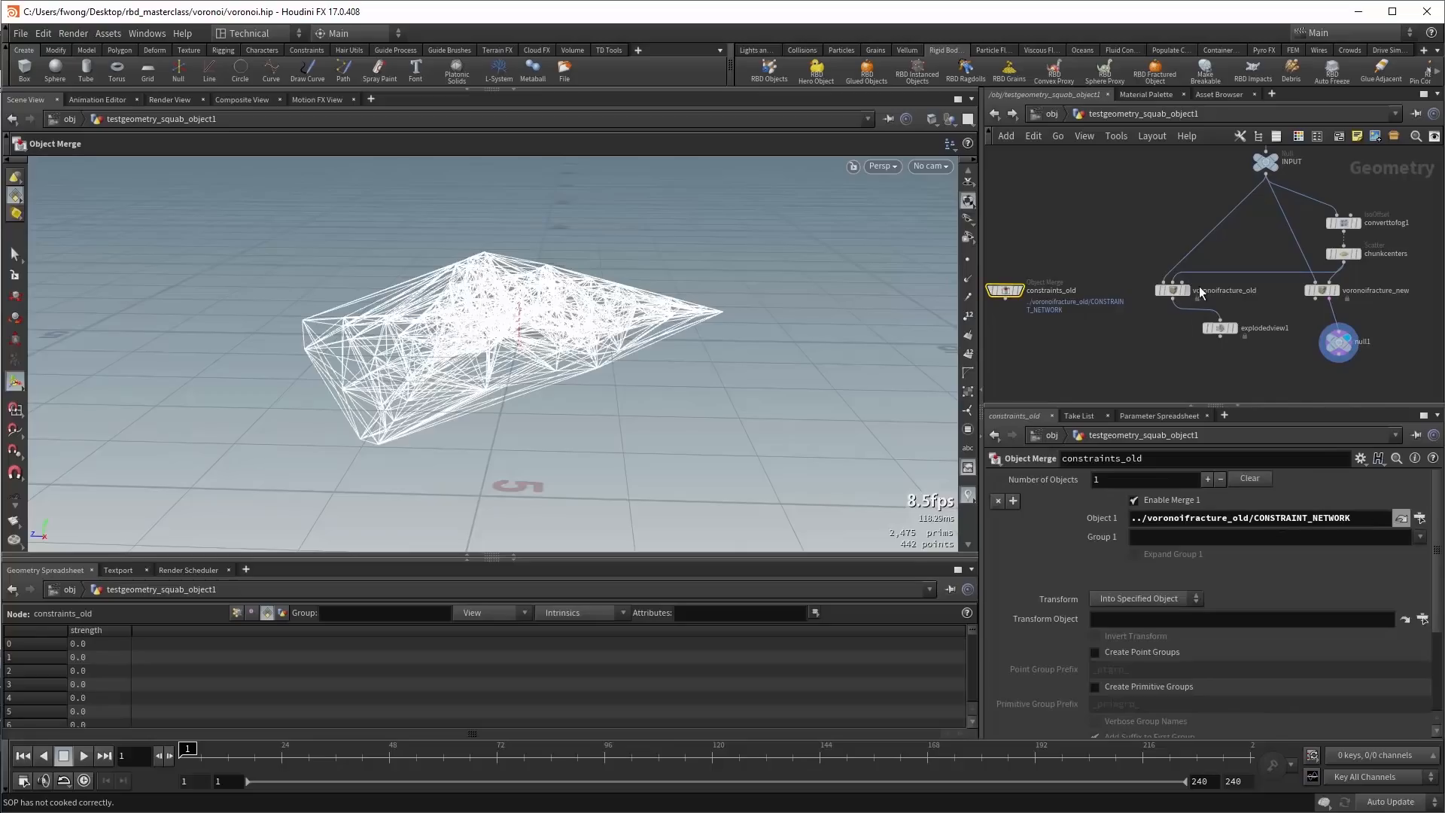
{"action": "mouse_move", "coordinate": [1188, 294]}
{"action": "left_click", "coordinate": [1184, 289]}
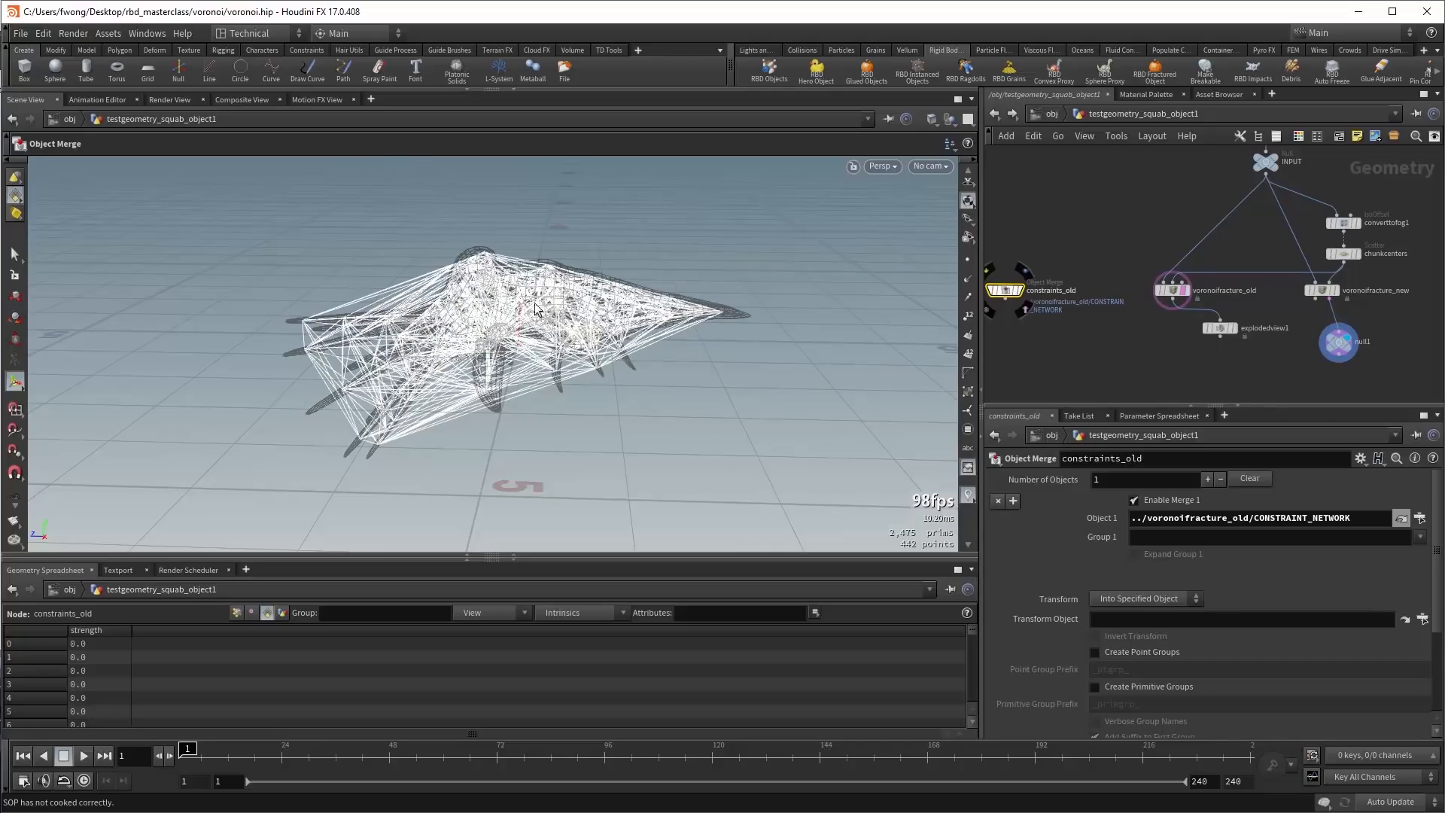
{"action": "mouse_move", "coordinate": [1338, 345]}
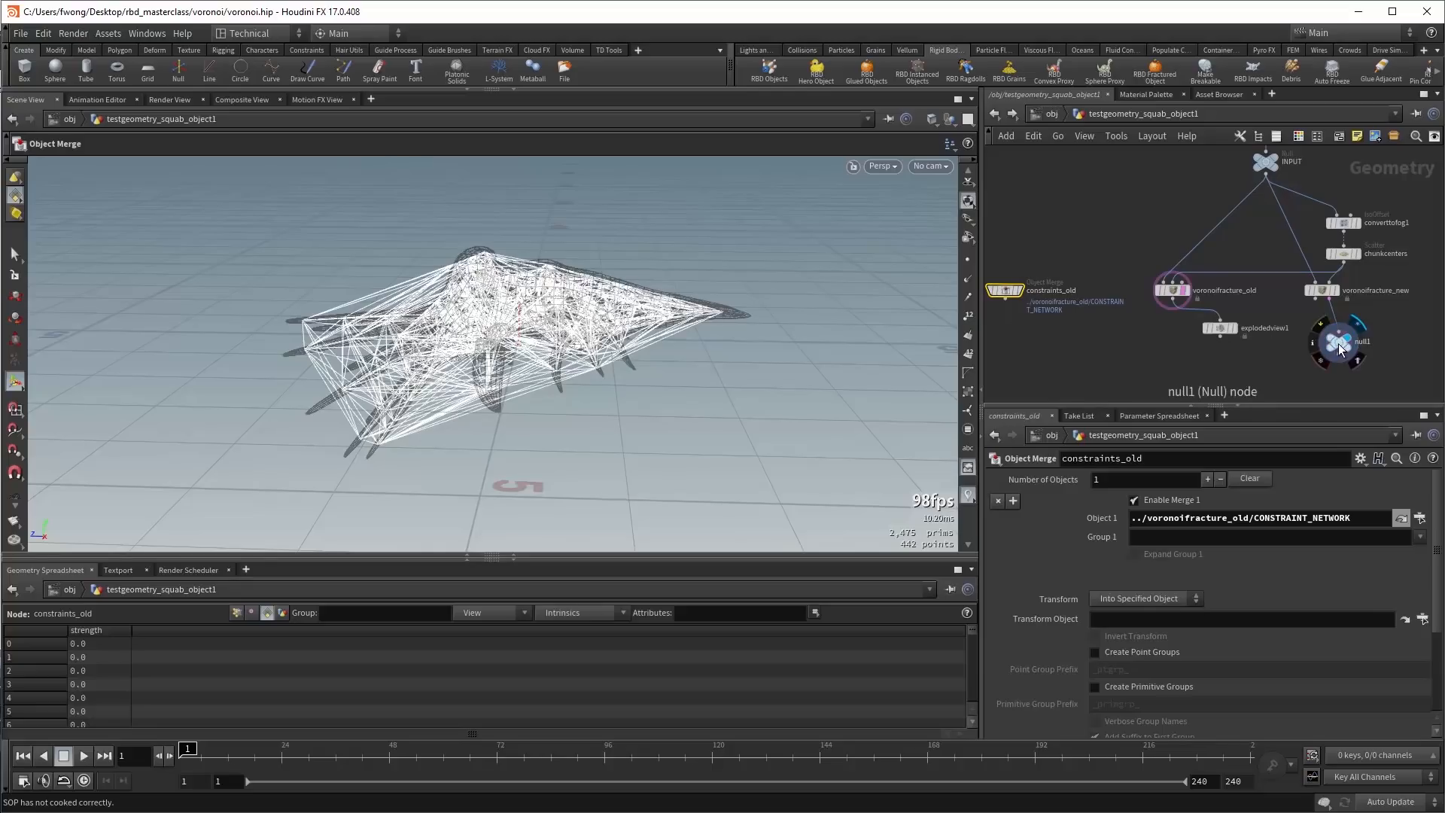
Display null1 and examine the new constraint network's primitive and point attributes in the Geometry Spreadsheet.
{"action": "left_click", "coordinate": [1340, 345]}
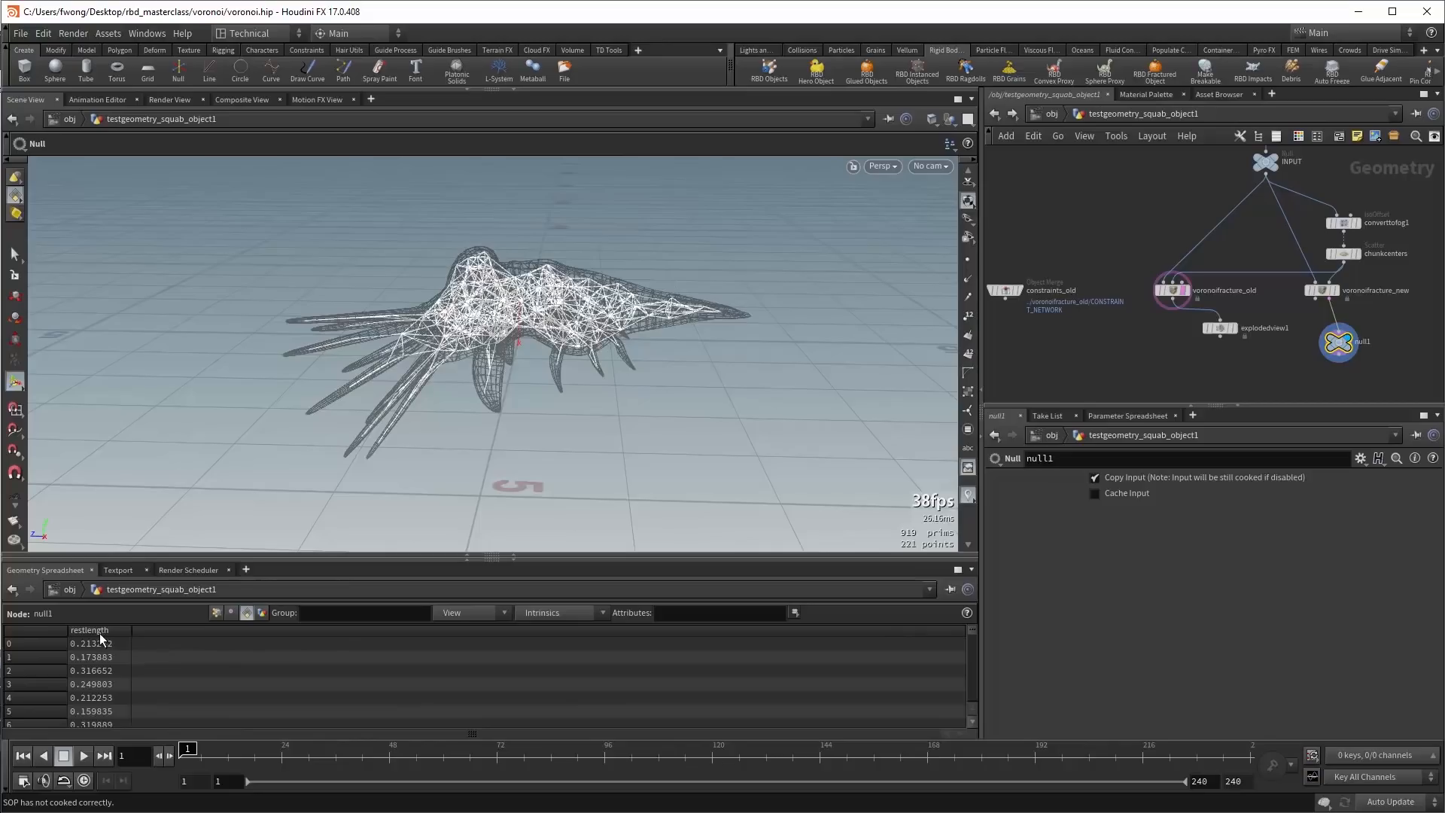
{"action": "left_click", "coordinate": [216, 612]}
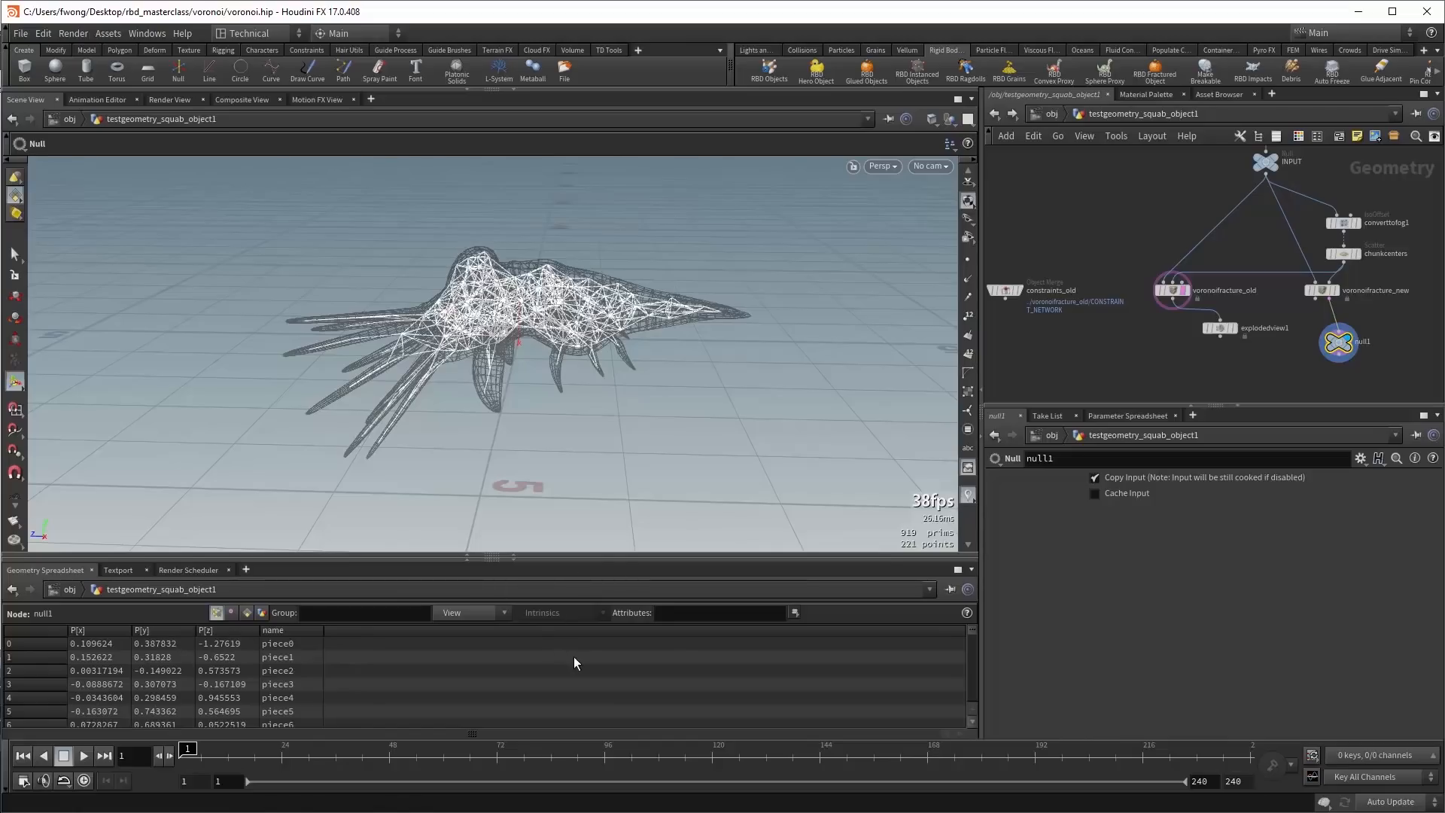
Wire voronoifracture_new into explodedview1, display the exploded pieces, and turn off the template display of voronoifracture_old.
{"action": "left_click", "coordinate": [1322, 290]}
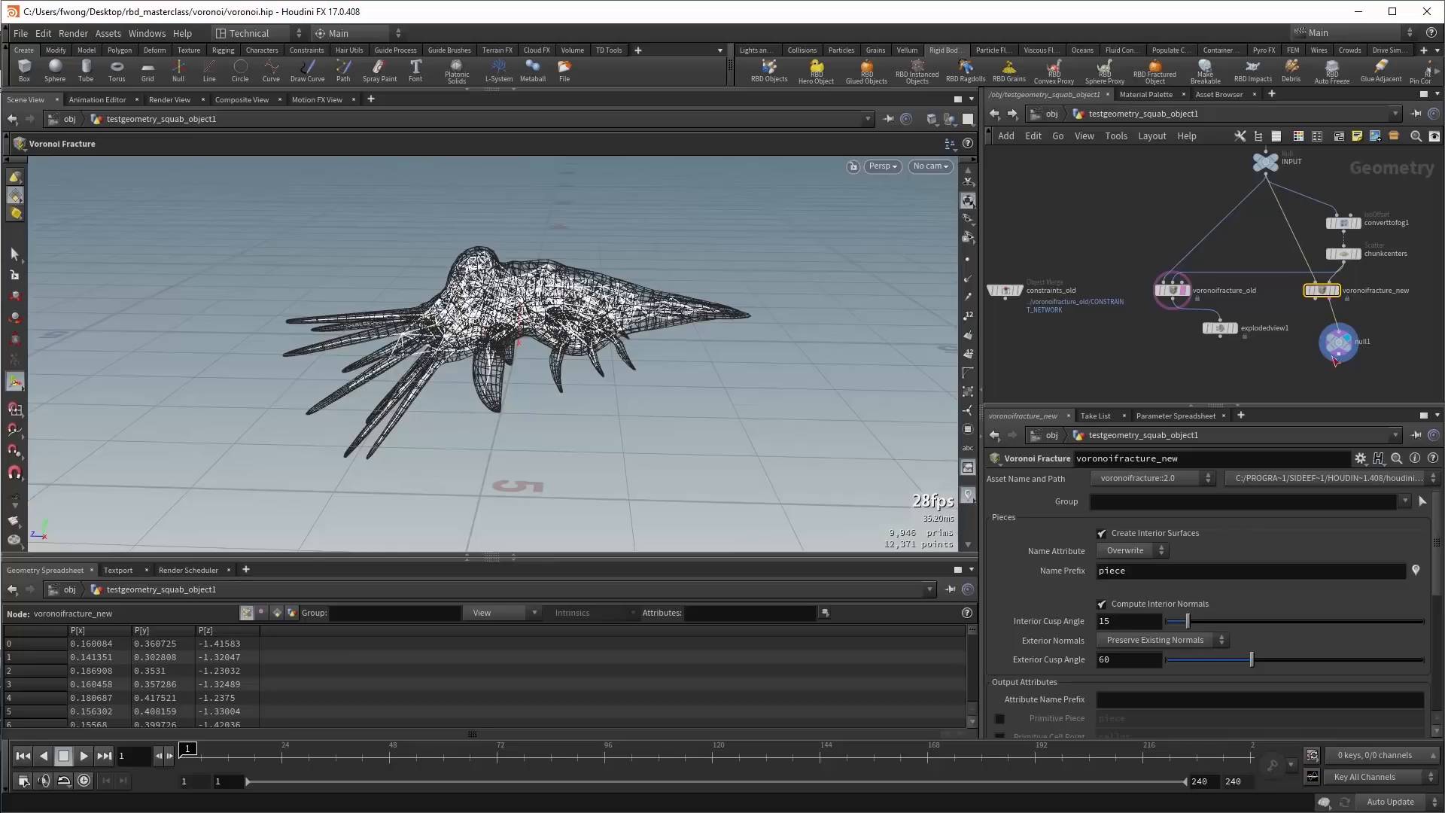
{"action": "left_click", "coordinate": [1336, 290]}
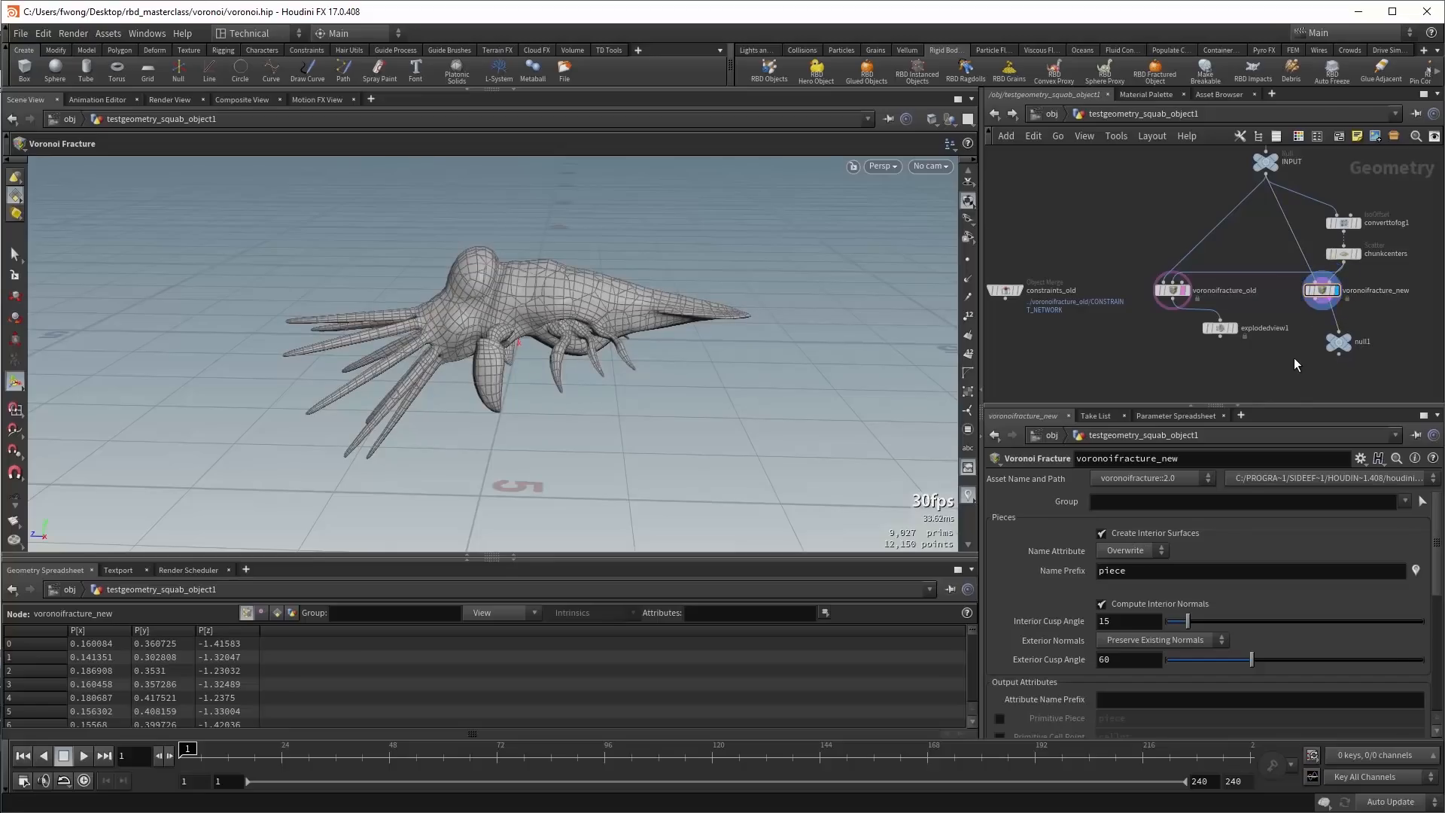
{"action": "left_click", "coordinate": [1221, 320]}
{"action": "left_click", "coordinate": [1304, 304]}
{"action": "left_click", "coordinate": [1234, 329]}
{"action": "left_click_drag", "start_coordinate": [1233, 340], "coordinate": [1244, 354]}
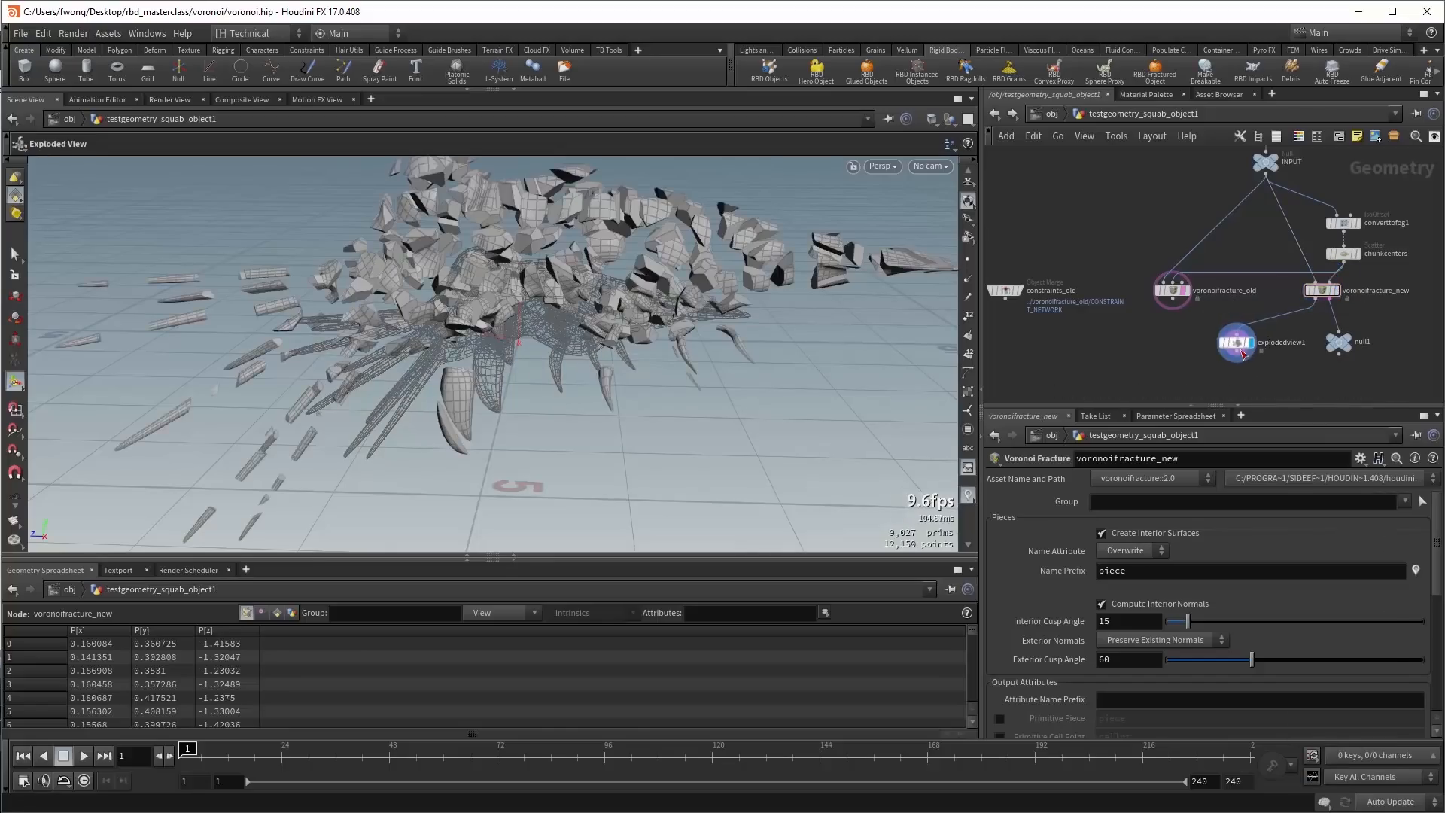
{"action": "left_click", "coordinate": [1181, 289]}
Turn Create Interior Surfaces off on voronoifracture_new to examine the exploded pieces, and turn it back on.
{"action": "left_click", "coordinate": [1102, 533]}
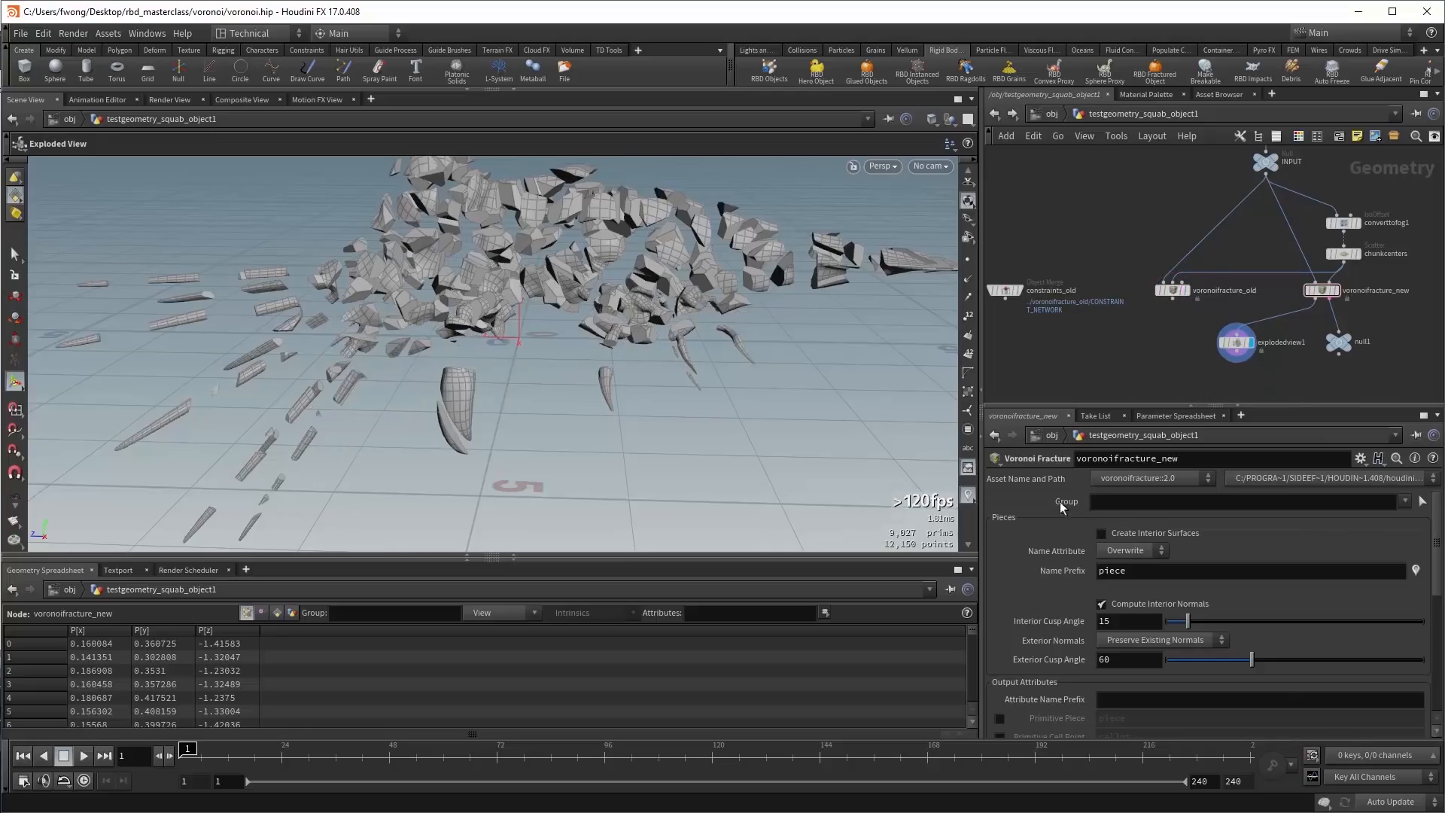
{"action": "left_click_drag", "start_coordinate": [693, 394], "coordinate": [723, 331]}
{"action": "key", "text": "Return"}
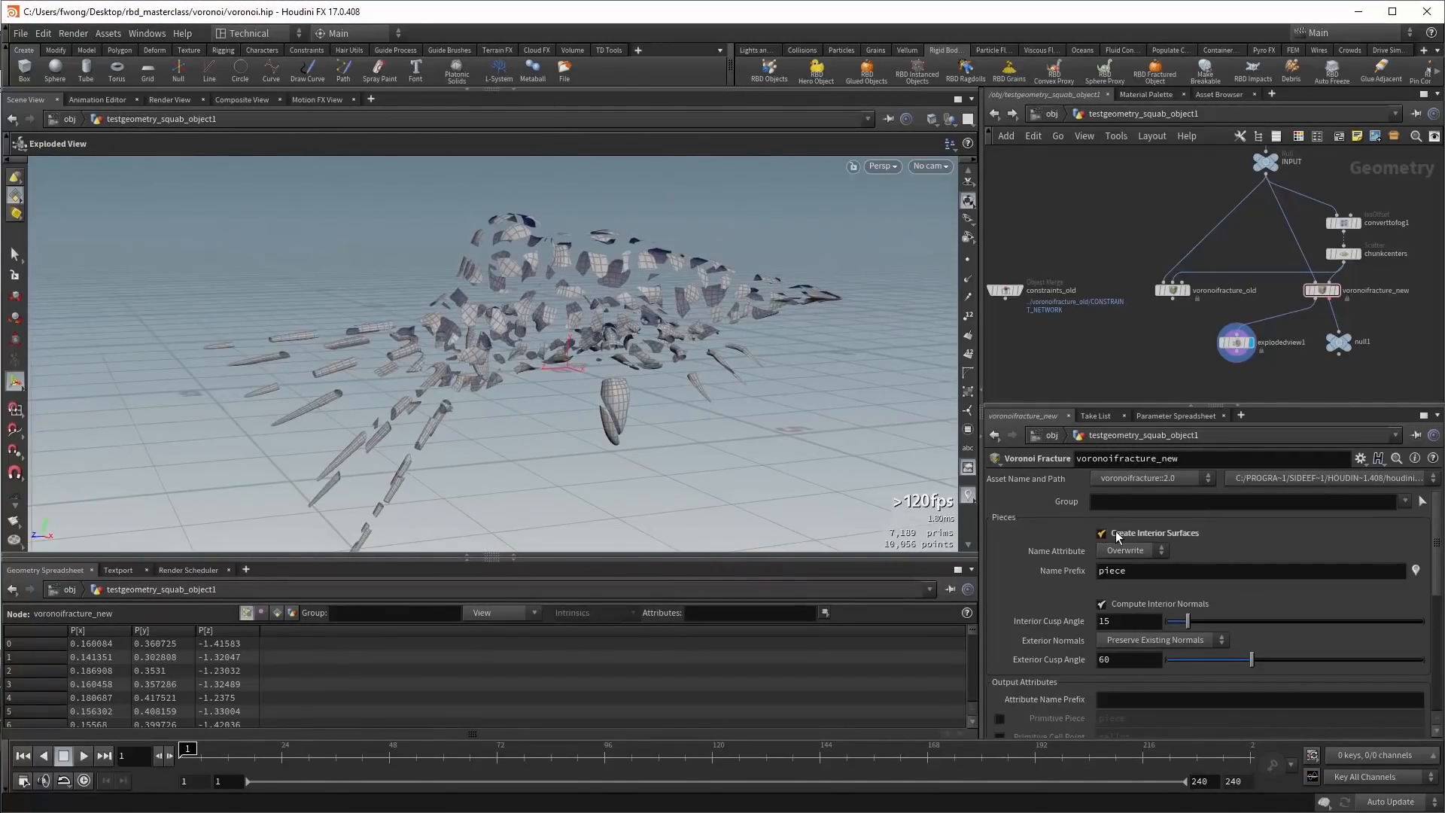
Display voronoifracture_new and compare its surface and normal options with the inside surface, edge and cusp options of voronoifracture_old.
{"action": "left_click", "coordinate": [1173, 290]}
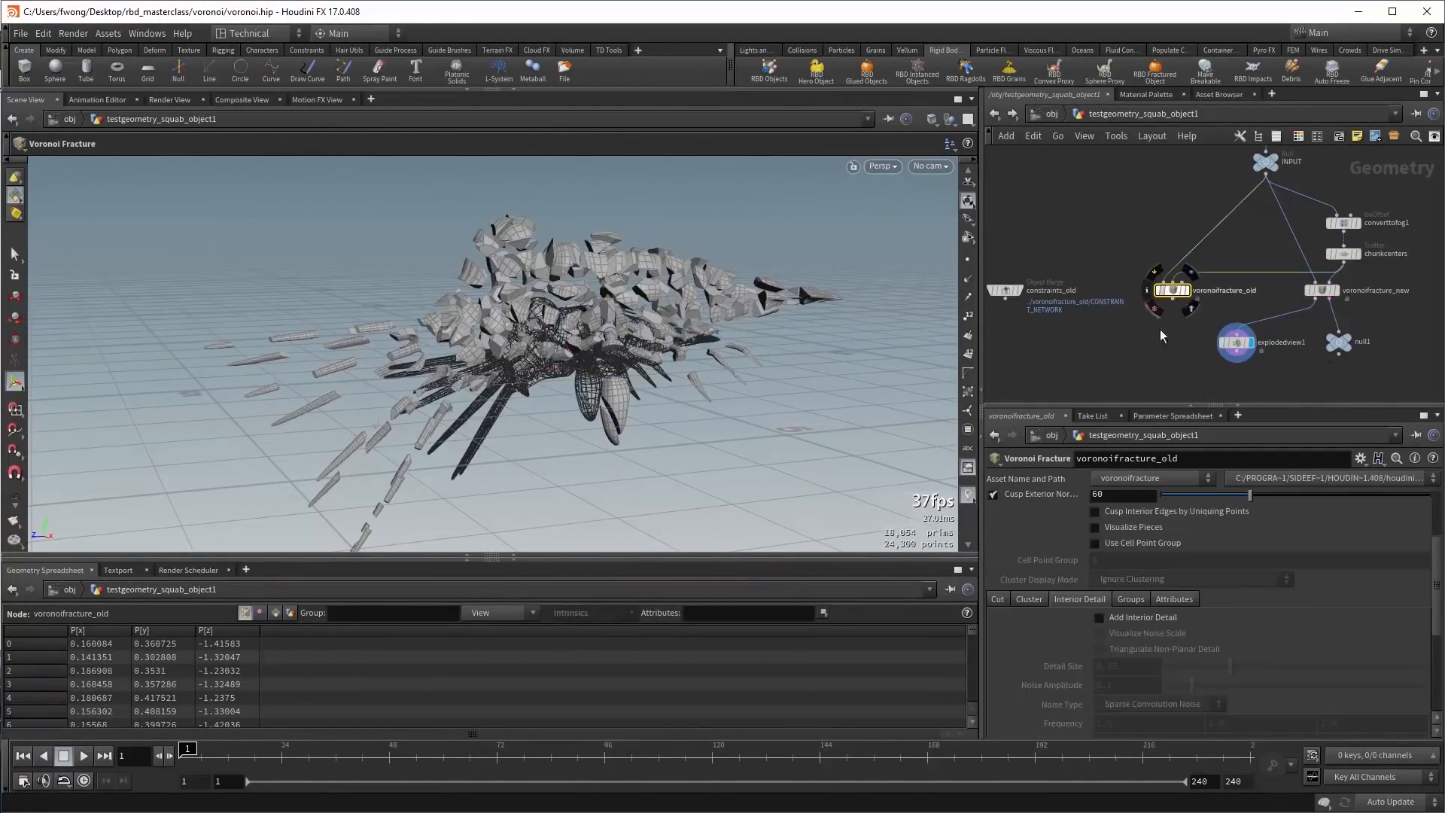
{"action": "scroll", "coordinate": [1163, 539], "scroll_direction": "up", "scroll_amount": 3}
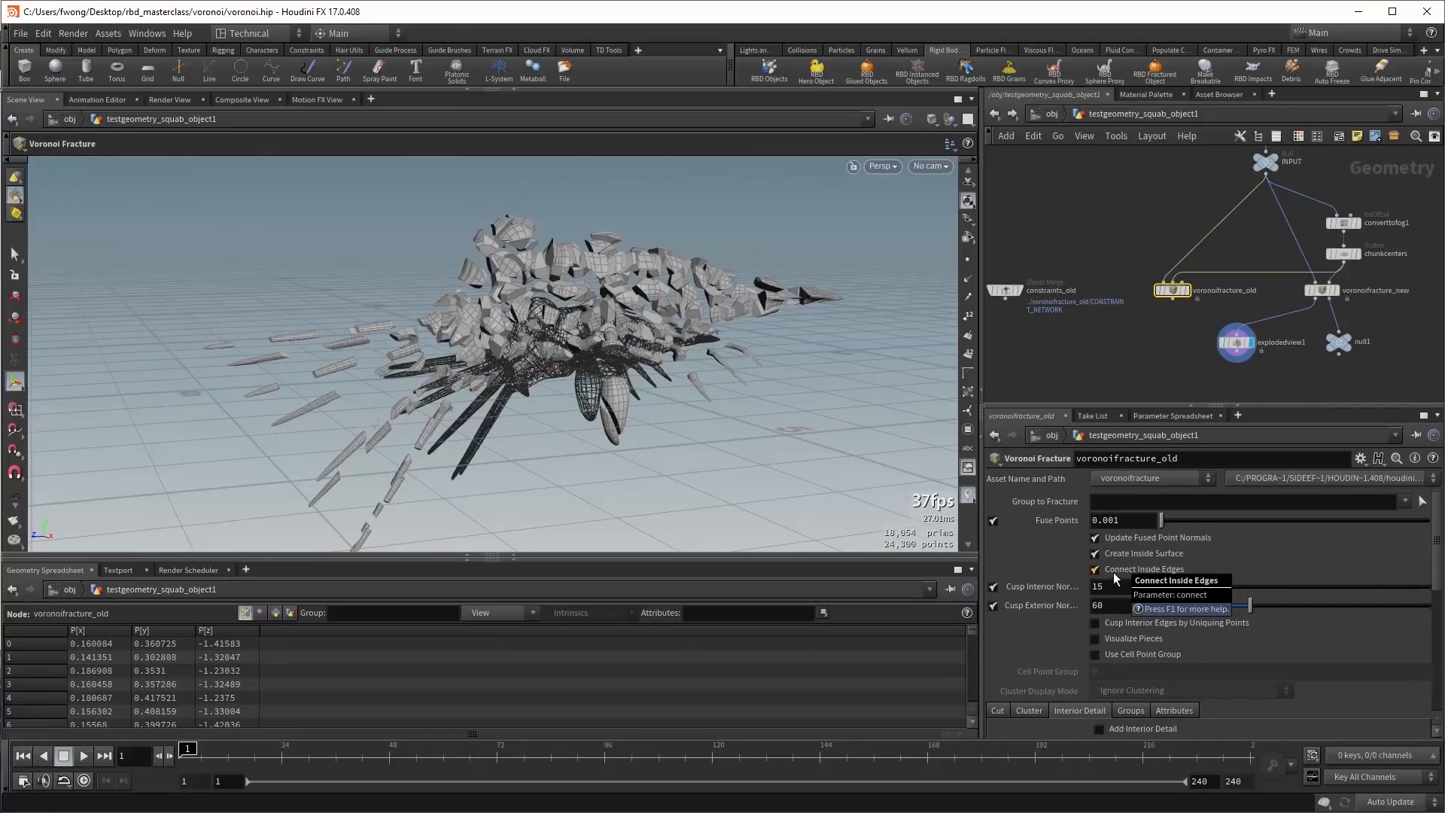
{"action": "left_click", "coordinate": [1291, 372]}
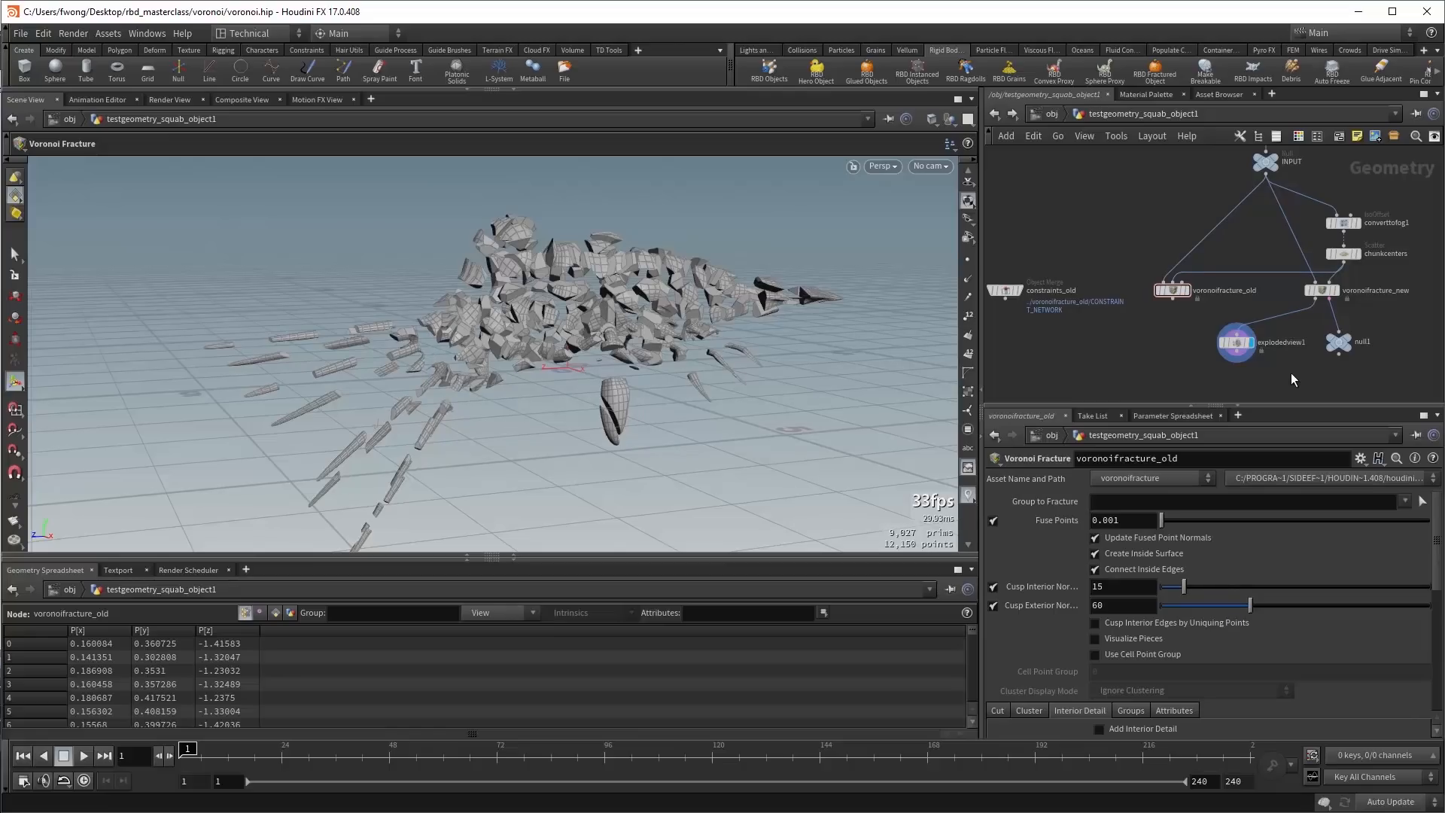
{"action": "left_click", "coordinate": [1328, 292]}
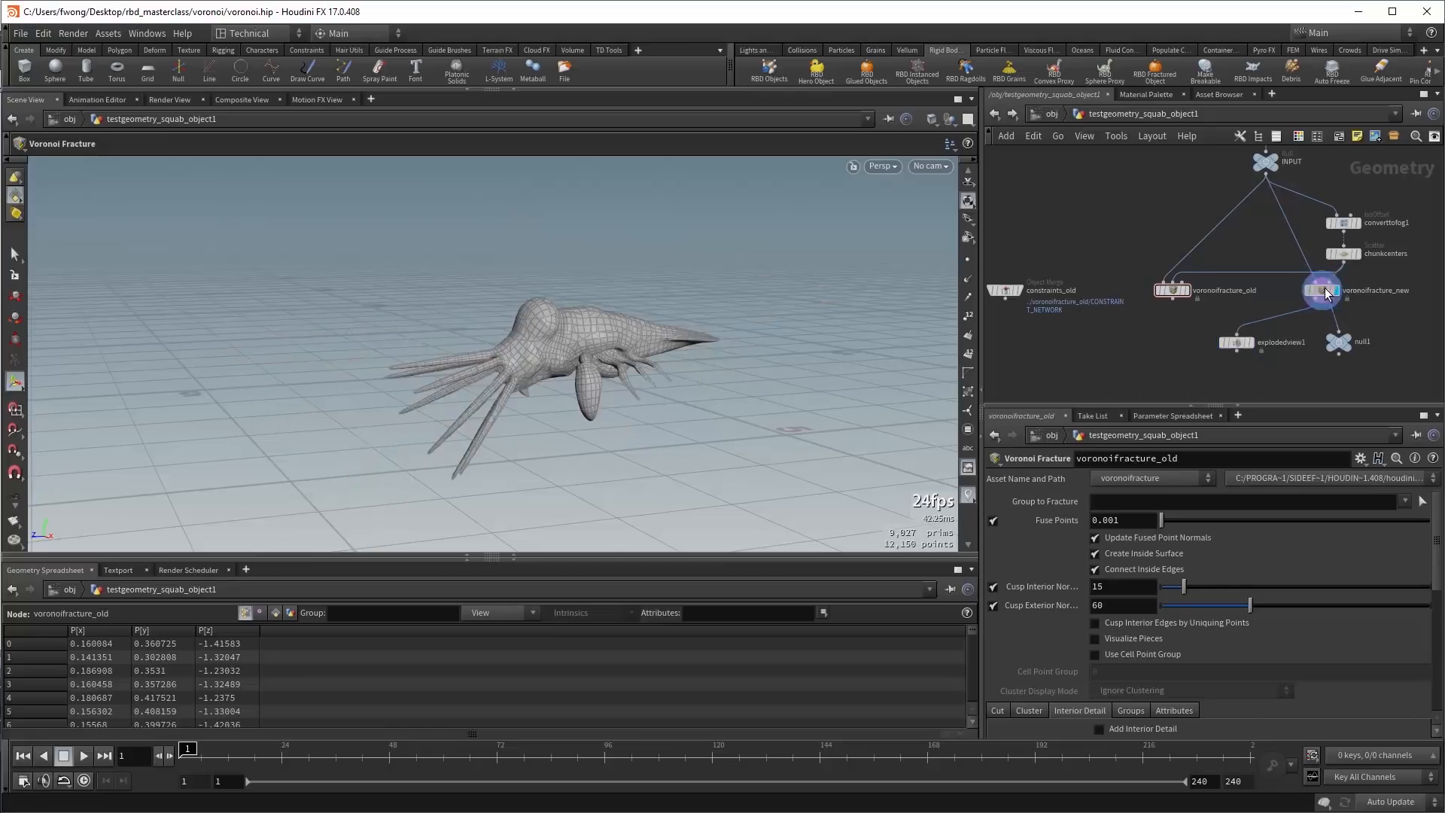
{"action": "left_click", "coordinate": [1317, 291]}
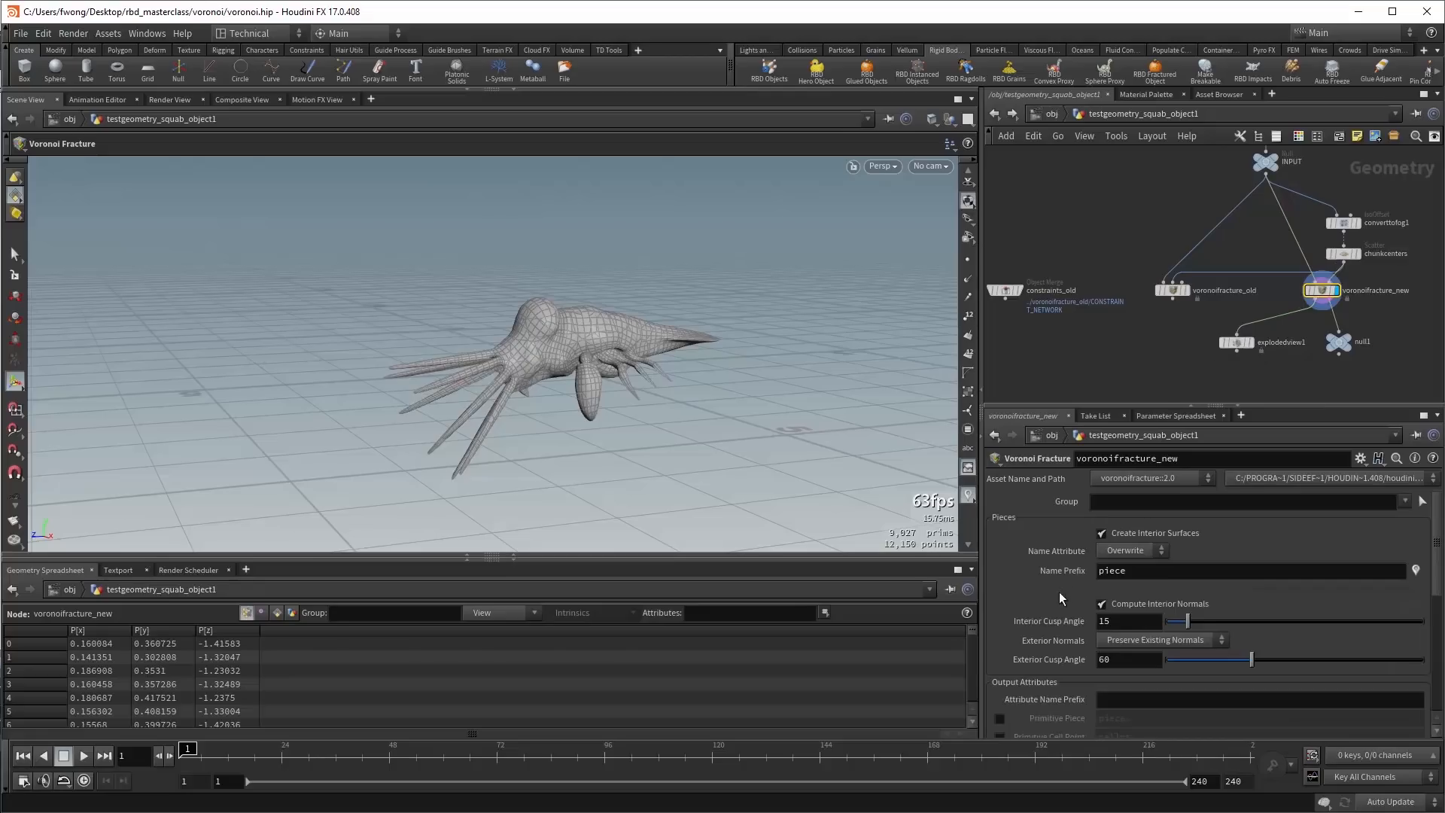
{"action": "left_click", "coordinate": [1173, 291]}
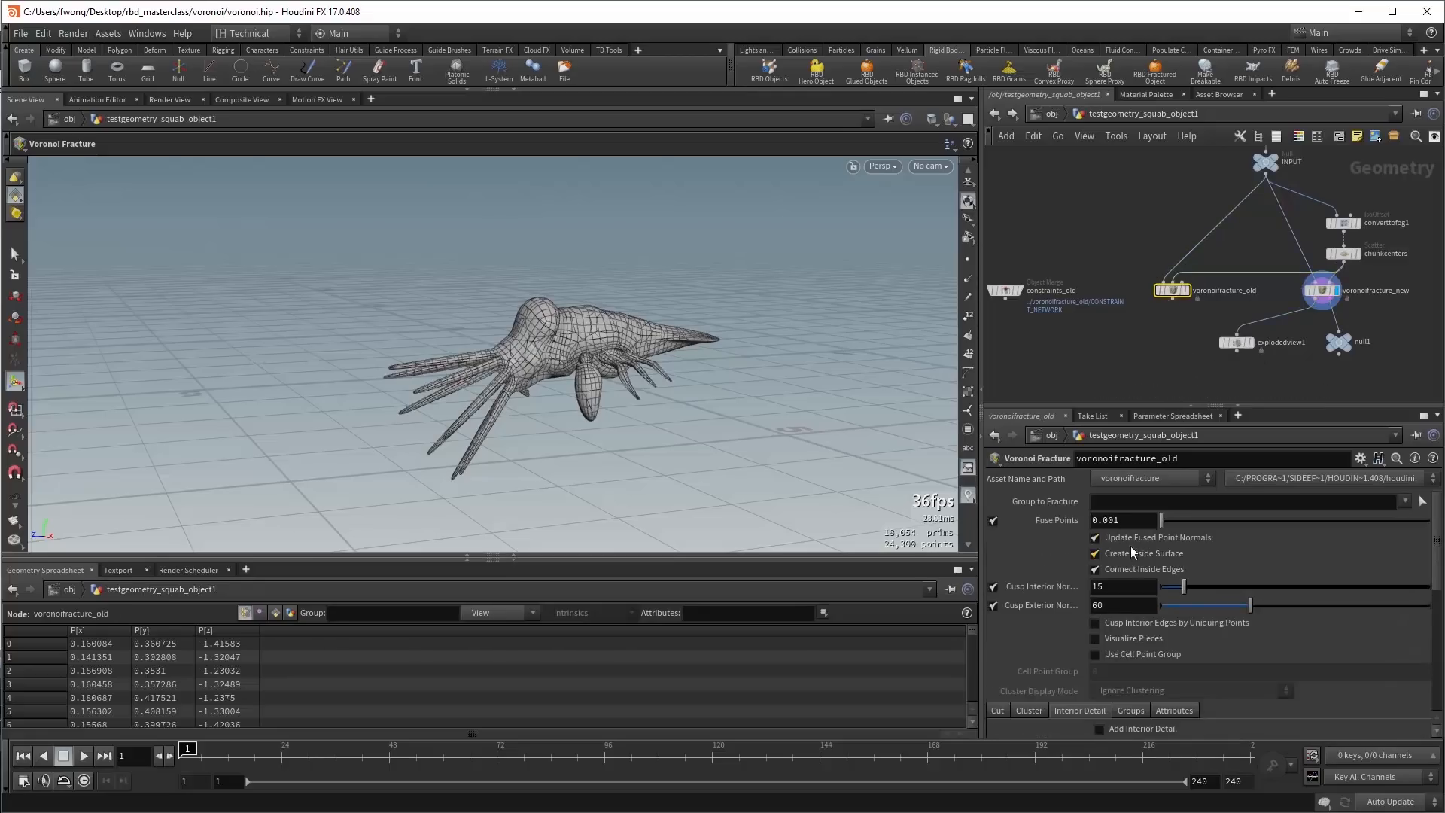
{"action": "left_click", "coordinate": [1322, 291]}
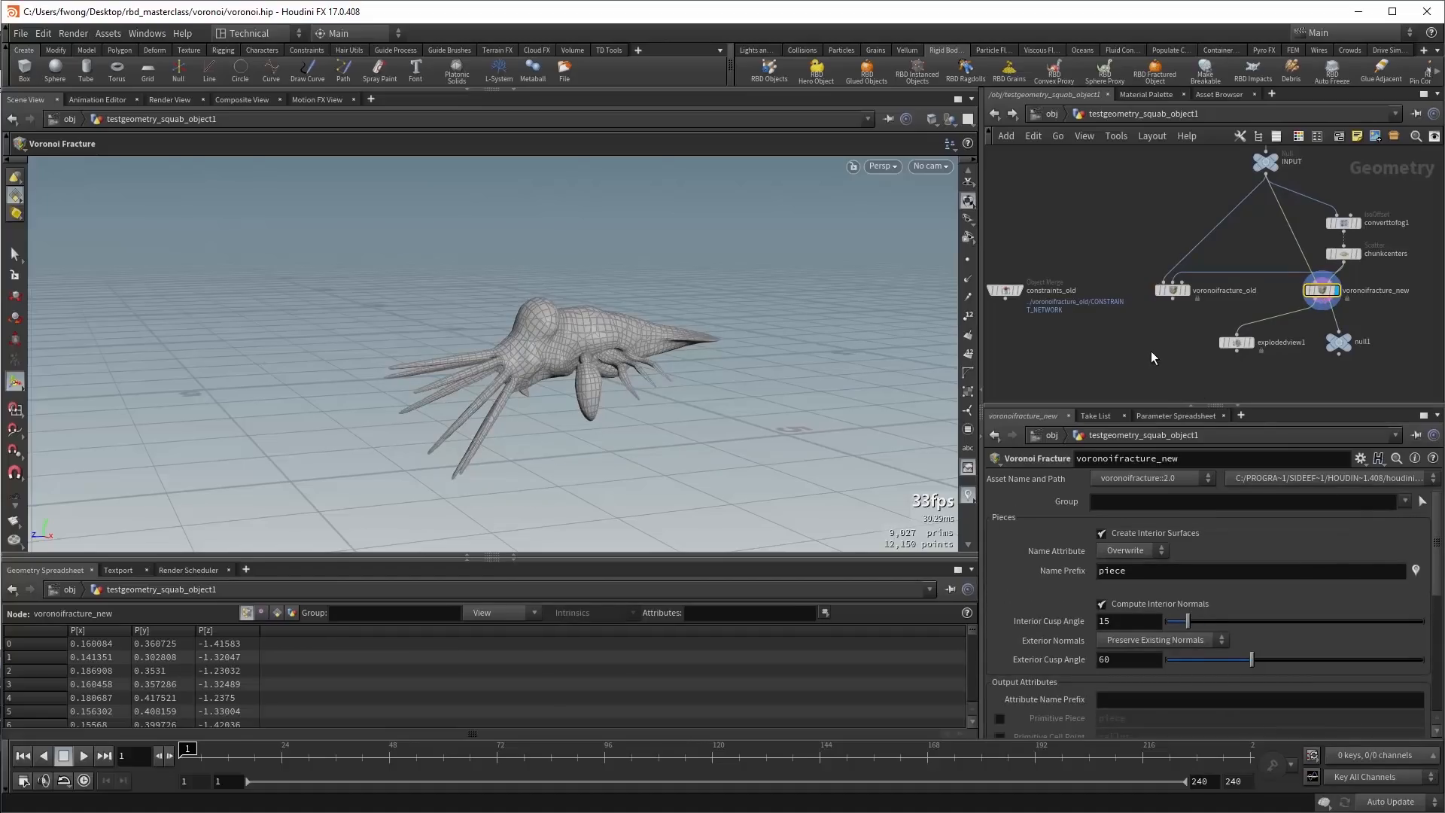
{"action": "key", "text": "Tab"}
{"action": "type", "text": "attr"}
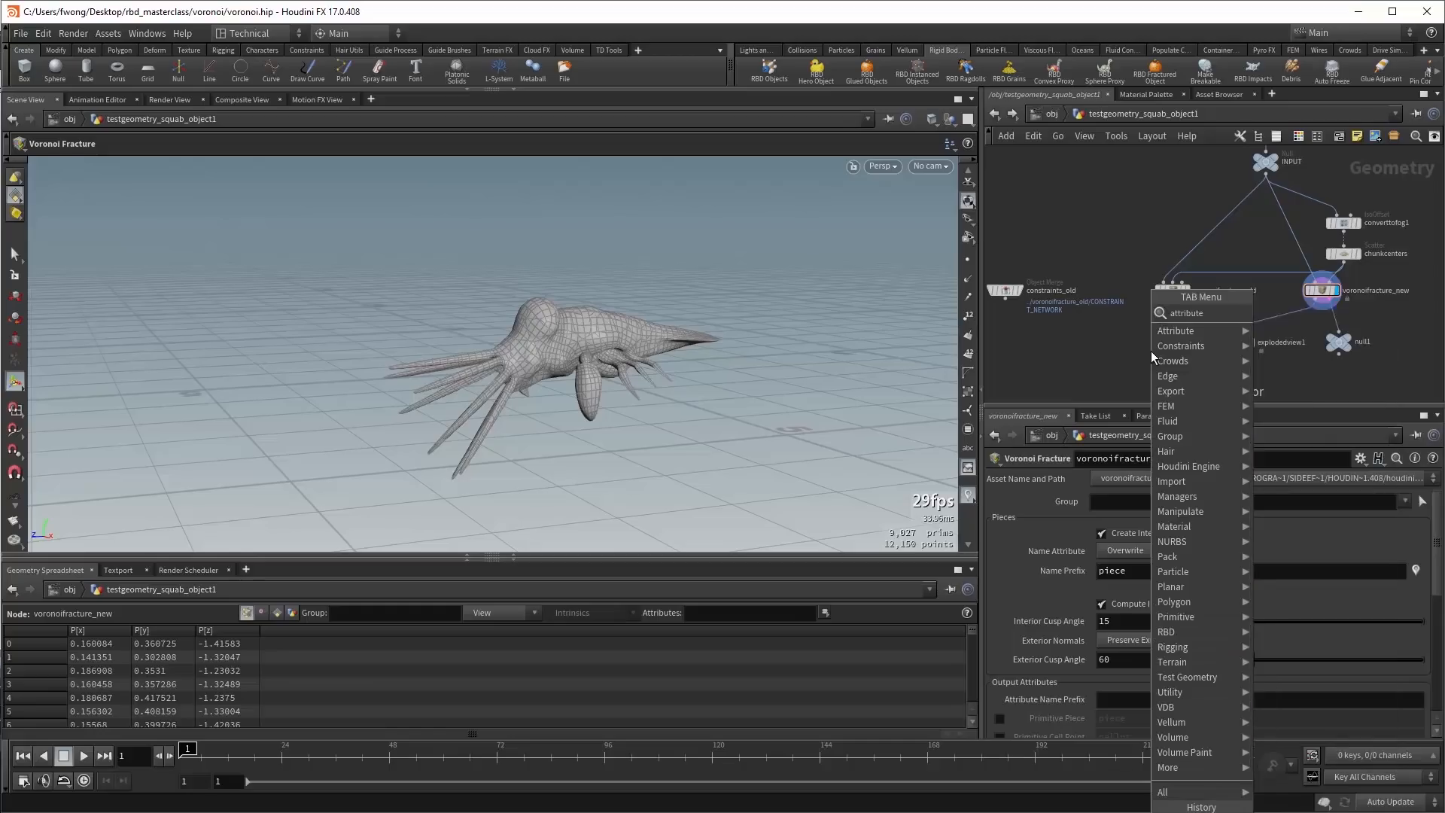
{"action": "key", "text": "Return"}
{"action": "key", "text": "Escape"}
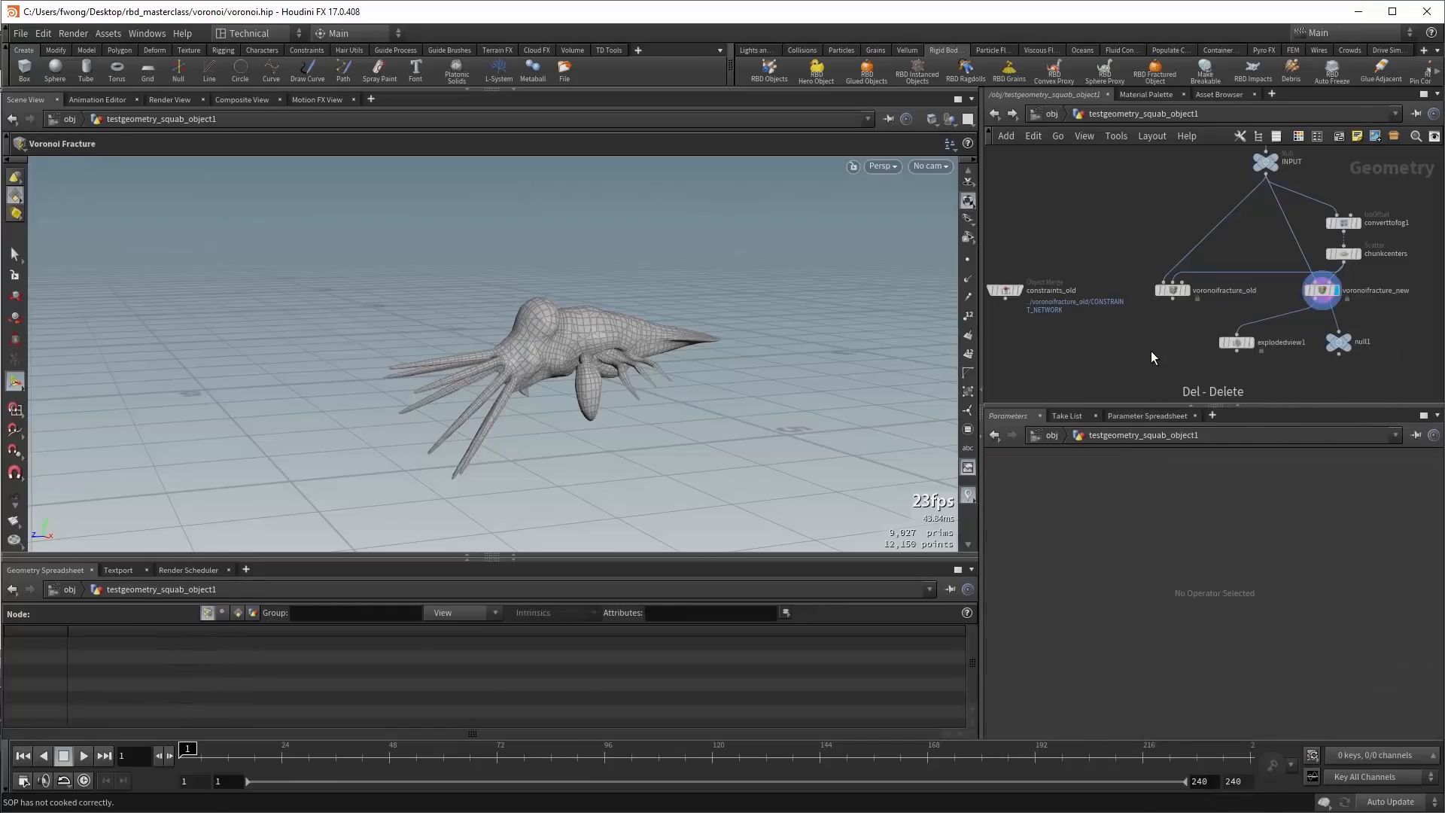
Turn on the viewport visualizer that shows each fractured piece of voronoifracture_new in its own color.
{"action": "left_click", "coordinate": [1322, 290]}
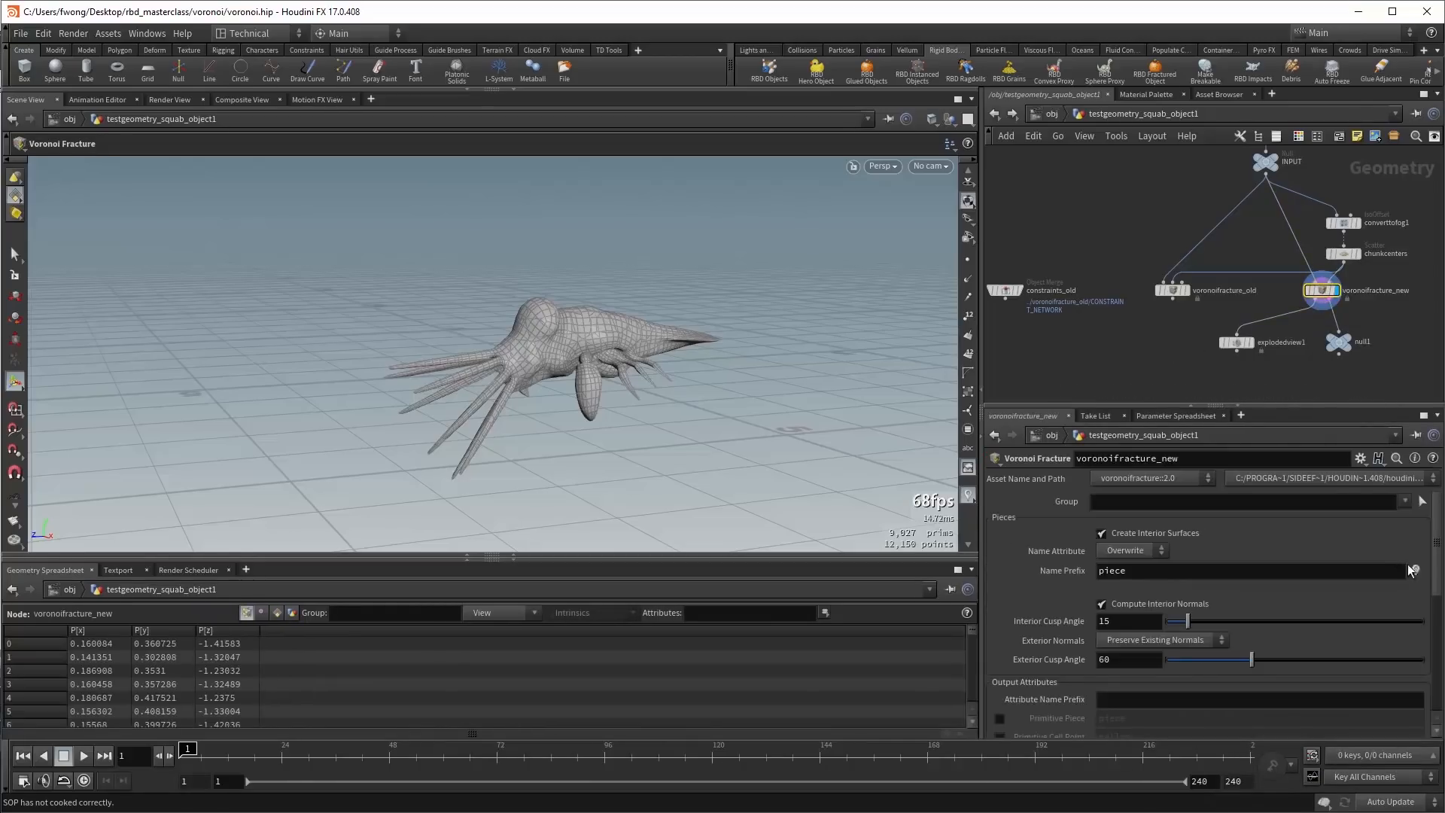
{"action": "left_click", "coordinate": [969, 493]}
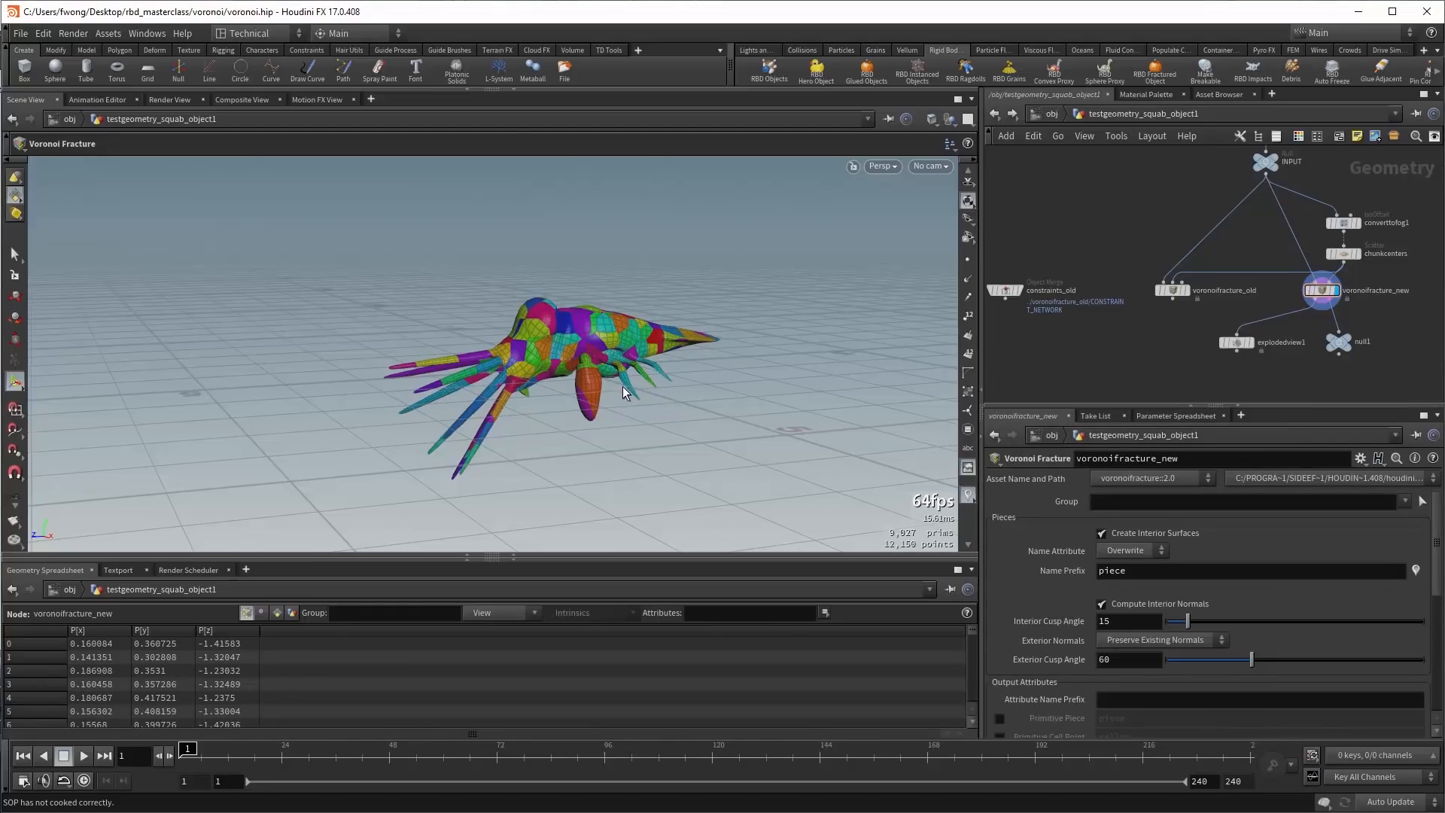
{"action": "key", "text": "Escape"}
{"action": "left_click_drag", "start_coordinate": [606, 388], "coordinate": [829, 345]}
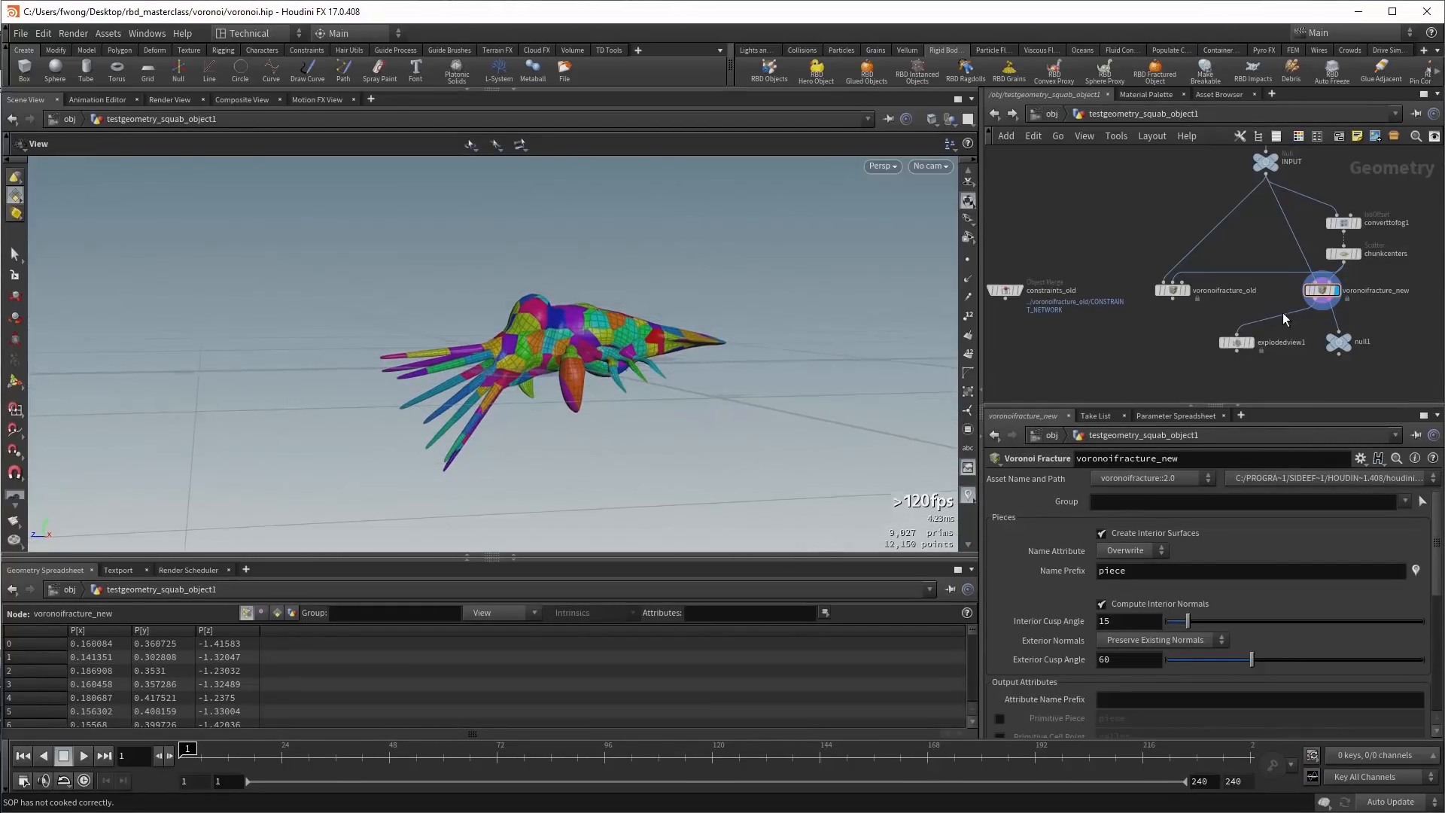
{"action": "left_click", "coordinate": [1176, 291]}
{"action": "key", "text": "Right"}
{"action": "middle_click_drag", "start_coordinate": [1139, 368], "coordinate": [1127, 344]}
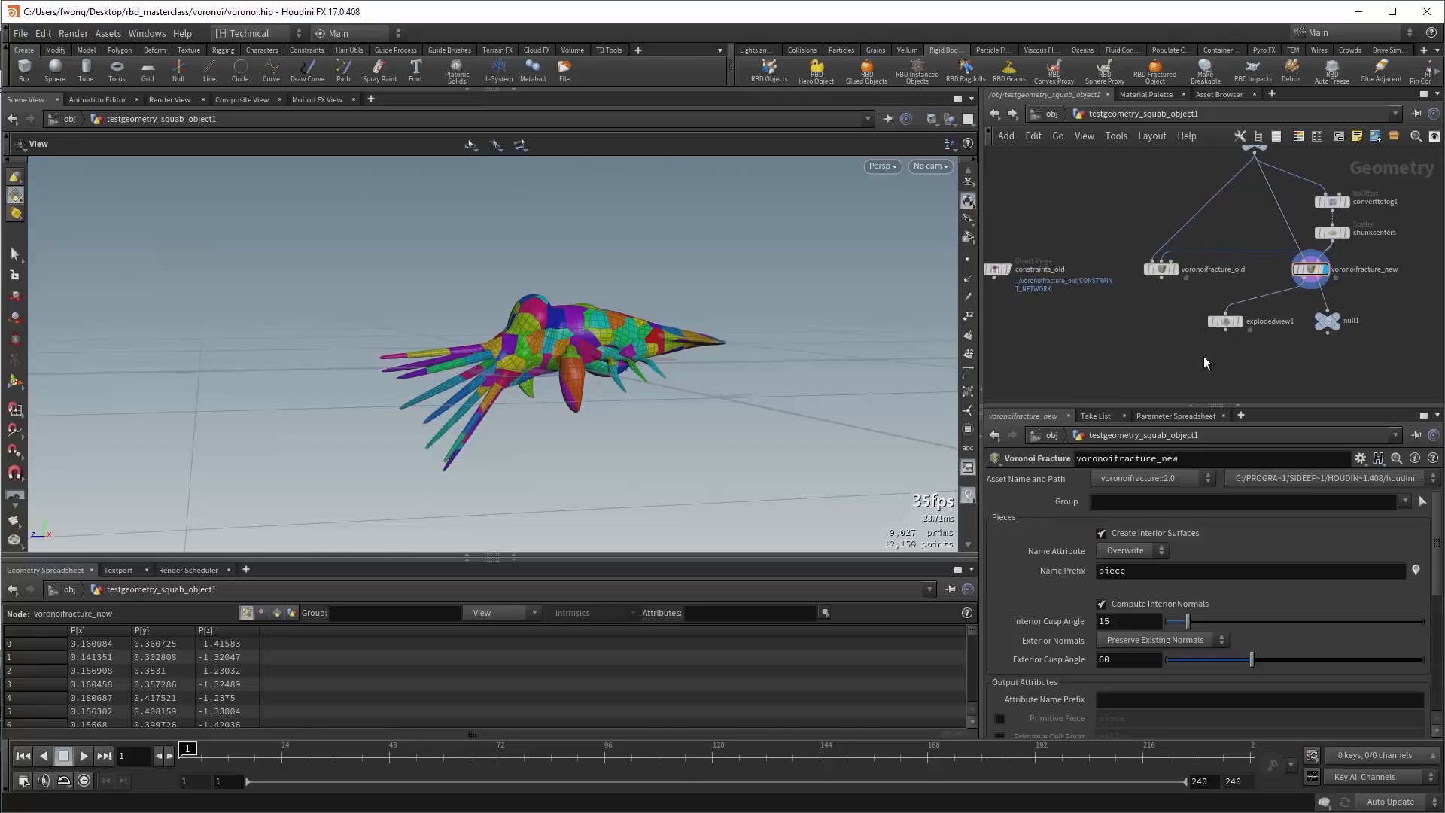
Try a Color node with Class Primitive and Color Type Random from Attribute using name, and delete the node.
{"action": "key", "text": "Tab"}
{"action": "type", "text": "col"}
{"action": "key", "text": "Return"}
{"action": "left_click", "coordinate": [1204, 356]}
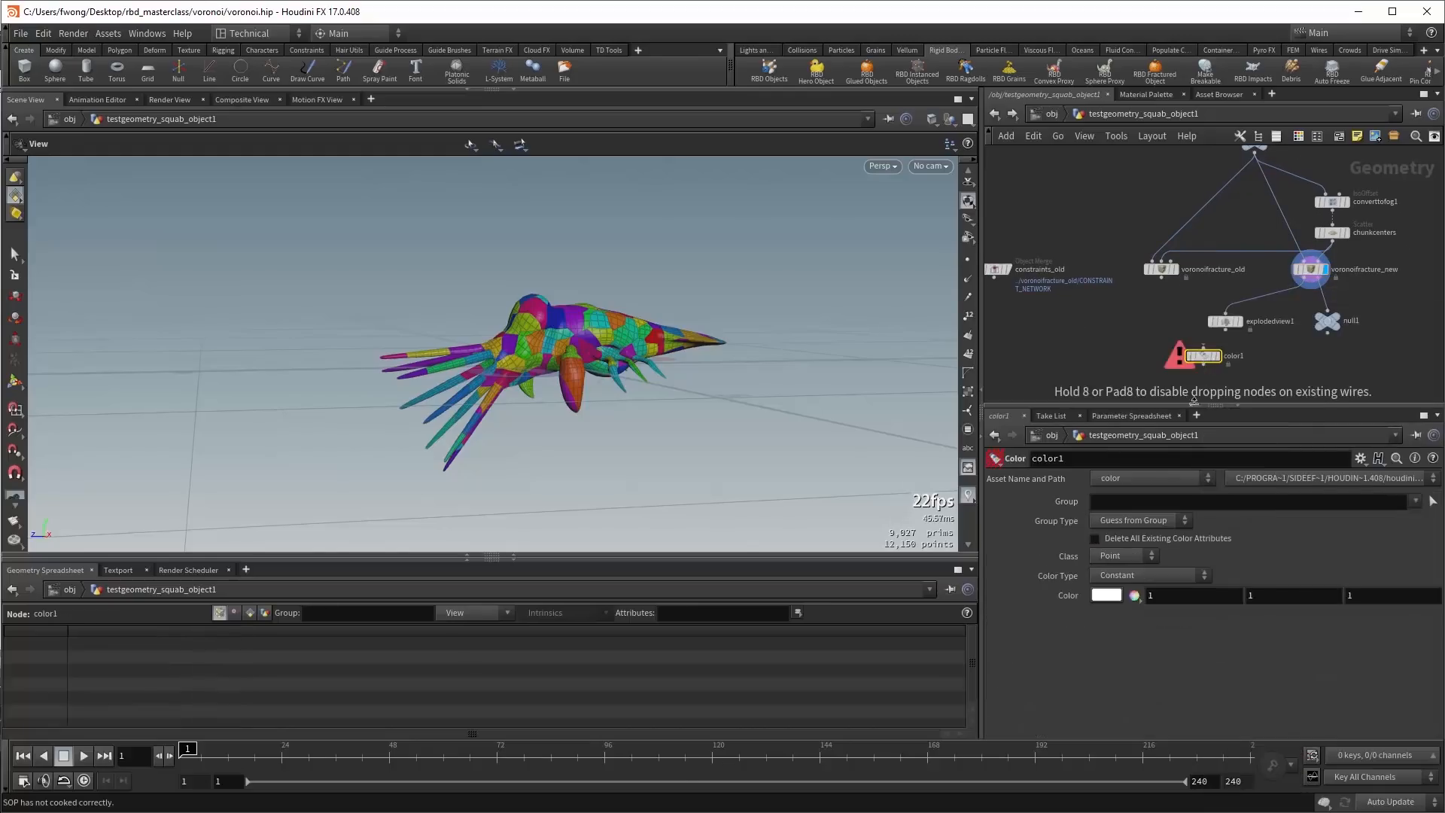
{"action": "left_click", "coordinate": [1124, 556]}
{"action": "left_click", "coordinate": [1114, 587]}
{"action": "left_click", "coordinate": [1144, 575]}
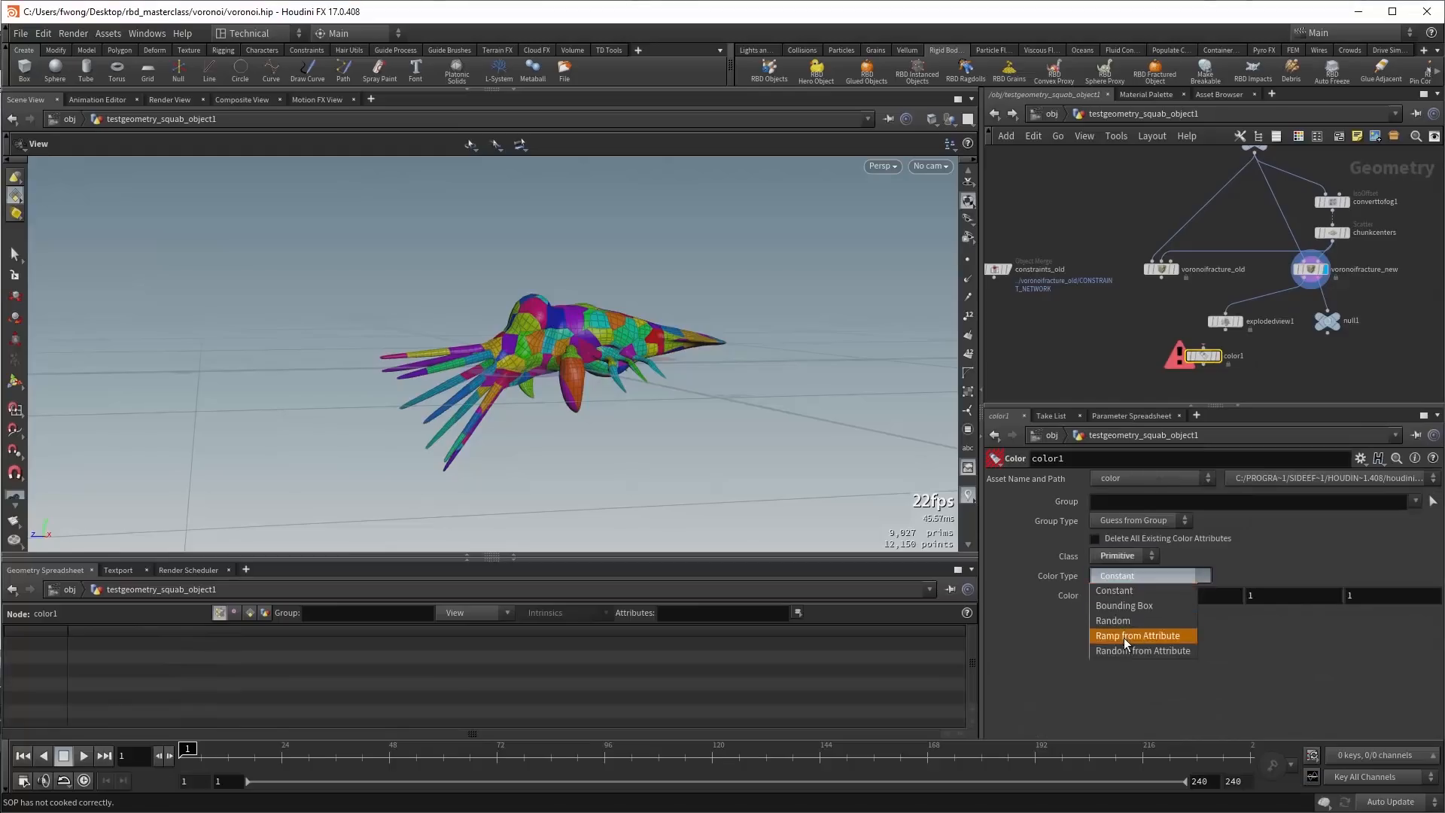
{"action": "left_click", "coordinate": [1129, 652]}
{"action": "left_click", "coordinate": [1107, 610]}
{"action": "type", "text": "name"}
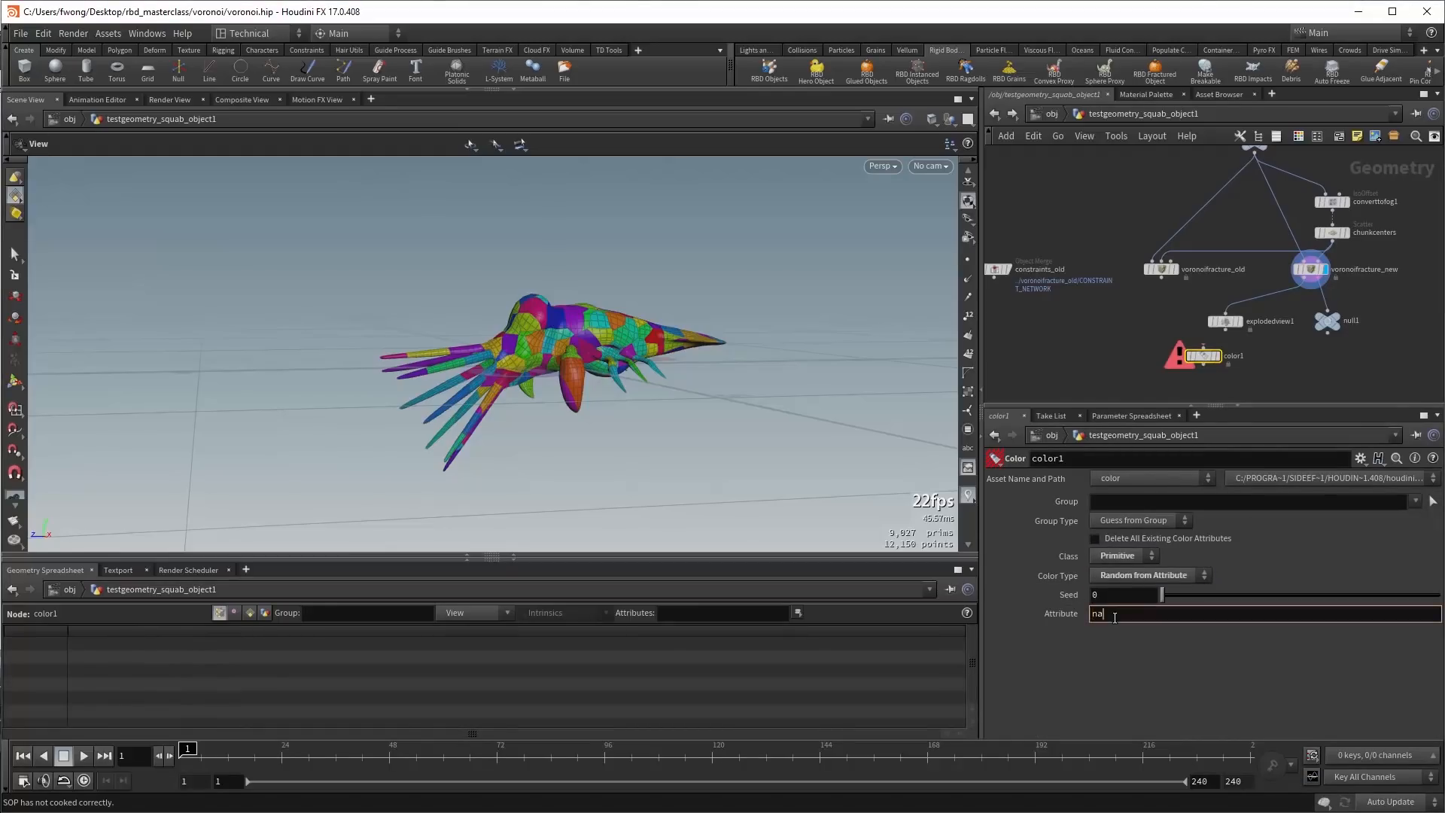
{"action": "key", "text": "Return"}
{"action": "mouse_move", "coordinate": [1205, 360]}
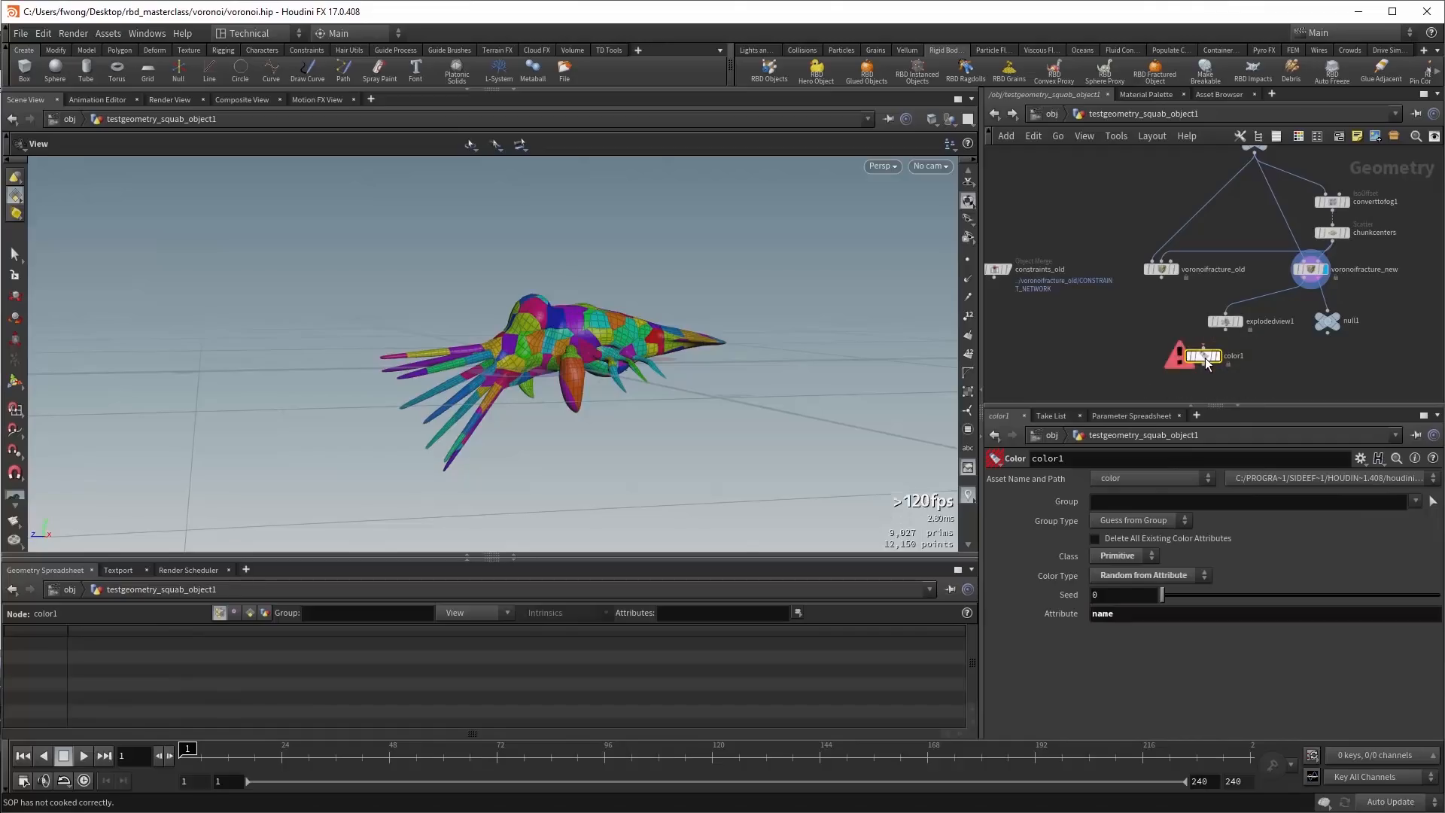
{"action": "key", "text": "Delete"}
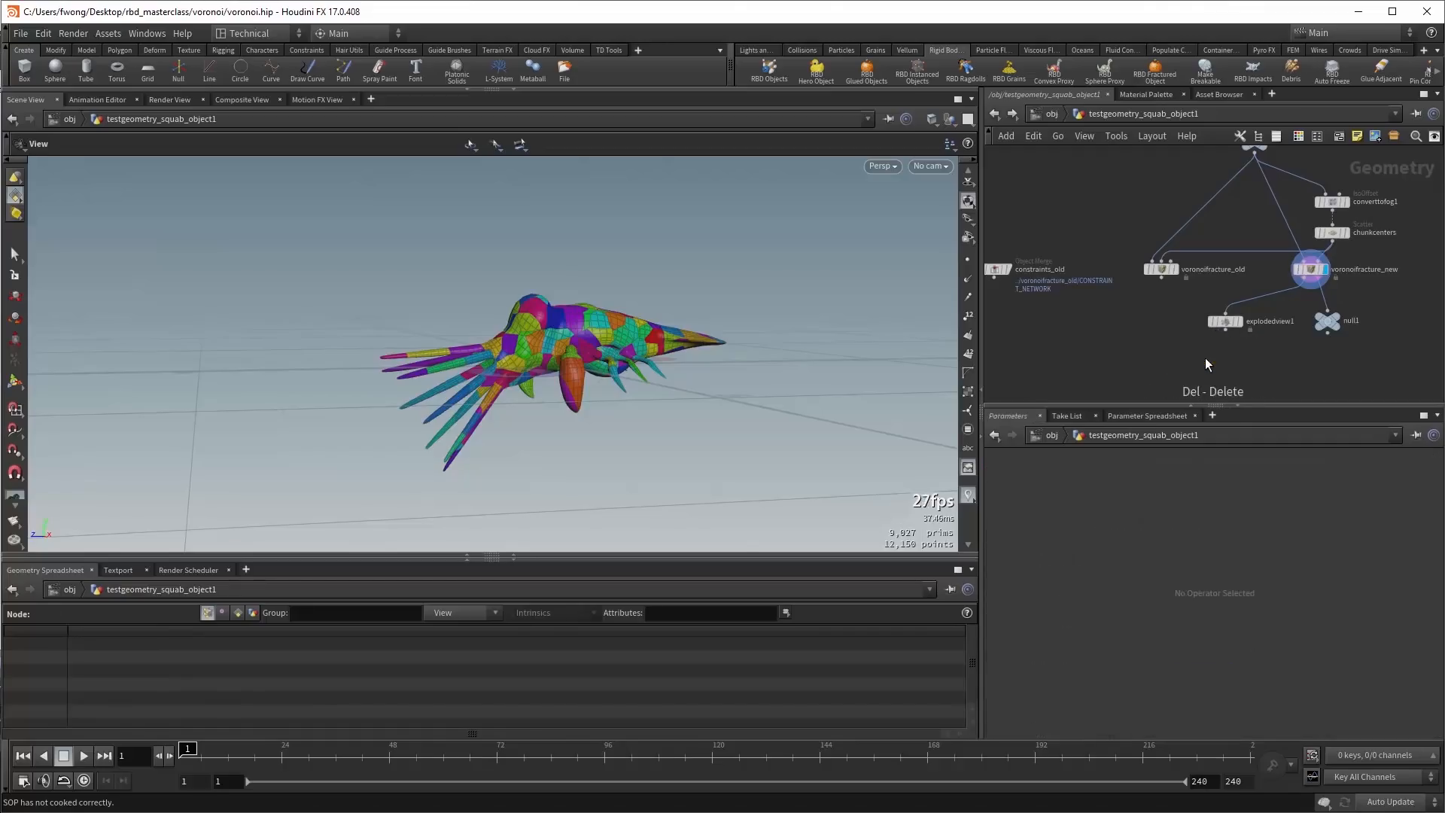
Show voronoifracture_new's primitive attributes in the Geometry Spreadsheet and set its Name Attribute option to Append.
{"action": "left_click", "coordinate": [1310, 269]}
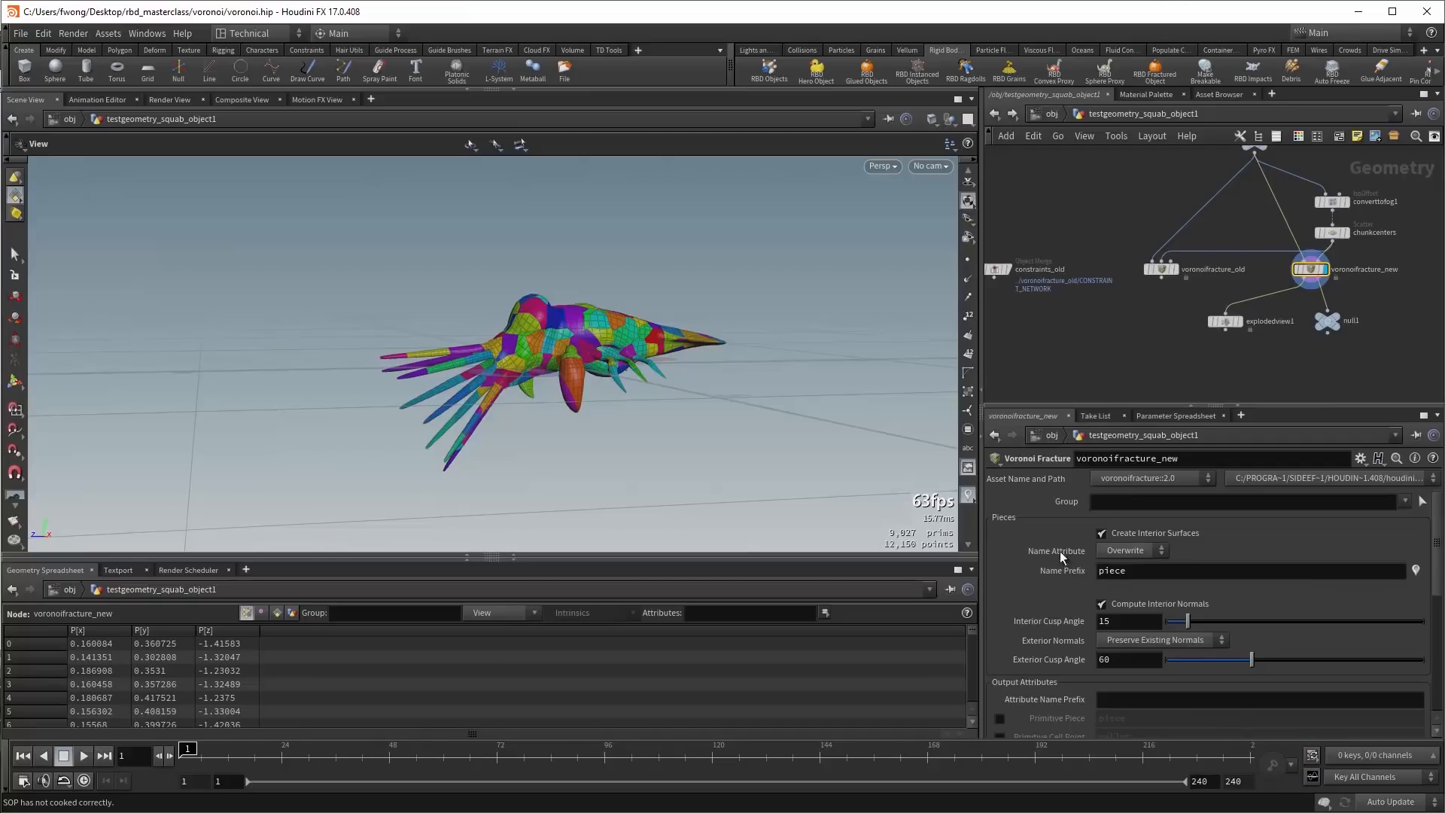
{"action": "left_click", "coordinate": [276, 612]}
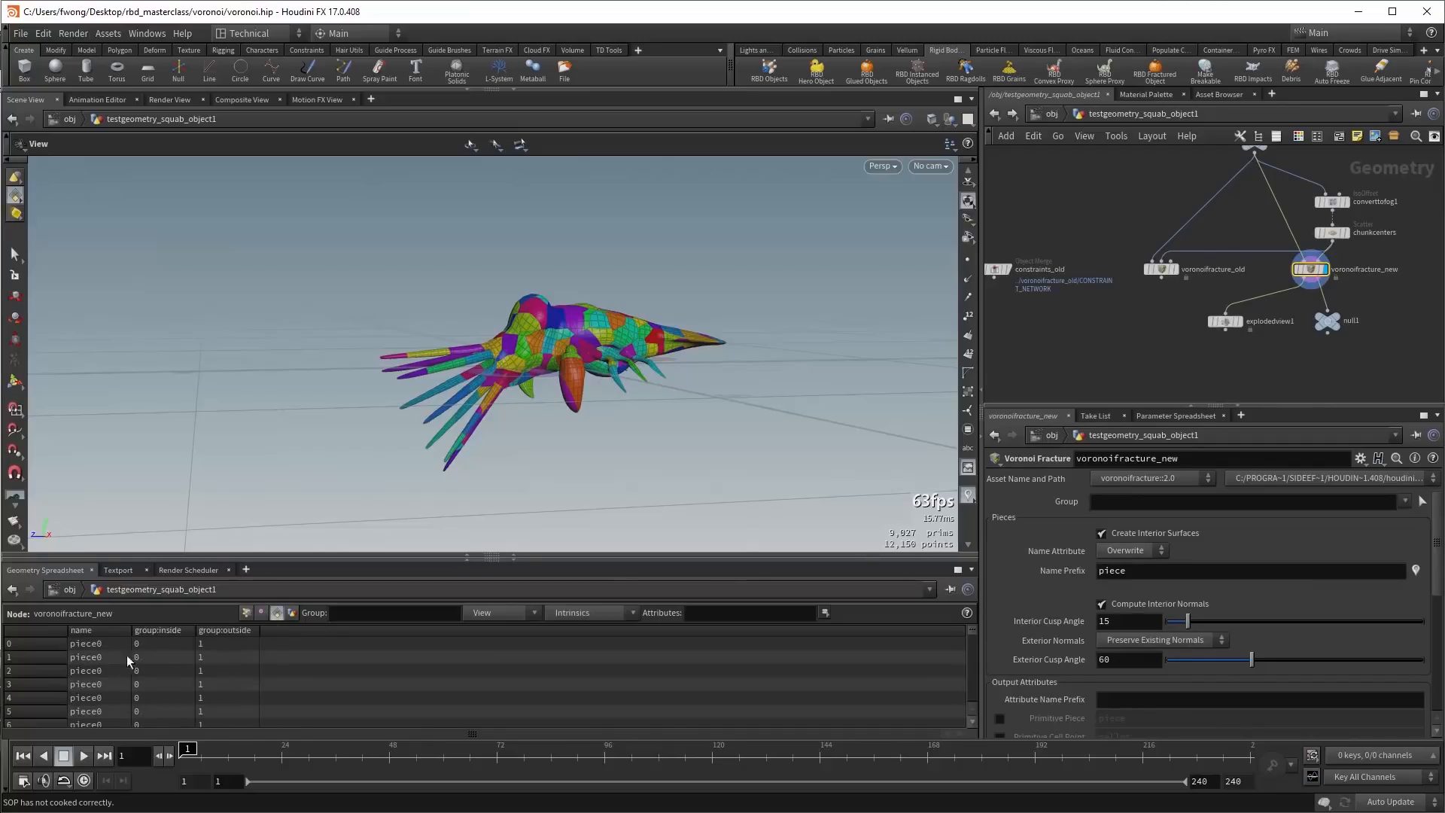
{"action": "left_click", "coordinate": [1357, 136]}
{"action": "left_click", "coordinate": [1127, 550]}
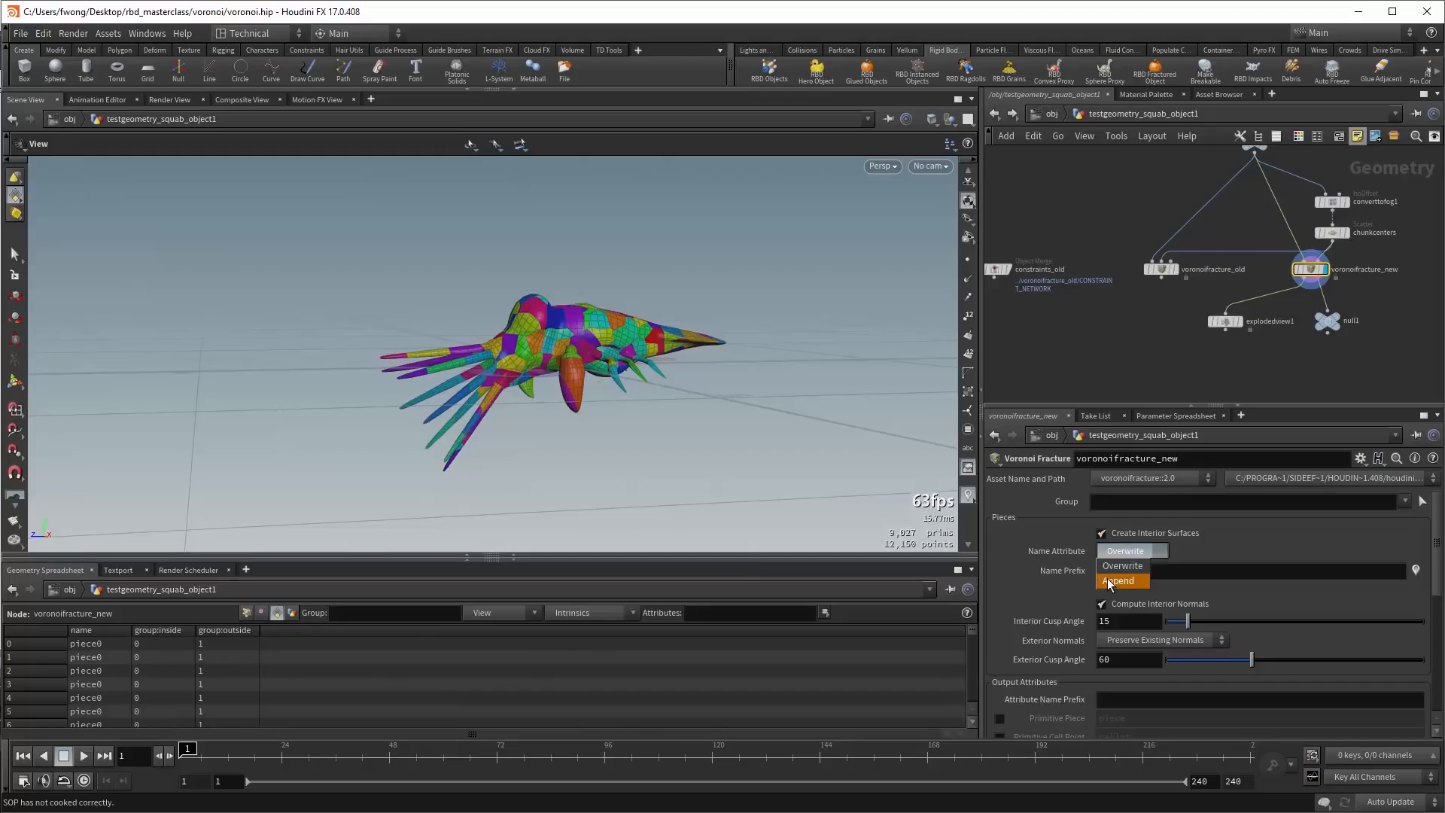
{"action": "left_click", "coordinate": [1109, 585]}
Set switch1's Select Input to 1 to use the pre-fractured squab, and display switch1.
{"action": "scroll", "coordinate": [1163, 333], "scroll_direction": "up", "scroll_amount": 4}
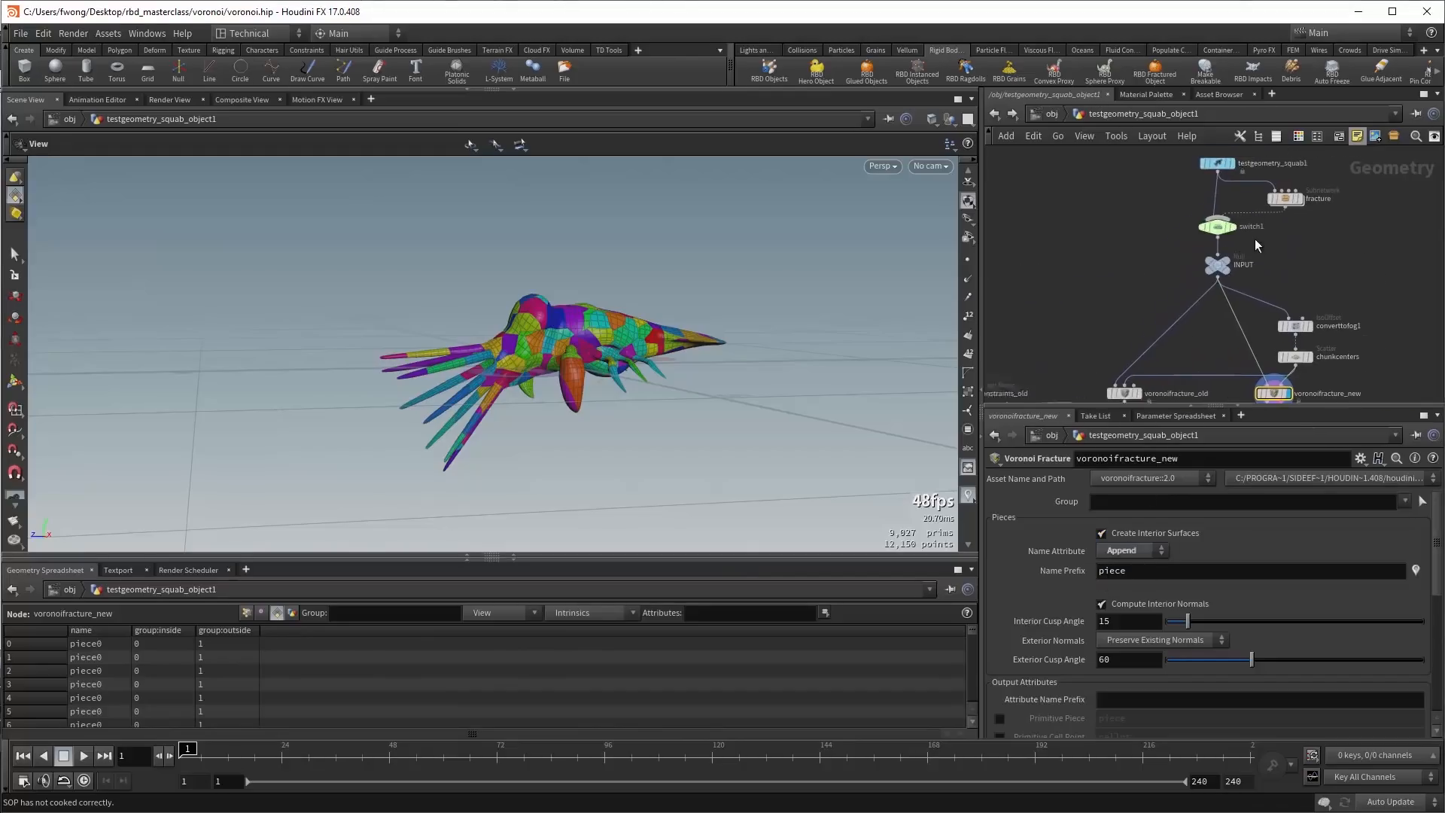
{"action": "left_click", "coordinate": [1217, 236]}
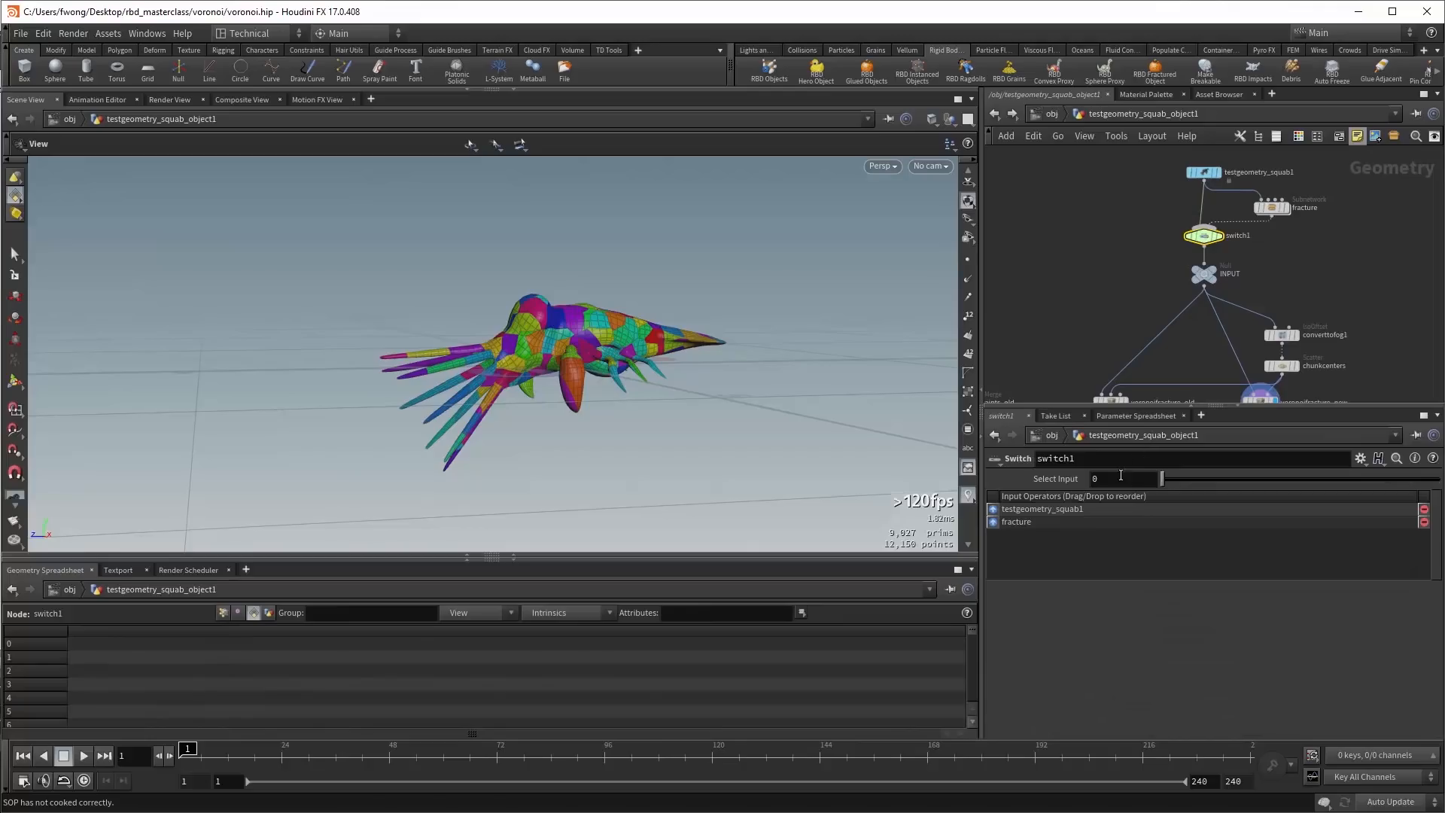
{"action": "left_click", "coordinate": [1121, 479]}
{"action": "type", "text": "1"}
{"action": "key", "text": "Return"}
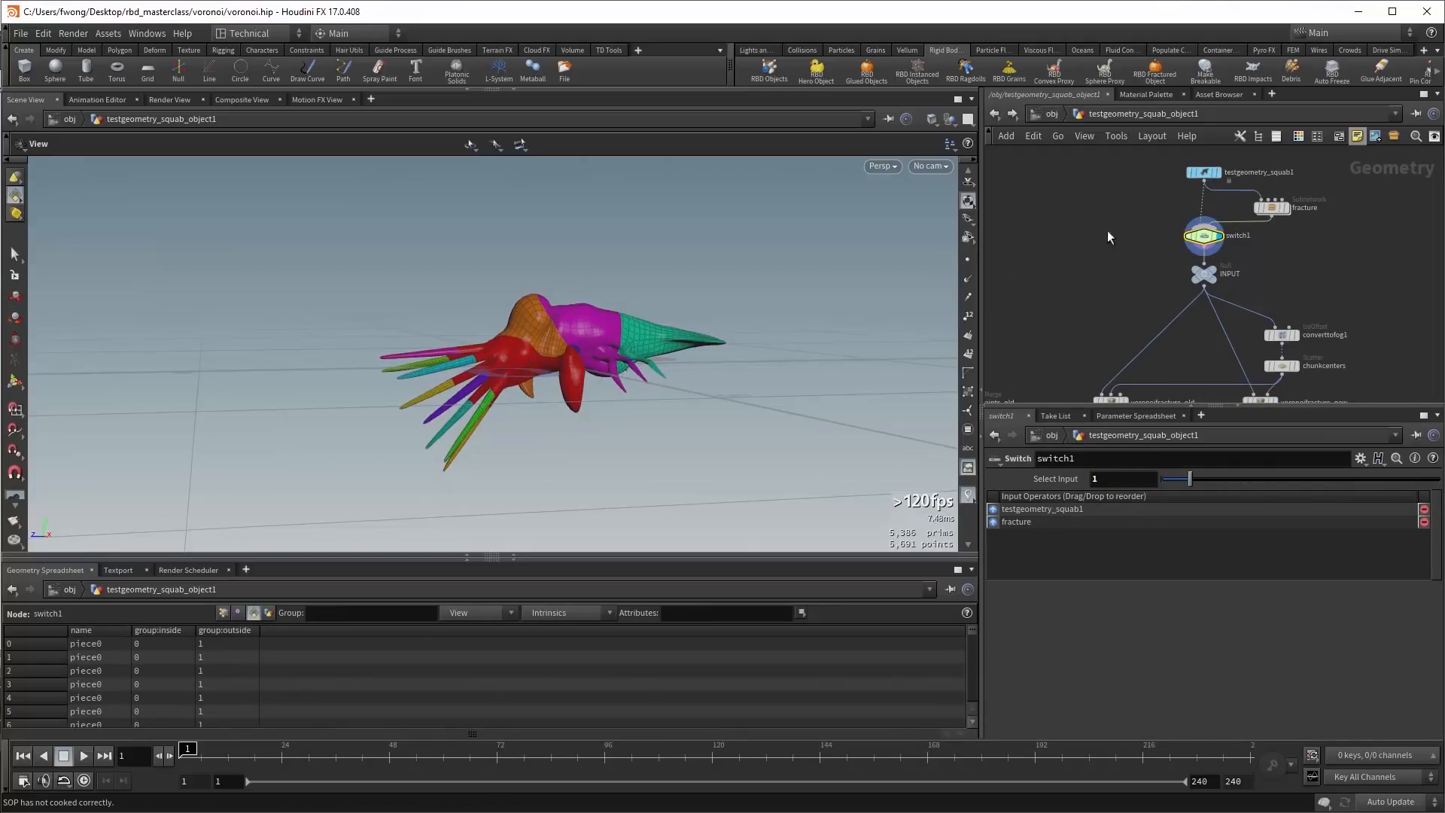
Display voronoifracture_new and set its Name Attribute to Overwrite, comparing its piece names with those on INPUT.
{"action": "middle_click_drag", "start_coordinate": [1212, 246], "coordinate": [1166, 171]}
{"action": "mouse_move", "coordinate": [1160, 173]}
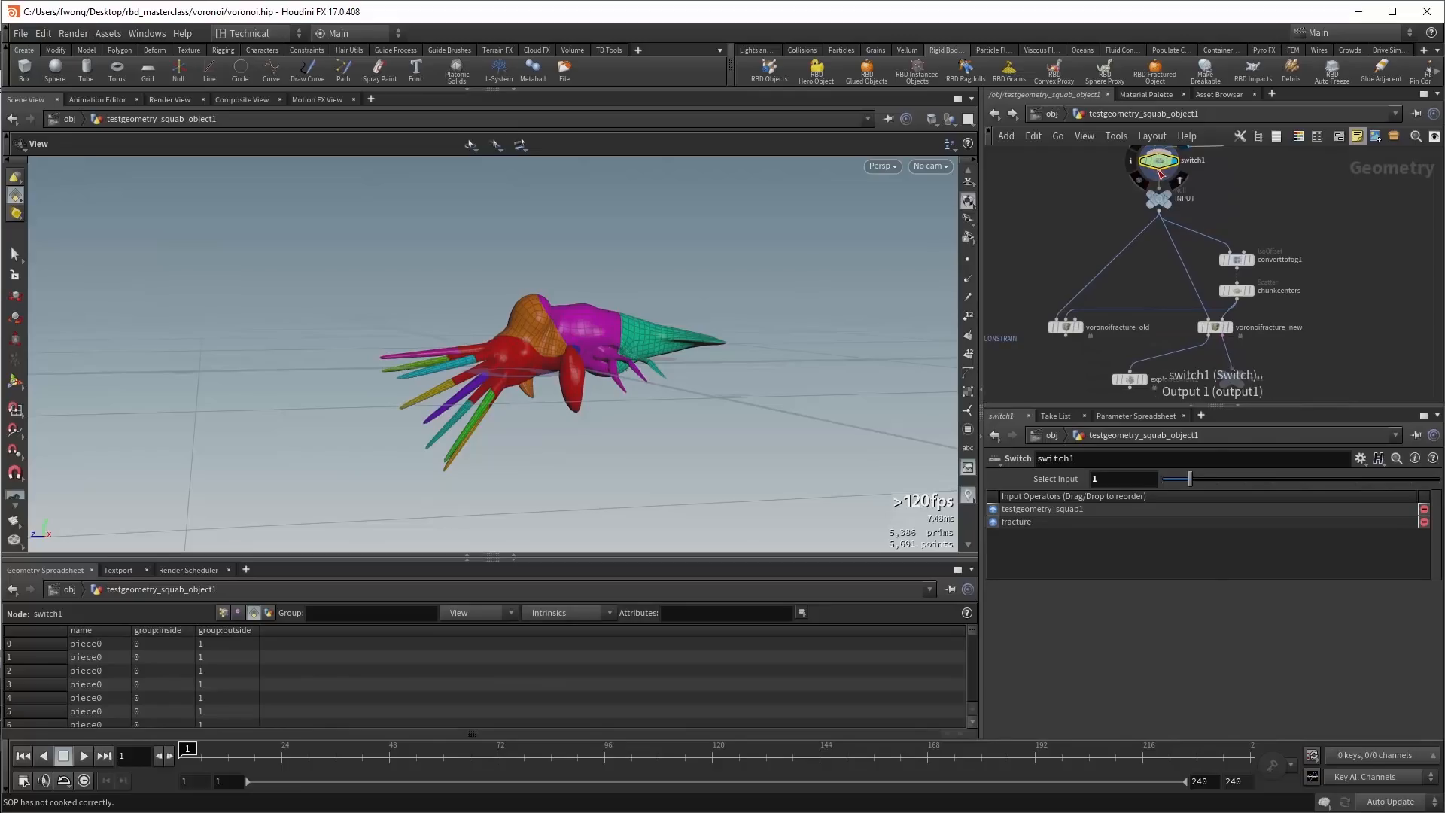
{"action": "left_click", "coordinate": [1221, 329]}
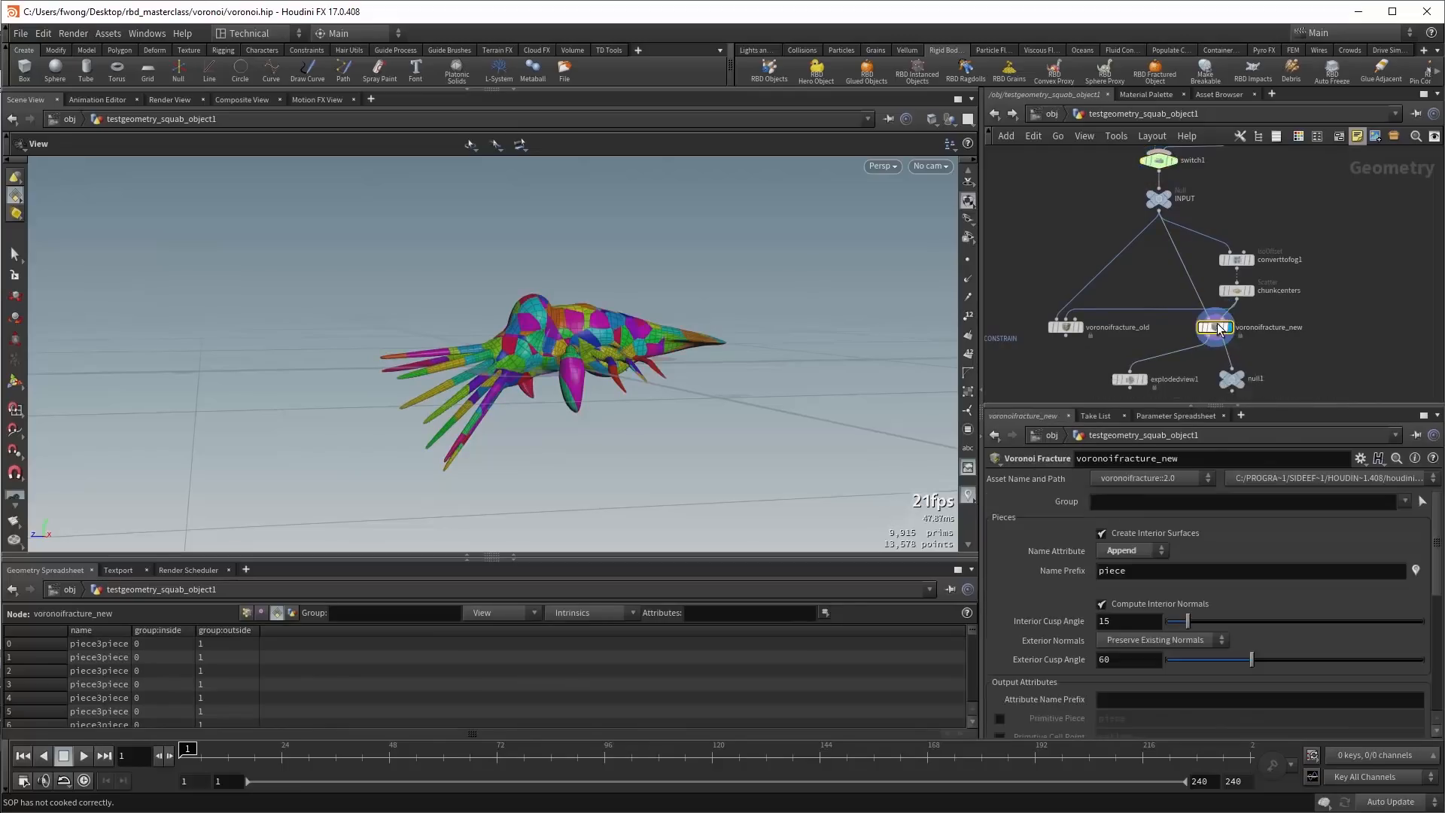
{"action": "left_click", "coordinate": [1116, 554]}
{"action": "left_click", "coordinate": [1125, 569]}
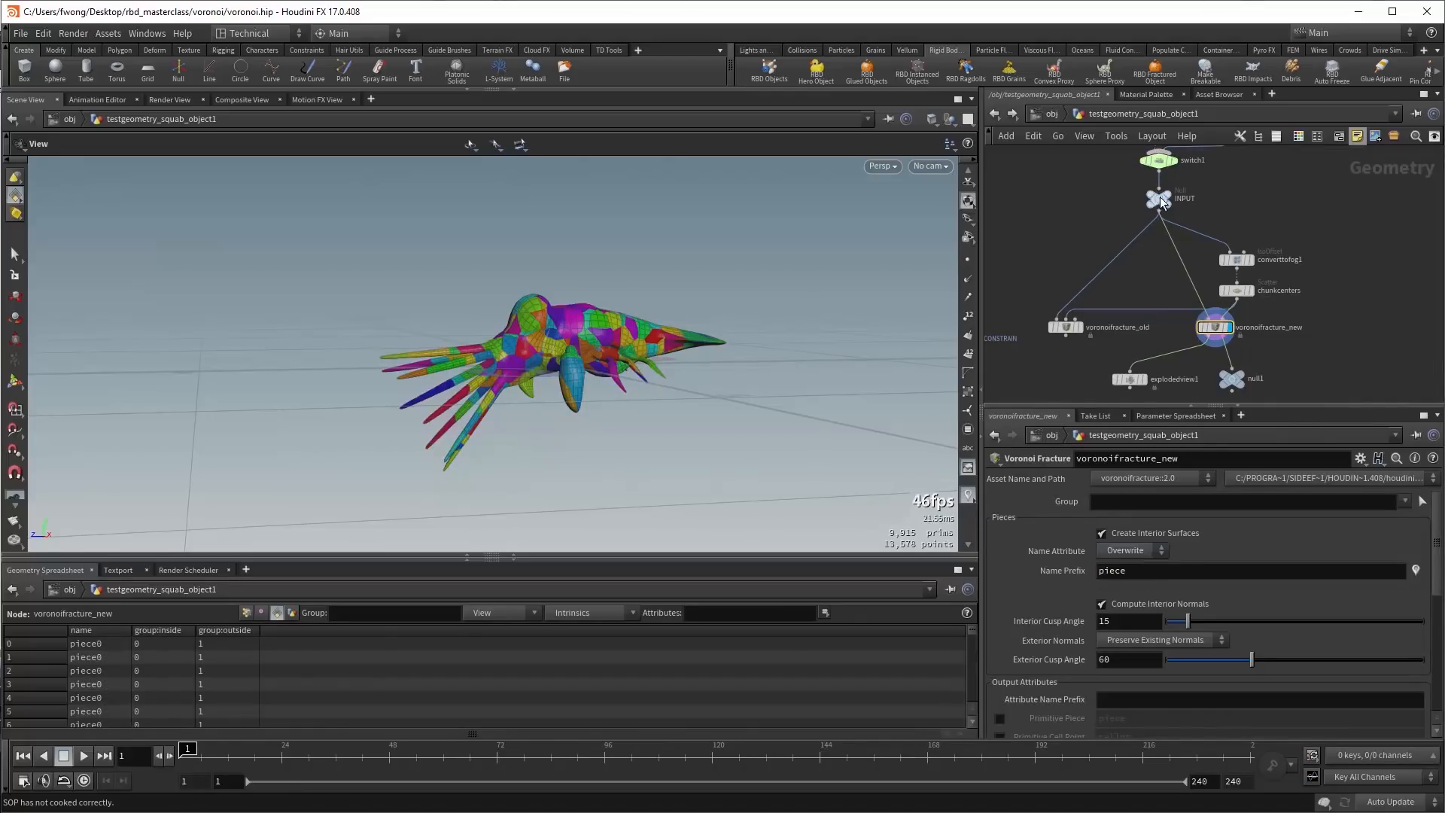
{"action": "left_click", "coordinate": [1159, 199]}
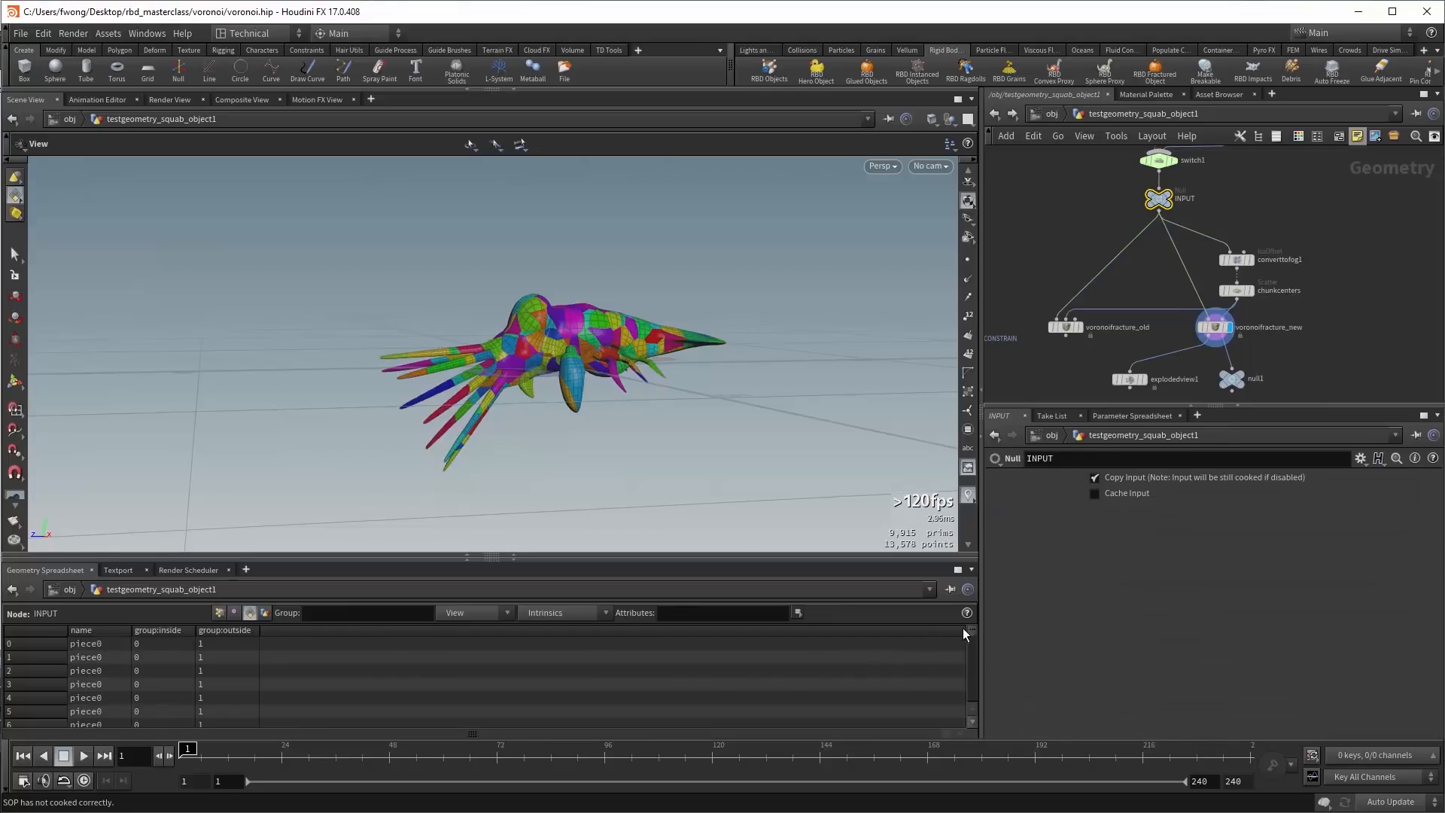
Set voronoifracture_new's Name Attribute to Append and its Name Prefix to "-", viewing the last primitives in the Geometry Spreadsheet.
{"action": "left_click", "coordinate": [1213, 329]}
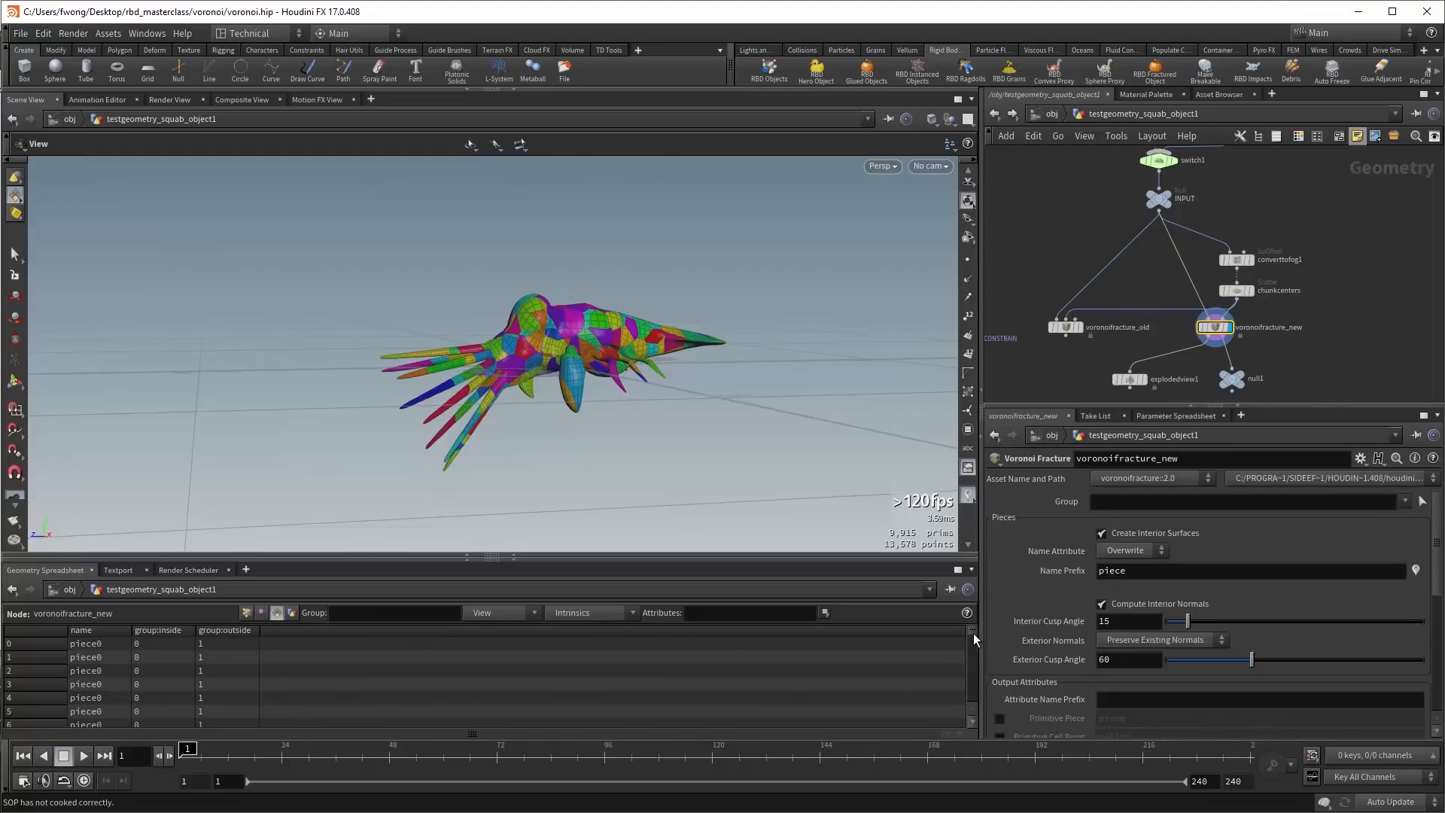
{"action": "left_click_drag", "start_coordinate": [974, 633], "coordinate": [981, 727]}
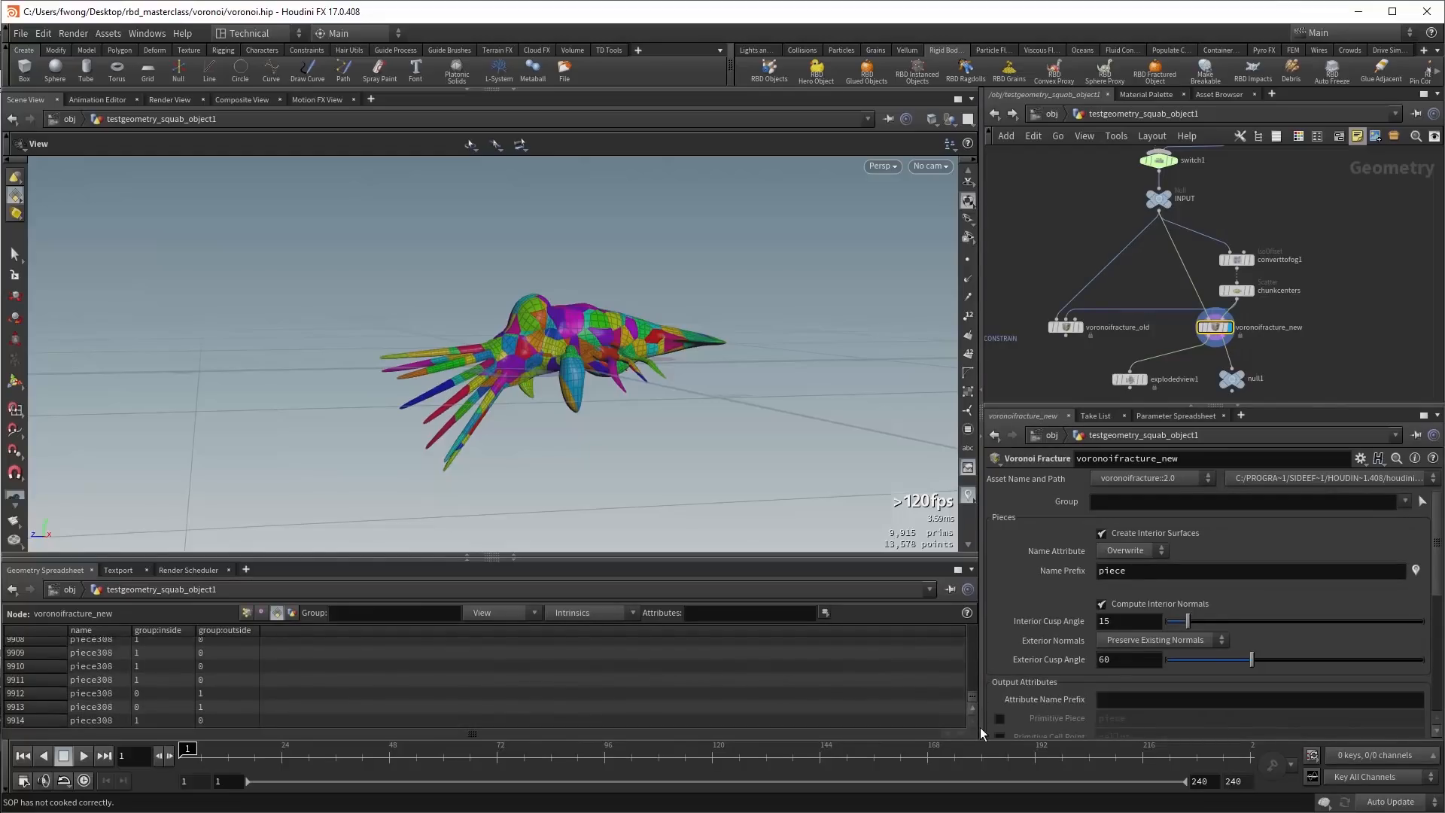
{"action": "left_click", "coordinate": [1115, 552]}
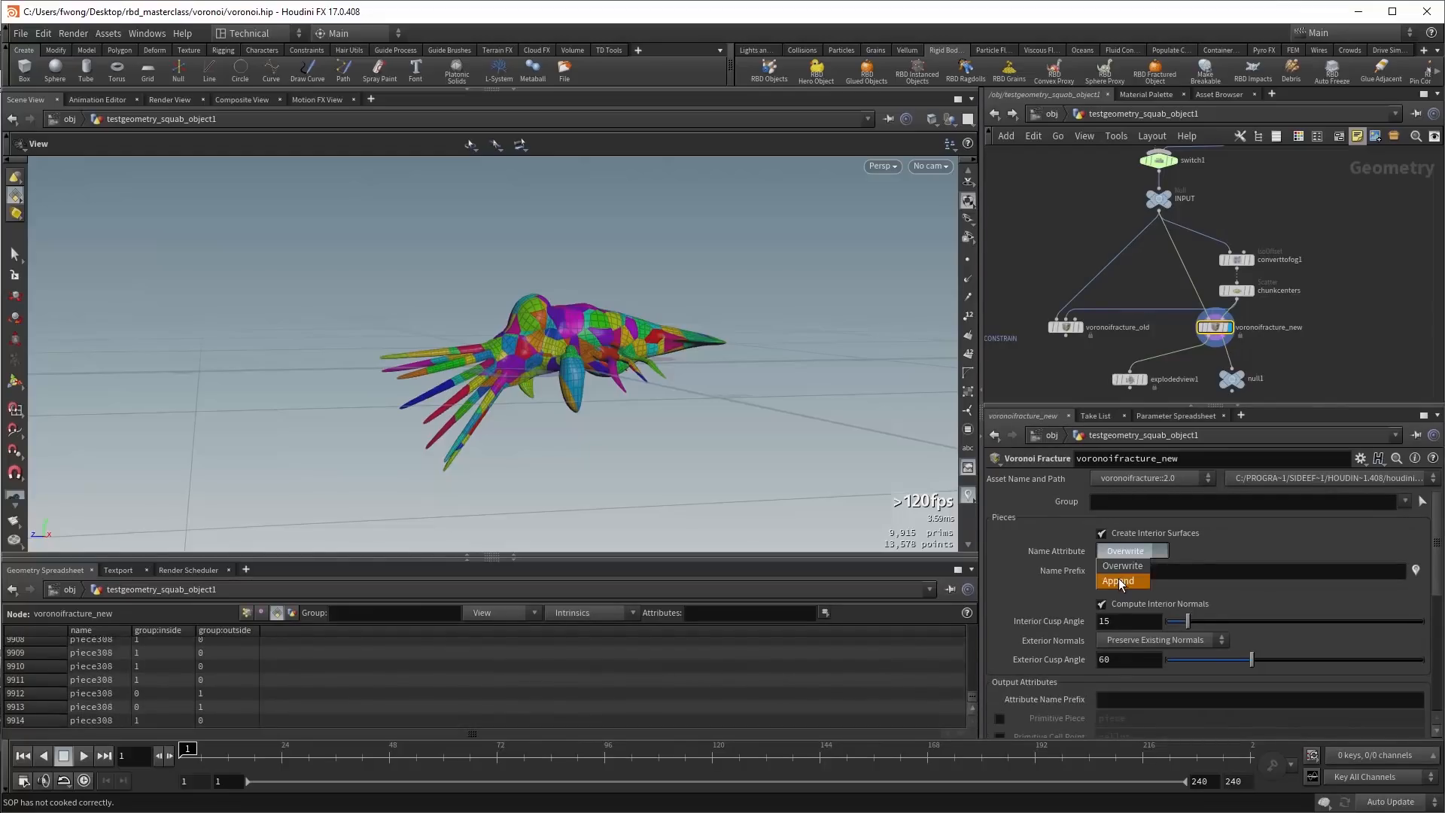
{"action": "left_click", "coordinate": [1119, 581]}
{"action": "left_click", "coordinate": [1132, 570]}
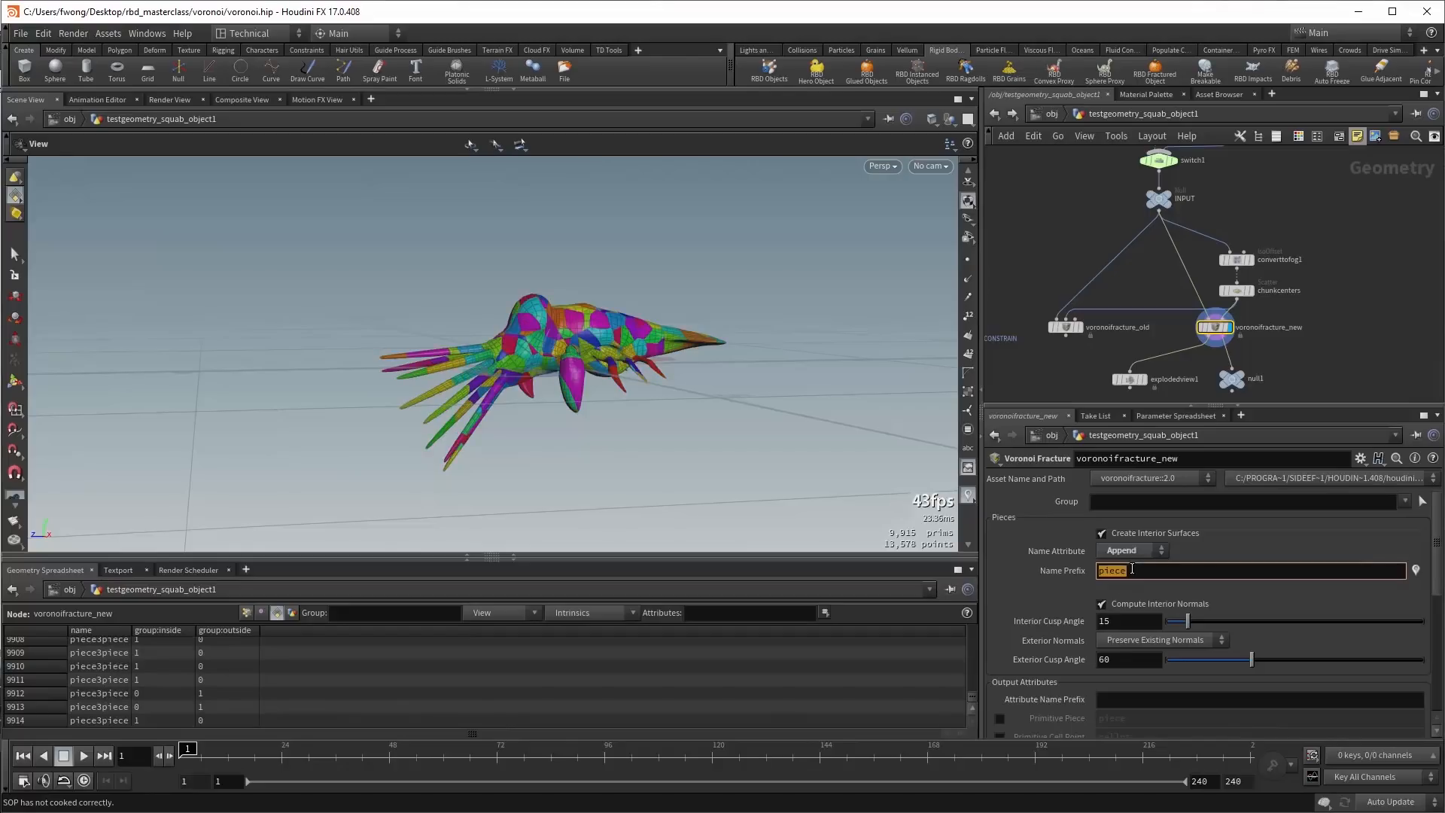
{"action": "type", "text": "-"}
{"action": "key", "text": "Return"}
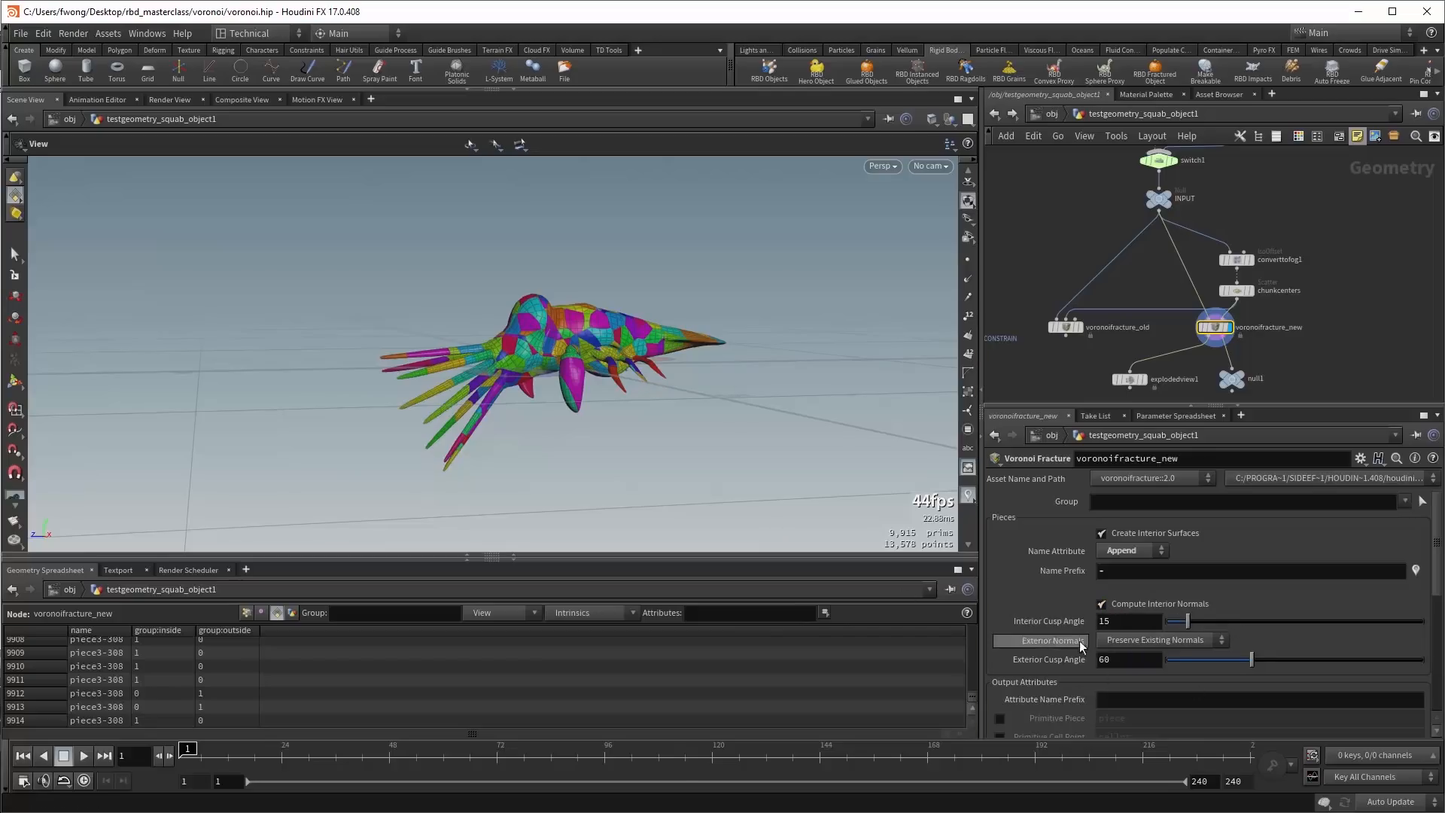
Examine voronoifracture_new's vertex normals in the Geometry Spreadsheet and the node information of INPUT and testgeometry_squab1.
{"action": "left_click", "coordinate": [1127, 640]}
{"action": "left_click", "coordinate": [1141, 637]}
{"action": "left_click", "coordinate": [275, 614]}
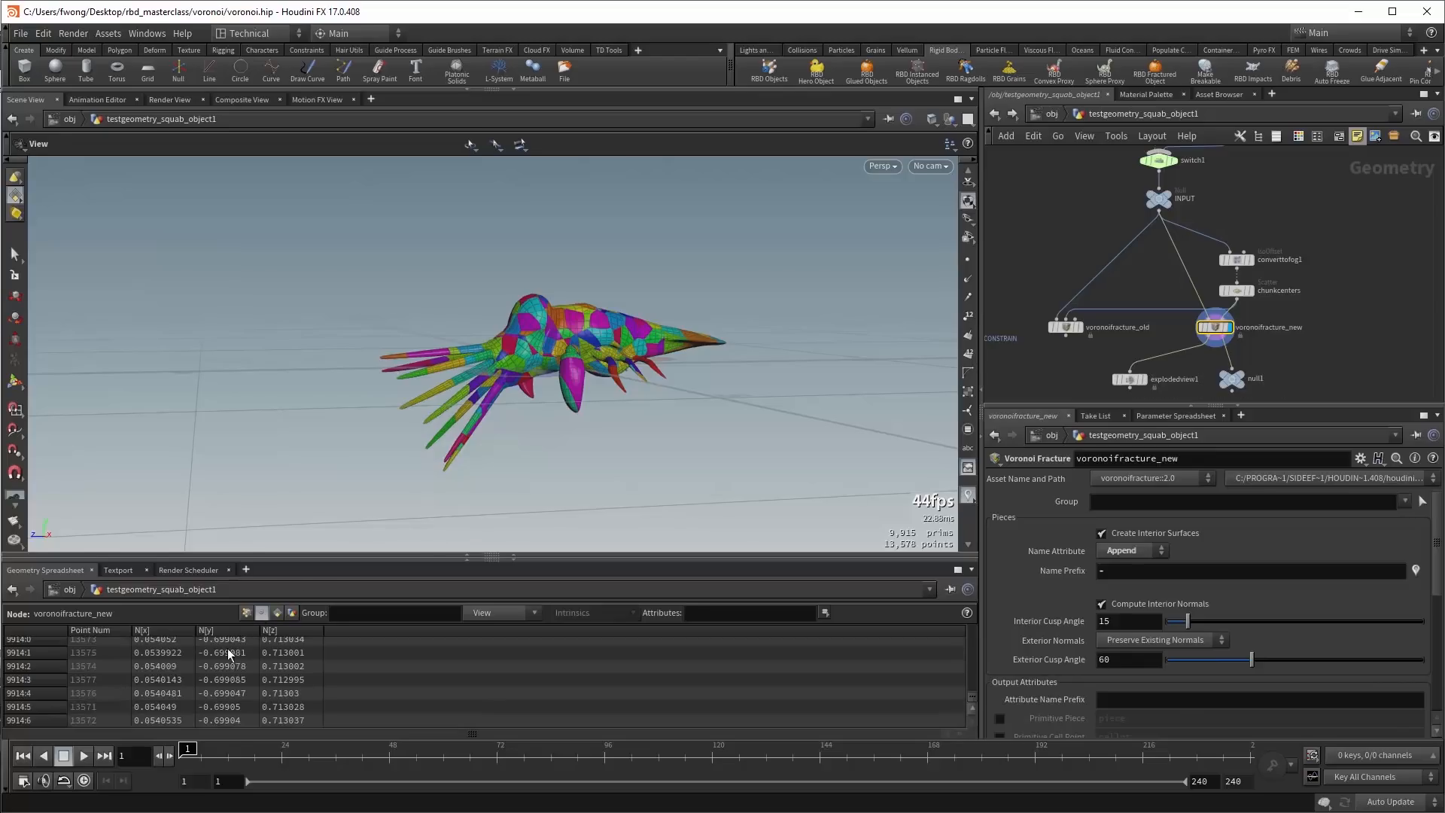
{"action": "middle_click", "coordinate": [1159, 202]}
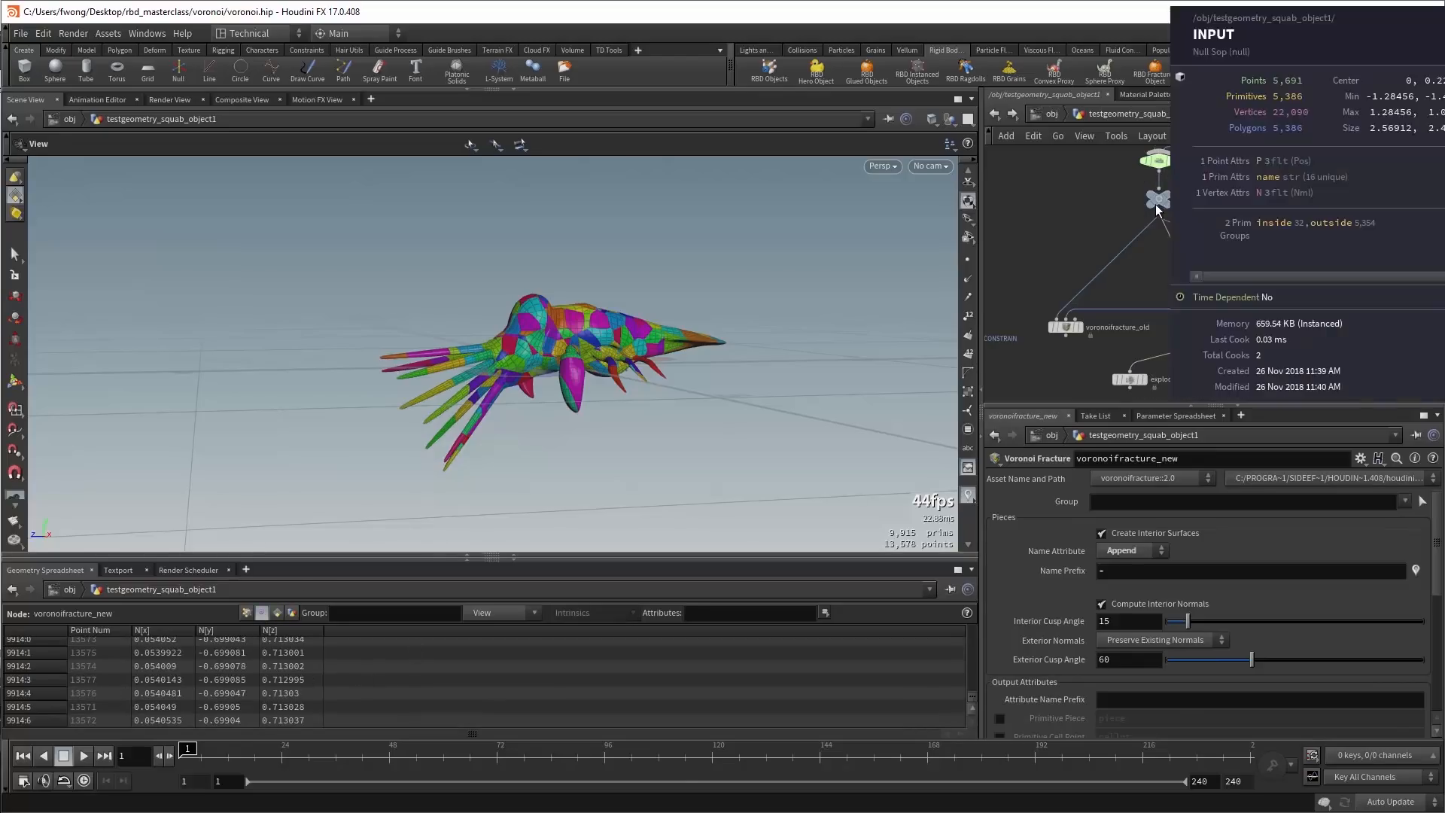
{"action": "middle_click", "coordinate": [1159, 202]}
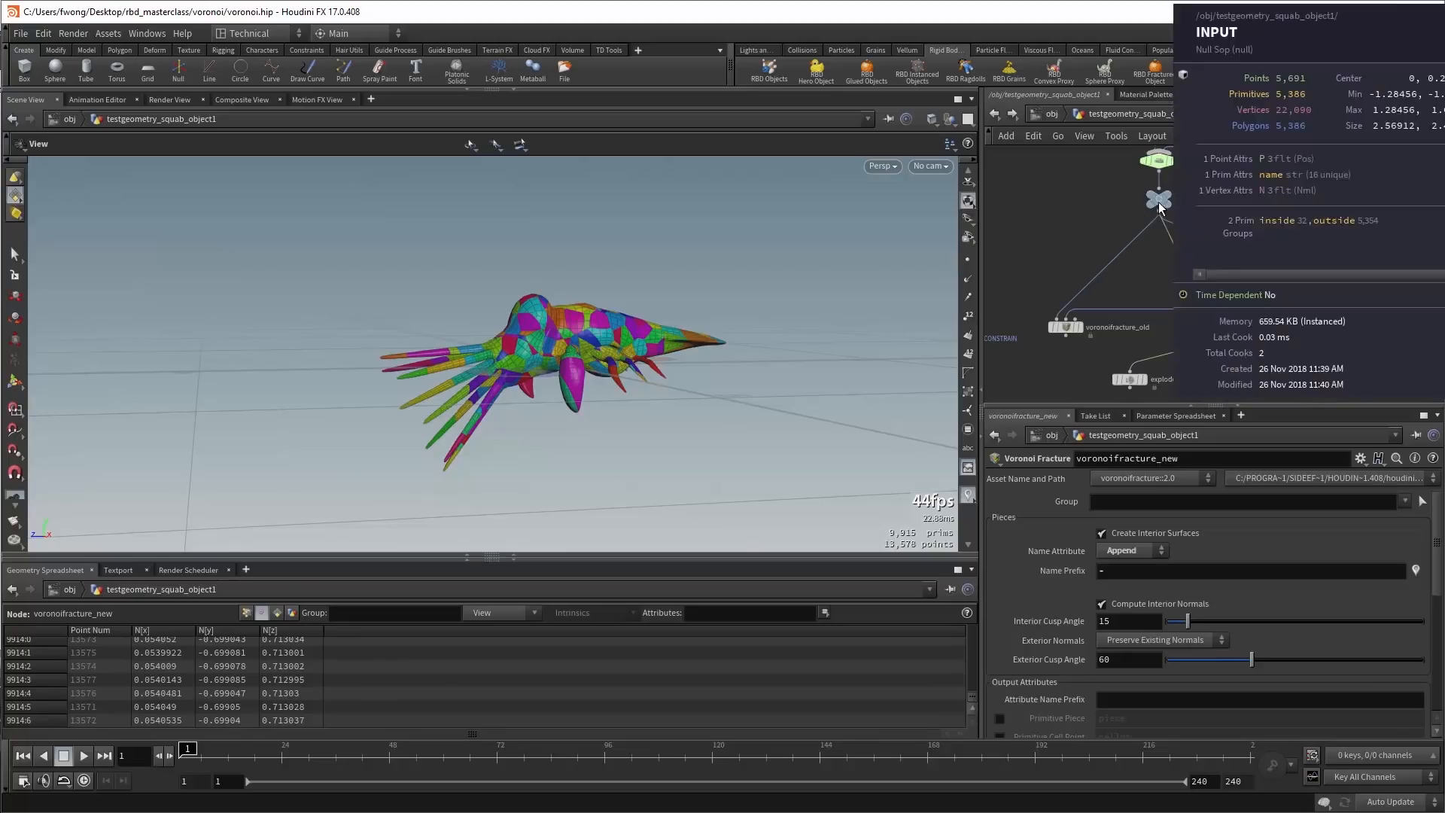
{"action": "middle_click_drag", "start_coordinate": [1208, 198], "coordinate": [1212, 270]}
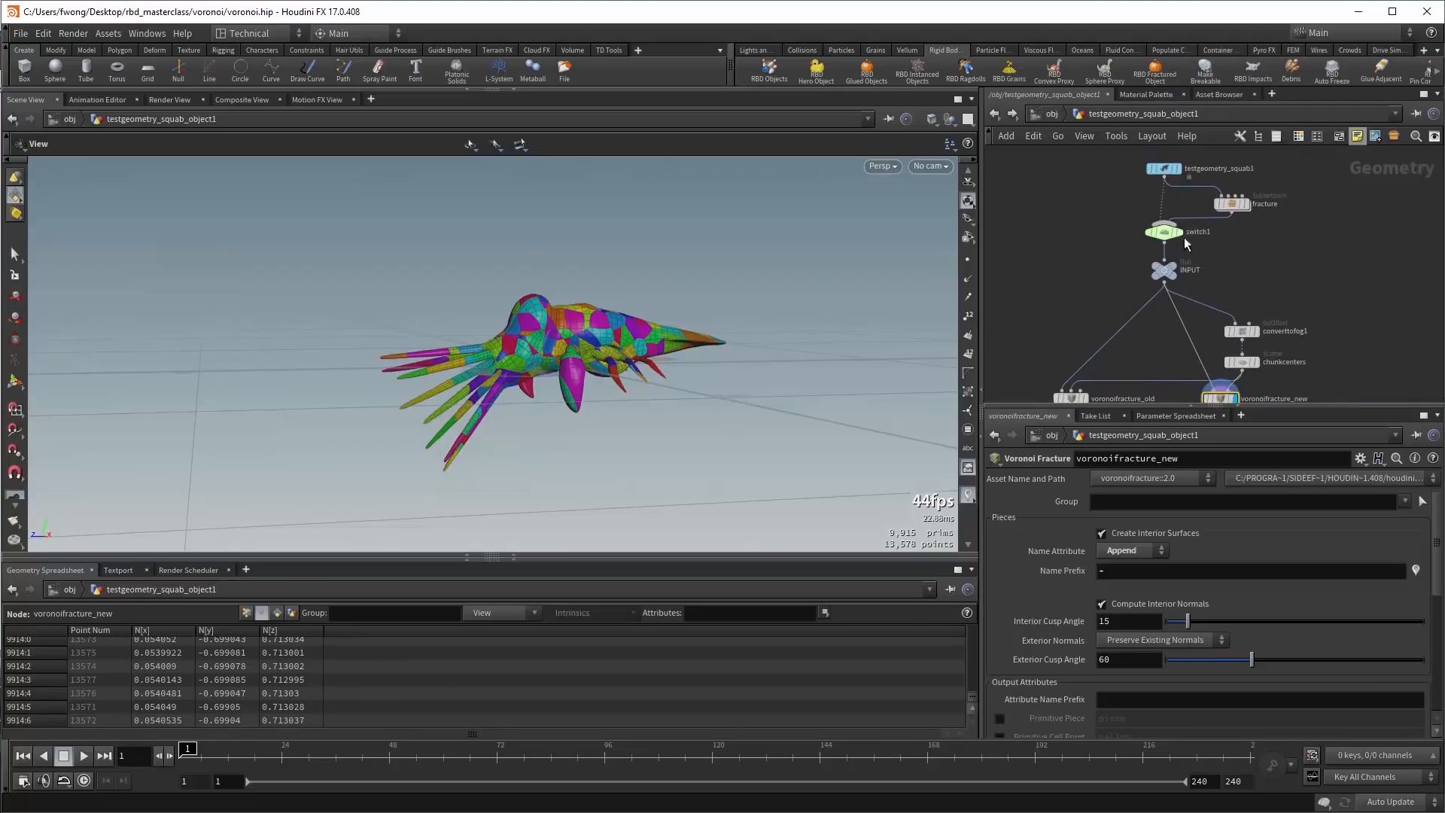
{"action": "middle_click", "coordinate": [1168, 171]}
{"action": "key", "text": "f"}
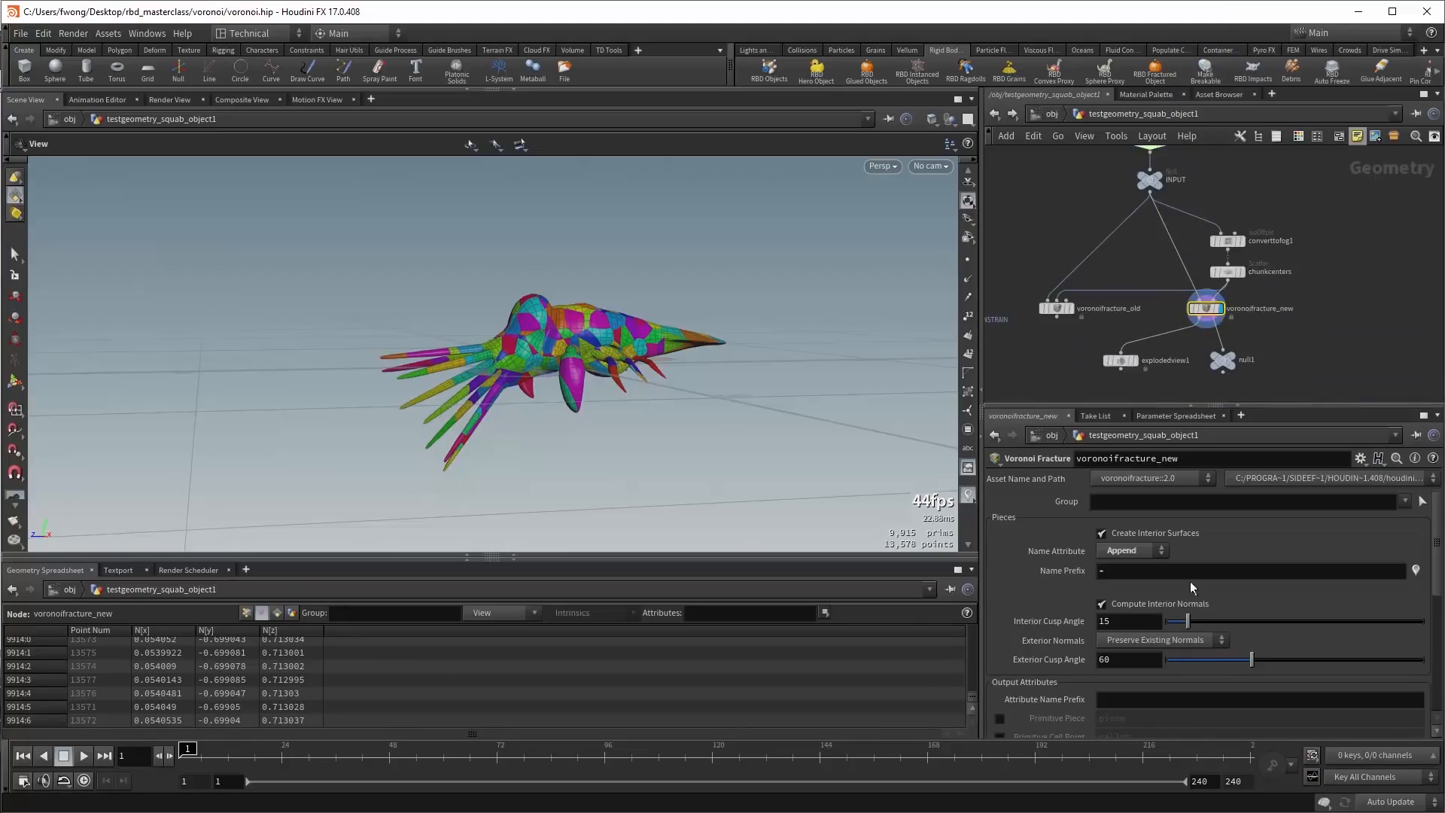
Review the Exterior Normals options, keeping Preserve Existing Normals, and compare them with voronoifracture_old's cusp normal settings.
{"action": "left_click", "coordinate": [1126, 641]}
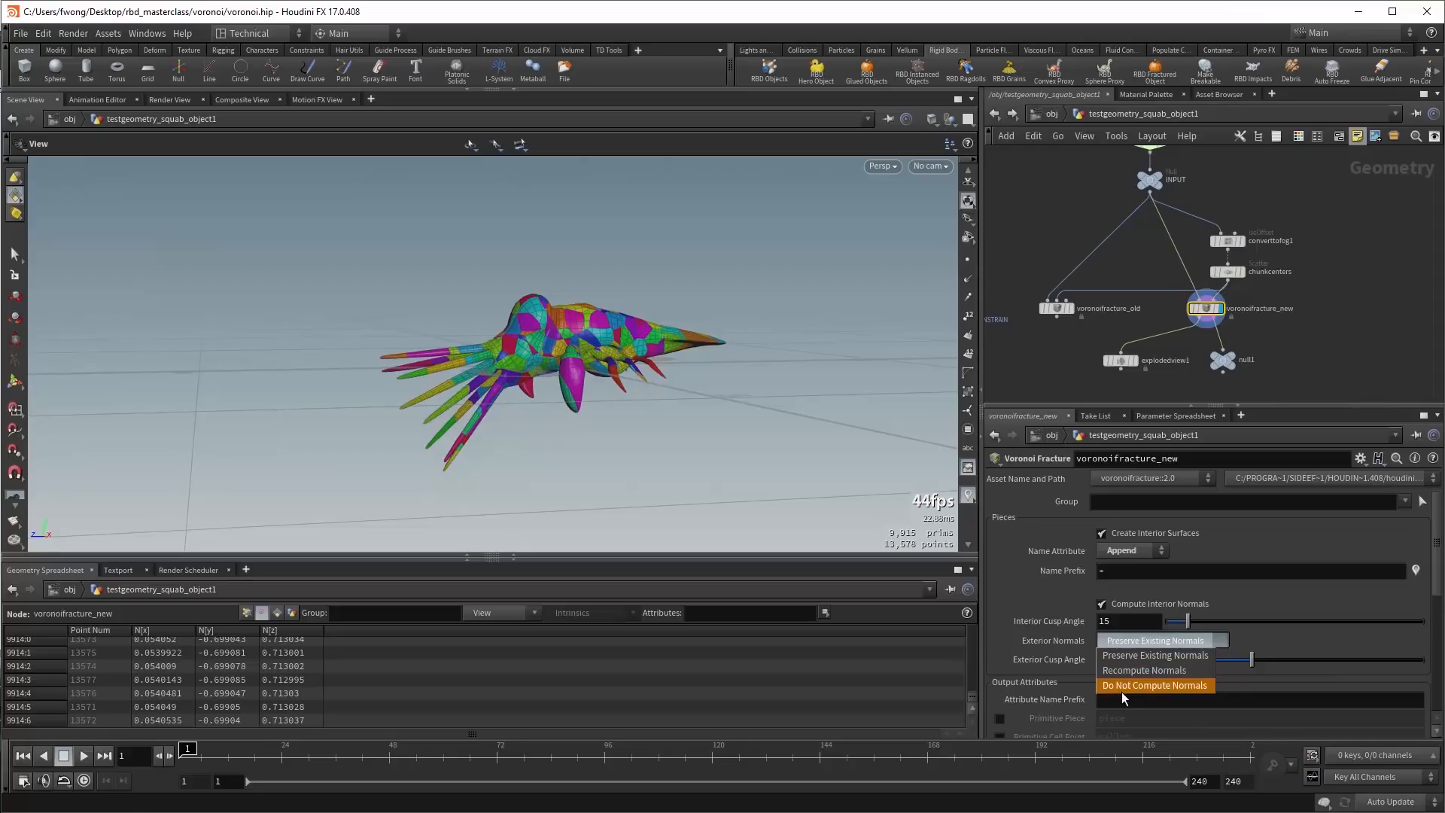
{"action": "left_click", "coordinate": [1129, 655]}
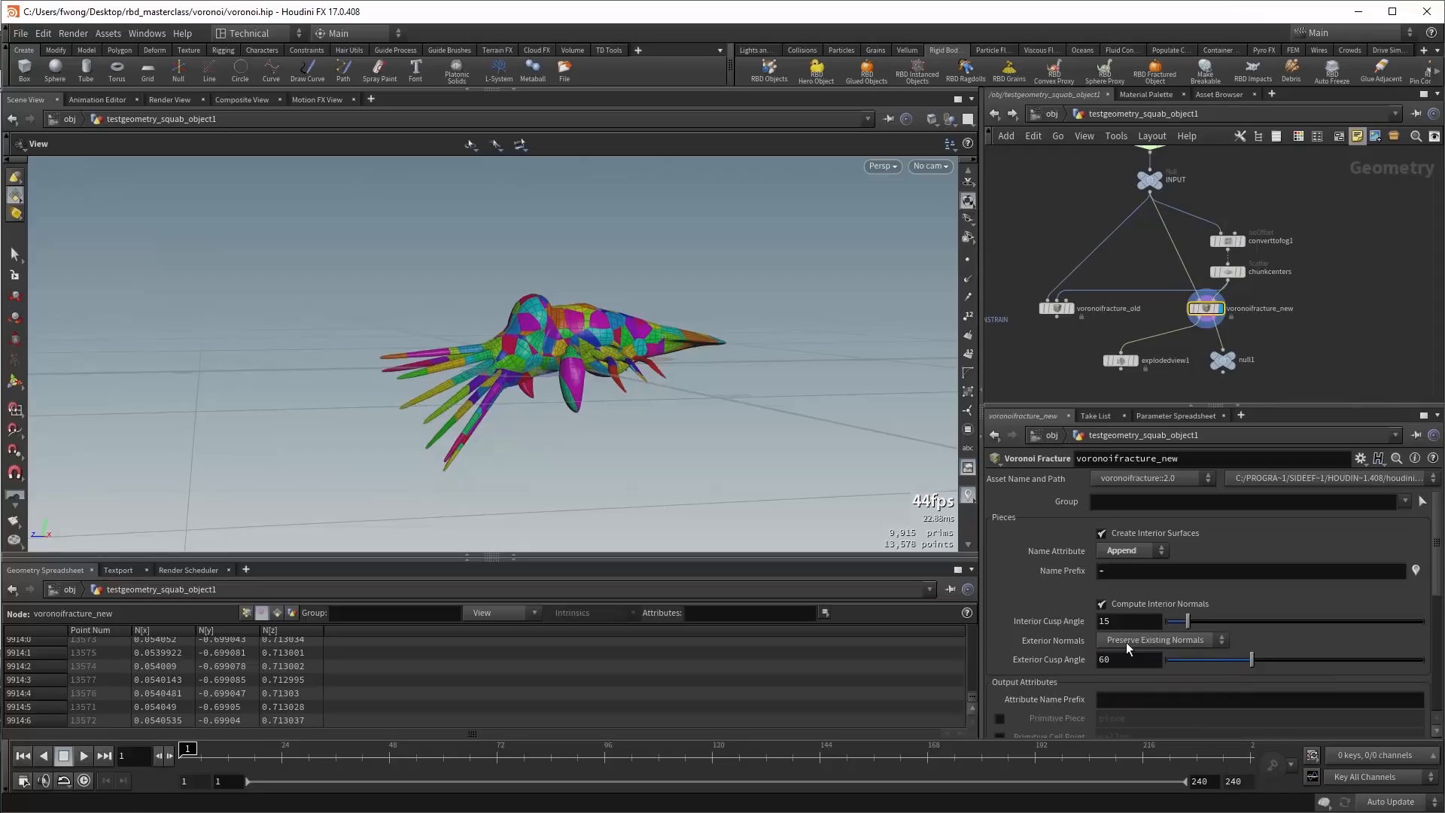
{"action": "left_click", "coordinate": [1057, 309]}
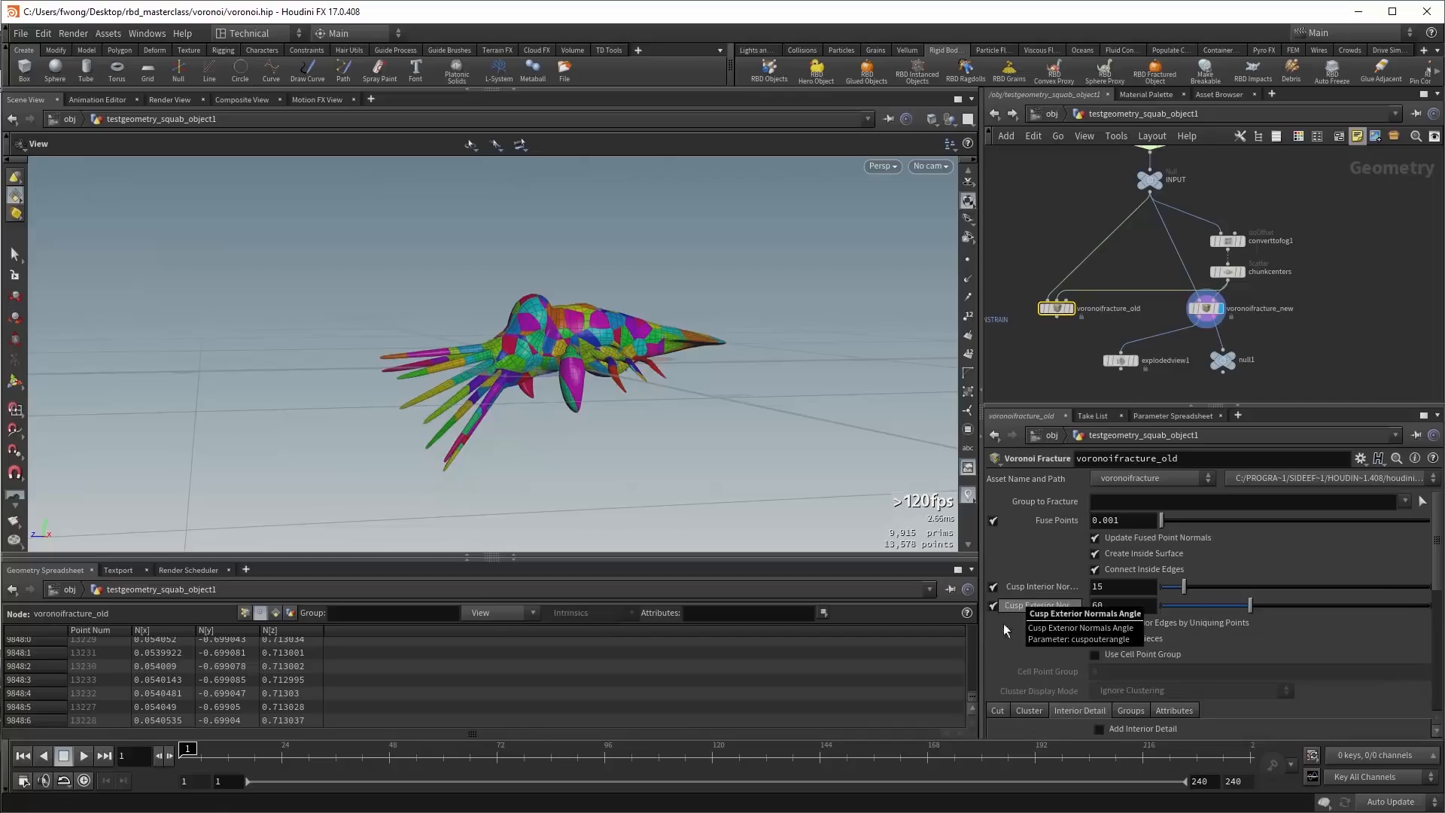
{"action": "left_click", "coordinate": [1206, 308]}
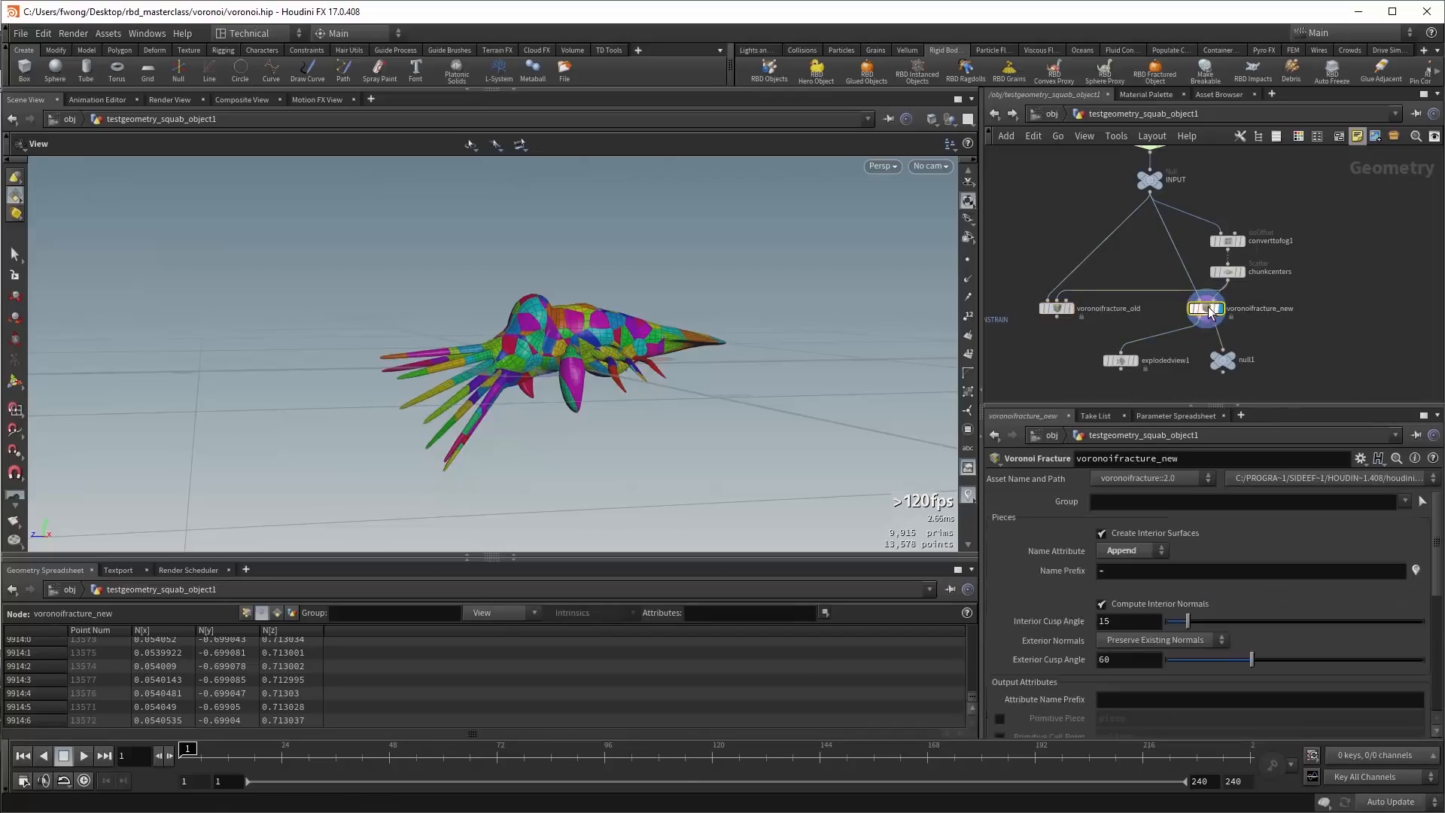
Try the Attribute Name Prefix custom on voronoifracture_new, inspect its primitive group columns in the Geometry Spreadsheet, and clear the prefix.
{"action": "scroll", "coordinate": [1049, 602], "scroll_direction": "down", "scroll_amount": 3}
{"action": "scroll", "coordinate": [1048, 602], "scroll_direction": "down", "scroll_amount": 2}
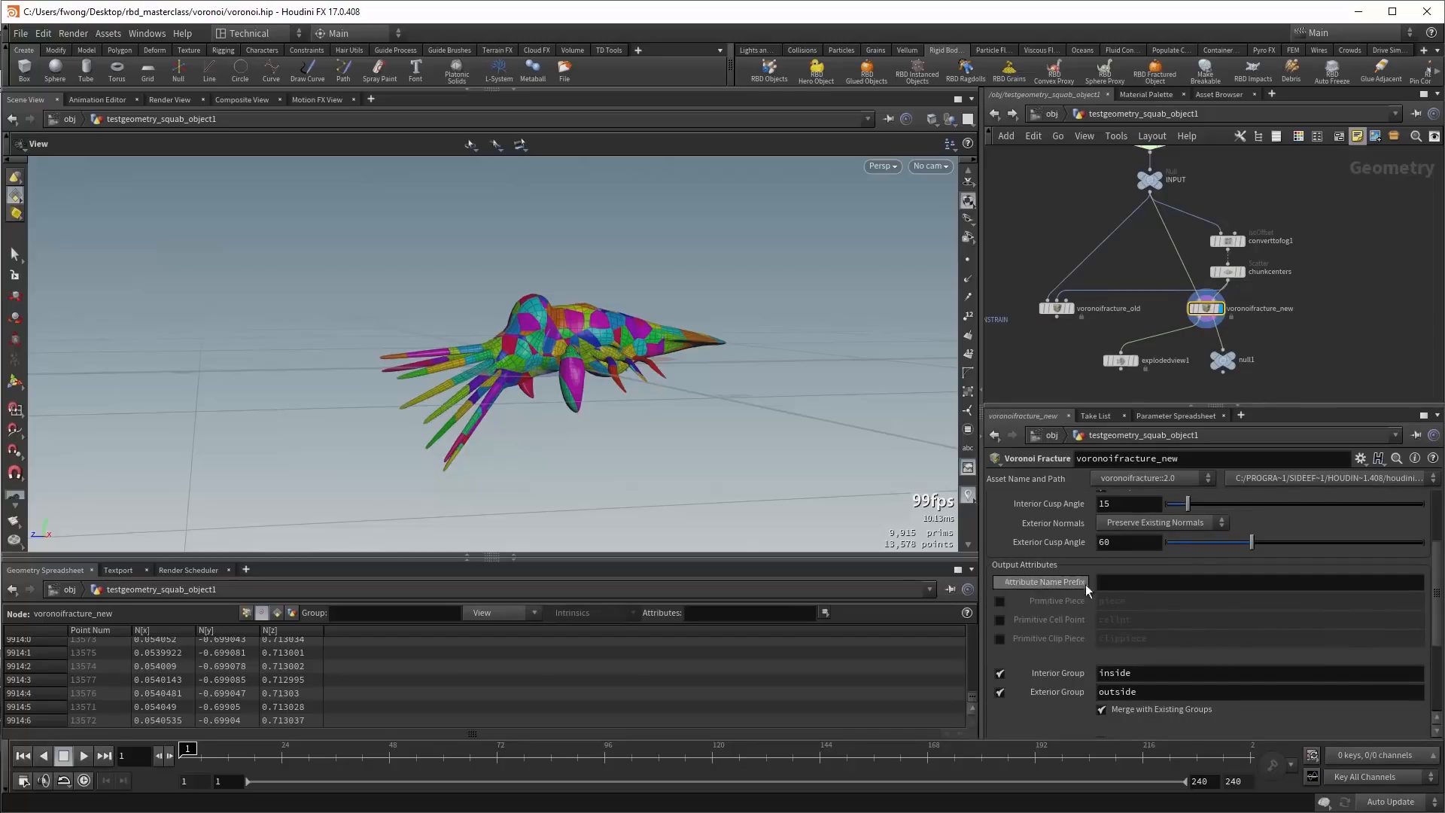
{"action": "left_click", "coordinate": [276, 613]}
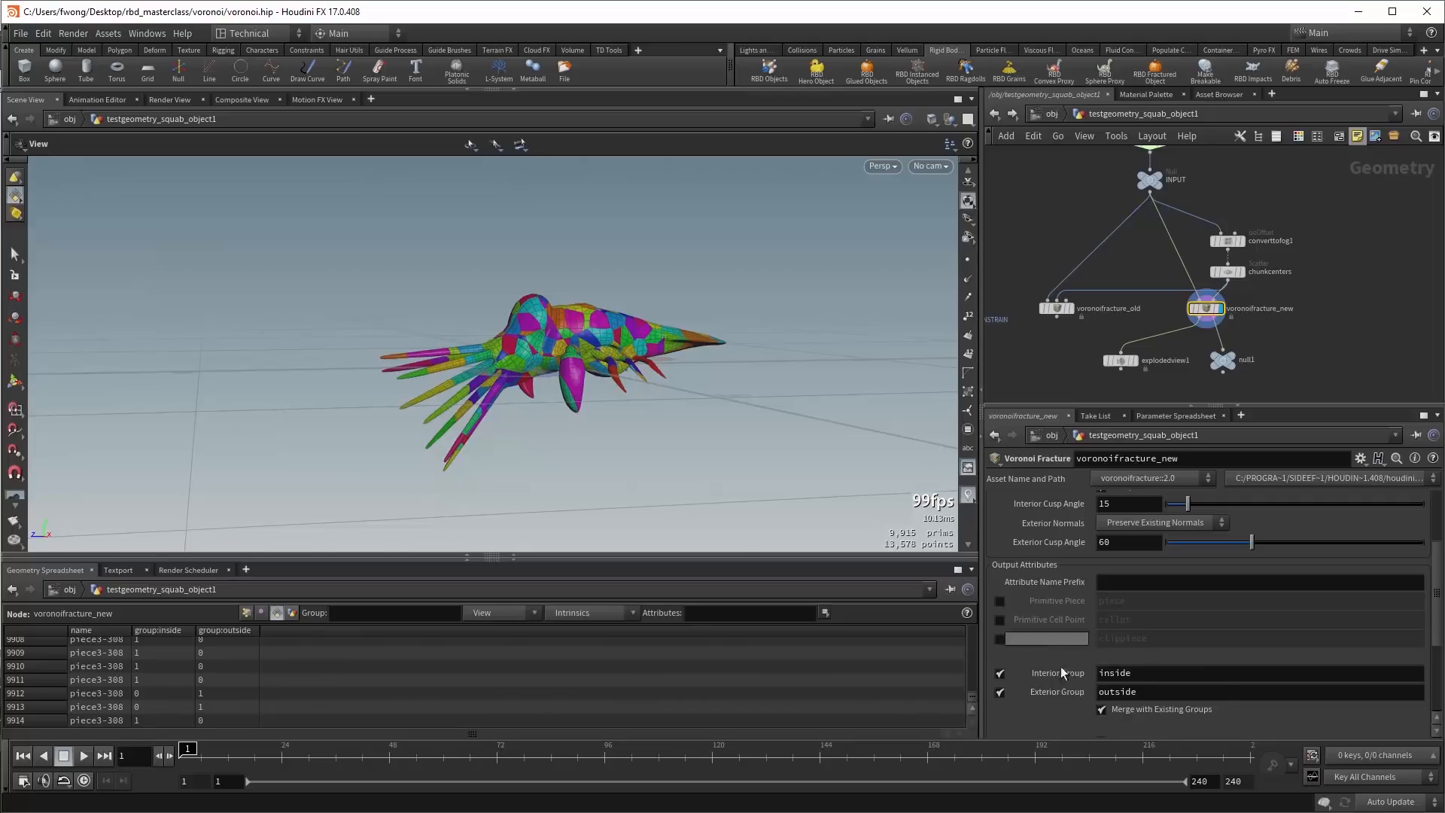
{"action": "left_click", "coordinate": [1124, 581]}
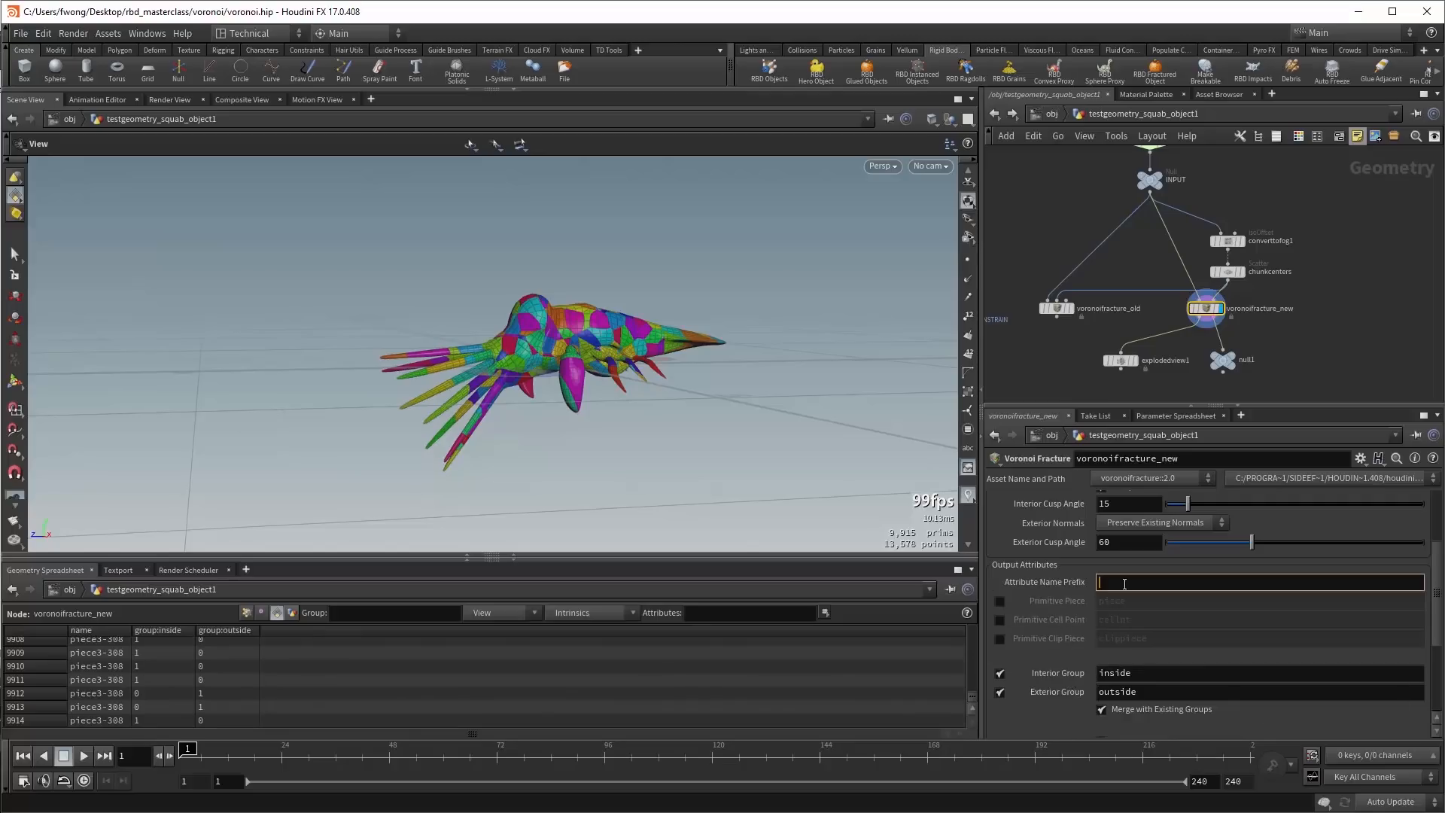
{"action": "type", "text": "custom"}
{"action": "key", "text": "Return"}
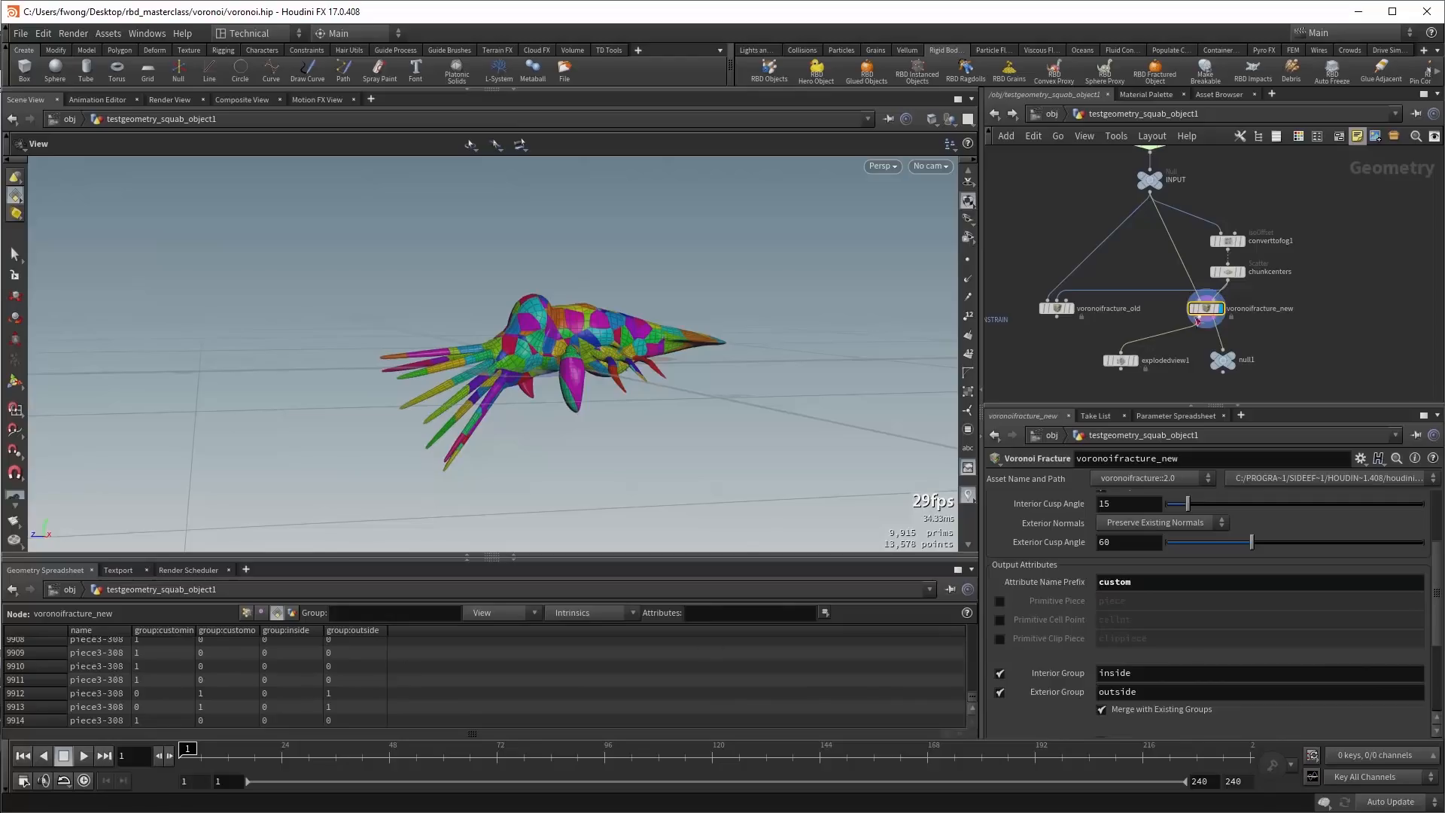
{"action": "left_click_drag", "start_coordinate": [261, 630], "coordinate": [326, 630]}
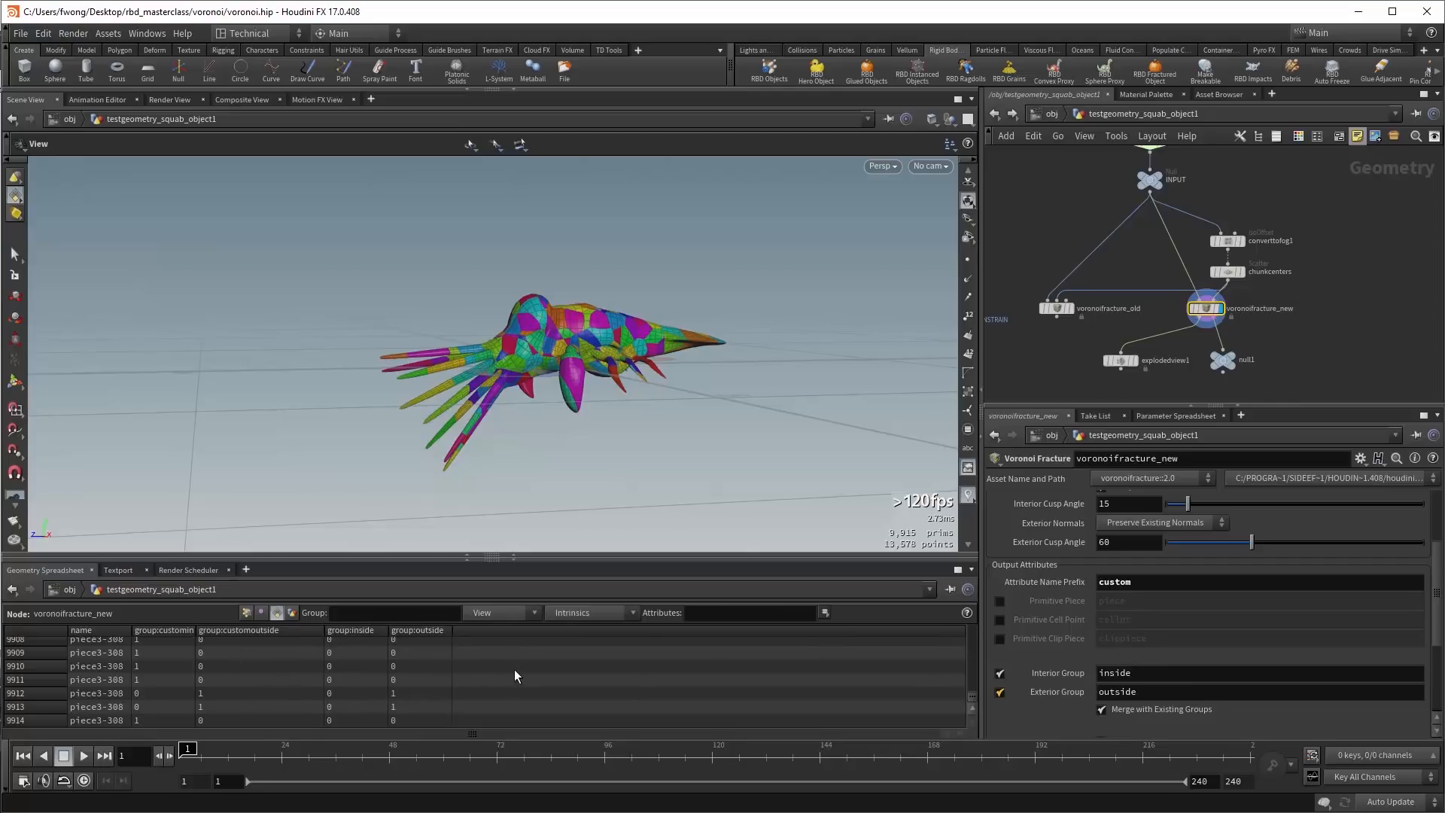
{"action": "double_click", "coordinate": [1144, 582]}
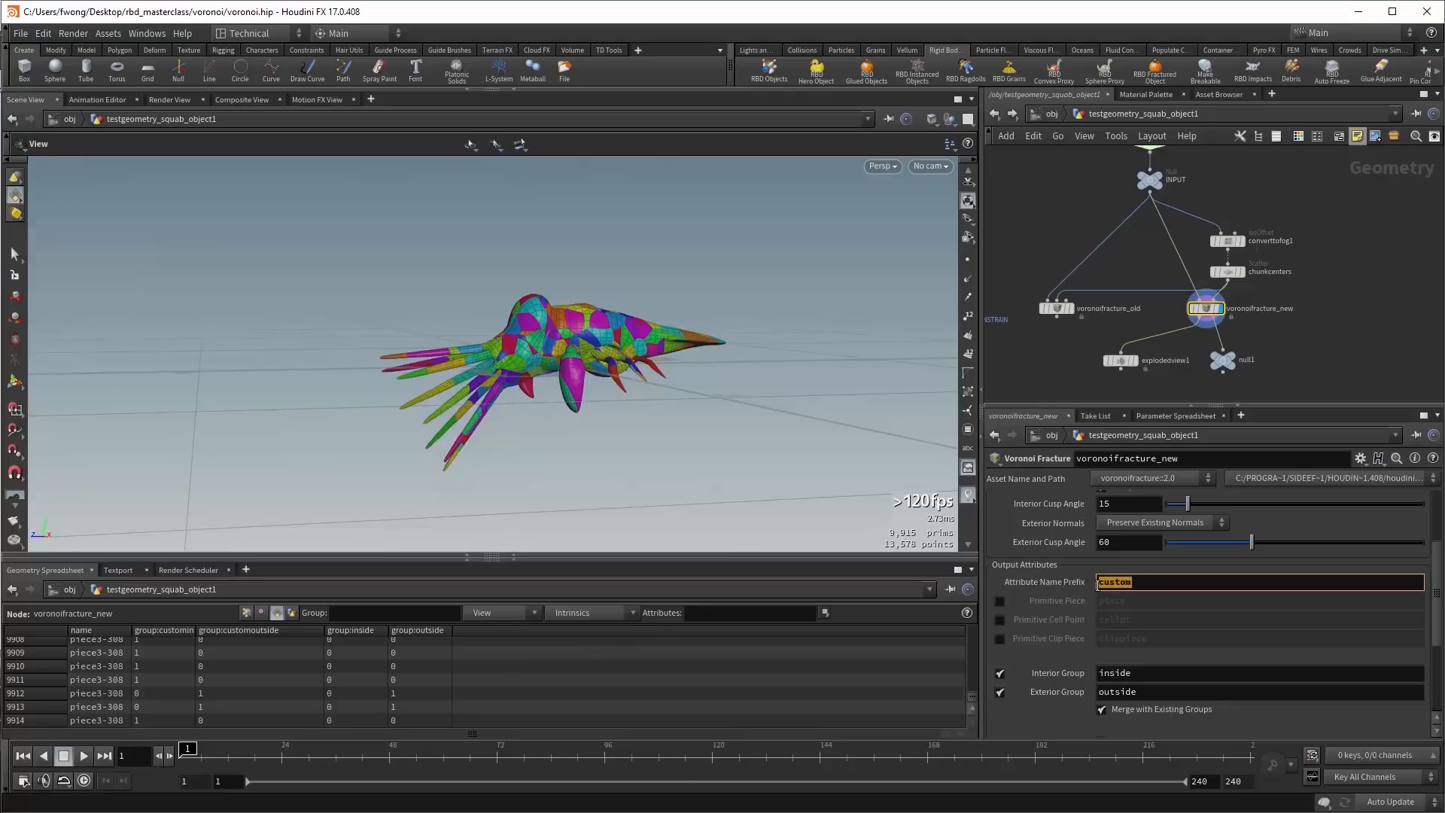
{"action": "key", "text": "BackSpace"}
{"action": "key", "text": "Return"}
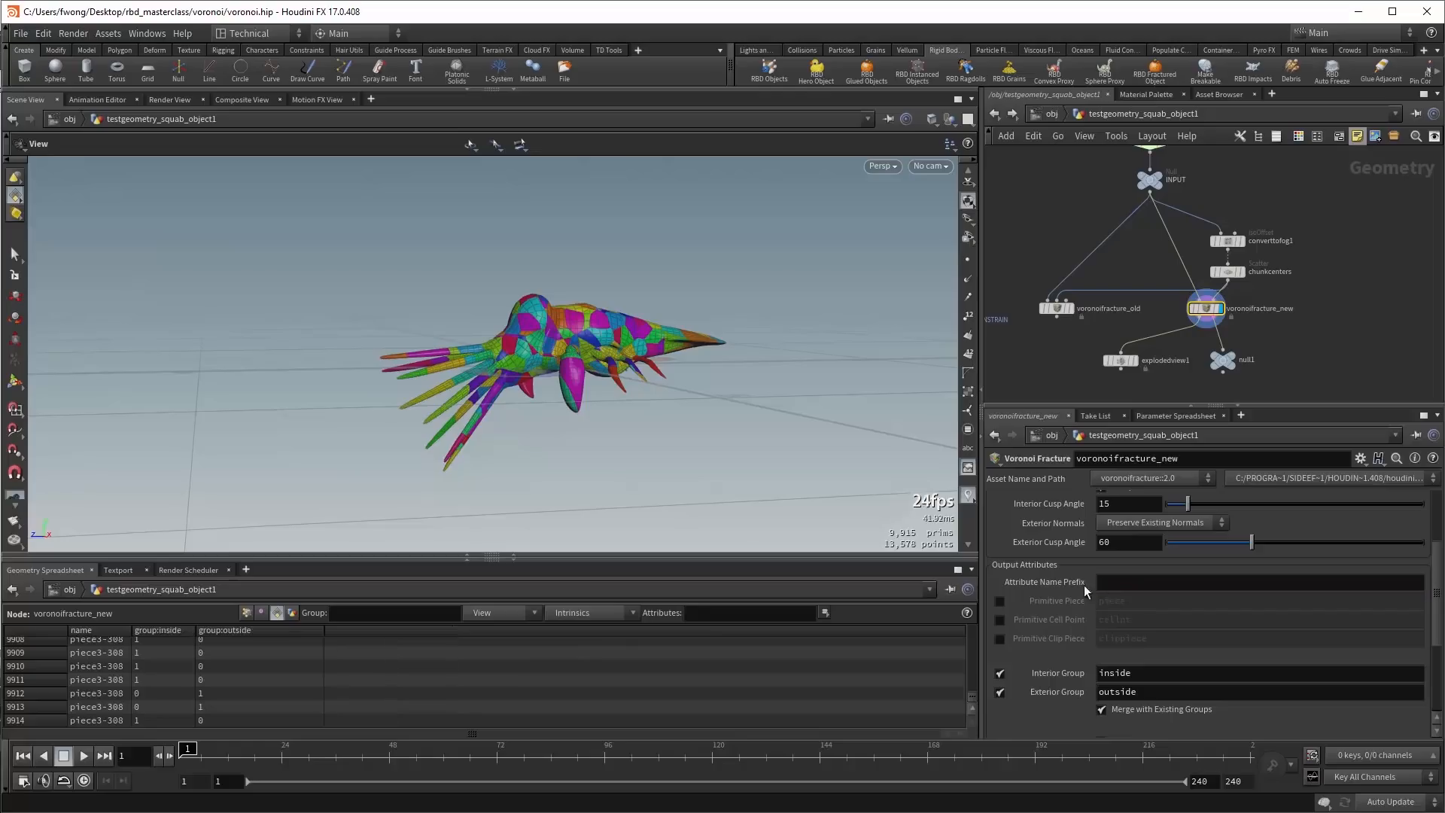
Try voronoifracture_new's Primitive Piece and Primitive Cell Point output attributes, checking the chunkcenters node, and disable both.
{"action": "left_click", "coordinate": [1000, 601]}
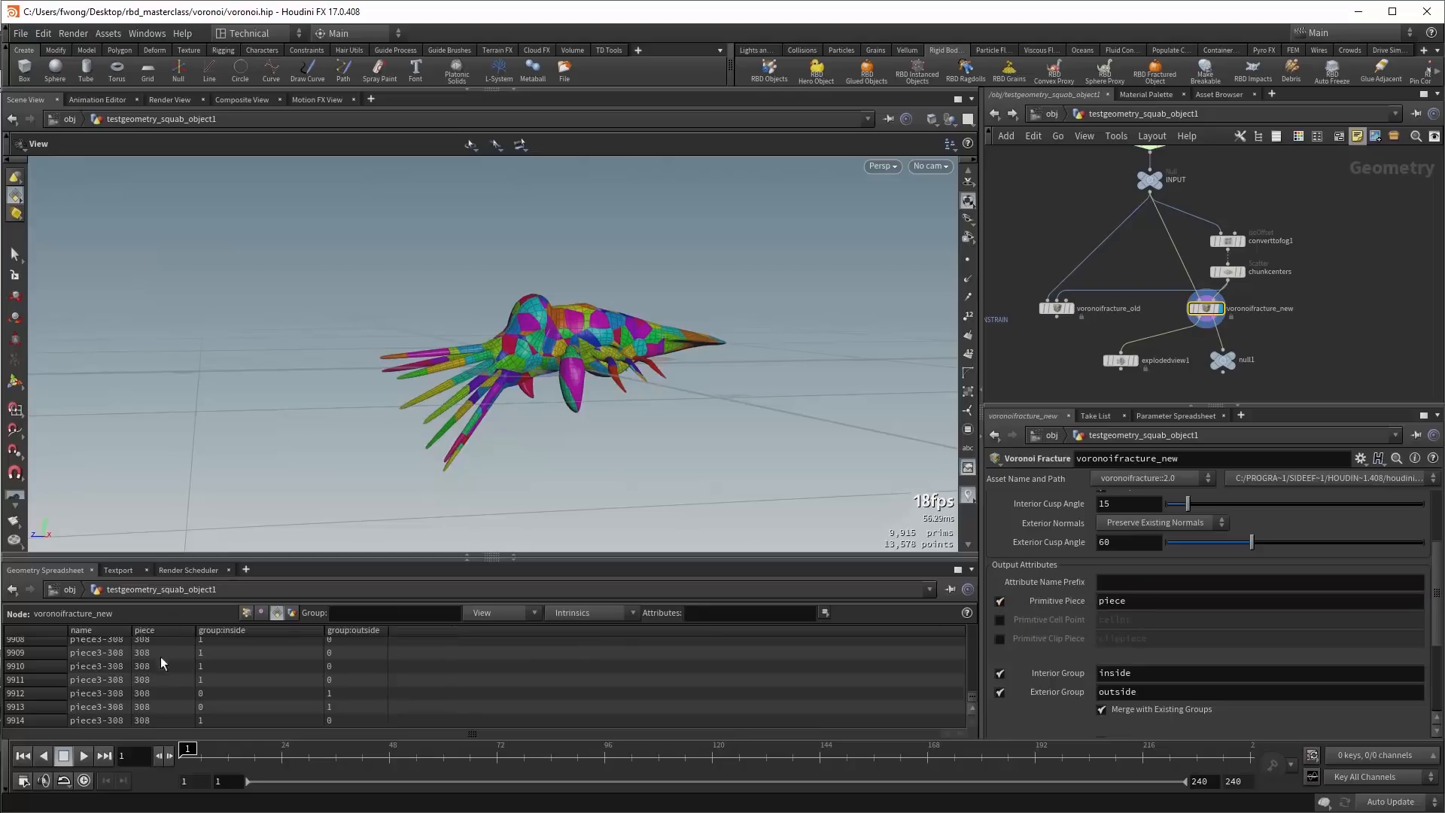
{"action": "left_click", "coordinate": [1001, 601]}
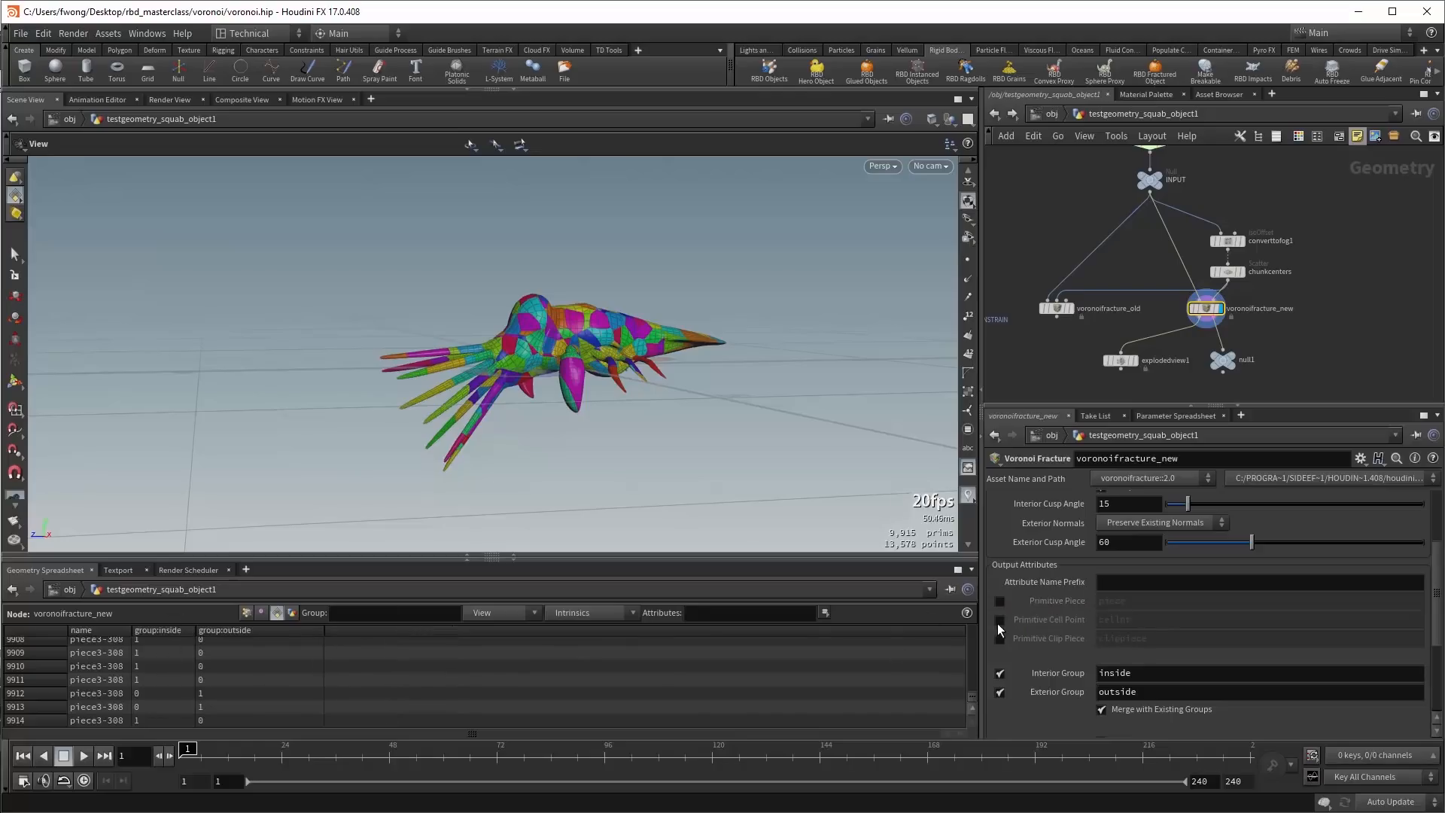
{"action": "left_click", "coordinate": [1000, 620]}
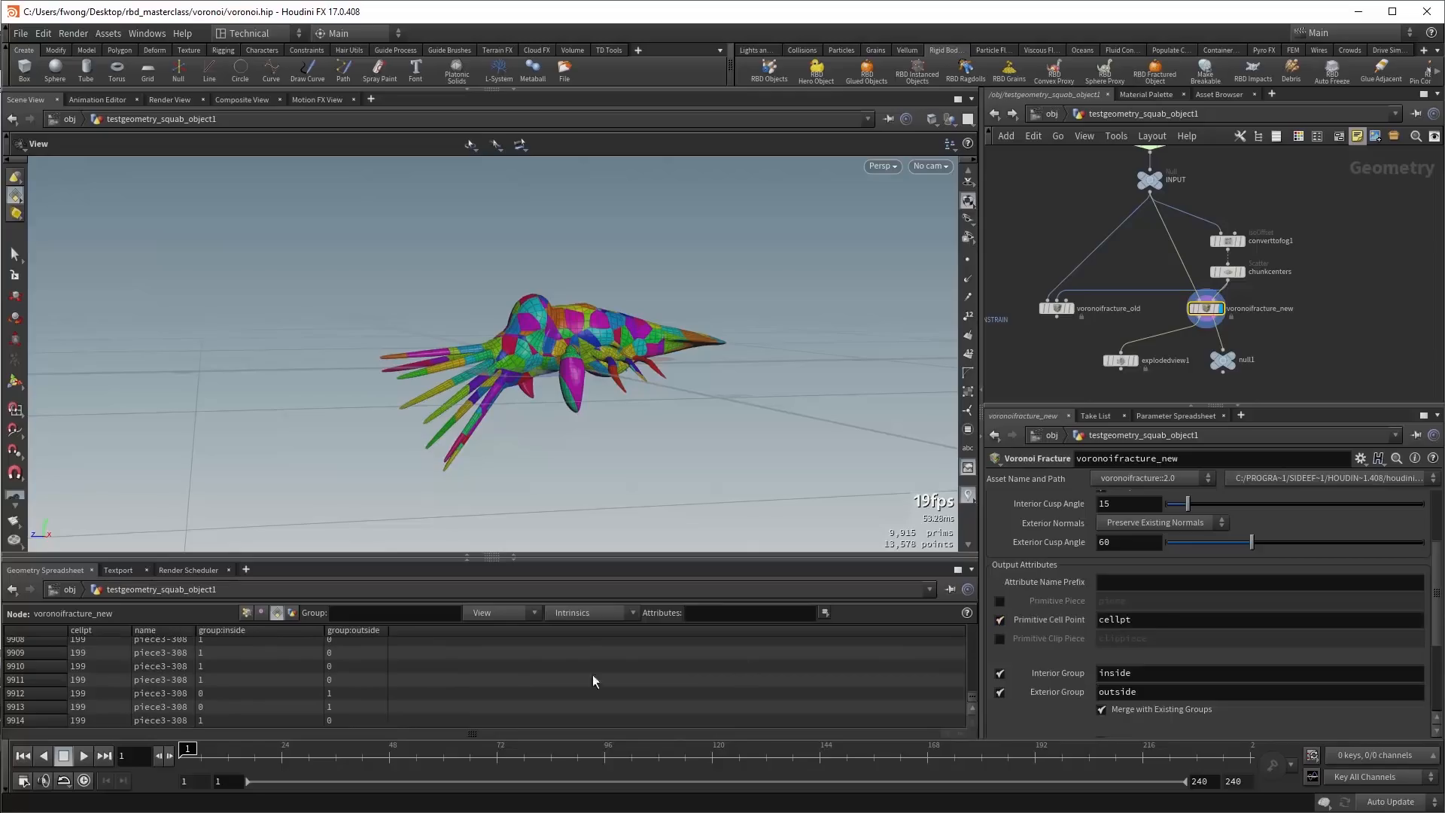
{"action": "left_click", "coordinate": [1238, 273]}
{"action": "left_click", "coordinate": [1243, 276]}
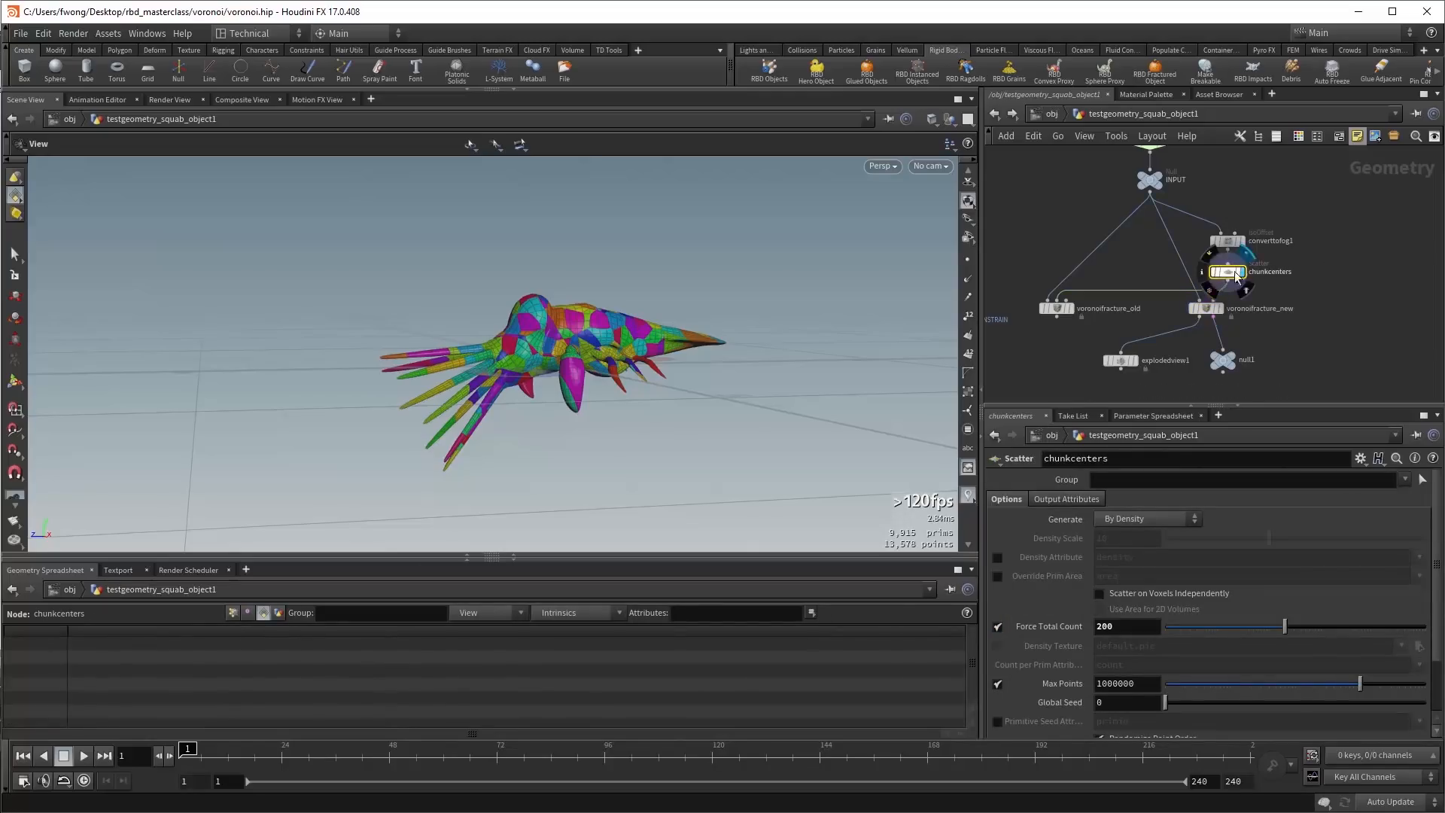
{"action": "left_click", "coordinate": [1220, 309]}
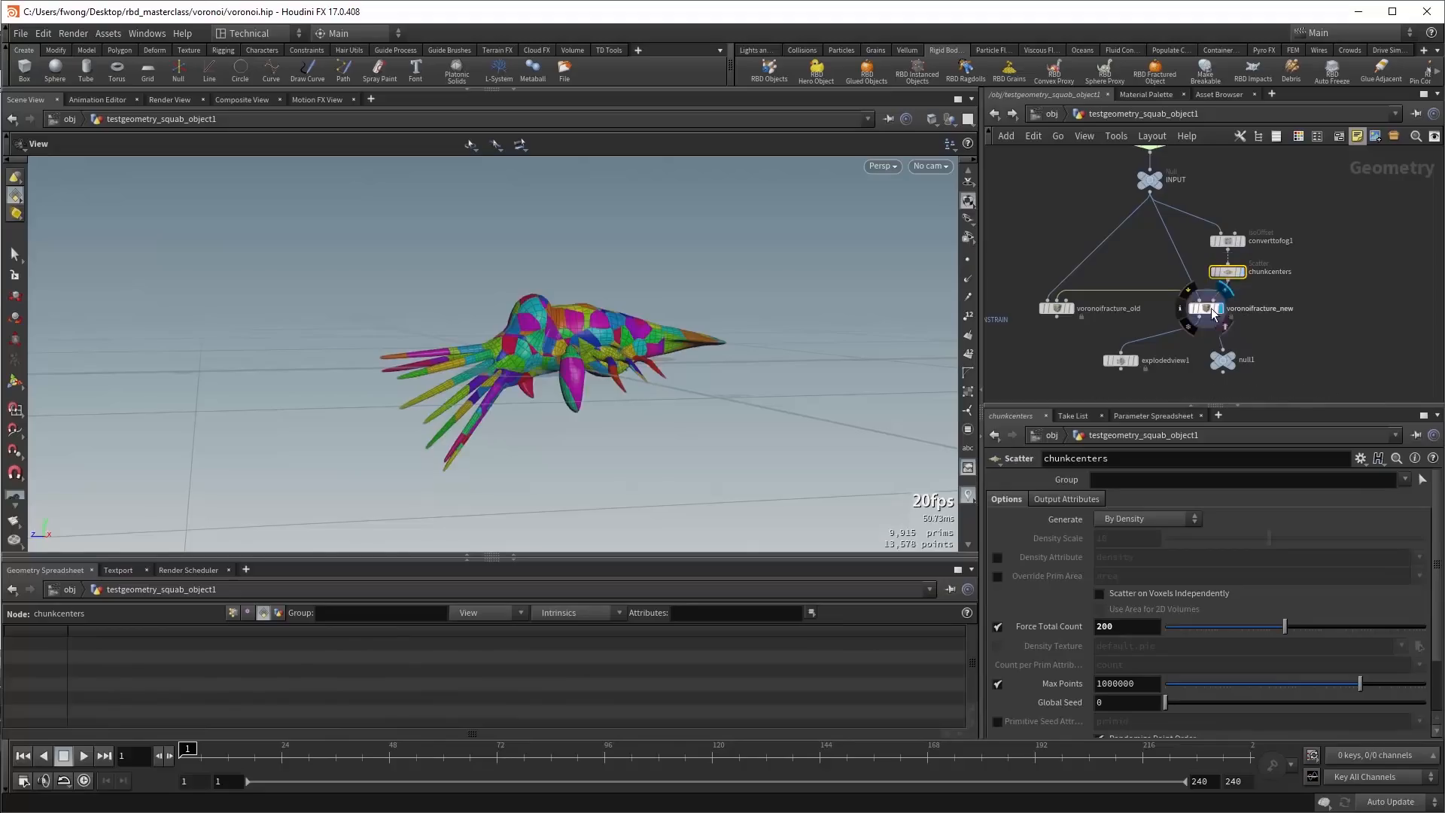
{"action": "left_click", "coordinate": [1205, 308]}
{"action": "left_click", "coordinate": [1000, 619]}
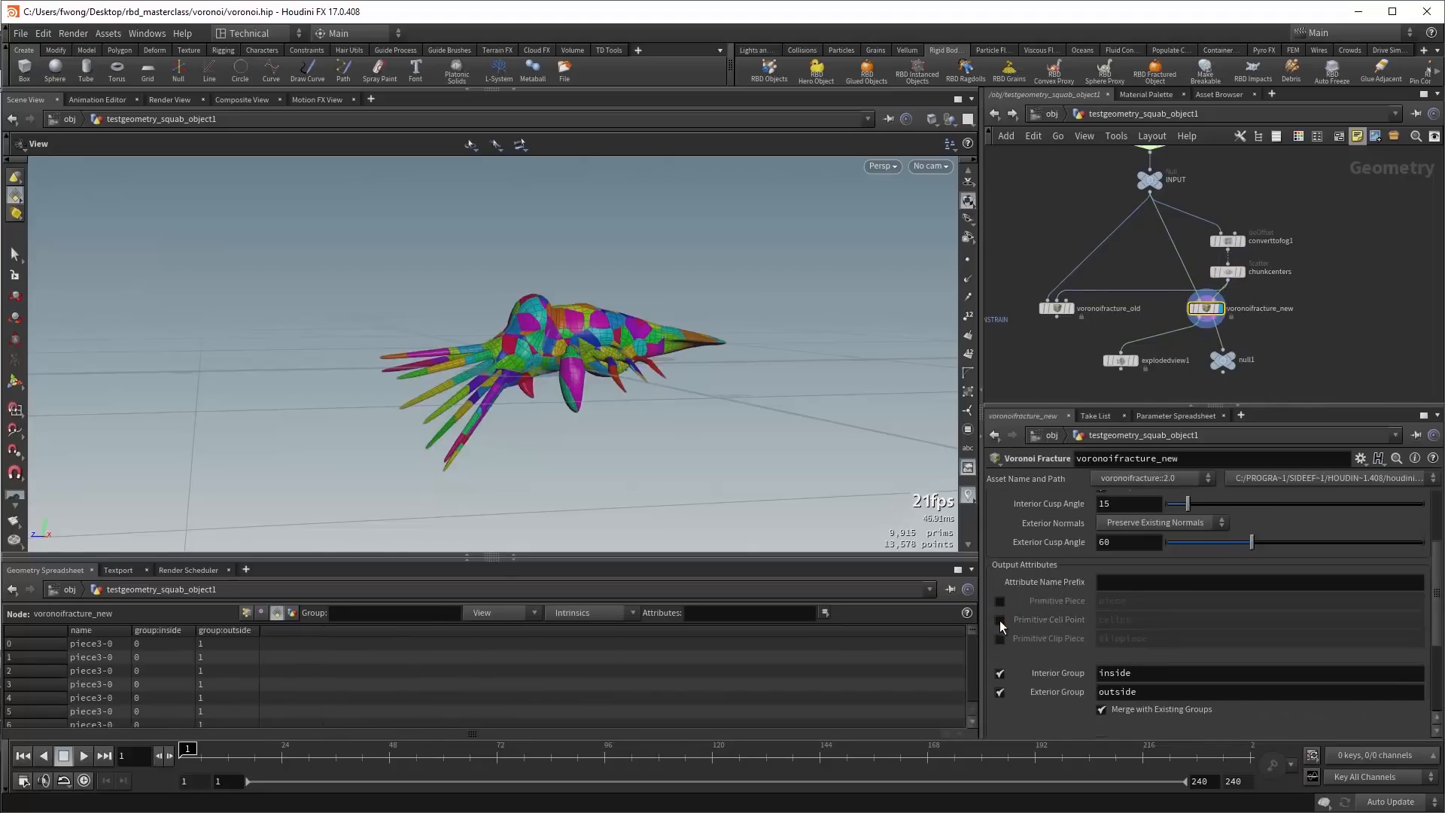
Review voronoifracture_old's attribute options, including Copy Cell Point Attributes and Keep Internal Attributes, and return to voronoifracture_new.
{"action": "left_click", "coordinate": [1058, 310]}
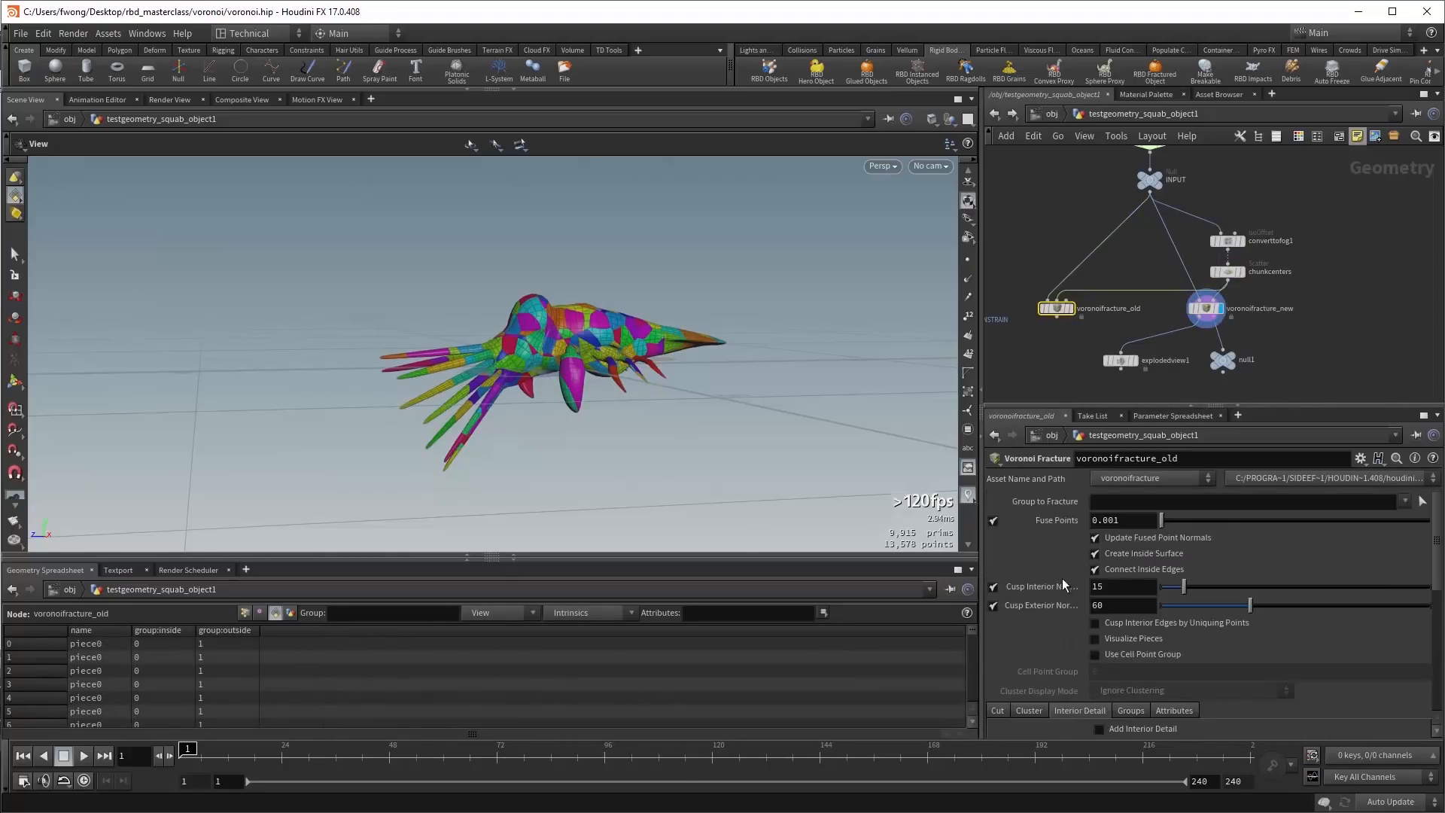
{"action": "scroll", "coordinate": [1087, 653], "scroll_direction": "down", "scroll_amount": 3}
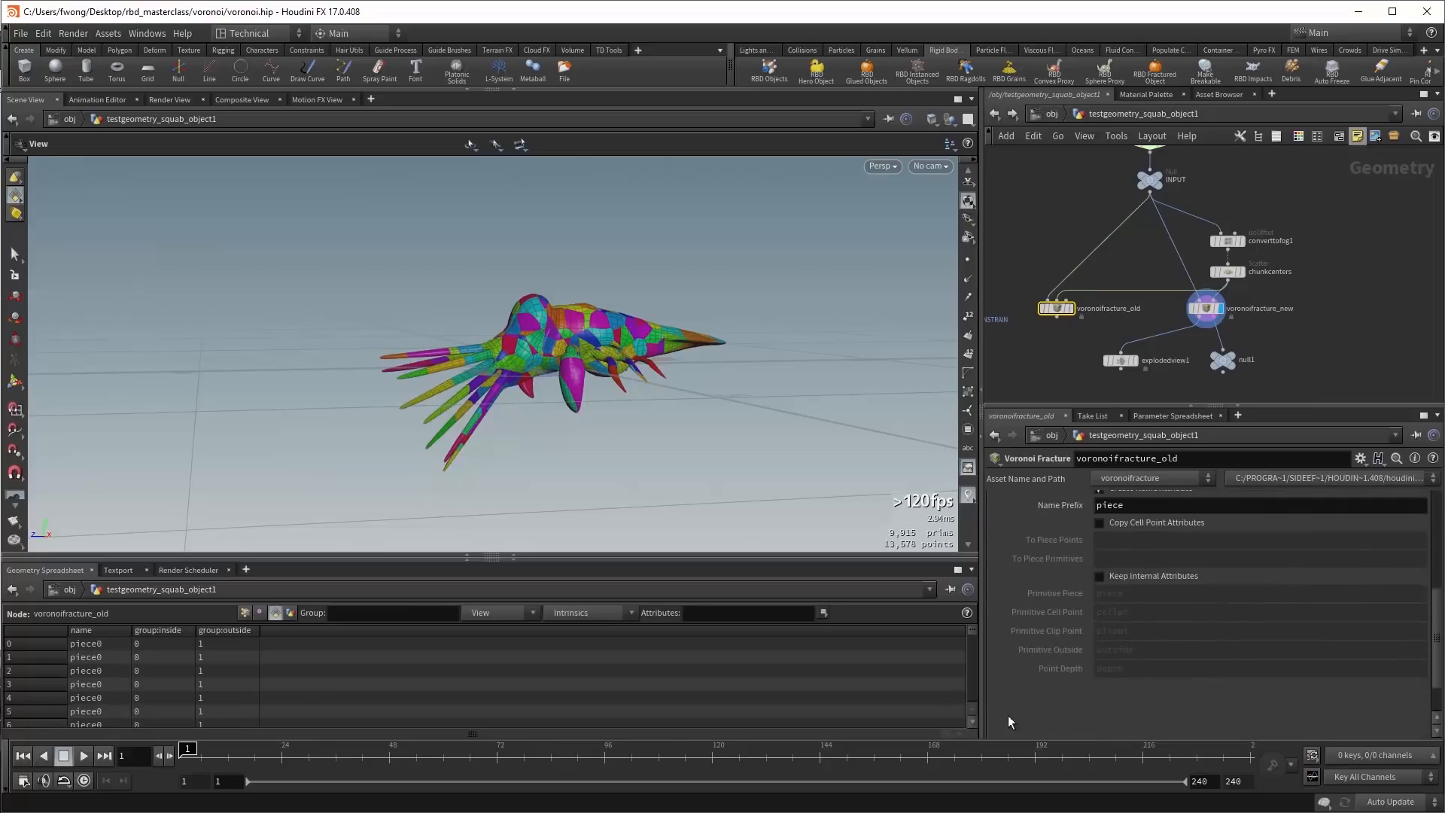
{"action": "left_click", "coordinate": [1205, 309]}
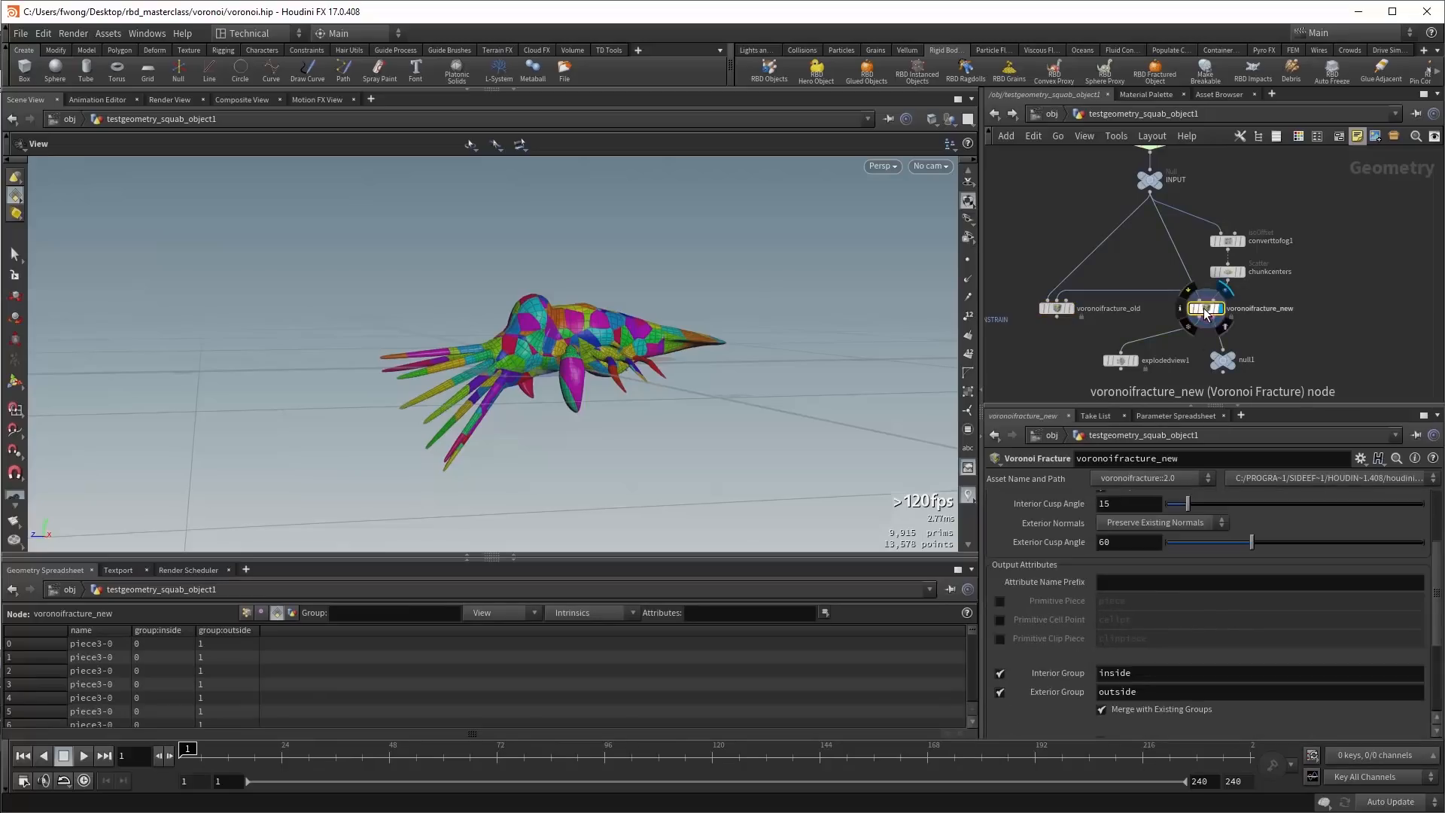
Compare the chunkcenters points with voronoifracture_new, overlaying the fractured squab as a template over the points and turning the template off.
{"action": "left_click", "coordinate": [1242, 274]}
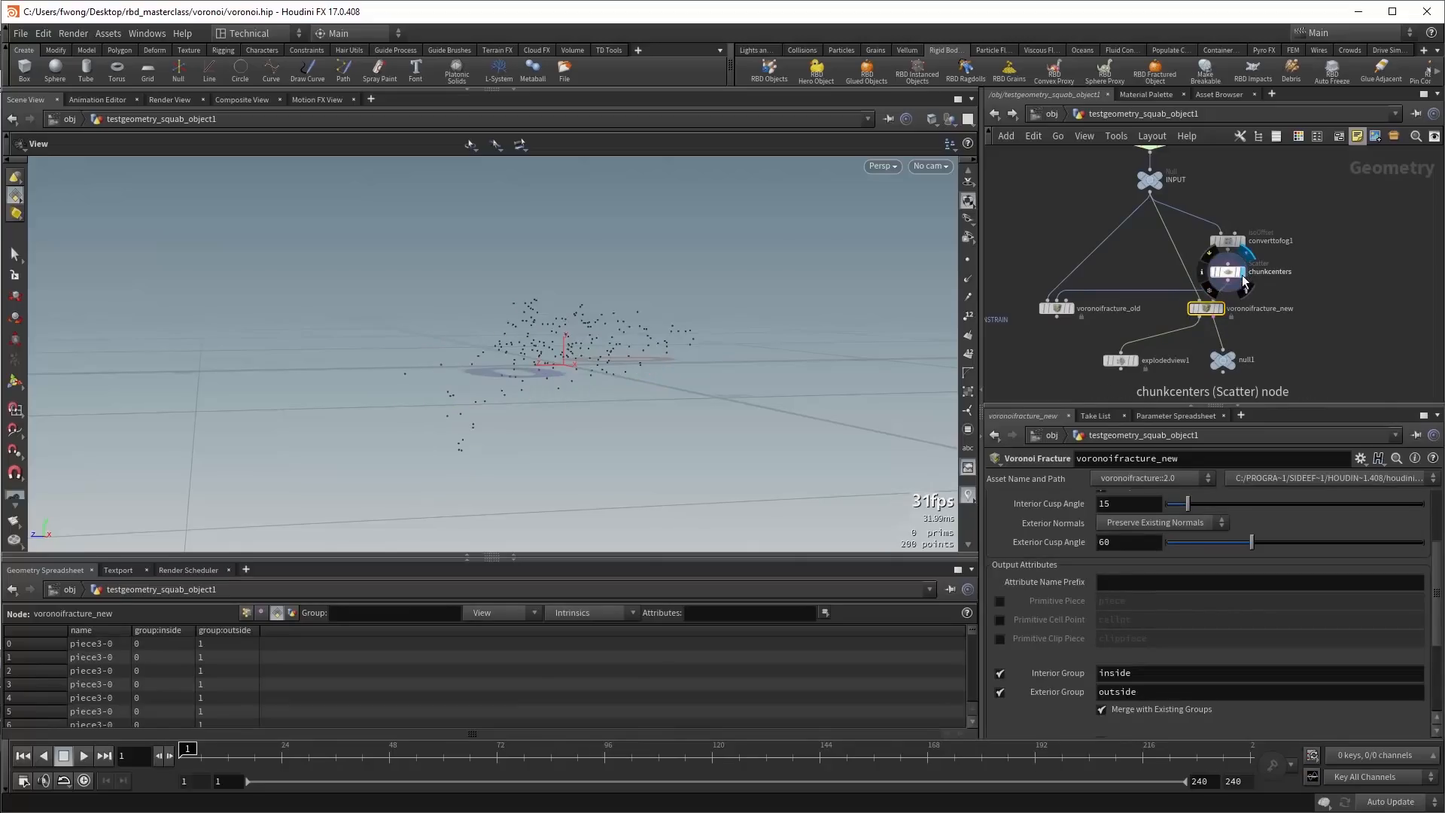
{"action": "left_click", "coordinate": [1212, 310]}
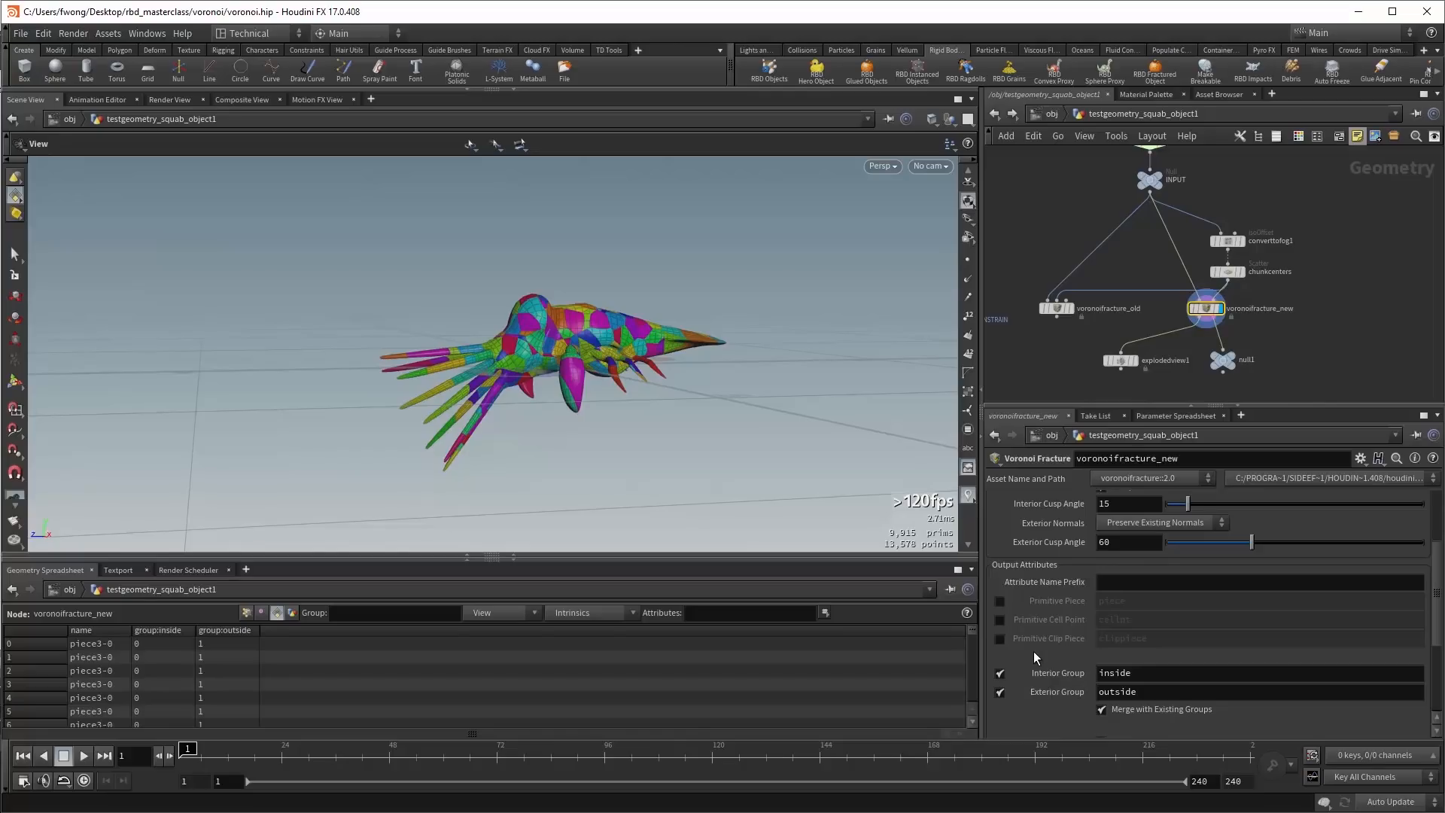
{"action": "left_click", "coordinate": [1246, 279]}
{"action": "left_click", "coordinate": [1213, 309]}
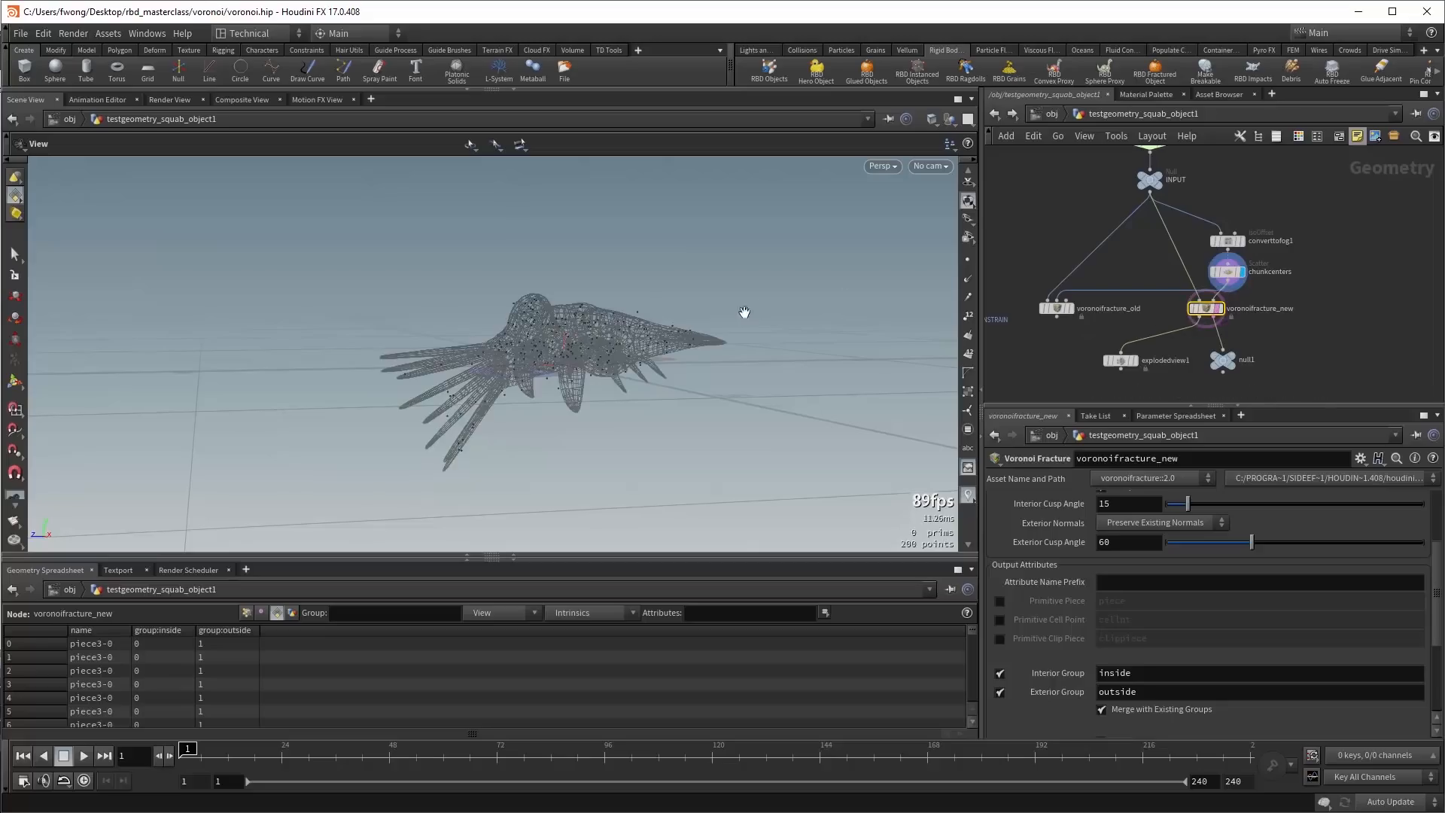
{"action": "left_click_drag", "start_coordinate": [681, 357], "coordinate": [684, 384]}
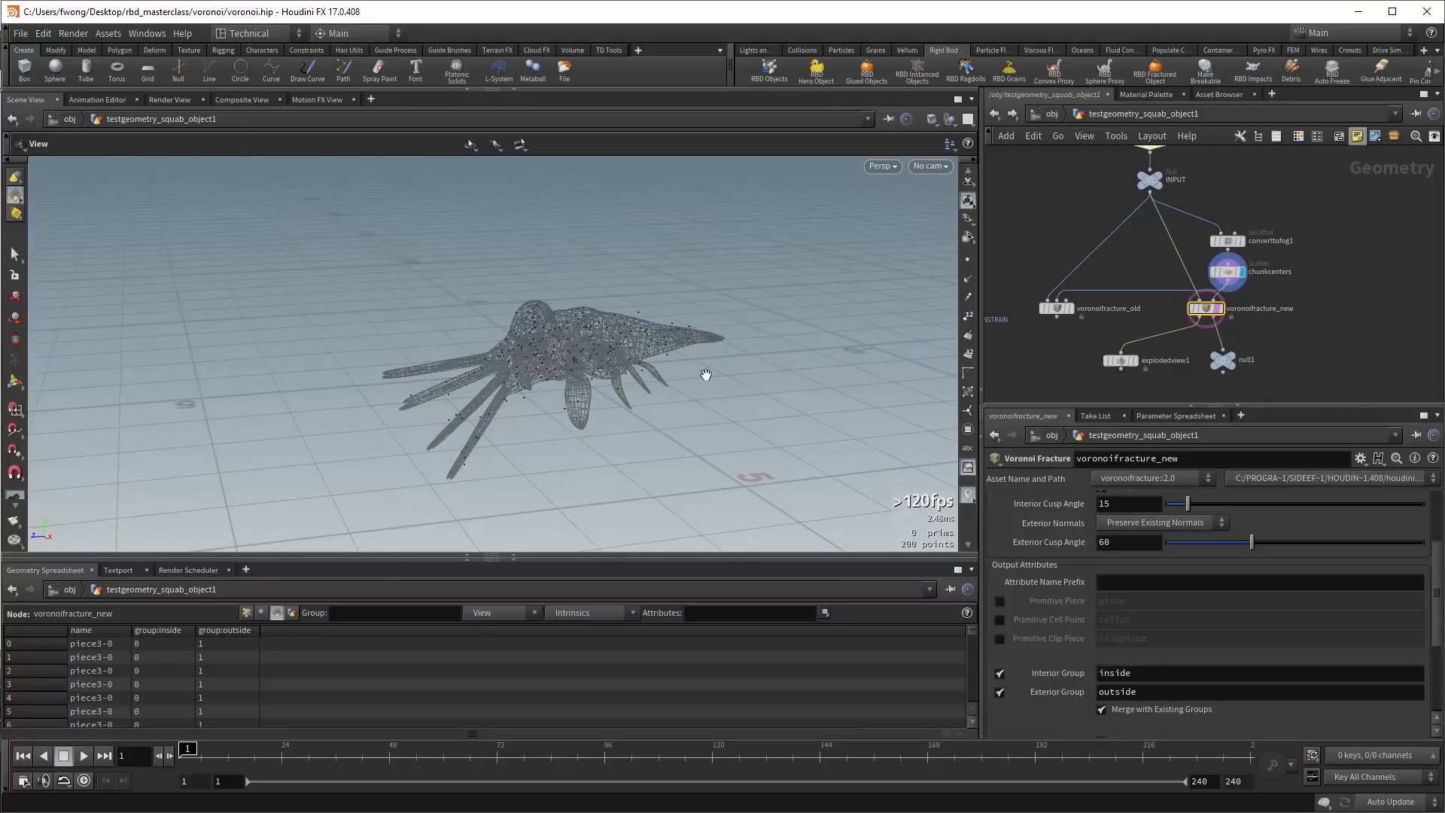
{"action": "left_click", "coordinate": [1217, 309]}
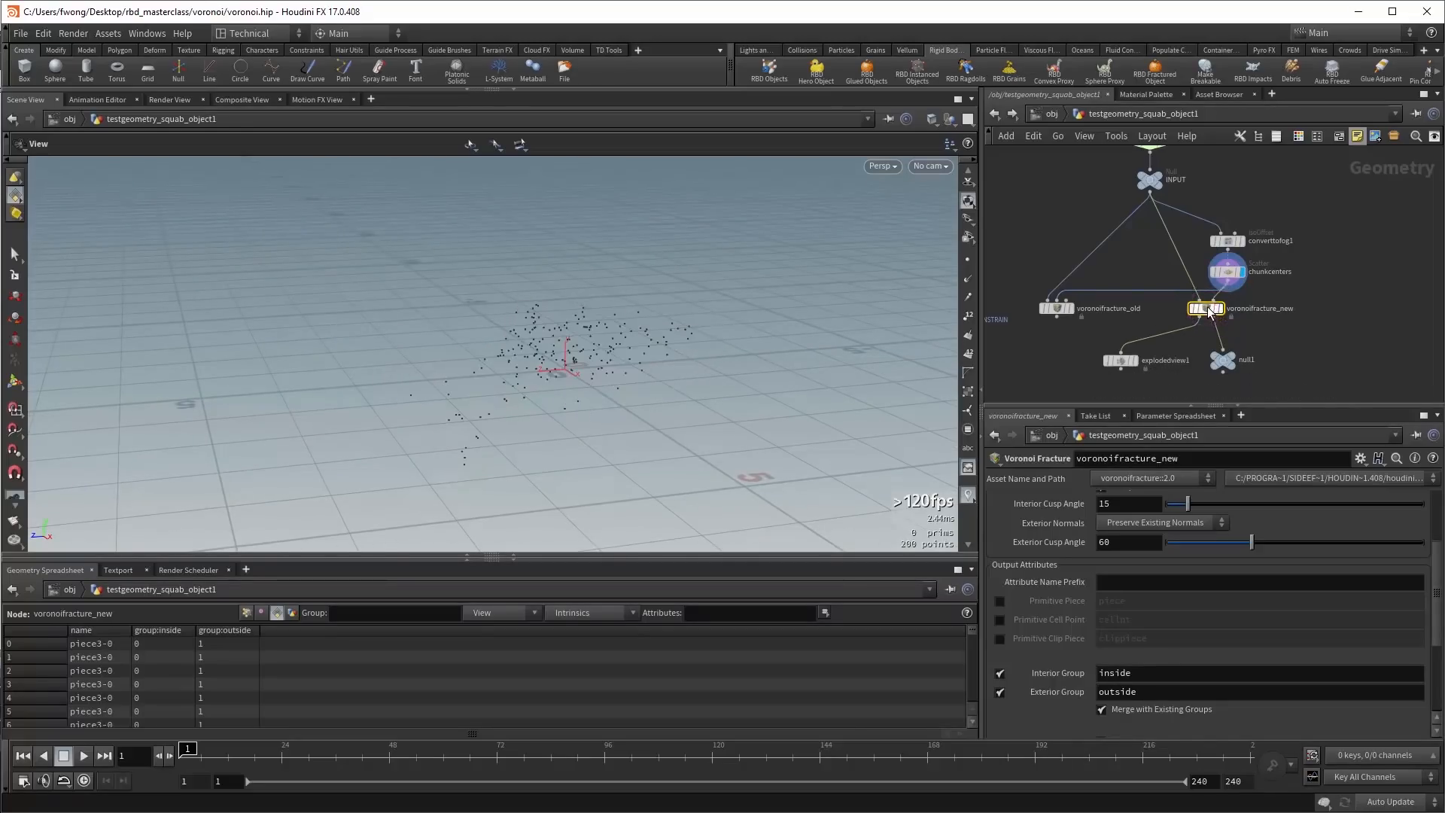
Display voronoifracture_new with its primitive group list, compare the groups on explodedview1, and clear the group filter.
{"action": "left_click", "coordinate": [1220, 309]}
{"action": "scroll", "coordinate": [1054, 635], "scroll_direction": "down", "scroll_amount": 2}
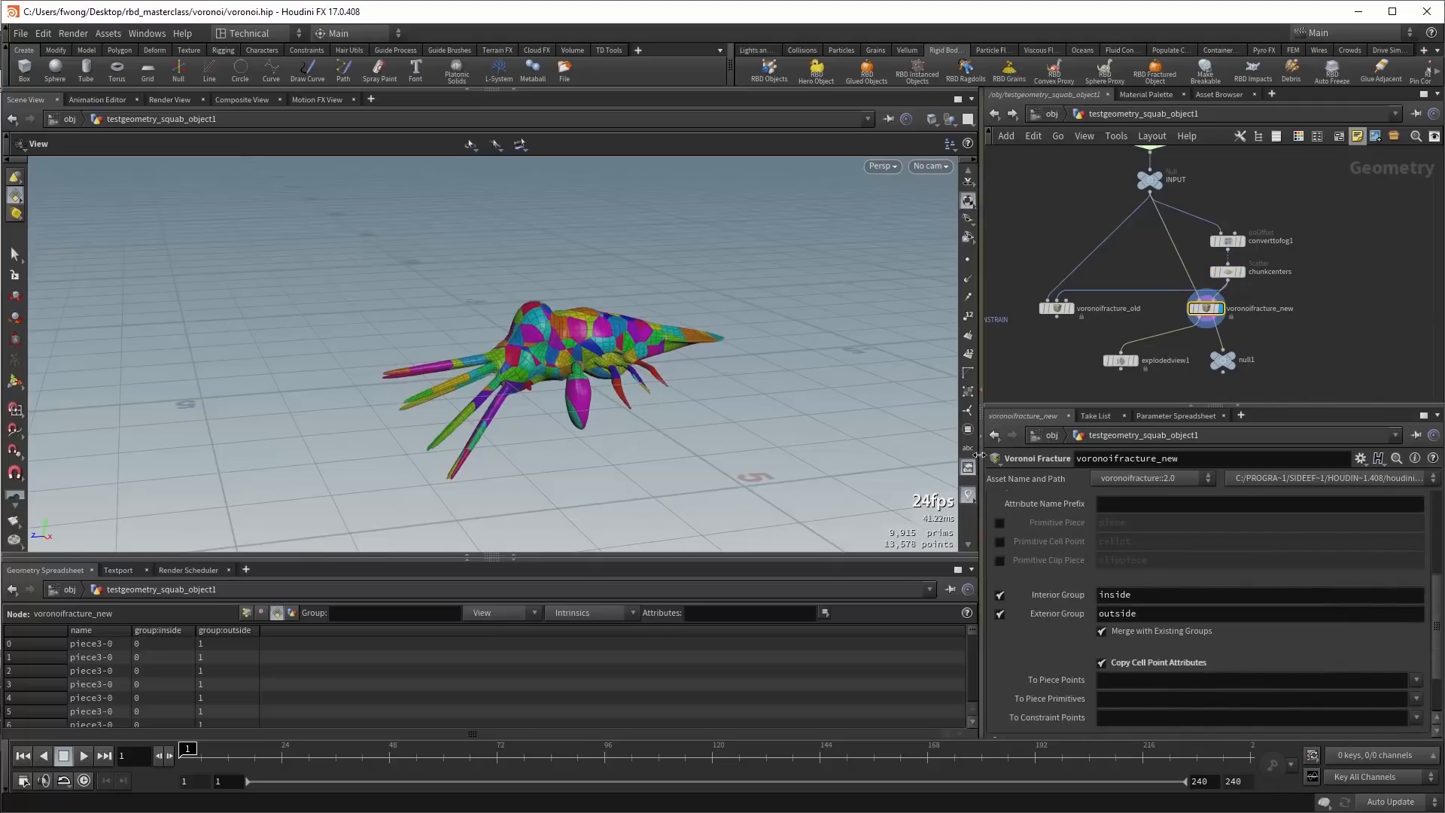
{"action": "left_click", "coordinate": [968, 429]}
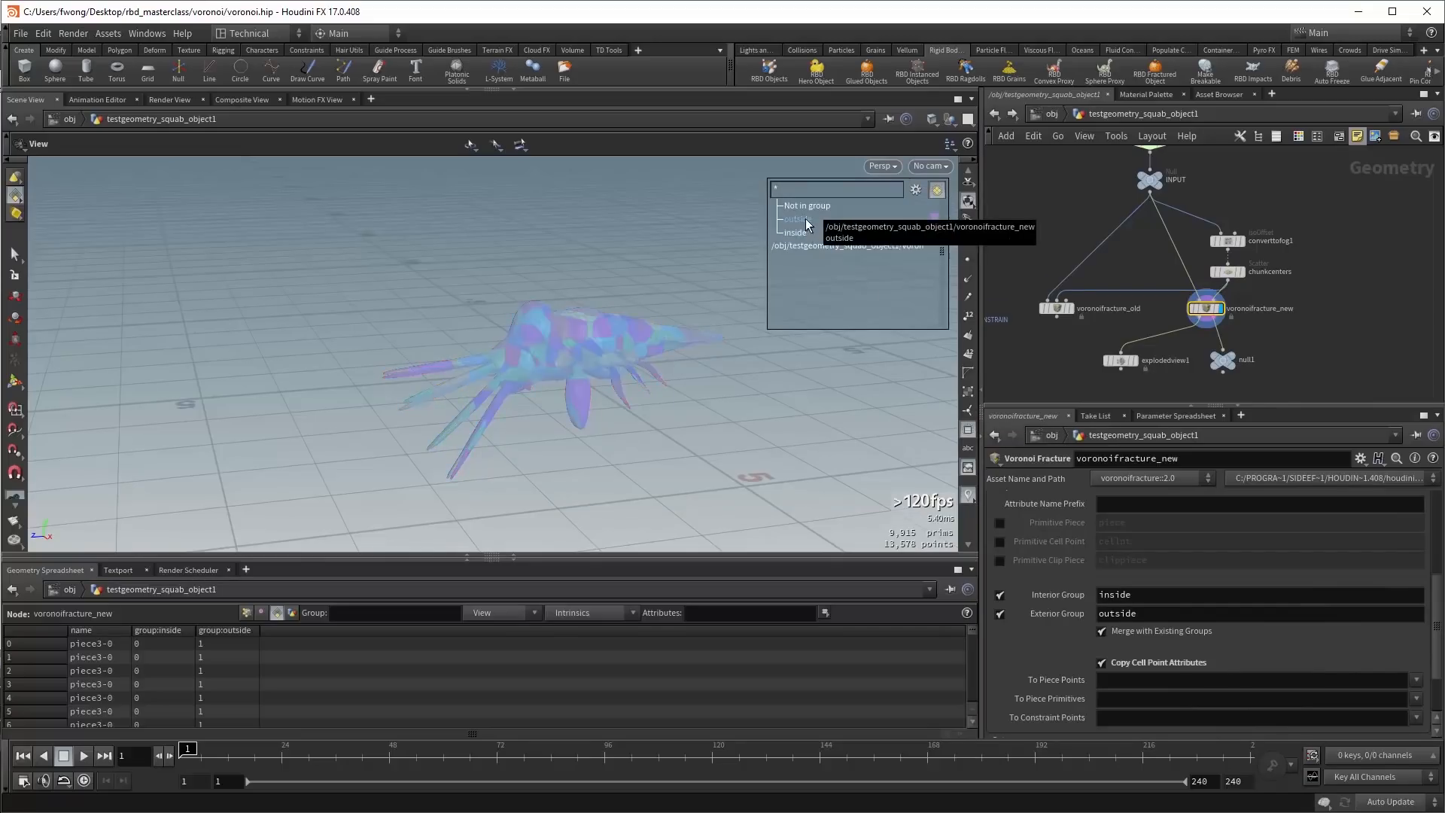
{"action": "left_click", "coordinate": [1135, 360]}
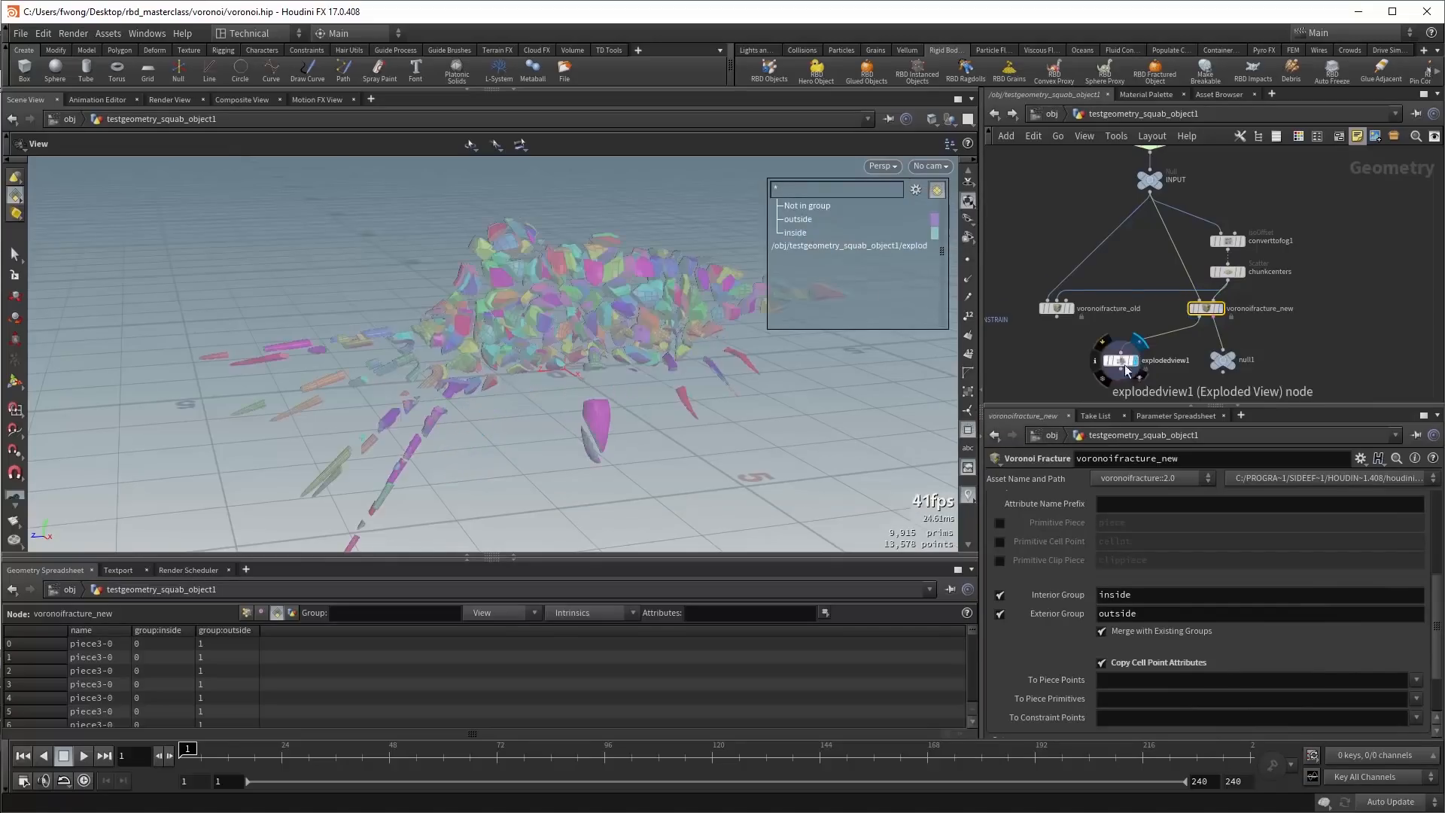
{"action": "left_click", "coordinate": [824, 192]}
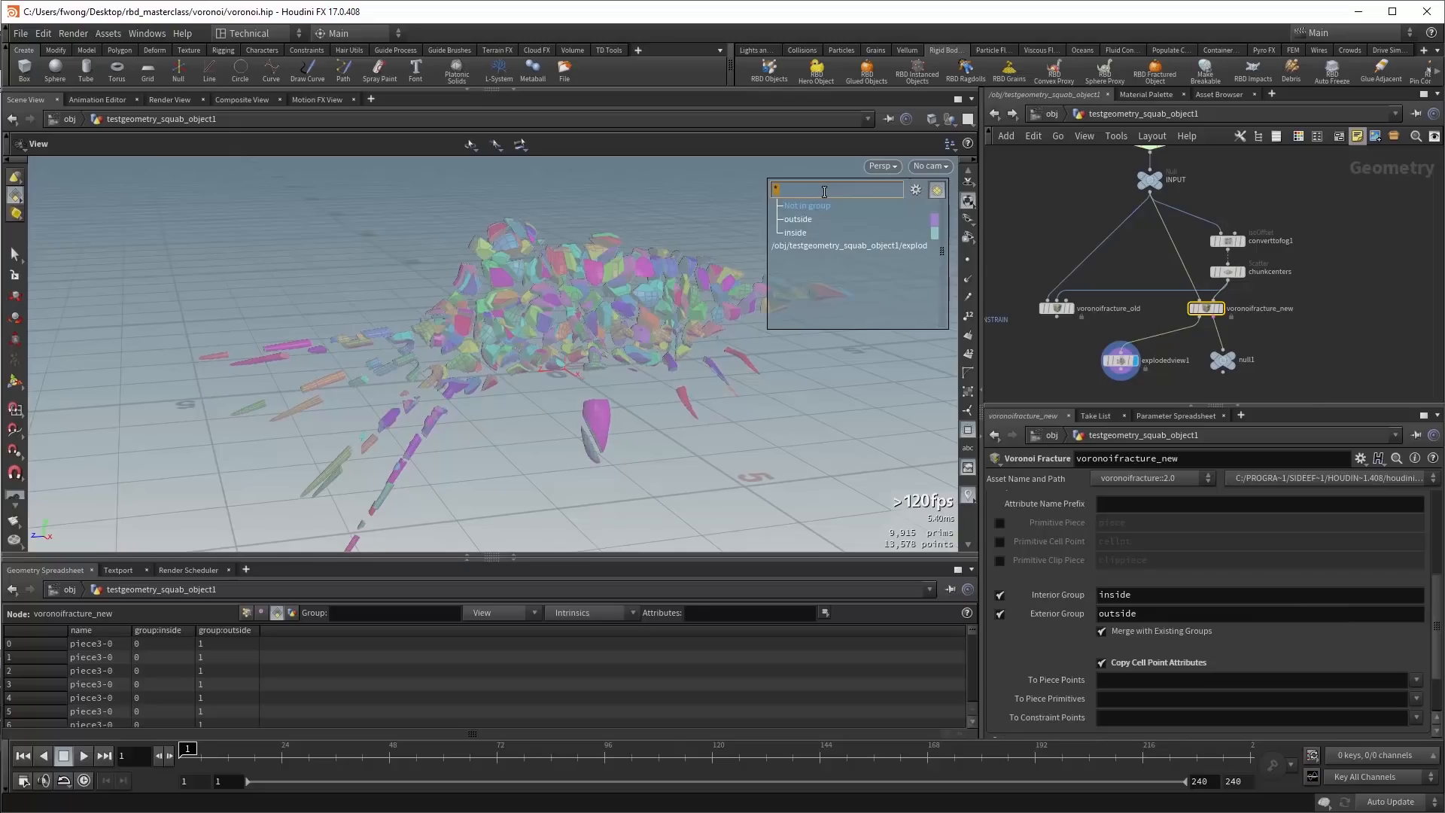
{"action": "key", "text": "BackSpace"}
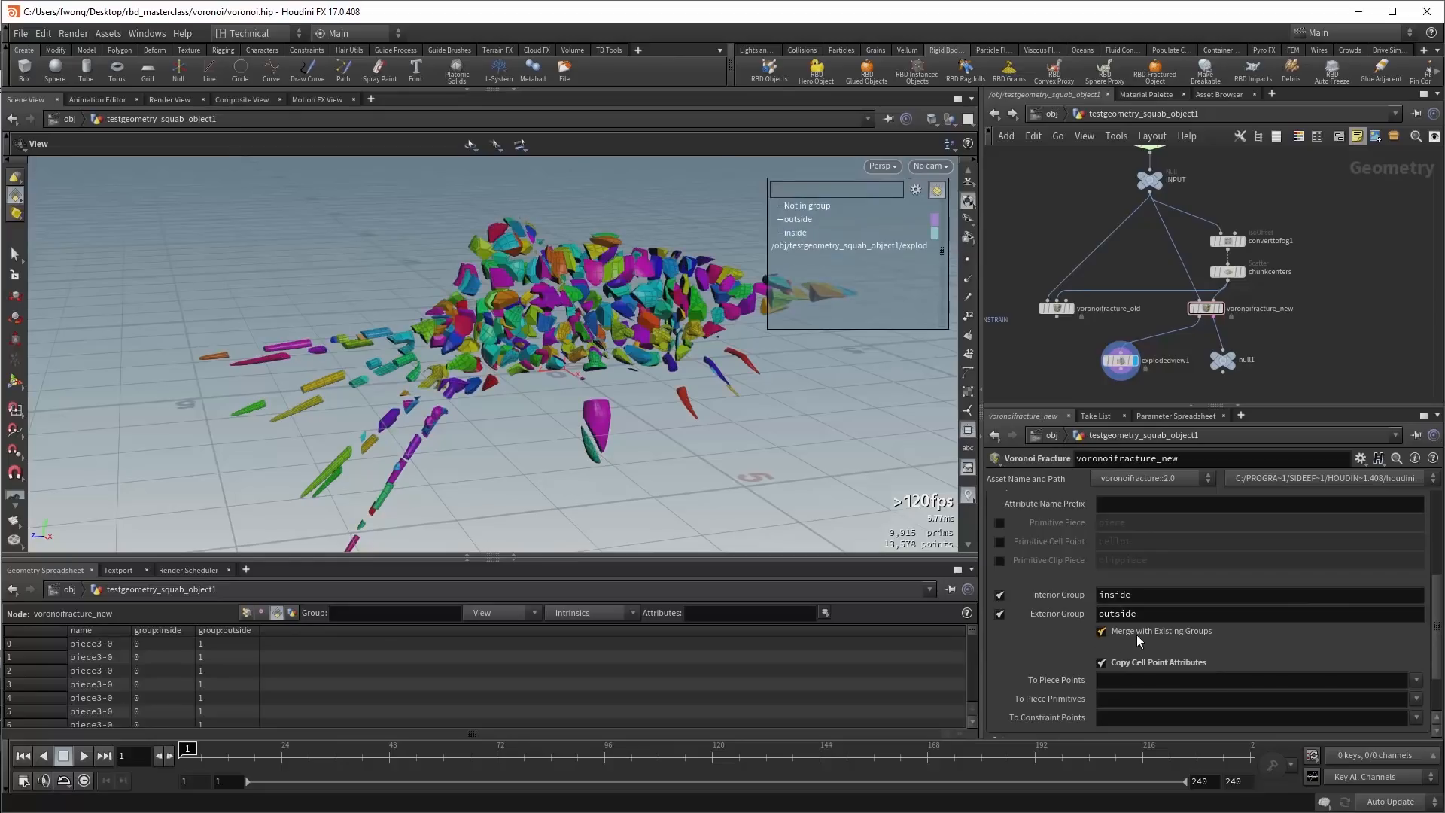
Review voronoifracture_new's Copy Cell Point Attributes targets, checking the chunkcenters points and the constraint data on null1.
{"action": "mouse_move", "coordinate": [1137, 635]}
{"action": "mouse_move", "coordinate": [1071, 597]}
{"action": "scroll", "coordinate": [1051, 659], "scroll_direction": "down", "scroll_amount": 2}
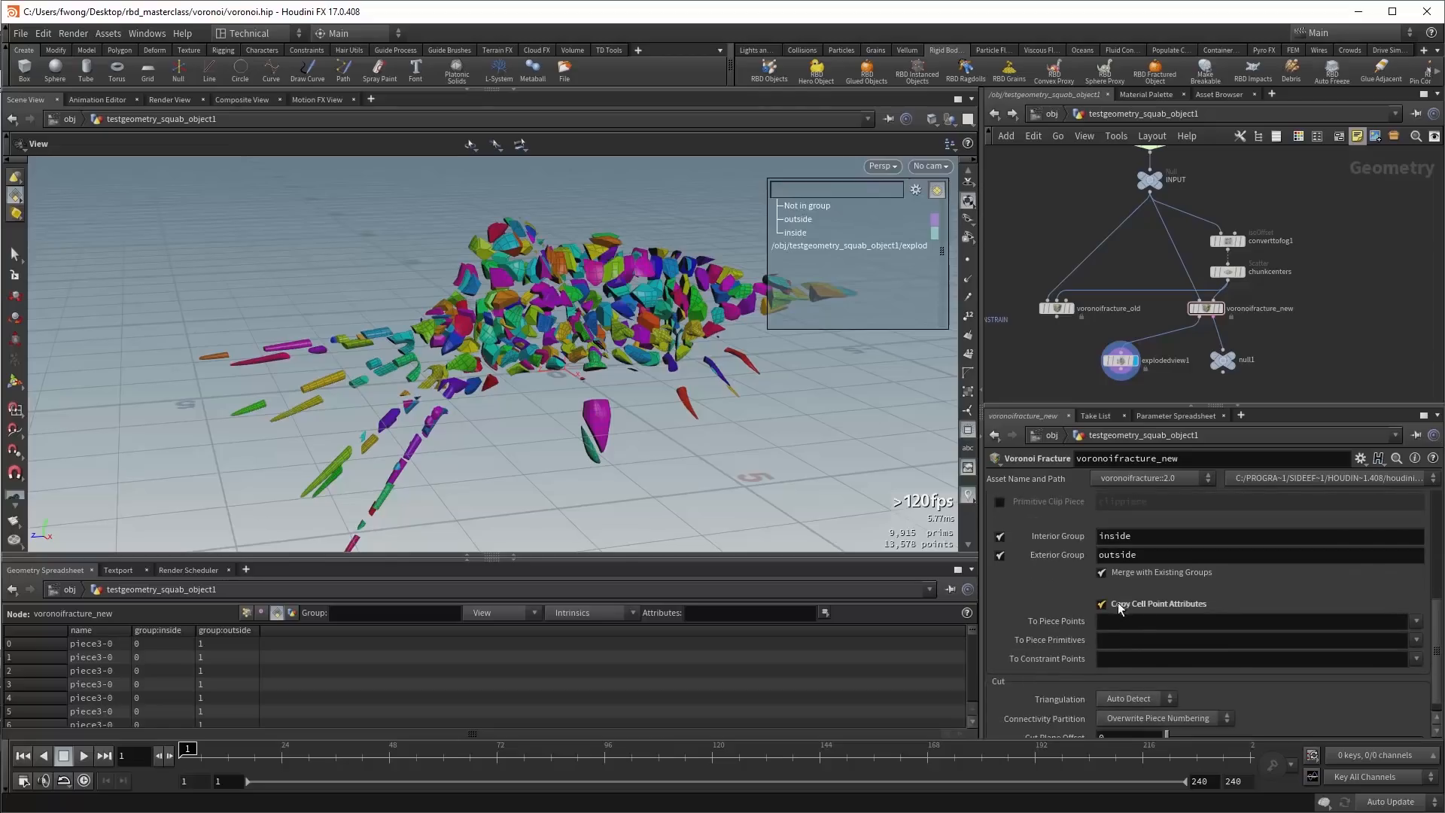
{"action": "left_click", "coordinate": [1227, 272]}
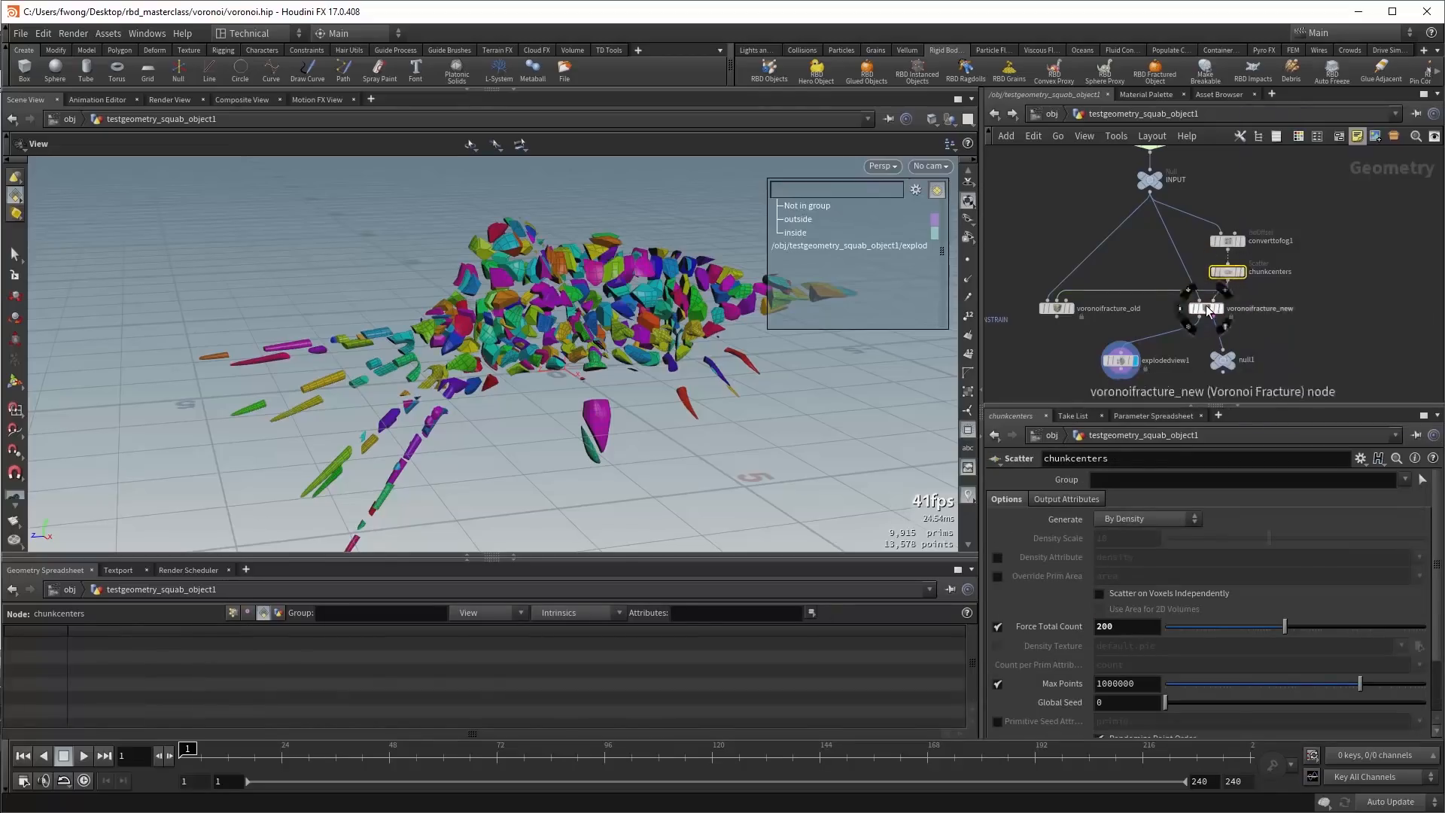
{"action": "left_click", "coordinate": [1207, 310]}
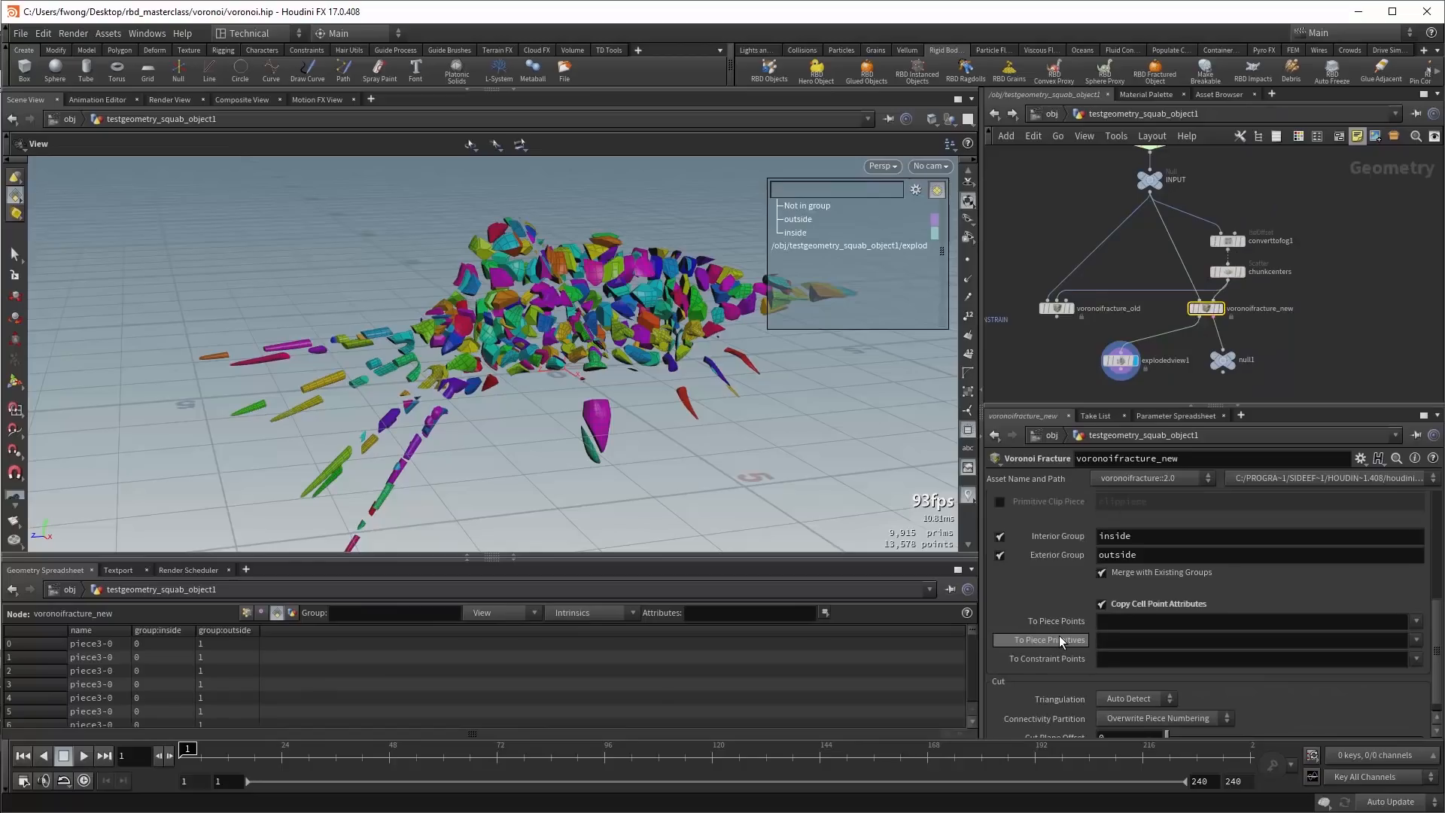
{"action": "scroll", "coordinate": [1059, 635], "scroll_direction": "down", "scroll_amount": 1}
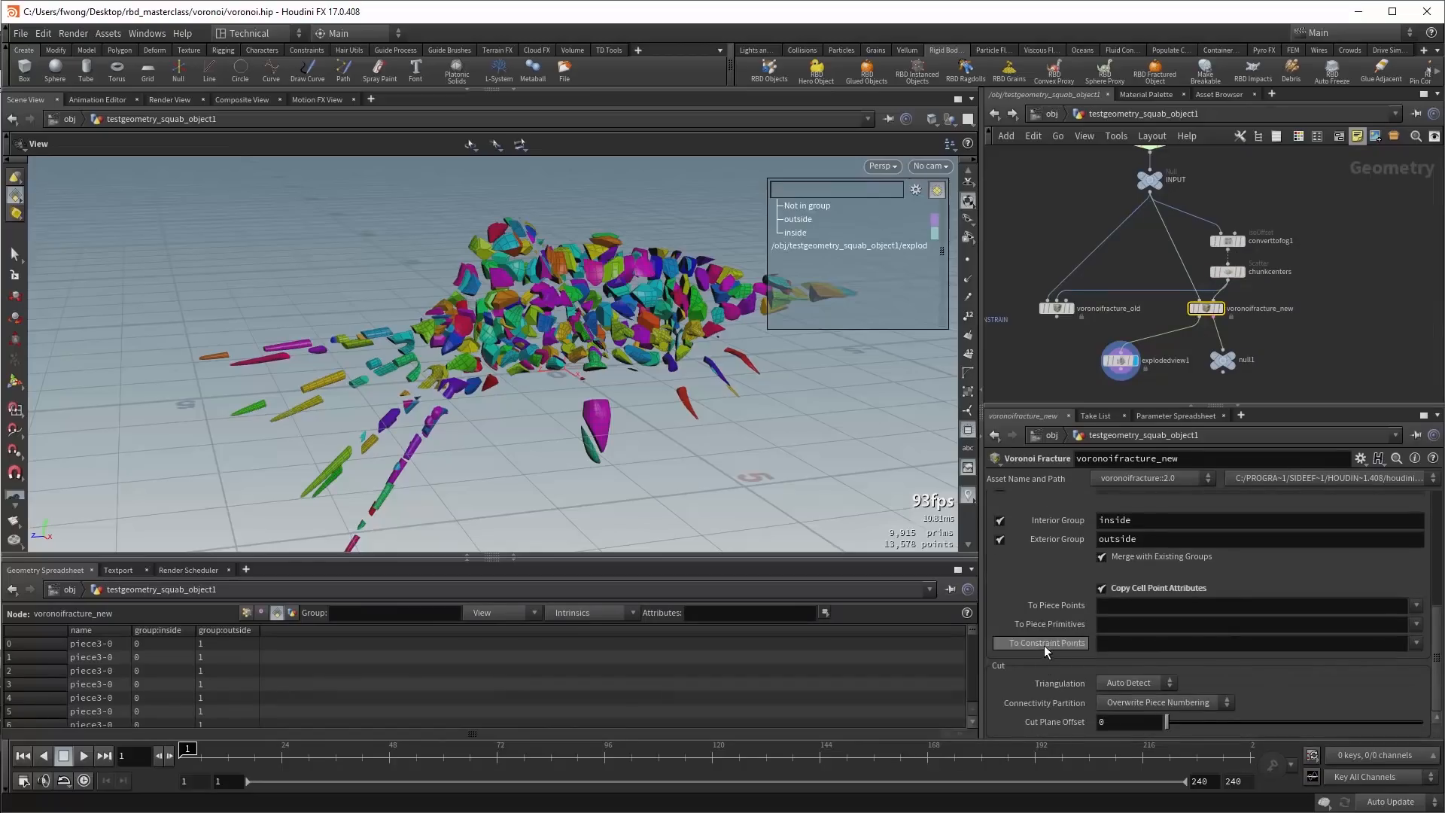
{"action": "left_click", "coordinate": [1226, 359]}
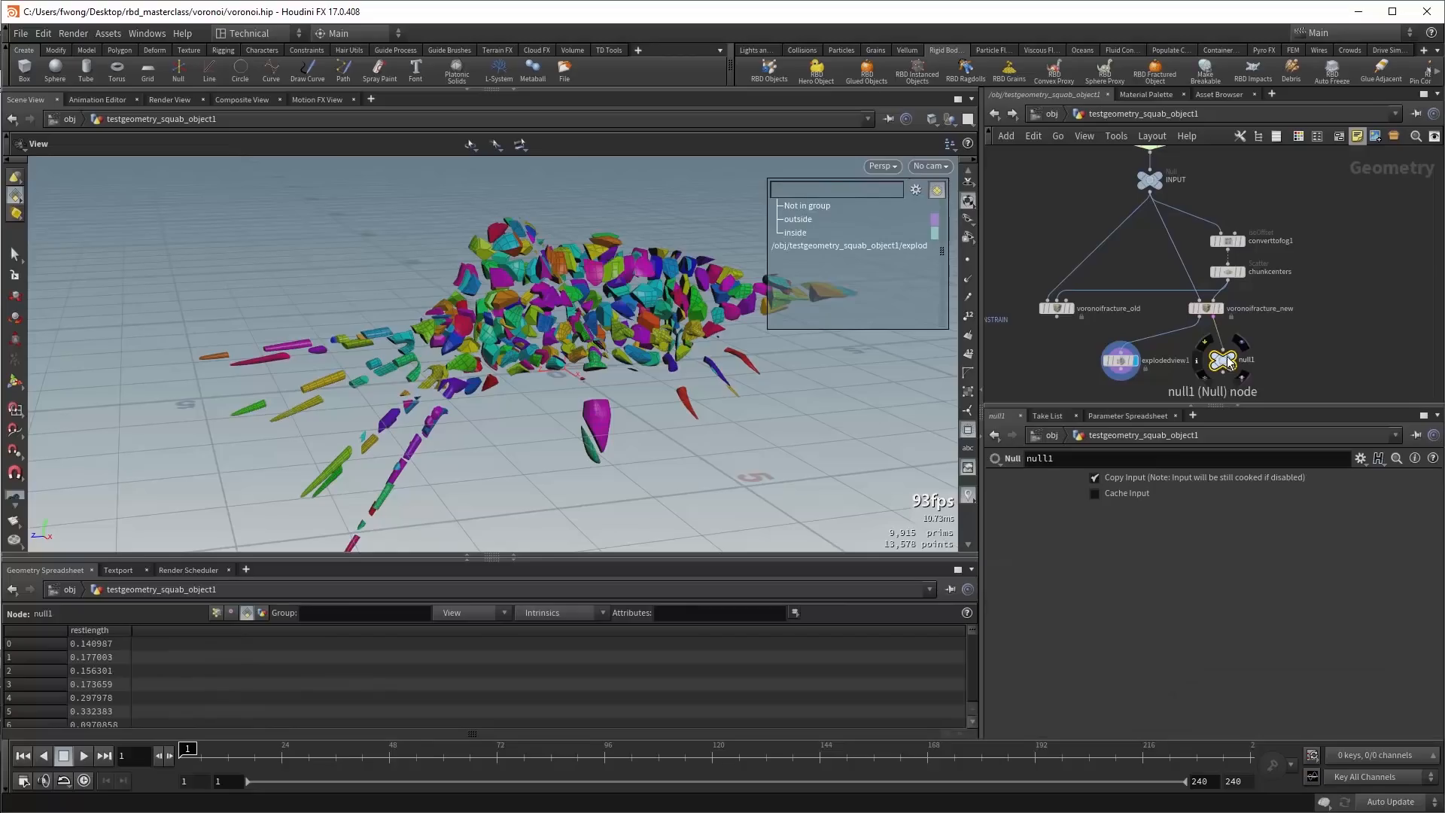
{"action": "left_click", "coordinate": [1205, 309]}
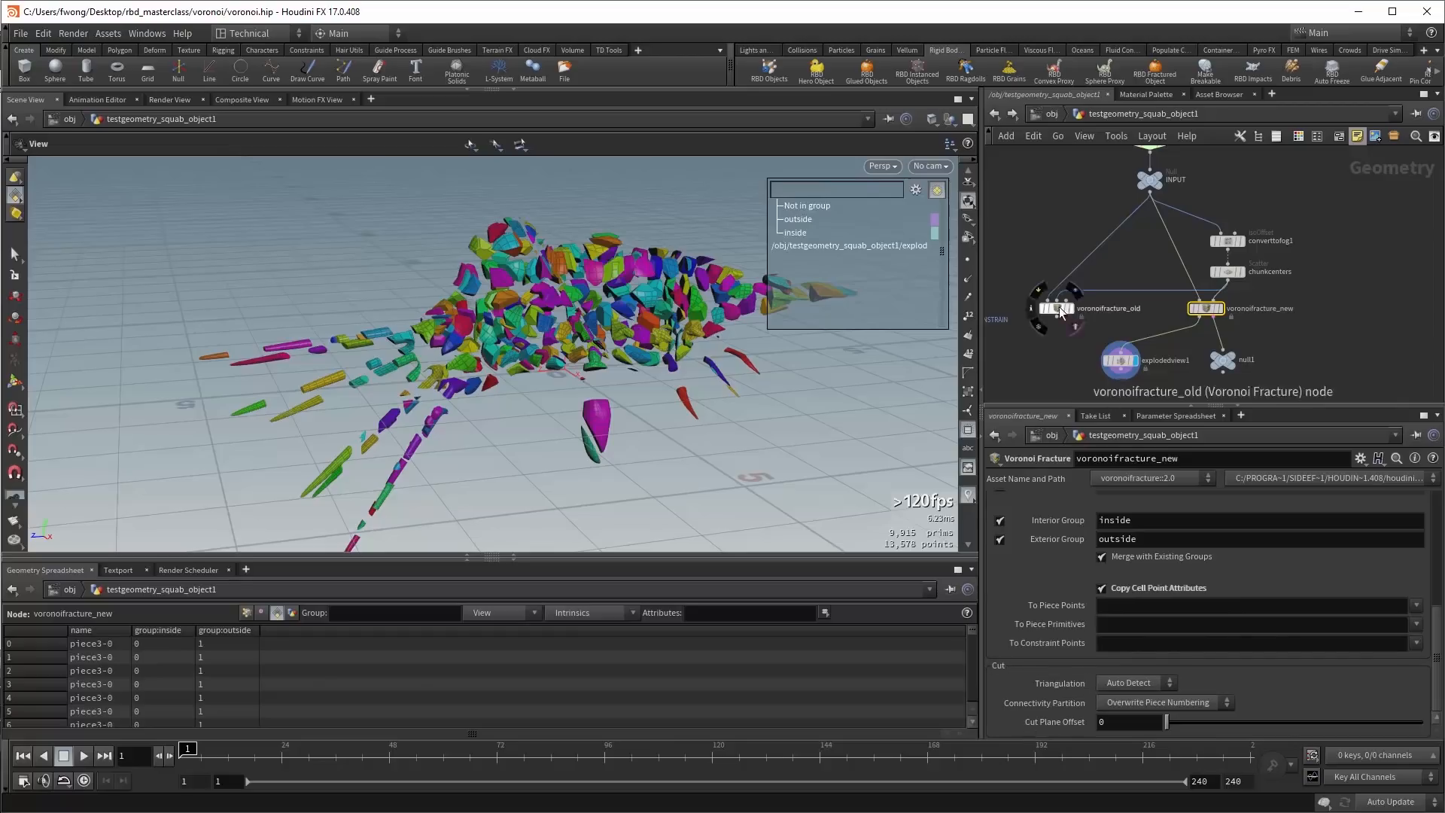
Review voronoifracture_new's Triangulation and Connectivity Partition options, revisiting chunkcenters and returning to the fracture node.
{"action": "left_click", "coordinate": [1114, 684]}
{"action": "left_click", "coordinate": [1113, 685]}
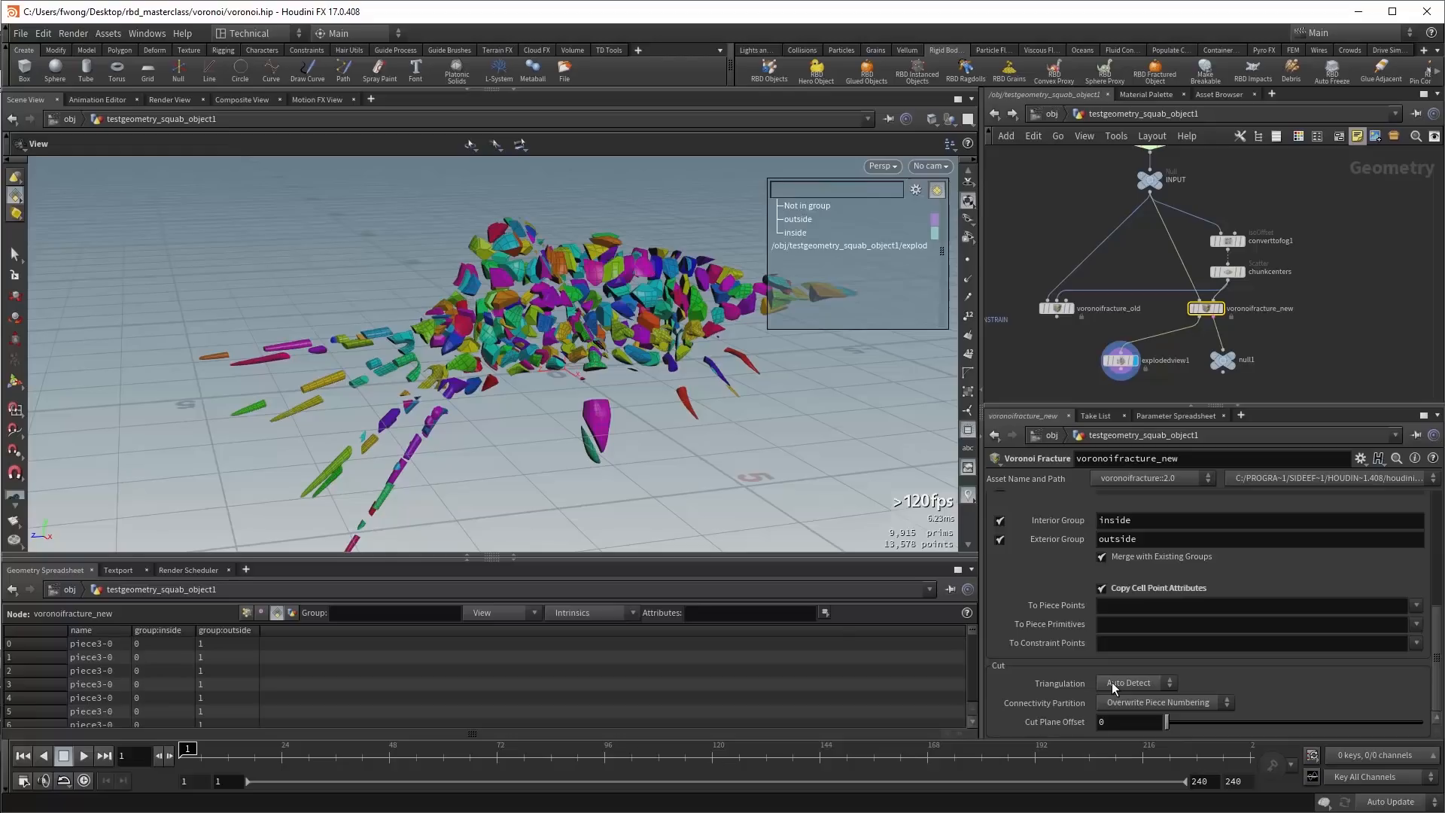
{"action": "left_click", "coordinate": [1114, 687]}
{"action": "left_click", "coordinate": [1114, 687]}
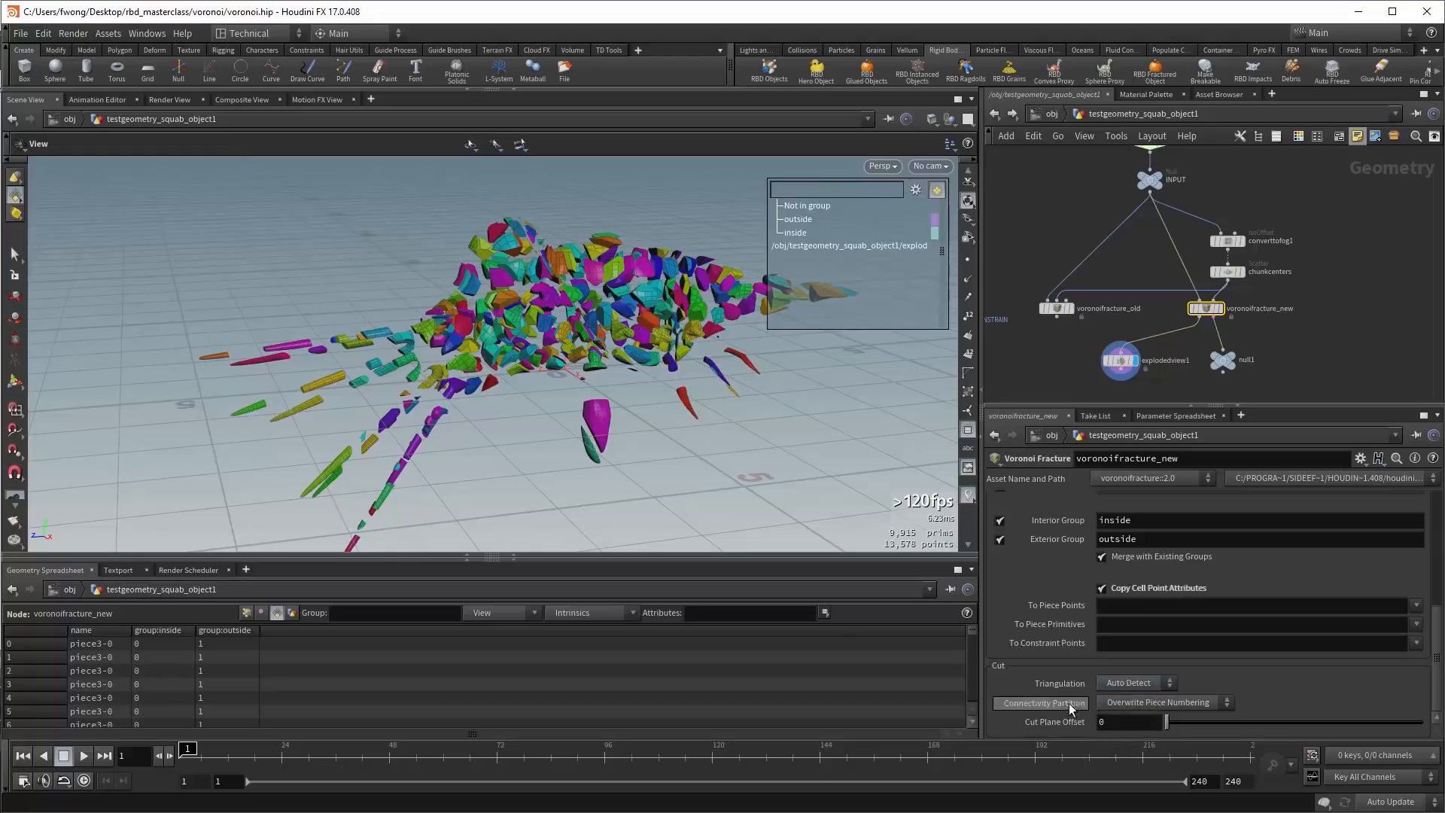
{"action": "left_click", "coordinate": [1119, 704]}
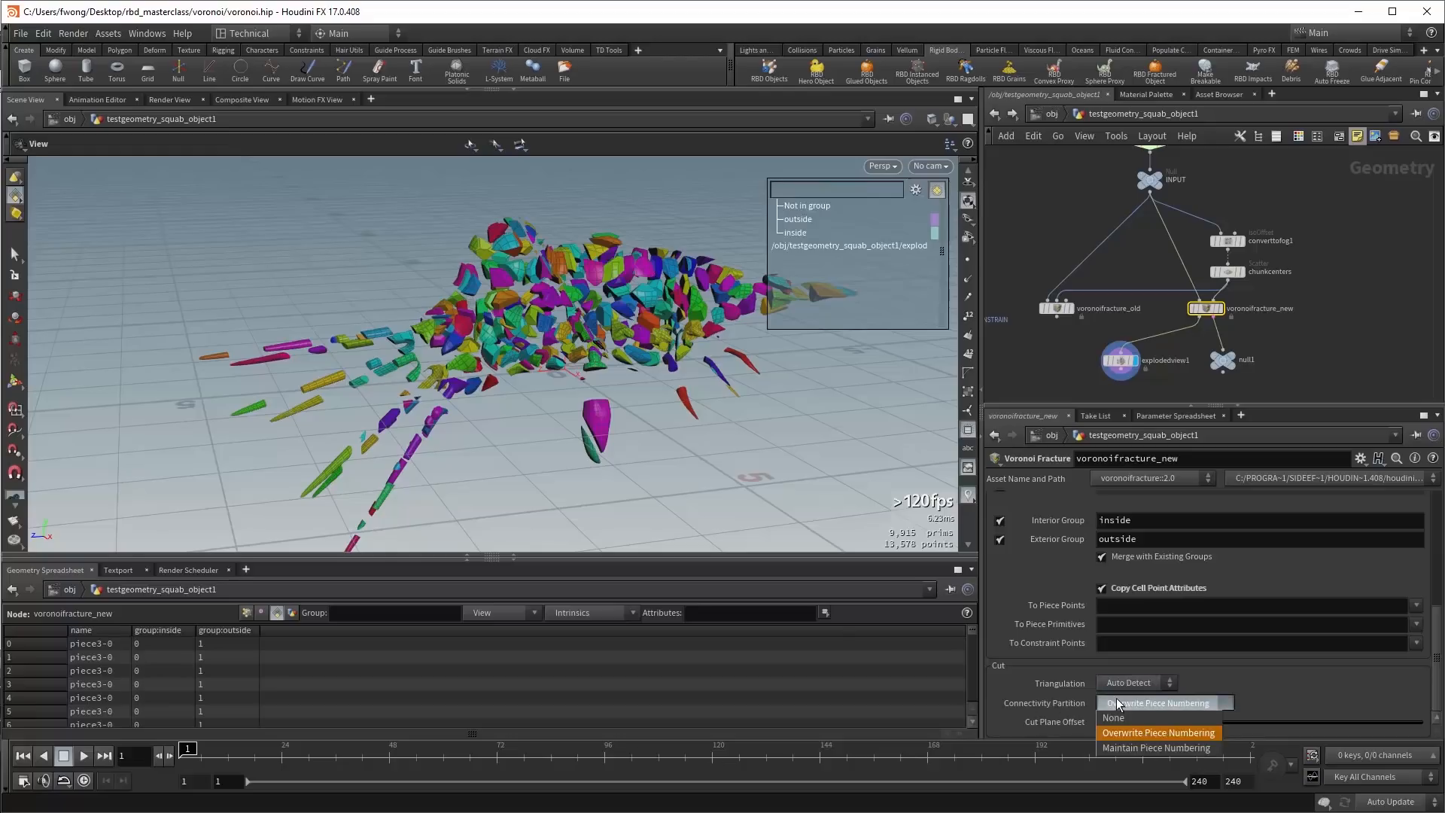
{"action": "left_click", "coordinate": [1119, 703]}
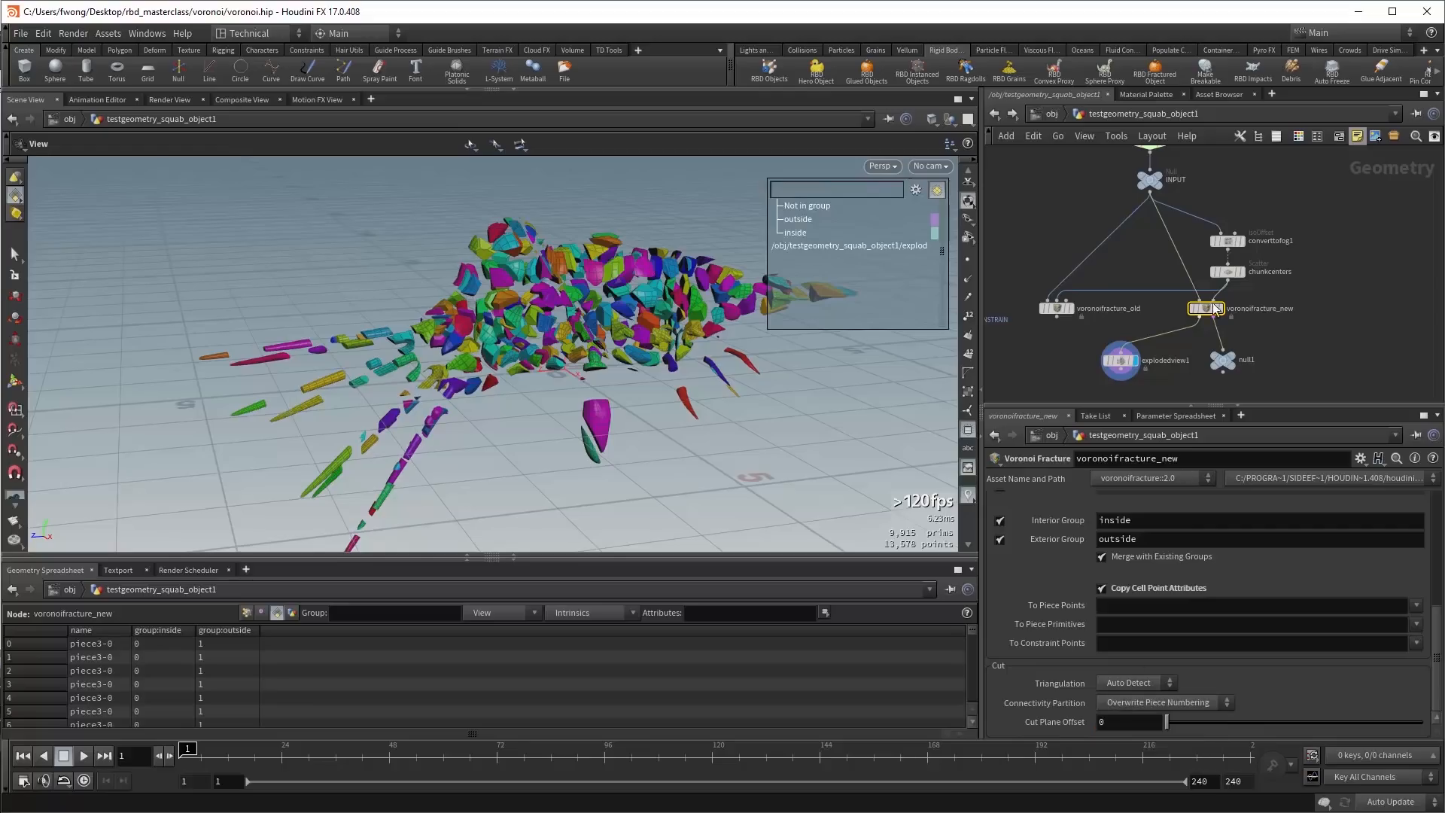
{"action": "left_click", "coordinate": [1229, 276]}
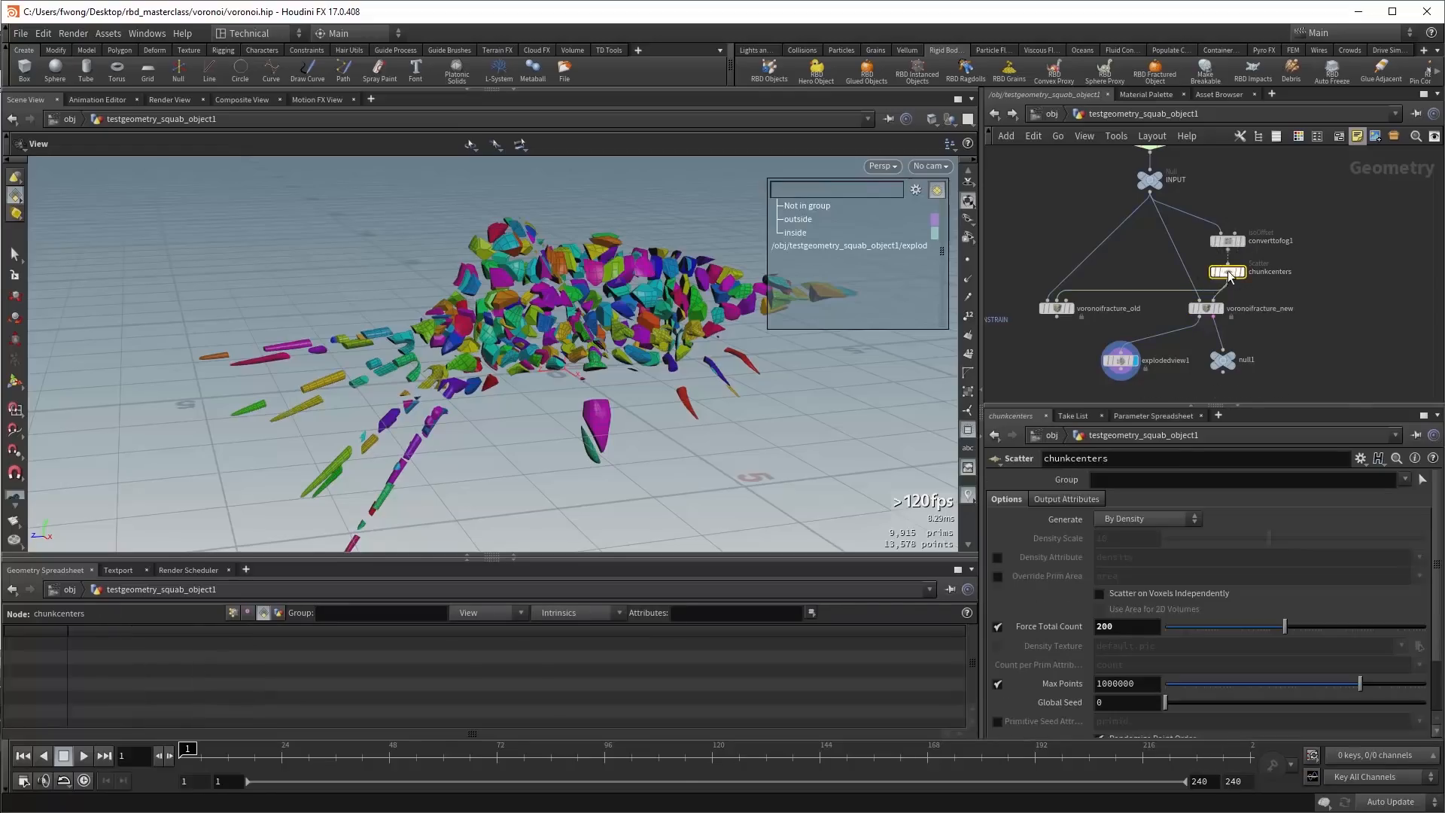
{"action": "left_click", "coordinate": [1207, 308]}
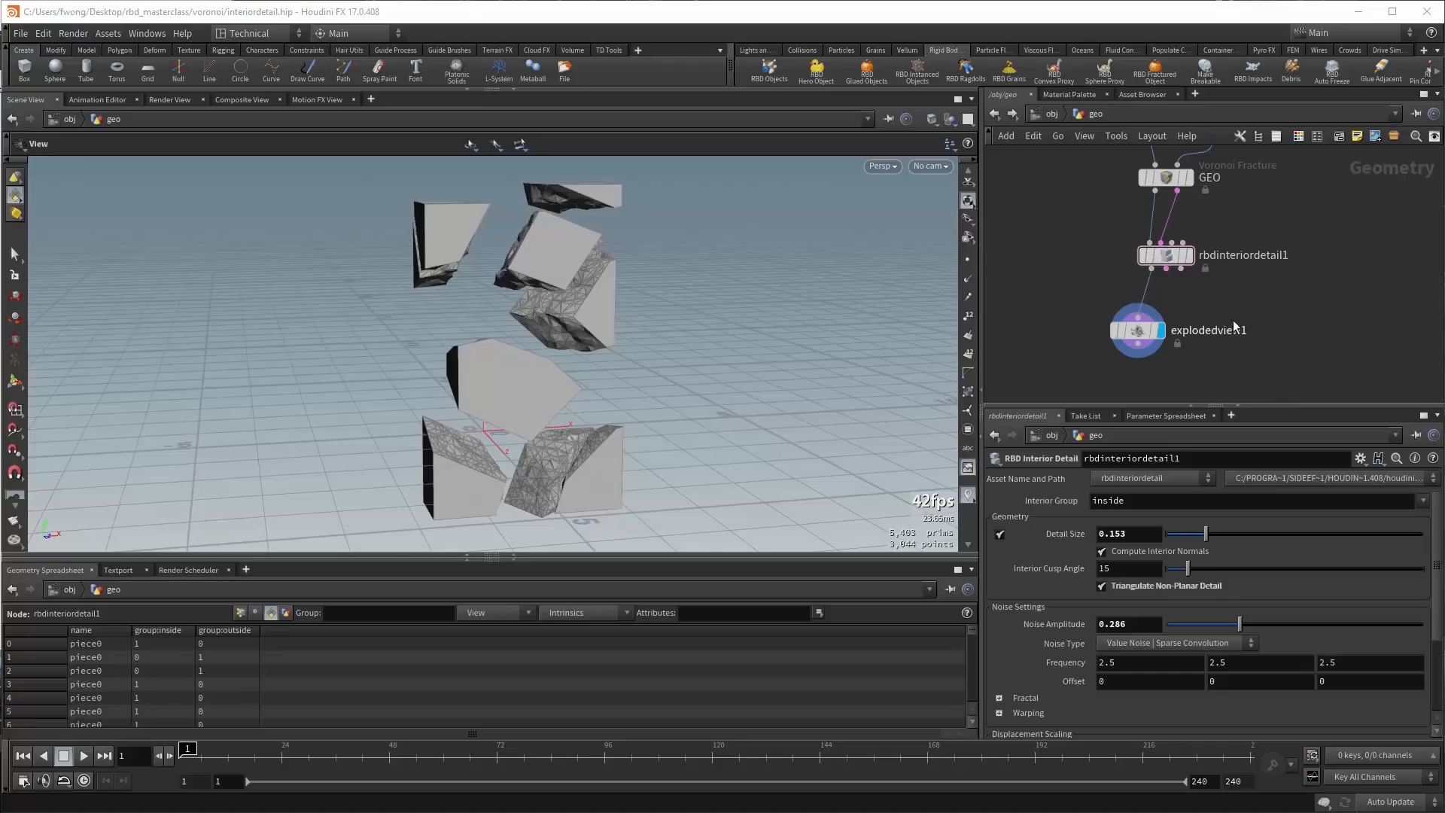
In interiordetail.hip, inspect rbdinteriordetail1's connections from GEO and examine the detailed interior faces of the exploded pieces.
{"action": "mouse_move", "coordinate": [1161, 263]}
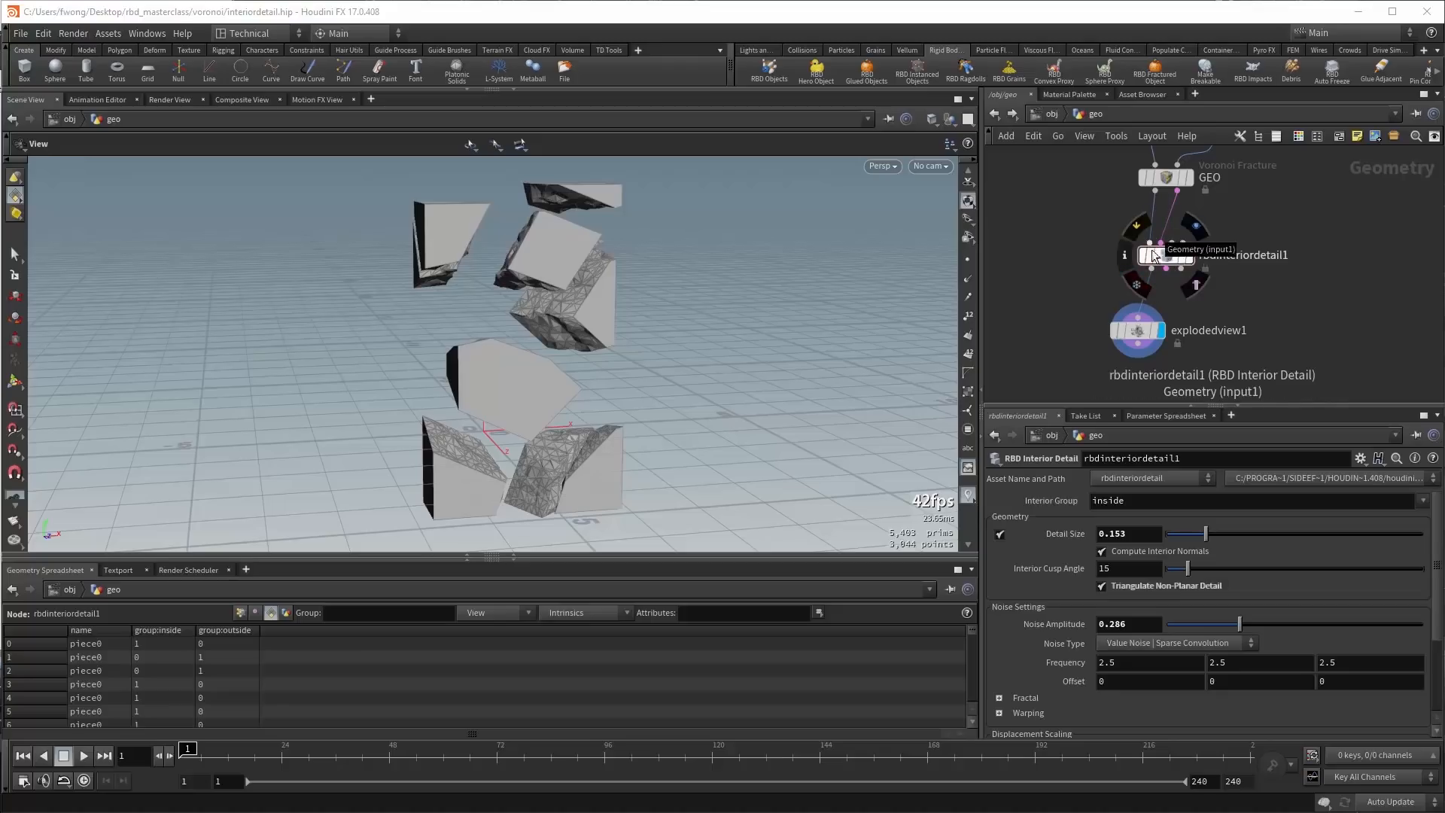
{"action": "mouse_move", "coordinate": [1190, 202]}
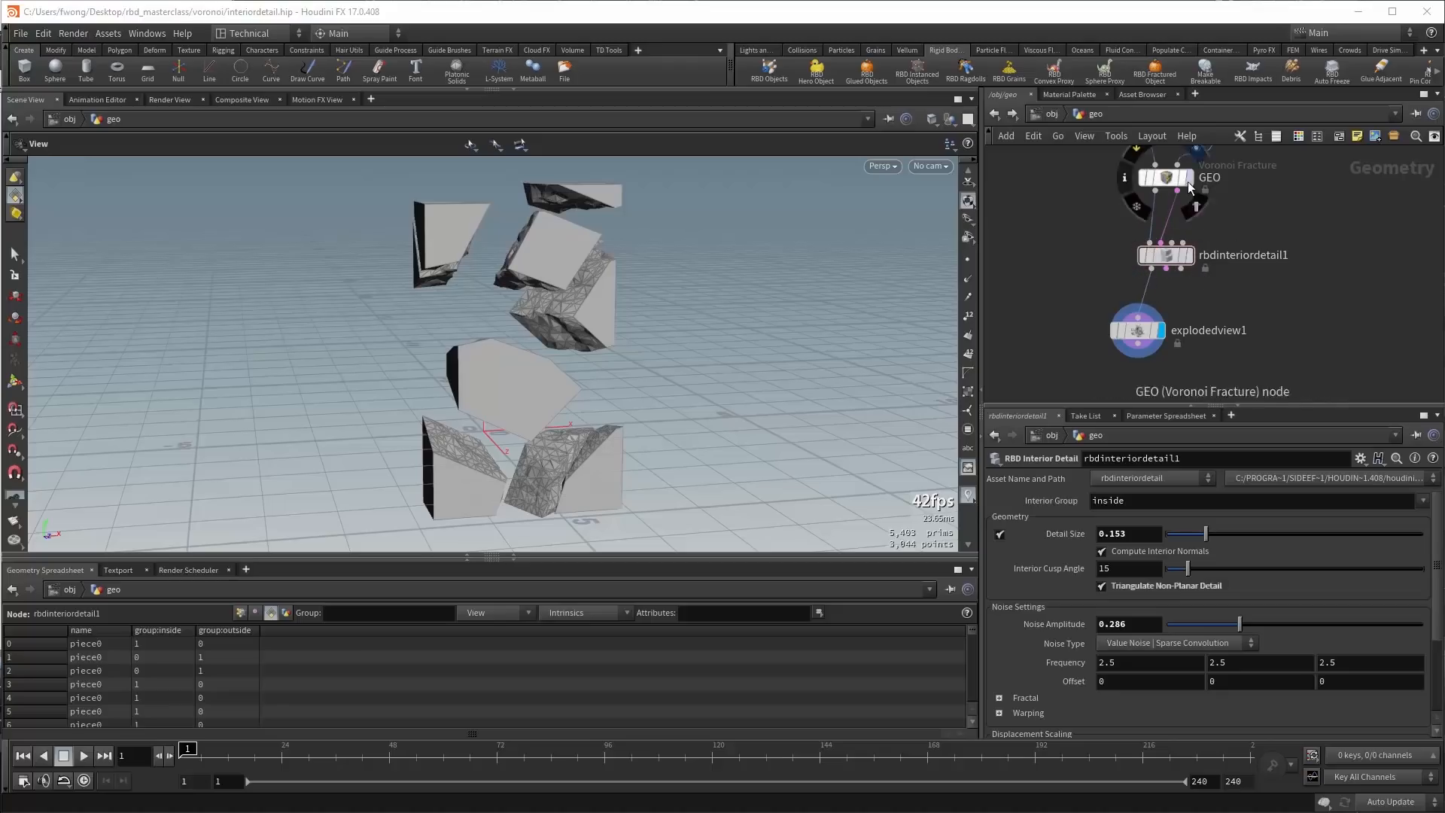
{"action": "left_click", "coordinate": [1143, 255]}
{"action": "left_click", "coordinate": [1142, 255]}
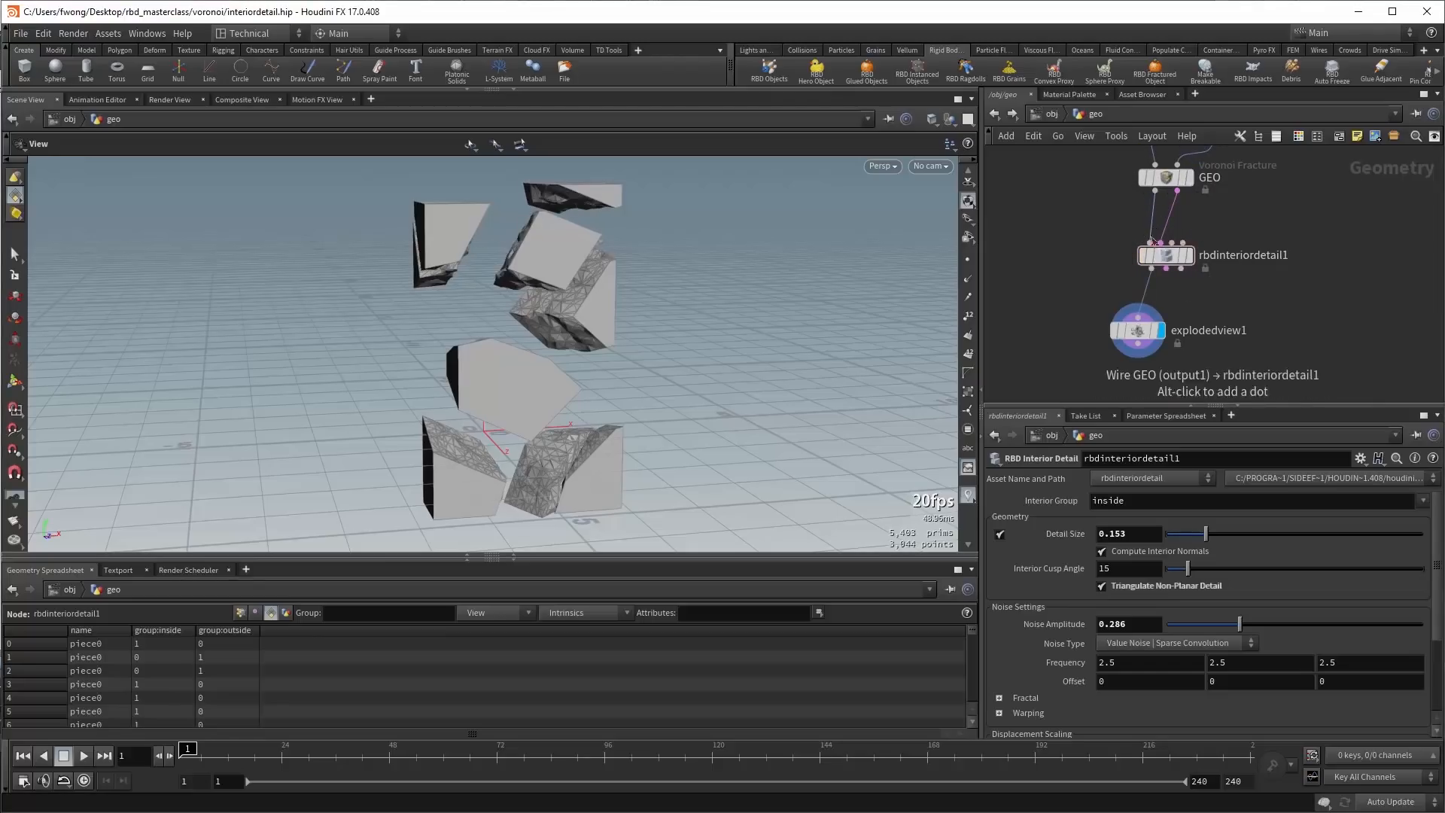
{"action": "mouse_move", "coordinate": [1150, 258]}
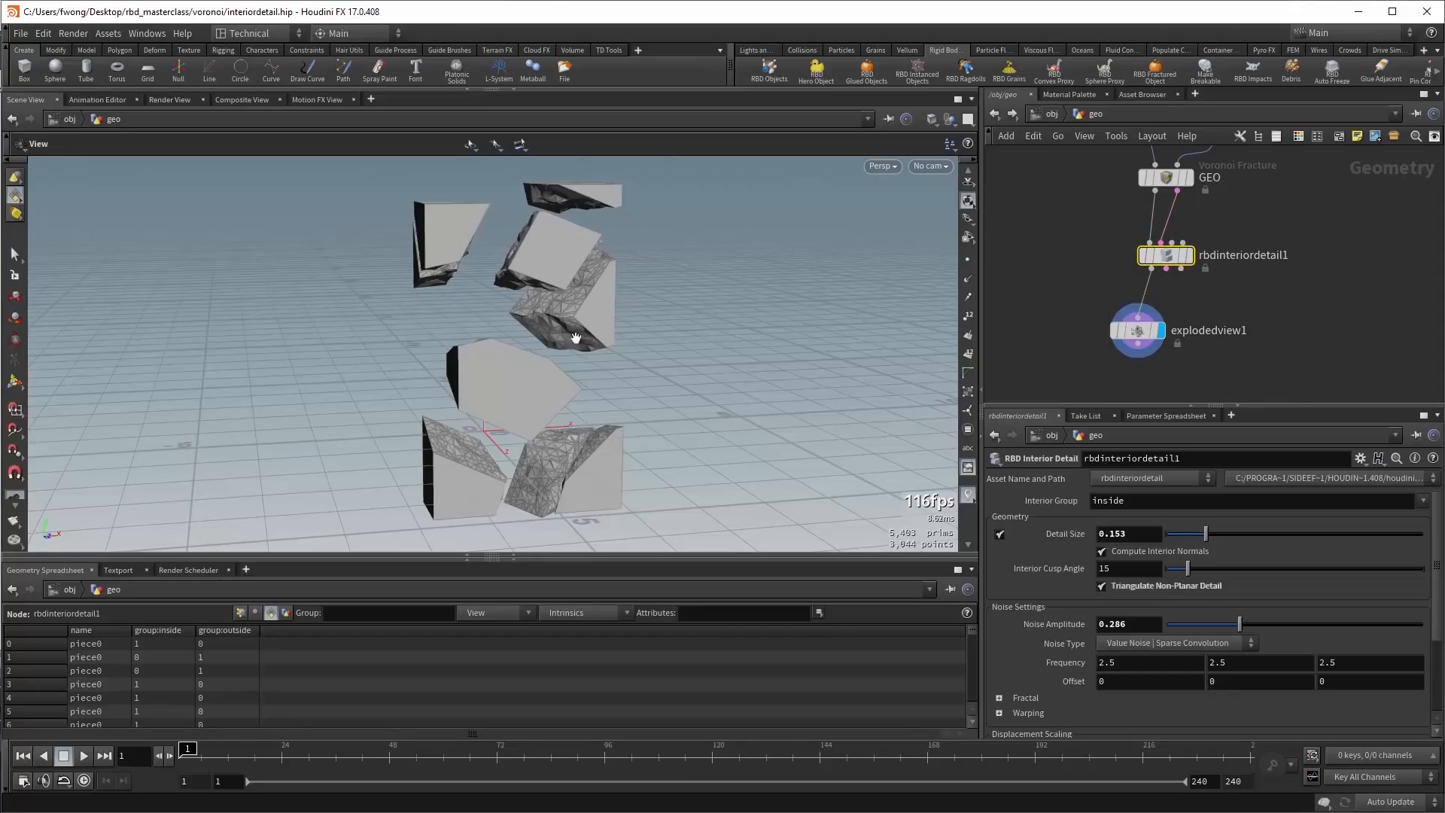
{"action": "left_click_drag", "start_coordinate": [582, 338], "coordinate": [663, 317]}
Attach a temporary Null to rbdinteriordetail1's second output to view the constraint geometry, and delete it.
{"action": "left_click", "coordinate": [1167, 270]}
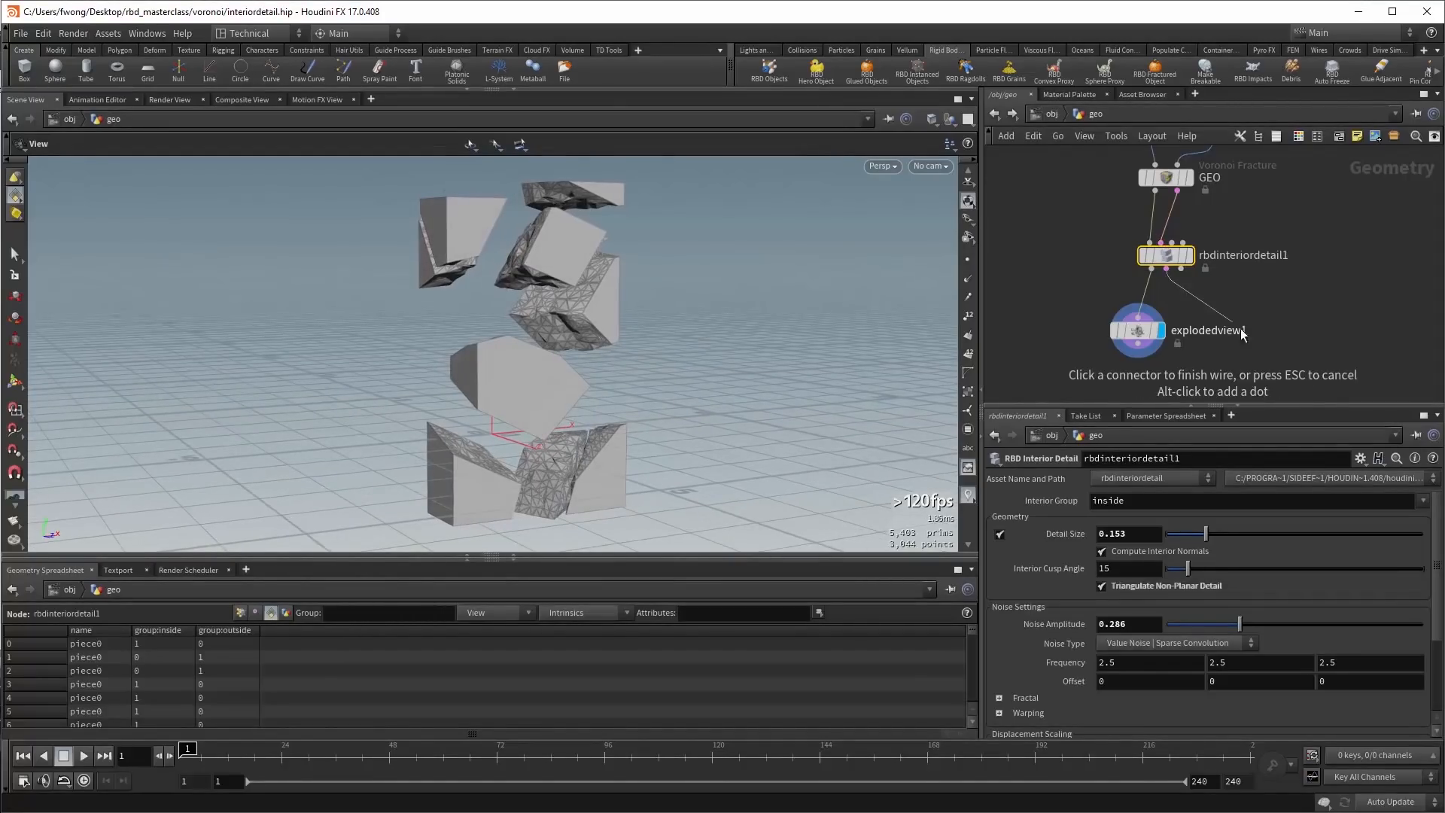
{"action": "key", "text": "Tab"}
{"action": "type", "text": "nu"}
{"action": "key", "text": "Return"}
{"action": "left_click", "coordinate": [1268, 369]}
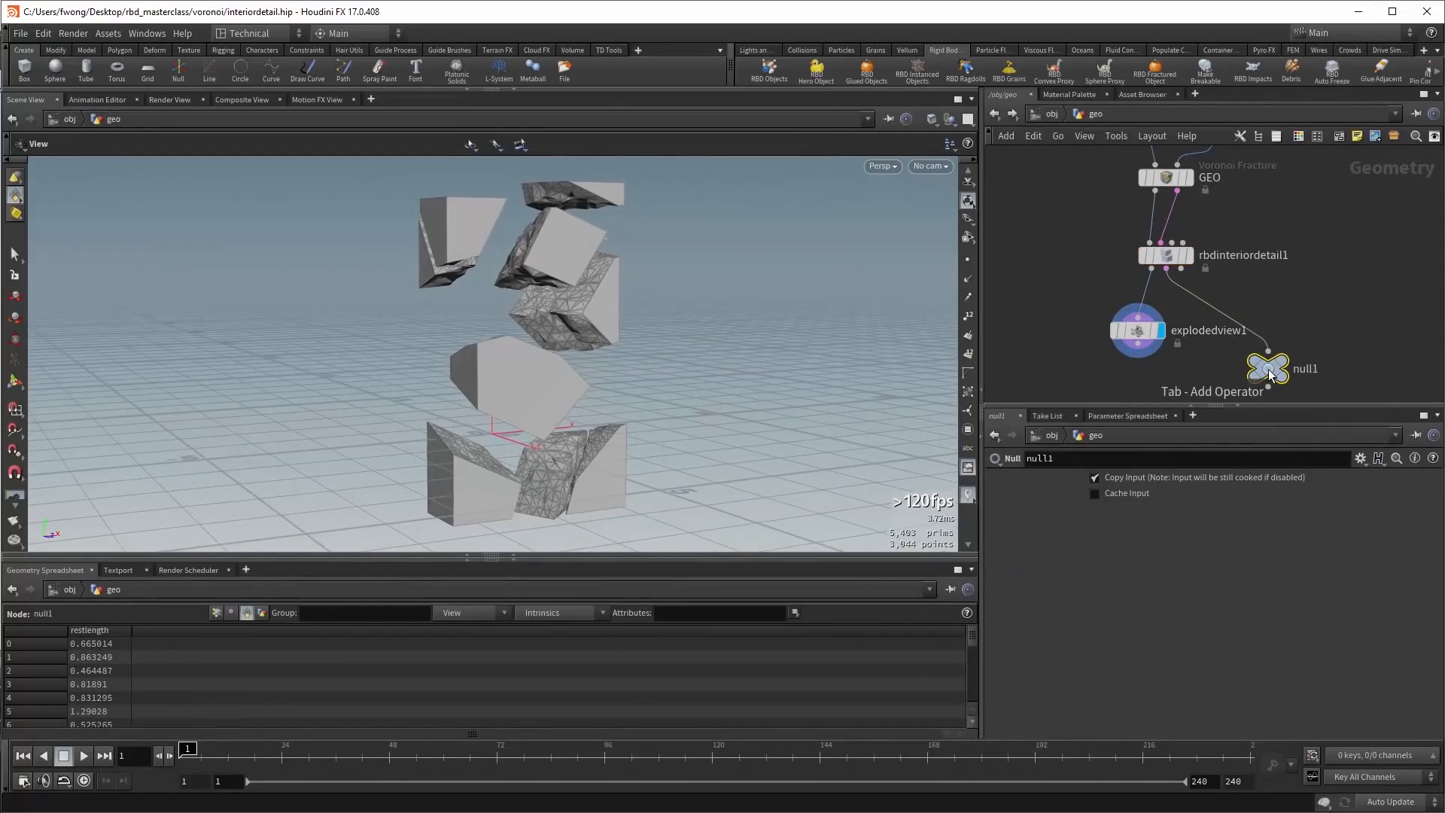
{"action": "key", "text": "r"}
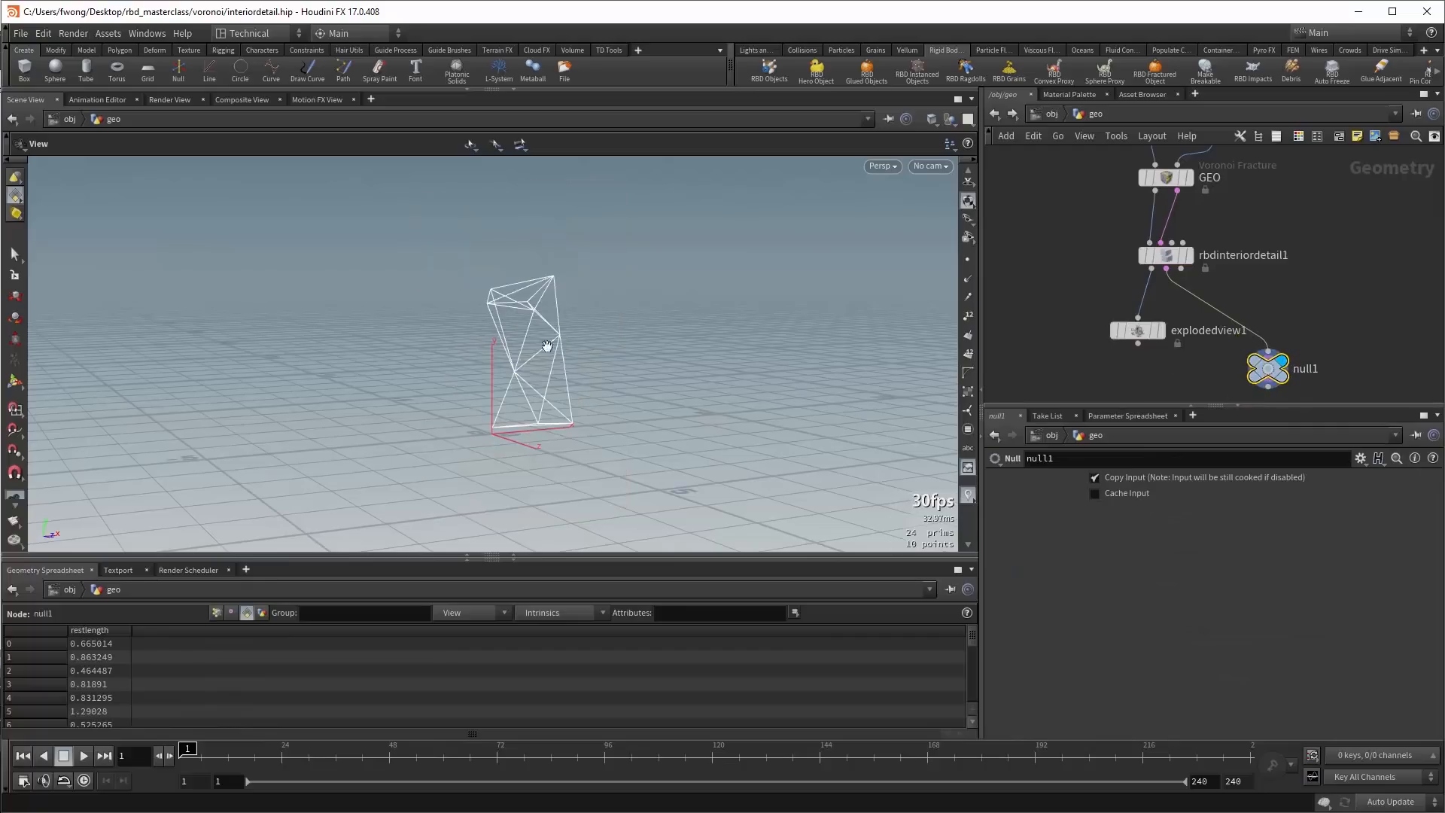
{"action": "left_click_drag", "start_coordinate": [1270, 374], "coordinate": [1263, 359]}
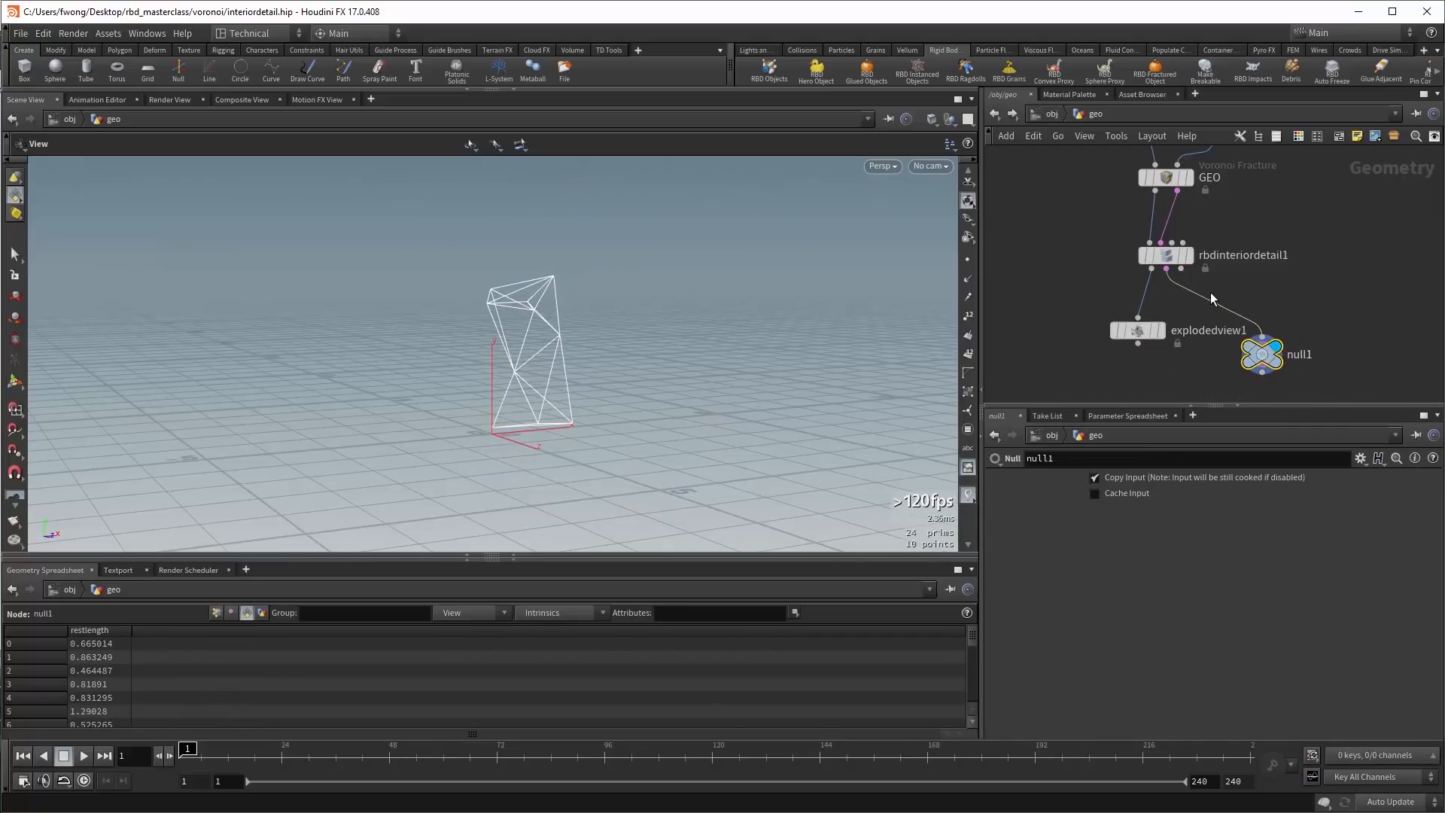
{"action": "key", "text": "Delete"}
{"action": "mouse_move", "coordinate": [1172, 253]}
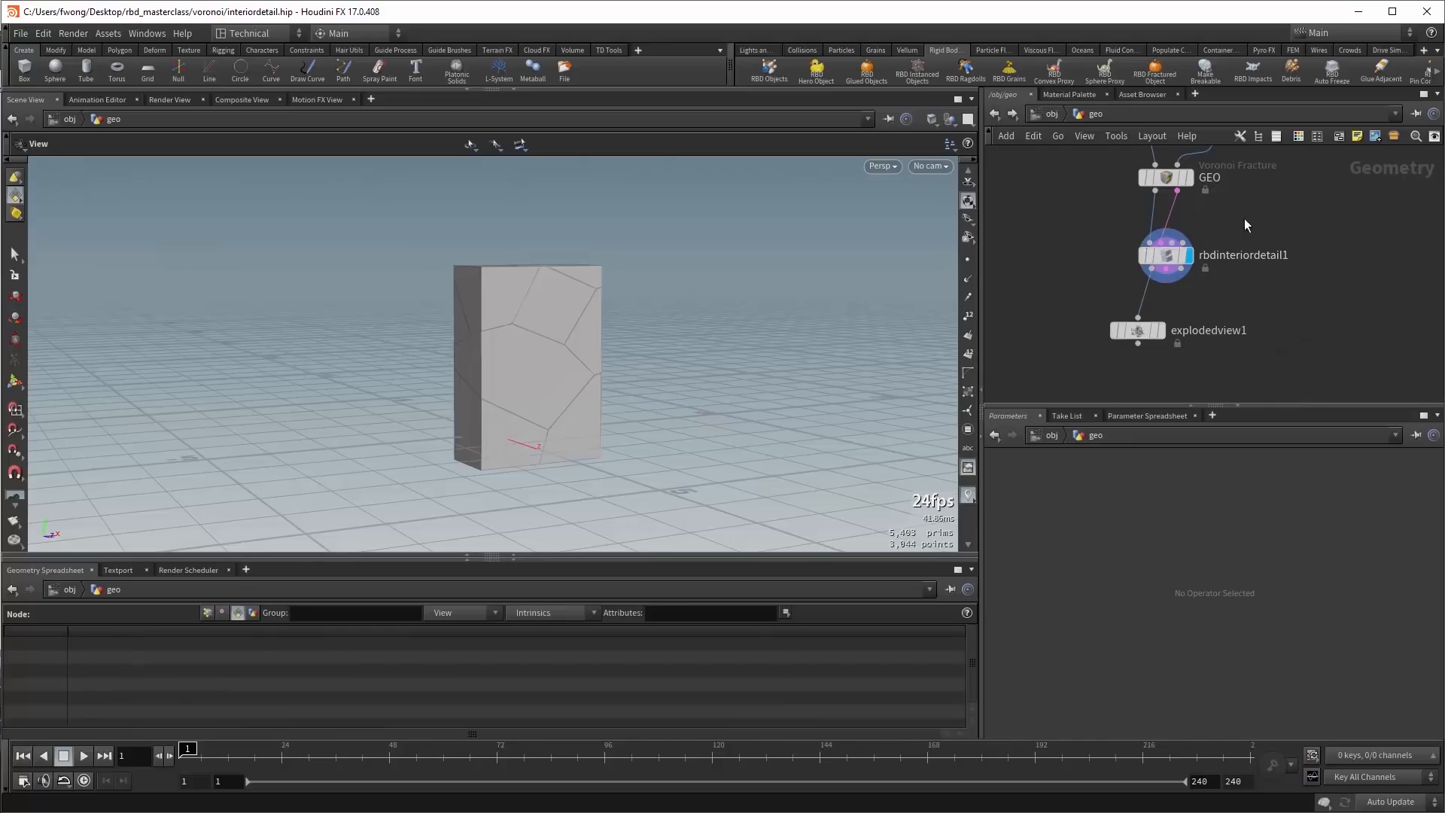
Add a Sphere node and wire it into rbdinteriordetail1's third input.
{"action": "key", "text": "Tab"}
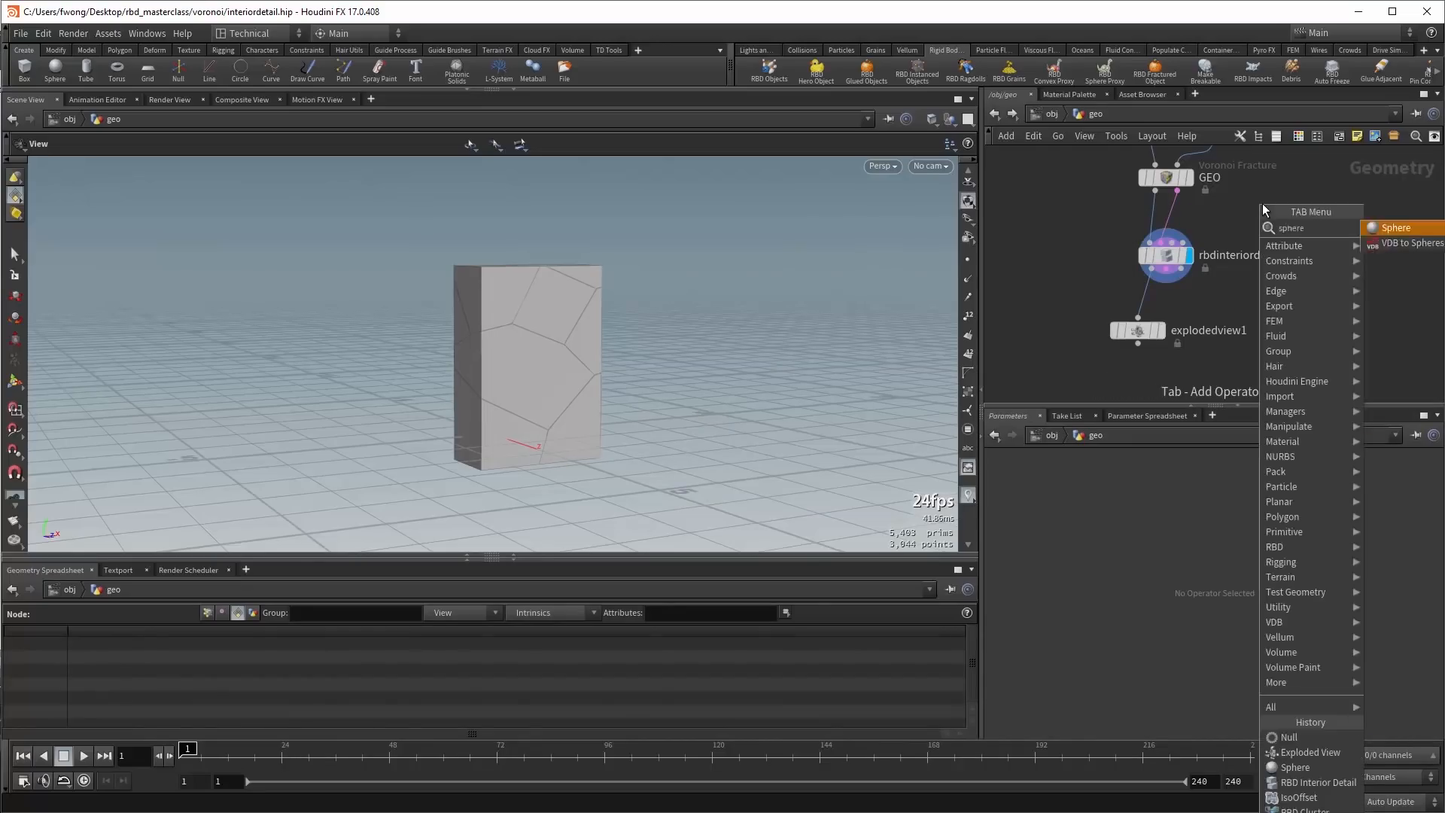
{"action": "type", "text": "sphere"}
{"action": "key", "text": "Return"}
{"action": "left_click_drag", "start_coordinate": [1263, 216], "coordinate": [1176, 244]}
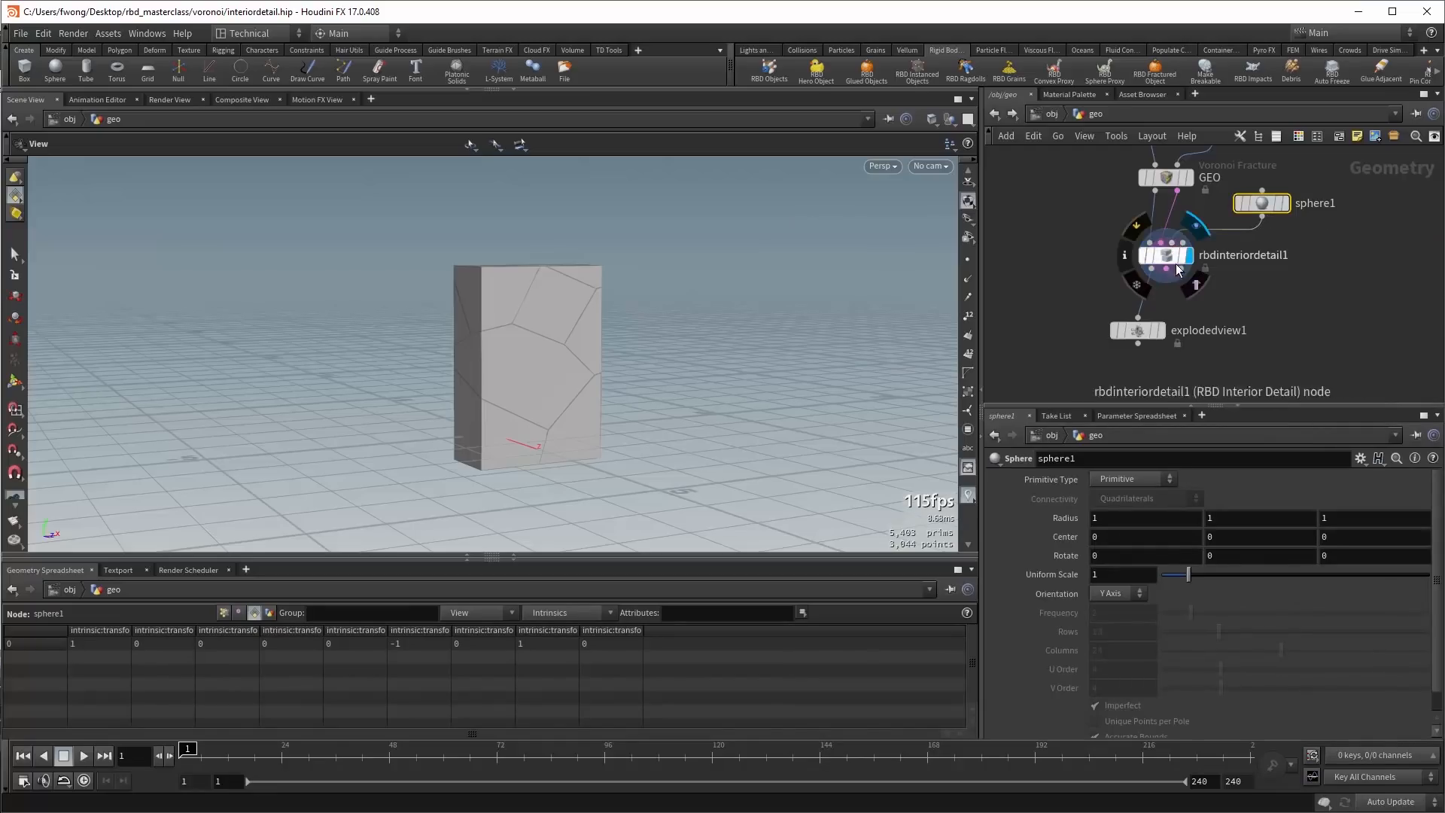
Wire rbdinteriordetail1's third output into explodedview1 and display the exploded view.
{"action": "left_click", "coordinate": [1182, 276]}
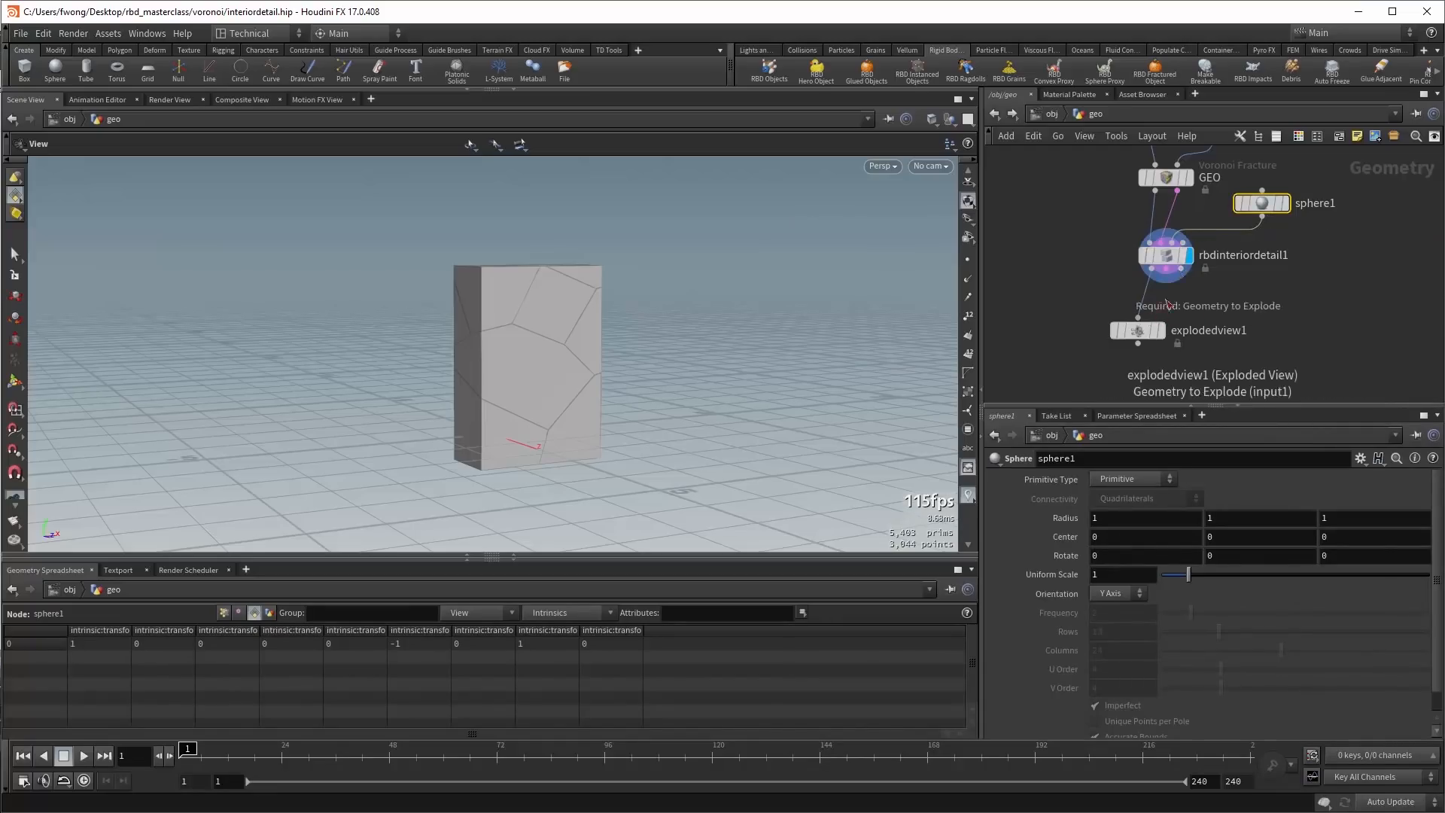
{"action": "left_click", "coordinate": [1139, 319]}
{"action": "left_click", "coordinate": [1165, 330]}
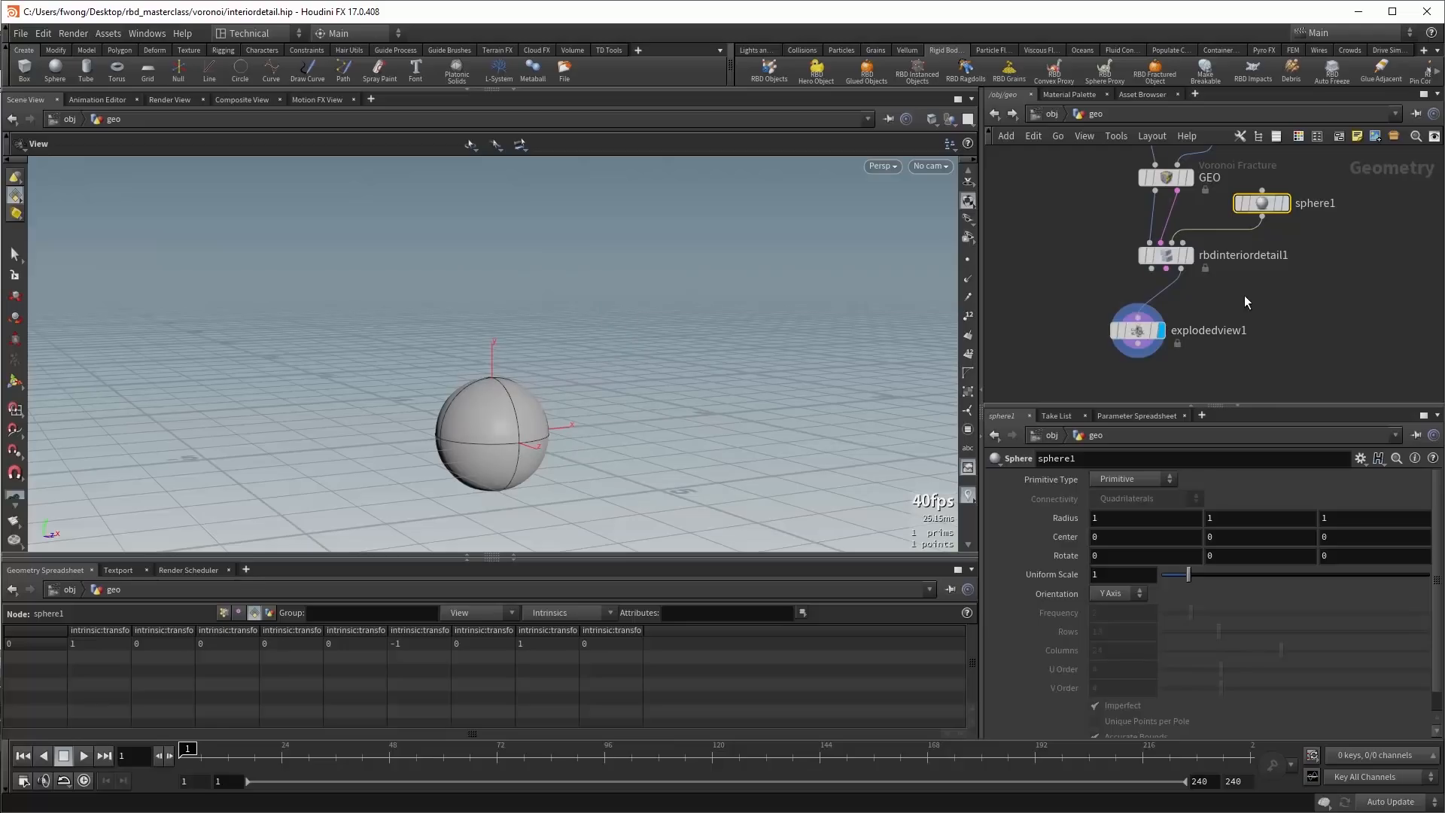
Delete the sphere node and reconnect rbdinteriordetail1's first output to explodedview1.
{"action": "key", "text": "Delete"}
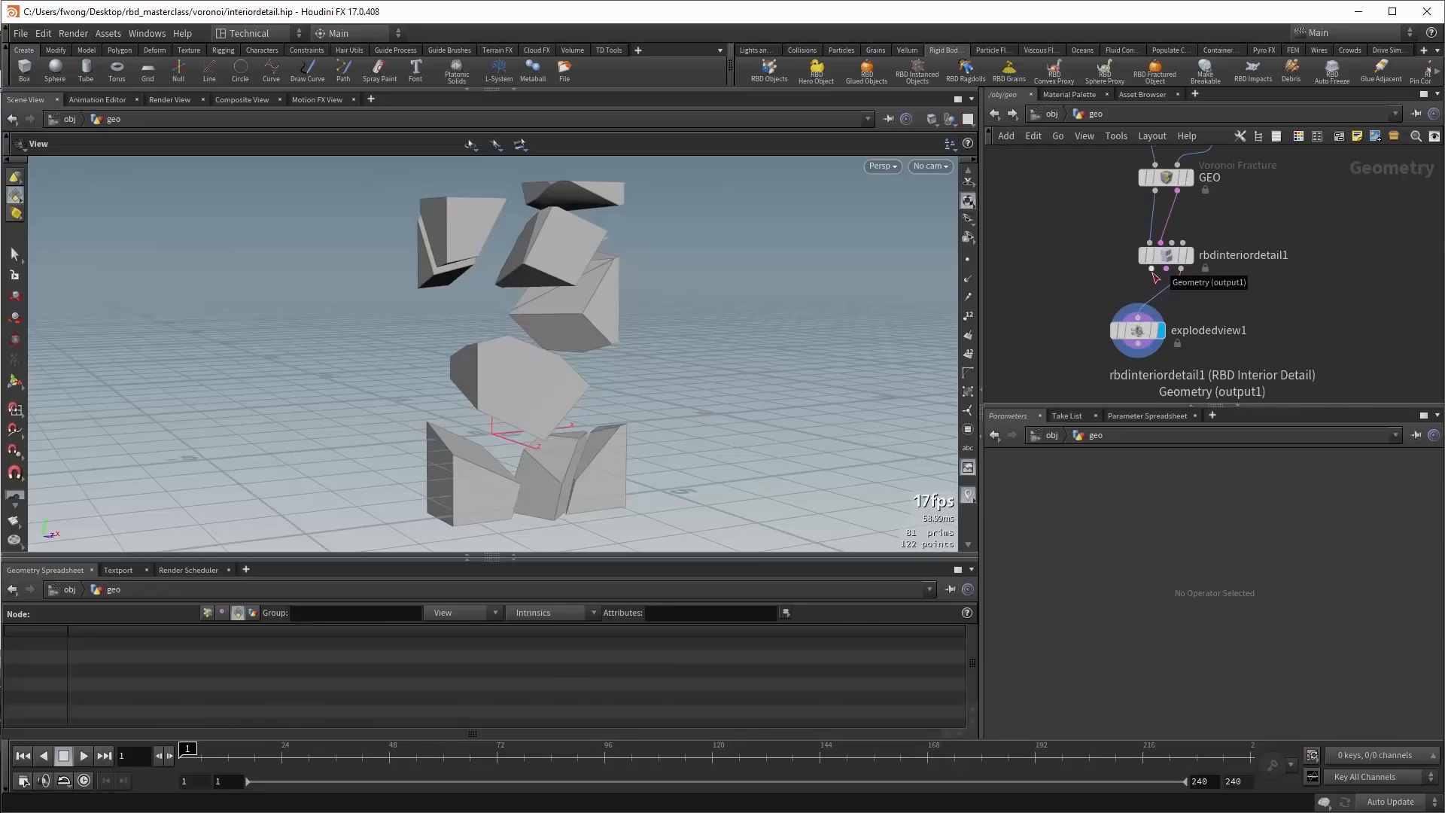
{"action": "left_click_drag", "start_coordinate": [1152, 269], "coordinate": [1140, 316]}
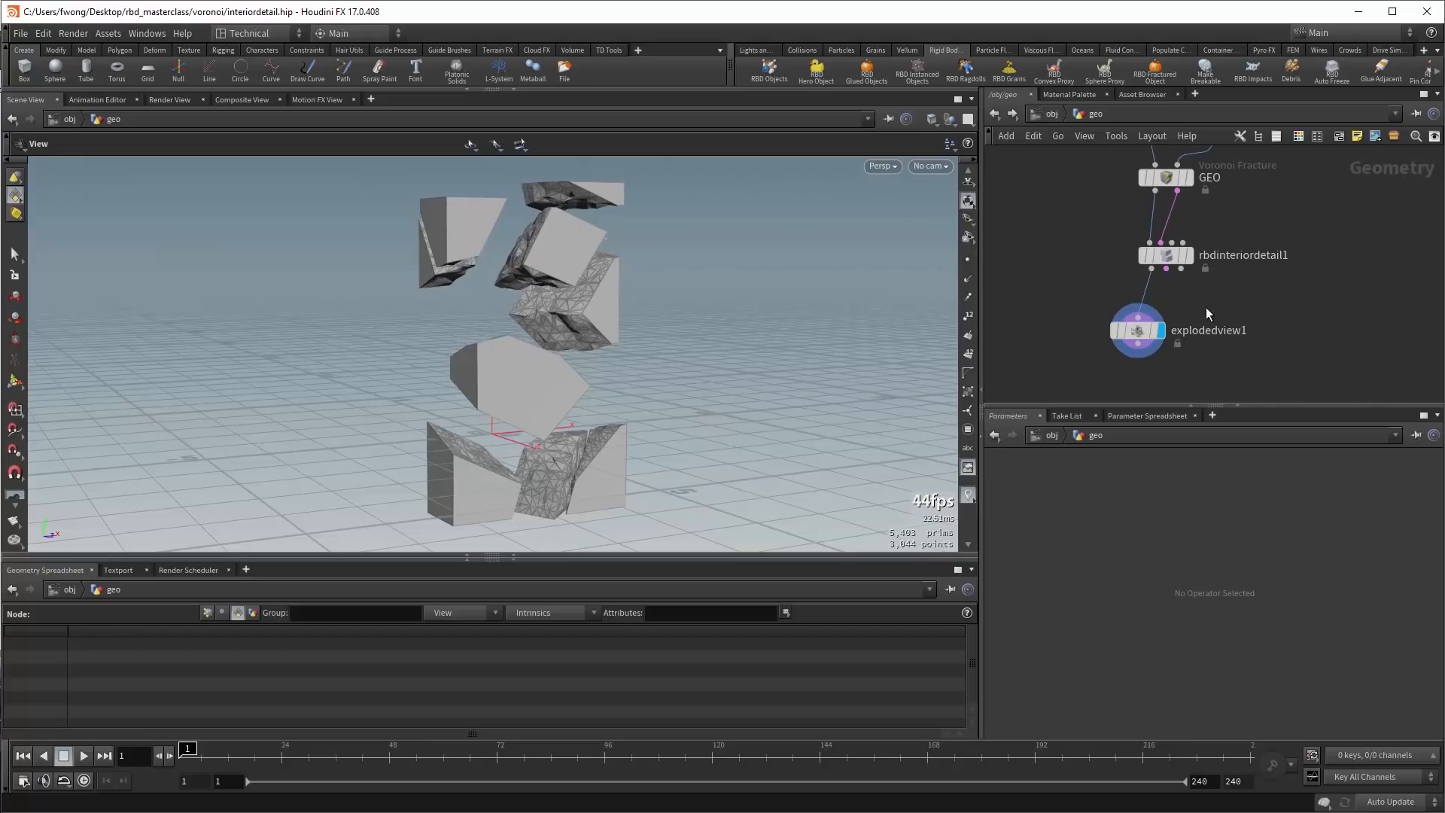
Compare rbdinteriordetail1's Interior Group with GEO's interior and exterior group names, and display the GEO node.
{"action": "left_click", "coordinate": [1162, 259]}
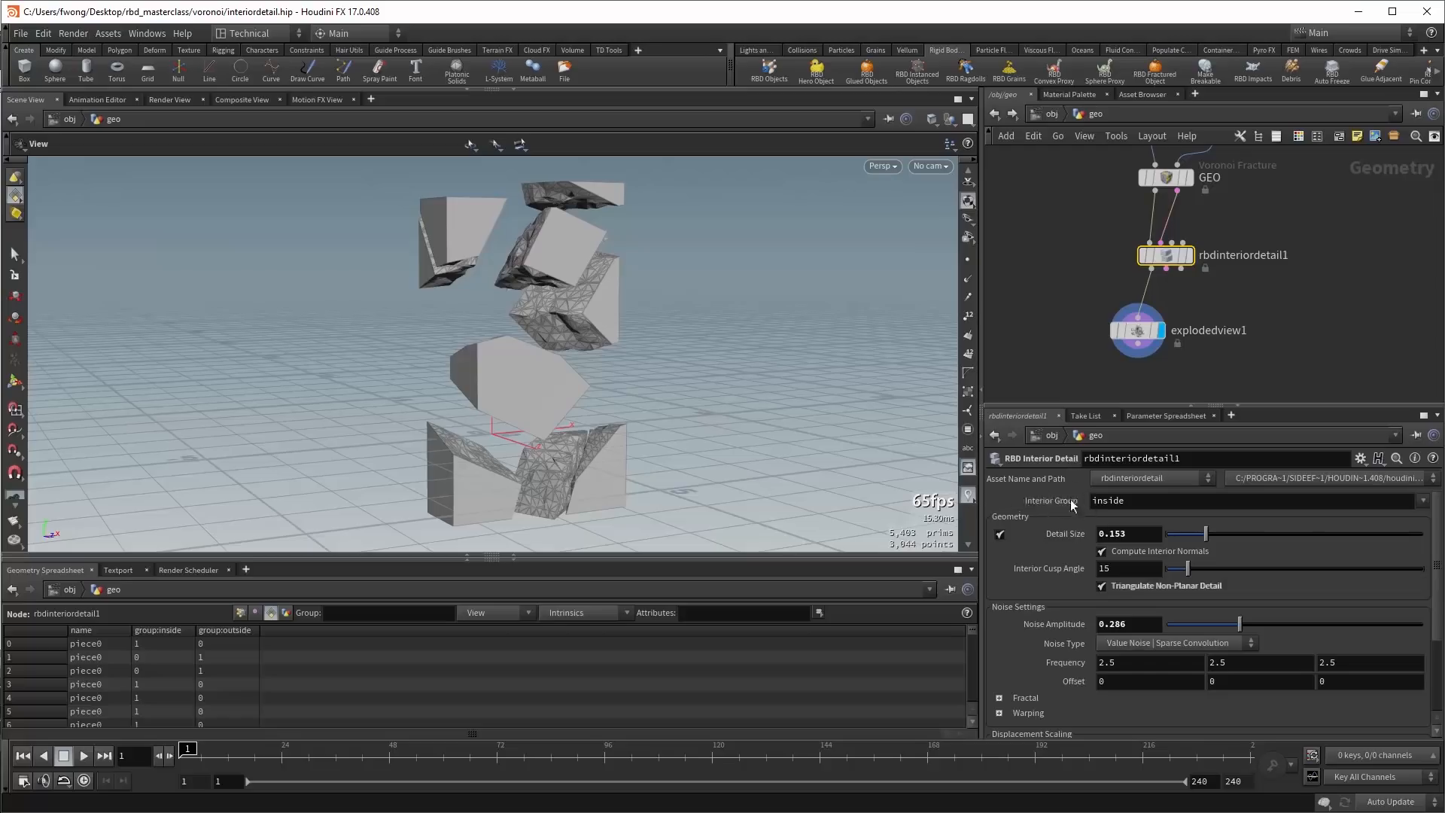
{"action": "left_click", "coordinate": [1168, 181]}
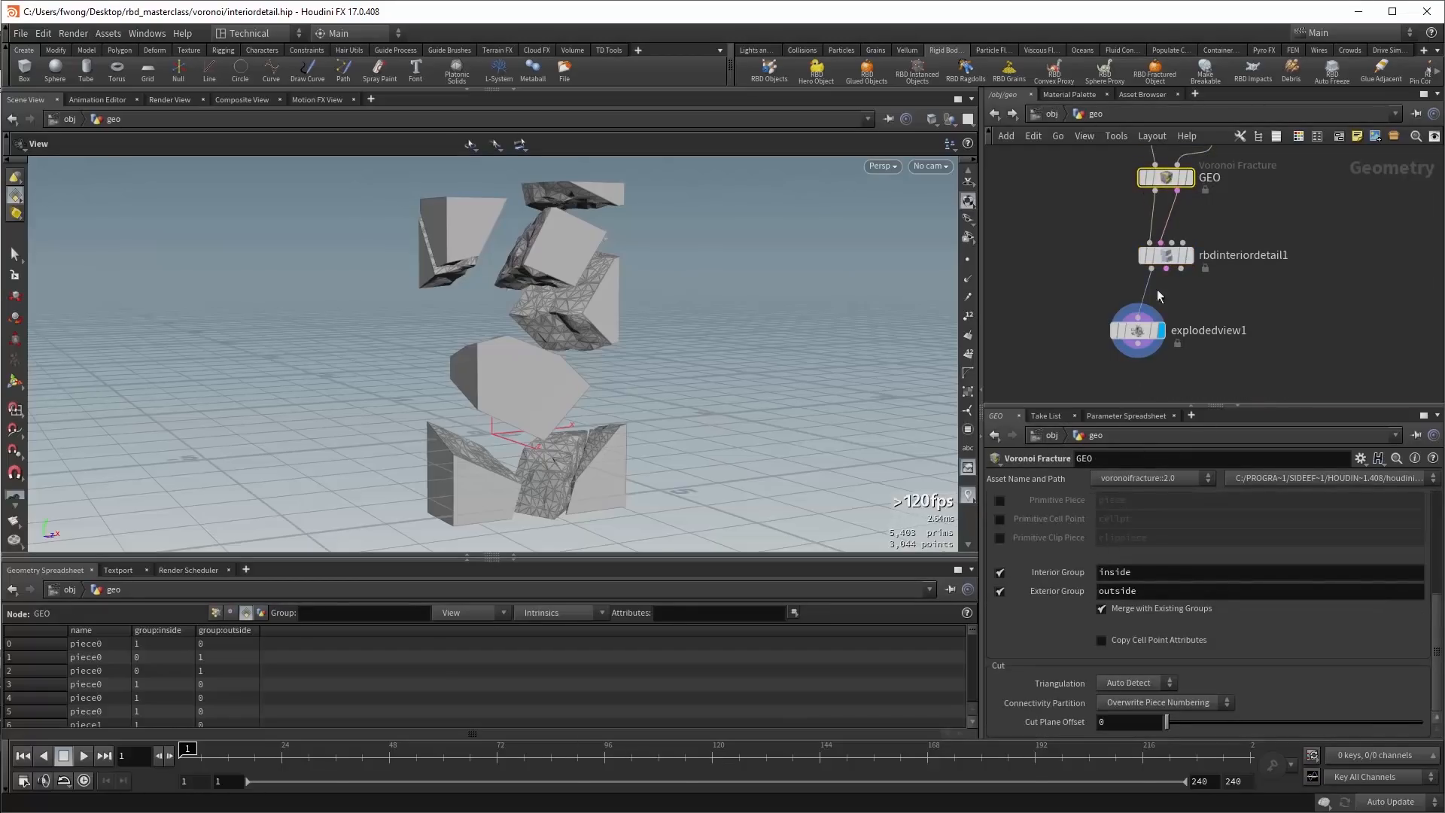
{"action": "left_click", "coordinate": [1188, 178]}
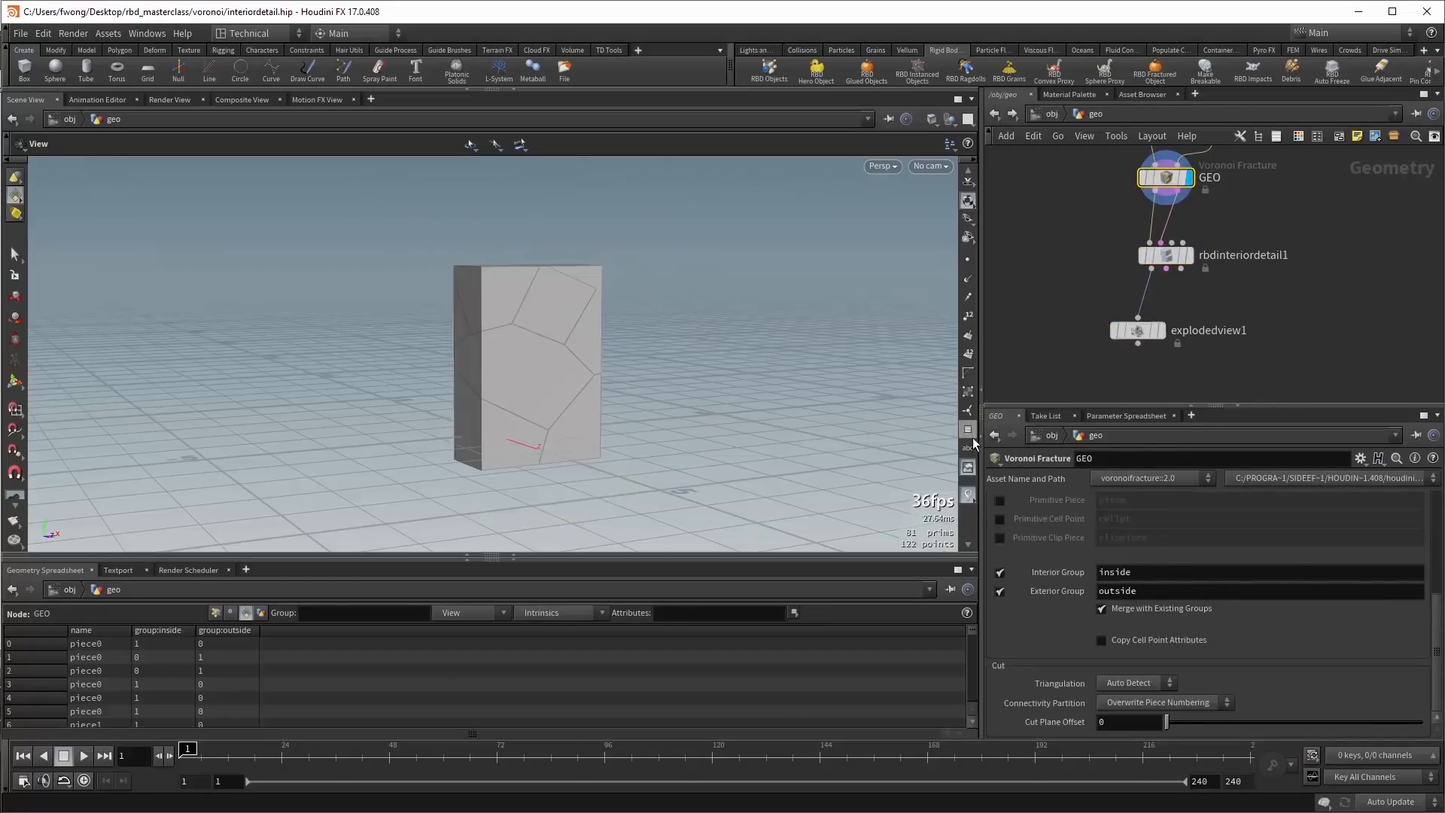
Display explodedview1 with rbdinteriordetail1 bypassed, and show the primitive group list in the viewport.
{"action": "left_click", "coordinate": [1140, 331]}
{"action": "mouse_move", "coordinate": [1157, 255]}
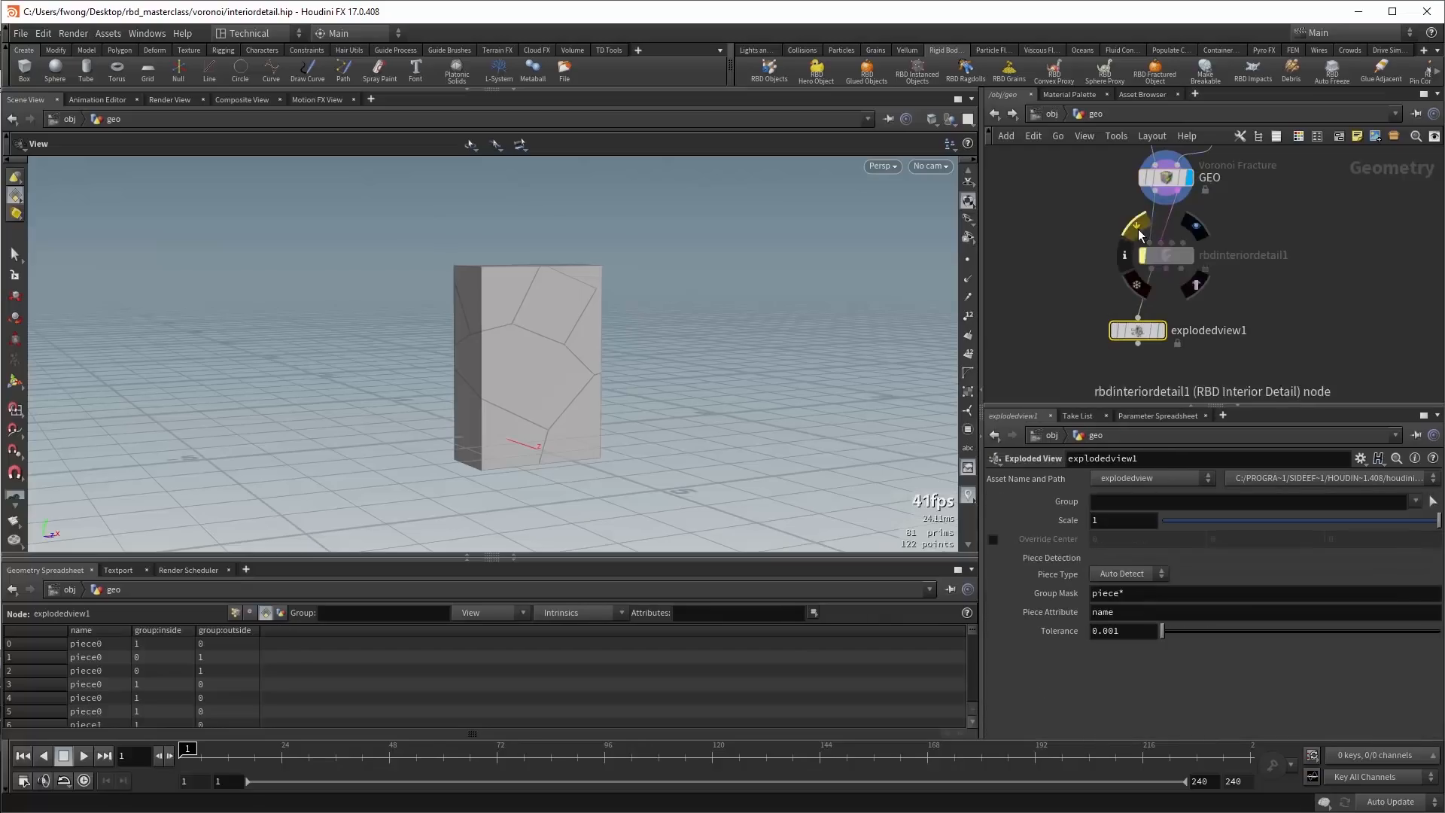
{"action": "left_click", "coordinate": [1161, 331]}
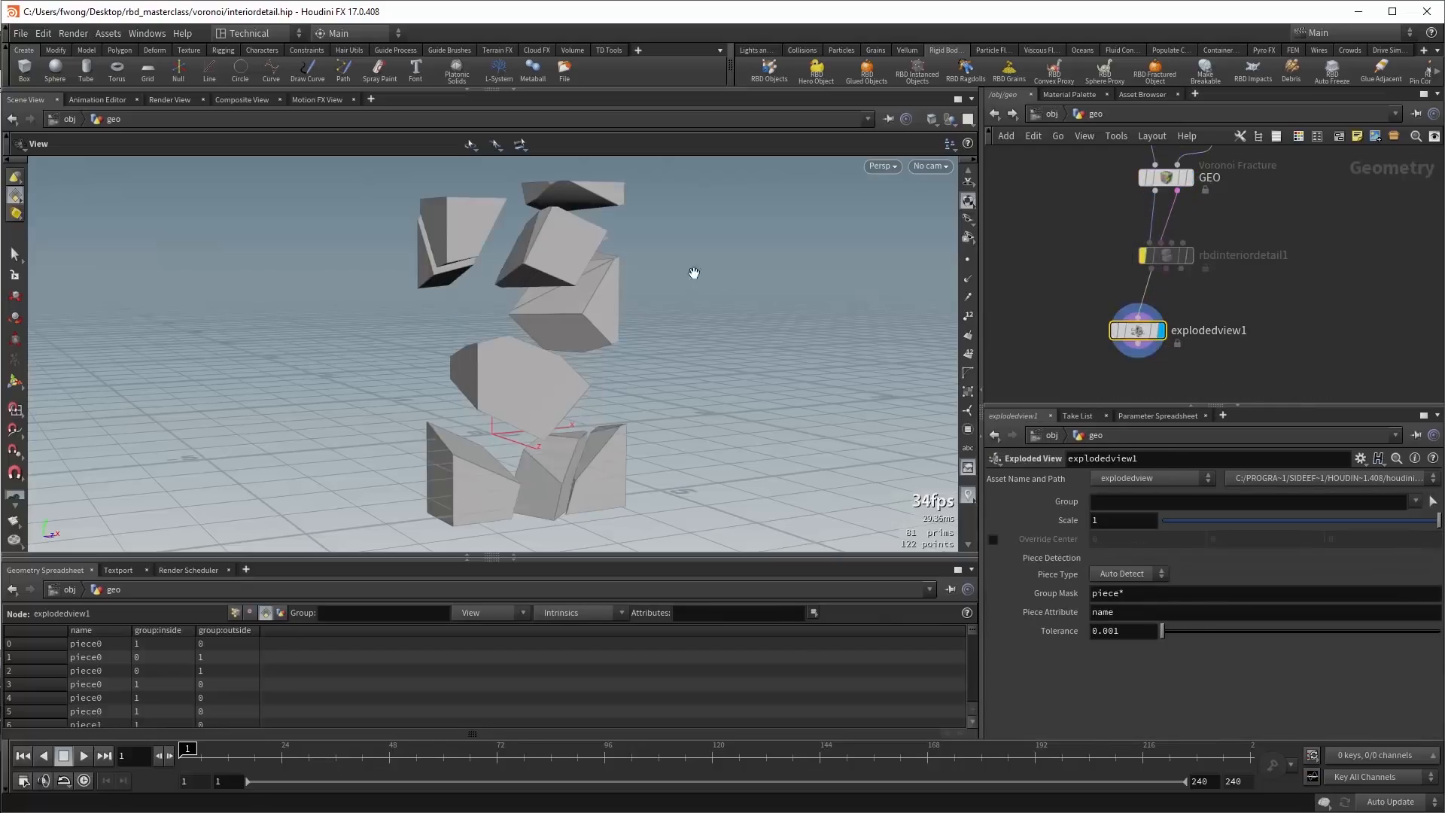
{"action": "left_click", "coordinate": [968, 429]}
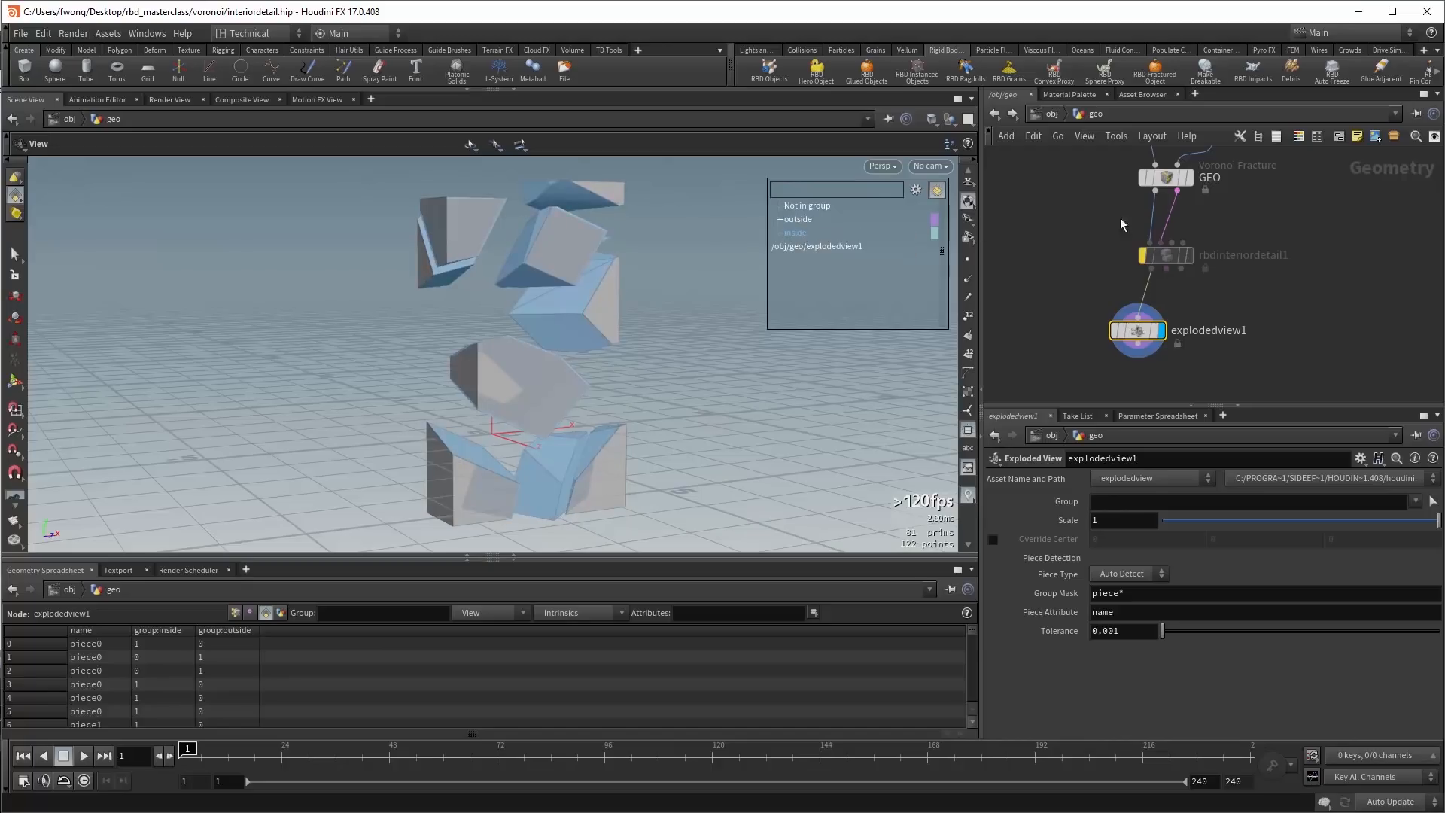
Turn off the bypass on rbdinteriordetail1 and compare its Interior Group with the group names set on GEO.
{"action": "left_click", "coordinate": [1165, 178]}
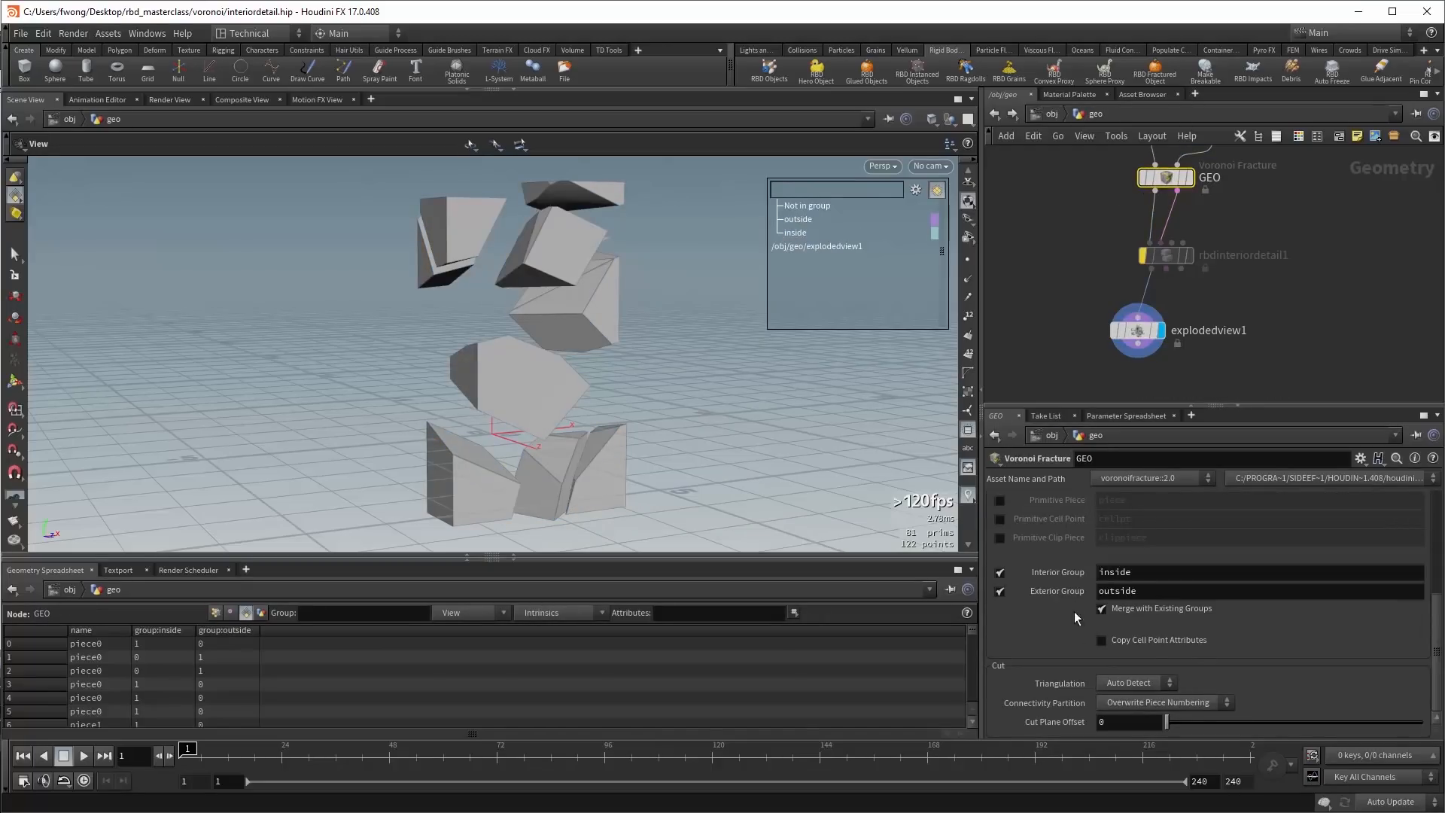
{"action": "left_click", "coordinate": [1163, 258]}
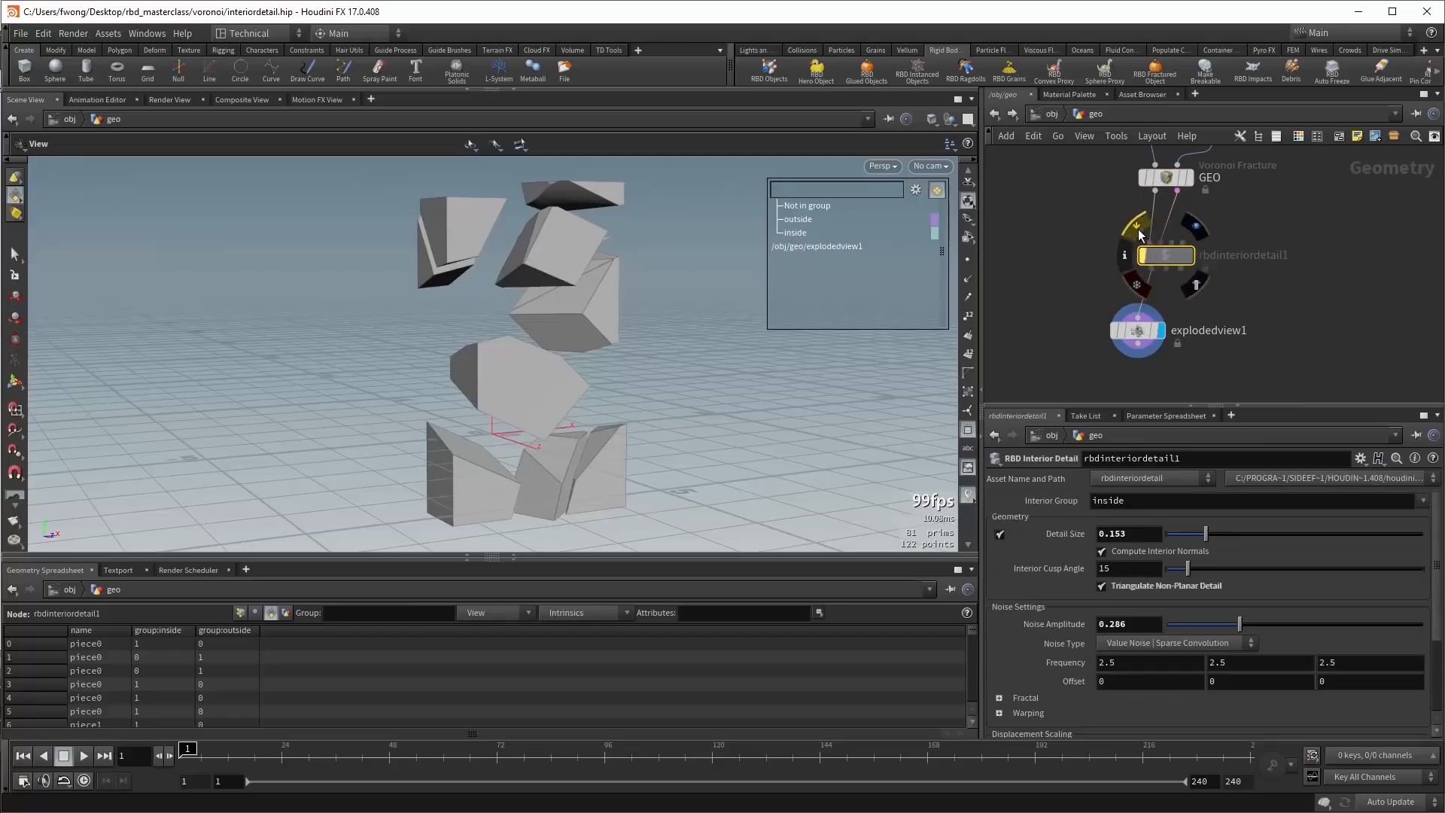
{"action": "left_click", "coordinate": [1135, 240]}
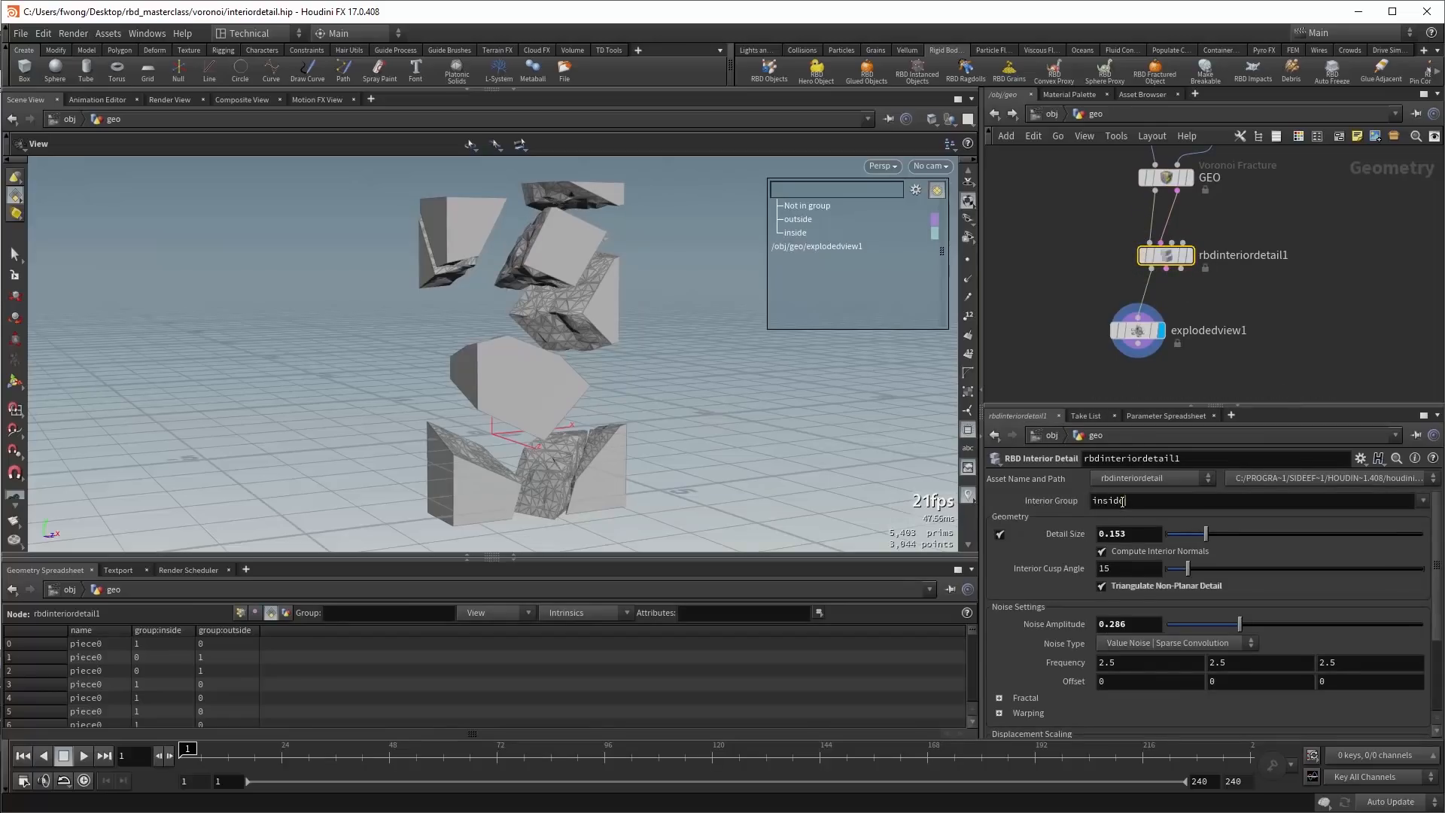
{"action": "double_click", "coordinate": [1123, 500]}
{"action": "left_click", "coordinate": [1163, 178]}
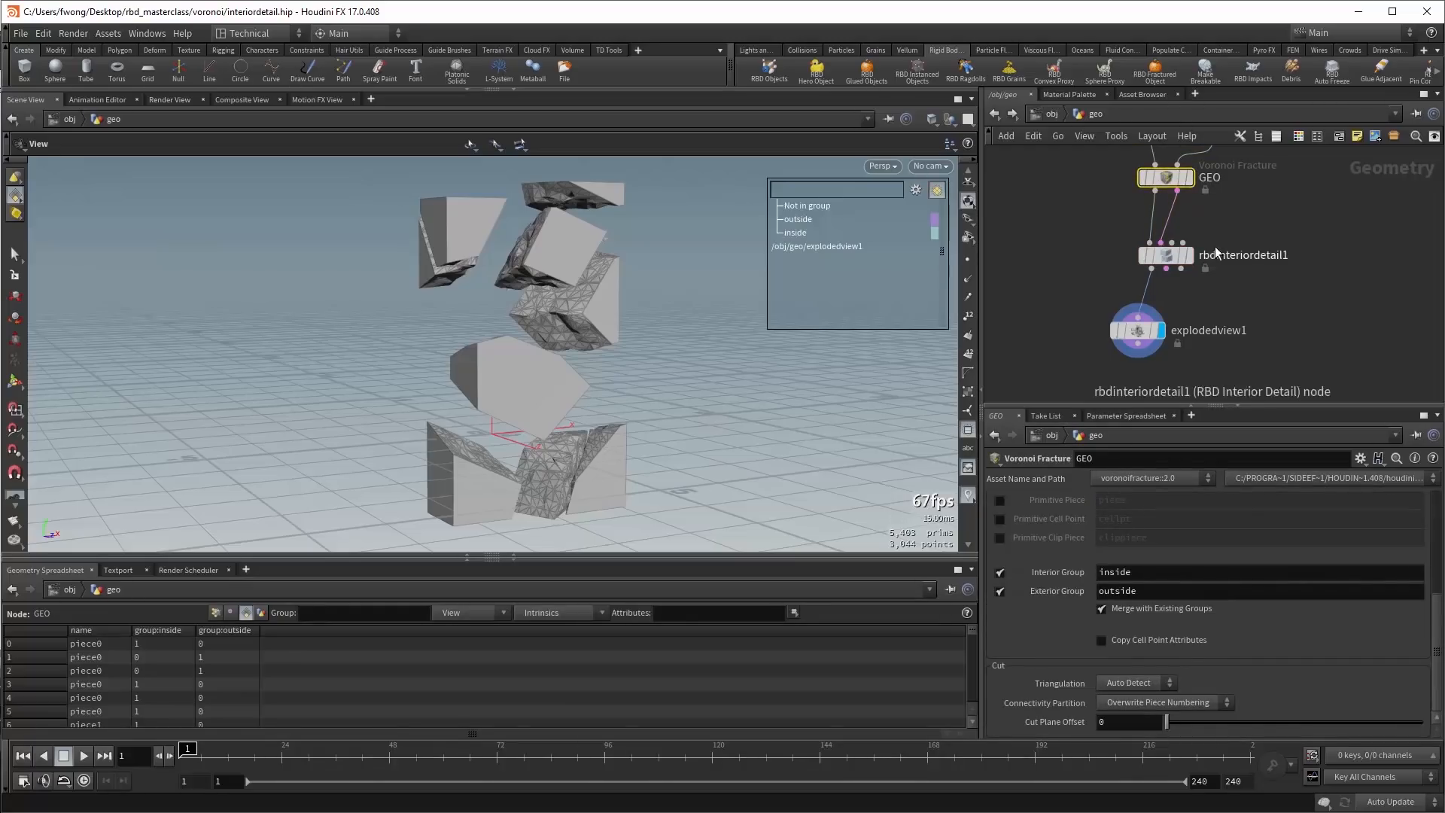
{"action": "left_click", "coordinate": [1165, 256]}
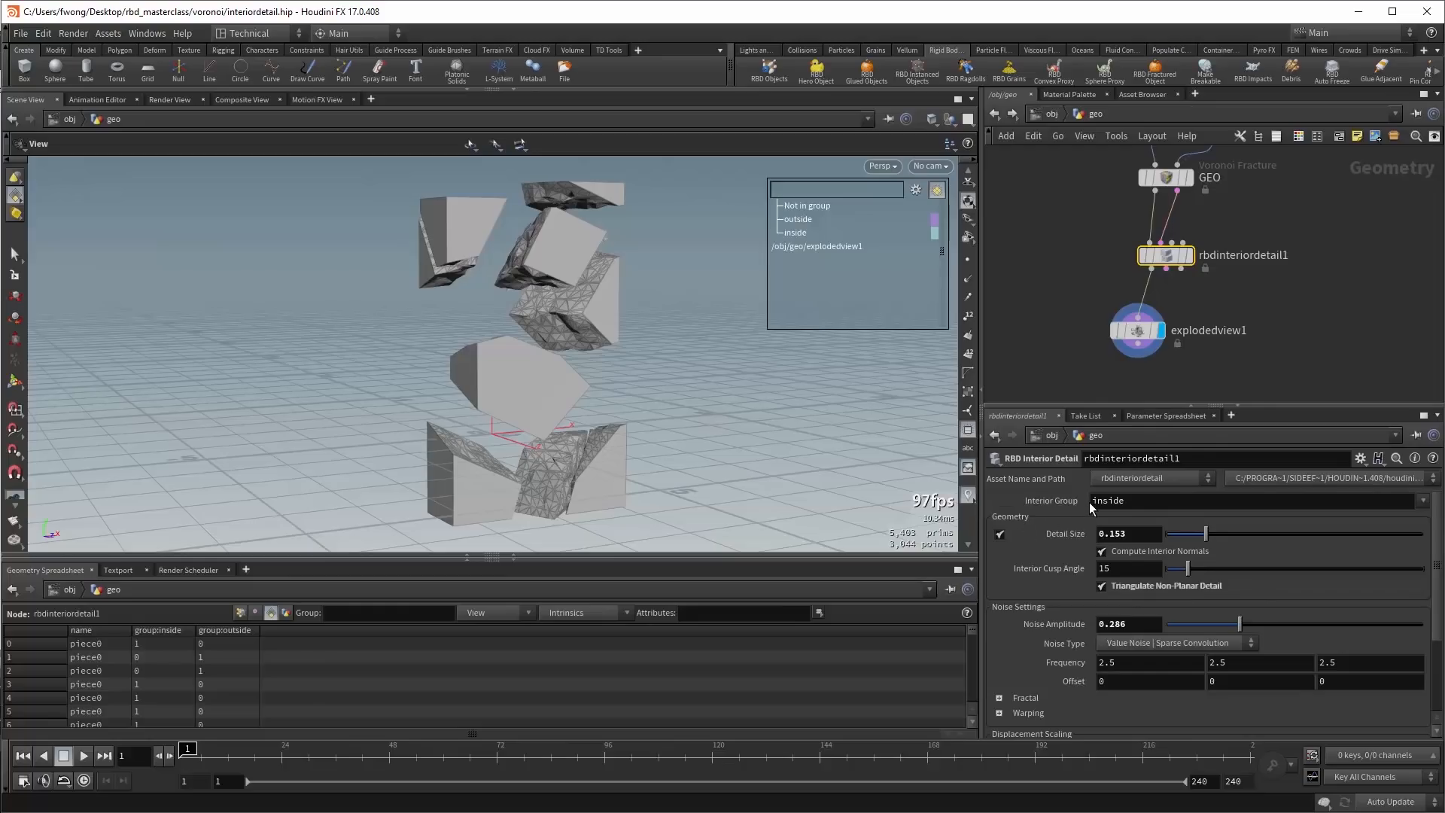
Switch rbdinteriordetail1's Detail Size off and back on to compare the interior faces, and lower it to 0.074.
{"action": "left_click", "coordinate": [1000, 535]}
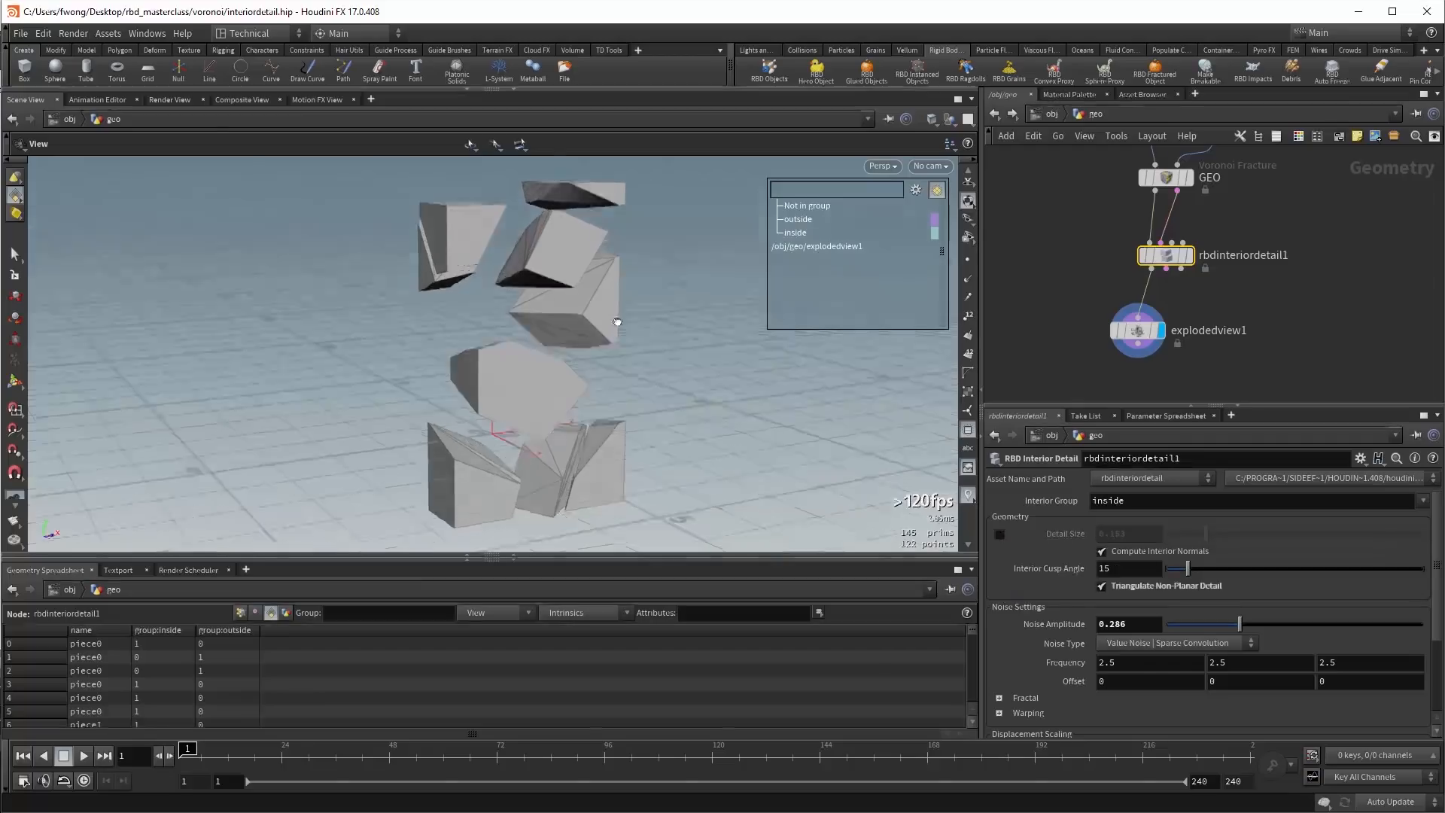
{"action": "left_click_drag", "start_coordinate": [617, 323], "coordinate": [648, 333]}
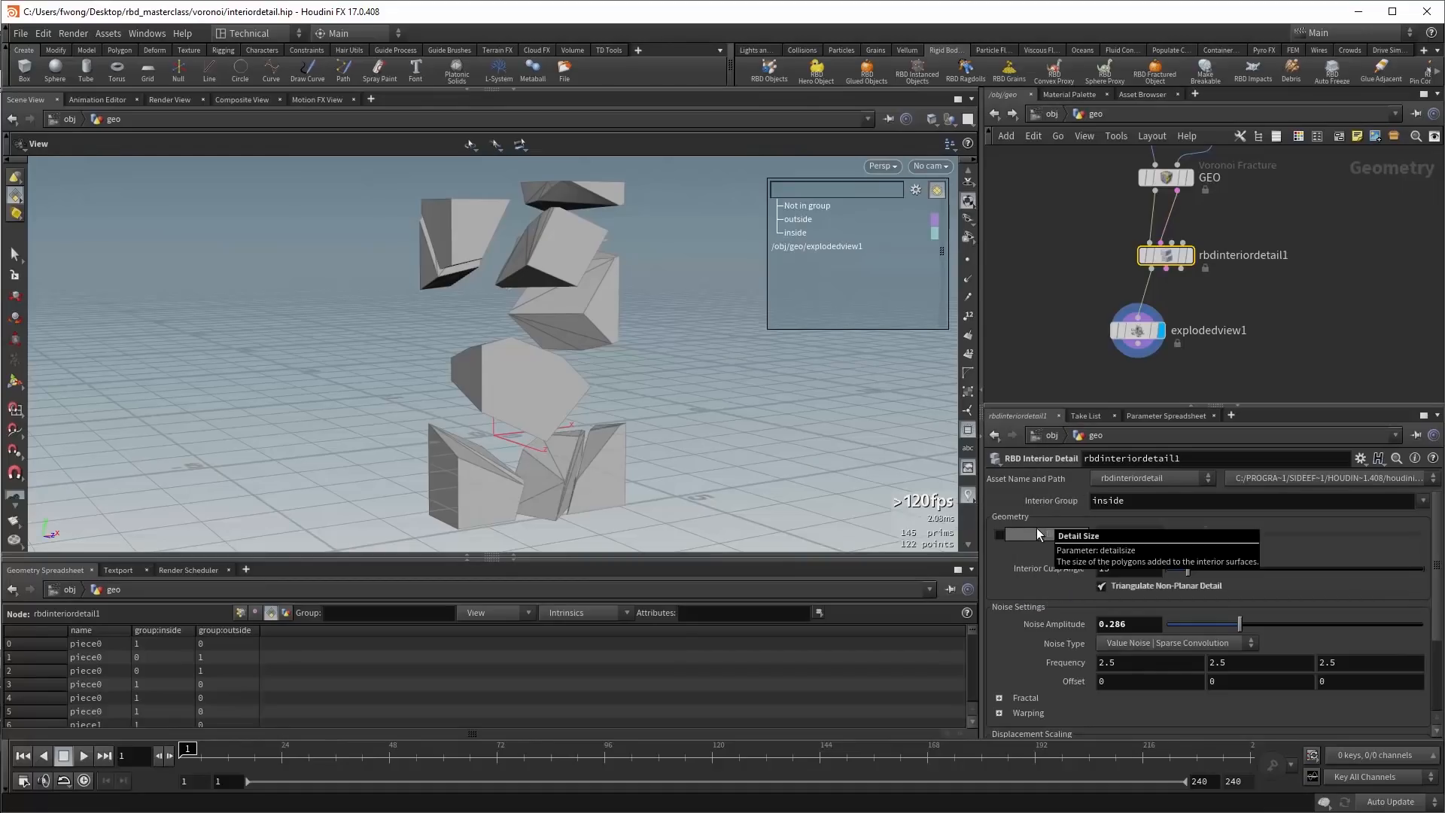
{"action": "left_click", "coordinate": [1000, 535]}
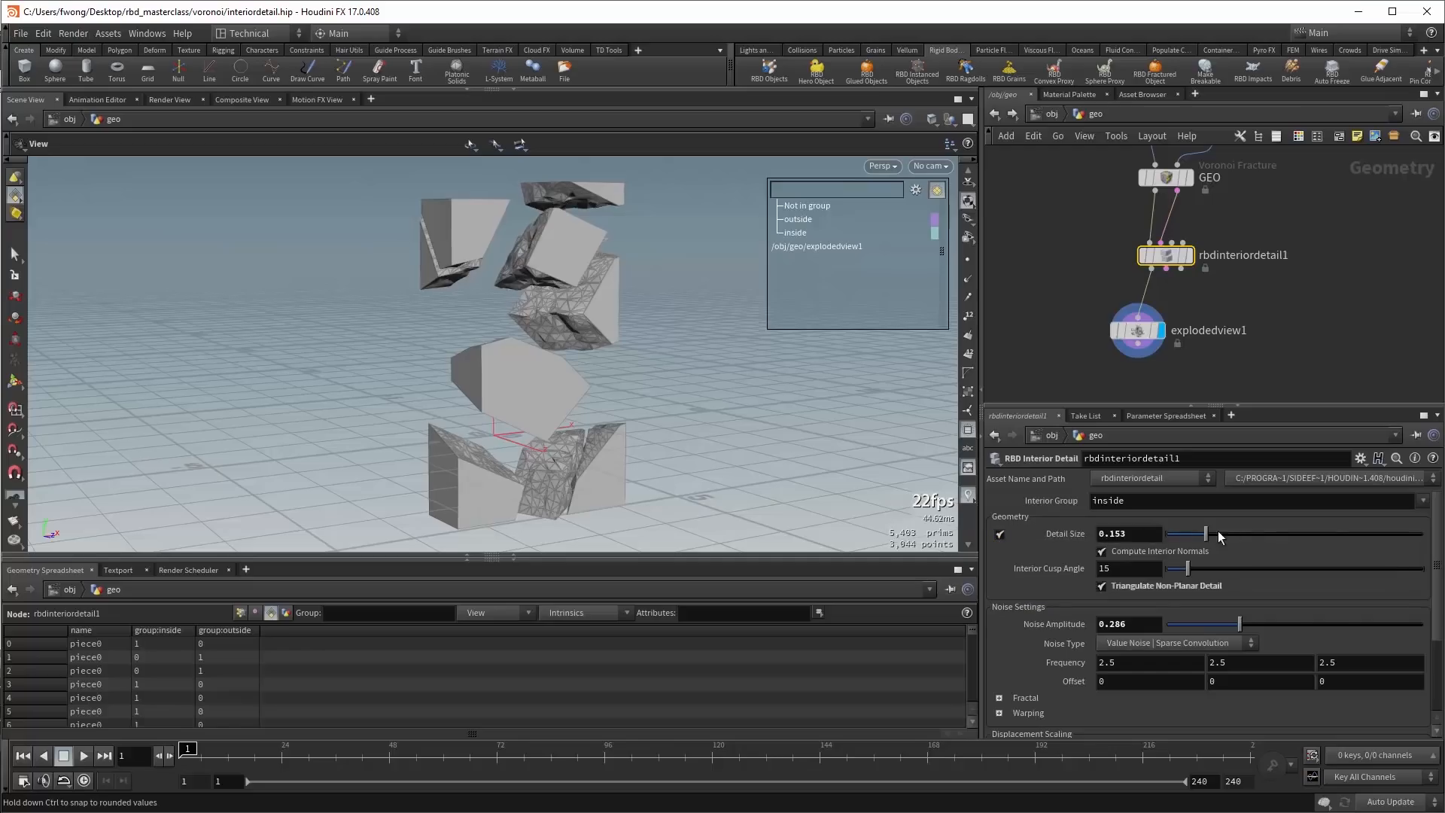
{"action": "left_click_drag", "start_coordinate": [1209, 532], "coordinate": [1257, 528]}
{"action": "left_click_drag", "start_coordinate": [1271, 533], "coordinate": [1186, 534]}
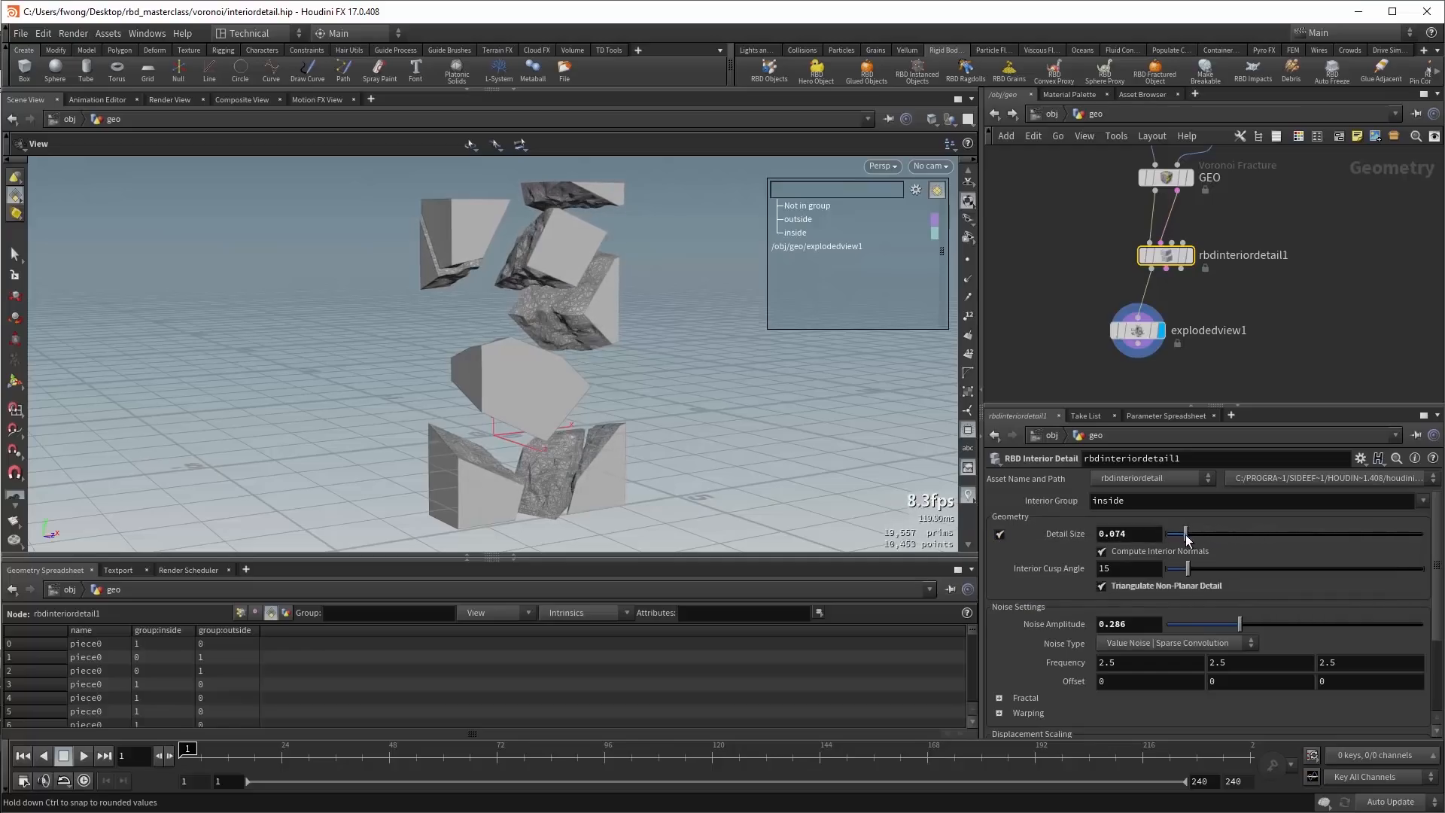
Switch Compute Interior Normals and Triangulate Non-Planar Detail off and back on to compare their effect on the interior faces.
{"action": "left_click", "coordinate": [1112, 551]}
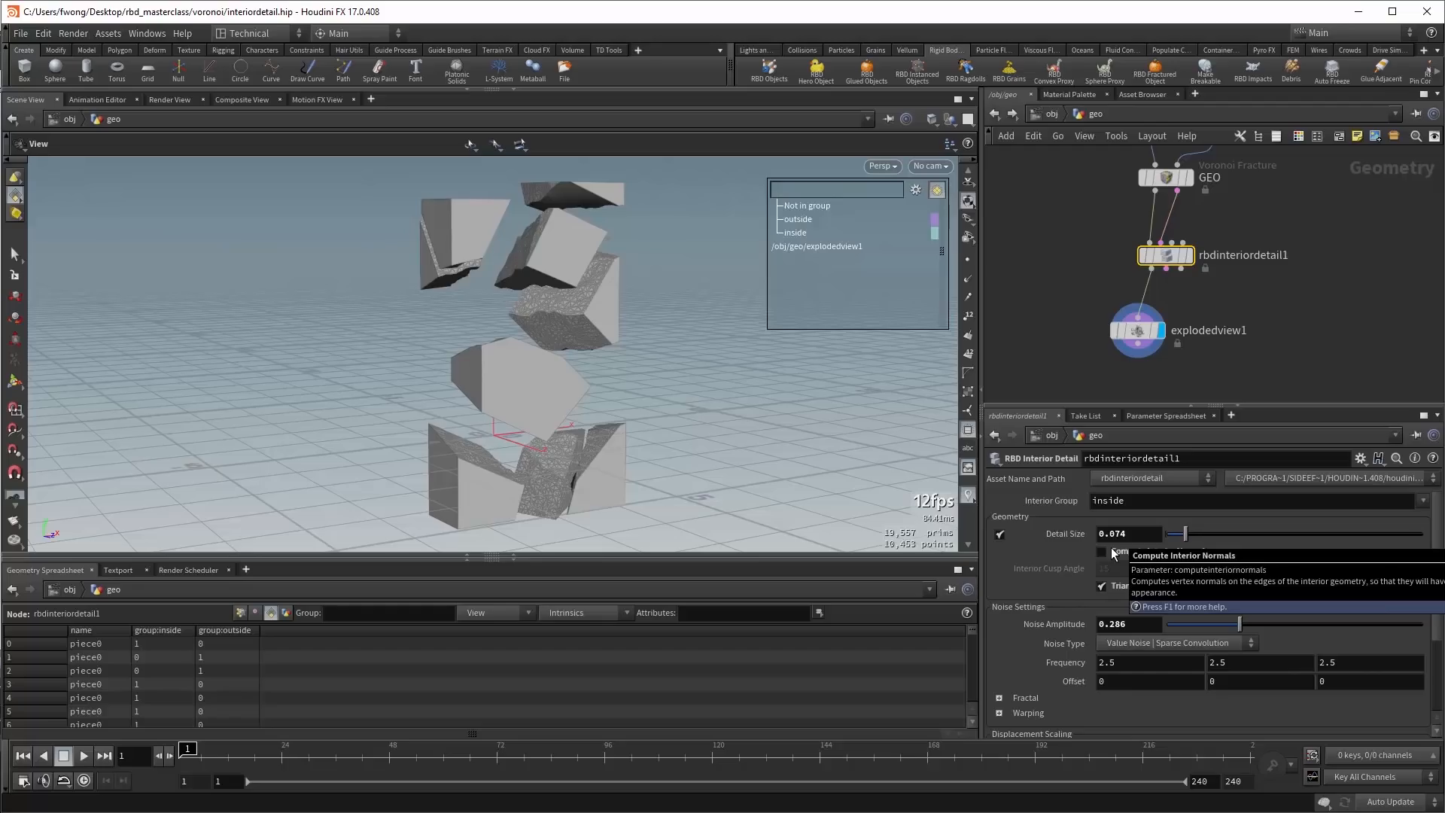
{"action": "left_click", "coordinate": [1127, 586]}
{"action": "scroll", "coordinate": [600, 311], "scroll_direction": "up", "scroll_amount": 5}
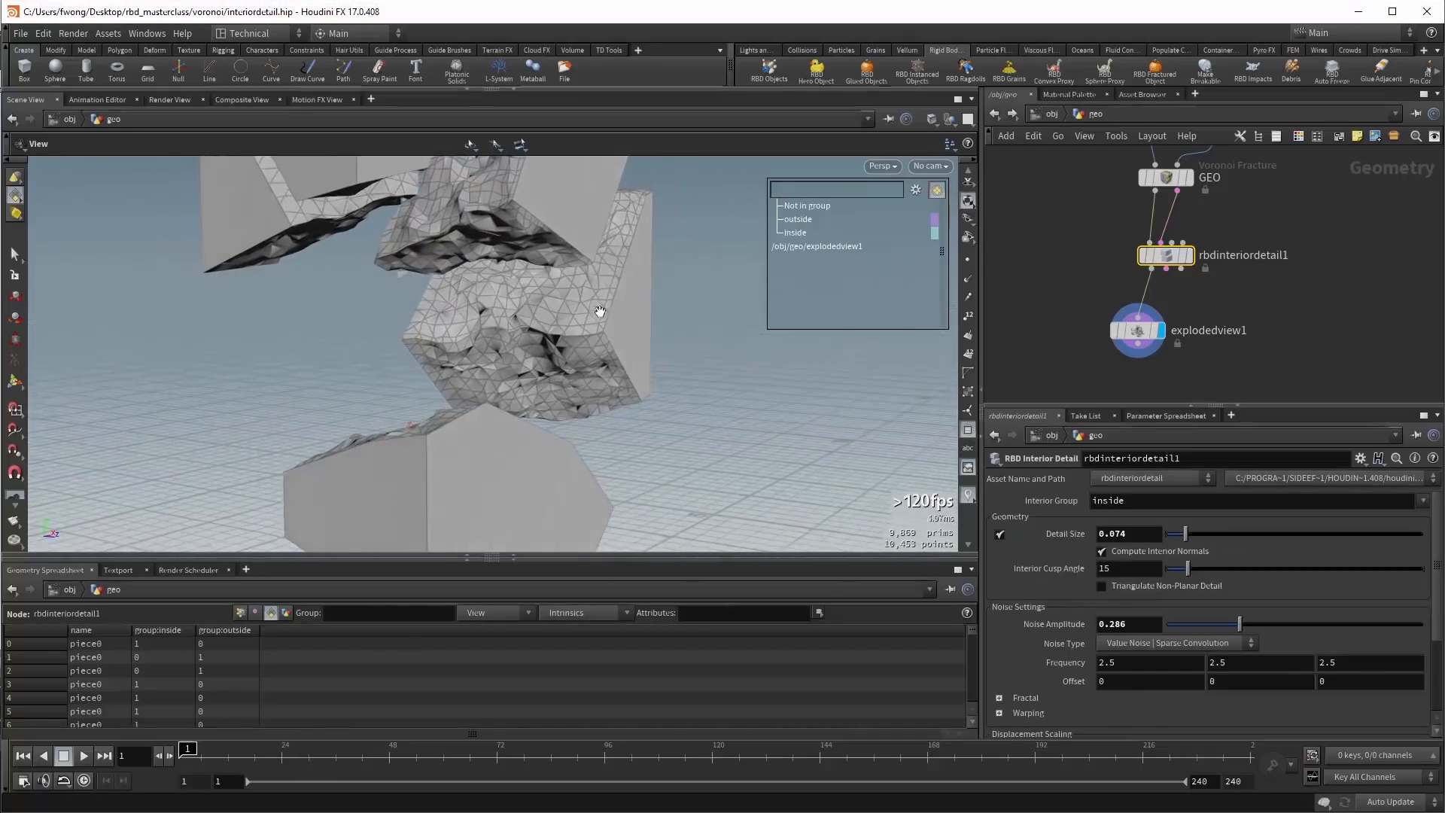
{"action": "left_click_drag", "start_coordinate": [584, 296], "coordinate": [505, 300]}
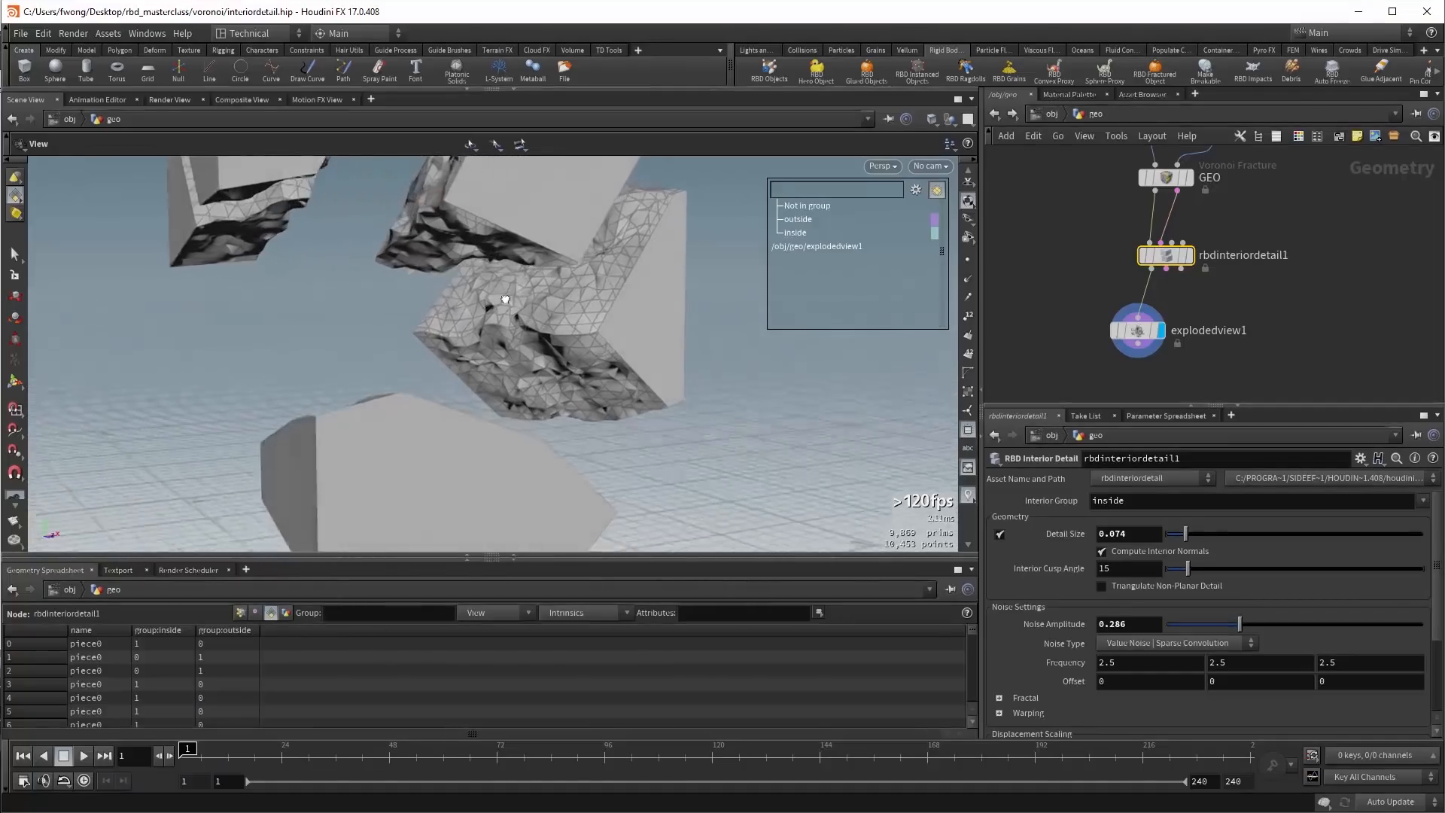
{"action": "left_click", "coordinate": [1129, 587]}
{"action": "left_click_drag", "start_coordinate": [655, 301], "coordinate": [757, 444]}
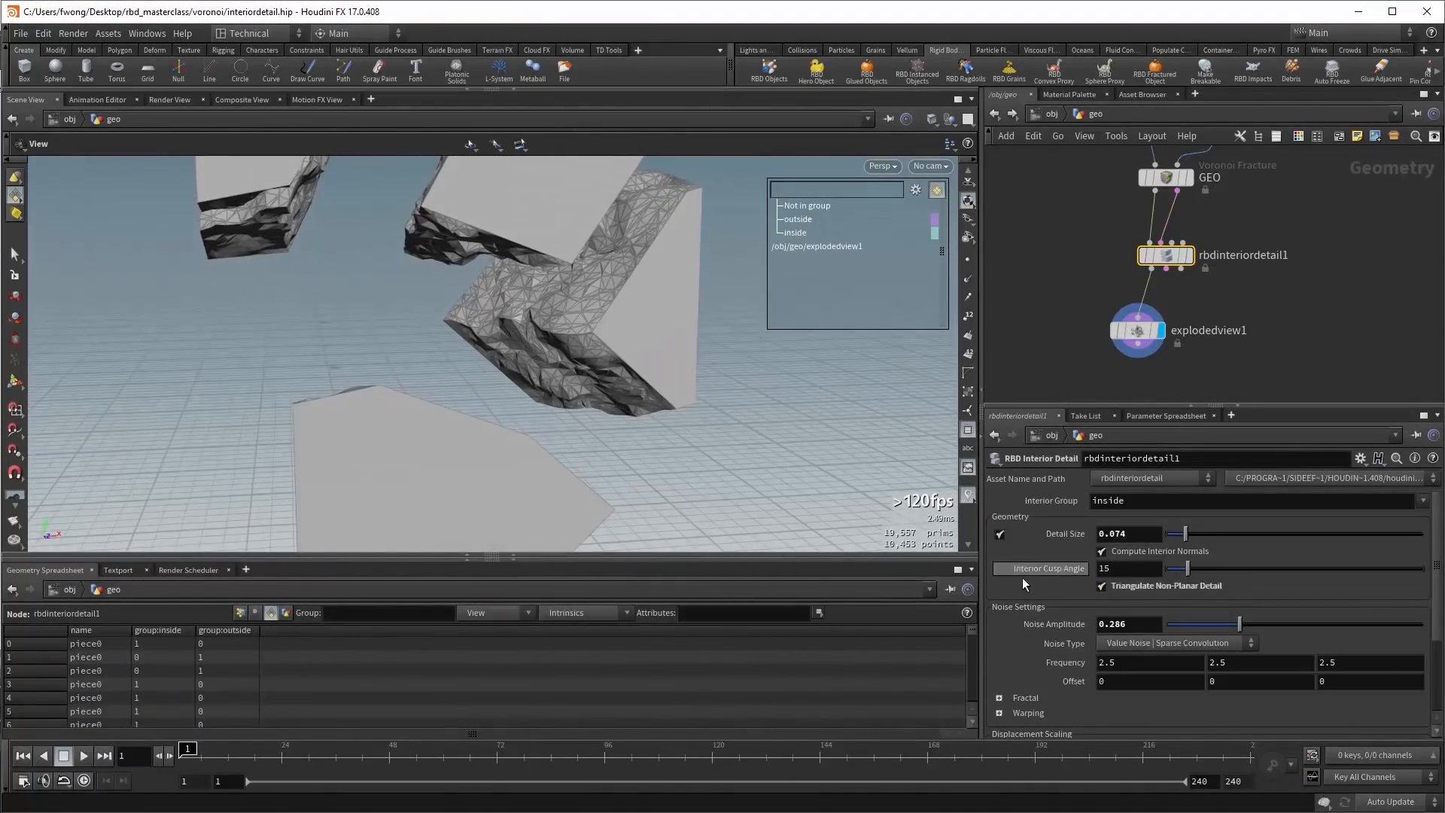
{"action": "left_click_drag", "start_coordinate": [655, 429], "coordinate": [595, 421]}
Set the Noise Amplitude to 0.254 and look through the available noise types, keeping Value Noise | Sparse Convolution.
{"action": "scroll", "coordinate": [1016, 611], "scroll_direction": "down", "scroll_amount": 3}
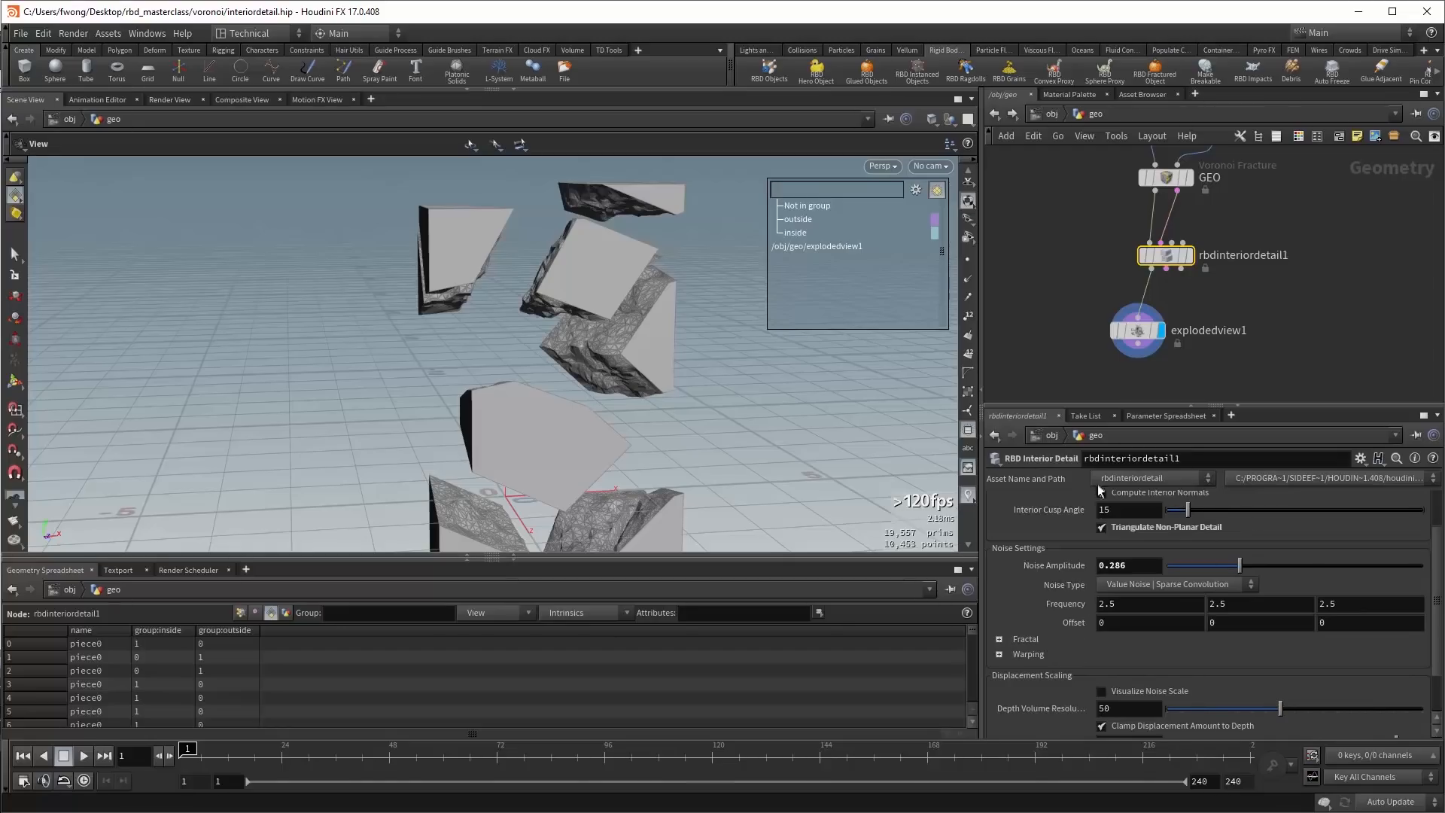
{"action": "mouse_move", "coordinate": [1240, 566]}
{"action": "left_mouse_down"}
{"action": "mouse_move", "coordinate": [1278, 558]}
{"action": "mouse_move", "coordinate": [1235, 564]}
{"action": "left_mouse_up"}
{"action": "left_click_drag", "start_coordinate": [950, 502], "coordinate": [810, 443]}
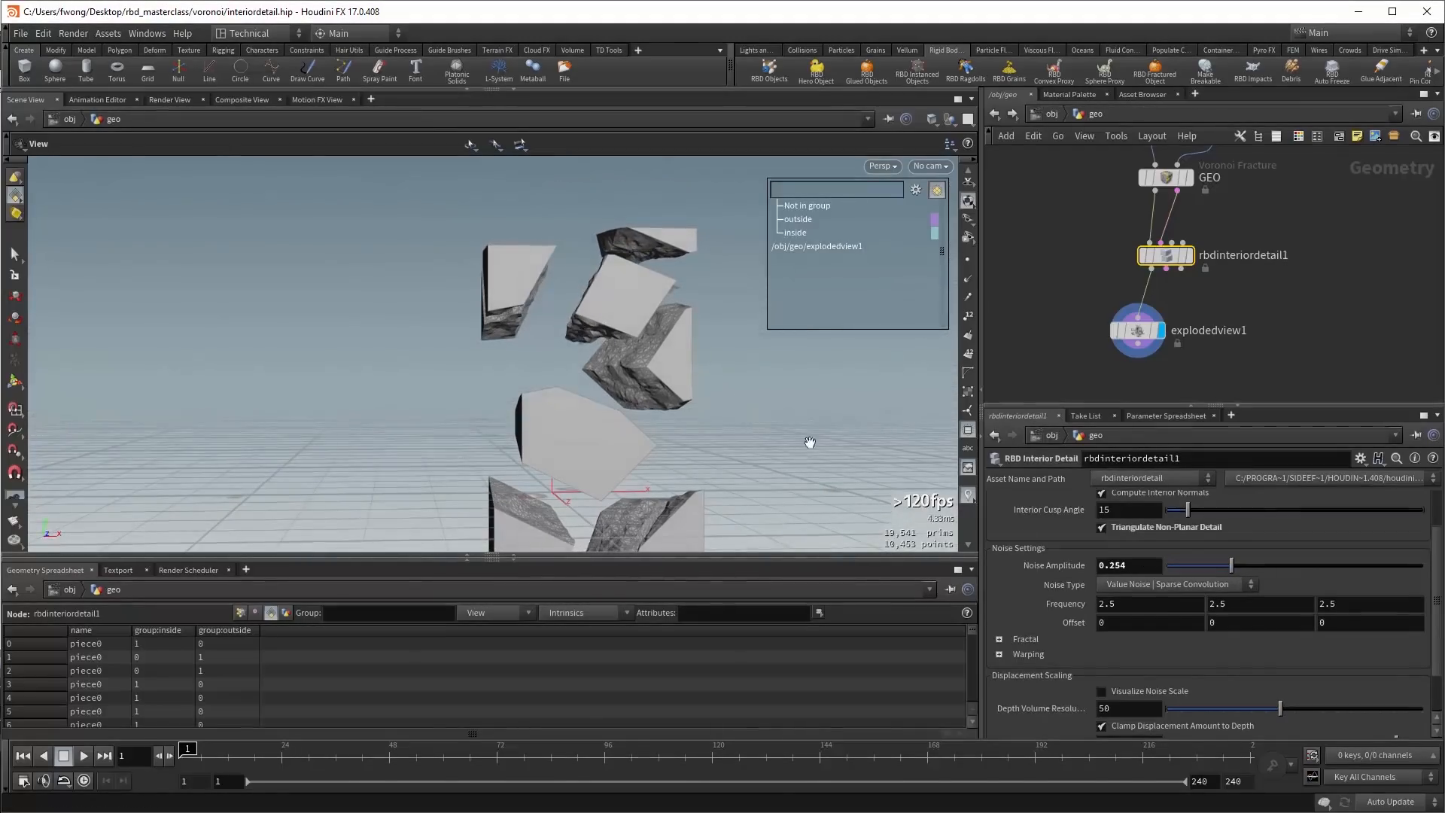
{"action": "left_click", "coordinate": [1108, 591]}
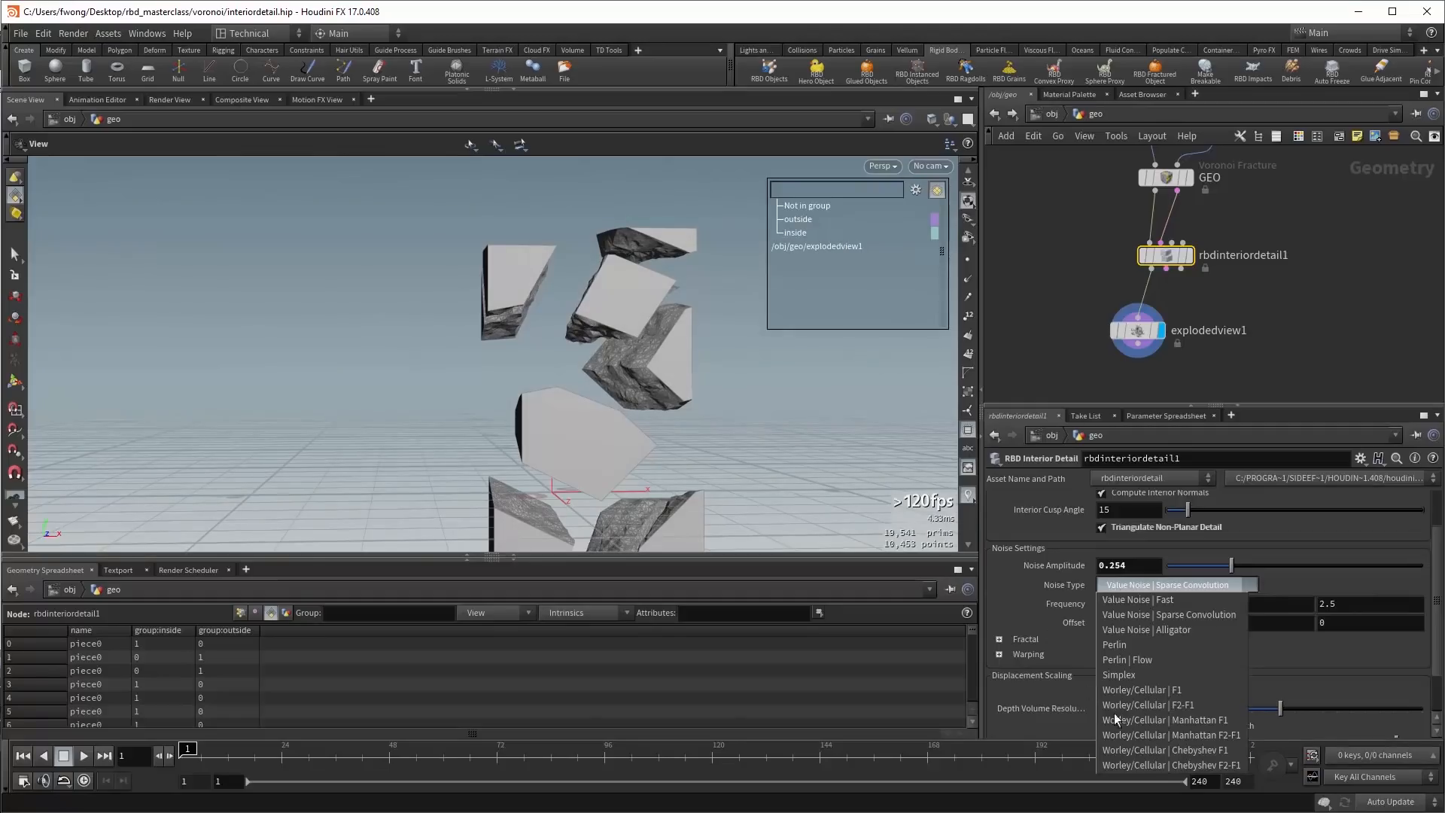
{"action": "left_click", "coordinate": [1165, 591]}
Try a noise Frequency of 2.2 on all axes, view the Fractal settings, and revert the Frequency to its default.
{"action": "mouse_move", "coordinate": [1068, 603]}
{"action": "middle_mouse_down"}
{"action": "mouse_move", "coordinate": [1027, 605]}
{"action": "mouse_move", "coordinate": [1092, 606]}
{"action": "middle_mouse_up"}
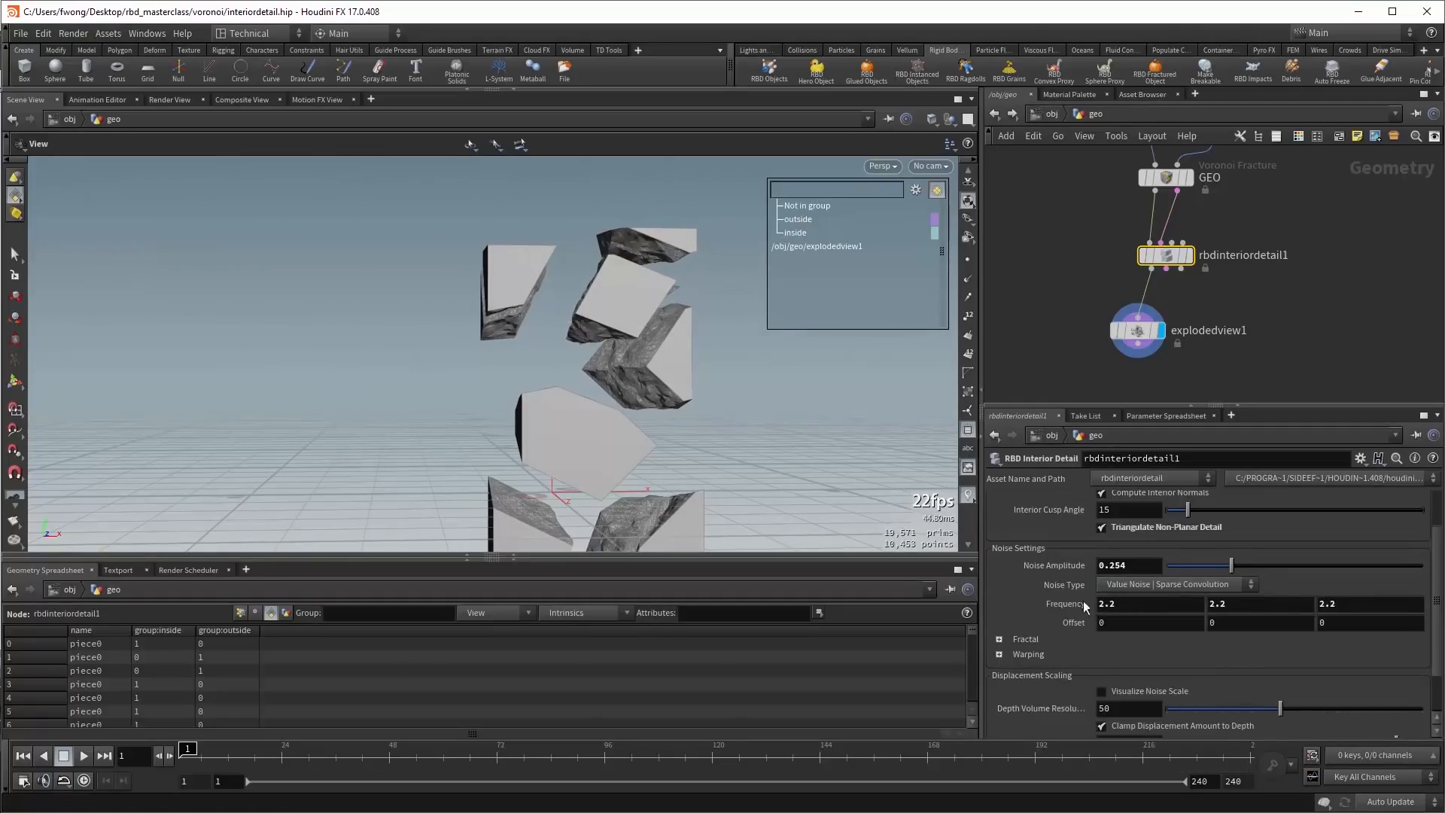
{"action": "left_click", "coordinate": [1000, 639]}
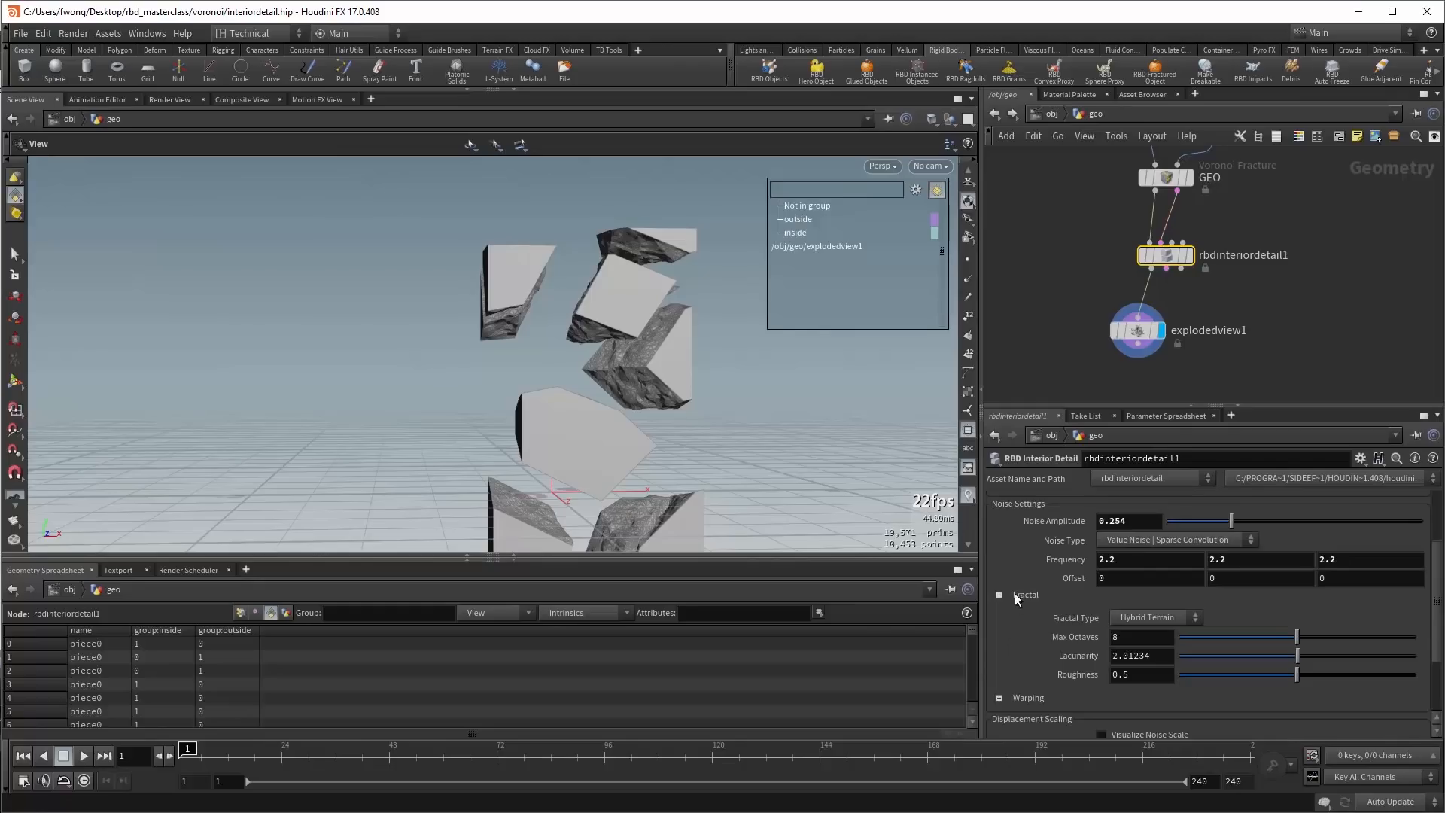
{"action": "left_click", "coordinate": [1015, 593]}
{"action": "middle_click", "coordinate": [1066, 605], "text": "ctrl"}
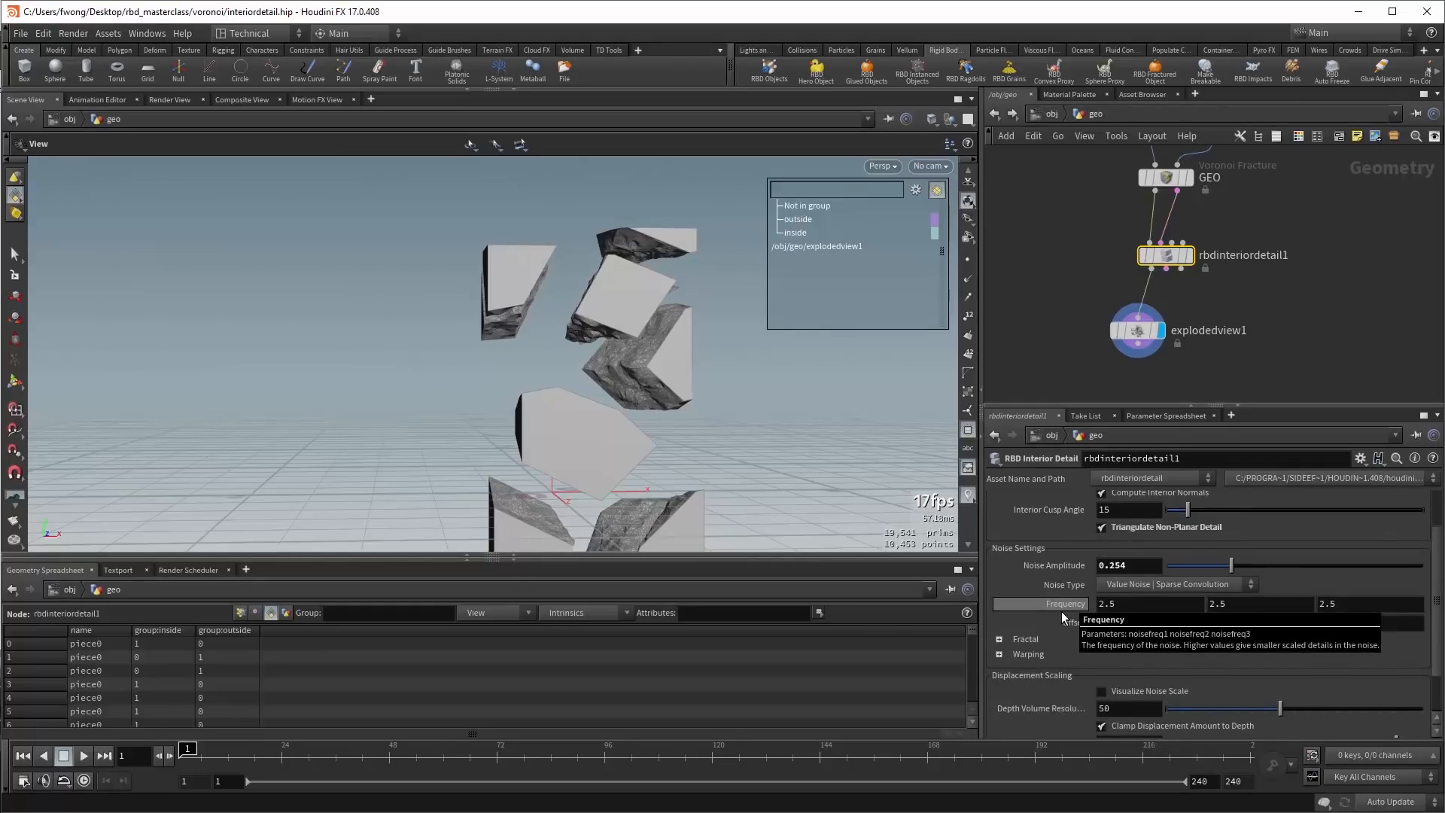
Turn on Visualize Noise Scale in rbdinteriordetail1's Displacement Scaling settings.
{"action": "scroll", "coordinate": [1054, 612], "scroll_direction": "down", "scroll_amount": 2}
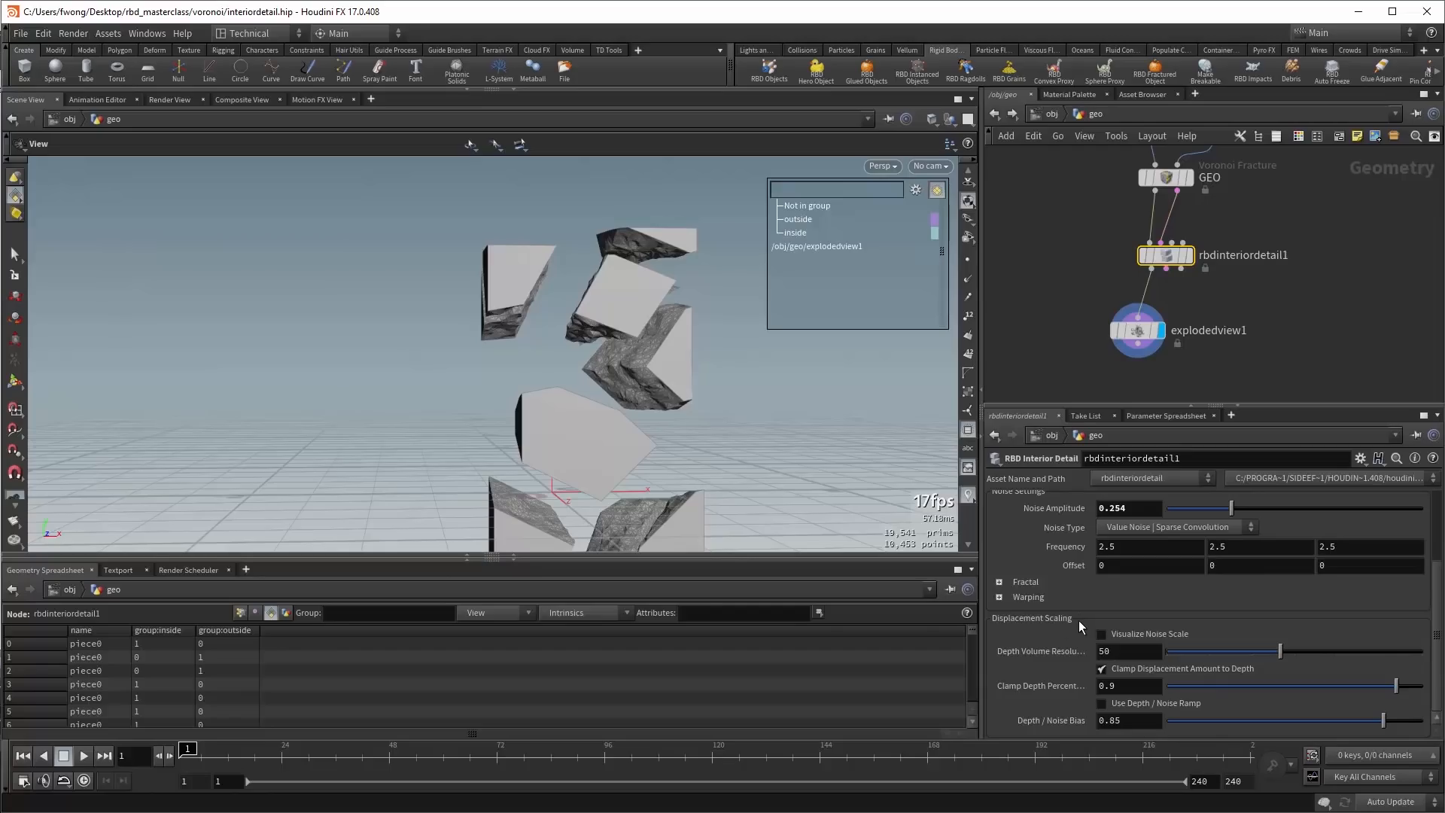
{"action": "left_click", "coordinate": [1101, 635]}
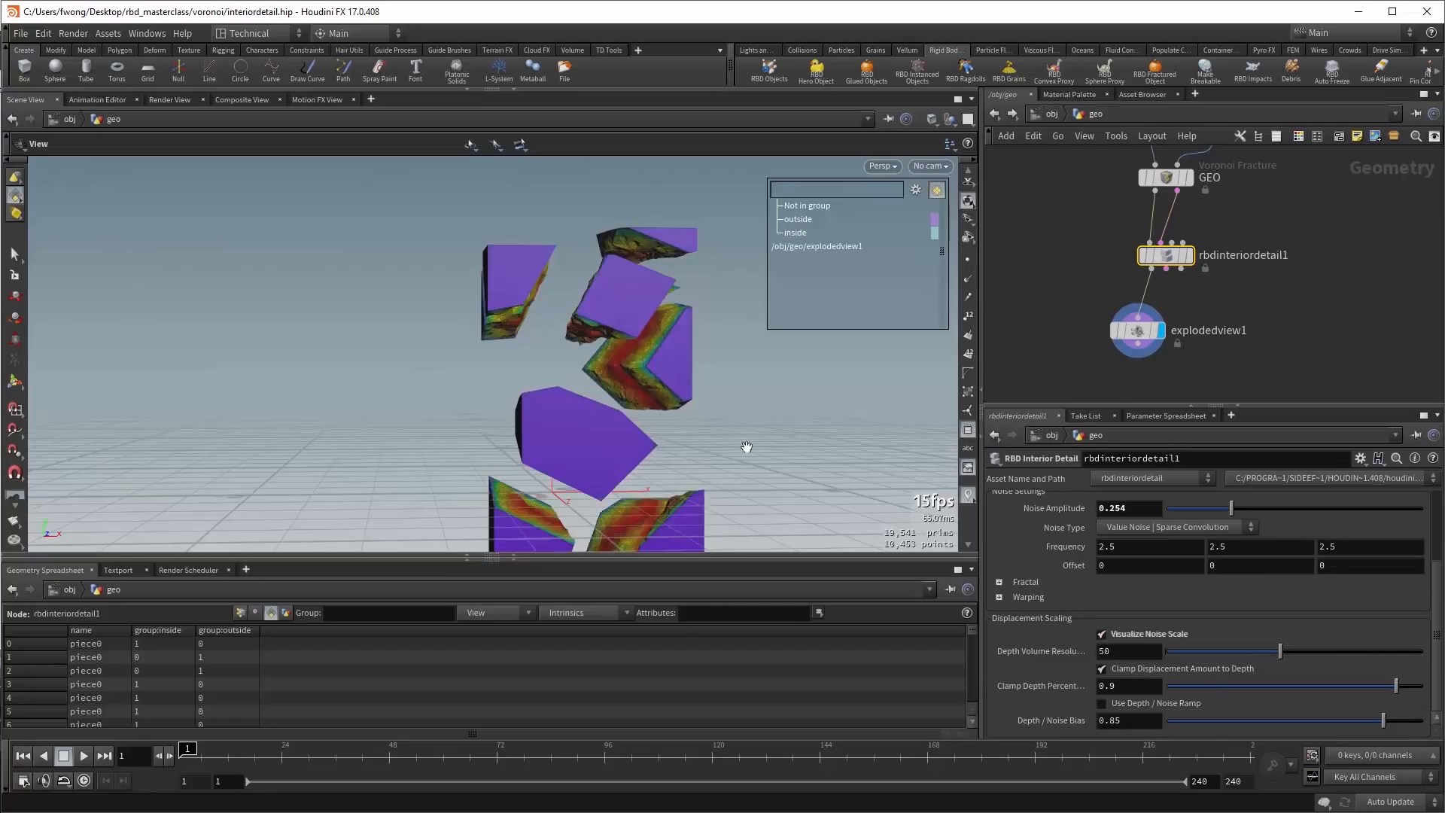
Examine the noise-scale colours from the edges to the middle of a piece's interior face, along with the Depth Volume Resolution setting.
{"action": "scroll", "coordinate": [676, 425], "scroll_direction": "up", "scroll_amount": 3}
{"action": "left_click_drag", "start_coordinate": [676, 425], "coordinate": [702, 450]}
{"action": "scroll", "coordinate": [726, 391], "scroll_direction": "up", "scroll_amount": 5}
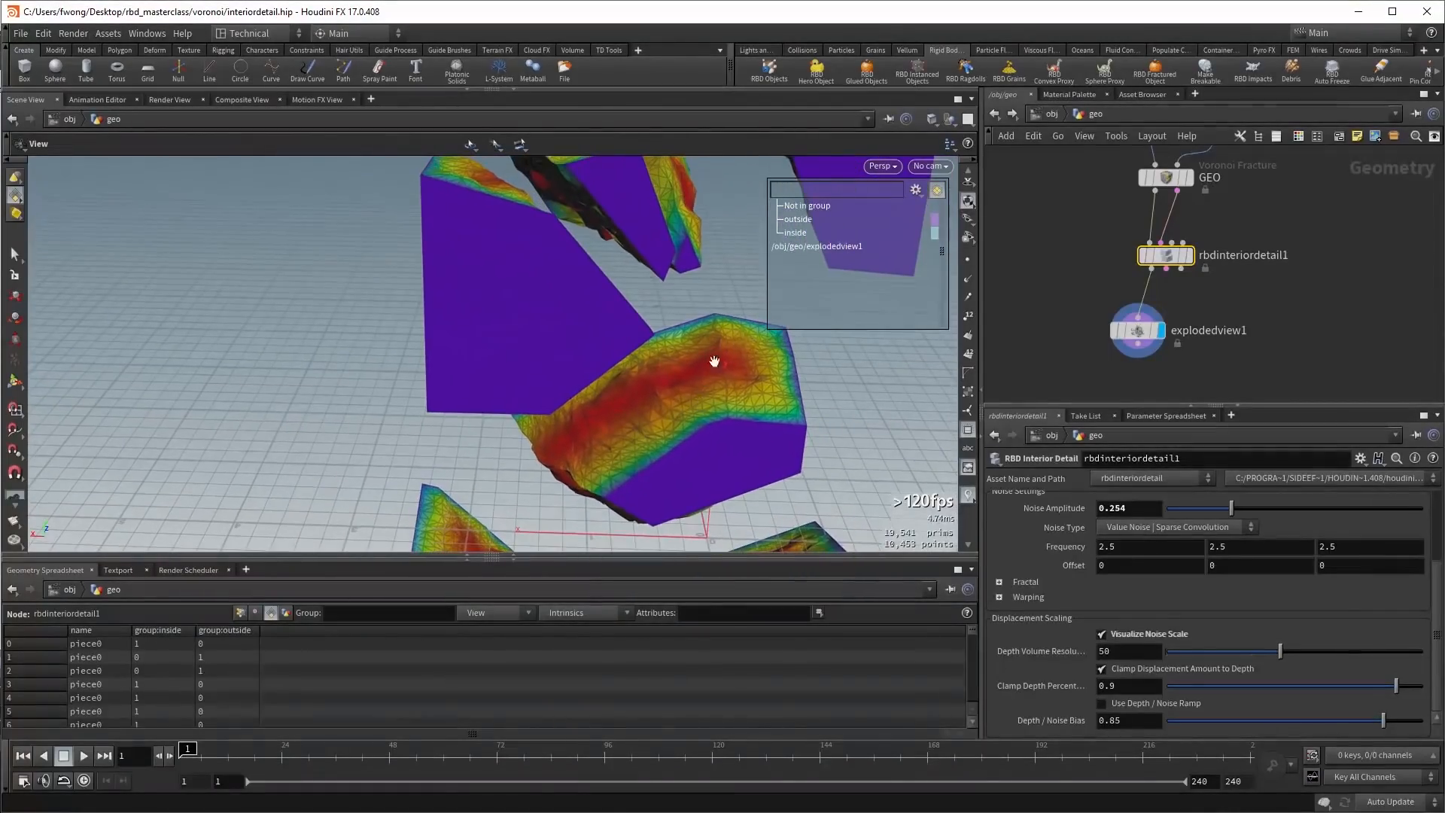
{"action": "left_click_drag", "start_coordinate": [720, 359], "coordinate": [700, 419]}
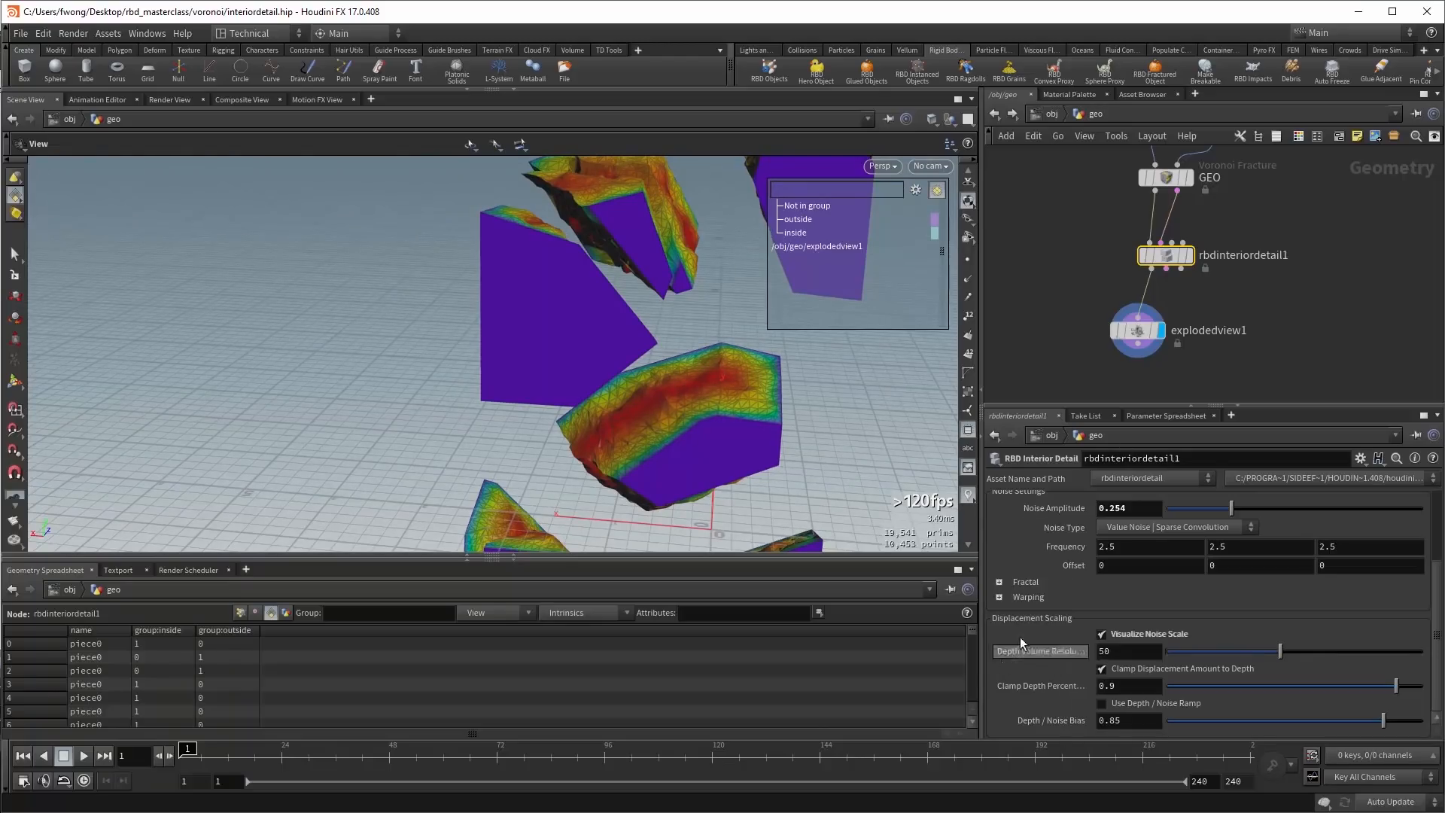
{"action": "scroll", "coordinate": [730, 369], "scroll_direction": "up", "scroll_amount": 3}
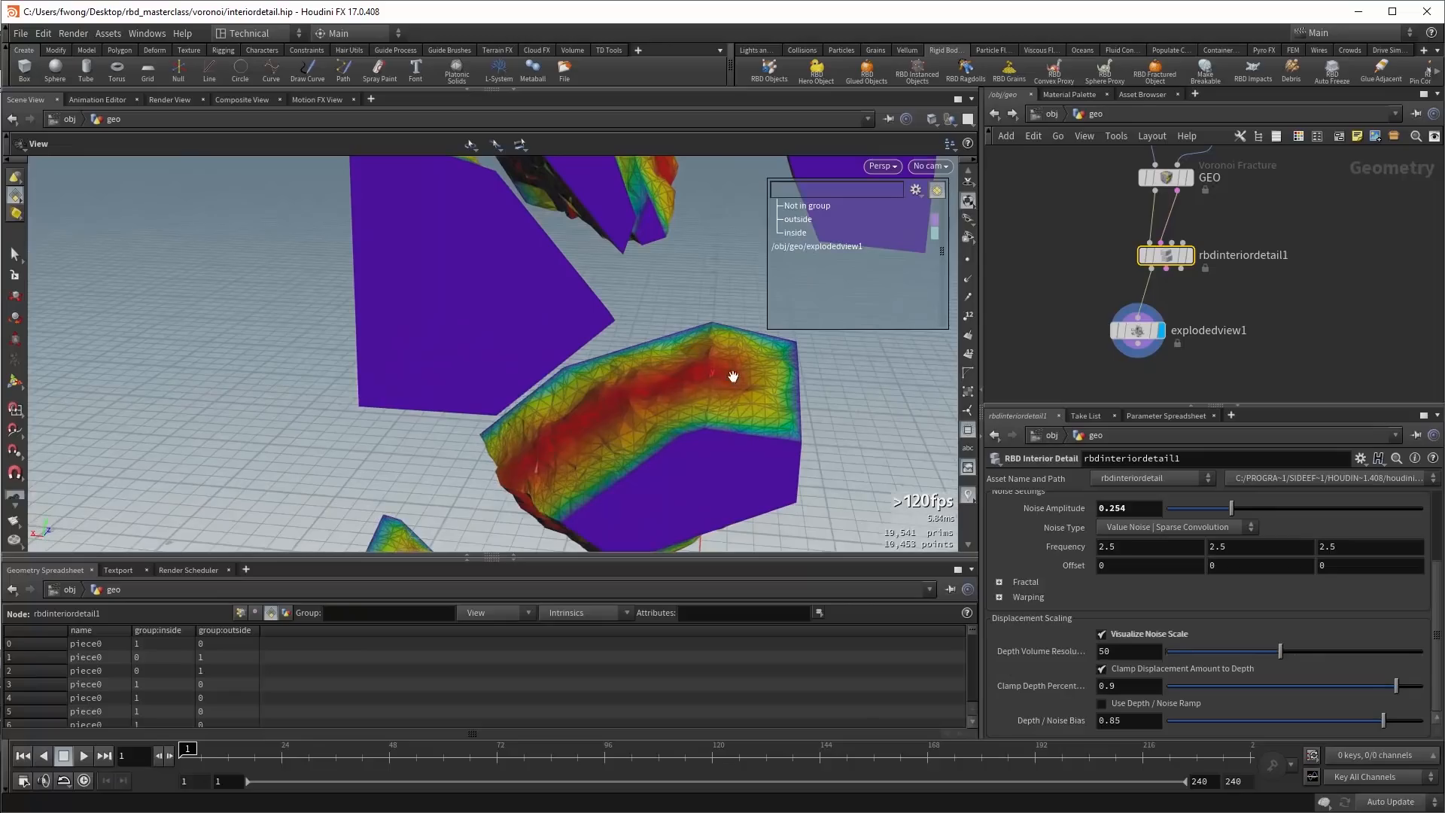
{"action": "left_click_drag", "start_coordinate": [675, 405], "coordinate": [707, 384]}
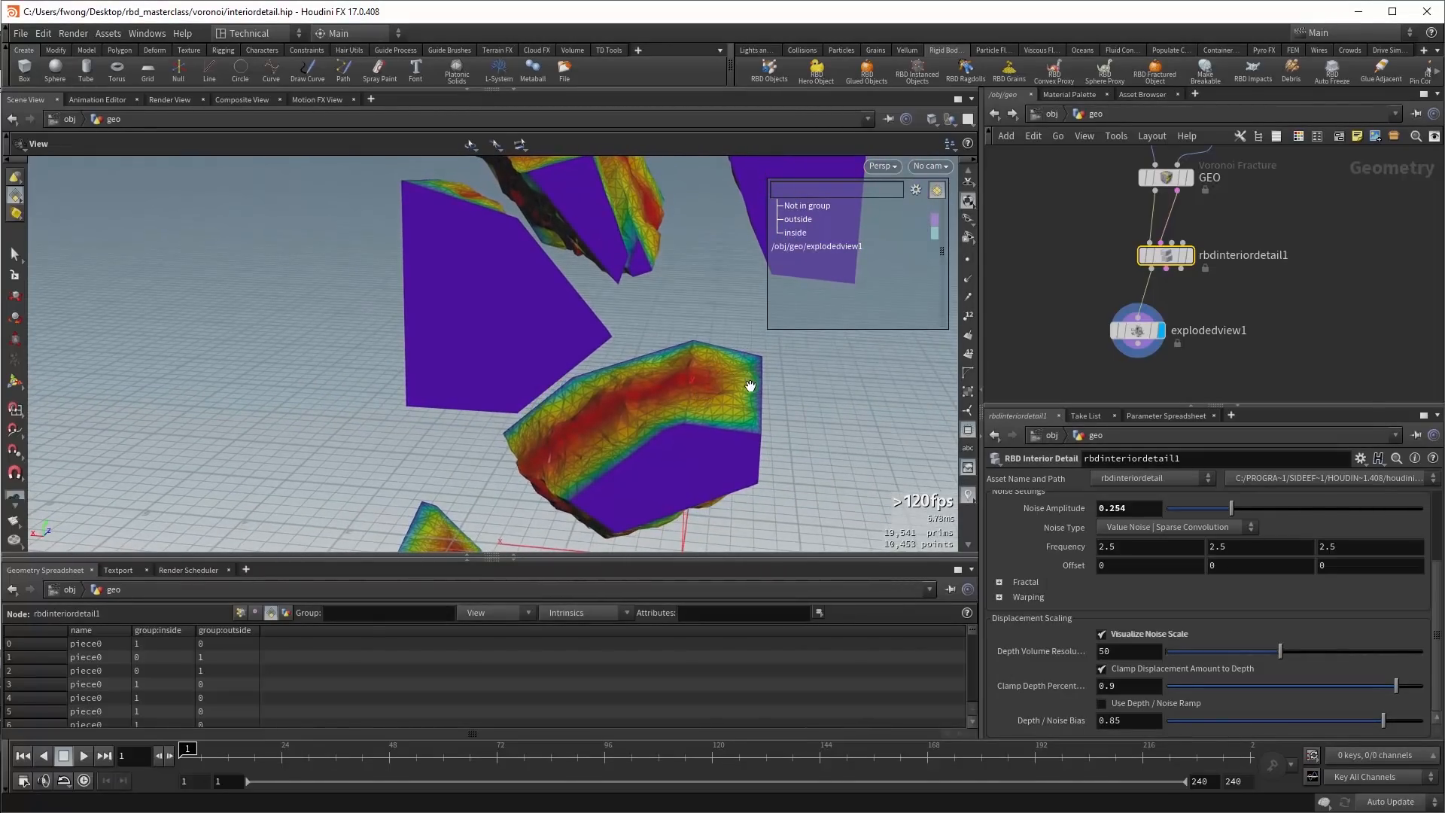
{"action": "scroll", "coordinate": [750, 386], "scroll_direction": "up", "scroll_amount": 2}
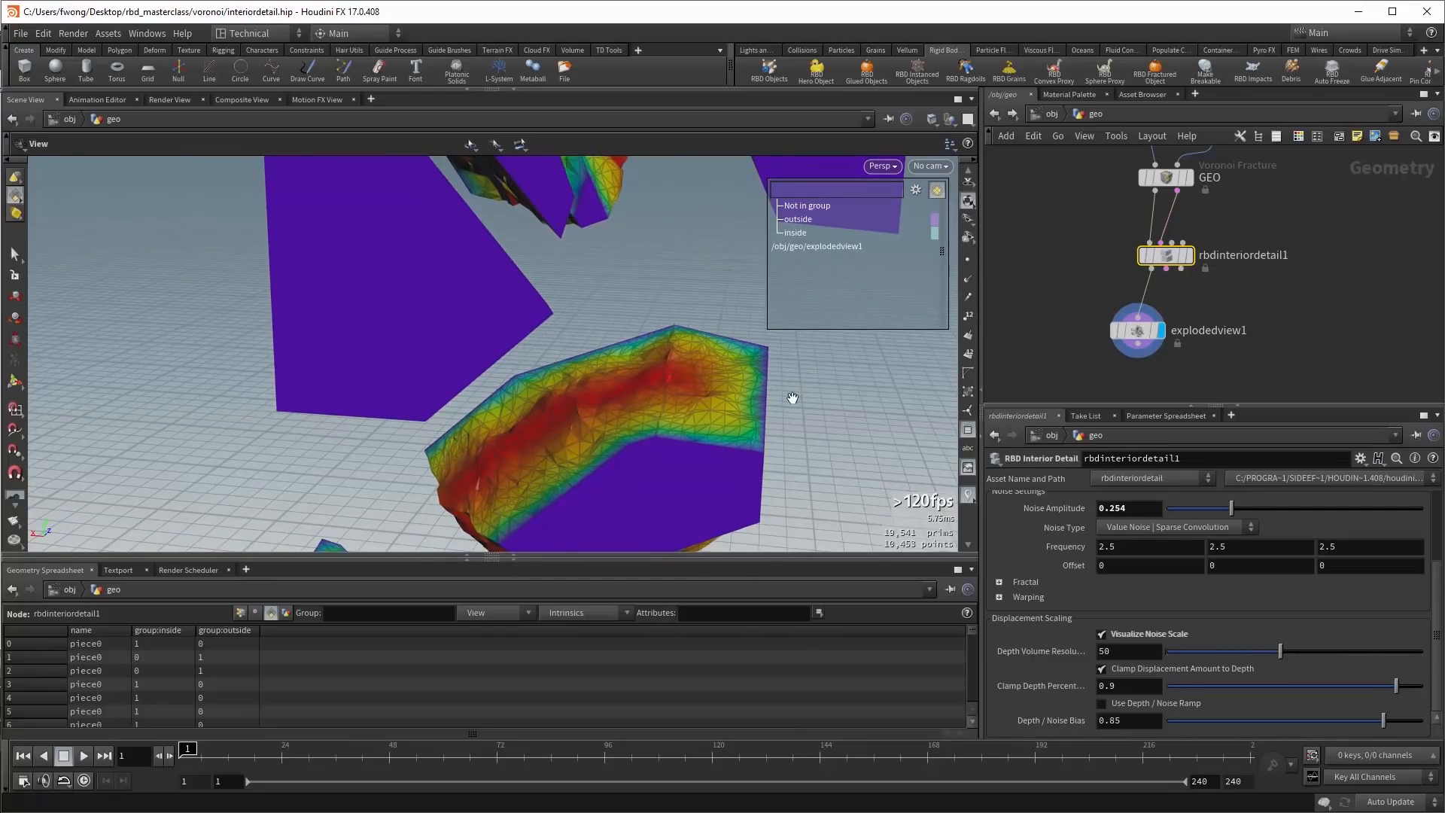
{"action": "left_click_drag", "start_coordinate": [721, 402], "coordinate": [776, 405]}
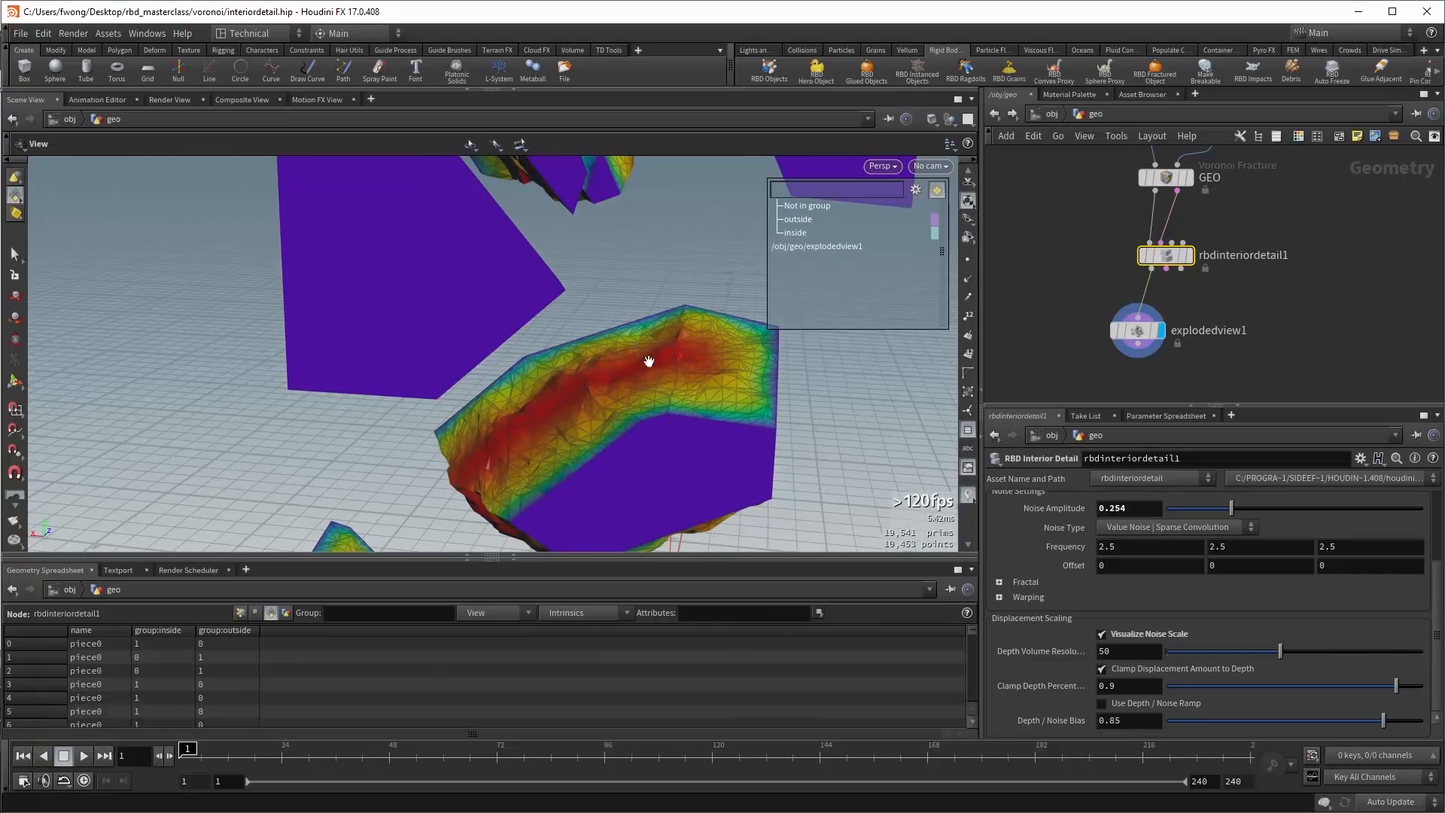
{"action": "left_click_drag", "start_coordinate": [649, 361], "coordinate": [810, 466]}
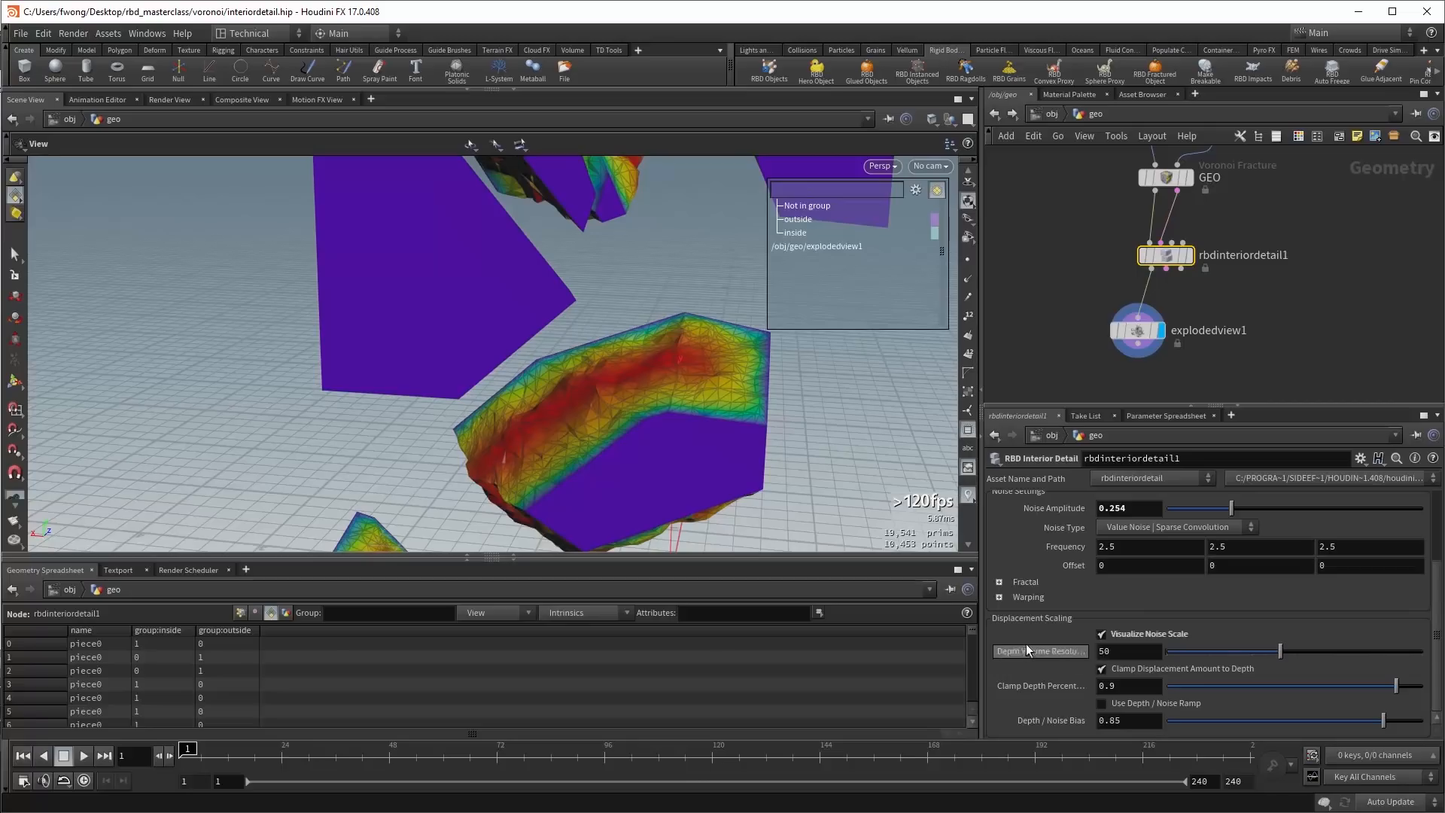
{"action": "left_click", "coordinate": [1115, 651]}
{"action": "scroll", "coordinate": [1267, 290], "scroll_direction": "down", "scroll_amount": 6}
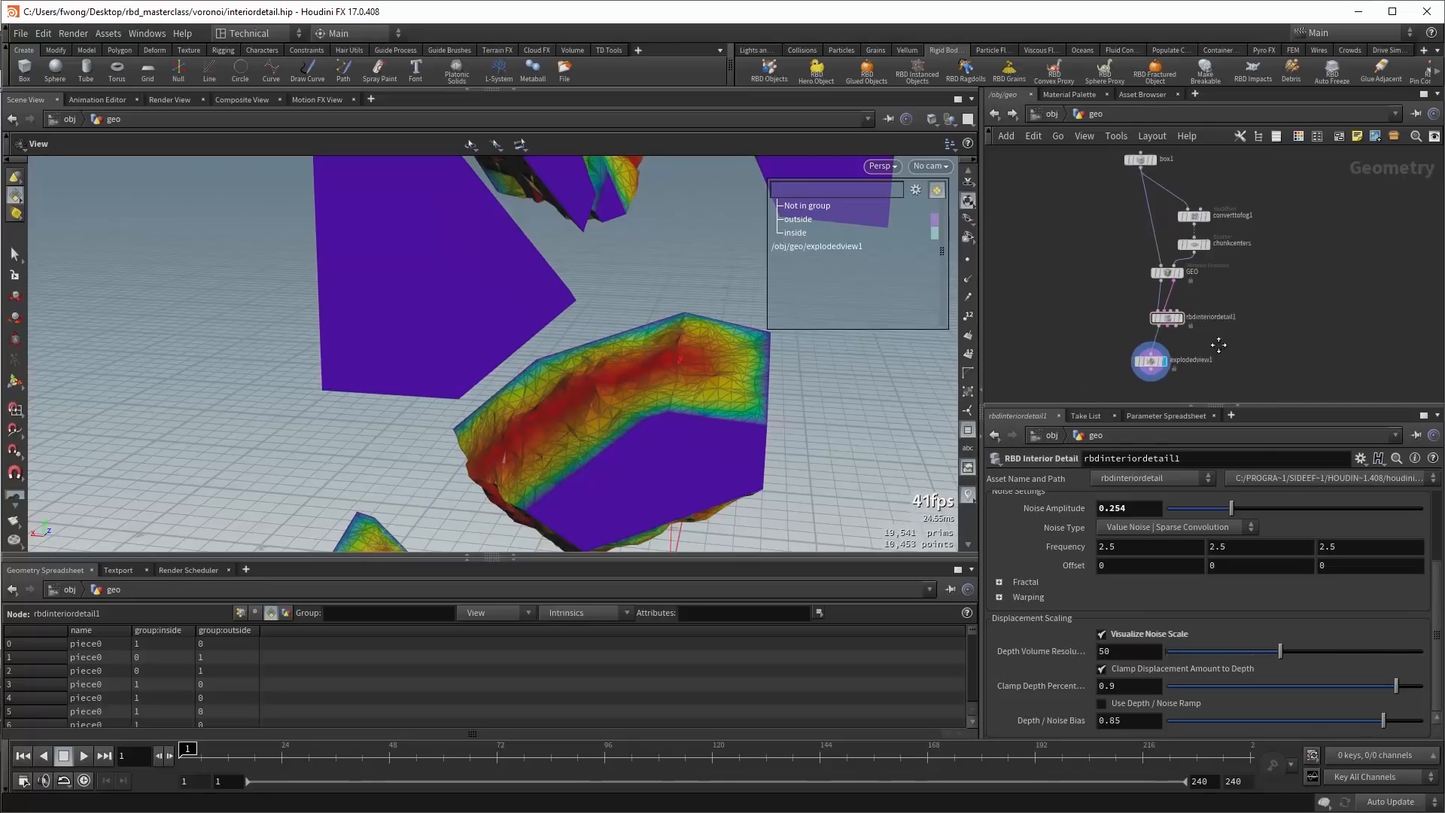
Add an IsoOffset node beside the fracture network and feed it with the original box geometry.
{"action": "scroll", "coordinate": [1174, 319], "scroll_direction": "up", "scroll_amount": 3}
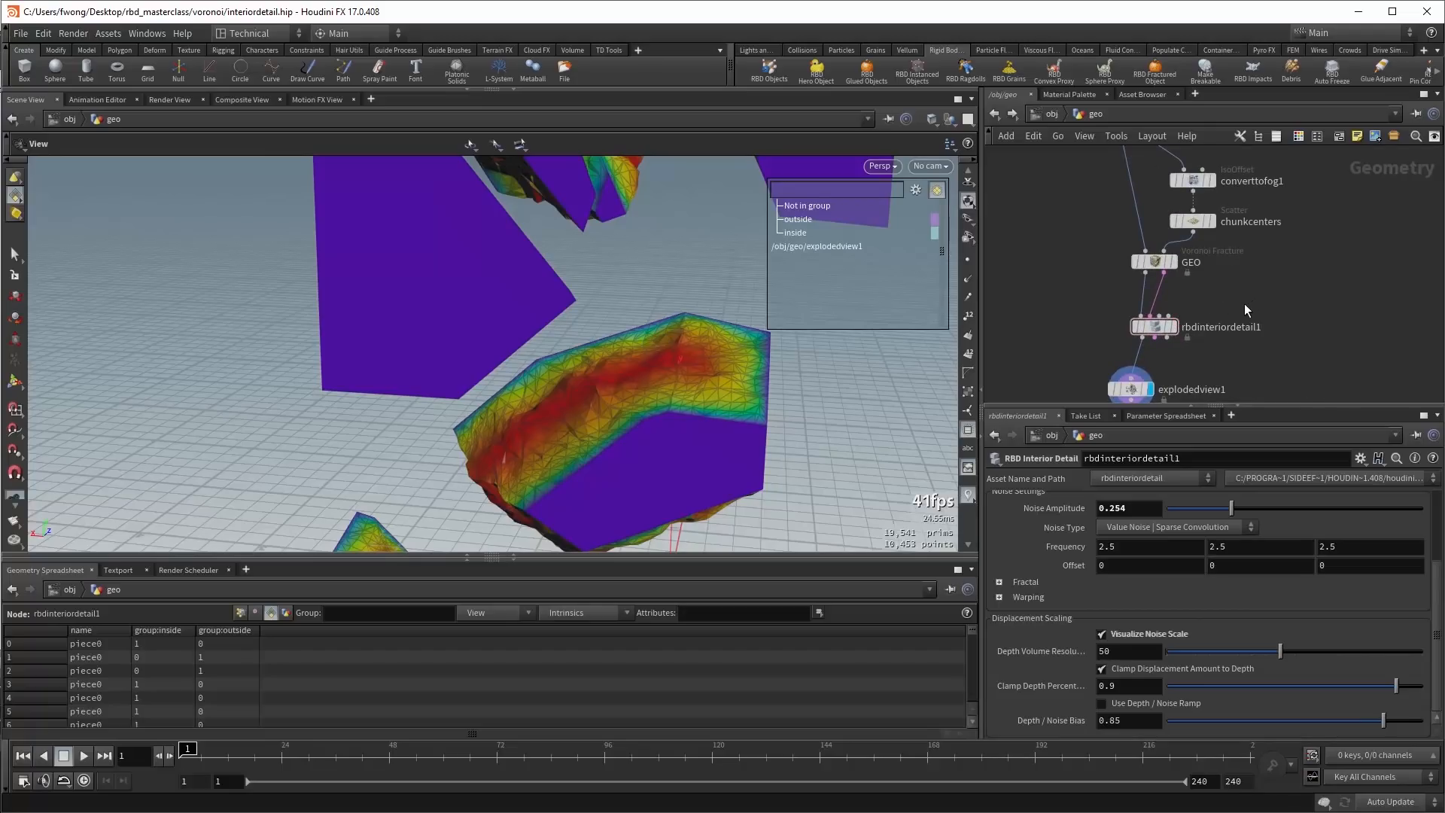
{"action": "mouse_move", "coordinate": [1168, 320]}
{"action": "key", "text": "Tab"}
{"action": "type", "text": "iso"}
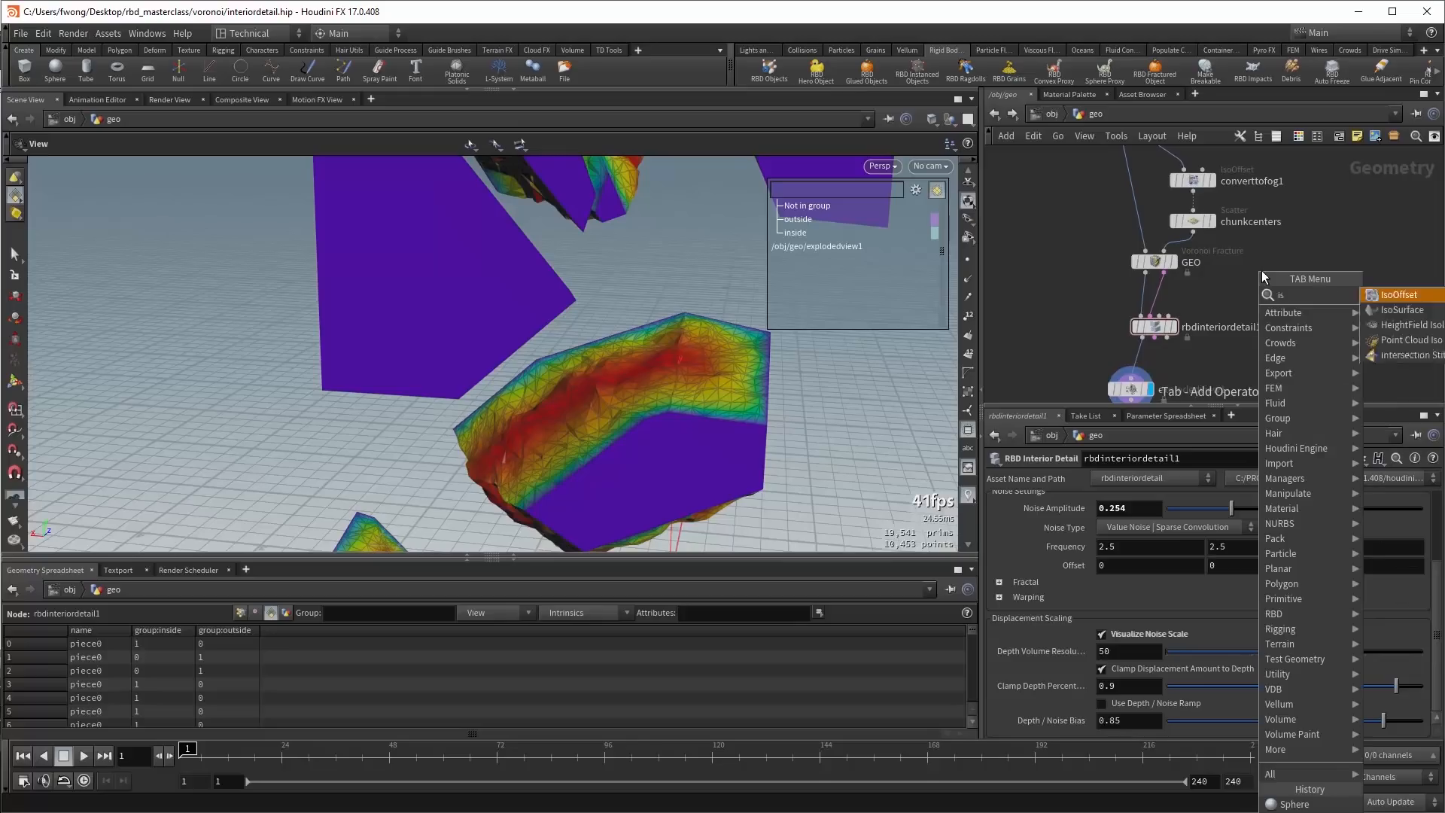
{"action": "key", "text": "Return"}
{"action": "left_click", "coordinate": [1263, 272]}
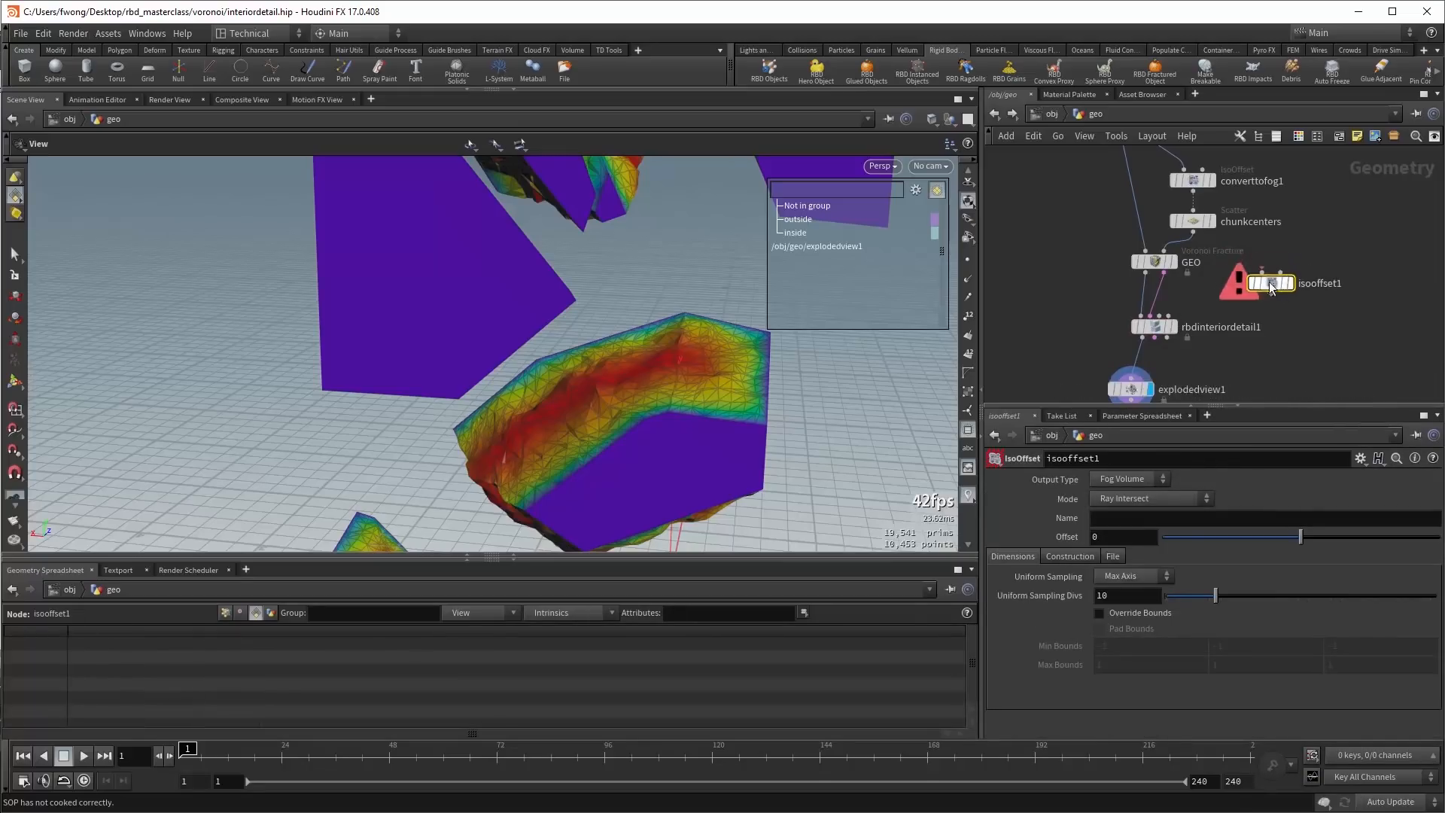
{"action": "left_click", "coordinate": [1262, 260]}
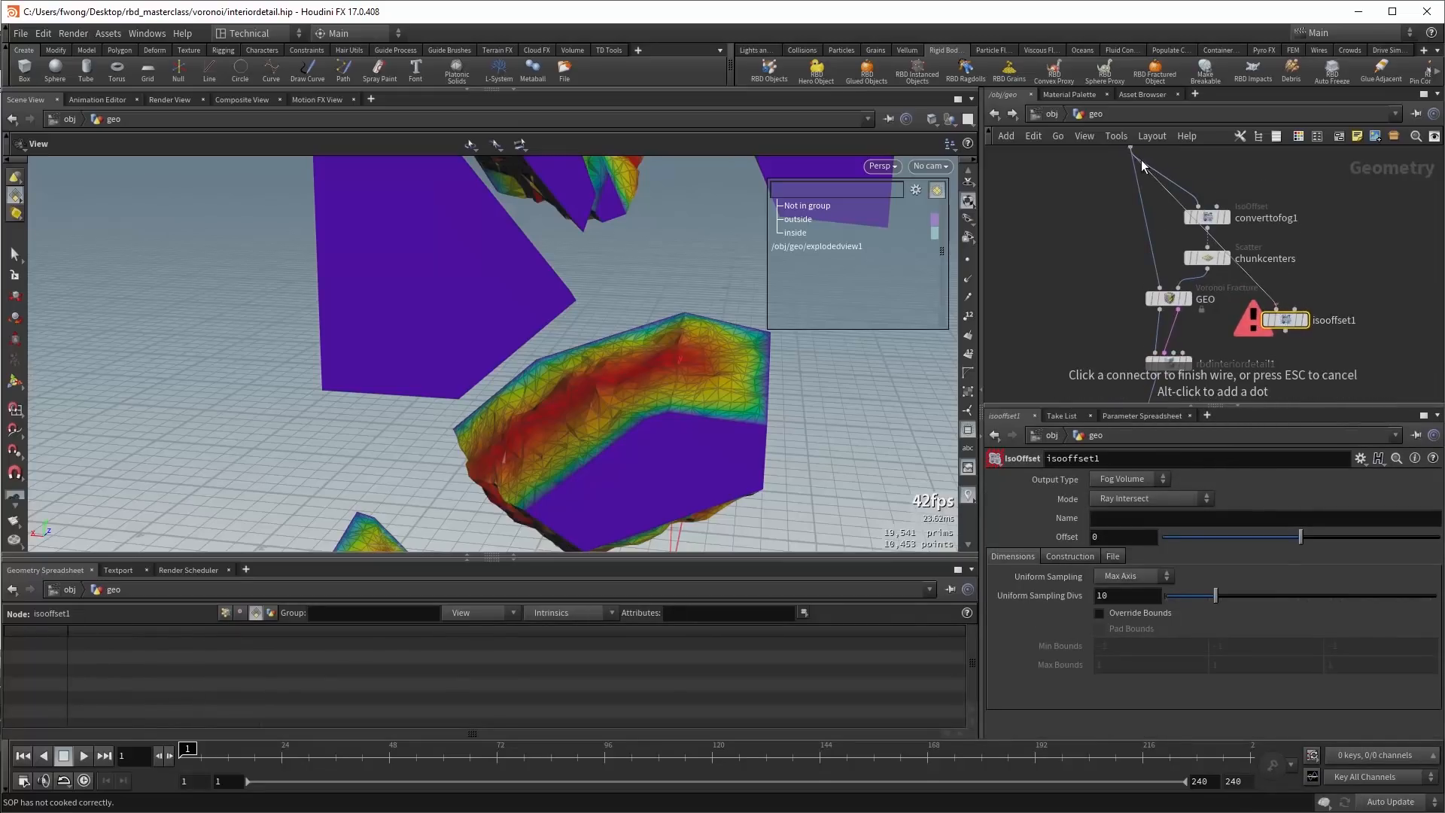
{"action": "left_click", "coordinate": [1141, 160]}
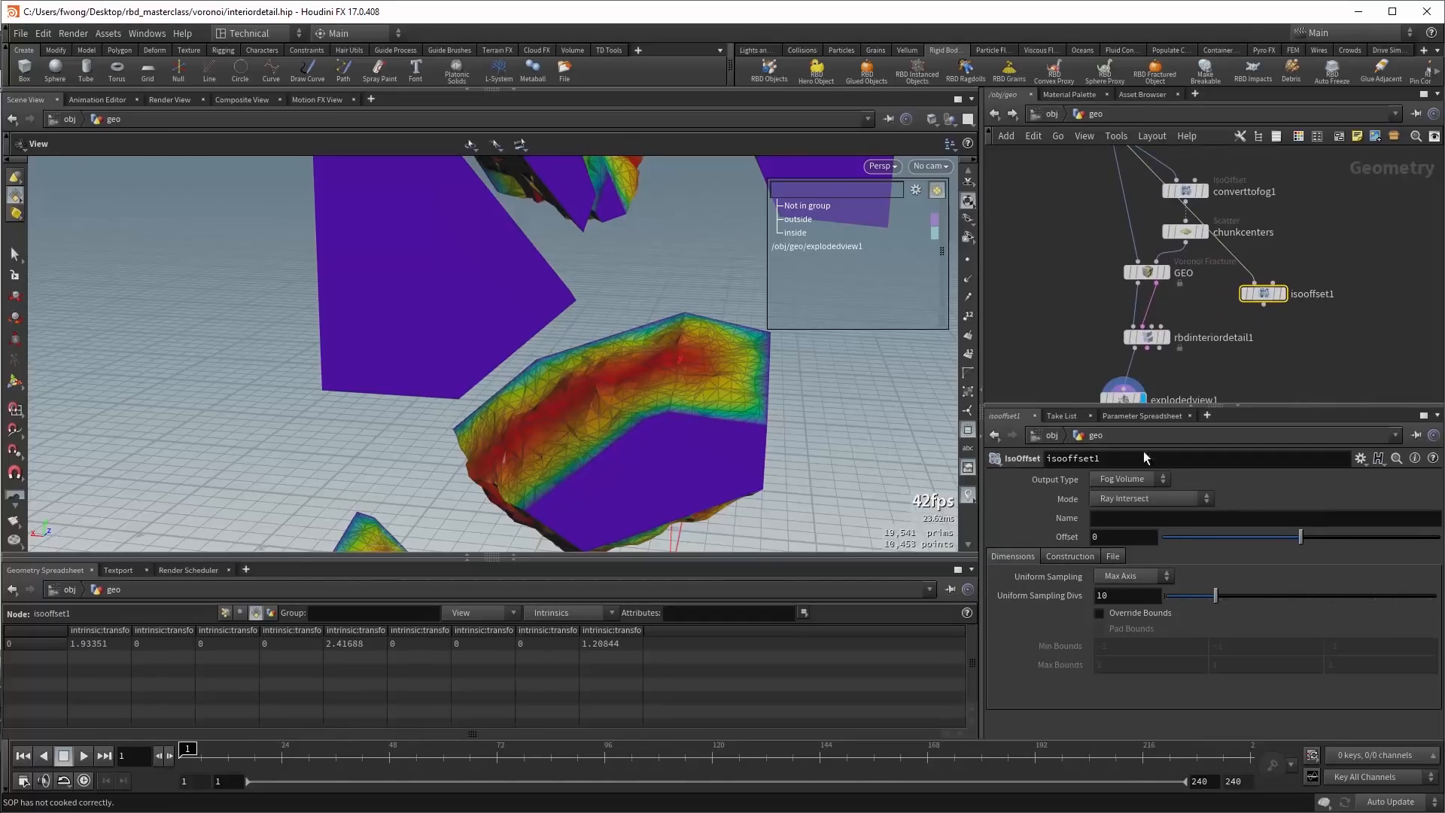
Display isooffset1, set its Output Type to SDF Volume and Uniform Sampling Divs to 39, and view its Construction settings.
{"action": "left_click", "coordinate": [1283, 293]}
{"action": "left_click", "coordinate": [1136, 481]}
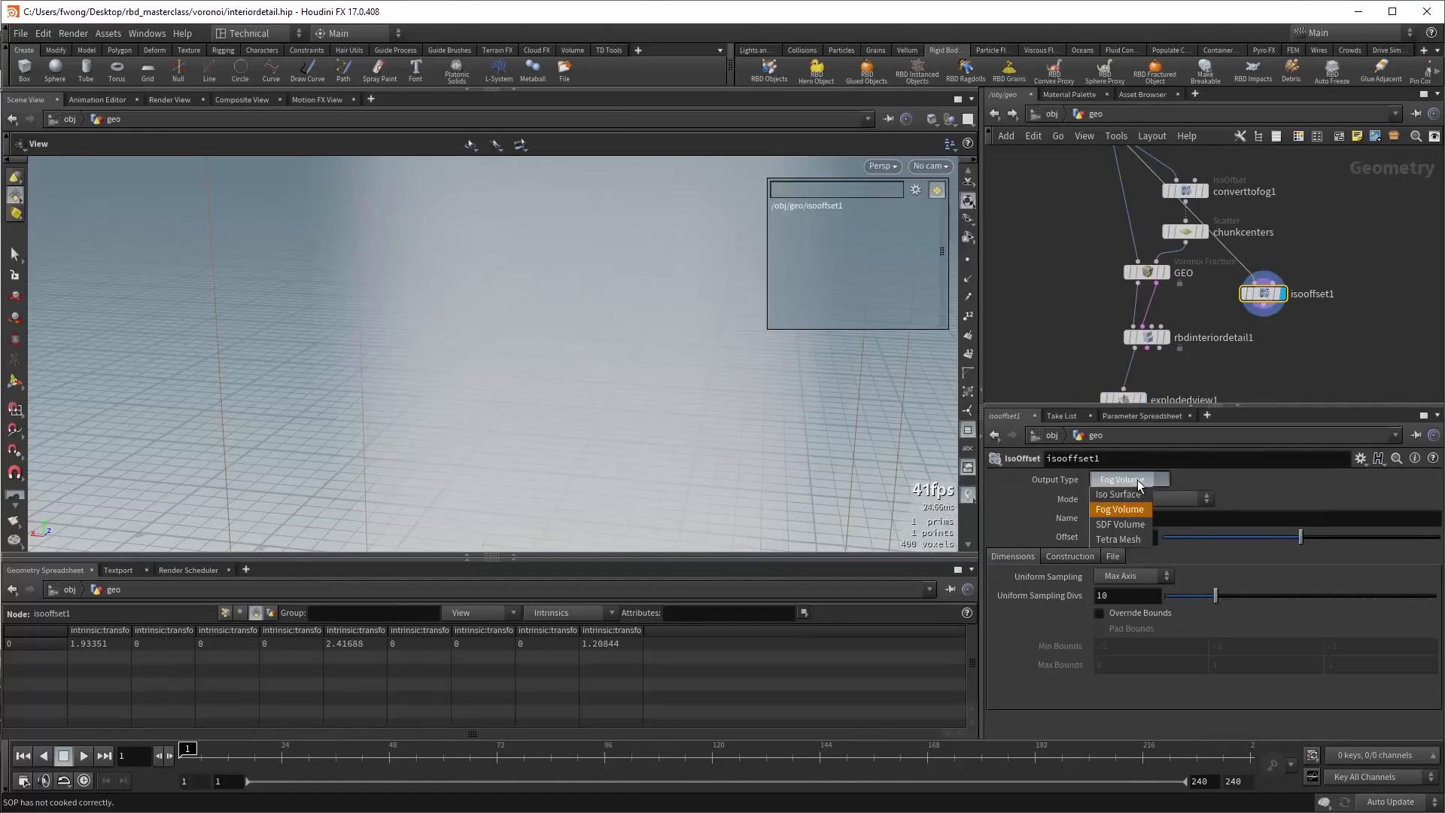
{"action": "left_click", "coordinate": [1119, 524]}
{"action": "left_click_drag", "start_coordinate": [1216, 596], "coordinate": [1376, 595]}
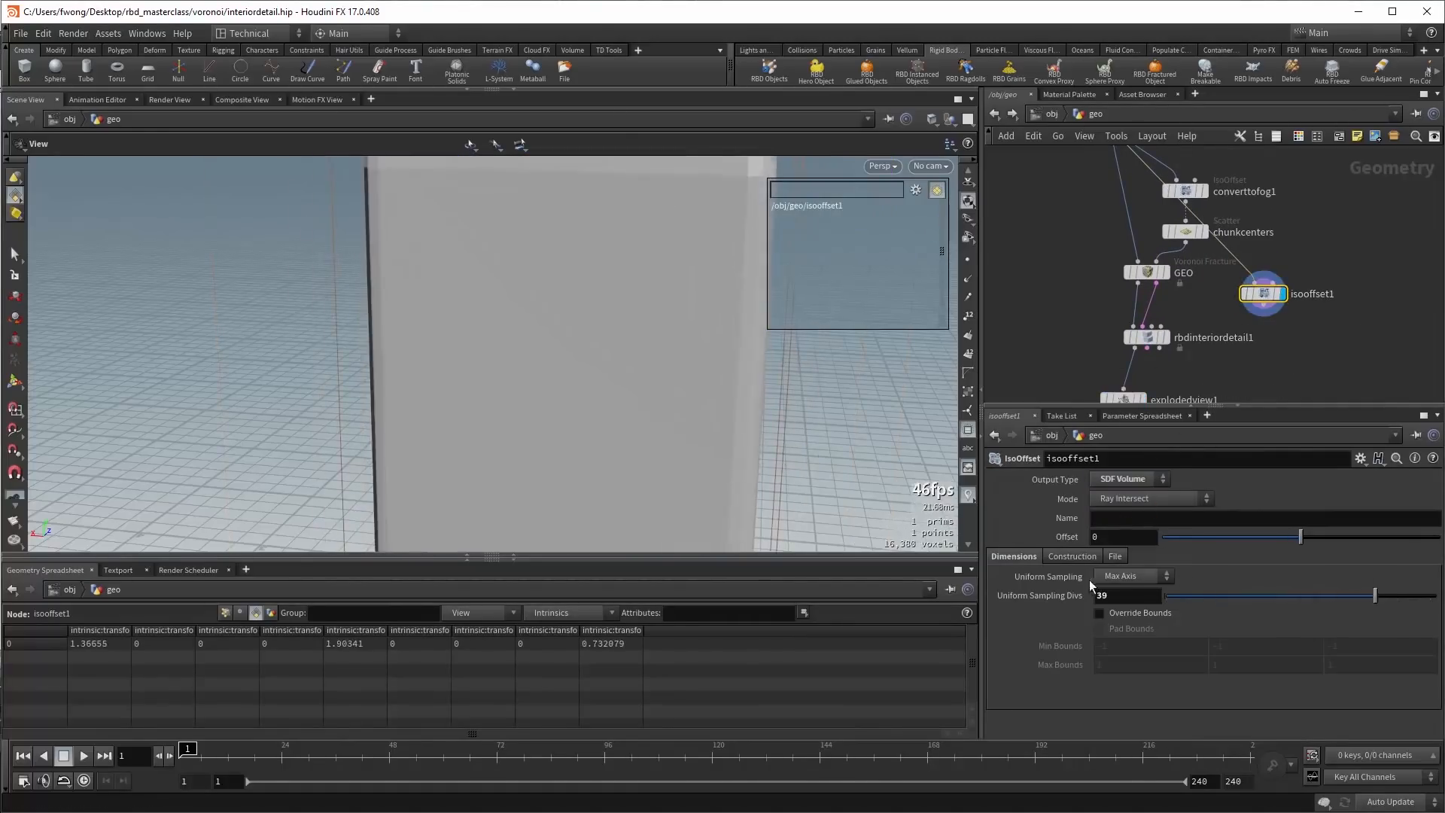
{"action": "left_click", "coordinate": [1110, 576]}
{"action": "left_click", "coordinate": [1109, 576]}
{"action": "left_click", "coordinate": [1072, 556]}
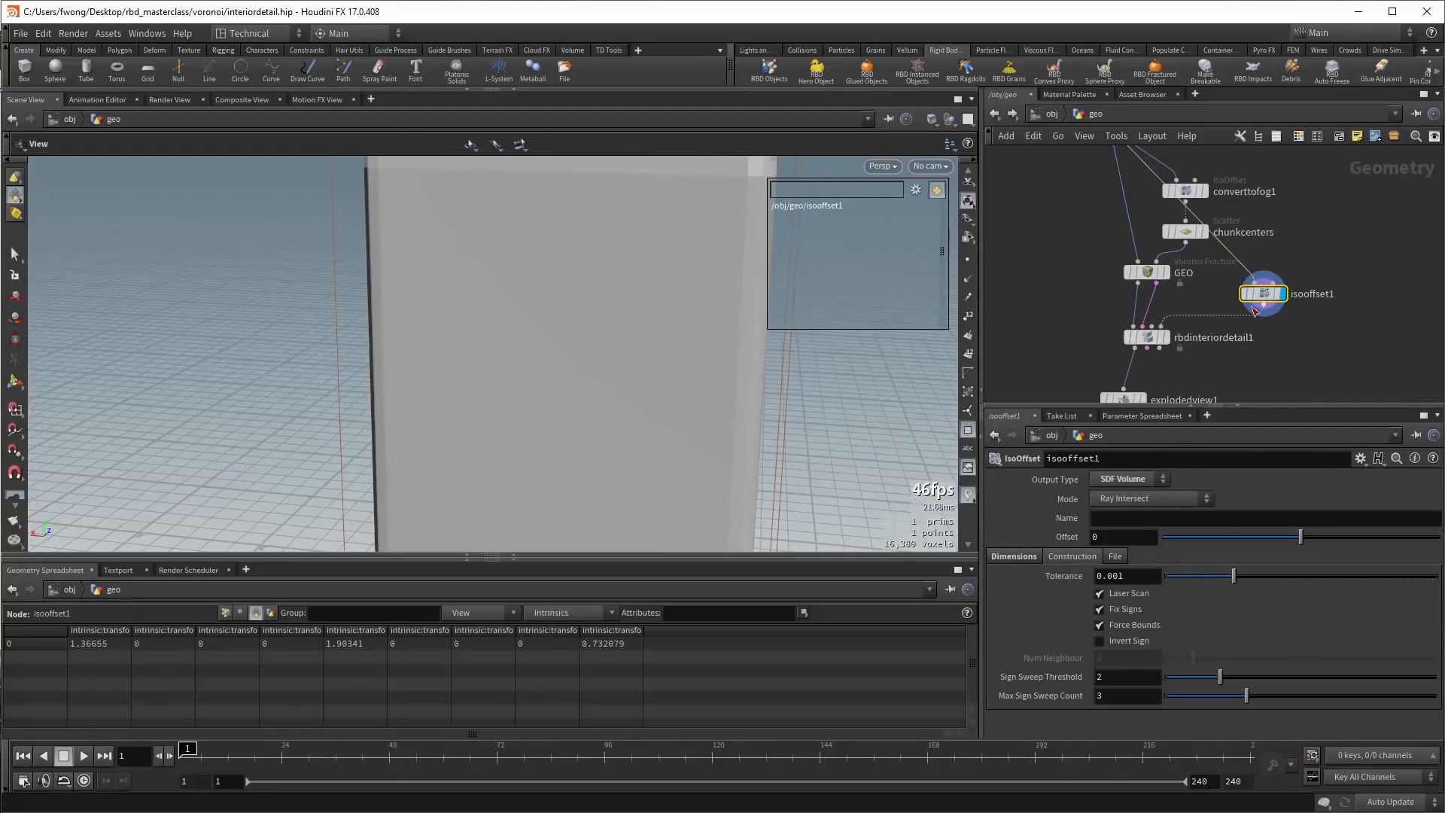
Connect isooffset1 to the Proxy Geometry input of rbdinteriordetail1 and display the explodedview1 result.
{"action": "left_click", "coordinate": [1165, 339]}
{"action": "left_click", "coordinate": [1149, 338]}
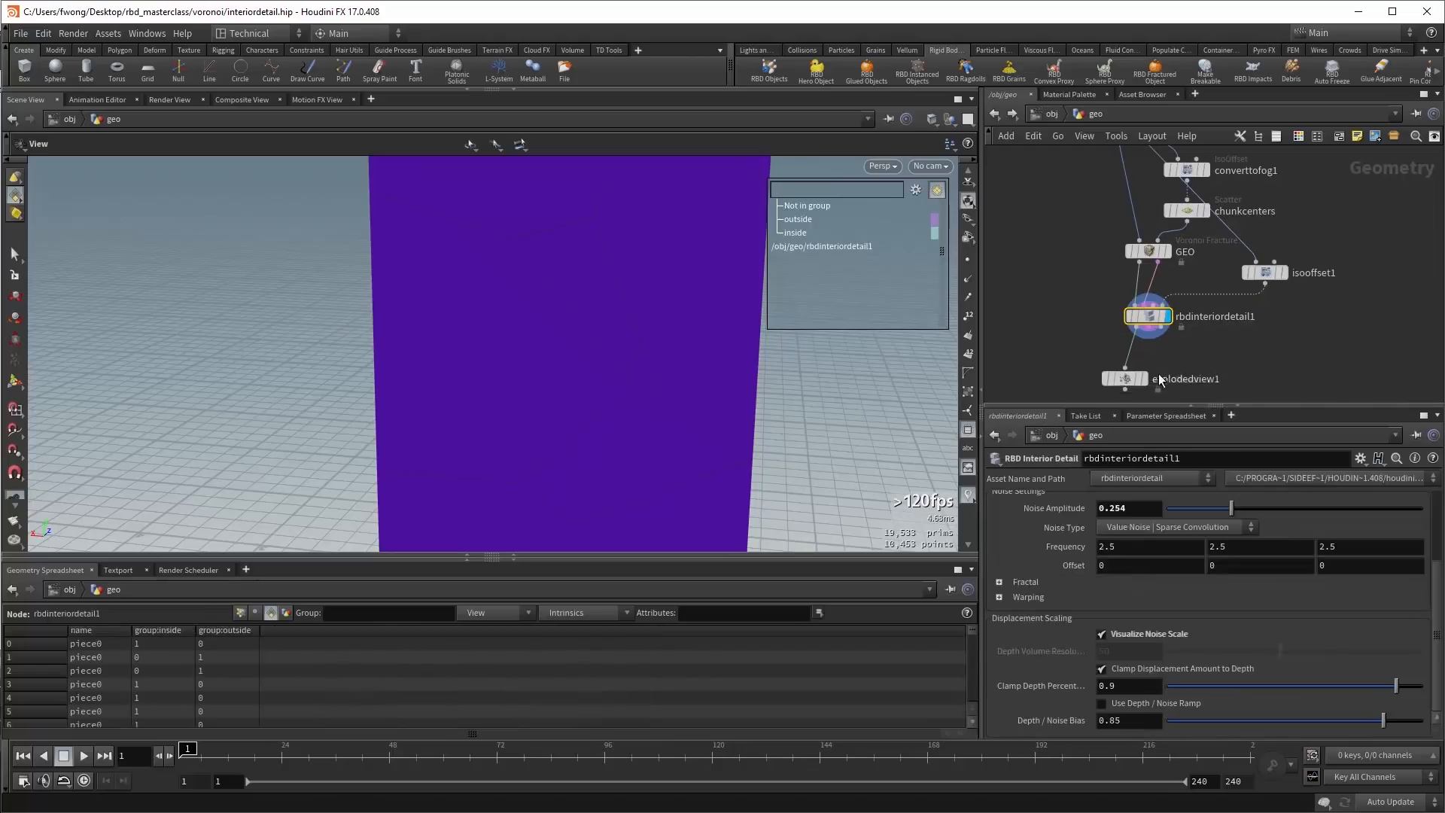
{"action": "left_click", "coordinate": [1144, 381]}
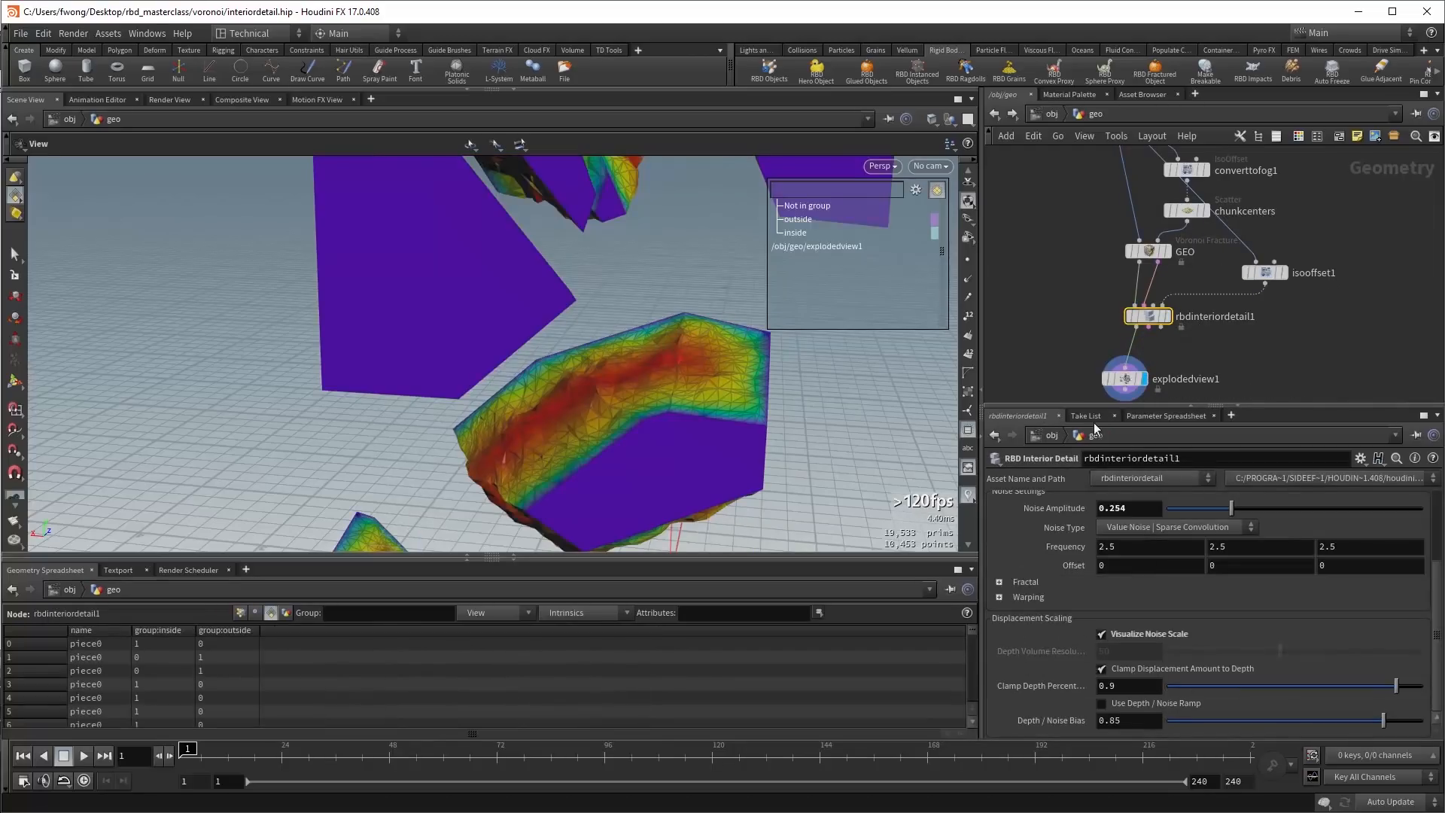
Delete the isooffset1 node and reselect rbdinteriordetail1.
{"action": "left_click", "coordinate": [1262, 272]}
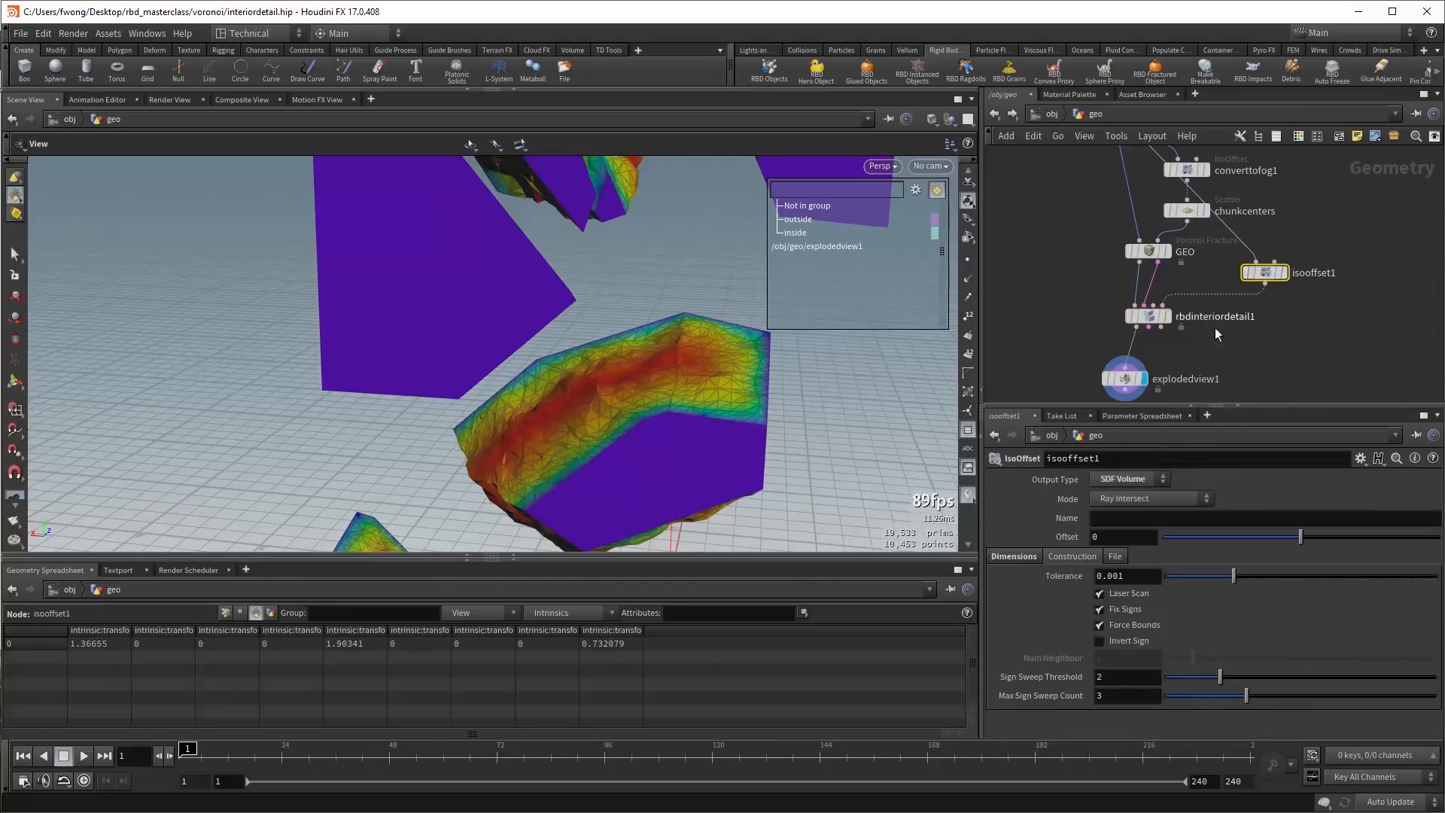
{"action": "key", "text": "Delete"}
{"action": "left_click", "coordinate": [1170, 316]}
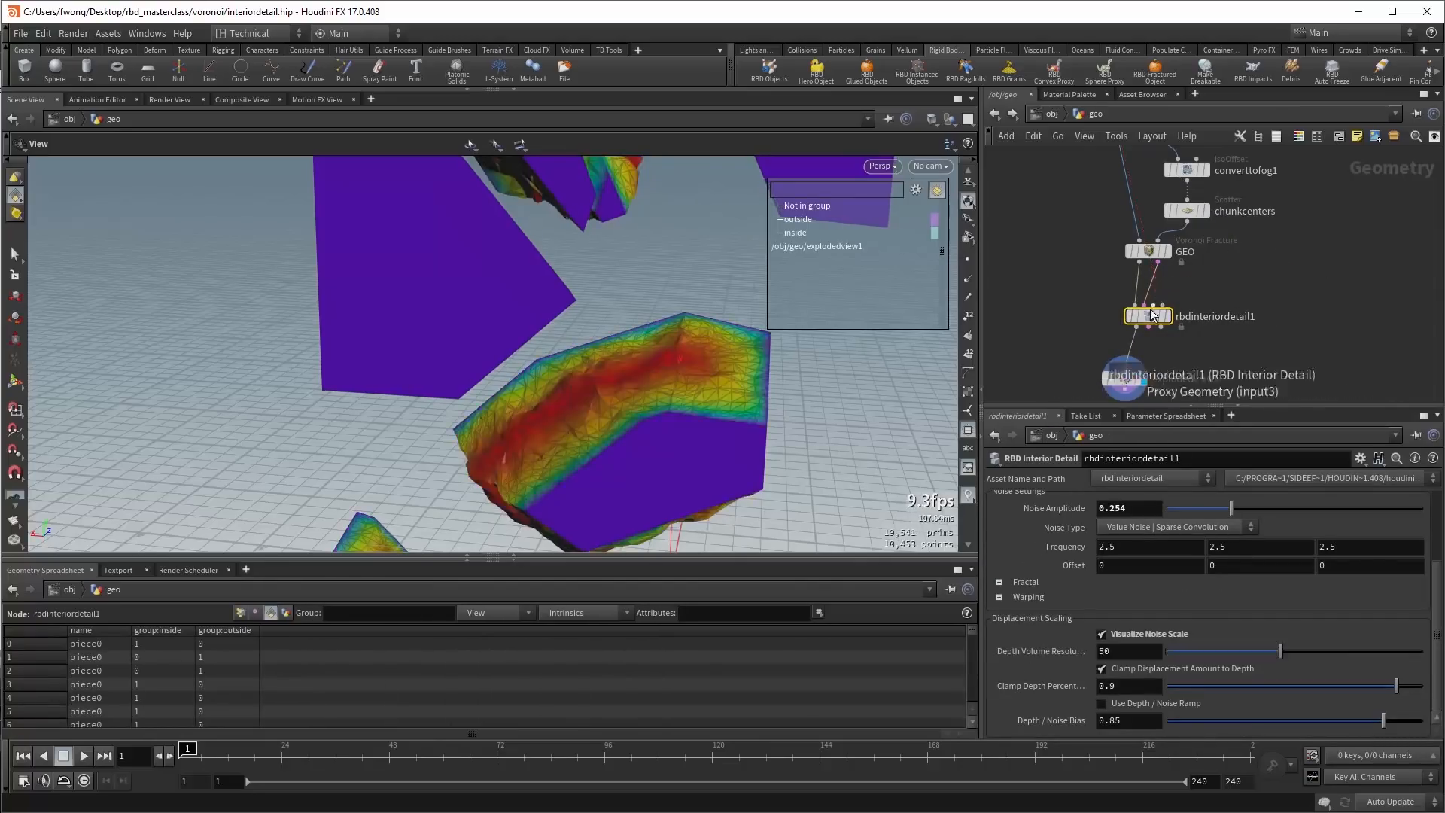
{"action": "mouse_move", "coordinate": [1227, 312]}
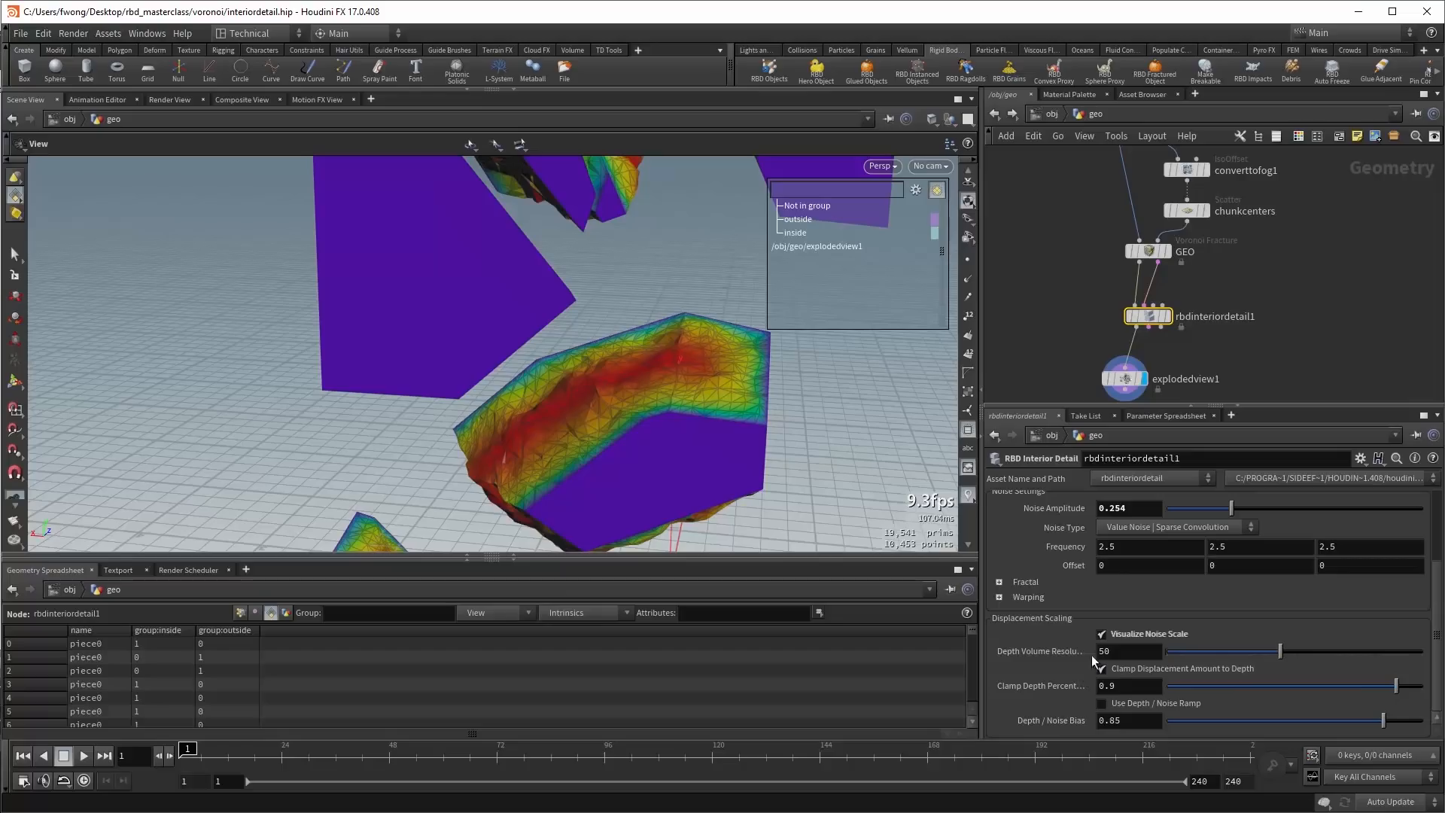
Try a Noise Amplitude of 2 on rbdinteriordetail1.
{"action": "left_click", "coordinate": [1139, 510]}
{"action": "type", "text": "2"}
{"action": "key", "text": "Return"}
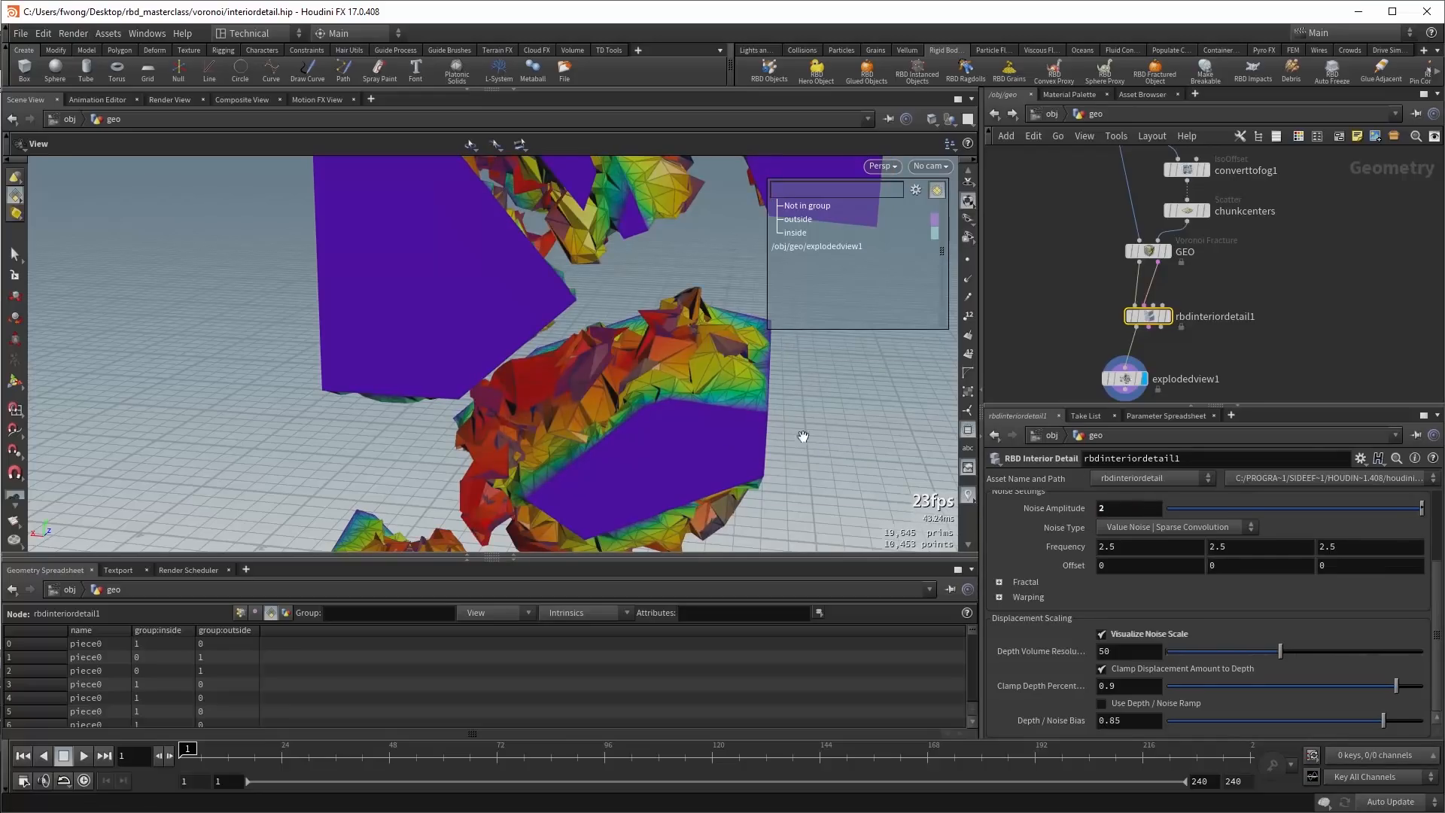
Try disabling Clamp Displacement Amount to Depth, inspect the unexploded pieces with explodedview1 bypassed, and restore both the exploded view and the clamp.
{"action": "left_click_drag", "start_coordinate": [819, 450], "coordinate": [813, 354]}
{"action": "left_click", "coordinate": [1149, 668]}
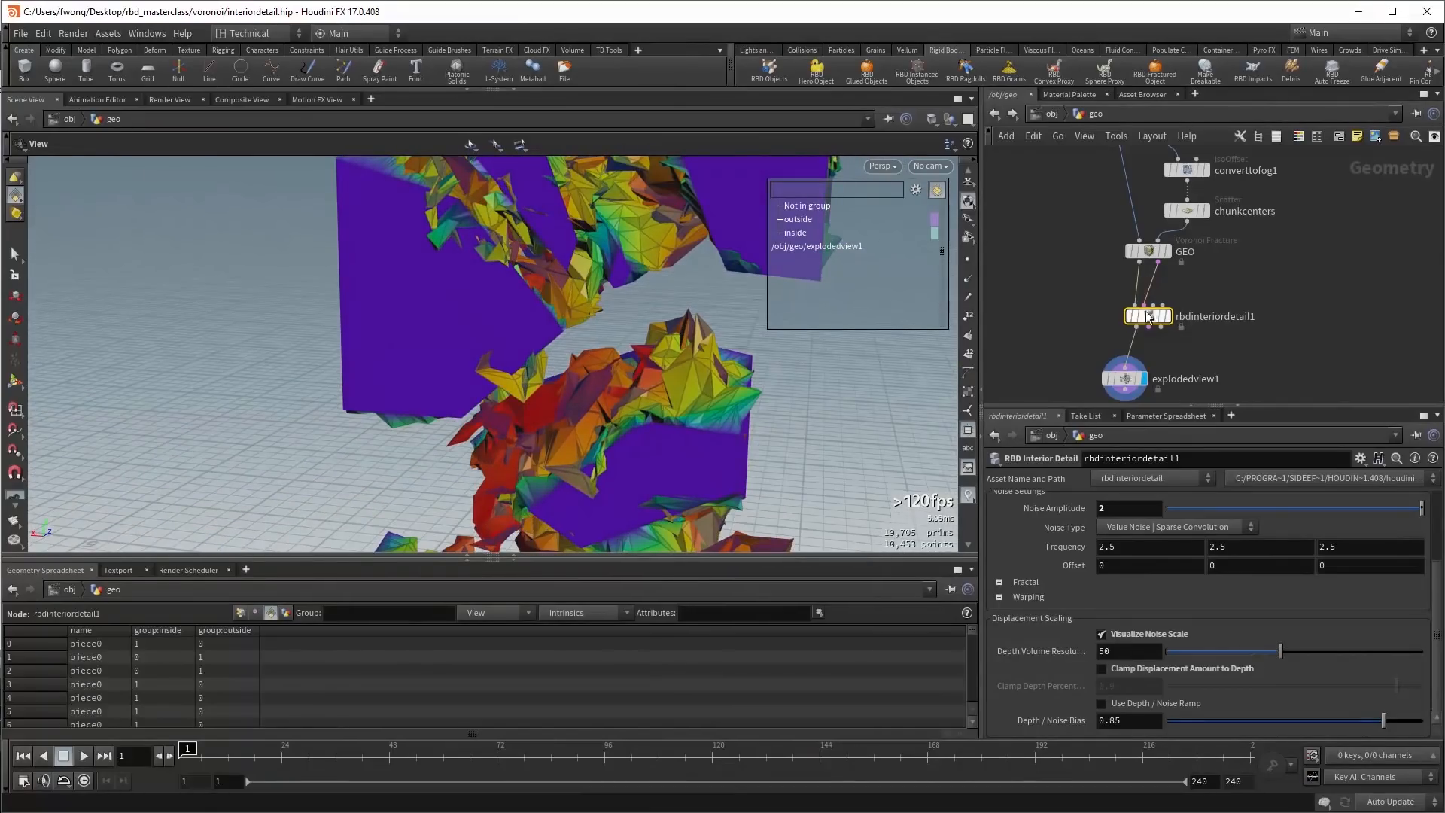
{"action": "left_click", "coordinate": [1108, 379]}
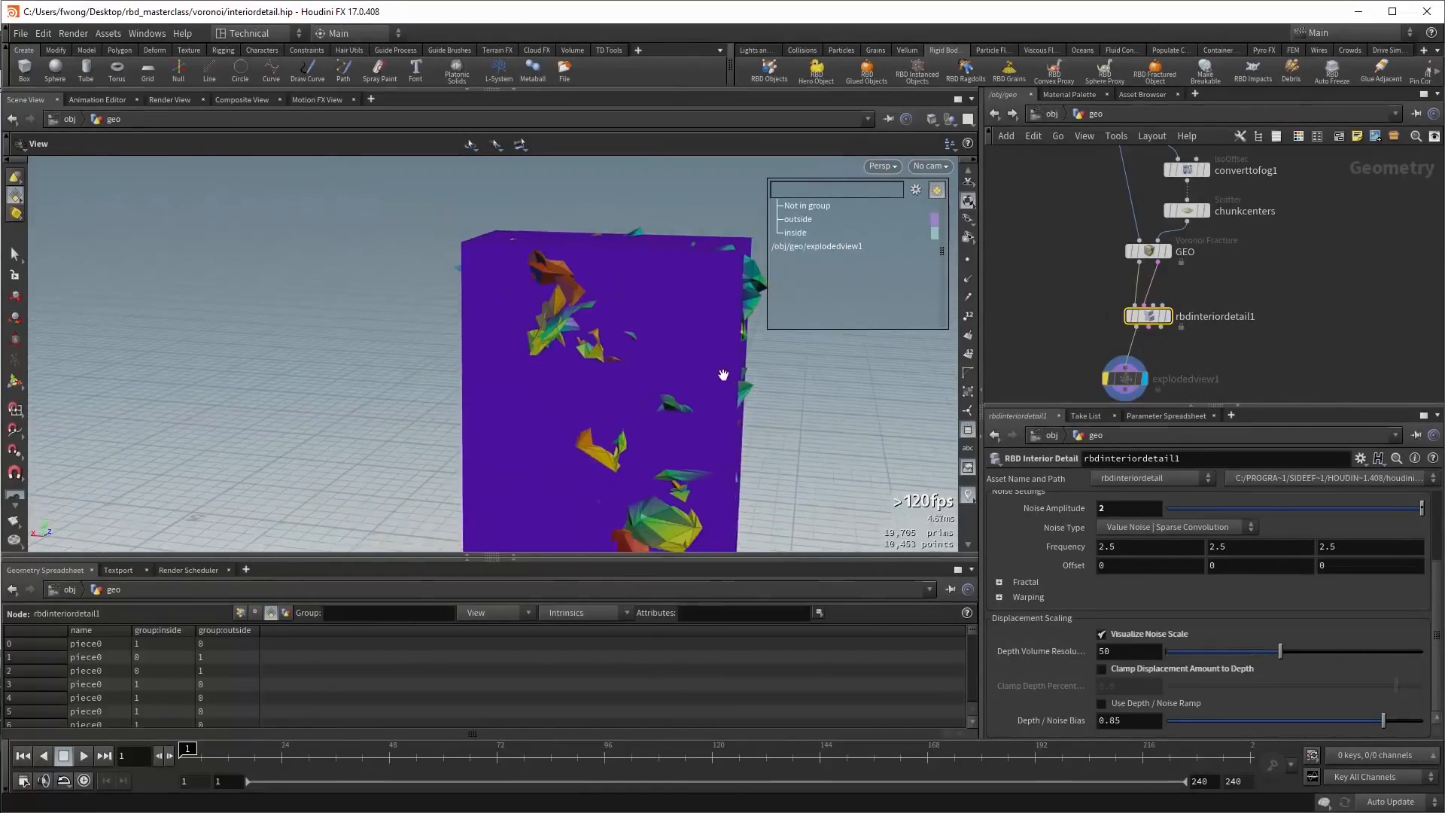
{"action": "mouse_move", "coordinate": [723, 374]}
{"action": "left_mouse_down"}
{"action": "mouse_move", "coordinate": [678, 361]}
{"action": "mouse_move", "coordinate": [748, 303]}
{"action": "mouse_move", "coordinate": [738, 350]}
{"action": "left_mouse_up"}
{"action": "left_click", "coordinate": [1103, 378]}
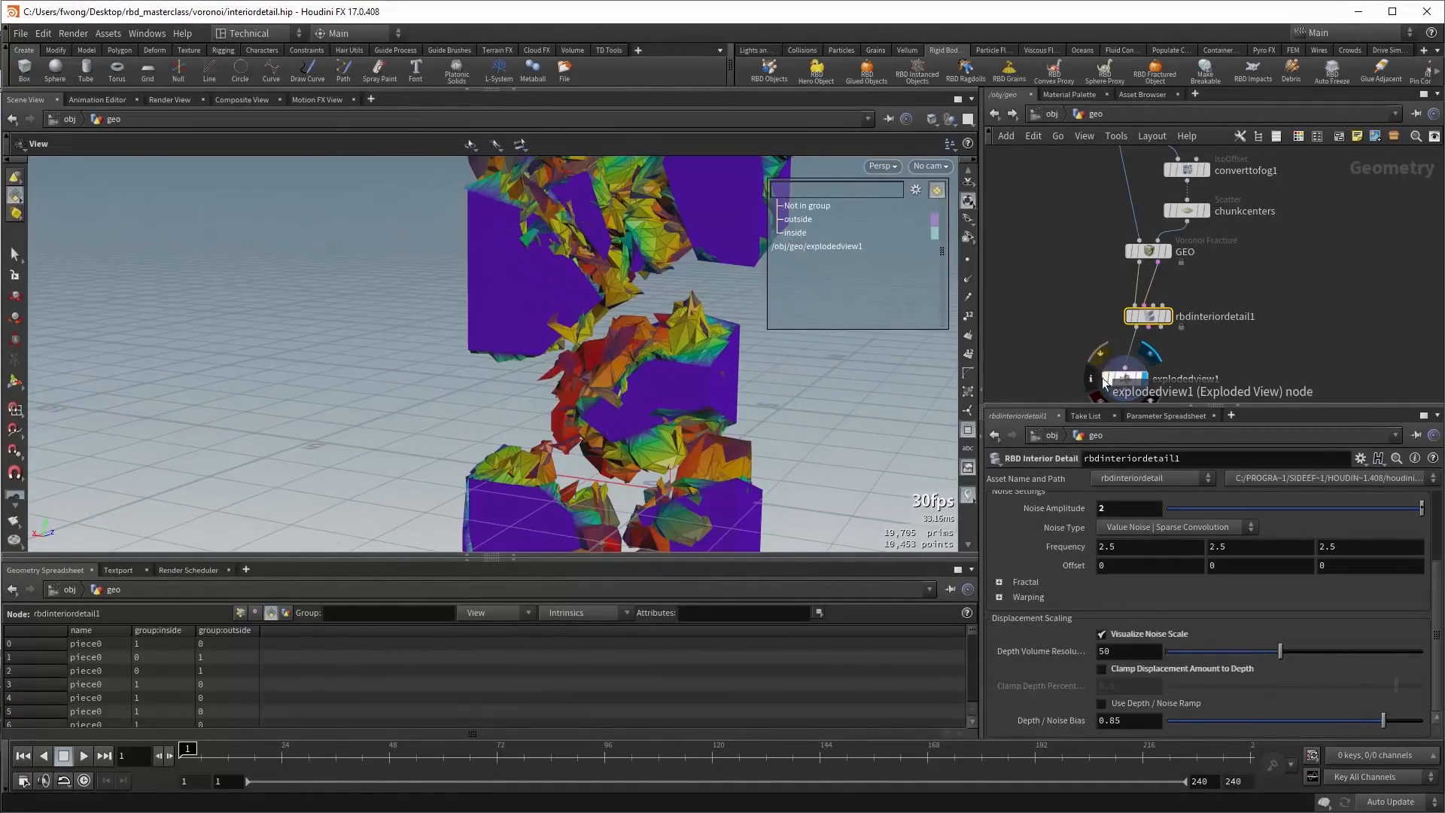
{"action": "left_click", "coordinate": [1166, 671]}
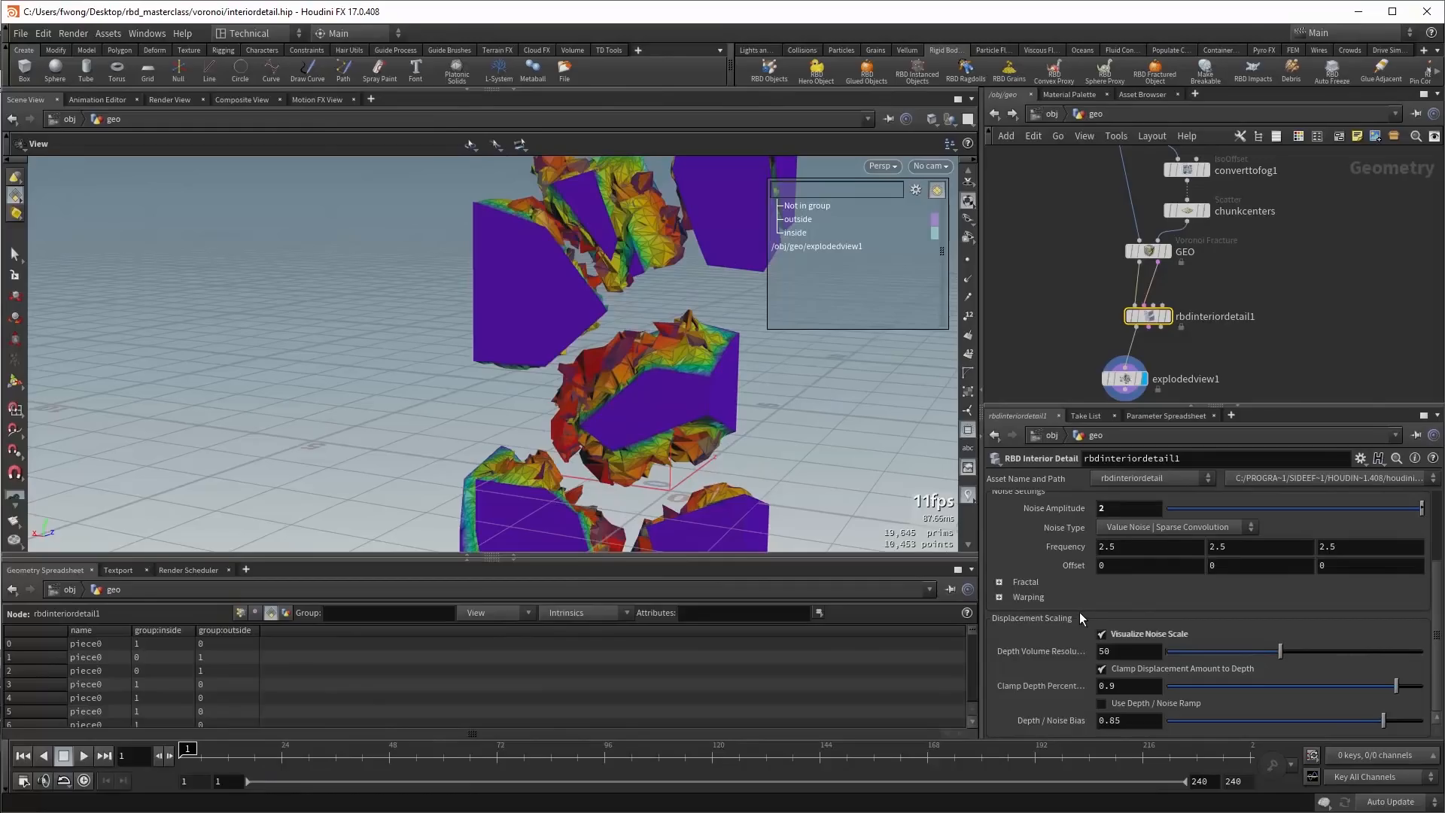
Try a Clamp Depth Percentage of 1, inspect the displaced interior faces, and set it back to 0.9.
{"action": "double_click", "coordinate": [1125, 686]}
{"action": "type", "text": "1"}
{"action": "key", "text": "Return"}
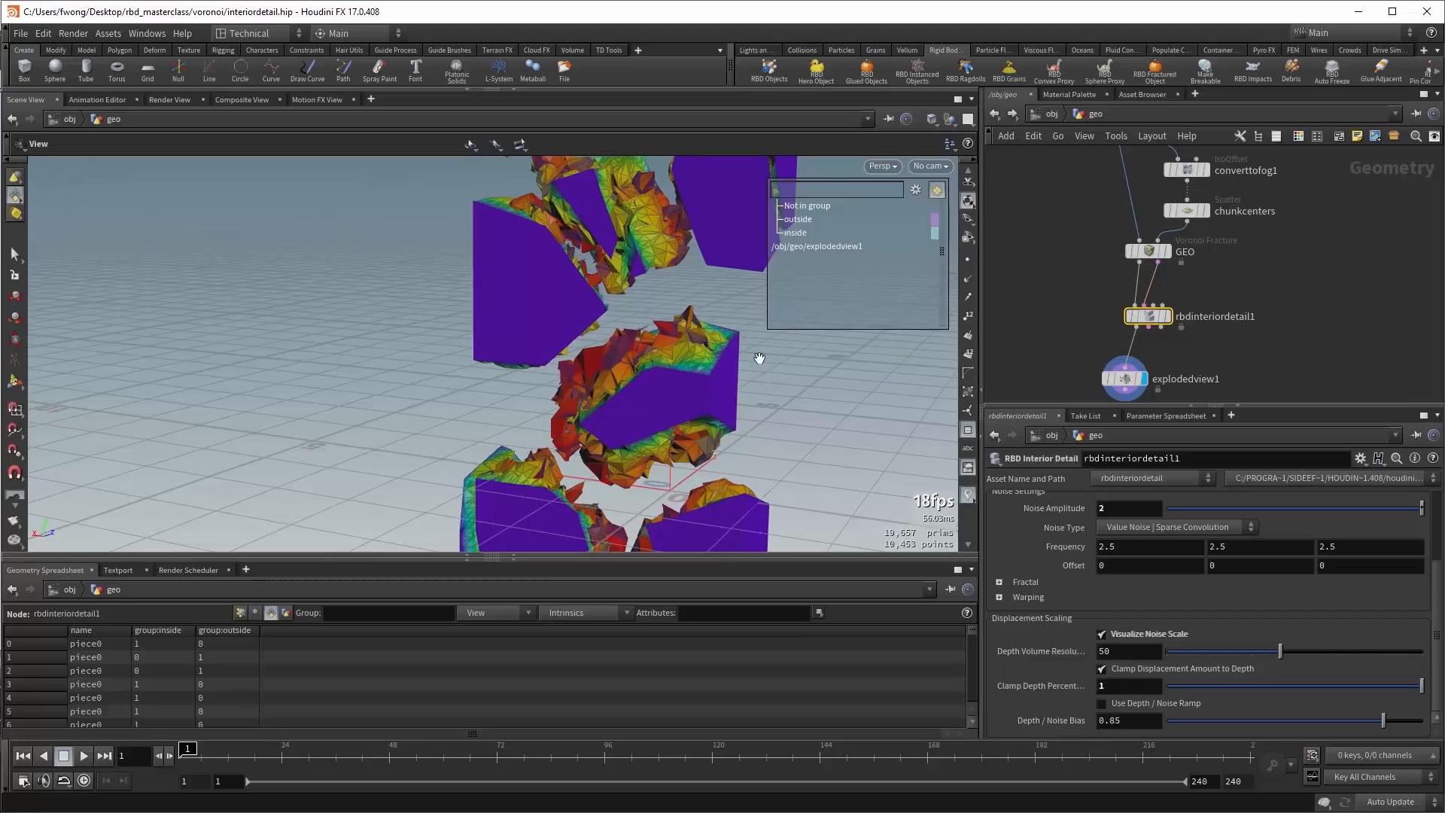
{"action": "scroll", "coordinate": [800, 354], "scroll_direction": "up", "scroll_amount": 3}
{"action": "left_click_drag", "start_coordinate": [799, 354], "coordinate": [747, 365]}
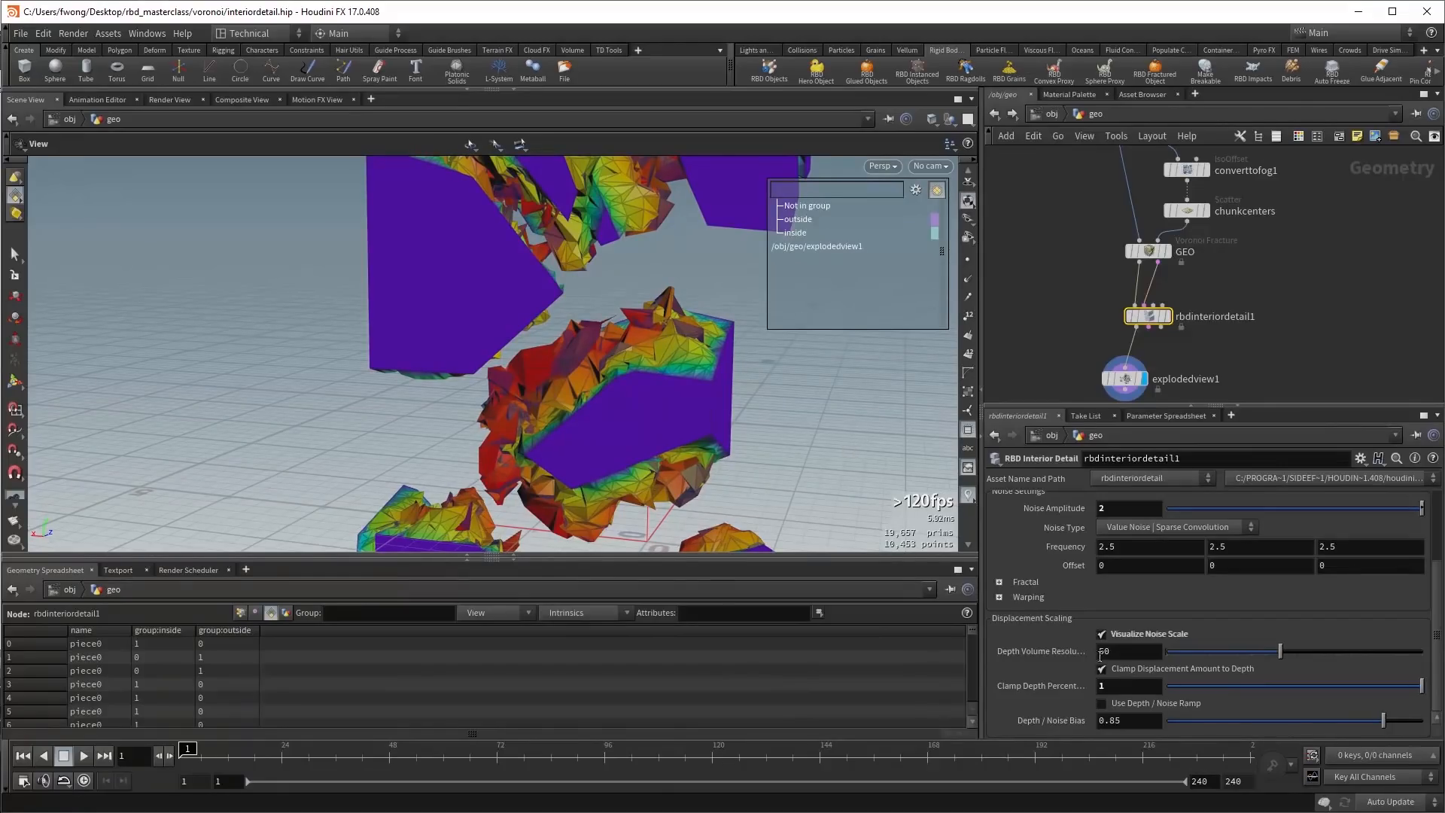
{"action": "double_click", "coordinate": [1129, 680]}
{"action": "type", "text": "0.9"}
{"action": "key", "text": "Return"}
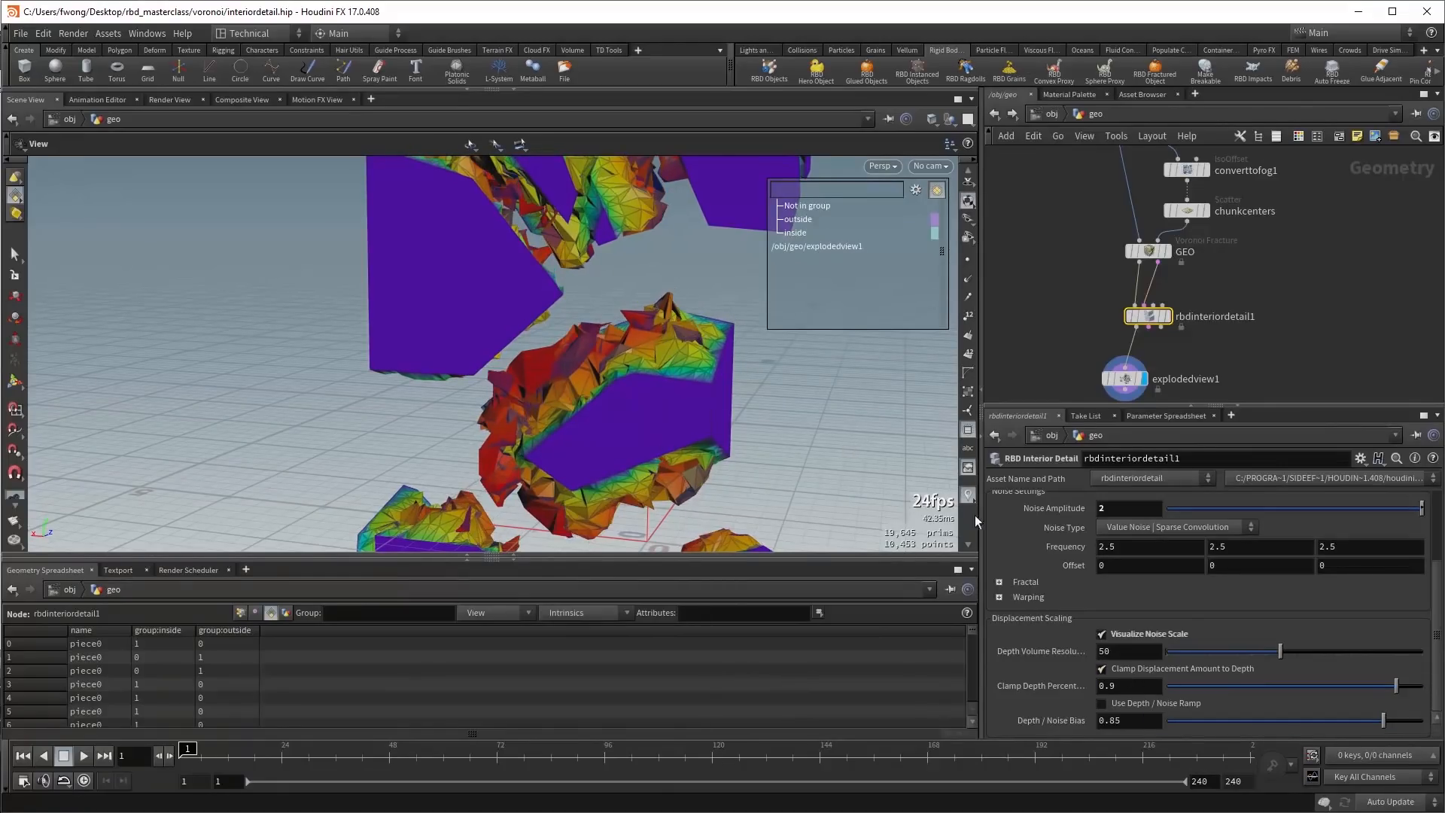
Try a Clamp Depth Percentage of 0.563 and restore it to 0.9.
{"action": "left_click_drag", "start_coordinate": [1397, 686], "coordinate": [1312, 687]}
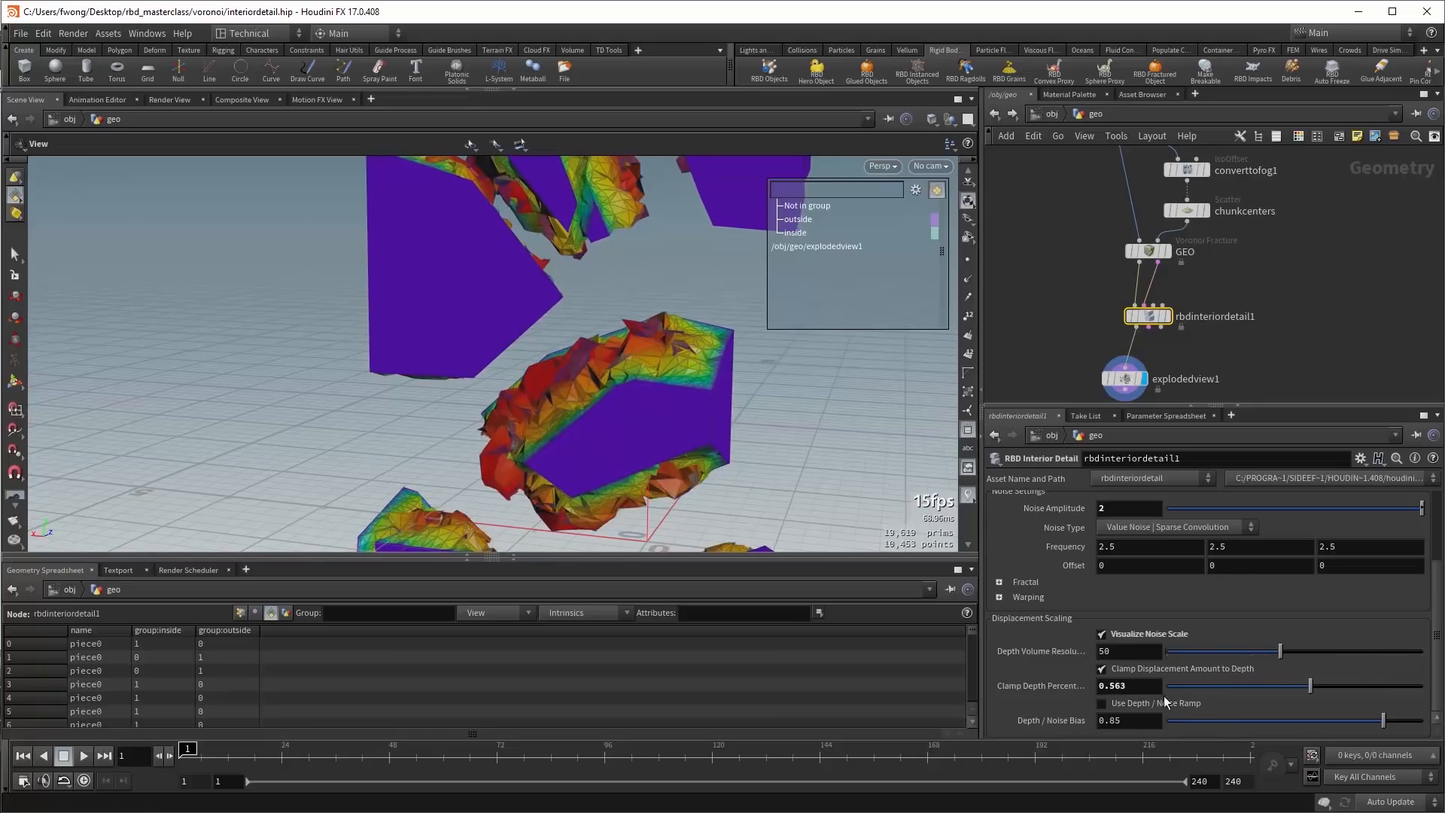
{"action": "type", "text": "0.9"}
{"action": "key", "text": "Return"}
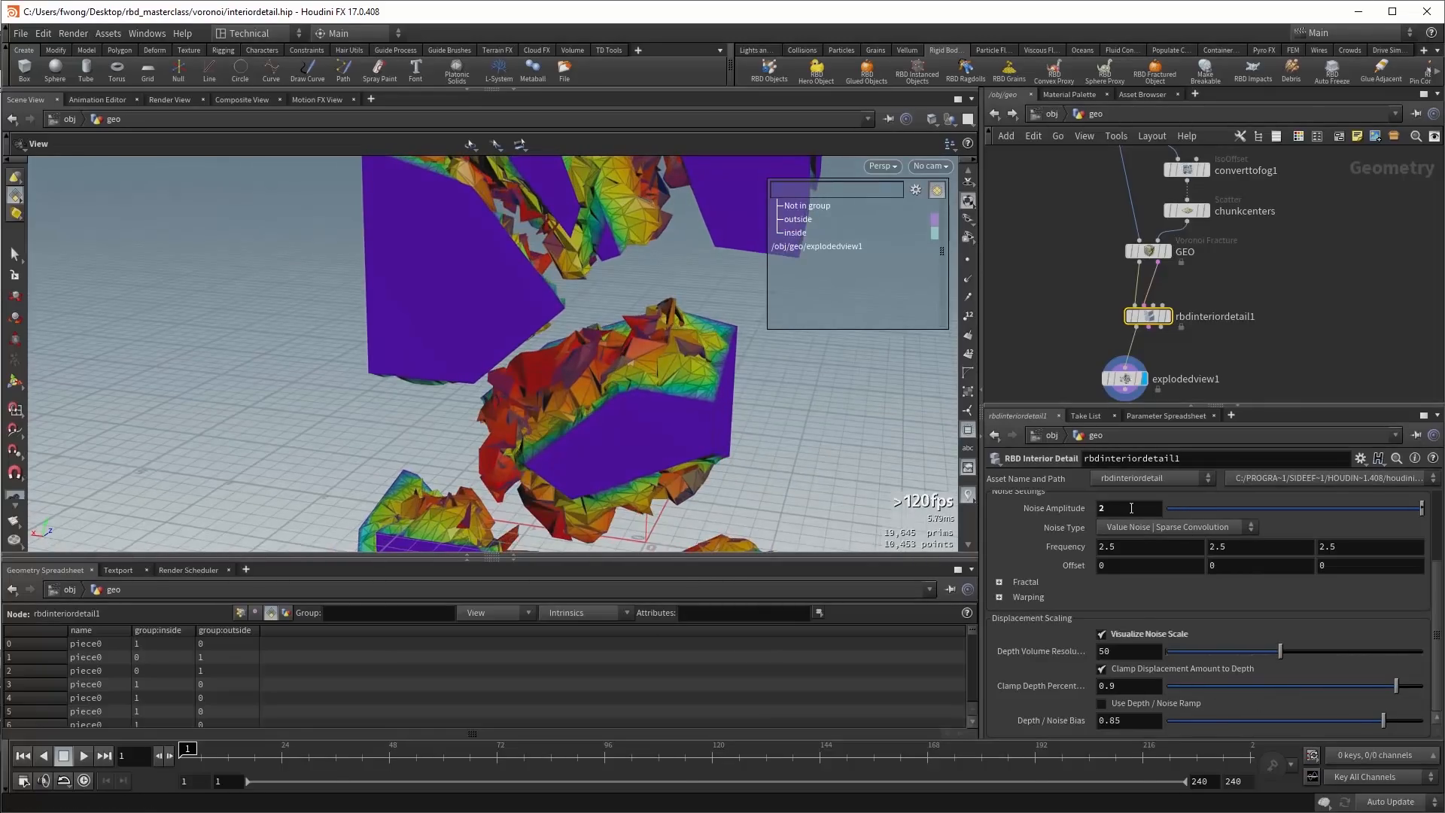
Set the Noise Amplitude to 0.236 and inspect the piece's interior face.
{"action": "left_click_drag", "start_coordinate": [1189, 511], "coordinate": [1227, 510]}
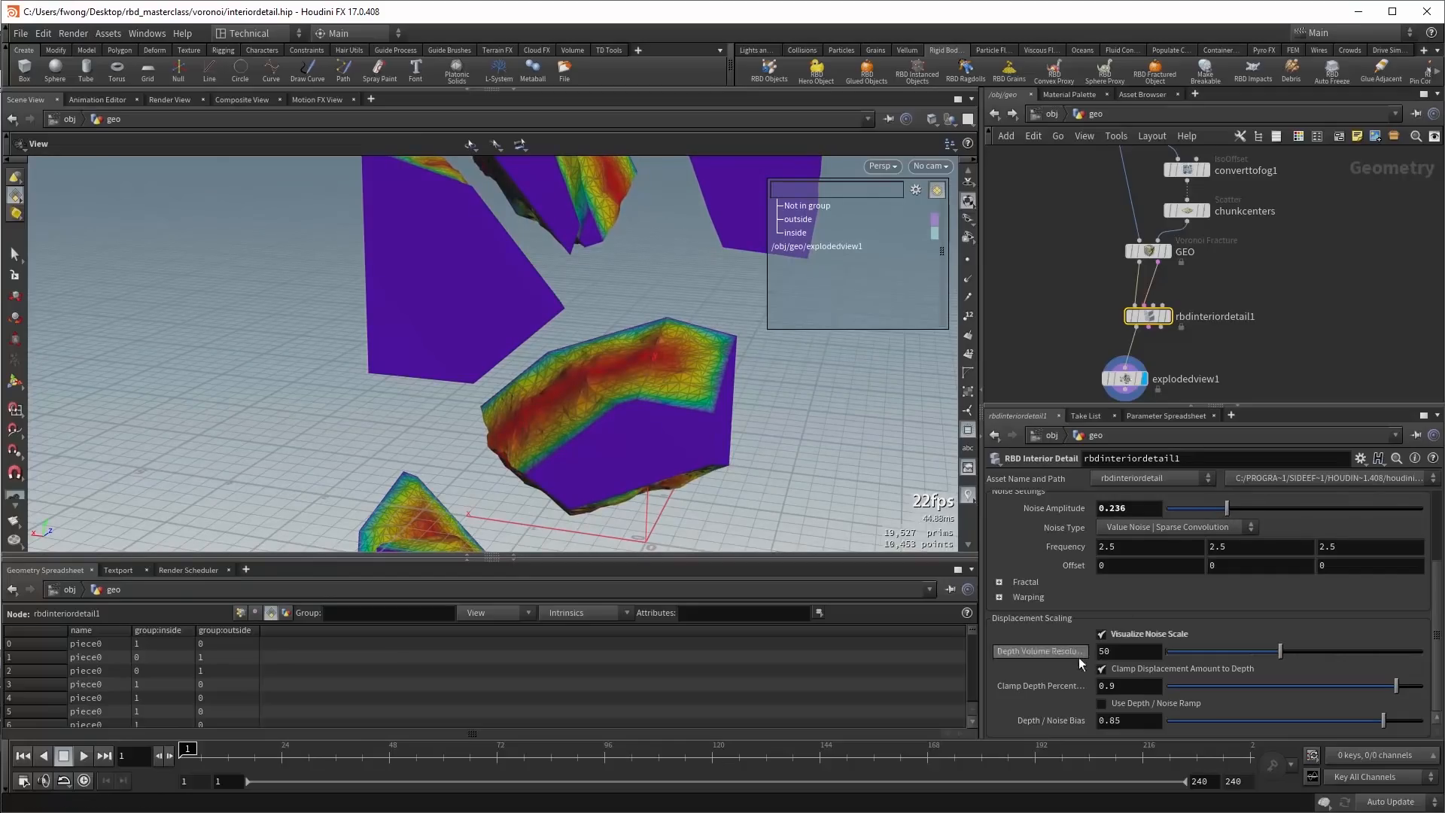
{"action": "left_click_drag", "start_coordinate": [732, 441], "coordinate": [757, 465]}
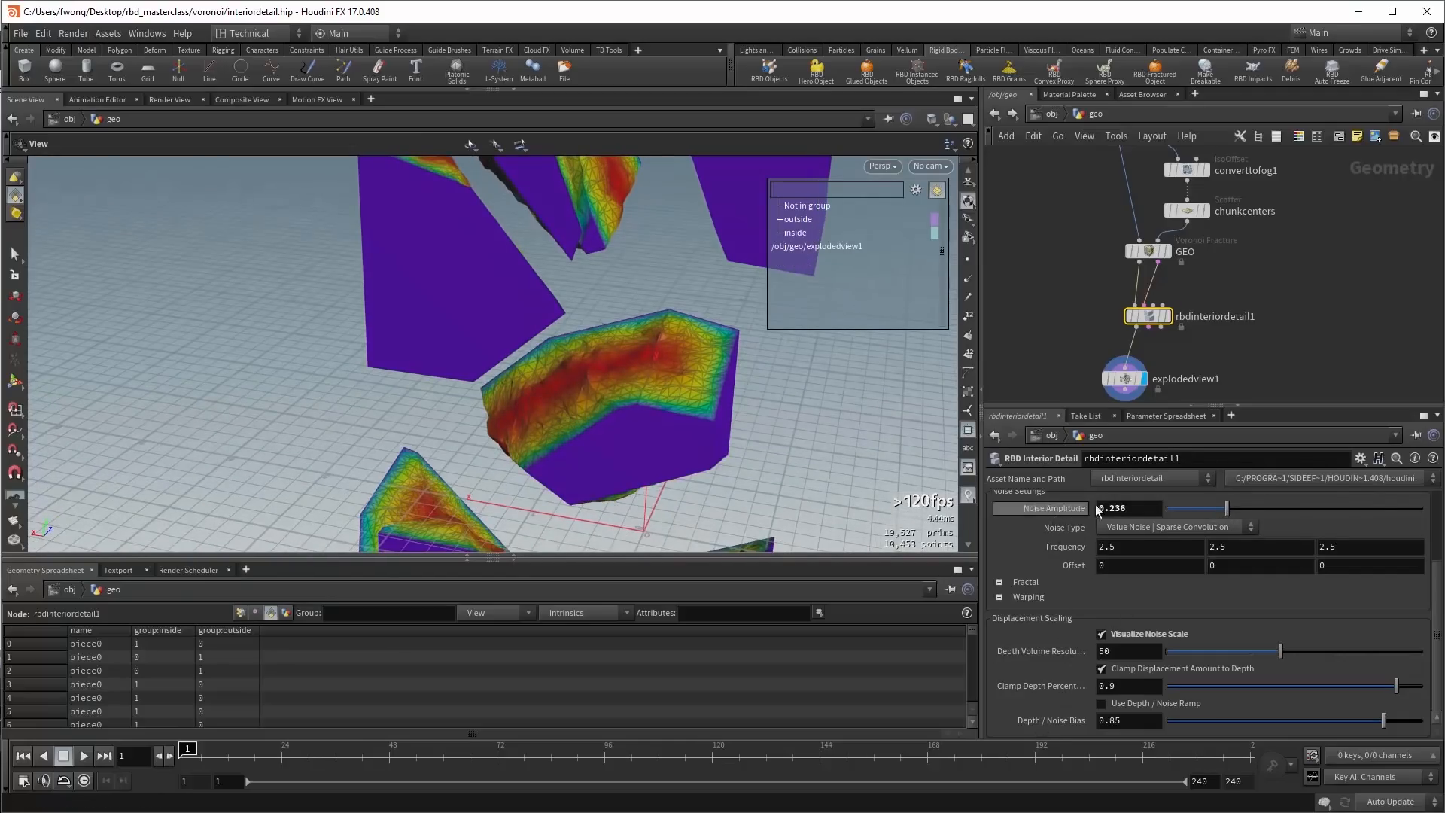
Try a Depth / Noise Bias of 0.5, inspect the noise-scale colours on the interior face, and restore the bias to 0.85.
{"action": "left_click", "coordinate": [1138, 720]}
{"action": "type", "text": "0."}
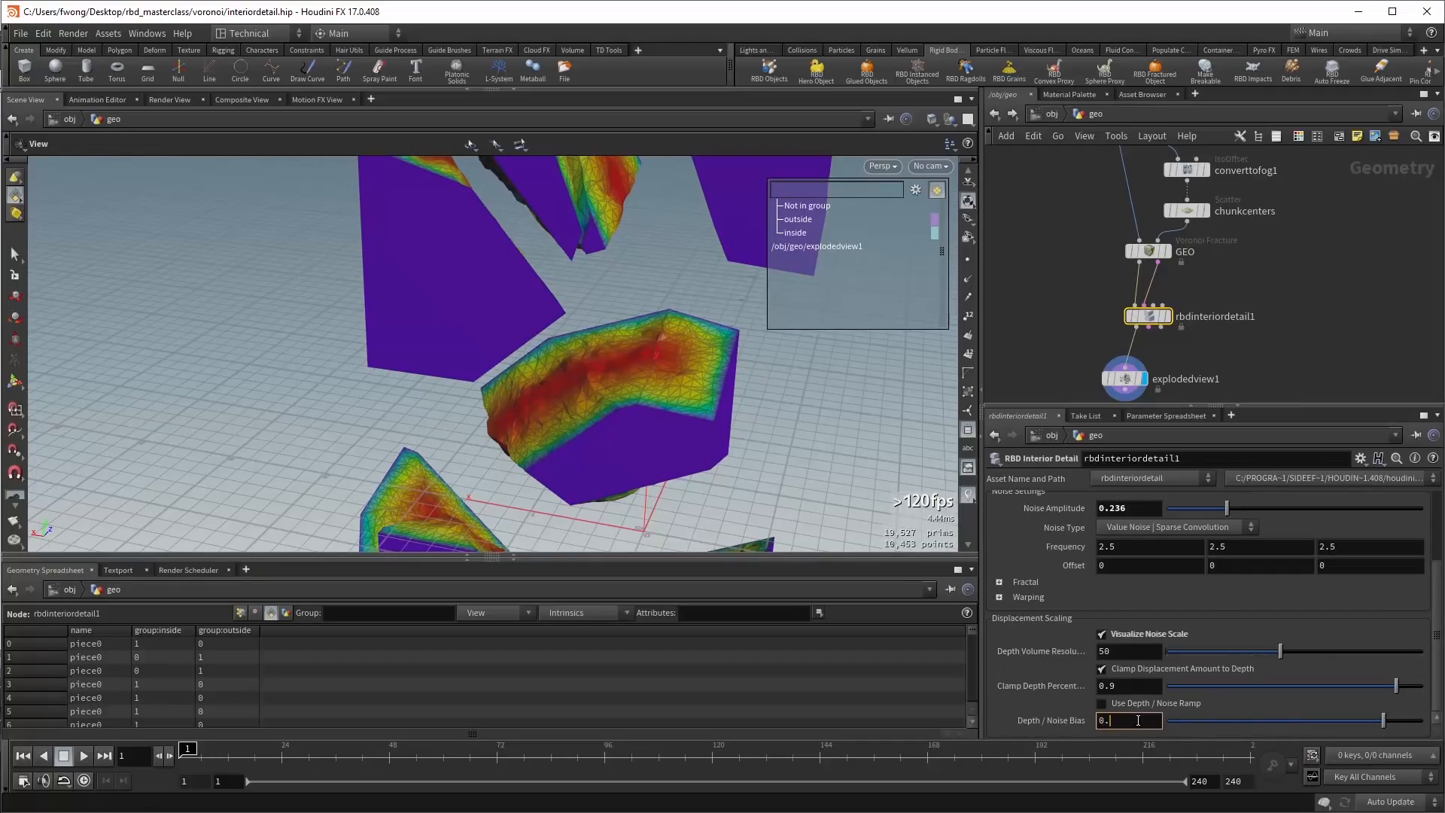
{"action": "type", "text": "5"}
{"action": "key", "text": "Return"}
{"action": "middle_click_drag", "start_coordinate": [716, 418], "coordinate": [755, 410]}
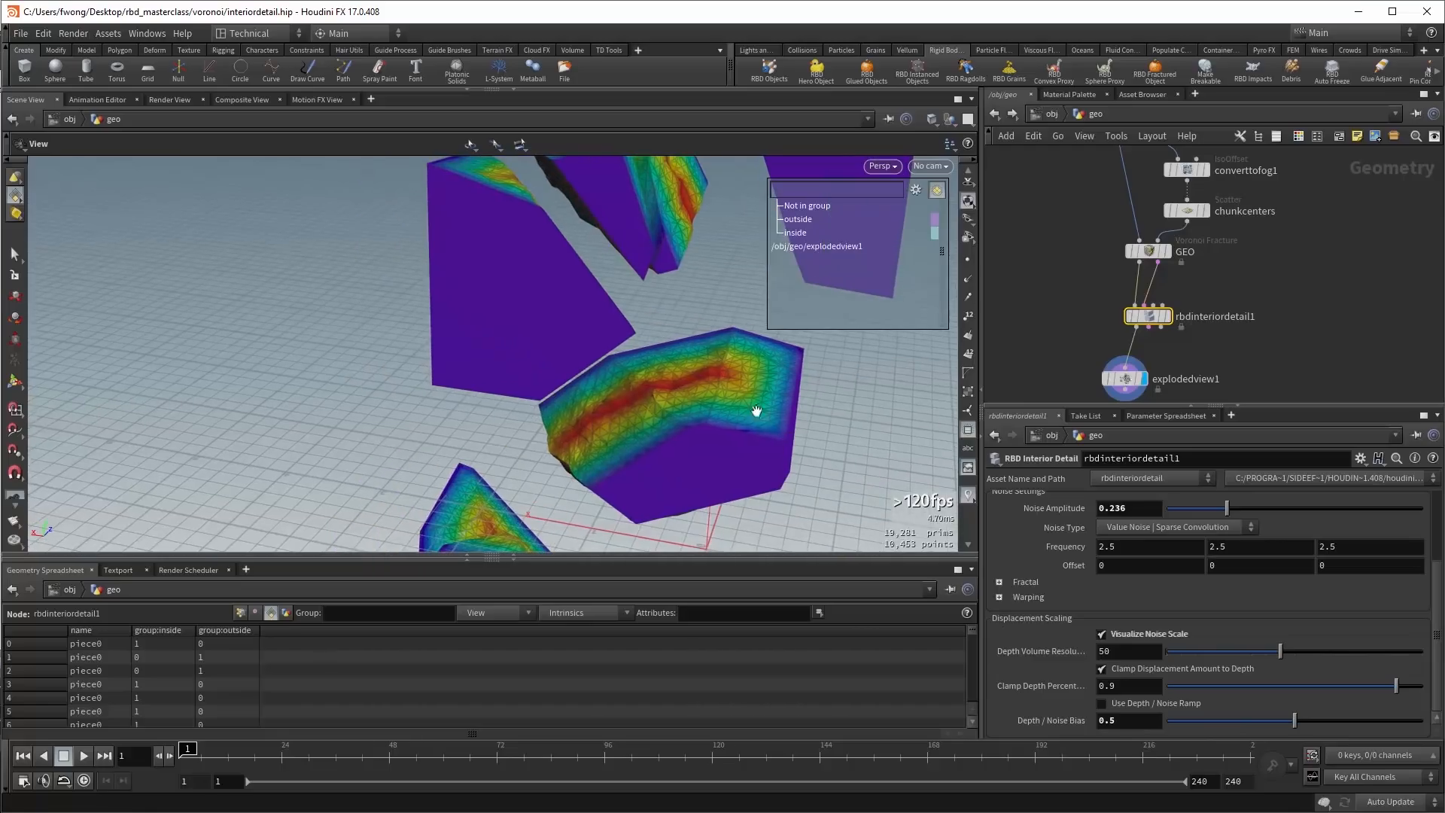
{"action": "scroll", "coordinate": [692, 388], "scroll_direction": "up", "scroll_amount": 2}
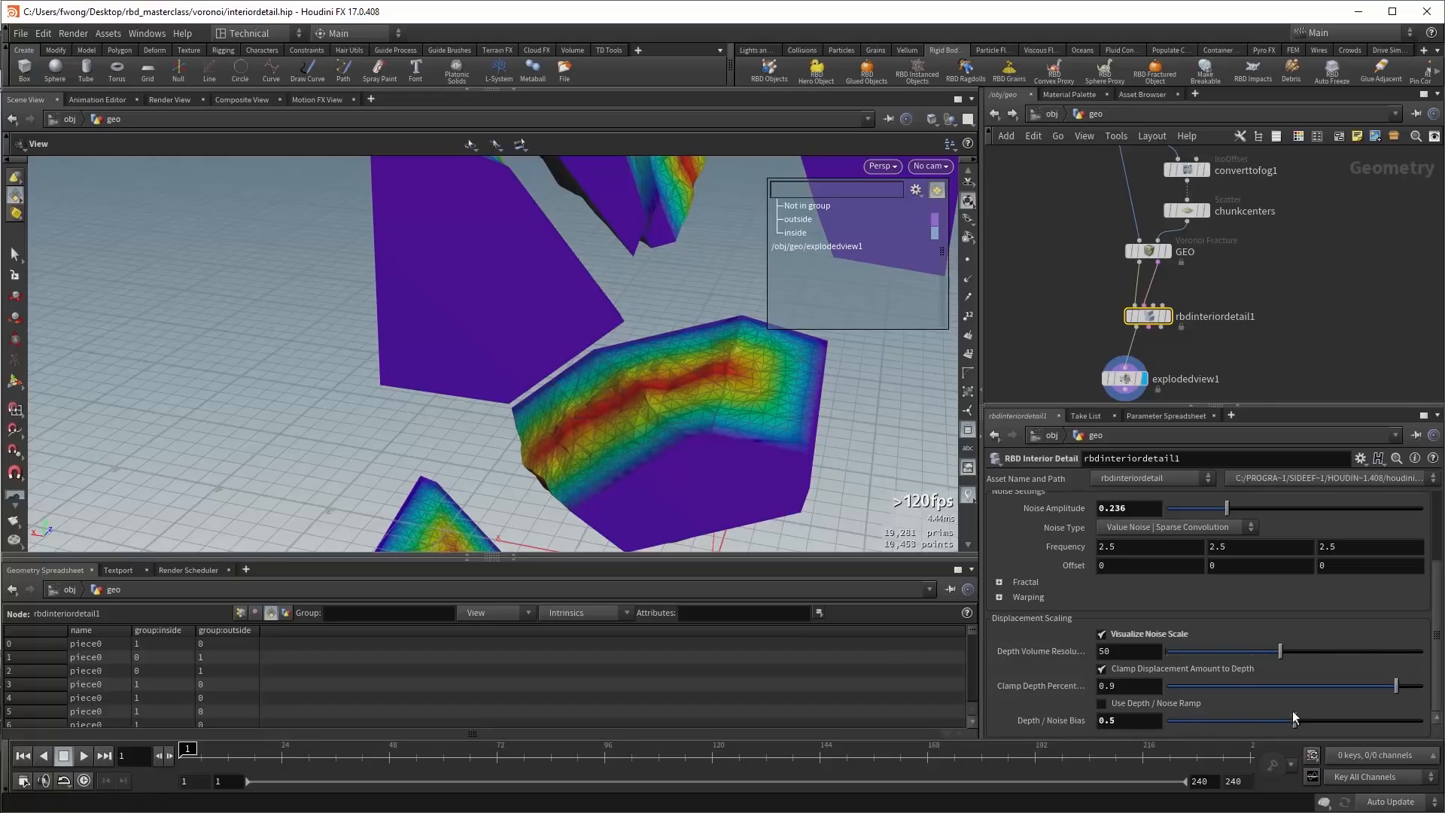
{"action": "left_click_drag", "start_coordinate": [1294, 721], "coordinate": [1149, 726]}
{"action": "type", "text": "0.85"}
{"action": "key", "text": "Return"}
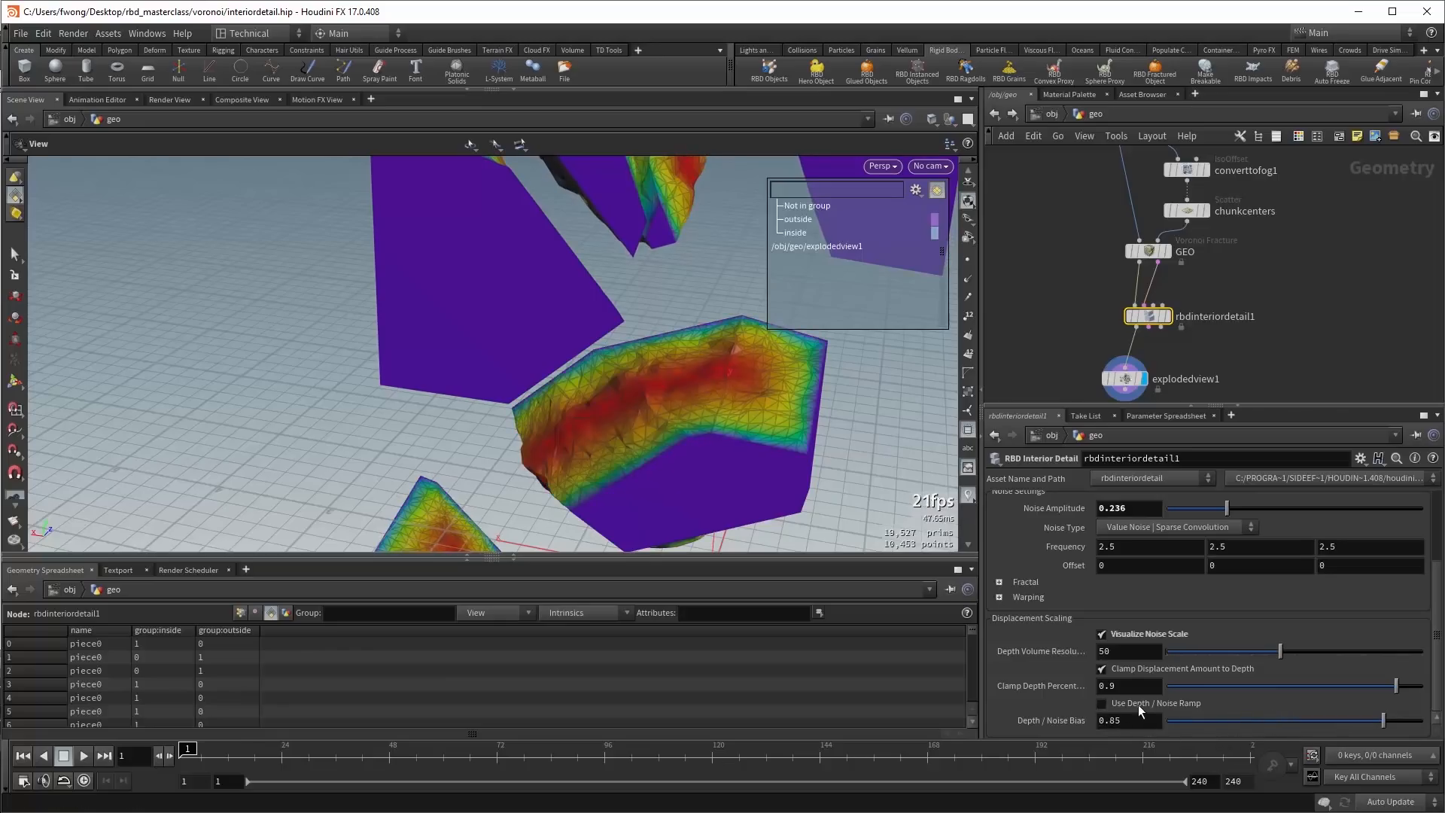
Try Use Depth / Noise Ramp with extra ramp points that raise the noise scale nearer the edges, and disable the ramp again.
{"action": "left_click", "coordinate": [1127, 702]}
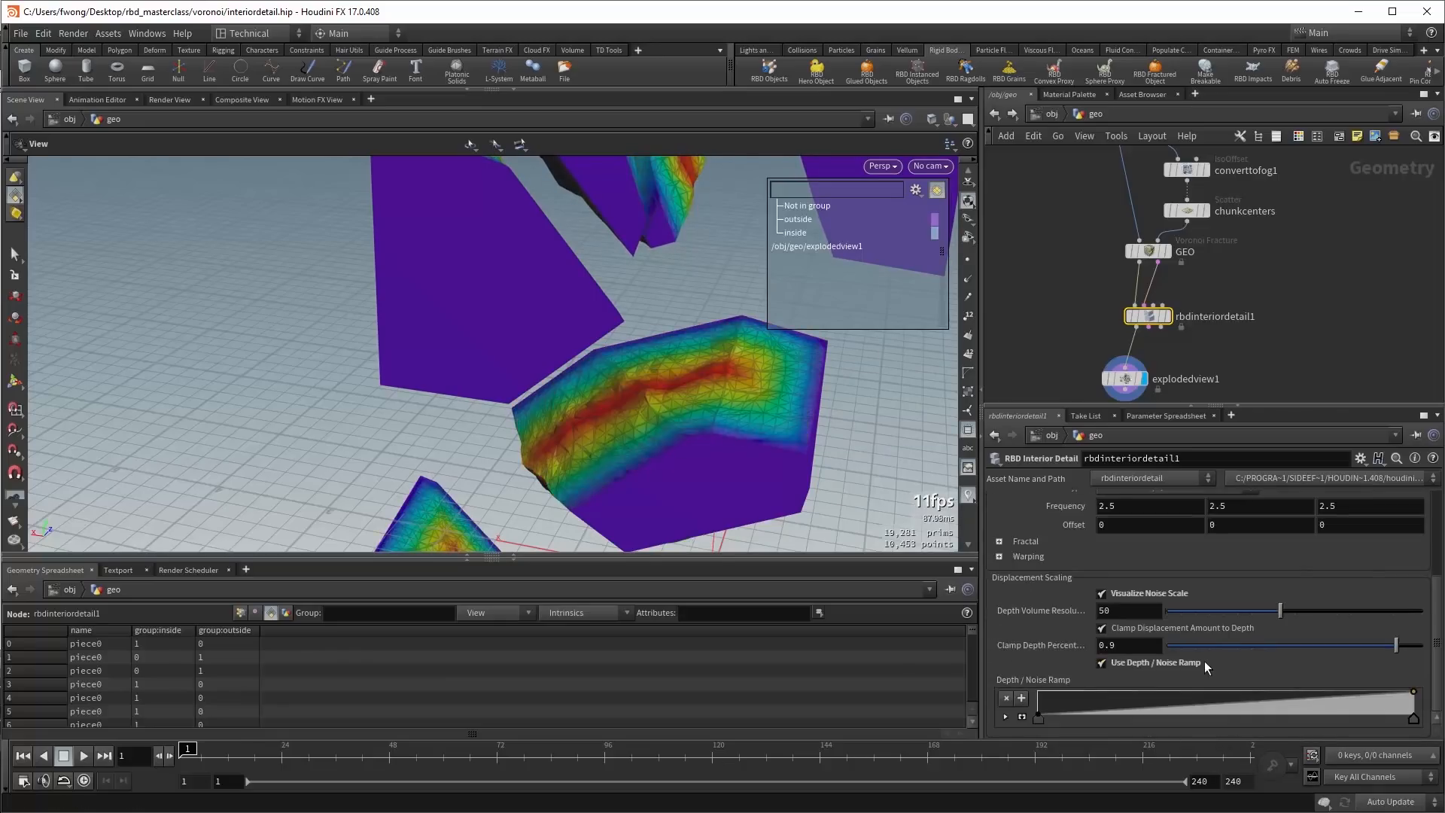
{"action": "left_click_drag", "start_coordinate": [1366, 700], "coordinate": [1269, 682]}
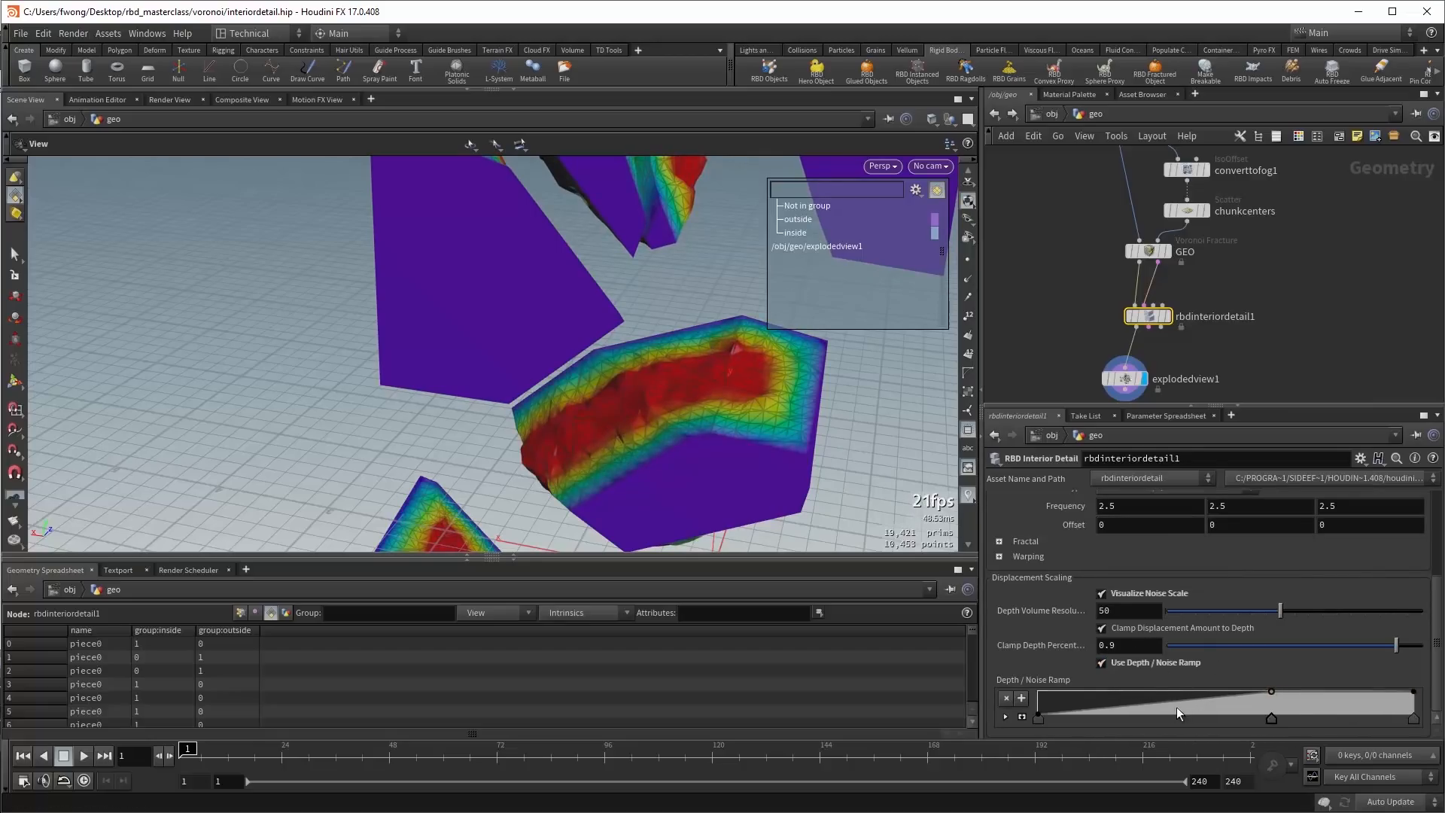
{"action": "left_click_drag", "start_coordinate": [1142, 707], "coordinate": [1141, 693]}
{"action": "left_click", "coordinate": [1126, 669]}
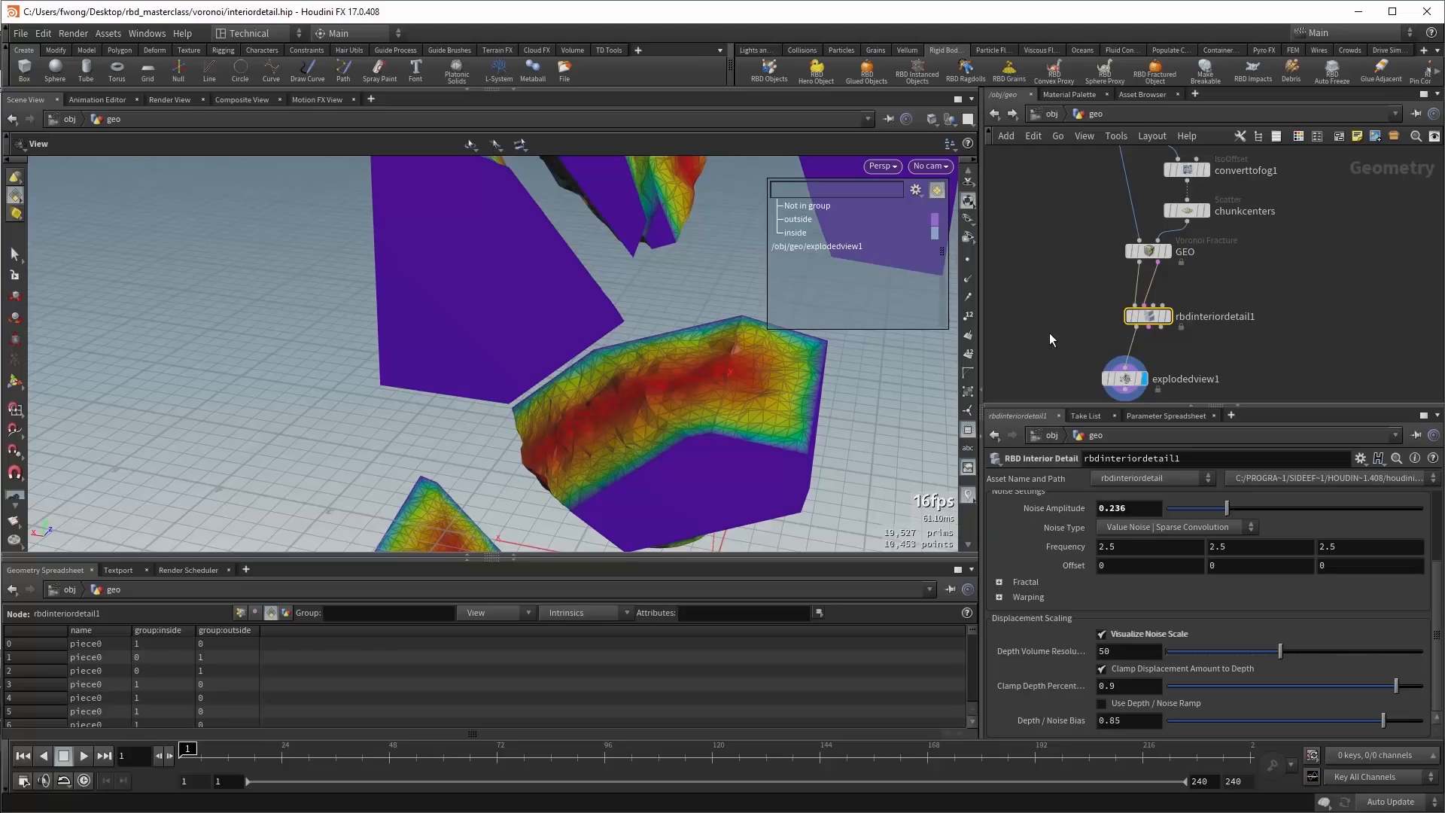
{"action": "mouse_move", "coordinate": [758, 435]}
{"action": "left_mouse_down"}
{"action": "mouse_move", "coordinate": [742, 381]}
{"action": "mouse_move", "coordinate": [696, 409]}
{"action": "mouse_move", "coordinate": [839, 391]}
{"action": "mouse_move", "coordinate": [783, 451]}
{"action": "left_mouse_up"}
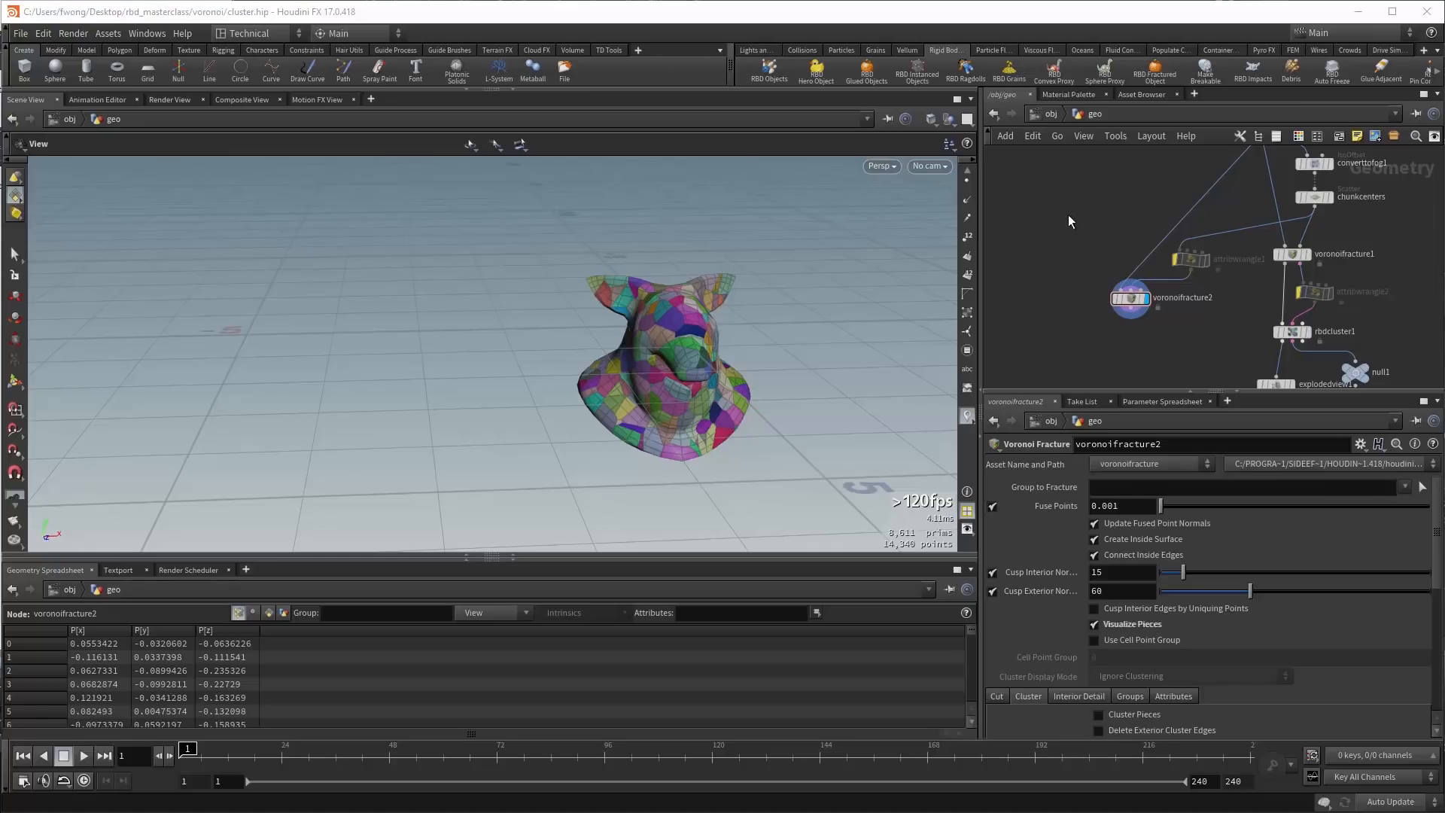
Turn on Cluster Pieces in voronoifracture2's Cluster settings.
{"action": "scroll", "coordinate": [1057, 534], "scroll_direction": "down", "scroll_amount": 3}
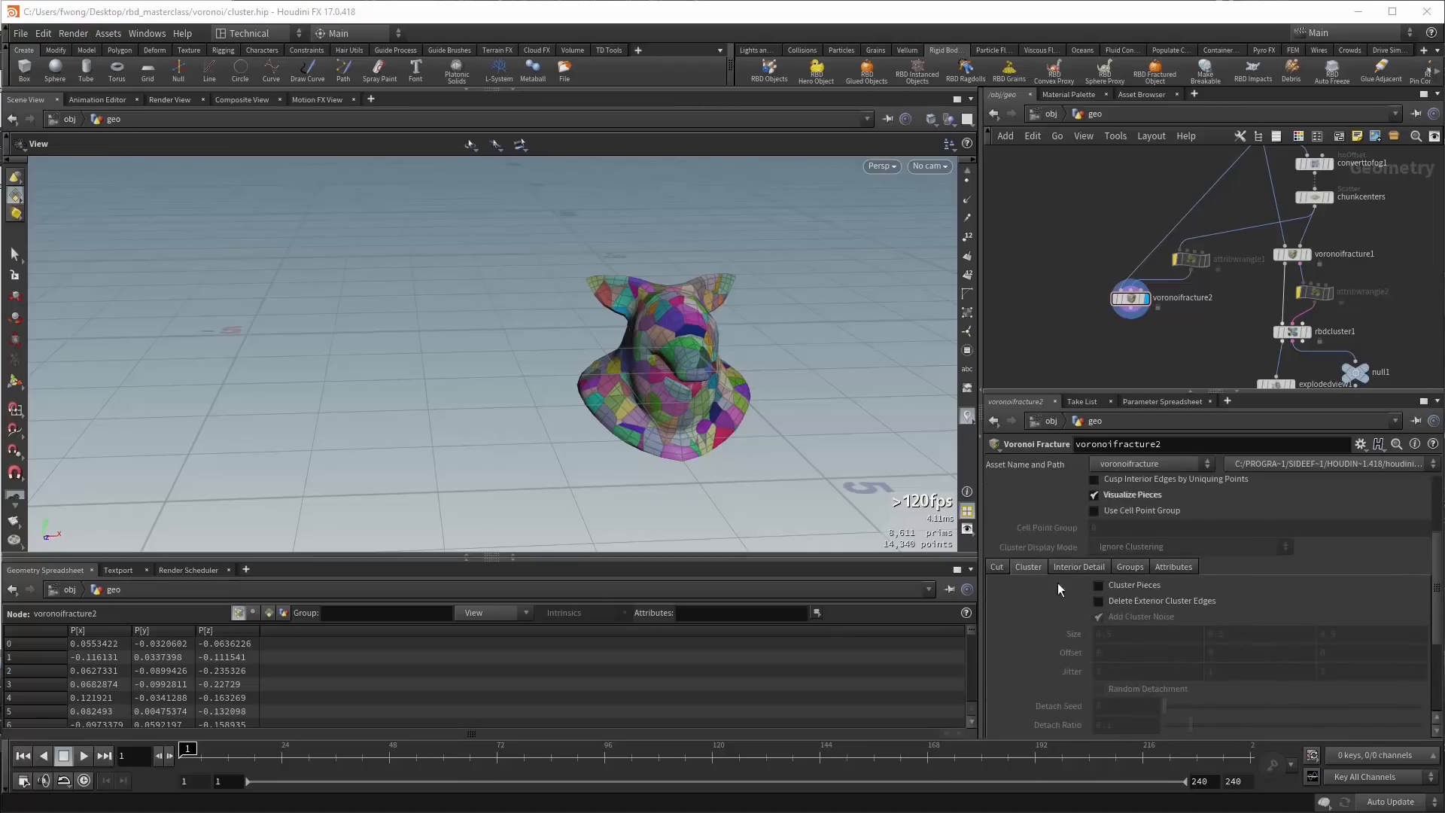
{"action": "left_click", "coordinate": [1117, 585]}
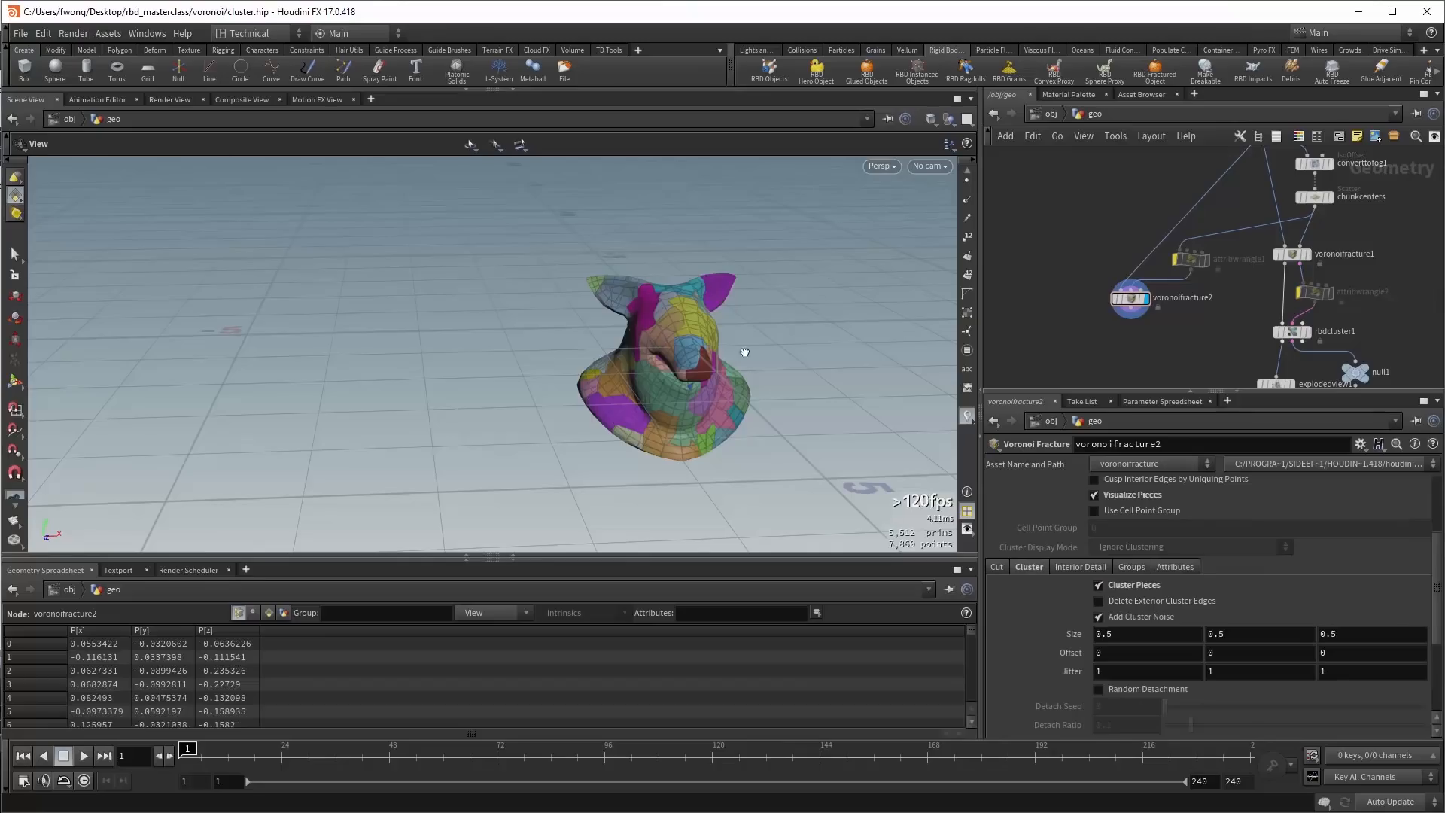
Add an Exploded View node below voronoifracture2, connect it to the fracture's output, and display the exploded pieces.
{"action": "left_click_drag", "start_coordinate": [742, 355], "coordinate": [881, 341]}
{"action": "key", "text": "Tab"}
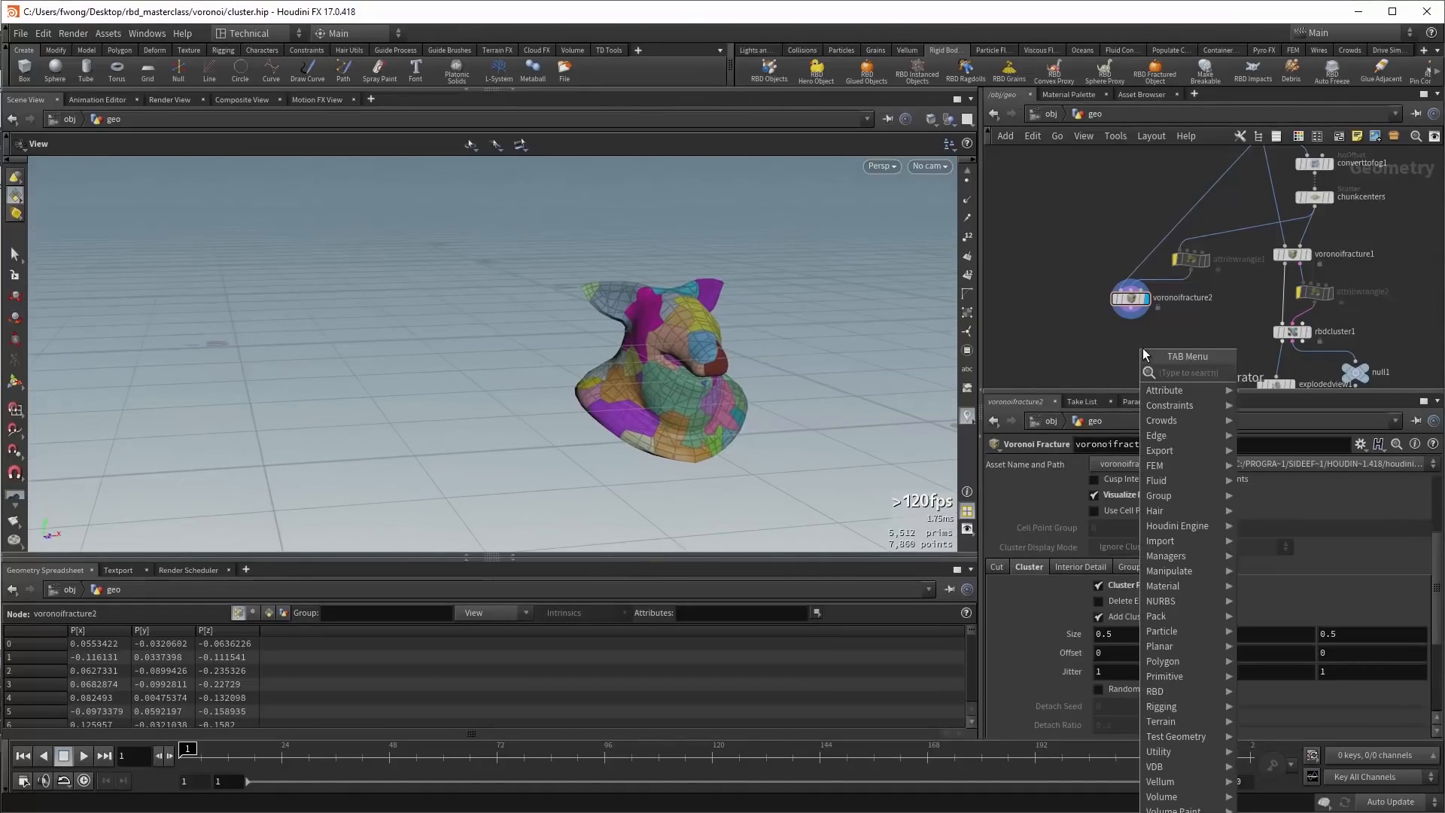
{"action": "type", "text": "ex"}
{"action": "key", "text": "Return"}
{"action": "left_click", "coordinate": [1129, 345]}
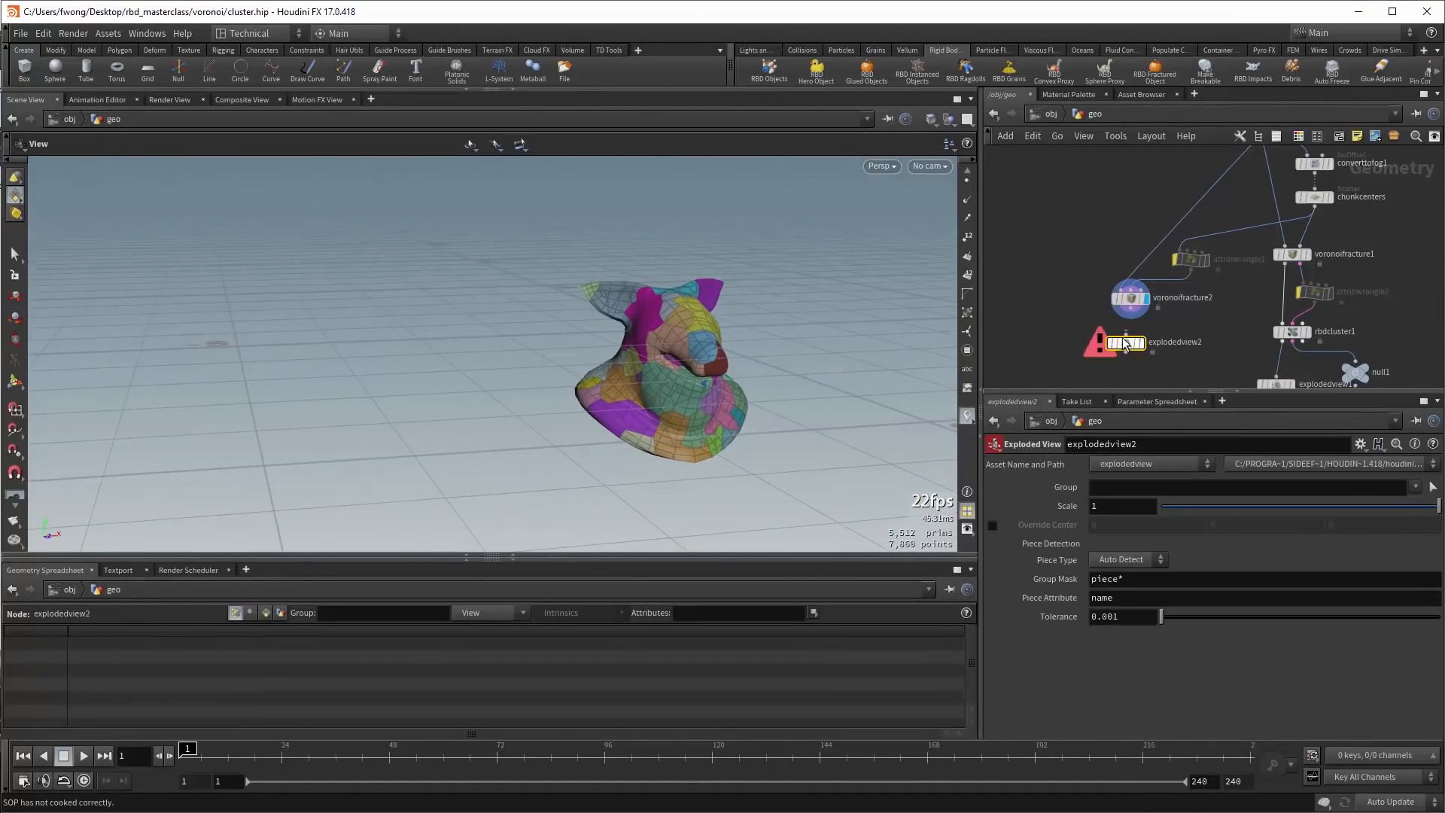
{"action": "left_click", "coordinate": [1131, 307]}
{"action": "left_click", "coordinate": [1125, 333]}
Display voronoifracture2 and set its cluster noise Size to 0.7 on all three axes.
{"action": "left_click", "coordinate": [1130, 298]}
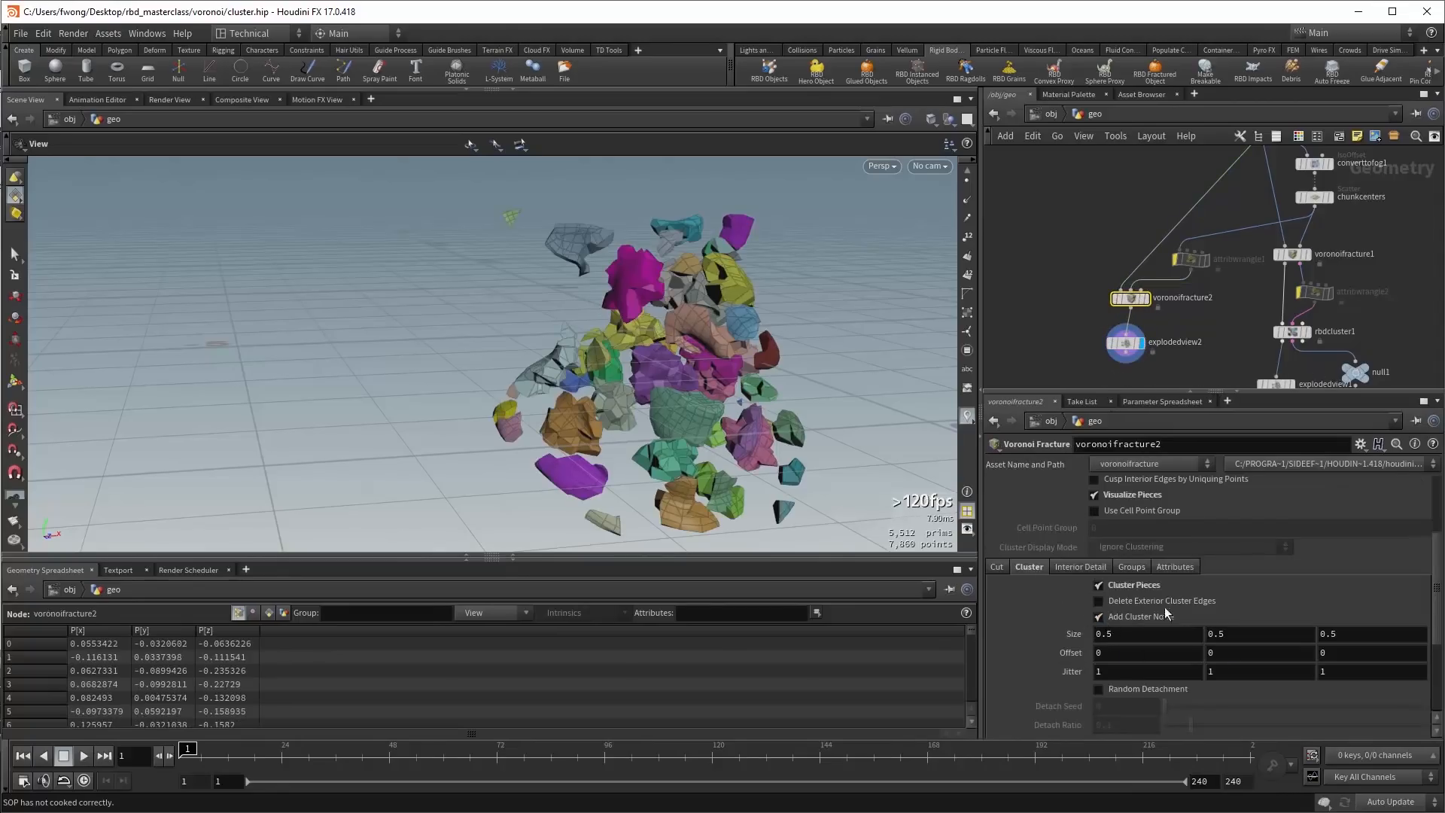
{"action": "left_click", "coordinate": [1146, 298]}
{"action": "mouse_move", "coordinate": [1056, 626]}
{"action": "middle_mouse_down"}
{"action": "mouse_move", "coordinate": [1154, 613]}
{"action": "mouse_move", "coordinate": [1068, 625]}
{"action": "middle_mouse_up"}
{"action": "scroll", "coordinate": [1041, 637], "scroll_direction": "down", "scroll_amount": 3}
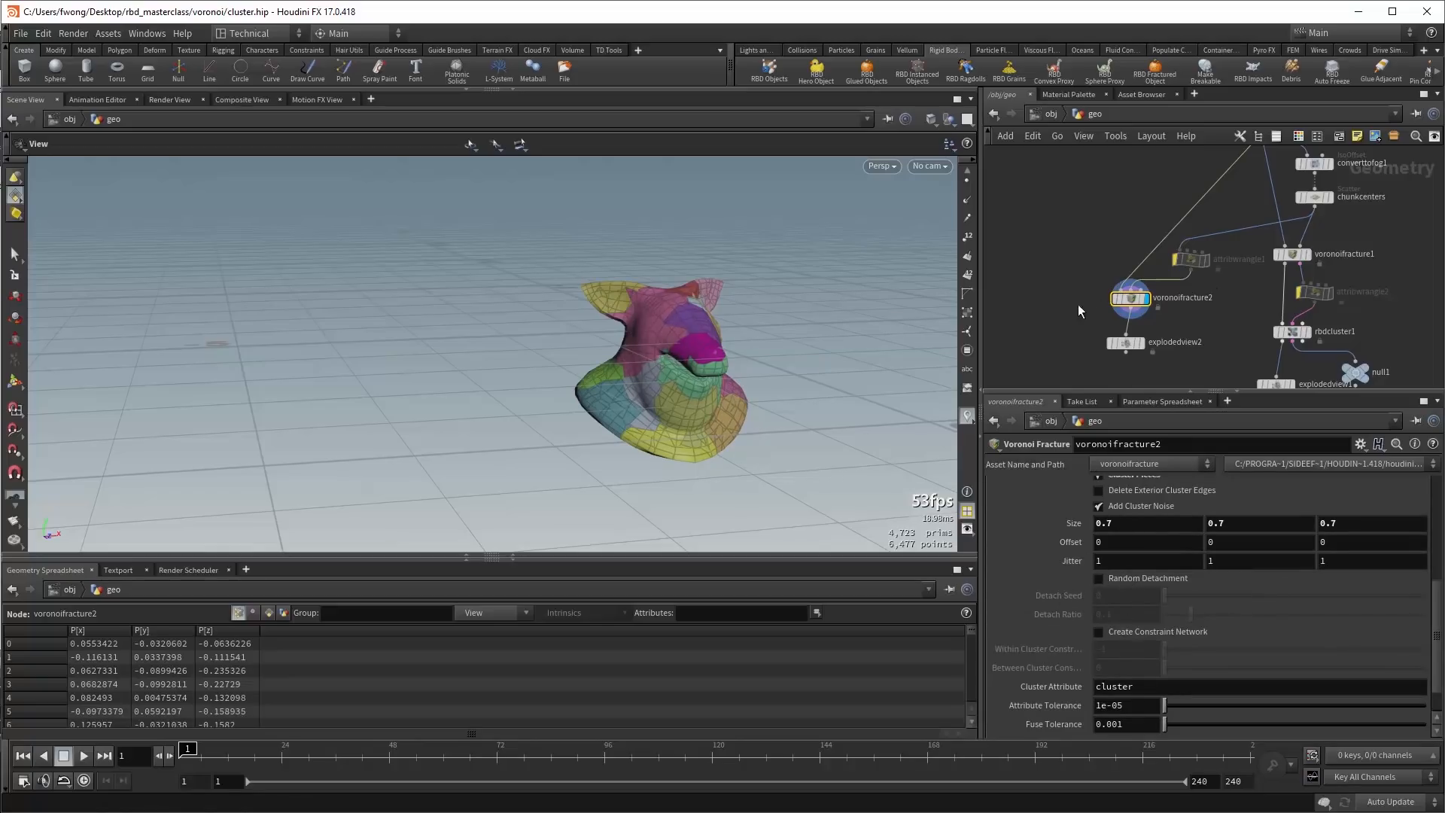
Display the chunkcenters scatter points, and re-enable the bypassed attribwrangle1 that feeds voronoifracture2.
{"action": "middle_click_drag", "start_coordinate": [1205, 309], "coordinate": [1200, 321]}
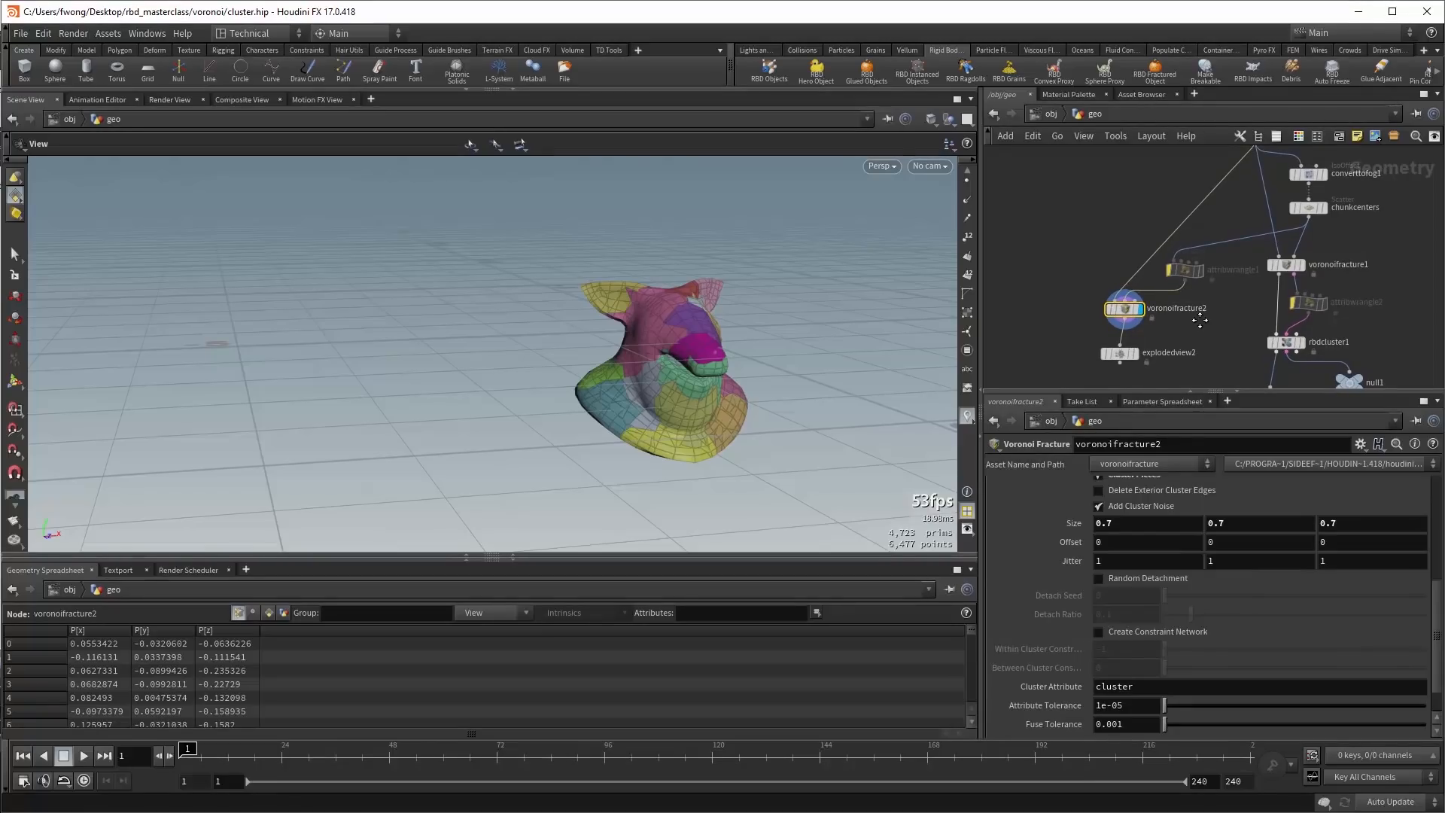
{"action": "left_click", "coordinate": [1311, 210]}
{"action": "left_click", "coordinate": [1311, 210]}
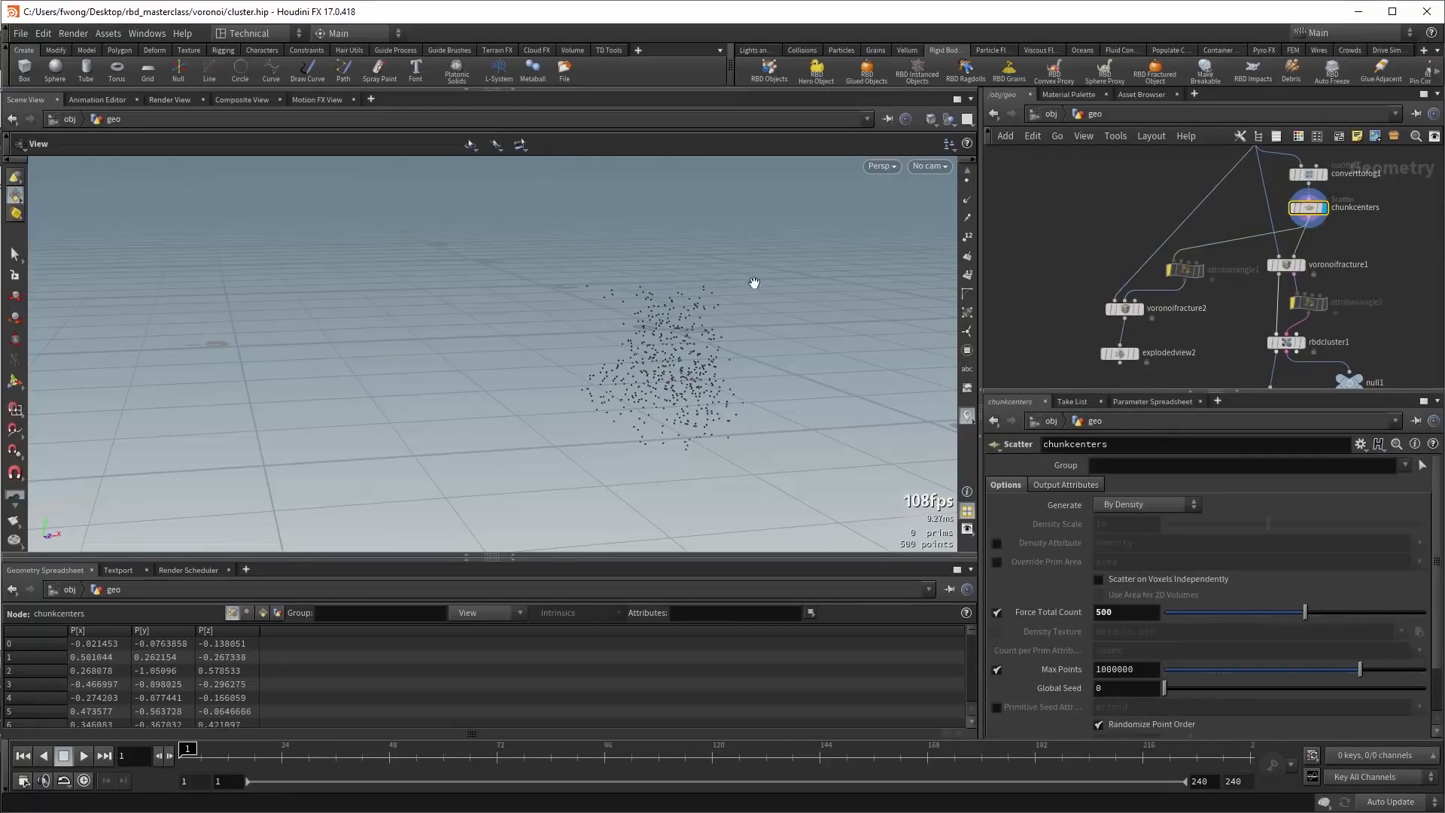
{"action": "left_click_drag", "start_coordinate": [723, 350], "coordinate": [687, 355]}
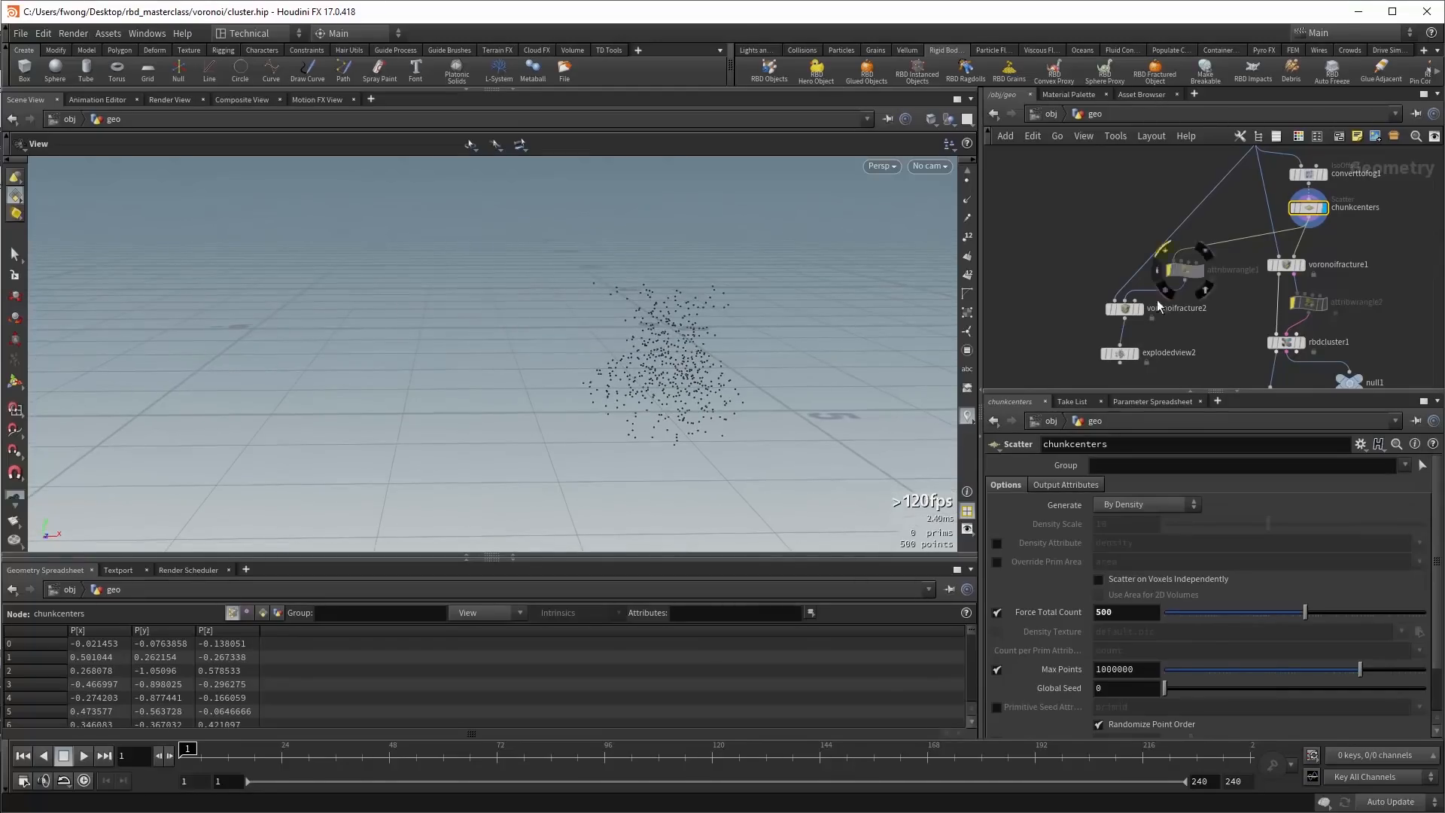
{"action": "left_click", "coordinate": [1186, 271]}
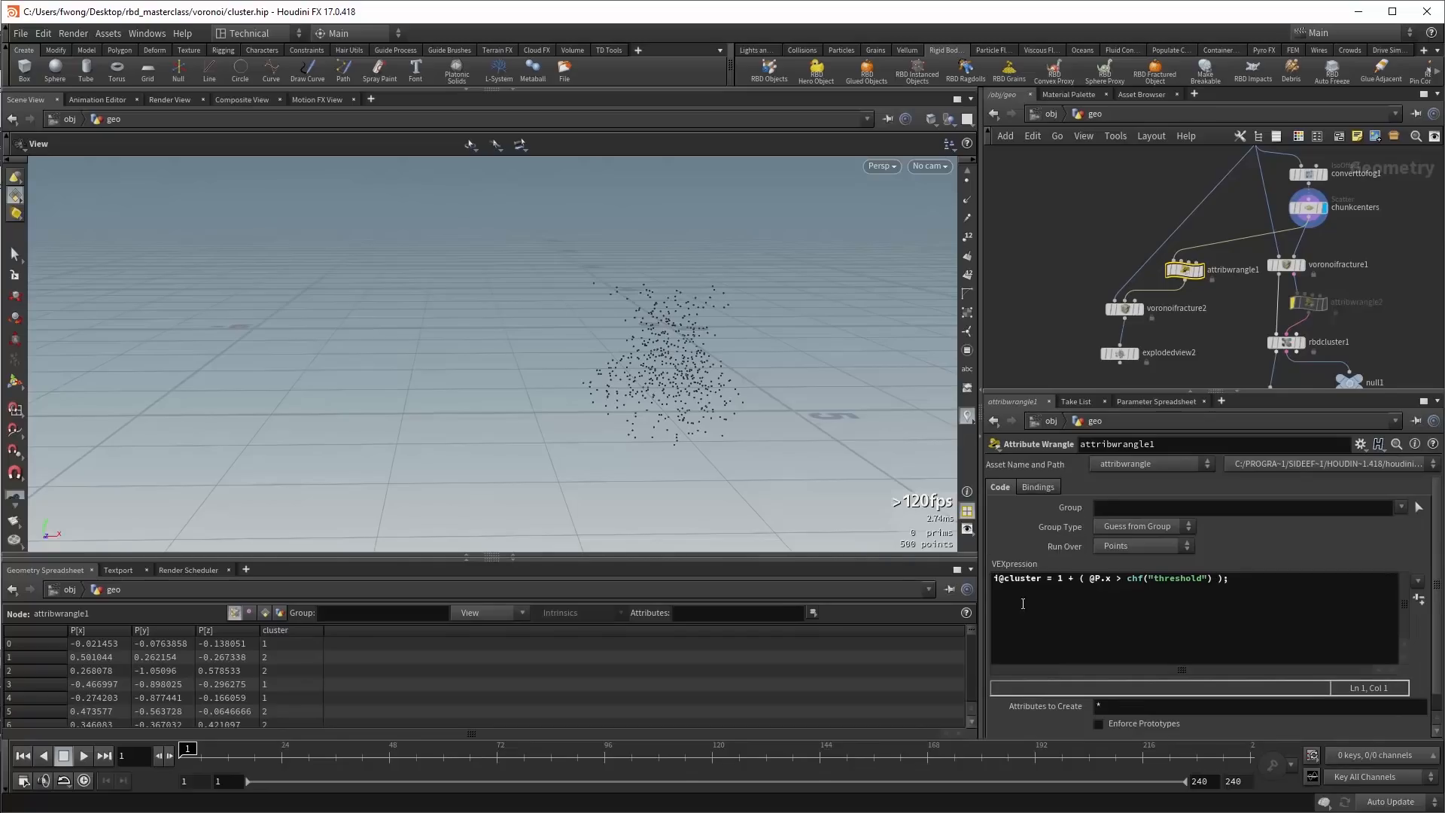
{"action": "scroll", "coordinate": [1045, 702], "scroll_direction": "down", "scroll_amount": 1}
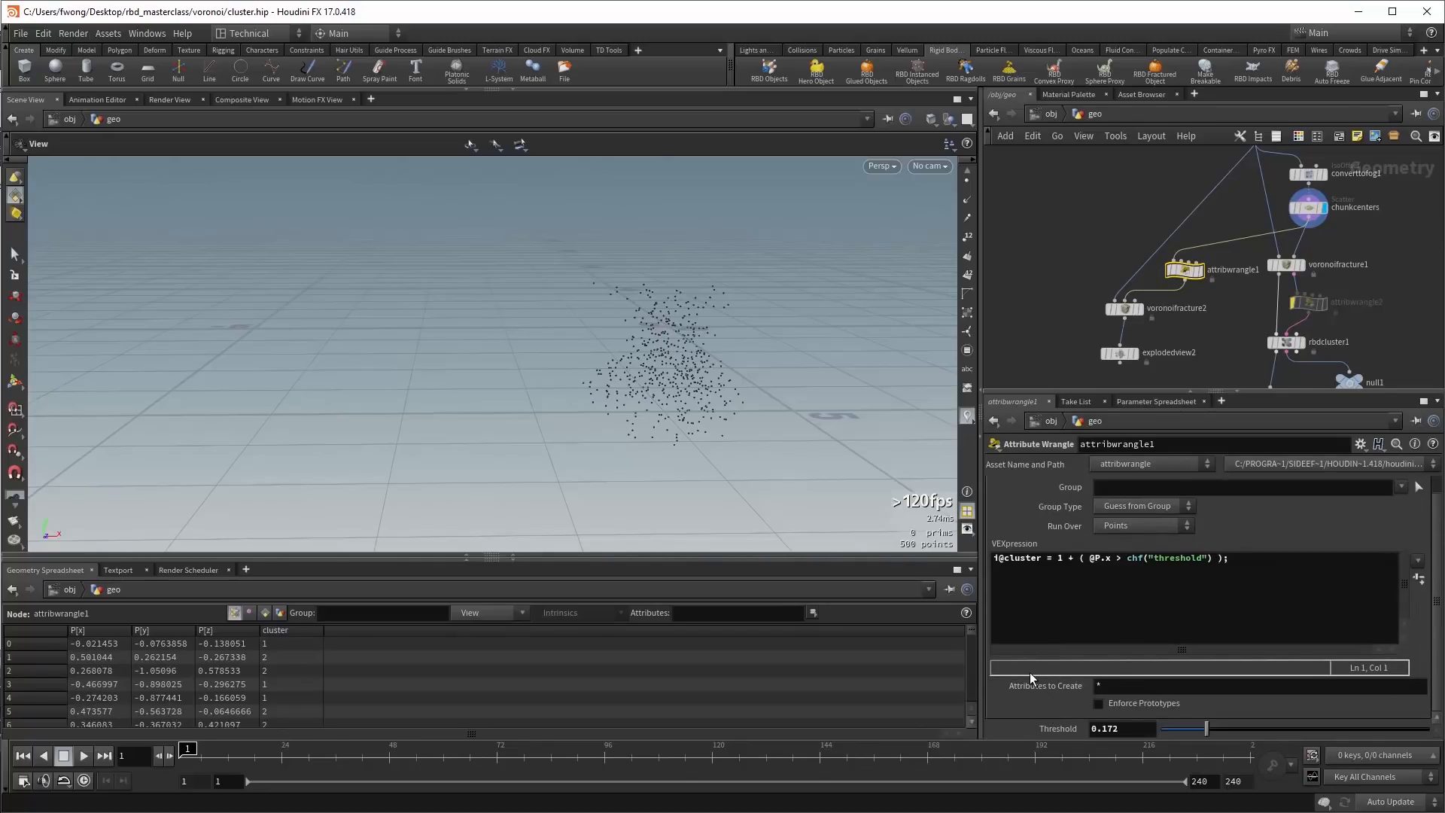
Display voronoifracture2 again and turn off Add Cluster Noise in its Cluster settings.
{"action": "left_click", "coordinate": [1138, 308]}
{"action": "left_click", "coordinate": [1127, 306]}
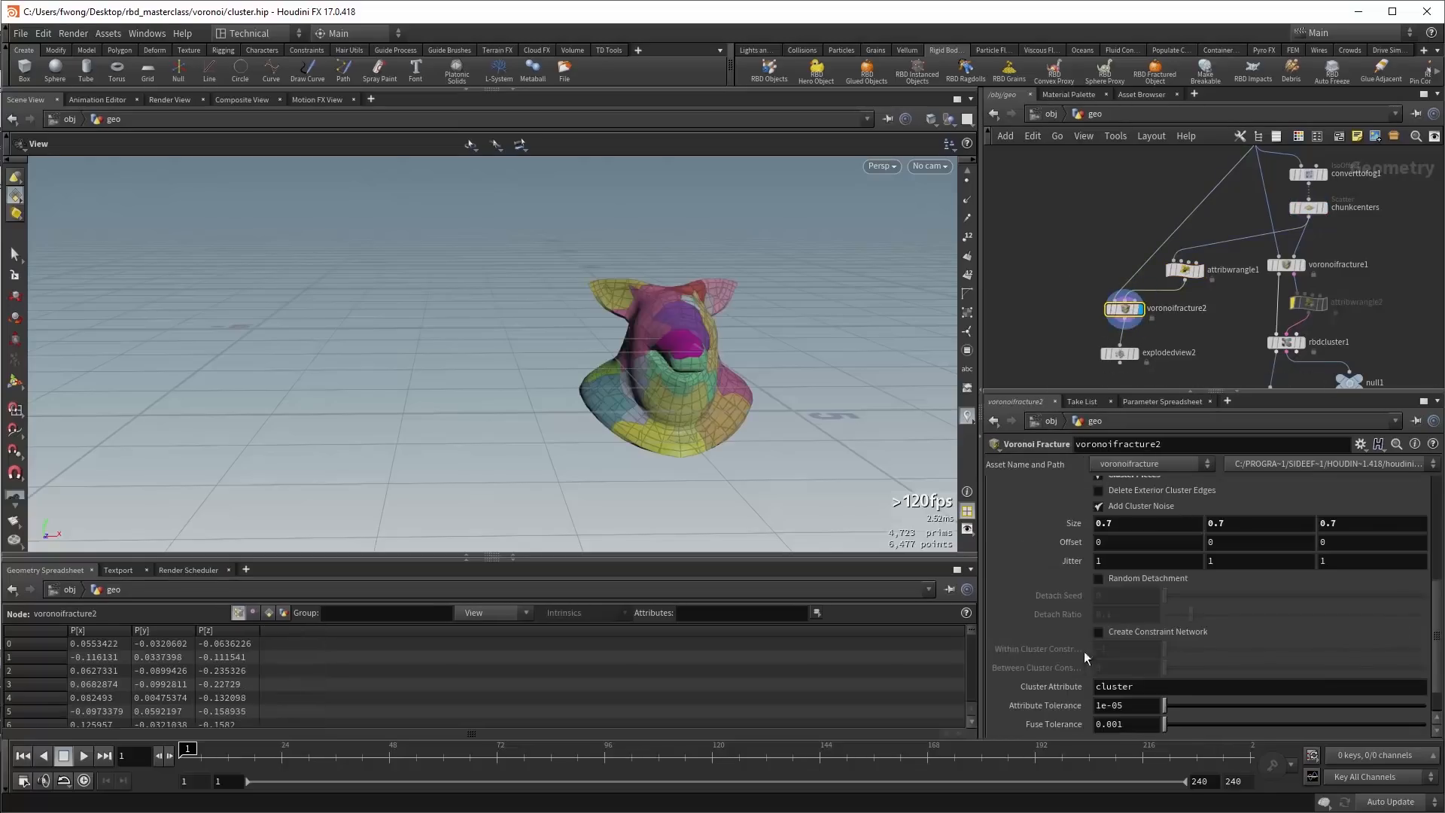
{"action": "scroll", "coordinate": [1078, 587], "scroll_direction": "up", "scroll_amount": 3}
{"action": "left_click", "coordinate": [1114, 561]}
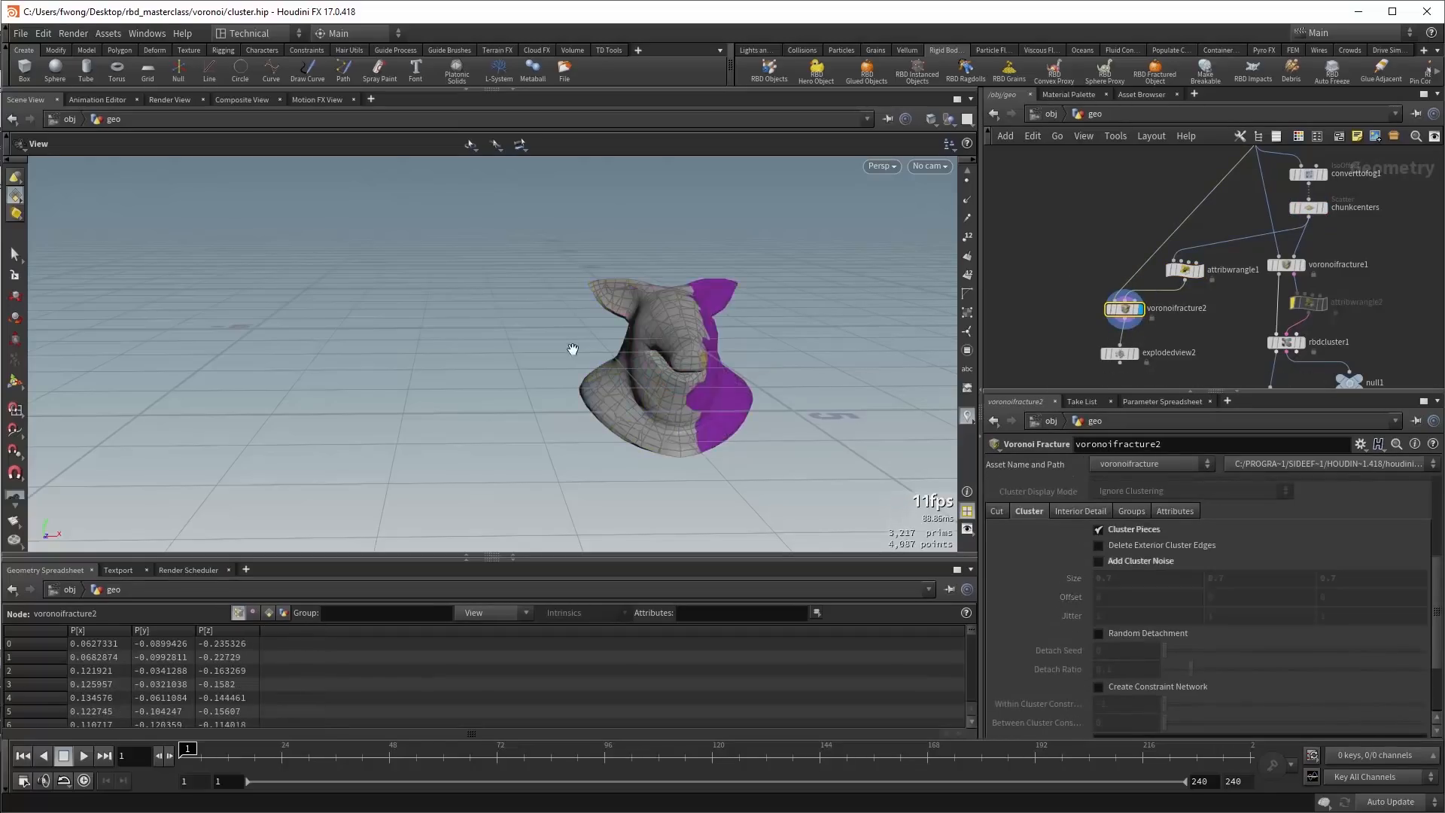
Set the Threshold of attribwrangle1 to 0.458 and then 0.323 to shift the cluster split on voronoifracture2.
{"action": "left_click_drag", "start_coordinate": [748, 355], "coordinate": [716, 358]}
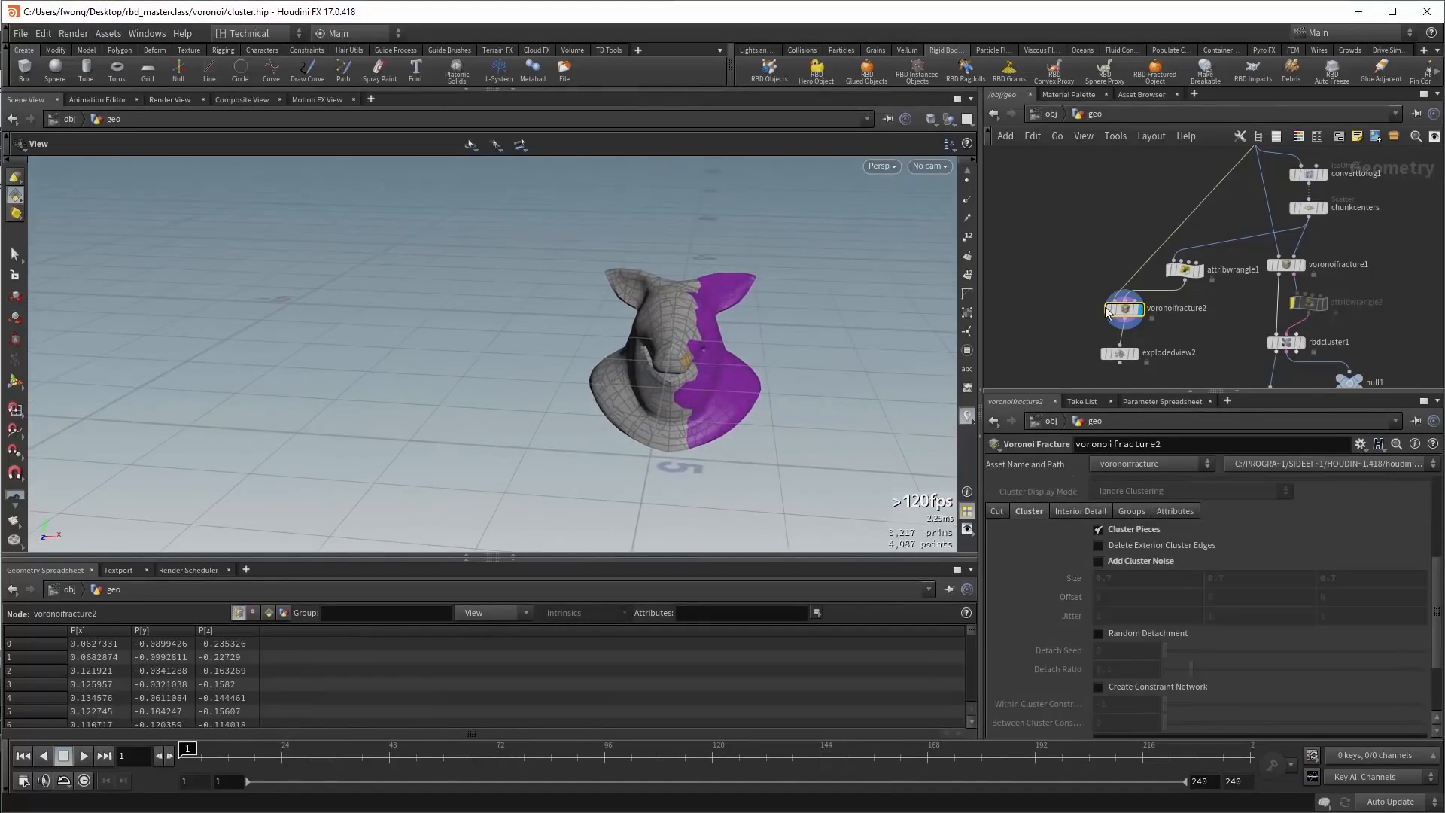
{"action": "key", "text": "Up"}
{"action": "left_click_drag", "start_coordinate": [700, 296], "coordinate": [691, 404]}
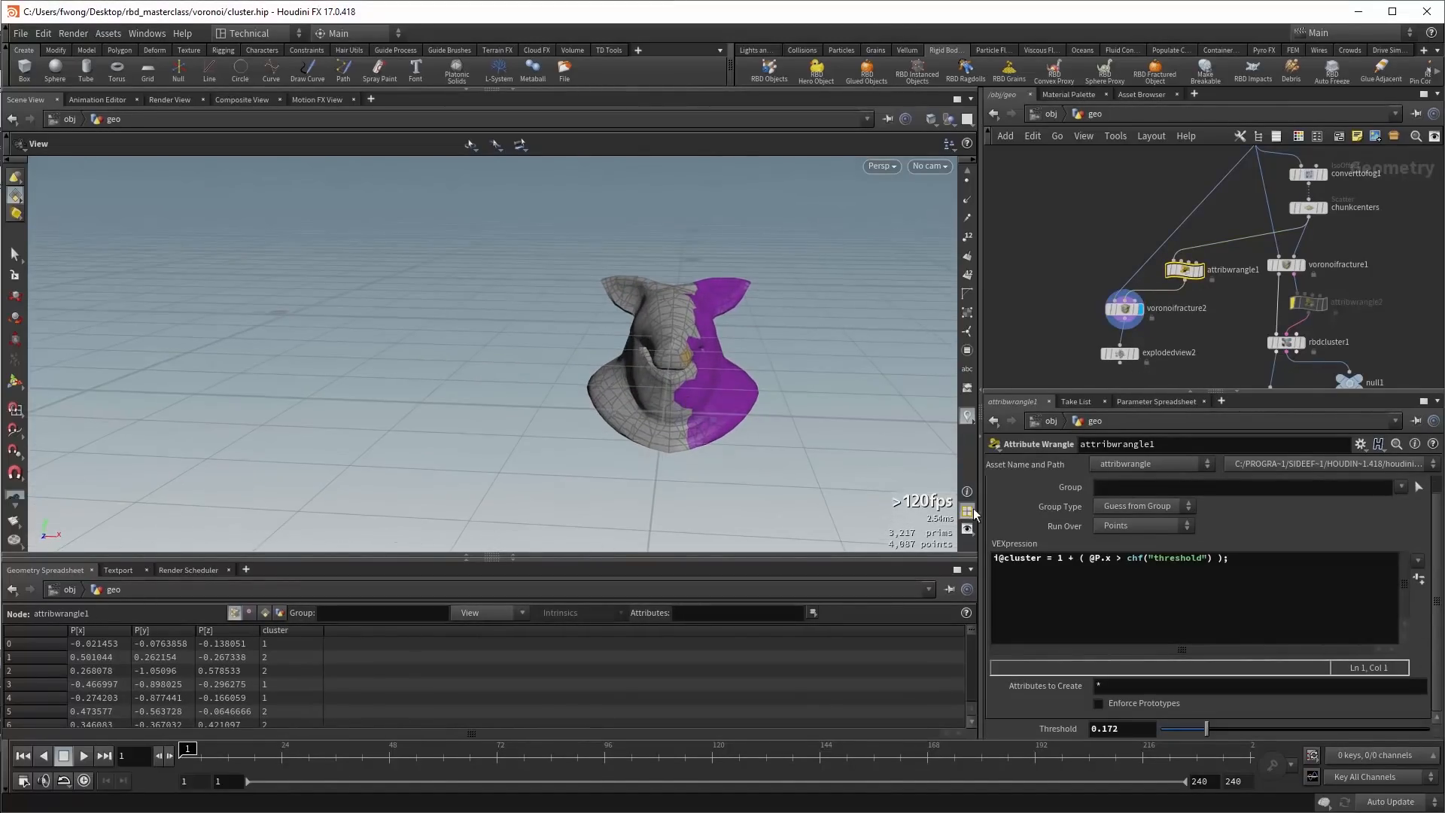
{"action": "left_click_drag", "start_coordinate": [1207, 730], "coordinate": [1283, 729]}
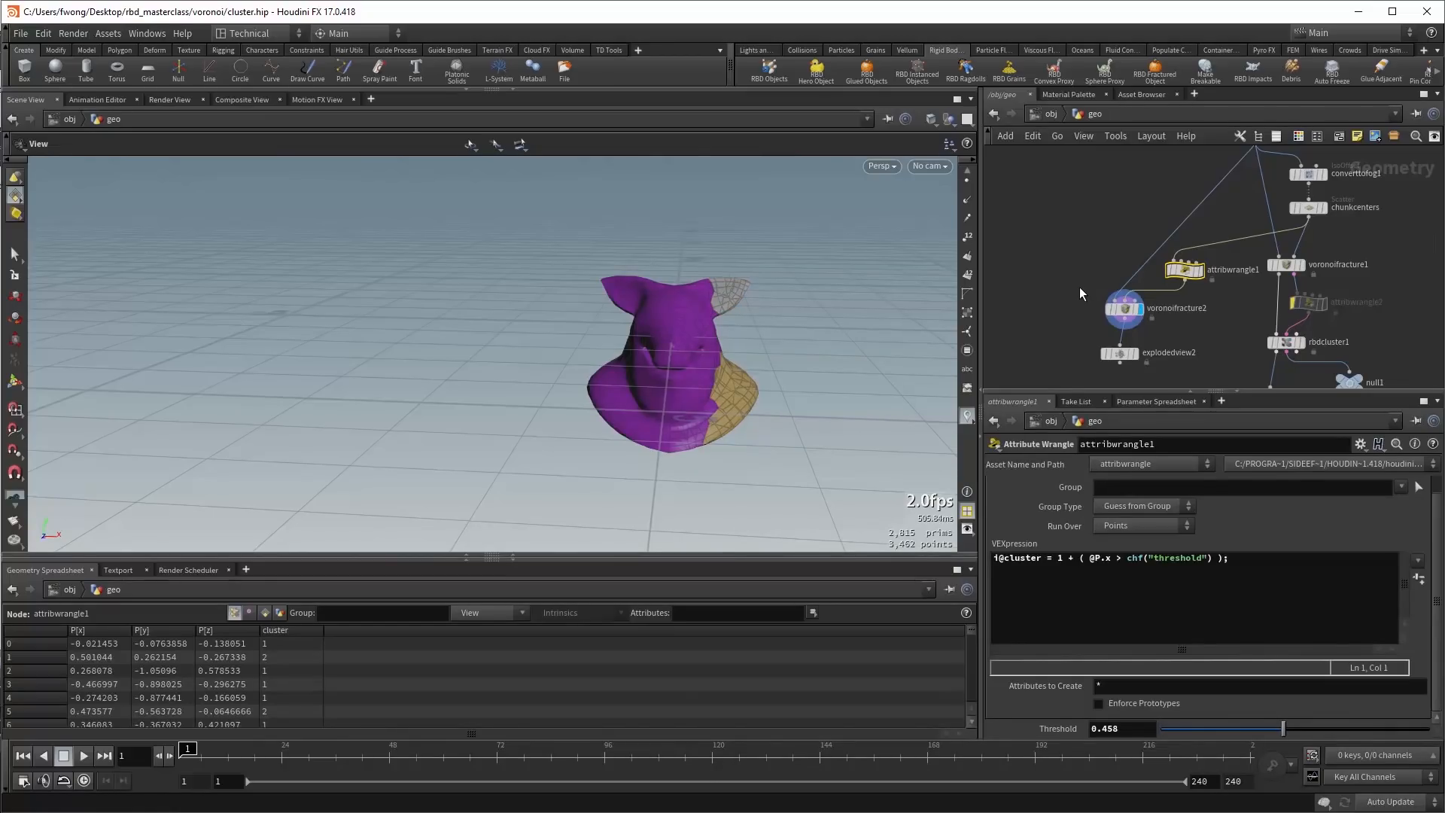
{"action": "mouse_move", "coordinate": [1179, 269]}
{"action": "mouse_move", "coordinate": [1131, 311]}
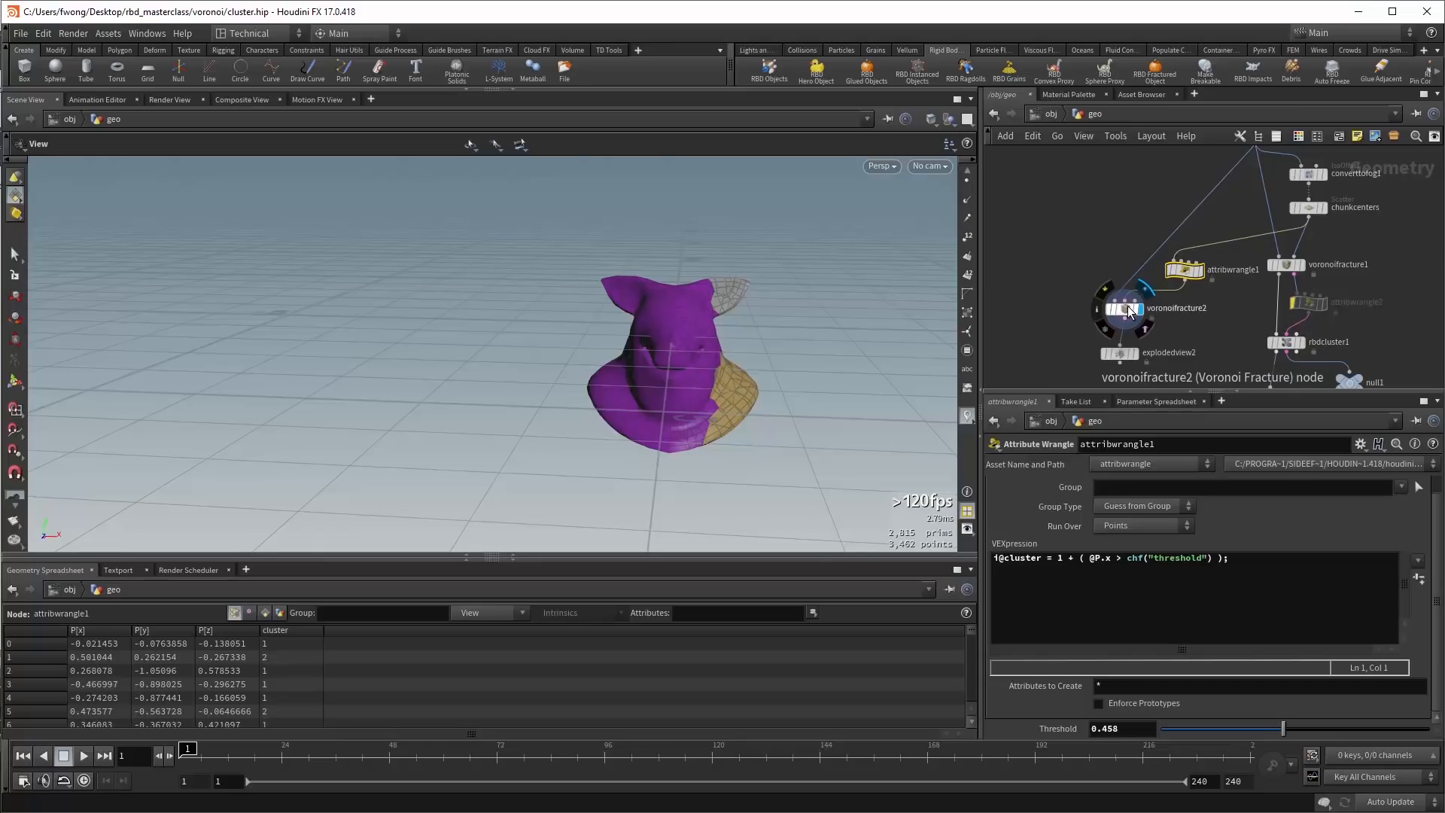
{"action": "left_click_drag", "start_coordinate": [1193, 730], "coordinate": [1254, 737]}
{"action": "left_click", "coordinate": [1248, 739]}
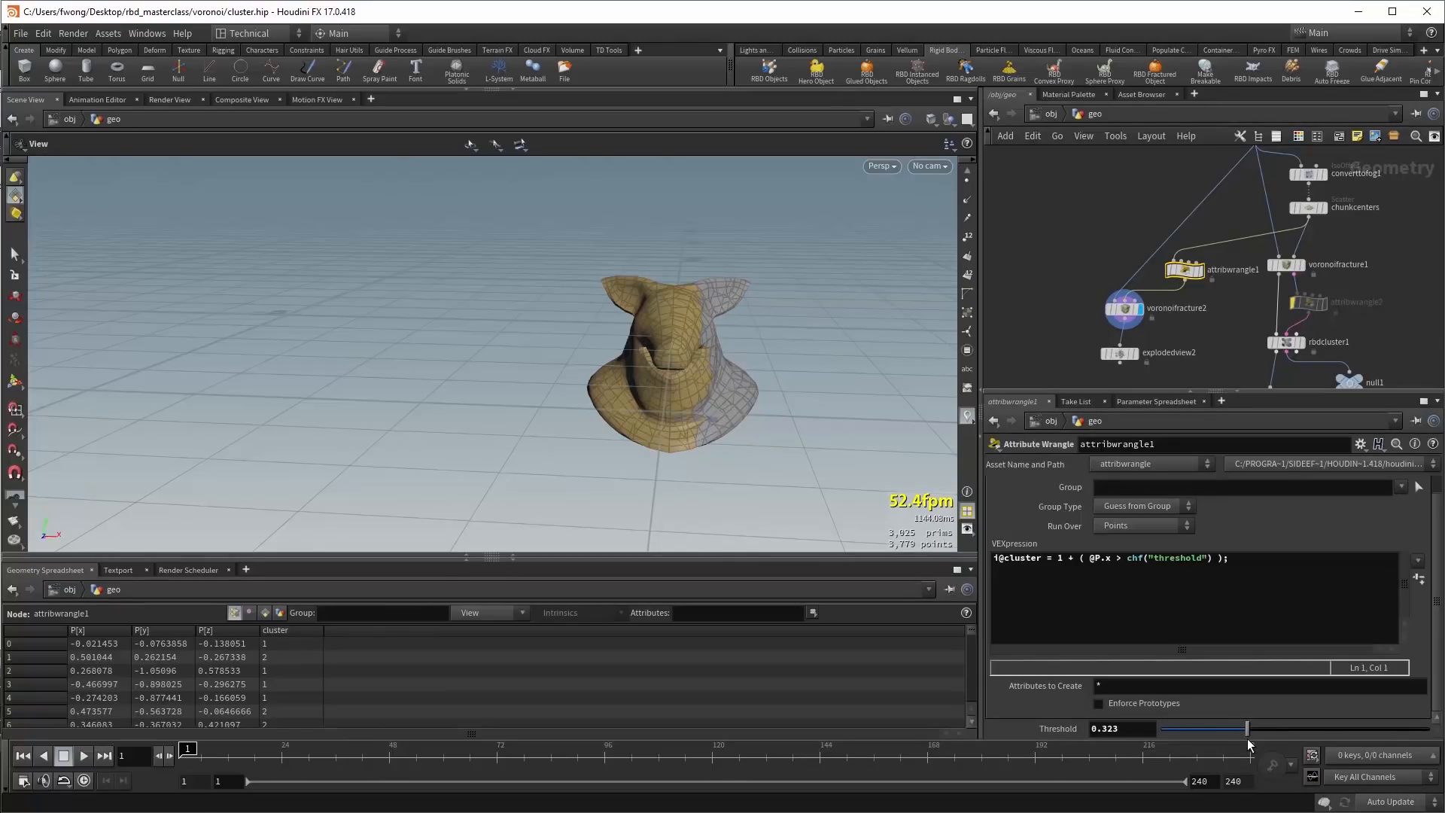
Select the rbdcluster1 node and show its output in the viewport.
{"action": "middle_click_drag", "start_coordinate": [1353, 344], "coordinate": [1282, 310]}
{"action": "left_click", "coordinate": [1235, 305]}
{"action": "scroll", "coordinate": [1254, 289], "scroll_direction": "up", "scroll_amount": 3}
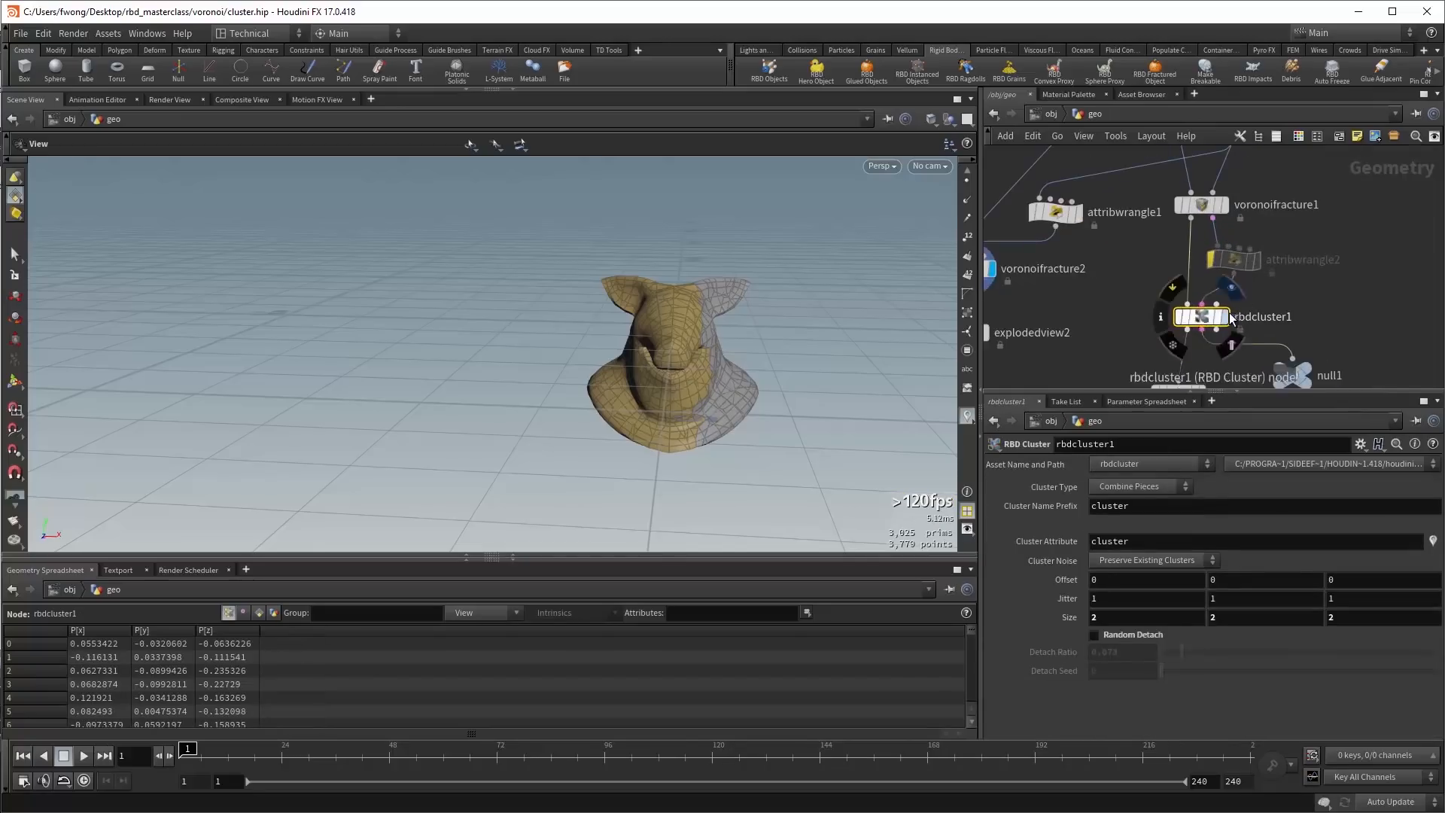
{"action": "left_click", "coordinate": [1224, 316]}
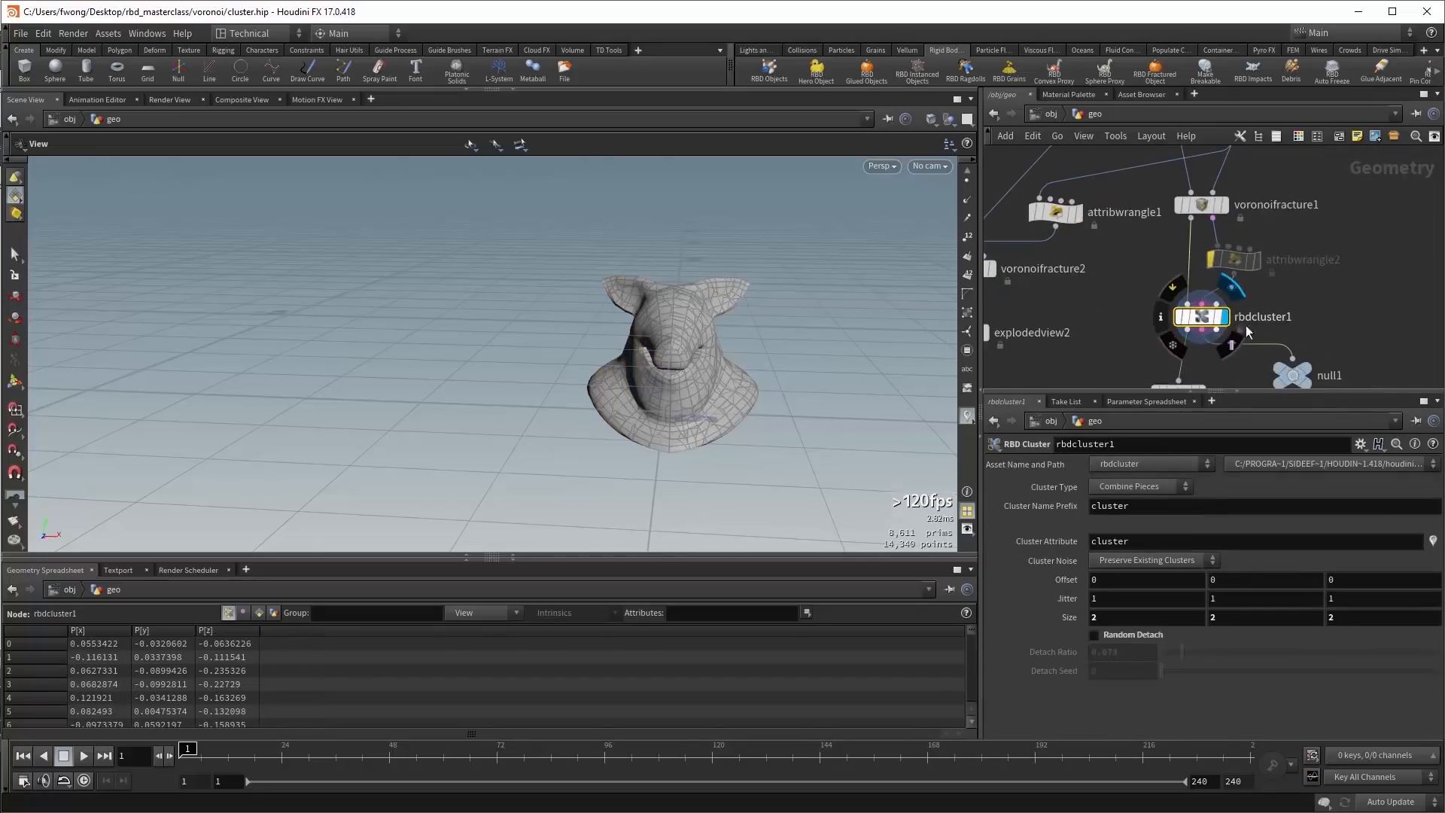
Display the bypassed attribwrangle2 between voronoifracture1 and rbdcluster1 and re-enable it.
{"action": "middle_click_drag", "start_coordinate": [1306, 320], "coordinate": [1343, 288]}
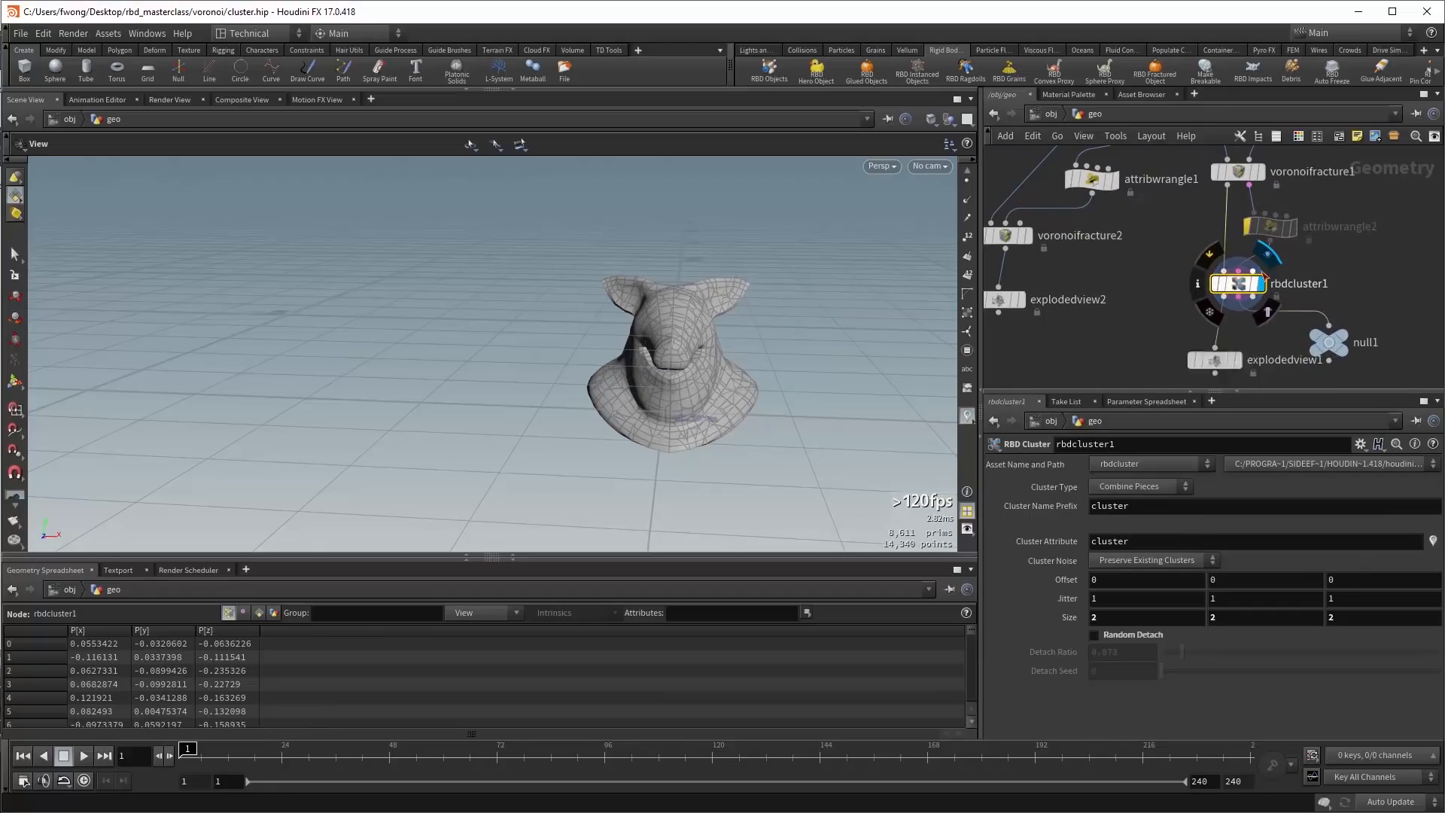
{"action": "scroll", "coordinate": [1280, 273], "scroll_direction": "down", "scroll_amount": 3}
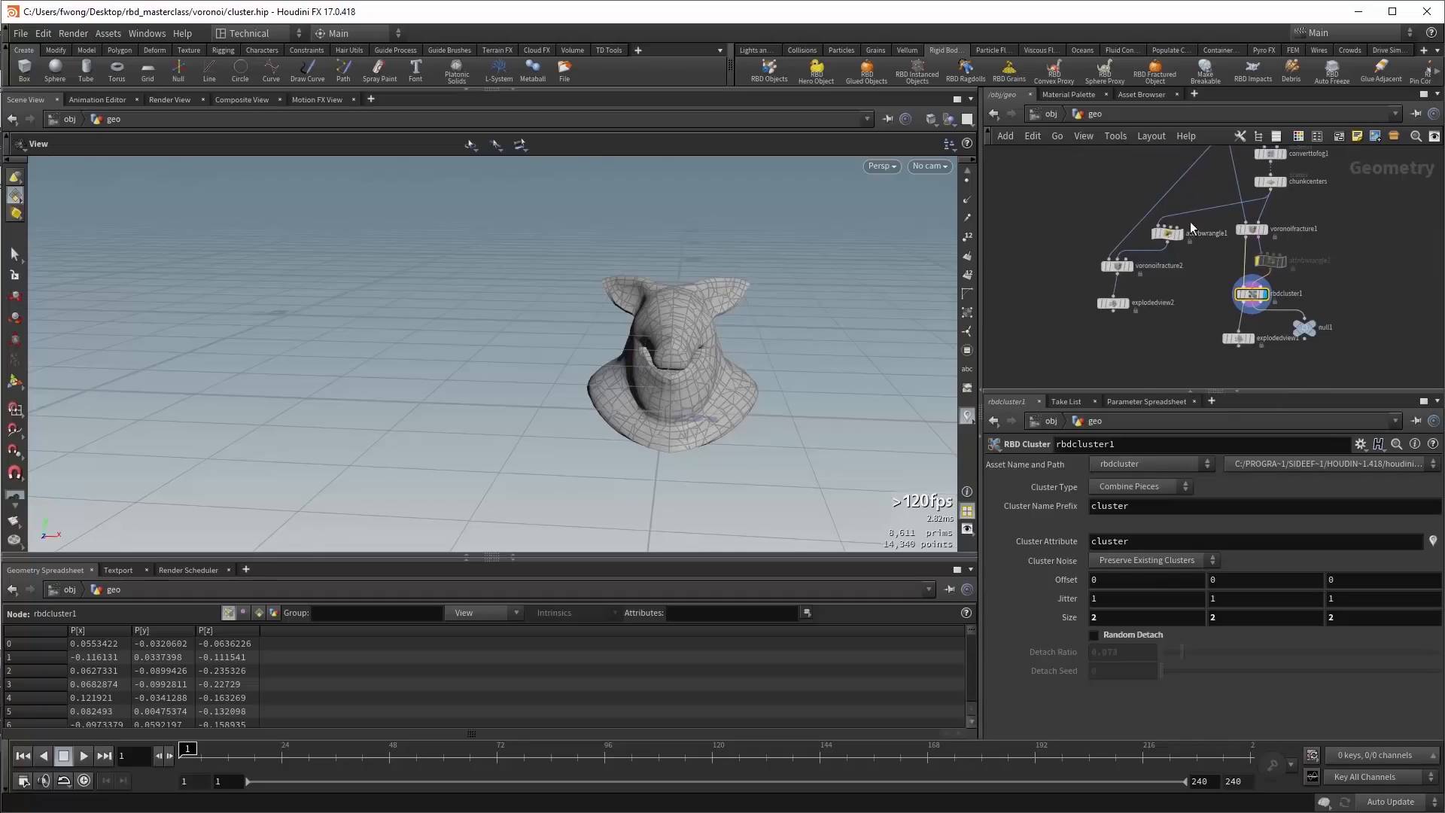
{"action": "mouse_move", "coordinate": [1284, 183]}
{"action": "scroll", "coordinate": [1283, 256], "scroll_direction": "up", "scroll_amount": 1}
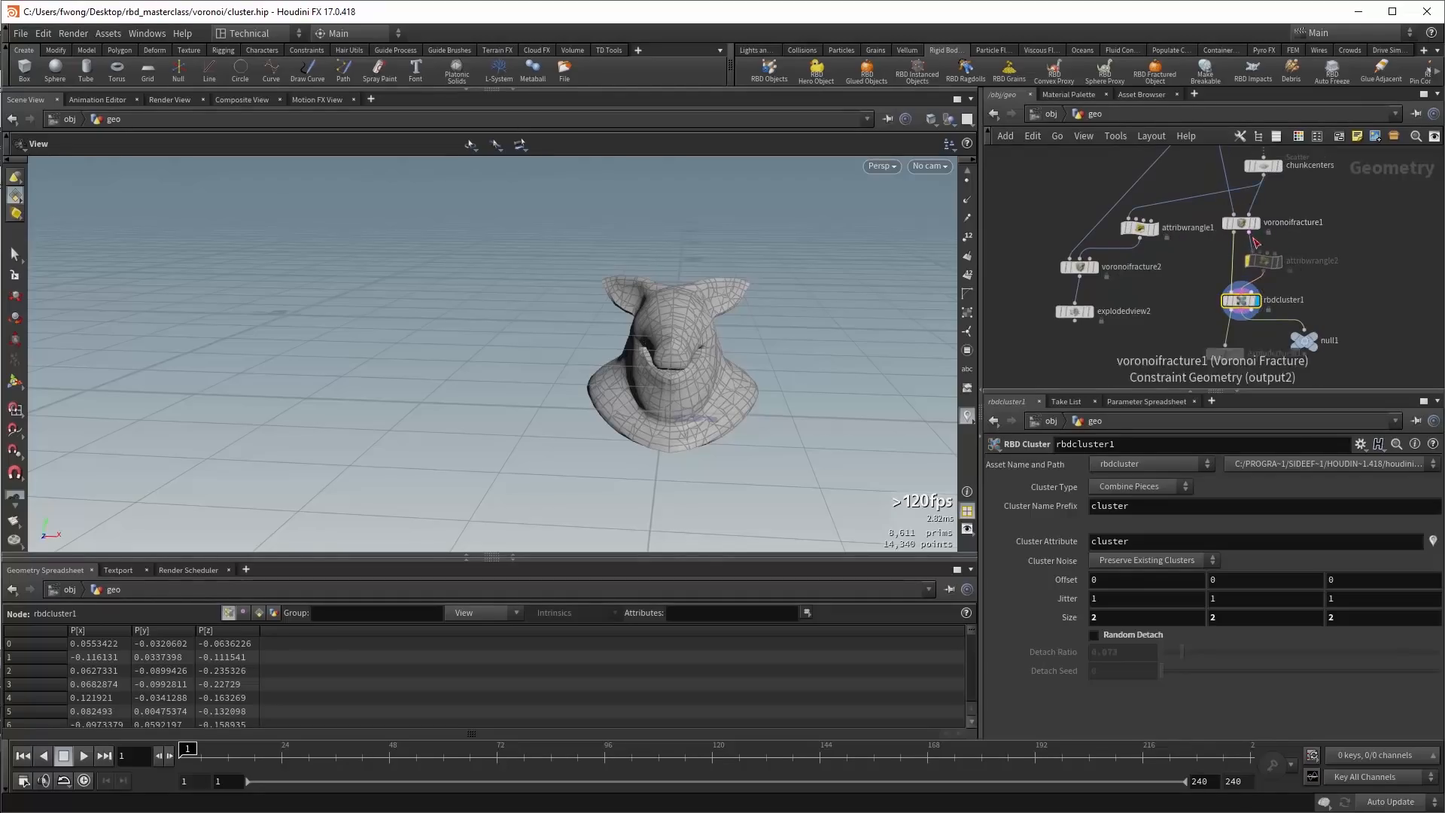
{"action": "mouse_move", "coordinate": [1284, 265]}
{"action": "scroll", "coordinate": [1280, 260], "scroll_direction": "up", "scroll_amount": 1}
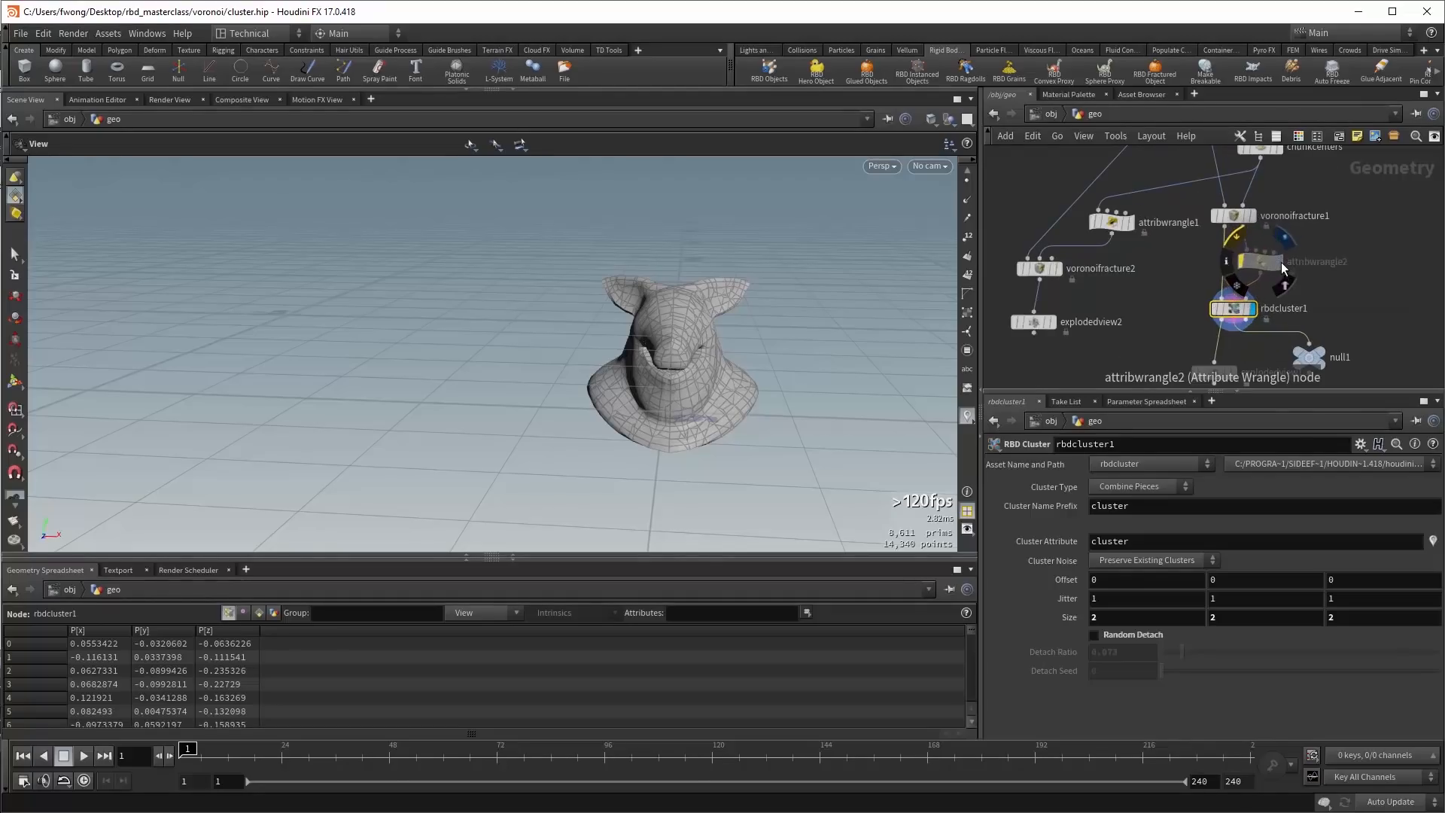
{"action": "left_click", "coordinate": [1281, 262]}
{"action": "left_click", "coordinate": [1262, 265]}
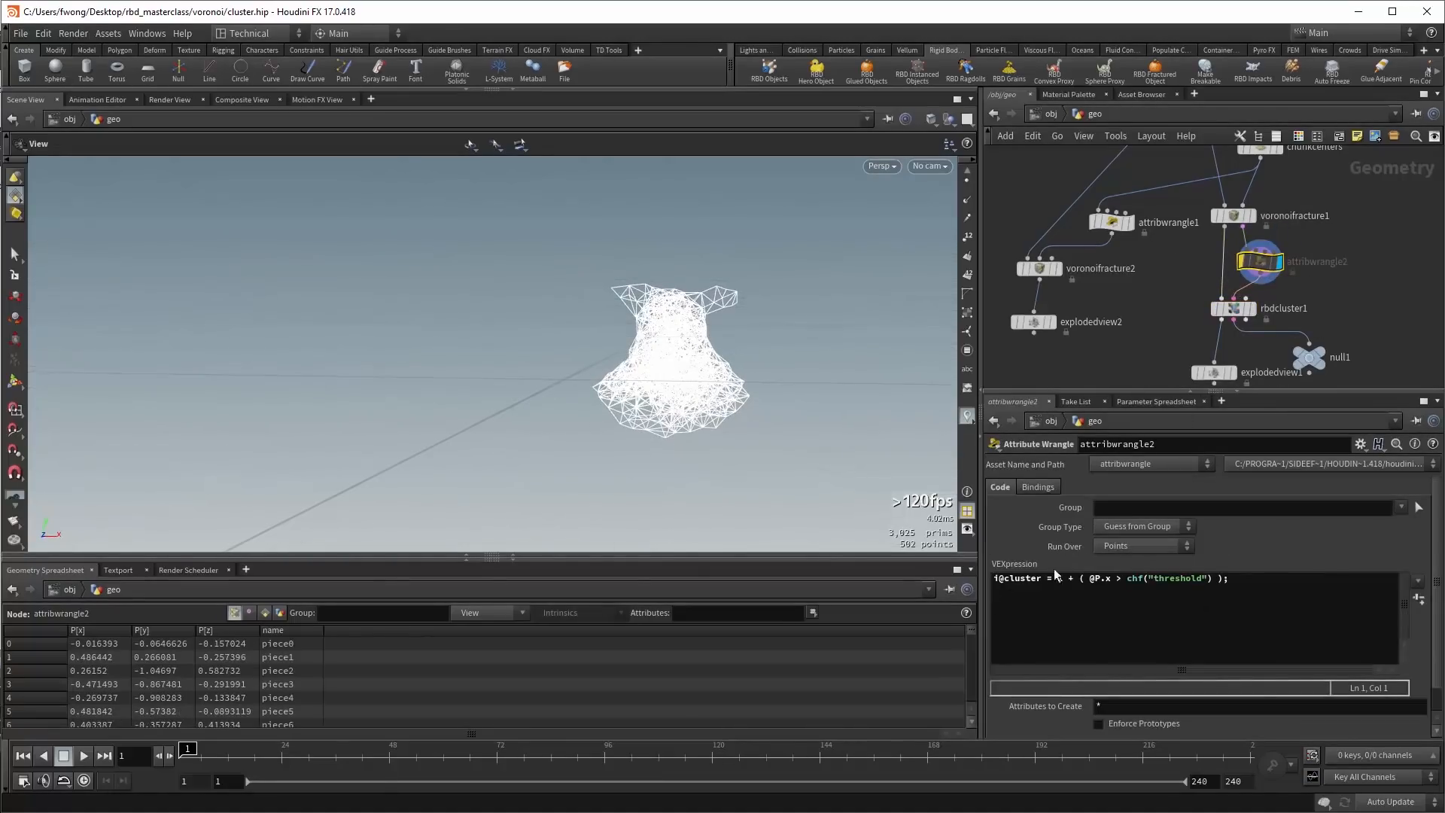
{"action": "mouse_move", "coordinate": [1235, 247]}
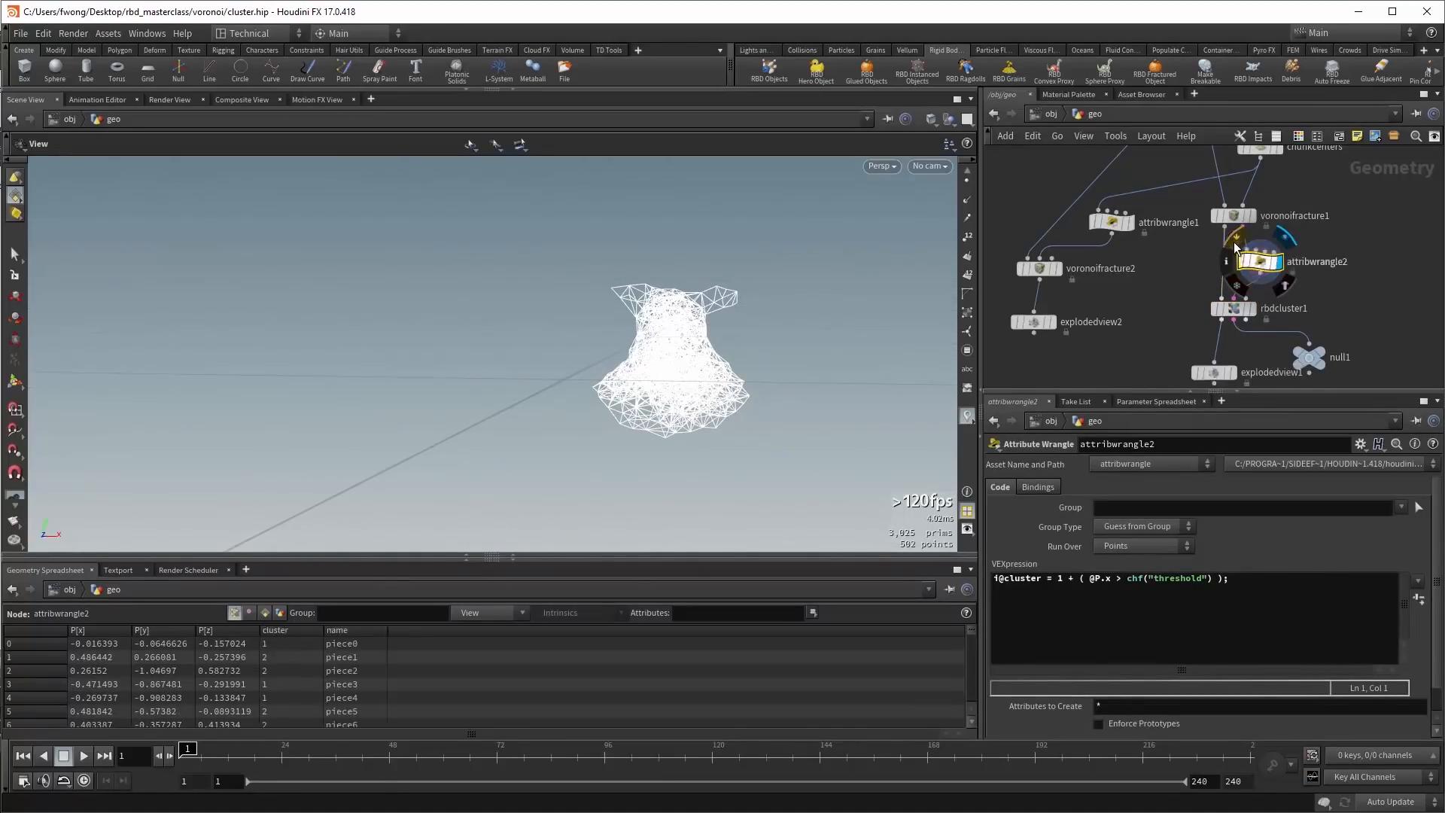
Display rbdcluster1 again and turn on the colour visualisation of its Cluster Attribute.
{"action": "middle_click_drag", "start_coordinate": [1235, 247], "coordinate": [1213, 213]}
{"action": "left_click", "coordinate": [1227, 276]}
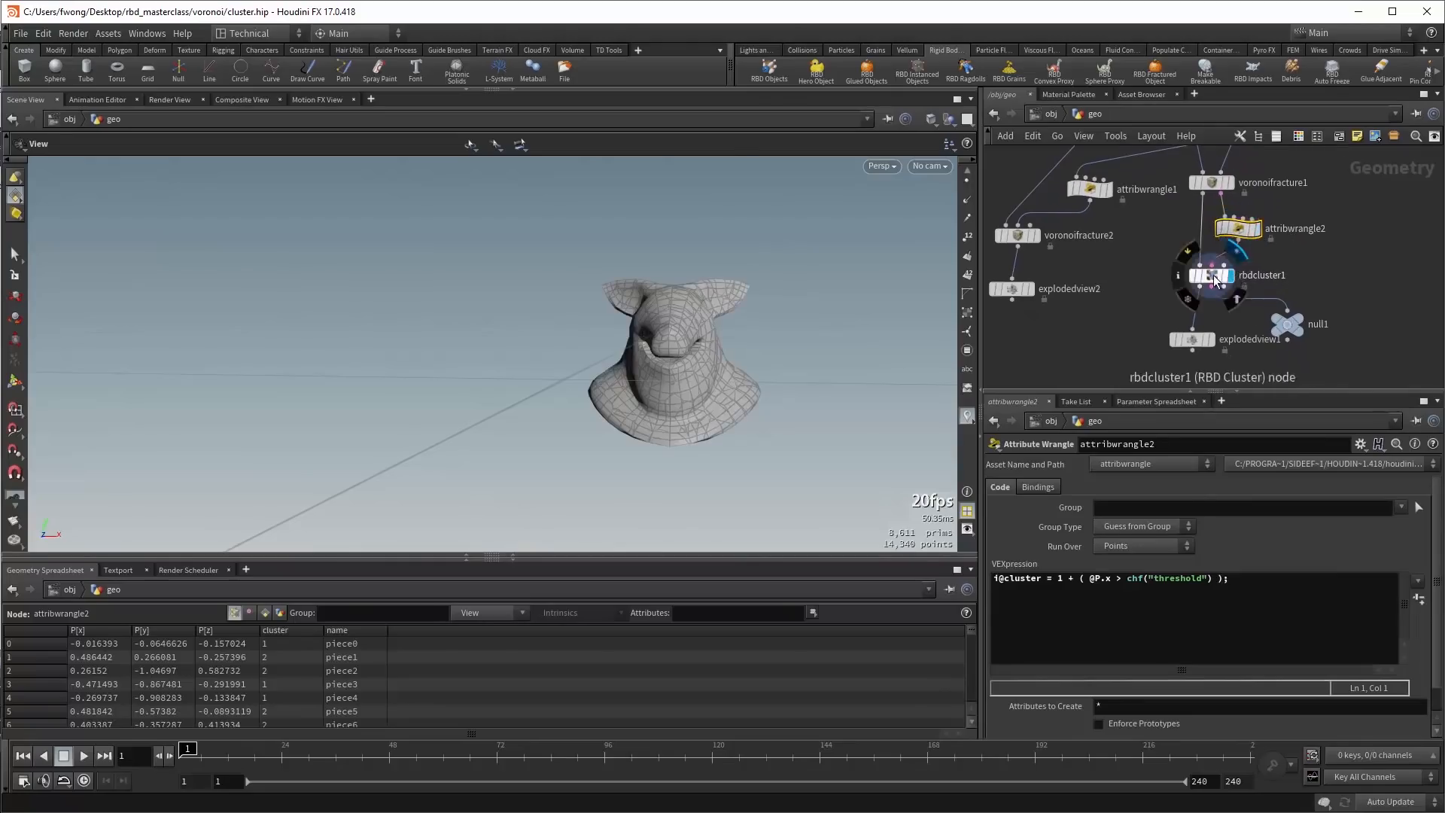
{"action": "left_click", "coordinate": [1213, 277]}
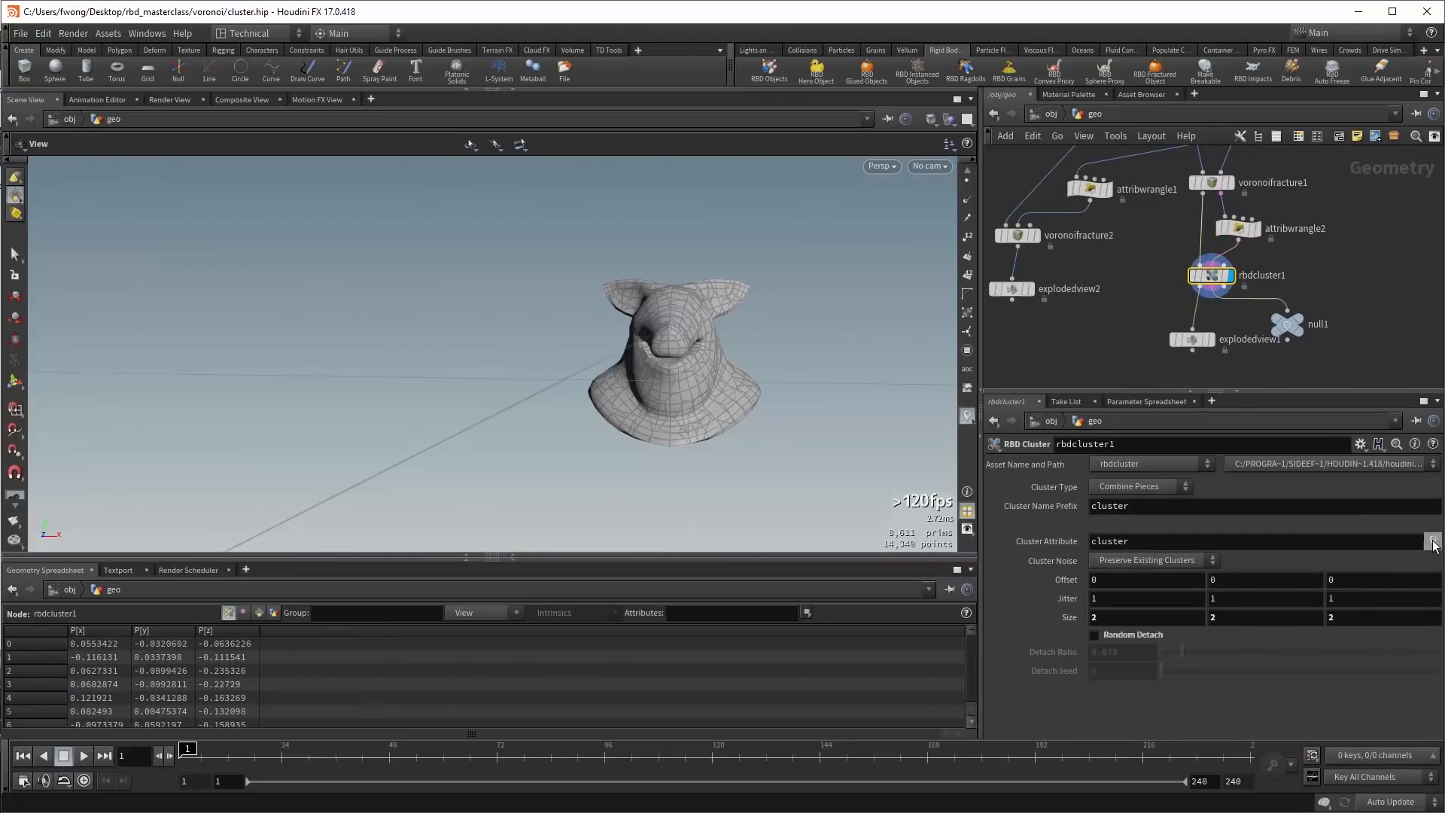
{"action": "left_click_drag", "start_coordinate": [696, 325], "coordinate": [734, 341]}
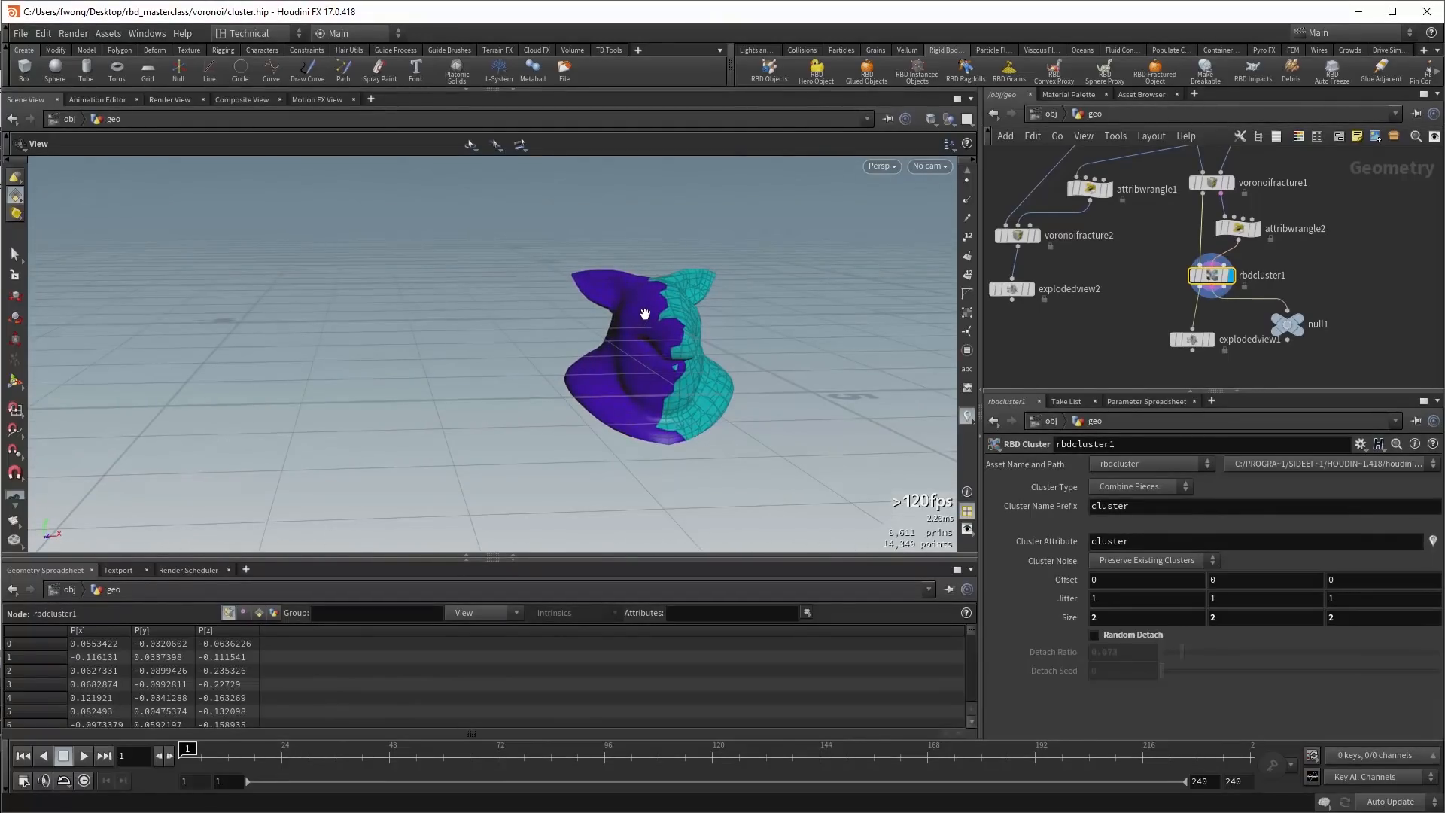
Try varying the Threshold of attribwrangle2, return it to 0, and inspect the coloured clusters.
{"action": "left_click", "coordinate": [1214, 340]}
{"action": "left_click", "coordinate": [1230, 275]}
{"action": "left_click", "coordinate": [1243, 231]}
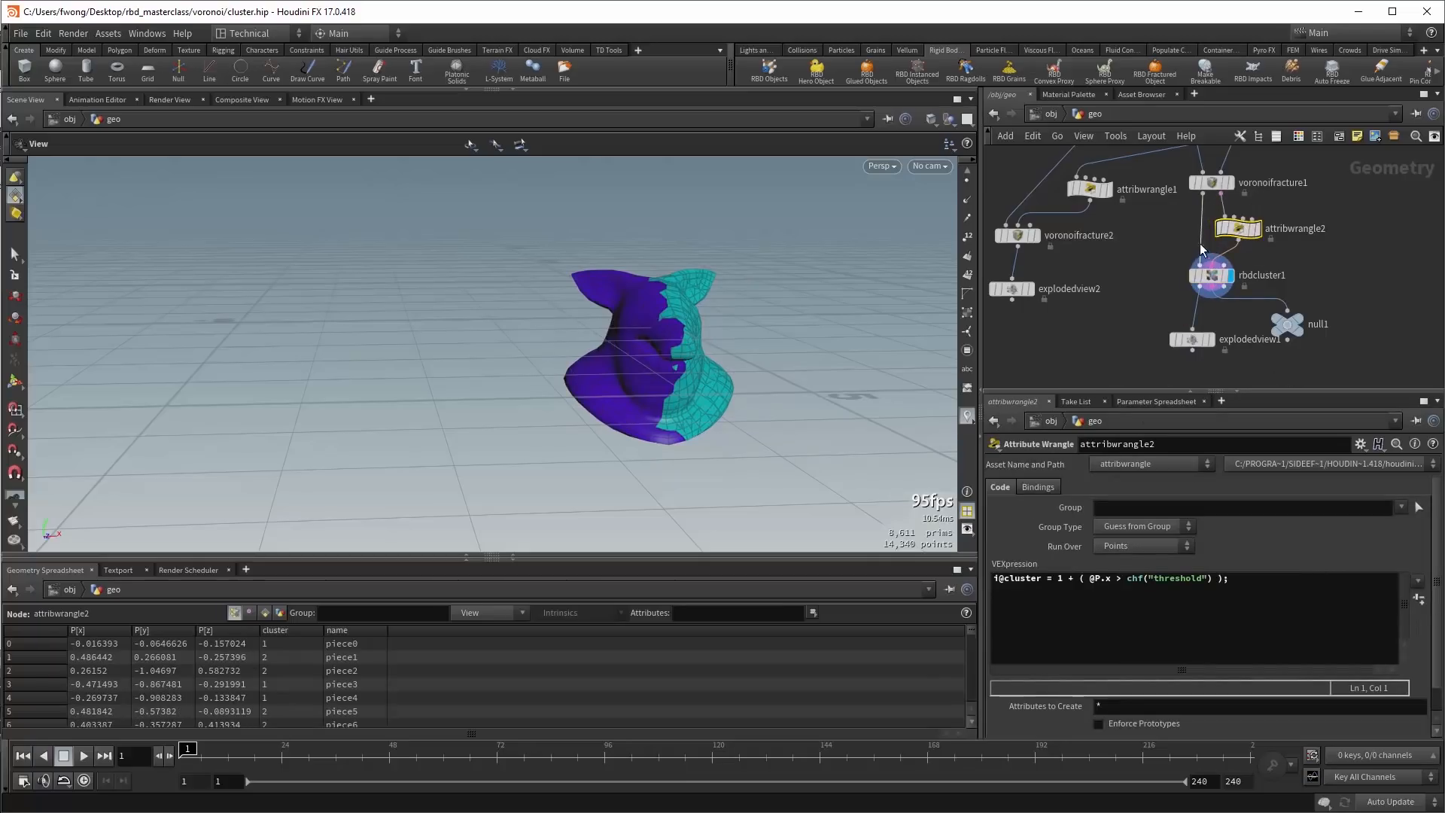
{"action": "mouse_move", "coordinate": [1203, 190]}
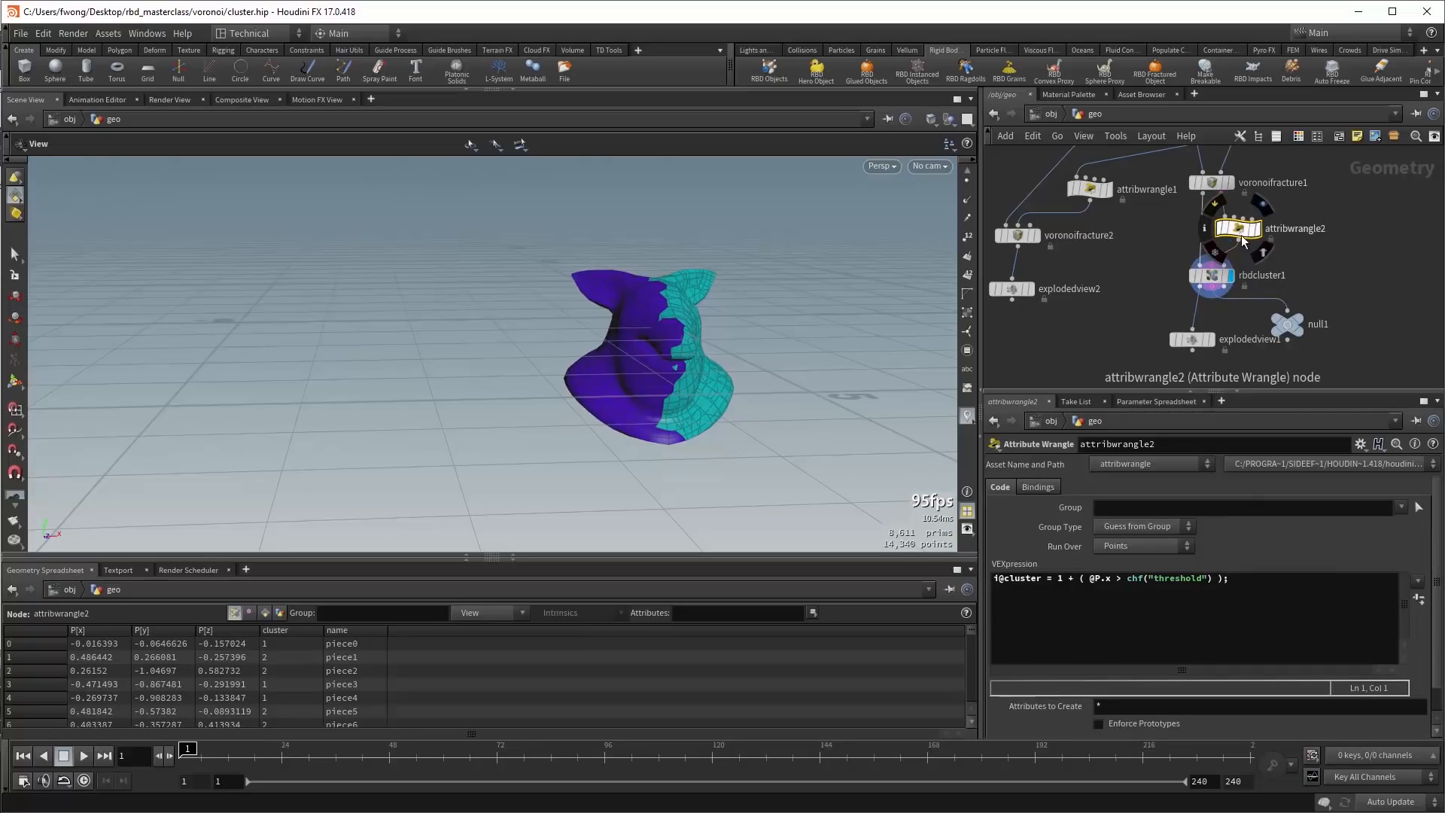
{"action": "scroll", "coordinate": [1036, 703], "scroll_direction": "down", "scroll_amount": 1}
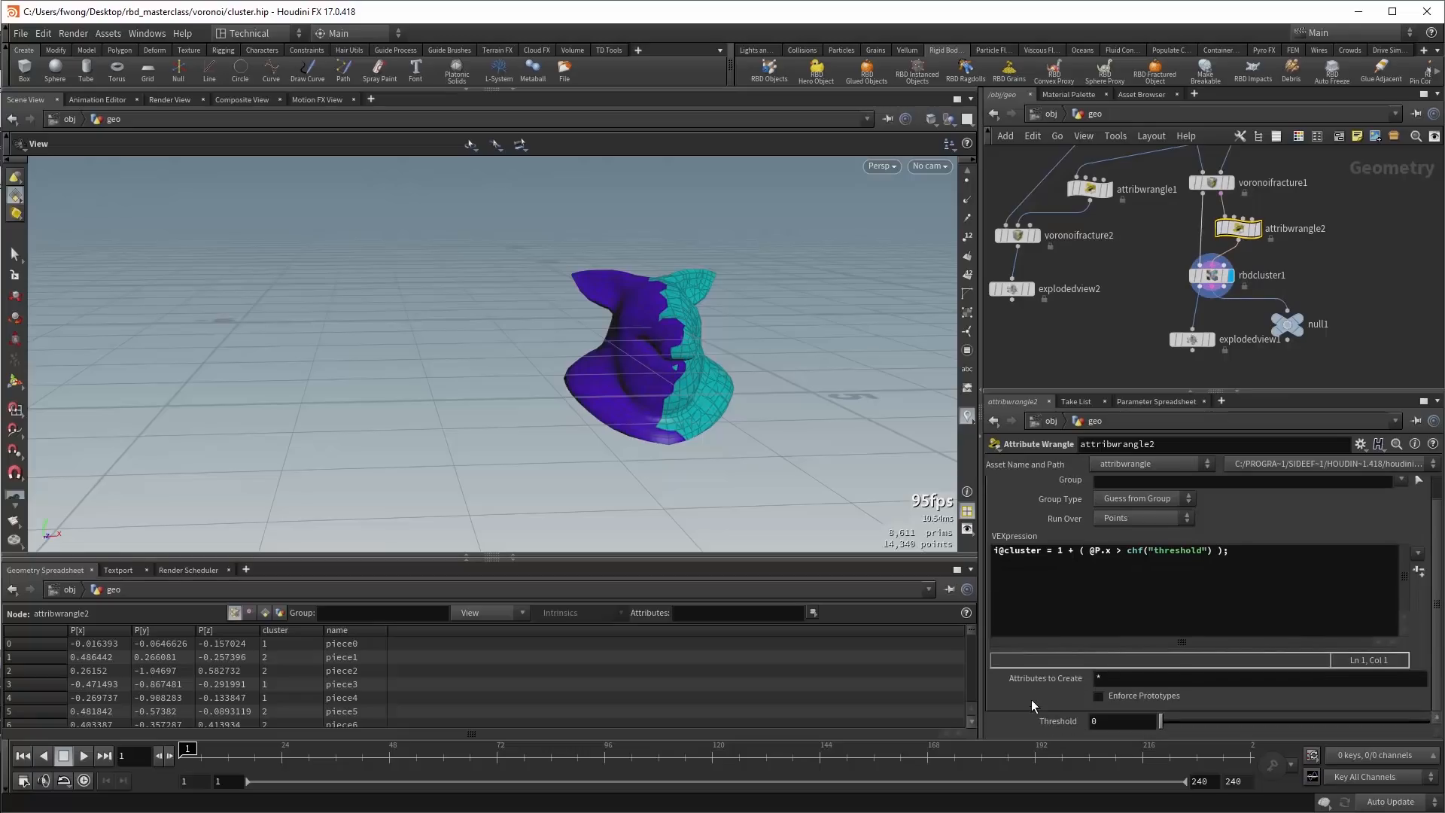
{"action": "left_click_drag", "start_coordinate": [1178, 721], "coordinate": [590, 661]}
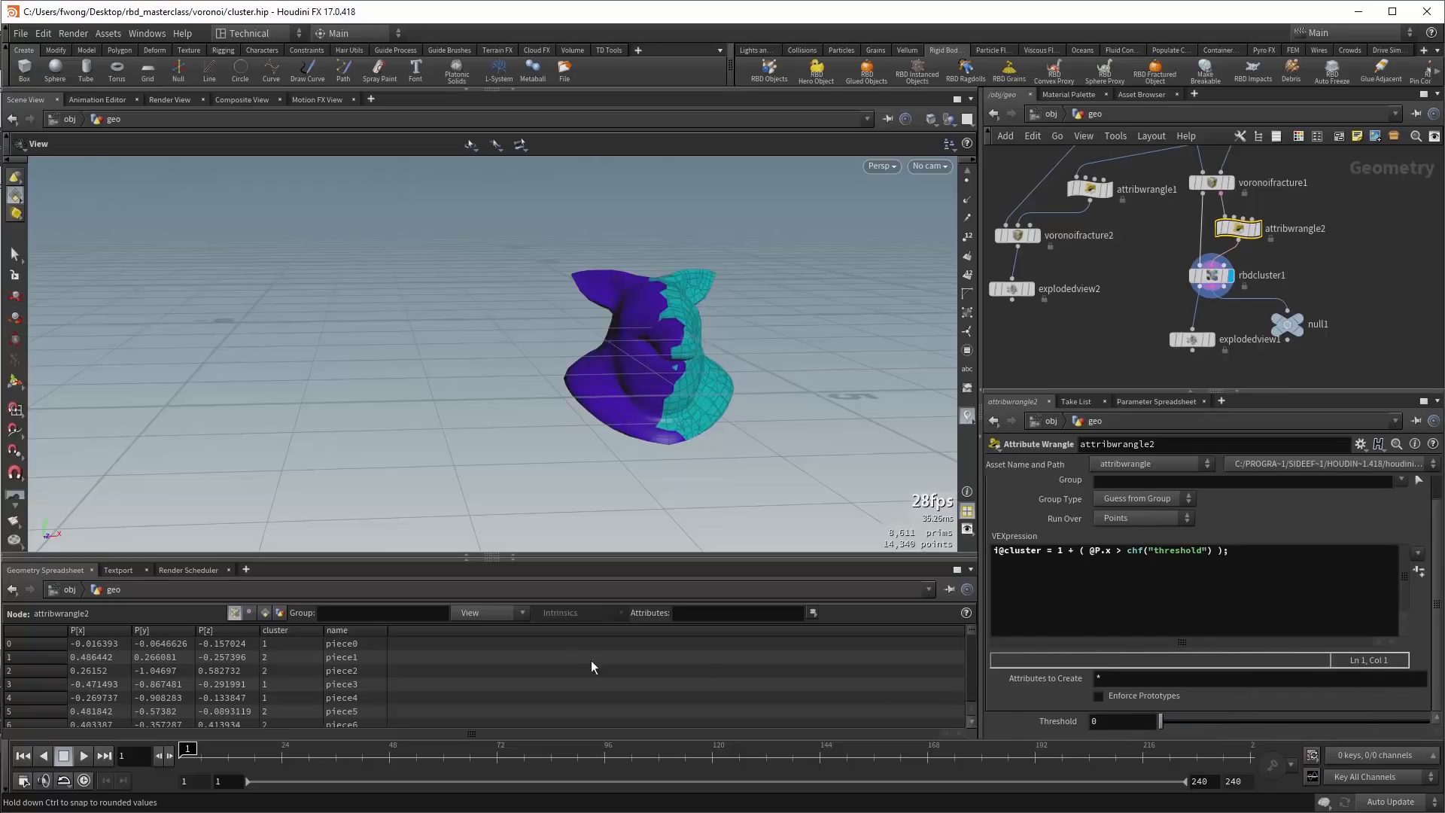
{"action": "mouse_move", "coordinate": [770, 370]}
{"action": "left_mouse_down"}
{"action": "mouse_move", "coordinate": [704, 384]}
{"action": "mouse_move", "coordinate": [755, 365]}
{"action": "left_mouse_up"}
Compare the cluster parameters of rbdcluster1 with the attribwrangle2 expression and the Cluster settings of voronoifracture2.
{"action": "left_click", "coordinate": [1209, 274]}
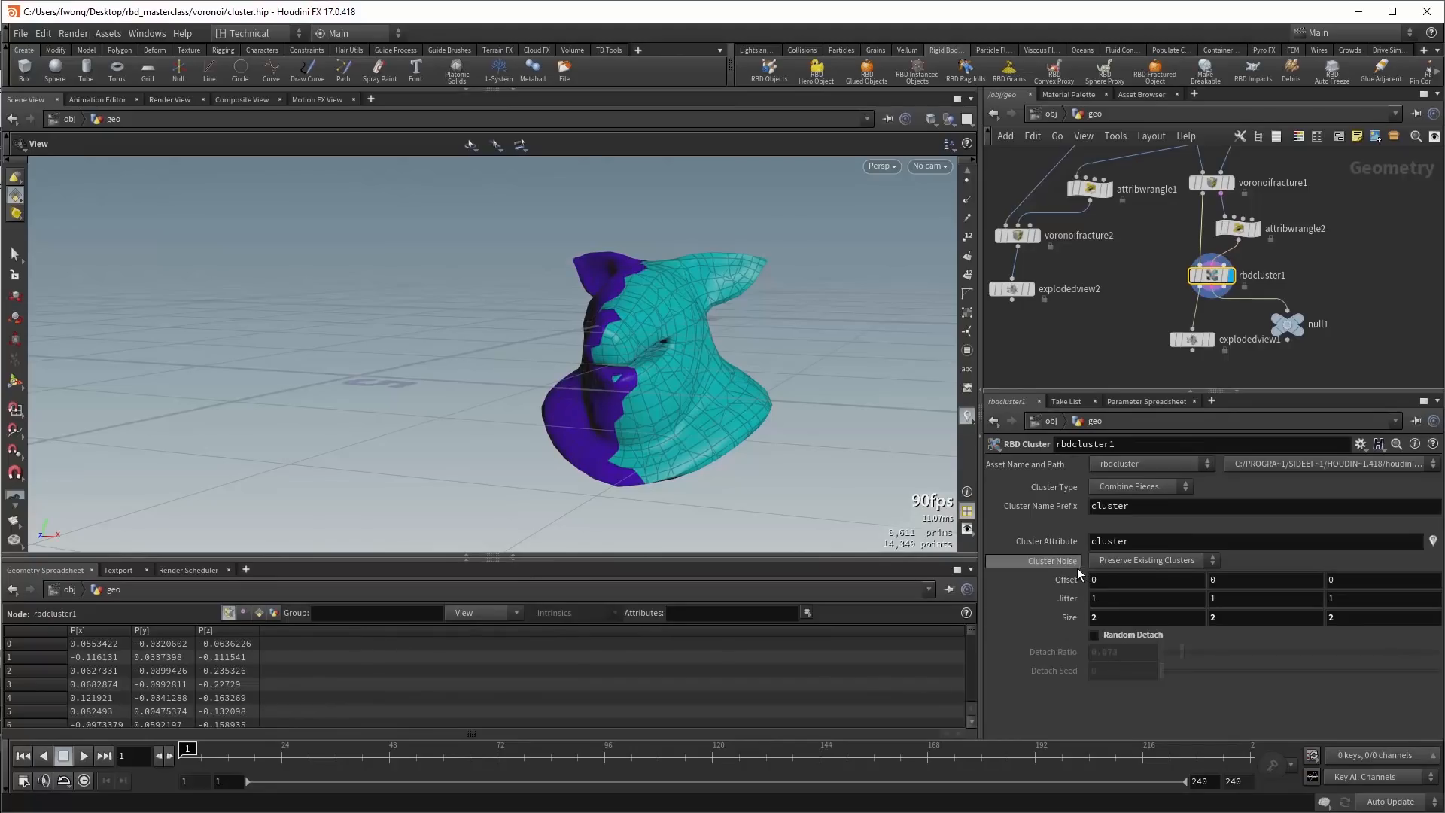
{"action": "left_click", "coordinate": [1242, 226]}
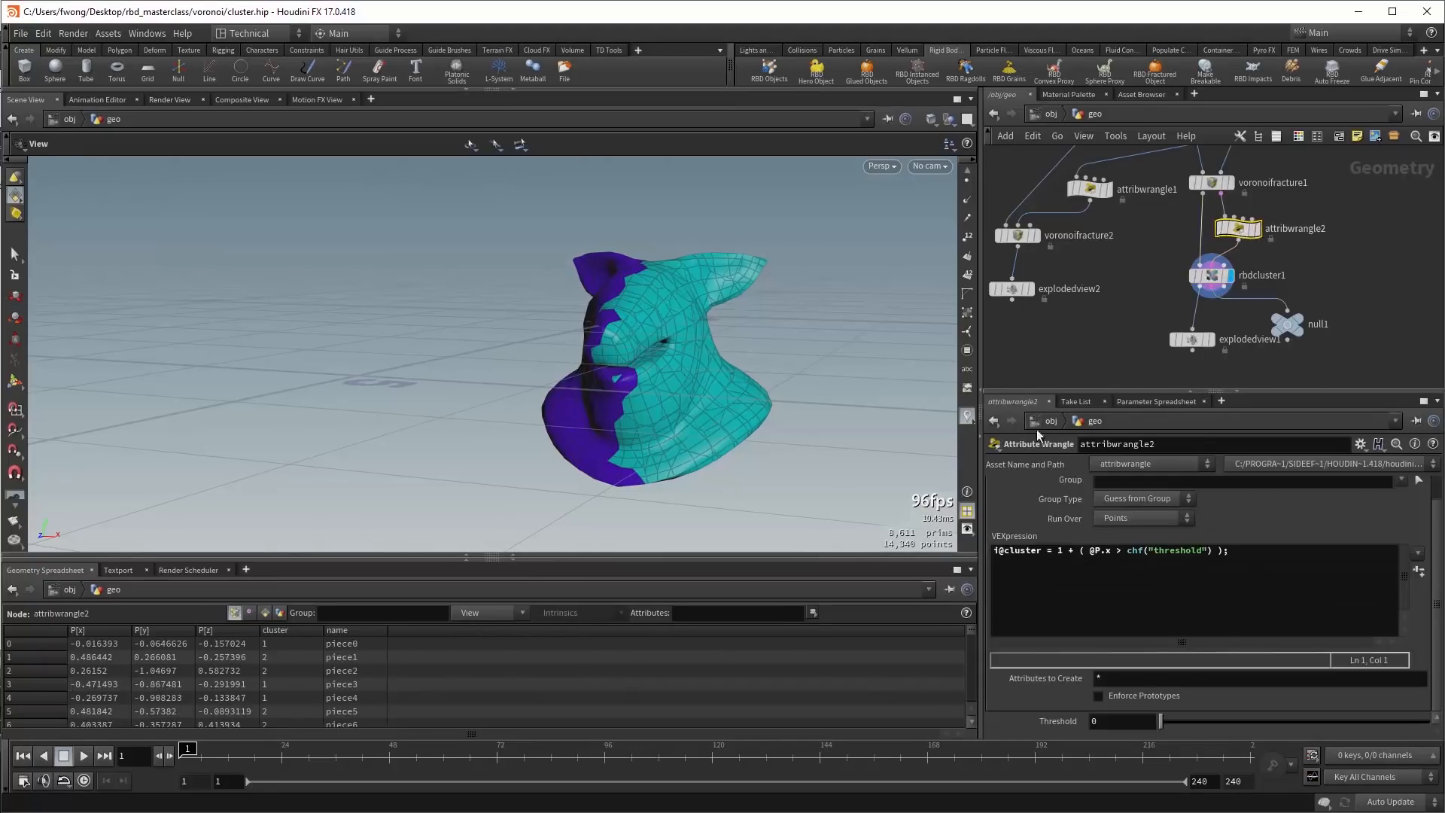
{"action": "left_click", "coordinate": [1212, 277]}
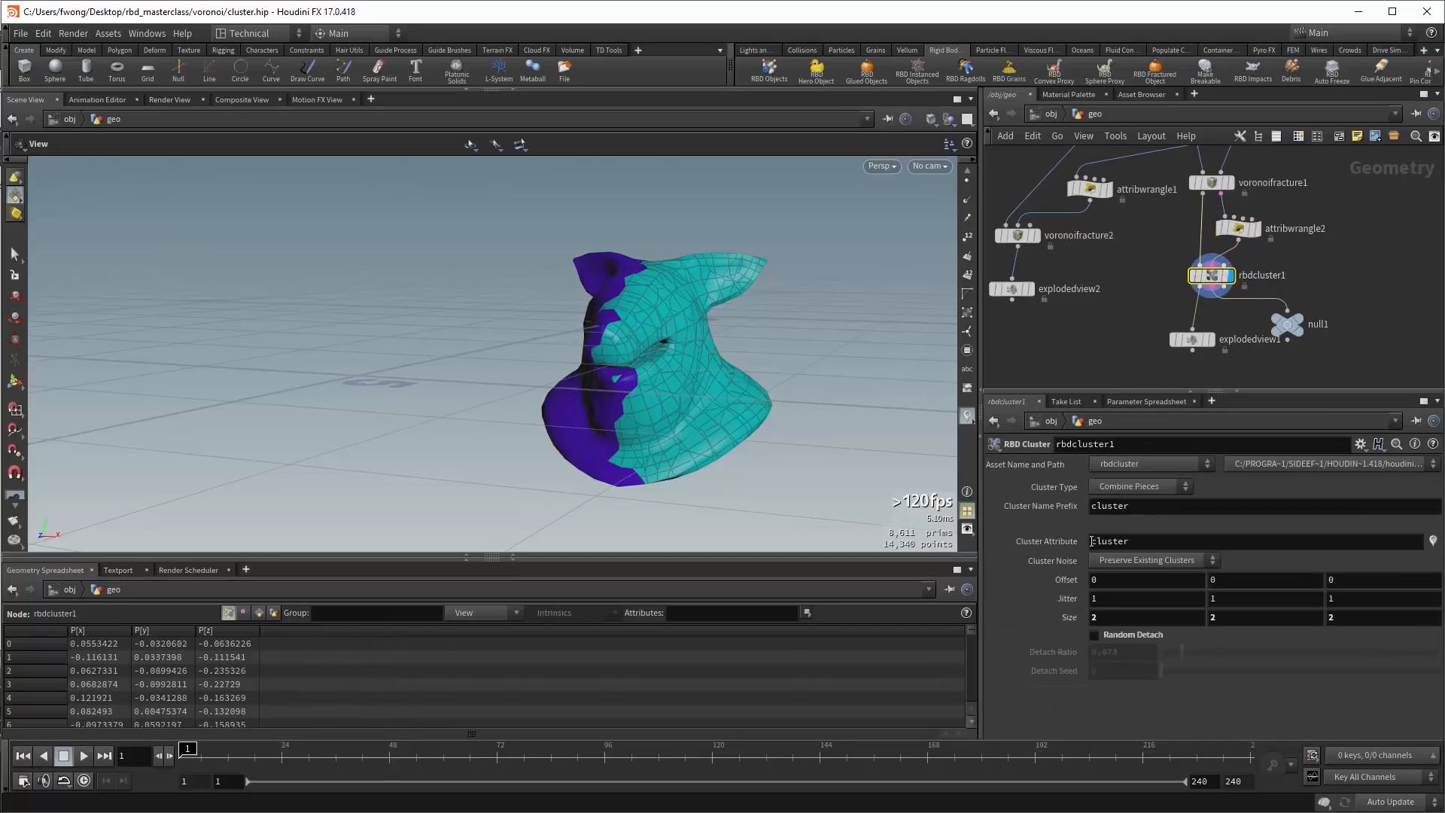
{"action": "mouse_move", "coordinate": [1060, 551]}
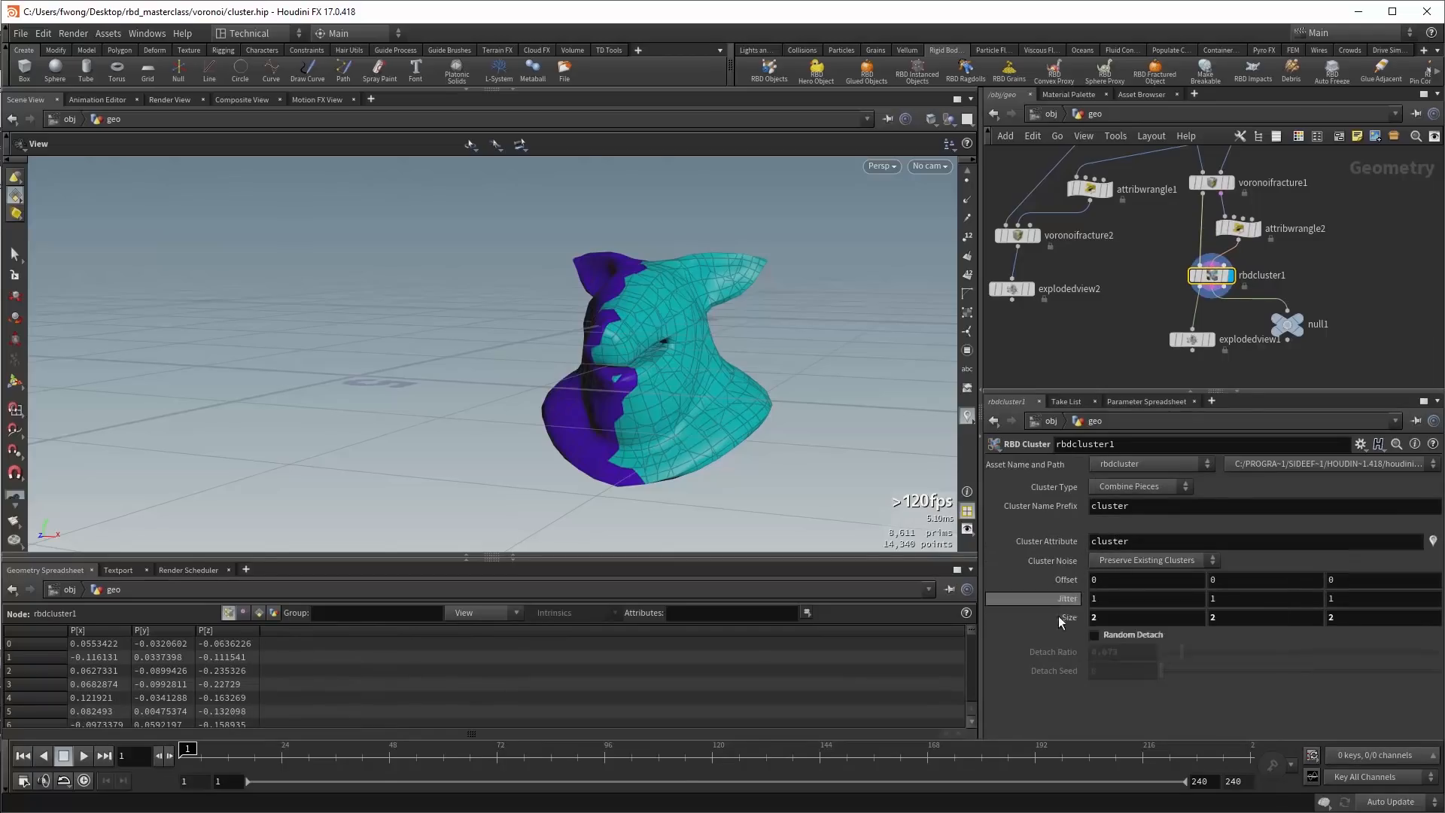
{"action": "left_click", "coordinate": [1036, 241]}
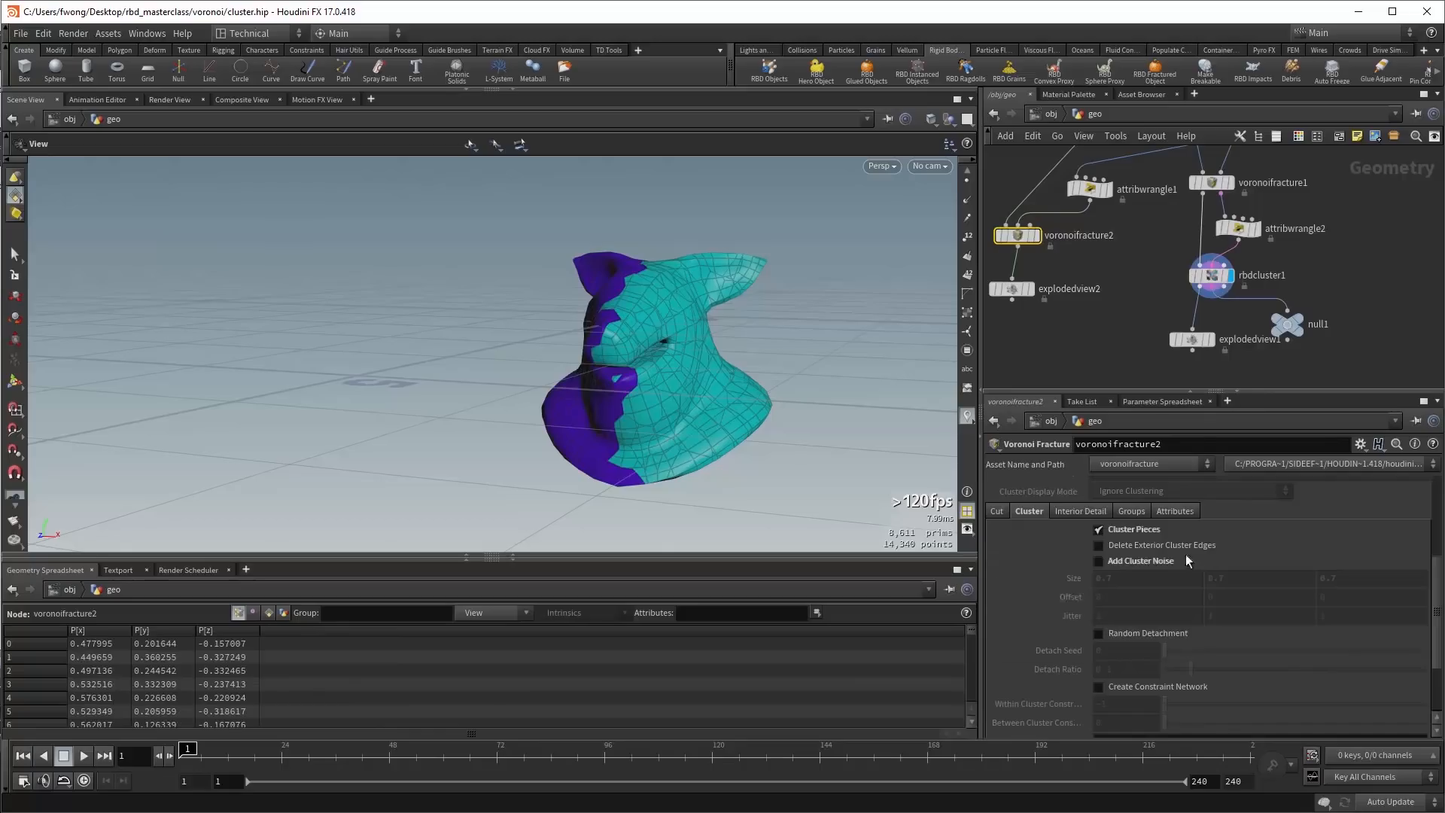
{"action": "left_click", "coordinate": [1219, 286]}
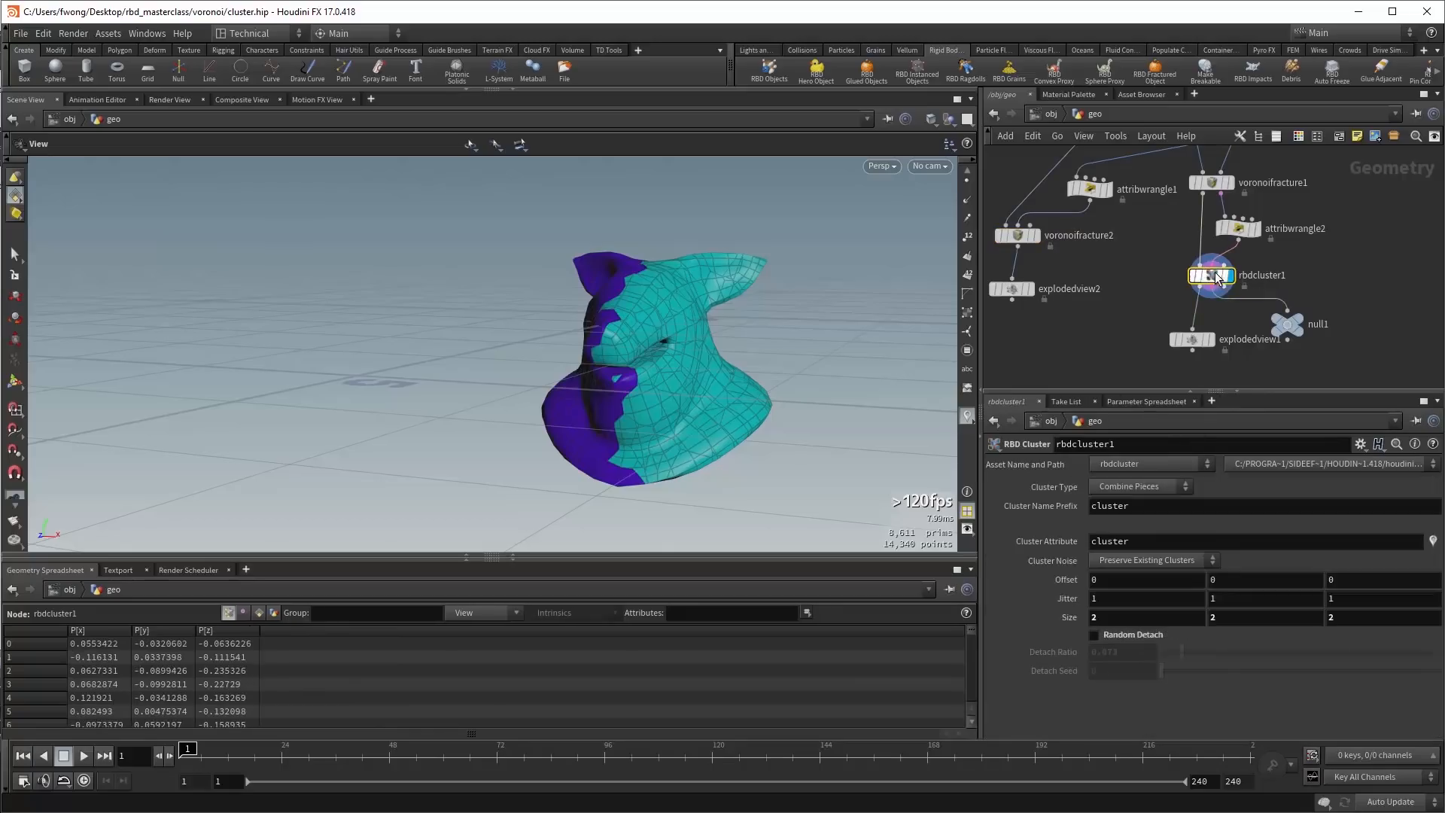
Review the Cluster Noise modes of rbdcluster1 against the attribwrangle2 expression, keeping Preserve Existing Clusters.
{"action": "left_click", "coordinate": [1112, 562]}
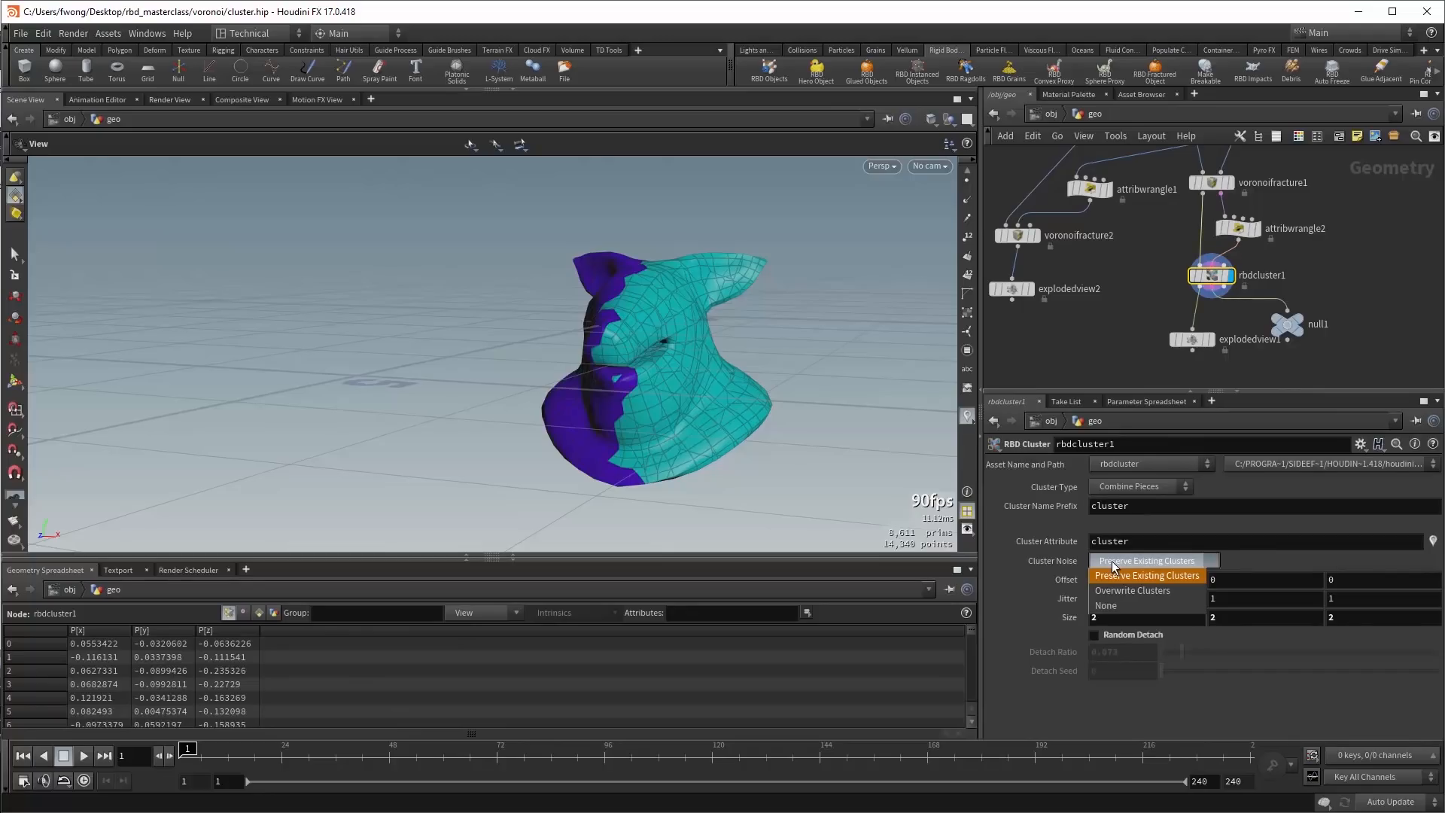
{"action": "left_click", "coordinate": [1114, 574]}
{"action": "left_click", "coordinate": [1235, 229]}
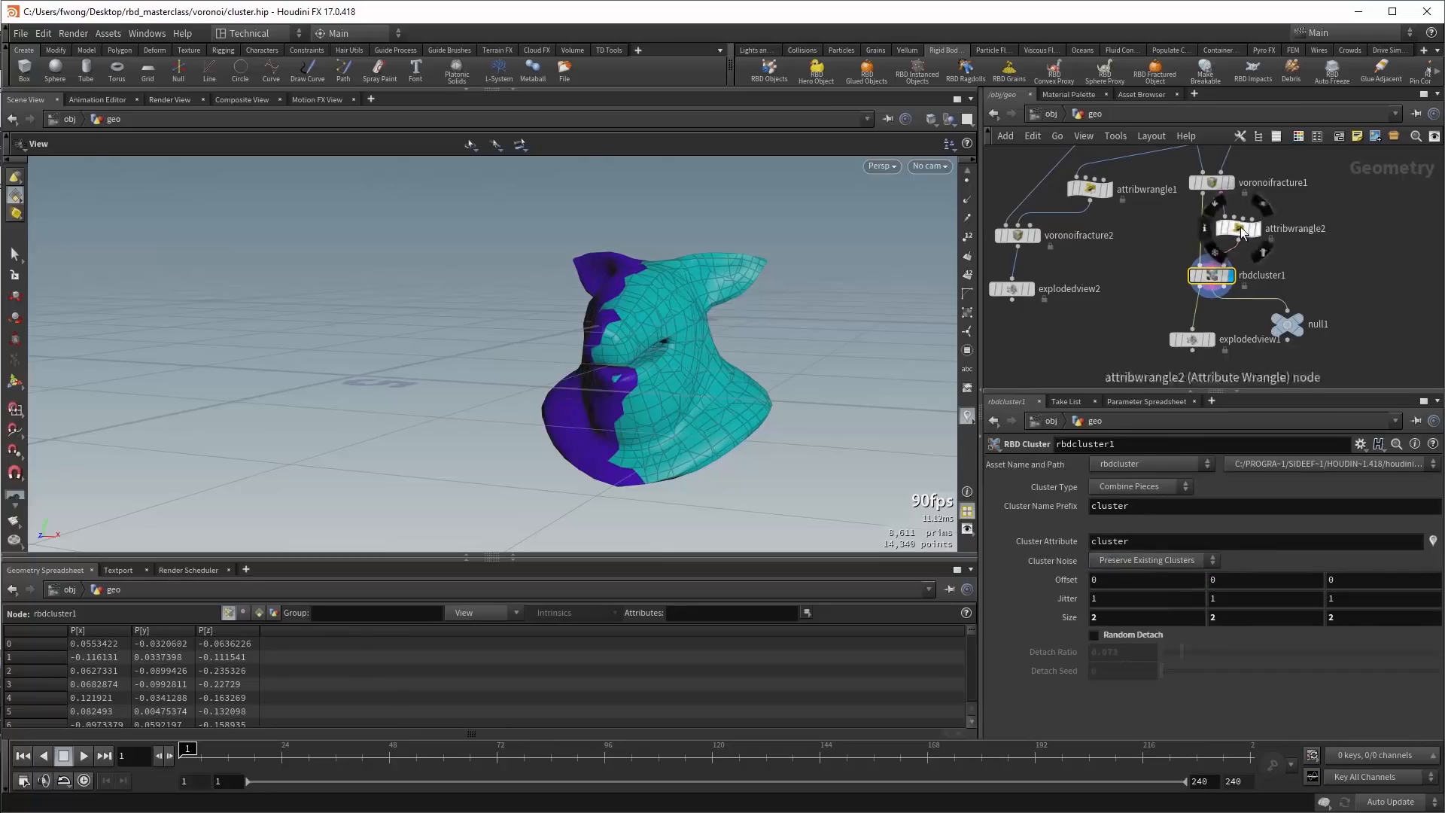
{"action": "left_click", "coordinate": [1215, 273]}
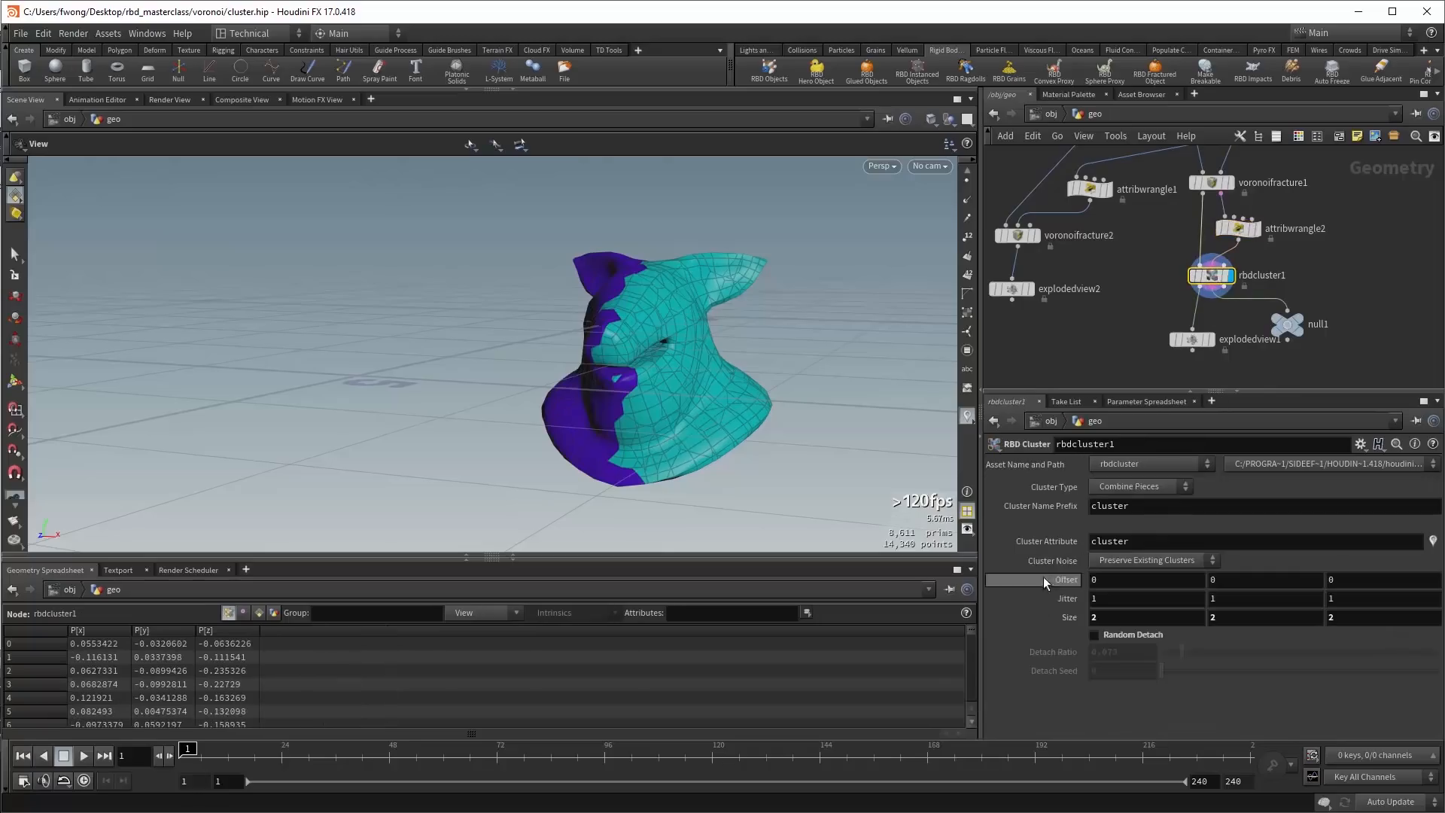
{"action": "left_click", "coordinate": [1237, 228]}
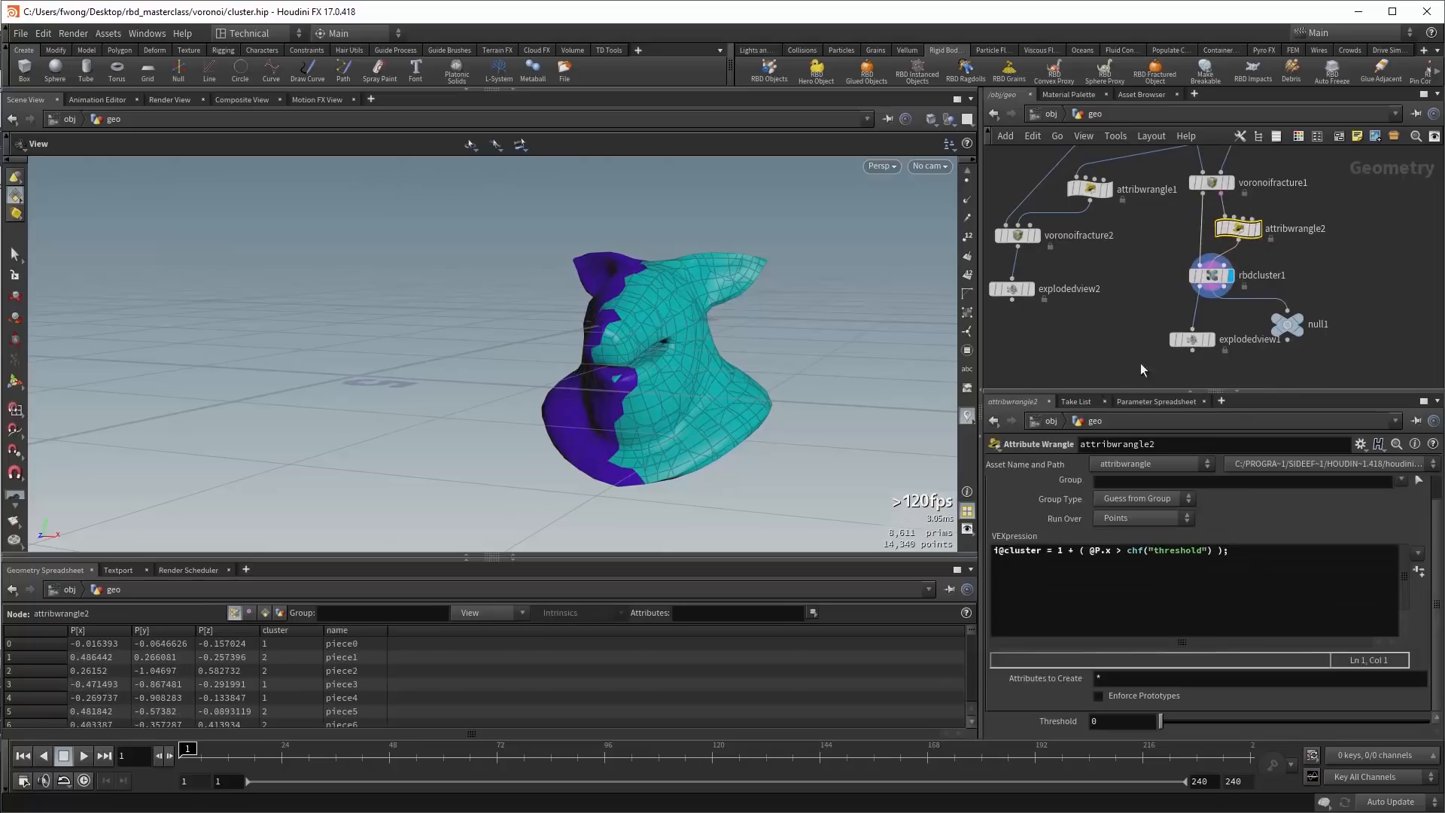
{"action": "left_click", "coordinate": [1213, 276]}
{"action": "left_click", "coordinate": [1132, 562]}
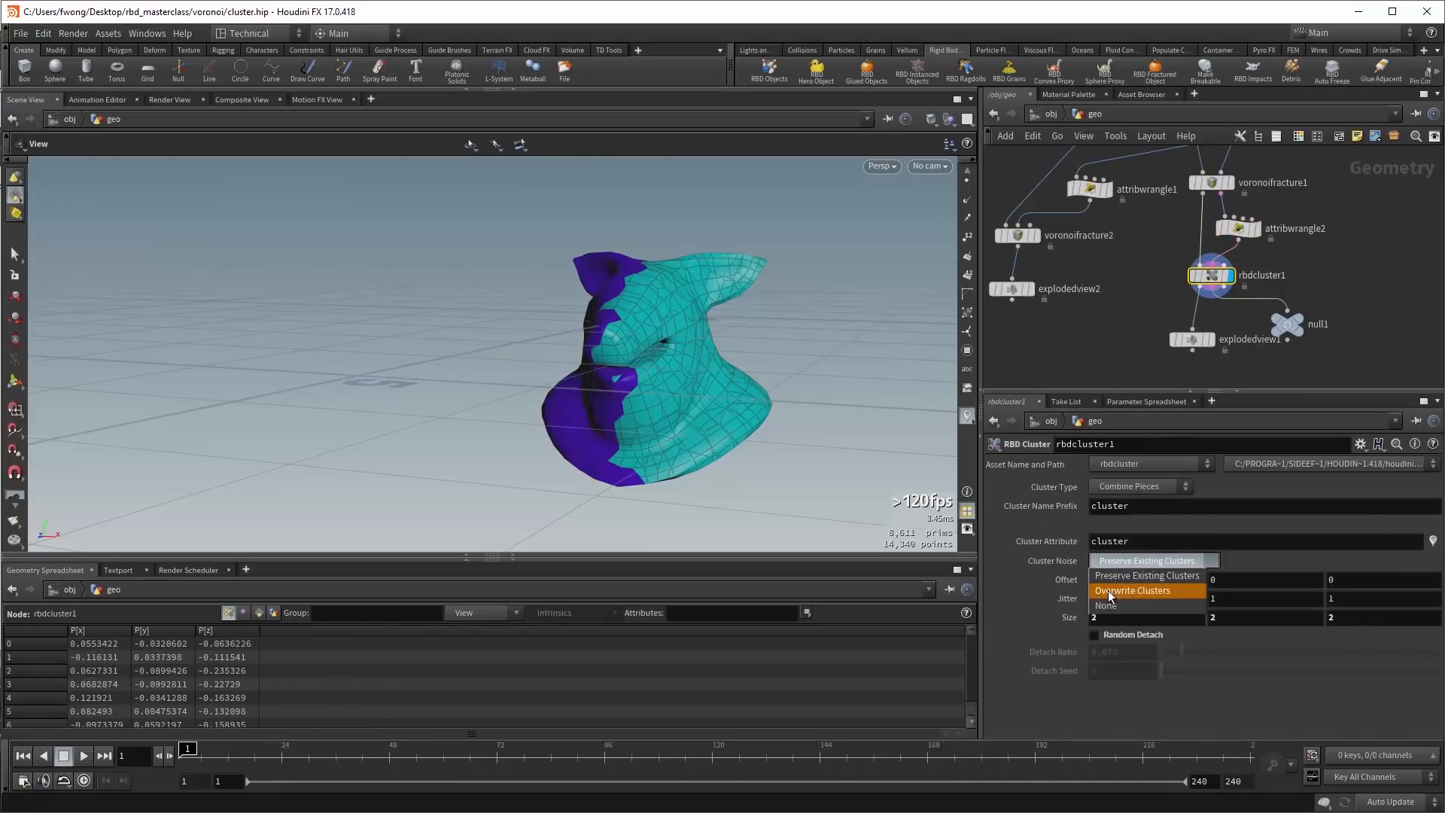
{"action": "left_click", "coordinate": [1140, 576]}
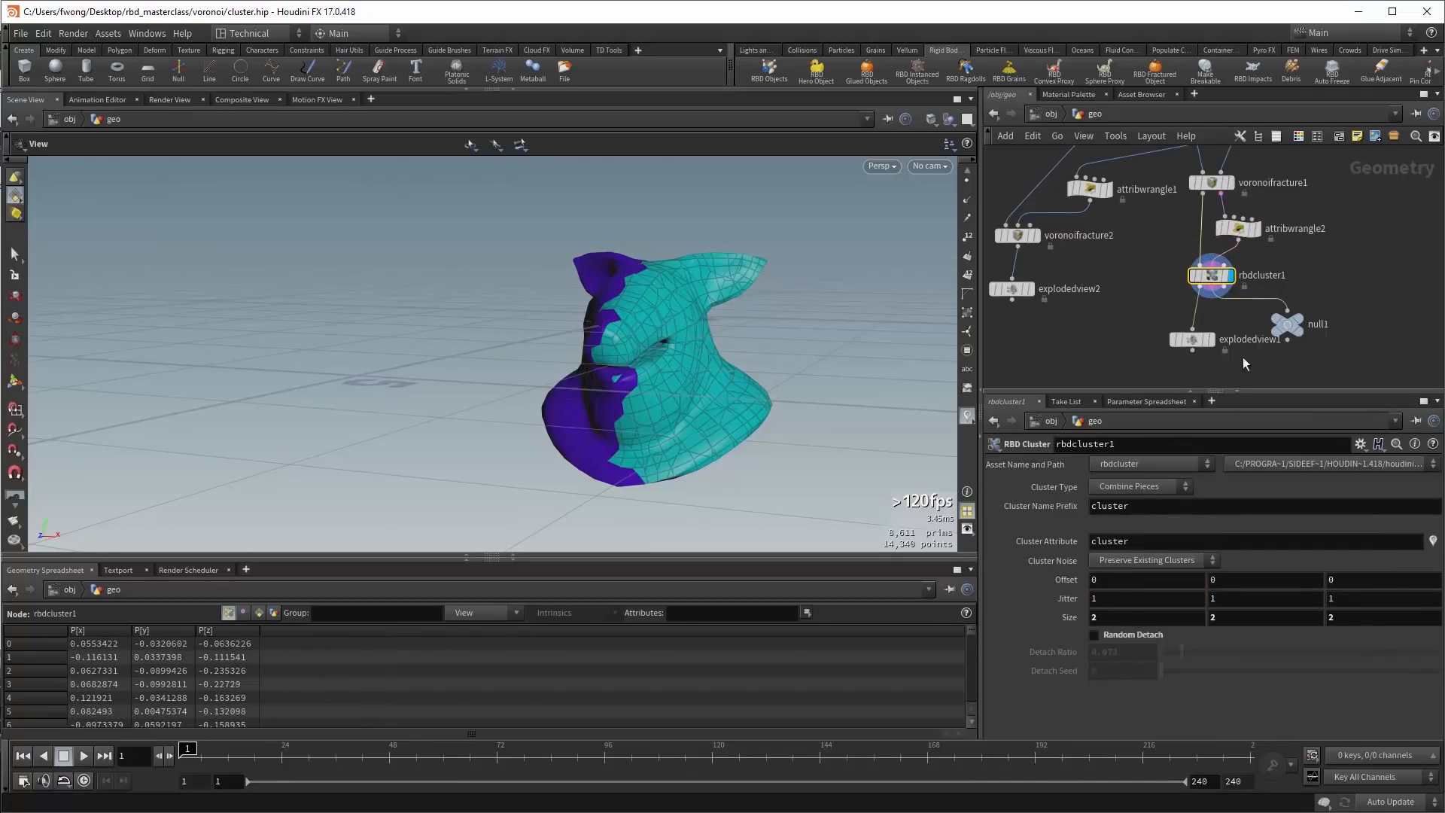
Try Random Detach on rbdcluster1, inspect the detached pieces around the model, and switch the option off again.
{"action": "left_click", "coordinate": [1106, 635]}
{"action": "left_click_drag", "start_coordinate": [727, 439], "coordinate": [586, 327]}
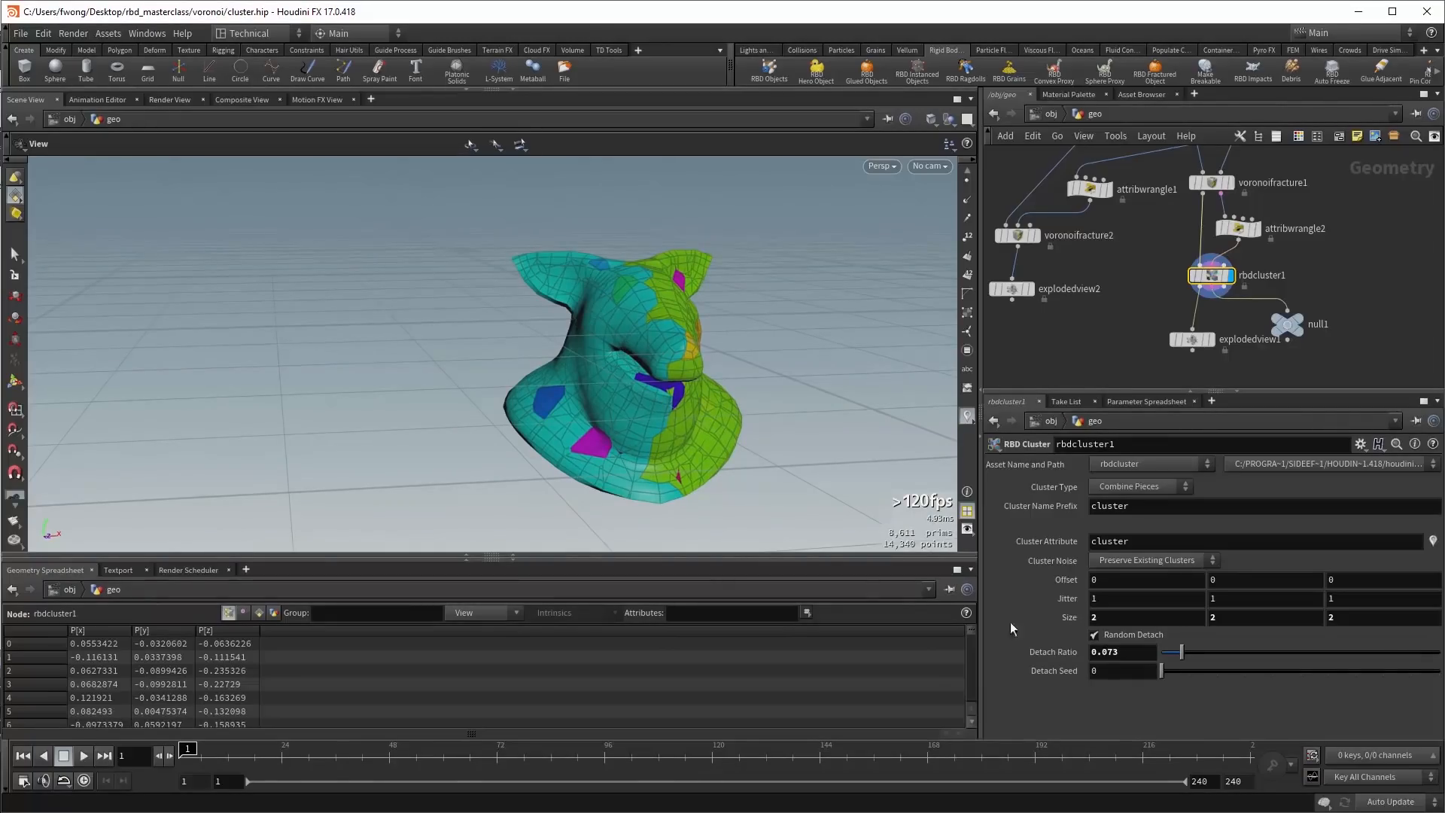
{"action": "left_click", "coordinate": [1109, 637]}
{"action": "left_click_drag", "start_coordinate": [629, 419], "coordinate": [580, 422]}
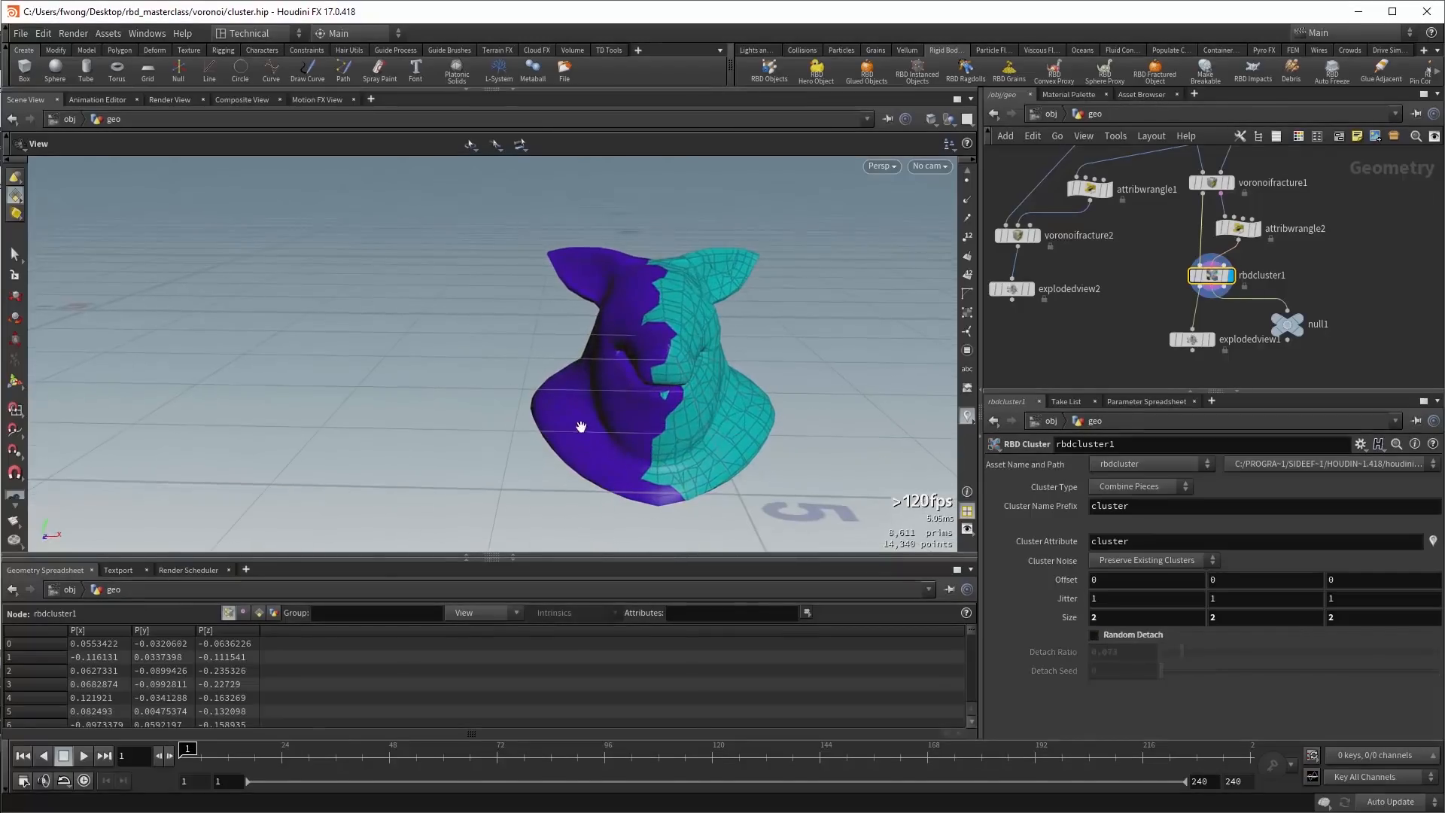
{"action": "left_click", "coordinate": [1223, 227]}
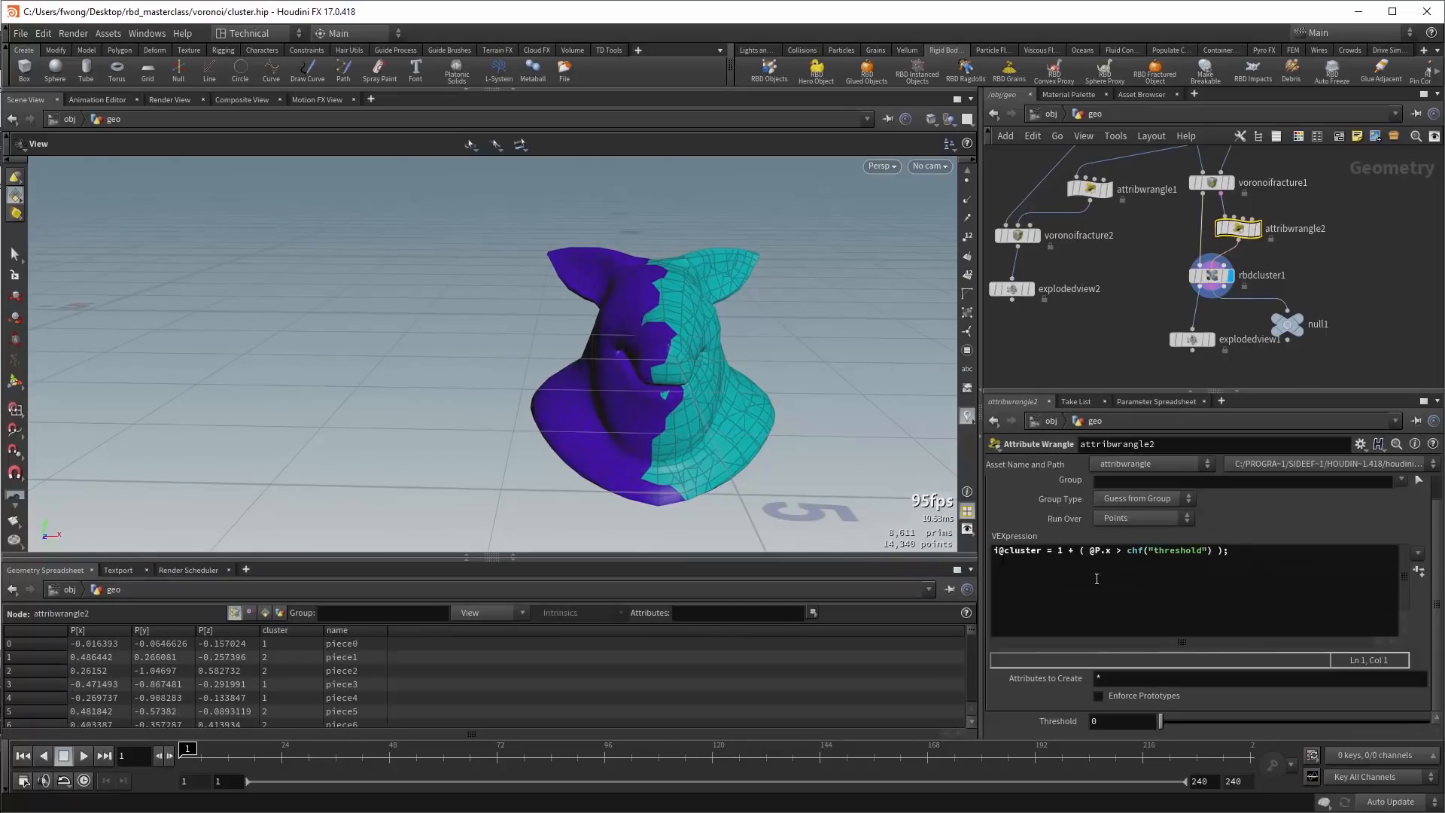
{"action": "left_click", "coordinate": [1262, 566]}
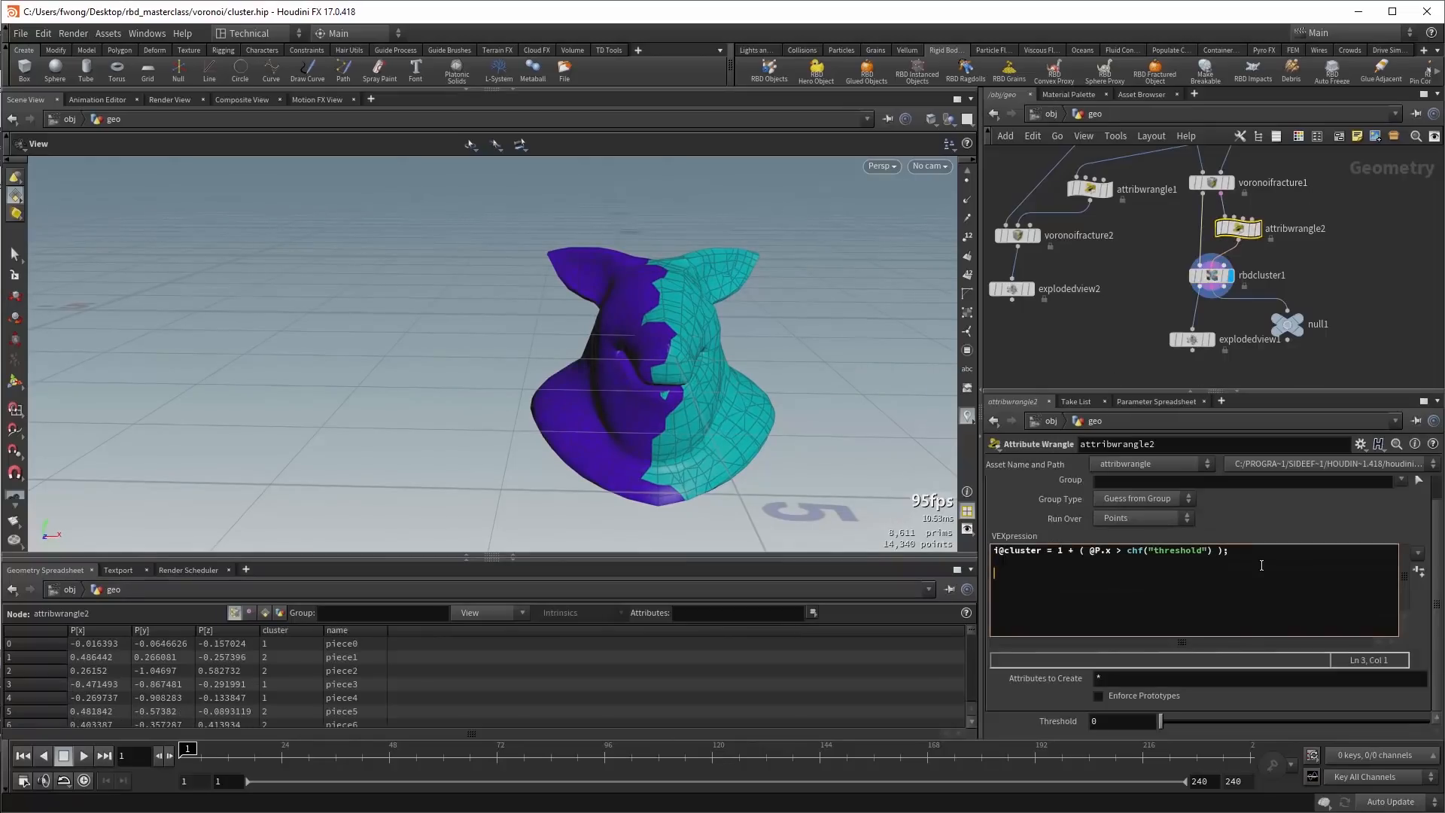
{"action": "type", "text": "if (@ptnum == 0)"}
{"action": "key", "text": "Return"}
{"action": "key", "text": "Tab"}
{"action": "type", "text": "@@cluster = -1;"}
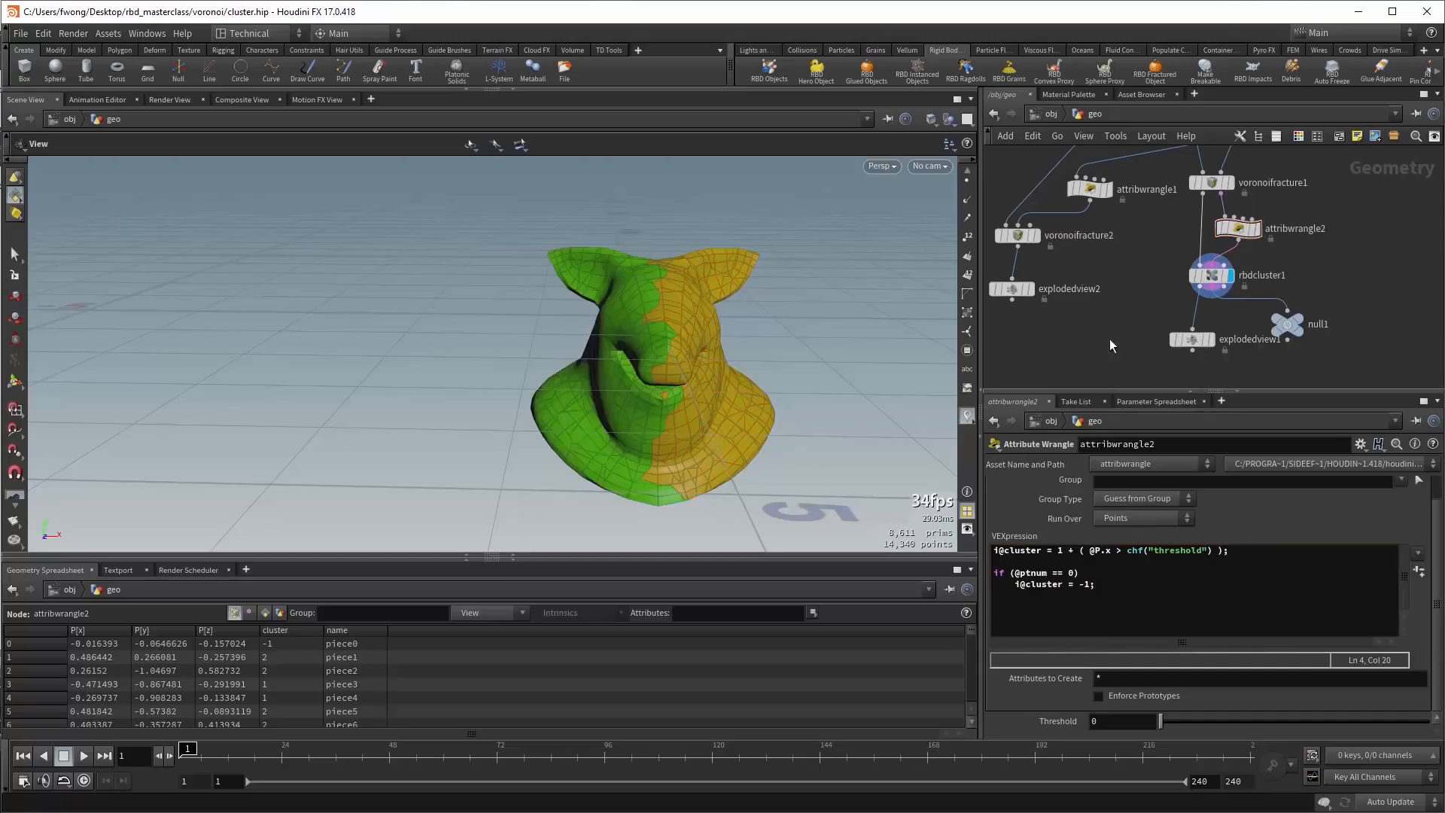
Display explodedview1 and inspect the unclustered piece between the separated clusters.
{"action": "left_click_drag", "start_coordinate": [602, 353], "coordinate": [888, 332]}
{"action": "left_click", "coordinate": [1213, 341]}
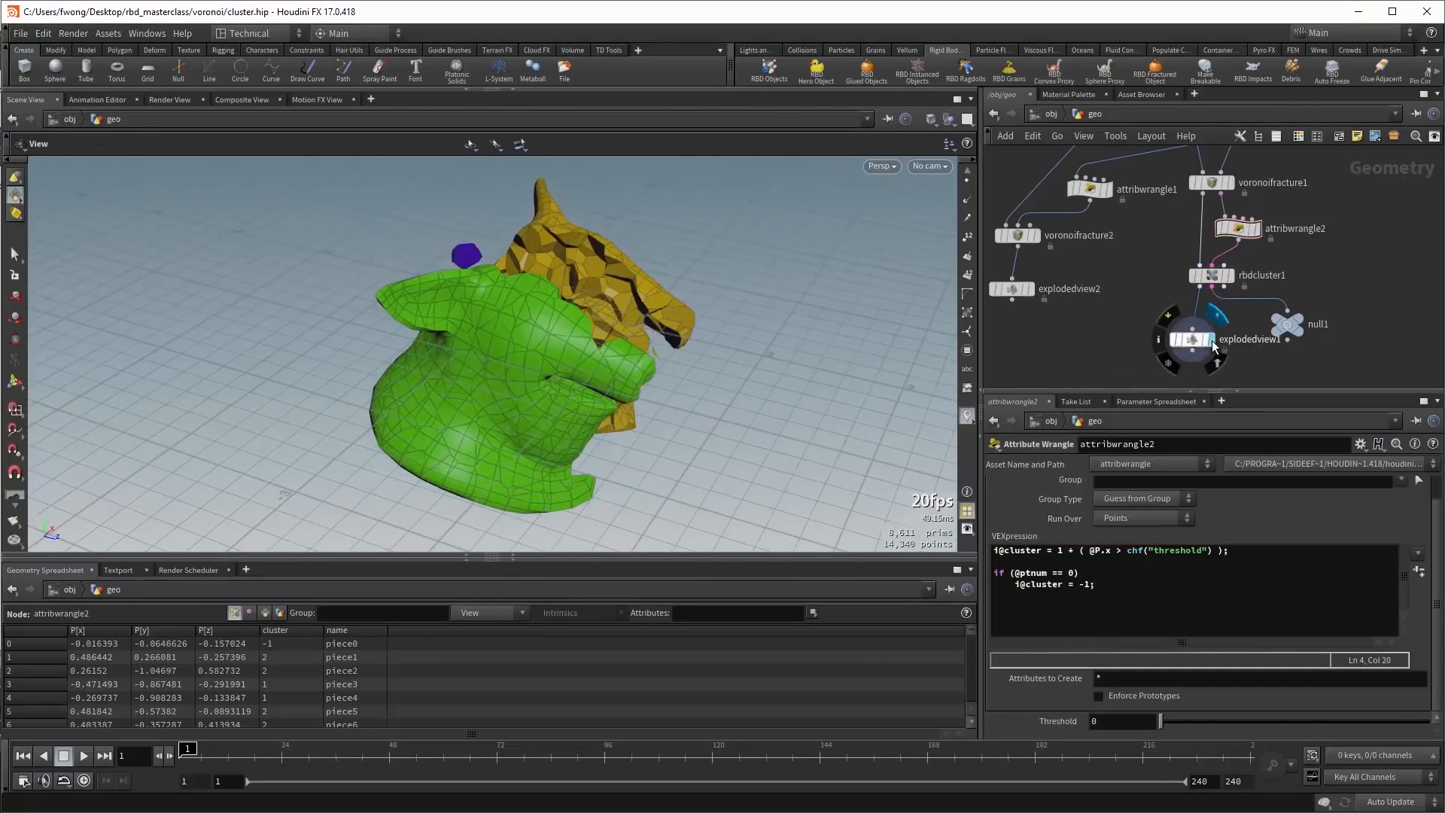
{"action": "left_click", "coordinate": [1192, 340]}
{"action": "left_click_drag", "start_coordinate": [592, 313], "coordinate": [562, 350]}
Bypass attribwrangle2 and display the result of rbdcluster1.
{"action": "mouse_move", "coordinate": [1239, 234]}
{"action": "left_click", "coordinate": [1214, 204]}
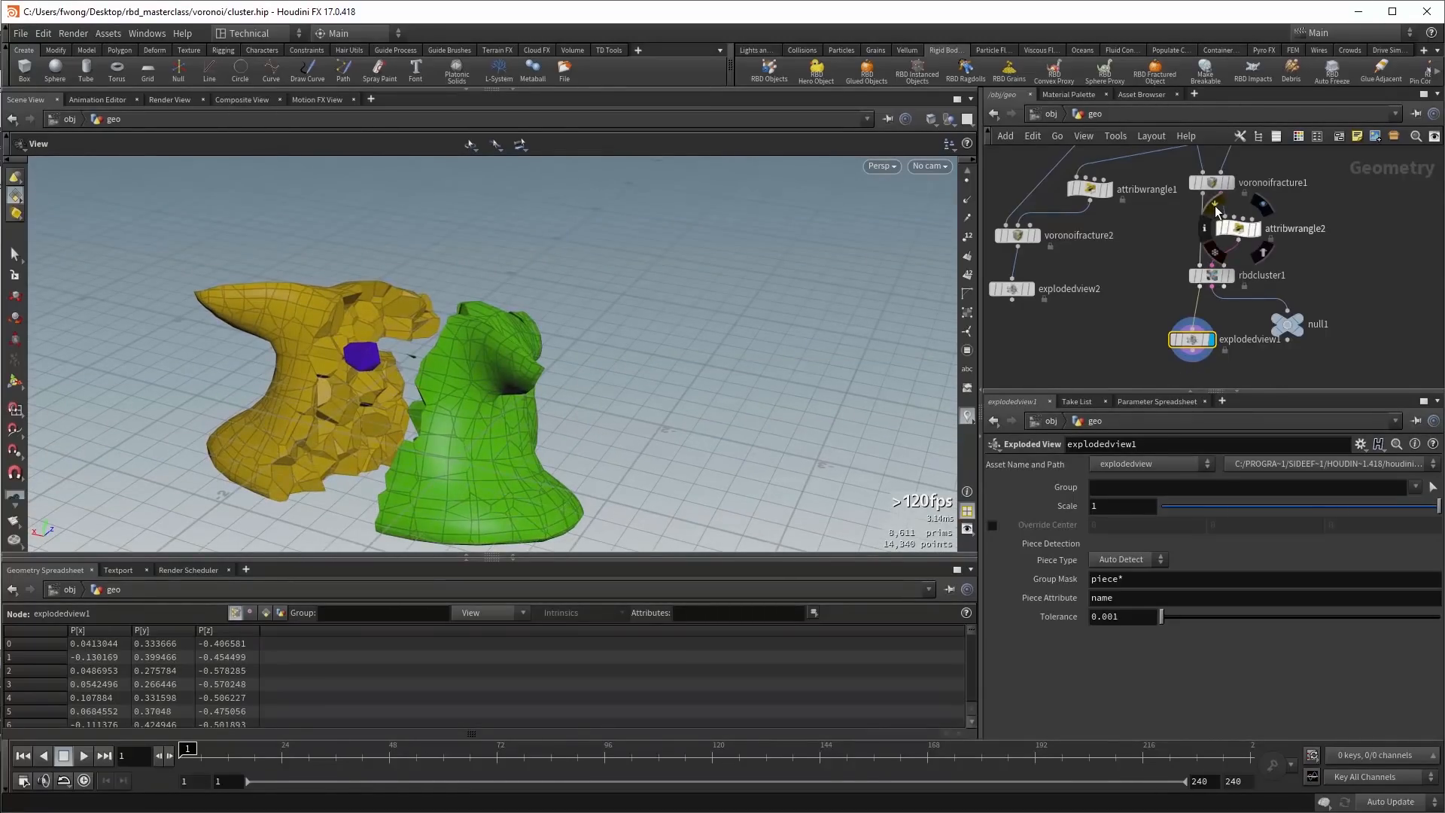
{"action": "left_click", "coordinate": [1230, 276]}
{"action": "left_click", "coordinate": [1209, 275]}
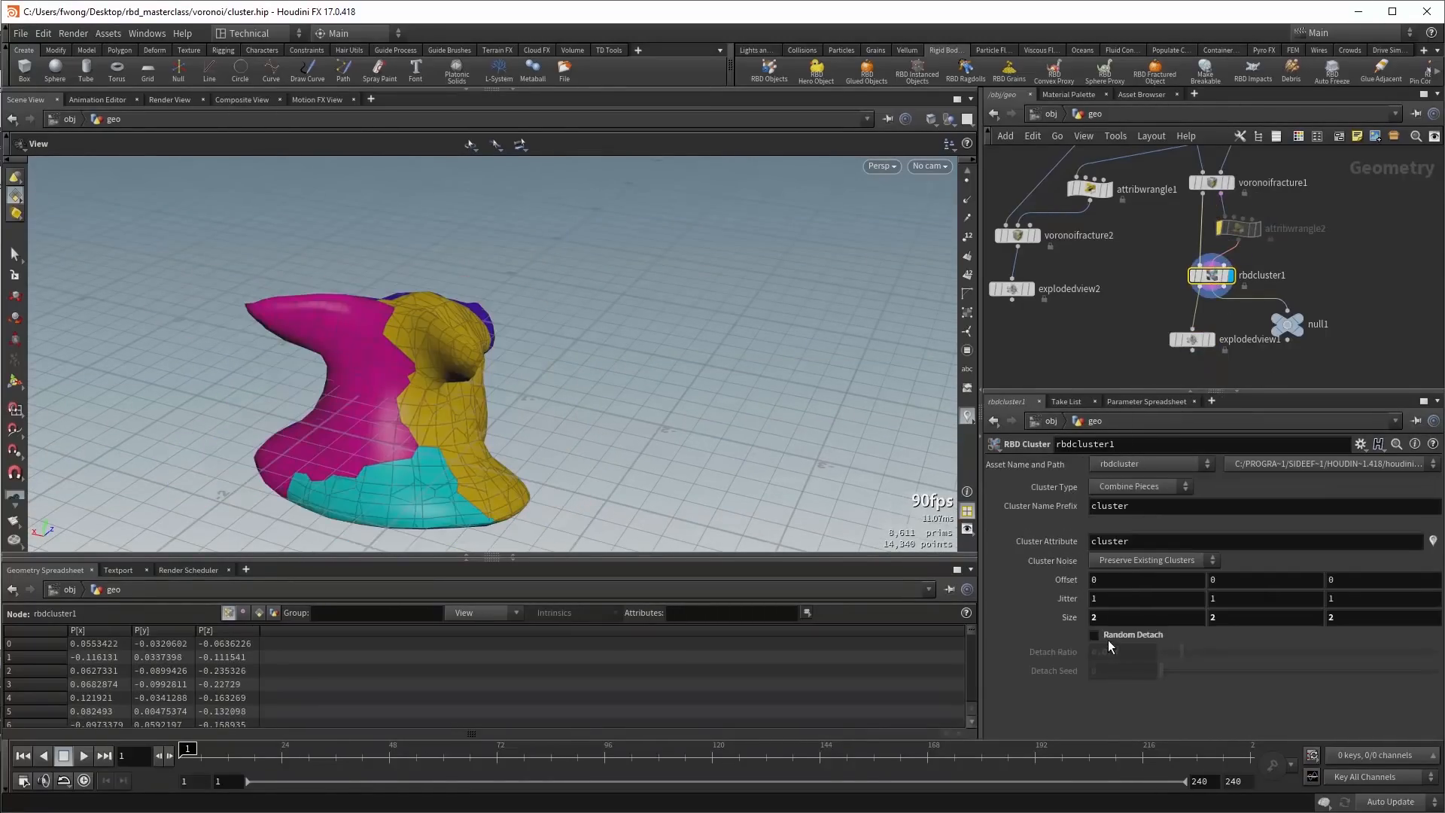
Enable Random Detach on rbdcluster1 and set its Detach Ratio to 0.114.
{"action": "left_click_drag", "start_coordinate": [642, 435], "coordinate": [608, 319]}
{"action": "left_click_drag", "start_coordinate": [920, 424], "coordinate": [937, 433]}
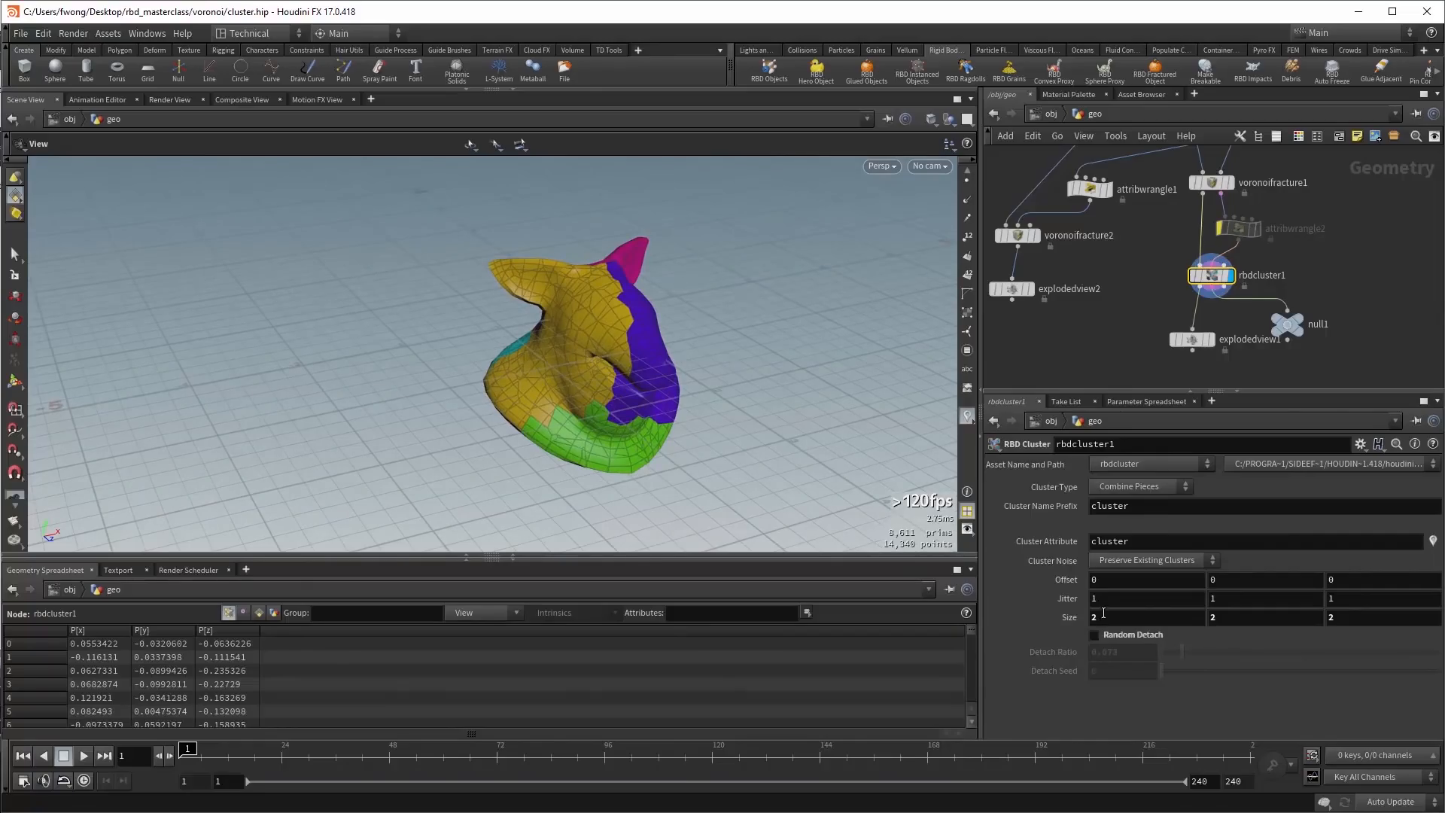
{"action": "left_click", "coordinate": [1112, 634]}
{"action": "left_click_drag", "start_coordinate": [764, 436], "coordinate": [736, 409]}
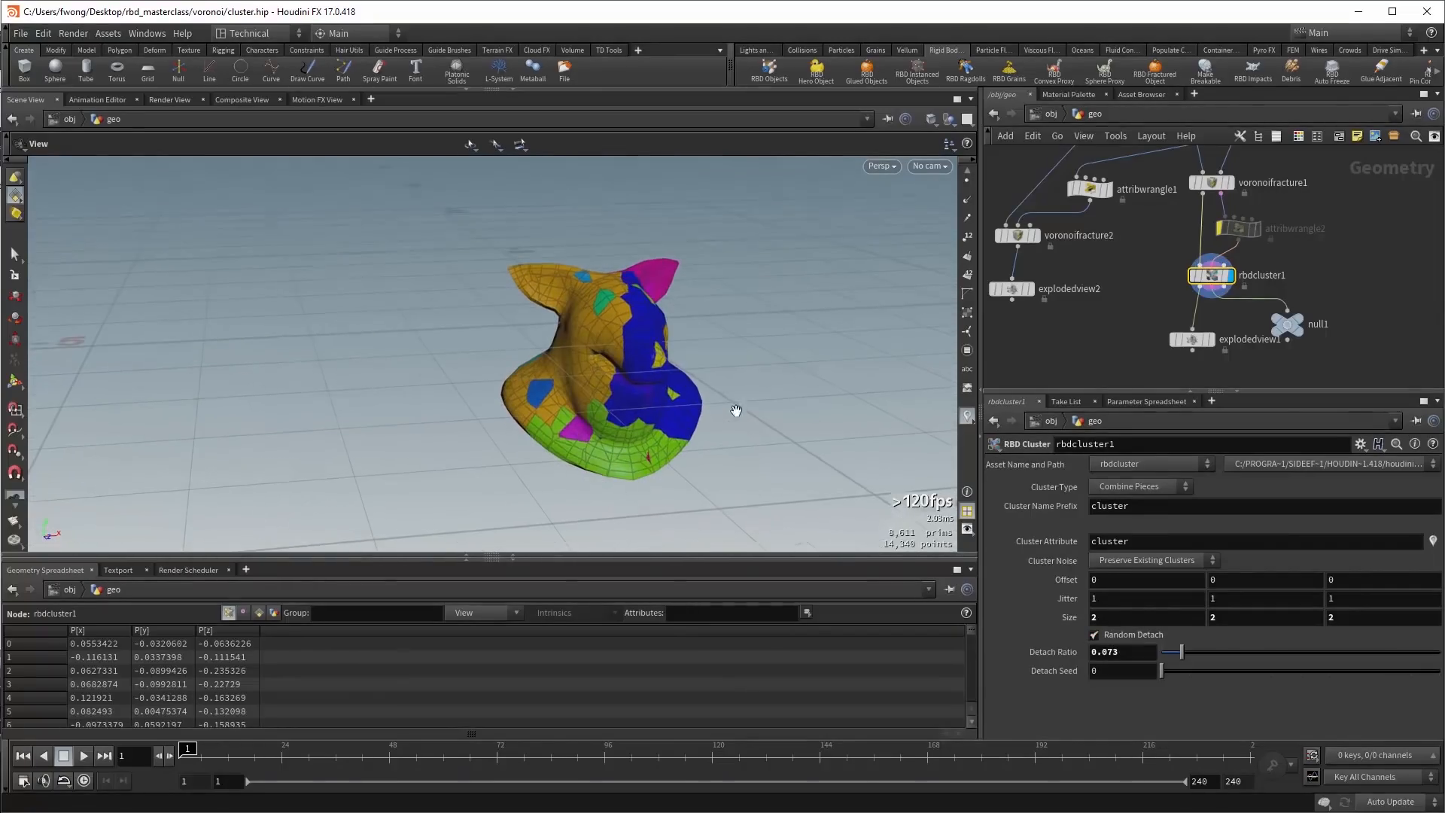
{"action": "left_click_drag", "start_coordinate": [1182, 652], "coordinate": [1149, 678]}
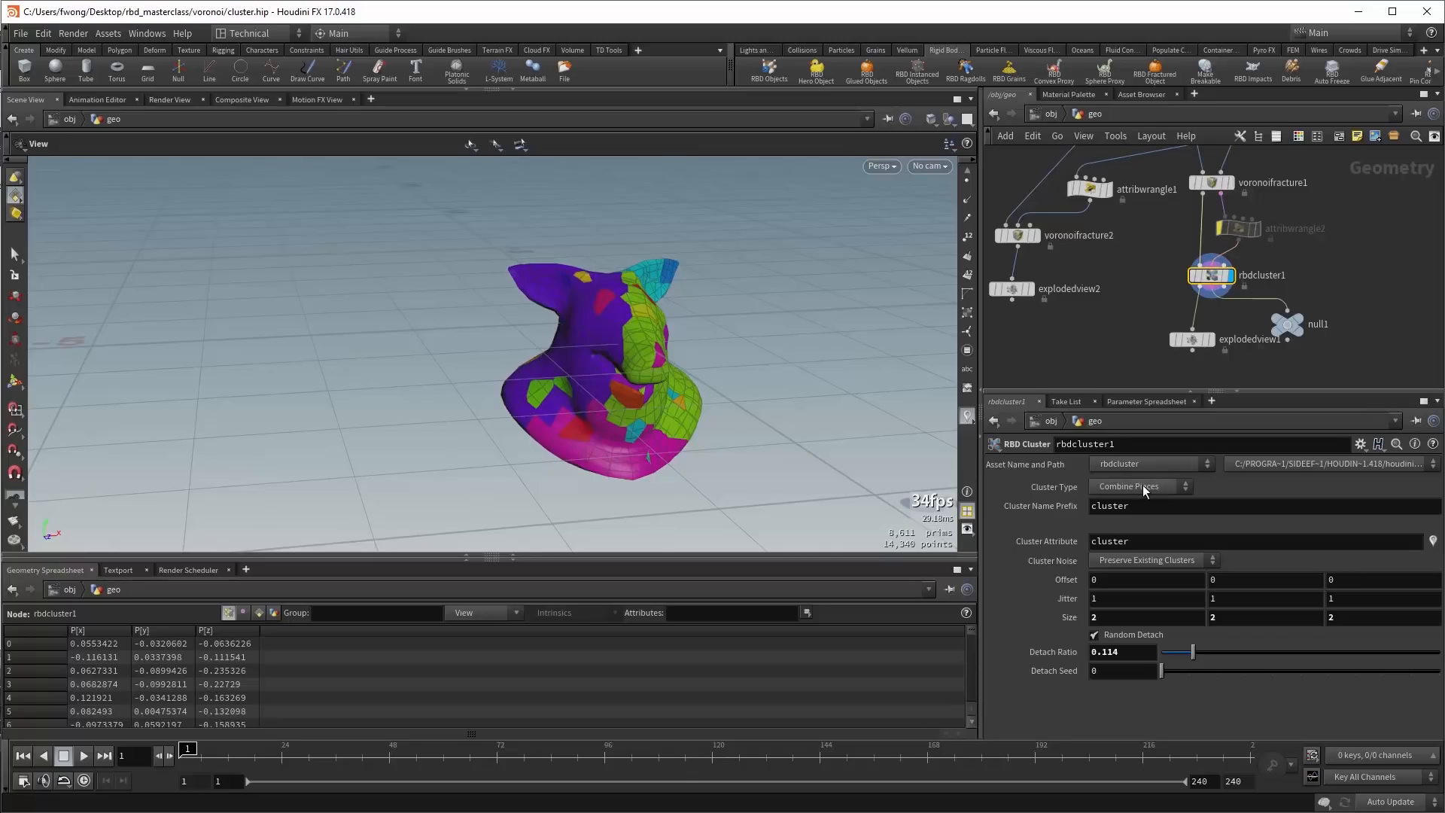
Compare the node information of voronoifracture1 and rbdcluster1, then switch Random Detach off and check the rbdcluster1 information again.
{"action": "middle_click_drag", "start_coordinate": [1211, 302], "coordinate": [1220, 313]}
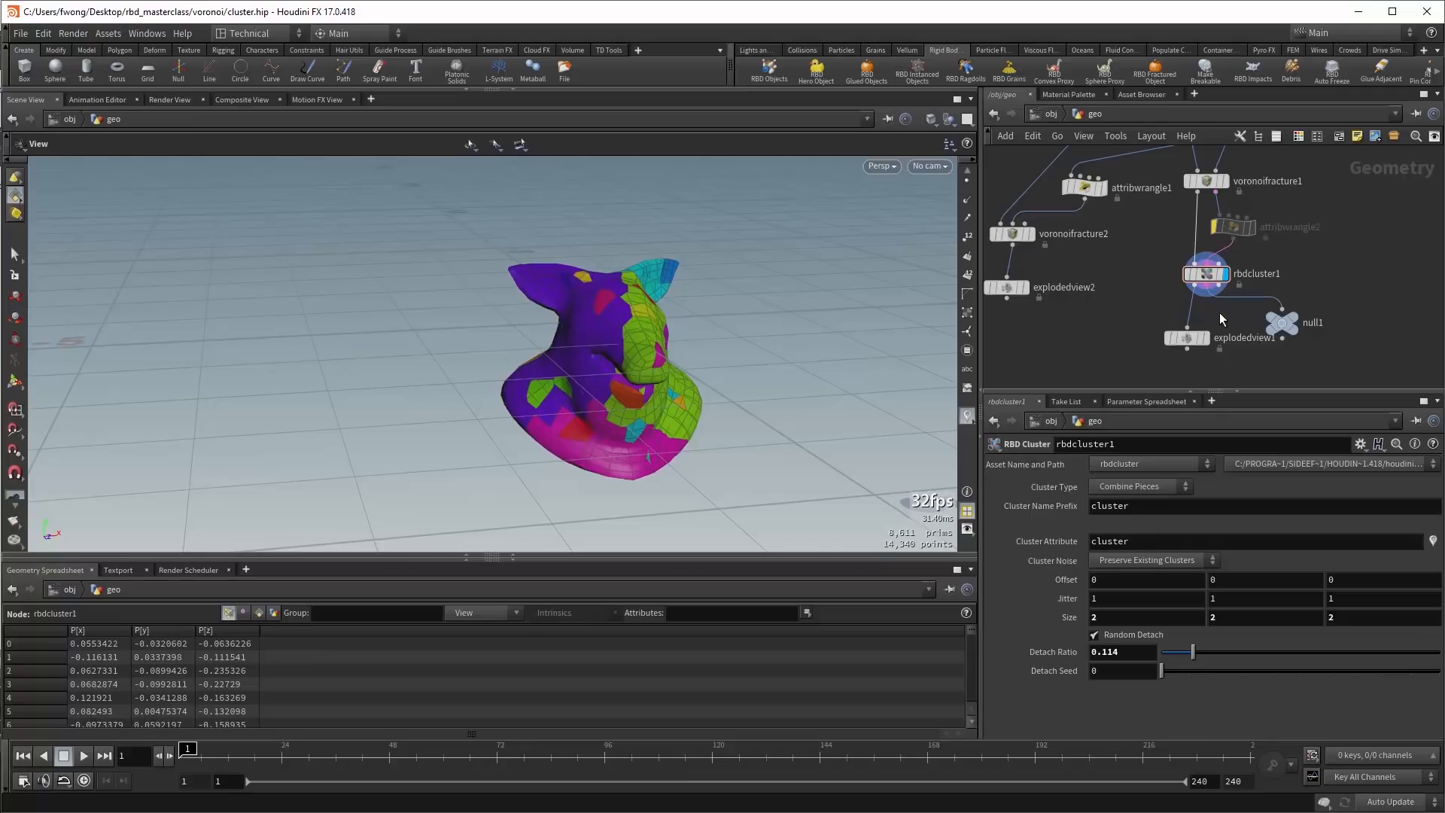
{"action": "middle_click", "coordinate": [1204, 182]}
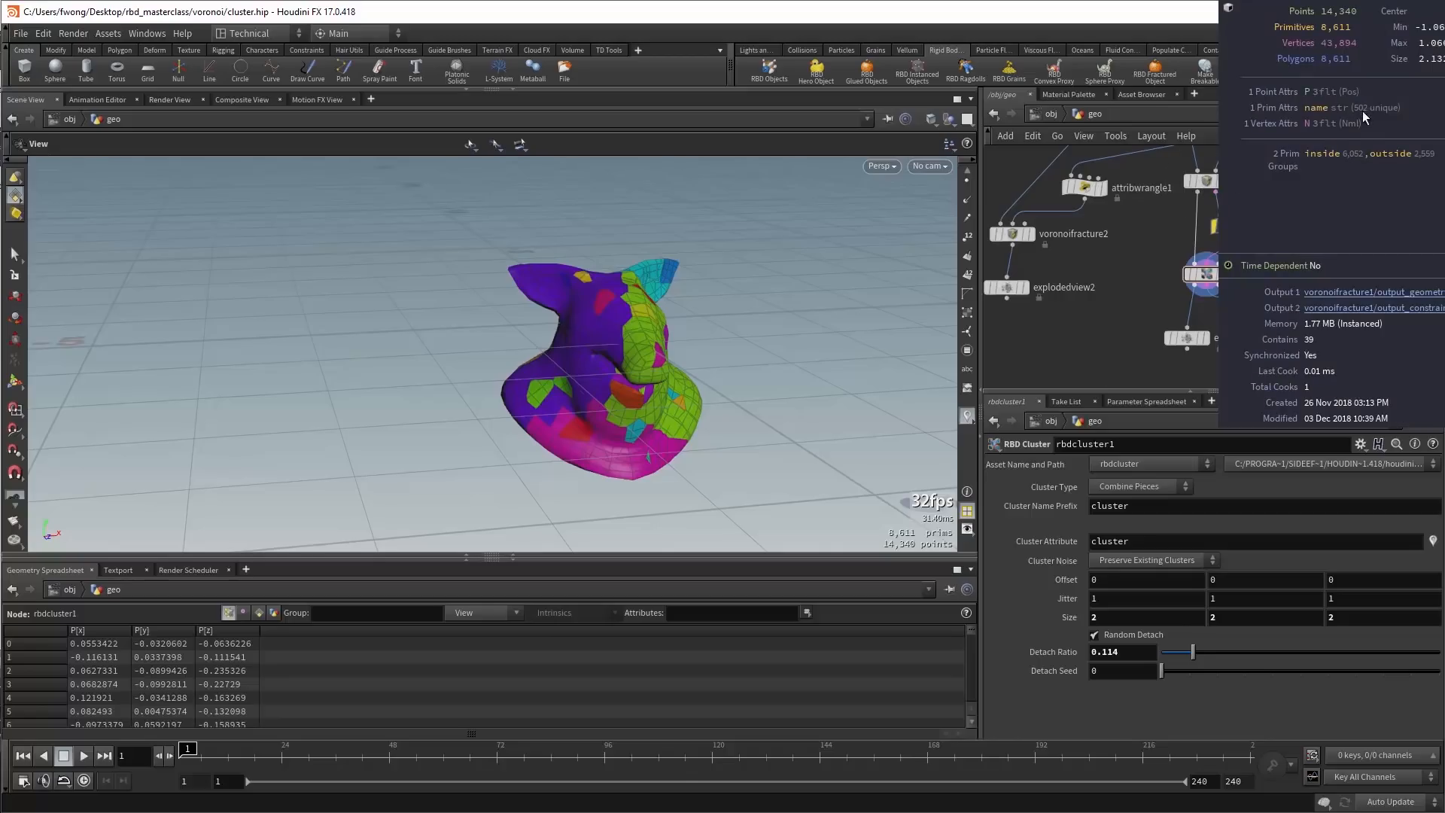
{"action": "middle_click", "coordinate": [1204, 273]}
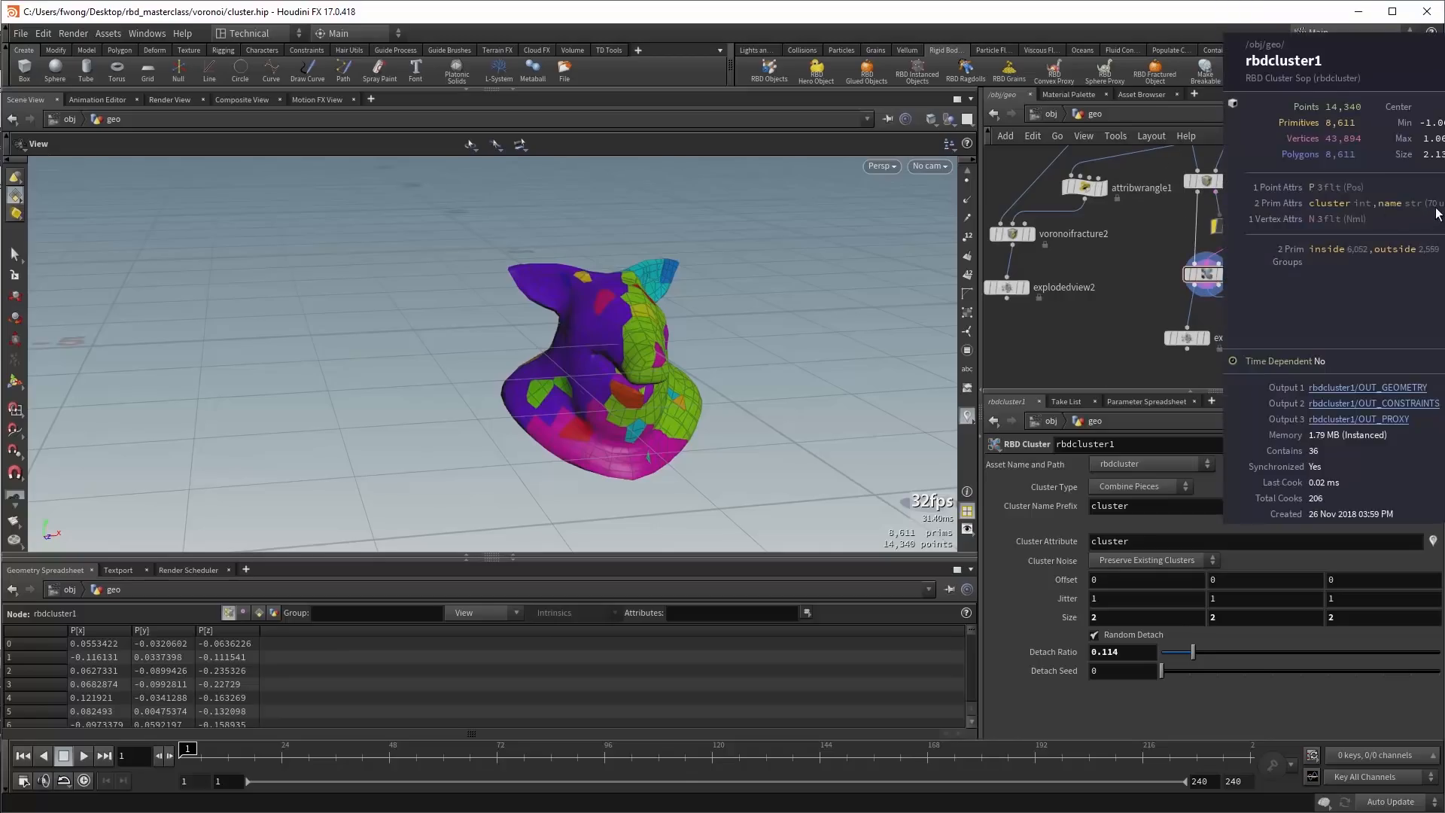
{"action": "left_click", "coordinate": [1122, 635]}
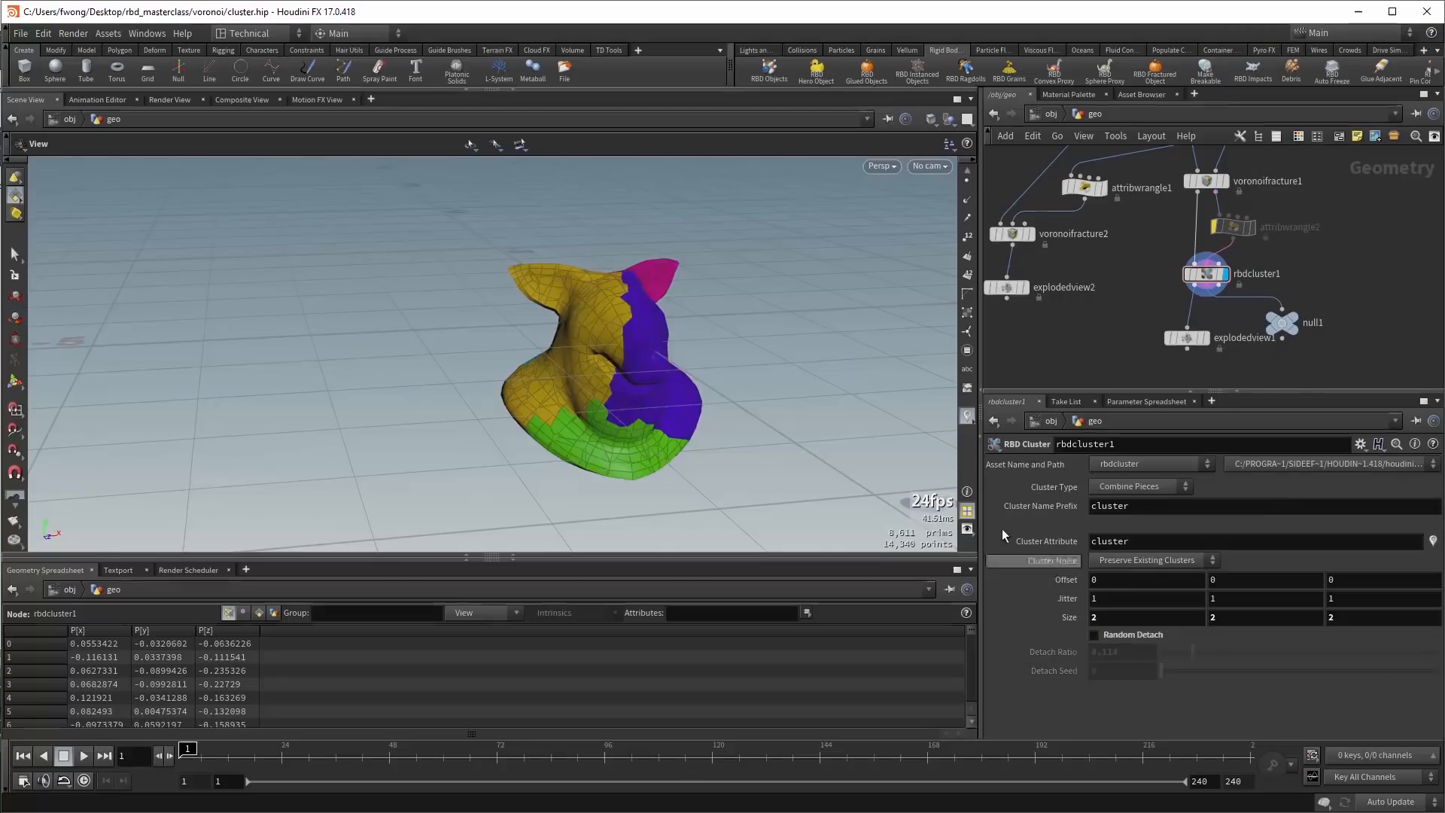
{"action": "middle_click", "coordinate": [1206, 273]}
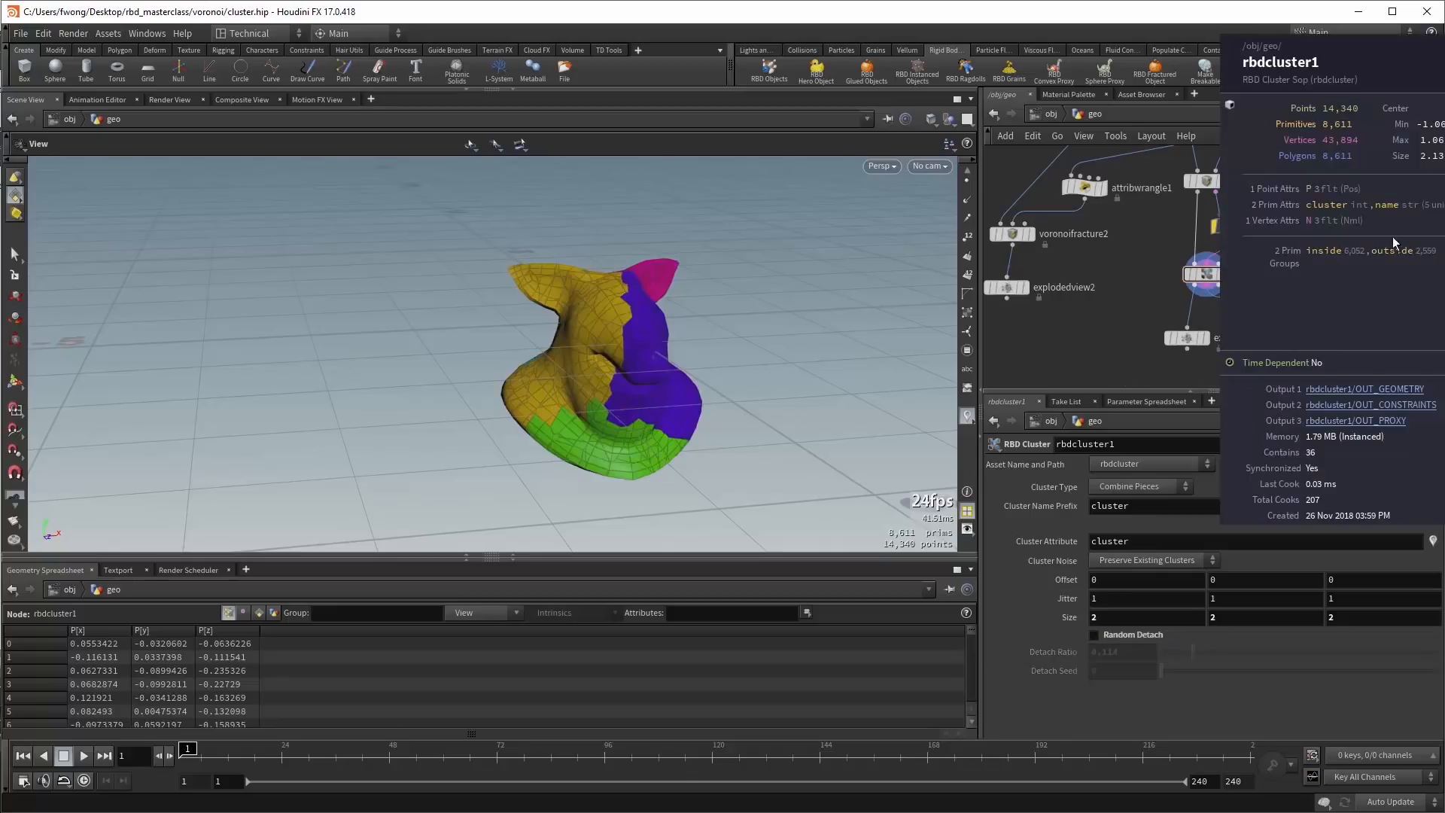
Compare the name and cluster primitive attributes of voronoifracture1 and rbdcluster1 across the first and last primitives.
{"action": "left_click_drag", "start_coordinate": [833, 321], "coordinate": [769, 343]}
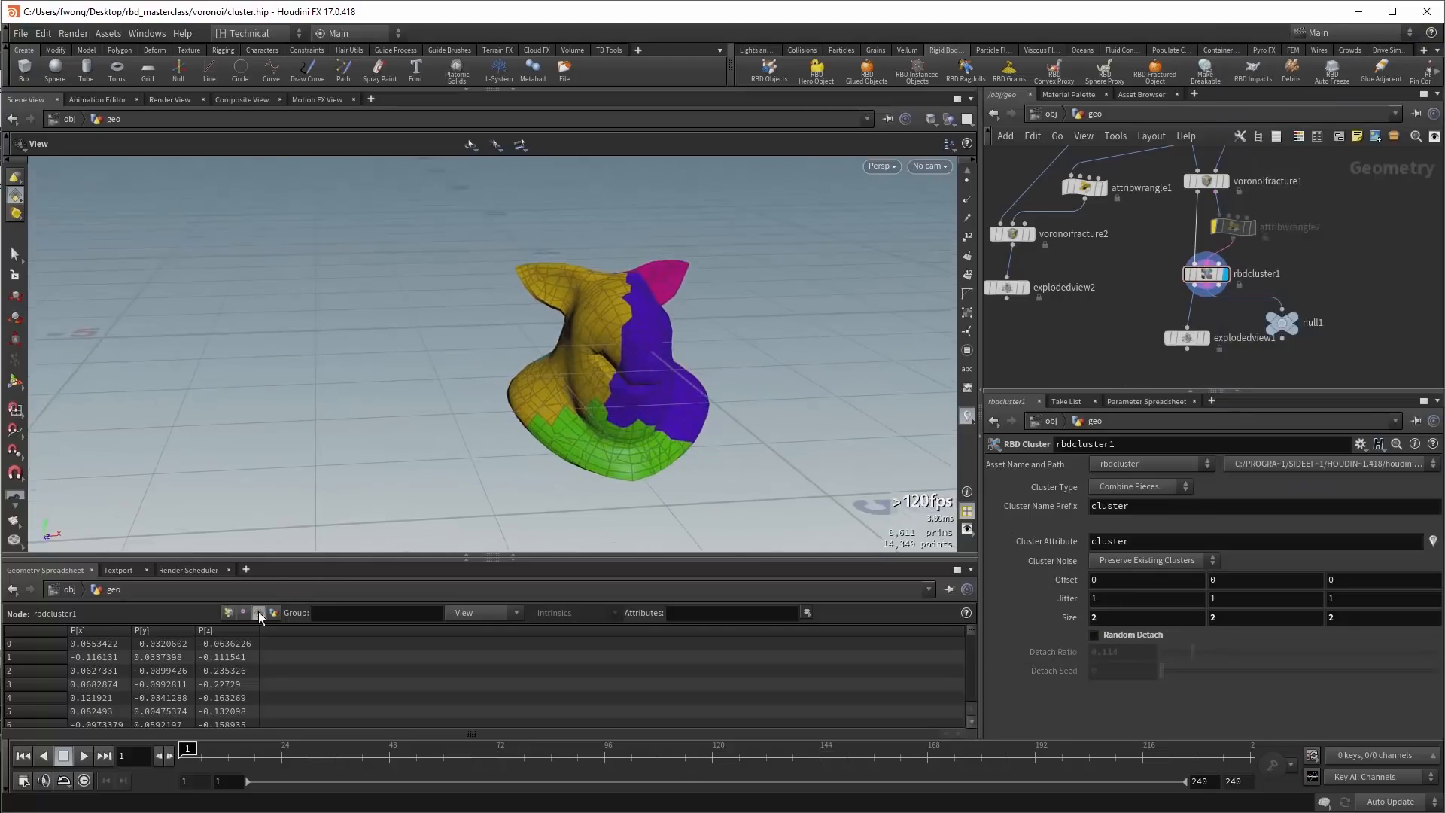
{"action": "left_click", "coordinate": [259, 611]}
{"action": "left_click", "coordinate": [1203, 181]}
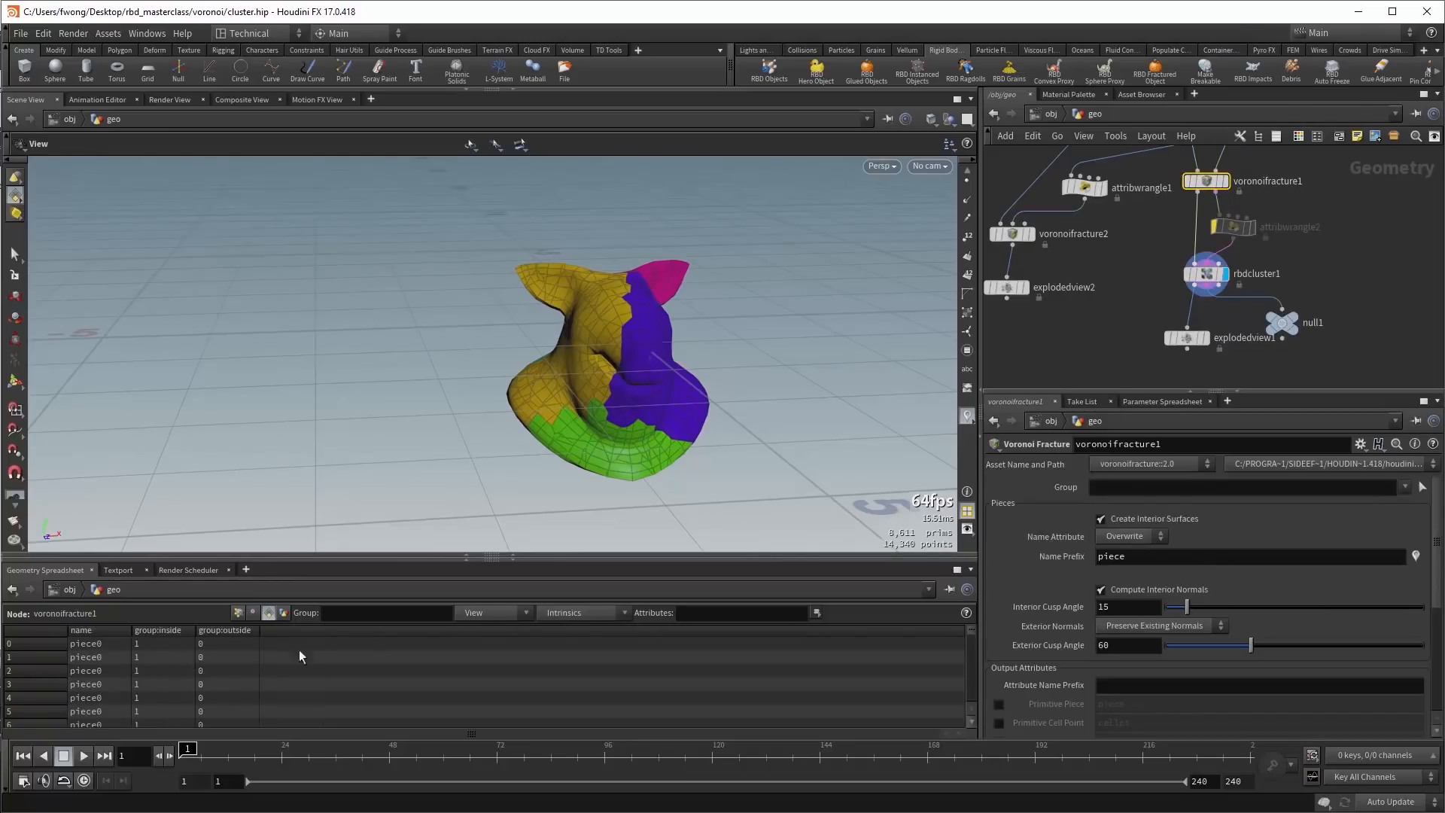
{"action": "left_click_drag", "start_coordinate": [968, 631], "coordinate": [964, 725]}
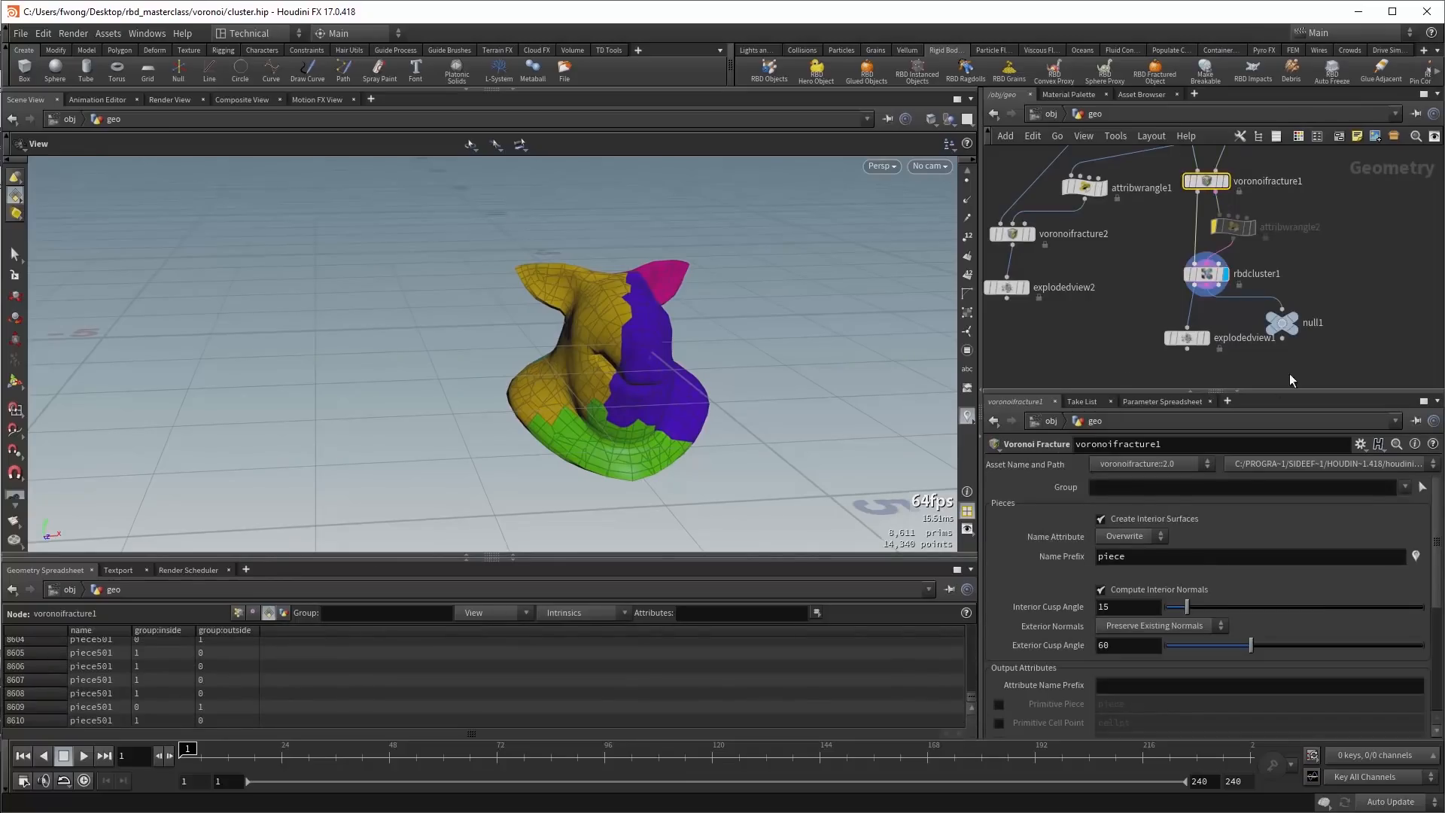
{"action": "left_click", "coordinate": [1206, 274]}
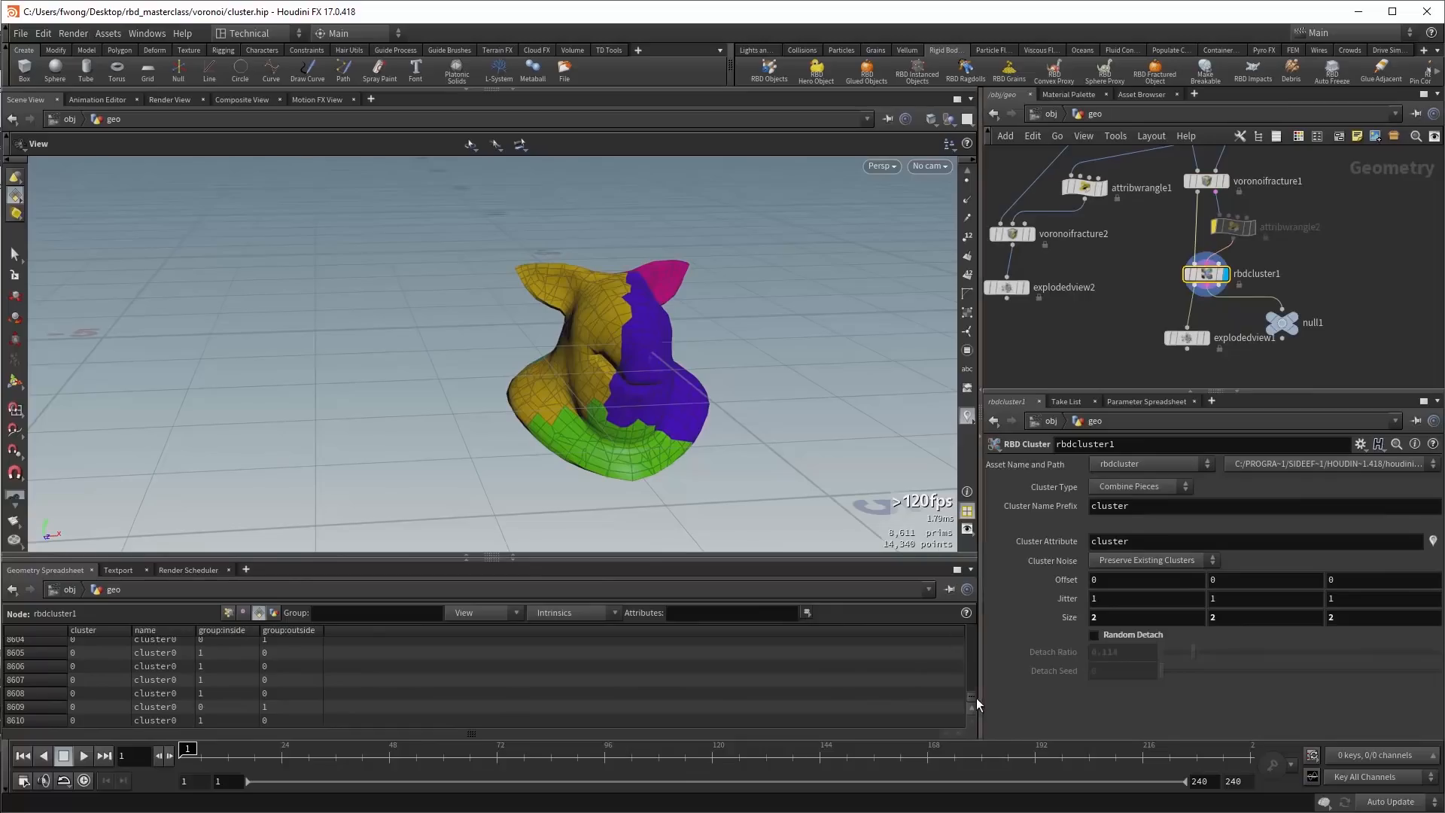
{"action": "left_click_drag", "start_coordinate": [974, 695], "coordinate": [969, 599]}
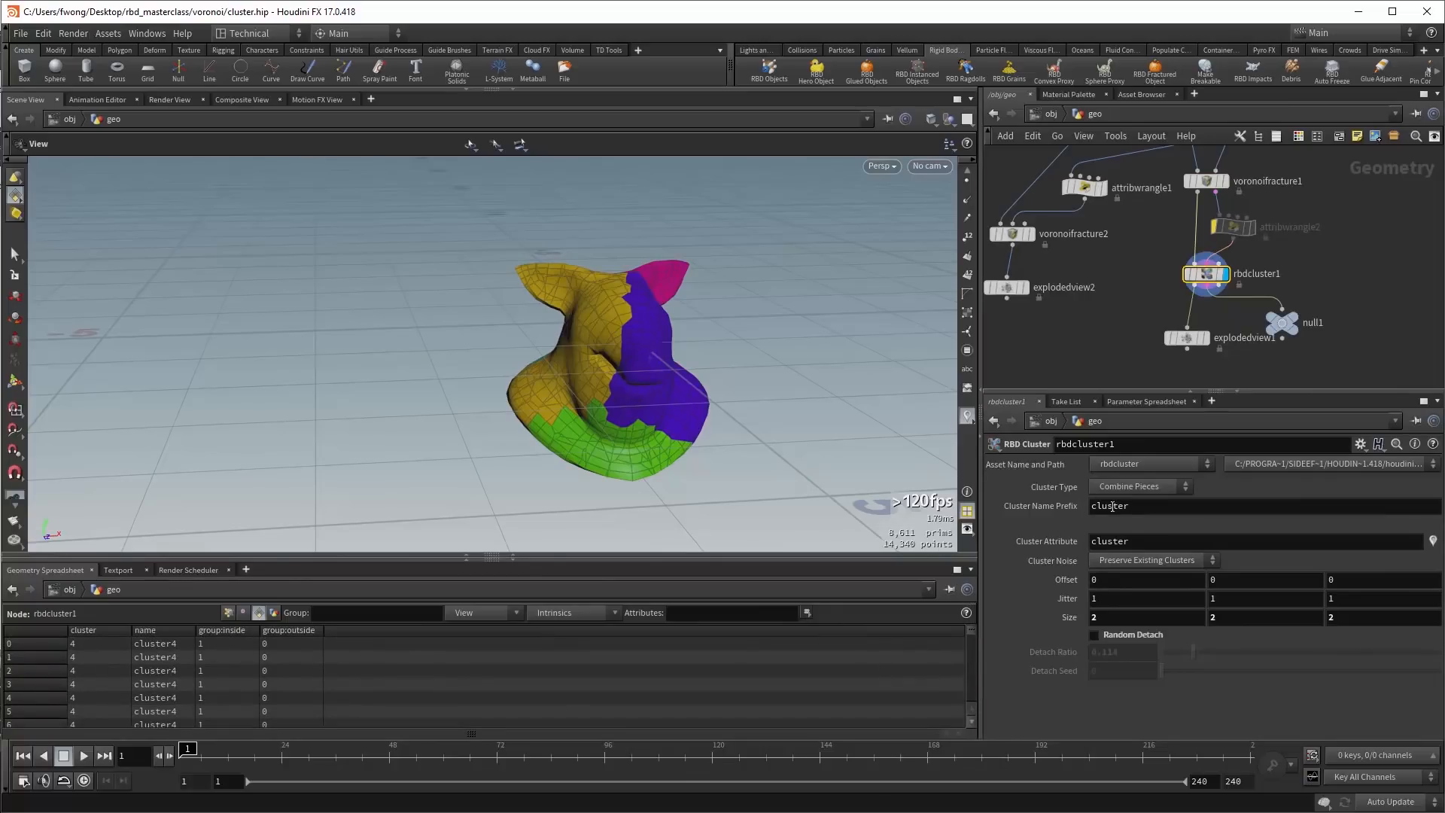
Set the Cluster Type of rbdcluster1 to Group Constraints.
{"action": "left_click", "coordinate": [1130, 339]}
{"action": "mouse_move", "coordinate": [555, 287]}
{"action": "left_mouse_down"}
{"action": "mouse_move", "coordinate": [607, 285]}
{"action": "mouse_move", "coordinate": [547, 270]}
{"action": "left_mouse_up"}
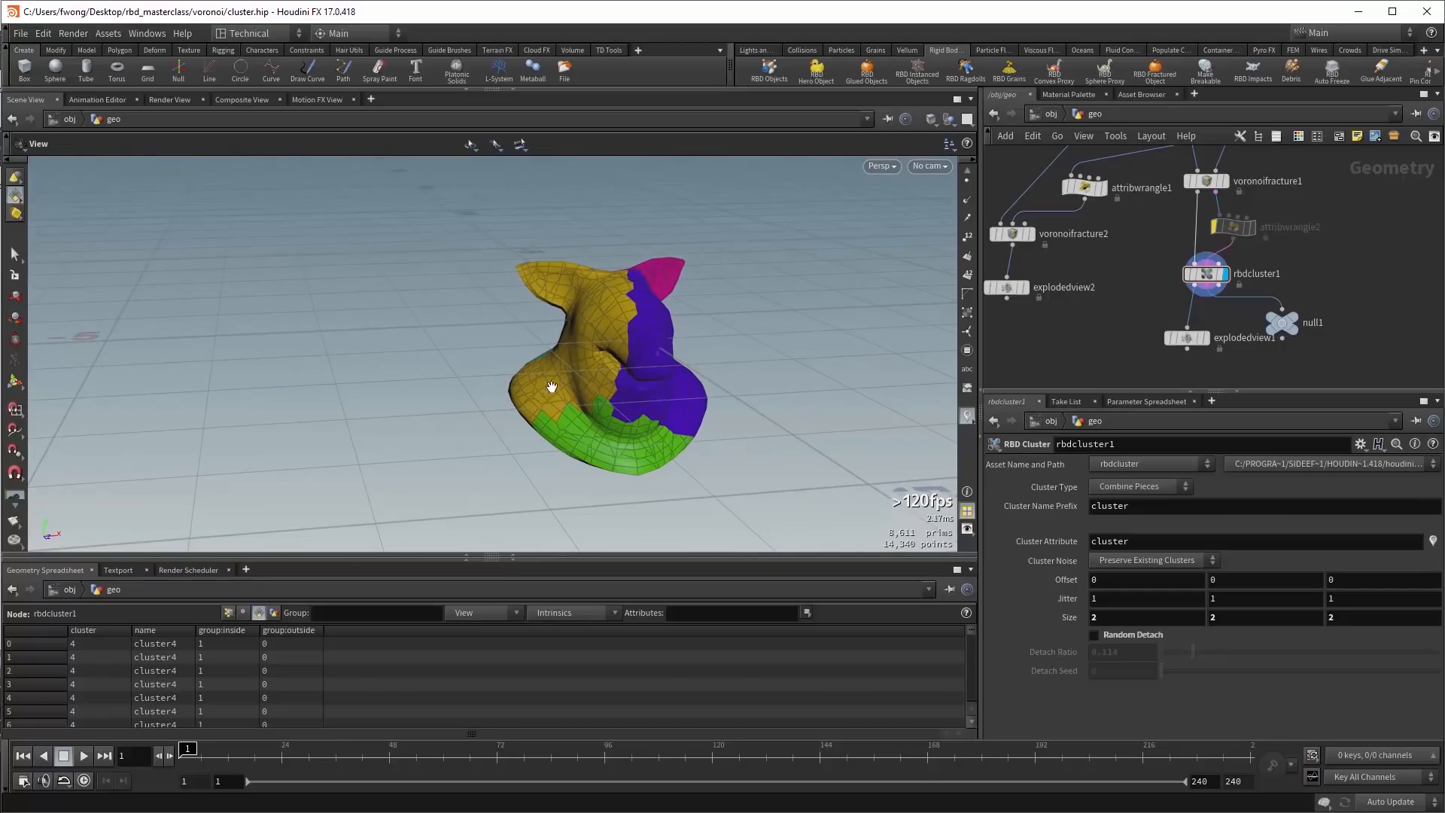
{"action": "left_click_drag", "start_coordinate": [589, 359], "coordinate": [640, 354]}
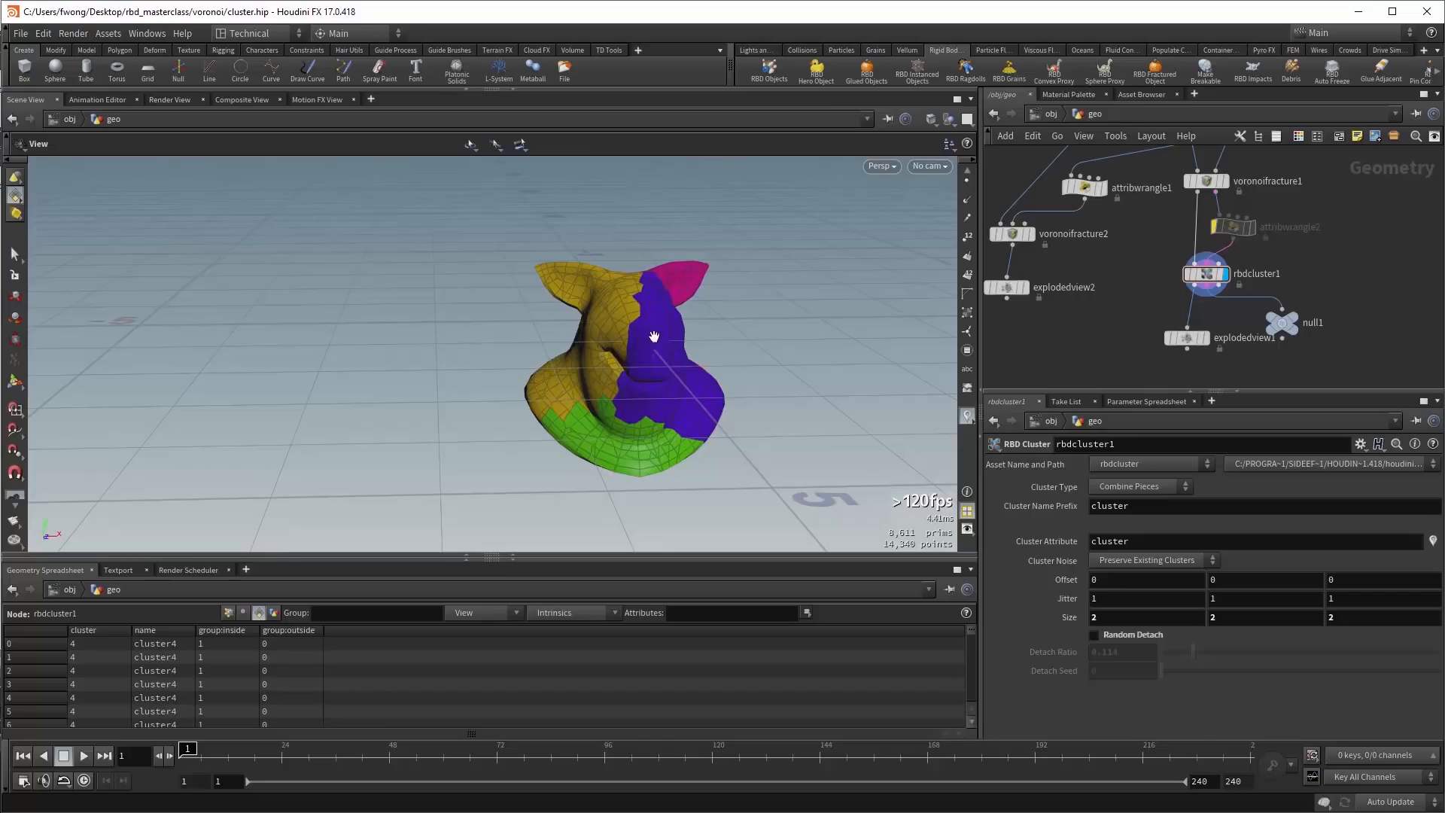
{"action": "left_click", "coordinate": [1105, 487]}
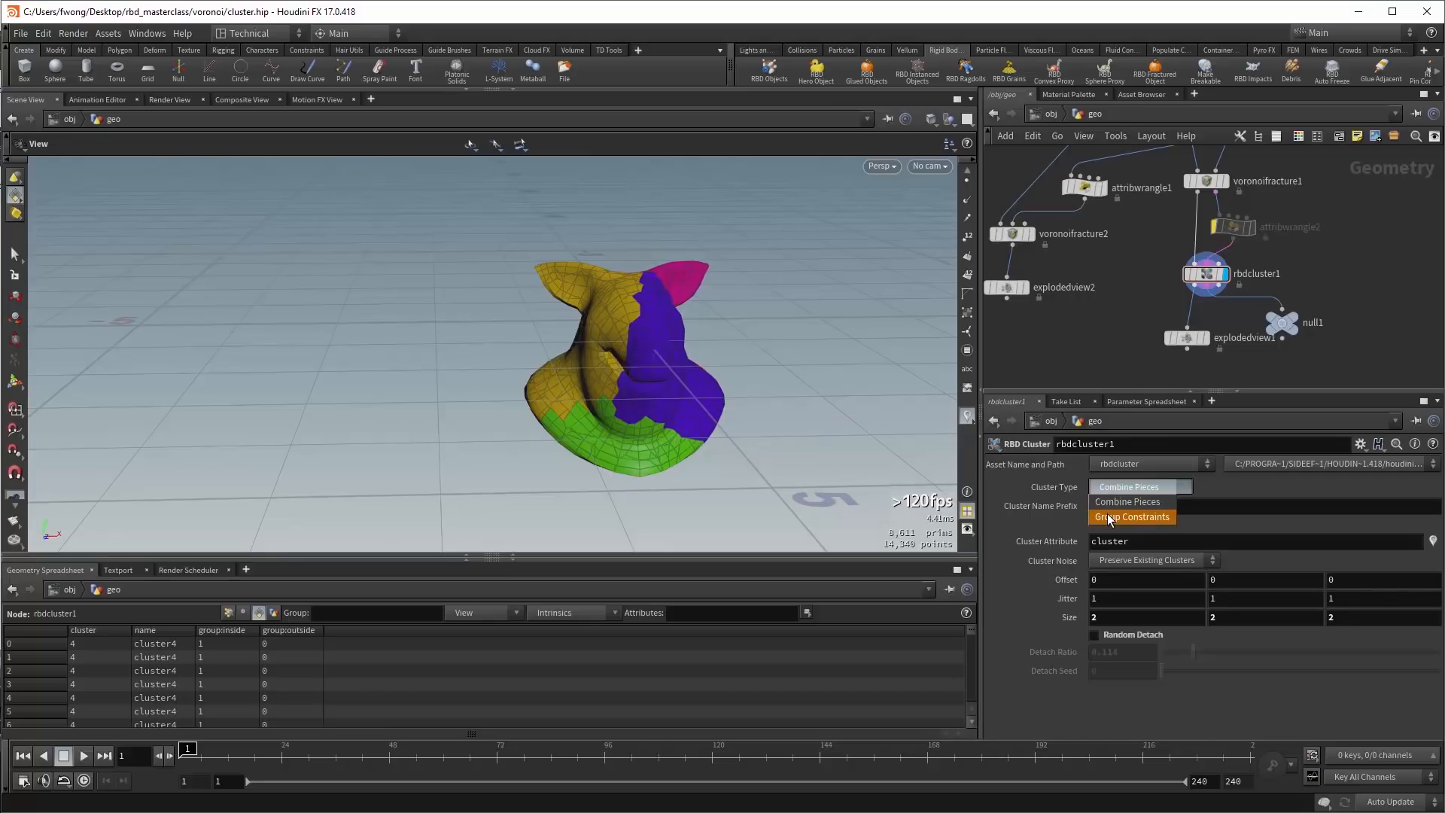
{"action": "left_click", "coordinate": [1108, 515]}
Add a Glue Cluster node to review its parameters, and delete it again.
{"action": "key", "text": "Tab"}
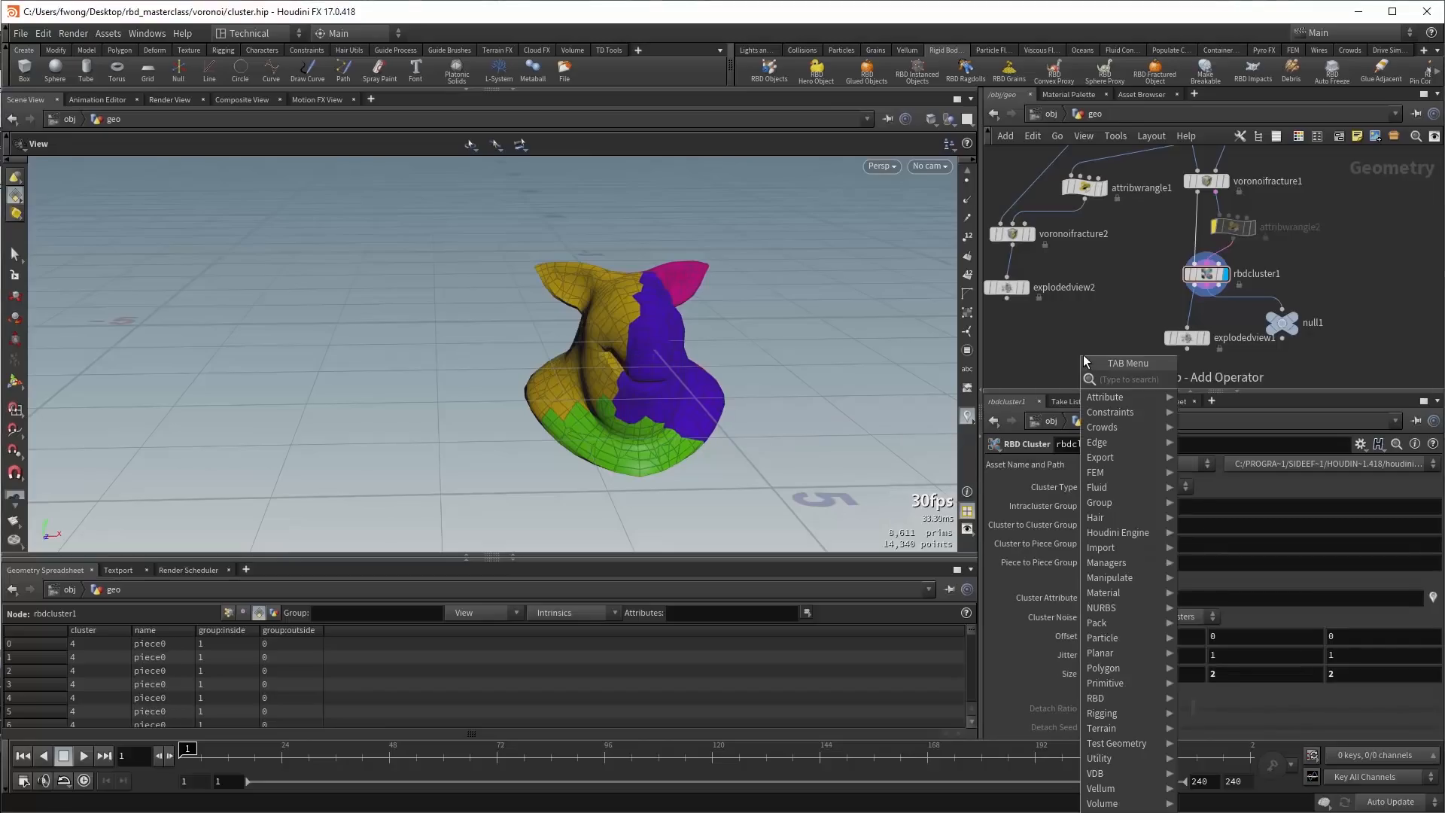
{"action": "type", "text": "glue"}
{"action": "key", "text": "Return"}
{"action": "left_click", "coordinate": [1083, 354]}
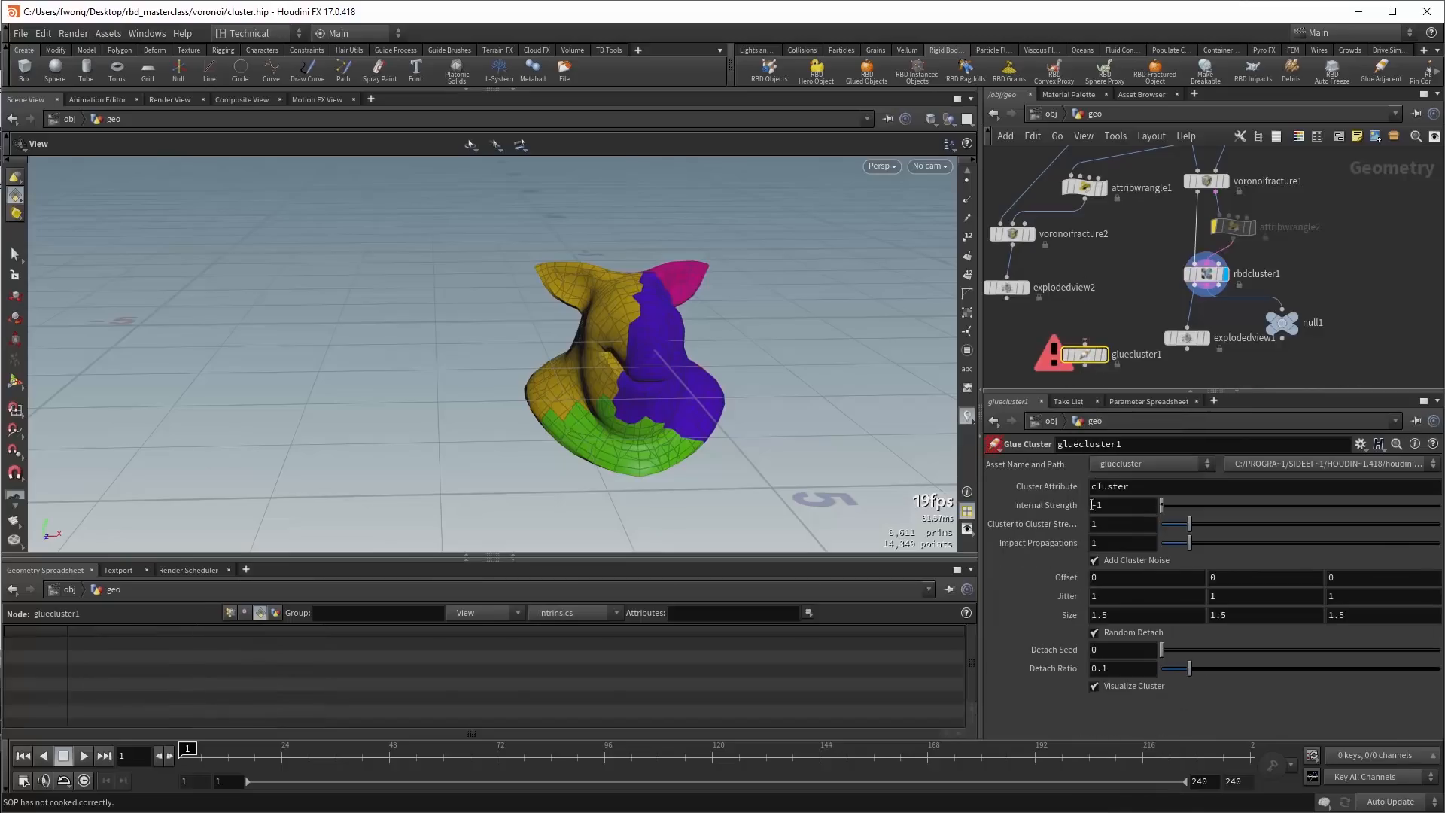
{"action": "mouse_move", "coordinate": [1093, 355]}
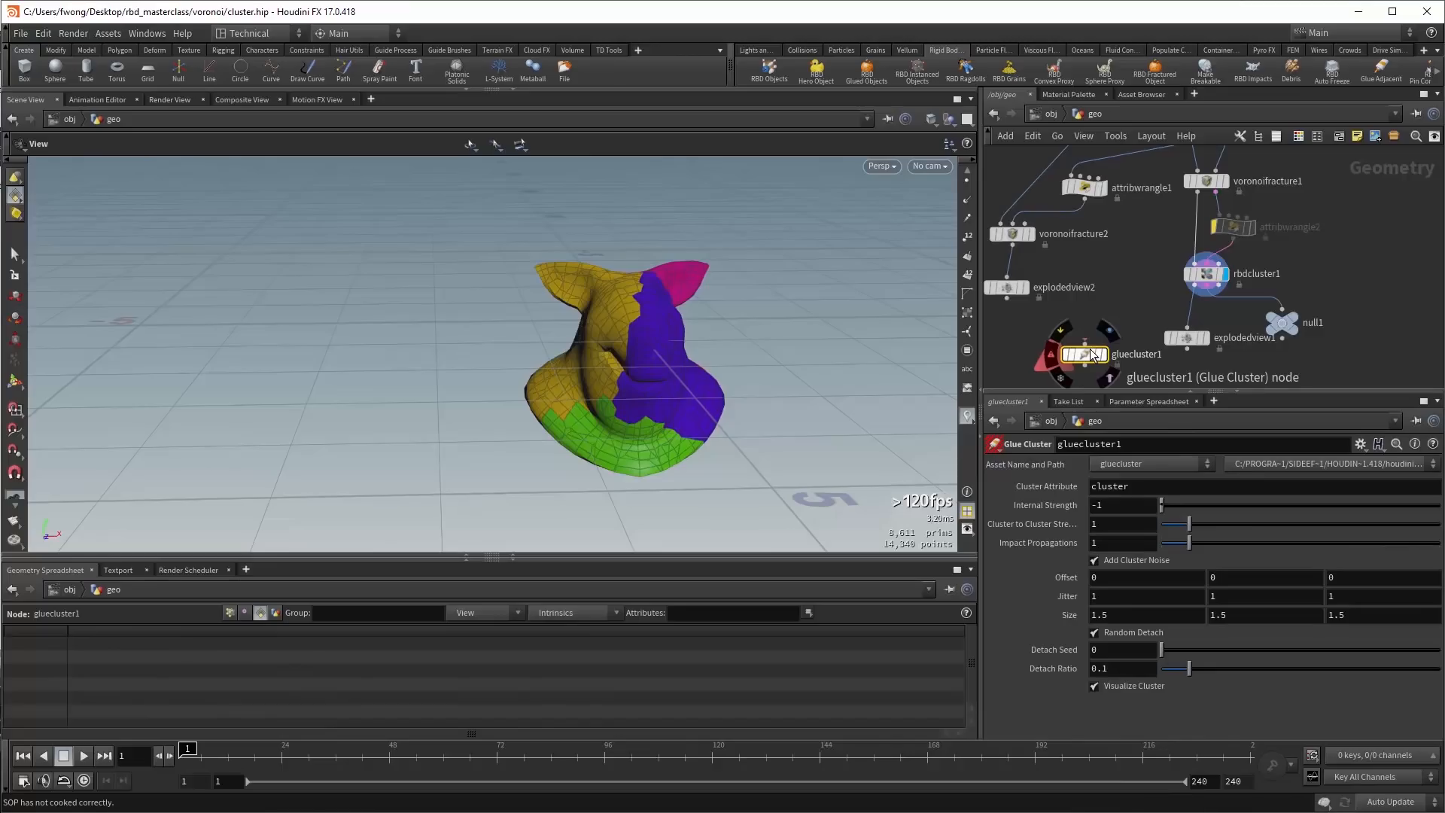
{"action": "key", "text": "Delete"}
Enable Random Detach on rbdcluster1 and set the Detach Ratio to 0.079.
{"action": "left_click", "coordinate": [1207, 275]}
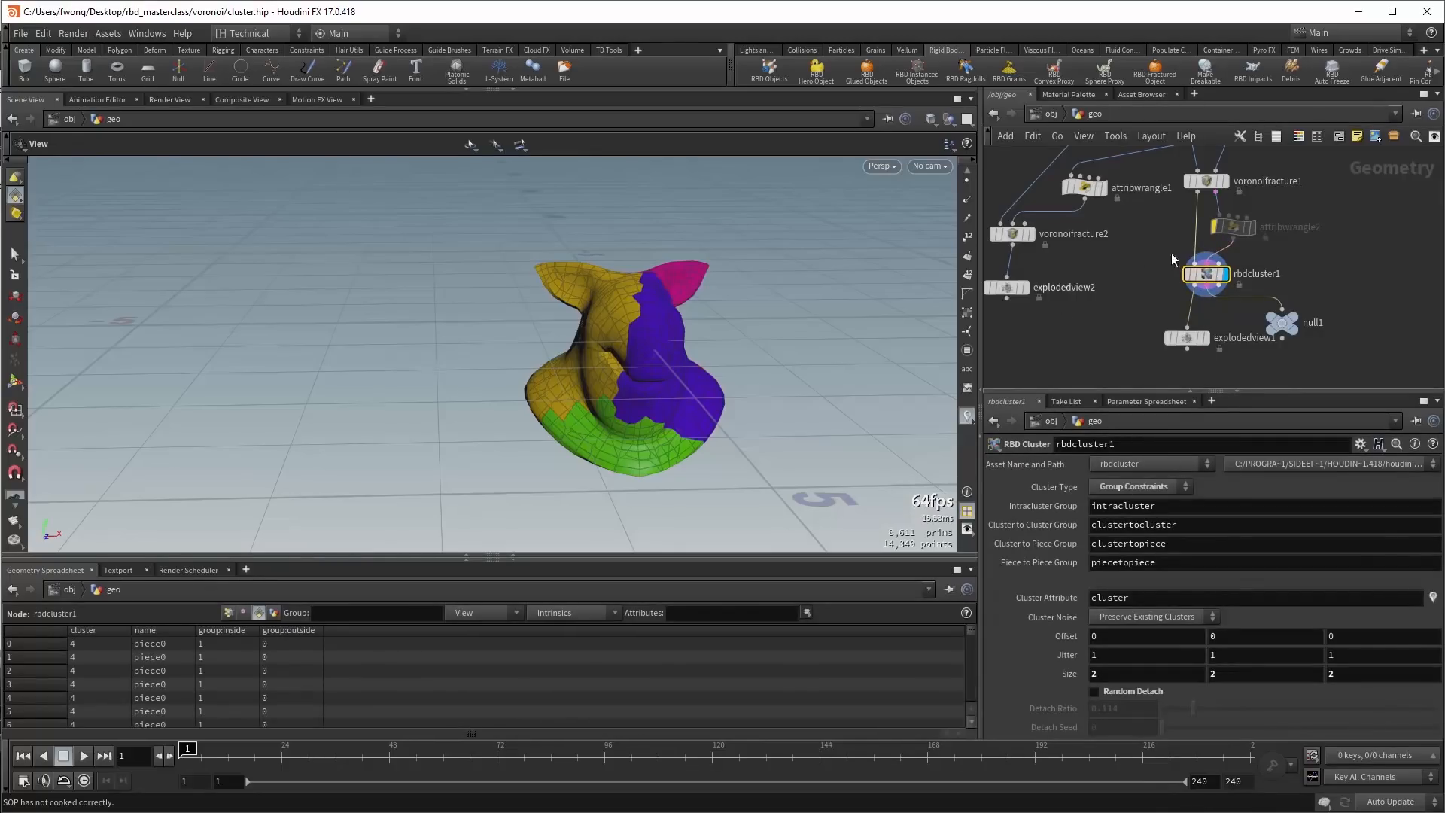
{"action": "middle_click", "coordinate": [1204, 274]}
{"action": "left_click", "coordinate": [1096, 692]}
{"action": "left_click_drag", "start_coordinate": [708, 414], "coordinate": [802, 393]}
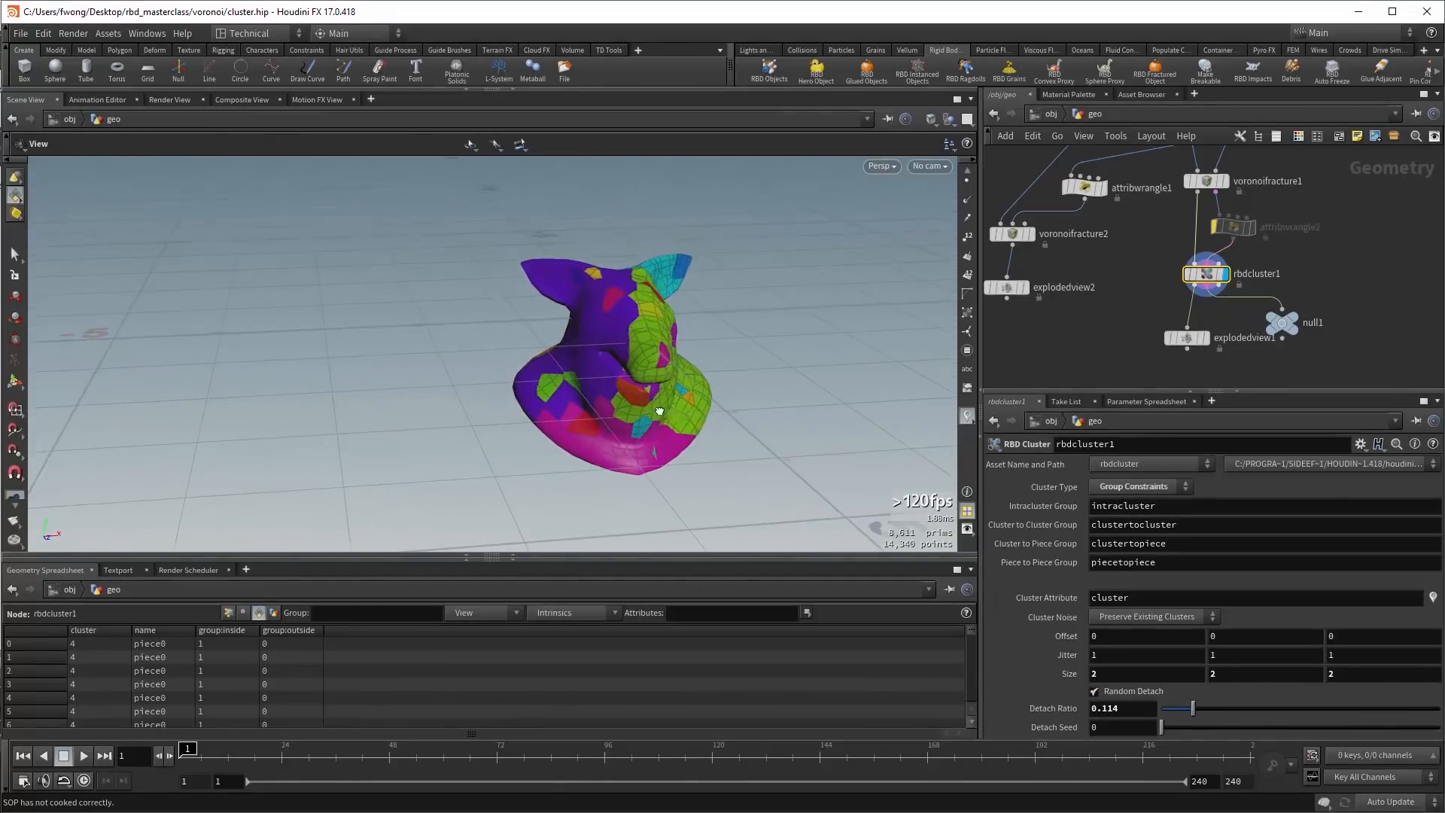
{"action": "left_click_drag", "start_coordinate": [1193, 709], "coordinate": [1185, 712]}
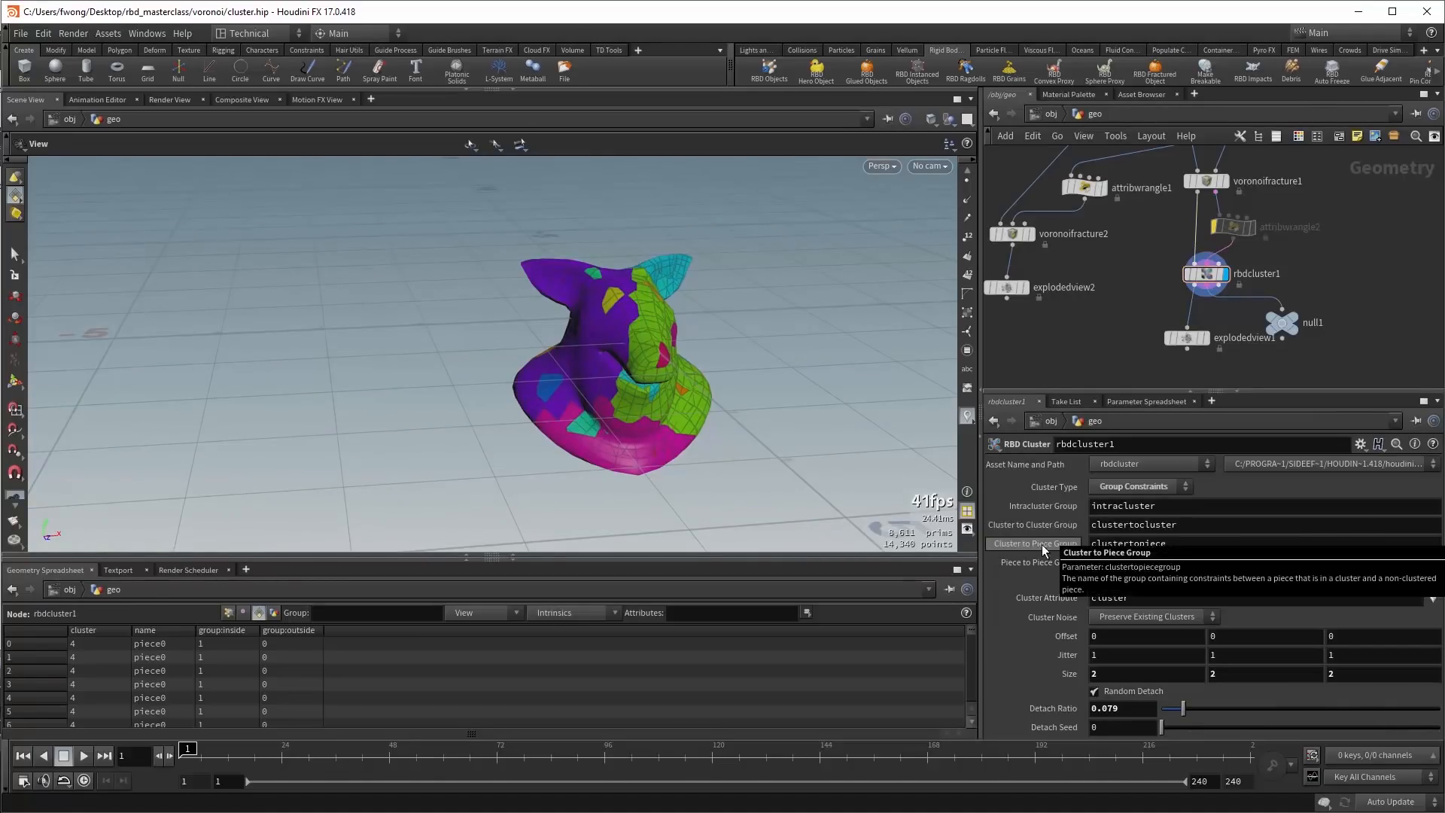
Display null1 and examine its constraint groups in the viewport group list, and review the Cluster Type of rbdcluster1.
{"action": "left_click", "coordinate": [1284, 327]}
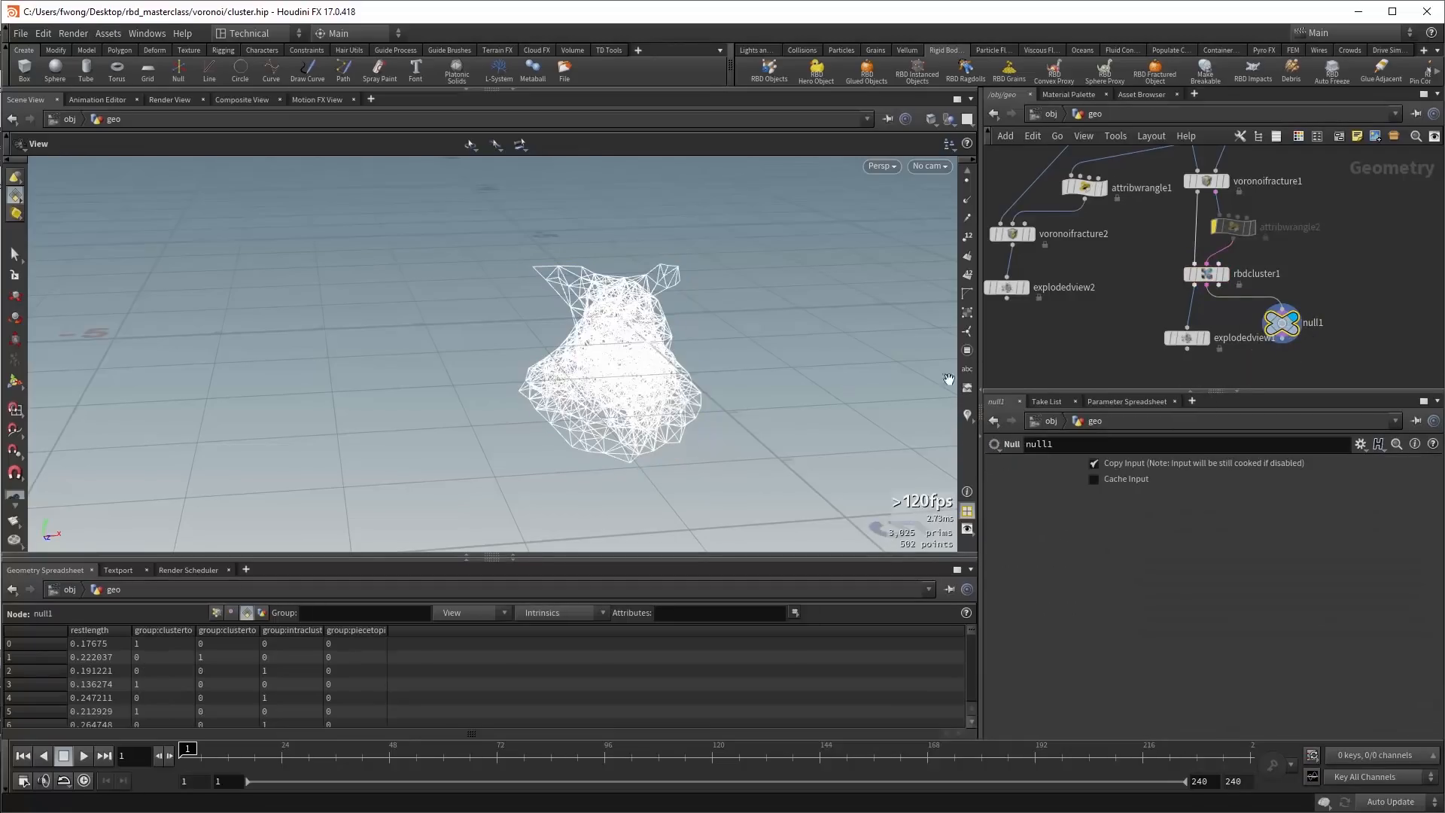
{"action": "left_click", "coordinate": [968, 350]}
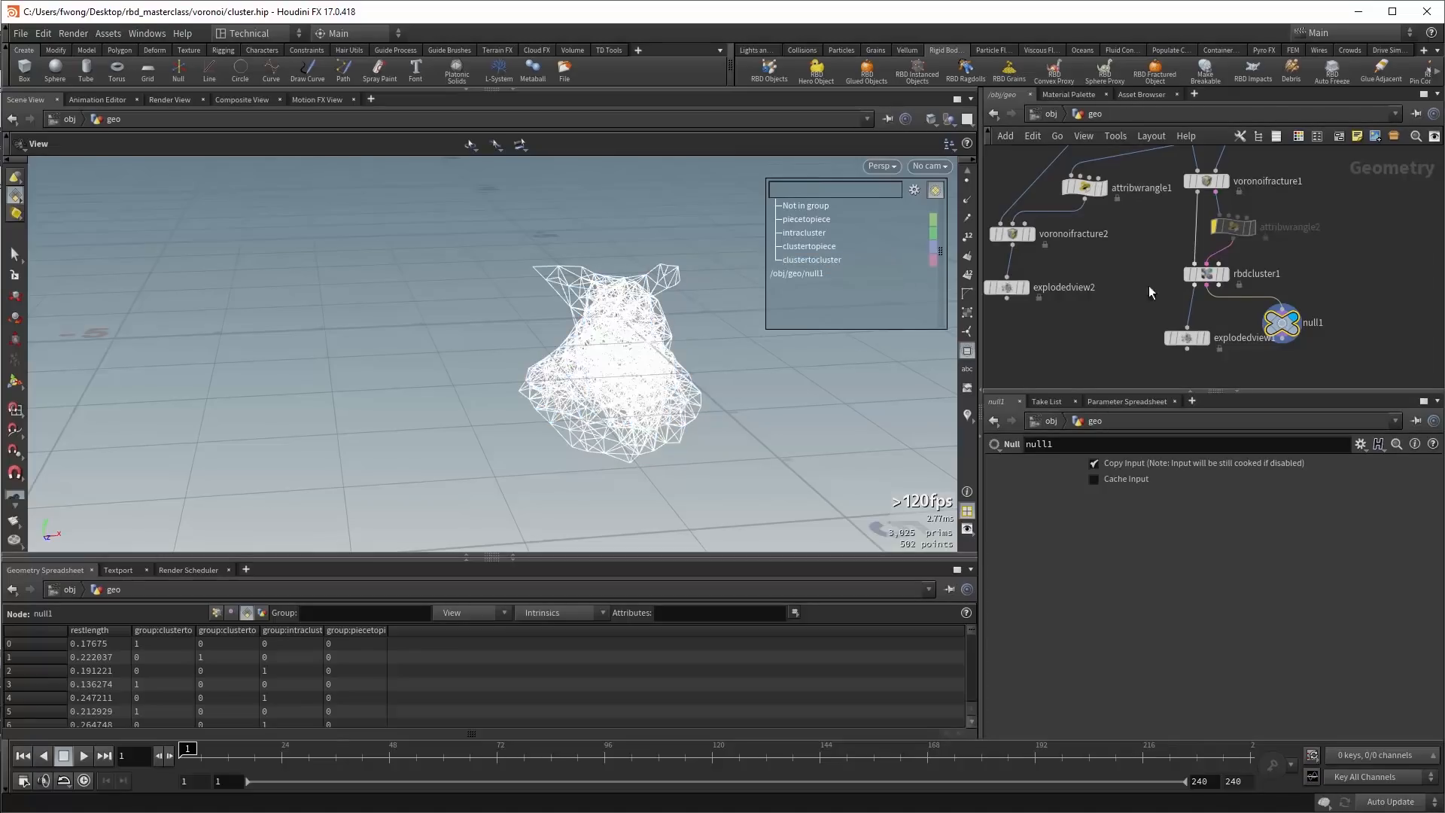
{"action": "mouse_move", "coordinate": [1201, 277]}
{"action": "mouse_move", "coordinate": [1236, 225]}
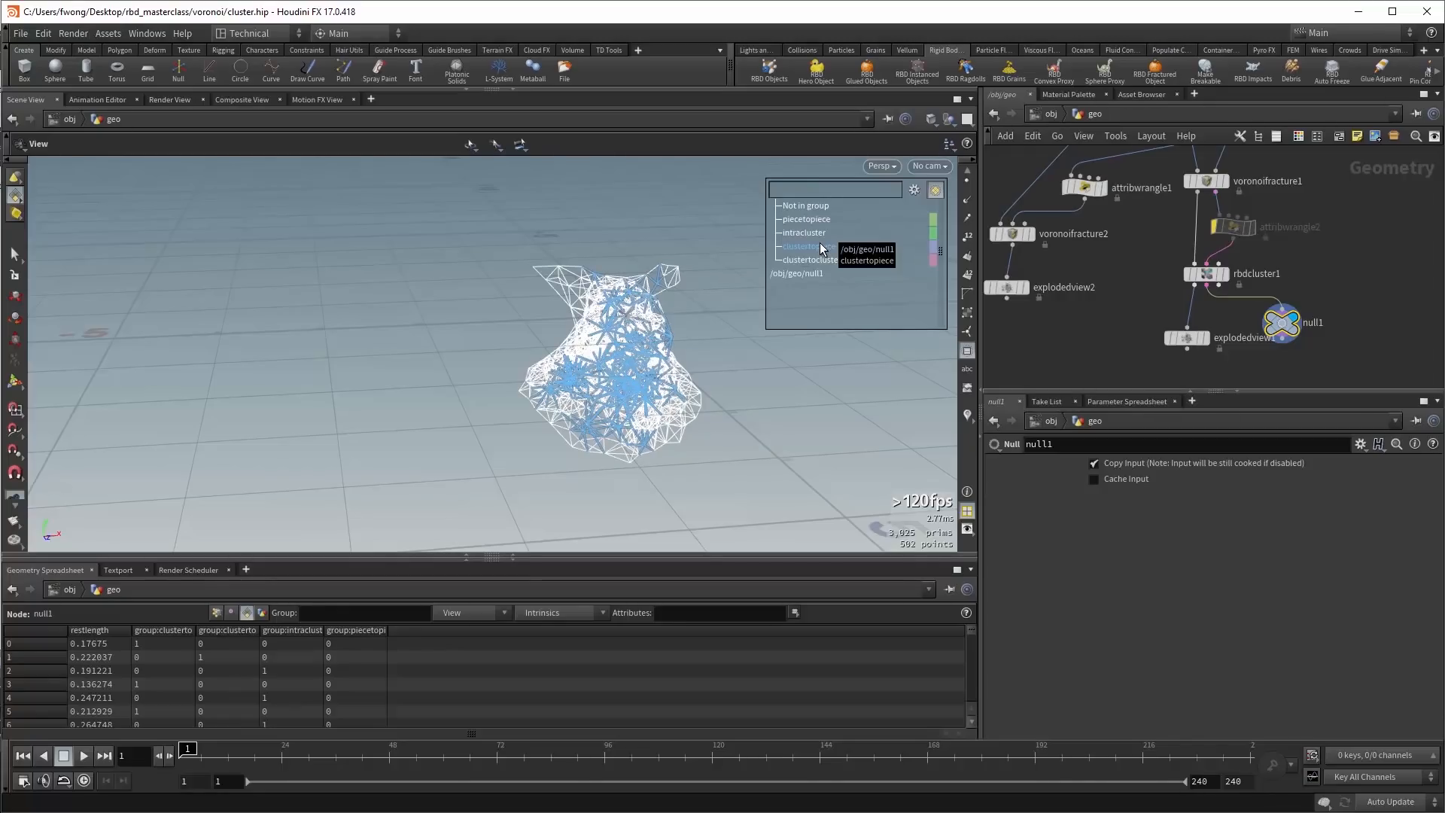
{"action": "left_click", "coordinate": [1206, 274]}
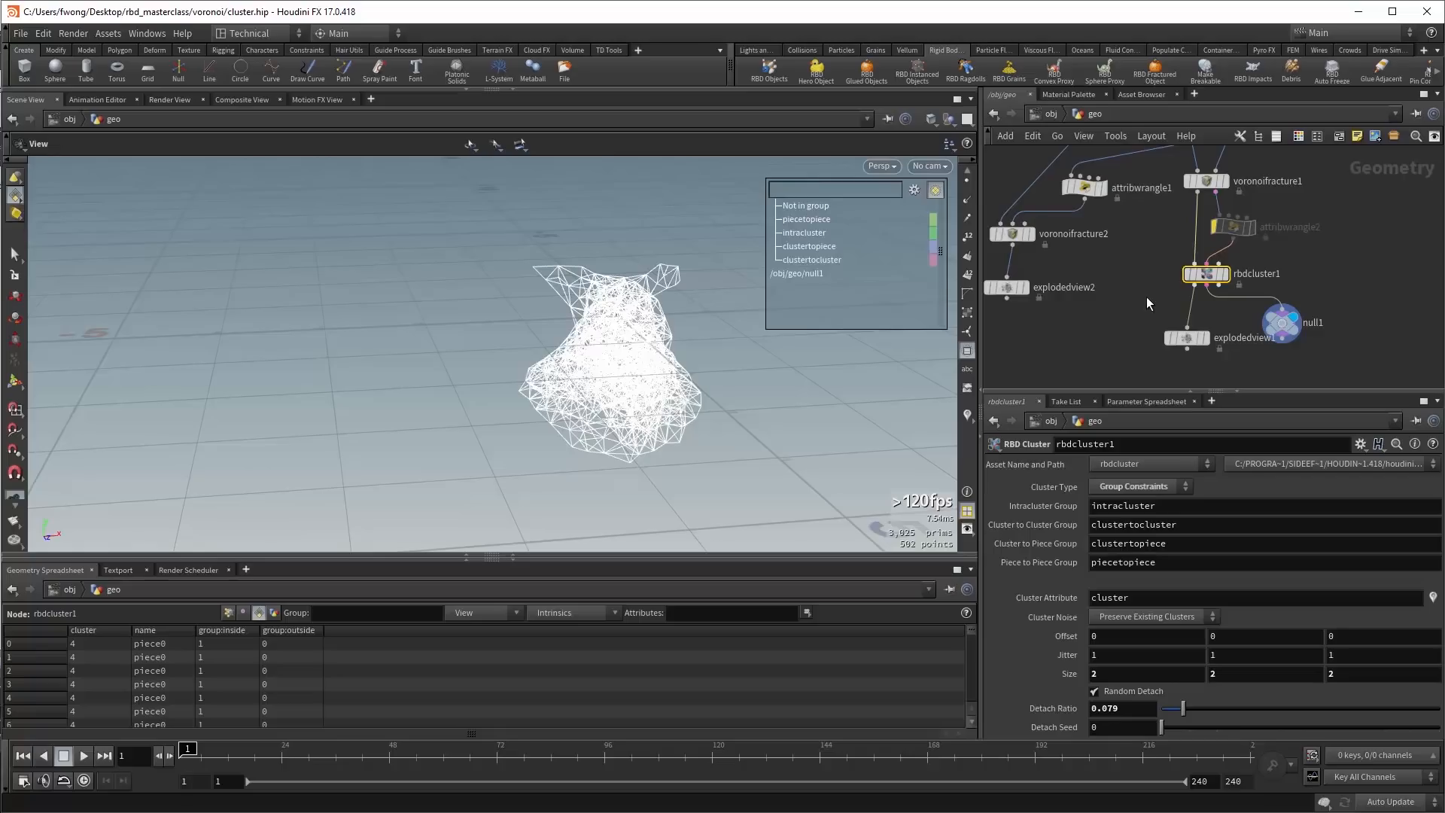
{"action": "left_click", "coordinate": [1162, 482]}
{"action": "left_click", "coordinate": [1161, 483]}
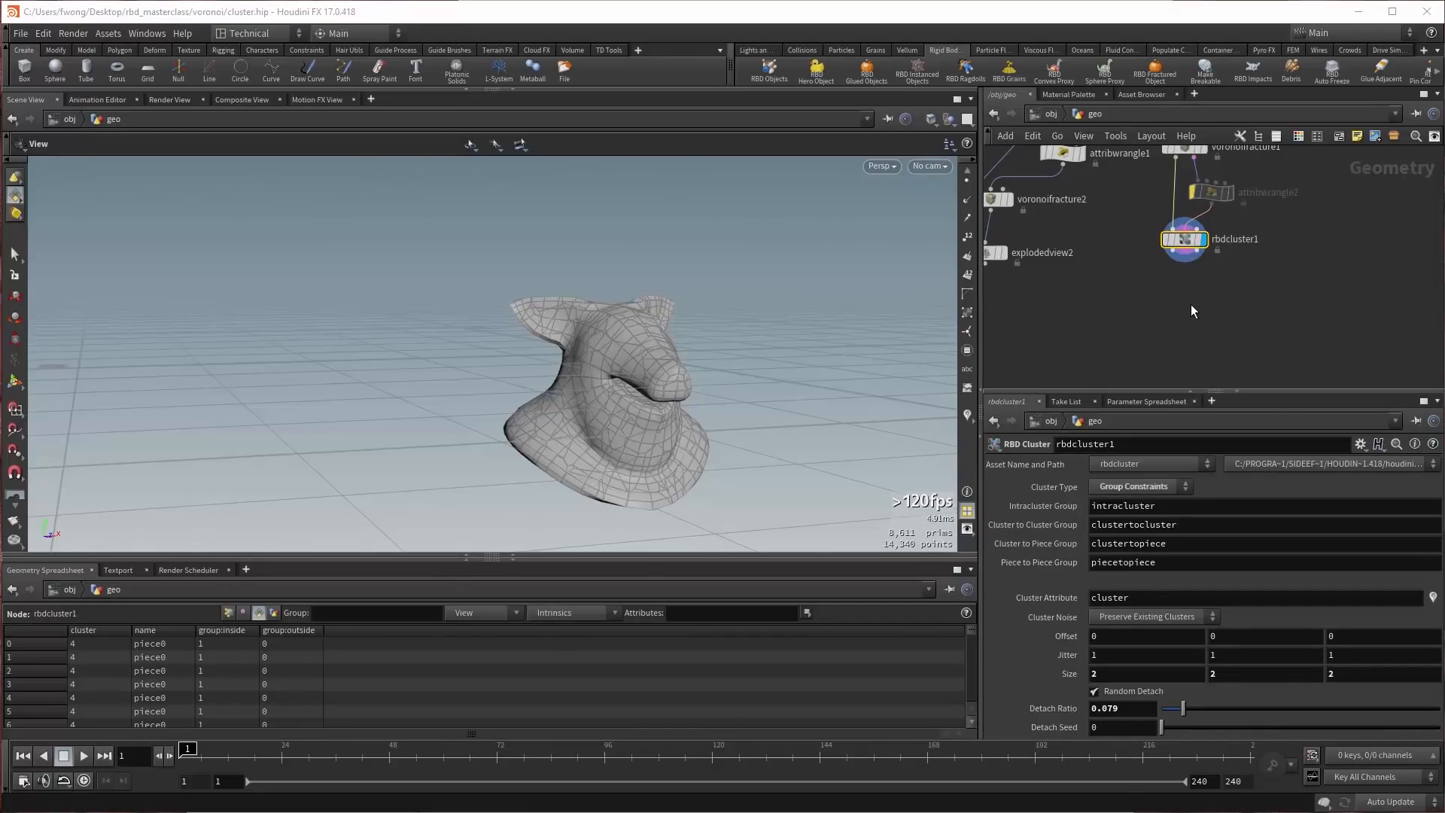
Add an RBD Constraint Properties node after rbdcluster1 and set its Constraint Group to clustertocluster.
{"action": "key", "text": "Tab"}
{"action": "type", "text": "rbdc"}
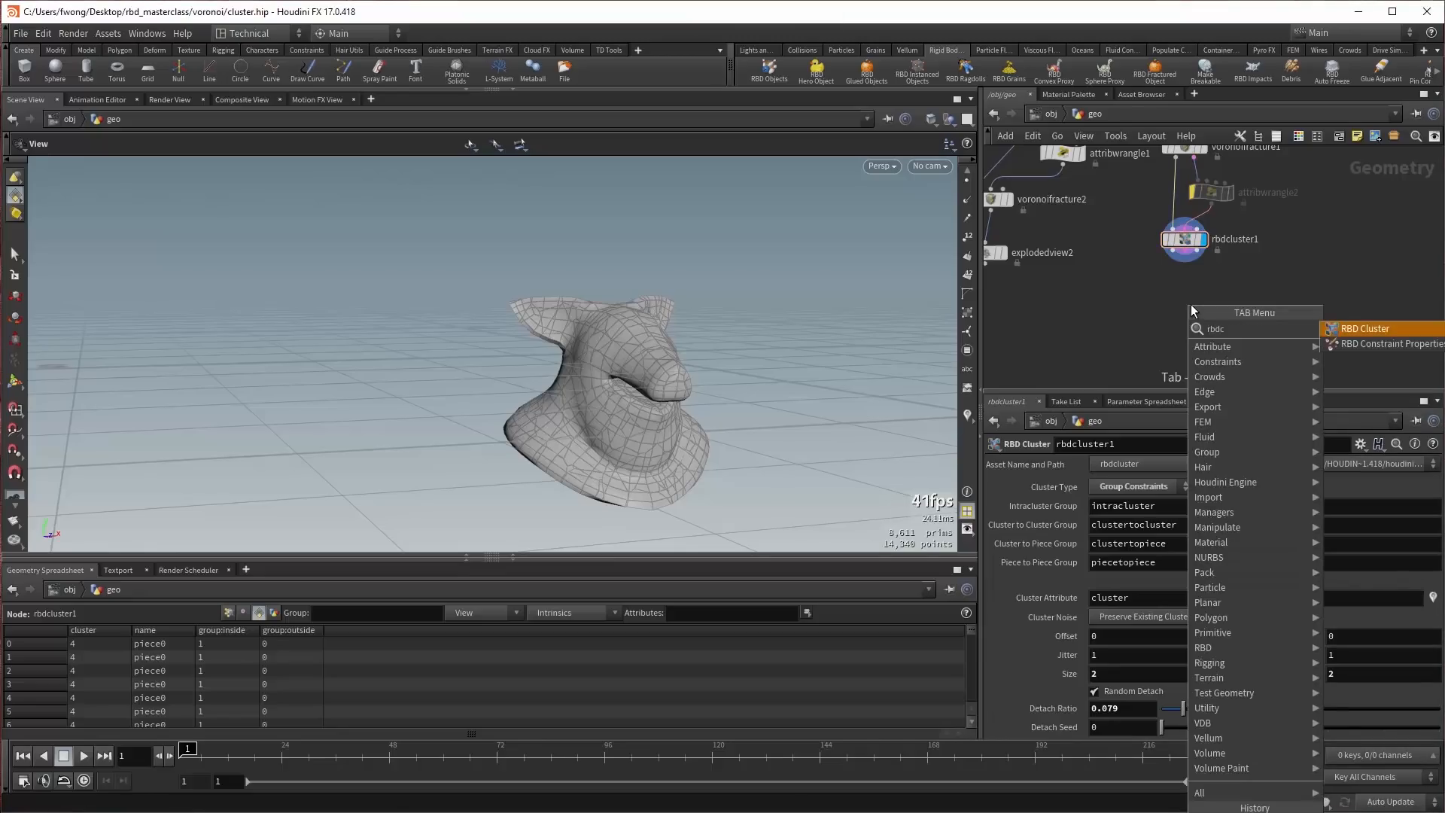
{"action": "key", "text": "Down"}
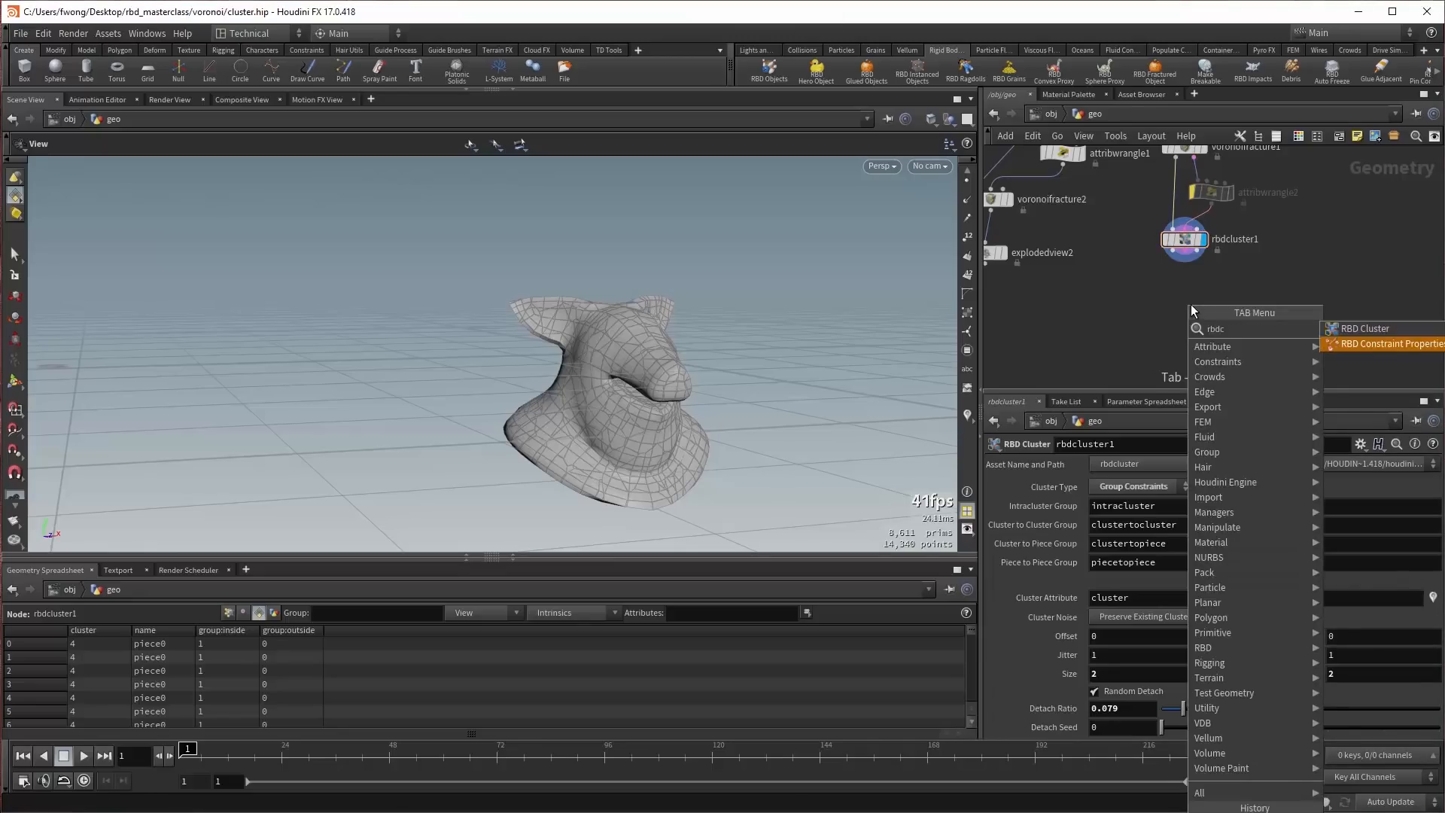
{"action": "key", "text": "Return"}
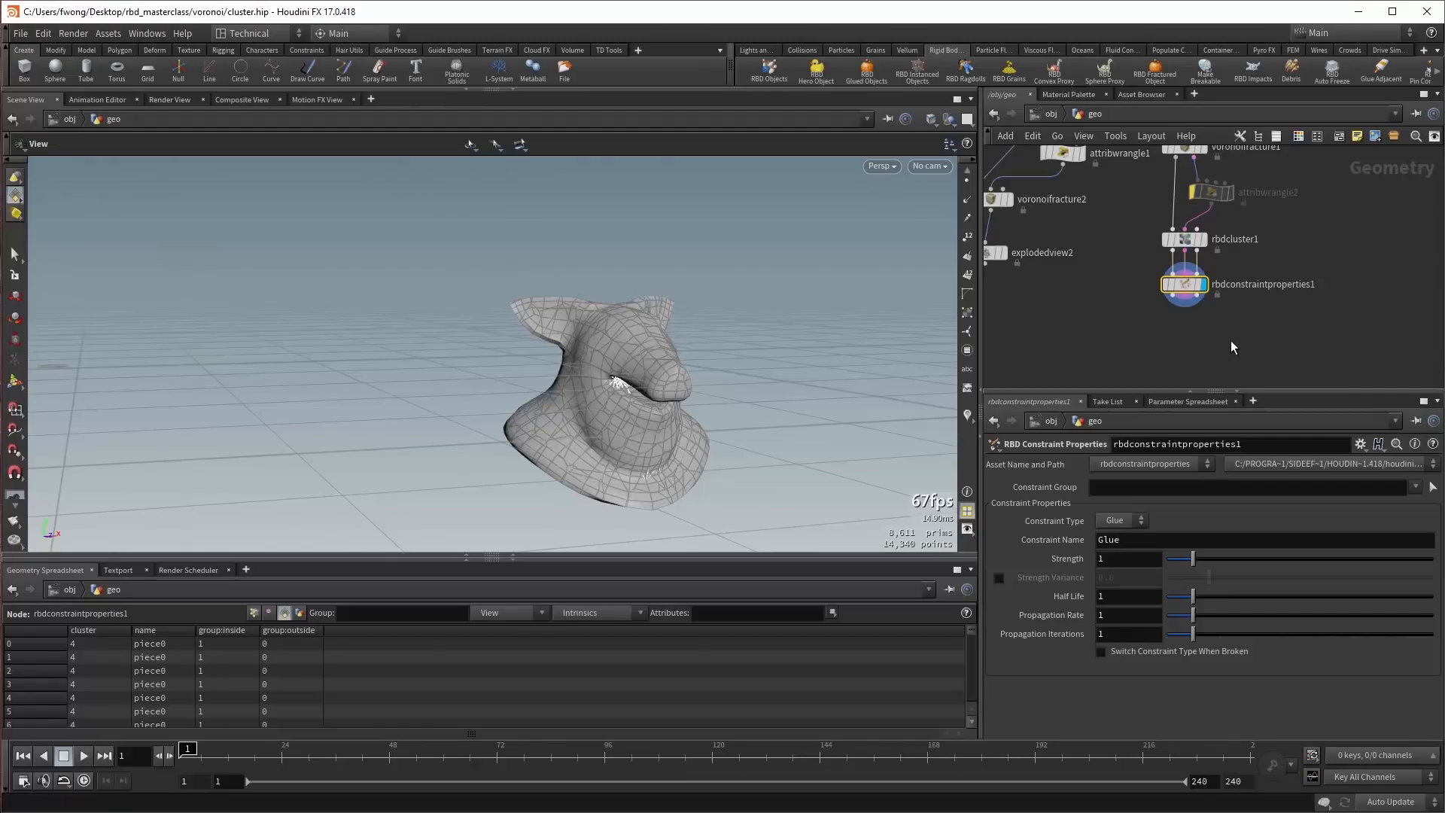
{"action": "mouse_move", "coordinate": [1194, 306]}
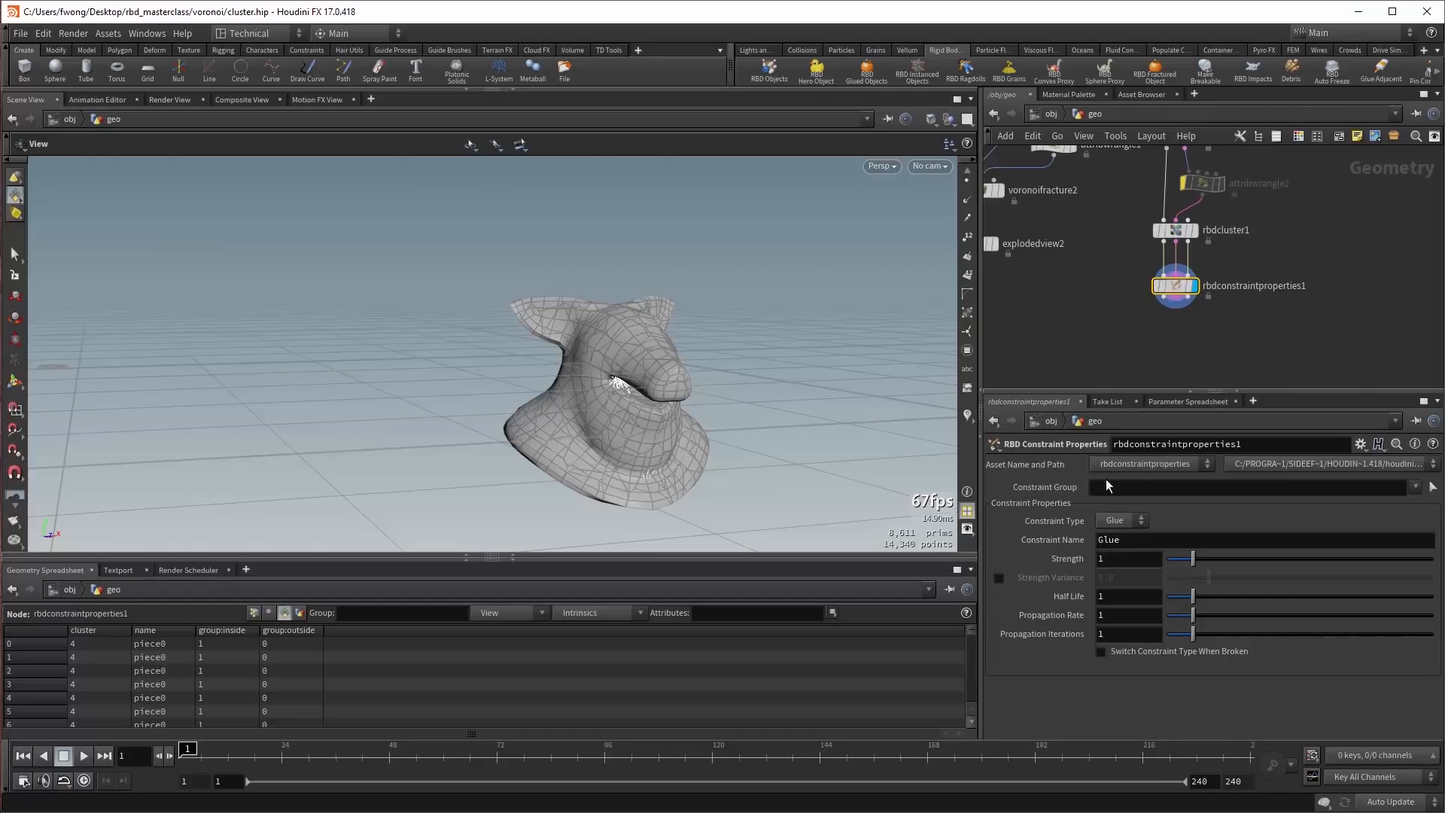
{"action": "left_click", "coordinate": [1416, 487]}
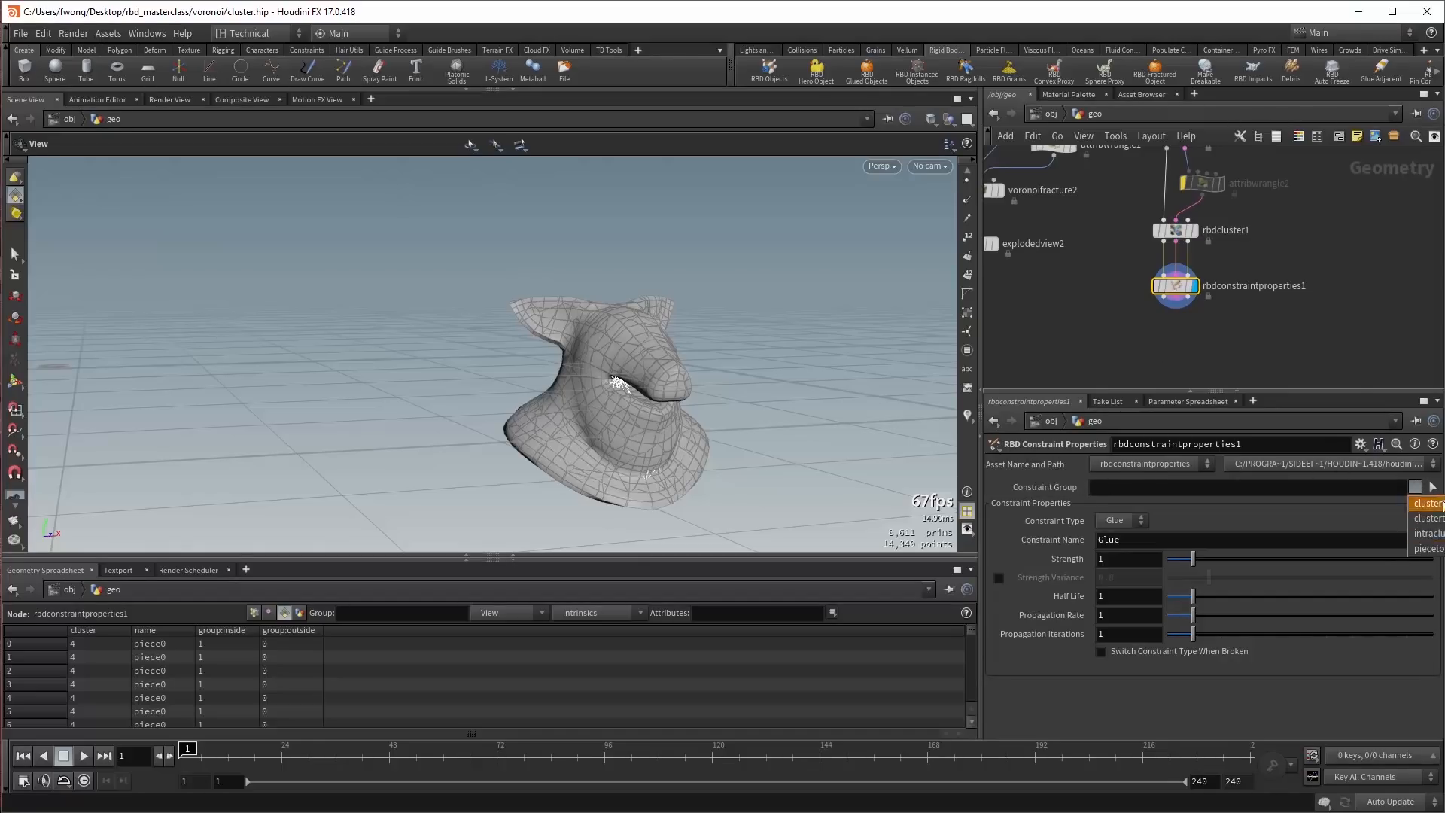
{"action": "left_click", "coordinate": [1427, 519]}
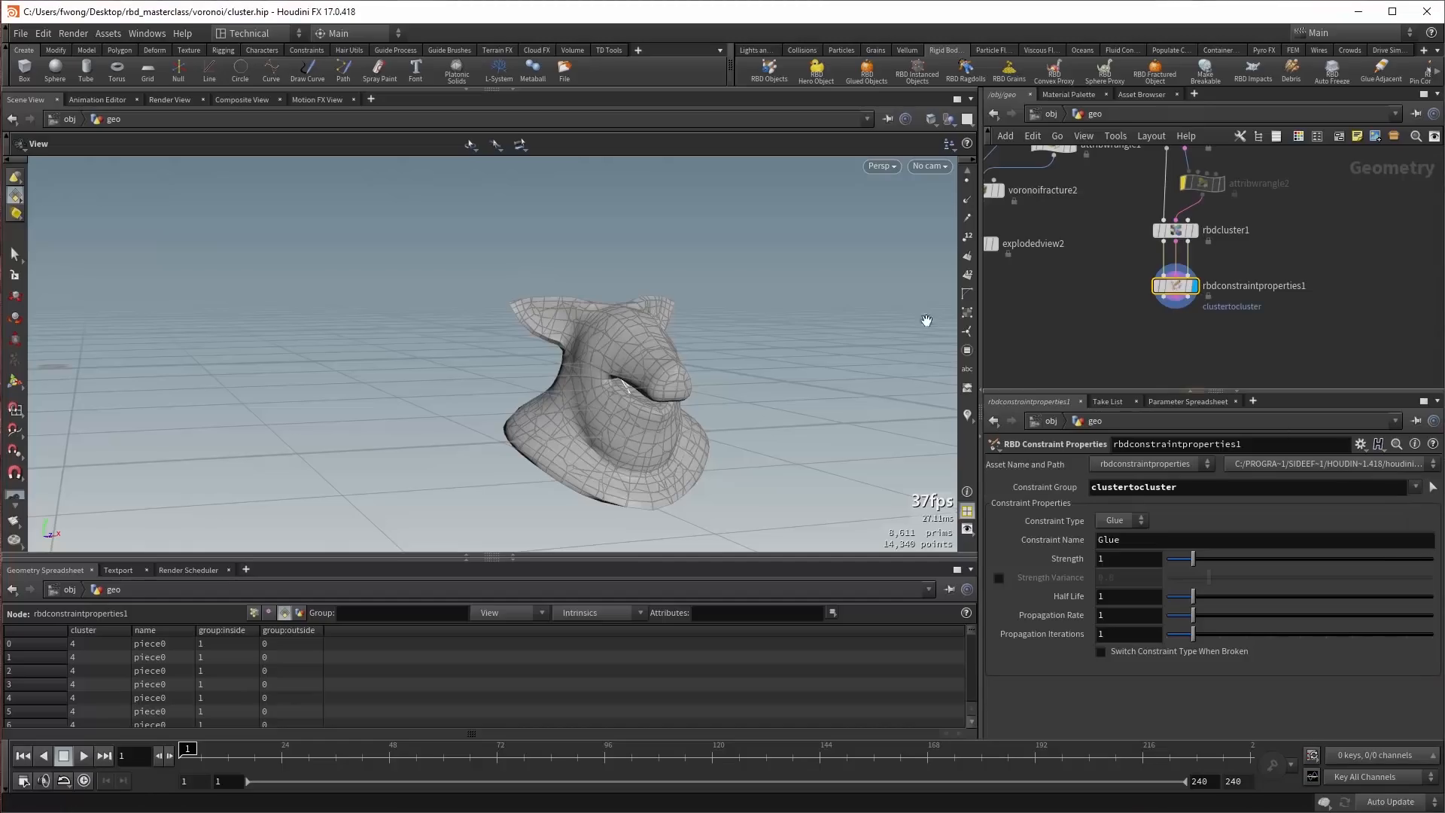
Show the pig head in wireframe with rbdconstraintproperties1 selected, and examine the constraints inside it.
{"action": "left_click", "coordinate": [1176, 230]}
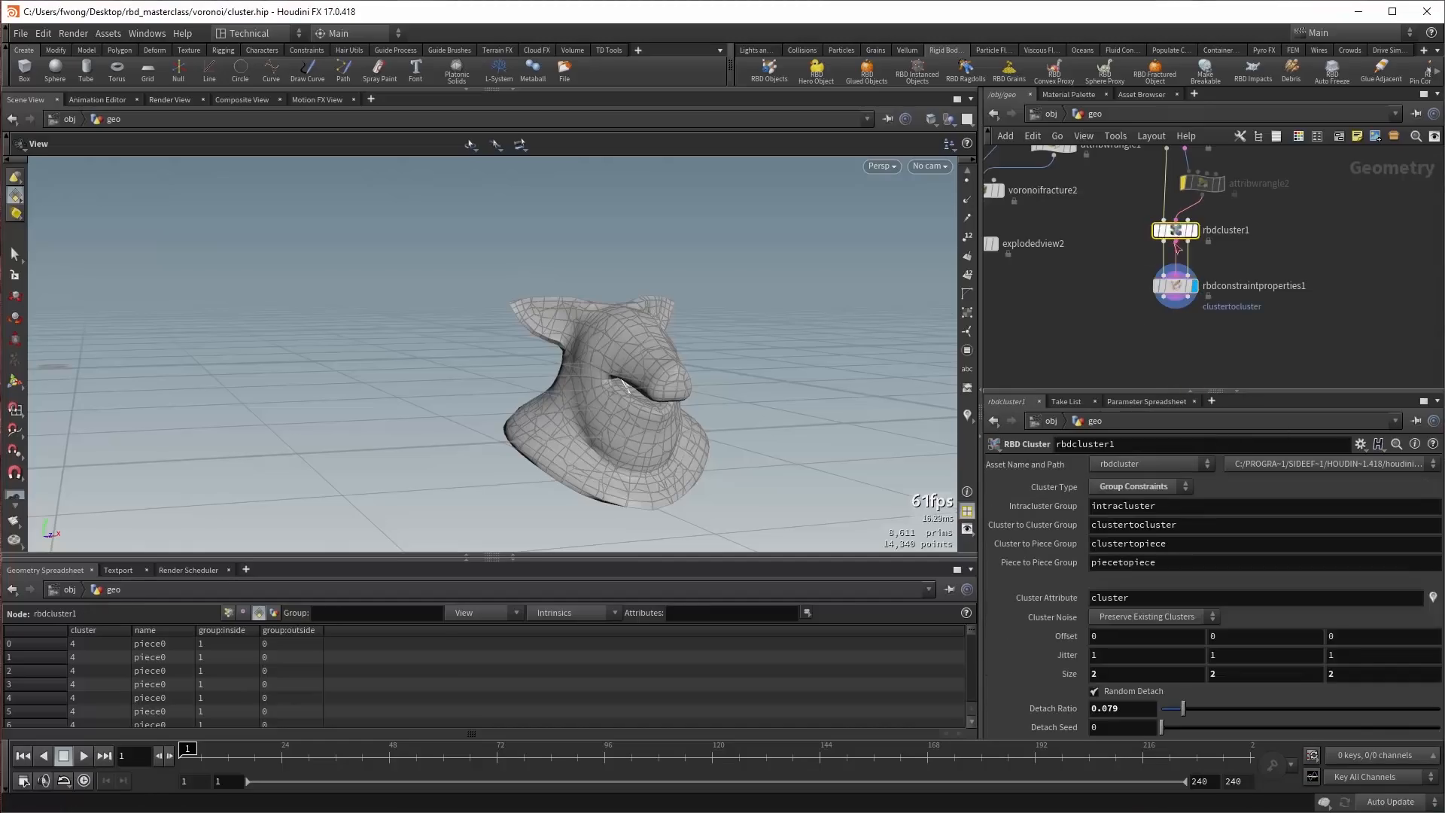
{"action": "left_click", "coordinate": [1179, 297]}
{"action": "key", "text": "w"}
{"action": "left_click_drag", "start_coordinate": [655, 392], "coordinate": [622, 309]}
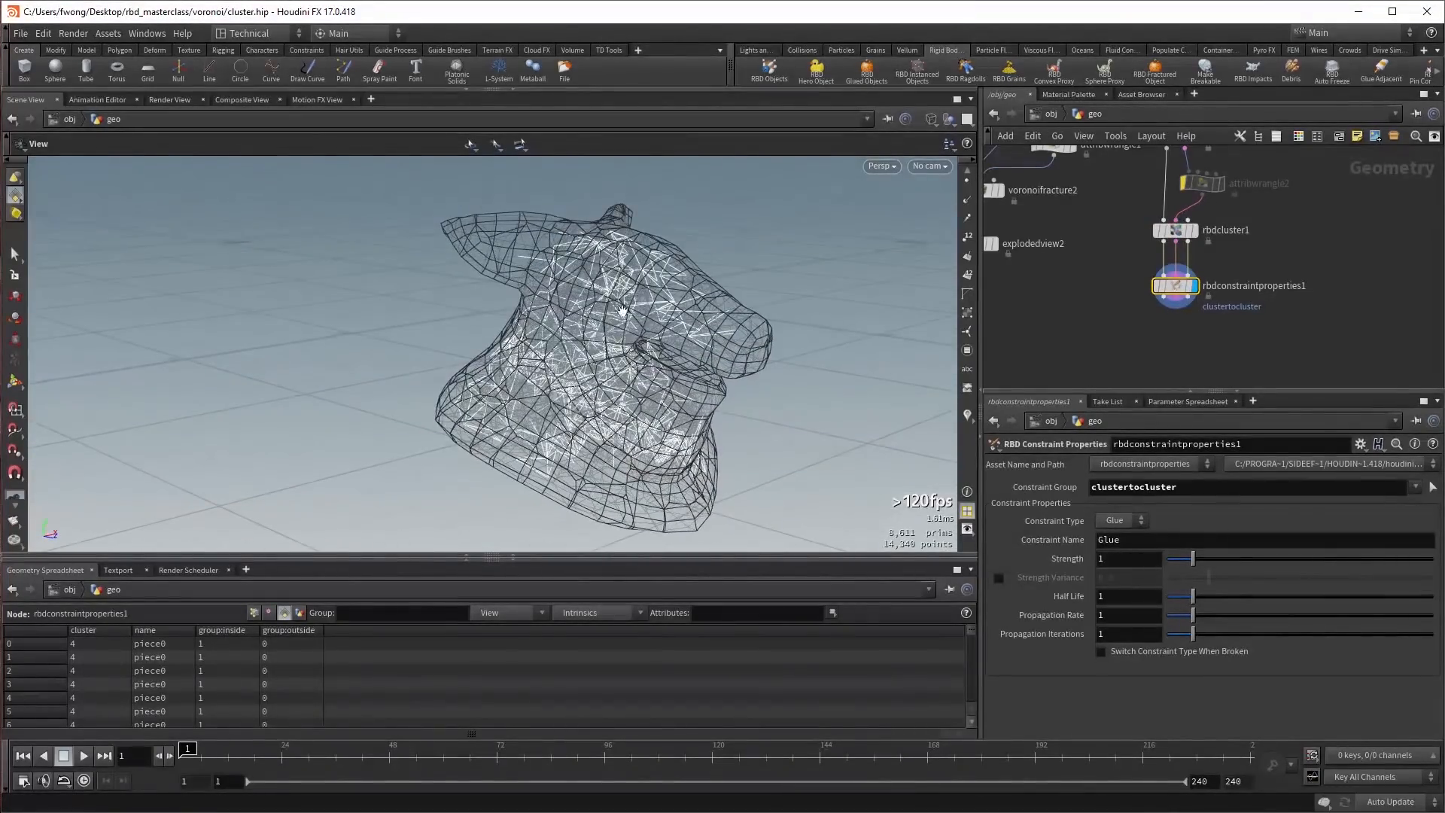
{"action": "left_click_drag", "start_coordinate": [655, 364], "coordinate": [597, 357]}
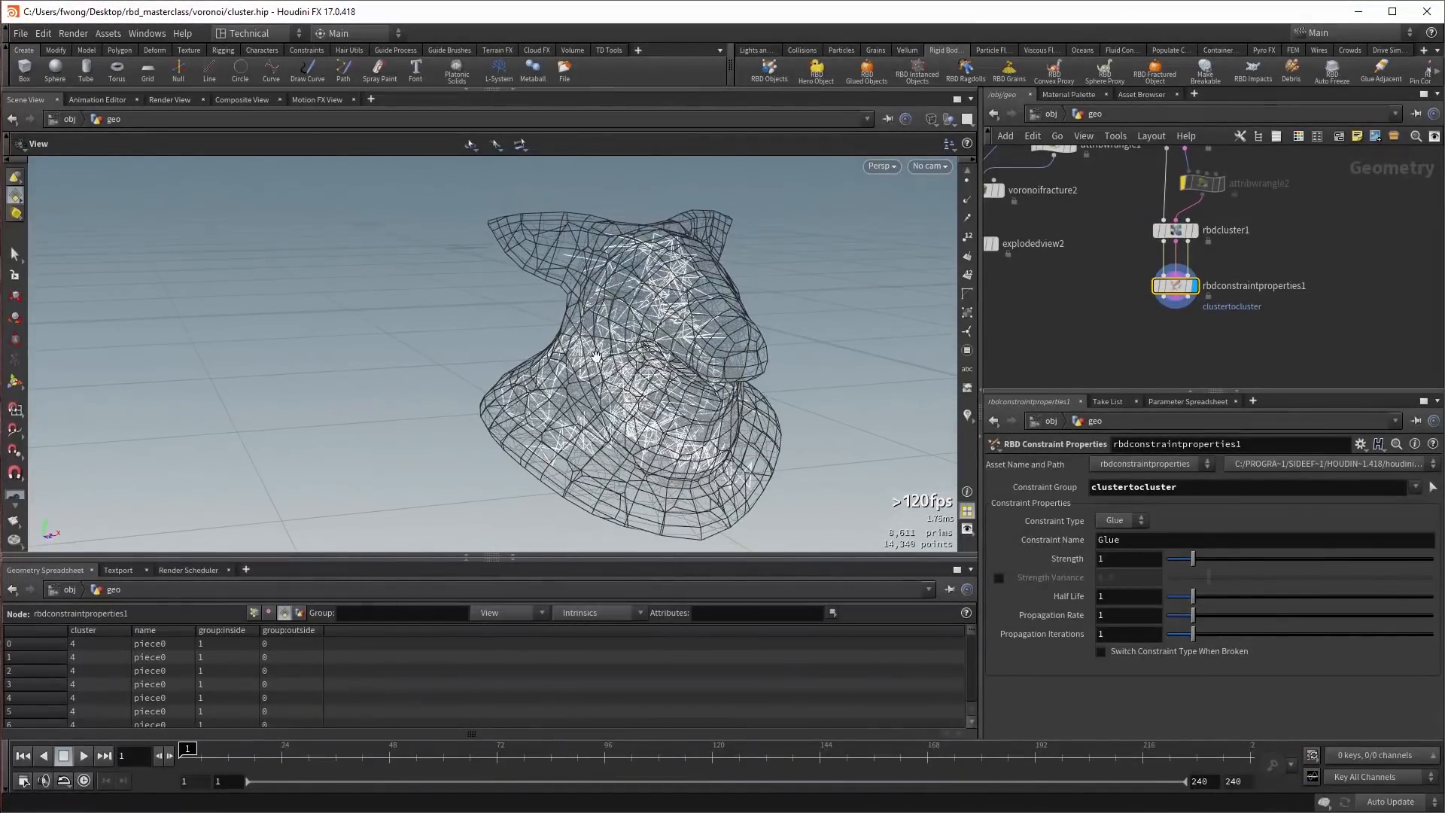
Switch the Constraint Type of rbdconstraintproperties1 to Soft to compare its parameters, and return it to Glue.
{"action": "left_click", "coordinate": [1117, 523]}
{"action": "left_click", "coordinate": [1137, 522]}
{"action": "left_click", "coordinate": [1134, 543]}
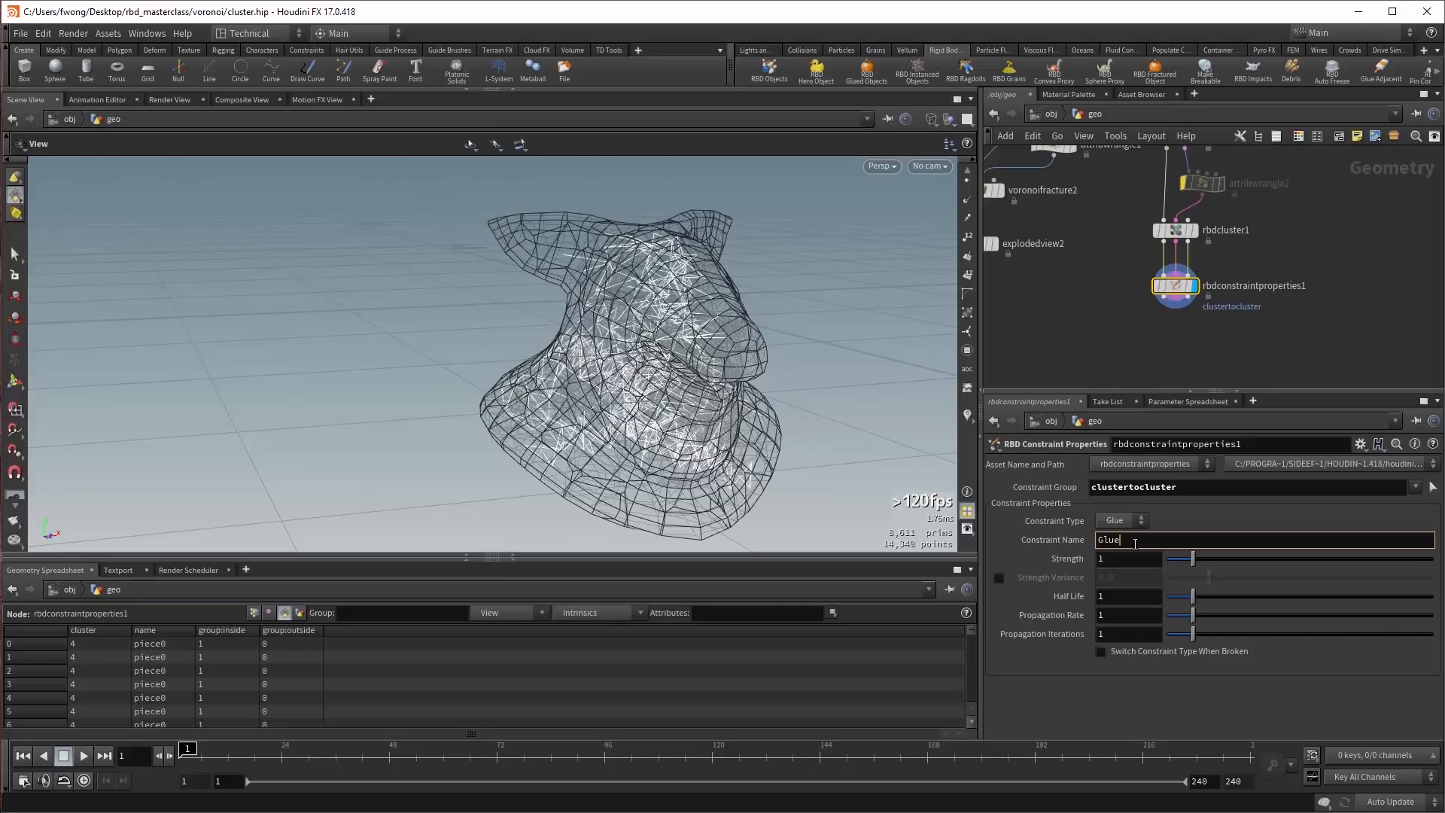
{"action": "left_click", "coordinate": [1120, 520]}
{"action": "left_click", "coordinate": [1126, 532]}
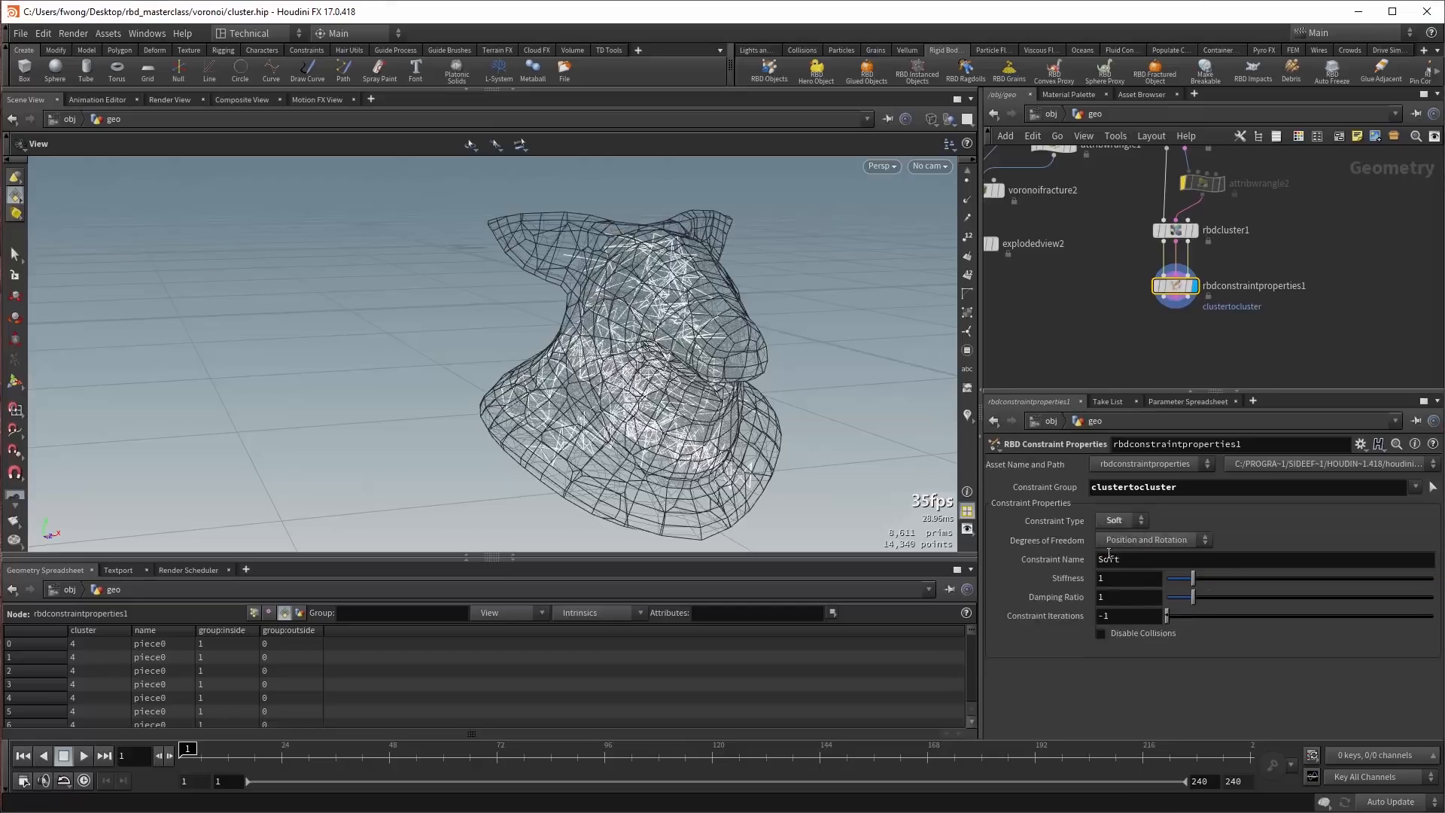
{"action": "left_click", "coordinate": [1123, 521]}
{"action": "left_click", "coordinate": [1122, 510]}
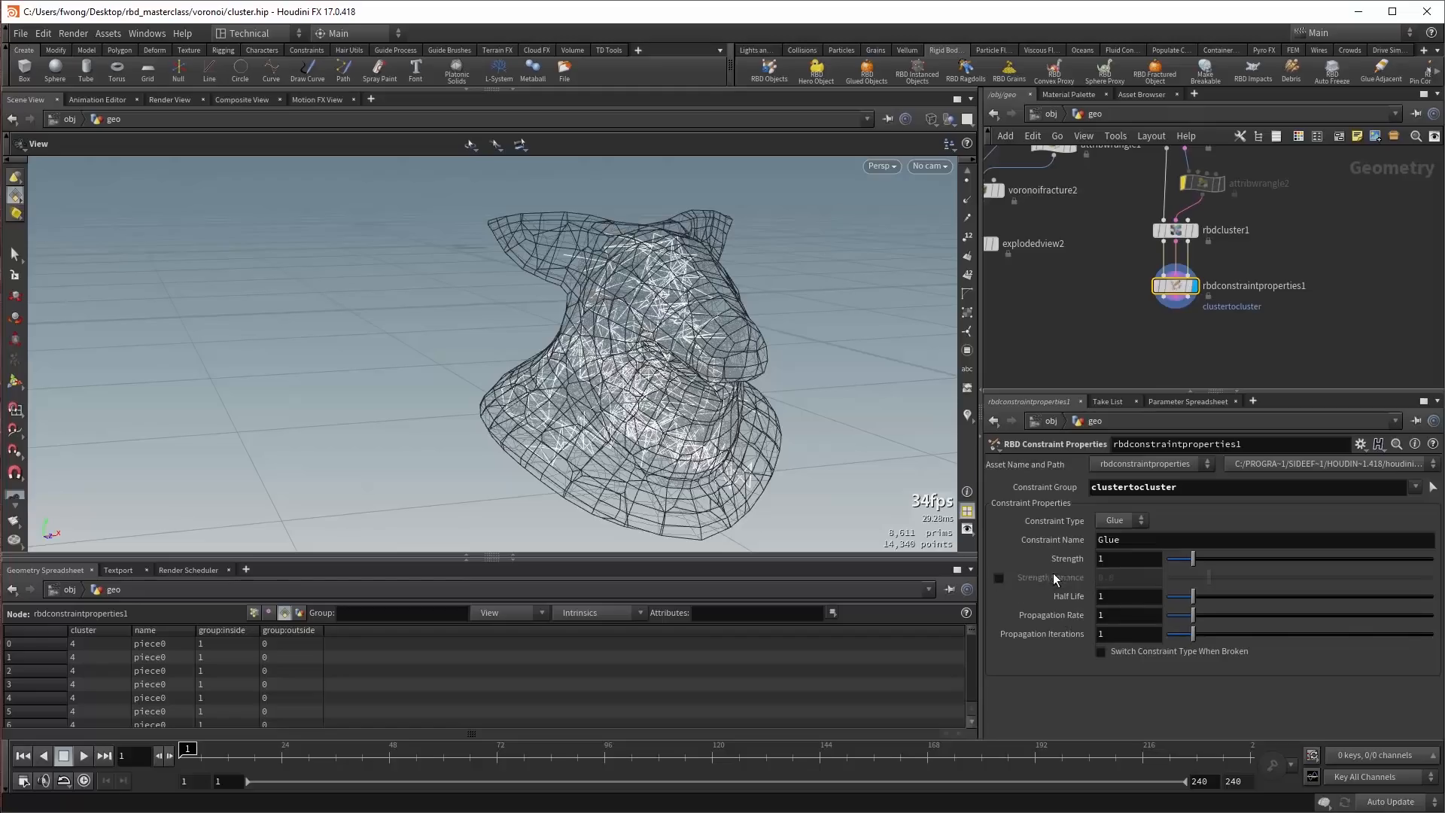
Connect a Null node to the constraint output of rbdconstraintproperties1 and widen its constraint_name and constraint_type columns in the Geometry Spreadsheet.
{"action": "left_click", "coordinate": [1178, 305]}
{"action": "left_click", "coordinate": [1175, 358]}
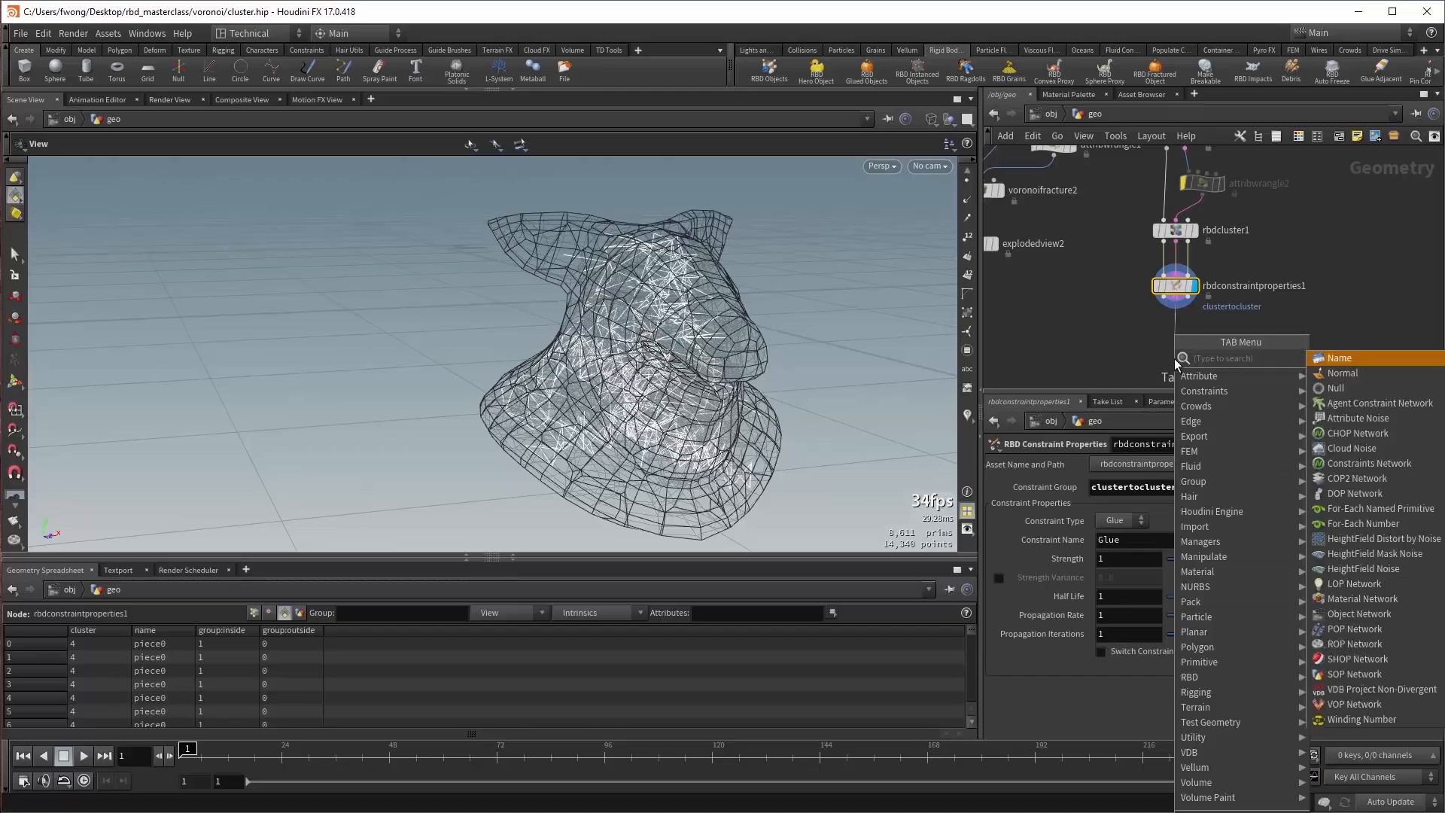
{"action": "type", "text": "null"}
{"action": "key", "text": "Return"}
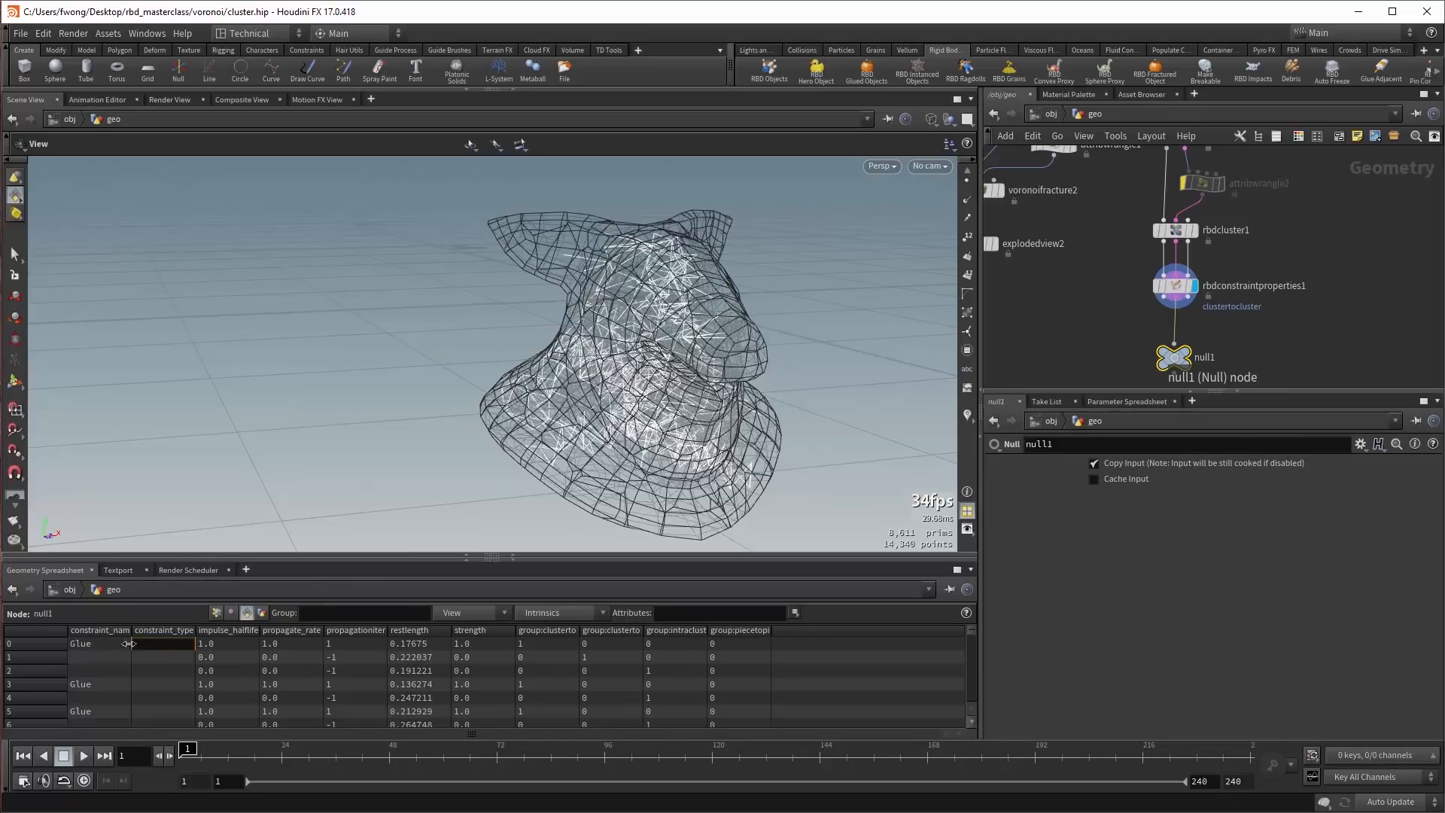
{"action": "left_click_drag", "start_coordinate": [131, 642], "coordinate": [227, 644]}
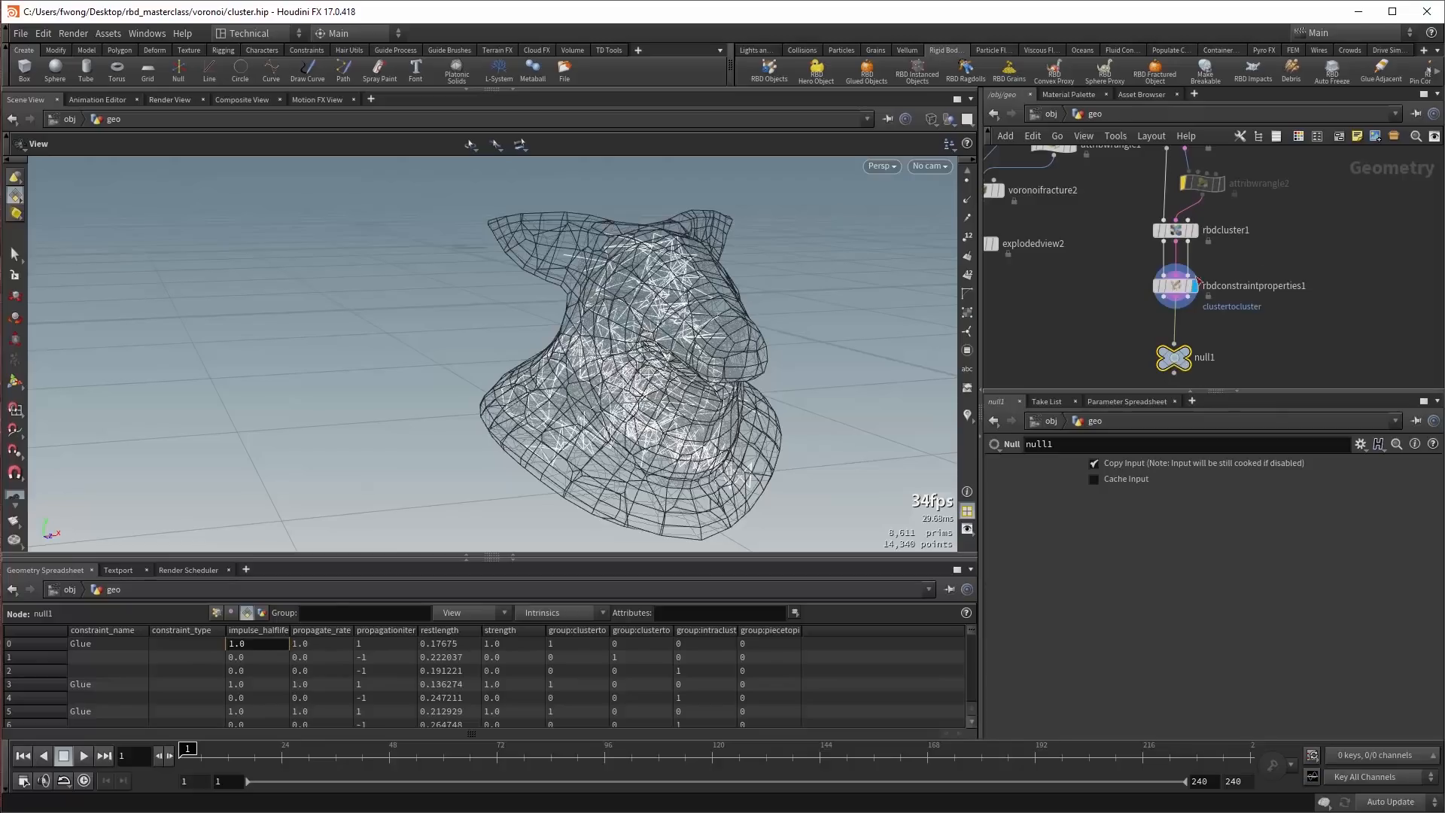
Set the Constraint Type to Soft with Position and Rotation degrees of freedom, and review the constraint attributes on null1.
{"action": "left_click", "coordinate": [1175, 286]}
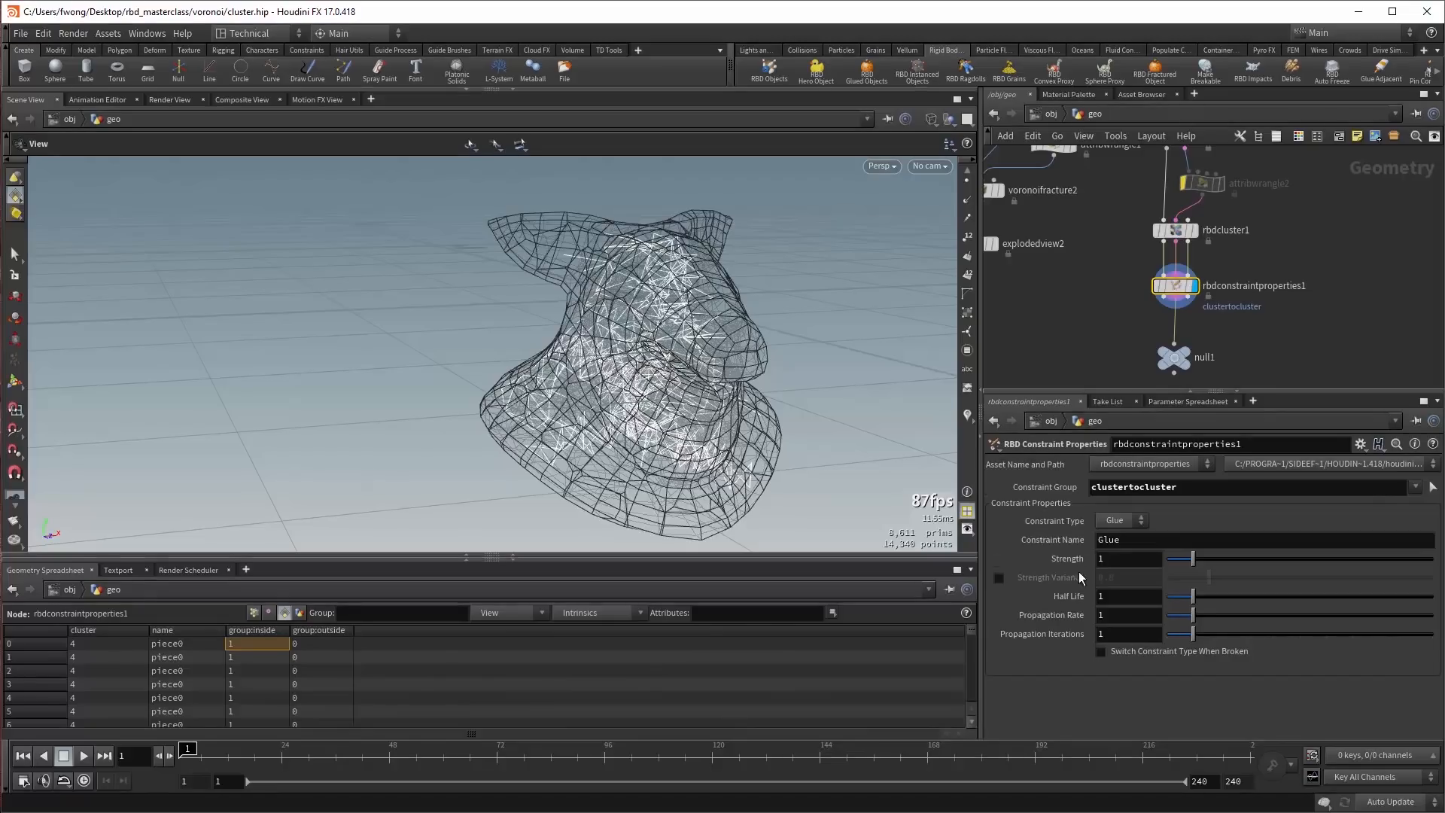
{"action": "left_click_drag", "start_coordinate": [1191, 559], "coordinate": [1435, 561]}
{"action": "left_click", "coordinate": [1121, 520]}
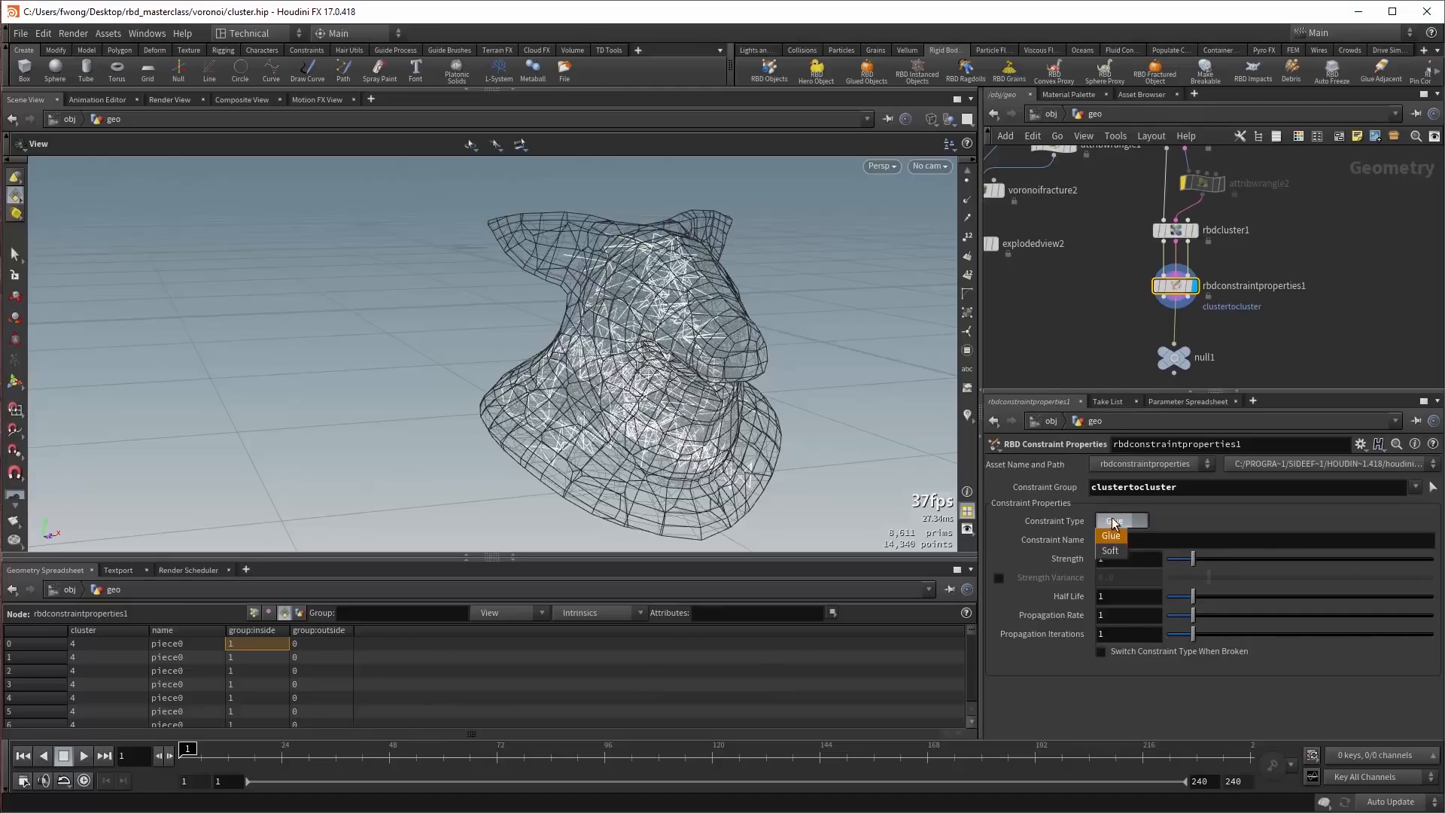
{"action": "left_click", "coordinate": [1114, 537]}
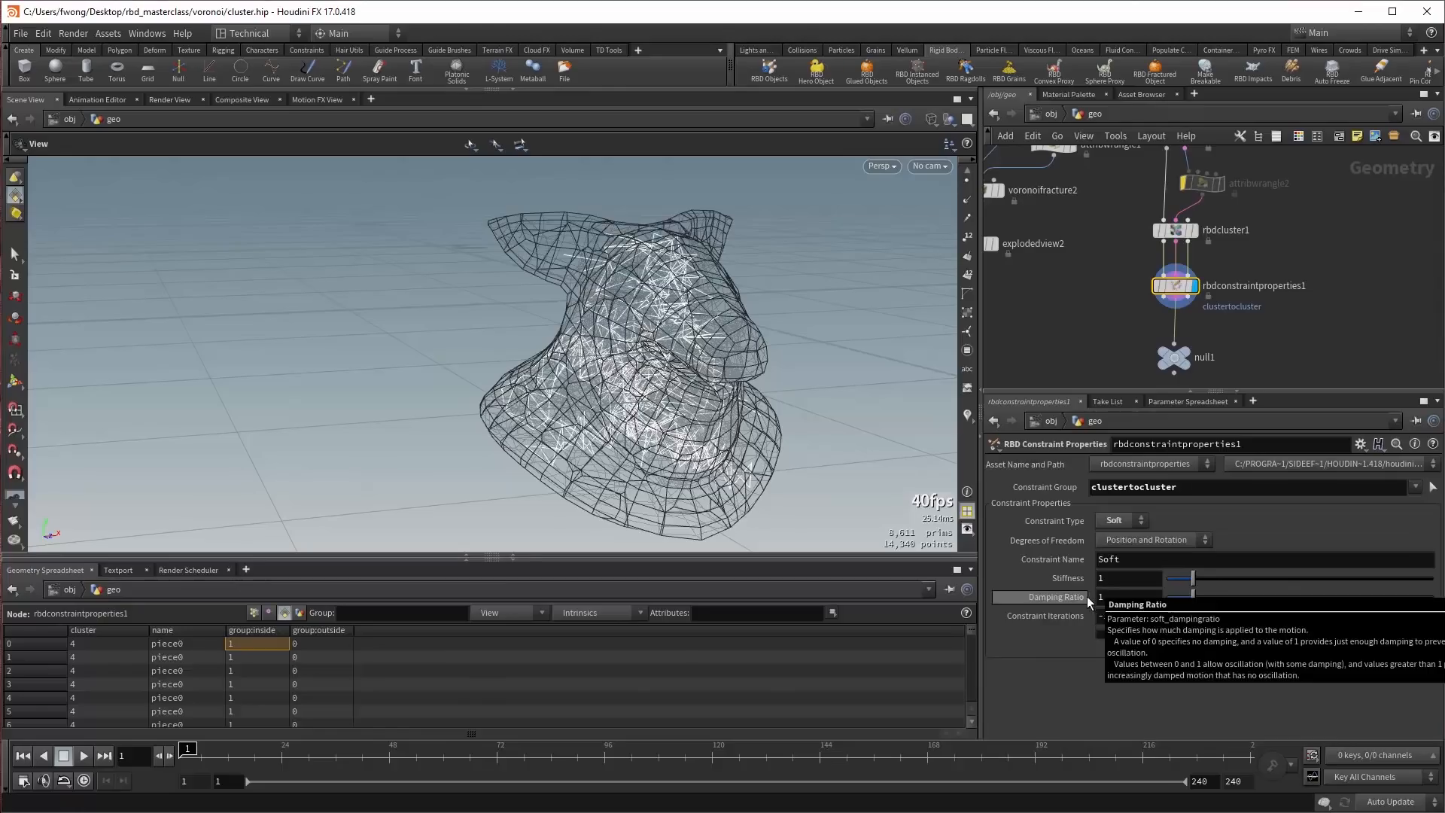
{"action": "left_click", "coordinate": [1127, 542]}
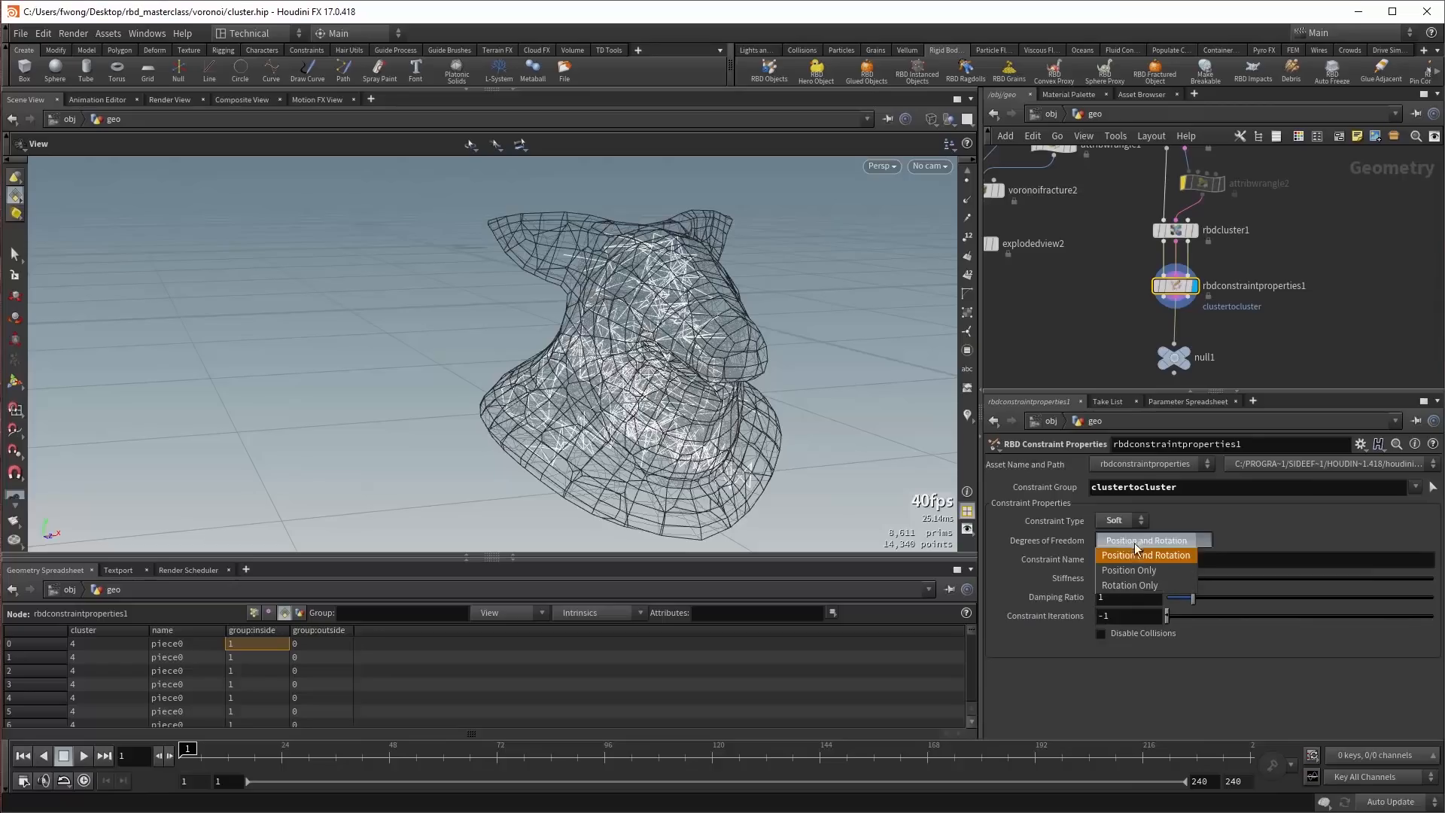
{"action": "left_click", "coordinate": [1128, 552]}
{"action": "left_click", "coordinate": [1175, 357]}
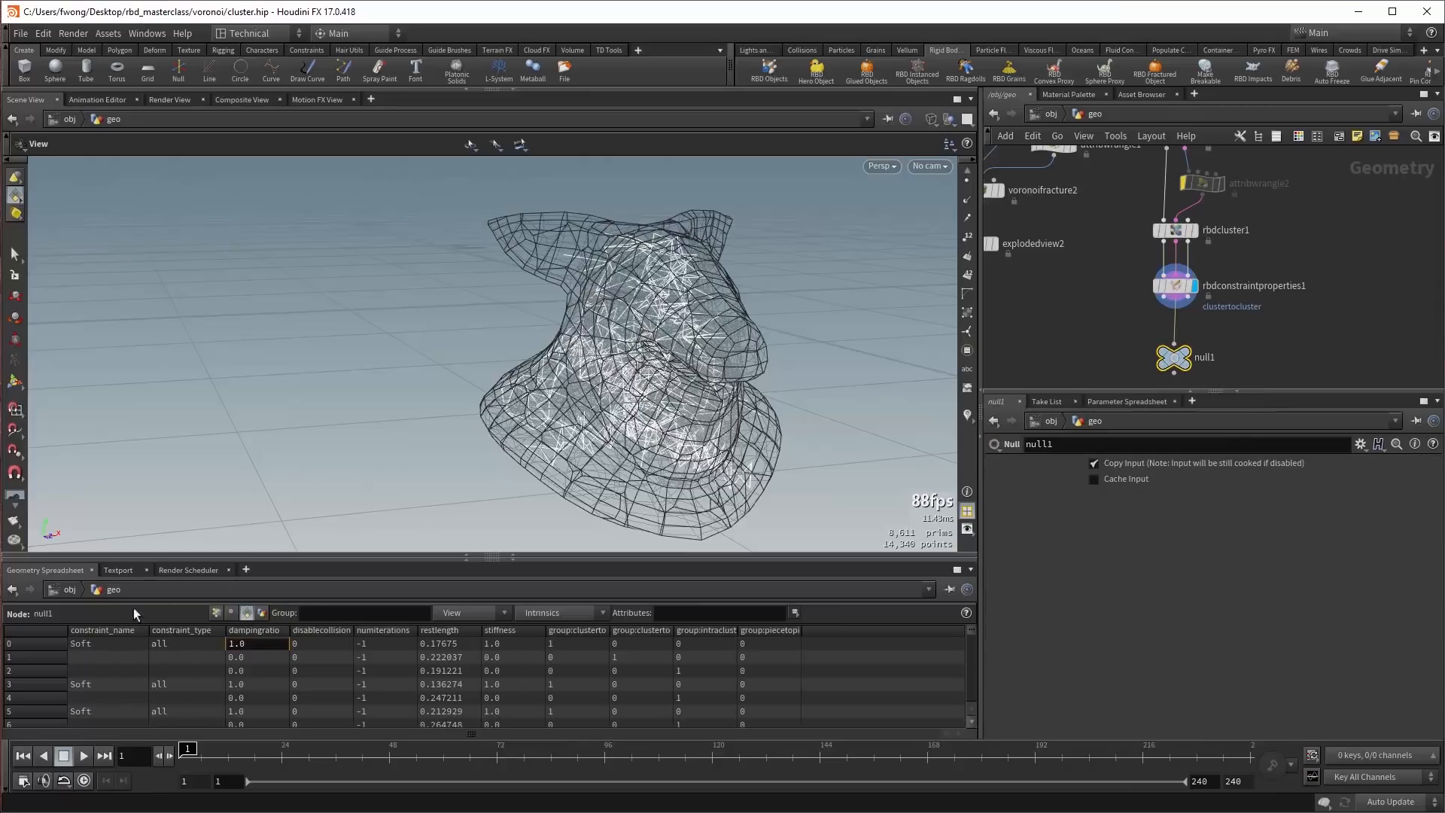
Set the soft constraint's Degrees of Freedom to Position Only and review the constraint_type attribute on null1.
{"action": "left_click", "coordinate": [1185, 290]}
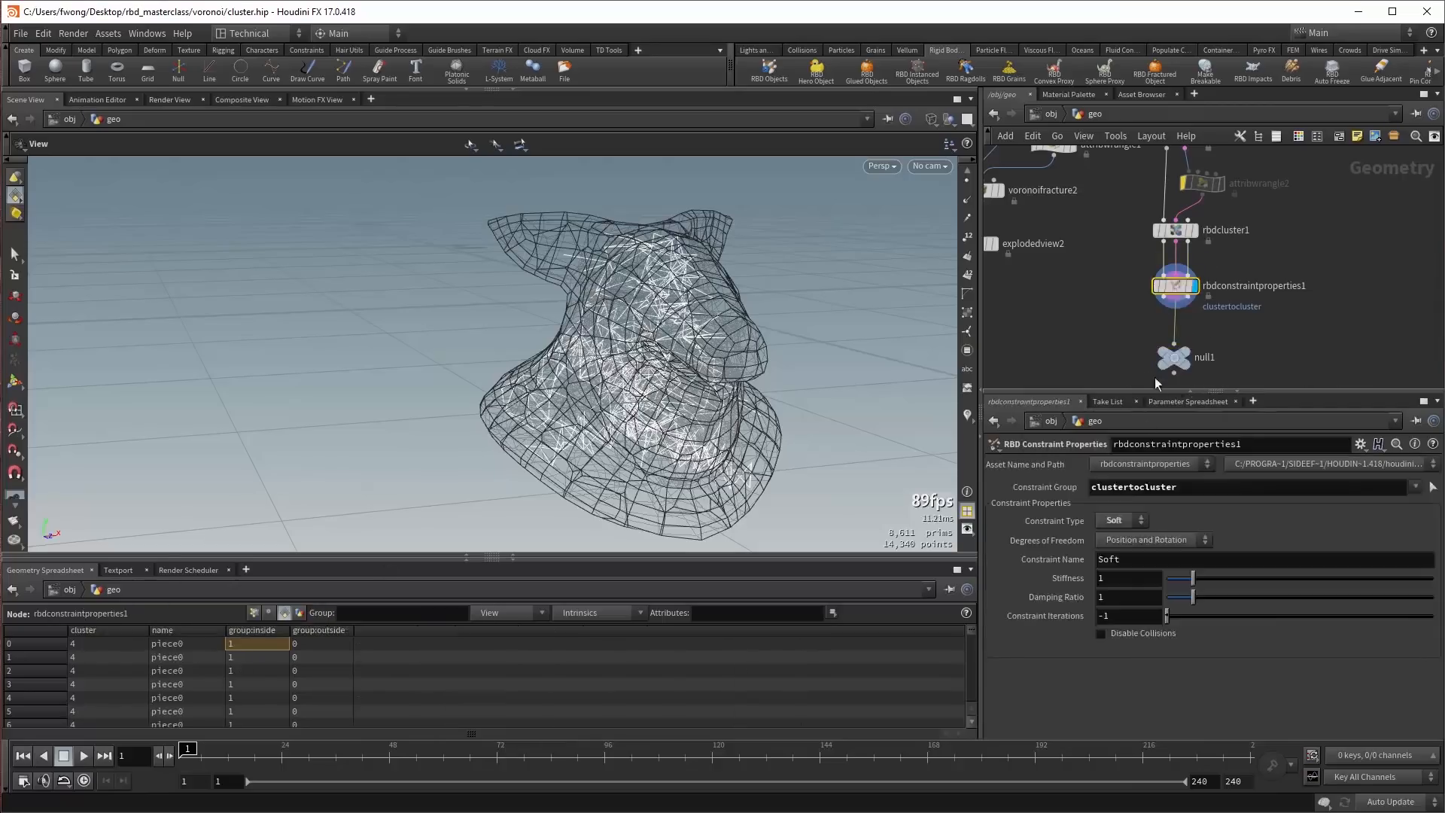
{"action": "left_click", "coordinate": [1151, 539]}
{"action": "left_click", "coordinate": [1133, 567]}
{"action": "left_click", "coordinate": [1173, 360]}
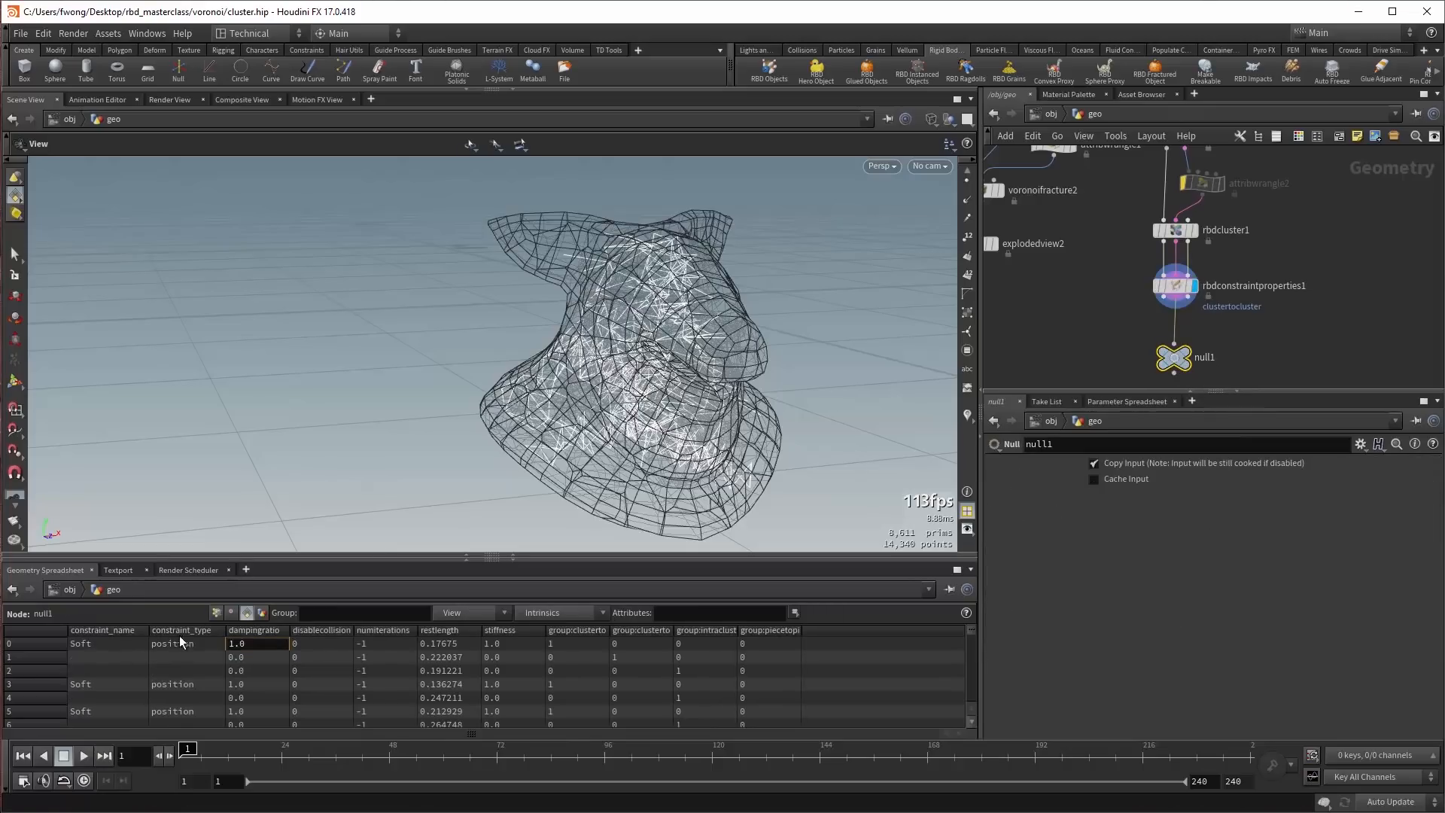
Set the Constraint Type of rbdconstraintproperties1 back to Glue and enable Switch Constraint Type When Broken.
{"action": "left_click", "coordinate": [1176, 286]}
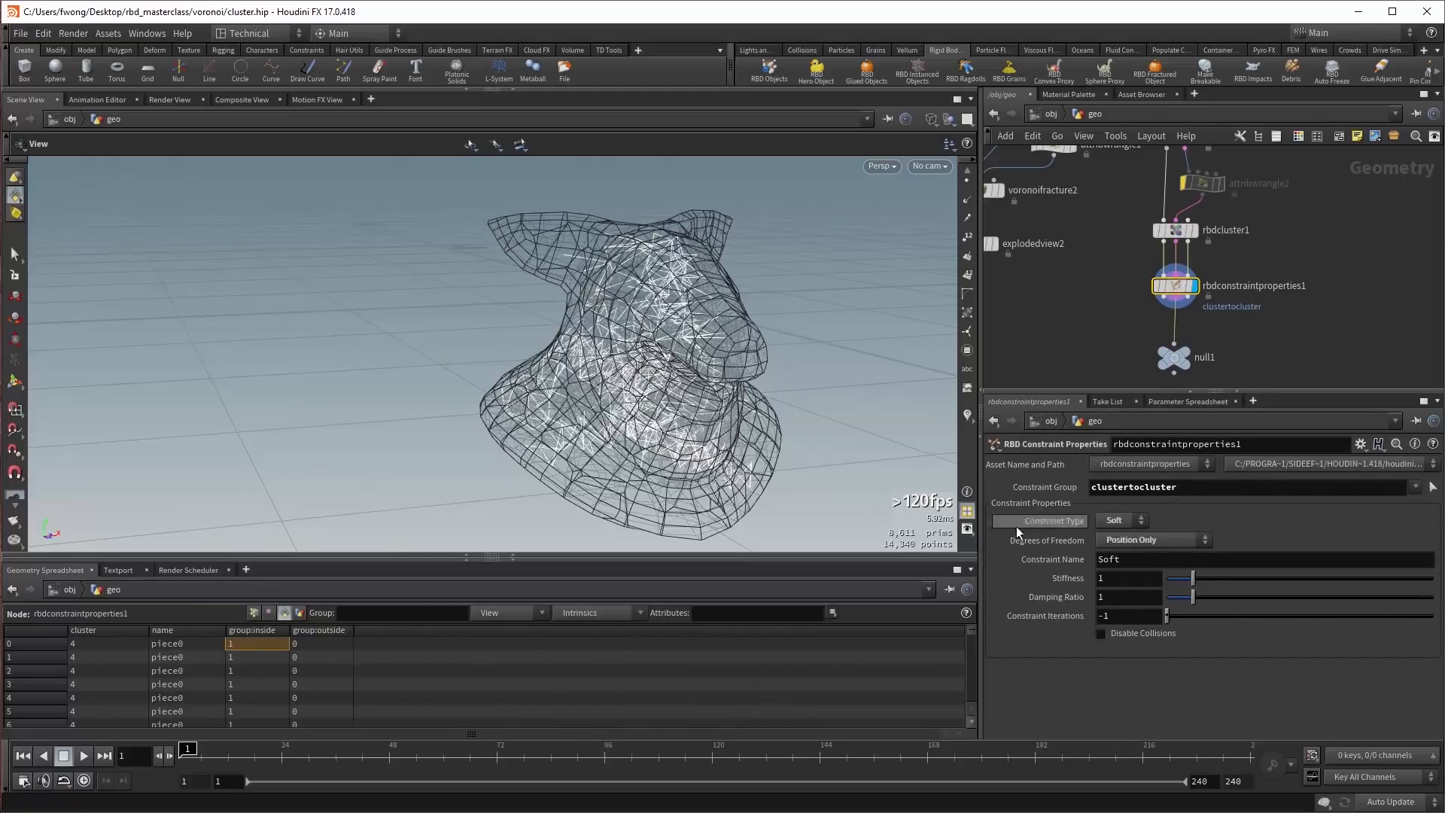
{"action": "left_click", "coordinate": [1125, 526]}
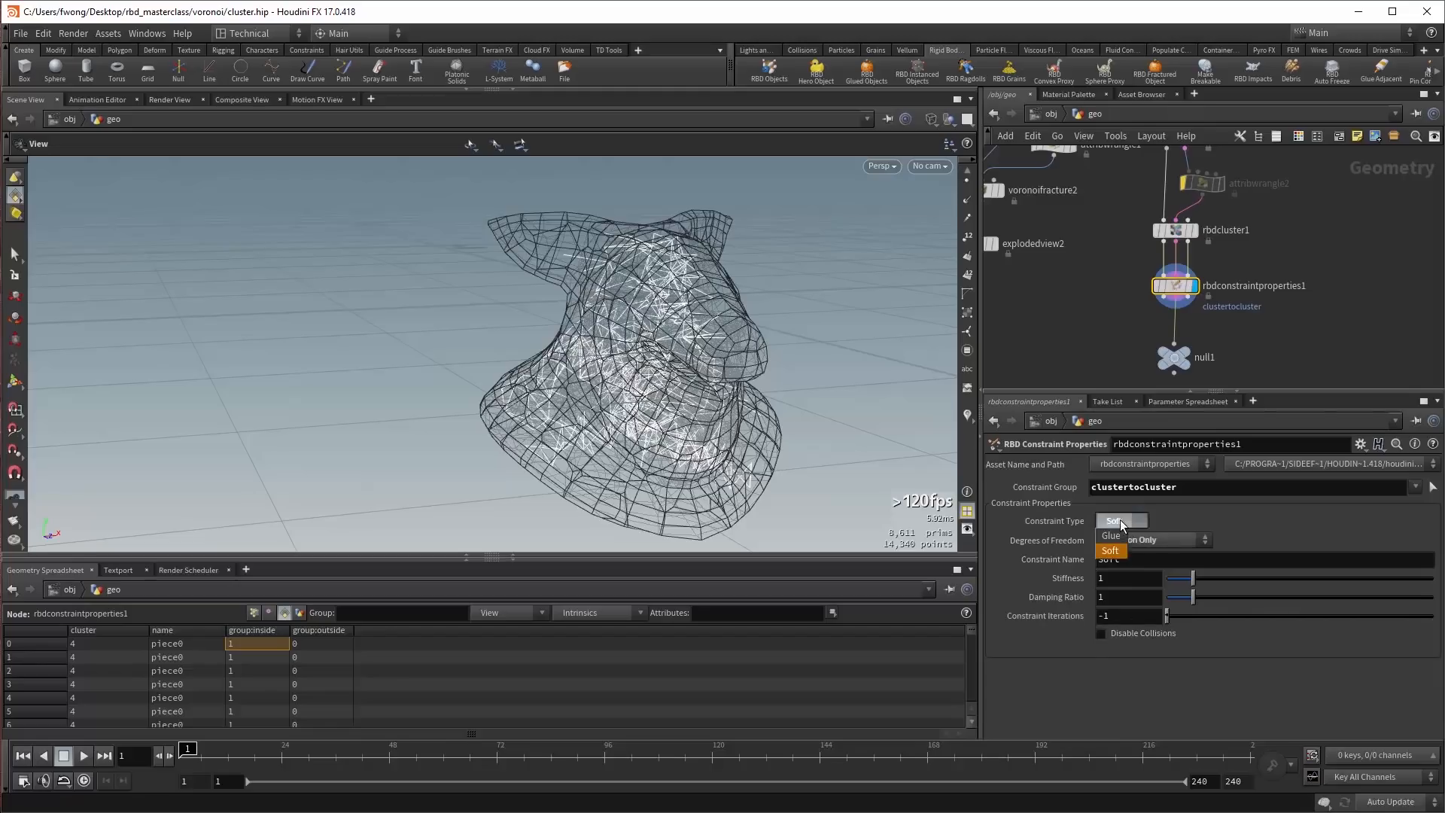
{"action": "left_click", "coordinate": [1114, 533]}
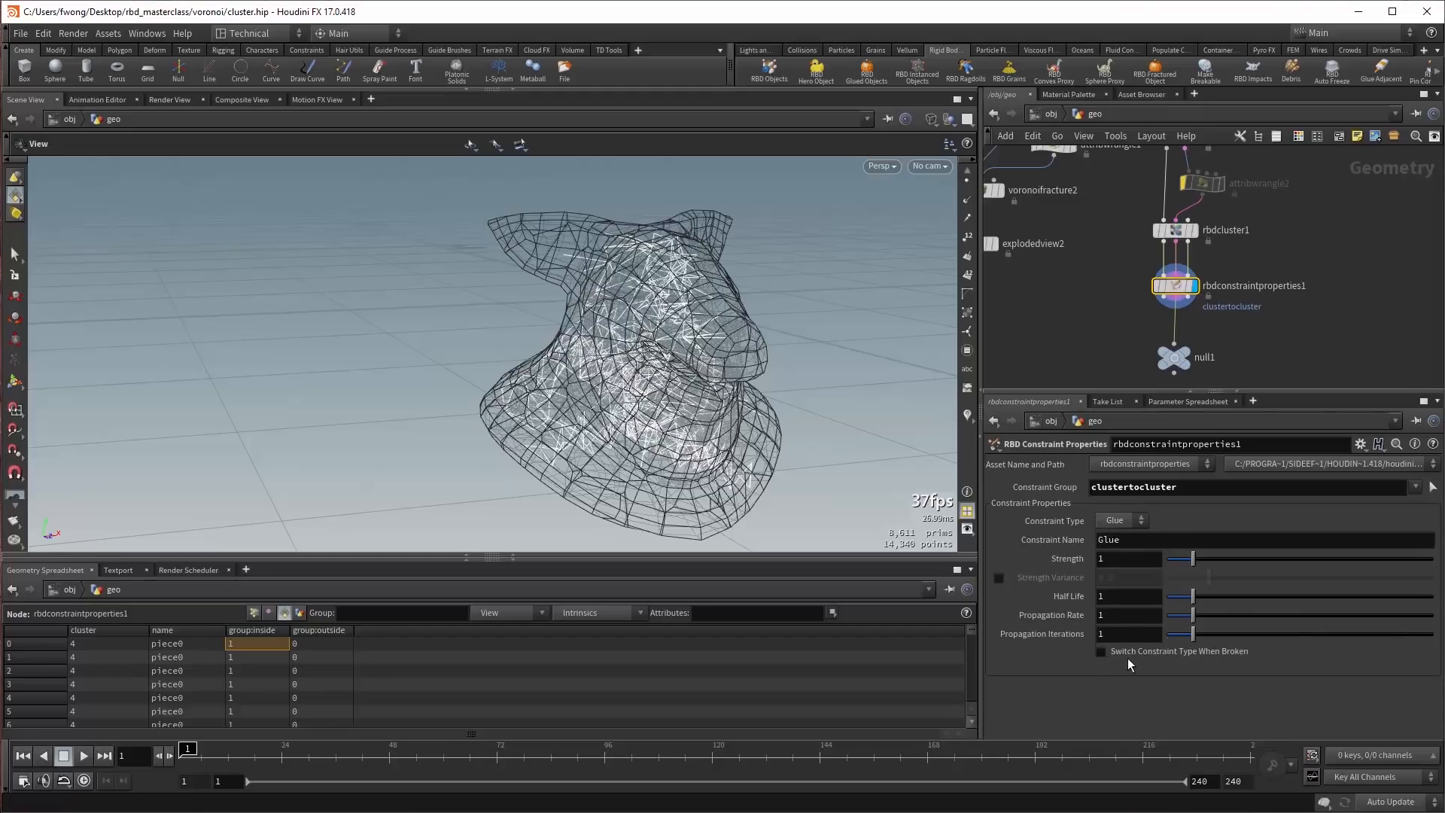
{"action": "left_click", "coordinate": [1111, 653]}
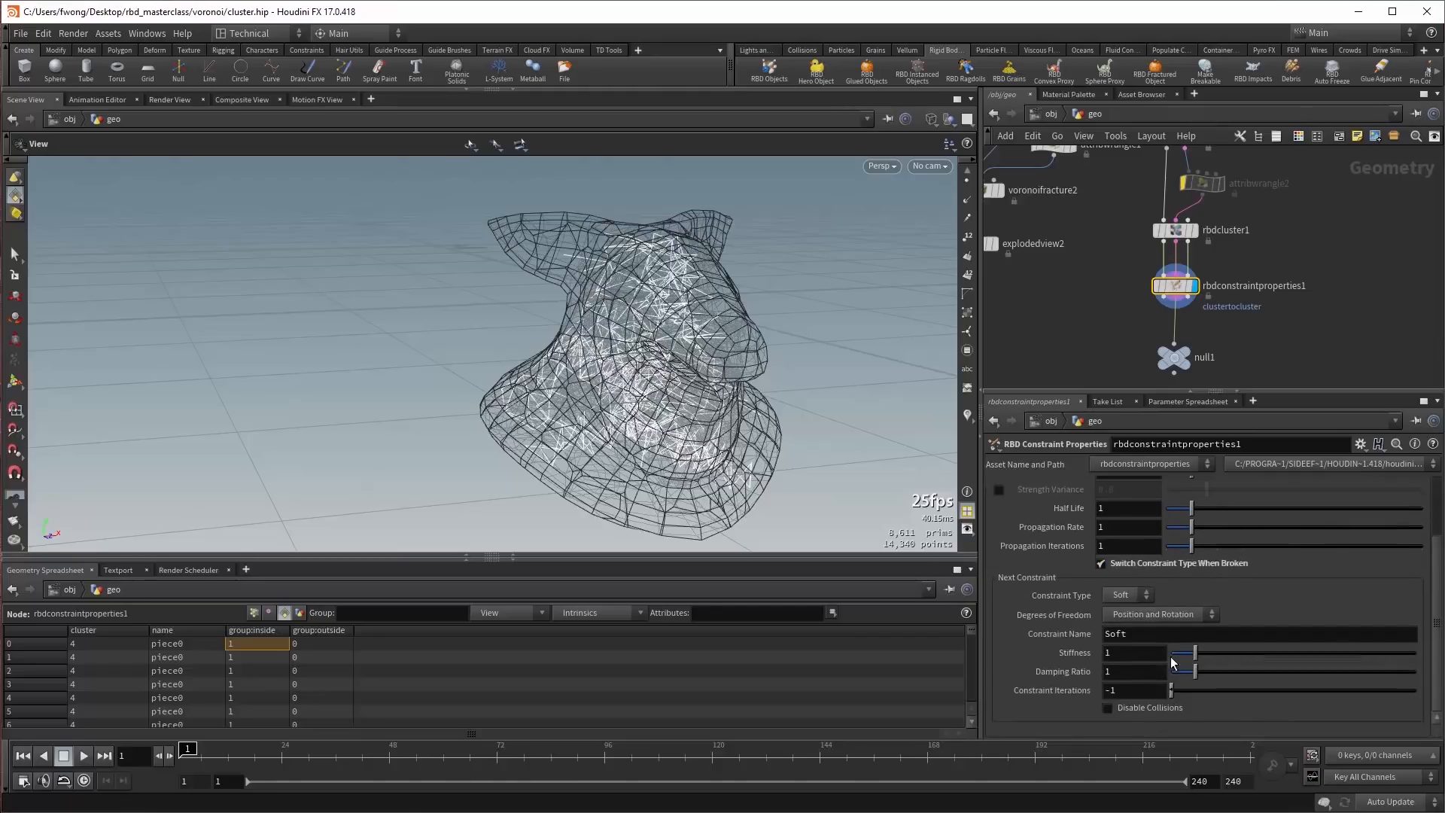
Examine the next_constraint_name and next_constraint_type attributes on null1, and review the Next Constraint parameters of rbdconstraintproperties1.
{"action": "left_click", "coordinate": [1175, 358]}
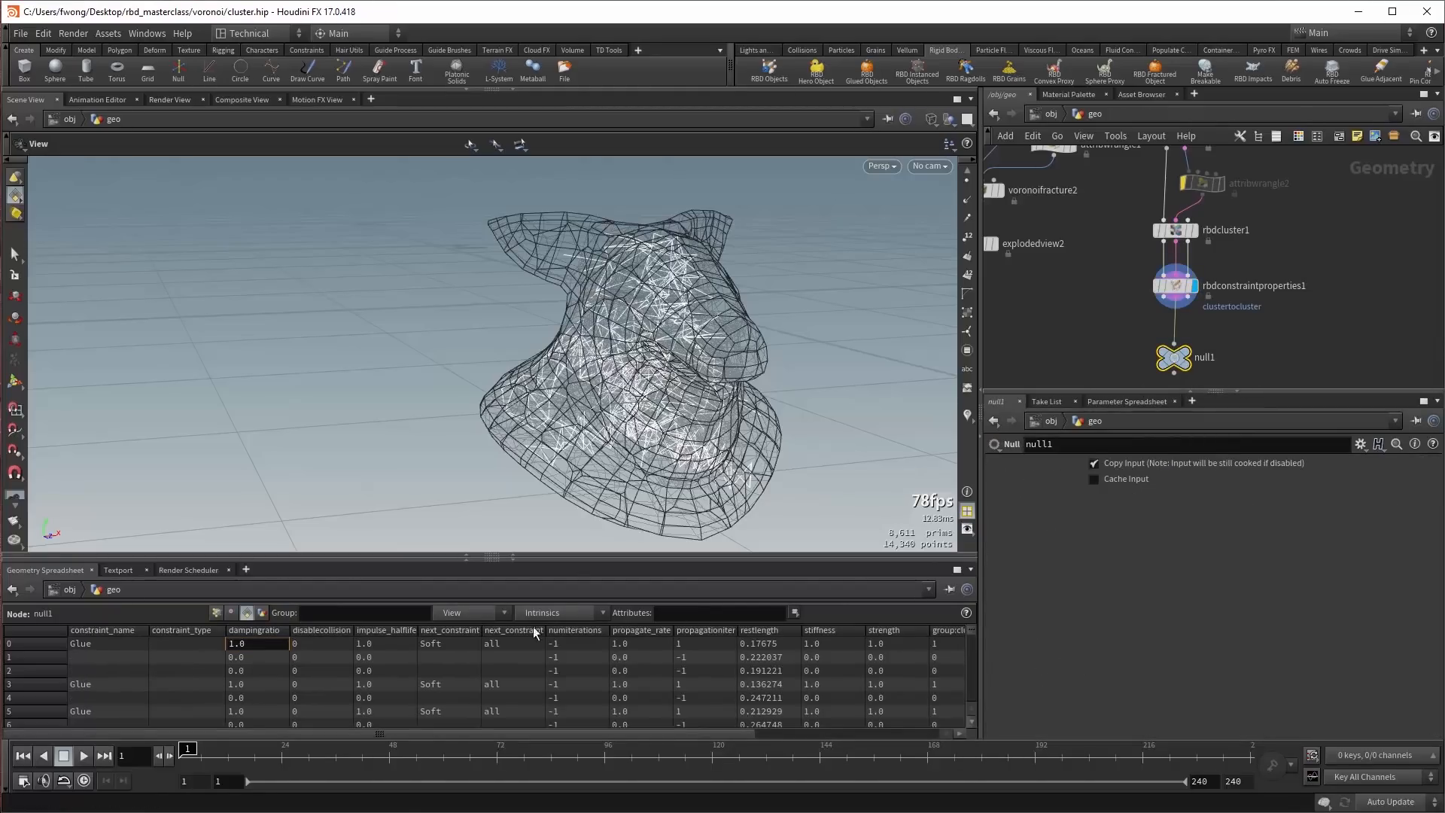
{"action": "left_click_drag", "start_coordinate": [483, 652], "coordinate": [611, 645]}
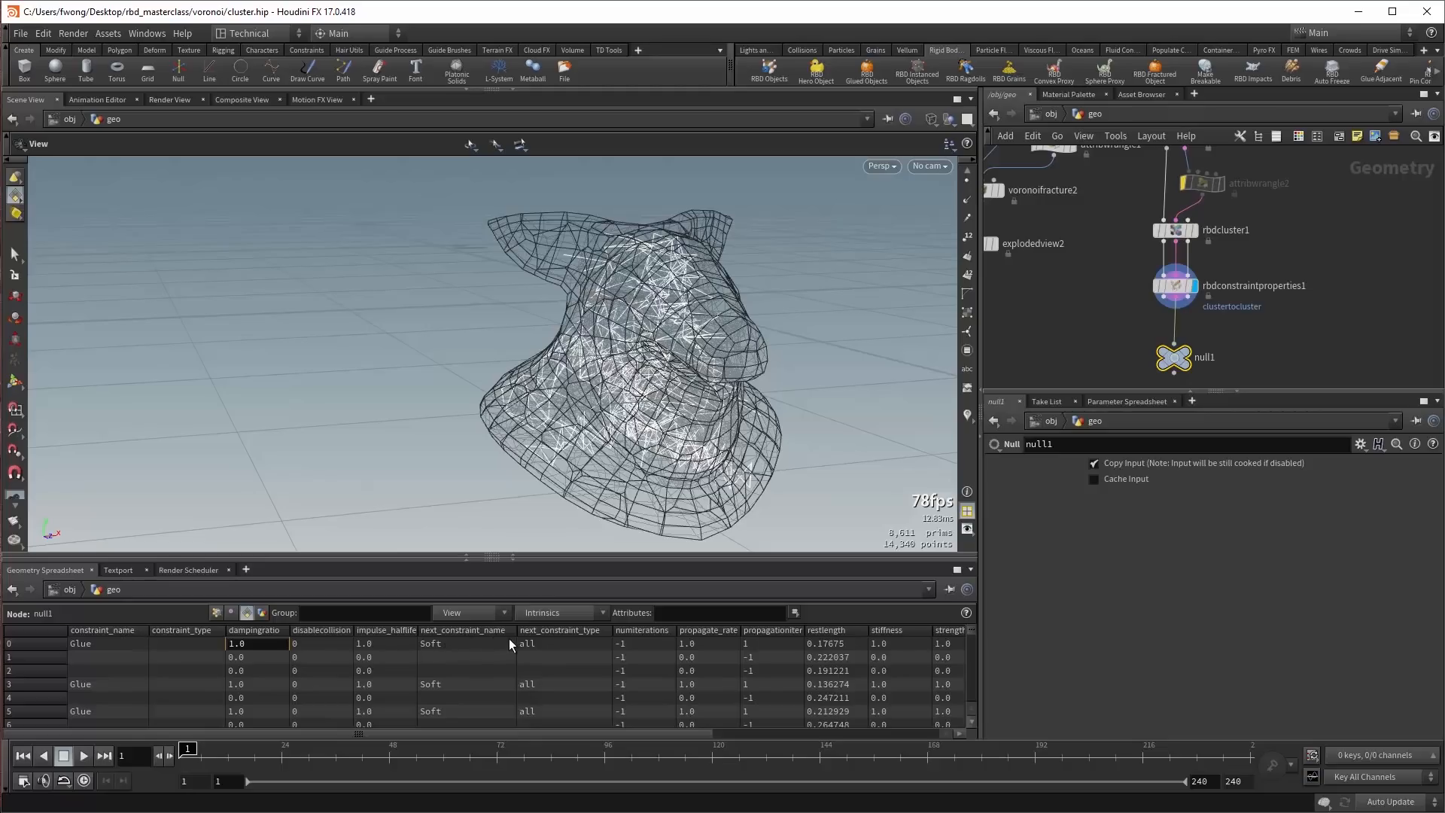
{"action": "left_click", "coordinate": [1178, 286]}
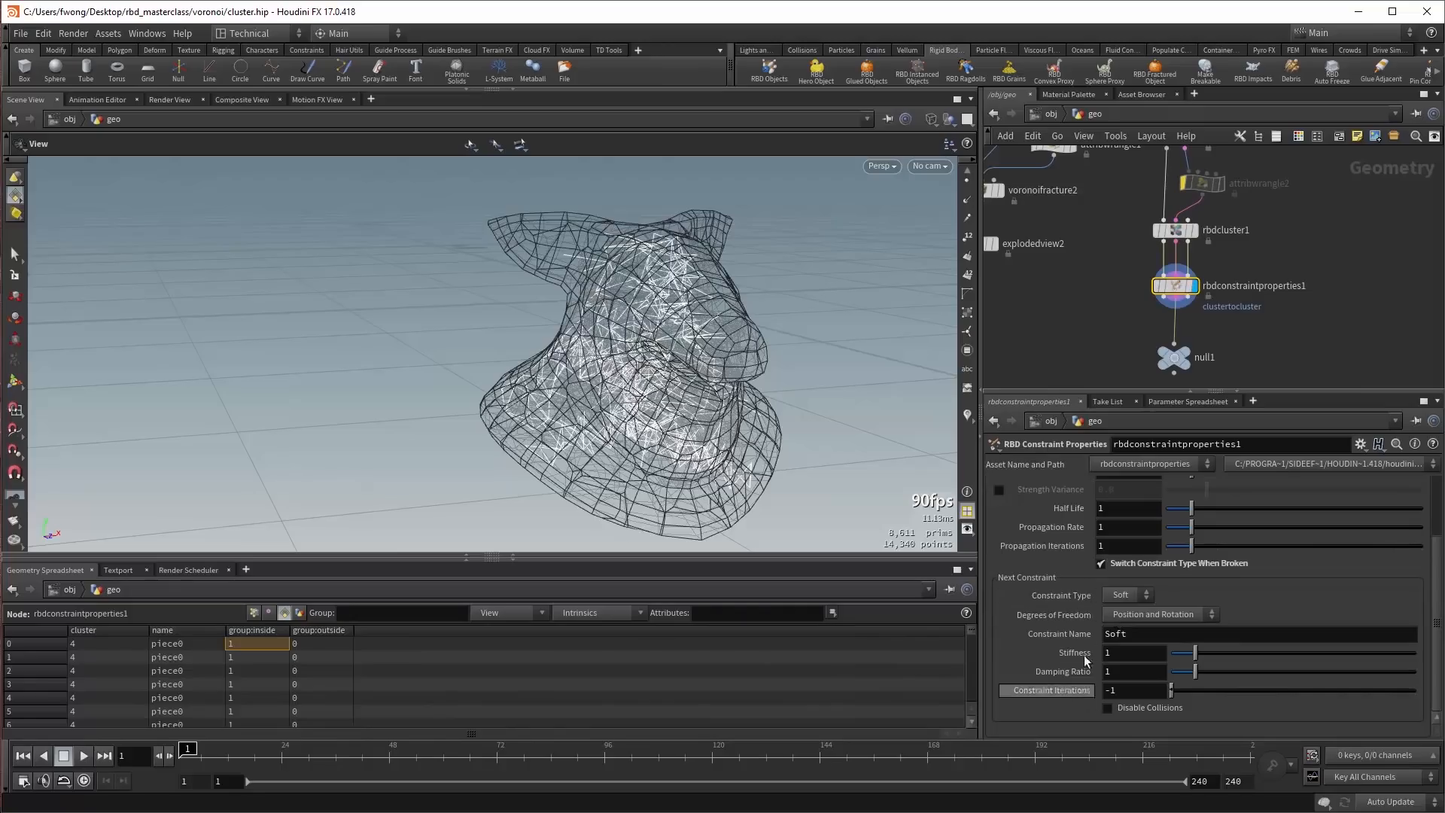
{"action": "scroll", "coordinate": [1047, 576], "scroll_direction": "down", "scroll_amount": 2}
{"action": "scroll", "coordinate": [1052, 515], "scroll_direction": "up", "scroll_amount": 2}
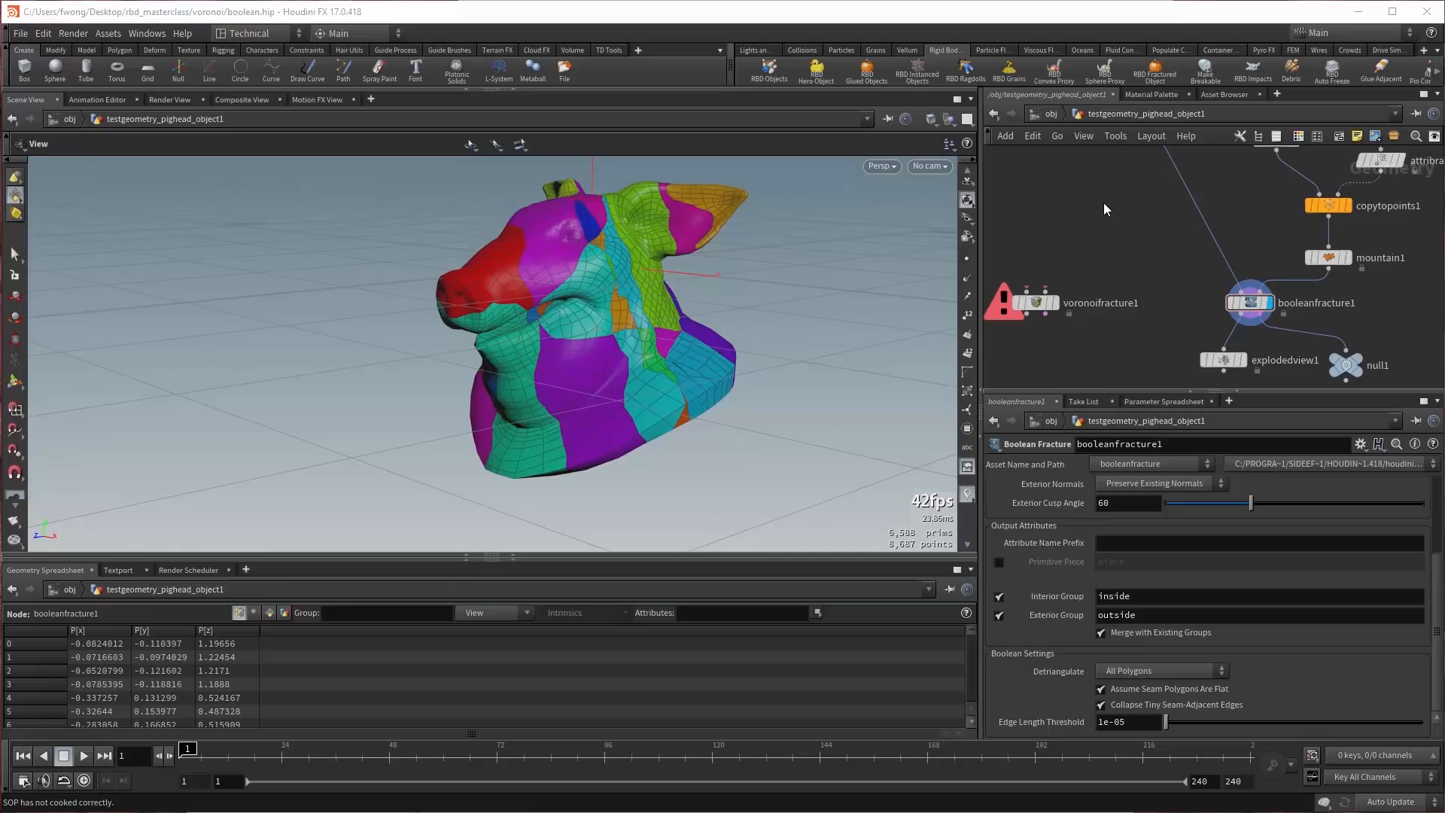
Look inside the voronoifracture1 network in boolean.hip, return to the parent network, and review the node's piece and output attribute parameters.
{"action": "double_click", "coordinate": [1037, 302]}
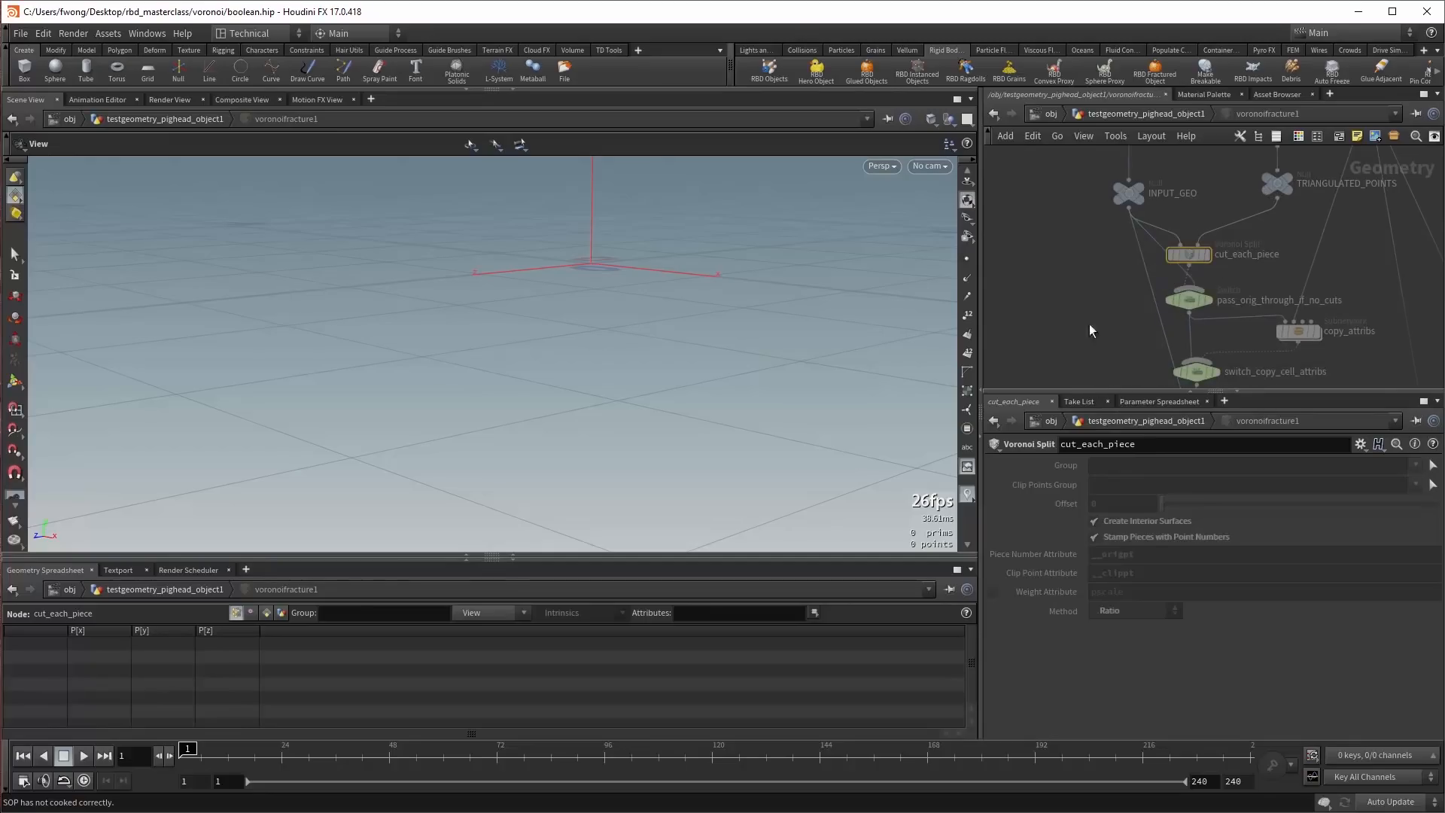
{"action": "scroll", "coordinate": [1090, 324], "scroll_direction": "down", "scroll_amount": 5}
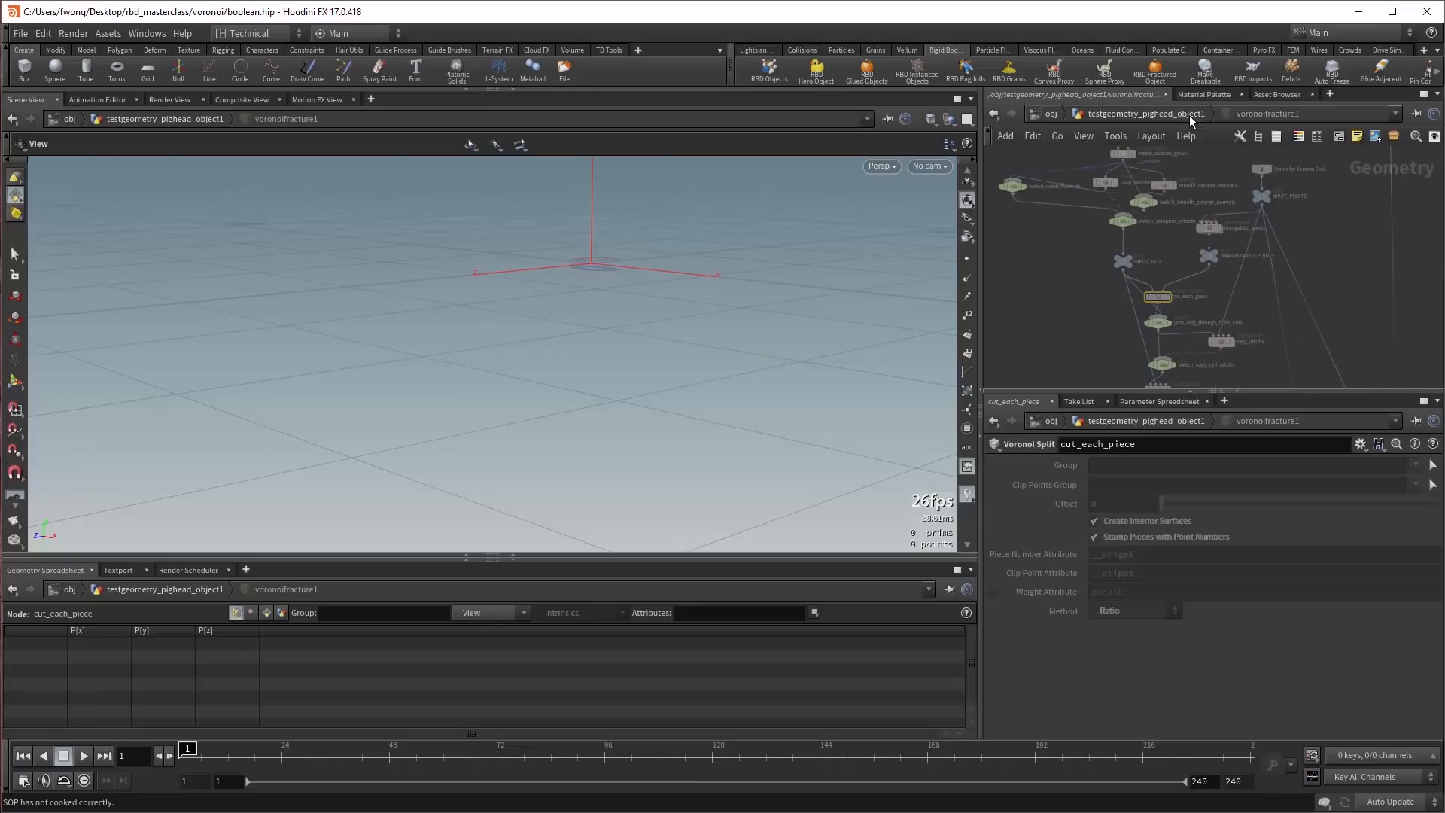
{"action": "left_click", "coordinate": [1190, 115]}
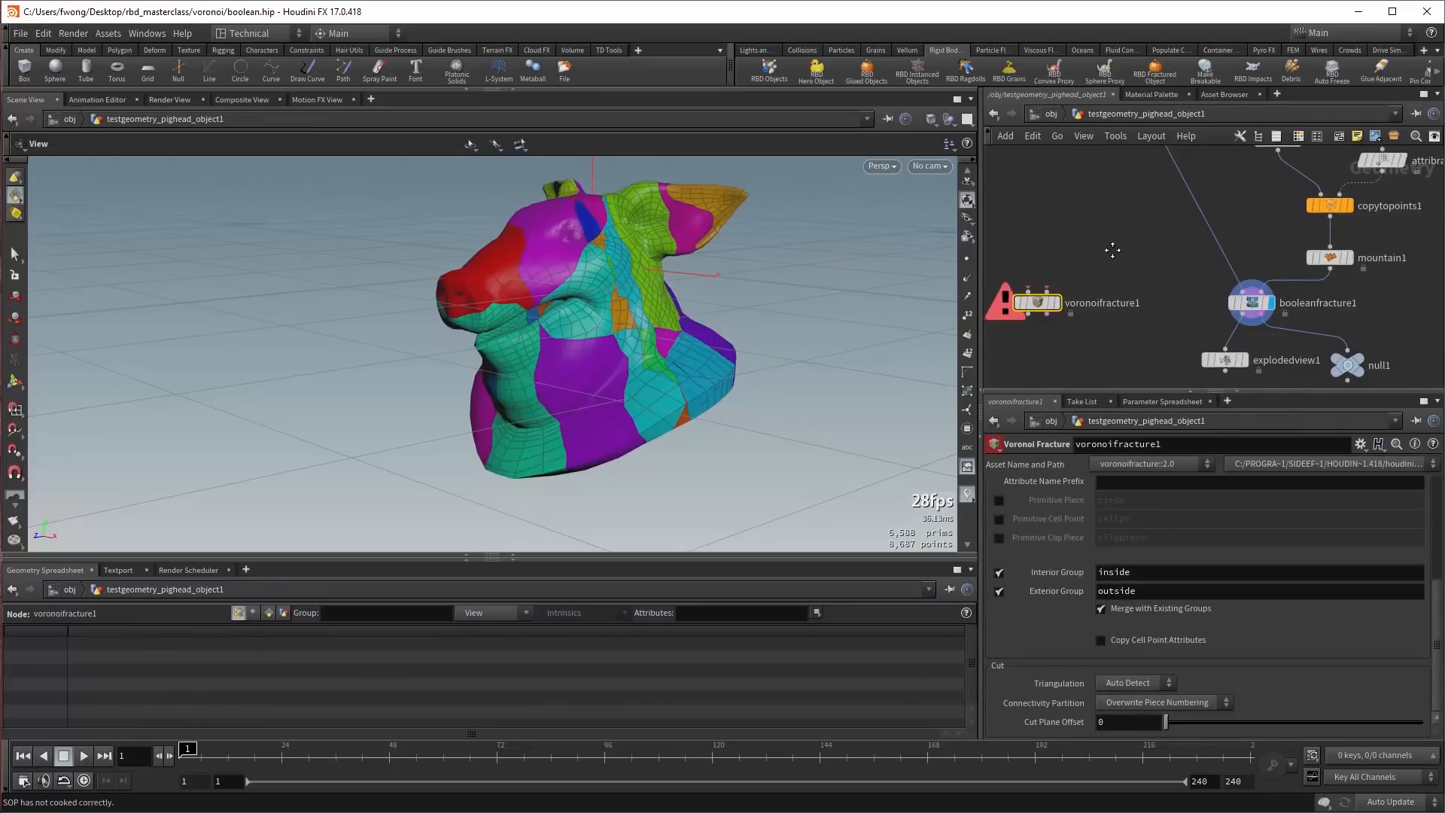
{"action": "scroll", "coordinate": [1051, 517], "scroll_direction": "up", "scroll_amount": 5}
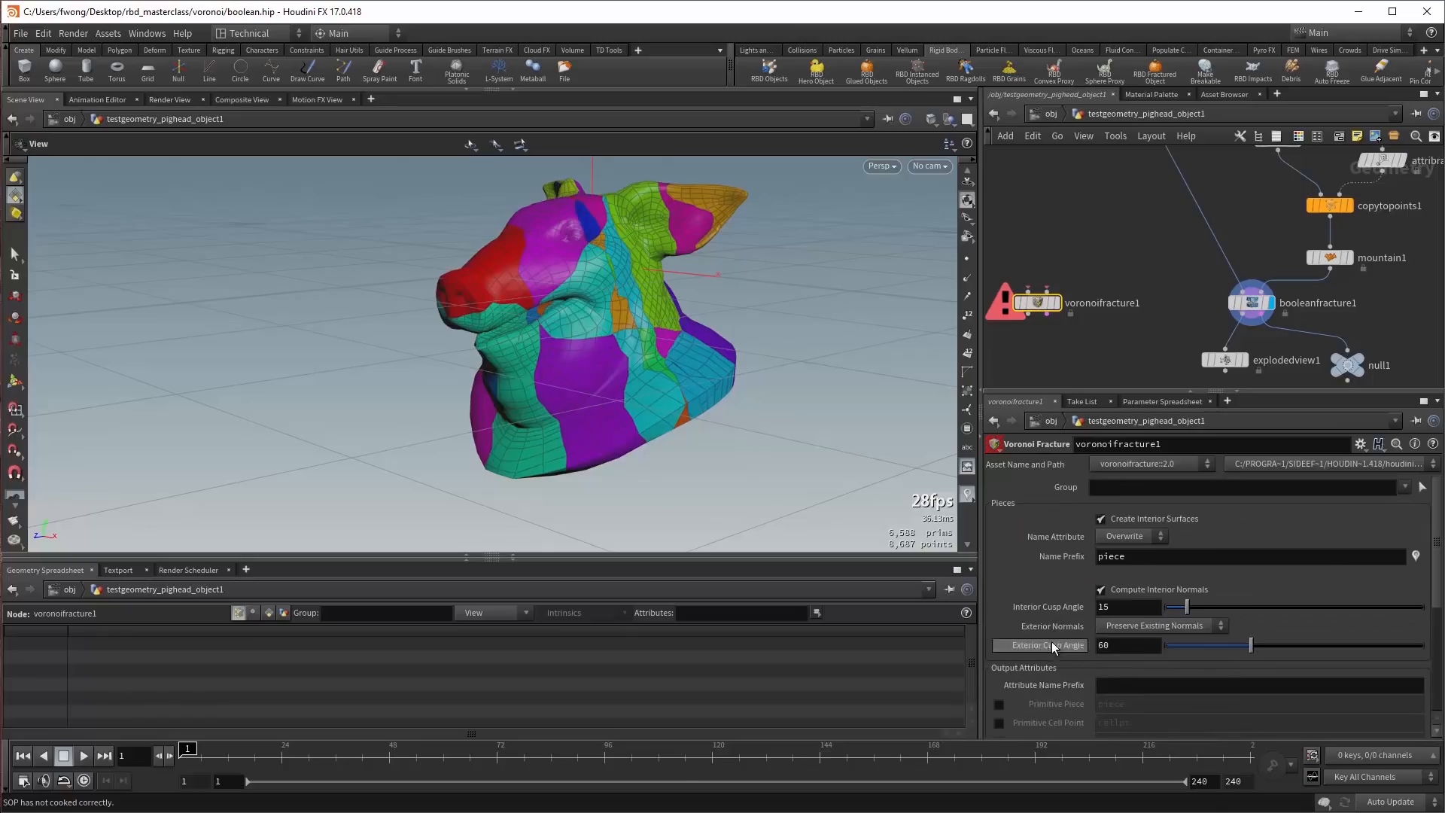
{"action": "scroll", "coordinate": [1051, 640], "scroll_direction": "down", "scroll_amount": 3}
{"action": "scroll", "coordinate": [1054, 626], "scroll_direction": "down", "scroll_amount": 2}
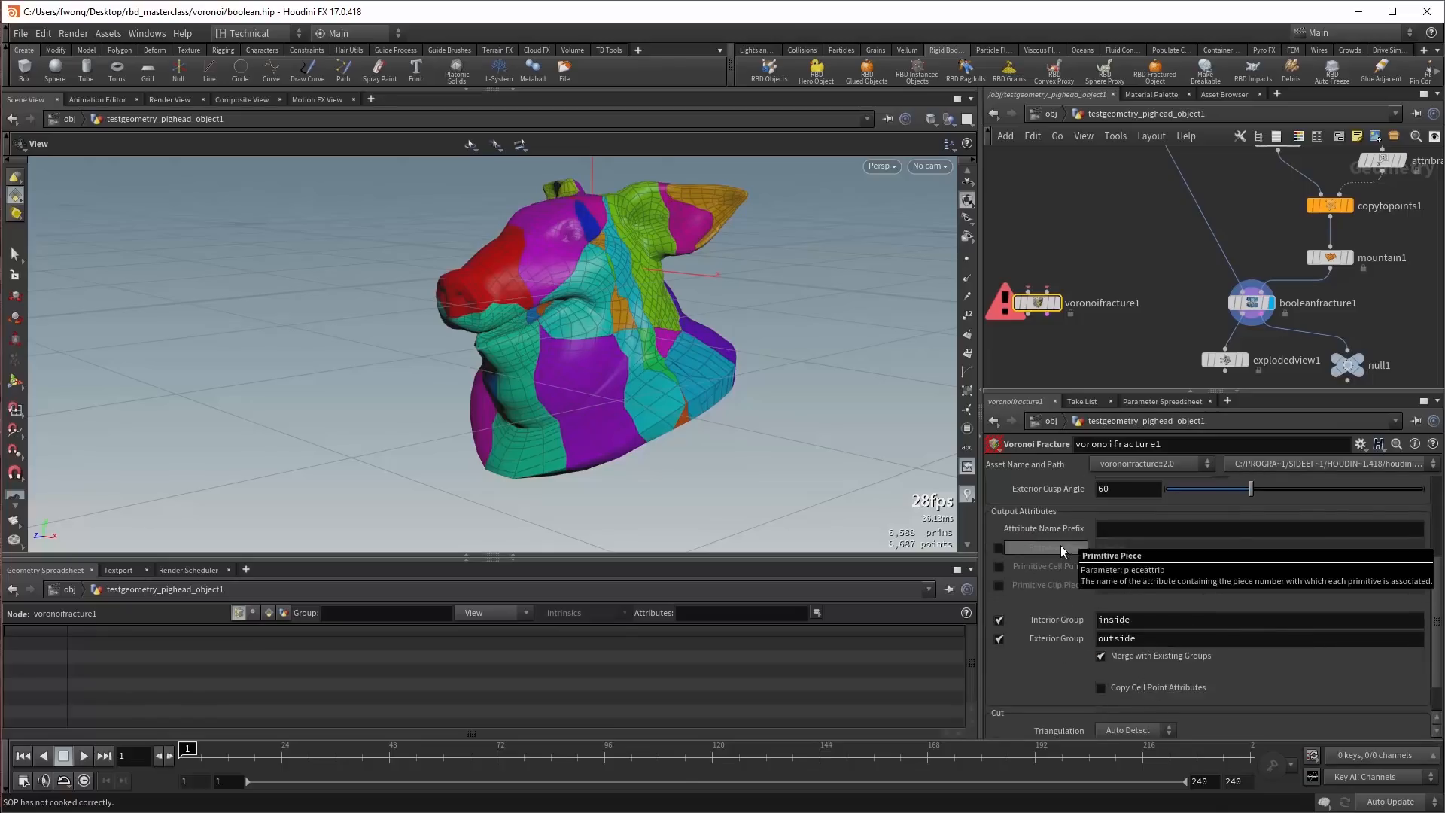
Look inside the booleanfracture1 network, return to the parent network, and compare the node with voronoifracture1.
{"action": "scroll", "coordinate": [1066, 579], "scroll_direction": "down", "scroll_amount": 2}
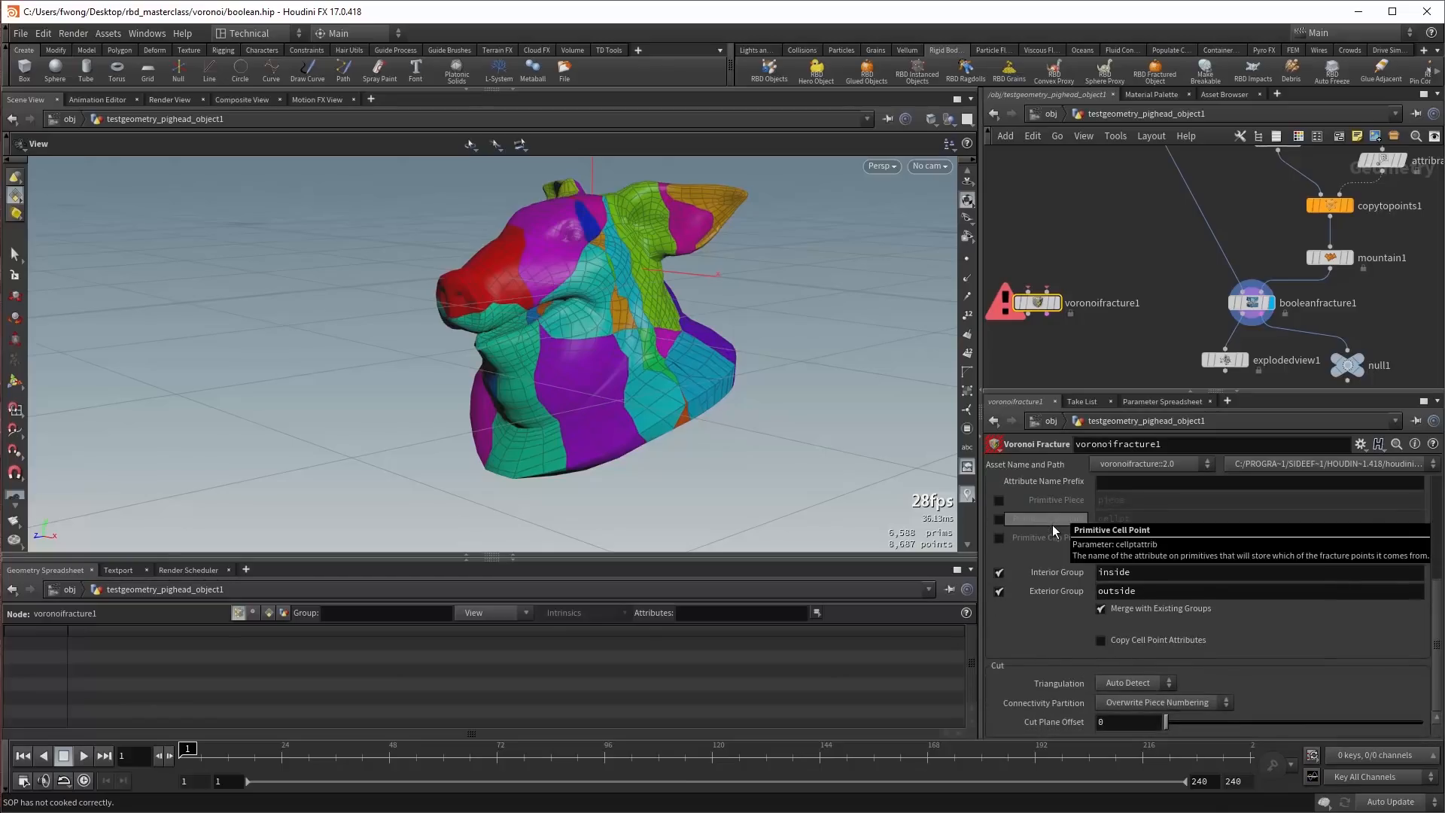
{"action": "middle_click_drag", "start_coordinate": [1241, 302], "coordinate": [1219, 307]}
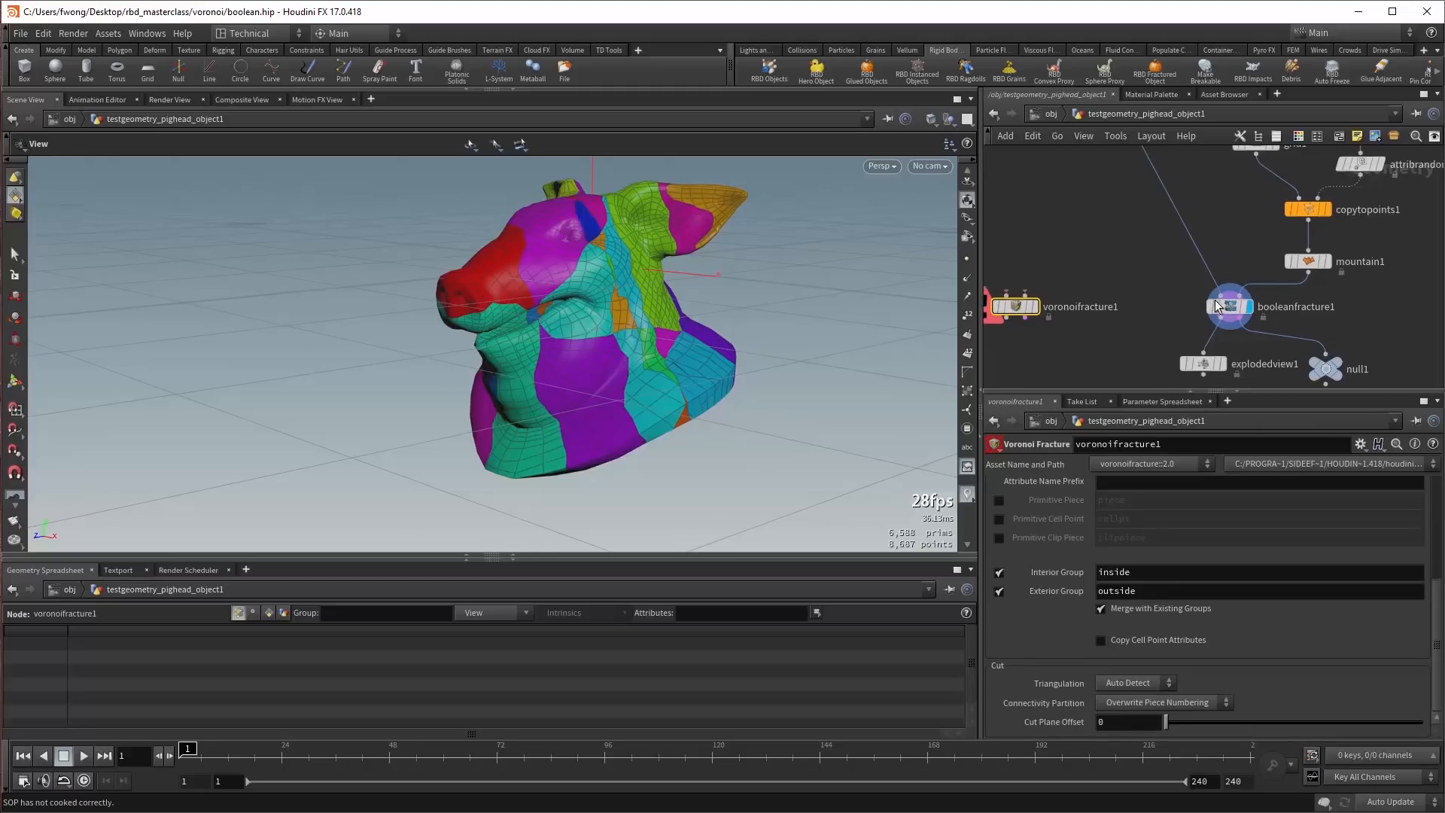
{"action": "double_click", "coordinate": [1219, 307]}
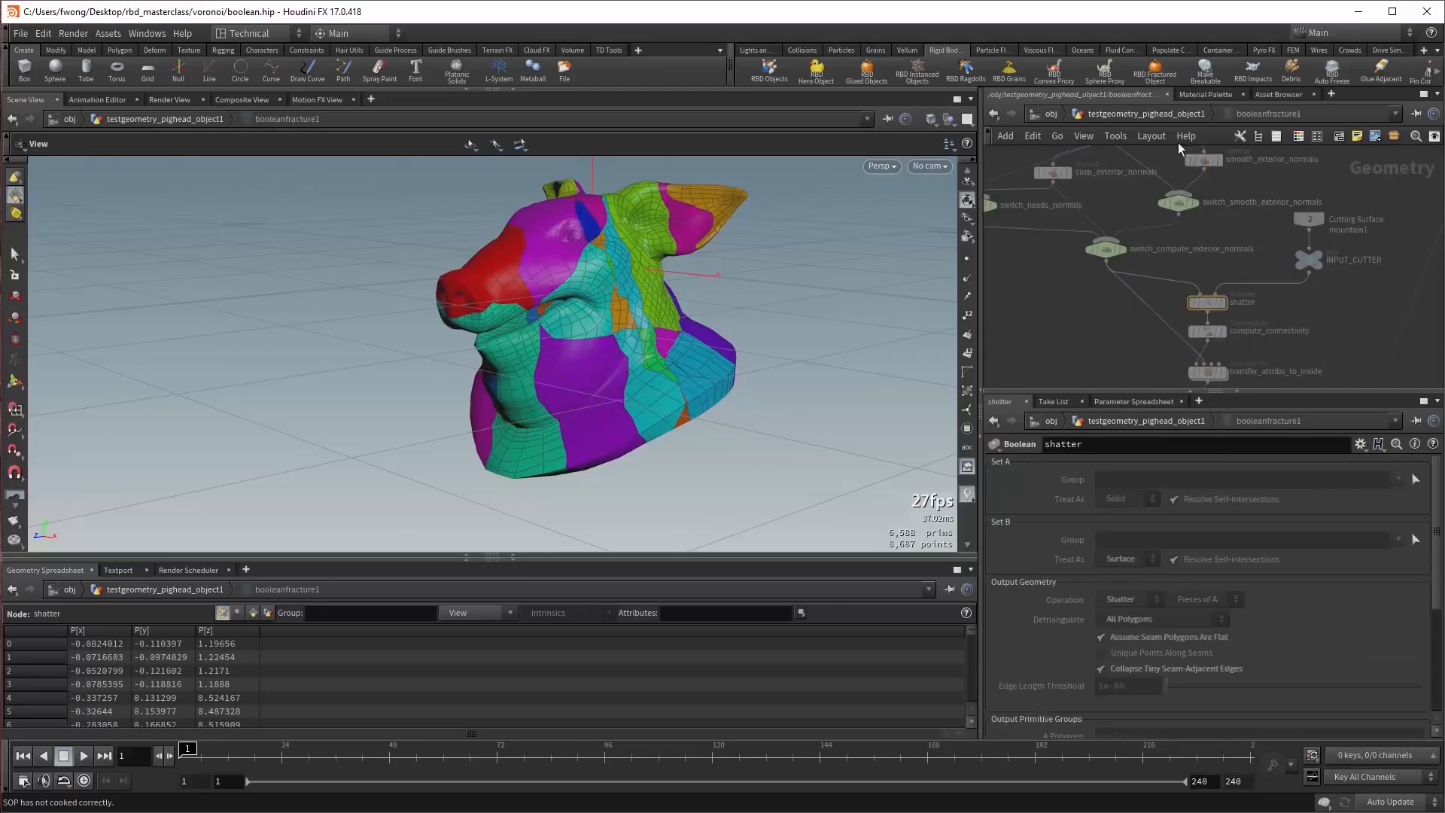
{"action": "left_click", "coordinate": [1181, 123]}
{"action": "scroll", "coordinate": [1087, 503], "scroll_direction": "up", "scroll_amount": 5}
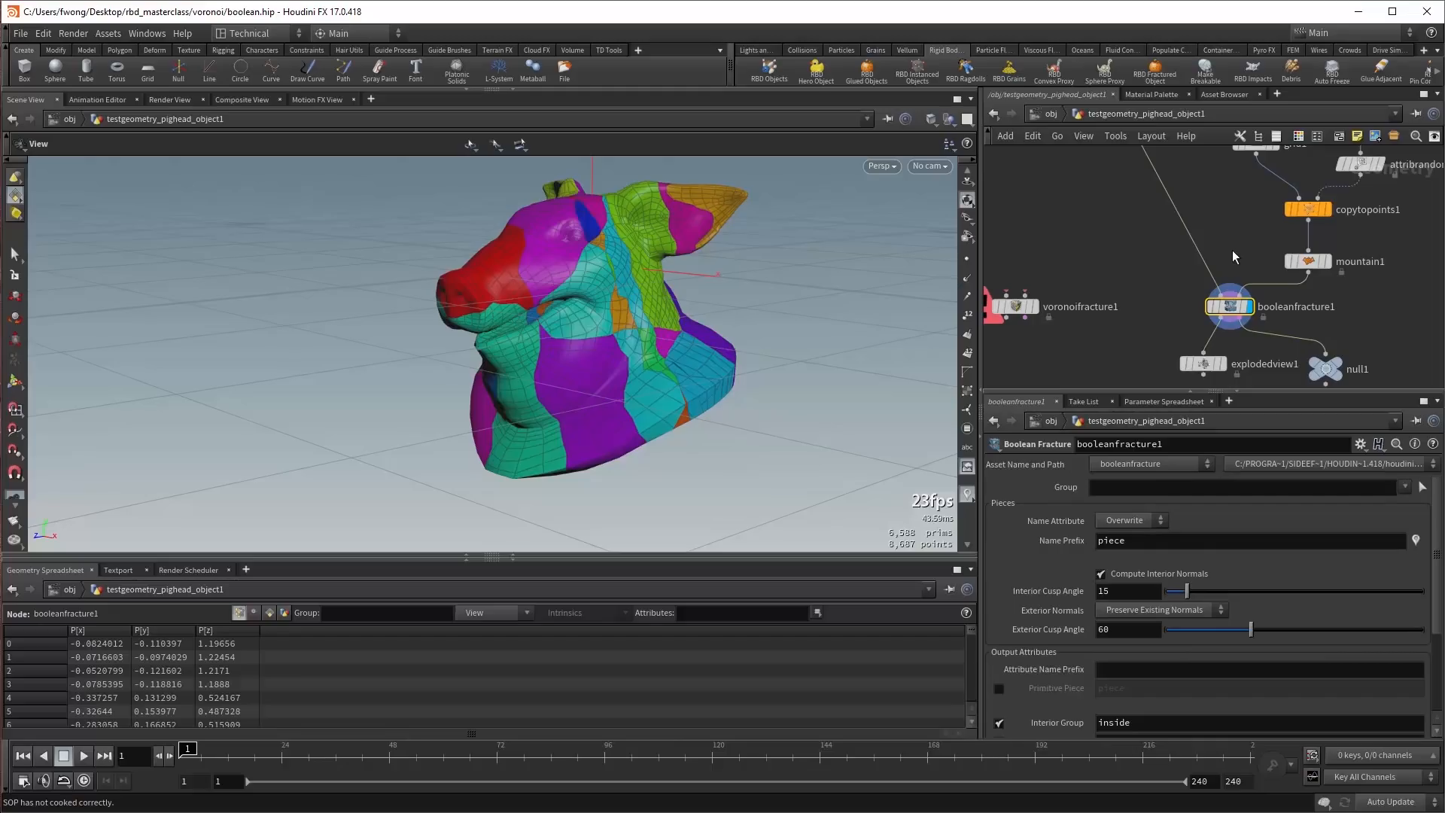
{"action": "middle_click_drag", "start_coordinate": [1146, 264], "coordinate": [1172, 251]}
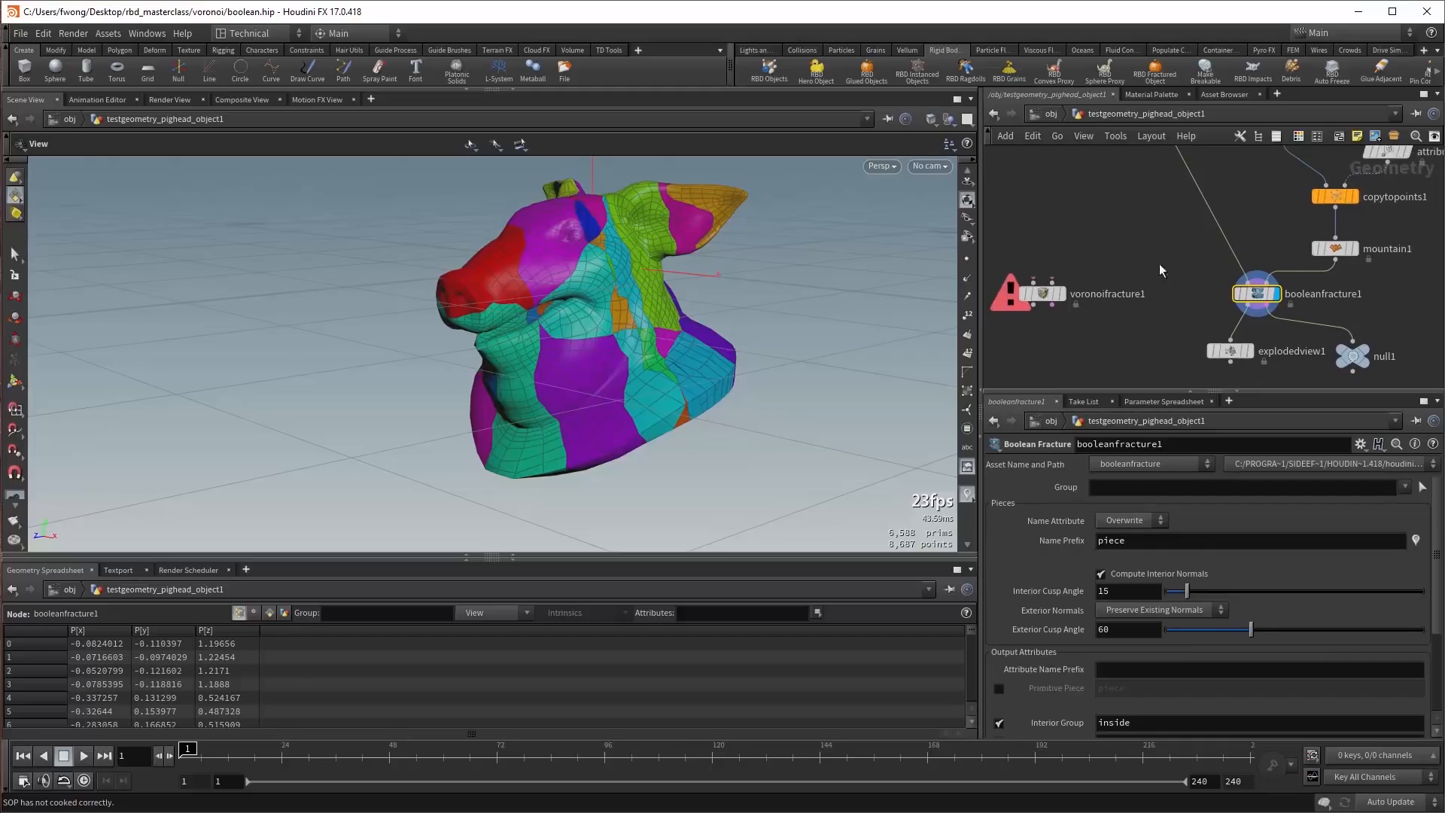
{"action": "mouse_move", "coordinate": [1050, 297]}
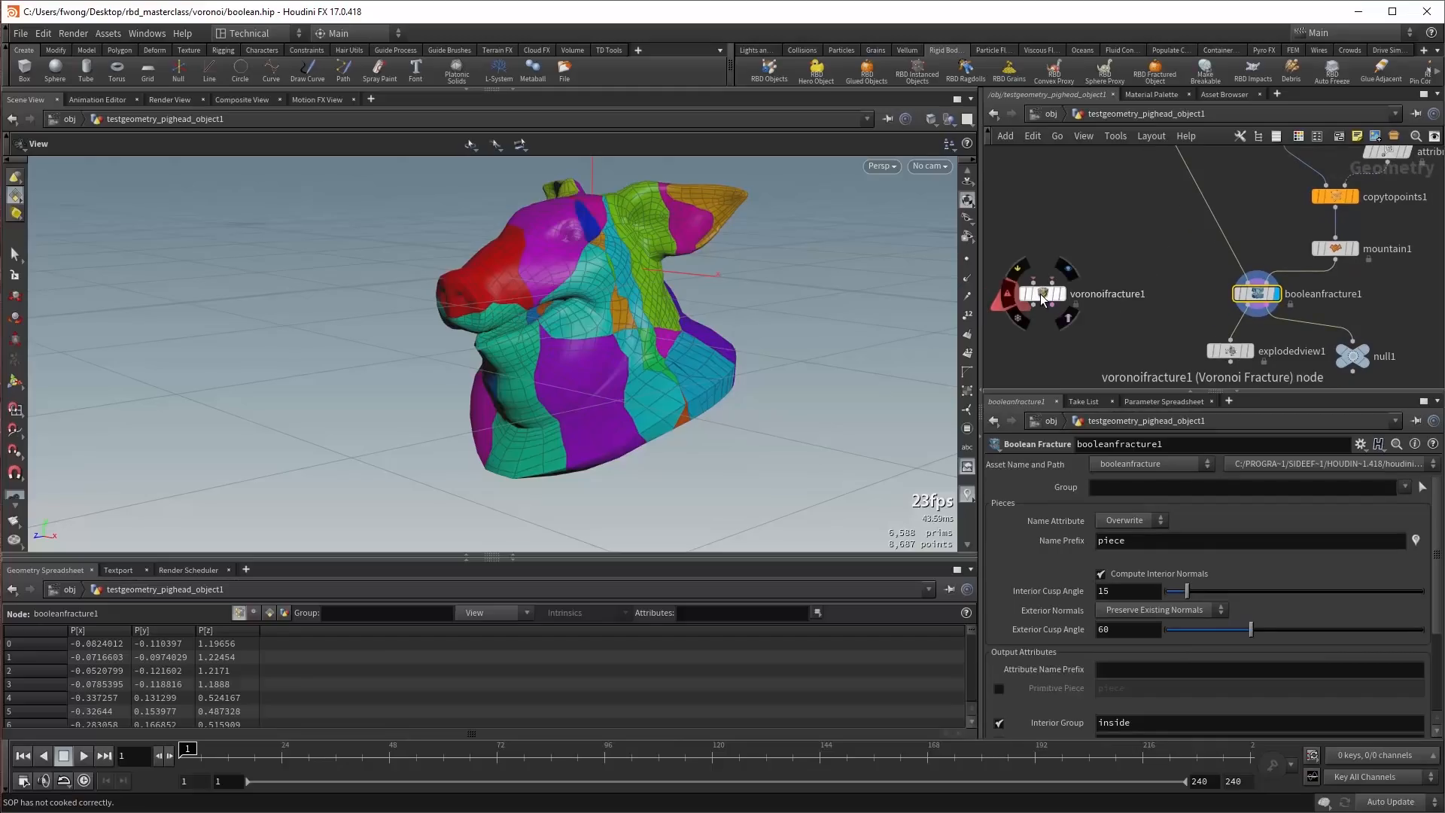
{"action": "middle_click", "coordinate": [1257, 294]}
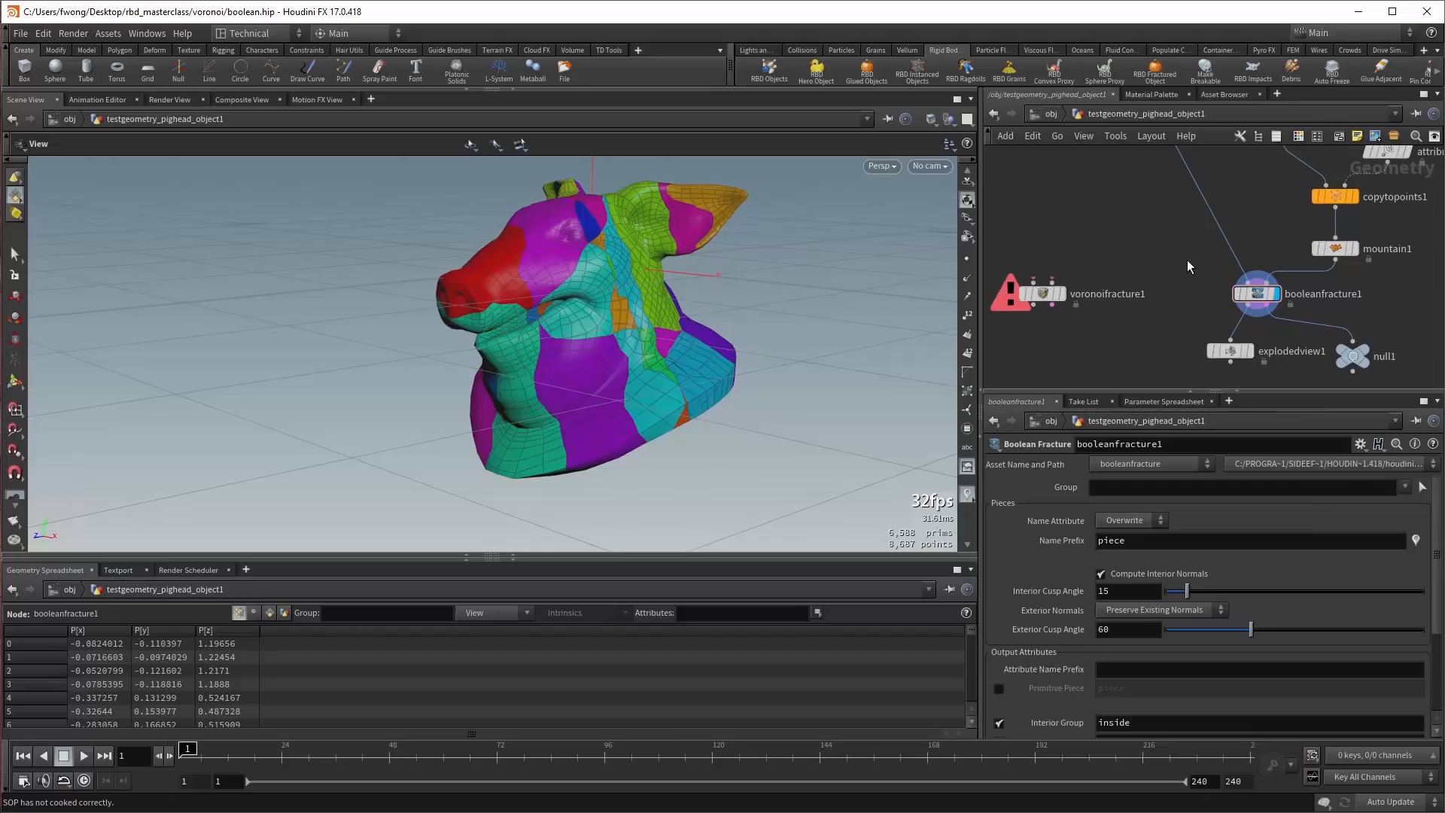
Display the testgeometry_pighead1 input geometry and the scatter1 points, and inspect the orient attribute from attribrandomize1.
{"action": "scroll", "coordinate": [1191, 283], "scroll_direction": "down", "scroll_amount": 5}
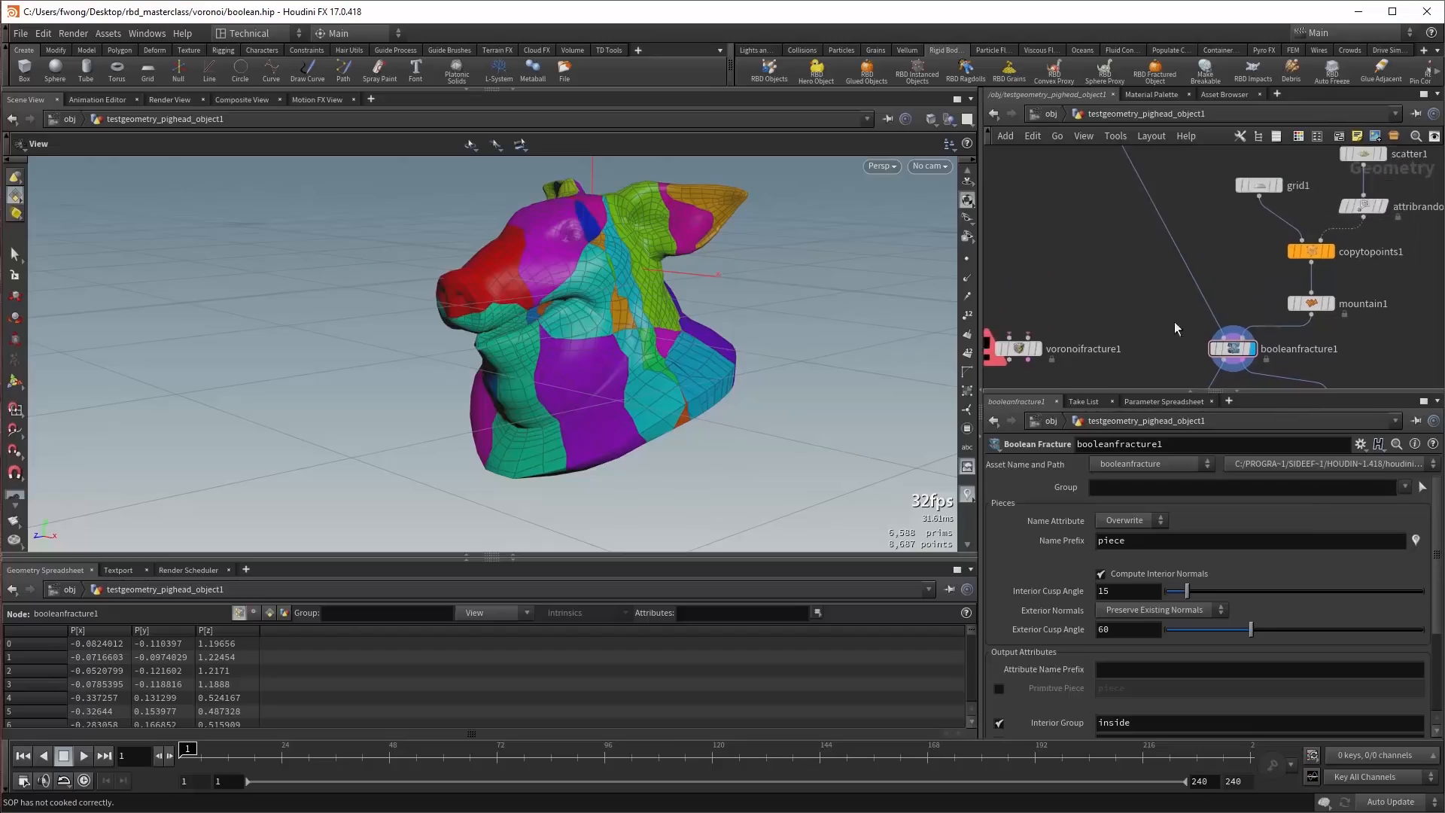
{"action": "scroll", "coordinate": [1118, 218], "scroll_direction": "up", "scroll_amount": 3}
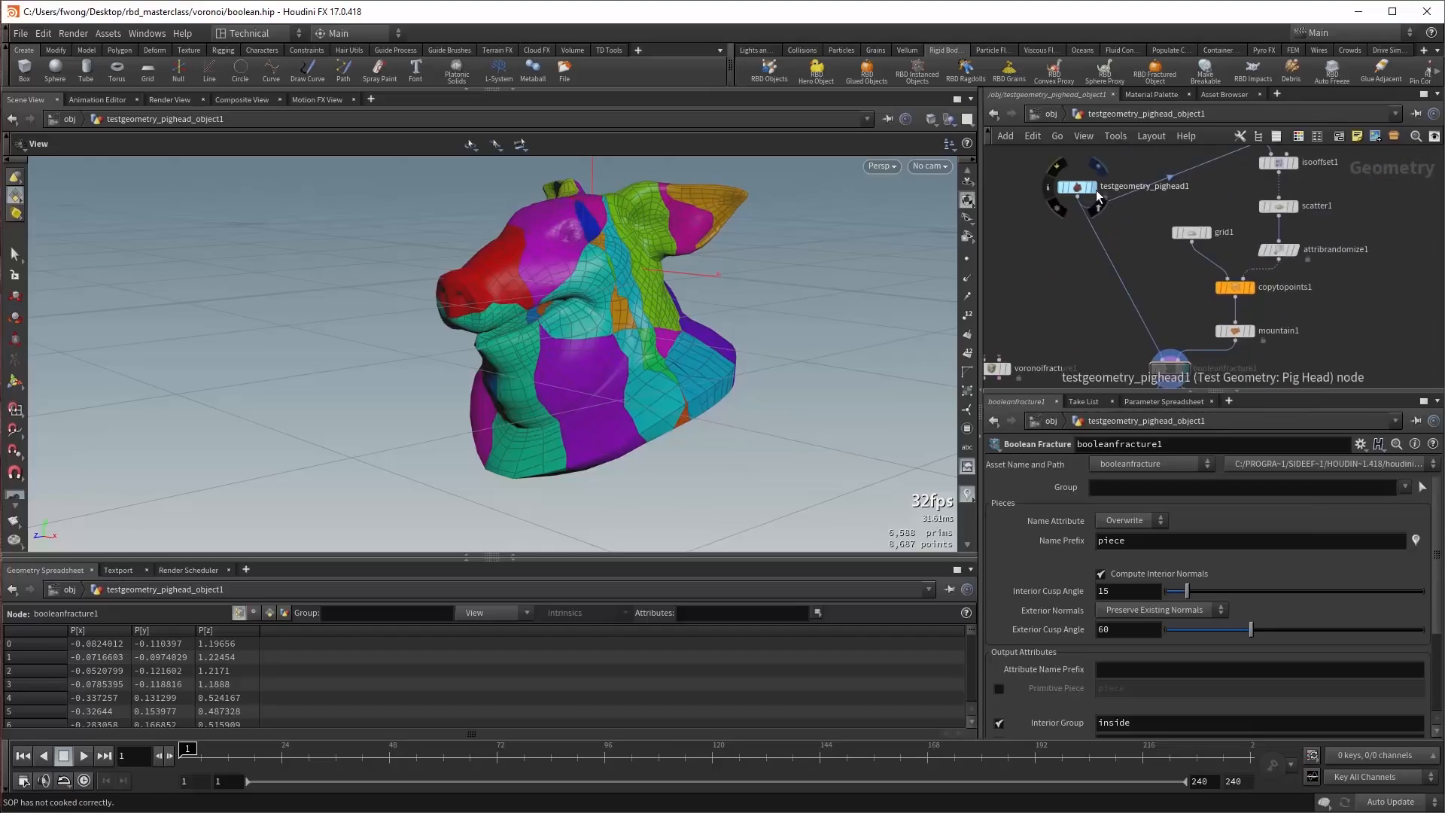
{"action": "left_click", "coordinate": [1093, 189]}
{"action": "left_click", "coordinate": [1079, 189]}
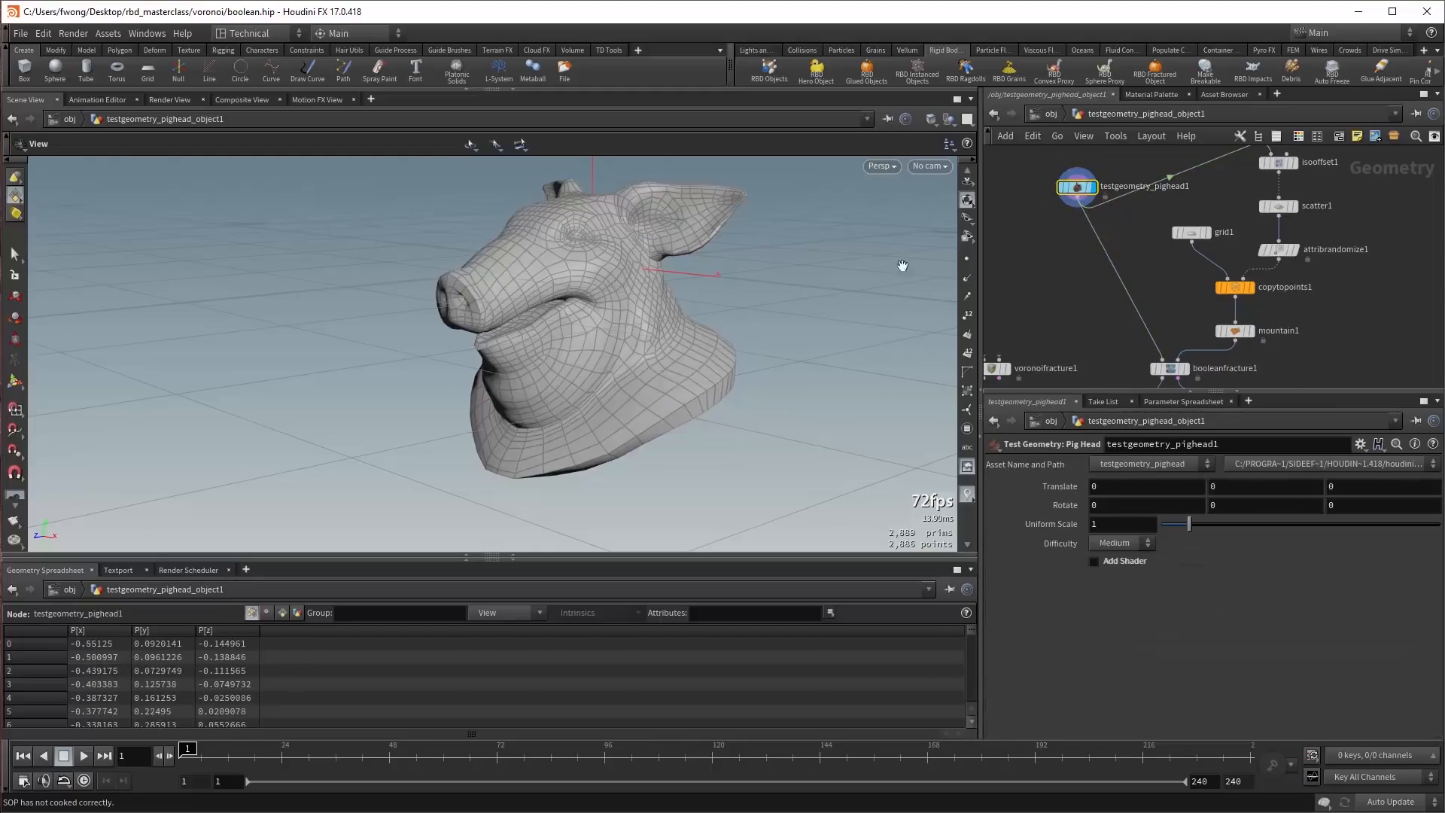
{"action": "left_click", "coordinate": [1294, 206]}
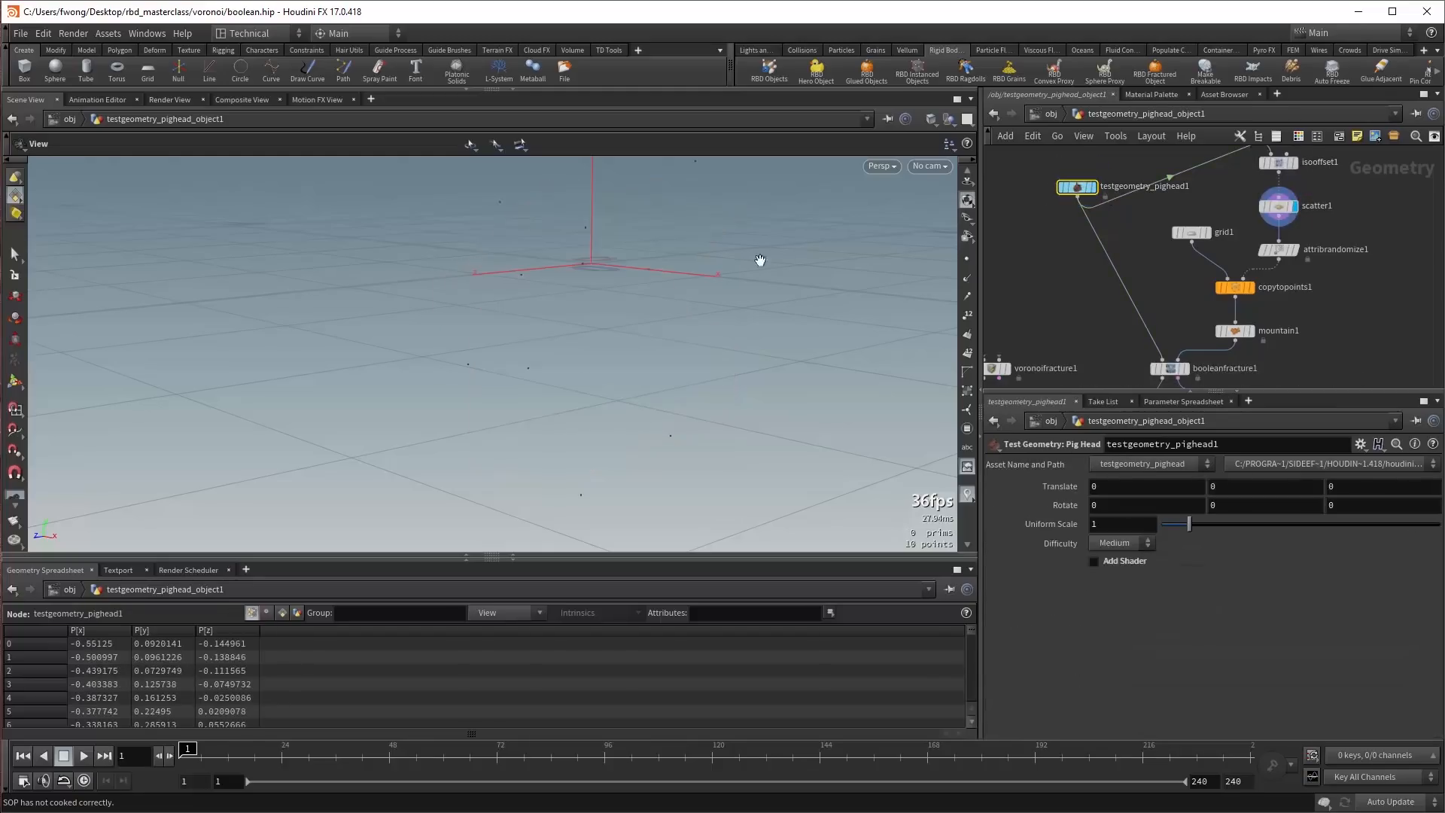
{"action": "left_click", "coordinate": [1288, 251]}
Display the grids copied by copytopoints1 and the noisy cutting surfaces produced by mountain1.
{"action": "left_click", "coordinate": [1252, 287]}
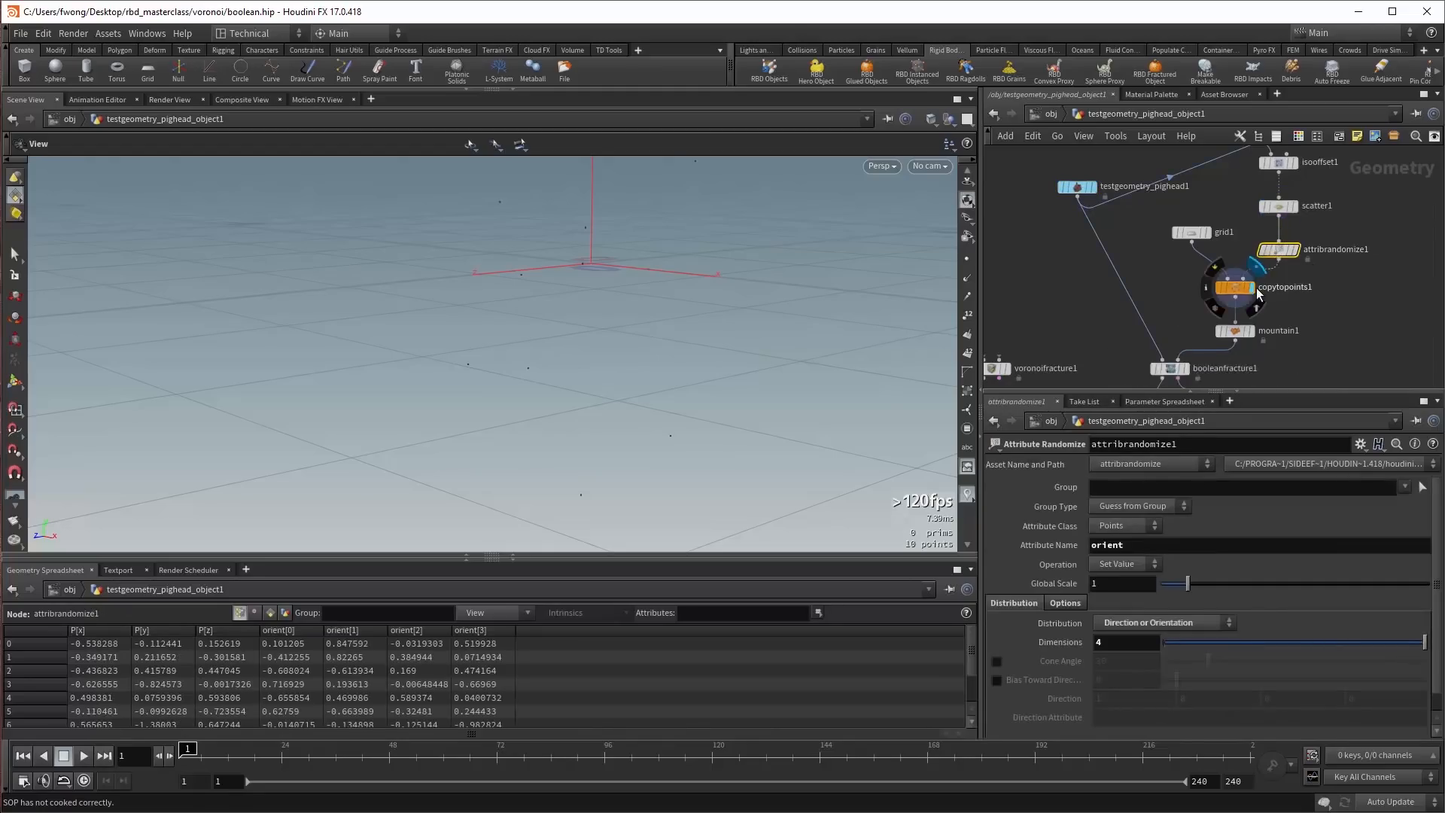
{"action": "left_click_drag", "start_coordinate": [714, 299], "coordinate": [773, 289]}
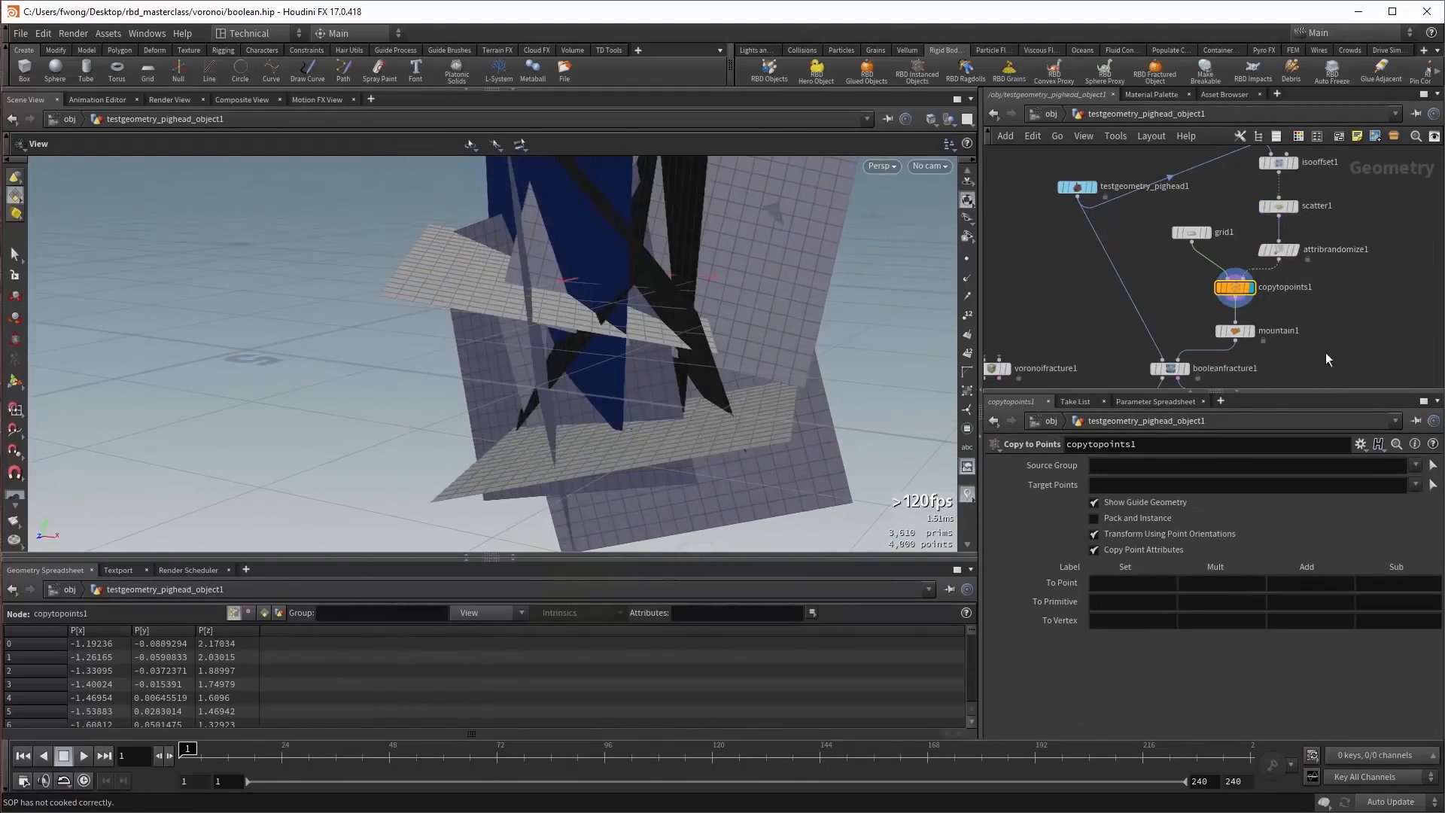
{"action": "middle_click_drag", "start_coordinate": [1325, 352], "coordinate": [1266, 255]}
{"action": "scroll", "coordinate": [1249, 293], "scroll_direction": "up", "scroll_amount": 2}
{"action": "left_click", "coordinate": [1251, 292]}
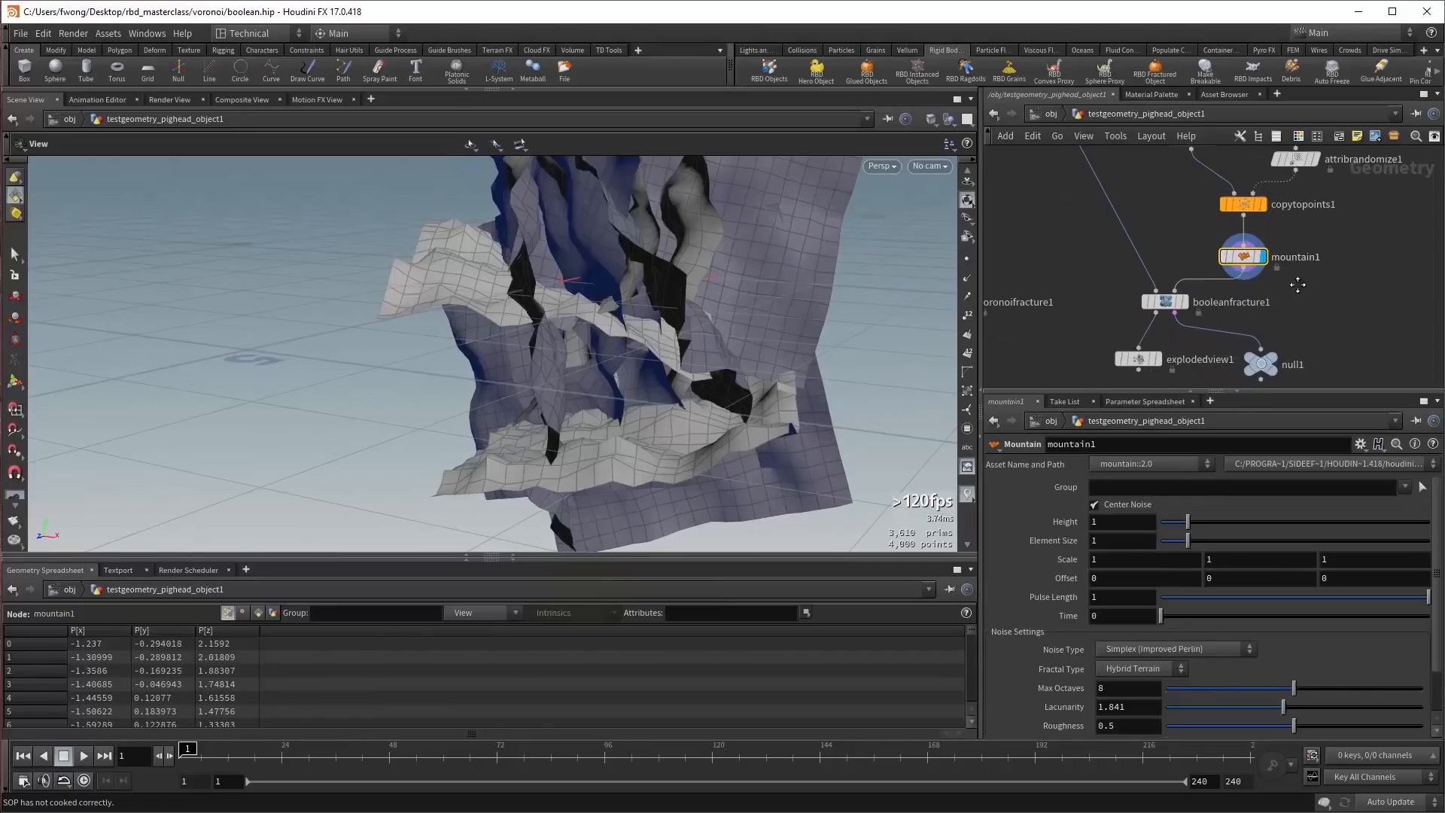
{"action": "middle_click_drag", "start_coordinate": [1309, 301], "coordinate": [1396, 266]}
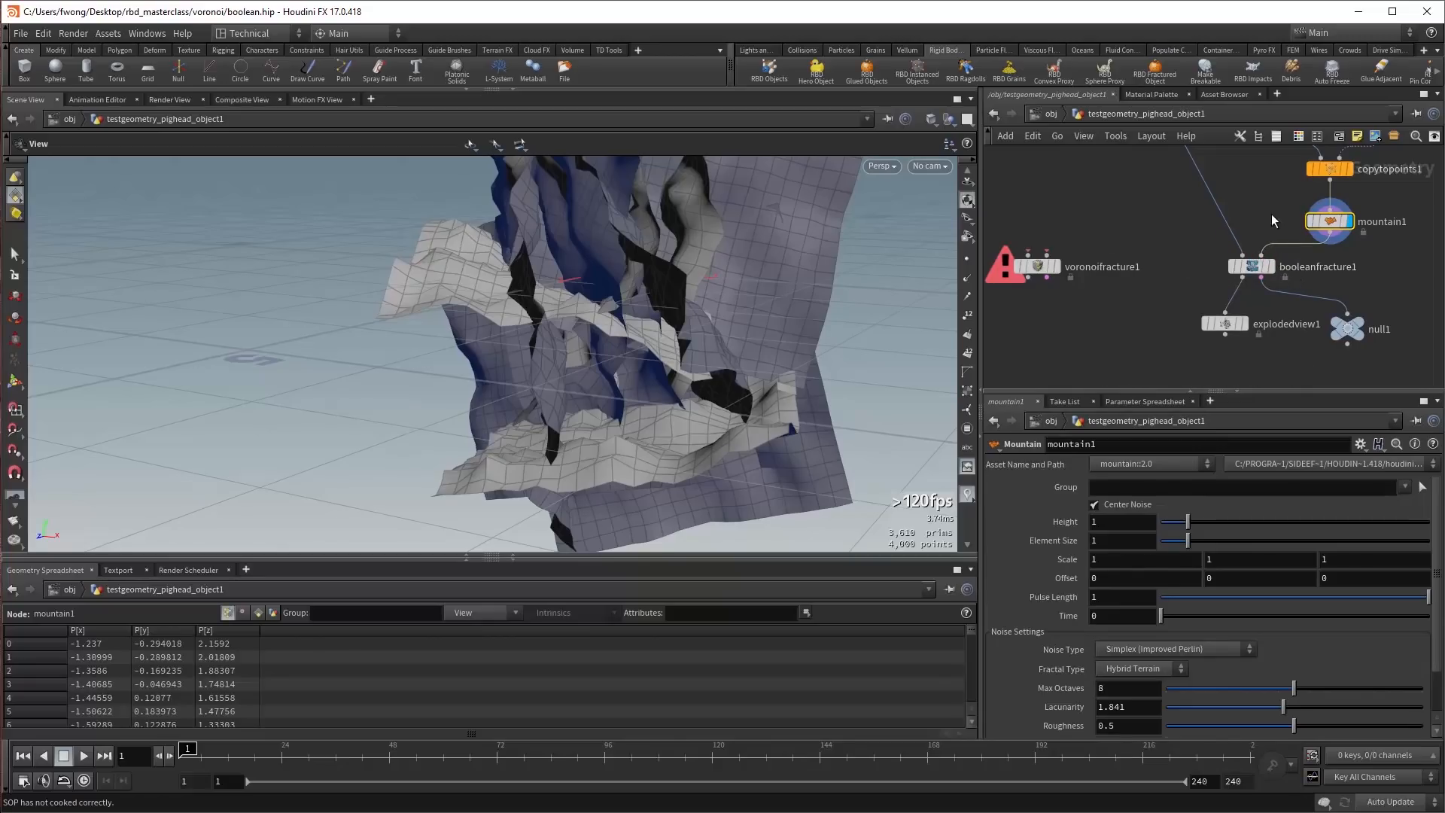
Display the fractured pig head from booleanfracture1 and view its separated pieces through explodedview1.
{"action": "left_click", "coordinate": [1274, 267]}
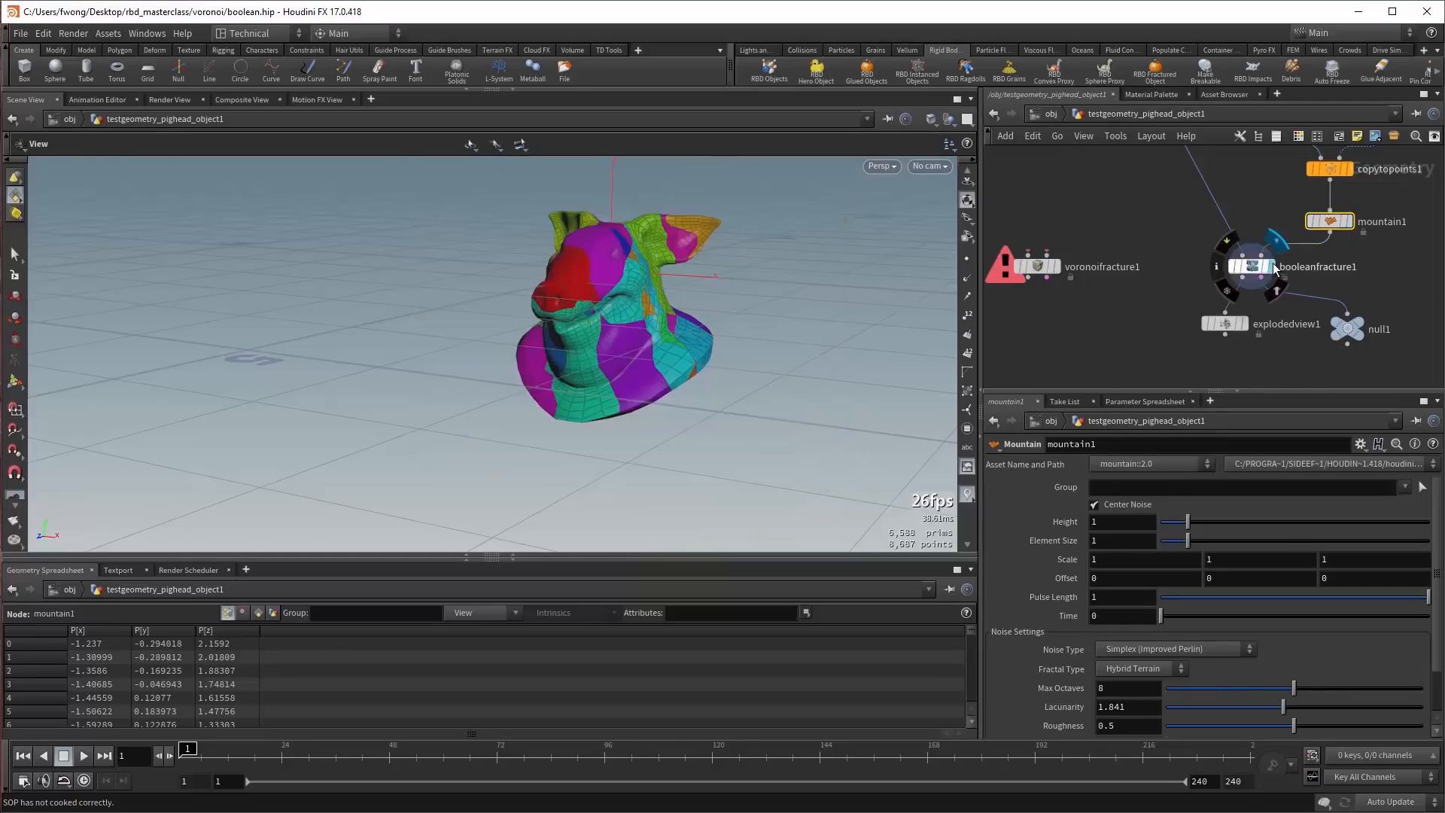
{"action": "left_click", "coordinate": [1255, 267]}
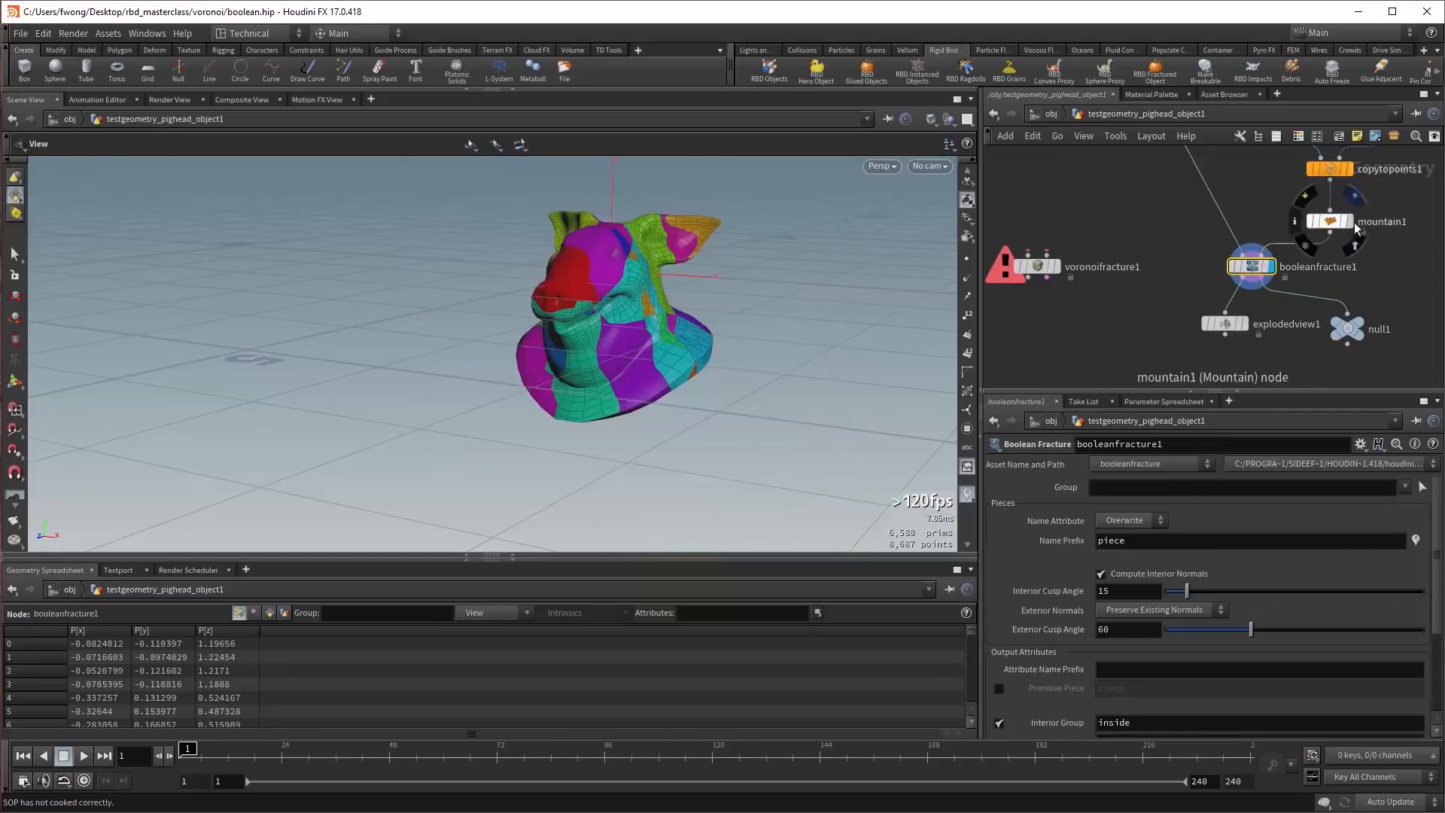
{"action": "left_click_drag", "start_coordinate": [667, 273], "coordinate": [777, 294]}
{"action": "left_click", "coordinate": [1242, 324]}
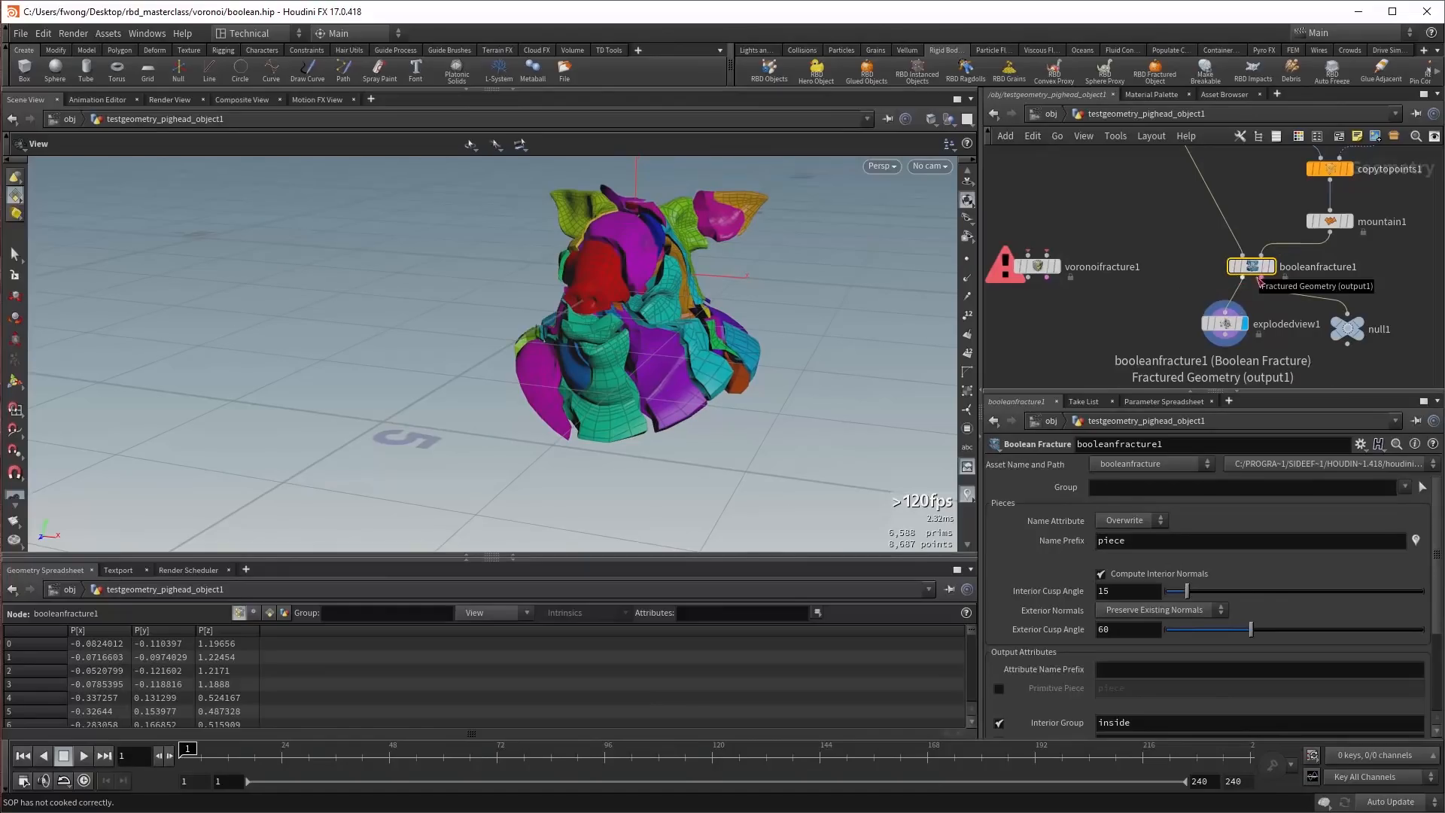
Display null1 and inspect the constraint network from the second output of booleanfracture1.
{"action": "left_click", "coordinate": [1366, 324]}
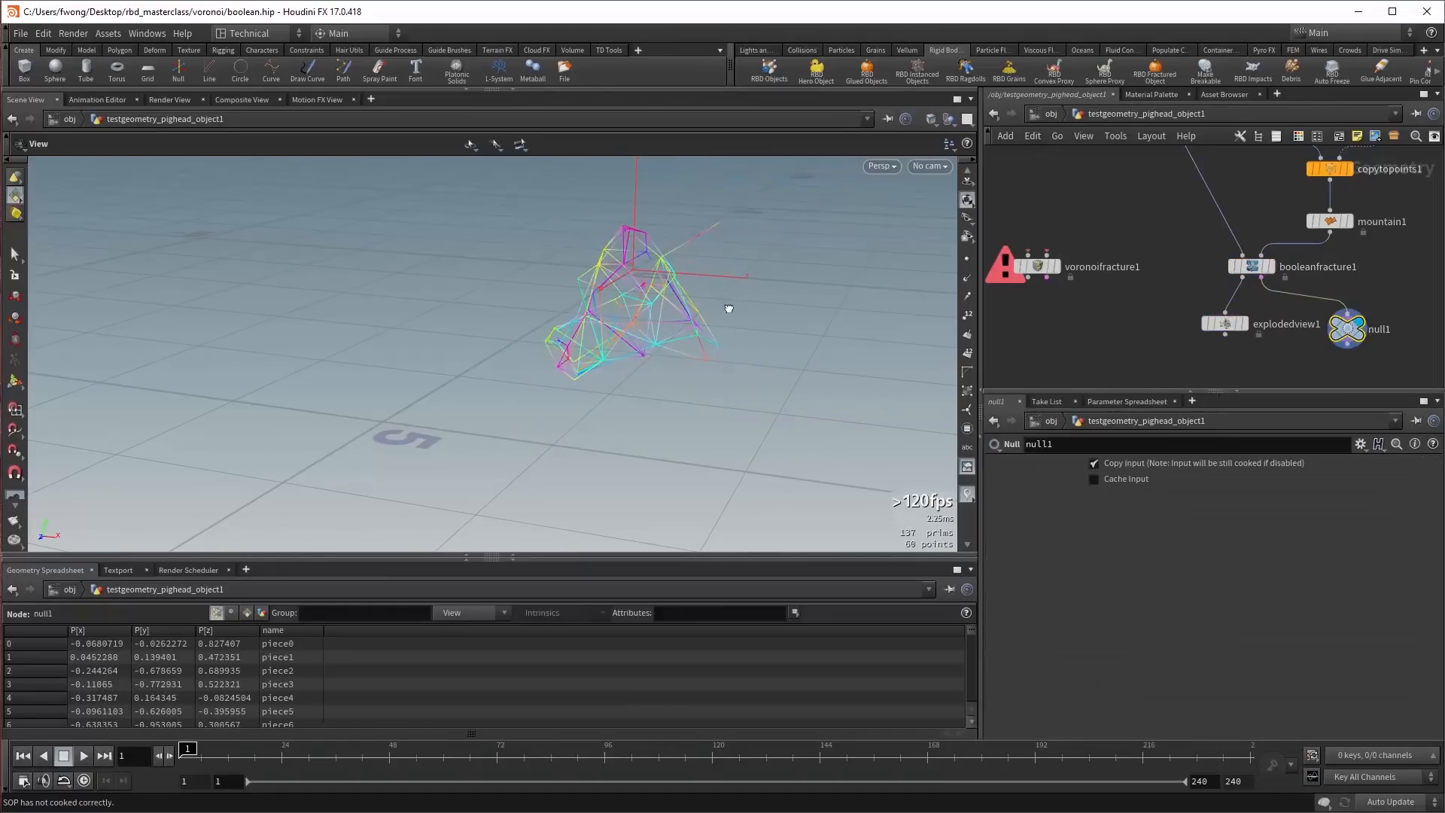
{"action": "left_click_drag", "start_coordinate": [759, 319], "coordinate": [787, 332]}
{"action": "left_click_drag", "start_coordinate": [806, 406], "coordinate": [737, 381]}
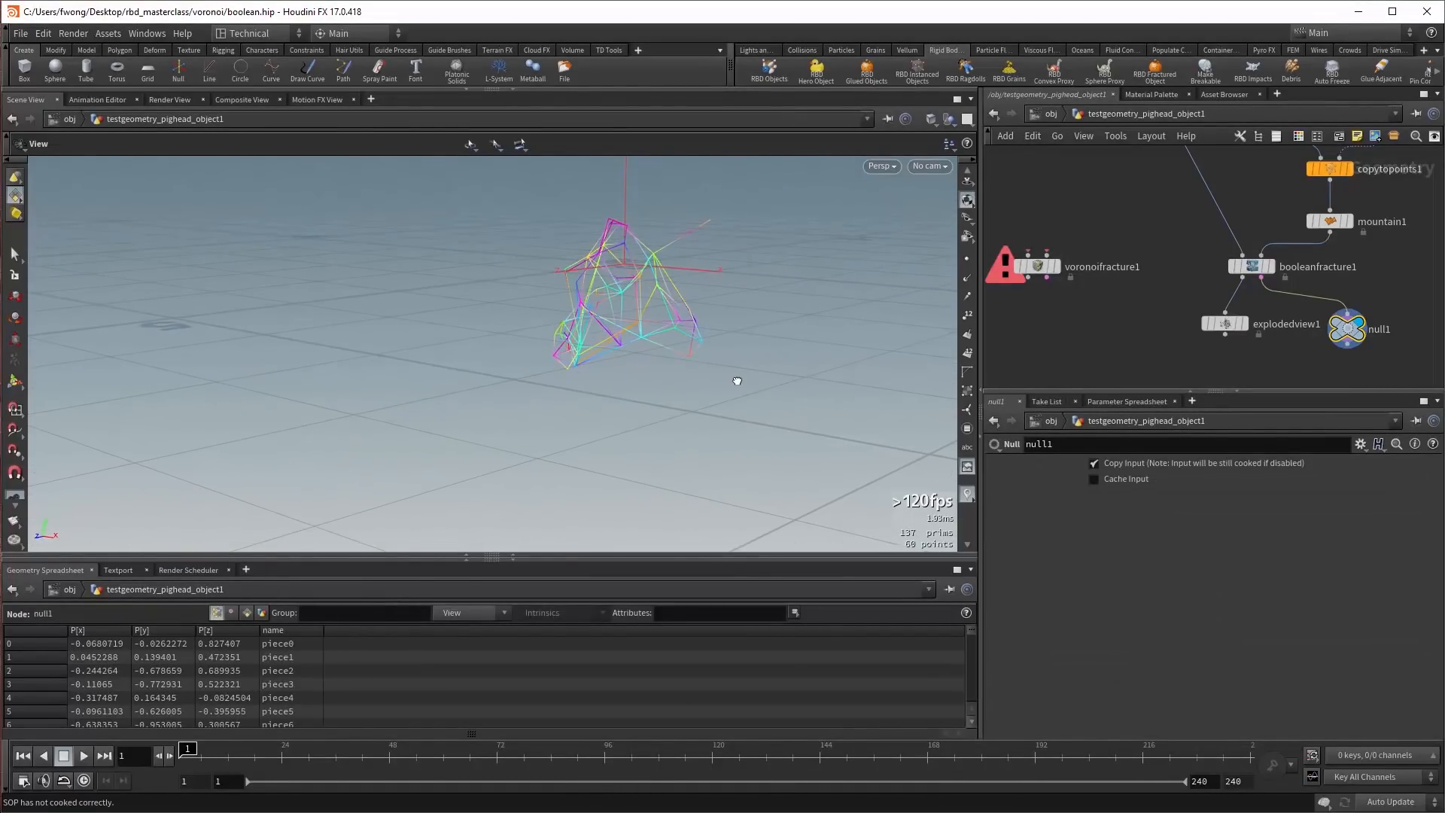
{"action": "mouse_move", "coordinate": [1362, 341]}
Display booleanfracture1 again and review its Name Attribute and Exterior Normals options, keeping Overwrite and Preserve Existing Normals.
{"action": "left_click", "coordinate": [1252, 267]}
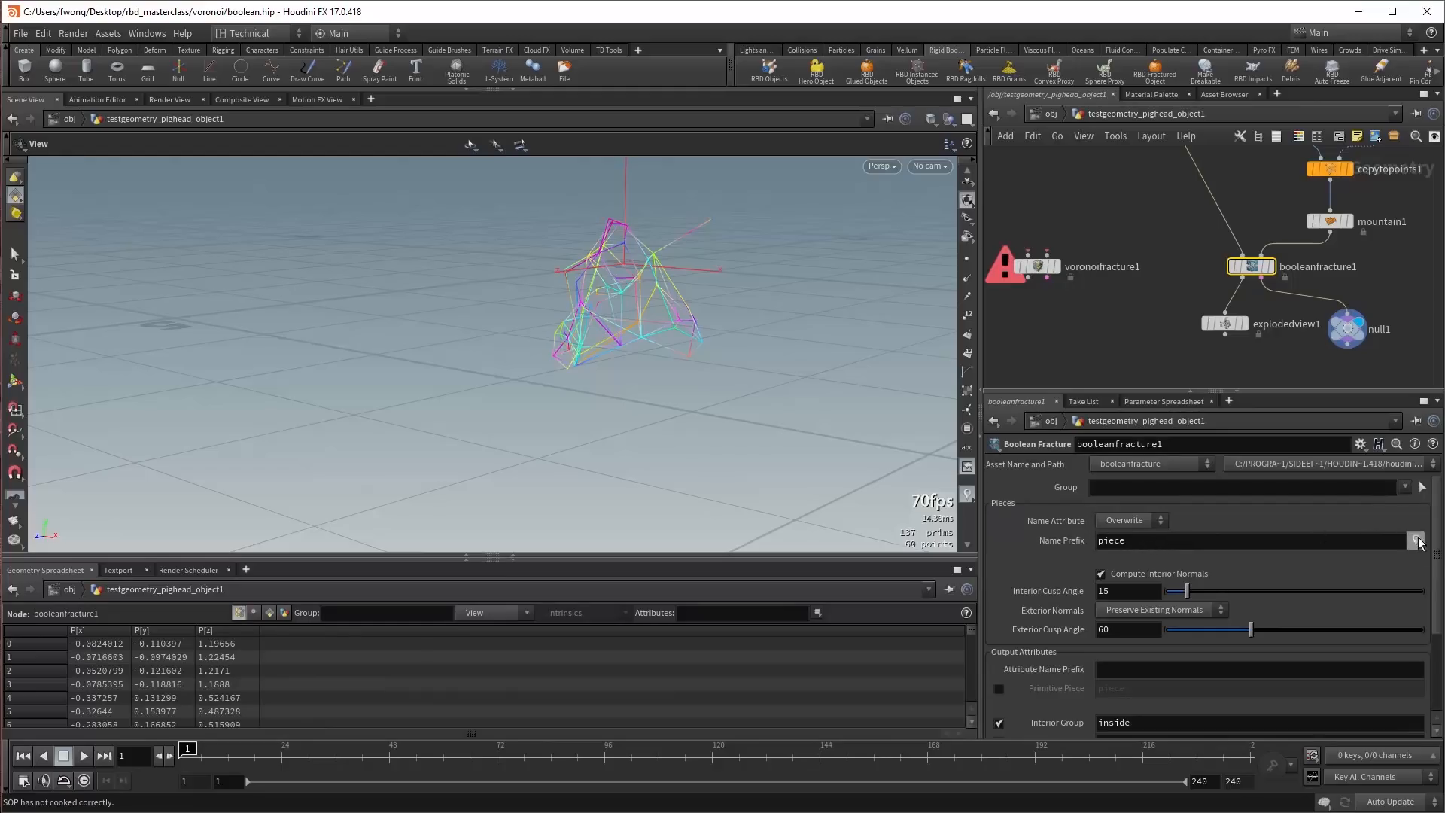
{"action": "left_click", "coordinate": [1273, 266]}
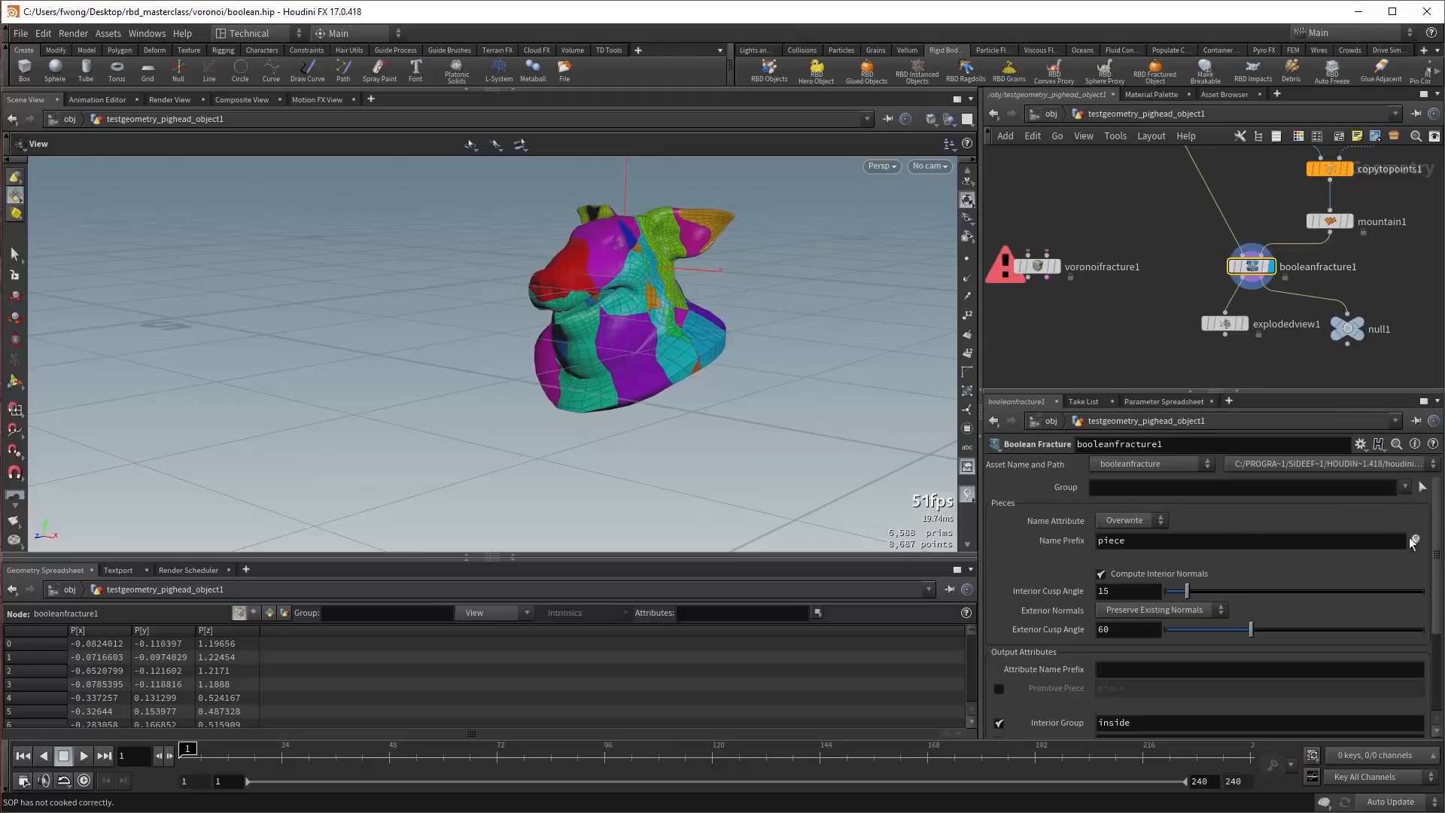
{"action": "left_click", "coordinate": [1114, 521]}
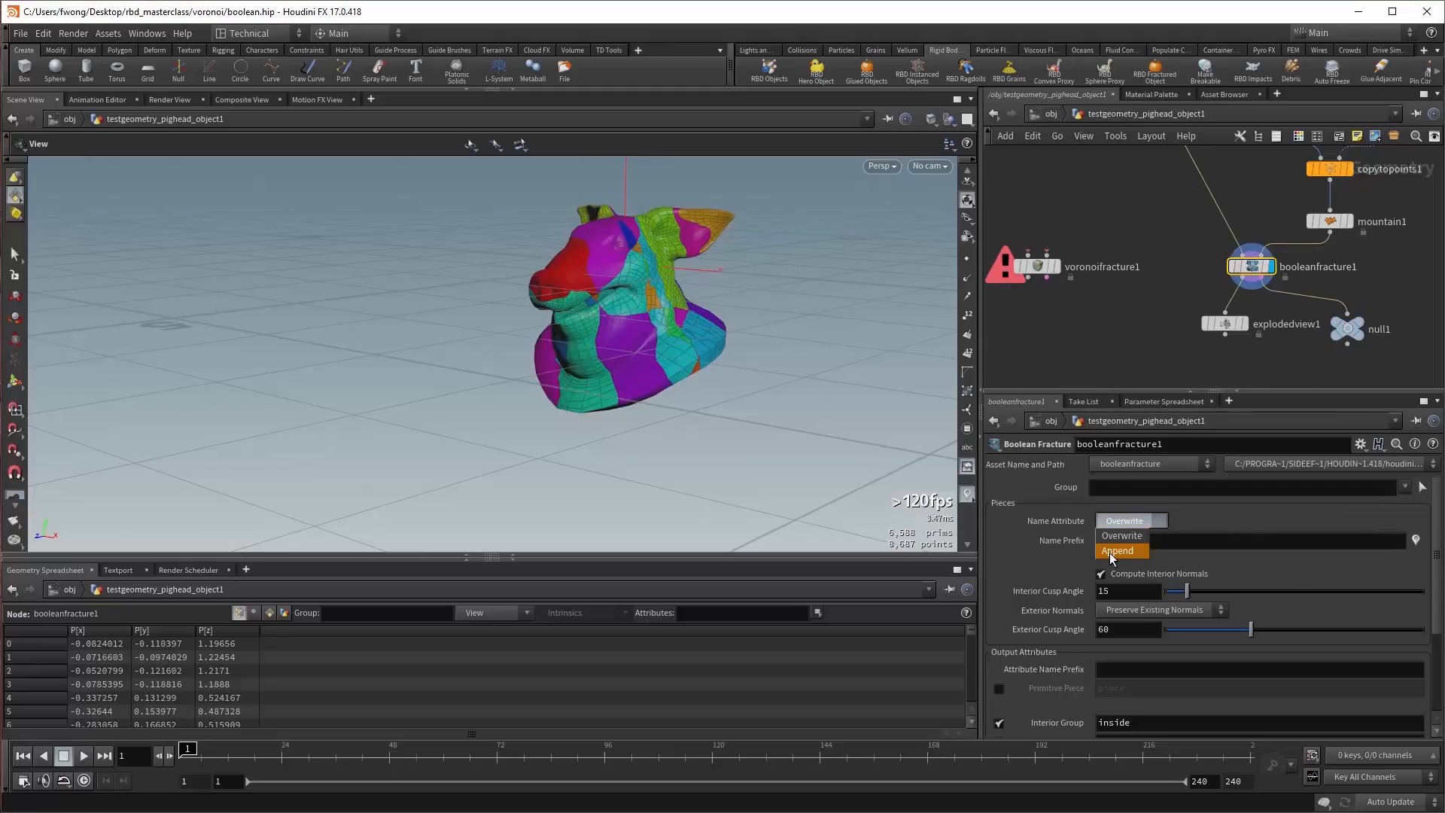
{"action": "left_click", "coordinate": [1116, 522]}
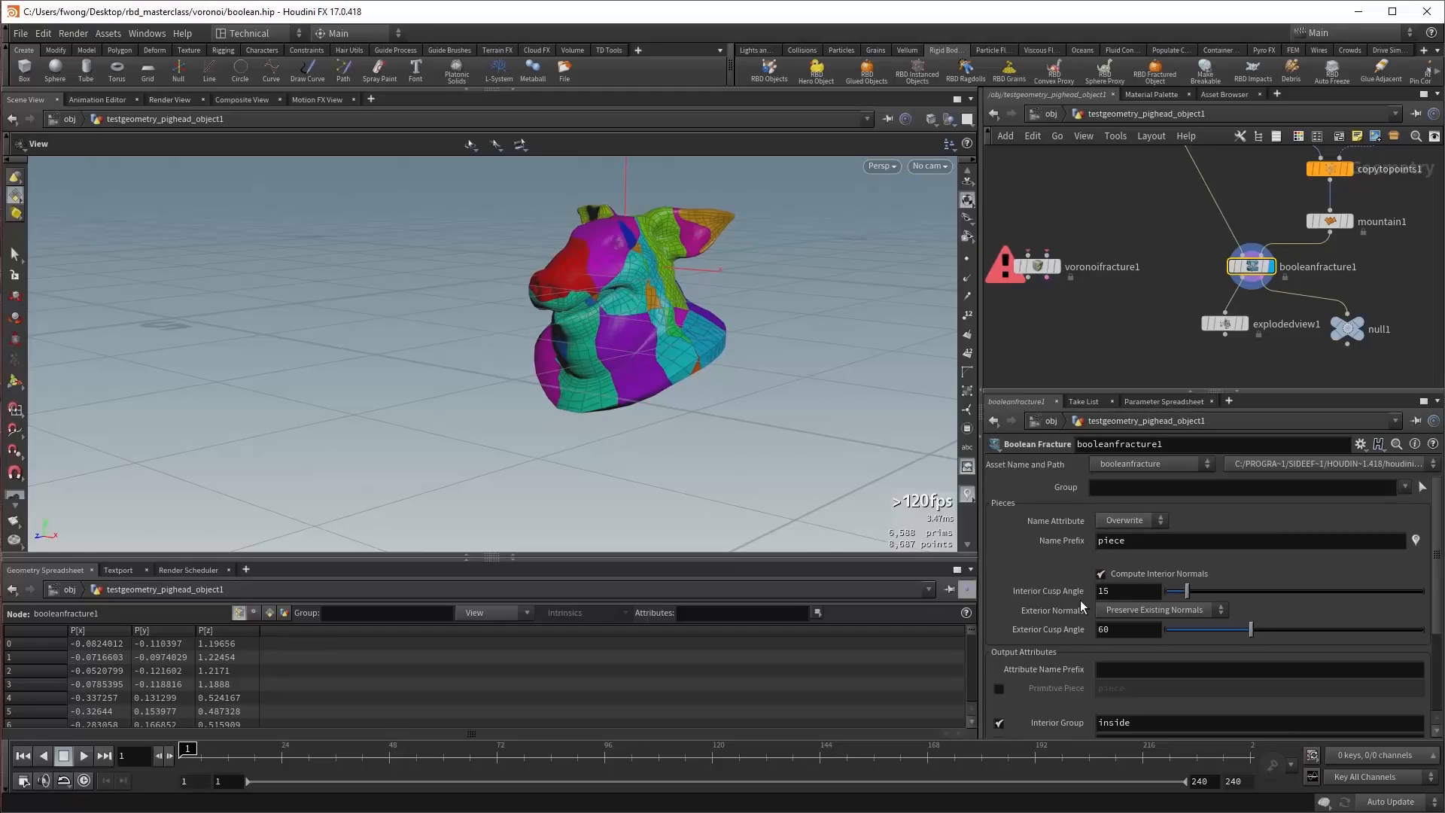
{"action": "scroll", "coordinate": [1081, 600], "scroll_direction": "down", "scroll_amount": 1}
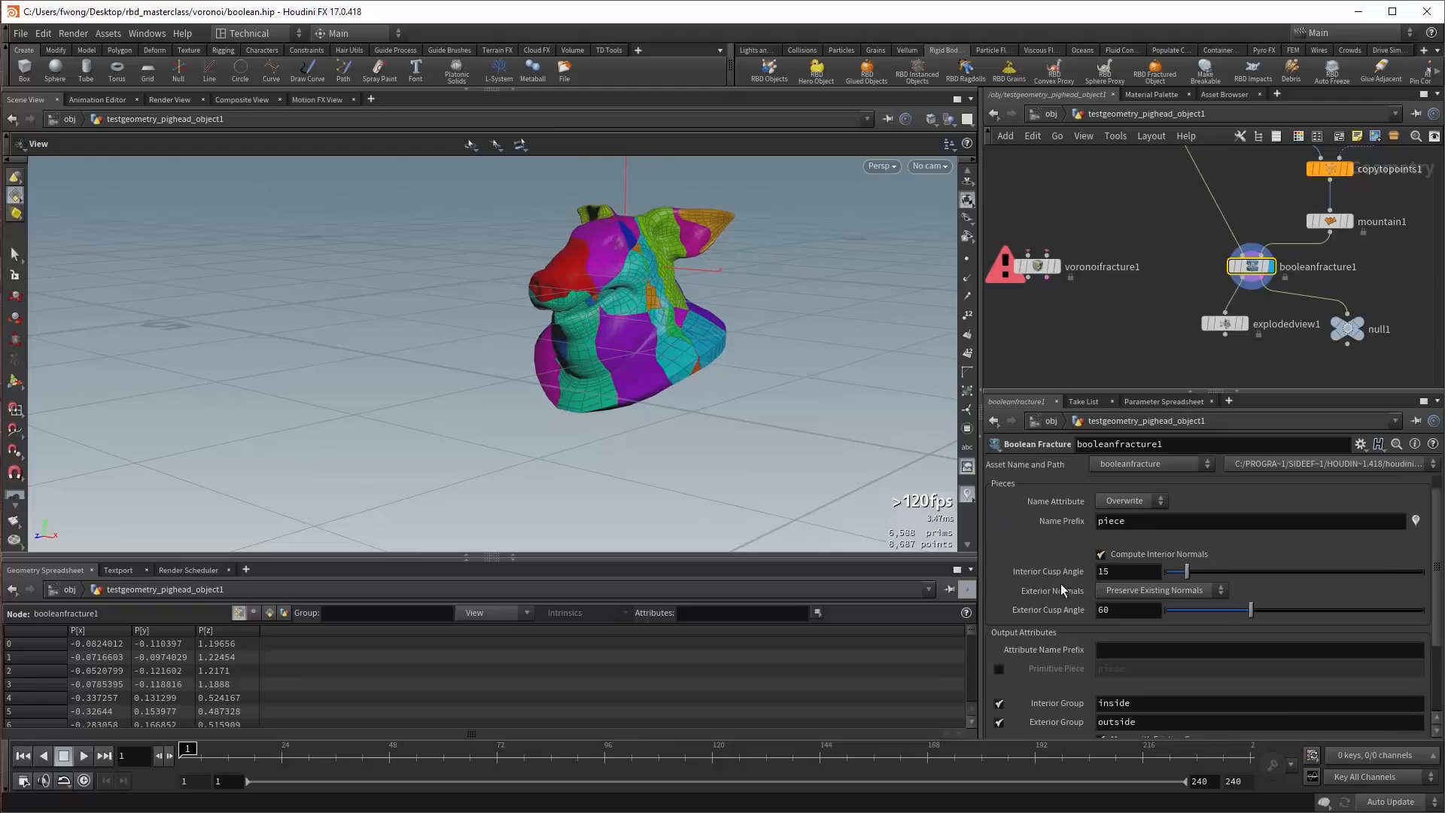
{"action": "left_click", "coordinate": [1132, 593]}
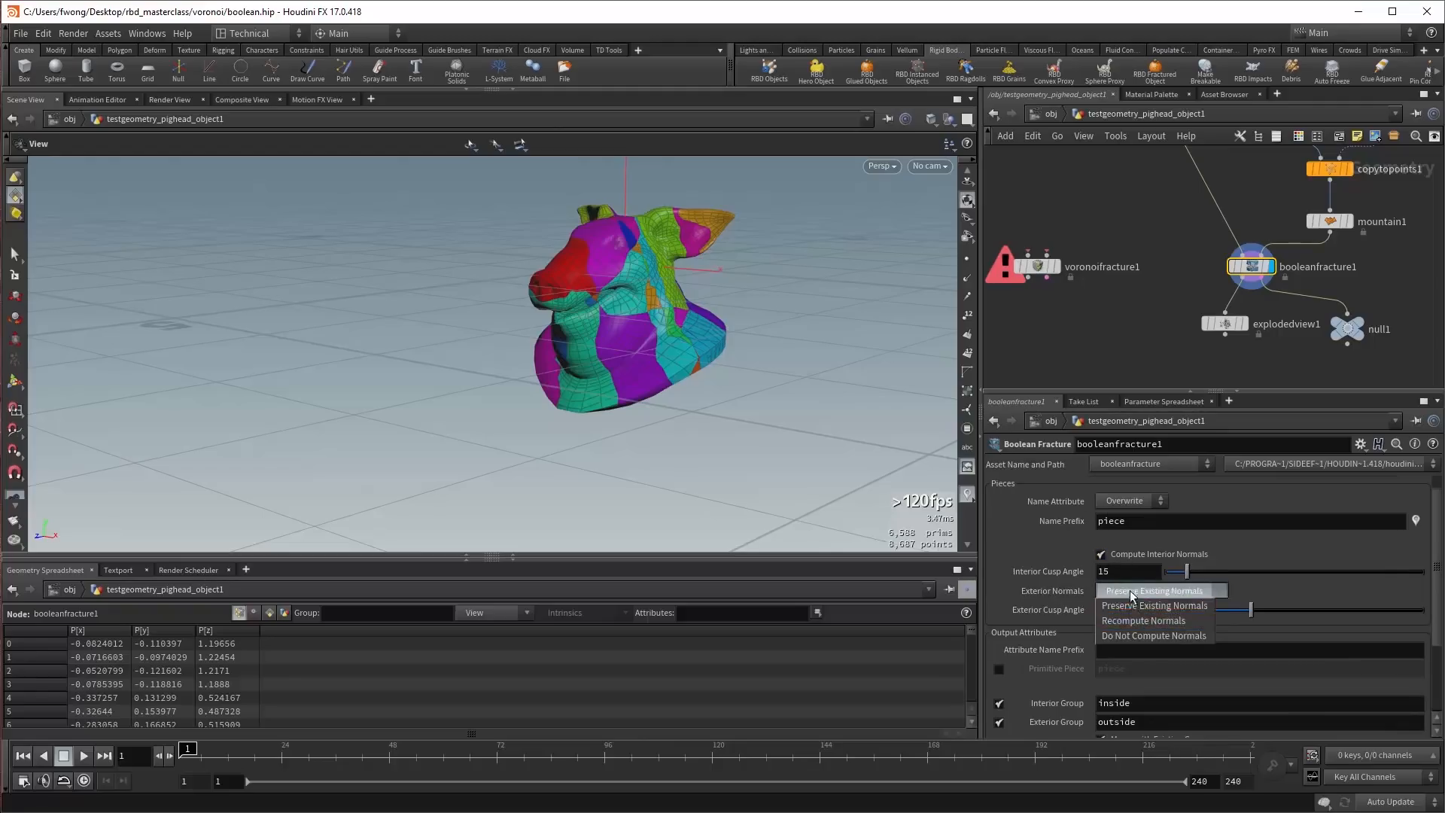
{"action": "left_click", "coordinate": [1134, 606]}
Review the Output Attributes of booleanfracture1 and show its primitive attributes in the geometry spreadsheet.
{"action": "scroll", "coordinate": [1060, 626], "scroll_direction": "down", "scroll_amount": 1}
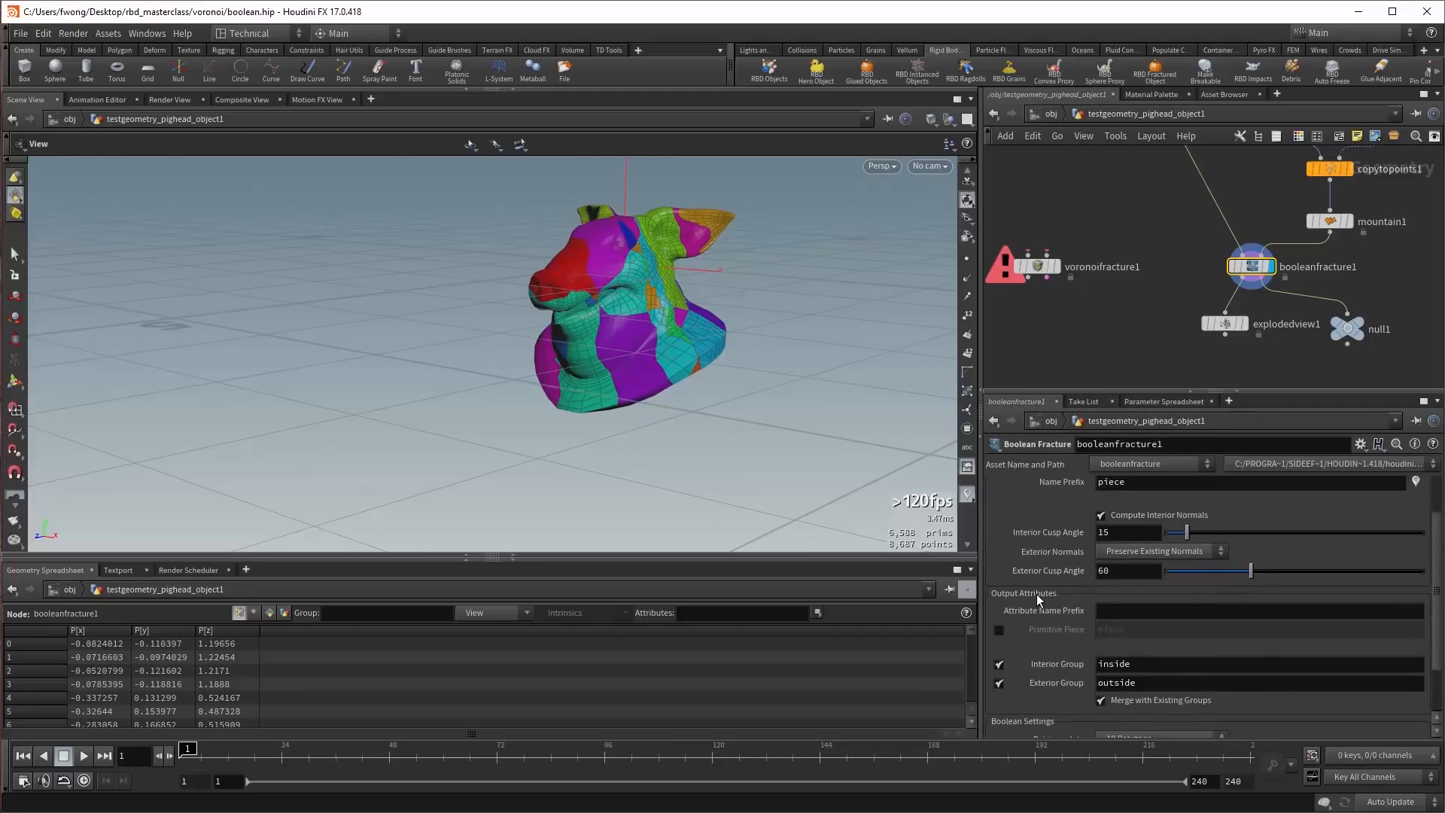
{"action": "scroll", "coordinate": [1036, 594], "scroll_direction": "down", "scroll_amount": 1}
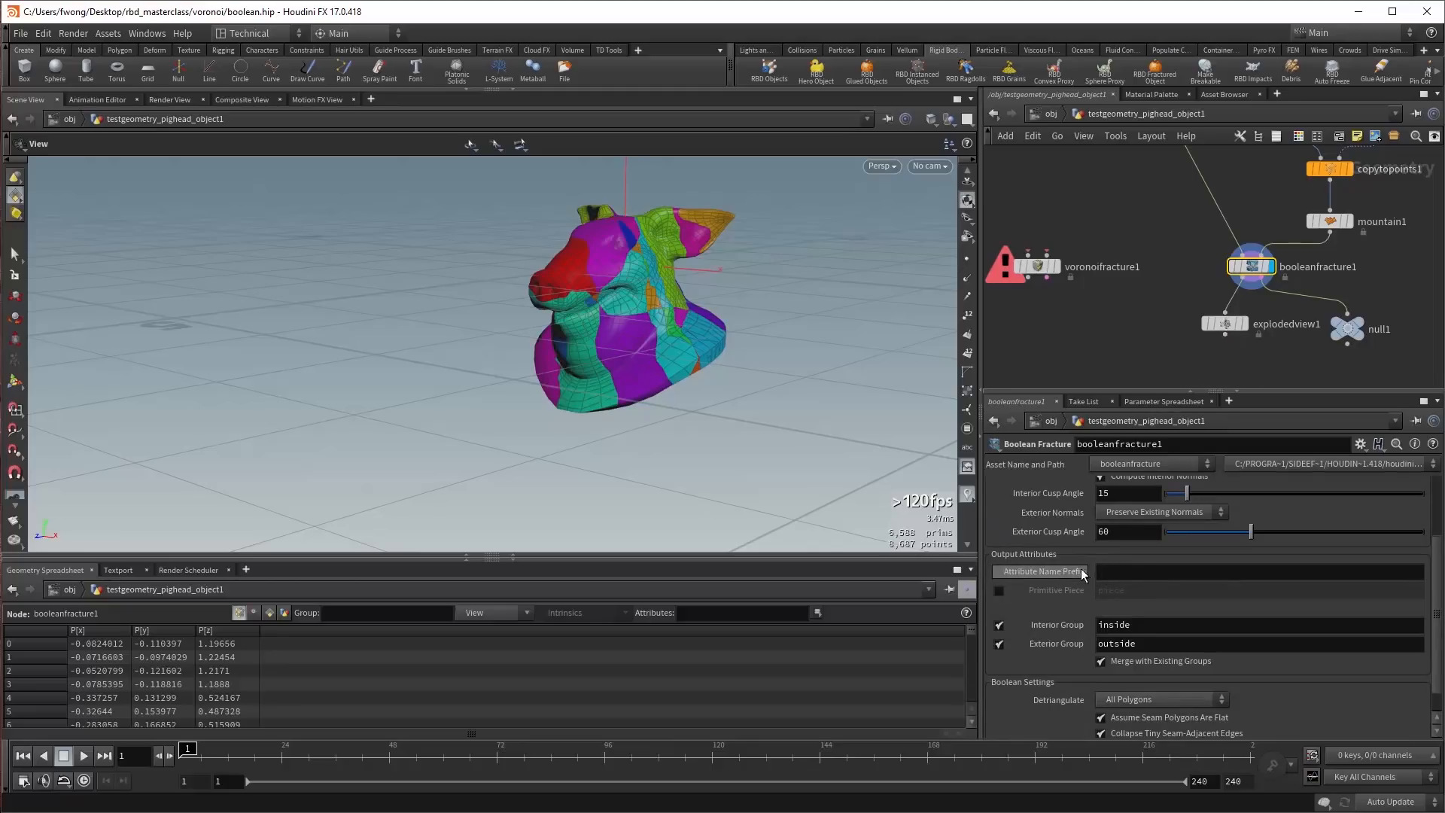
{"action": "left_click", "coordinate": [269, 612]}
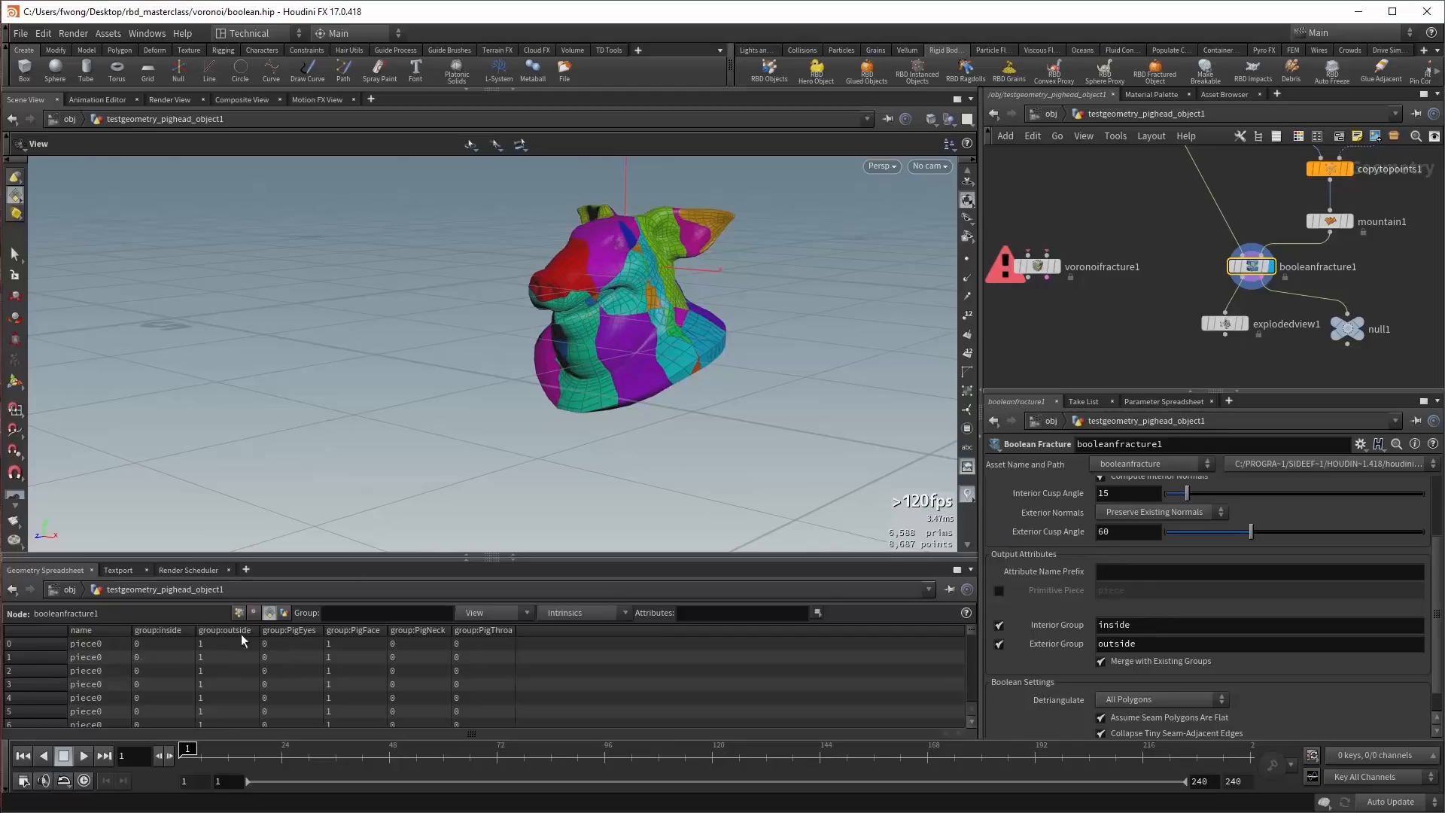
Try the Attribute Name Prefix "my" on booleanfracture1, reset it, and toggle the Primitive Piece output attribute on and off.
{"action": "left_click", "coordinate": [1134, 573]}
{"action": "type", "text": "my"}
{"action": "key", "text": "Return"}
{"action": "middle_click", "coordinate": [1132, 576], "text": "ctrl"}
{"action": "left_click", "coordinate": [998, 591]}
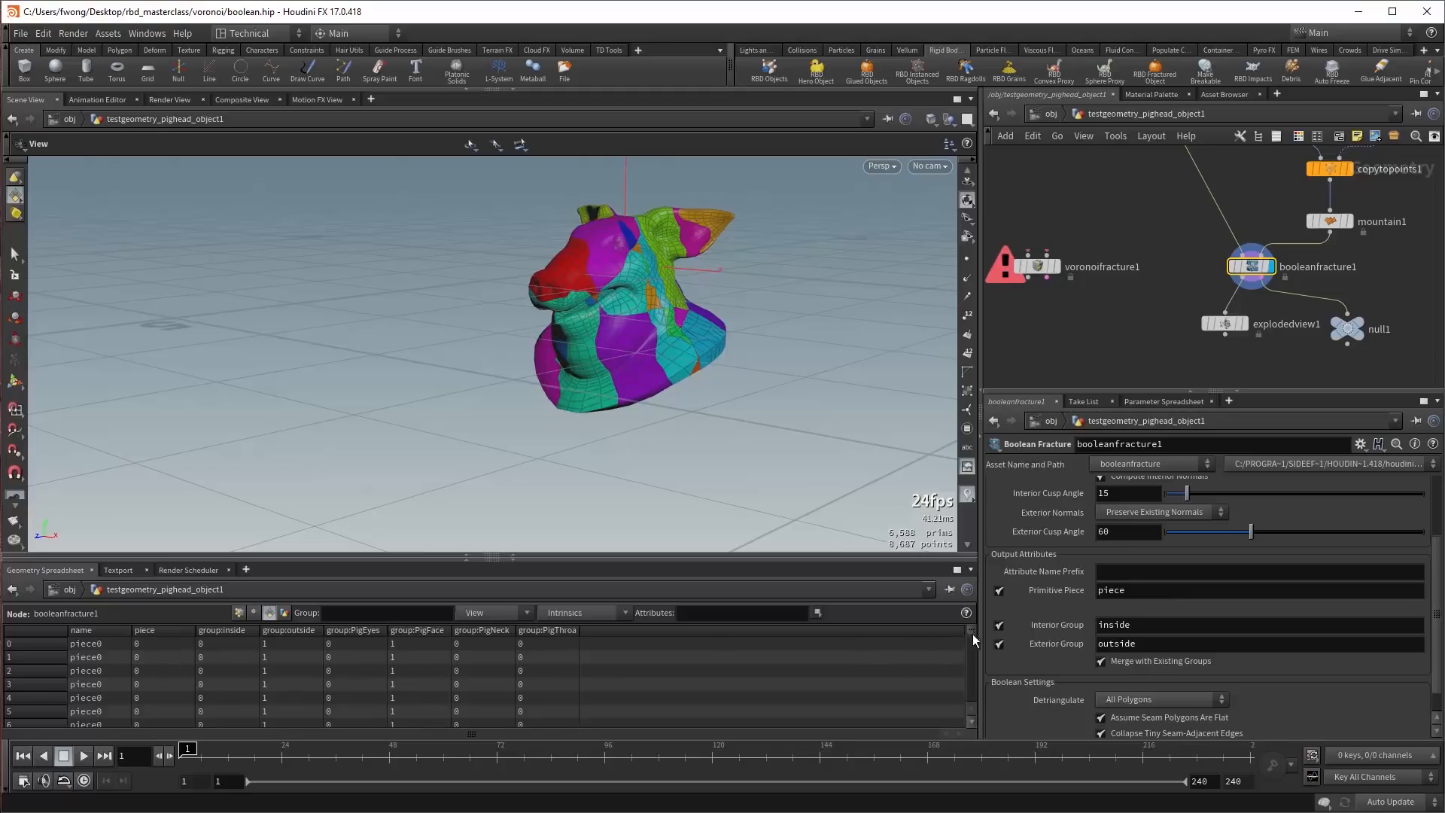
{"action": "left_click", "coordinate": [1000, 591]}
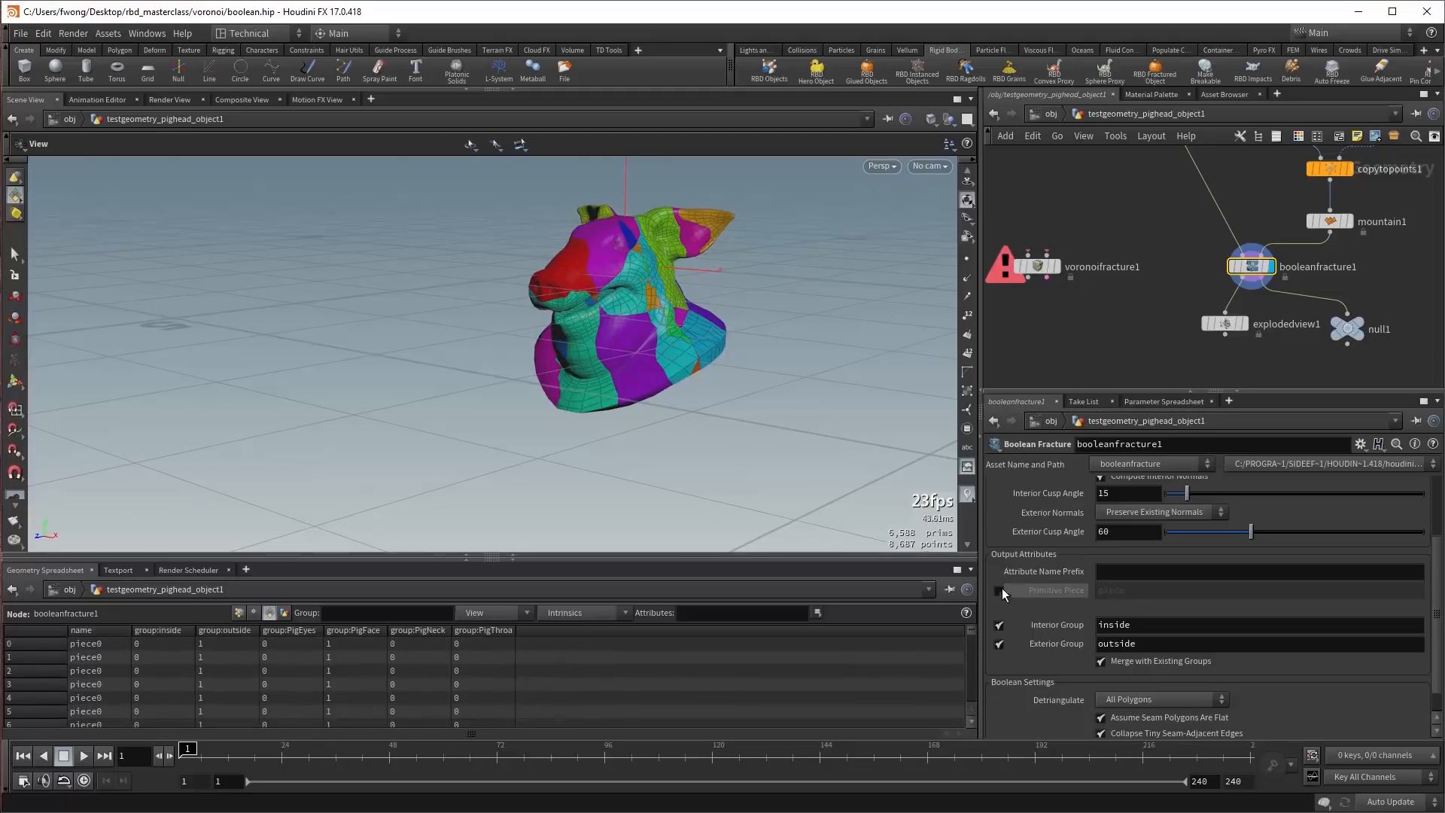
Compare the output parameters of voronoifracture1 with booleanfracture1, check mountain1, and review the group and Boolean Settings of booleanfracture1.
{"action": "left_click", "coordinate": [1037, 267]}
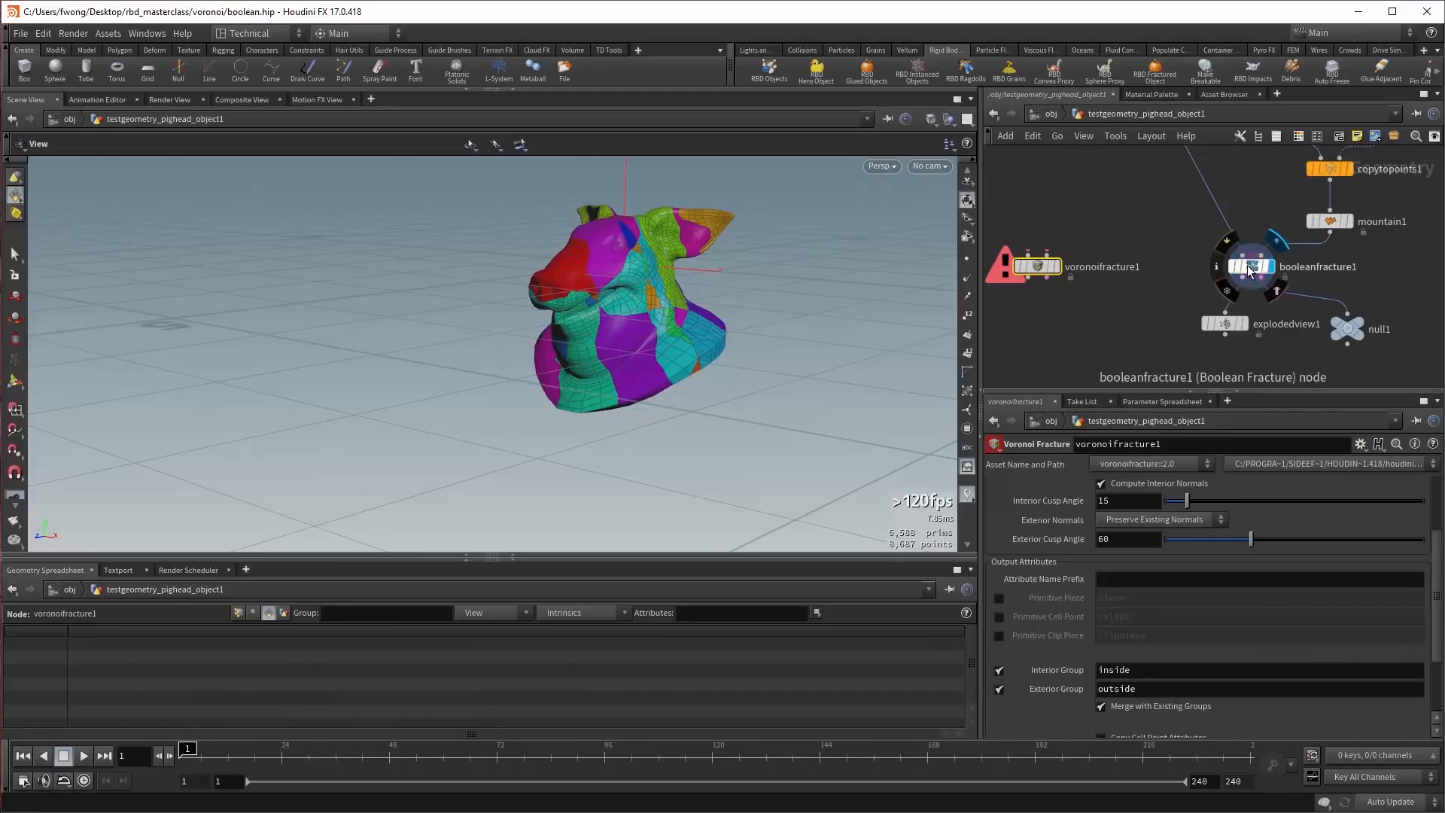
{"action": "left_click", "coordinate": [1330, 222]}
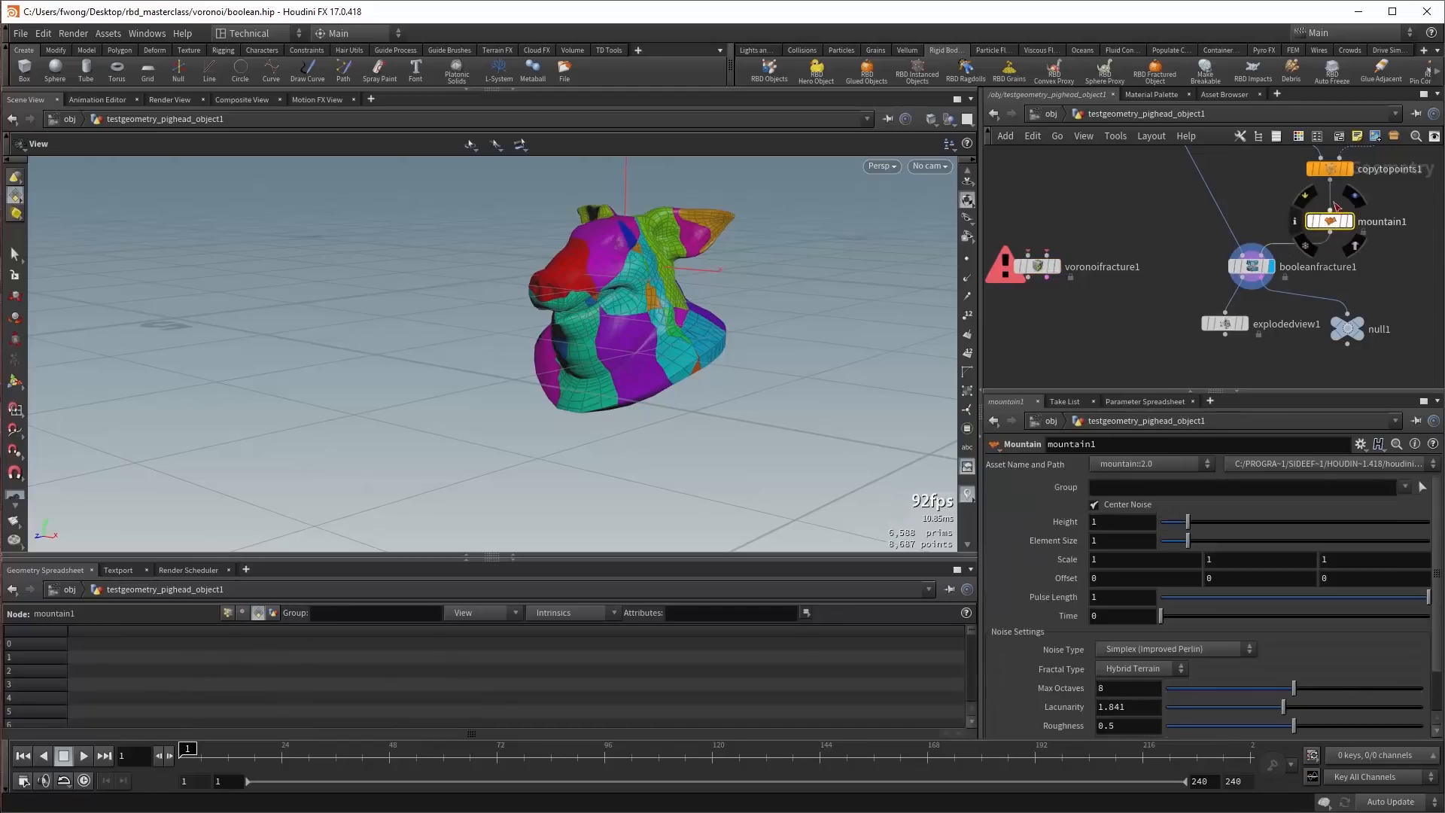
{"action": "left_click", "coordinate": [1252, 268]}
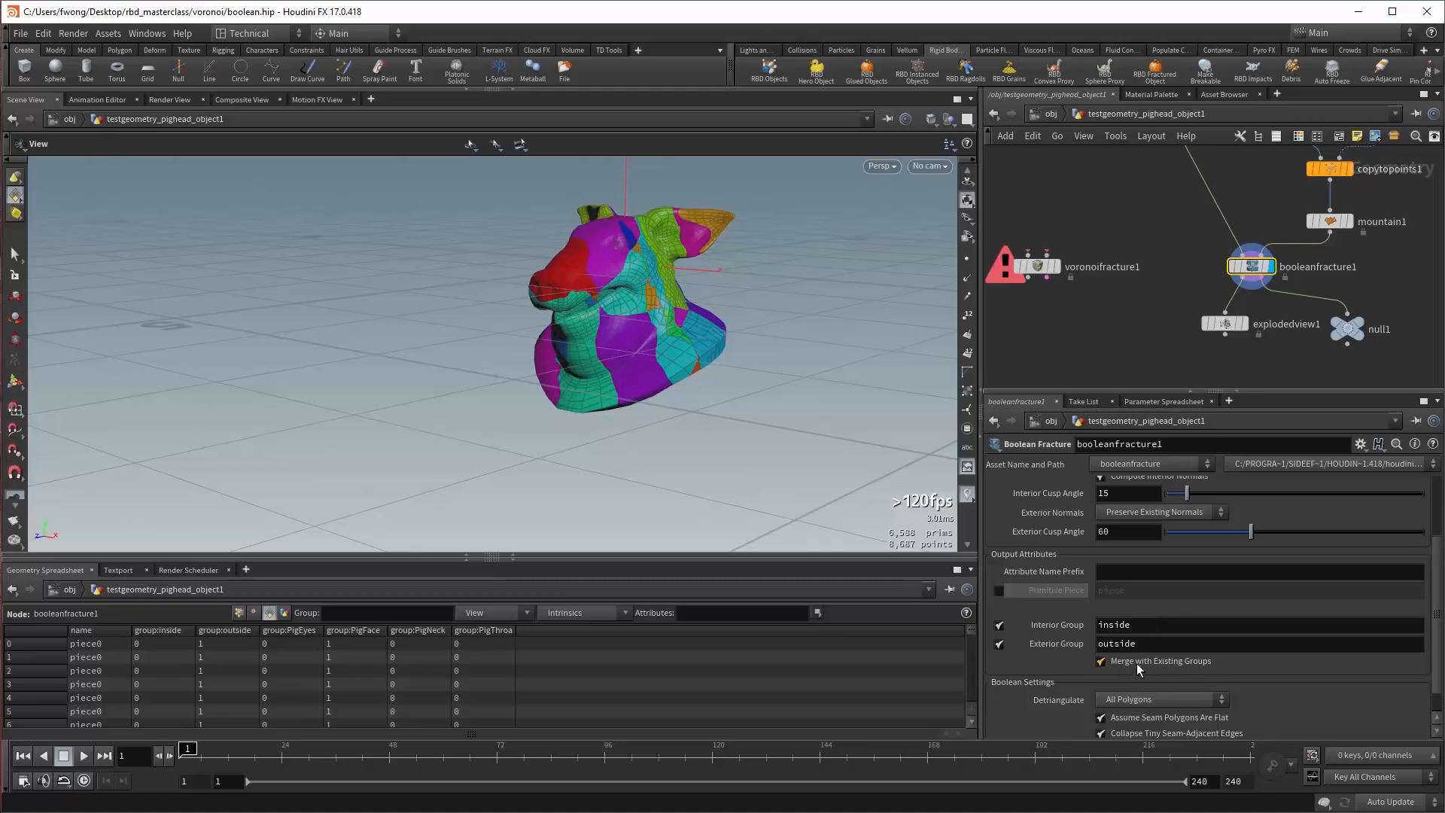
{"action": "scroll", "coordinate": [1054, 657], "scroll_direction": "down", "scroll_amount": 1}
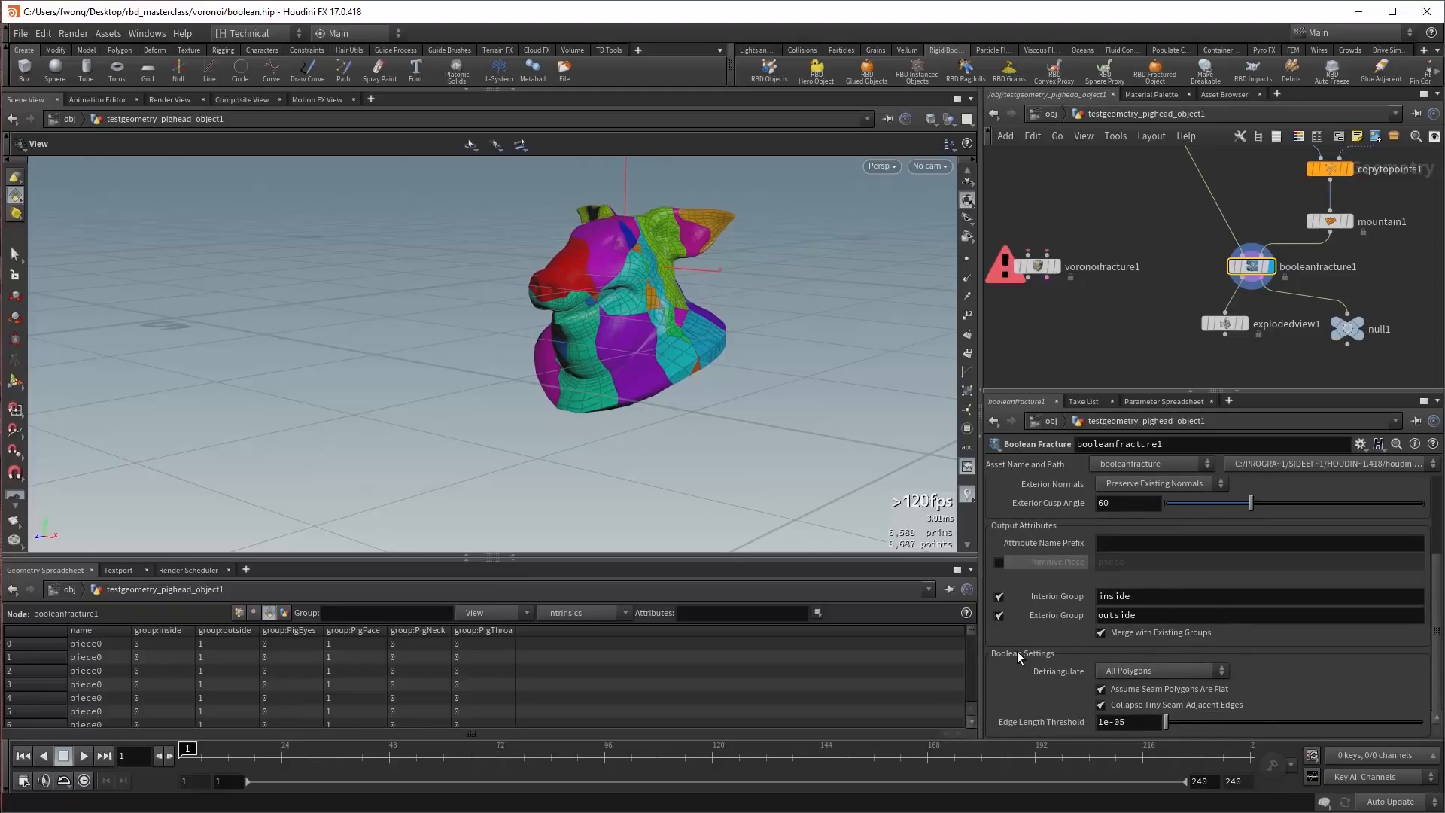
Try Detriangulate set to No Polygons on booleanfracture1, restore All Polygons, and check the Assume Seam Polygons Are Flat description.
{"action": "left_click", "coordinate": [1136, 669]}
{"action": "left_click", "coordinate": [1132, 684]}
{"action": "scroll", "coordinate": [662, 414], "scroll_direction": "up", "scroll_amount": 5}
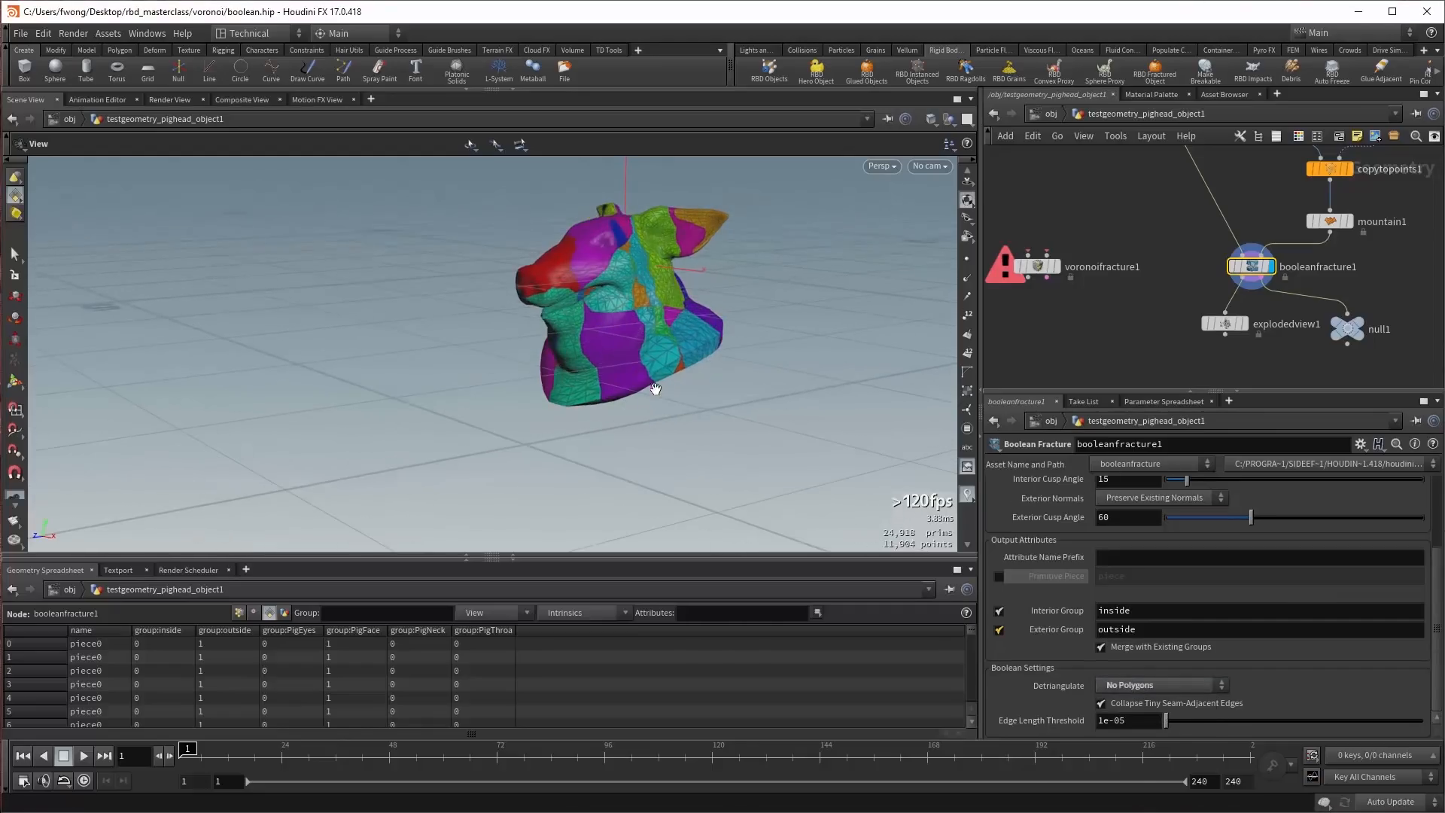
{"action": "left_click", "coordinate": [1128, 684]}
{"action": "left_click", "coordinate": [1139, 729]}
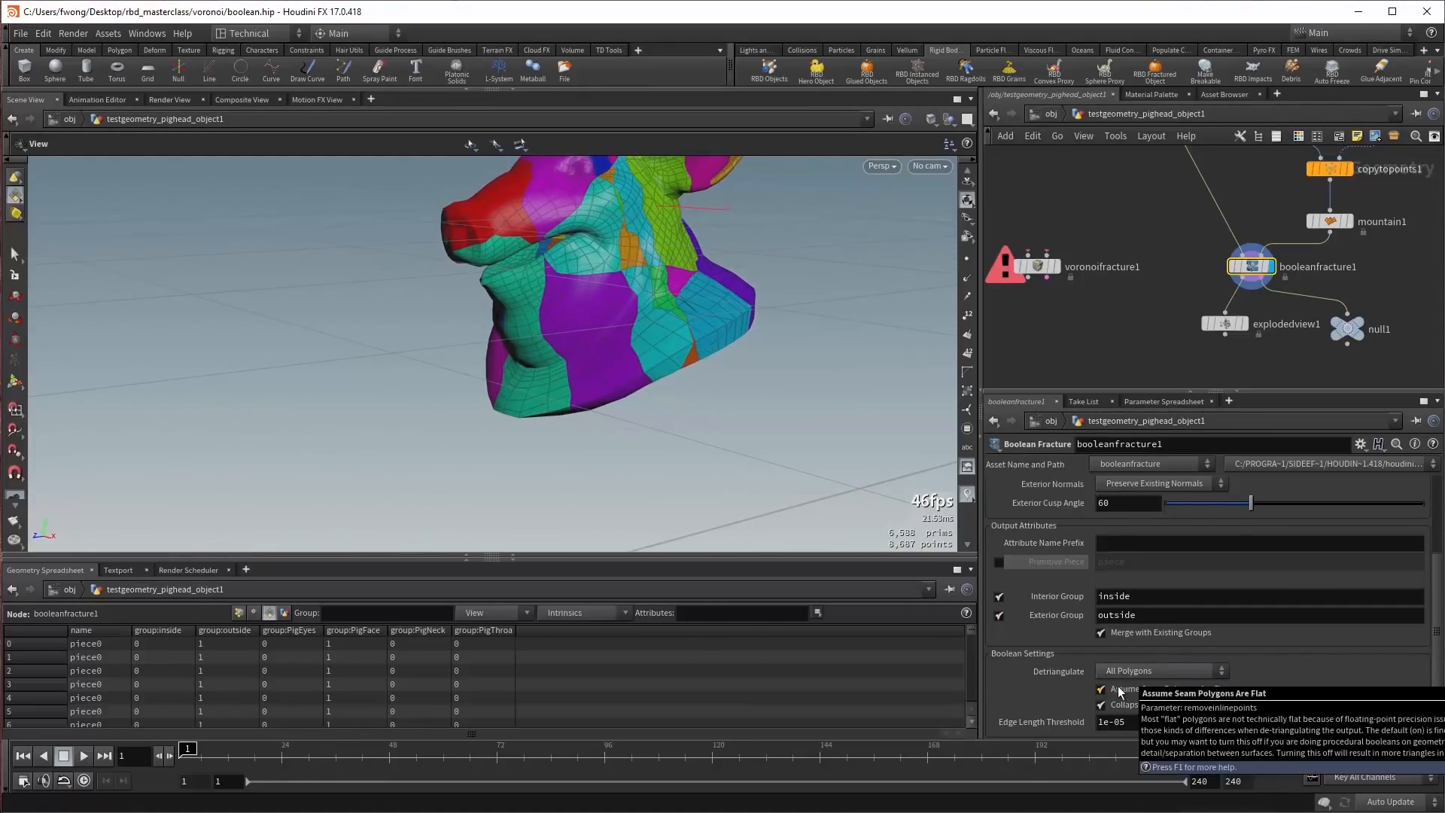
{"action": "mouse_move", "coordinate": [1133, 691]}
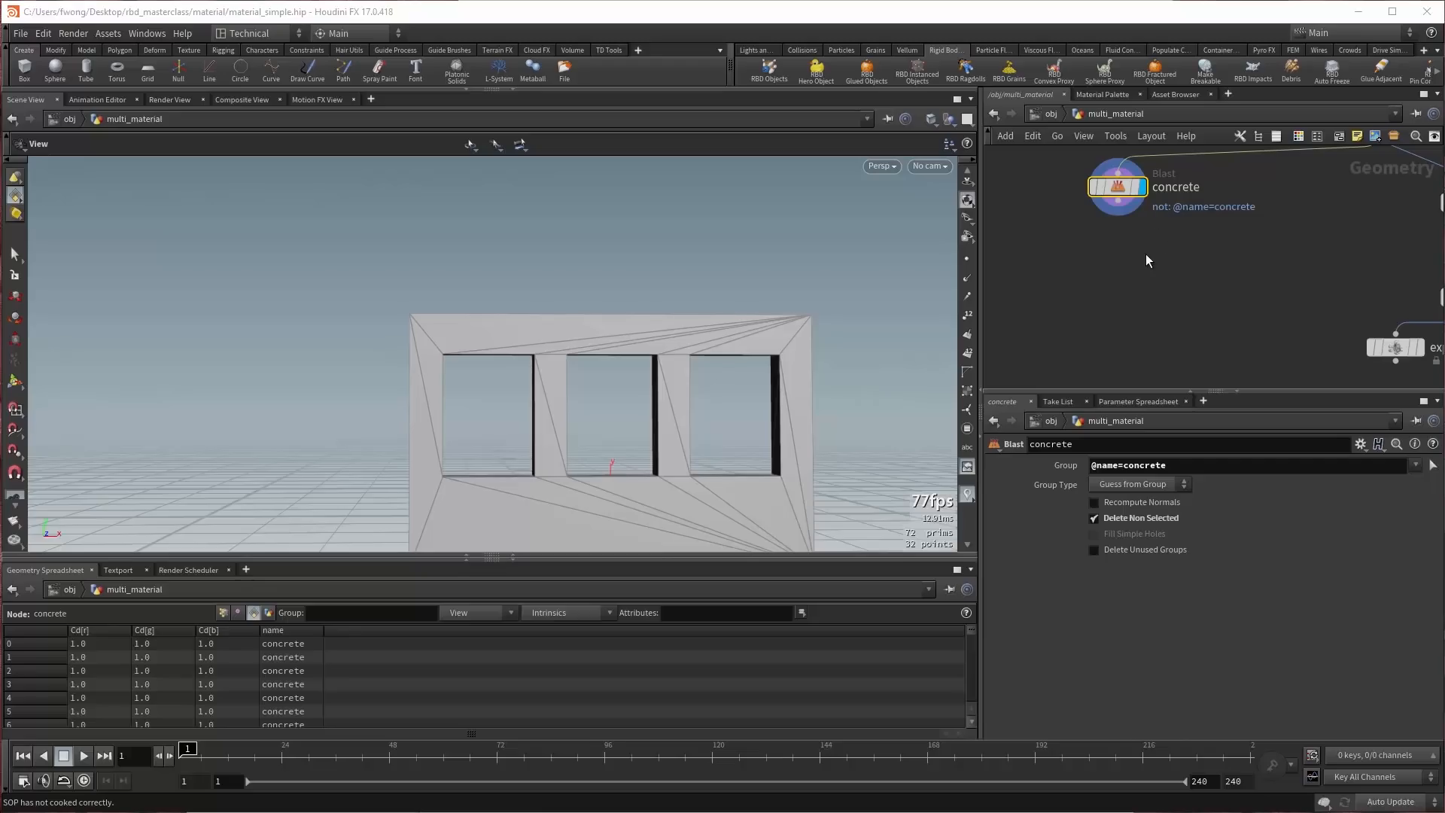
Add an RBD Material Fracture node below the concrete Blast node in the multi_material network.
{"action": "key", "text": "Tab"}
{"action": "type", "text": "rbd"}
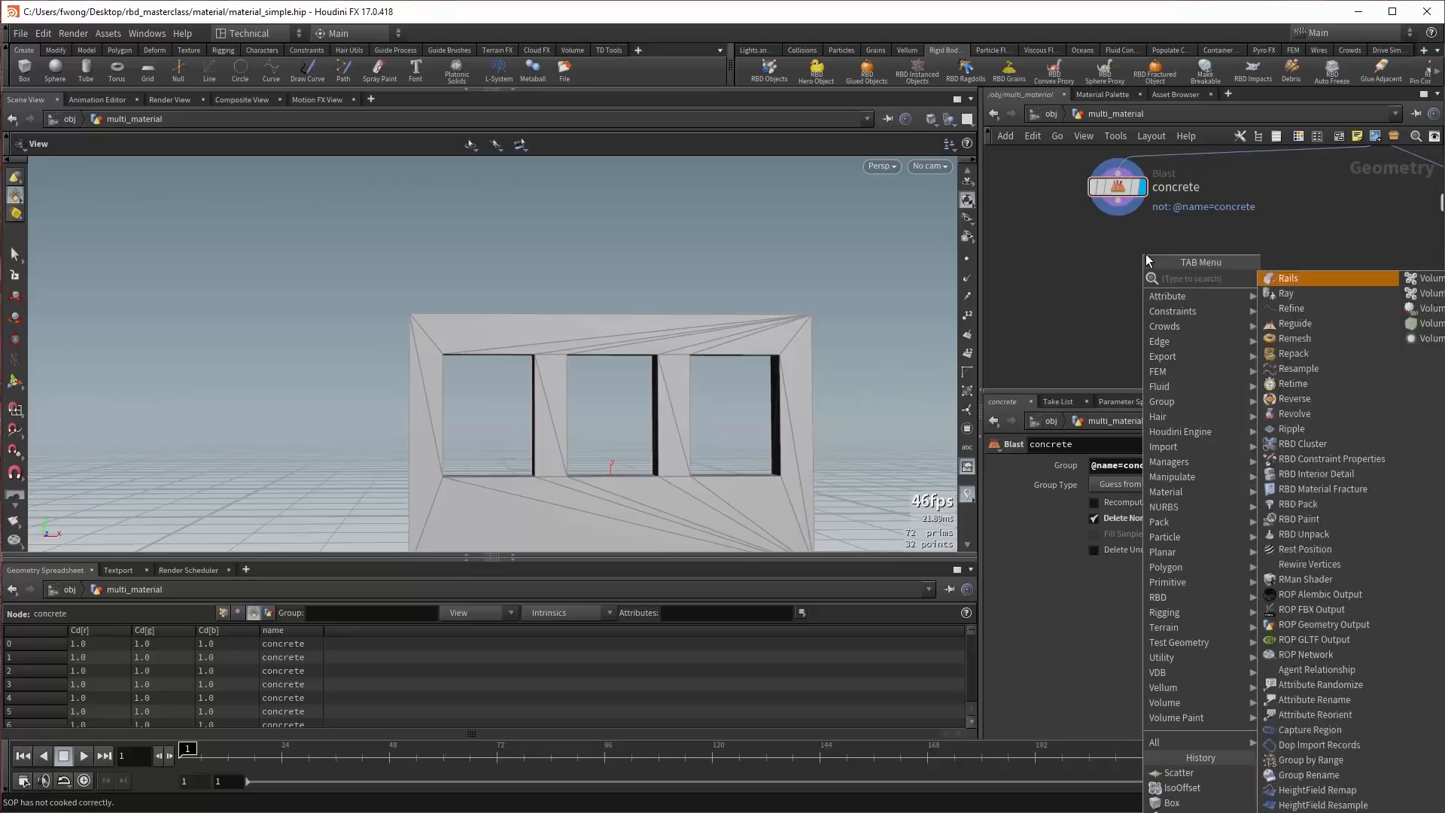
{"action": "key", "text": "Down"}
{"action": "key", "text": "Down"}
{"action": "key", "text": "Down"}
{"action": "key", "text": "Return"}
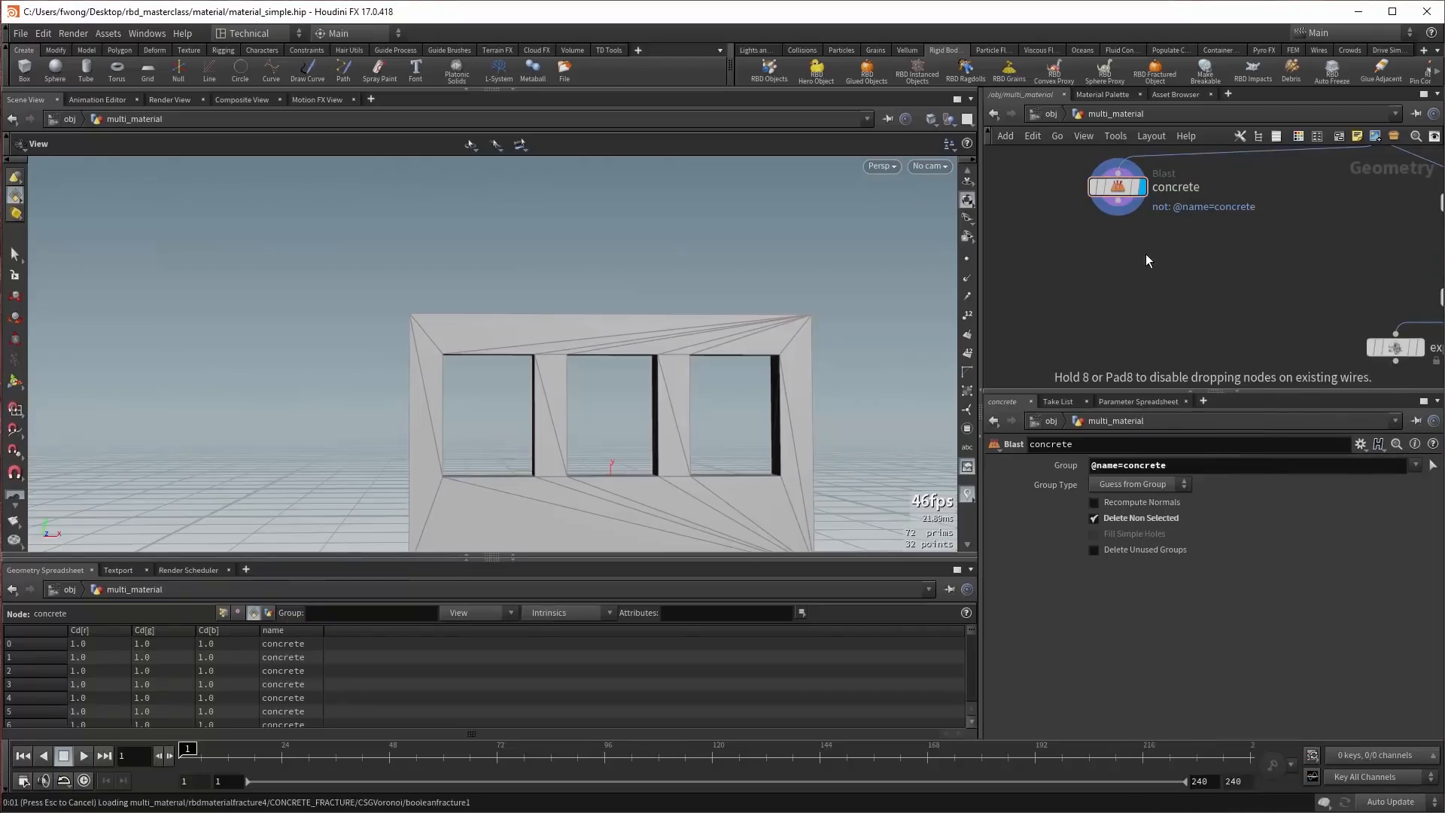
{"action": "left_click", "coordinate": [1145, 247]}
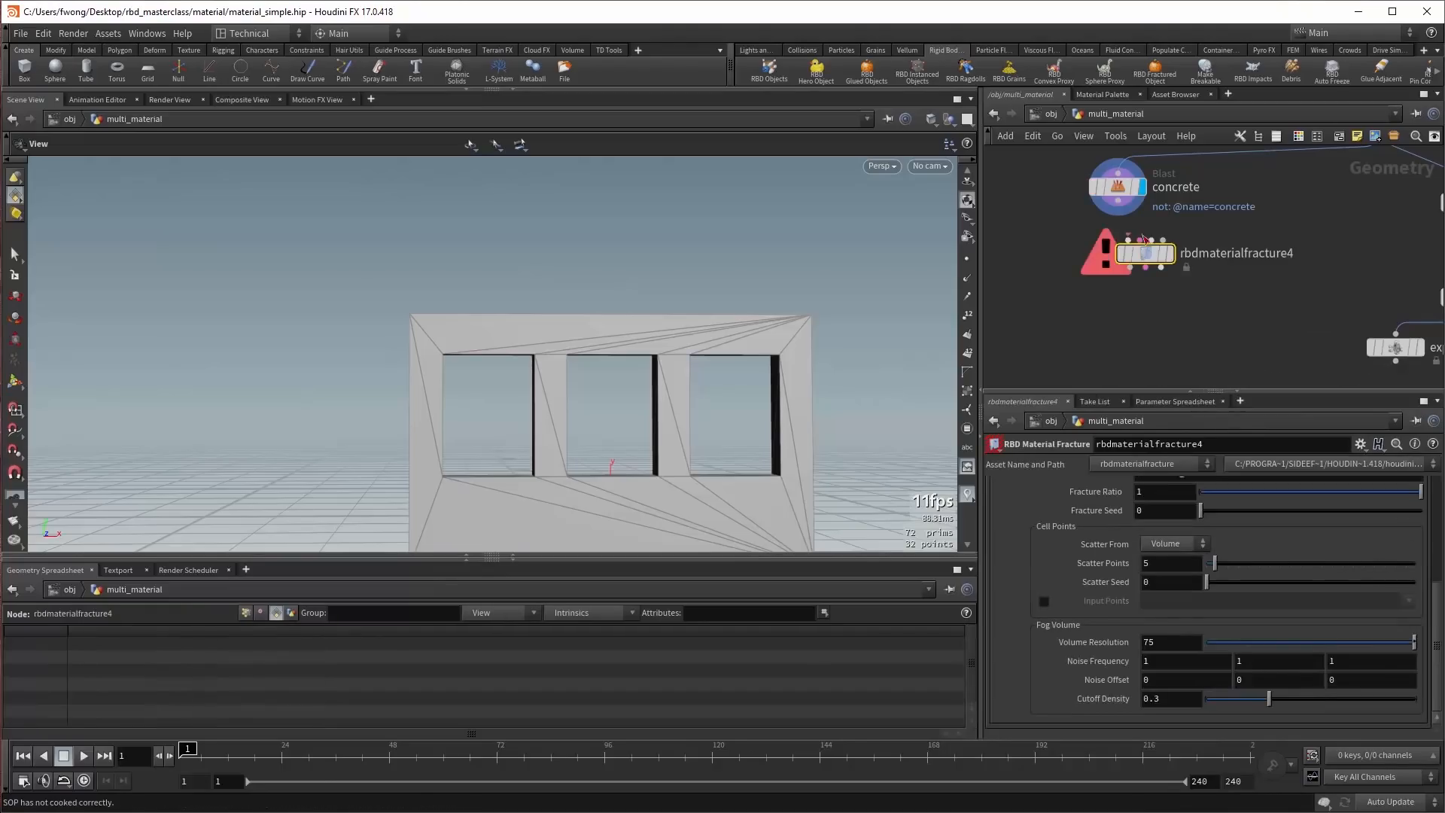
Connect the concrete Blast output to the first input of rbdmaterialfracture4 and align the node beneath concrete.
{"action": "left_click", "coordinate": [1128, 239]}
{"action": "left_click", "coordinate": [1118, 192]}
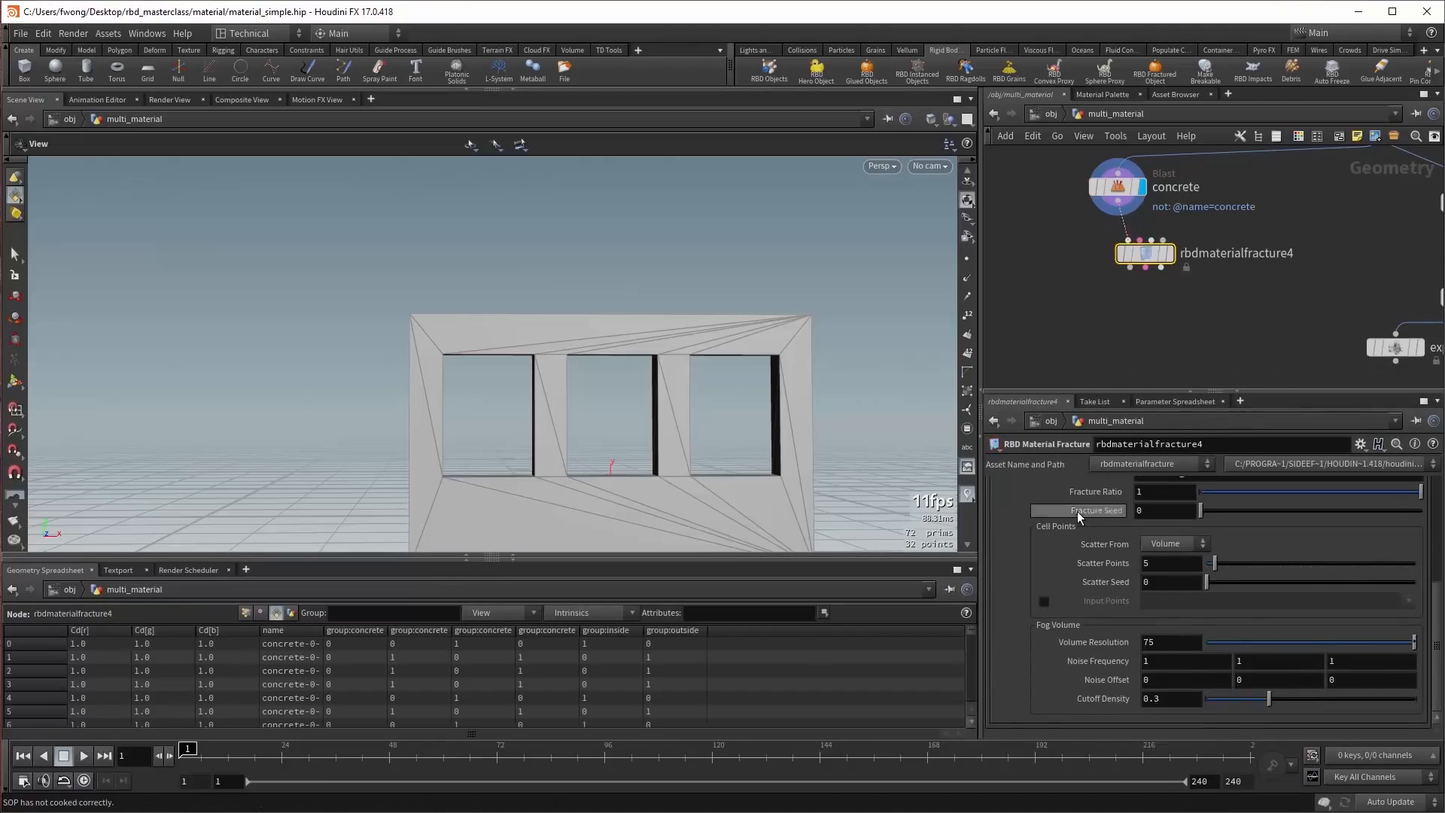
{"action": "left_click_drag", "start_coordinate": [1154, 259], "coordinate": [1129, 280]}
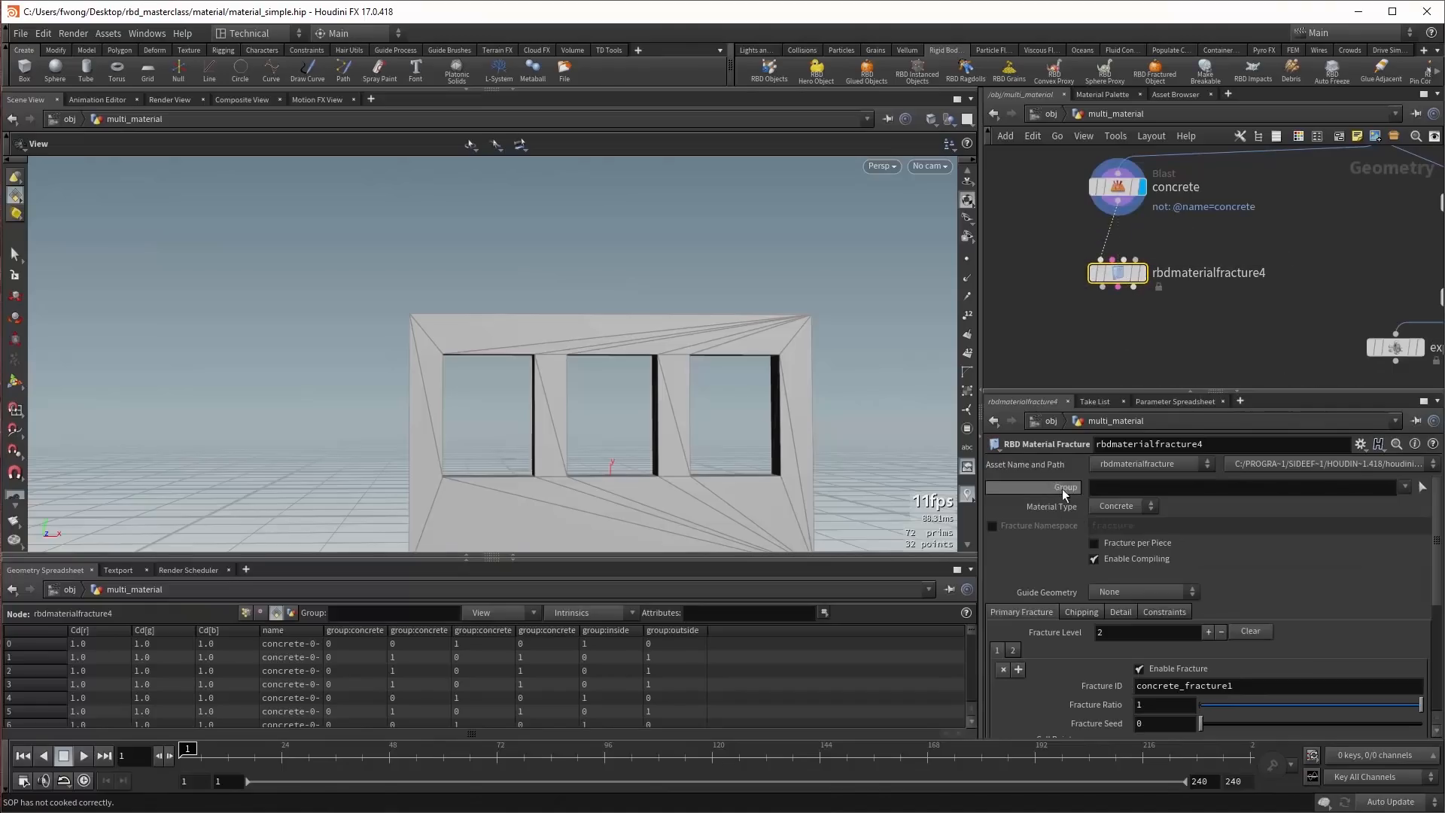
{"action": "mouse_move", "coordinate": [1100, 293]}
{"action": "middle_click_drag", "start_coordinate": [1127, 332], "coordinate": [1122, 313]}
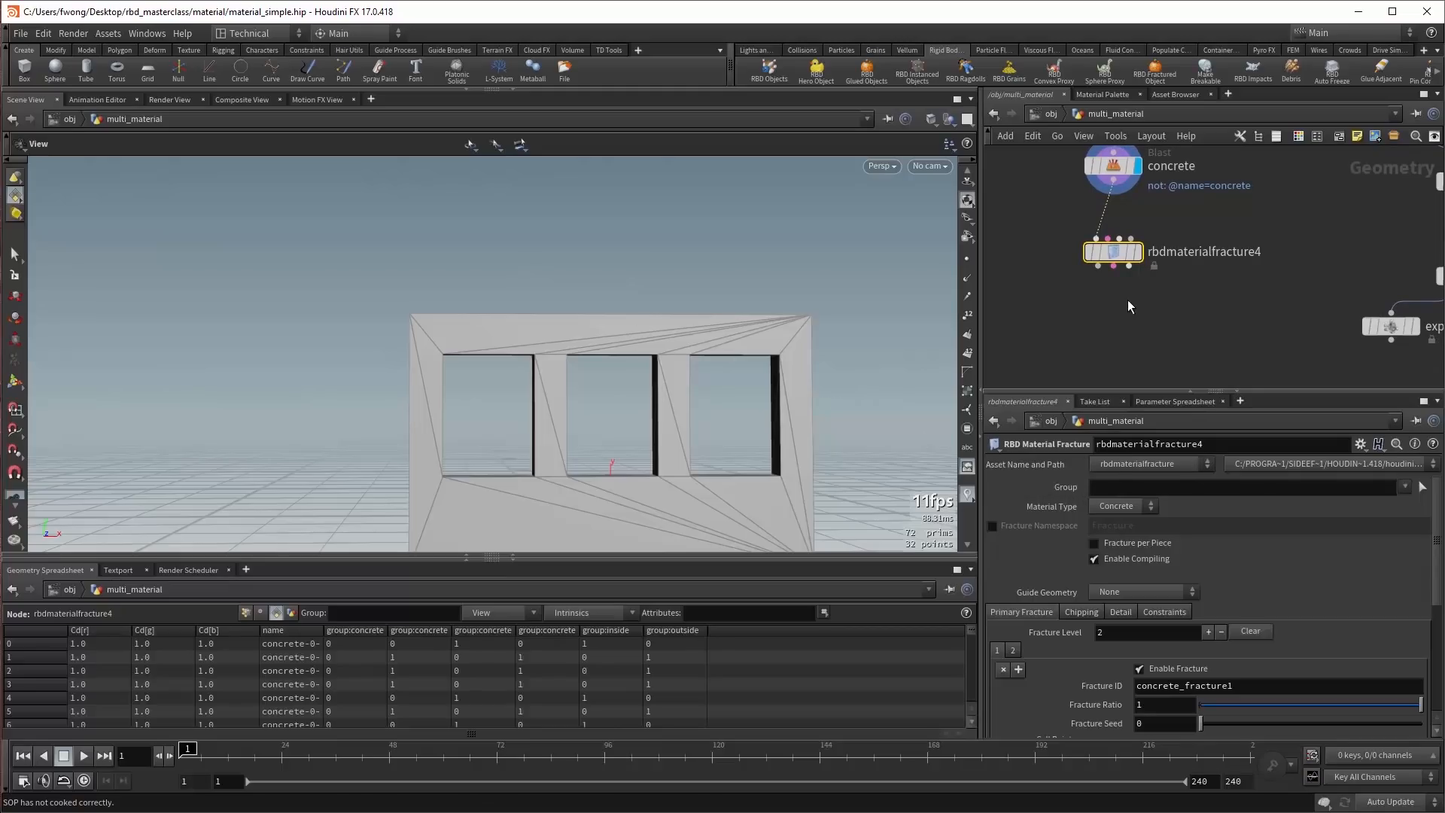
Display rbdmaterialfracture4 and review its Material Type options, keeping Concrete.
{"action": "left_click", "coordinate": [1138, 252]}
{"action": "left_click", "coordinate": [1111, 508]}
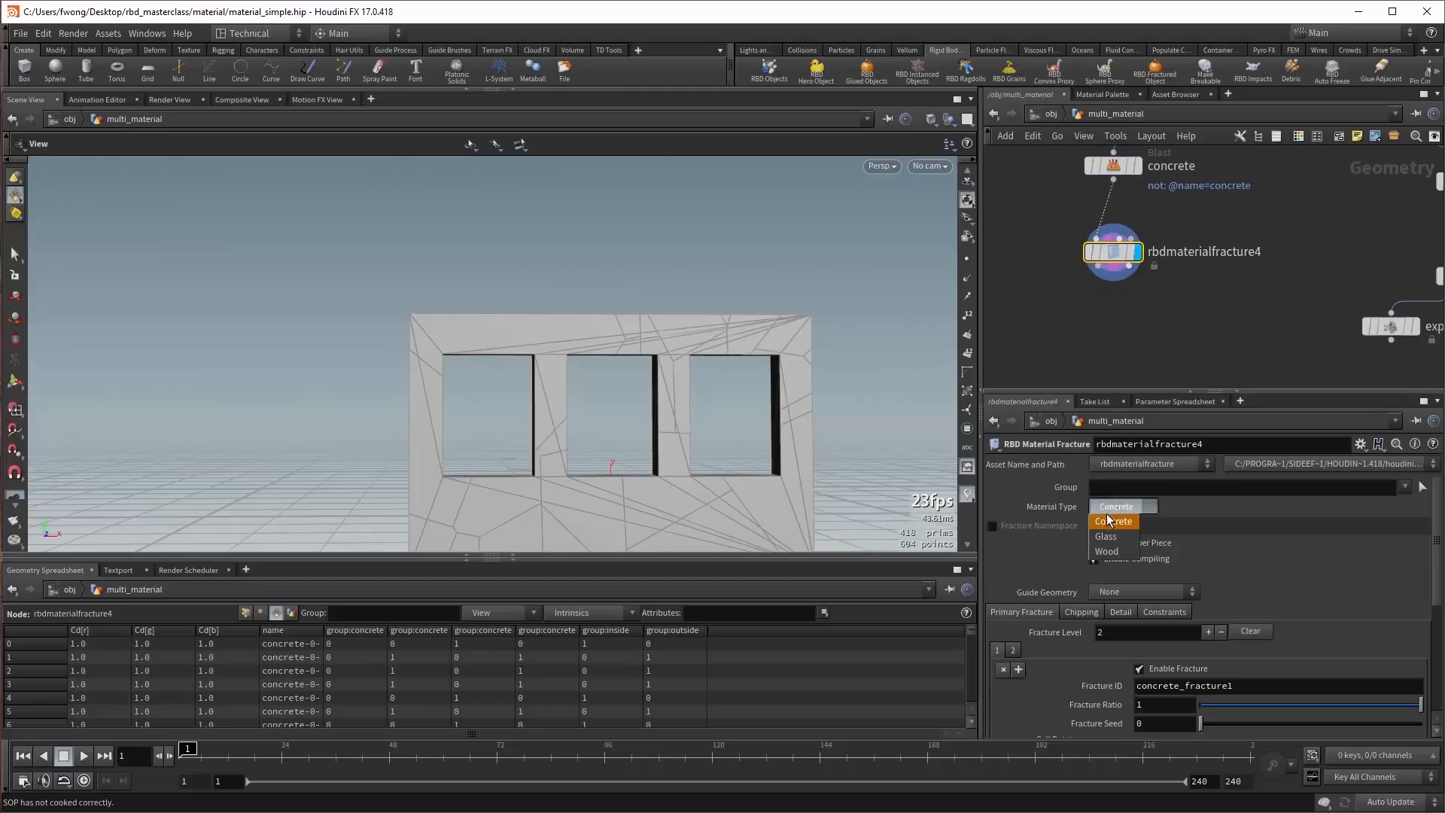
{"action": "left_click", "coordinate": [1119, 508]}
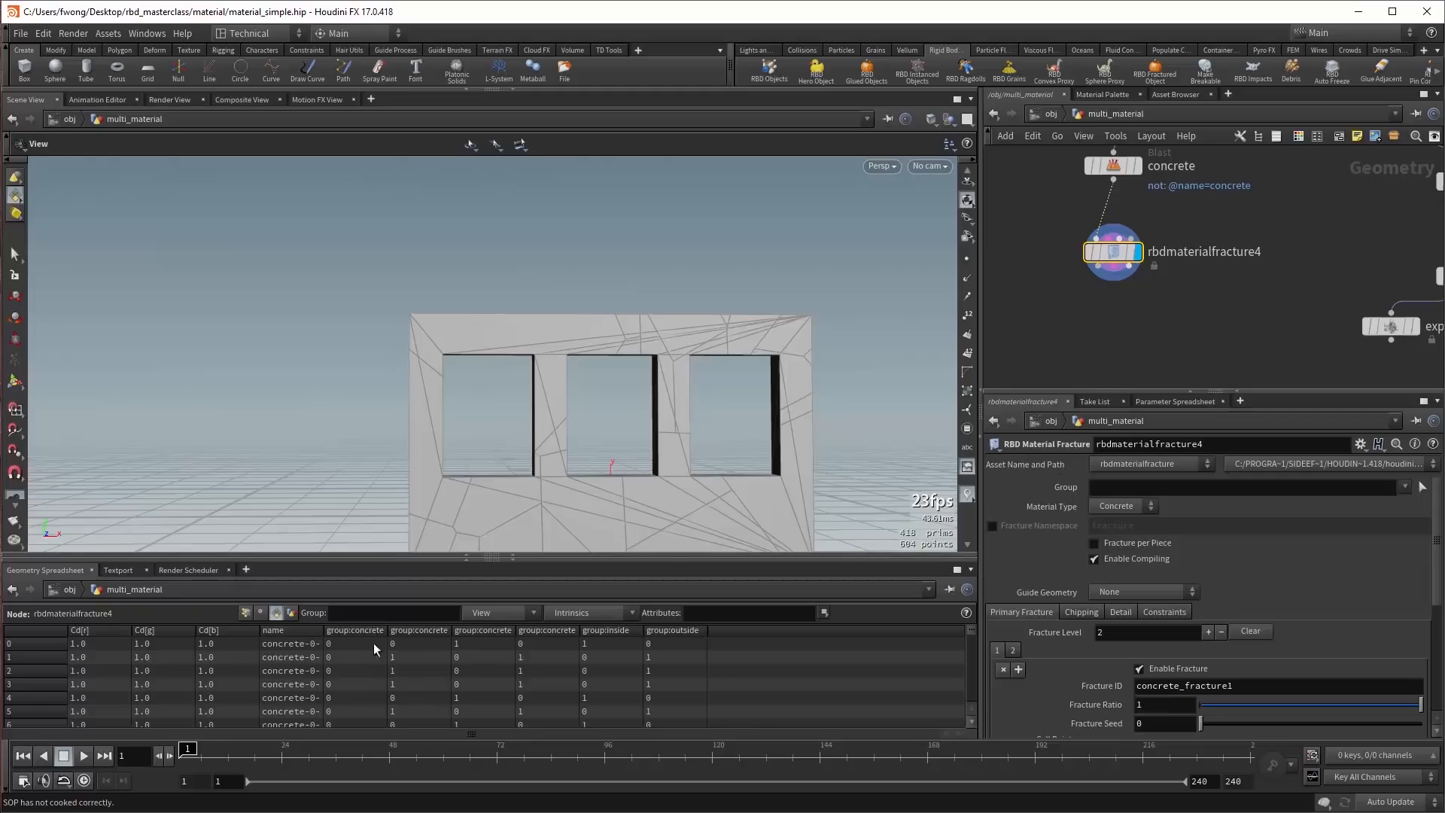
Examine the full piece names in the geometry spreadsheet and compare them with Fracture Namespace switched on and off again.
{"action": "double_click", "coordinate": [324, 633]}
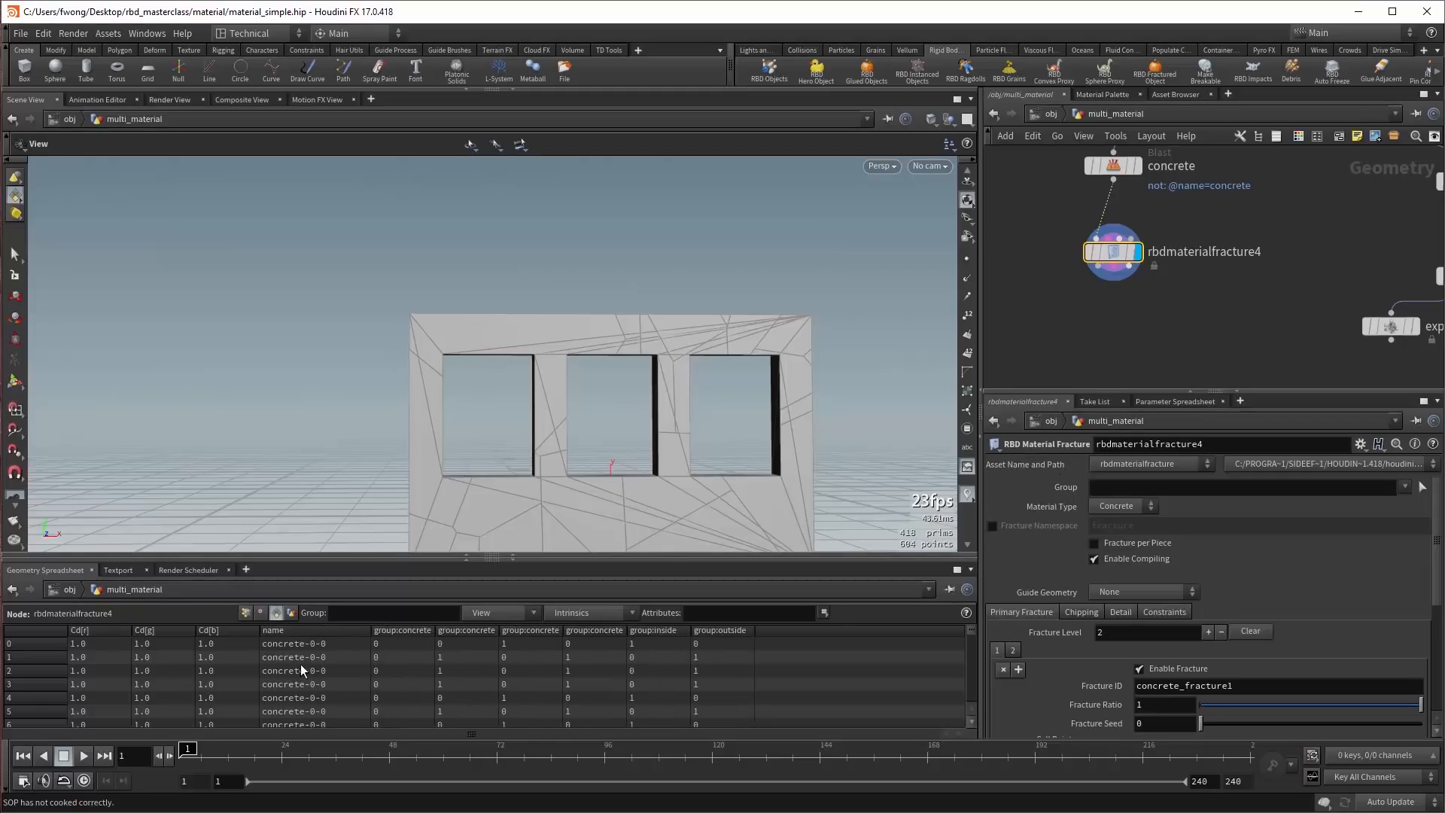
{"action": "scroll", "coordinate": [309, 649], "scroll_direction": "down", "scroll_amount": 3}
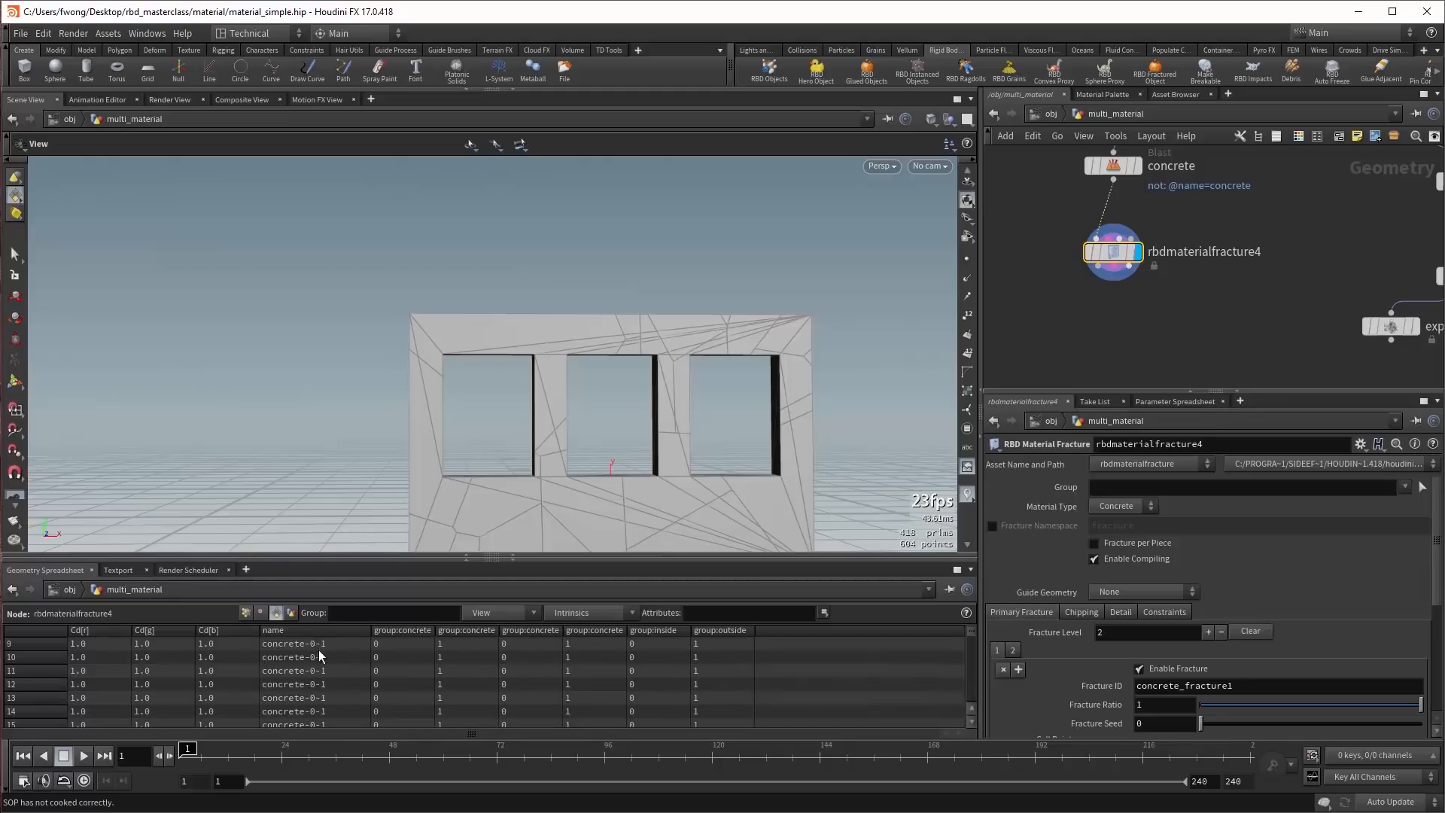
{"action": "scroll", "coordinate": [418, 673], "scroll_direction": "up", "scroll_amount": 3}
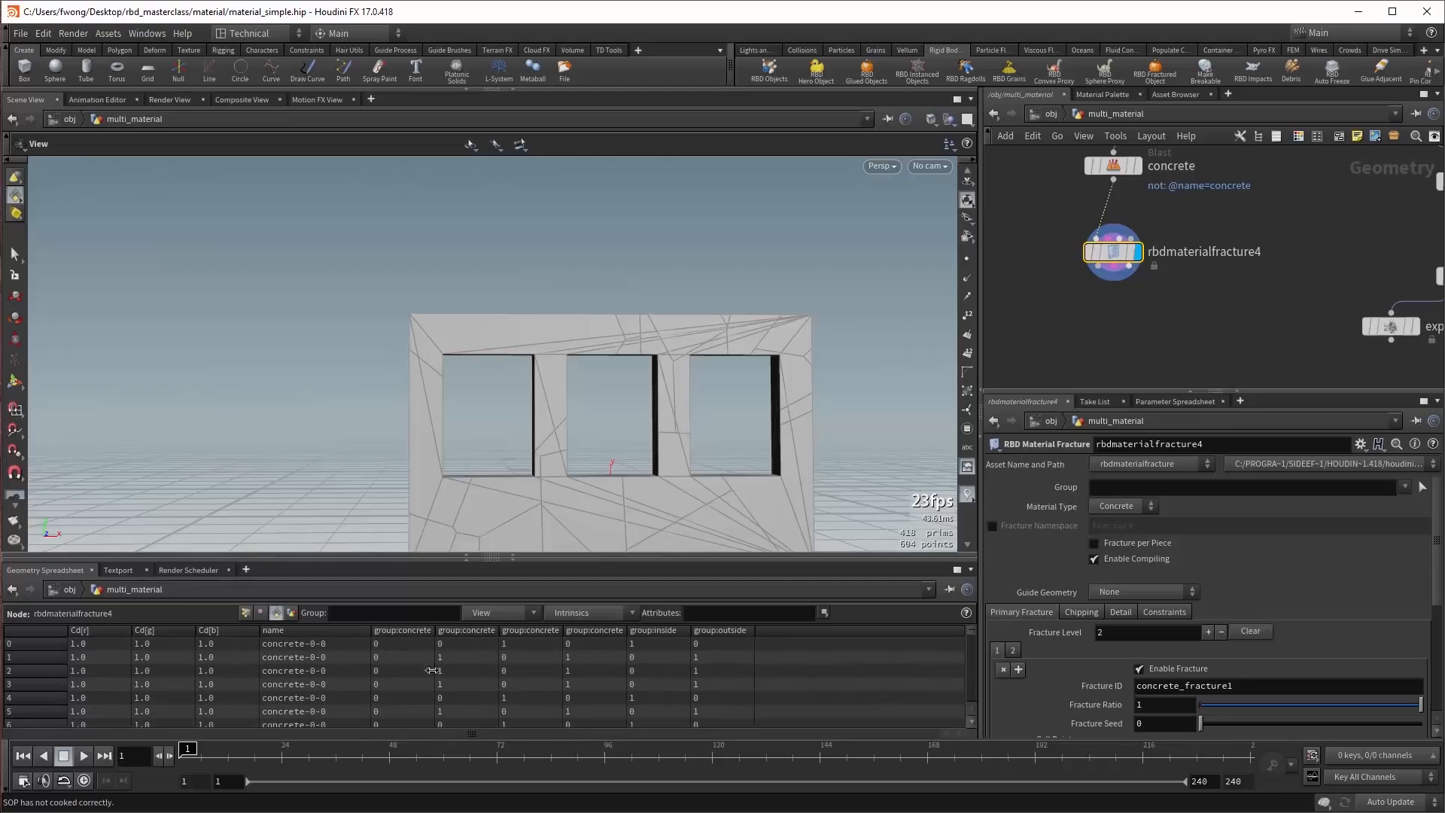
{"action": "left_click", "coordinate": [993, 526]}
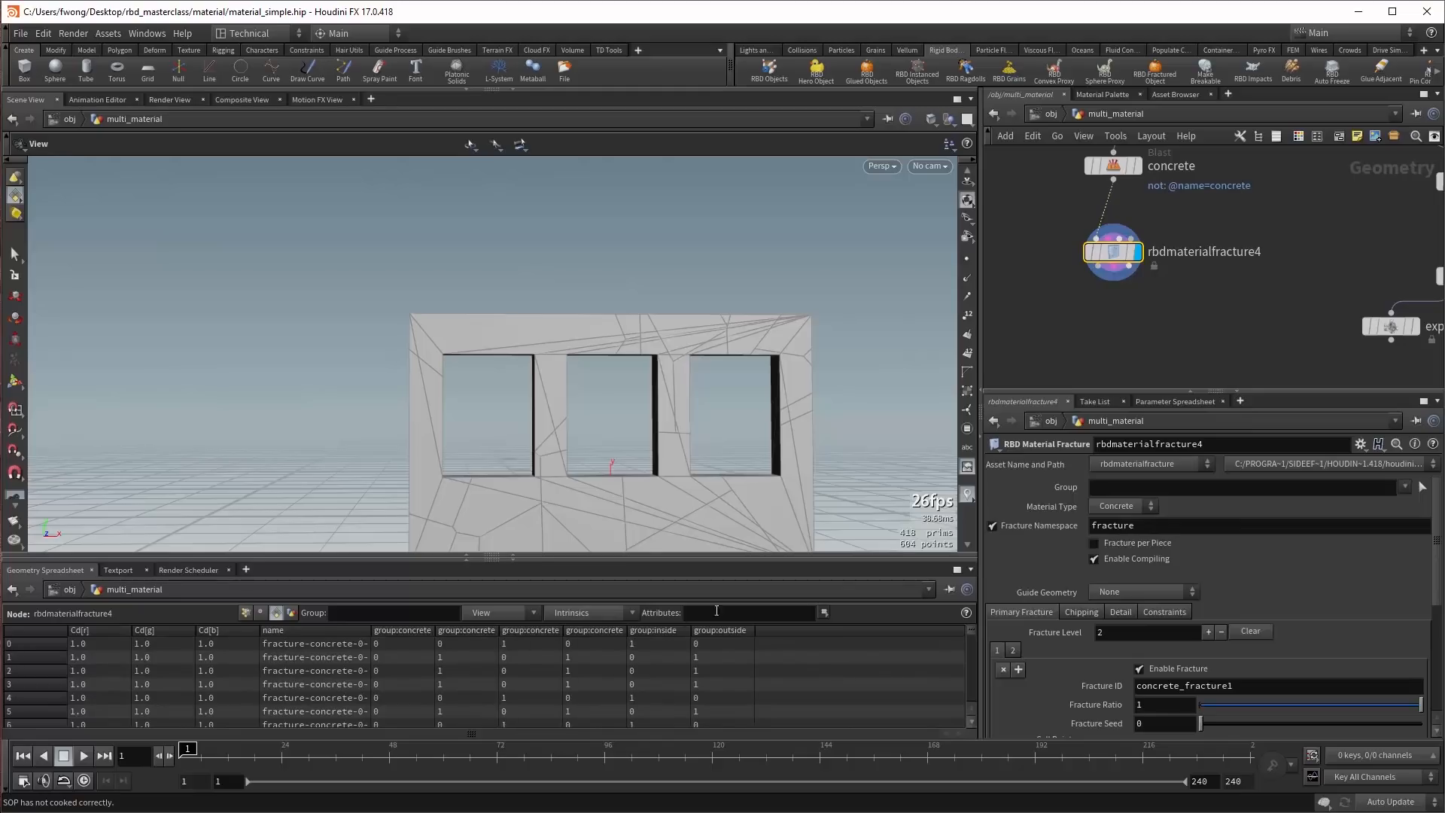
{"action": "left_click", "coordinate": [993, 526]}
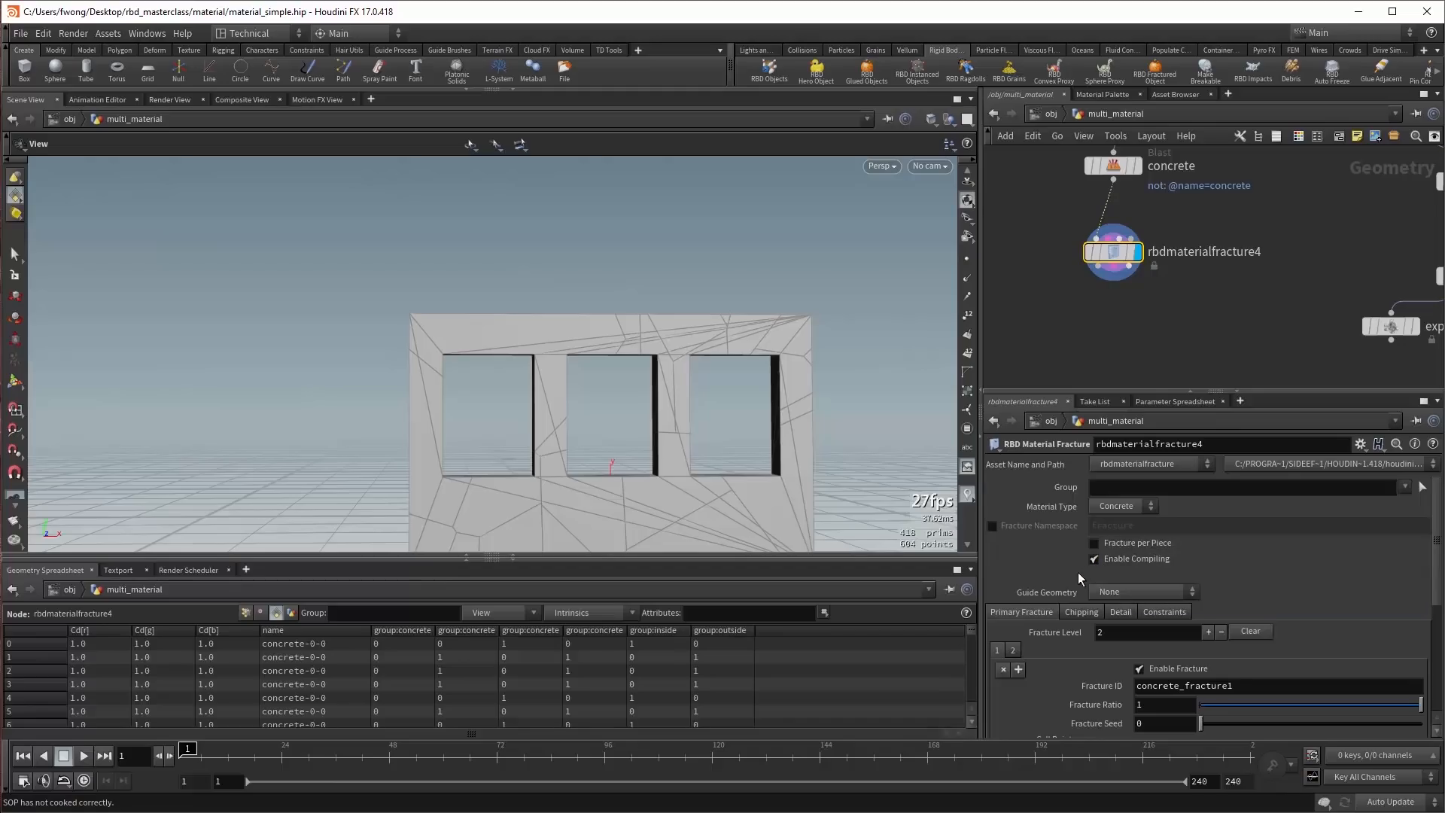
Set Guide Geometry on rbdmaterialfracture4 to Fractured Geometry and inspect the wall in the viewport.
{"action": "middle_click_drag", "start_coordinate": [813, 422], "coordinate": [753, 409]}
{"action": "scroll", "coordinate": [753, 414], "scroll_direction": "up", "scroll_amount": 1}
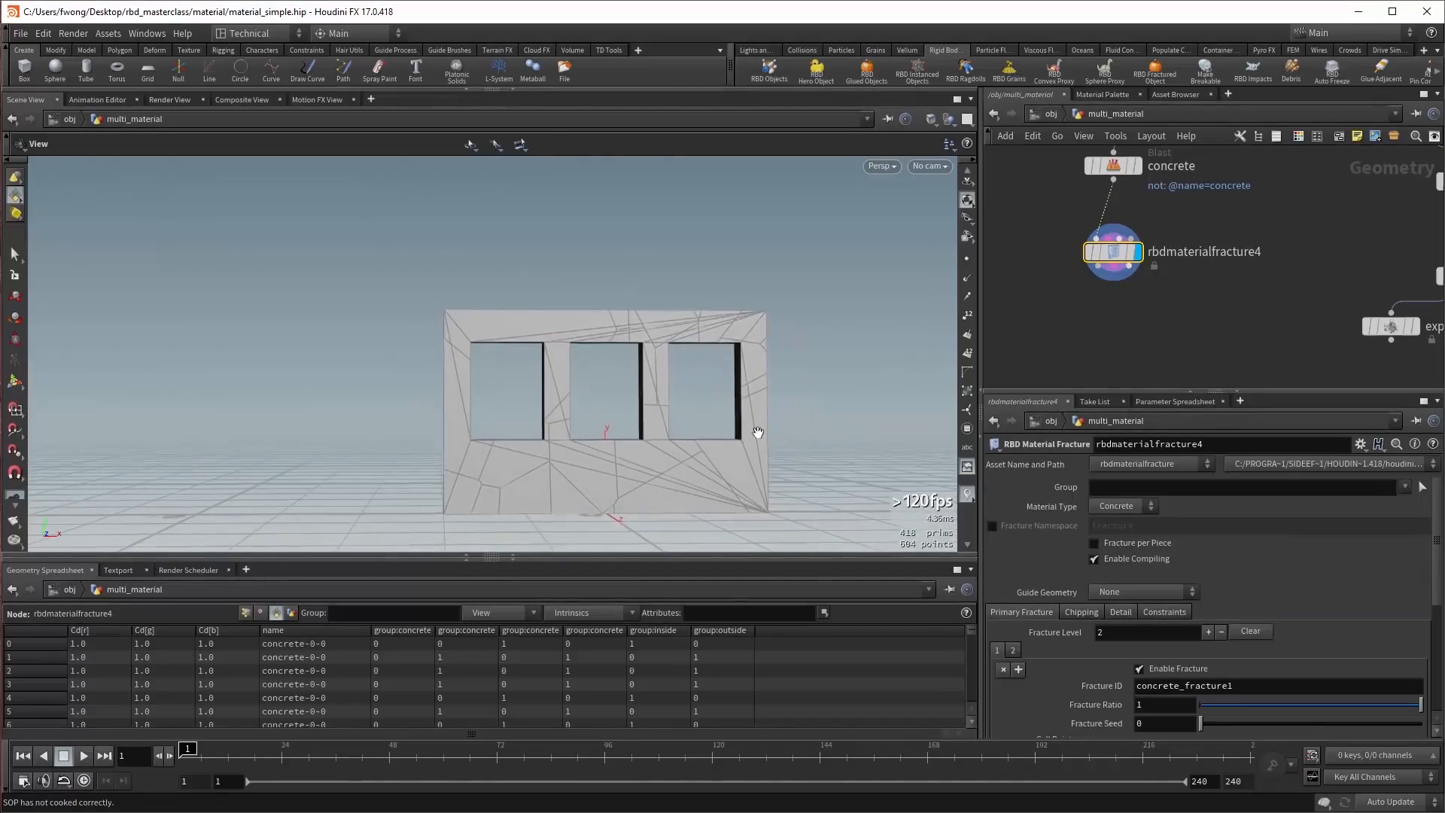
{"action": "scroll", "coordinate": [800, 452], "scroll_direction": "up", "scroll_amount": 1}
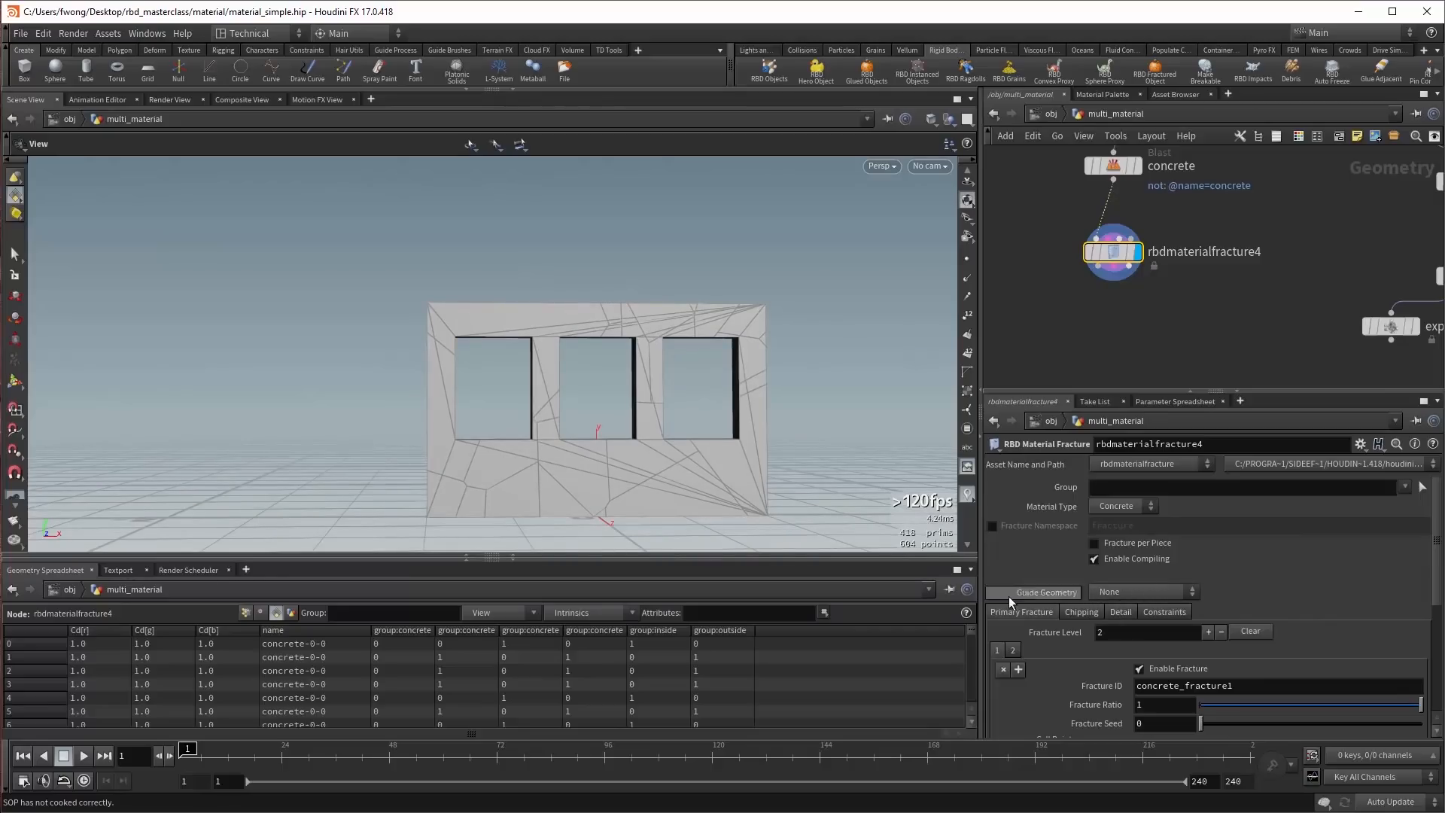
{"action": "left_click", "coordinate": [1100, 593]}
{"action": "left_click", "coordinate": [1110, 623]}
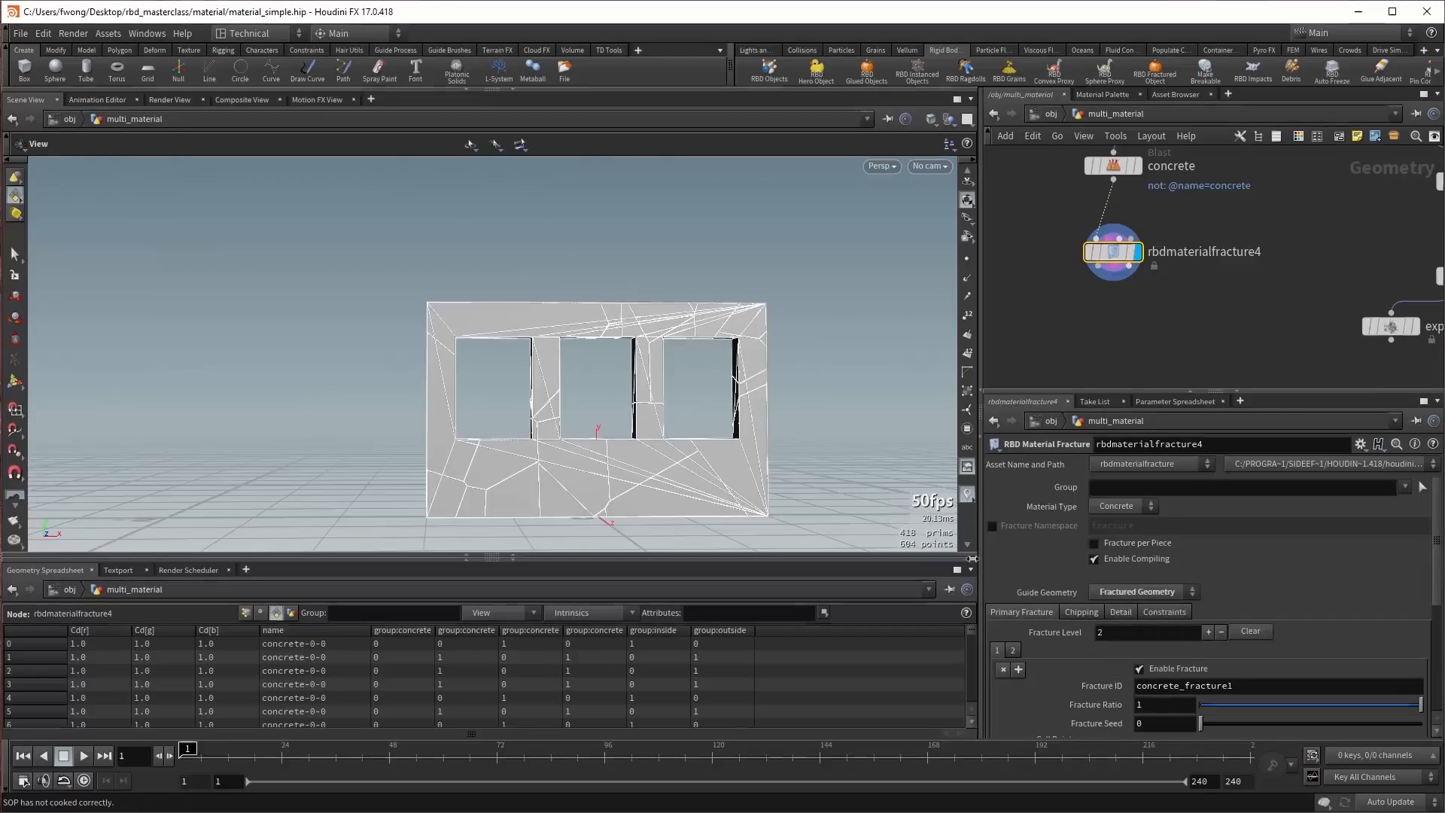
{"action": "left_click_drag", "start_coordinate": [651, 372], "coordinate": [650, 421]}
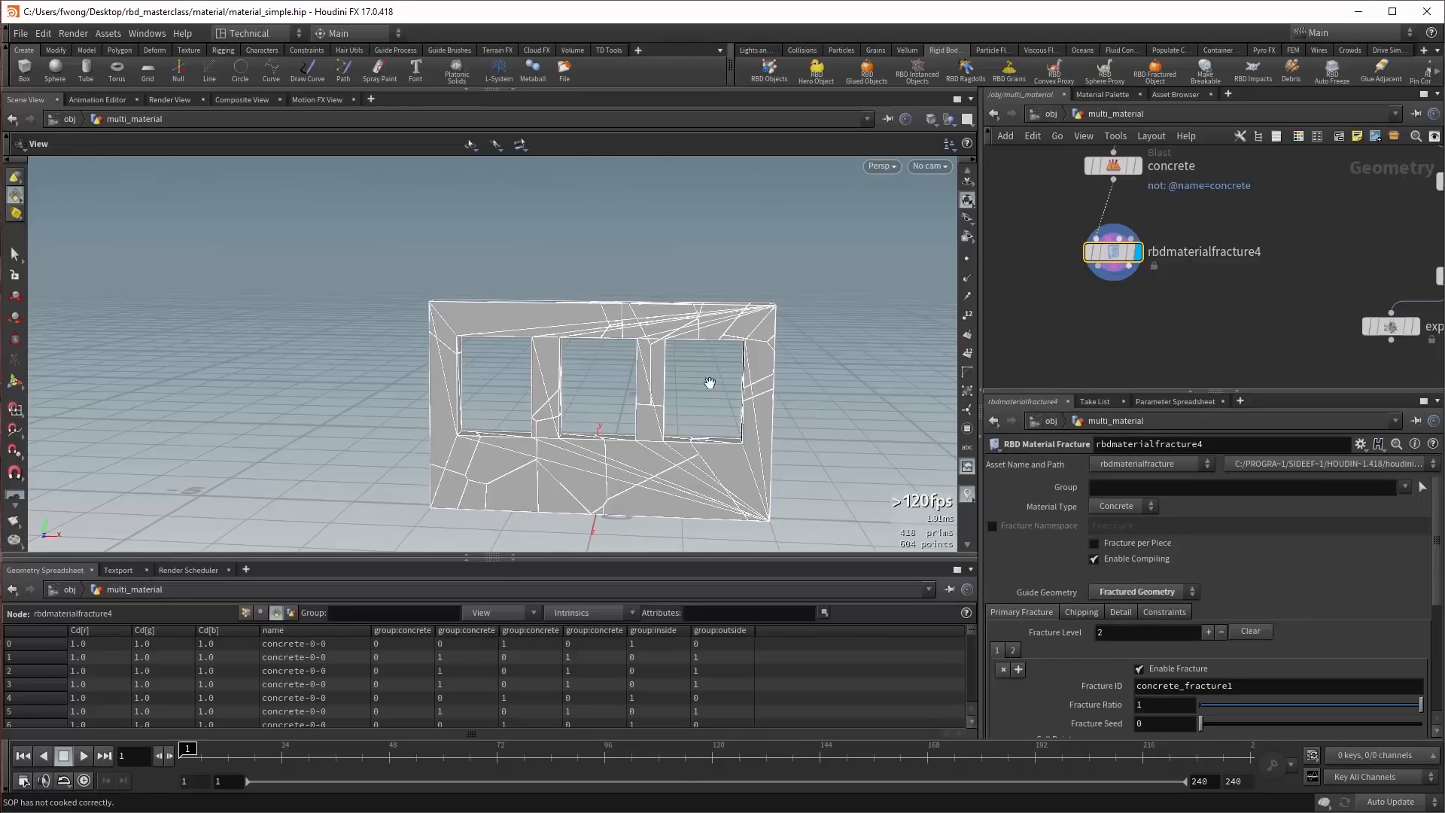
{"action": "middle_click_drag", "start_coordinate": [707, 384], "coordinate": [716, 351]}
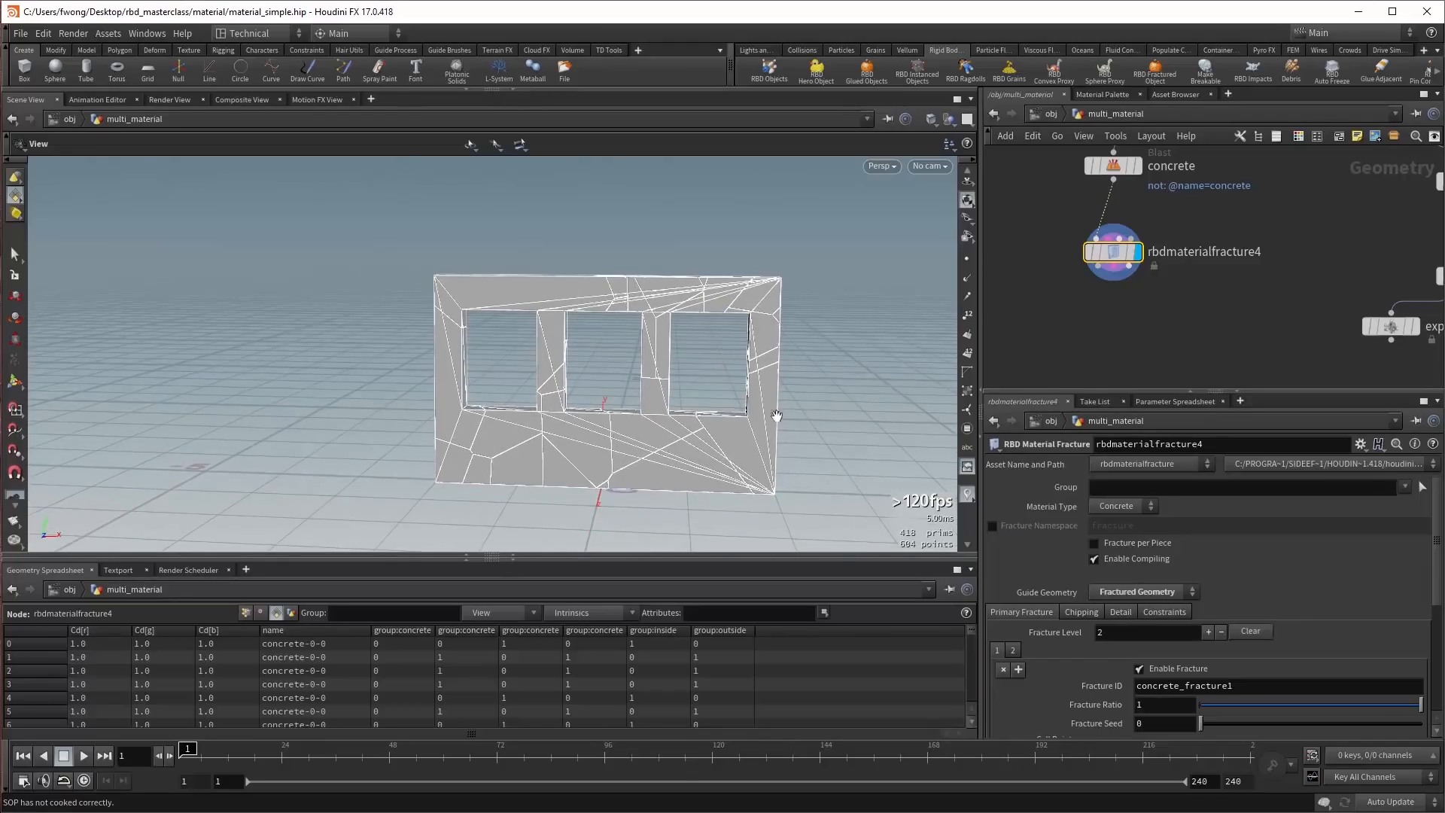
Preview the Constraint Network guide geometry with the viewport in wireframe, and reset Guide Geometry to None.
{"action": "left_click", "coordinate": [1112, 591]}
{"action": "left_click", "coordinate": [1131, 667]}
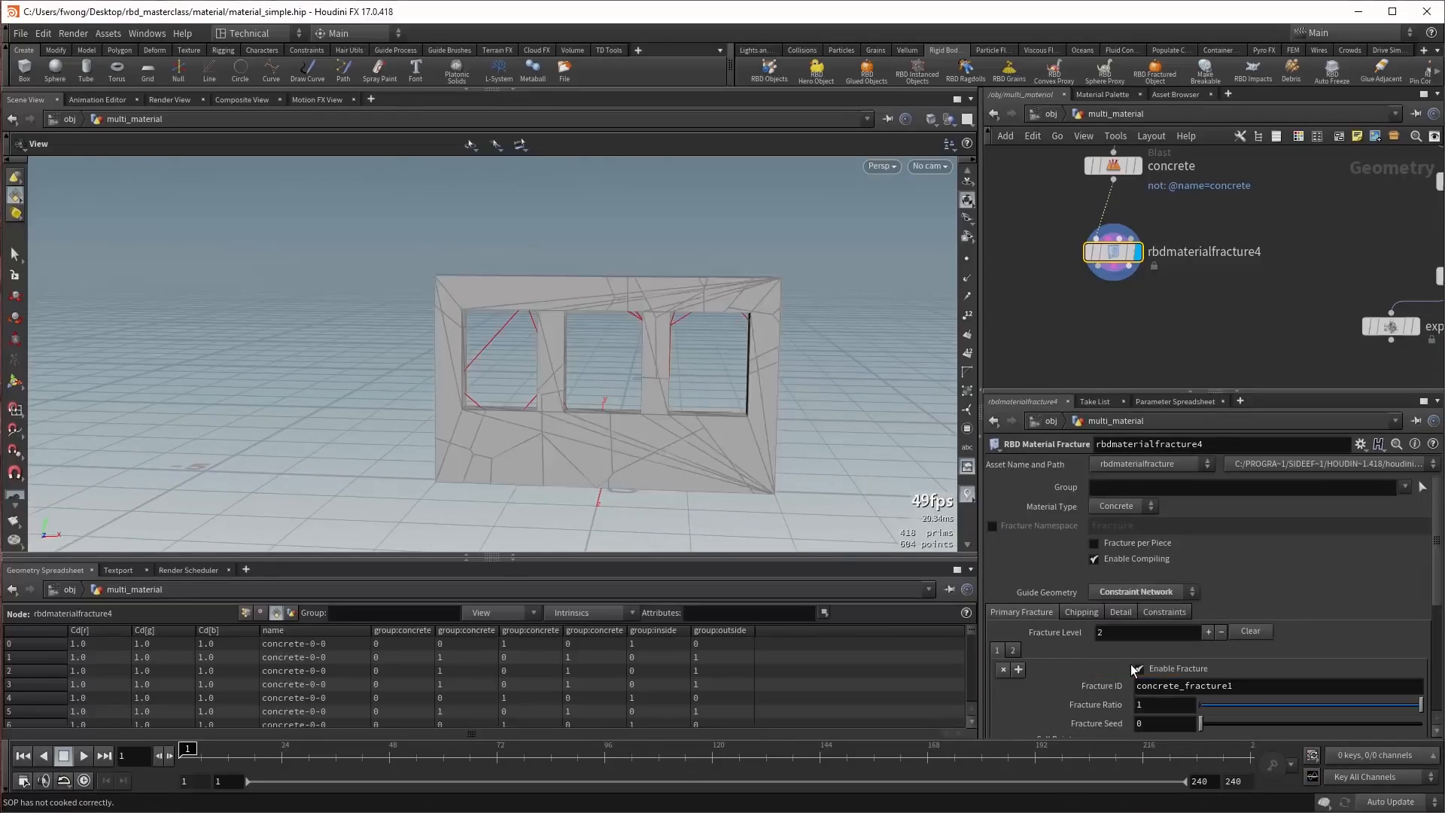
{"action": "key", "text": "w"}
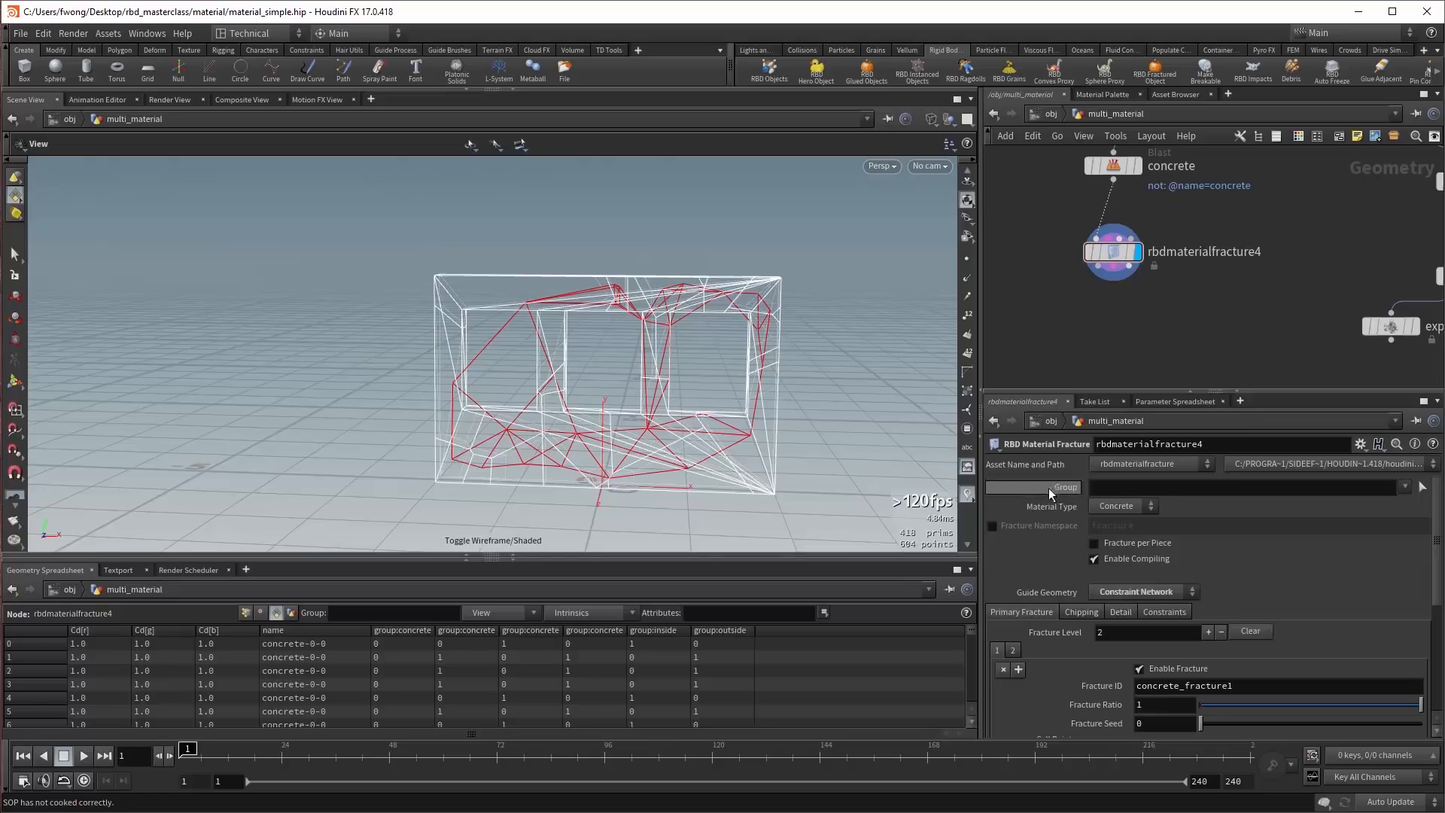
{"action": "left_click", "coordinate": [1106, 590]}
{"action": "left_click", "coordinate": [1110, 605]}
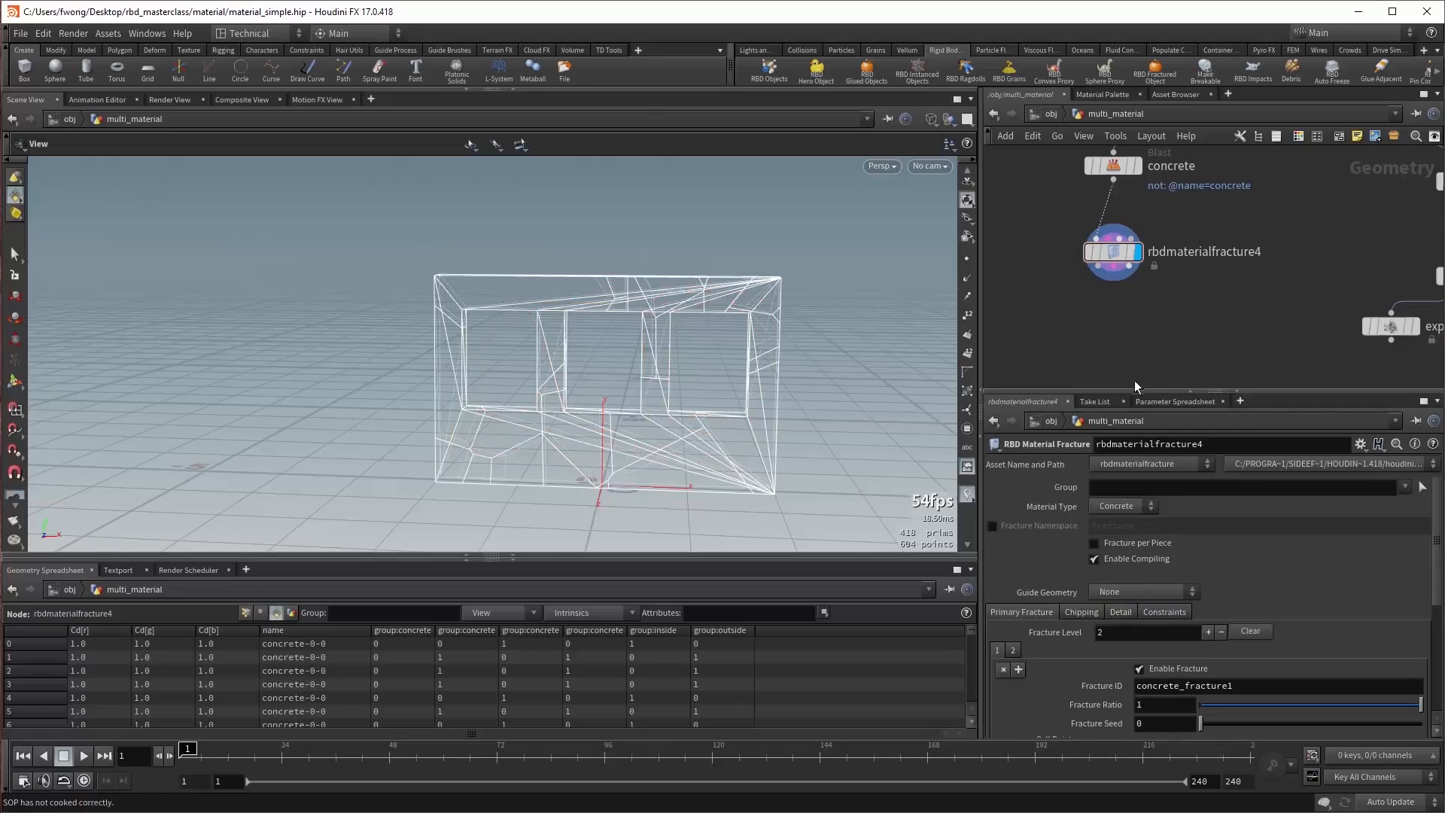
Clear the fracture levels of rbdmaterialfracture4, add a single level, and set Guide Geometry to Primary Volume.
{"action": "left_click", "coordinate": [1249, 631]}
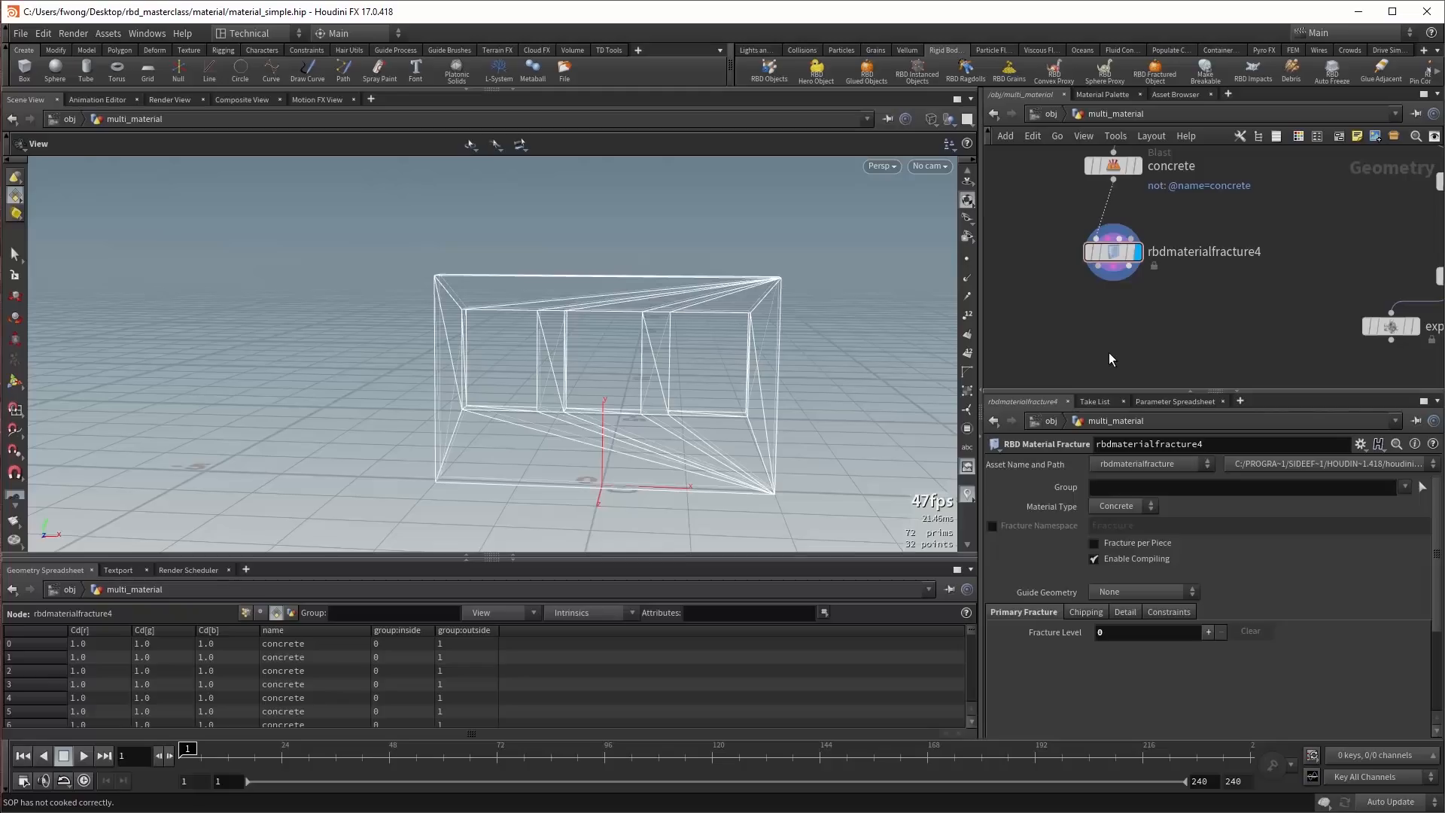
{"action": "left_click", "coordinate": [1209, 632]}
{"action": "left_click", "coordinate": [1107, 594]}
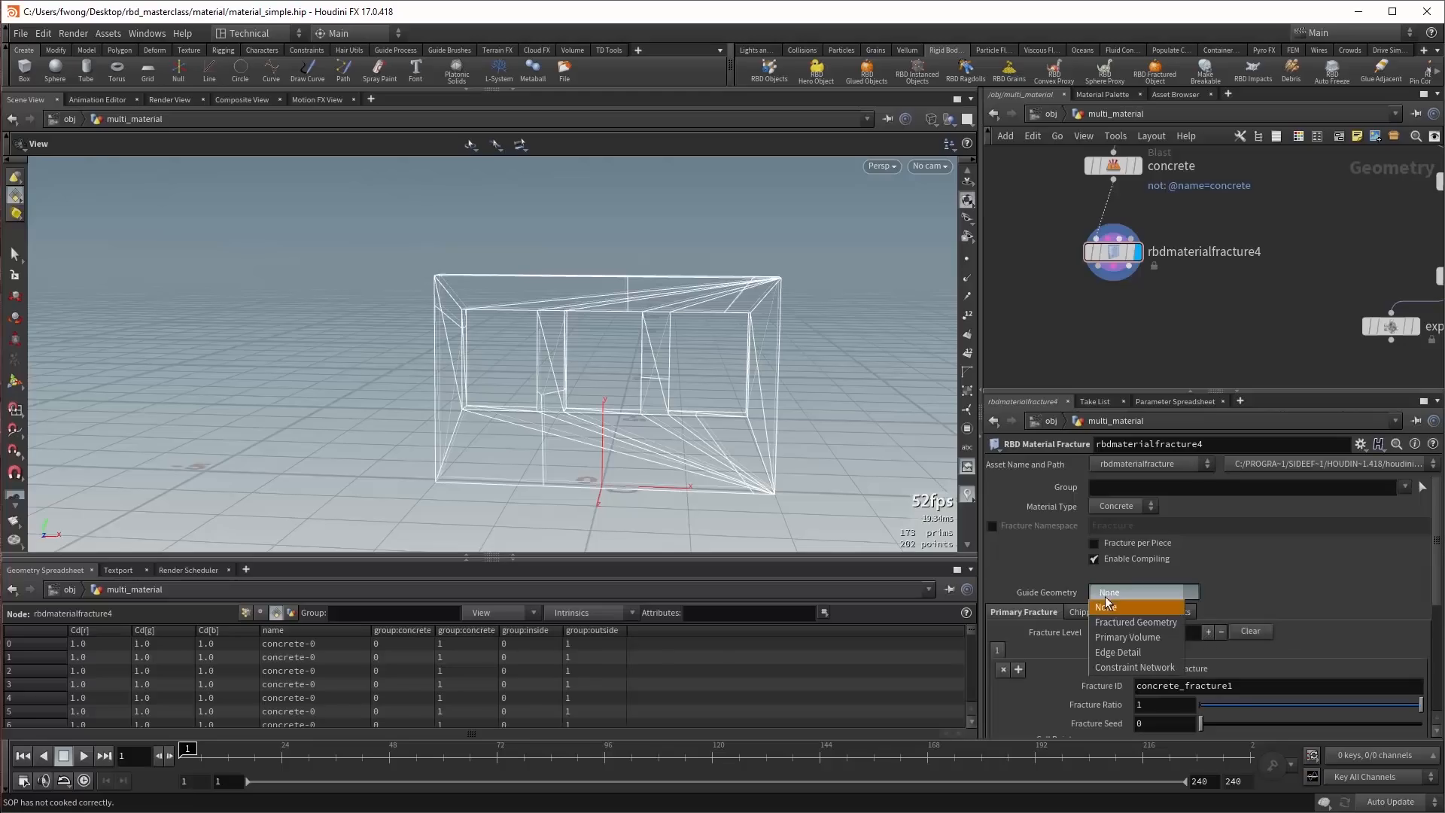
{"action": "left_click", "coordinate": [1117, 637]}
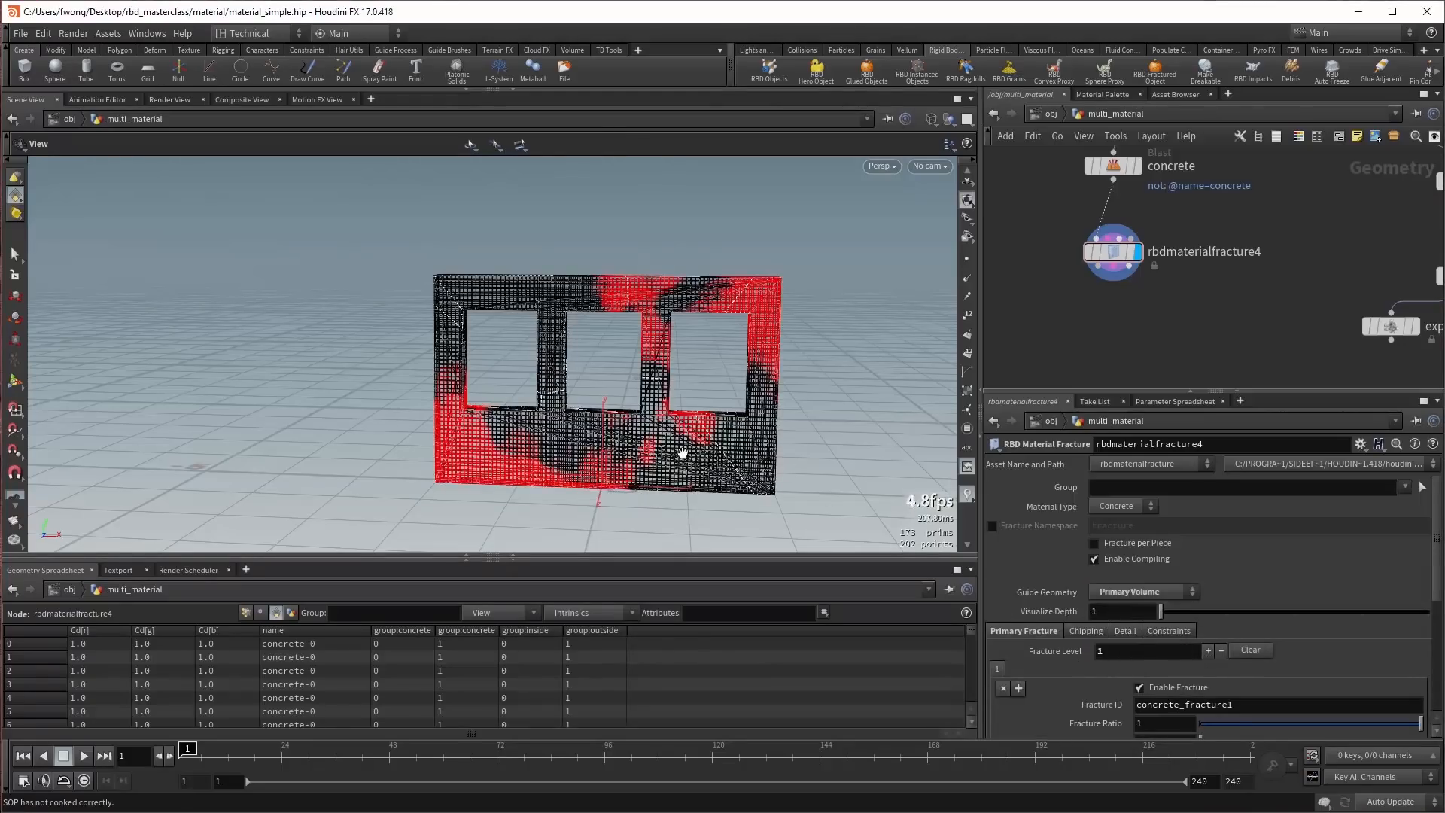
Set the fog volume's Noise Frequency to 0, 0, 0 on the first fracture level.
{"action": "scroll", "coordinate": [1082, 648], "scroll_direction": "down", "scroll_amount": 5}
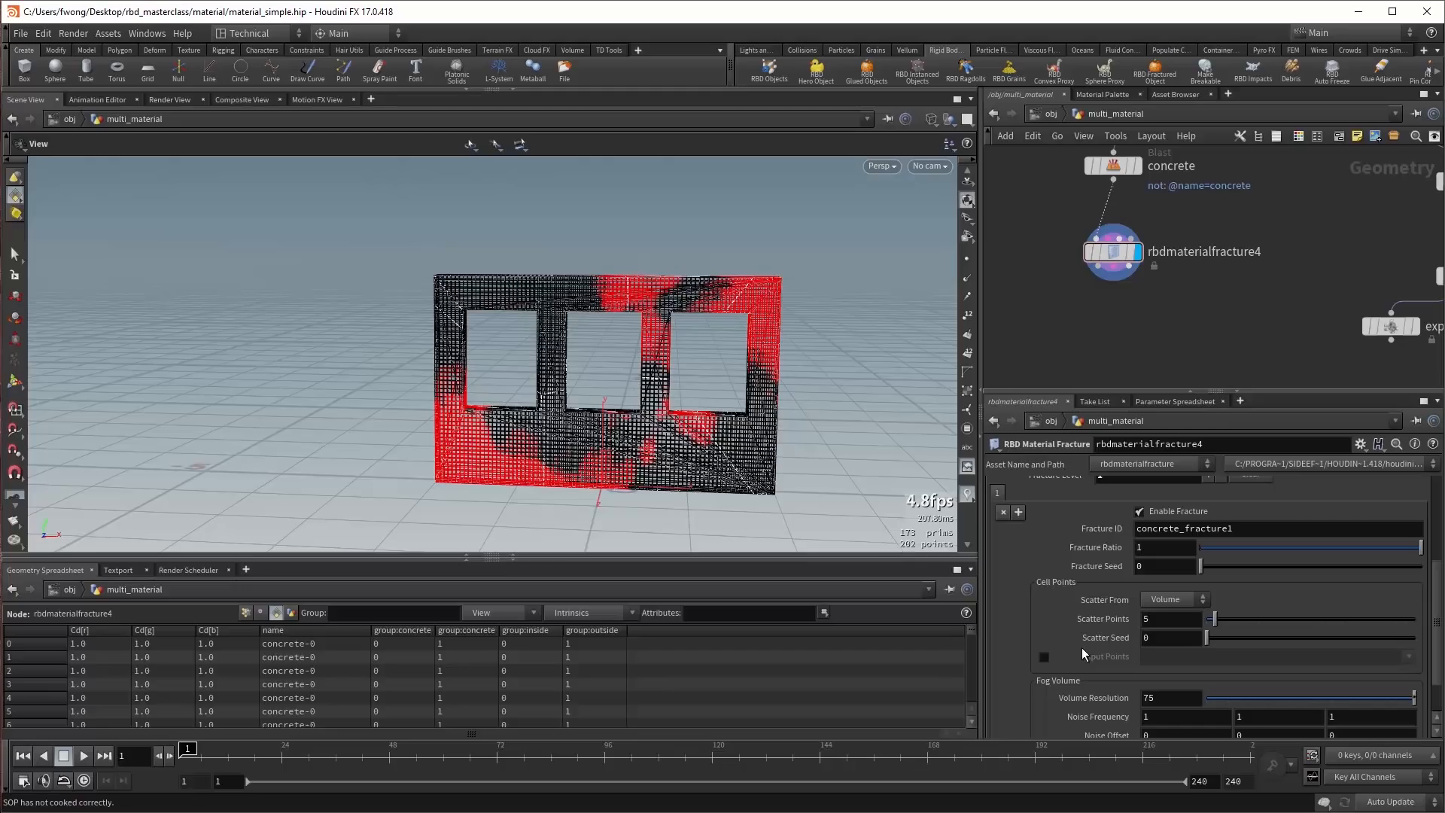
{"action": "scroll", "coordinate": [1082, 648], "scroll_direction": "down", "scroll_amount": 3}
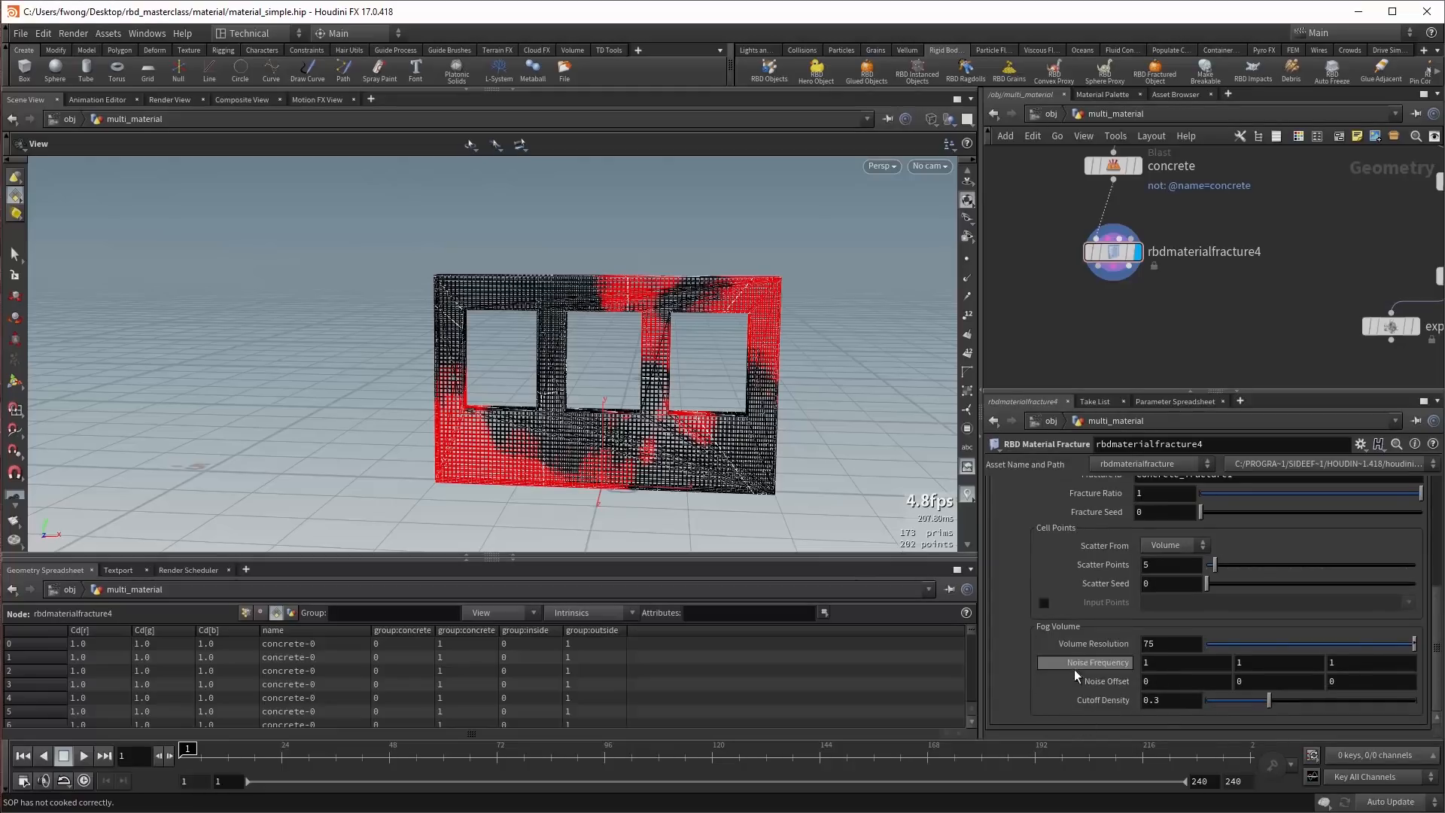
{"action": "left_click", "coordinate": [1153, 663]}
{"action": "type", "text": "0"}
{"action": "key", "text": "Tab"}
{"action": "type", "text": "0"}
{"action": "key", "text": "Tab"}
{"action": "type", "text": "0"}
{"action": "key", "text": "Return"}
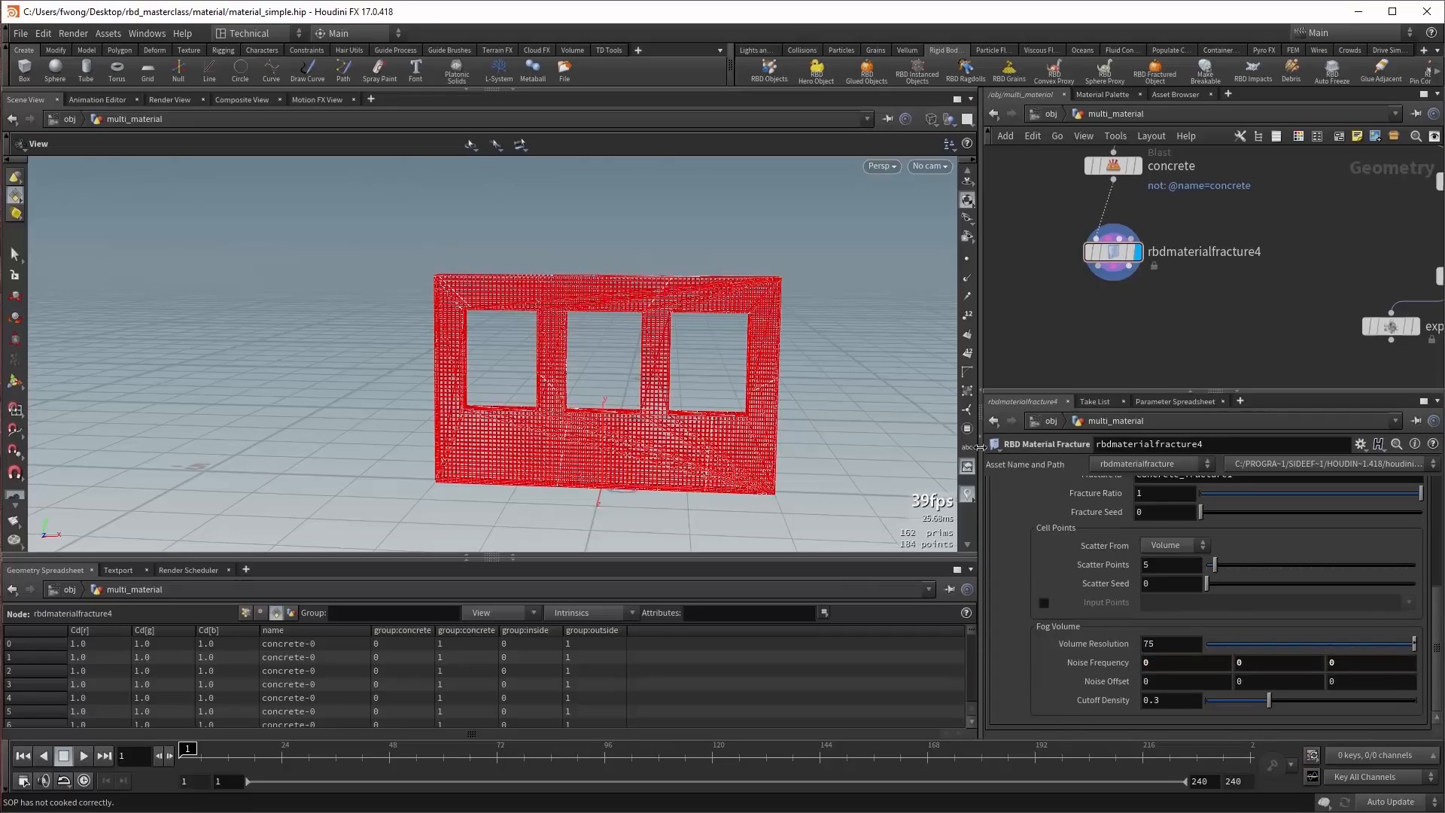
Set Scatter Points to 200 for the first fracture level of rbdmaterialfracture4.
{"action": "left_click", "coordinate": [1177, 564]}
{"action": "type", "text": "200"}
{"action": "key", "text": "Return"}
Add an Exploded View node below rbdmaterialfracture4, fed by its first output, and inspect the separated pieces.
{"action": "key", "text": "Tab"}
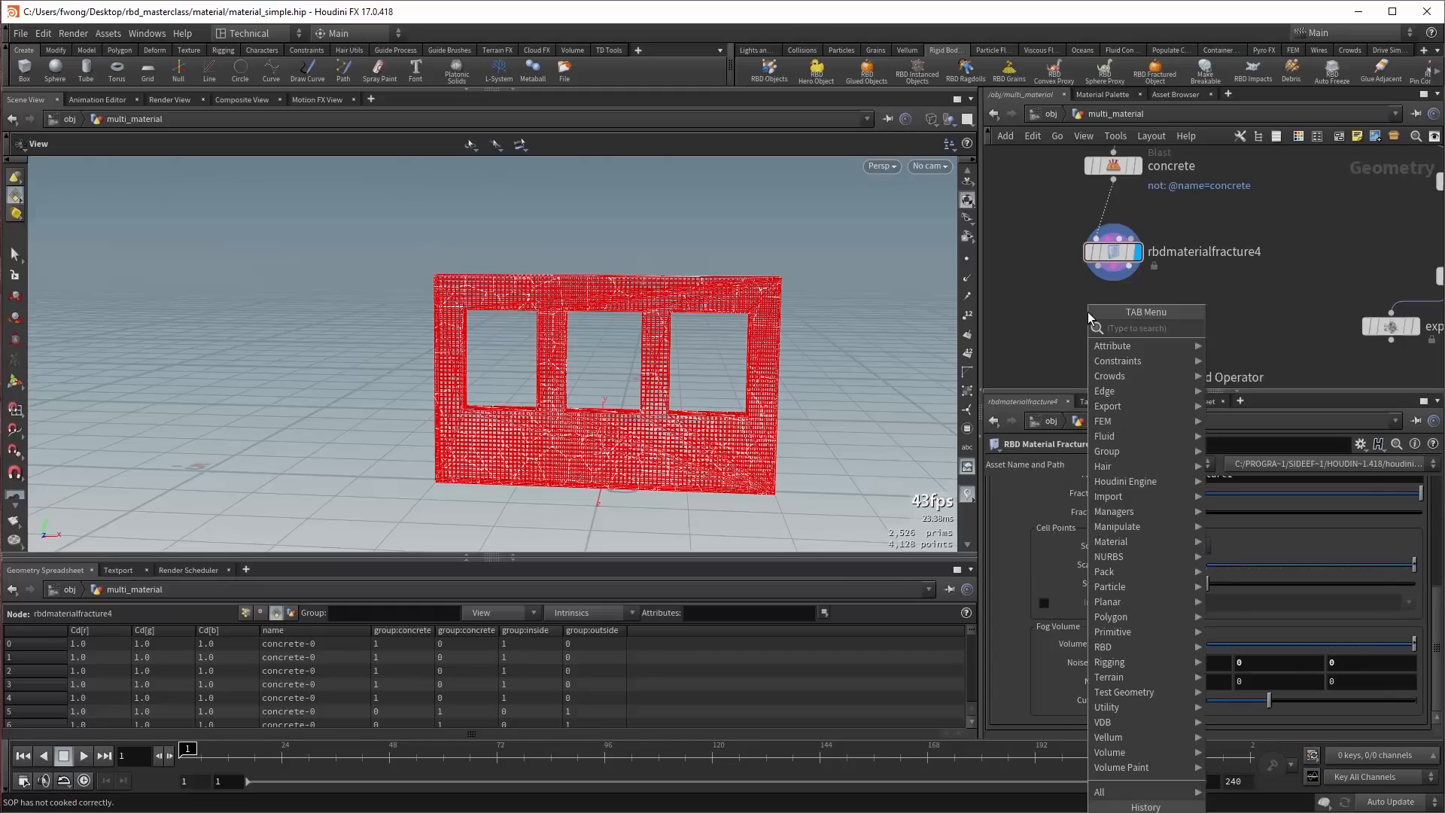
{"action": "key", "text": "Return"}
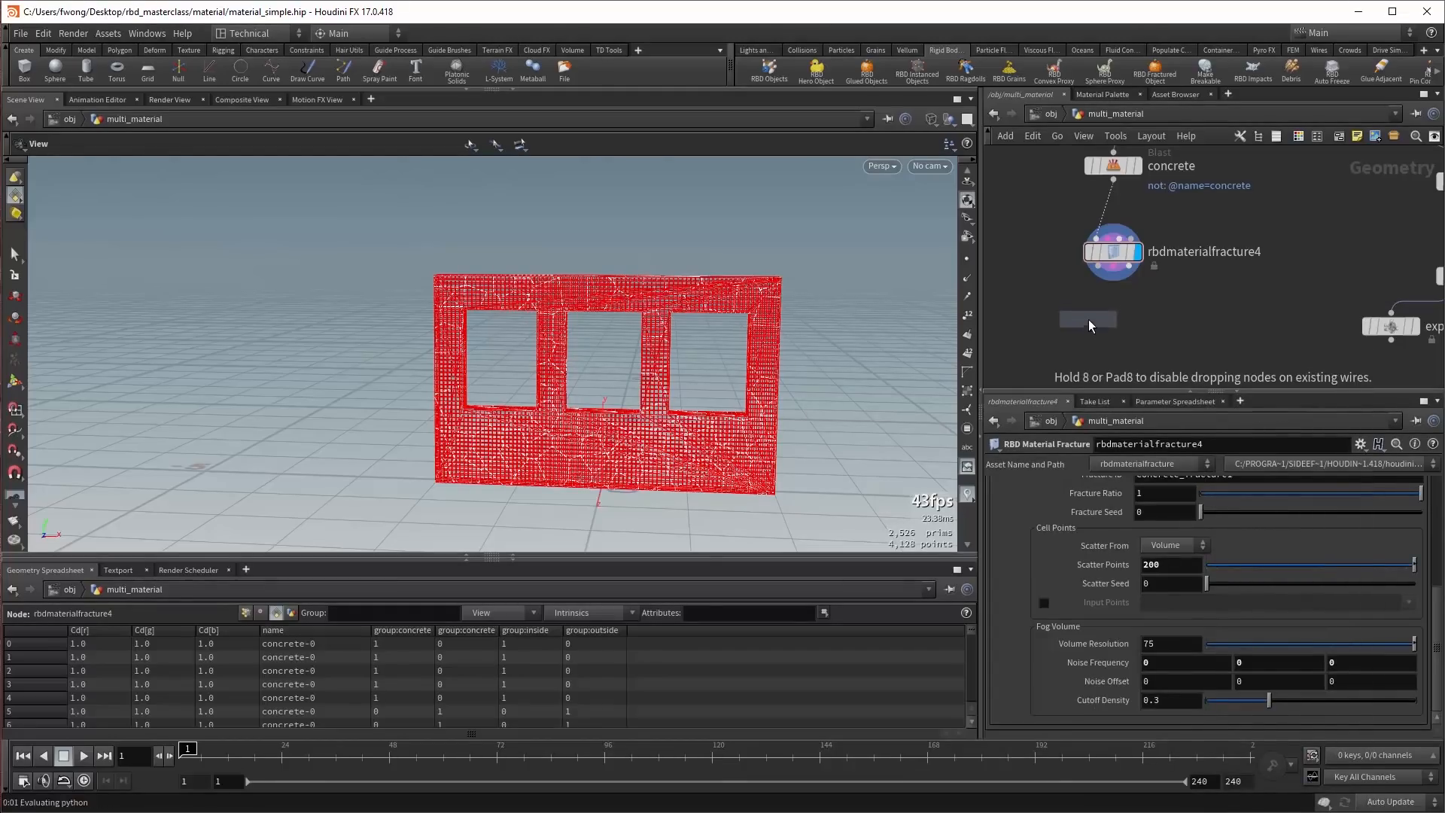
{"action": "left_click", "coordinate": [1088, 319]}
{"action": "scroll", "coordinate": [631, 370], "scroll_direction": "down", "scroll_amount": 3}
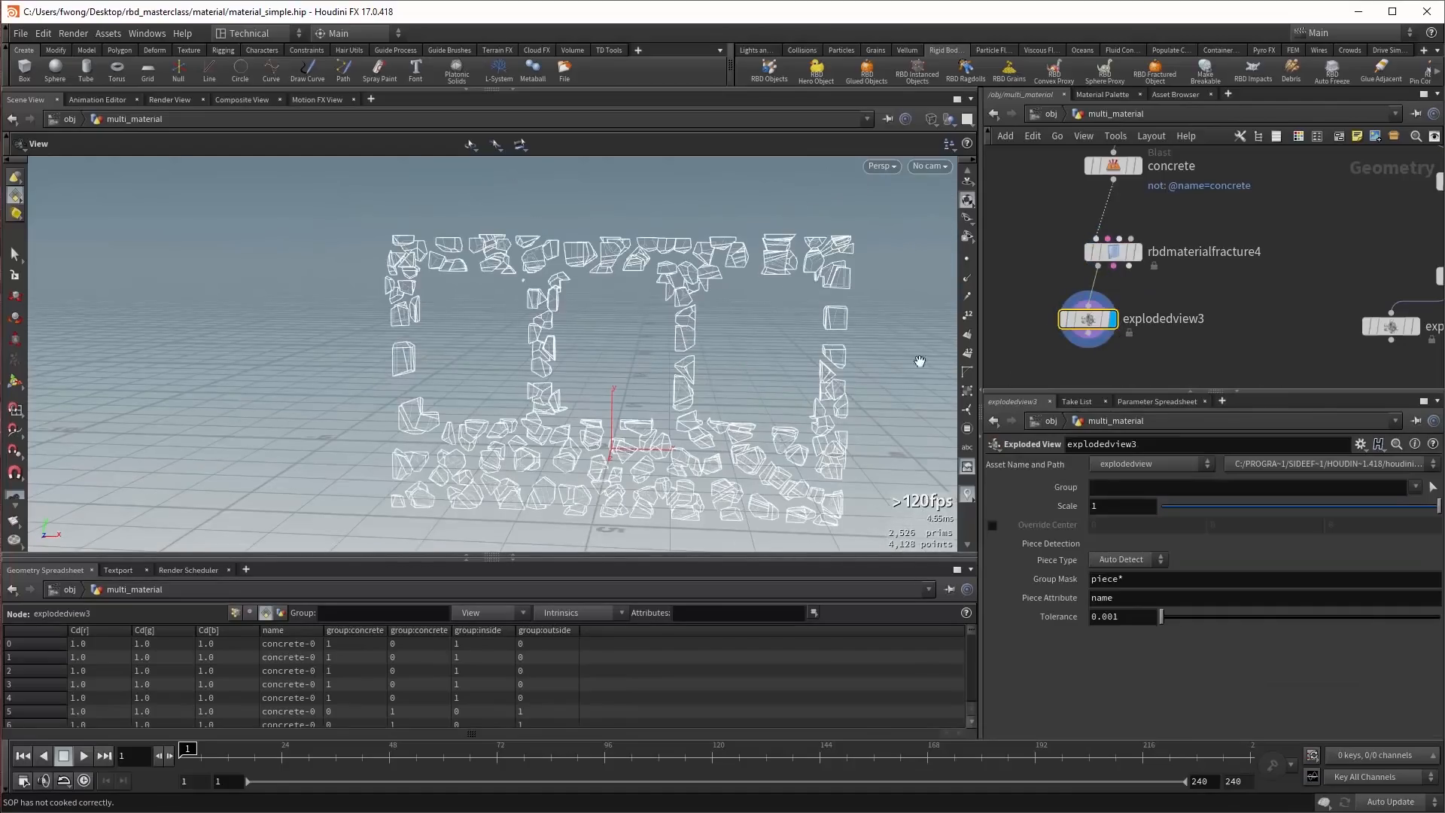
Display rbdmaterialfracture4 again and set the fog volume's Noise Frequency to 0.4 on all three axes.
{"action": "left_click", "coordinate": [1135, 251]}
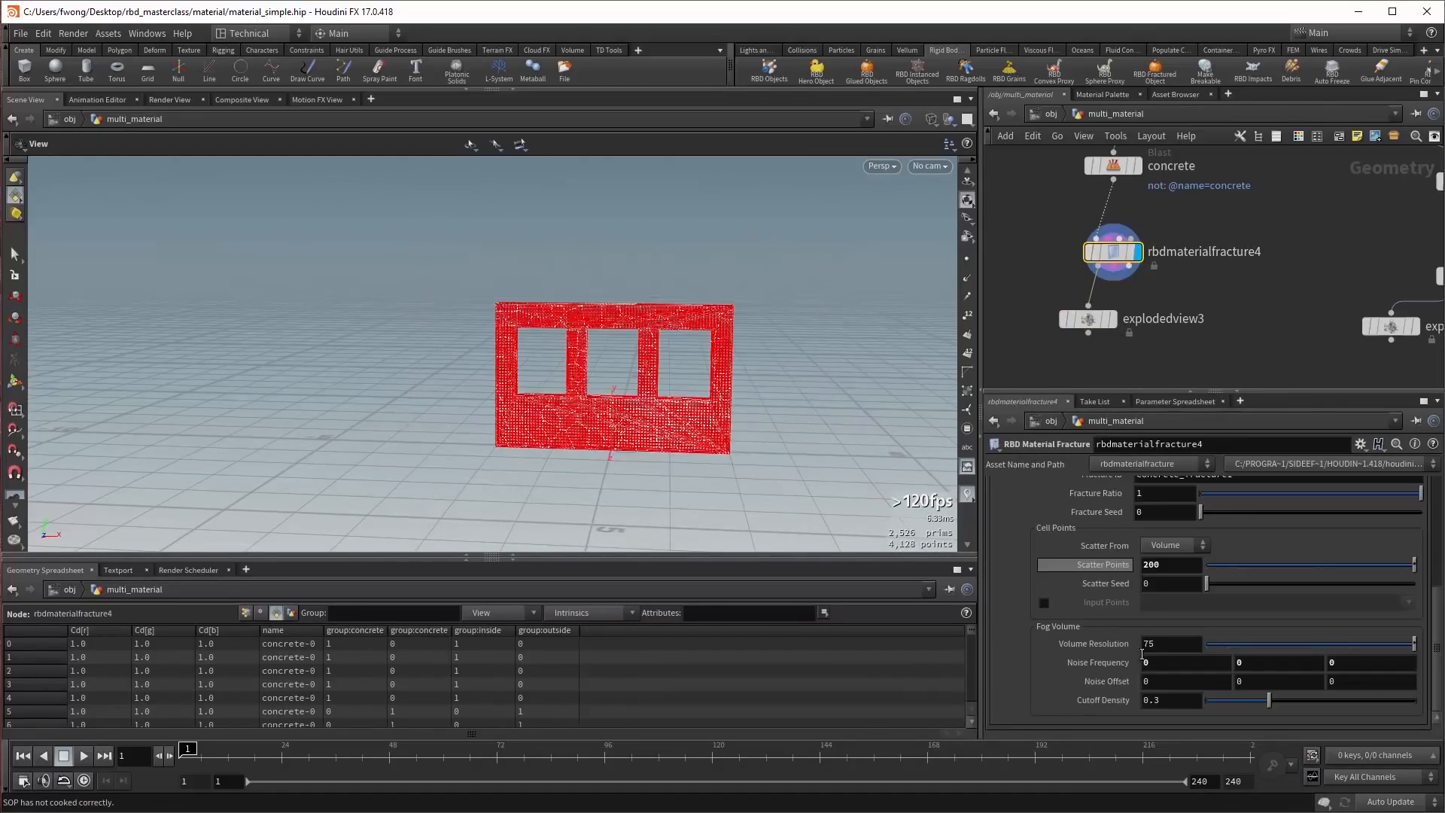
{"action": "middle_click_drag", "start_coordinate": [1103, 664], "coordinate": [1178, 664]}
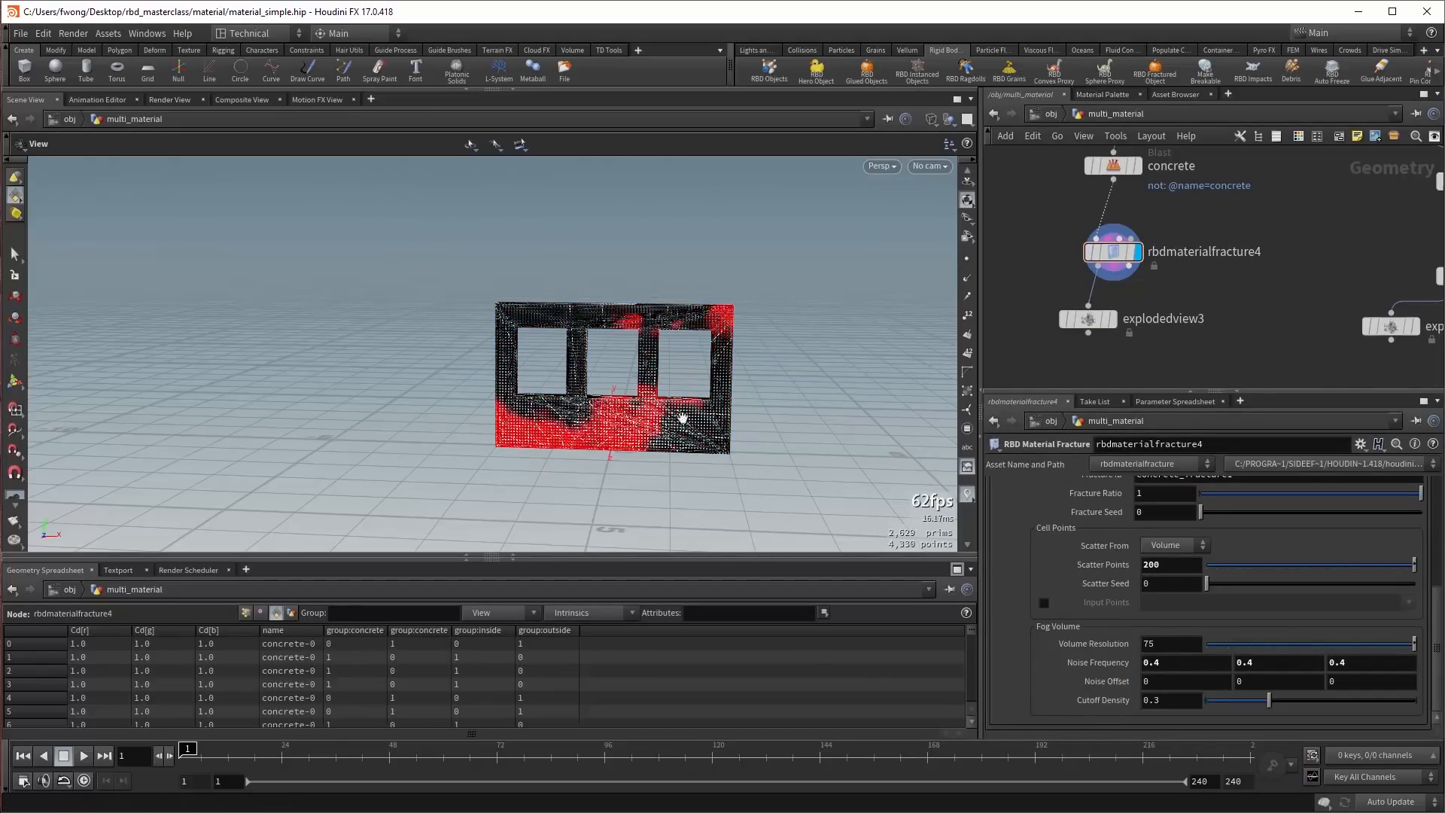
Inspect the separated wall pieces through explodedview3 and return the display to rbdmaterialfracture4.
{"action": "scroll", "coordinate": [683, 316], "scroll_direction": "up", "scroll_amount": 3}
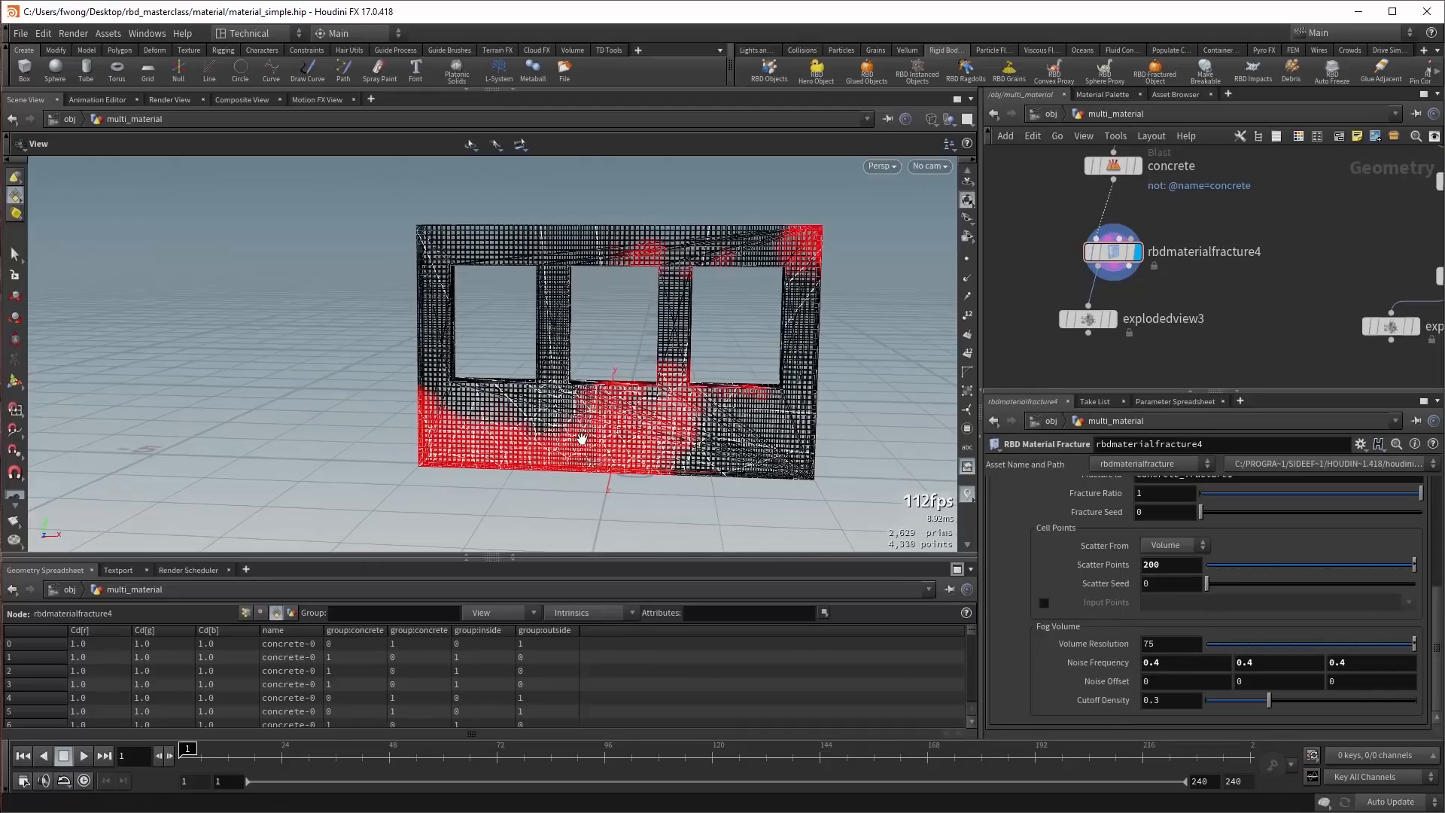
{"action": "left_click_drag", "start_coordinate": [598, 435], "coordinate": [625, 430]}
{"action": "left_click", "coordinate": [1115, 320]}
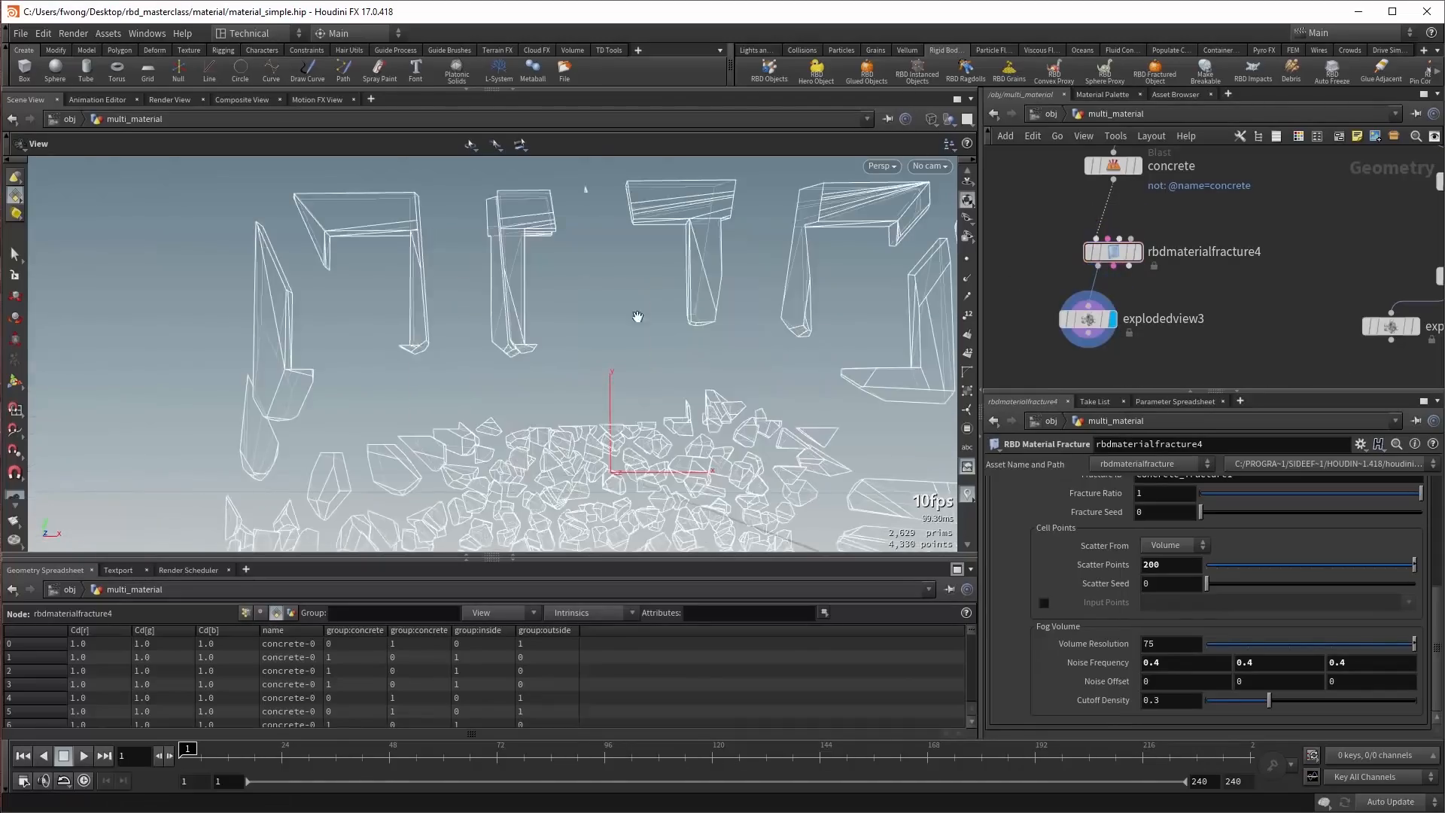
{"action": "left_click", "coordinate": [1138, 251]}
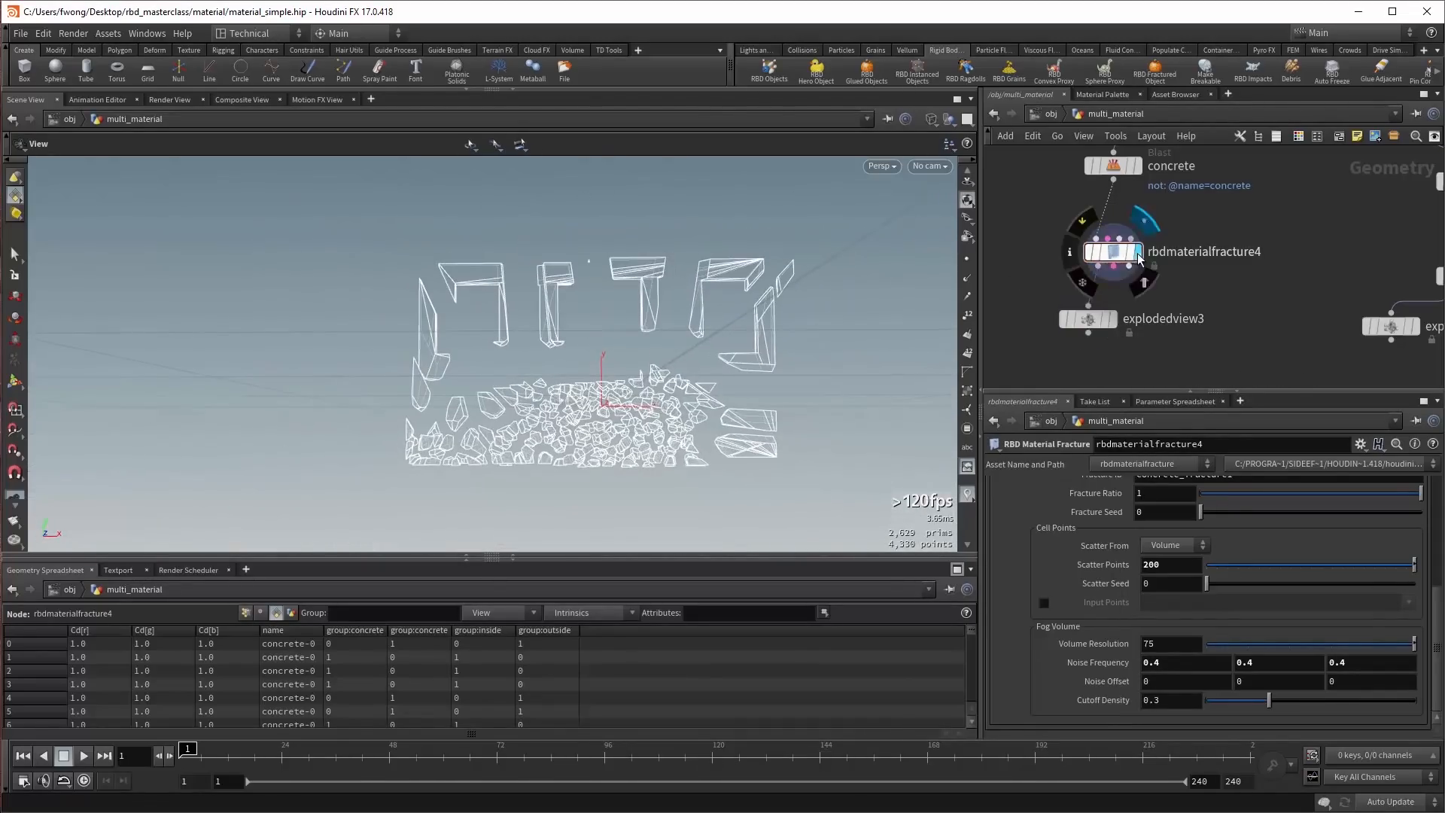
Reset the fog volume's Noise Frequency to 1 on all three axes and keep its Noise Offset at 0.
{"action": "middle_click", "coordinate": [1107, 662], "text": "ctrl"}
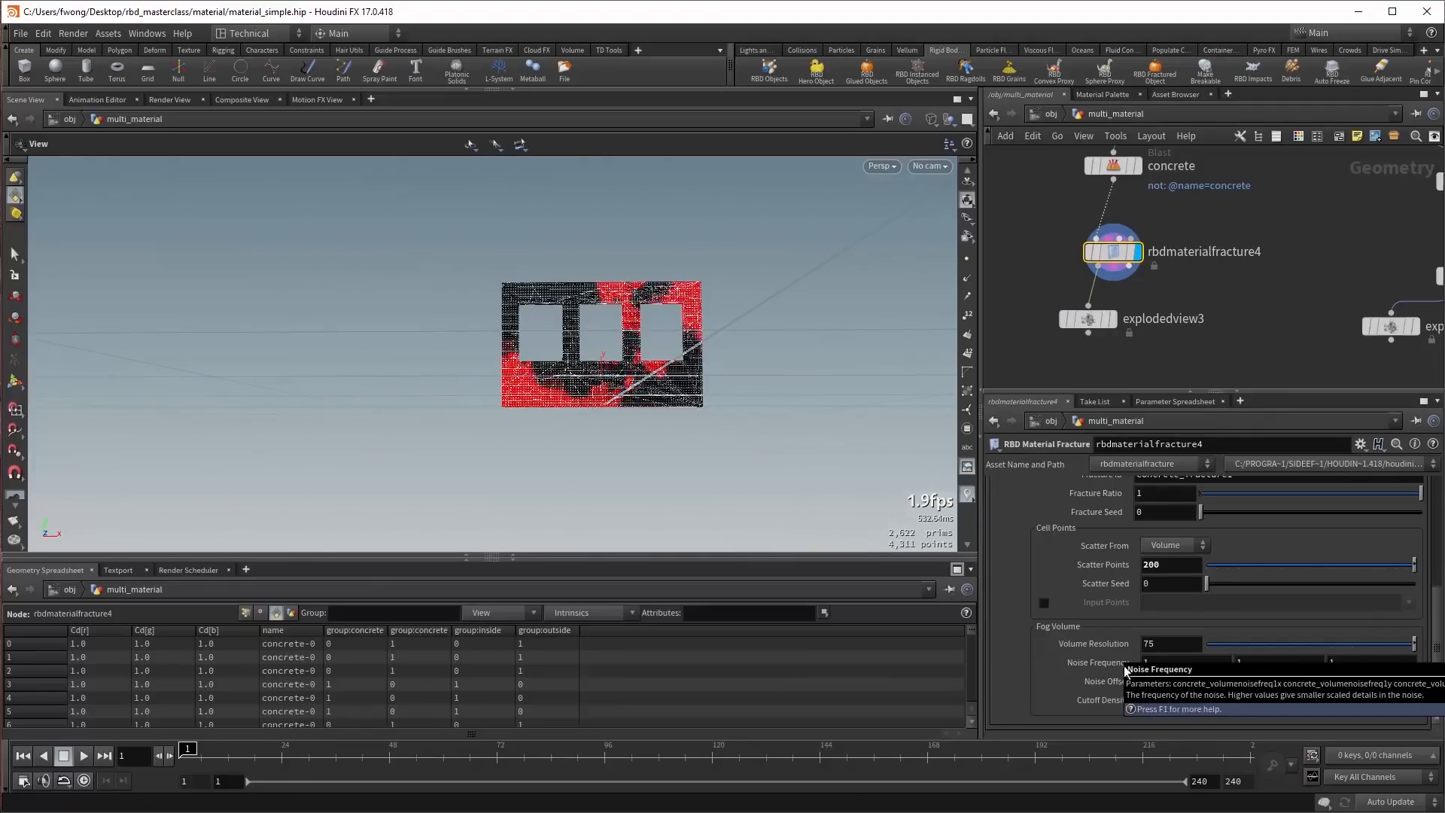
{"action": "left_click", "coordinate": [1150, 680]}
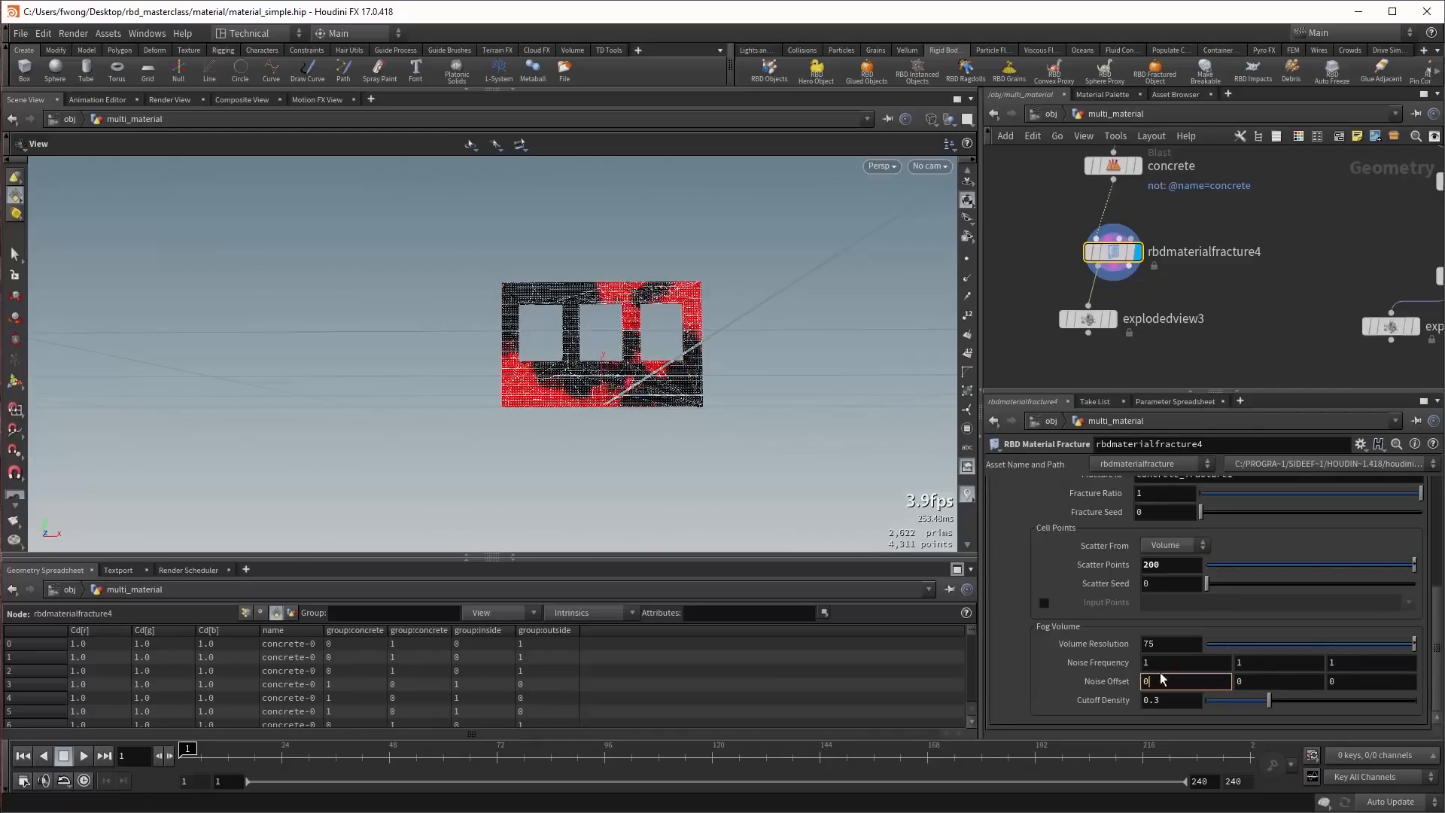
{"action": "key", "text": "BackSpace"}
{"action": "key", "text": "BackSpace"}
{"action": "key", "text": "Return"}
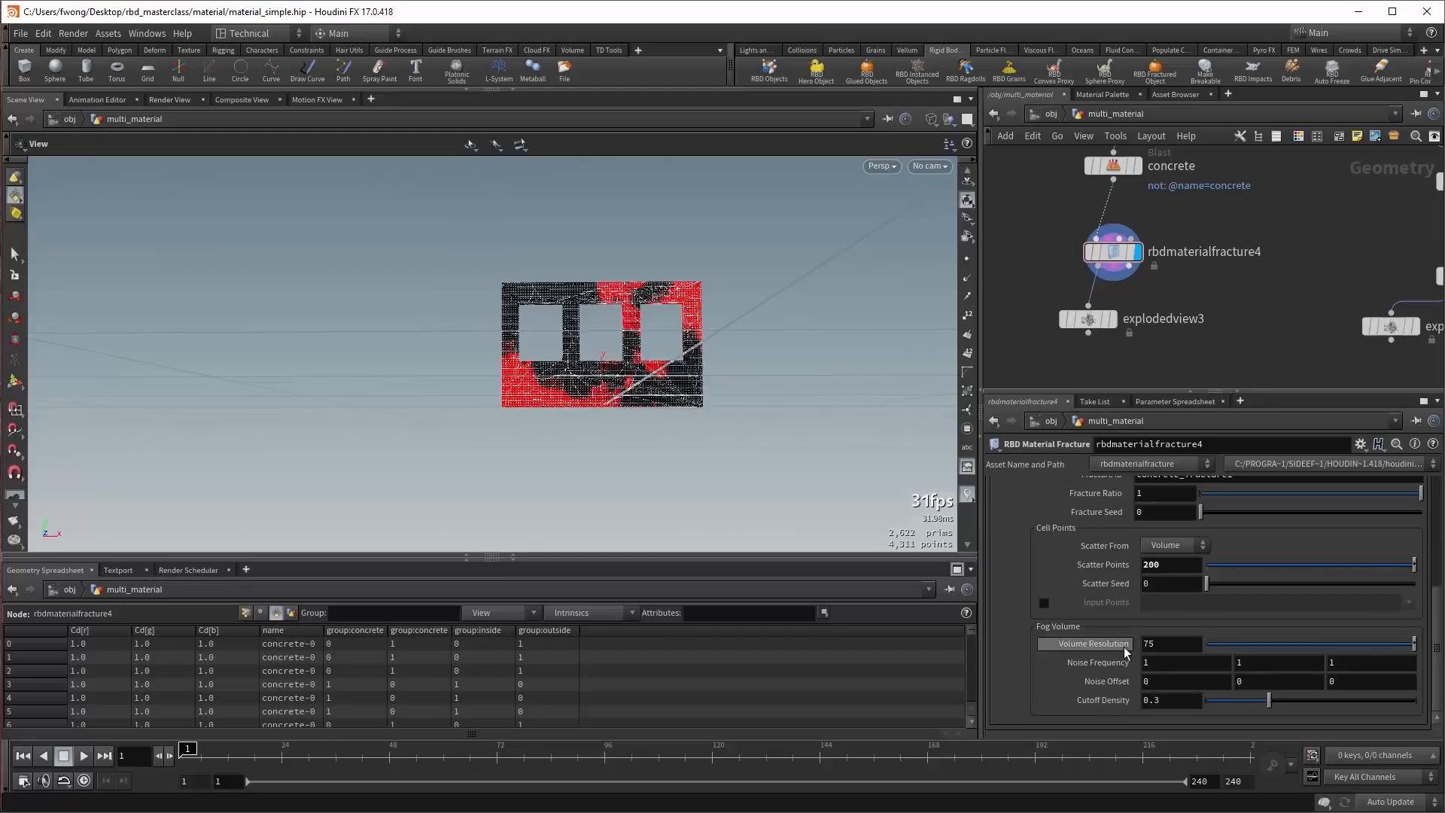
{"action": "scroll", "coordinate": [1122, 654], "scroll_direction": "up", "scroll_amount": 3}
{"action": "scroll", "coordinate": [1122, 652], "scroll_direction": "down", "scroll_amount": 3}
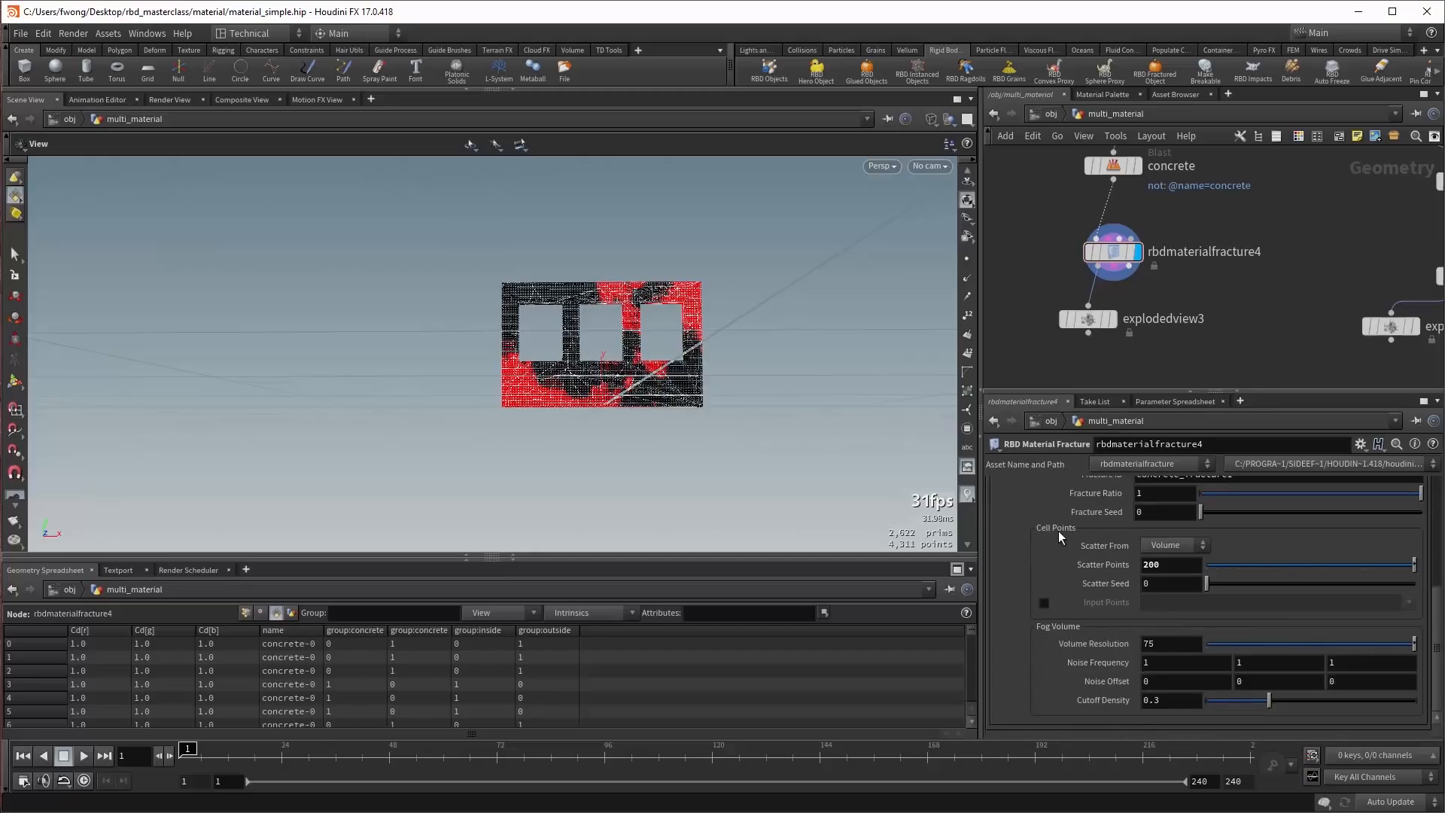
{"action": "left_click", "coordinate": [1165, 581]}
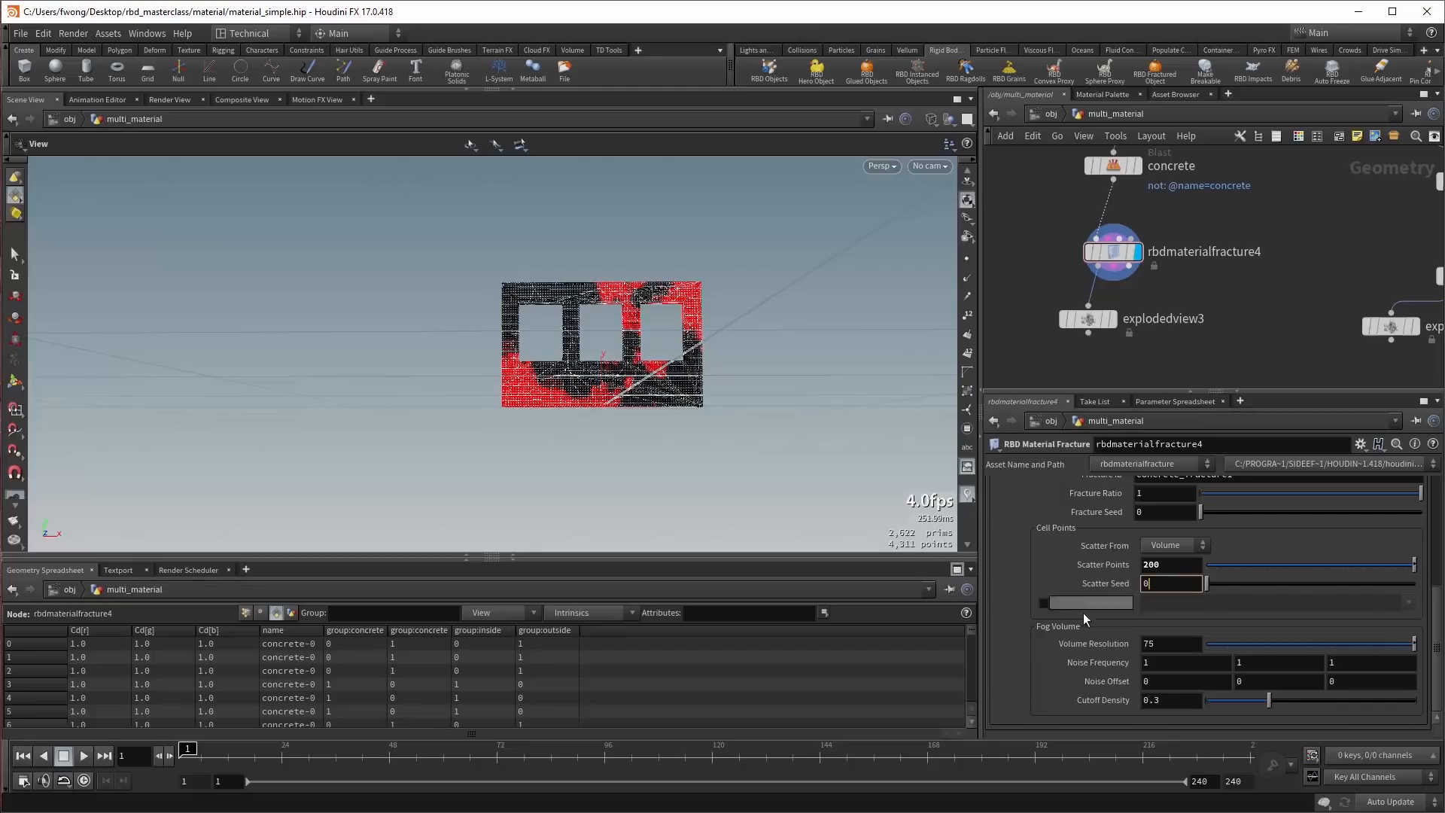
Move the concrete node away from rbdmaterialfracture4 and add a Box node beside the wire between them.
{"action": "middle_click_drag", "start_coordinate": [1225, 328], "coordinate": [1194, 366]}
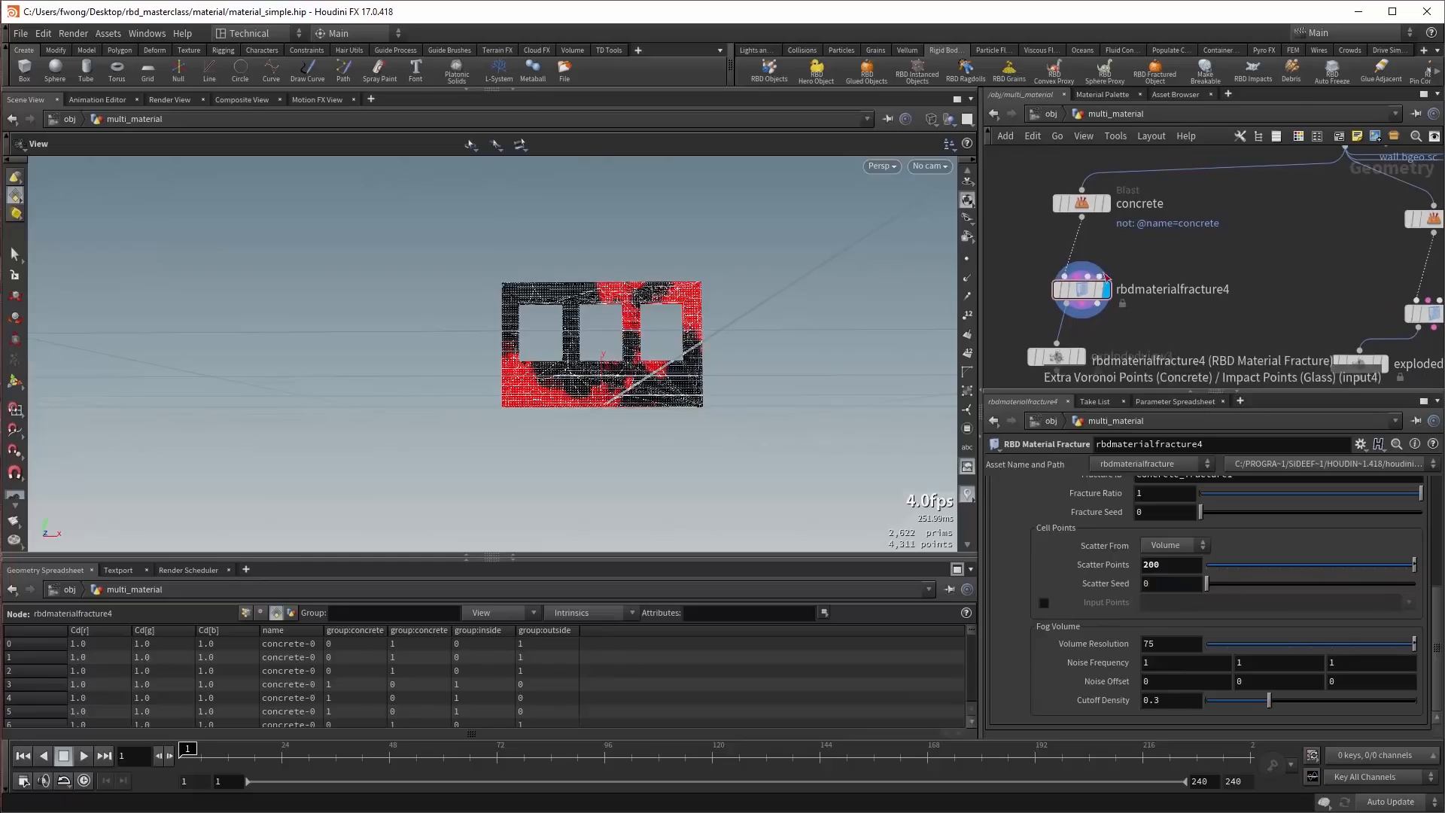
{"action": "mouse_move", "coordinate": [1086, 292]}
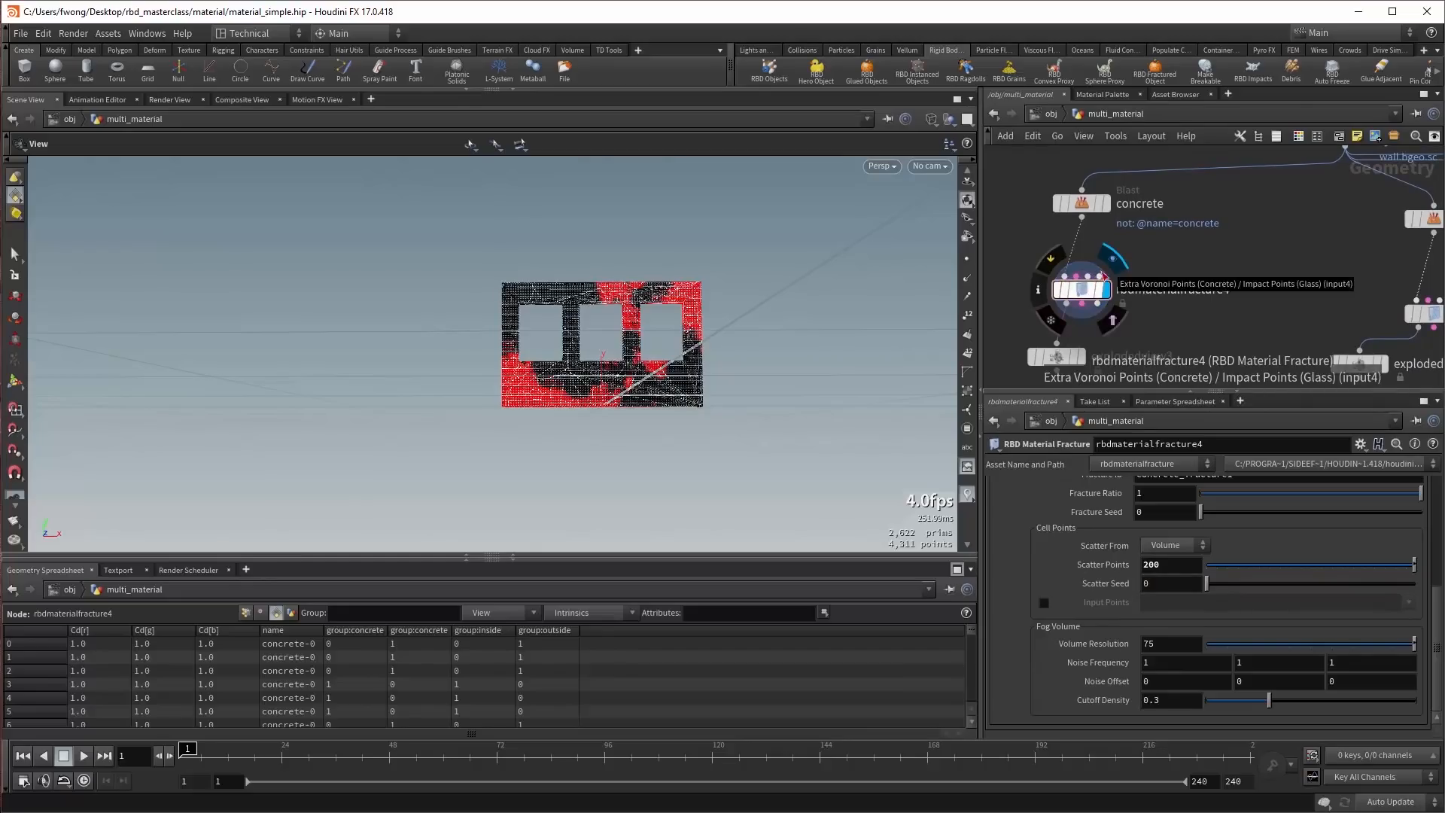
{"action": "middle_click_drag", "start_coordinate": [1115, 280], "coordinate": [1167, 336]}
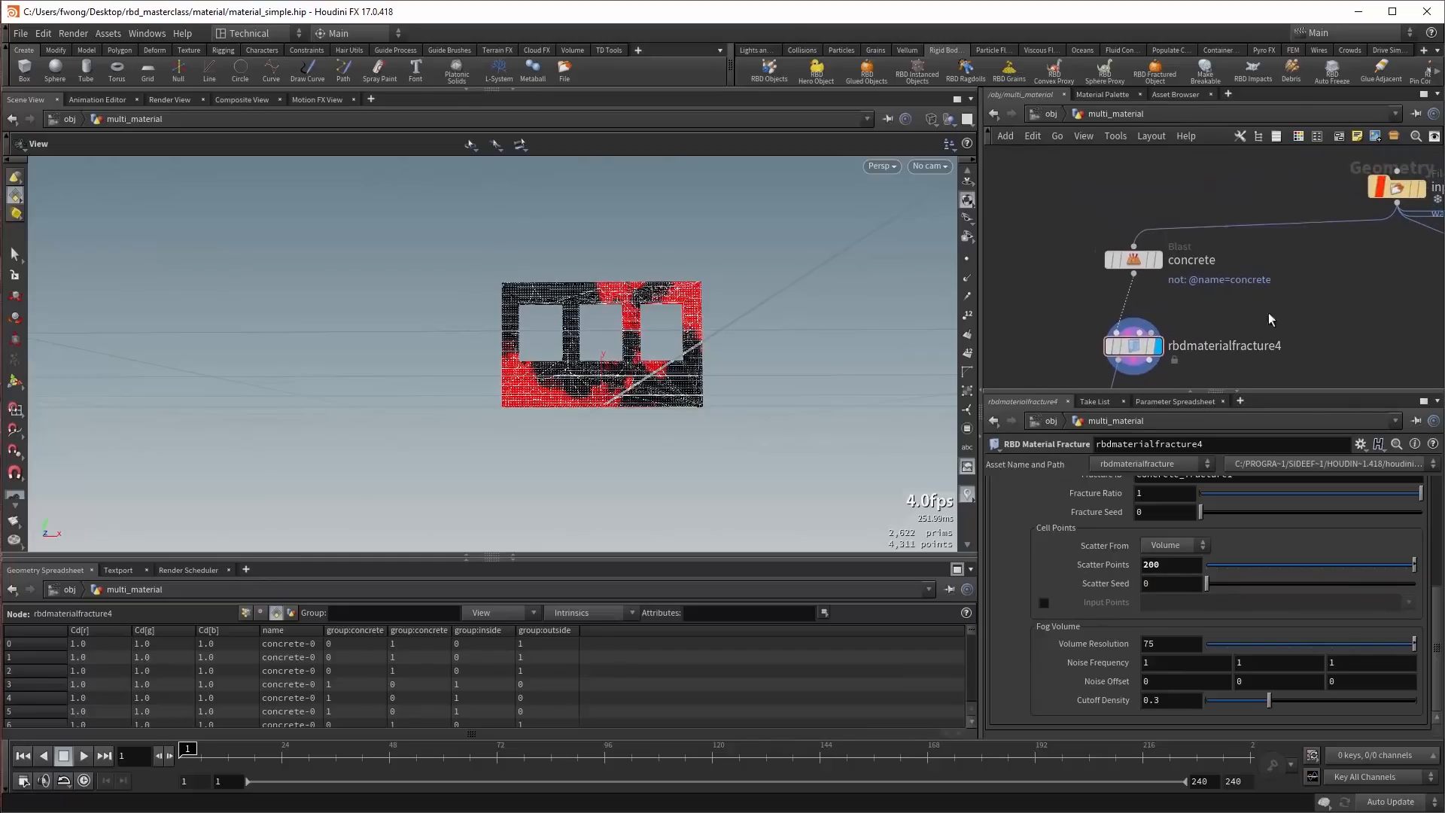
{"action": "left_click_drag", "start_coordinate": [1142, 257], "coordinate": [1118, 183]}
{"action": "key", "text": "Tab"}
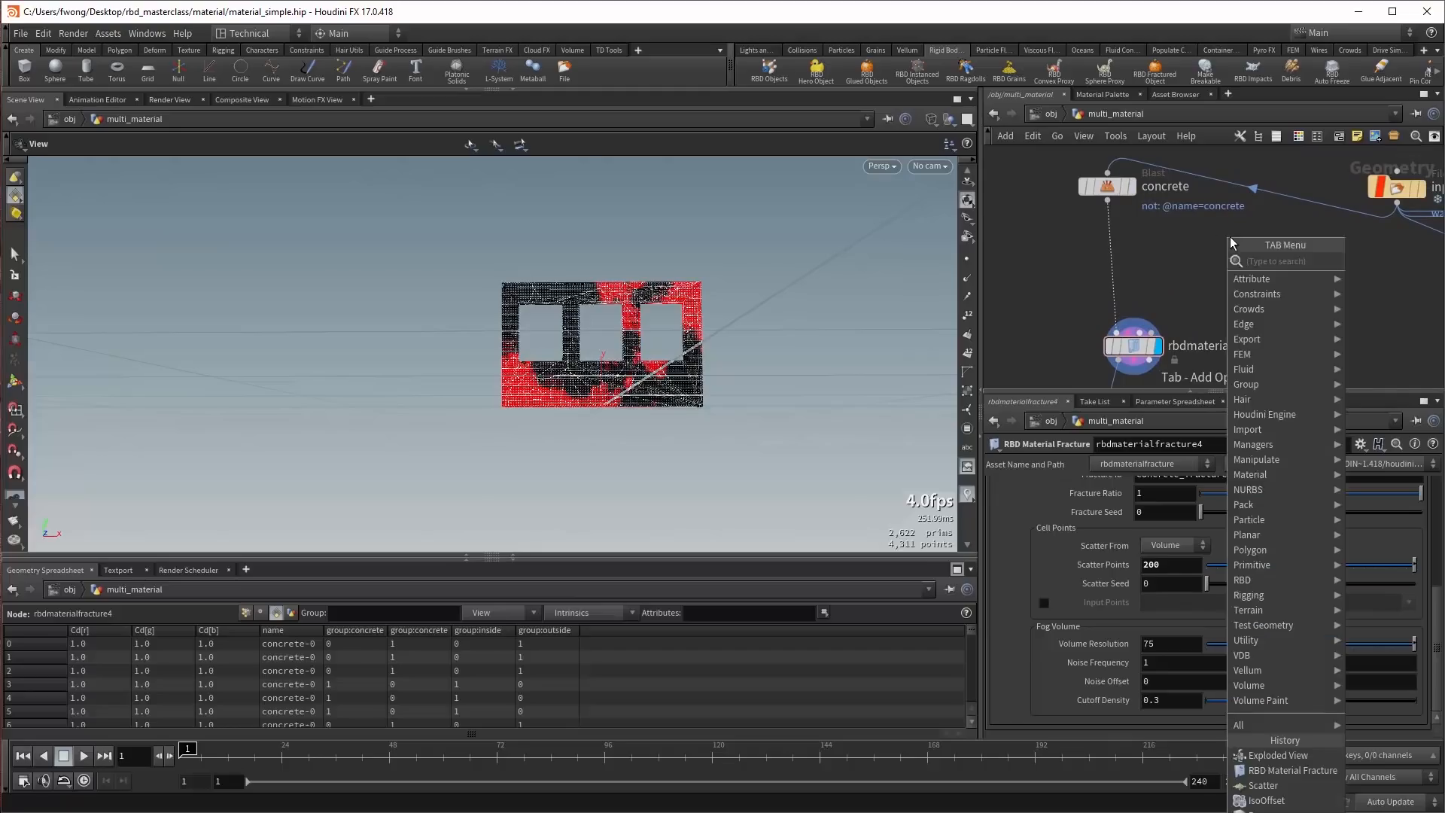
{"action": "type", "text": "box"}
{"action": "key", "text": "Return"}
{"action": "left_click", "coordinate": [1238, 256]}
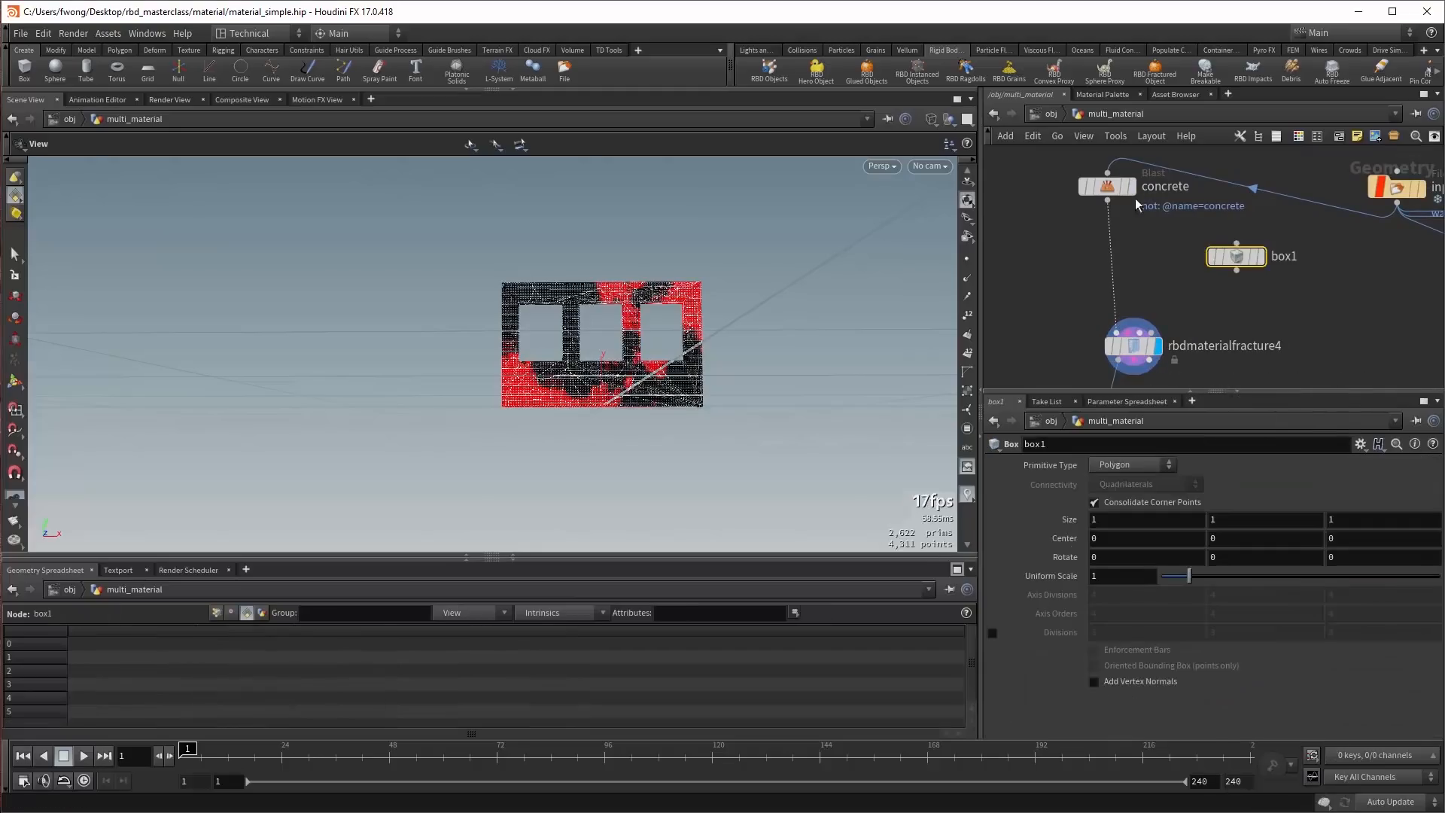
Display box1 over the templated concrete wall and set its Center to -1.5, 2.5, 0.
{"action": "left_click", "coordinate": [1254, 256]}
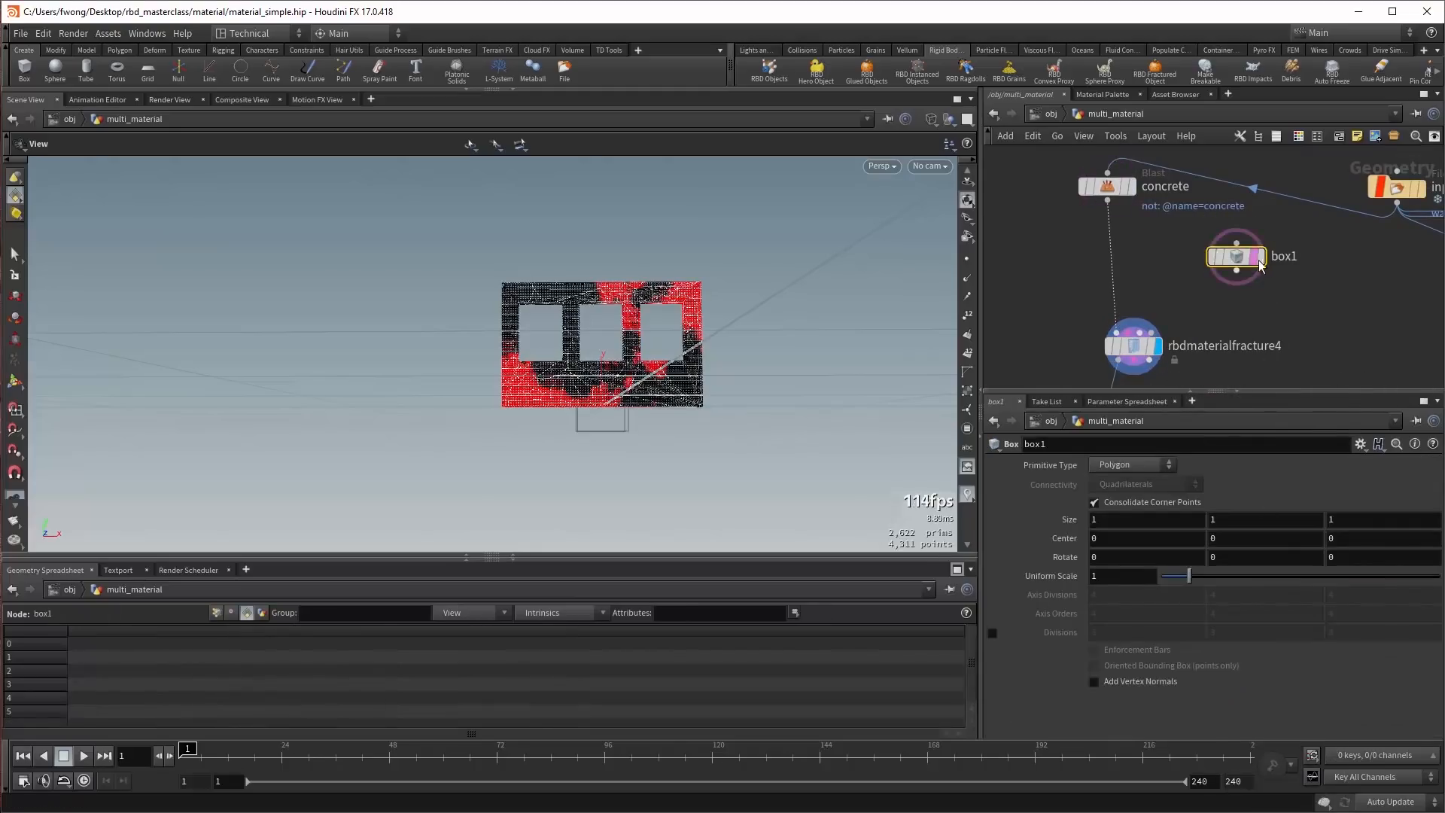
{"action": "left_click", "coordinate": [1262, 256]}
{"action": "left_click", "coordinate": [1125, 186]}
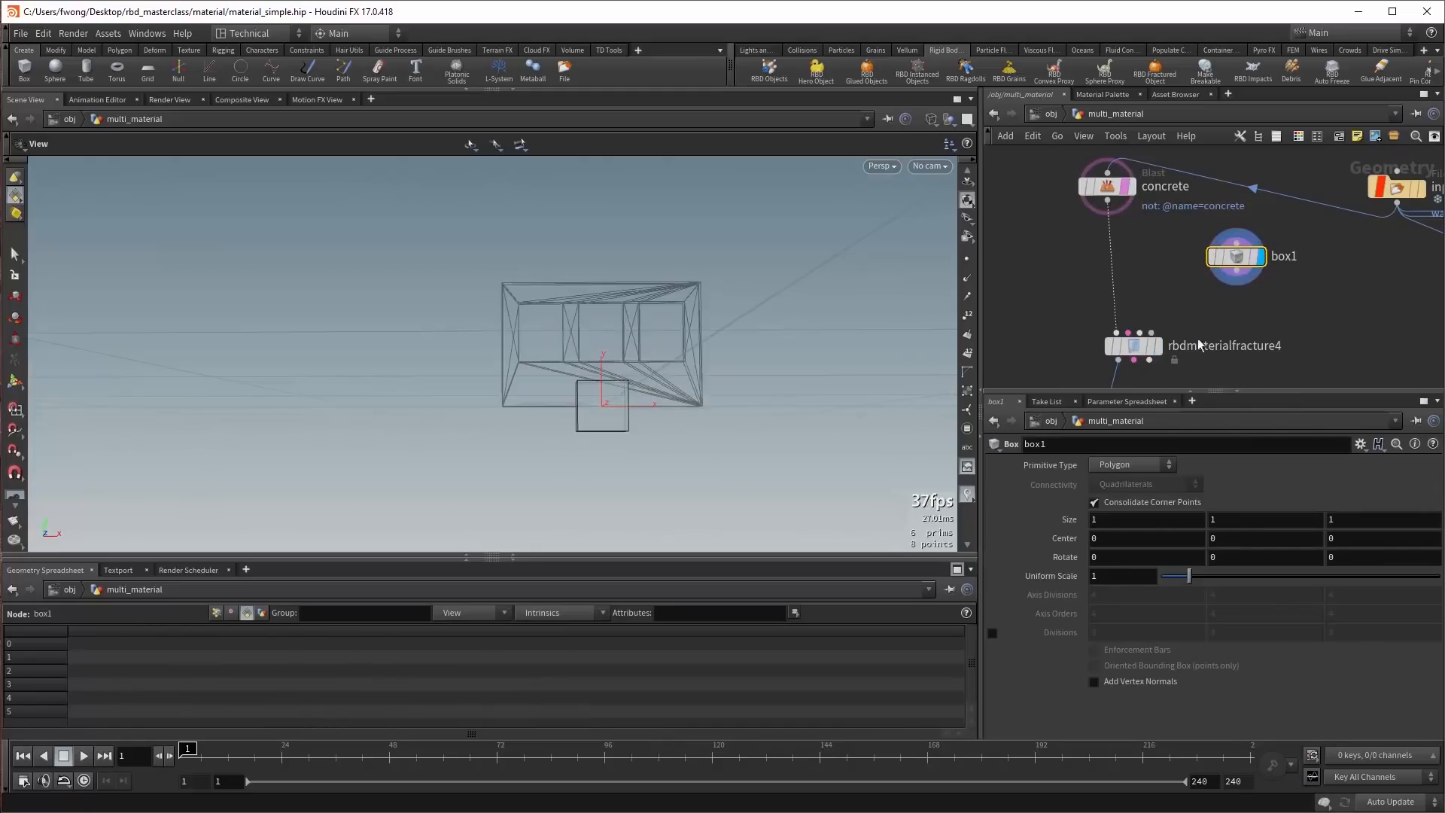
{"action": "left_click", "coordinate": [1223, 538]}
{"action": "type", "text": "2.5"}
{"action": "key", "text": "shift+Tab"}
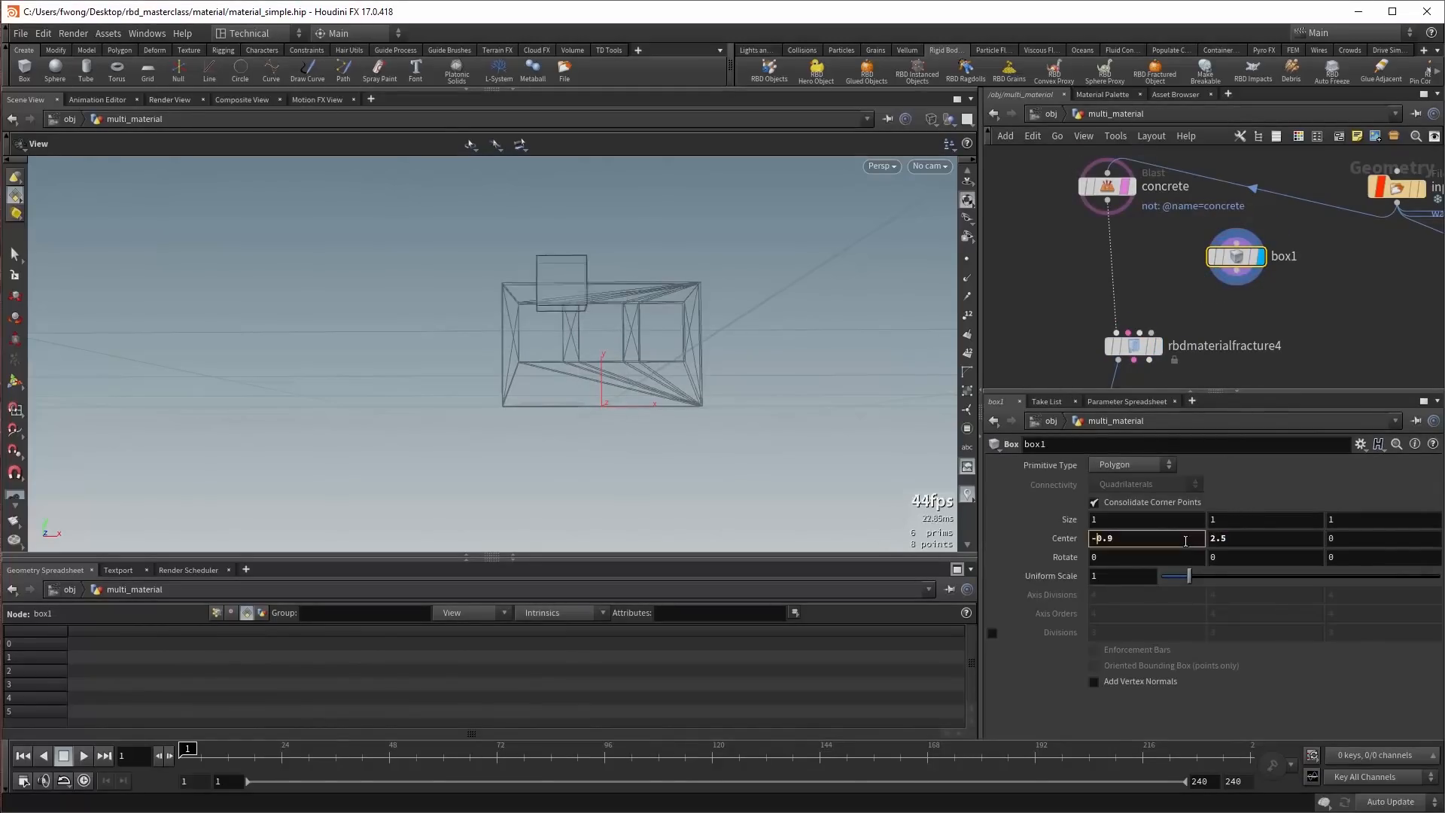
{"action": "type", "text": "-1.5"}
Add an IsoOffset node below box1 and feed the box into it.
{"action": "type", "text": "iso"}
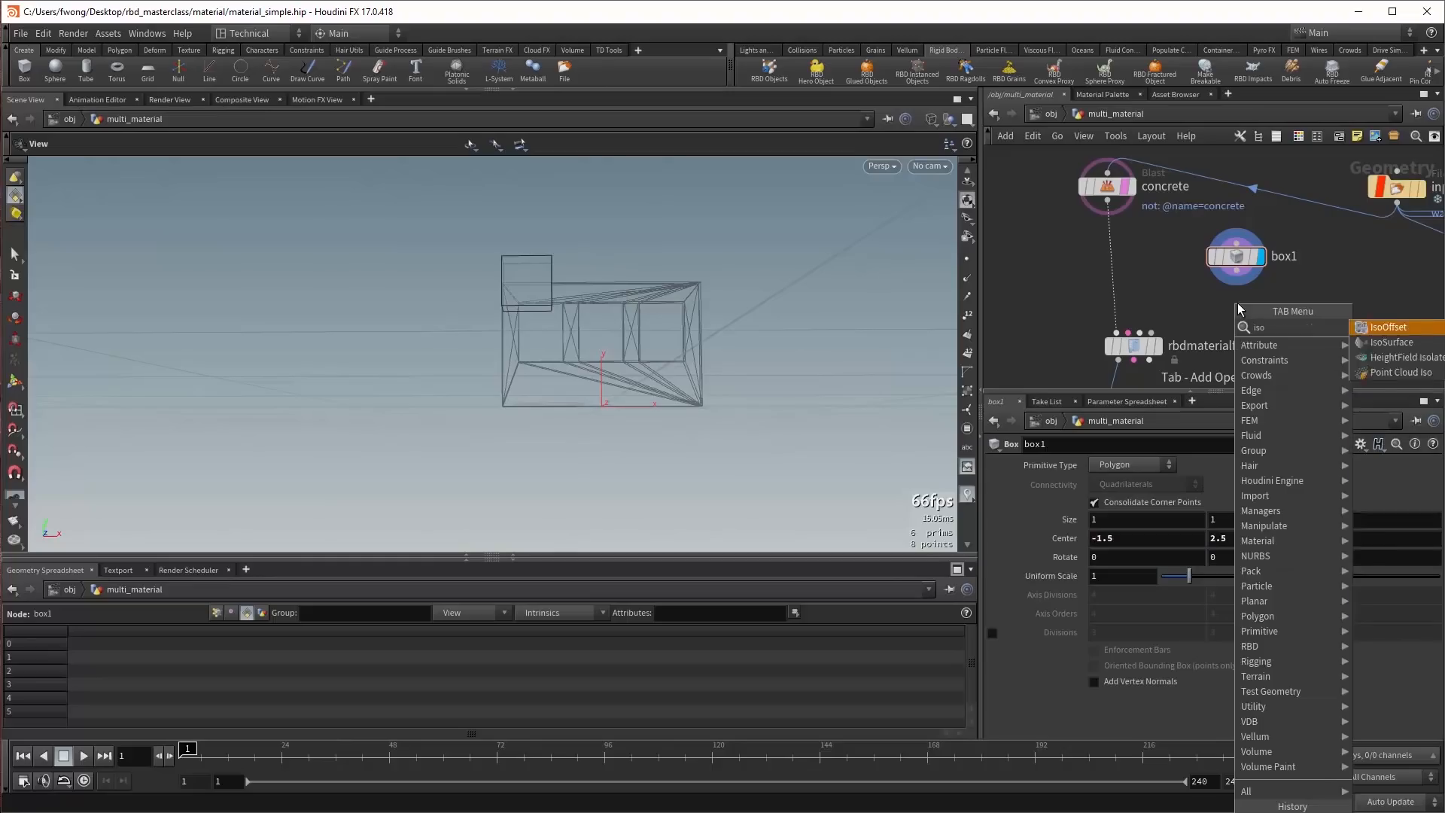
{"action": "key", "text": "Return"}
{"action": "left_click", "coordinate": [1250, 307]}
{"action": "left_click_drag", "start_coordinate": [1237, 271], "coordinate": [1238, 299]}
{"action": "middle_click_drag", "start_coordinate": [1324, 322], "coordinate": [1322, 275]}
Add a Scatter node fed by isooffset1 and set its Force Total Count to 100.
{"action": "key", "text": "Tab"}
{"action": "type", "text": "scat"}
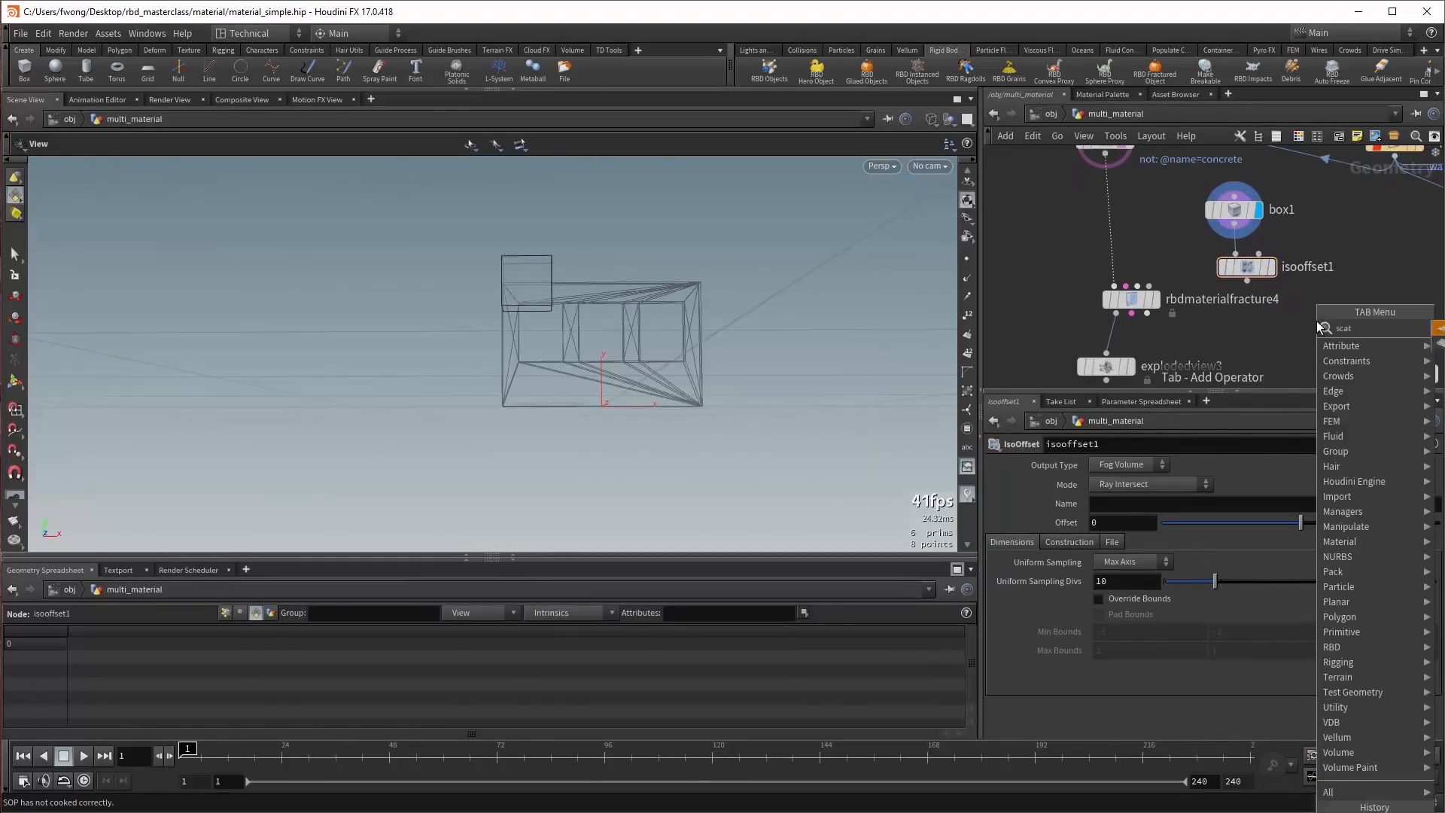
{"action": "key", "text": "Return"}
{"action": "left_click", "coordinate": [1316, 321]}
{"action": "left_click_drag", "start_coordinate": [1247, 281], "coordinate": [1316, 305]}
{"action": "left_click", "coordinate": [1130, 612]}
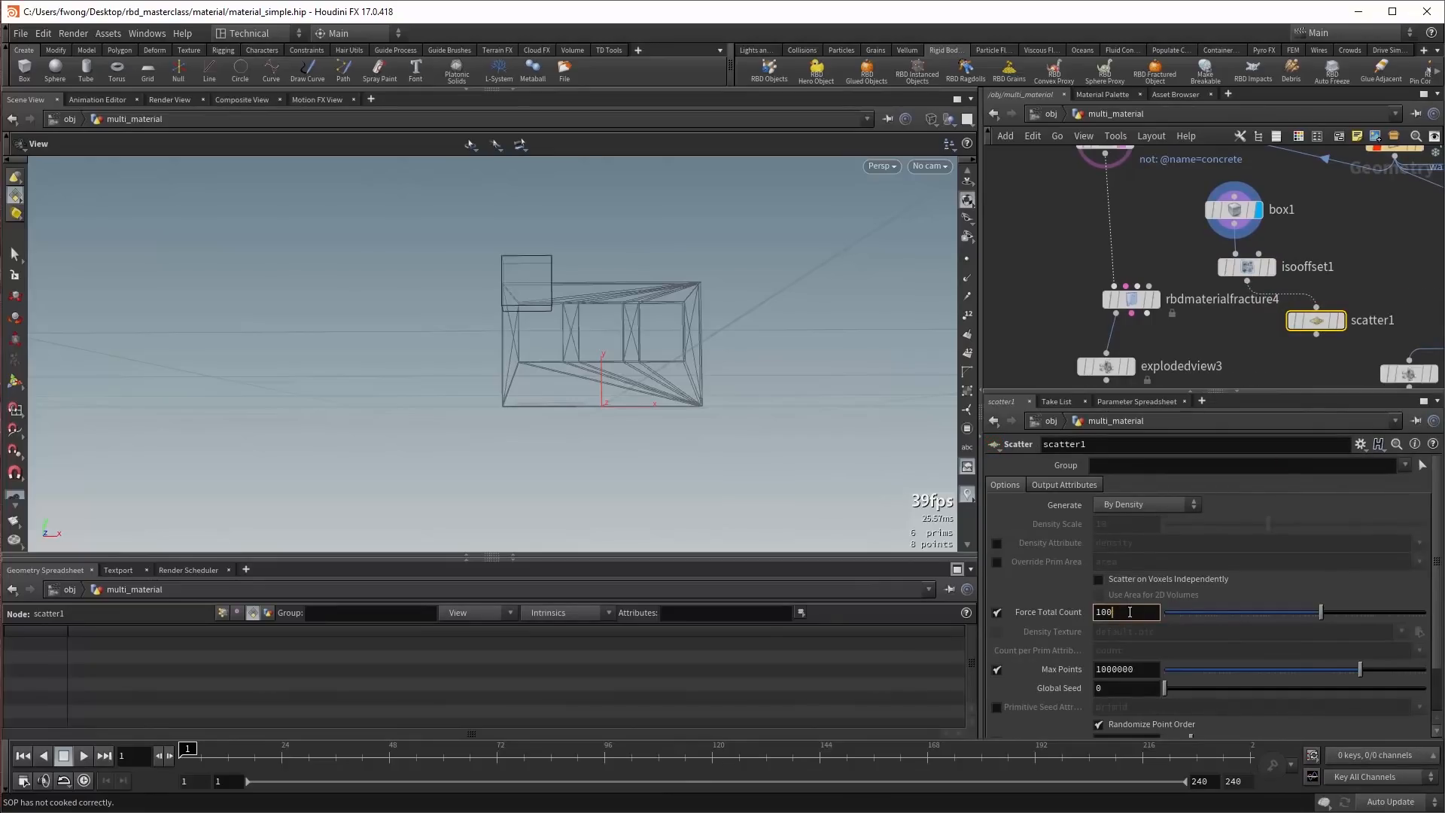
{"action": "key", "text": "BackSpace"}
{"action": "key", "text": "Return"}
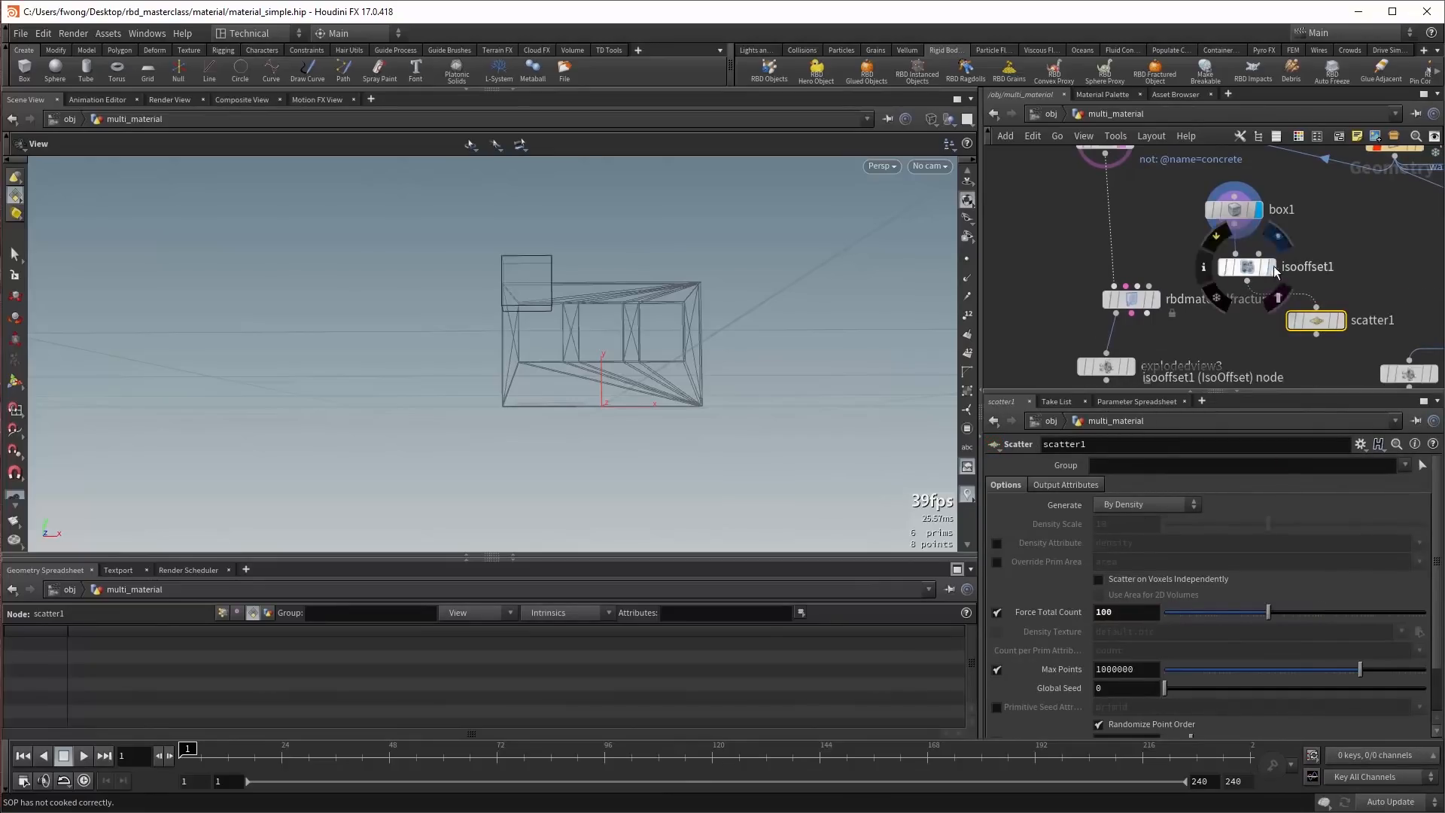
Display scatter1 and connect its output to the extra Voronoi points input of rbdmaterialfracture4.
{"action": "left_click", "coordinate": [1339, 321]}
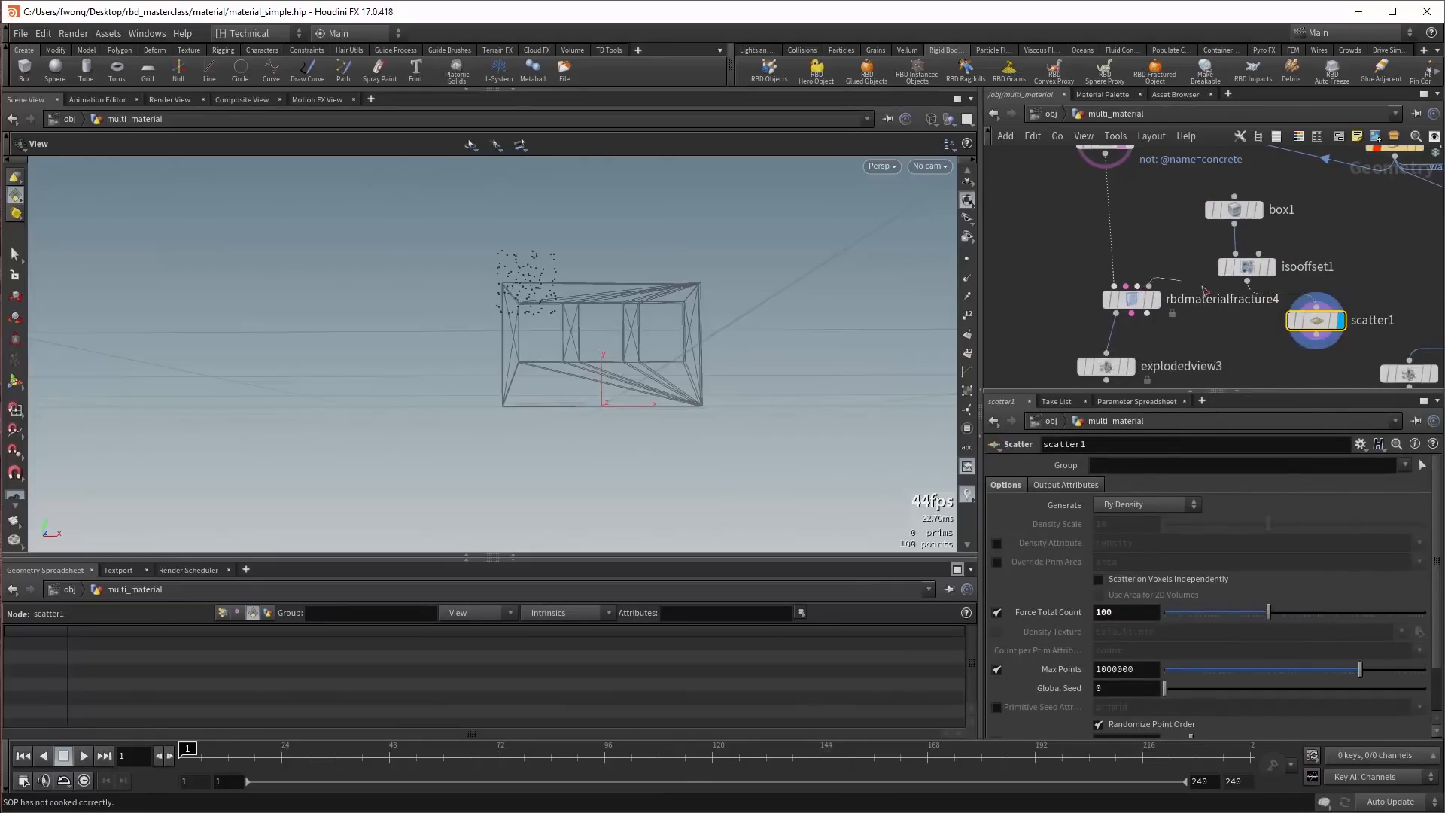
{"action": "left_click", "coordinate": [1139, 287]}
{"action": "left_click", "coordinate": [1316, 336]}
Set box1's Uniform Scale to 0.4 and its Center Y to 2.4.
{"action": "left_click", "coordinate": [1236, 210]}
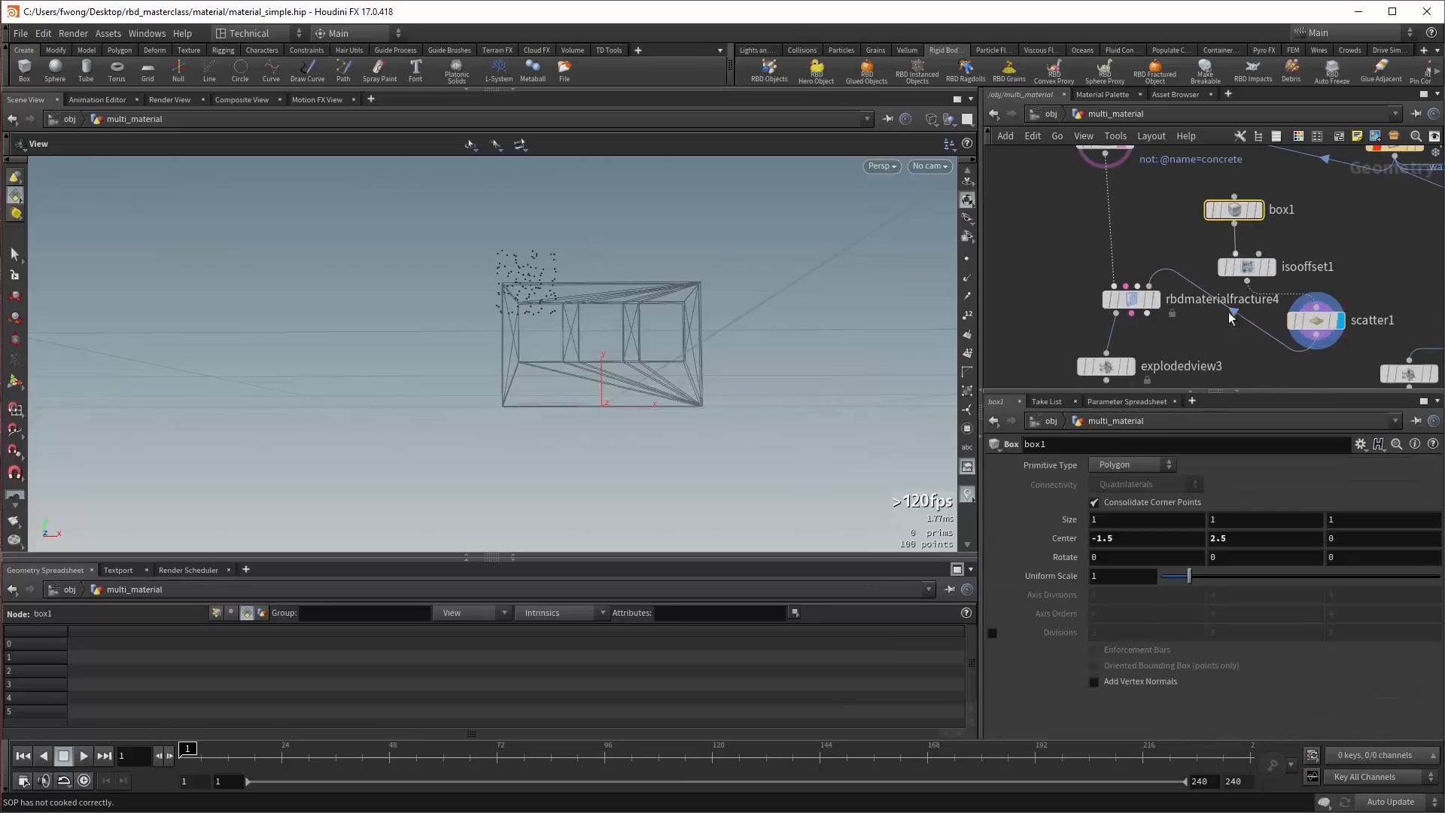
{"action": "left_click", "coordinate": [1111, 577]}
{"action": "type", "text": "0.4"}
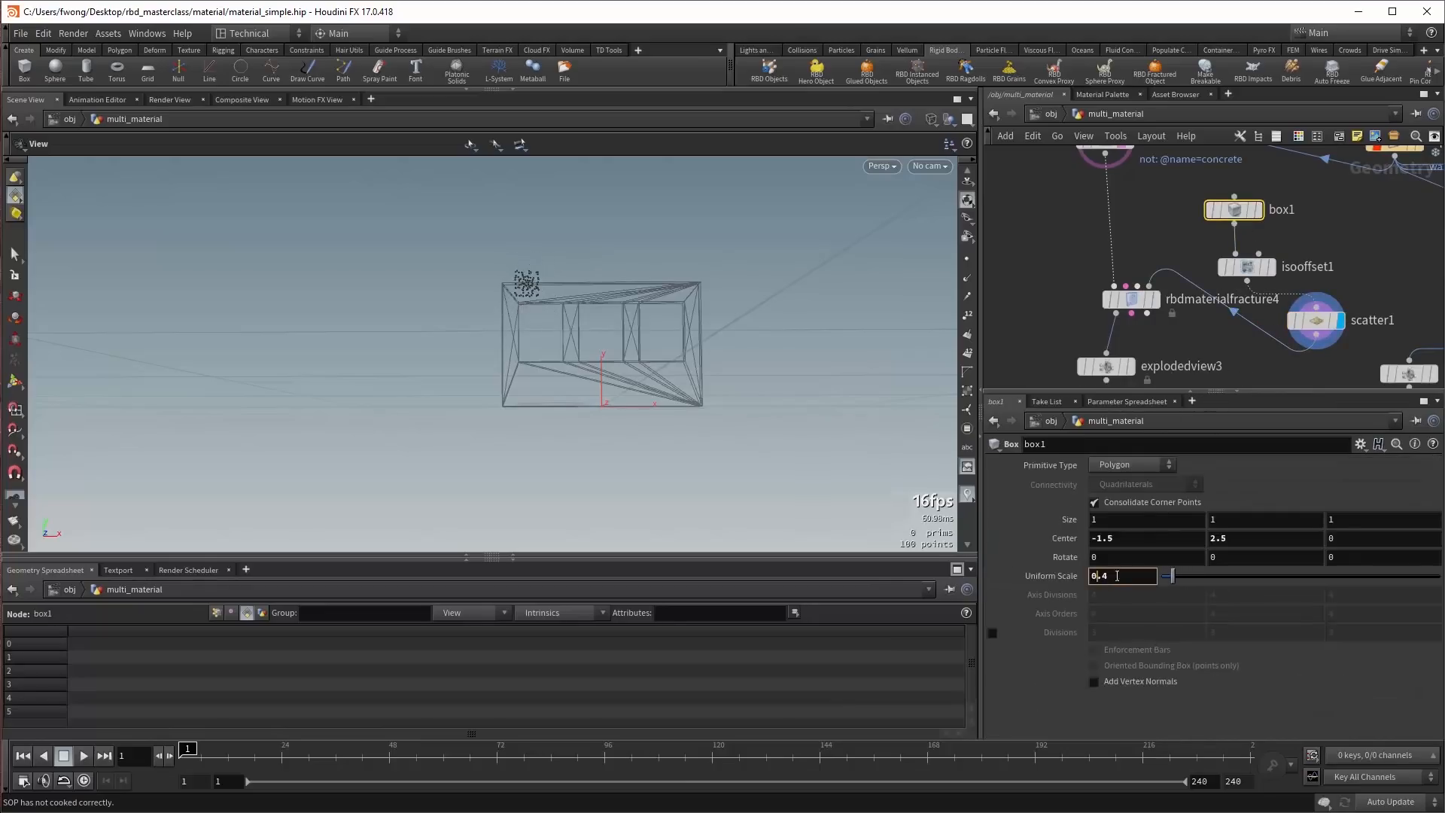
{"action": "left_click", "coordinate": [1235, 537]}
{"action": "key", "text": "BackSpace"}
{"action": "type", "text": "4"}
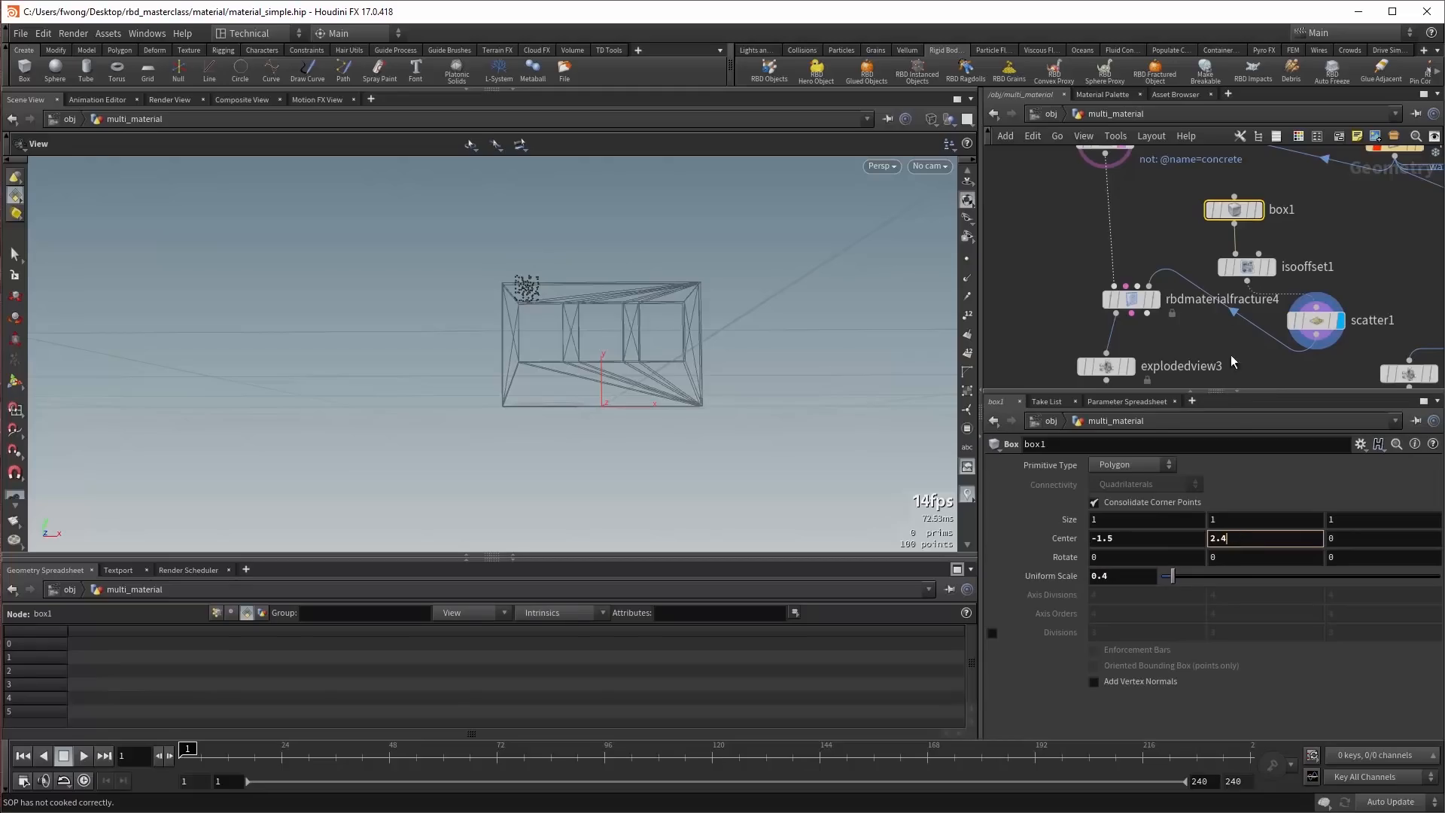
Display rbdmaterialfracture4, enable Input Points for the first fracture level, and inspect the fracture lines around the wall's upper corner.
{"action": "left_click", "coordinate": [1154, 300]}
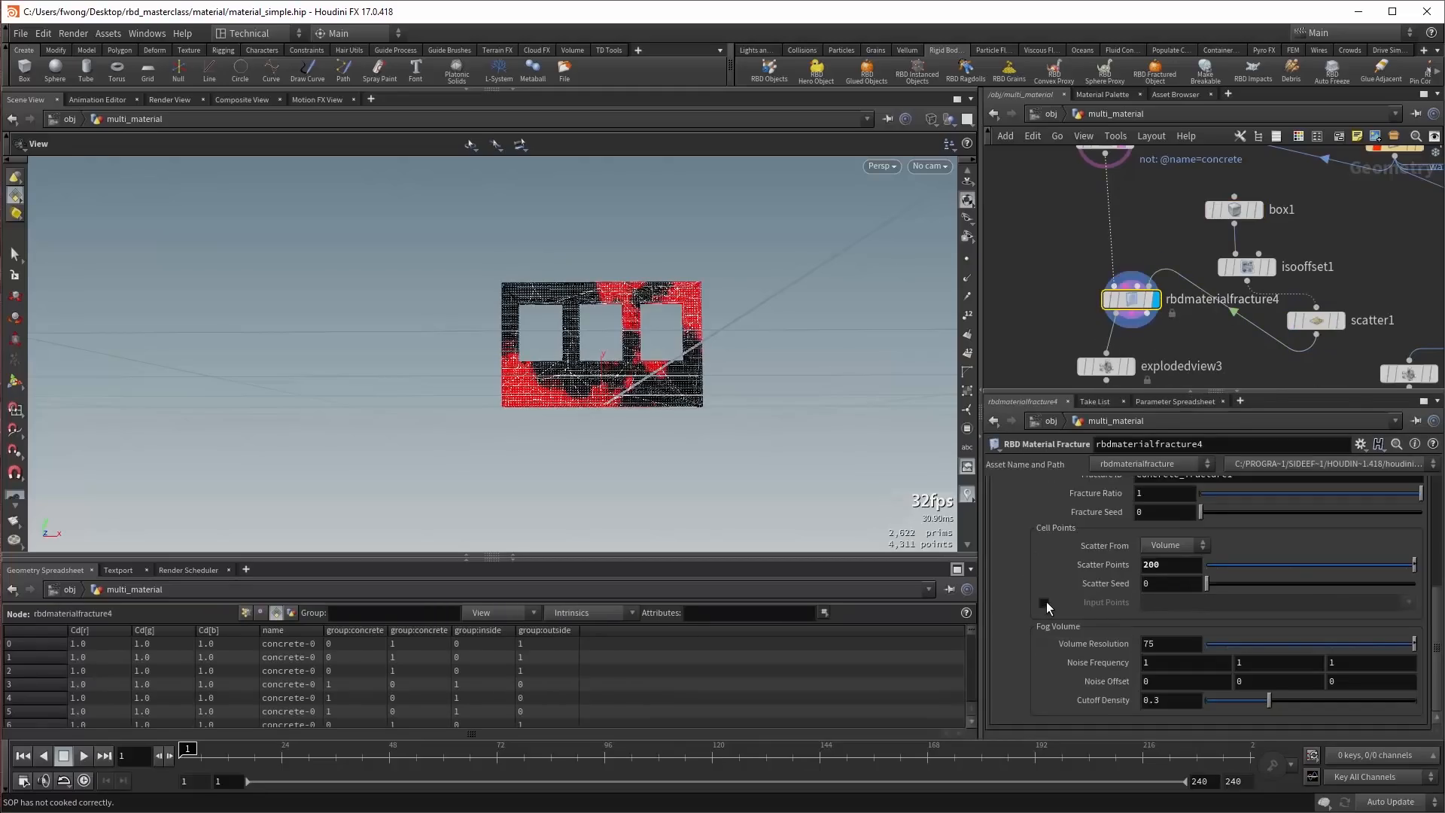
{"action": "left_click", "coordinate": [1045, 602]}
{"action": "scroll", "coordinate": [559, 269], "scroll_direction": "up", "scroll_amount": 5}
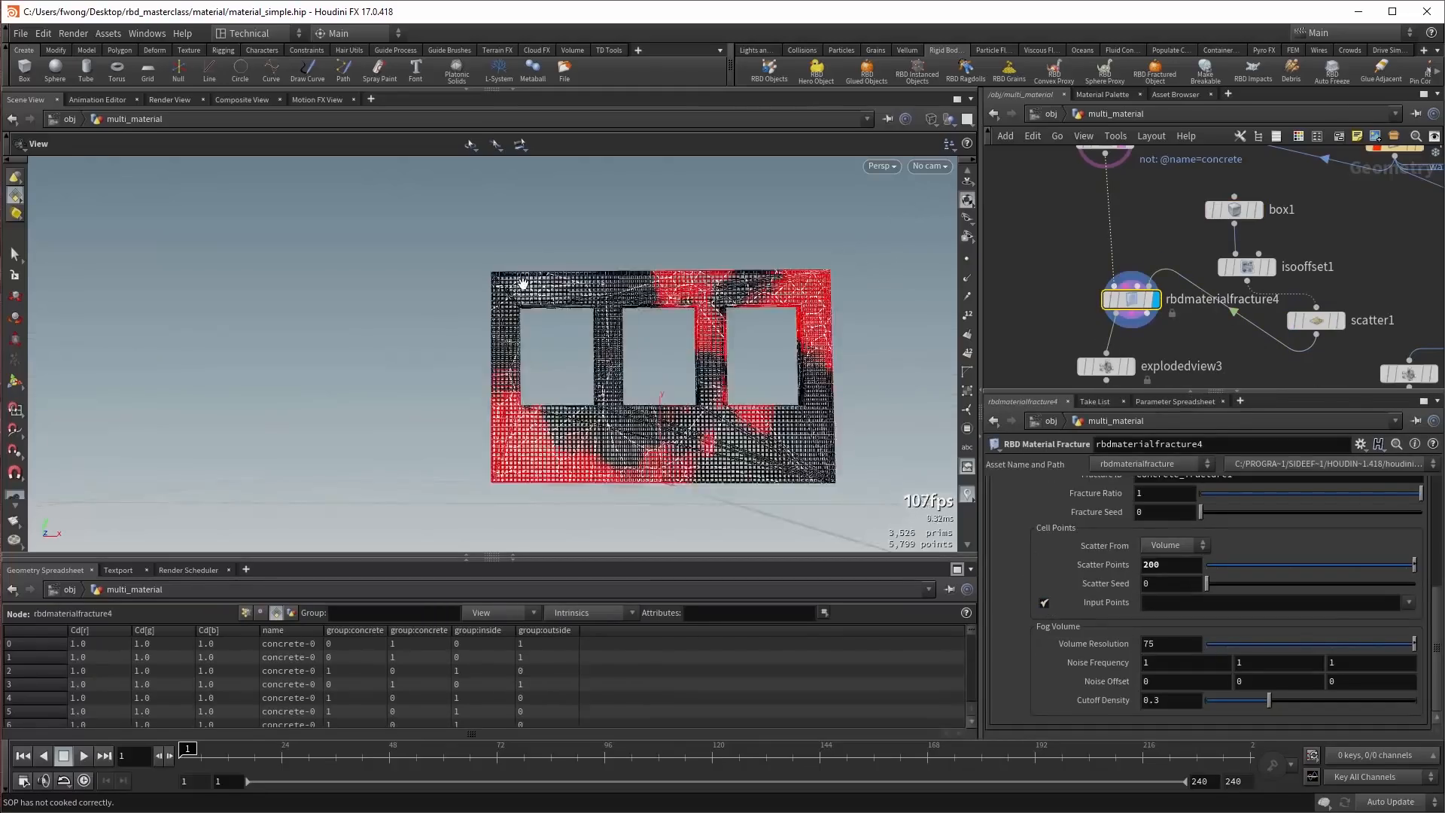
{"action": "scroll", "coordinate": [558, 269], "scroll_direction": "up", "scroll_amount": 3}
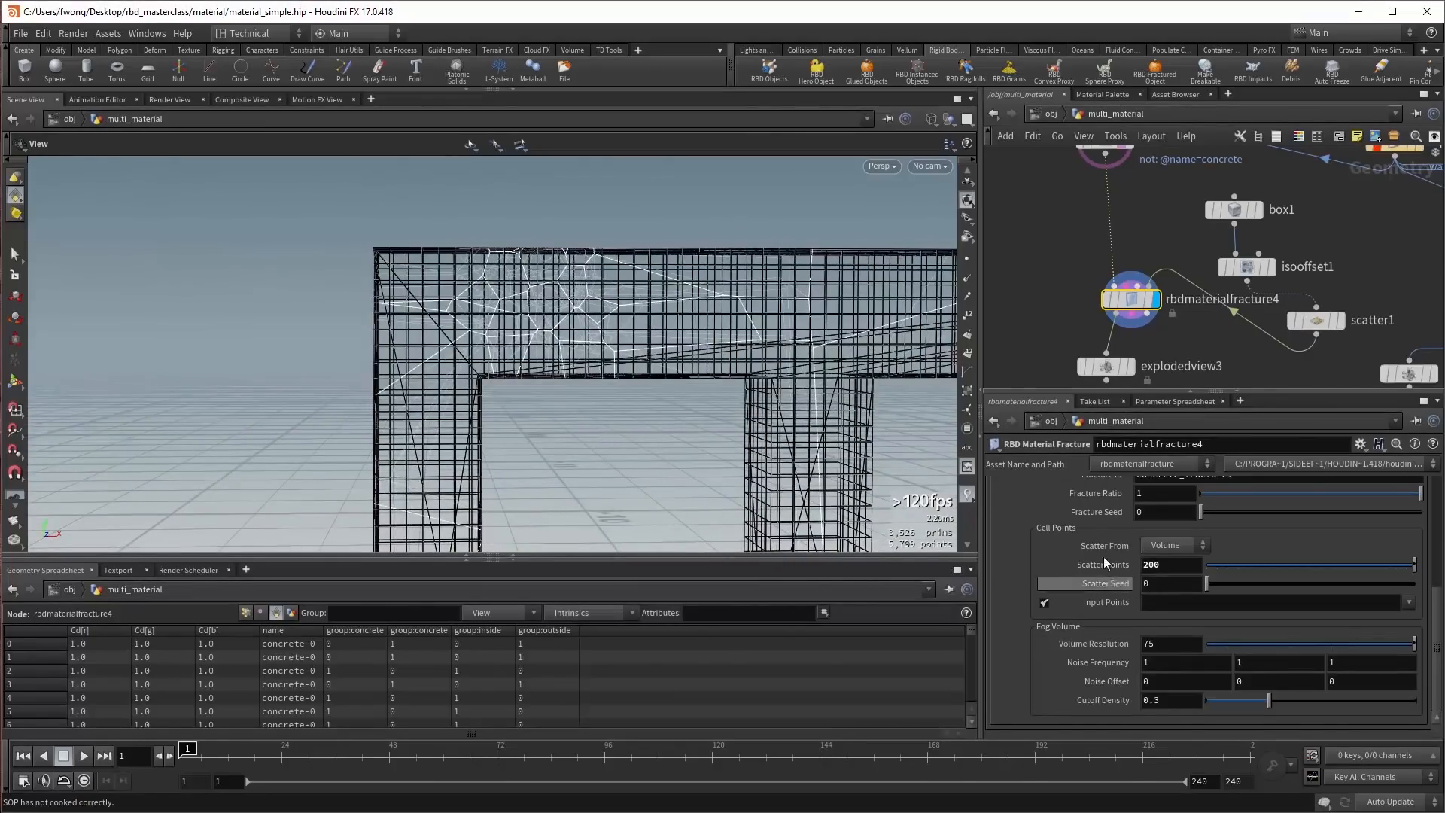
{"action": "scroll", "coordinate": [642, 364], "scroll_direction": "down", "scroll_amount": 3}
{"action": "middle_click_drag", "start_coordinate": [643, 365], "coordinate": [625, 275]}
{"action": "scroll", "coordinate": [587, 233], "scroll_direction": "down", "scroll_amount": 2}
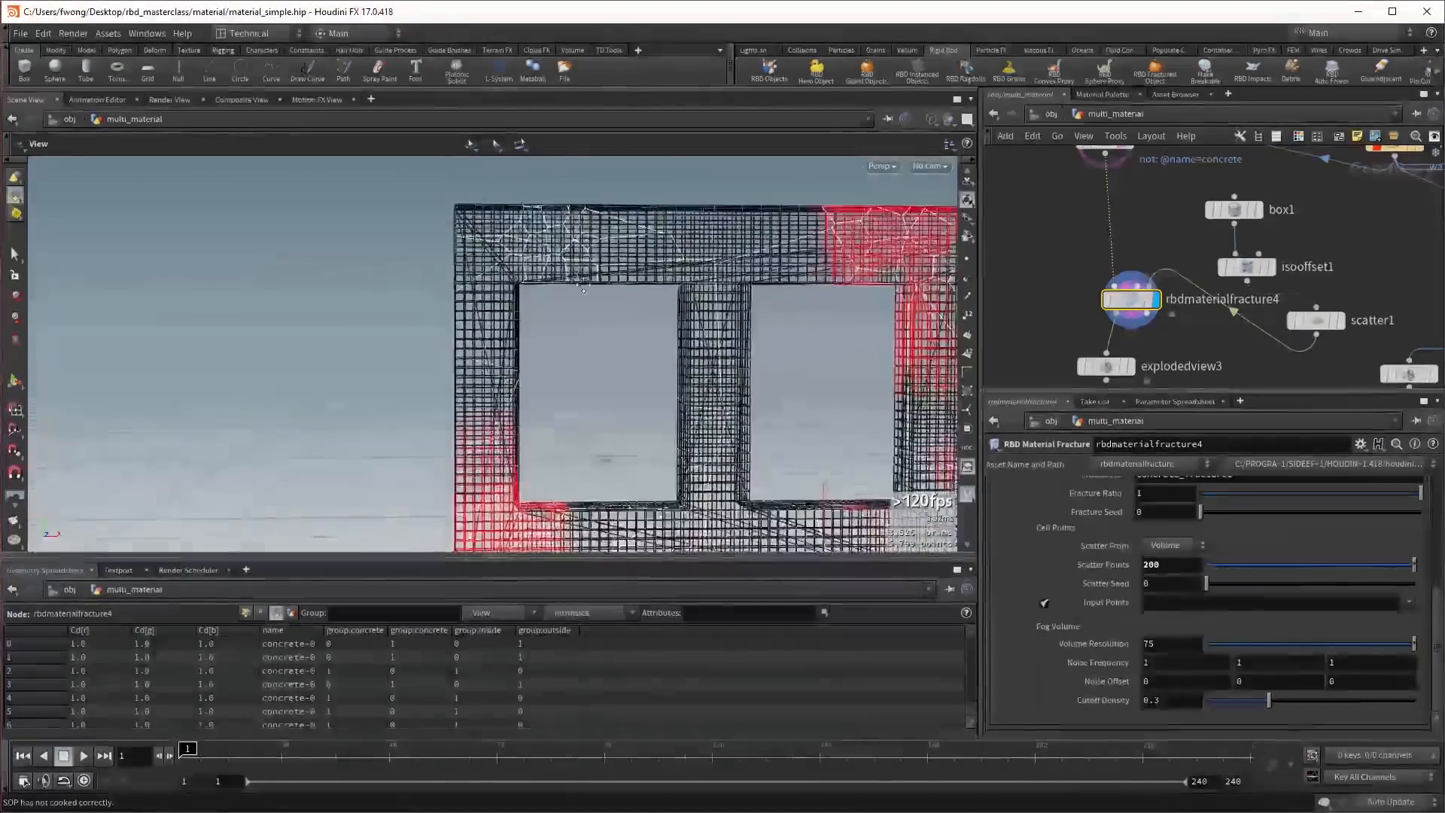
{"action": "middle_click_drag", "start_coordinate": [546, 181], "coordinate": [556, 233]}
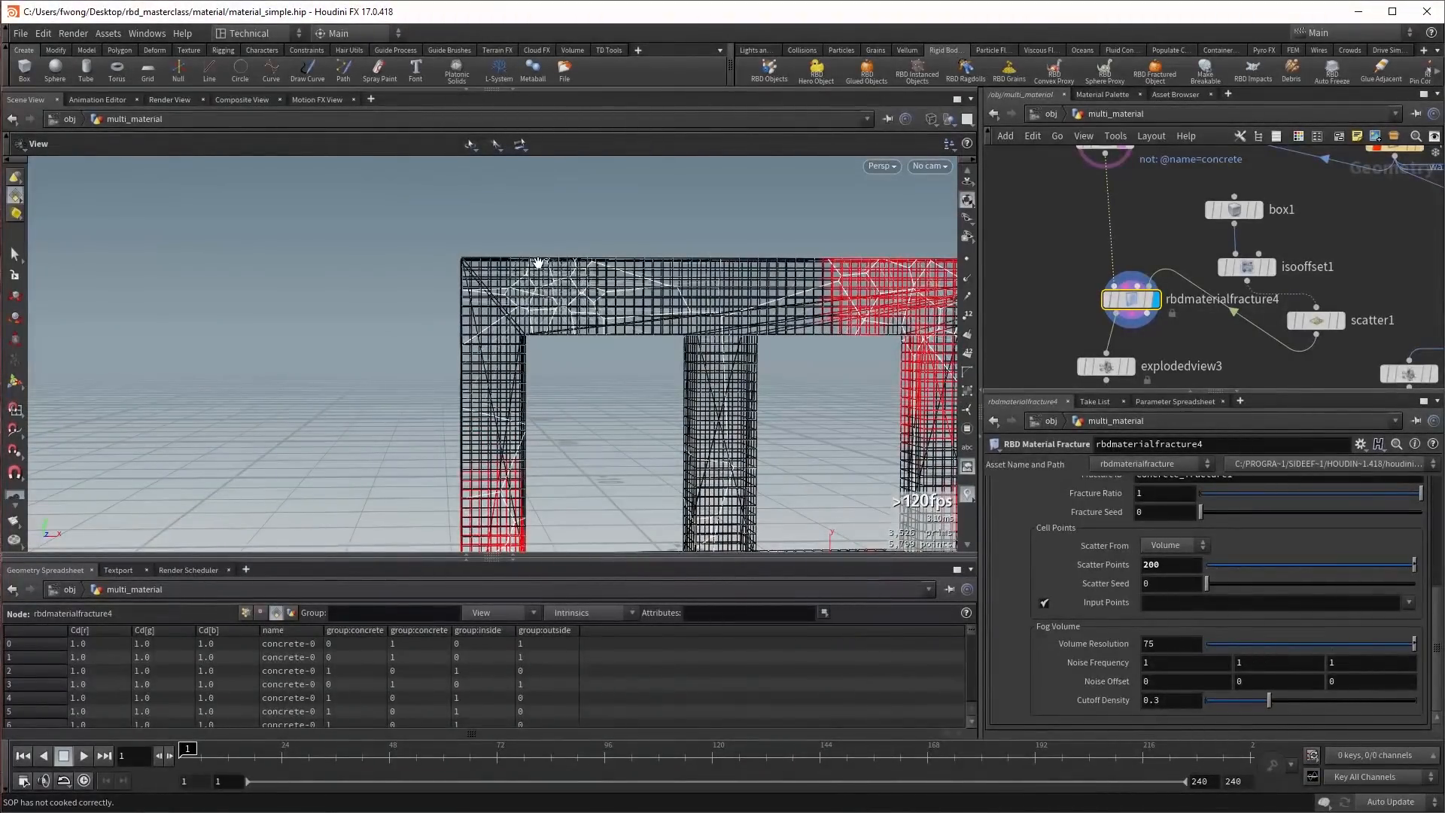
{"action": "middle_click_drag", "start_coordinate": [541, 283], "coordinate": [530, 248]}
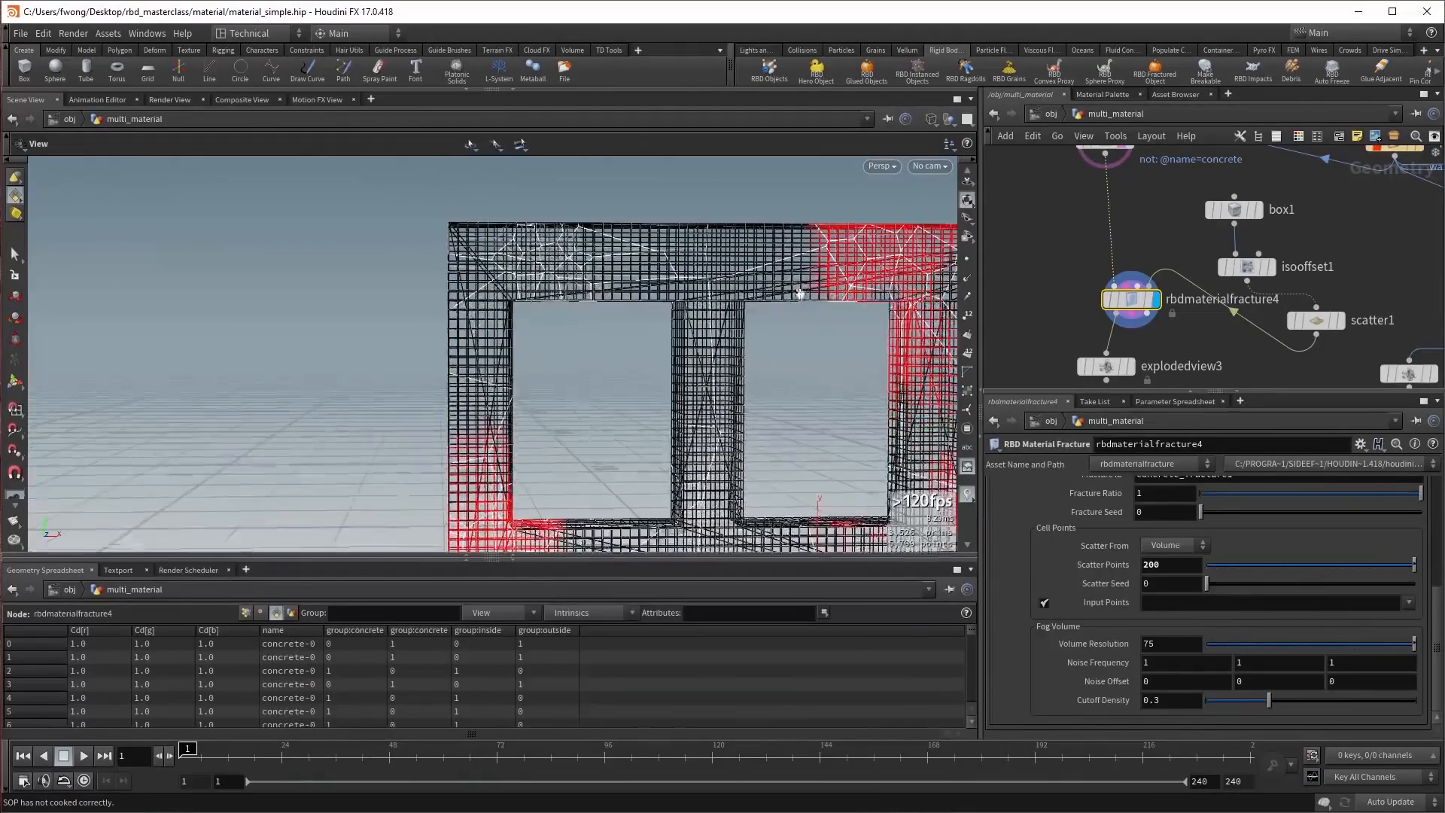
{"action": "middle_click_drag", "start_coordinate": [1187, 377], "coordinate": [1157, 355]}
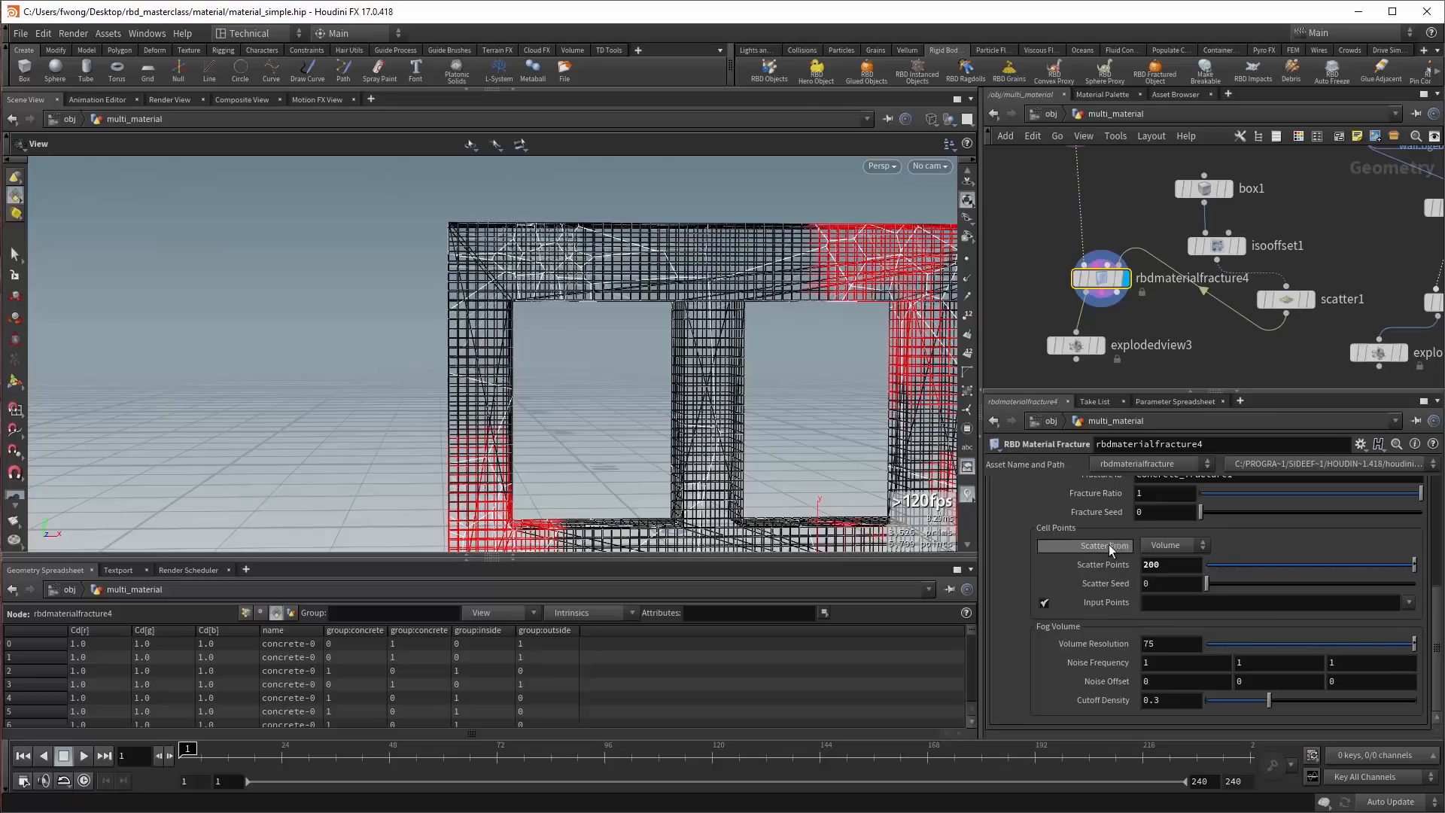
Switch the first fracture level's Scatter From option to Attribute.
{"action": "left_click", "coordinate": [1157, 547]}
{"action": "left_click", "coordinate": [1163, 565]}
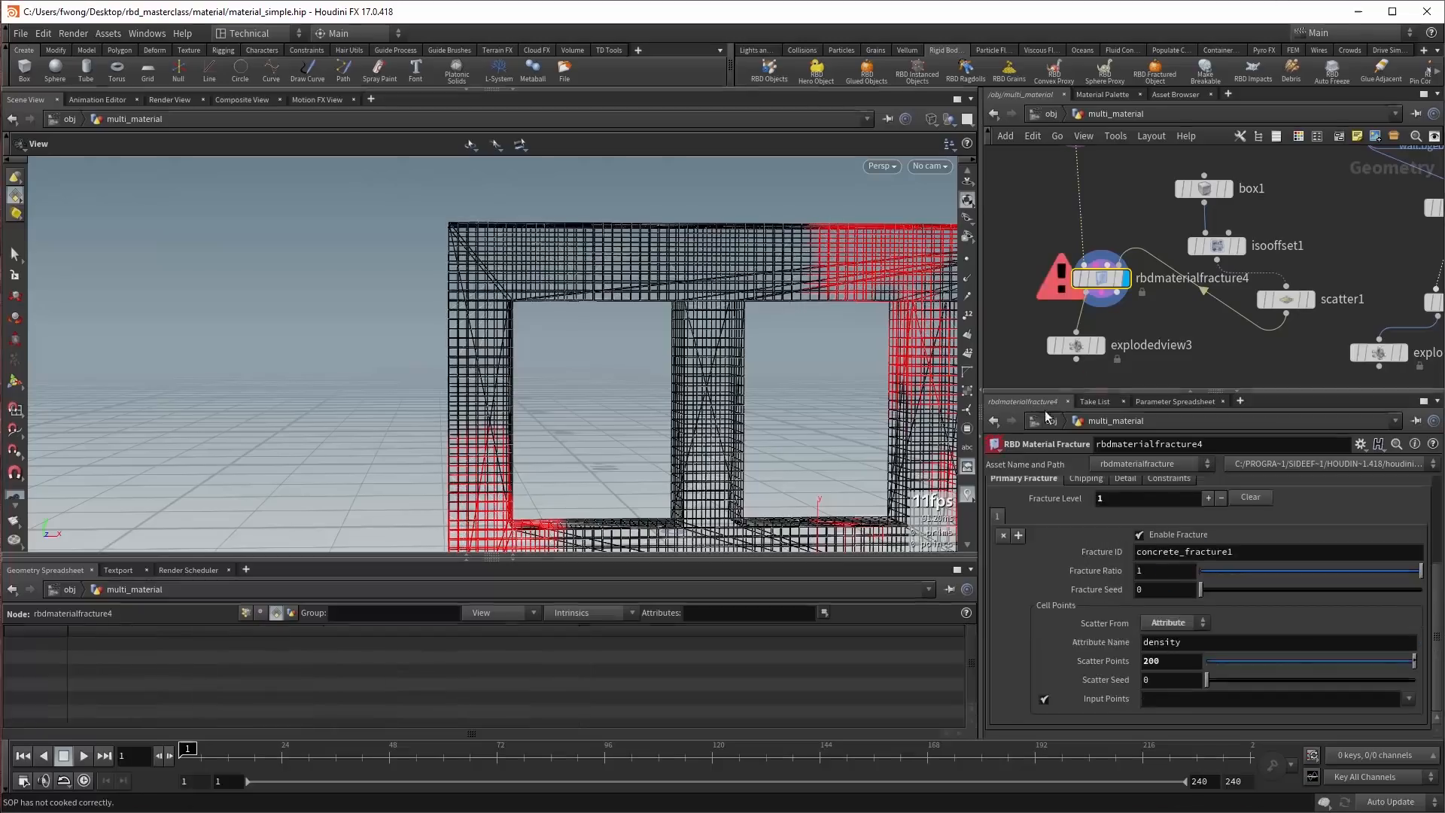
{"action": "scroll", "coordinate": [790, 409], "scroll_direction": "down", "scroll_amount": 6}
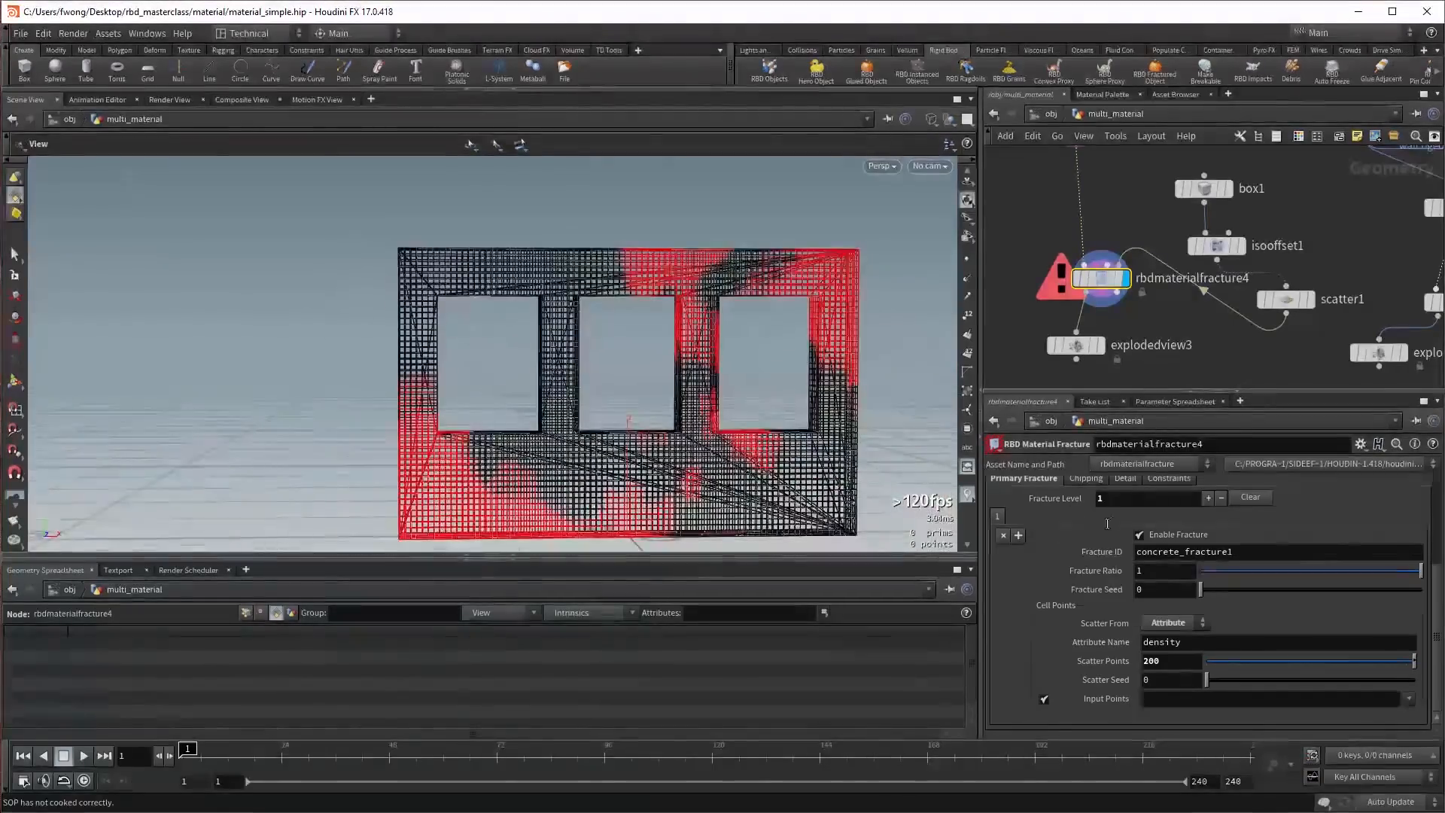
Set the Guide Geometry of rbdmaterialfracture4 to None and return to the Cell Points settings.
{"action": "scroll", "coordinate": [1129, 565], "scroll_direction": "up", "scroll_amount": 4}
{"action": "left_click", "coordinate": [1141, 576]}
{"action": "left_click", "coordinate": [1122, 590]}
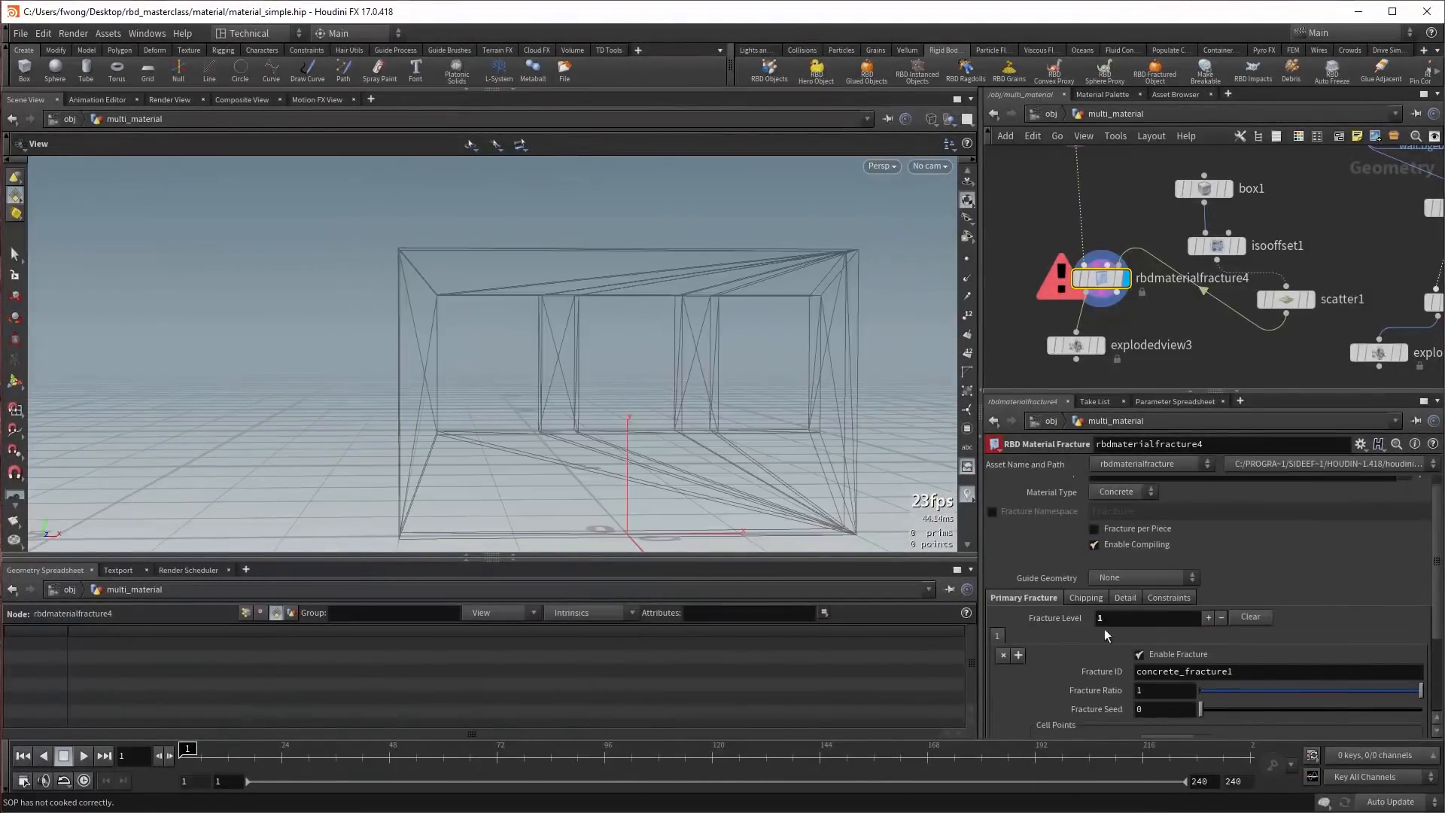
{"action": "scroll", "coordinate": [1076, 633], "scroll_direction": "down", "scroll_amount": 4}
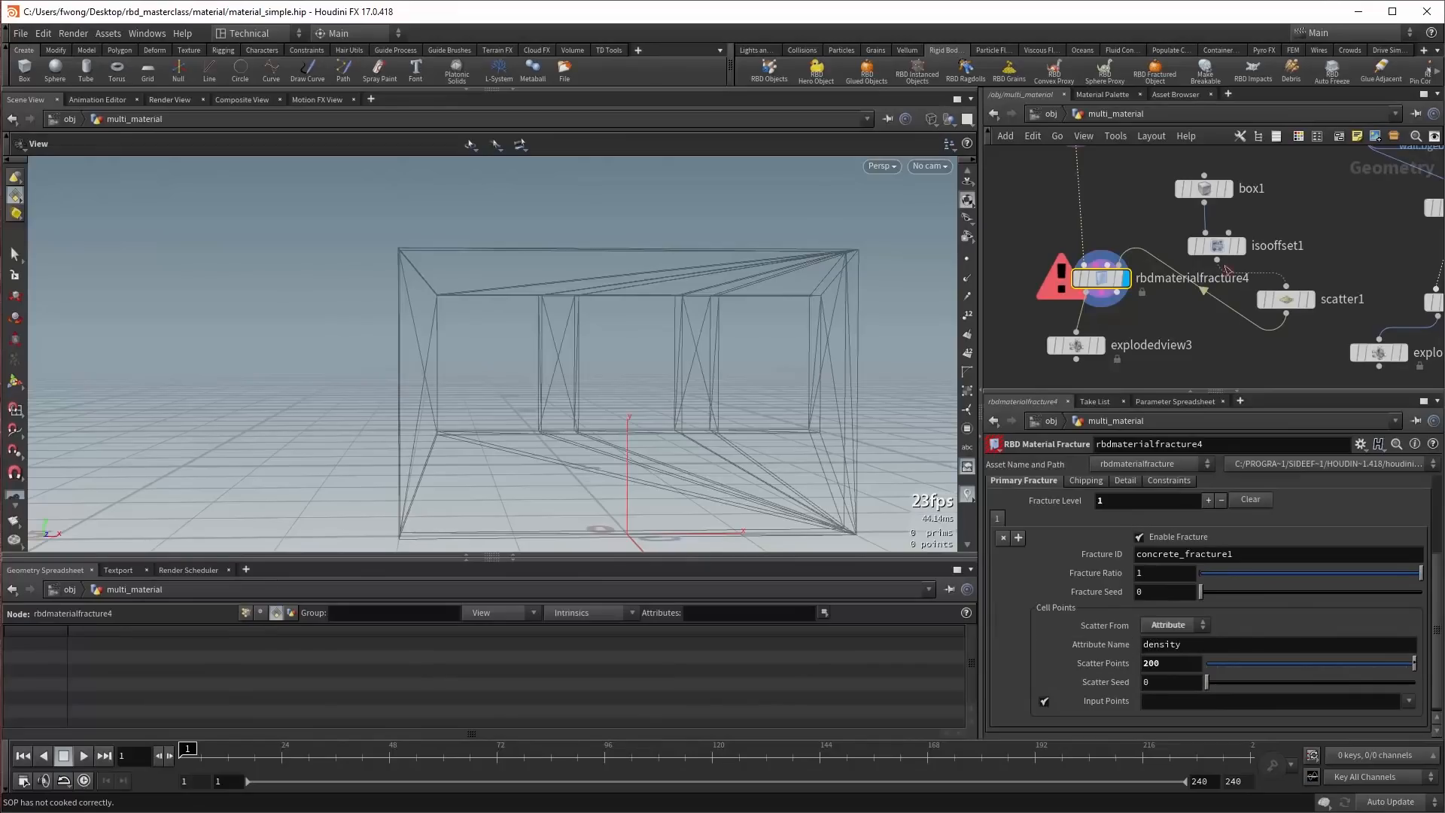
Delete the box1, isooffset1 and scatter1 nodes, and insert a displayed RBD Paint node directly above rbdmaterialfracture4.
{"action": "left_click_drag", "start_coordinate": [1157, 161], "coordinate": [1304, 320]}
{"action": "key", "text": "Delete"}
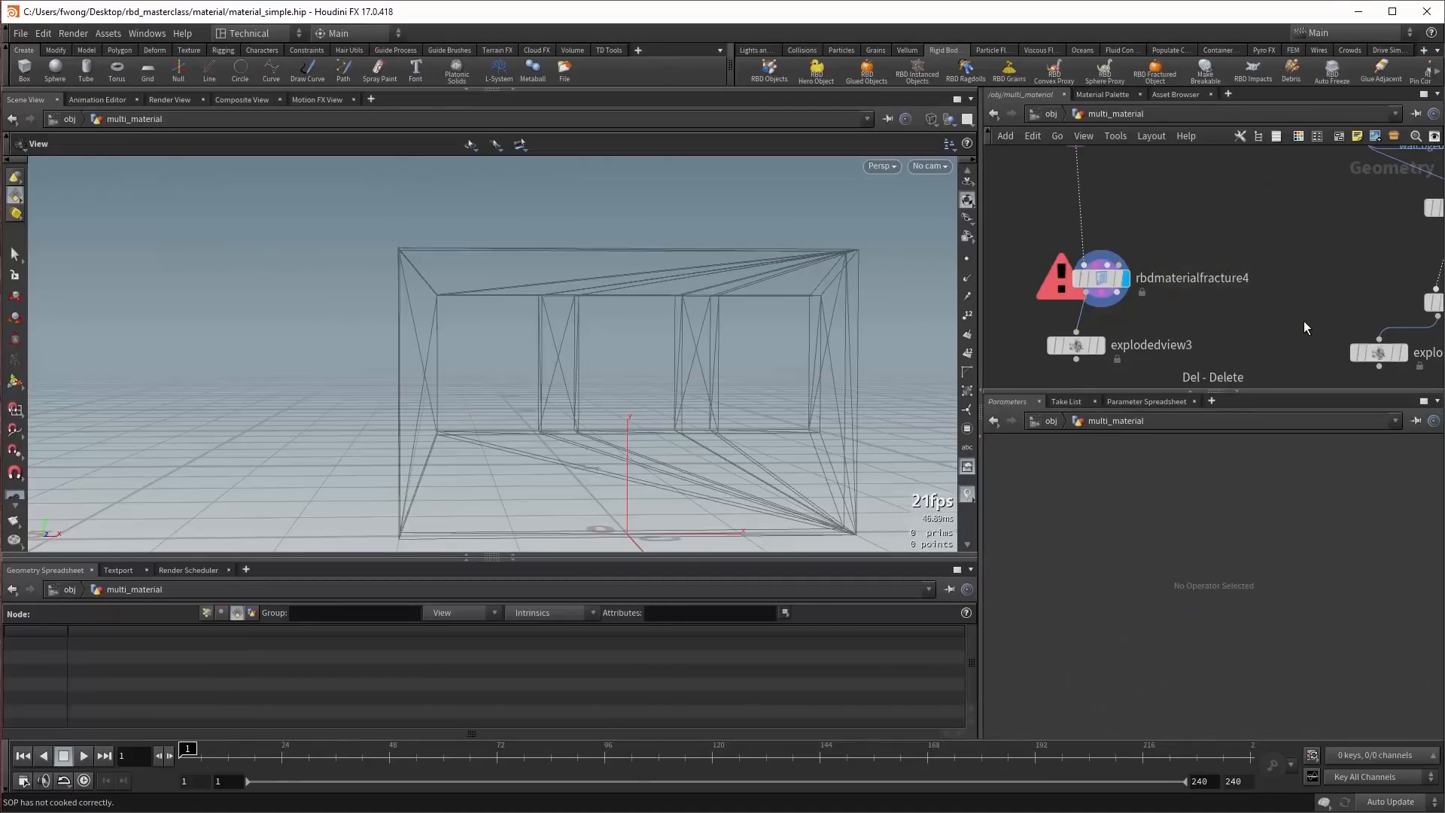
{"action": "scroll", "coordinate": [1159, 247], "scroll_direction": "up", "scroll_amount": 2}
{"action": "key", "text": "Tab"}
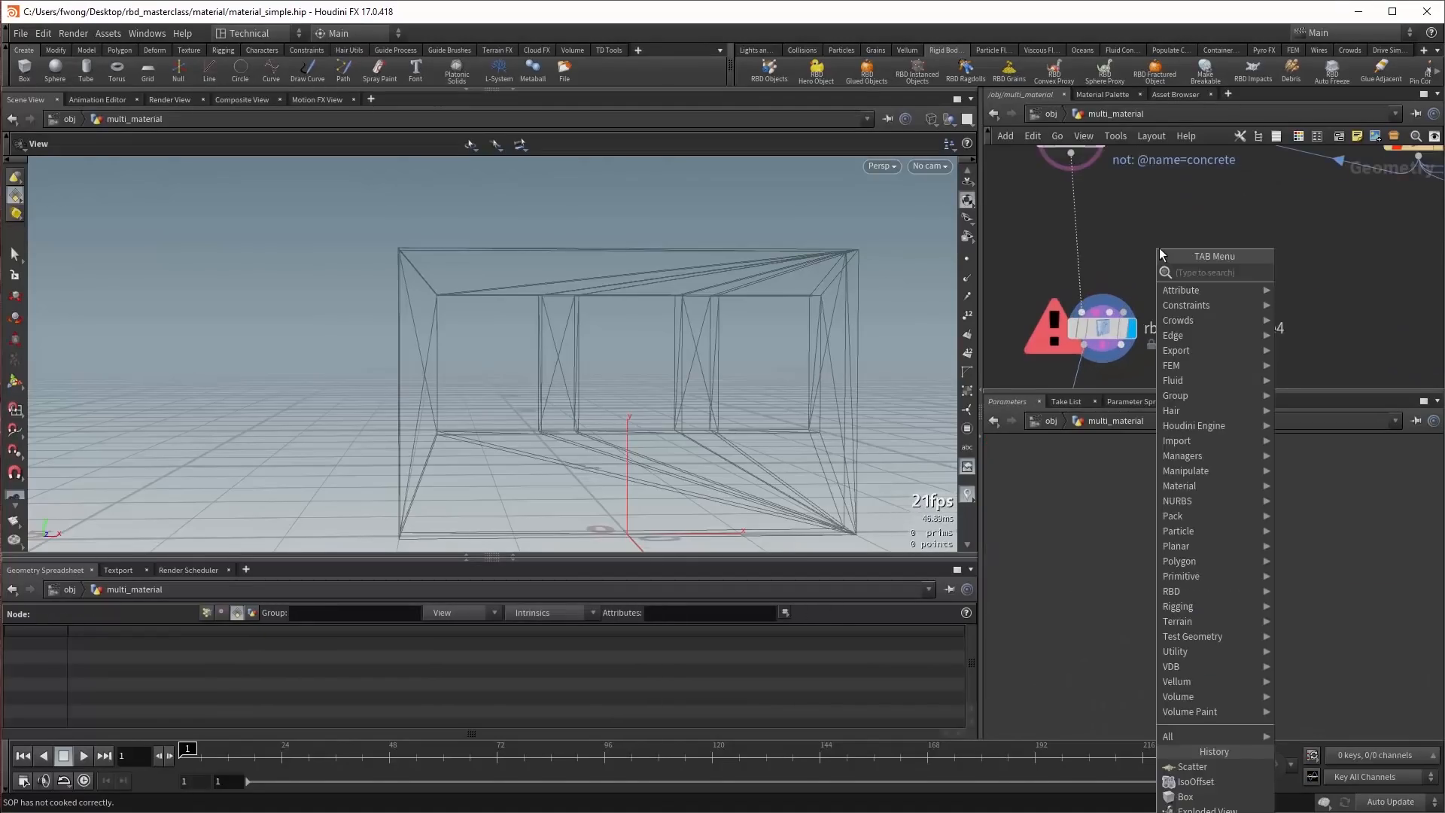
{"action": "type", "text": "rbdpa"}
{"action": "key", "text": "Return"}
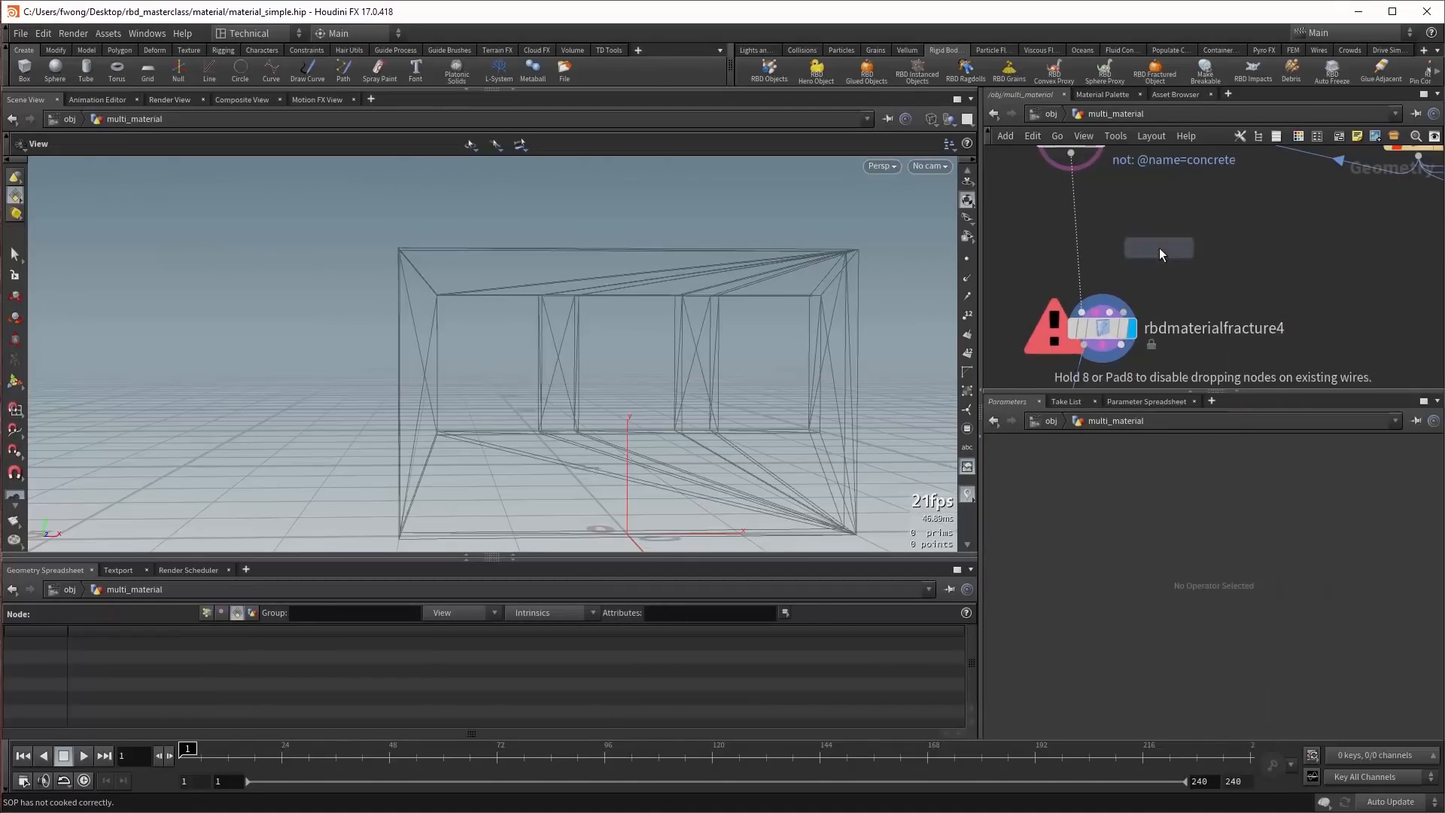
{"action": "left_click", "coordinate": [1086, 234]}
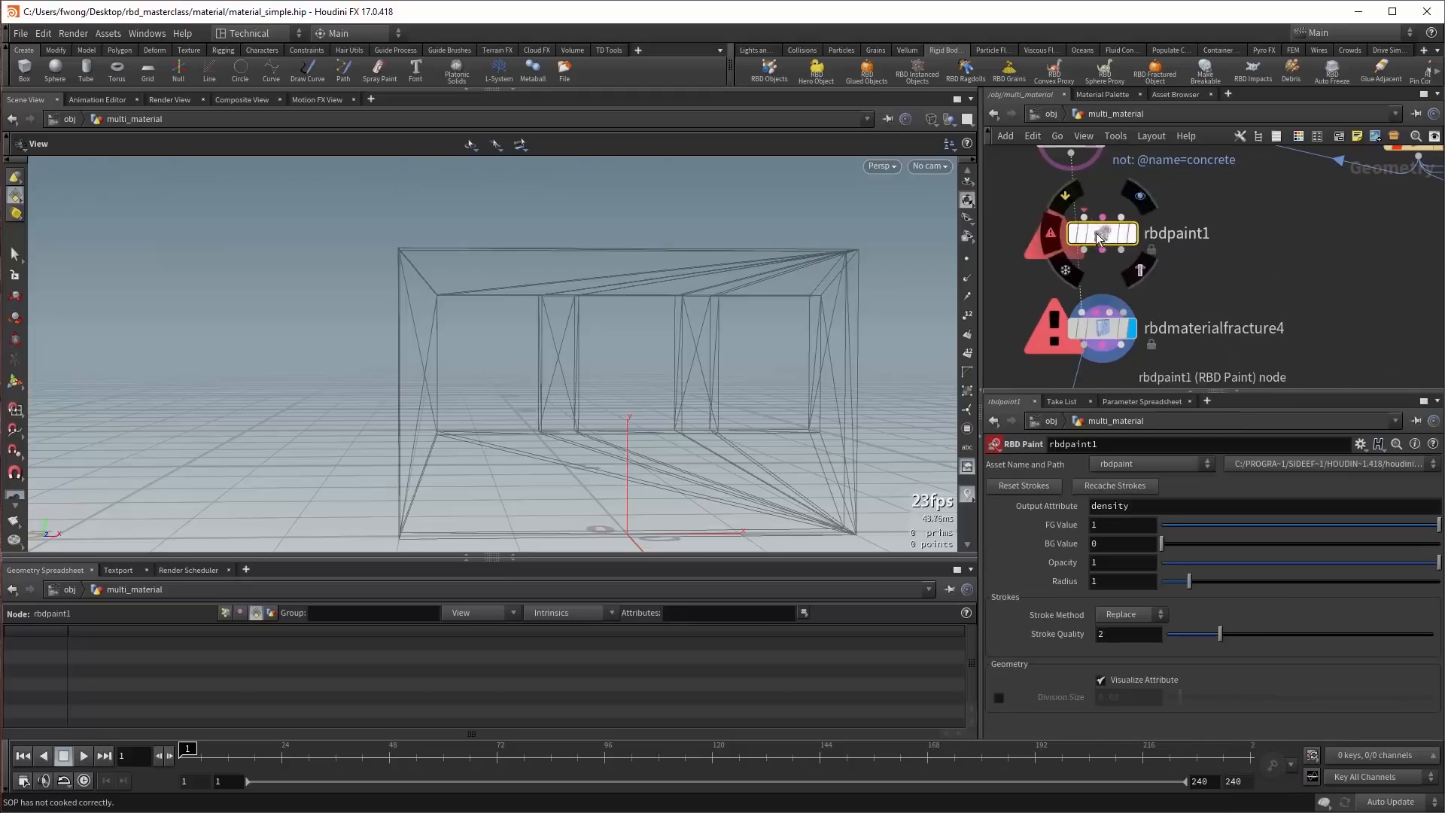
{"action": "left_click", "coordinate": [966, 496]}
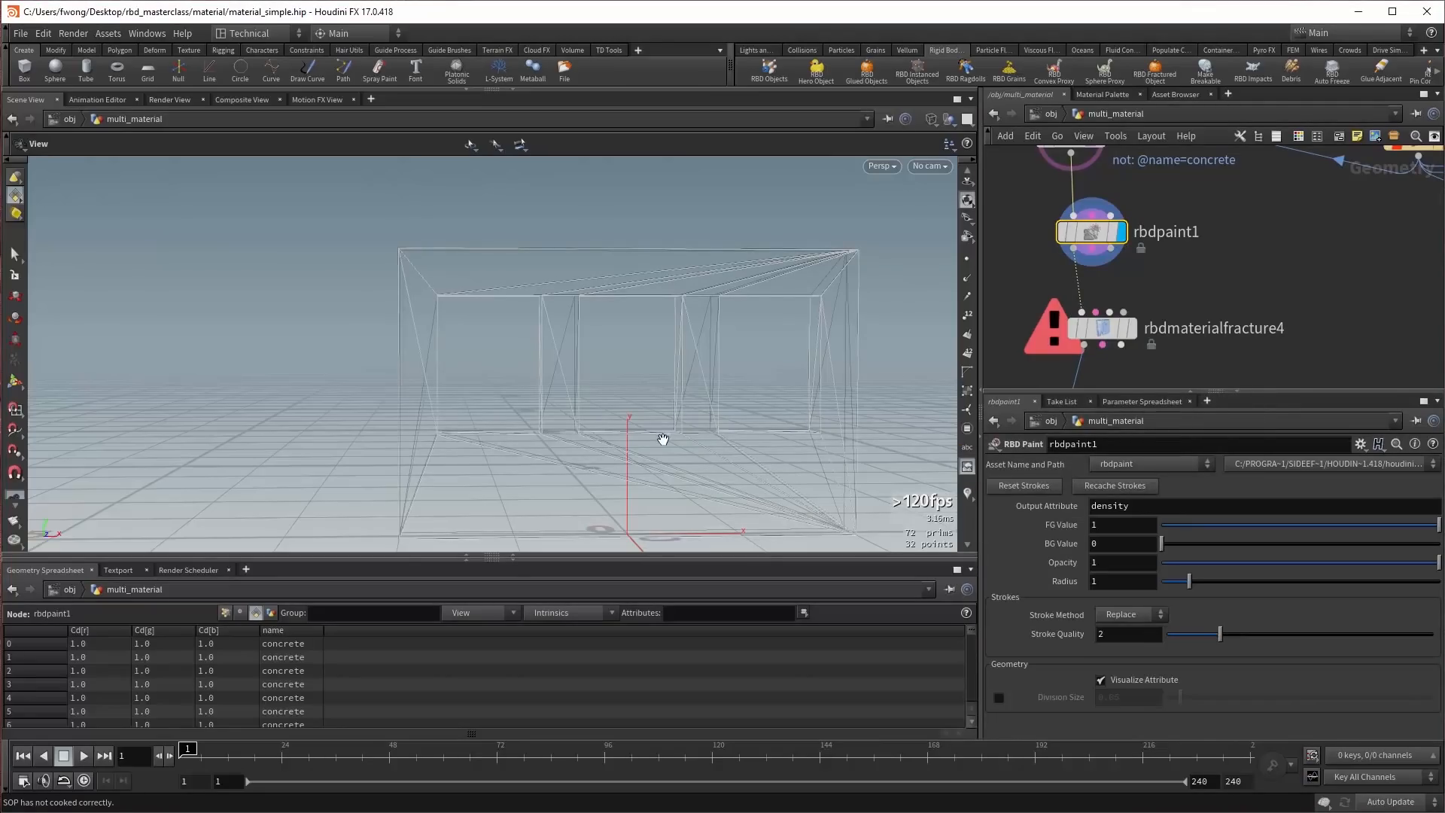
Activate stroke painting for rbdpaint1 on the shaded wall and reduce the brush radius to about 0.22.
{"action": "mouse_move", "coordinate": [664, 439]}
{"action": "left_mouse_down"}
{"action": "mouse_move", "coordinate": [675, 467]}
{"action": "mouse_move", "coordinate": [741, 440]}
{"action": "mouse_move", "coordinate": [645, 419]}
{"action": "mouse_move", "coordinate": [865, 452]}
{"action": "left_mouse_up"}
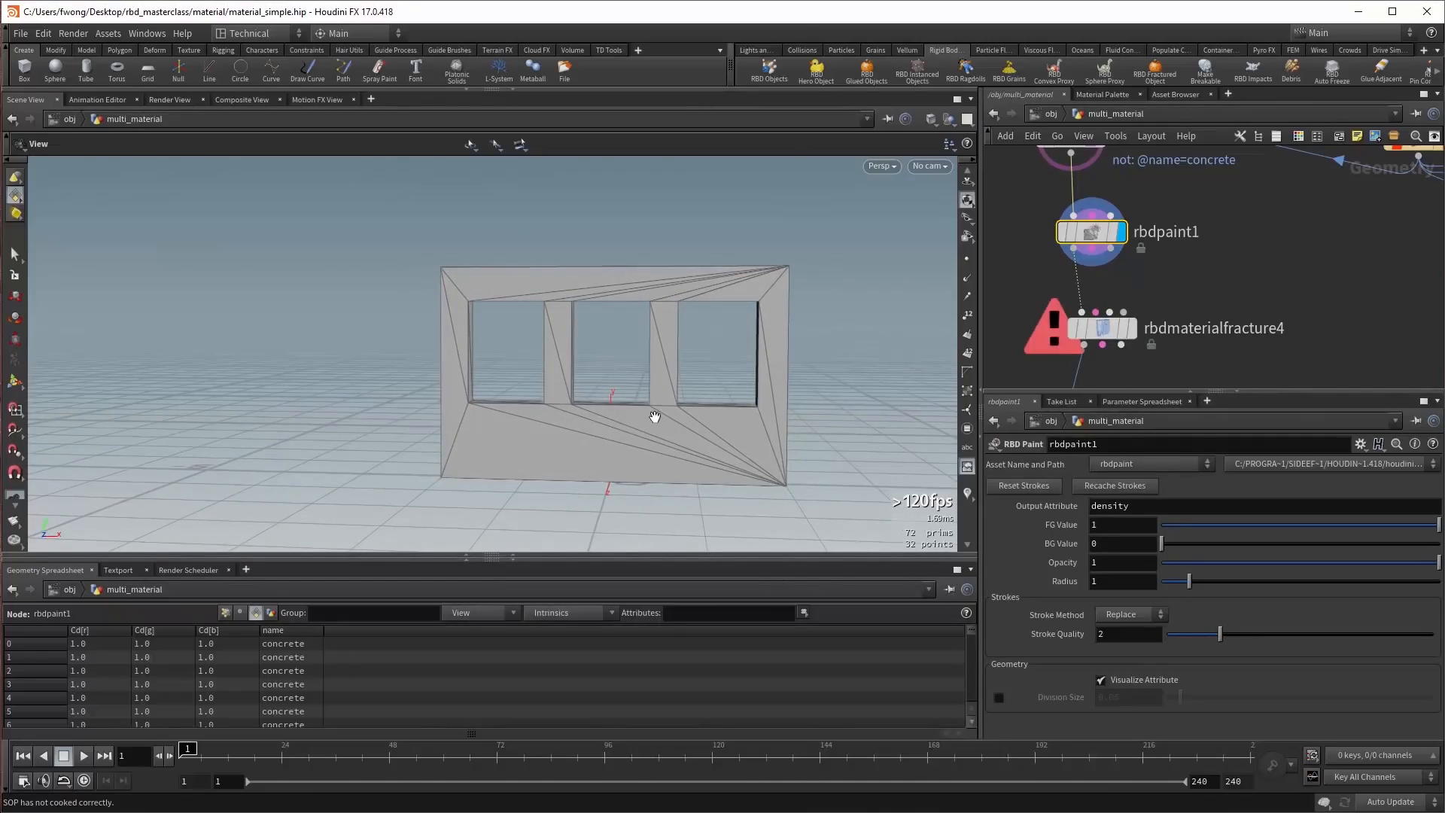
{"action": "key", "text": "Return"}
{"action": "scroll", "coordinate": [646, 417], "scroll_direction": "down", "scroll_amount": 5}
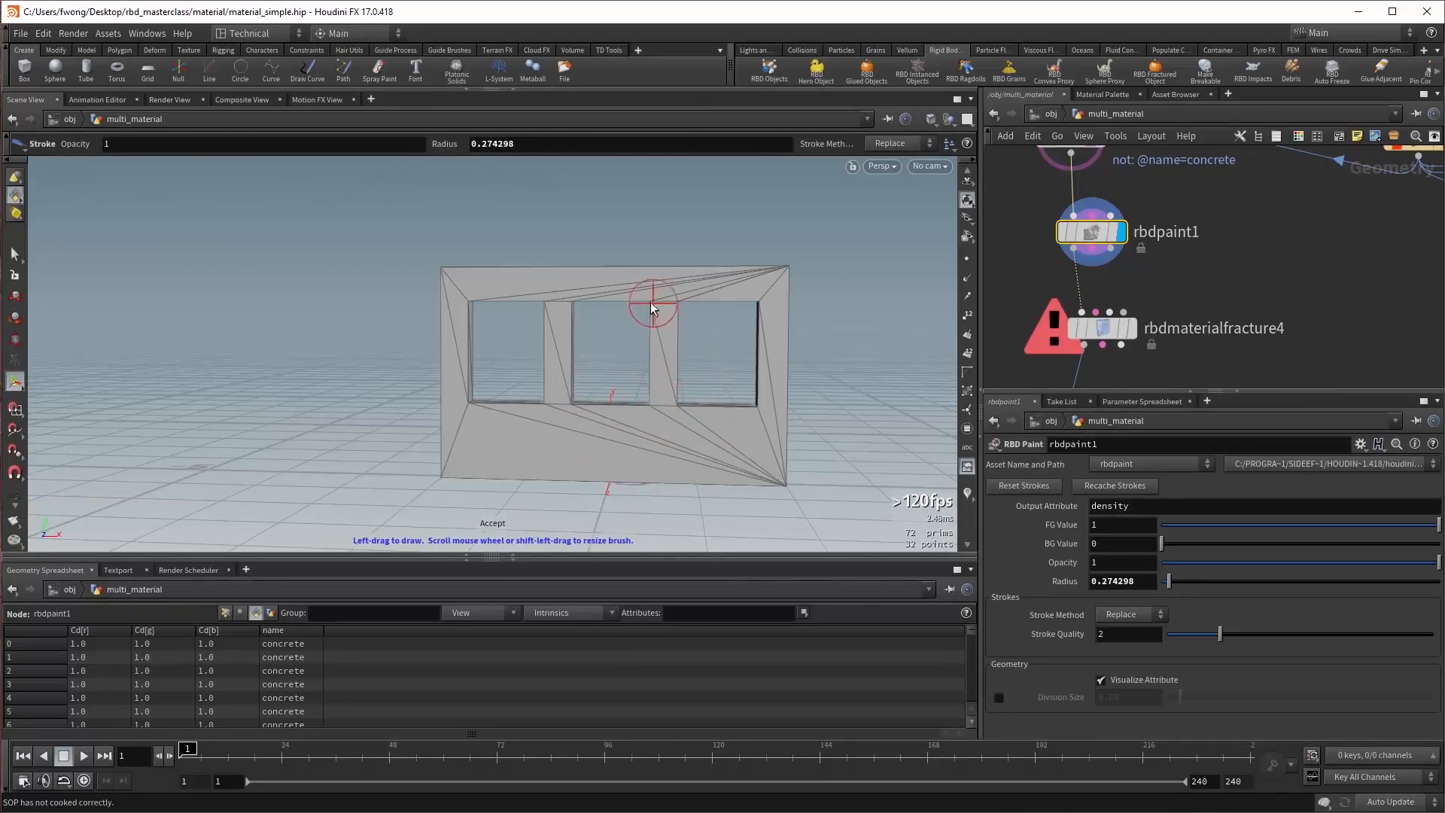
{"action": "scroll", "coordinate": [642, 281], "scroll_direction": "down", "scroll_amount": 1}
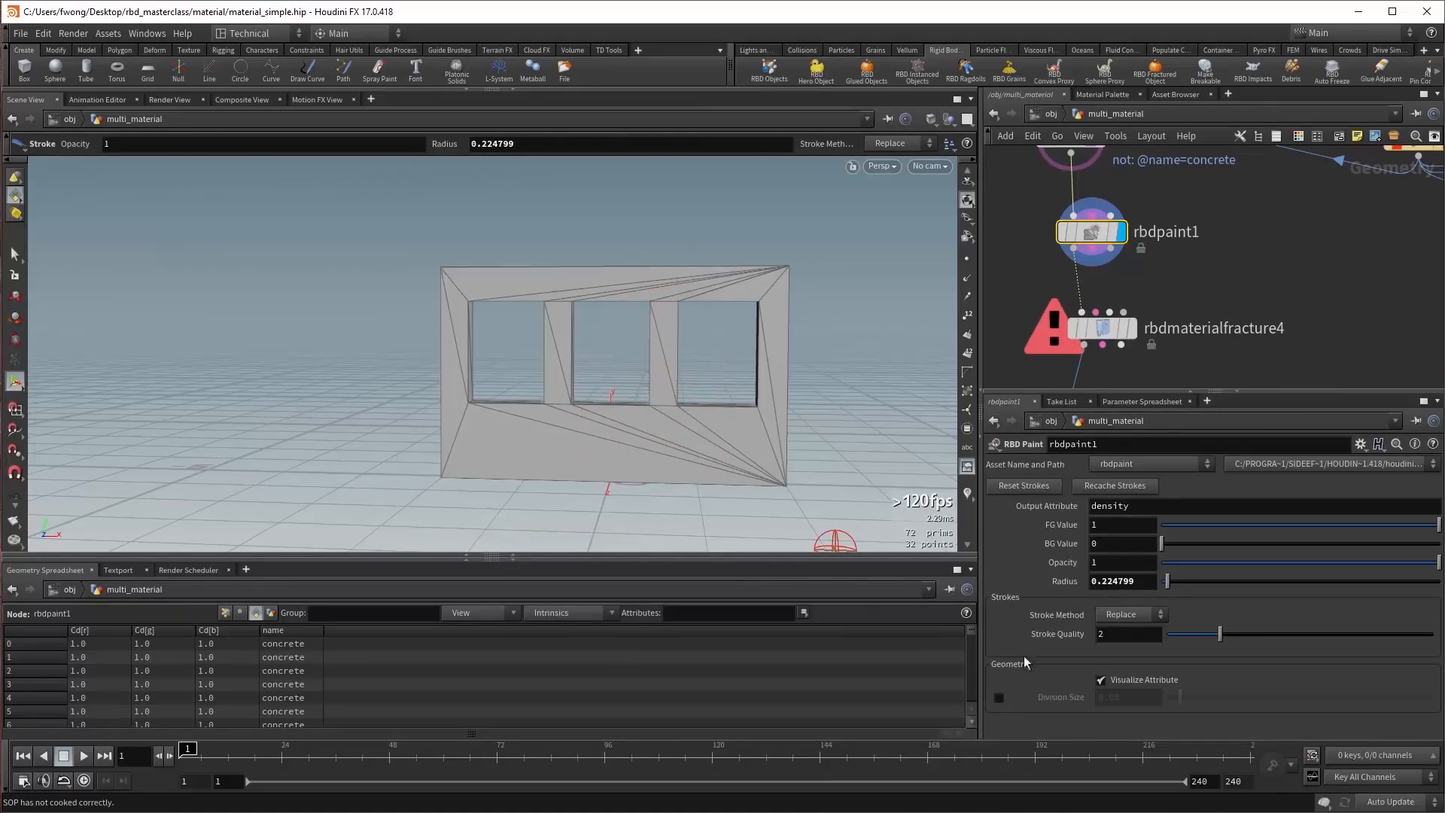
Enable rbdpaint1's Division Size of 0.05 and paint density along the two pillars between the wall's windows.
{"action": "left_click", "coordinate": [999, 698]}
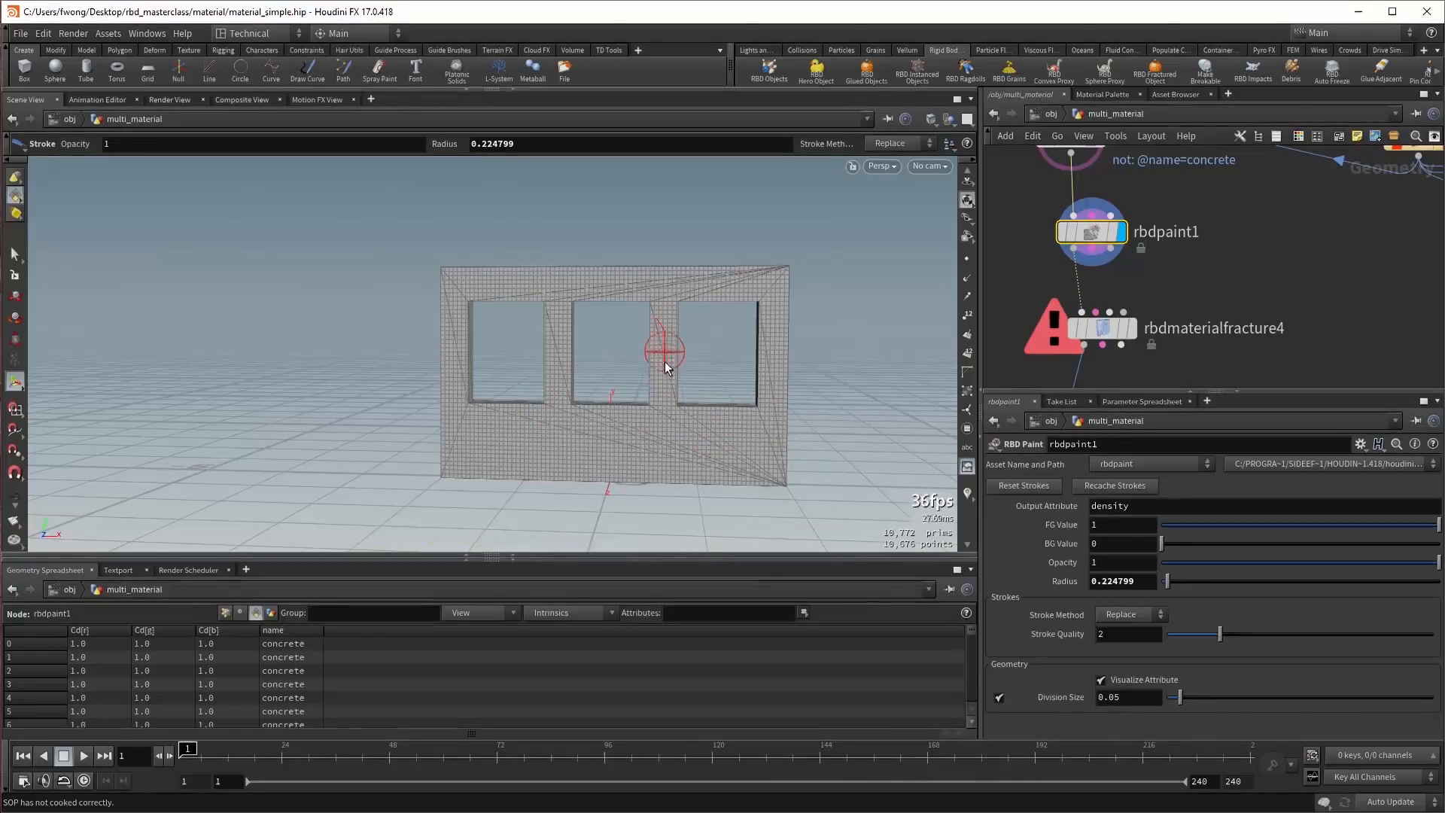
{"action": "left_click_drag", "start_coordinate": [664, 392], "coordinate": [663, 310]}
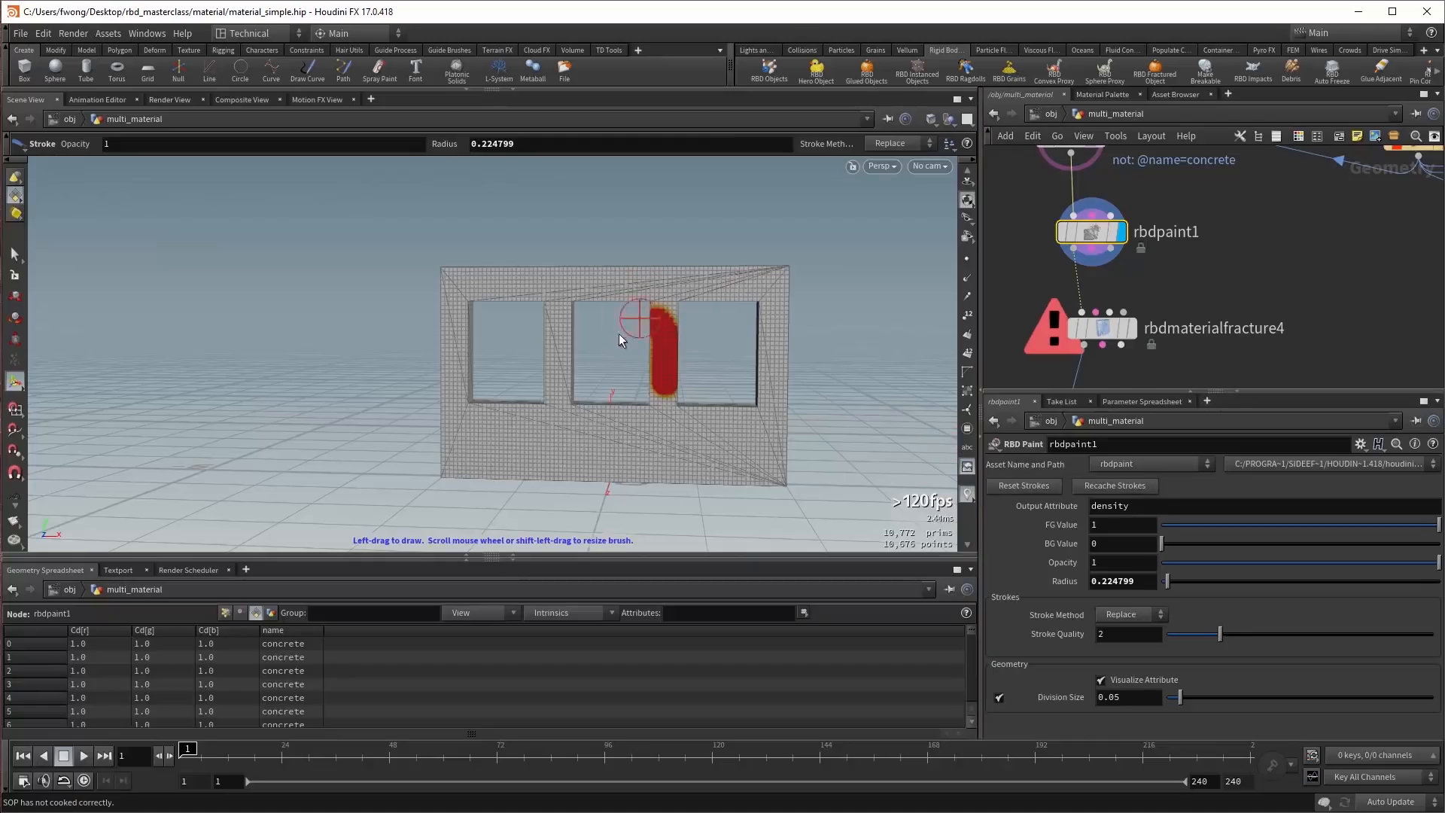
{"action": "left_click_drag", "start_coordinate": [547, 310], "coordinate": [557, 393]}
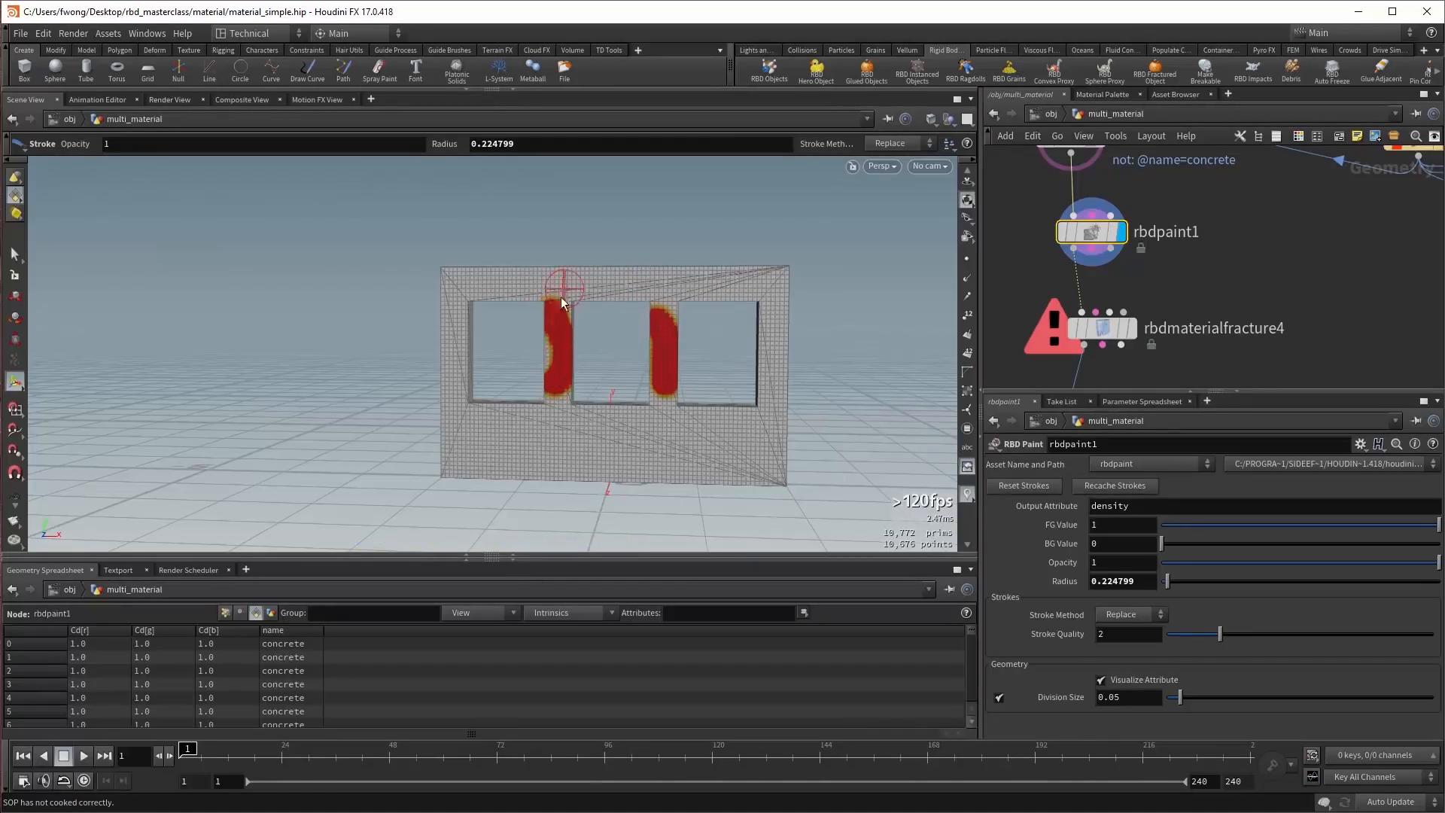
Display rbdmaterialfracture4 and explodedview3 to inspect the fractured pieces around the painted pillars.
{"action": "mouse_move", "coordinate": [1104, 331]}
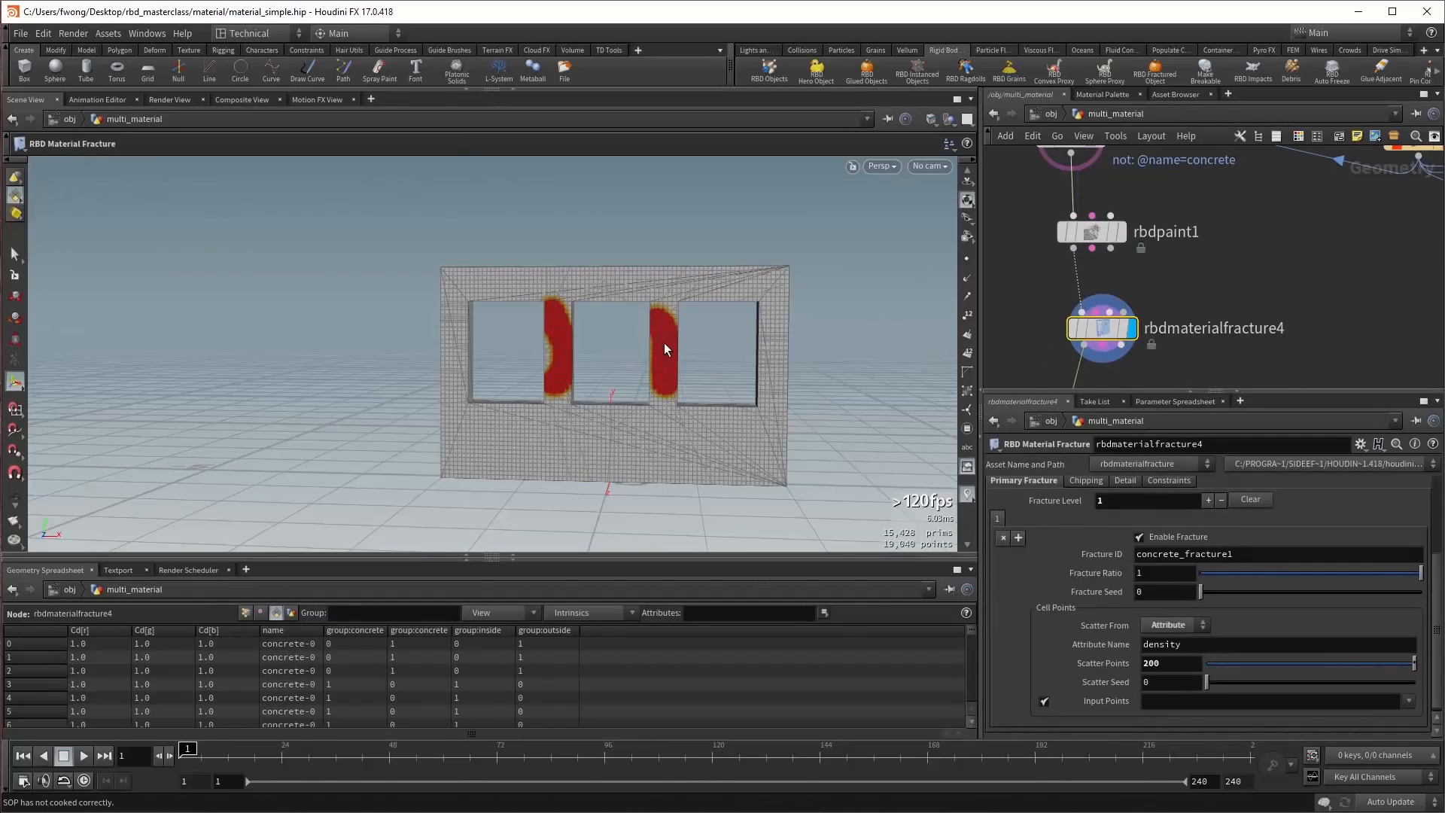
{"action": "key", "text": "Escape"}
{"action": "scroll", "coordinate": [663, 342], "scroll_direction": "up", "scroll_amount": 10}
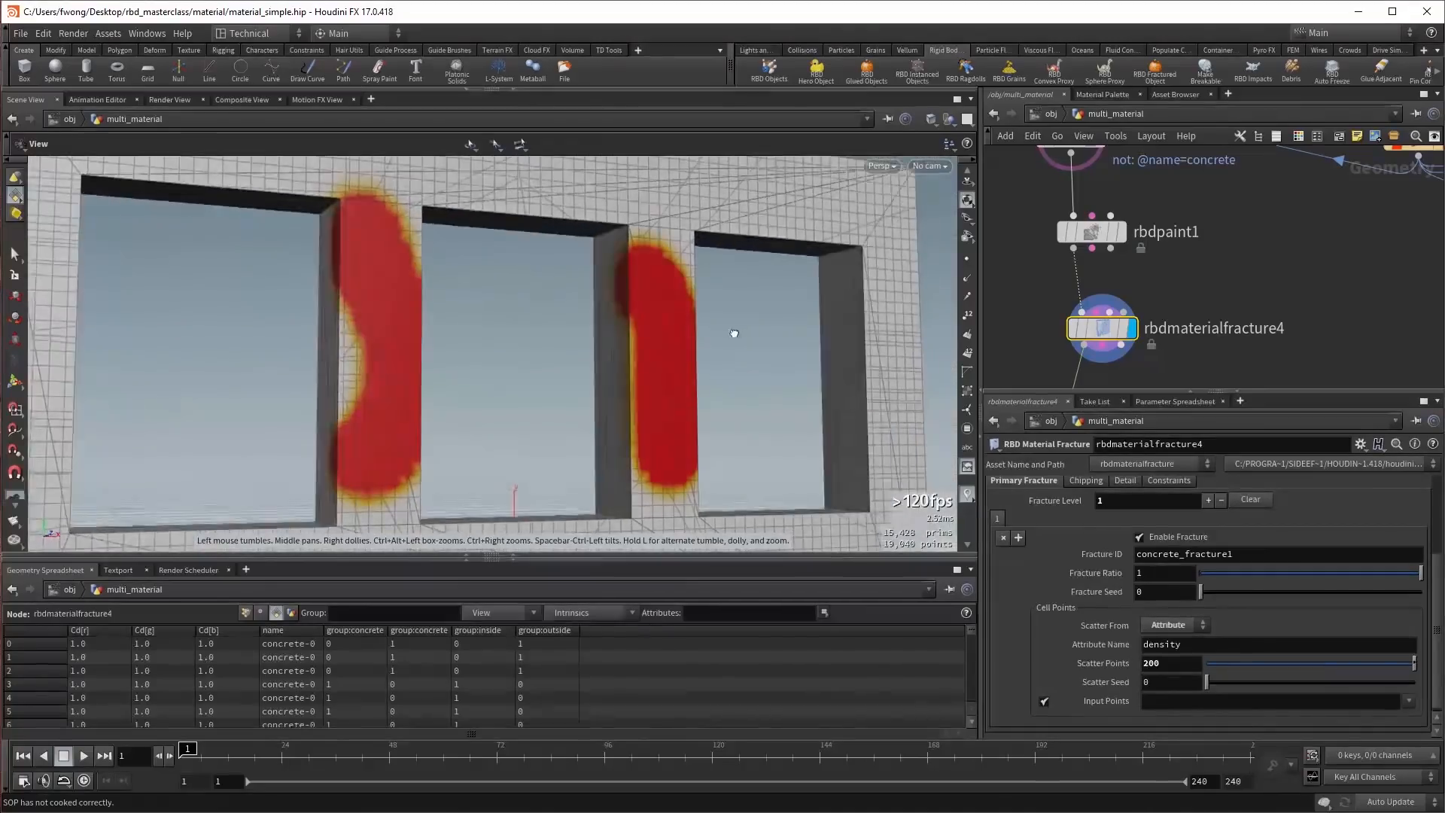
{"action": "left_click_drag", "start_coordinate": [734, 333], "coordinate": [795, 332]}
{"action": "middle_click_drag", "start_coordinate": [1171, 377], "coordinate": [1163, 295]}
{"action": "left_click", "coordinate": [1097, 328]}
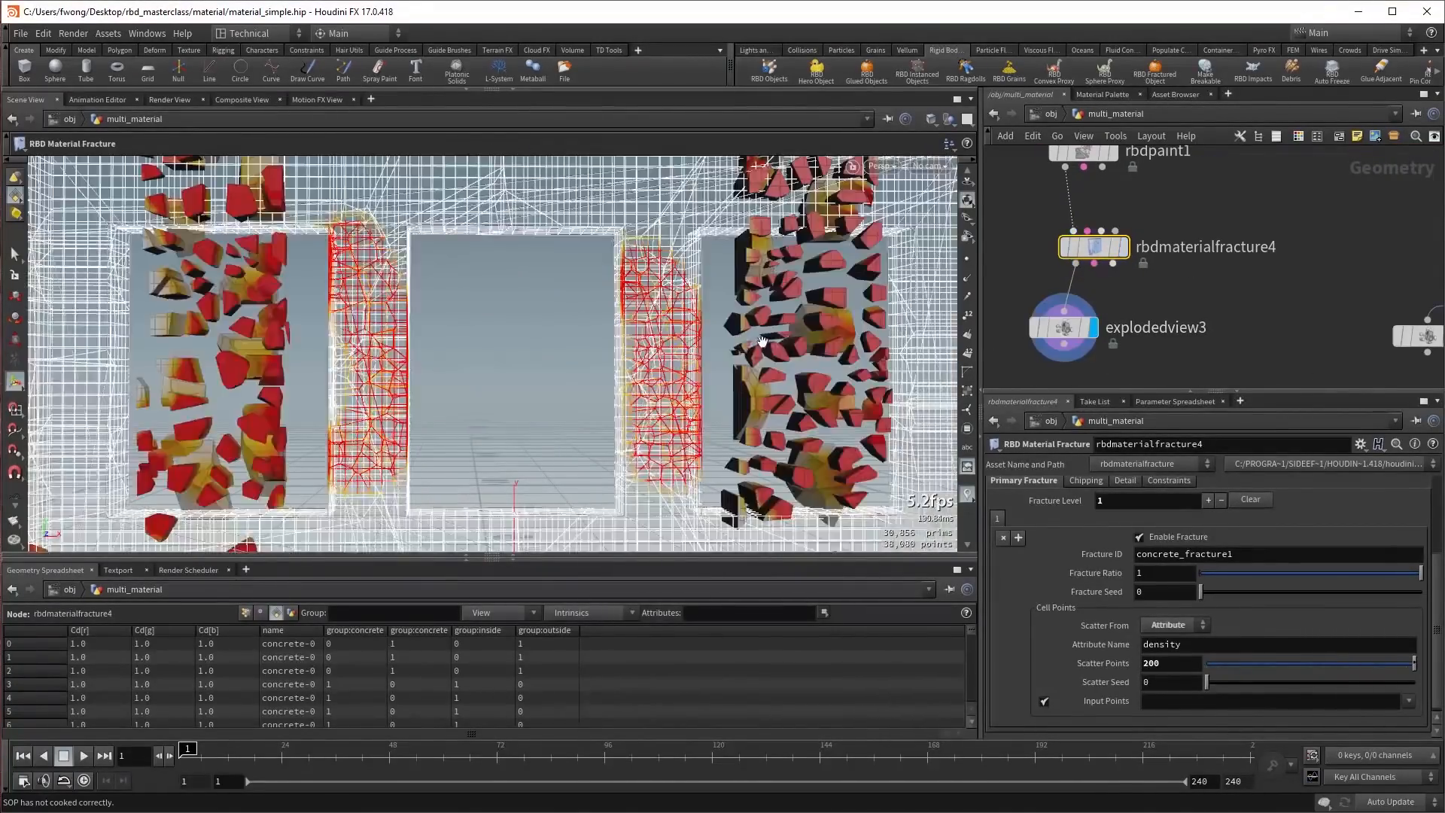
{"action": "right_click_drag", "start_coordinate": [763, 341], "coordinate": [928, 297], "text": "alt"}
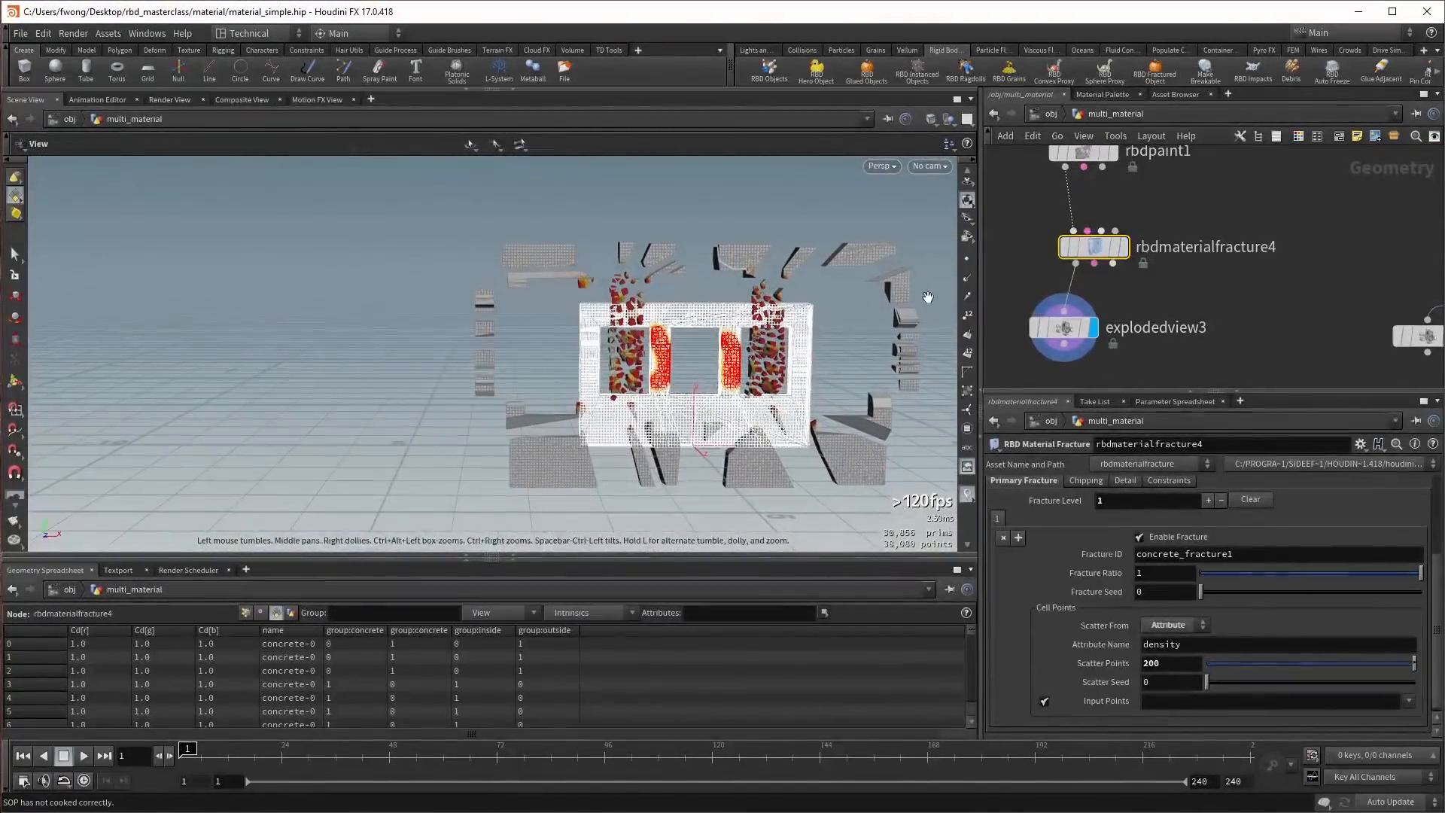
Display rbdmaterialfracture4, switch its first fracture level's Scatter From to Volume, and set Scatter Points to 20.
{"action": "left_click", "coordinate": [1130, 209]}
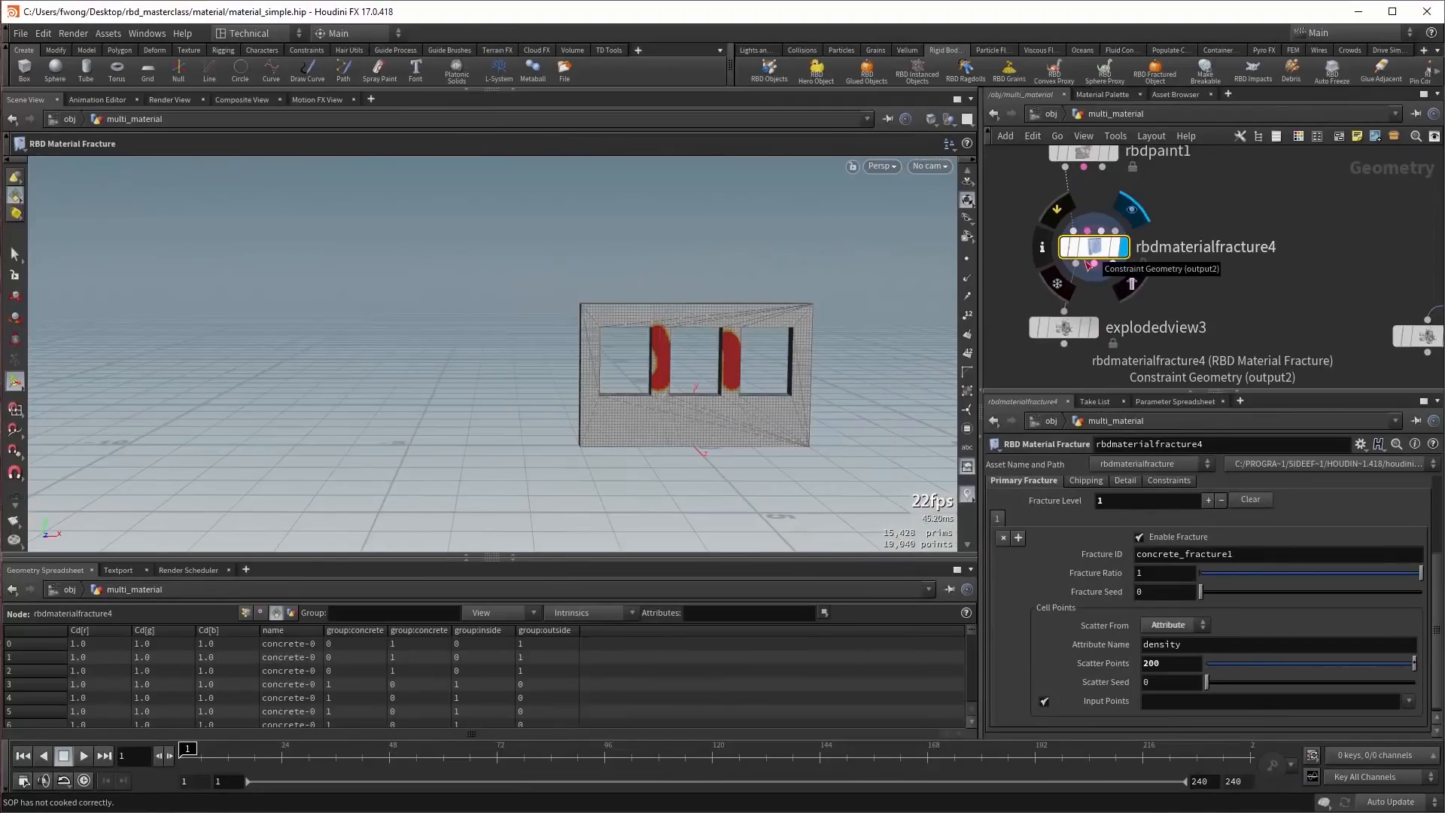
{"action": "left_click", "coordinate": [1163, 624]}
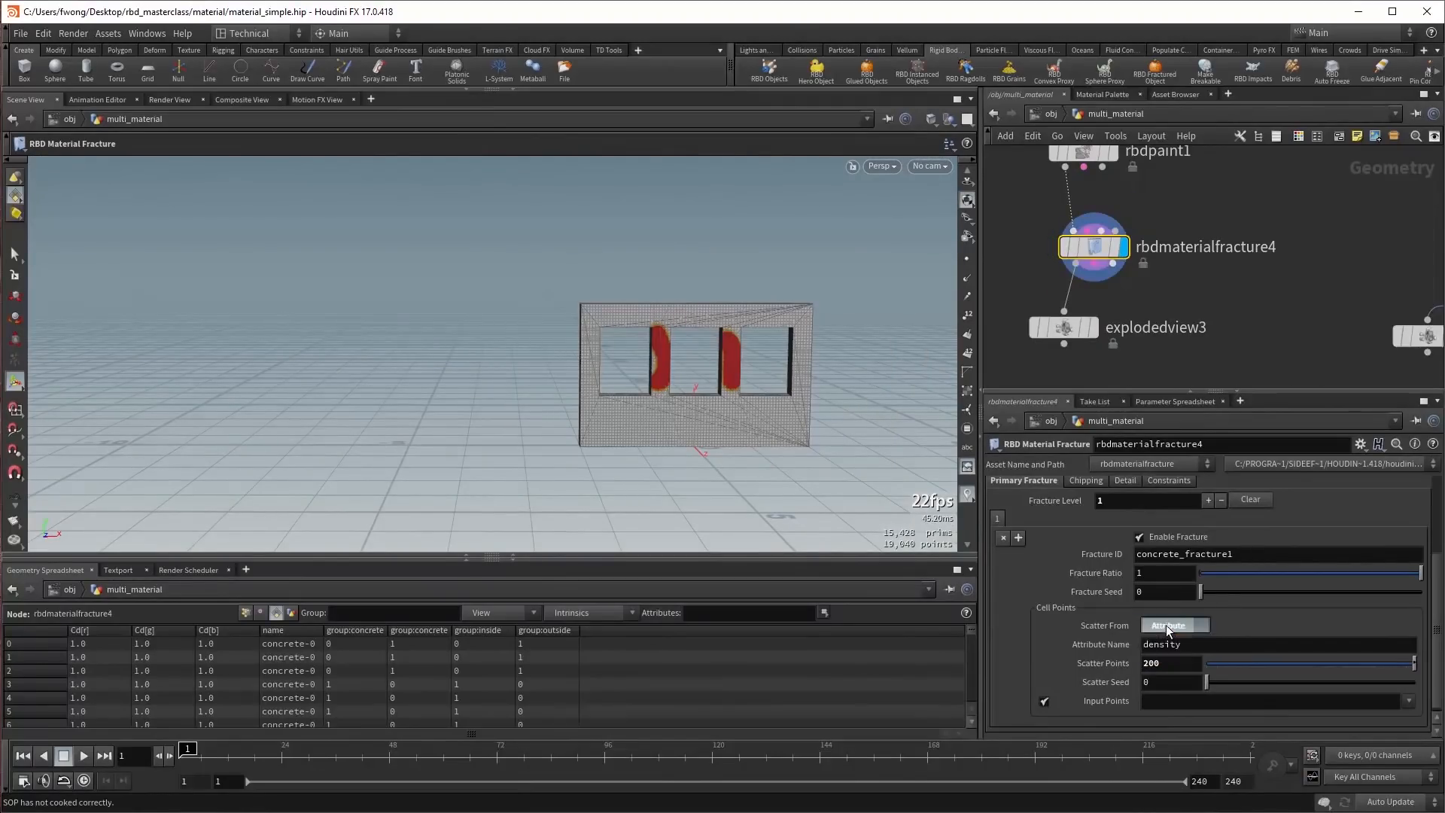
{"action": "left_click", "coordinate": [1169, 641]}
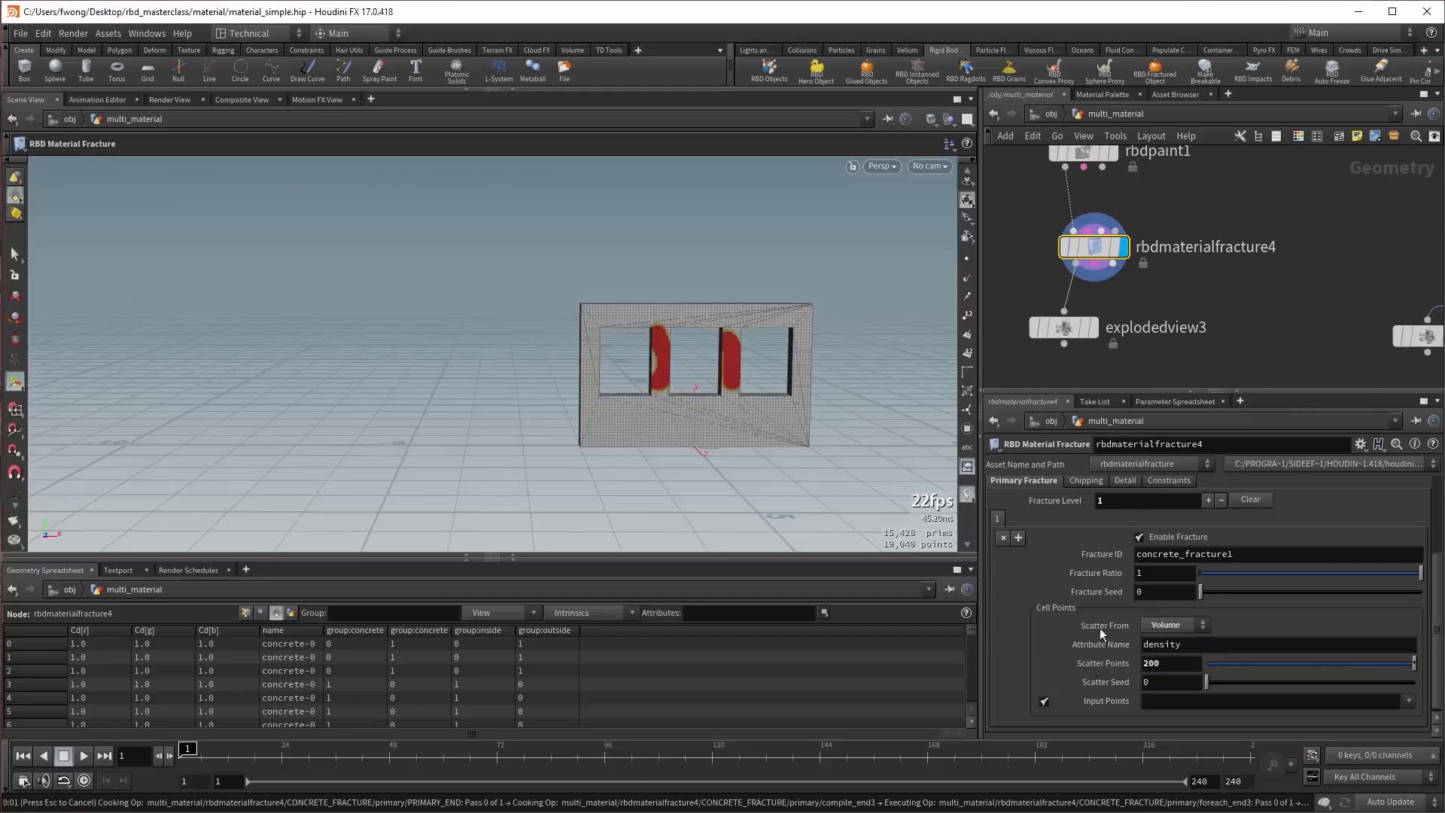
{"action": "scroll", "coordinate": [1127, 611], "scroll_direction": "down", "scroll_amount": 2}
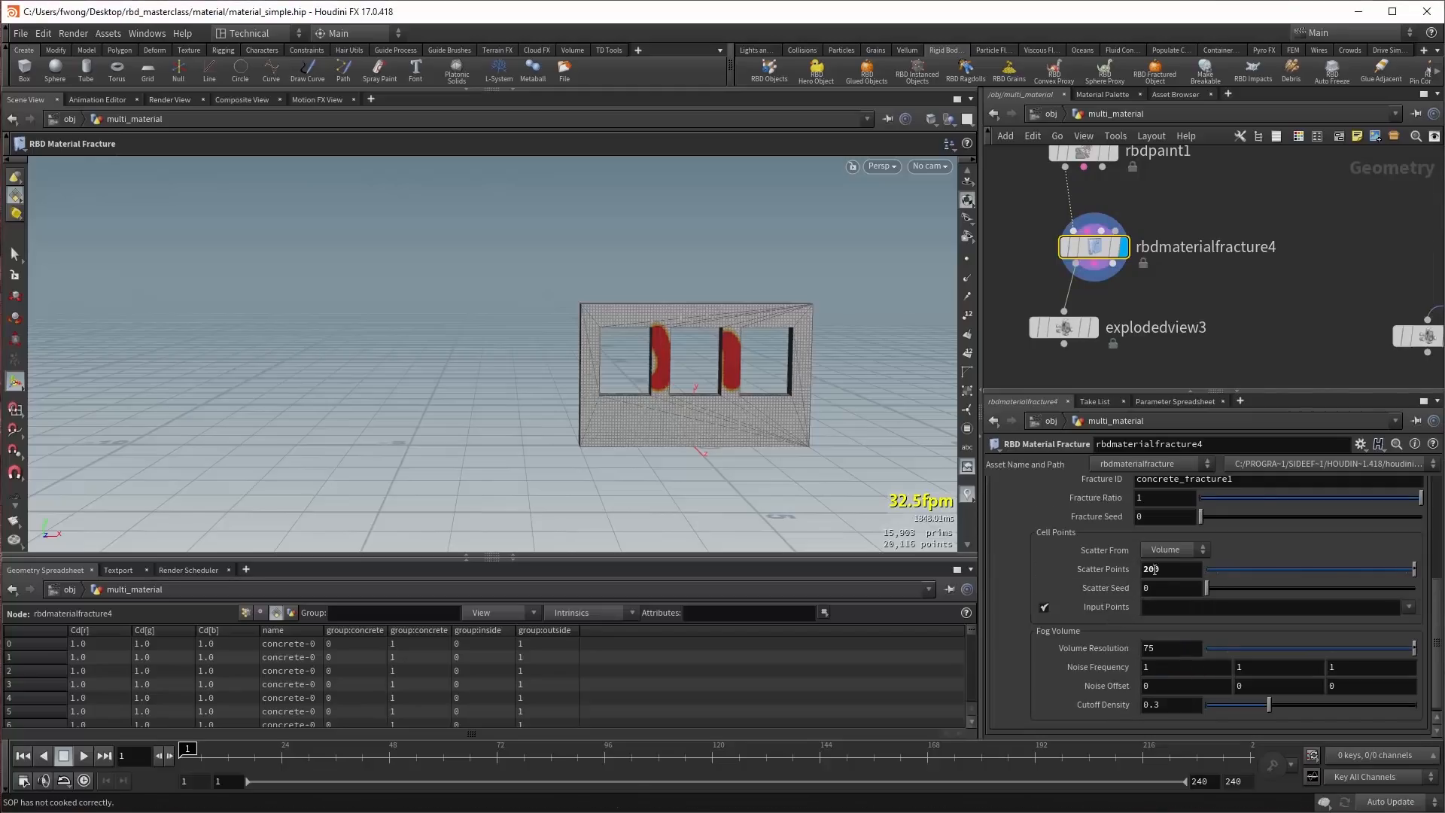
{"action": "left_click", "coordinate": [1167, 570]}
{"action": "key", "text": "Return"}
Bypass rbdpaint1, check the pieces in explodedview3, and return the display to rbdmaterialfracture4.
{"action": "mouse_move", "coordinate": [1117, 151]}
{"action": "middle_mouse_down"}
{"action": "mouse_move", "coordinate": [1120, 218]}
{"action": "mouse_move", "coordinate": [1173, 227]}
{"action": "mouse_move", "coordinate": [1170, 206]}
{"action": "middle_mouse_up"}
{"action": "left_click", "coordinate": [1057, 218]}
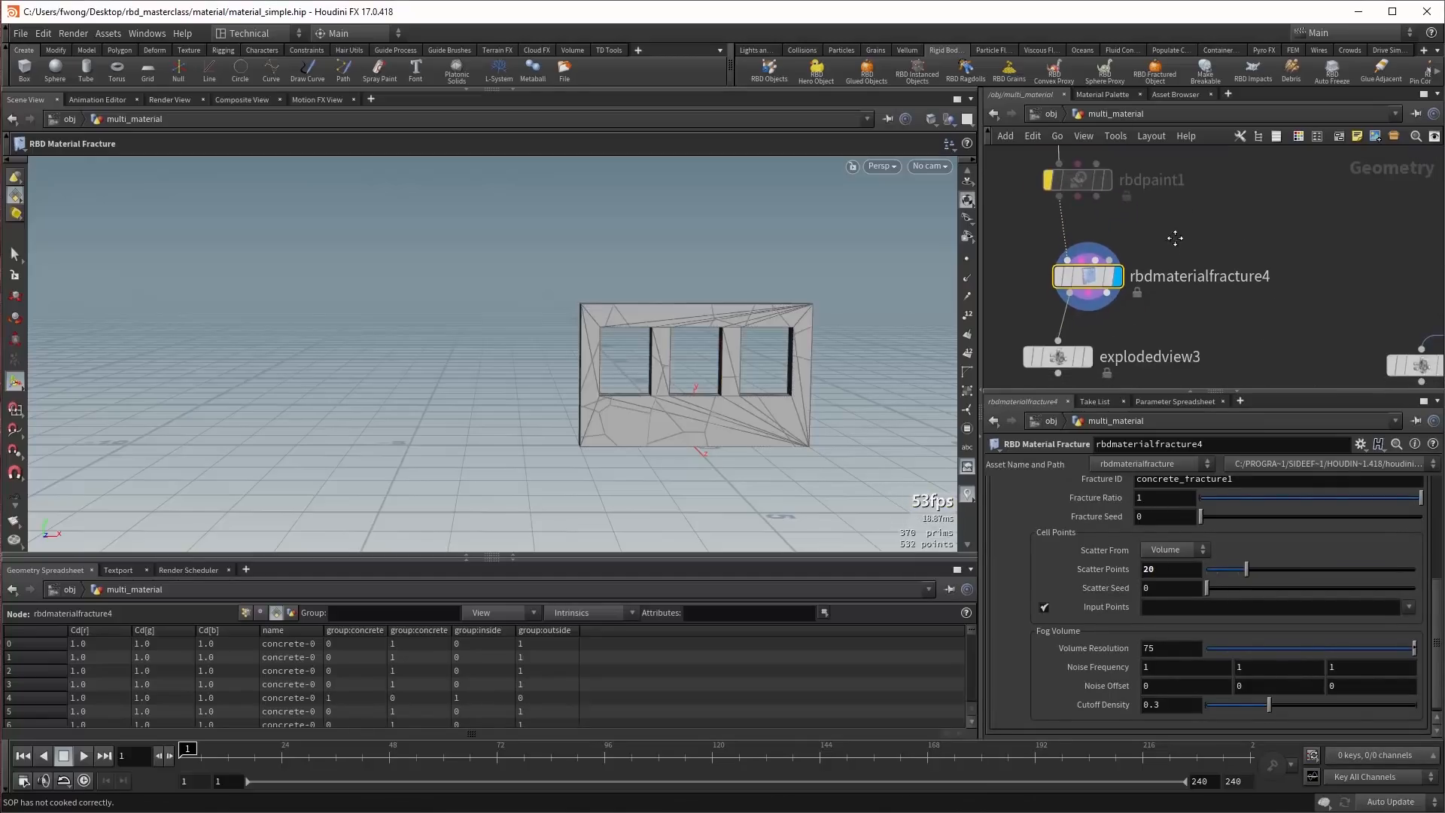
{"action": "left_click", "coordinate": [1087, 356]}
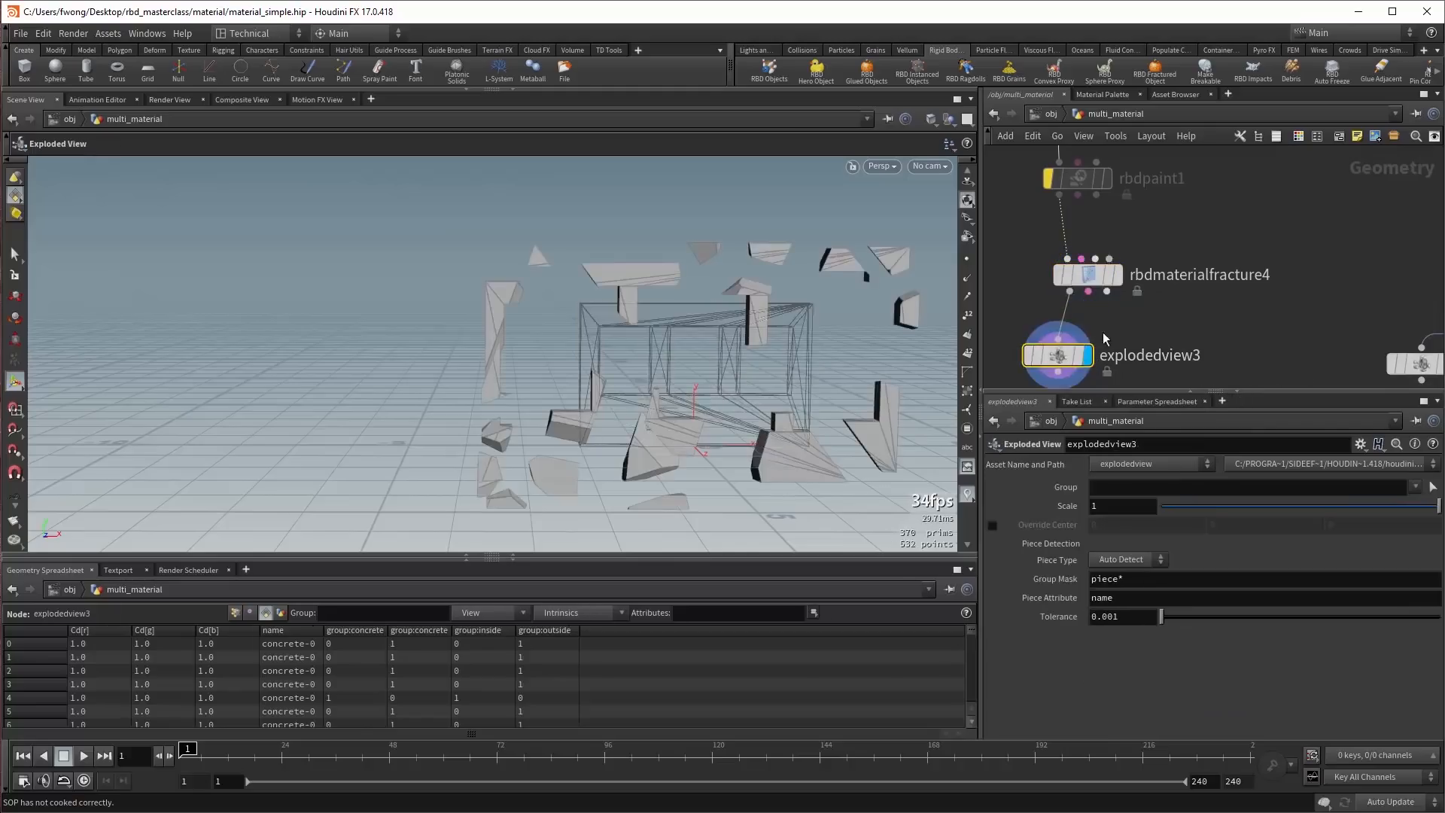
{"action": "left_click", "coordinate": [1118, 275]}
Raise rbdmaterialfracture4's Fracture Level to 2 and open the second level's settings.
{"action": "scroll", "coordinate": [1082, 535], "scroll_direction": "up", "scroll_amount": 3}
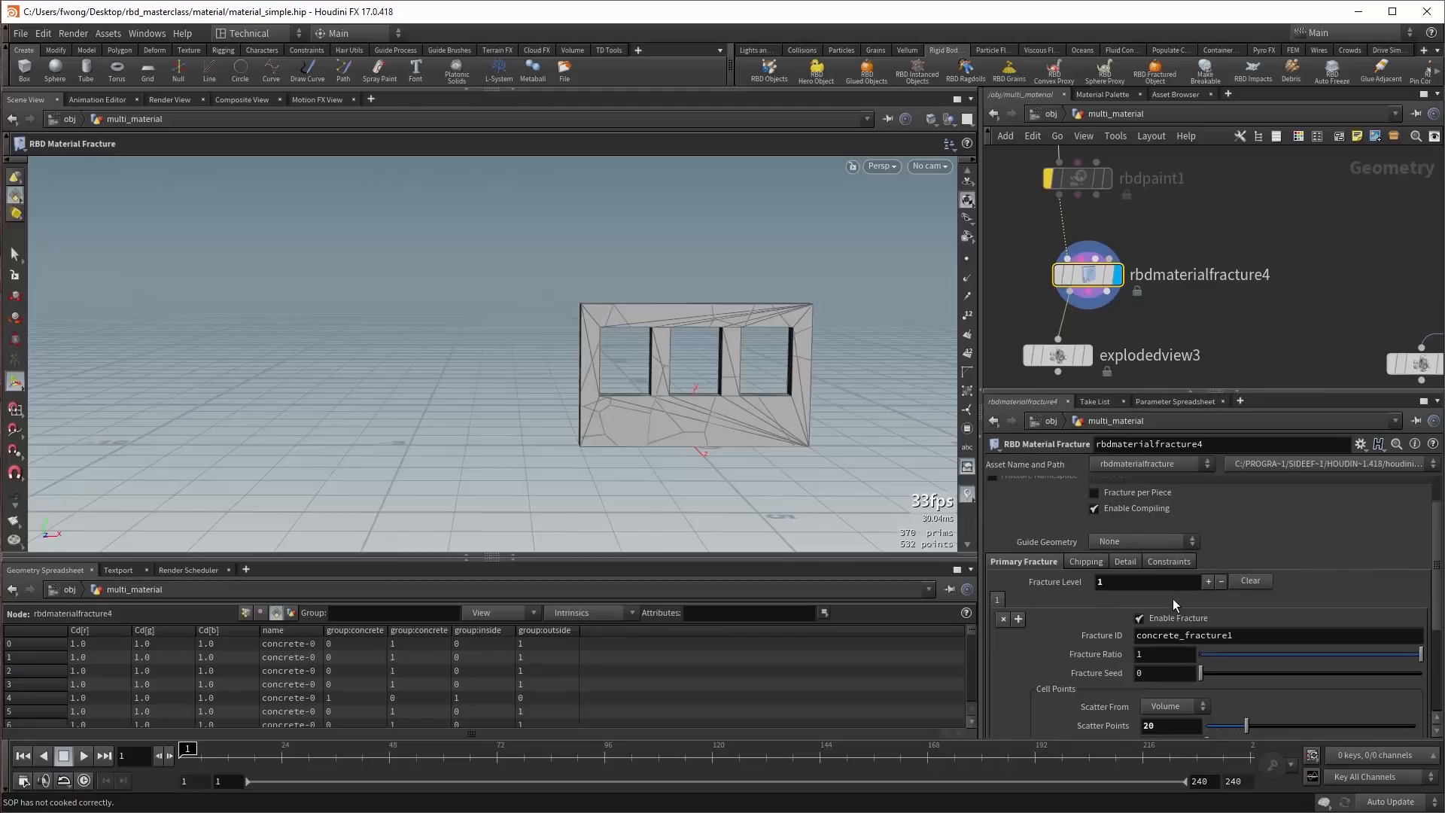
{"action": "left_click", "coordinate": [1209, 580]}
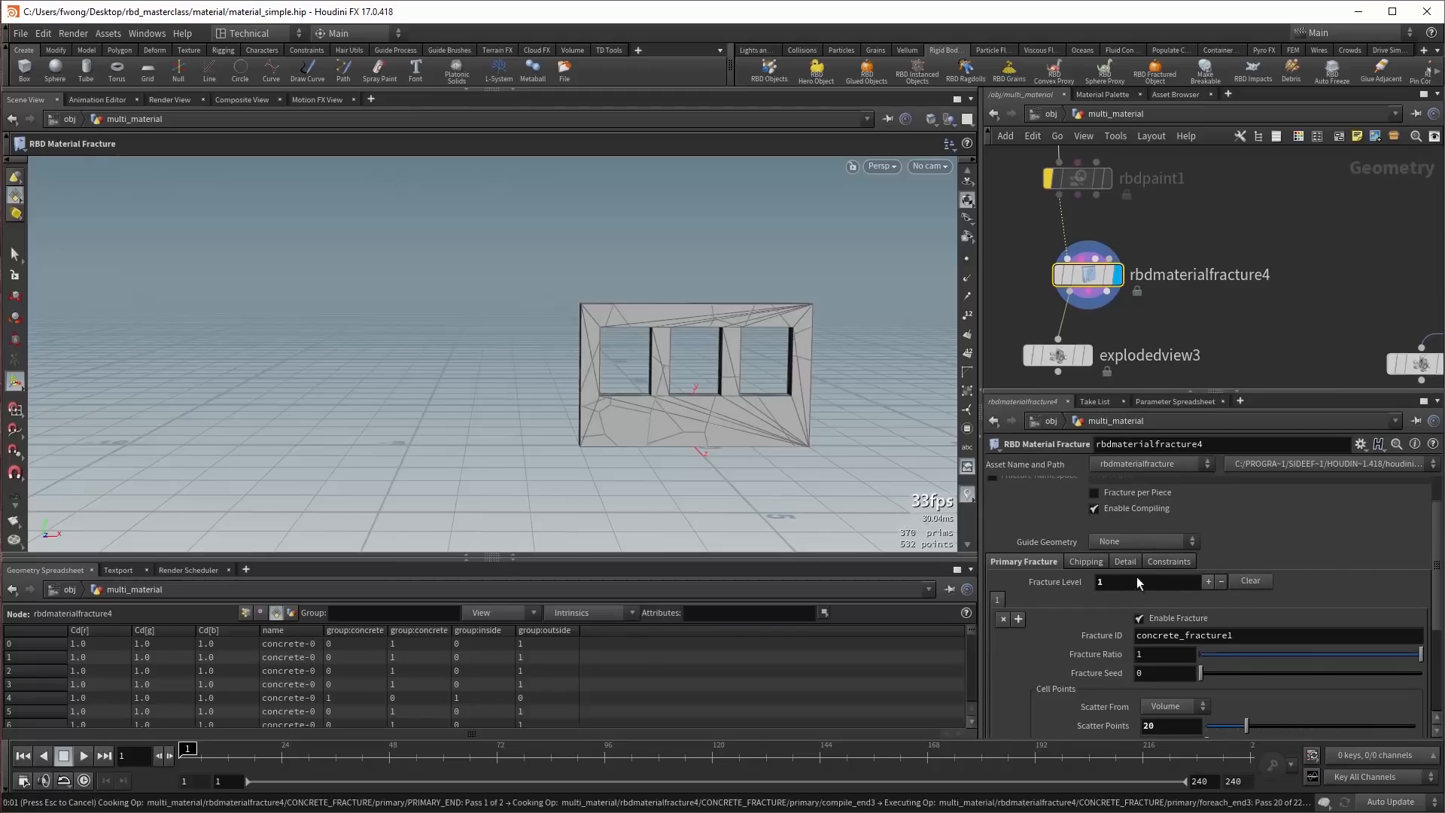
{"action": "left_click", "coordinate": [1013, 600]}
Set the second fracture level's Noise Frequency to 0, 0, 0 and its Scatter Points to 50.
{"action": "scroll", "coordinate": [1087, 666], "scroll_direction": "down", "scroll_amount": 2}
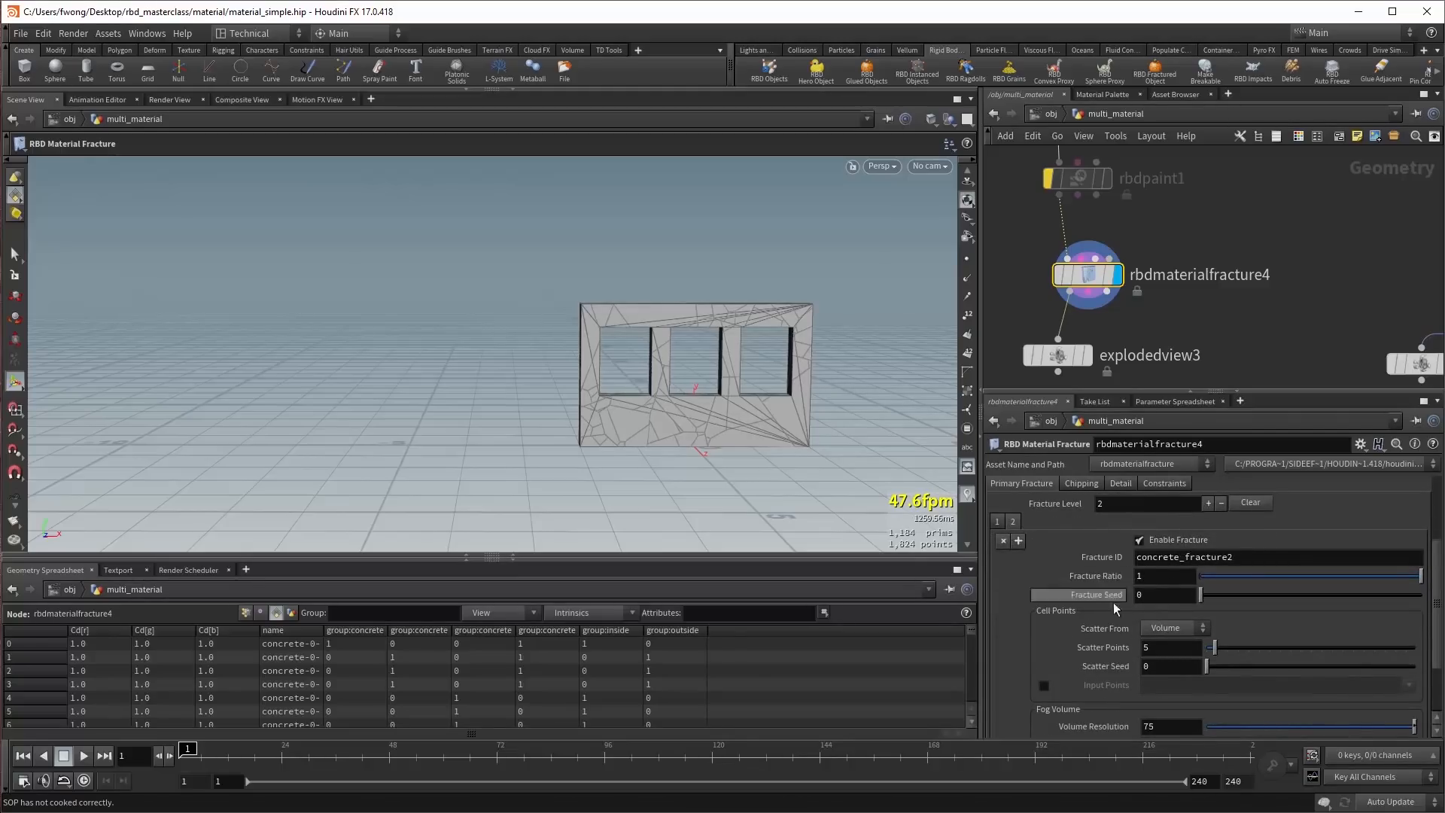
{"action": "scroll", "coordinate": [1112, 661], "scroll_direction": "down", "scroll_amount": 1}
{"action": "left_click", "coordinate": [1162, 610]}
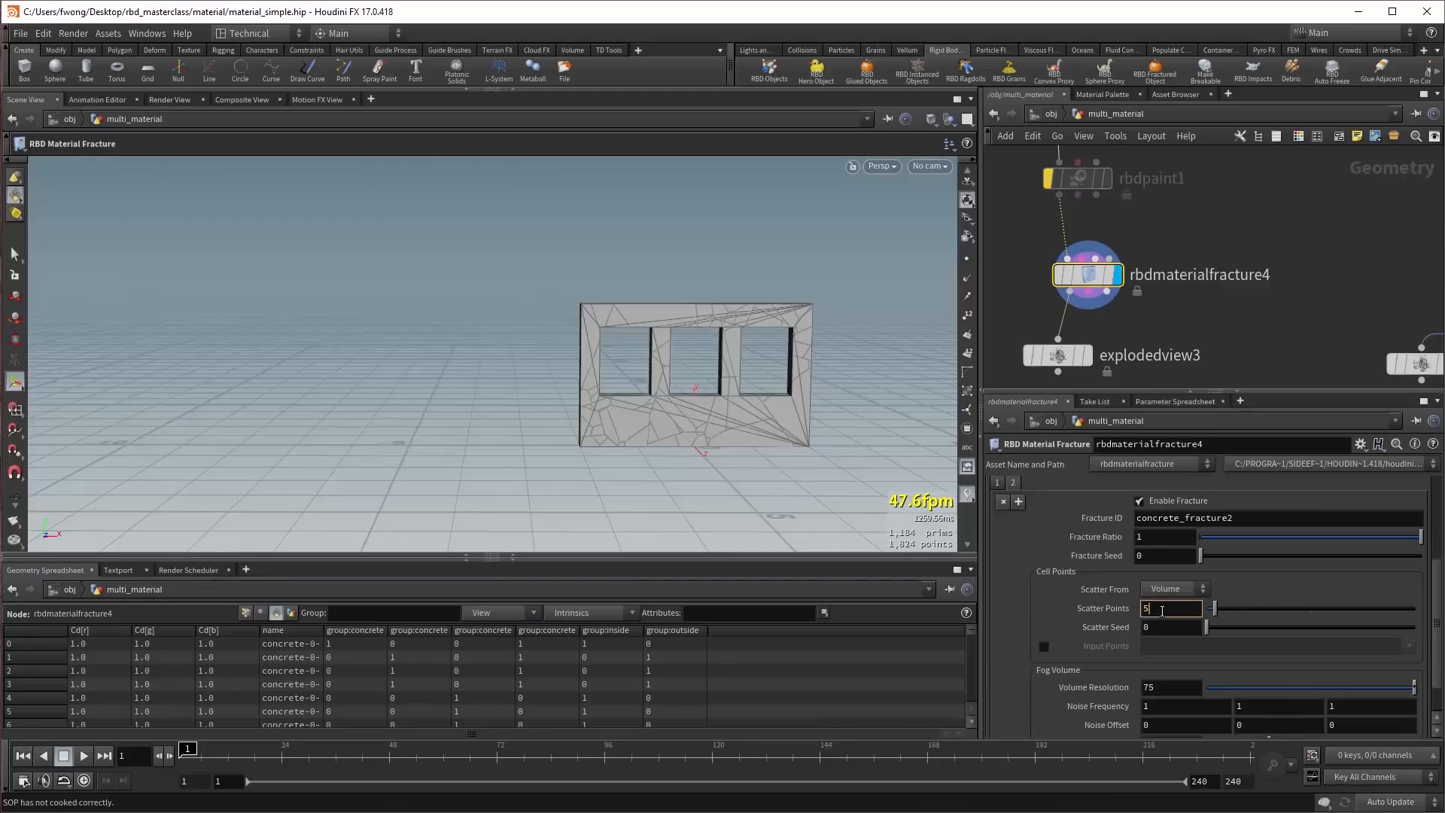
{"action": "left_click", "coordinate": [1176, 707]}
{"action": "type", "text": "0"}
{"action": "key", "text": "Tab"}
{"action": "type", "text": "0"}
{"action": "key", "text": "Tab"}
{"action": "type", "text": "0"}
{"action": "key", "text": "Return"}
{"action": "left_click", "coordinate": [1156, 610]}
{"action": "type", "text": "0"}
{"action": "key", "text": "Return"}
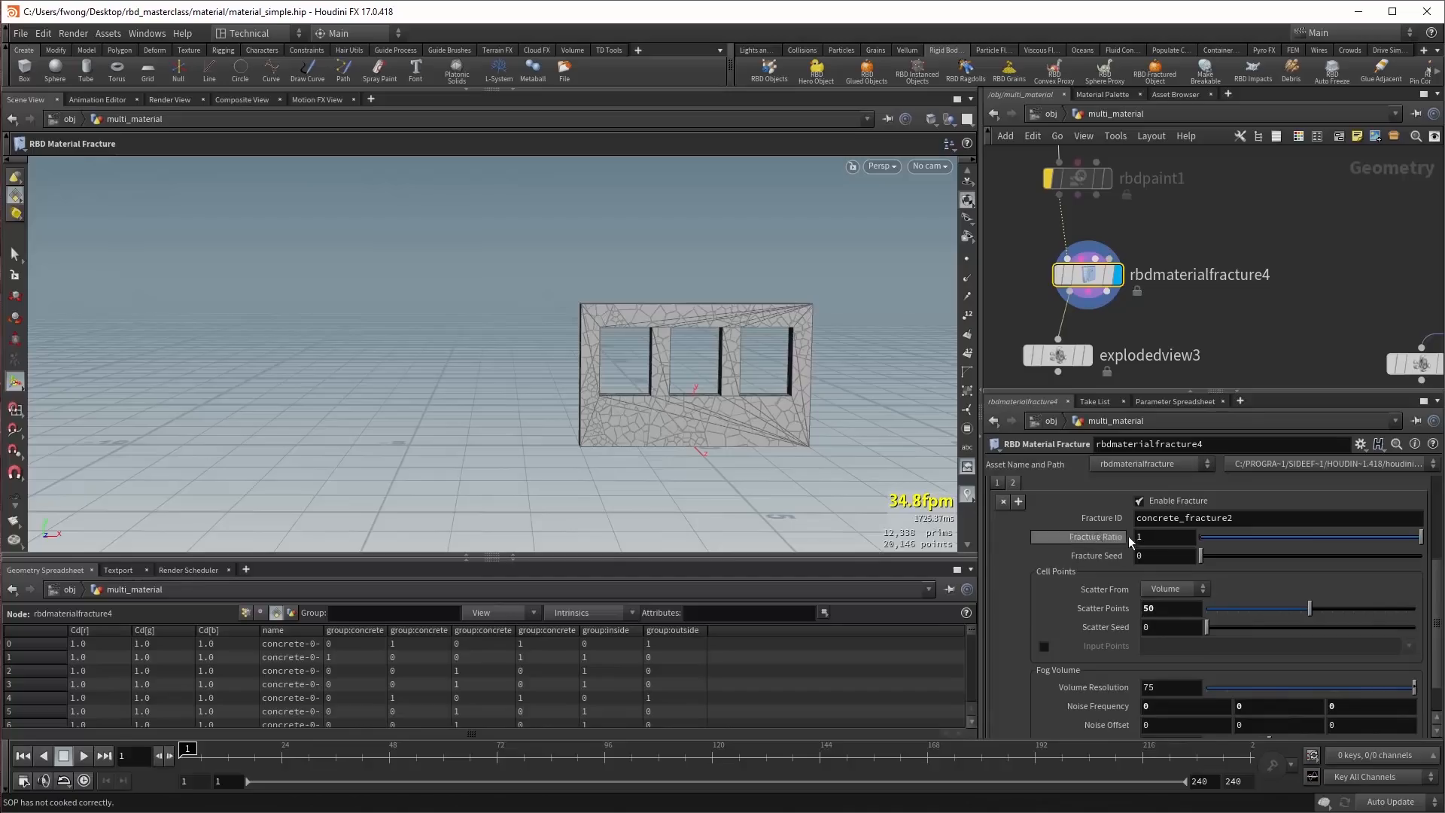
Lower the second fracture level's Fracture Ratio to 0.338 and examine which wall pieces are fractured again.
{"action": "left_click", "coordinate": [1003, 479]}
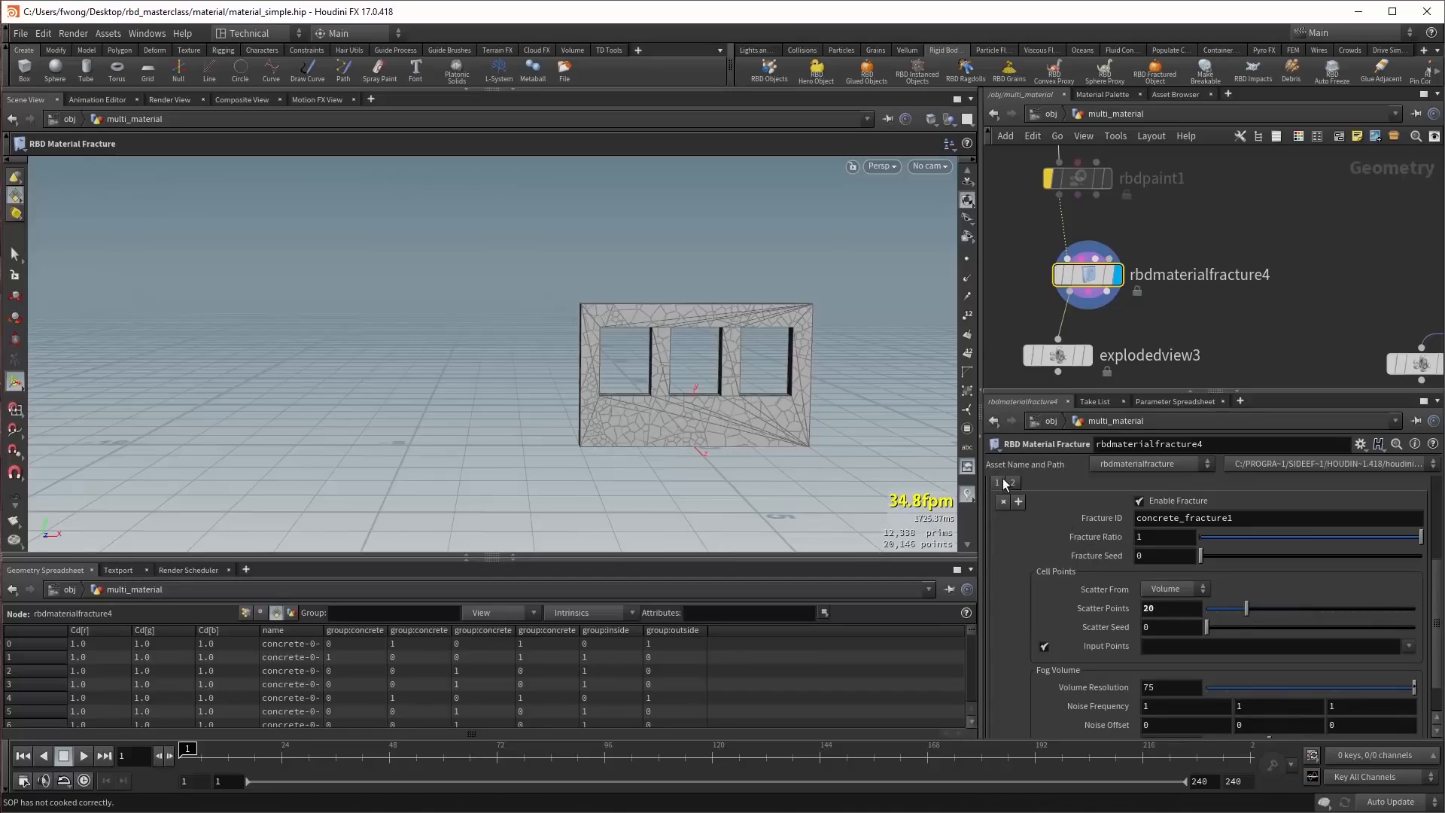
{"action": "left_click", "coordinate": [1013, 482]}
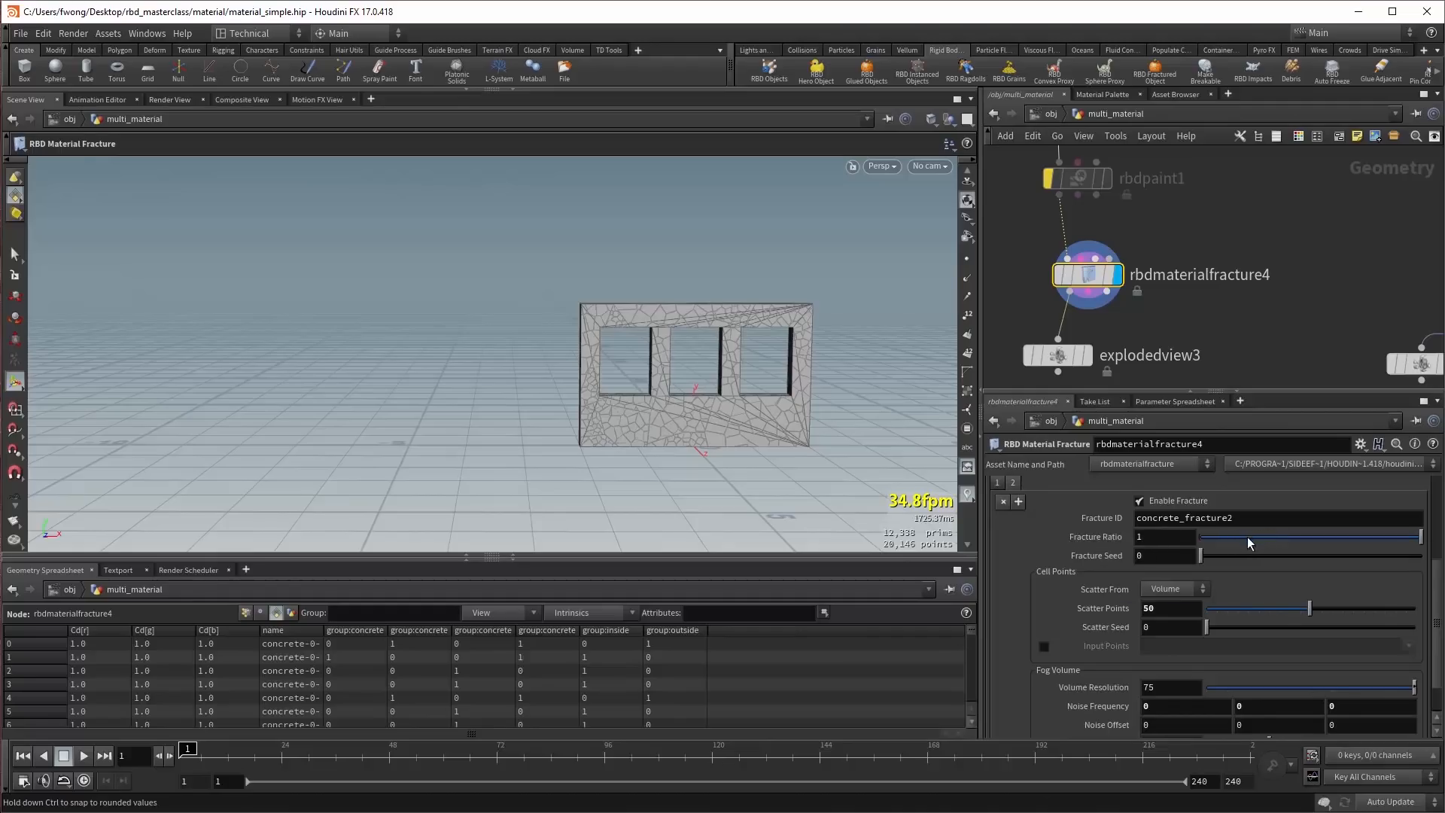
{"action": "left_click_drag", "start_coordinate": [1249, 536], "coordinate": [1275, 536]}
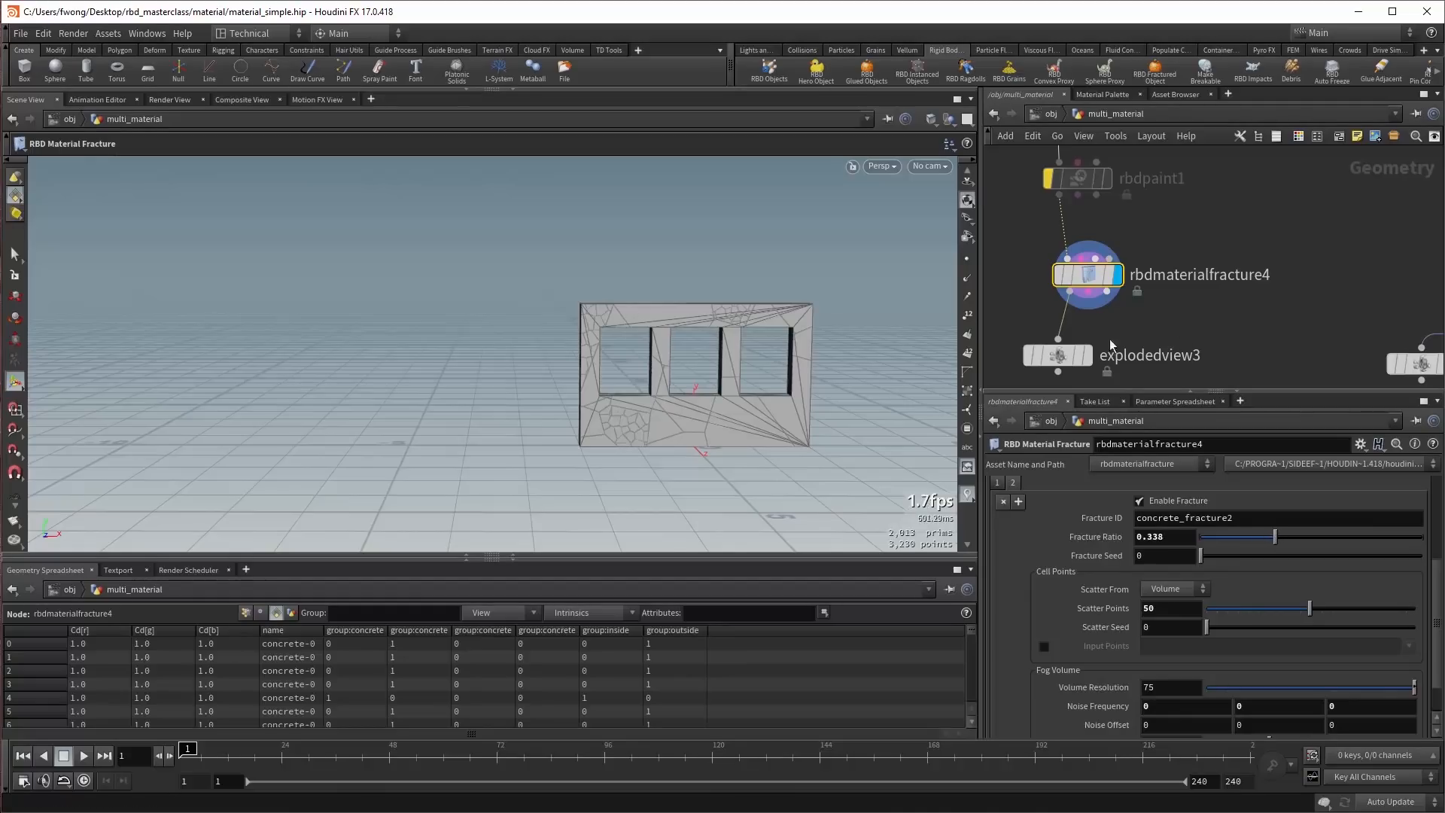
{"action": "key", "text": "Escape"}
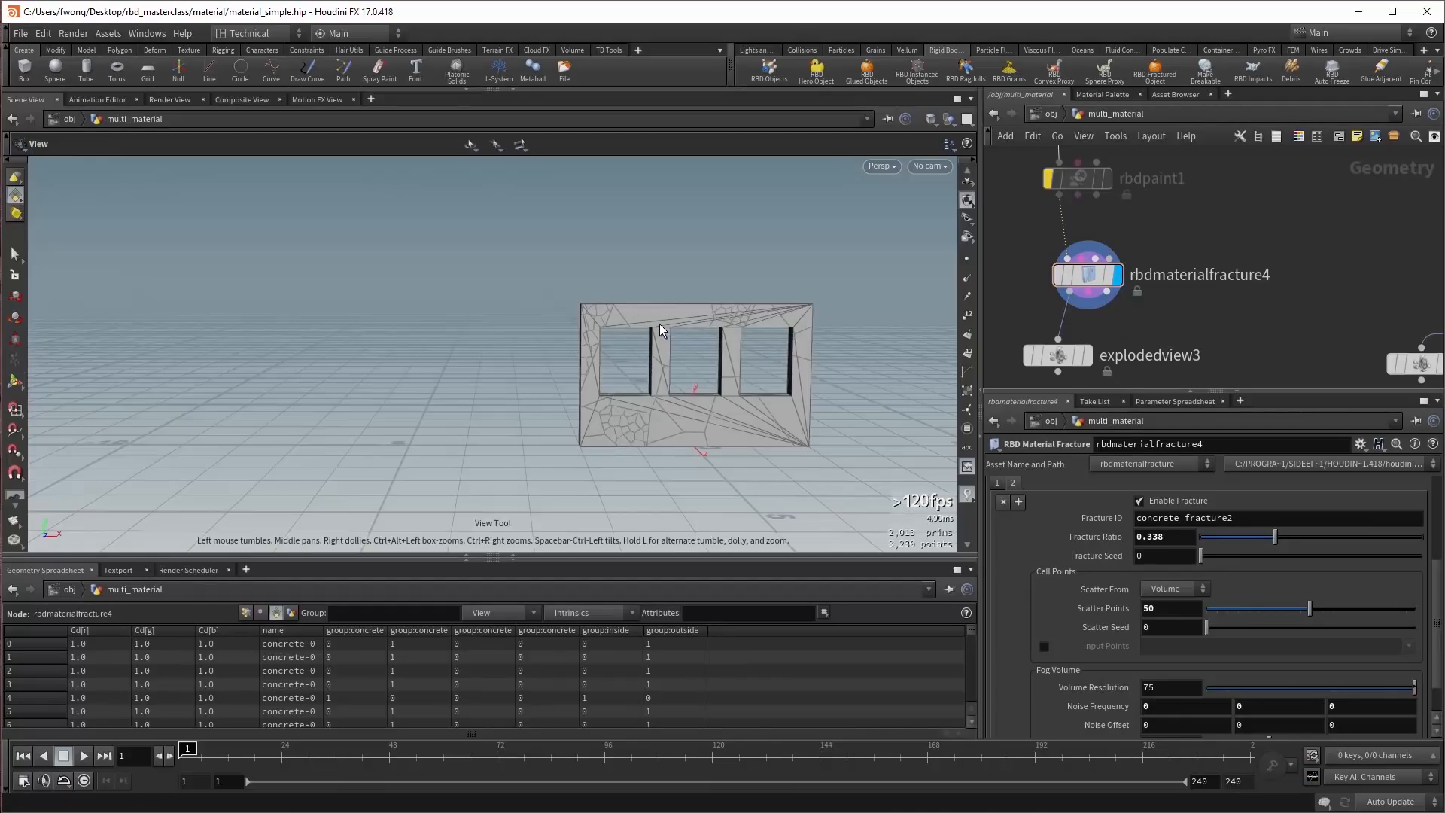
{"action": "scroll", "coordinate": [750, 325], "scroll_direction": "up", "scroll_amount": 3}
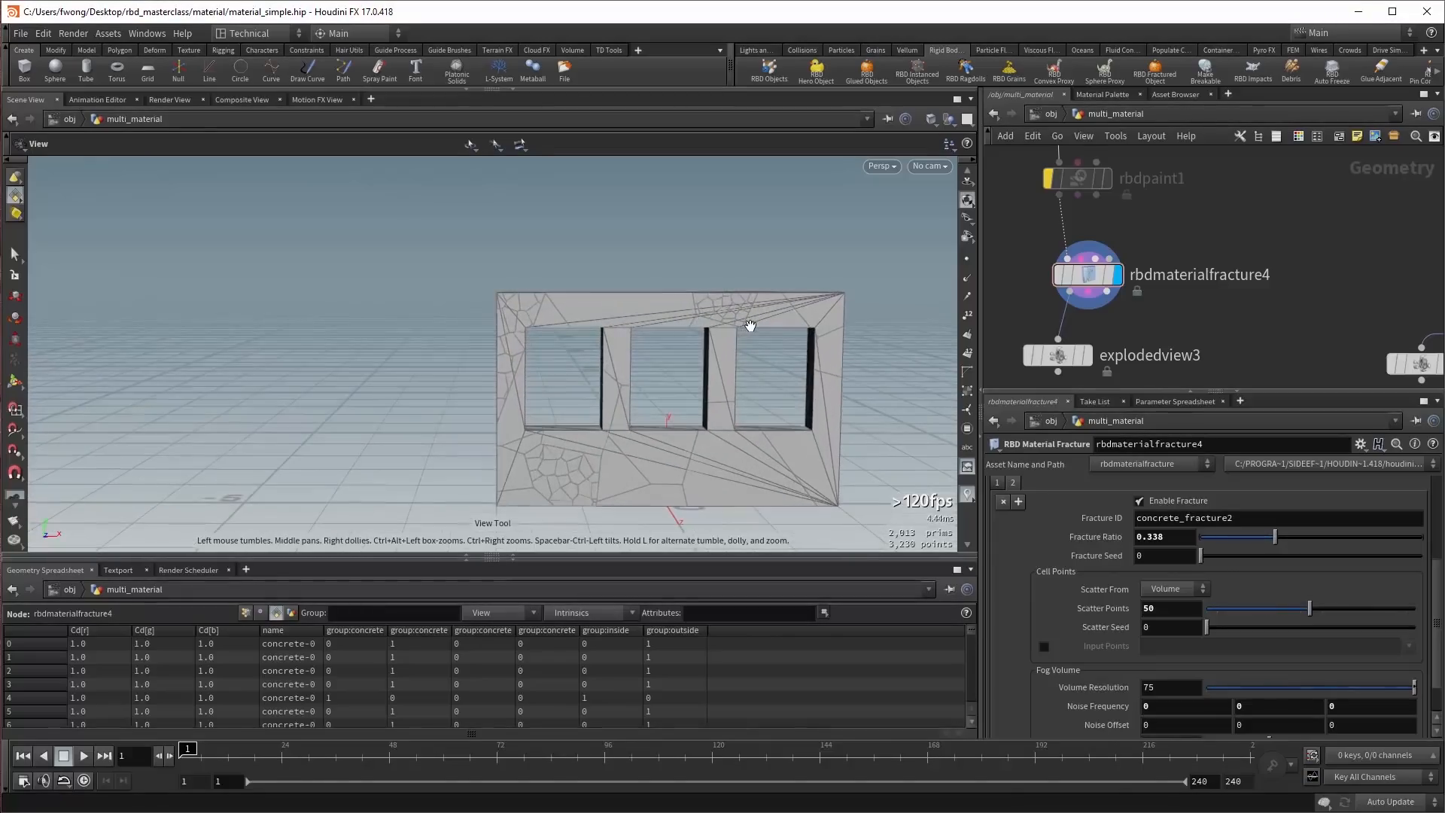
{"action": "left_click_drag", "start_coordinate": [750, 325], "coordinate": [680, 336]}
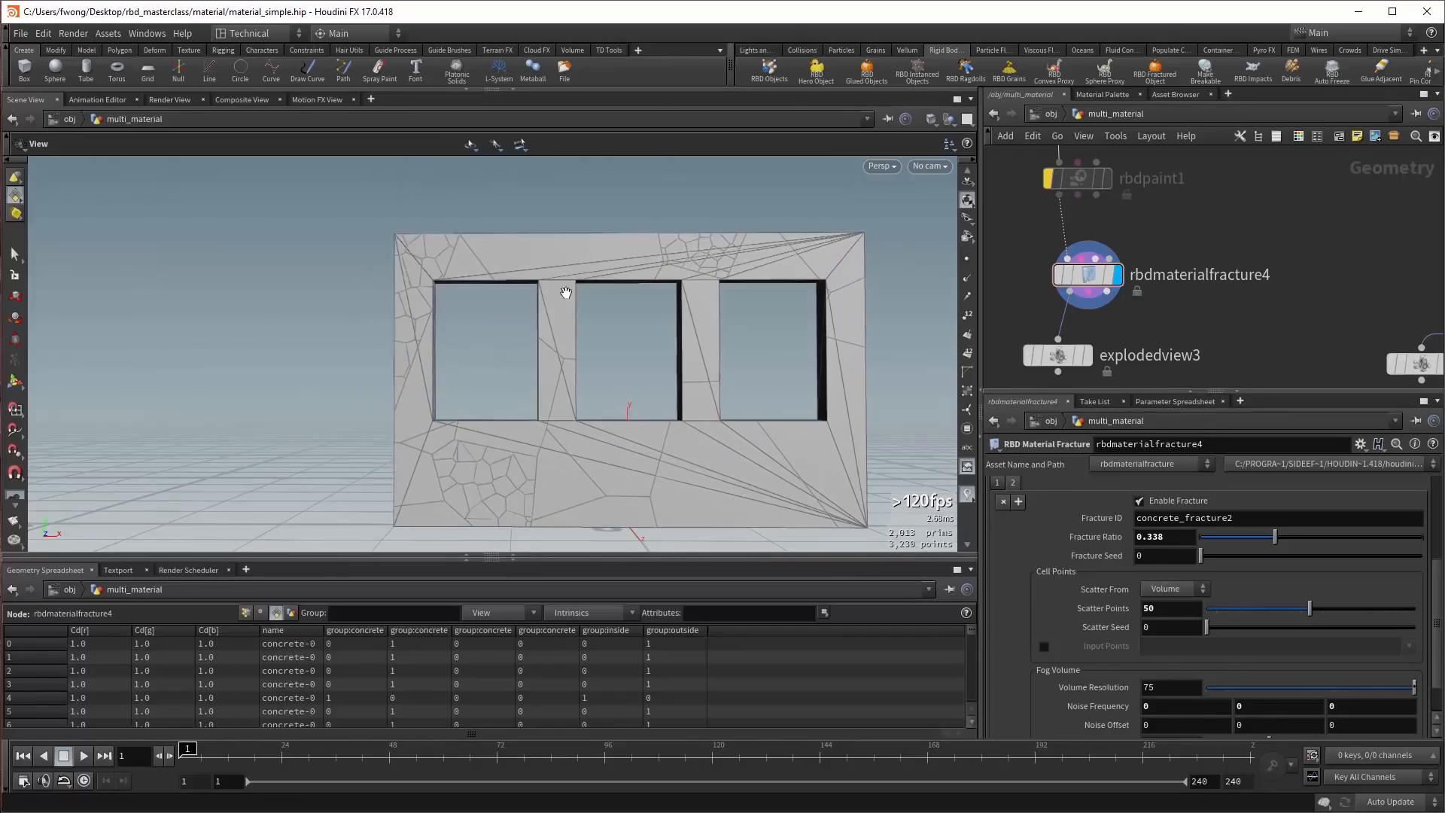
{"action": "left_click_drag", "start_coordinate": [561, 290], "coordinate": [527, 284]}
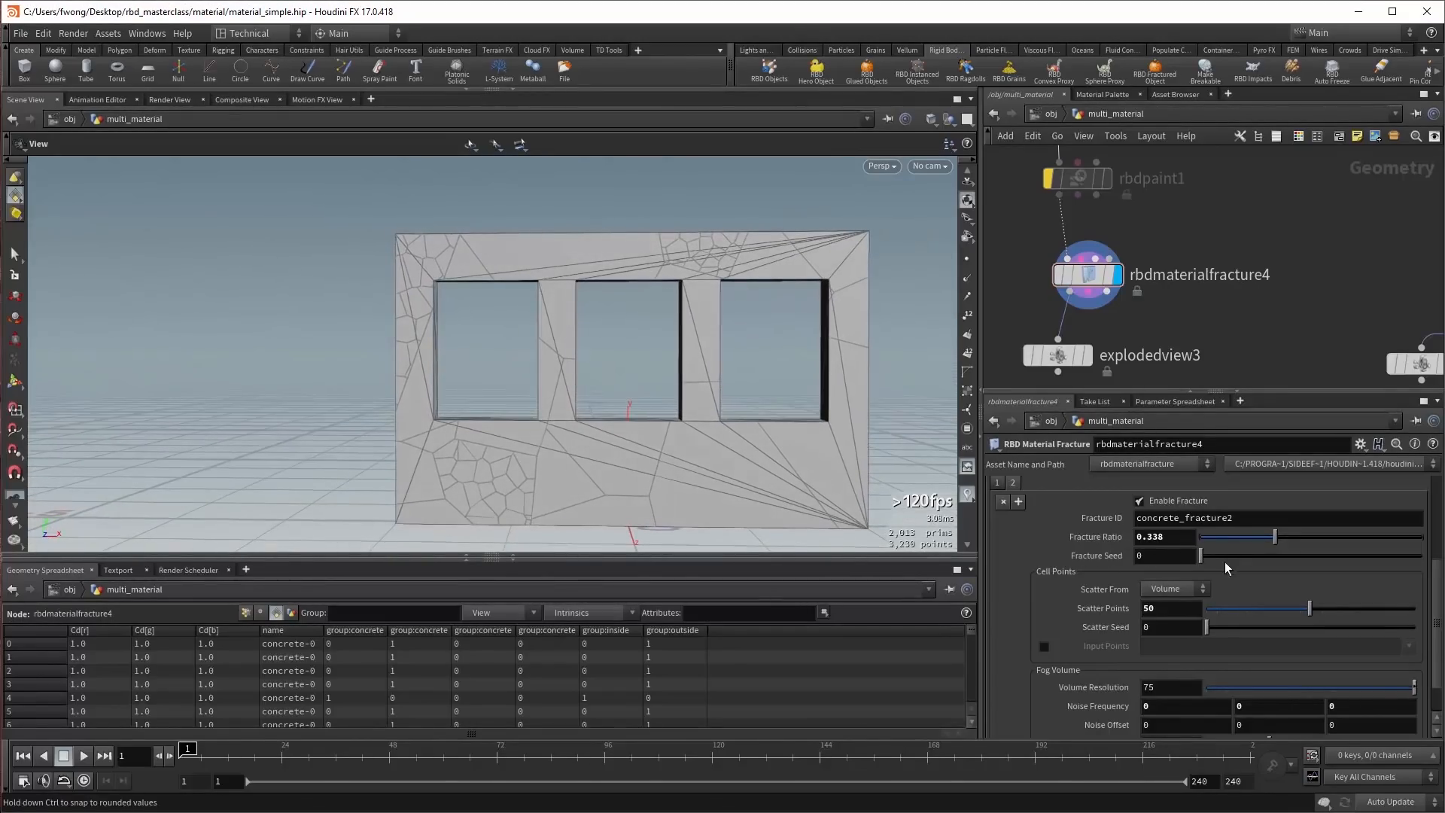
Try varying the second fracture level's Fracture Seed, then return it to 0.
{"action": "left_click_drag", "start_coordinate": [1233, 556], "coordinate": [1154, 554]}
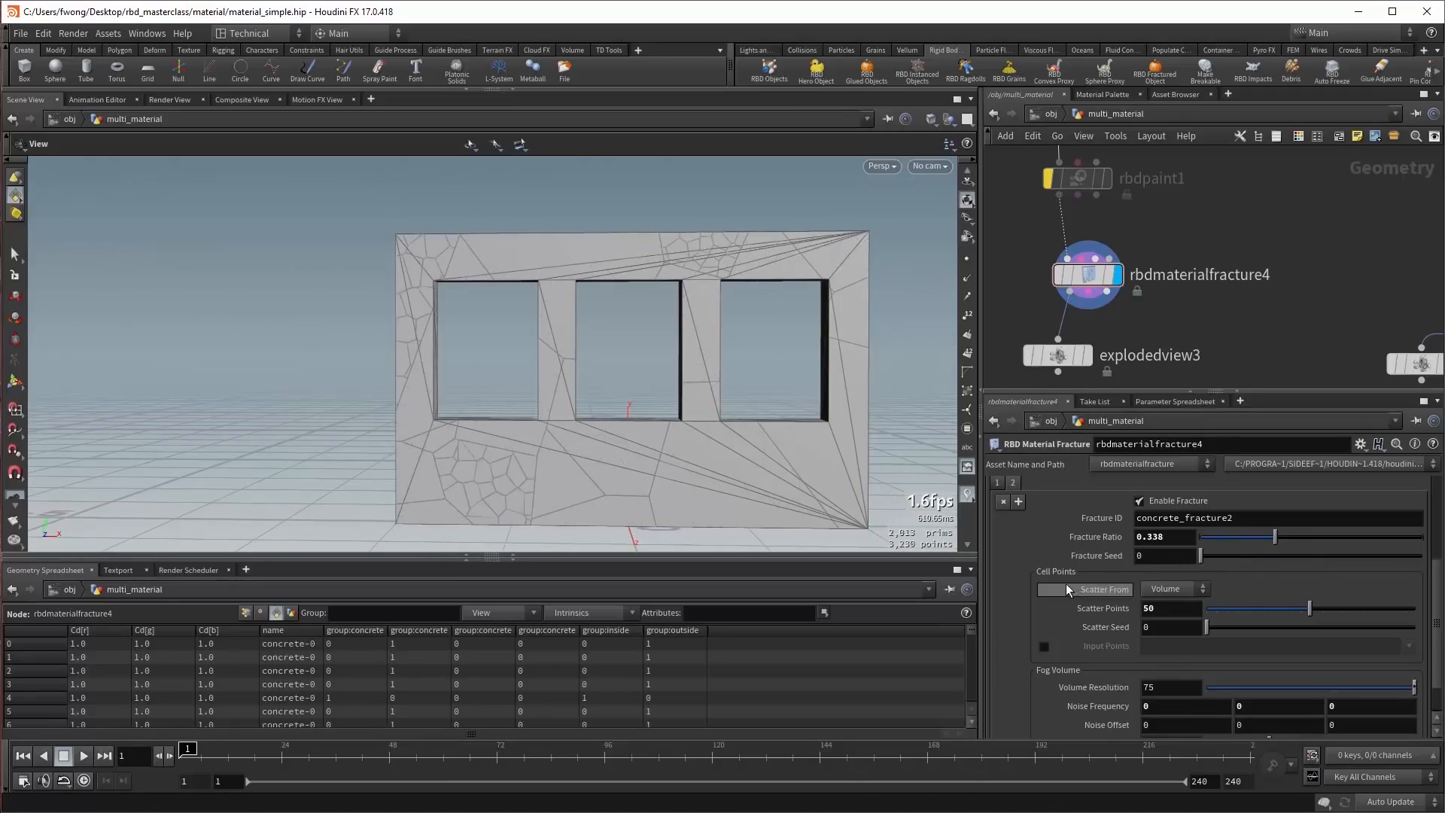
{"action": "scroll", "coordinate": [1042, 571], "scroll_direction": "down", "scroll_amount": 1}
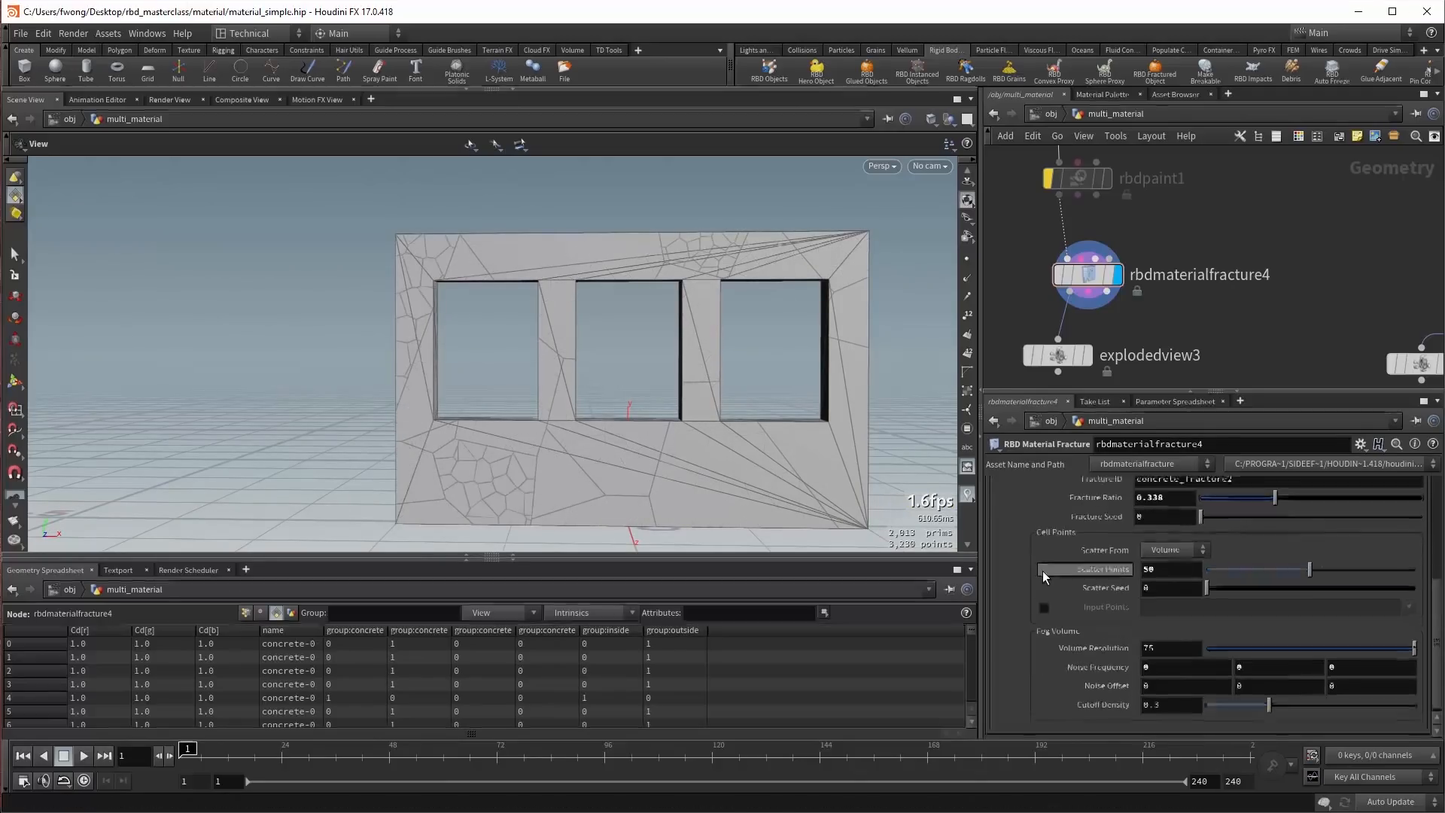
Review the second fracture level's Scatter From options, keep Volume, and look over its cell point and fog volume settings.
{"action": "left_click", "coordinate": [1149, 545]}
{"action": "left_click", "coordinate": [1149, 547]}
{"action": "left_click", "coordinate": [1154, 547]}
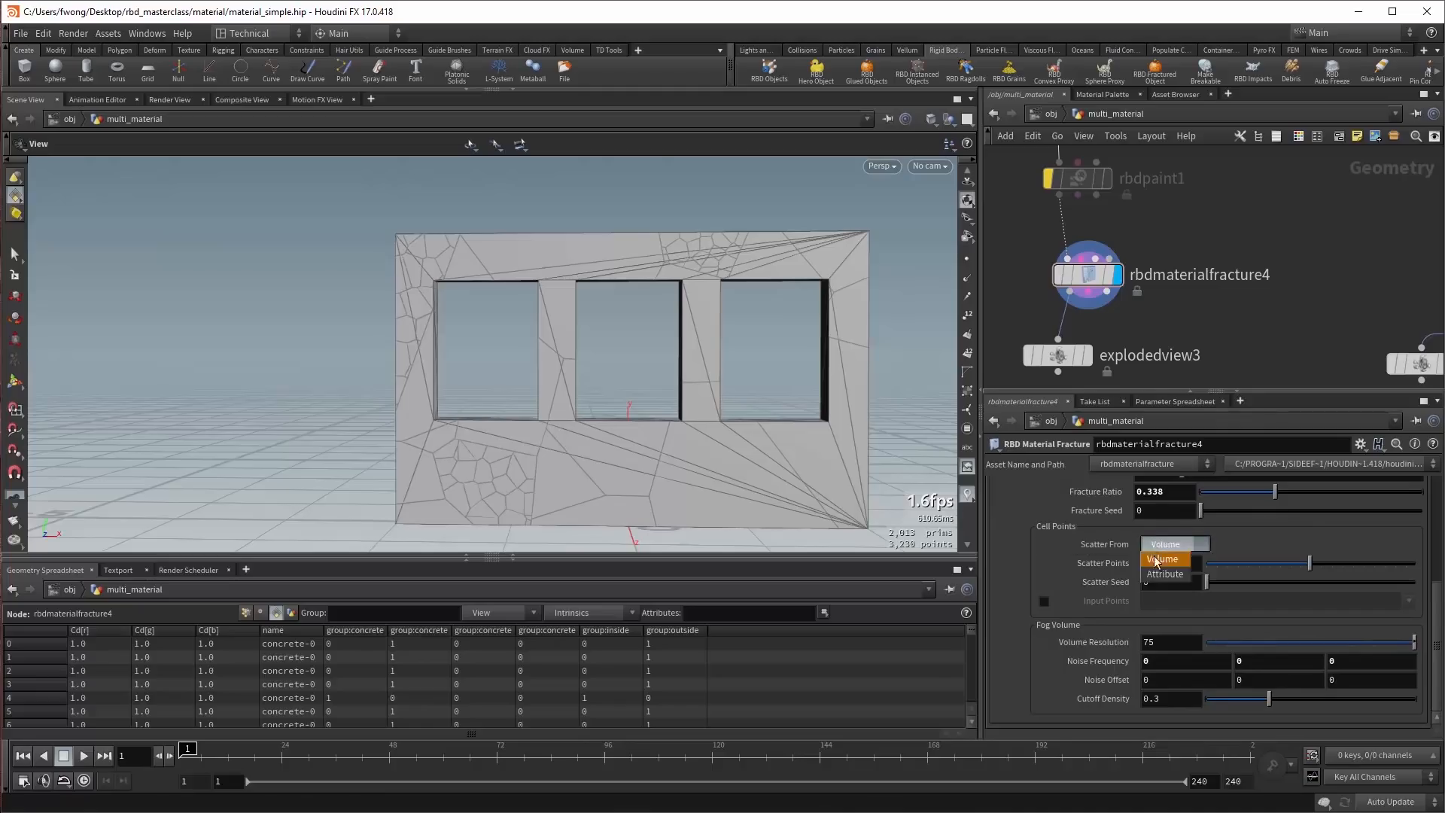
{"action": "left_click", "coordinate": [1159, 549]}
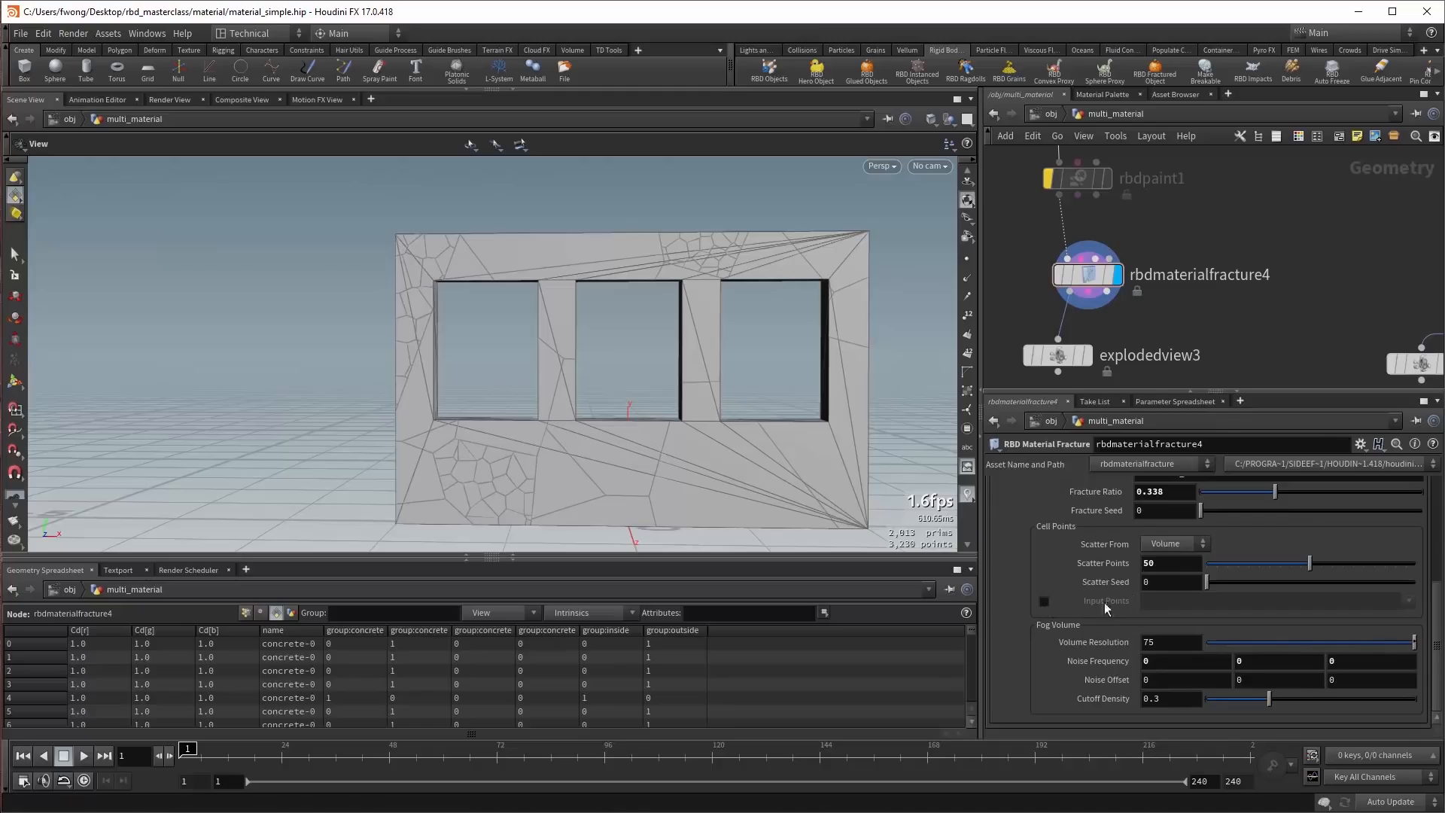
{"action": "scroll", "coordinate": [1076, 539], "scroll_direction": "up", "scroll_amount": 3}
{"action": "scroll", "coordinate": [1027, 537], "scroll_direction": "down", "scroll_amount": 3}
{"action": "scroll", "coordinate": [1064, 554], "scroll_direction": "up", "scroll_amount": 3}
{"action": "scroll", "coordinate": [1109, 616], "scroll_direction": "down", "scroll_amount": 3}
{"action": "key", "text": "Return"}
{"action": "scroll", "coordinate": [1076, 567], "scroll_direction": "up", "scroll_amount": 4}
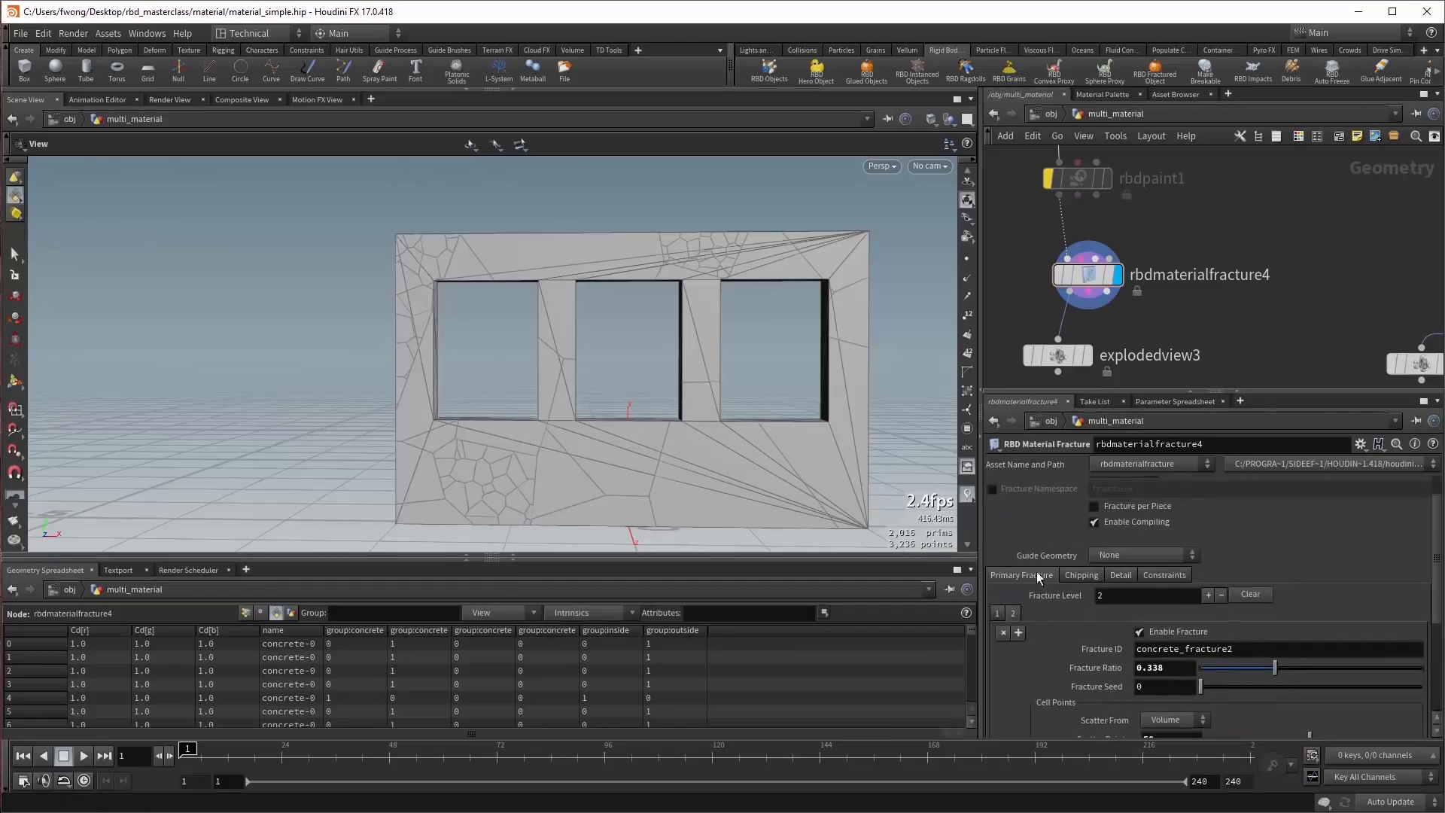
Try chipping on the fractured wall with an Overall Ratio of 0.269.
{"action": "left_click", "coordinate": [1069, 579]}
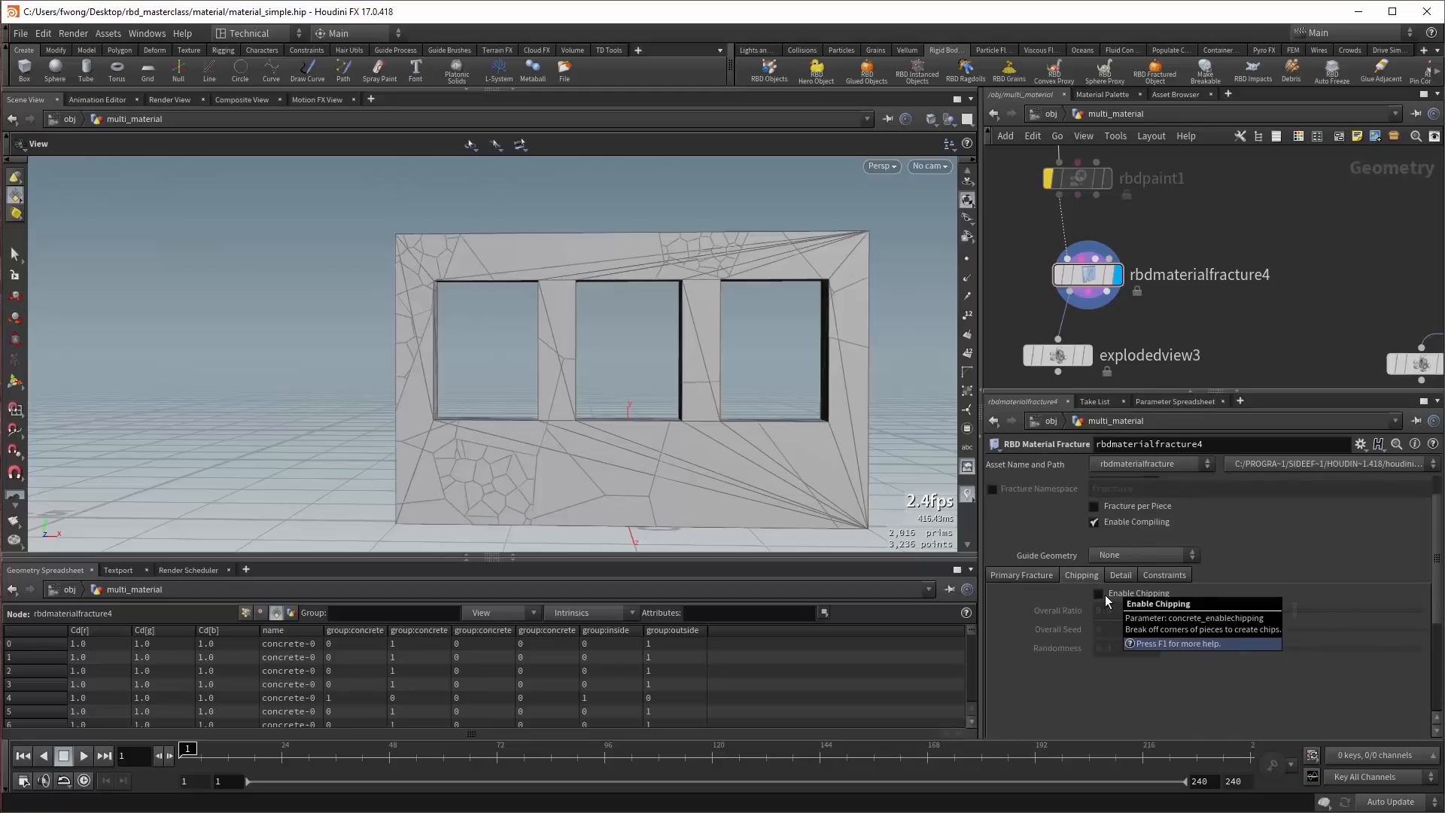
{"action": "left_click", "coordinate": [1034, 578]}
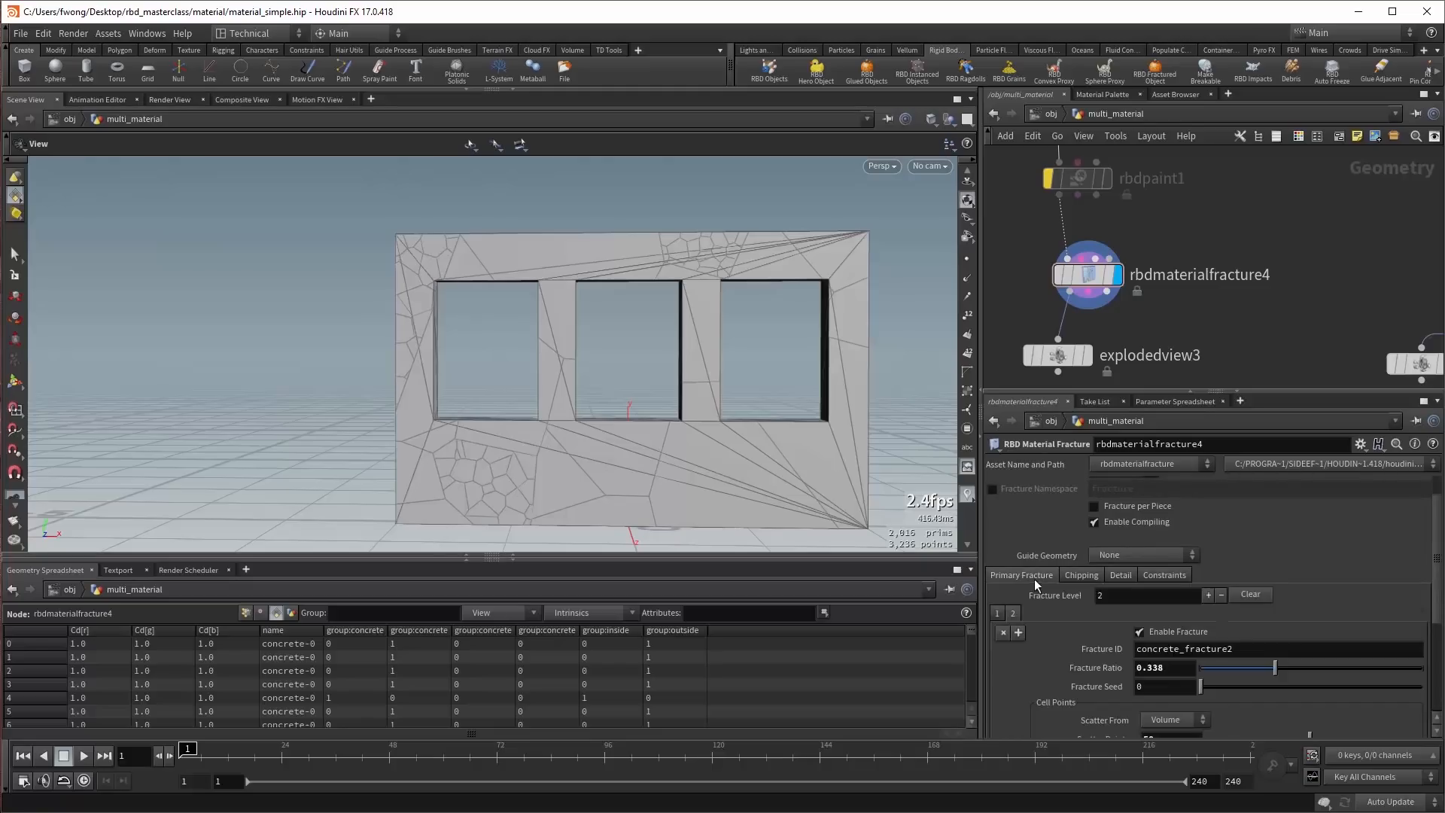
{"action": "left_click", "coordinate": [1082, 577]}
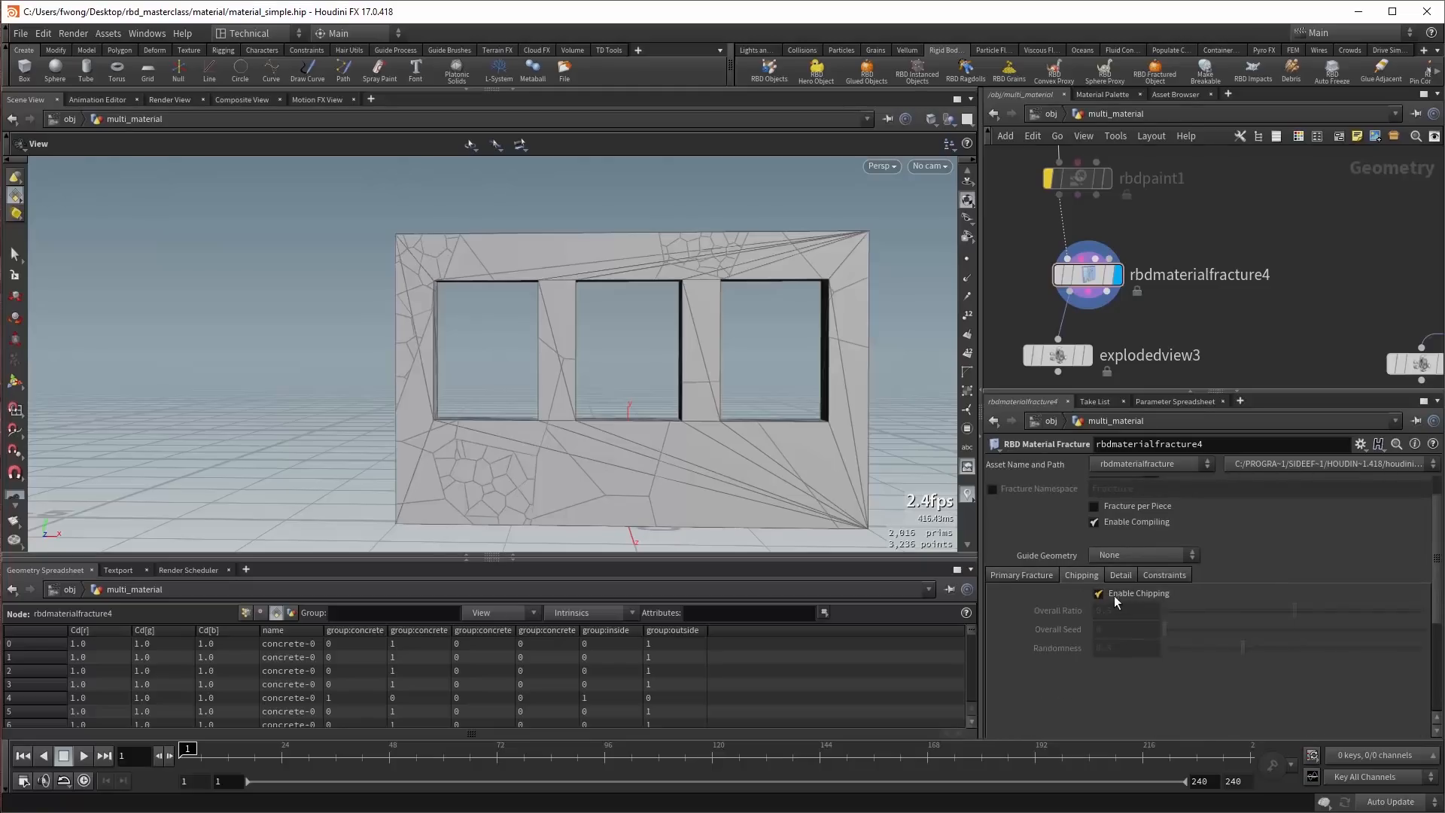
{"action": "left_click", "coordinate": [1114, 595]}
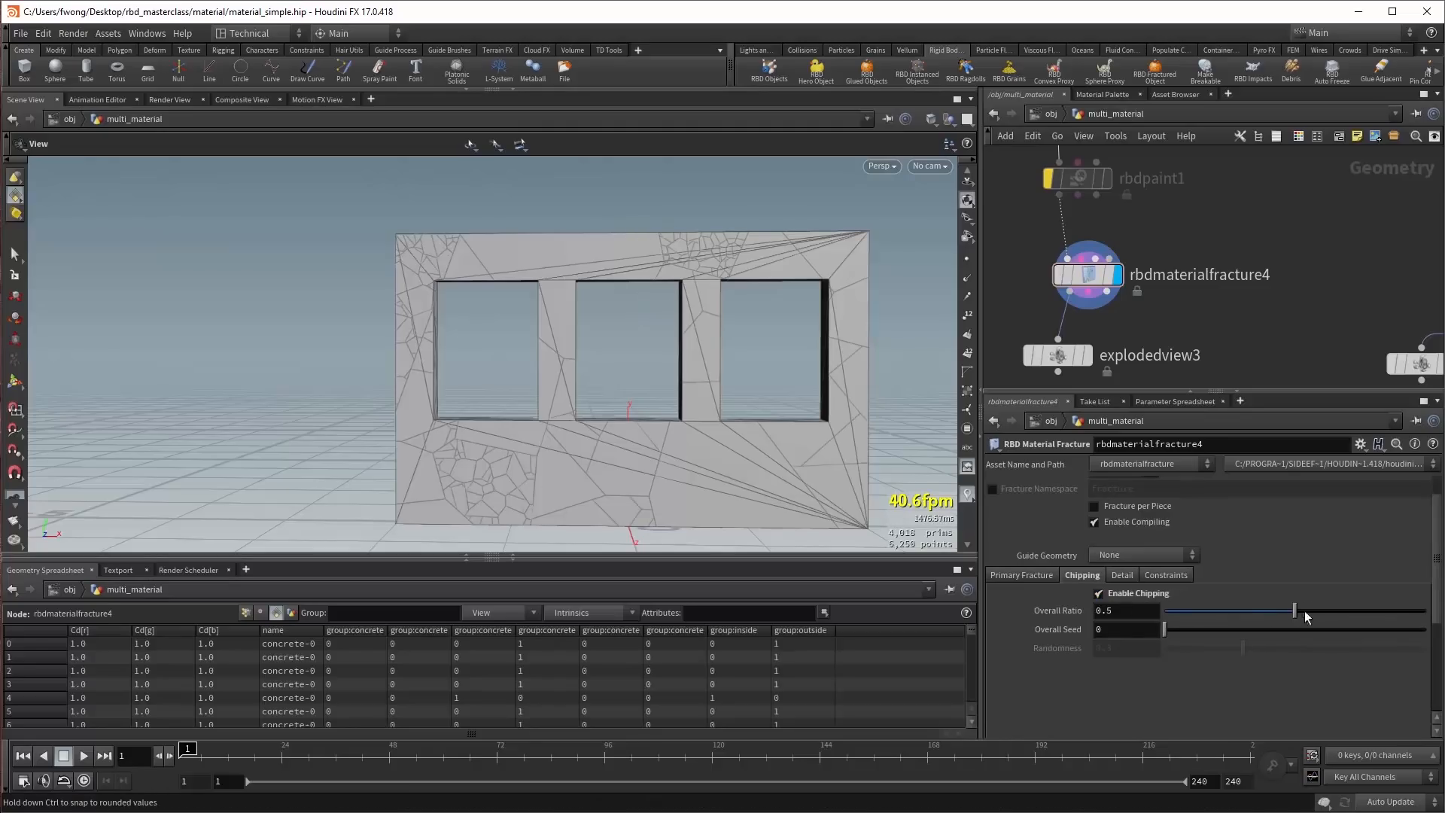
{"action": "left_click_drag", "start_coordinate": [1296, 611], "coordinate": [1202, 624]}
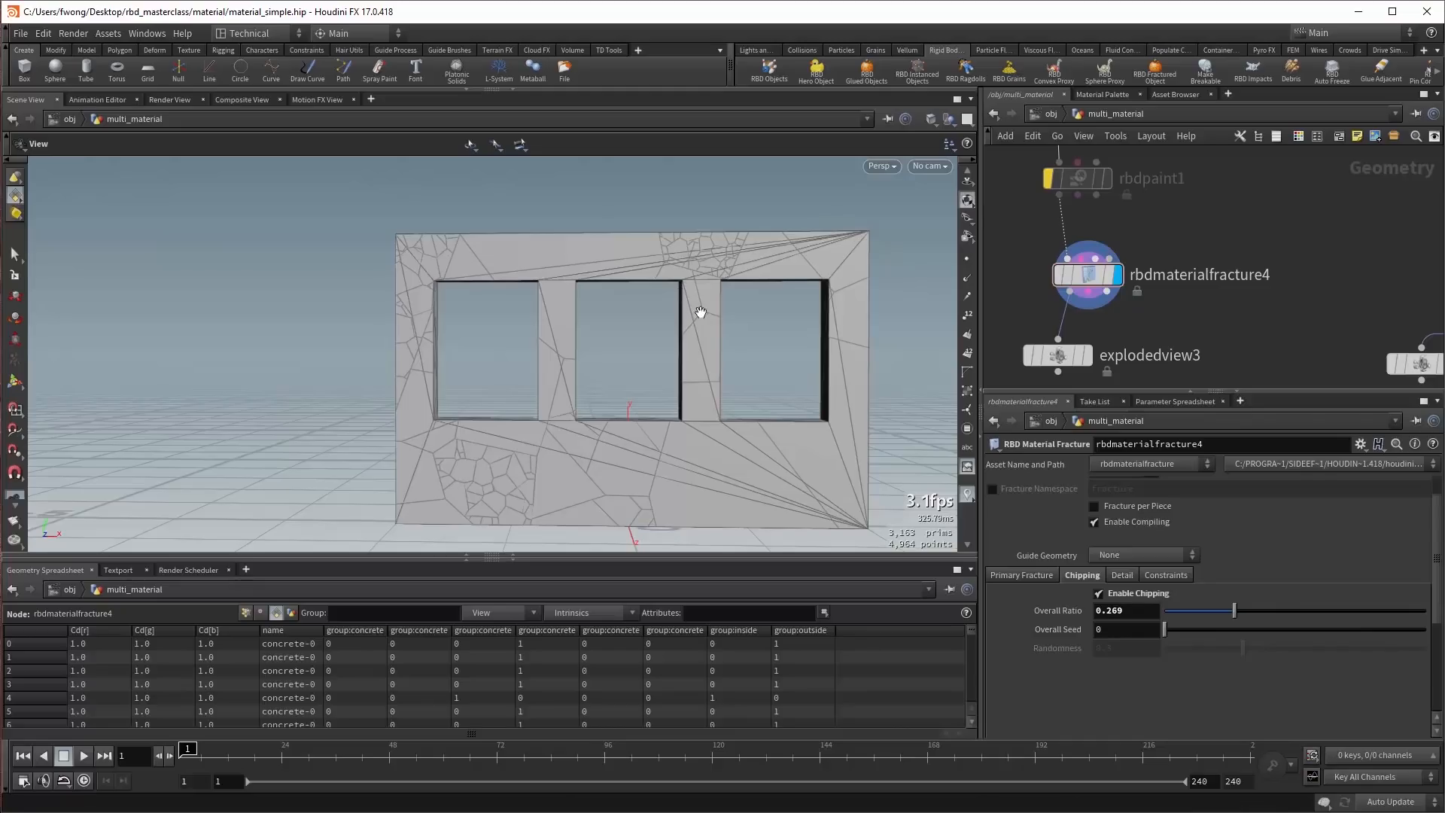
Display explodedview3 and enable Interior Detail on rbdmaterialfracture4.
{"action": "left_click", "coordinate": [1122, 575]}
{"action": "scroll", "coordinate": [1086, 618], "scroll_direction": "down", "scroll_amount": 2}
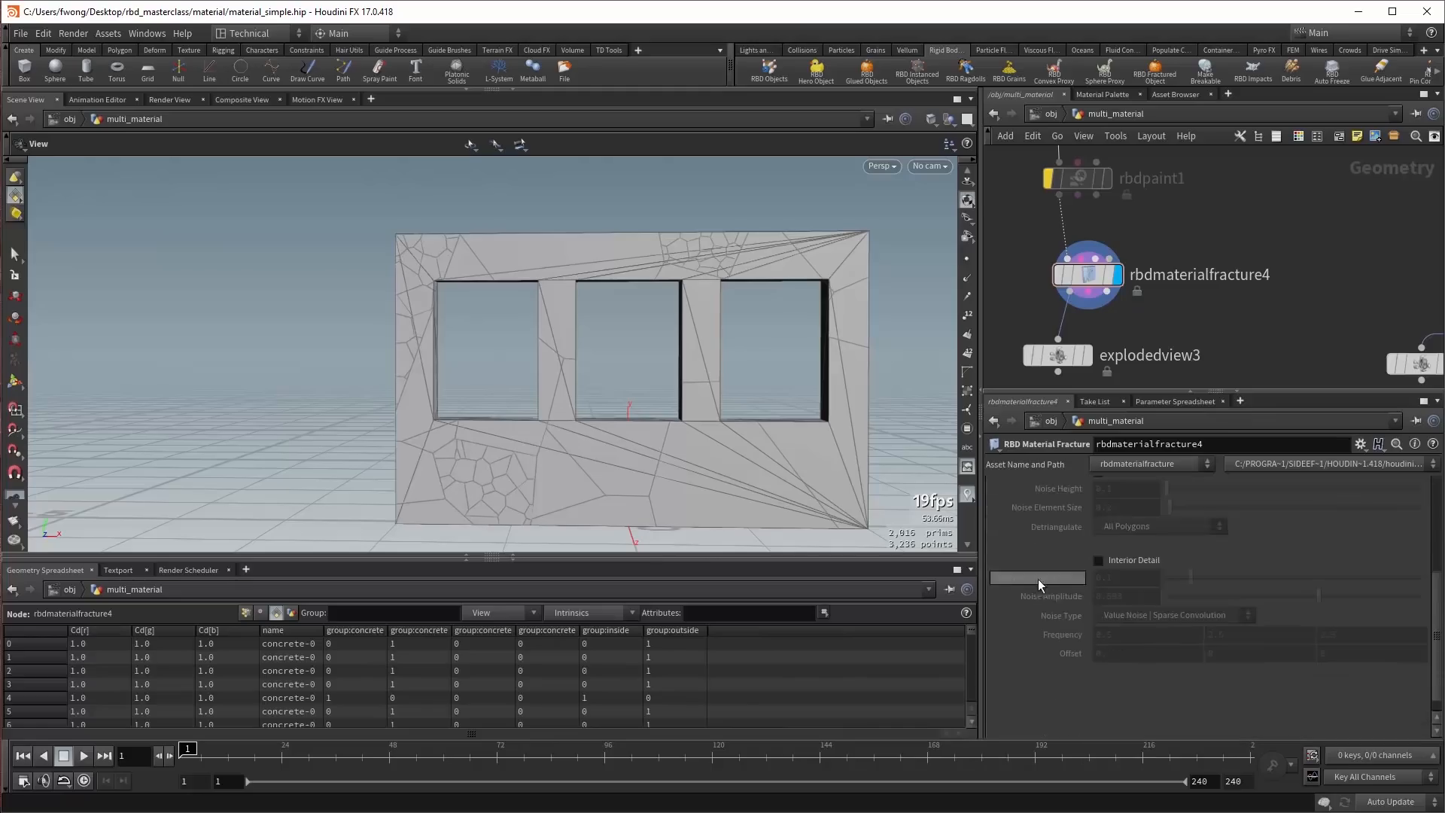
{"action": "left_click", "coordinate": [1035, 363]}
{"action": "scroll", "coordinate": [726, 405], "scroll_direction": "down", "scroll_amount": 4}
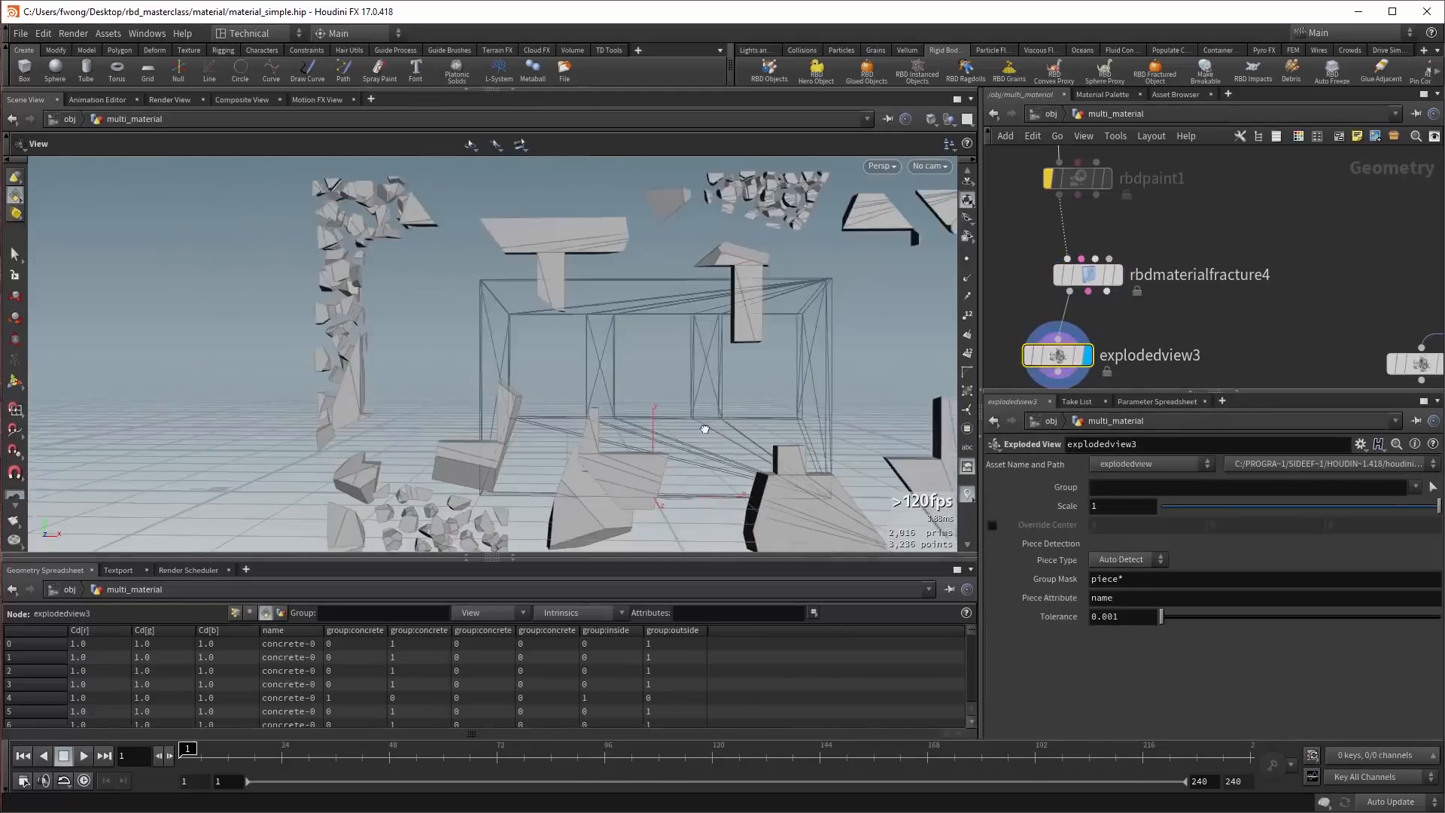
{"action": "left_click_drag", "start_coordinate": [704, 429], "coordinate": [674, 451]}
{"action": "left_click", "coordinate": [1095, 284]}
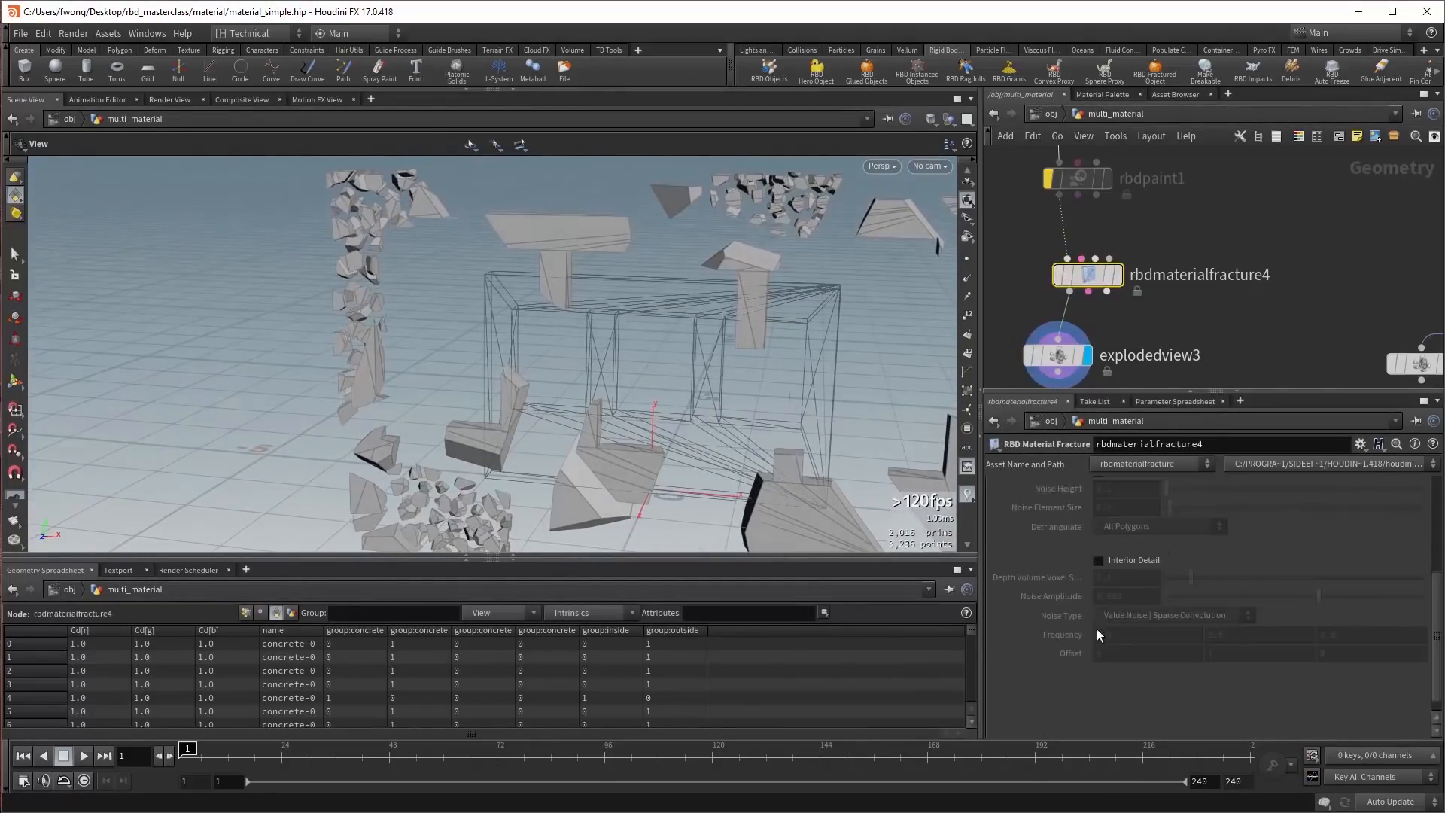
{"action": "mouse_move", "coordinate": [685, 458]}
{"action": "left_mouse_down"}
{"action": "mouse_move", "coordinate": [554, 482]}
{"action": "mouse_move", "coordinate": [671, 477]}
{"action": "left_mouse_up"}
{"action": "right_click_drag", "start_coordinate": [671, 476], "coordinate": [700, 408]}
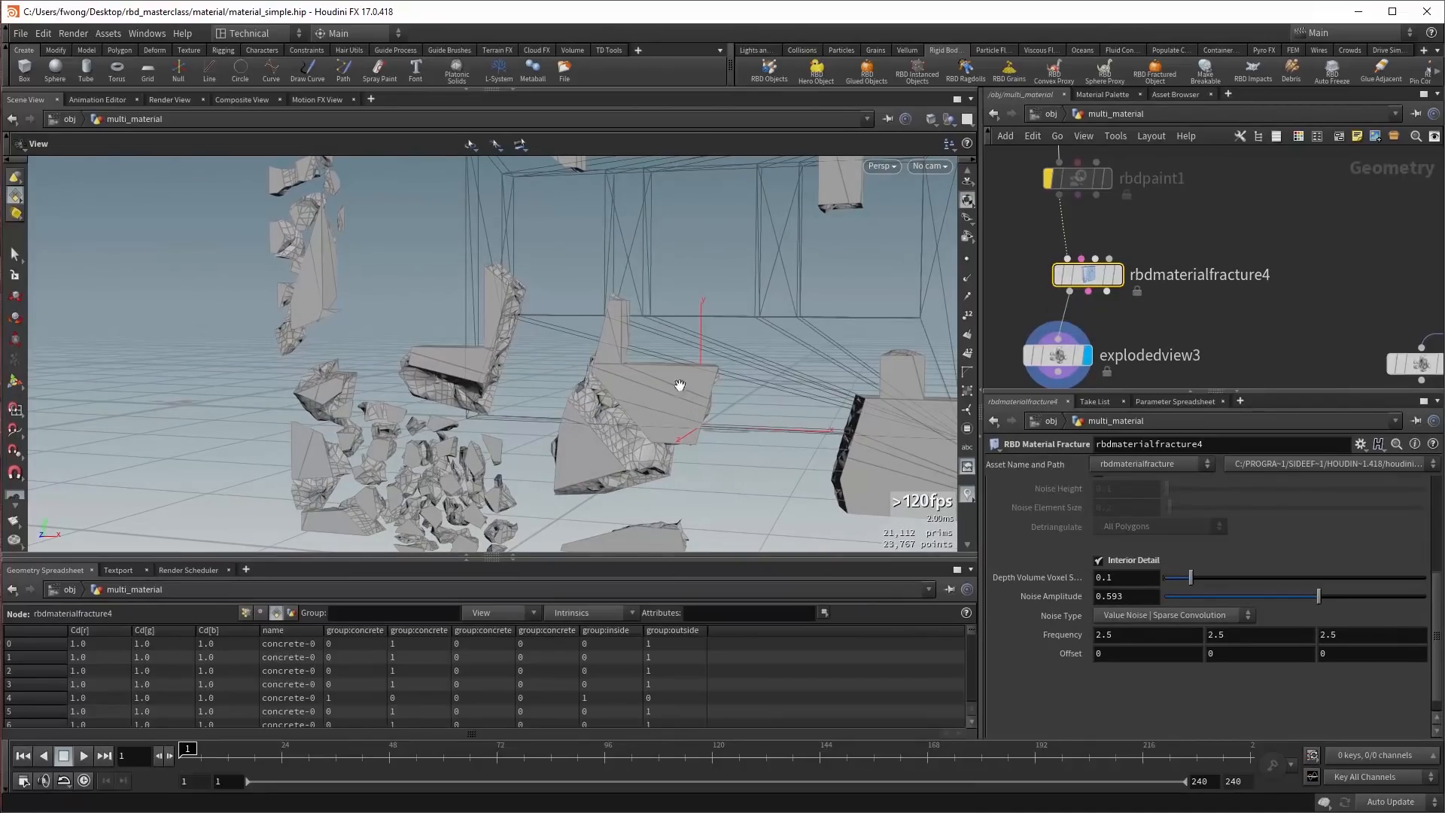
{"action": "right_click_drag", "start_coordinate": [680, 387], "coordinate": [722, 399]}
Try a coarser Detail Size of 0.15 on the pieces' interior faces and undo it.
{"action": "scroll", "coordinate": [1122, 563], "scroll_direction": "up", "scroll_amount": 3}
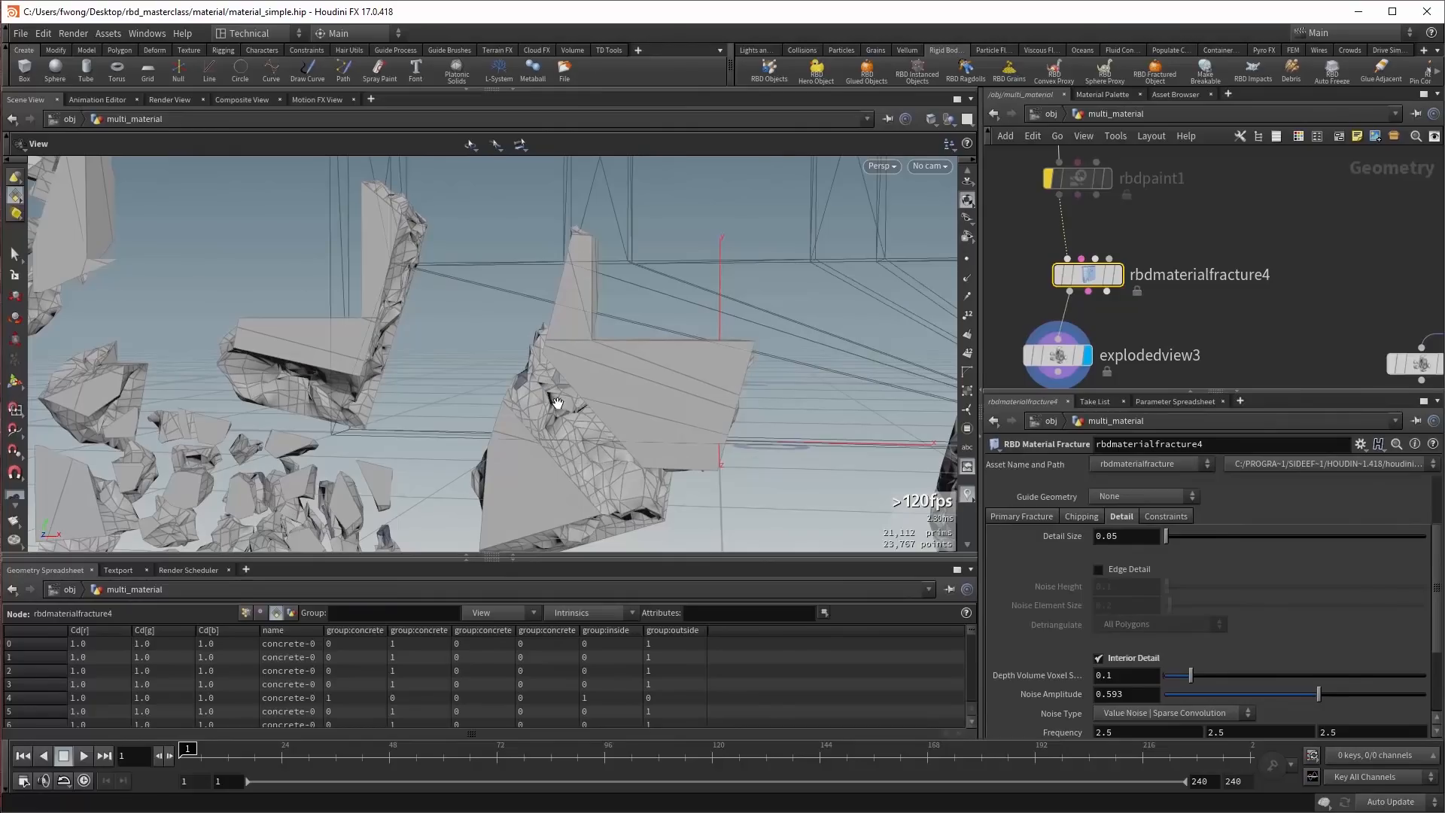
{"action": "double_click", "coordinate": [1124, 535]}
{"action": "type", "text": "0.15"}
{"action": "key", "text": "Return"}
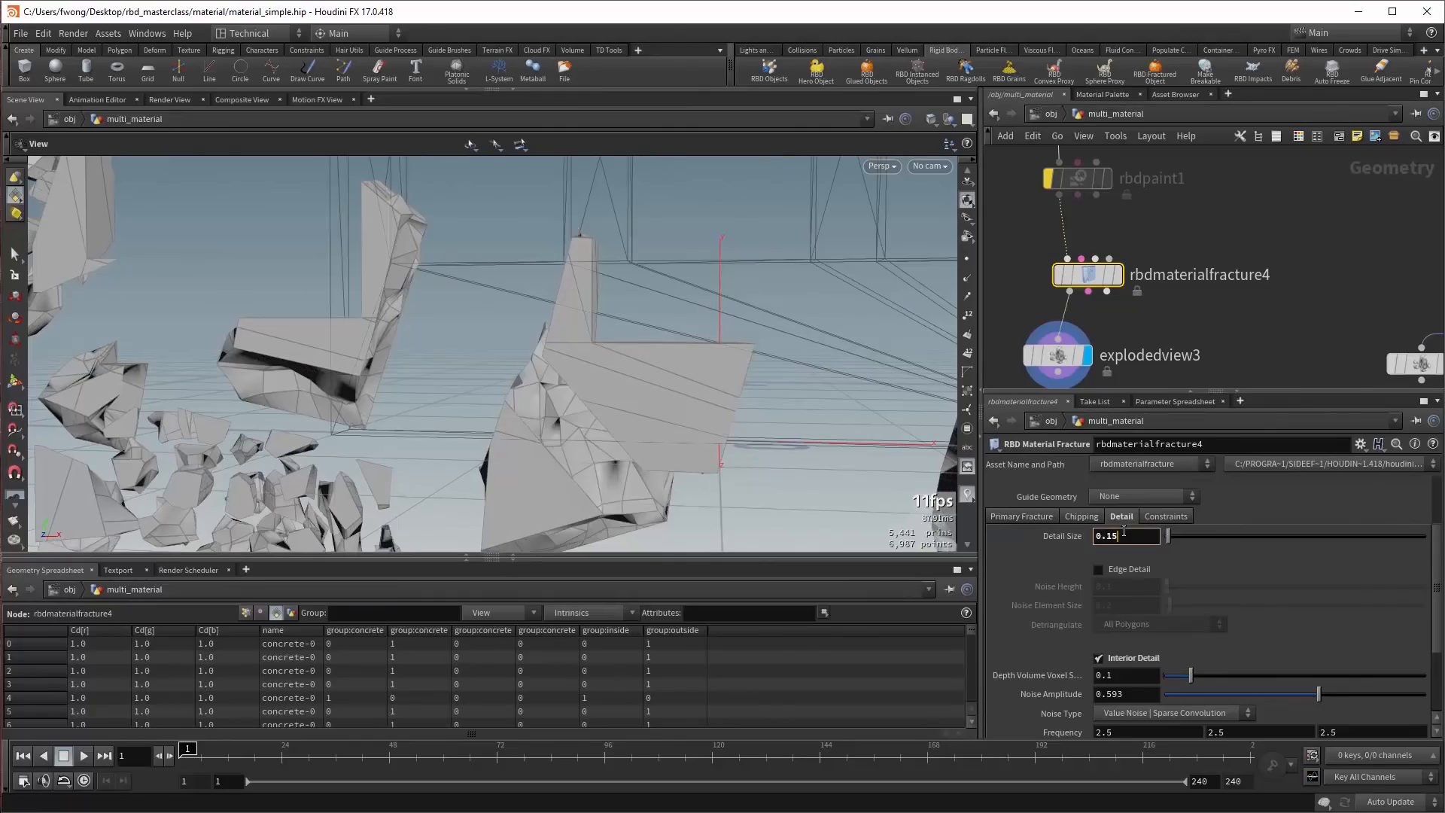
{"action": "key", "text": "ctrl+z"}
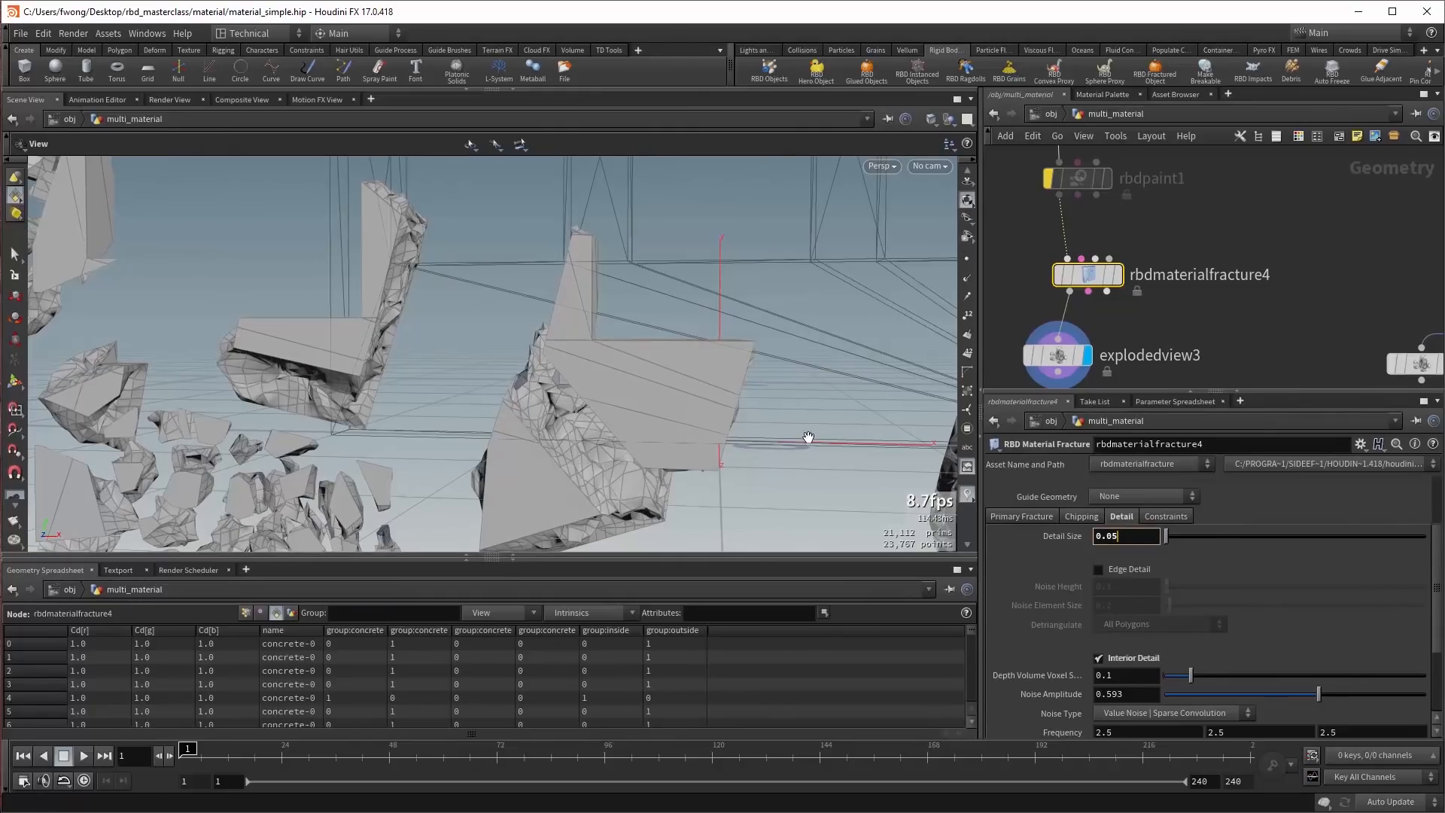
Lower the interior detail's Noise Amplitude to 0.202 and inspect the broken faces.
{"action": "left_click_drag", "start_coordinate": [677, 429], "coordinate": [1000, 572]}
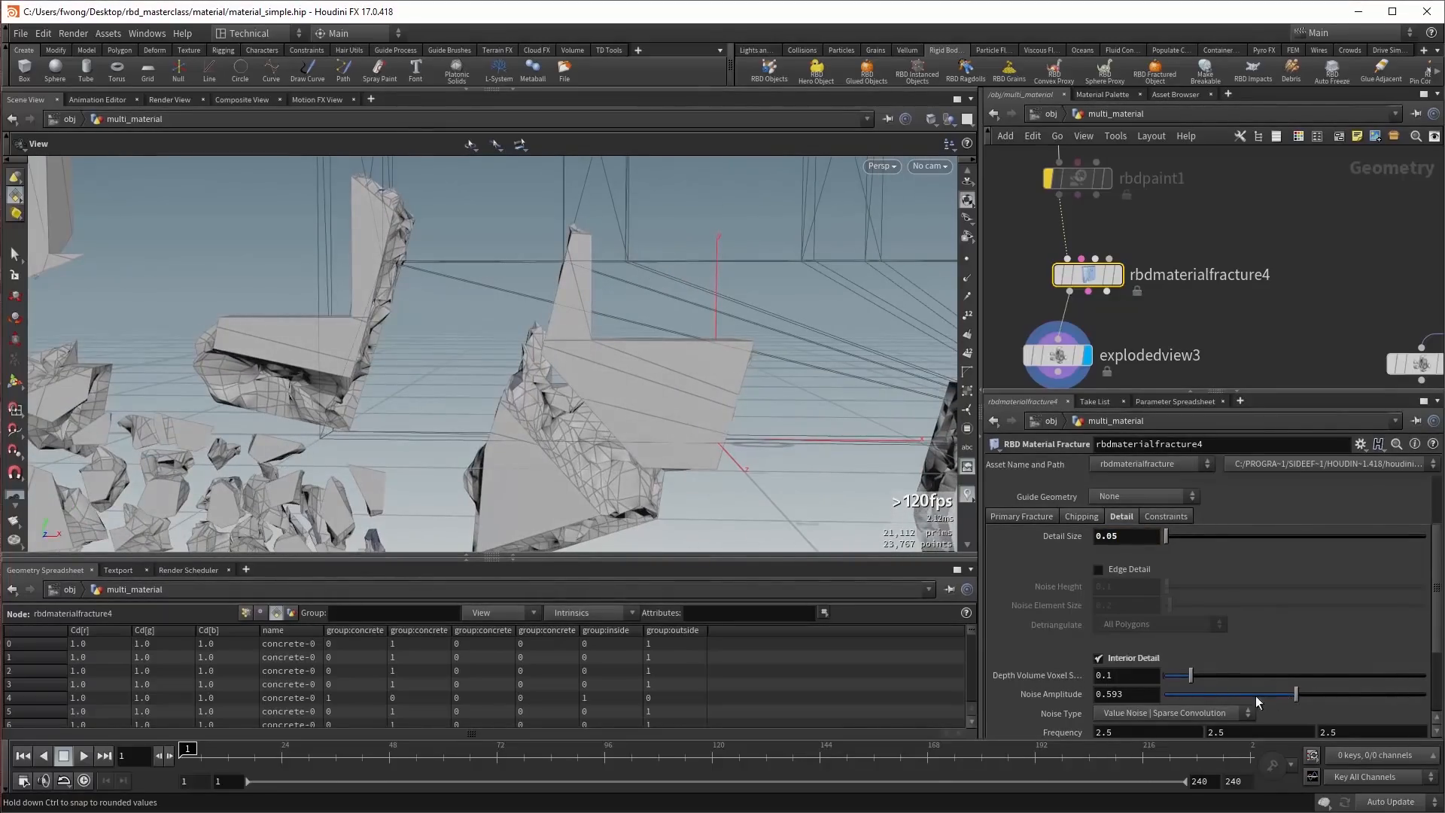
{"action": "left_click_drag", "start_coordinate": [1256, 697], "coordinate": [1217, 698]}
{"action": "scroll", "coordinate": [1074, 647], "scroll_direction": "down", "scroll_amount": 3}
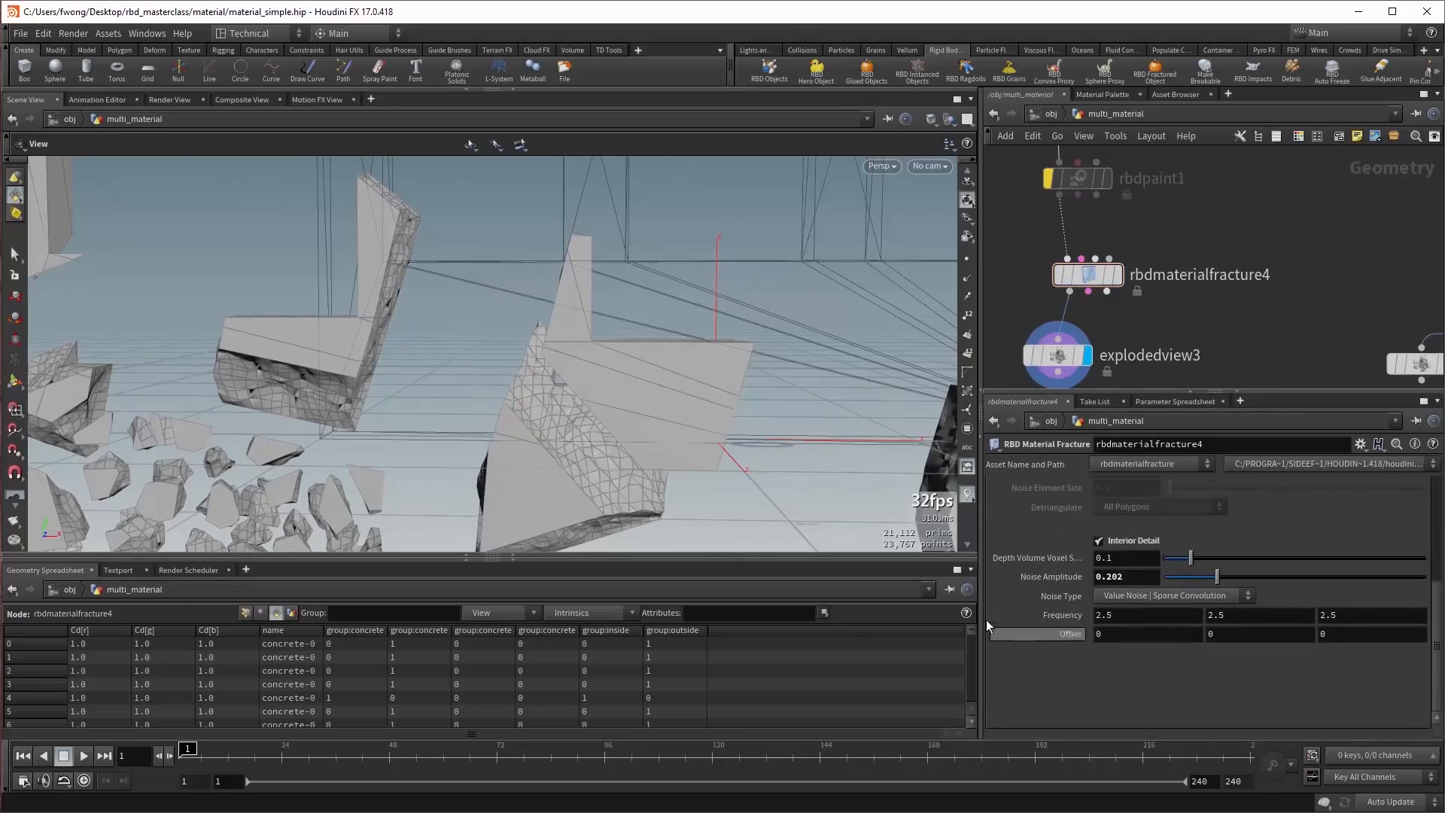
{"action": "mouse_move", "coordinate": [645, 452]}
{"action": "left_mouse_down"}
{"action": "mouse_move", "coordinate": [850, 444]}
{"action": "mouse_move", "coordinate": [866, 482]}
{"action": "mouse_move", "coordinate": [832, 452]}
{"action": "mouse_move", "coordinate": [673, 458]}
{"action": "left_mouse_up"}
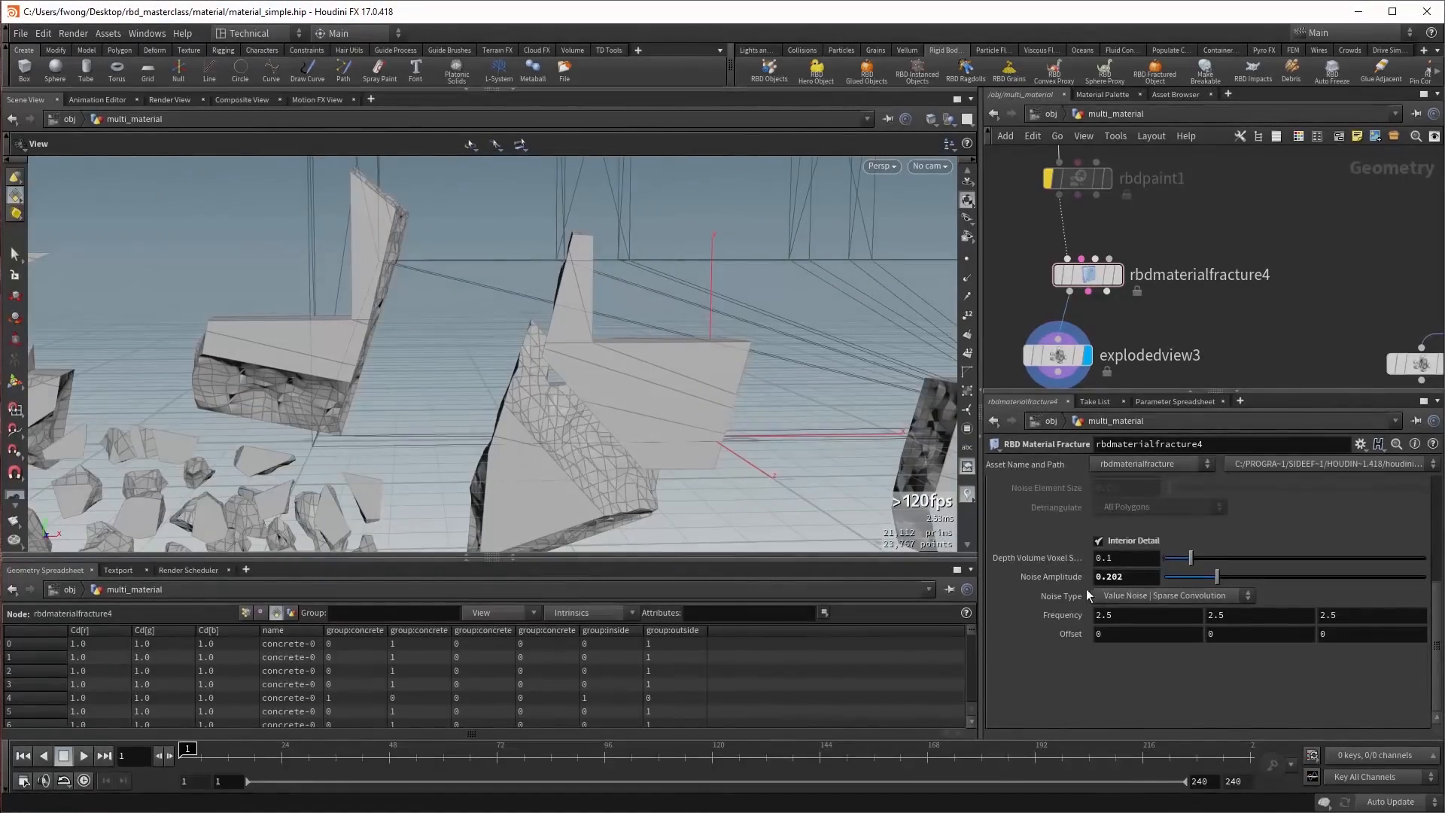
Replace Interior Detail with Edge Detail on rbdmaterialfracture4, displaying the unexploded wall from that node.
{"action": "scroll", "coordinate": [1087, 591], "scroll_direction": "up", "scroll_amount": 2}
{"action": "scroll", "coordinate": [1107, 549], "scroll_direction": "down", "scroll_amount": 1}
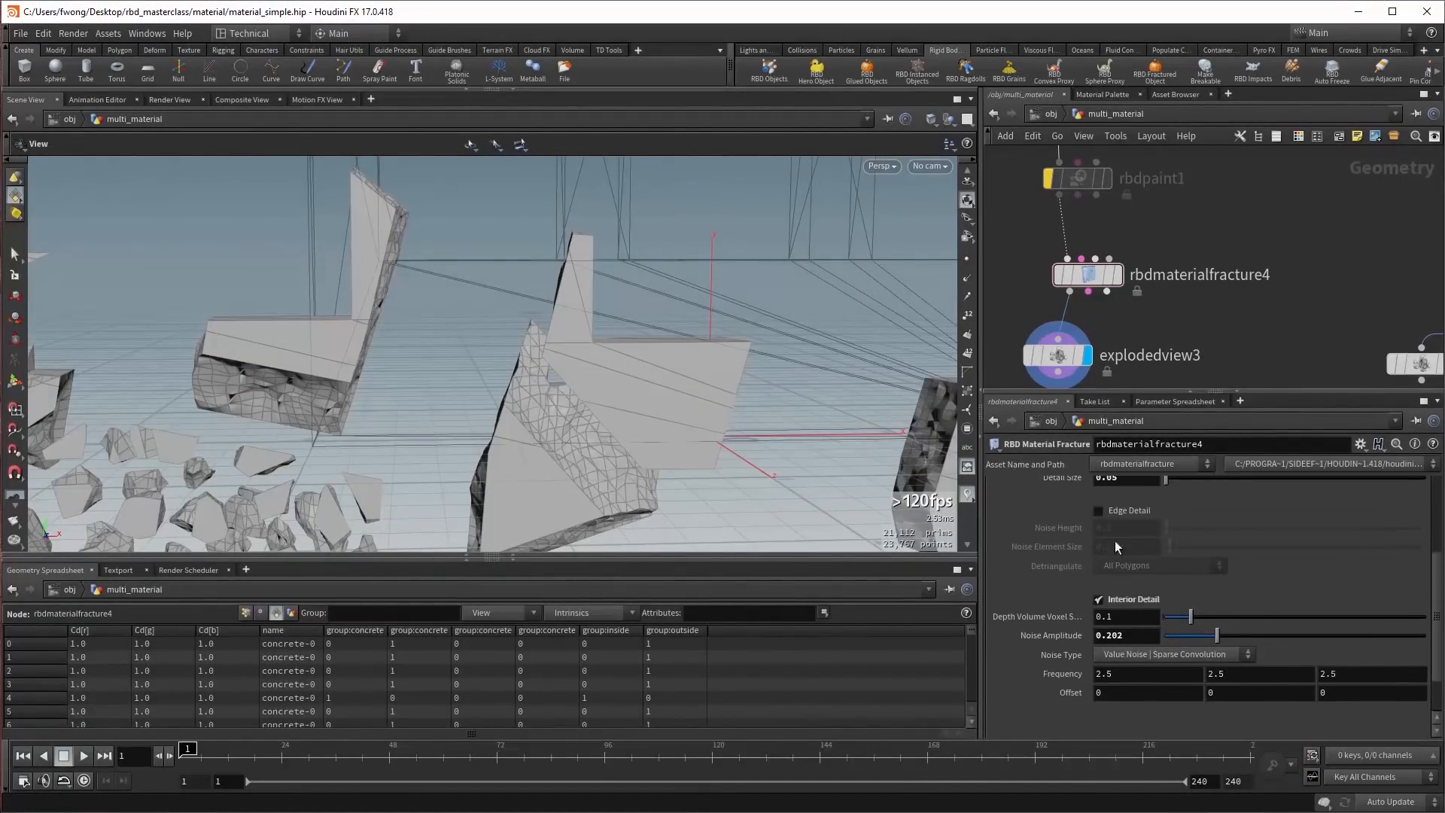
{"action": "left_click", "coordinate": [1118, 598]}
{"action": "left_click", "coordinate": [1117, 275]}
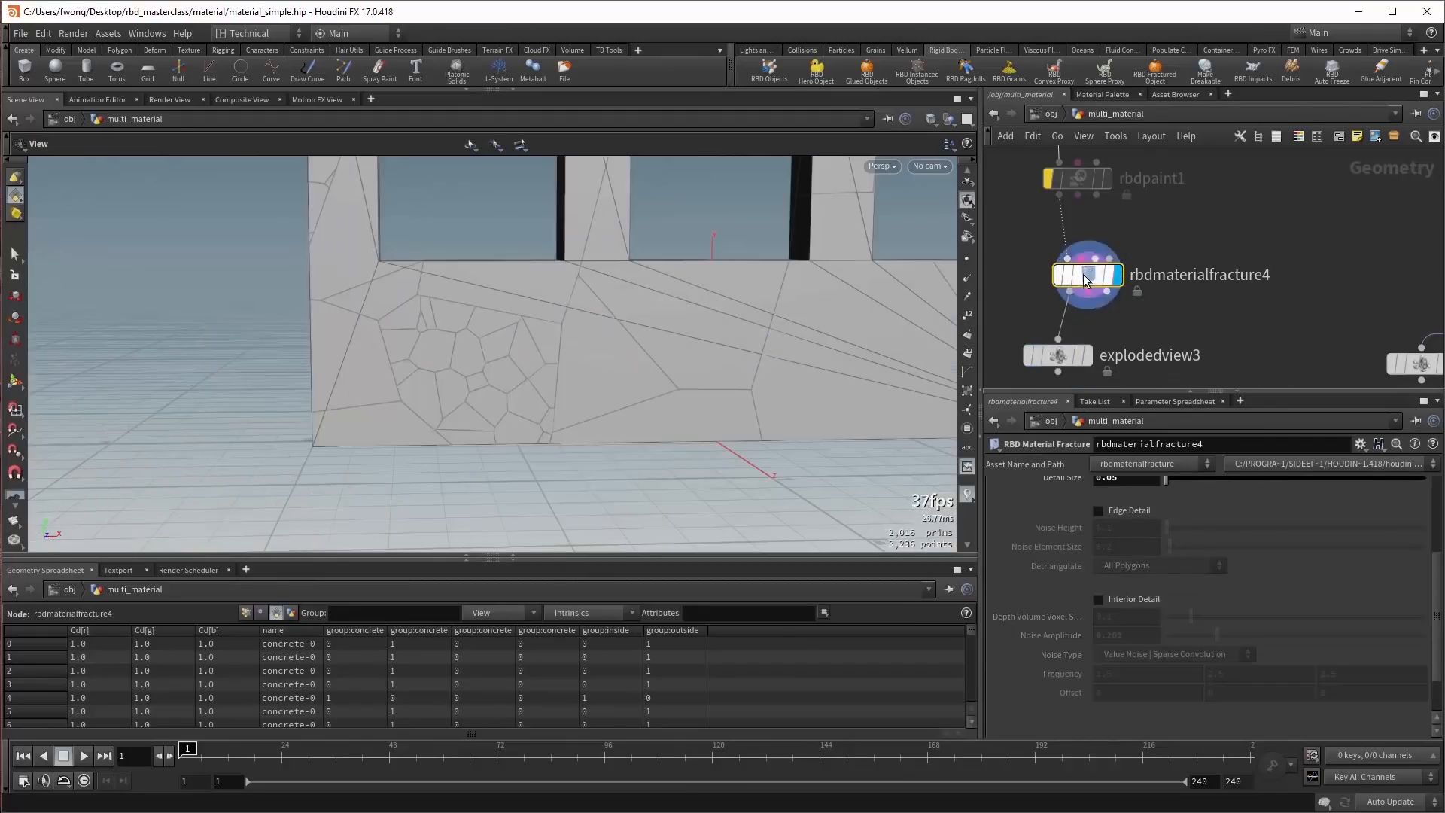
{"action": "middle_click_drag", "start_coordinate": [791, 361], "coordinate": [729, 409]}
{"action": "left_click_drag", "start_coordinate": [730, 409], "coordinate": [900, 469]}
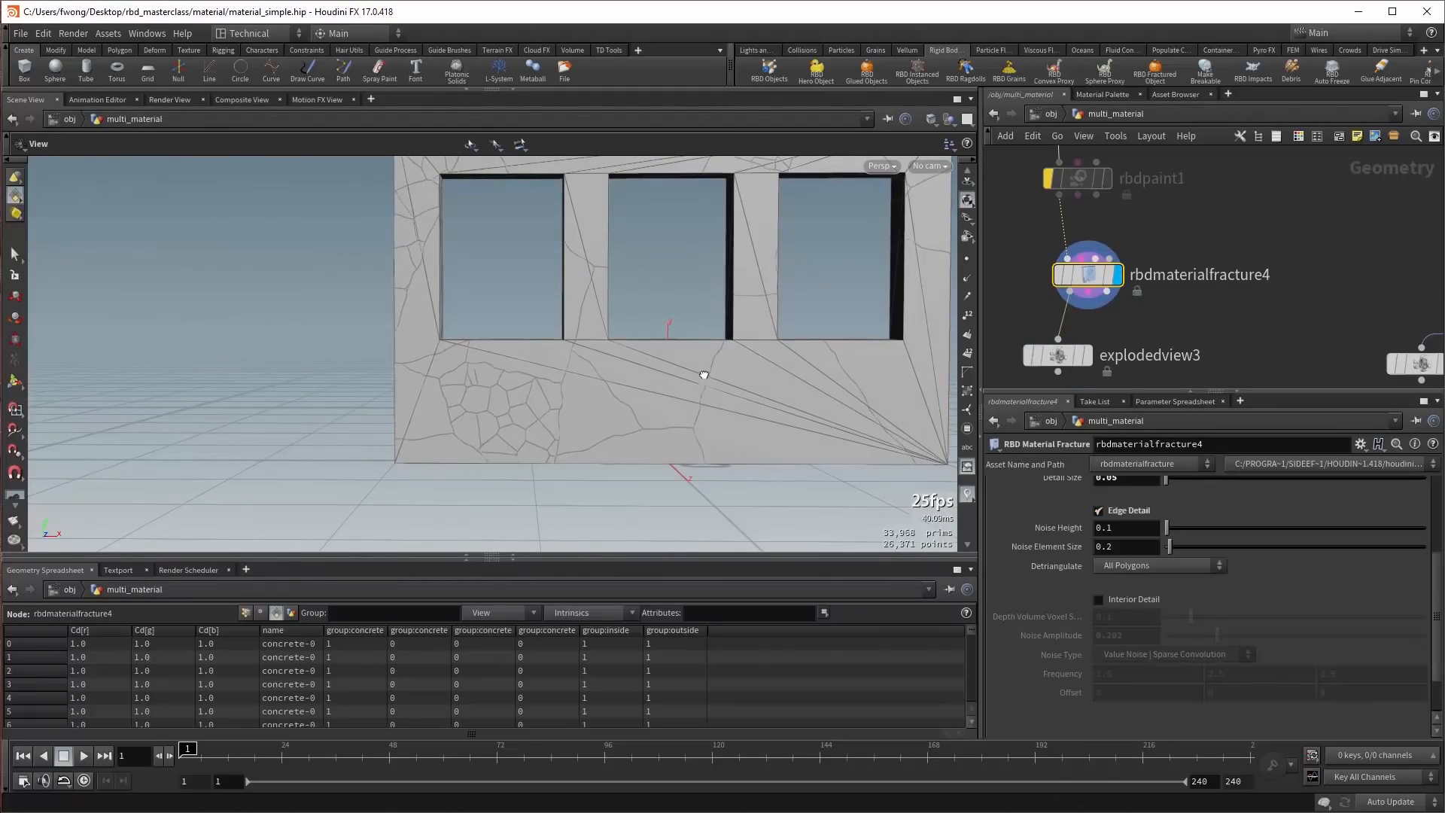
Compare the wall's crack lines up close with Edge Detail undone and redone.
{"action": "scroll", "coordinate": [707, 377], "scroll_direction": "up", "scroll_amount": 5}
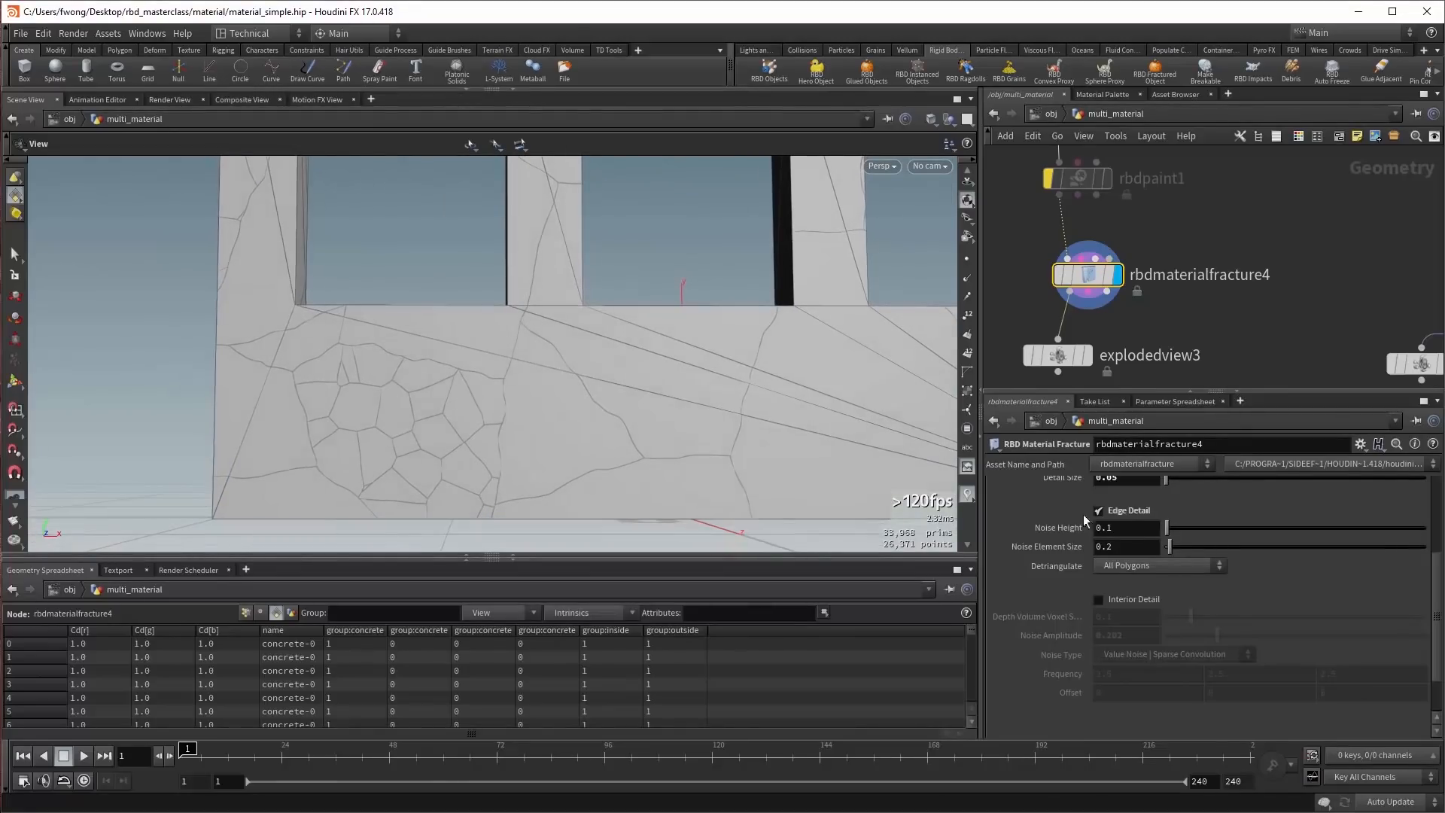
{"action": "key", "text": "ctrl+z"}
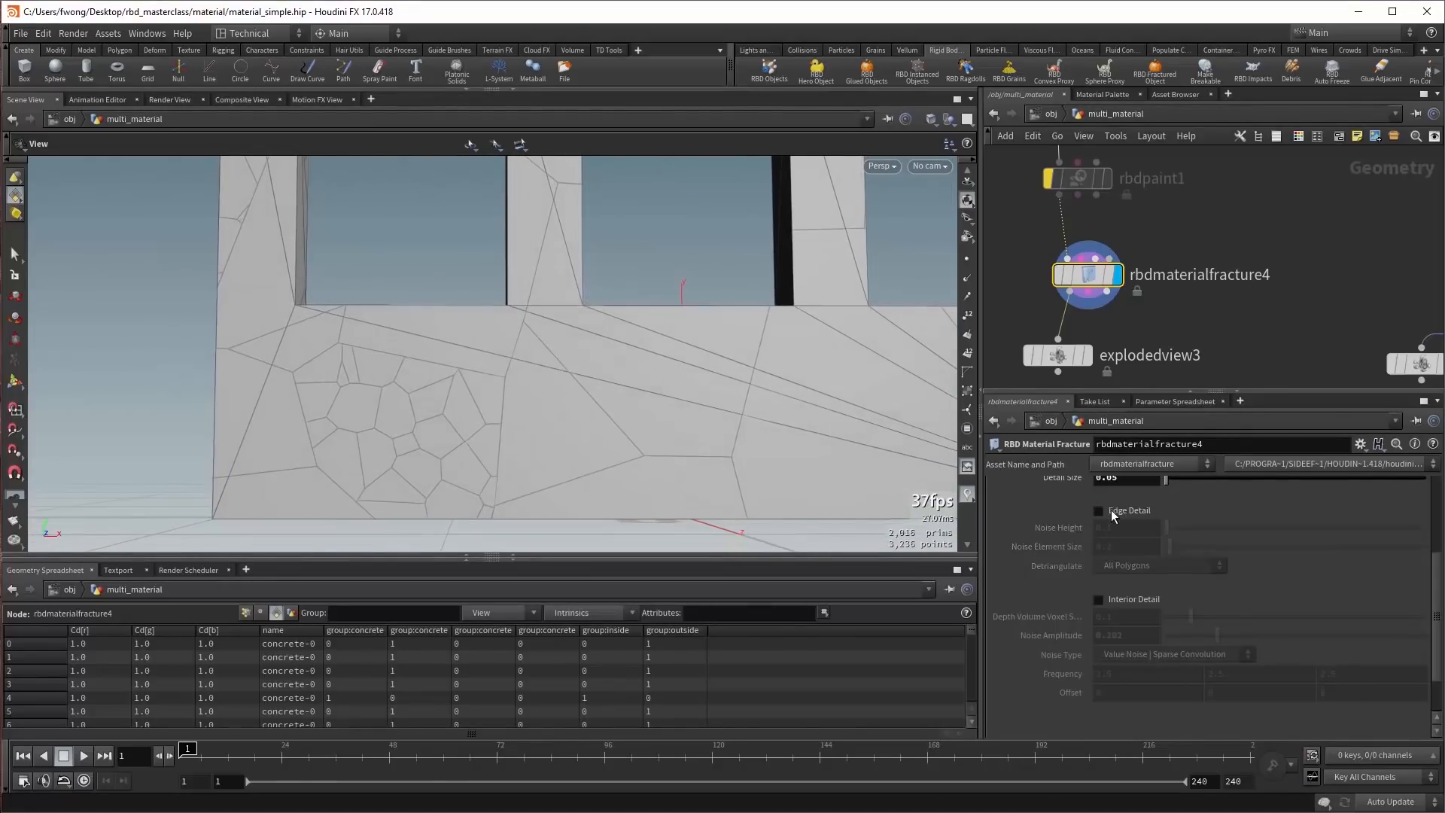
{"action": "key", "text": "ctrl+y"}
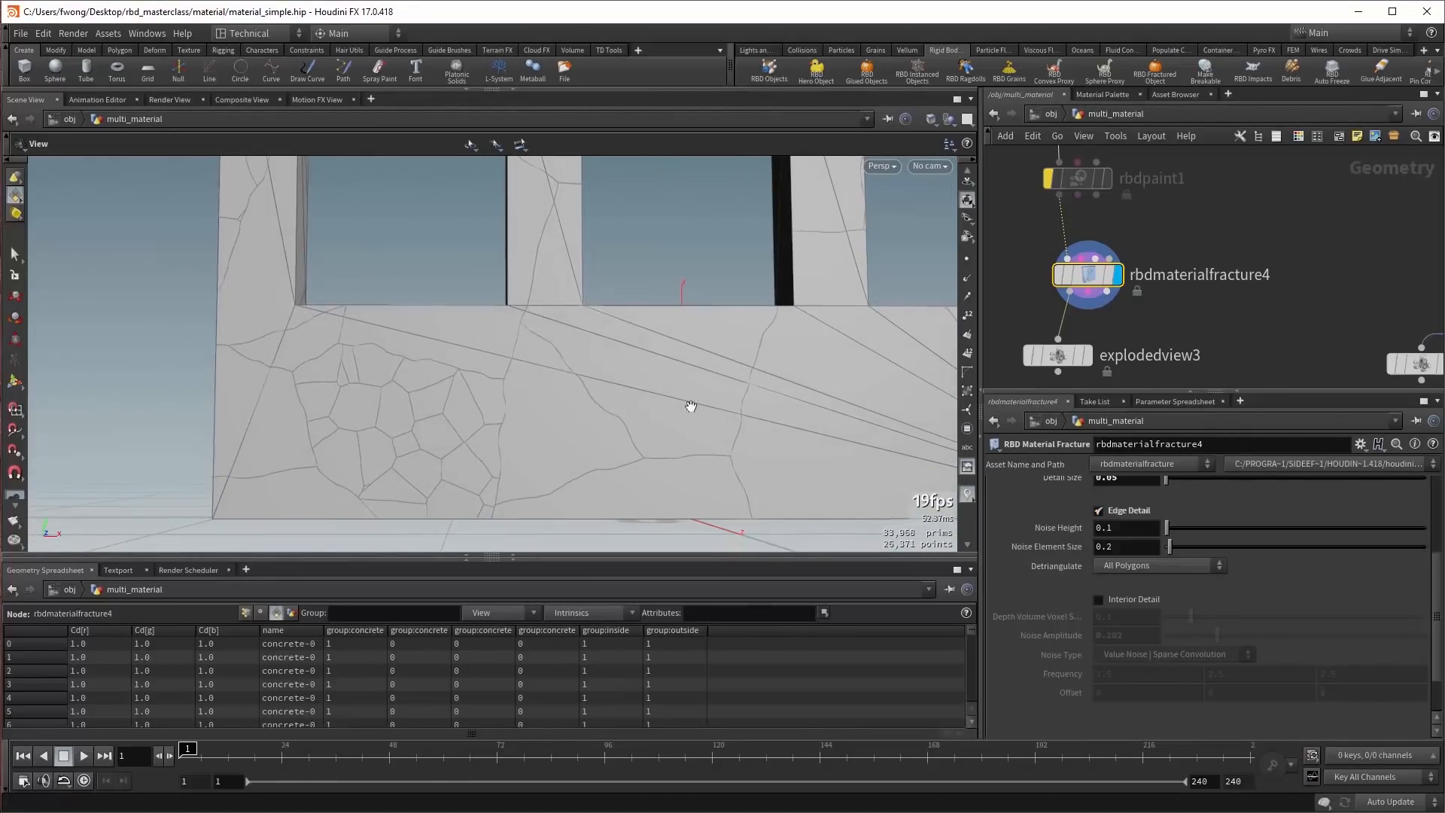
Set the edge detail's Noise Height to 0.2.
{"action": "left_click_drag", "start_coordinate": [688, 403], "coordinate": [632, 395], "text": "alt"}
{"action": "double_click", "coordinate": [1122, 528]}
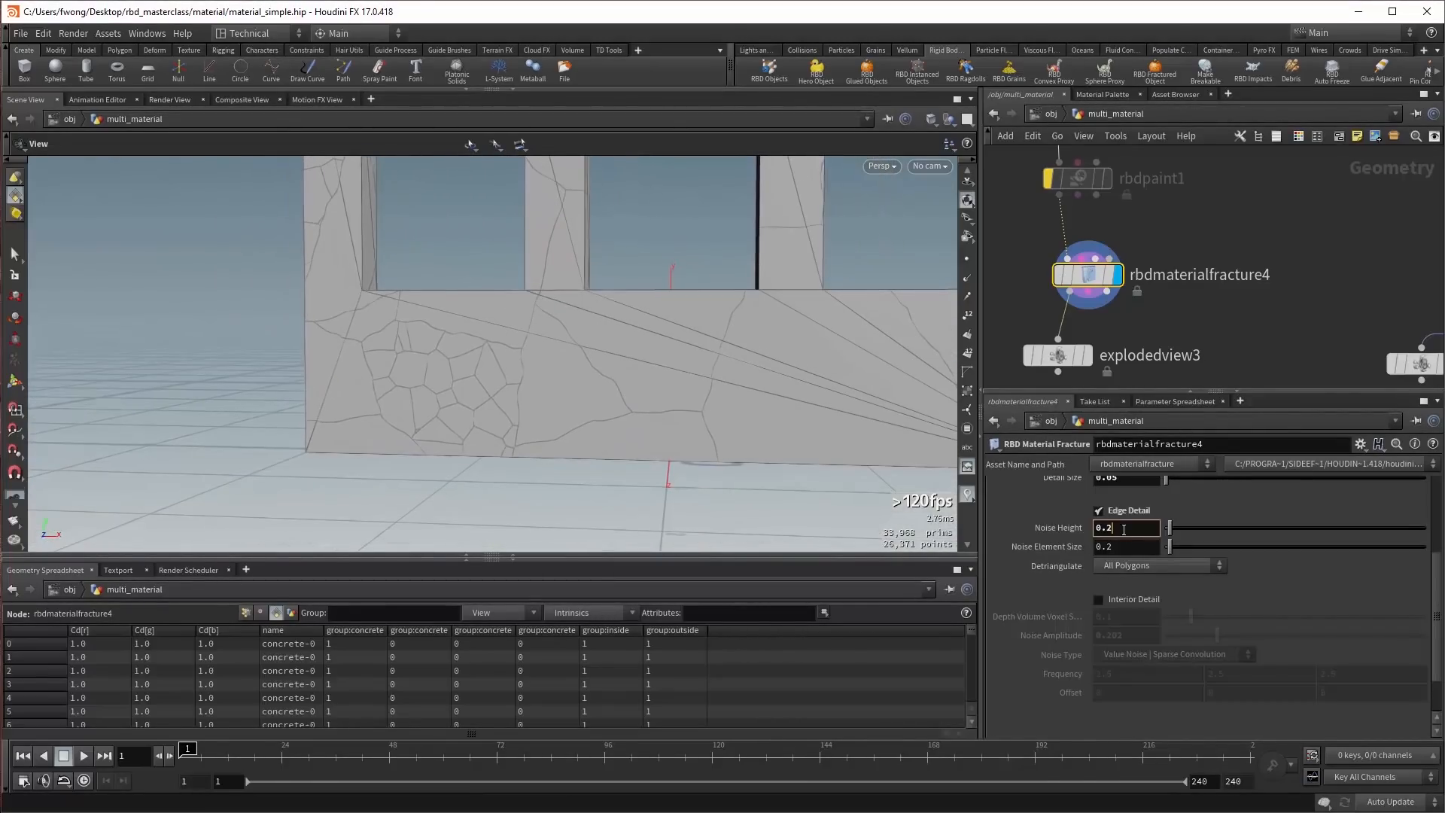
{"action": "type", "text": "0.2"}
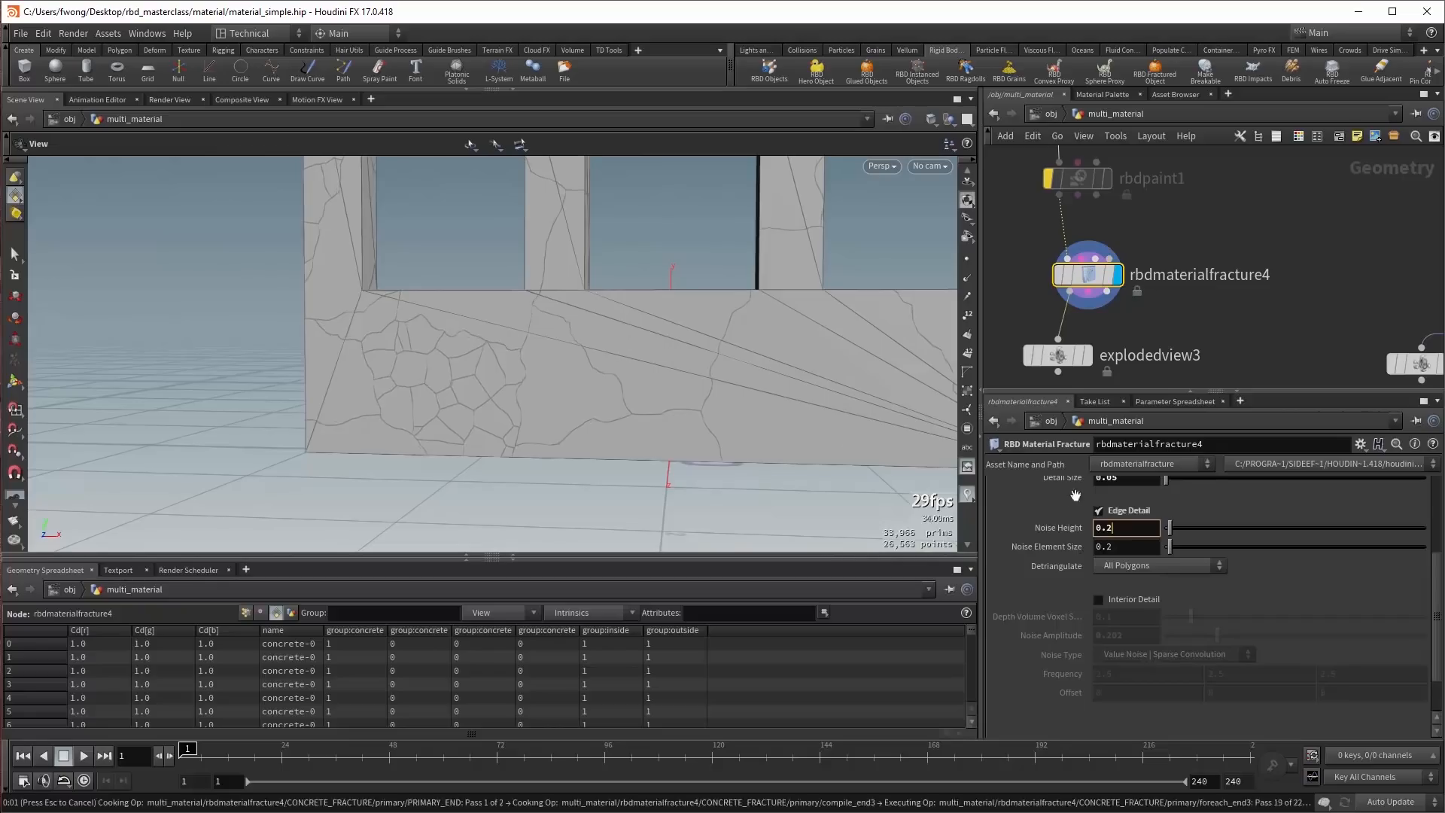
Try a Noise Element Size of 1.76 for the edge detail and undo it.
{"action": "double_click", "coordinate": [1146, 533]}
{"action": "type", "text": "0.3"}
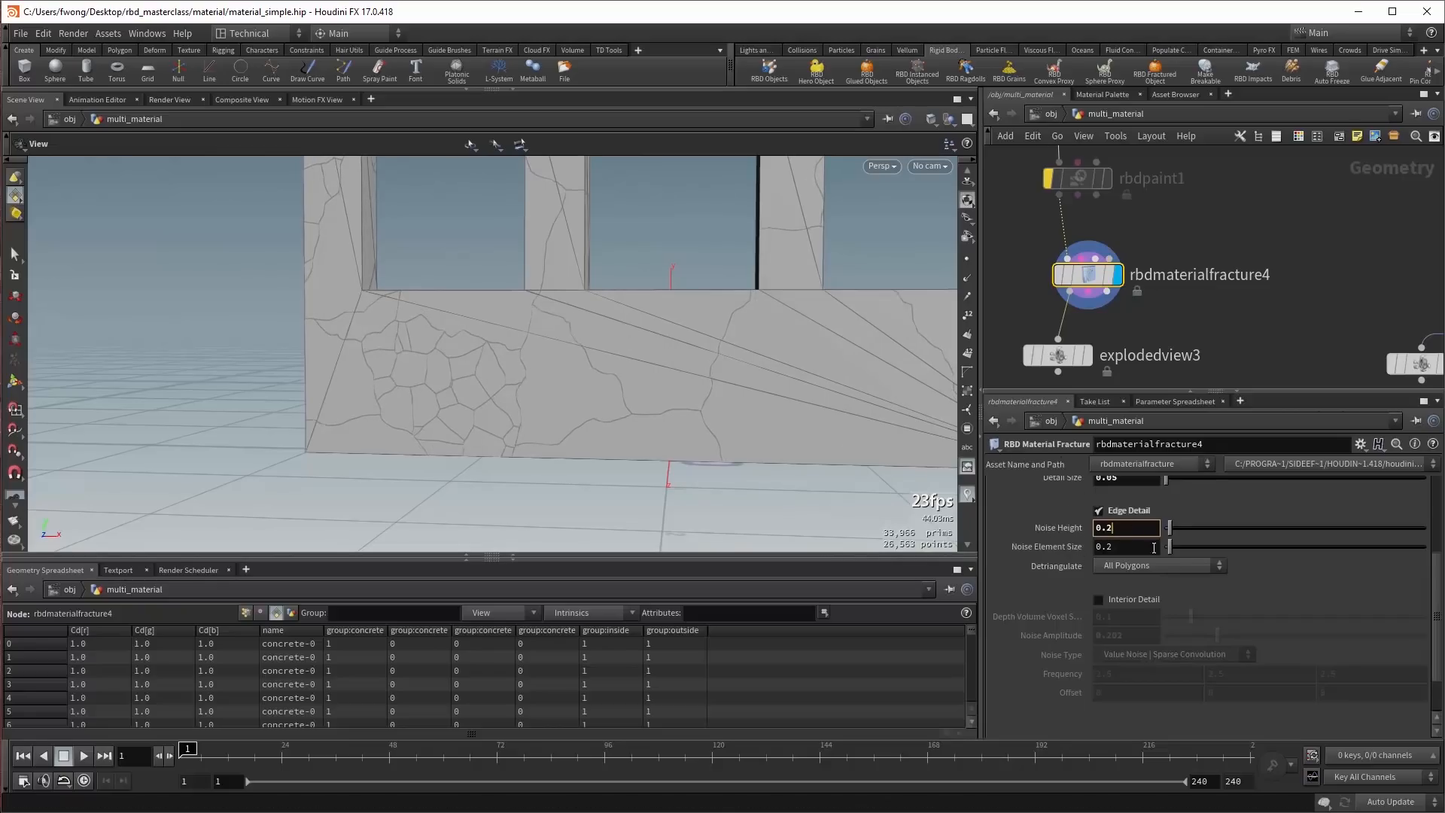
{"action": "left_click_drag", "start_coordinate": [1169, 547], "coordinate": [1212, 551]}
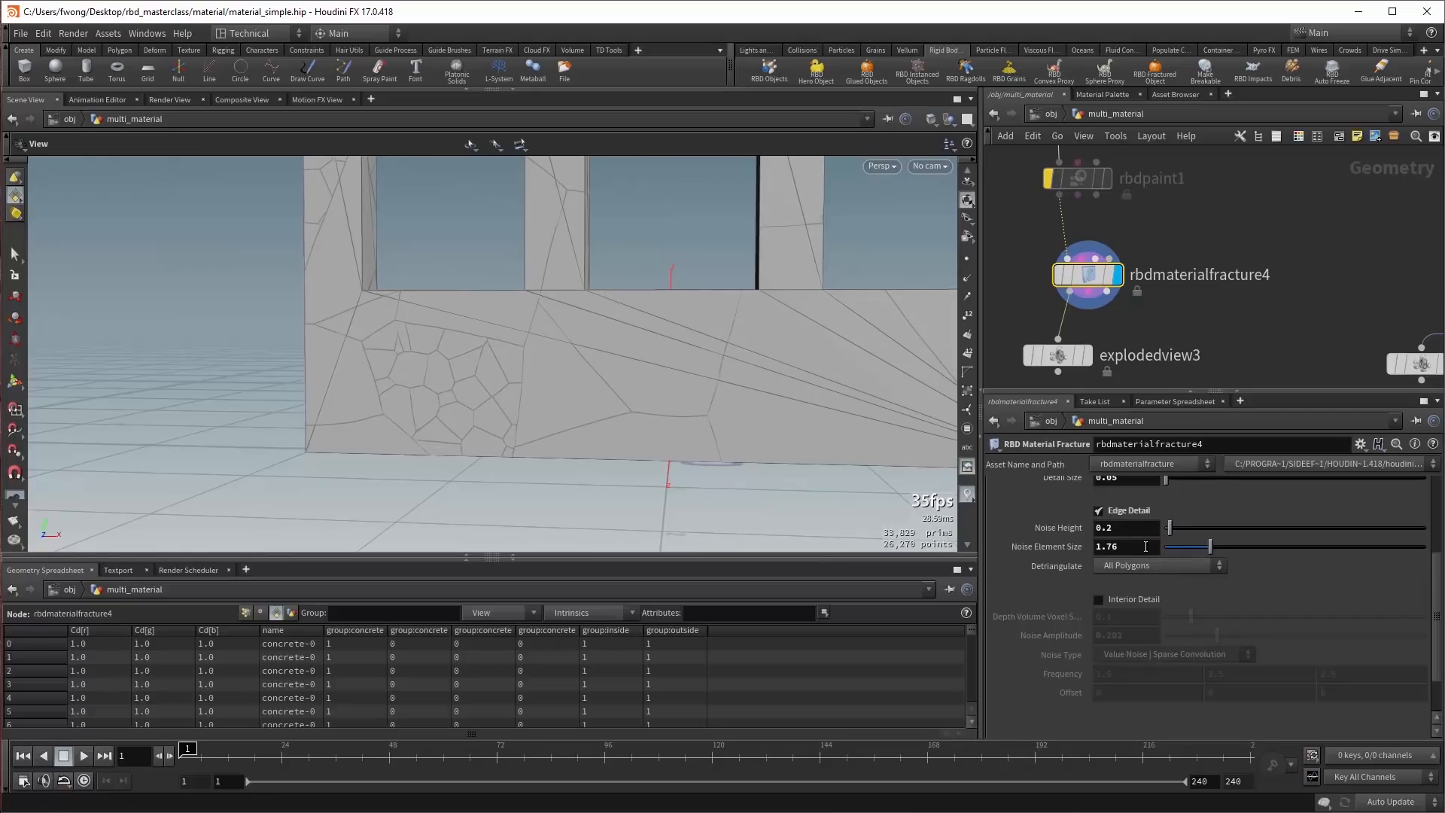
{"action": "key", "text": "ctrl+z"}
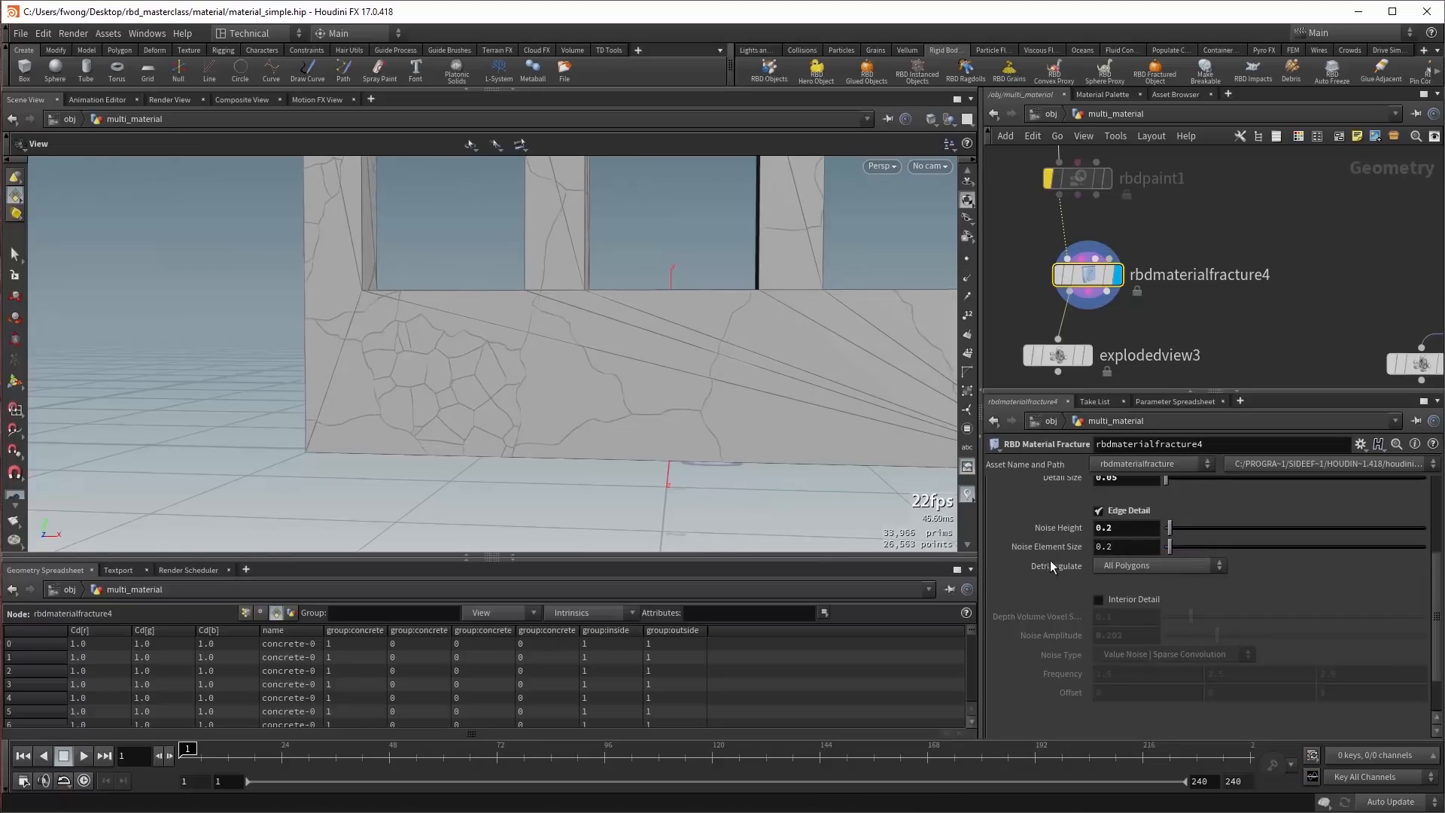
Try Detriangulate with No Polygons to see the wall's triangulation, and return it to All Polygons.
{"action": "left_click", "coordinate": [1143, 565]}
{"action": "left_click", "coordinate": [1137, 580]}
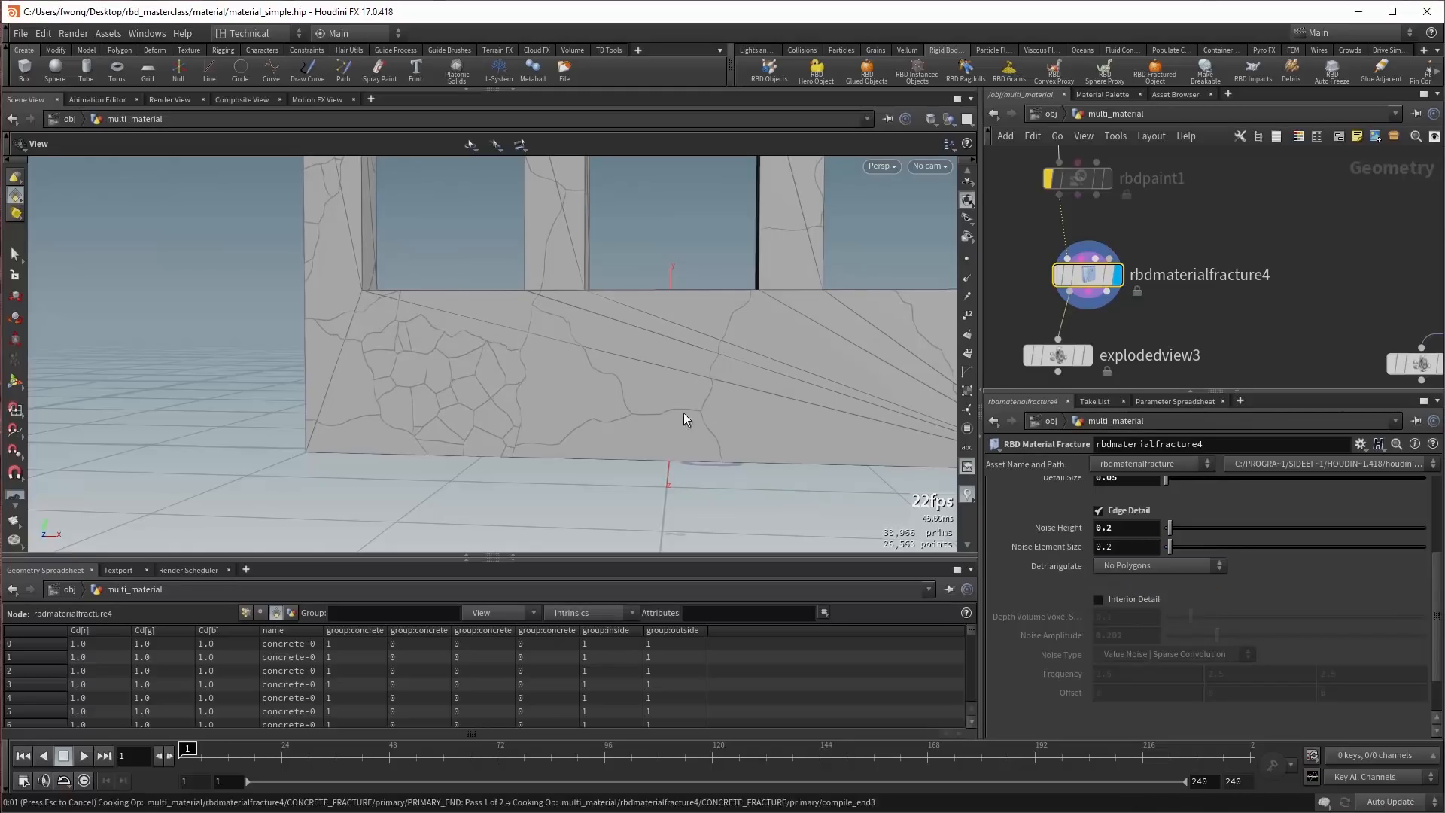
{"action": "left_click", "coordinate": [1142, 565]}
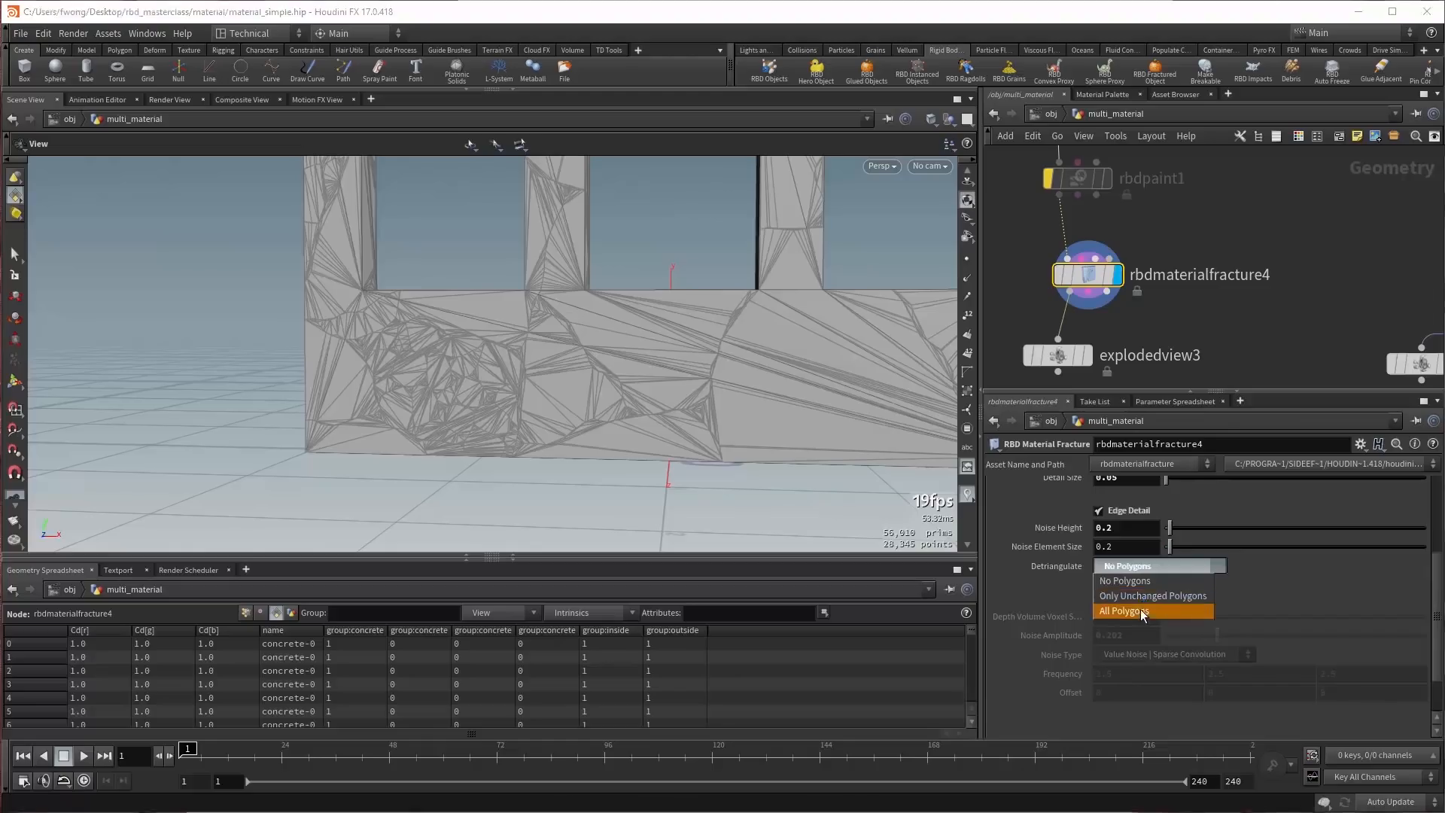
{"action": "left_click", "coordinate": [1125, 610]}
Display explodedview3, examine the edge-detailed pieces up close, and reselect rbdmaterialfracture4.
{"action": "scroll", "coordinate": [1039, 512], "scroll_direction": "up", "scroll_amount": 2}
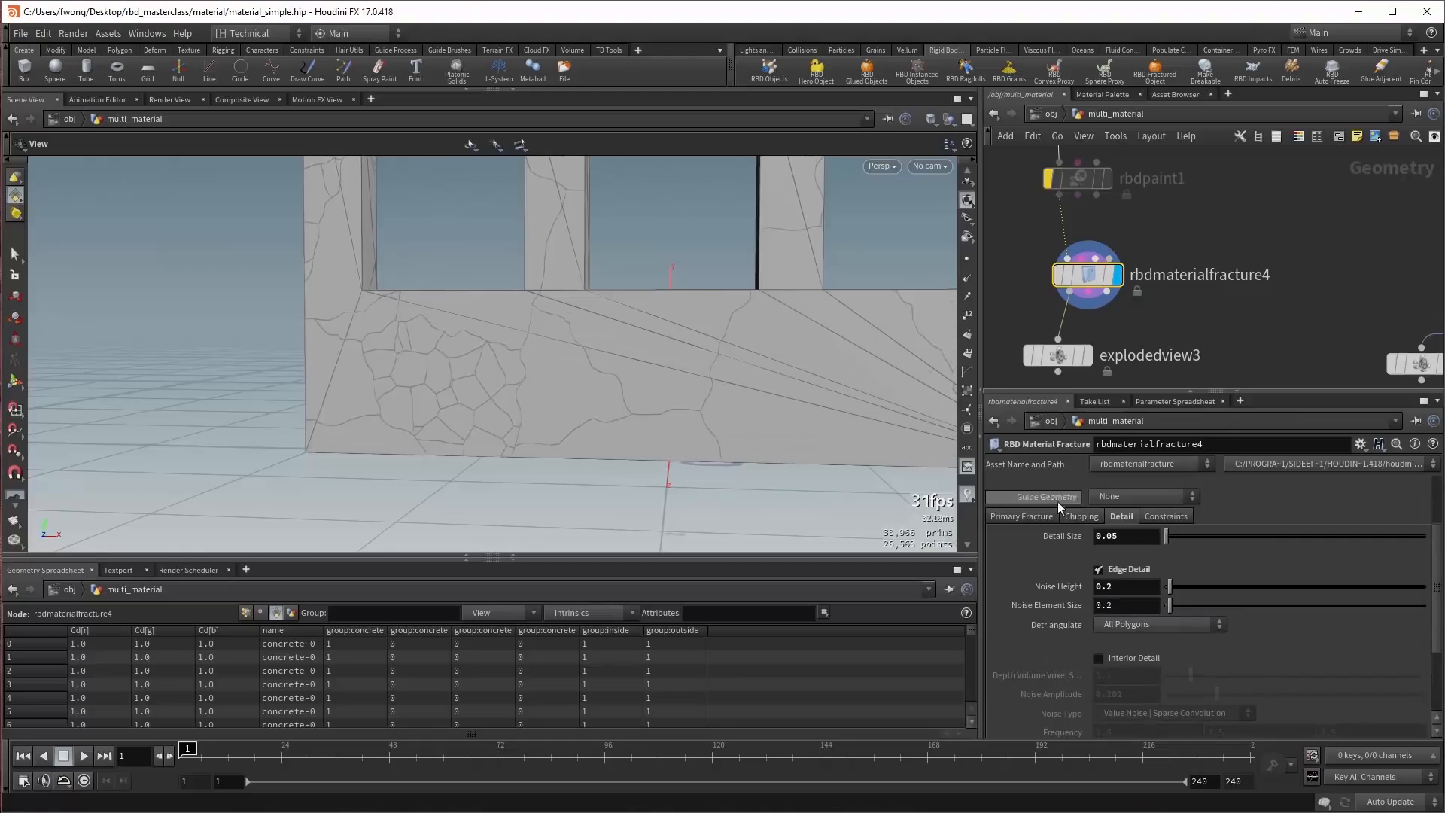
{"action": "left_click", "coordinate": [1085, 356]}
{"action": "left_click", "coordinate": [1032, 354]}
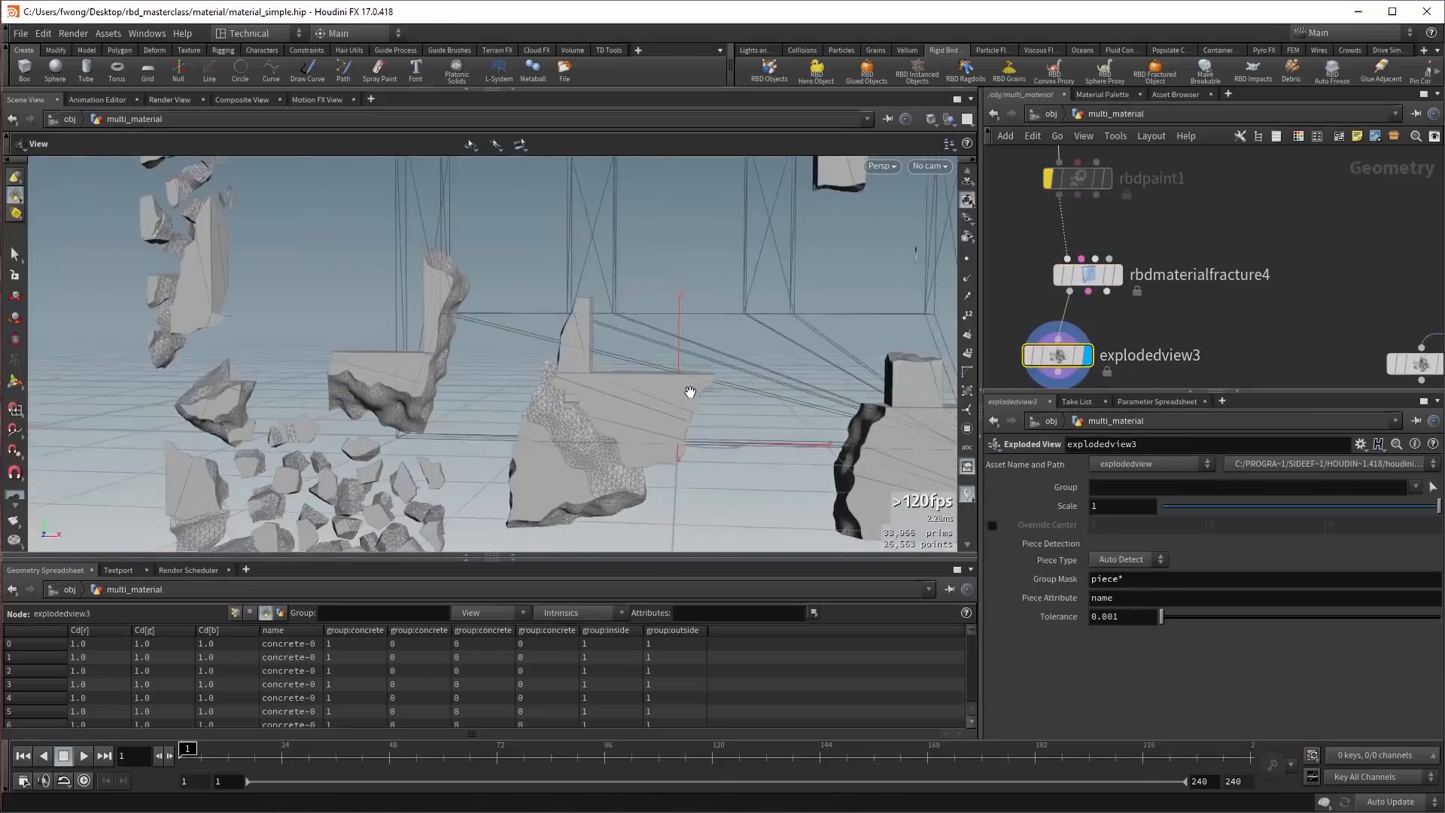
{"action": "left_click_drag", "start_coordinate": [688, 390], "coordinate": [765, 329]}
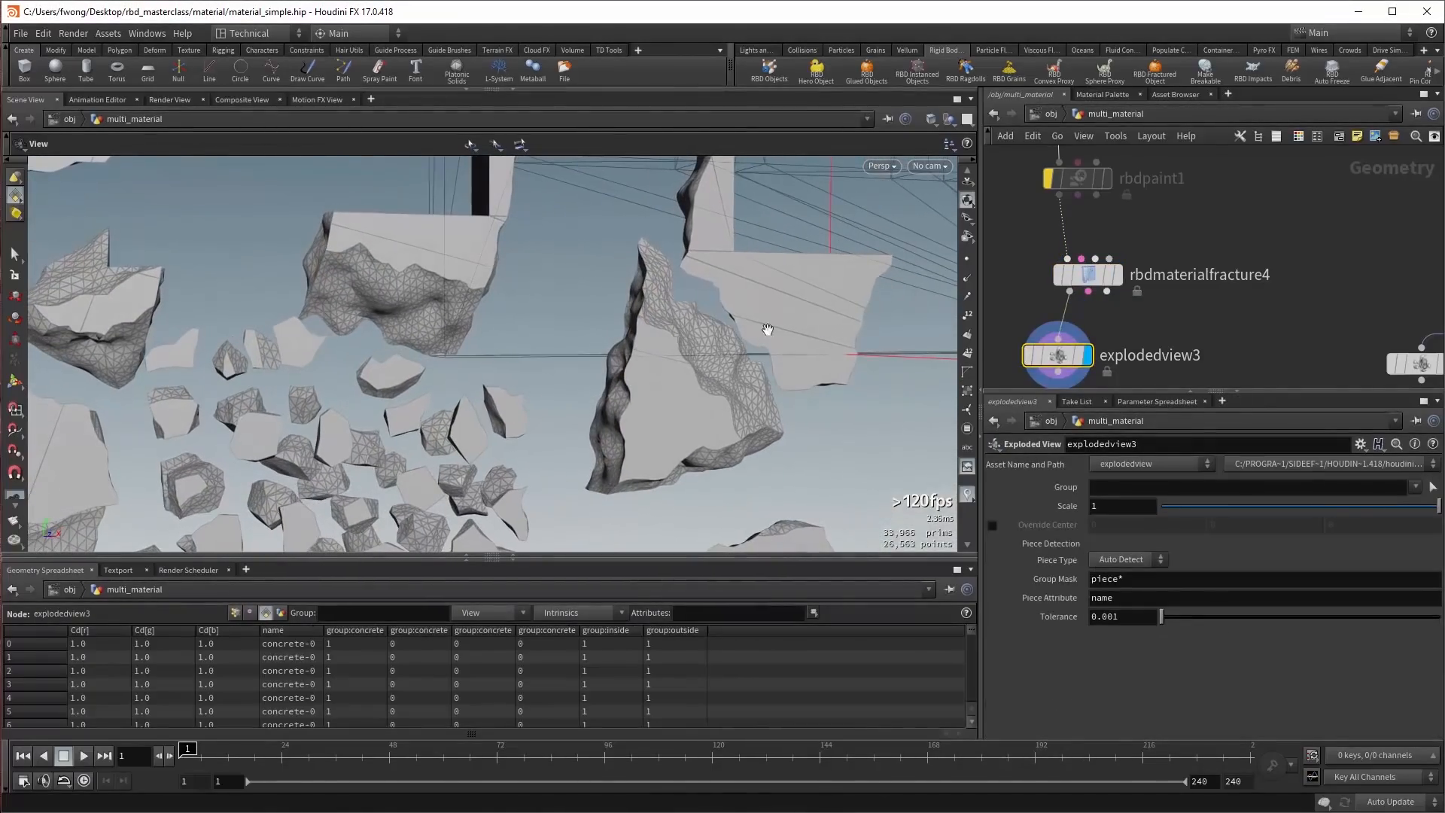
{"action": "left_click", "coordinate": [1092, 274]}
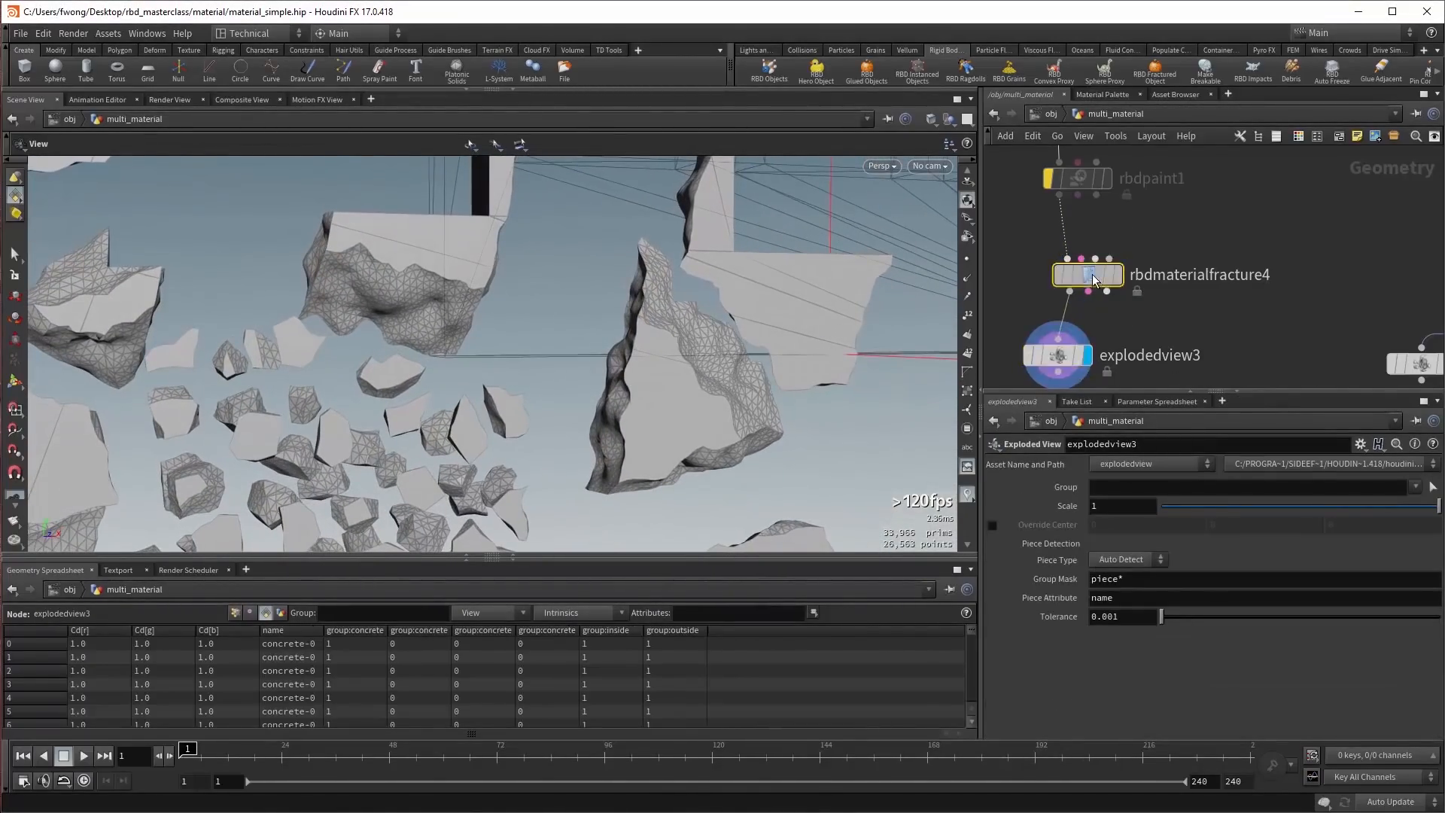
{"action": "left_click", "coordinate": [1125, 492]}
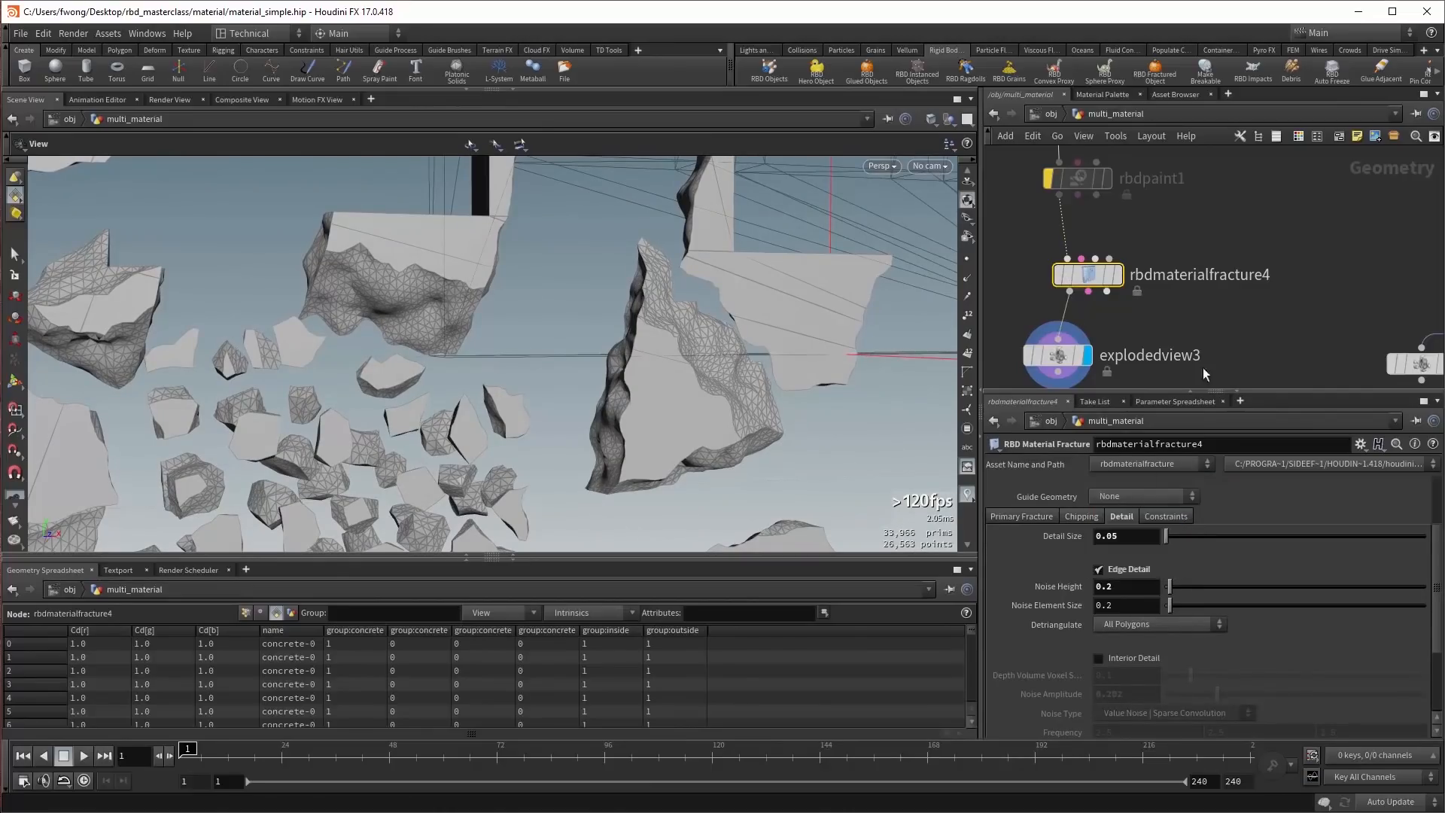
{"action": "left_click", "coordinate": [1120, 496]}
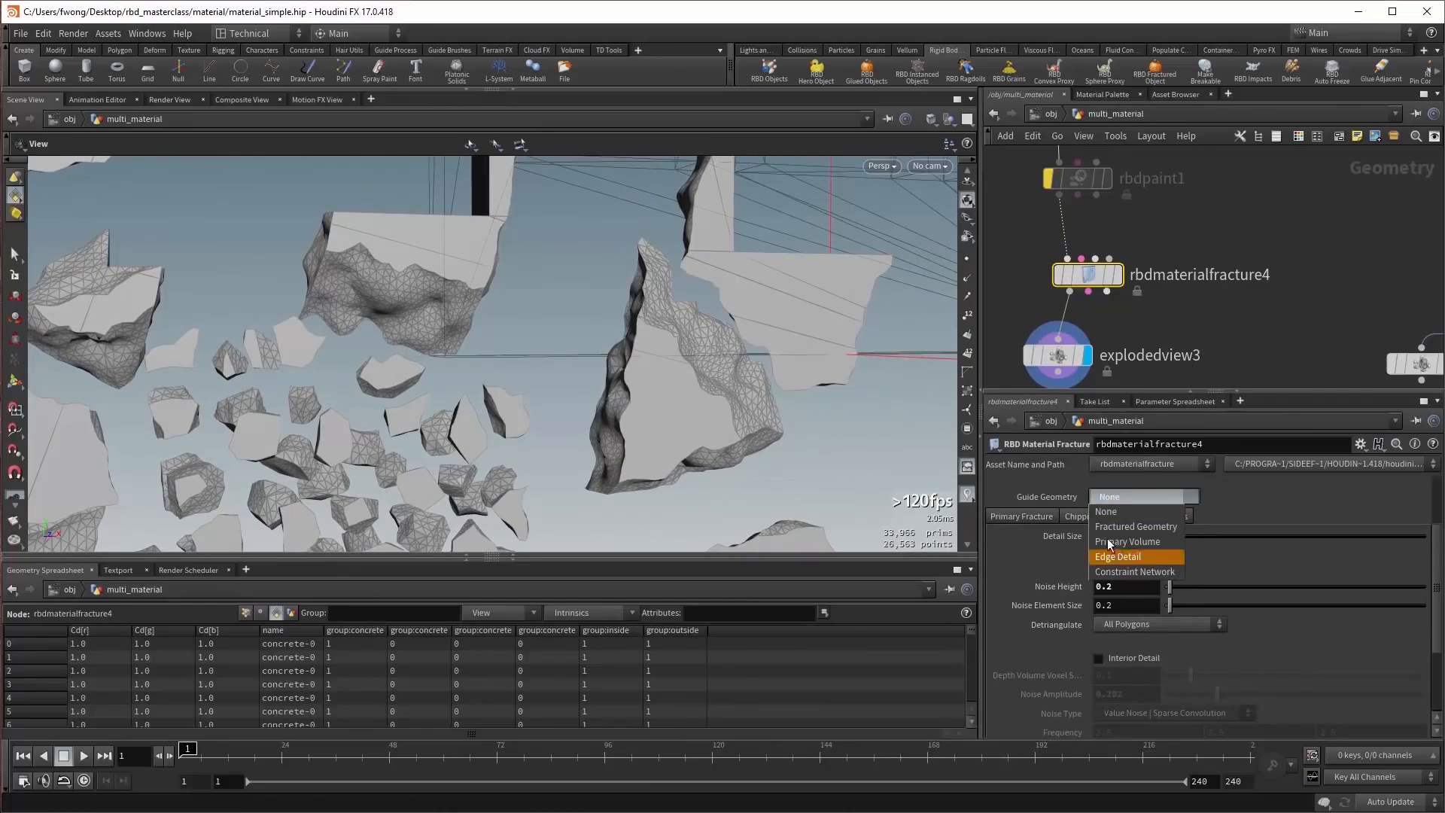
{"action": "left_click", "coordinate": [1042, 494]}
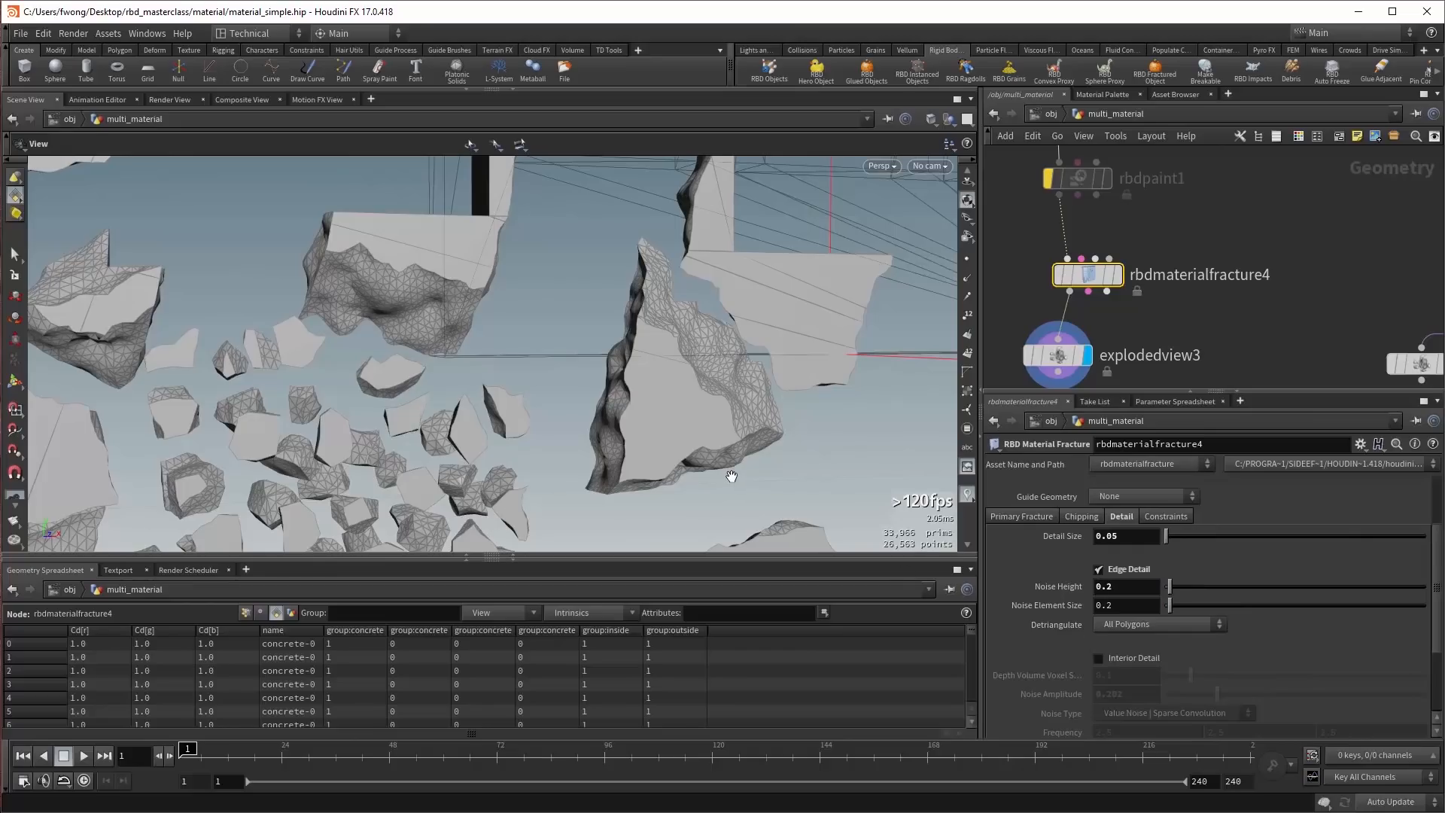
Enable Interior Detail on the concrete fracture and lower its Noise Amplitude while inspecting the exploded pieces.
{"action": "left_click_drag", "start_coordinate": [731, 476], "coordinate": [703, 490]}
{"action": "left_click", "coordinate": [1127, 660]}
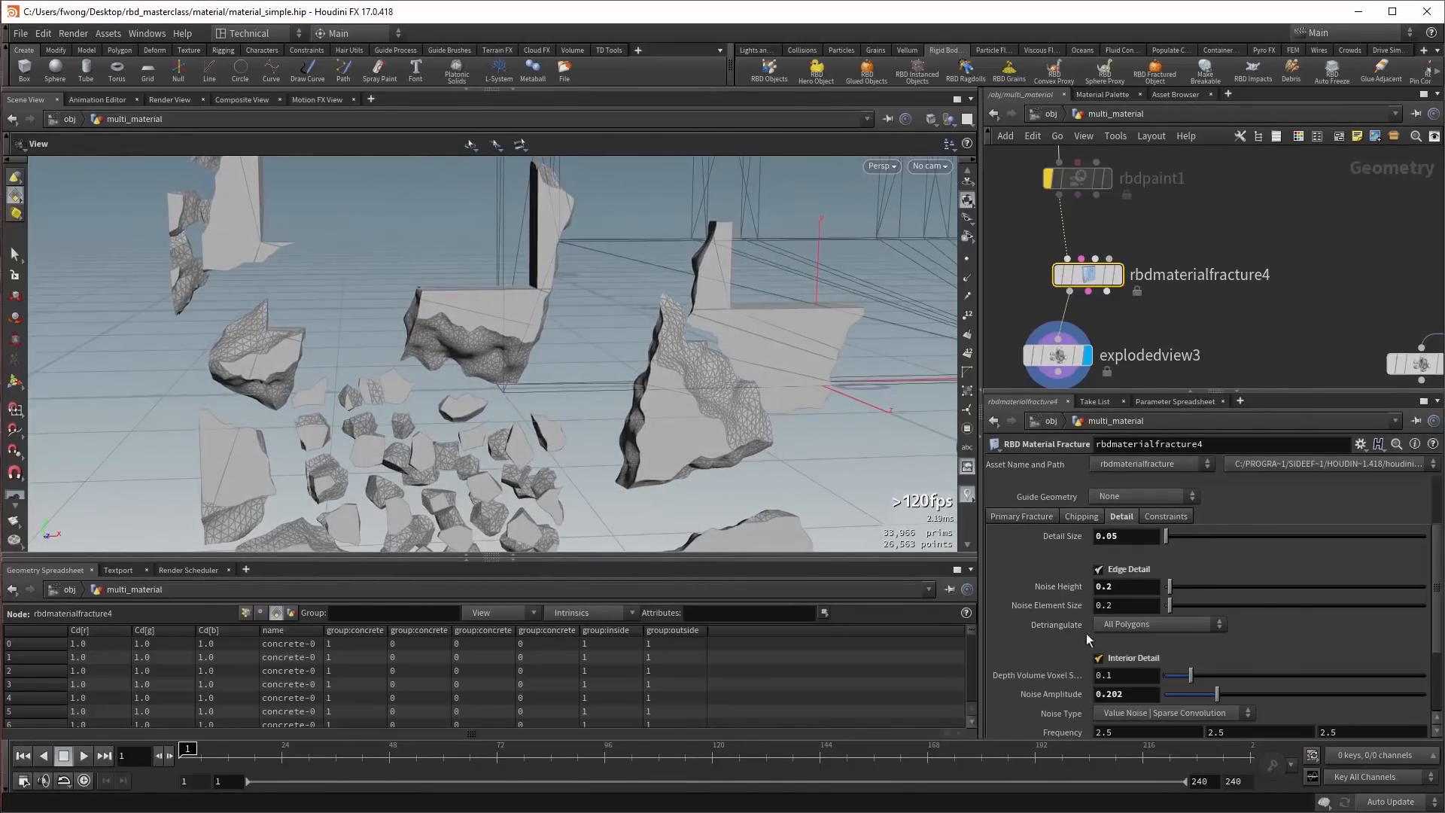
{"action": "scroll", "coordinate": [729, 420], "scroll_direction": "up", "scroll_amount": 5}
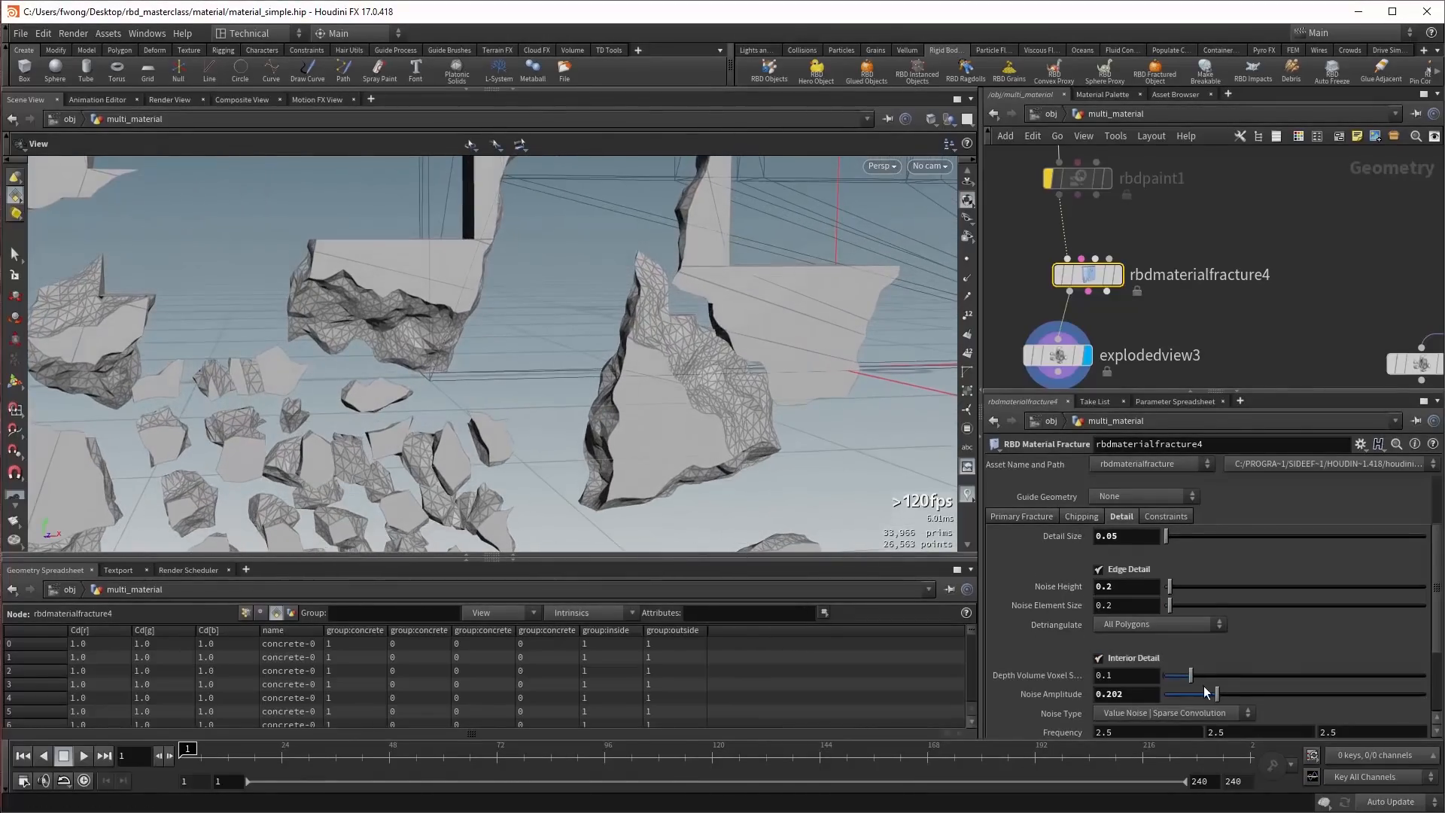
{"action": "left_click_drag", "start_coordinate": [1204, 691], "coordinate": [1180, 694]}
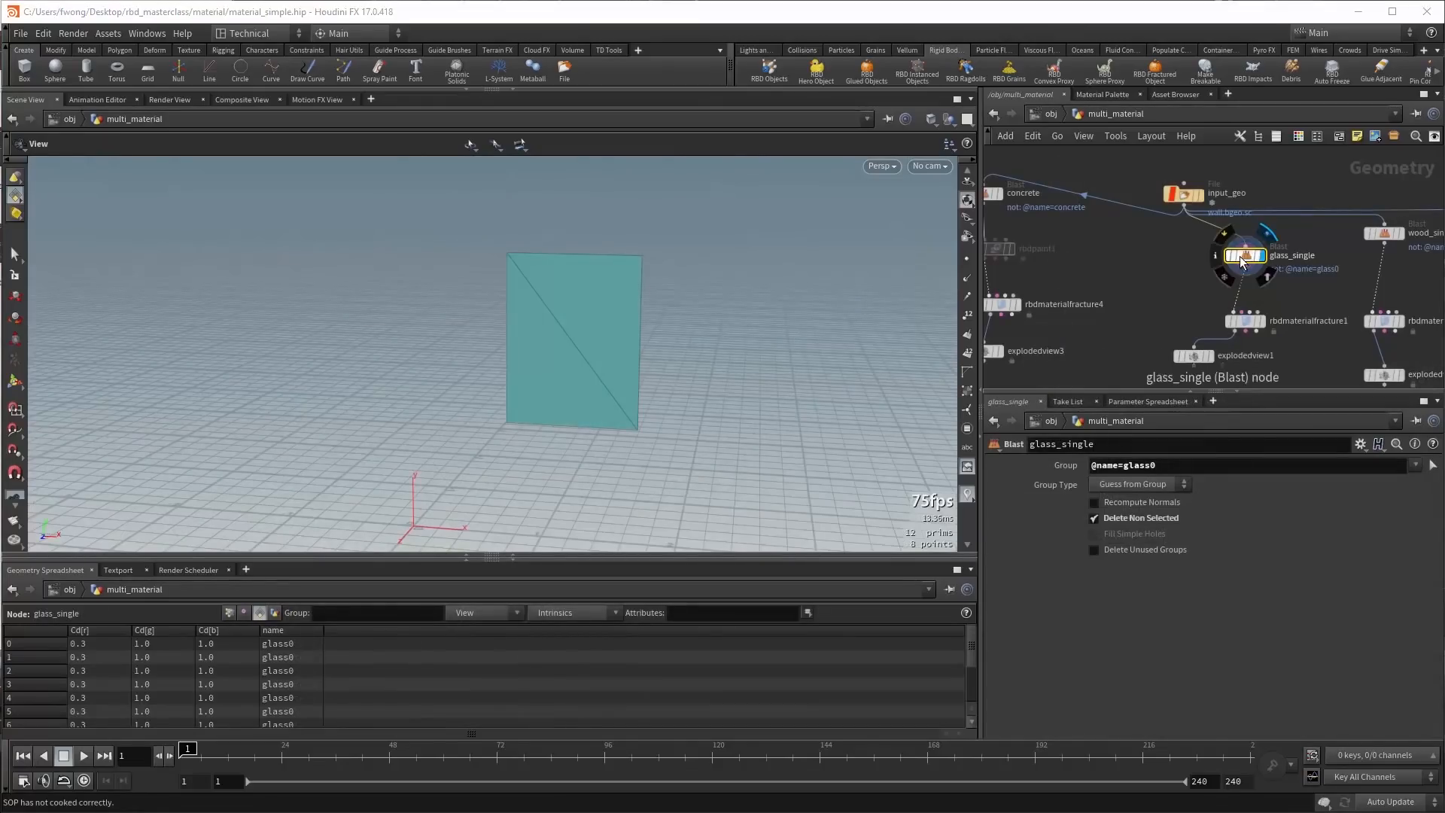
Display the glass pane's rbdmaterialfracture1 and set its impact Scatter Points to 3 and Scatter Seed to 6.1.
{"action": "left_click", "coordinate": [1265, 320]}
{"action": "left_click", "coordinate": [1246, 321]}
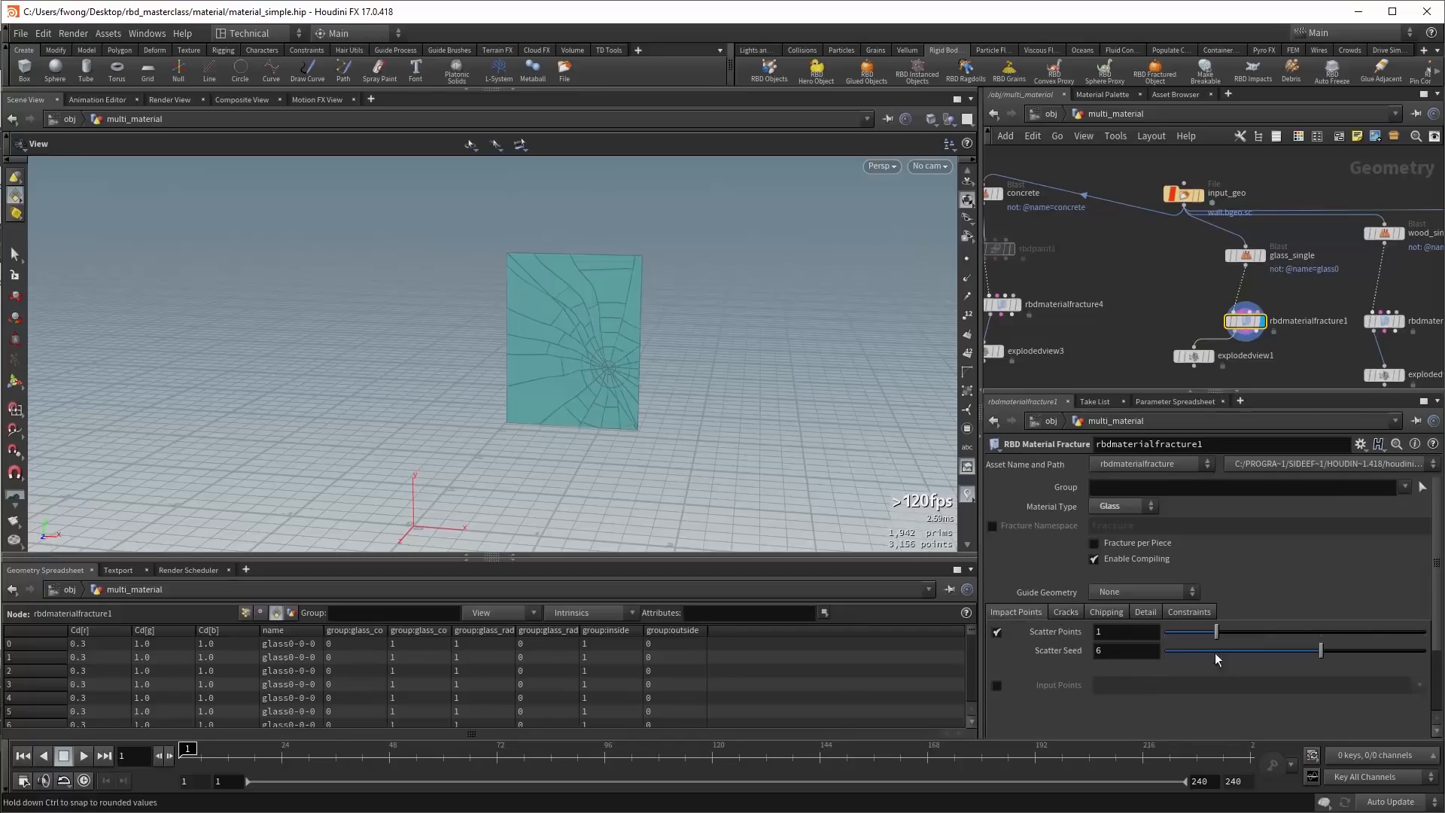
{"action": "left_click", "coordinate": [1127, 635]}
{"action": "type", "text": "2"}
{"action": "key", "text": "BackSpace"}
{"action": "type", "text": "3"}
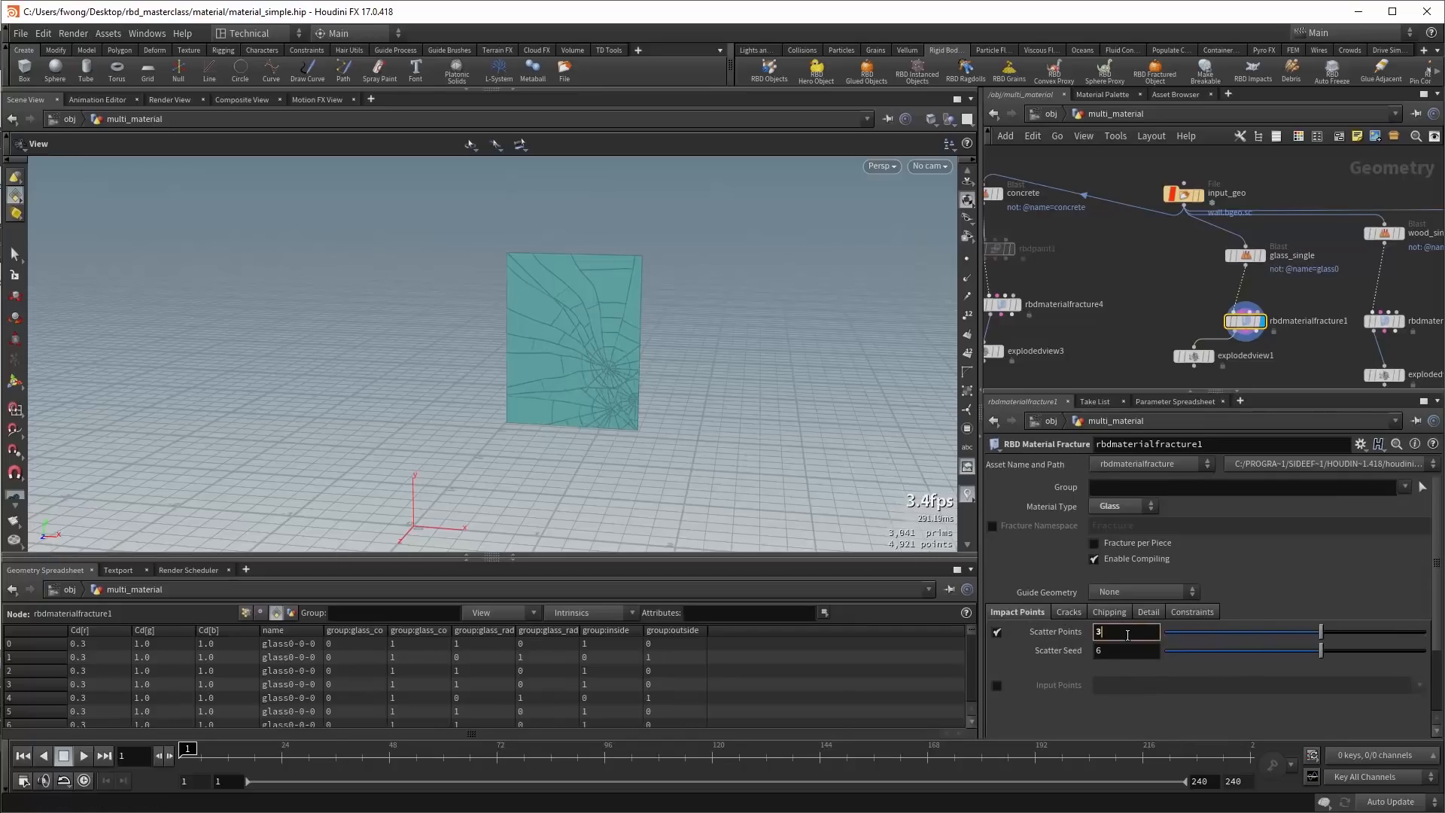
{"action": "left_click", "coordinate": [1143, 652]}
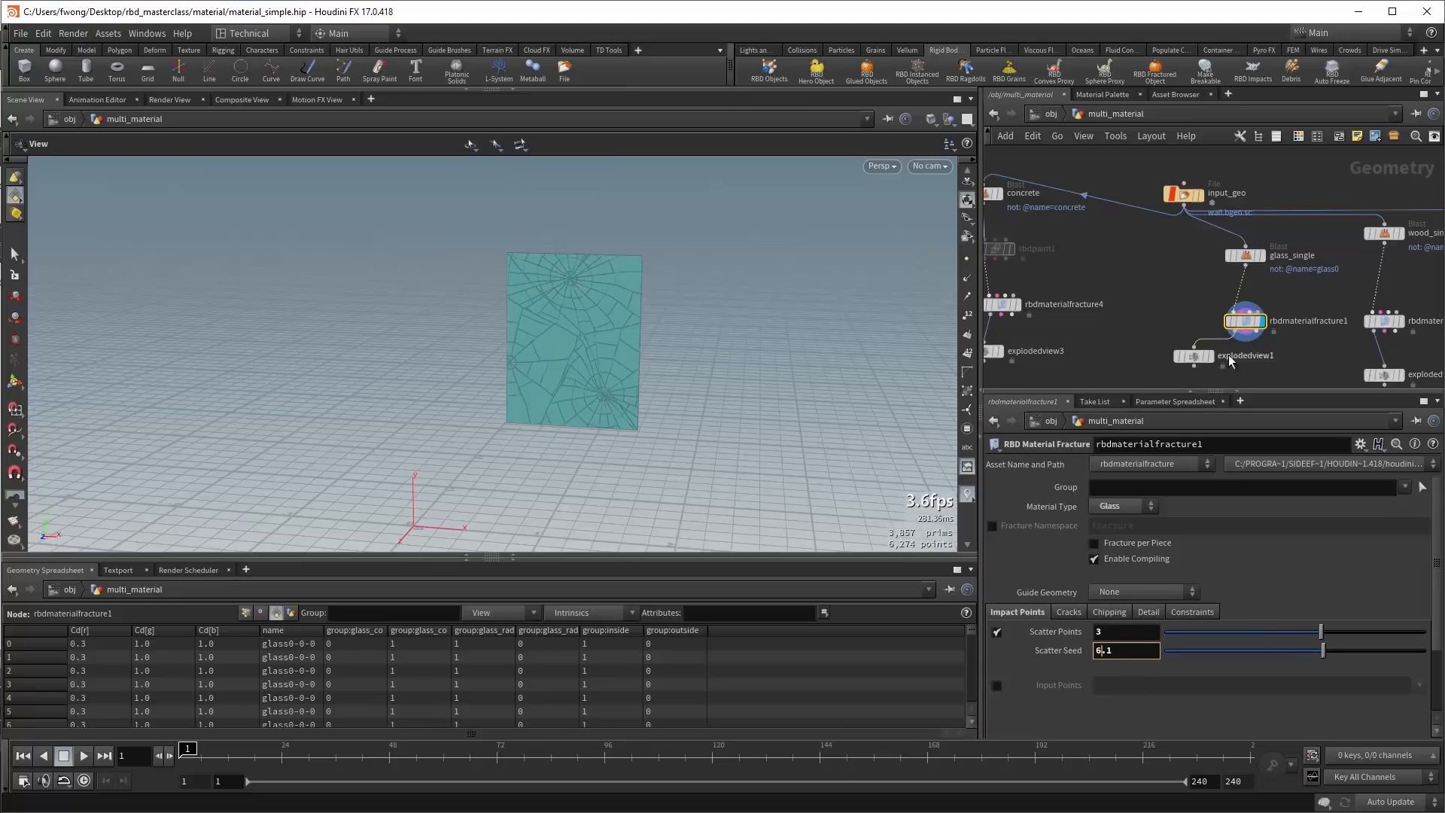
Add a Scatter node fed by glass_single, set its Force Total Count to 4, and display its points.
{"action": "middle_click_drag", "start_coordinate": [1297, 297], "coordinate": [1221, 288]}
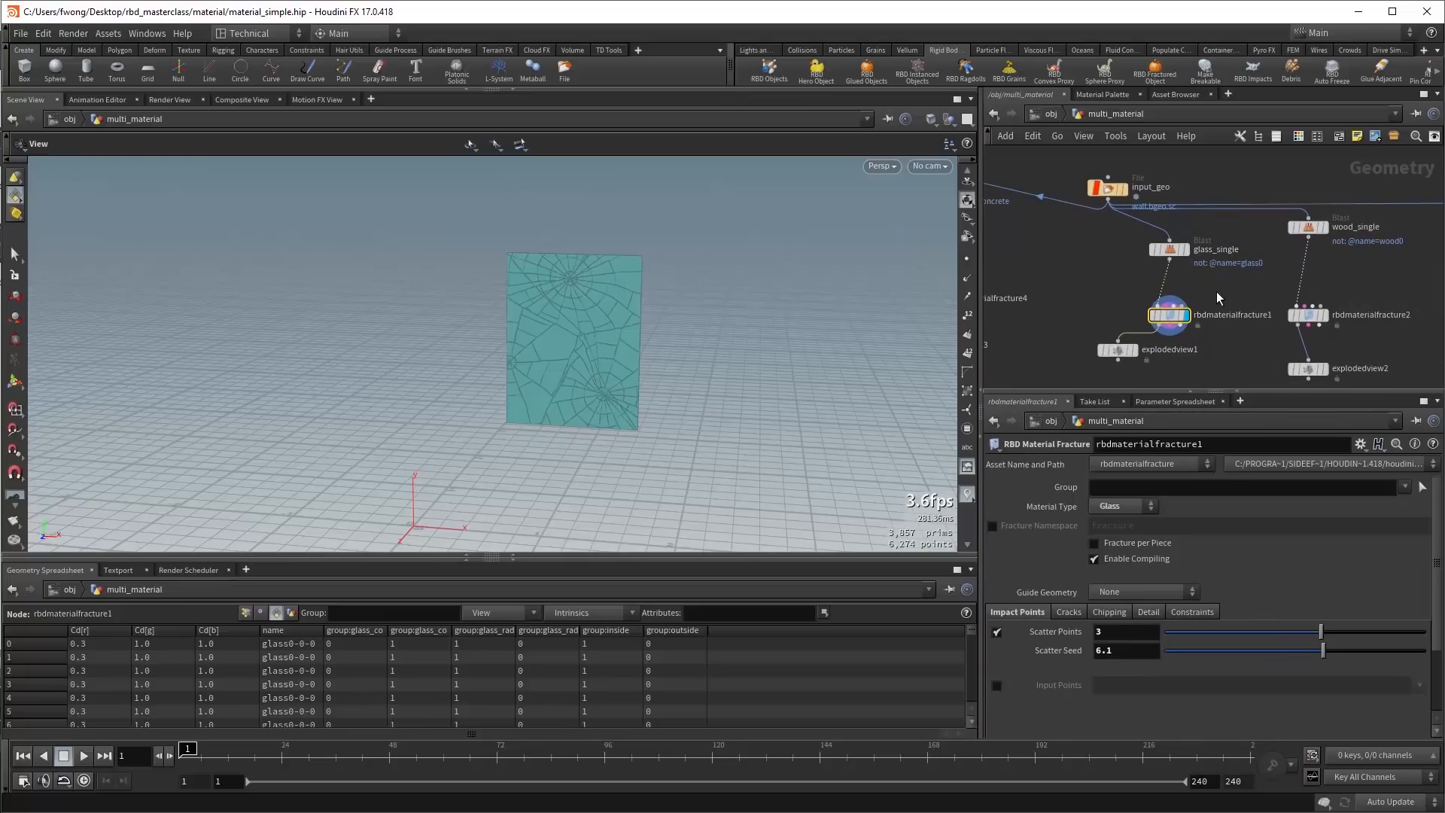
{"action": "key", "text": "Tab"}
{"action": "key", "text": "Return"}
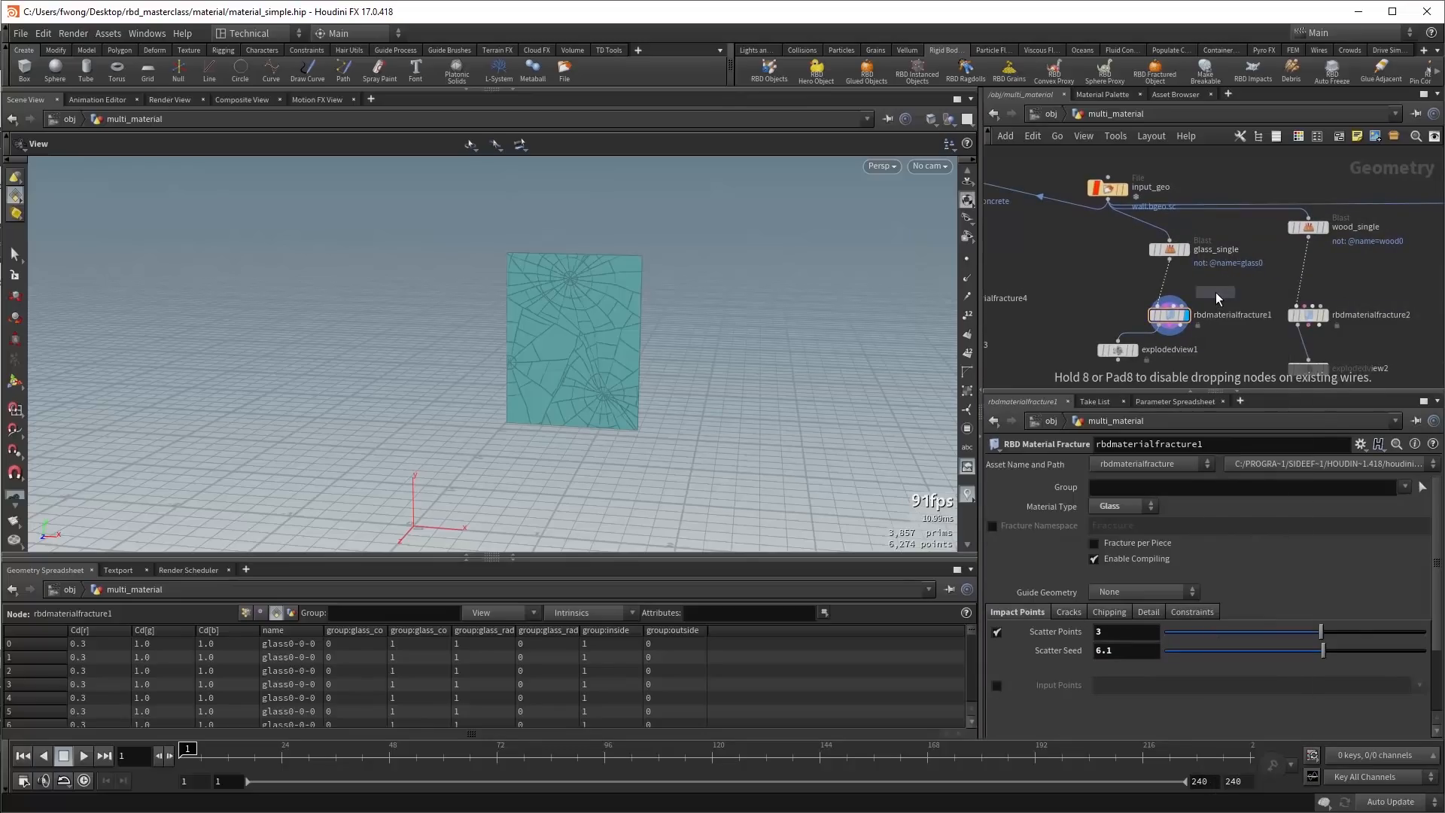
{"action": "left_click", "coordinate": [1217, 292]}
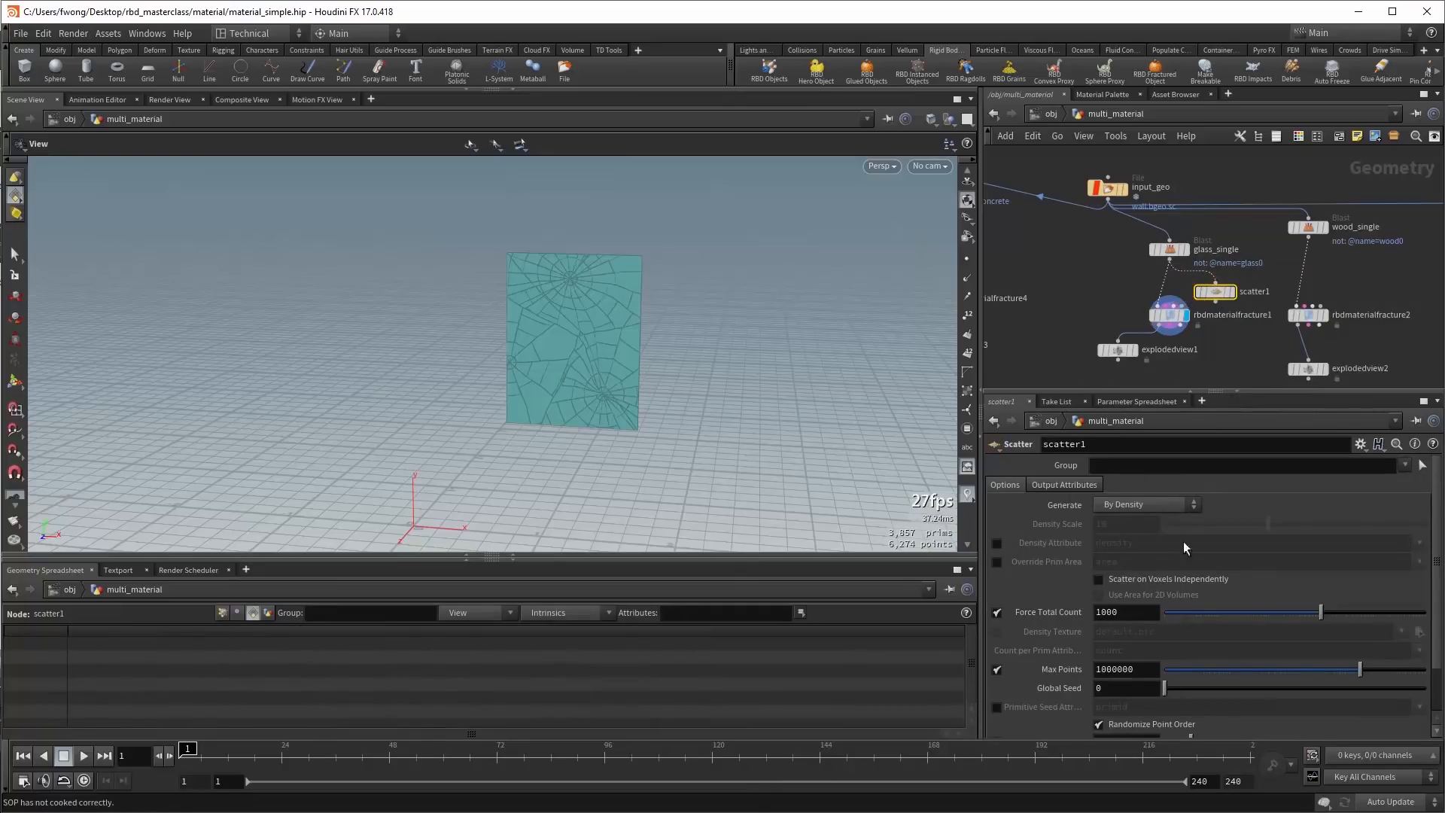
{"action": "double_click", "coordinate": [1130, 613]}
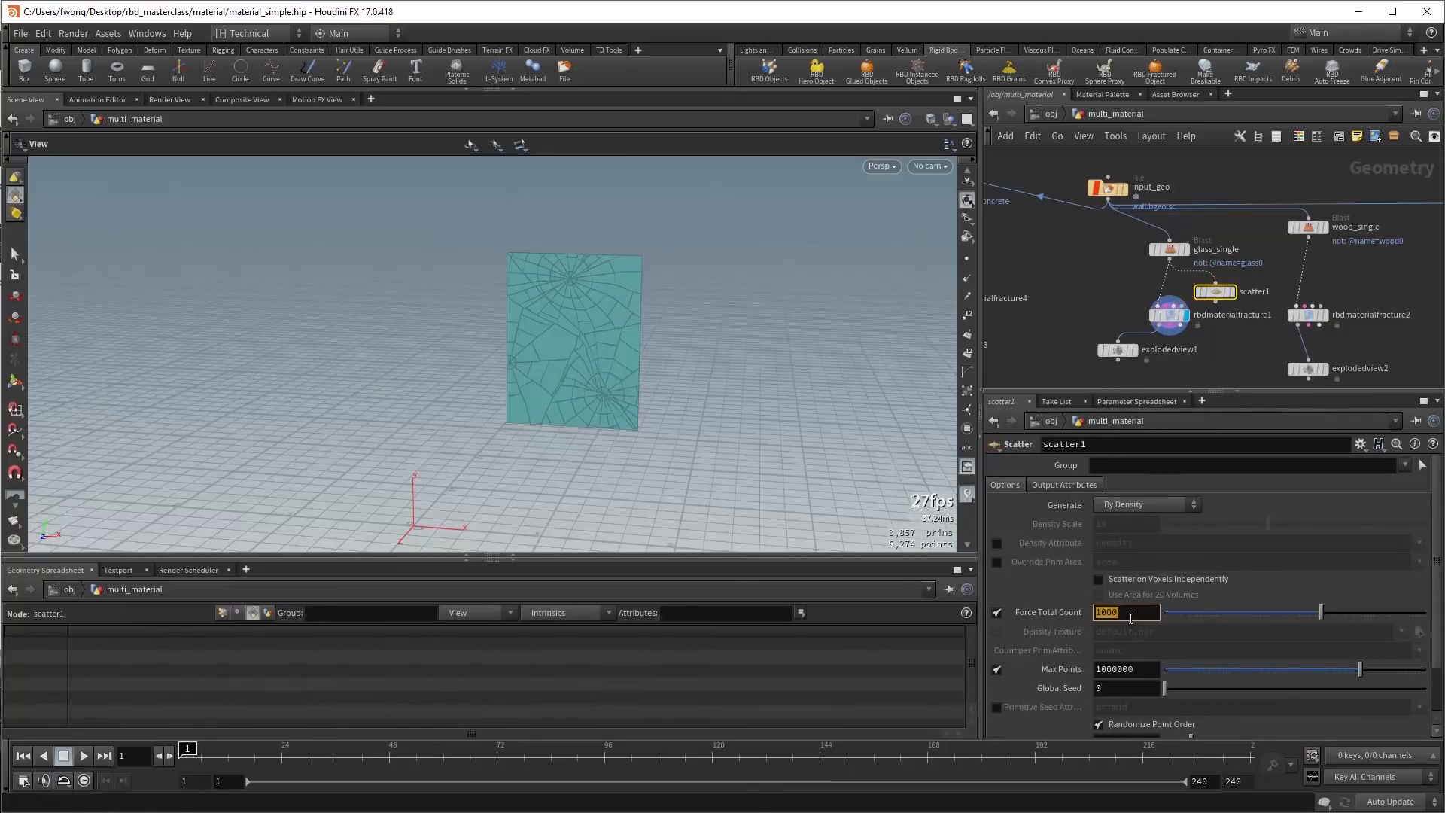
{"action": "type", "text": "4"}
{"action": "key", "text": "Return"}
{"action": "left_click", "coordinate": [1233, 292]}
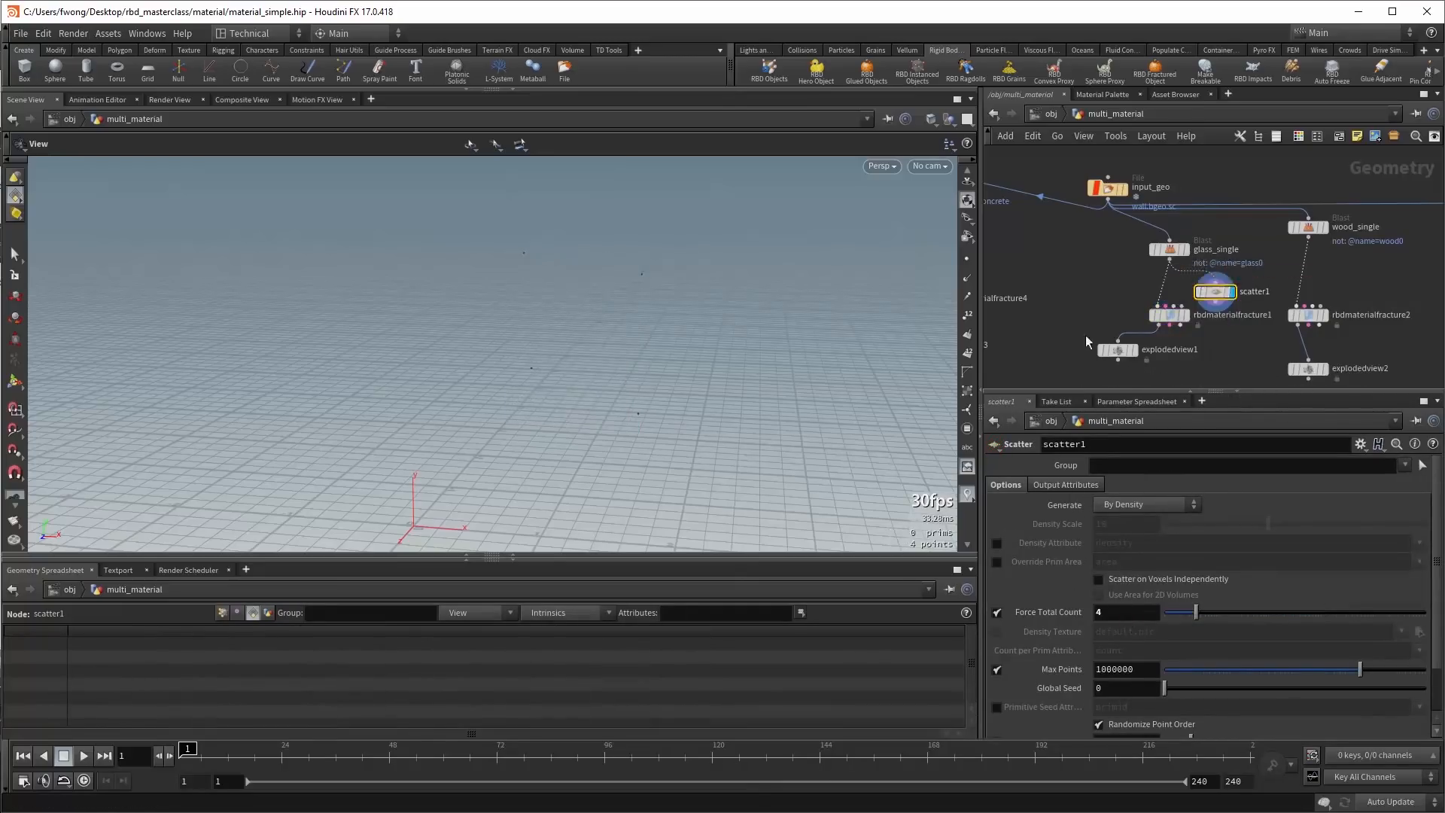
Connect scatter1 to the last input of rbdmaterialfracture1 and switch its impact points from Scatter Points to Input Points.
{"action": "left_click_drag", "start_coordinate": [1216, 302], "coordinate": [1182, 306]}
{"action": "left_click", "coordinate": [1174, 316]}
{"action": "left_click", "coordinate": [1186, 315]}
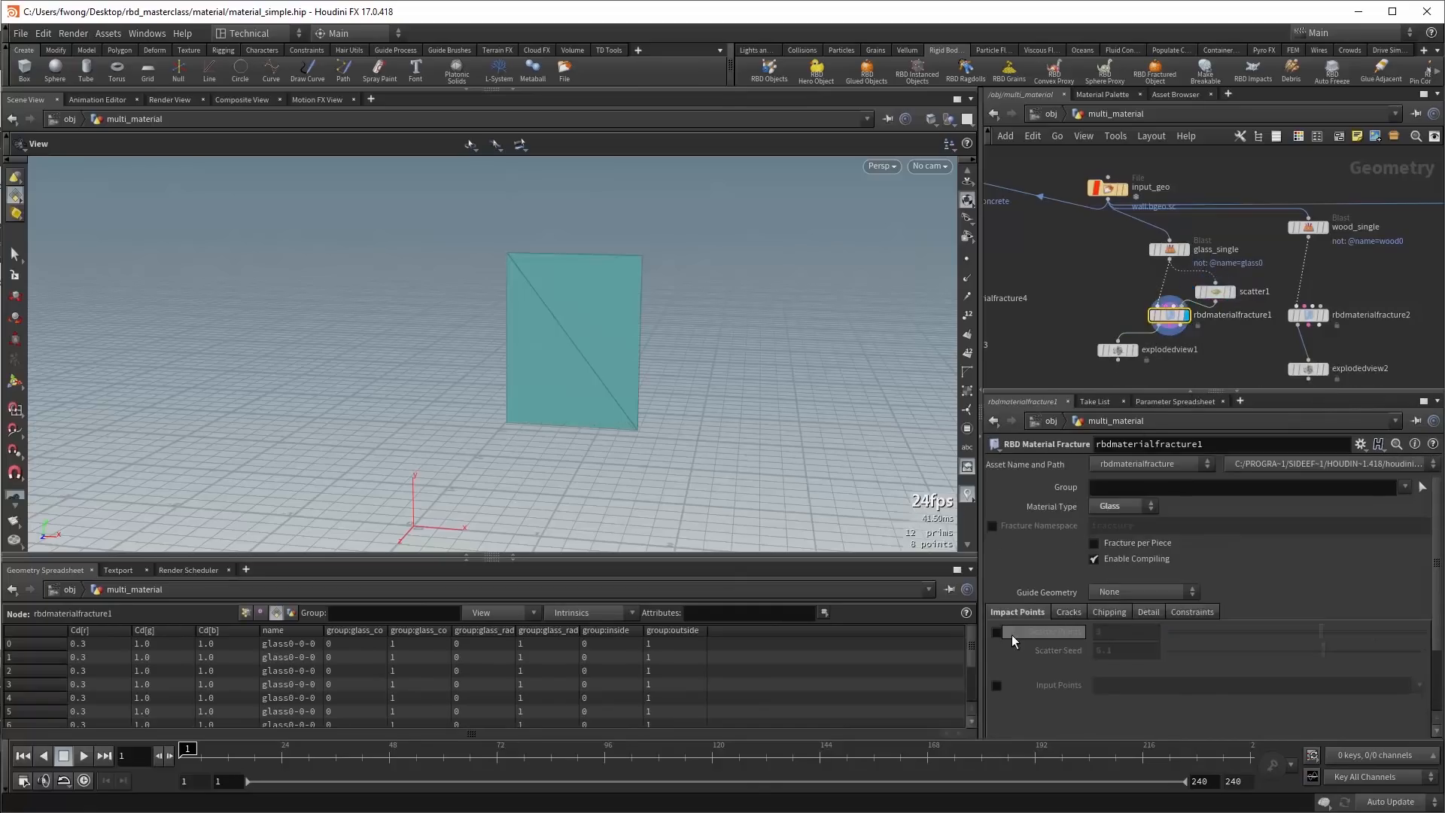
{"action": "left_click", "coordinate": [997, 685]}
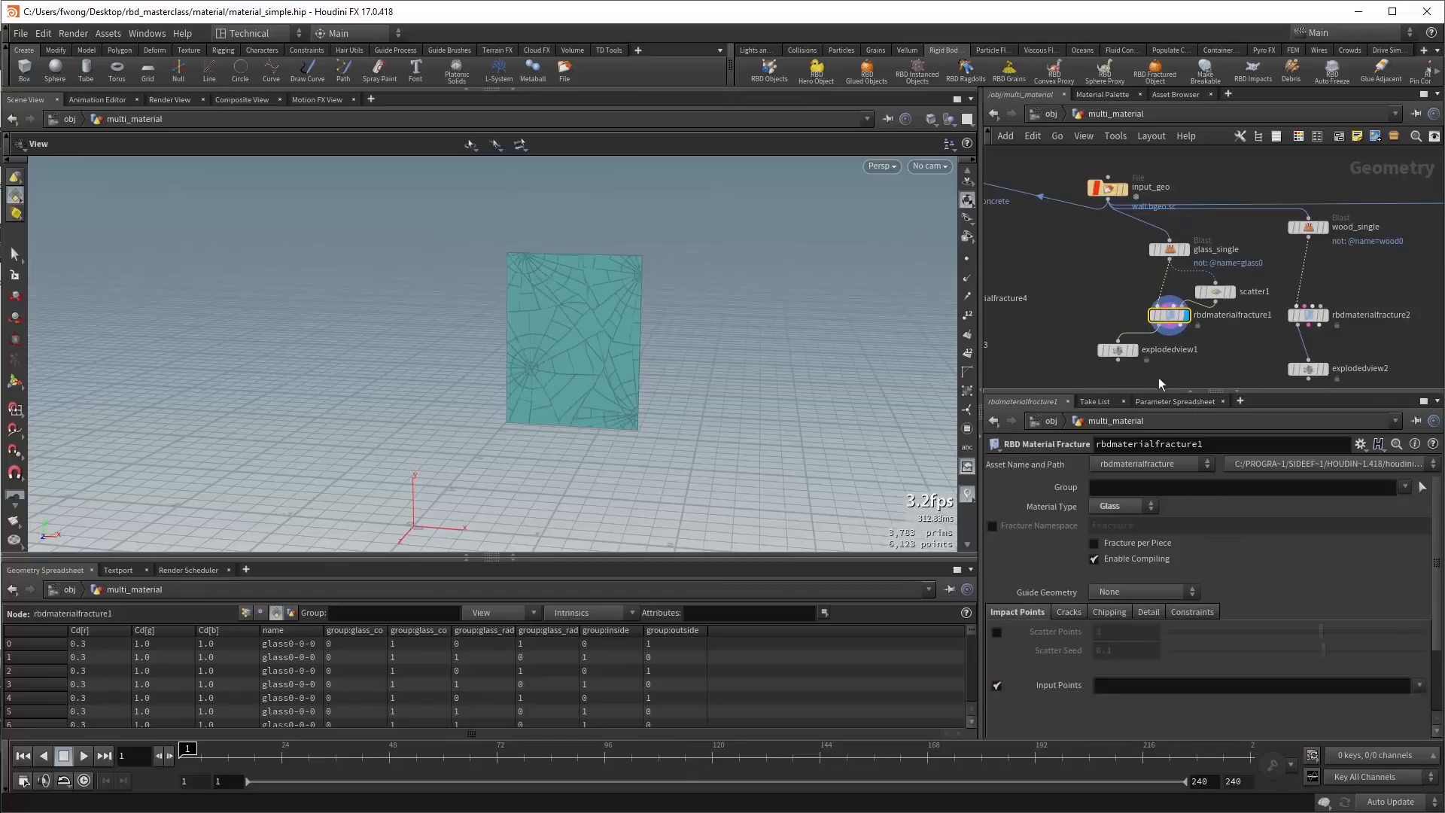
Set scatter1's Force Total Count to 5.
{"action": "left_click", "coordinate": [1215, 291]}
{"action": "left_click", "coordinate": [1130, 612]}
{"action": "type", "text": "5"}
{"action": "key", "text": "Return"}
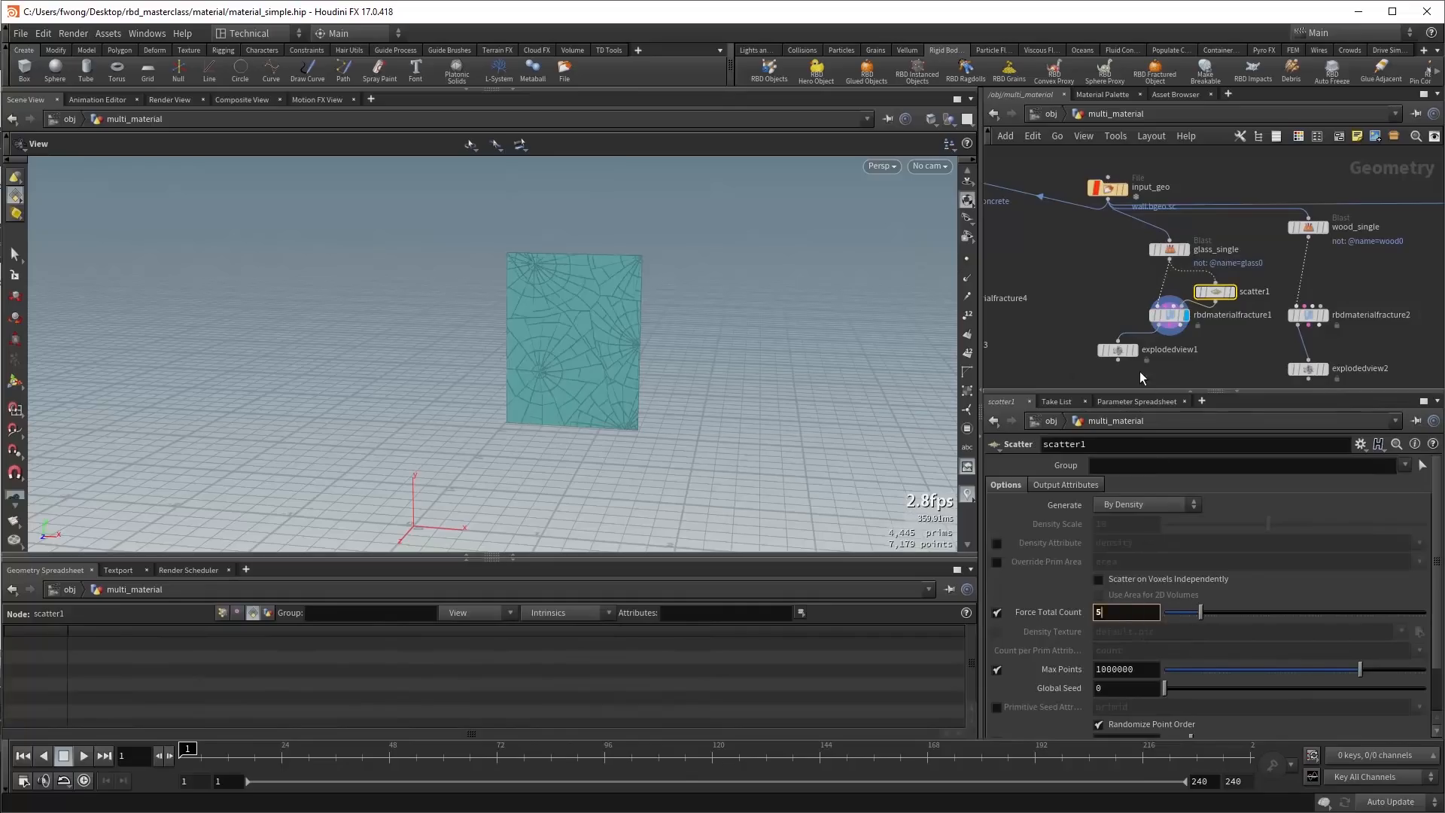
Delete scatter1 and its leftover wire, and switch rbdmaterialfracture1 from Input Points back to Scatter Points.
{"action": "mouse_move", "coordinate": [1209, 287]}
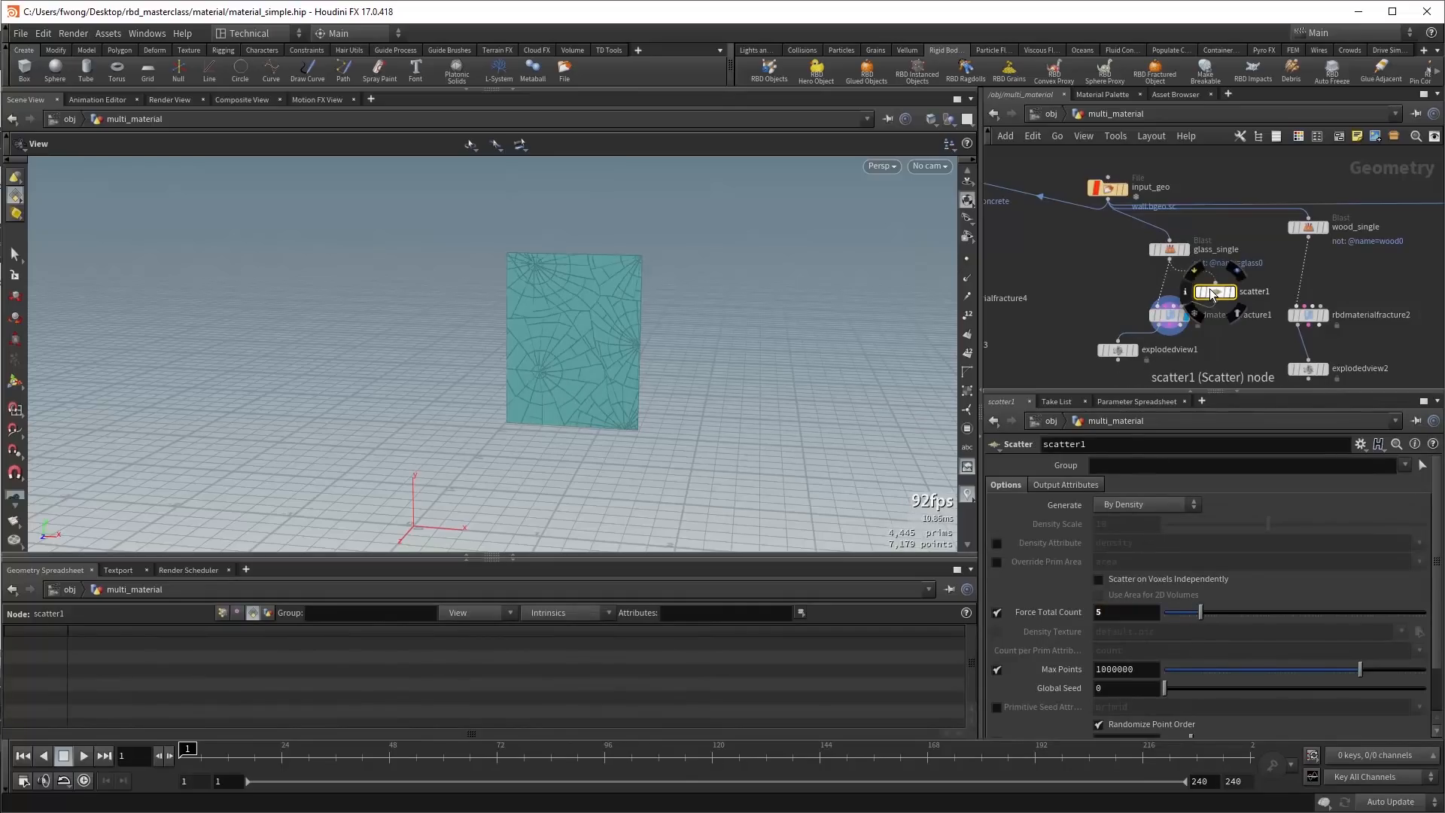
{"action": "key", "text": "Delete"}
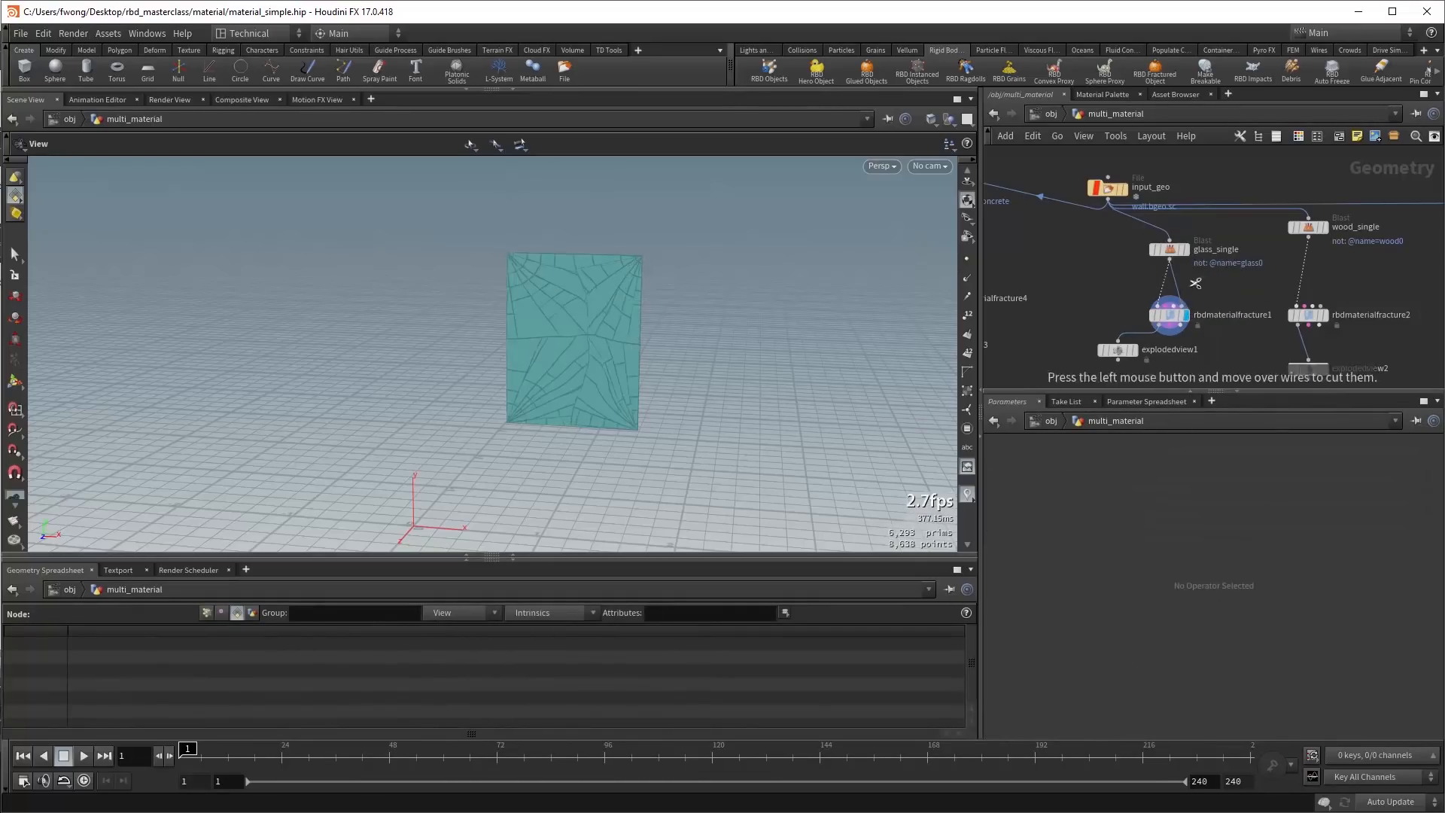
{"action": "left_click", "coordinate": [1169, 315]}
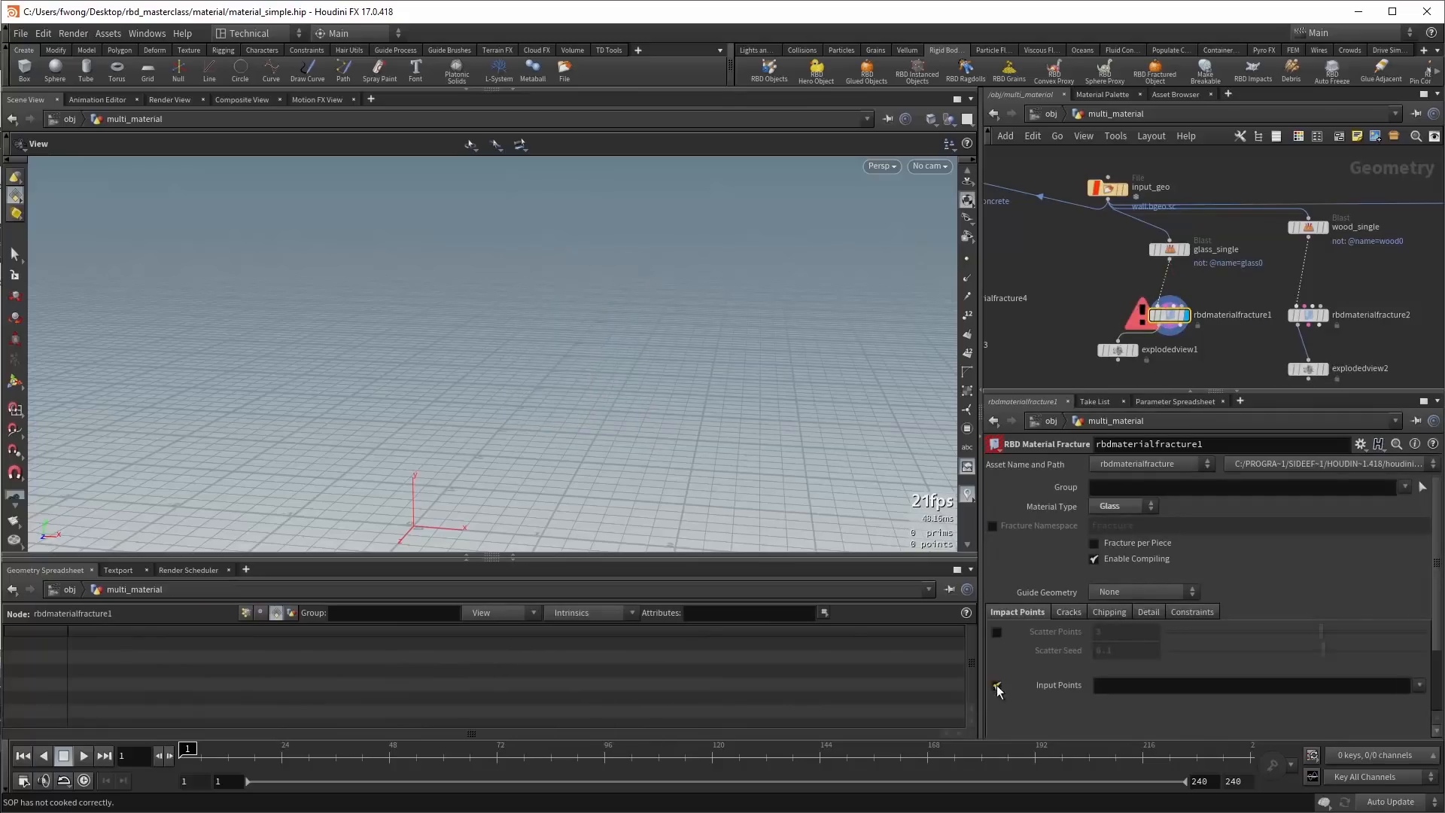
{"action": "left_click", "coordinate": [997, 685]}
{"action": "left_click", "coordinate": [997, 632]}
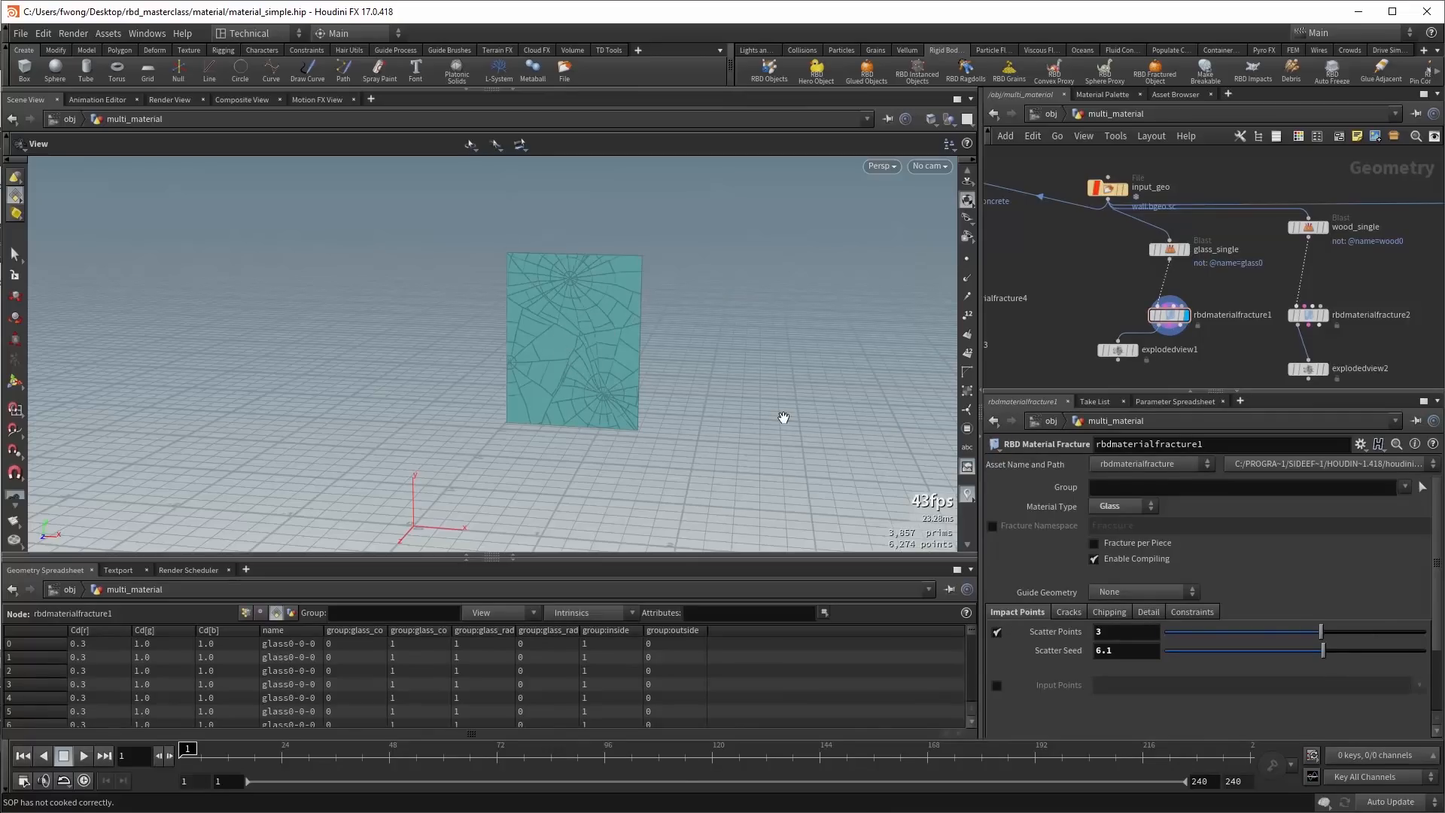
Turn off the glass fracture's Edge Noise and set the concentric cracks' Minimum Width to 10.
{"action": "left_click", "coordinate": [1146, 612]}
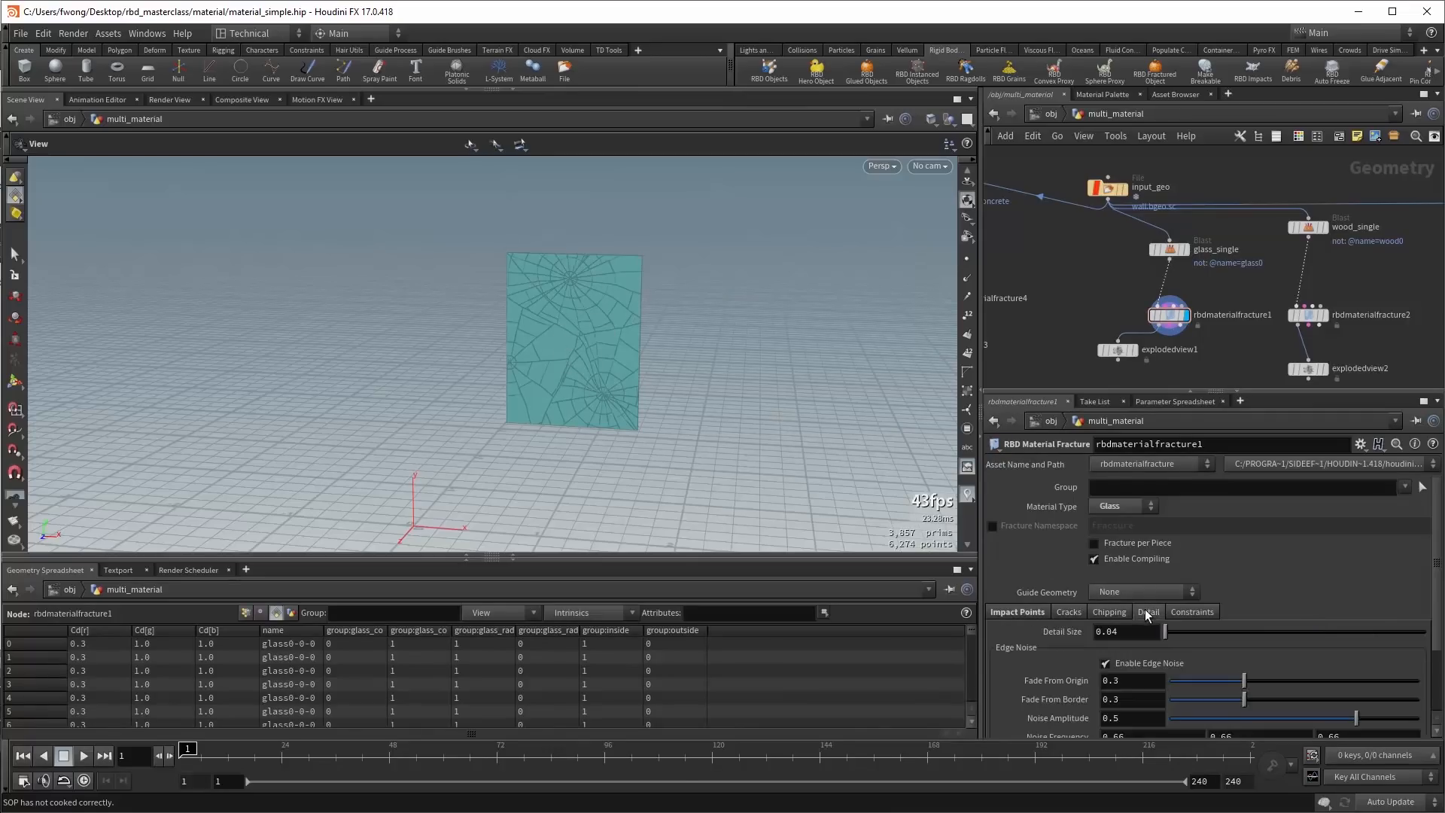
{"action": "left_click", "coordinate": [1125, 667]}
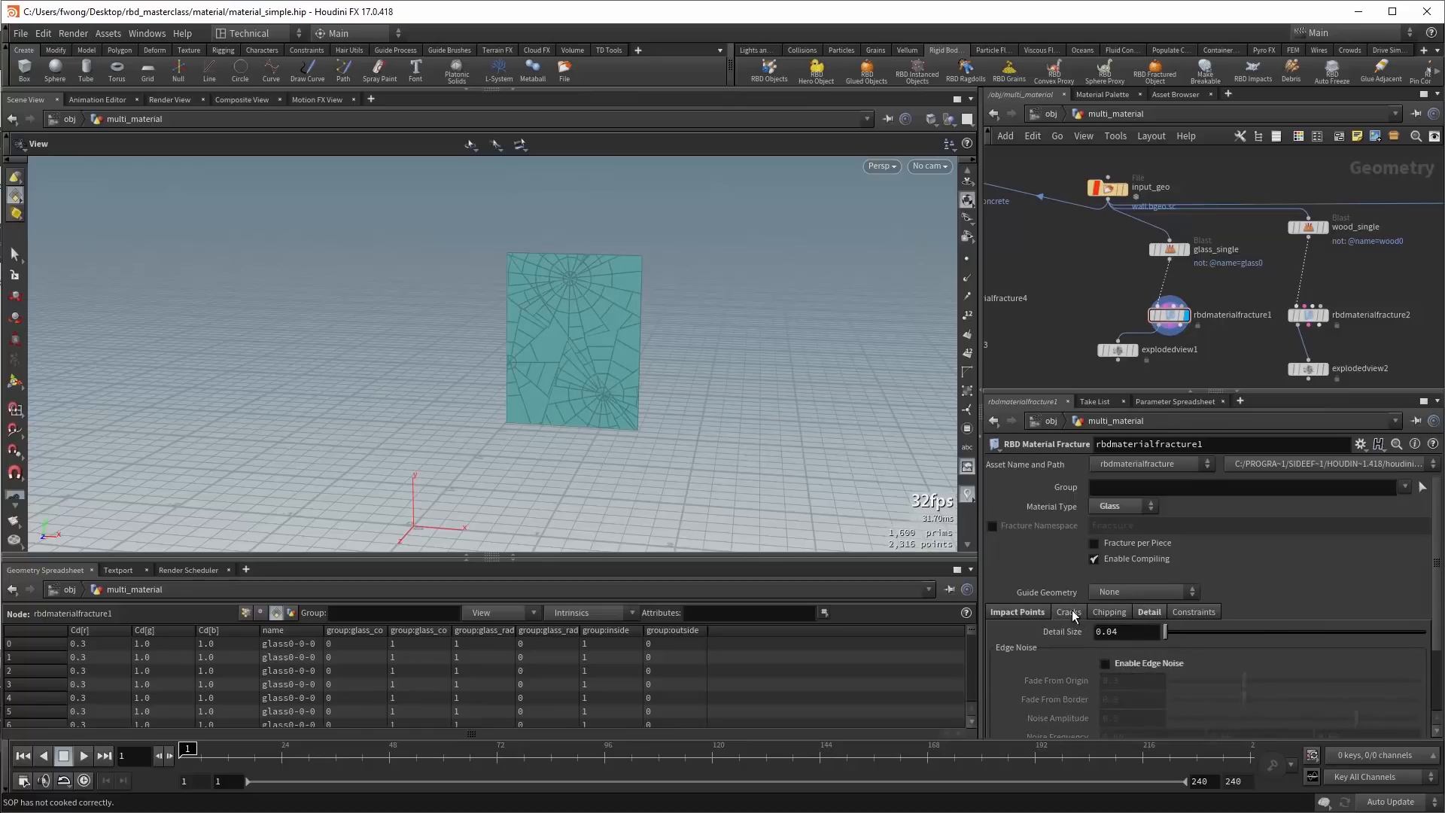
{"action": "left_click", "coordinate": [1072, 612]}
{"action": "scroll", "coordinate": [1084, 663], "scroll_direction": "down", "scroll_amount": 2}
{"action": "left_click", "coordinate": [1130, 633]}
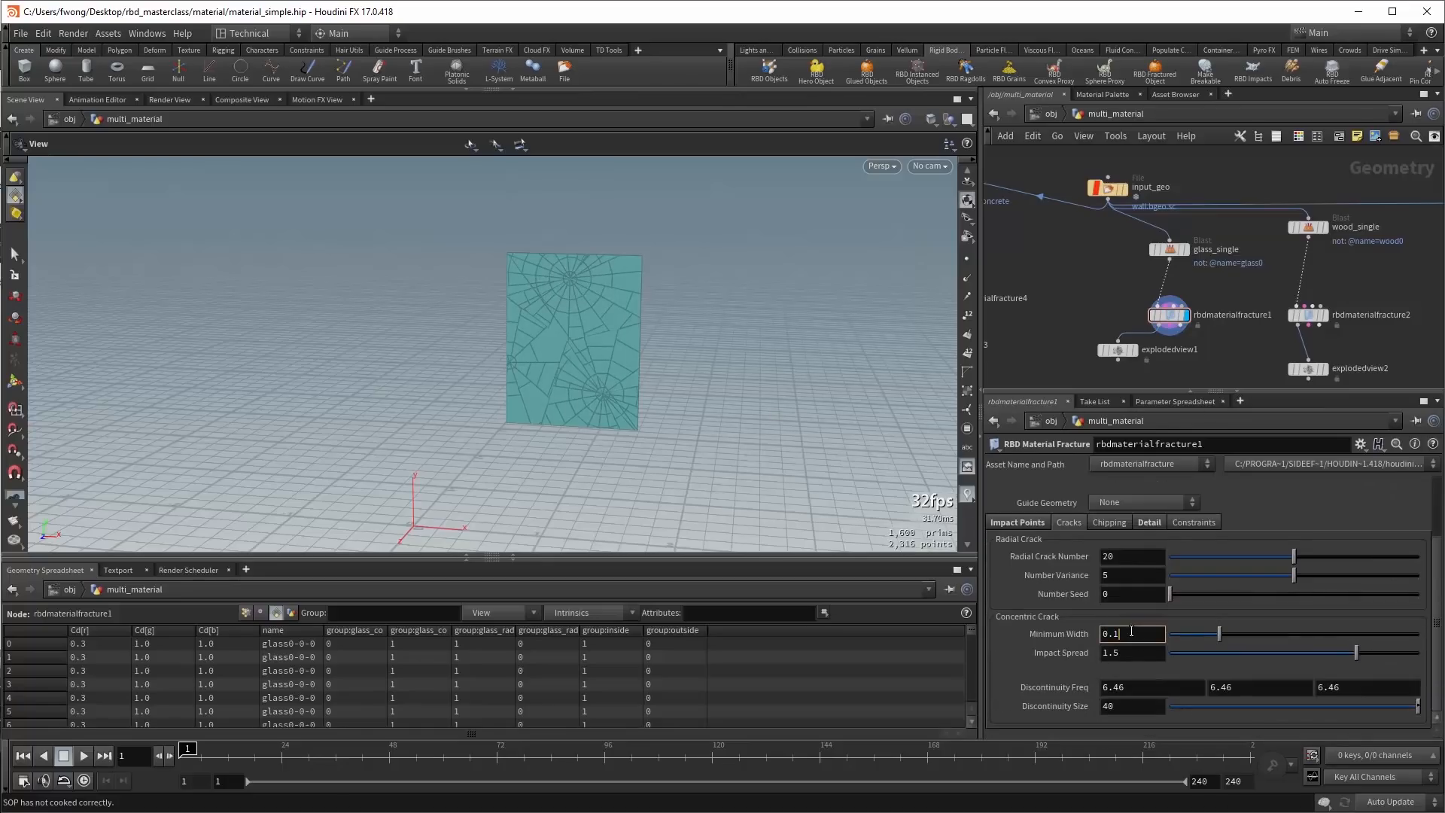
{"action": "key", "text": "BackSpace"}
{"action": "key", "text": "BackSpace"}
{"action": "key", "text": "BackSpace"}
{"action": "type", "text": "10"}
{"action": "key", "text": "Return"}
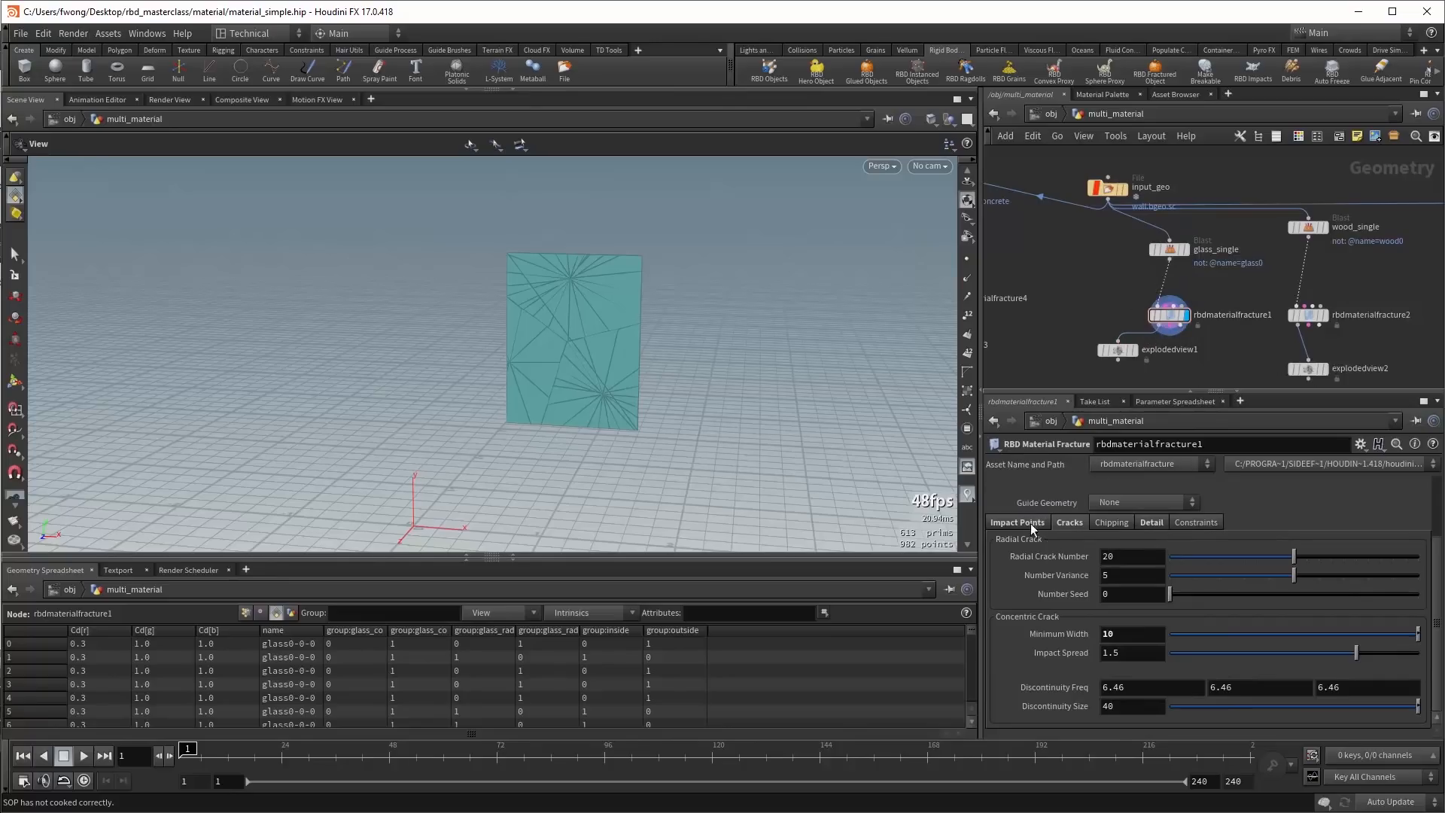
Set the impact Scatter Points to 1 and Scatter Seed to 6, and raise the Radial Crack Number to 26.
{"action": "left_click", "coordinate": [1017, 523]}
{"action": "double_click", "coordinate": [1120, 540]}
{"action": "key", "text": "Return"}
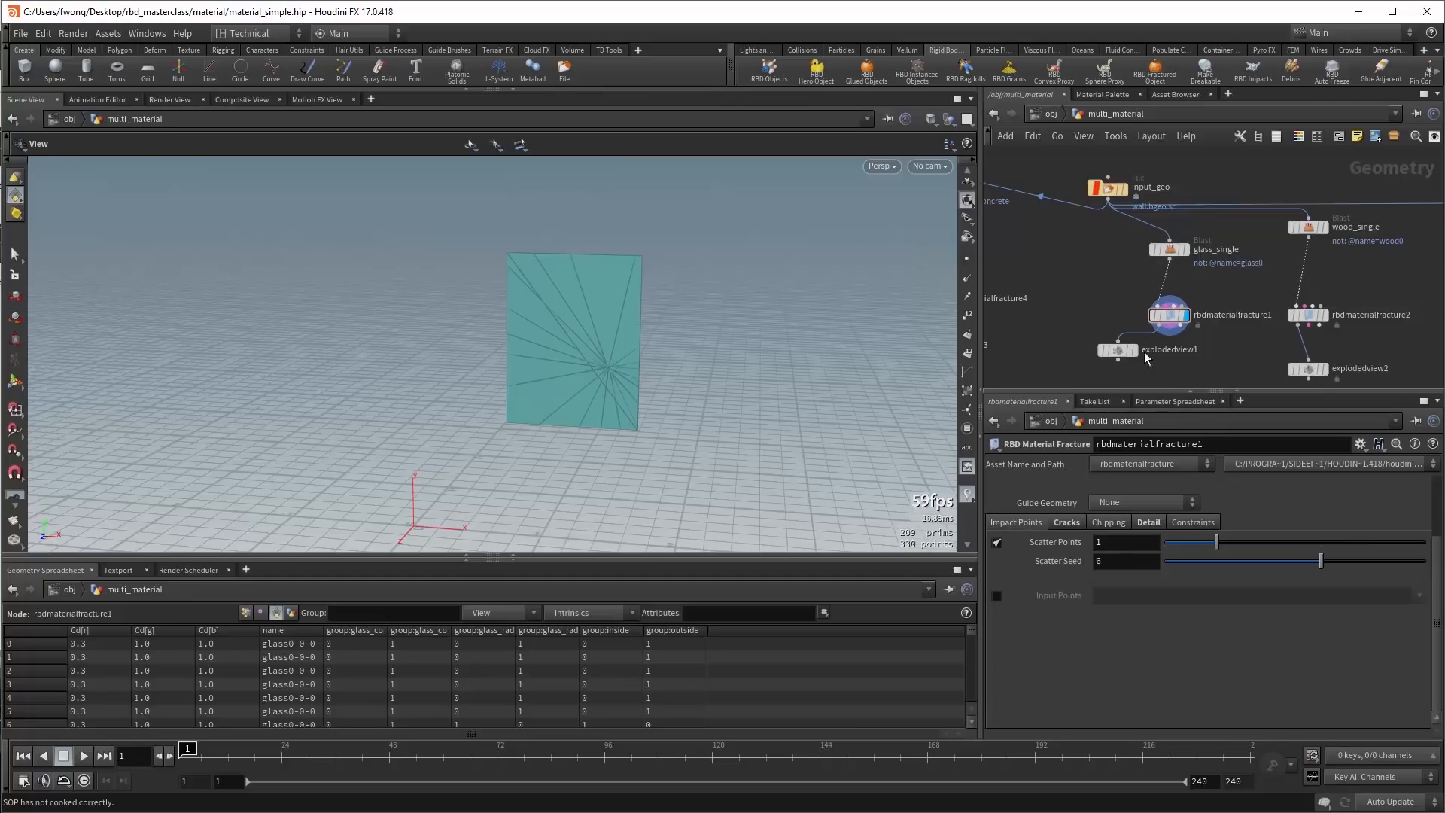
{"action": "left_click", "coordinate": [1063, 520]}
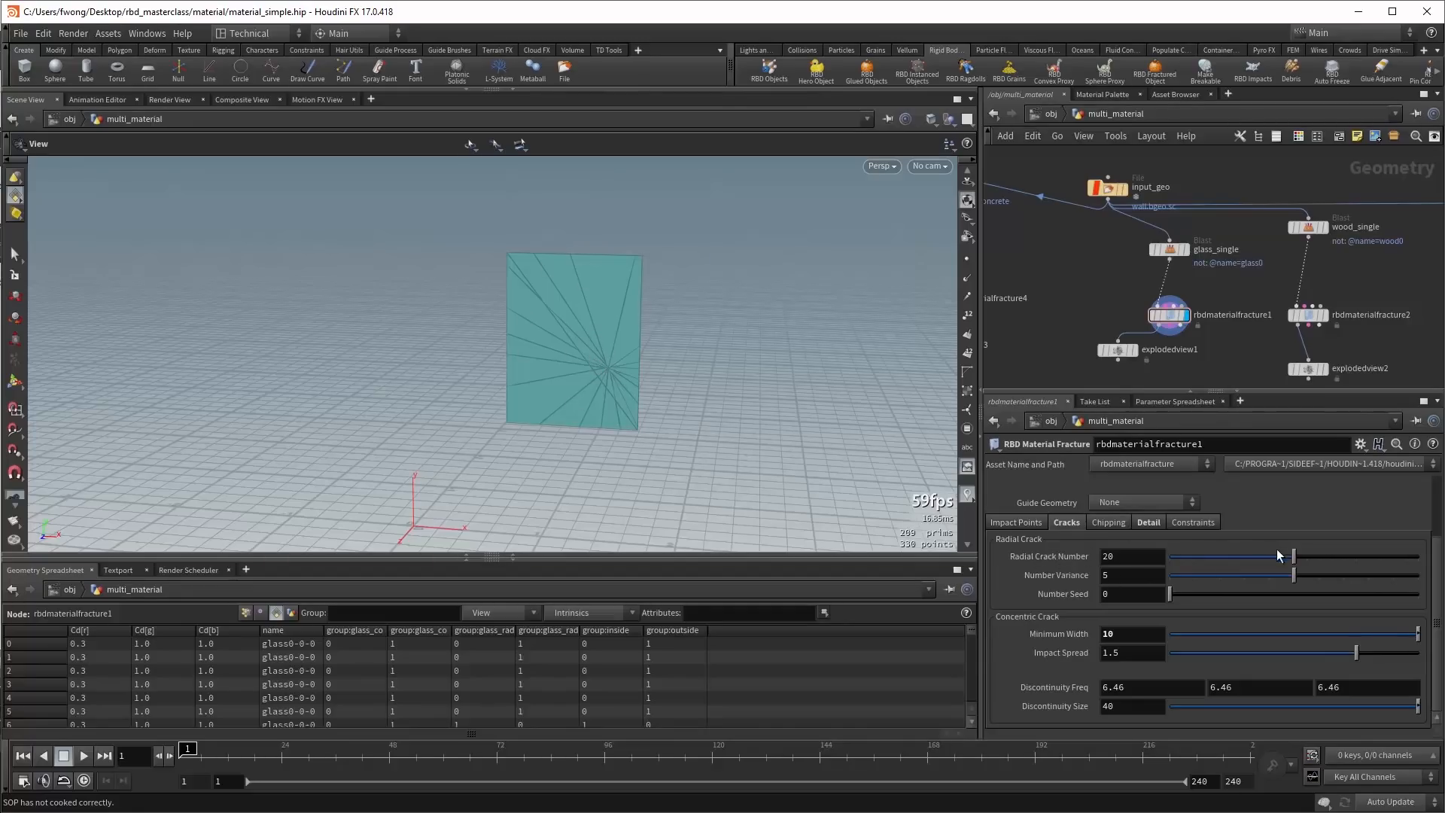
{"action": "left_click_drag", "start_coordinate": [1278, 555], "coordinate": [1331, 556]}
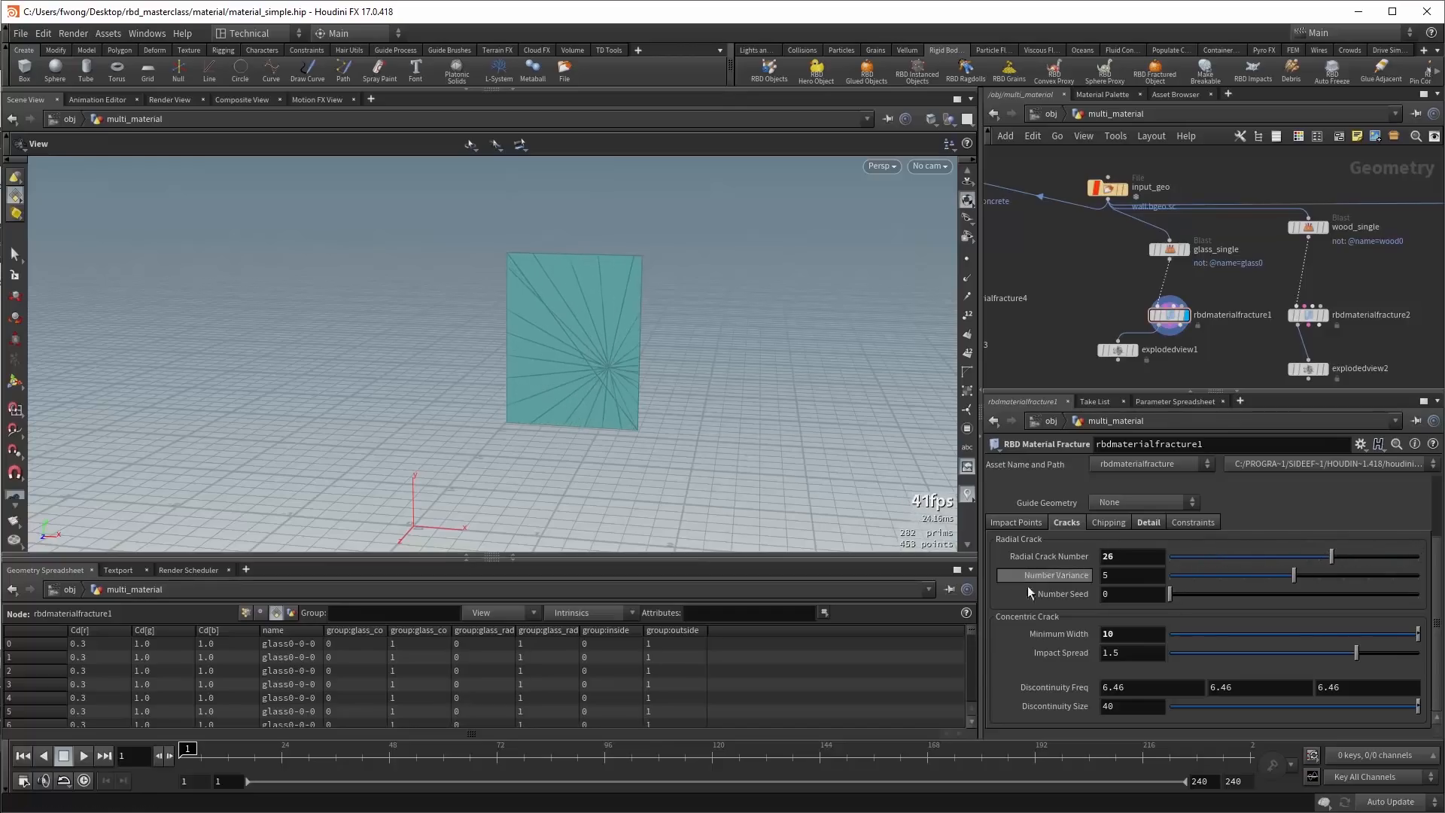
With Scatter Points set to 2, set the radial cracks' Number Variance to 10 and Number Seed to 2.
{"action": "left_click", "coordinate": [1041, 527]}
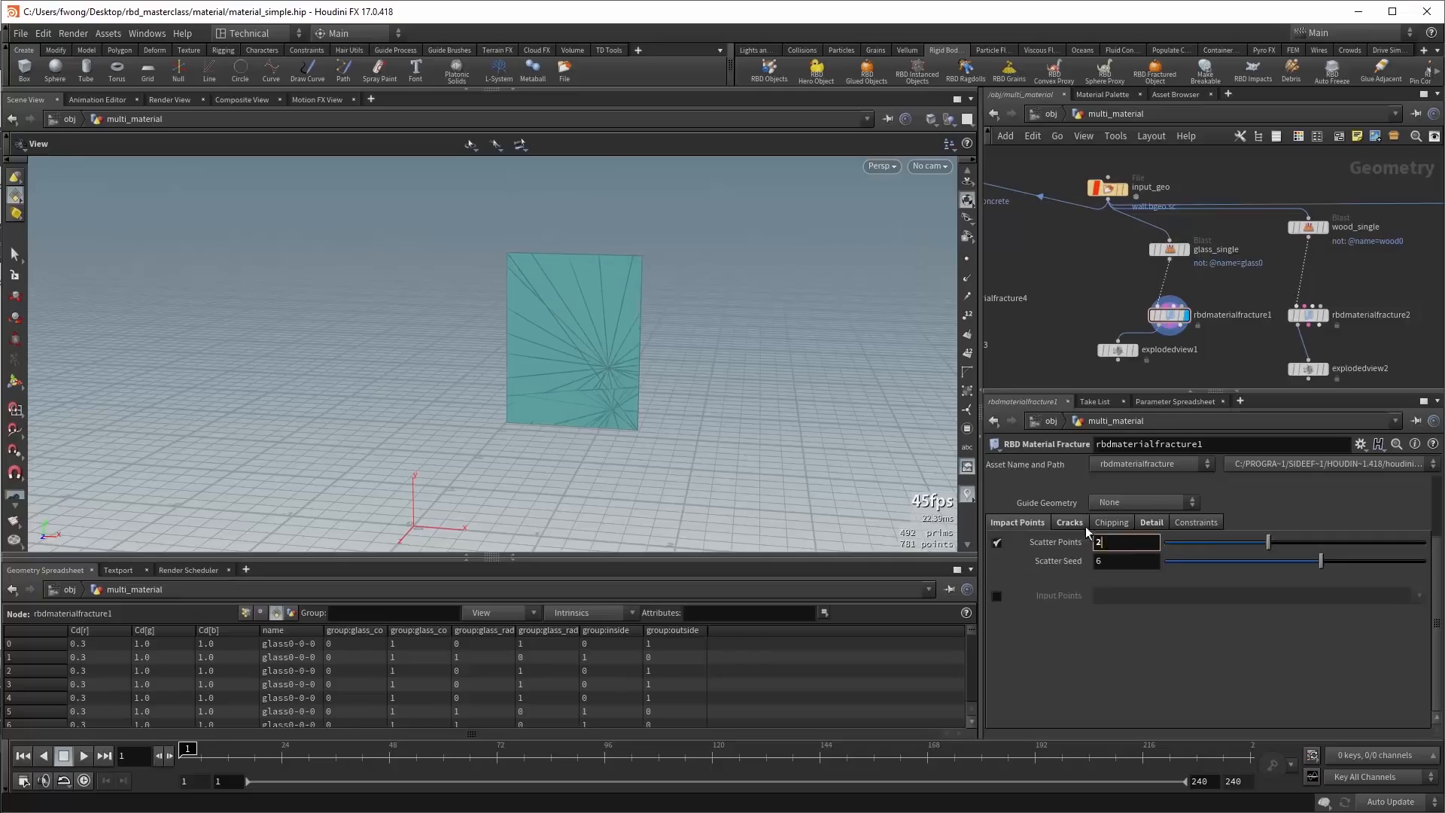
{"action": "left_click", "coordinate": [1099, 542]}
{"action": "left_click", "coordinate": [1075, 524]}
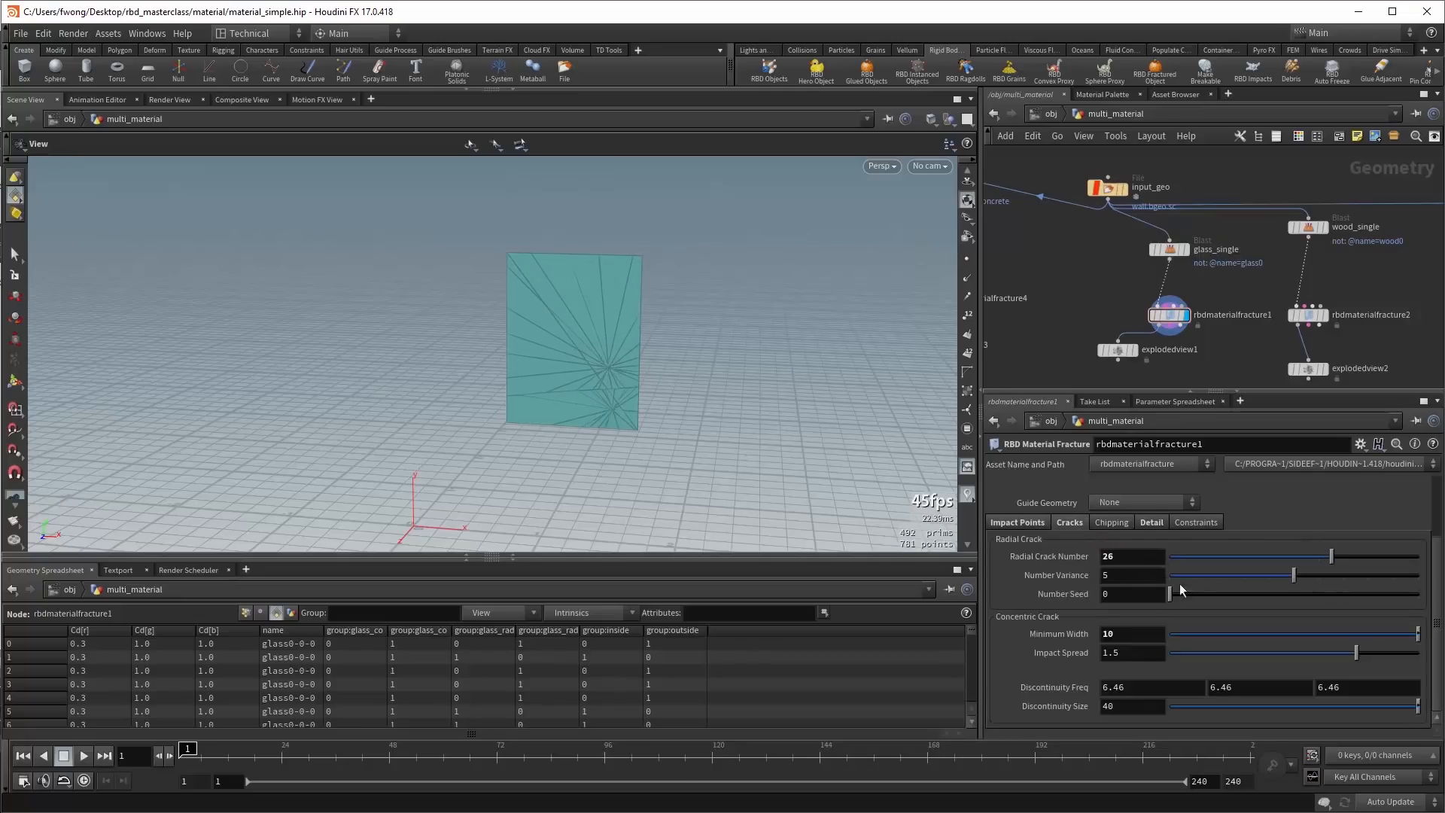
{"action": "left_click_drag", "start_coordinate": [1334, 575], "coordinate": [1422, 575]}
{"action": "left_click_drag", "start_coordinate": [1176, 594], "coordinate": [1219, 596]}
Set the impact Scatter Points to 1 and the Radial Crack Number to 22.
{"action": "left_click", "coordinate": [1027, 524]}
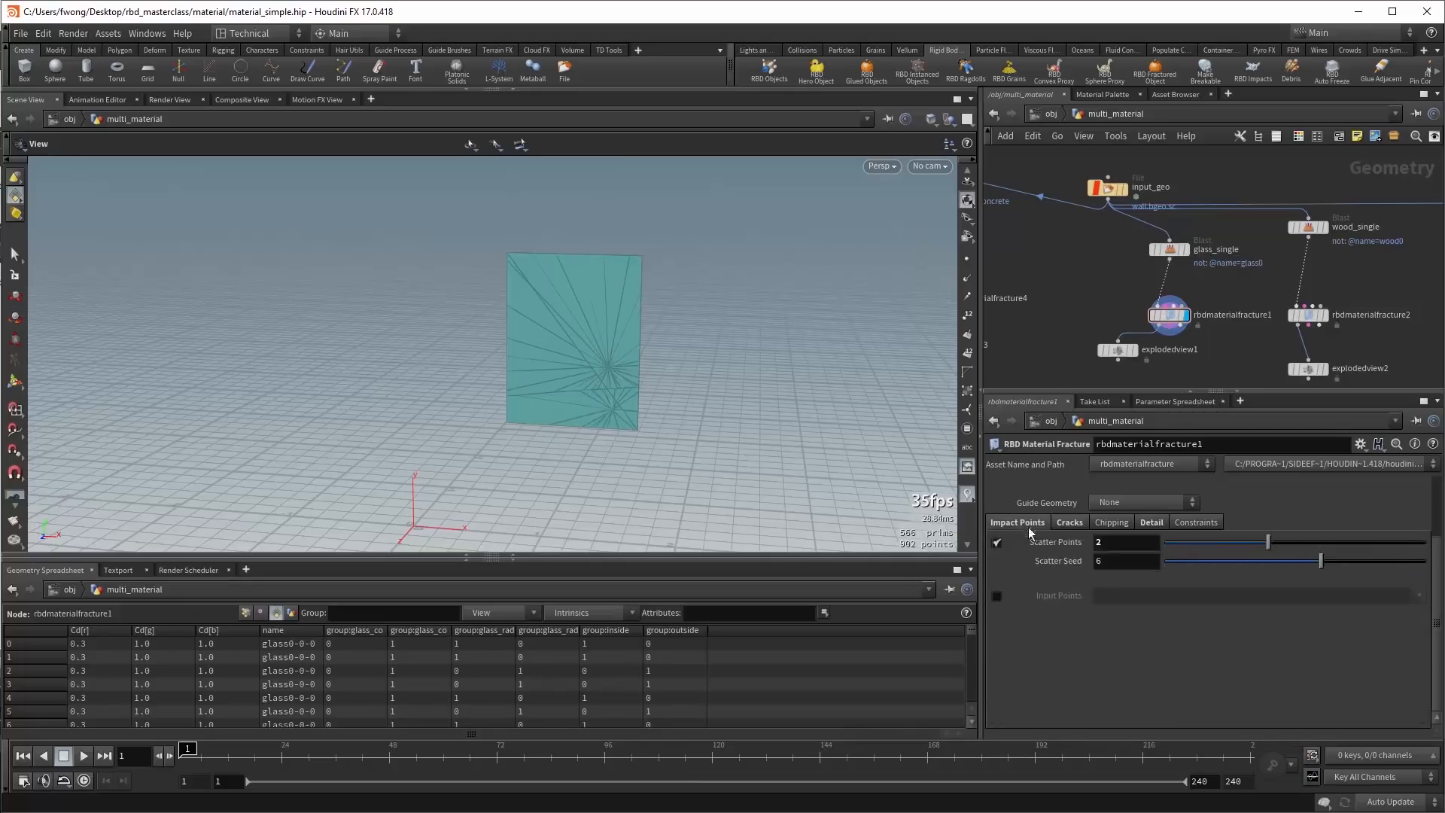
{"action": "double_click", "coordinate": [1111, 542]}
{"action": "type", "text": "1"}
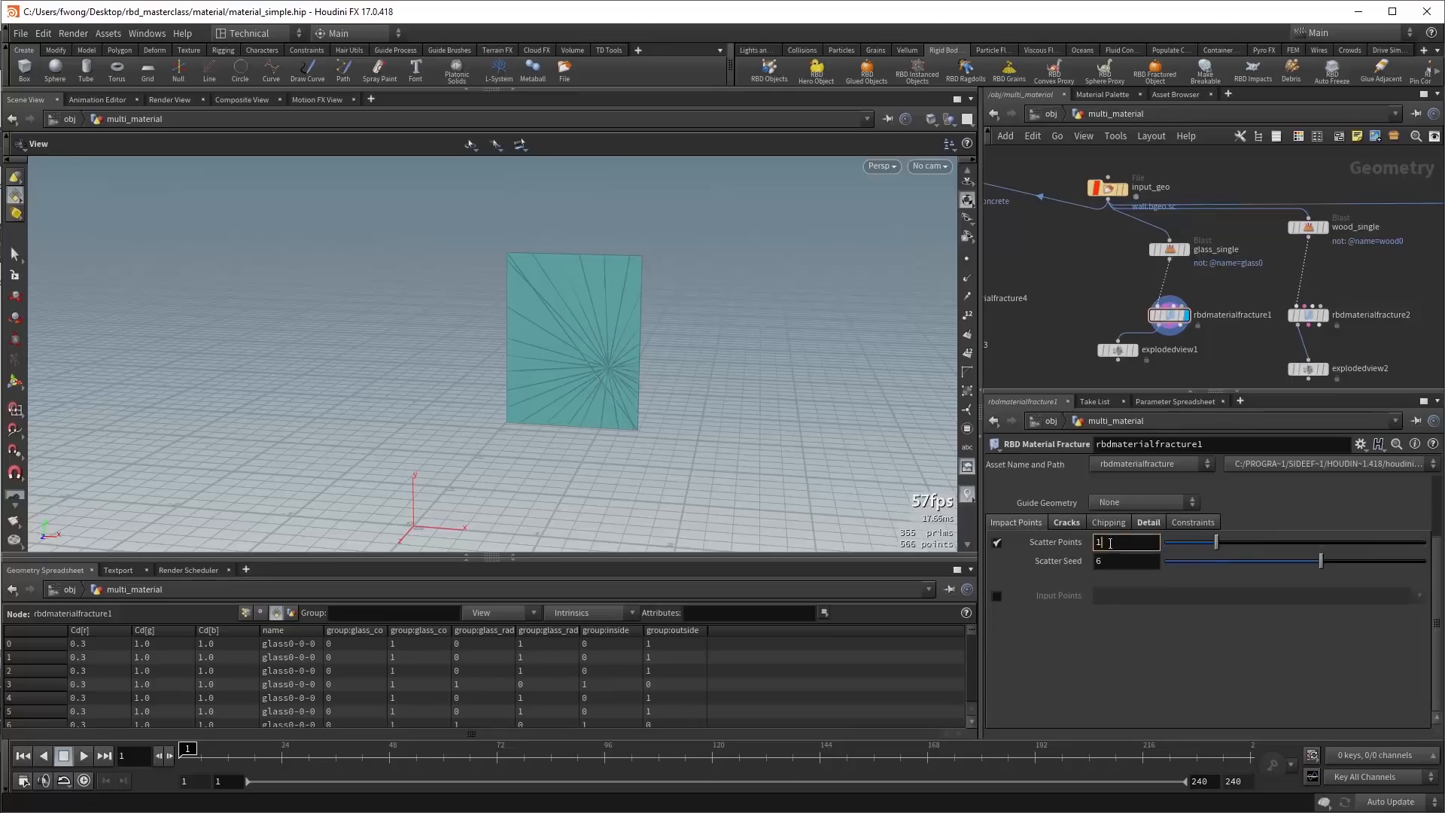
{"action": "left_click", "coordinate": [1067, 522]}
{"action": "left_click_drag", "start_coordinate": [1203, 556], "coordinate": [1307, 556]}
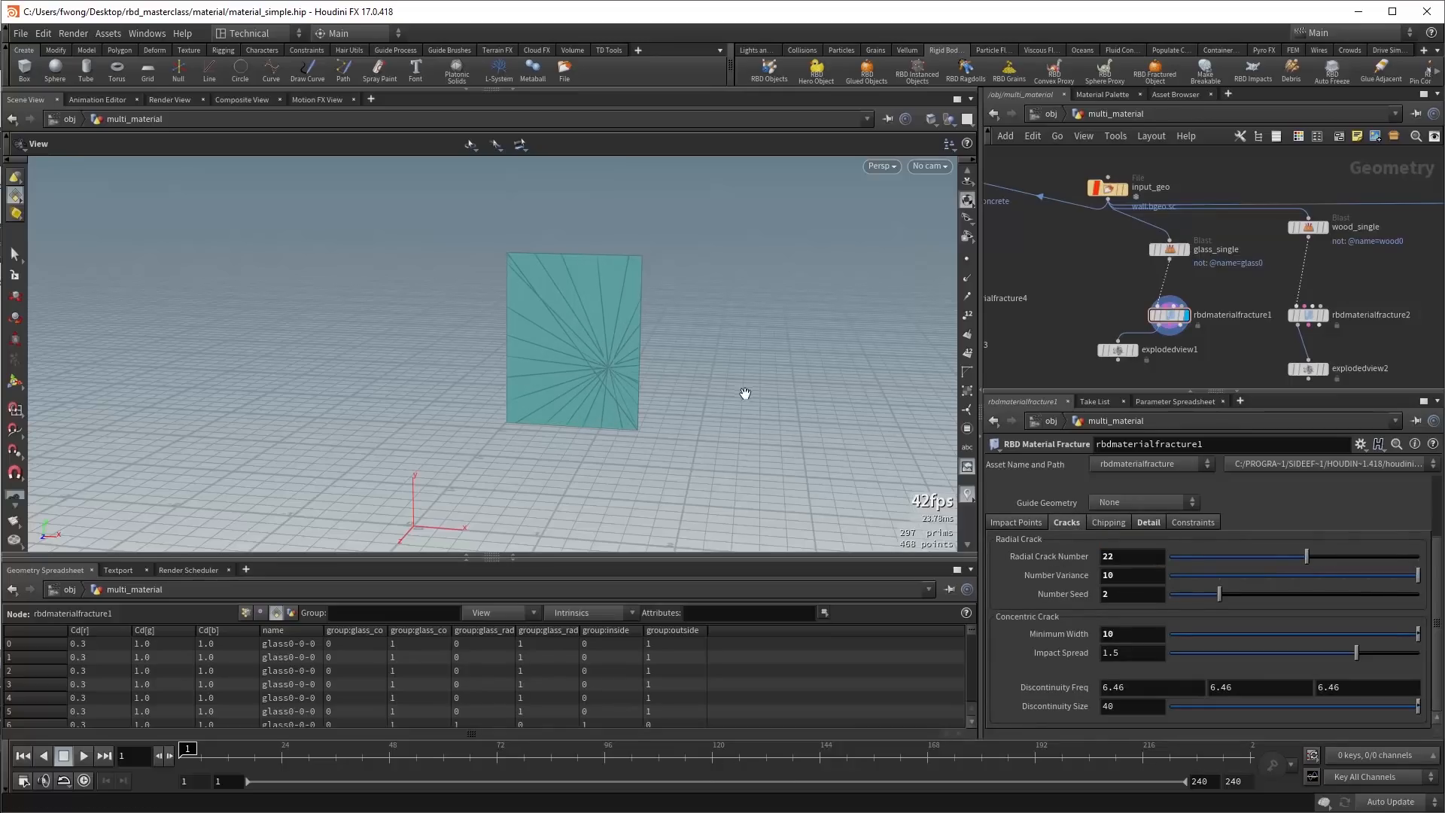
Display explodedview1 to examine the radial glass pieces, and return the display to rbdmaterialfracture1.
{"action": "left_click", "coordinate": [1133, 349]}
{"action": "left_click", "coordinate": [1117, 349]}
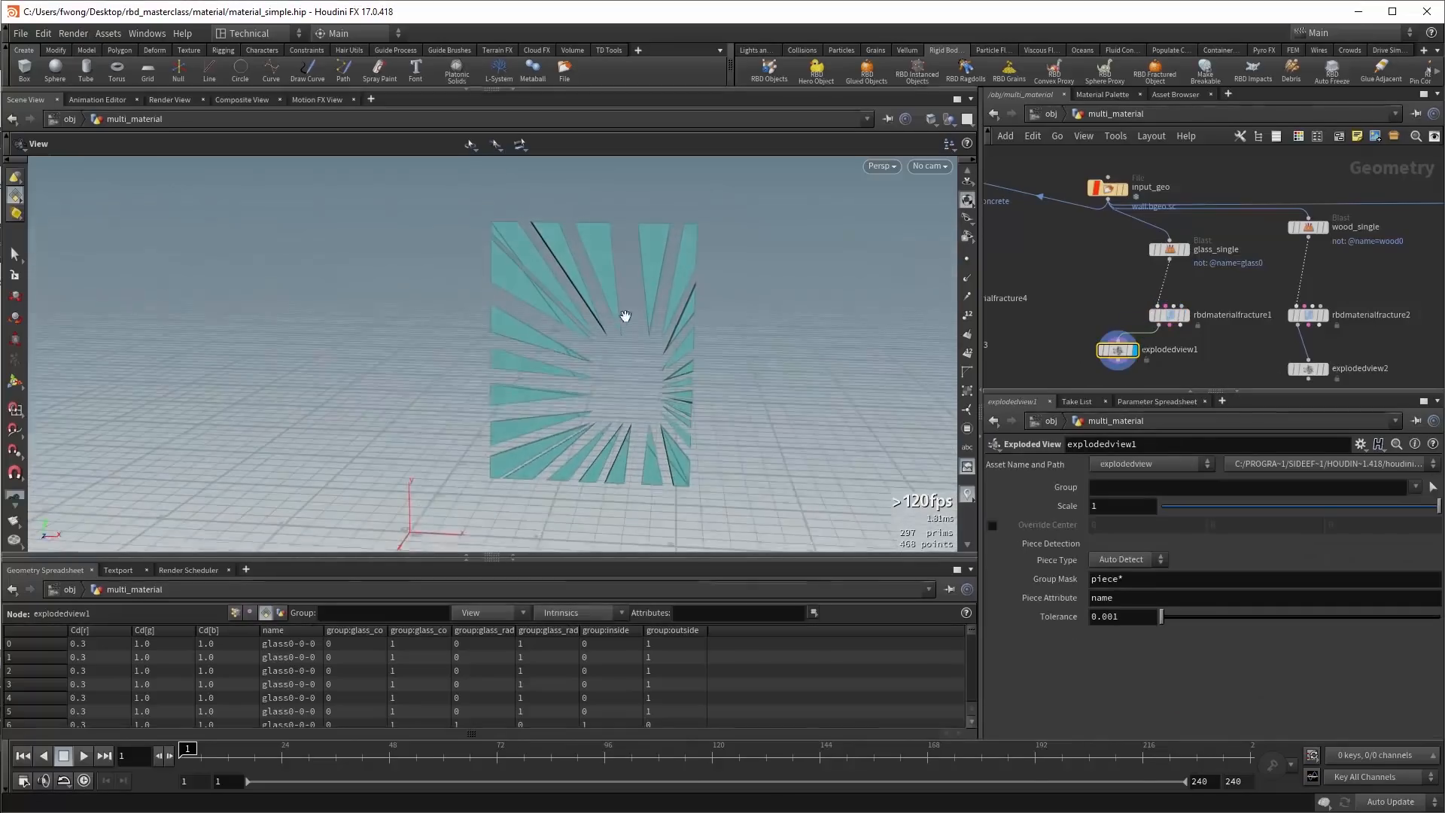
{"action": "left_click", "coordinate": [1185, 315]}
{"action": "left_click", "coordinate": [1169, 314]}
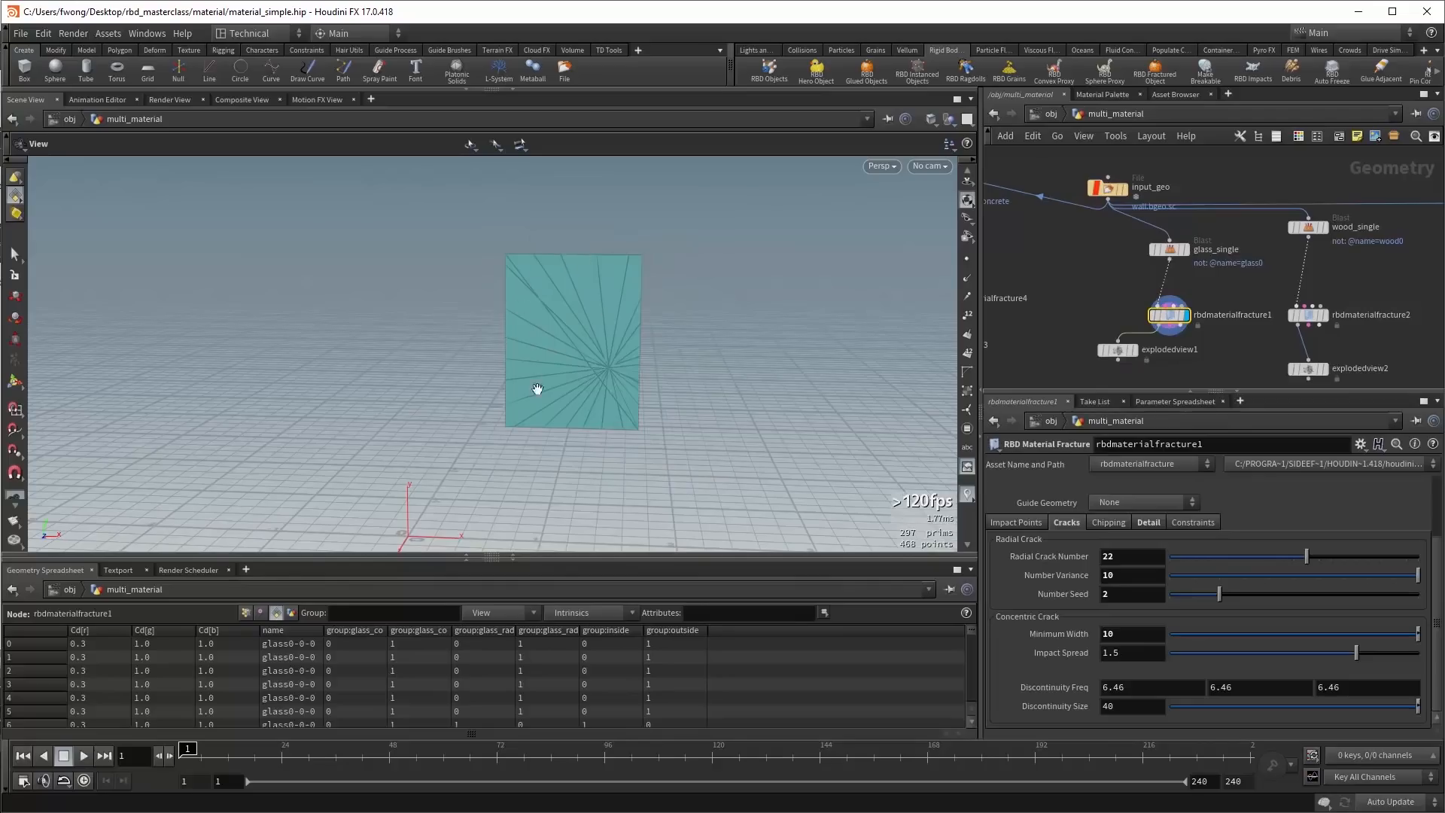
Set all three Discontinuity Freq values of the glass concentric cracks to 0.
{"action": "left_click", "coordinate": [1132, 685]}
{"action": "type", "text": "0"}
{"action": "key", "text": "Tab"}
{"action": "type", "text": "0"}
{"action": "key", "text": "Tab"}
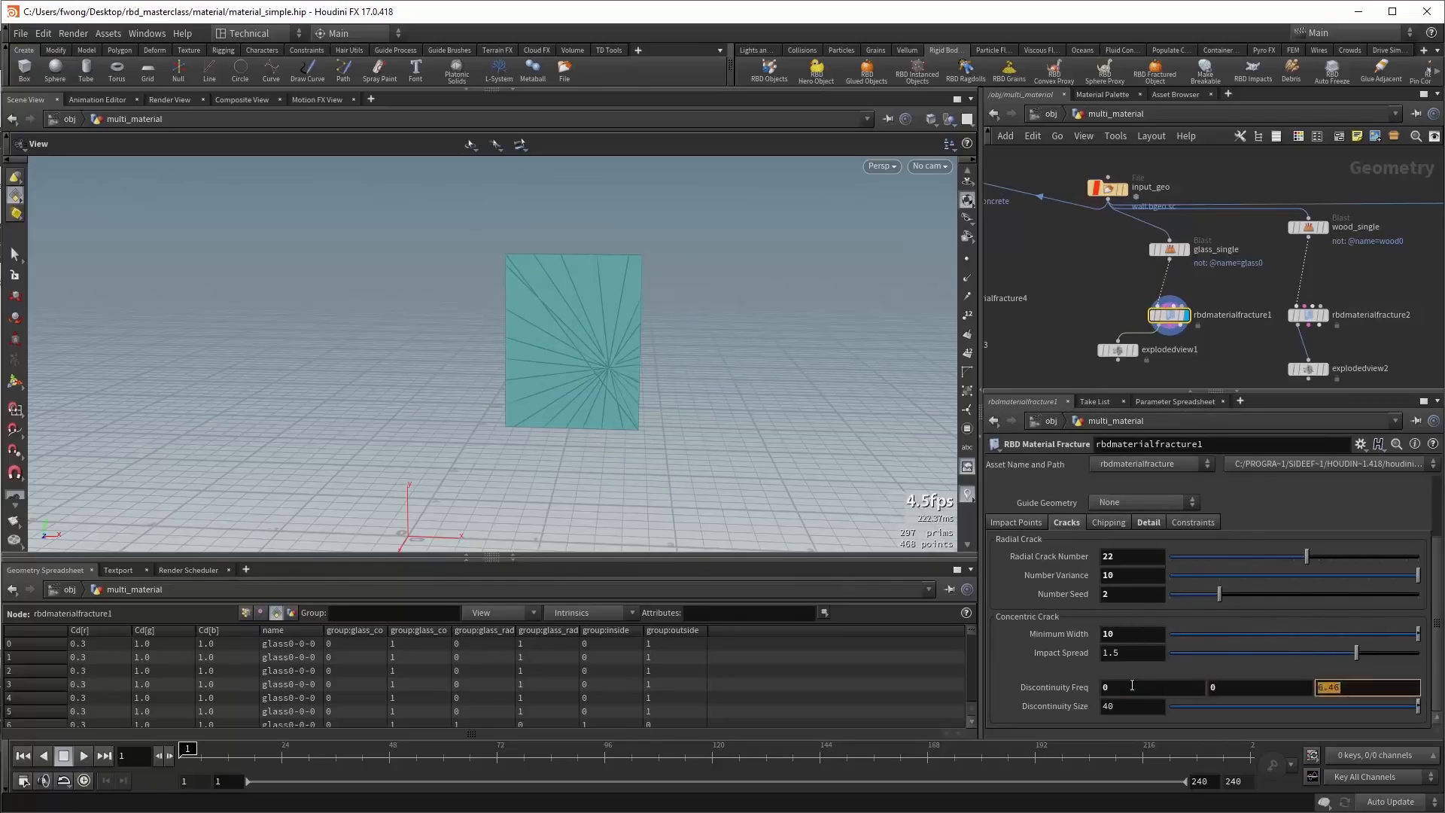
{"action": "type", "text": "0"}
{"action": "key", "text": "Return"}
Reduce the concentric cracks' Minimum Width to 0.061 and inspect the rings around the impact point.
{"action": "left_click", "coordinate": [1135, 637]}
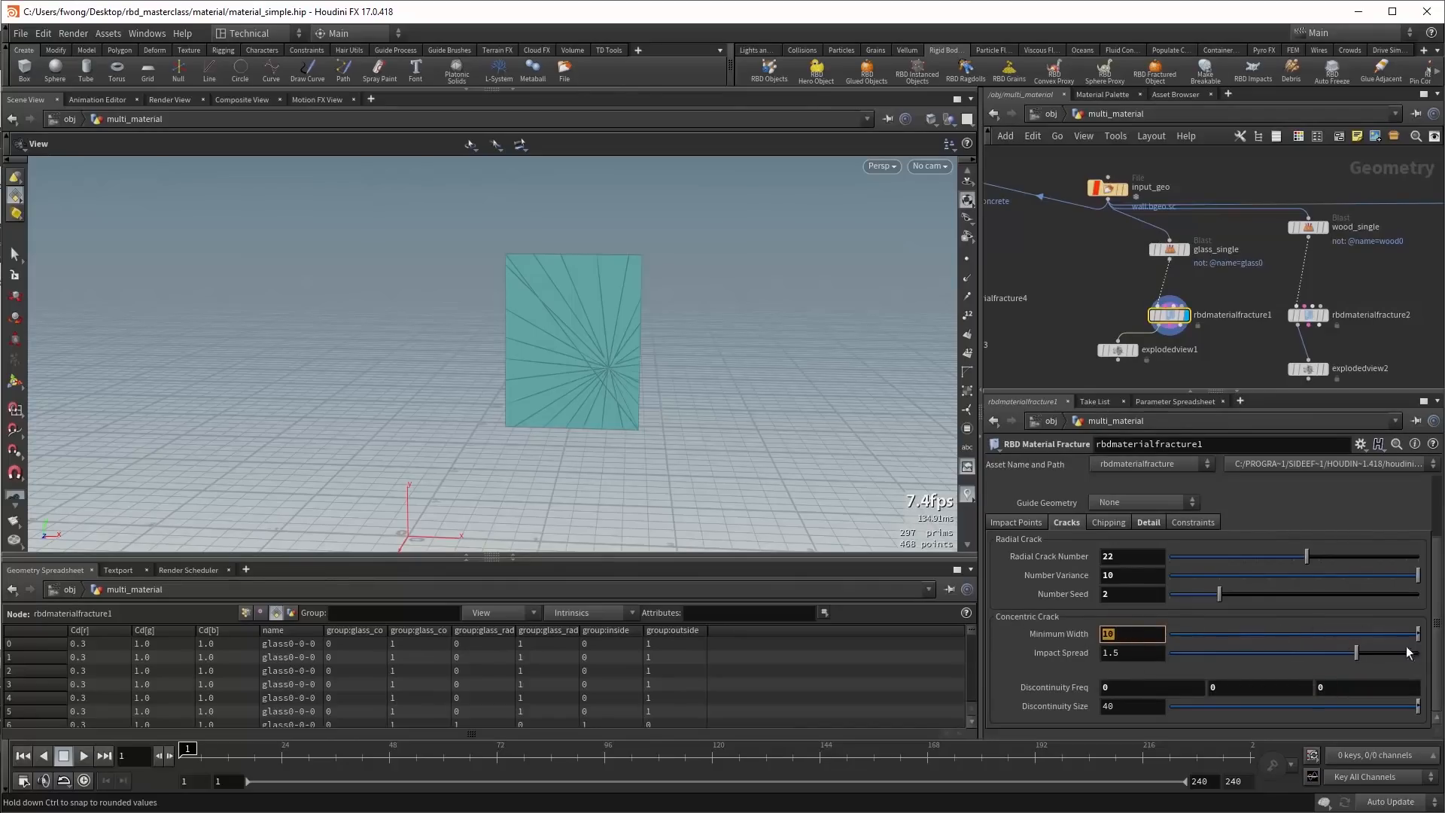
{"action": "left_click_drag", "start_coordinate": [1416, 634], "coordinate": [1200, 638]}
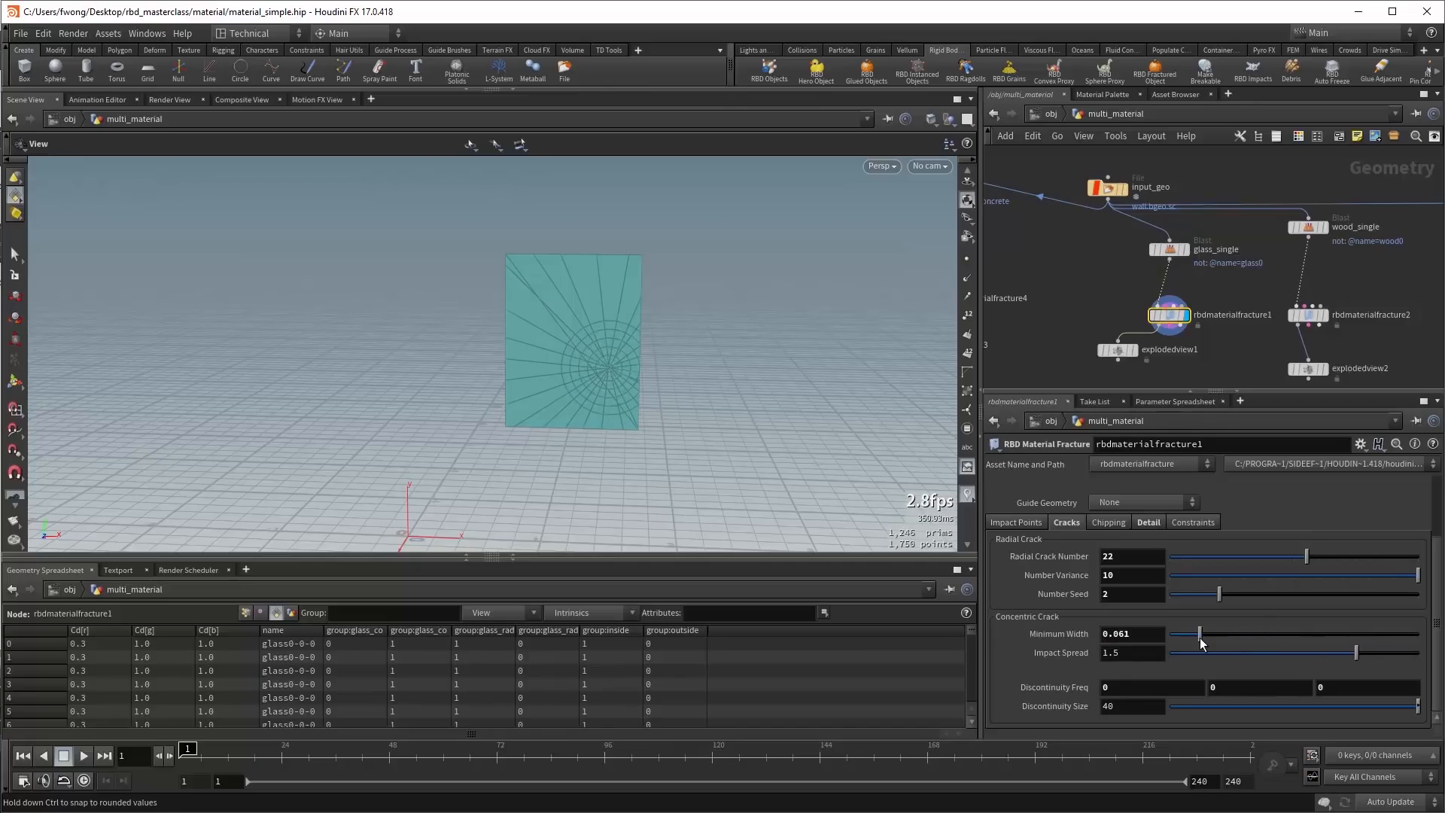
{"action": "scroll", "coordinate": [592, 328], "scroll_direction": "up", "scroll_amount": 5}
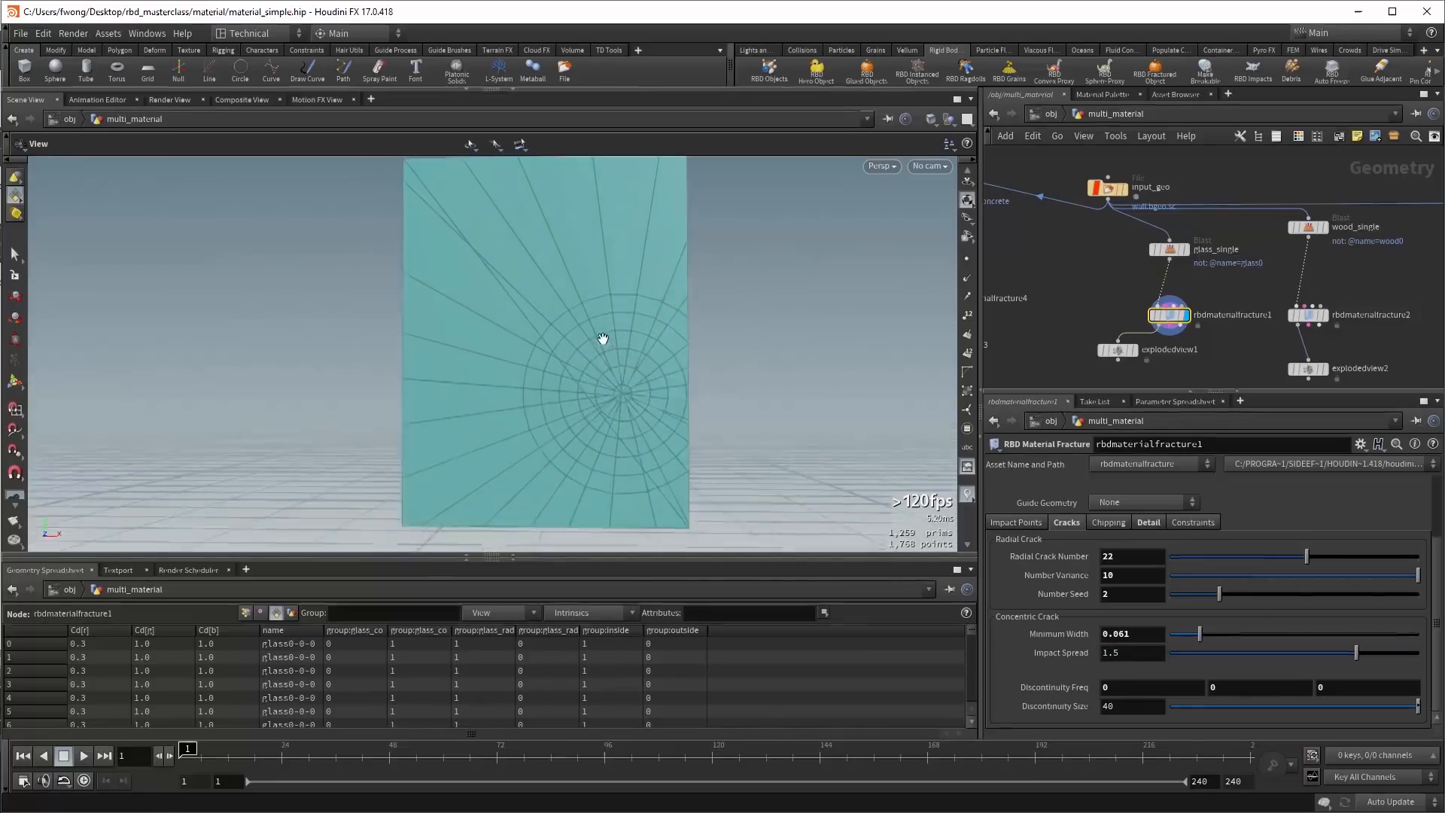
{"action": "scroll", "coordinate": [603, 339], "scroll_direction": "up", "scroll_amount": 2}
{"action": "scroll", "coordinate": [597, 403], "scroll_direction": "down", "scroll_amount": 5}
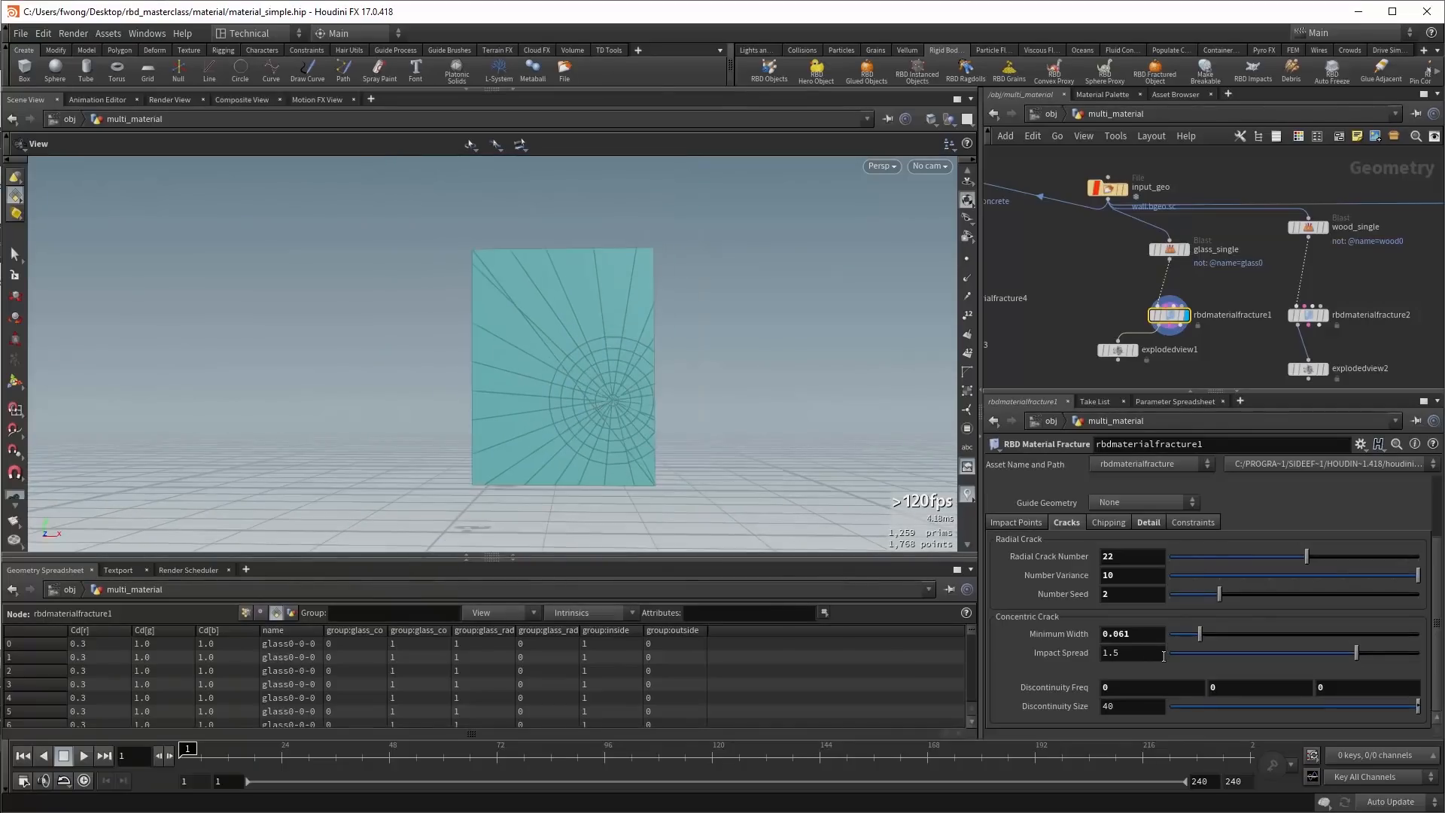
Raise the concentric cracks' Impact Spread to 5.4 and check the pieces in explodedview1 before redisplaying rbdmaterialfracture1.
{"action": "left_click_drag", "start_coordinate": [1357, 653], "coordinate": [1416, 652]}
{"action": "left_click", "coordinate": [1133, 653]}
{"action": "type", "text": "3"}
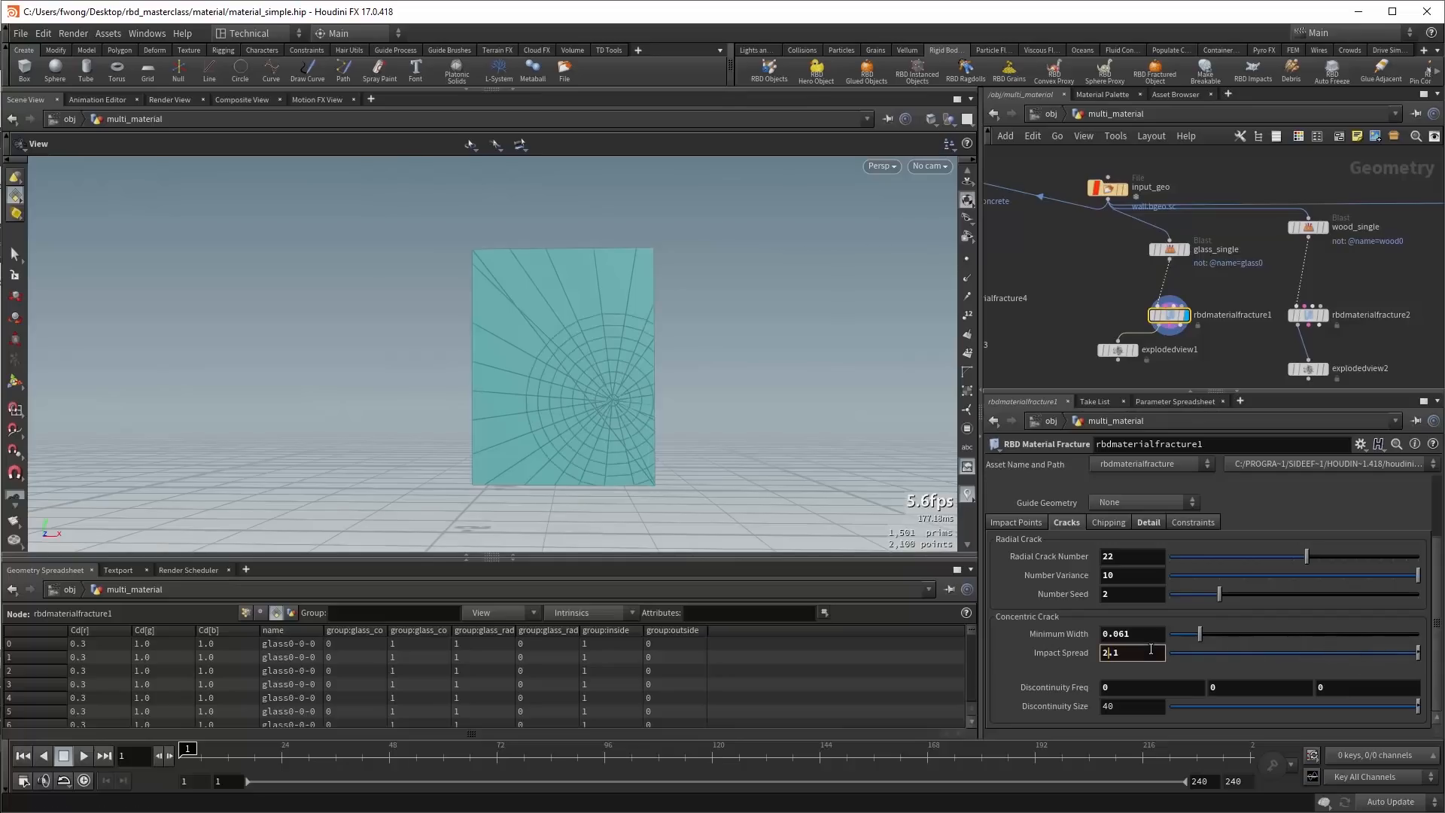
{"action": "type", "text": "5.4"}
{"action": "key", "text": "Return"}
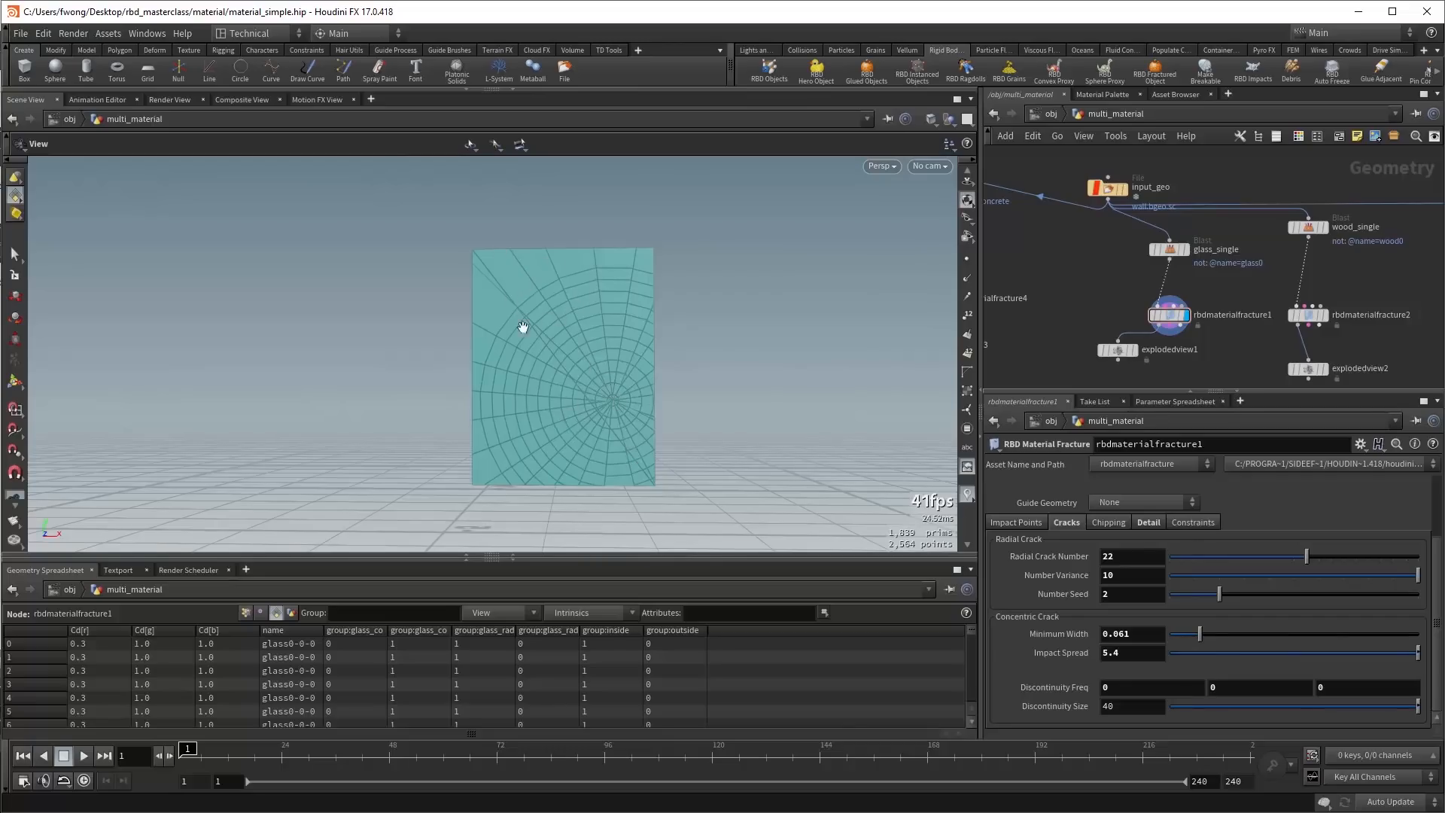
{"action": "left_click", "coordinate": [1140, 350]}
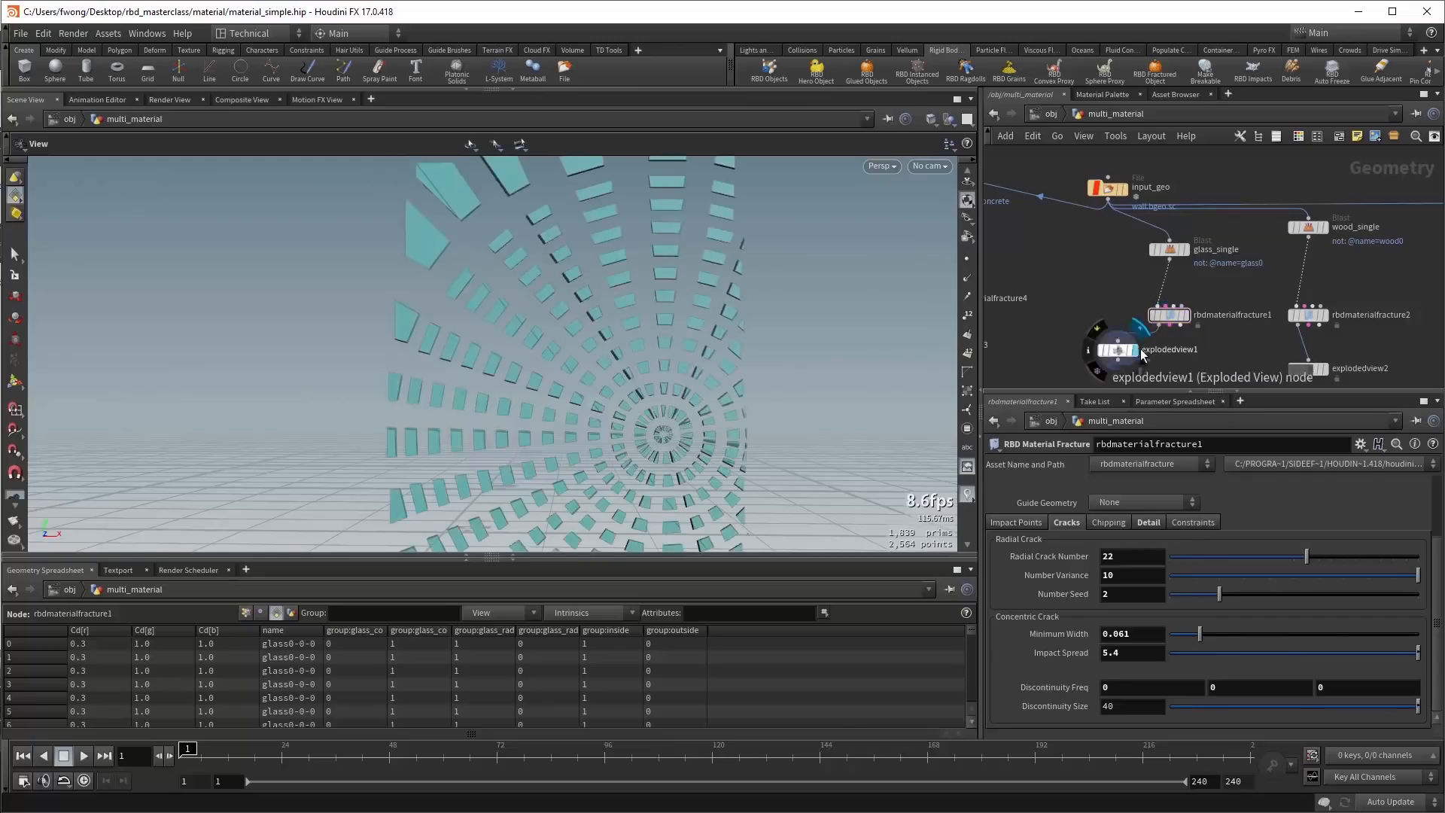
{"action": "left_click", "coordinate": [1170, 313]}
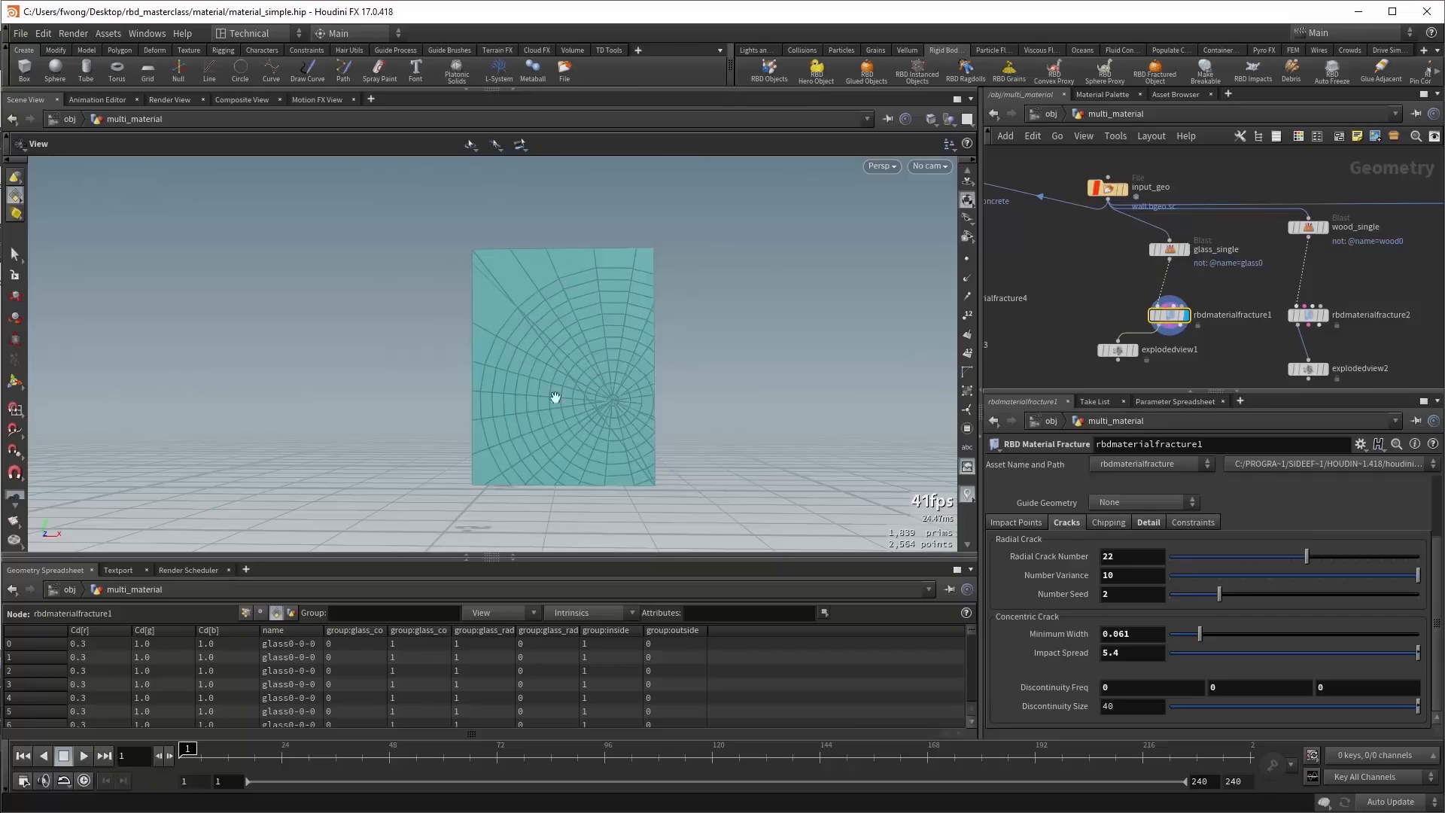
With the Guide Geometry switched to Concentric Noise, set the concentric cracks' Impact Spread to 4.7.
{"action": "left_click", "coordinate": [1140, 502]}
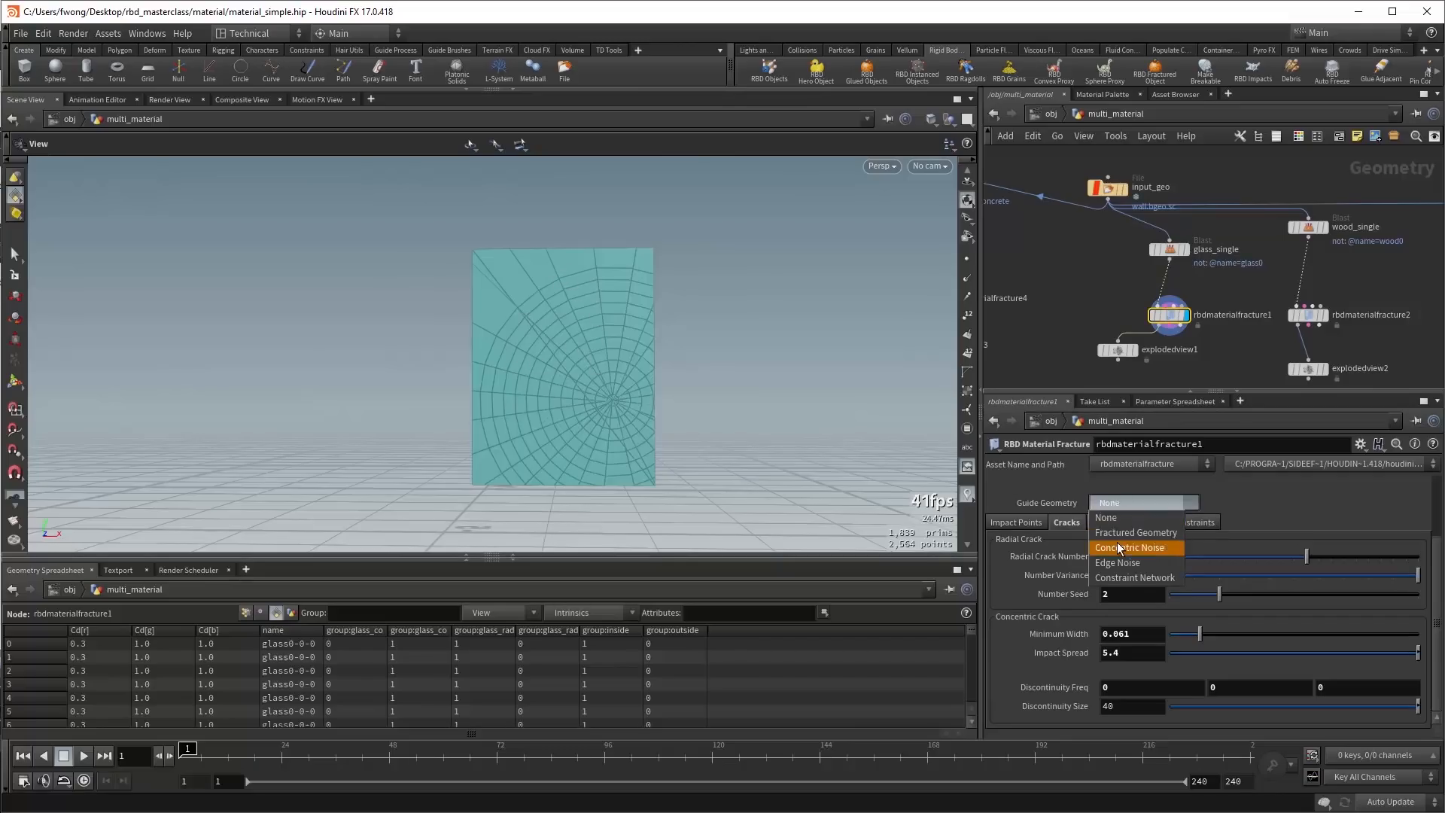
{"action": "left_click", "coordinate": [1133, 545]}
{"action": "left_click_drag", "start_coordinate": [607, 398], "coordinate": [577, 305]}
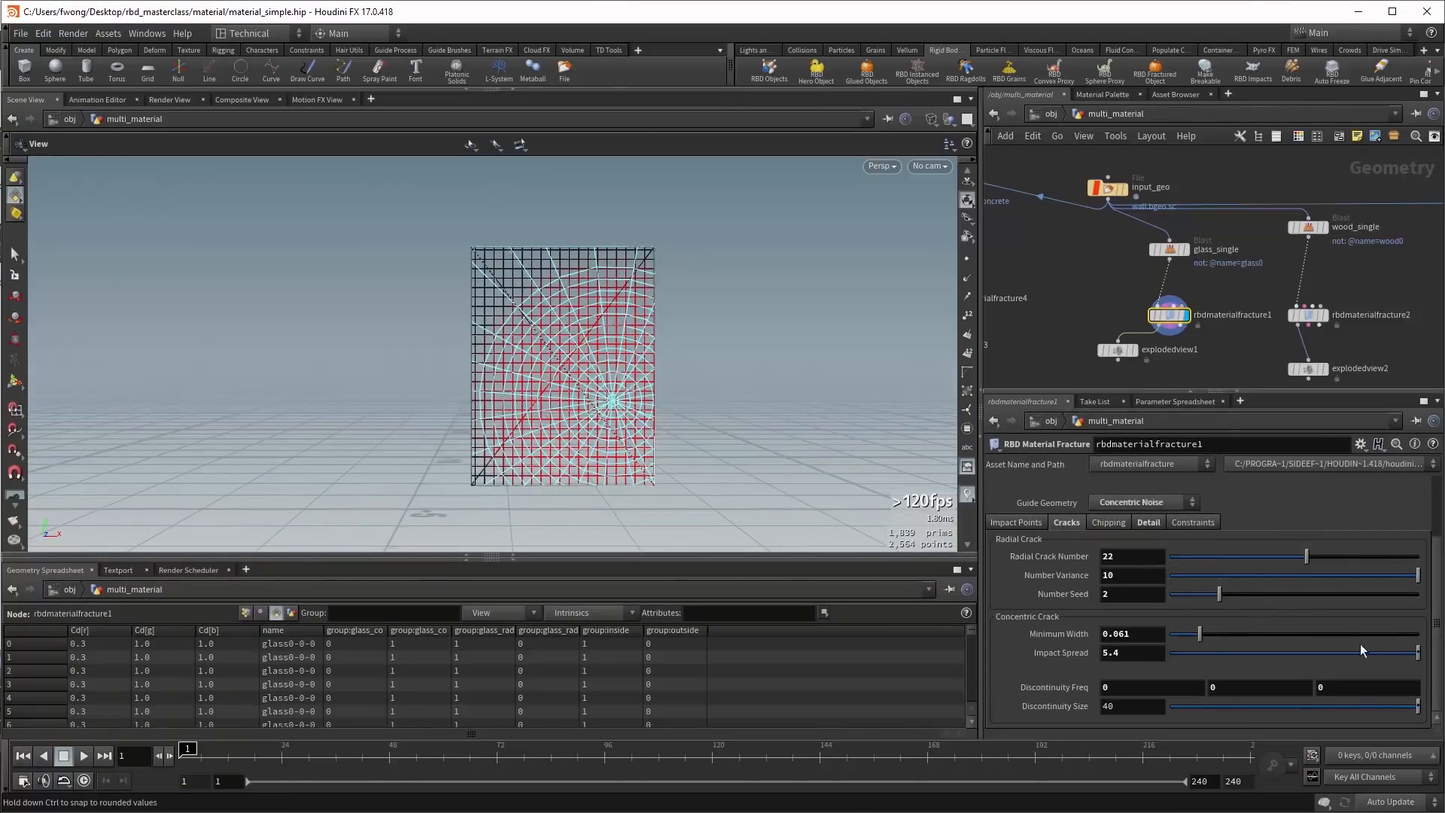
{"action": "left_click_drag", "start_coordinate": [1417, 652], "coordinate": [1363, 653]}
{"action": "left_click", "coordinate": [1137, 652]}
{"action": "type", "text": "2"}
{"action": "key", "text": "Return"}
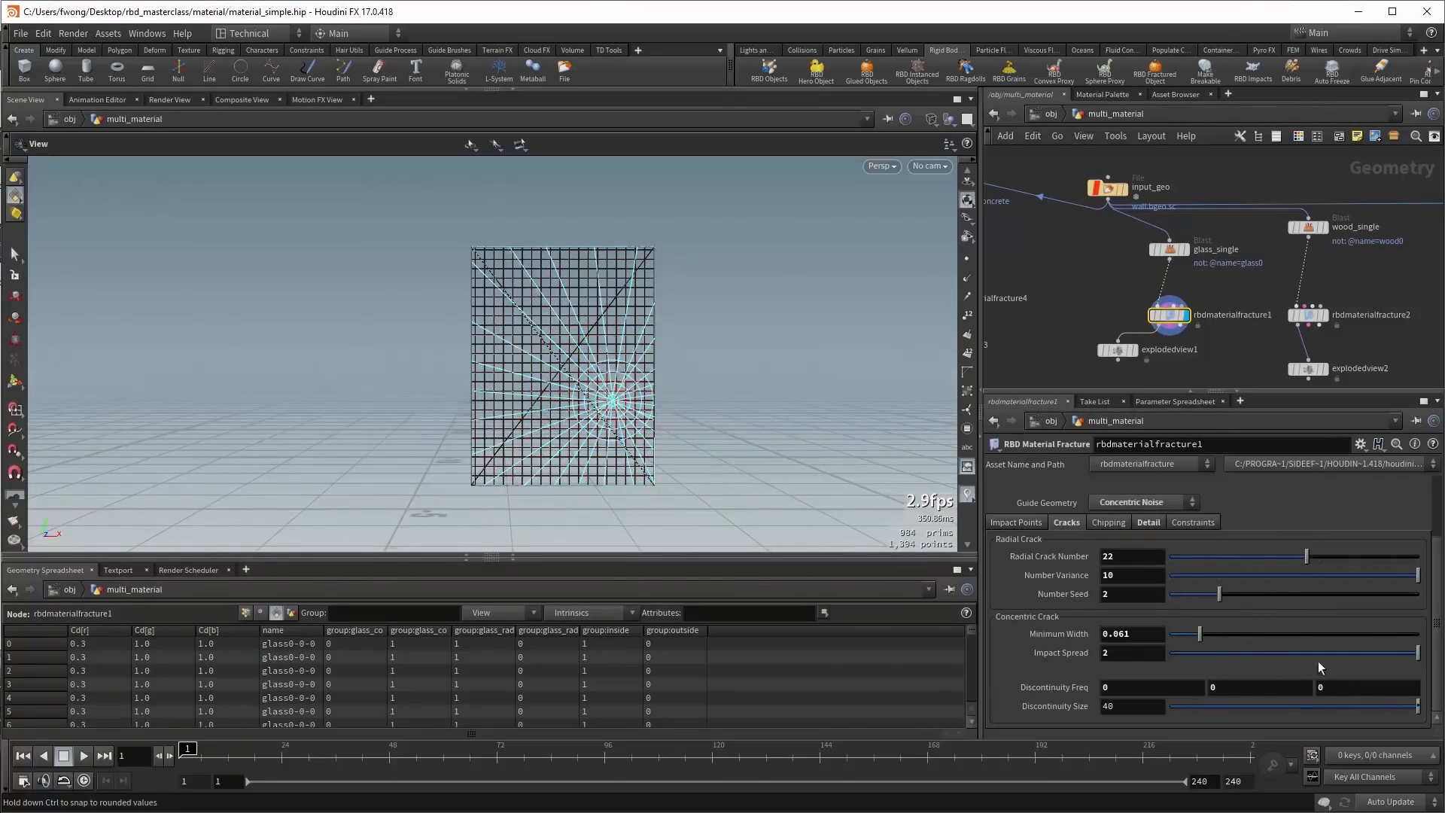
{"action": "type", "text": ".9"}
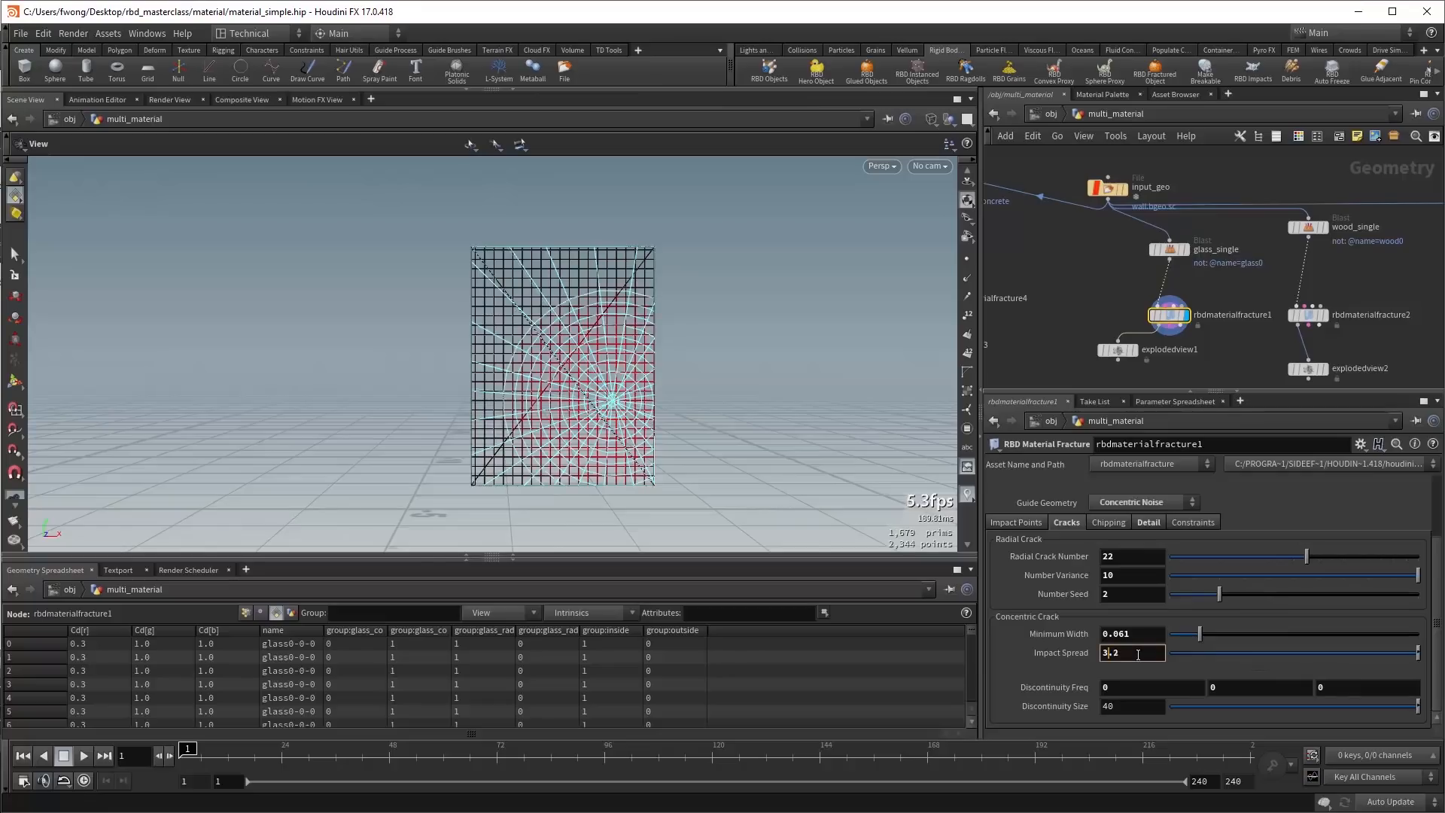
{"action": "scroll", "coordinate": [1138, 654], "scroll_direction": "up", "scroll_amount": 13}
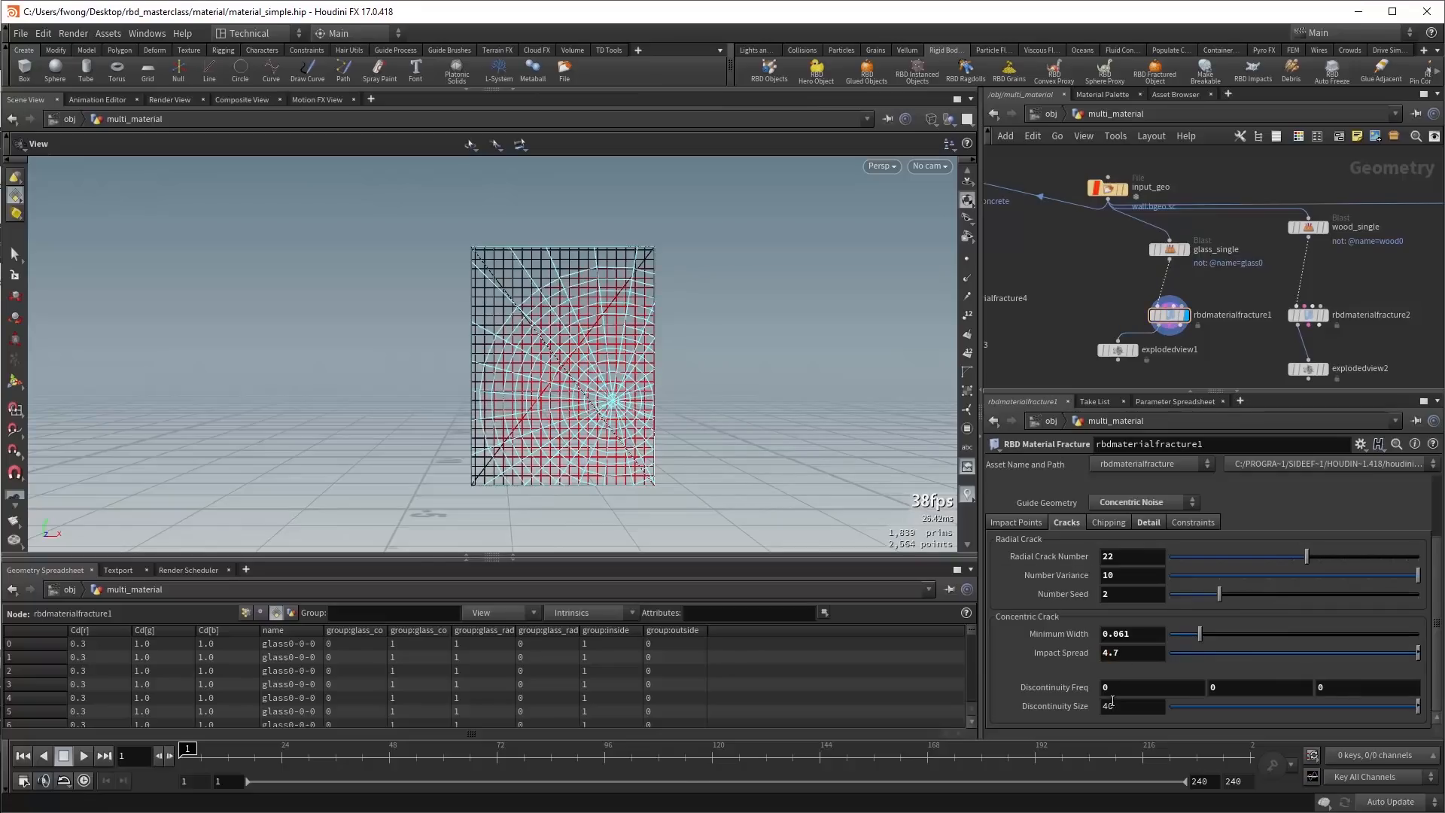
Restore the default Discontinuity Freq of 6.46 and set the Discontinuity Size to 170.
{"action": "middle_click", "coordinate": [1077, 684], "text": "ctrl"}
{"action": "left_click_drag", "start_coordinate": [752, 529], "coordinate": [727, 531]}
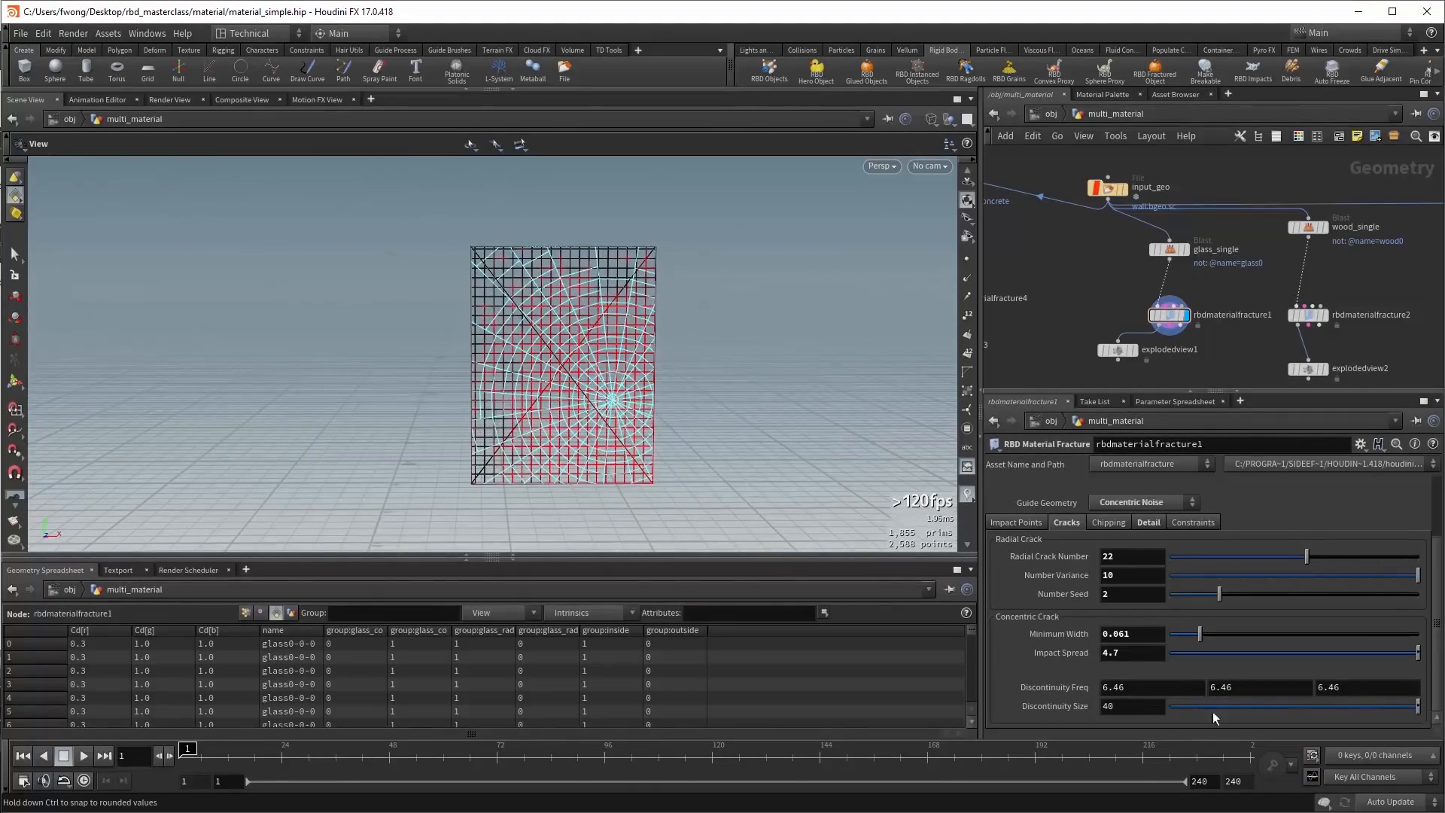
{"action": "middle_click_drag", "start_coordinate": [1158, 706], "coordinate": [1254, 642]}
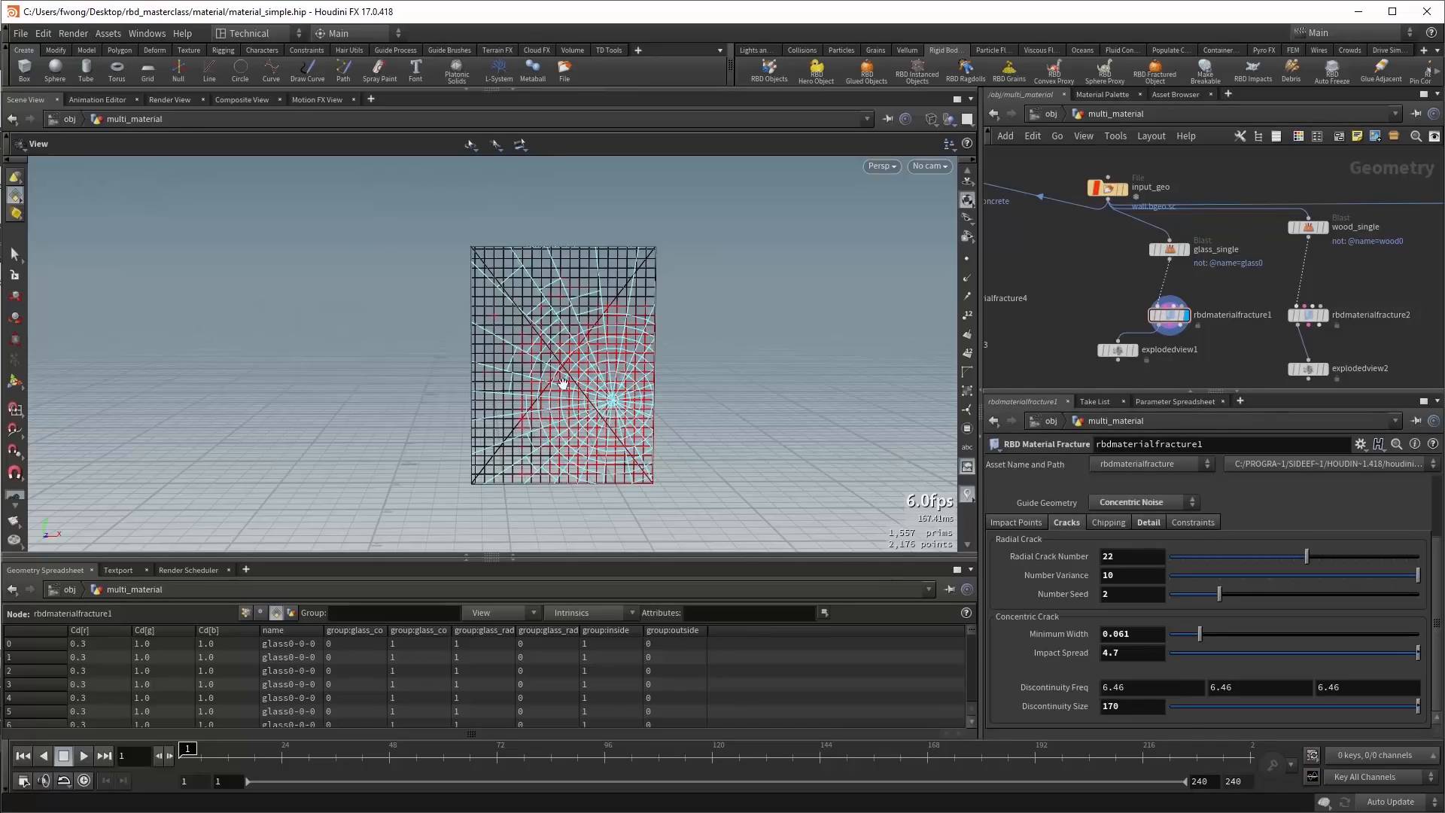
{"action": "mouse_move", "coordinate": [563, 384]}
{"action": "left_mouse_down"}
{"action": "mouse_move", "coordinate": [595, 339]}
{"action": "mouse_move", "coordinate": [546, 373]}
{"action": "left_mouse_up"}
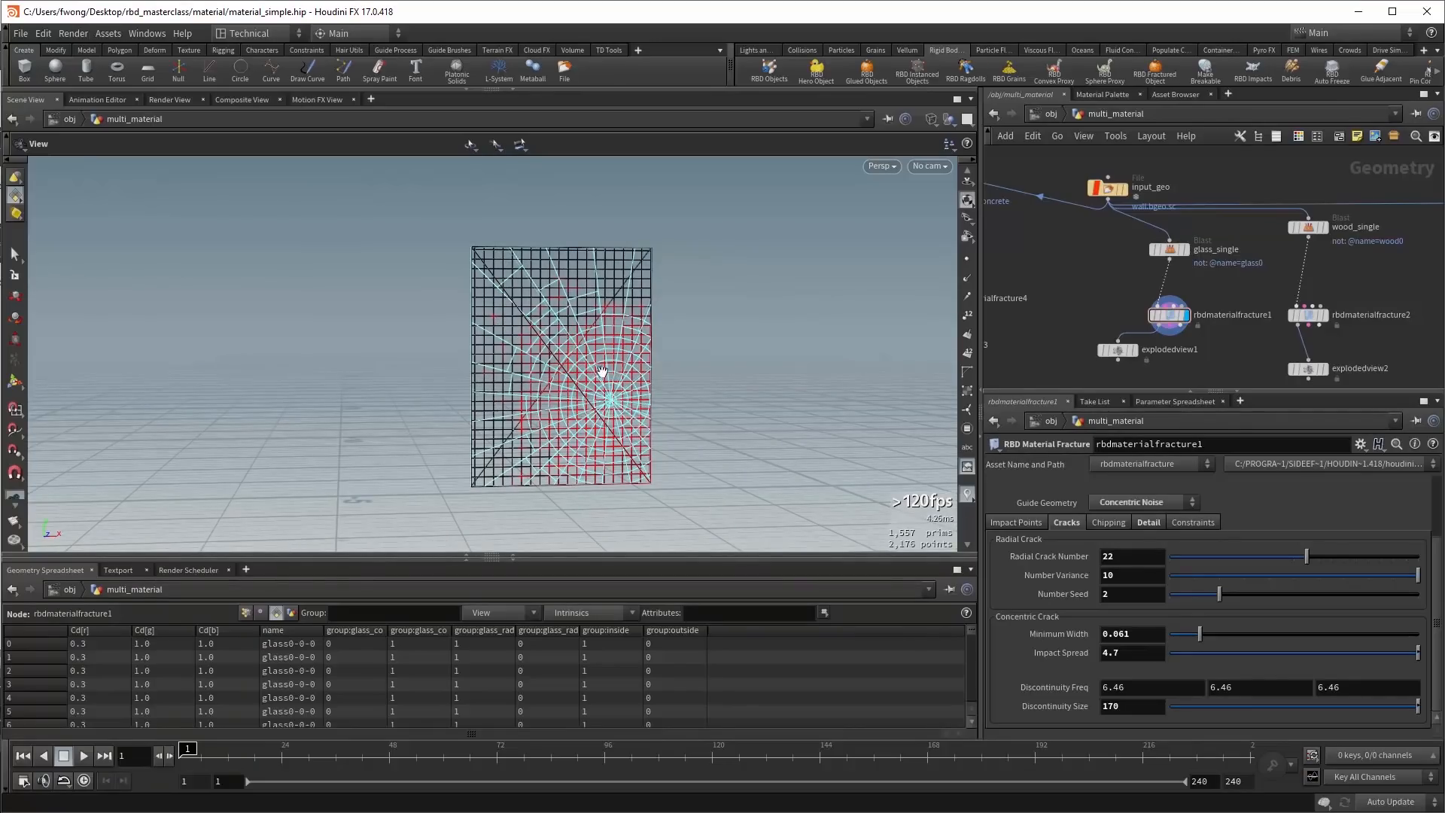
{"action": "left_click_drag", "start_coordinate": [603, 371], "coordinate": [487, 312]}
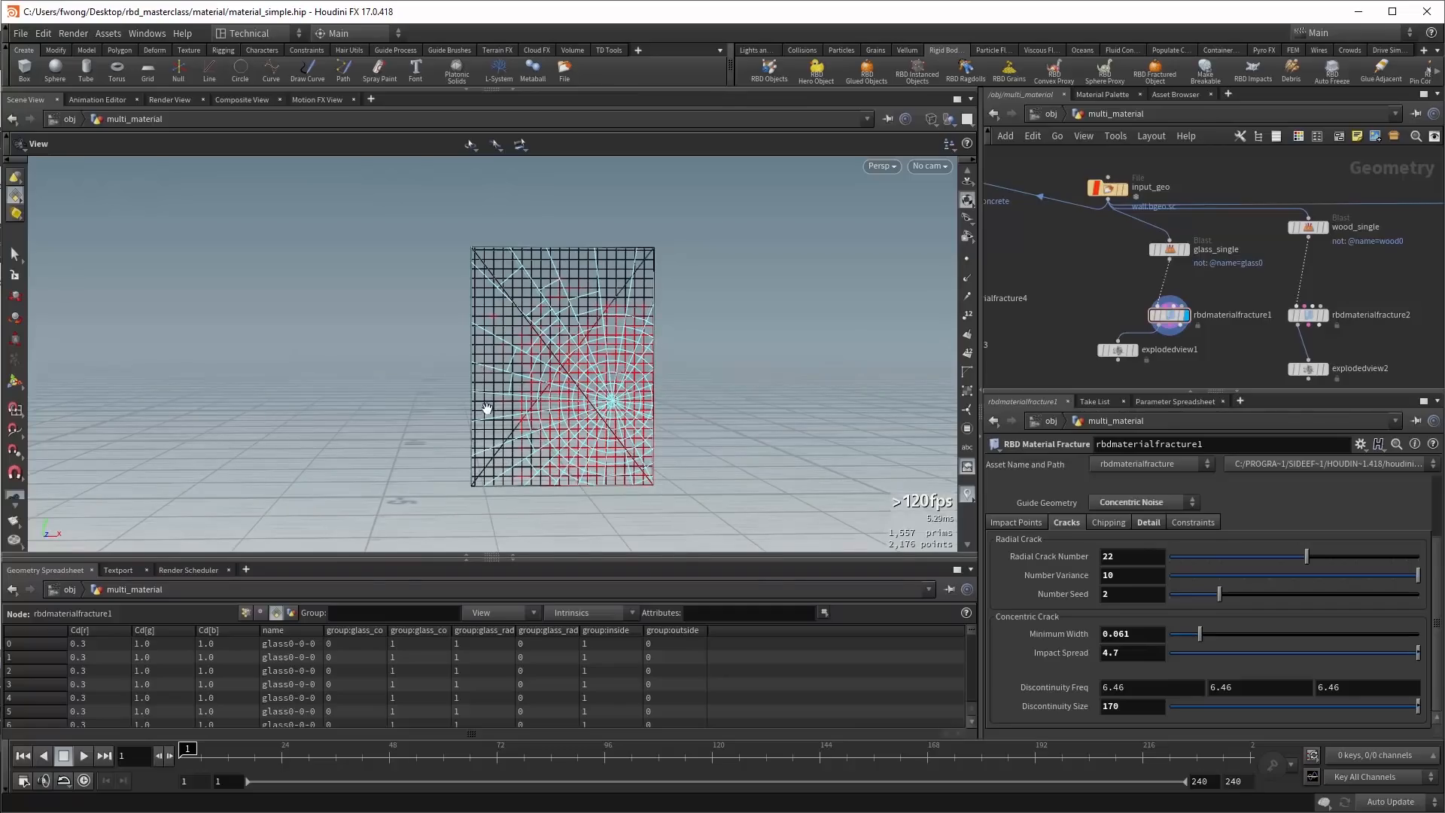
{"action": "left_click_drag", "start_coordinate": [509, 438], "coordinate": [766, 526]}
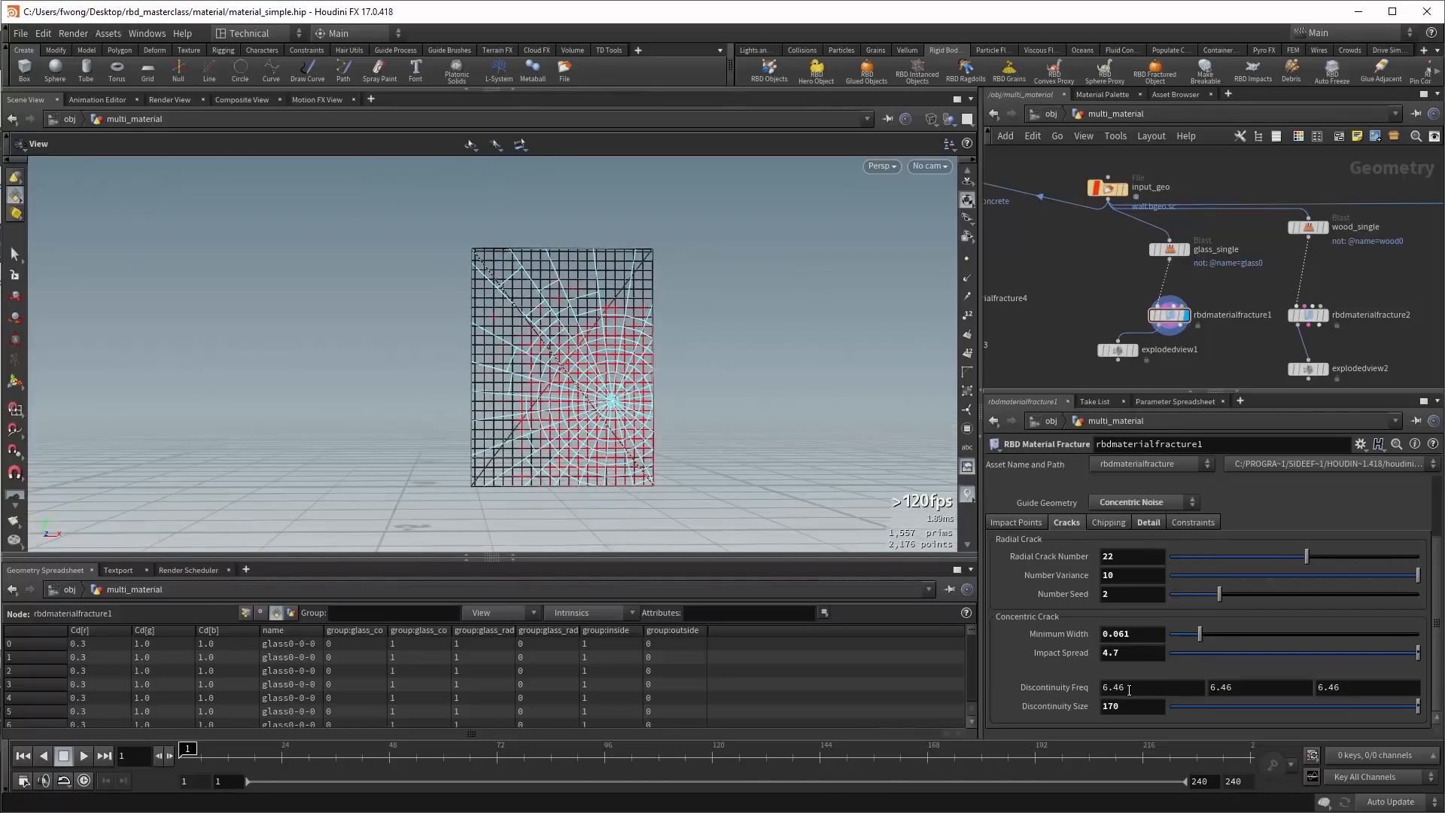
Lower the concentric cracks' Discontinuity Freq to 3.46 on all axes and inspect the glass pane.
{"action": "middle_click_drag", "start_coordinate": [1043, 688], "coordinate": [850, 702]}
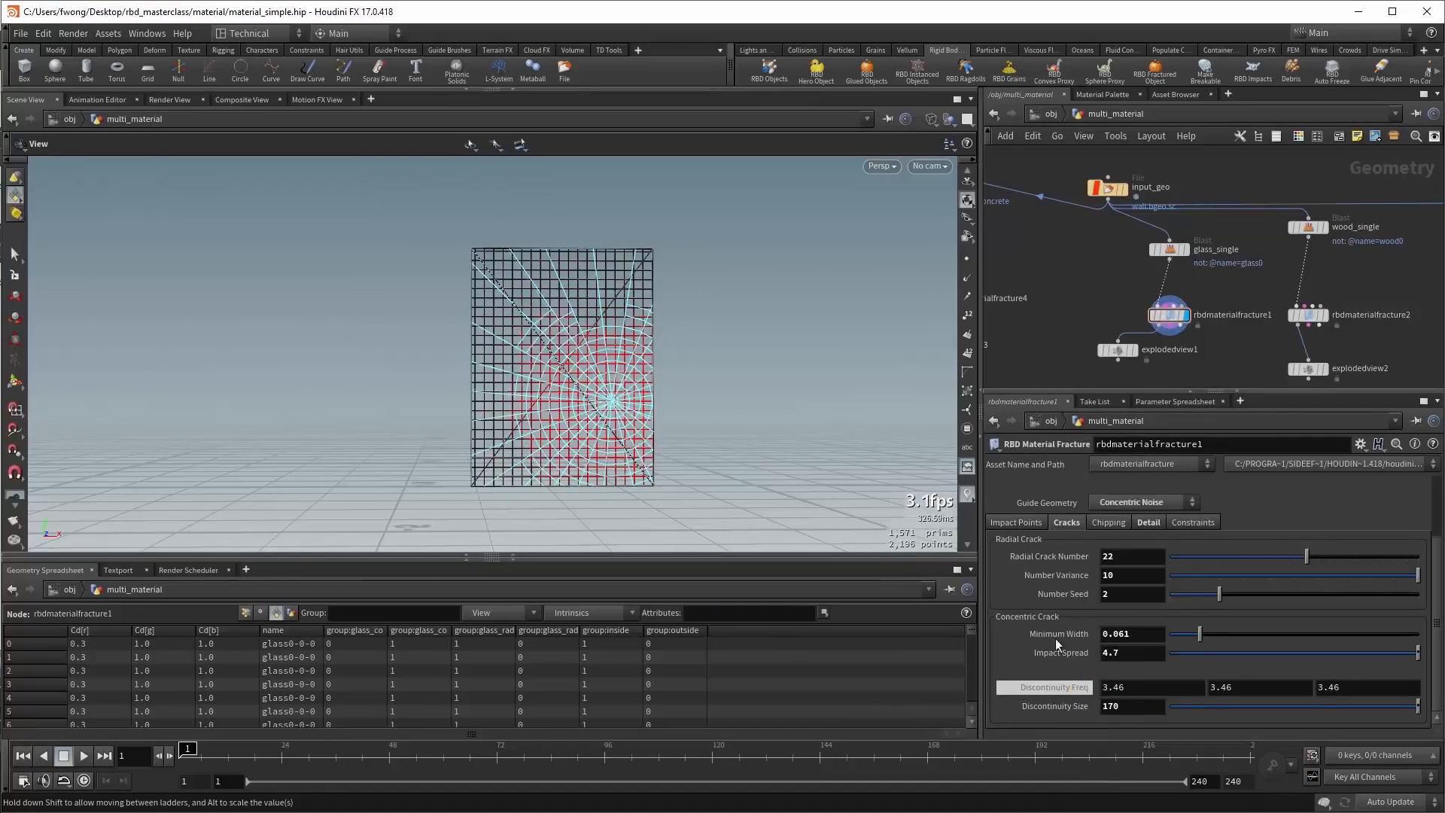
{"action": "left_click_drag", "start_coordinate": [527, 301], "coordinate": [614, 282]}
{"action": "left_click_drag", "start_coordinate": [594, 436], "coordinate": [594, 436]}
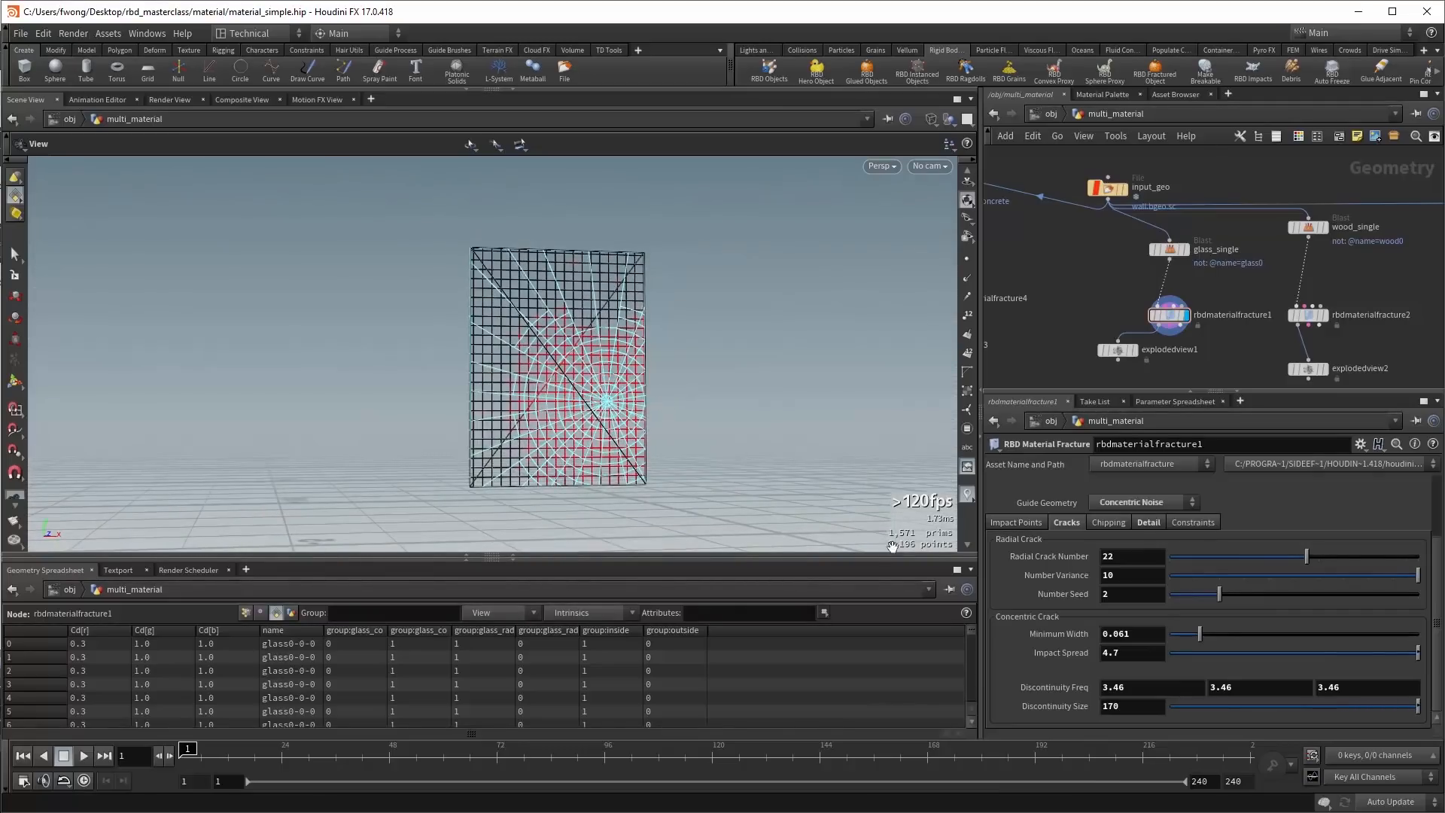
Enable chipping on the glass fracture and set its Corner Ratio to 0.22.
{"action": "left_click", "coordinate": [1104, 524]}
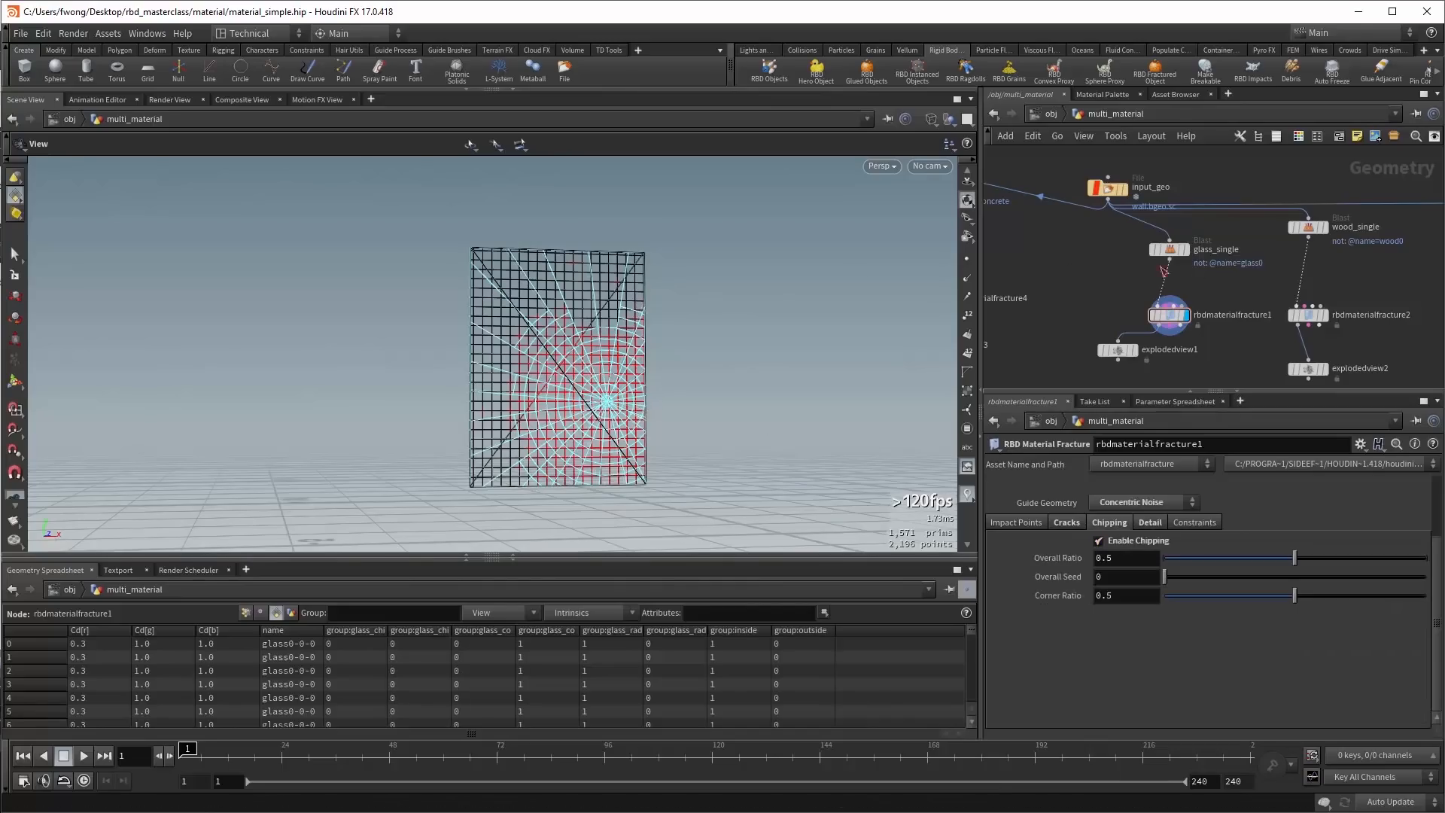
{"action": "scroll", "coordinate": [615, 382], "scroll_direction": "up", "scroll_amount": 3}
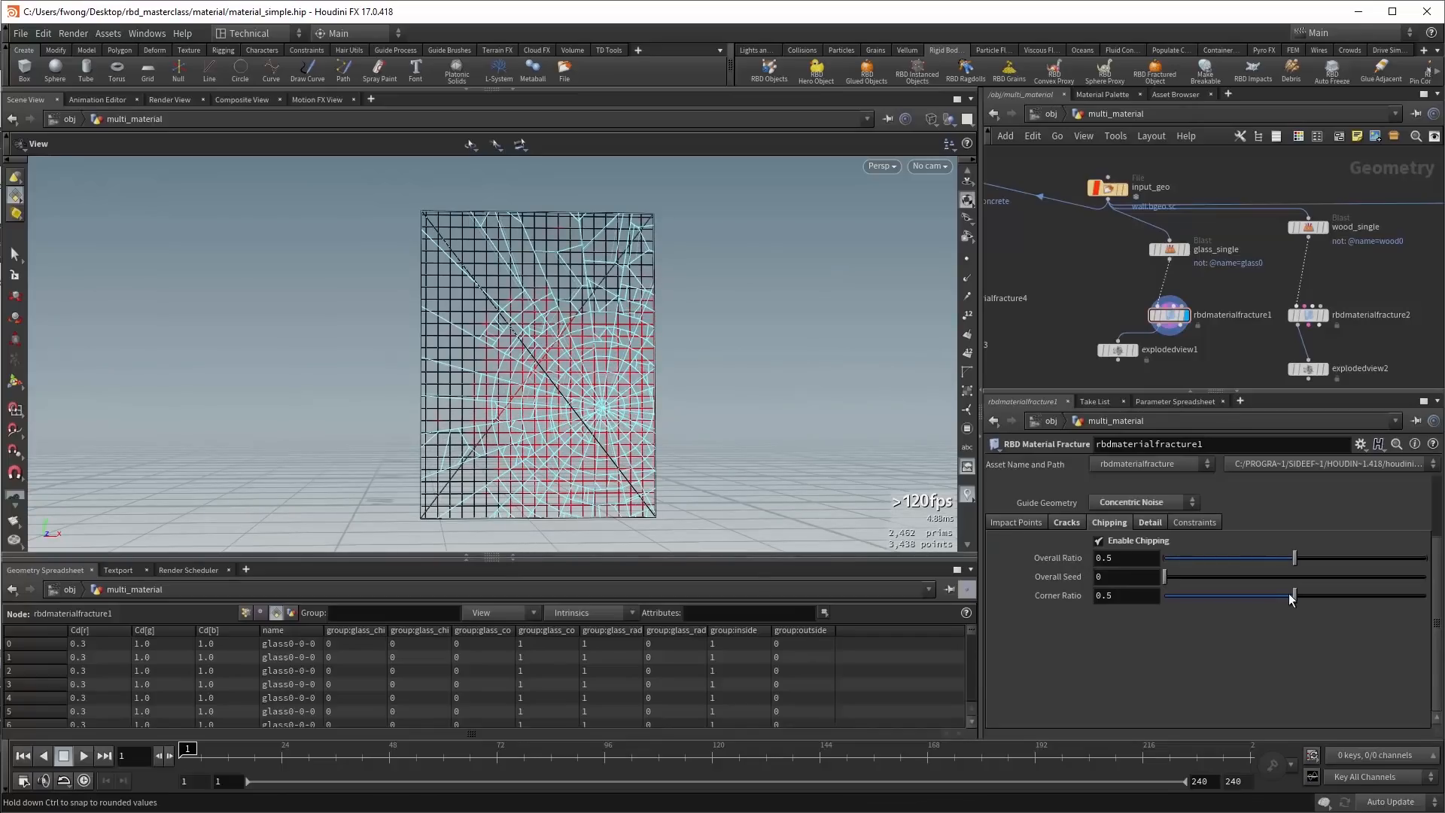
{"action": "mouse_move", "coordinate": [1230, 601]}
{"action": "left_mouse_down"}
{"action": "mouse_move", "coordinate": [1189, 601]}
{"action": "mouse_move", "coordinate": [1222, 596]}
{"action": "left_mouse_up"}
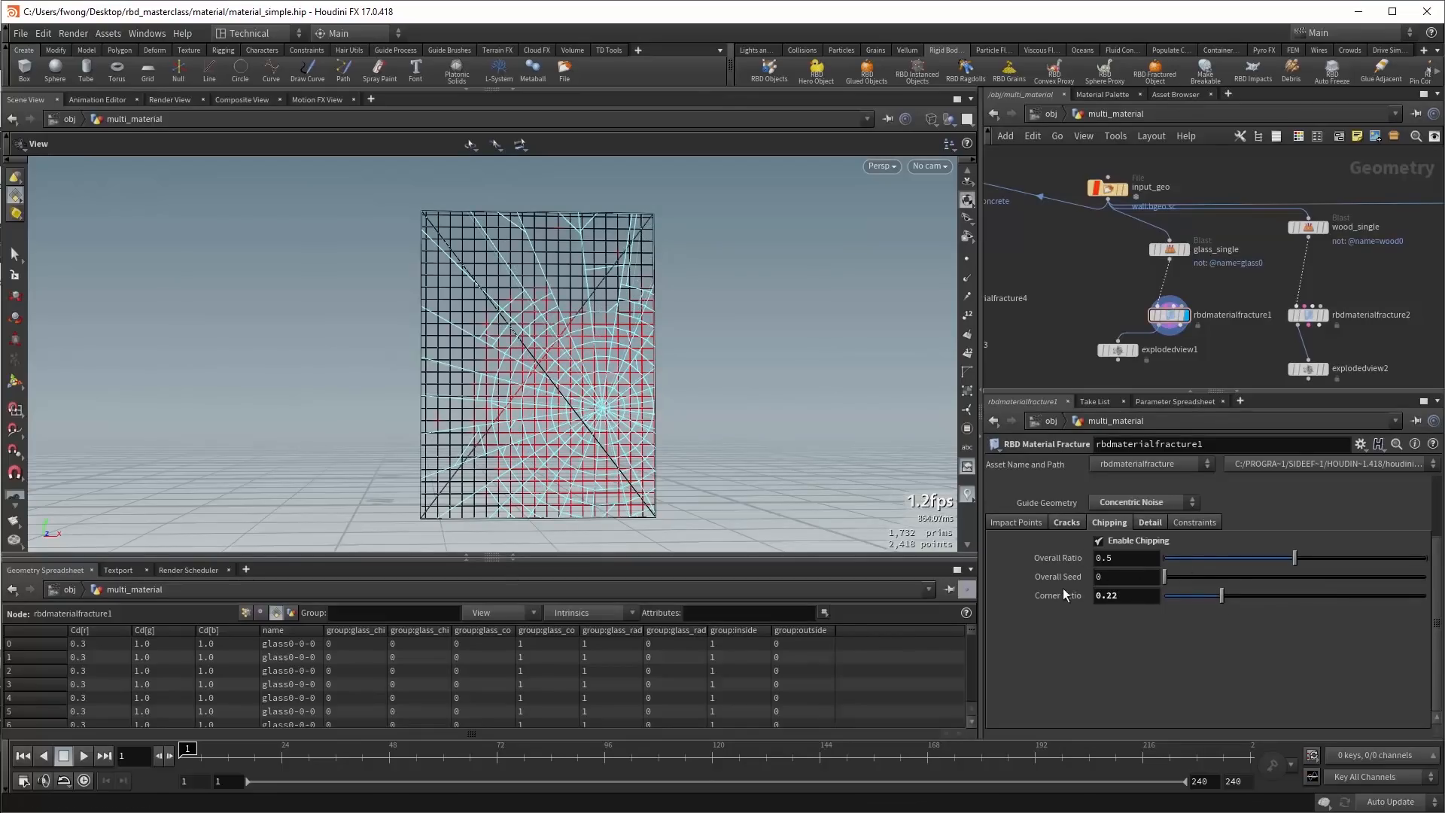
Enable Edge Noise in the glass fracture's detail settings and inspect the distorted crack edges.
{"action": "left_click", "coordinate": [1151, 523]}
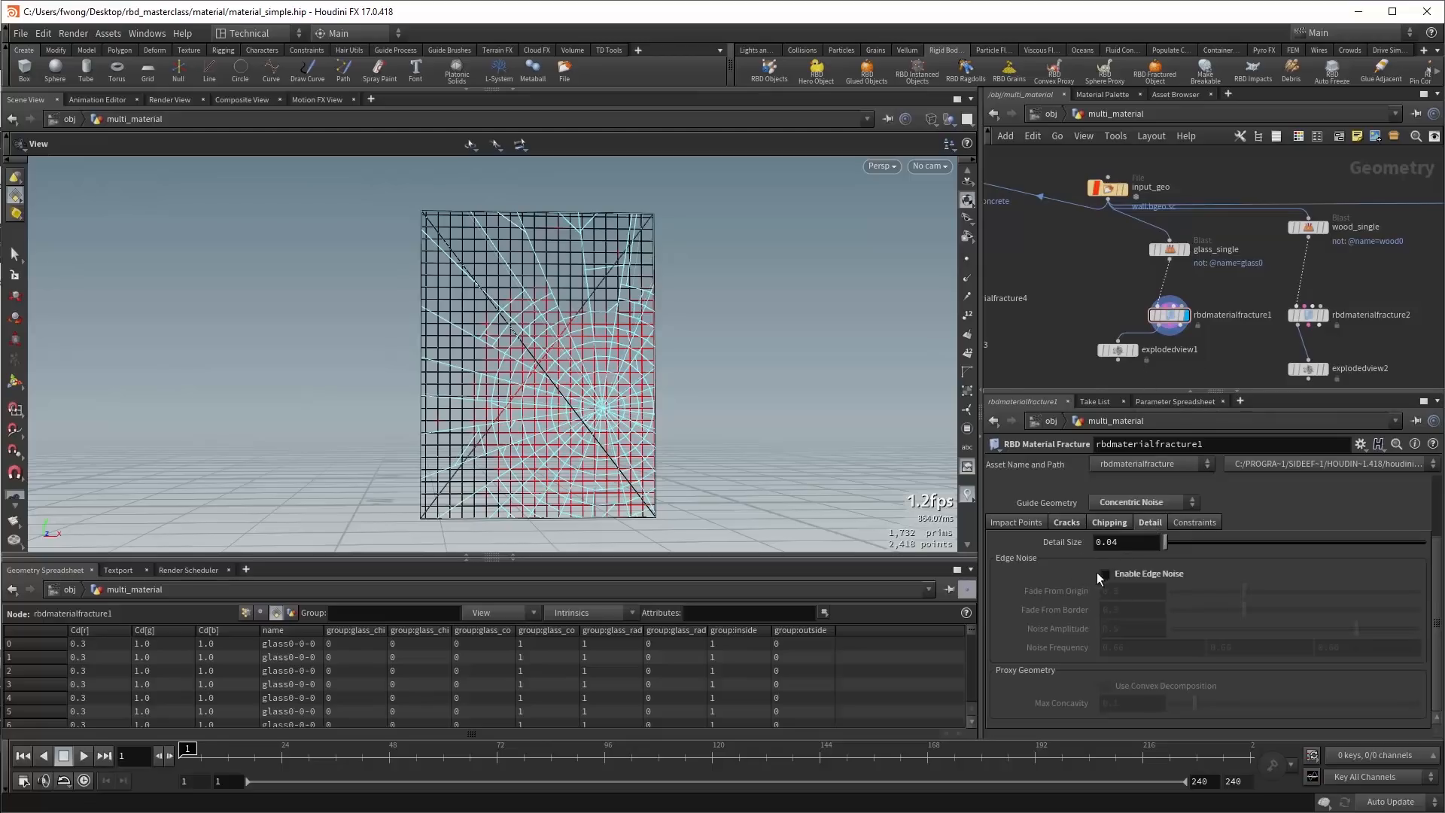
{"action": "scroll", "coordinate": [1114, 318], "scroll_direction": "up", "scroll_amount": 3}
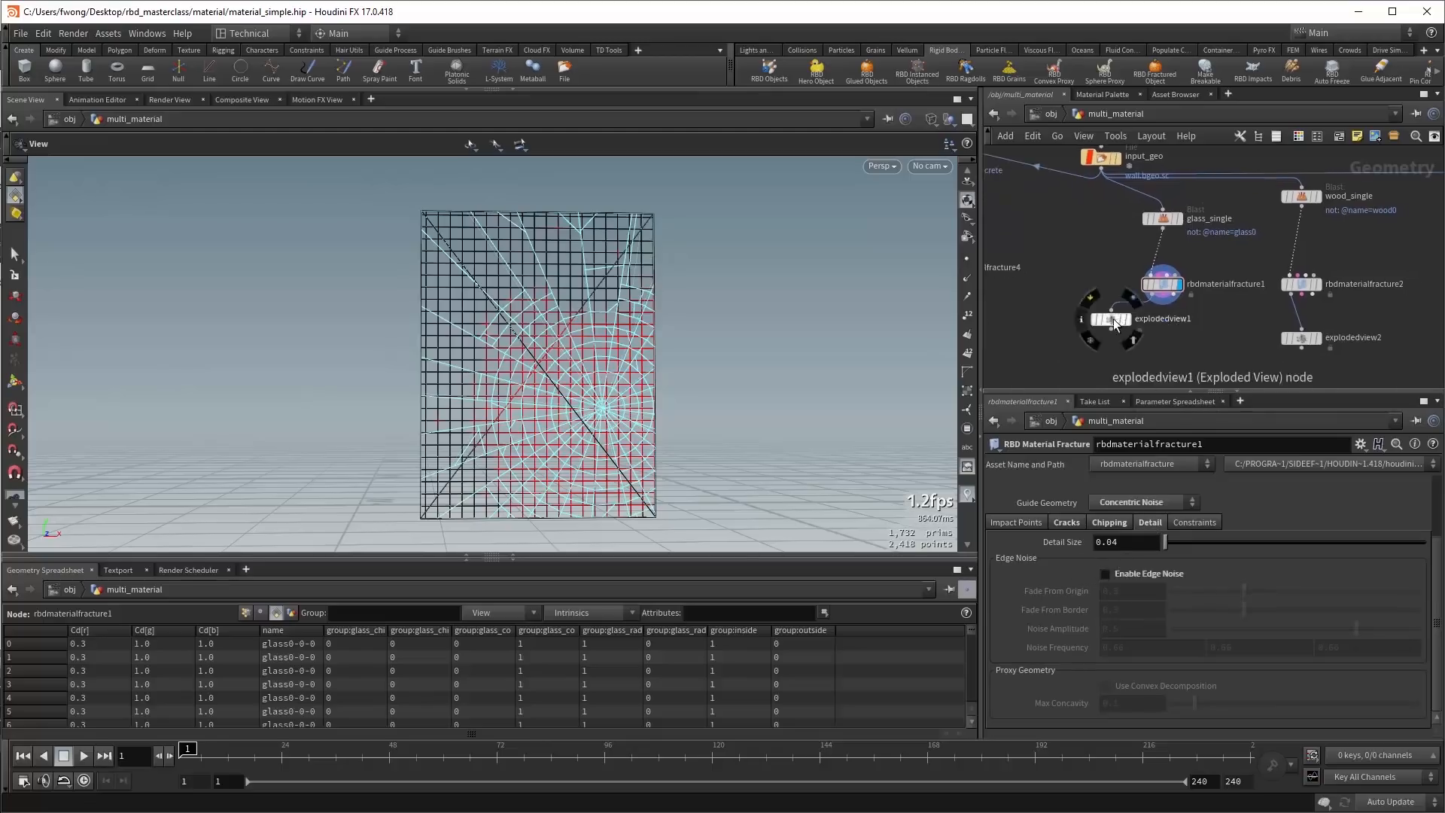
{"action": "middle_click_drag", "start_coordinate": [1202, 329], "coordinate": [1175, 288]}
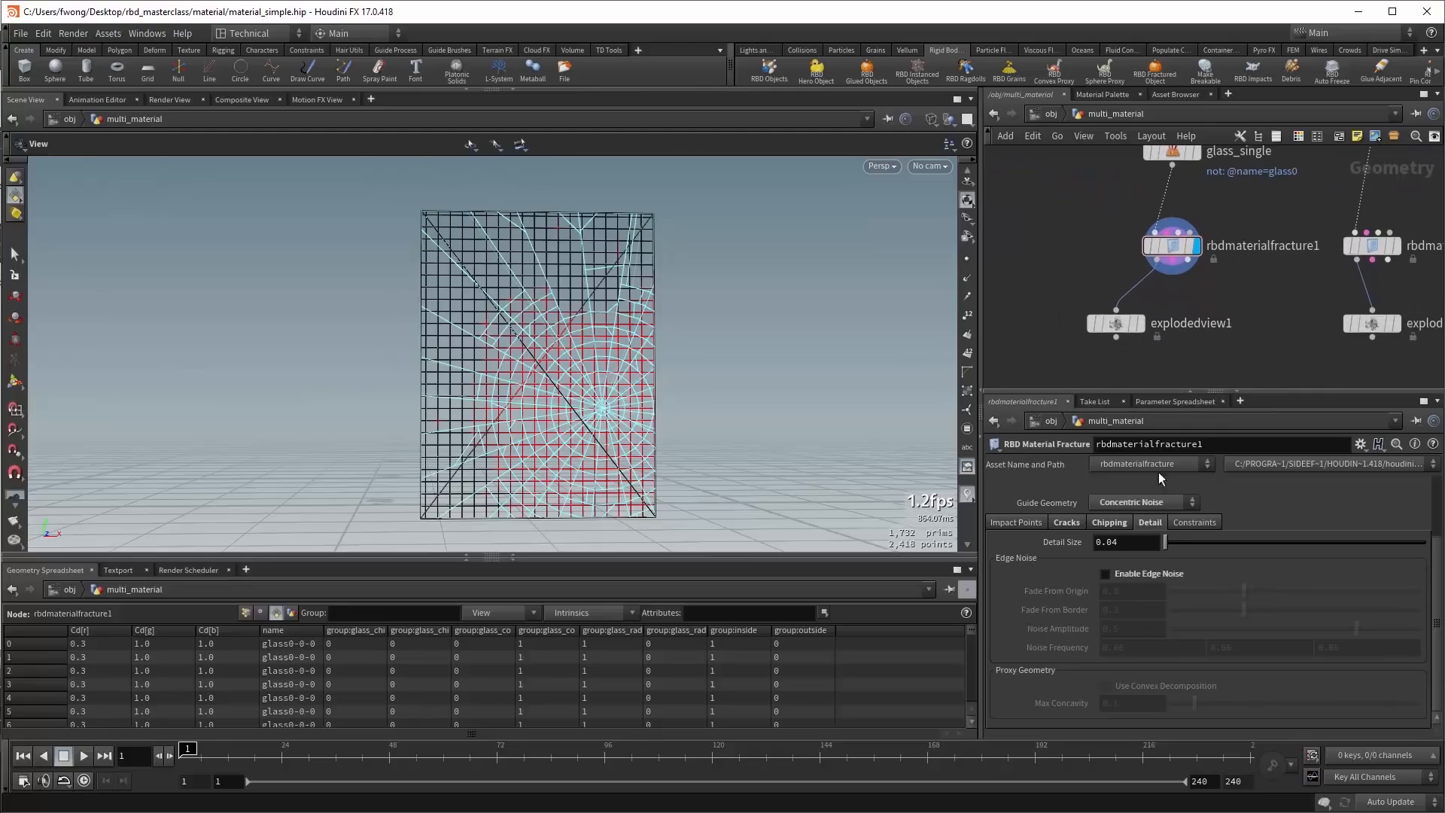
{"action": "left_click", "coordinate": [1128, 573]}
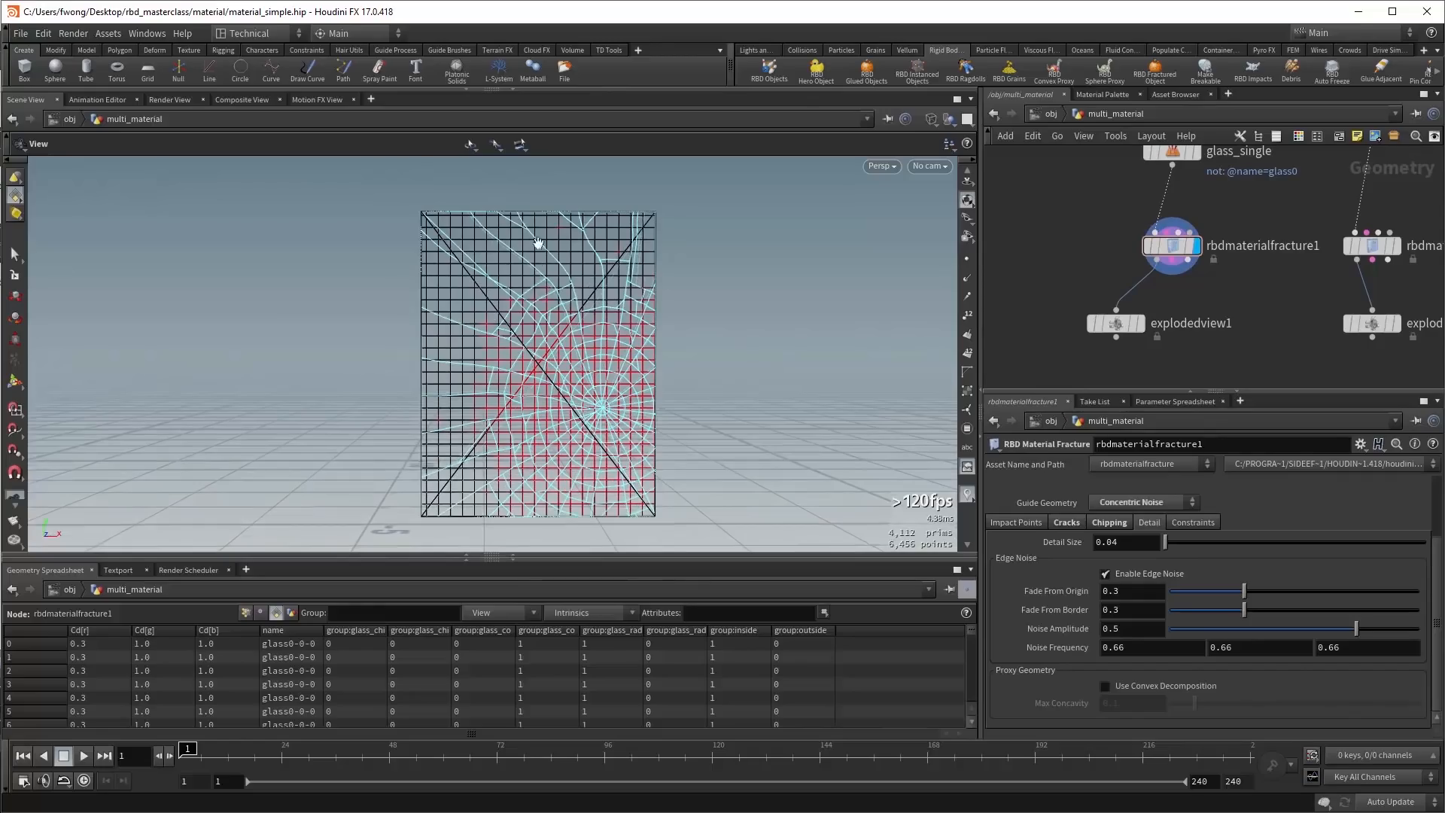
{"action": "left_click_drag", "start_coordinate": [560, 317], "coordinate": [631, 311]}
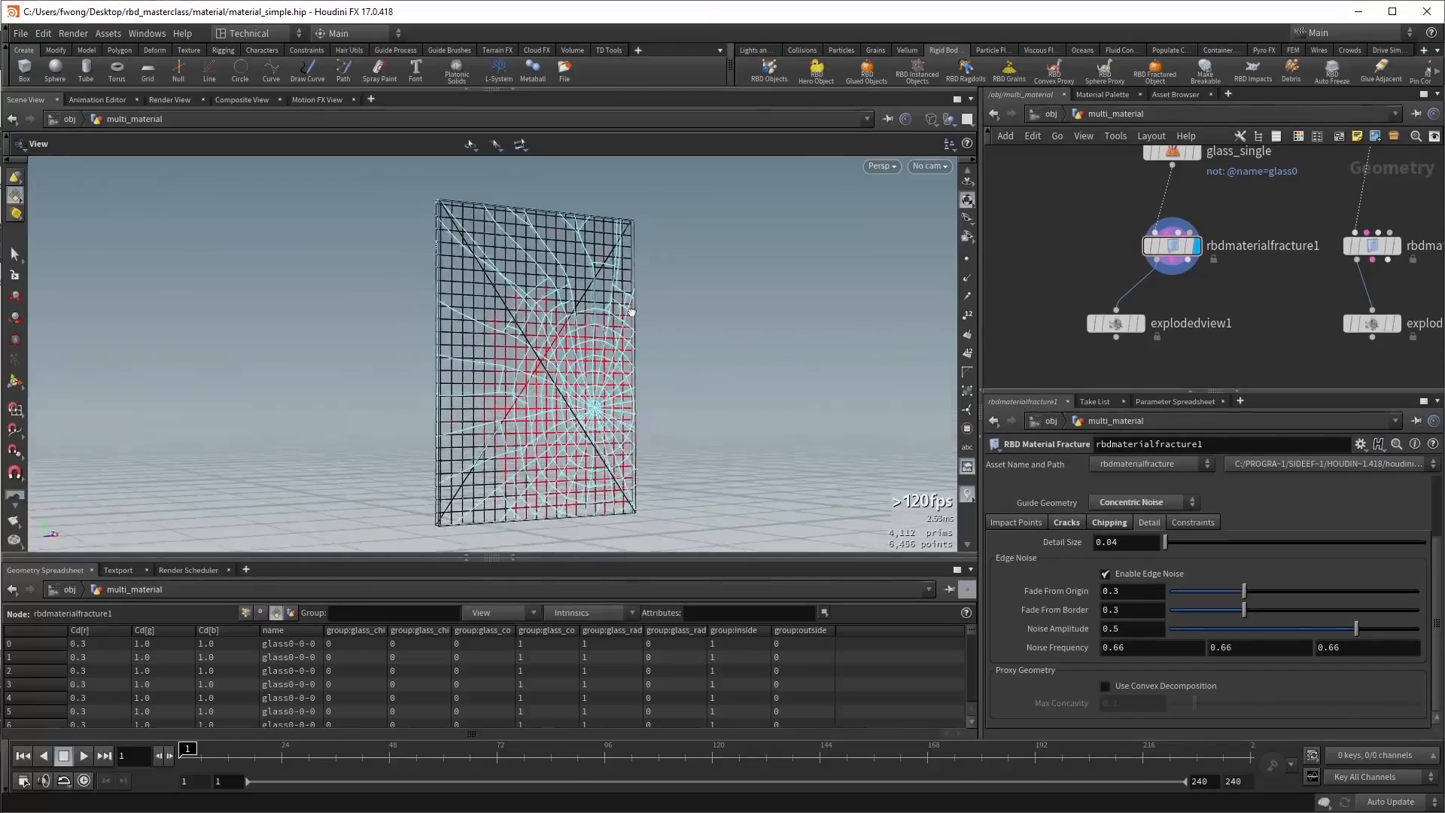
{"action": "key", "text": "space+h"}
View explodedview1 fed from rbdmaterialfracture1's third output, then restore its Geometry connection and redisplay rbdmaterialfracture1.
{"action": "left_click_drag", "start_coordinate": [1129, 306], "coordinate": [1186, 273]}
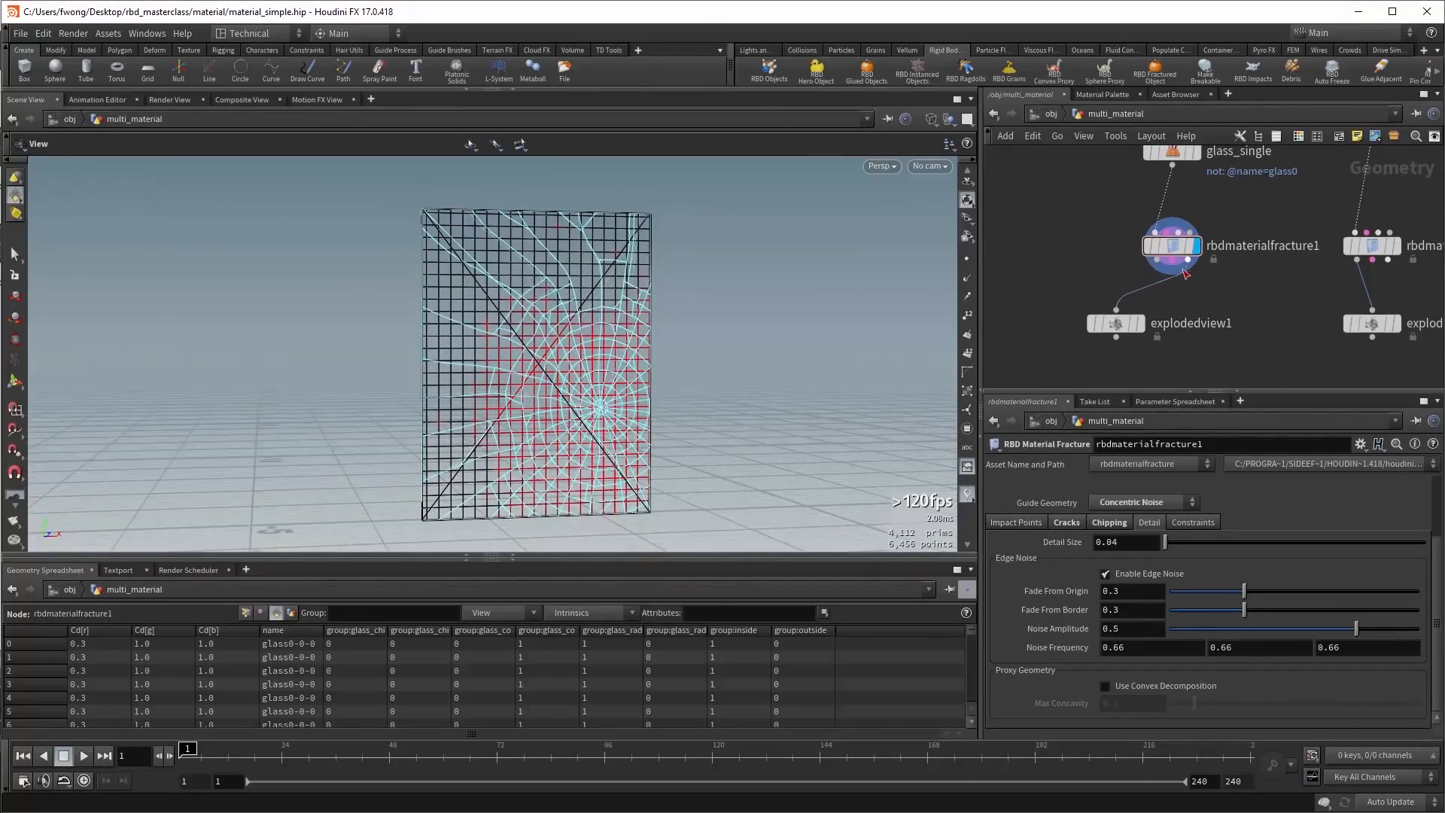
{"action": "left_click", "coordinate": [1139, 323]}
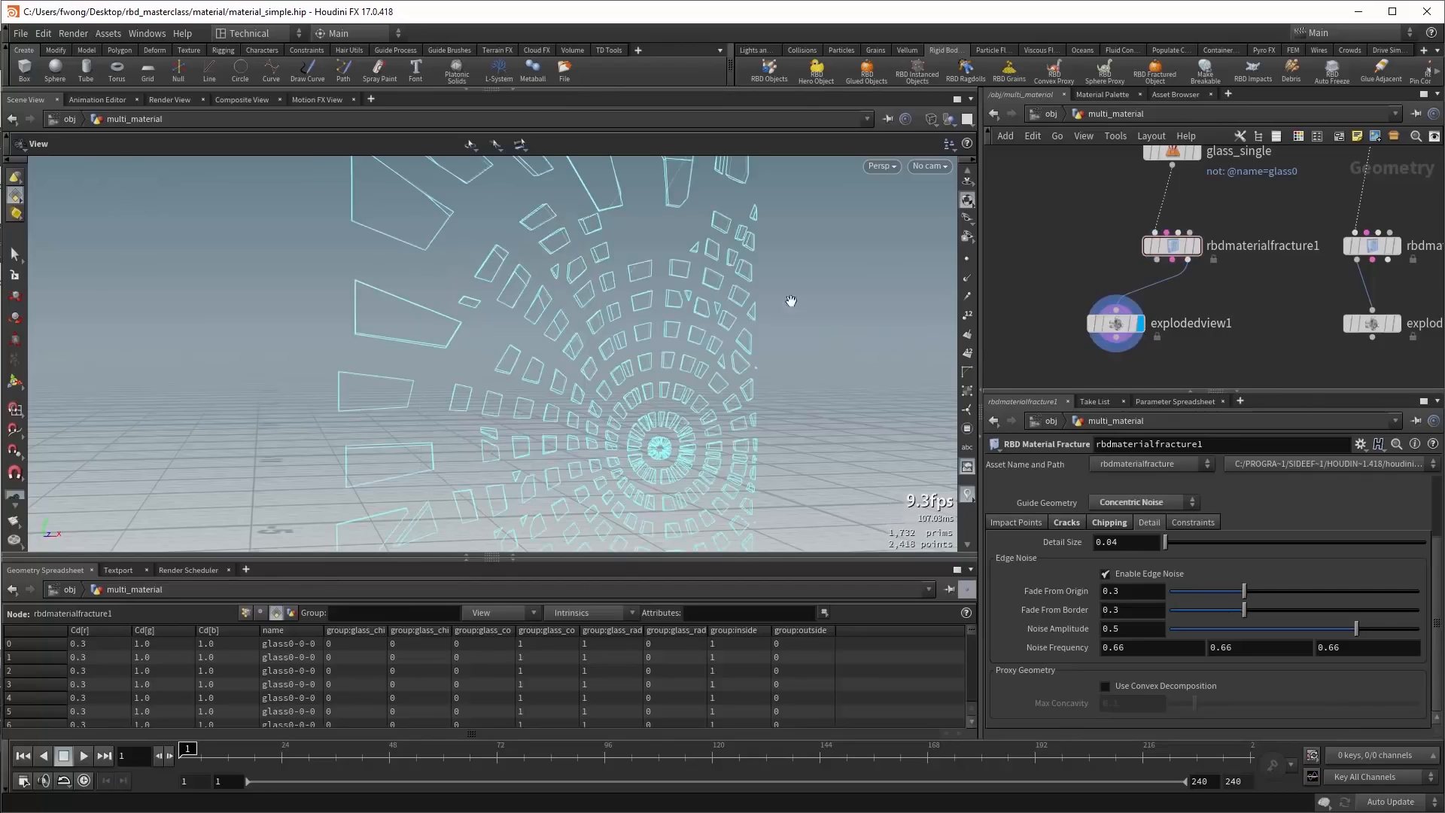
{"action": "left_click_drag", "start_coordinate": [787, 301], "coordinate": [584, 309]}
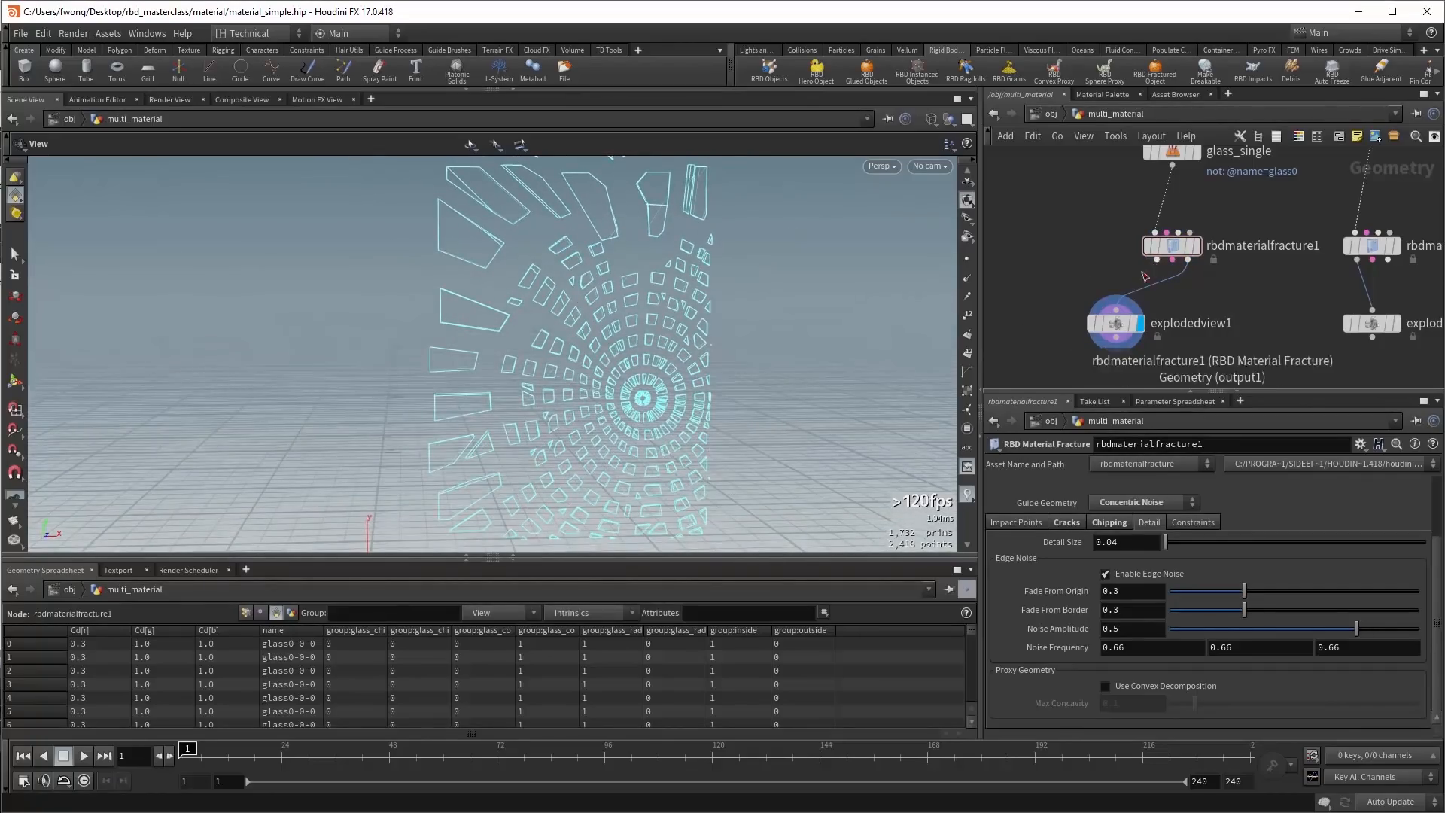
{"action": "left_click_drag", "start_coordinate": [1117, 308], "coordinate": [1157, 260]}
{"action": "left_click", "coordinate": [1197, 247]}
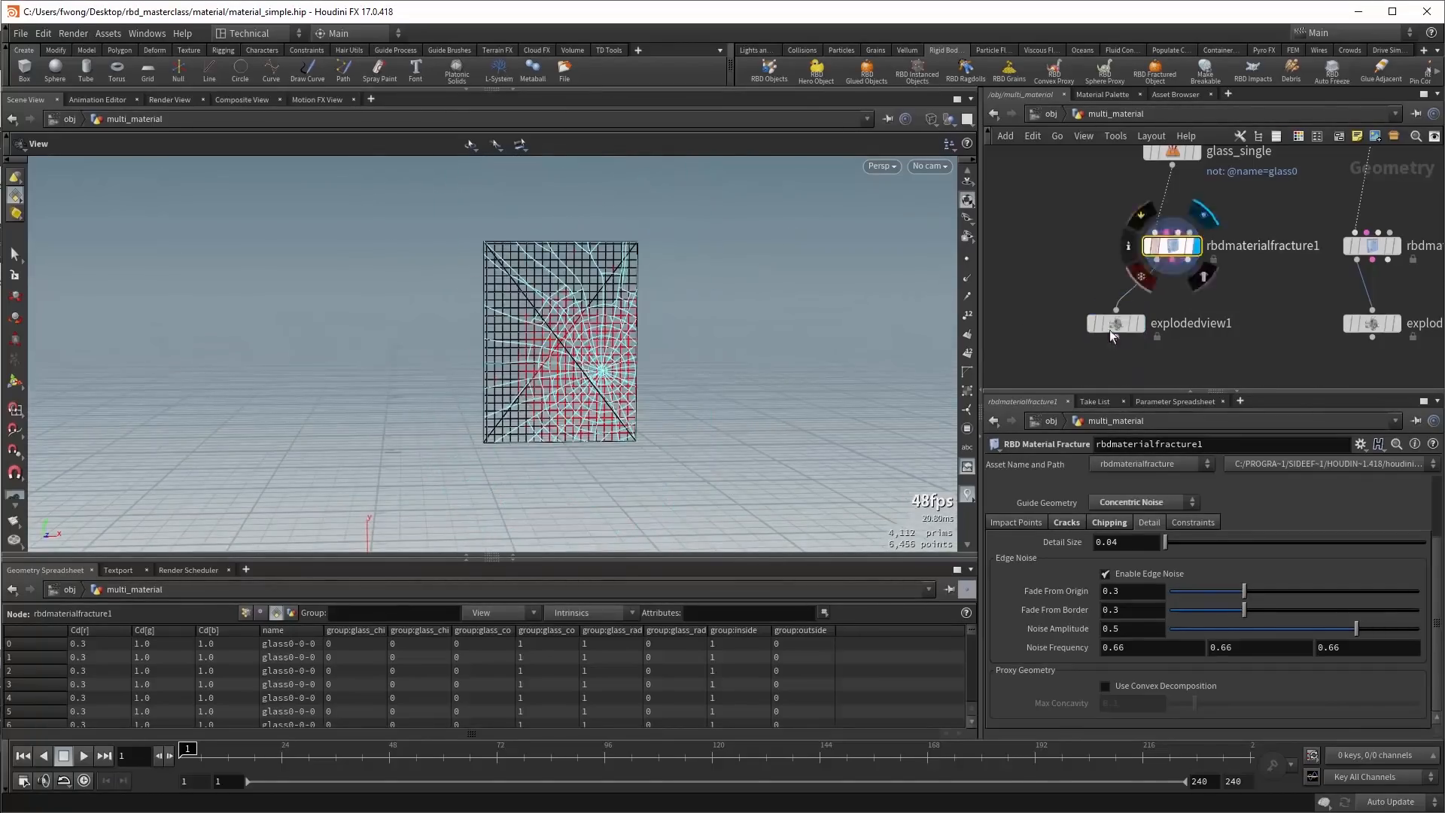
Set the Guide Geometry to None and examine the noisy glass cracks up close.
{"action": "left_click", "coordinate": [1127, 502]}
{"action": "left_click", "coordinate": [1117, 515]}
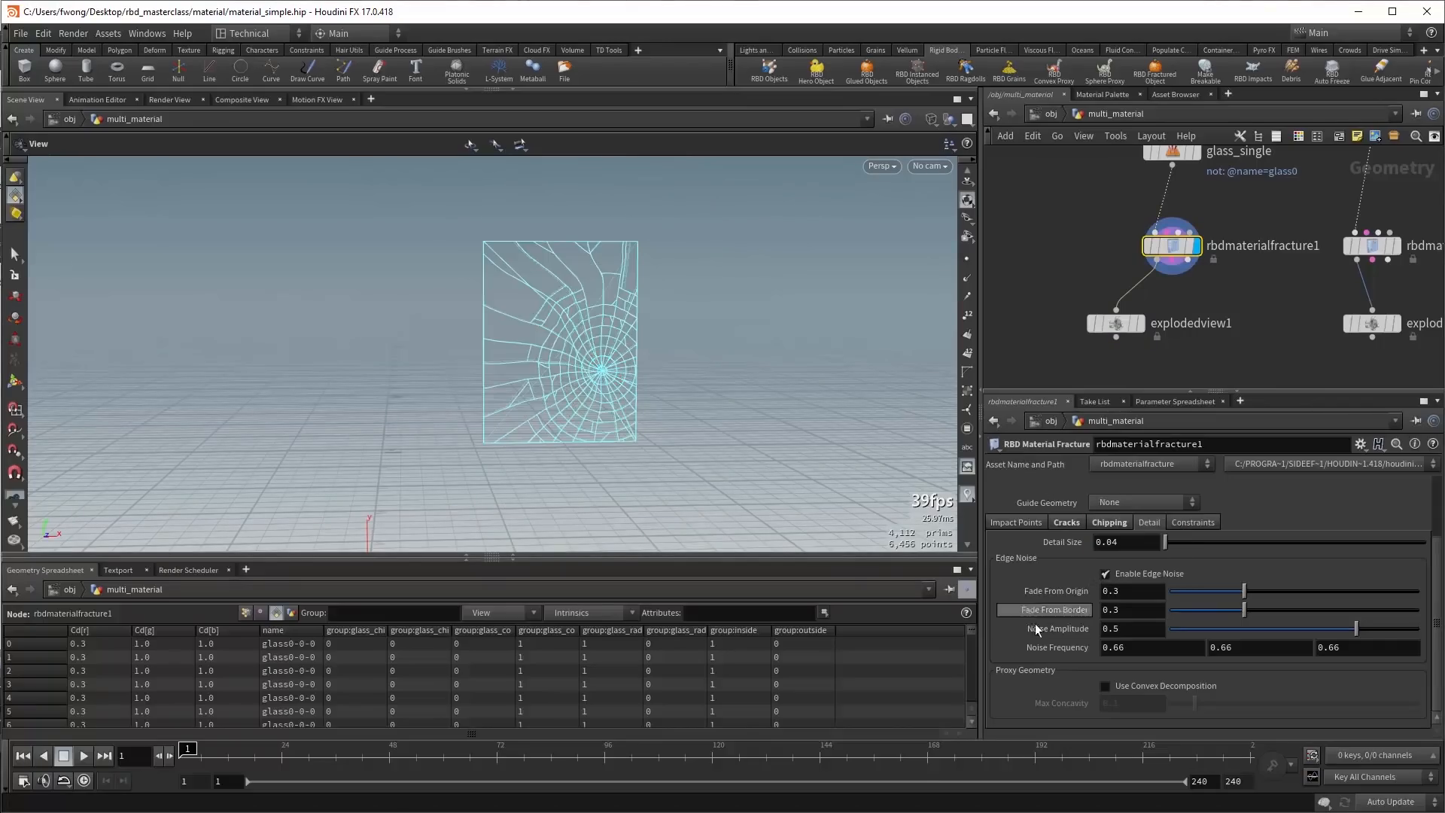
{"action": "scroll", "coordinate": [592, 359], "scroll_direction": "up", "scroll_amount": 3}
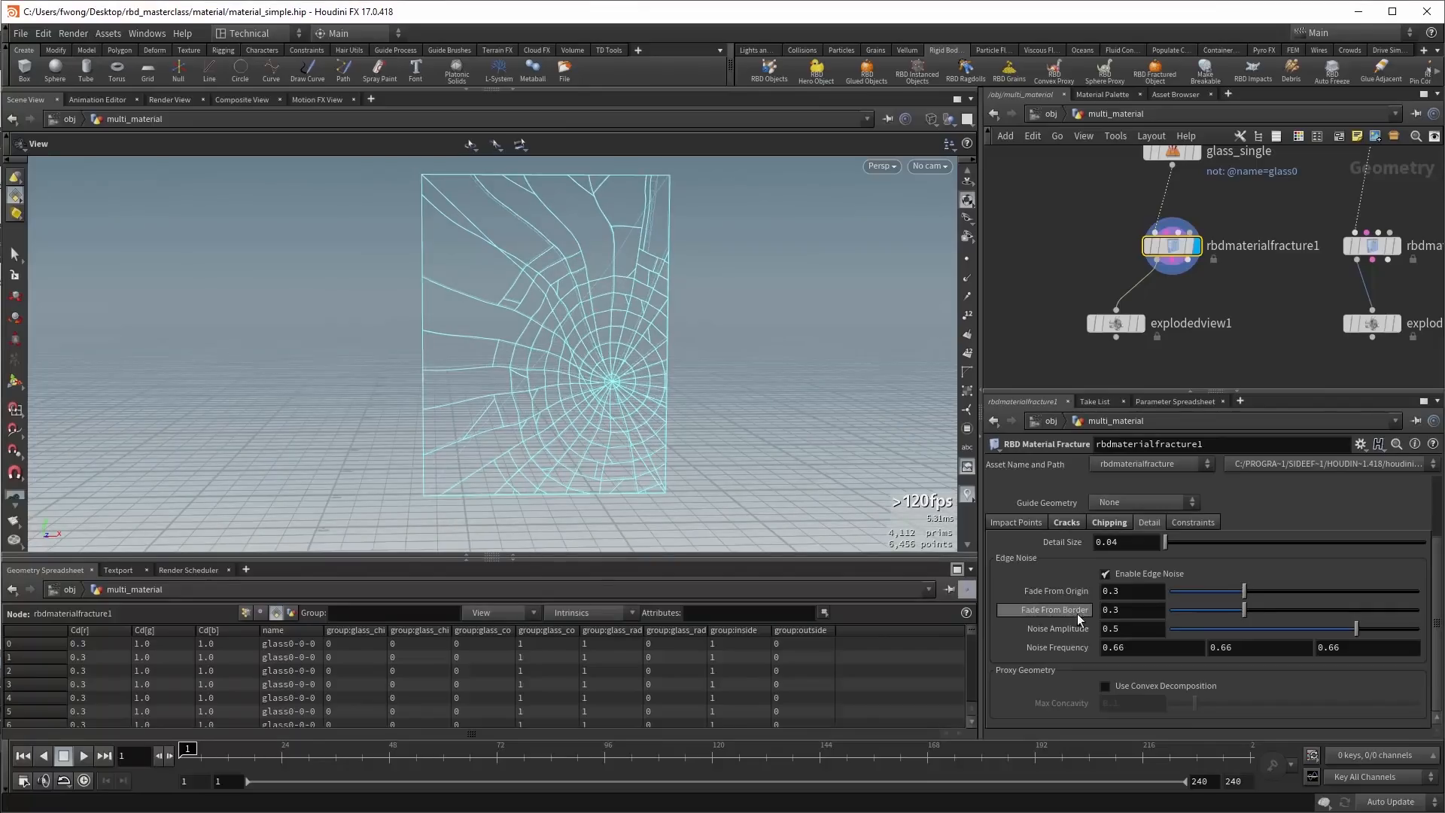
Try a Fade From Origin of 0 on the glass edge noise, and set it to 0.242.
{"action": "left_click_drag", "start_coordinate": [1241, 595], "coordinate": [1136, 594]}
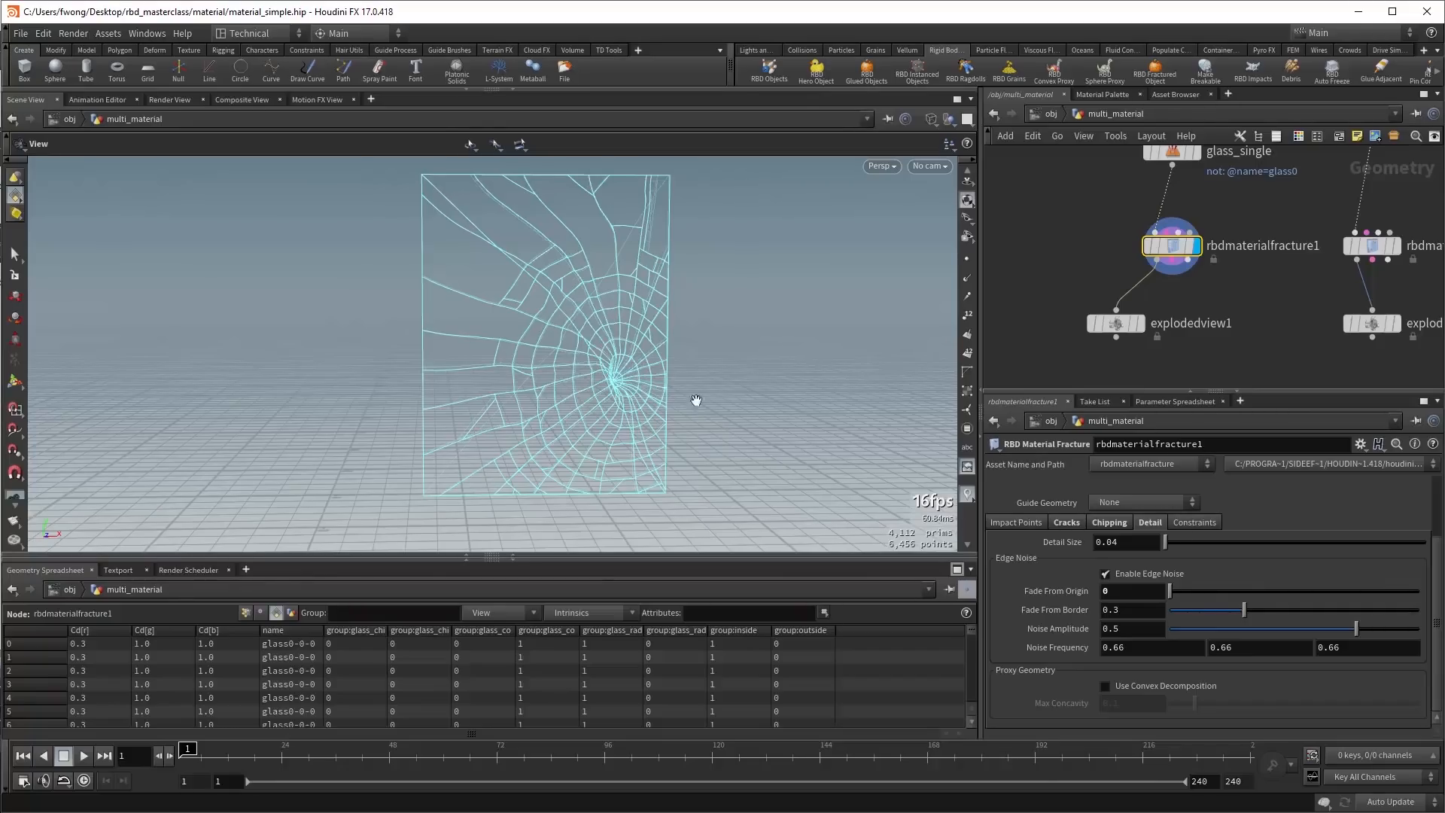
{"action": "left_click_drag", "start_coordinate": [1171, 590], "coordinate": [1232, 599]}
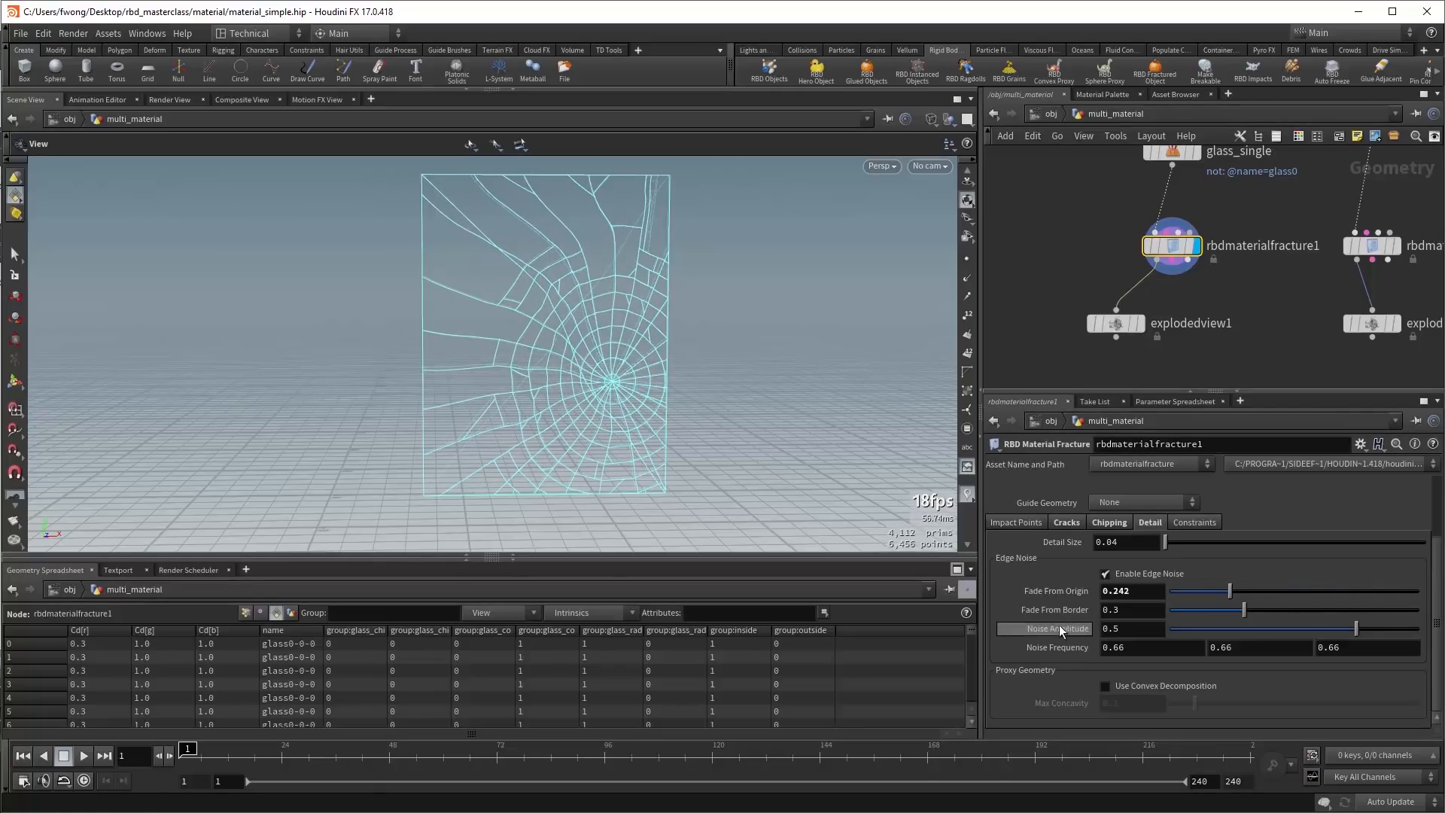
{"action": "mouse_move", "coordinate": [1219, 614]}
{"action": "left_mouse_down"}
{"action": "mouse_move", "coordinate": [1160, 621]}
{"action": "mouse_move", "coordinate": [1416, 606]}
{"action": "mouse_move", "coordinate": [1246, 622]}
{"action": "left_mouse_up"}
{"action": "scroll", "coordinate": [624, 350], "scroll_direction": "down", "scroll_amount": 2}
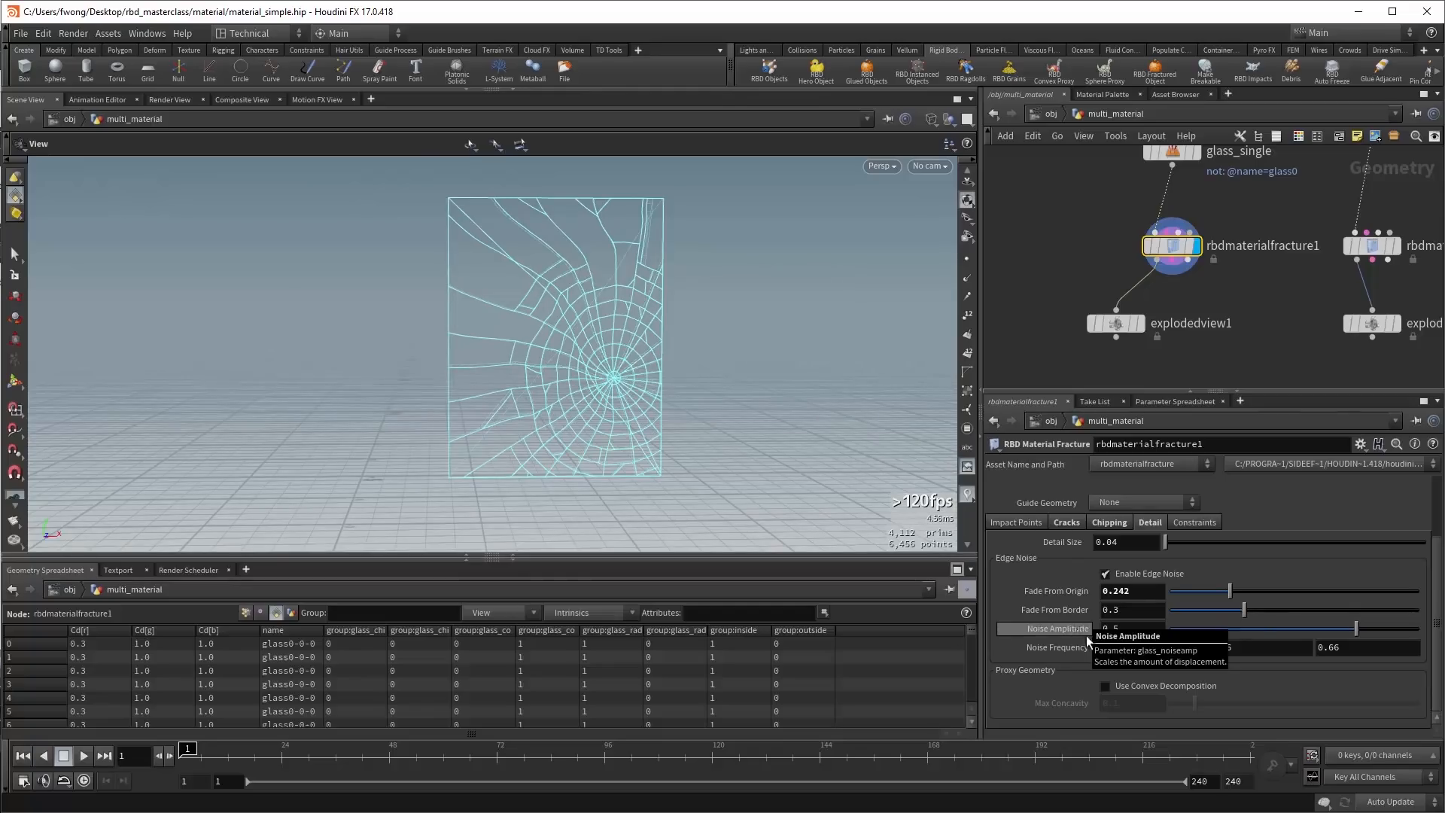
Set the glass edge noise's Noise Amplitude to 0.158 and all three Noise Frequency components to -0.04.
{"action": "mouse_move", "coordinate": [1286, 625]}
{"action": "left_mouse_down"}
{"action": "mouse_move", "coordinate": [1298, 634]}
{"action": "mouse_move", "coordinate": [1221, 643]}
{"action": "mouse_move", "coordinate": [1314, 629]}
{"action": "left_mouse_up"}
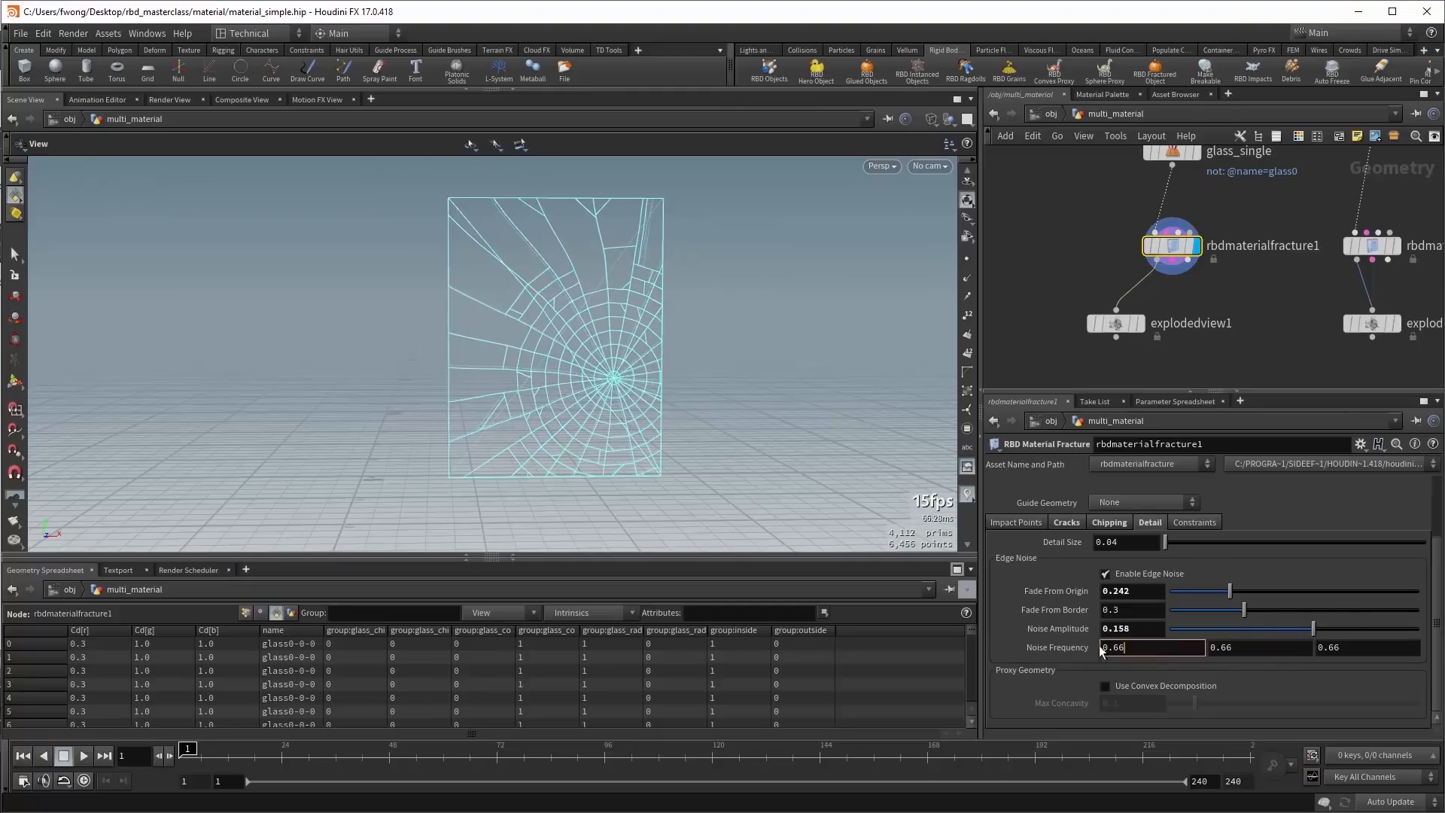
{"action": "mouse_move", "coordinate": [1074, 645]}
{"action": "middle_mouse_down"}
{"action": "mouse_move", "coordinate": [1142, 645]}
{"action": "mouse_move", "coordinate": [1013, 655]}
{"action": "mouse_move", "coordinate": [1073, 630]}
{"action": "middle_mouse_up"}
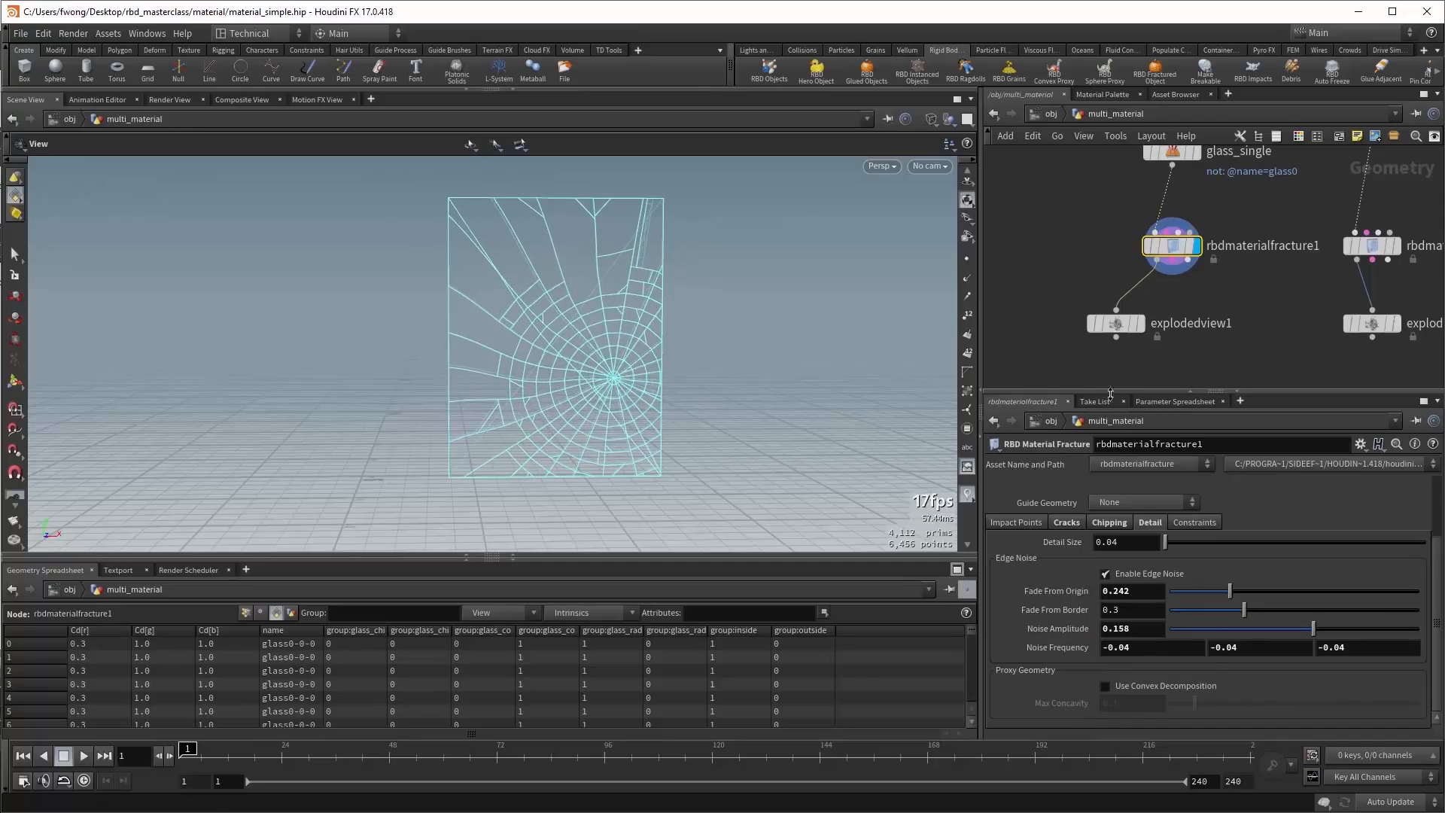
Feed explodedview1 from rbdmaterialfracture1's third output, display the exploded pieces, and bring up the explodedview1 parameters.
{"action": "left_click_drag", "start_coordinate": [1116, 309], "coordinate": [1188, 260]}
{"action": "left_click", "coordinate": [1140, 324]}
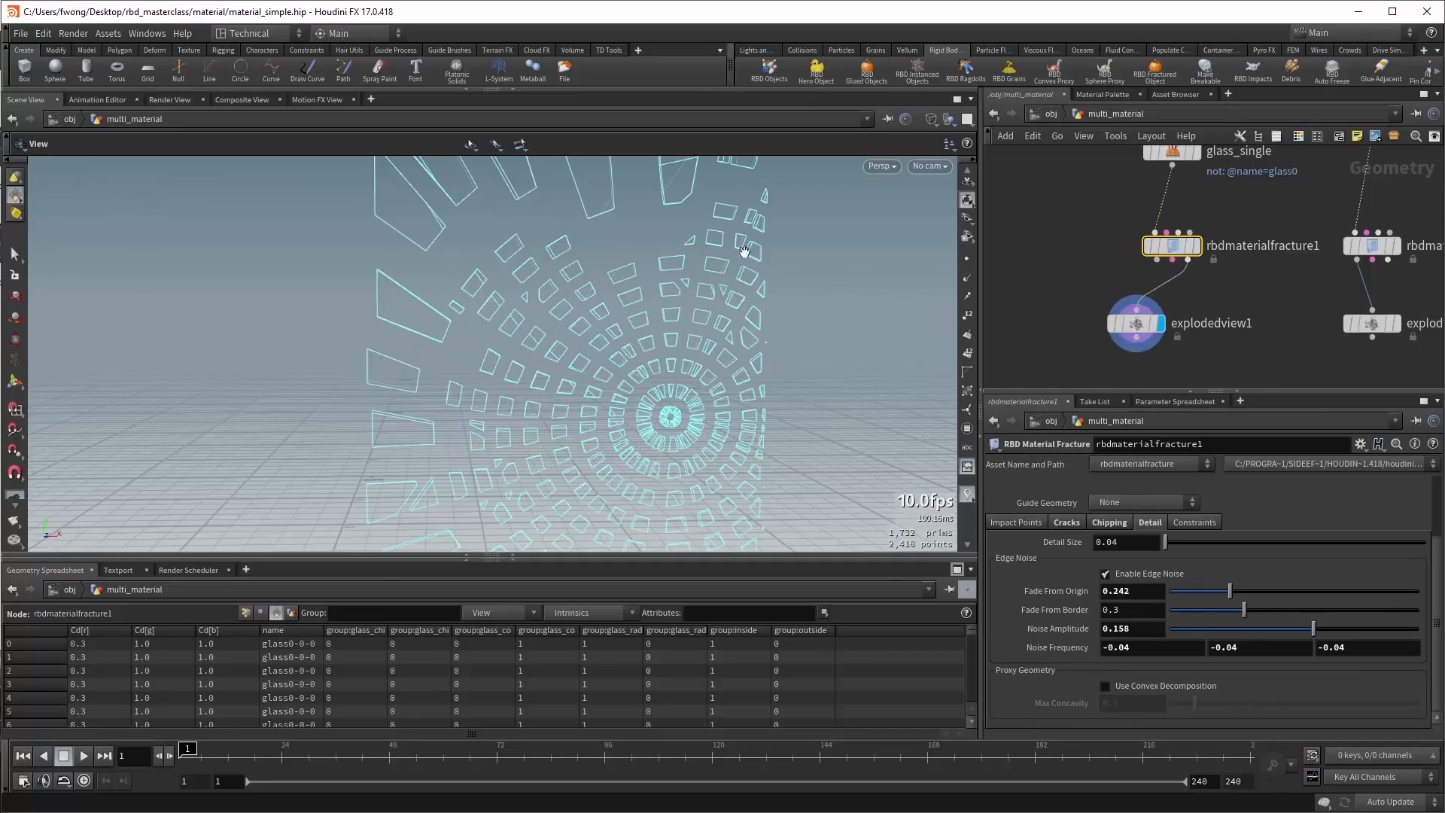
{"action": "left_click", "coordinate": [1147, 325]}
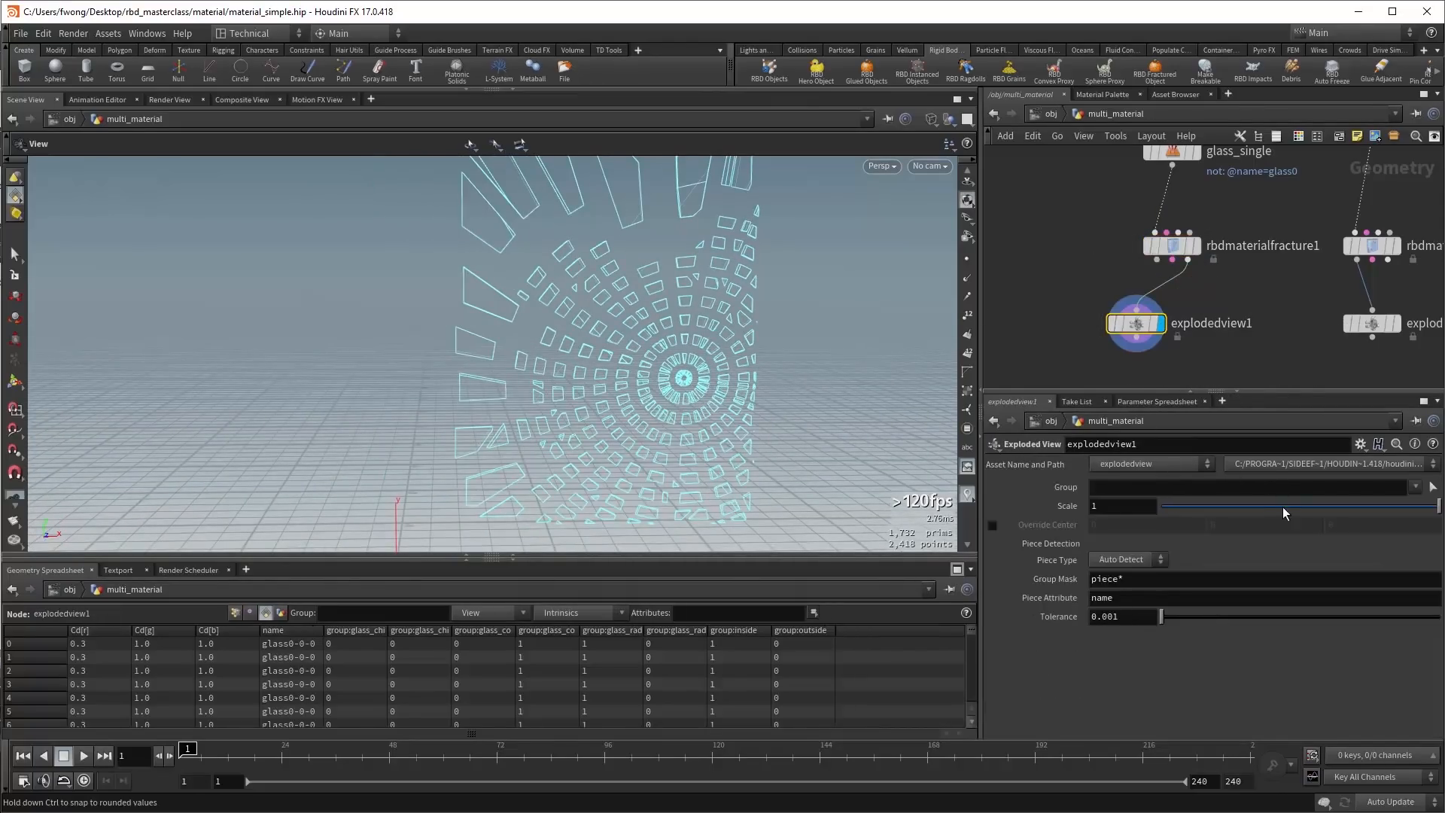
Set the scale of the explodedview1 node to 0 so the glass pieces close up.
{"action": "left_click_drag", "start_coordinate": [1284, 507], "coordinate": [1032, 470]}
{"action": "scroll", "coordinate": [1154, 288], "scroll_direction": "up", "scroll_amount": 3}
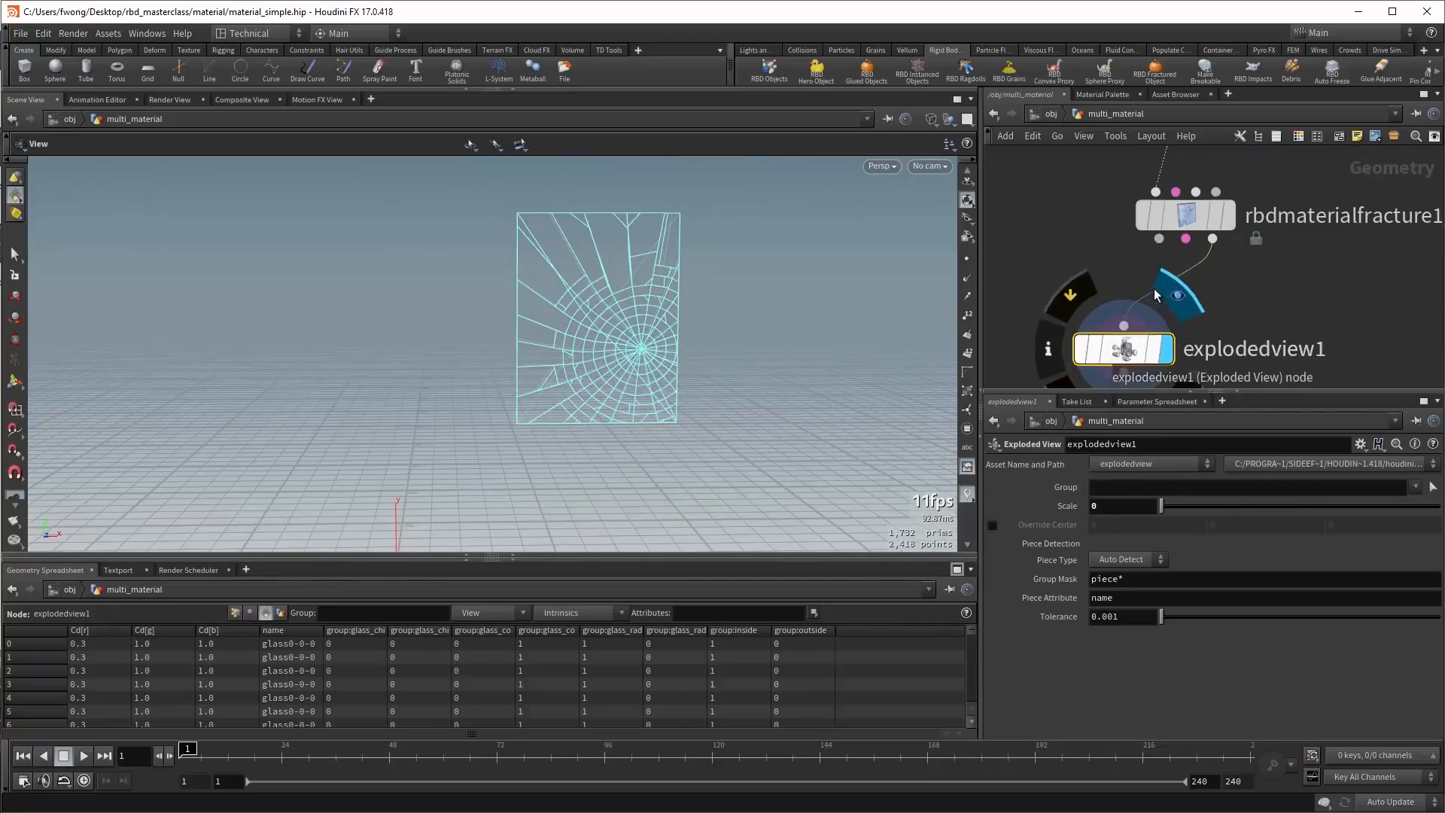
{"action": "scroll", "coordinate": [1207, 299], "scroll_direction": "down", "scroll_amount": 3}
Set the edge noise amplitude of rbdmaterialfracture1 to 0.582 and select explodedview1.
{"action": "left_click", "coordinate": [1191, 238]}
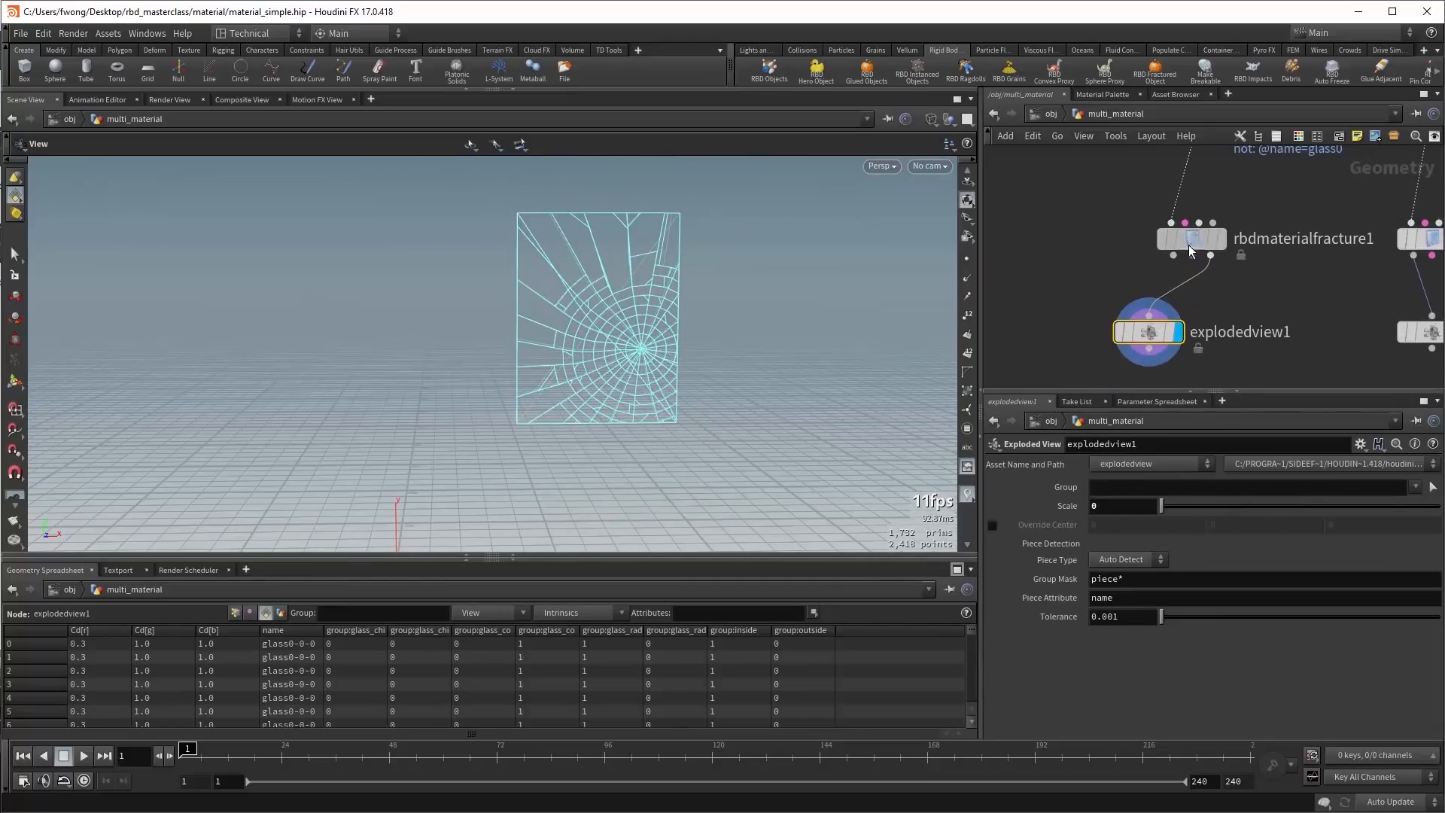
{"action": "left_click_drag", "start_coordinate": [1311, 630], "coordinate": [1366, 621]}
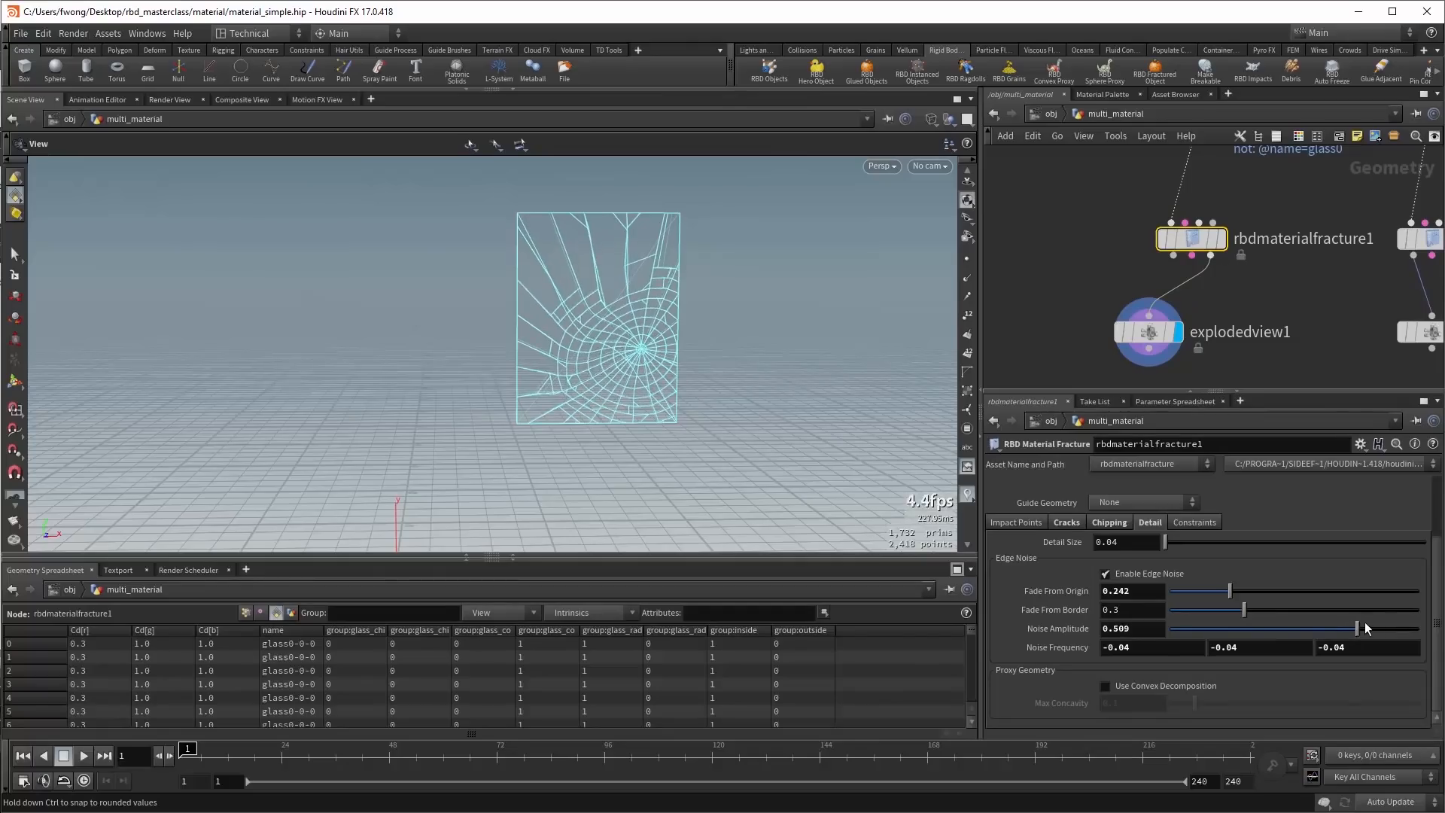
{"action": "left_click", "coordinate": [1148, 312]}
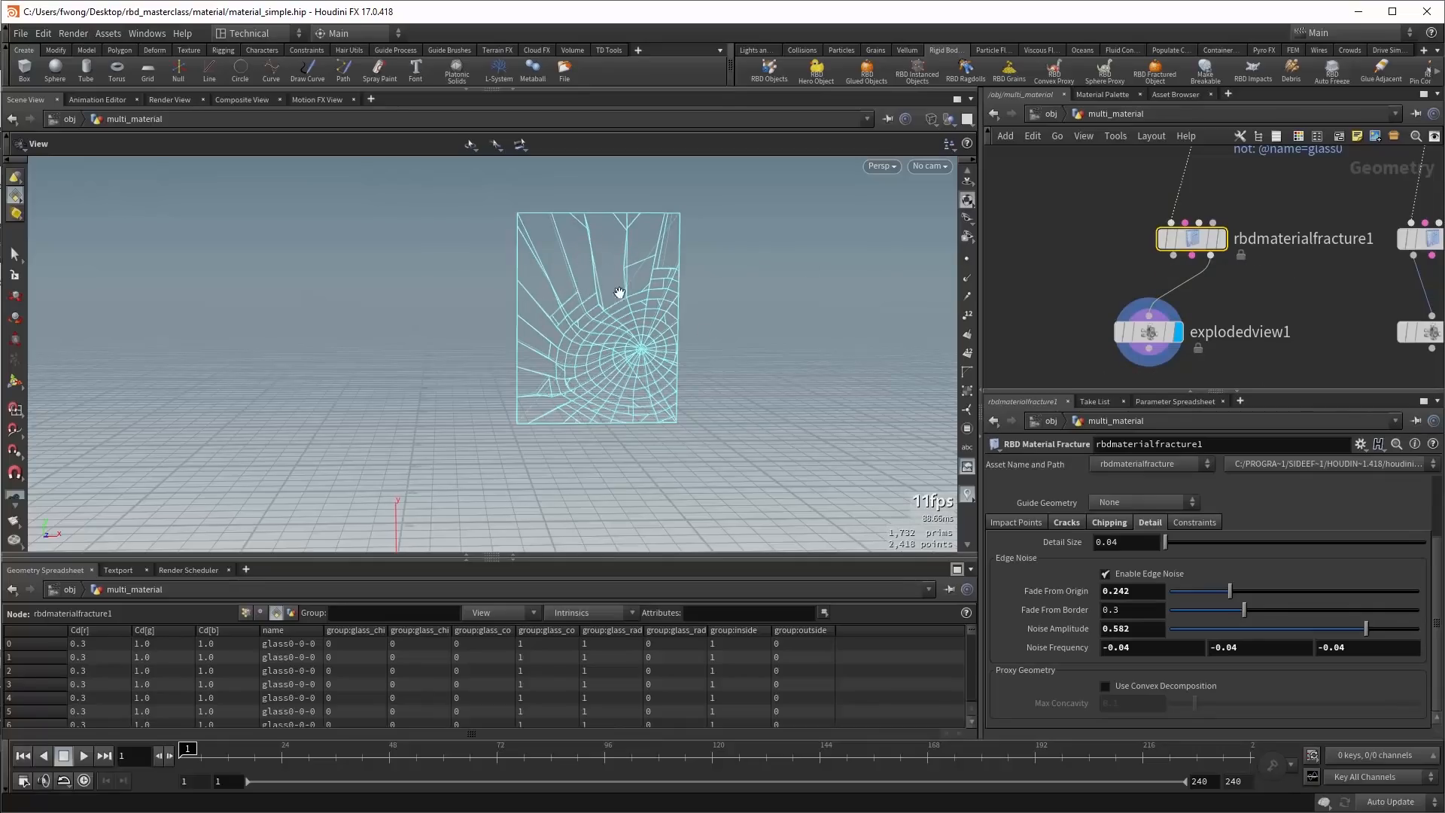
{"action": "left_click", "coordinate": [1151, 331]}
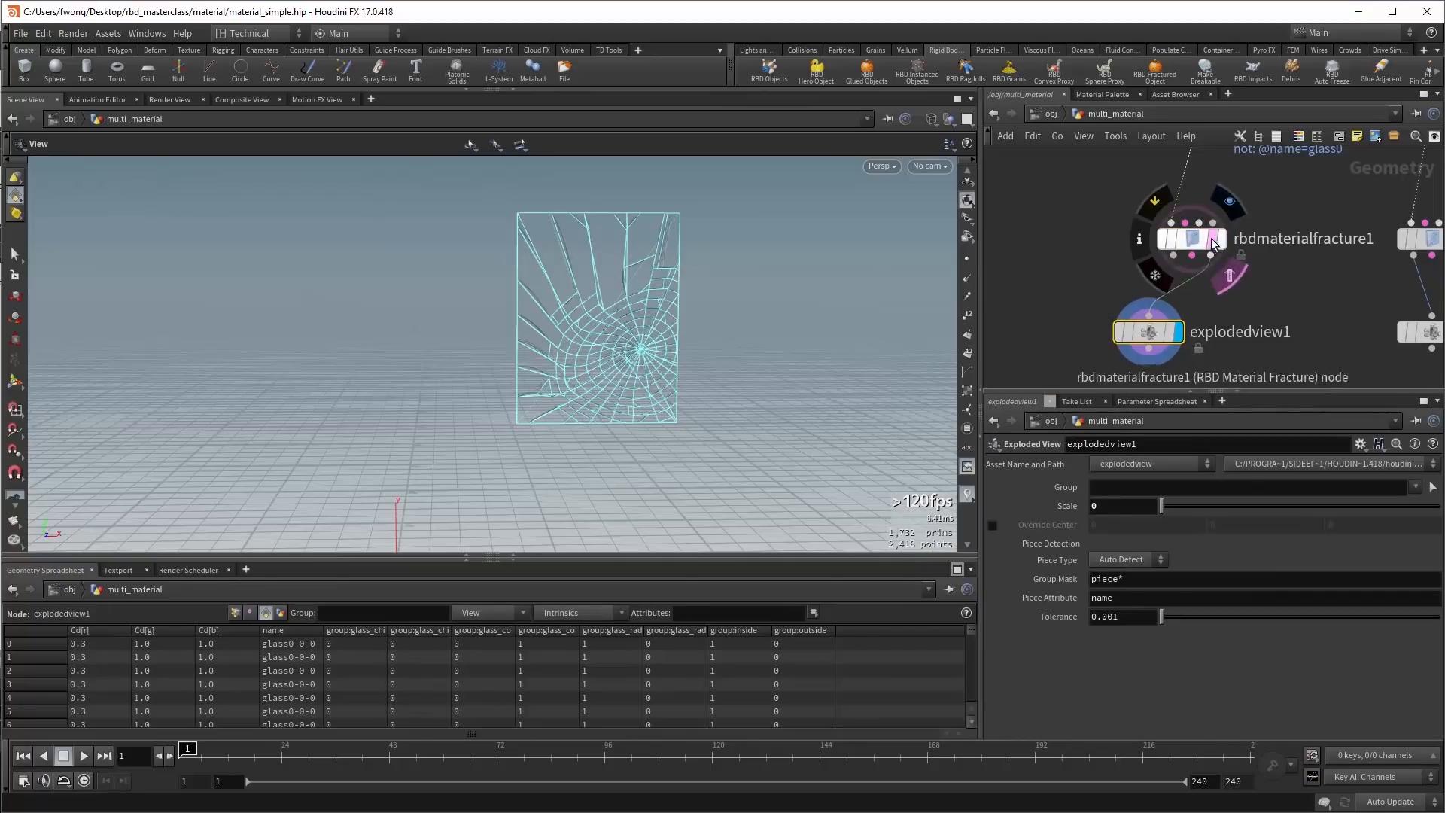
Enable convex decomposition on rbdmaterialfracture1 with a max concavity of 0.042 and display the proxy geometry through explodedview1.
{"action": "left_click", "coordinate": [1195, 238]}
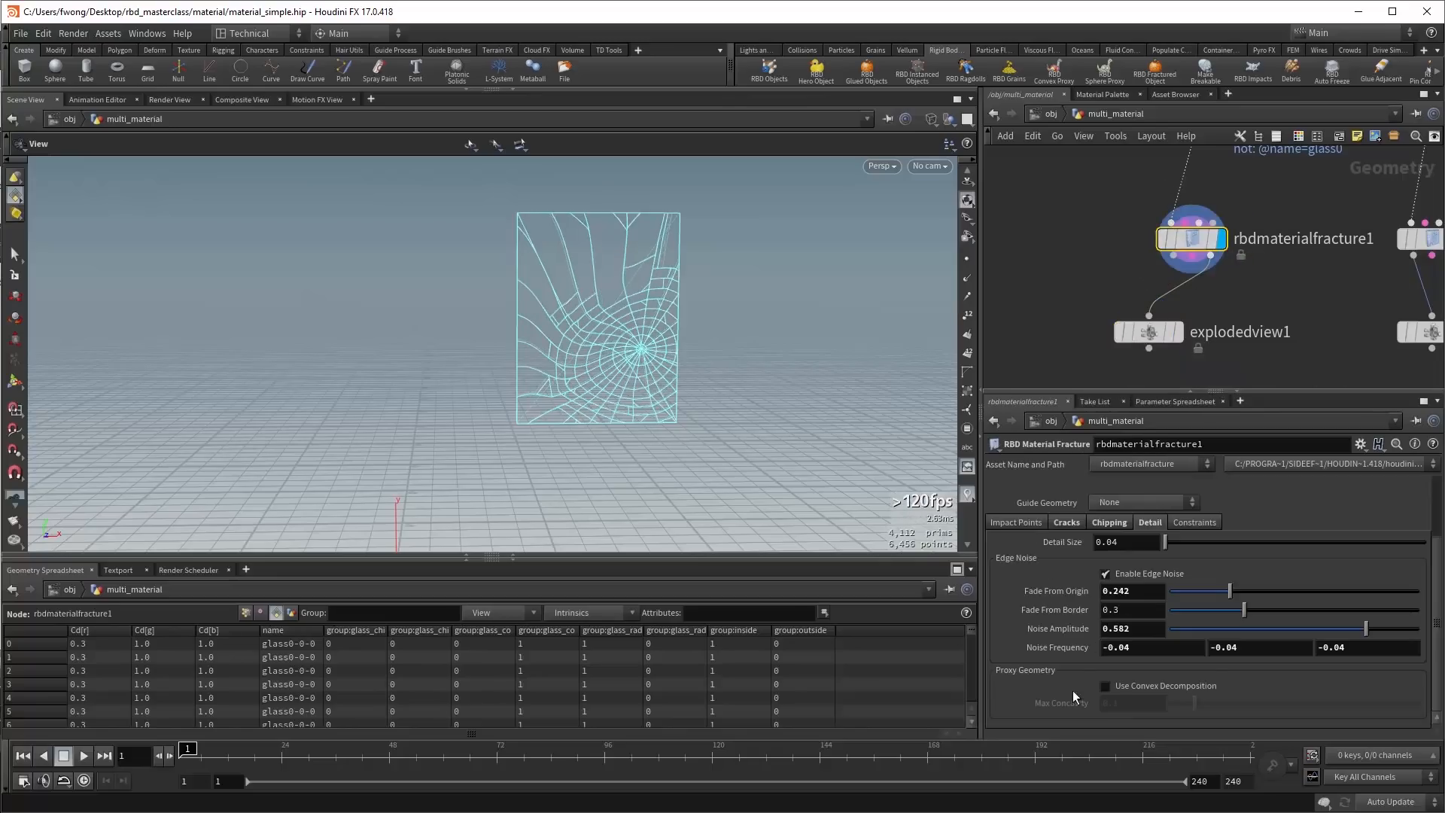
{"action": "left_click", "coordinate": [1106, 686]}
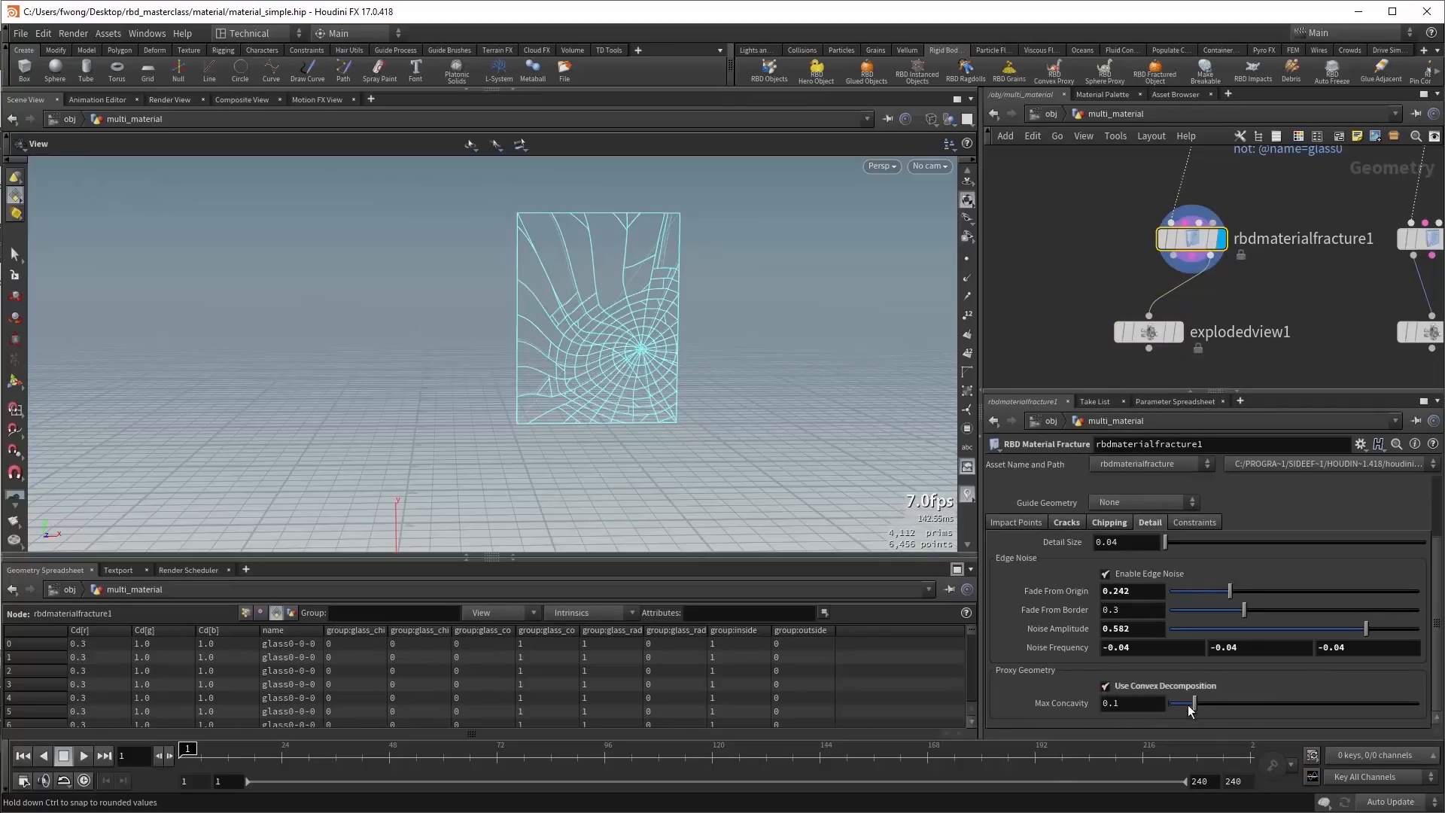
{"action": "left_click_drag", "start_coordinate": [1189, 708], "coordinate": [1180, 707]}
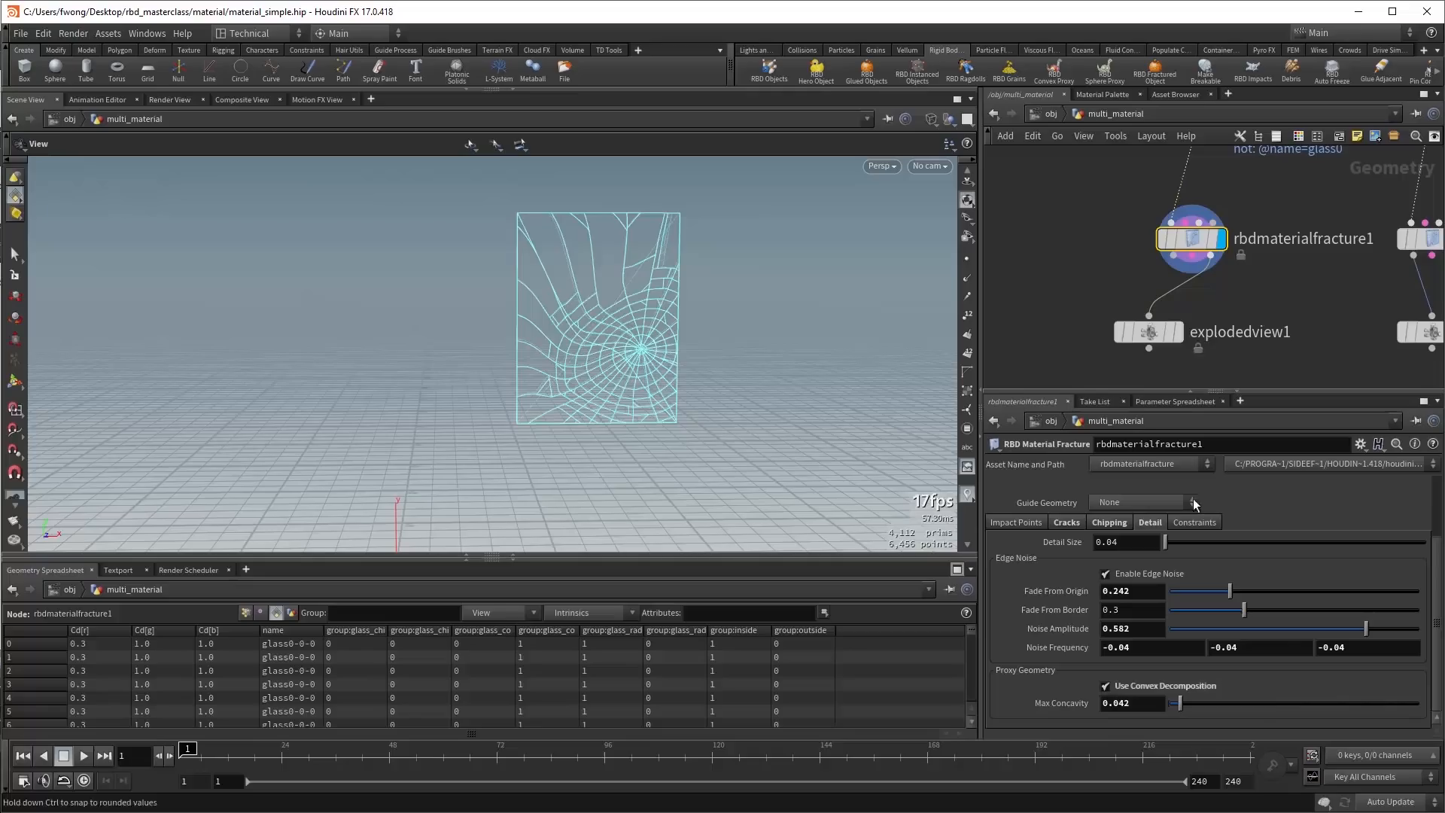
{"action": "left_click", "coordinate": [1177, 332]}
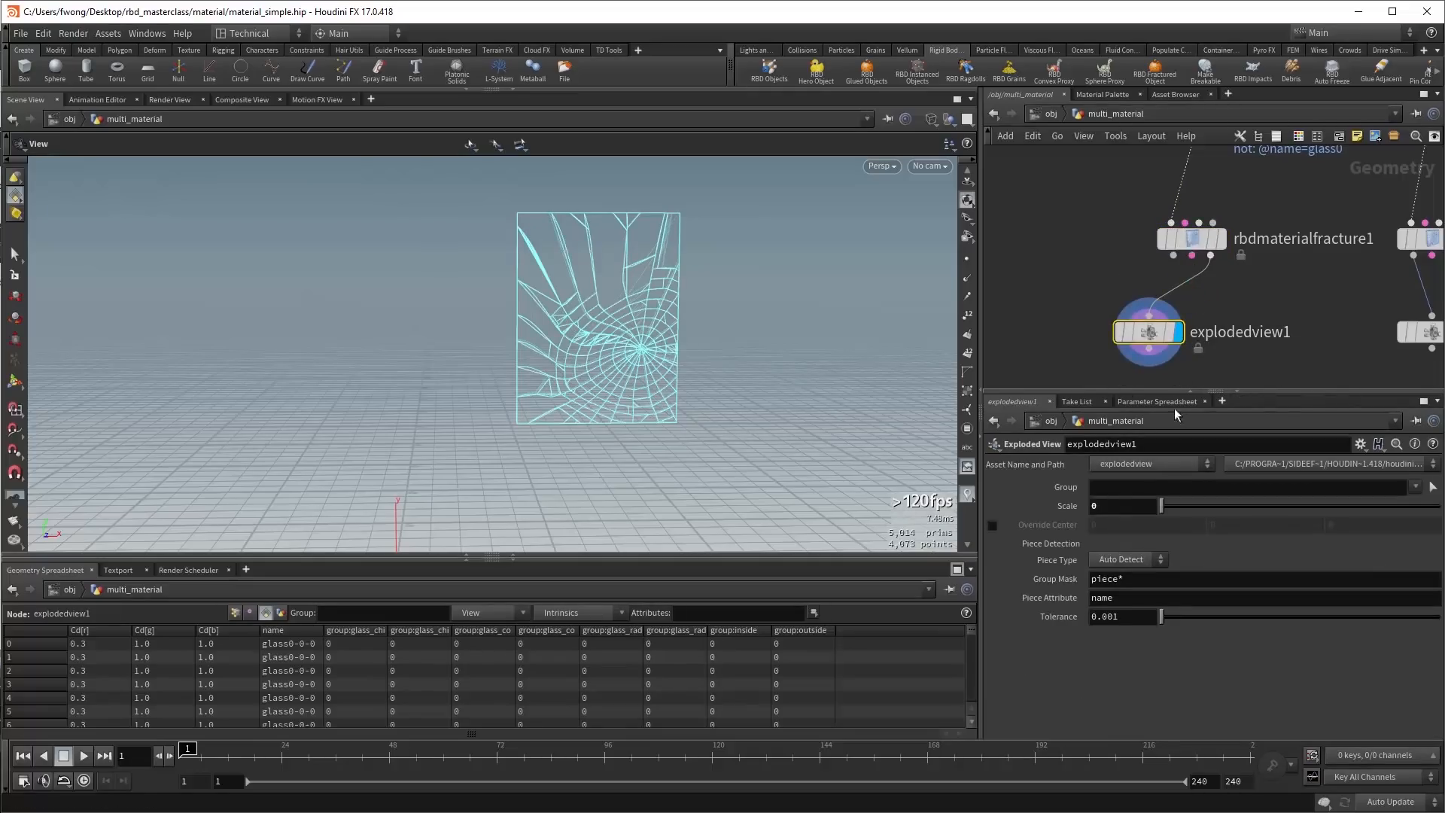
Lower the max concavity of rbdmaterialfracture1's convex decomposition to 0.024.
{"action": "left_click", "coordinate": [1191, 239]}
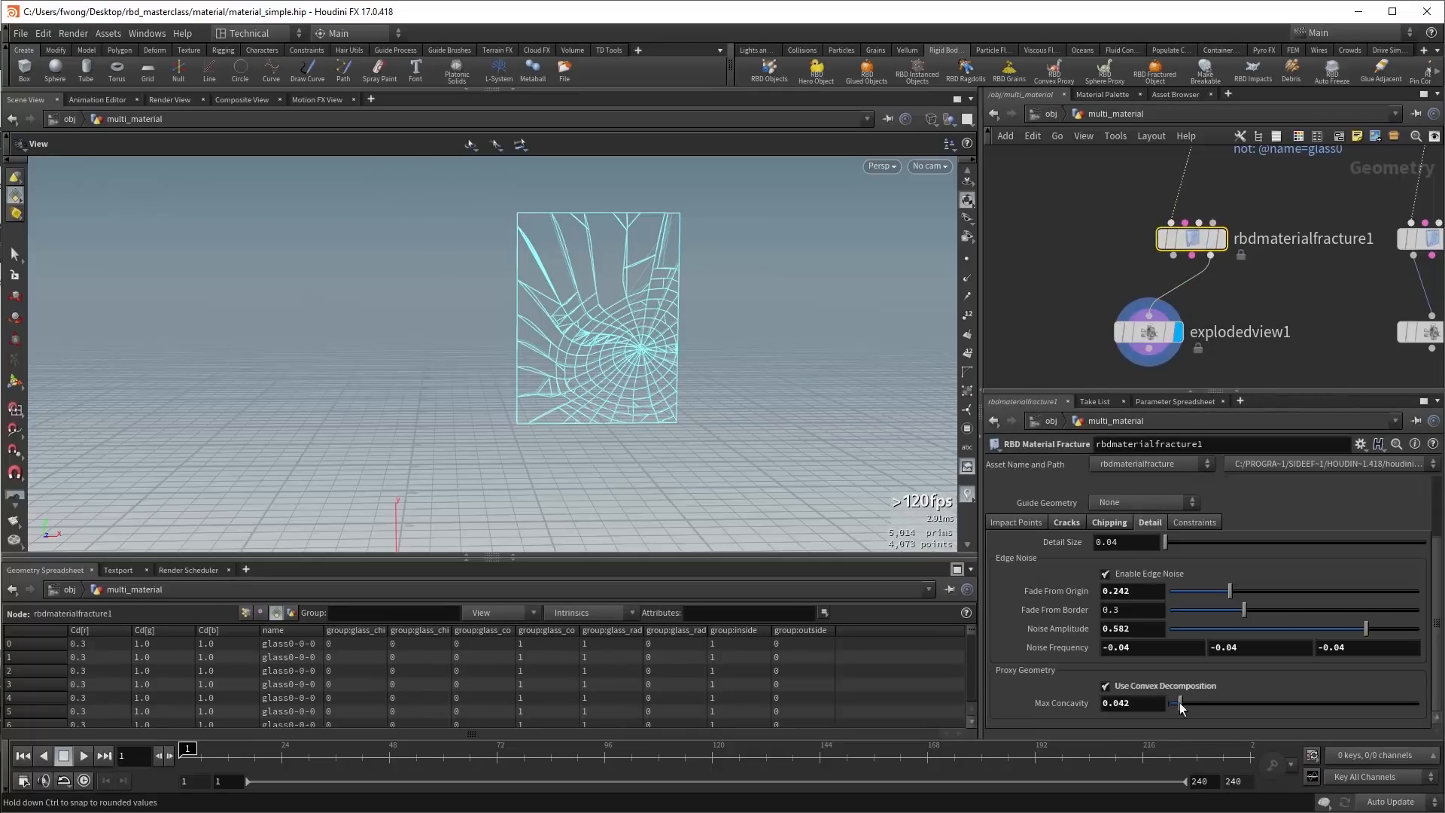
{"action": "left_click_drag", "start_coordinate": [1178, 703], "coordinate": [1177, 704]}
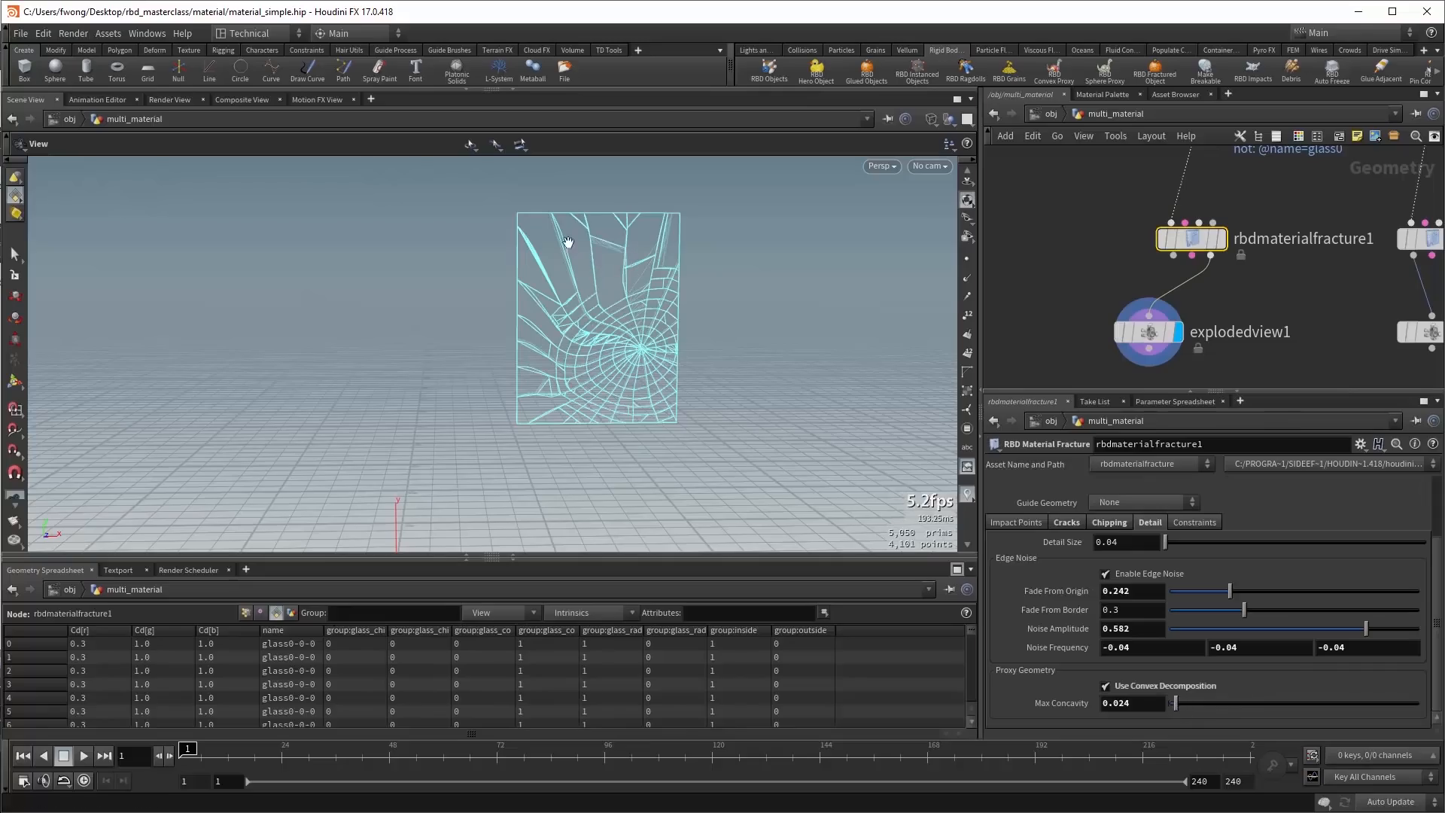
{"action": "left_click_drag", "start_coordinate": [627, 243], "coordinate": [839, 309]}
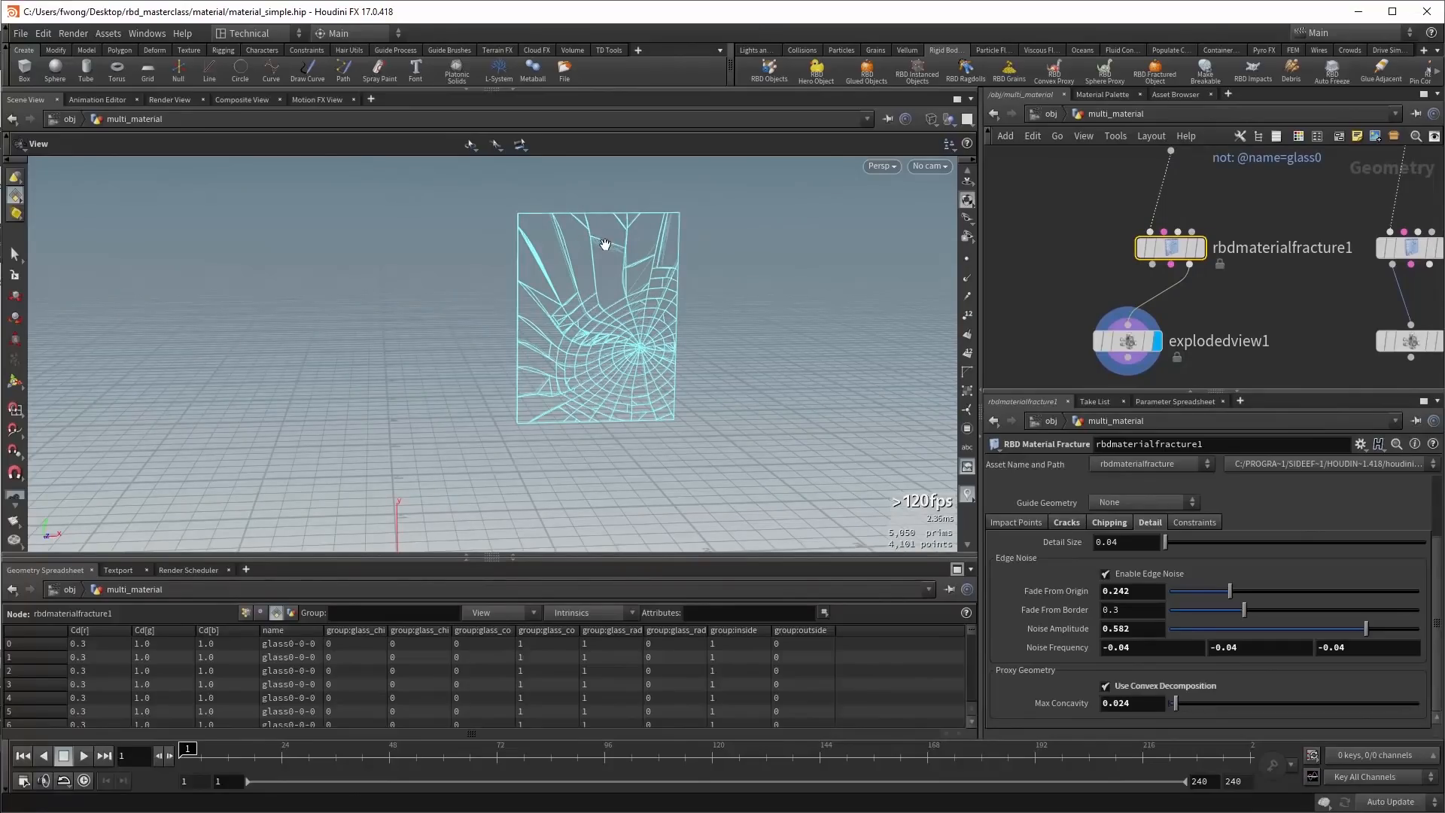
Display rbdmaterialfracture1's constraint output through a new Null node and list its primitive groups in the viewport.
{"action": "left_click", "coordinate": [1173, 521]}
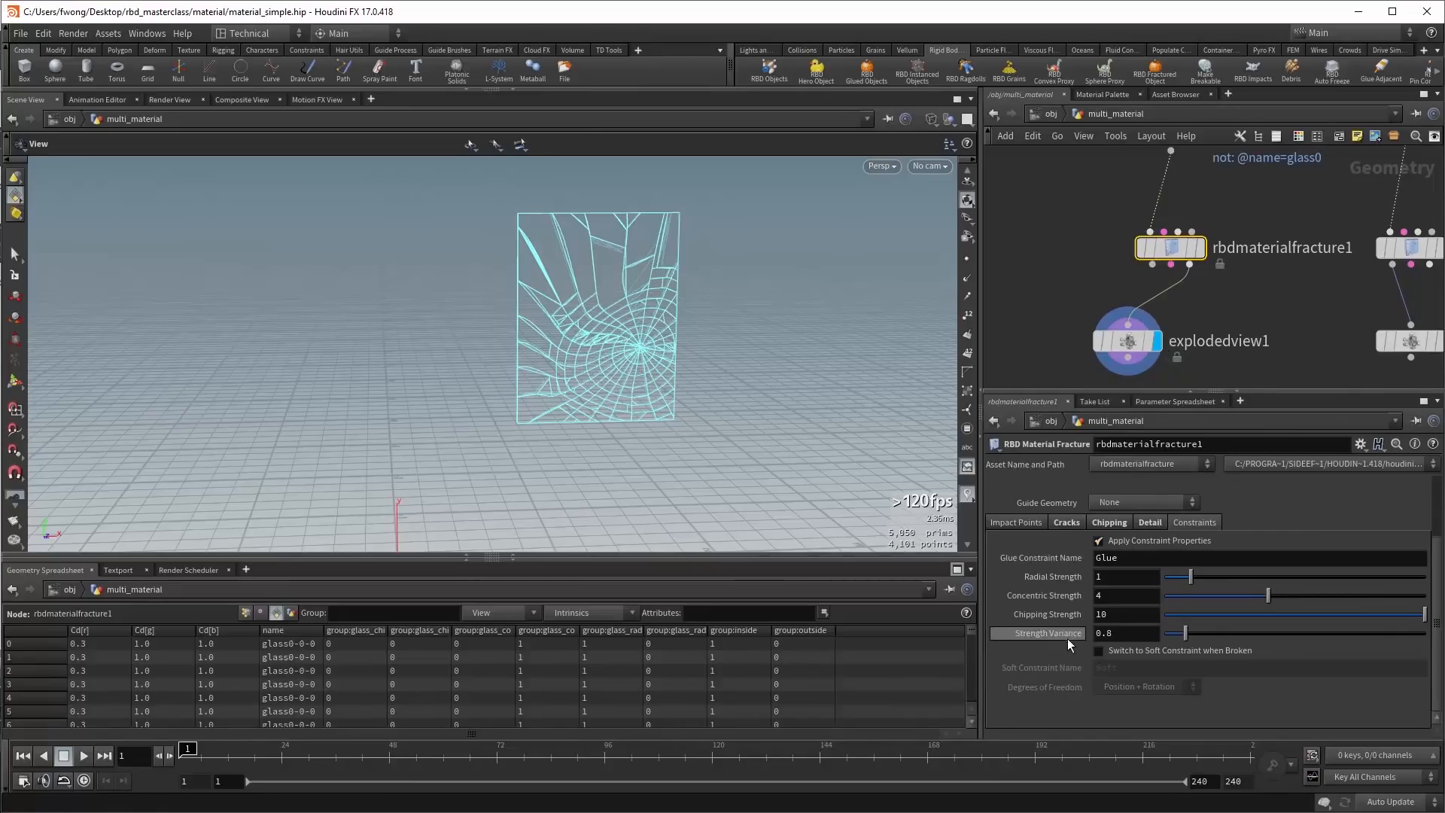
{"action": "left_click", "coordinate": [1217, 296]}
{"action": "key", "text": "Tab"}
{"action": "type", "text": "n"}
{"action": "left_click", "coordinate": [1337, 353]}
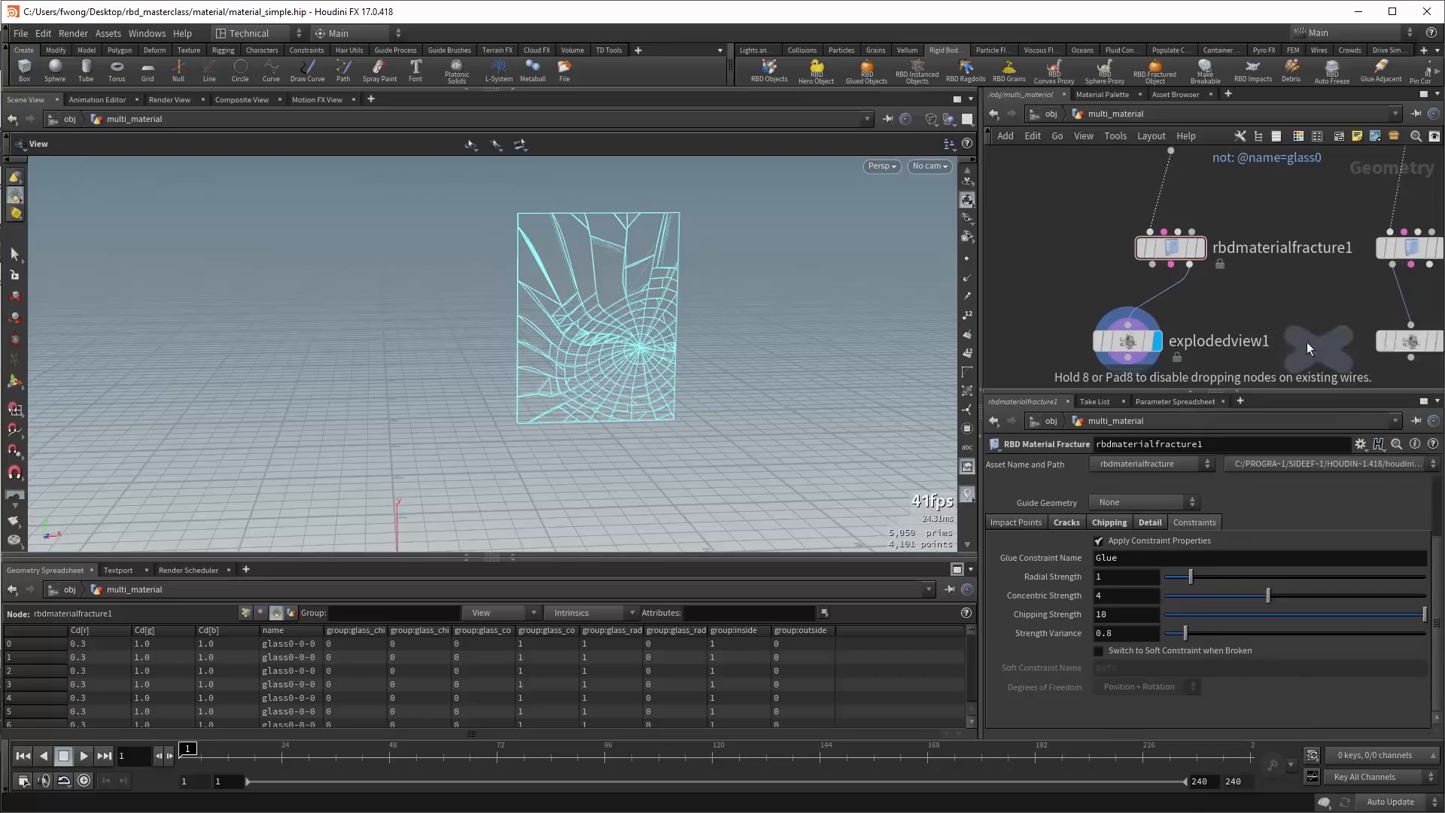
{"action": "left_click", "coordinate": [1267, 320]}
{"action": "left_click", "coordinate": [1170, 265]}
{"action": "left_click", "coordinate": [1268, 300]}
{"action": "left_click", "coordinate": [1288, 320]}
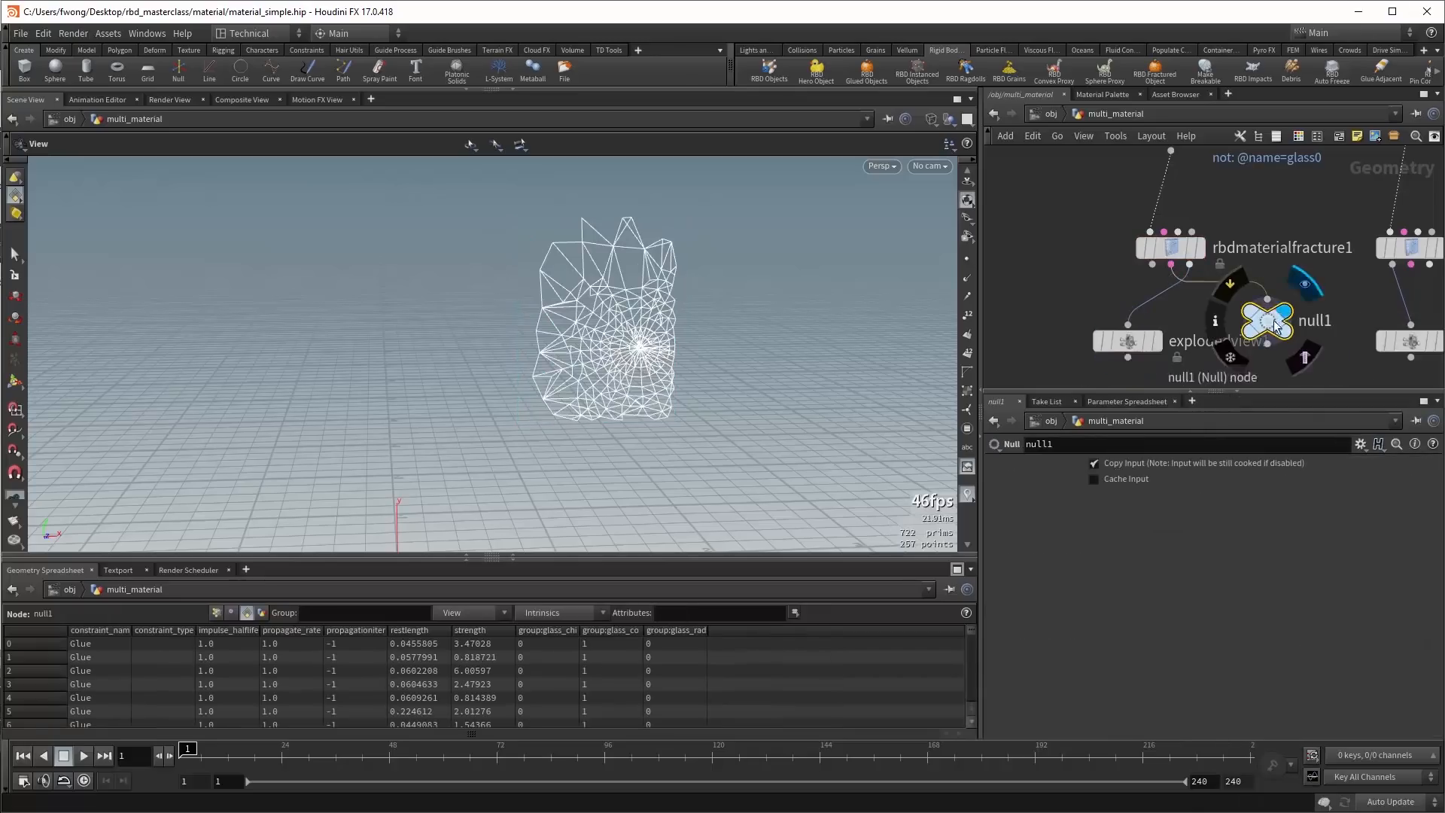
{"action": "left_click", "coordinate": [969, 431]}
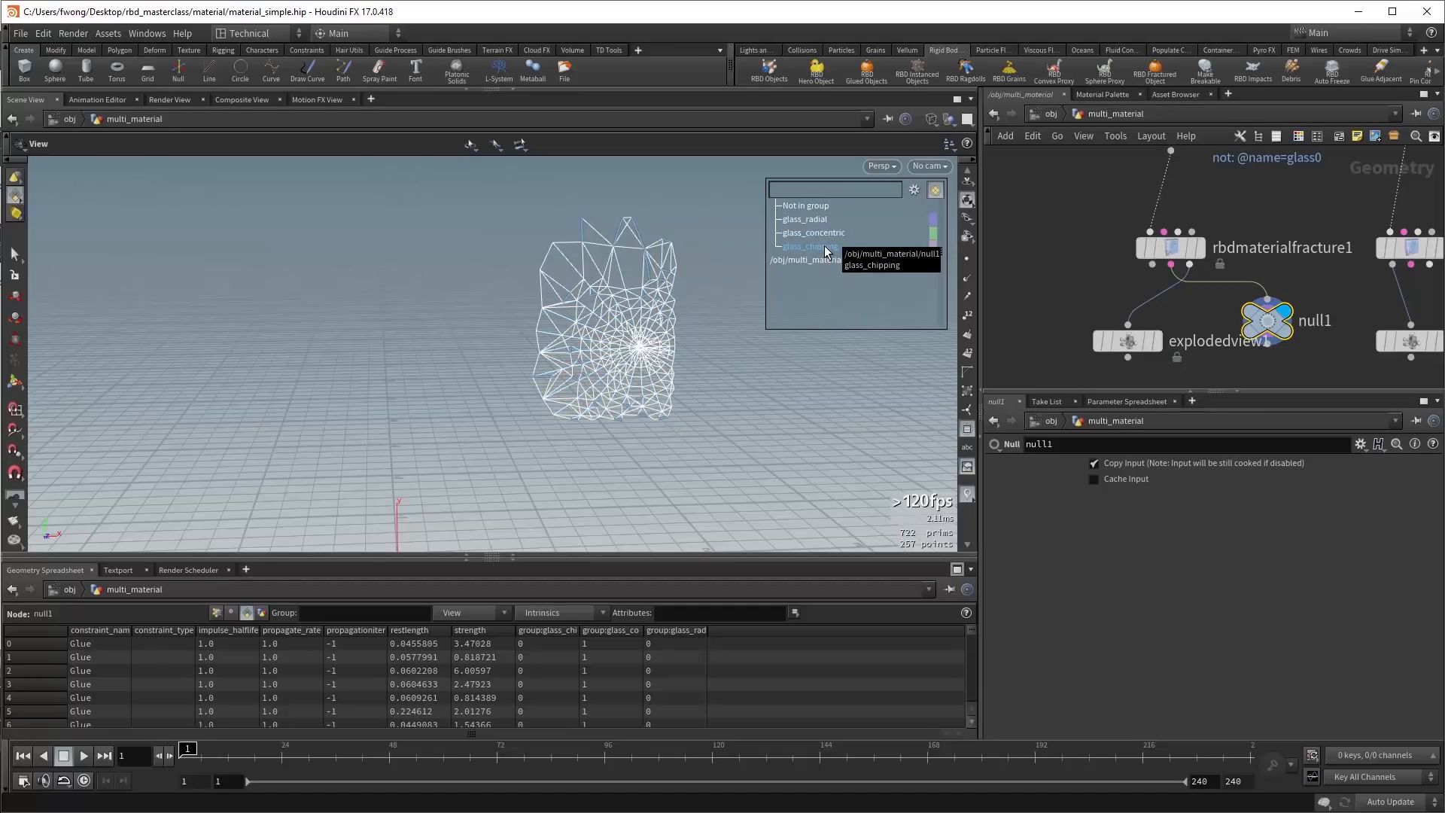
Add an unconnected RBD Constraint Properties node below explodedview1, and select null1.
{"action": "left_click", "coordinate": [1172, 250]}
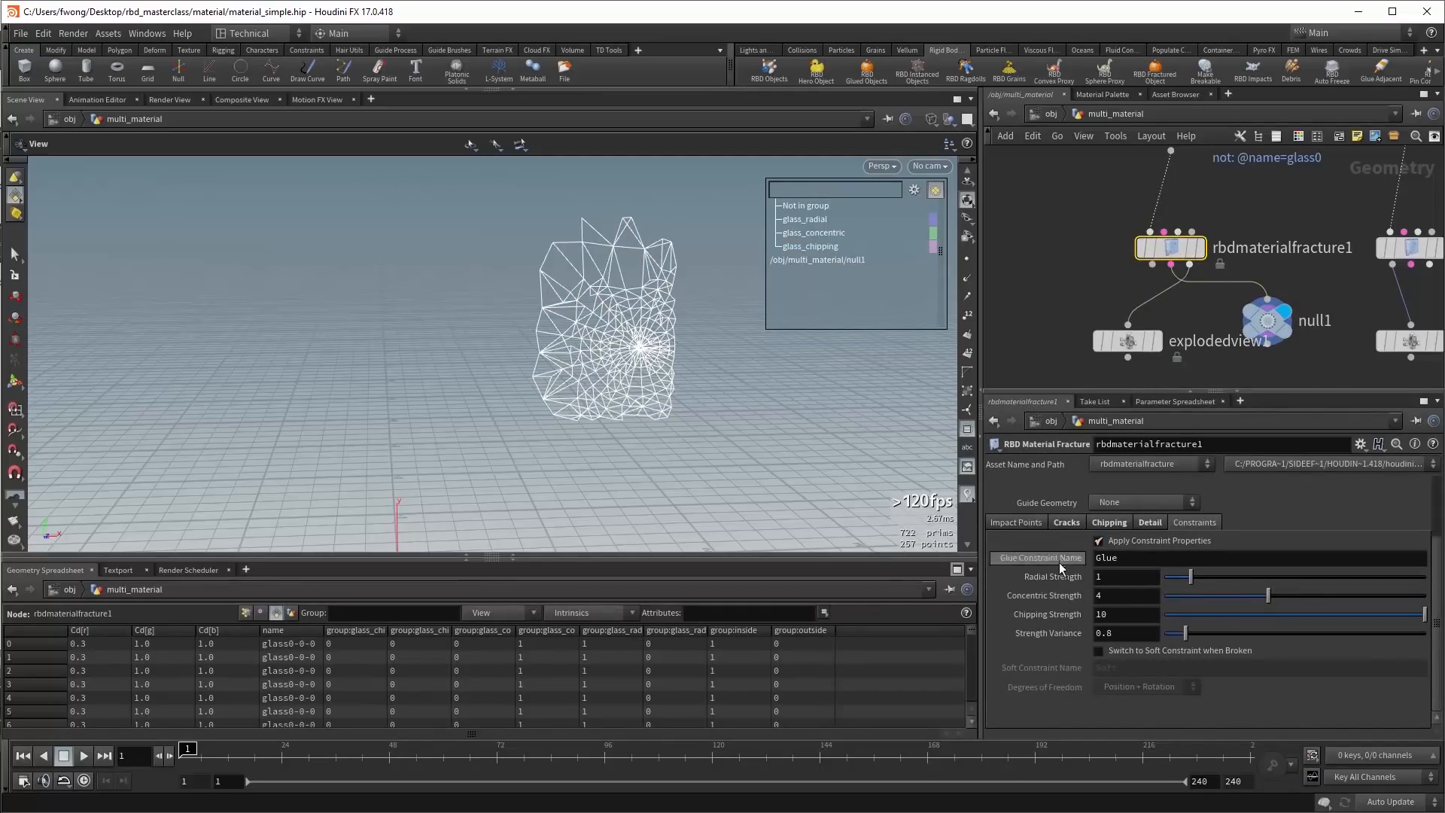
{"action": "middle_click_drag", "start_coordinate": [1194, 371], "coordinate": [1195, 305]}
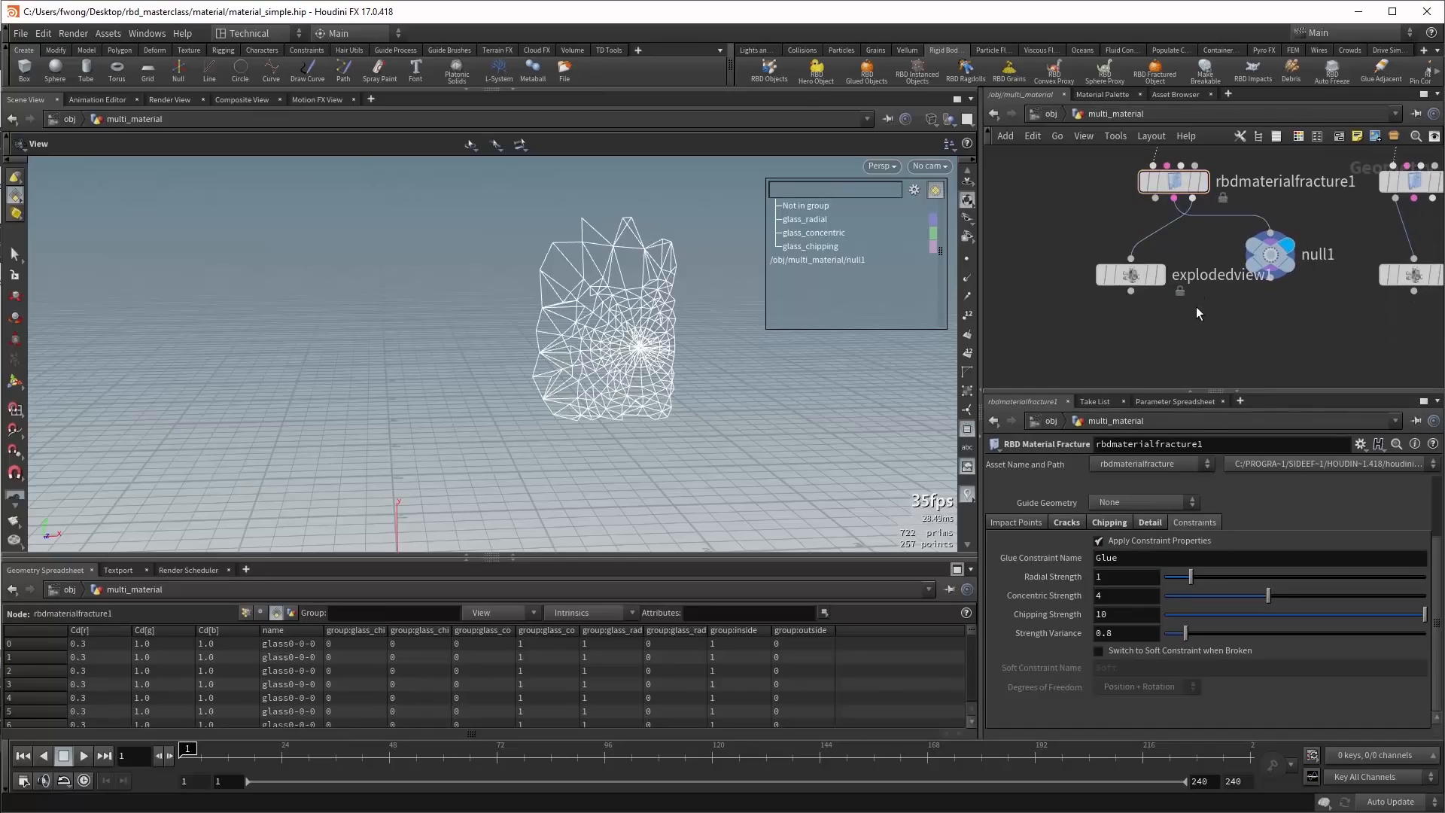
{"action": "key", "text": "Tab"}
{"action": "type", "text": "rbdp"}
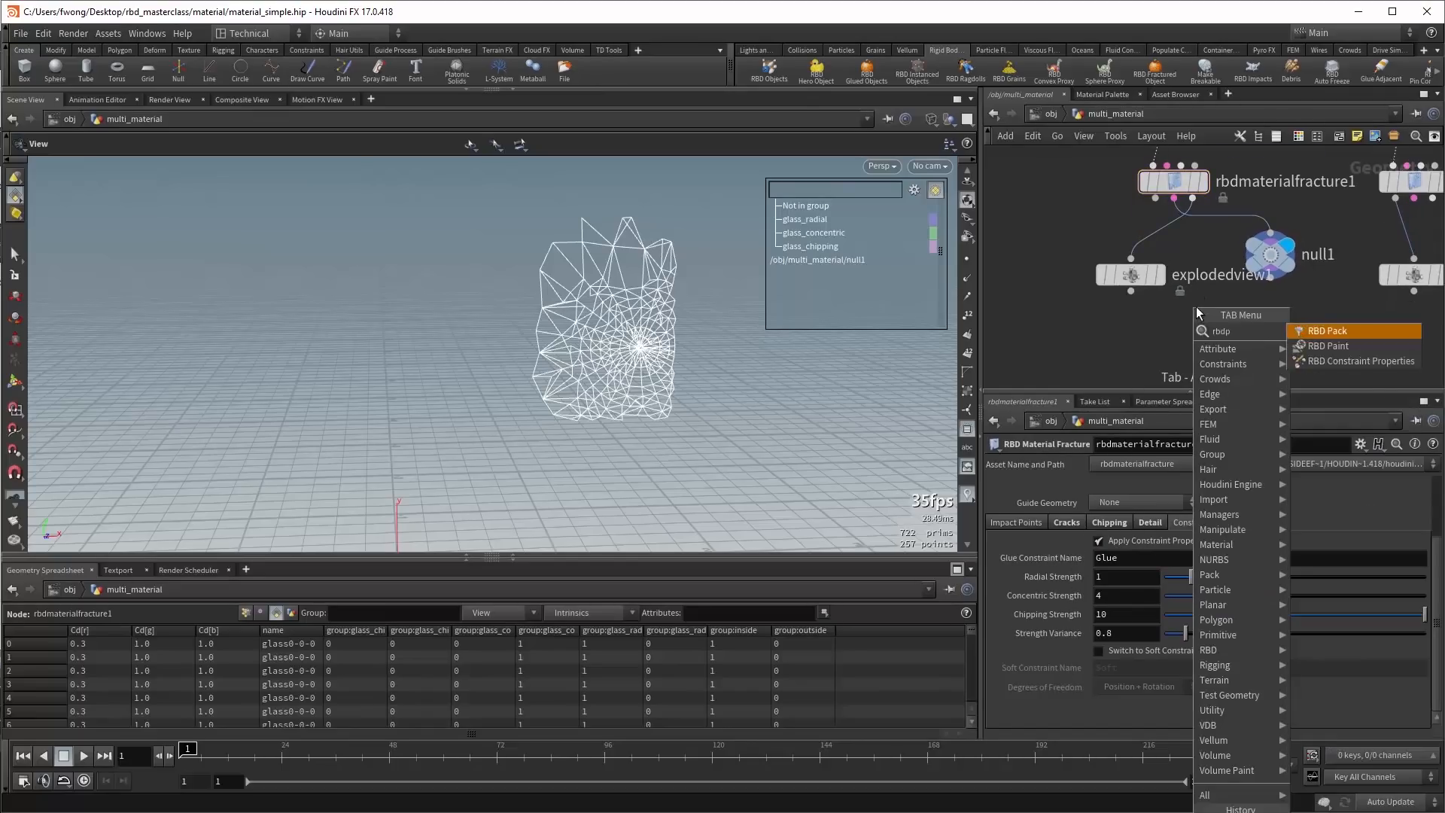
{"action": "key", "text": "Down"}
{"action": "key", "text": "Down"}
{"action": "key", "text": "Return"}
{"action": "left_click", "coordinate": [1208, 329]}
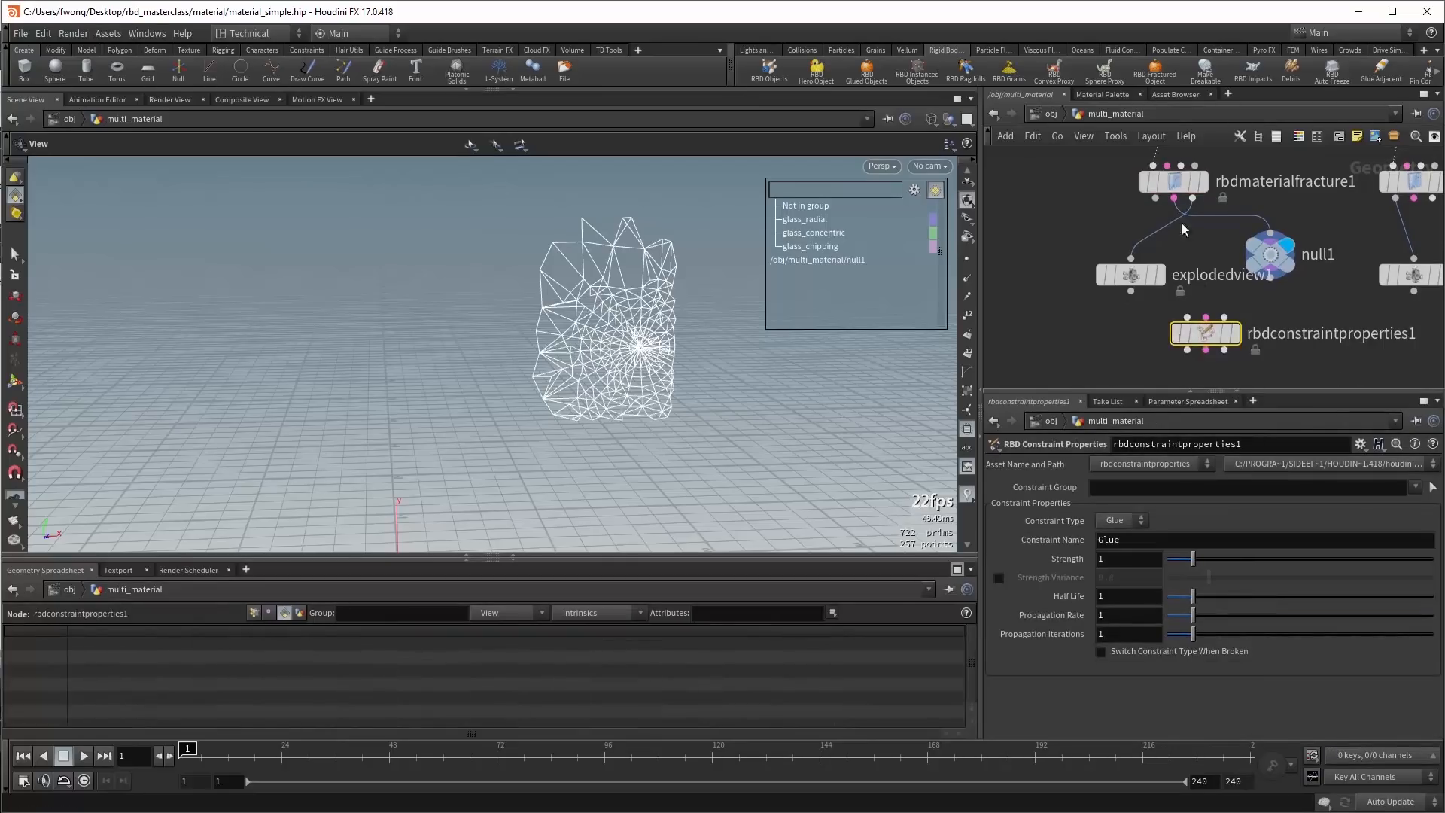
{"action": "left_click", "coordinate": [1272, 256]}
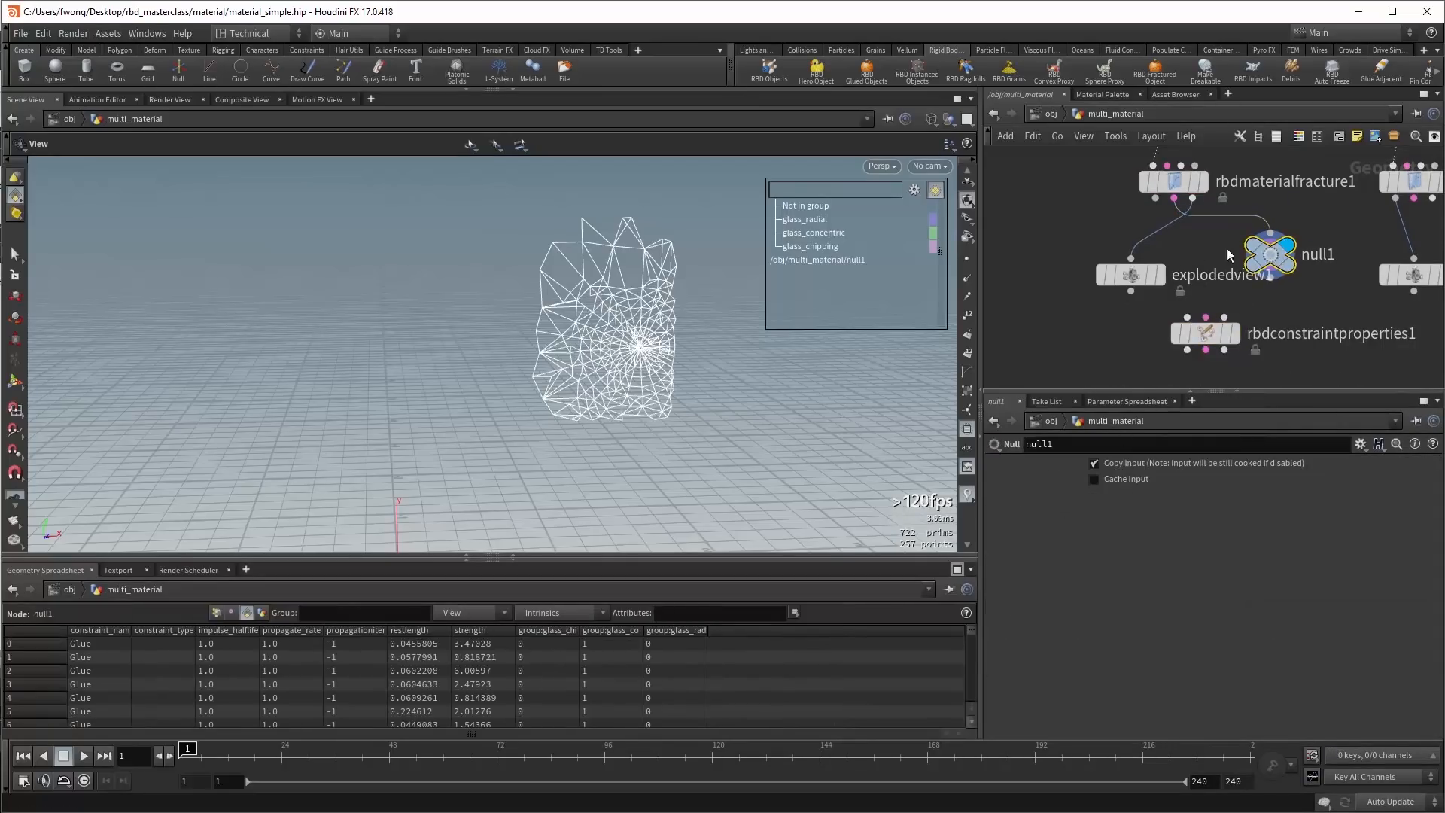
{"action": "middle_click", "coordinate": [1274, 251]}
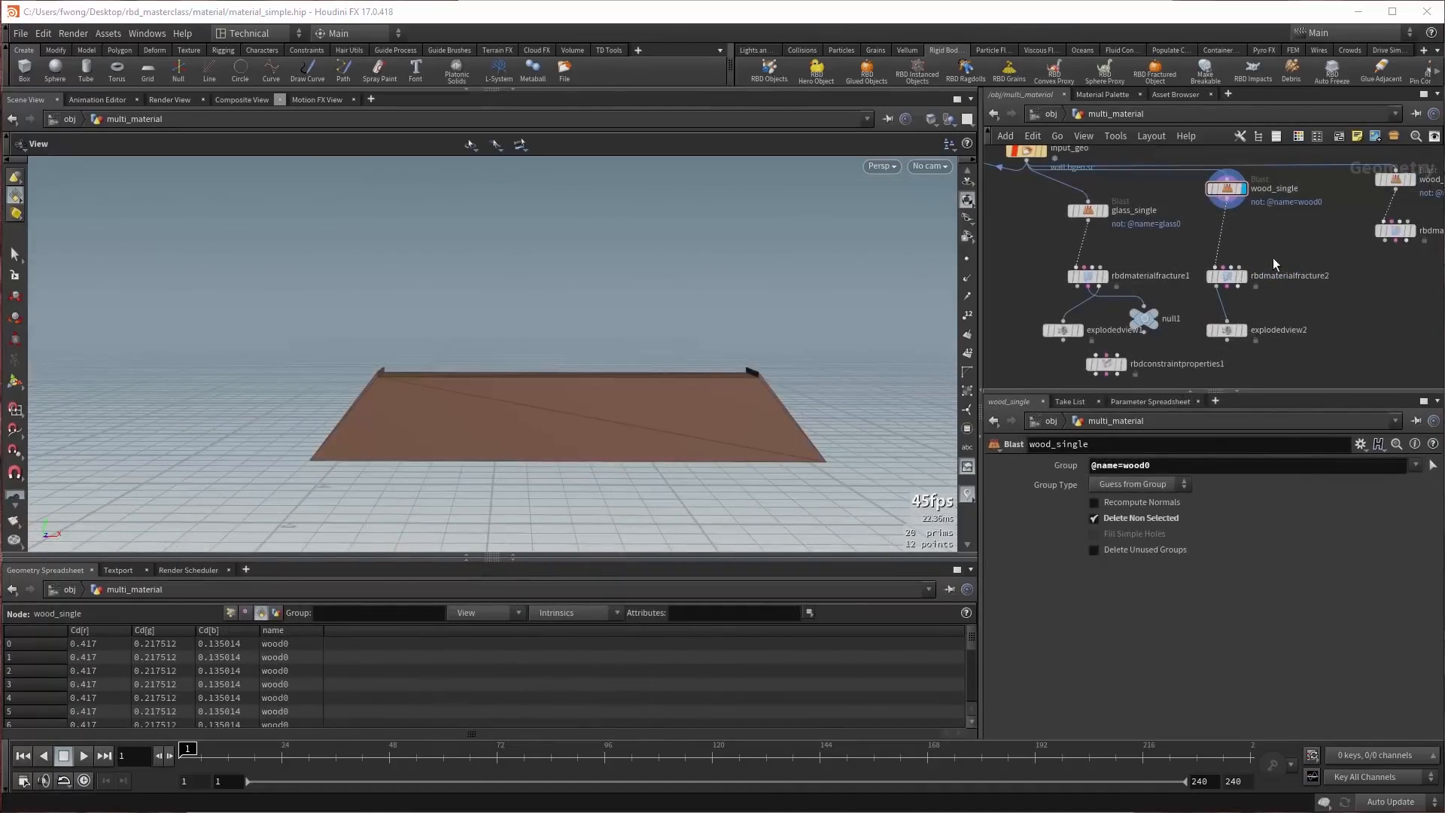
Display the wood fracture node rbdmaterialfracture2 and set its guide geometry to Grains.
{"action": "left_click", "coordinate": [1247, 275]}
{"action": "left_click", "coordinate": [1232, 280]}
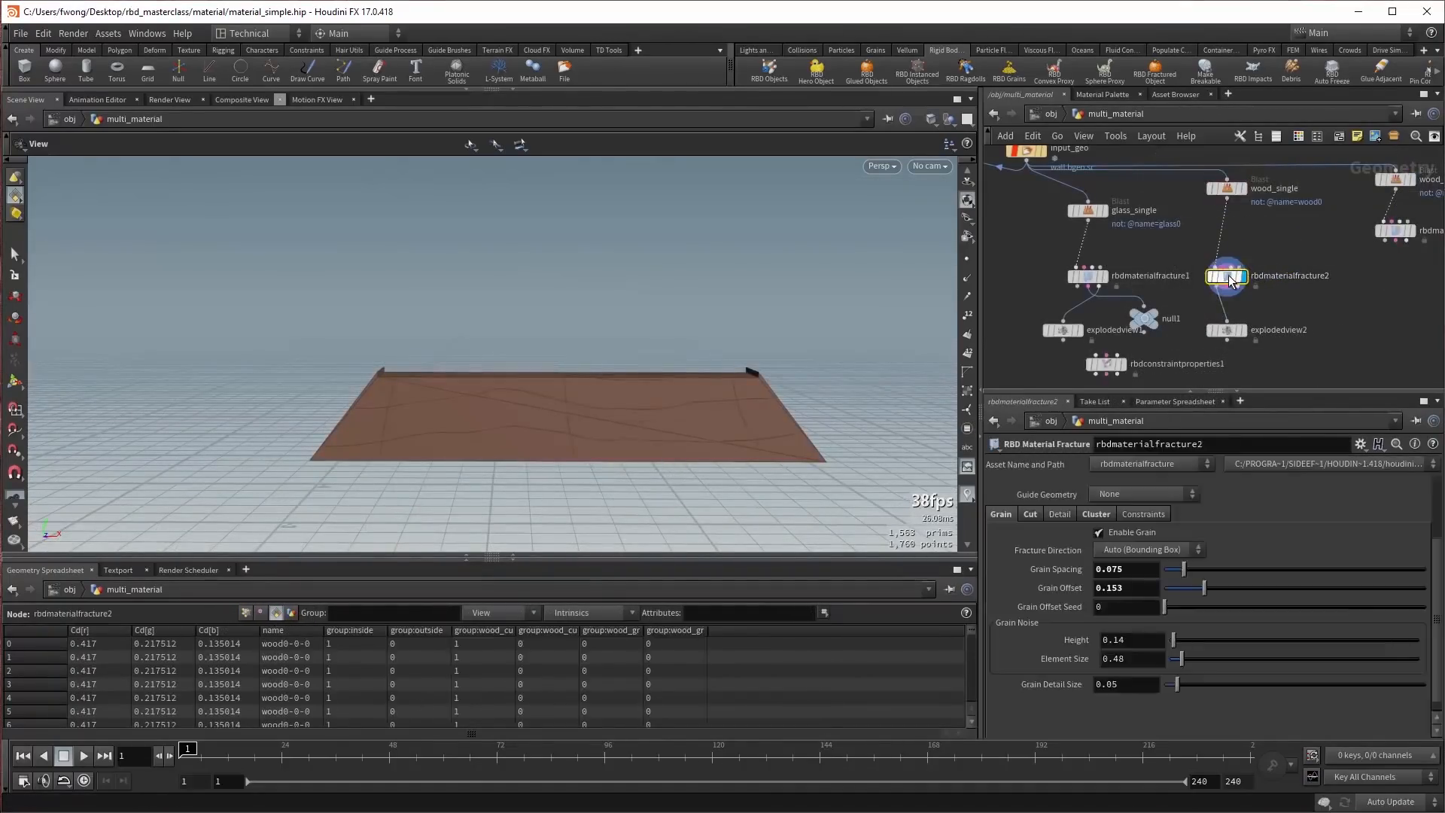
{"action": "scroll", "coordinate": [1282, 501], "scroll_direction": "up", "scroll_amount": 3}
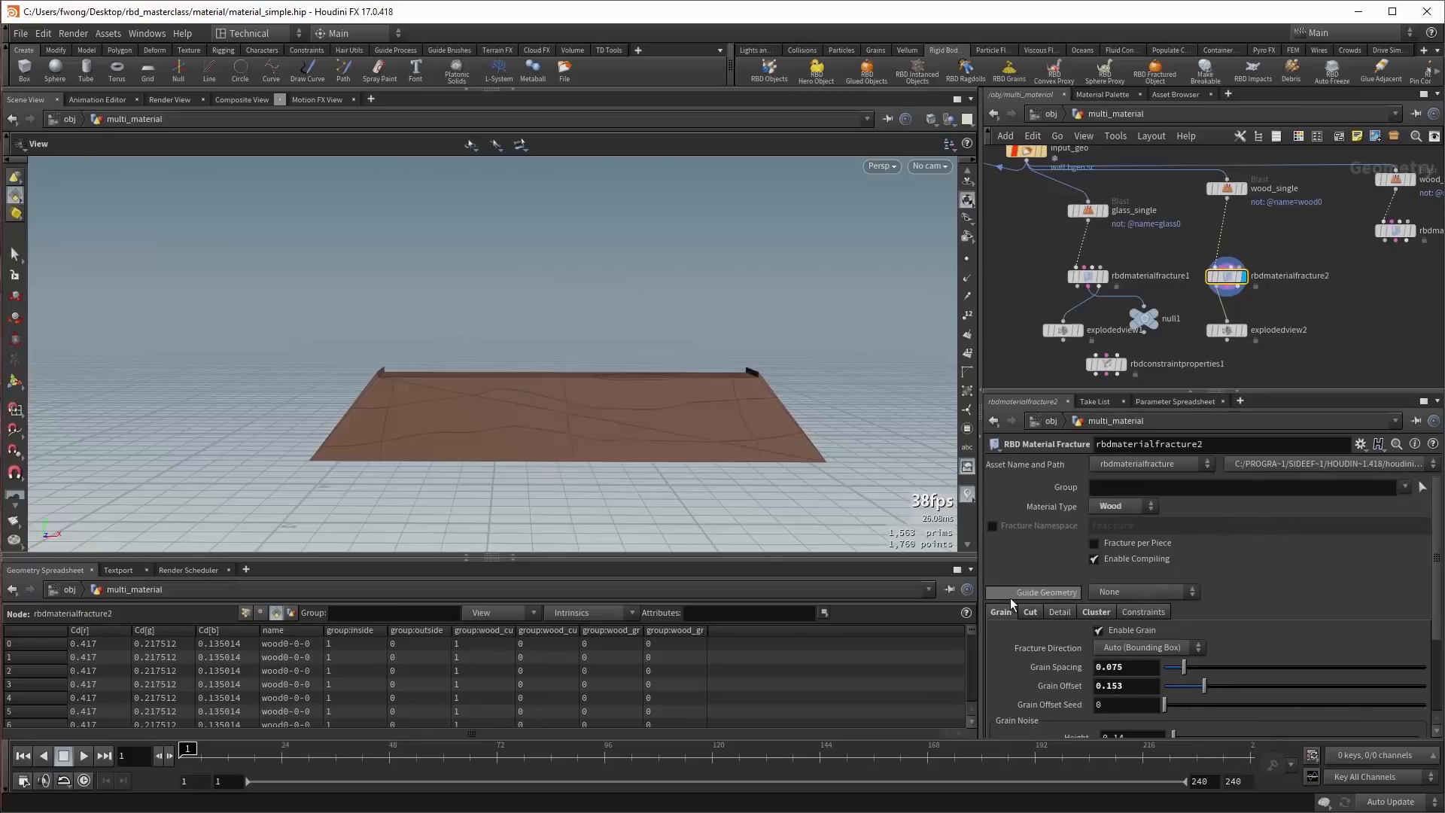
{"action": "left_click", "coordinate": [1107, 595]}
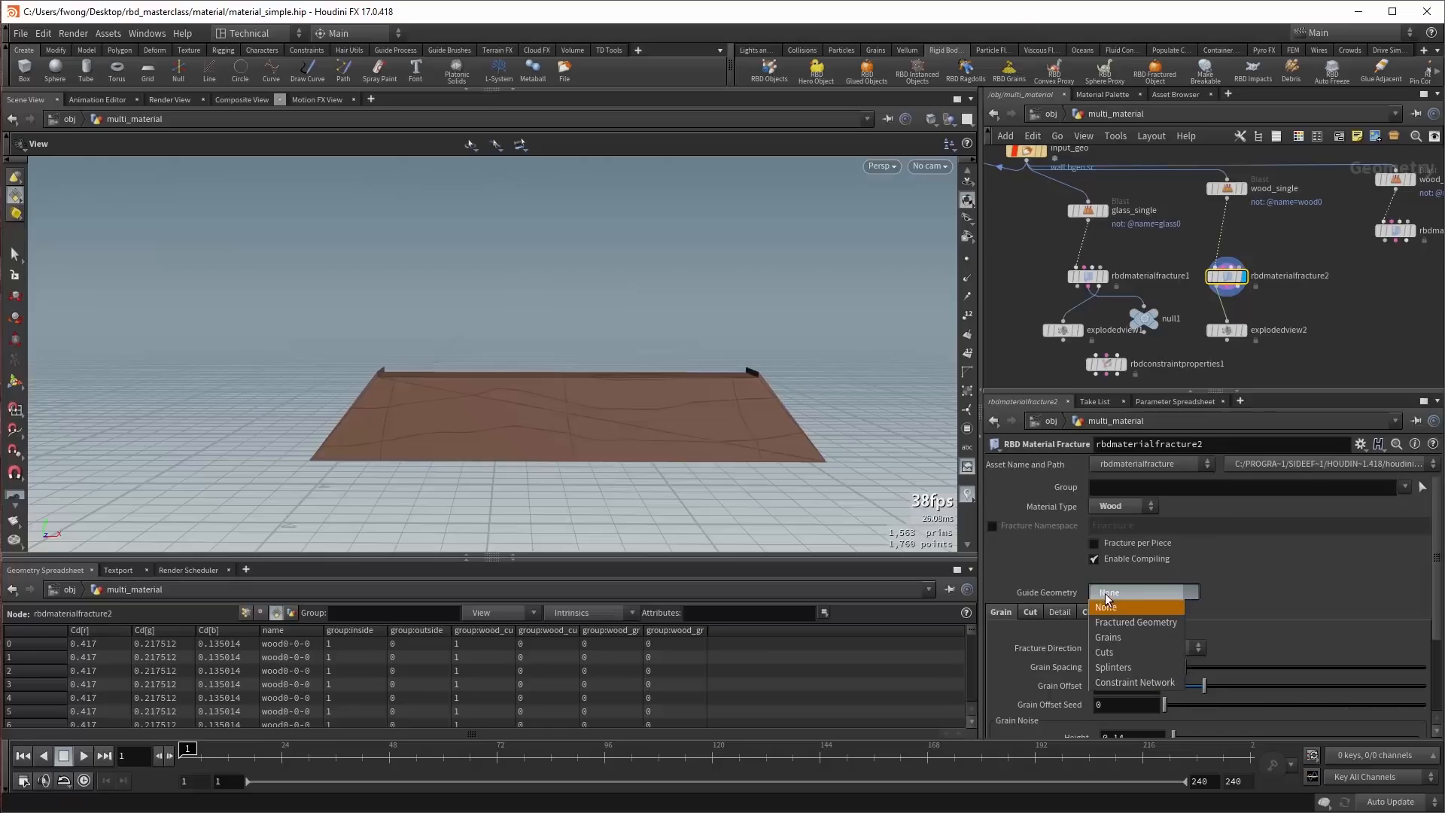
{"action": "left_click", "coordinate": [1108, 638]}
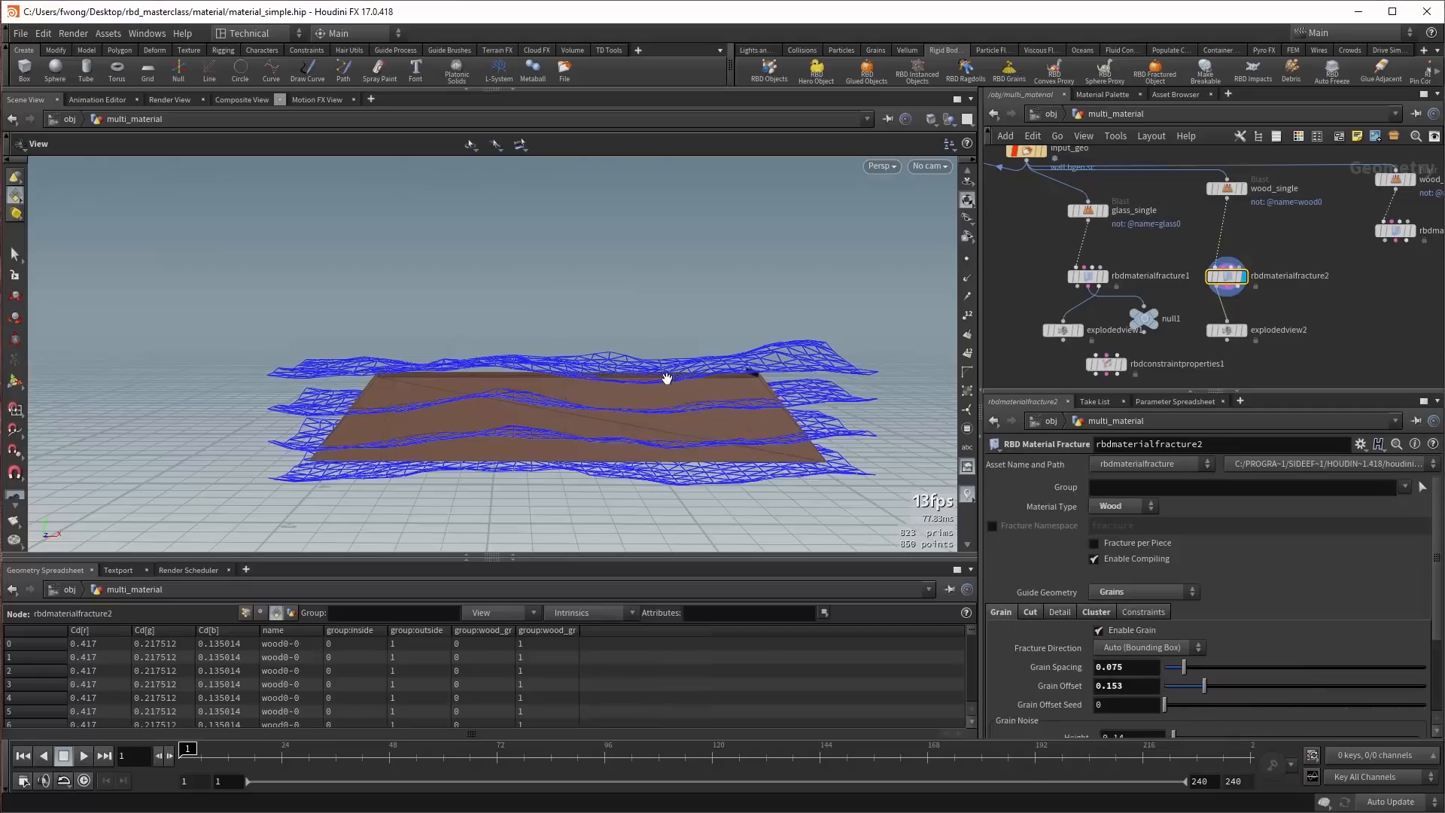
{"action": "left_click_drag", "start_coordinate": [667, 378], "coordinate": [685, 372]}
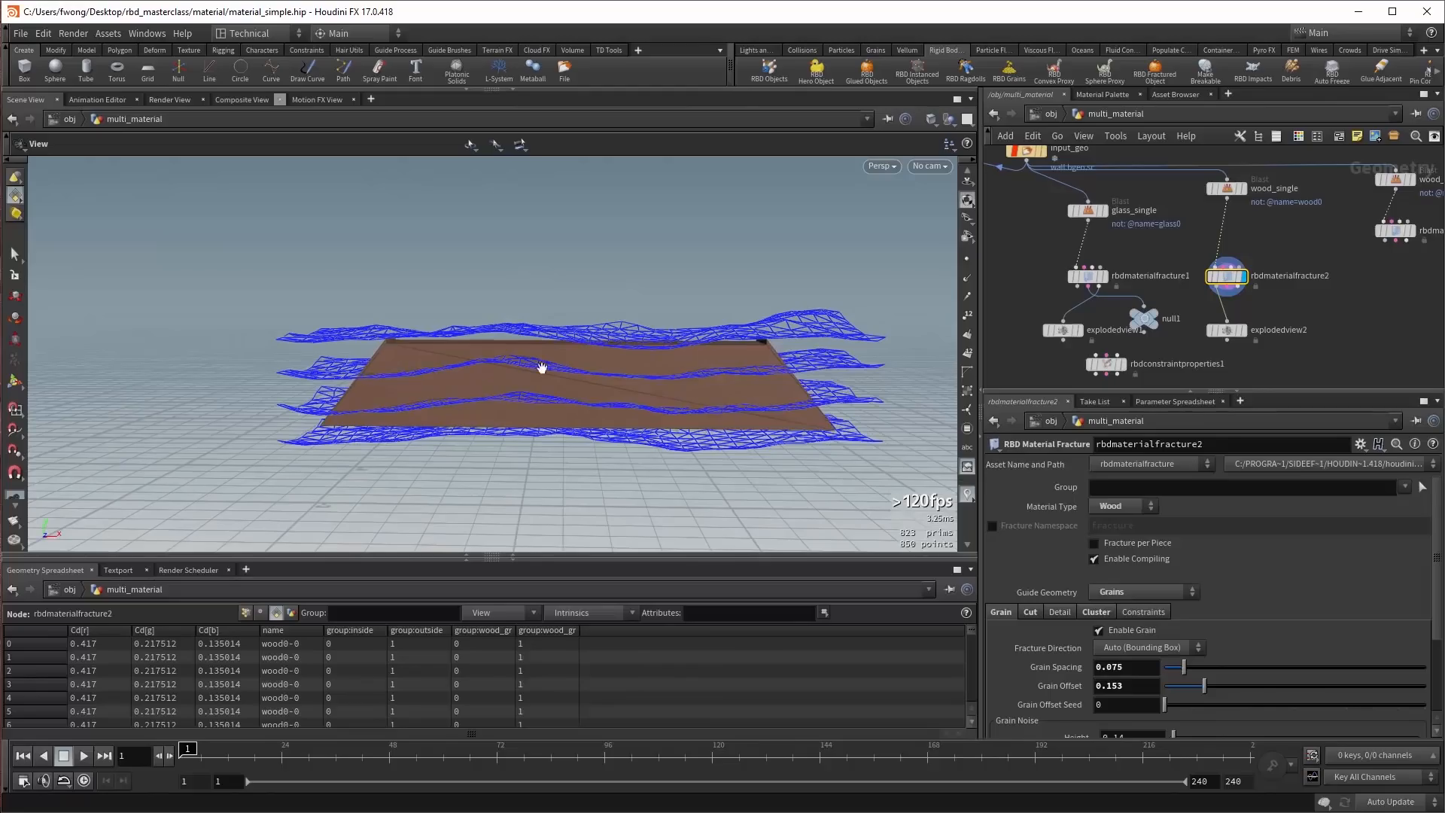
{"action": "left_click_drag", "start_coordinate": [703, 410], "coordinate": [666, 377]}
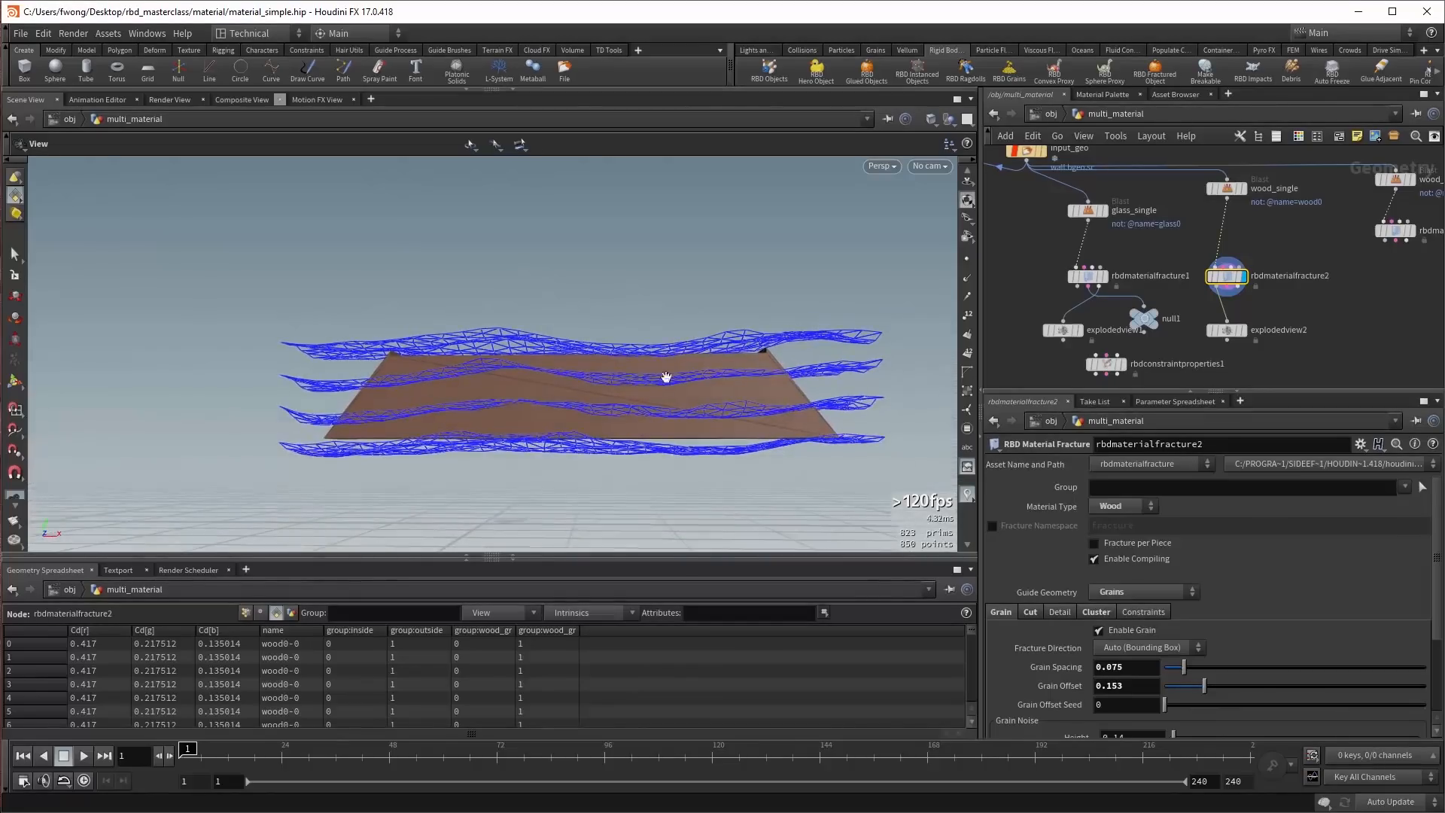
Review the fracture direction options for the wood grain, keeping Auto (Bounding Box).
{"action": "left_click", "coordinate": [1118, 648]}
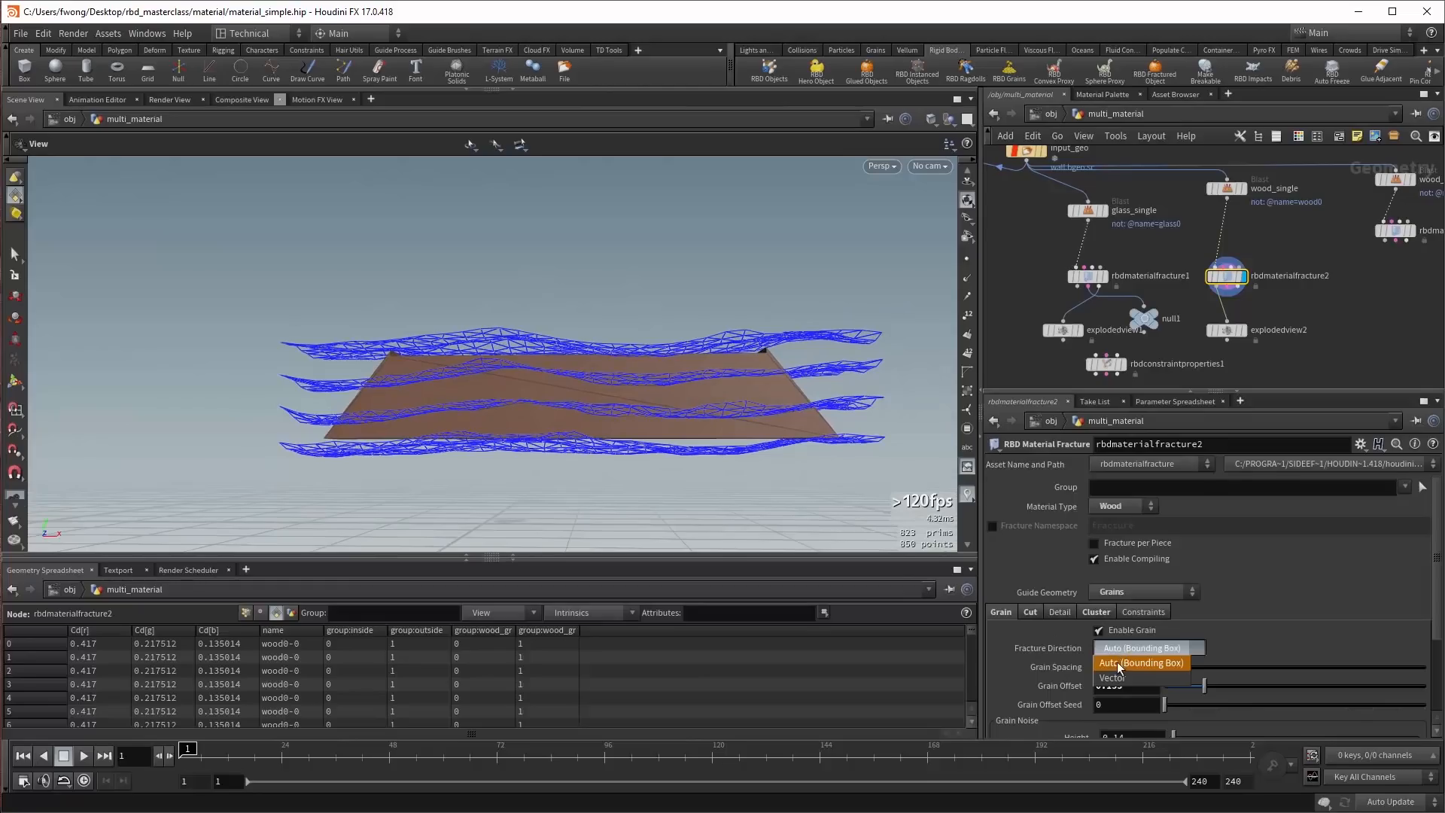
{"action": "left_click", "coordinate": [1121, 663]}
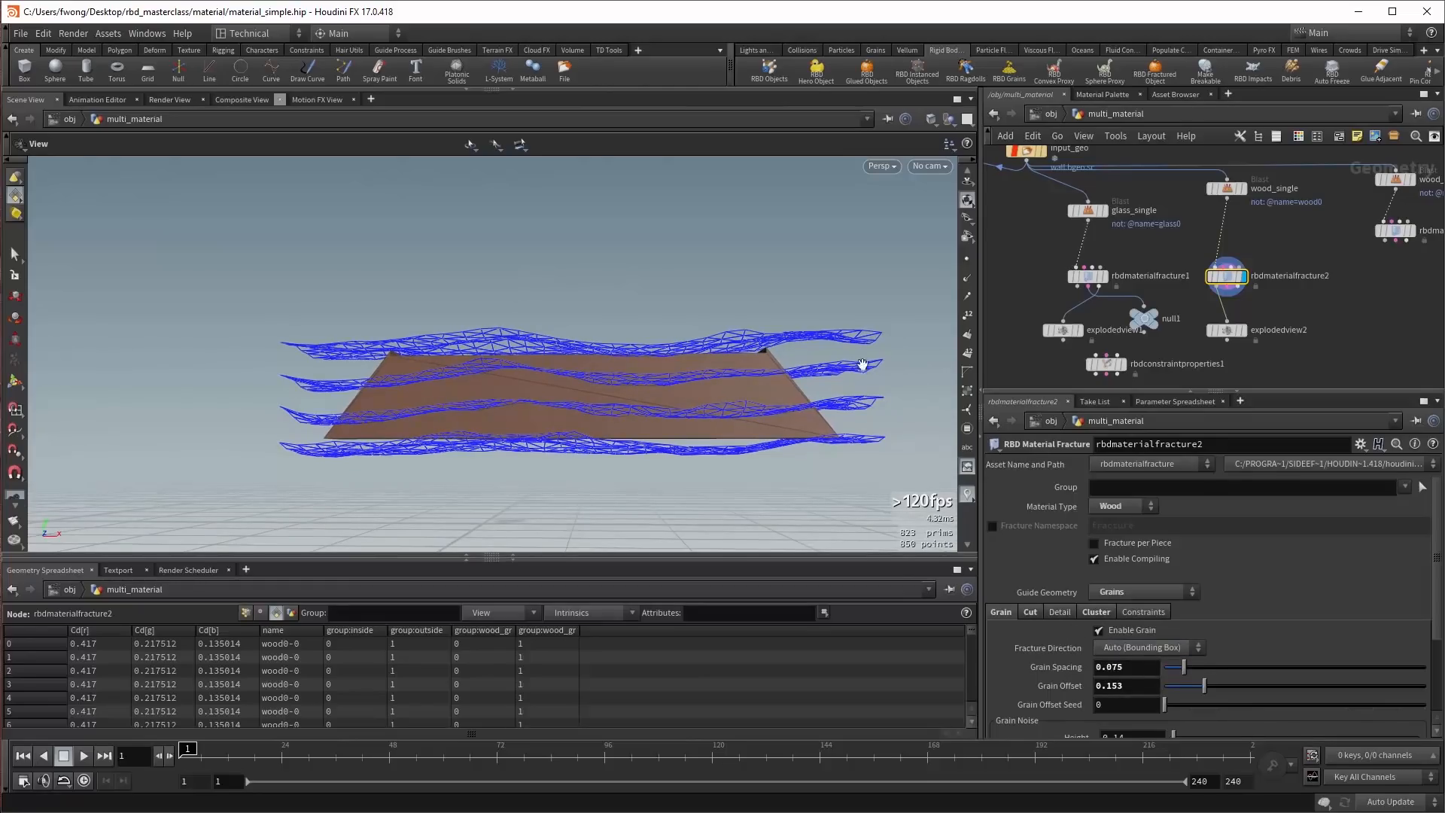
{"action": "left_click", "coordinate": [1127, 648]}
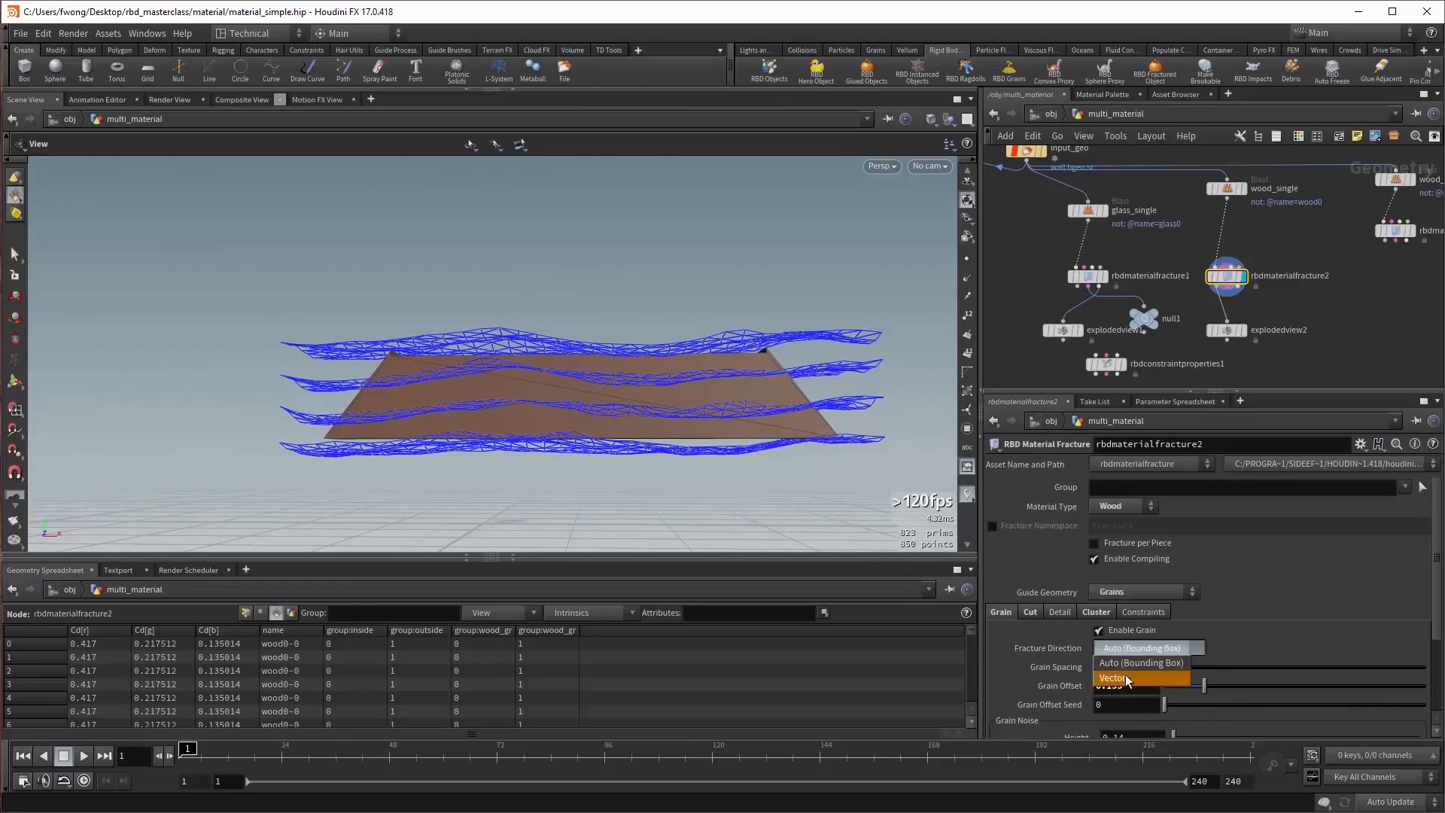
{"action": "left_click", "coordinate": [1149, 646]}
Set the wood fracture's grain spacing to 0.078.
{"action": "scroll", "coordinate": [1034, 652], "scroll_direction": "down", "scroll_amount": 3}
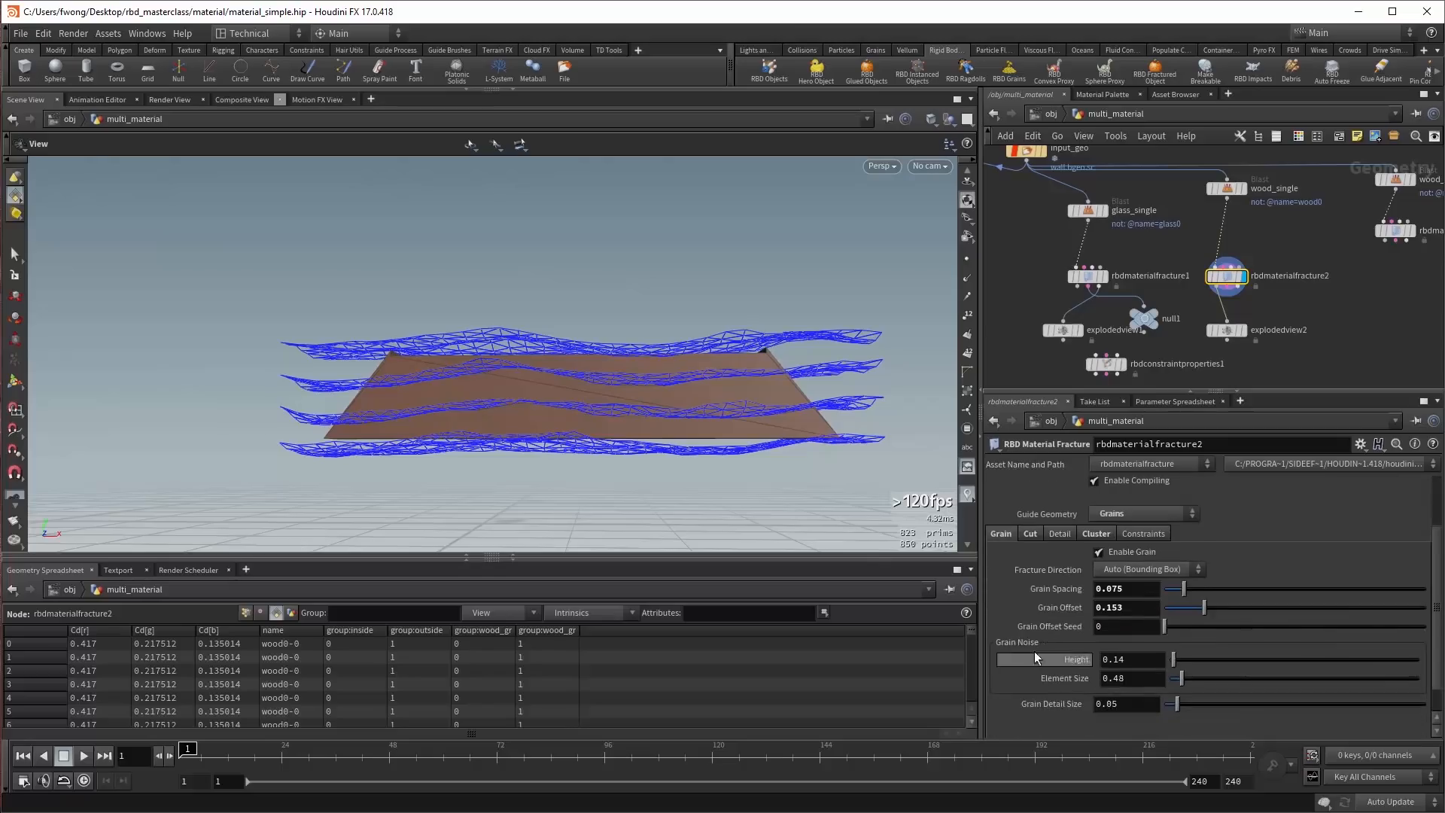
{"action": "left_click_drag", "start_coordinate": [692, 452], "coordinate": [654, 391], "text": "alt"}
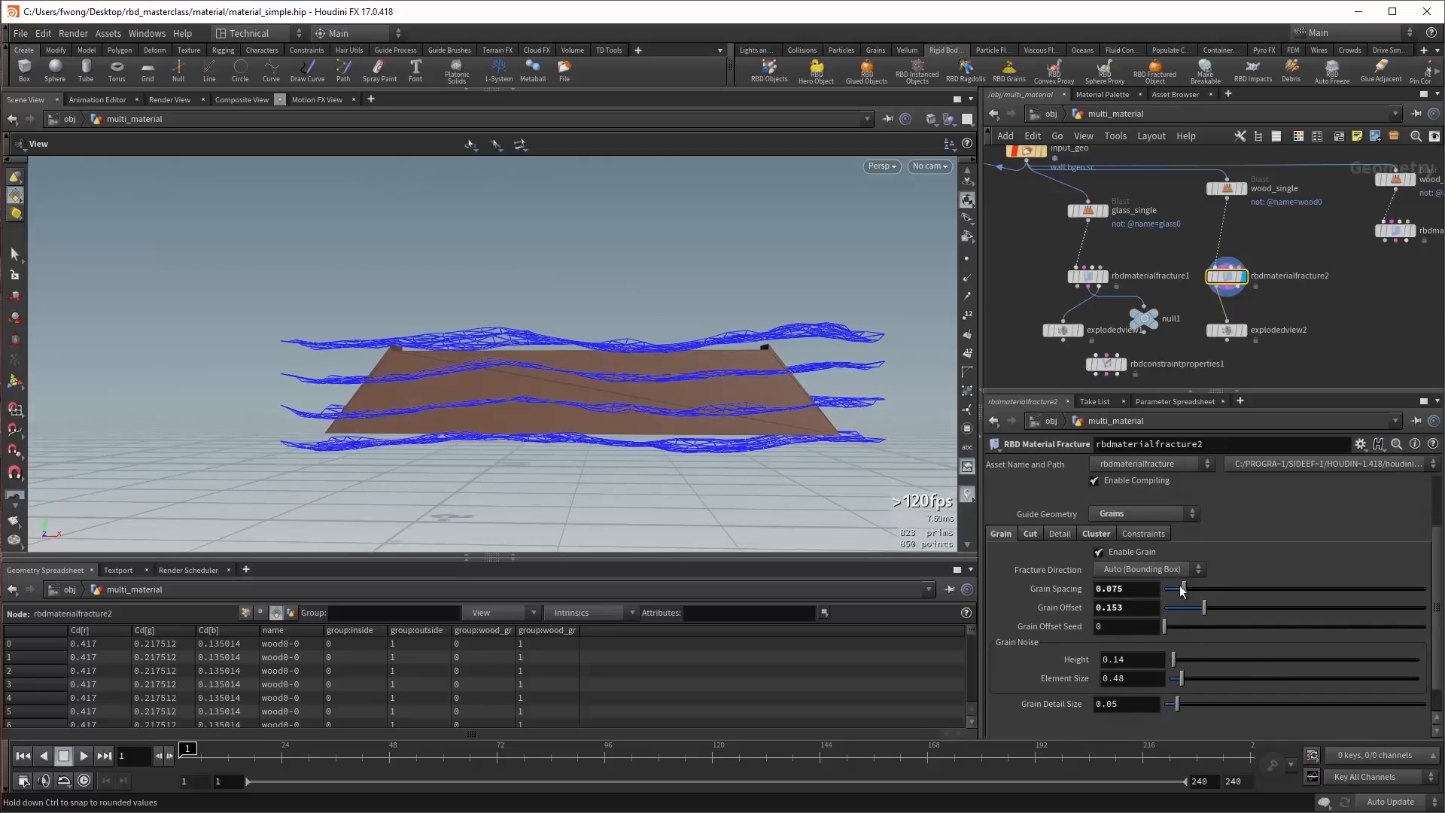
{"action": "left_click_drag", "start_coordinate": [1222, 590], "coordinate": [1180, 598]}
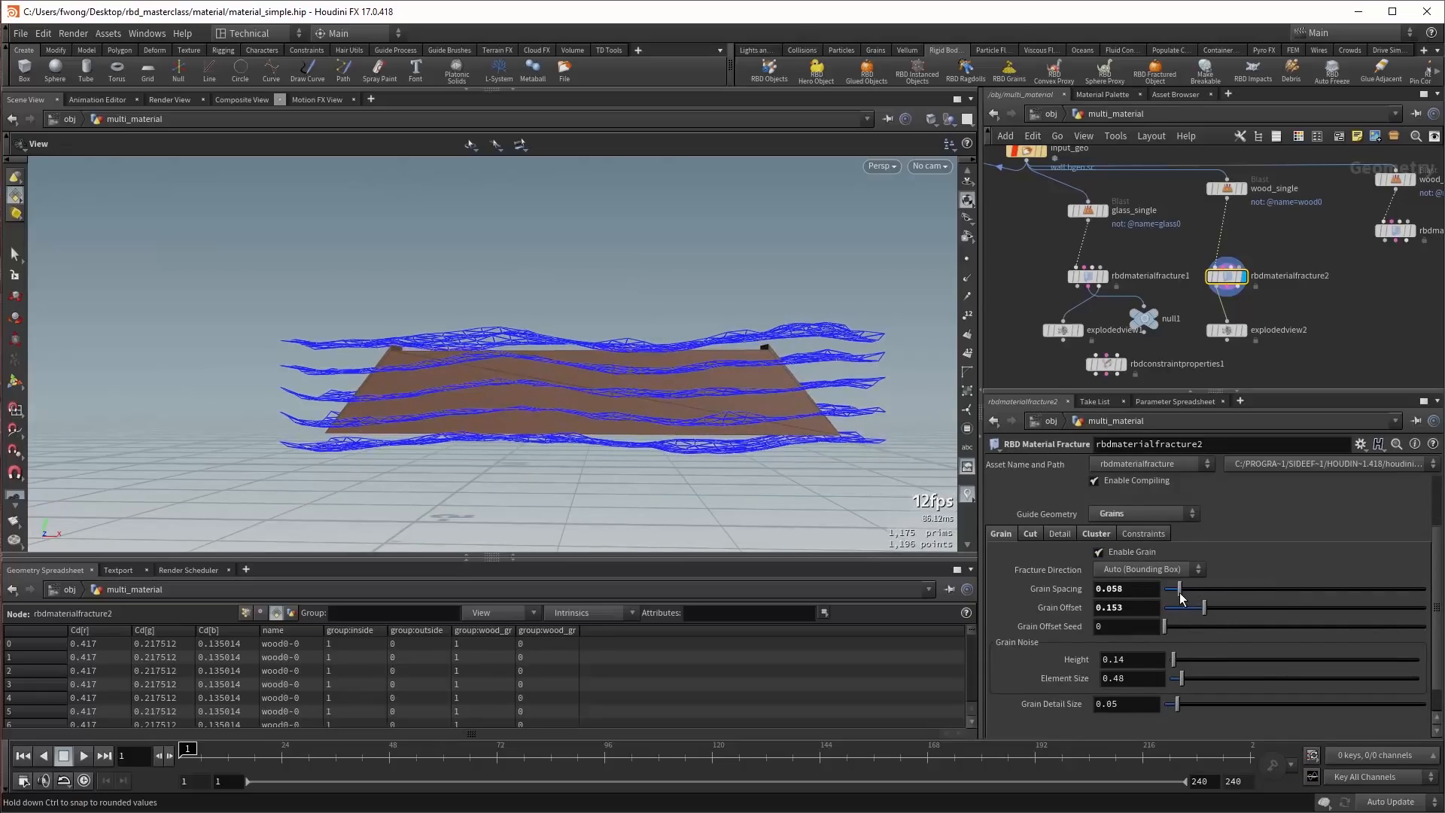
{"action": "left_click_drag", "start_coordinate": [1179, 584], "coordinate": [1185, 586]}
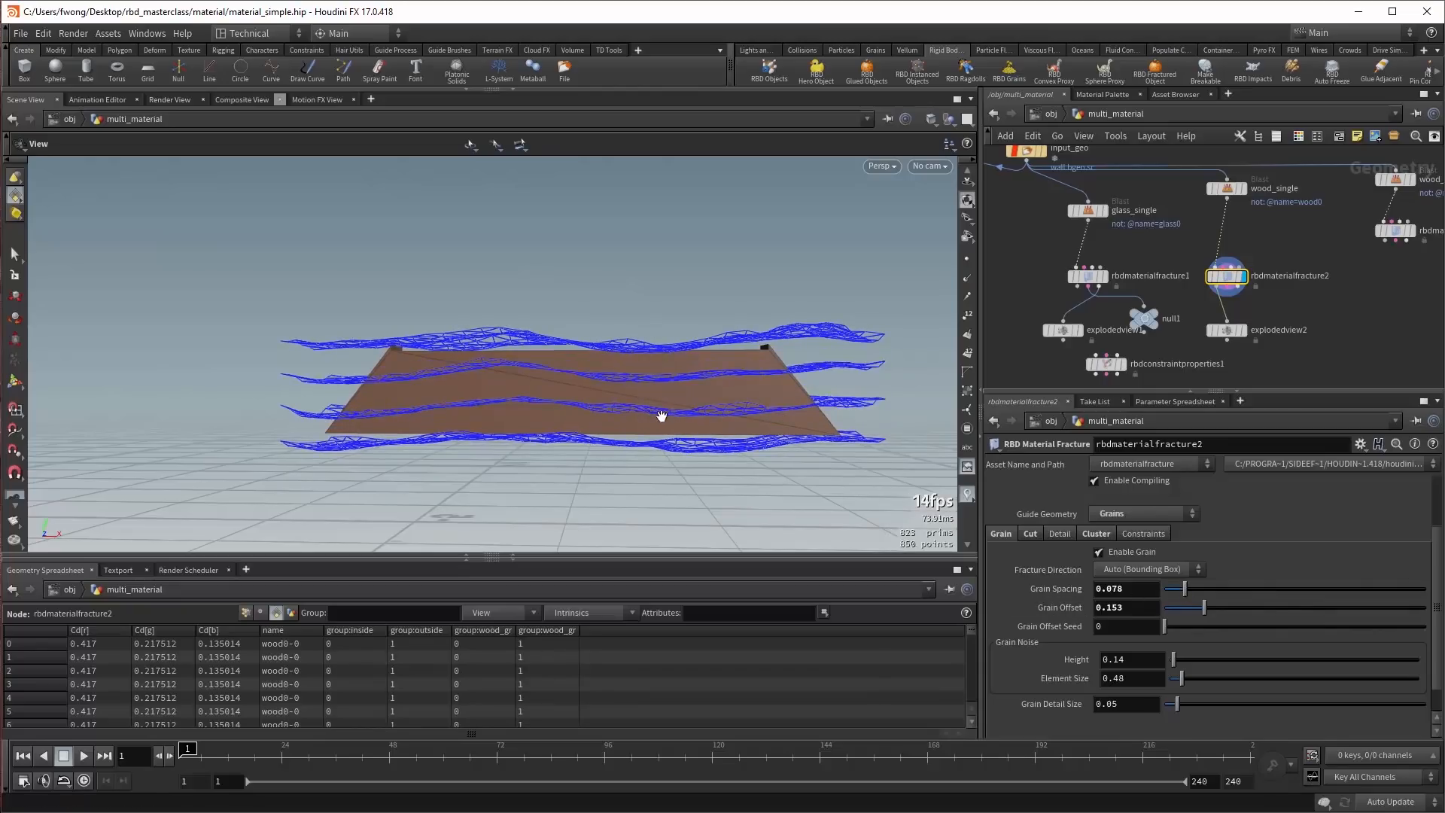
Set the wood fracture's grain offset to 0.205 and its grain offset seed to 1.
{"action": "mouse_move", "coordinate": [1211, 609]}
{"action": "left_mouse_down"}
{"action": "mouse_move", "coordinate": [1224, 611]}
{"action": "mouse_move", "coordinate": [1197, 626]}
{"action": "mouse_move", "coordinate": [1234, 623]}
{"action": "mouse_move", "coordinate": [1193, 628]}
{"action": "left_mouse_up"}
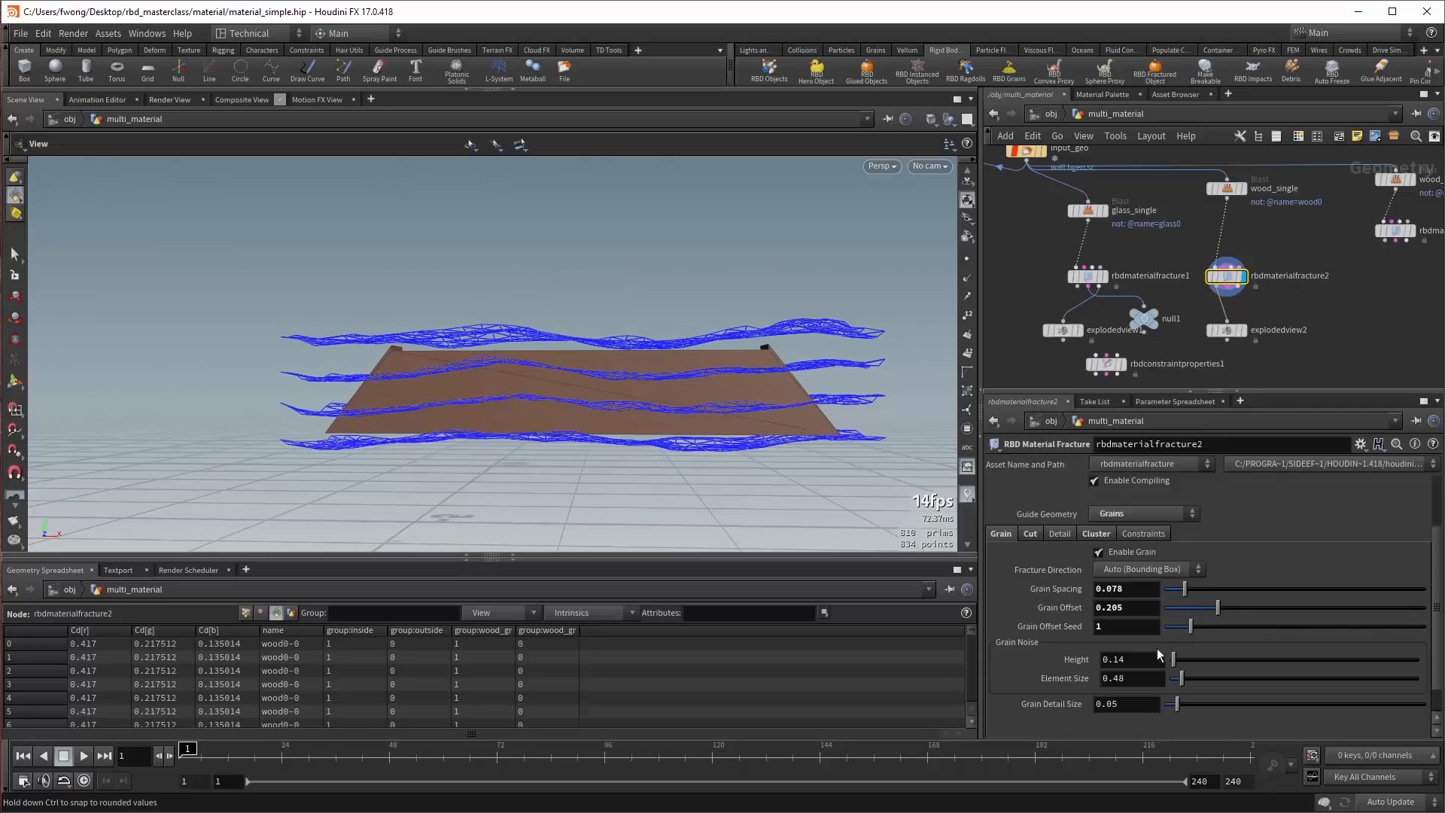
{"action": "left_click_drag", "start_coordinate": [599, 428], "coordinate": [609, 316]}
{"action": "left_click_drag", "start_coordinate": [756, 415], "coordinate": [839, 504]}
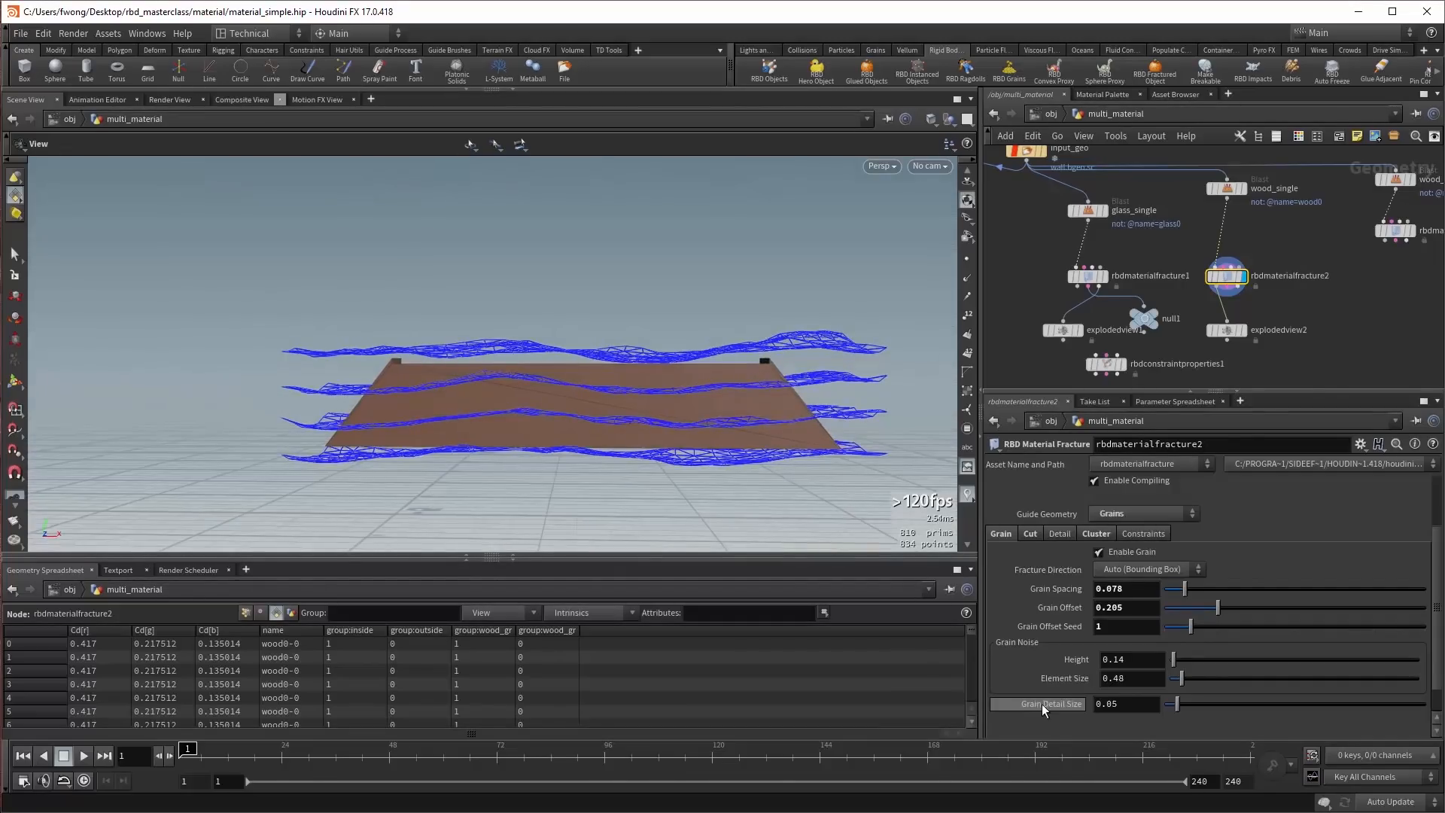
Tune the wood's grain detail size against the exploded pieces, trying 0.188 and settling on 0.035.
{"action": "left_click_drag", "start_coordinate": [753, 527], "coordinate": [625, 452]}
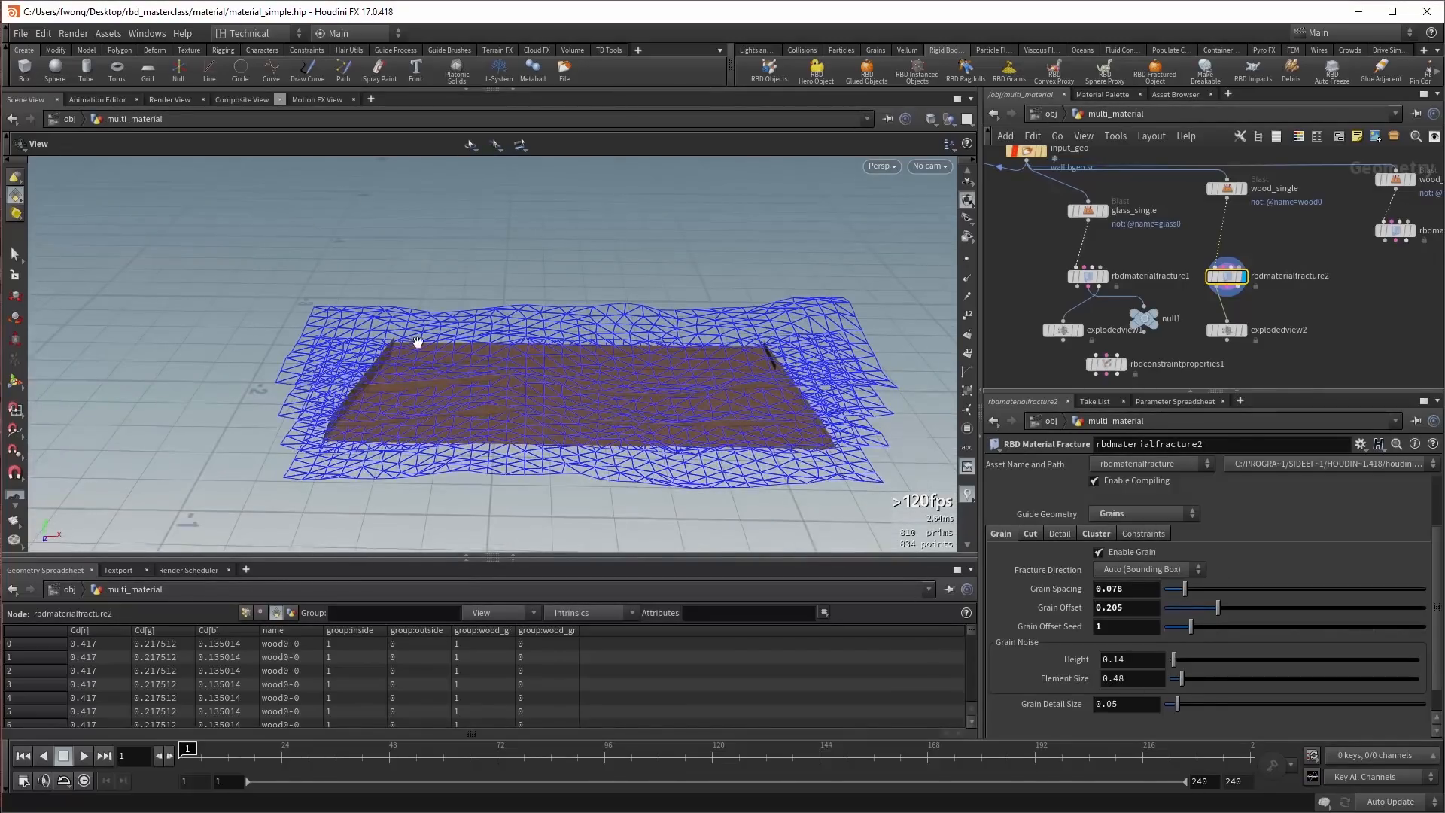
{"action": "left_click_drag", "start_coordinate": [417, 343], "coordinate": [590, 309]}
{"action": "left_click_drag", "start_coordinate": [1176, 704], "coordinate": [1214, 703]}
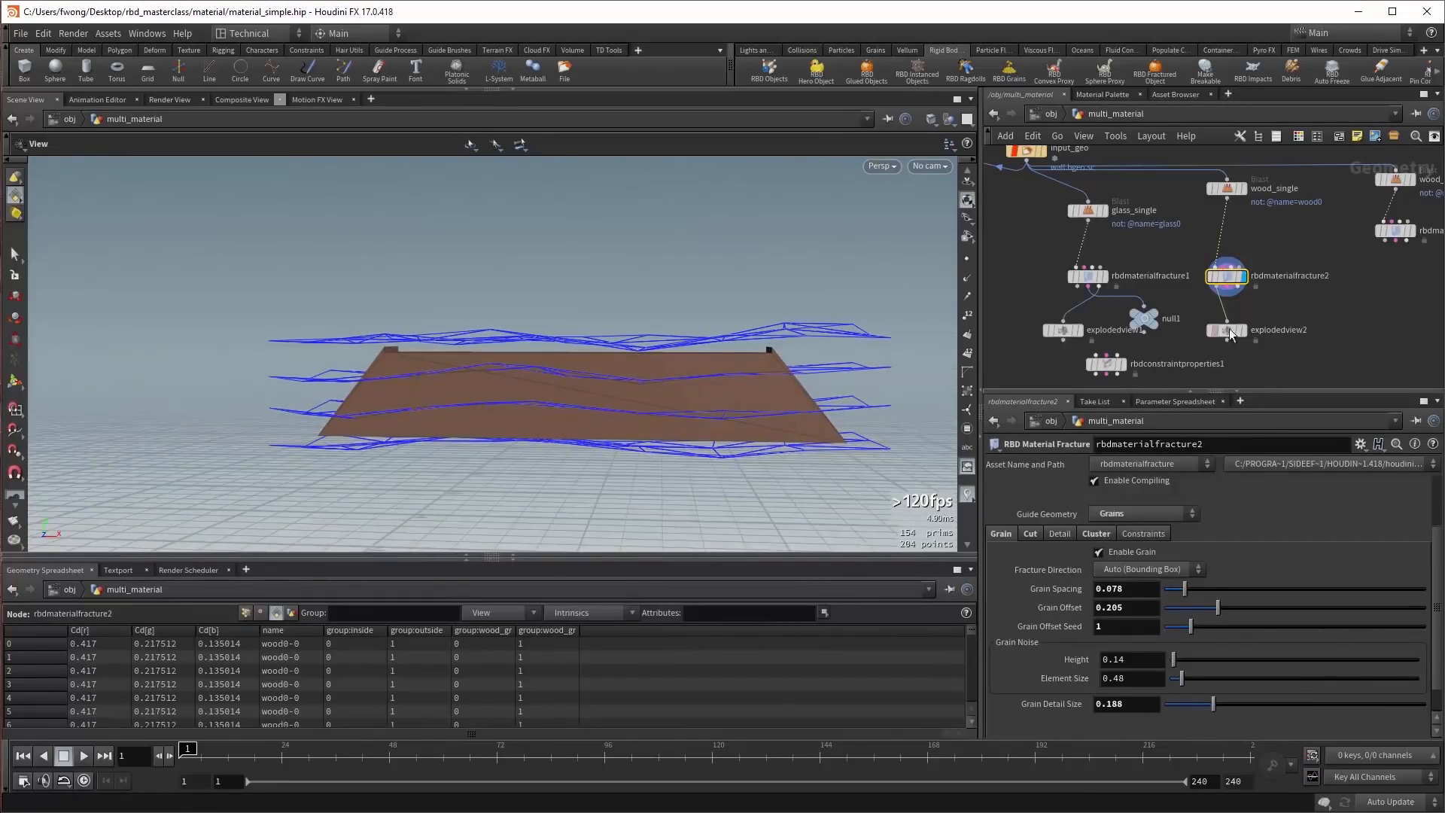
{"action": "left_click", "coordinate": [1242, 330]}
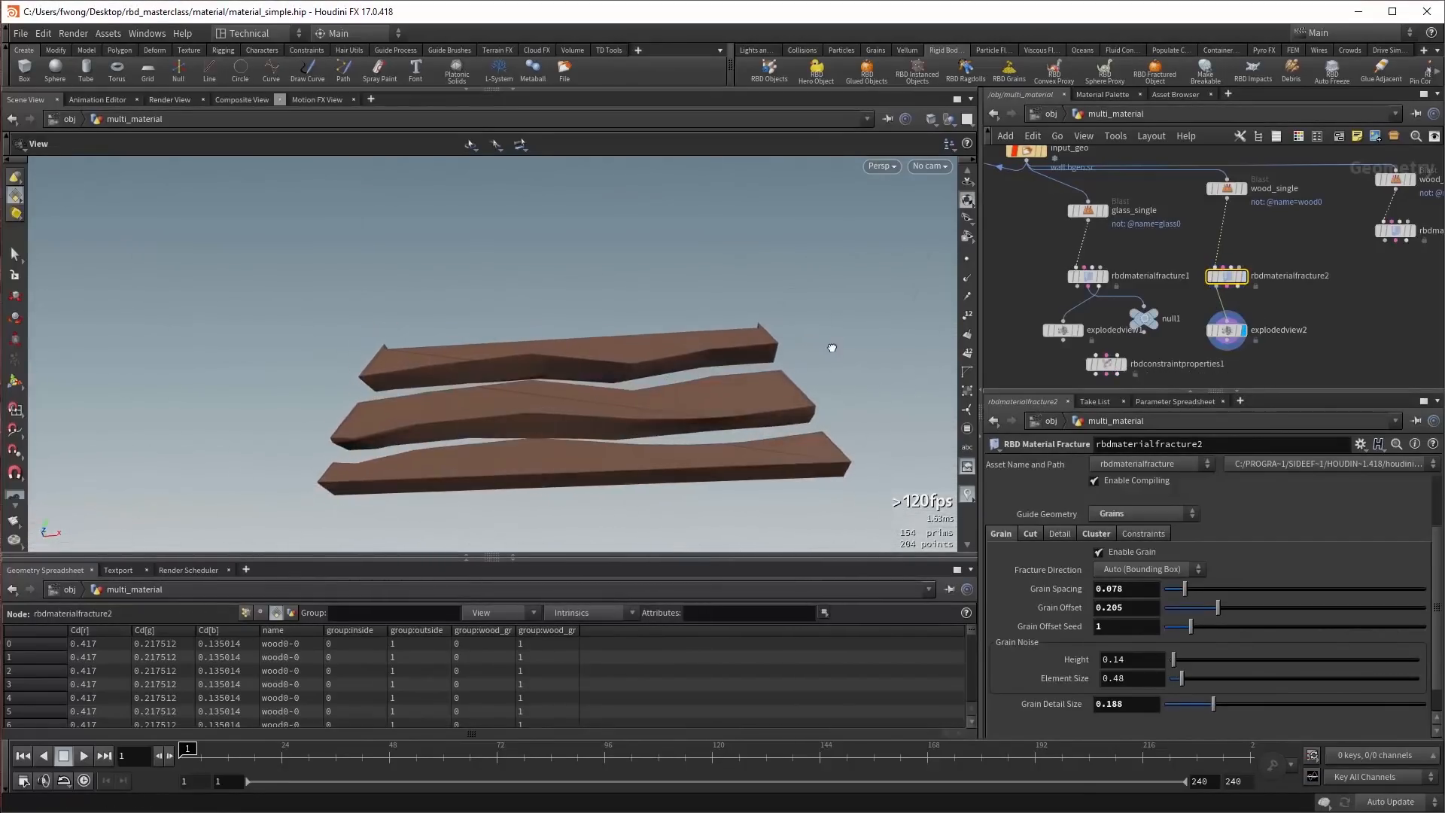
{"action": "left_click_drag", "start_coordinate": [832, 348], "coordinate": [814, 379]}
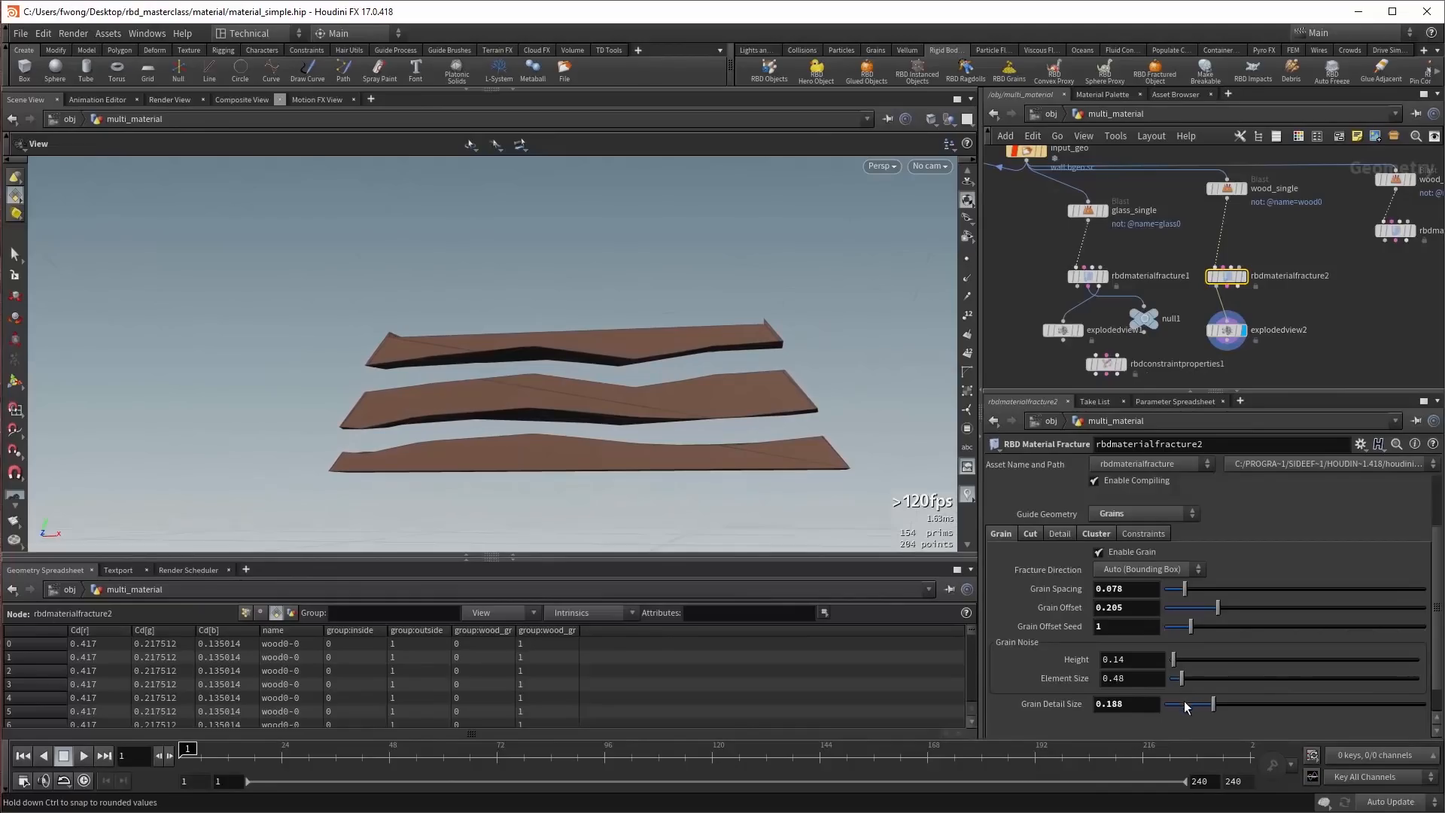
{"action": "left_click_drag", "start_coordinate": [1182, 703], "coordinate": [1173, 703]}
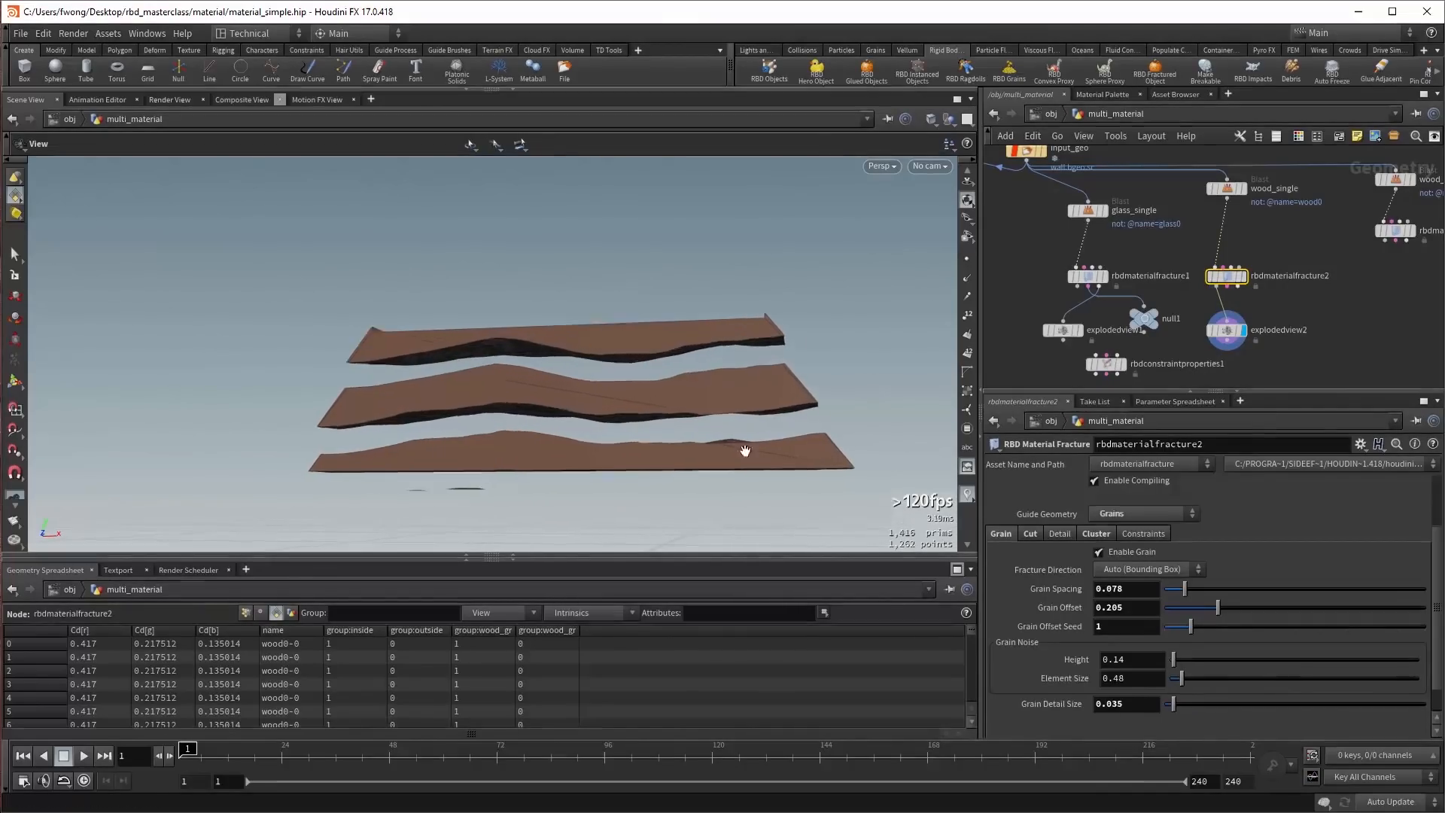
{"action": "left_click_drag", "start_coordinate": [745, 450], "coordinate": [761, 407]}
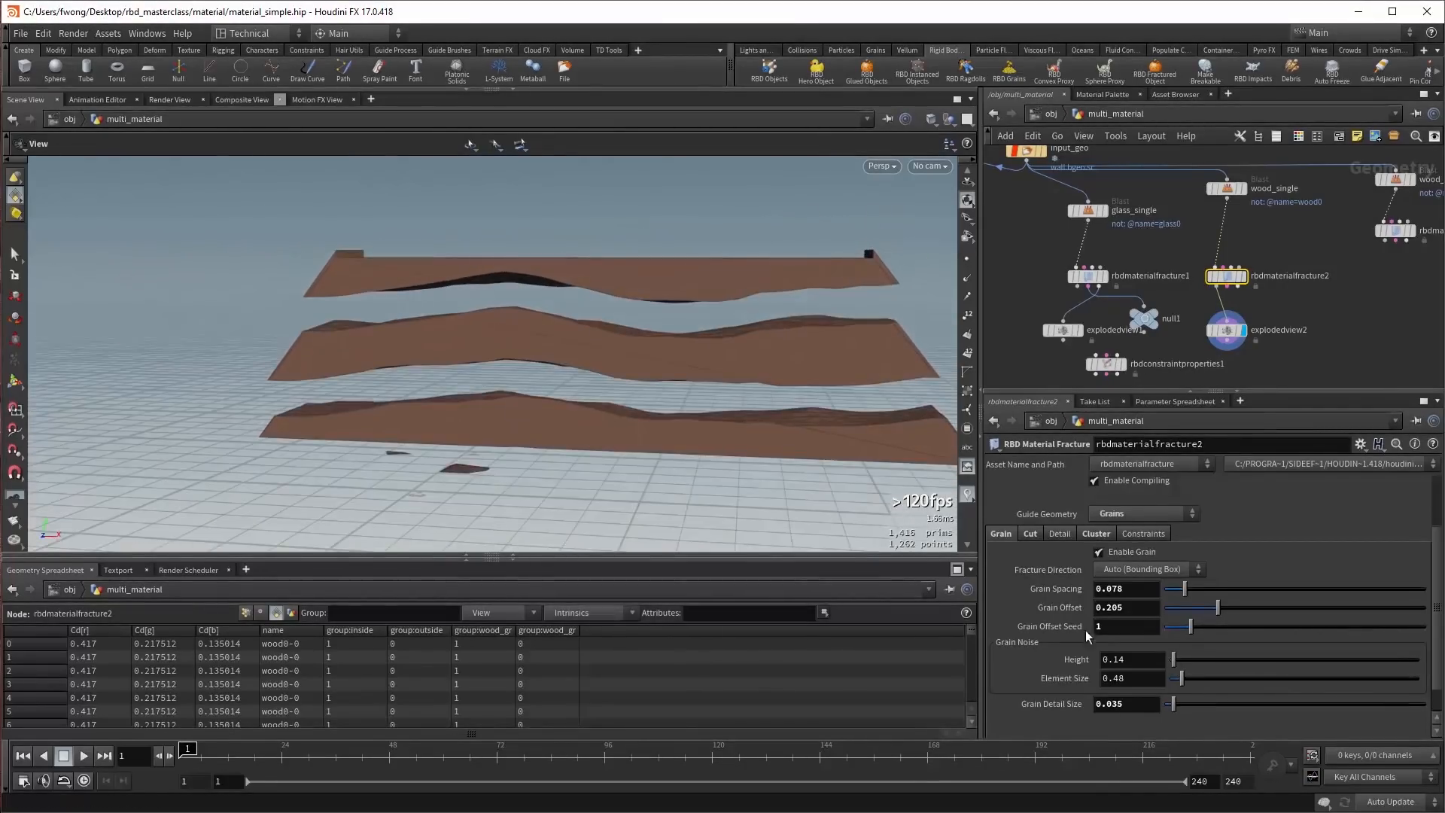
Display rbdmaterialfracture2 with its grain guides and set the grain noise height to 0.18.
{"action": "left_click", "coordinate": [1241, 277]}
{"action": "left_click_drag", "start_coordinate": [678, 354], "coordinate": [626, 367]}
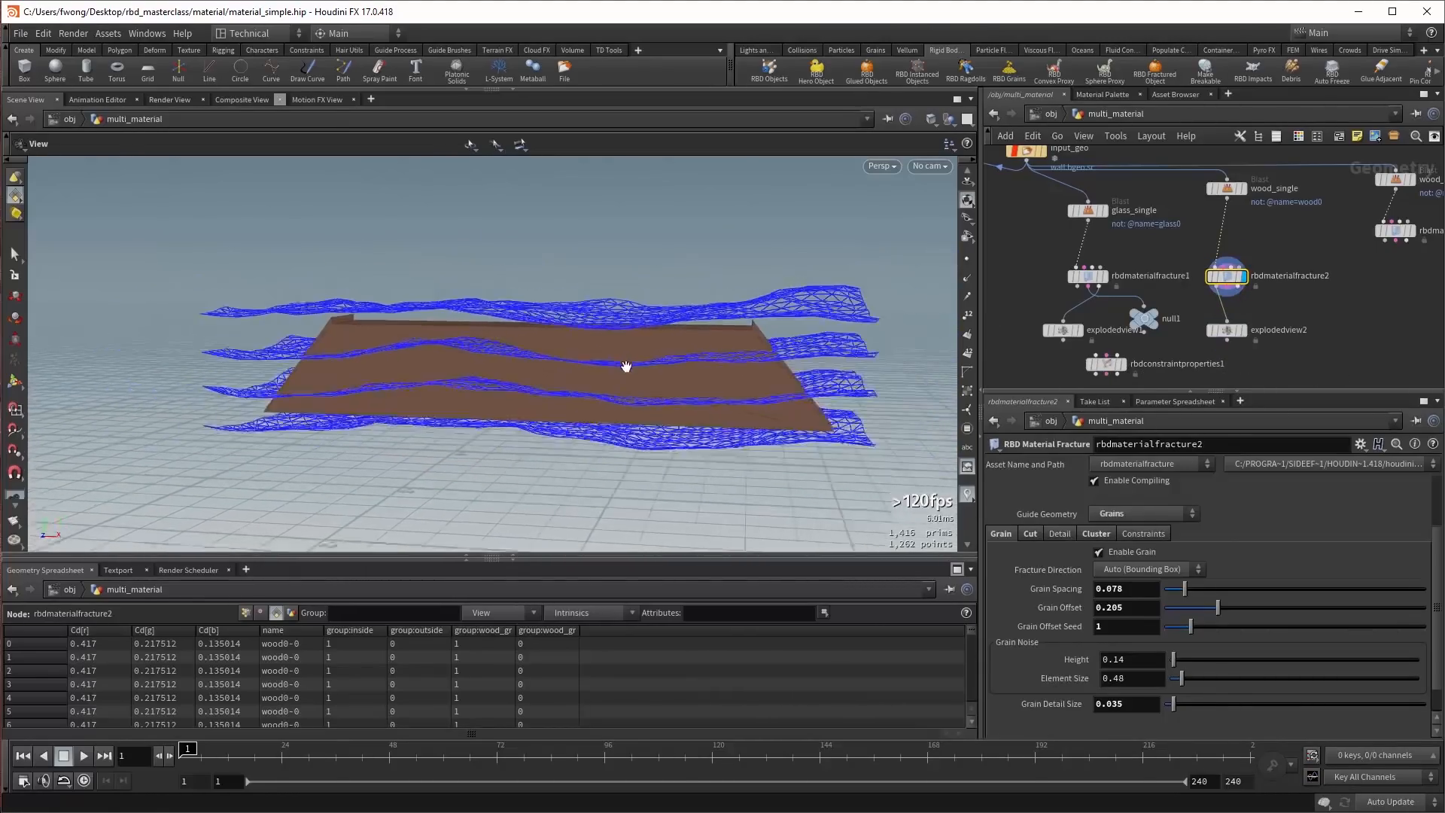
{"action": "mouse_move", "coordinate": [1180, 658]}
{"action": "left_mouse_down"}
{"action": "mouse_move", "coordinate": [1195, 661]}
{"action": "mouse_move", "coordinate": [1170, 660]}
{"action": "left_mouse_up"}
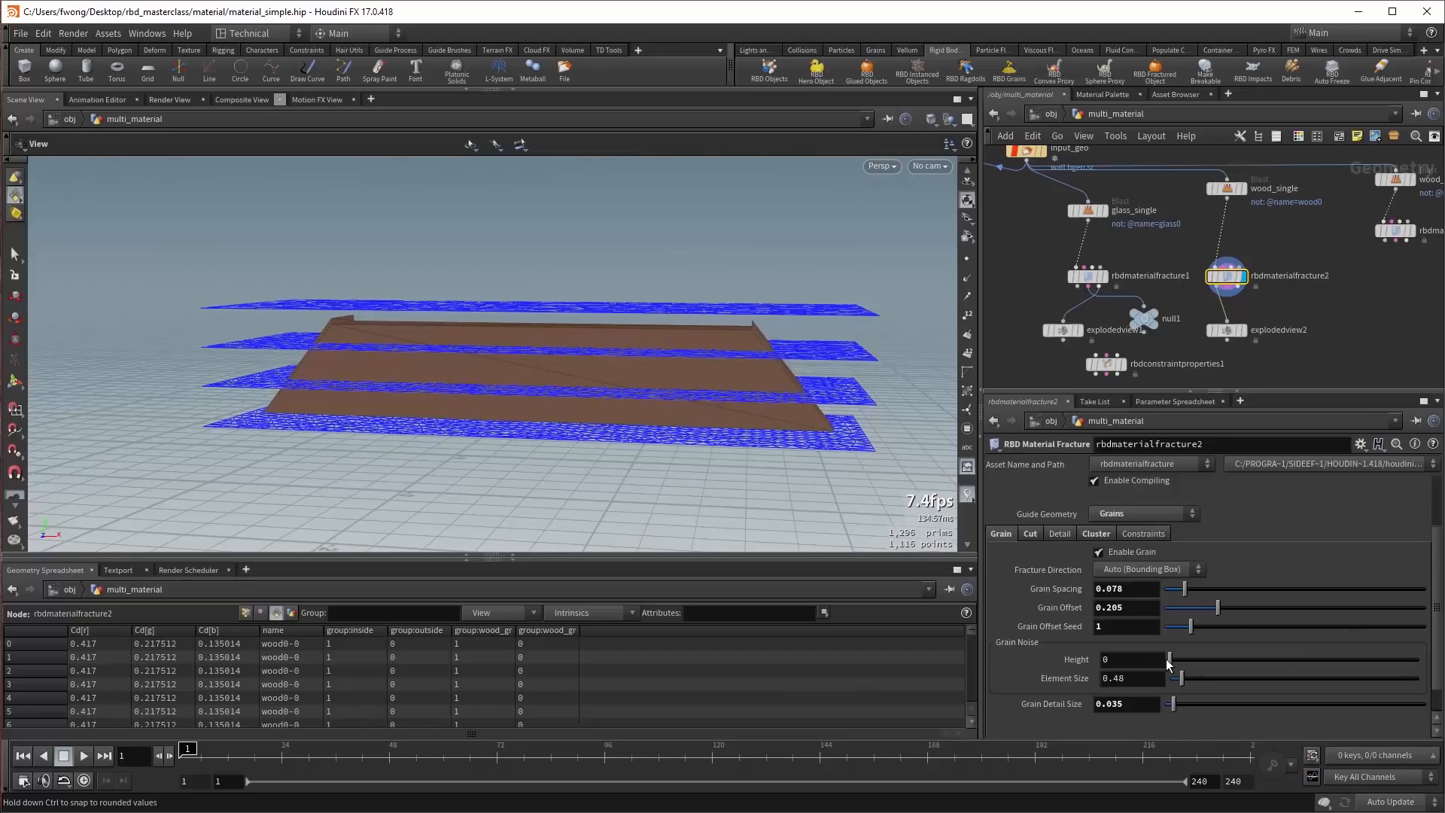
{"action": "left_click_drag", "start_coordinate": [1171, 658], "coordinate": [1174, 660]}
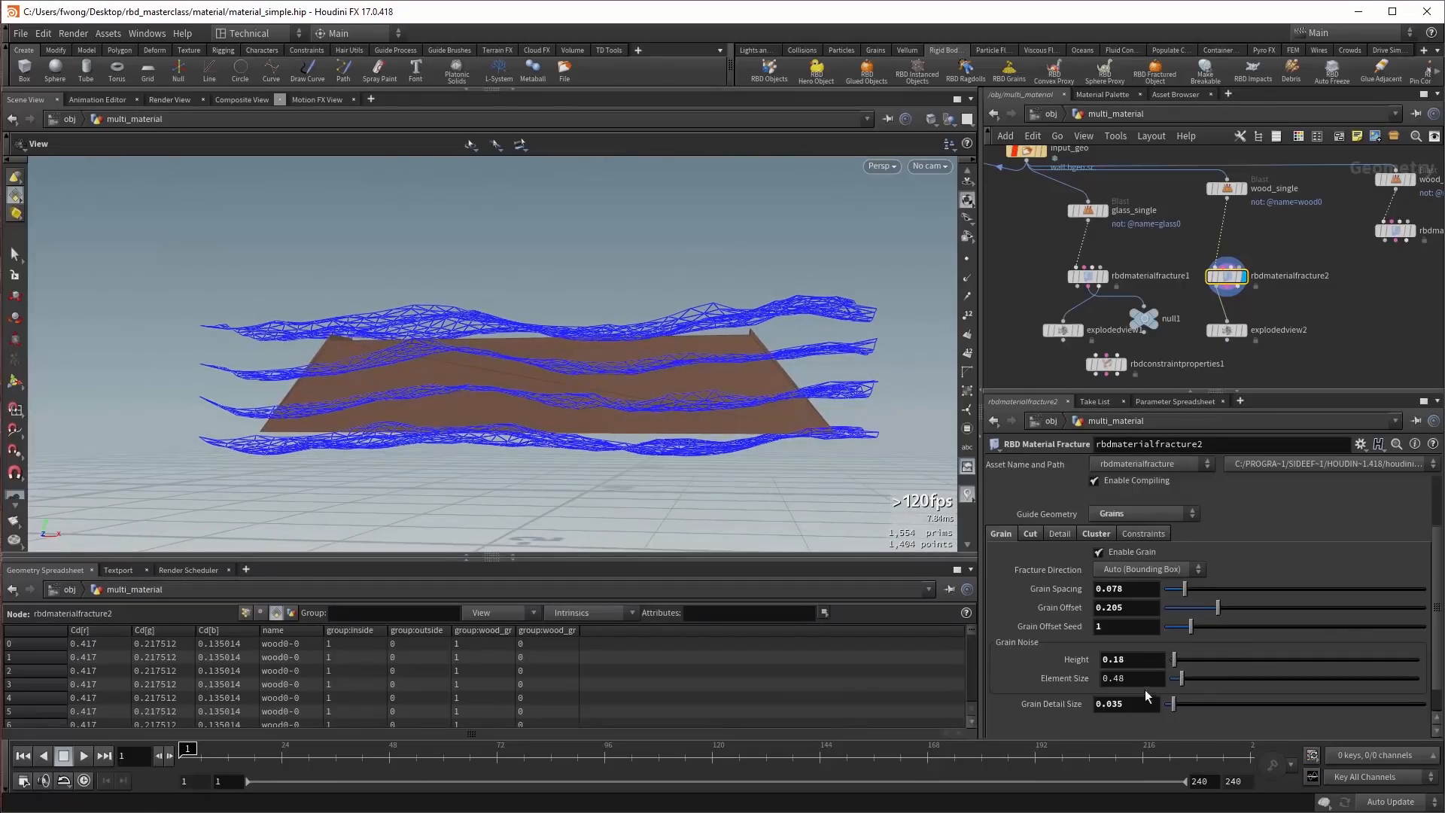
{"action": "mouse_move", "coordinate": [1182, 679]}
{"action": "left_mouse_down"}
{"action": "mouse_move", "coordinate": [1230, 680]}
{"action": "mouse_move", "coordinate": [1182, 681]}
{"action": "left_mouse_up"}
Switch the wood fracture's guide geometry to Cuts and show the cut settings.
{"action": "left_click", "coordinate": [1122, 513]}
{"action": "left_click", "coordinate": [1112, 568]}
{"action": "left_click", "coordinate": [1045, 536]}
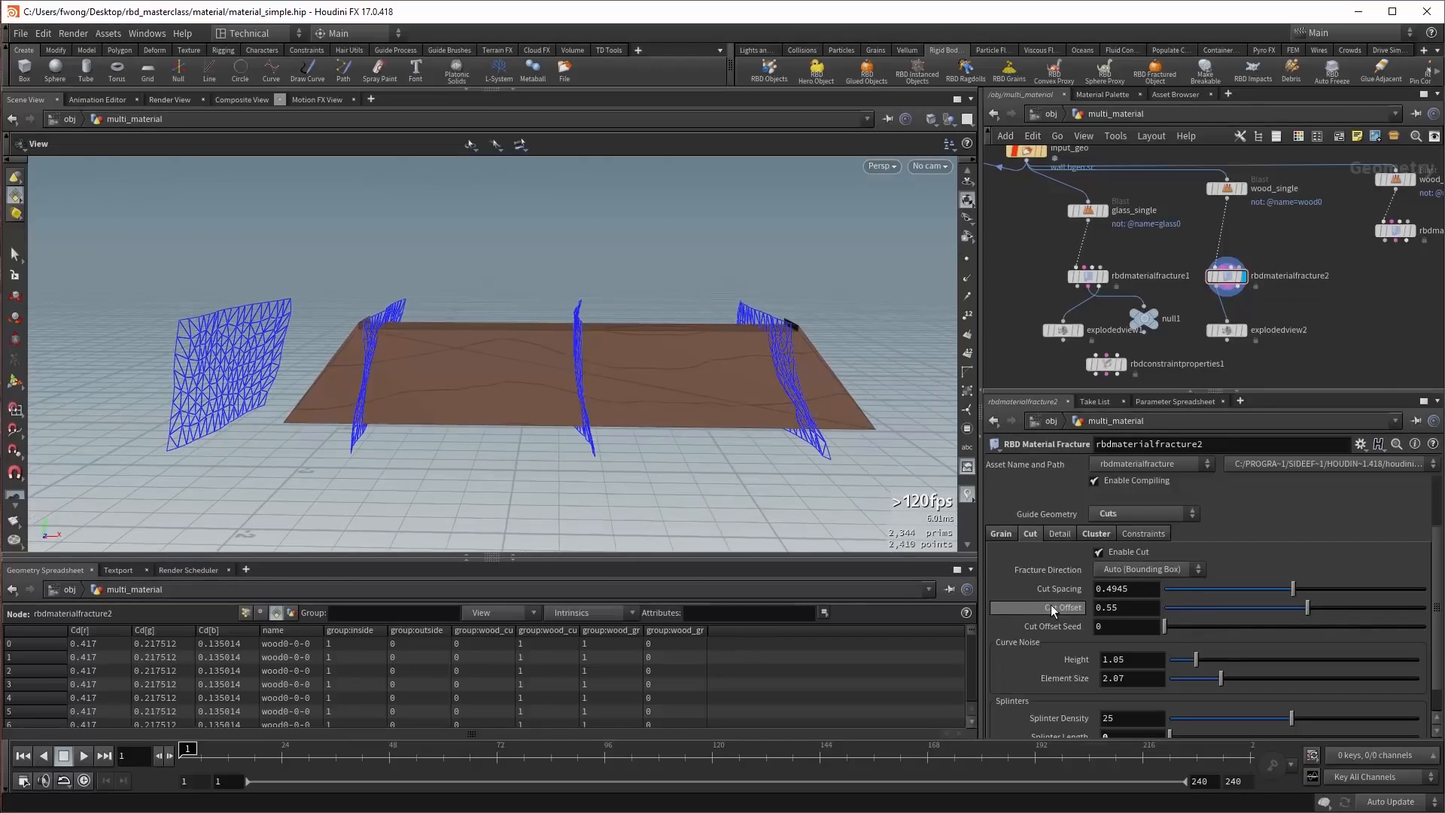
Set the wood's cut spacing to 0.058, cut offset to 0.376 and cut offset seed to 1.
{"action": "left_click_drag", "start_coordinate": [1276, 589], "coordinate": [1181, 598]}
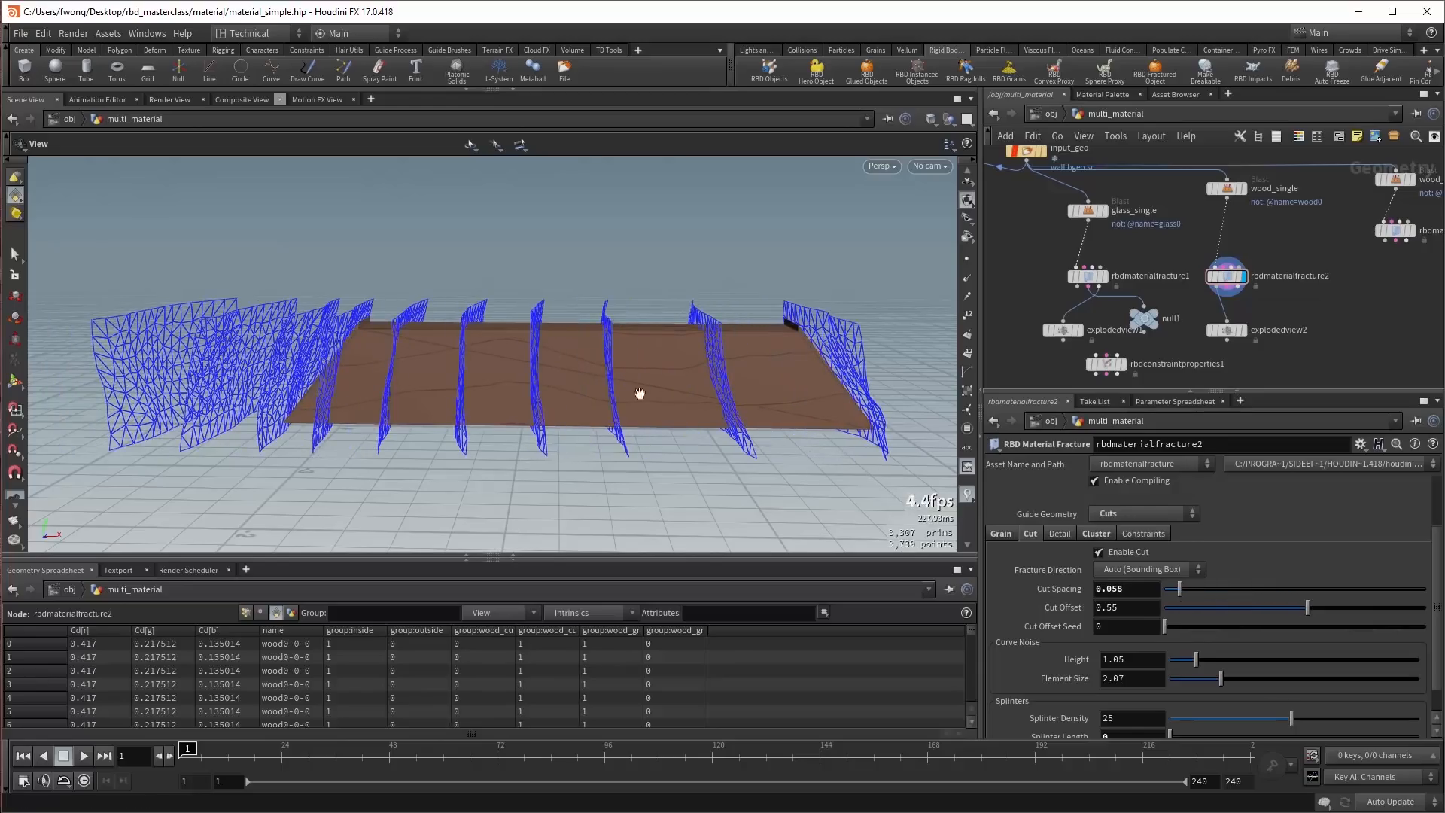
{"action": "left_click", "coordinate": [1262, 607]}
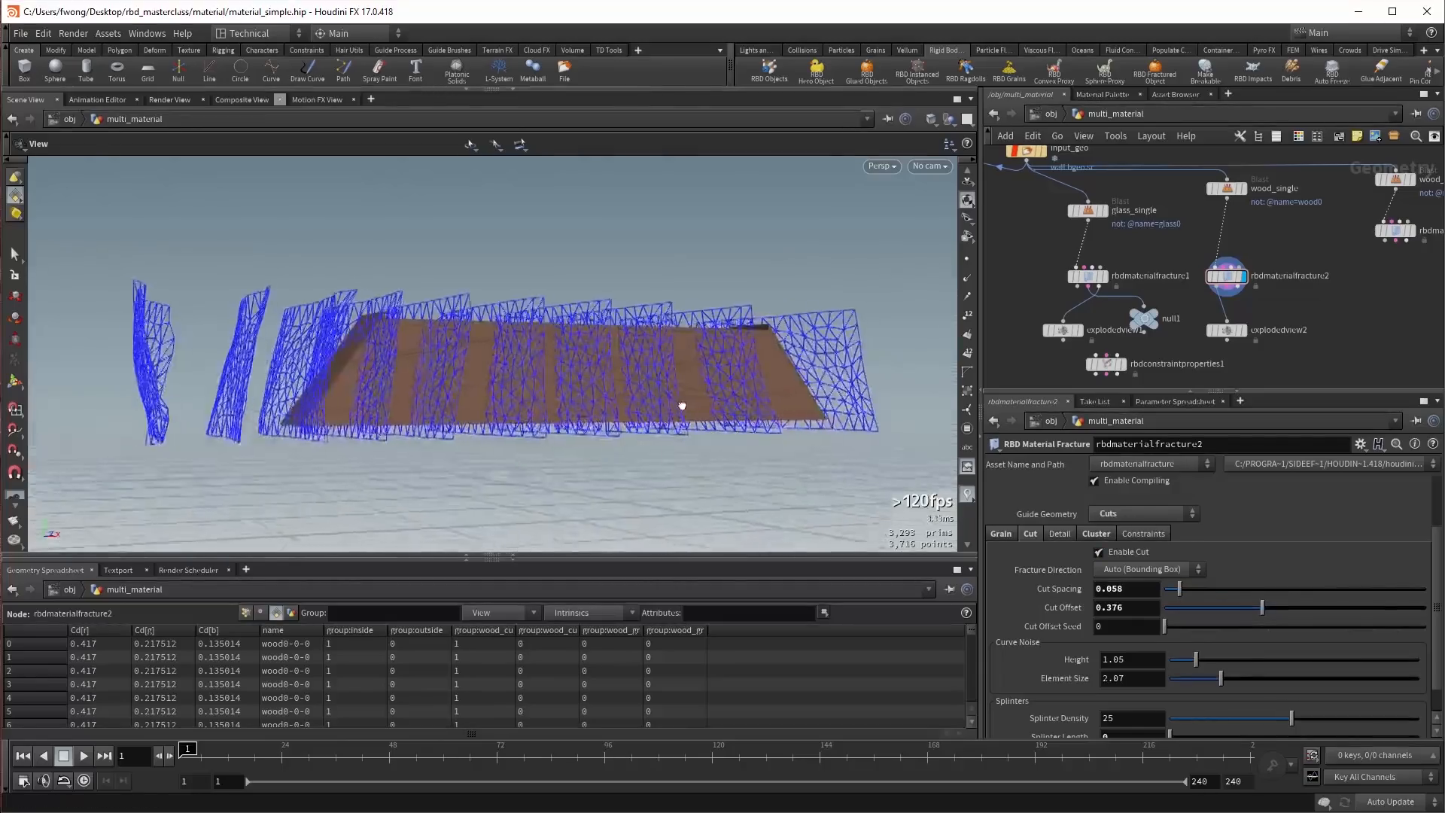
{"action": "left_click_drag", "start_coordinate": [1167, 625], "coordinate": [1191, 626]}
{"action": "left_click_drag", "start_coordinate": [817, 498], "coordinate": [658, 419]}
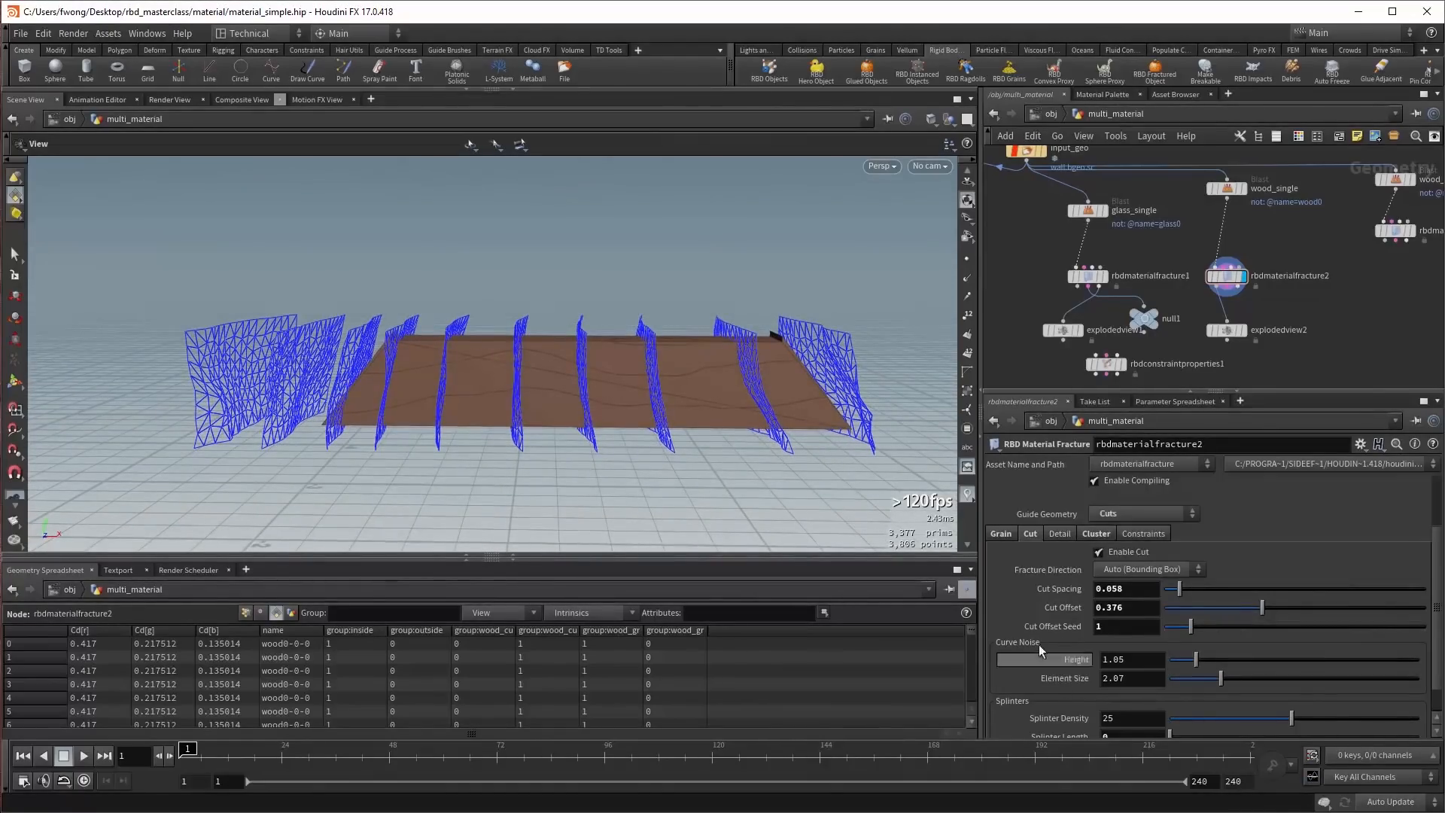
Set the cut's curve noise height to 1.06 and display the exploded wood pieces of explodedview2.
{"action": "left_click_drag", "start_coordinate": [768, 480], "coordinate": [586, 413]}
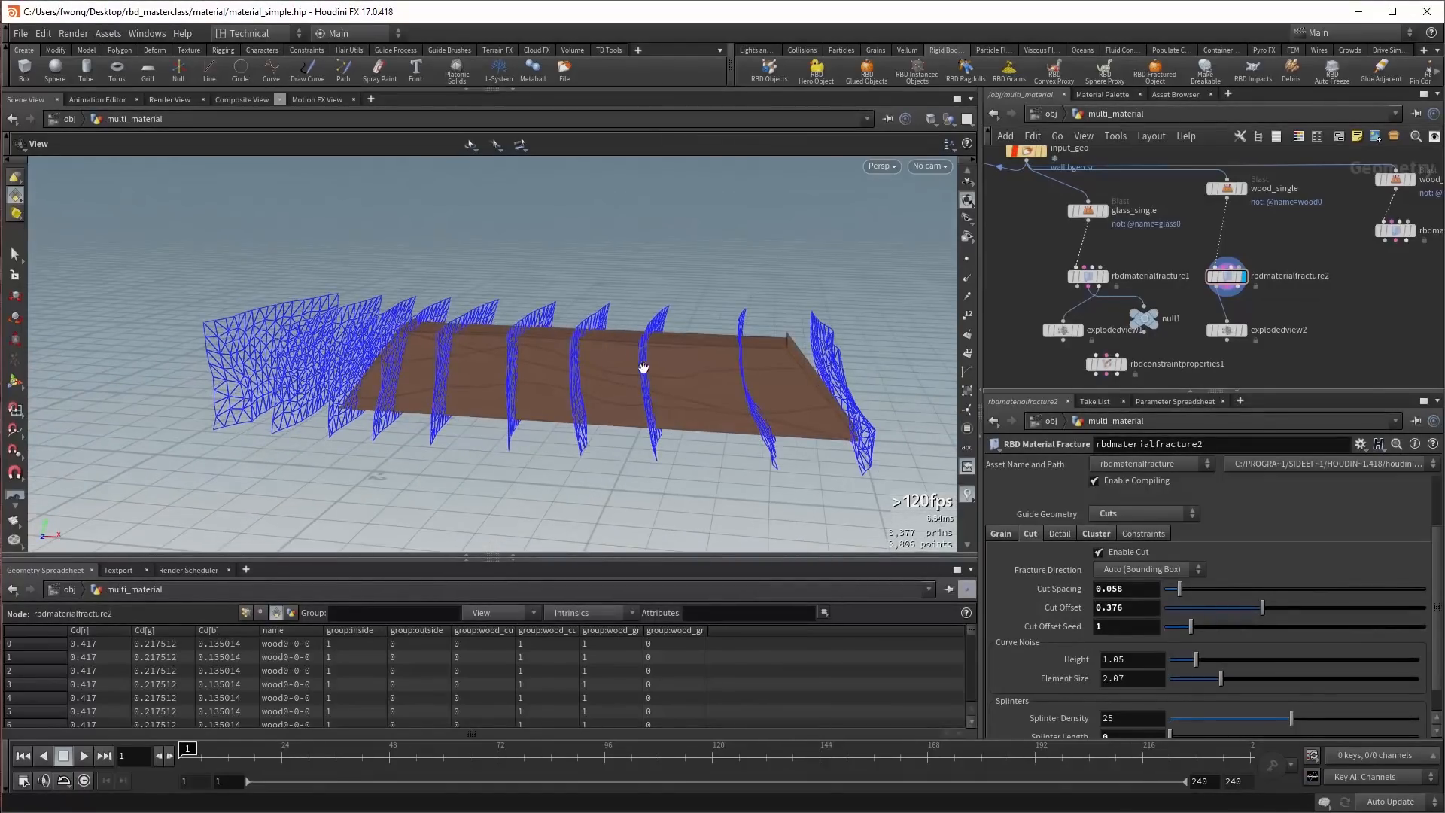
{"action": "left_click_drag", "start_coordinate": [676, 458], "coordinate": [813, 499]}
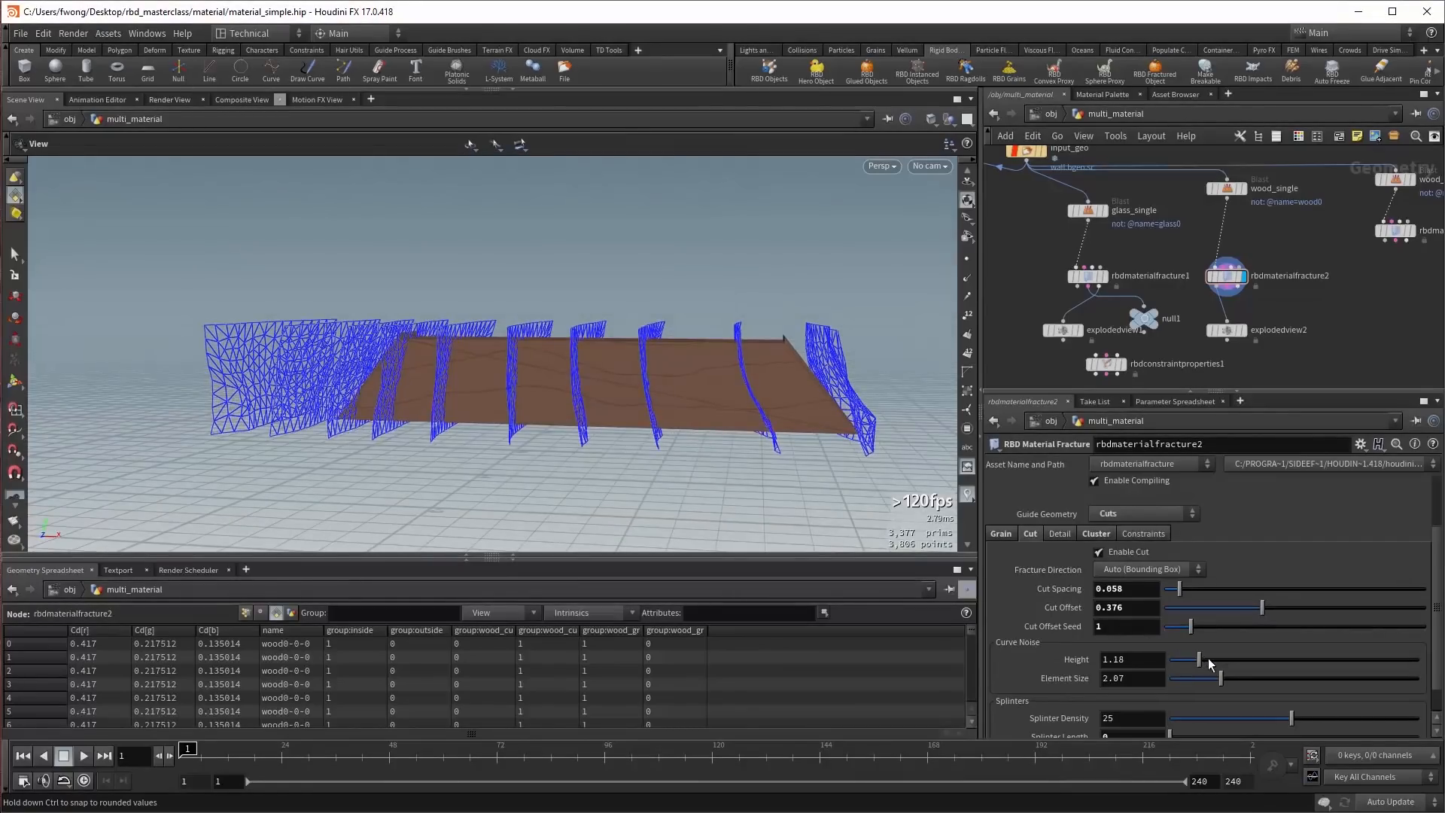
{"action": "left_click_drag", "start_coordinate": [1208, 661], "coordinate": [1196, 662]}
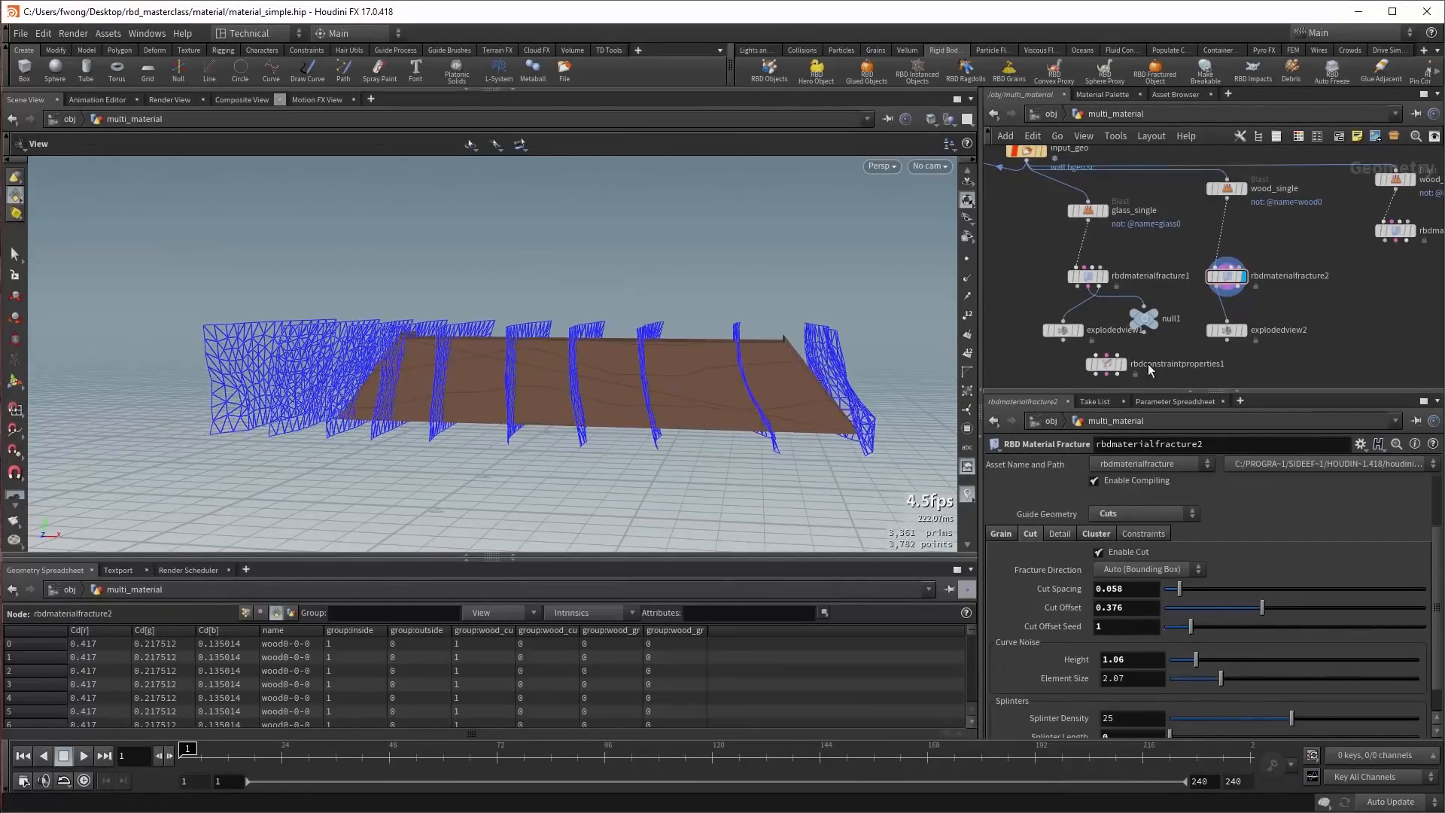
{"action": "left_click_drag", "start_coordinate": [647, 380], "coordinate": [654, 413]}
{"action": "left_click", "coordinate": [1243, 330]}
{"action": "scroll", "coordinate": [750, 403], "scroll_direction": "up", "scroll_amount": 2}
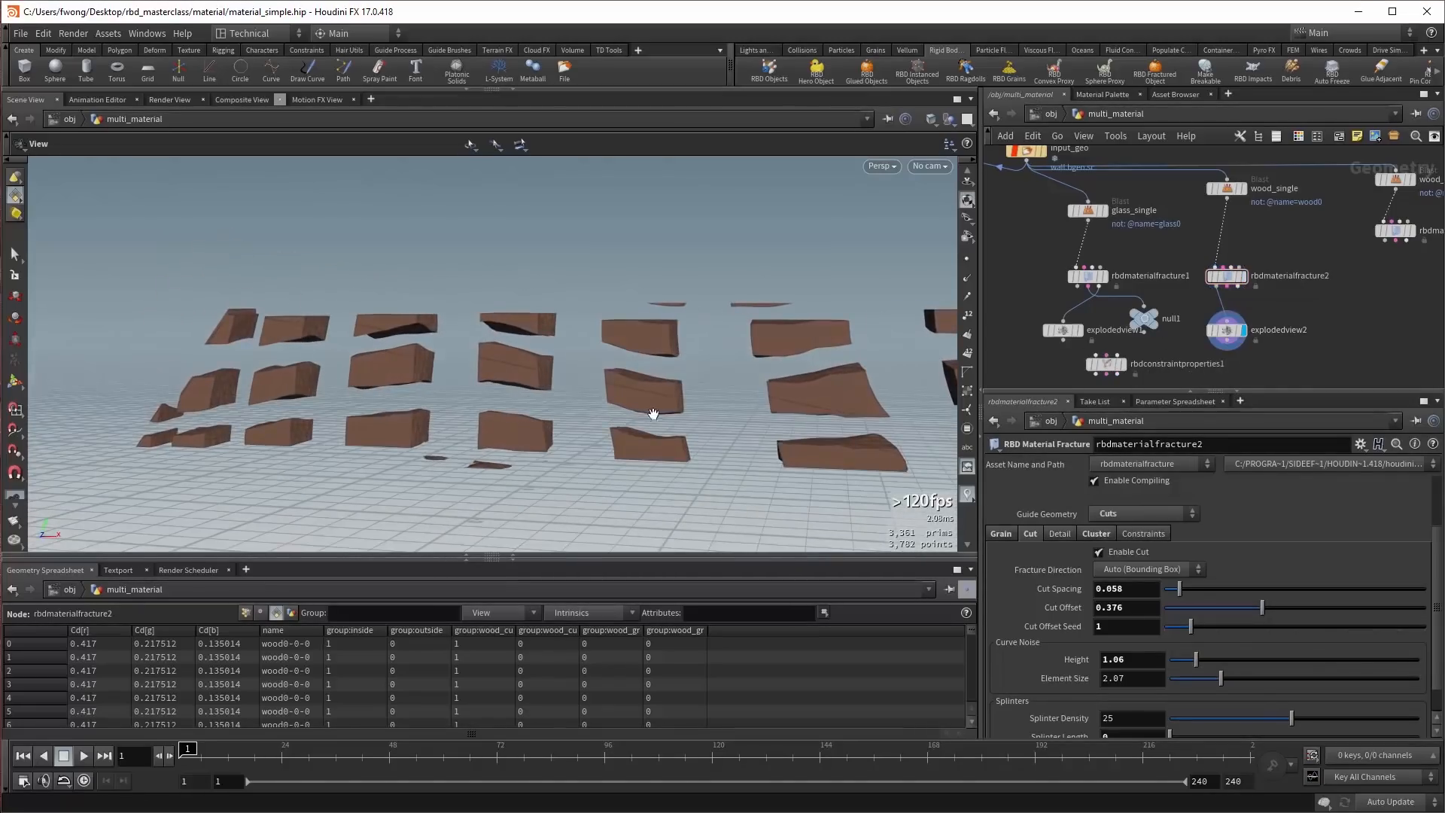
Display rbdmaterialfracture2 again and widen the cut spacing to 0.329.
{"action": "left_click", "coordinate": [1242, 276]}
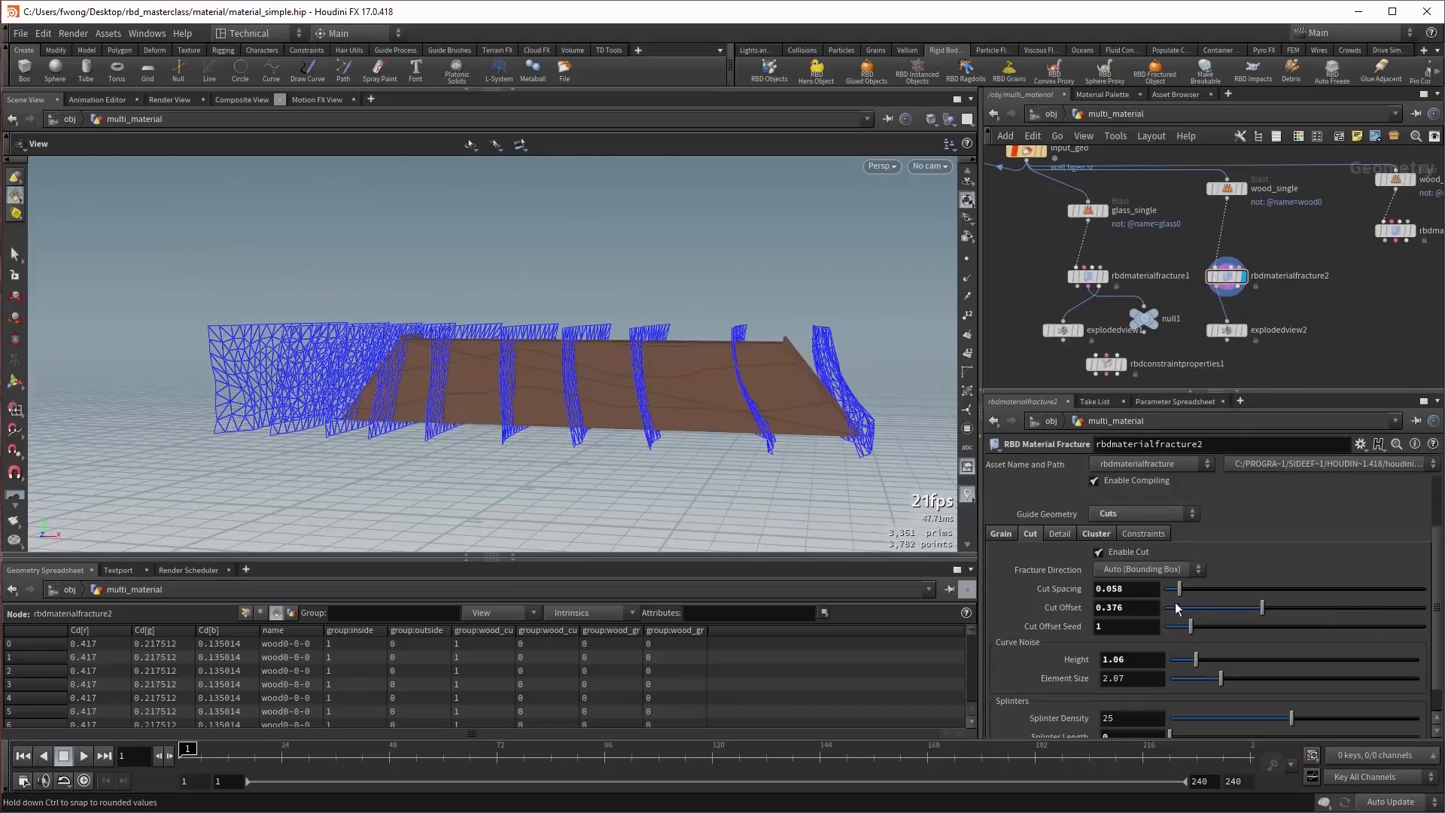
{"action": "left_click_drag", "start_coordinate": [1218, 590], "coordinate": [1249, 587]}
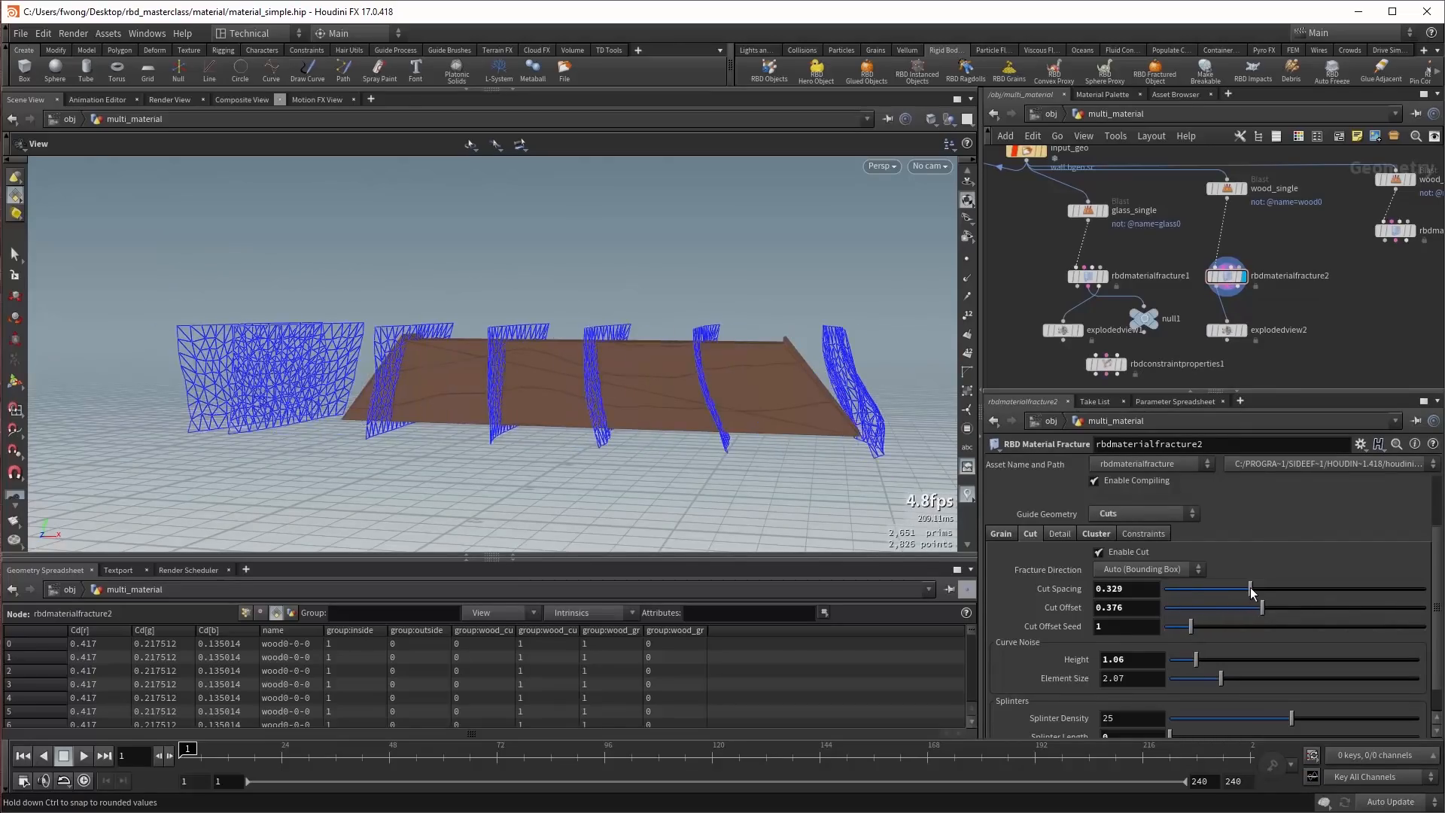
{"action": "left_click_drag", "start_coordinate": [811, 467], "coordinate": [770, 432]}
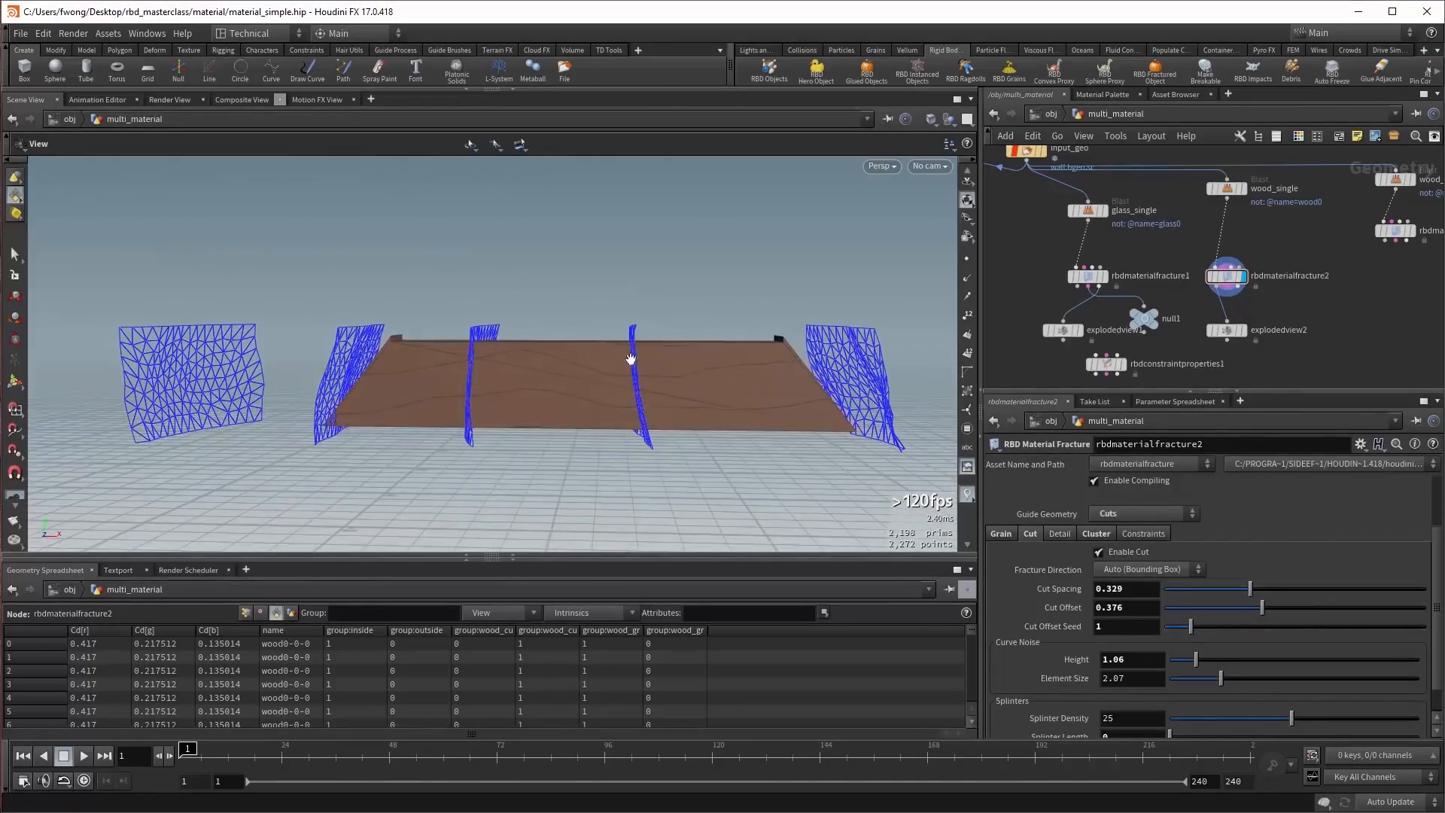
{"action": "scroll", "coordinate": [1028, 607], "scroll_direction": "down", "scroll_amount": 2}
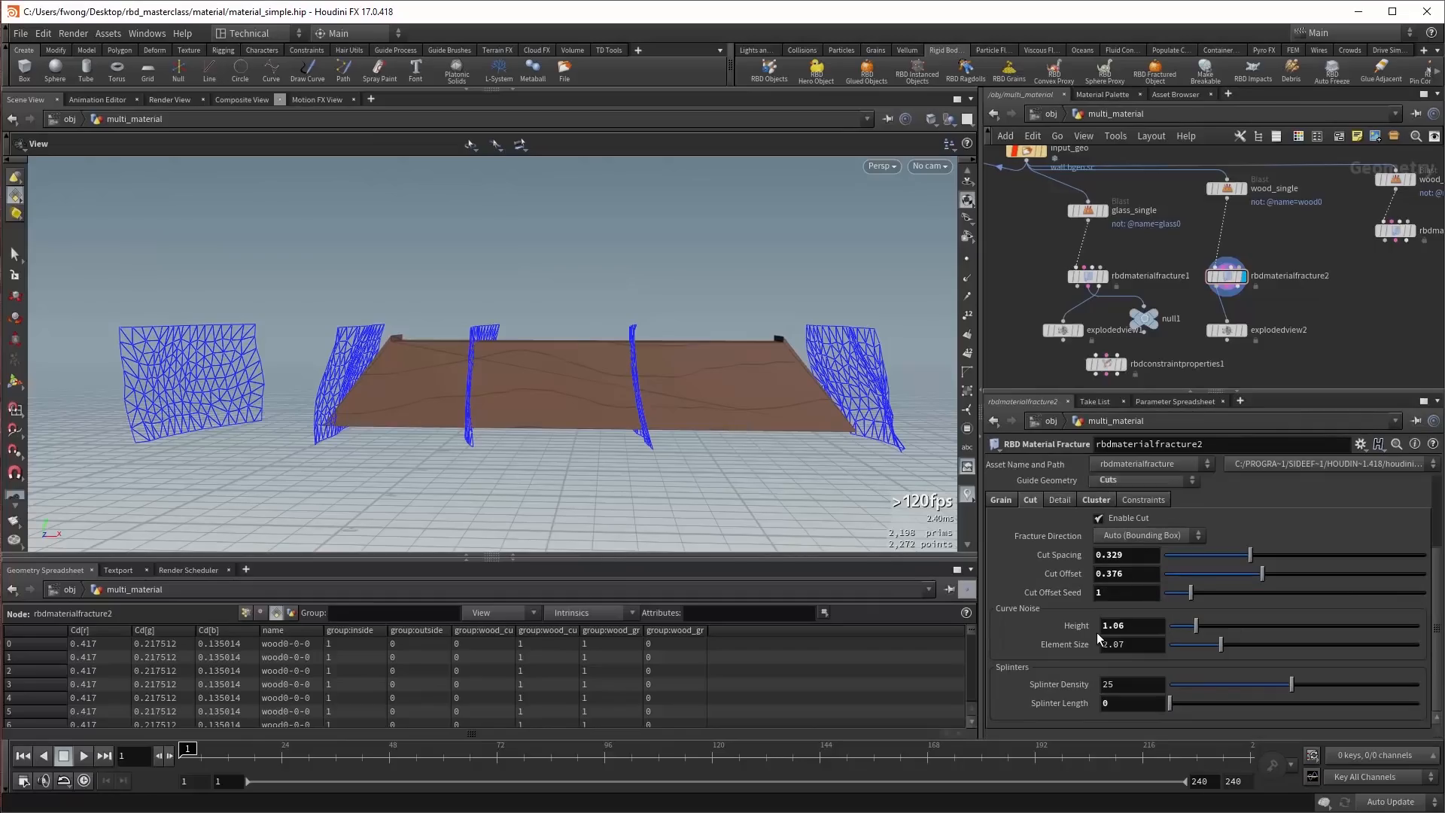
{"action": "scroll", "coordinate": [1096, 633], "scroll_direction": "up", "scroll_amount": 5}
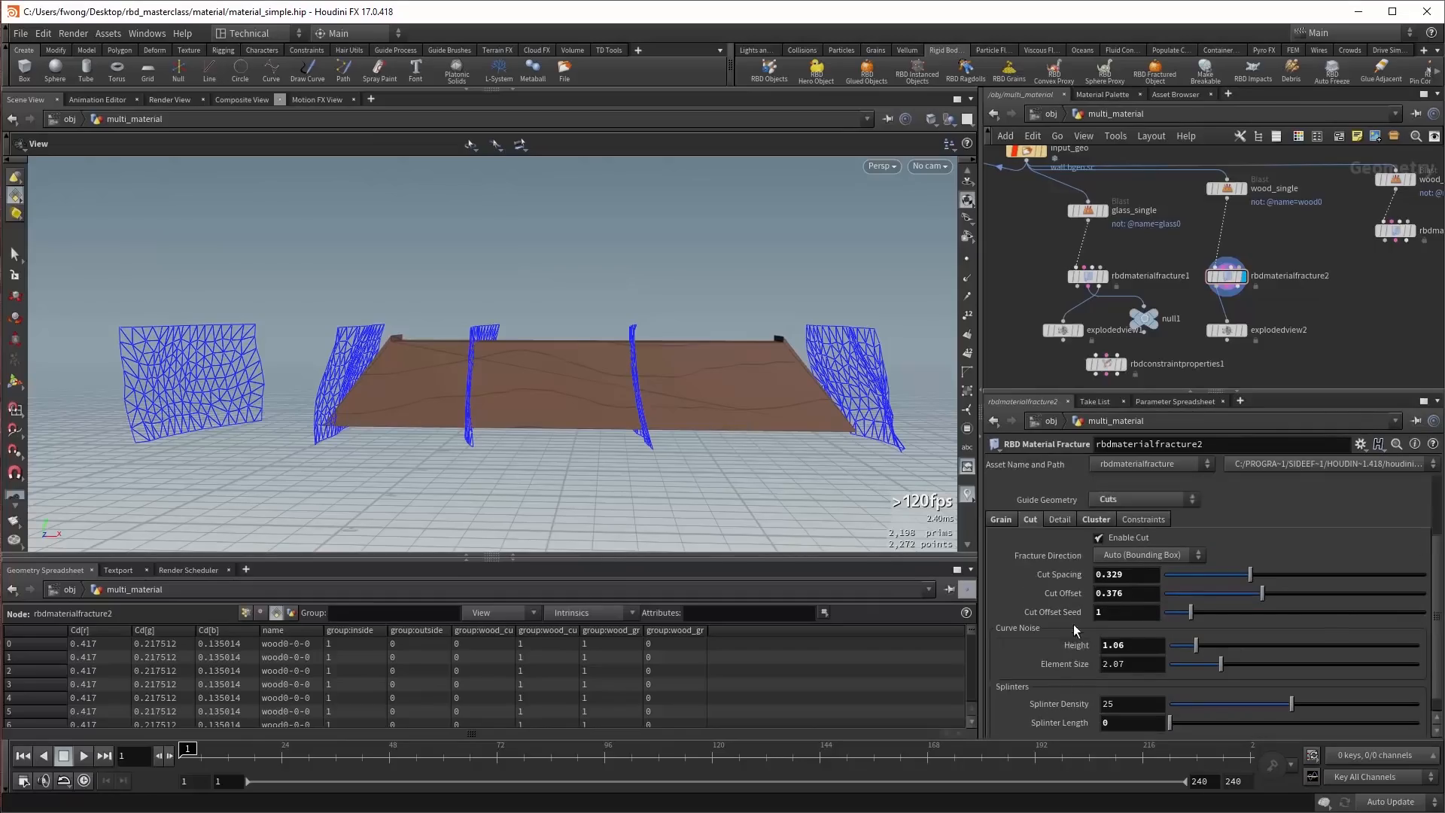
{"action": "left_click_drag", "start_coordinate": [806, 444], "coordinate": [631, 375]}
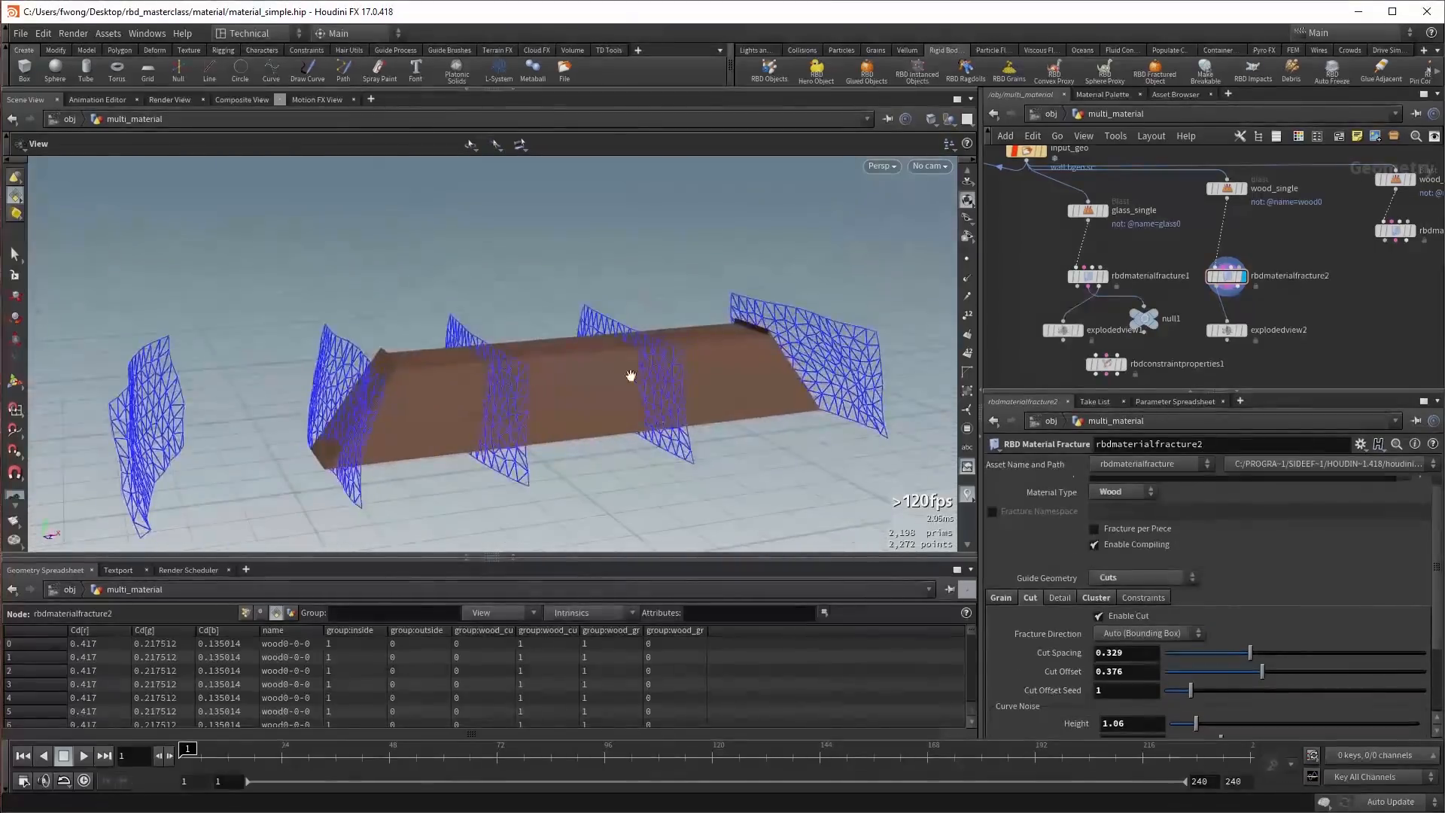
{"action": "left_click_drag", "start_coordinate": [676, 424], "coordinate": [662, 445]}
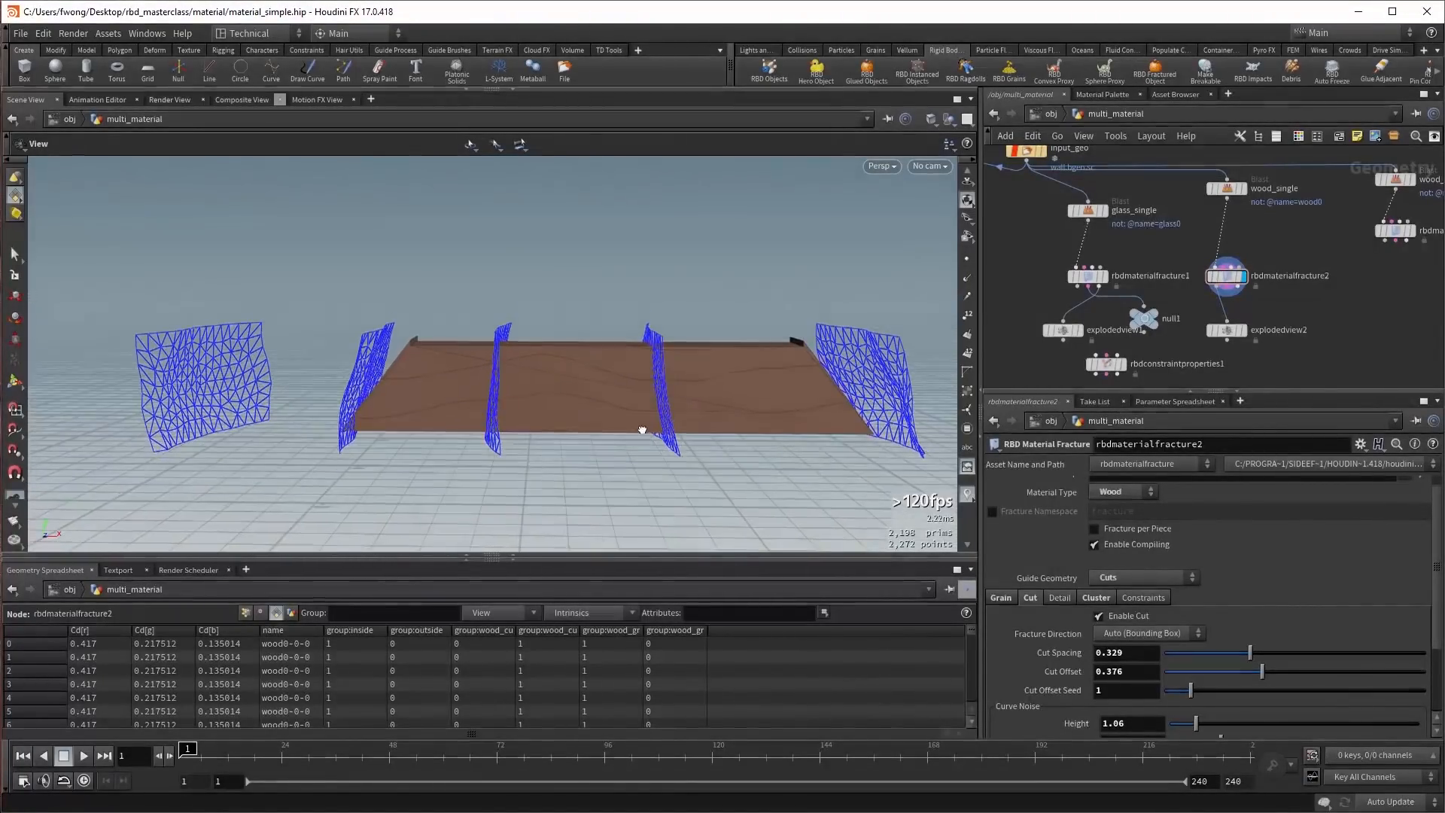
Change the wood's guide geometry to Splinters and set the splinter length to 0.309.
{"action": "left_click", "coordinate": [1120, 579]}
{"action": "left_click", "coordinate": [1122, 654]}
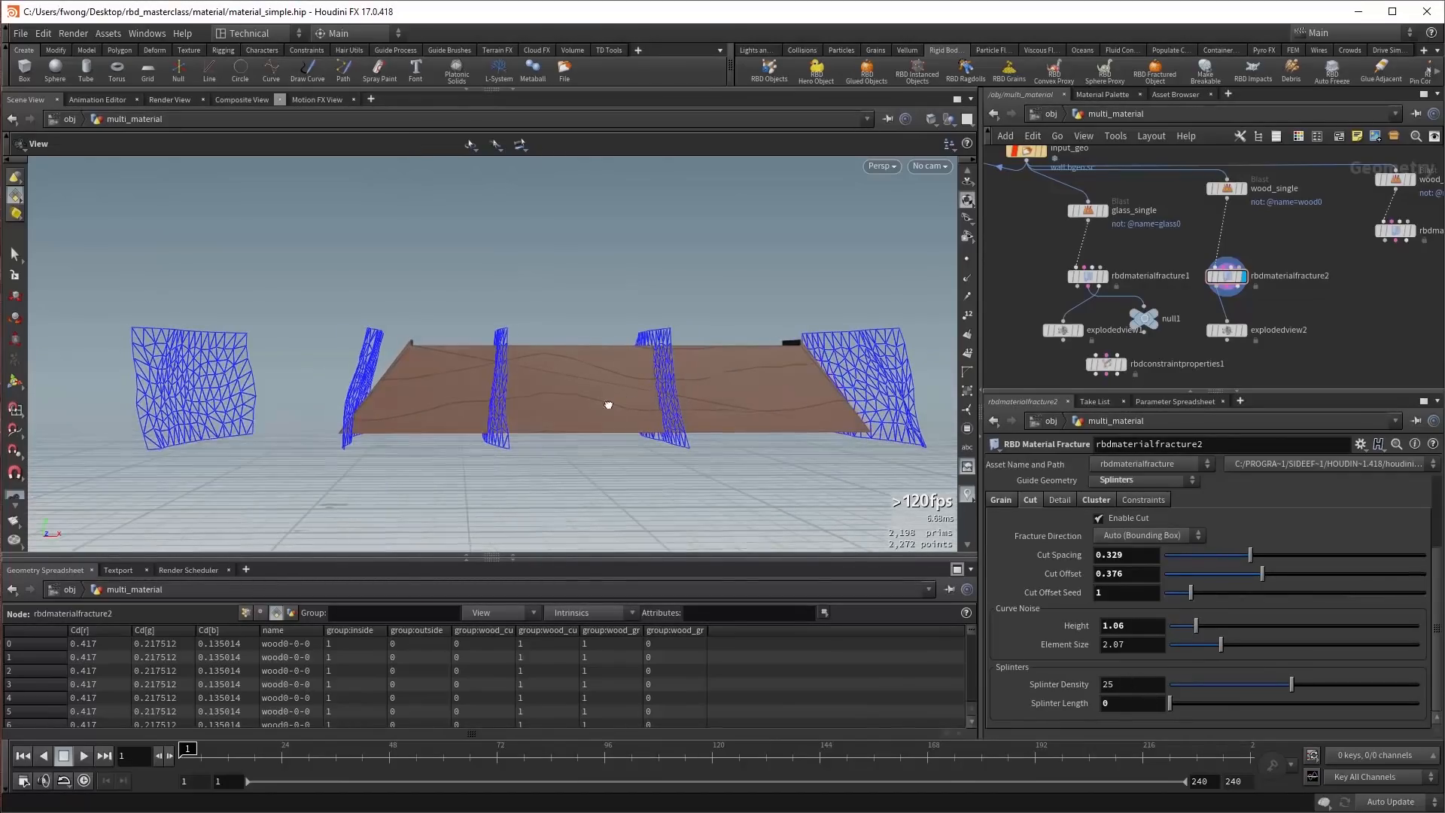
{"action": "left_click_drag", "start_coordinate": [1171, 704], "coordinate": [1208, 703]}
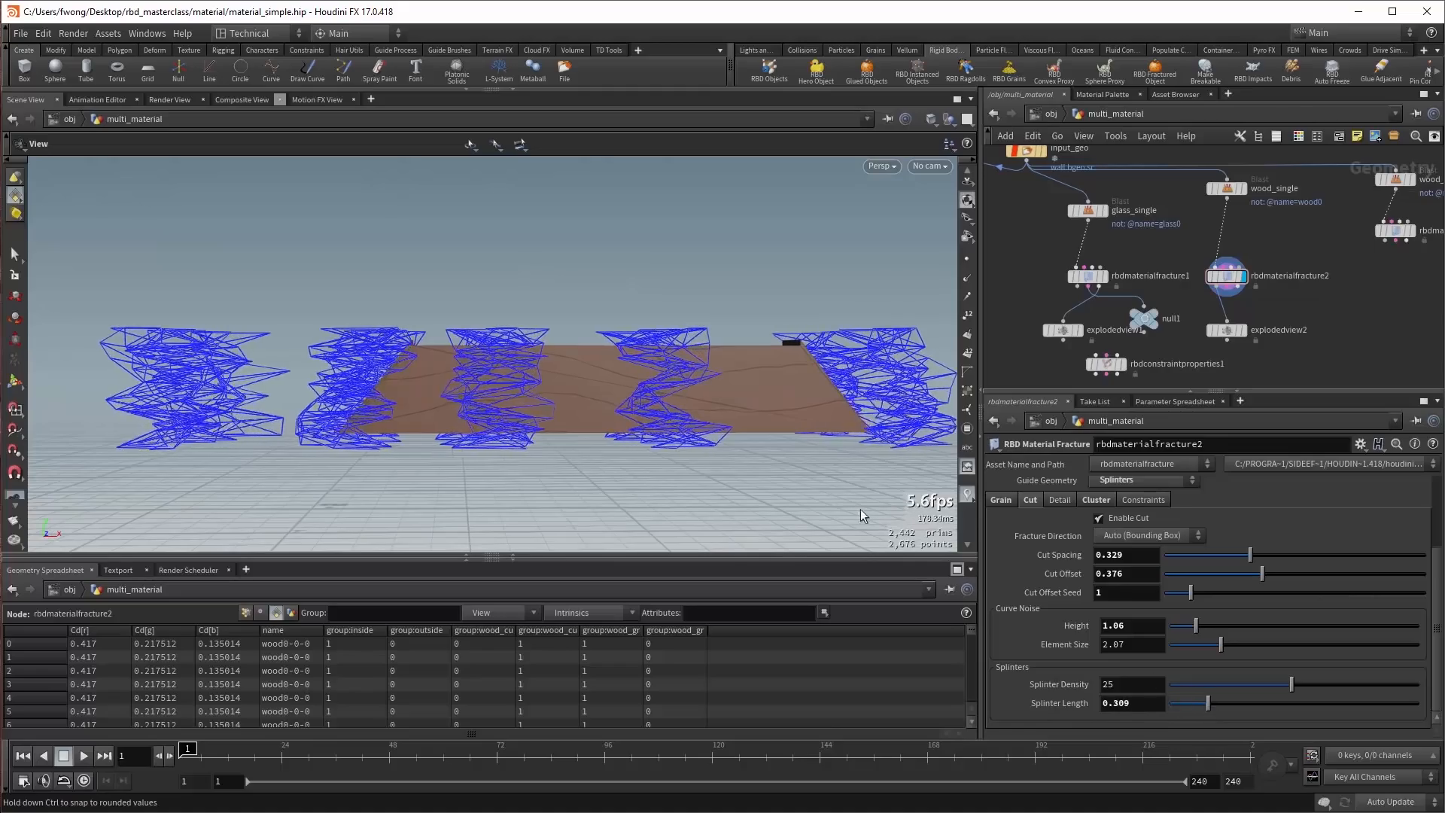
{"action": "left_click_drag", "start_coordinate": [633, 389], "coordinate": [583, 418]}
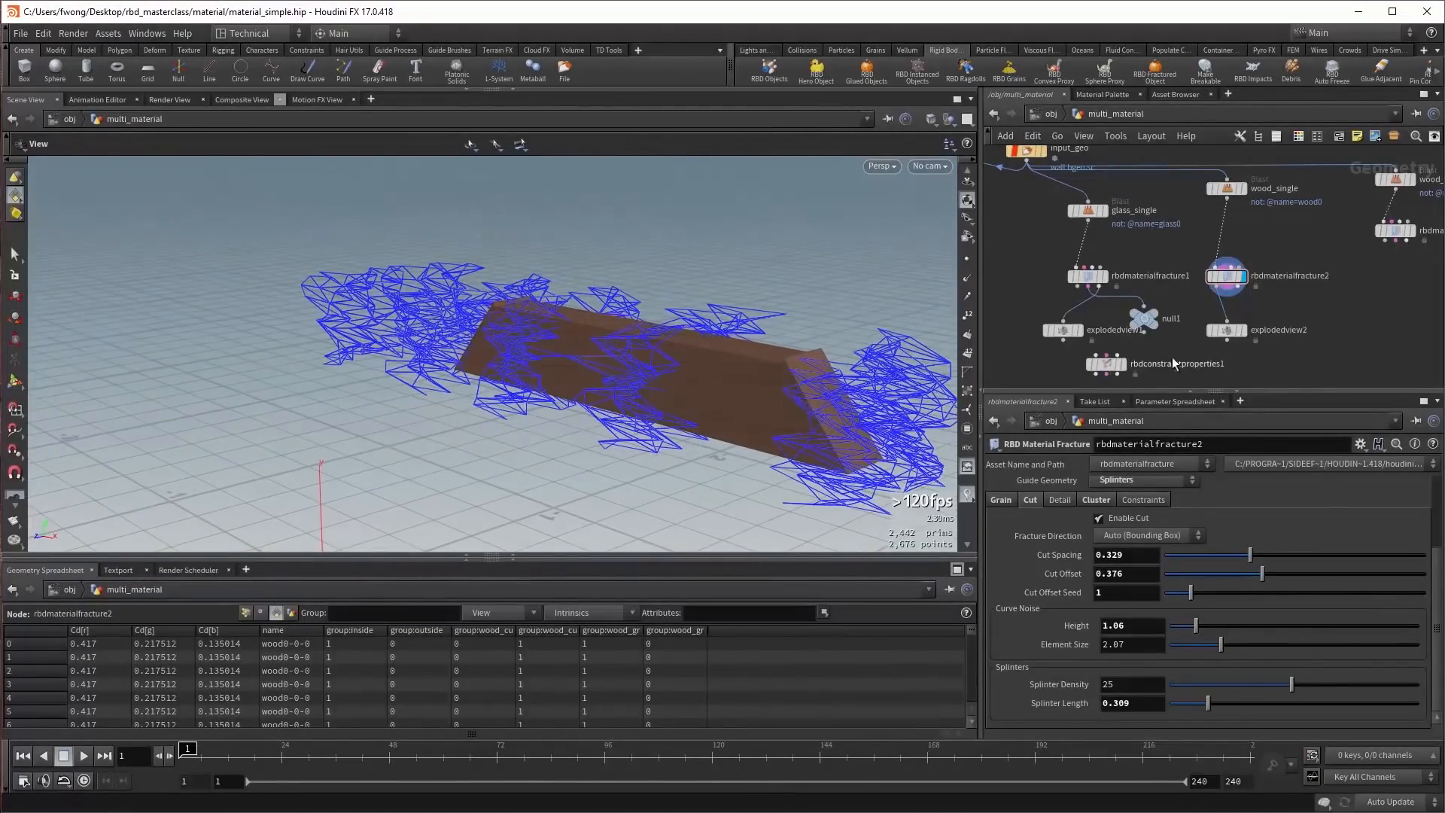
Check the splintered wood pieces in explodedview2 and return to displaying and editing rbdmaterialfracture2.
{"action": "left_click", "coordinate": [1234, 331]}
{"action": "left_click", "coordinate": [1227, 332]}
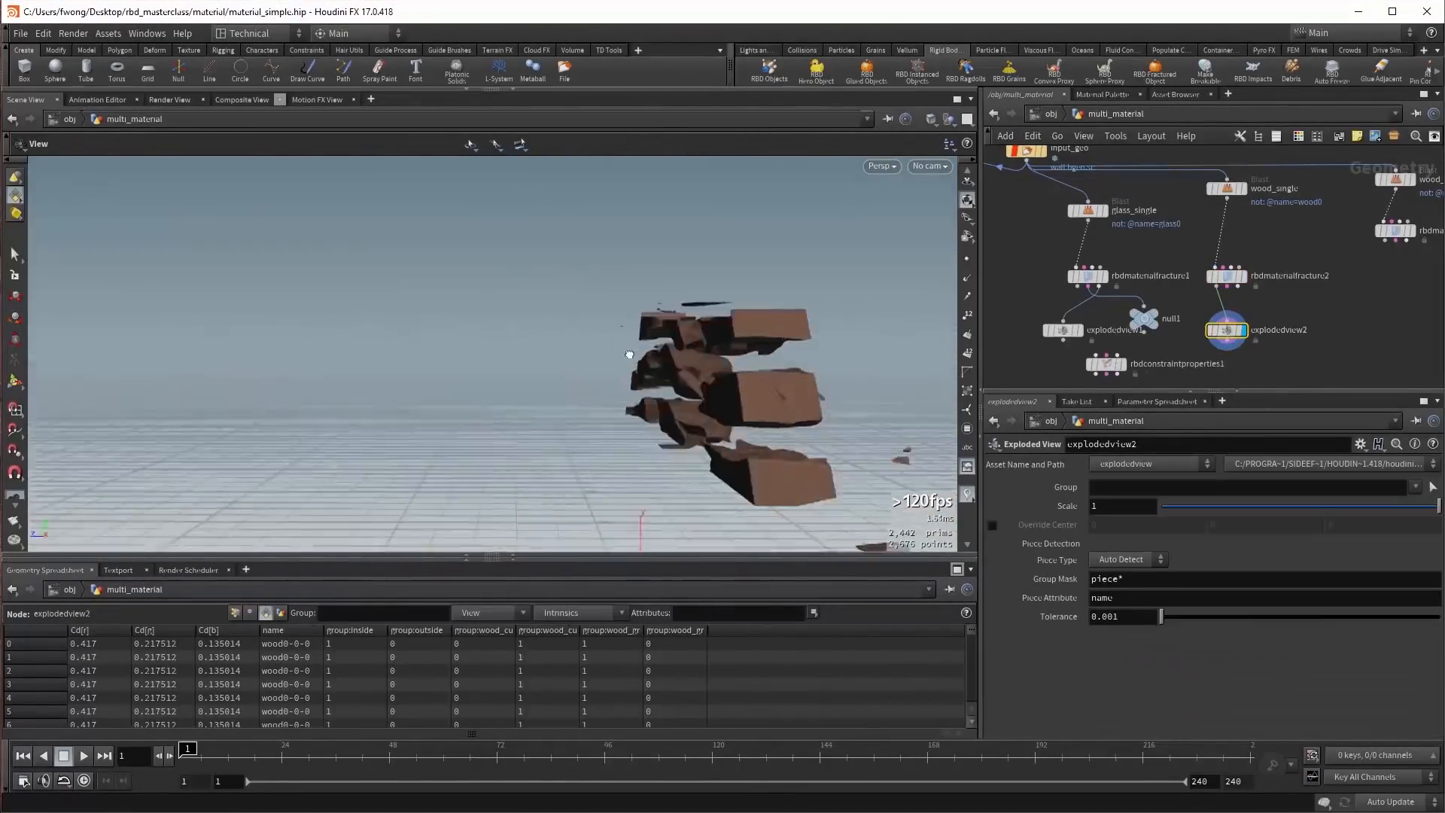
{"action": "left_click", "coordinate": [1242, 277]}
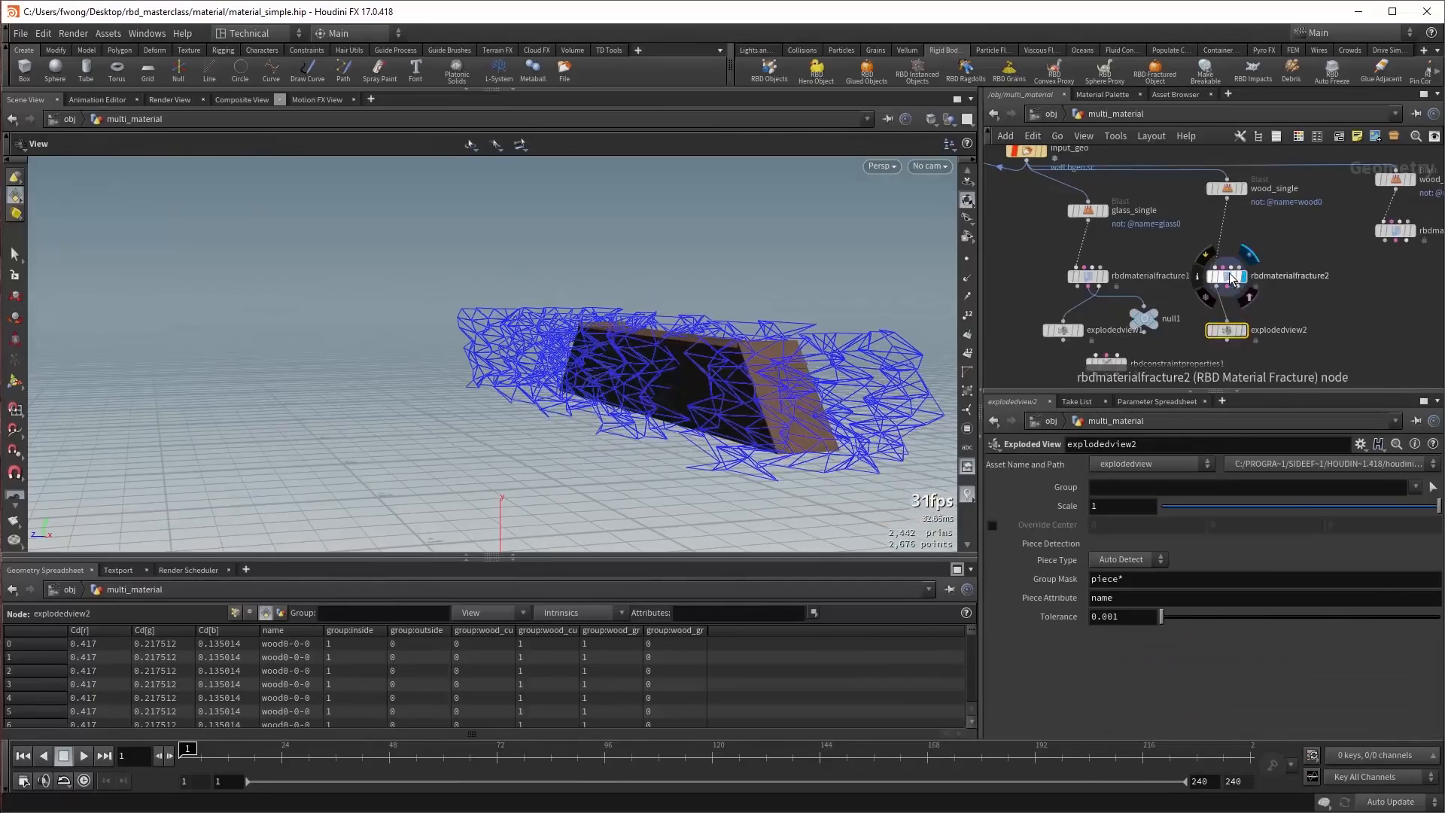
{"action": "left_click", "coordinate": [1226, 276]}
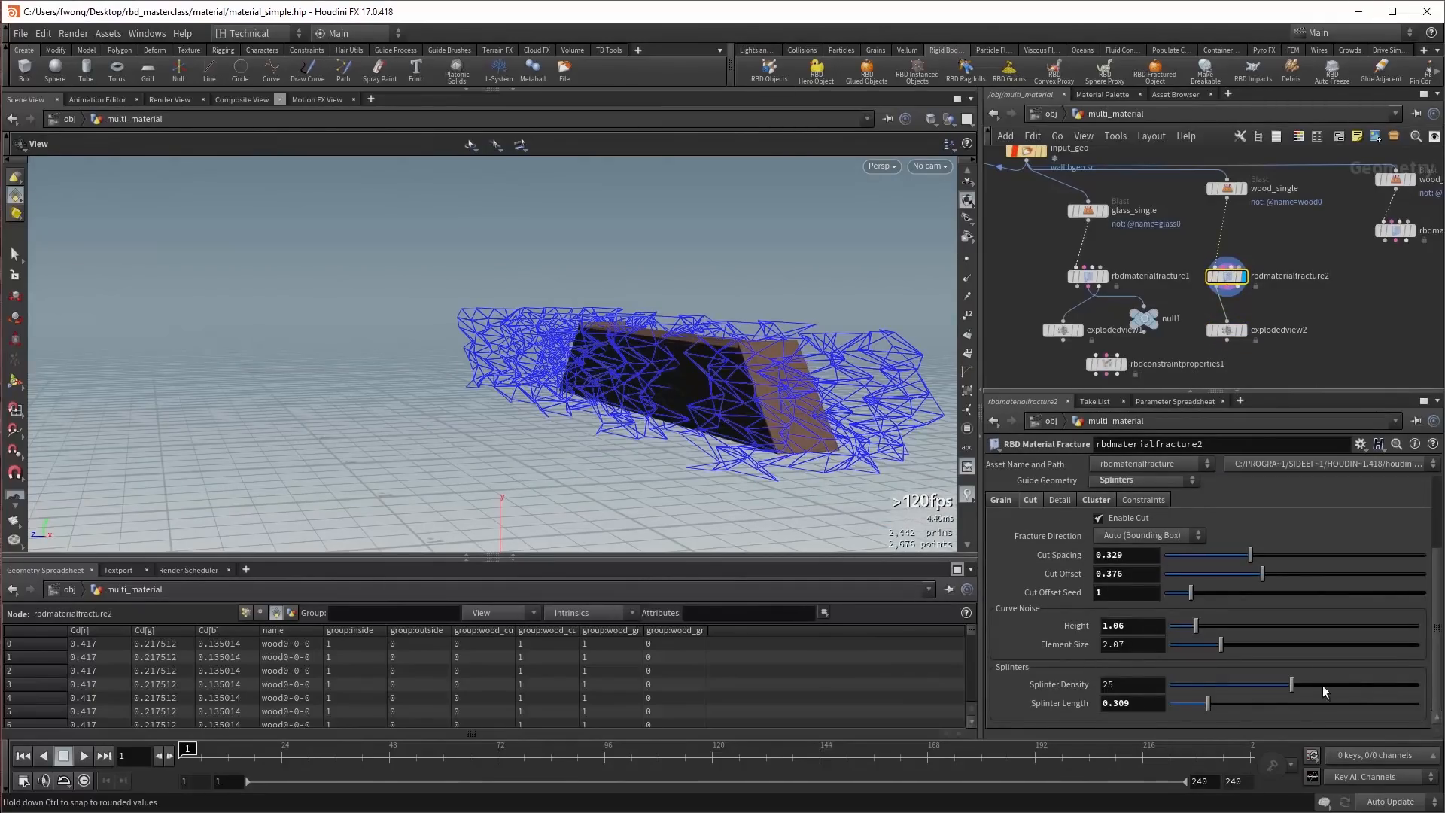
Set the wood's splinter density to 43.3 and display the exploded pieces of explodedview2.
{"action": "left_click_drag", "start_coordinate": [1375, 684], "coordinate": [1385, 684]}
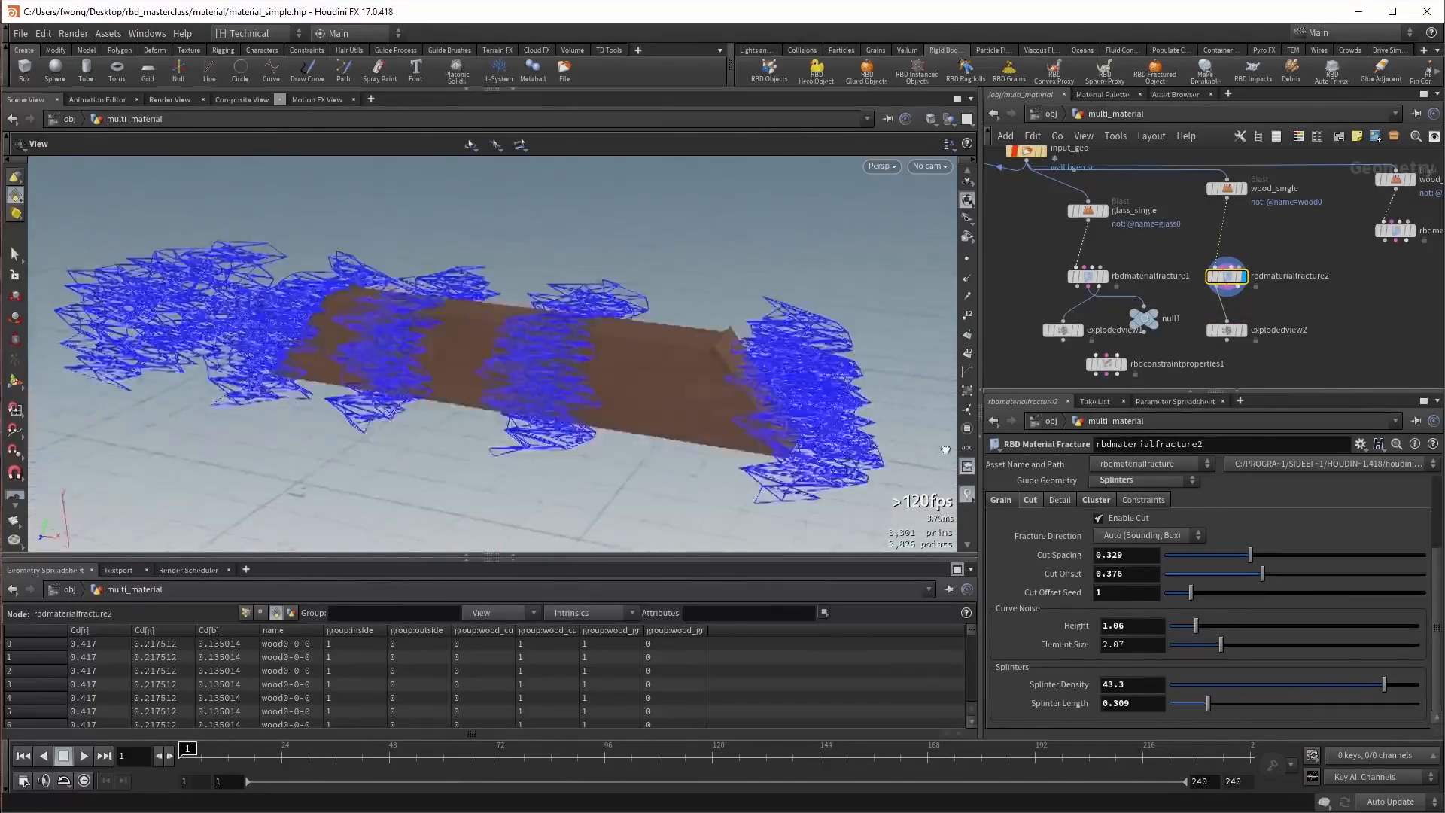
{"action": "left_click_drag", "start_coordinate": [1074, 405], "coordinate": [851, 425]}
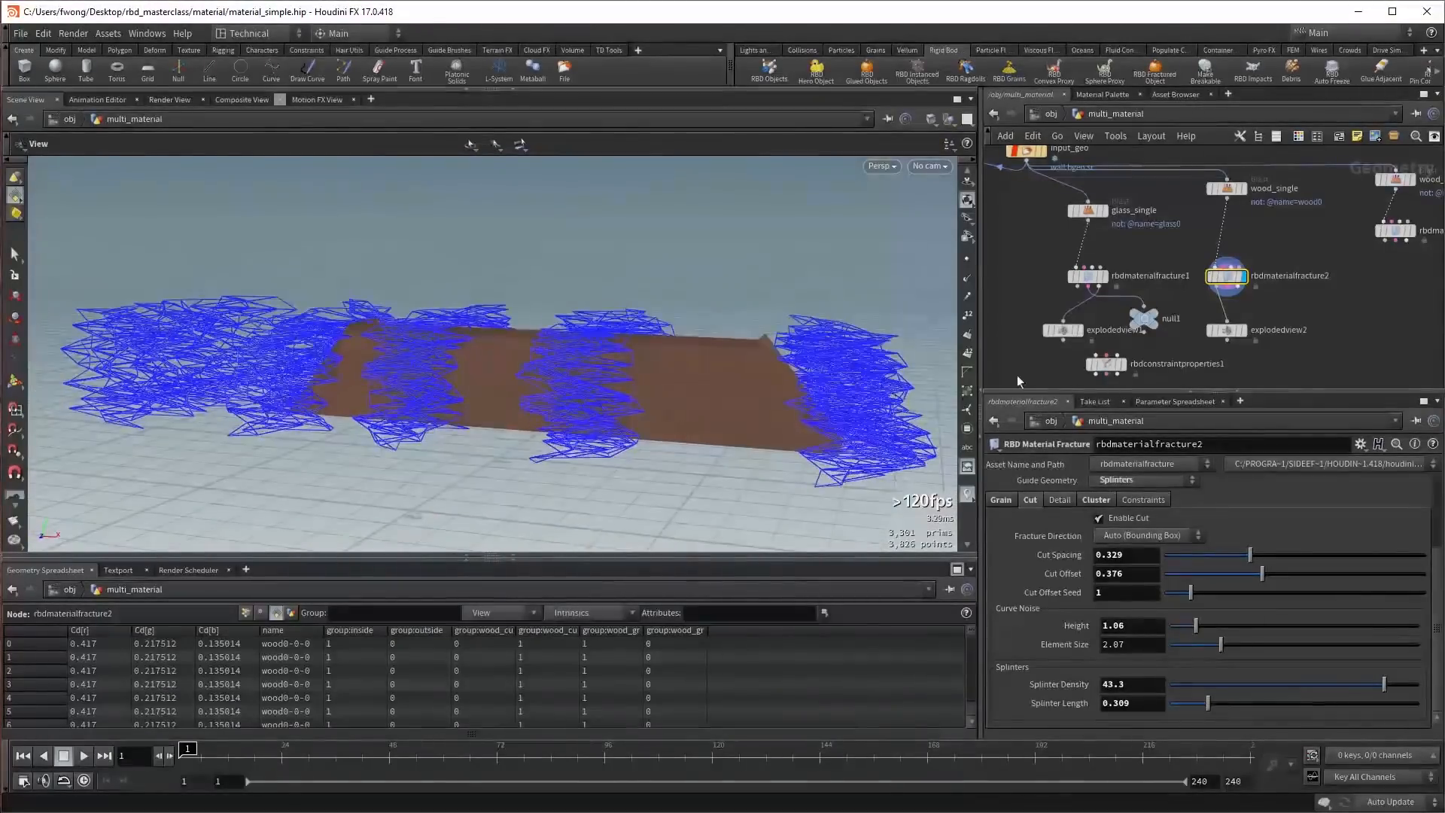
{"action": "left_click", "coordinate": [1234, 330]}
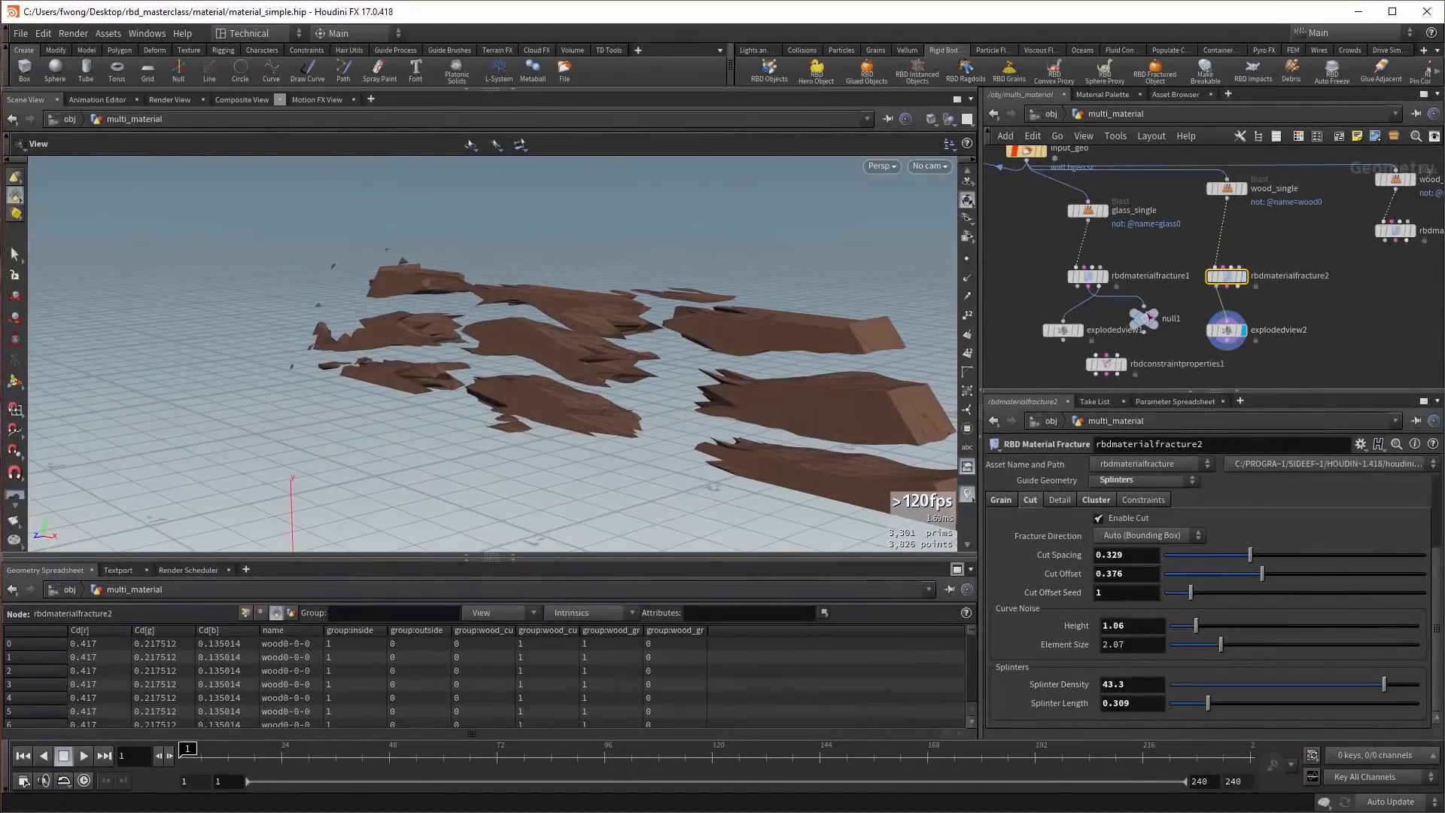
Try the wood's splinter density at 6.6 and raise it to 47.6 to compare the splintered edges.
{"action": "left_click_drag", "start_coordinate": [1288, 681], "coordinate": [1199, 685]}
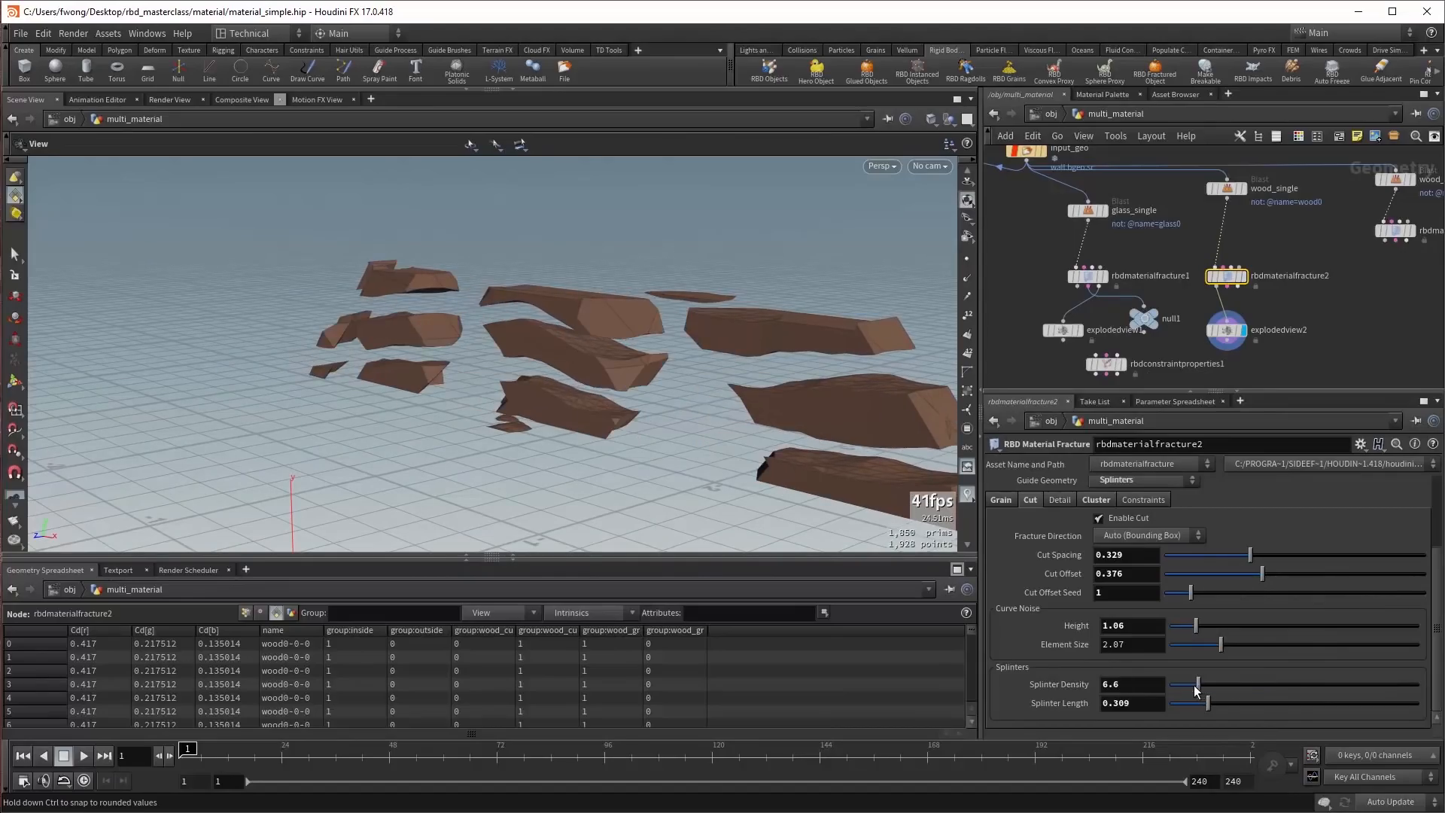
{"action": "left_click_drag", "start_coordinate": [687, 354], "coordinate": [903, 361]}
{"action": "left_click", "coordinate": [1405, 685]}
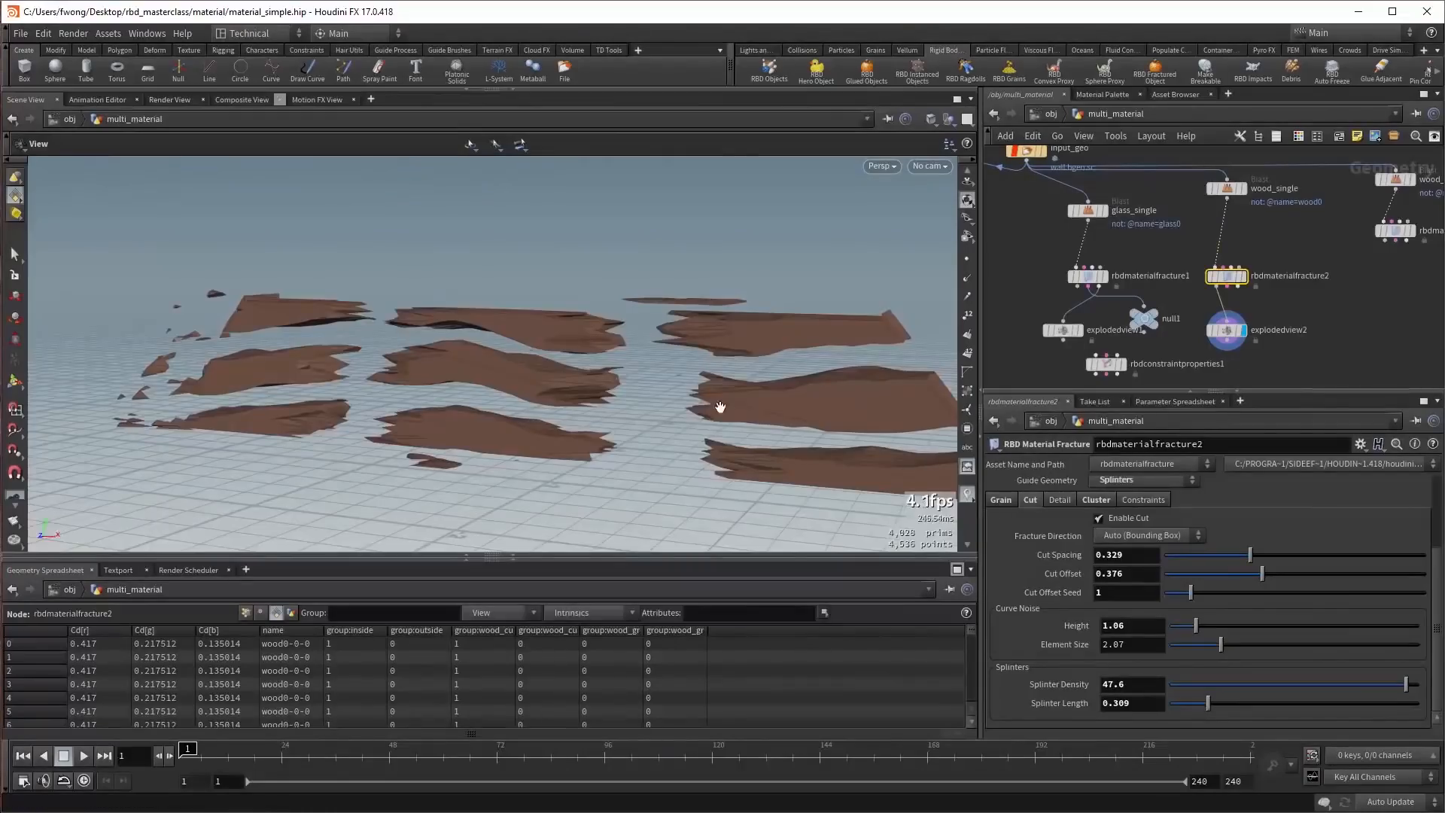
{"action": "left_click_drag", "start_coordinate": [720, 407], "coordinate": [850, 388]}
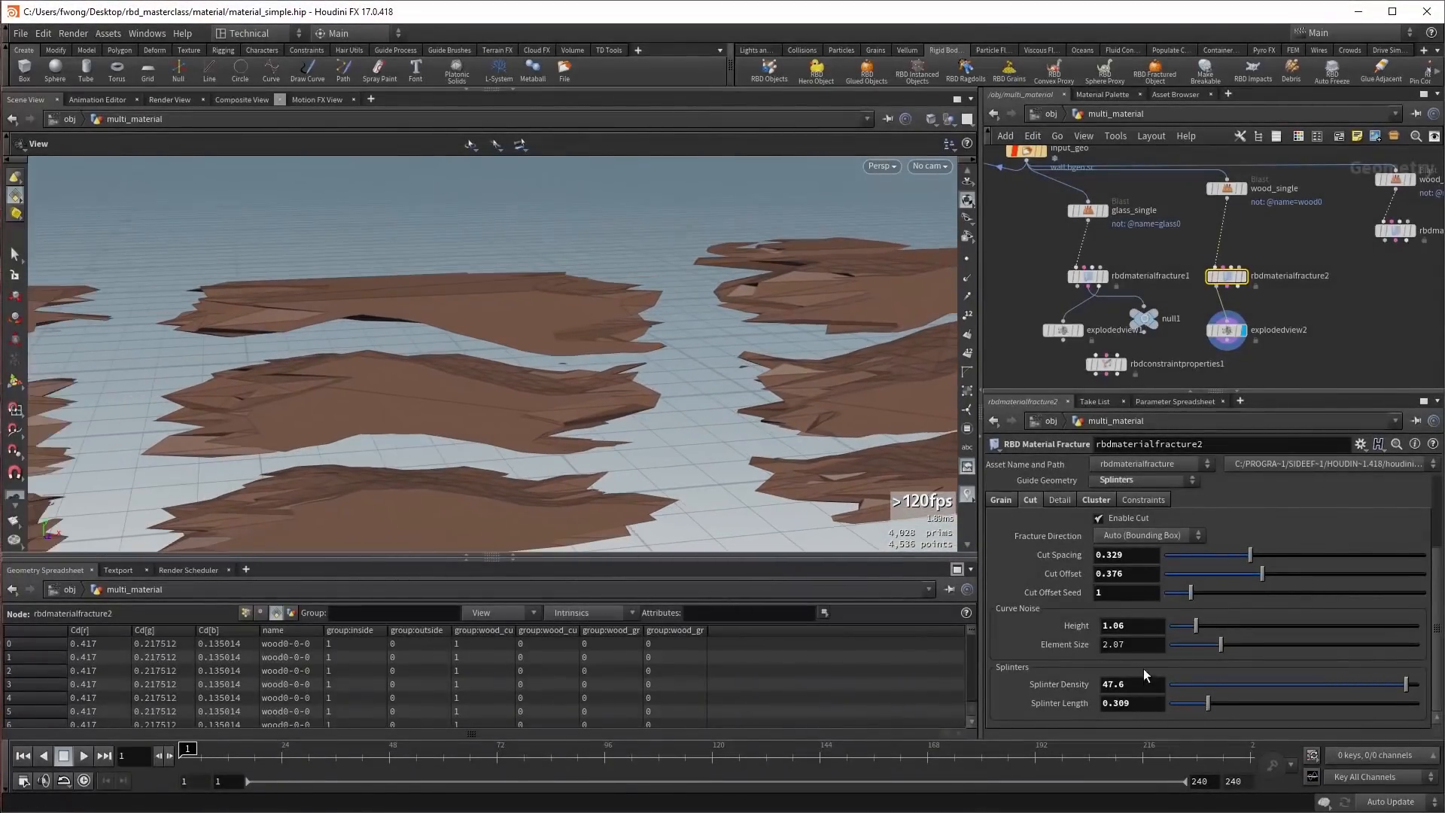
{"action": "left_click_drag", "start_coordinate": [729, 380], "coordinate": [697, 393]}
Enable clustering with Combine Pieces in the wood fracture and inspect the clustered pieces' splintered edges.
{"action": "left_click", "coordinate": [1065, 501]}
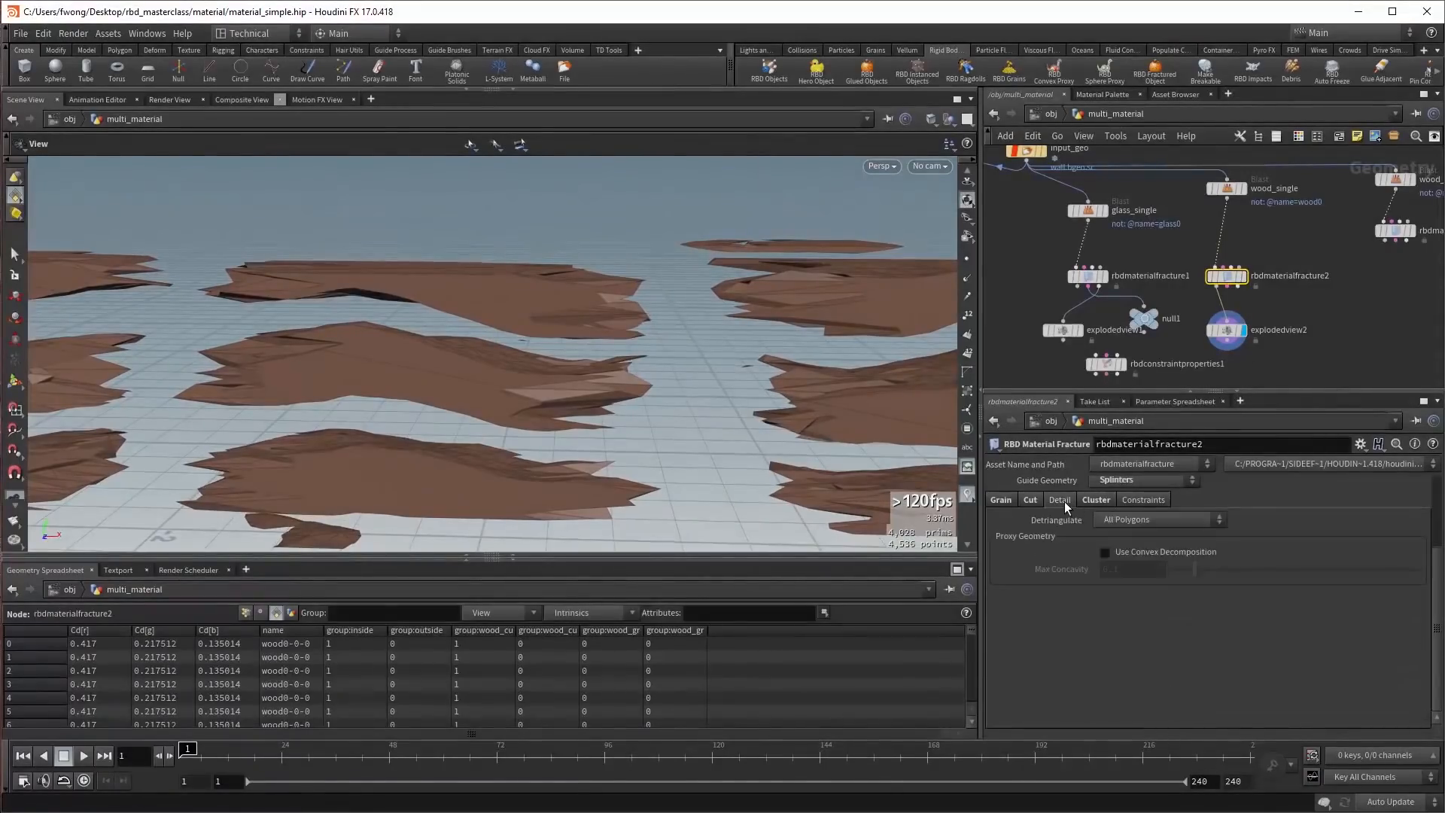
{"action": "left_click", "coordinate": [1100, 501]}
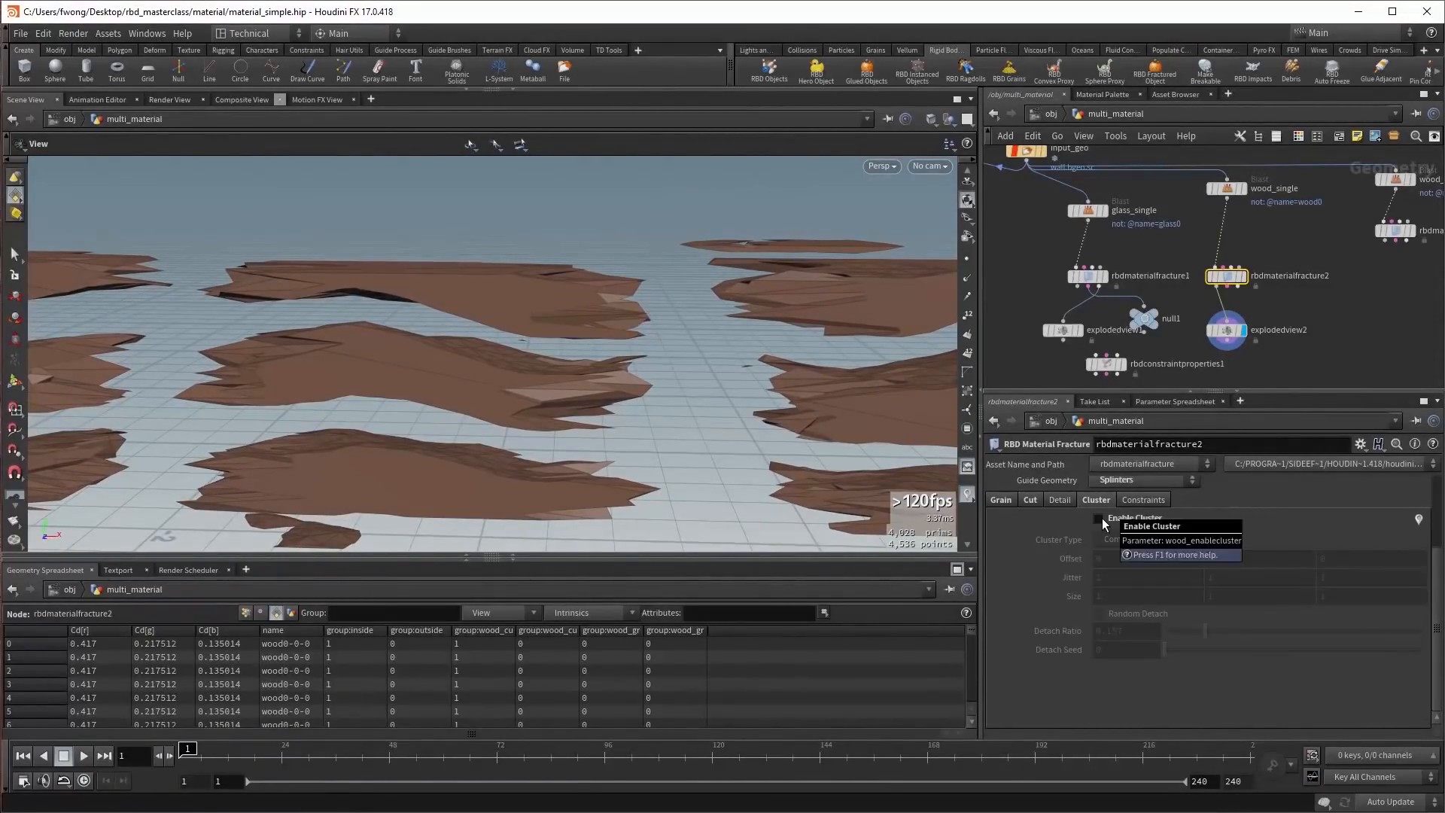
{"action": "left_click_drag", "start_coordinate": [760, 339], "coordinate": [722, 319]}
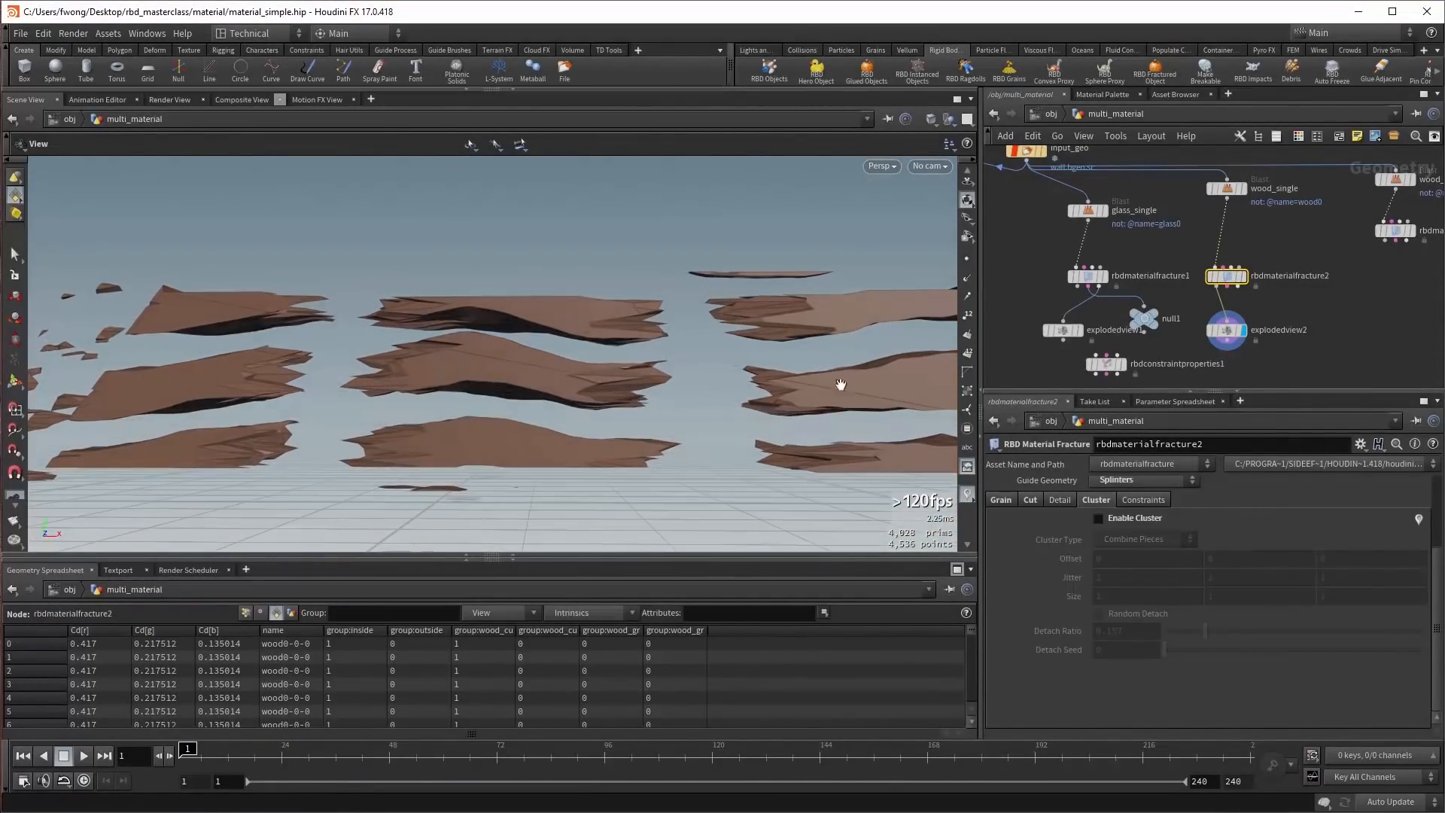
{"action": "left_click_drag", "start_coordinate": [841, 385], "coordinate": [757, 361]}
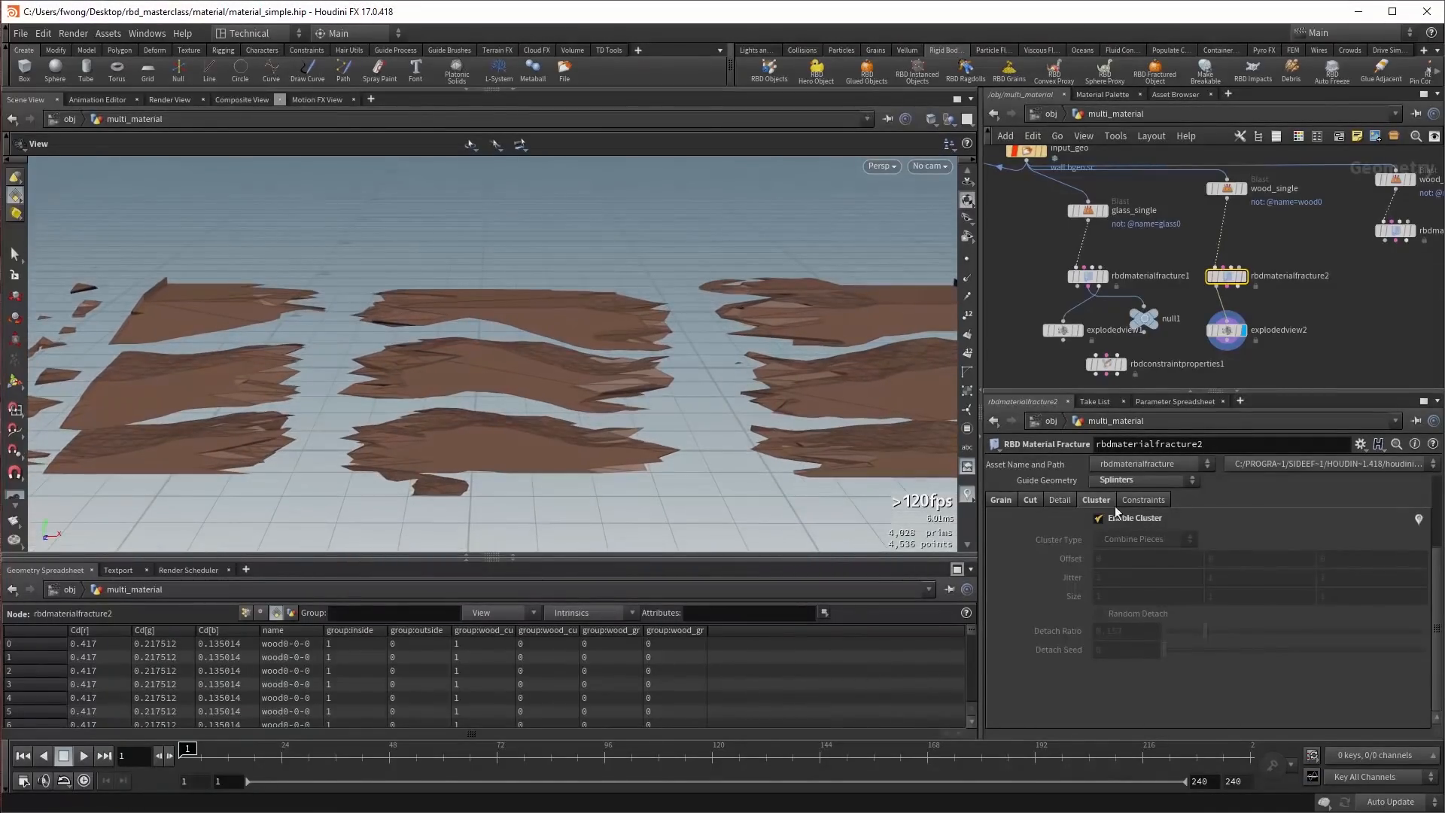
{"action": "mouse_move", "coordinate": [1069, 593]}
{"action": "middle_mouse_down"}
{"action": "mouse_move", "coordinate": [1073, 608]}
{"action": "mouse_move", "coordinate": [1054, 602]}
{"action": "middle_mouse_up"}
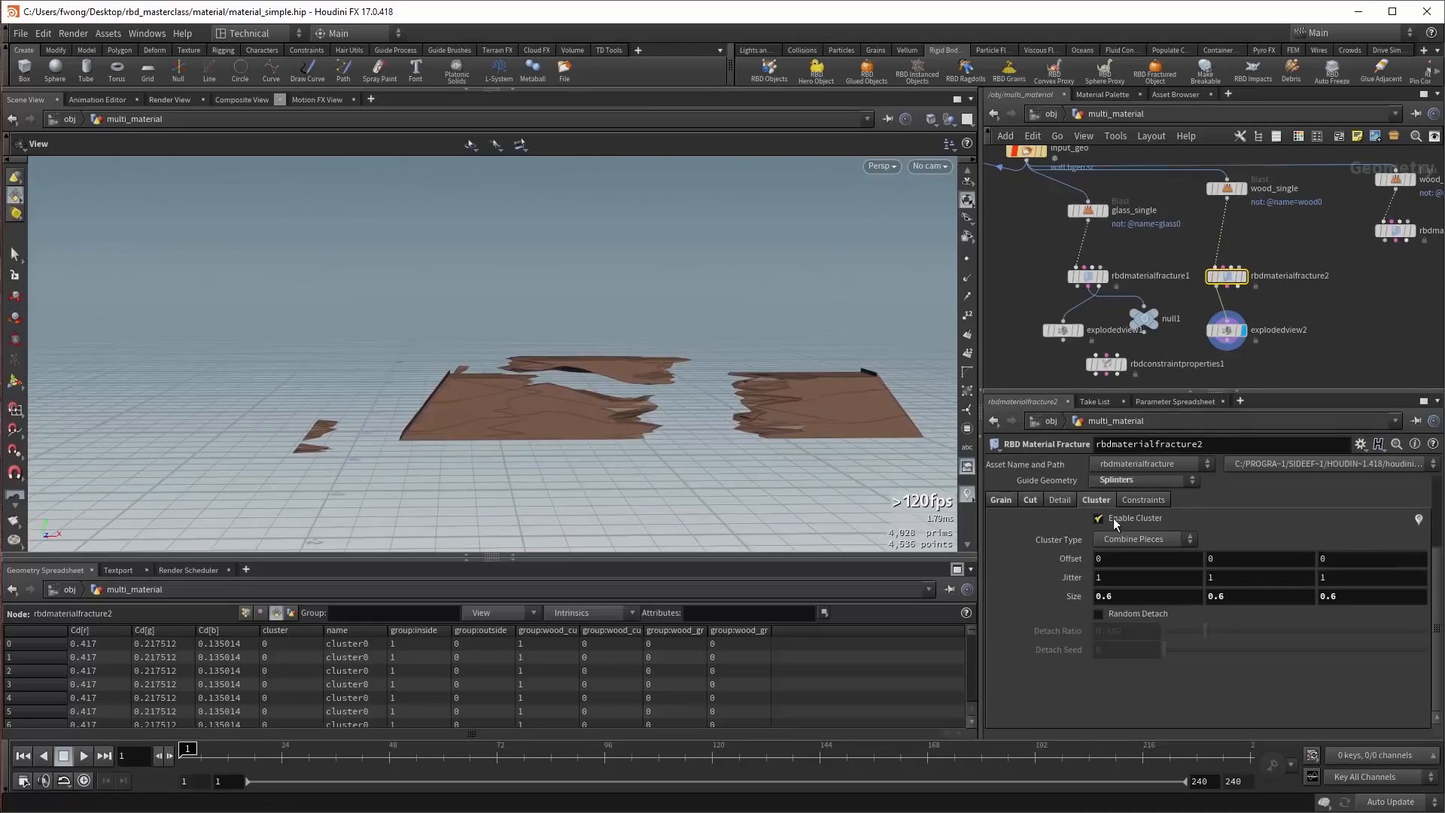
{"action": "left_click_drag", "start_coordinate": [724, 429], "coordinate": [714, 391]}
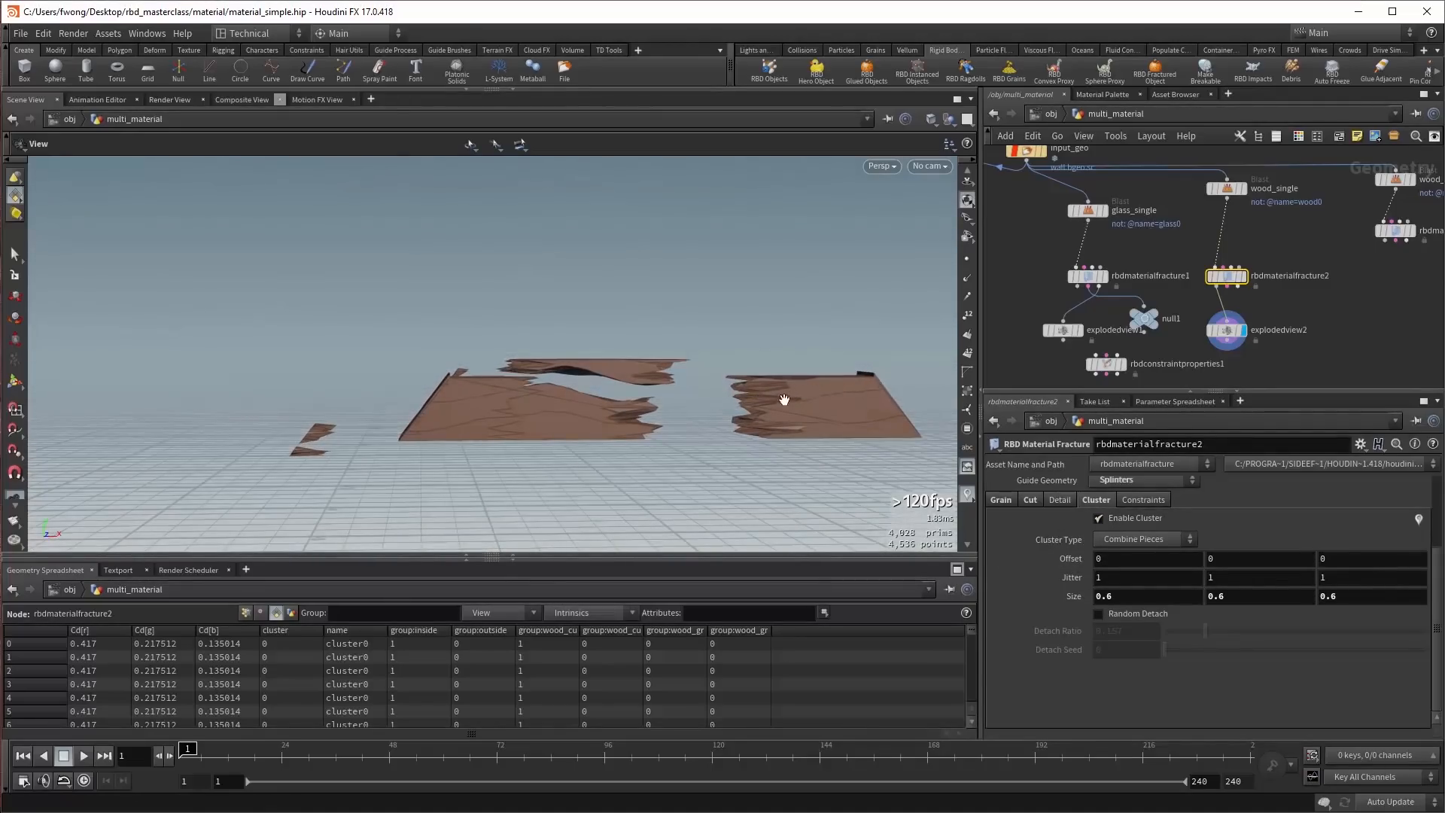
{"action": "left_click_drag", "start_coordinate": [804, 469], "coordinate": [778, 419]}
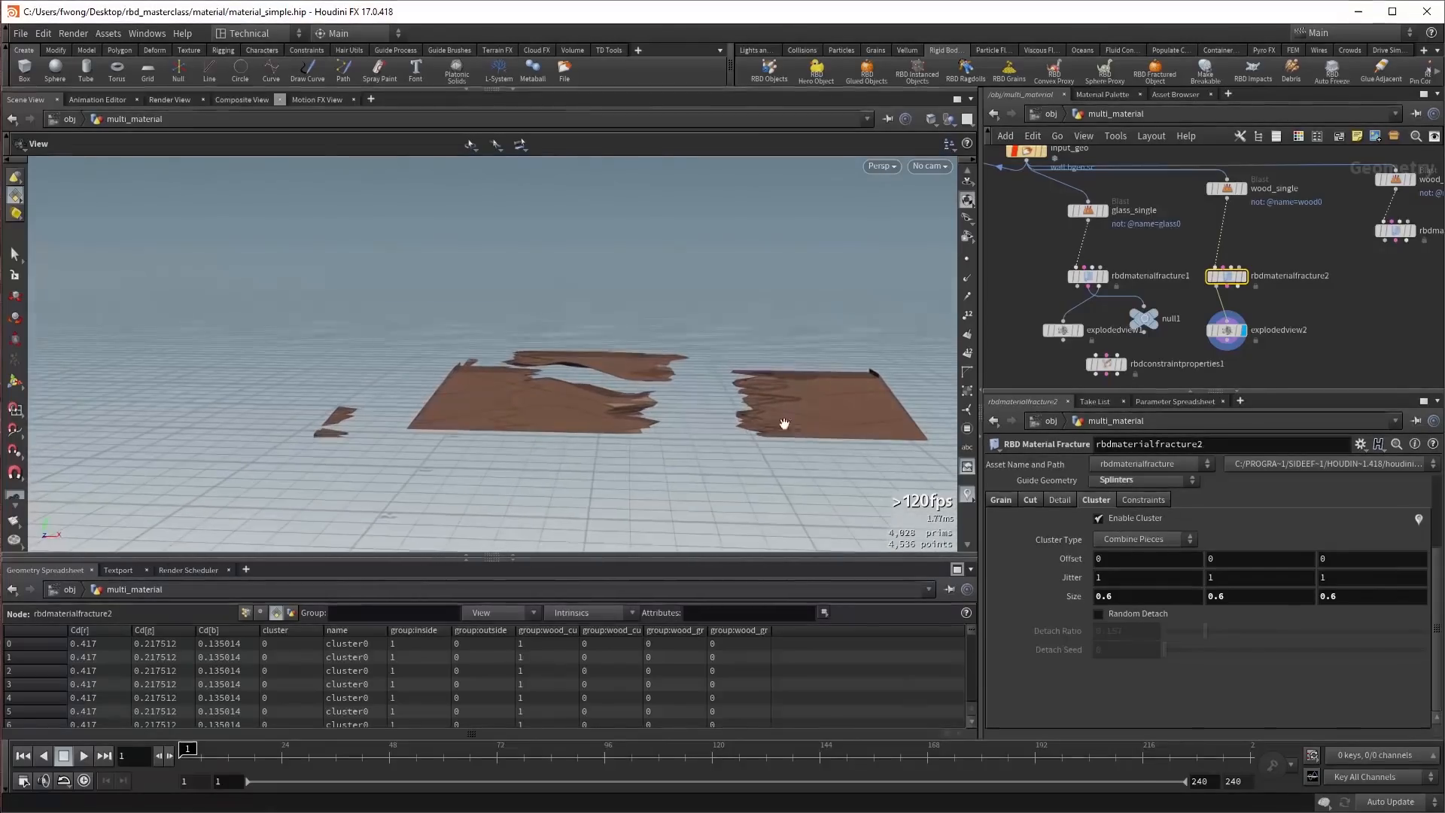
{"action": "scroll", "coordinate": [769, 403], "scroll_direction": "up", "scroll_amount": 10}
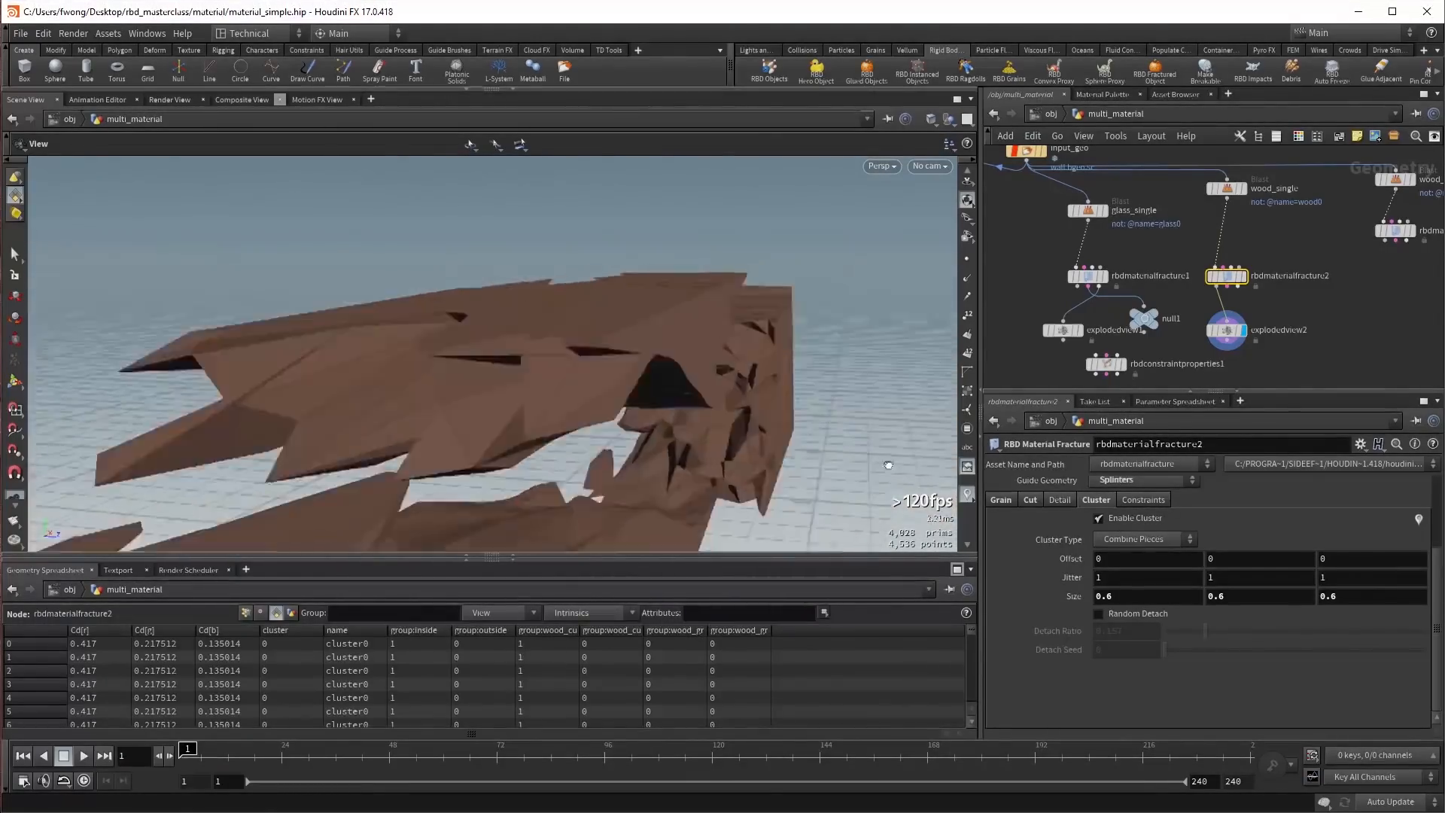
{"action": "left_click_drag", "start_coordinate": [889, 465], "coordinate": [680, 423]}
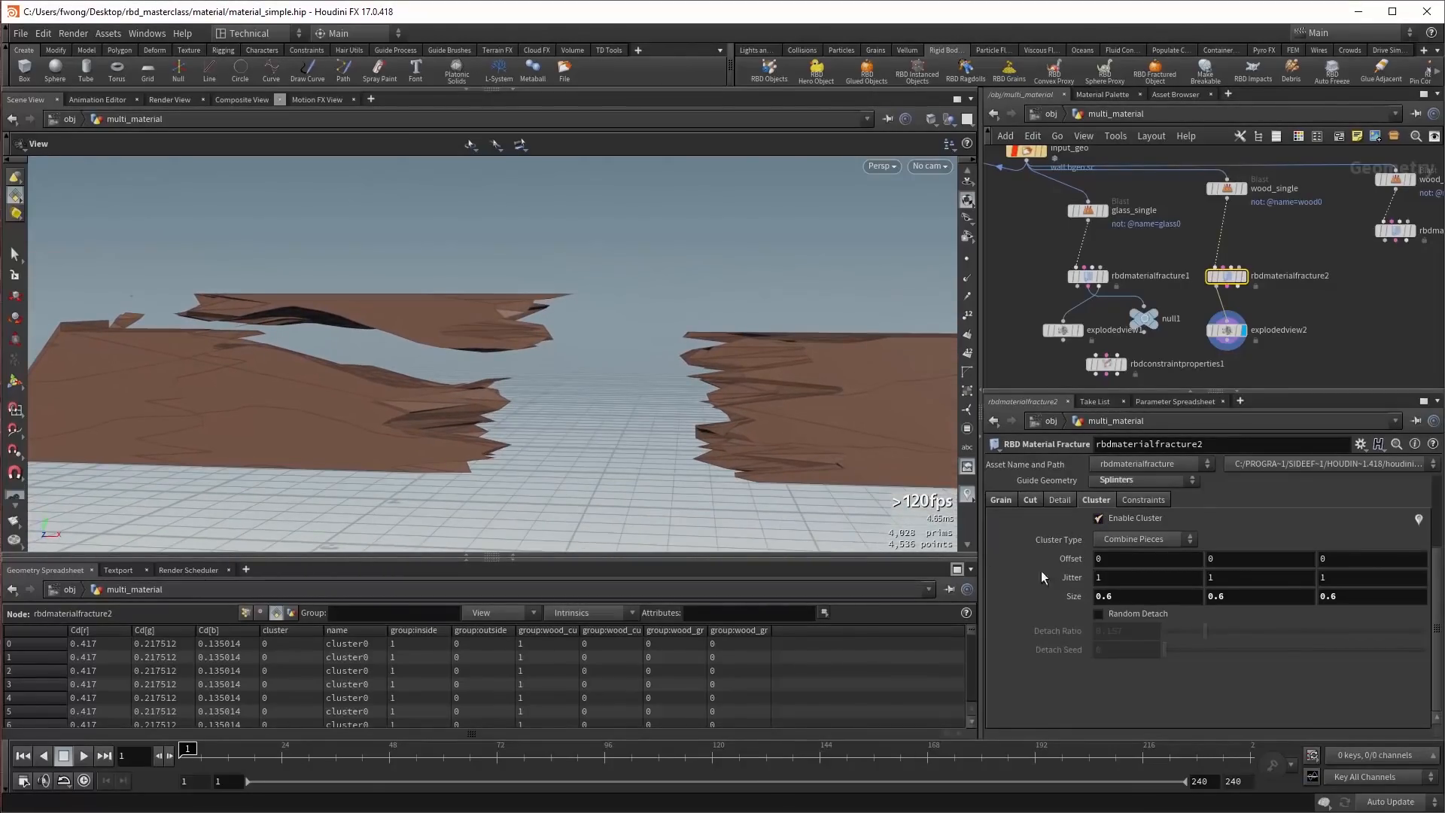
{"action": "left_click_drag", "start_coordinate": [703, 440], "coordinate": [723, 404]}
Compare the wood's detriangulation by setting it to No Polygons and returning it to All Polygons.
{"action": "left_click", "coordinate": [1060, 500]}
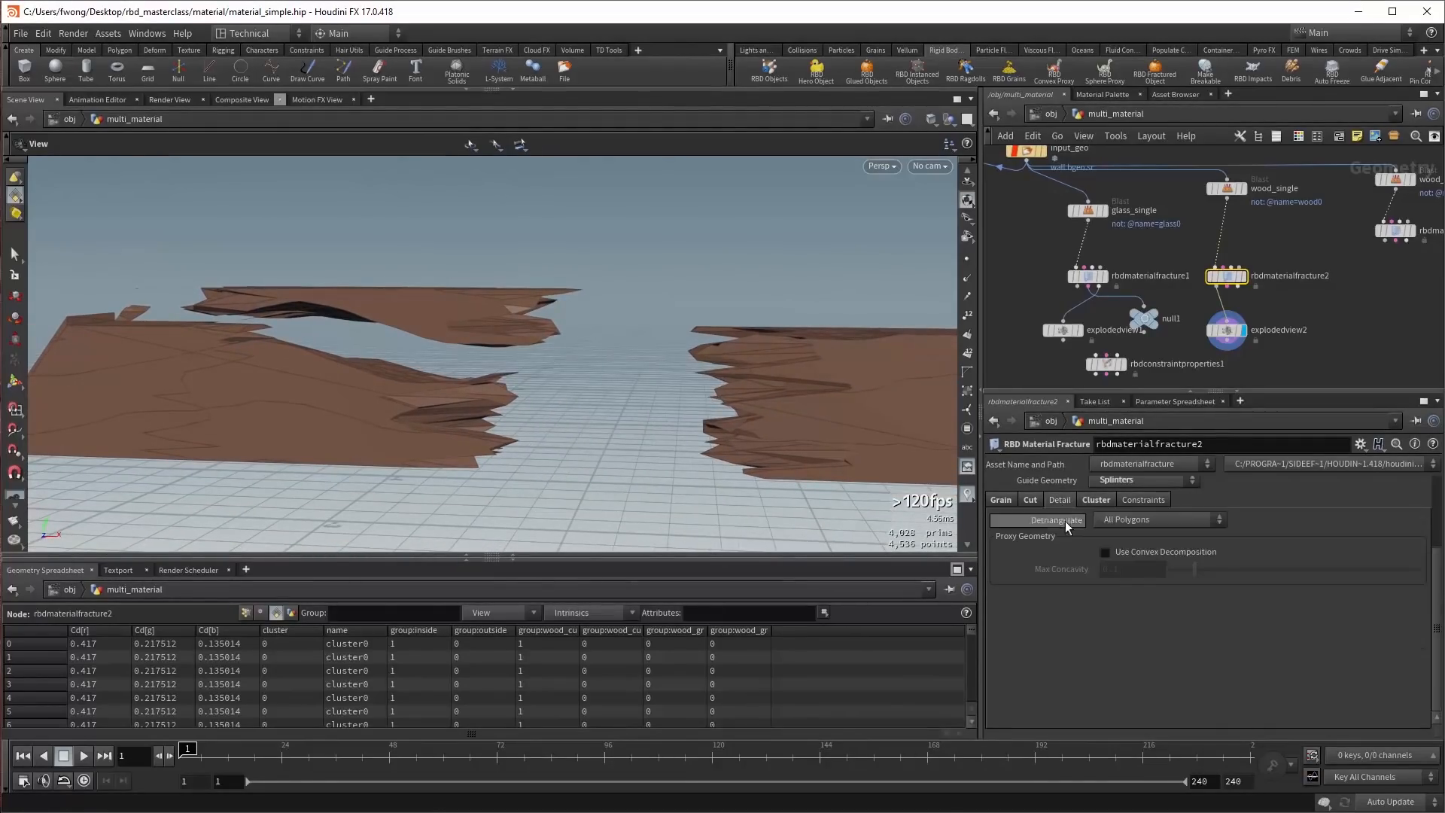
{"action": "left_click_drag", "start_coordinate": [853, 452], "coordinate": [711, 423]}
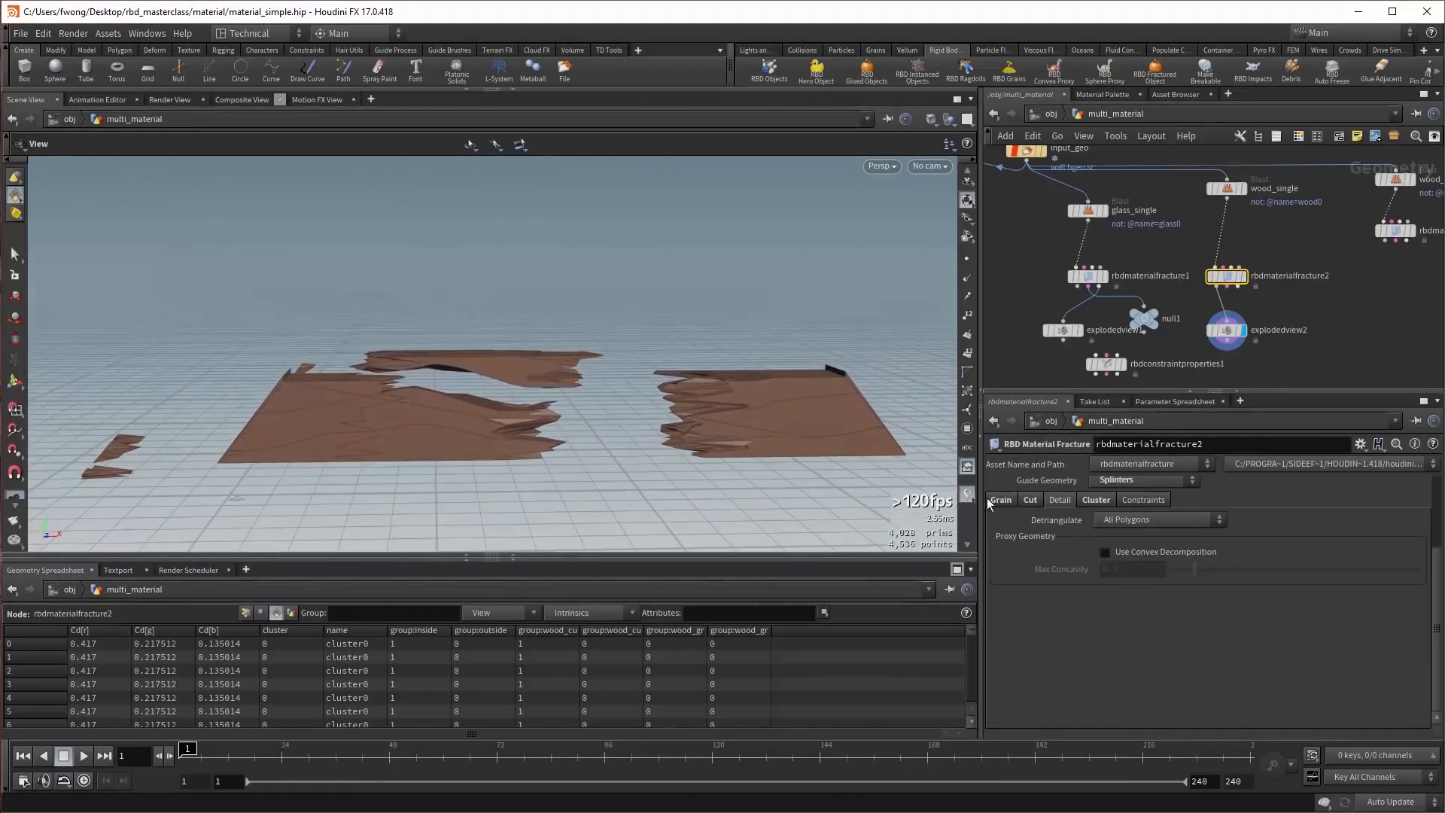
{"action": "left_click", "coordinate": [1134, 523]}
{"action": "left_click", "coordinate": [1136, 568]}
{"action": "left_click_drag", "start_coordinate": [755, 434], "coordinate": [760, 417]}
{"action": "left_click", "coordinate": [1120, 521]}
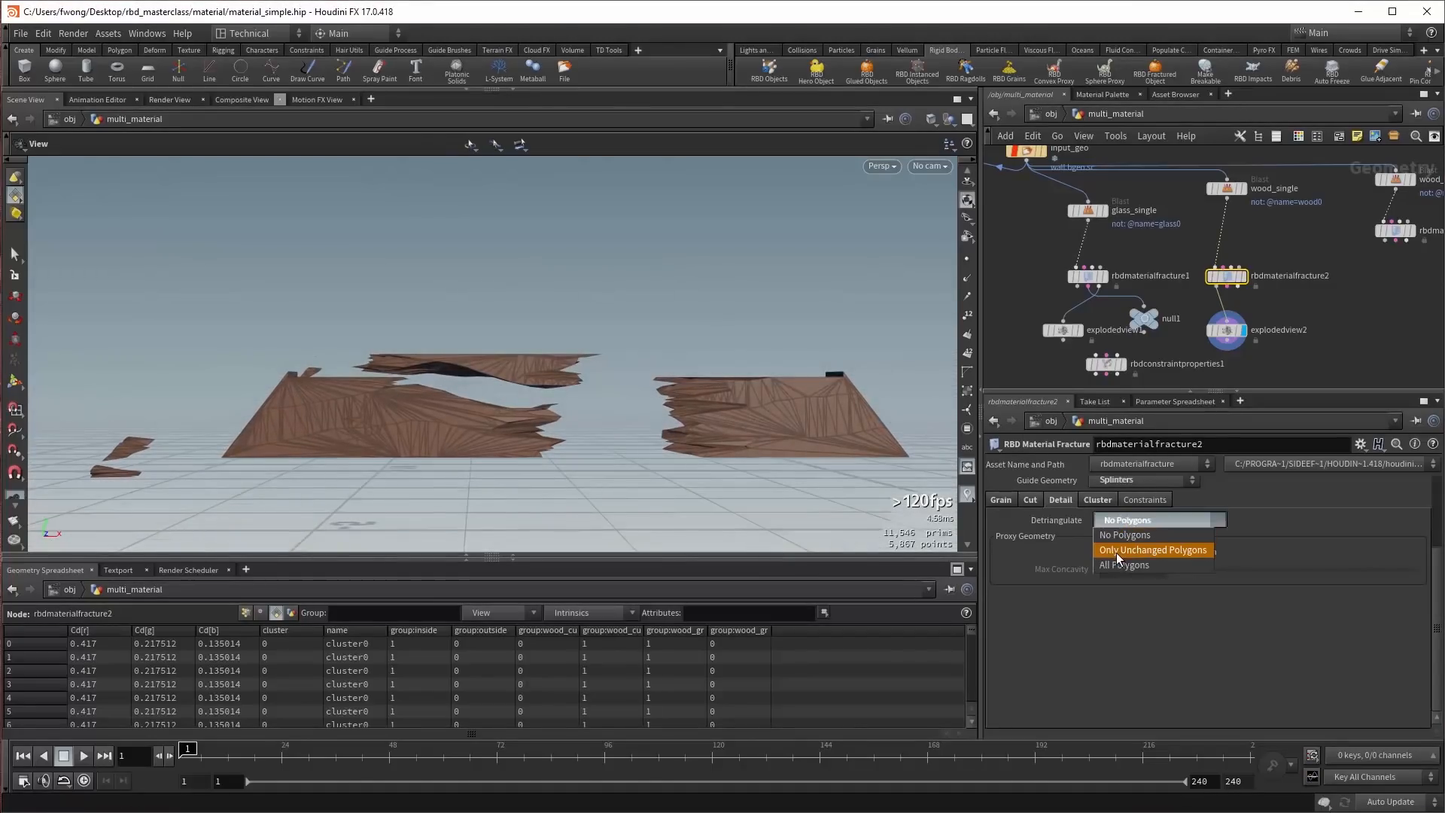
{"action": "left_click", "coordinate": [1122, 565]}
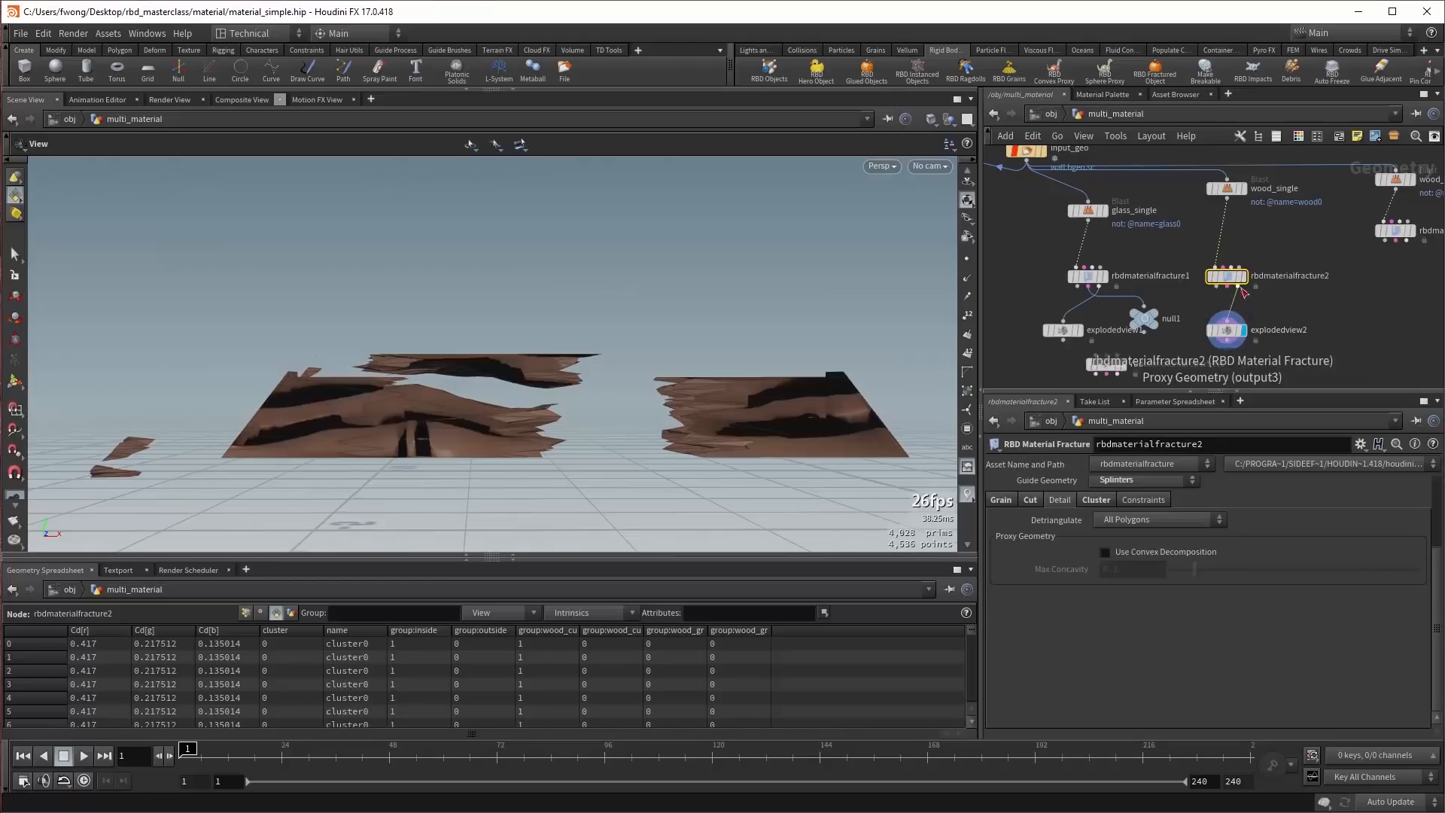
Feed the wood's proxy geometry into explodedview2 and enable convex decomposition with a max concavity of 0.042.
{"action": "mouse_move", "coordinate": [828, 384]}
{"action": "left_mouse_down"}
{"action": "mouse_move", "coordinate": [506, 389]}
{"action": "mouse_move", "coordinate": [484, 342]}
{"action": "mouse_move", "coordinate": [584, 417]}
{"action": "mouse_move", "coordinate": [678, 376]}
{"action": "left_mouse_up"}
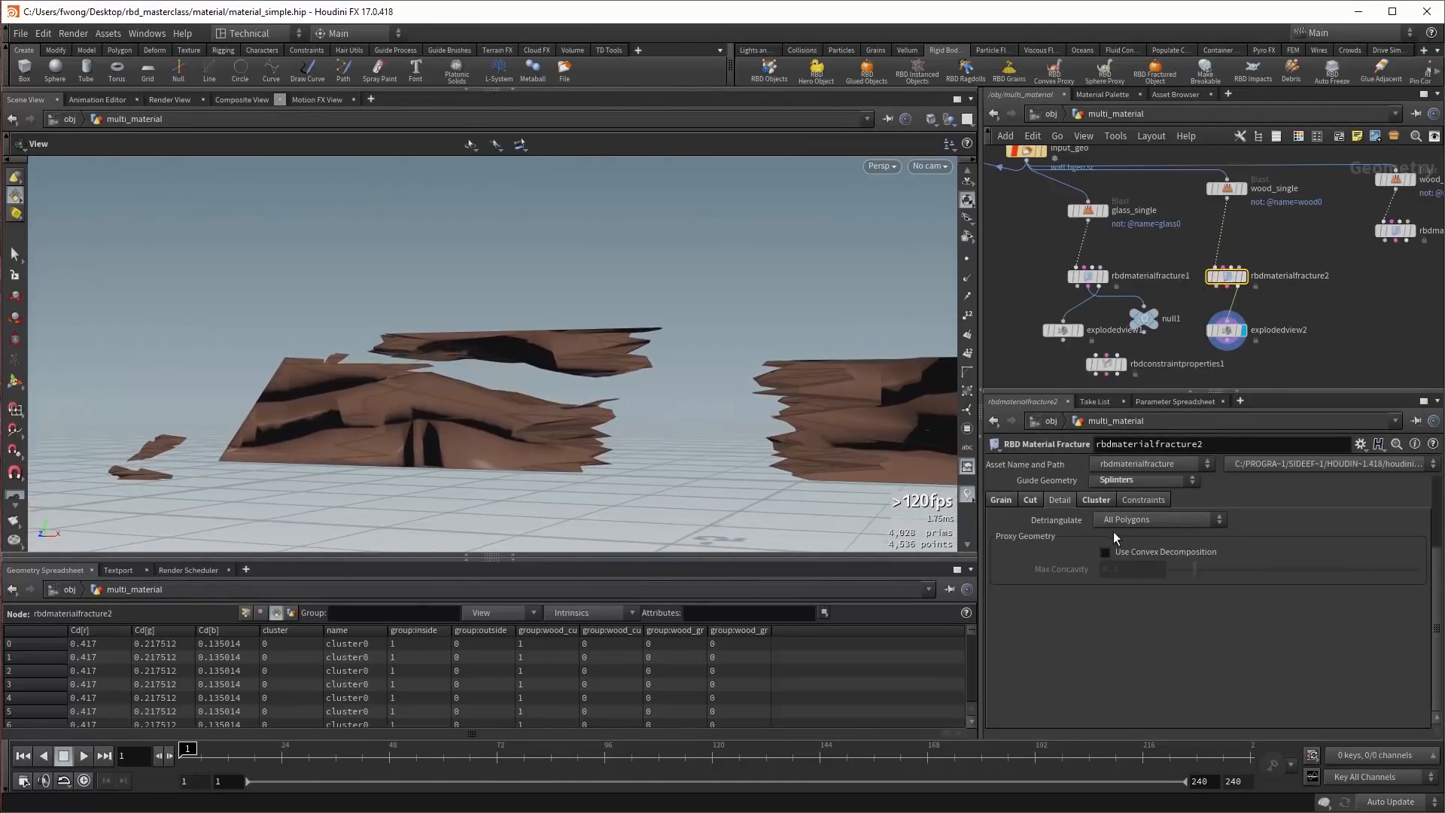
{"action": "left_click", "coordinate": [1103, 553]}
{"action": "left_click_drag", "start_coordinate": [590, 419], "coordinate": [625, 423]}
{"action": "left_click_drag", "start_coordinate": [1195, 570], "coordinate": [1180, 570]}
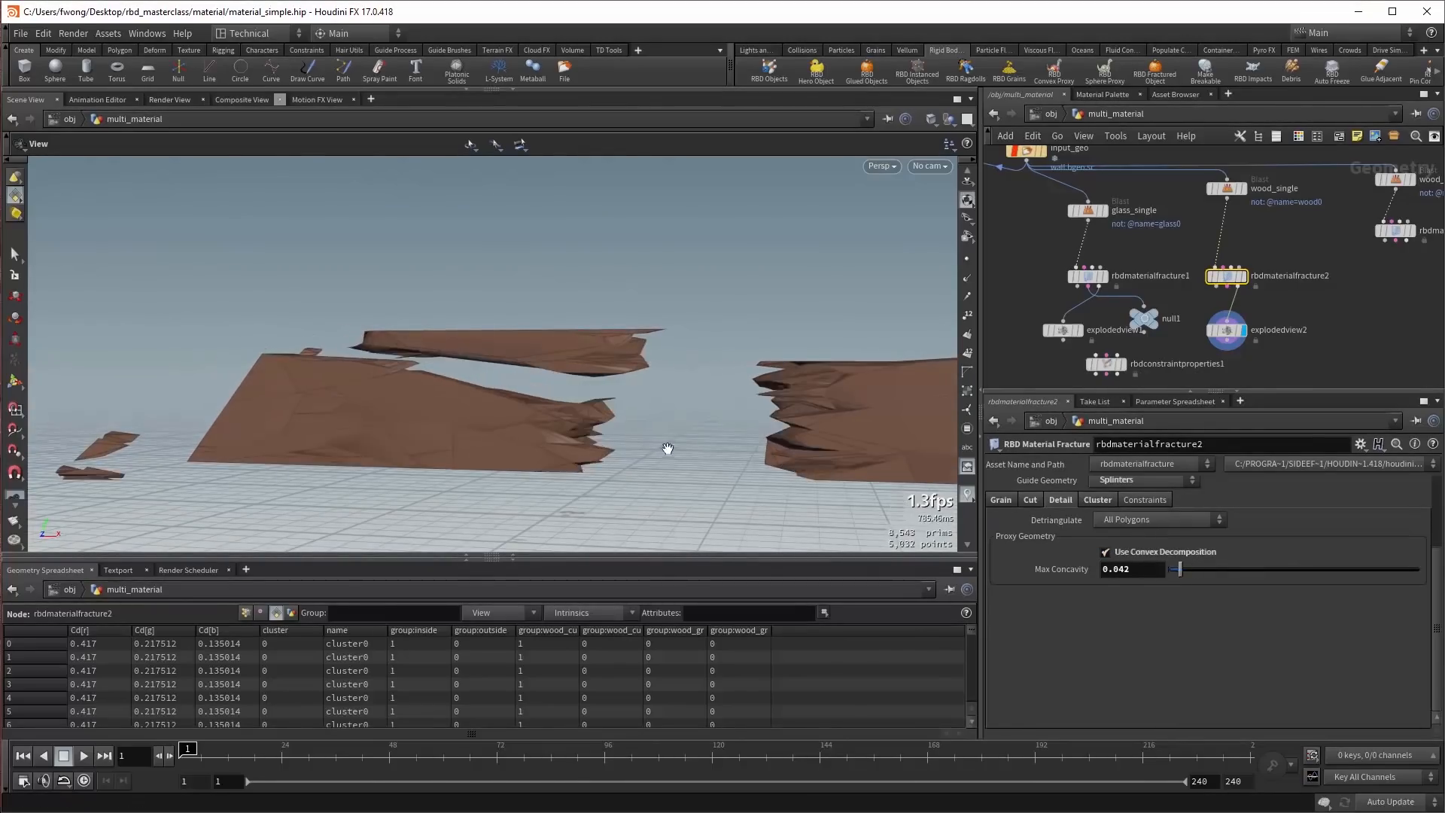
{"action": "left_click_drag", "start_coordinate": [666, 446], "coordinate": [453, 374]}
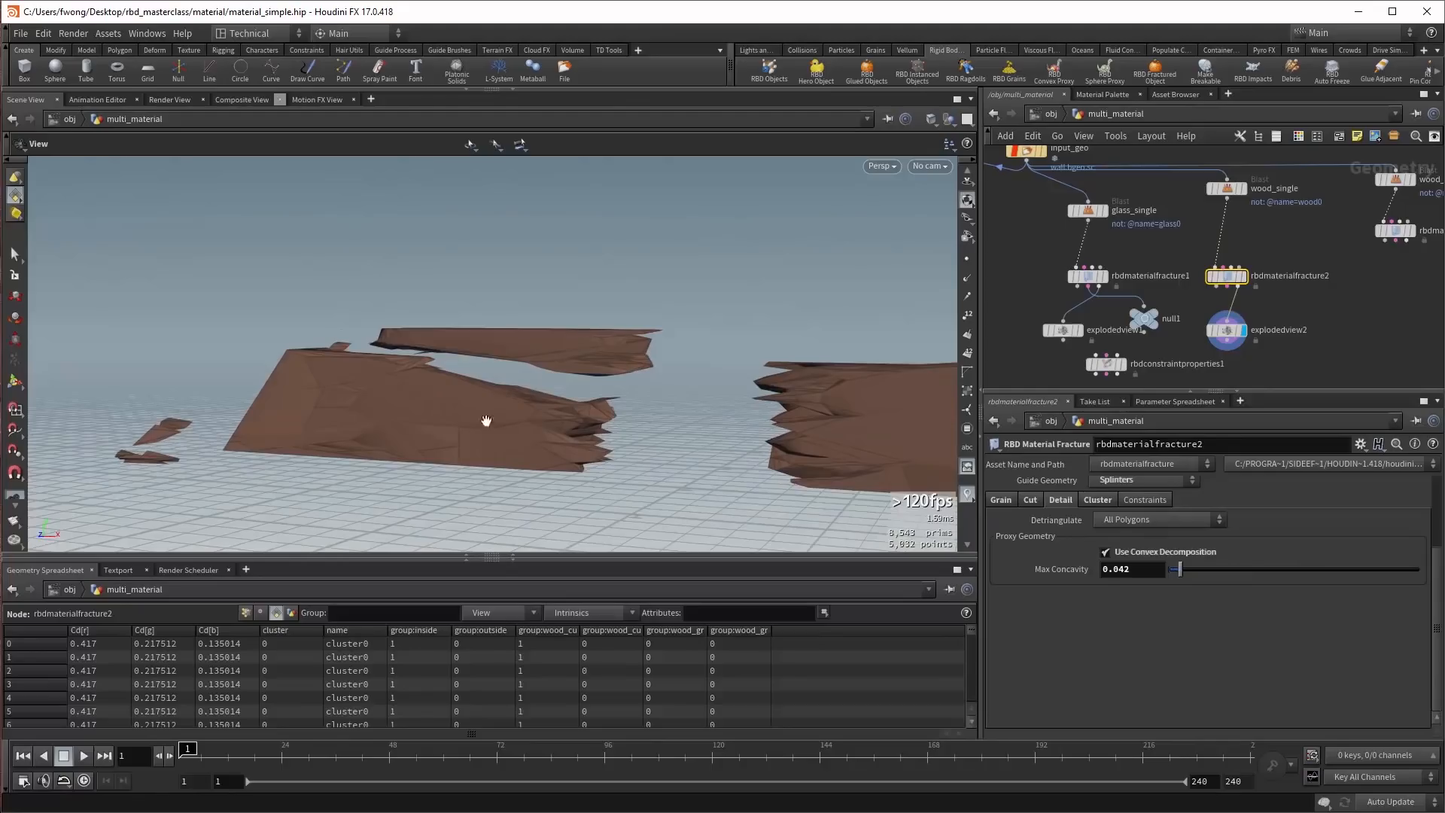
Reconnect explodedview2 to the fractured geometry output of rbdmaterialfracture2 and disable clustering.
{"action": "mouse_move", "coordinate": [1220, 291]}
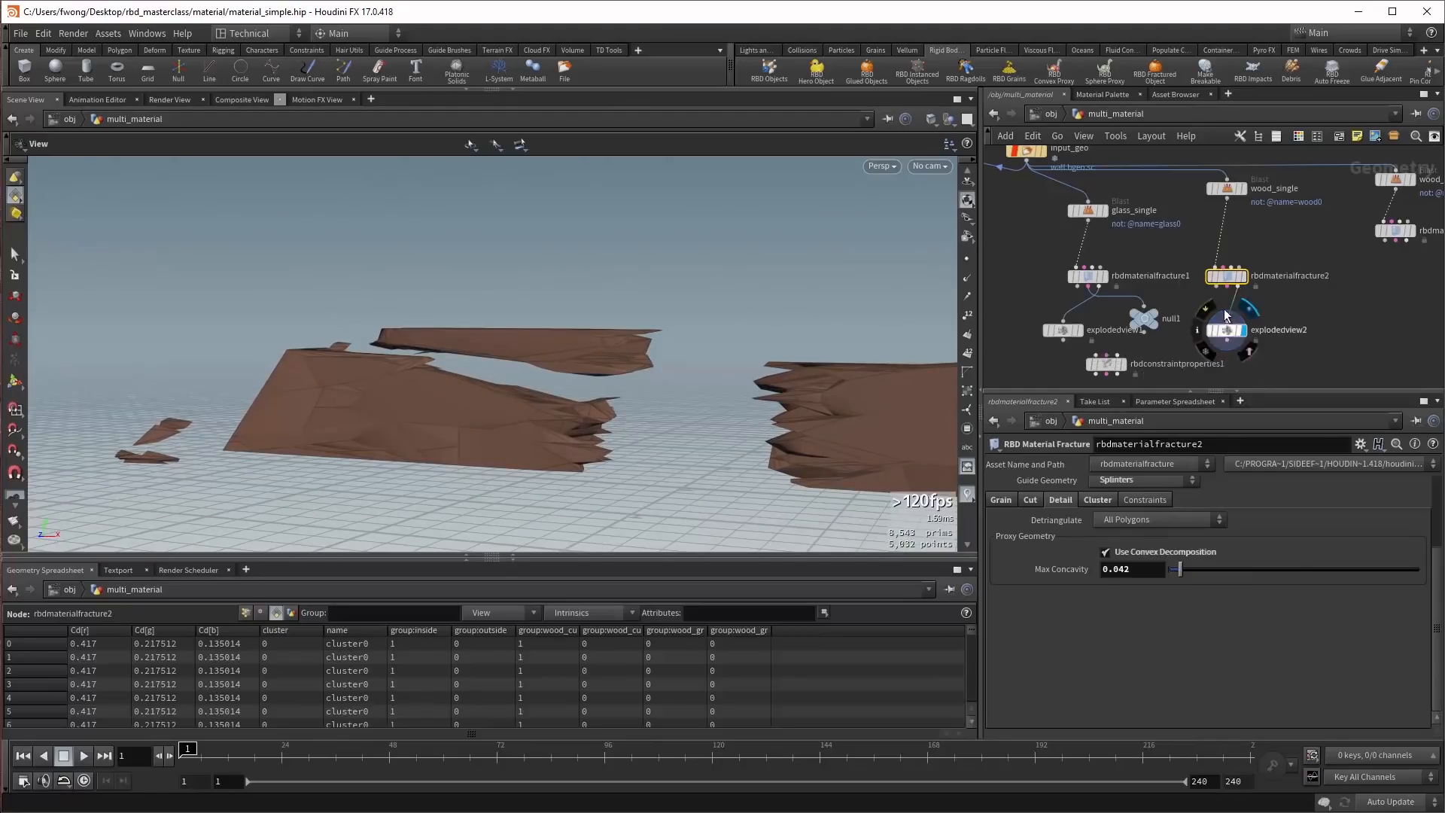
{"action": "left_click_drag", "start_coordinate": [1219, 292], "coordinate": [1214, 330]}
{"action": "left_click", "coordinate": [1098, 500]}
{"action": "left_click", "coordinate": [1141, 519]}
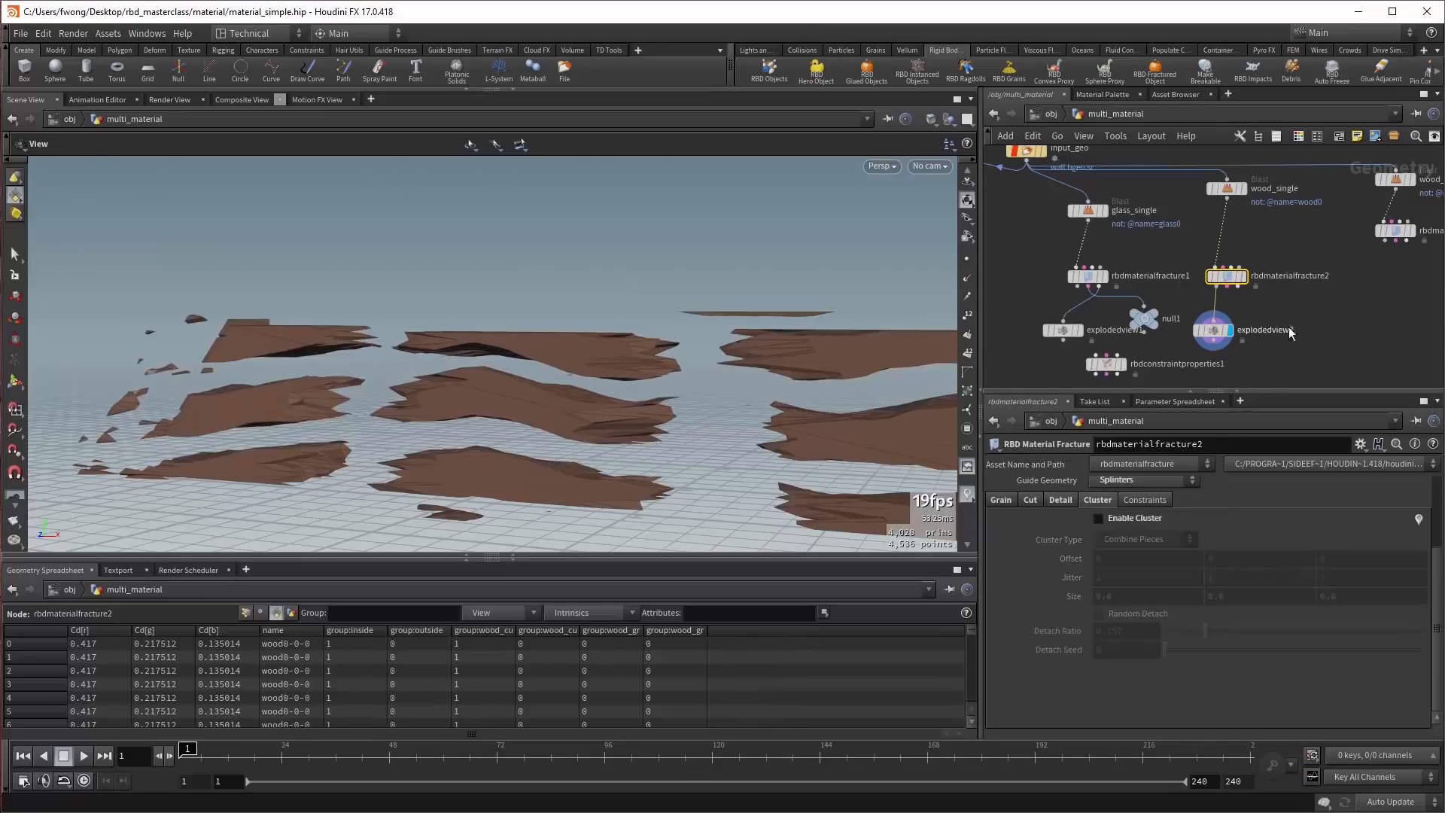
Display rbdmaterialfracture2 and set its guide geometry to None.
{"action": "left_click", "coordinate": [1239, 276]}
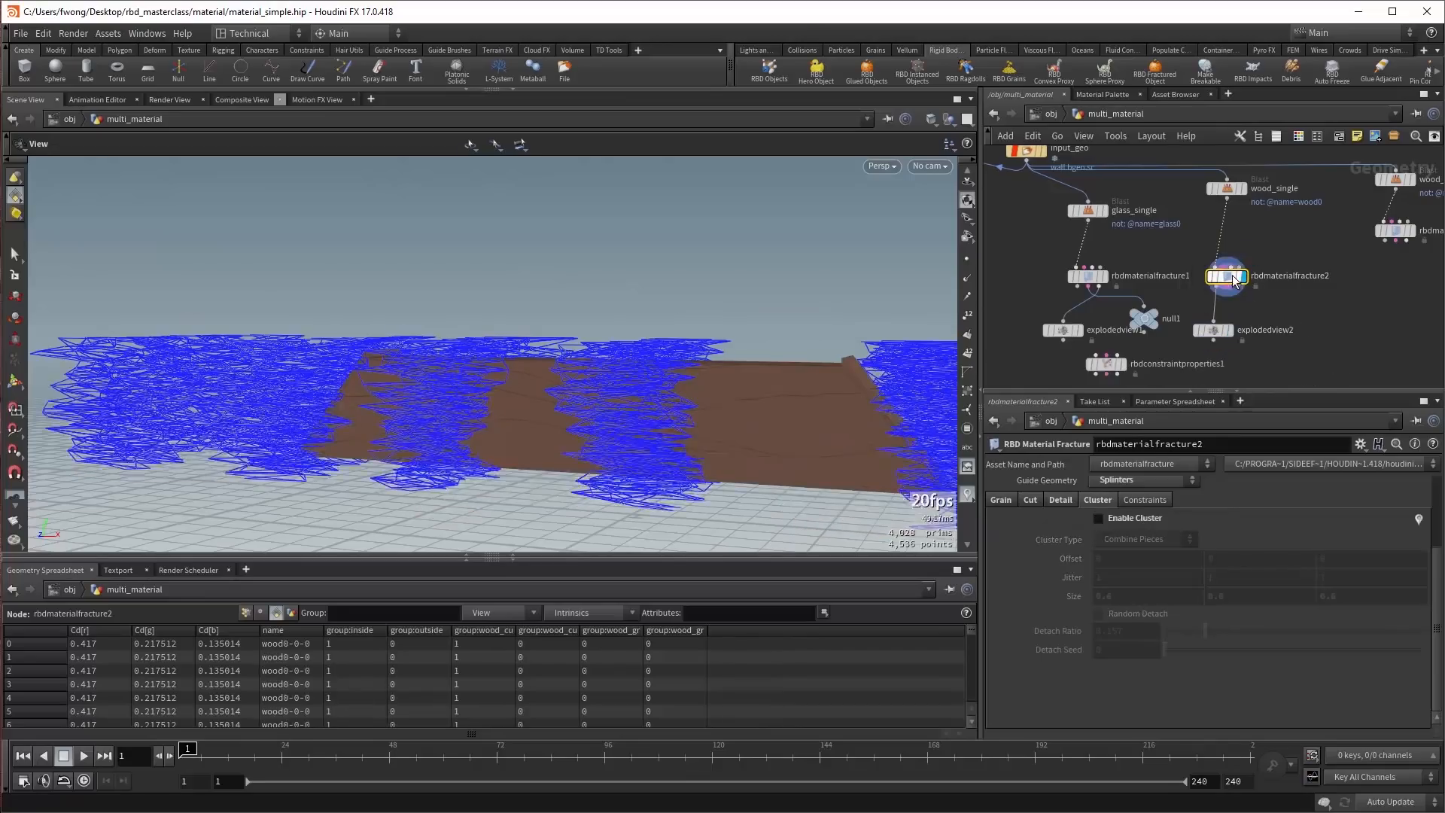
{"action": "left_click", "coordinate": [1146, 481]}
{"action": "left_click", "coordinate": [1134, 495]}
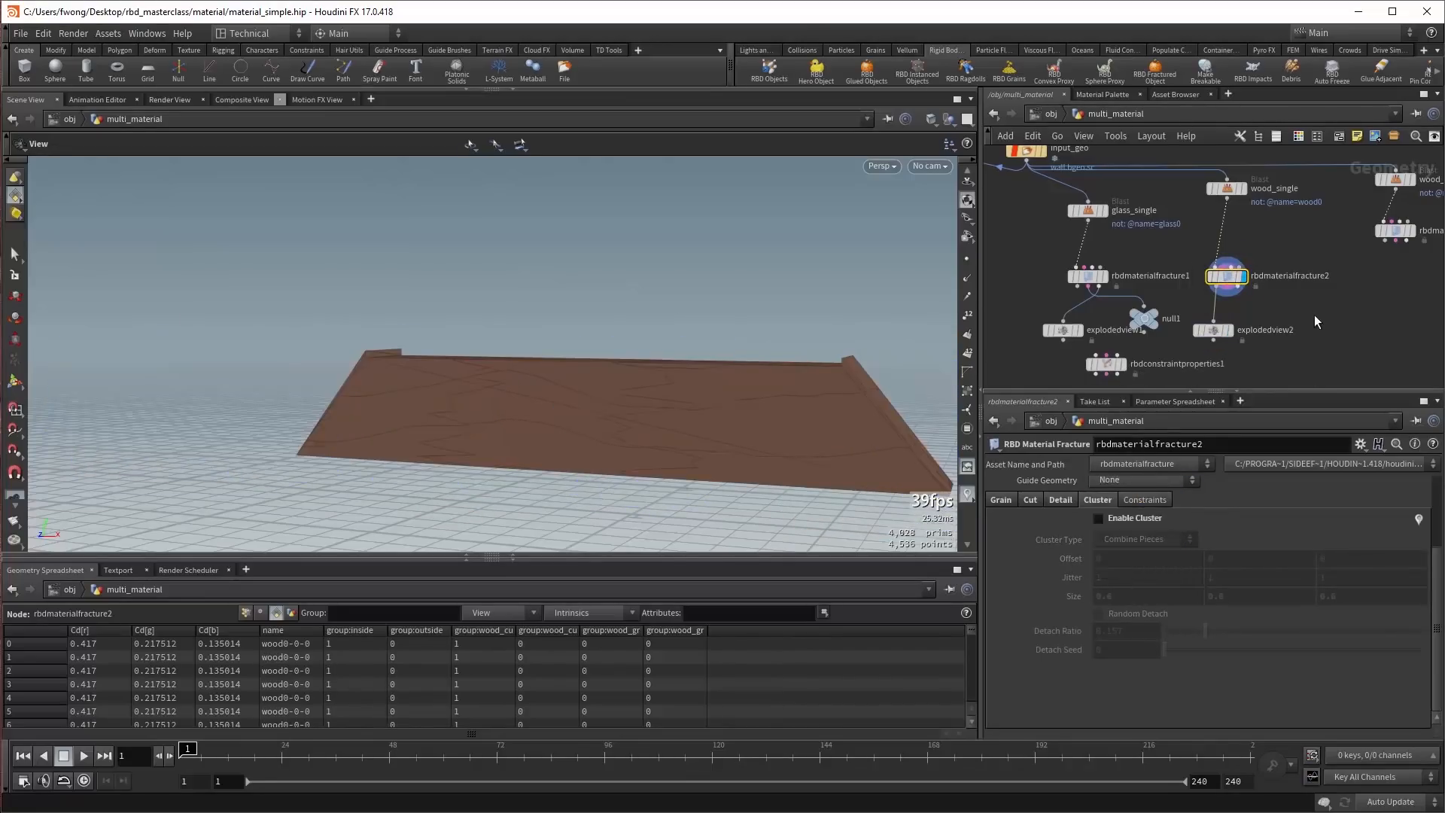
Add a Null node, wire it to the constraint output of rbdmaterialfracture2 and display the wood's constraints.
{"action": "key", "text": "Tab"}
{"action": "type", "text": "null"}
{"action": "key", "text": "Return"}
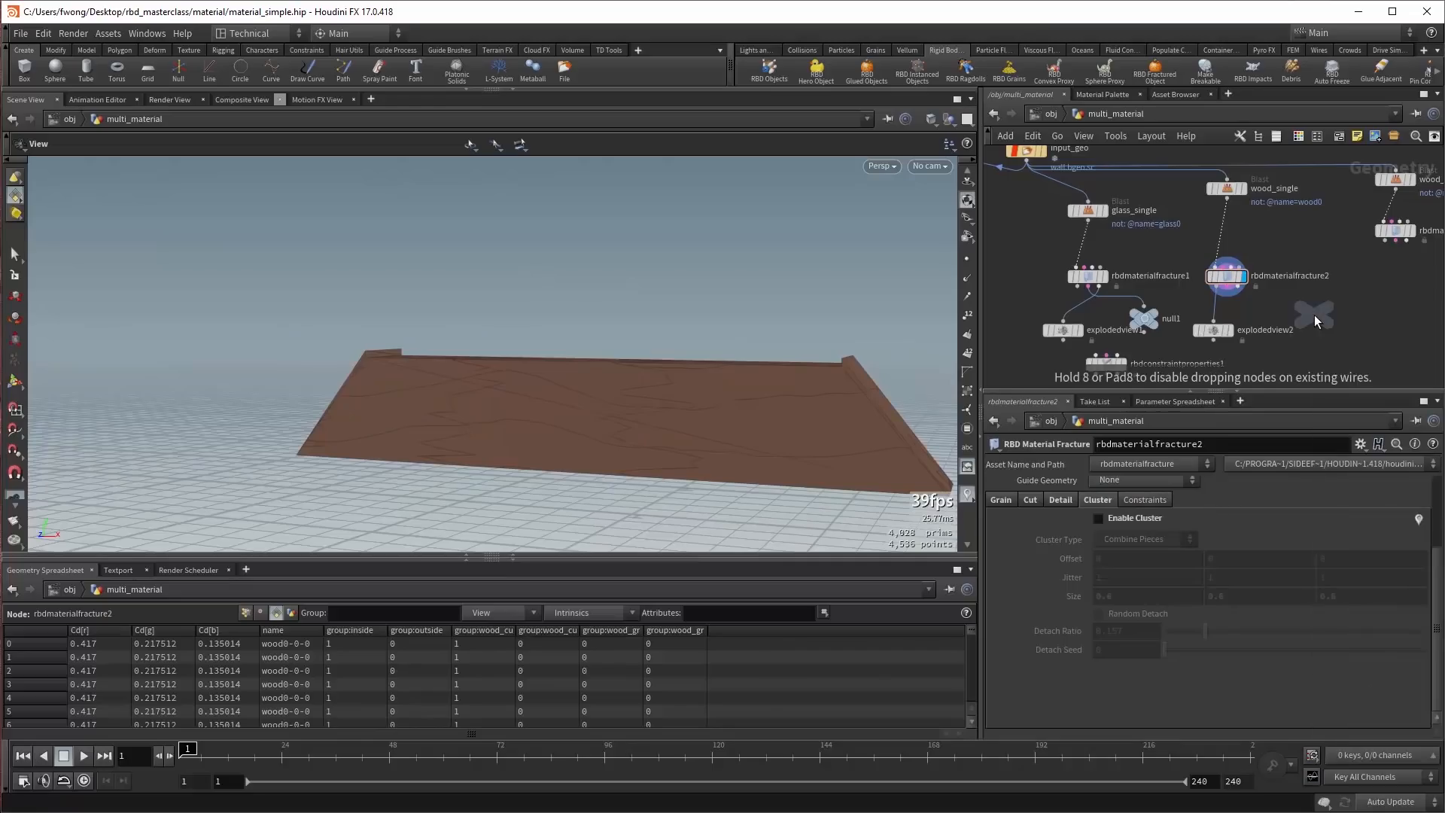
{"action": "left_click", "coordinate": [1322, 321]}
{"action": "left_click_drag", "start_coordinate": [1230, 291], "coordinate": [1321, 309]}
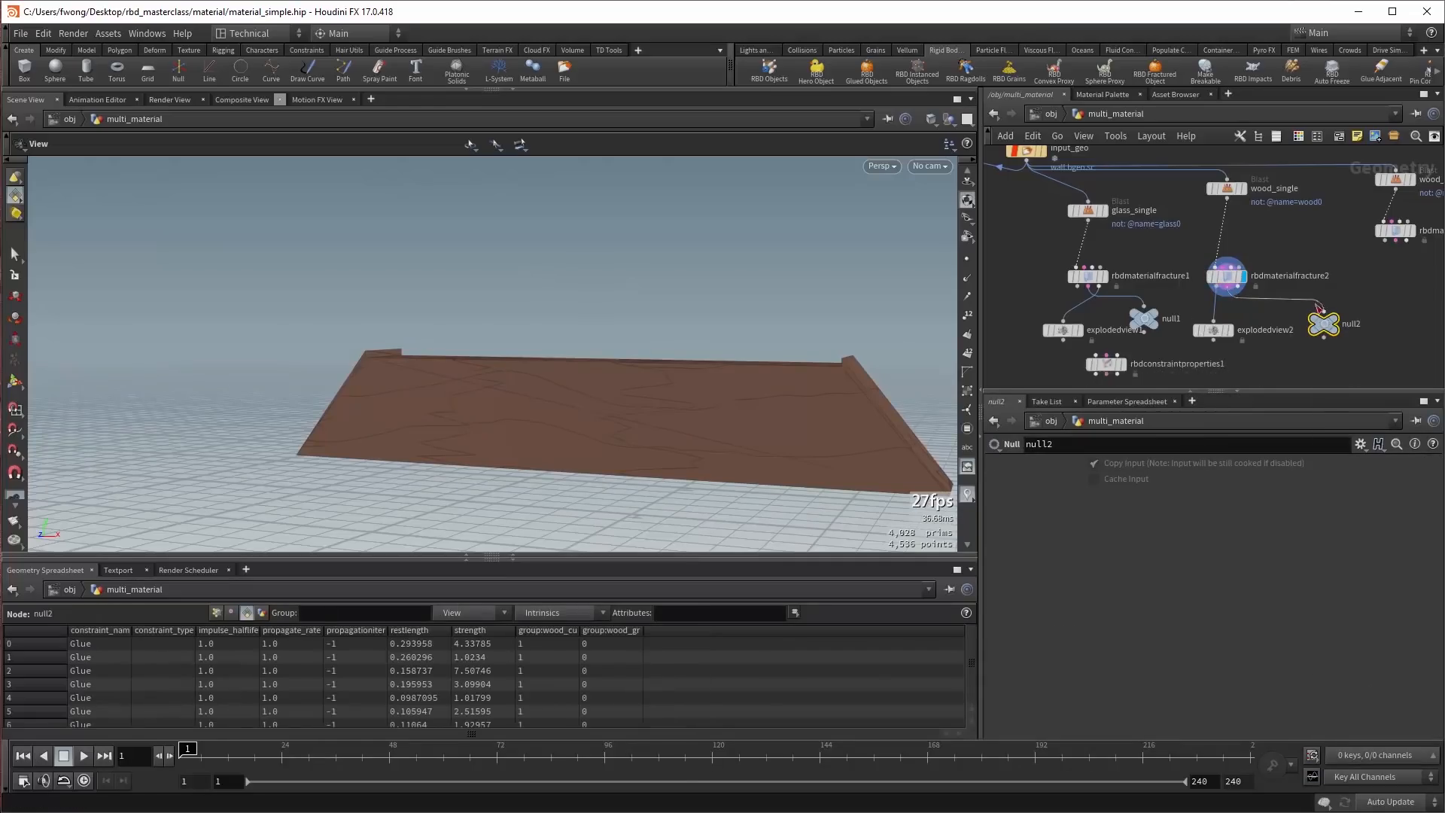
{"action": "left_click", "coordinate": [1335, 321]}
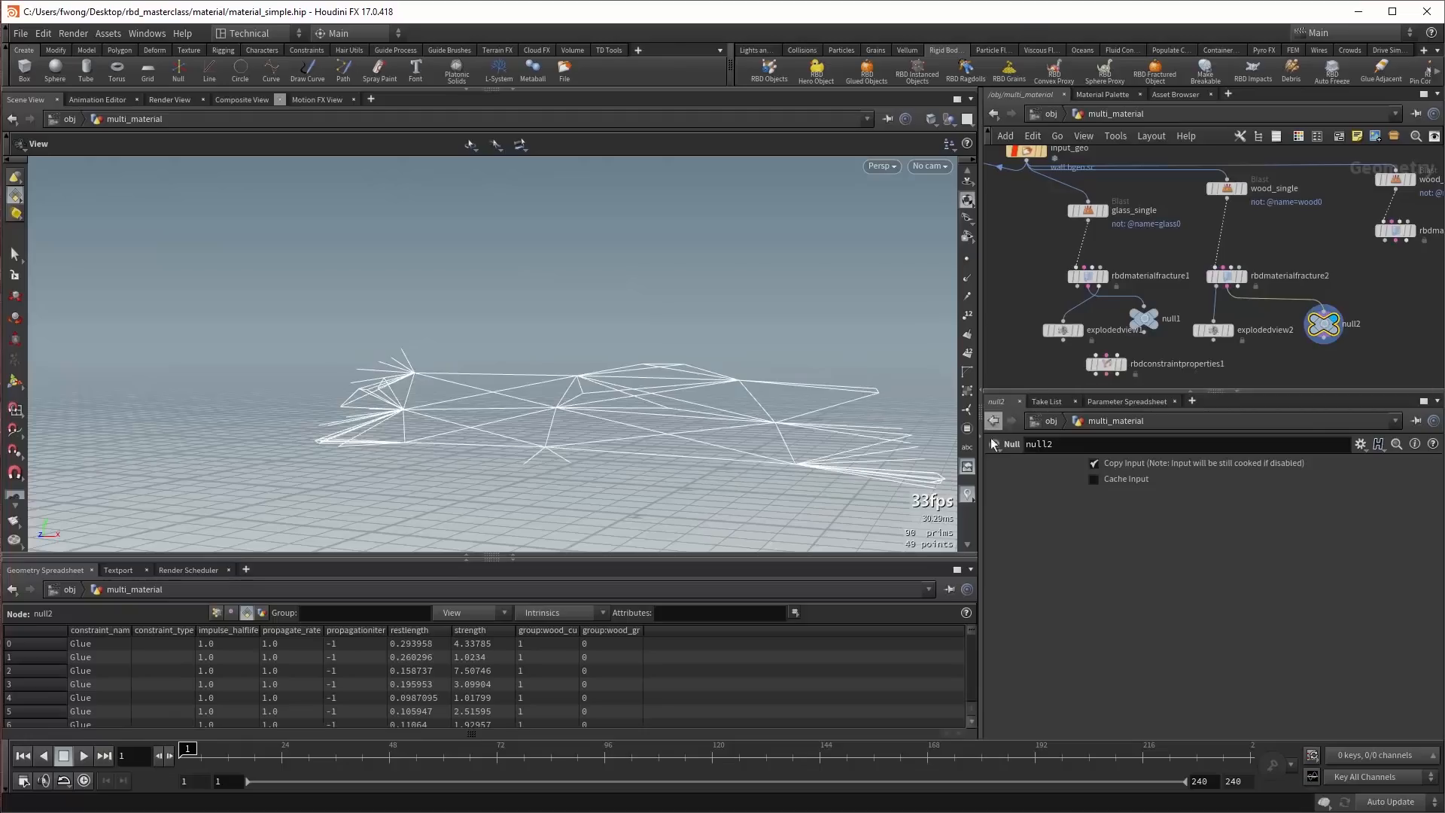
{"action": "left_click", "coordinate": [967, 429]}
{"action": "mouse_move", "coordinate": [801, 230]}
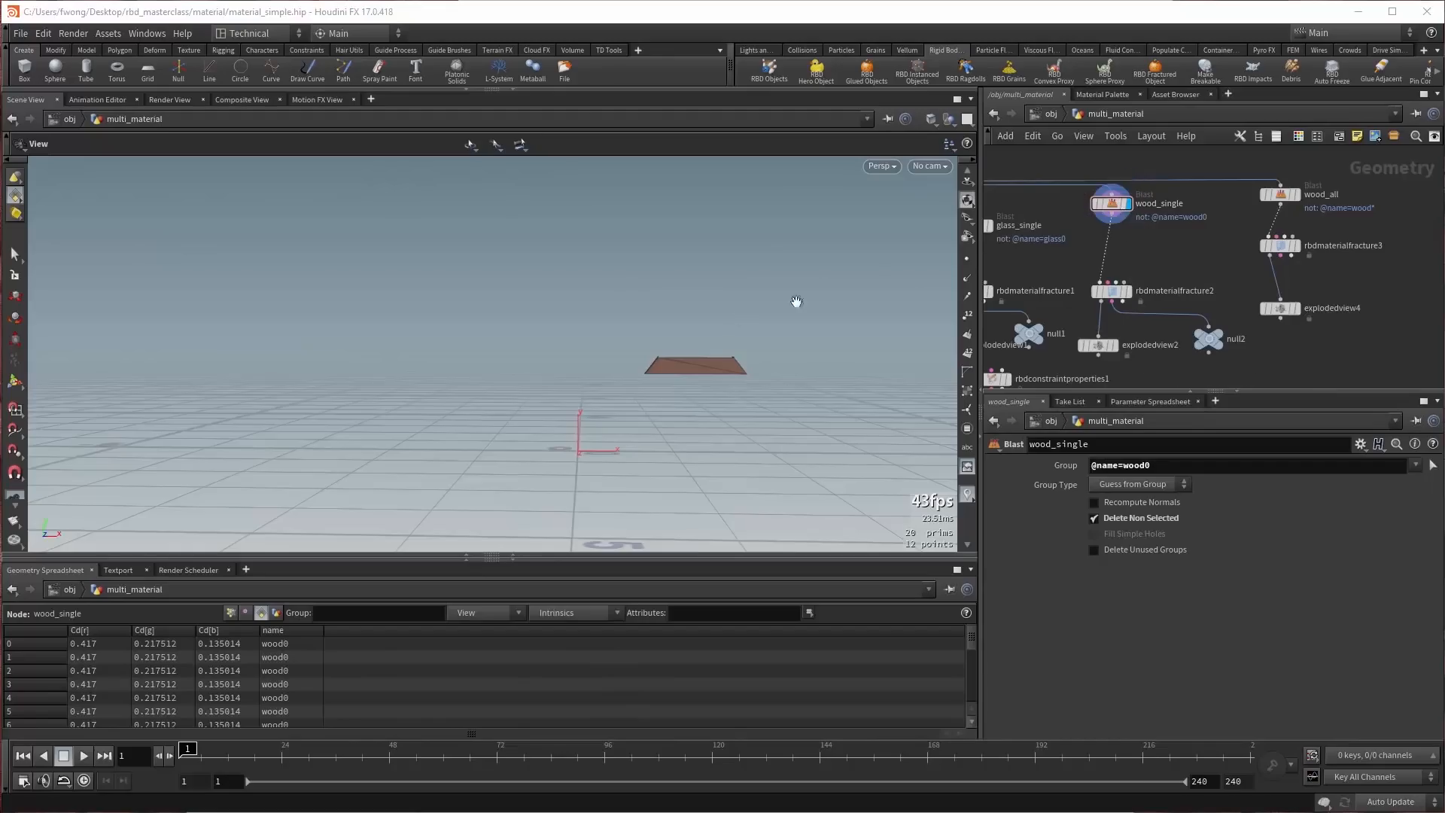
Display wood_all, try an Exploded View node wired directly to it, and delete that node.
{"action": "left_click", "coordinate": [1295, 195]}
{"action": "key", "text": "Tab"}
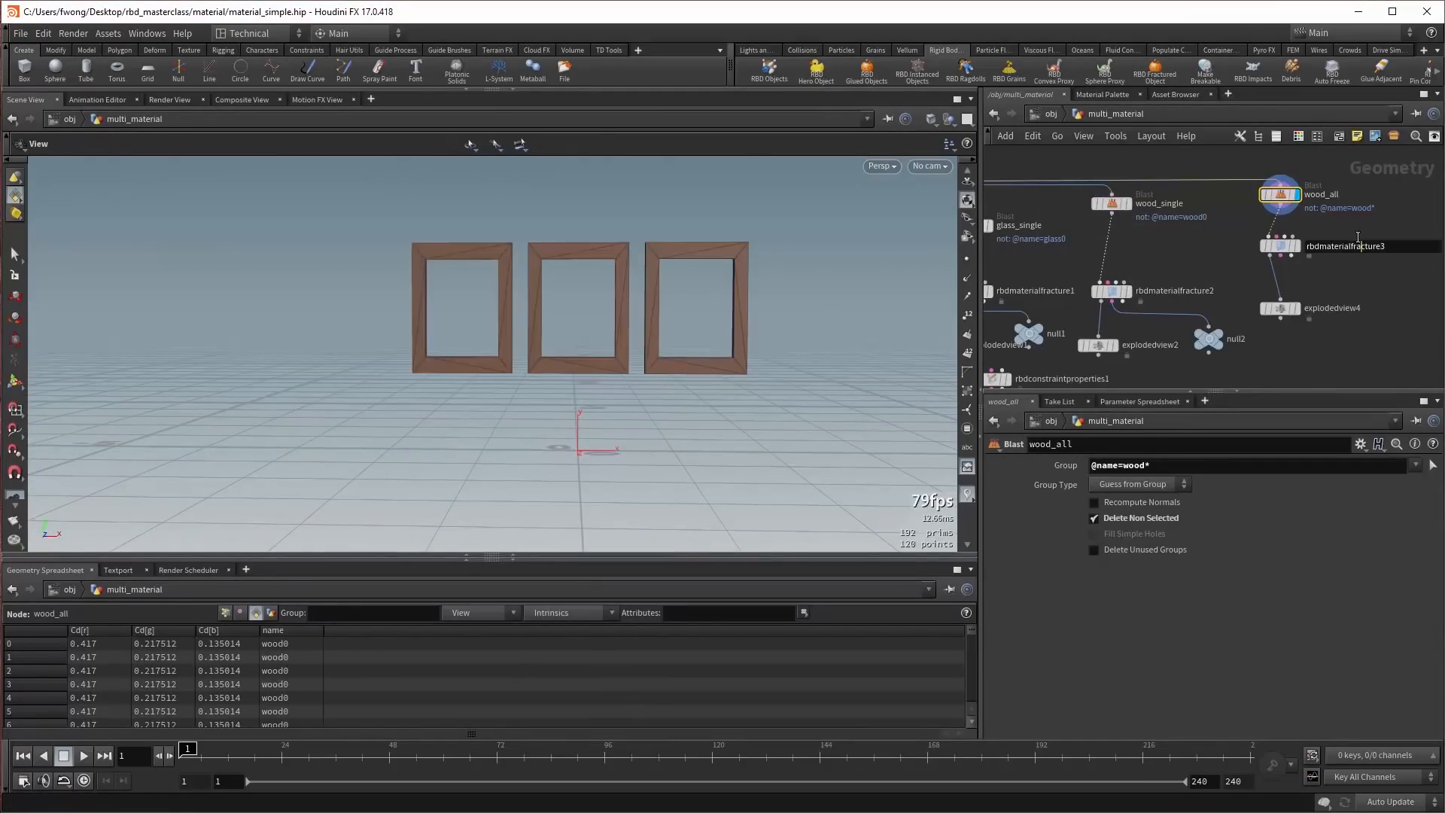
{"action": "type", "text": "ex"}
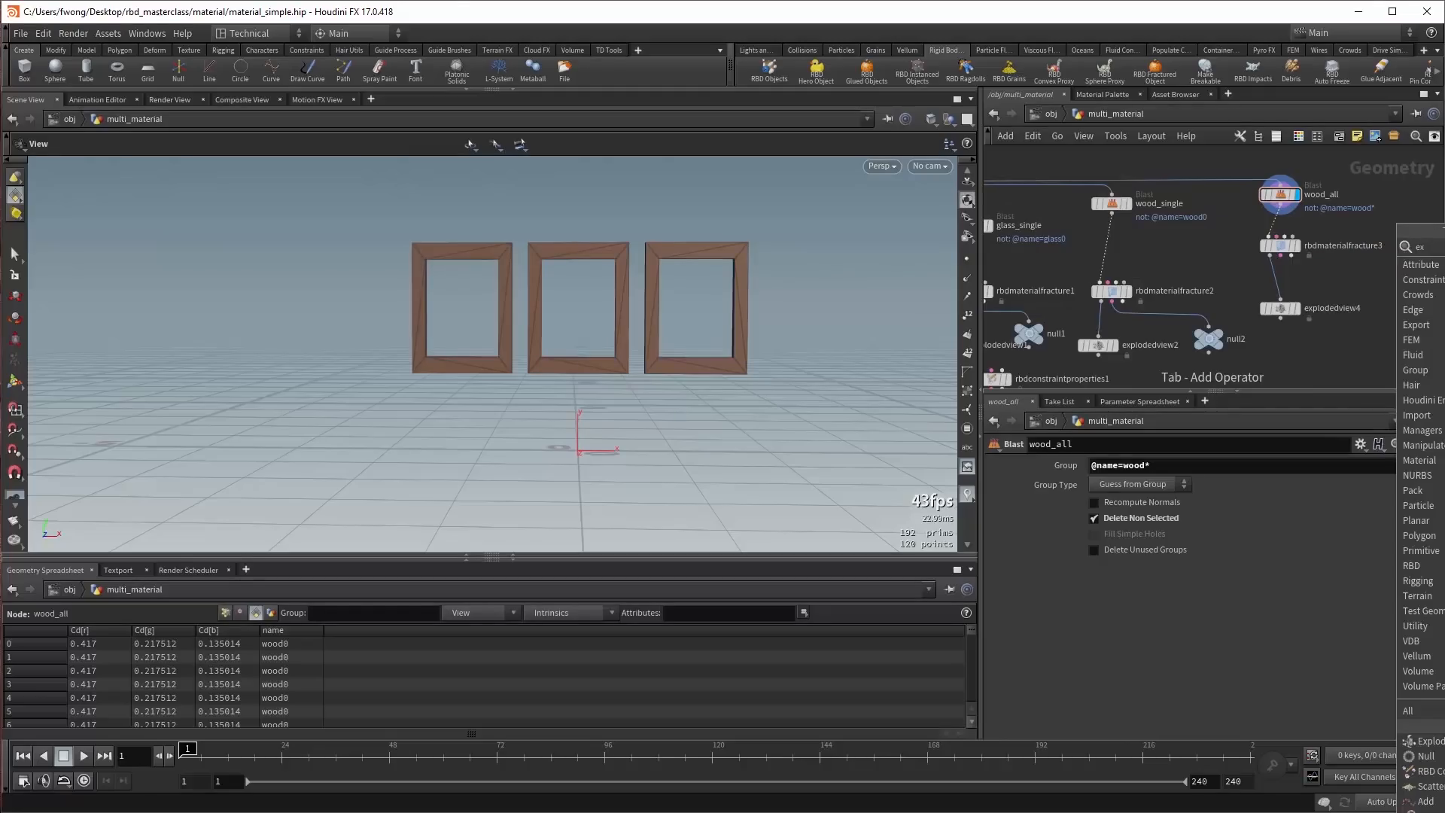
{"action": "key", "text": "Return"}
{"action": "left_click", "coordinate": [1397, 274]}
{"action": "left_click", "coordinate": [1280, 213]}
{"action": "left_click", "coordinate": [1395, 268]}
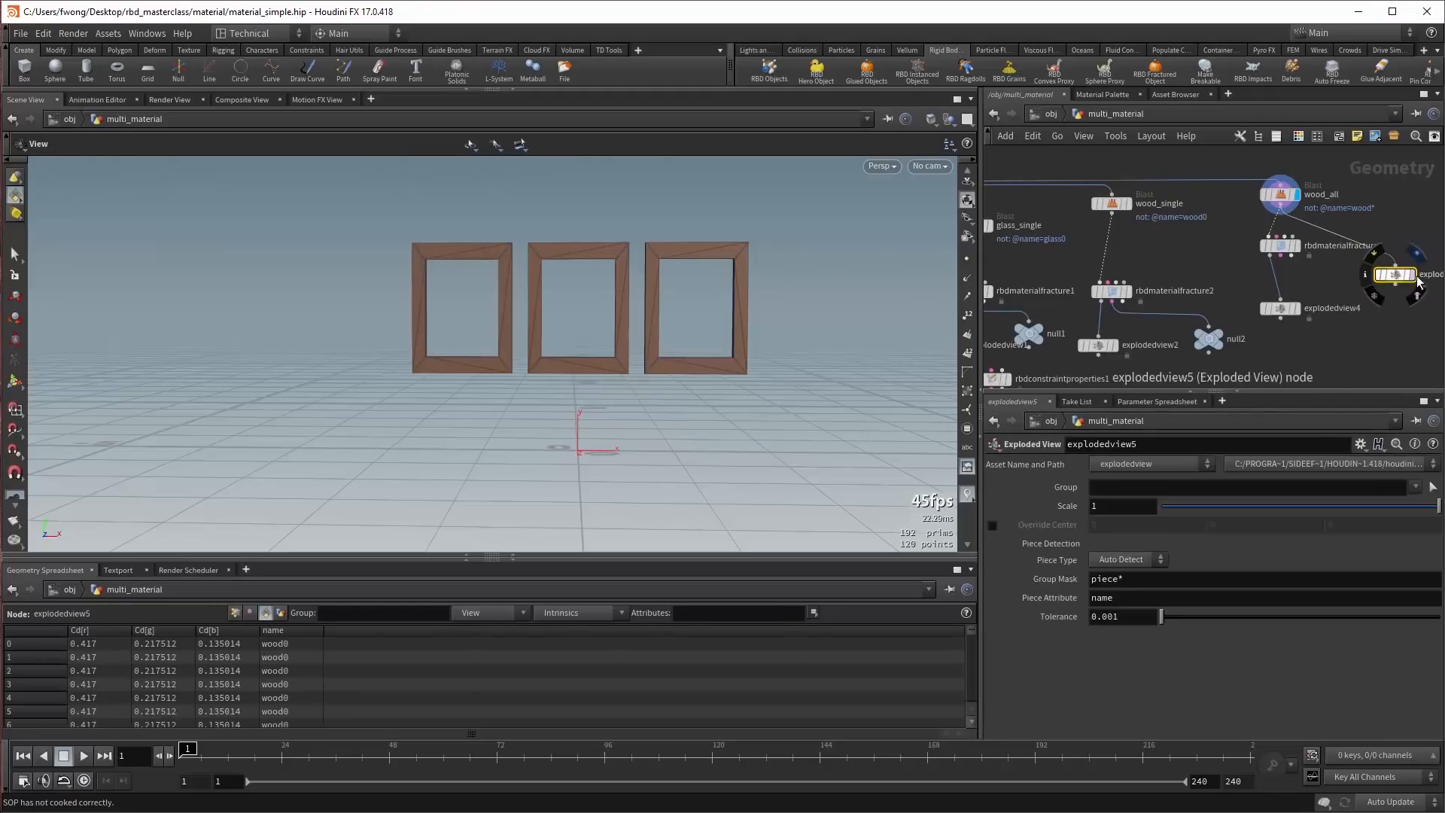
{"action": "key", "text": "Delete"}
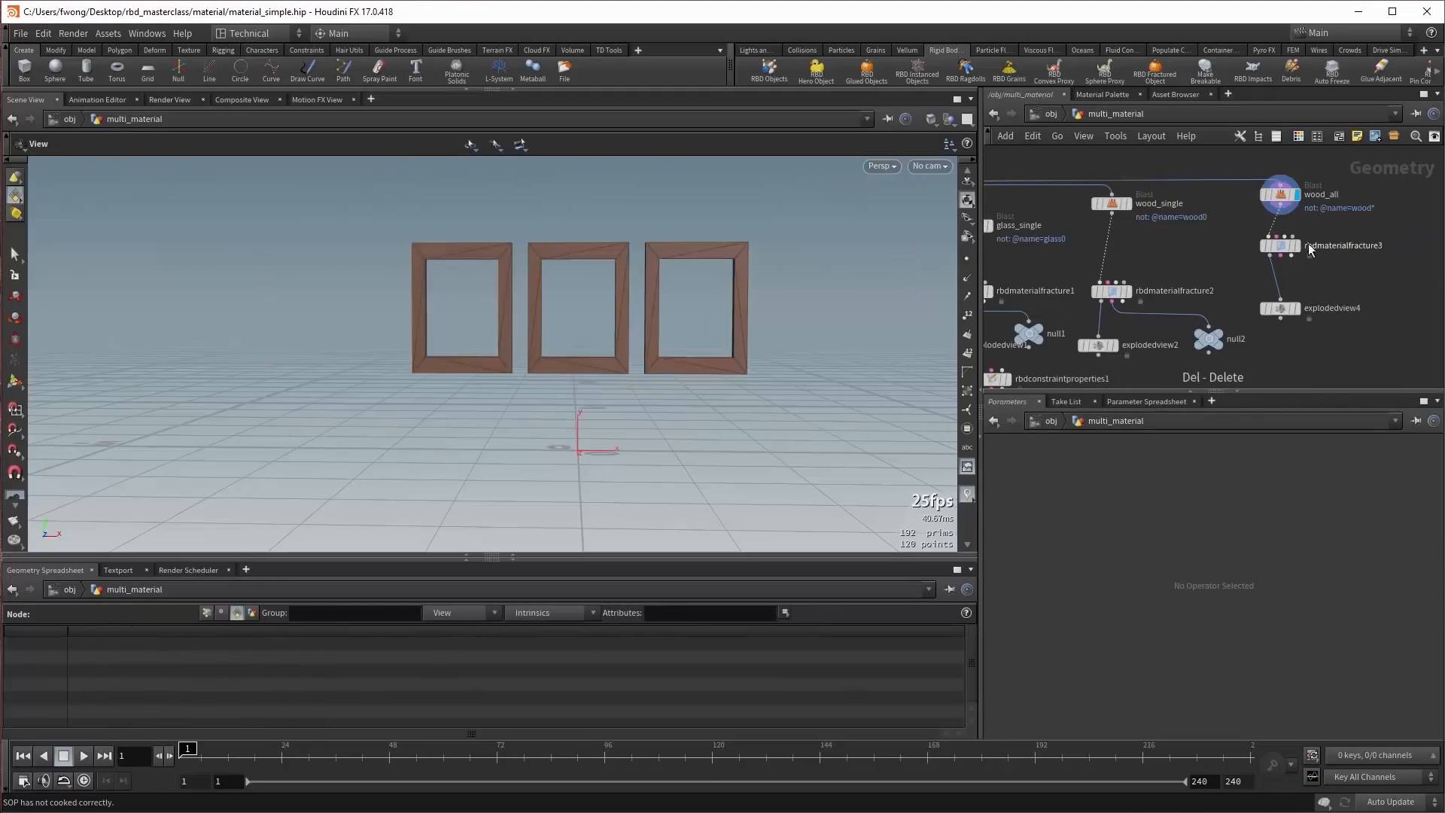
Examine the fractured wood frames in rbdmaterialfracture3 and explodedview4, and return to displaying and editing rbdmaterialfracture3.
{"action": "left_click", "coordinate": [1297, 246]}
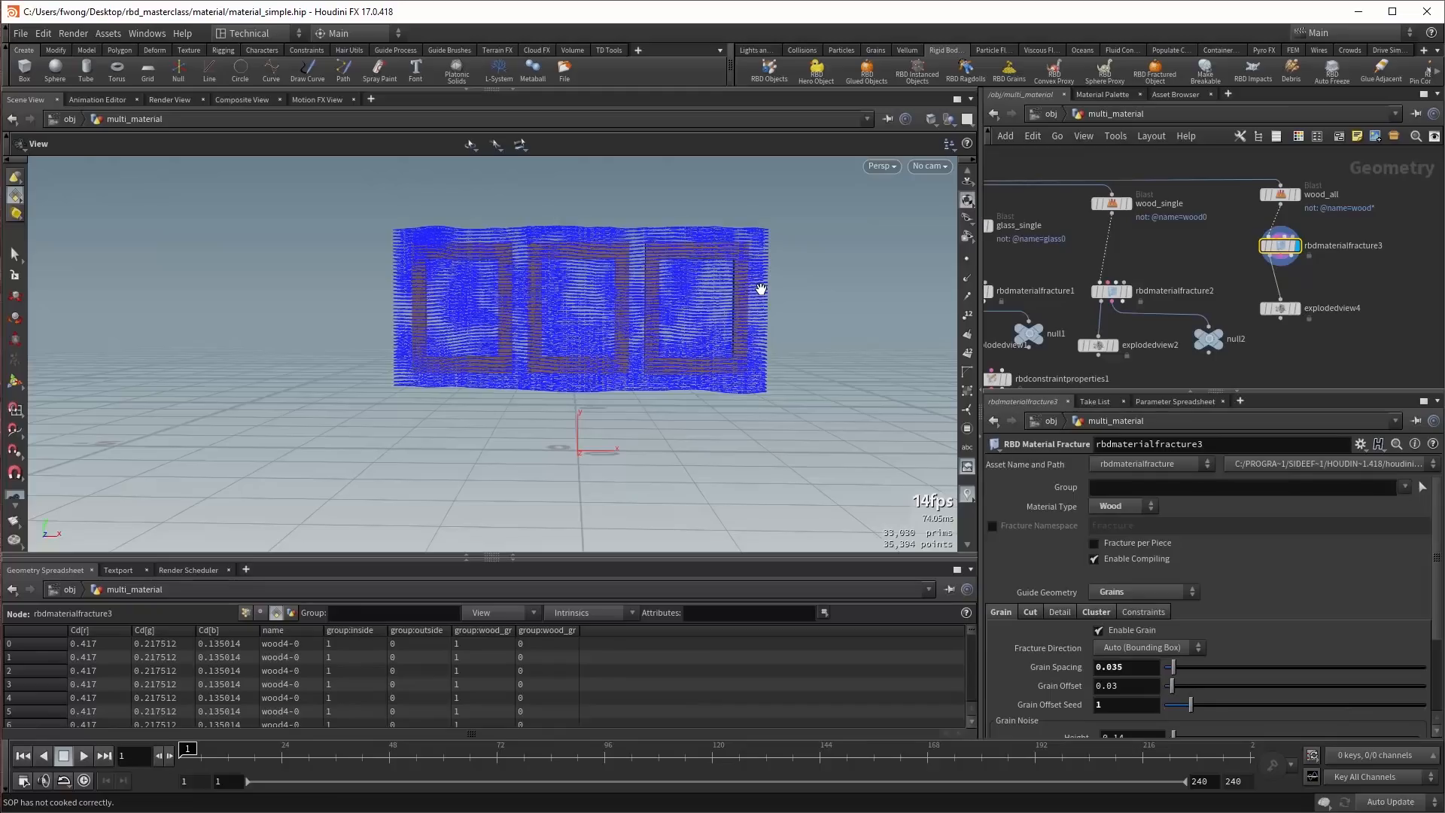
{"action": "left_click", "coordinate": [1302, 309]}
{"action": "left_click", "coordinate": [1280, 308]}
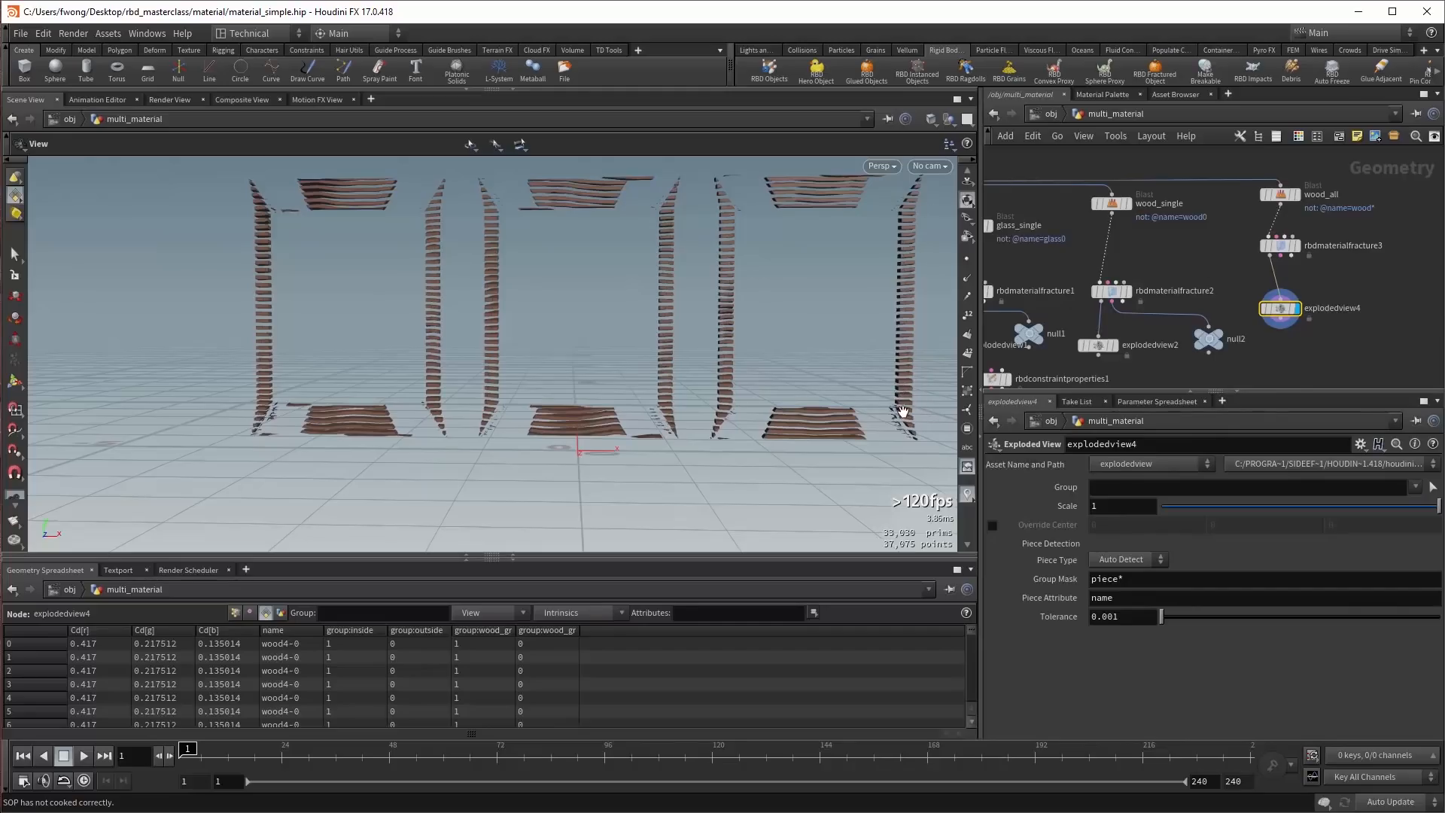
{"action": "left_click", "coordinate": [1330, 268]}
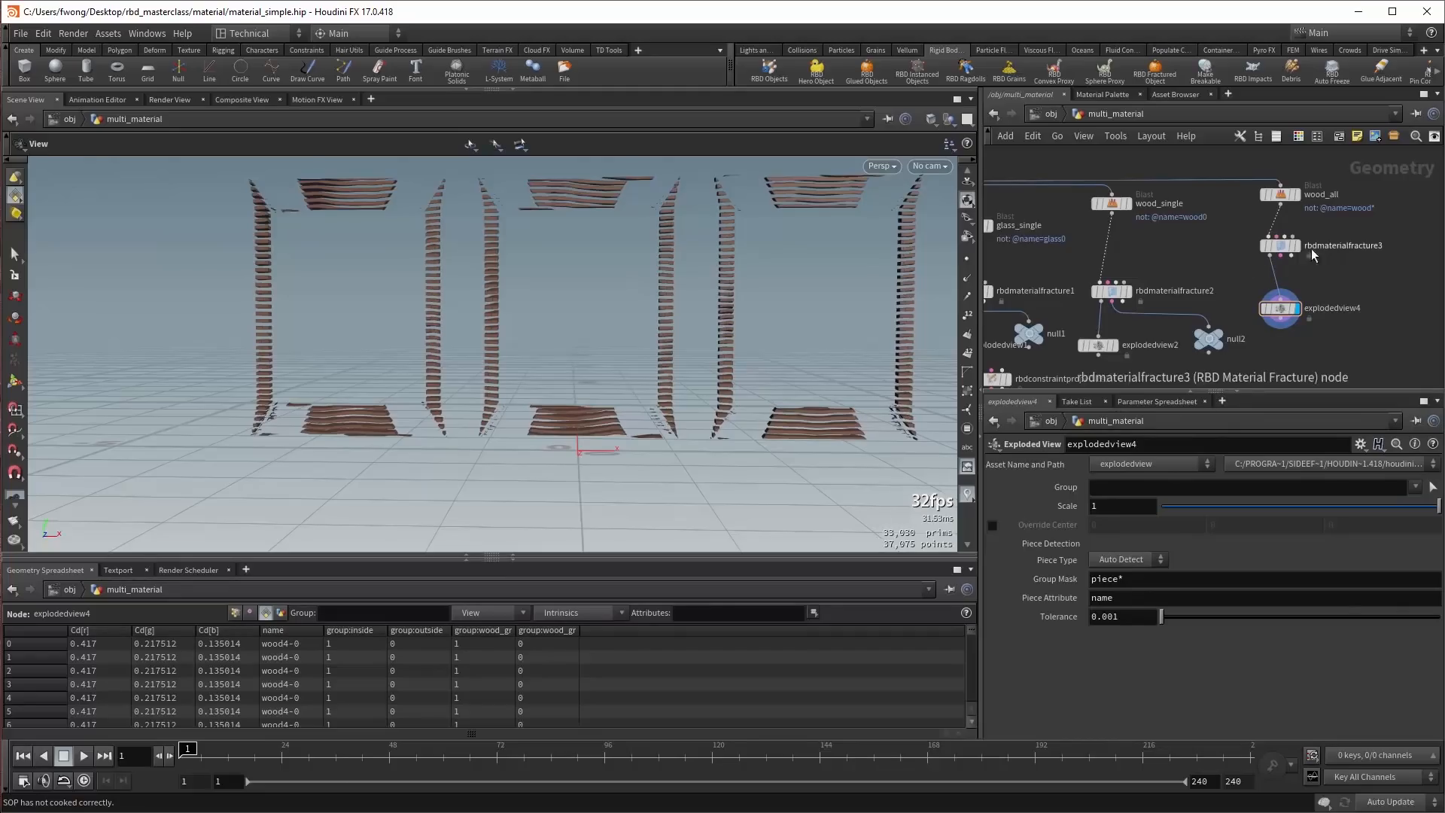
{"action": "left_click", "coordinate": [1282, 247]}
{"action": "left_click", "coordinate": [1331, 277]}
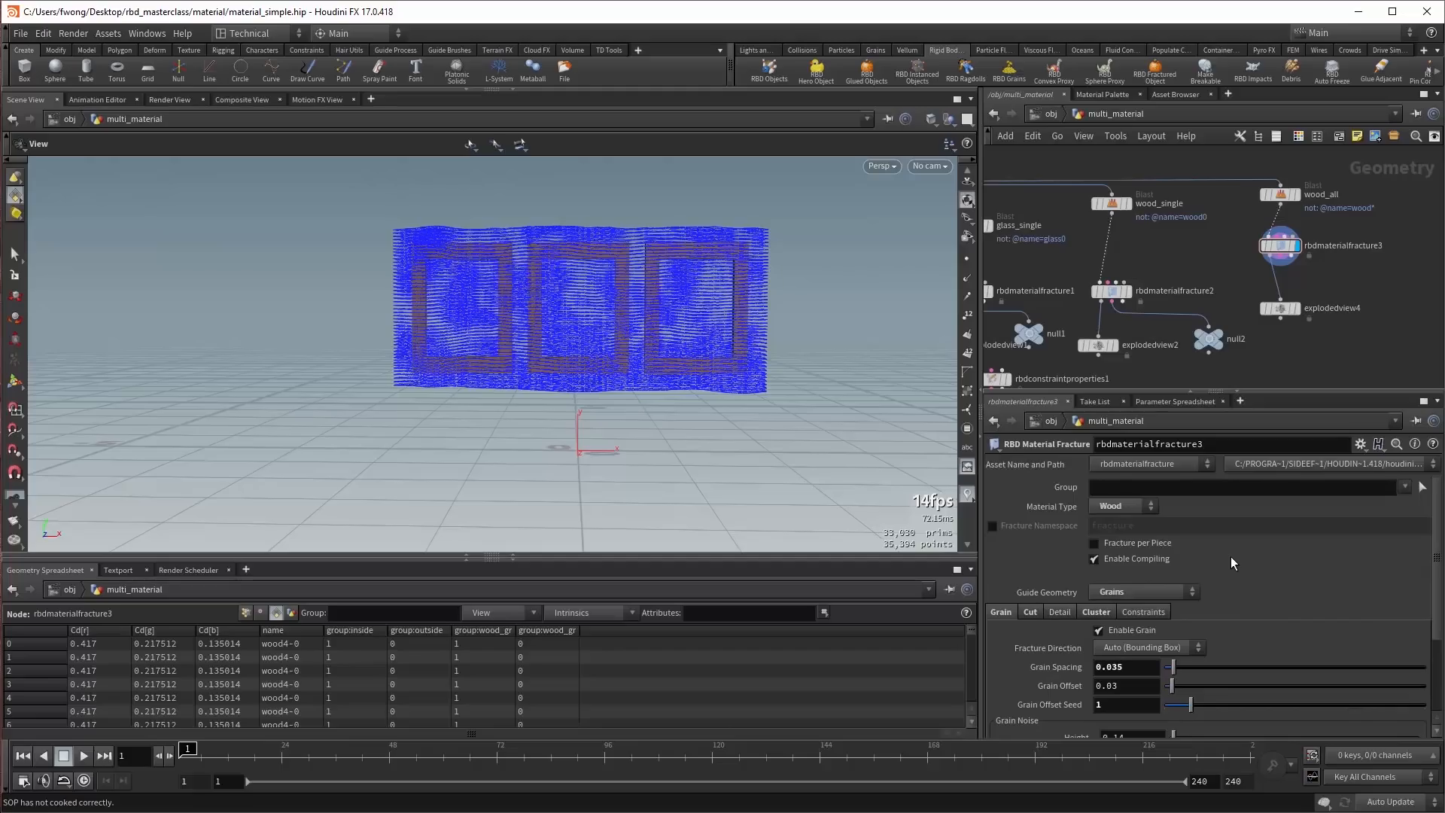
Enable Fracture per Piece on rbdmaterialfracture3 so each wood piece, identified by the name attribute, gets its own grain.
{"action": "left_click", "coordinate": [1095, 543]}
{"action": "scroll", "coordinate": [625, 403], "scroll_direction": "up", "scroll_amount": 3}
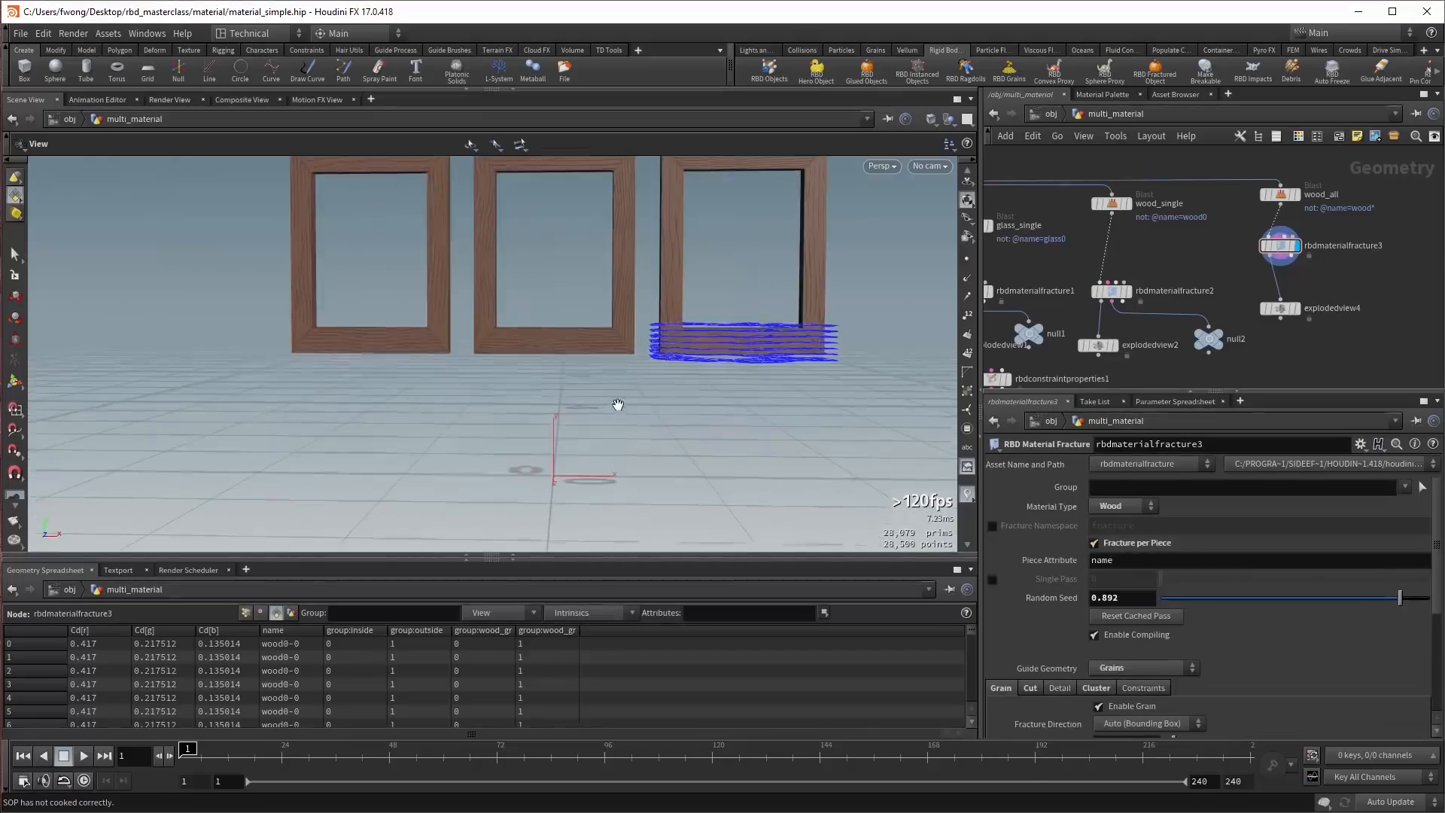
{"action": "scroll", "coordinate": [636, 399], "scroll_direction": "down", "scroll_amount": 3}
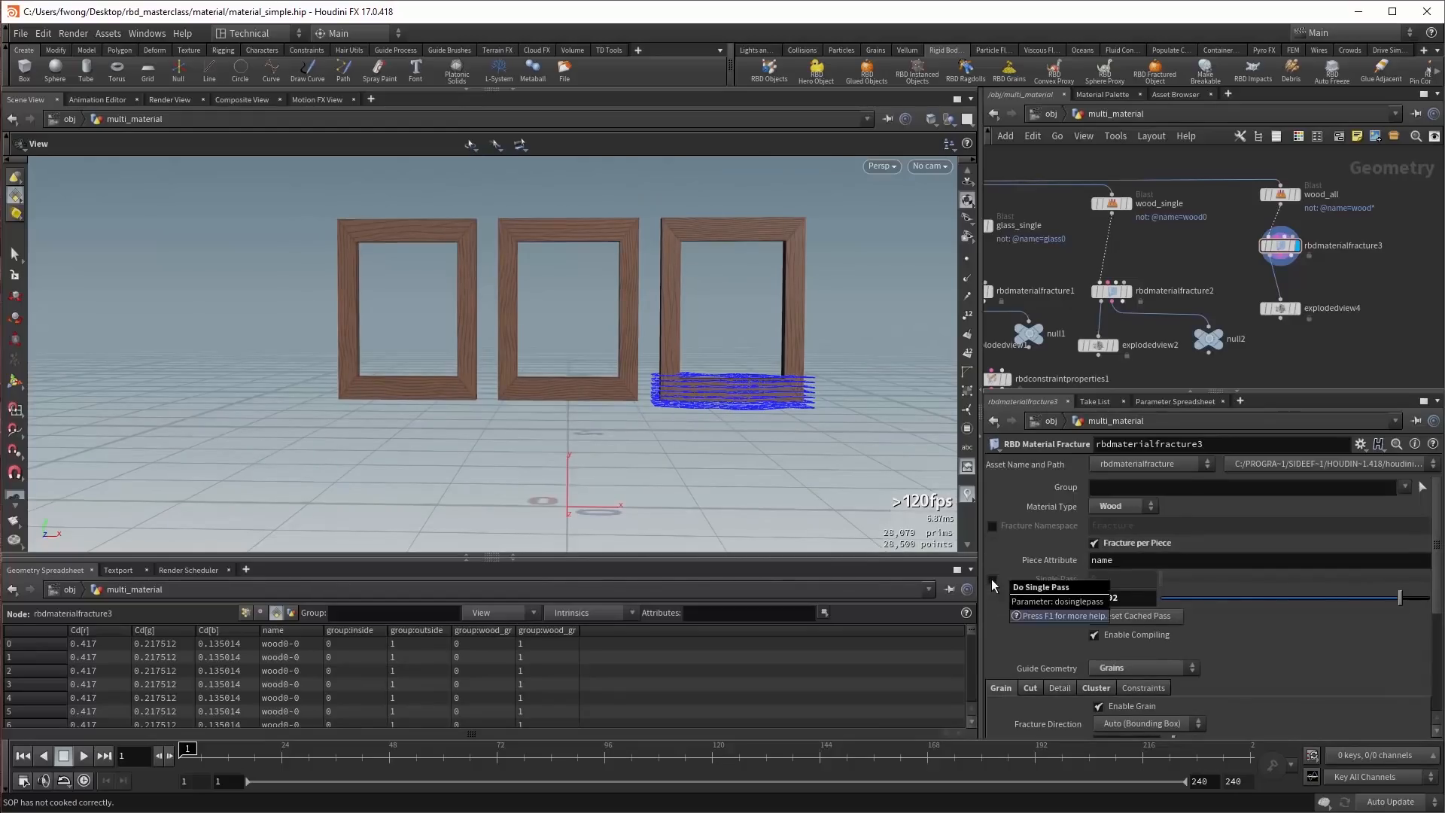
Isolate one wood piece with Single Pass at 0 on rbdmaterialfracture3, and turn Single Pass off again.
{"action": "left_click", "coordinate": [995, 578]}
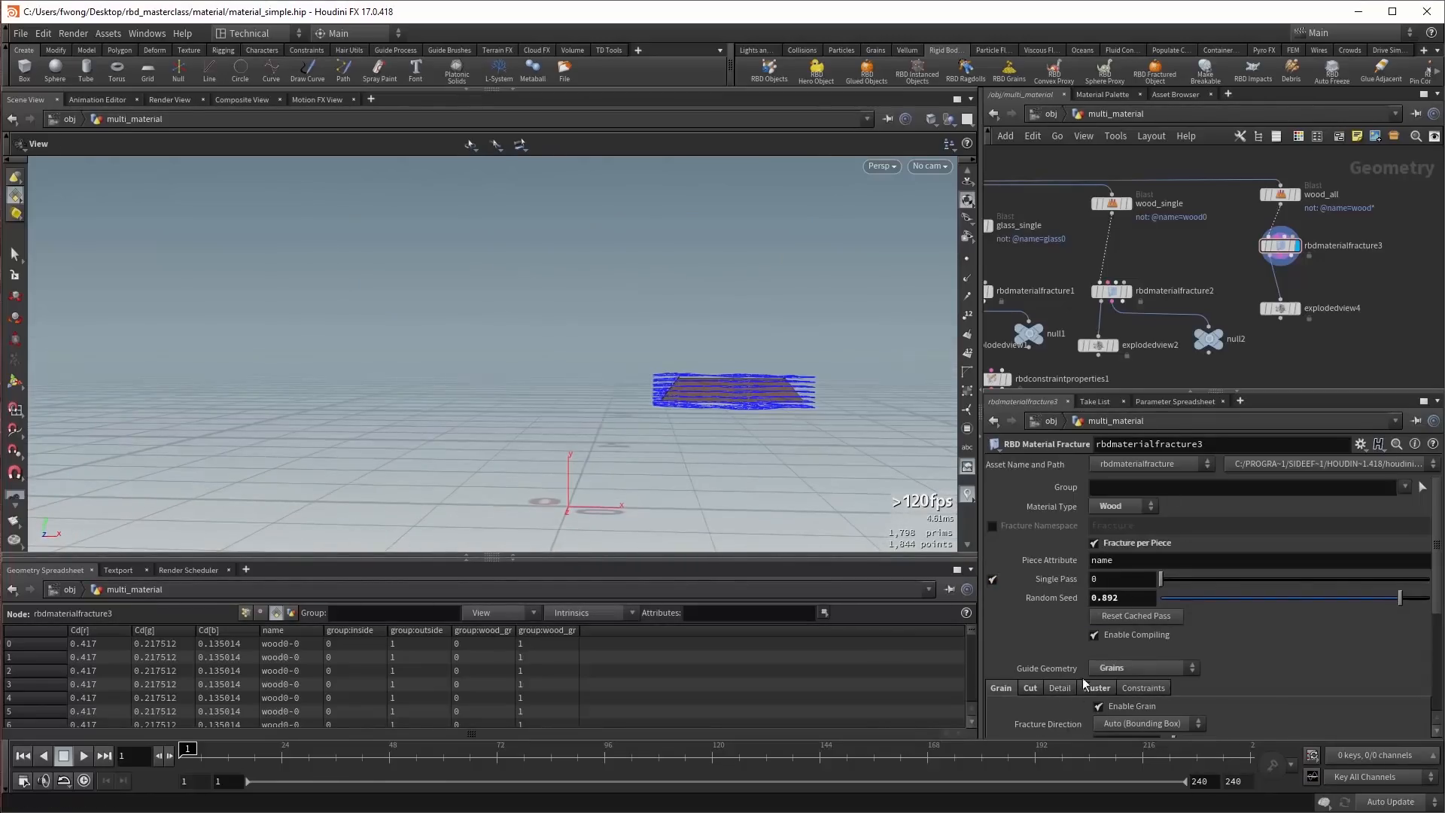
{"action": "scroll", "coordinate": [1061, 648], "scroll_direction": "down", "scroll_amount": 3}
{"action": "scroll", "coordinate": [1061, 647], "scroll_direction": "up", "scroll_amount": 3}
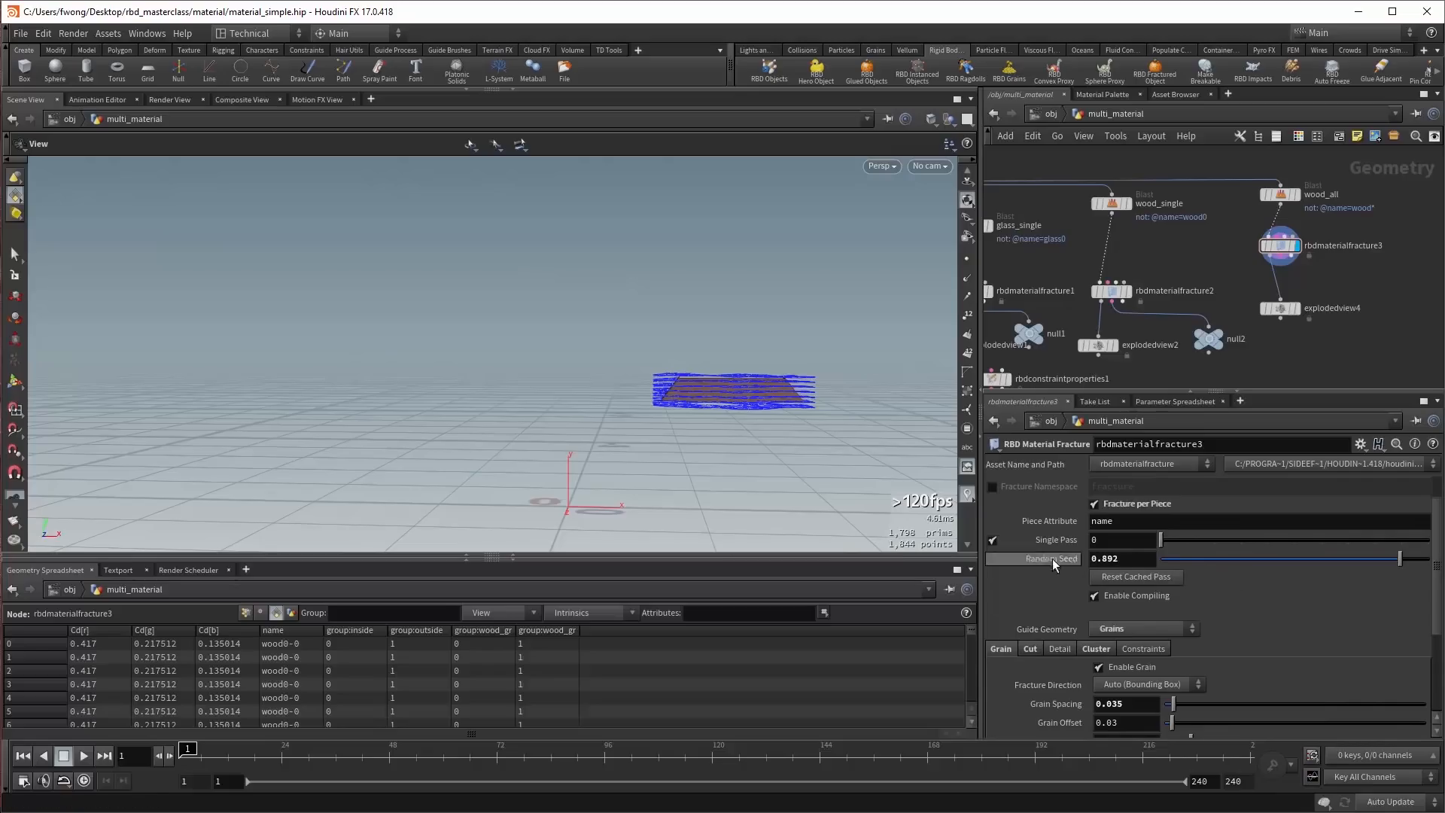
{"action": "scroll", "coordinate": [1064, 591], "scroll_direction": "down", "scroll_amount": 1}
{"action": "scroll", "coordinate": [1027, 590], "scroll_direction": "up", "scroll_amount": 1}
{"action": "scroll", "coordinate": [1051, 603], "scroll_direction": "down", "scroll_amount": 2}
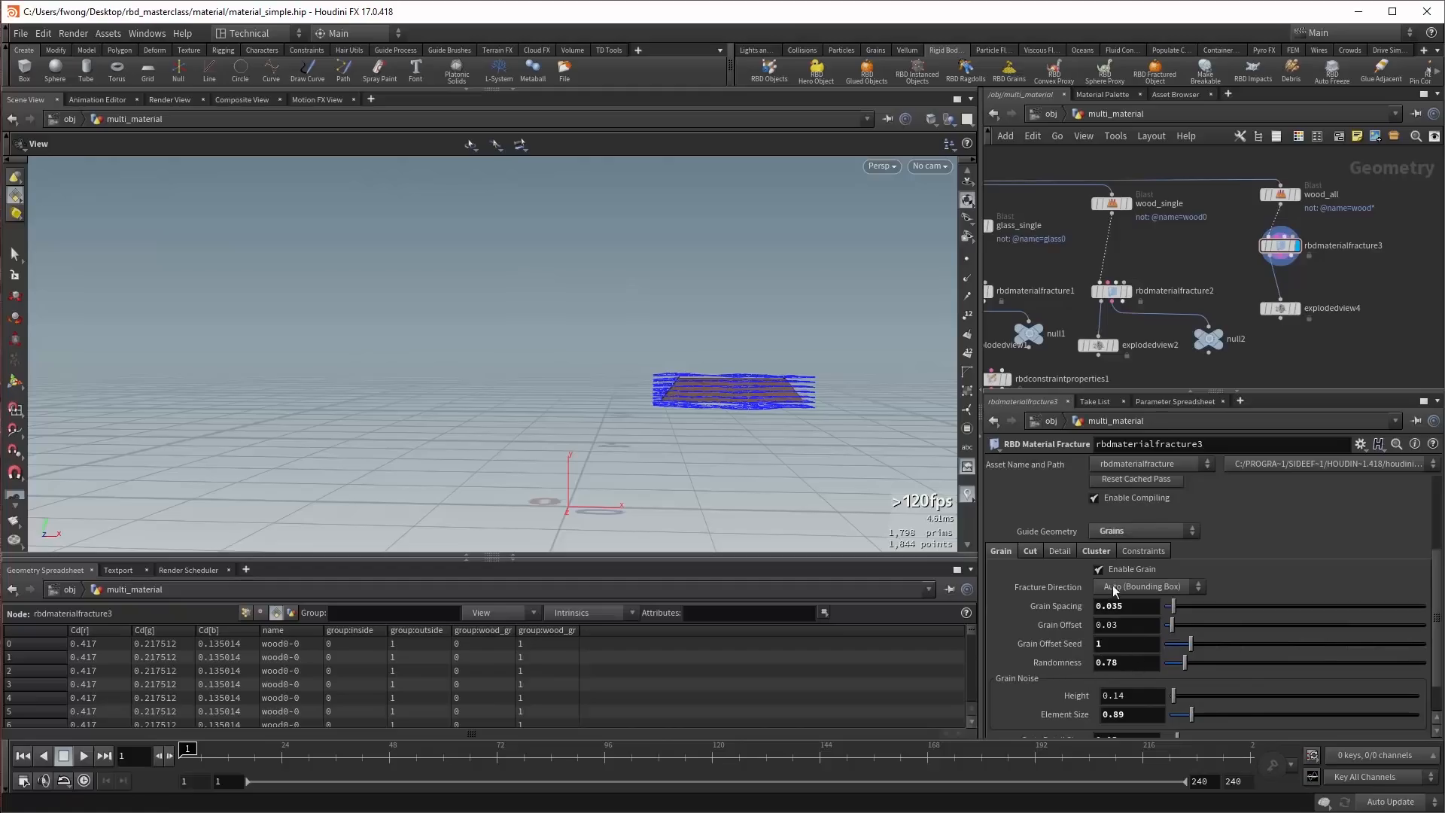
{"action": "scroll", "coordinate": [1064, 572], "scroll_direction": "up", "scroll_amount": 2}
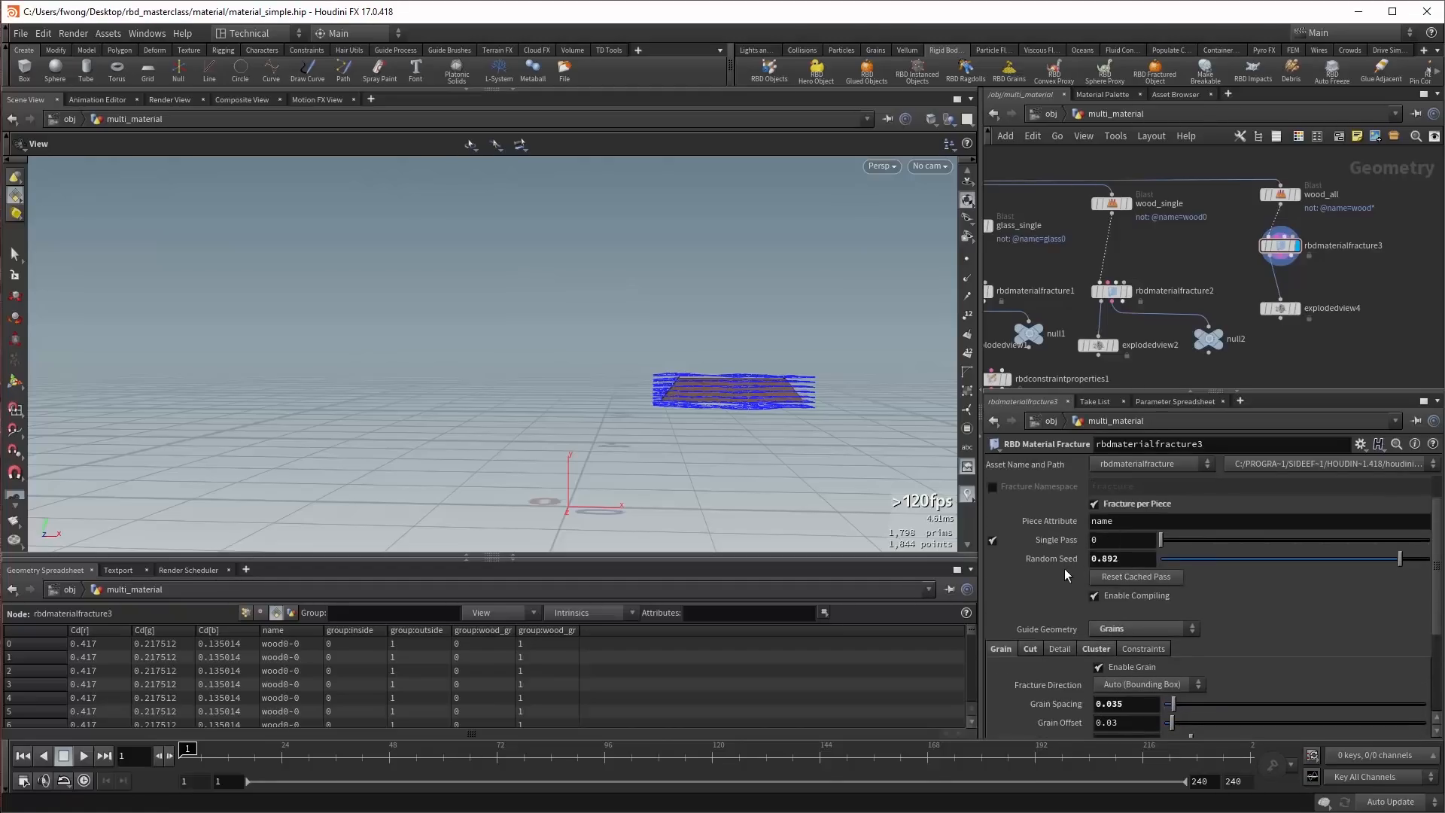
{"action": "left_click", "coordinate": [993, 540]}
Display explodedview4 and inspect the separated grain pieces of the three wood frames.
{"action": "scroll", "coordinate": [810, 455], "scroll_direction": "up", "scroll_amount": 3}
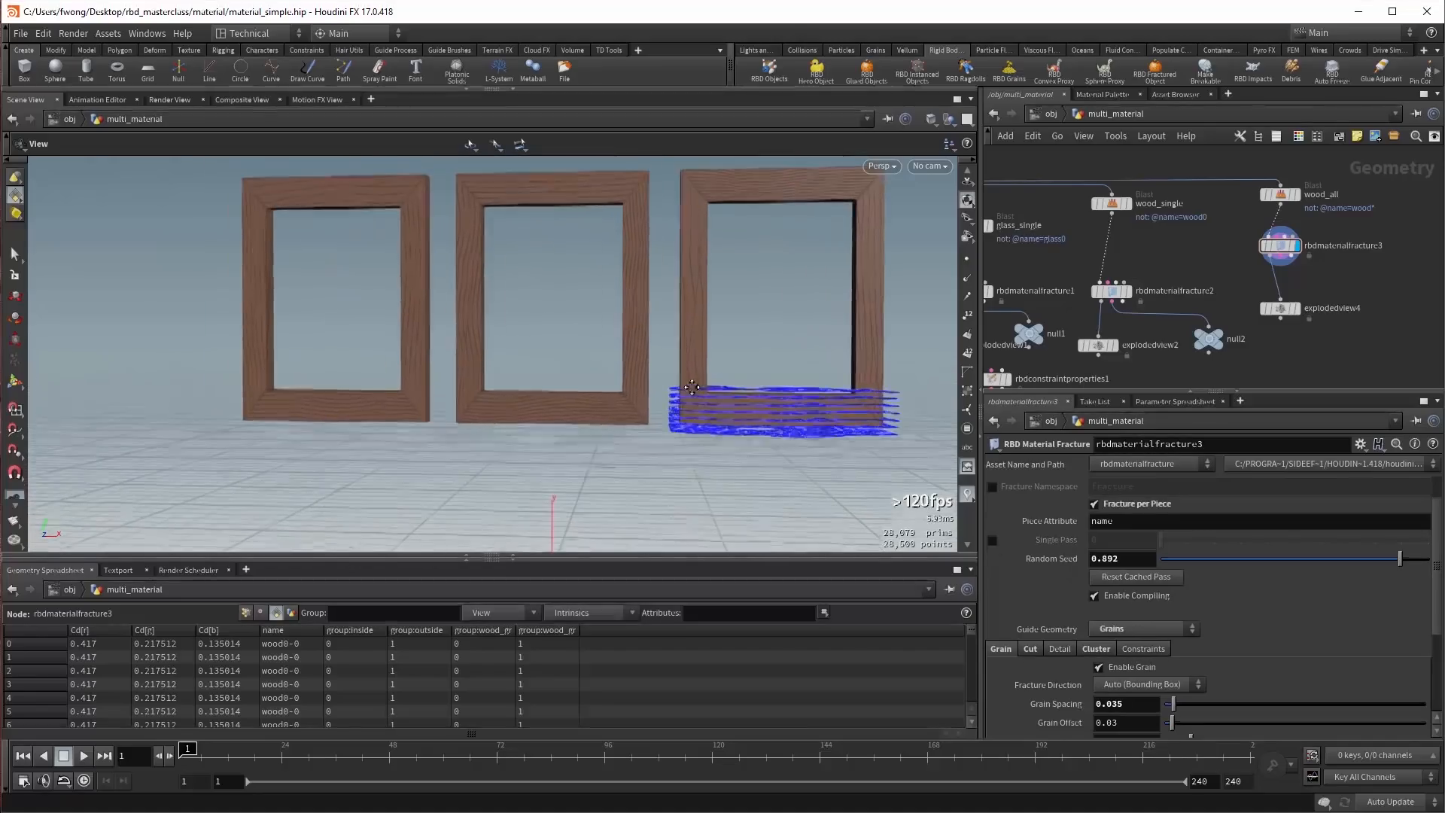
{"action": "left_click", "coordinate": [1296, 308]}
{"action": "left_click_drag", "start_coordinate": [904, 354], "coordinate": [684, 336]}
{"action": "left_click_drag", "start_coordinate": [490, 357], "coordinate": [567, 374]}
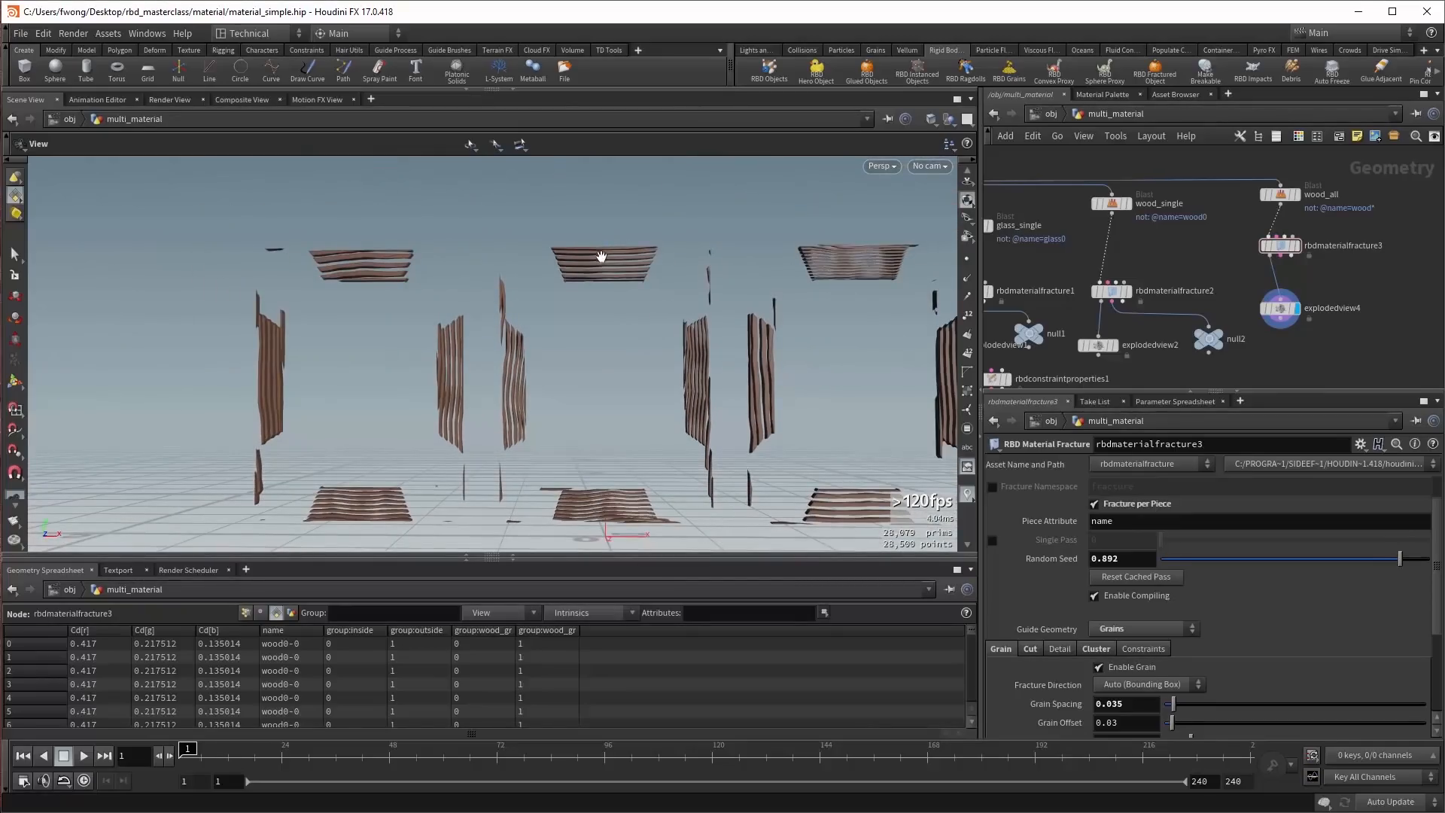
Set the grain Randomness of rbdmaterialfracture3 to 0.26 while keeping the exploded view displayed.
{"action": "mouse_move", "coordinate": [1294, 253]}
{"action": "scroll", "coordinate": [1071, 653], "scroll_direction": "down", "scroll_amount": 2}
{"action": "left_click_drag", "start_coordinate": [1185, 682], "coordinate": [1172, 685]}
{"action": "middle_click_drag", "start_coordinate": [887, 459], "coordinate": [815, 382]}
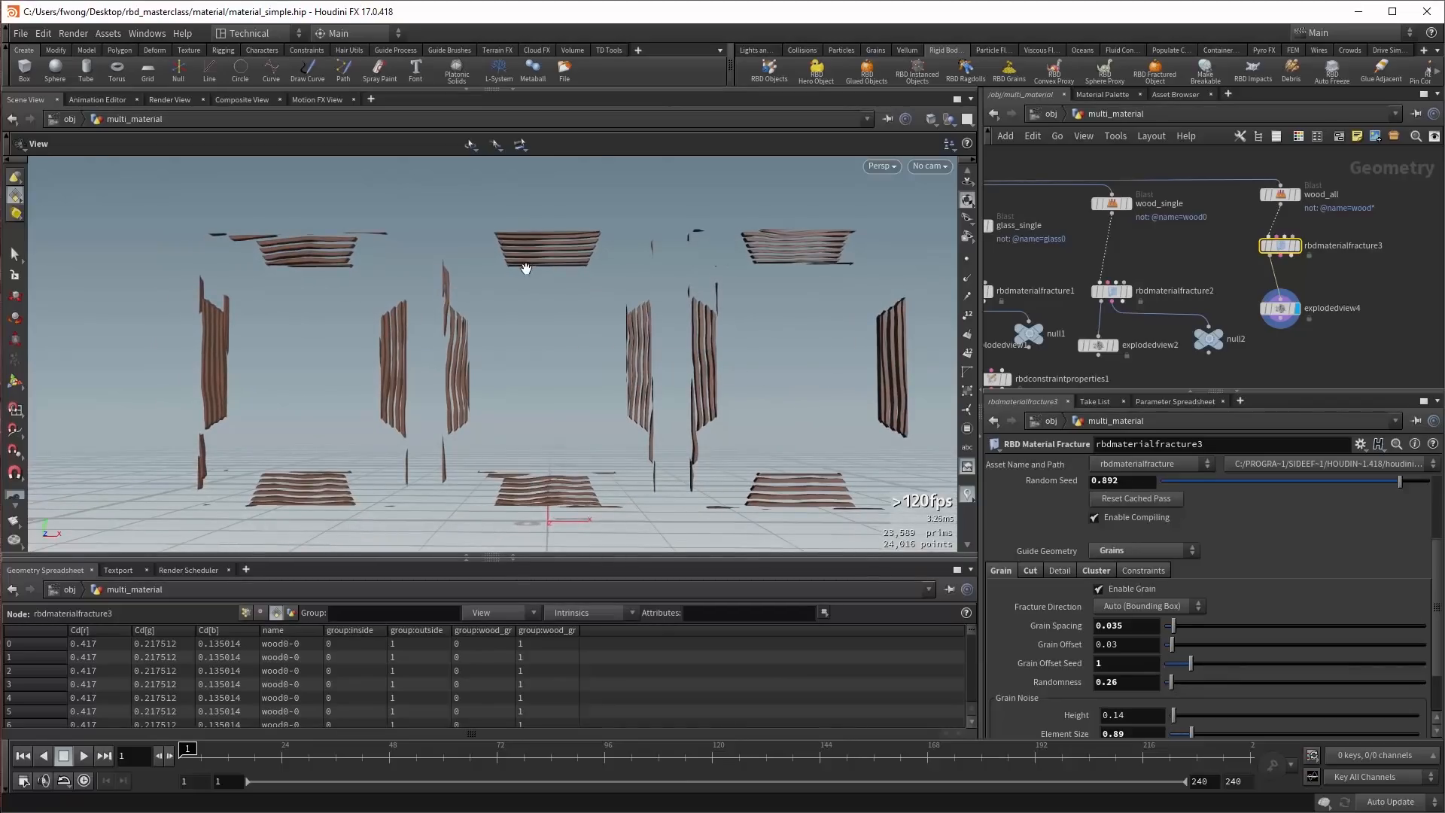
Try grain Randomness values of 0 and 3.93 on the wood frames, and set it back to 0.26.
{"action": "left_click", "coordinate": [1127, 683]}
{"action": "type", "text": "0"}
{"action": "key", "text": "Return"}
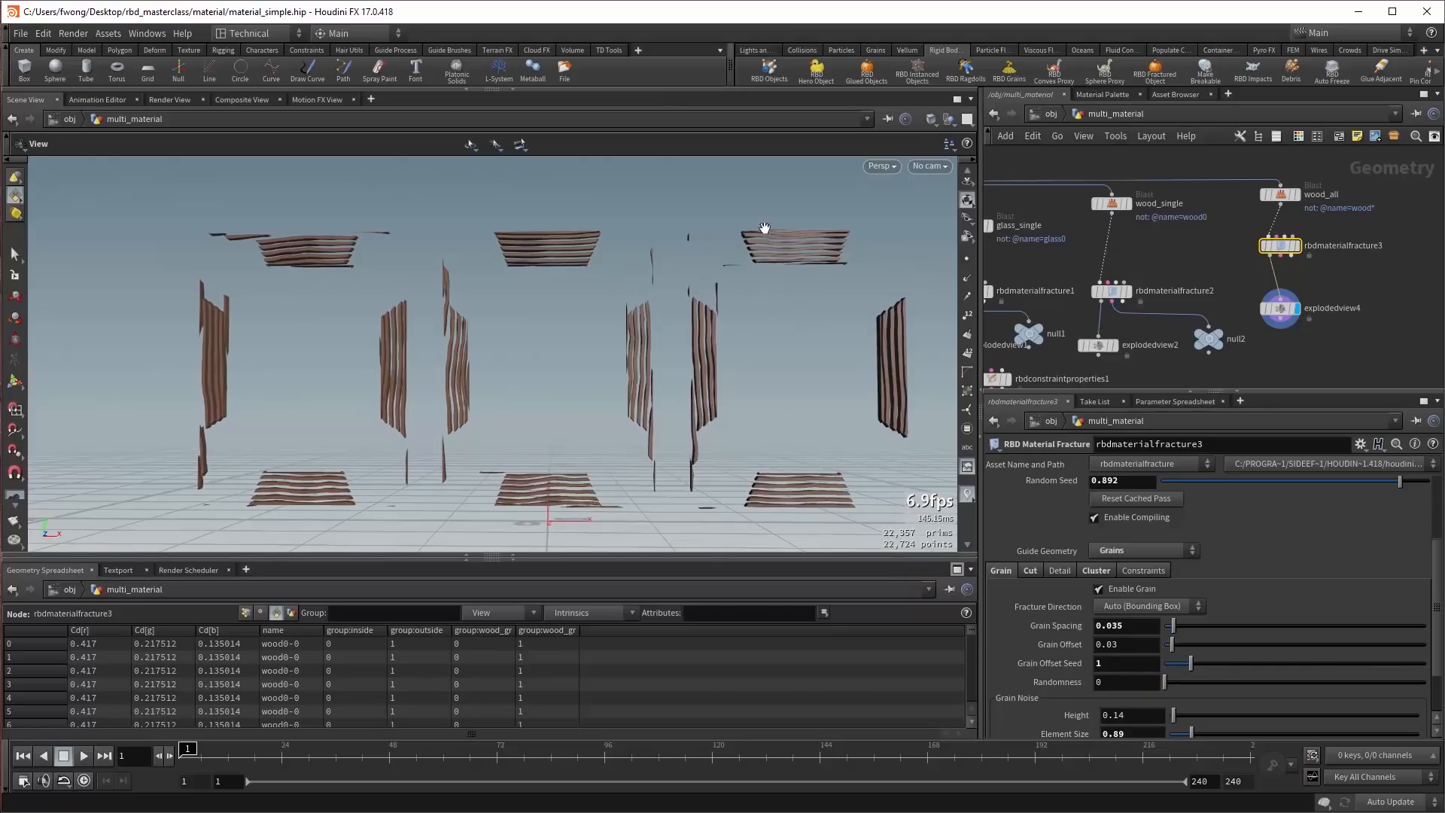
{"action": "left_click_drag", "start_coordinate": [762, 233], "coordinate": [752, 322]}
{"action": "left_click", "coordinate": [1267, 682]}
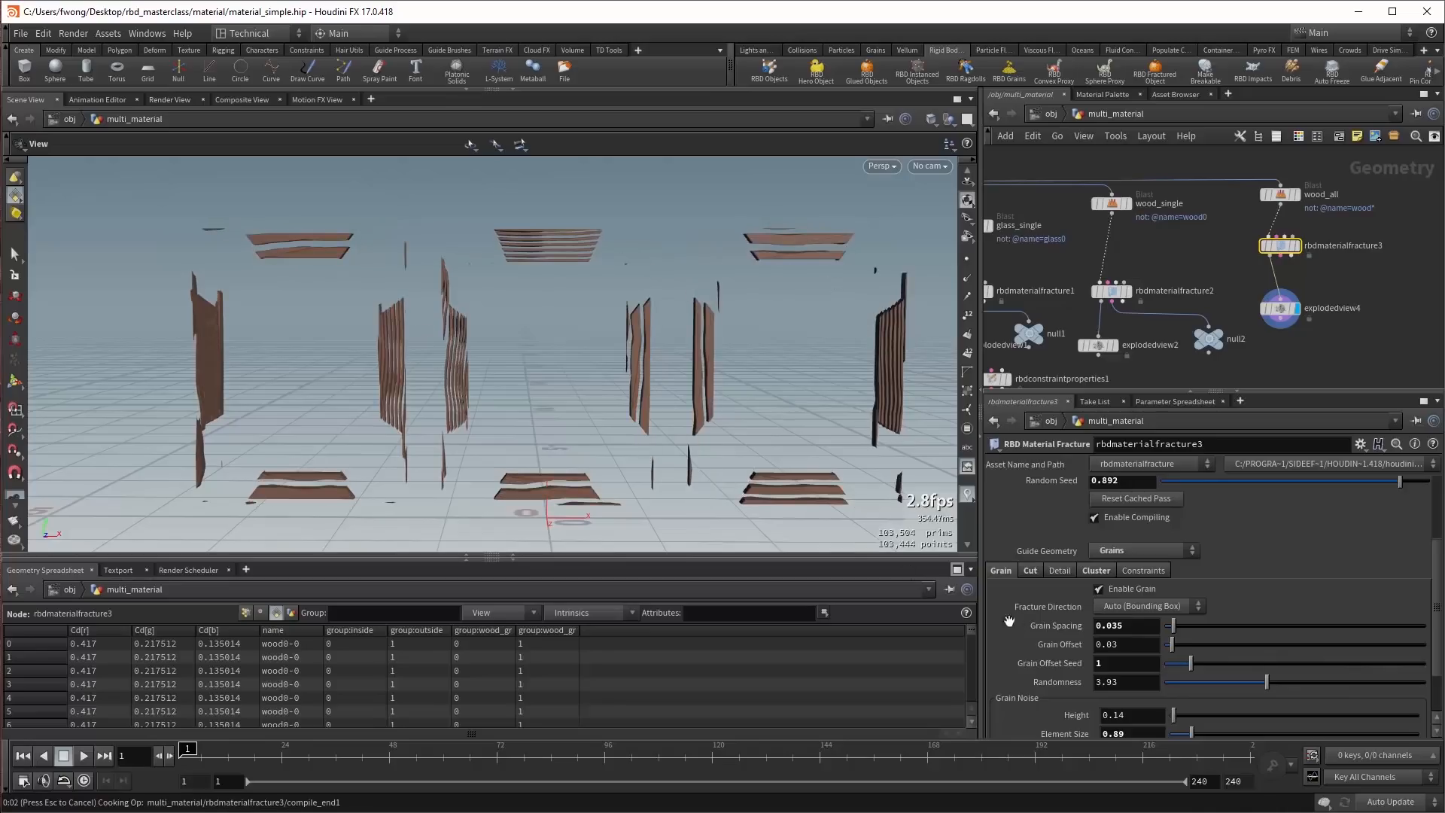
{"action": "left_click", "coordinate": [1172, 682]}
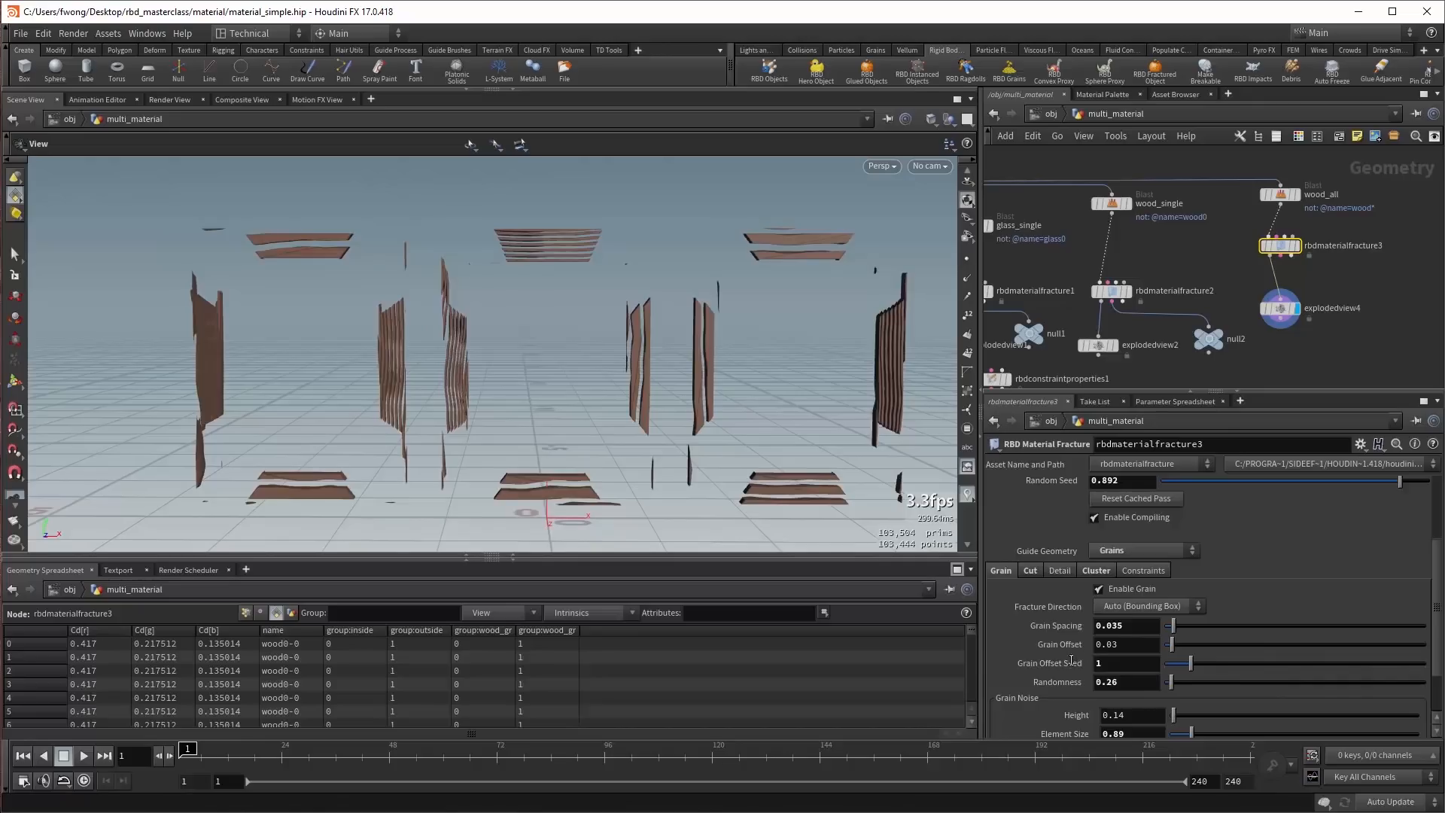
Review the grain noise, cut and per-piece fracture settings of rbdmaterialfracture3.
{"action": "scroll", "coordinate": [1069, 647], "scroll_direction": "down", "scroll_amount": 1}
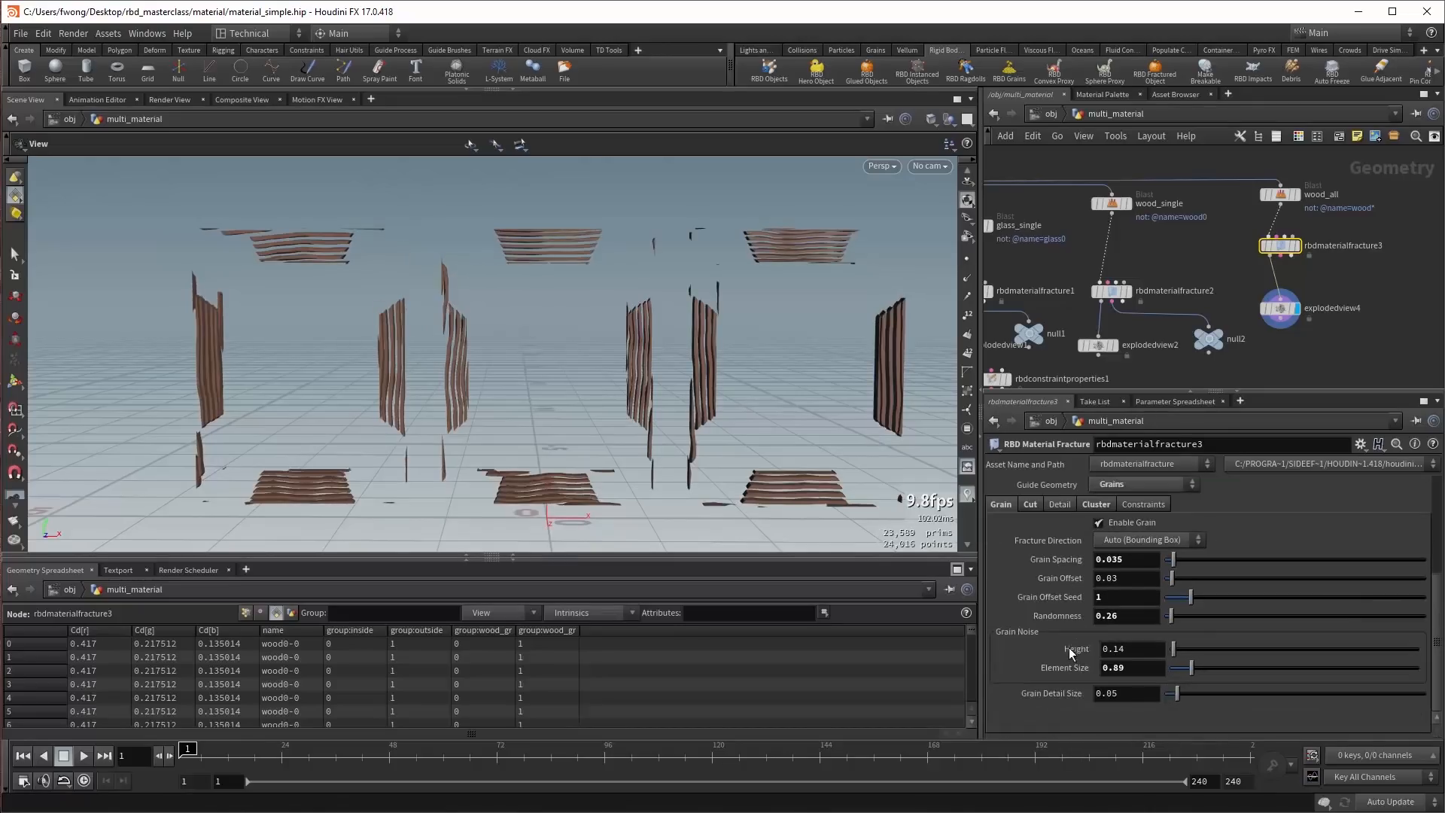
{"action": "left_click", "coordinate": [1031, 504]}
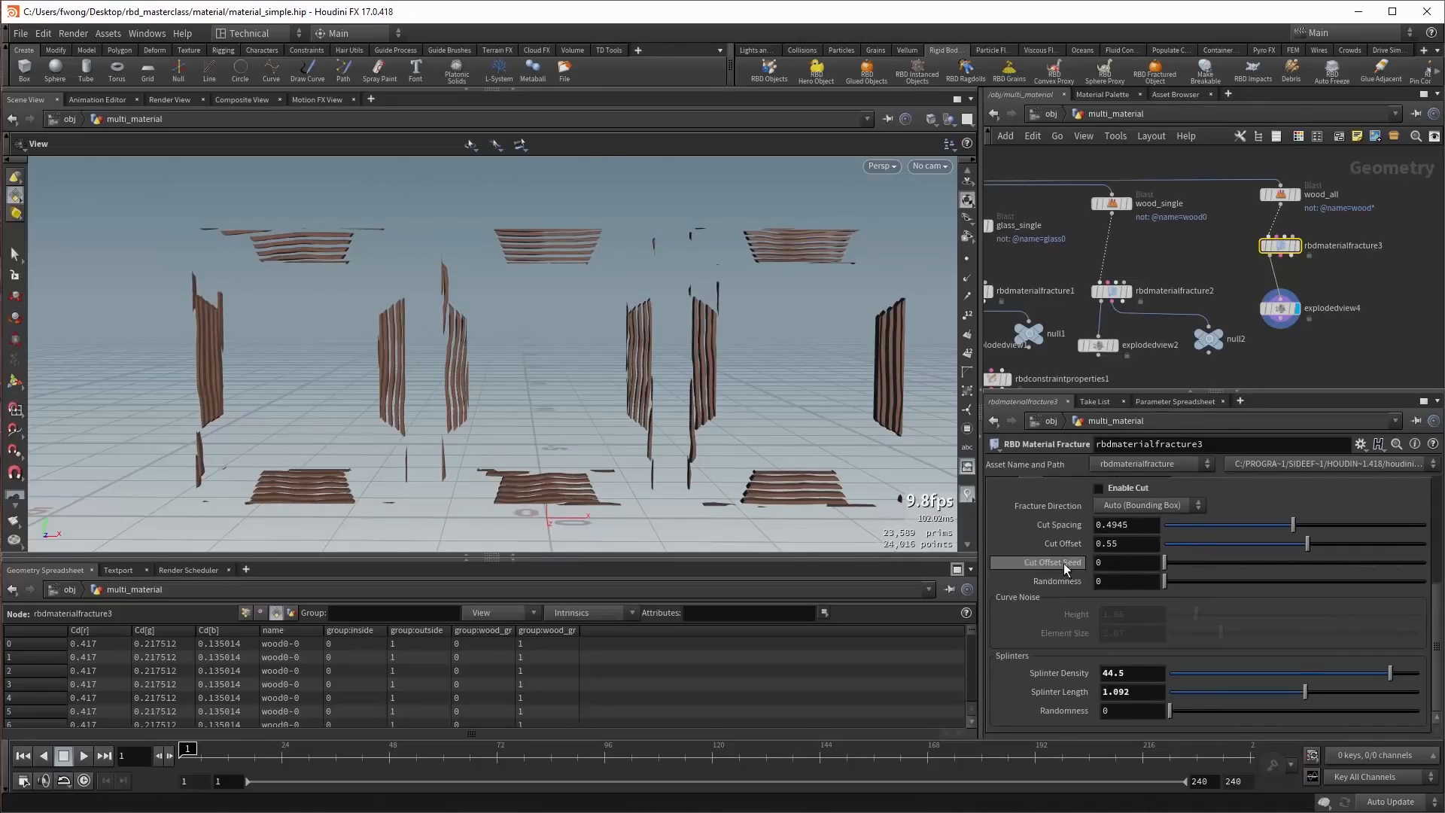
{"action": "scroll", "coordinate": [1069, 587], "scroll_direction": "up", "scroll_amount": 3}
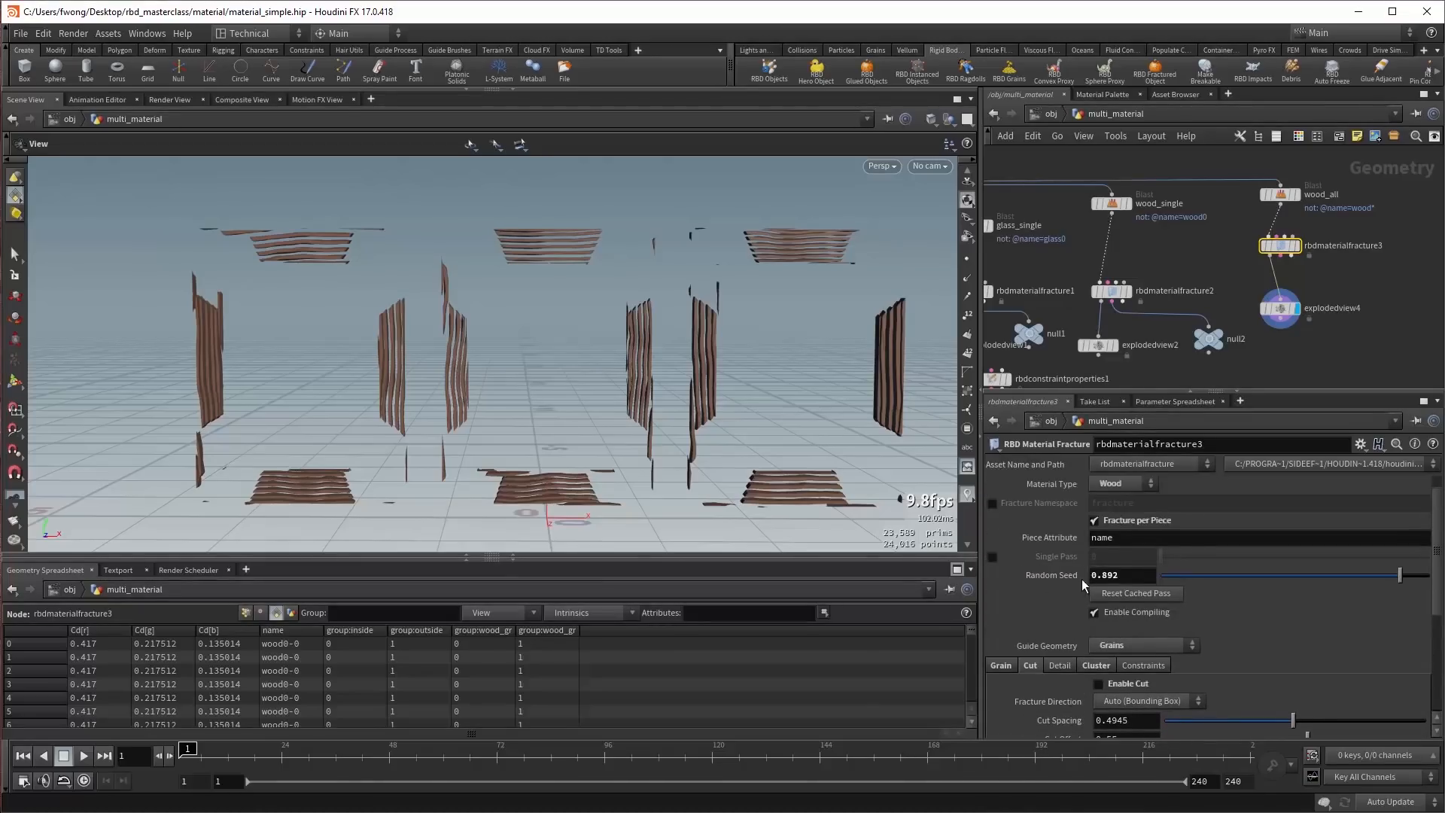
{"action": "scroll", "coordinate": [1048, 621], "scroll_direction": "down", "scroll_amount": 2}
{"action": "scroll", "coordinate": [1051, 620], "scroll_direction": "down", "scroll_amount": 1}
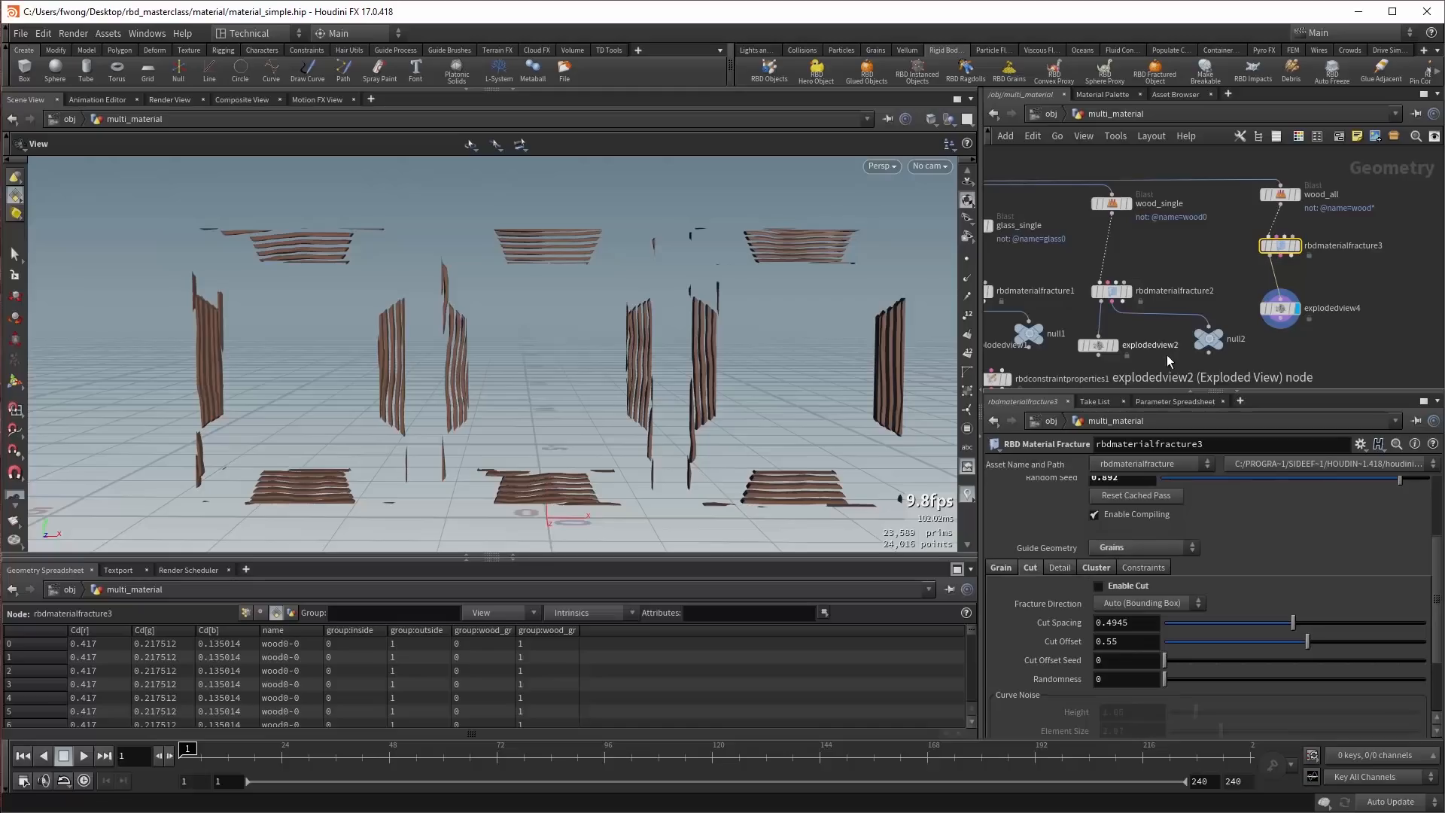
Add an RBD Cluster node below rbdmaterialfracture1, with its geometry, constraint and proxy outputs wired in.
{"action": "scroll", "coordinate": [1082, 568], "scroll_direction": "up", "scroll_amount": 6}
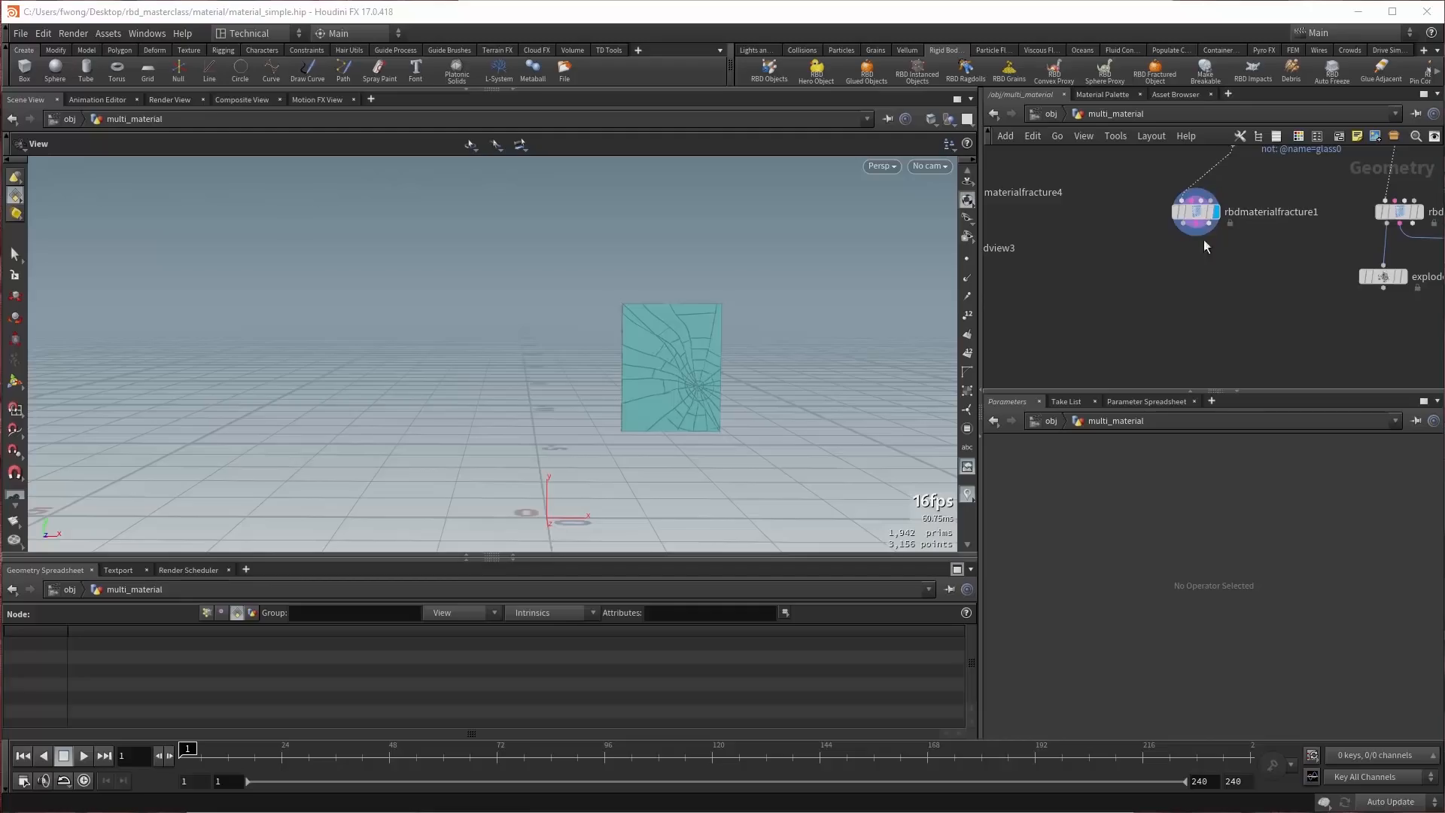
{"action": "left_click", "coordinate": [1197, 212]}
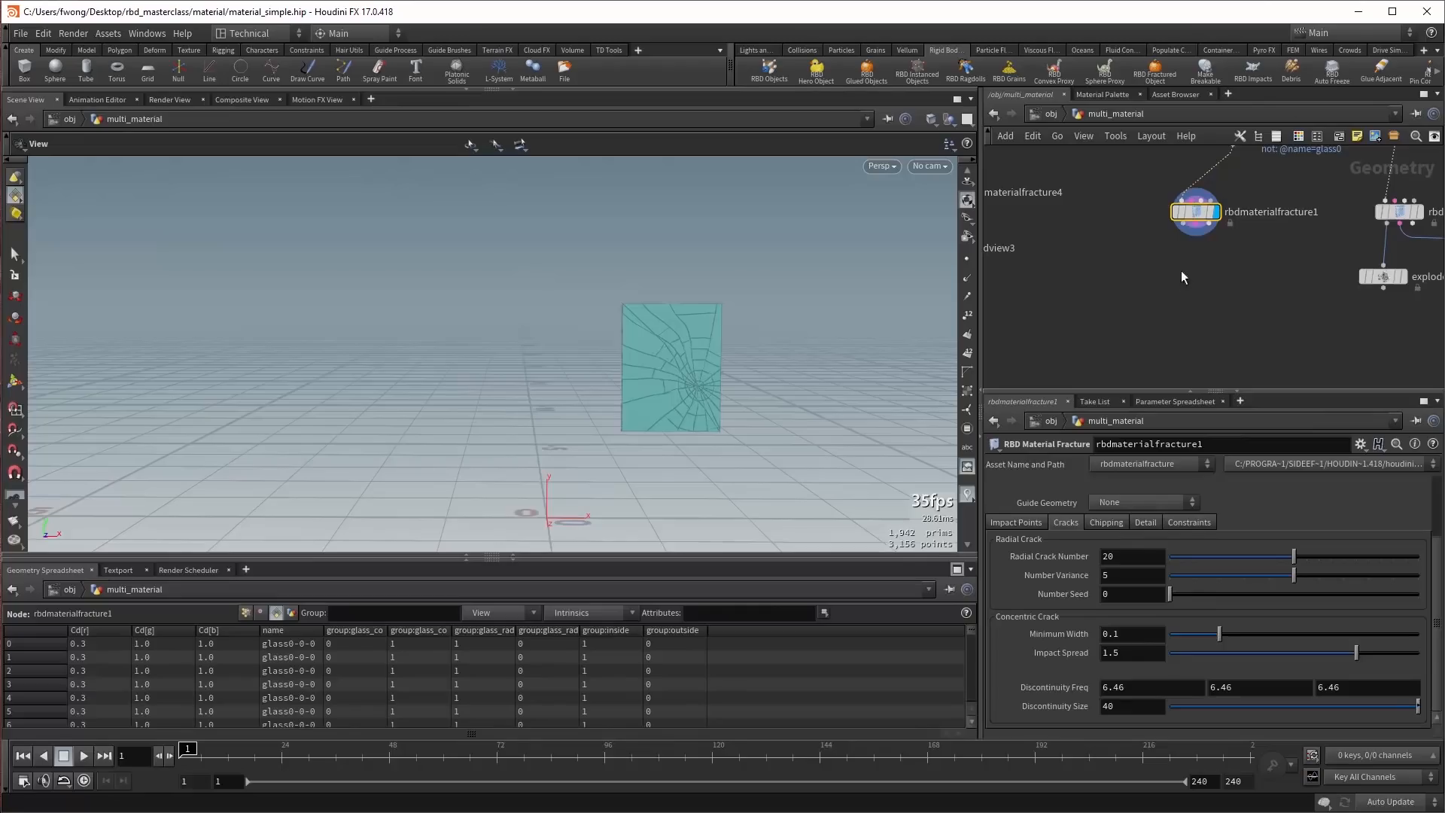
{"action": "key", "text": "Tab"}
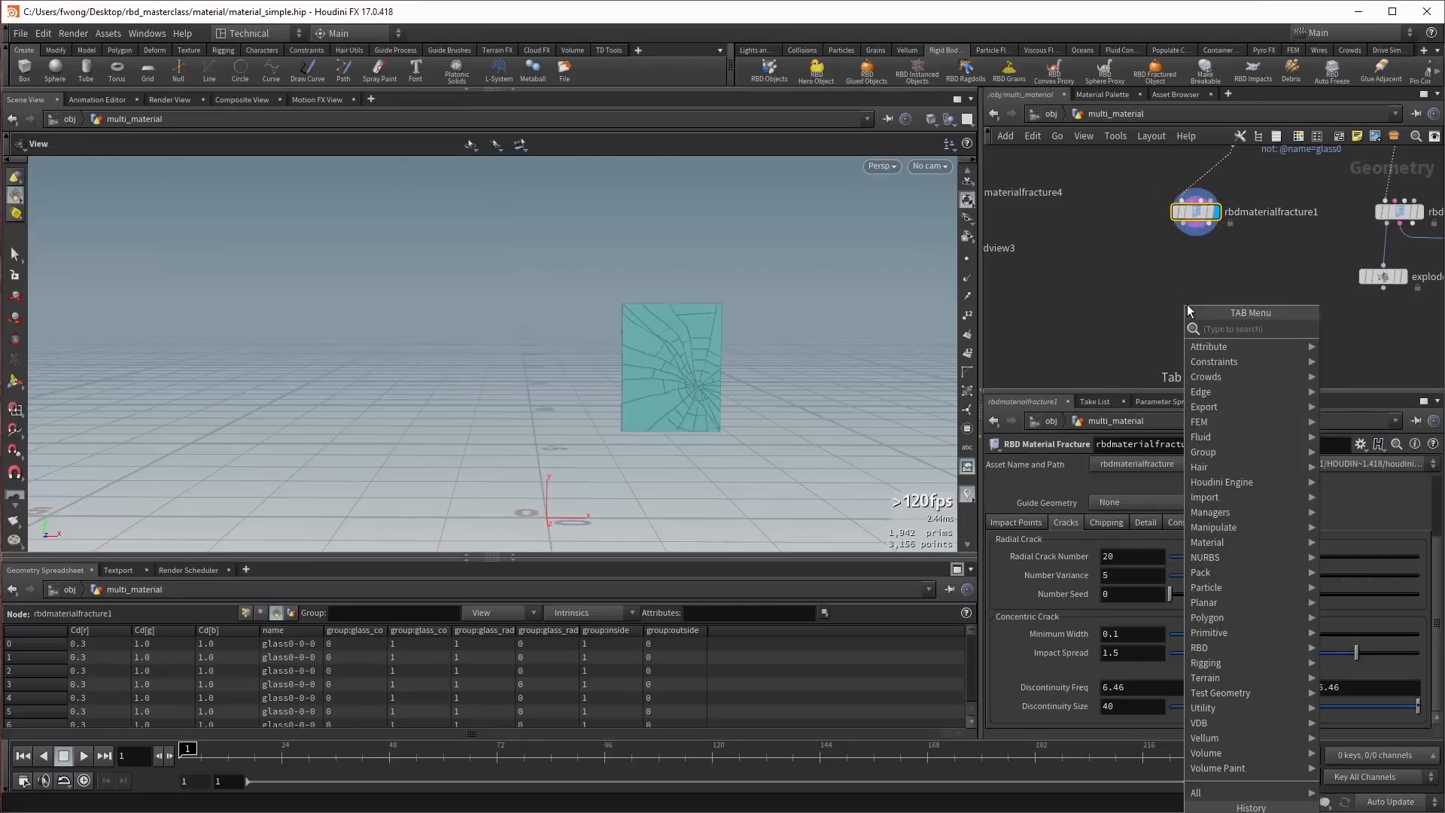
{"action": "type", "text": "rbdclu"}
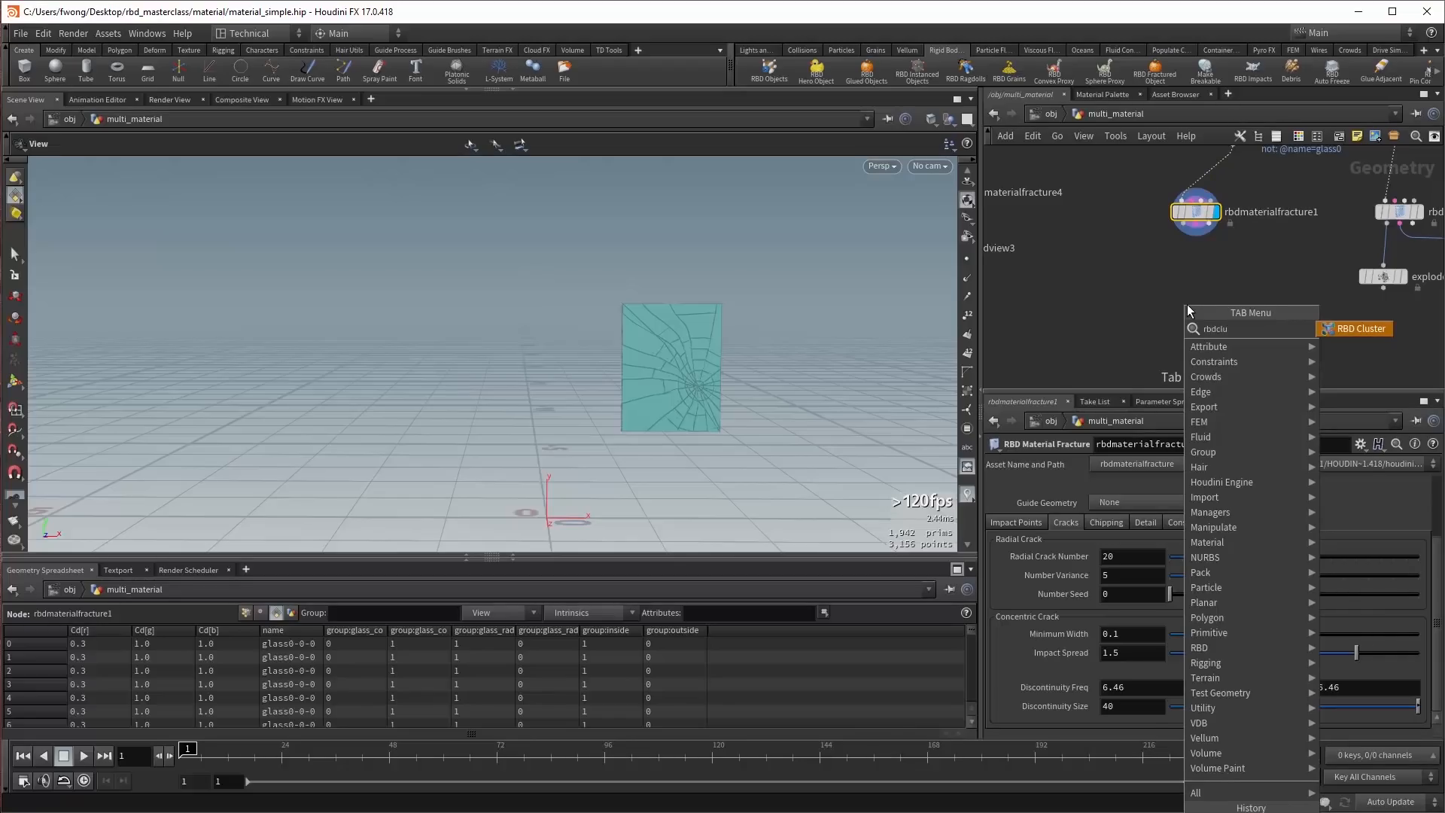
{"action": "key", "text": "Return"}
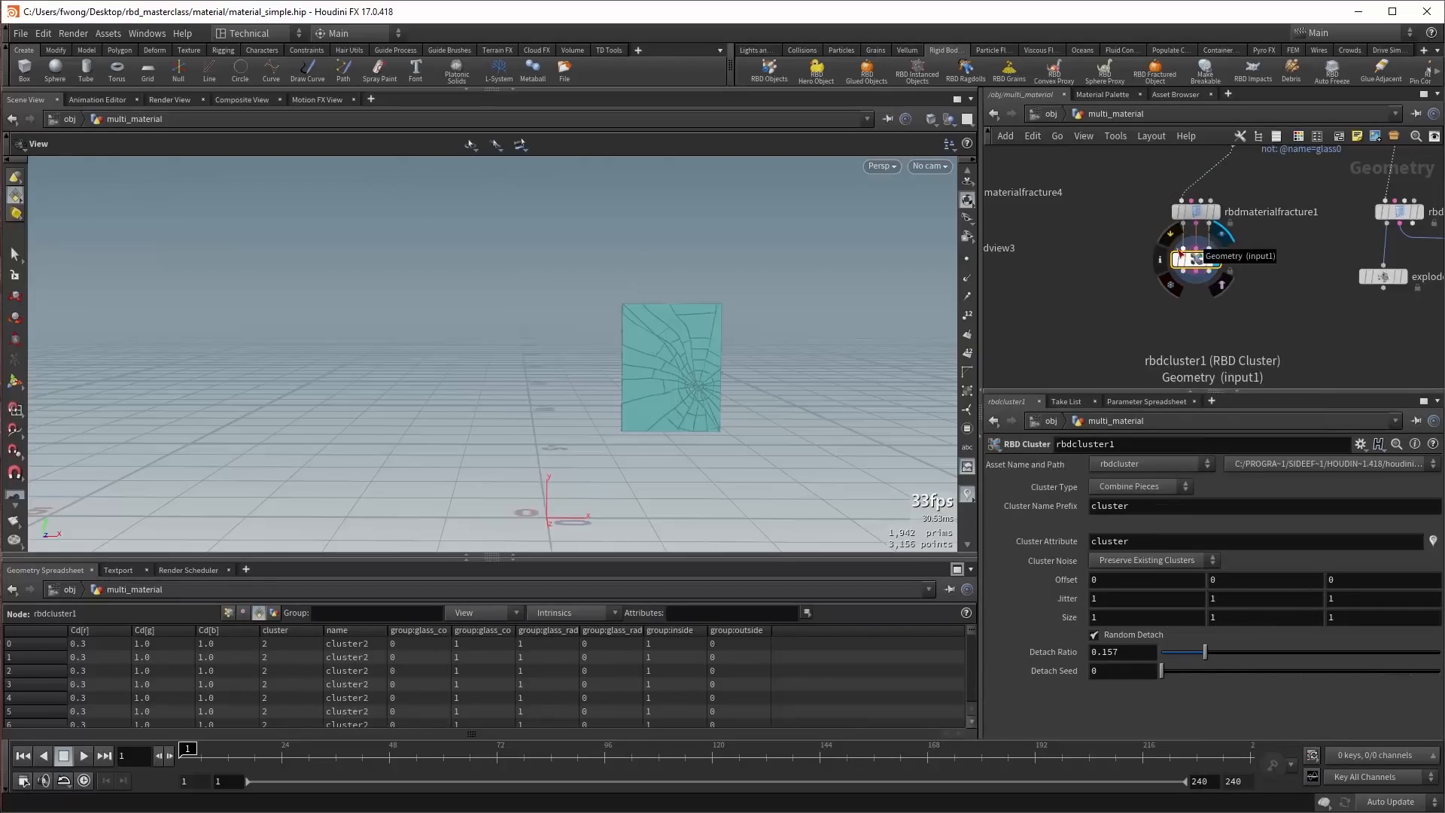
{"action": "left_click_drag", "start_coordinate": [1210, 257], "coordinate": [1210, 274]}
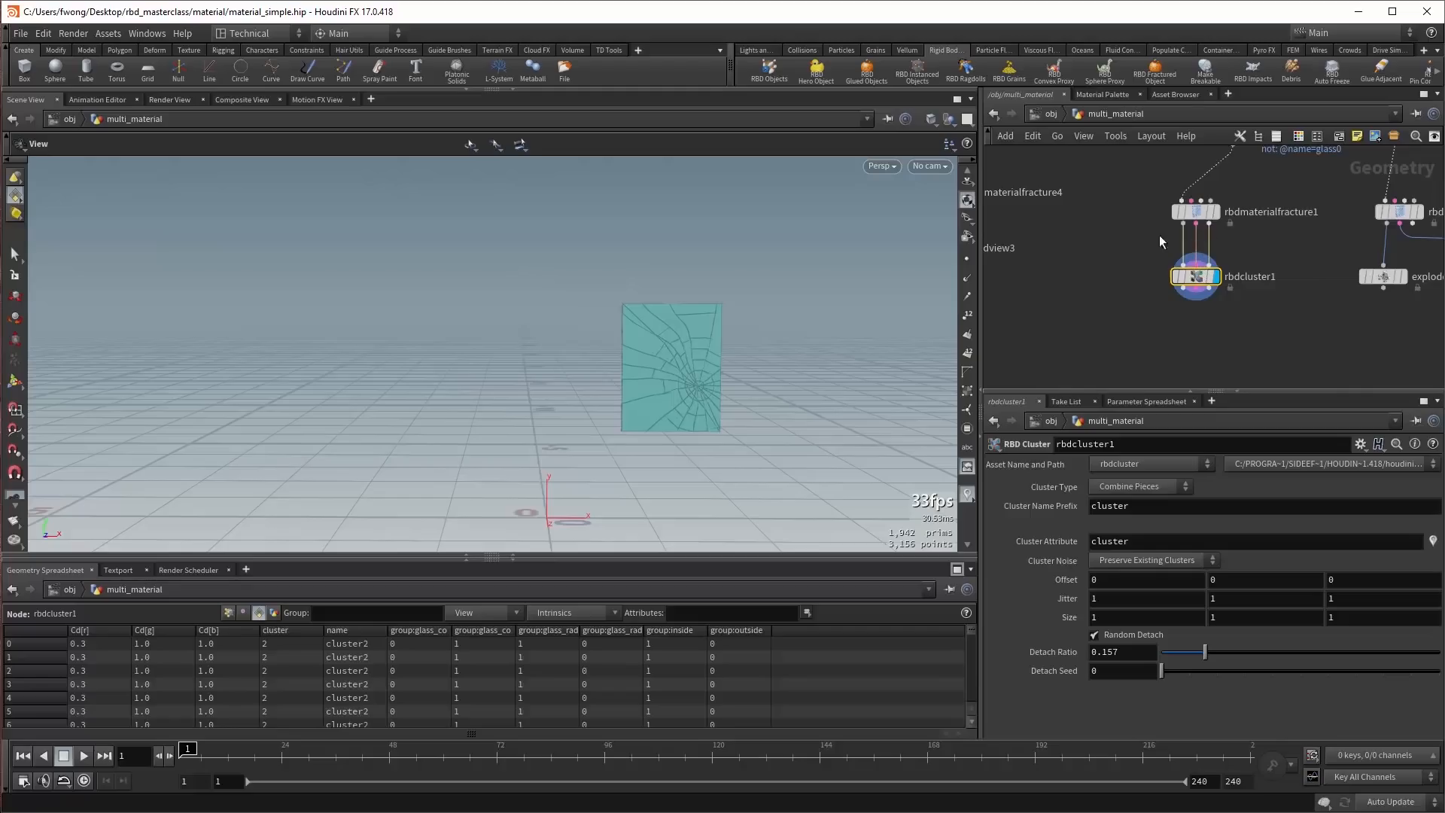
Add a second RBD Cluster node and wire all three outputs of rbdcluster1 into its matching inputs.
{"action": "middle_click_drag", "start_coordinate": [1148, 241], "coordinate": [1139, 216]}
{"action": "scroll", "coordinate": [1140, 220], "scroll_direction": "down", "scroll_amount": 2}
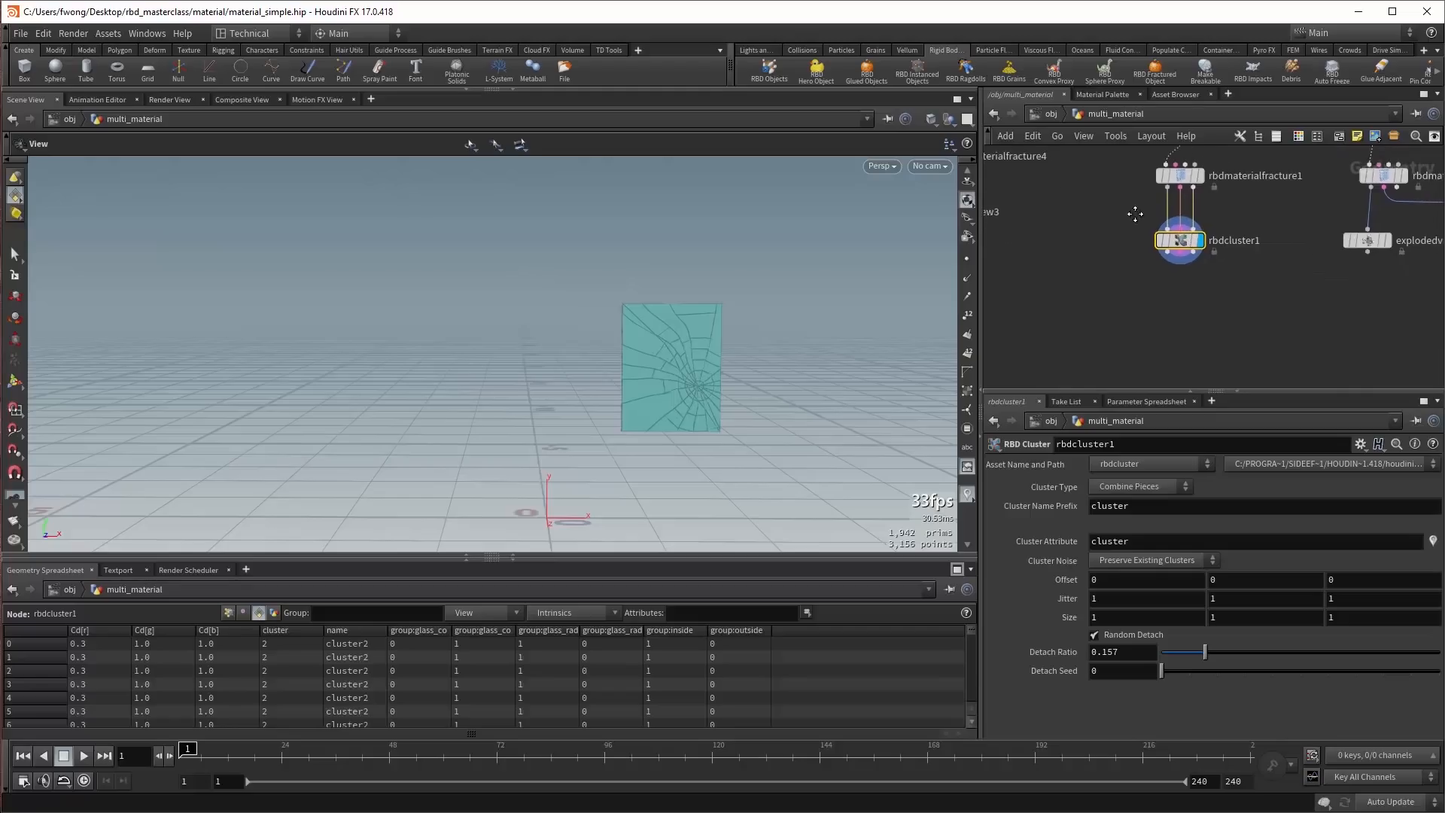
{"action": "key", "text": "Tab"}
{"action": "type", "text": "rbd"}
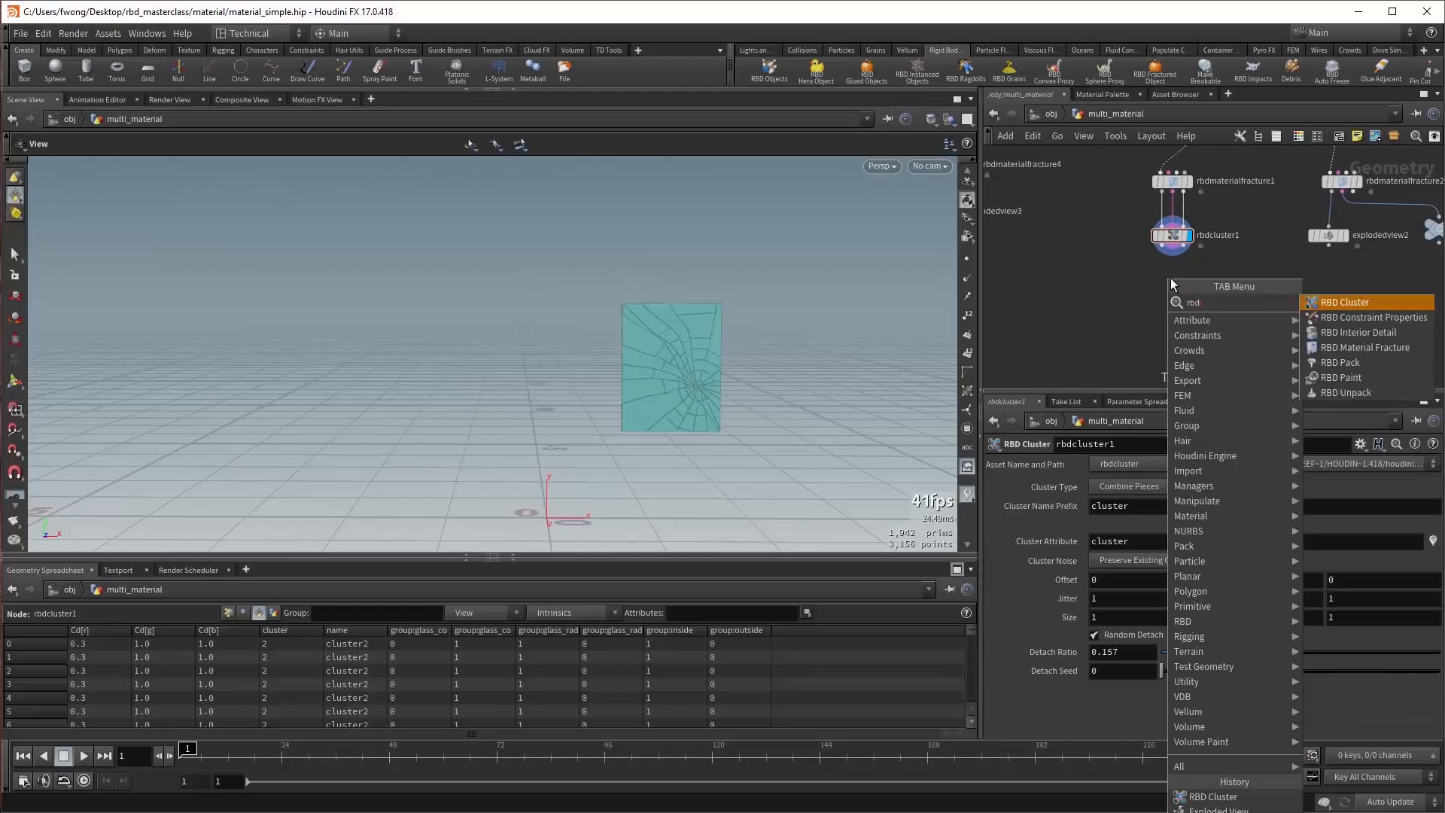
{"action": "key", "text": "Return"}
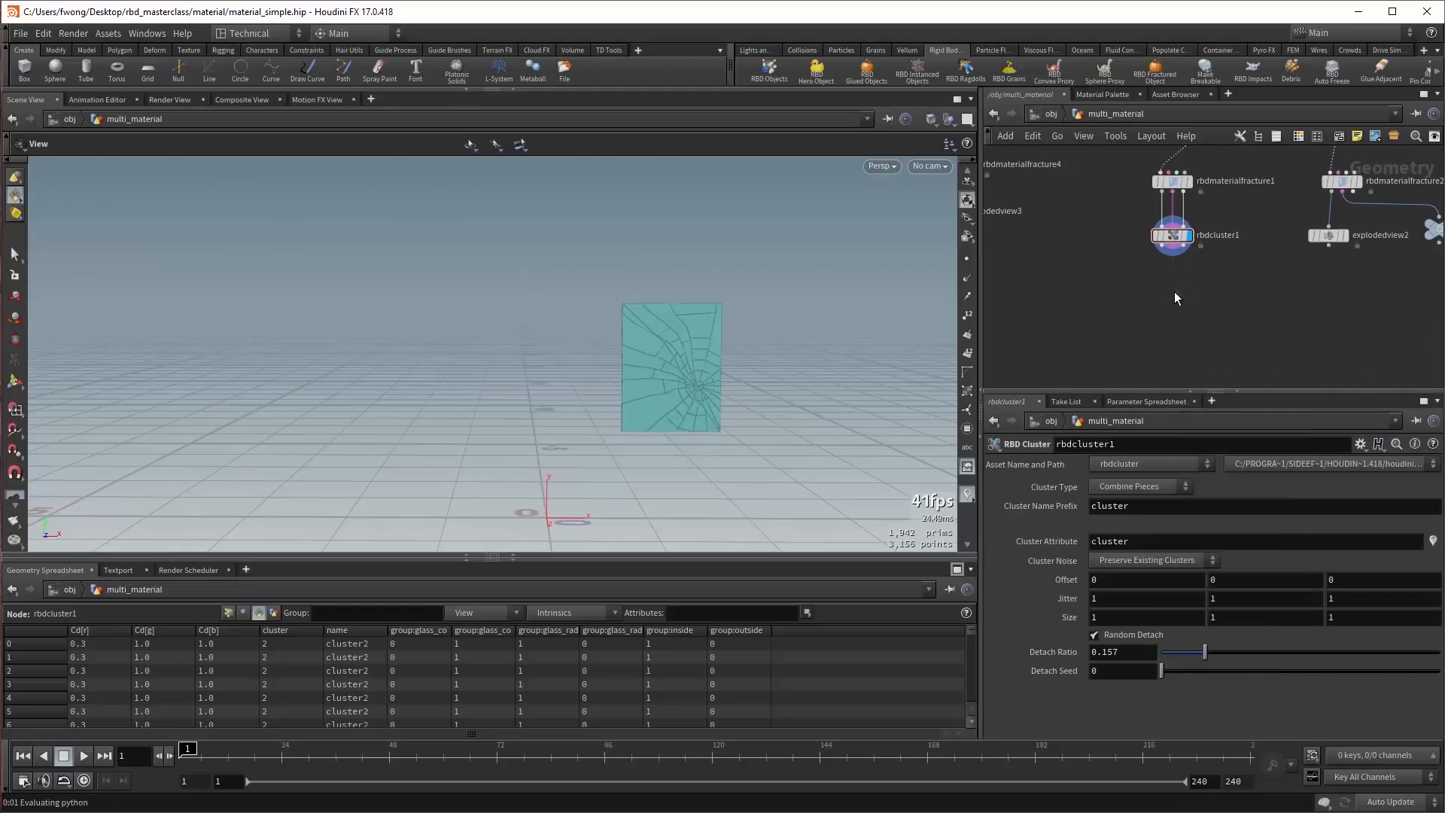
{"action": "left_click", "coordinate": [1174, 292]}
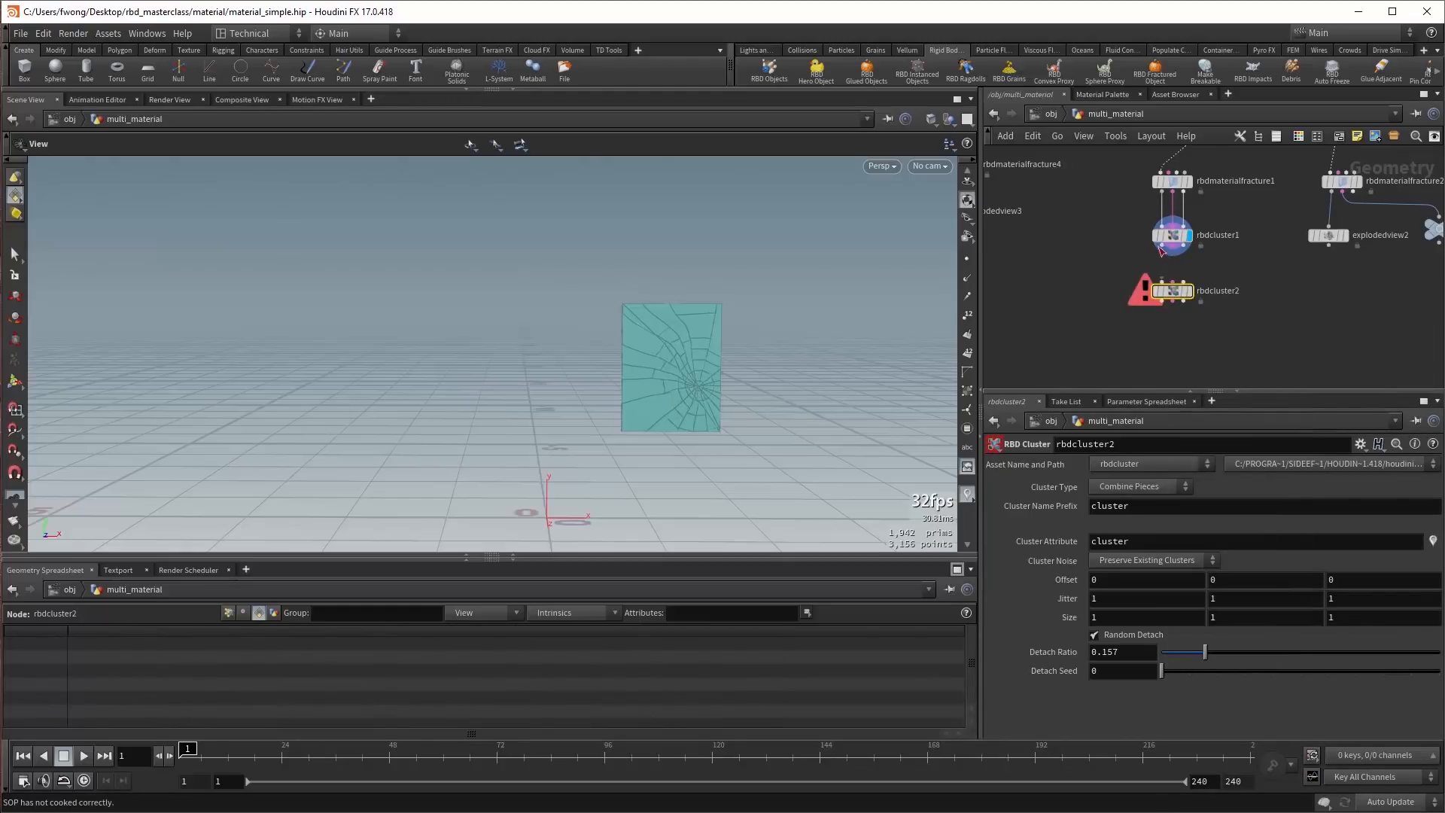
{"action": "left_click", "coordinate": [1177, 252]}
{"action": "left_click", "coordinate": [1187, 281]}
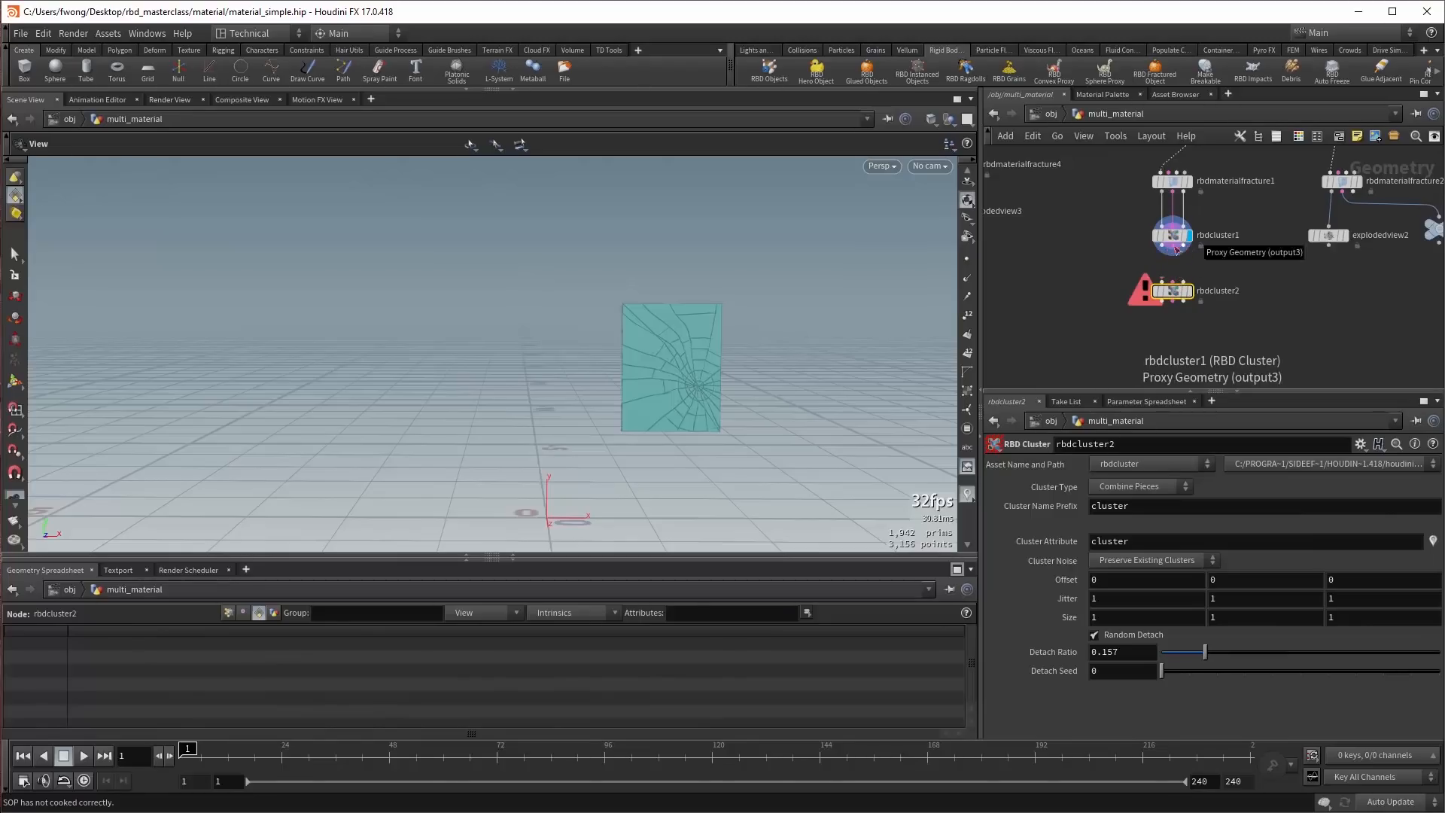
{"action": "left_click", "coordinate": [1166, 252]}
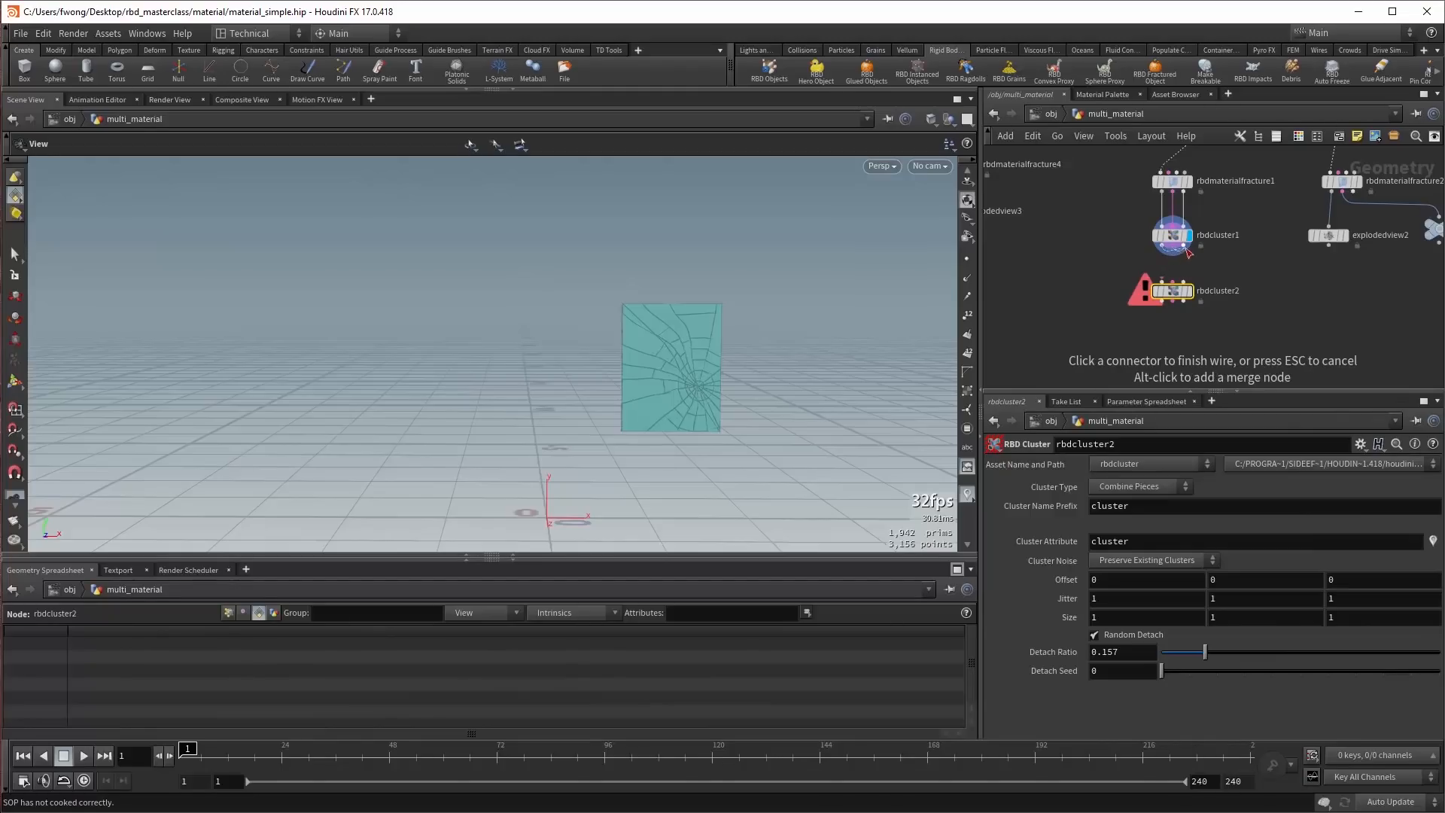
{"action": "left_click", "coordinate": [1162, 283]}
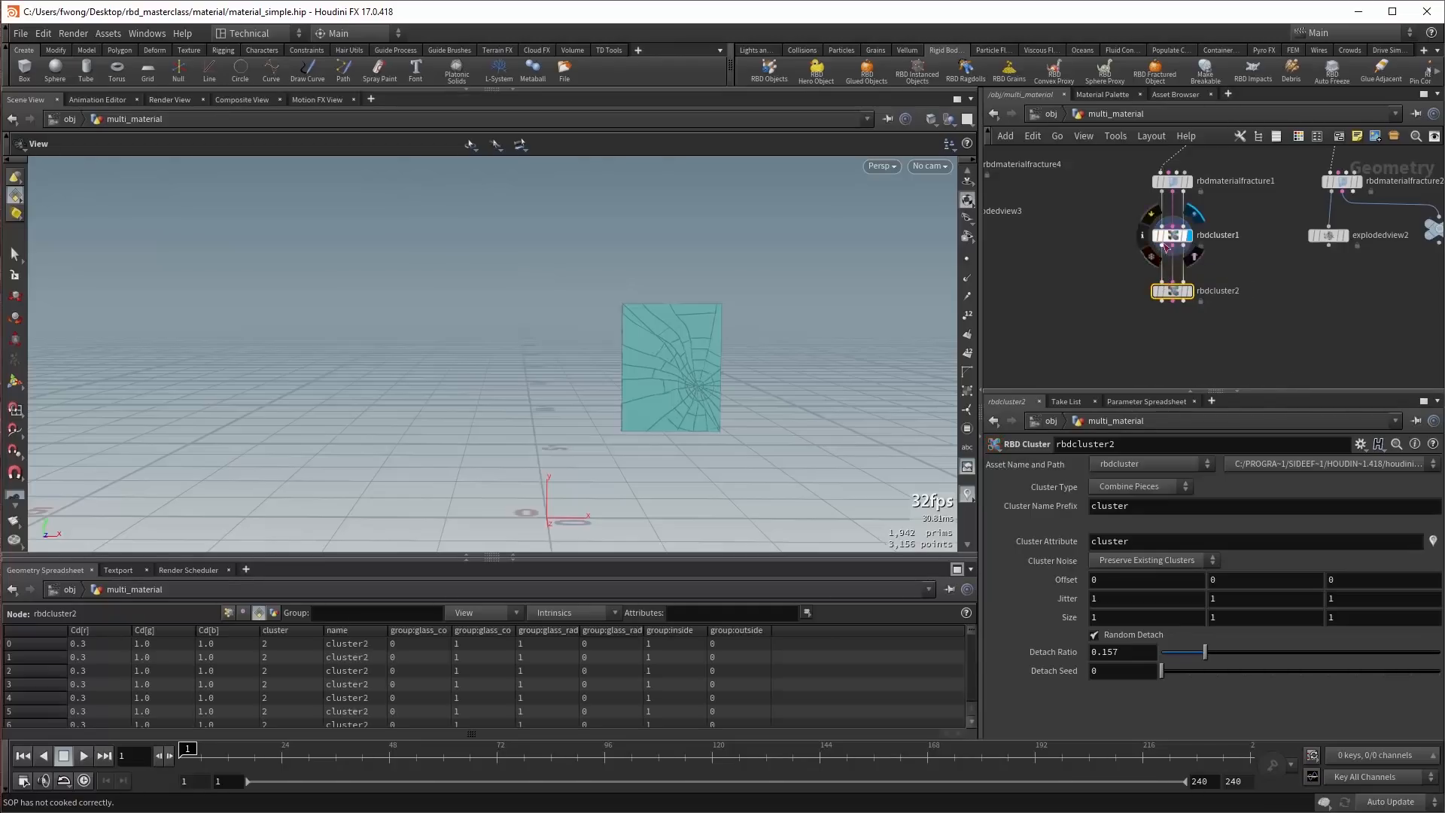
Add an RBD Pack node below rbdcluster2, wire all three cluster outputs into it, and display its result.
{"action": "mouse_move", "coordinate": [1232, 312]}
{"action": "middle_mouse_down"}
{"action": "mouse_move", "coordinate": [1236, 278]}
{"action": "mouse_move", "coordinate": [1241, 295]}
{"action": "middle_mouse_up"}
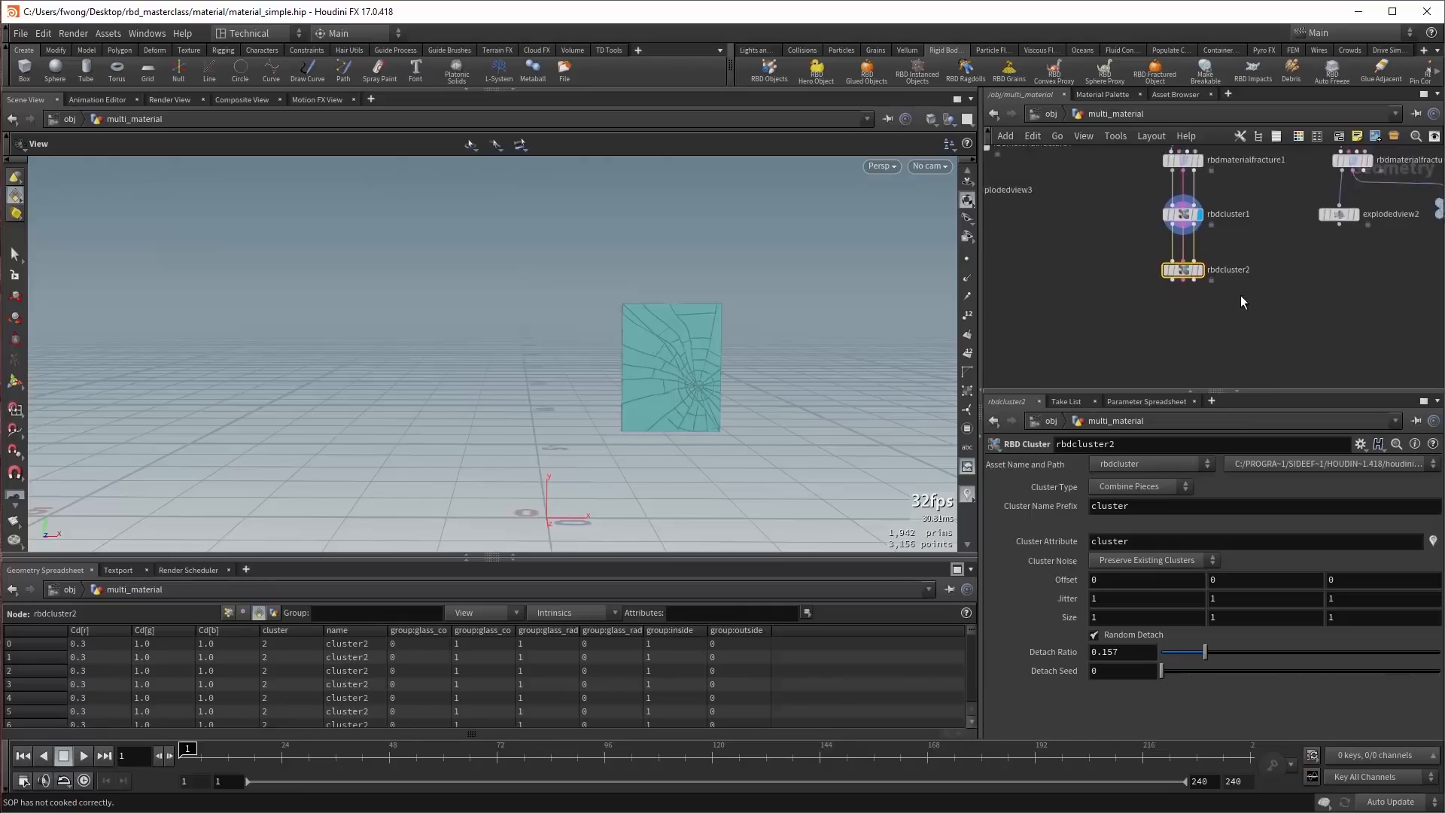
{"action": "scroll", "coordinate": [1241, 295], "scroll_direction": "up", "scroll_amount": 2}
{"action": "middle_click_drag", "start_coordinate": [1250, 223], "coordinate": [1256, 237]}
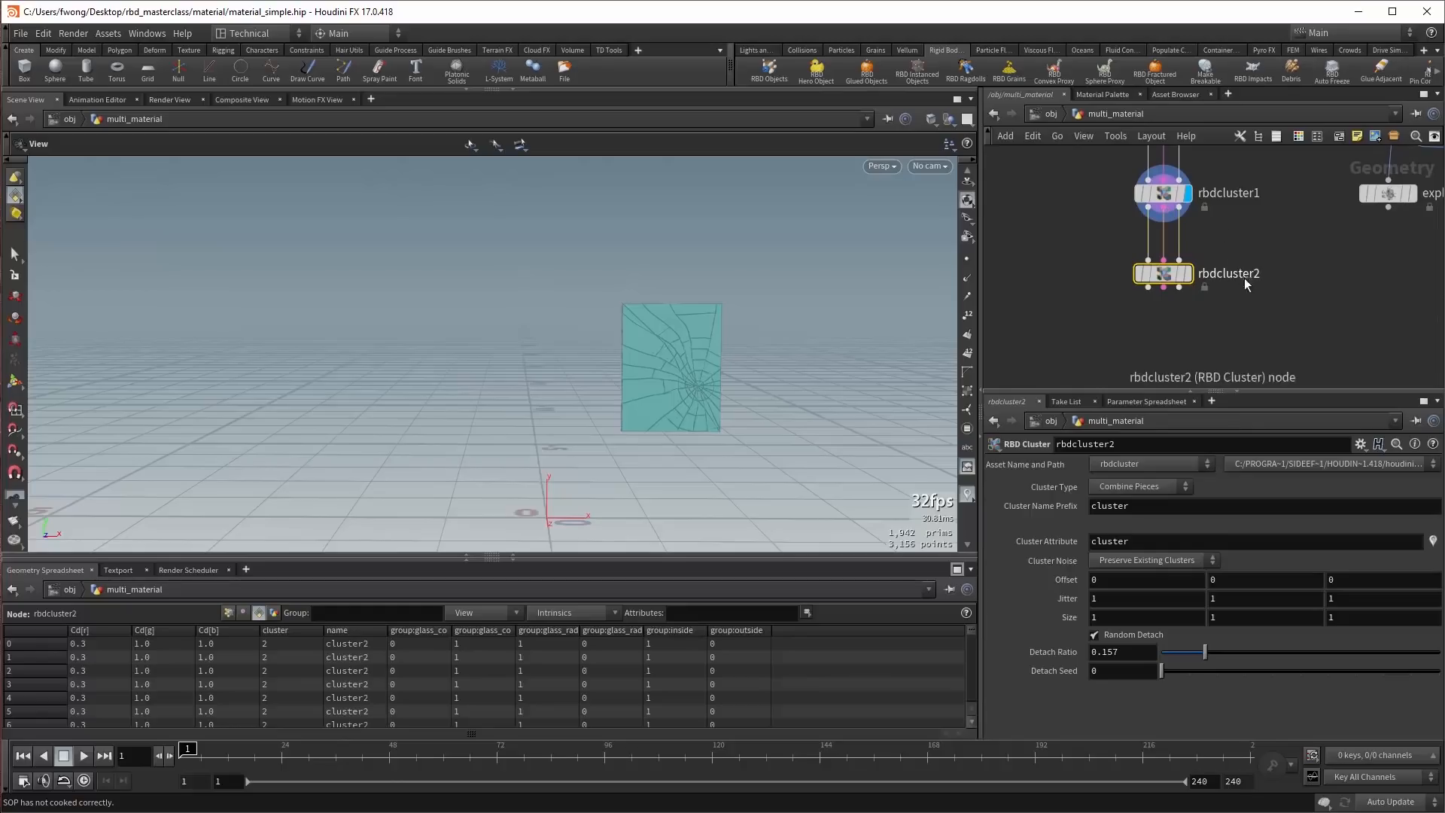
{"action": "middle_click_drag", "start_coordinate": [1265, 327], "coordinate": [1210, 288]}
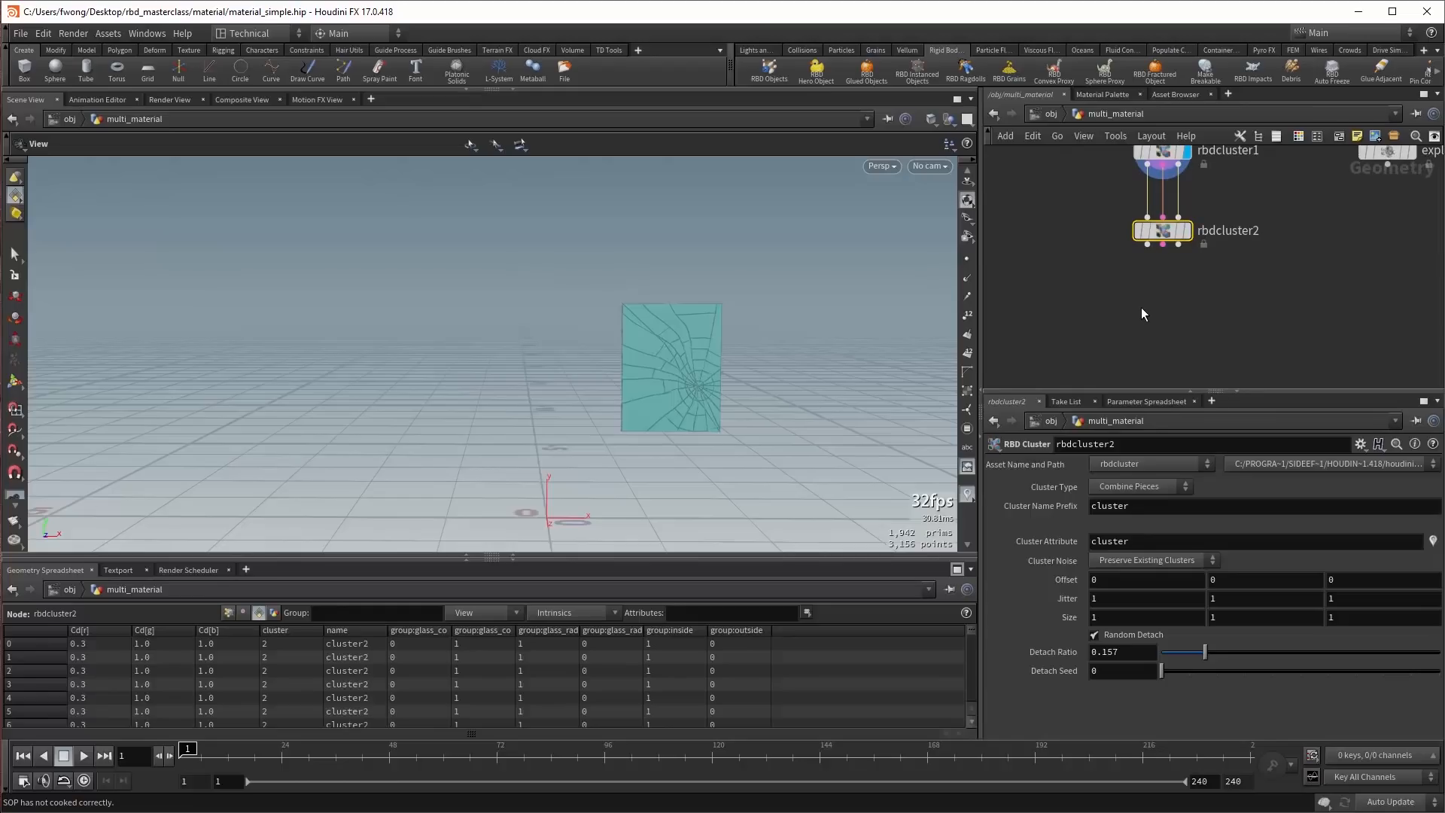
{"action": "left_click", "coordinate": [1137, 304]}
{"action": "key", "text": "Tab"}
{"action": "type", "text": "rbd mat"}
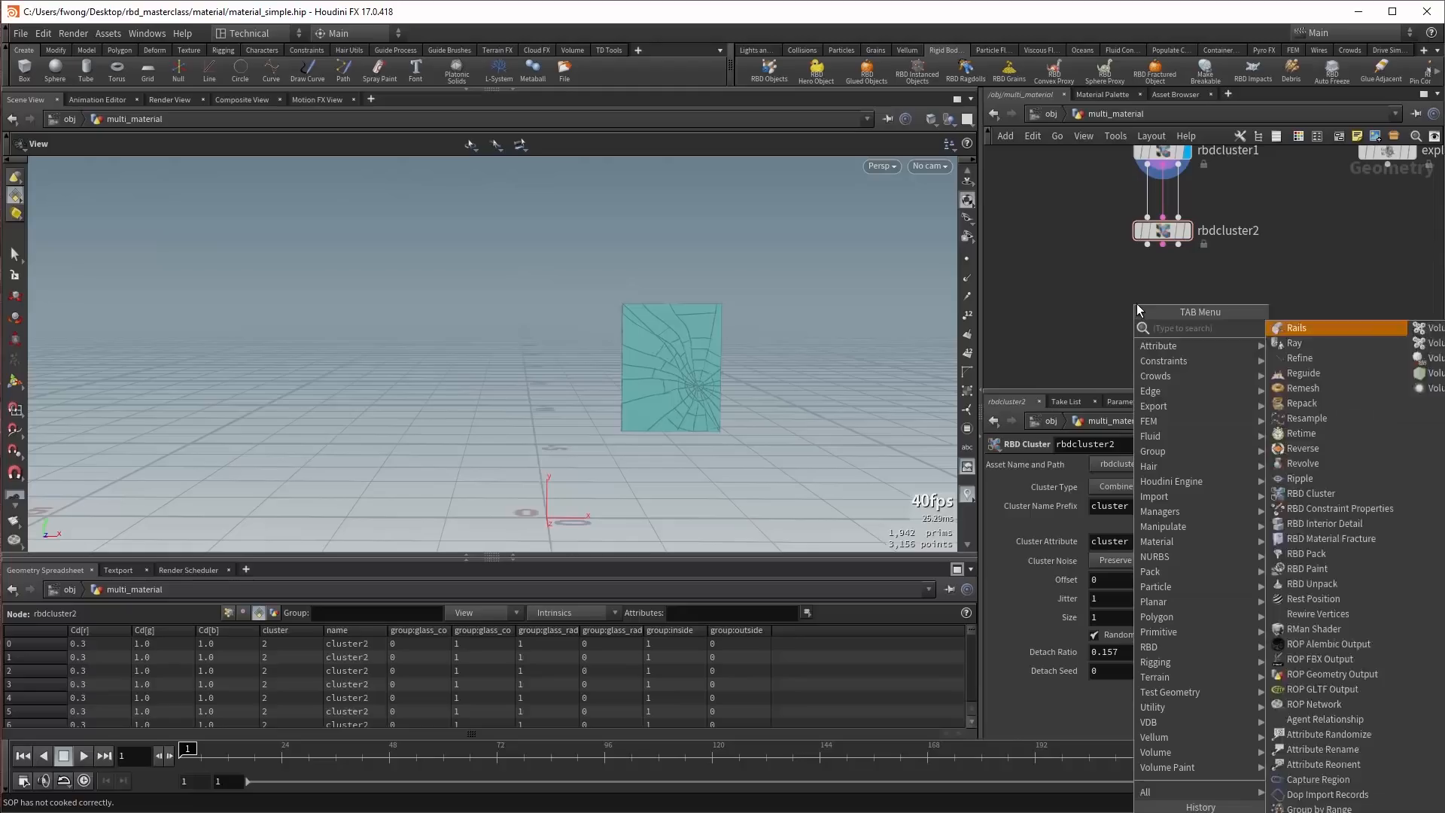
{"action": "key", "text": "Return"}
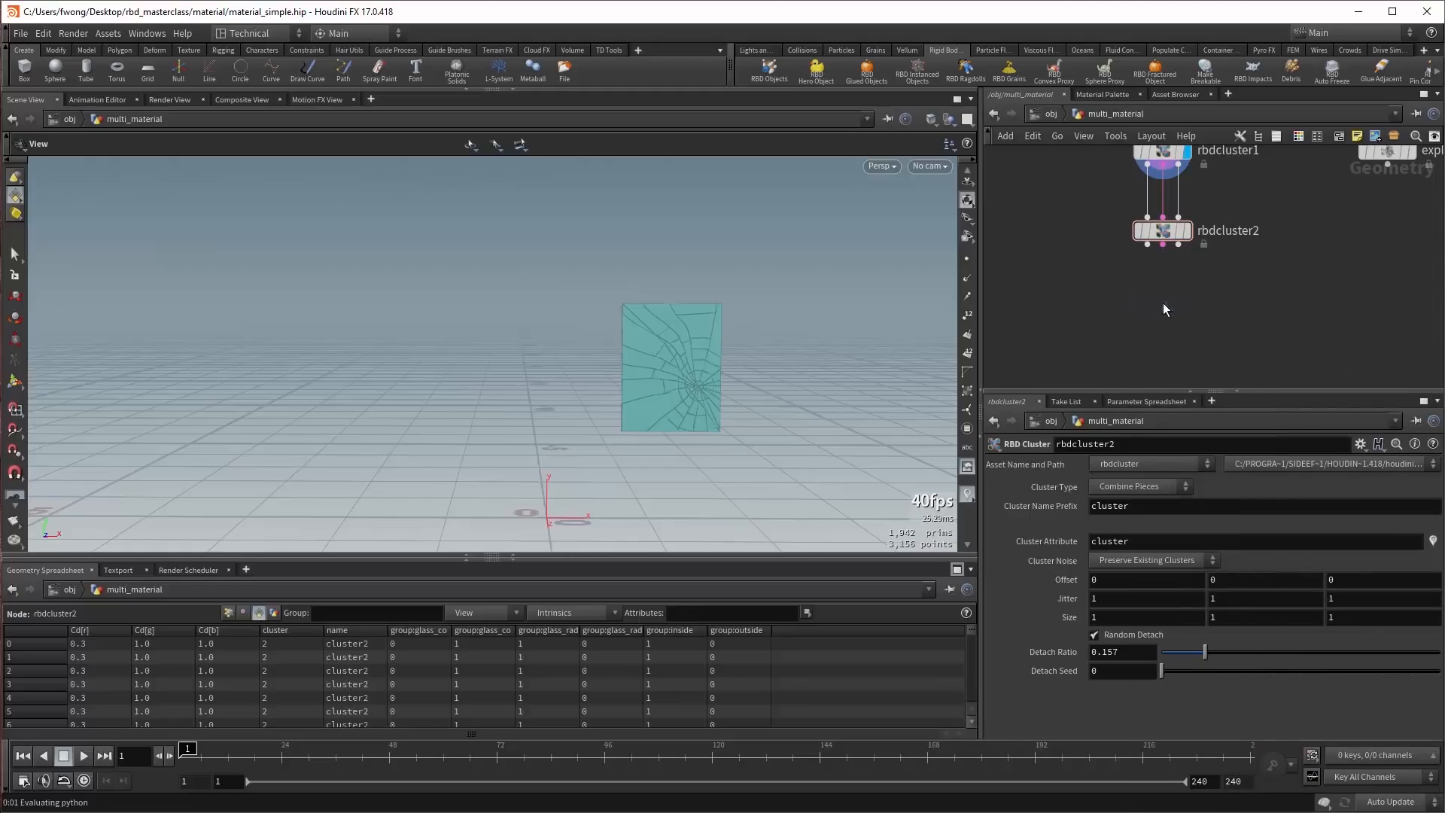
{"action": "left_click", "coordinate": [1163, 303]}
{"action": "left_click", "coordinate": [1163, 245]}
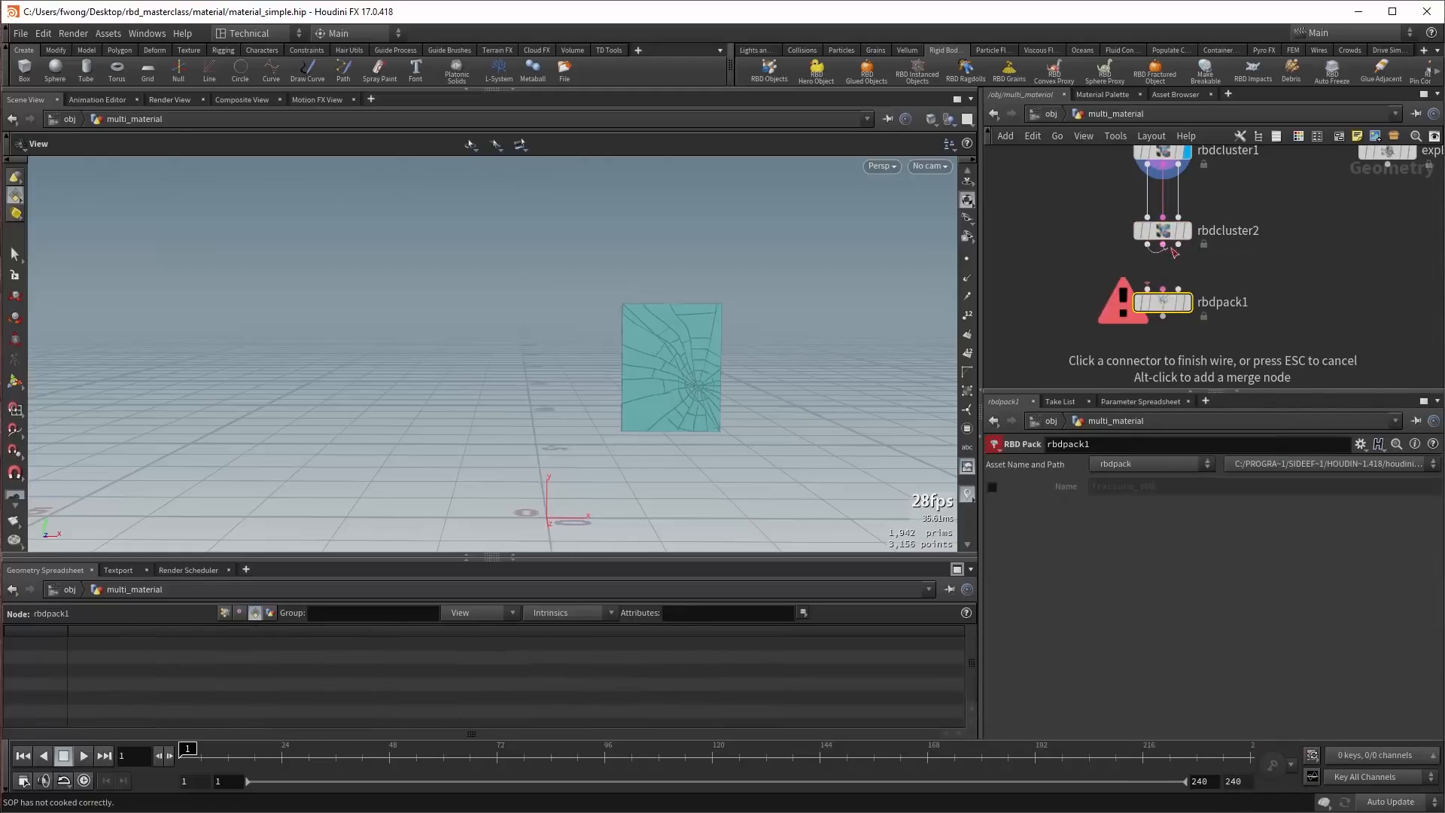
{"action": "left_click", "coordinate": [1186, 304]}
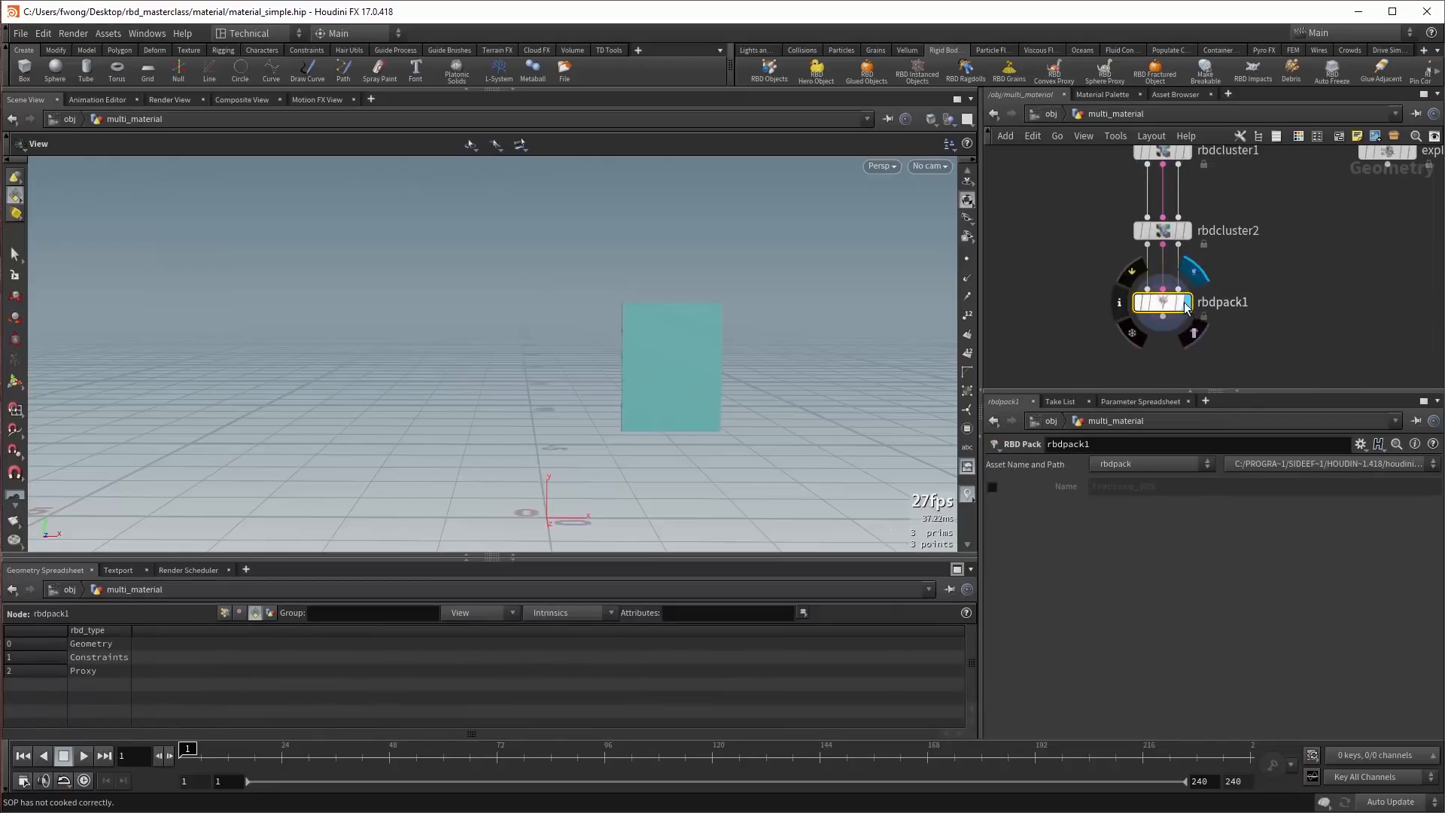
Examine rbdpack1's geometry information and its internal packing network for geometry, constraints and proxy.
{"action": "middle_click", "coordinate": [1171, 309]}
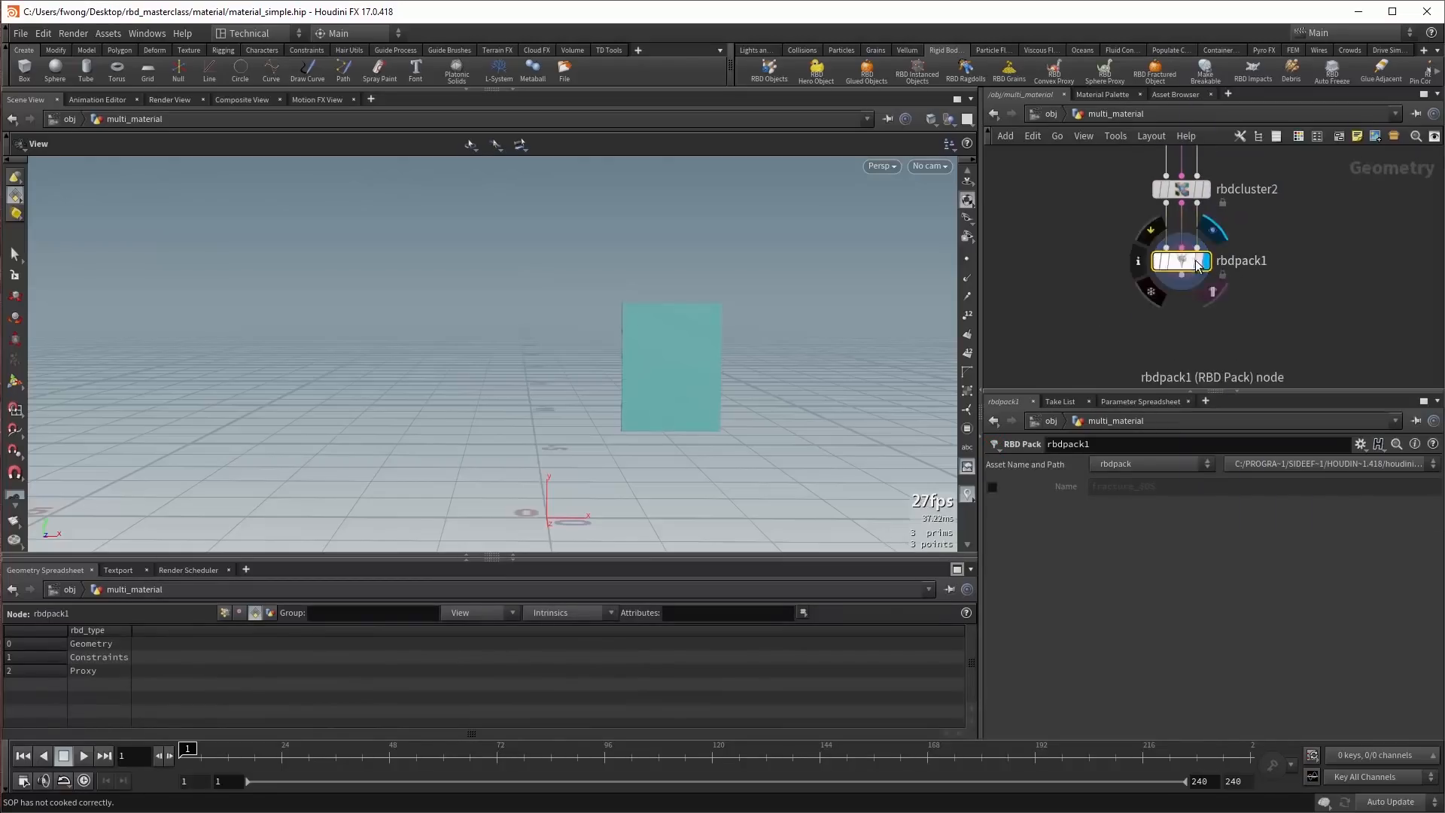
{"action": "middle_click", "coordinate": [1197, 263]}
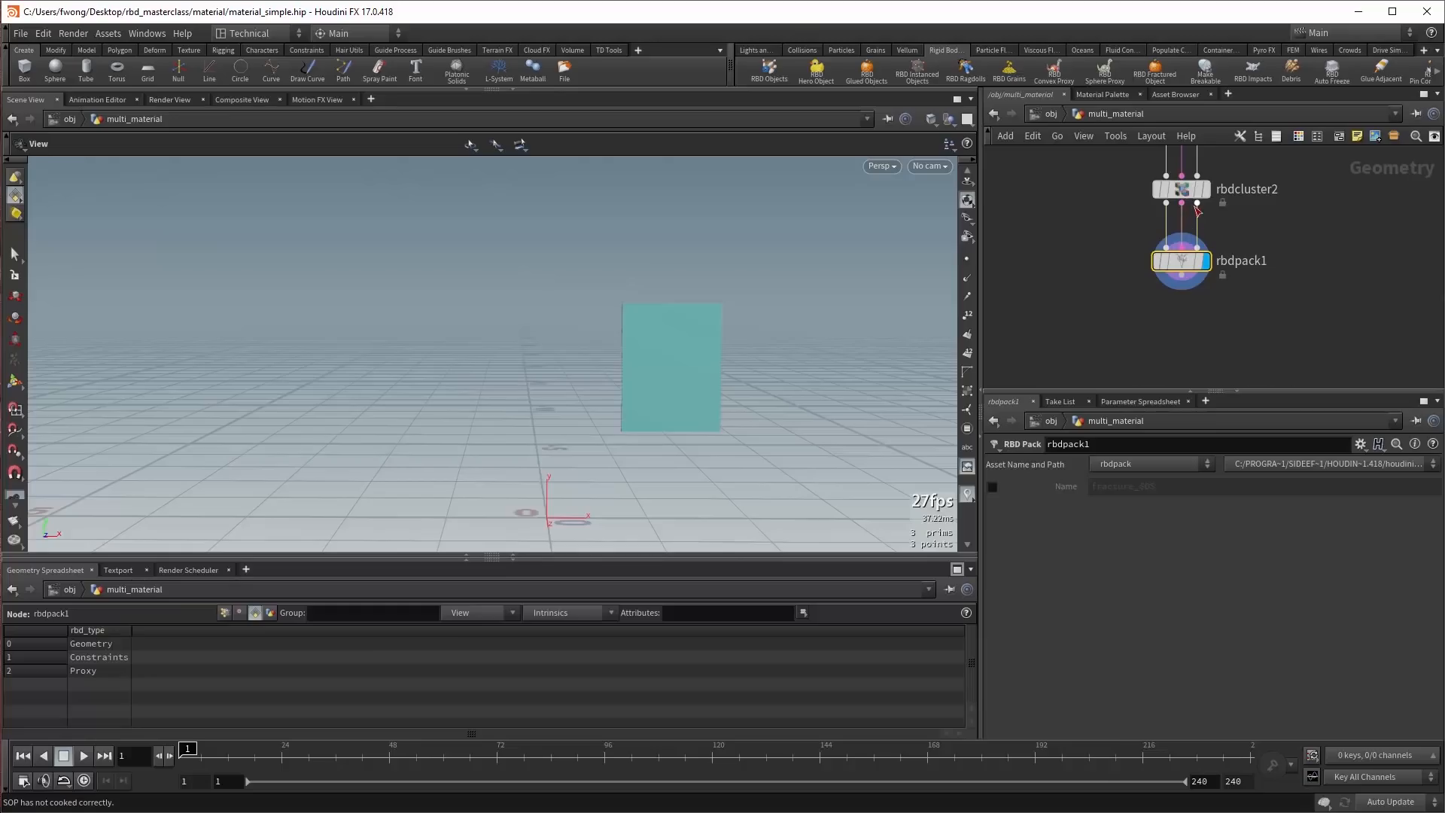
{"action": "double_click", "coordinate": [1182, 261]}
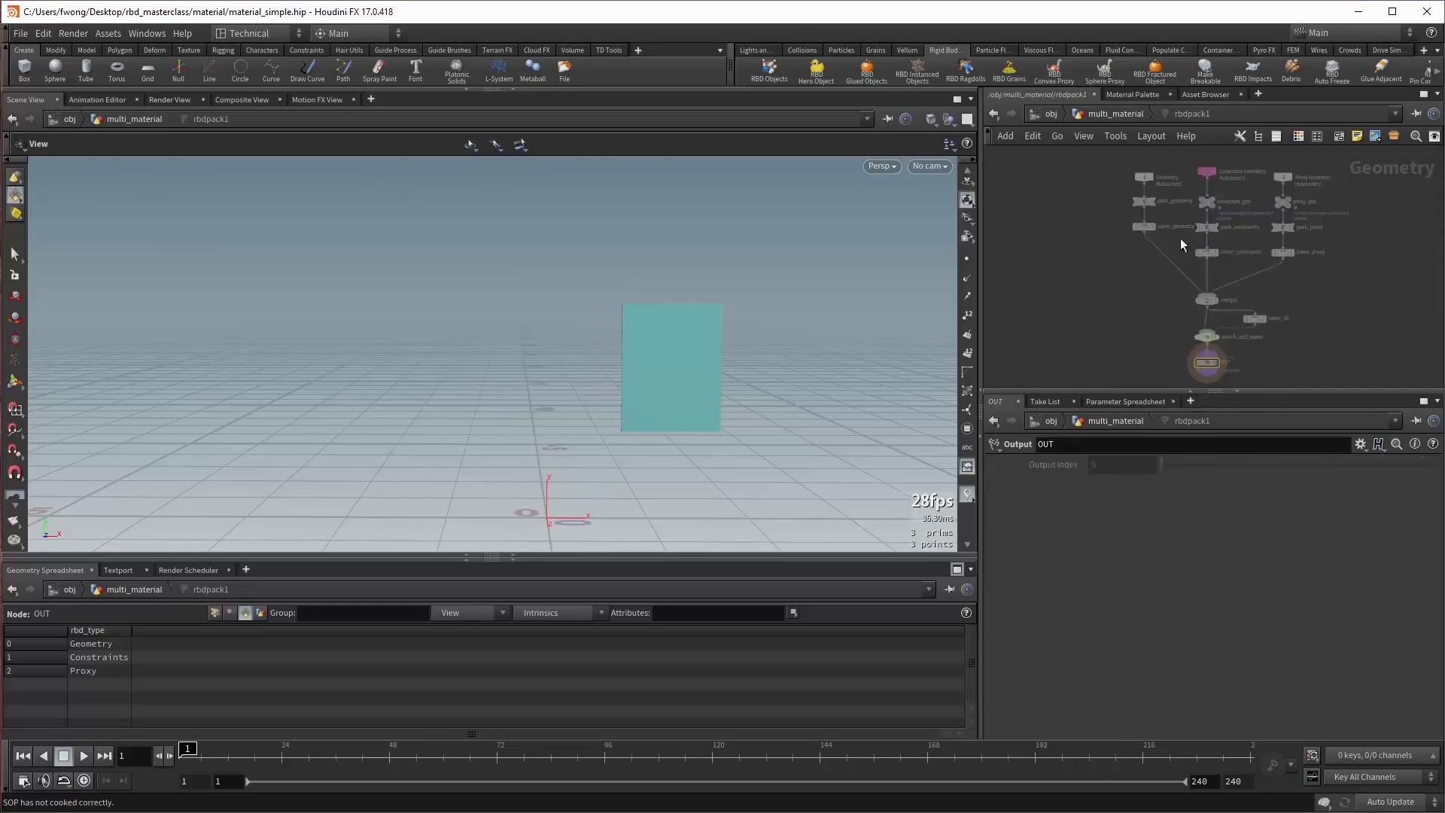
{"action": "scroll", "coordinate": [1167, 204], "scroll_direction": "up", "scroll_amount": 5}
{"action": "left_click", "coordinate": [1120, 202]}
{"action": "middle_click_drag", "start_coordinate": [1174, 233], "coordinate": [1150, 211]}
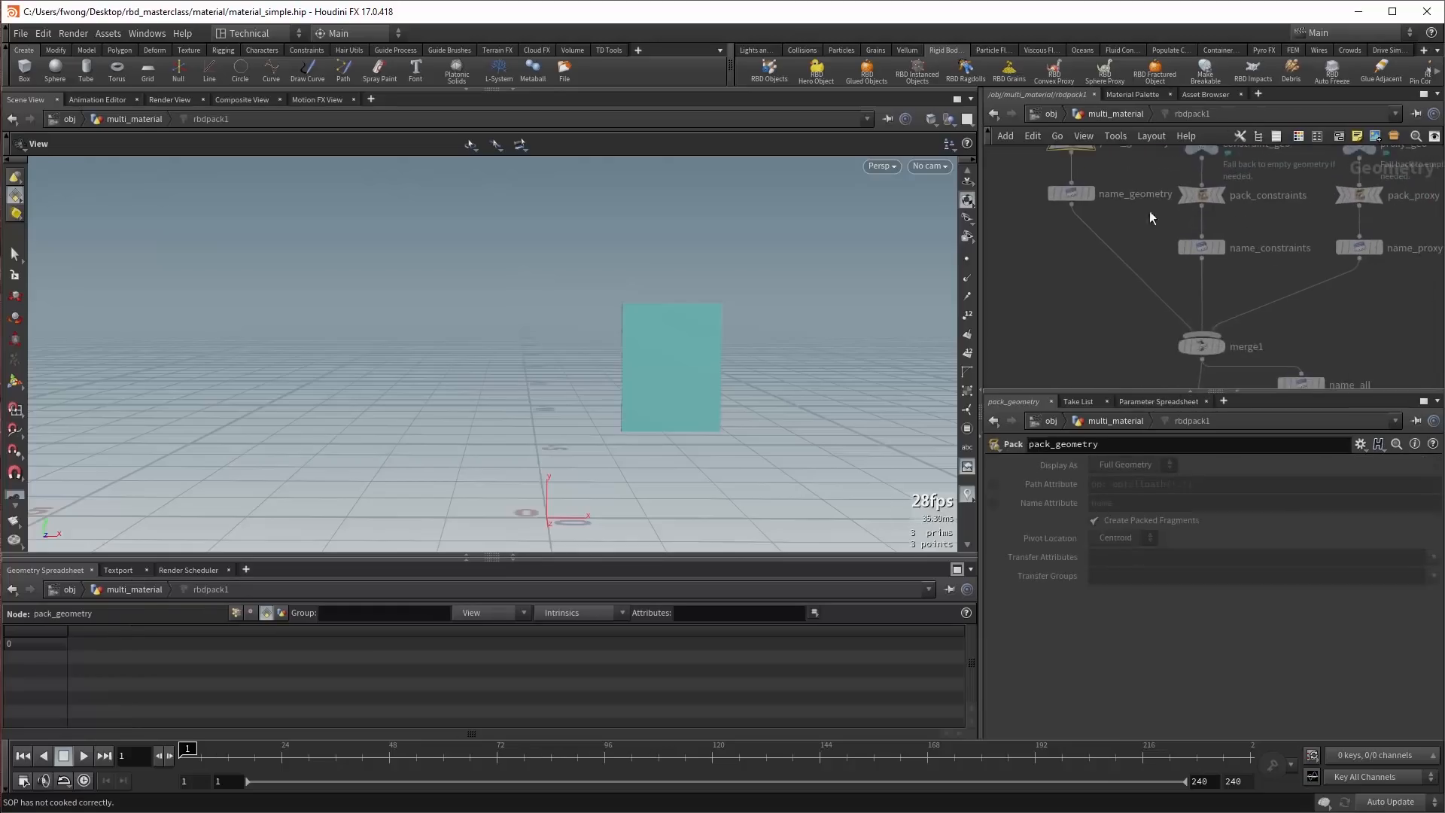
{"action": "left_click", "coordinate": [1133, 114]}
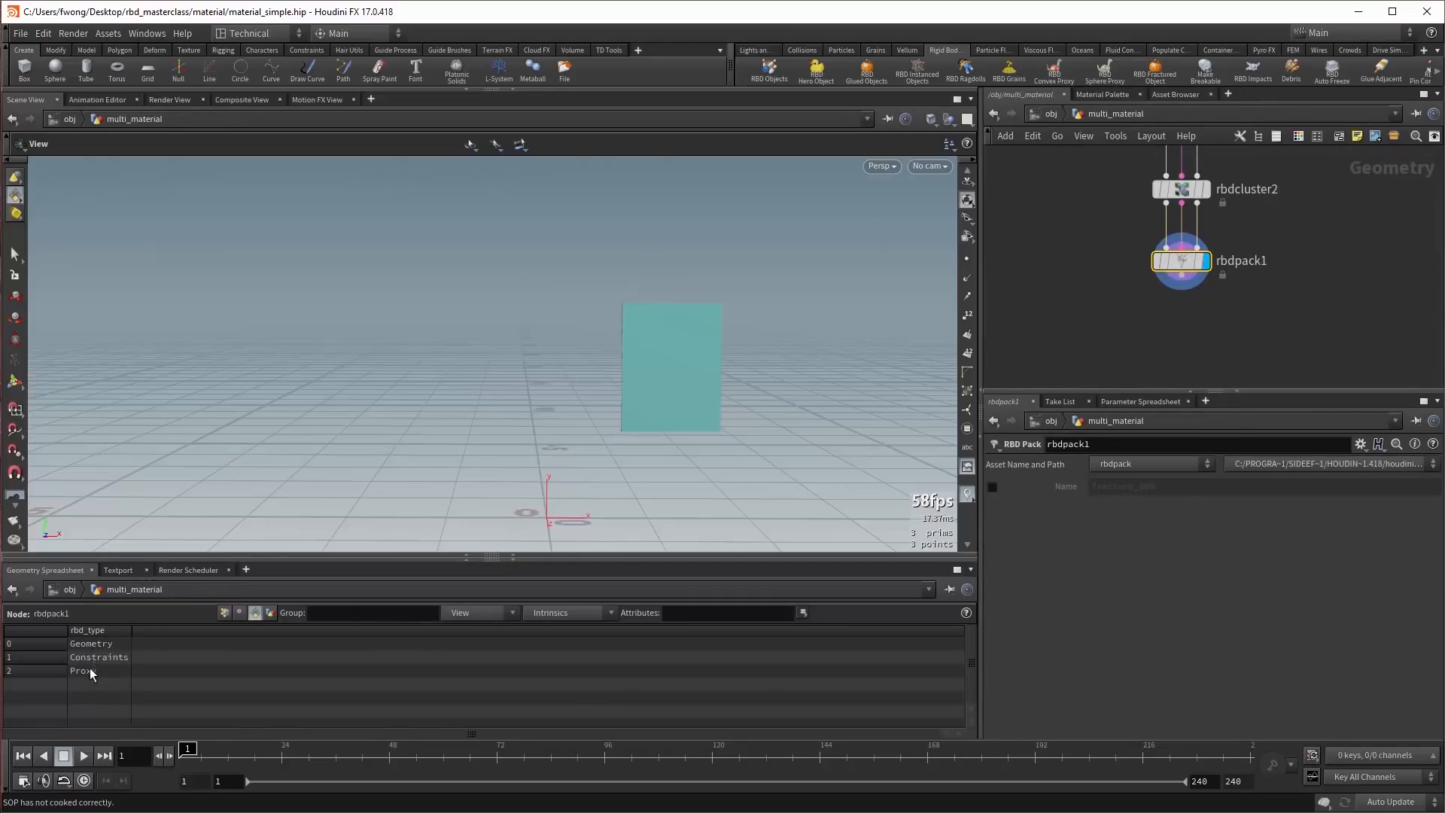
{"action": "middle_click", "coordinate": [1184, 264]}
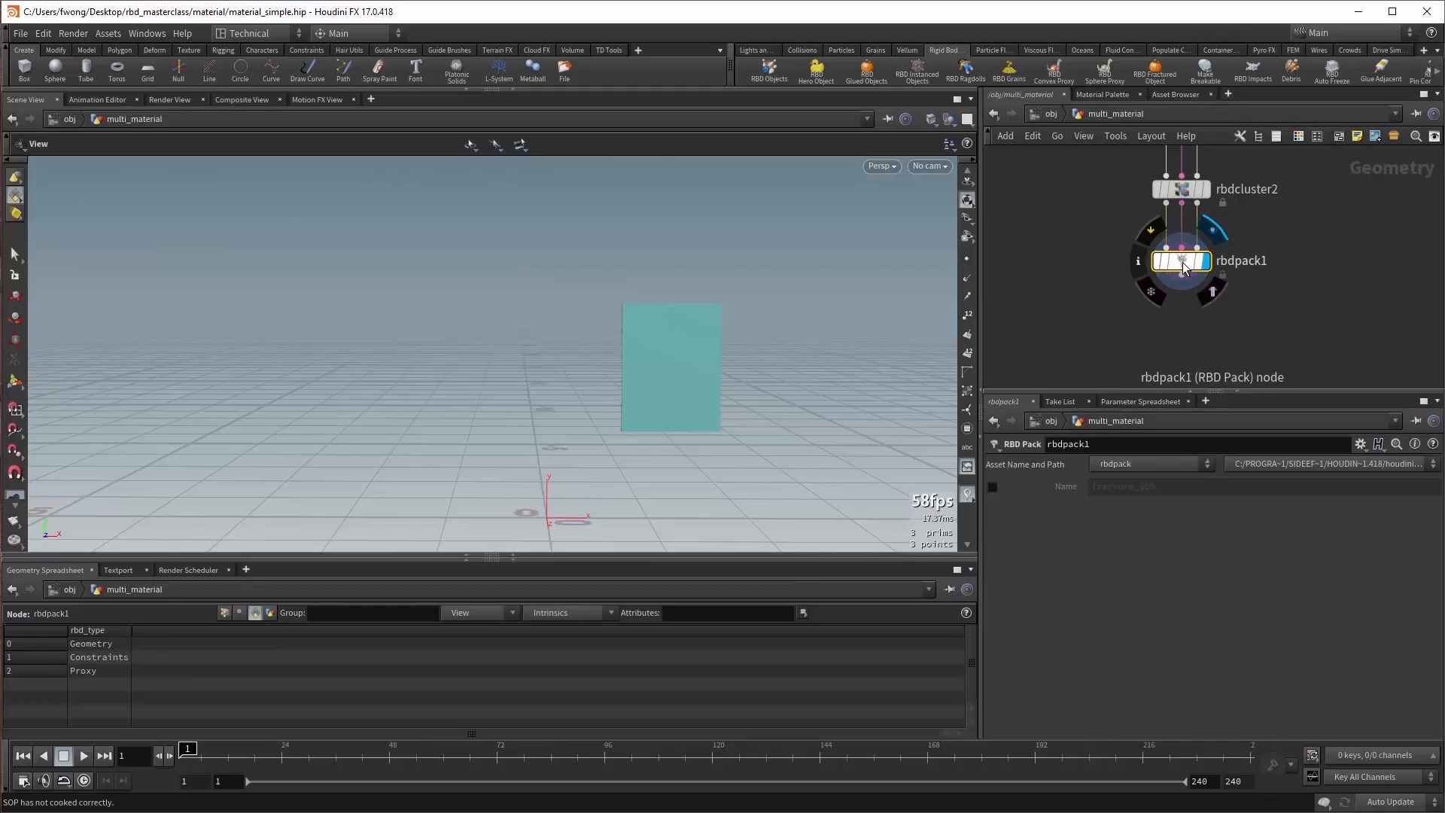
{"action": "middle_click_drag", "start_coordinate": [1265, 304], "coordinate": [1278, 316]}
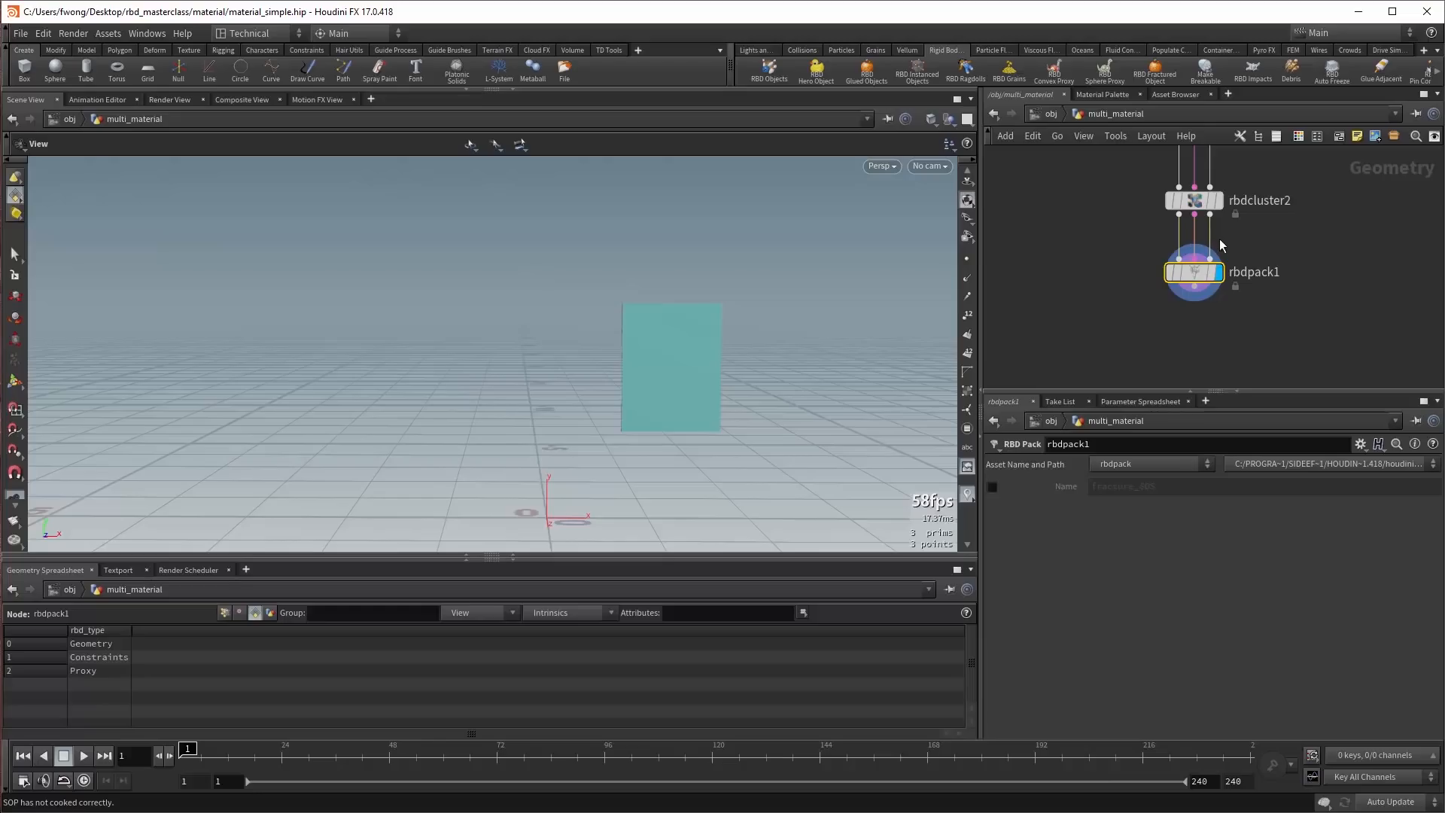
{"action": "left_click", "coordinate": [1215, 259]}
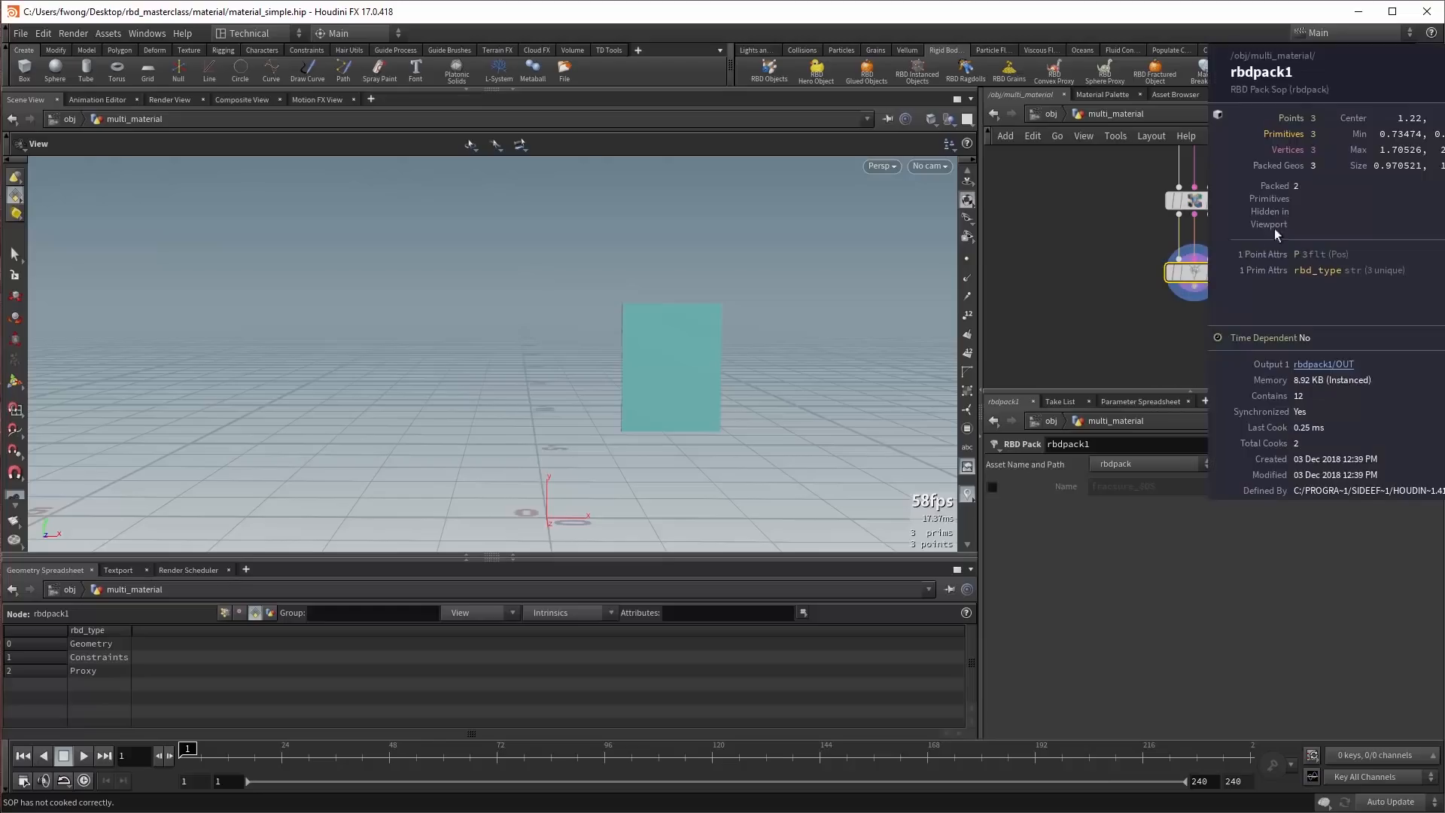
Place a Switch node below rbdpack1.
{"action": "scroll", "coordinate": [1258, 309], "scroll_direction": "down", "scroll_amount": 3}
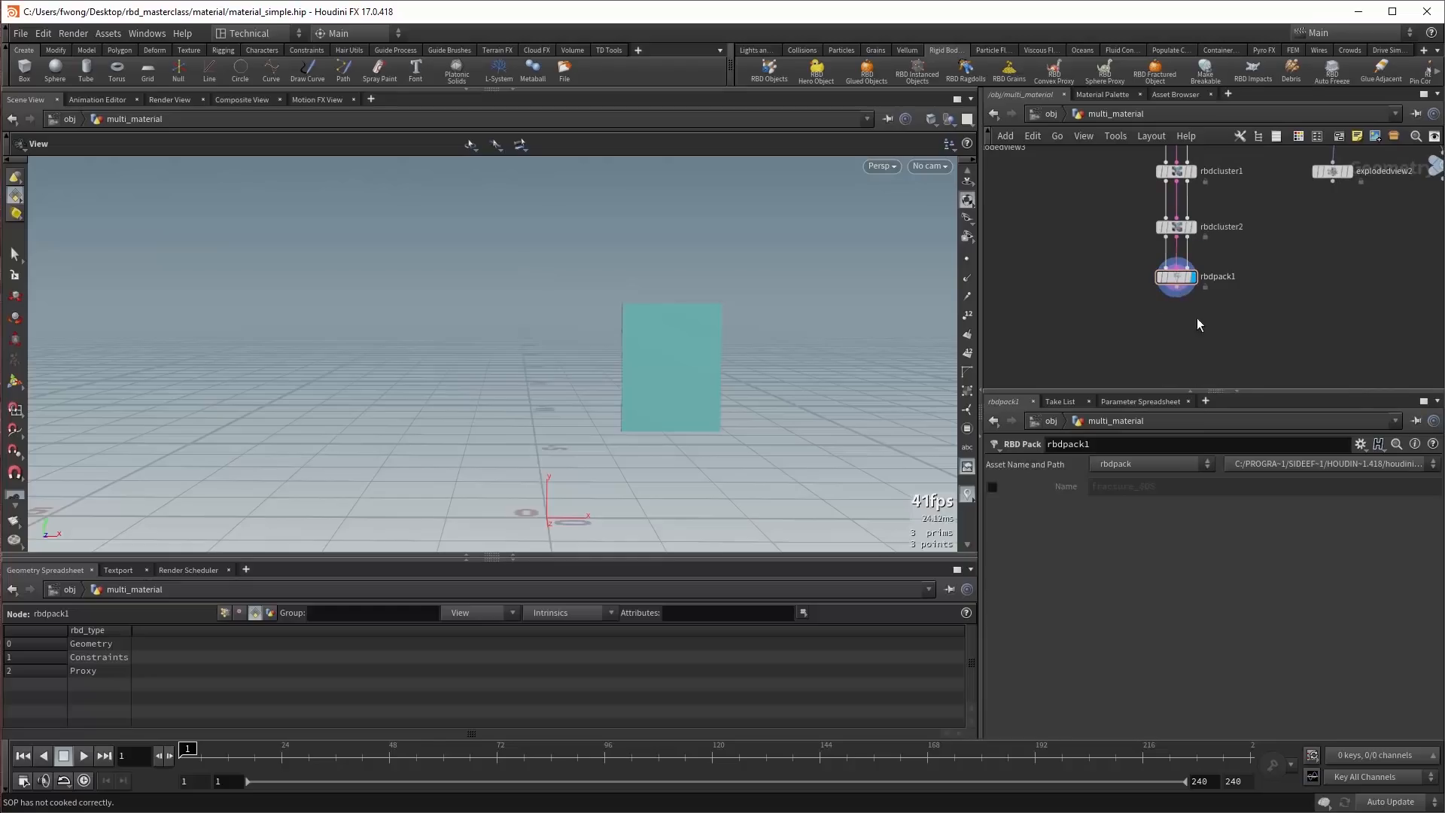
{"action": "key", "text": "Tab"}
{"action": "type", "text": "swit"}
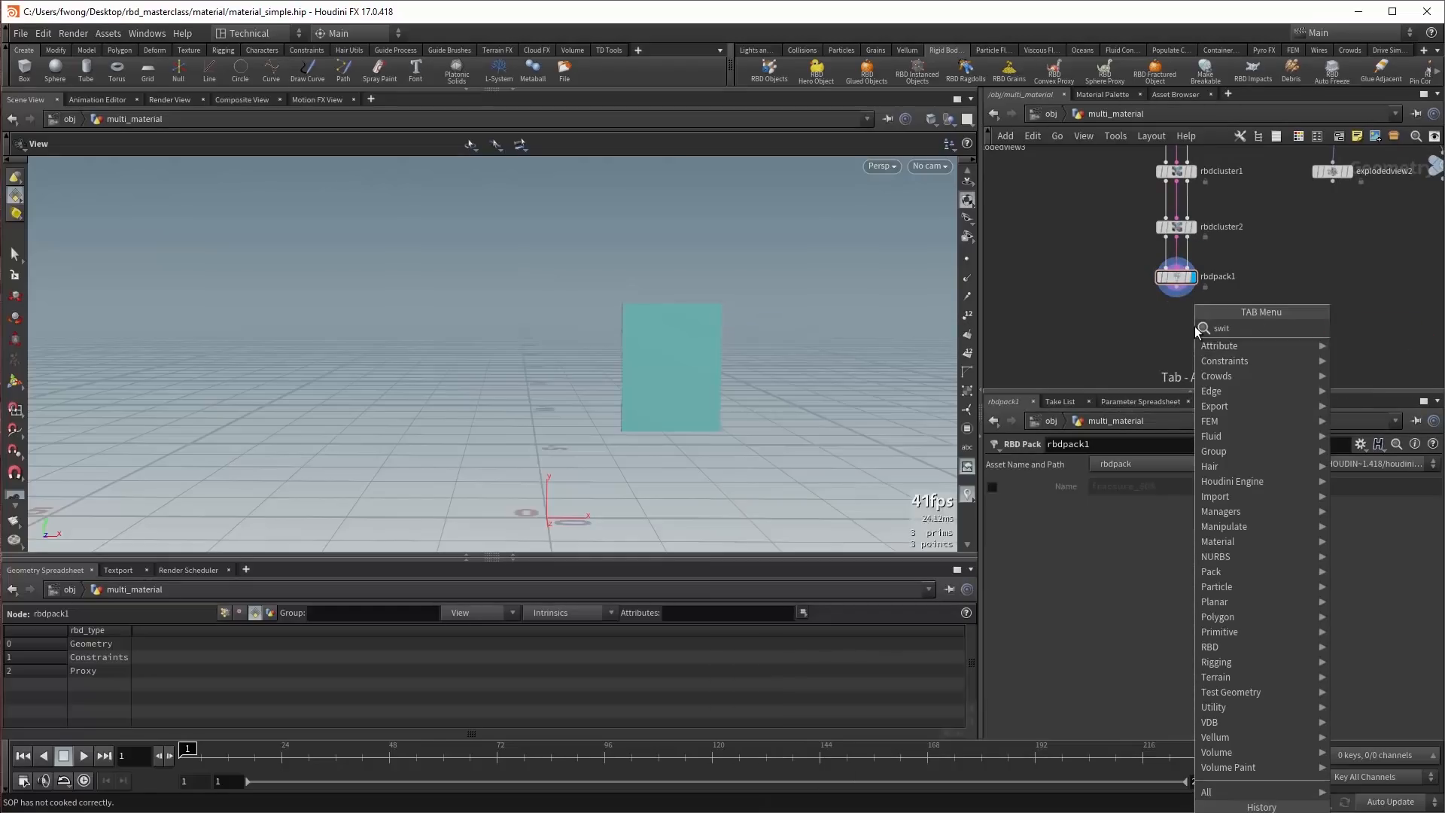
{"action": "key", "text": "Return"}
{"action": "left_click", "coordinate": [1200, 341]}
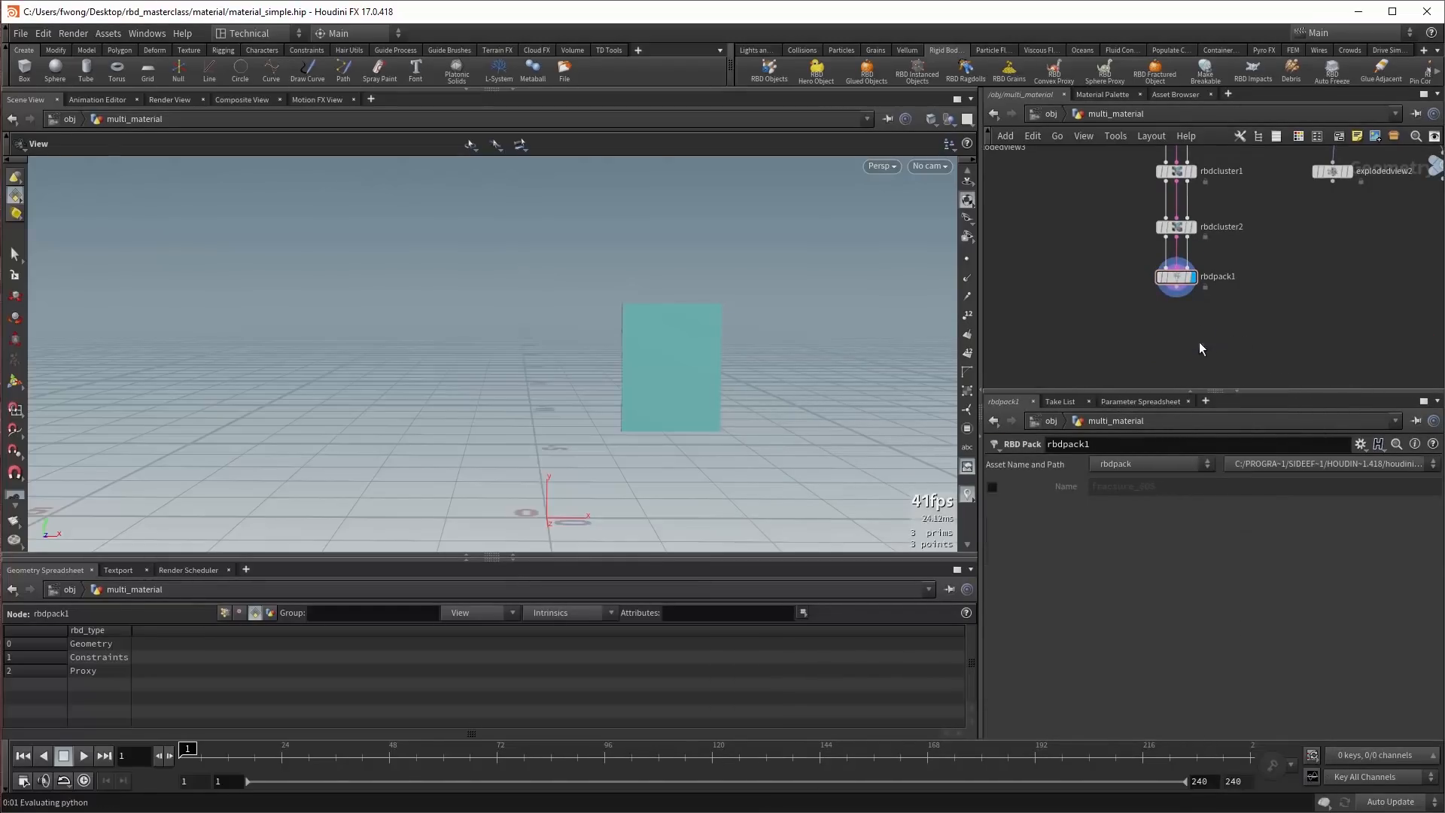
Duplicate rbdpack1 beside the original, wire both pack nodes into switch1, and display the switch.
{"action": "left_click", "coordinate": [1177, 278]}
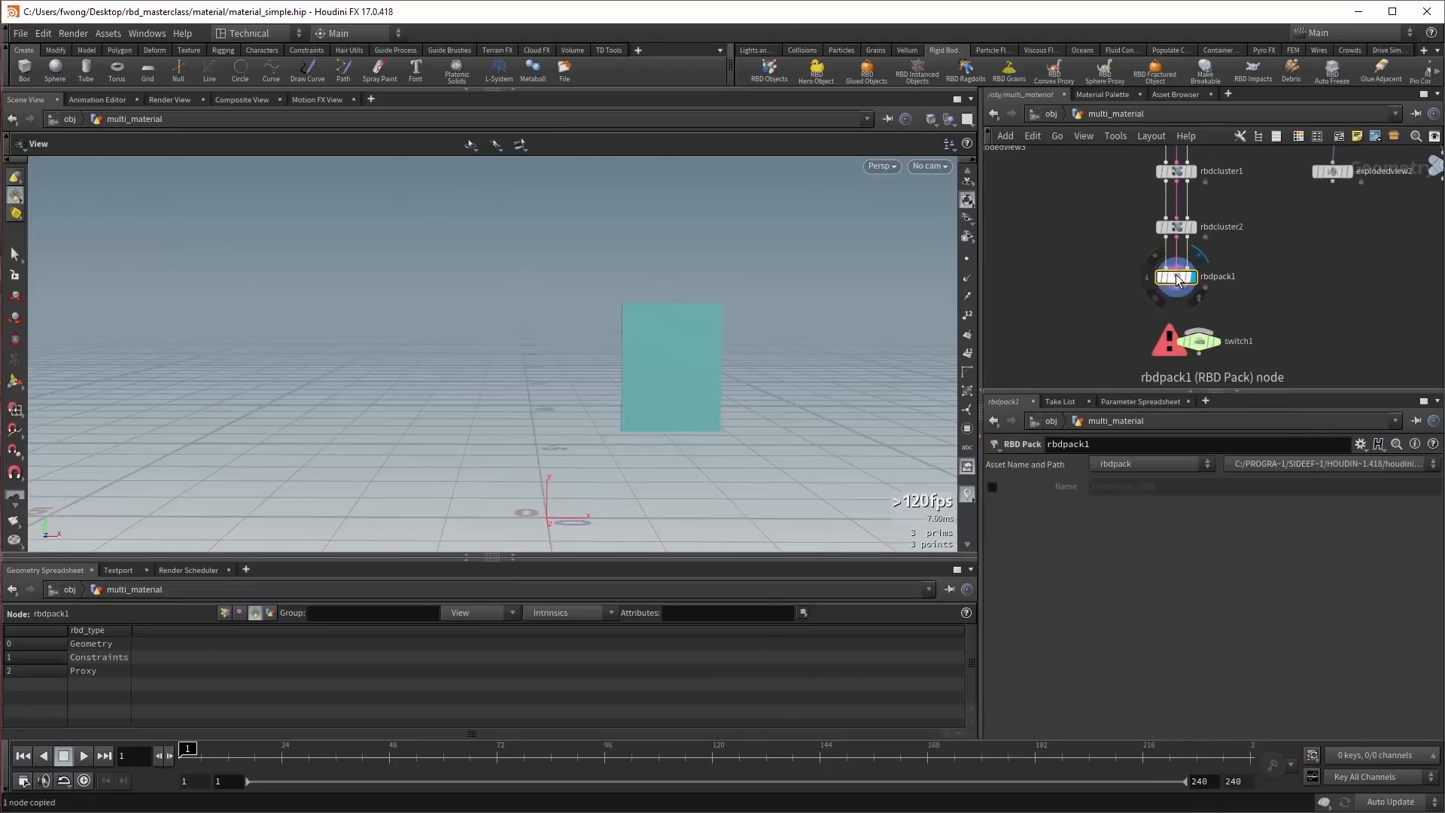
{"action": "key", "text": "ctrl+c"}
{"action": "key", "text": "ctrl+v"}
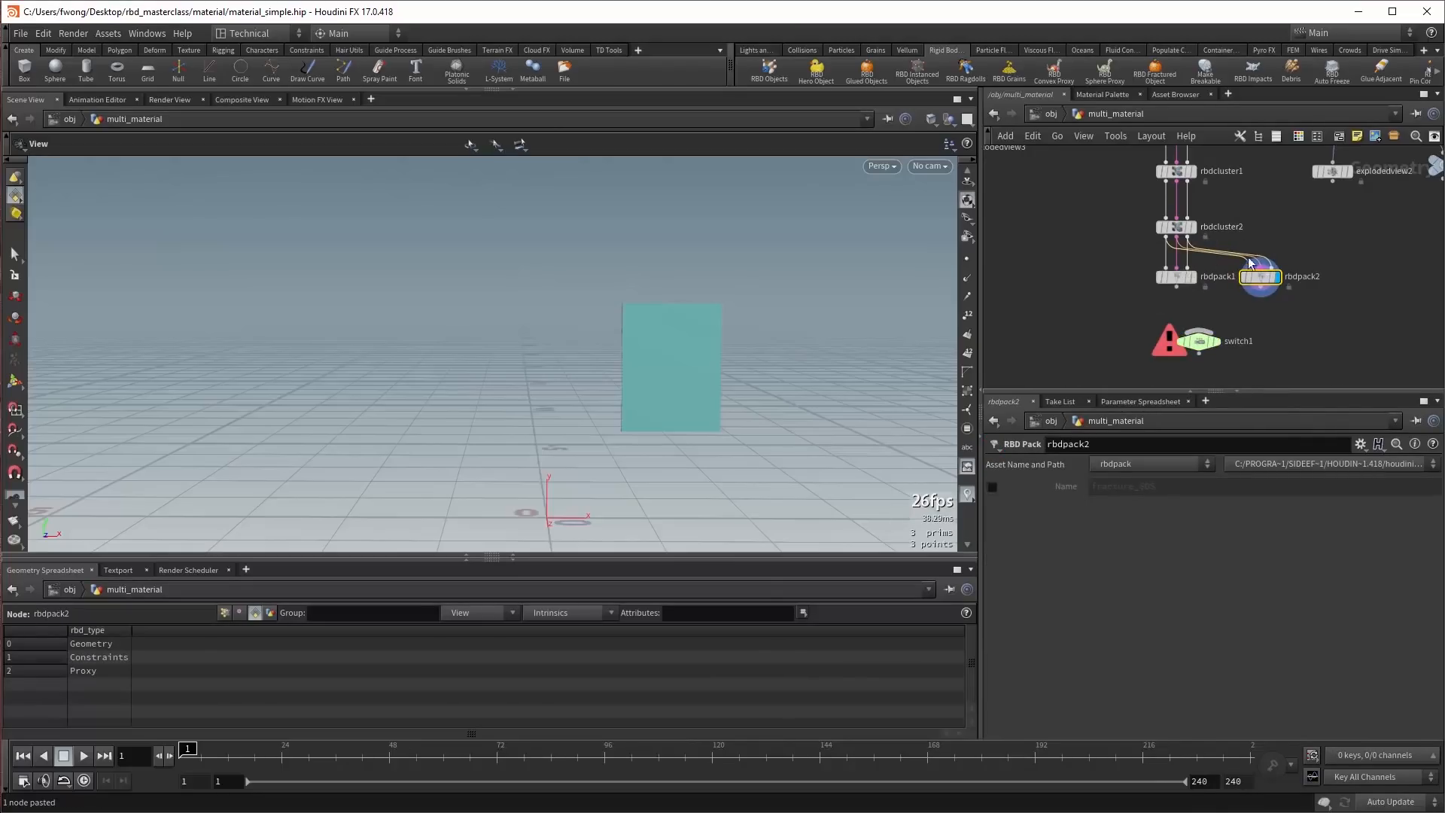
{"action": "left_click_drag", "start_coordinate": [1177, 295], "coordinate": [1199, 329]}
{"action": "left_click_drag", "start_coordinate": [1261, 287], "coordinate": [1200, 330]}
{"action": "left_click", "coordinate": [1217, 342]}
{"action": "left_click", "coordinate": [1200, 342]}
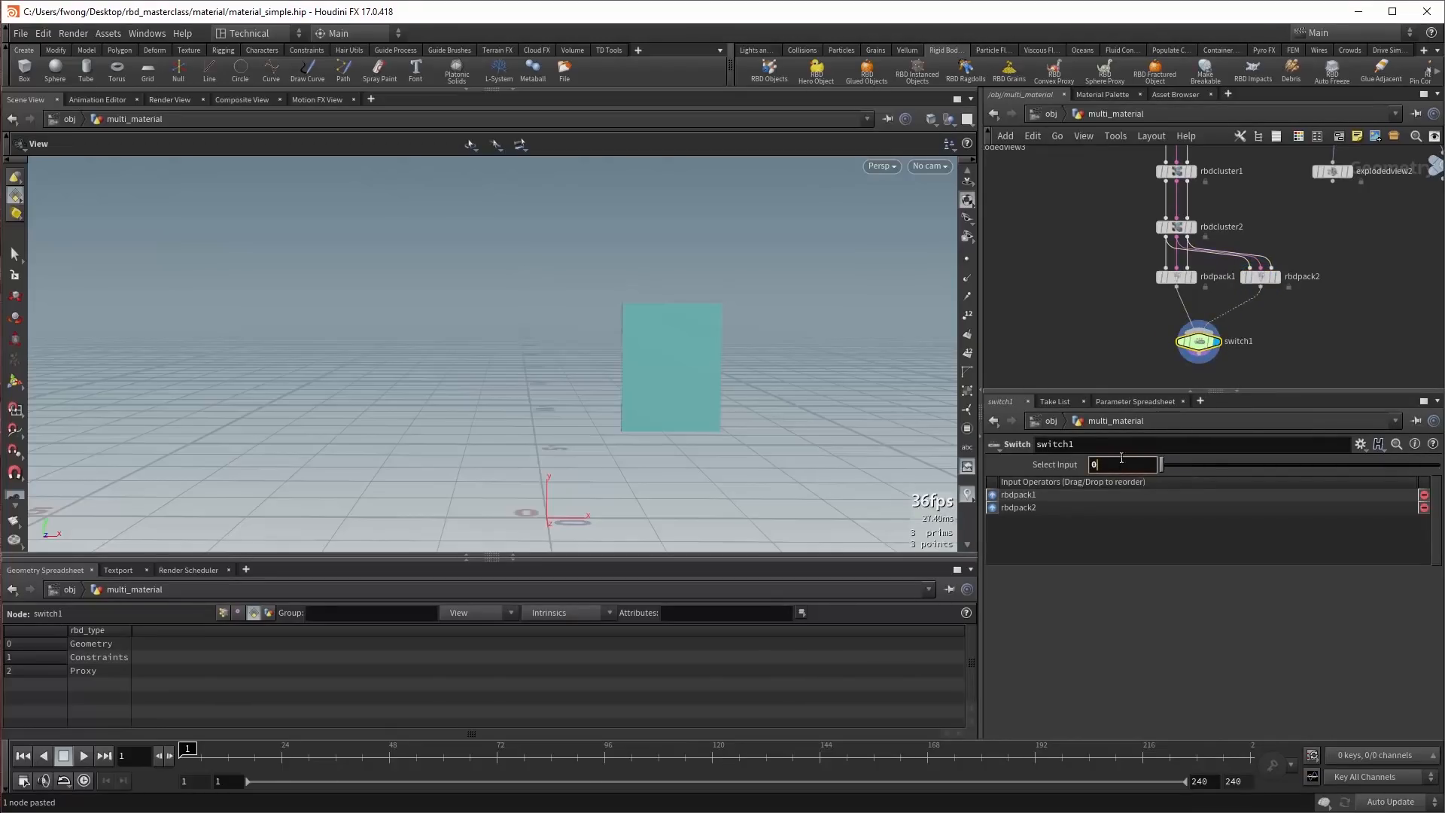
Add a displayed RBD Unpack node below switch1, fed by the switch output.
{"action": "middle_click_drag", "start_coordinate": [1160, 383], "coordinate": [1131, 328]}
{"action": "key", "text": "Tab"}
{"action": "type", "text": "rbdp"}
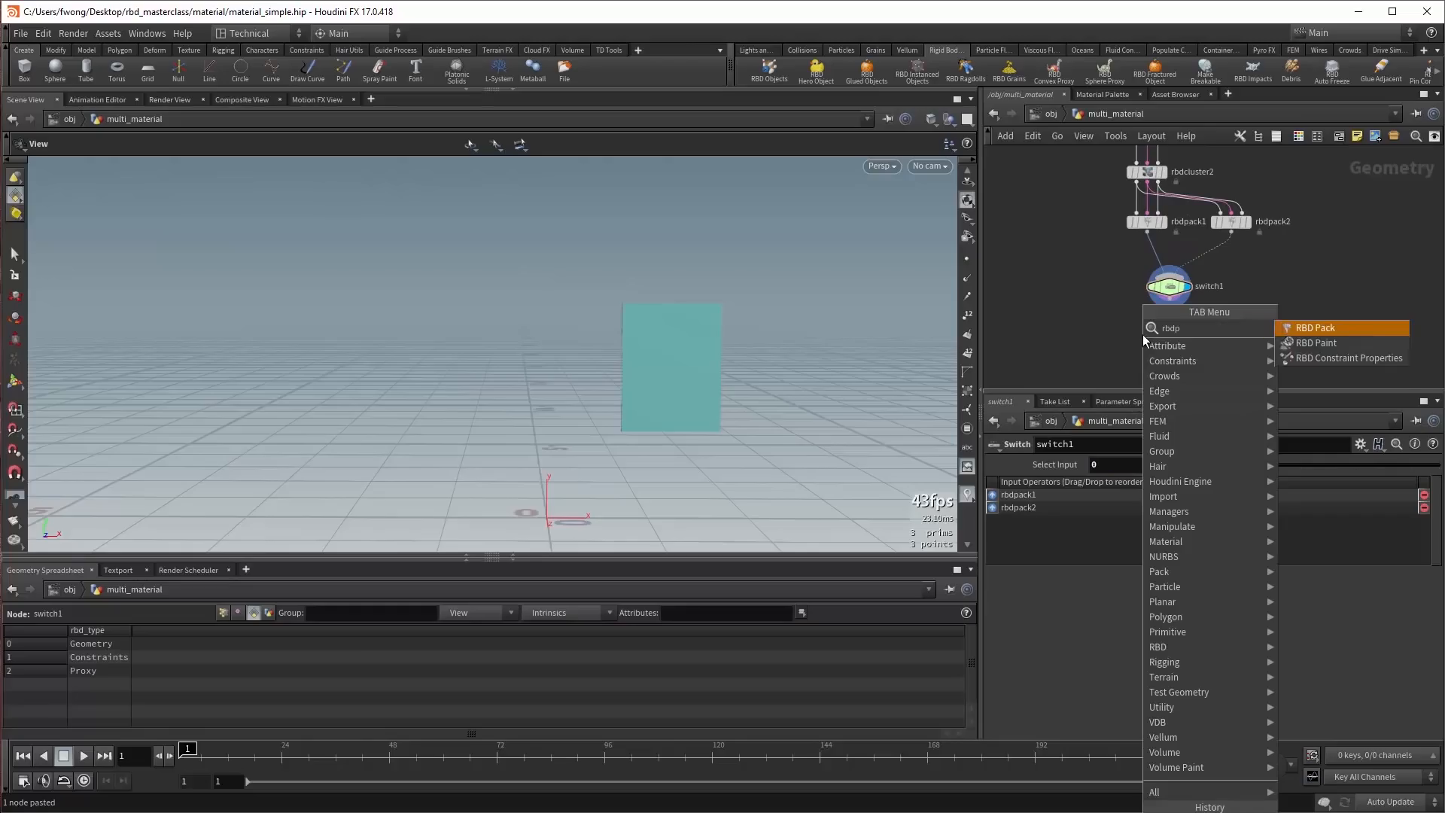
{"action": "key", "text": "BackSpace"}
{"action": "type", "text": "u"}
{"action": "key", "text": "Return"}
{"action": "key", "text": "Return"}
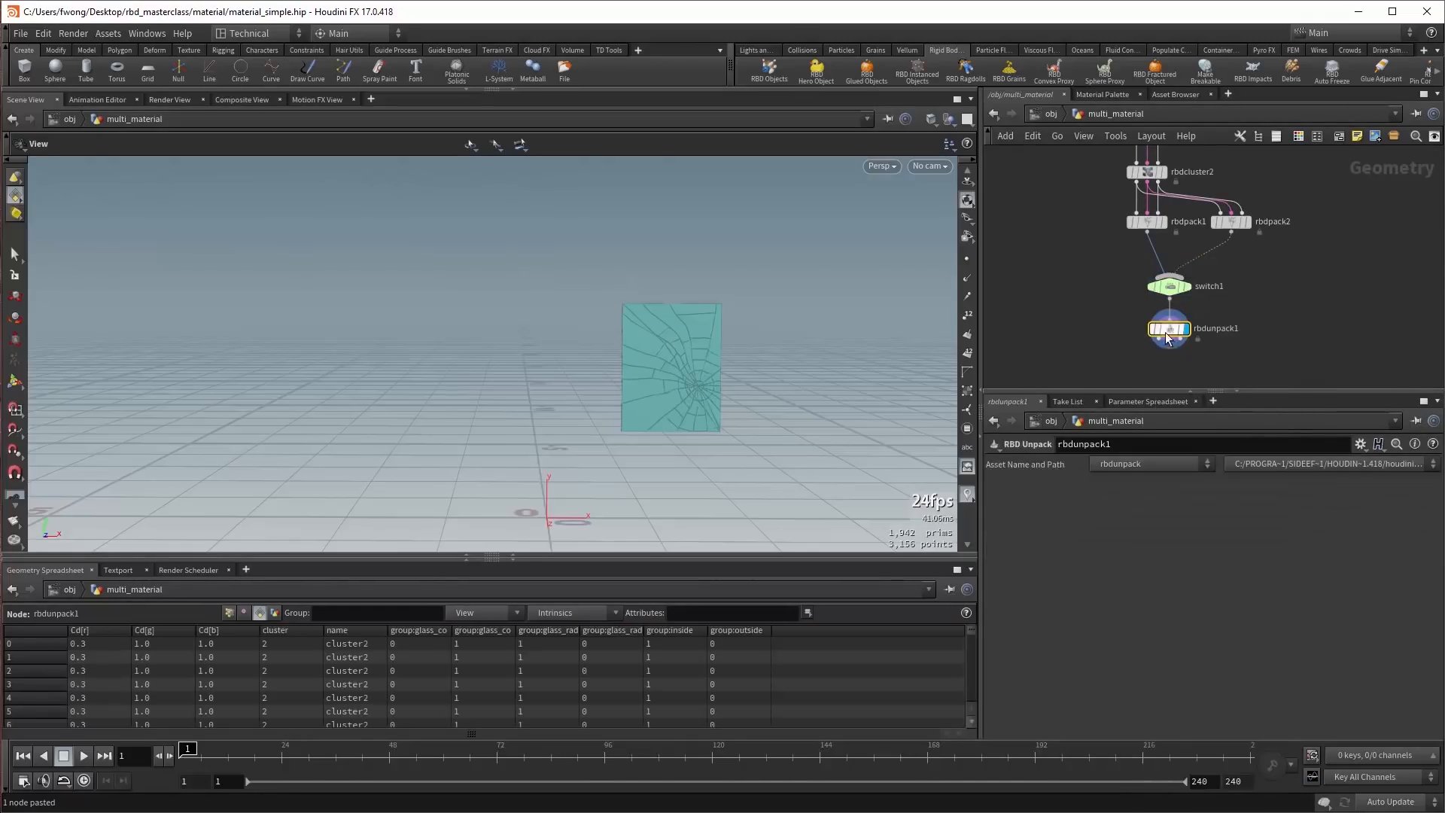
Inspect the network inside rbdunpack1, and review switch1 and rbdpack1 in the packed node chain.
{"action": "double_click", "coordinate": [1167, 331]}
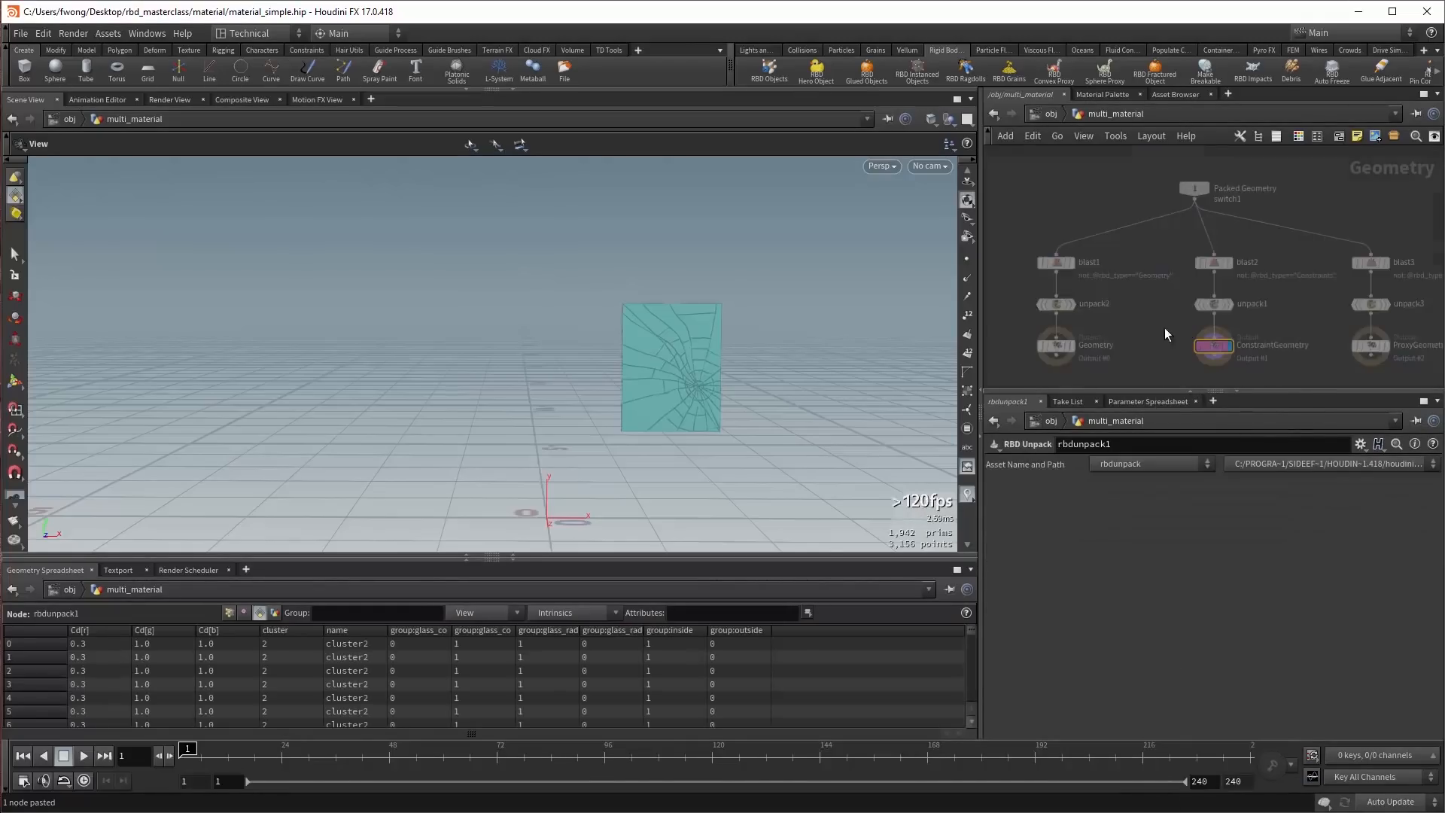
{"action": "left_click", "coordinate": [1137, 115]}
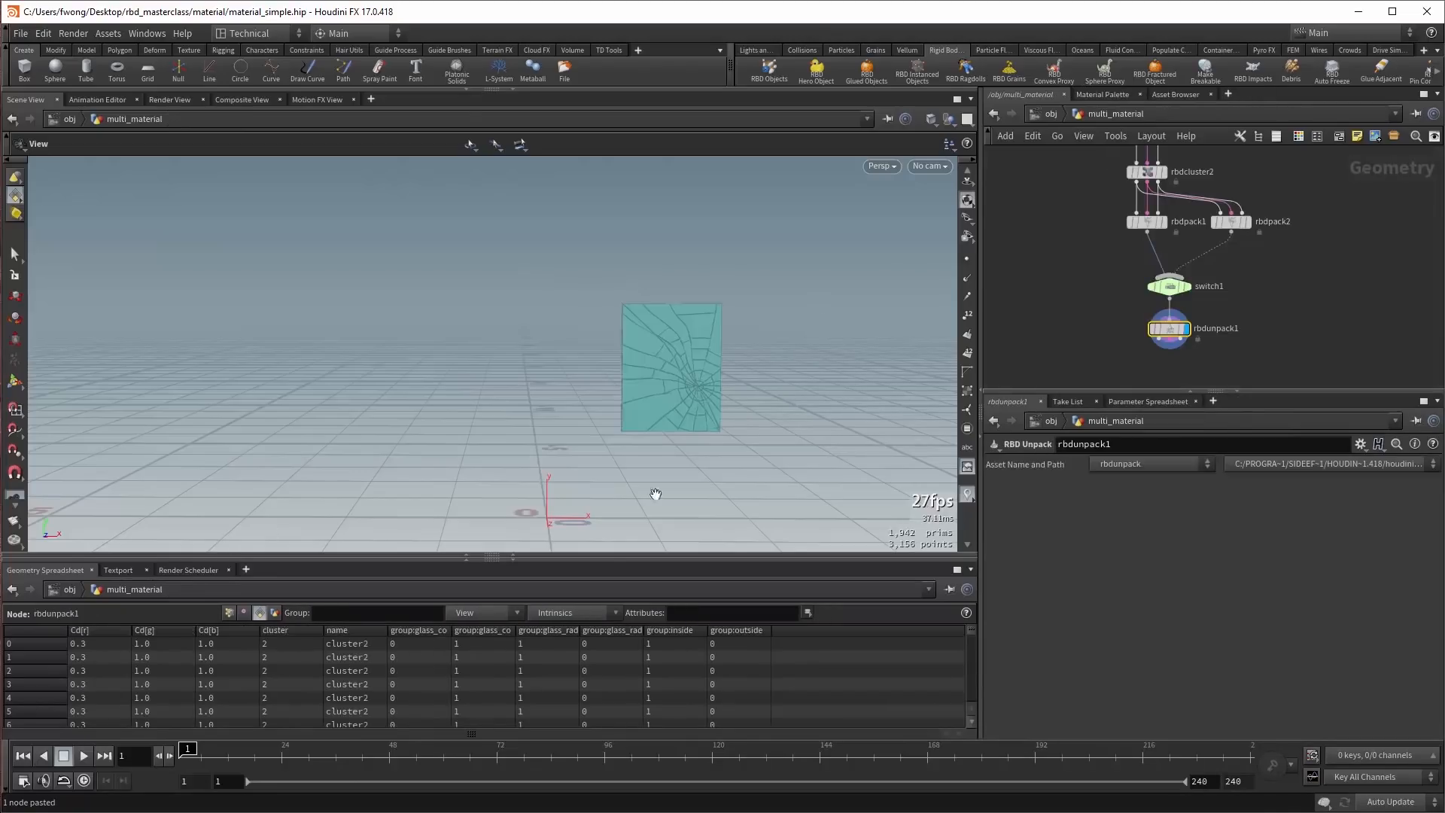
{"action": "left_click", "coordinate": [1169, 286]}
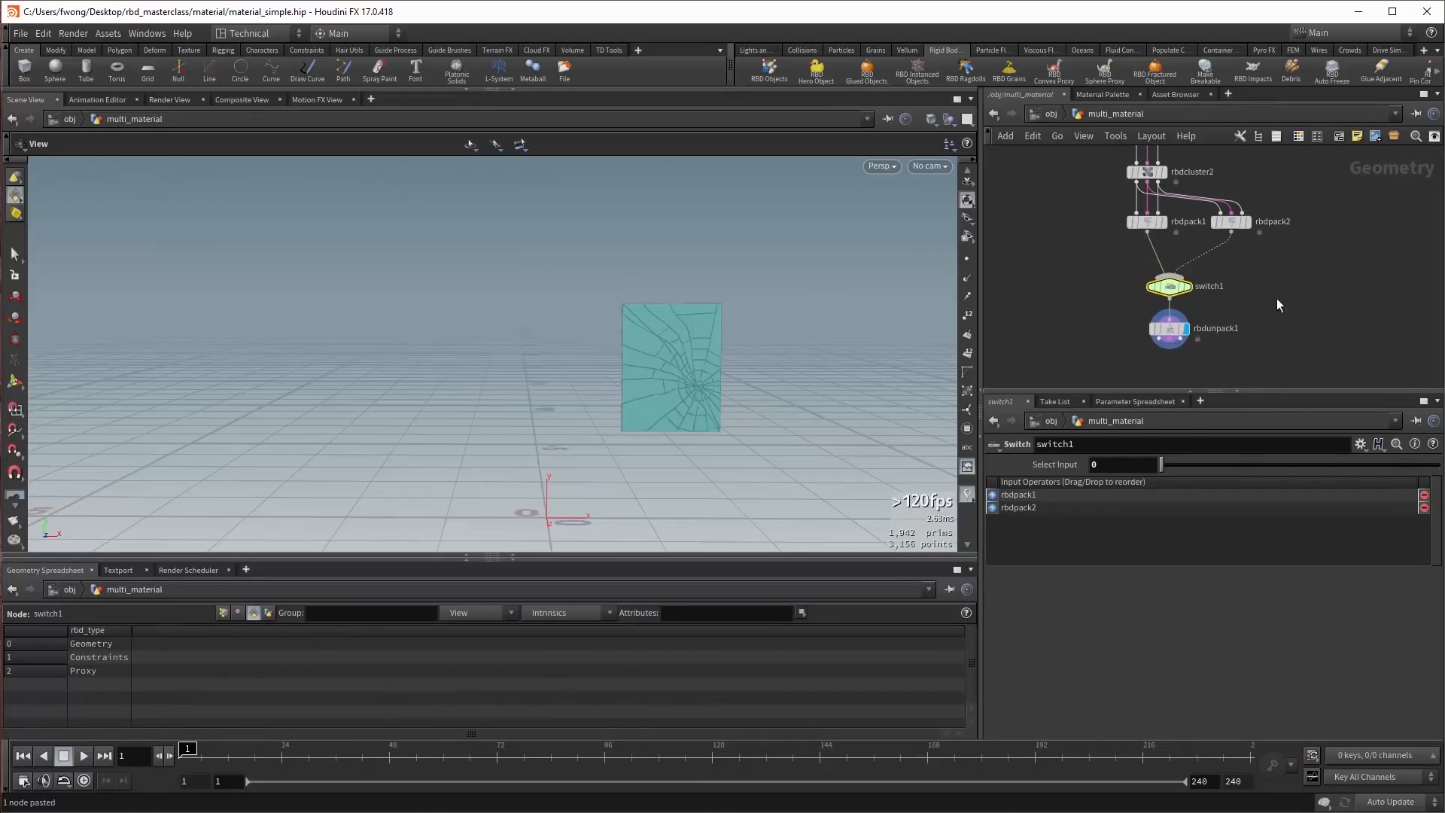
{"action": "scroll", "coordinate": [1200, 287], "scroll_direction": "up", "scroll_amount": 1}
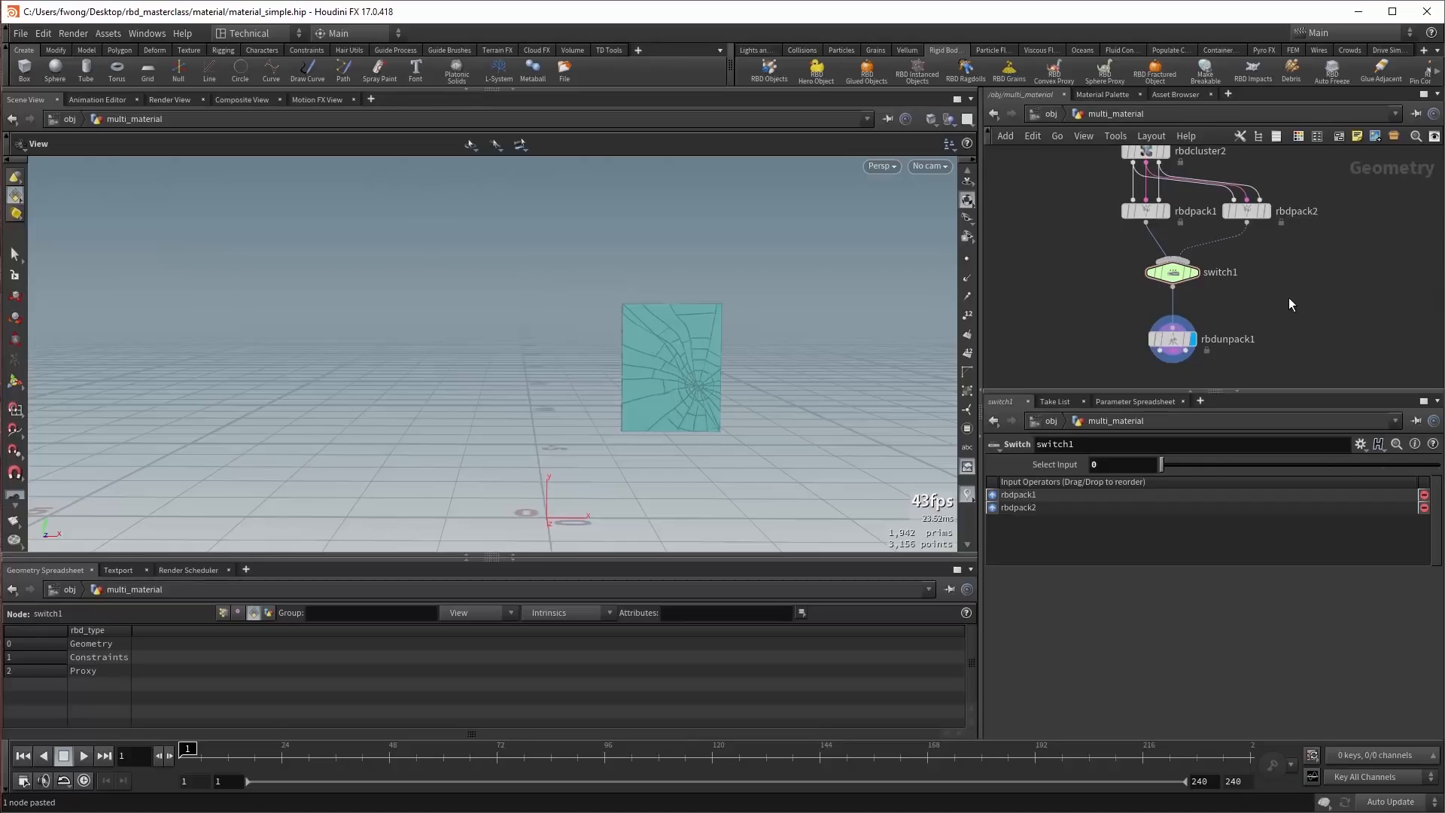
{"action": "middle_click_drag", "start_coordinate": [1284, 305], "coordinate": [1284, 319]}
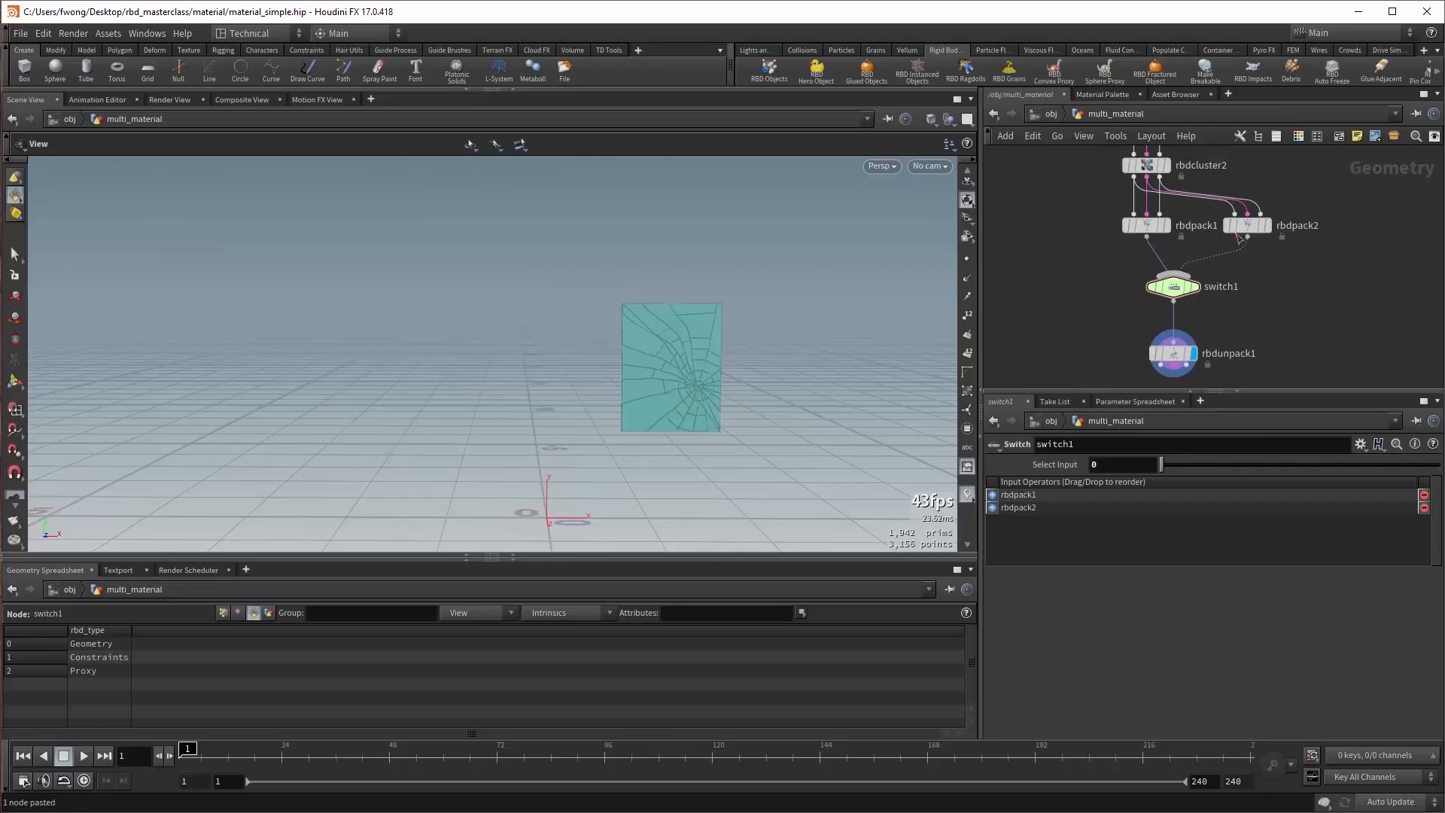
{"action": "left_click", "coordinate": [1157, 224]}
{"action": "scroll", "coordinate": [1144, 202], "scroll_direction": "up", "scroll_amount": 2}
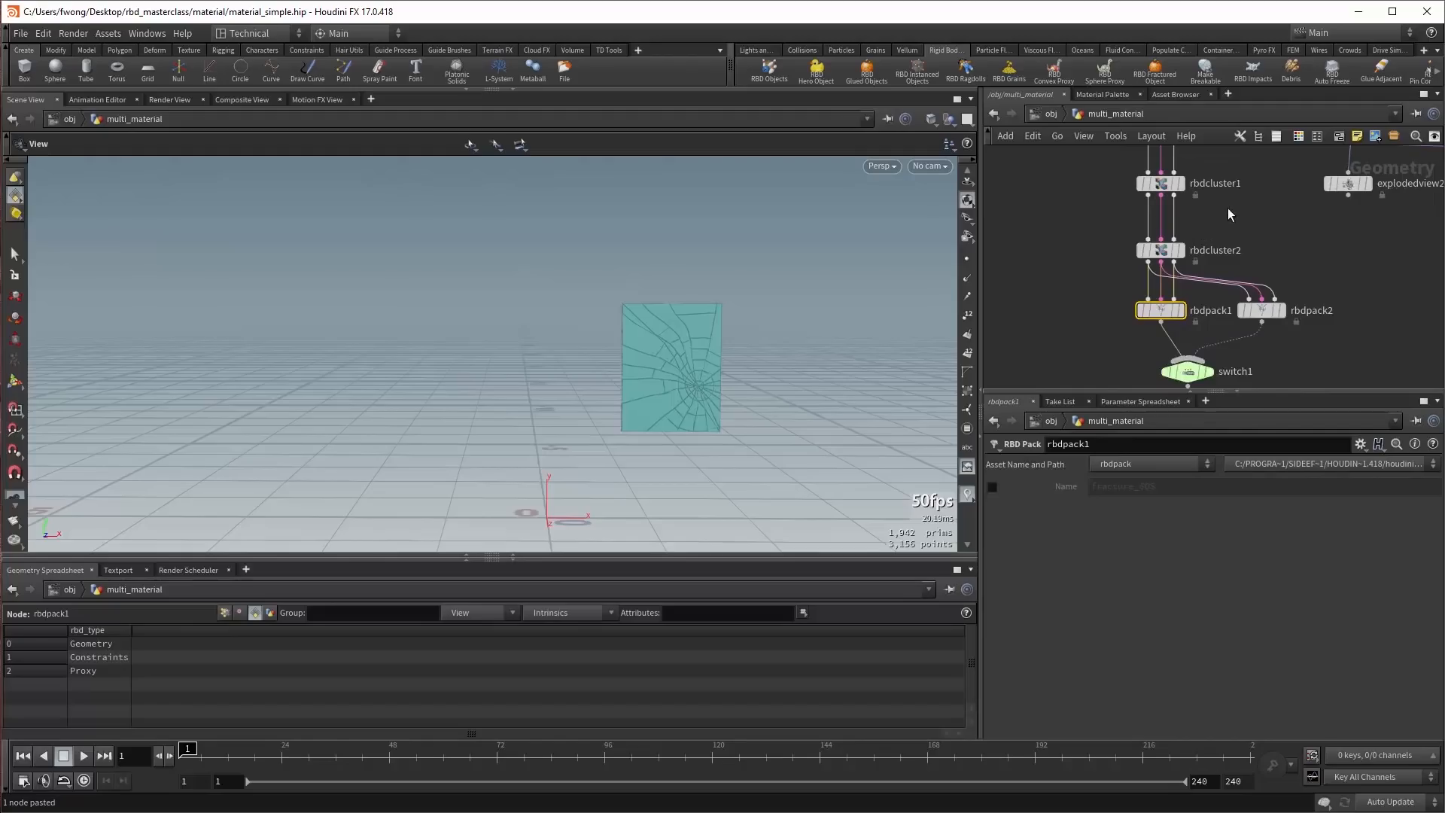
Add a File node below rbdpack1 and wire the pack node's output into it.
{"action": "middle_click_drag", "start_coordinate": [1172, 321], "coordinate": [1183, 263]}
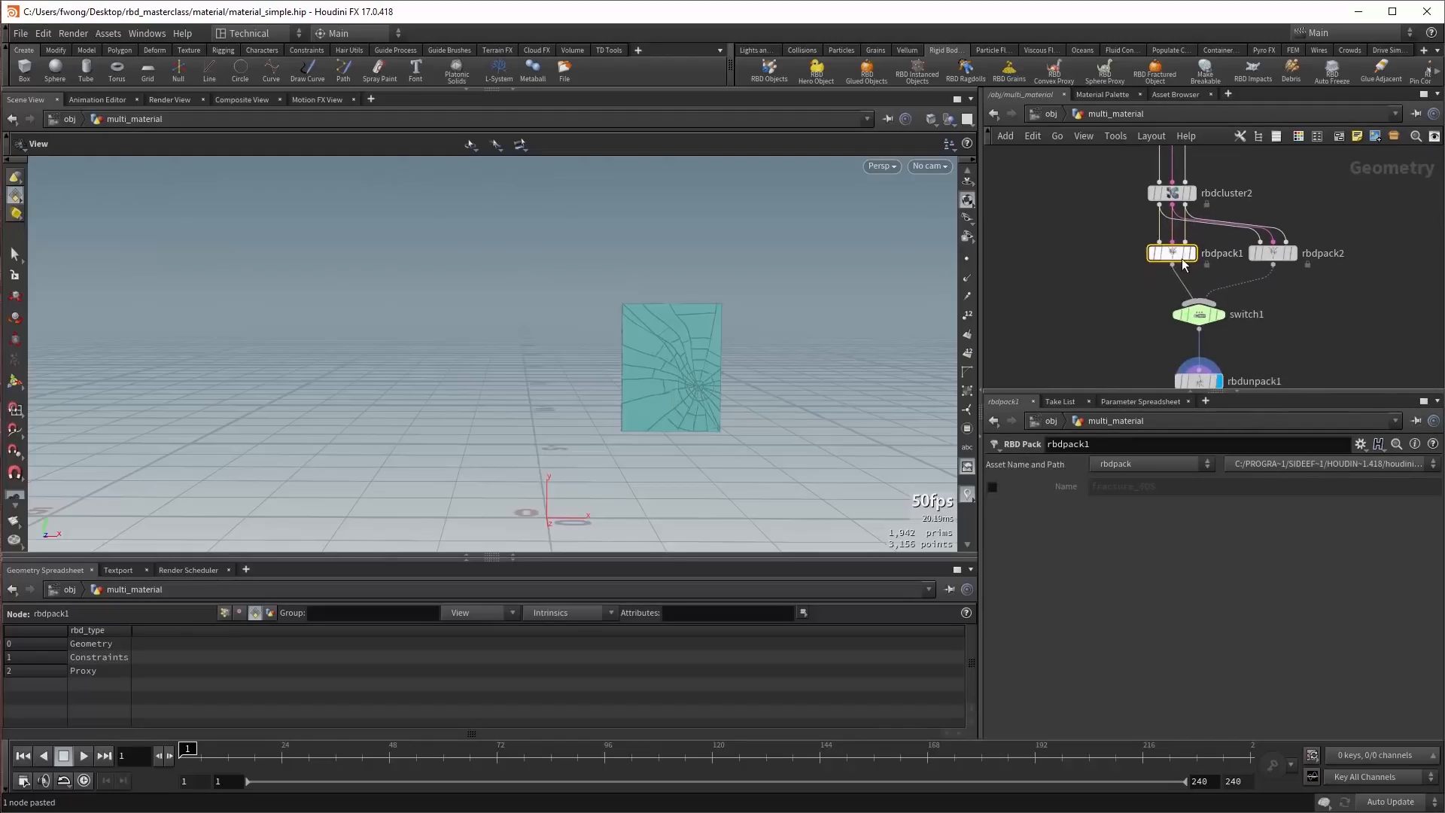
{"action": "left_click", "coordinate": [1121, 286]}
{"action": "key", "text": "Tab"}
{"action": "type", "text": "fil"}
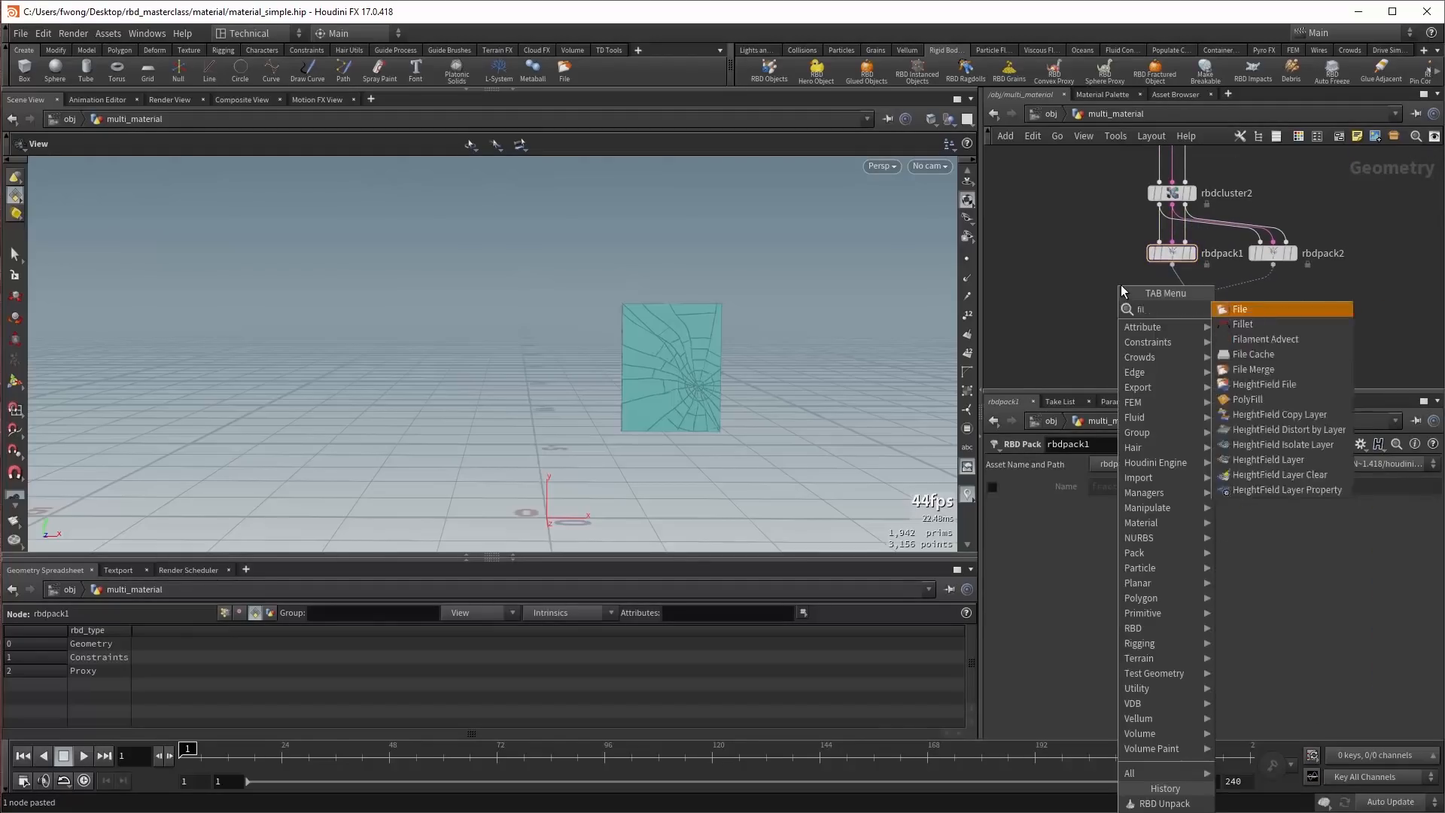
{"action": "key", "text": "Escape"}
{"action": "key", "text": "Tab"}
{"action": "type", "text": "fi"}
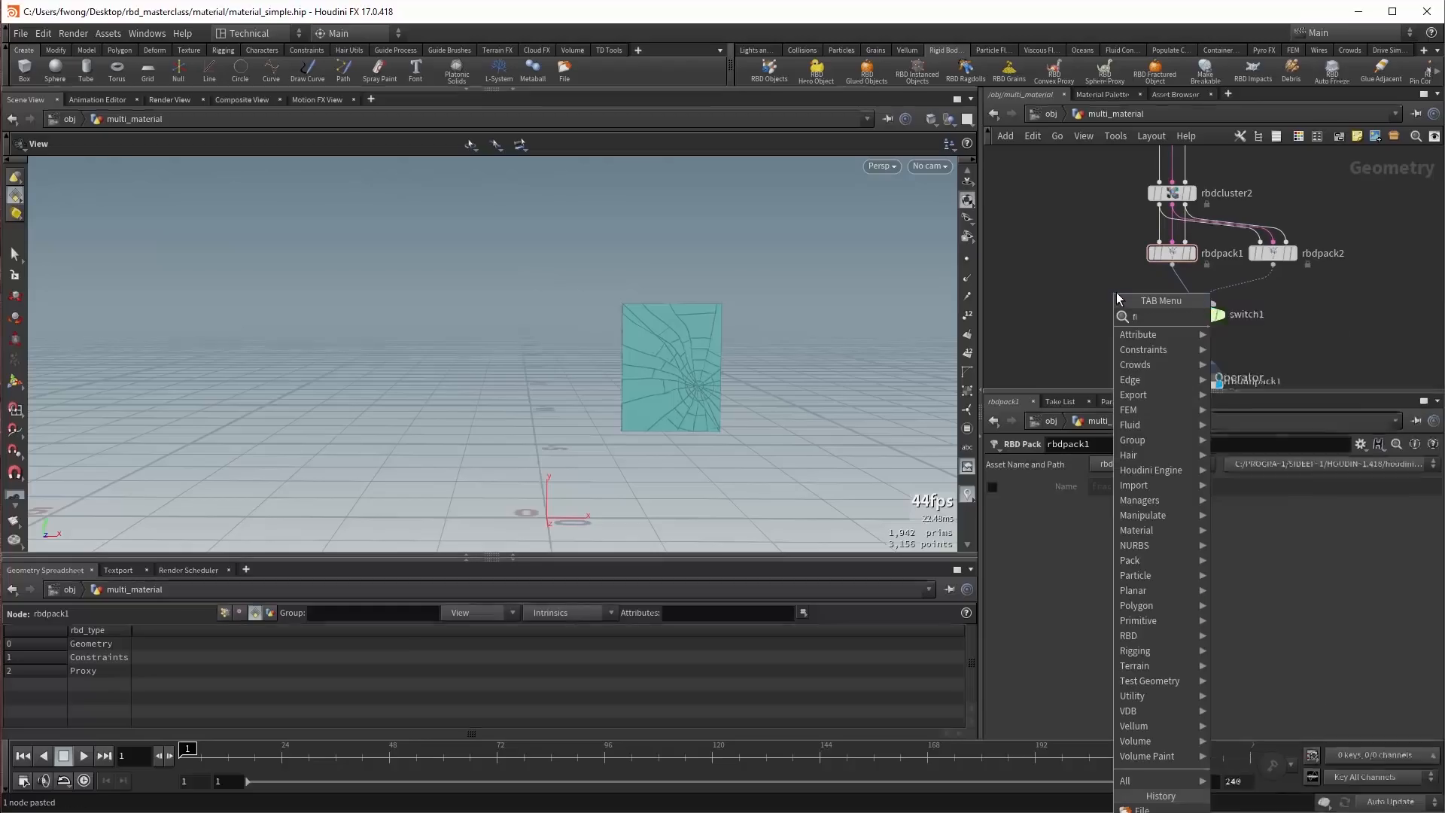
{"action": "type", "text": "le"}
{"action": "key", "text": "Return"}
{"action": "left_click", "coordinate": [1118, 294]}
{"action": "left_click_drag", "start_coordinate": [1115, 283], "coordinate": [1171, 265]}
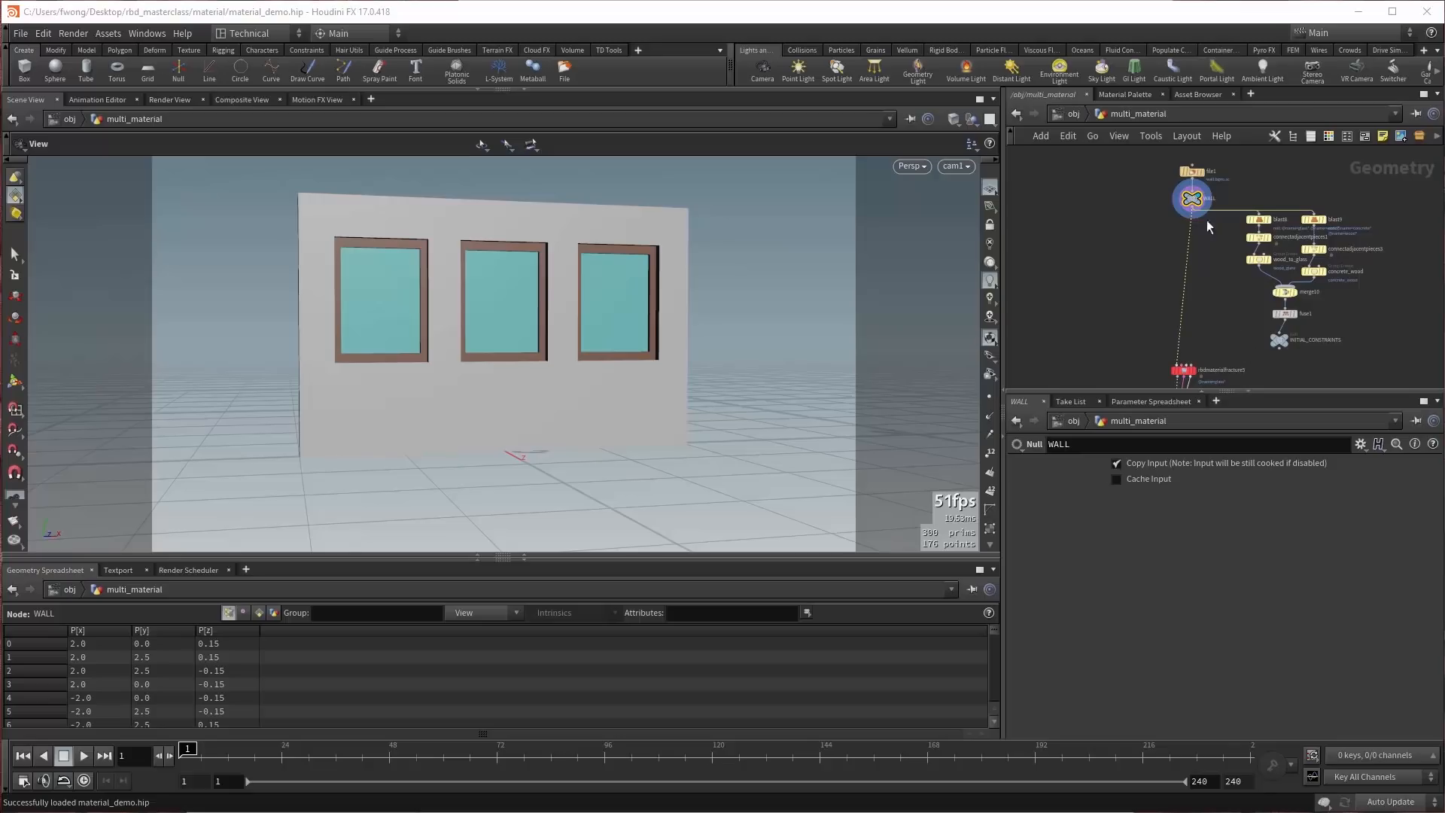
View the geometry information of the WALL null in the material_demo.hip scene.
{"action": "mouse_move", "coordinate": [1194, 197]}
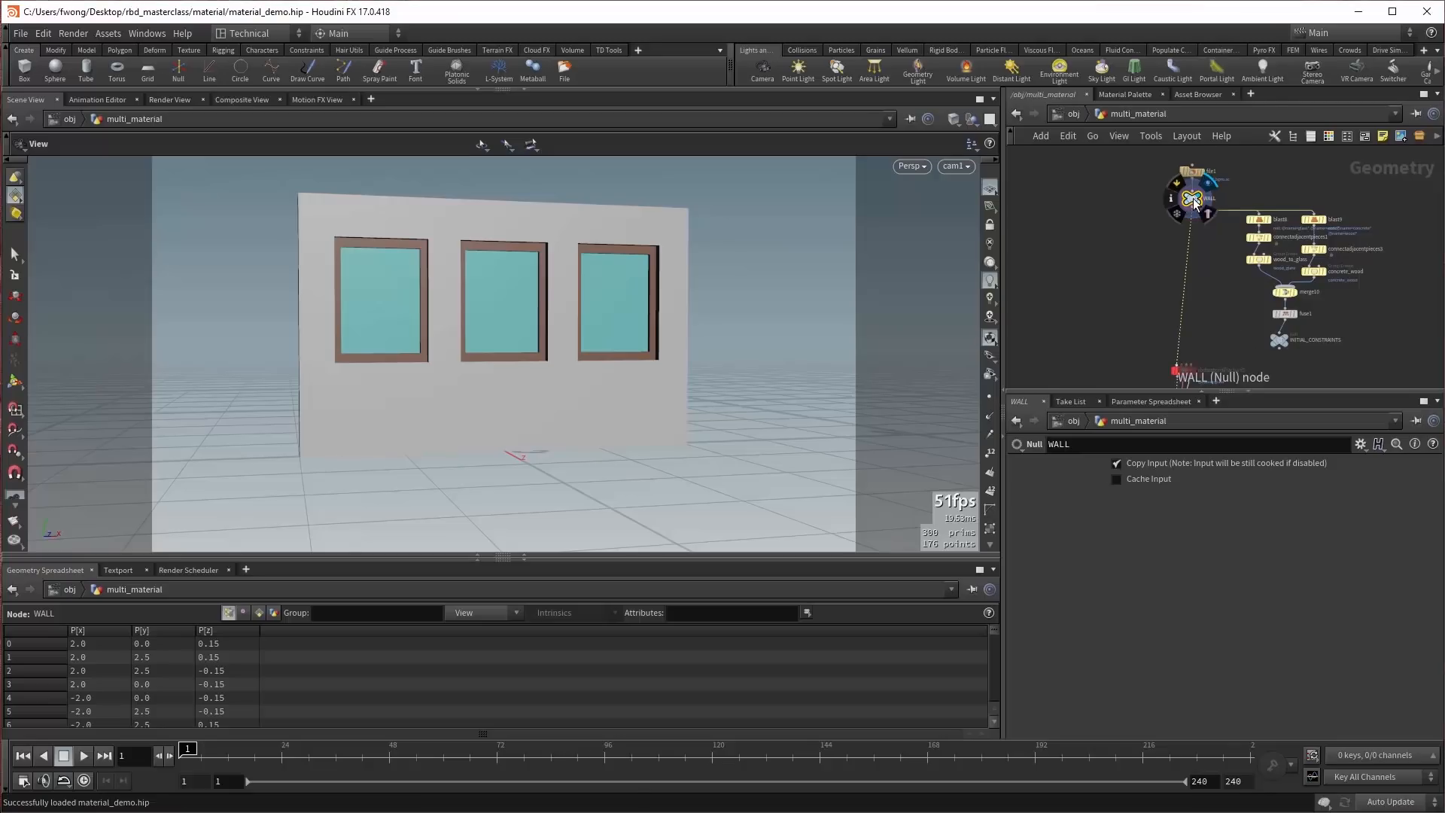
{"action": "middle_click", "coordinate": [1194, 198]}
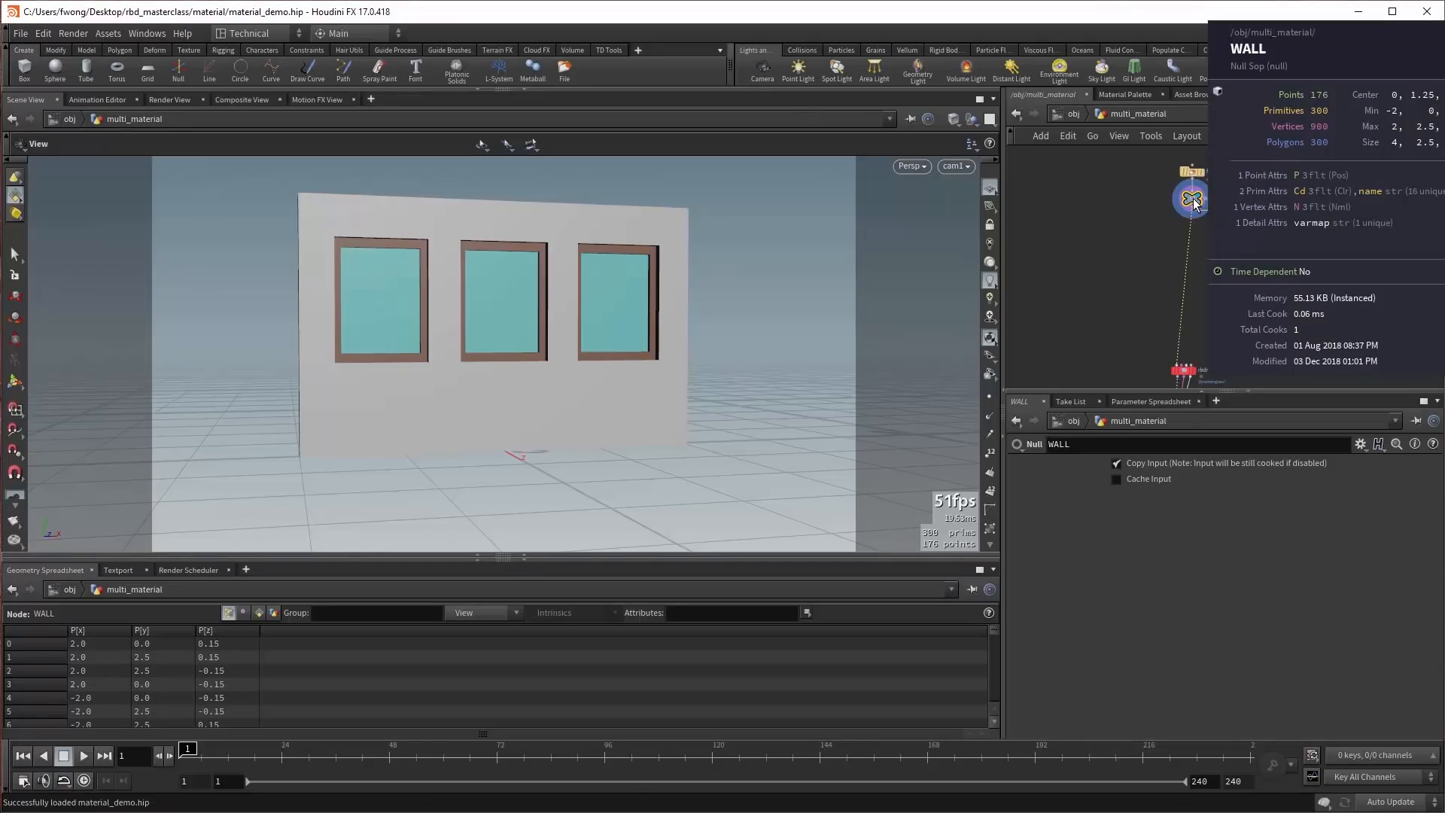
View the WALL null's primitive attributes in the geometry spreadsheet, through to the last rows.
{"action": "left_click", "coordinate": [259, 614]}
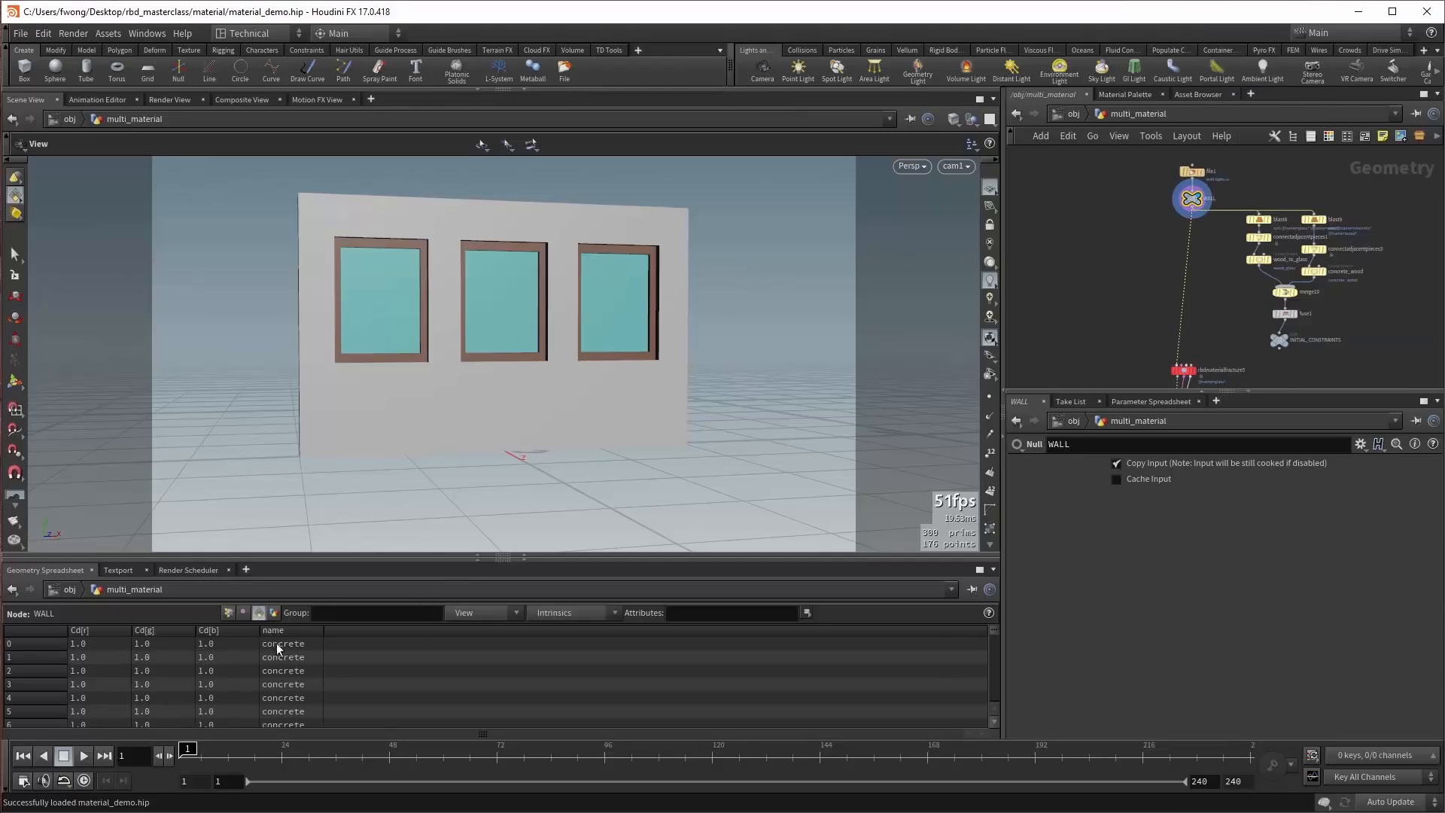
{"action": "left_click_drag", "start_coordinate": [996, 634], "coordinate": [996, 711]}
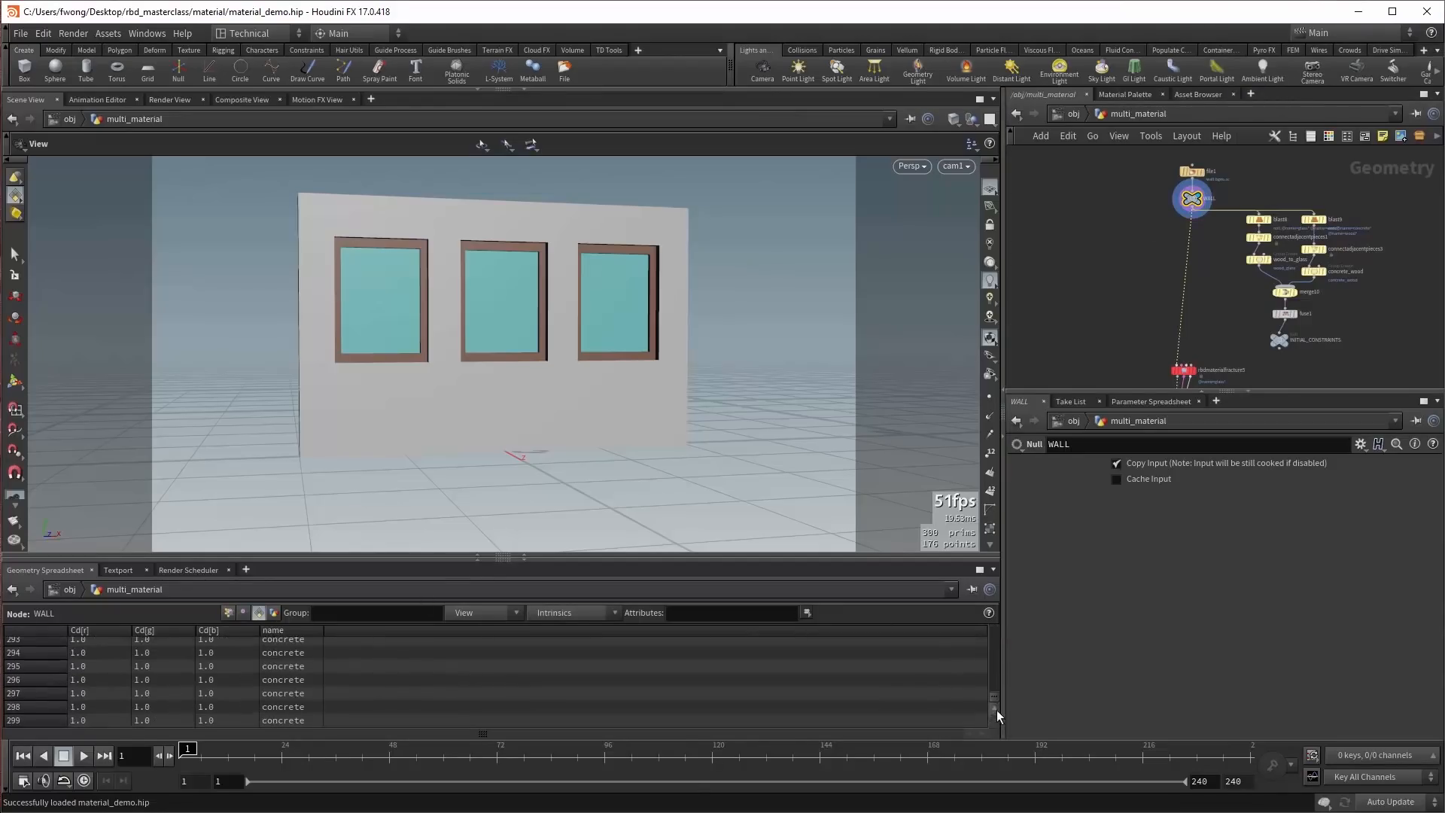
Display the glass fracture node rbdmaterialfracture5 and set the viewport shading to Smooth Wire Shaded.
{"action": "middle_click_drag", "start_coordinate": [1102, 282], "coordinate": [1082, 241]}
{"action": "scroll", "coordinate": [1186, 321], "scroll_direction": "up", "scroll_amount": 5}
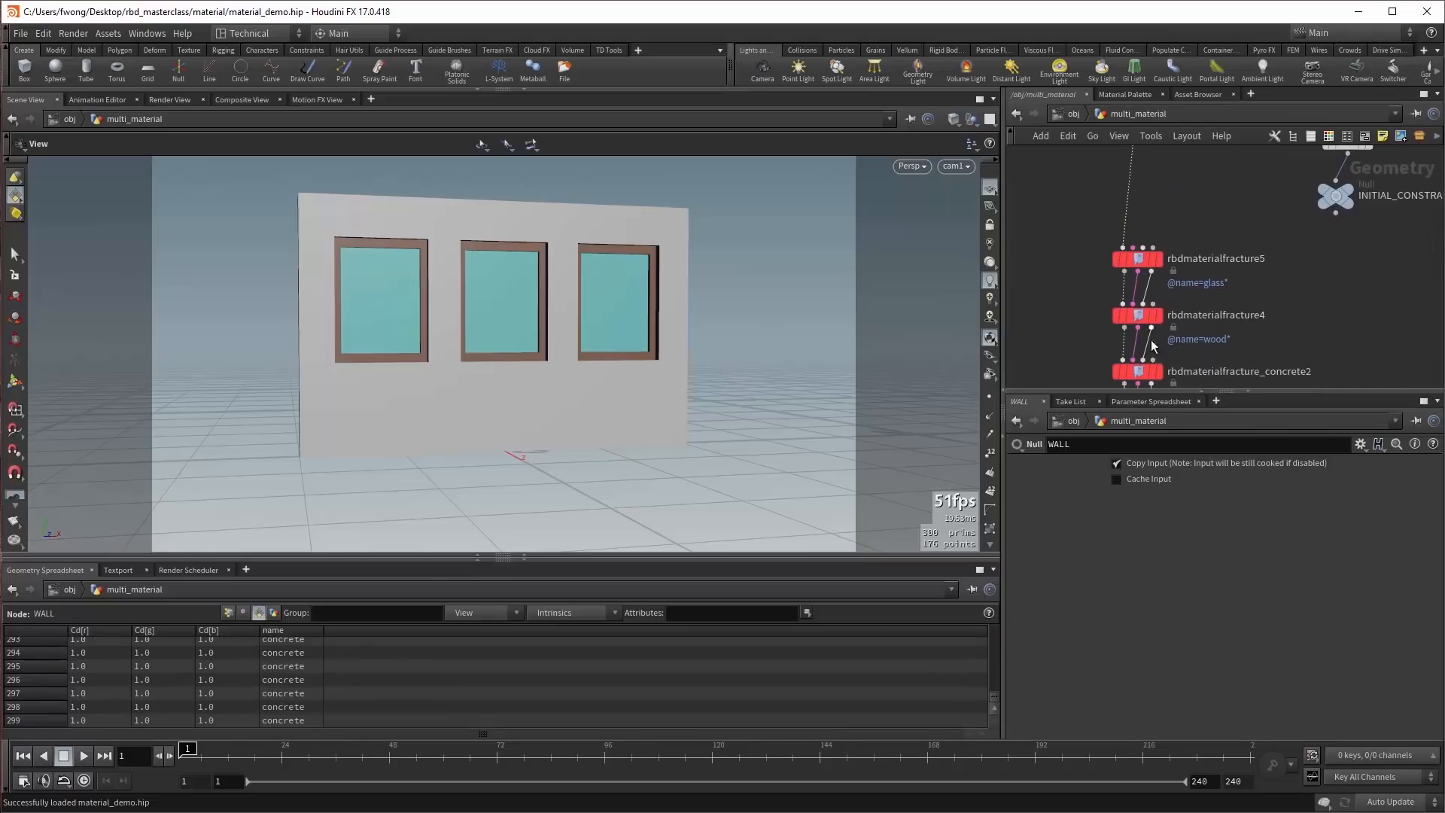
{"action": "left_click", "coordinate": [1158, 260]}
{"action": "left_click", "coordinate": [1150, 260]}
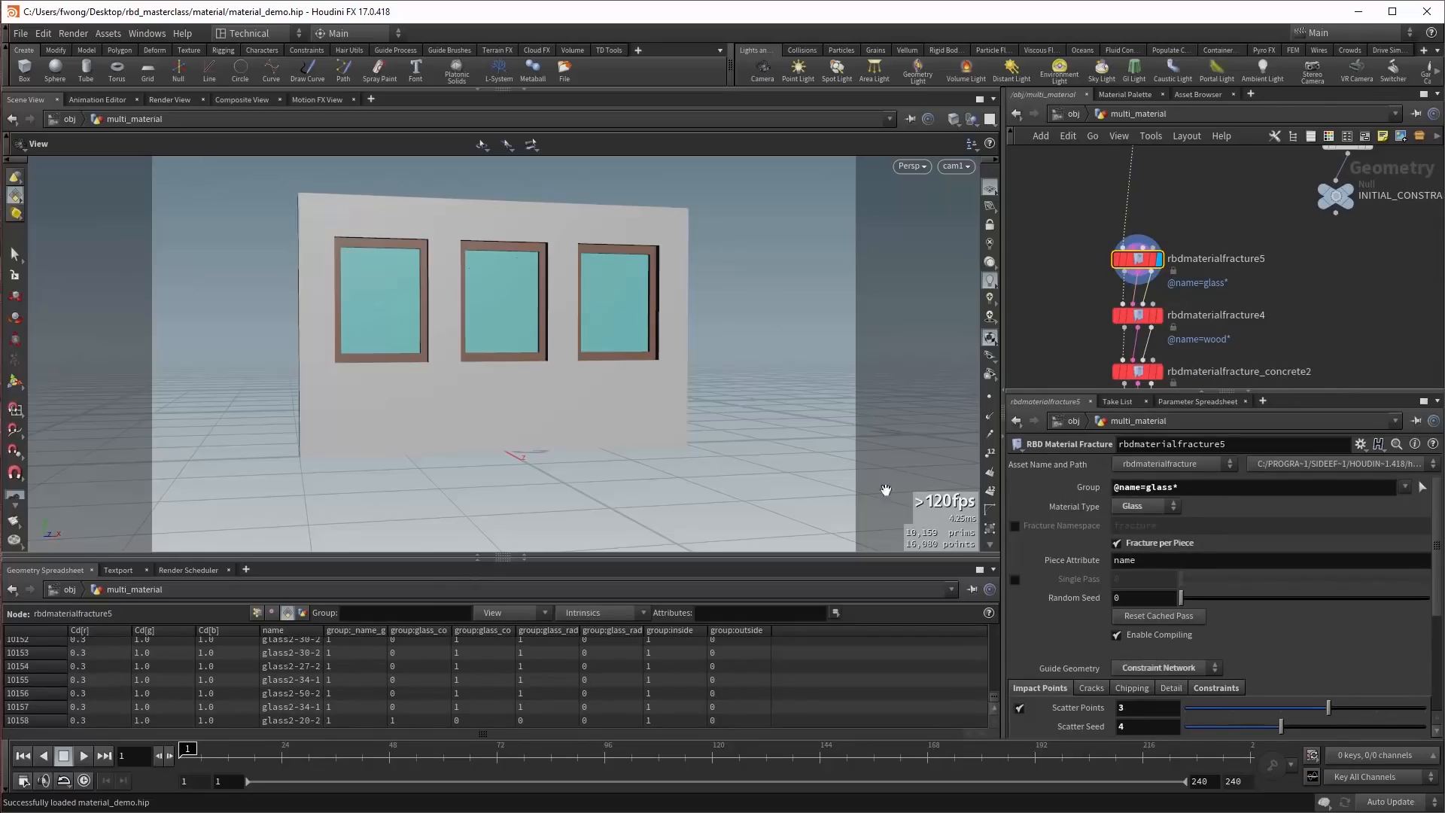
{"action": "left_click", "coordinate": [953, 118]}
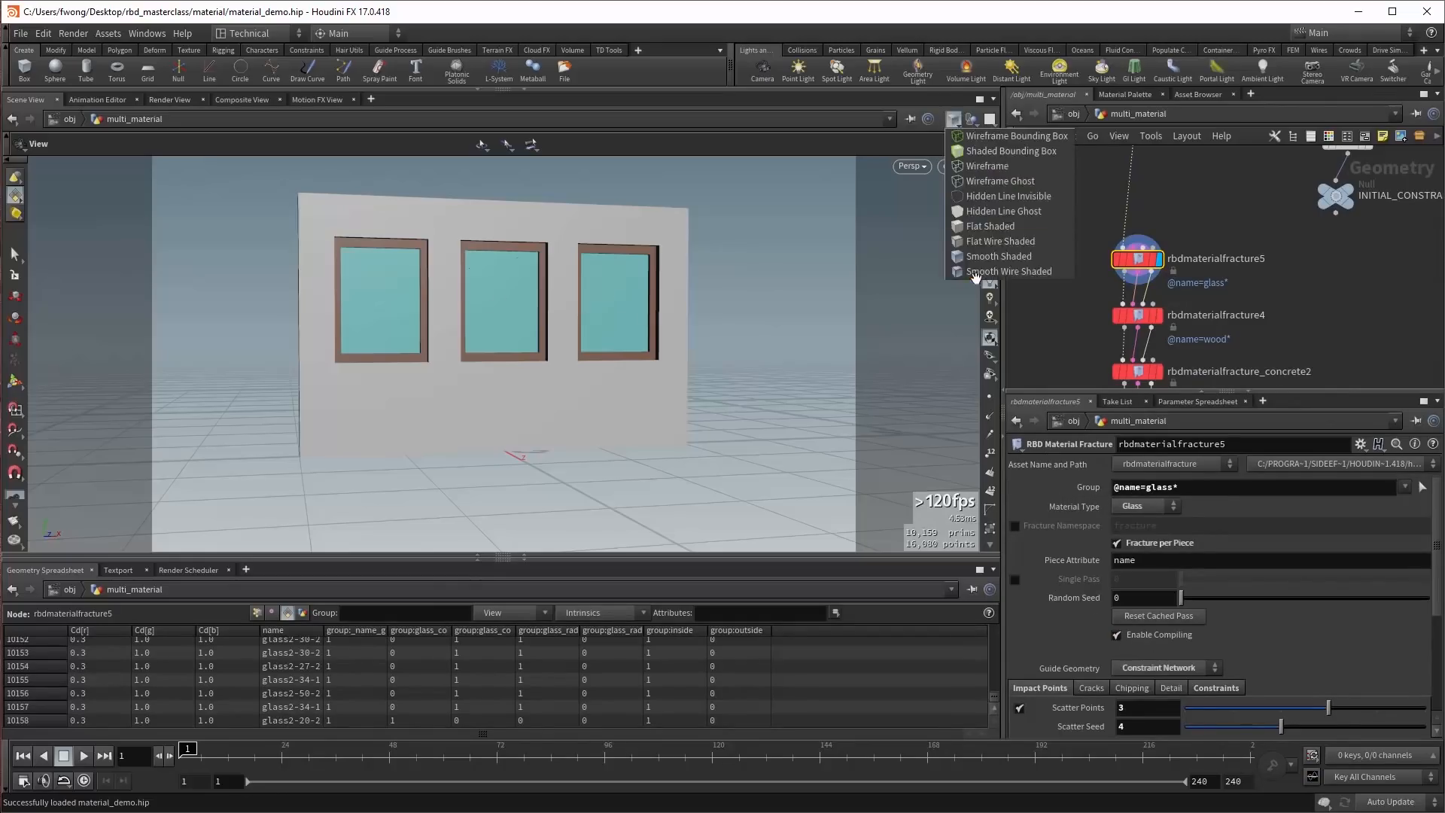
{"action": "left_click", "coordinate": [979, 276]}
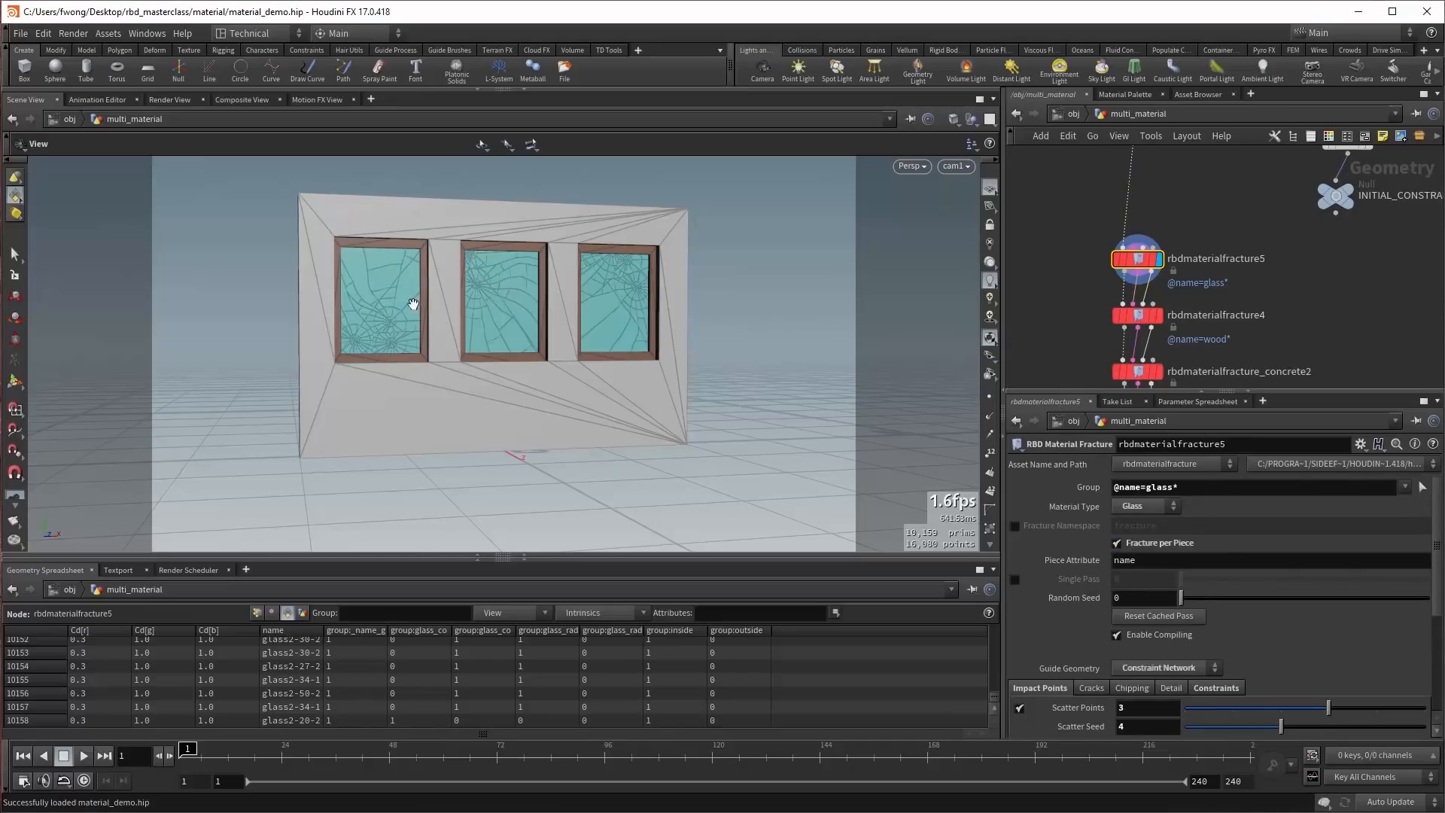
Review the constraint and impact point settings of rbdmaterialfracture5, and inspect its constraint network in wireframe.
{"action": "scroll", "coordinate": [1112, 685], "scroll_direction": "down", "scroll_amount": 1}
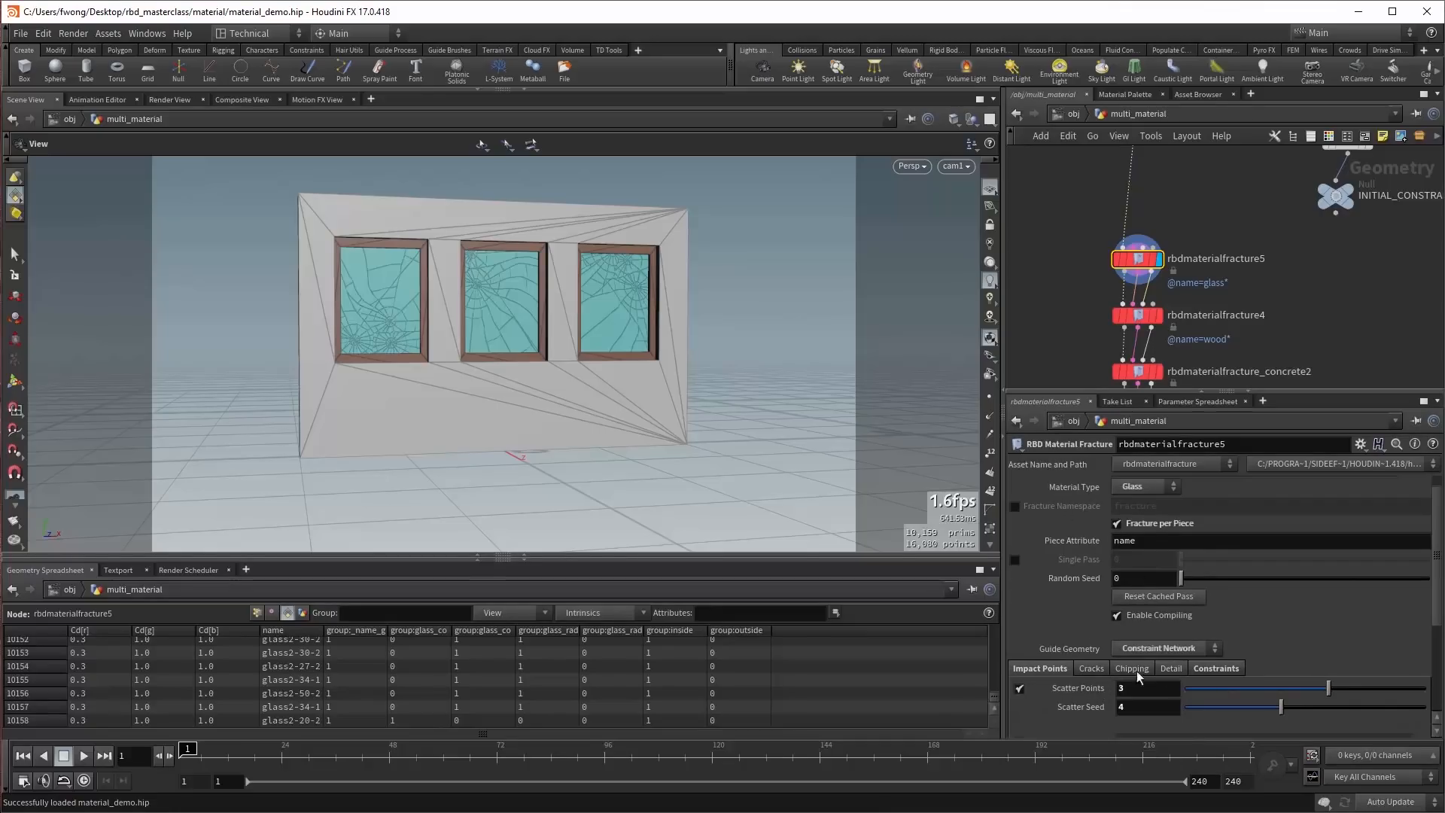
{"action": "left_click", "coordinate": [1201, 669]}
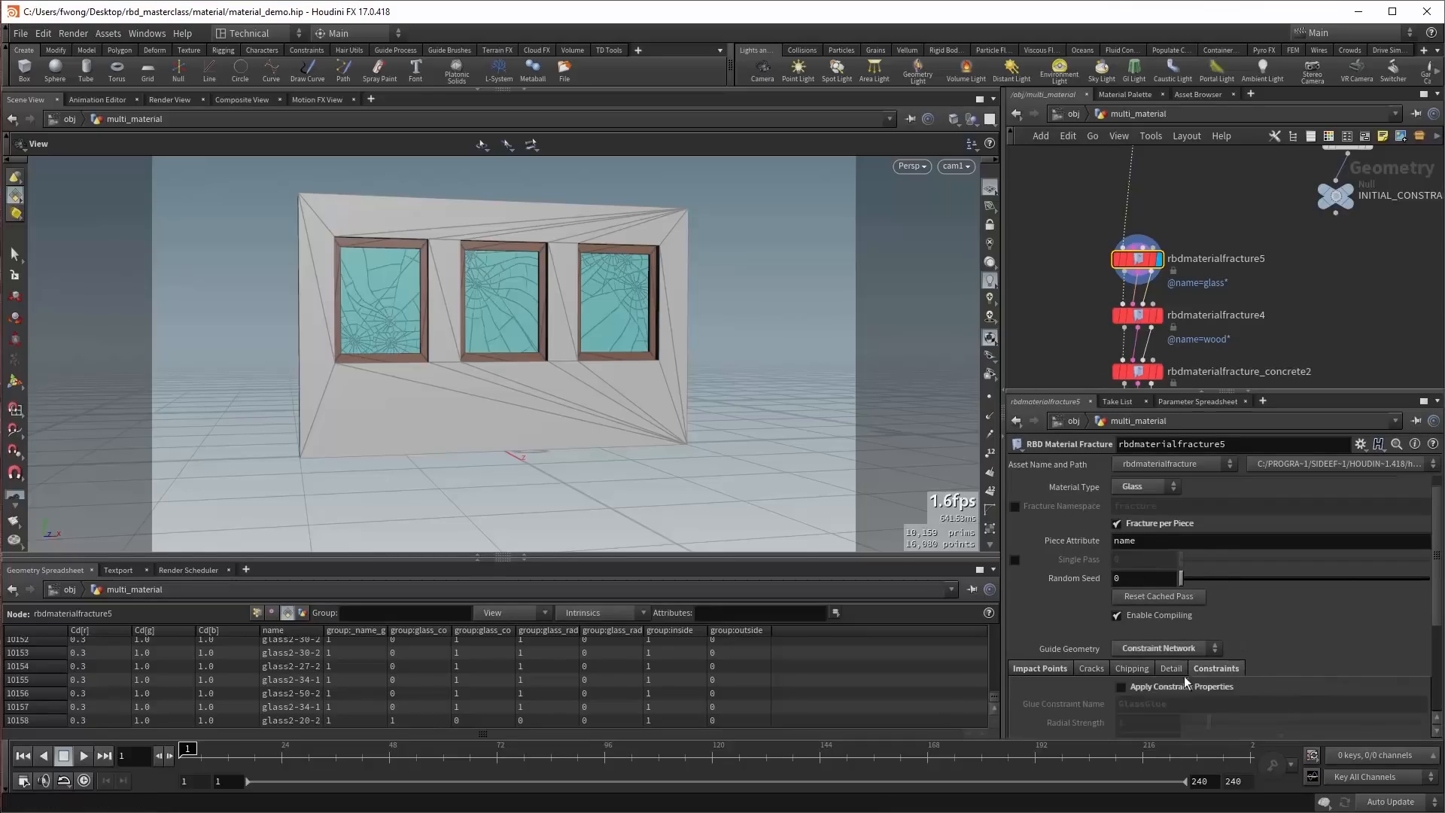
{"action": "left_click", "coordinate": [1051, 668]}
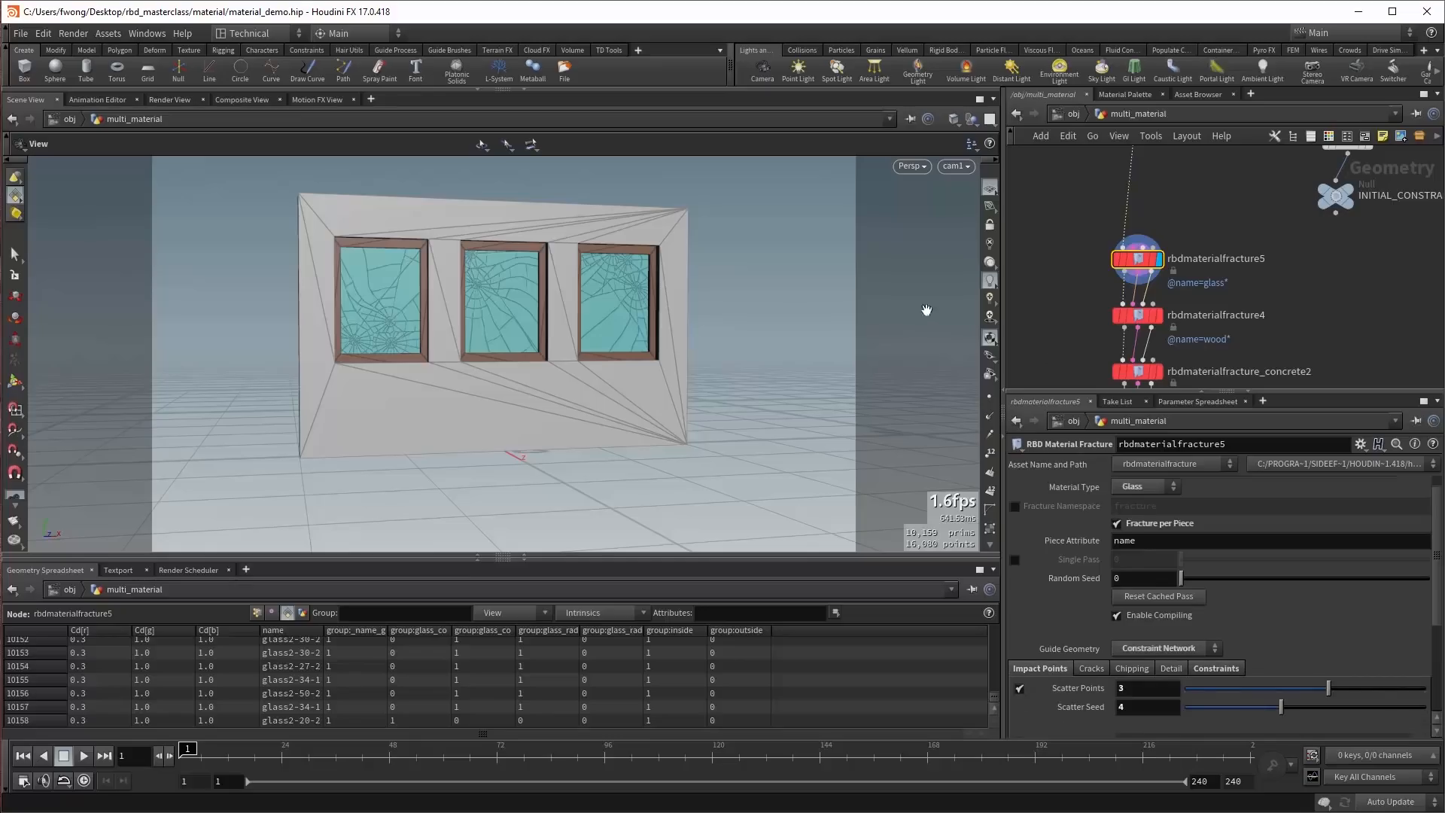
{"action": "key", "text": "w"}
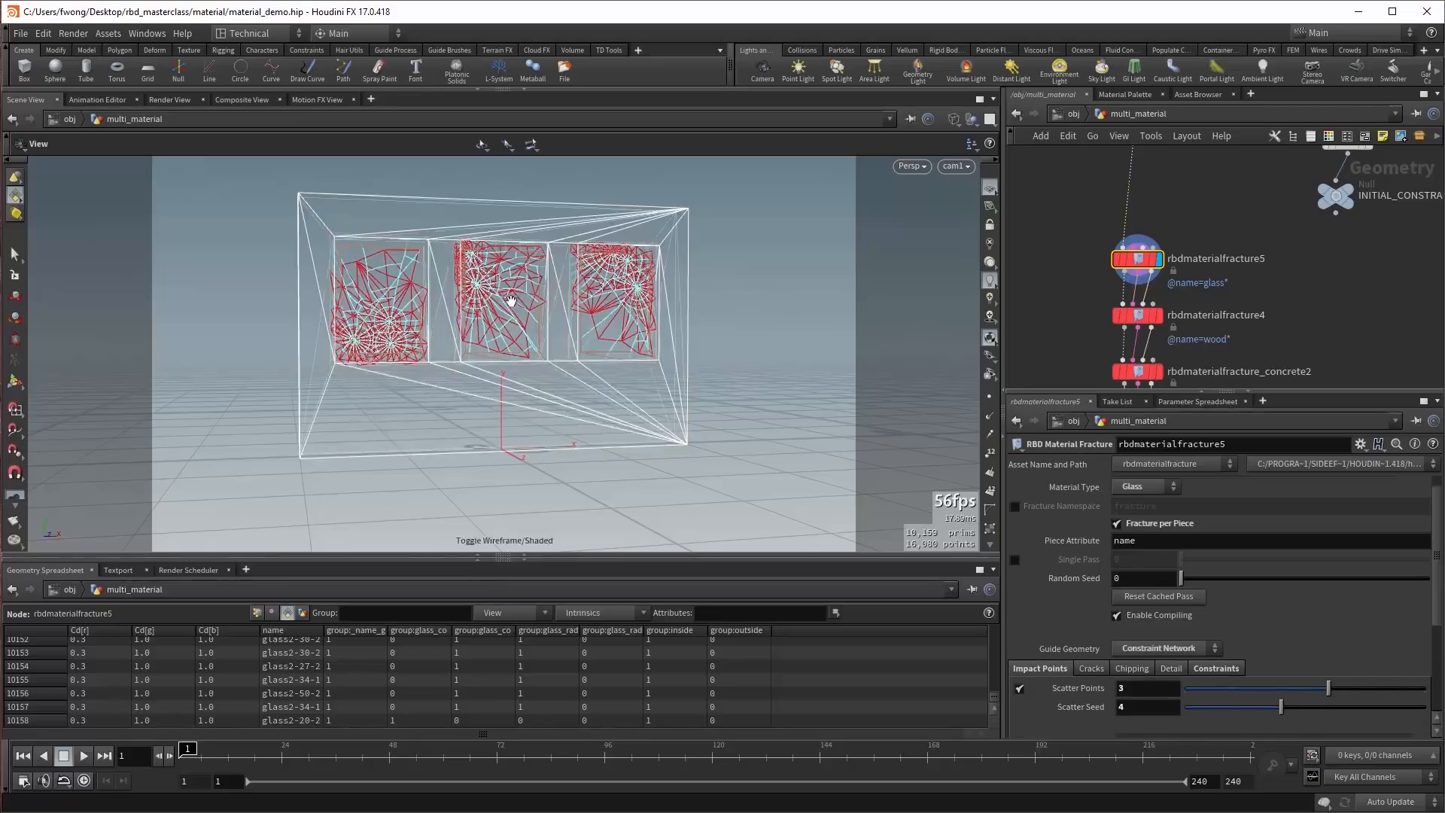
{"action": "scroll", "coordinate": [504, 264], "scroll_direction": "up", "scroll_amount": 5}
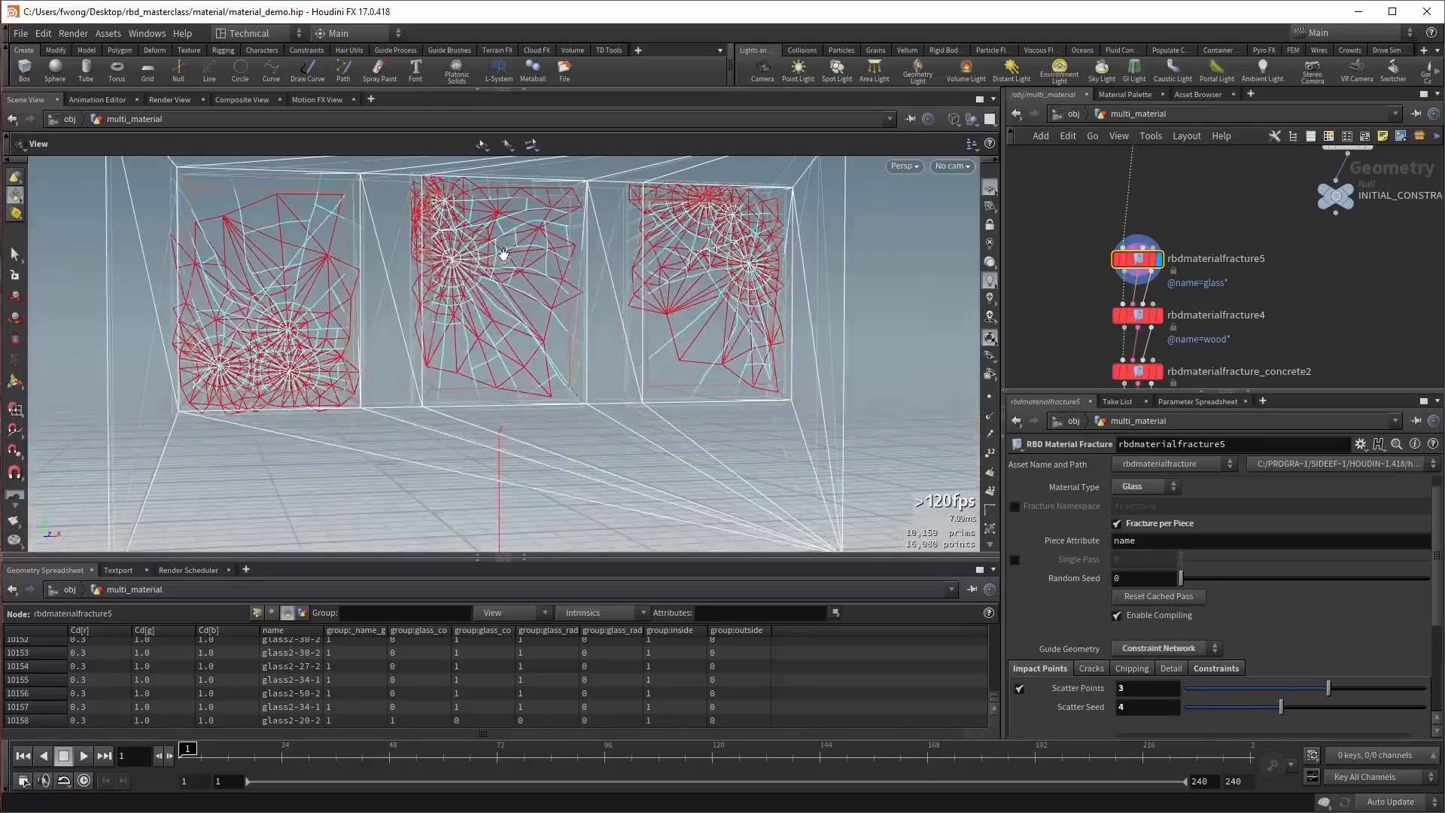
{"action": "scroll", "coordinate": [504, 264], "scroll_direction": "down", "scroll_amount": 5}
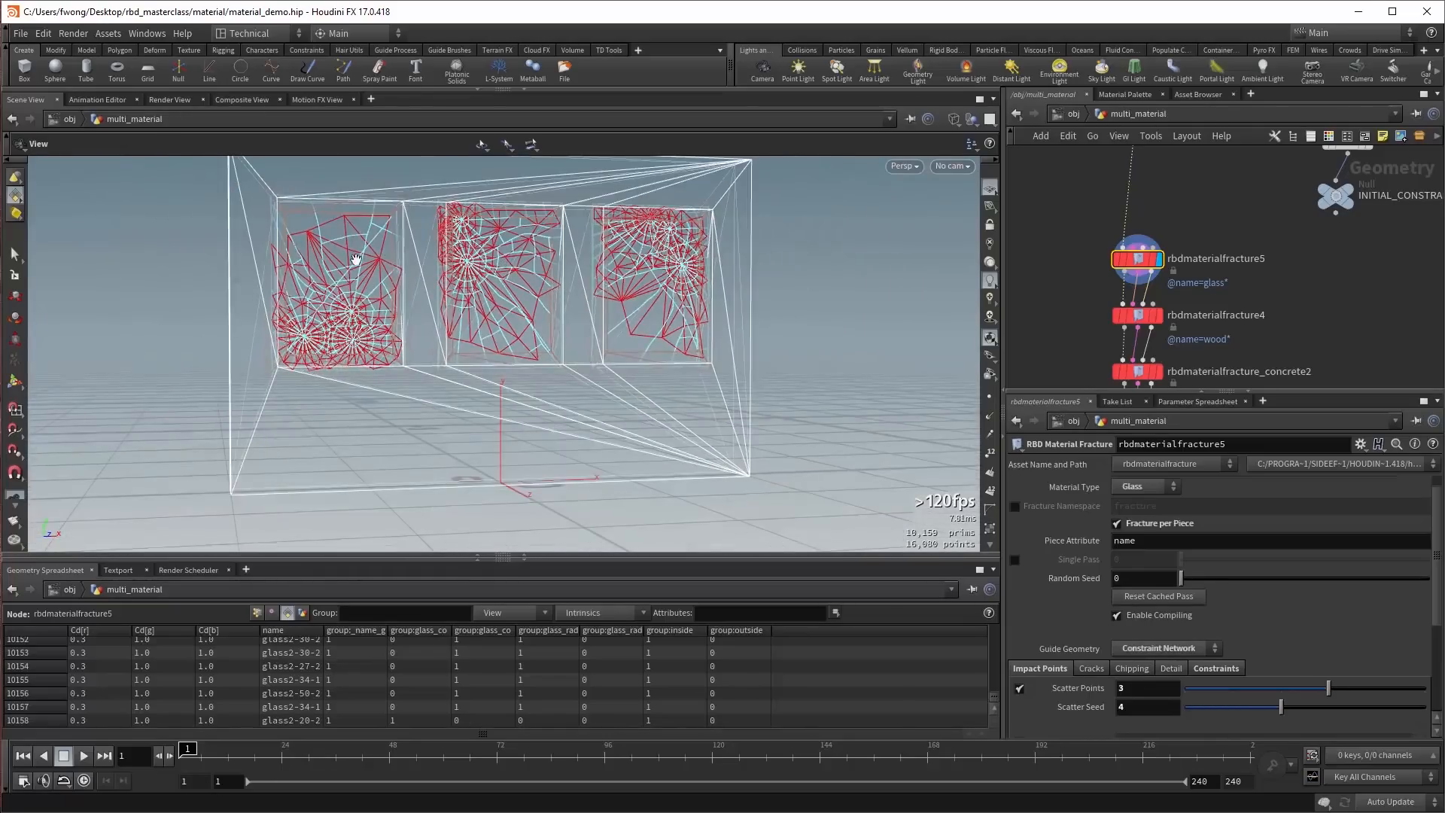
Set the guide geometry of rbdmaterialfracture5 to Fractured Geometry and return the viewport to shaded display.
{"action": "left_click", "coordinate": [1153, 649]}
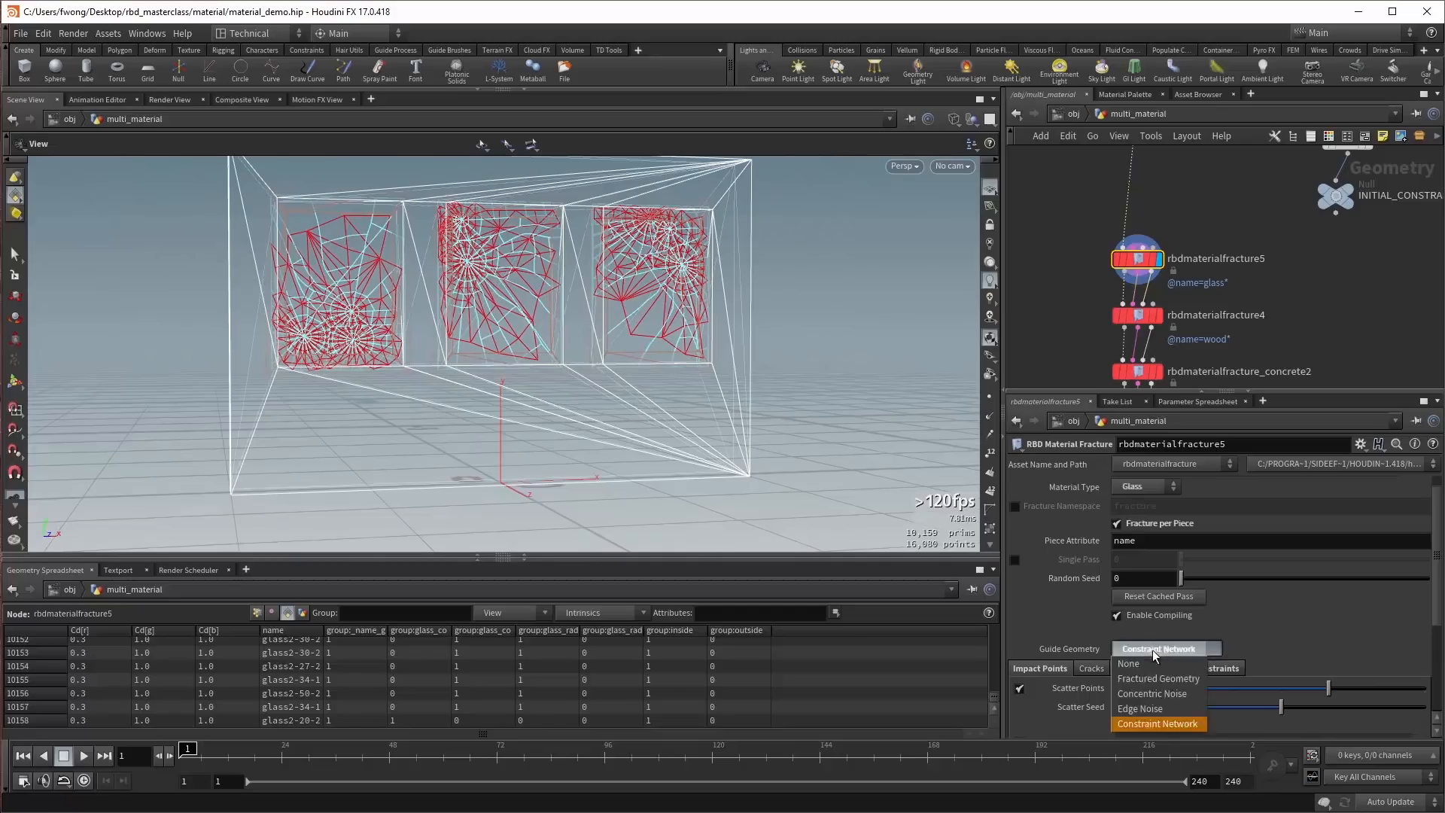
{"action": "left_click", "coordinate": [1147, 675]}
{"action": "key", "text": "w"}
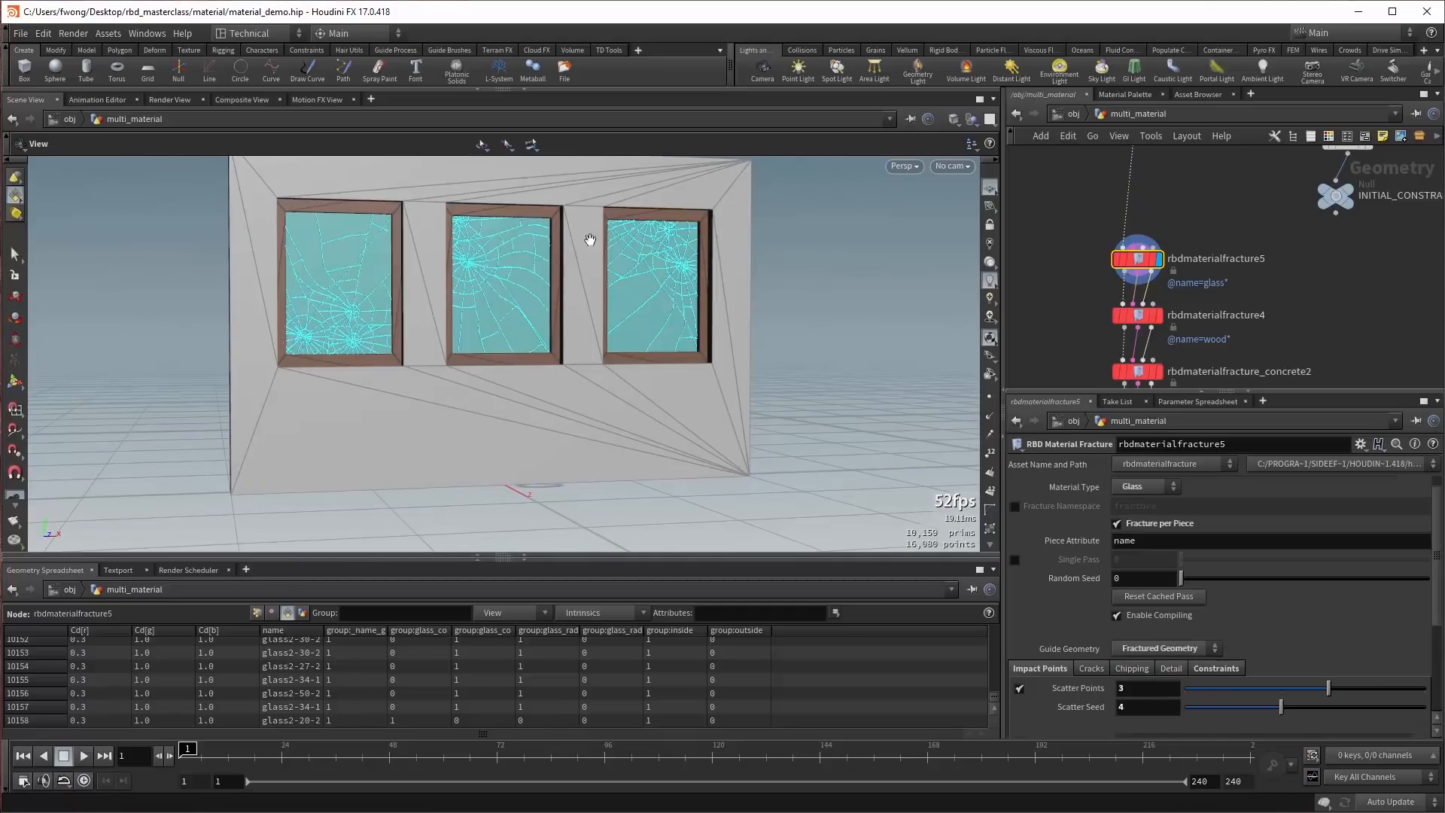
{"action": "middle_click_drag", "start_coordinate": [468, 281], "coordinate": [520, 301]}
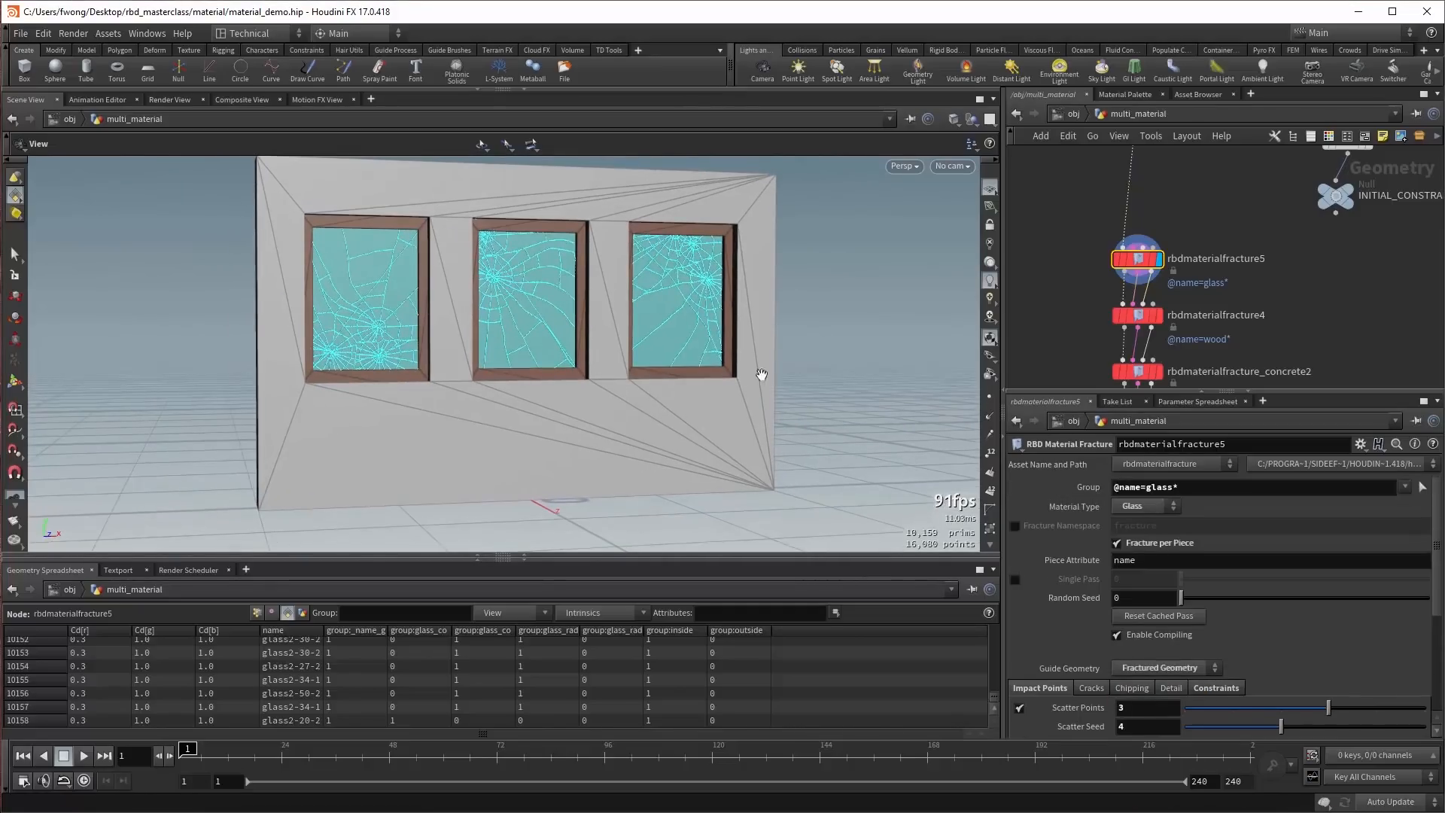
{"action": "left_click_drag", "start_coordinate": [558, 316], "coordinate": [549, 313]}
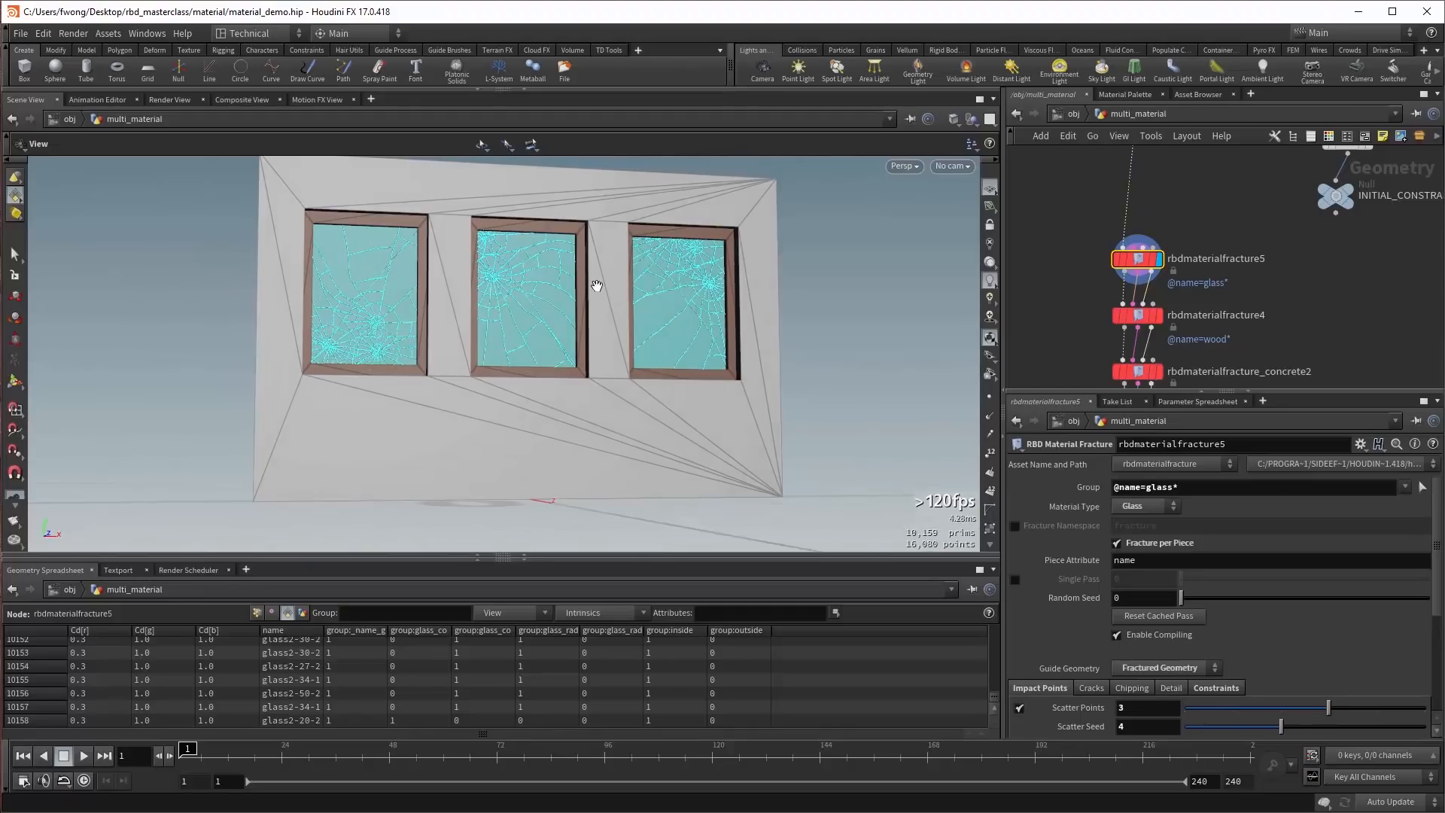
Display the wood fracture node rbdmaterialfracture4 and review its Cluster, Detail and Grain settings.
{"action": "left_click", "coordinate": [1160, 315]}
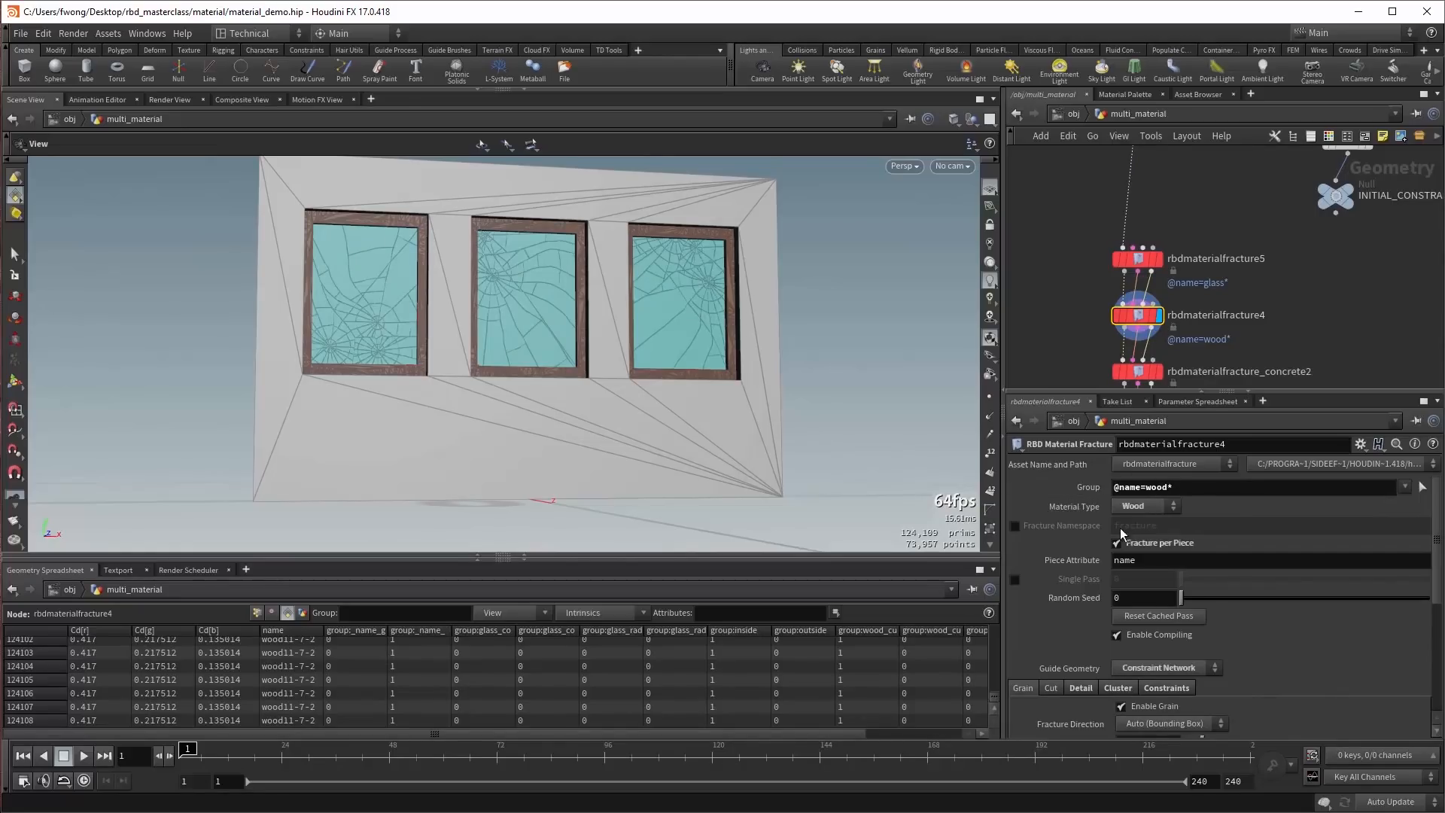
{"action": "scroll", "coordinate": [1076, 661], "scroll_direction": "down", "scroll_amount": 2}
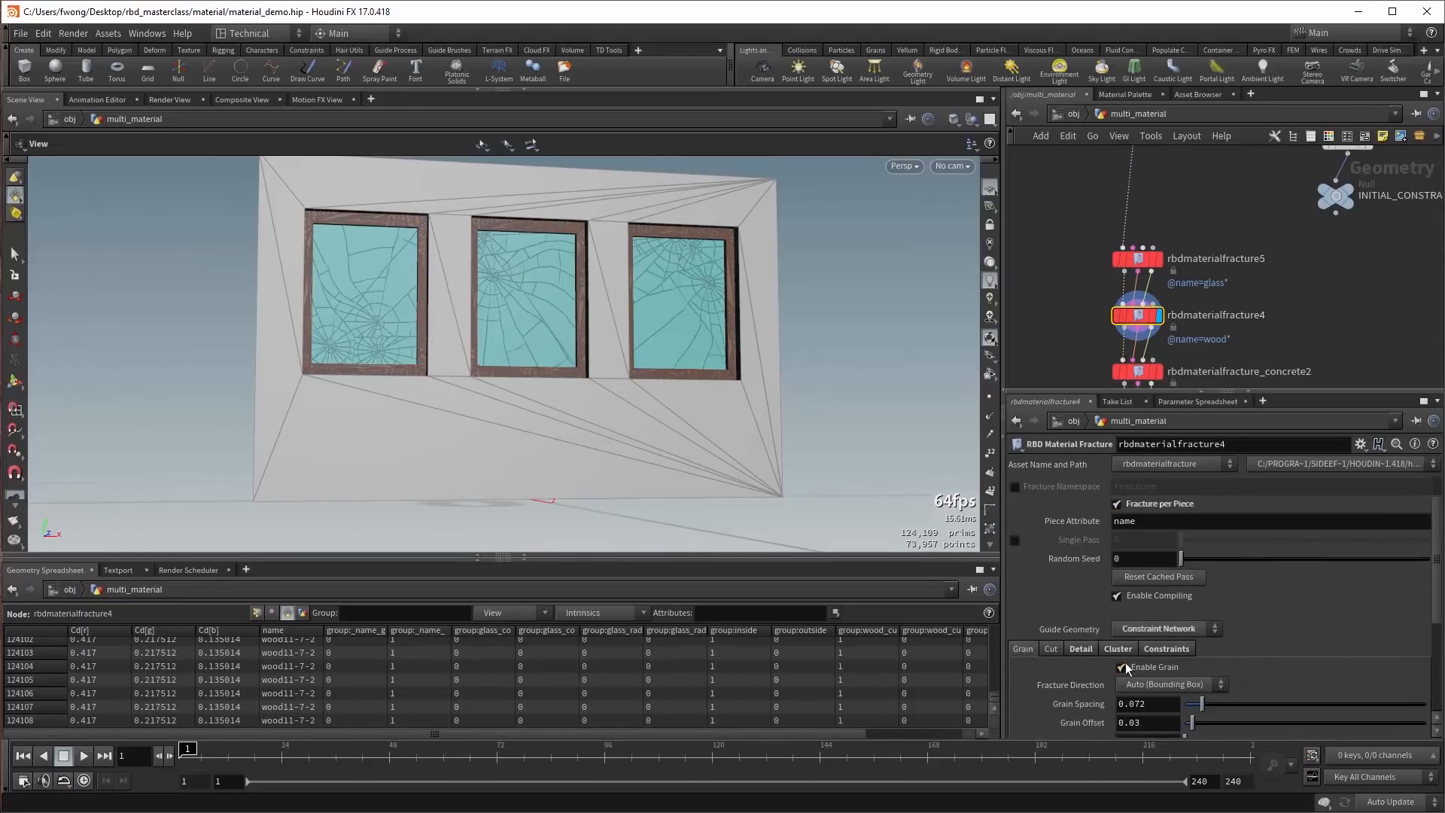
{"action": "left_click", "coordinate": [1120, 650]}
{"action": "left_click", "coordinate": [1084, 650]}
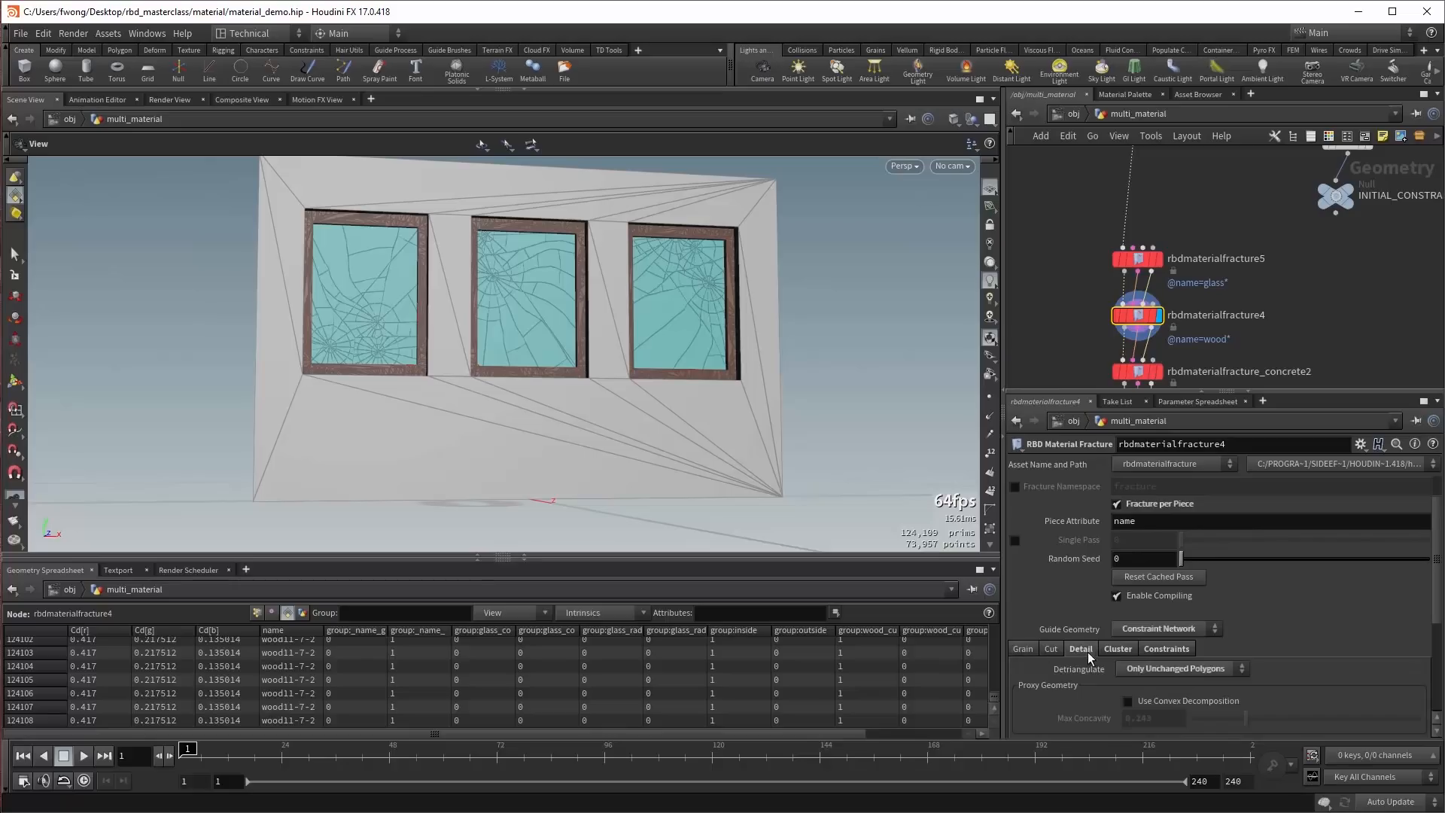
{"action": "left_click", "coordinate": [1159, 667]}
{"action": "left_click", "coordinate": [1024, 649]}
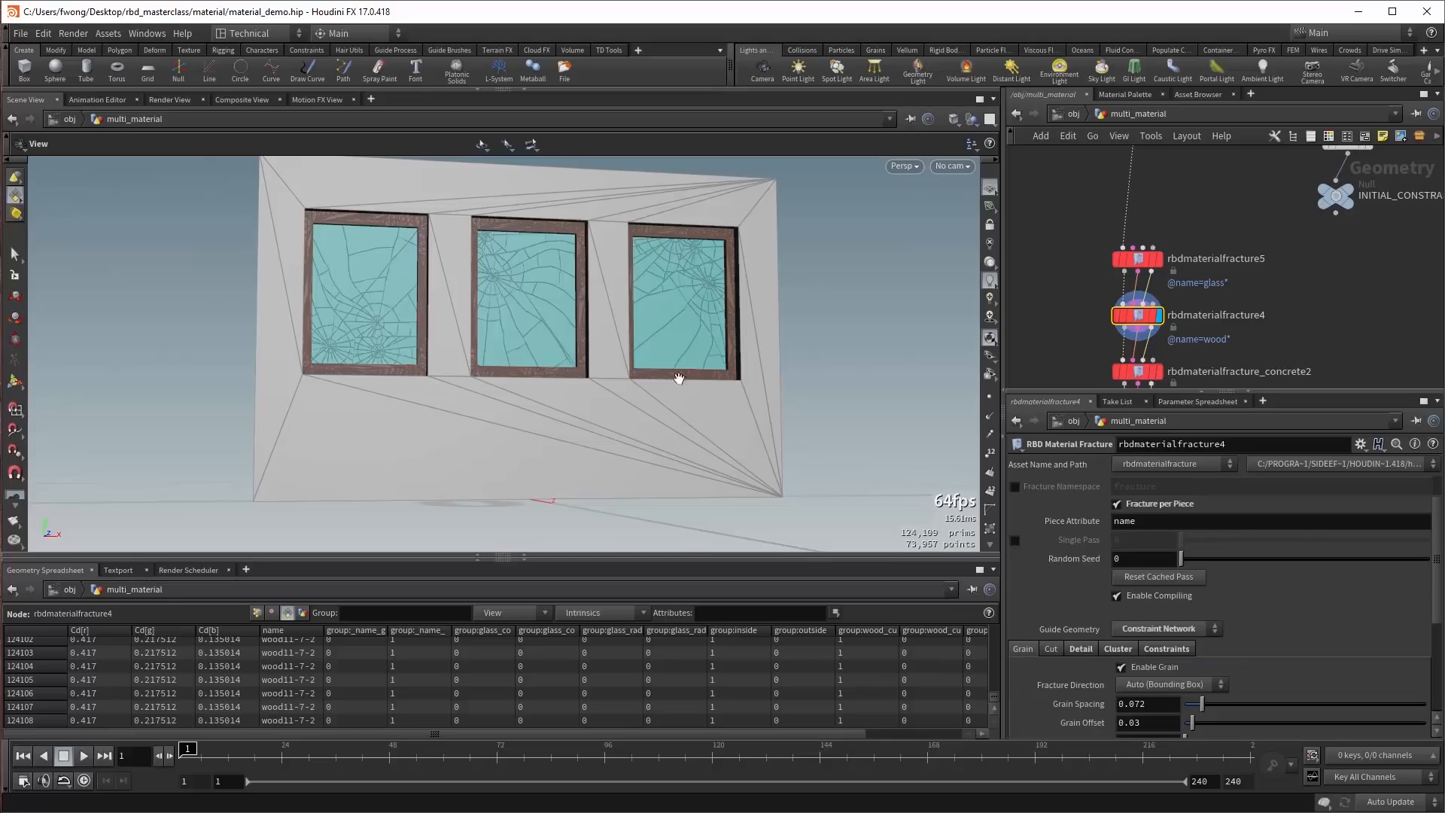
Inspect the fractured window frames and constraint network of rbdmaterialfracture4 in wireframe display.
{"action": "left_click", "coordinate": [1152, 628]}
{"action": "left_click", "coordinate": [1152, 628]}
{"action": "key", "text": "shift+w"}
{"action": "left_click_drag", "start_coordinate": [614, 301], "coordinate": [547, 264]}
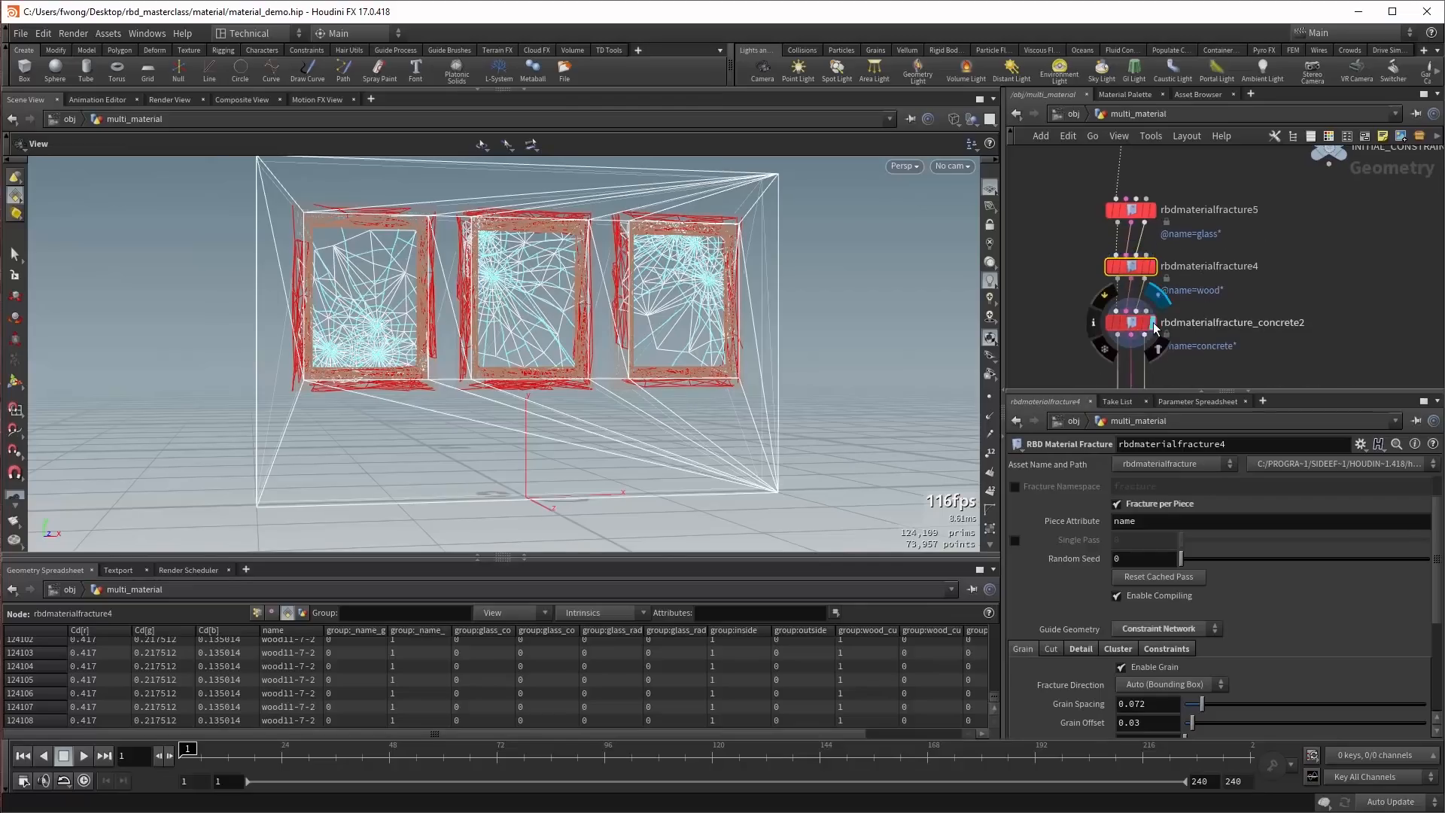
Display the rbdmaterialfracture_concrete2 node and review its constraint and detail settings.
{"action": "left_click", "coordinate": [1150, 324]}
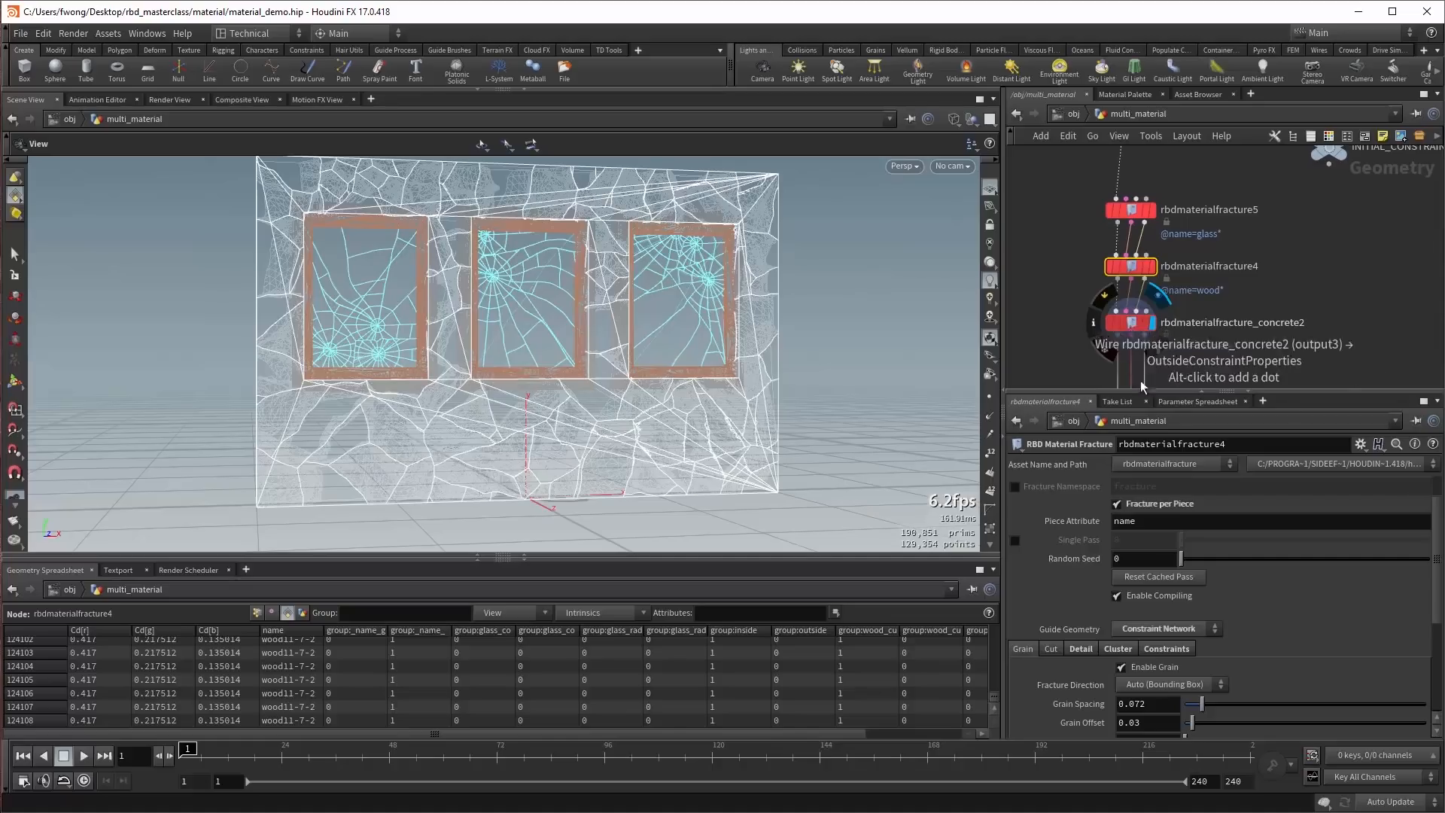
{"action": "scroll", "coordinate": [1062, 520], "scroll_direction": "up", "scroll_amount": 1}
{"action": "left_click", "coordinate": [1131, 323]}
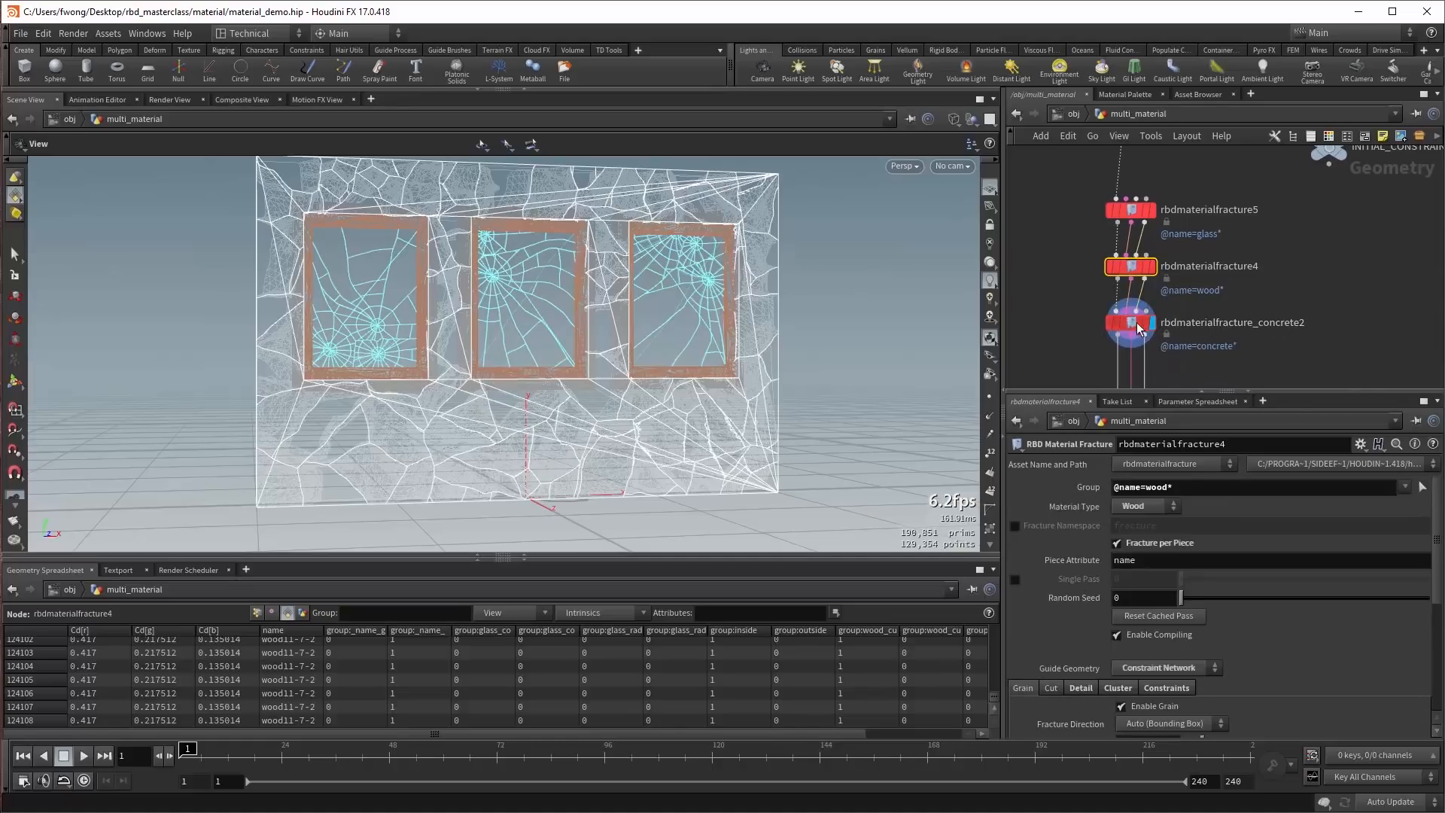
{"action": "scroll", "coordinate": [1068, 594], "scroll_direction": "down", "scroll_amount": 2}
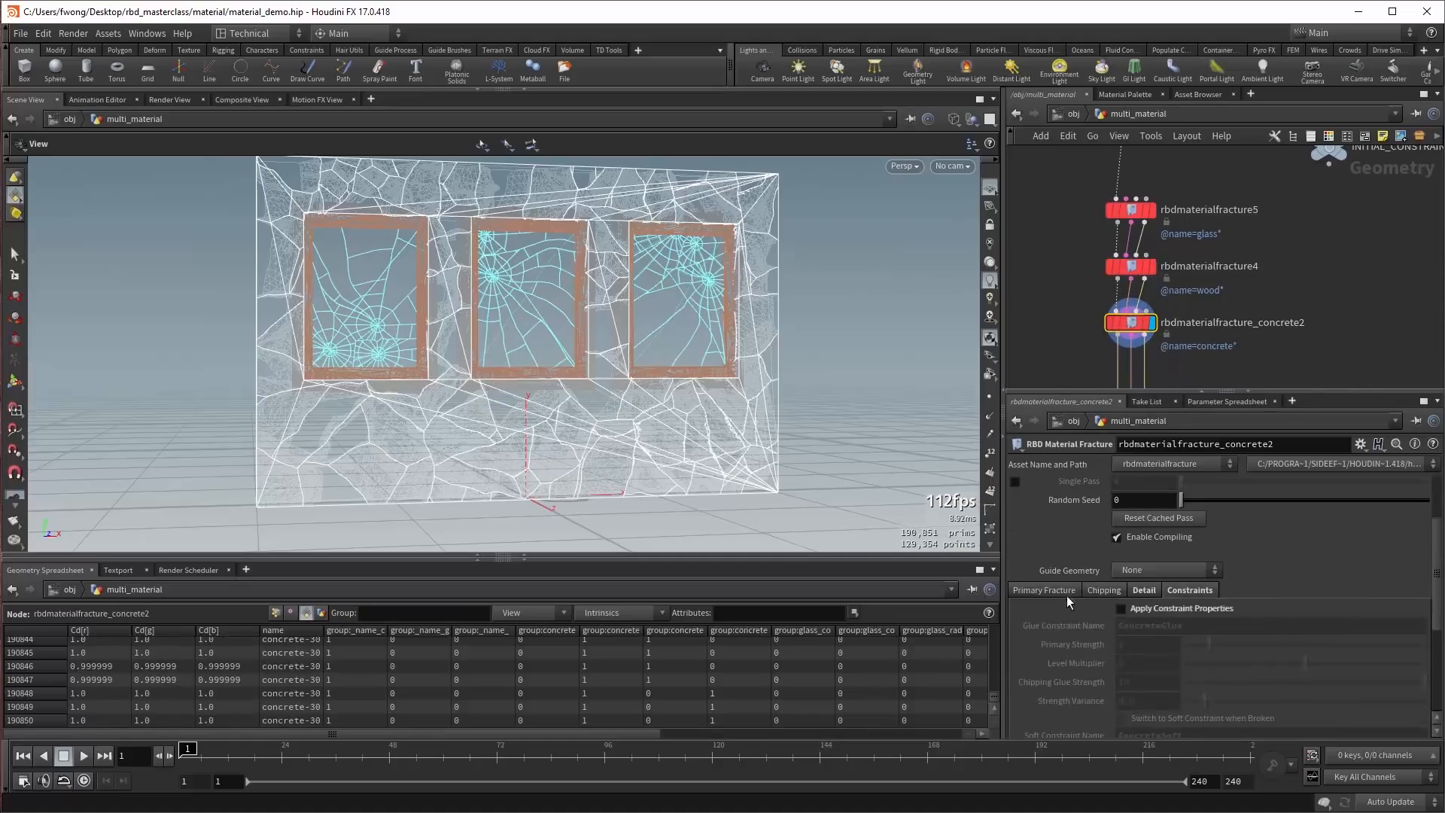
{"action": "left_click", "coordinate": [1149, 589]}
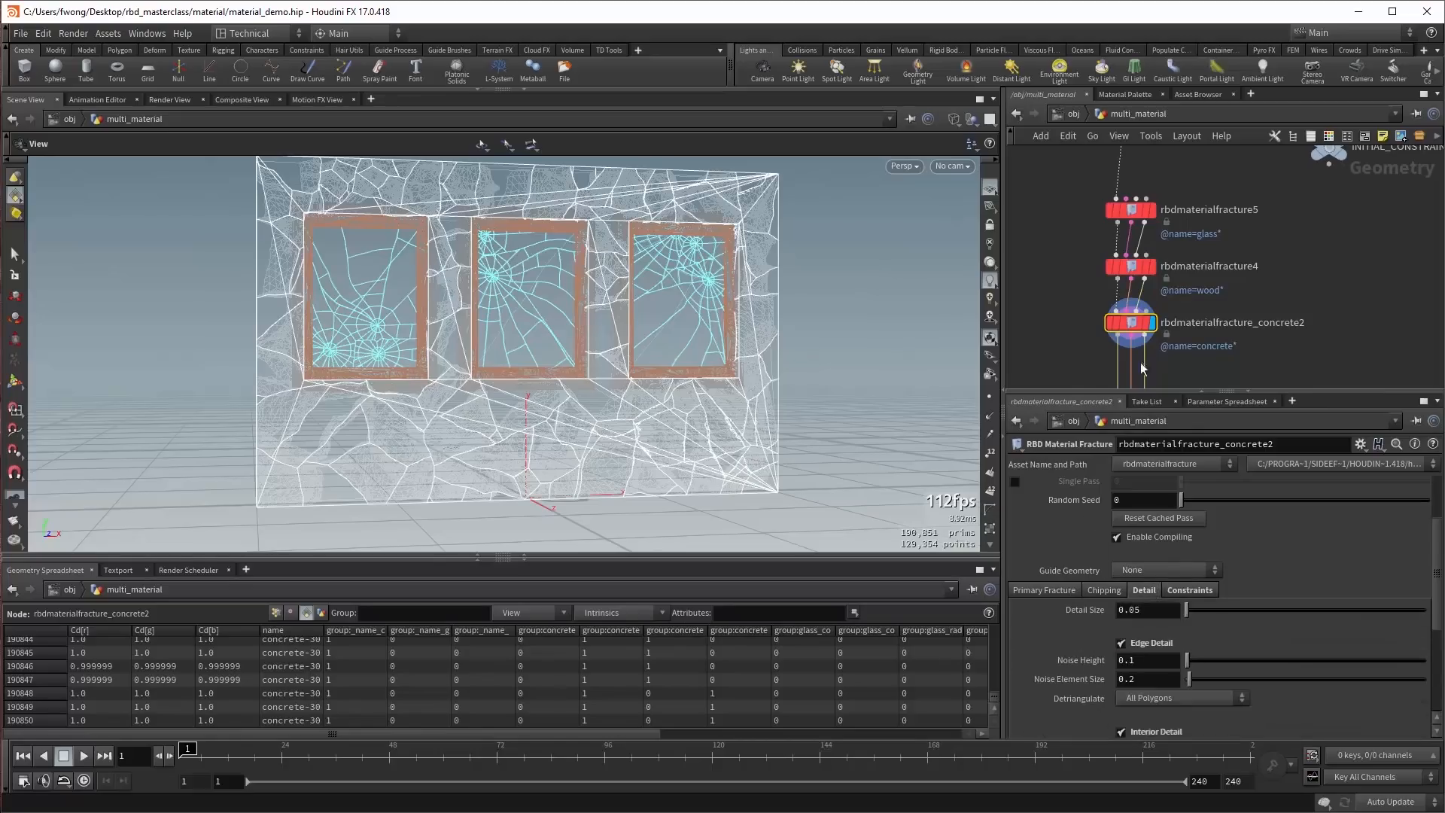
{"action": "middle_click_drag", "start_coordinate": [1050, 352], "coordinate": [1113, 322]}
{"action": "key", "text": "Tab"}
{"action": "type", "text": "r"}
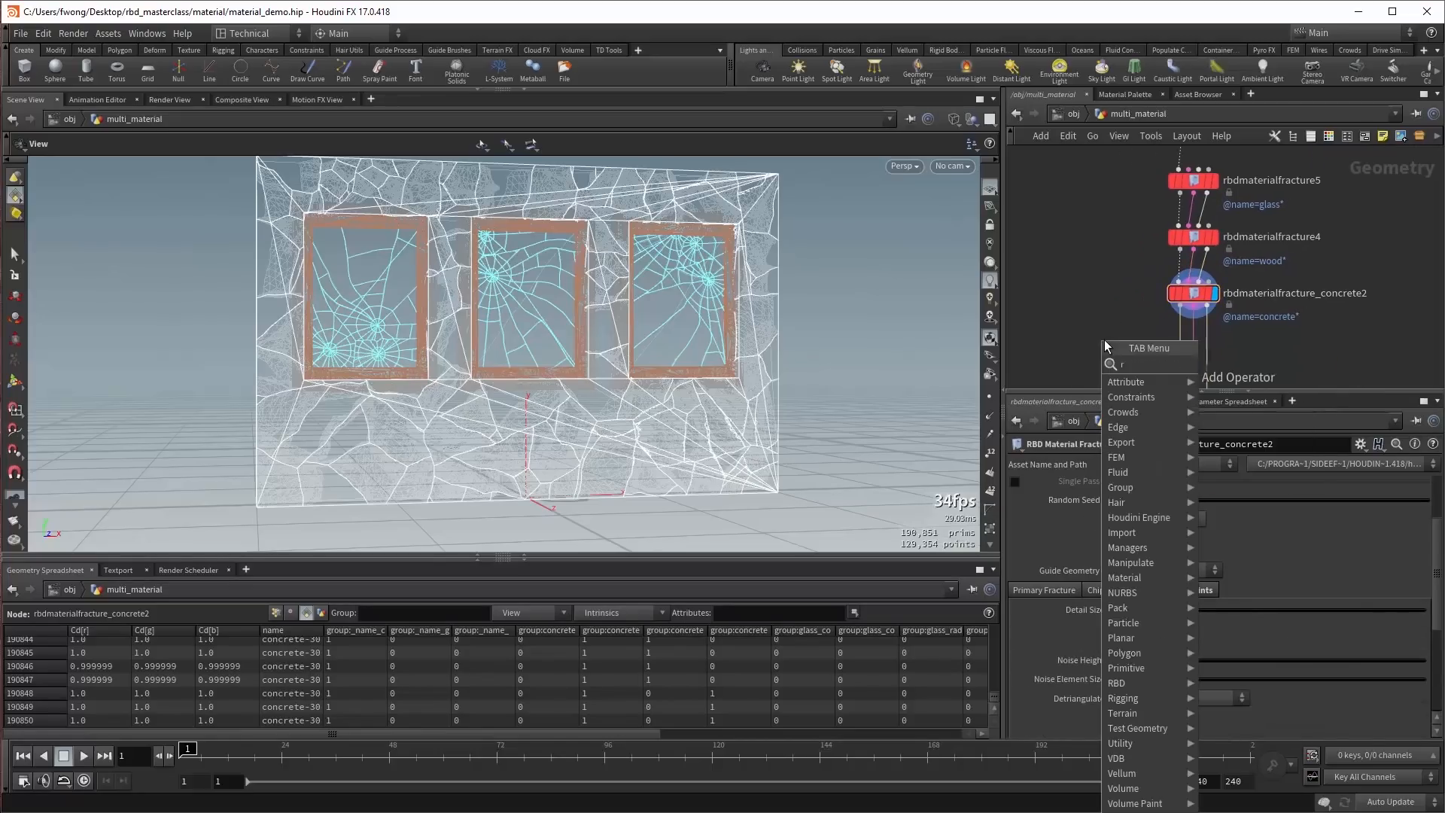
{"action": "type", "text": "bdint"}
{"action": "key", "text": "Return"}
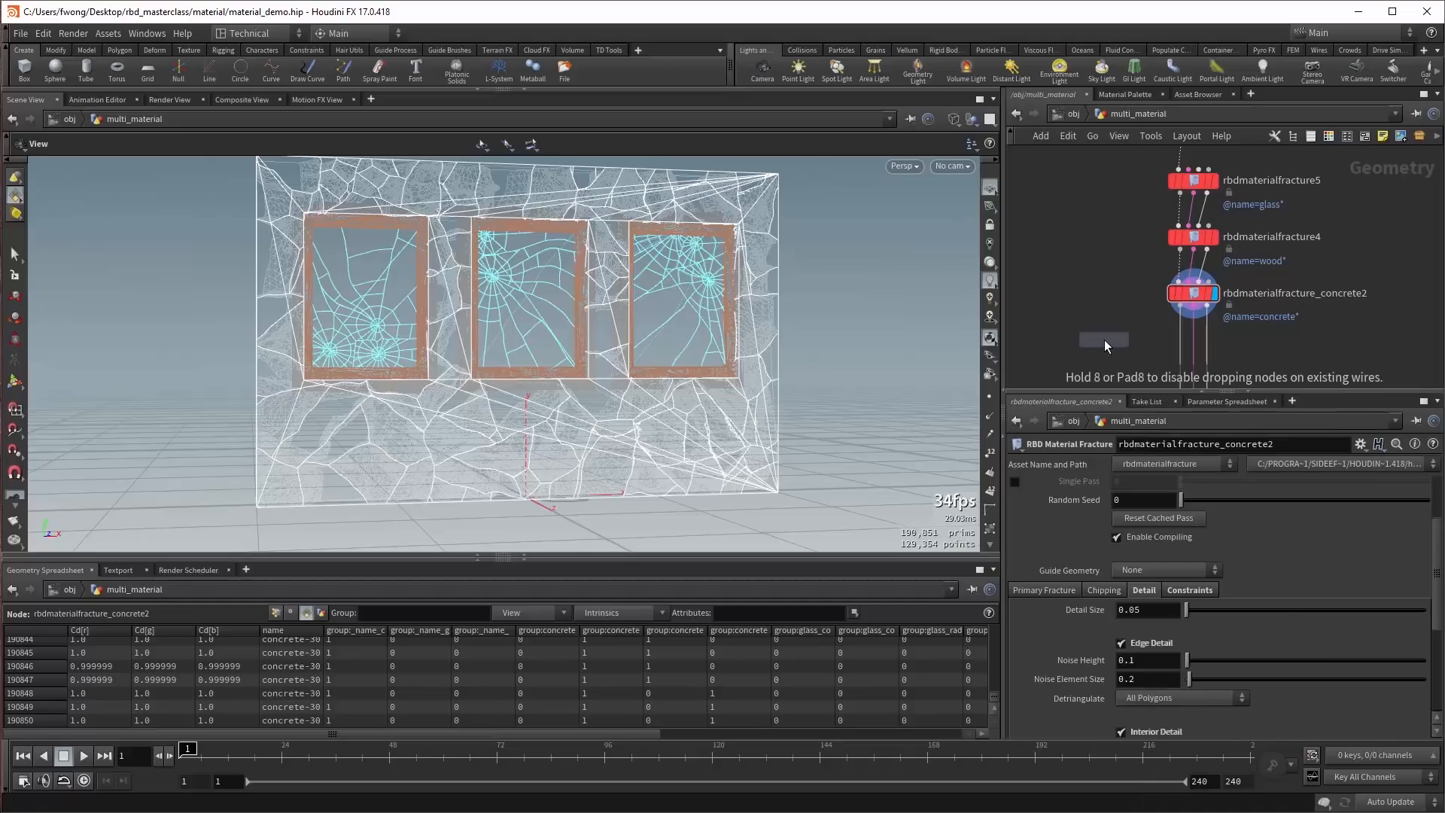
{"action": "left_click", "coordinate": [1105, 358]}
{"action": "left_click_drag", "start_coordinate": [1104, 362], "coordinate": [1114, 356]}
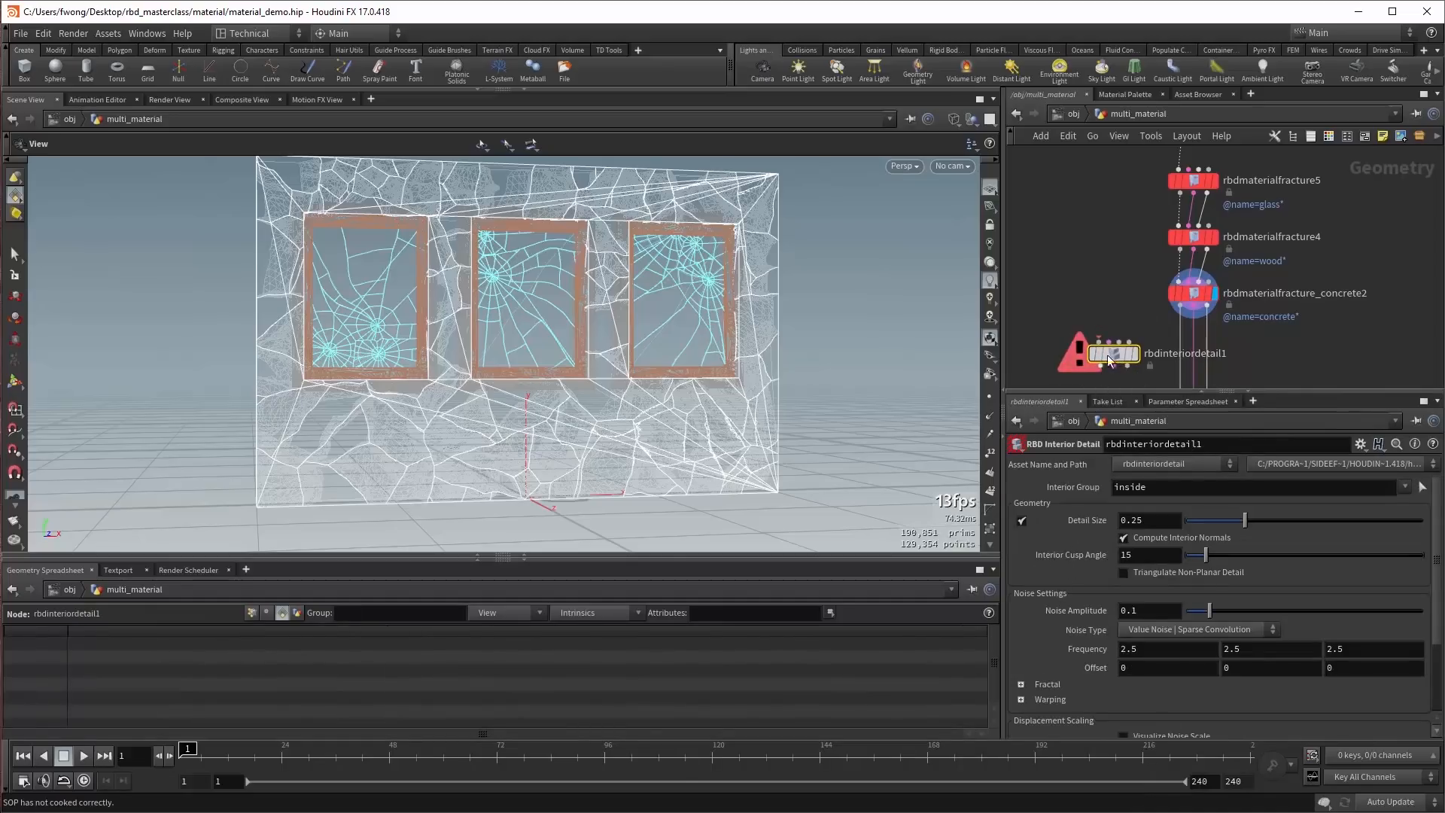
{"action": "key", "text": "Delete"}
Add a displayed RBD Material Fracture node below the fracture chain, fed by the outputs of rbdmaterialfracture_concrete2.
{"action": "key", "text": "Tab"}
{"action": "type", "text": "rbd"}
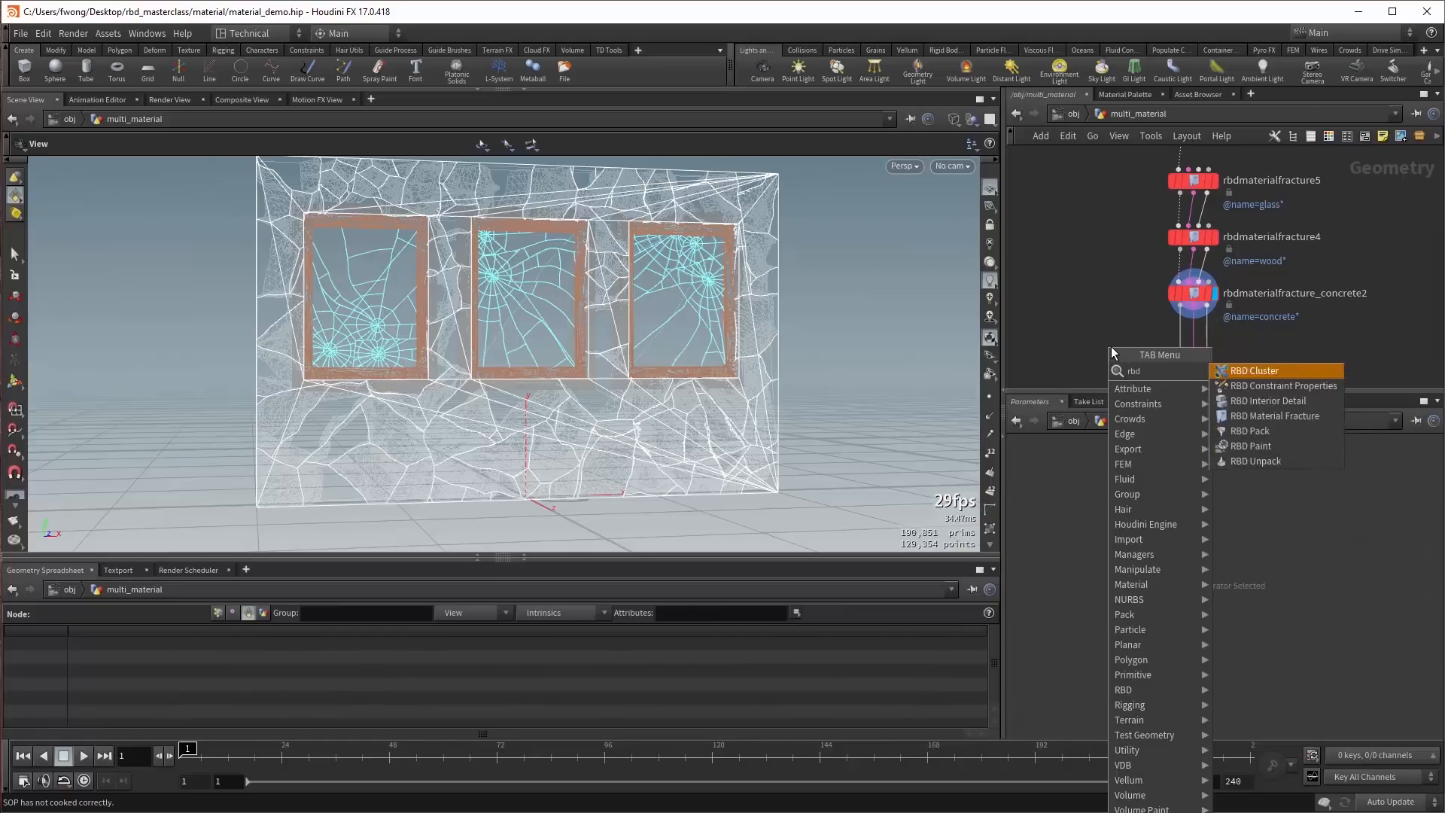
{"action": "key", "text": "Return"}
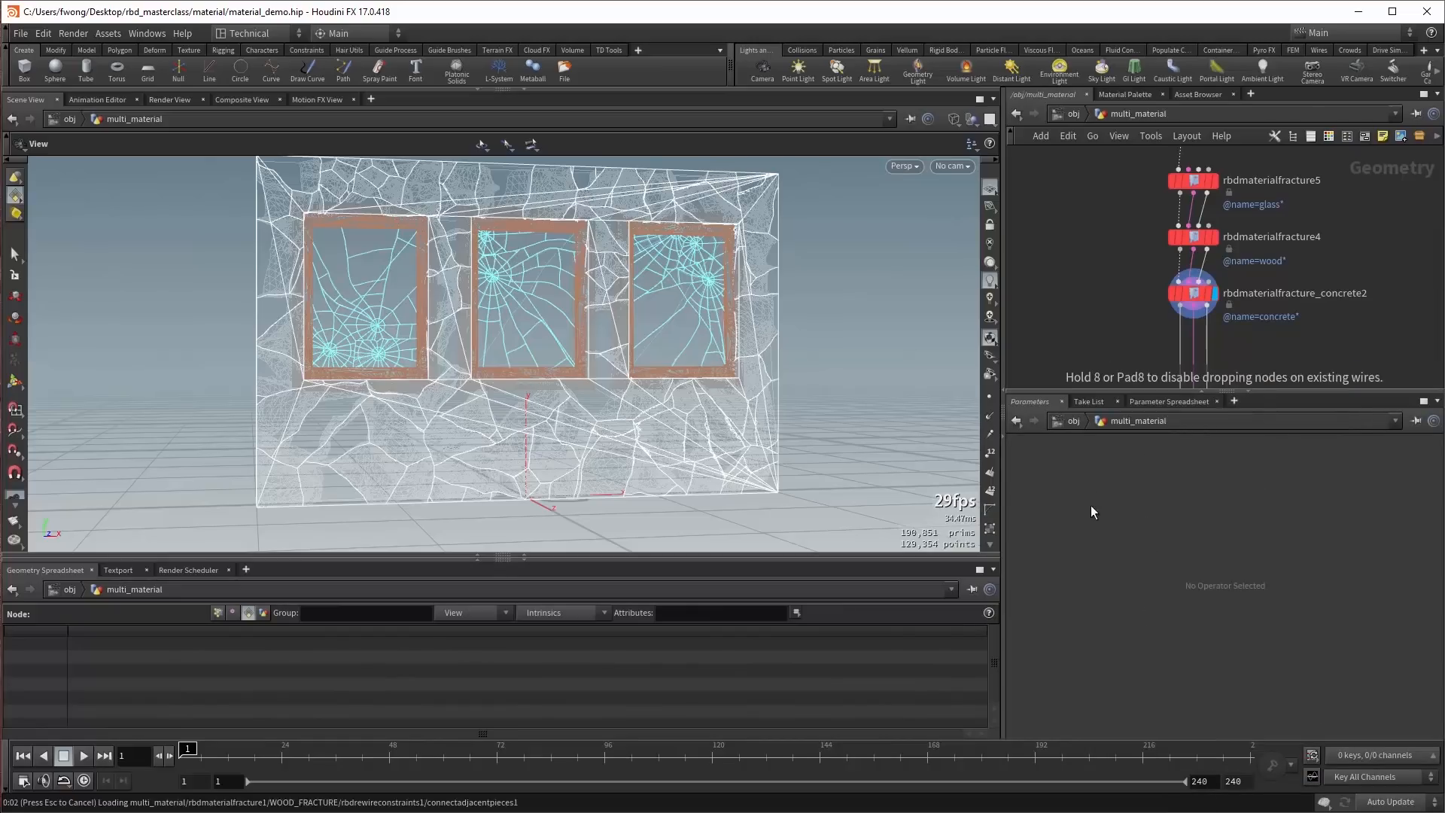
{"action": "left_click", "coordinate": [1111, 346]}
{"action": "left_click", "coordinate": [1272, 558]}
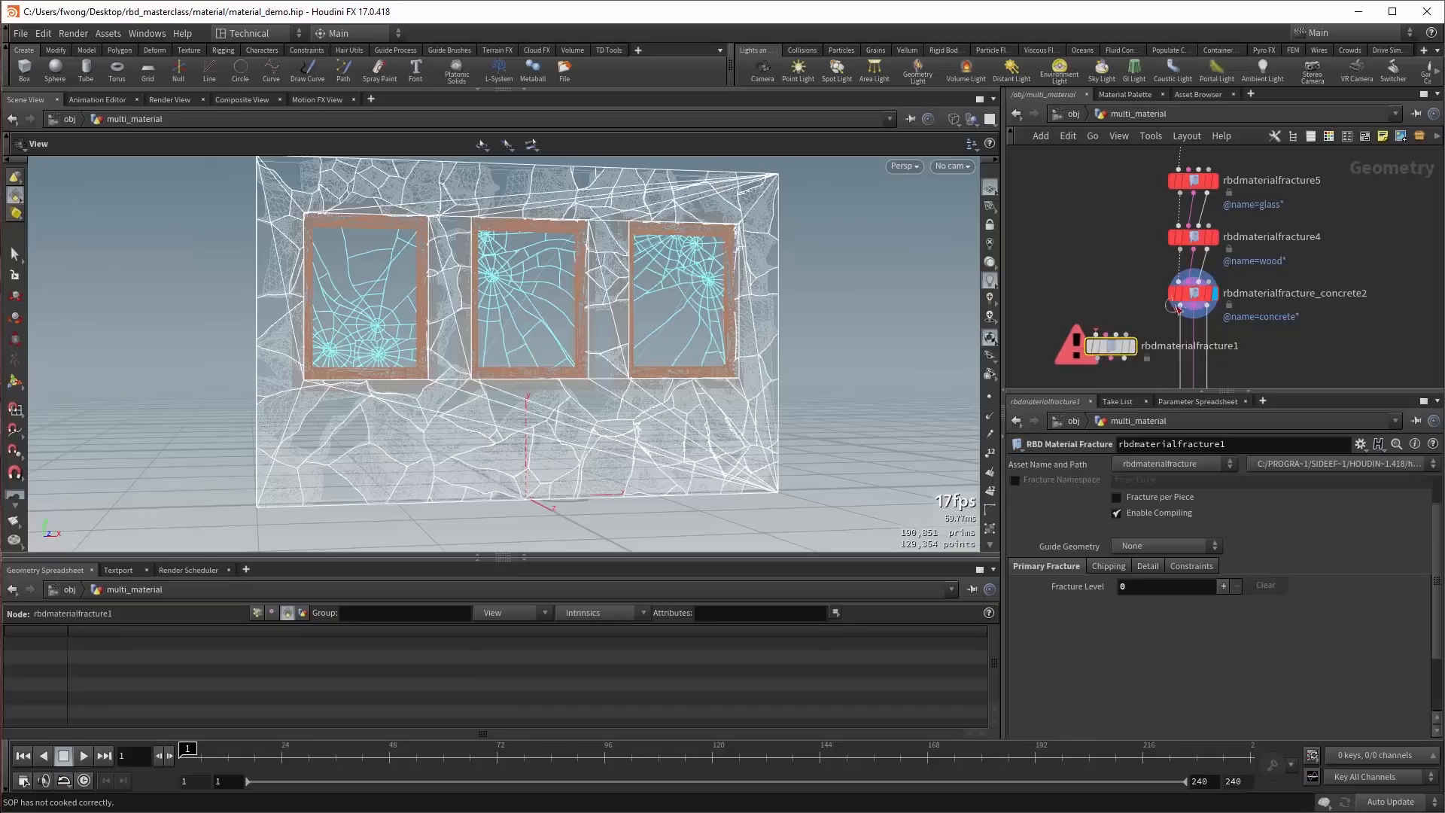
{"action": "left_click", "coordinate": [1207, 305]}
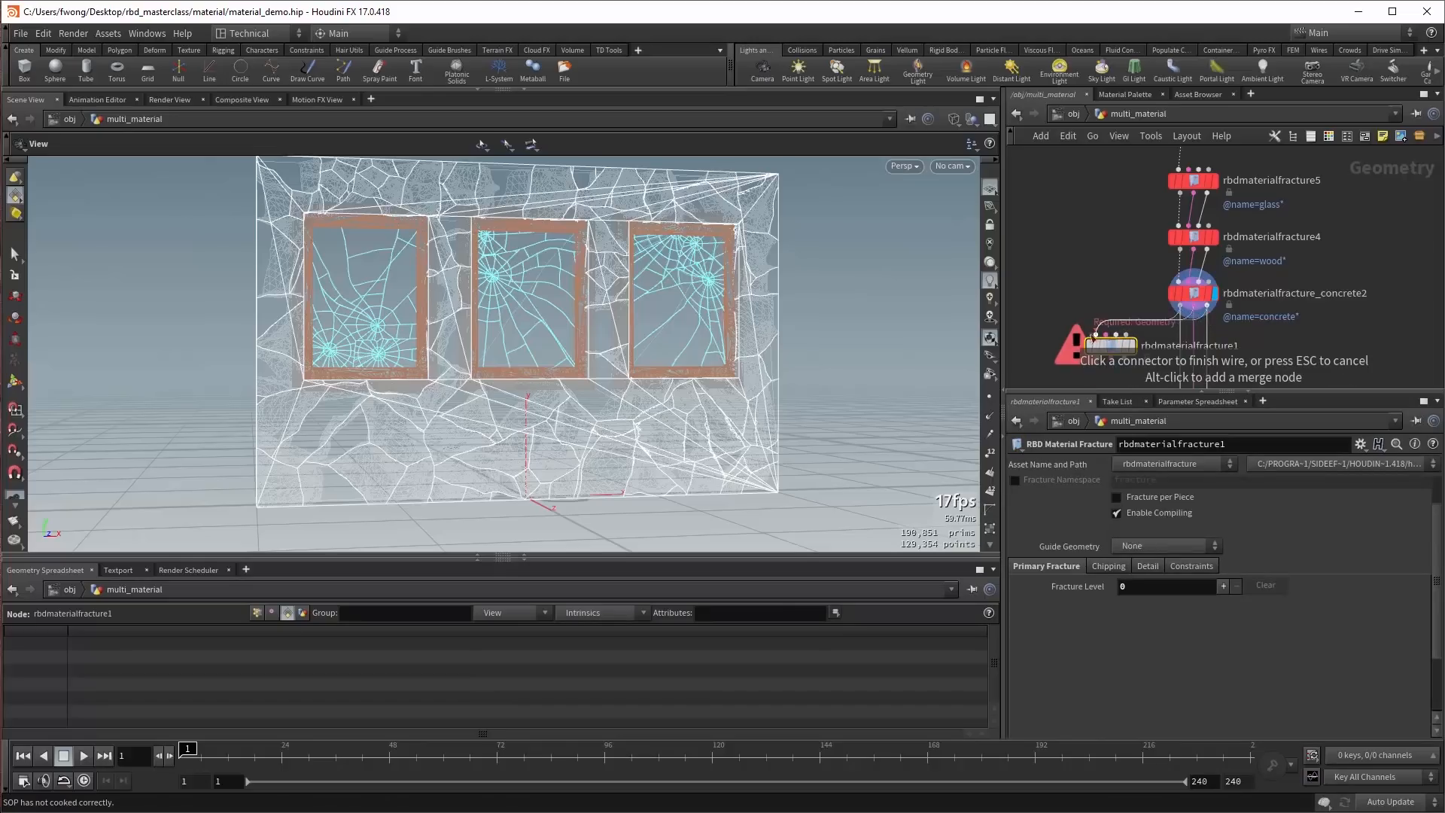
{"action": "left_click", "coordinate": [1134, 351]}
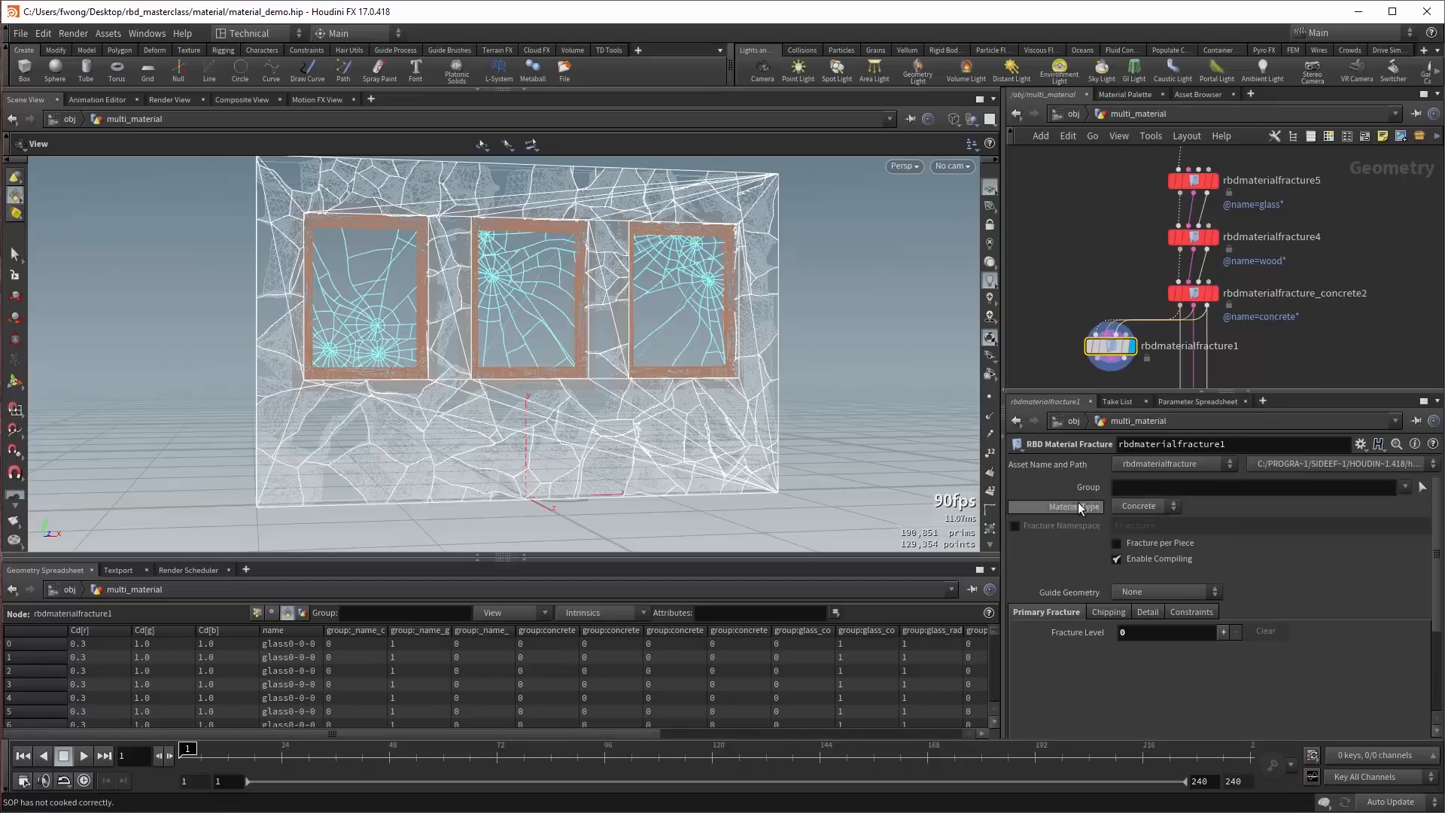
{"action": "left_click", "coordinate": [1404, 488]}
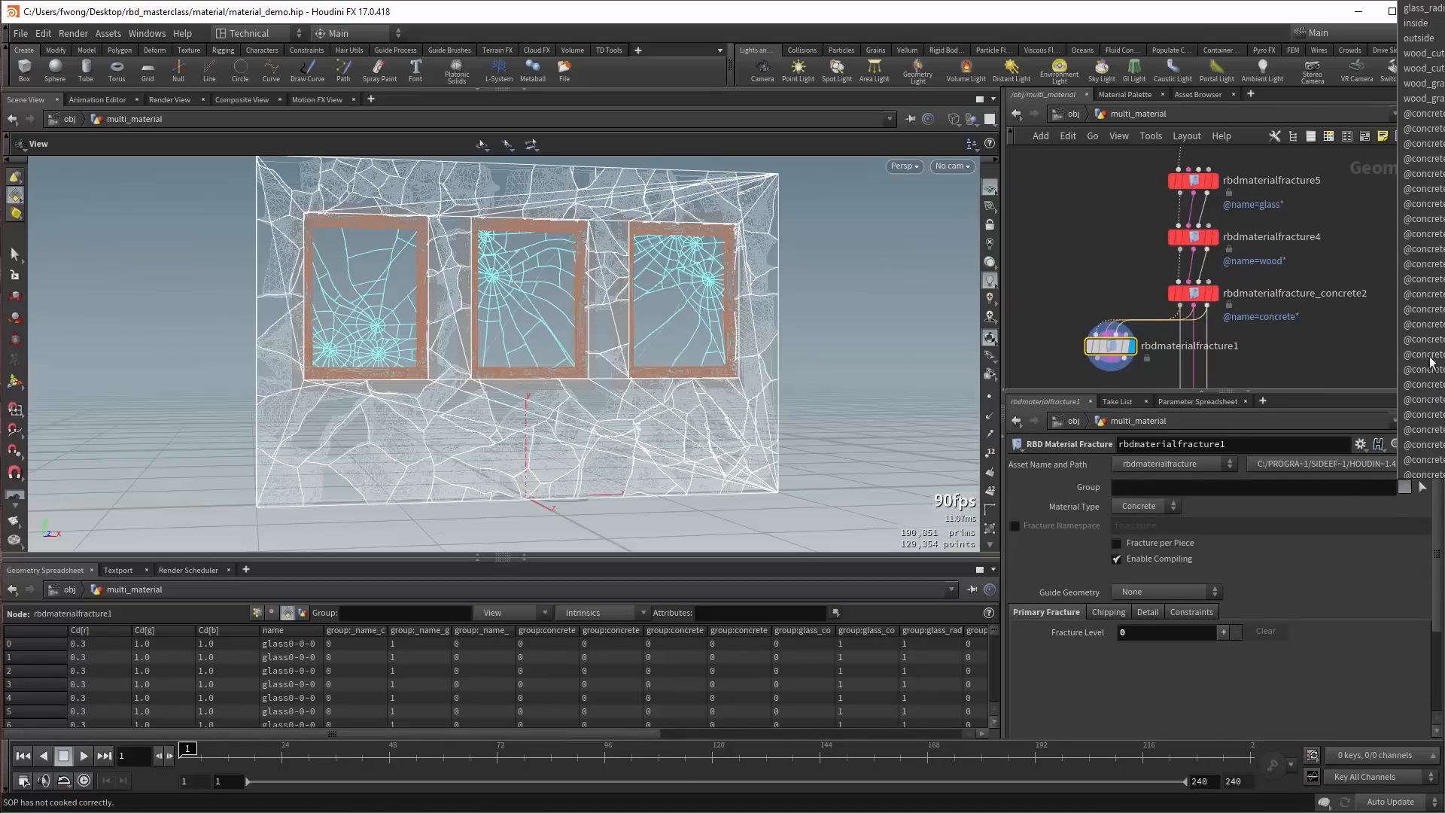
{"action": "left_click", "coordinate": [1422, 113]}
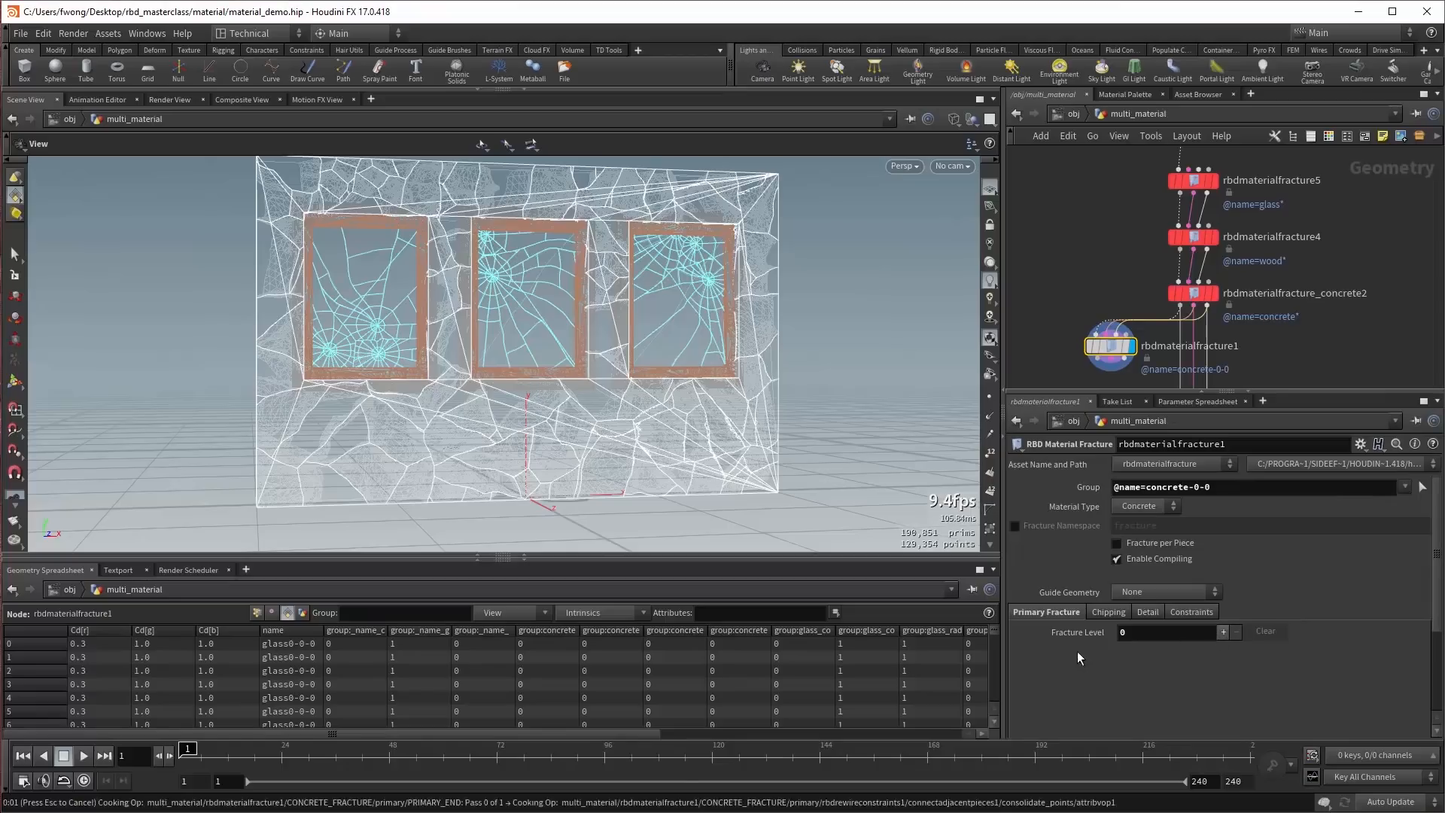
Add one primary fracture level to rbdmaterialfracture1 and set its scatter points to 50.
{"action": "left_click", "coordinate": [1223, 632]}
{"action": "scroll", "coordinate": [1105, 662], "scroll_direction": "down", "scroll_amount": 5}
{"action": "left_click", "coordinate": [1185, 596]}
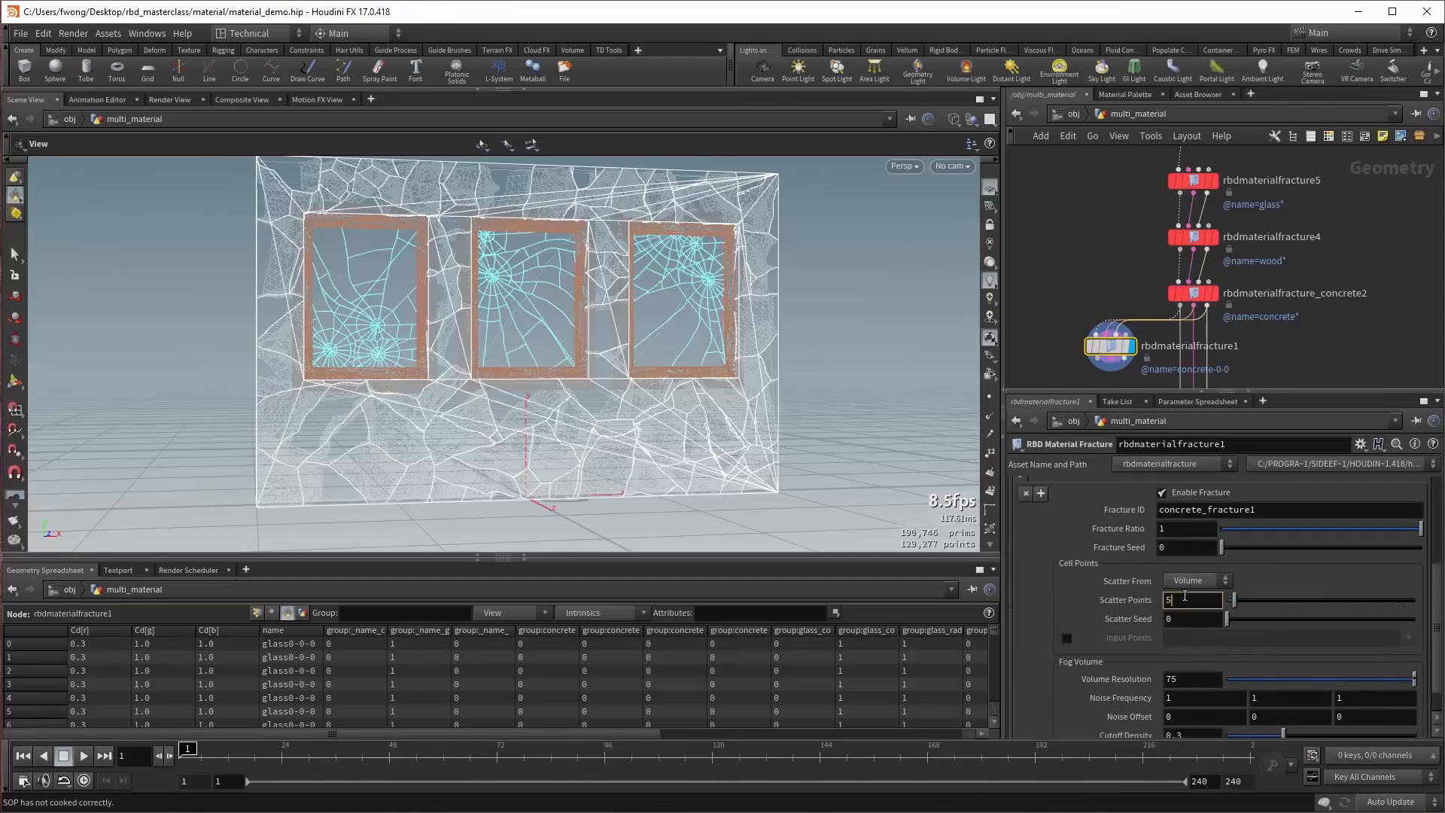
{"action": "type", "text": "0"}
{"action": "key", "text": "Return"}
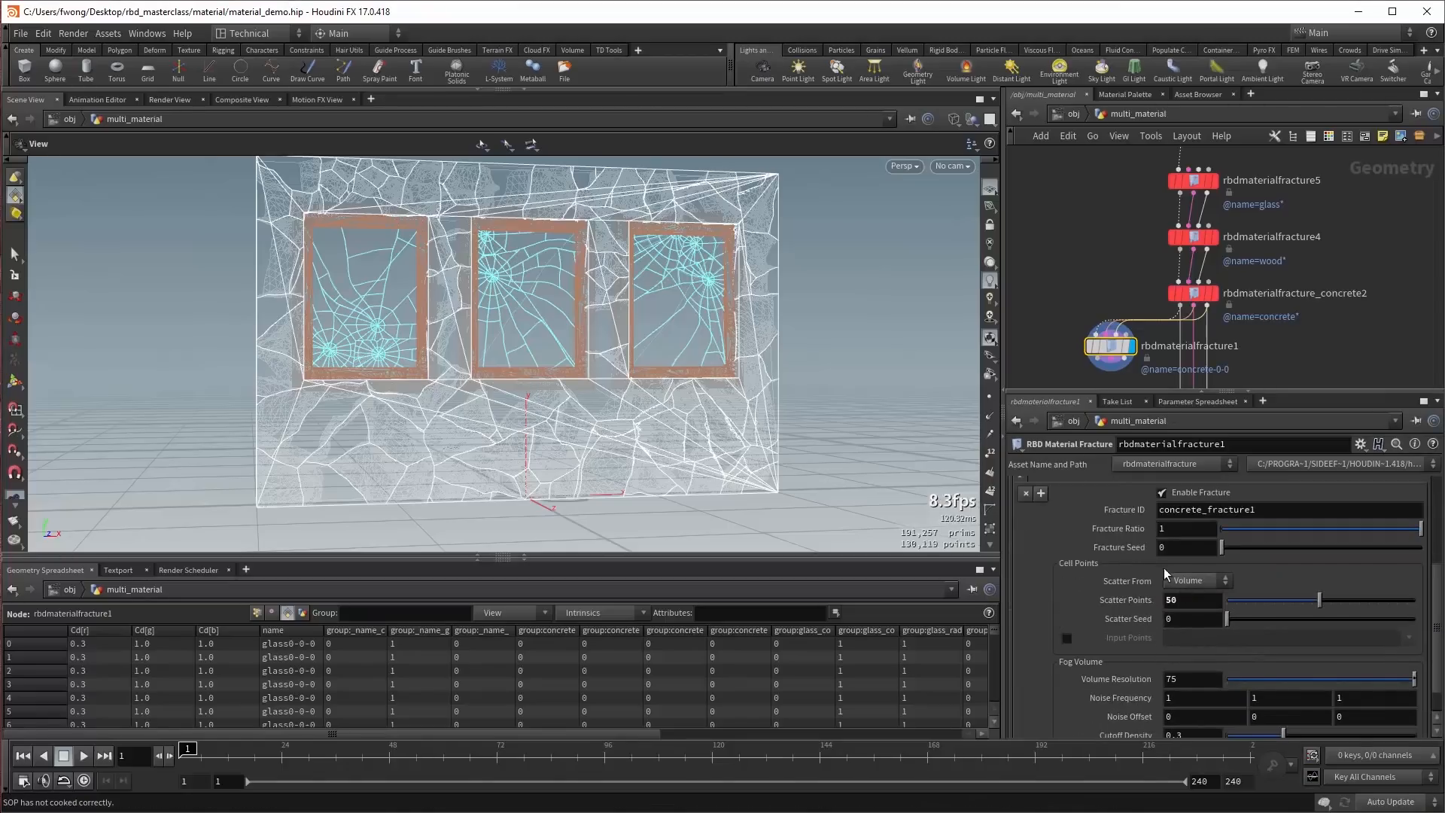
Show fractured geometry as rbdmaterialfracture1's guide and compare the refractured concrete piece at the wall's base with the node bypassed.
{"action": "scroll", "coordinate": [1151, 570], "scroll_direction": "up", "scroll_amount": 4}
{"action": "left_click", "coordinate": [1145, 575]}
{"action": "left_click", "coordinate": [1137, 592]}
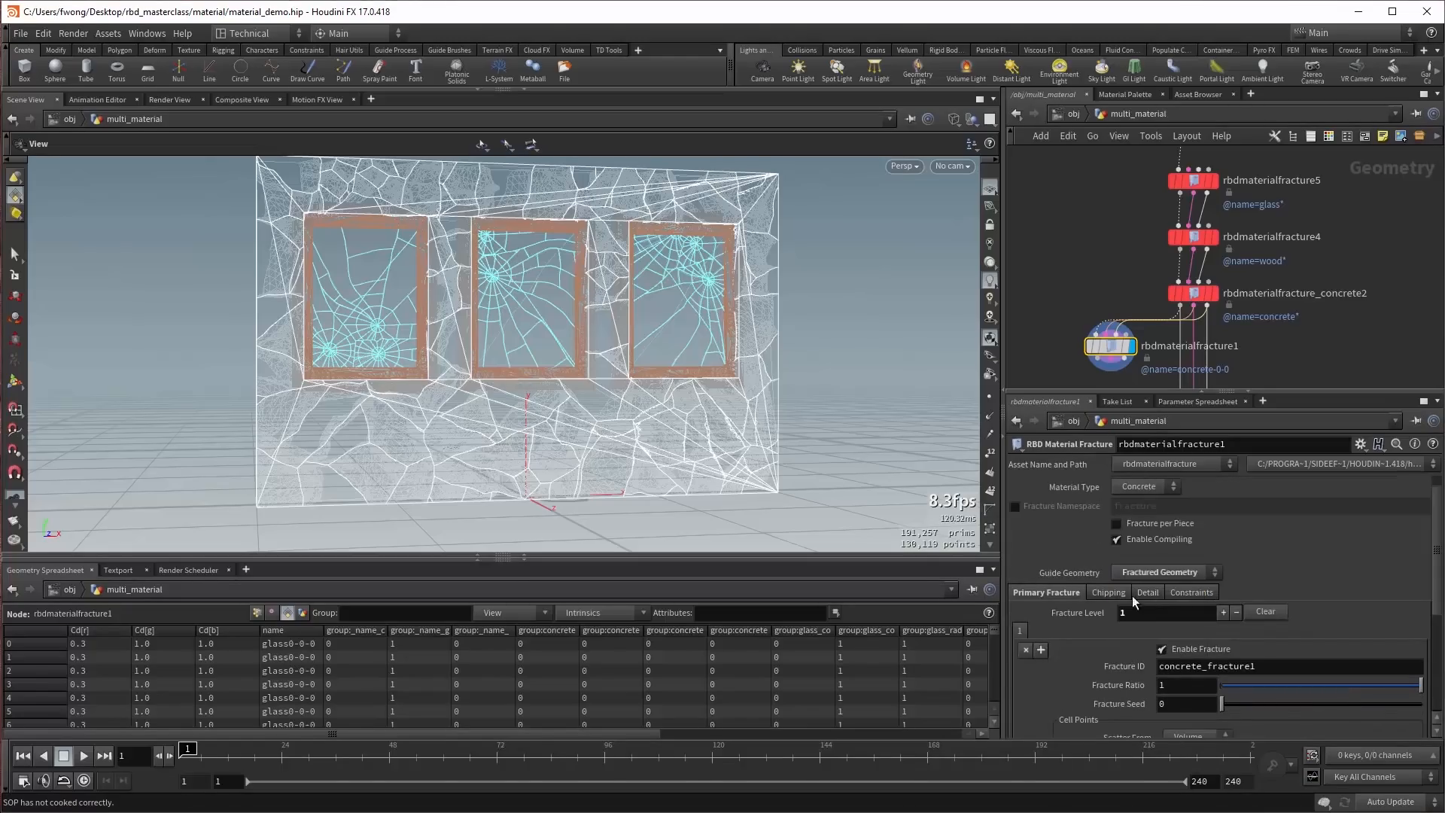
{"action": "mouse_move", "coordinate": [554, 463]}
{"action": "left_mouse_down"}
{"action": "mouse_move", "coordinate": [735, 488]}
{"action": "mouse_move", "coordinate": [557, 489]}
{"action": "left_mouse_up"}
{"action": "scroll", "coordinate": [557, 489], "scroll_direction": "up", "scroll_amount": 5}
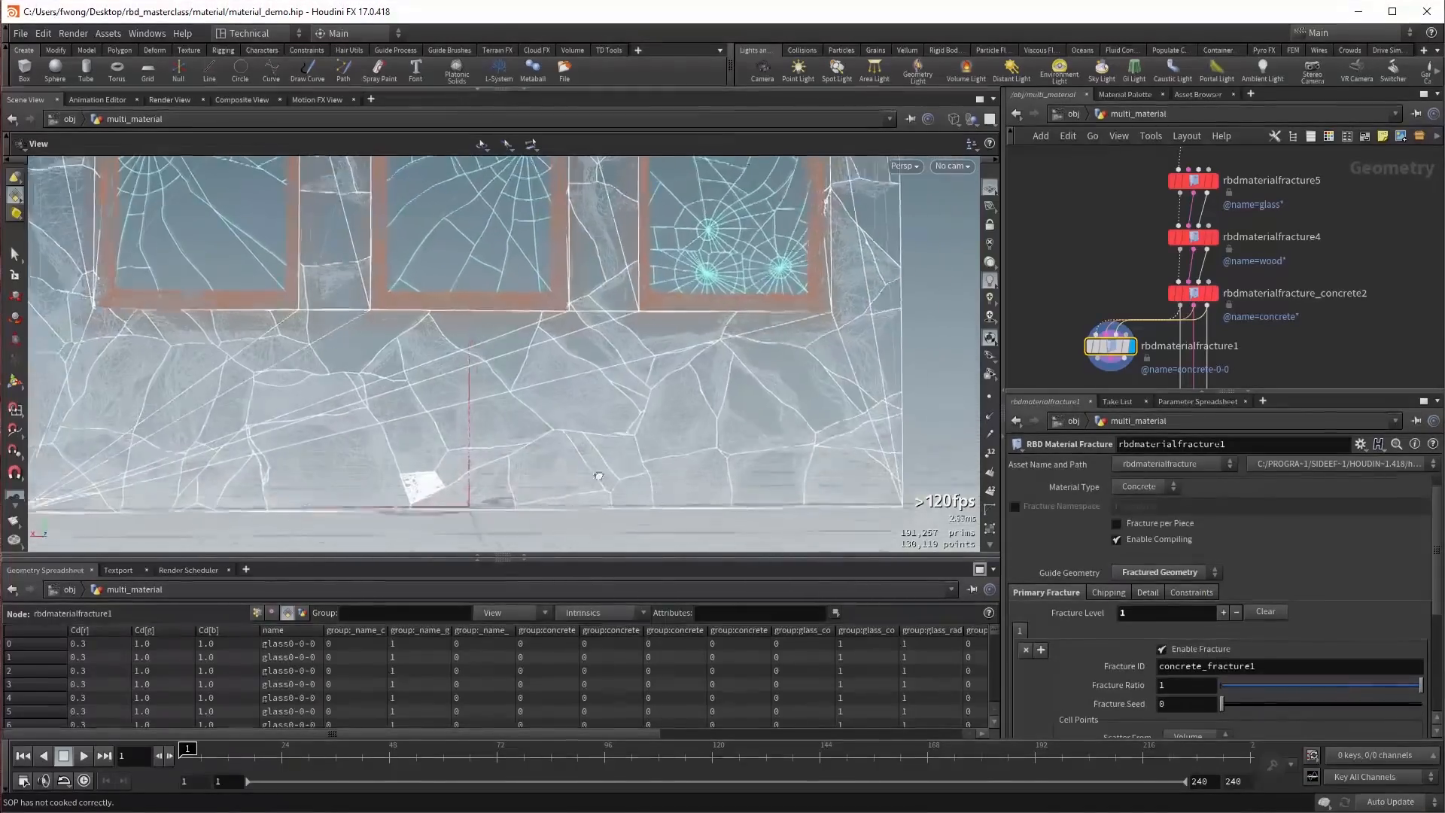
{"action": "scroll", "coordinate": [679, 437], "scroll_direction": "up", "scroll_amount": 3}
{"action": "left_click_drag", "start_coordinate": [663, 436], "coordinate": [581, 431]}
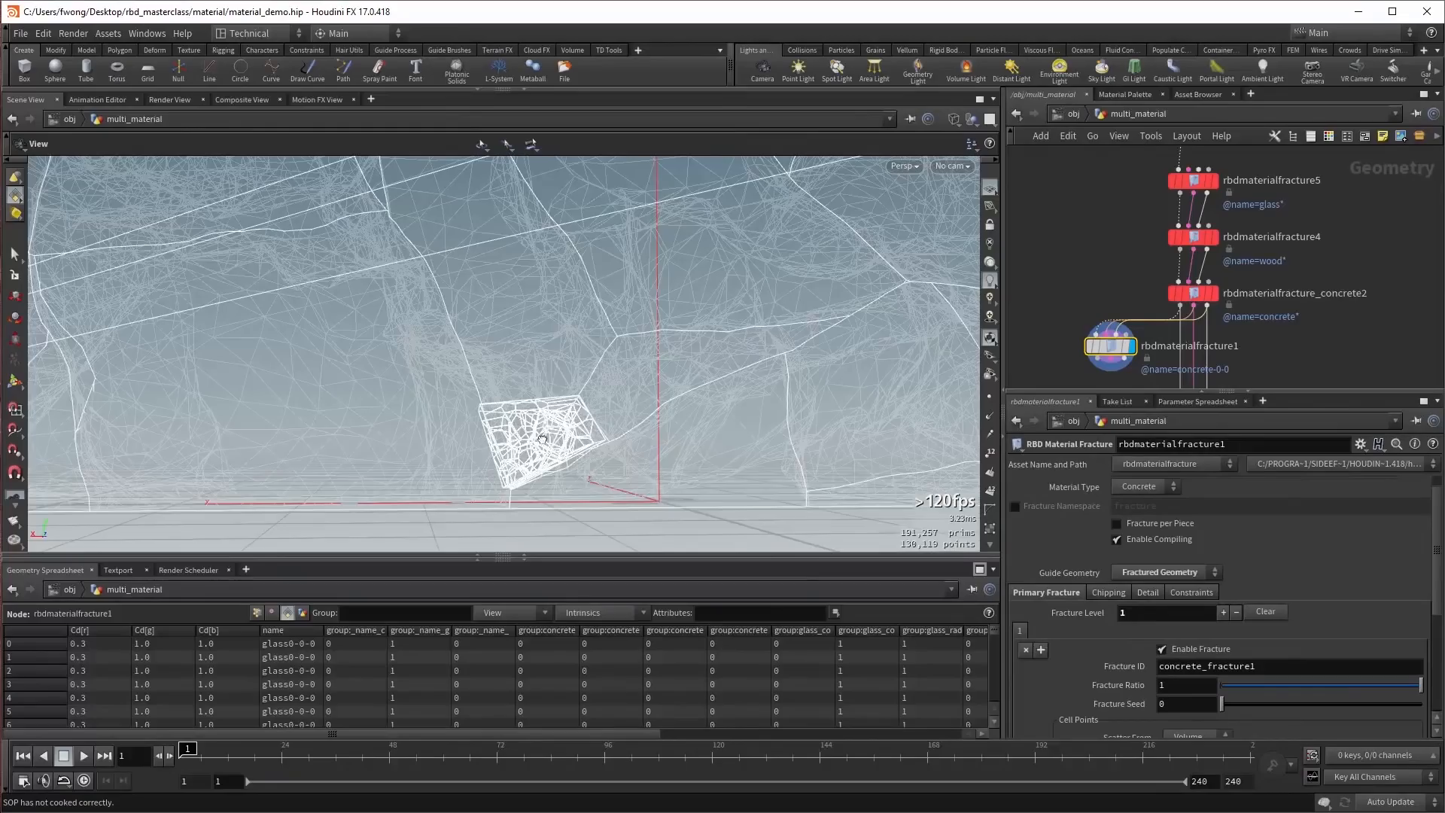
{"action": "scroll", "coordinate": [548, 414], "scroll_direction": "up", "scroll_amount": 3}
{"action": "left_click", "coordinate": [1111, 346]}
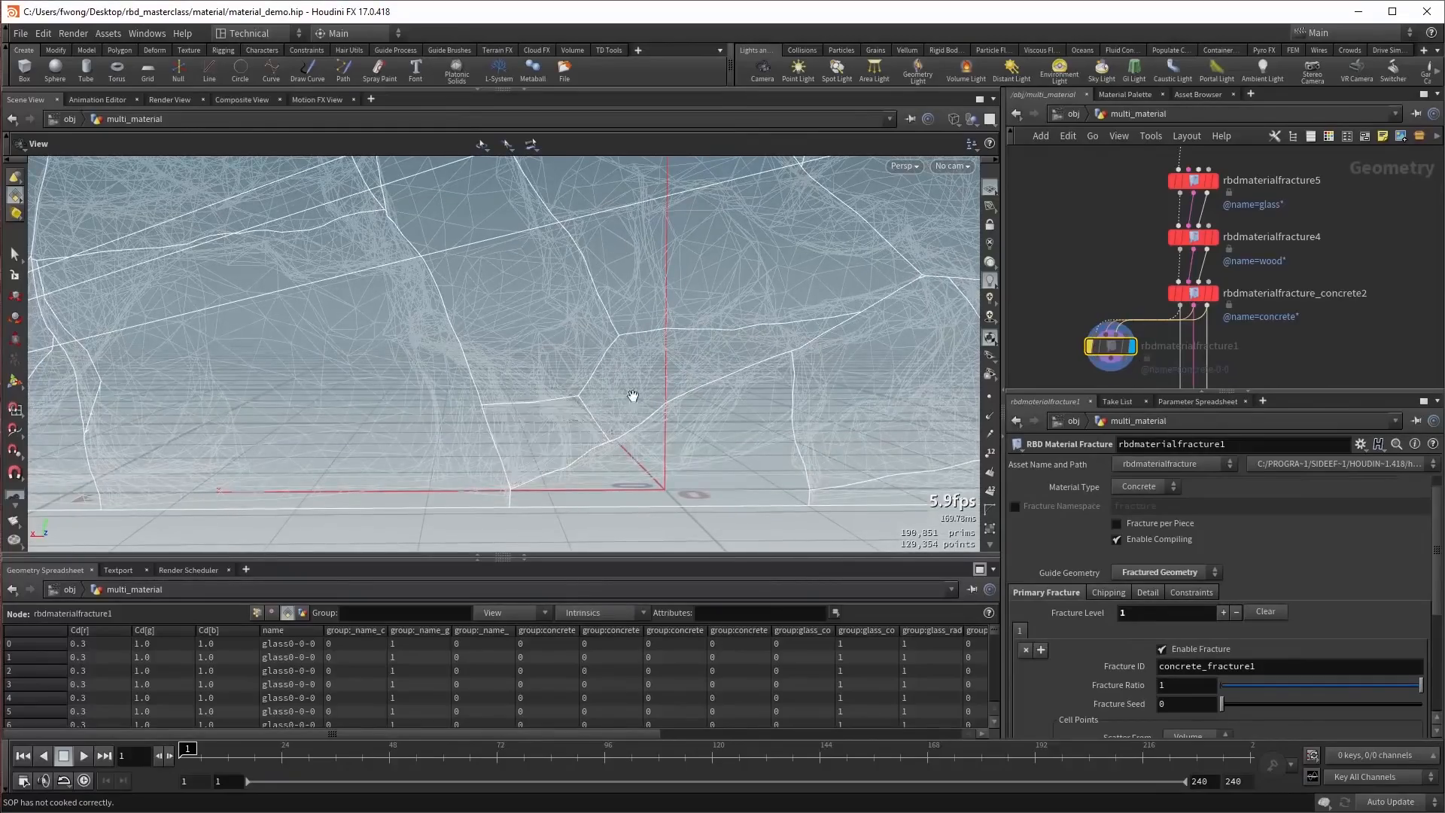
{"action": "scroll", "coordinate": [538, 441], "scroll_direction": "down", "scroll_amount": 2}
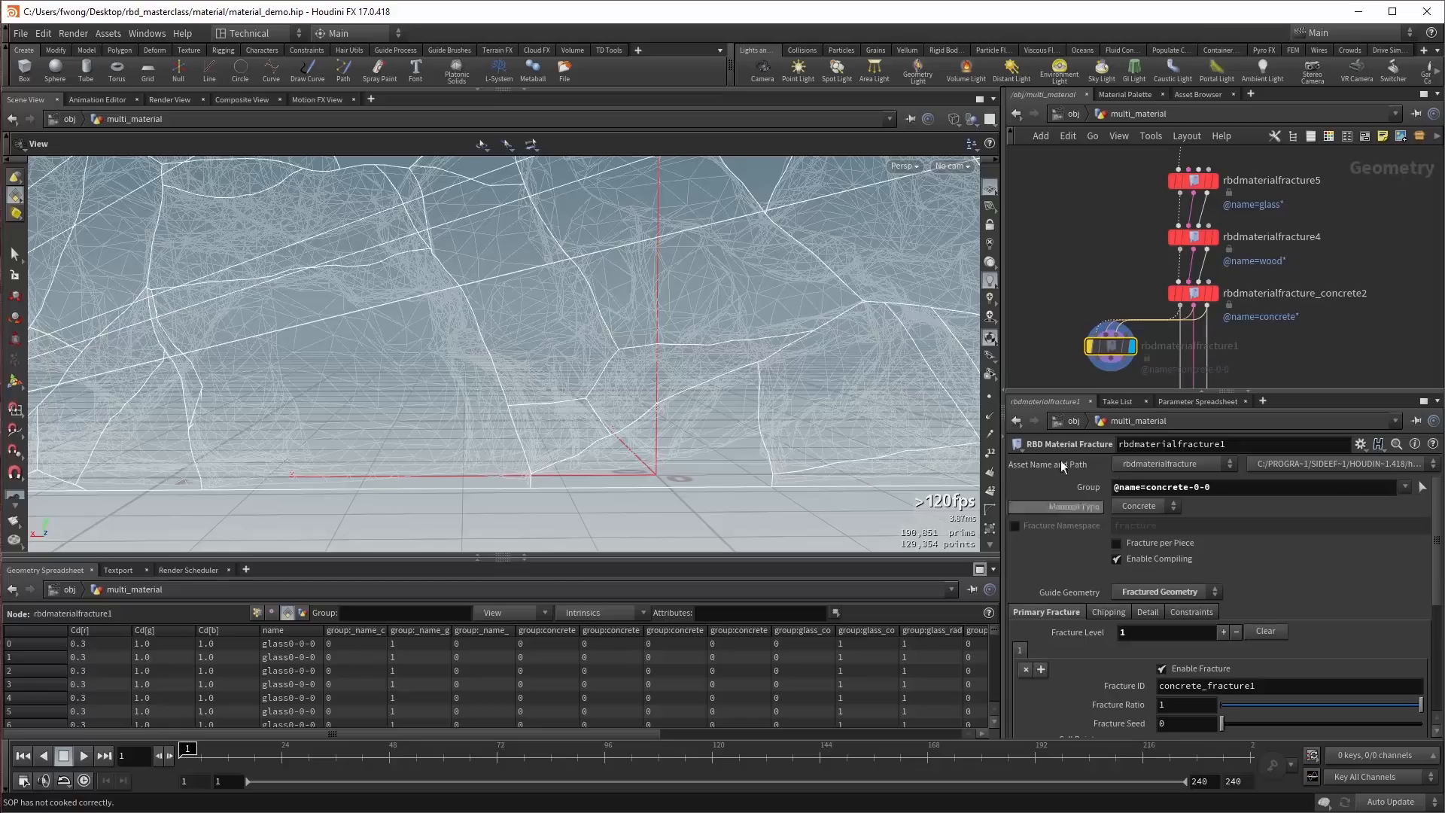
Switch rbdmaterialfracture1's guide geometry to Constraint Network and inspect the concrete piece's constraints in wireframe and shaded display.
{"action": "left_click", "coordinate": [1139, 593]}
{"action": "left_click", "coordinate": [1129, 659]}
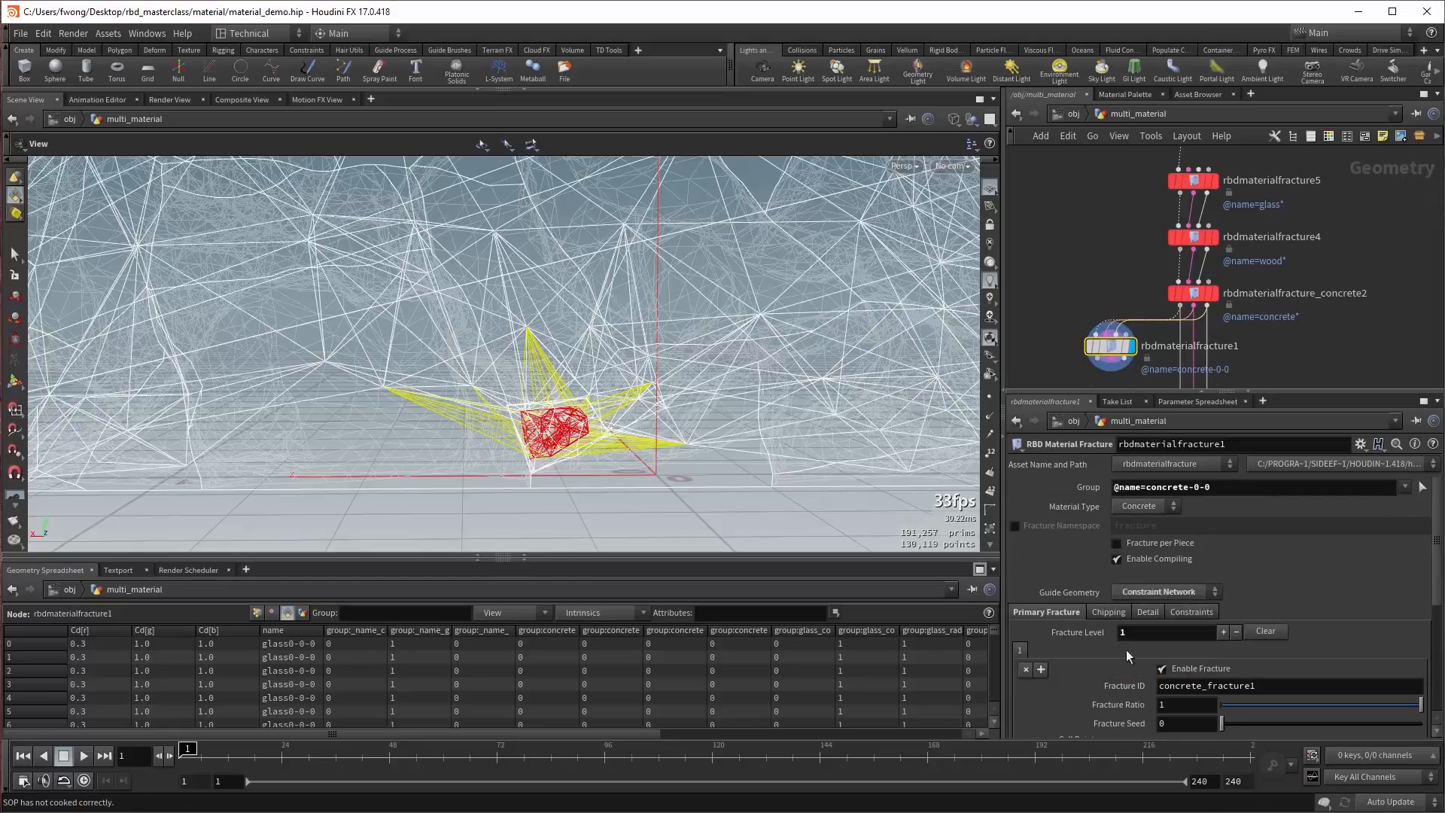
{"action": "scroll", "coordinate": [591, 461], "scroll_direction": "up", "scroll_amount": 5}
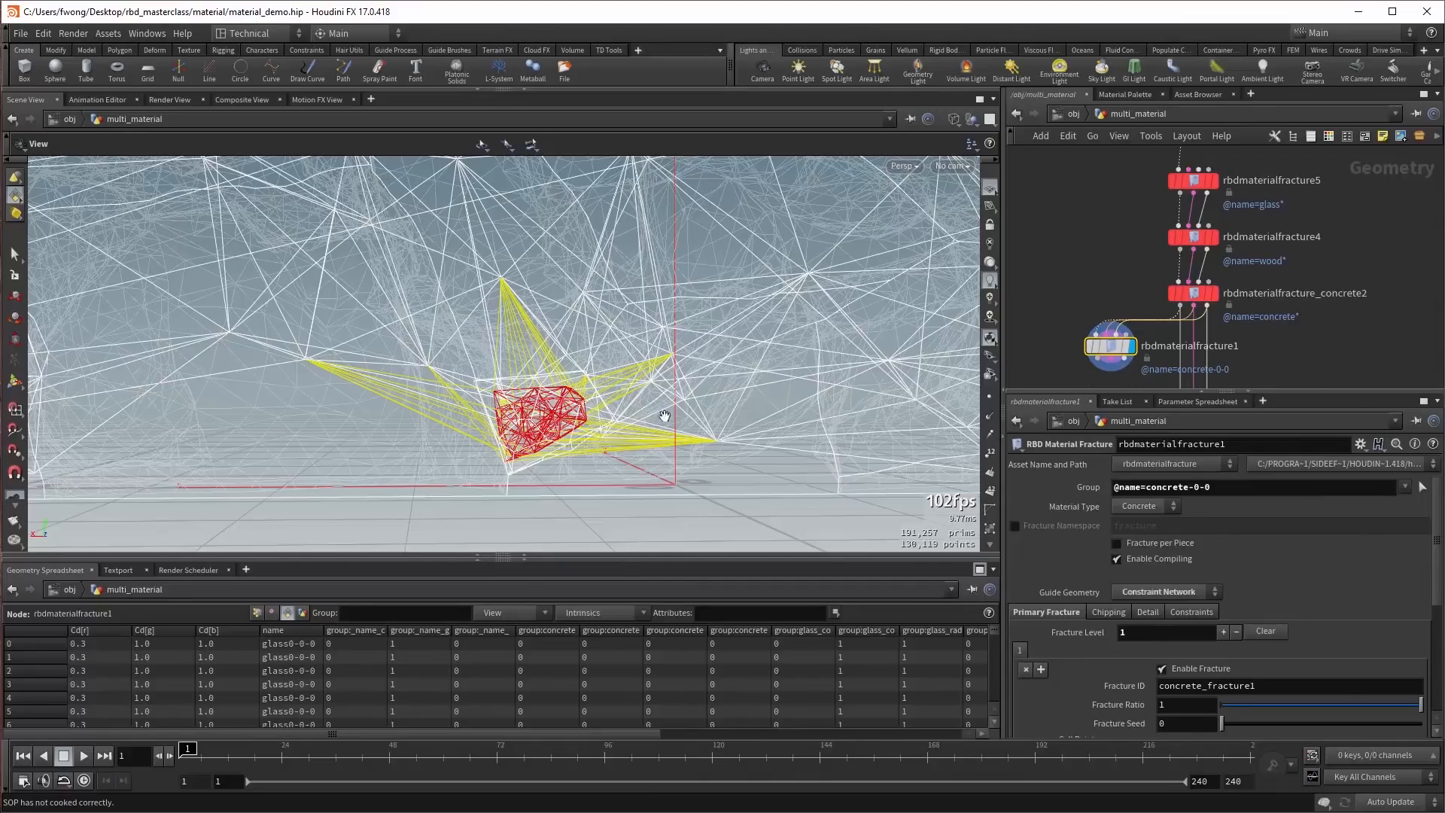
{"action": "key", "text": "w"}
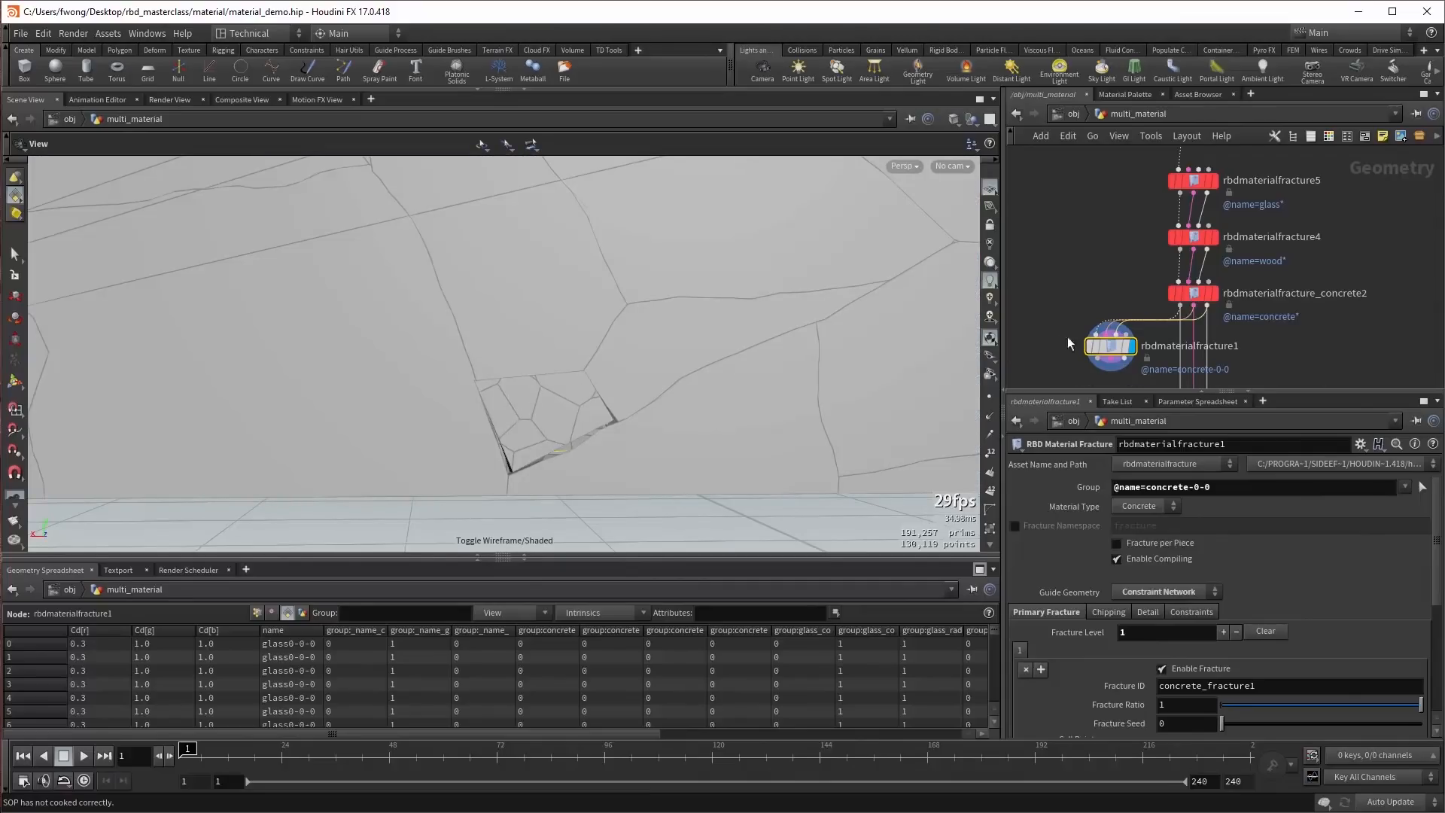
{"action": "key", "text": "w"}
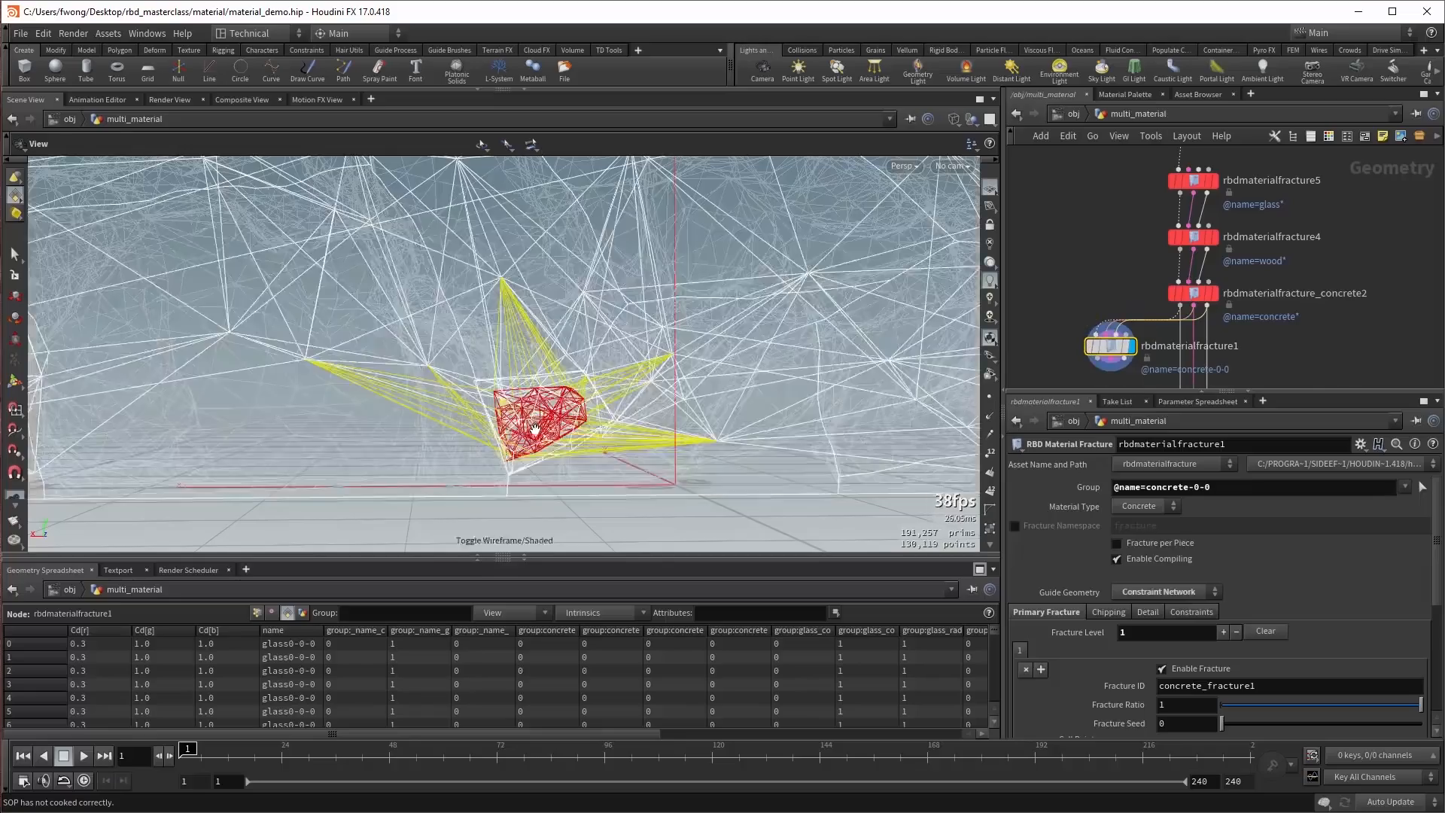
{"action": "left_click_drag", "start_coordinate": [534, 429], "coordinate": [531, 413]}
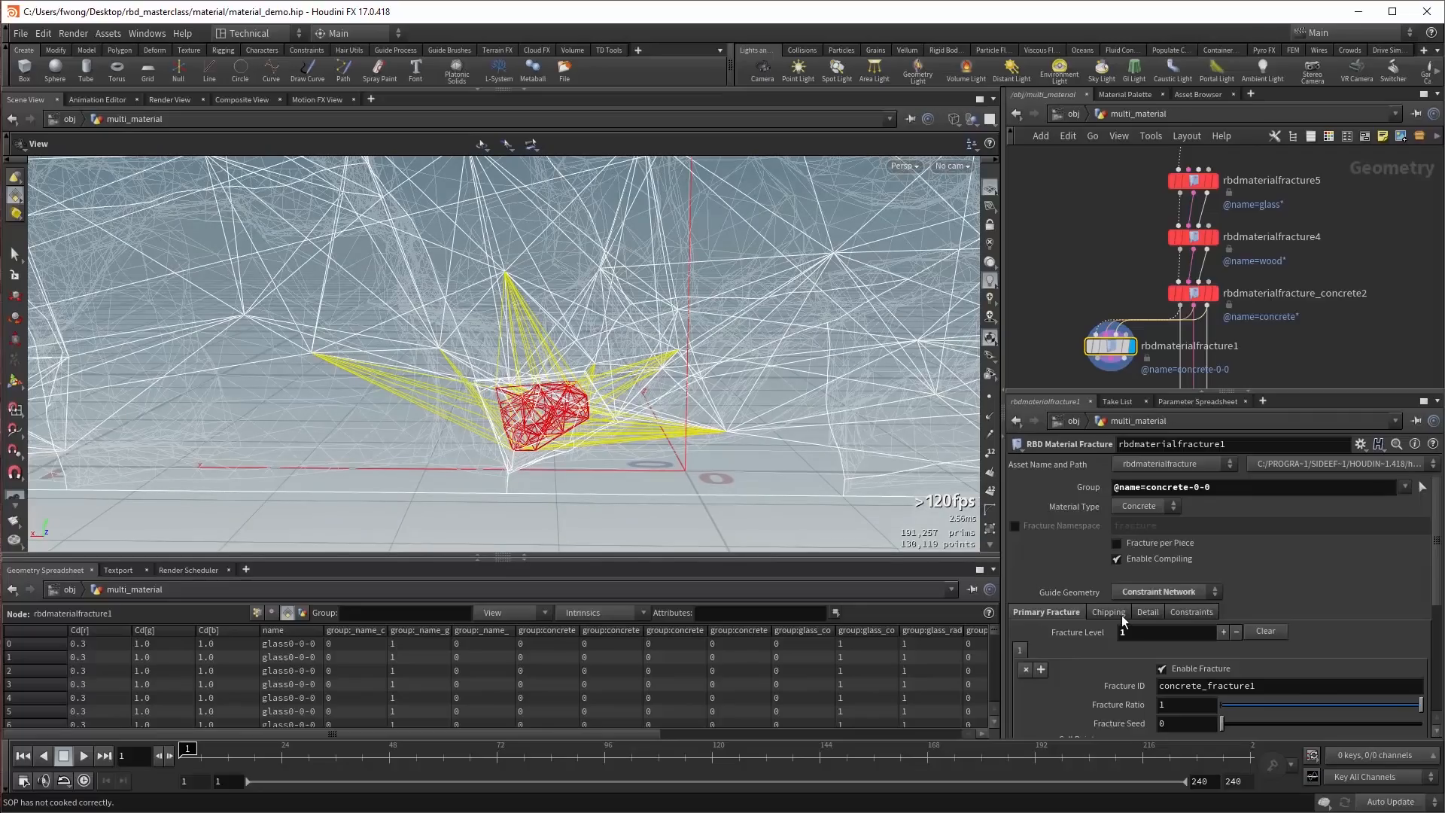
Set rbdmaterialfracture_concrete2's guide geometry to Constraint Network and compare its constraints with those of rbdmaterialfracture1.
{"action": "left_click", "coordinate": [1213, 292]}
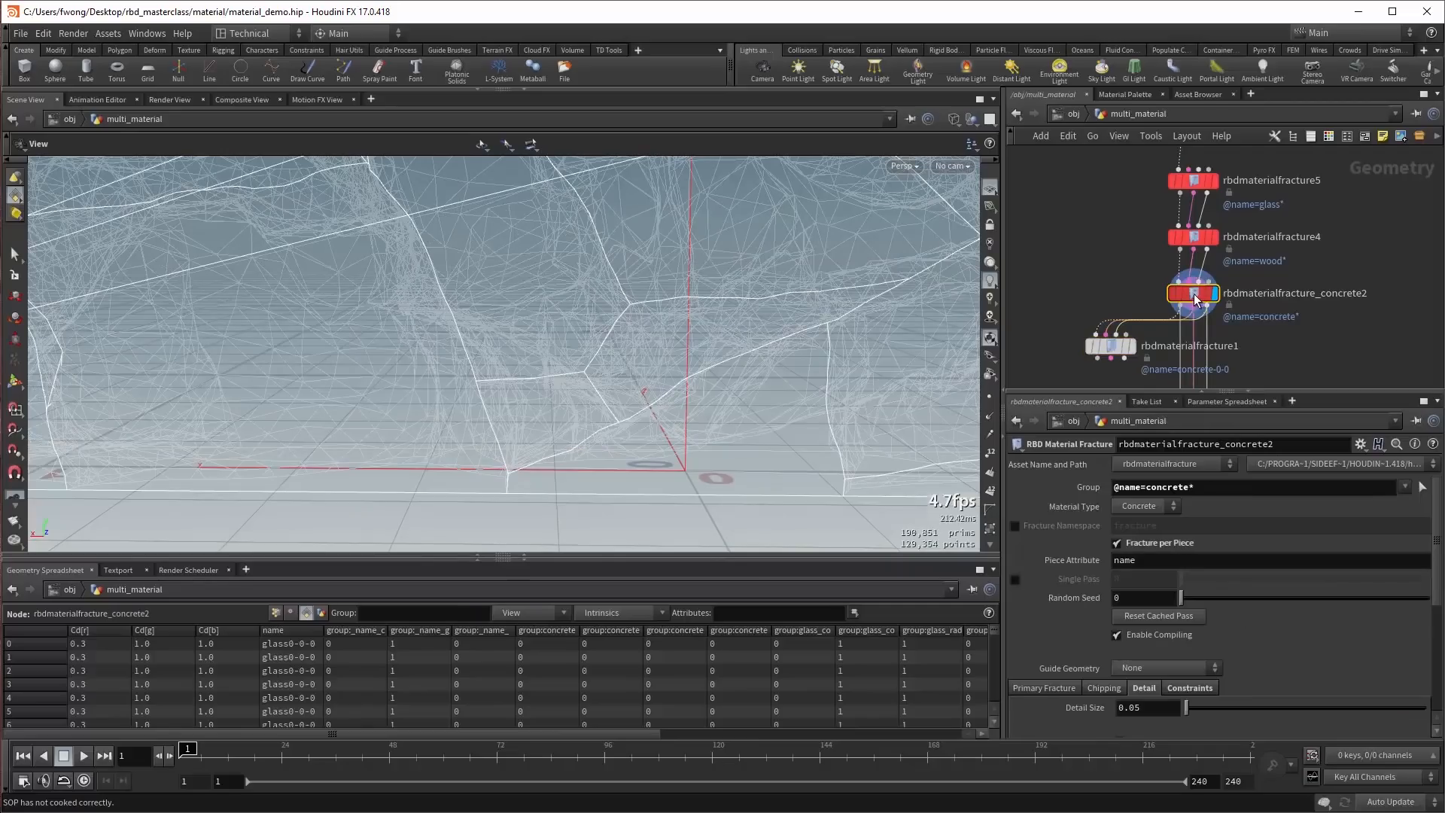
{"action": "left_click", "coordinate": [1164, 667]}
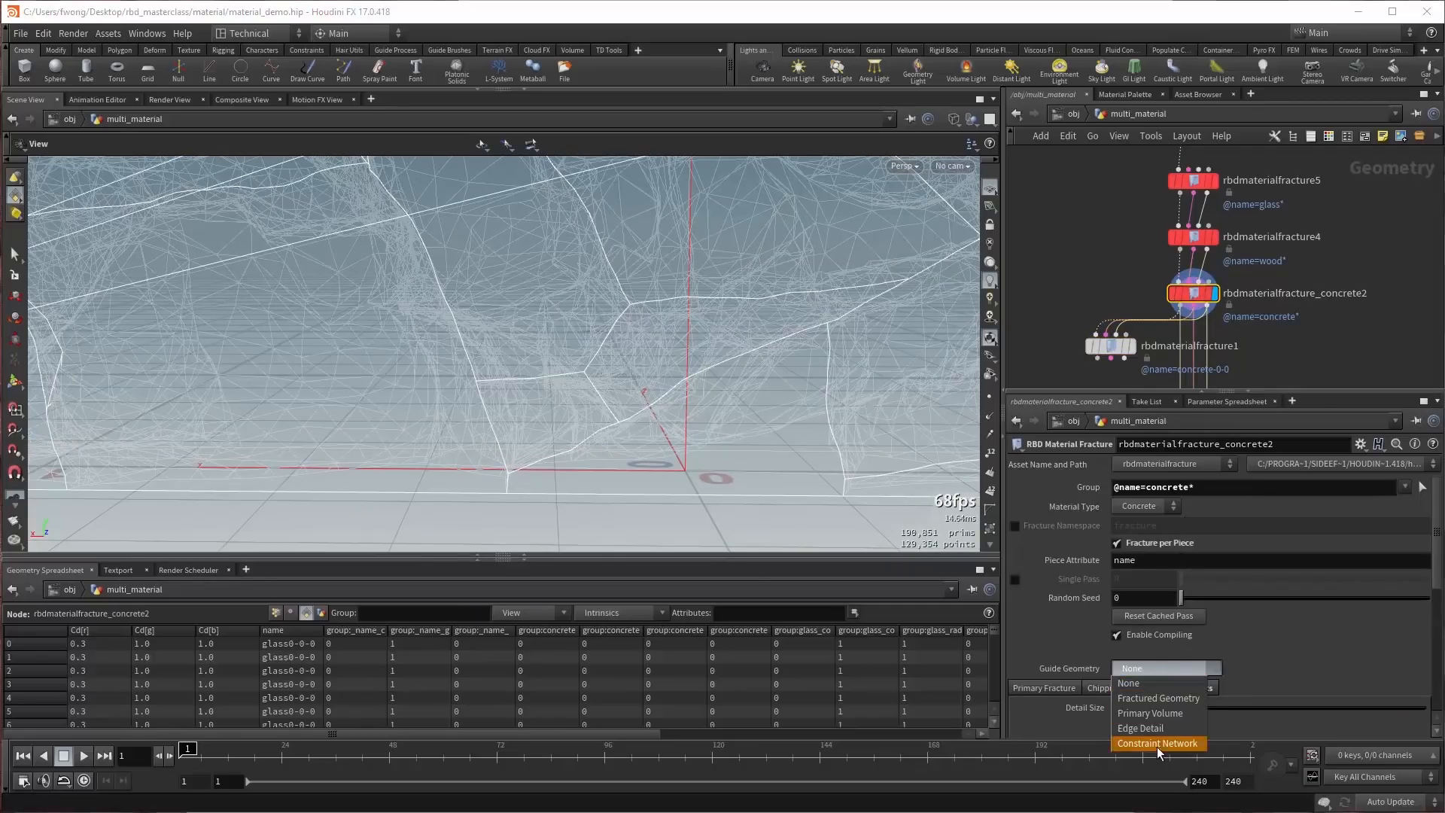
{"action": "left_click", "coordinate": [1158, 747]}
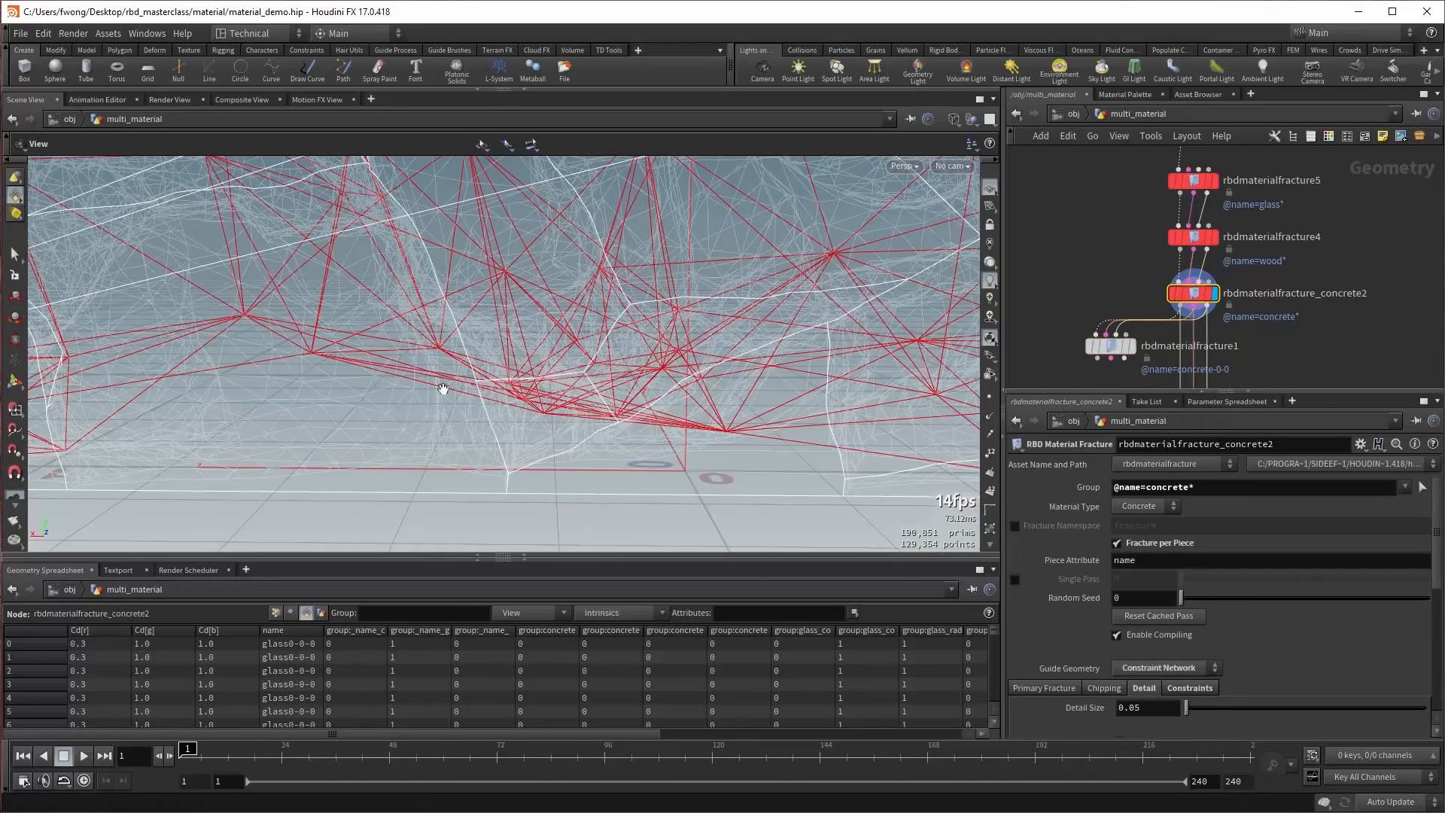
{"action": "left_click", "coordinate": [1132, 346]}
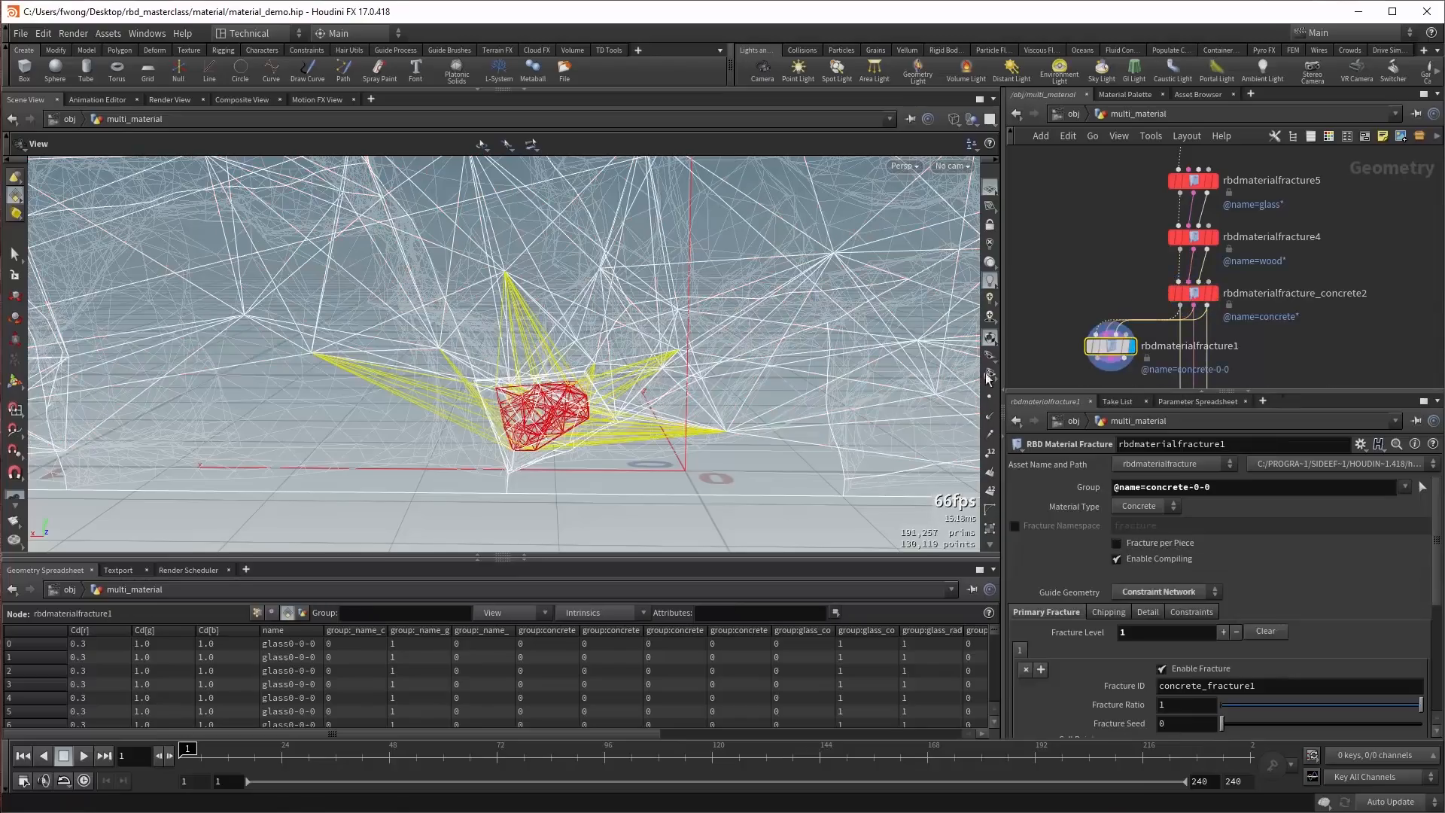
Vary rbdmaterialfracture1's scatter points to 7 and to 91 to compare the resulting constraint networks.
{"action": "scroll", "coordinate": [1276, 659], "scroll_direction": "down", "scroll_amount": 3}
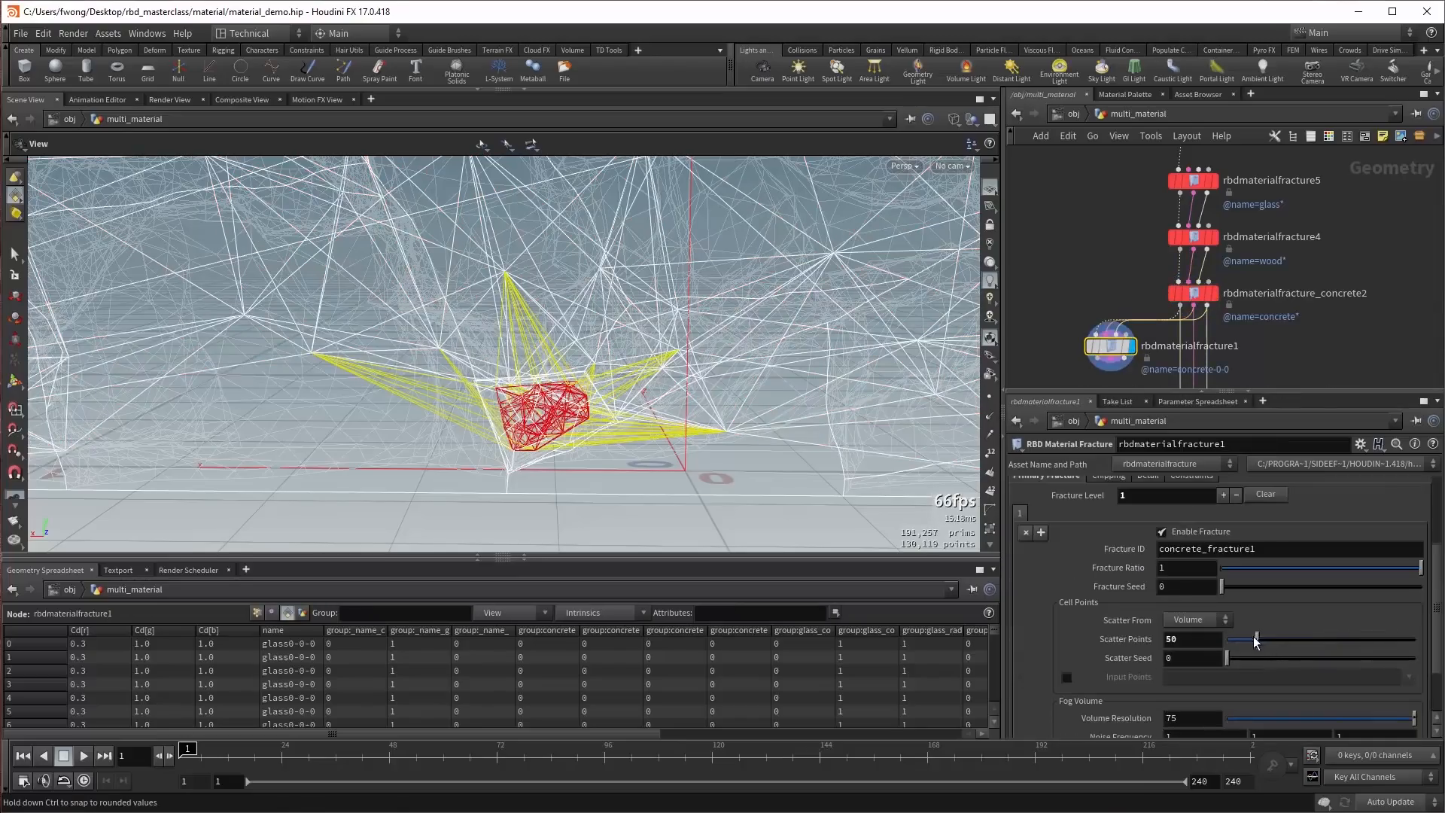
{"action": "left_click_drag", "start_coordinate": [1255, 637], "coordinate": [1239, 635]}
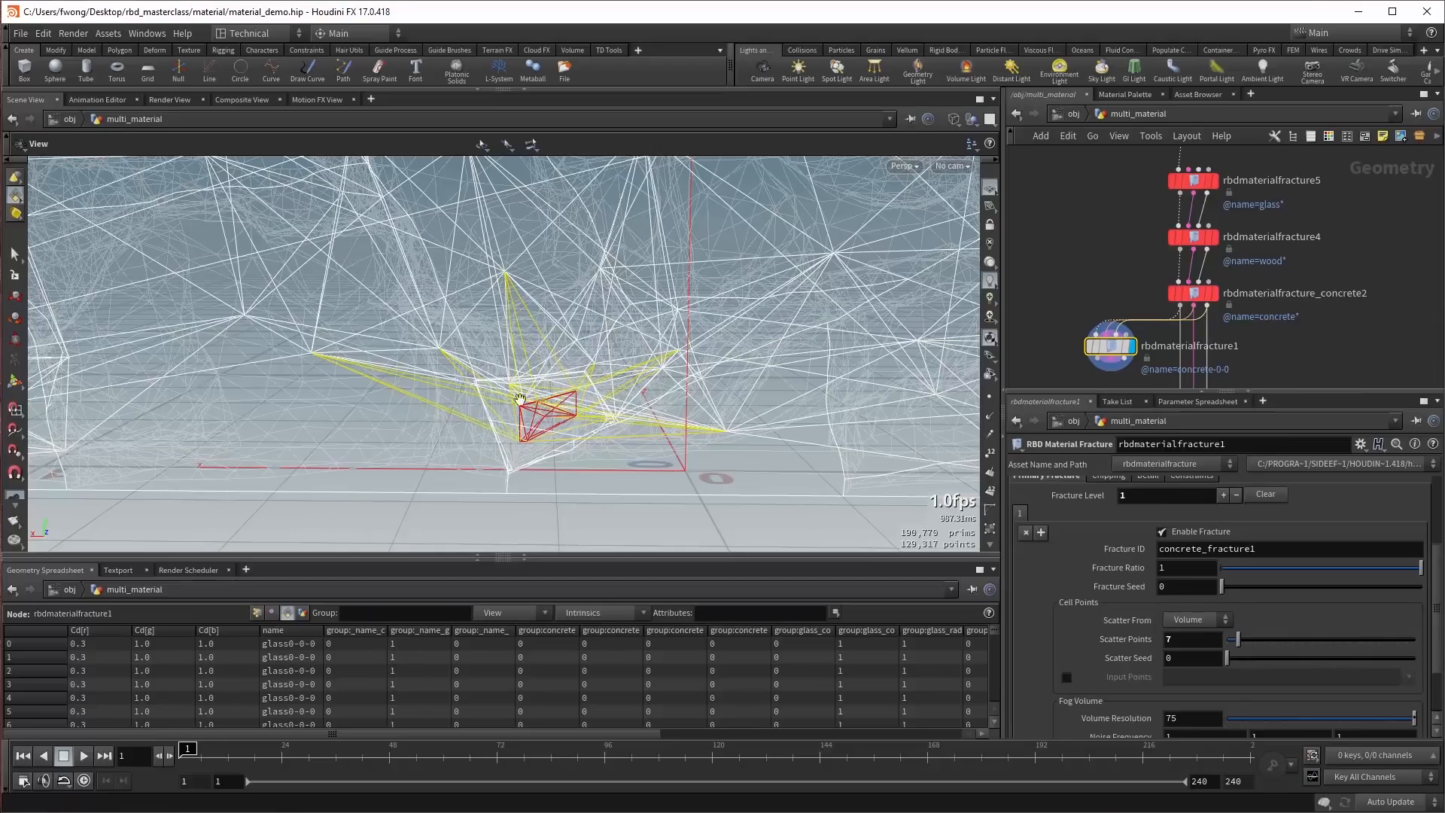
{"action": "left_click_drag", "start_coordinate": [1231, 630], "coordinate": [1259, 639]}
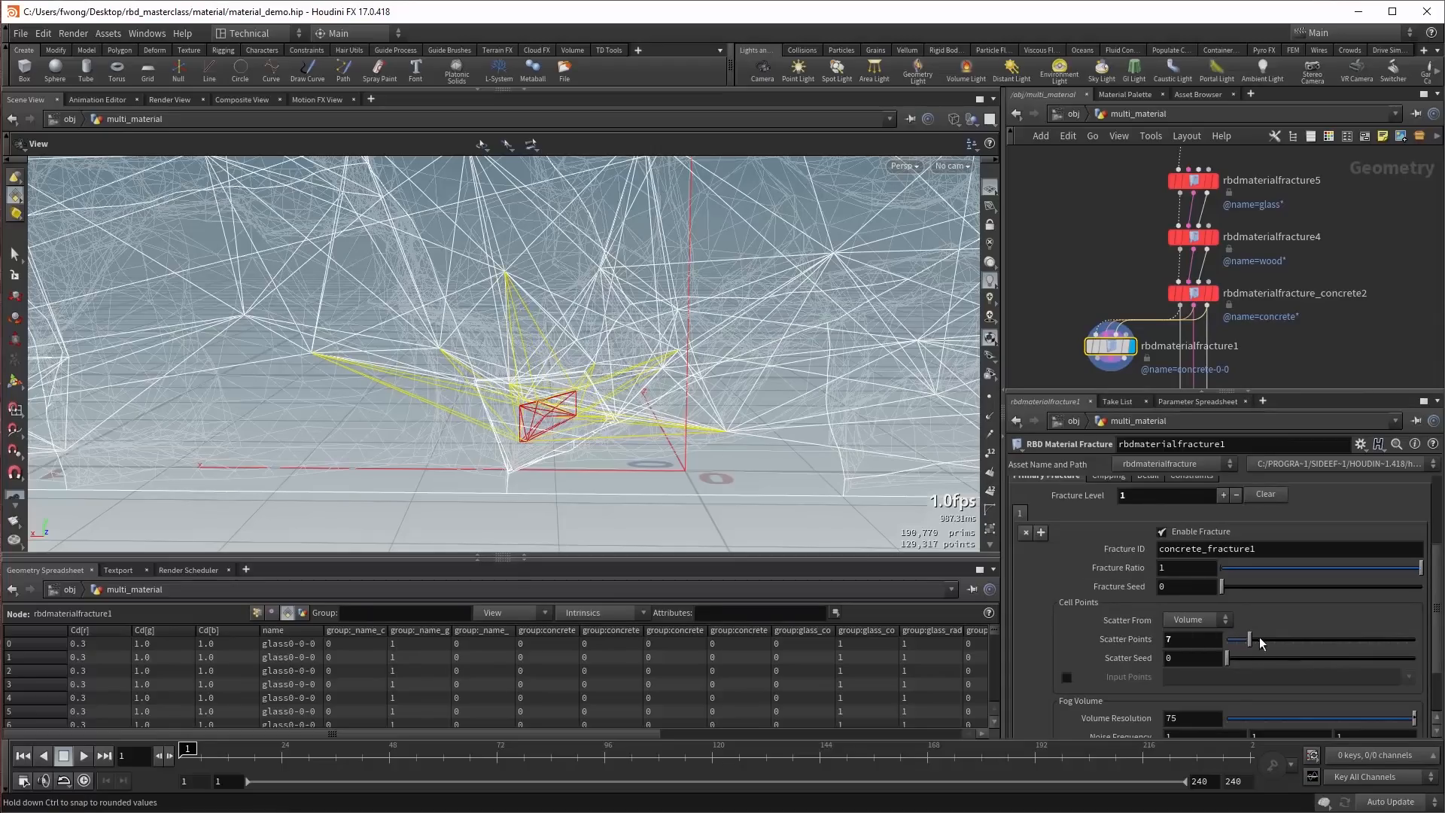
{"action": "left_click_drag", "start_coordinate": [1397, 629], "coordinate": [1397, 630]}
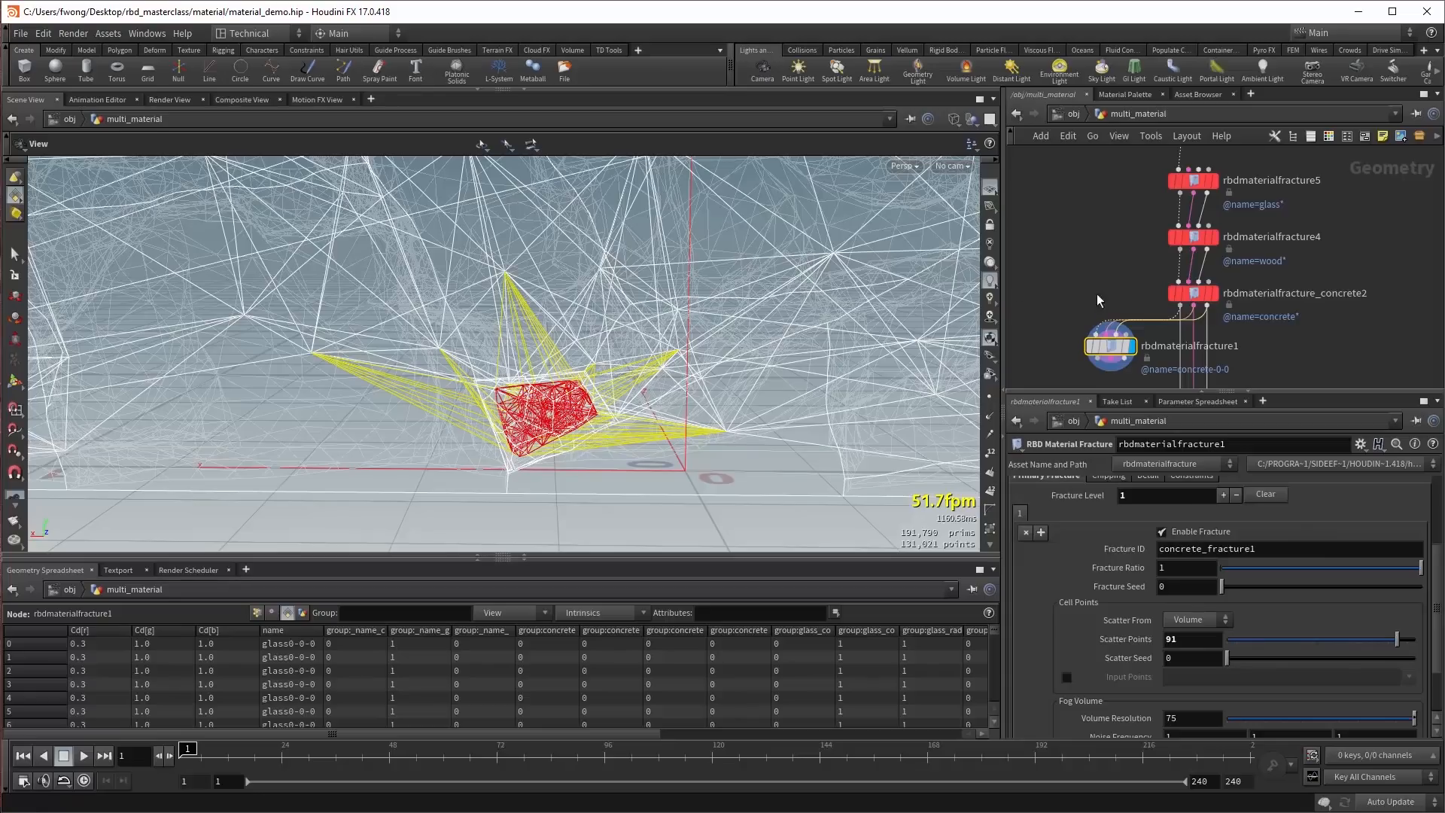
Replace rbdmaterialfracture1 with a displayed Null fed by the constraint geometry output of rbdmaterialfracture_concrete2.
{"action": "middle_click_drag", "start_coordinate": [1098, 300], "coordinate": [1080, 278]}
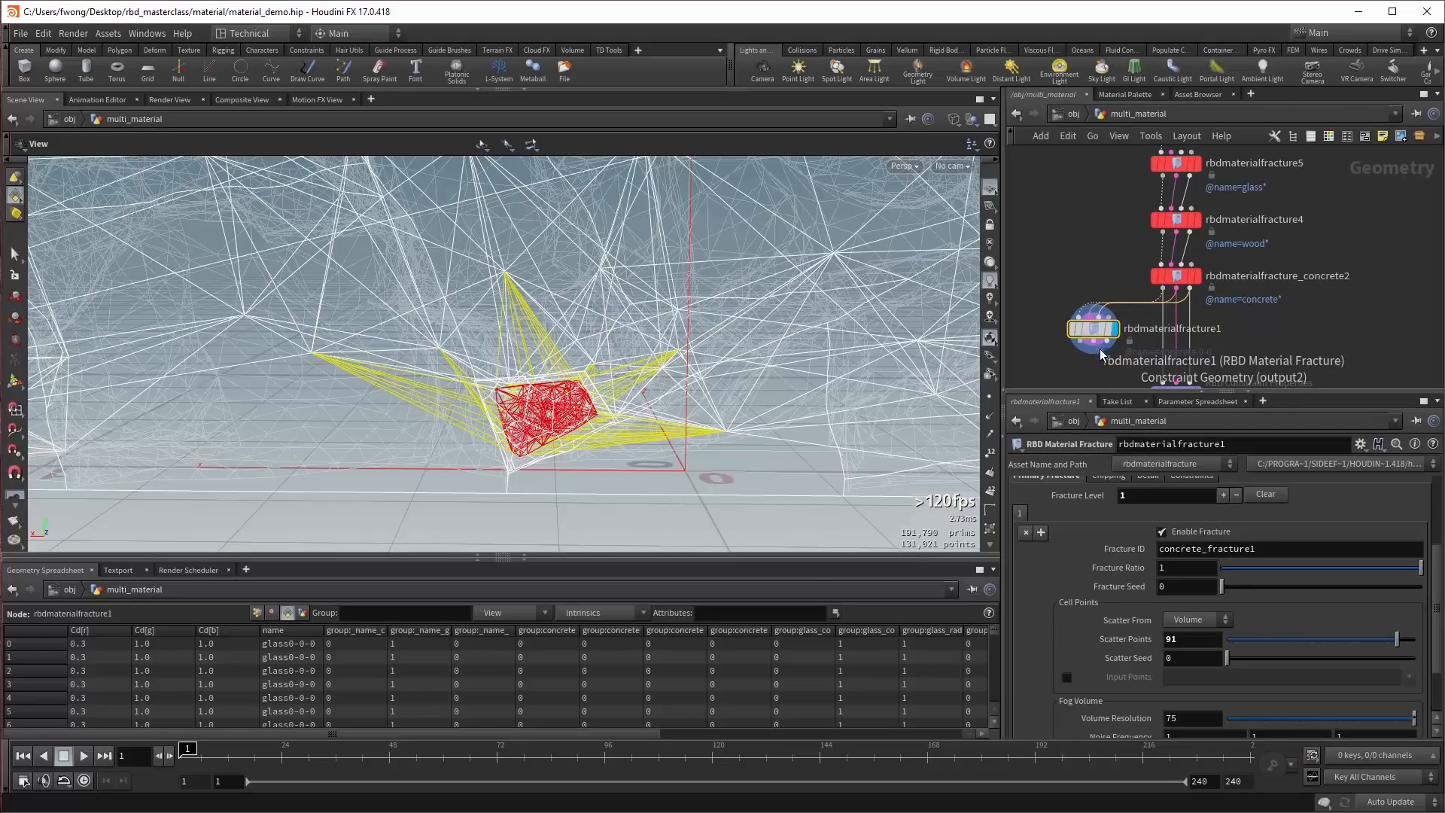
{"action": "key", "text": "Delete"}
{"action": "key", "text": "Tab"}
{"action": "type", "text": "nu"}
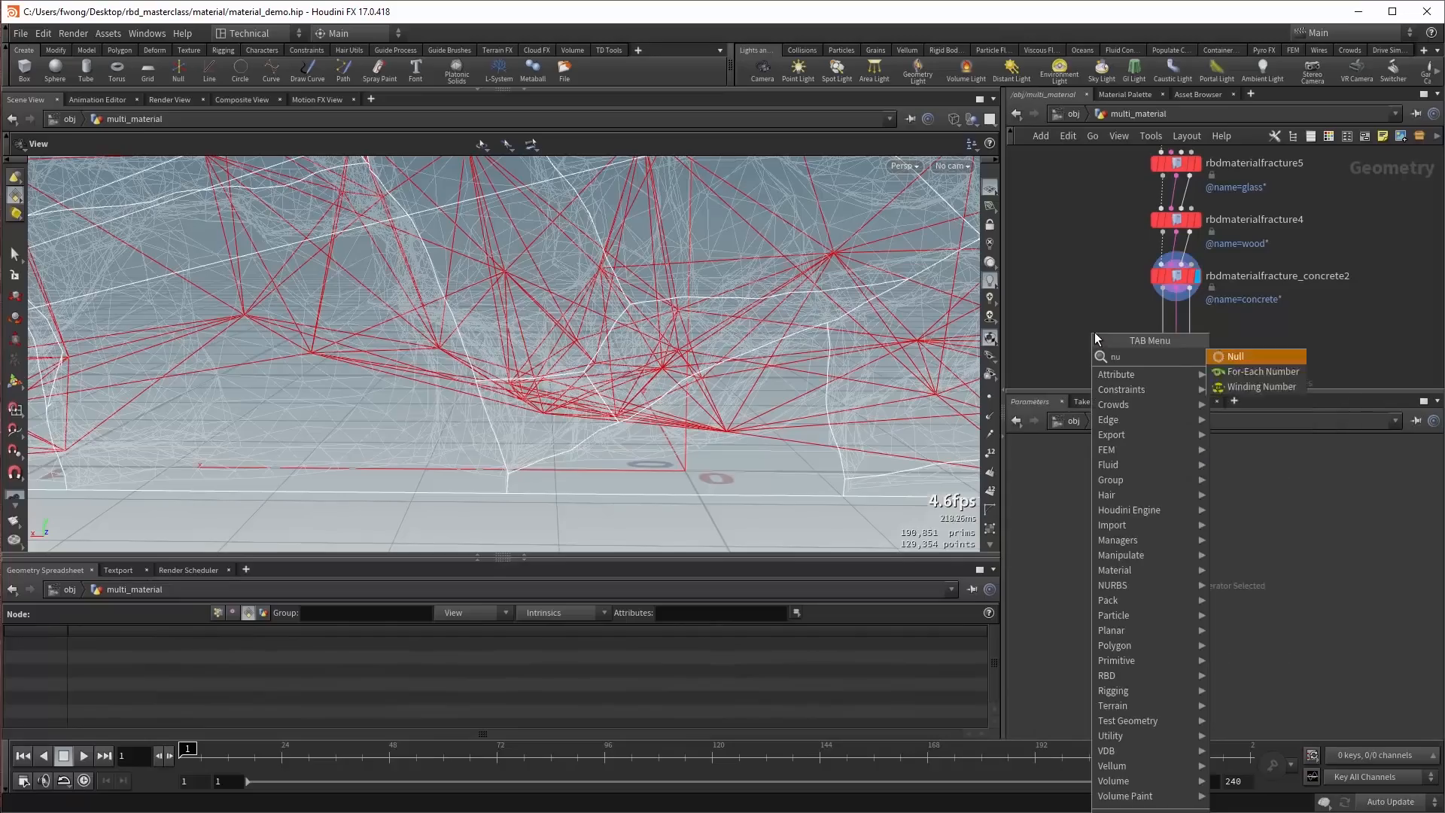
{"action": "key", "text": "Return"}
{"action": "left_click", "coordinate": [1095, 336]}
{"action": "left_click_drag", "start_coordinate": [1094, 317], "coordinate": [1165, 289]}
{"action": "left_click", "coordinate": [1122, 302]}
Frame the whole constraint network, show the viewport group list and highlight the wood_grain constraint group.
{"action": "key", "text": "h"}
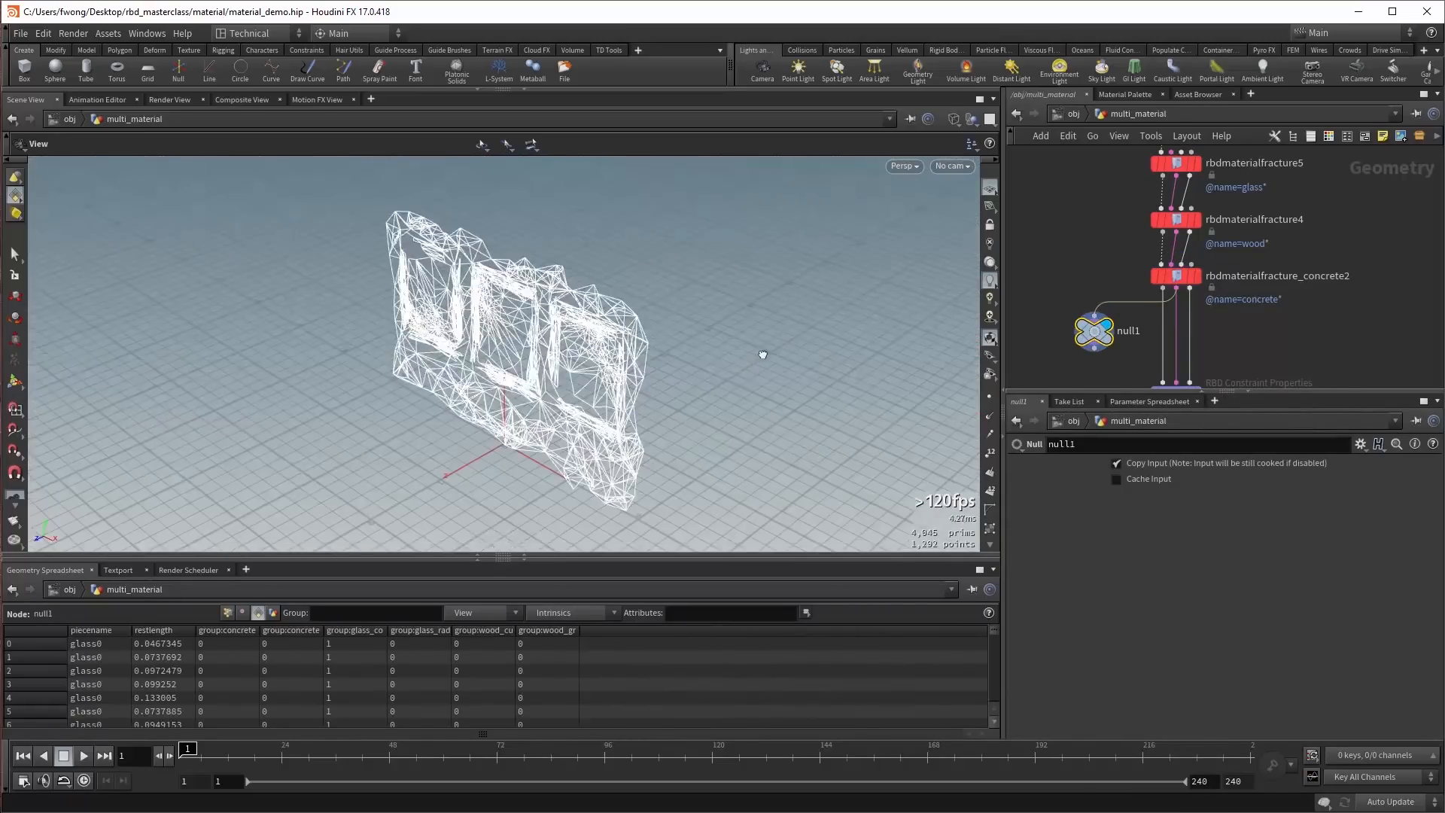
{"action": "scroll", "coordinate": [992, 444], "scroll_direction": "down", "scroll_amount": 3}
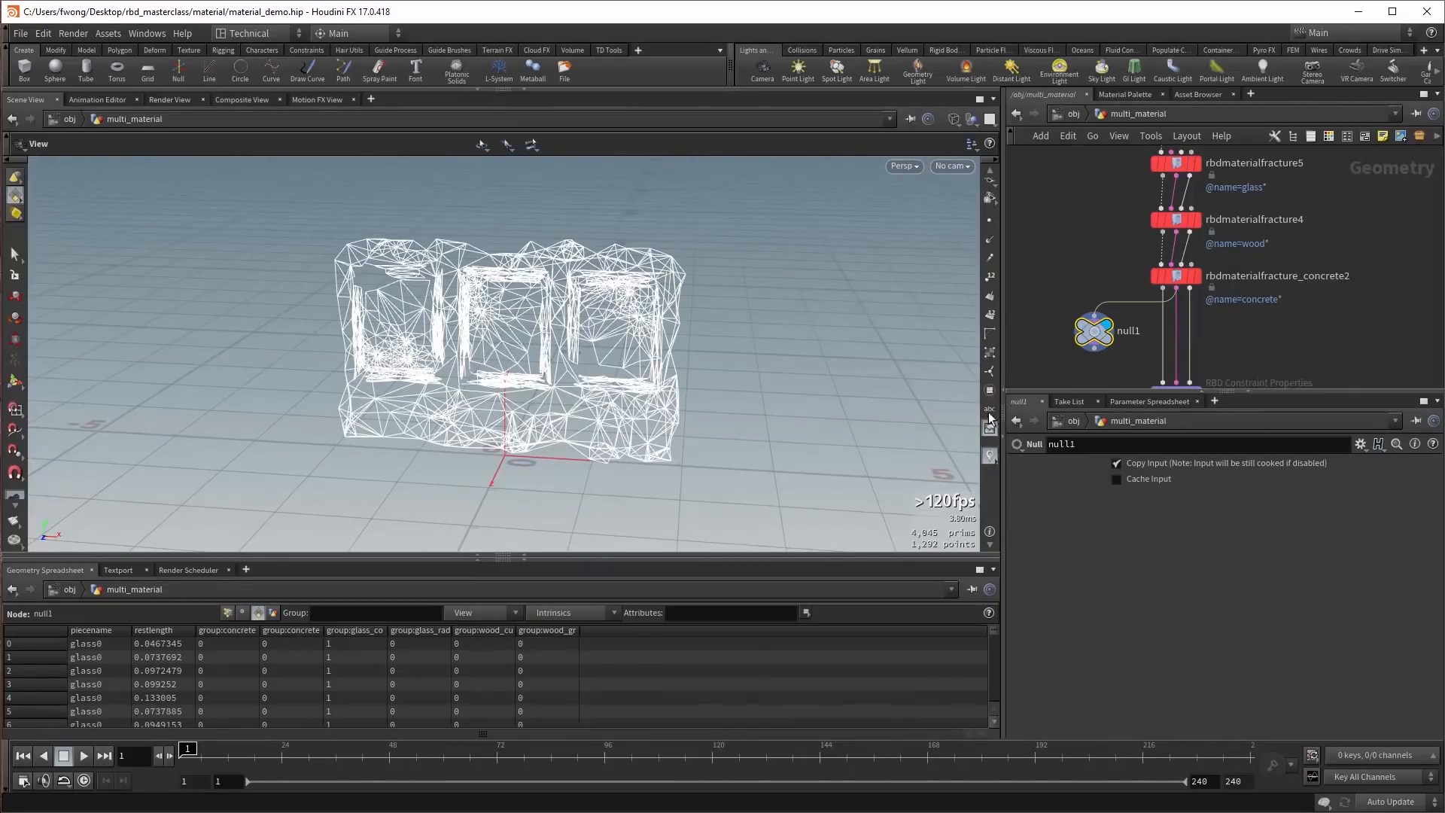
{"action": "left_click", "coordinate": [990, 390]}
{"action": "left_click", "coordinate": [884, 190]}
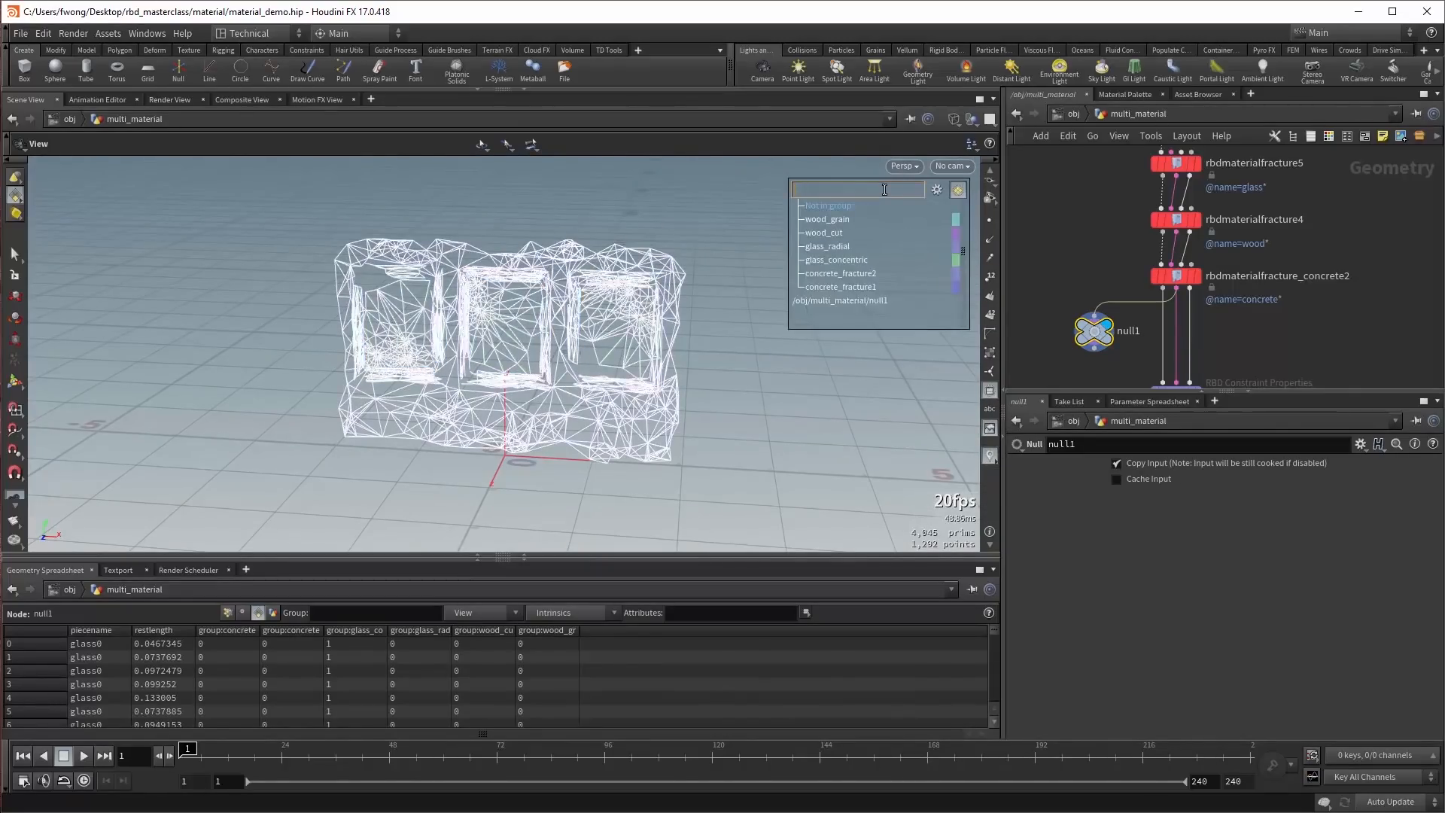
{"action": "key", "text": "Return"}
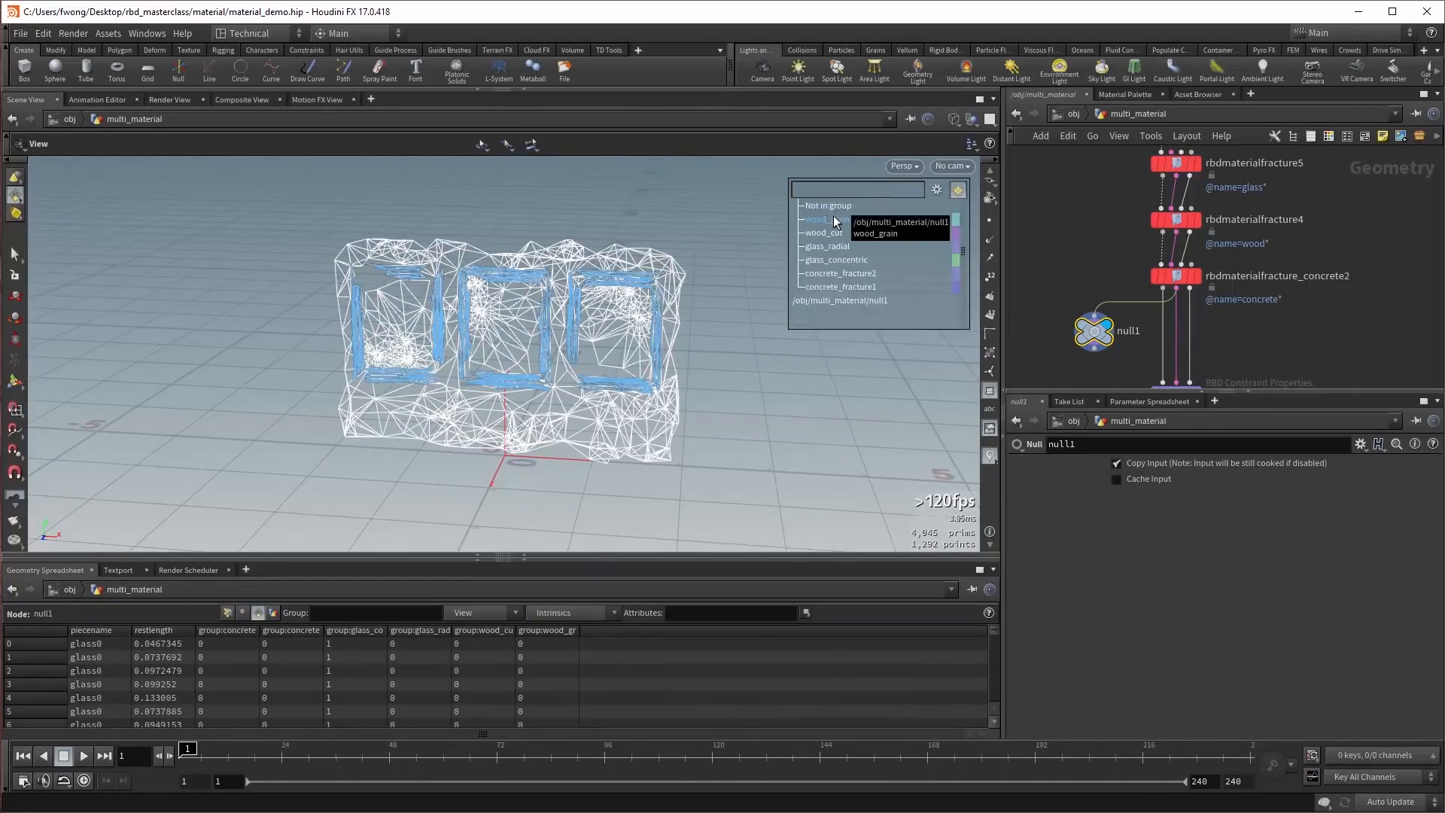
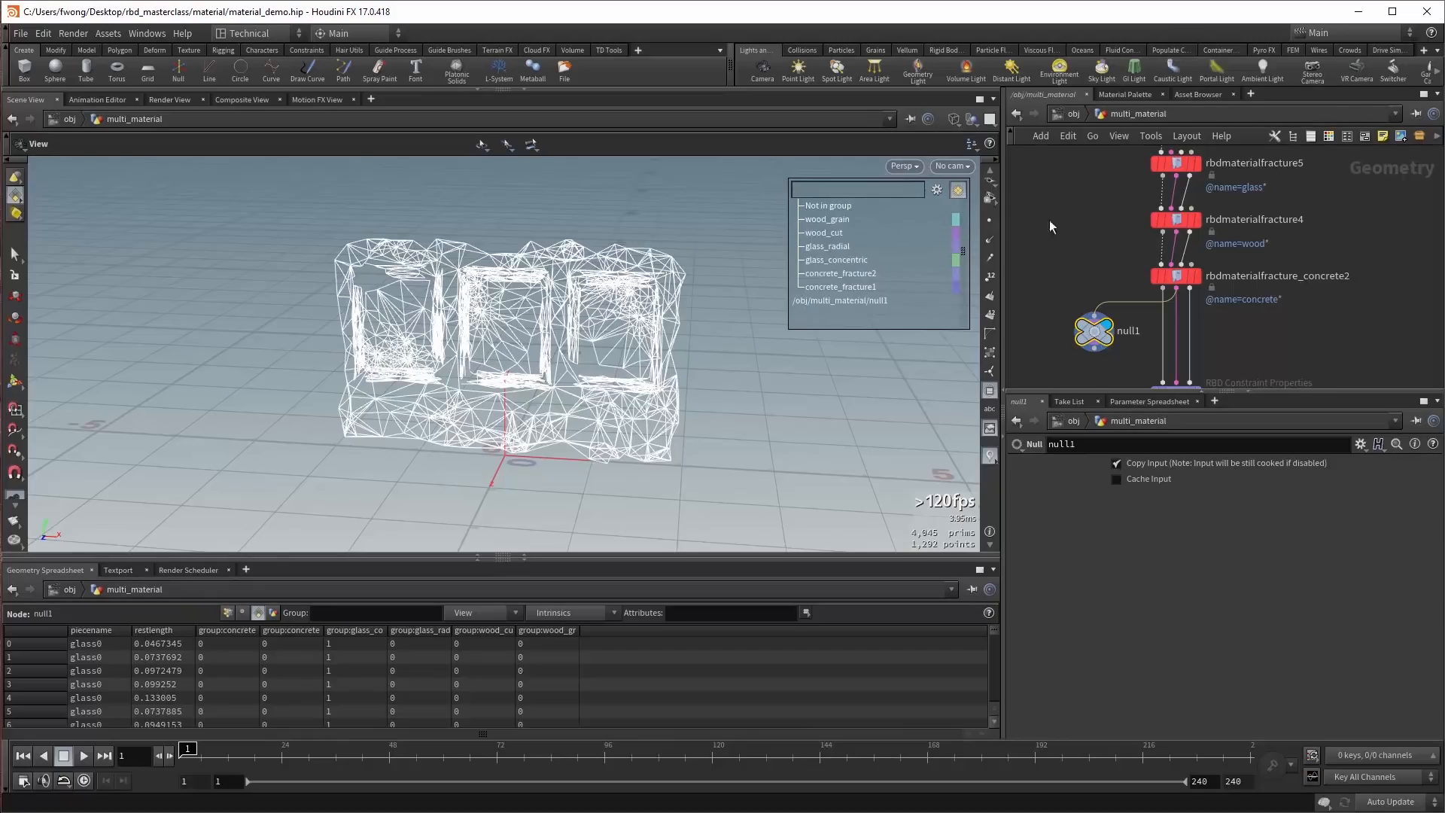
Display the WALL null above the fracture chain in shaded mode to view the unfractured wall.
{"action": "middle_click_drag", "start_coordinate": [1050, 220], "coordinate": [1034, 307]}
{"action": "middle_click_drag", "start_coordinate": [1270, 218], "coordinate": [1160, 268]}
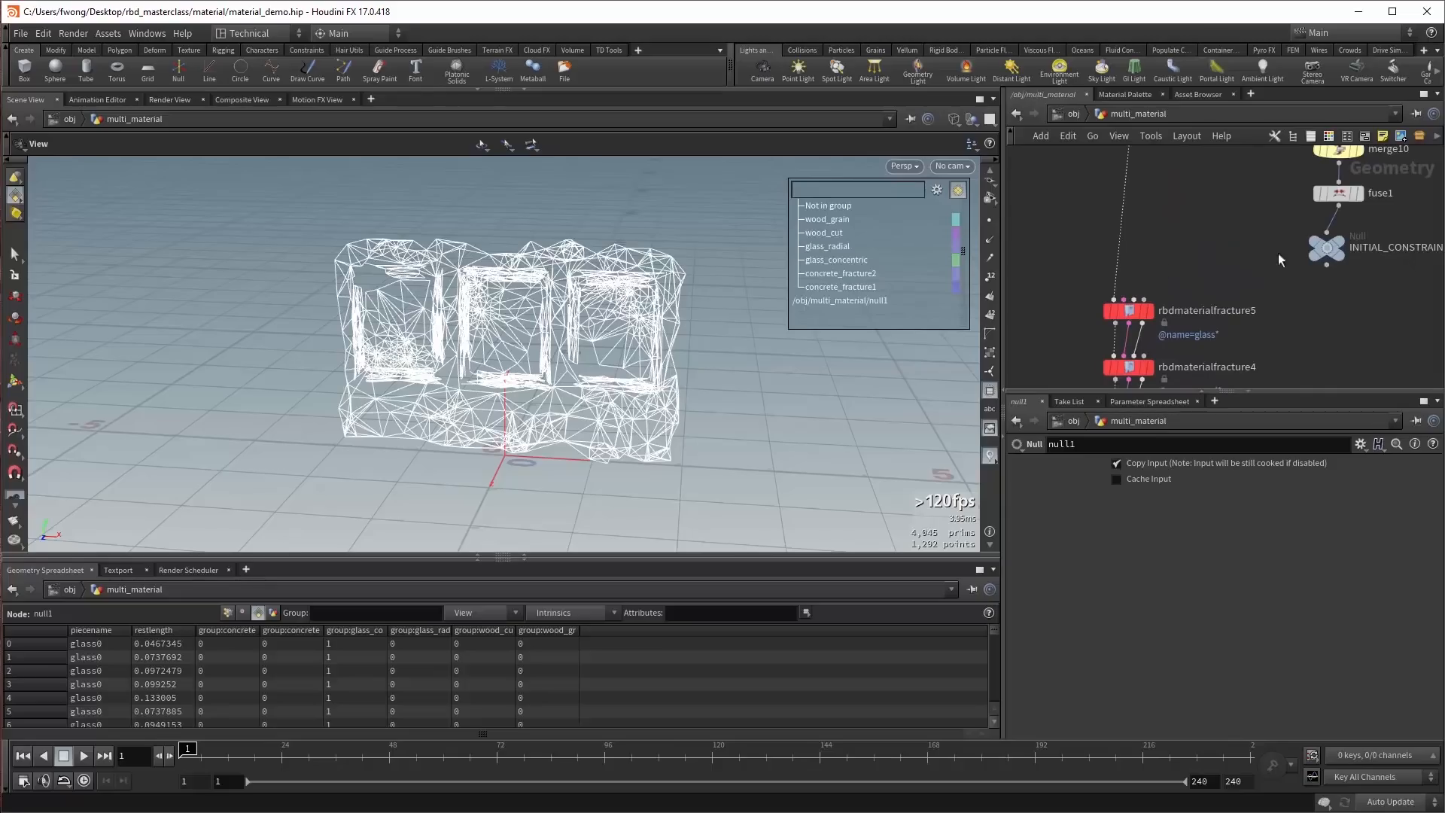
{"action": "middle_click_drag", "start_coordinate": [1280, 260], "coordinate": [1273, 303]}
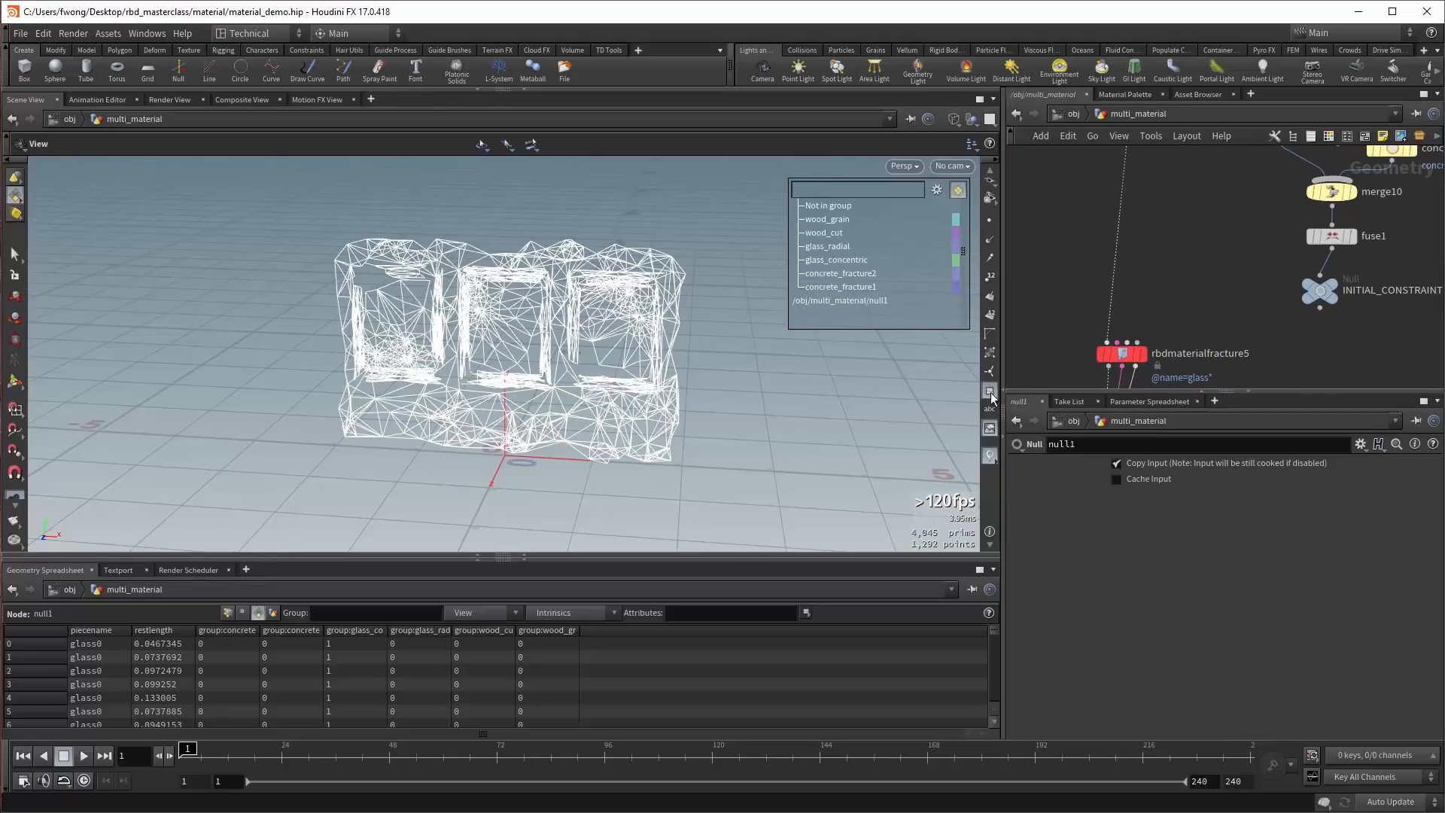
{"action": "scroll", "coordinate": [1141, 254], "scroll_direction": "down", "scroll_amount": 6}
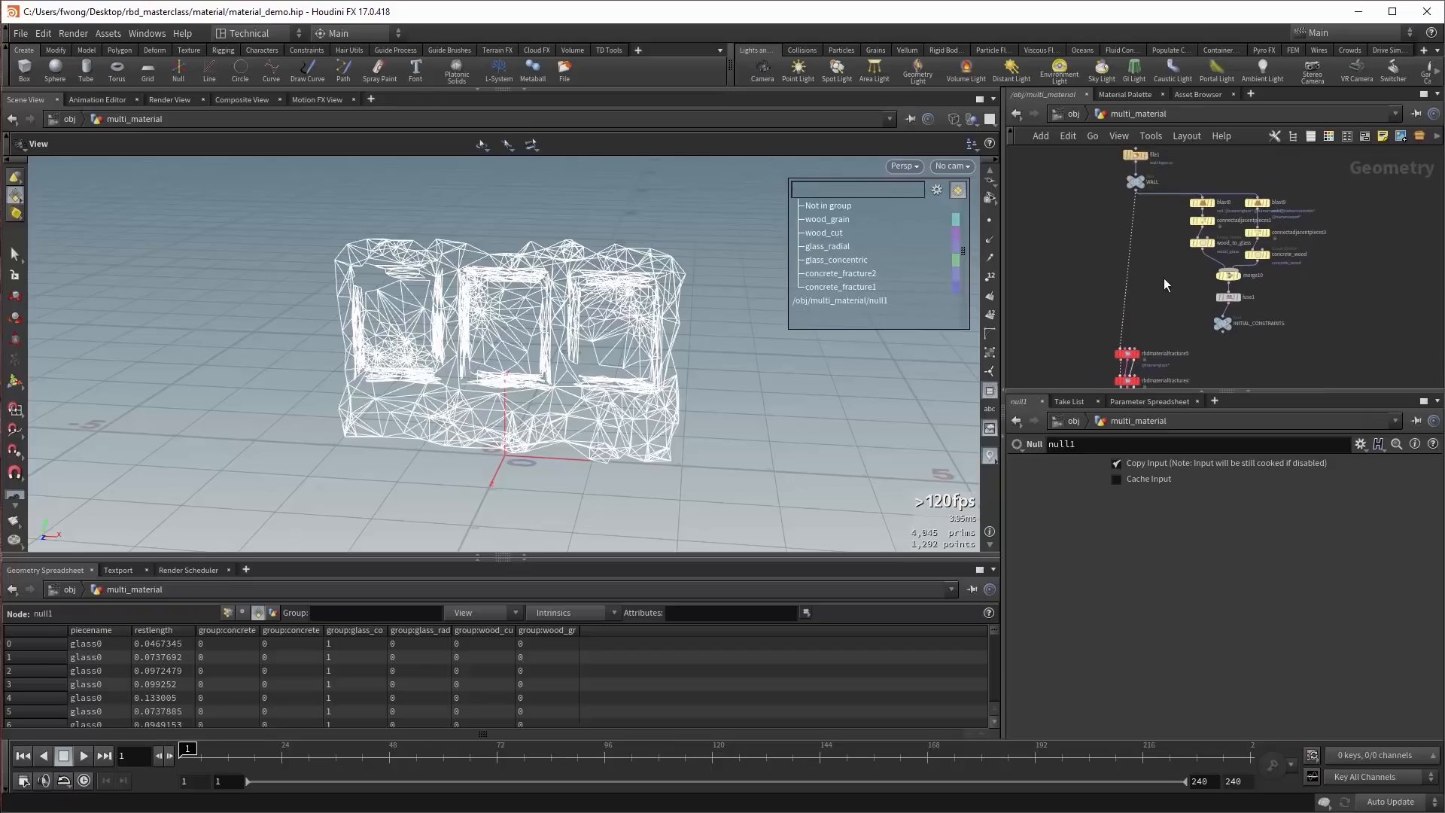
{"action": "left_click", "coordinate": [1151, 167]}
{"action": "left_click", "coordinate": [1136, 181]}
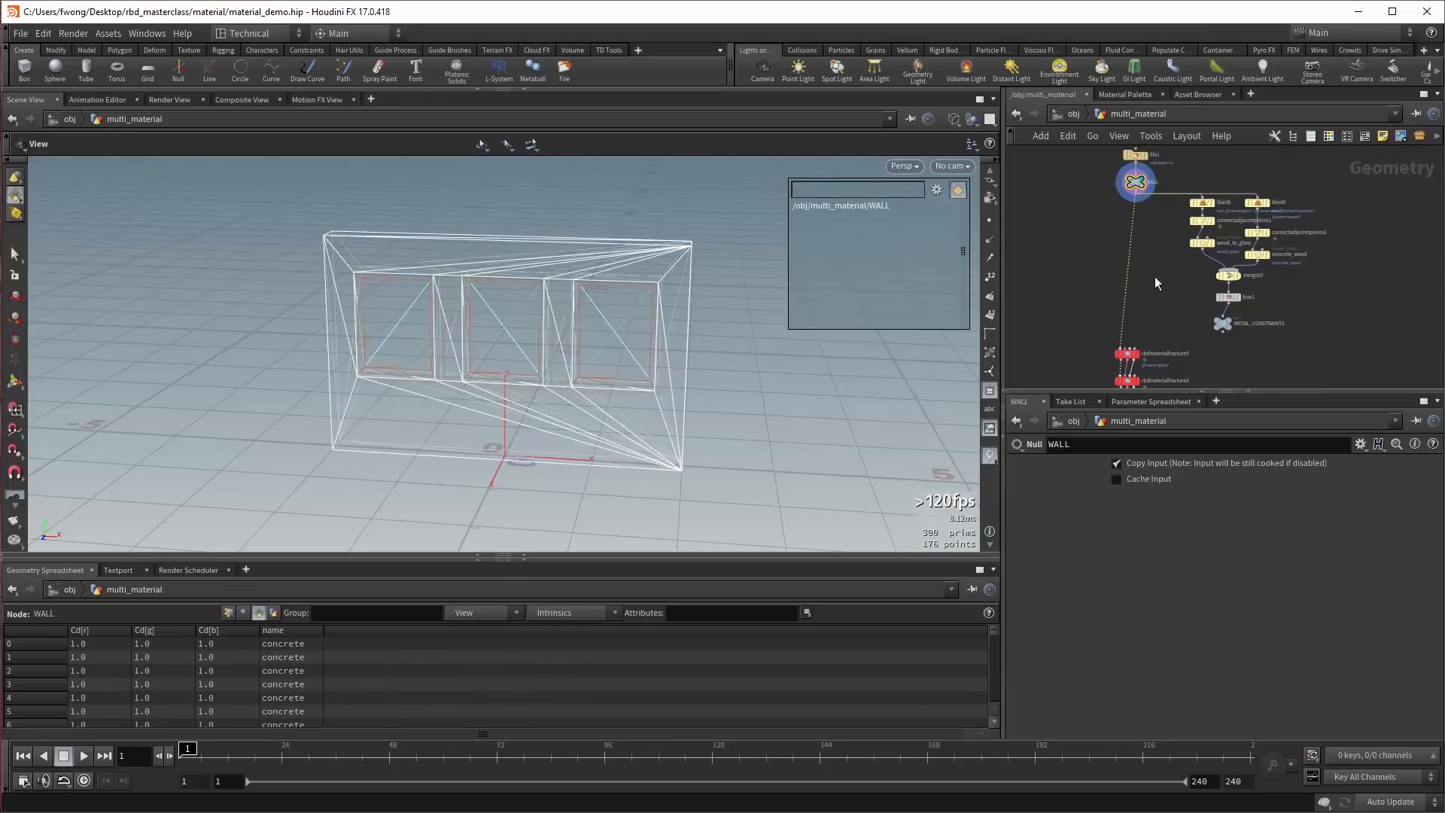
{"action": "key", "text": "w"}
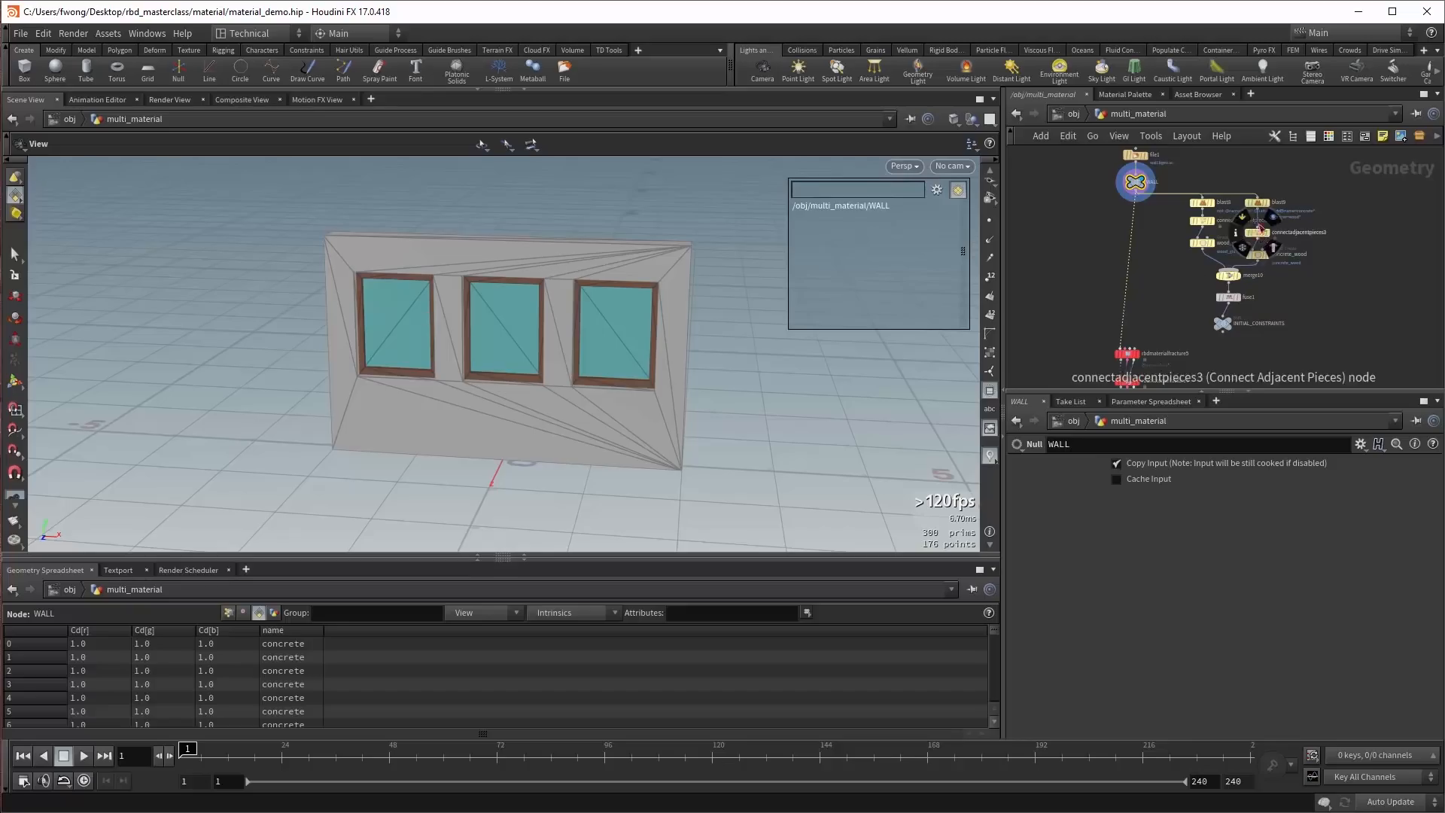
Display blast8 and connectadjacentpieces1 in turn to examine how the wood-to-glass constraints are built.
{"action": "scroll", "coordinate": [1212, 192], "scroll_direction": "up", "scroll_amount": 2}
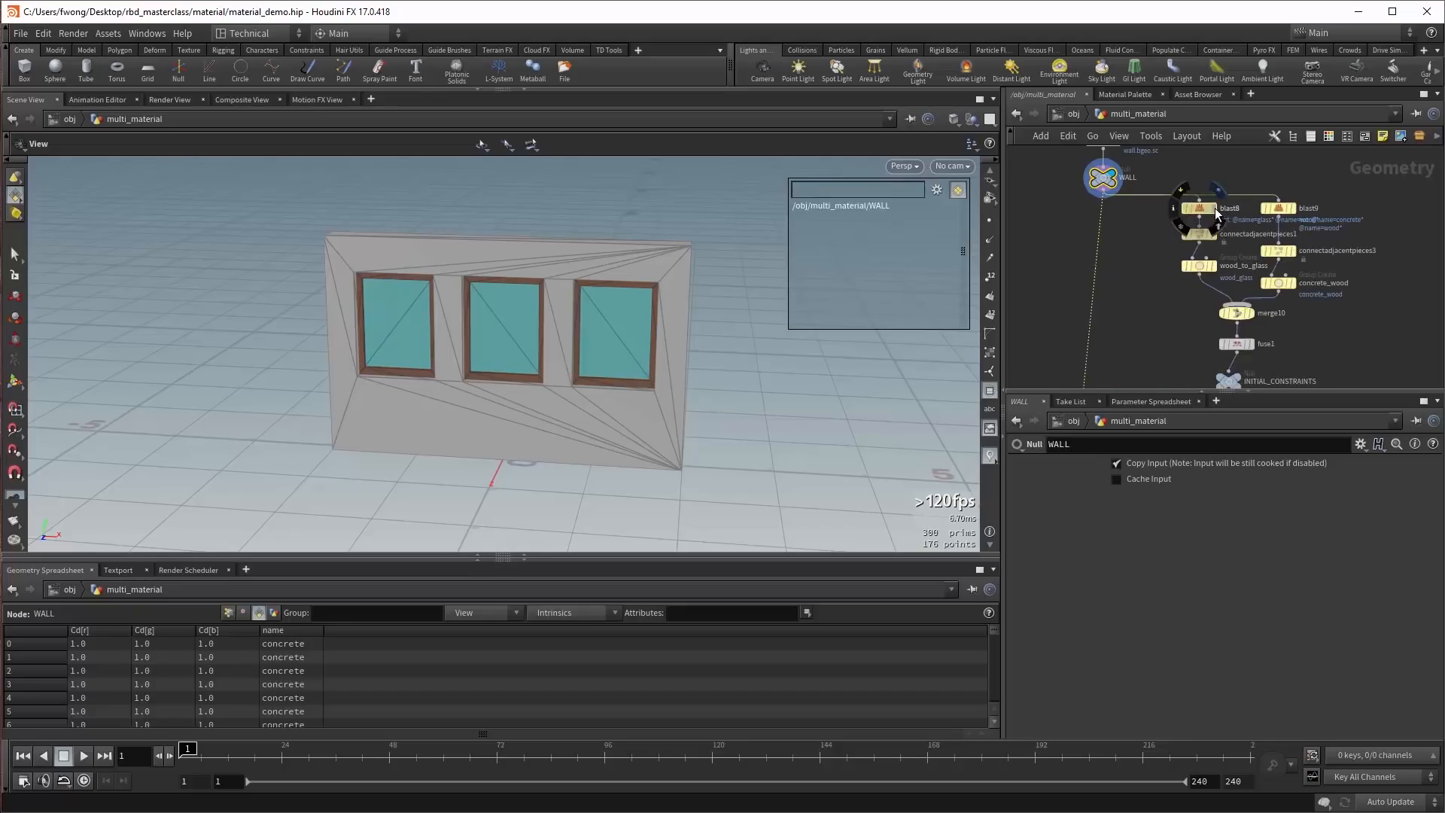
{"action": "left_click", "coordinate": [1212, 208]}
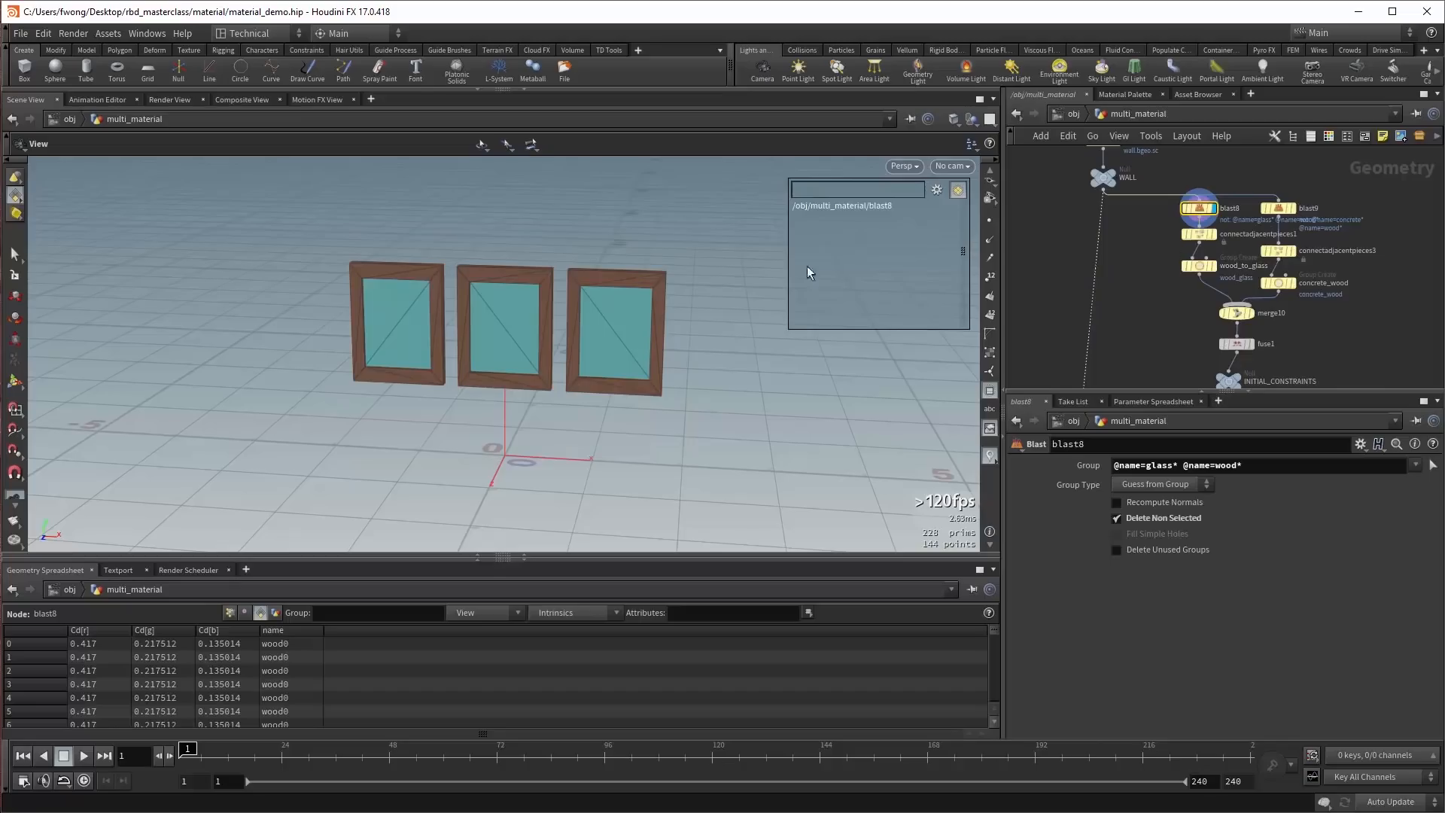
{"action": "left_click", "coordinate": [1197, 233]}
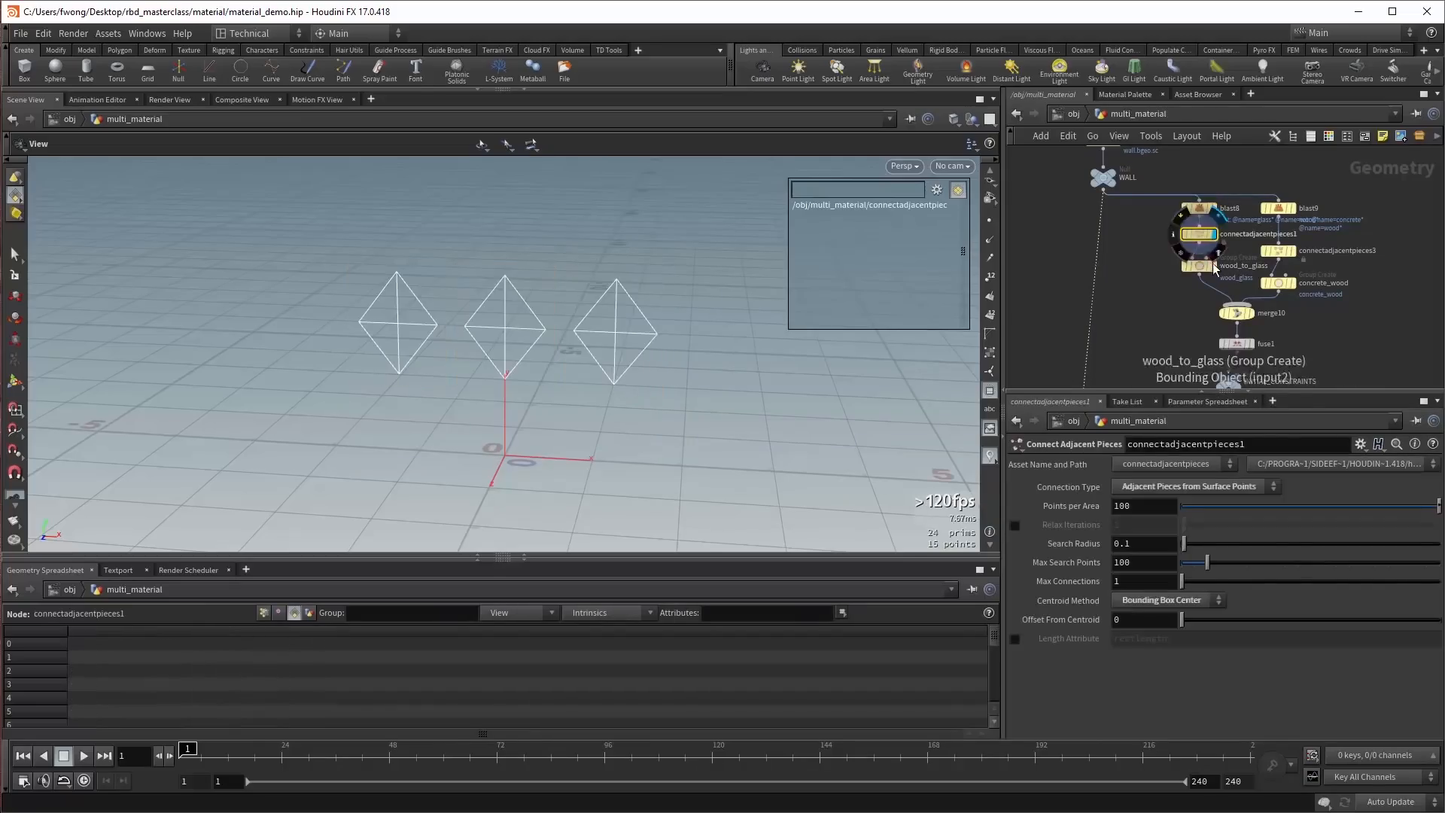
Display wood_to_glass, concrete_wood and INITIAL_CONSTRAINTS in turn to examine the initial constraint groups and their merged result.
{"action": "left_click", "coordinate": [1211, 268]}
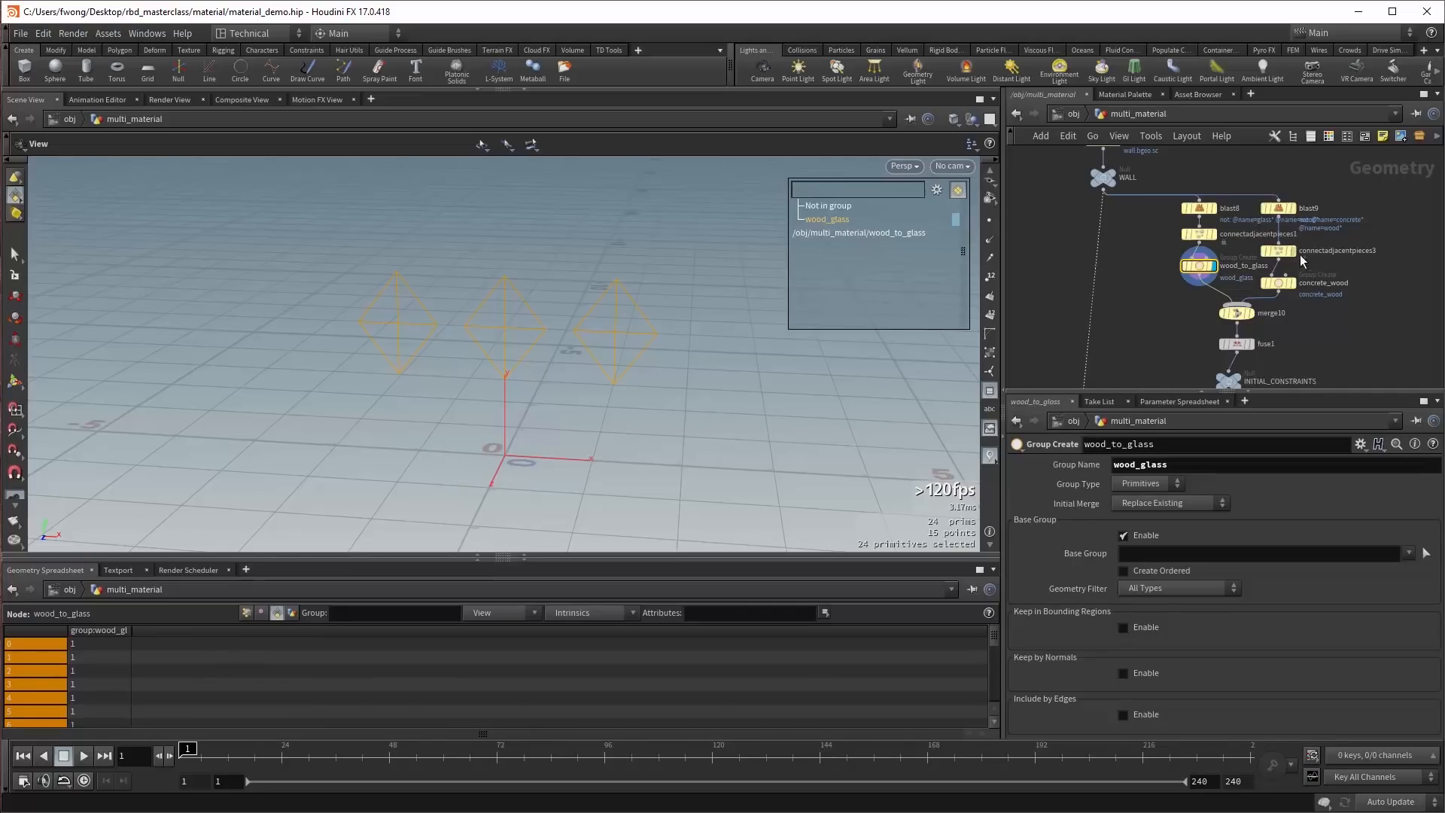
{"action": "left_click", "coordinate": [1296, 291]}
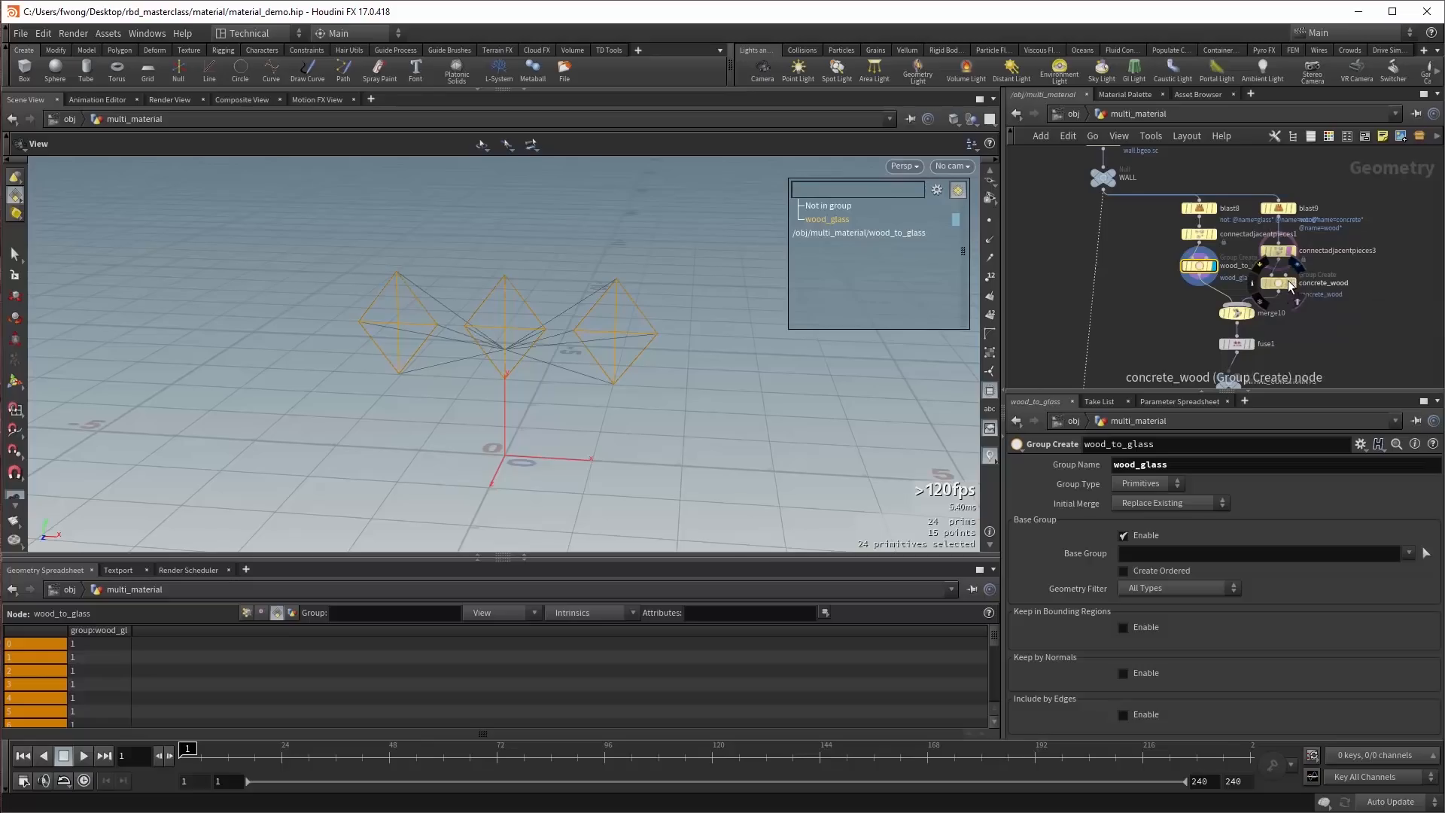
{"action": "middle_click_drag", "start_coordinate": [1272, 353], "coordinate": [1272, 287]}
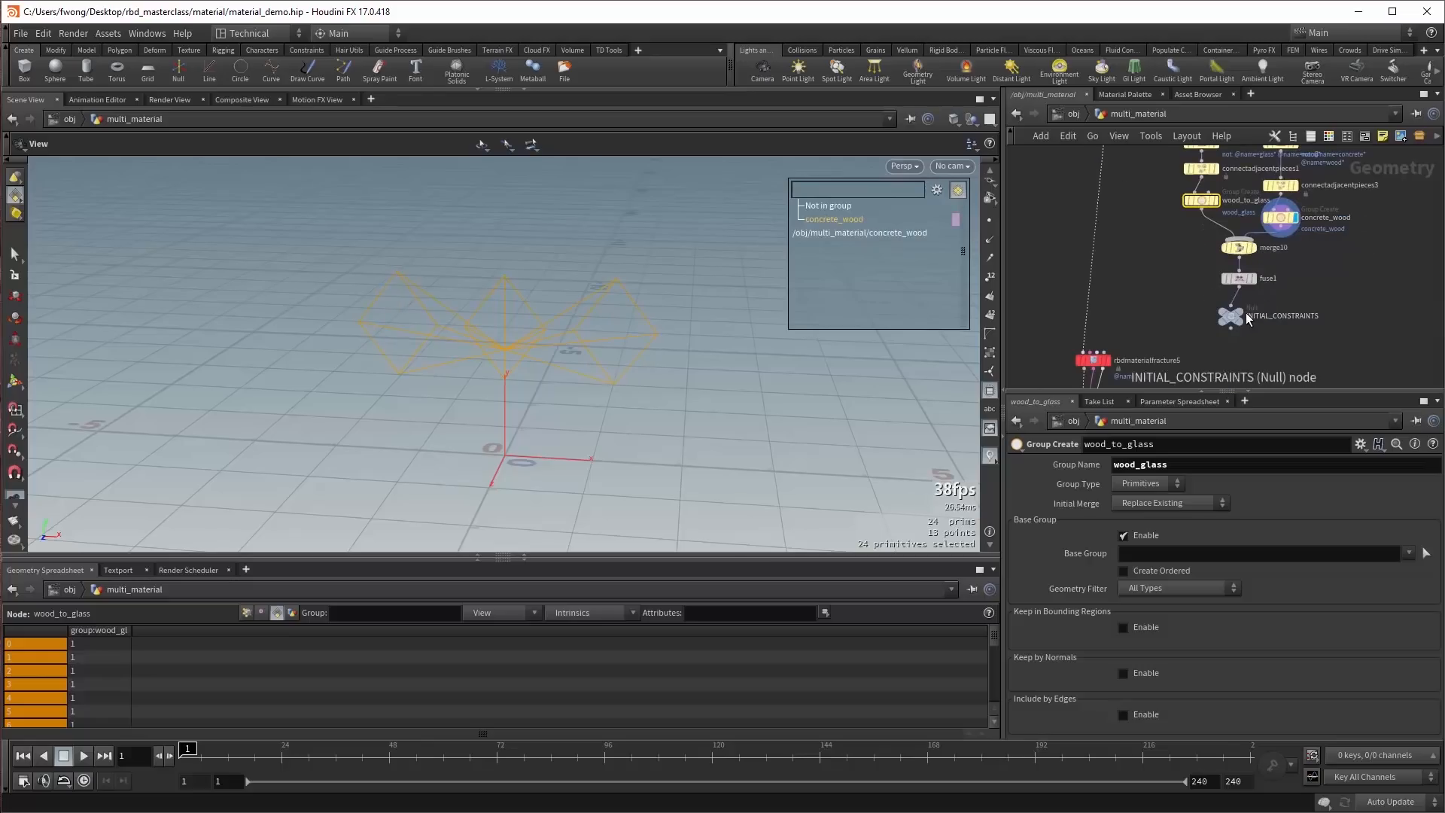
{"action": "left_click", "coordinate": [1239, 324]}
{"action": "left_click", "coordinate": [1237, 322]}
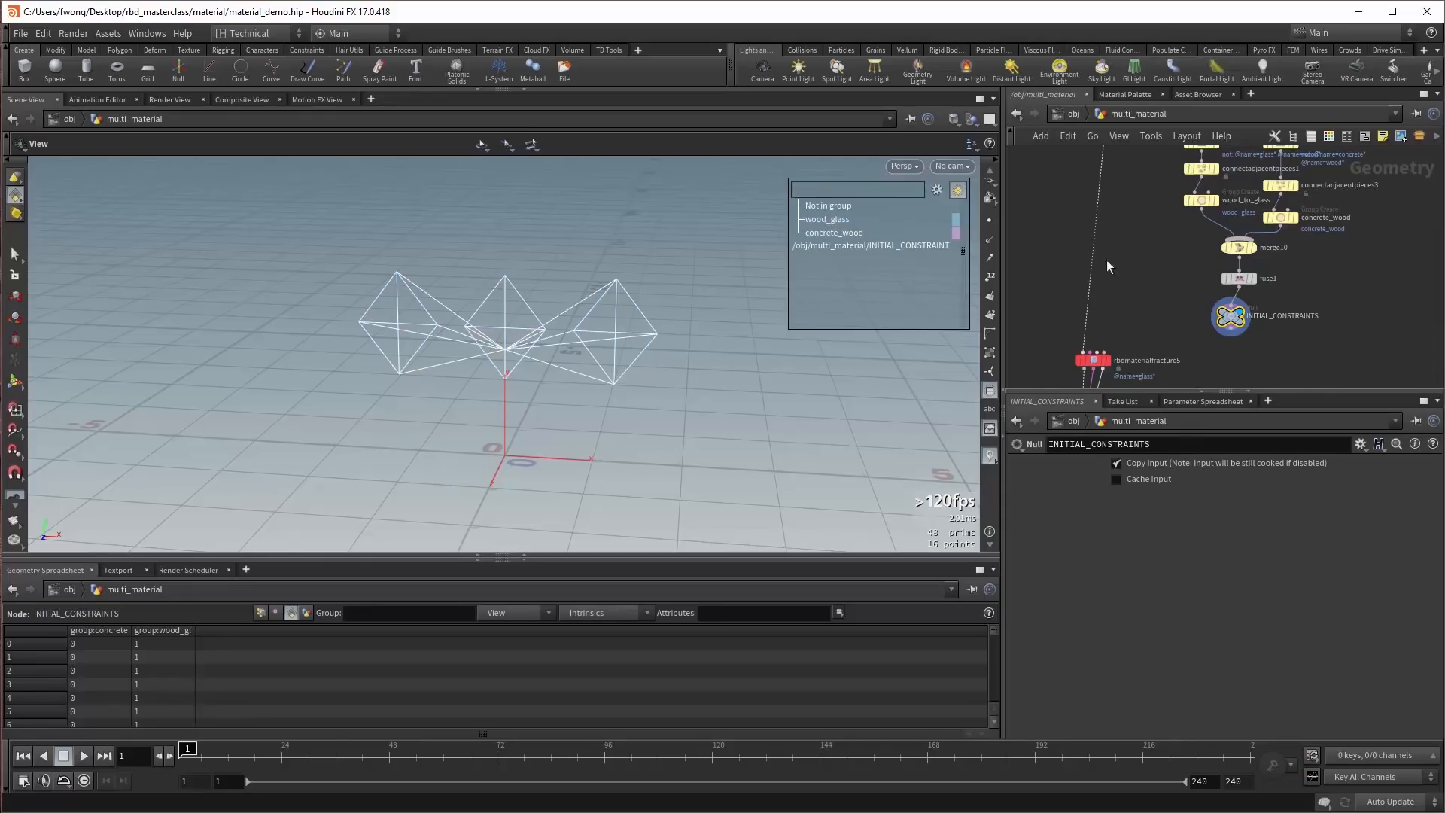
Display the glass fracture node rbdmaterialfracture5 and set its Guide Geometry to Constraint Network.
{"action": "middle_click", "coordinate": [1221, 313]}
{"action": "scroll", "coordinate": [1102, 328], "scroll_direction": "up", "scroll_amount": 2}
{"action": "left_click", "coordinate": [1107, 332]}
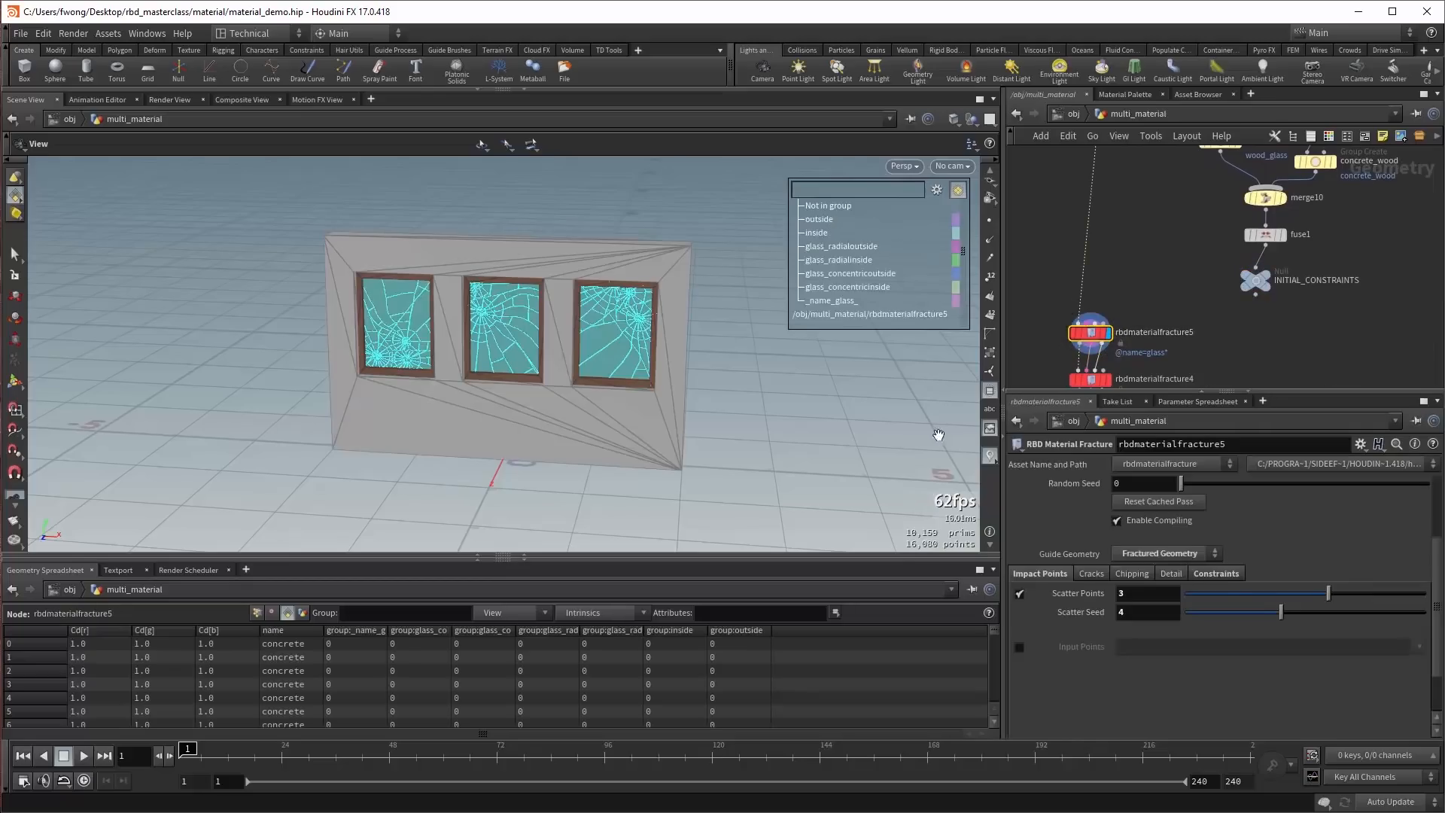
{"action": "left_click", "coordinate": [1152, 553]}
{"action": "left_click", "coordinate": [1159, 631]}
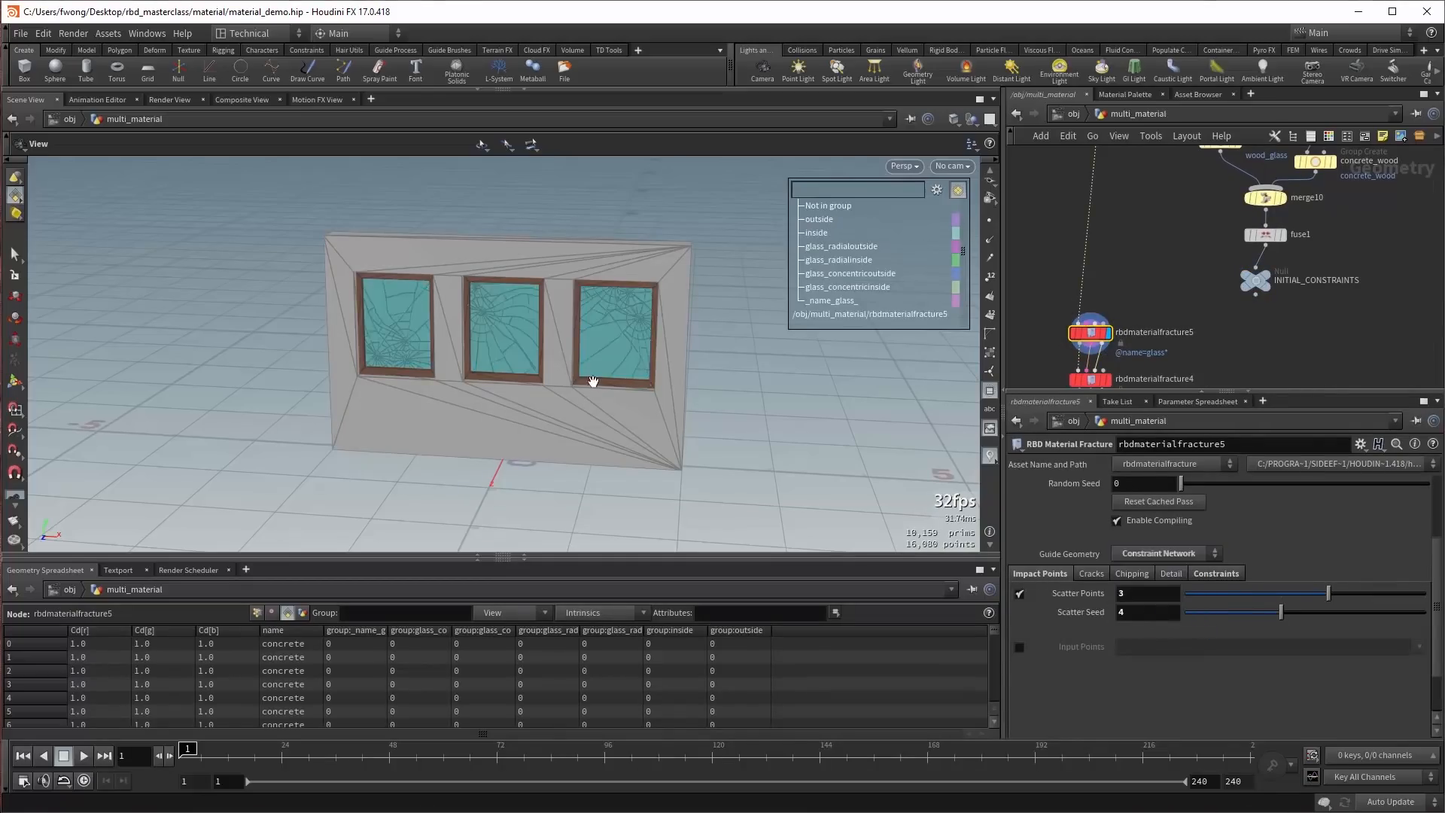
{"action": "left_click_drag", "start_coordinate": [616, 365], "coordinate": [639, 343]}
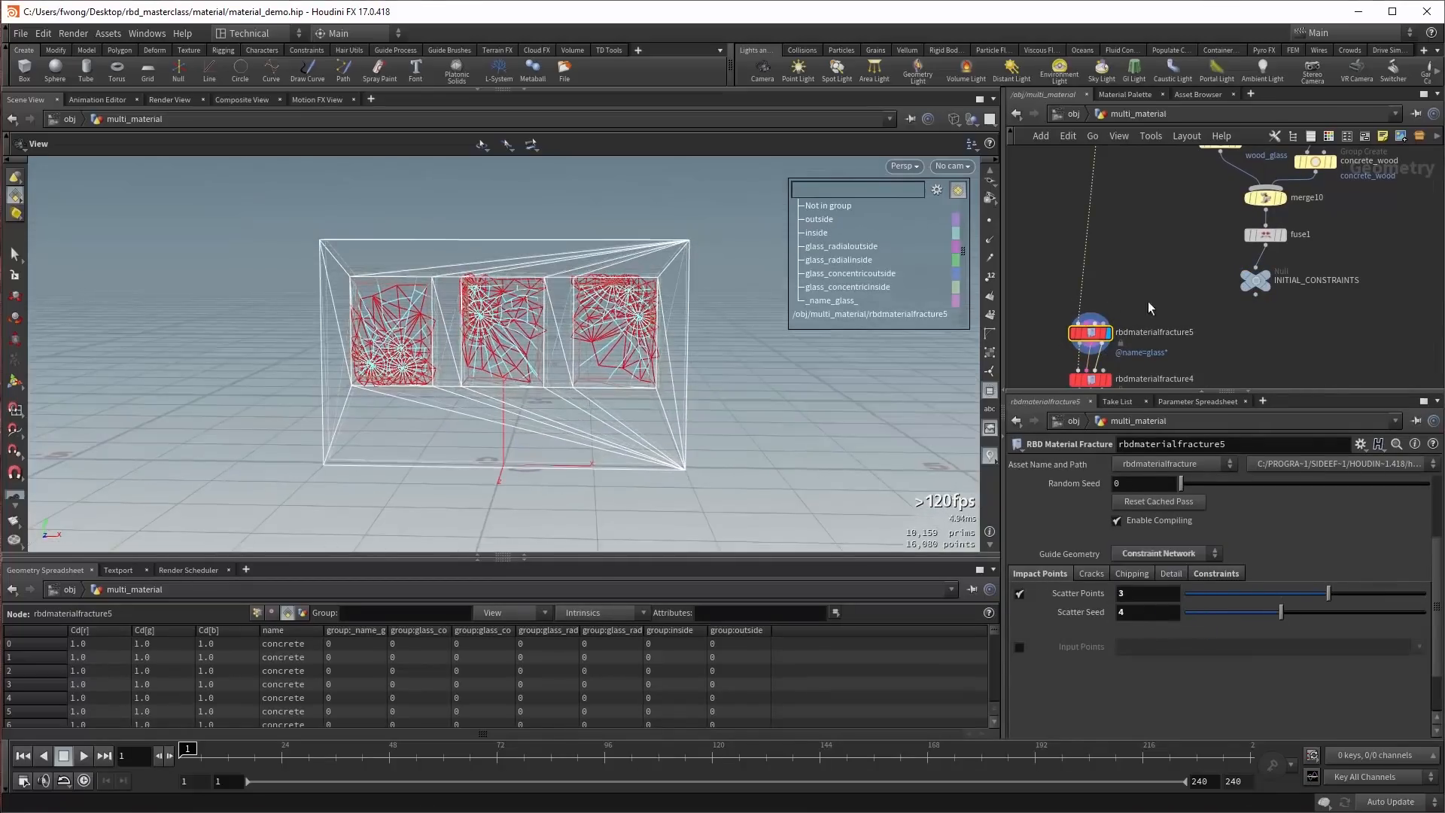
Connect the INITIAL_CONSTRAINTS null to the constraint geometry input of rbdmaterialfracture5 and view the constraints around the glass panes.
{"action": "left_click", "coordinate": [1092, 326]}
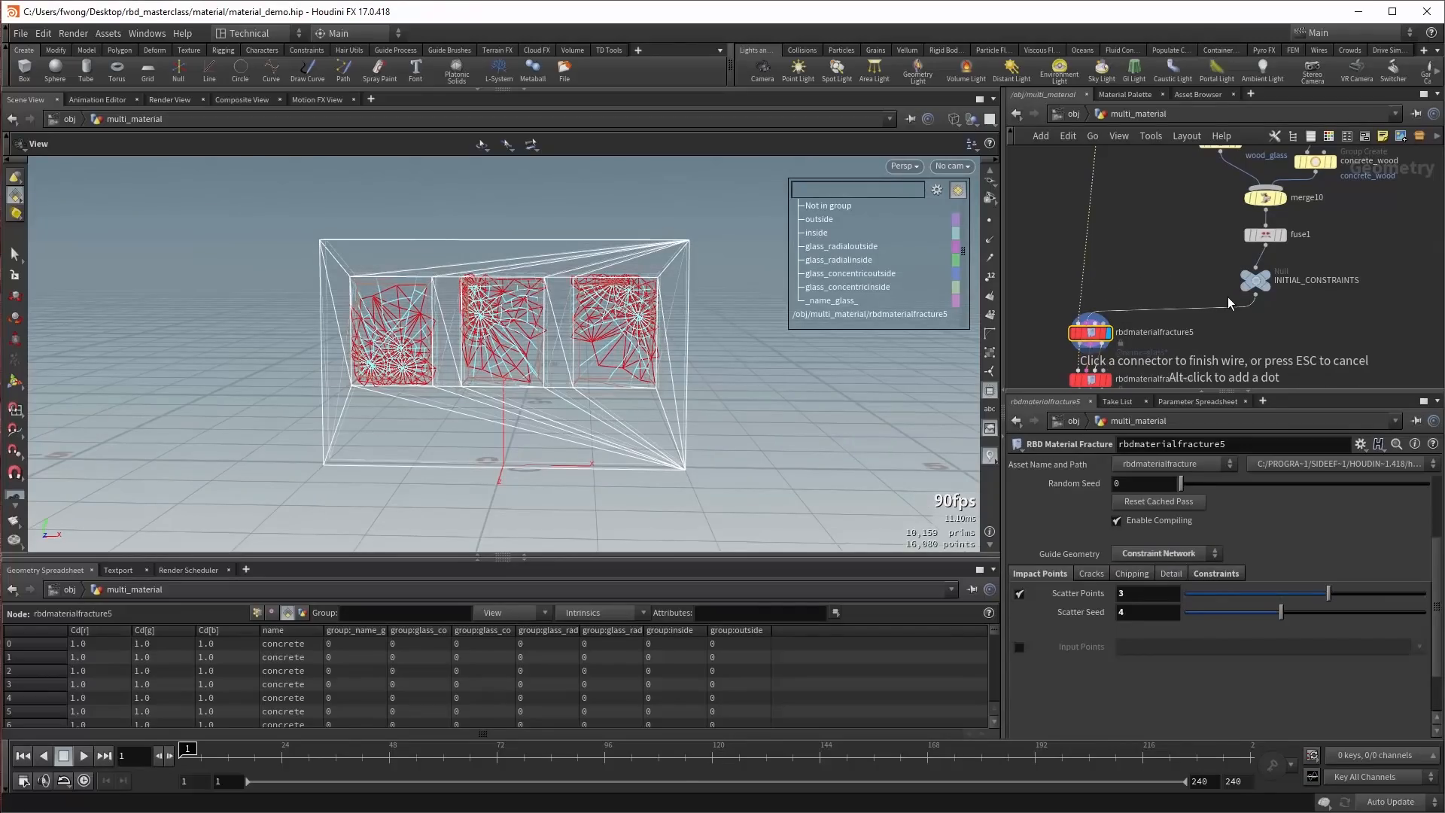
{"action": "left_click", "coordinate": [1255, 294]}
{"action": "scroll", "coordinate": [561, 324], "scroll_direction": "up", "scroll_amount": 3}
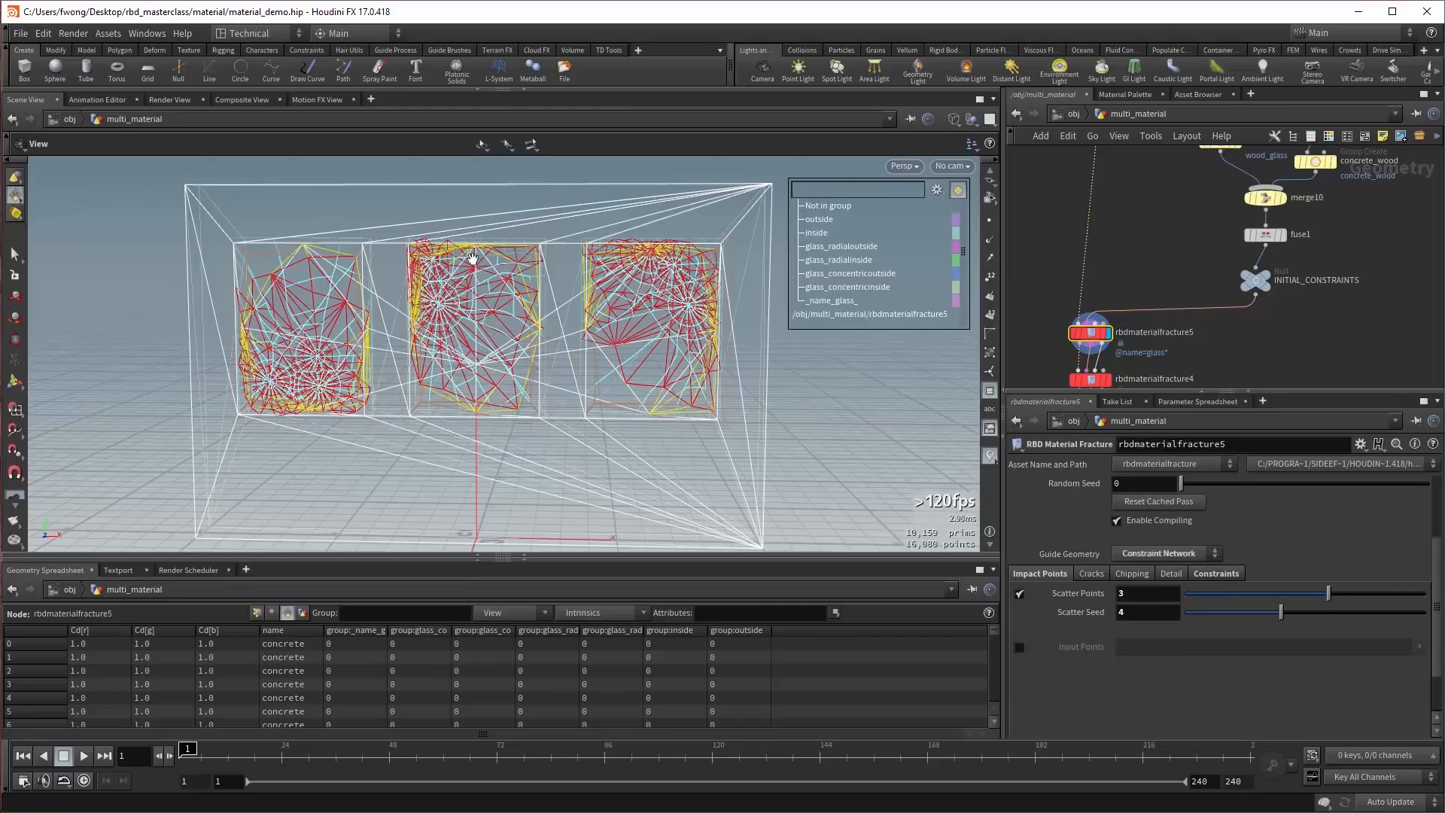
{"action": "scroll", "coordinate": [452, 256], "scroll_direction": "up", "scroll_amount": 5}
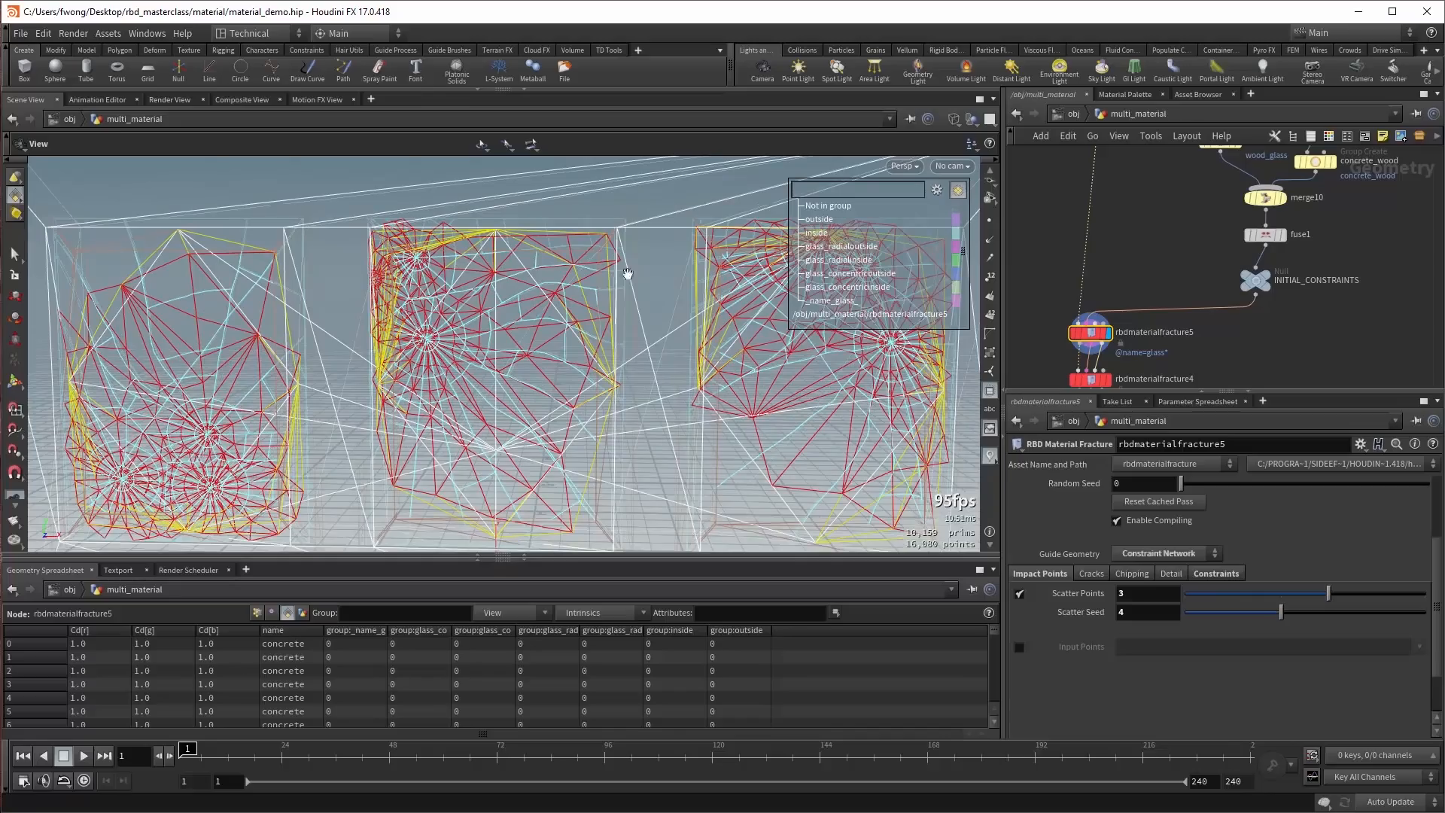
Disconnect INITIAL_CONSTRAINTS from rbdmaterialfracture5 and reconnect it to compare the constraint network with and without it.
{"action": "left_click_drag", "start_coordinate": [1172, 278], "coordinate": [1151, 320]}
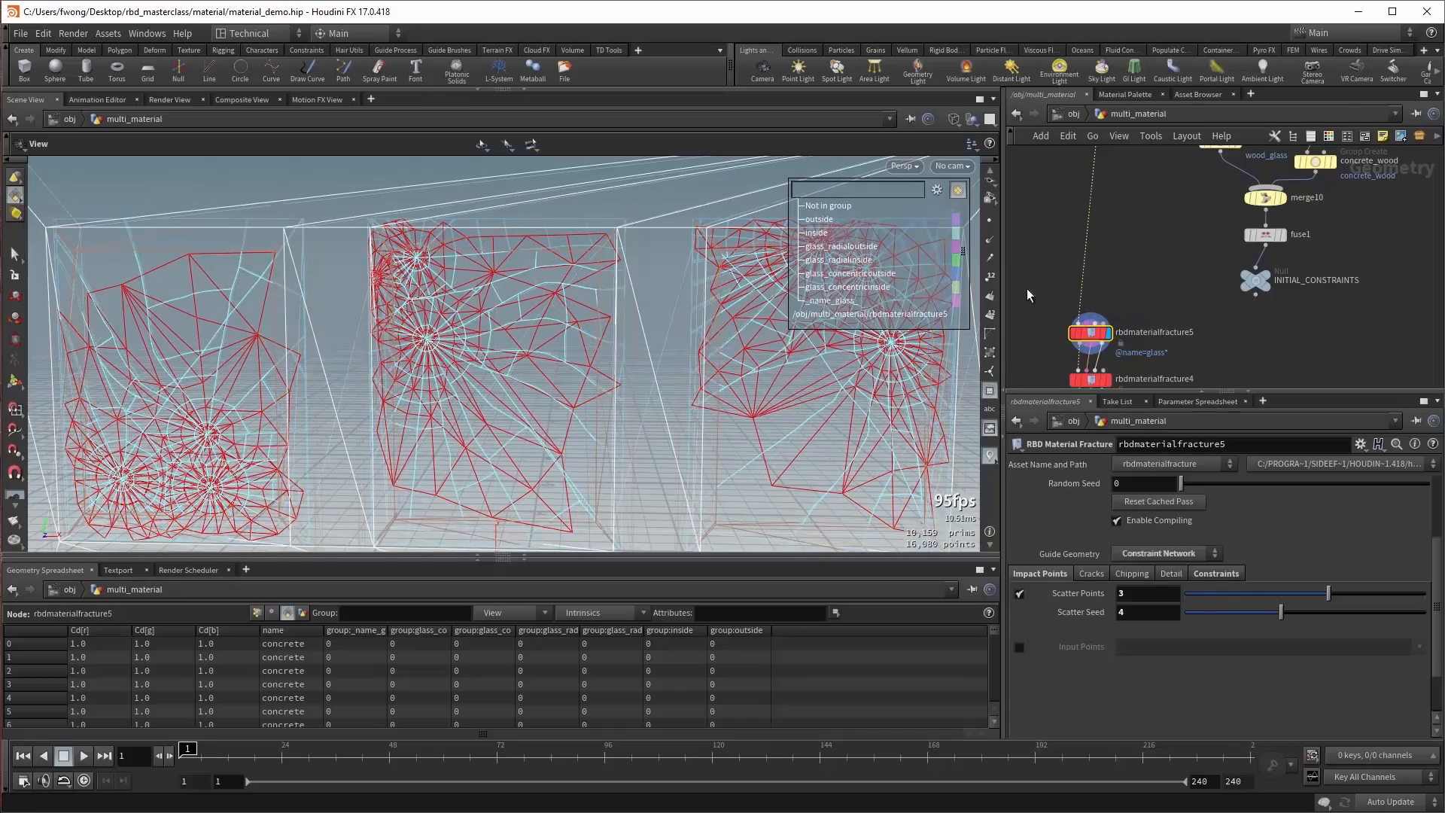
{"action": "left_click", "coordinate": [1256, 299]}
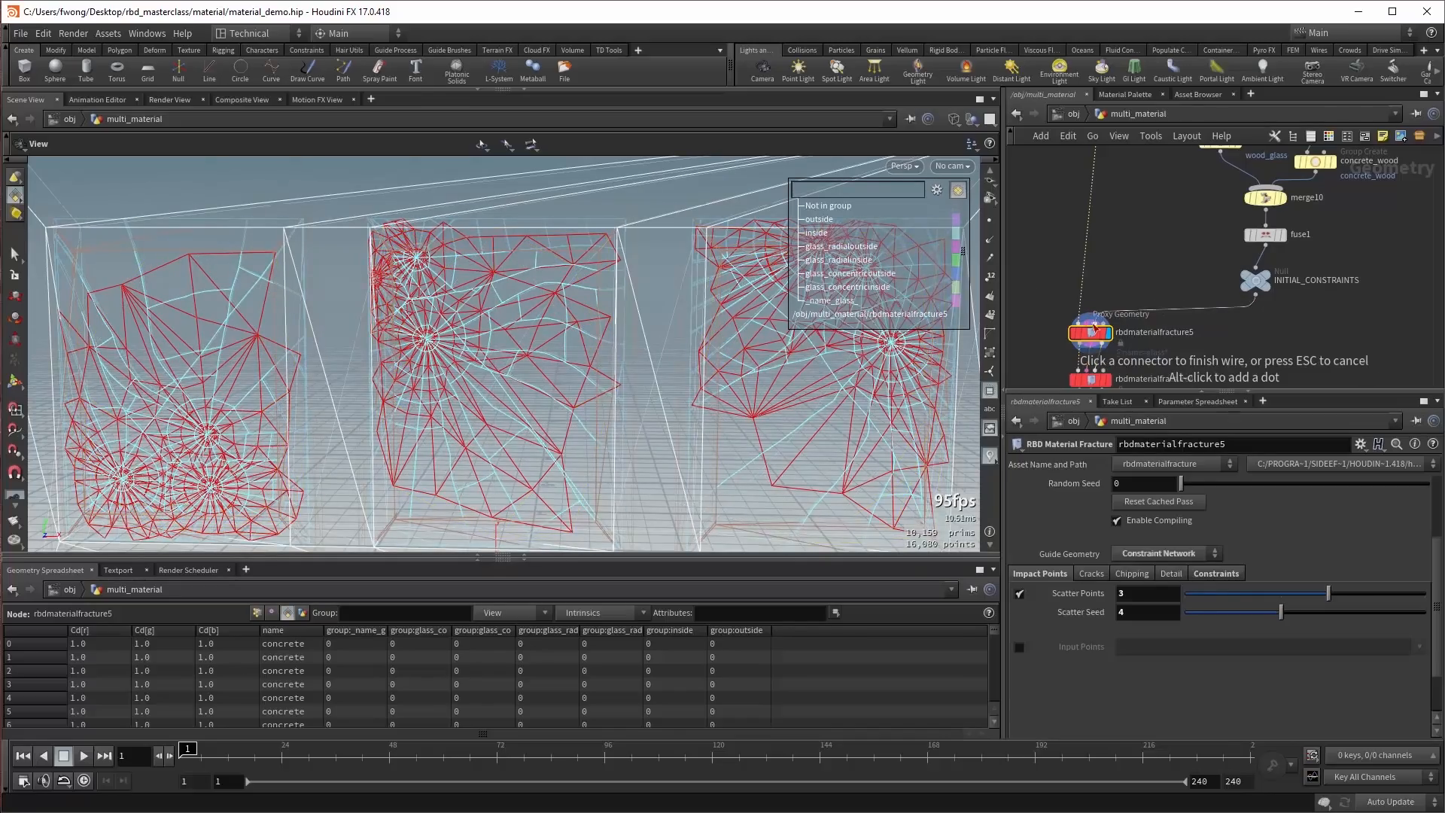
{"action": "left_click", "coordinate": [1107, 322]}
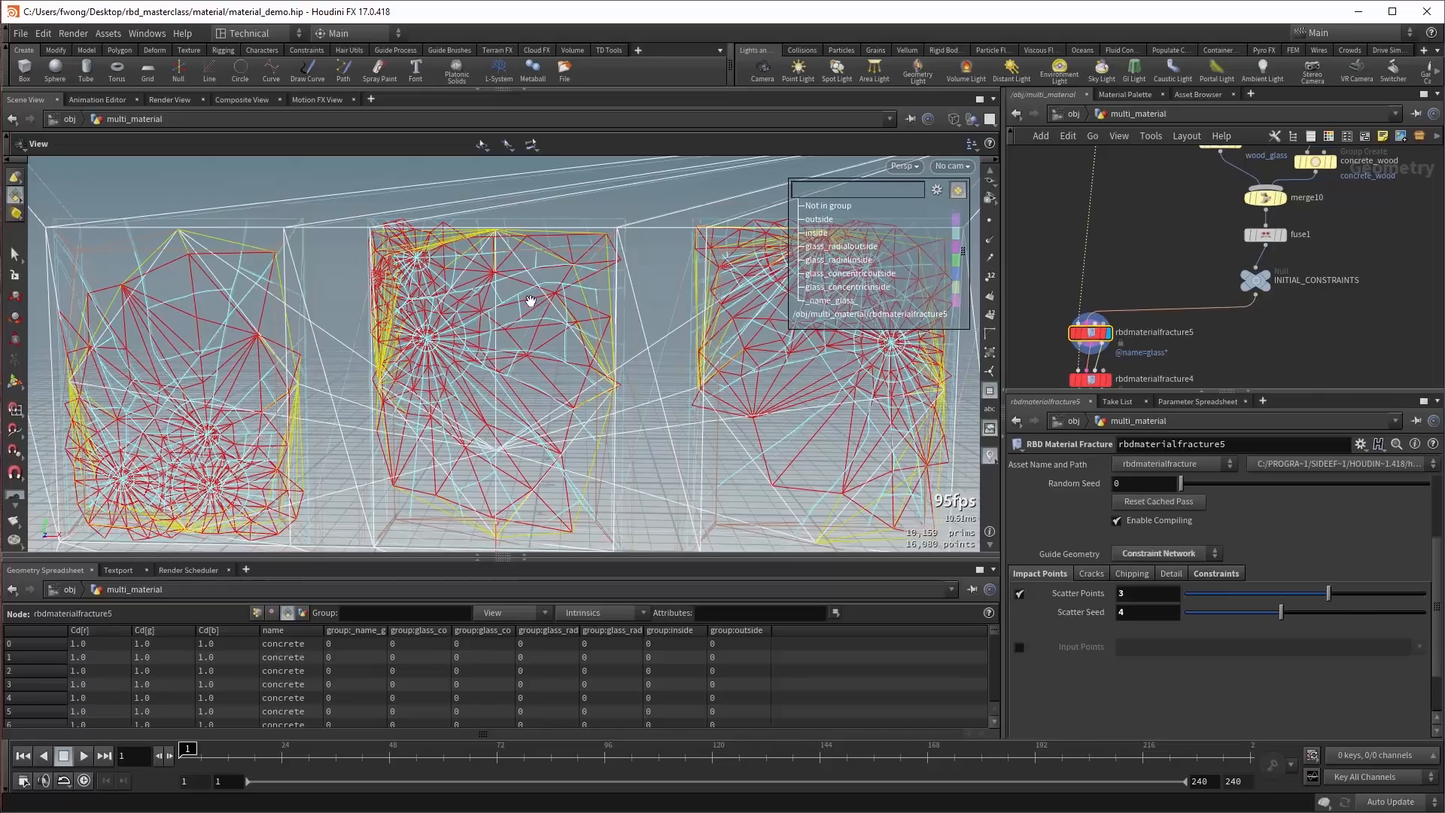
{"action": "key", "text": "h"}
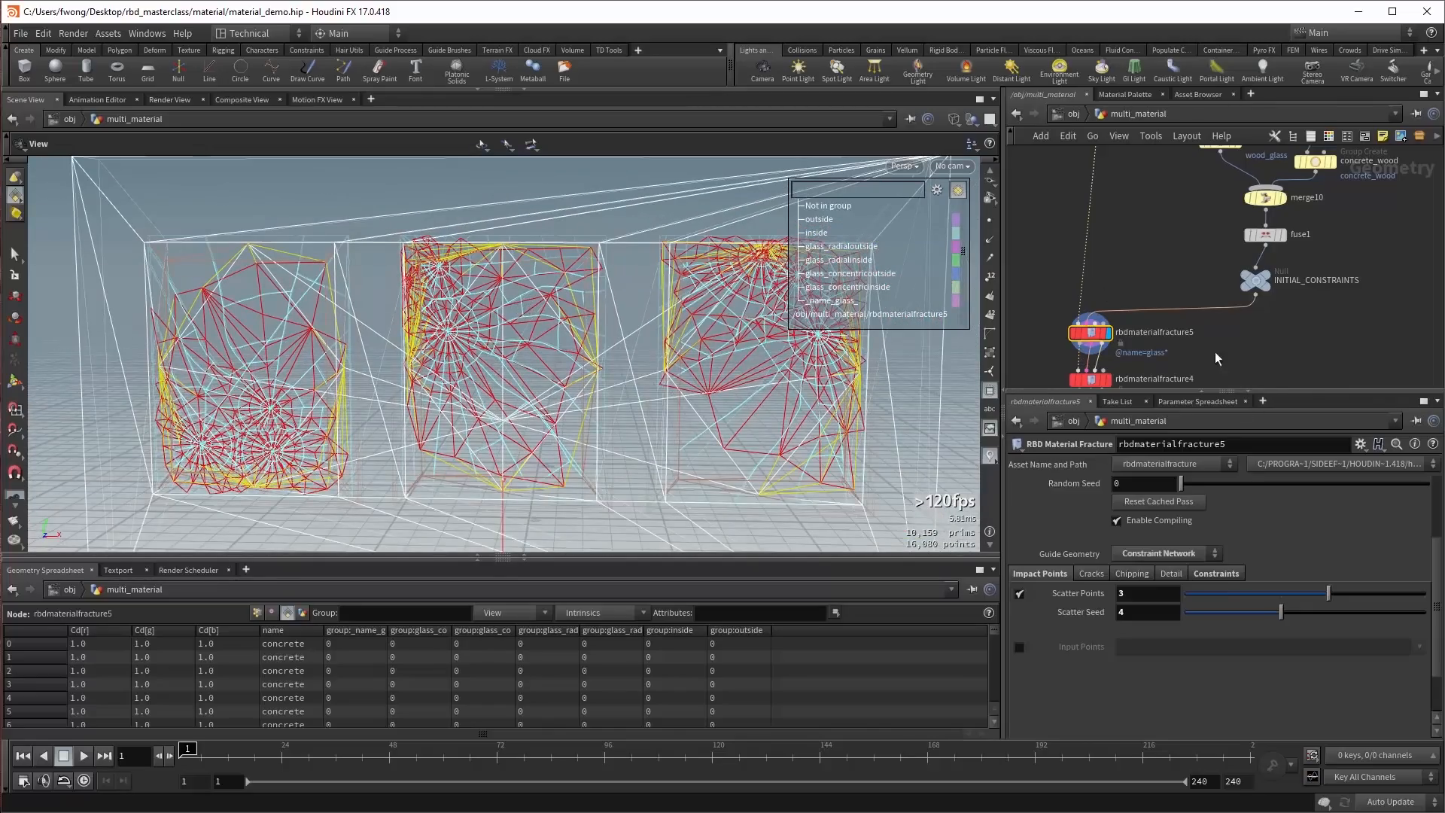
Display rbdmaterialfracture4 and rbdmaterialfracture_concrete2 in turn to examine how the initial constraints update through the wood and concrete fractures.
{"action": "middle_click_drag", "start_coordinate": [1215, 351], "coordinate": [1222, 252]}
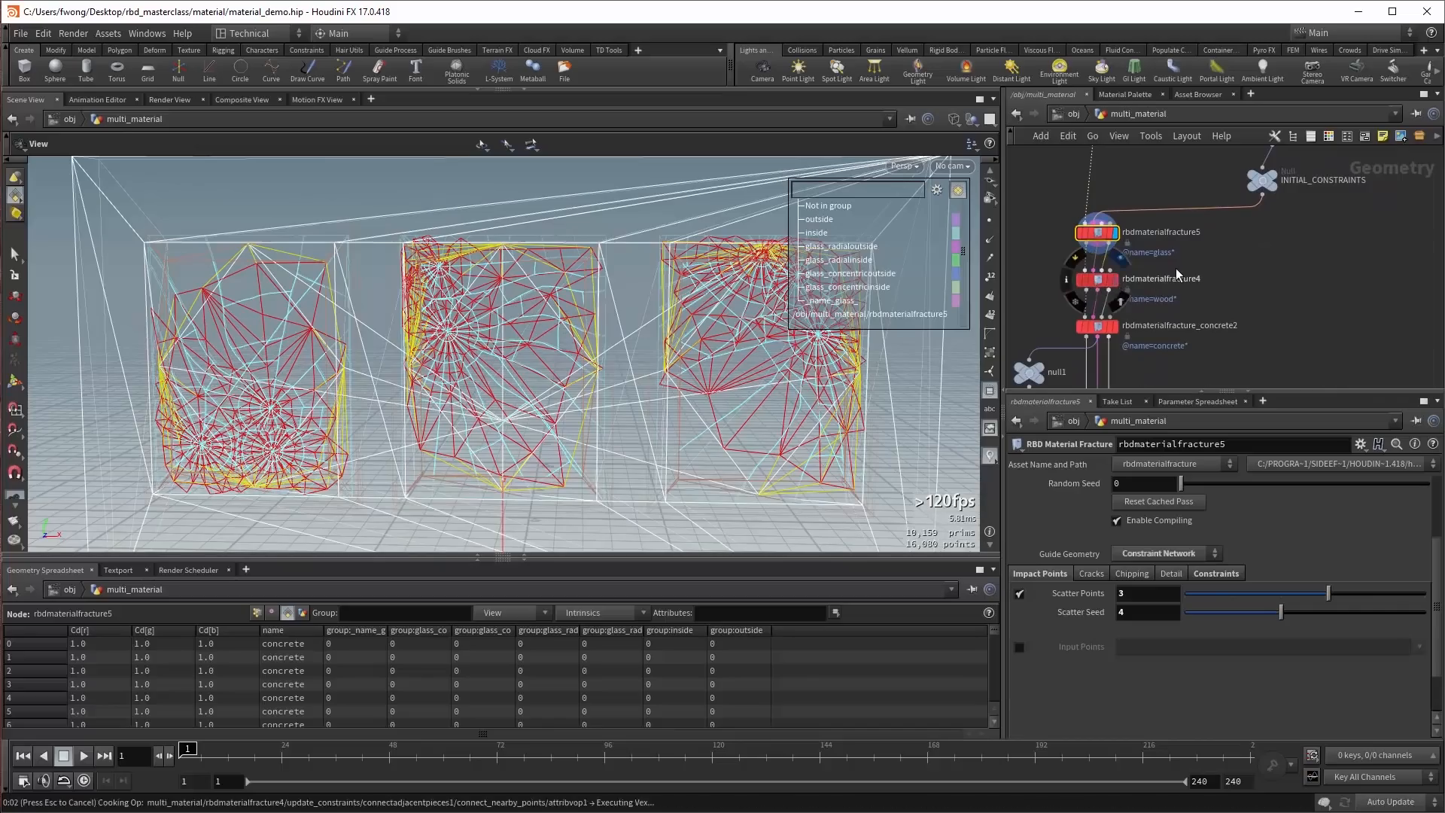
{"action": "left_click", "coordinate": [1175, 277]}
{"action": "mouse_move", "coordinate": [1103, 325]}
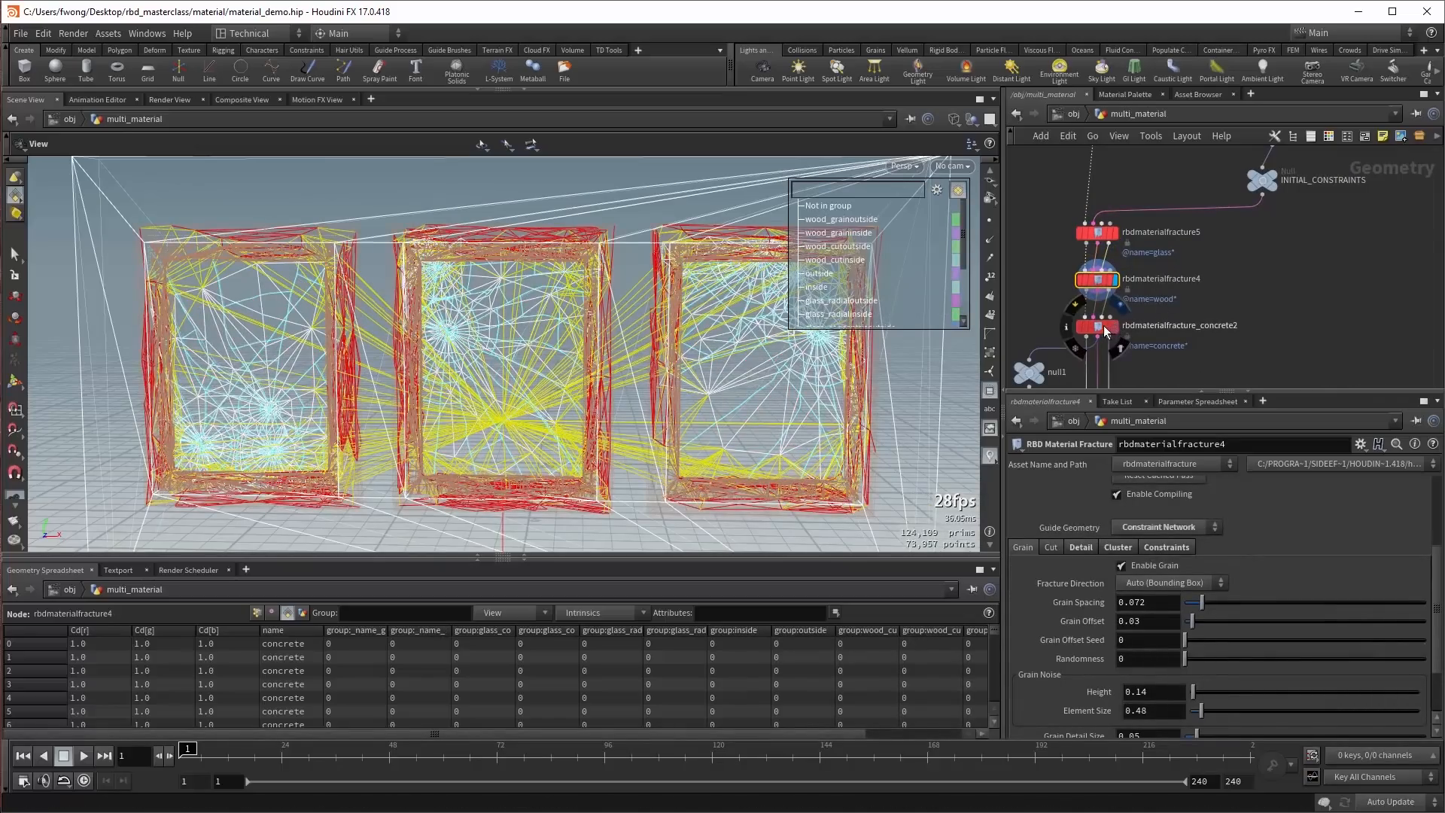
{"action": "left_click", "coordinate": [1044, 374]}
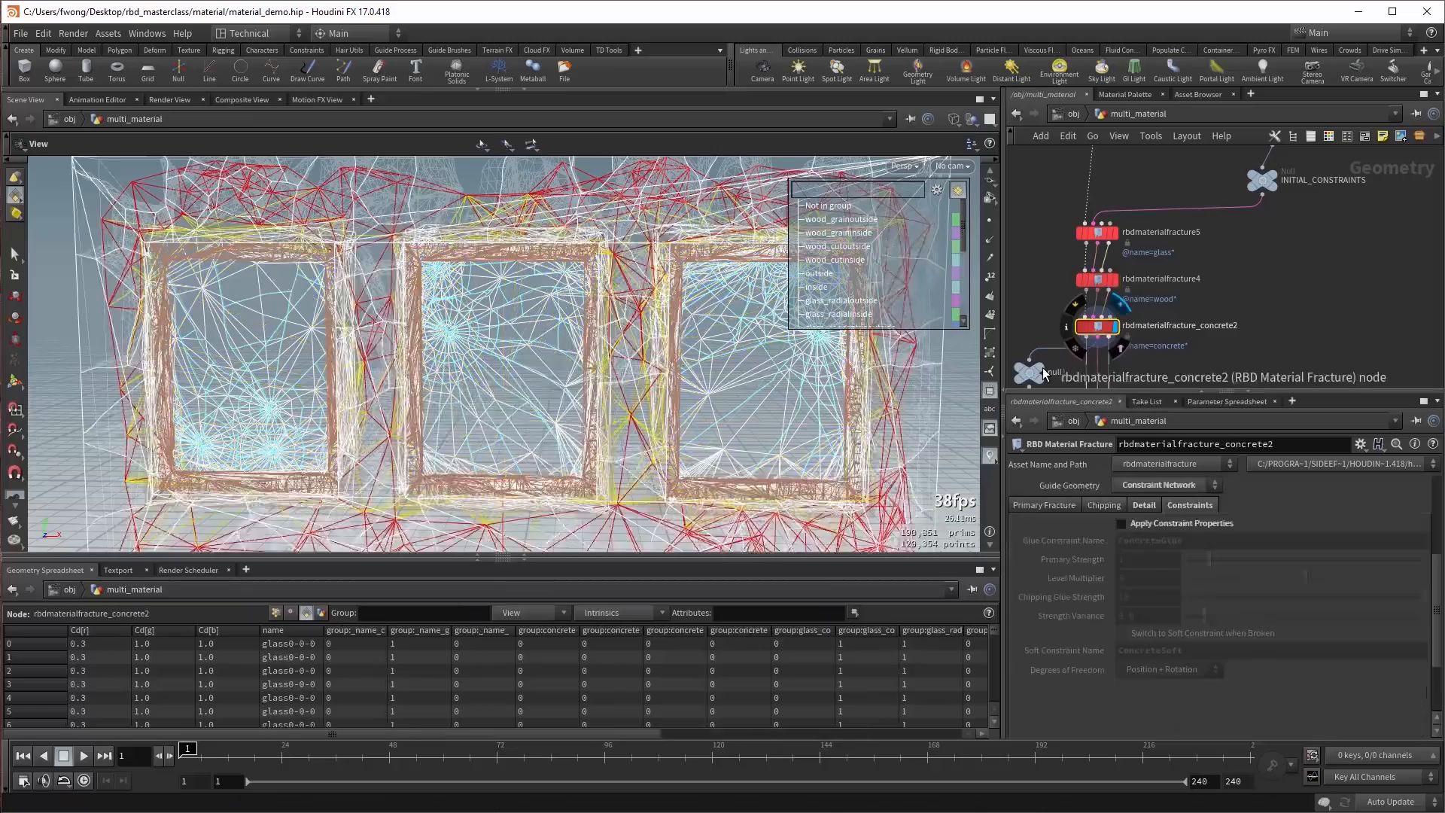
Display null1, highlight its wood_glass and concrete_wood constraint groups, and inspect the node's attribute information.
{"action": "left_click", "coordinate": [1030, 372]}
{"action": "scroll", "coordinate": [670, 407], "scroll_direction": "down", "scroll_amount": 3}
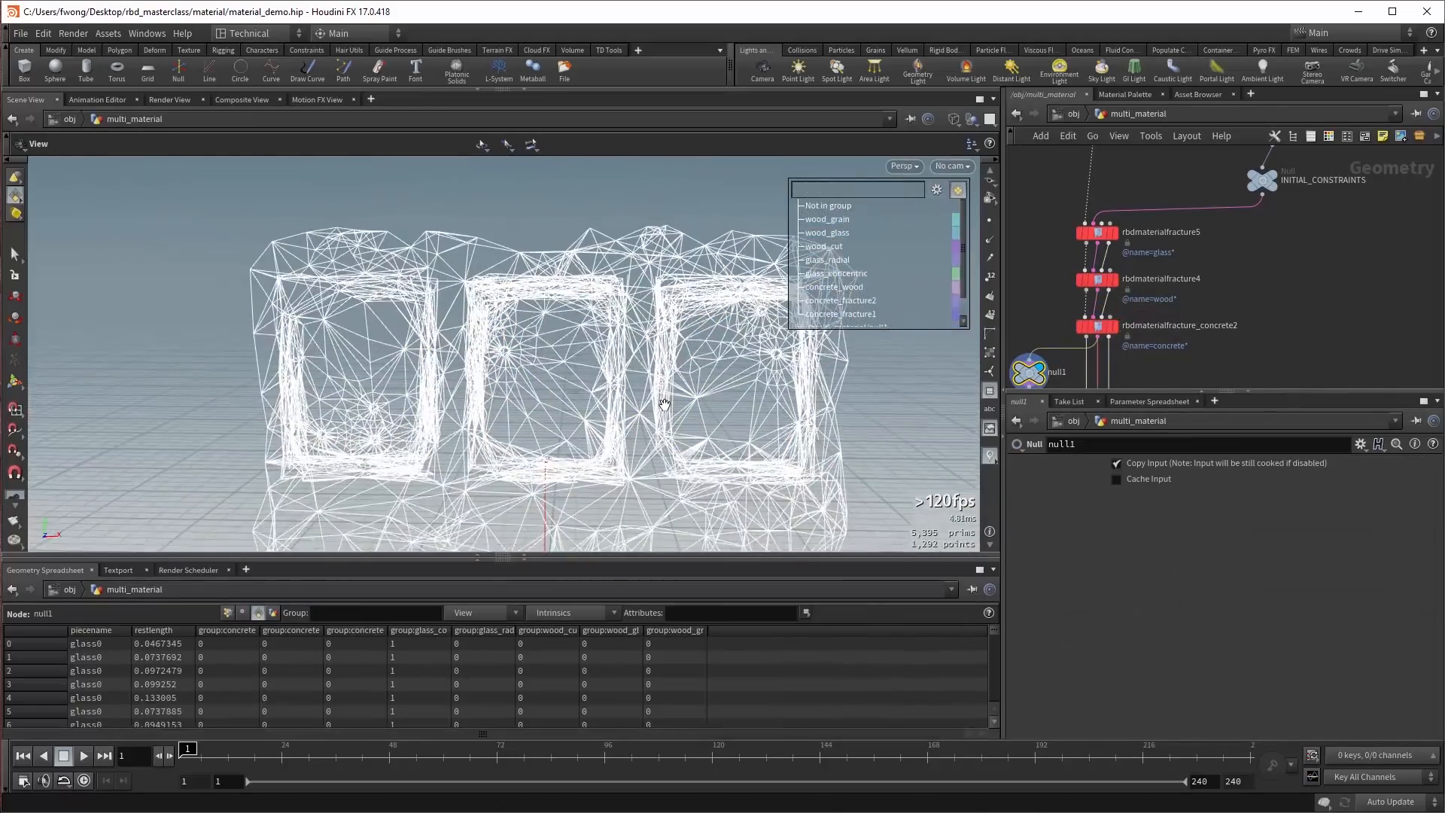
{"action": "left_click_drag", "start_coordinate": [669, 405], "coordinate": [682, 361]}
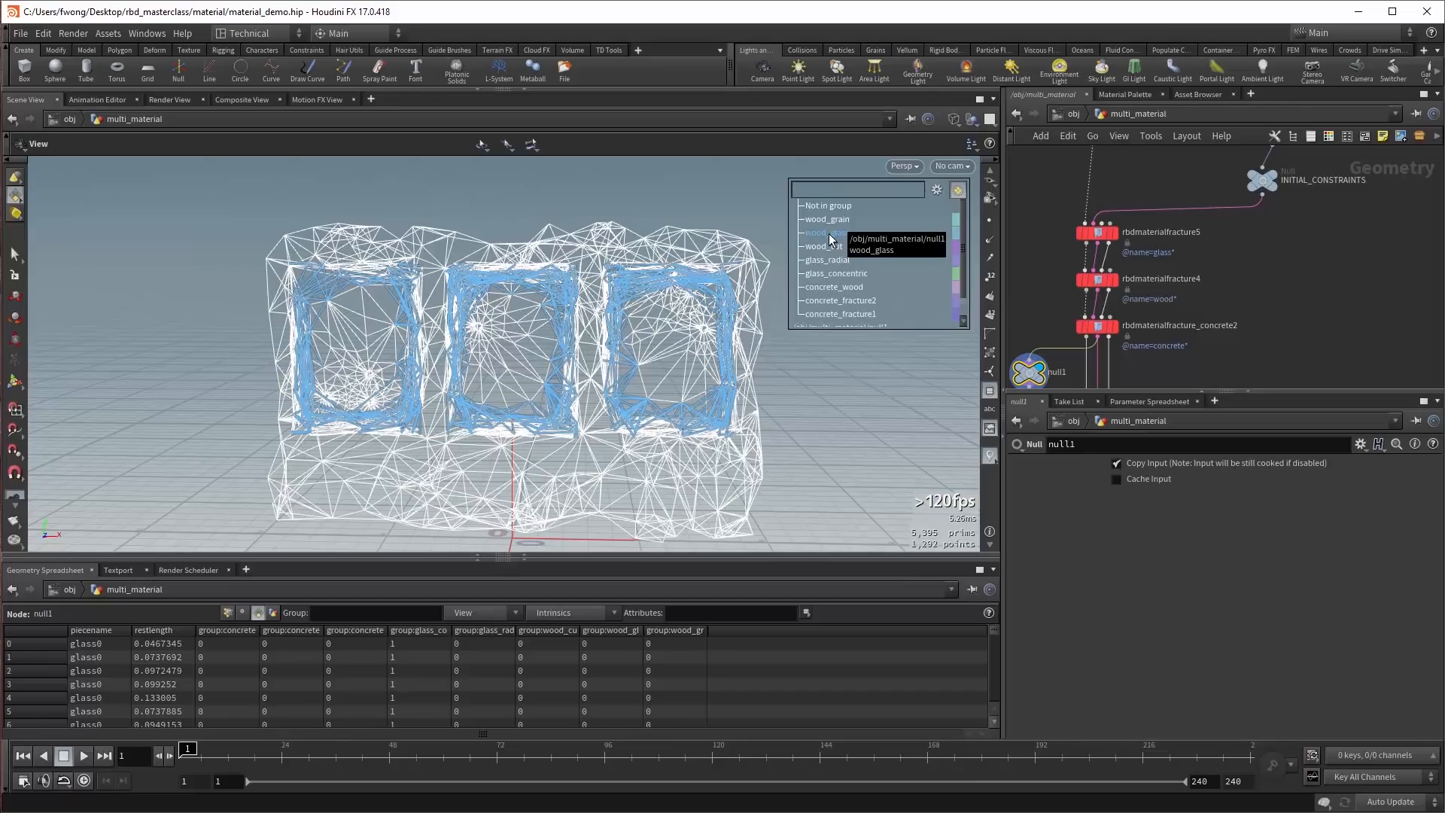
{"action": "scroll", "coordinate": [833, 226], "scroll_direction": "down", "scroll_amount": 1}
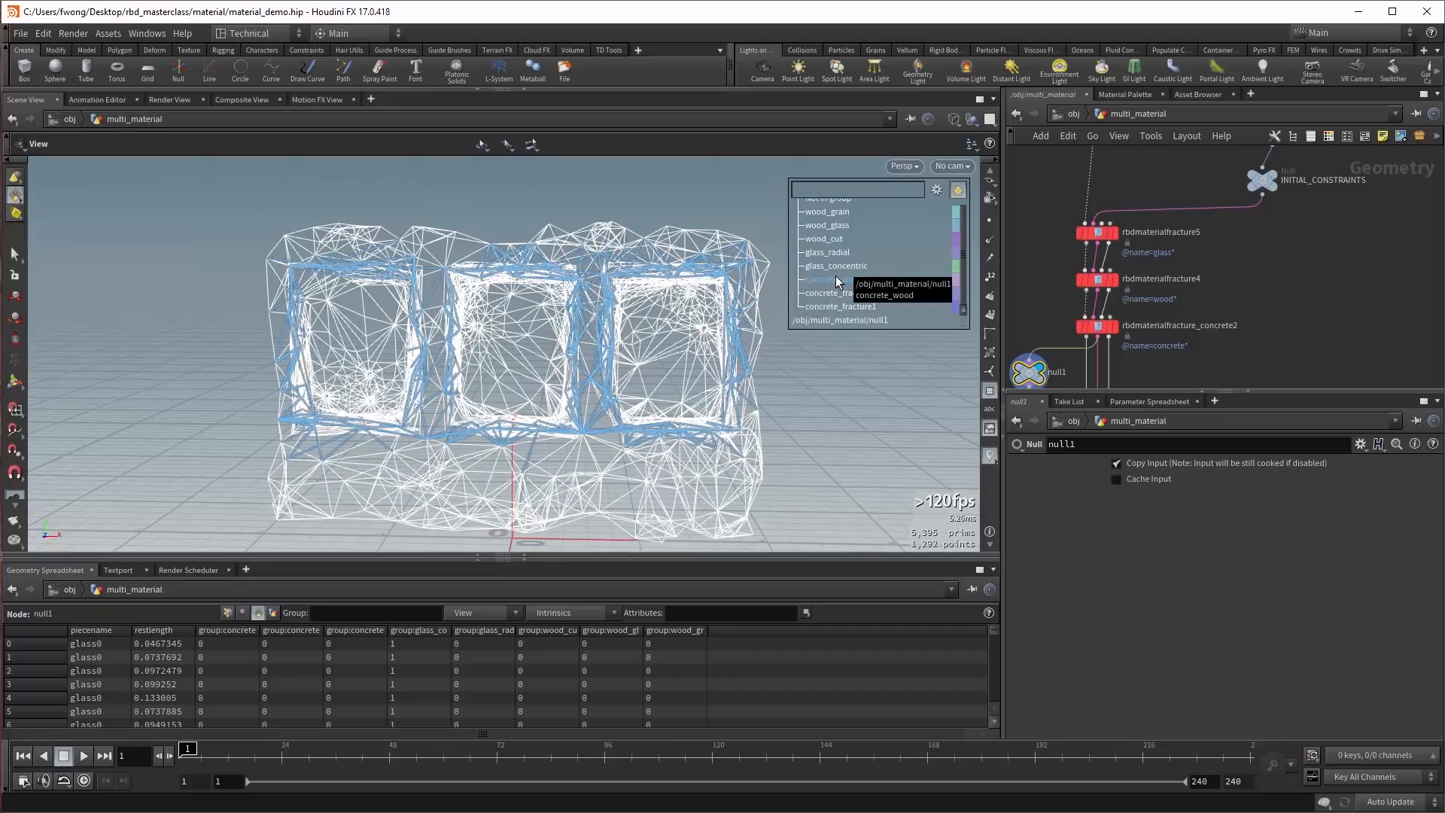
{"action": "middle_click_drag", "start_coordinate": [1062, 382], "coordinate": [1120, 306]}
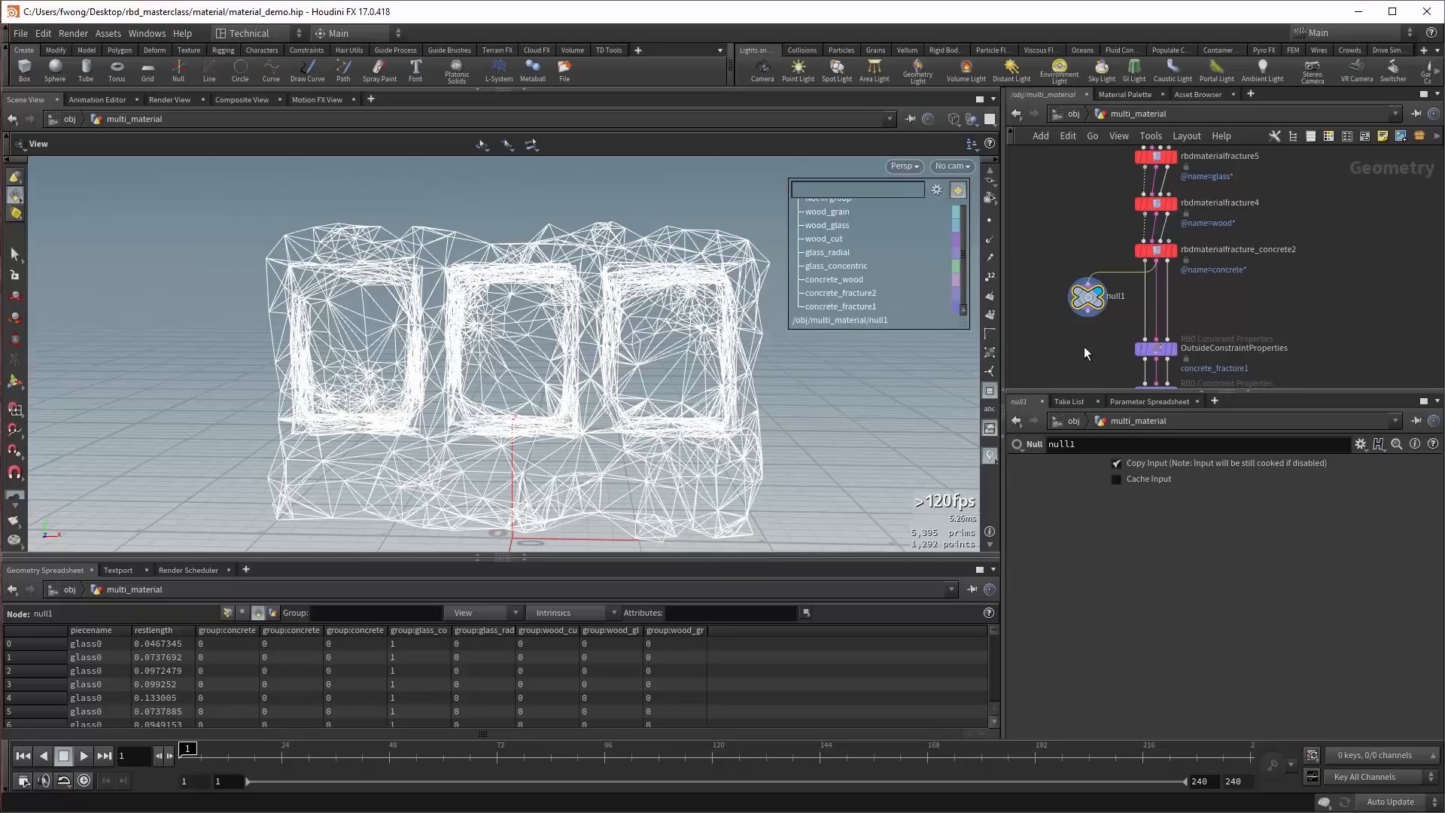
{"action": "middle_click", "coordinate": [1090, 294]}
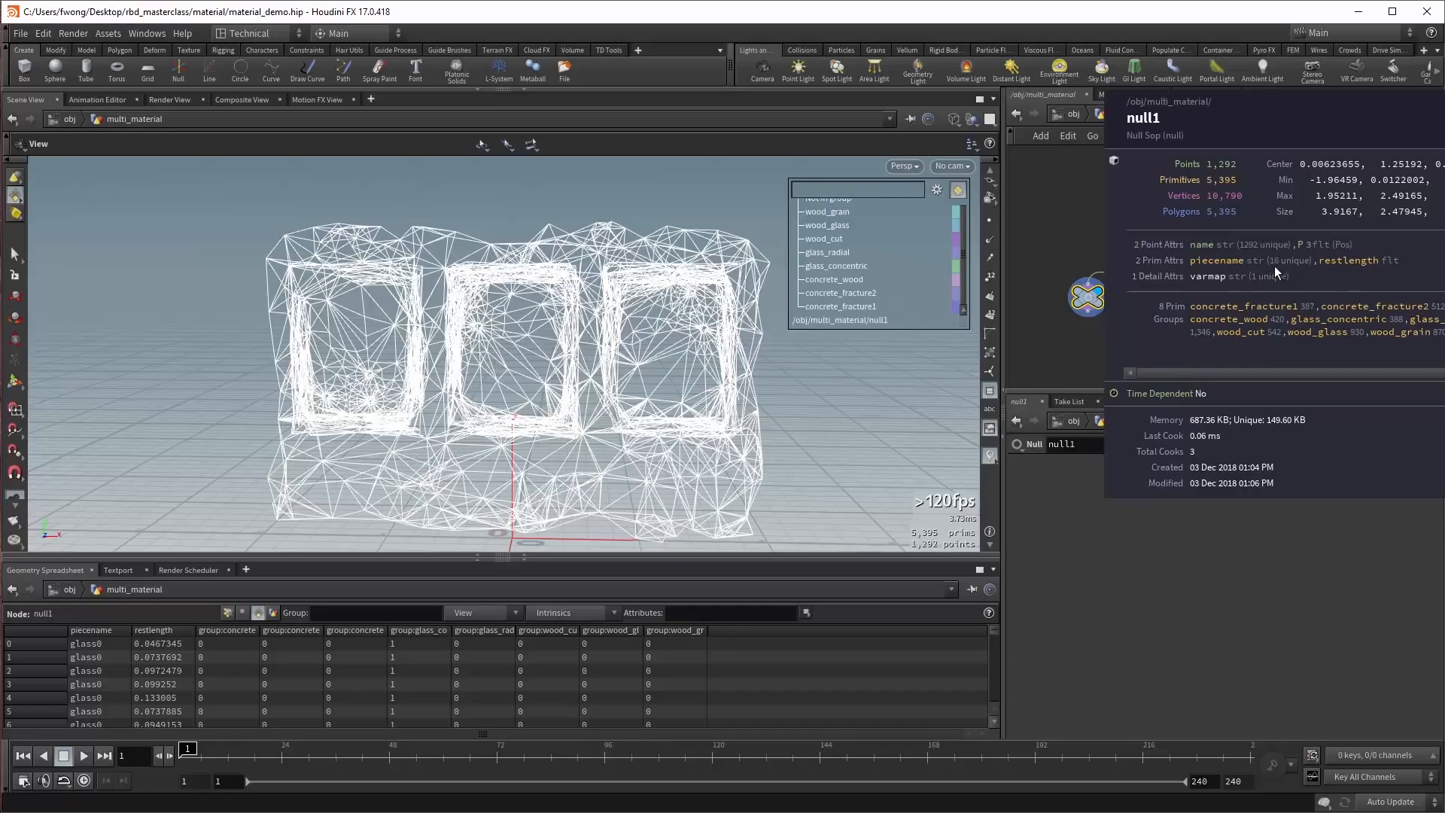
Delete null1 and return the viewport to shaded display.
{"action": "middle_click_drag", "start_coordinate": [1032, 267], "coordinate": [1070, 274]}
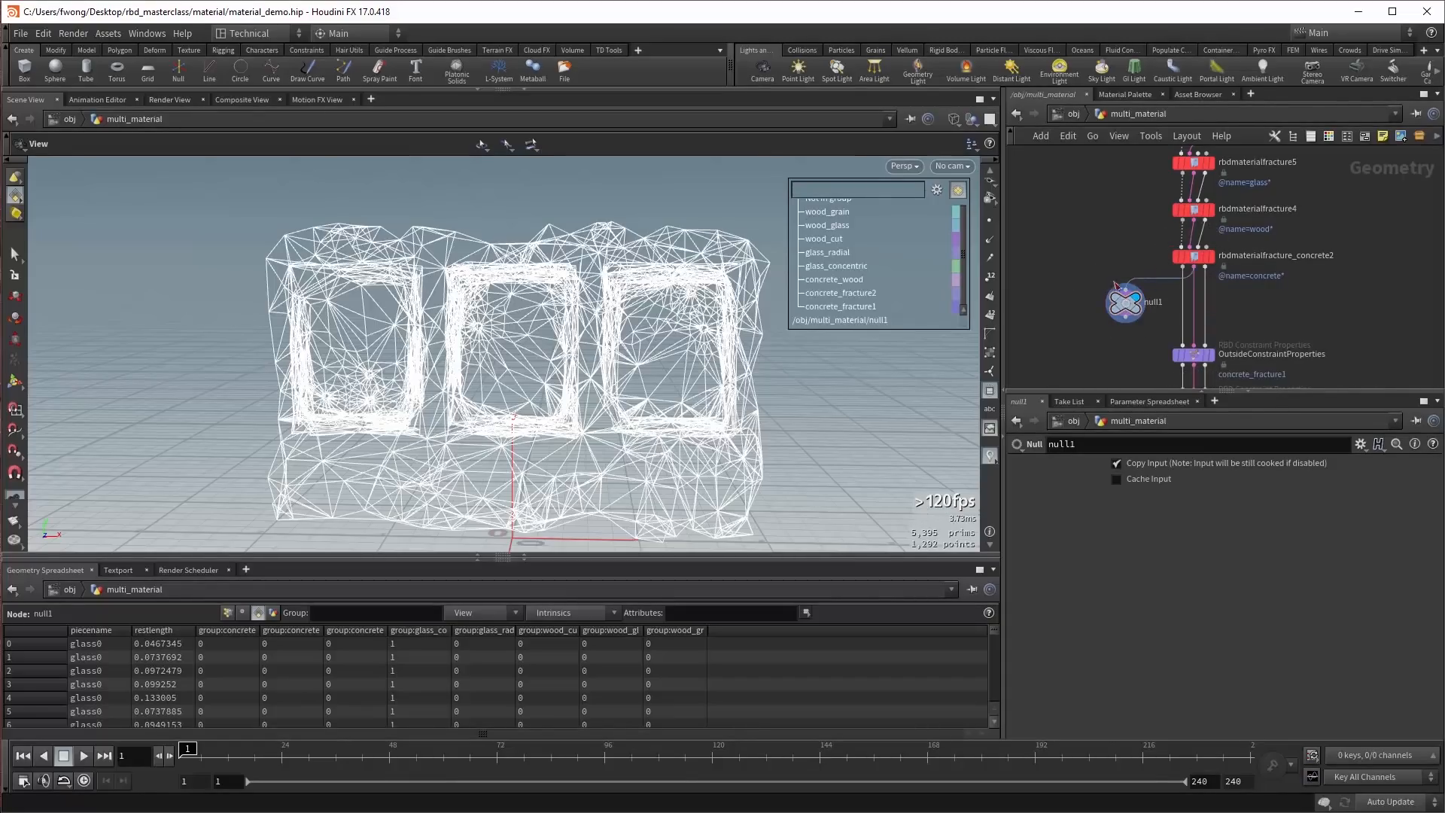
{"action": "key", "text": "Delete"}
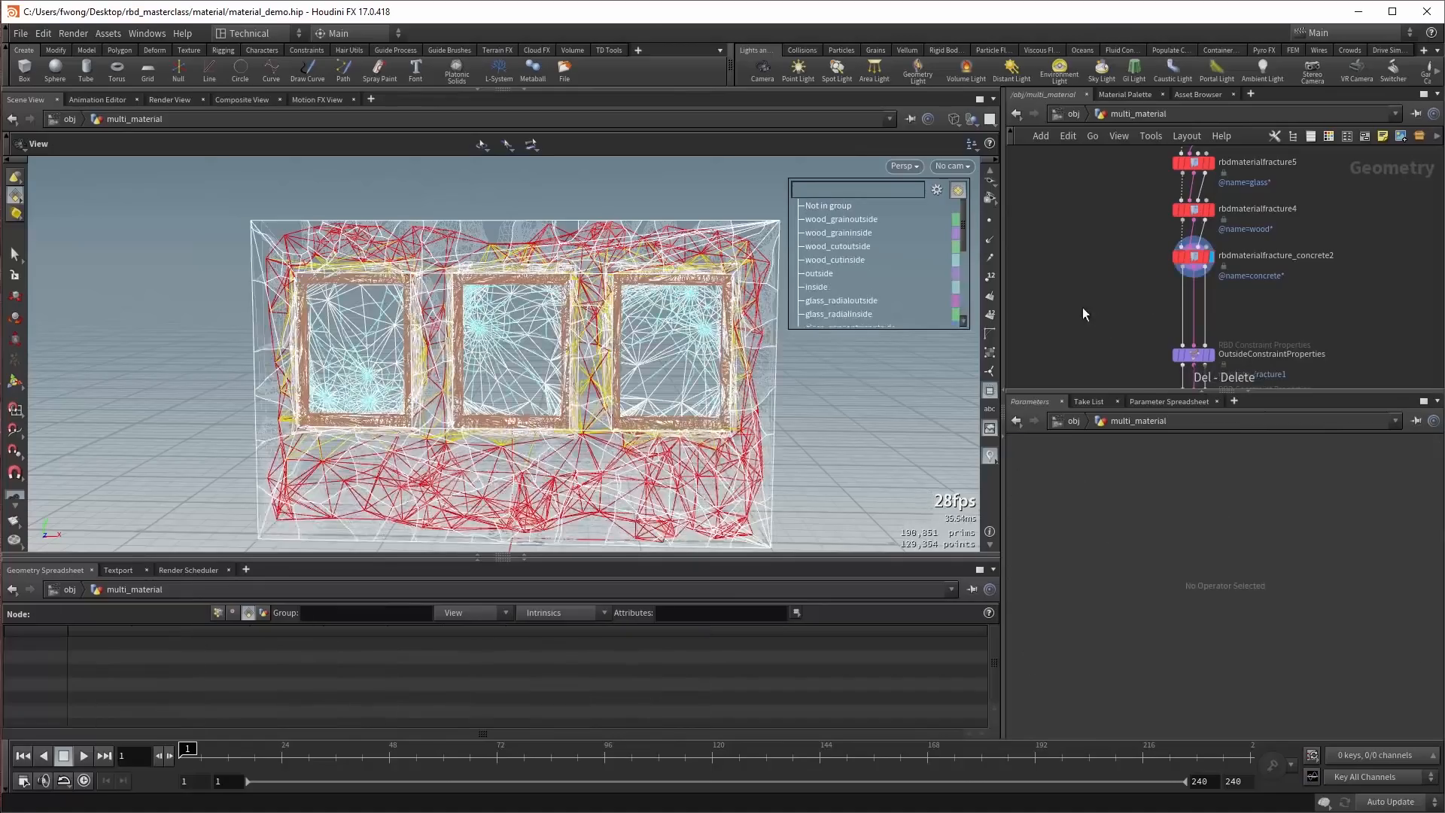
{"action": "key", "text": "shift+w"}
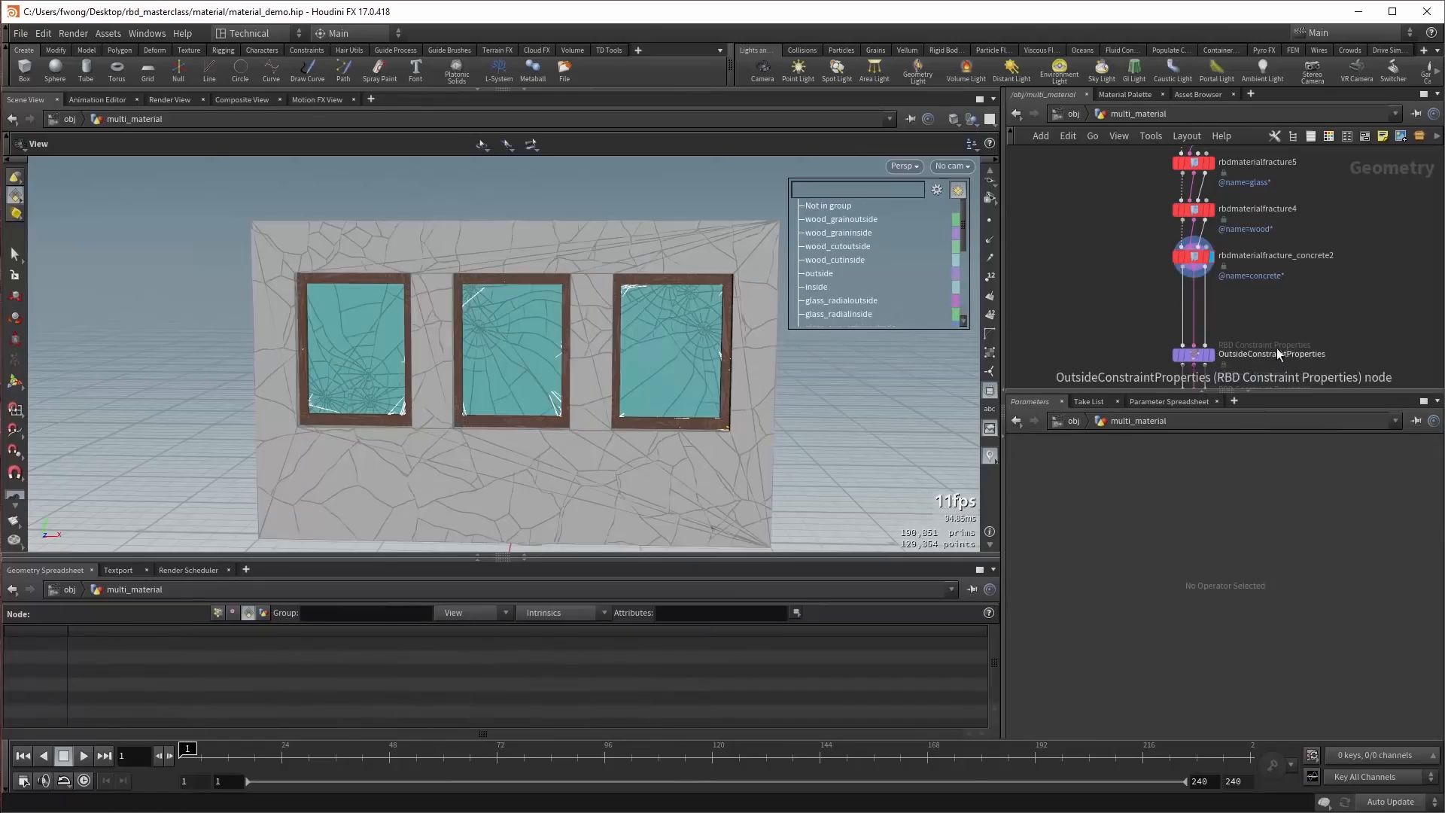
Display OutsideConstraintProperties and InsideConstraintProperties in turn to examine the glue settings for concrete_fracture1 and concrete_fracture2.
{"action": "middle_click_drag", "start_coordinate": [1207, 355], "coordinate": [1185, 311]}
{"action": "scroll", "coordinate": [1214, 304], "scroll_direction": "up", "scroll_amount": 2}
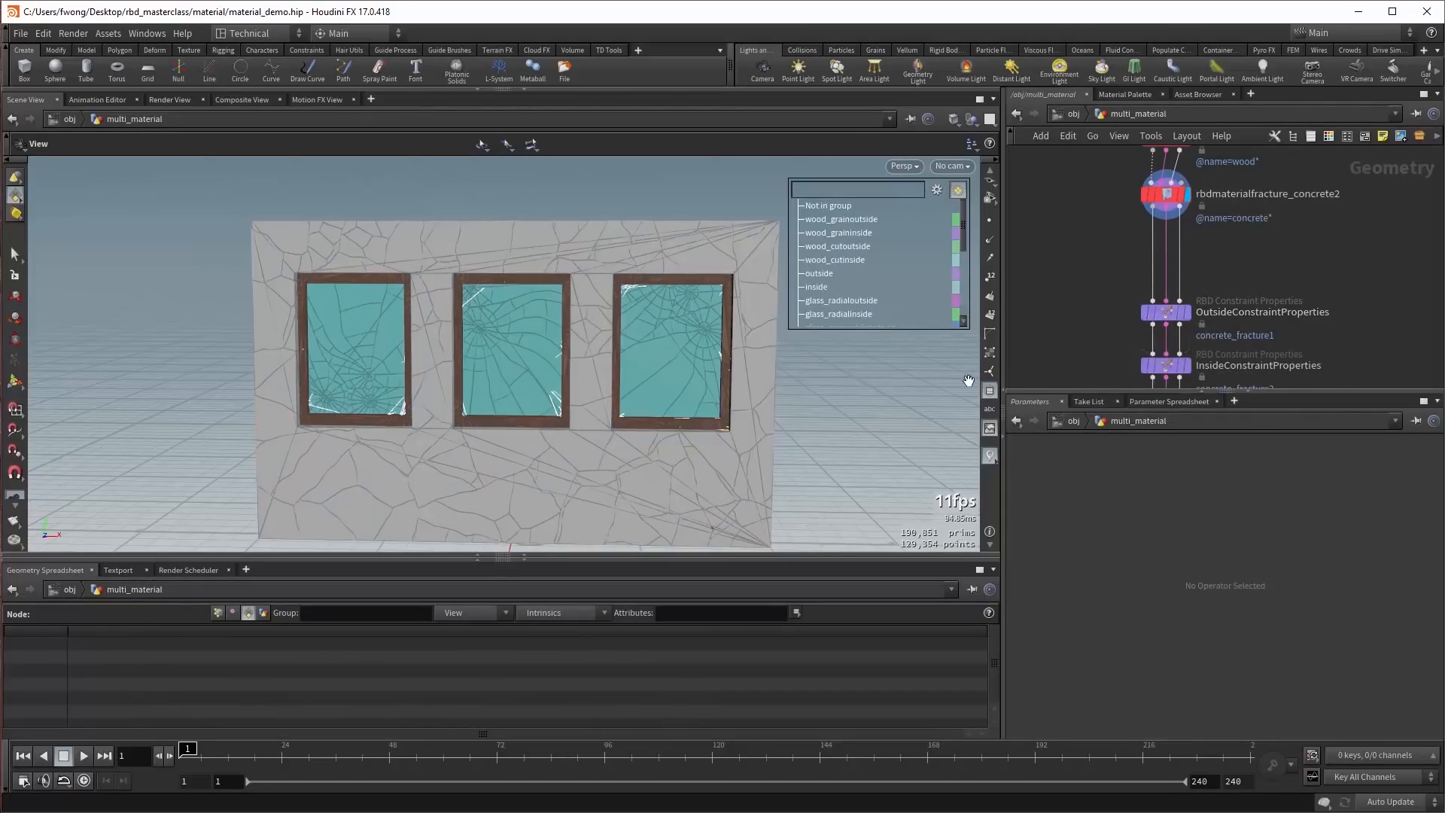
{"action": "left_click", "coordinate": [1188, 310]}
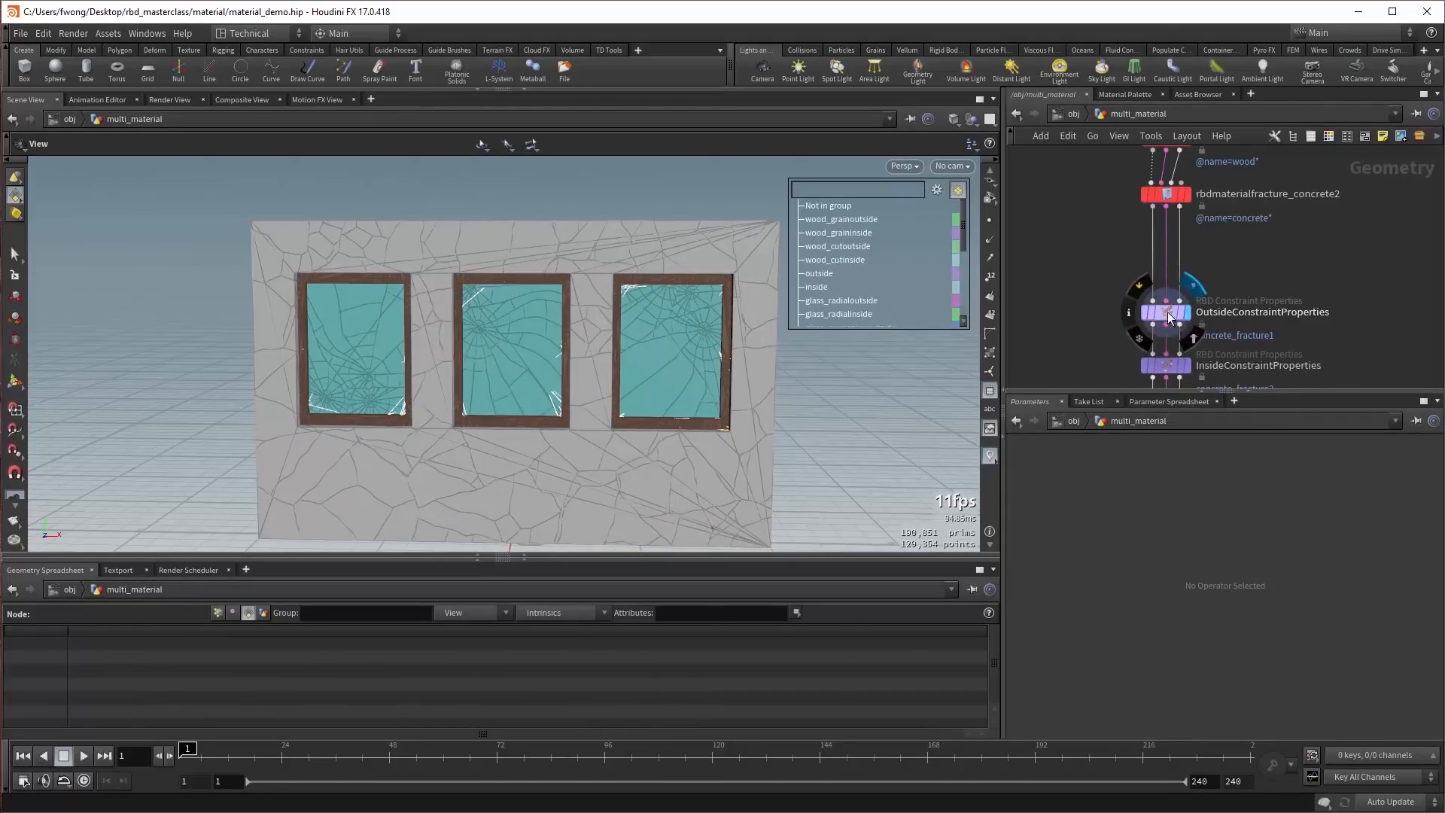
{"action": "left_click", "coordinate": [1168, 312]}
{"action": "middle_click_drag", "start_coordinate": [1270, 338], "coordinate": [1262, 286]}
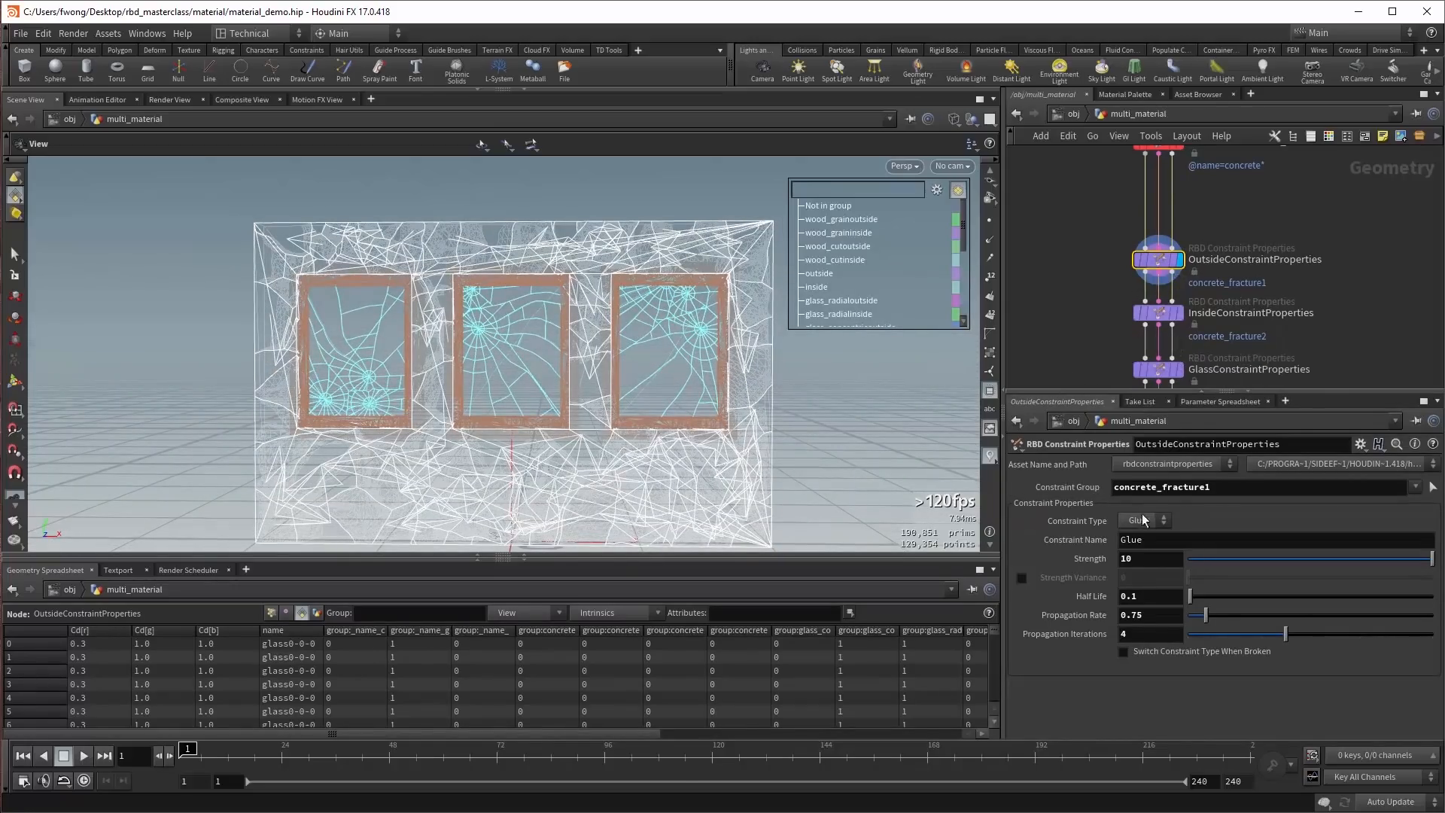
{"action": "left_click", "coordinate": [1178, 313]}
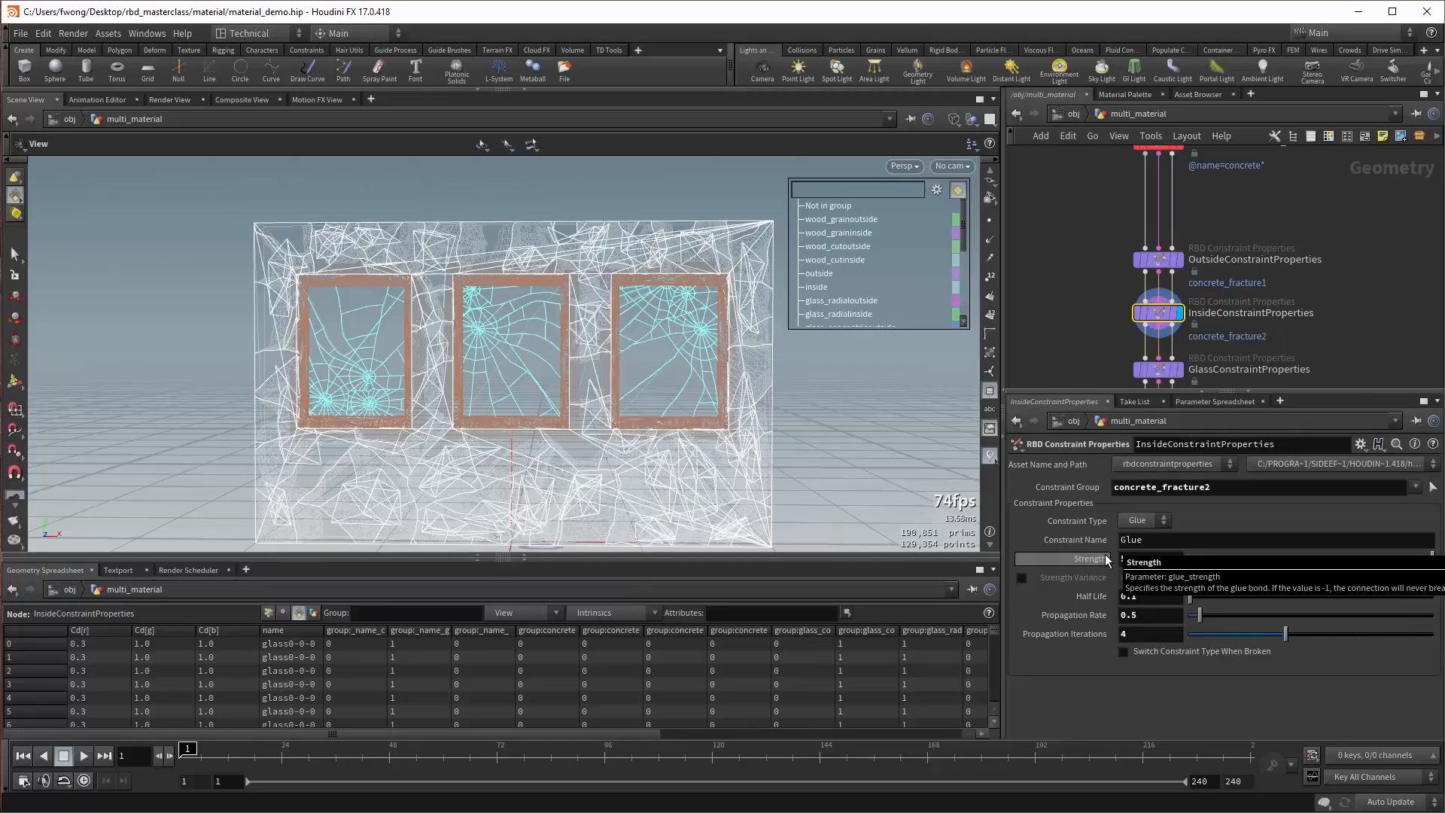
Display GlassConstraintProperties, WoodConstraintProperties and ConnectorsConstraintProperties in turn to examine the glass, wood and inter-material constraint settings.
{"action": "middle_click_drag", "start_coordinate": [1186, 372], "coordinate": [1152, 290]}
{"action": "left_click", "coordinate": [1133, 286]}
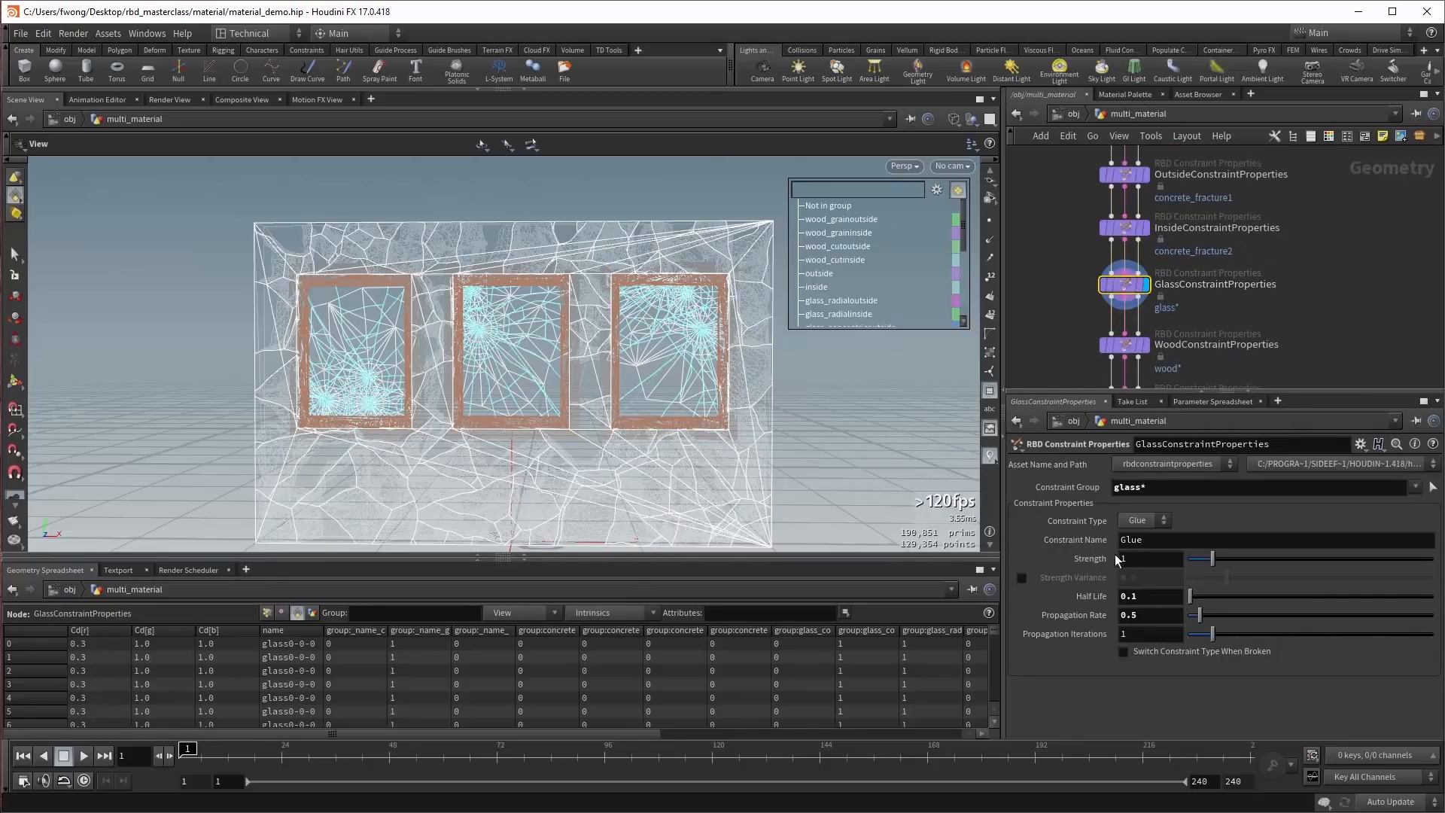
{"action": "middle_click_drag", "start_coordinate": [1204, 339], "coordinate": [1207, 304]}
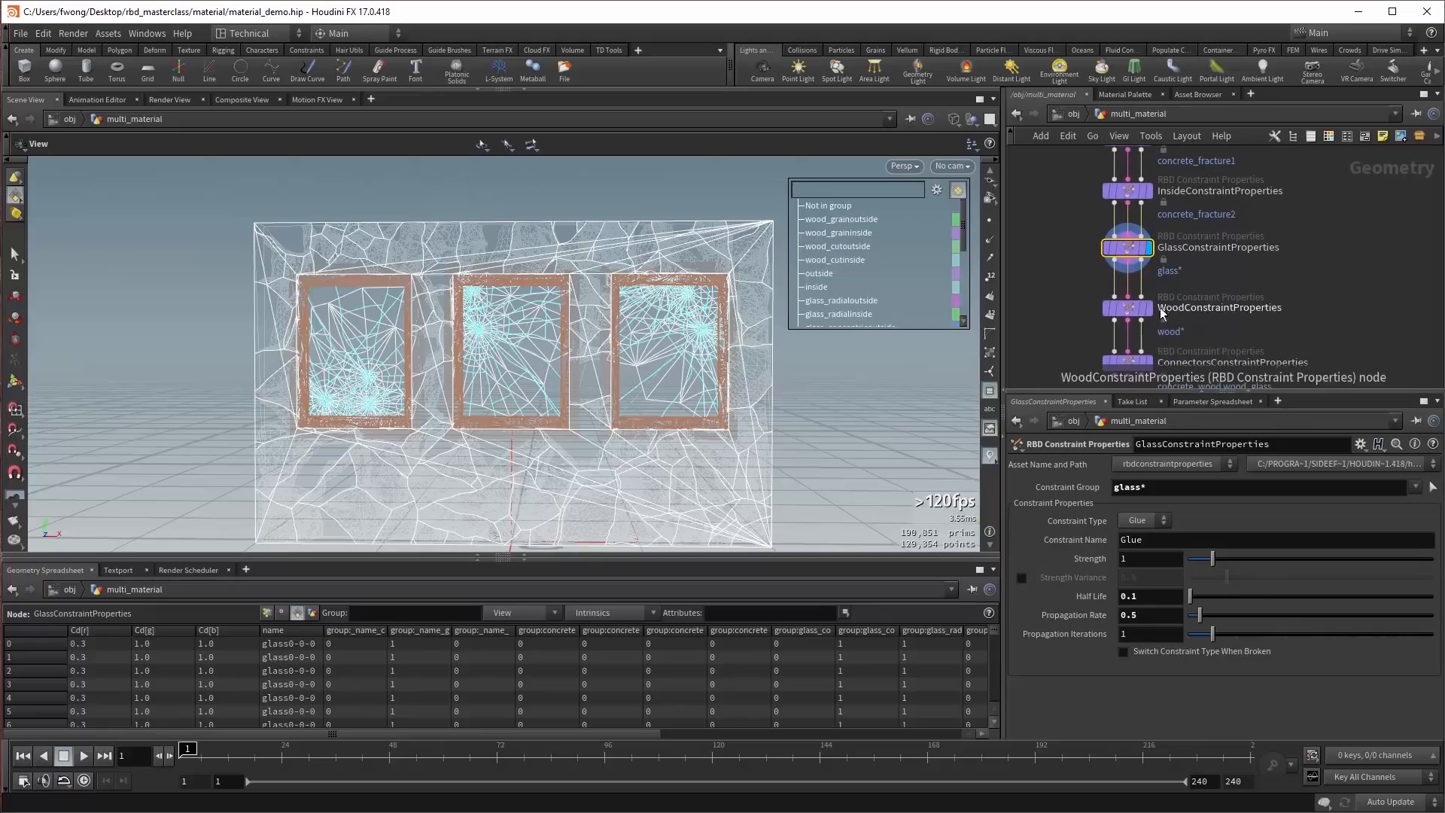
{"action": "left_click", "coordinate": [1128, 310]}
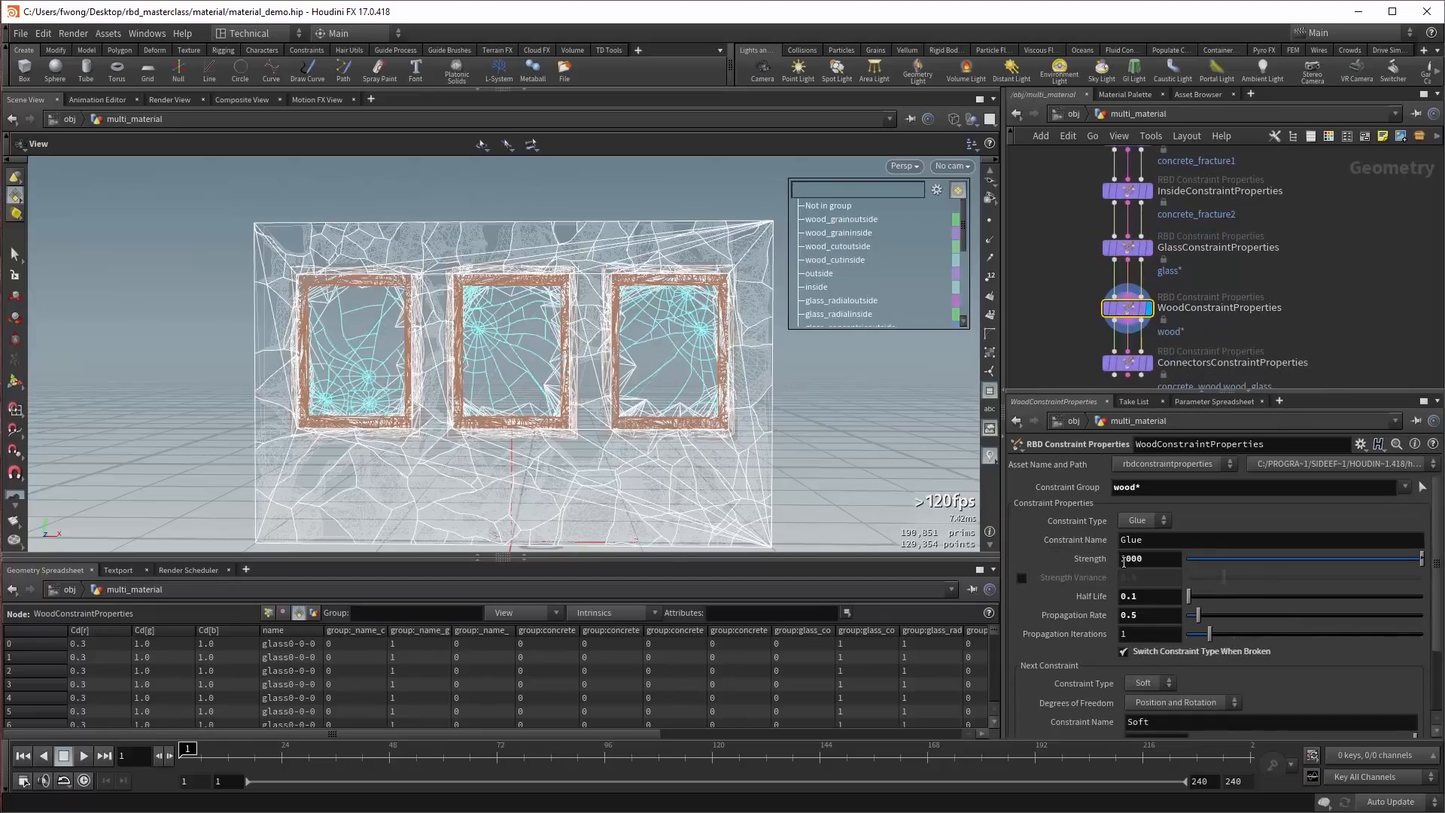
{"action": "scroll", "coordinate": [1121, 561], "scroll_direction": "down", "scroll_amount": 2}
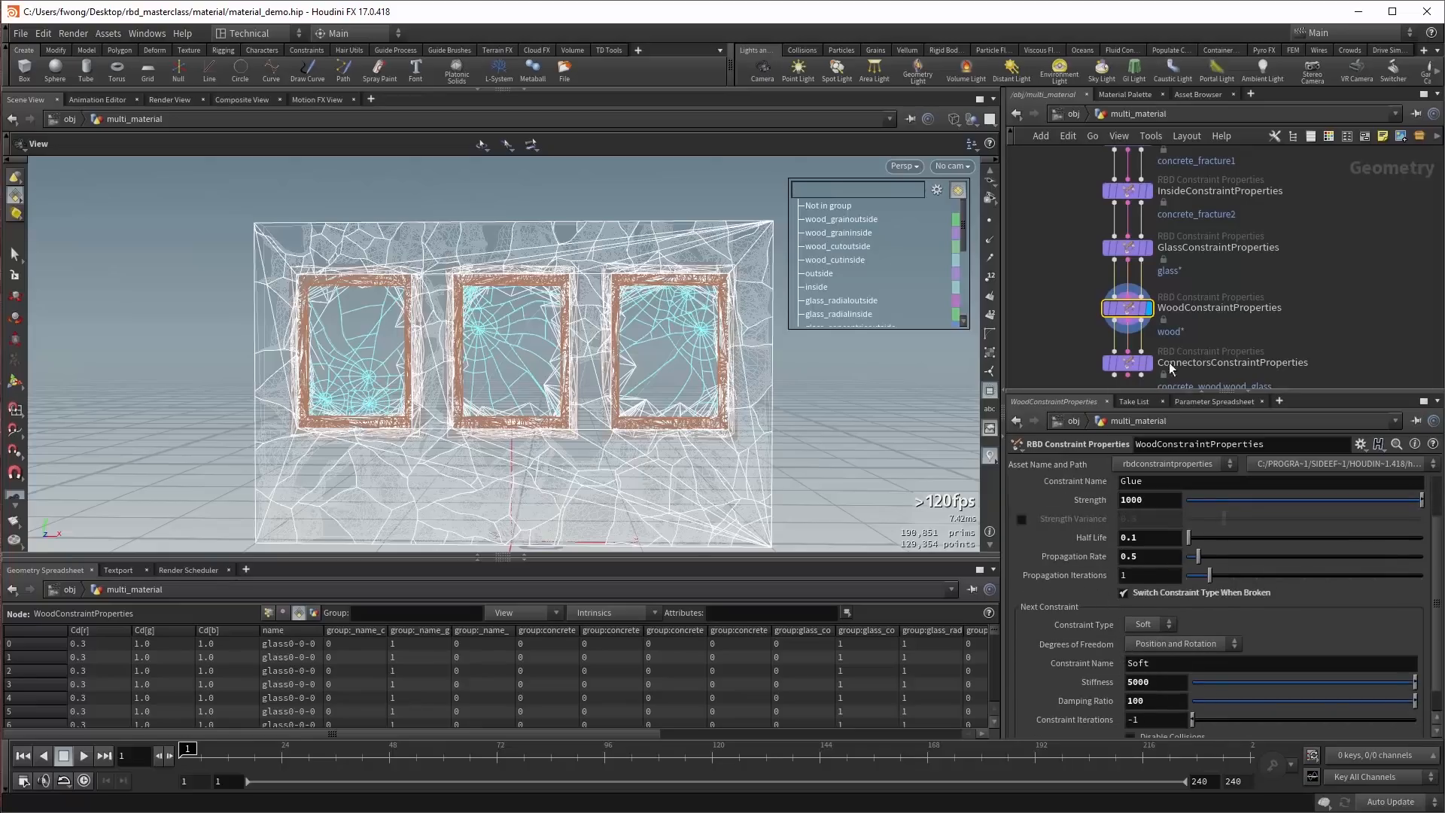
{"action": "middle_click_drag", "start_coordinate": [1148, 372], "coordinate": [1143, 306]}
{"action": "left_click", "coordinate": [1139, 301]}
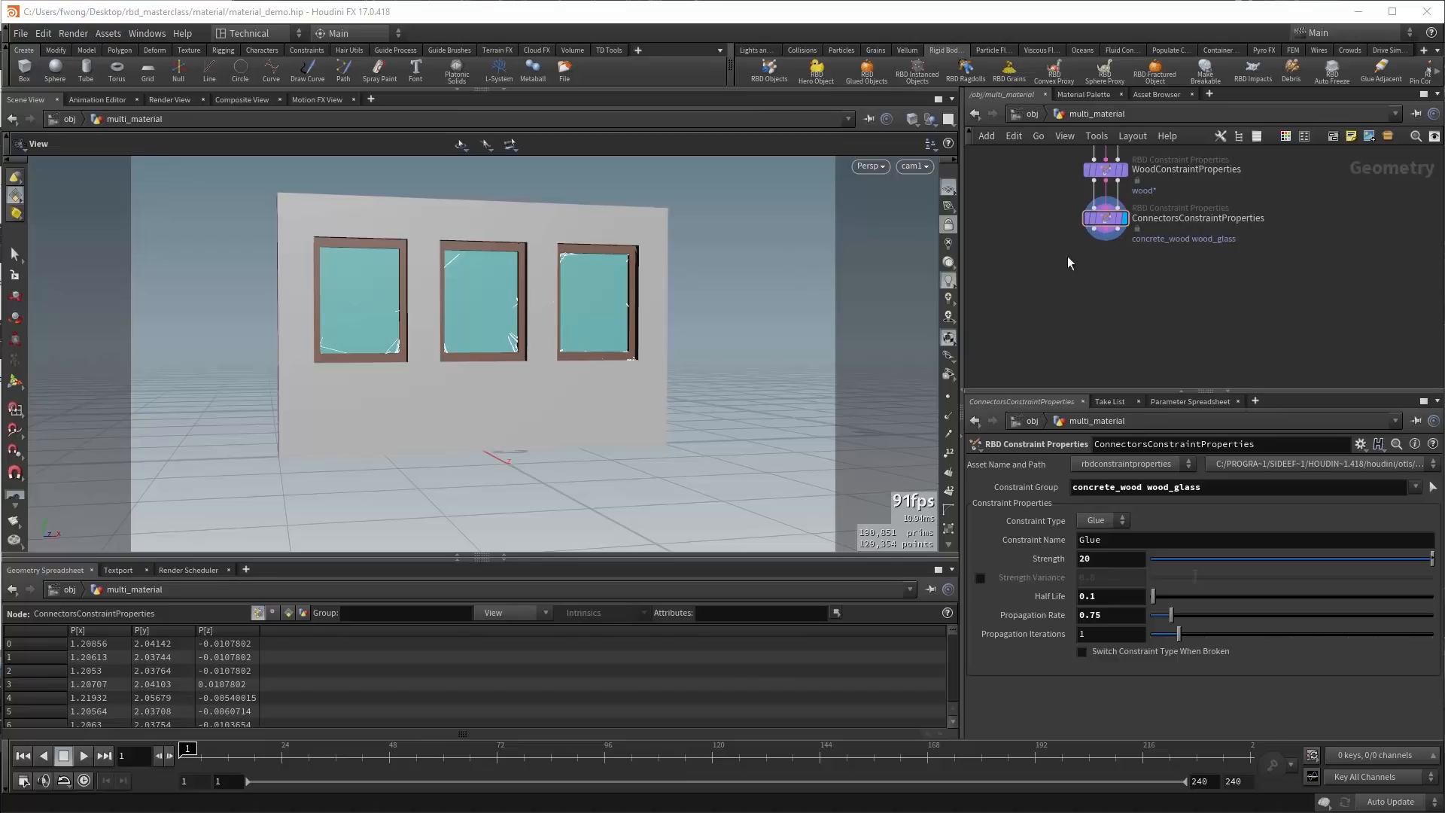
Turn the multi_material wall into simulated rigid bodies with the RBD Objects tool.
{"action": "left_click", "coordinate": [769, 72]}
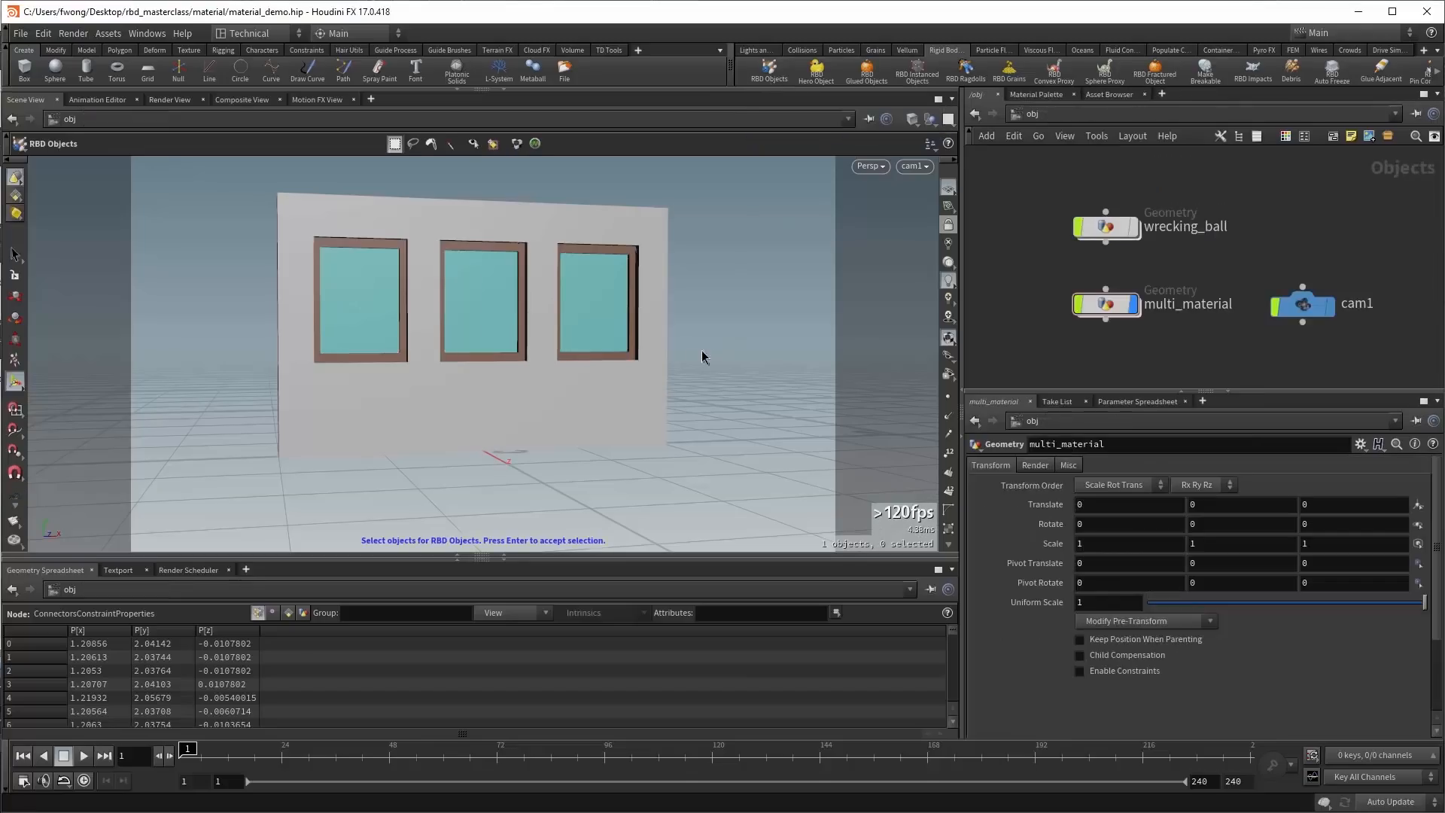
{"action": "left_click", "coordinate": [642, 370]}
{"action": "key", "text": "Return"}
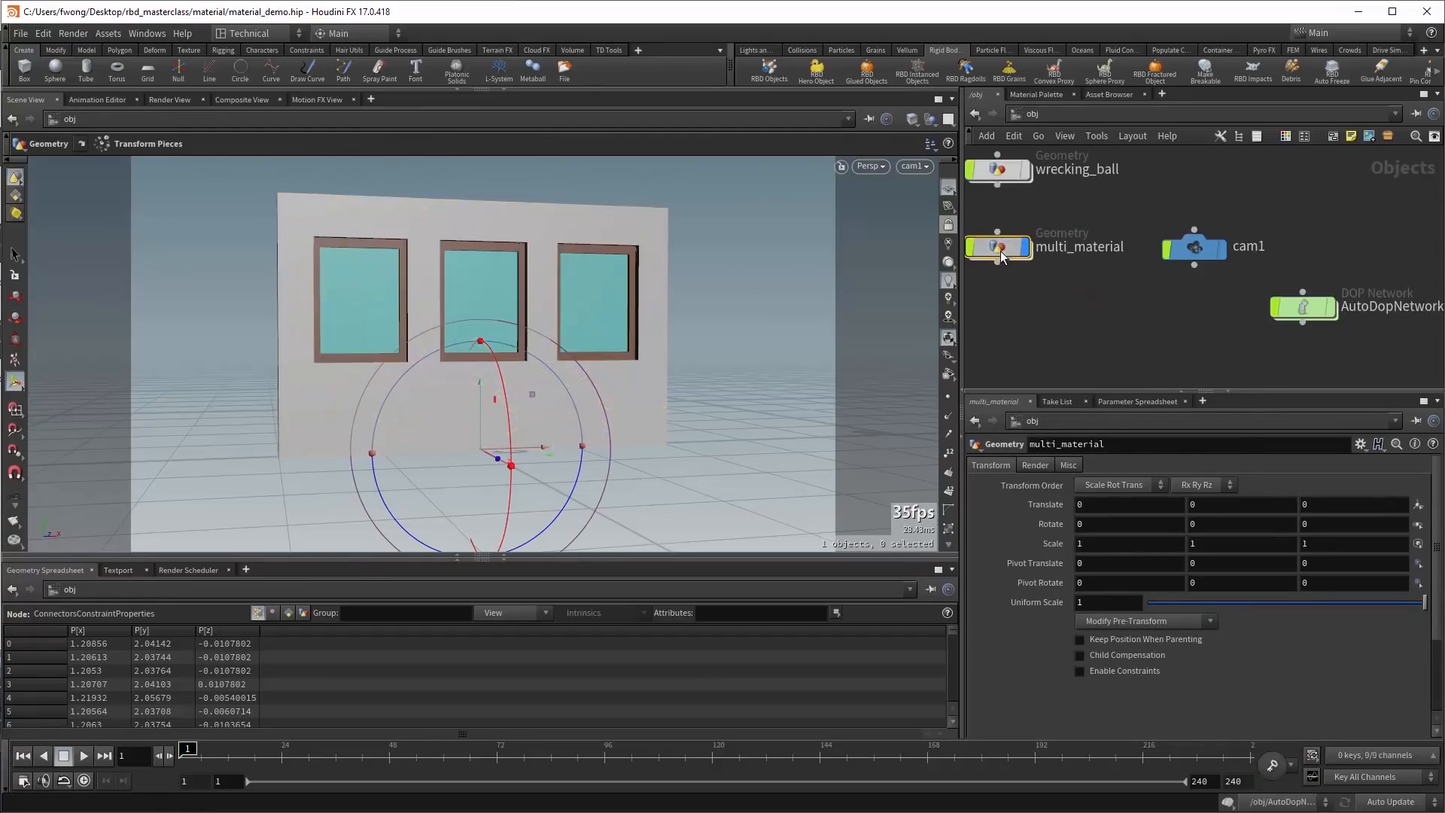
Open the multi_material network, lay out its nodes, and place the CONSTRAINTS null directly below ConnectorsConstraintProperties.
{"action": "double_click", "coordinate": [1001, 248]}
{"action": "left_click_drag", "start_coordinate": [1243, 340], "coordinate": [1082, 197]}
{"action": "key", "text": "shift+l"}
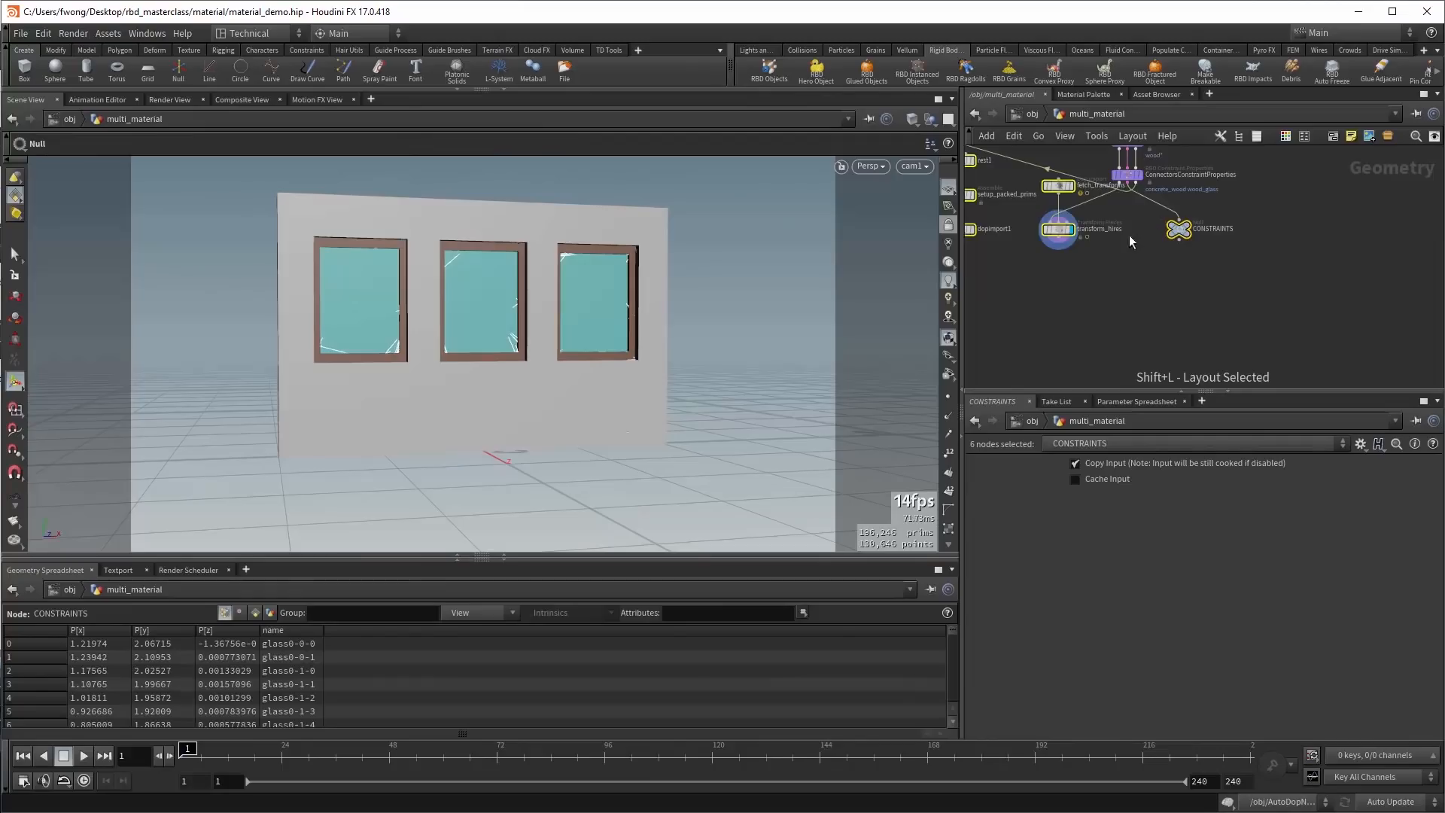
{"action": "key", "text": "l"}
{"action": "left_click", "coordinate": [1287, 237]}
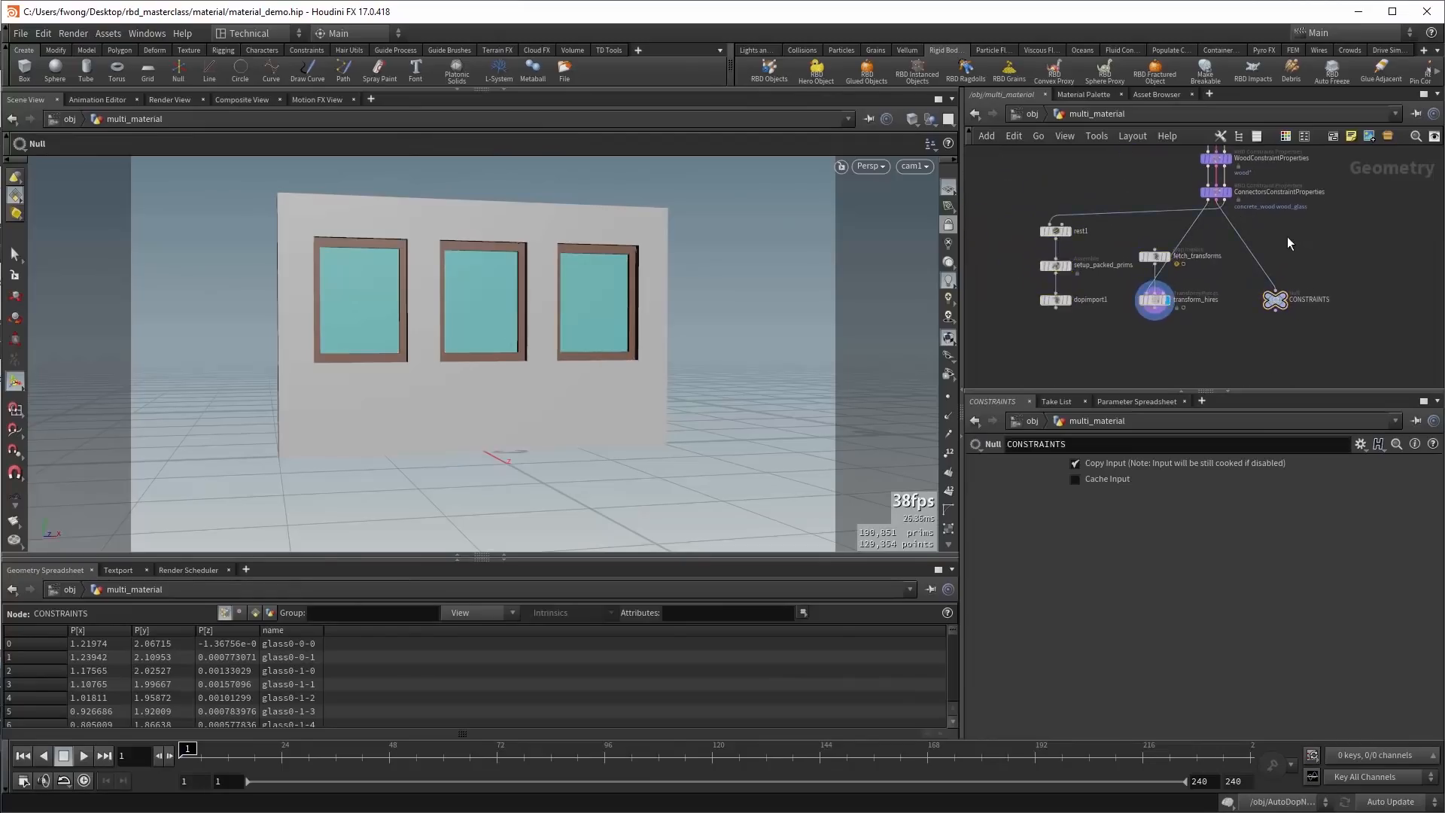
{"action": "scroll", "coordinate": [1272, 243], "scroll_direction": "up", "scroll_amount": 3}
{"action": "left_click_drag", "start_coordinate": [1269, 319], "coordinate": [1191, 220]}
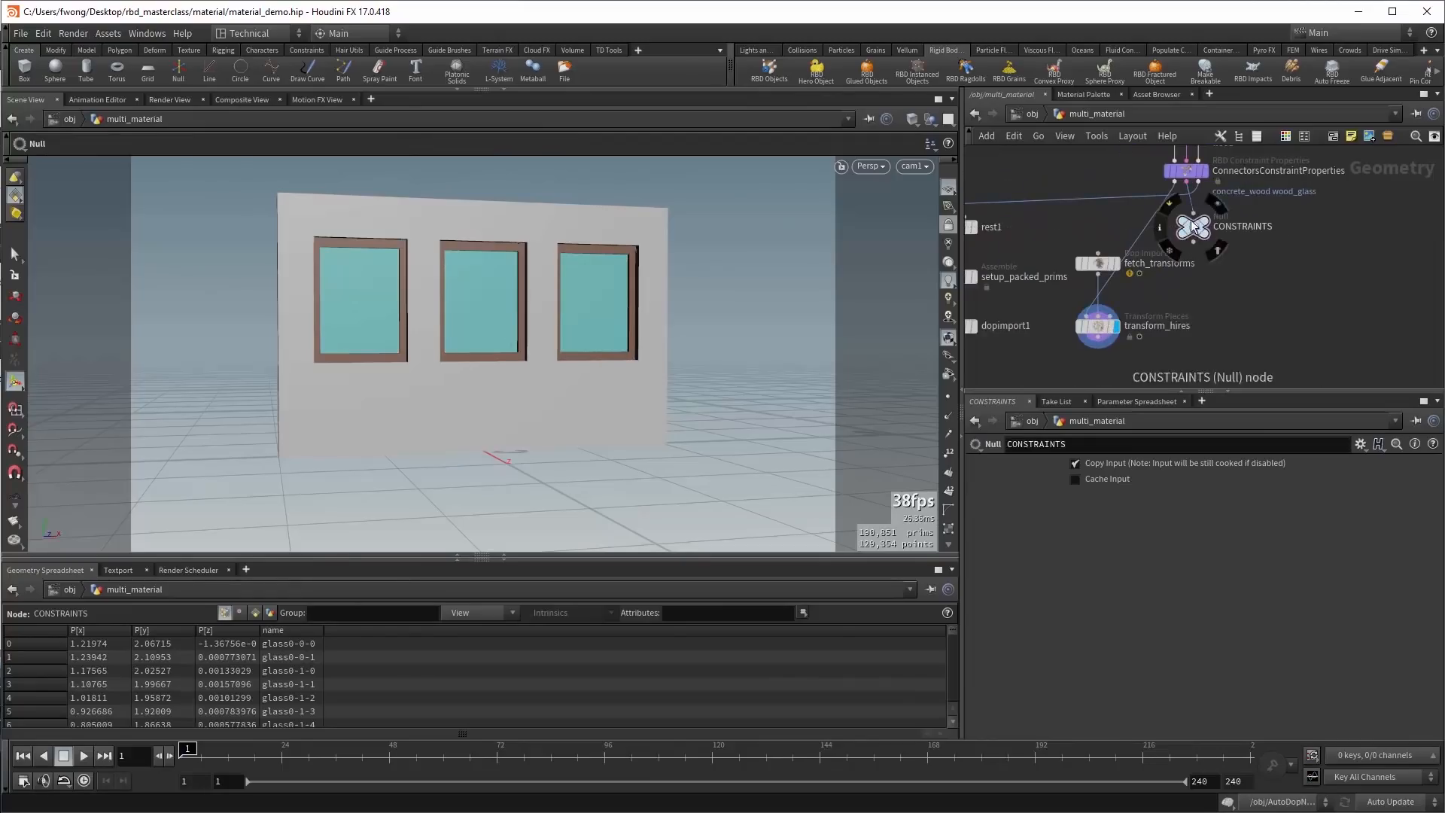
Display the CONSTRAINTS null's constraint geometry and examine the rest1 Rest Position node.
{"action": "middle_click", "coordinate": [1197, 228]}
{"action": "left_click", "coordinate": [1217, 206]}
{"action": "middle_click_drag", "start_coordinate": [1162, 280], "coordinate": [1272, 285]}
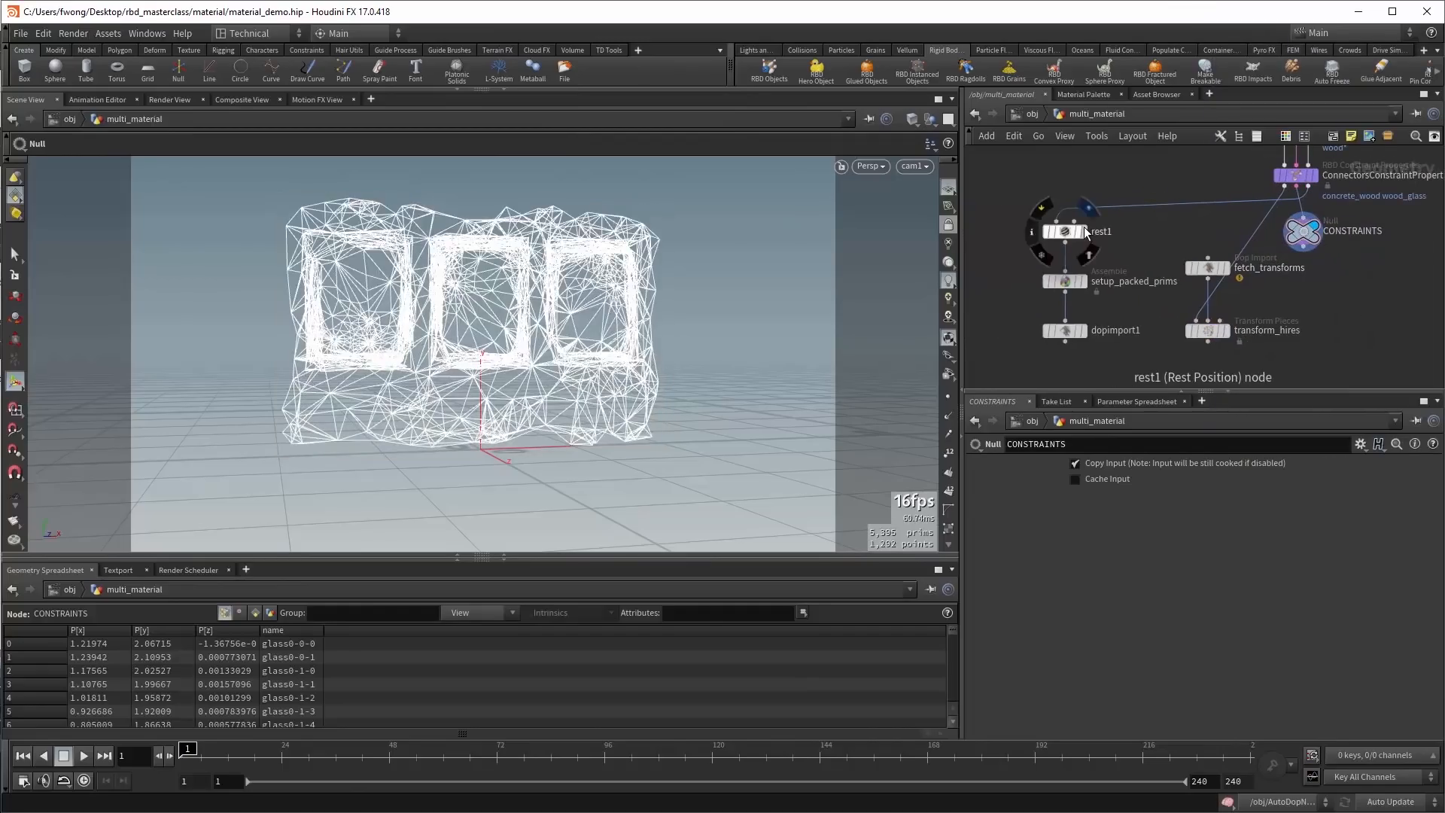
{"action": "mouse_move", "coordinate": [1067, 232]}
{"action": "left_mouse_down"}
{"action": "mouse_move", "coordinate": [1055, 232]}
{"action": "mouse_move", "coordinate": [1077, 230]}
{"action": "left_mouse_up"}
{"action": "left_click", "coordinate": [1069, 231]}
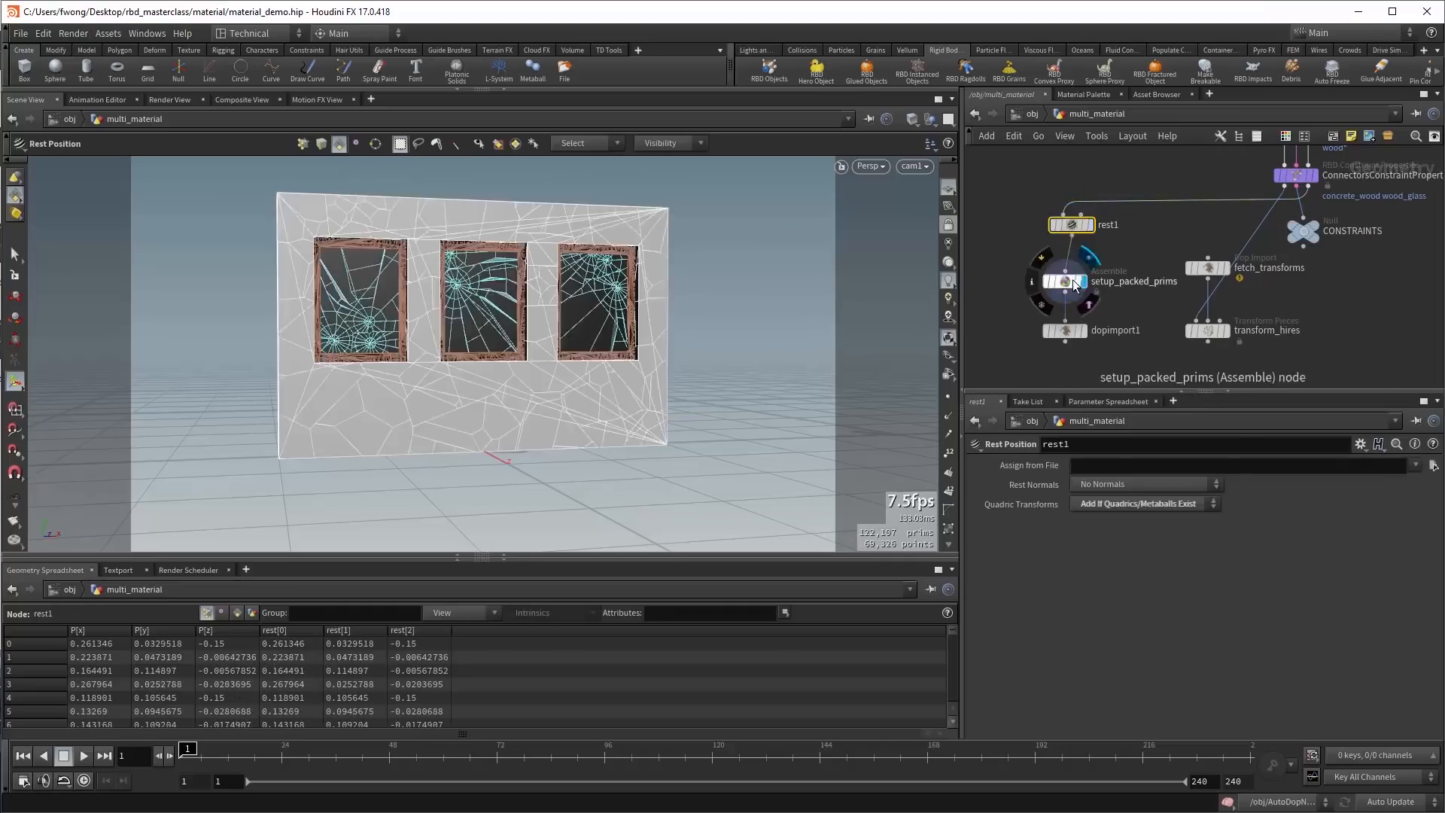
Display setup_packed_prims and dopimport1 in turn and inspect each node's geometry and attribute information.
{"action": "left_click", "coordinate": [1083, 281]}
{"action": "middle_click", "coordinate": [1075, 284]}
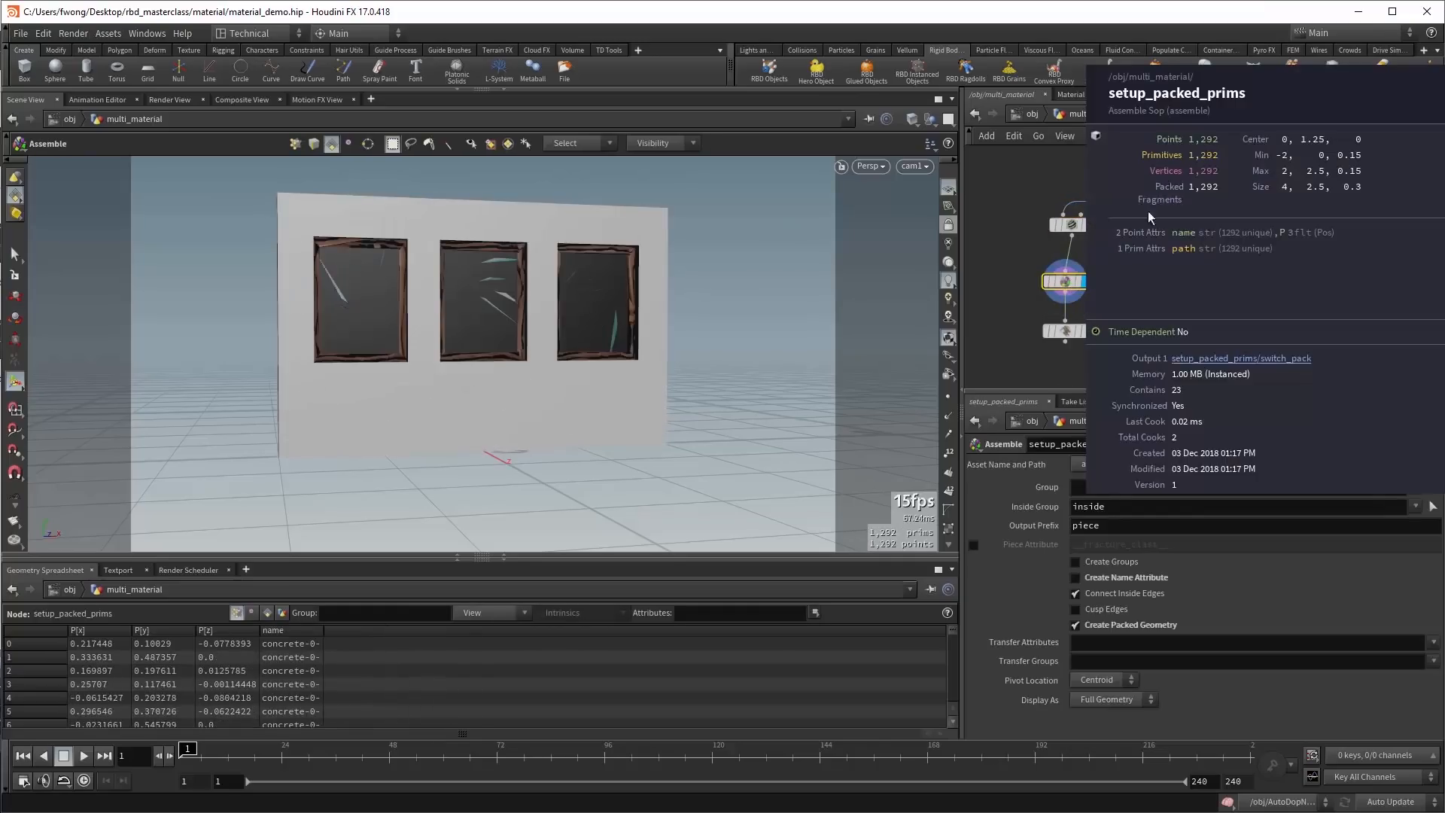
{"action": "middle_click_drag", "start_coordinate": [1075, 320], "coordinate": [1067, 294]}
{"action": "left_click", "coordinate": [1073, 305]}
{"action": "left_click", "coordinate": [1061, 310]}
{"action": "middle_click", "coordinate": [1061, 309]}
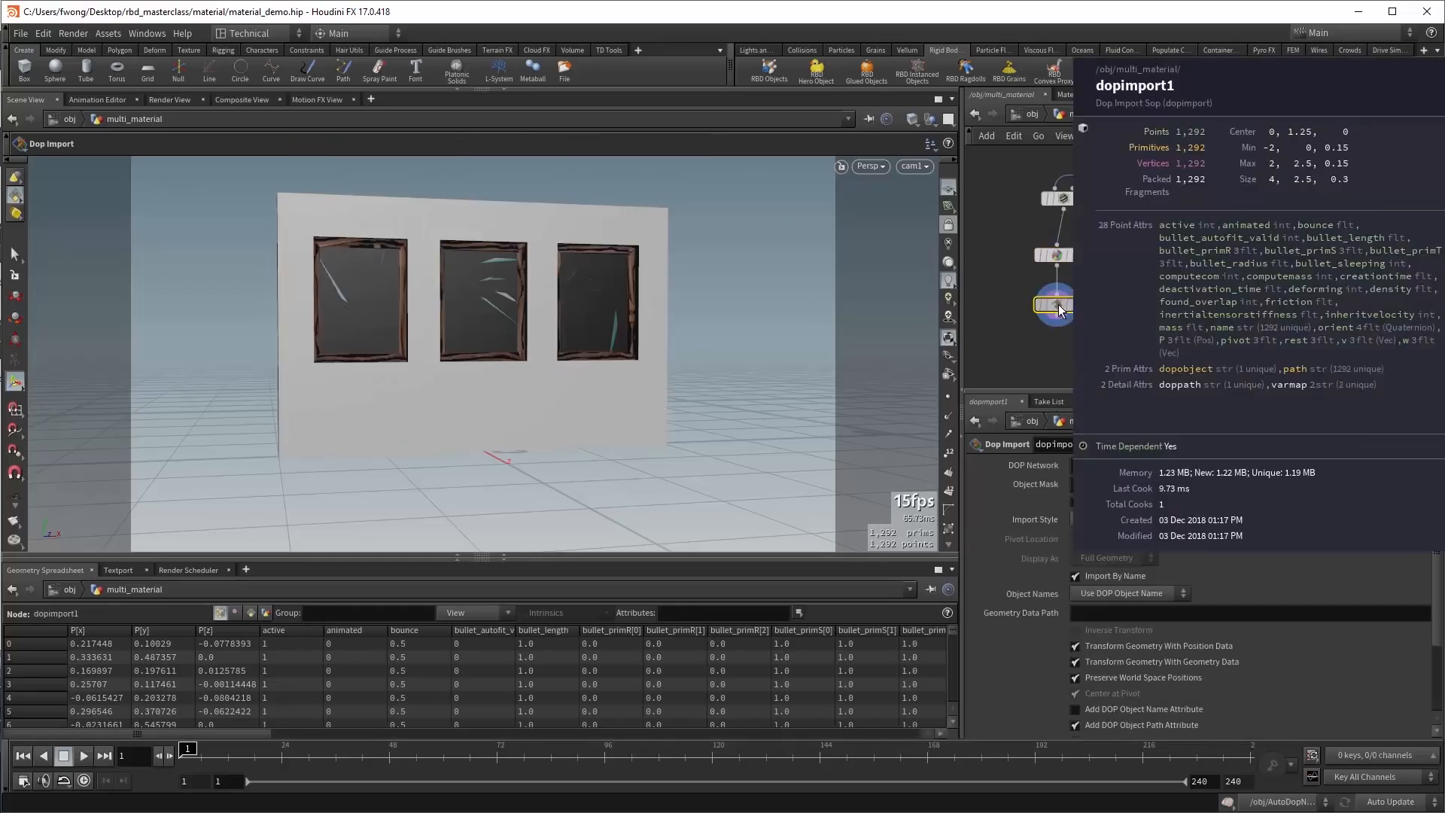
{"action": "middle_click_drag", "start_coordinate": [1276, 250], "coordinate": [1253, 286]}
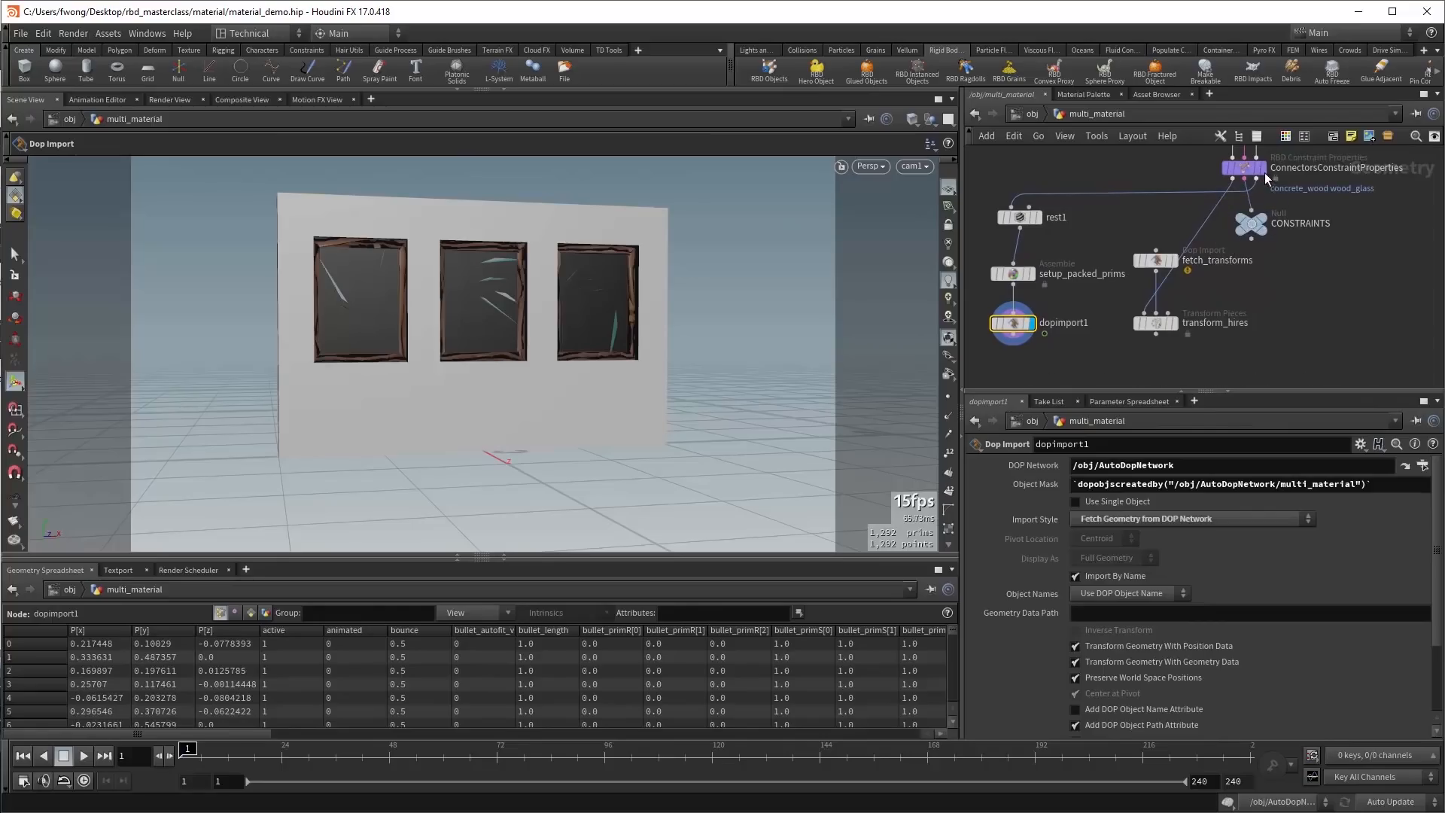
Display transform_hires and examine the import settings of the fetch_transforms node.
{"action": "left_click", "coordinate": [1172, 324]}
{"action": "left_click", "coordinate": [1154, 260]}
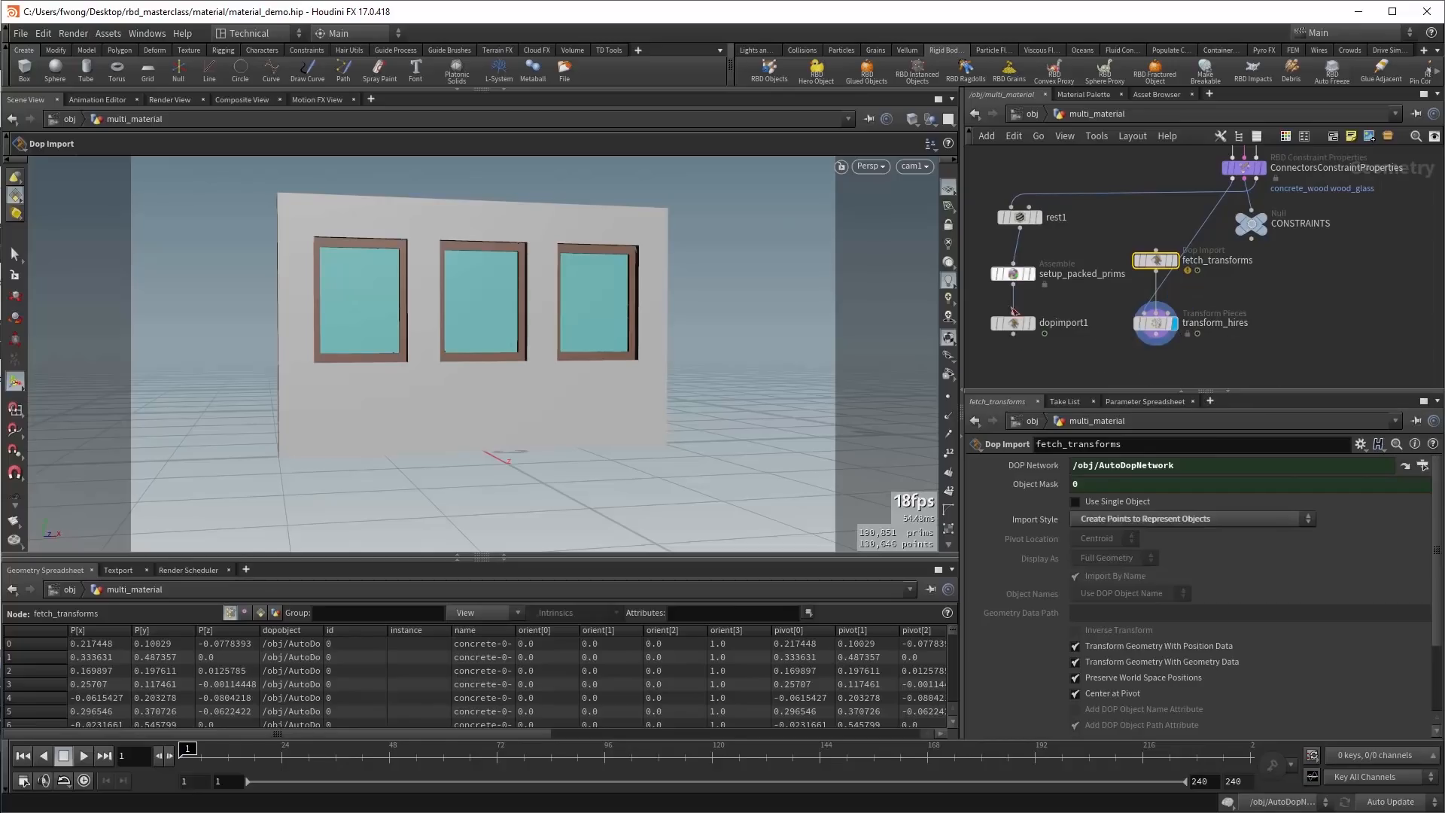
{"action": "left_click", "coordinate": [1087, 350]}
Open the AutoDopNetwork at object level and lay out all of its nodes.
{"action": "left_click", "coordinate": [1030, 115]}
{"action": "double_click", "coordinate": [1303, 309]}
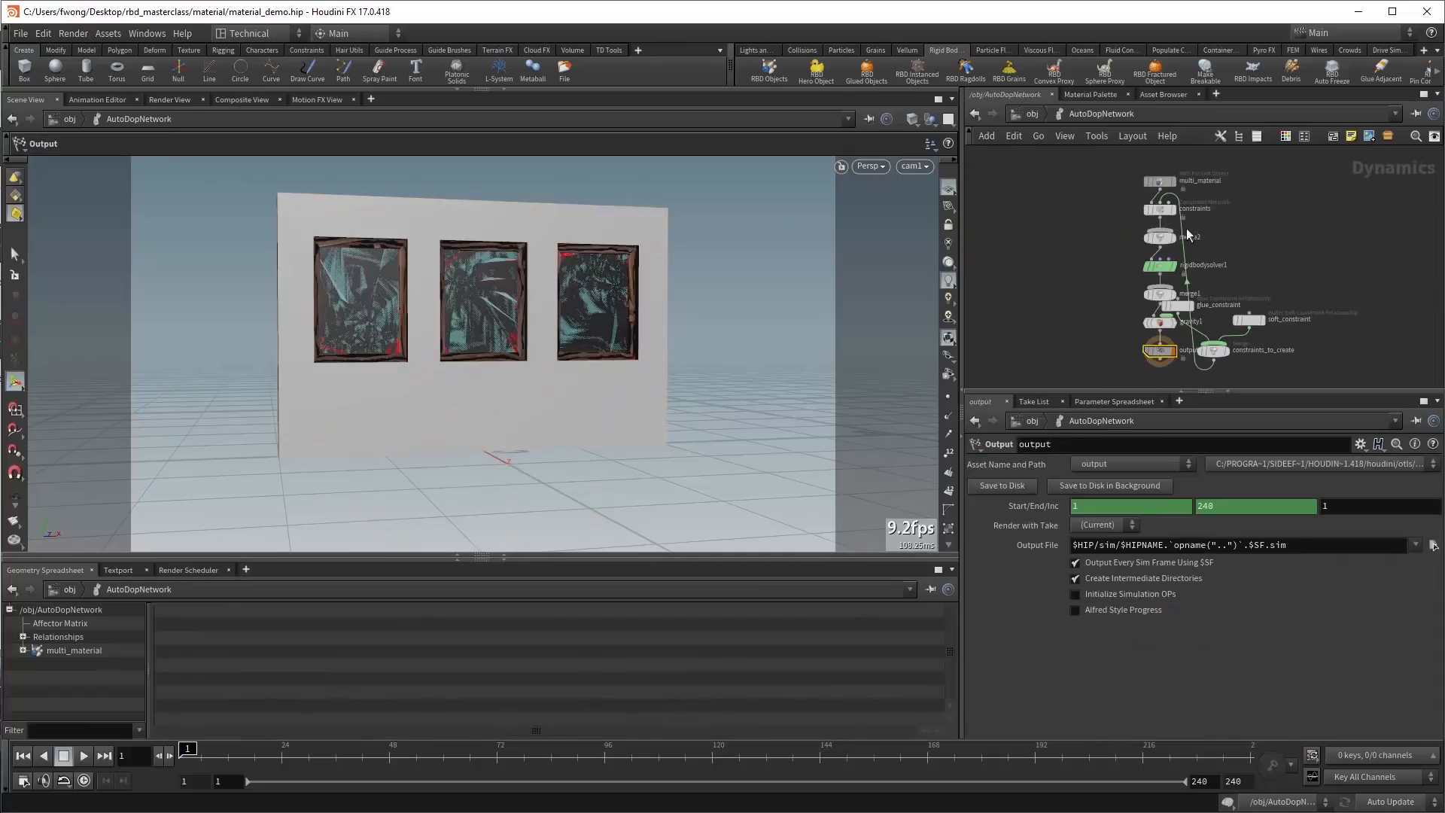
{"action": "key", "text": "l"}
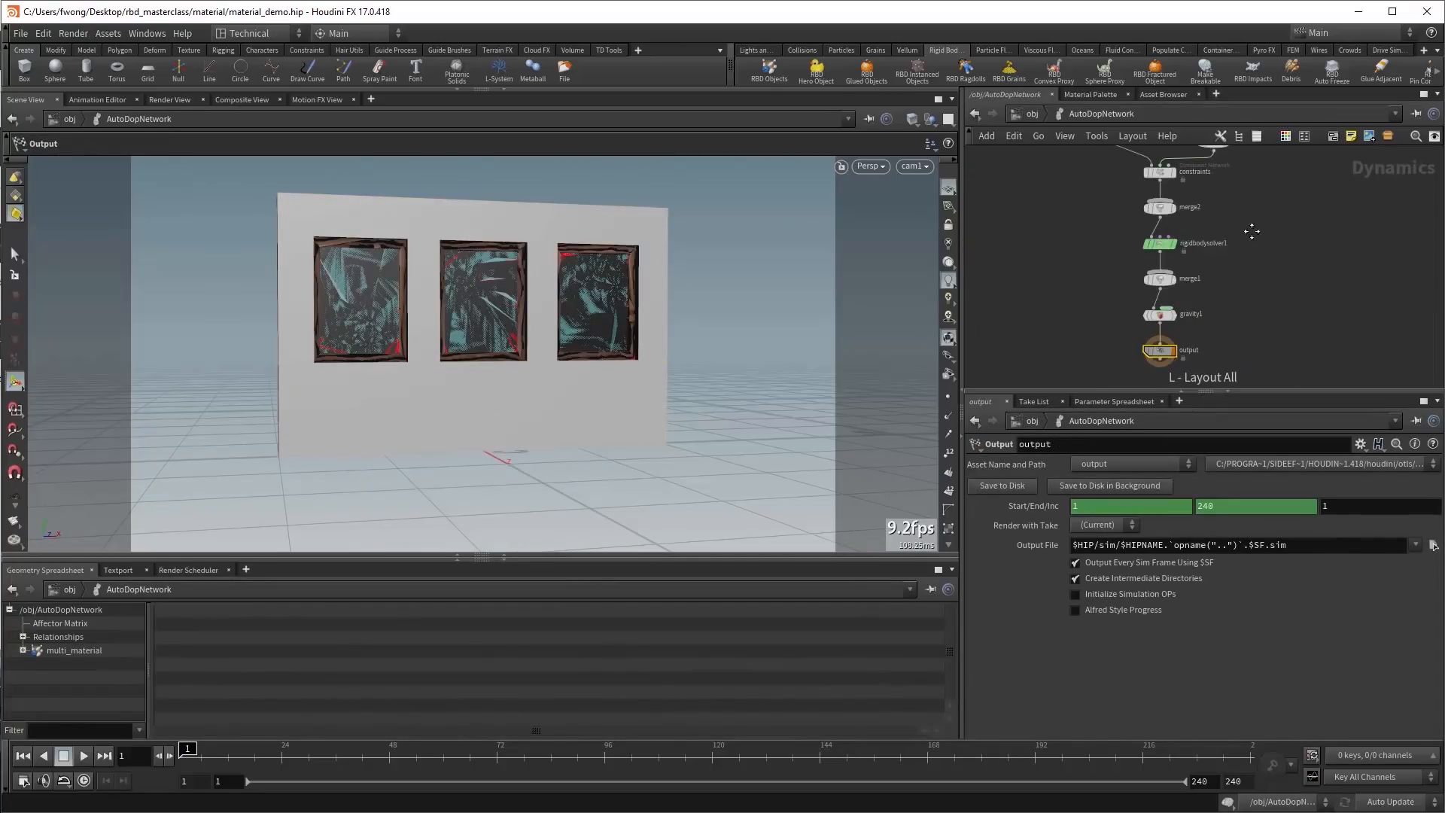
{"action": "scroll", "coordinate": [1167, 250], "scroll_direction": "up", "scroll_amount": 4}
Examine the multi_material RBD Packed Object's resolved SOP path and its Bullet Data collision geometry settings.
{"action": "left_click", "coordinate": [1121, 236]}
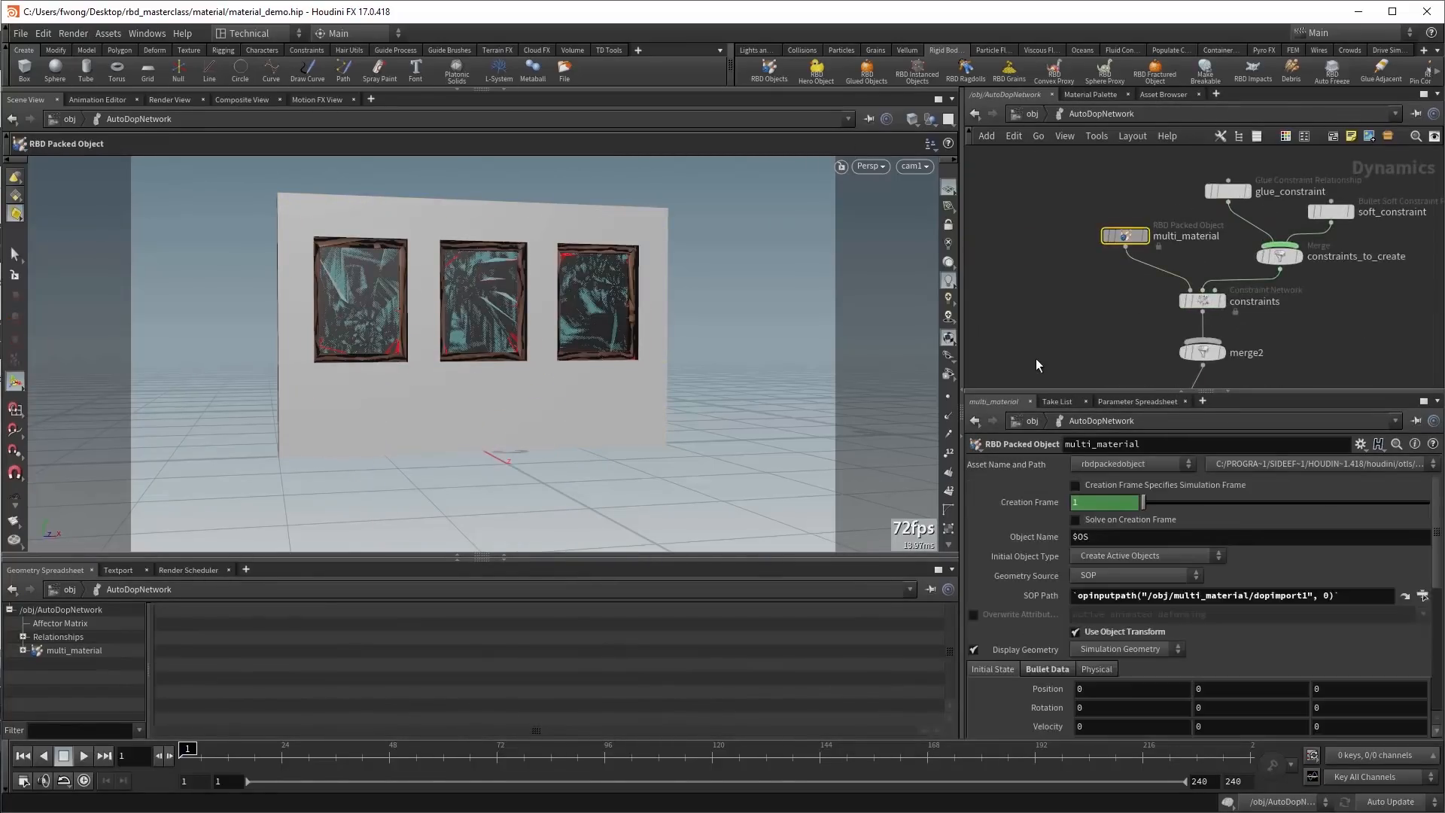
{"action": "left_click", "coordinate": [1042, 594]}
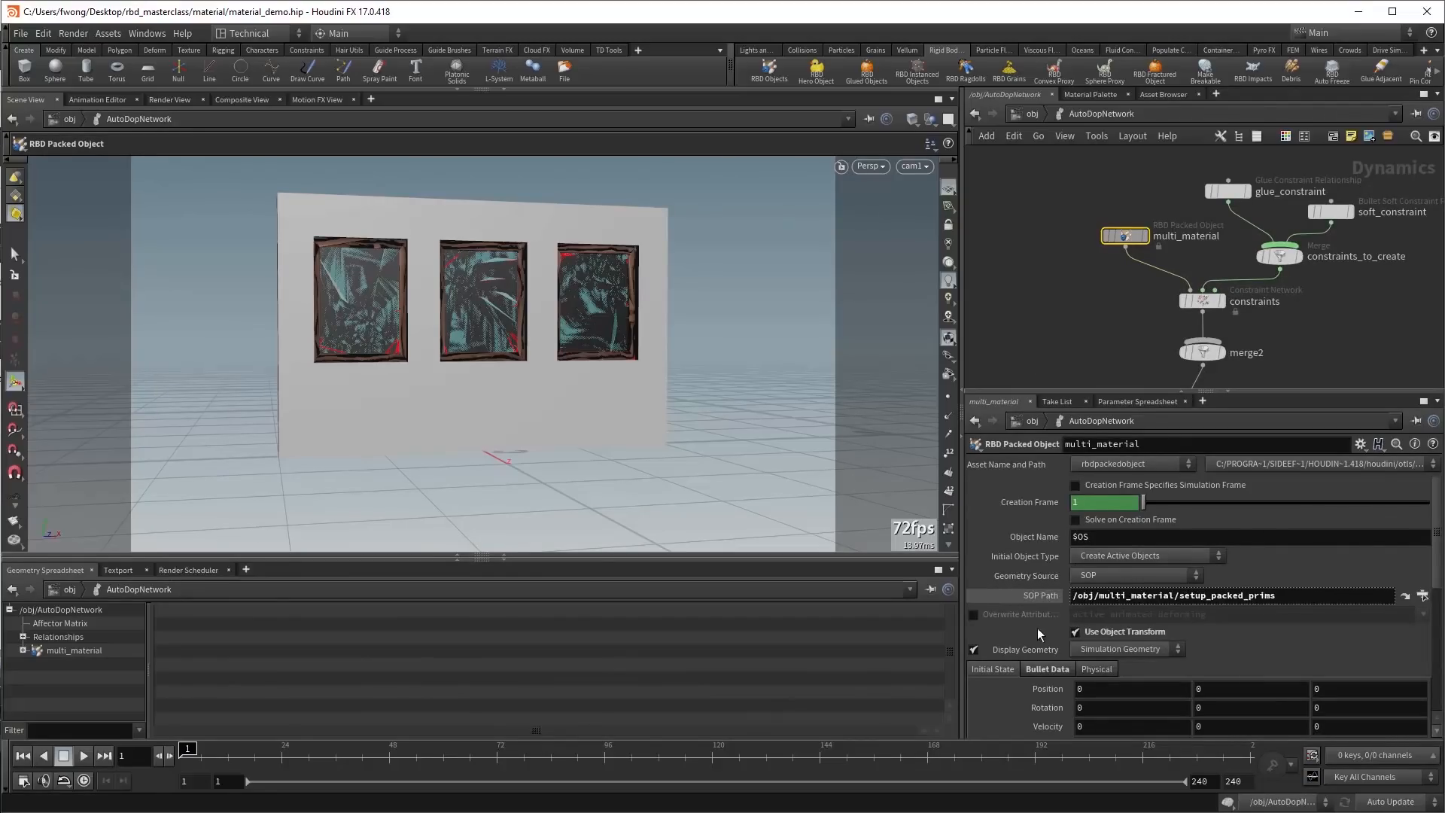
{"action": "scroll", "coordinate": [1038, 628], "scroll_direction": "down", "scroll_amount": 3}
{"action": "left_click", "coordinate": [1041, 567]}
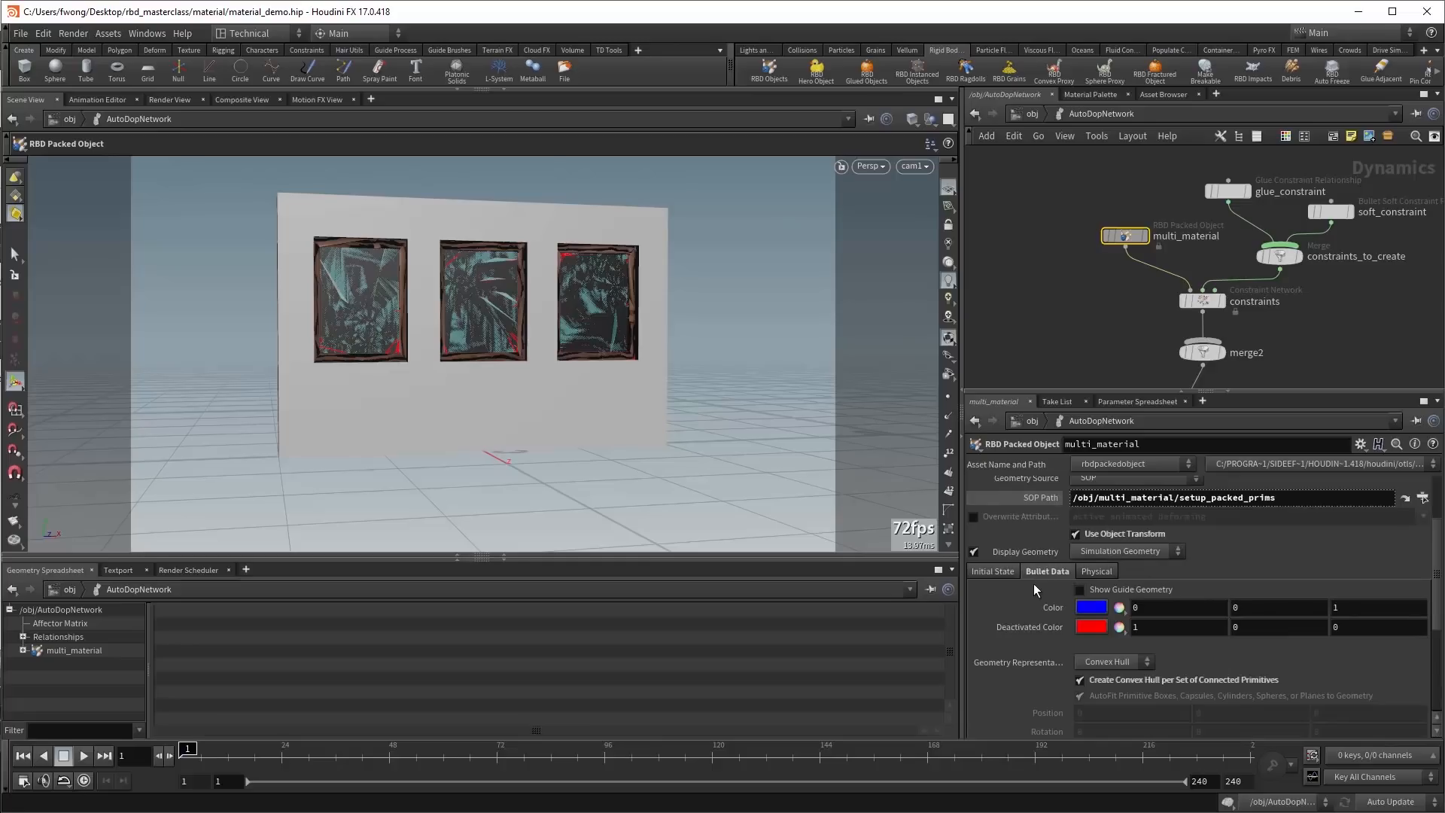
{"action": "scroll", "coordinate": [1033, 584], "scroll_direction": "down", "scroll_amount": 2}
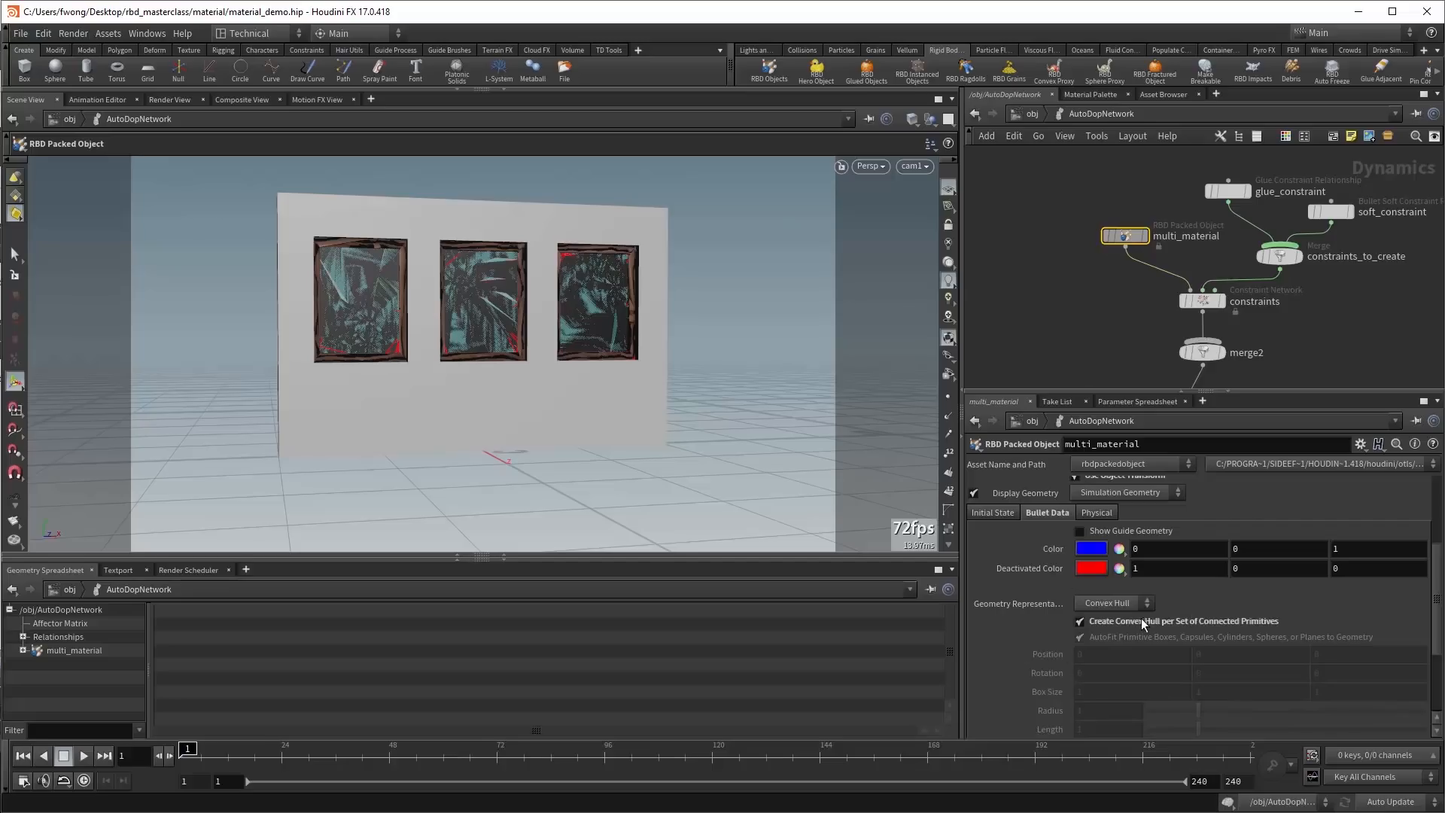
{"action": "scroll", "coordinate": [1127, 322], "scroll_direction": "down", "scroll_amount": 3}
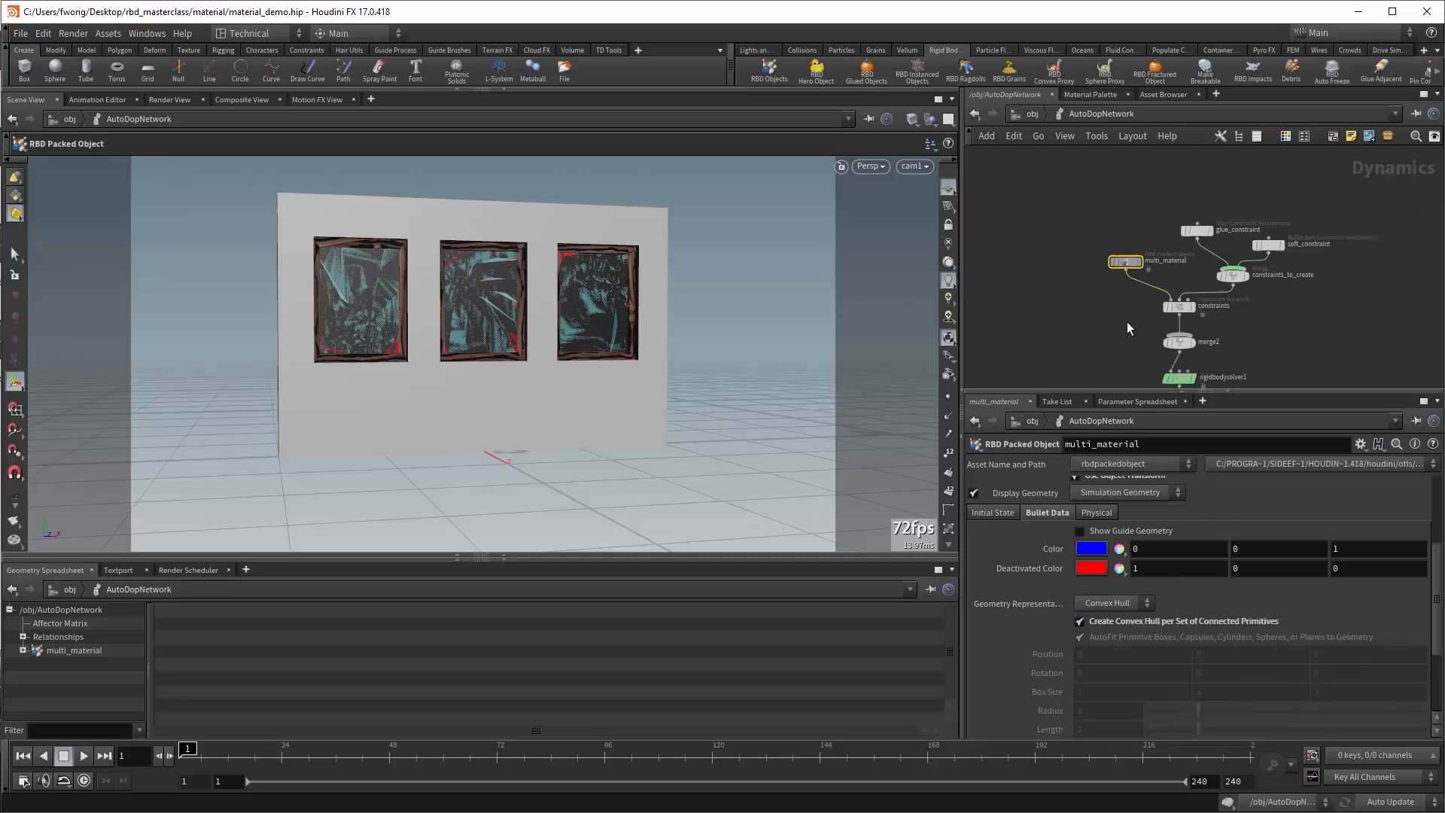
Examine the constraints network's SOP path and the glue_constraint and soft_constraint relationship settings.
{"action": "left_click", "coordinate": [1180, 307]}
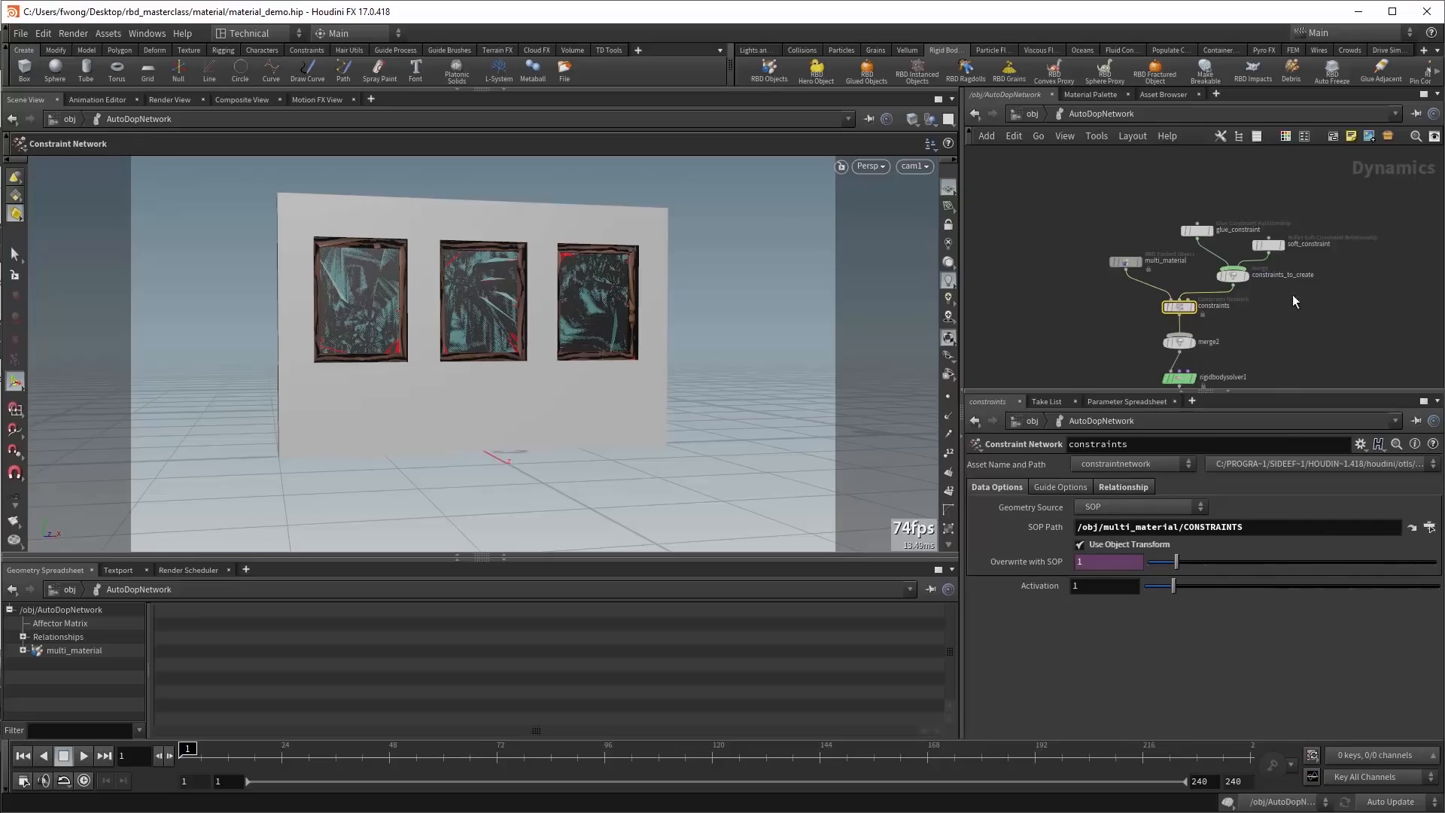
{"action": "scroll", "coordinate": [1294, 301], "scroll_direction": "up", "scroll_amount": 2}
{"action": "left_click", "coordinate": [1149, 200]}
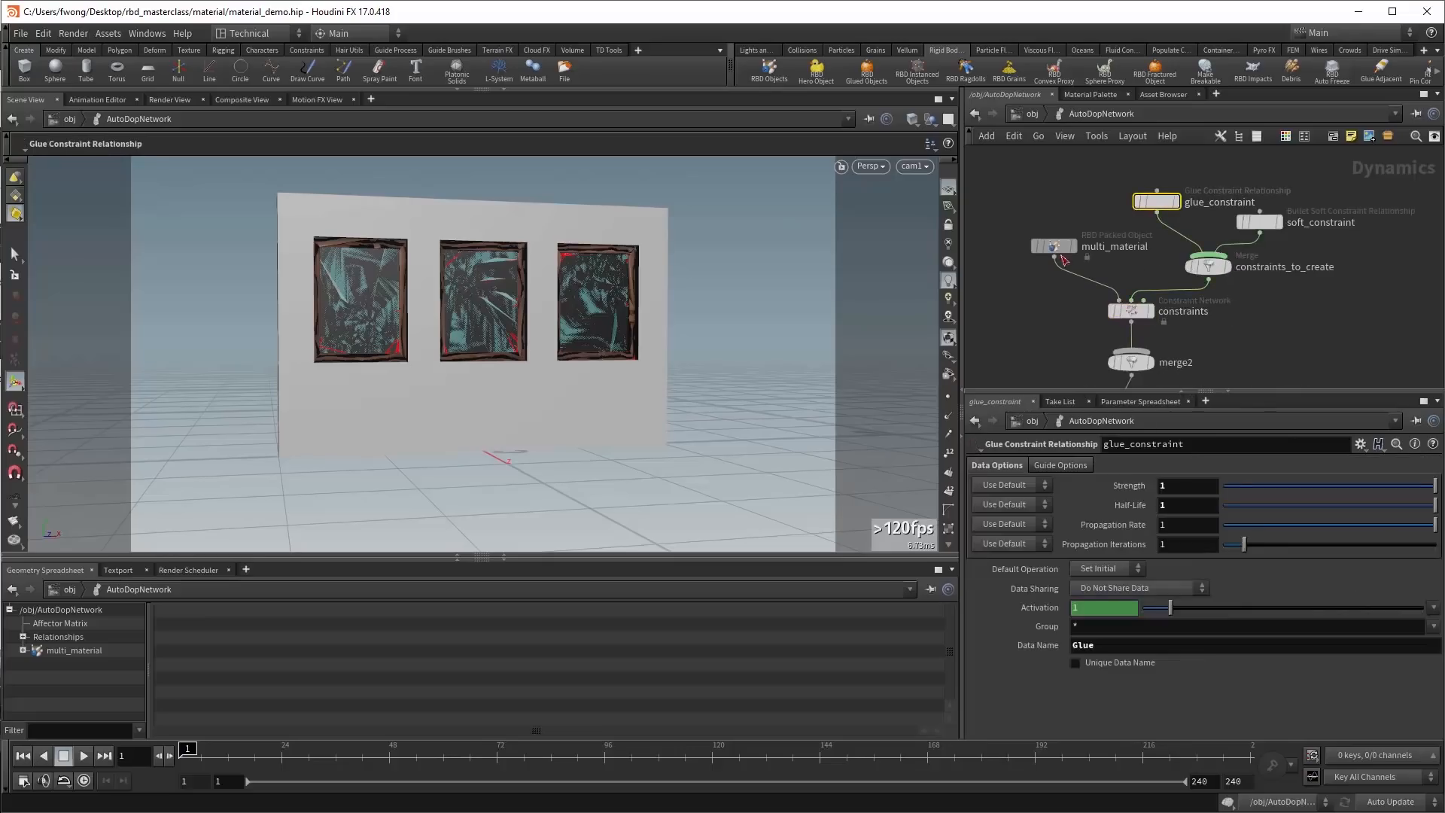
{"action": "left_click", "coordinate": [1269, 220]}
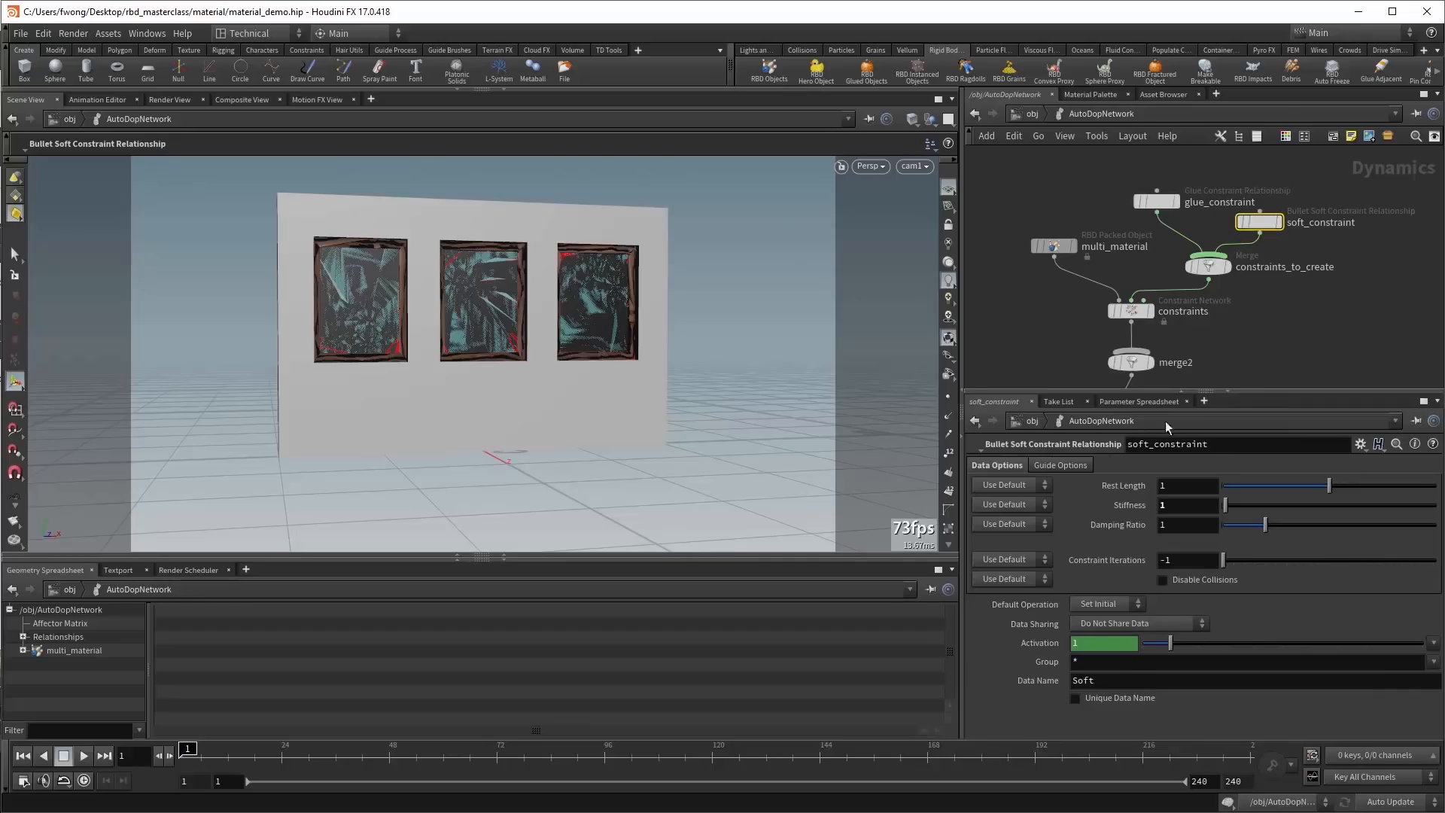
{"action": "left_click", "coordinate": [1163, 202]}
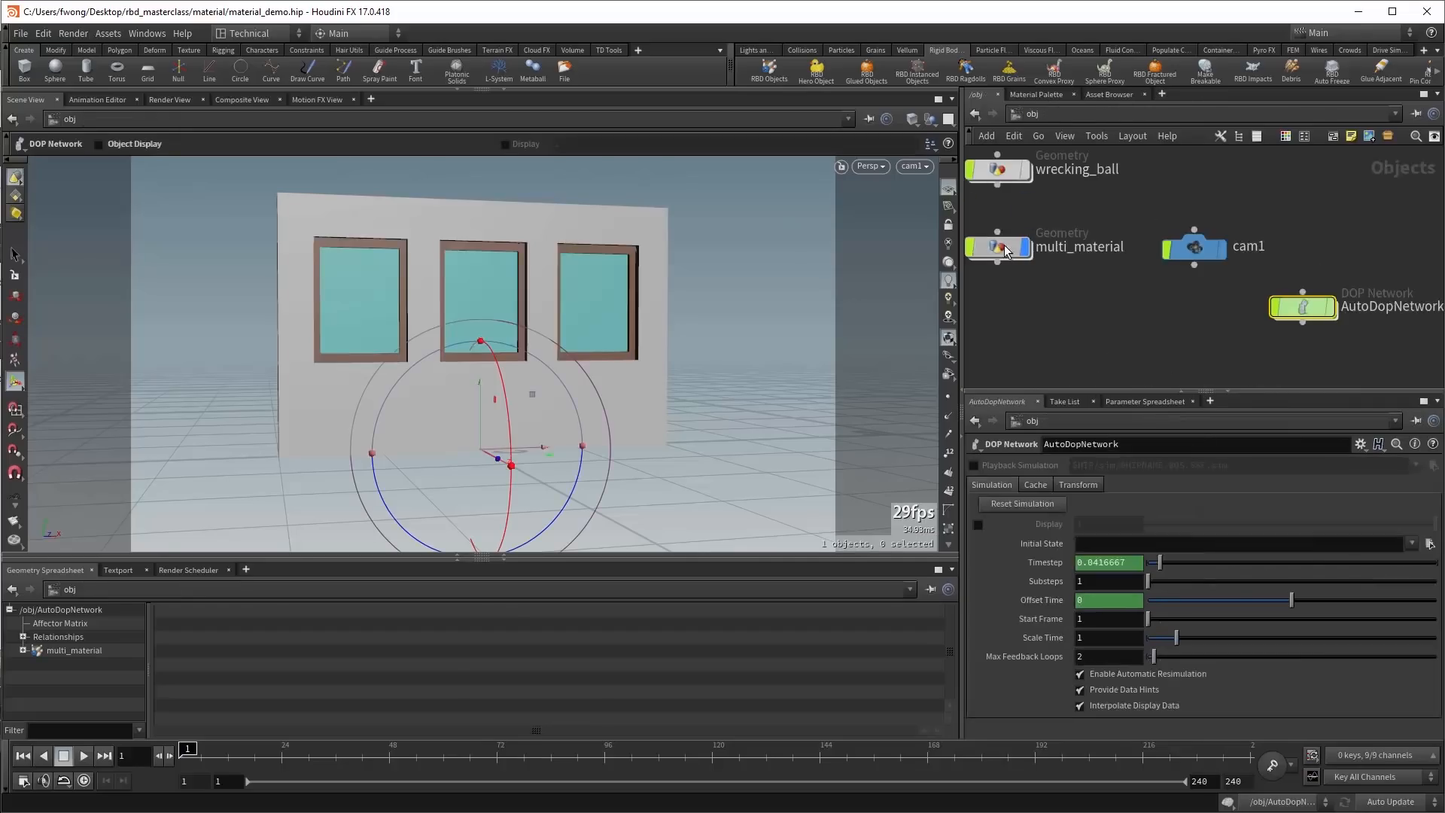
Check the constraint name on ConnectorsConstraintProperties in multi_material, and return to glue_constraint in AutoDopNetwork to compare.
{"action": "double_click", "coordinate": [1001, 248]}
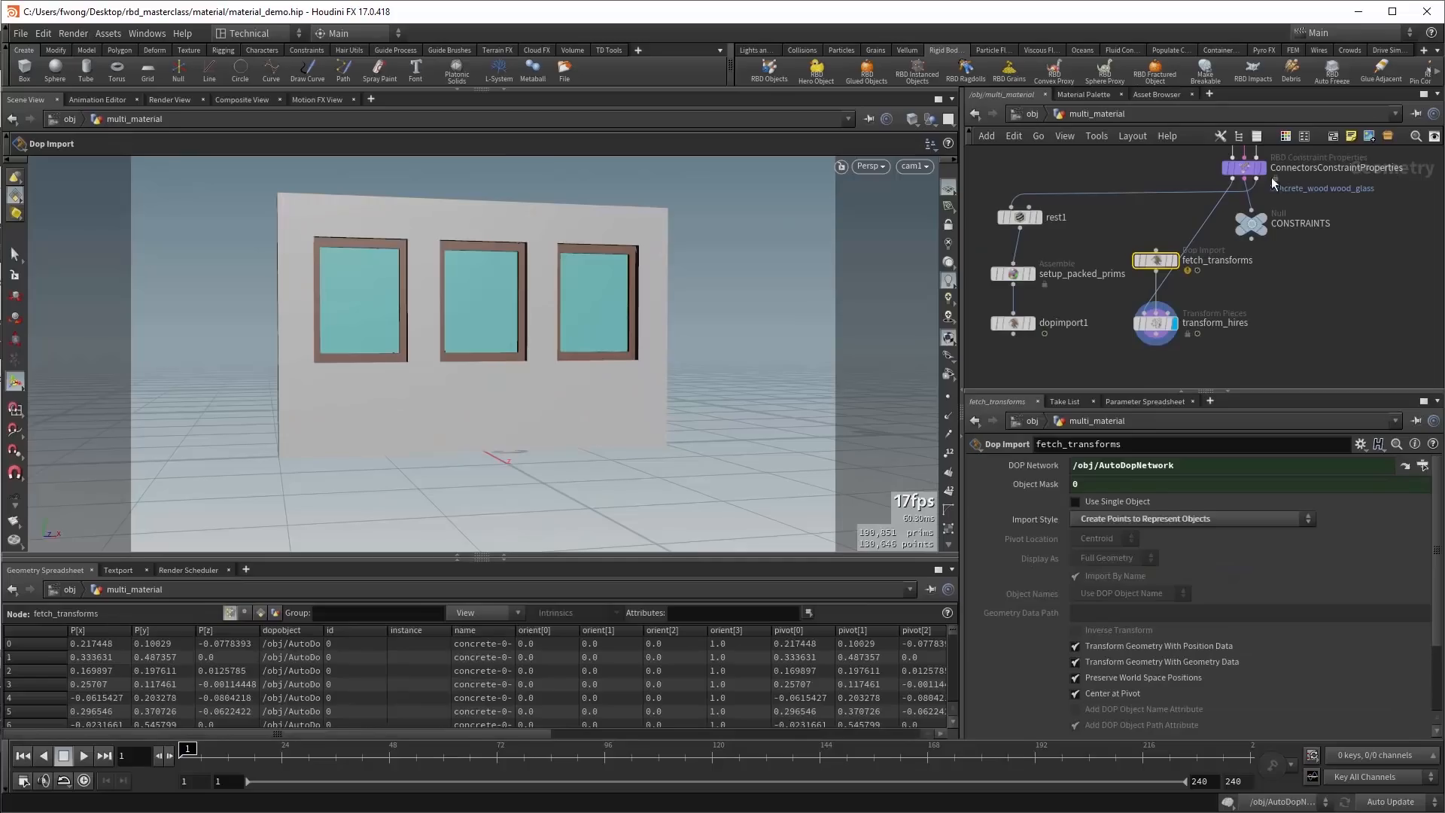
{"action": "left_click", "coordinate": [1248, 168]}
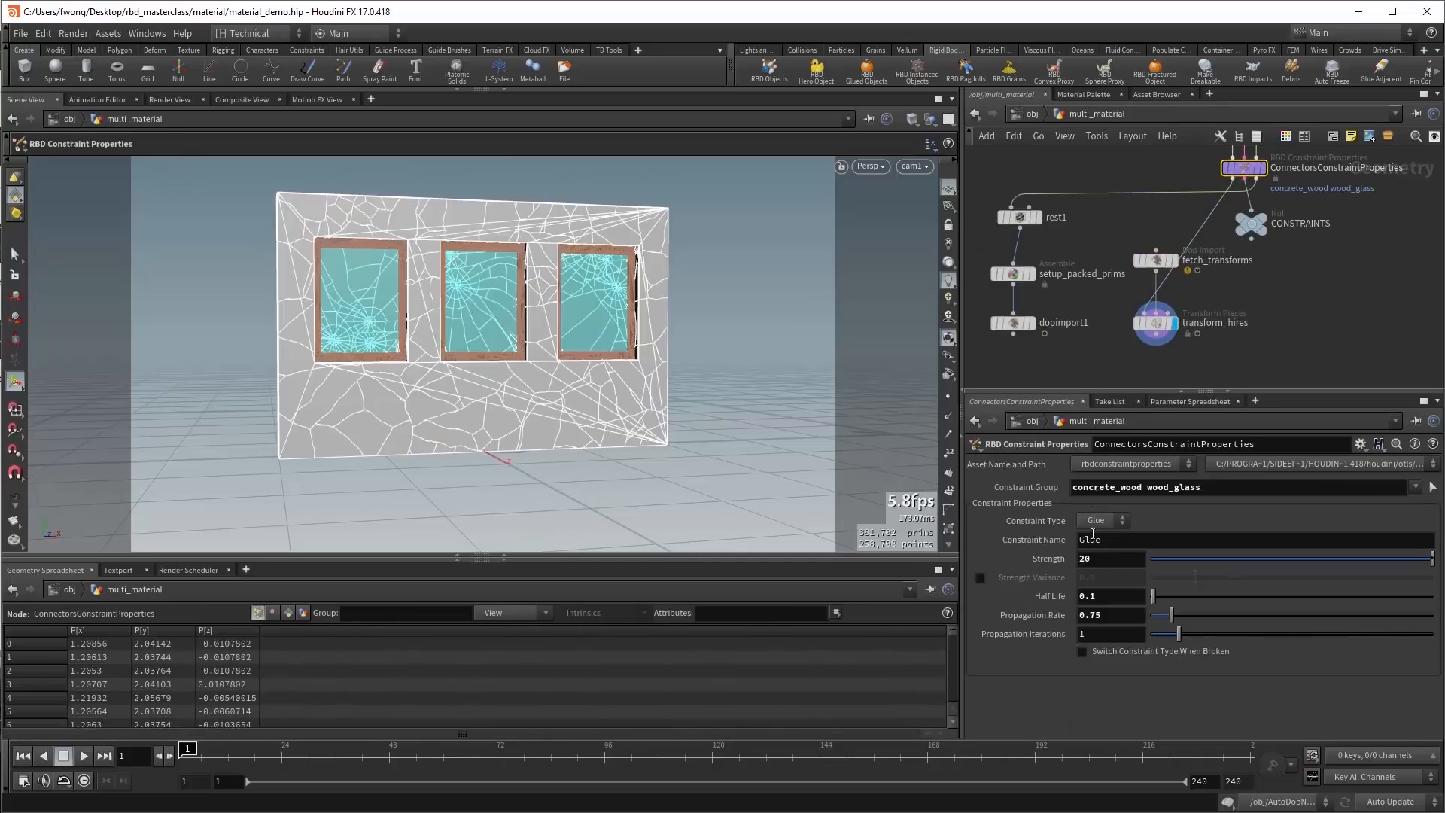
{"action": "left_click", "coordinate": [977, 113]}
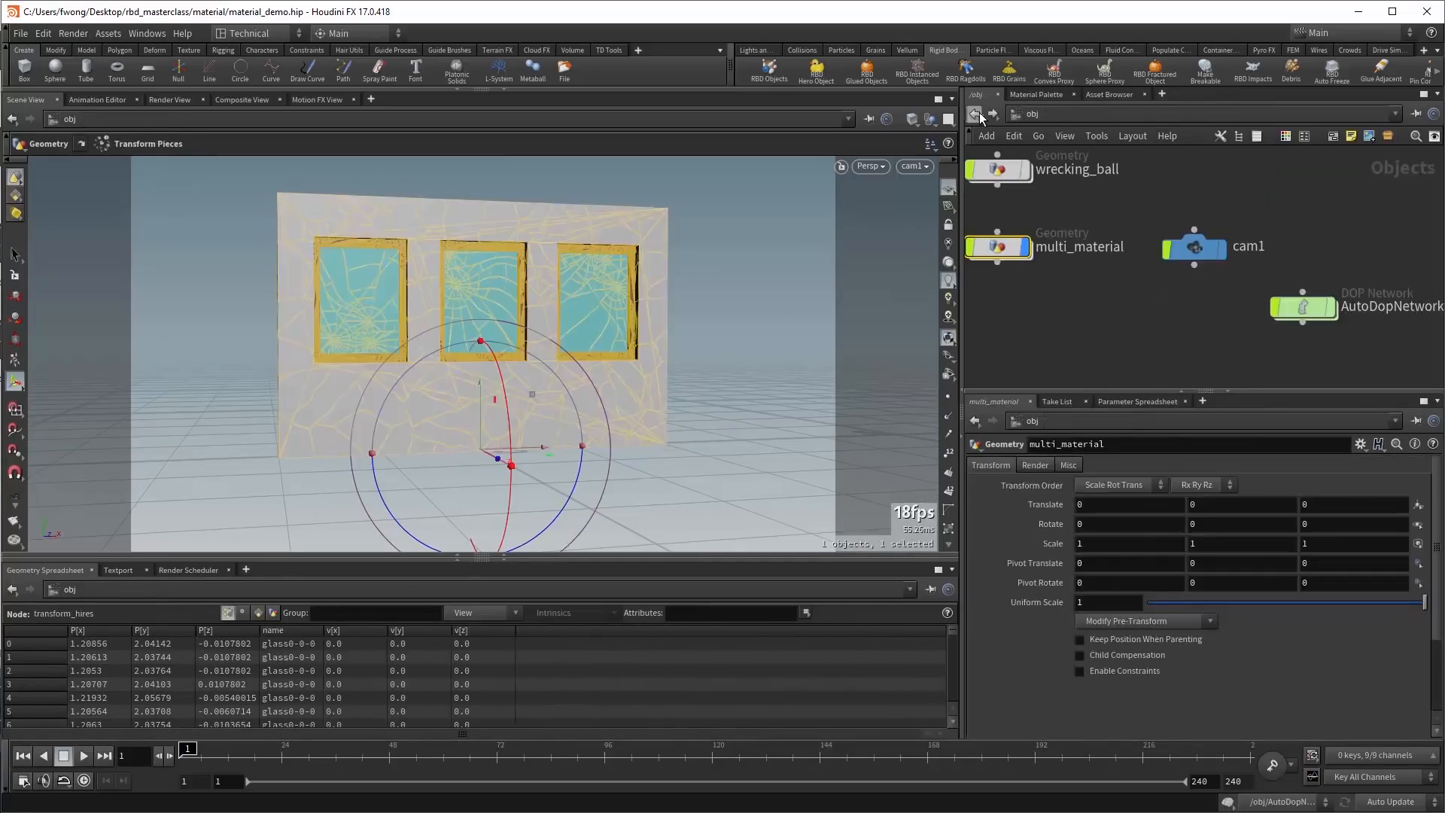
{"action": "left_click", "coordinate": [978, 113]}
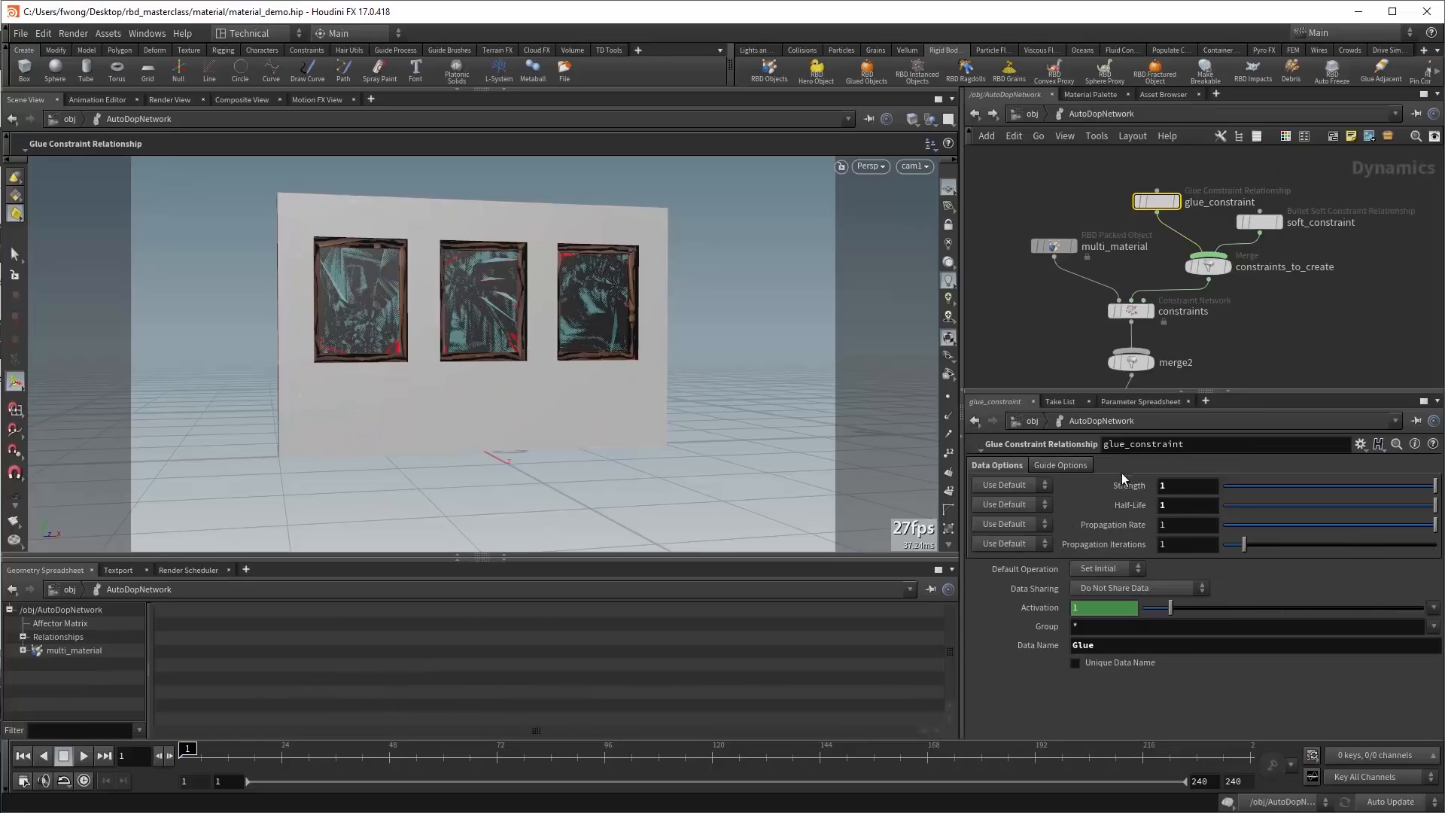
Compare the soft_constraint relationship with the Next Constraint settings of WoodConstraintProperties in multi_material.
{"action": "left_click", "coordinate": [1259, 222]}
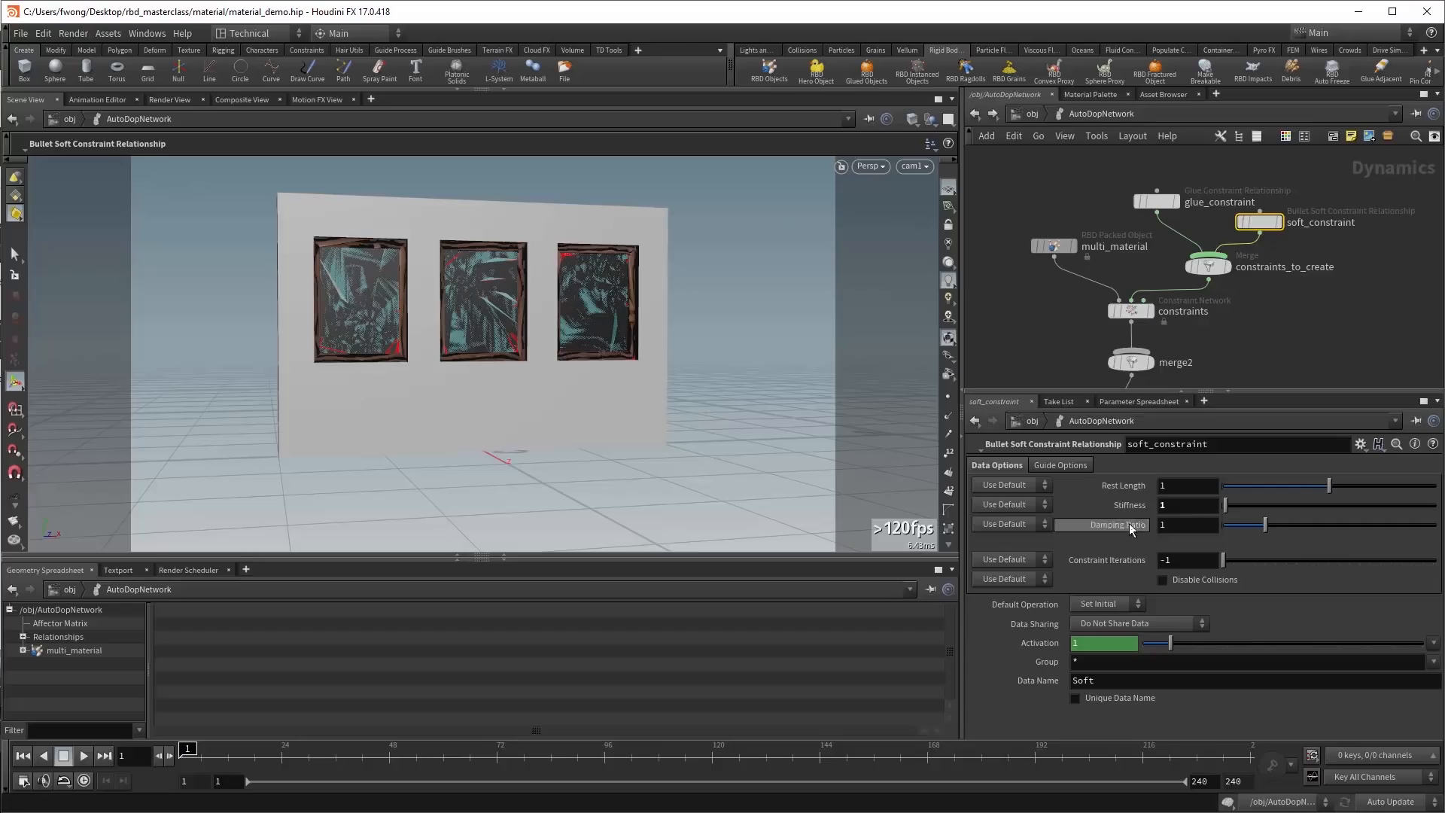
{"action": "left_click", "coordinate": [1290, 305]}
{"action": "left_click", "coordinate": [1036, 118]}
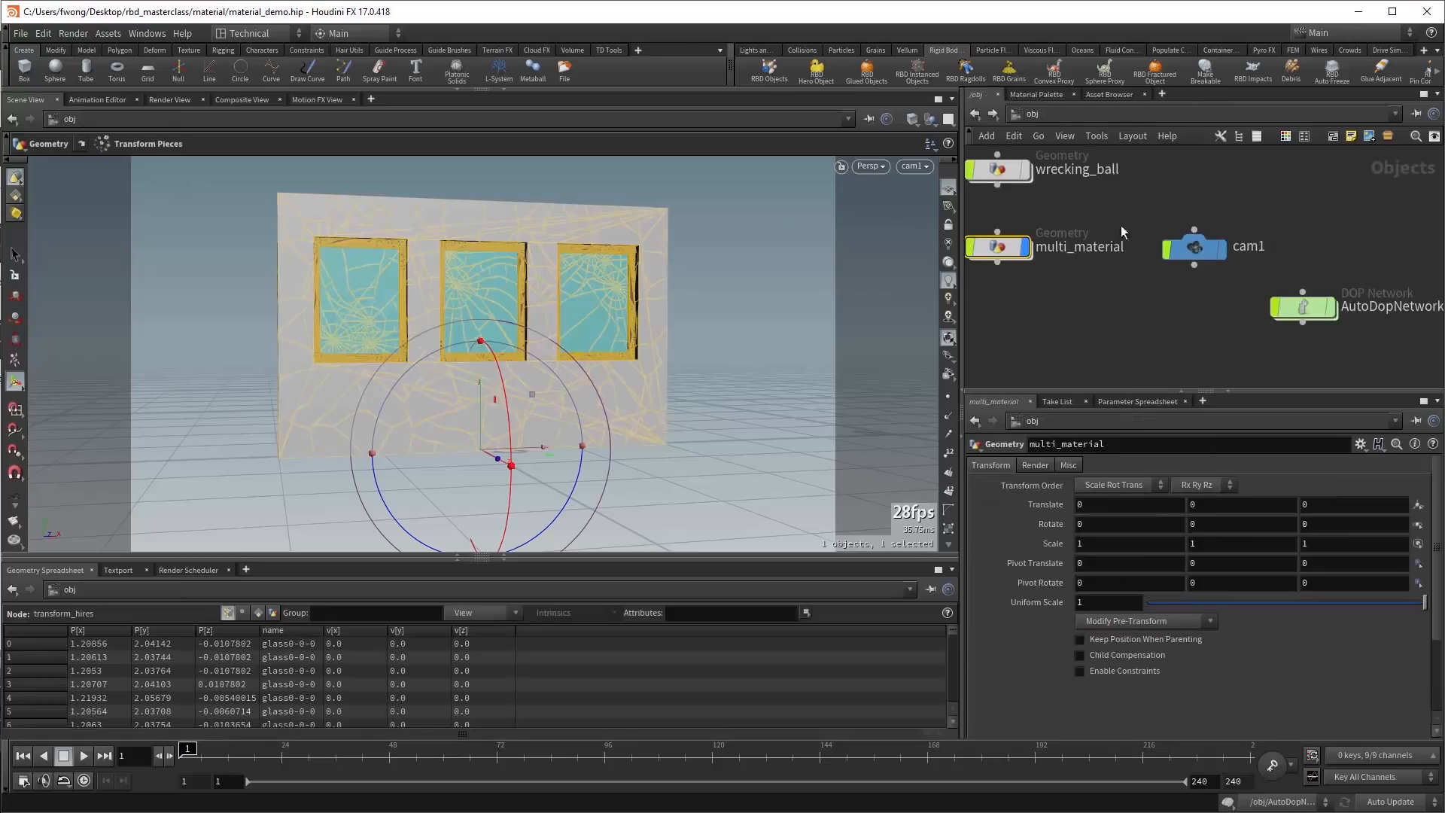
{"action": "double_click", "coordinate": [994, 242]}
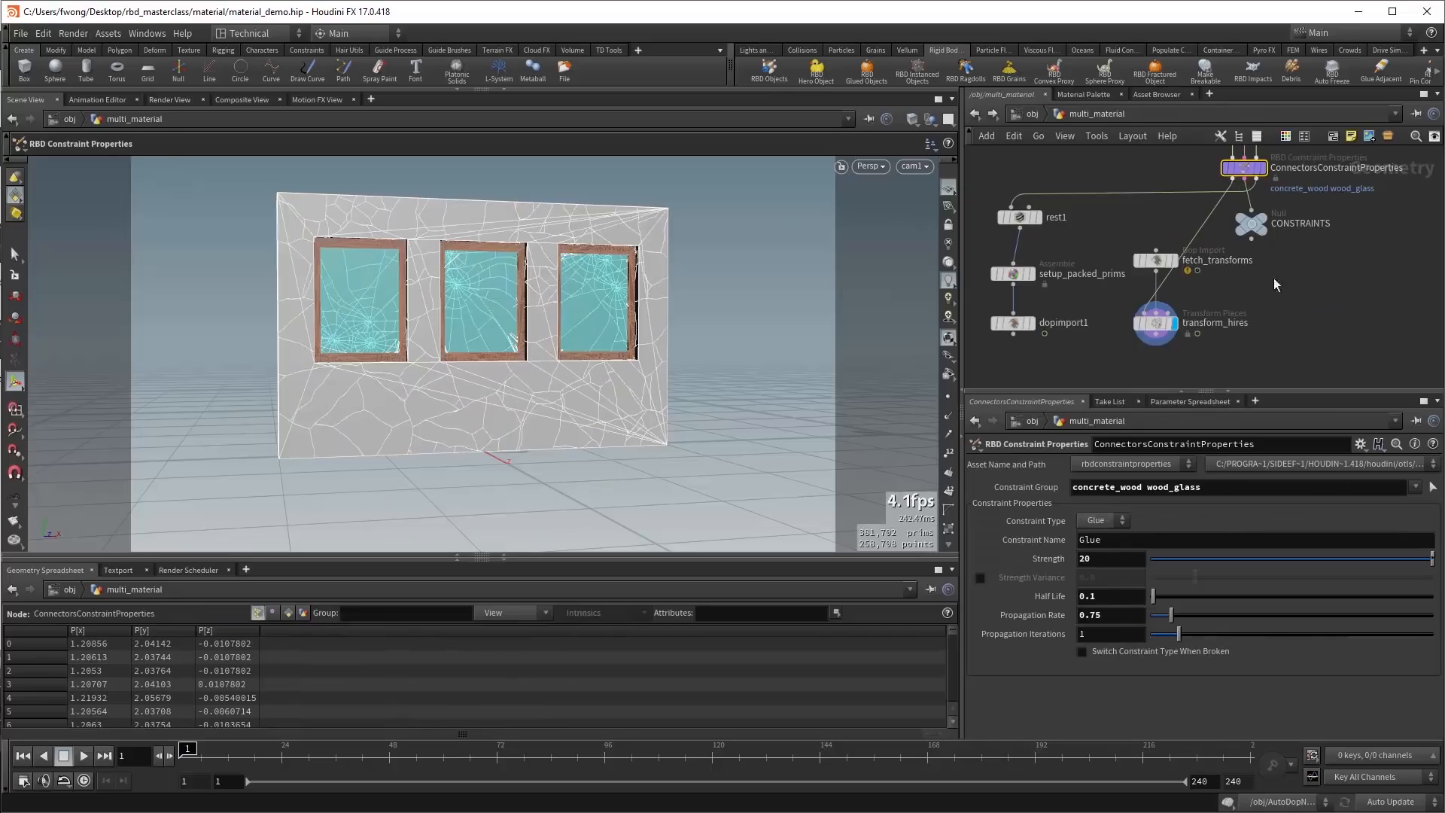
{"action": "middle_click_drag", "start_coordinate": [1277, 284], "coordinate": [1260, 377]}
{"action": "left_click", "coordinate": [1228, 211]}
{"action": "scroll", "coordinate": [1078, 675], "scroll_direction": "down", "scroll_amount": 3}
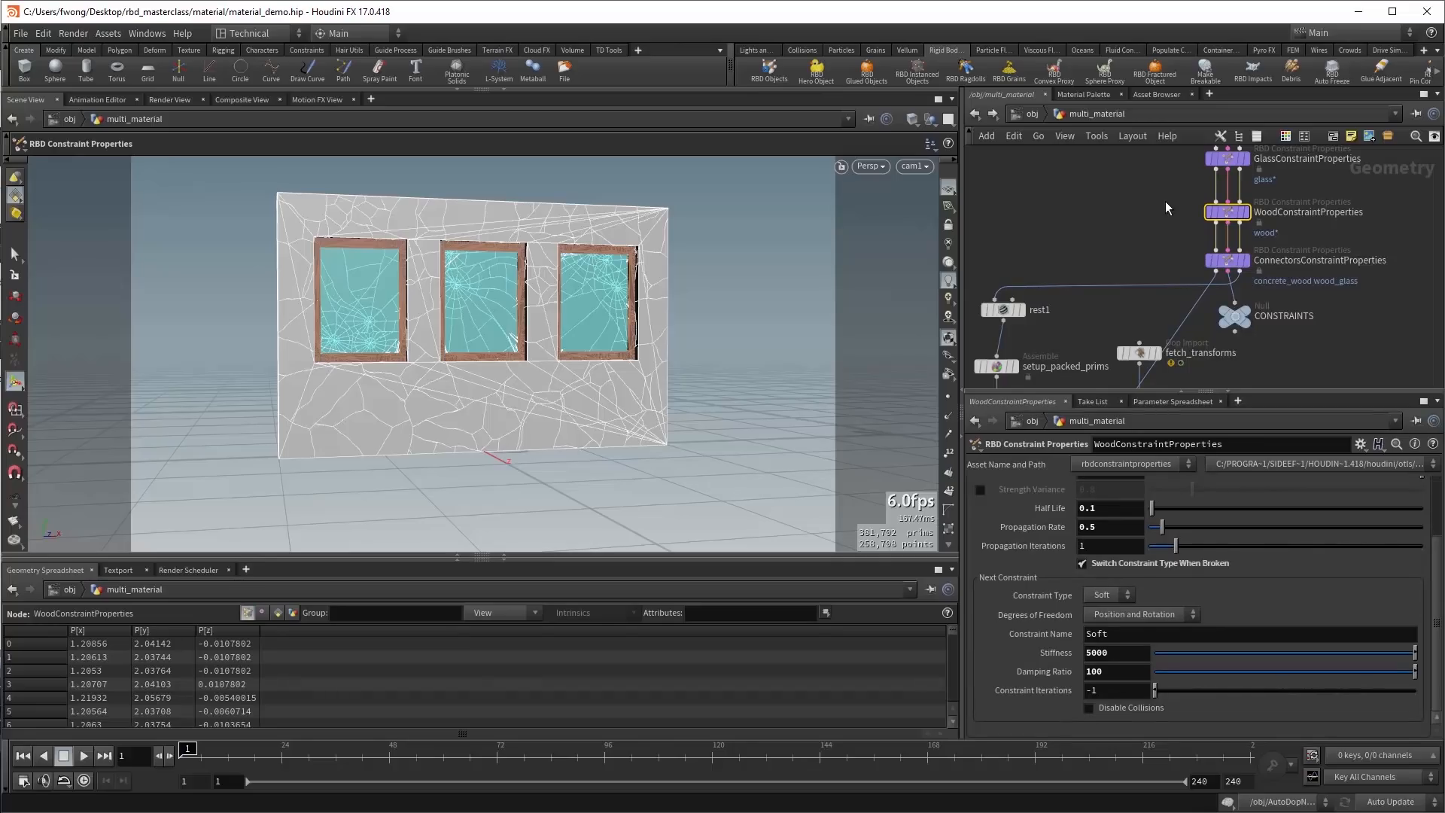
Return to AutoDopNetwork and examine the rigidbodysolver1 Bullet solver settings and the gravity1 force.
{"action": "left_click", "coordinate": [974, 113]}
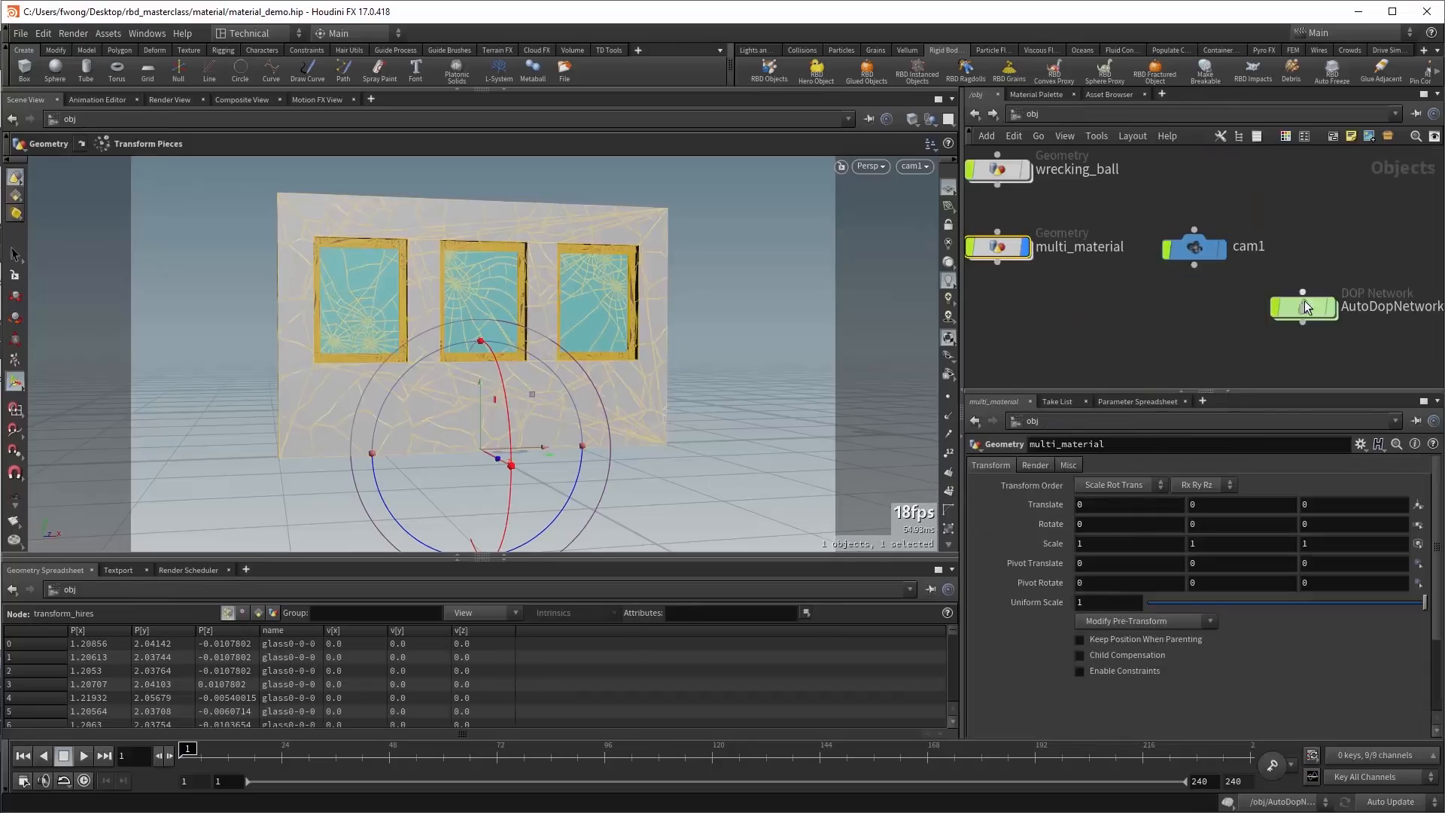
{"action": "double_click", "coordinate": [1303, 304]}
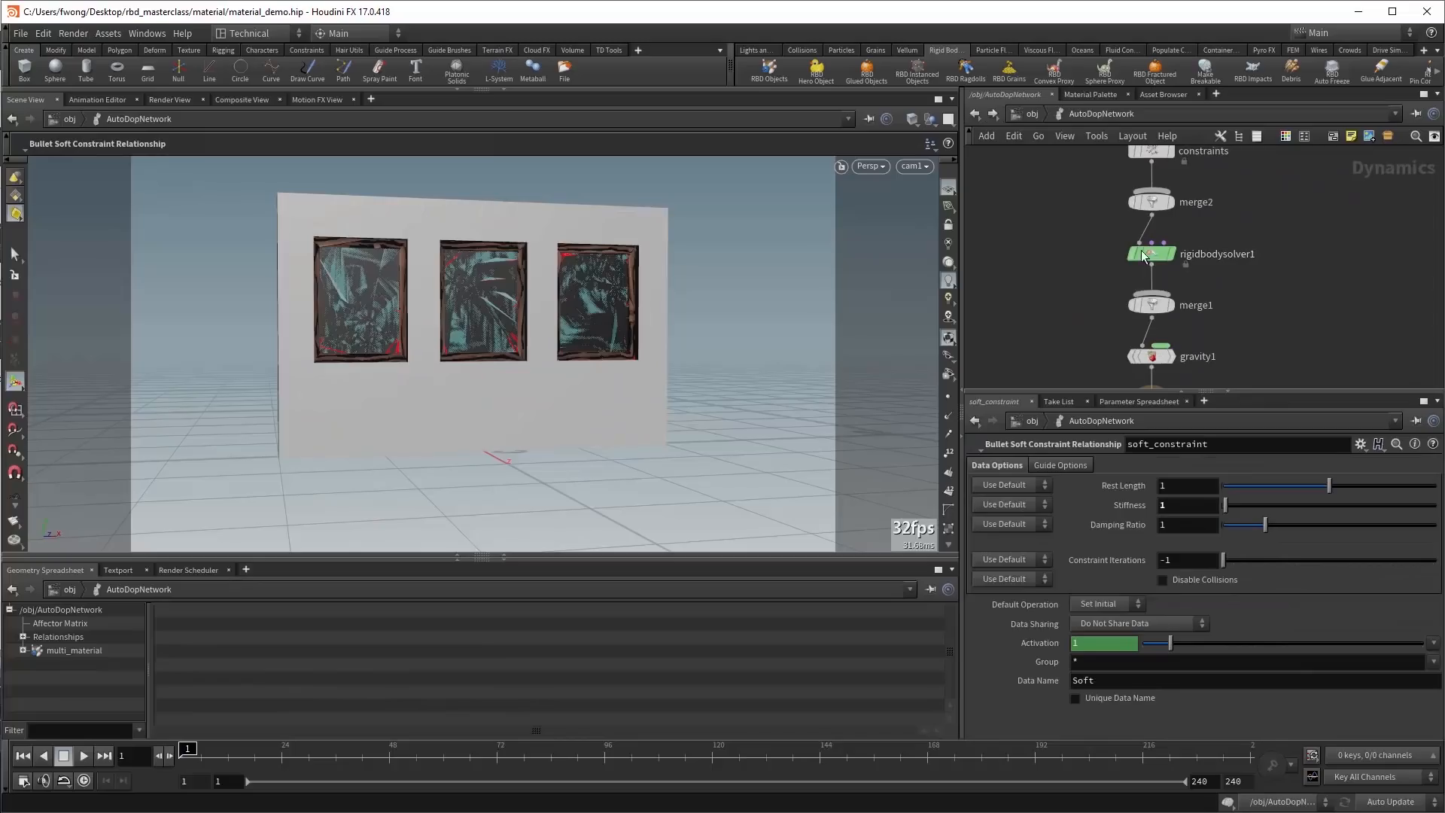
{"action": "left_click", "coordinate": [1143, 254]}
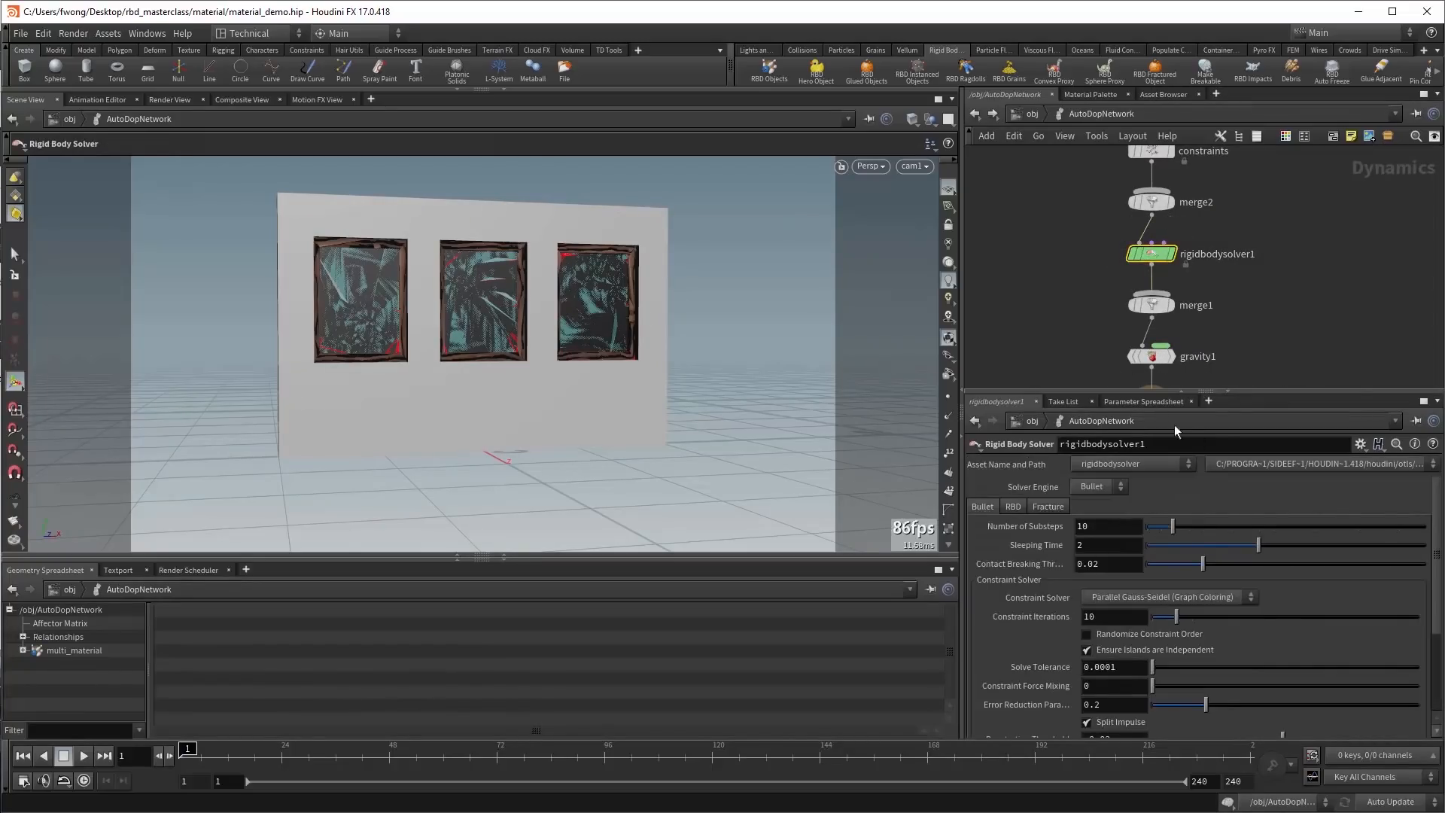
{"action": "scroll", "coordinate": [1063, 603], "scroll_direction": "down", "scroll_amount": 3}
{"action": "middle_click_drag", "start_coordinate": [1151, 363], "coordinate": [1135, 293]}
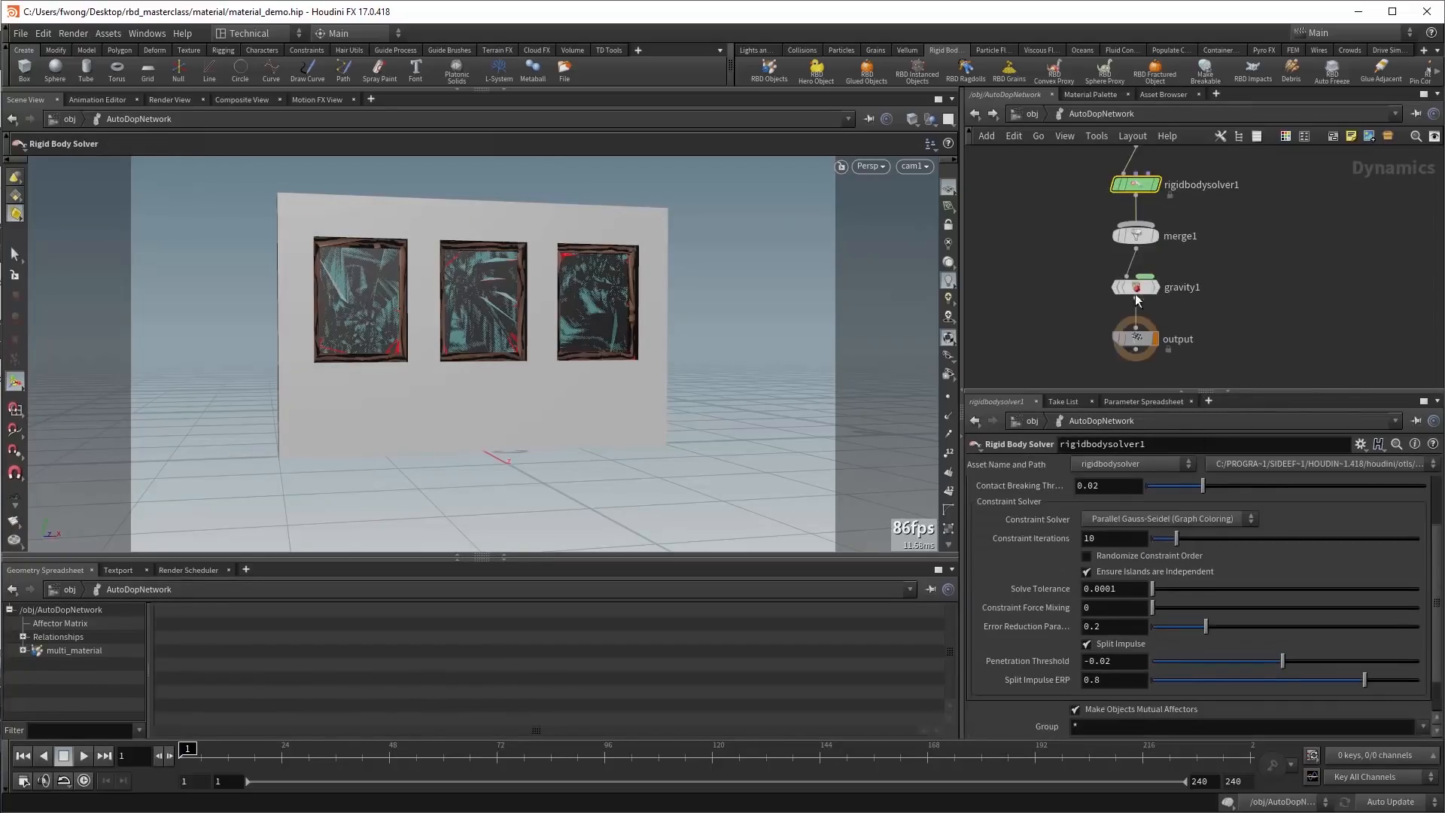
{"action": "left_click", "coordinate": [1136, 289]}
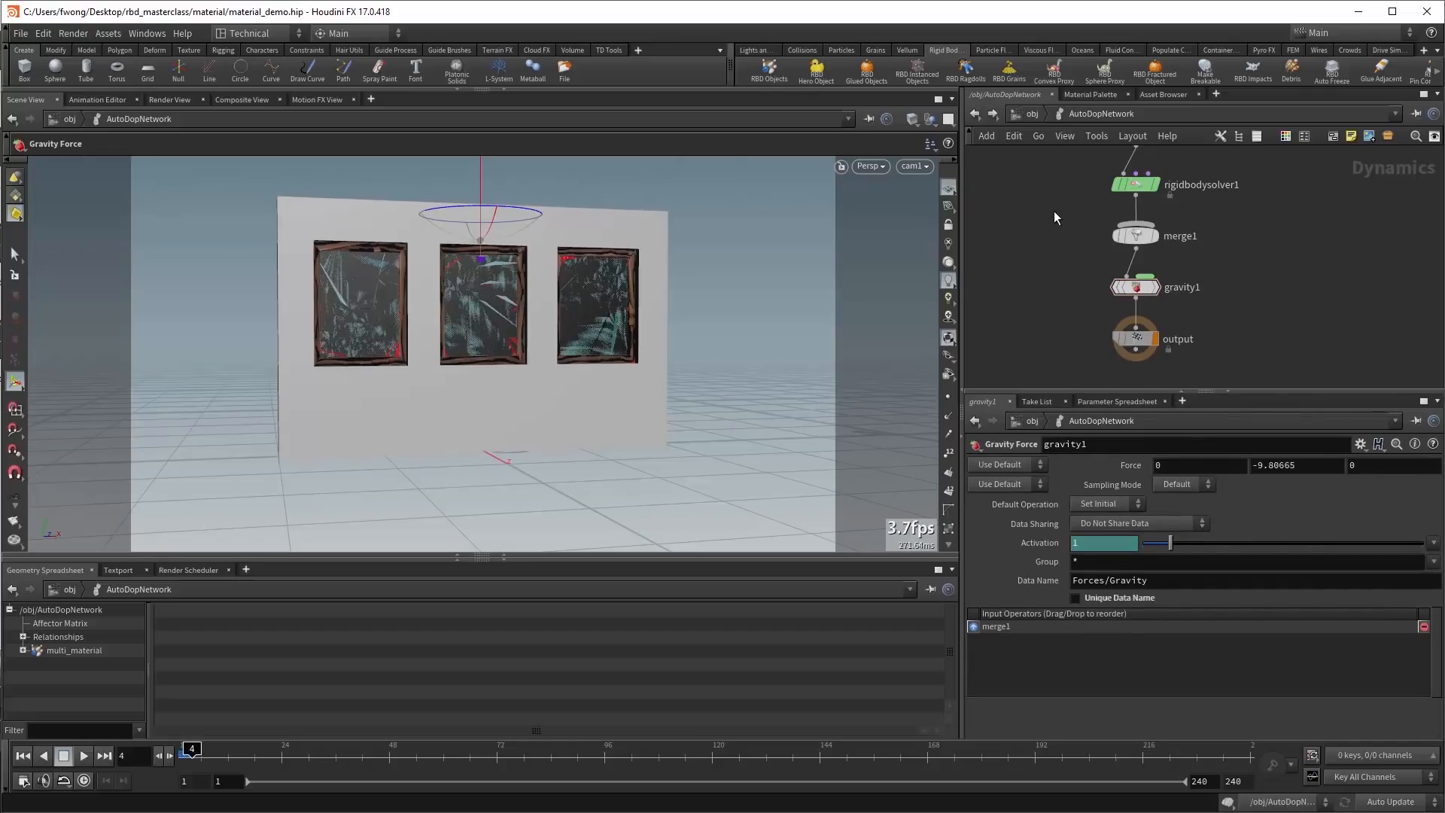
Return to frame 1 and add a ground plane collision object to the simulation.
{"action": "left_click", "coordinate": [23, 756]}
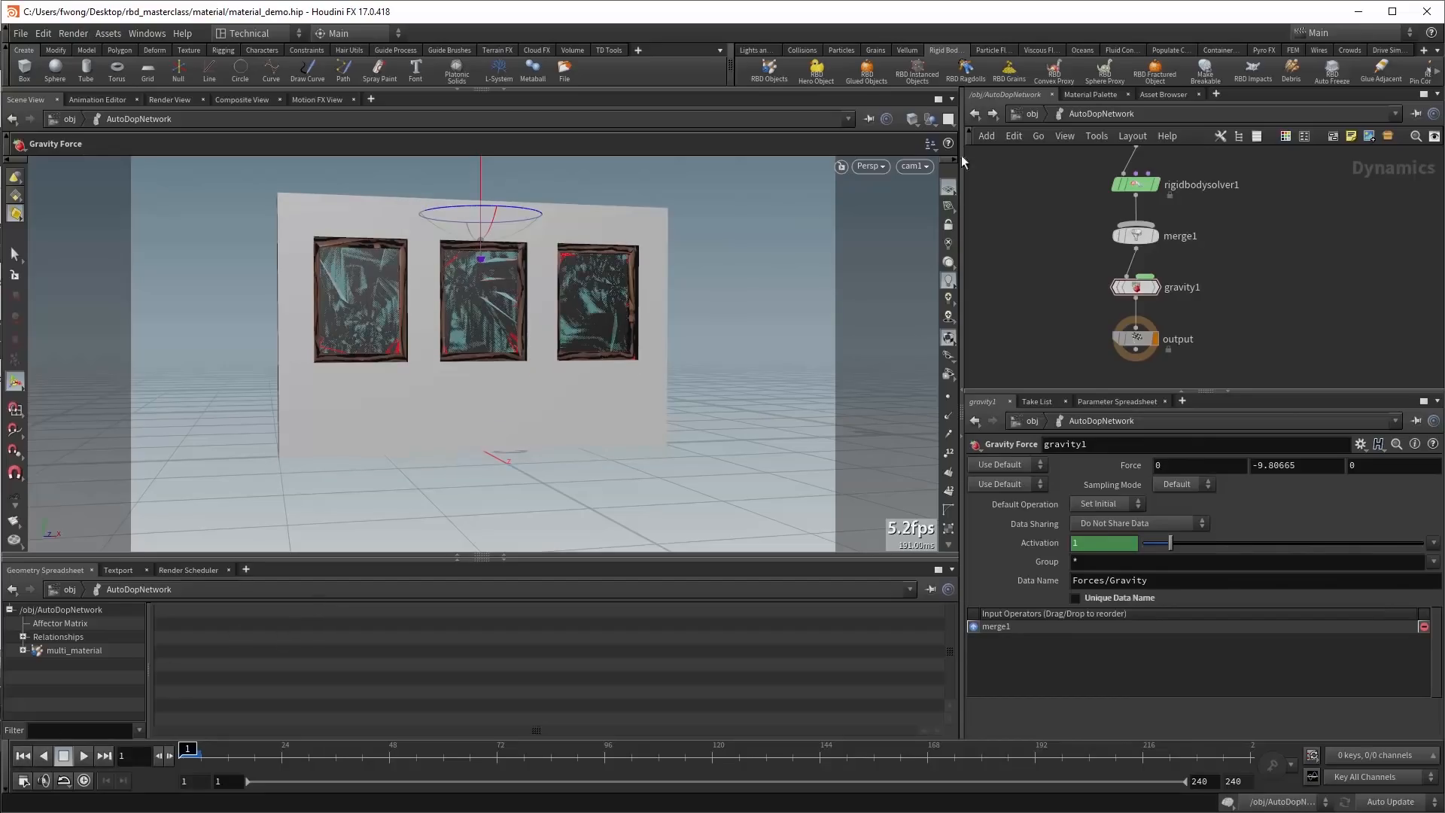
{"action": "left_click", "coordinate": [815, 43]}
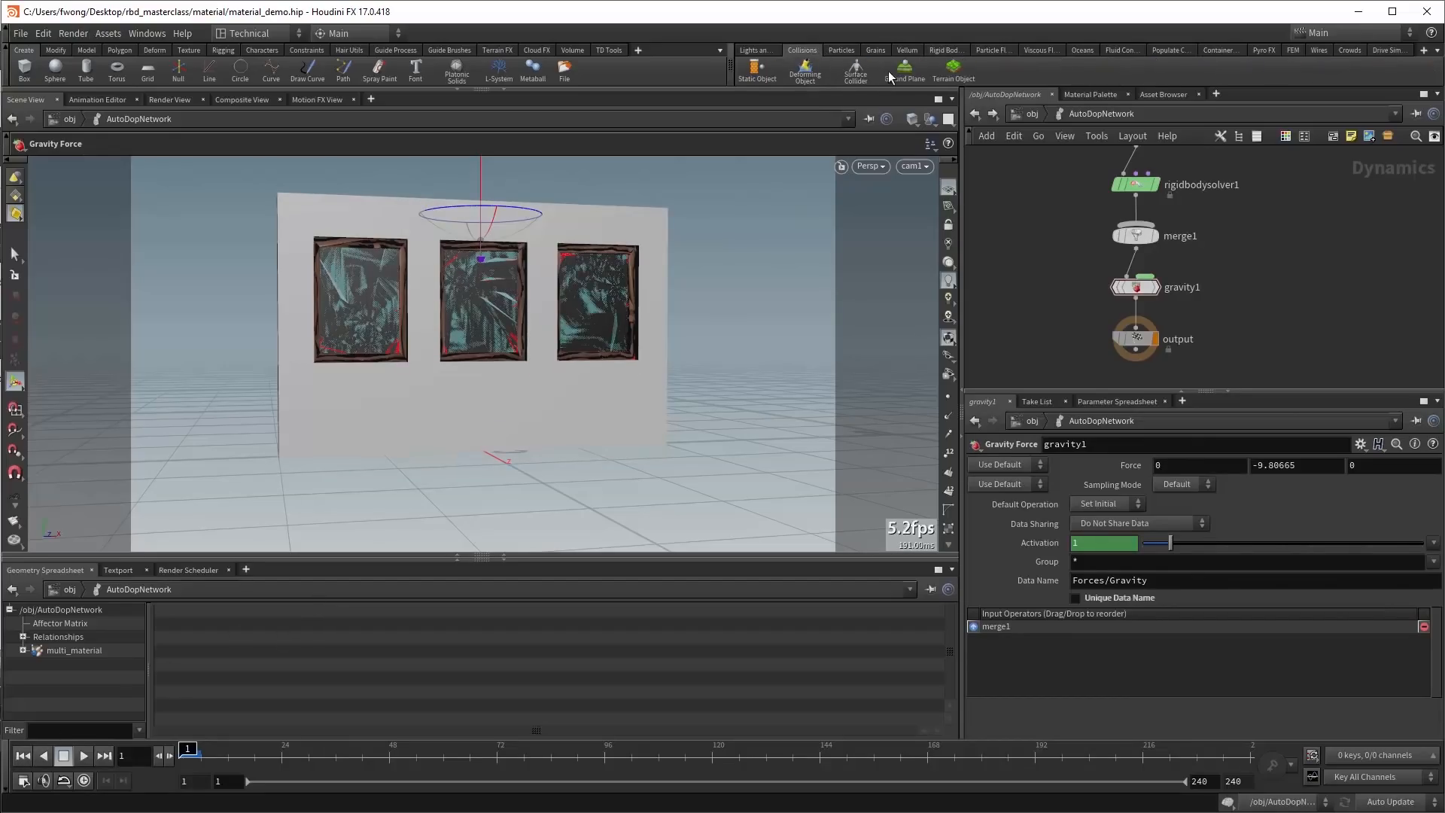
{"action": "left_click", "coordinate": [891, 71]}
{"action": "left_click", "coordinate": [1055, 284]}
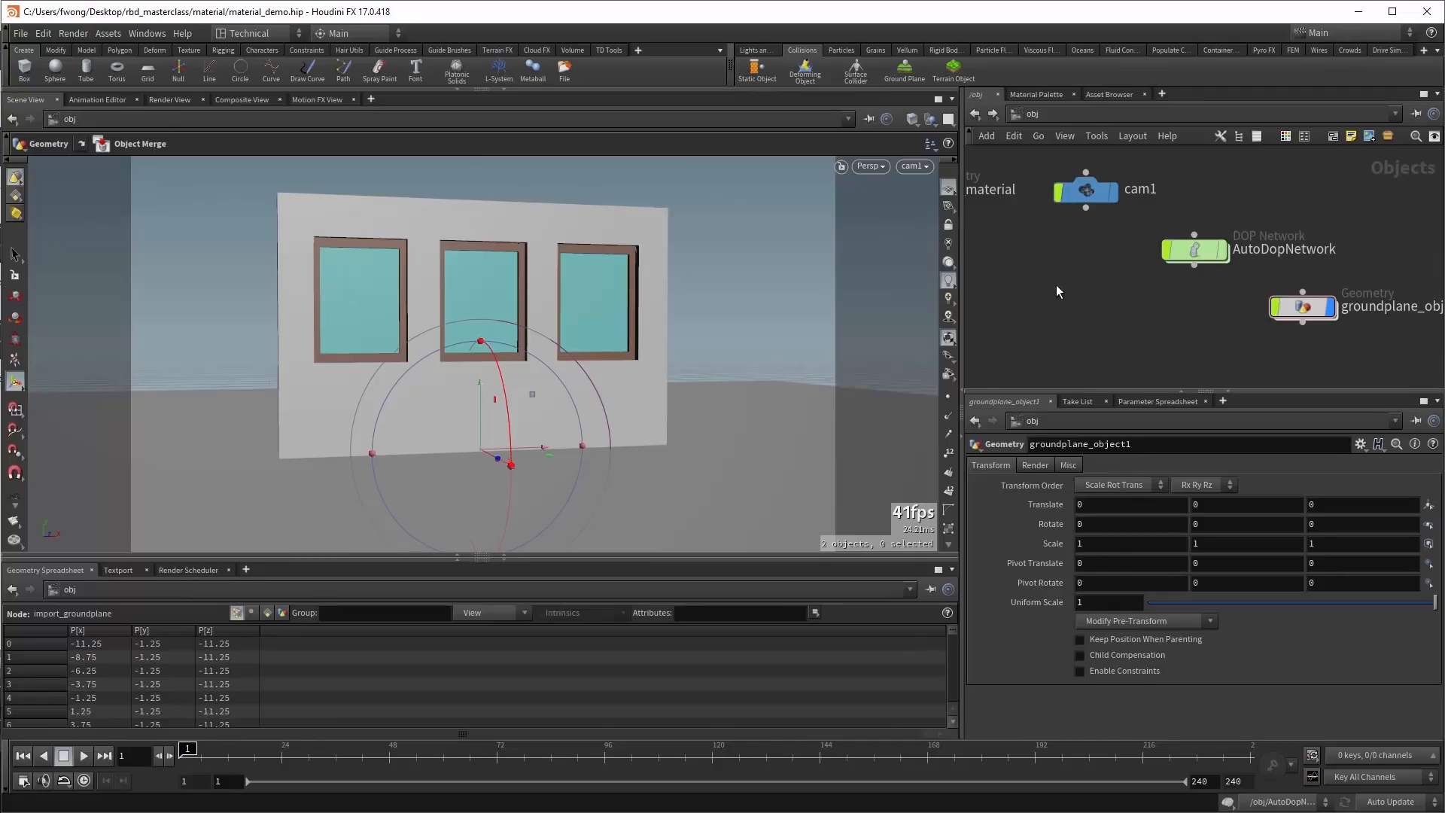
Play the first few frames of the simulation with the ground plane, and step back to frame 1.
{"action": "key", "text": "Up"}
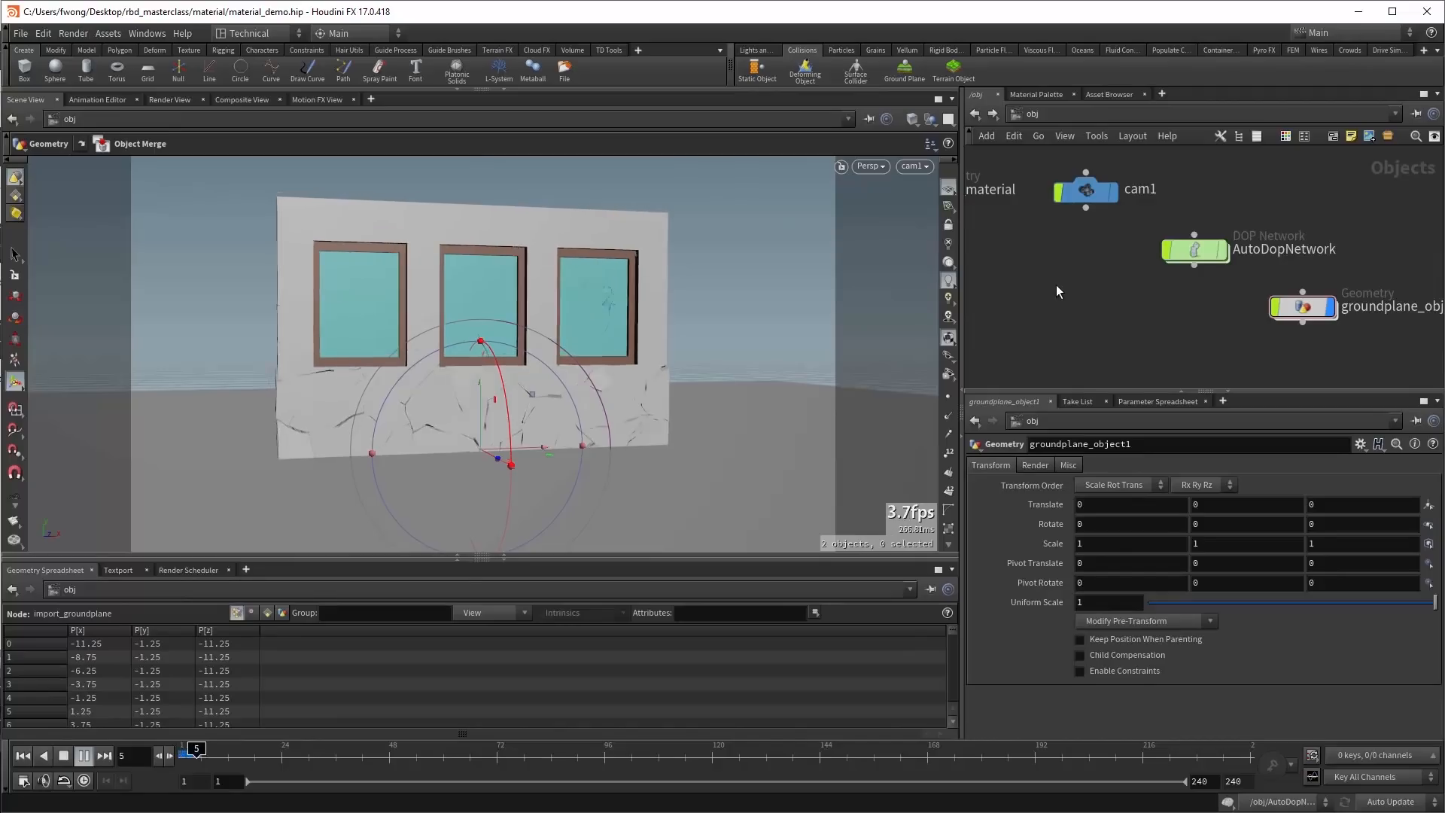
{"action": "key", "text": "Up"}
{"action": "key", "text": "Left"}
{"action": "key", "text": "Left"}
{"action": "key", "text": "Left"}
{"action": "key", "text": "Left"}
{"action": "key", "text": "Left"}
{"action": "key", "text": "Left"}
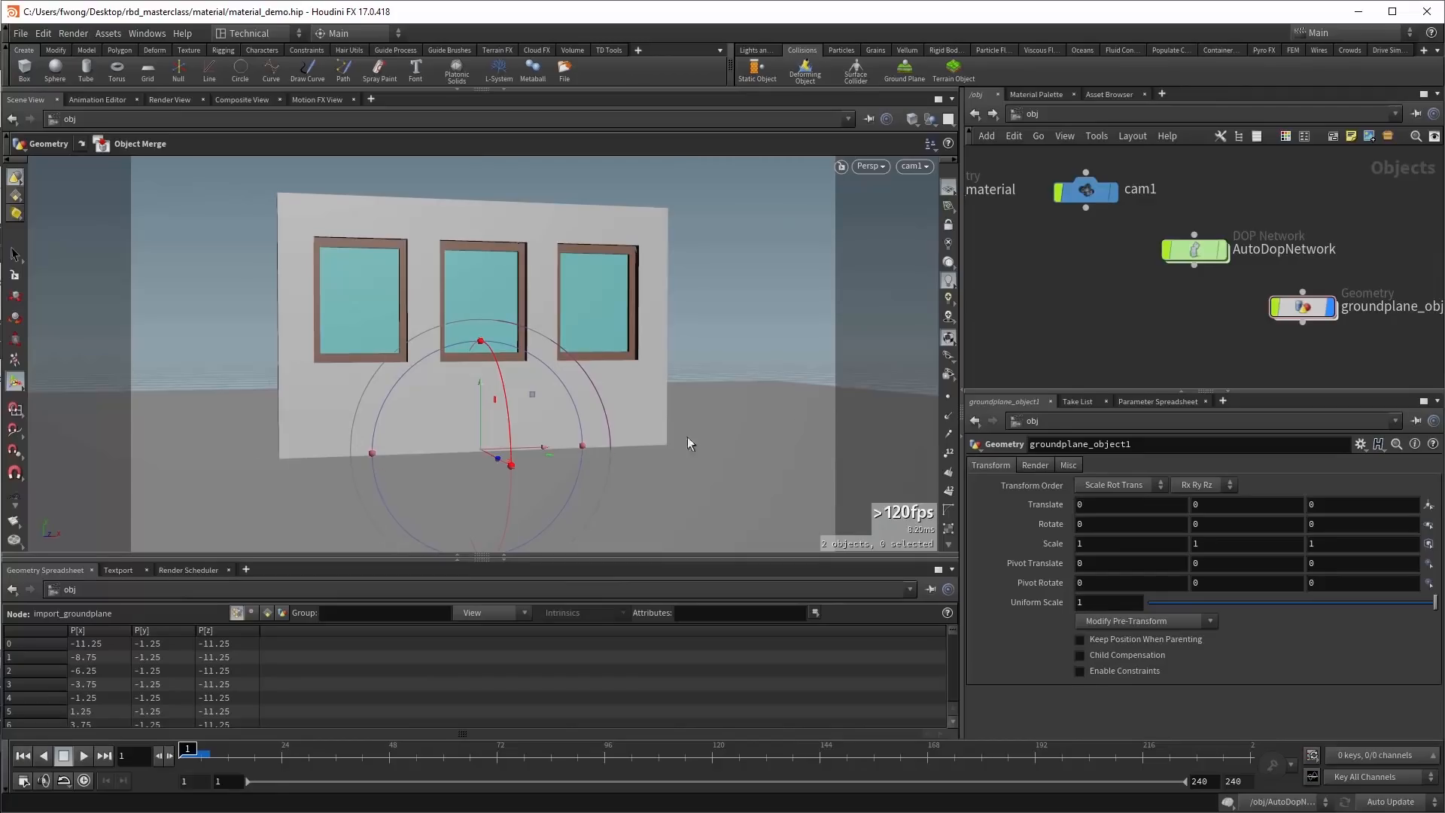
In multi_material, insert a Group Create node between setup_packed_prims and dopimport1 and display it.
{"action": "key", "text": "h"}
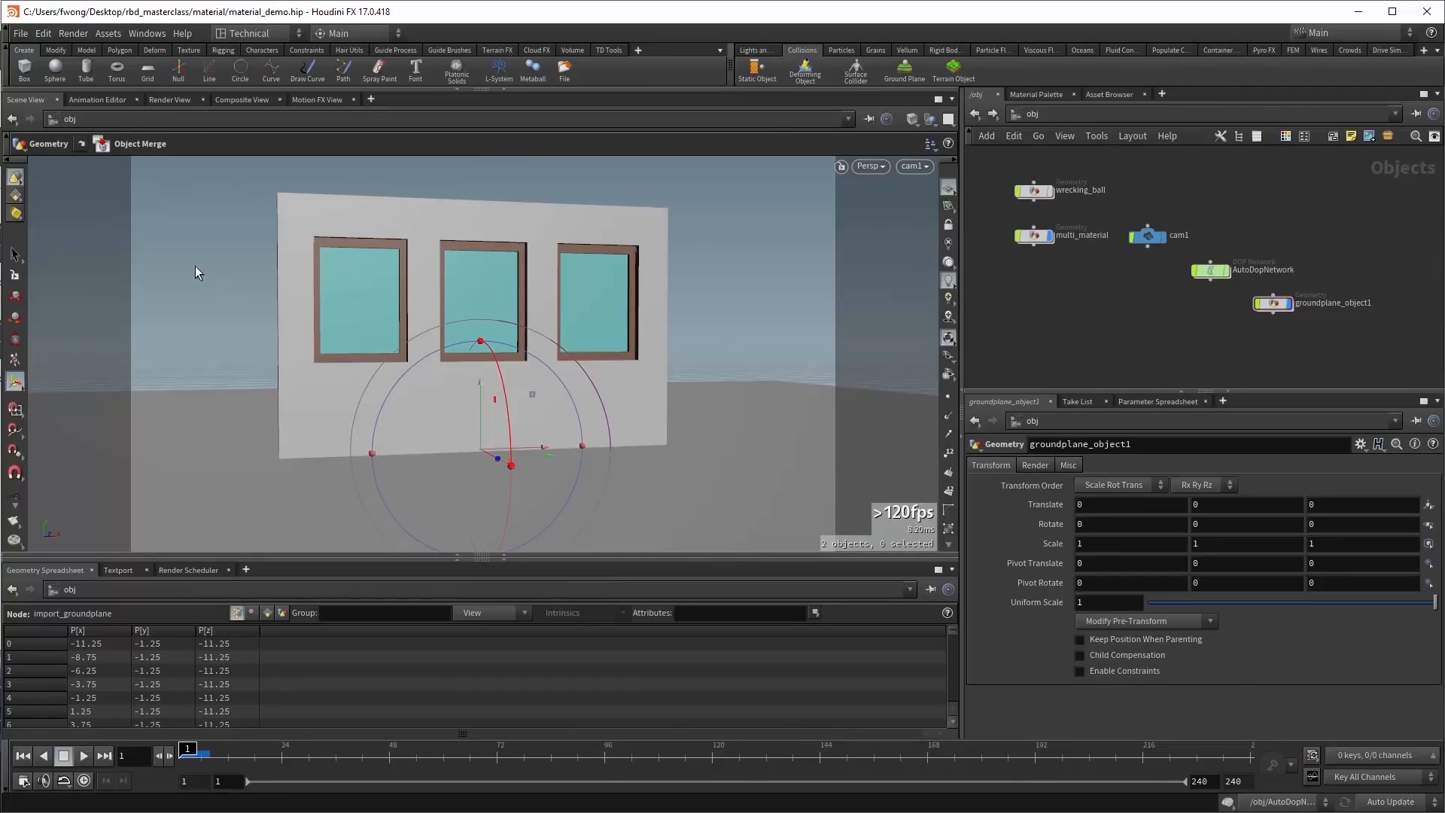
{"action": "double_click", "coordinate": [1028, 237]}
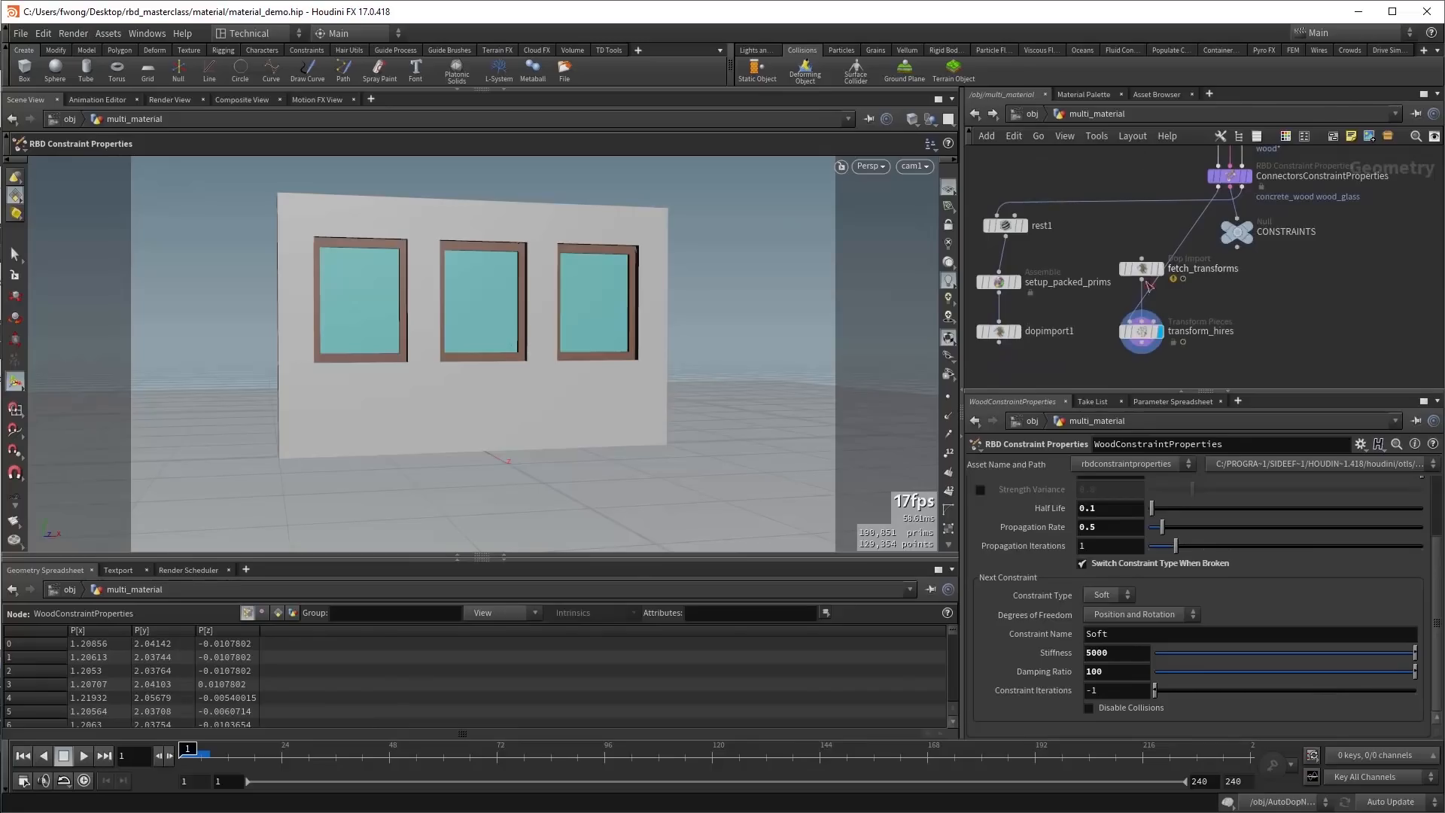
{"action": "left_click", "coordinate": [1121, 238]}
{"action": "middle_click", "coordinate": [1107, 235]}
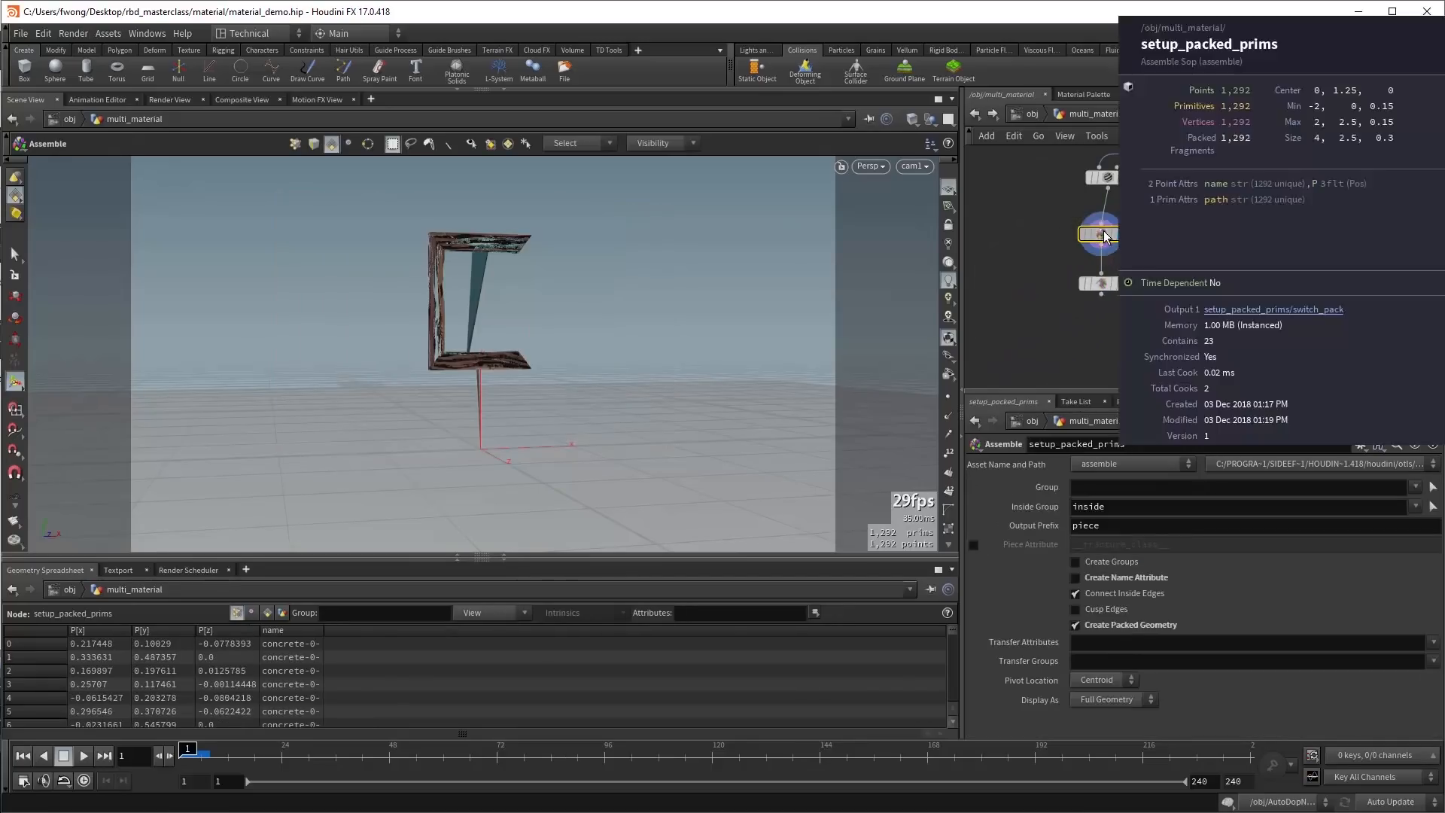
{"action": "left_click_drag", "start_coordinate": [1120, 283], "coordinate": [1120, 316]}
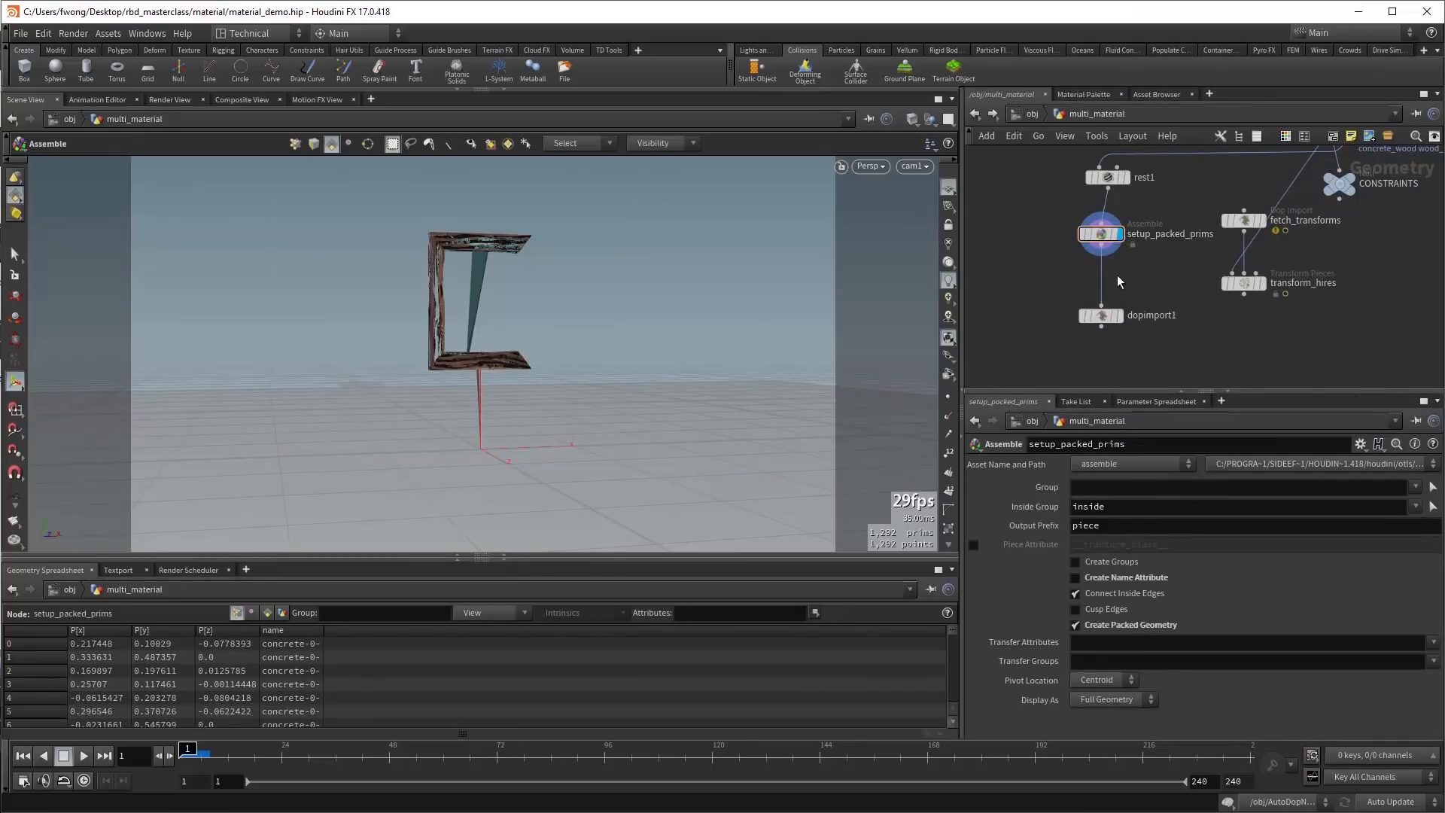
{"action": "key", "text": "Tab"}
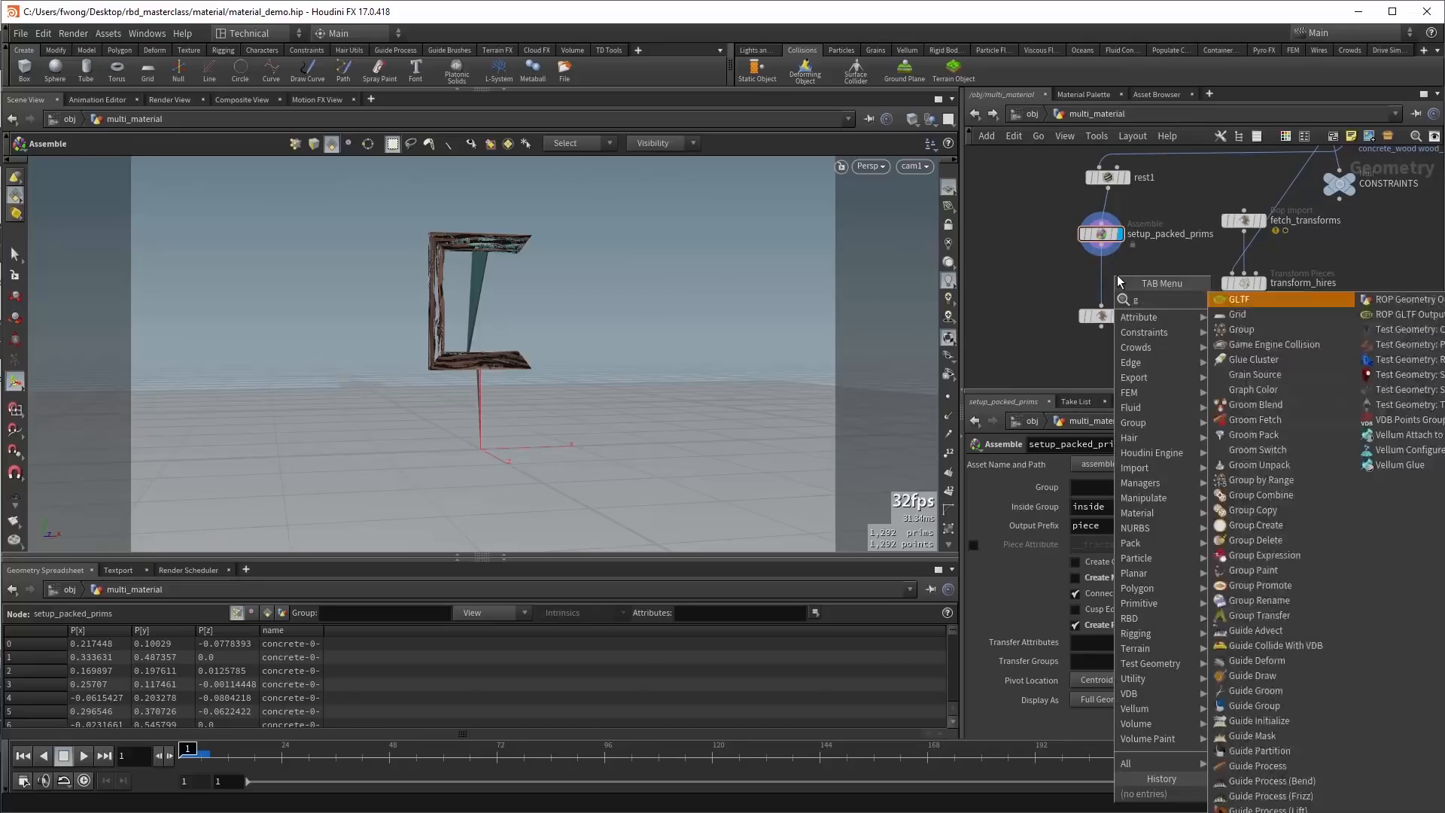
{"action": "key", "text": "Escape"}
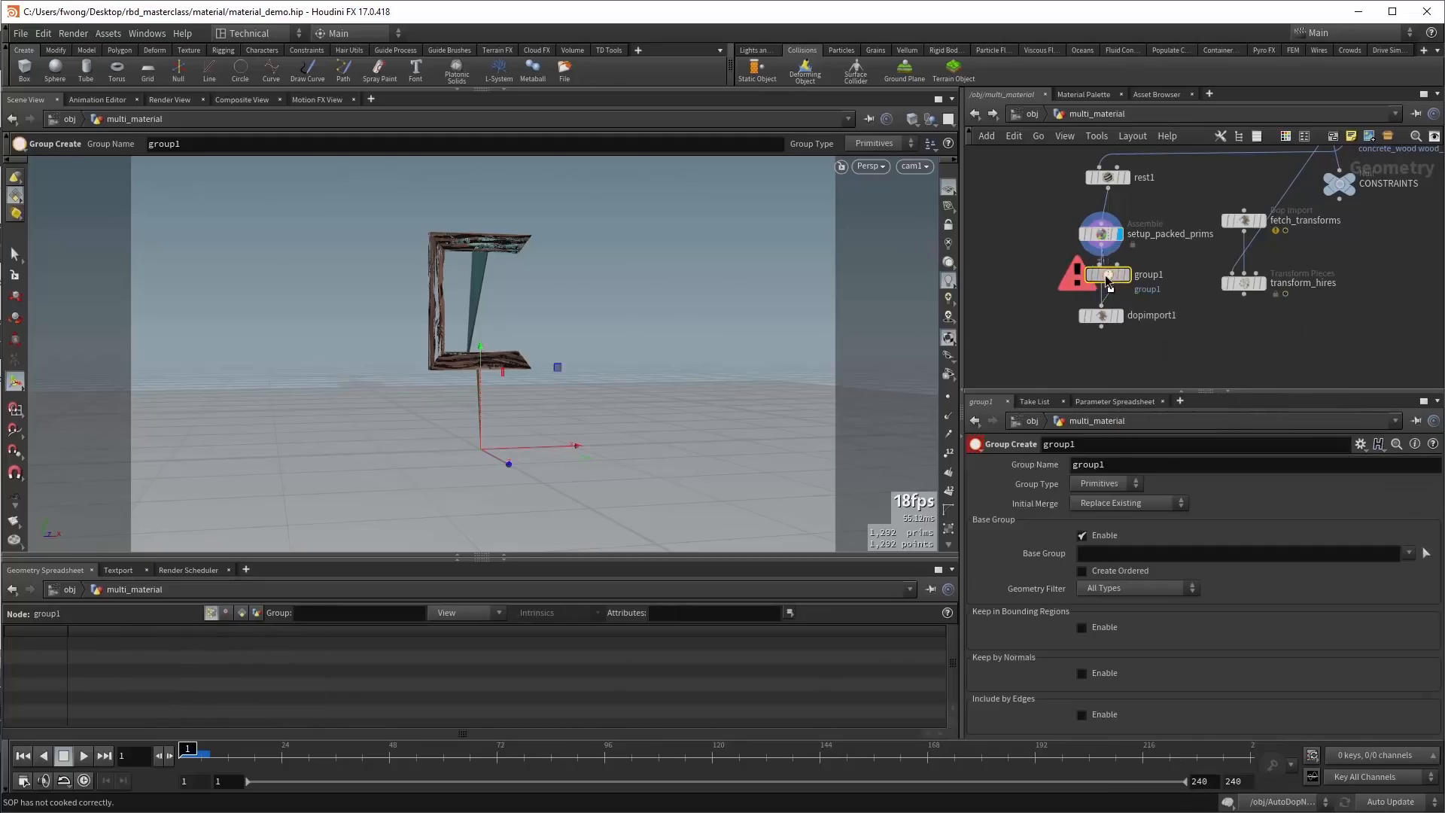
{"action": "left_click", "coordinate": [1117, 276]}
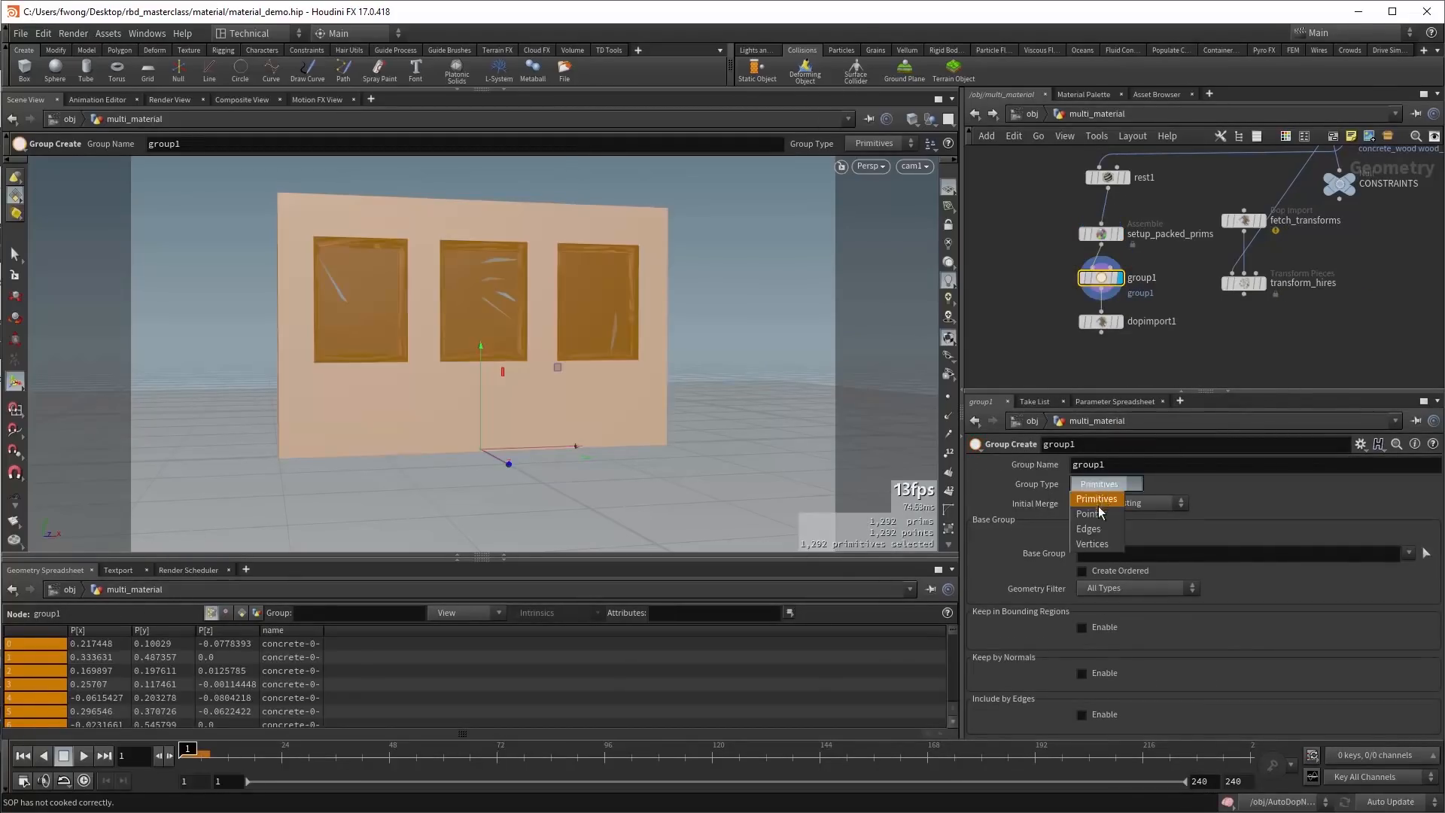
Make group1 a point group bounded by a box about 4.26 by 0.86 by 1 around the wall's base.
{"action": "left_click", "coordinate": [1092, 514]}
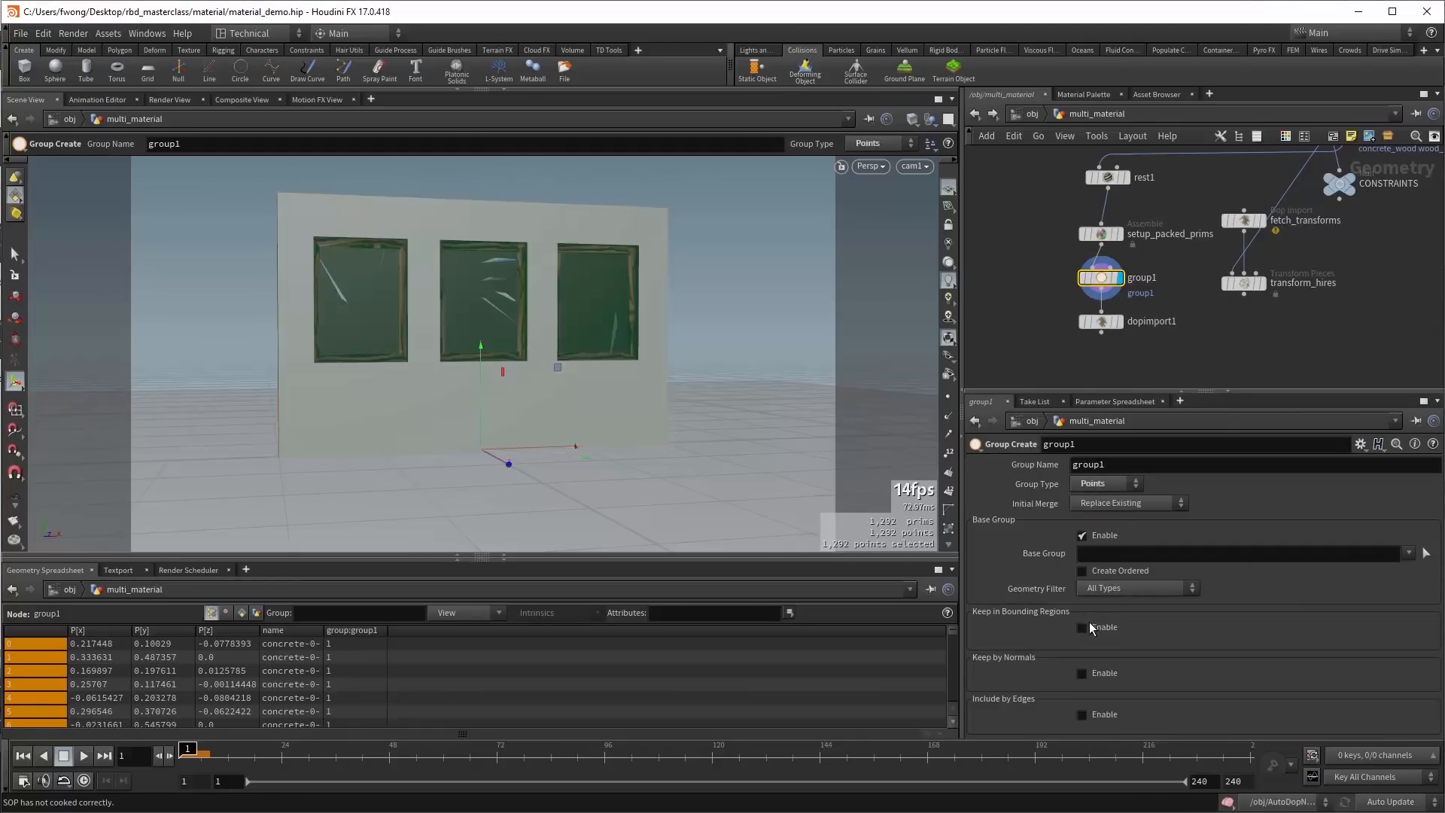
{"action": "left_click", "coordinate": [1083, 627]}
{"action": "left_click_drag", "start_coordinate": [552, 439], "coordinate": [663, 435]}
{"action": "left_click_drag", "start_coordinate": [431, 451], "coordinate": [267, 468]}
{"action": "left_click_drag", "start_coordinate": [483, 397], "coordinate": [482, 411]}
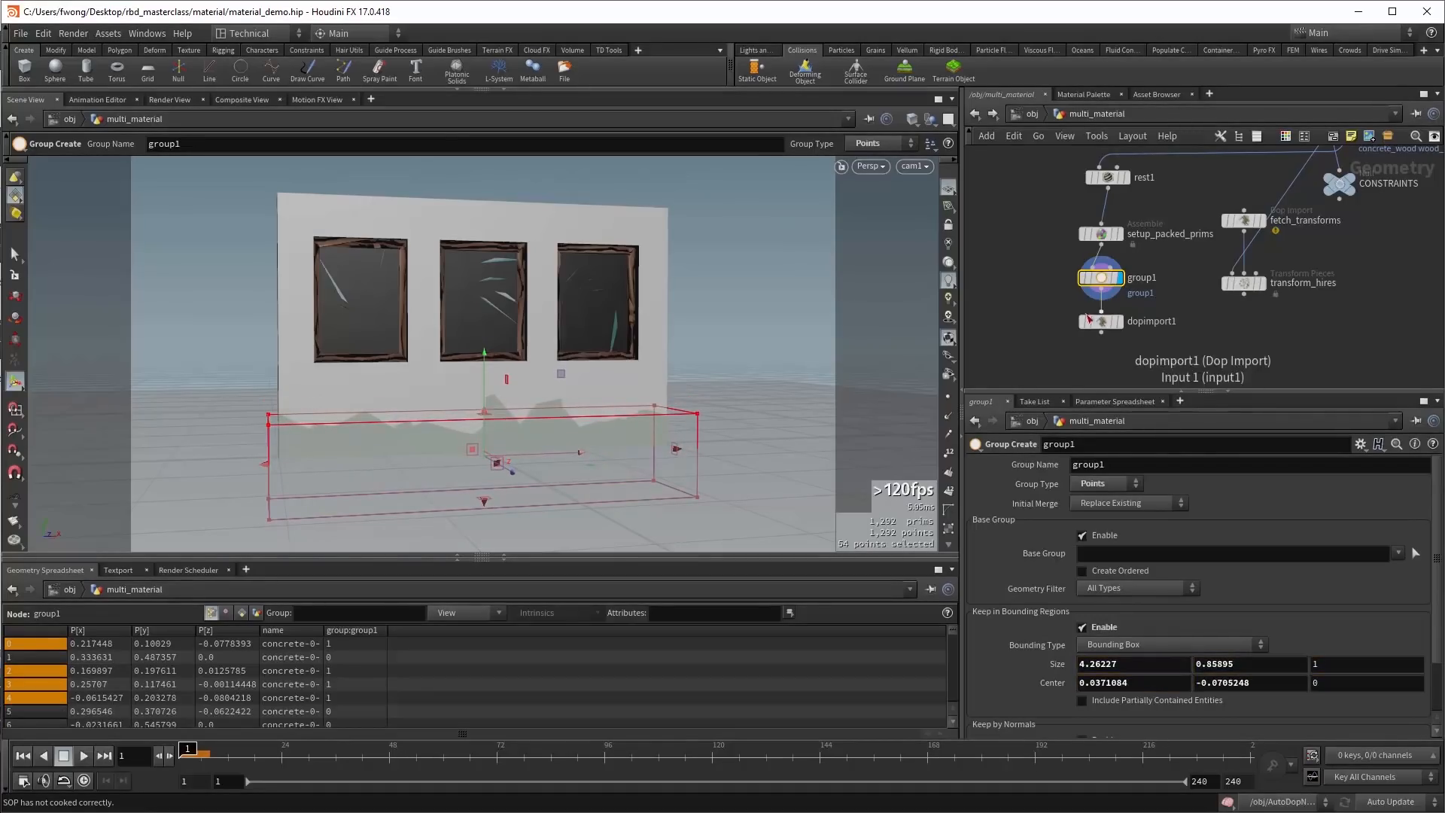
Insert an Attribute Create node between group1 and dopimport1.
{"action": "left_click_drag", "start_coordinate": [1089, 320], "coordinate": [1092, 368]}
{"action": "key", "text": "Tab"}
{"action": "type", "text": "ac"}
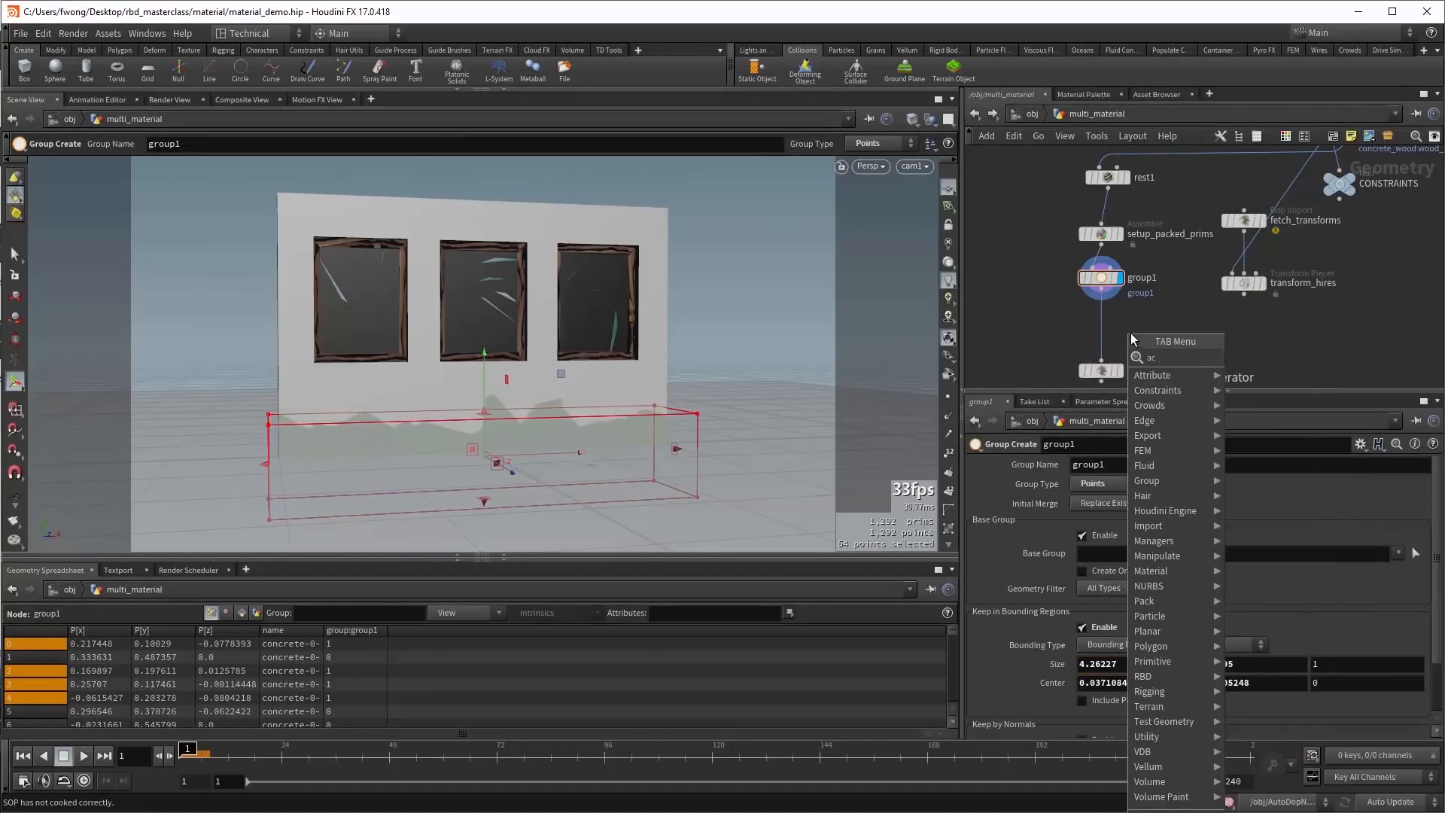
{"action": "key", "text": "Return"}
{"action": "left_click", "coordinate": [1104, 329]}
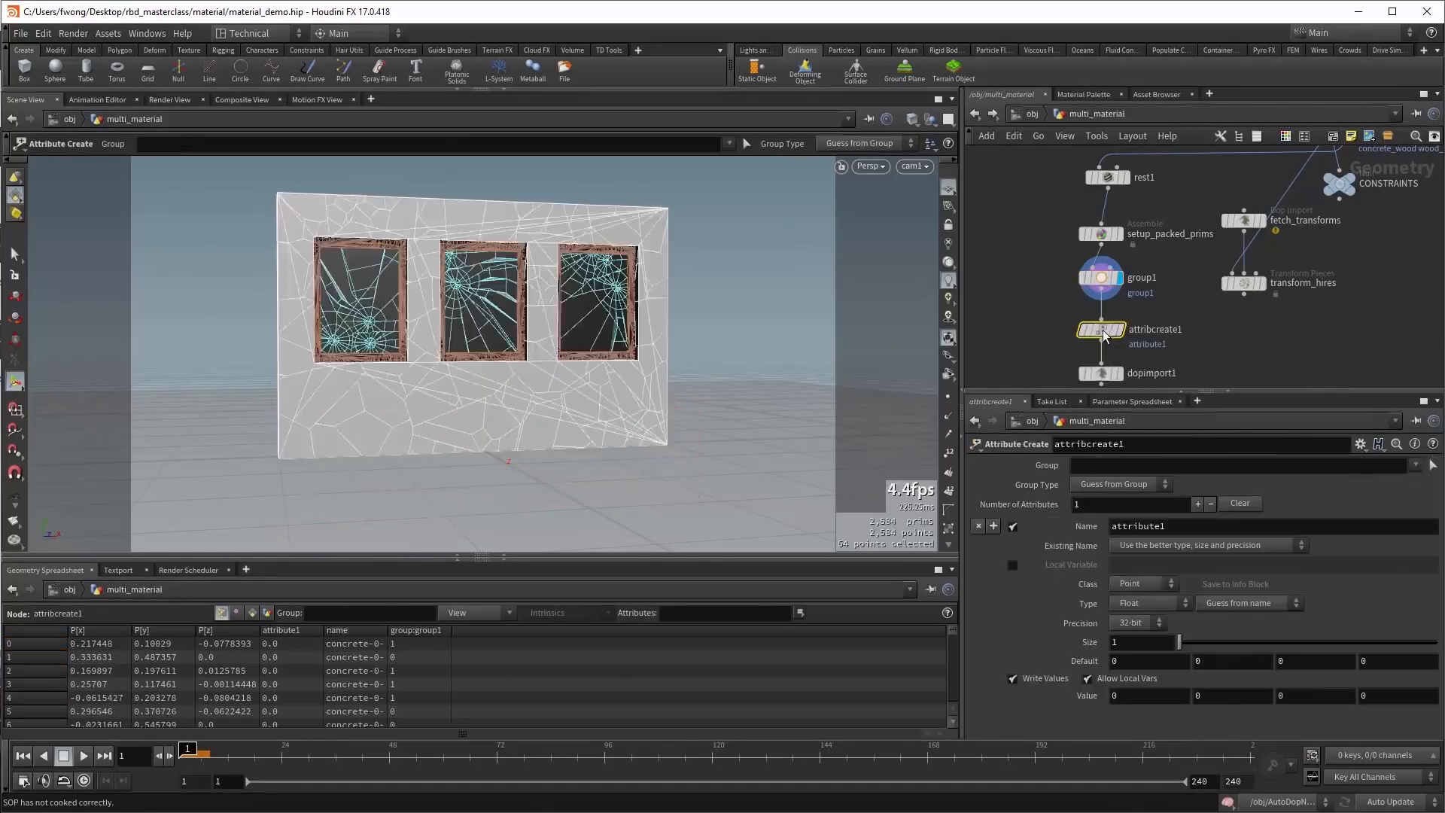
Name the new attribute "active" and restrict it to group1.
{"action": "left_click", "coordinate": [1139, 524]}
{"action": "type", "text": "active"}
{"action": "double_click", "coordinate": [1141, 525]}
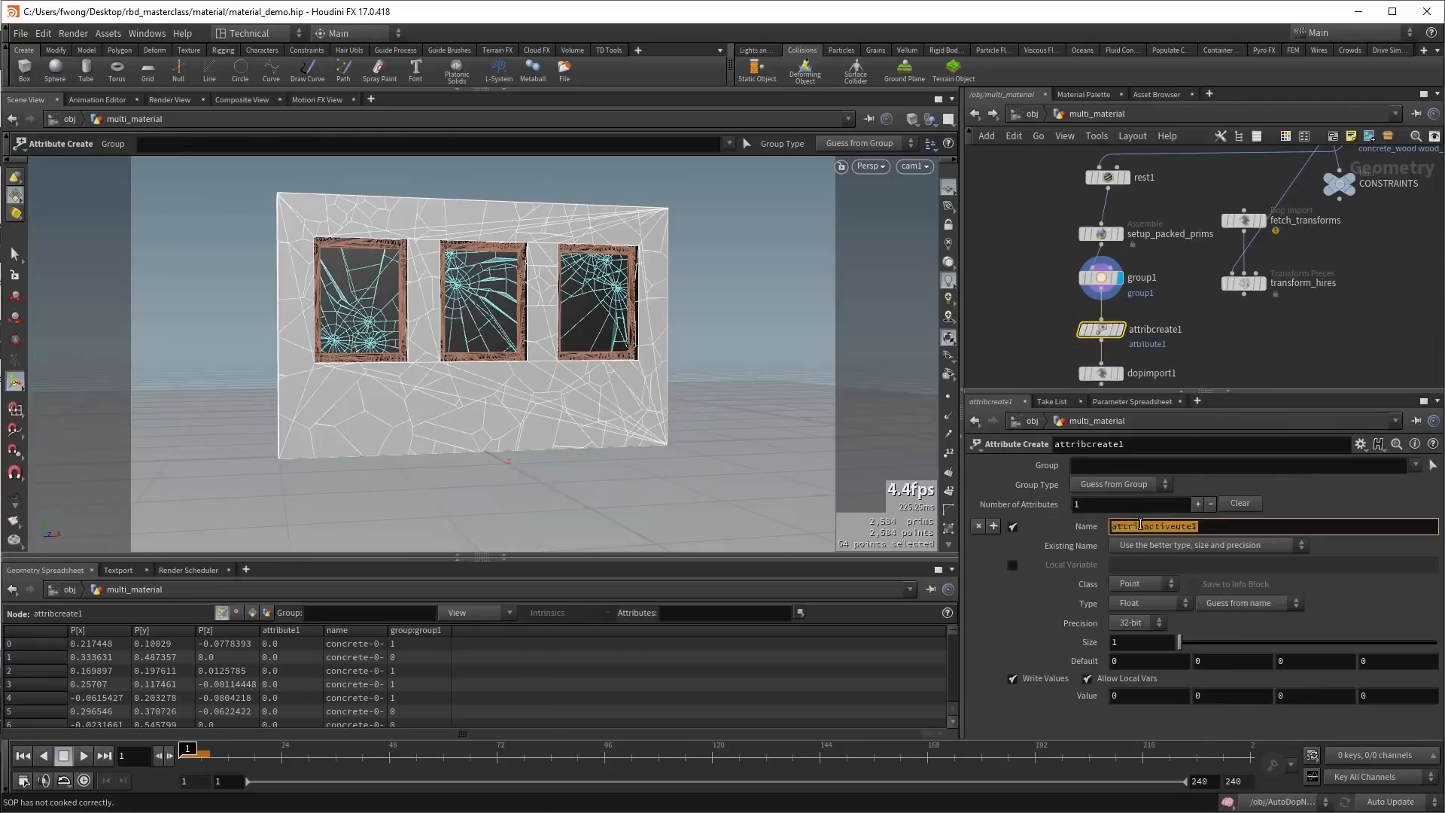
{"action": "type", "text": "active"}
{"action": "key", "text": "Return"}
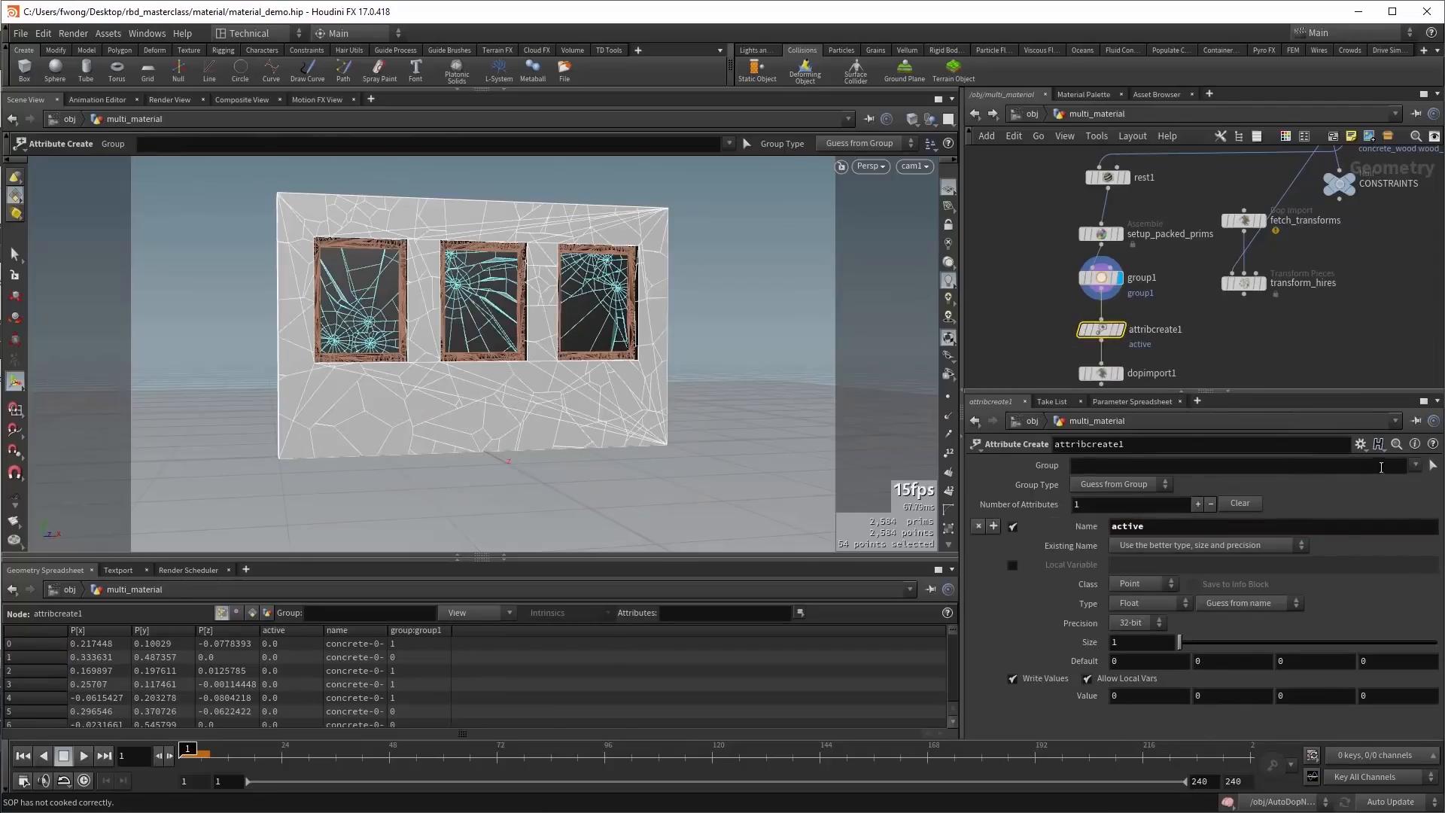
{"action": "left_click", "coordinate": [1416, 466]}
{"action": "left_click", "coordinate": [1425, 479]}
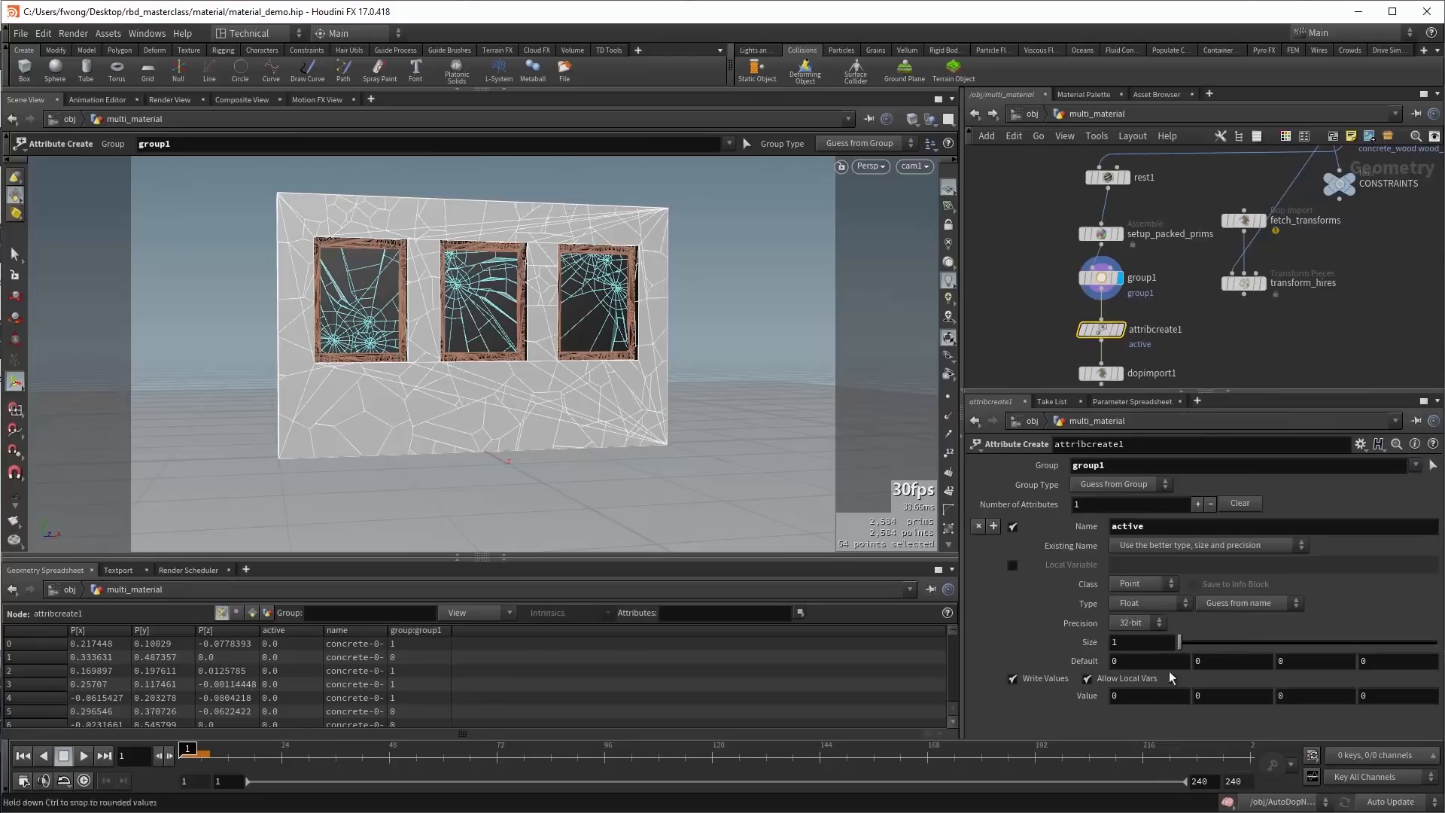
Set the active attribute's default to 1 and its type to Integer.
{"action": "left_click", "coordinate": [1138, 700]}
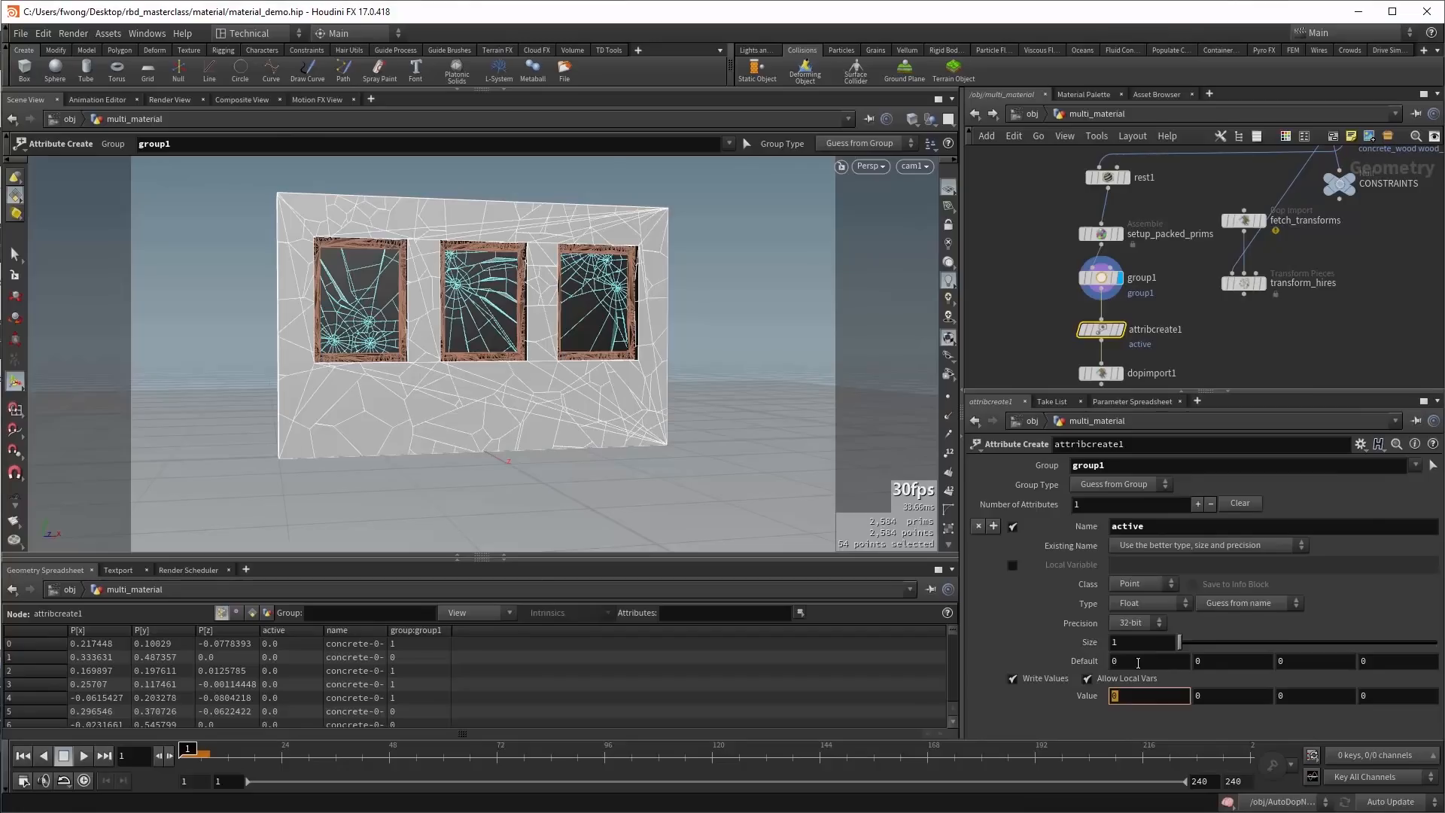
{"action": "left_click", "coordinate": [1138, 662]}
{"action": "type", "text": "1"}
{"action": "key", "text": "Return"}
{"action": "left_click", "coordinate": [1144, 603]}
{"action": "left_click", "coordinate": [1136, 641]}
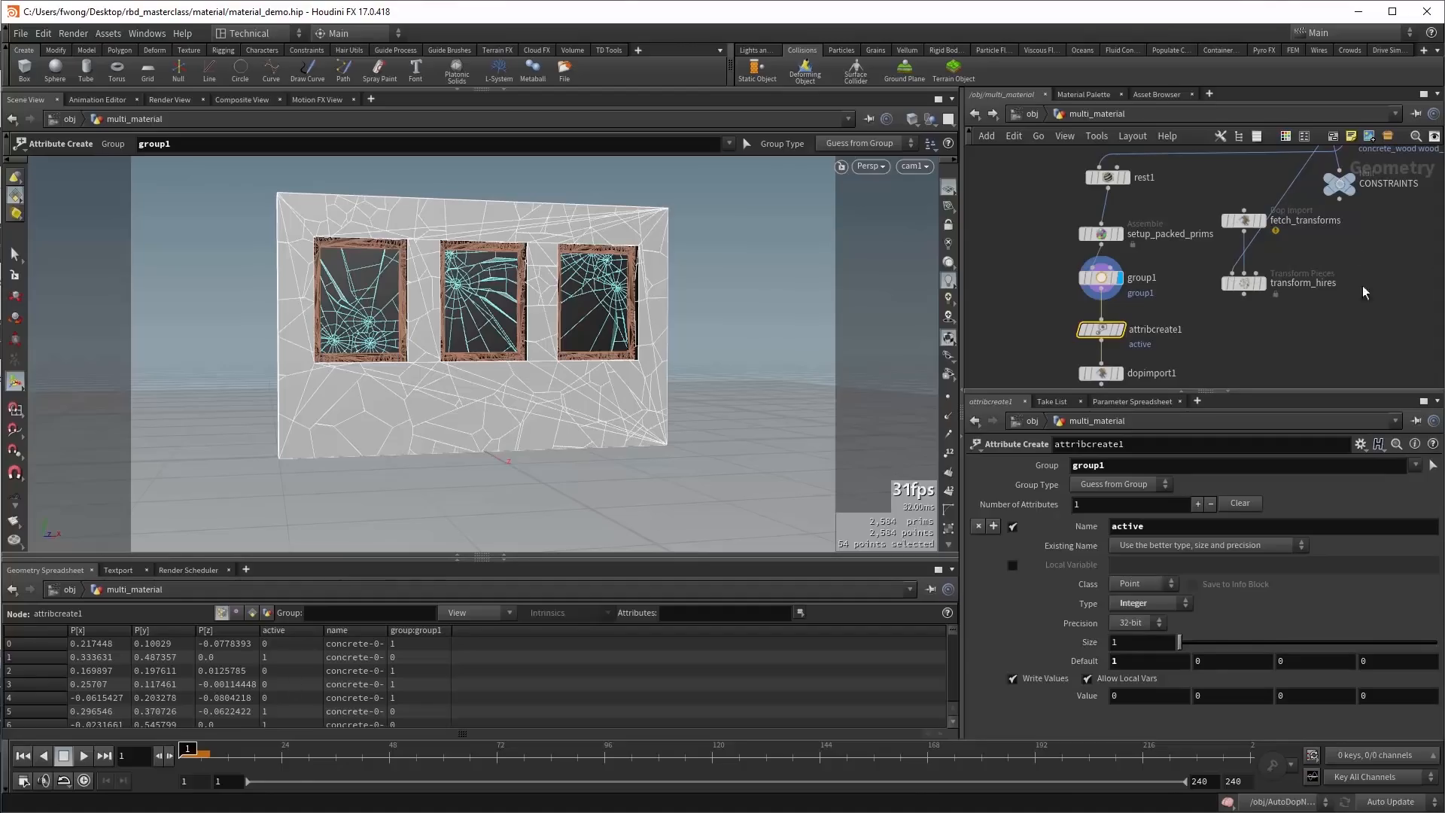
Play the simulation in AutoDopNetwork to check the anchored wall, and return to frame 1.
{"action": "left_click", "coordinate": [1026, 114]}
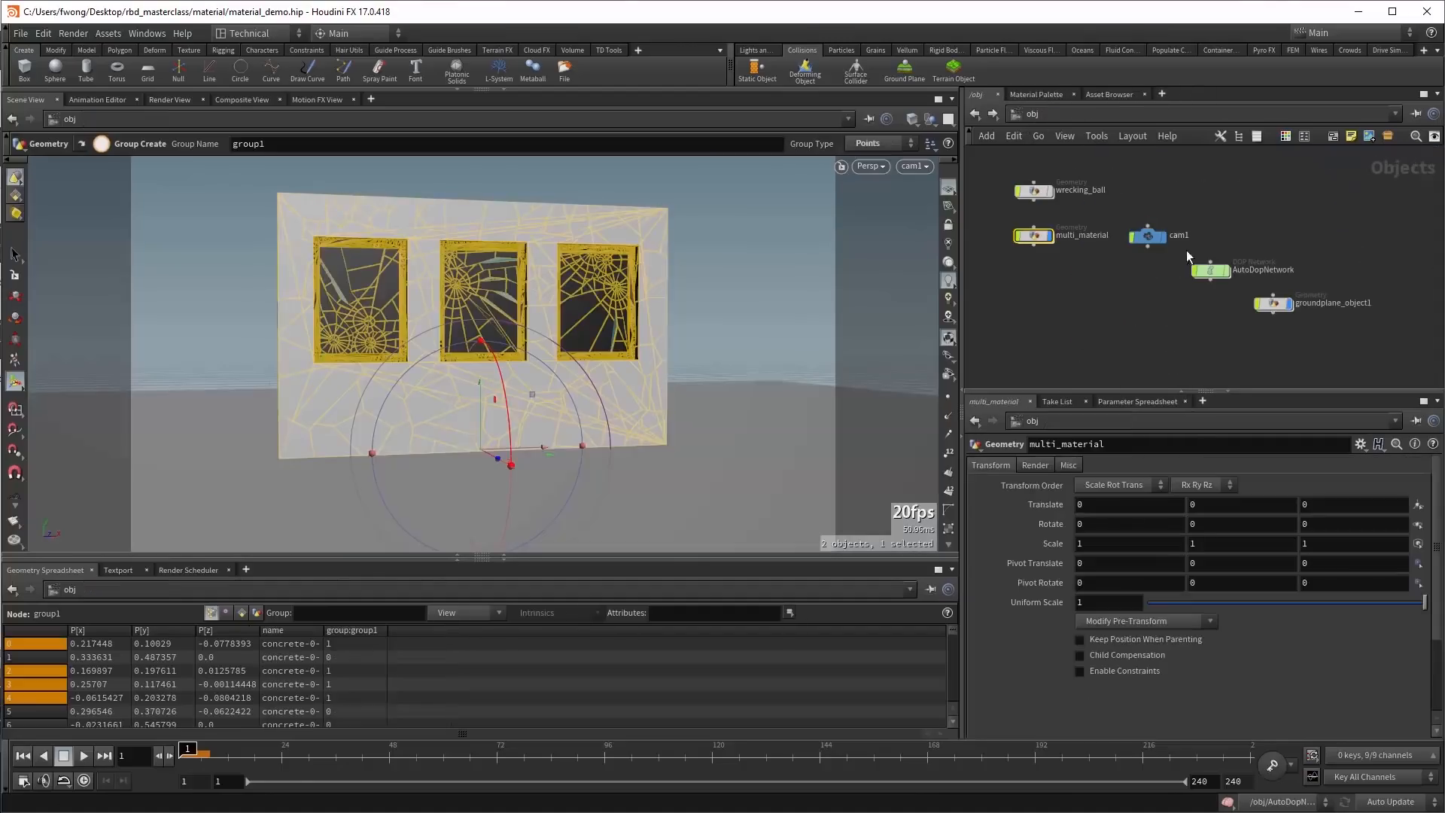
{"action": "double_click", "coordinate": [1209, 269]}
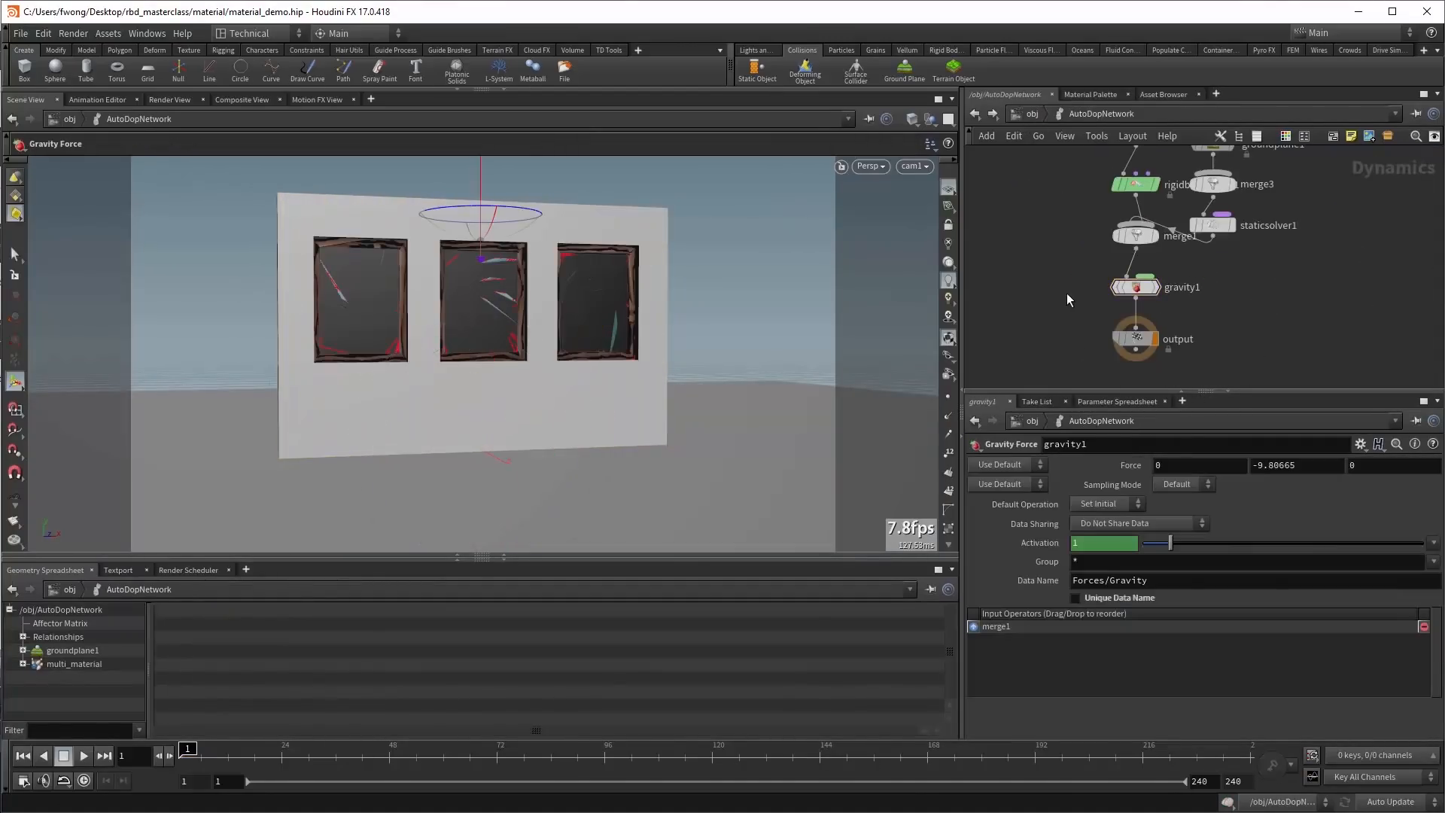
{"action": "key", "text": "Up"}
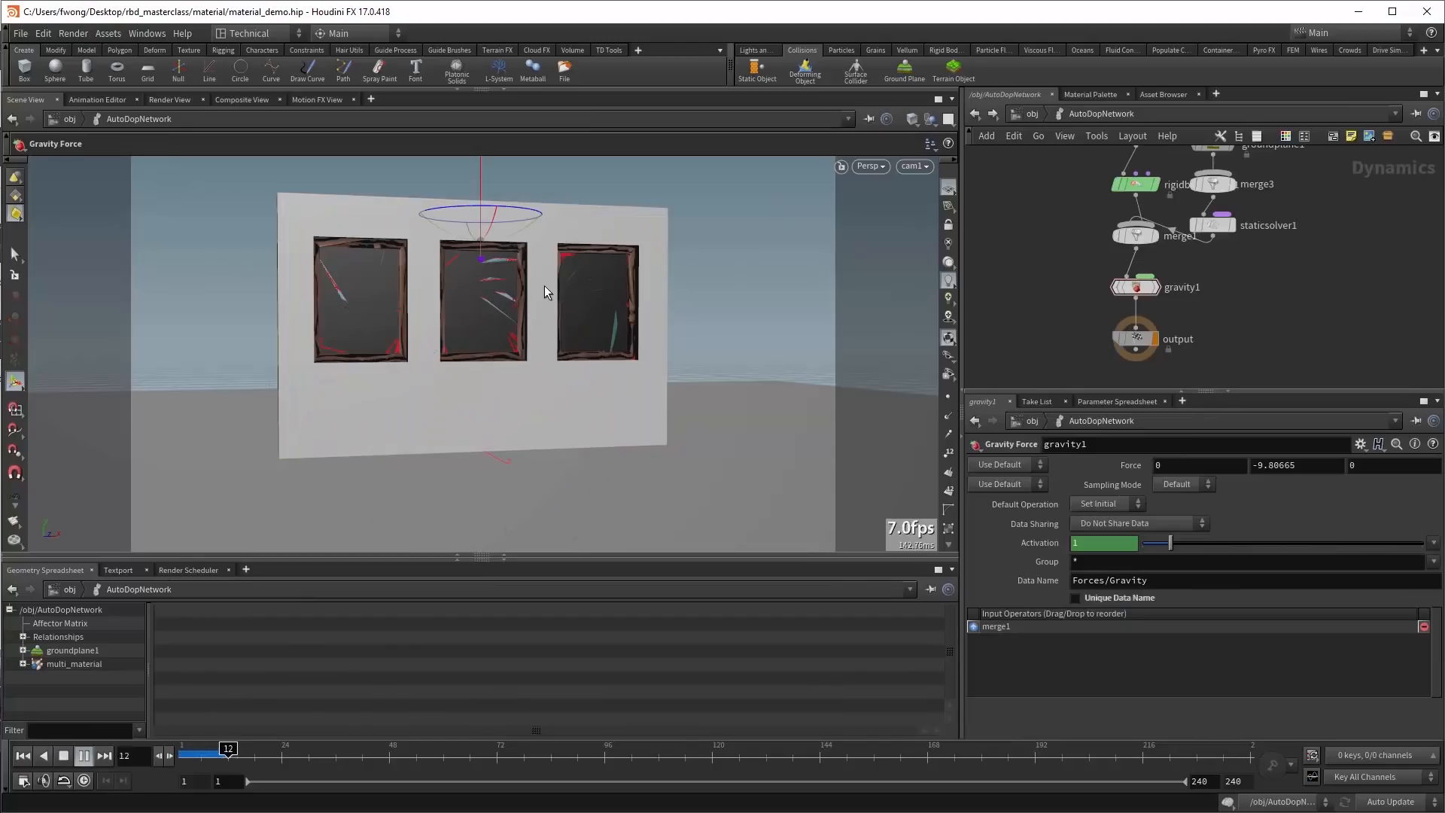
{"action": "left_click", "coordinate": [63, 756]}
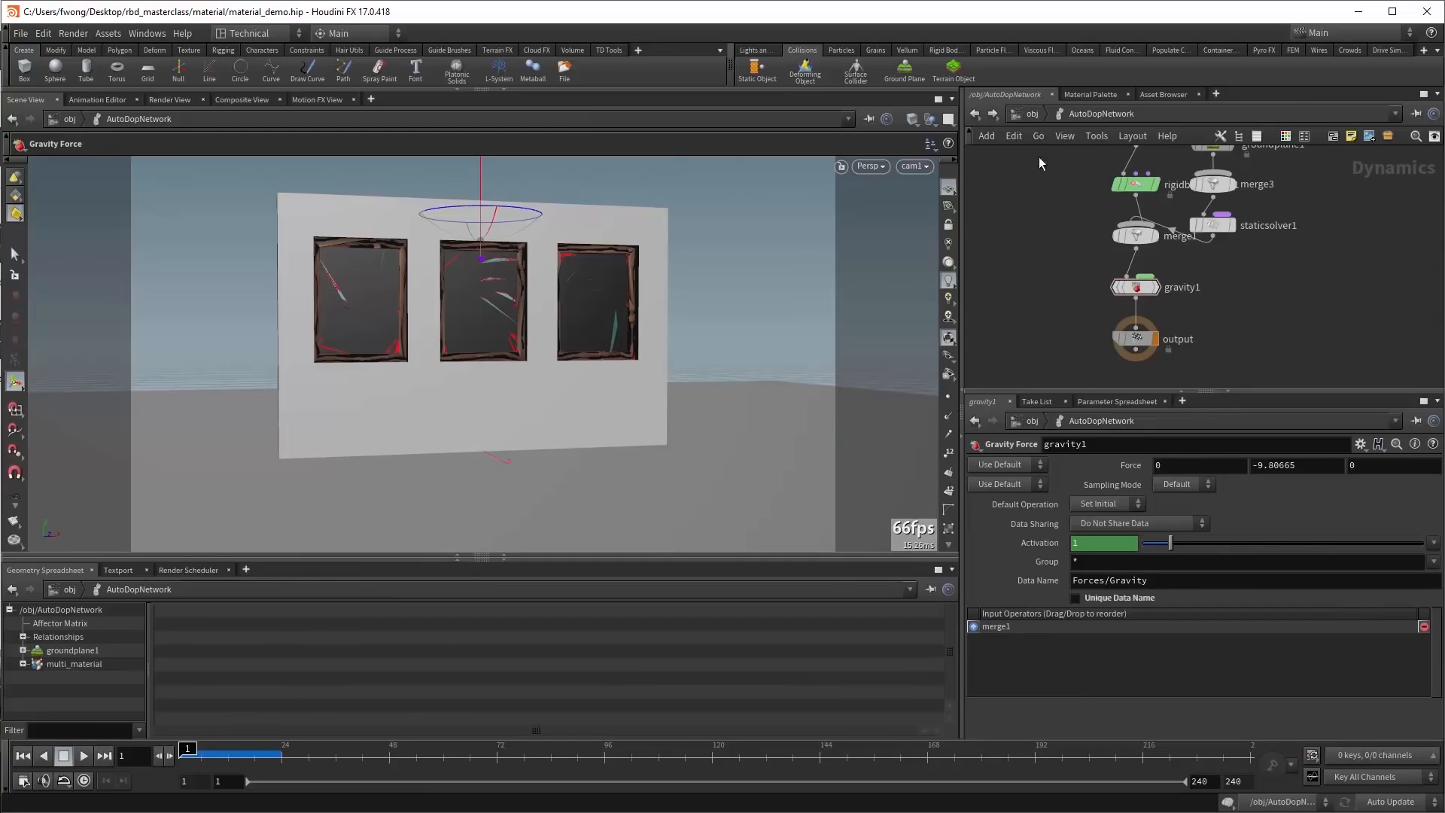
Display the wrecking_ball object at the object level and view it beside the wall outside the camera.
{"action": "left_click", "coordinate": [1032, 116]}
{"action": "left_click", "coordinate": [1035, 191]}
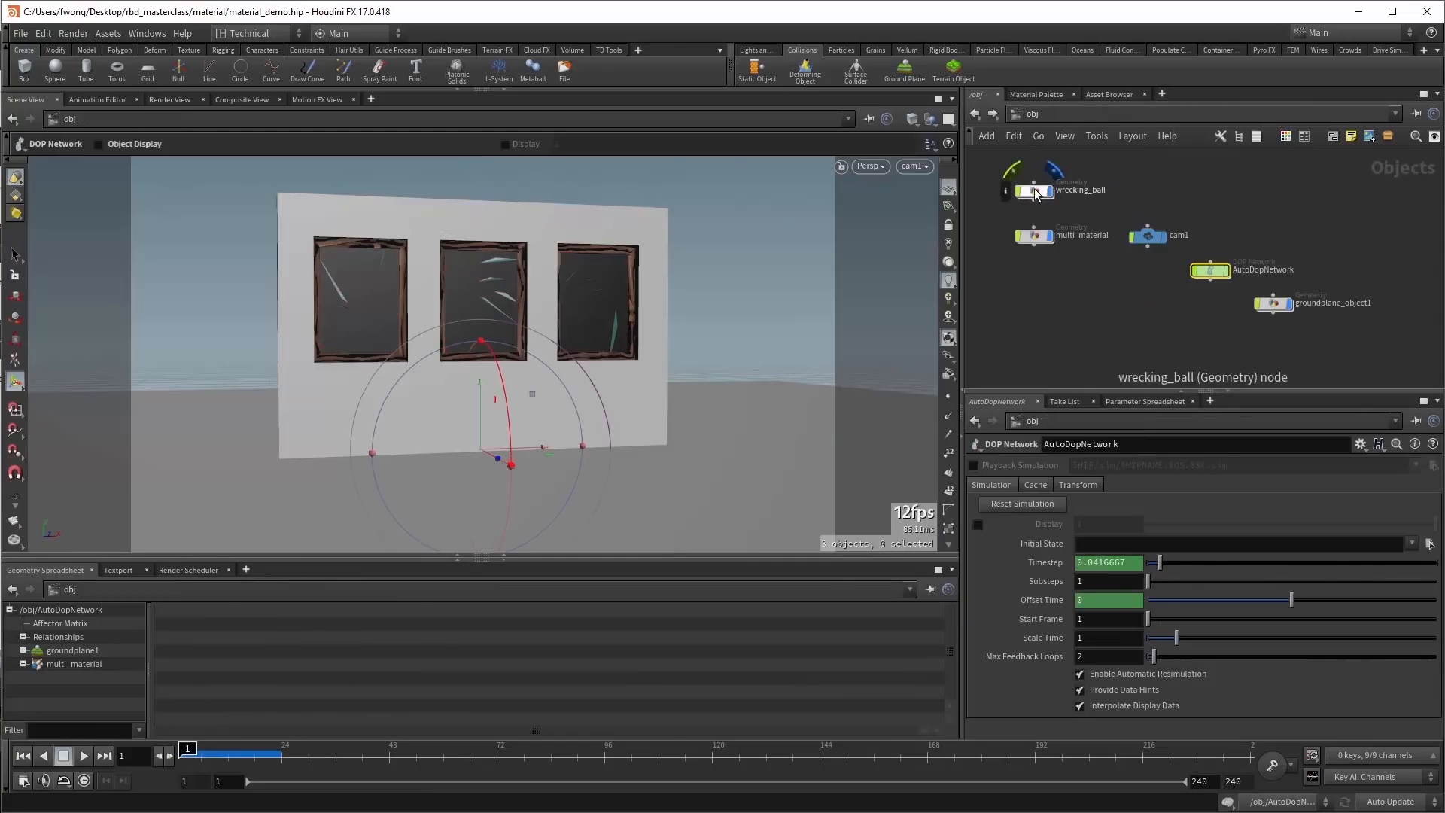
{"action": "left_click", "coordinate": [1015, 317]}
{"action": "key", "text": "space+g"}
{"action": "left_click_drag", "start_coordinate": [568, 374], "coordinate": [869, 329]}
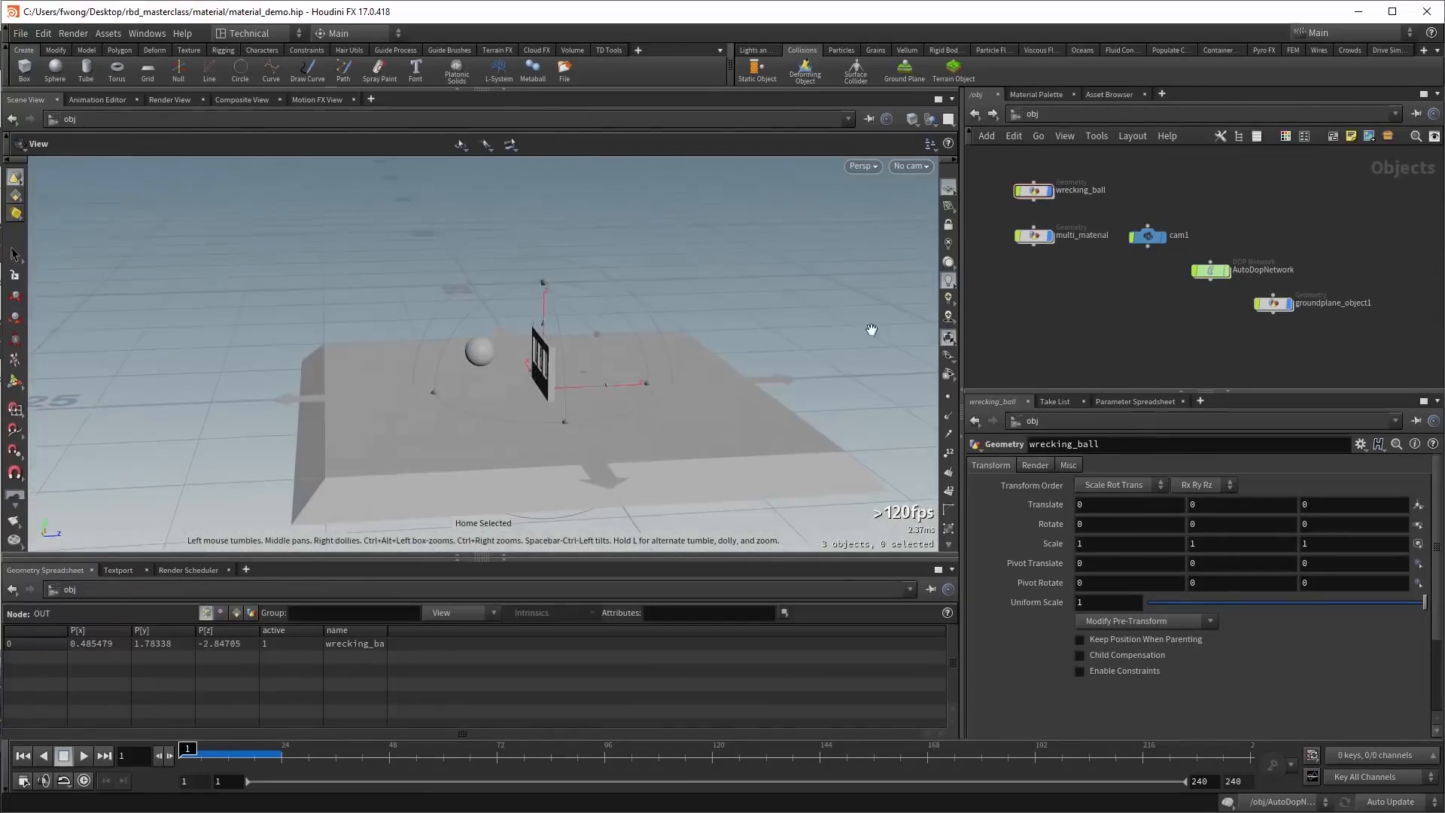
{"action": "scroll", "coordinate": [474, 349], "scroll_direction": "up", "scroll_amount": 3}
{"action": "key", "text": "Return"}
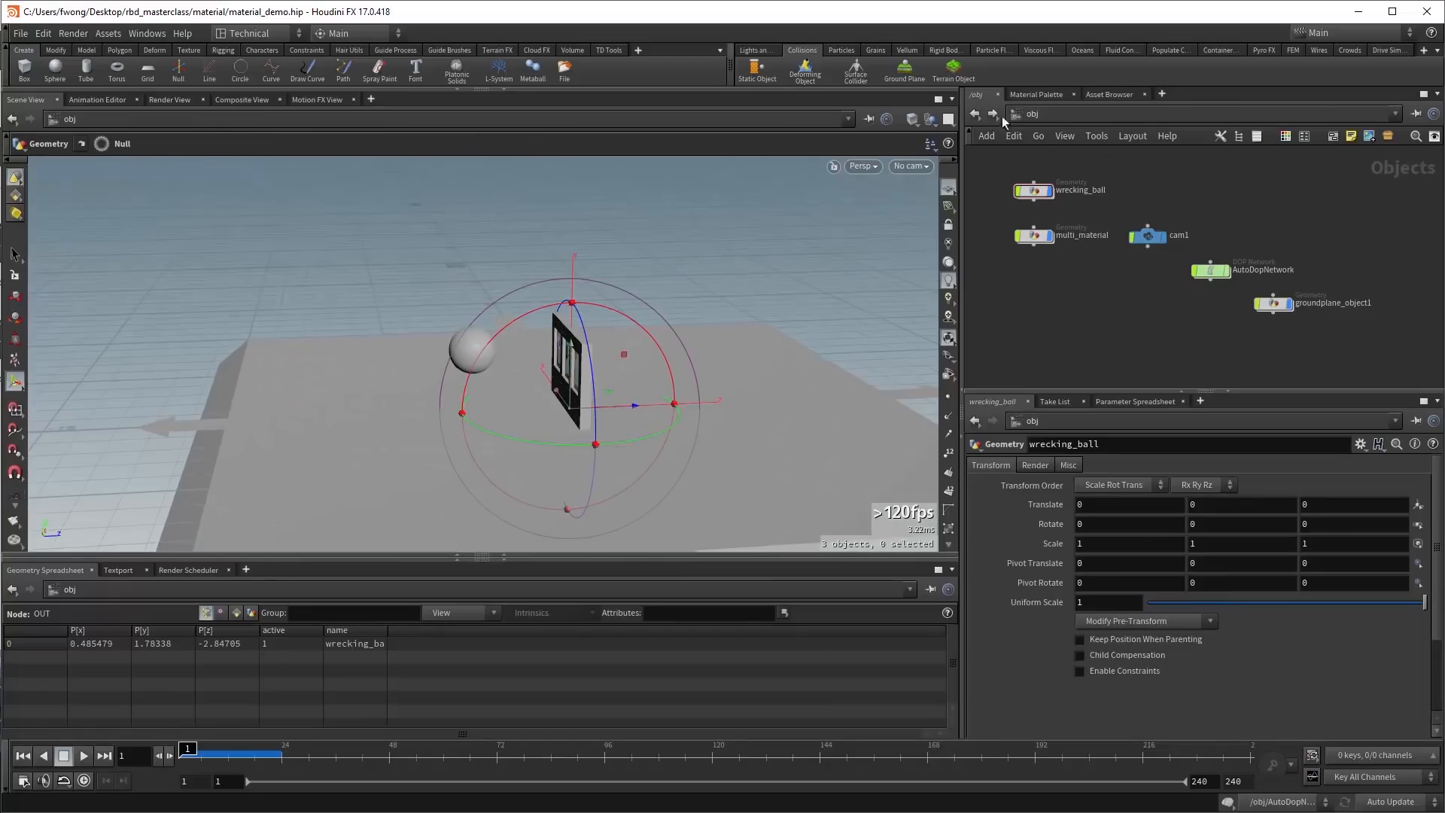
Turn the wrecking ball into an RBD object.
{"action": "left_click", "coordinate": [942, 50]}
{"action": "left_click", "coordinate": [771, 70]}
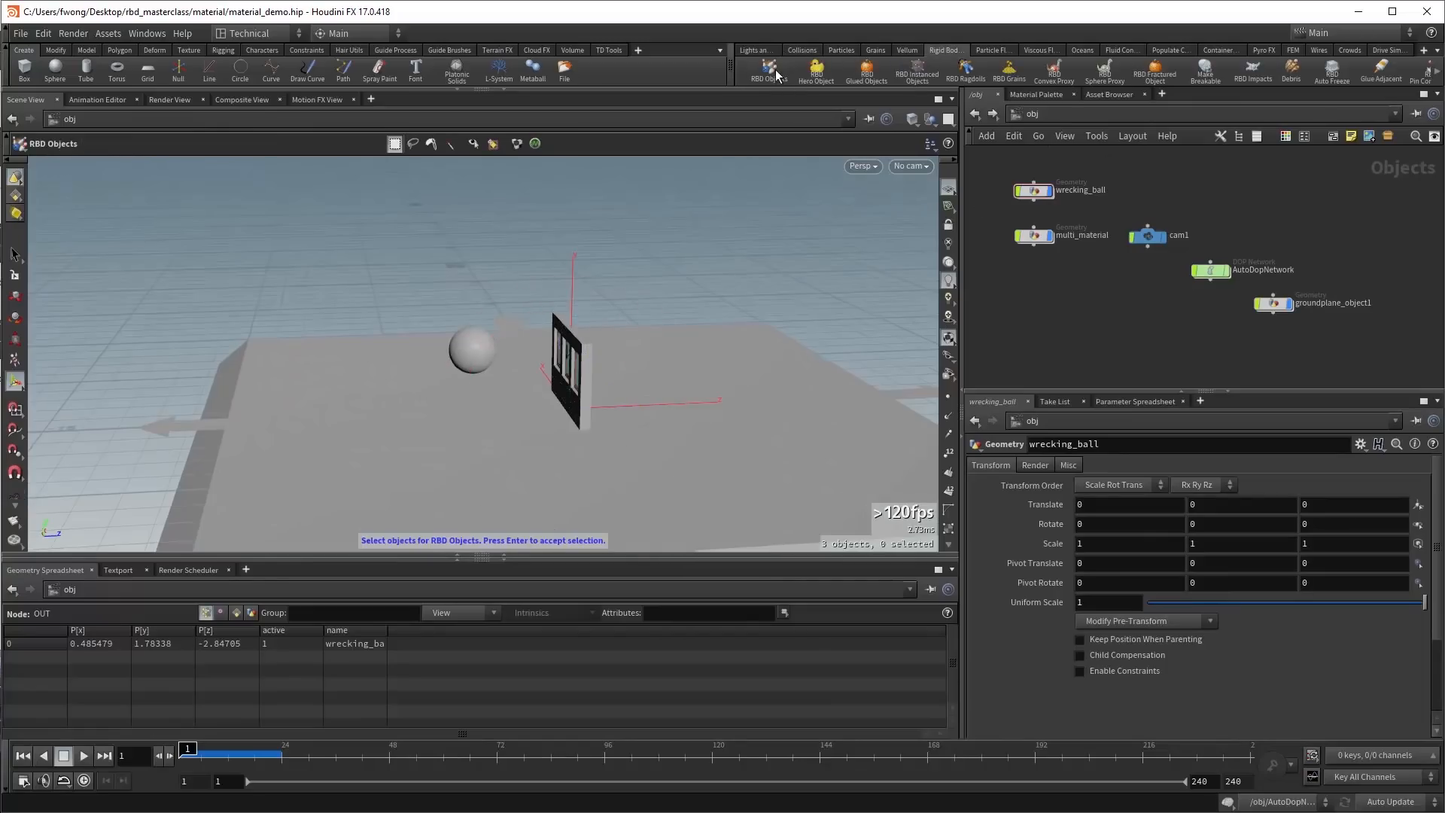
{"action": "left_click", "coordinate": [475, 342]}
{"action": "key", "text": "Return"}
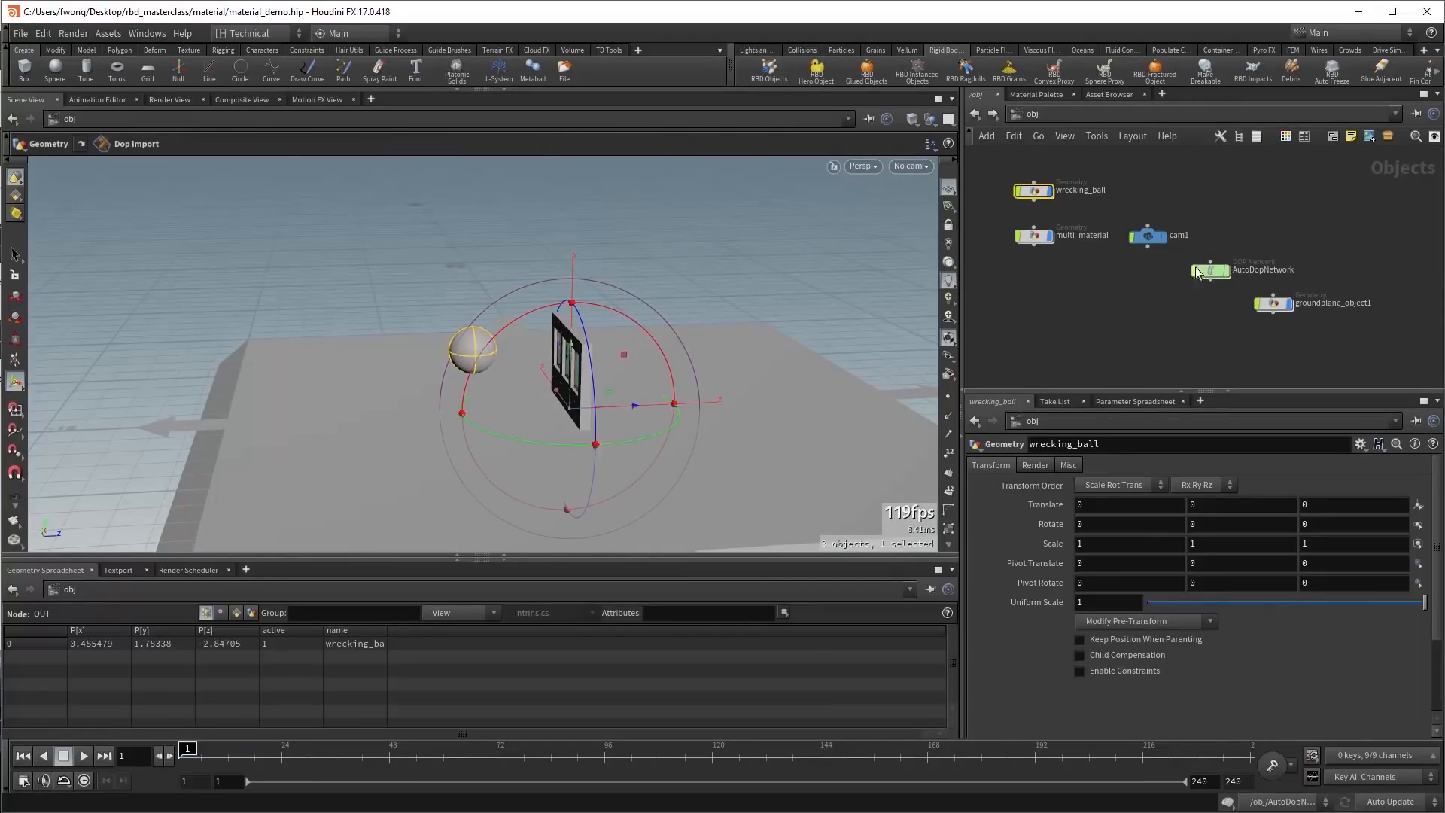
Lay out the nodes in AutoDopNetwork and set the wrecking_ball object's initial Z velocity to 10.
{"action": "double_click", "coordinate": [1198, 271]}
{"action": "key", "text": "l"}
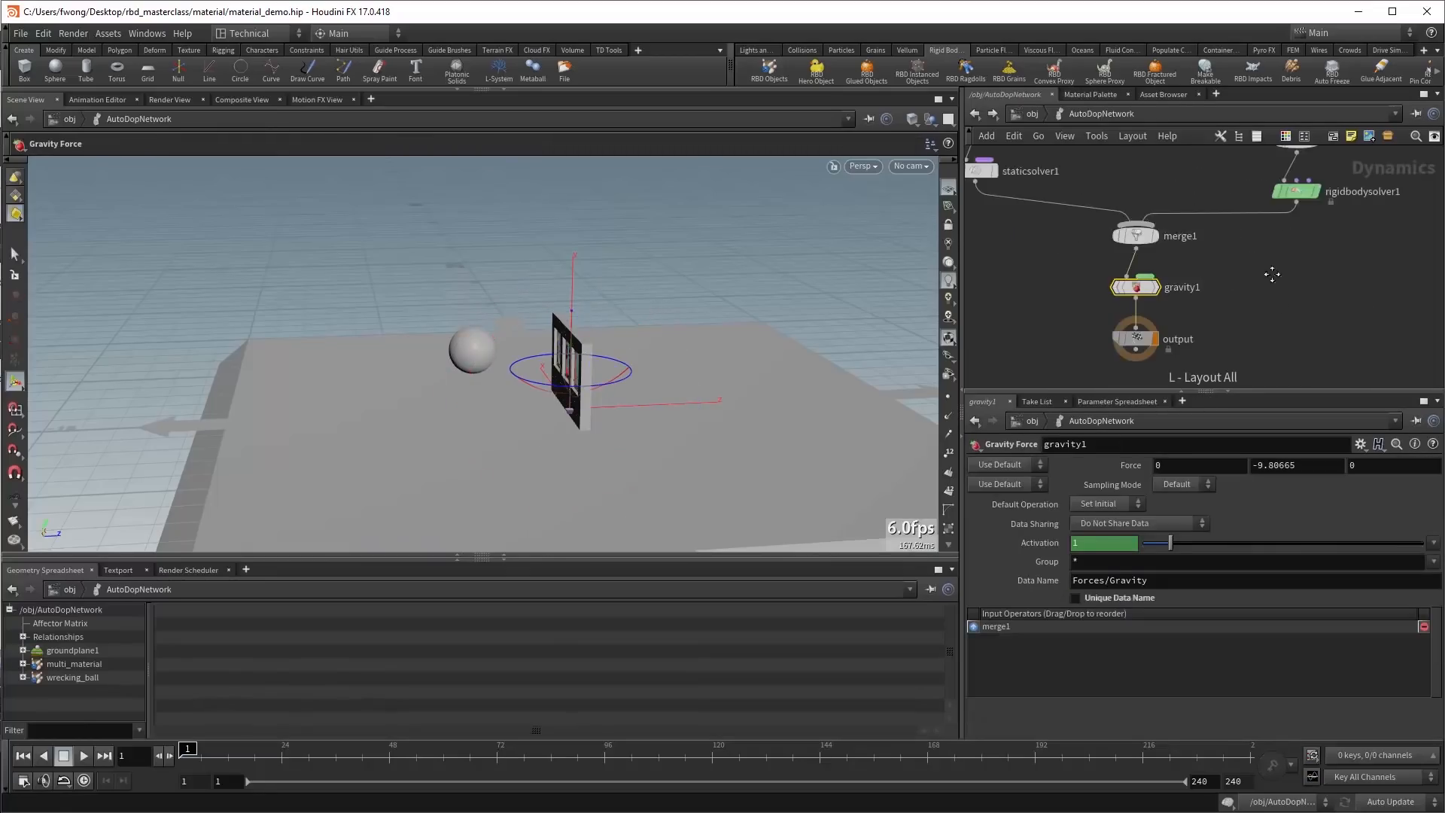
{"action": "left_click", "coordinate": [1301, 270]}
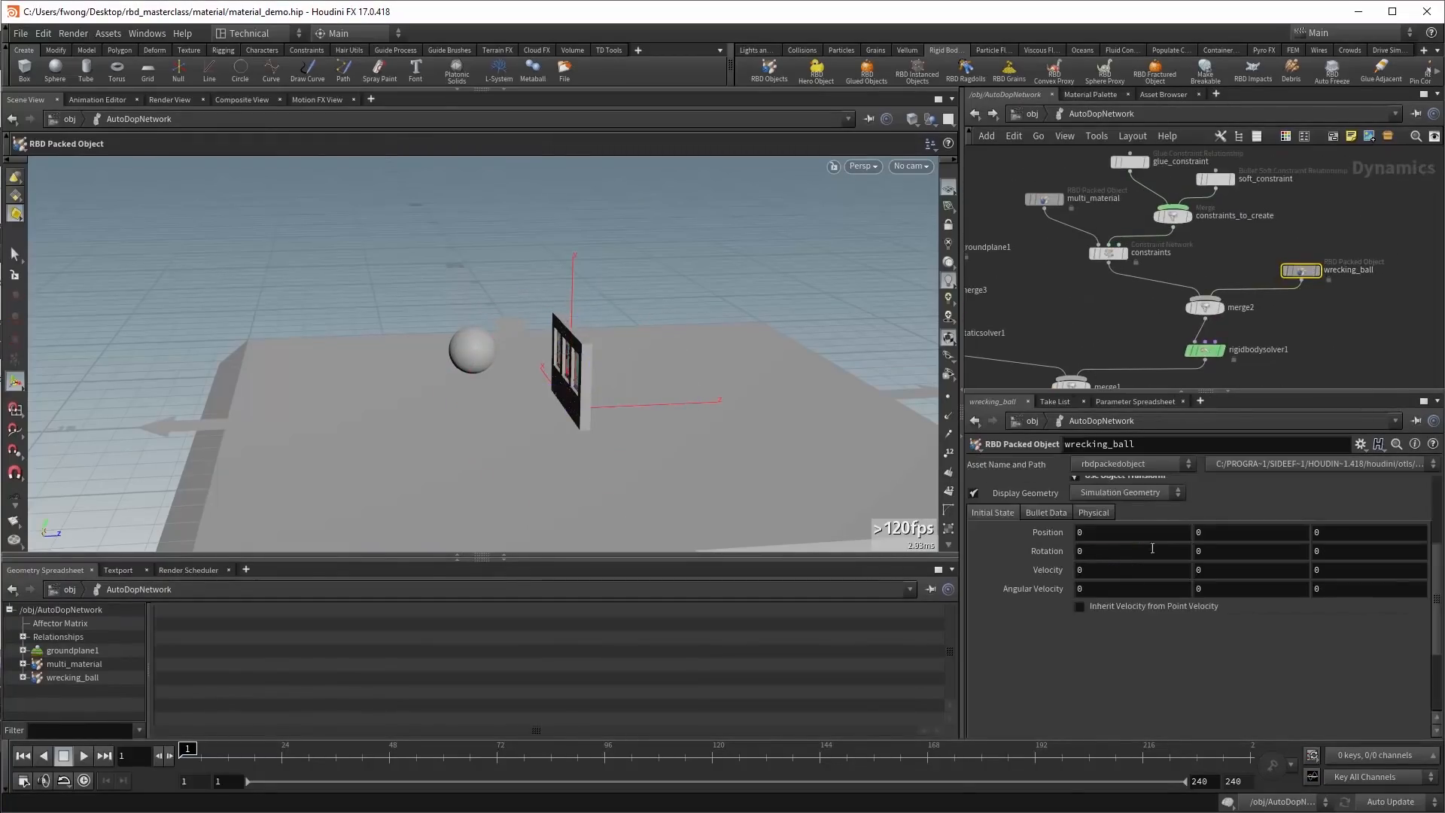
{"action": "left_click", "coordinate": [1341, 568]}
{"action": "type", "text": "10"}
{"action": "key", "text": "Return"}
Set the wrecking_ball object's physical density to 10000.
{"action": "left_click", "coordinate": [1096, 513]}
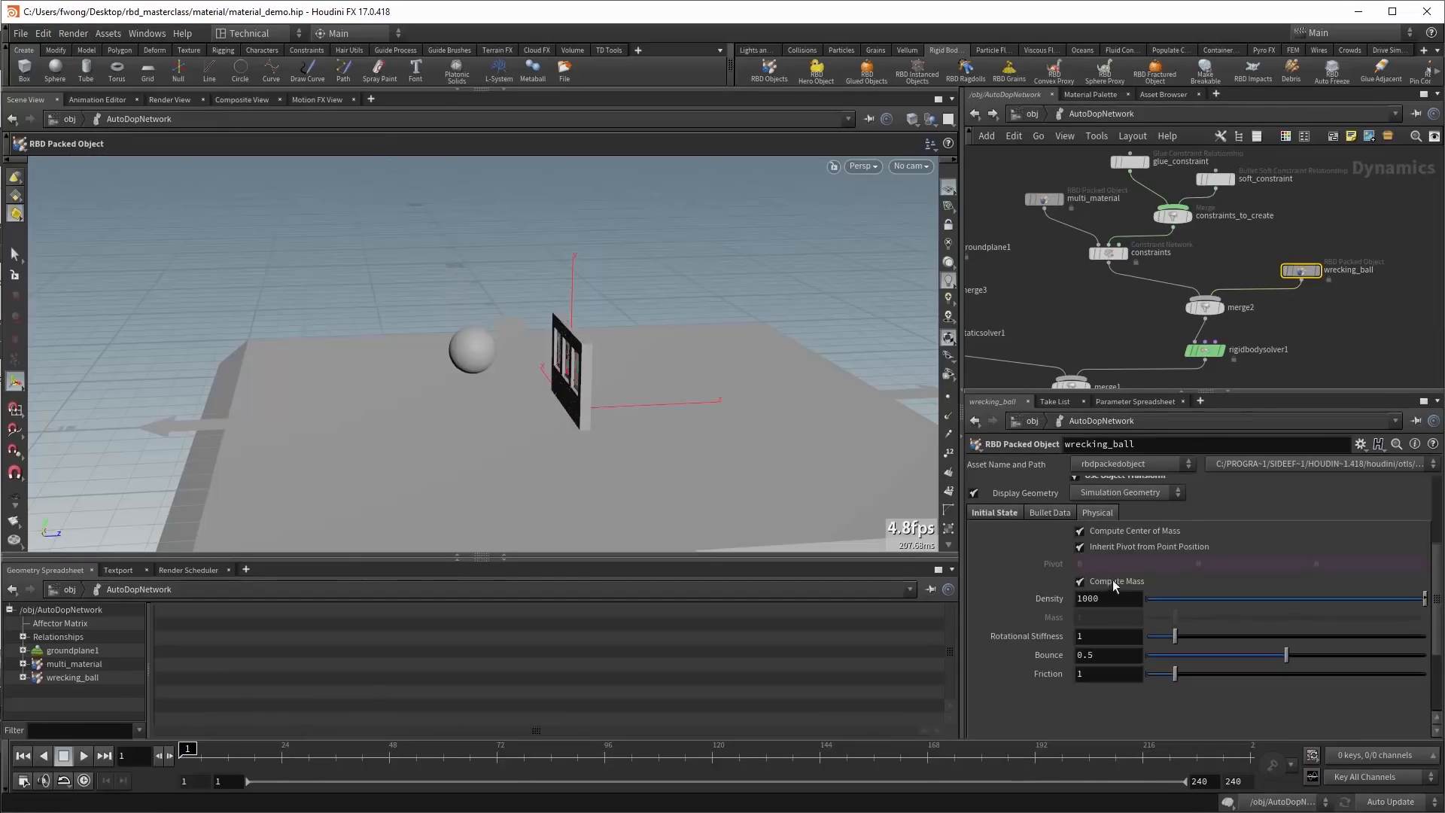
{"action": "left_click", "coordinate": [1117, 597]}
{"action": "type", "text": "0"}
{"action": "key", "text": "Return"}
Look through cam1, adjust the view around the wall, and play the wrecking ball simulation.
{"action": "left_click", "coordinate": [910, 165]}
{"action": "left_click", "coordinate": [926, 240]}
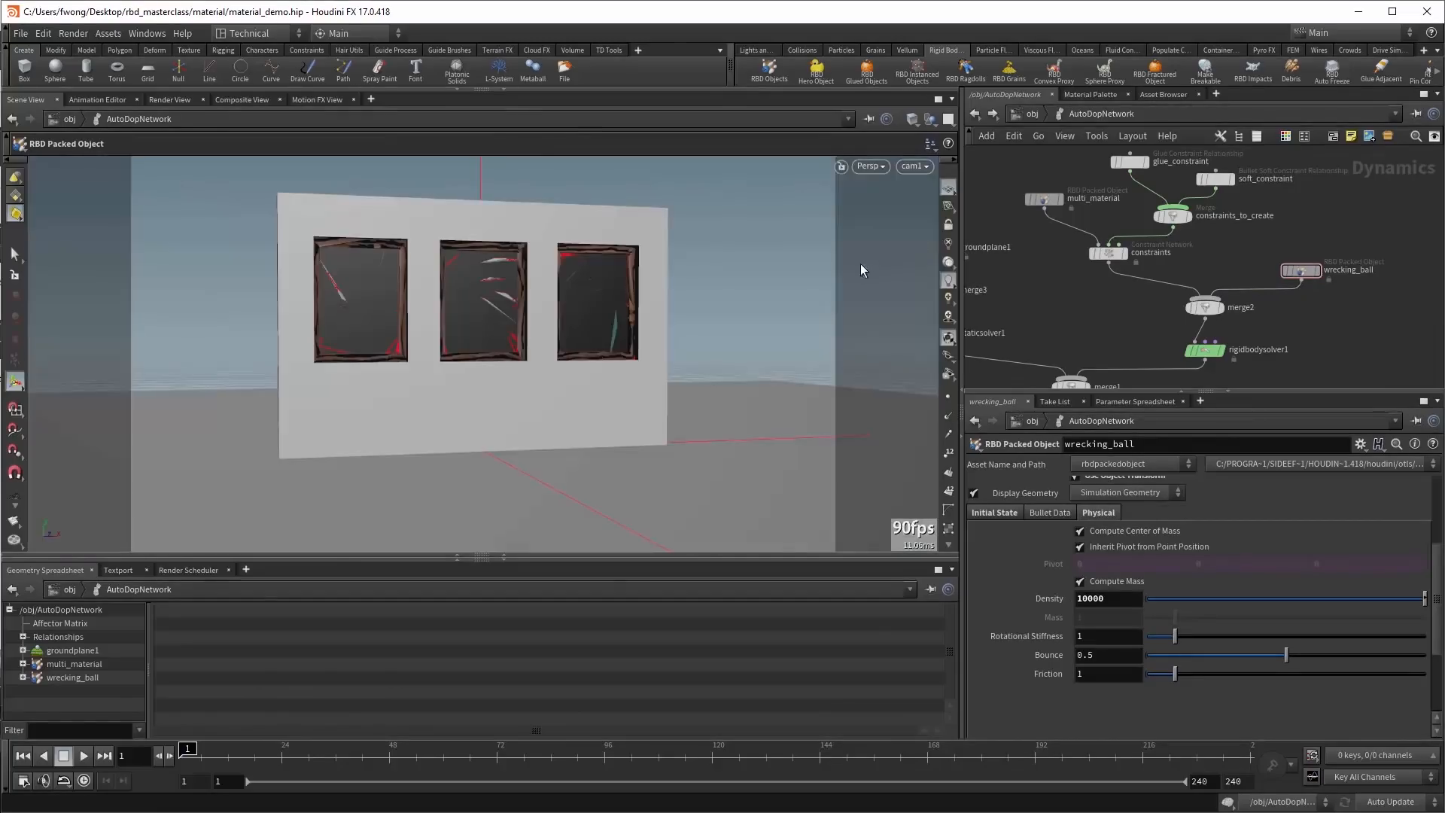
{"action": "left_click_drag", "start_coordinate": [696, 313], "coordinate": [670, 313]}
{"action": "key", "text": "Up"}
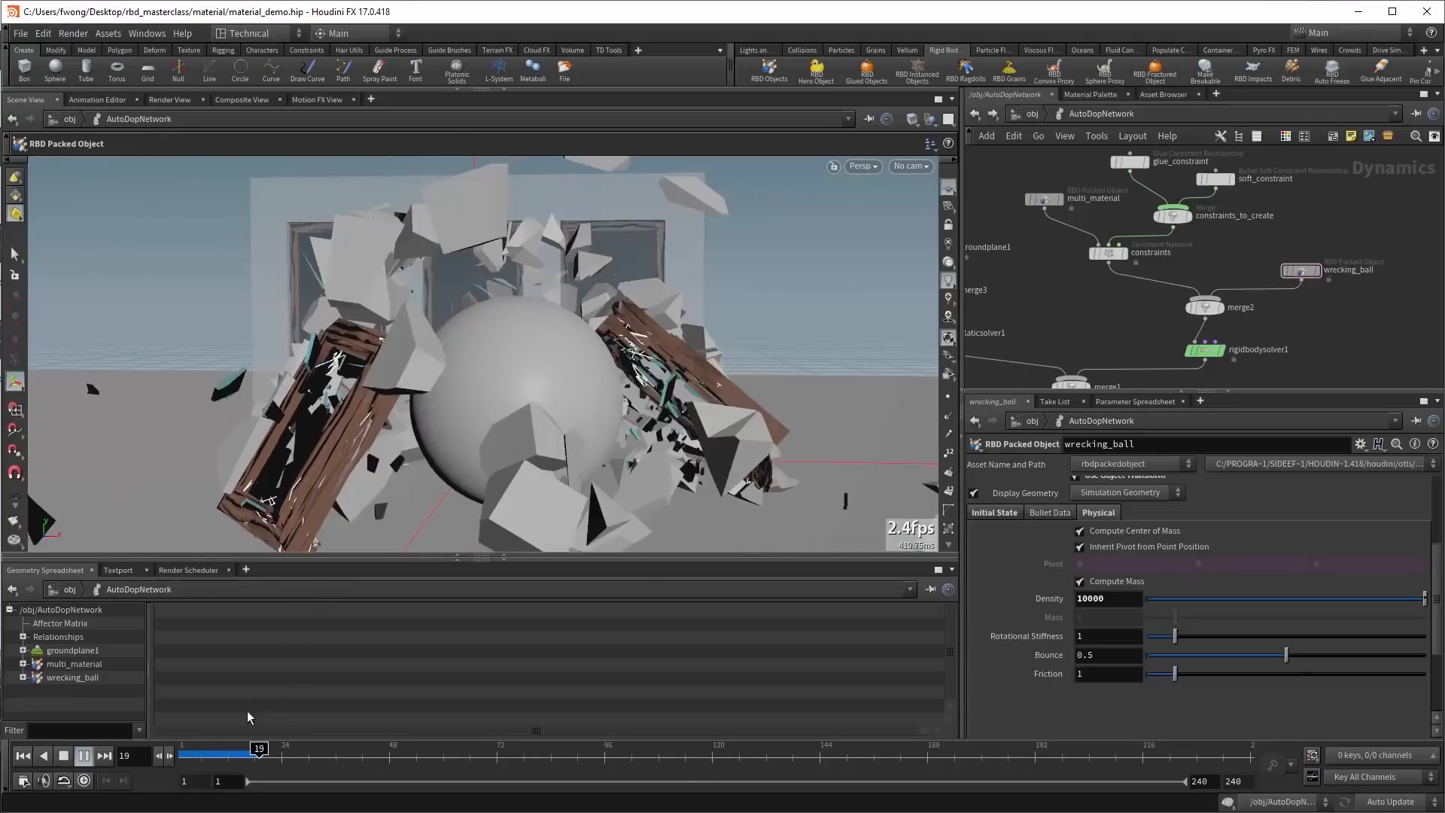
Return to frame 1, open the multi_material geometry, and review the glue strength and soft stiffness of WoodConstraintProperties.
{"action": "key", "text": "ctrl+Up"}
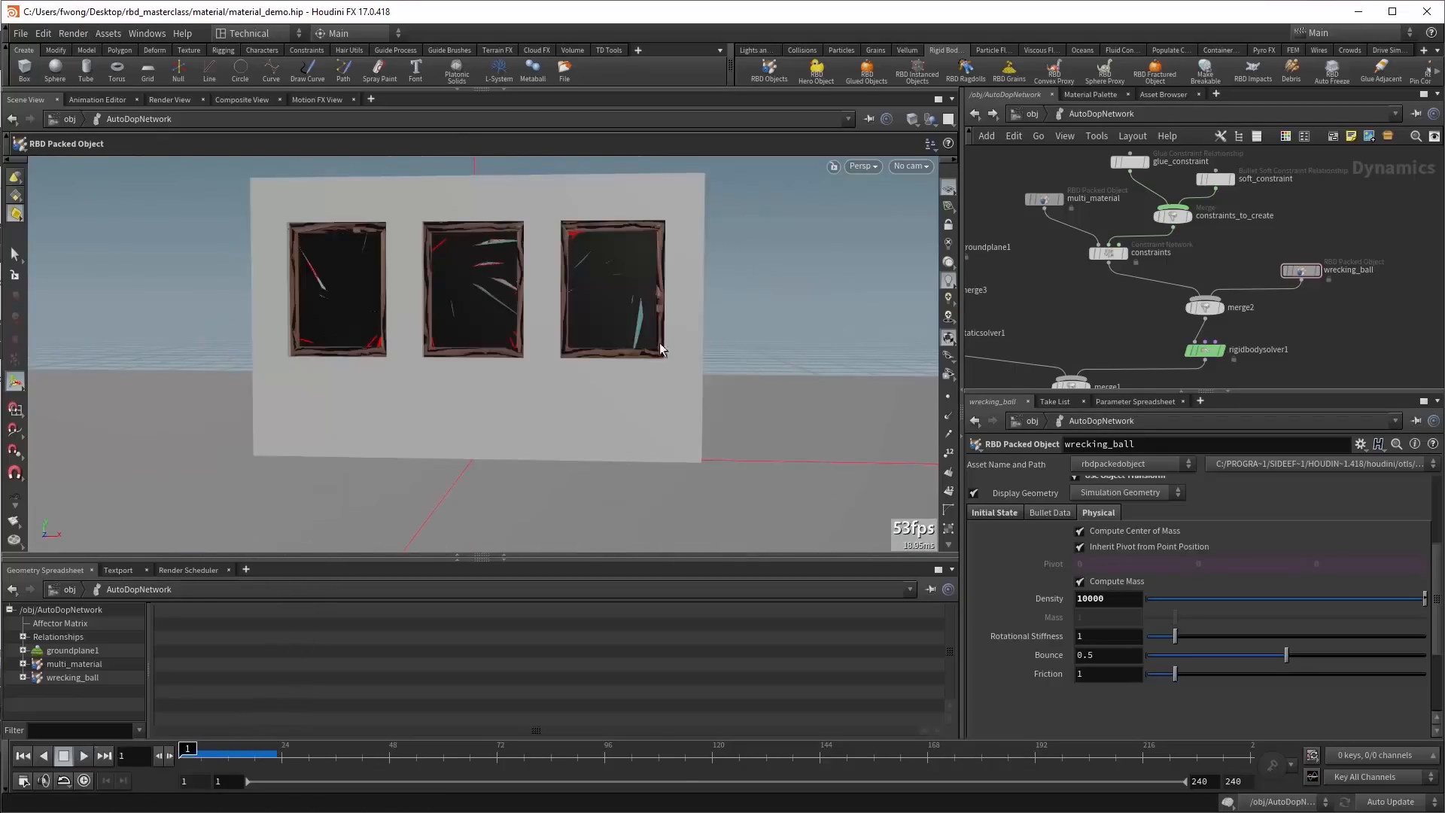
{"action": "left_click", "coordinate": [1032, 113]}
{"action": "double_click", "coordinate": [1033, 241]}
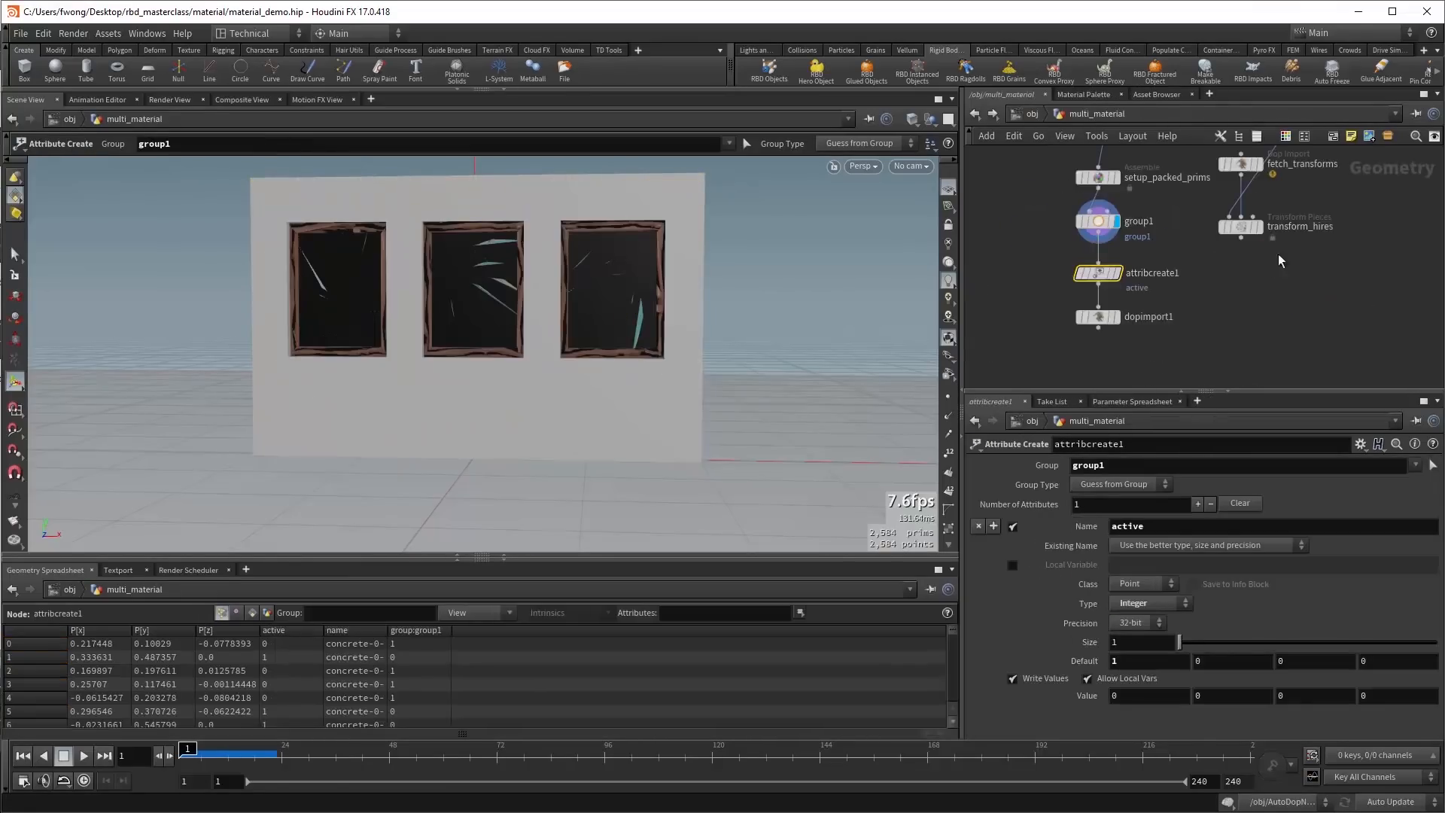
{"action": "scroll", "coordinate": [1280, 259], "scroll_direction": "up", "scroll_amount": 5}
{"action": "left_click", "coordinate": [1235, 238]}
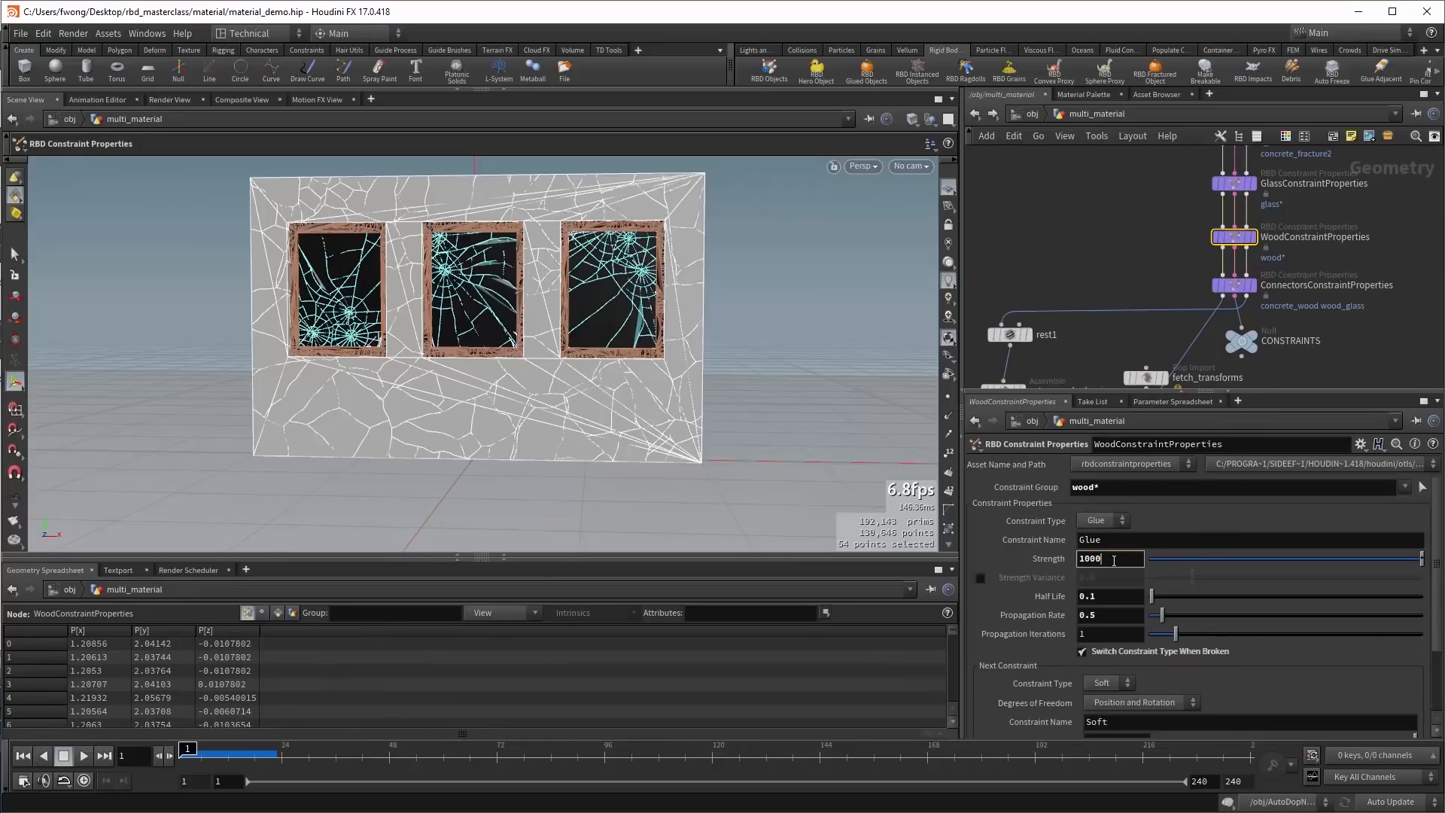
{"action": "scroll", "coordinate": [1088, 633], "scroll_direction": "down", "scroll_amount": 3}
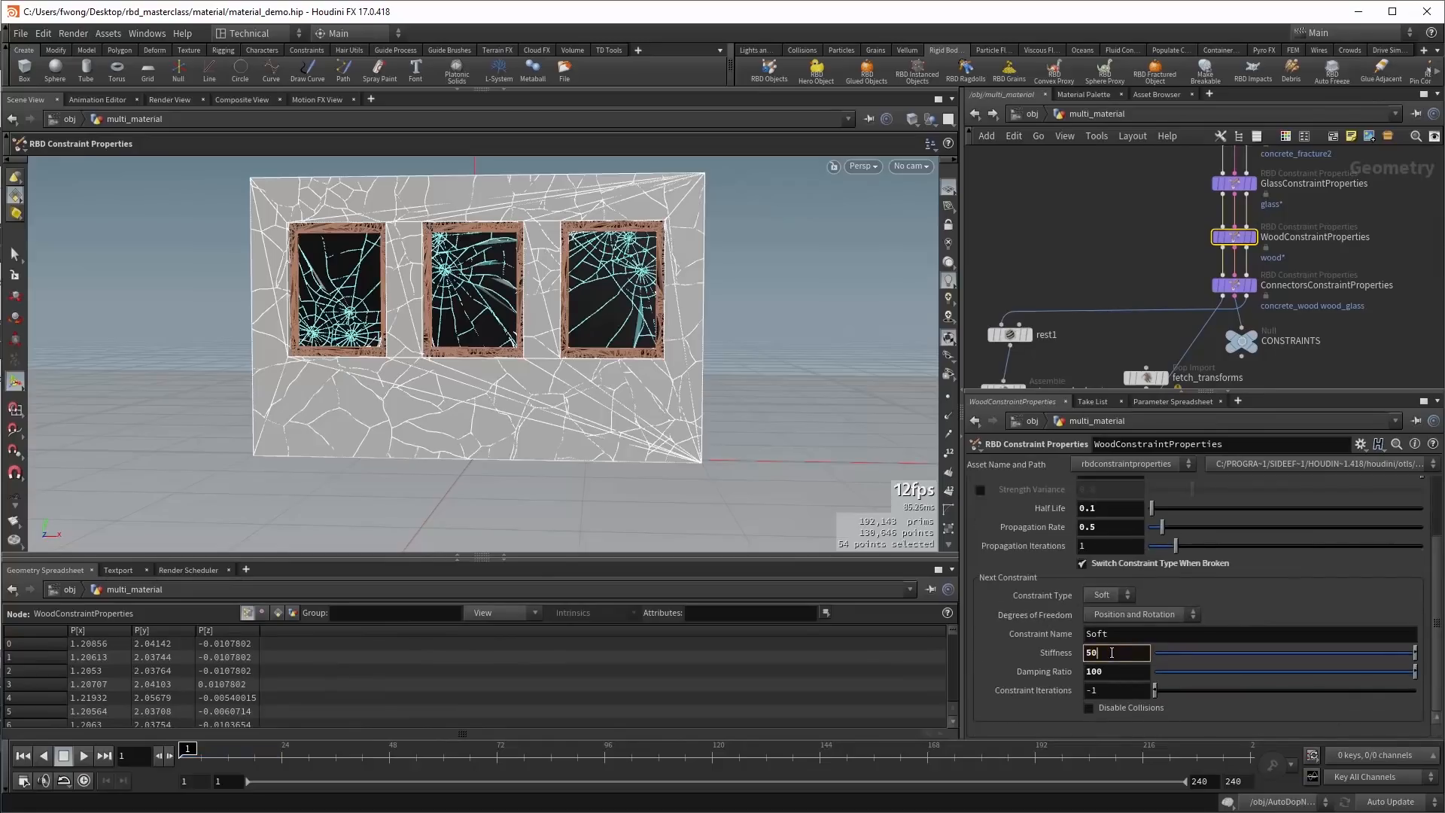
Display the high-resolution wall pieces from the transform_hires node.
{"action": "left_click", "coordinate": [1054, 284]}
{"action": "middle_click_drag", "start_coordinate": [1123, 312], "coordinate": [1132, 211]}
{"action": "middle_click_drag", "start_coordinate": [1063, 359], "coordinate": [1063, 309]}
{"action": "left_click", "coordinate": [1048, 375]}
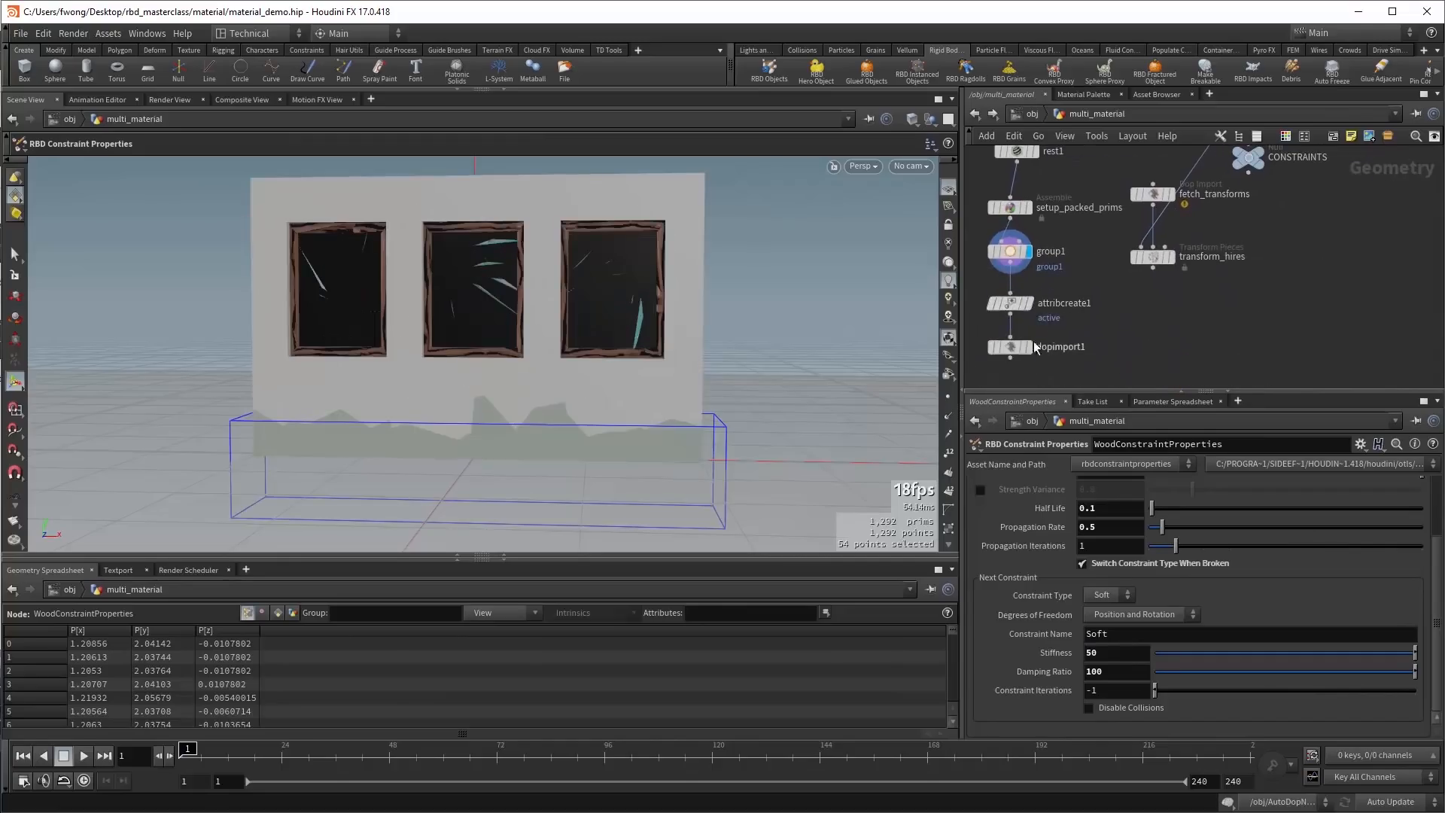
{"action": "left_click", "coordinate": [1163, 292]}
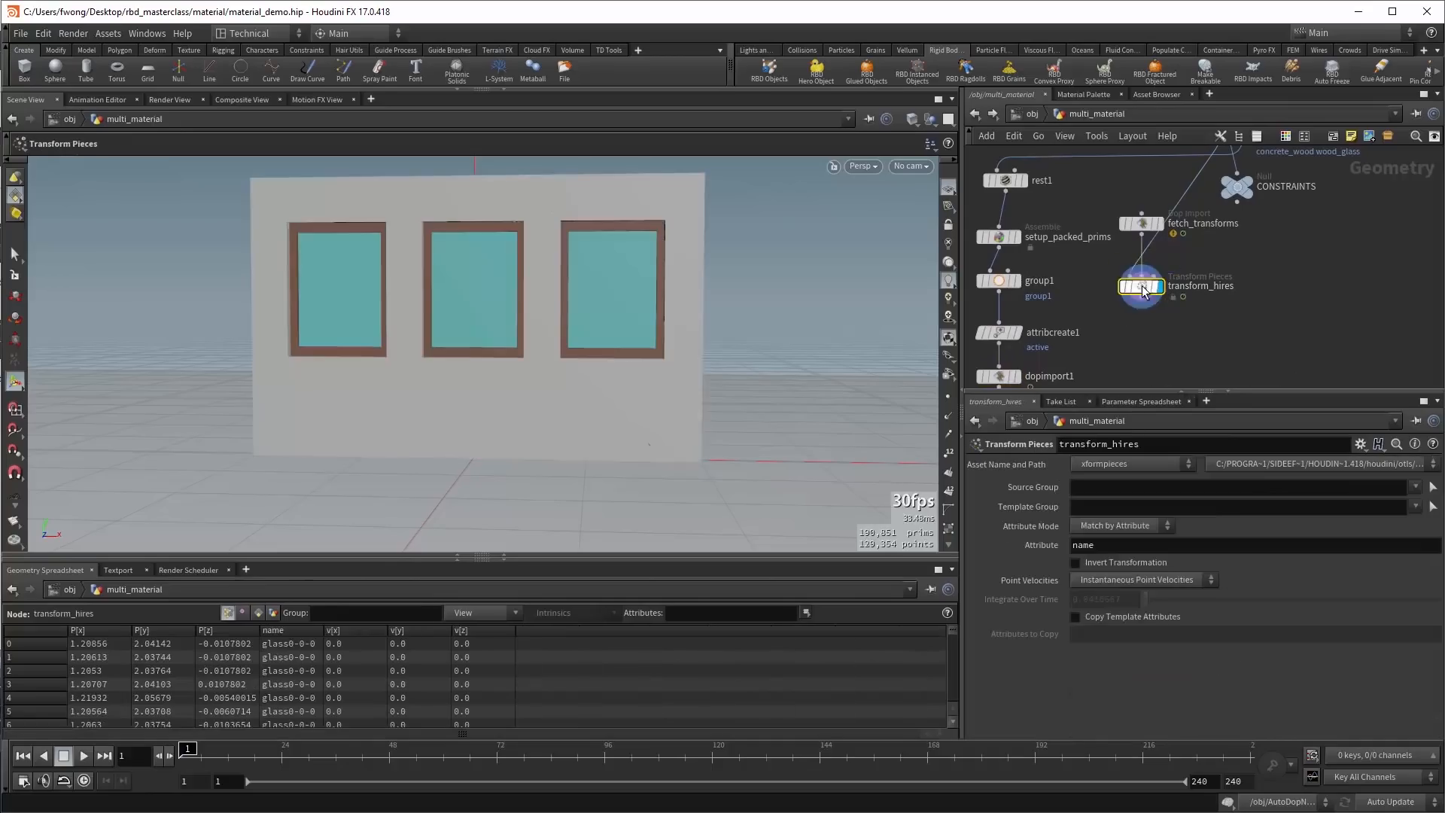
Examine the simulation points imported by fetch_transforms and switch the display back to transform_hires.
{"action": "left_click", "coordinate": [1165, 225]}
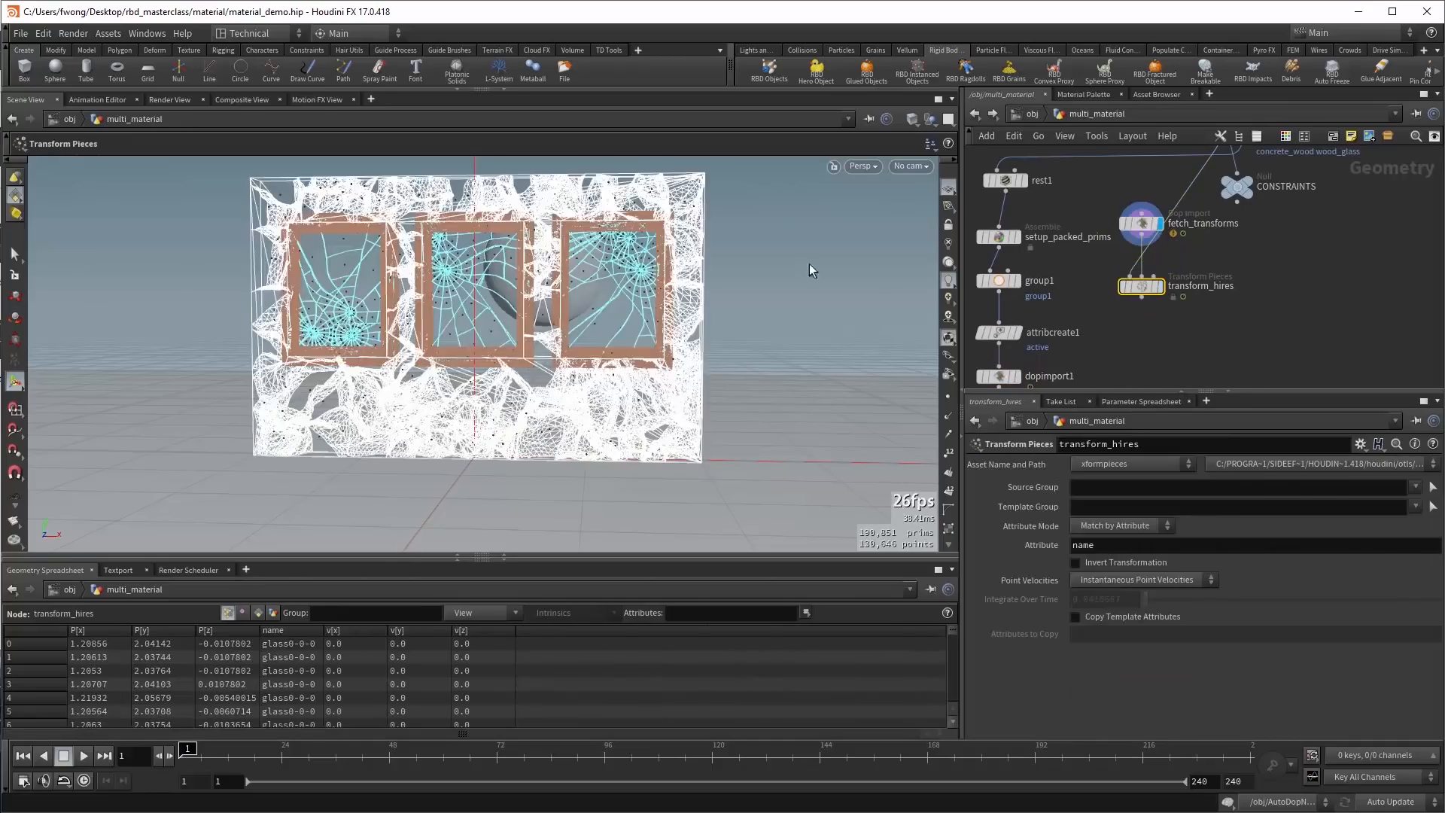
{"action": "left_click", "coordinate": [1136, 234]}
{"action": "left_click_drag", "start_coordinate": [646, 309], "coordinate": [572, 347]}
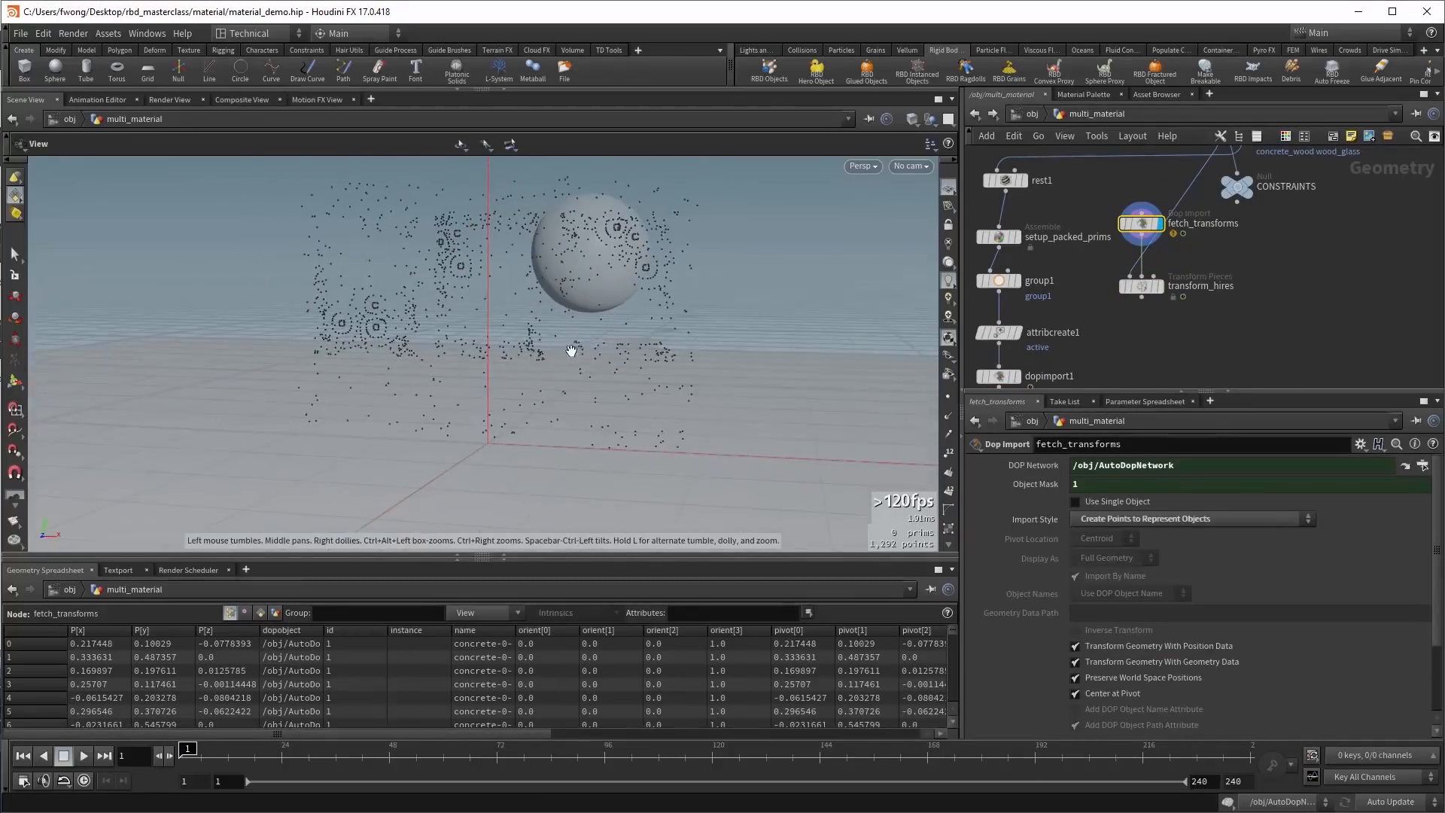
{"action": "left_click", "coordinate": [1163, 289]}
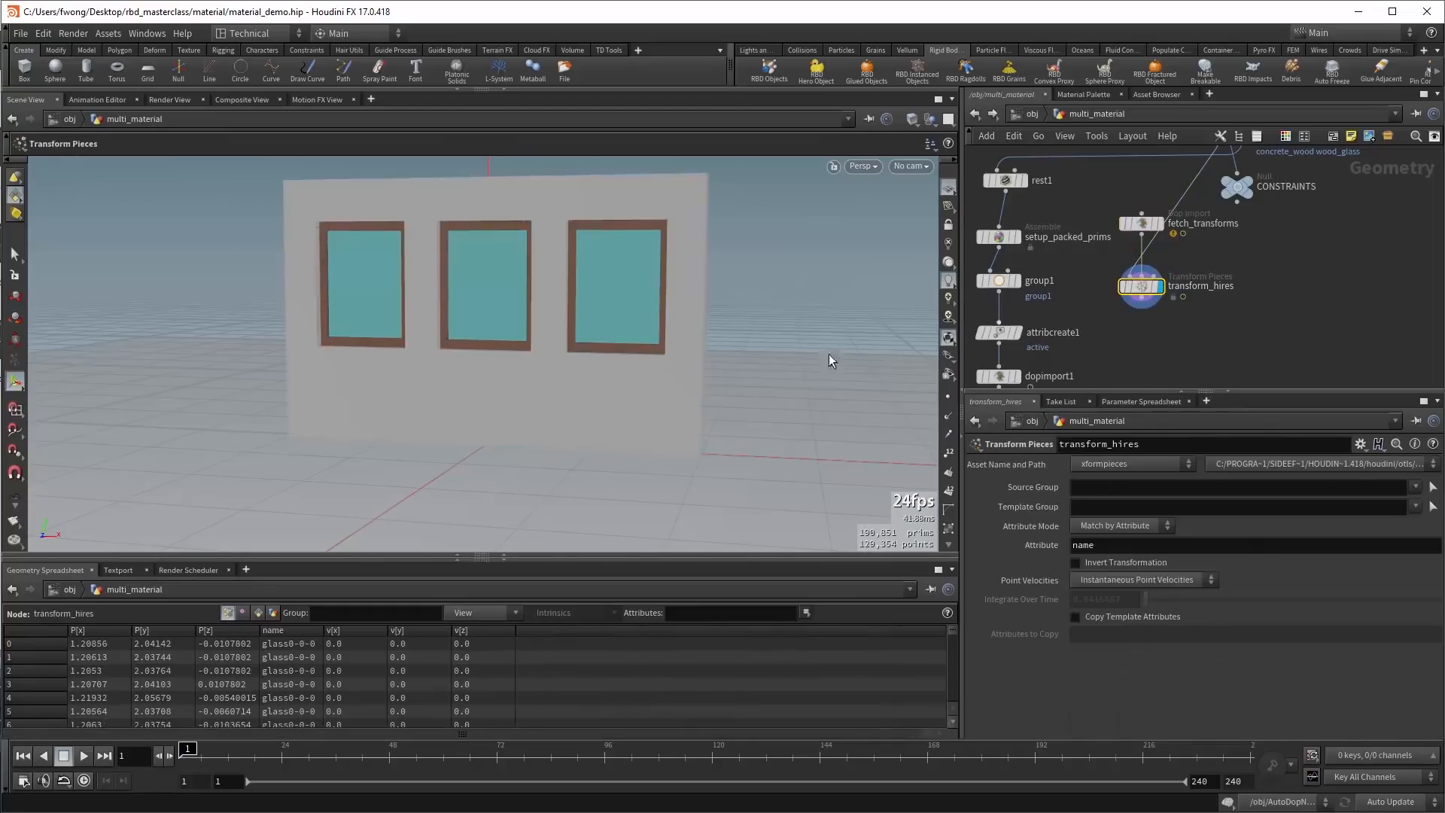
Play the wrecking ball simulation on the high-resolution pieces and return to frame 1.
{"action": "key", "text": "Return"}
{"action": "key", "text": "Up"}
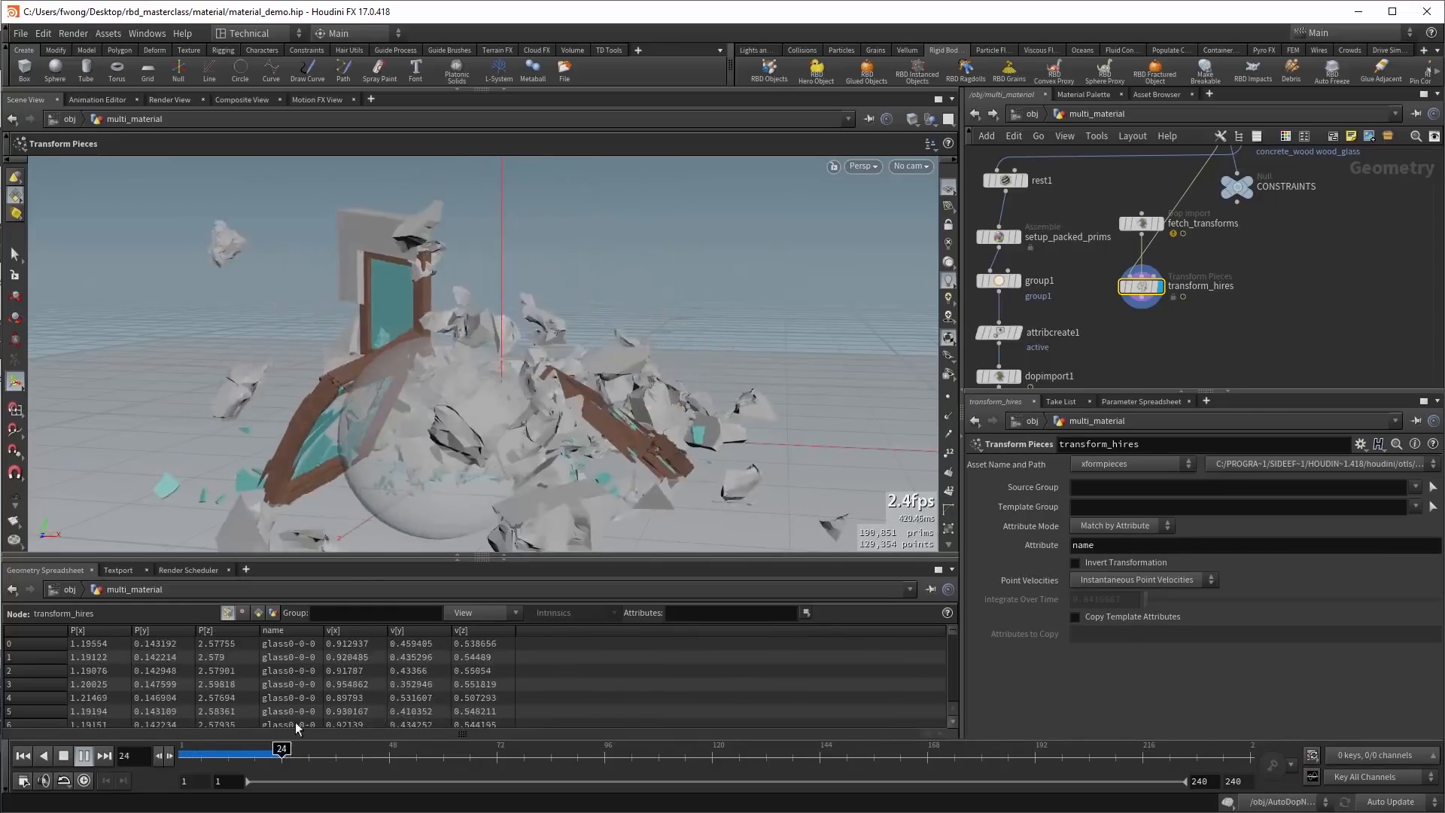
{"action": "left_click", "coordinate": [130, 756]}
{"action": "type", "text": "1"}
{"action": "key", "text": "Return"}
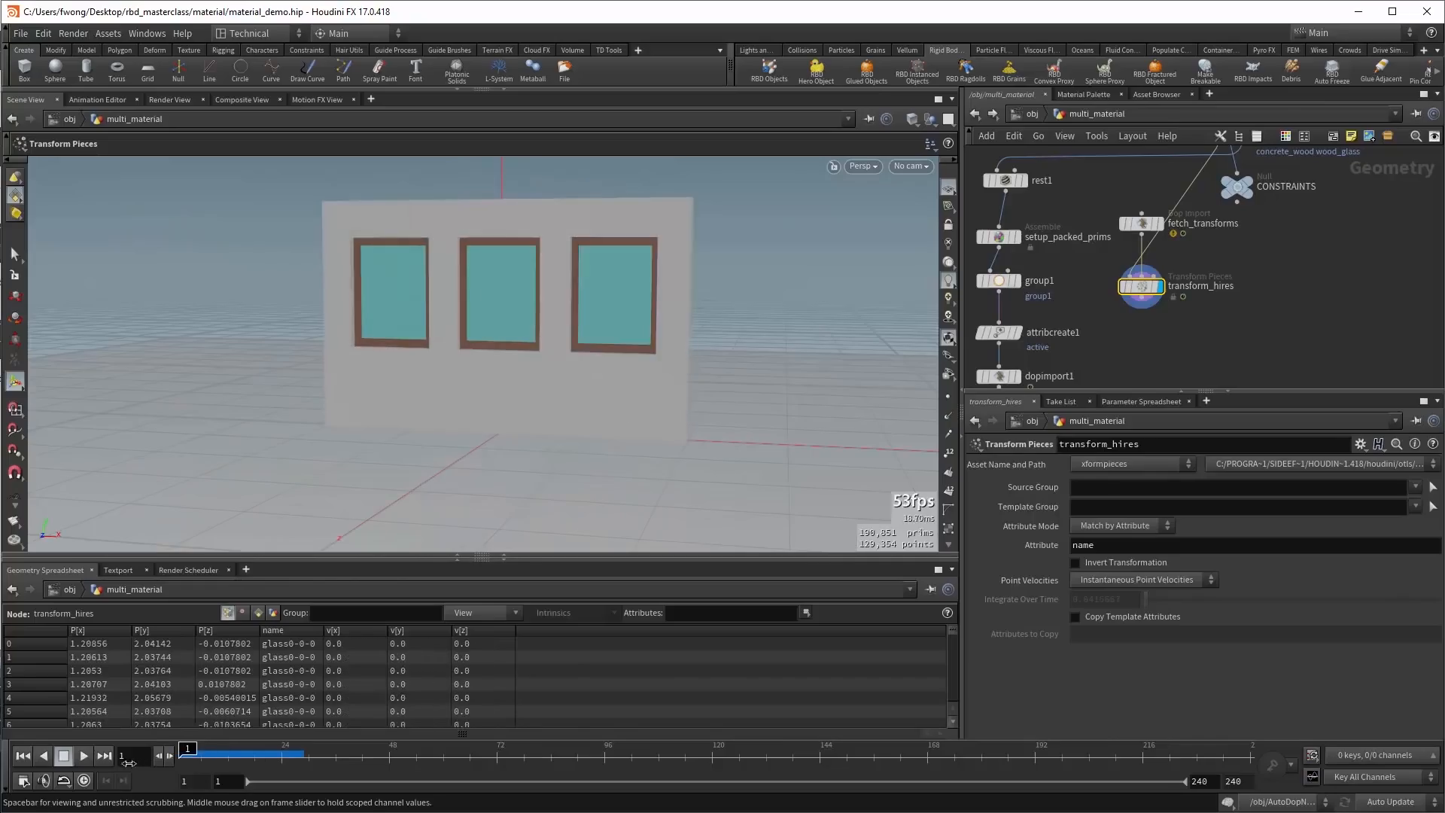